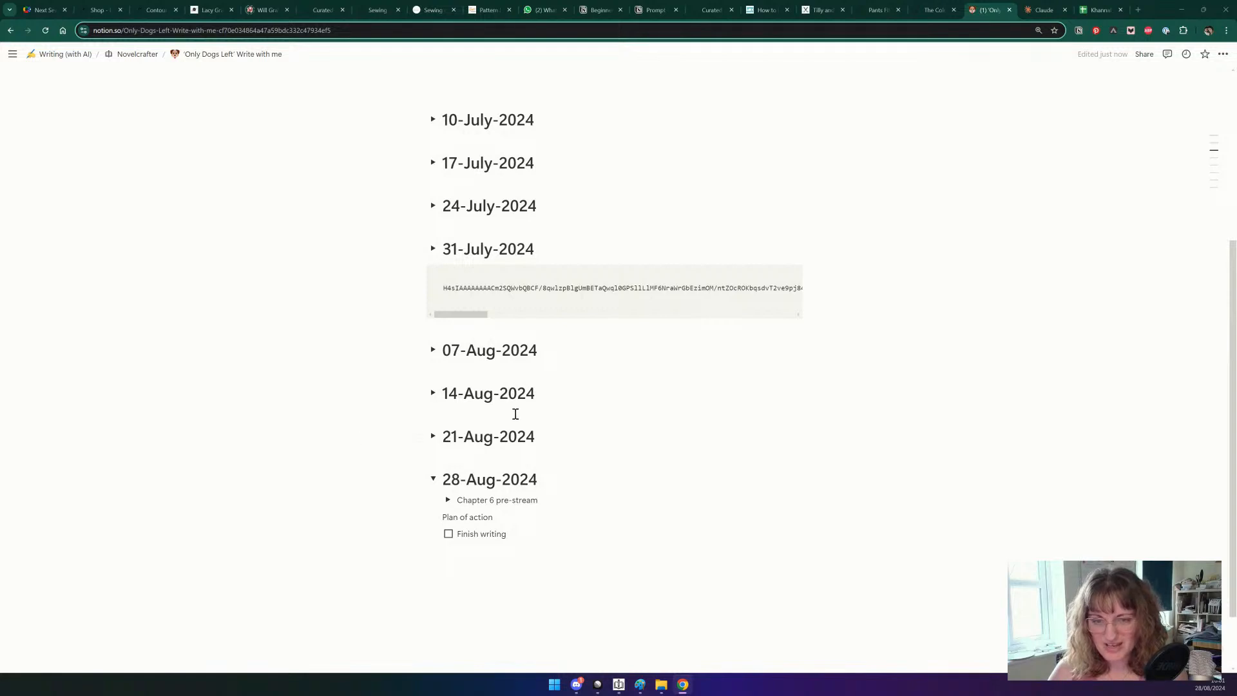
Complete the first to-do in the 28-Aug-2024 plan of action so it reads "Finish writing chapter 6".
scroll(532, 413, "up", 1)
scroll(455, 411, "down", 2)
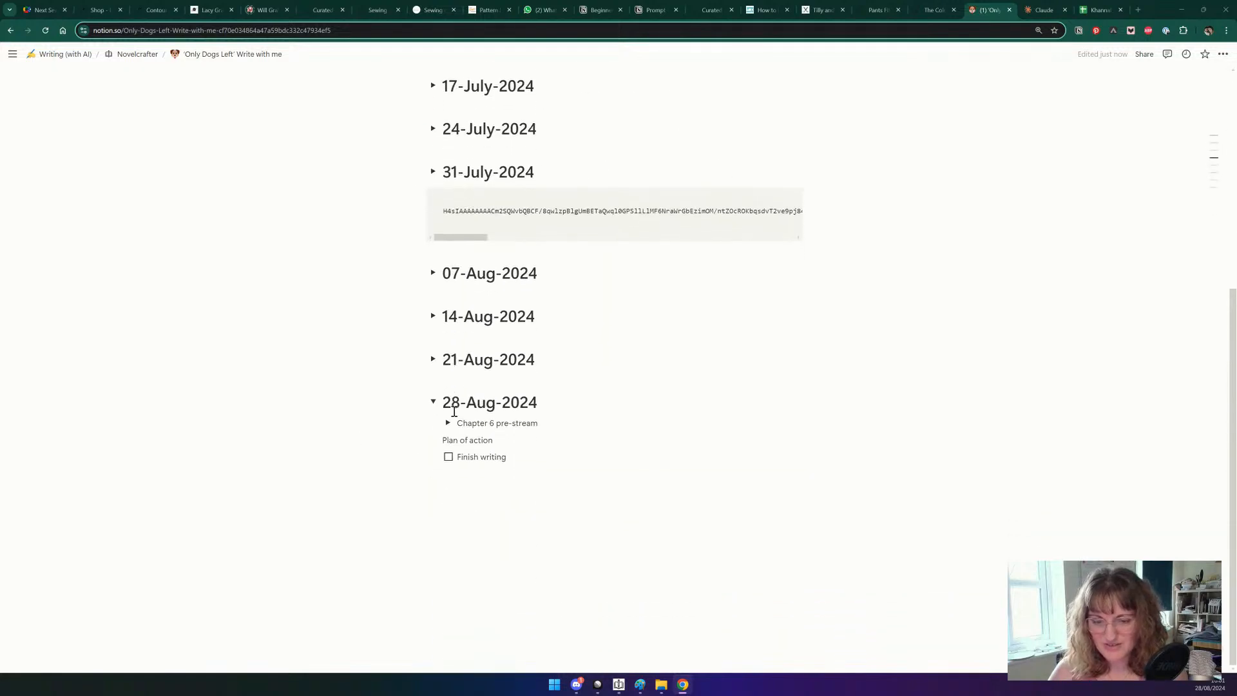
left_click(534, 458)
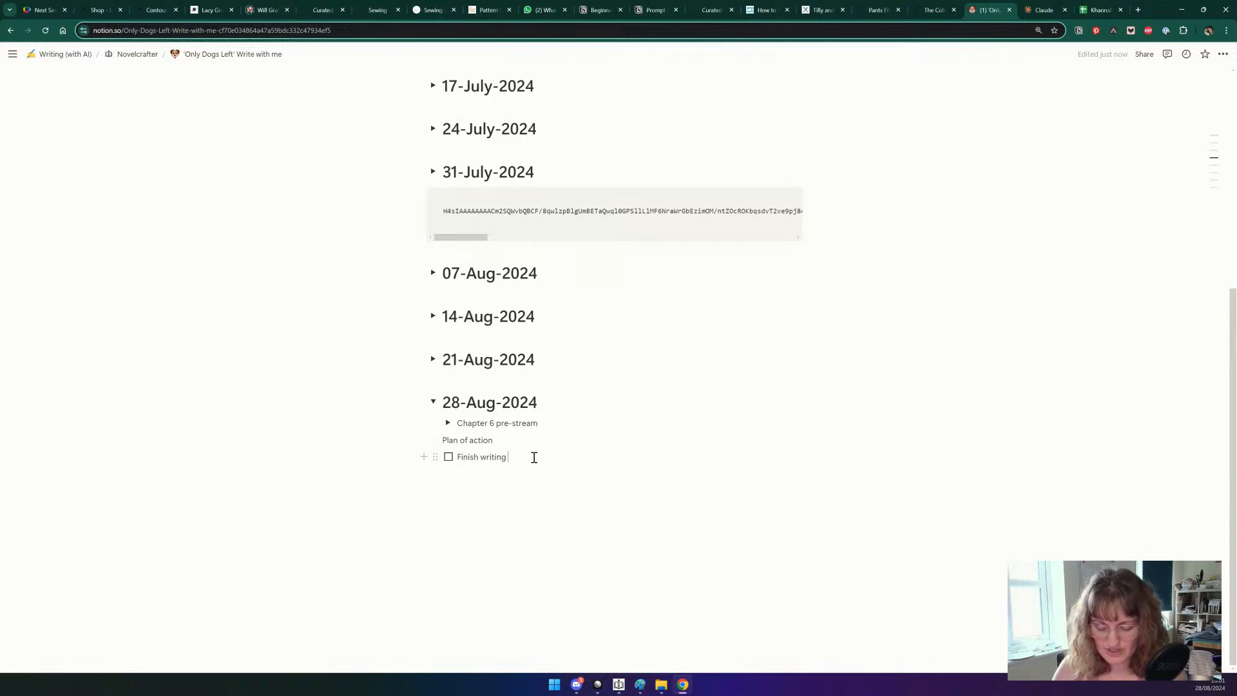
type("chapter 6")
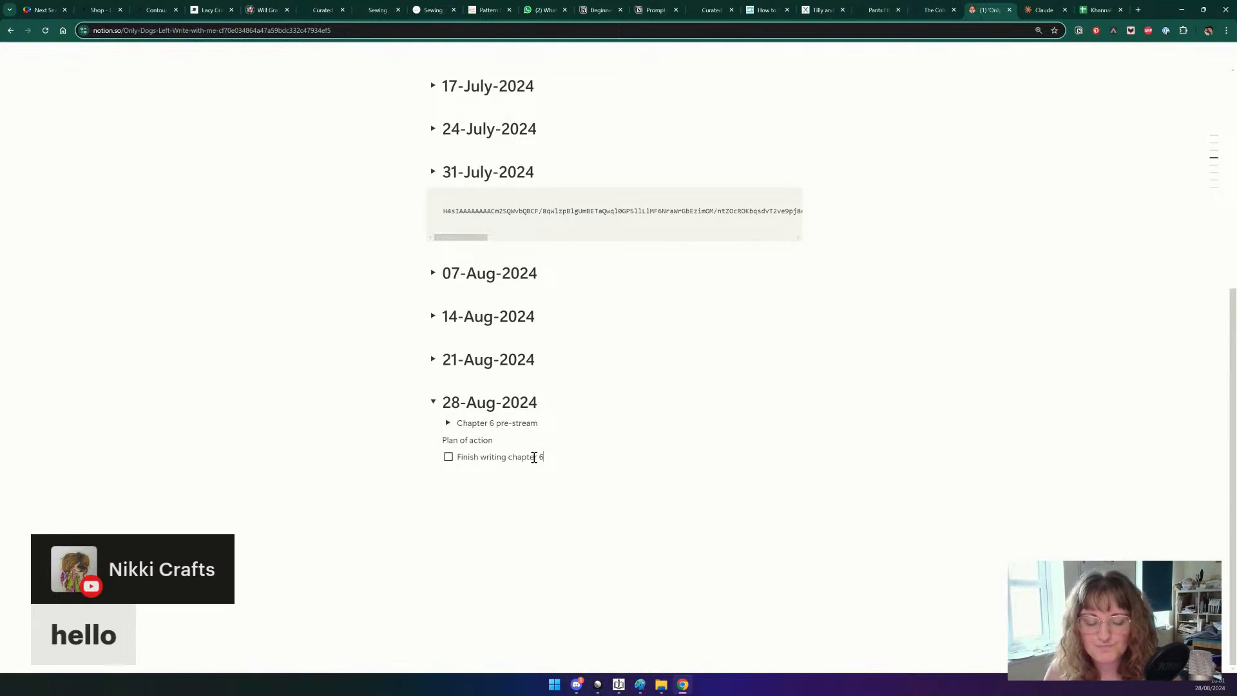
Add a second to-do to the plan: "Do some analysis on it & work on the tension".
key("Return")
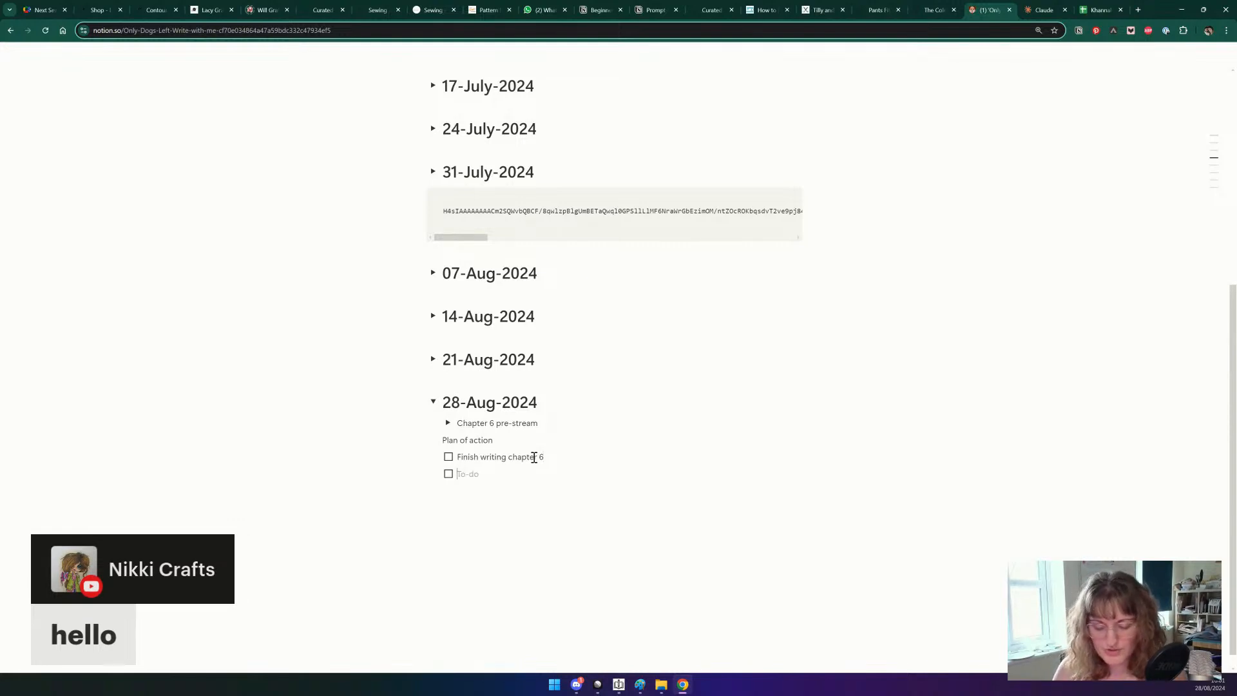
type("Do som")
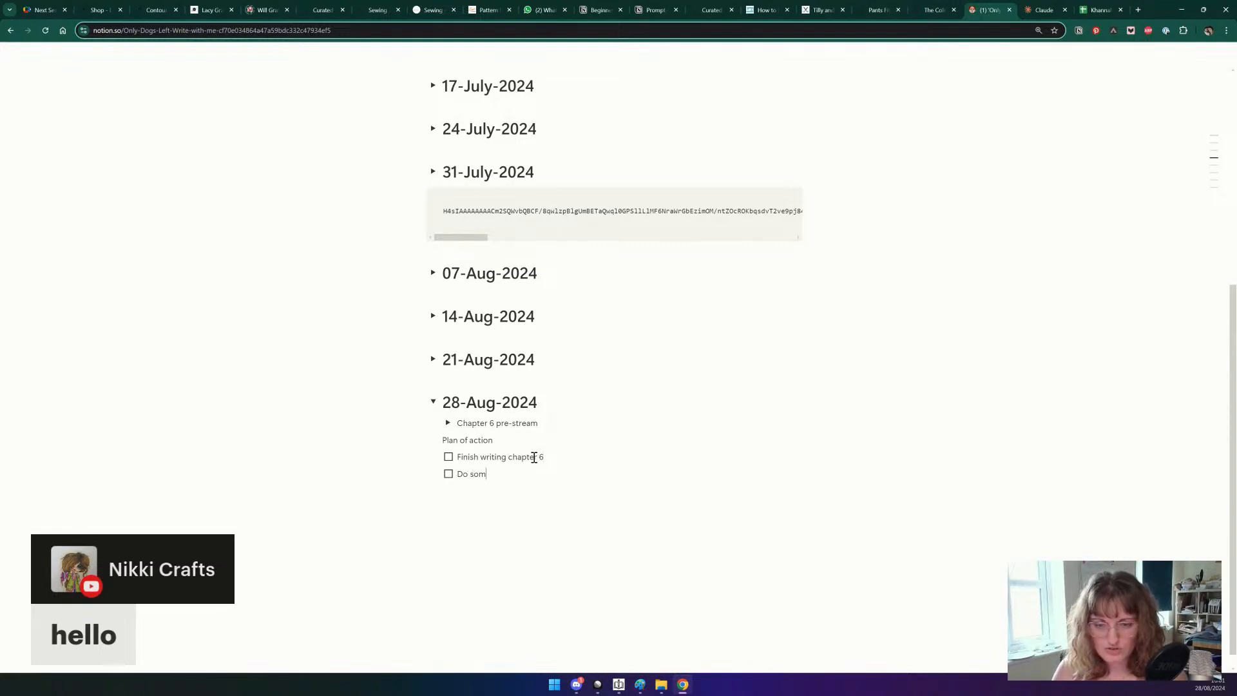
type("e analysis on it")
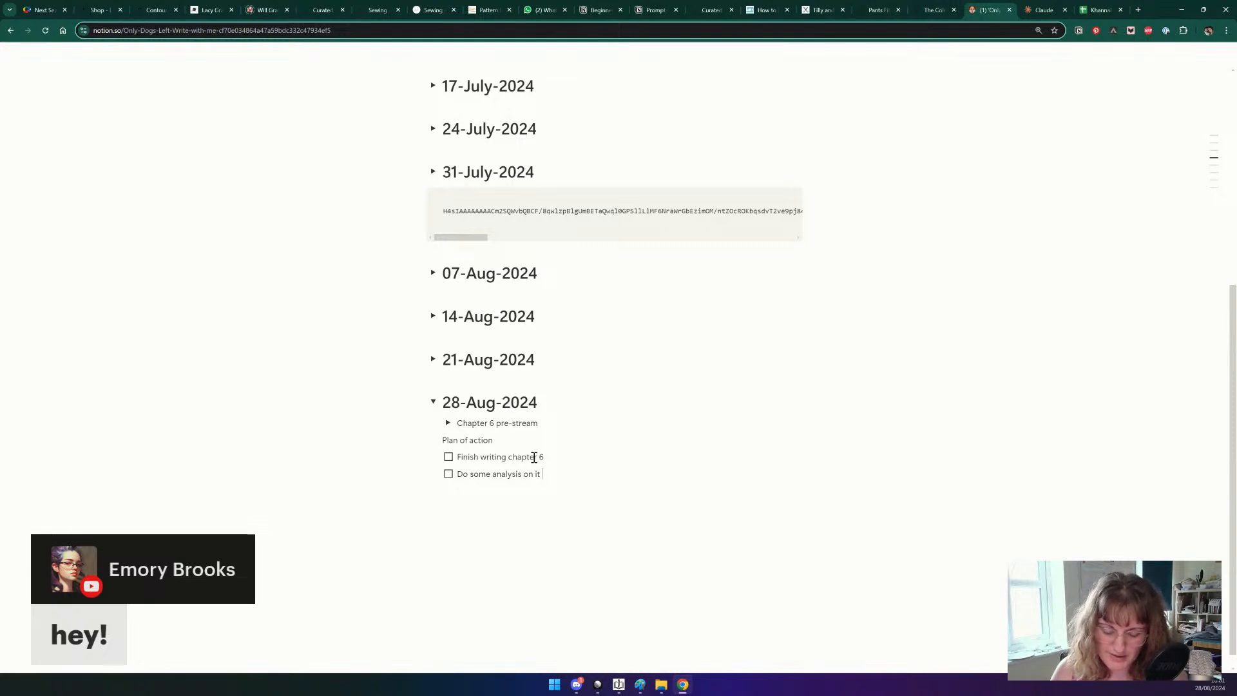
type("work")
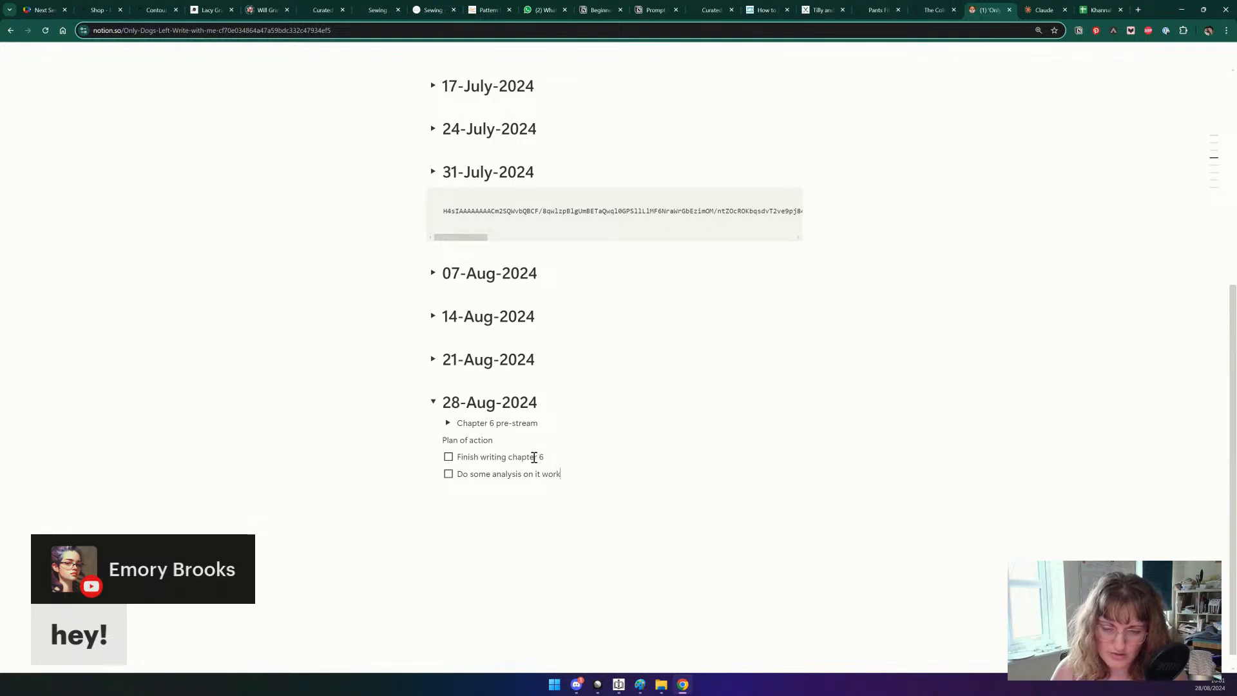
key("BackSpace")
key("BackSpace")
key("BackSpace")
key("BackSpace")
type("& work o")
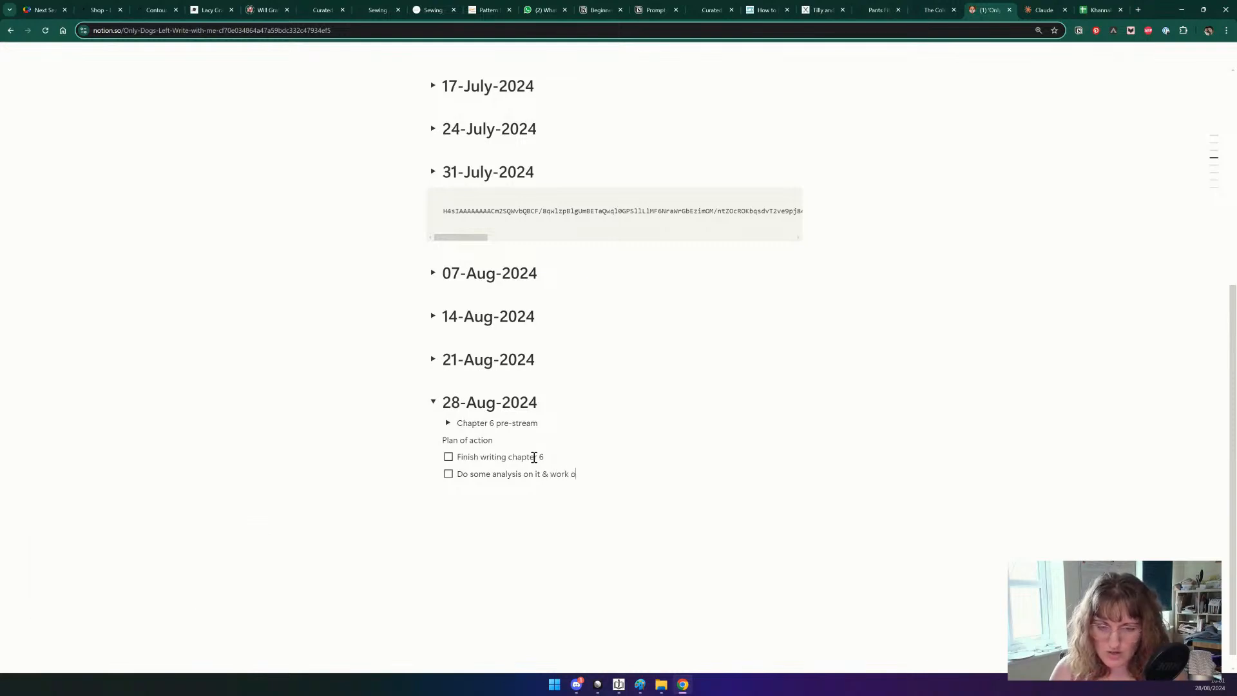
type("n the tension")
Add a third to-do reading "Go over the plot and see if I need to change anything".
key("Return")
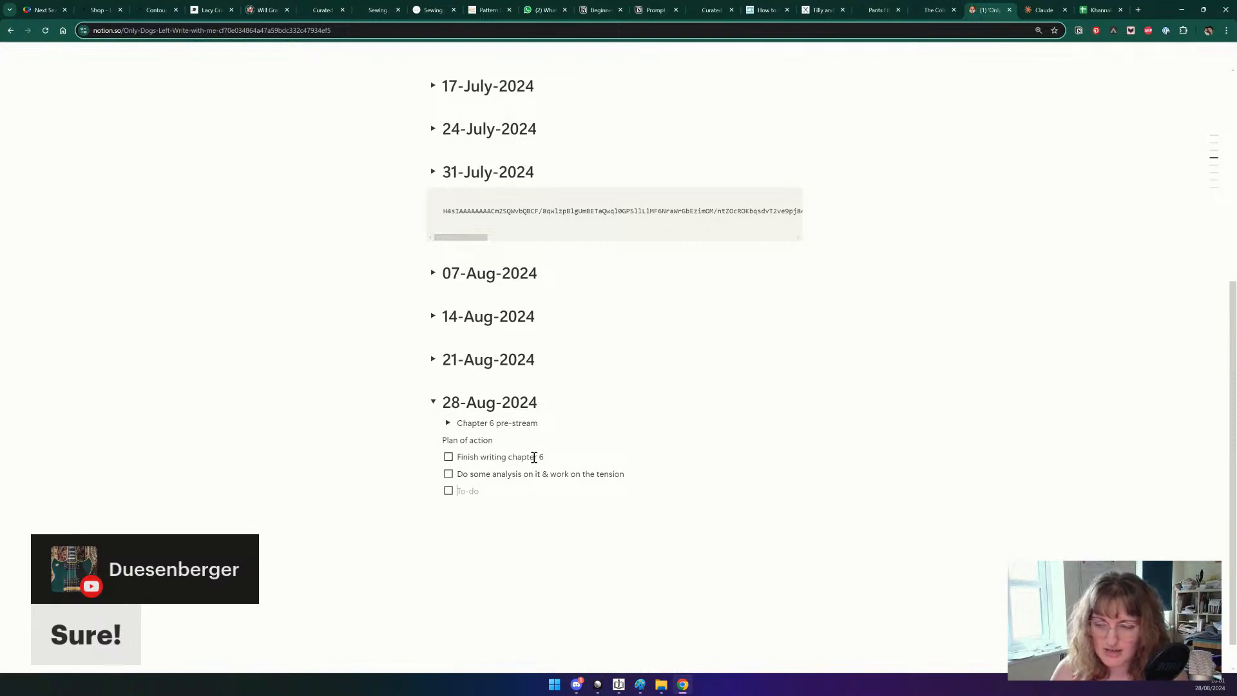
type("Go over the")
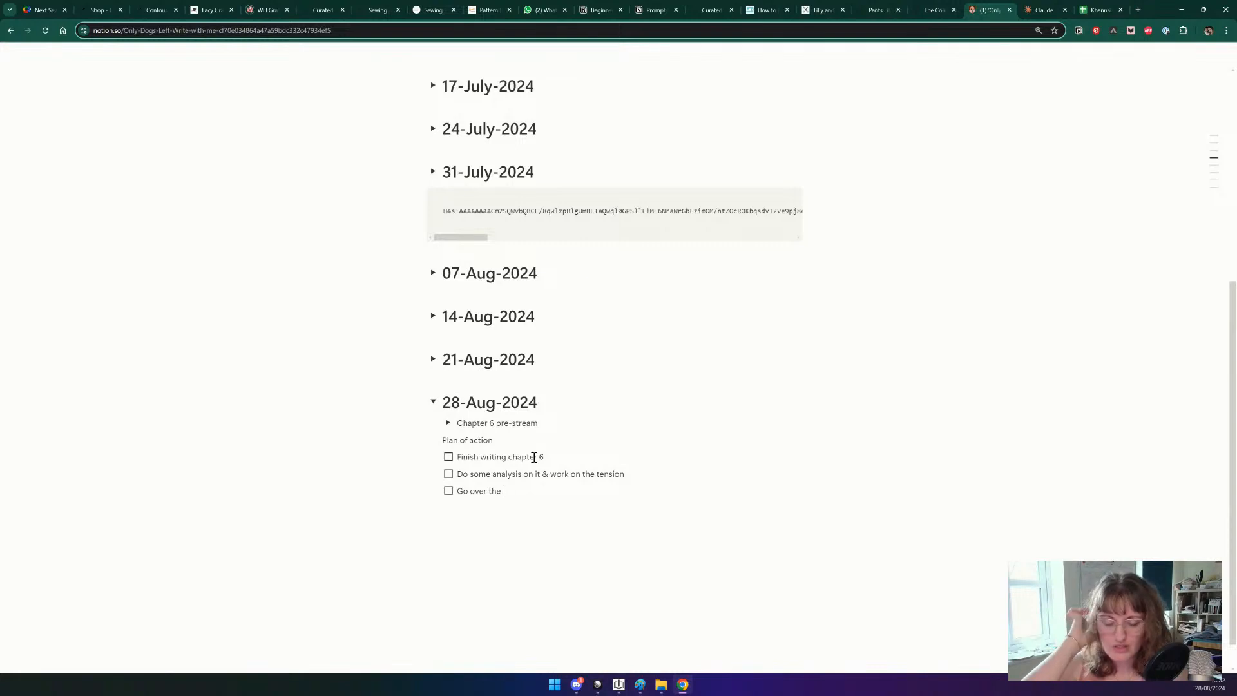
type("theme")
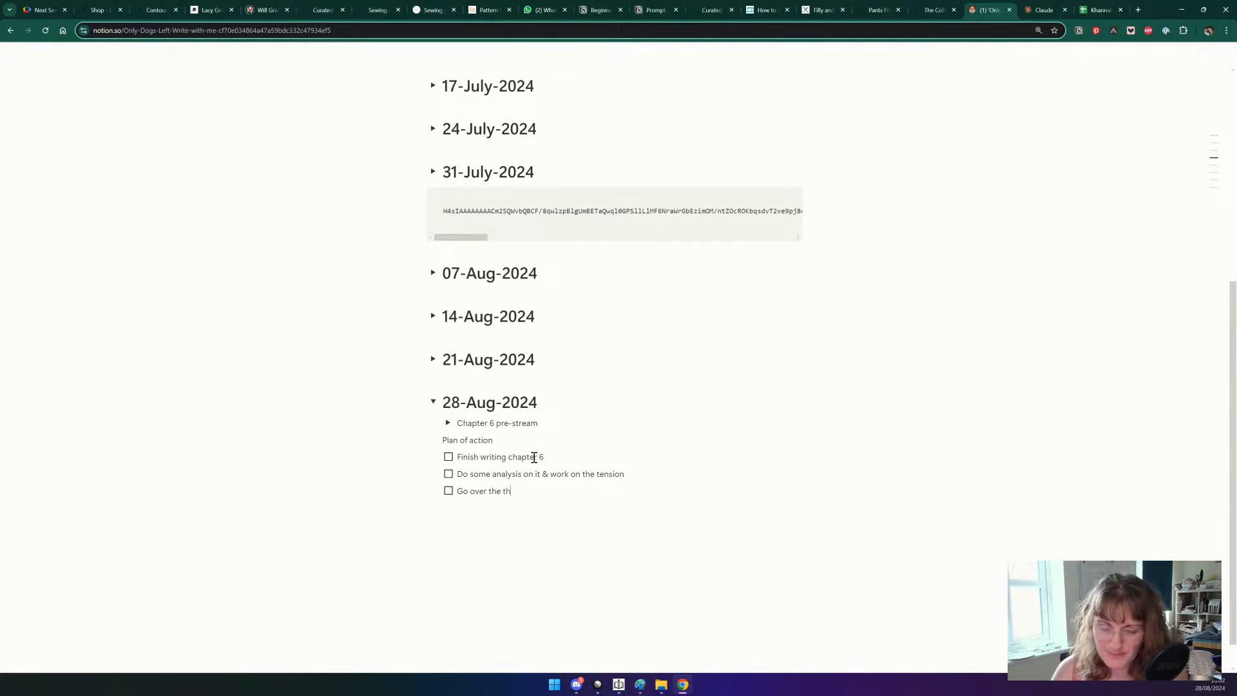
key("BackSpace")
key("BackSpace")
key("BackSpace")
key("BackSpace")
key("BackSpace")
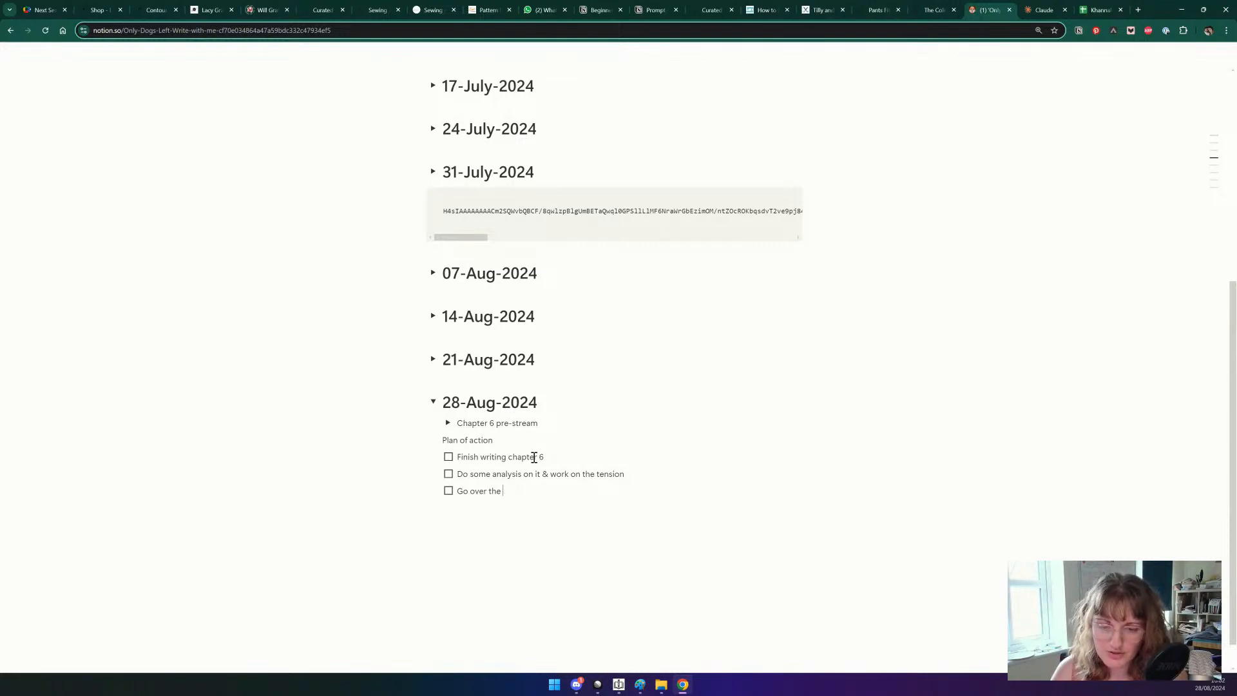
type("plot and see if ")
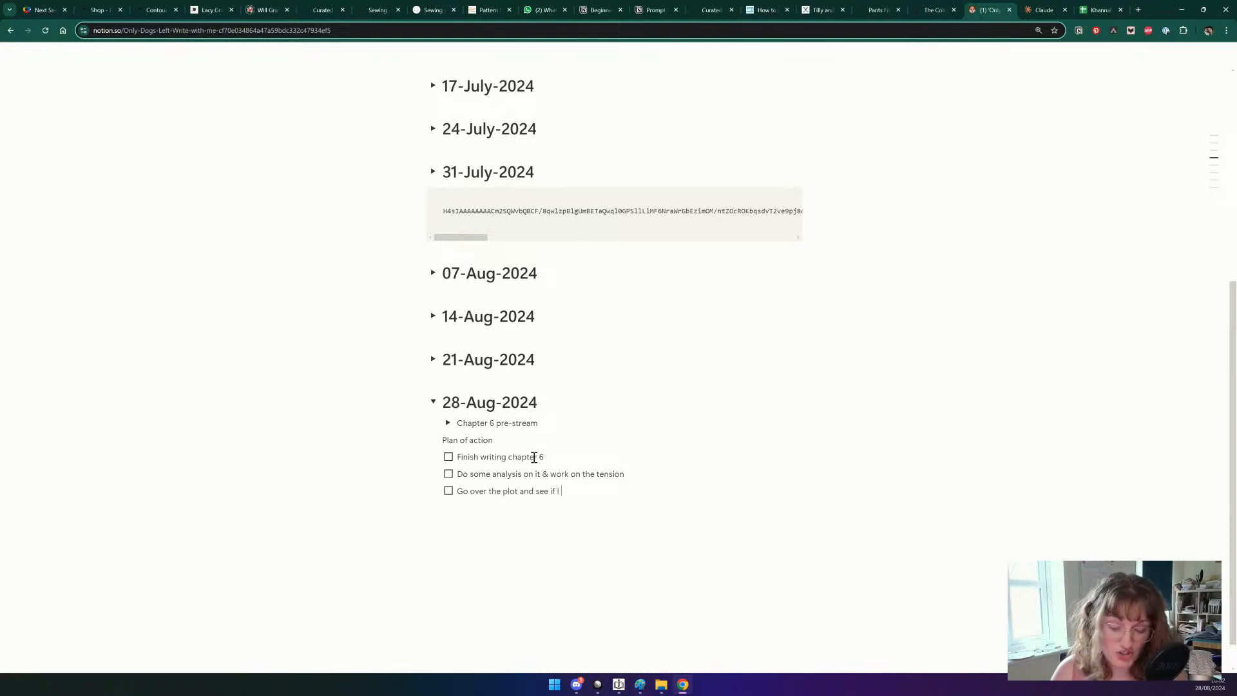
type("I need to chan")
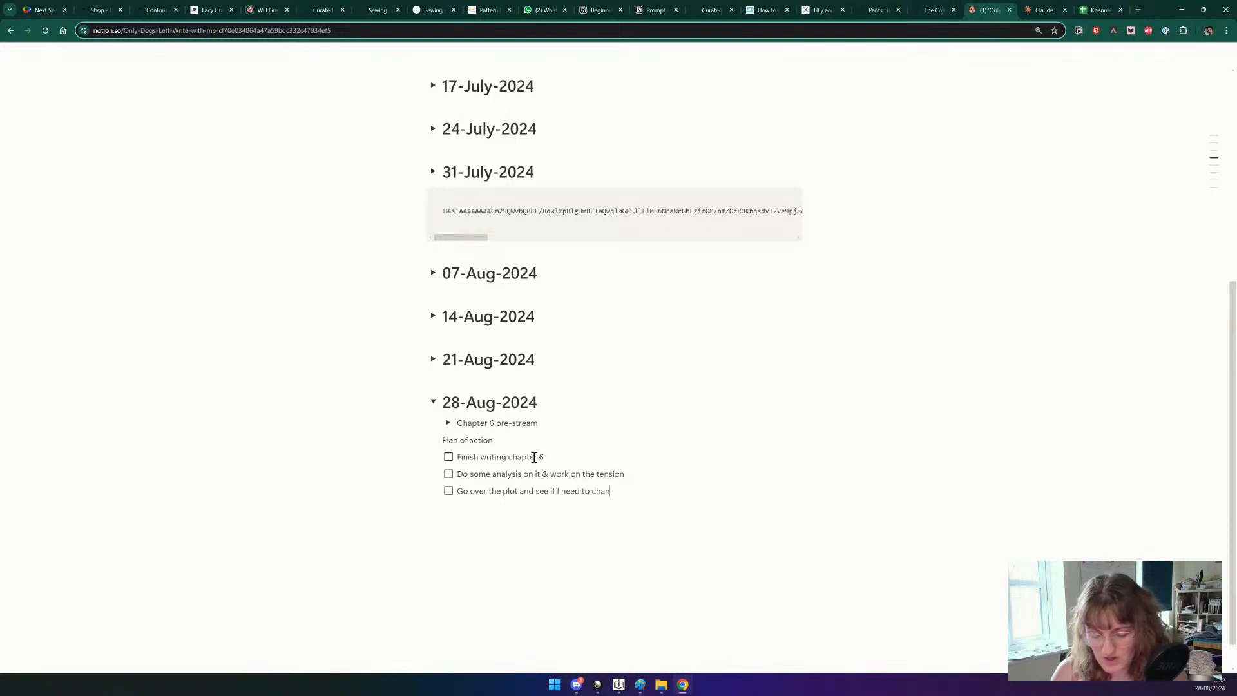
type("ge anything")
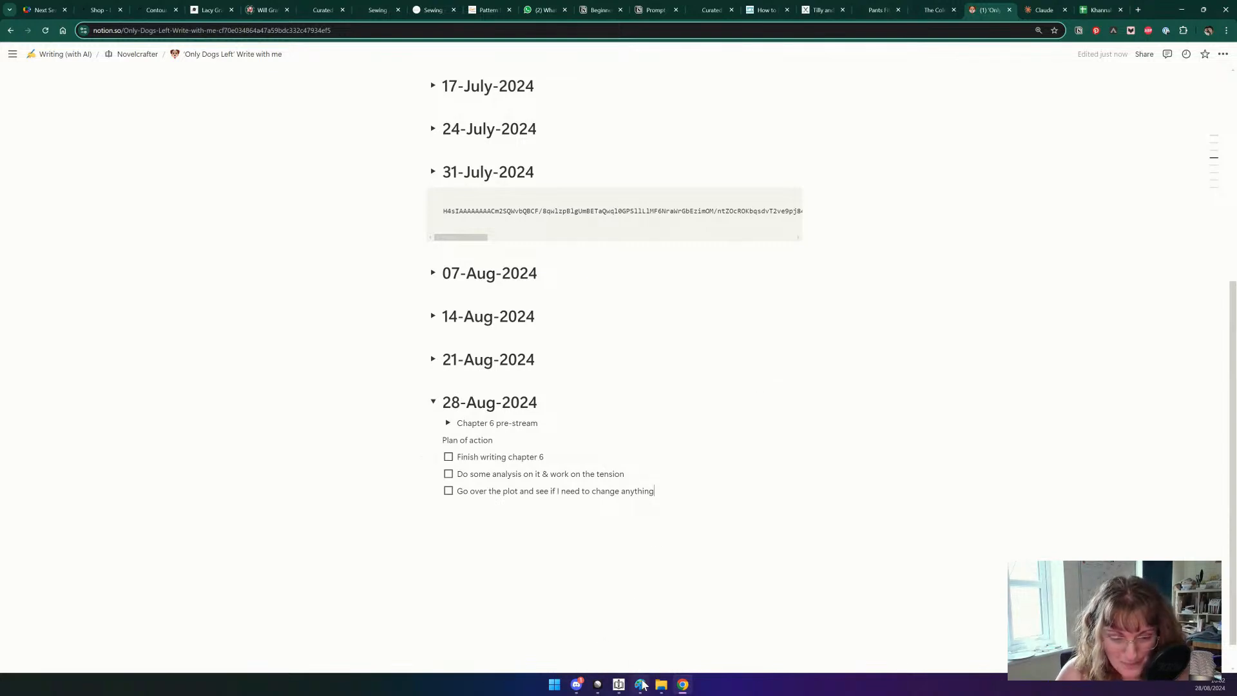
Switch to Novelcrafter and open Chapter 6 of Only dogs left for writing, at the start of its prose.
left_click(619, 685)
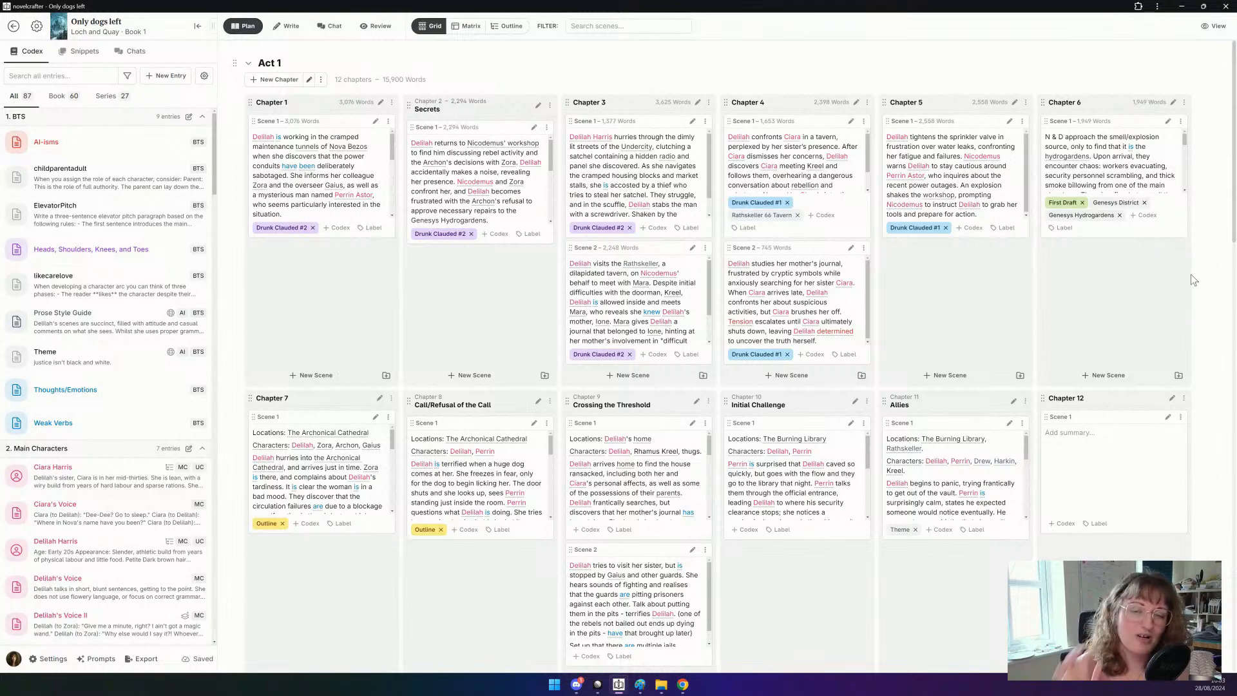
left_click(1172, 103)
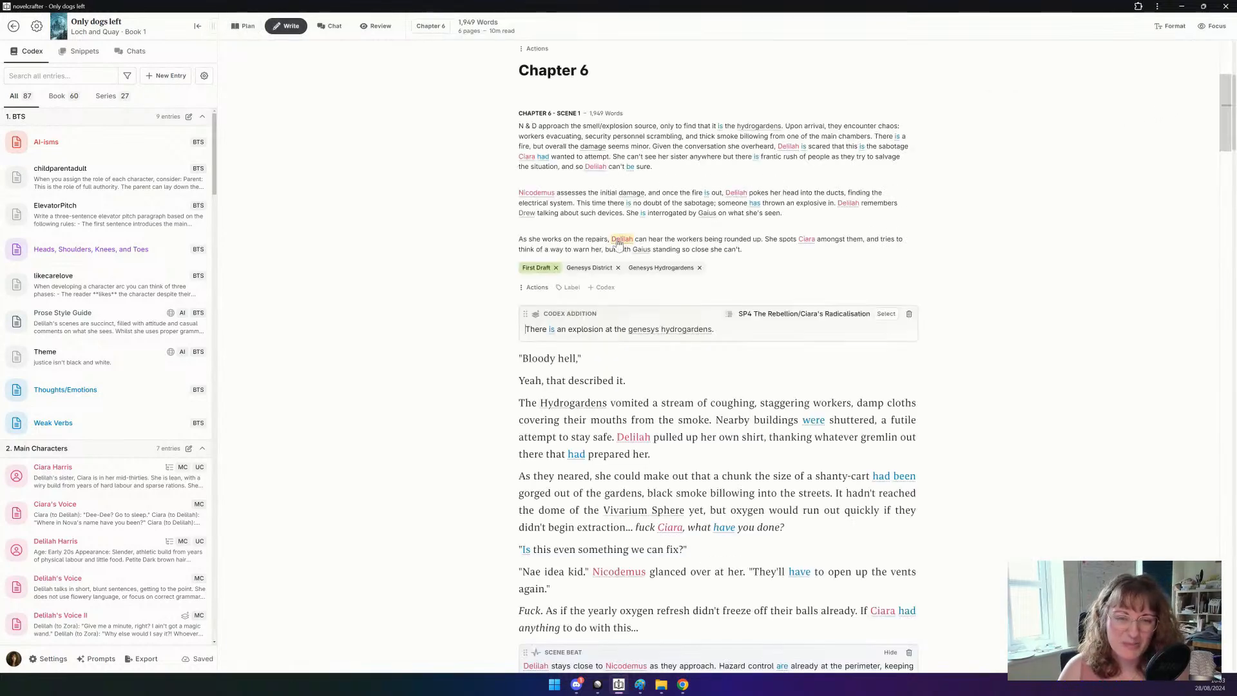
scroll(619, 226, "down", 3)
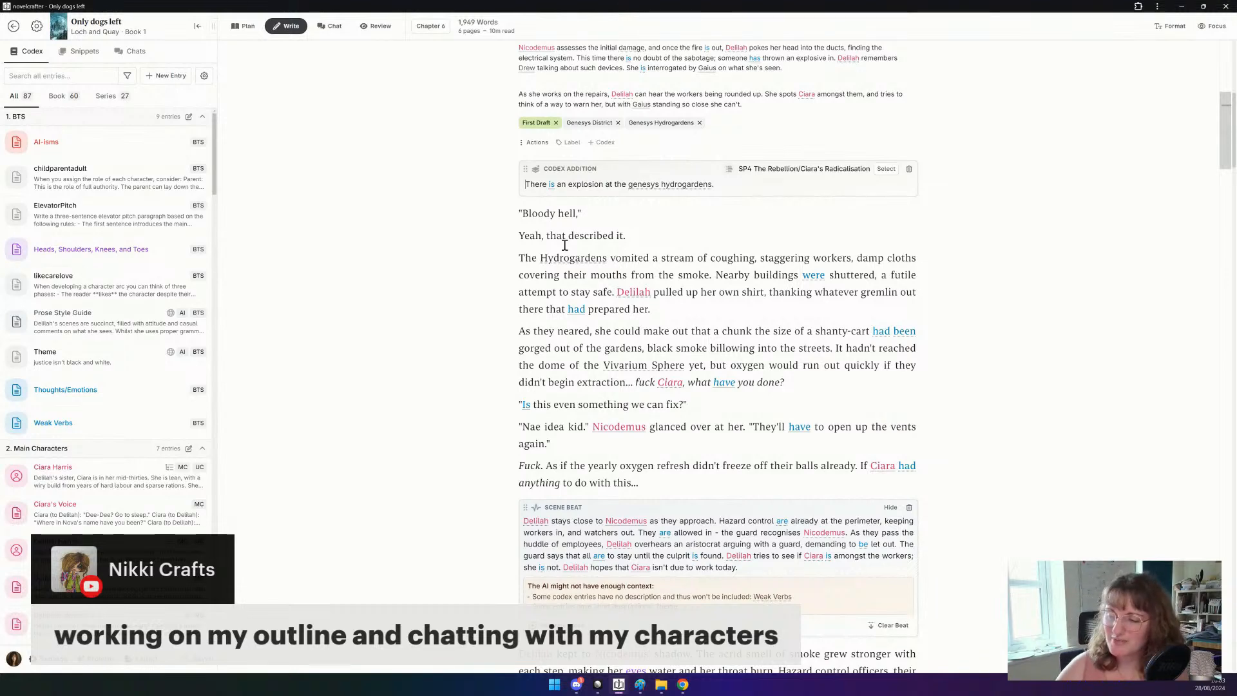
Return to the Notion plan and insert the to-do "Chatting with characters" above the plot review item.
key("alt+Tab")
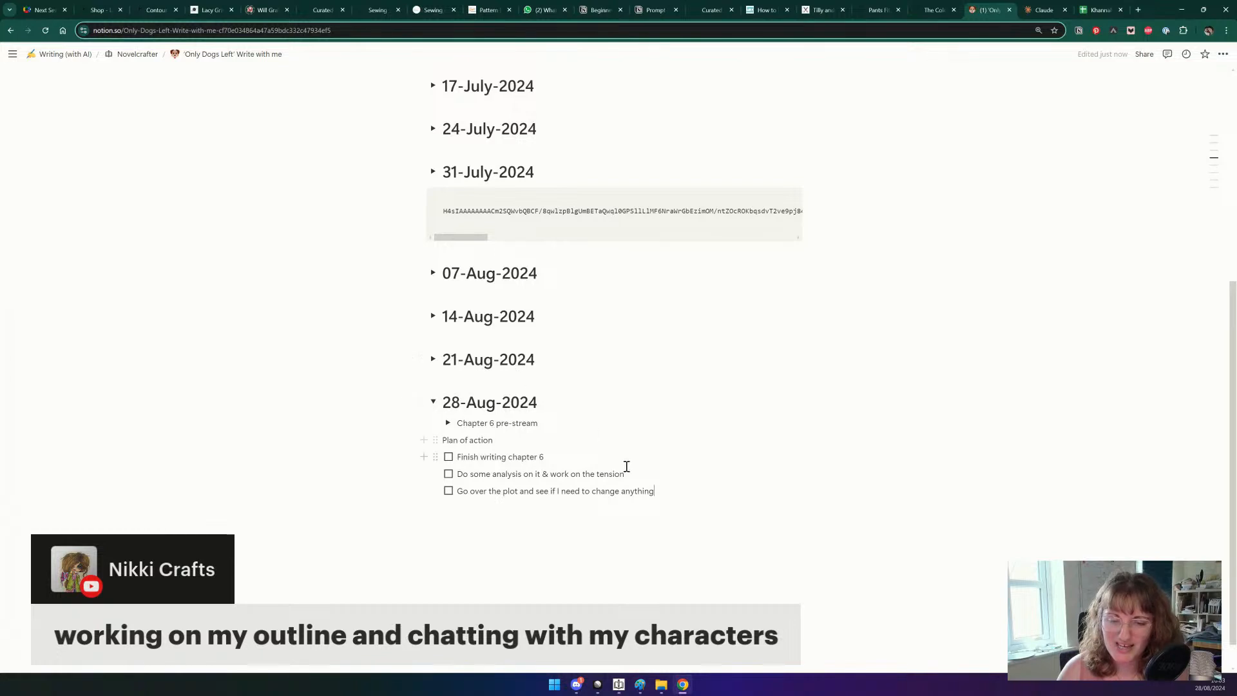
key("Return")
type("Chat")
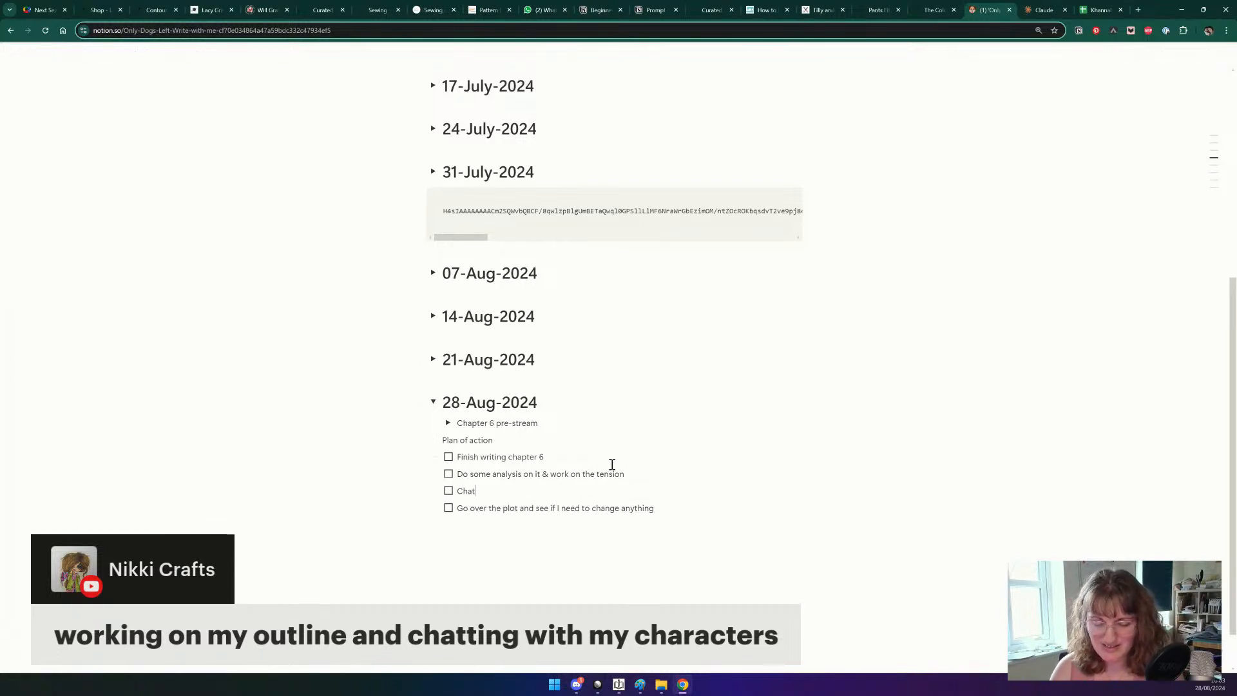
type("ting with characters")
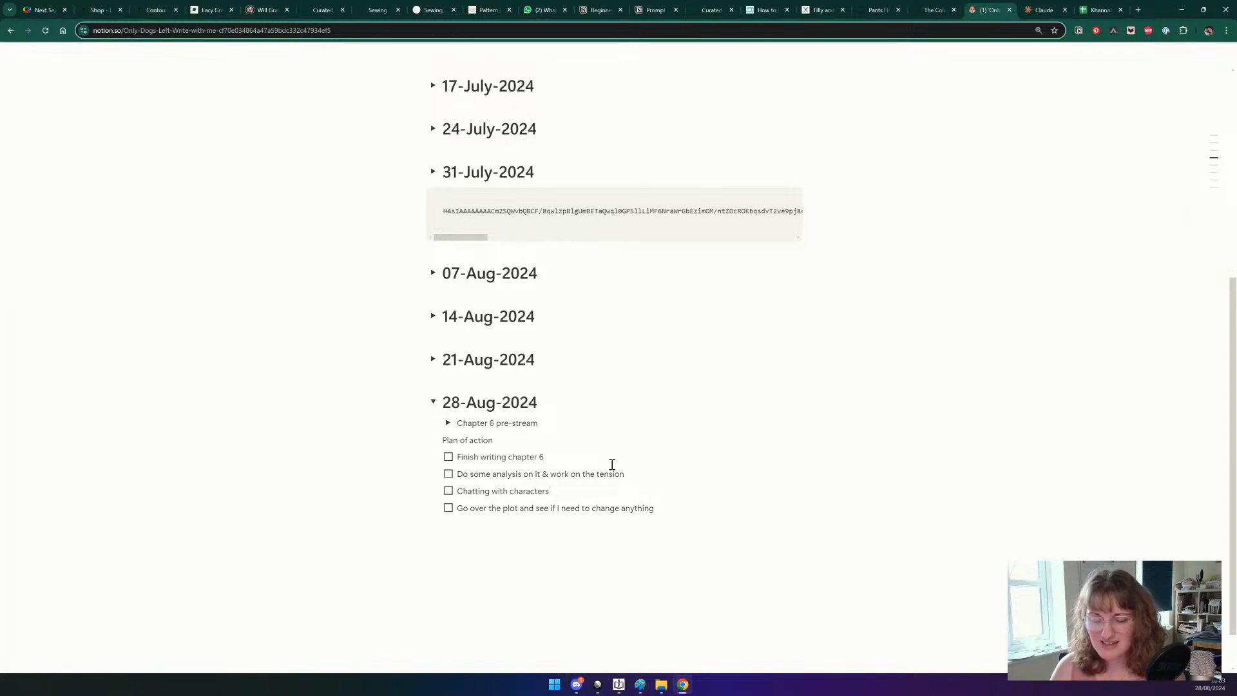
Switch back to Novelcrafter and change "her own shirt" to "her damp shirt," in the Hydrogardens paragraph of Chapter 6.
key("alt+Tab")
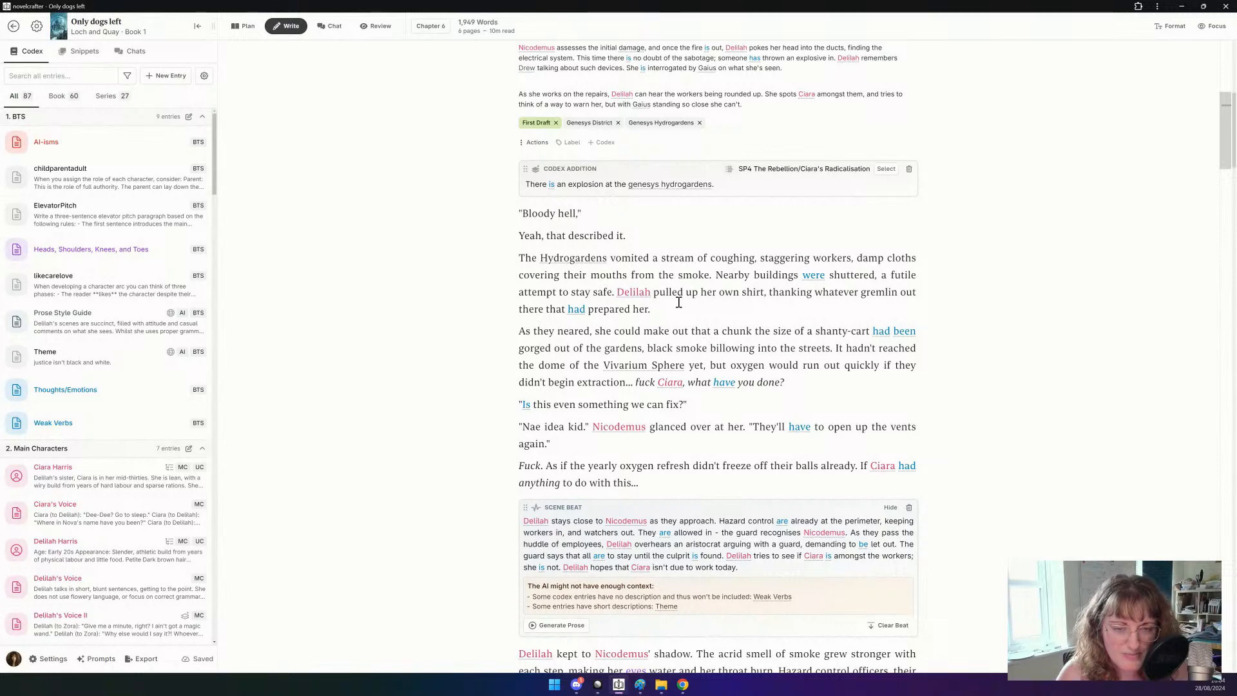
scroll(679, 302, "down", 1)
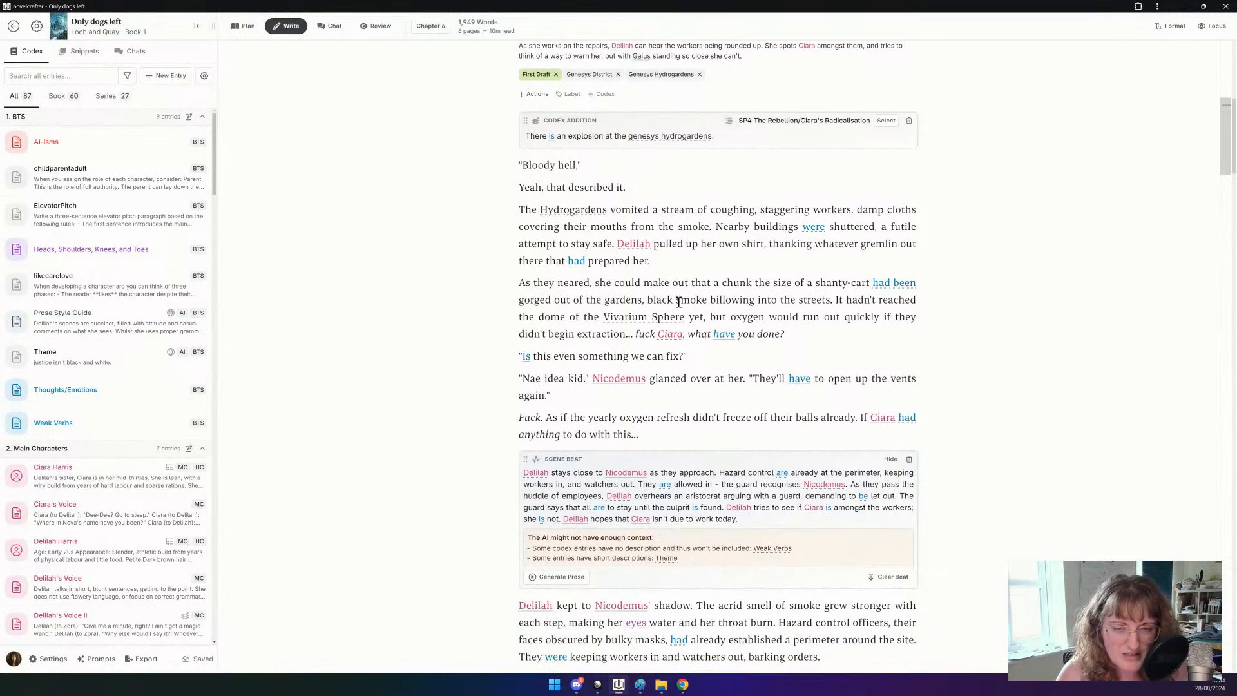
left_click(743, 245)
type("damp")
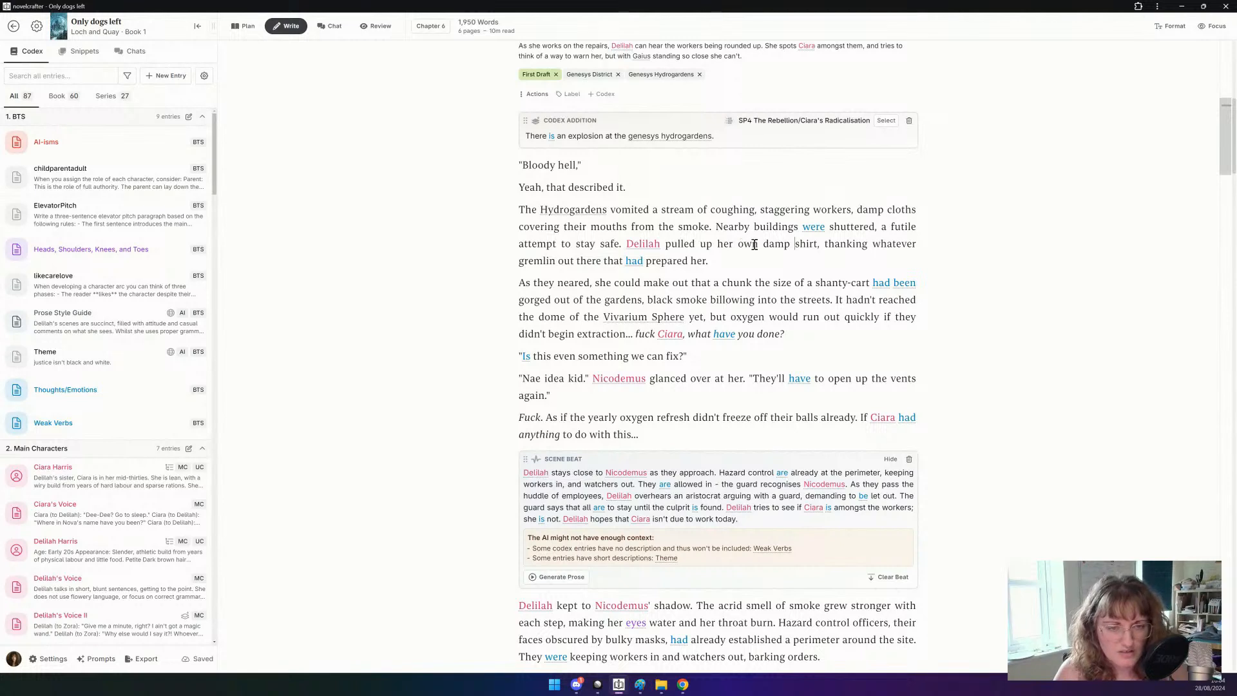
double_click(752, 245)
key("BackSpace")
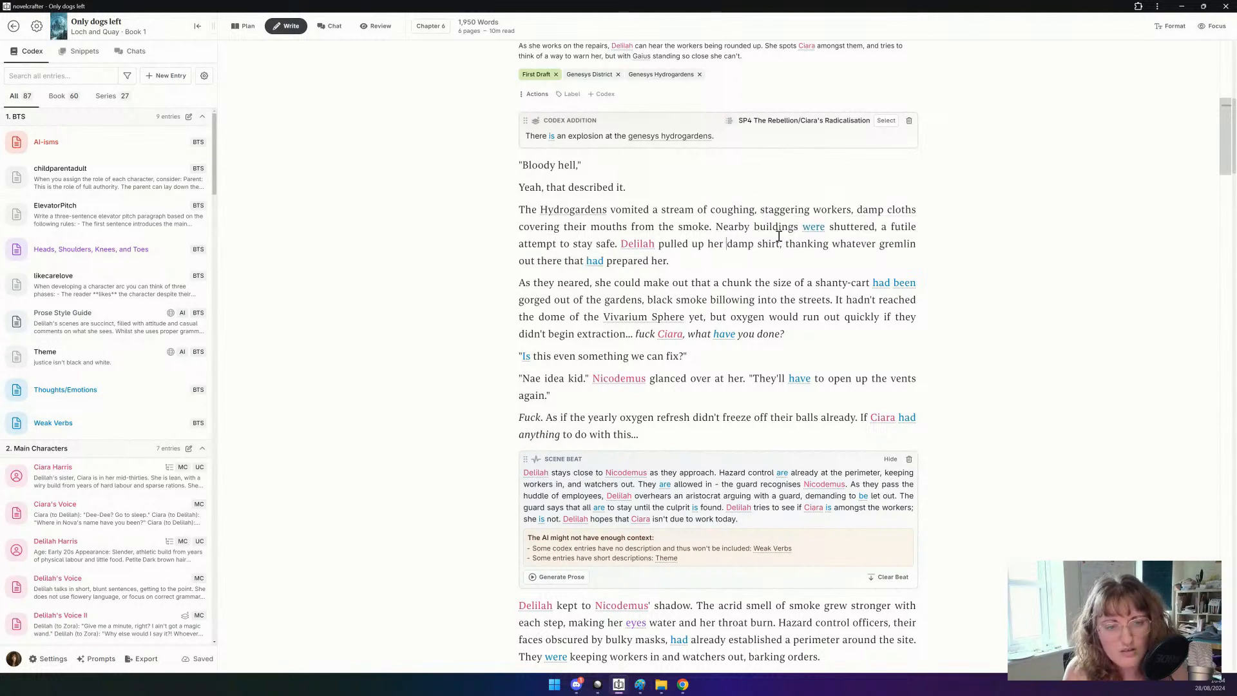
left_click(779, 244)
type(",")
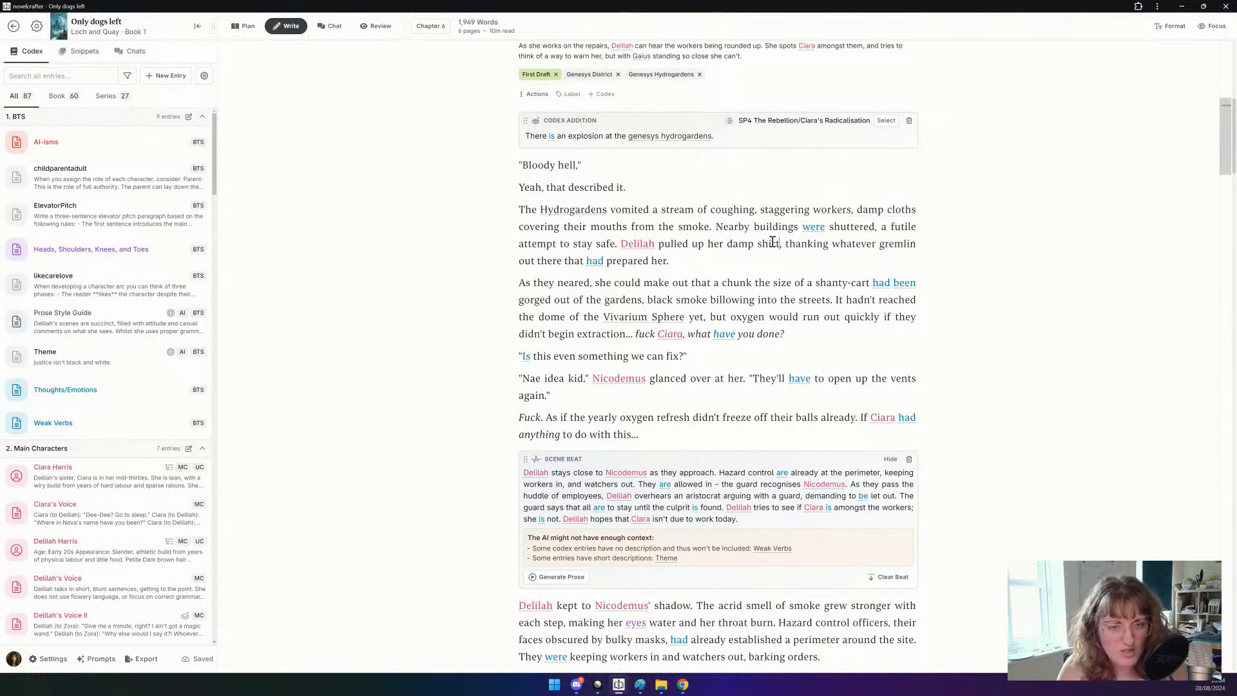
Reword the shirt phrase to "pulled her damp shirt over her nose", removing "up".
double_click(697, 244)
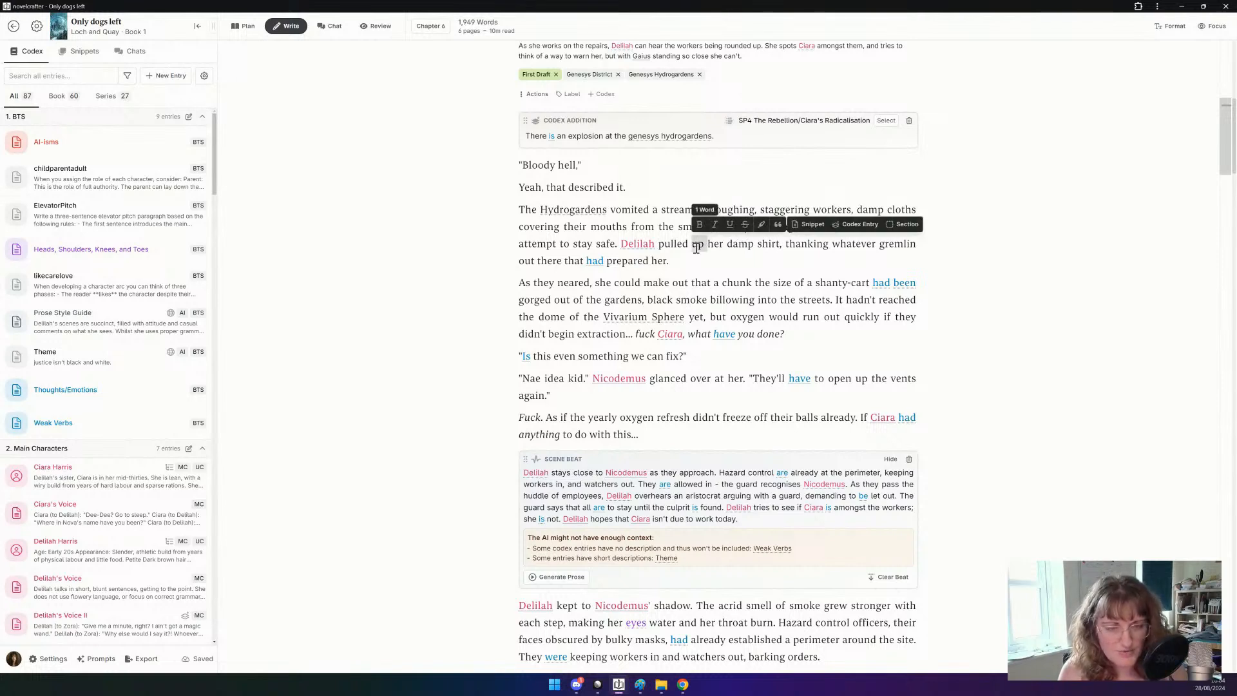
key("BackSpace")
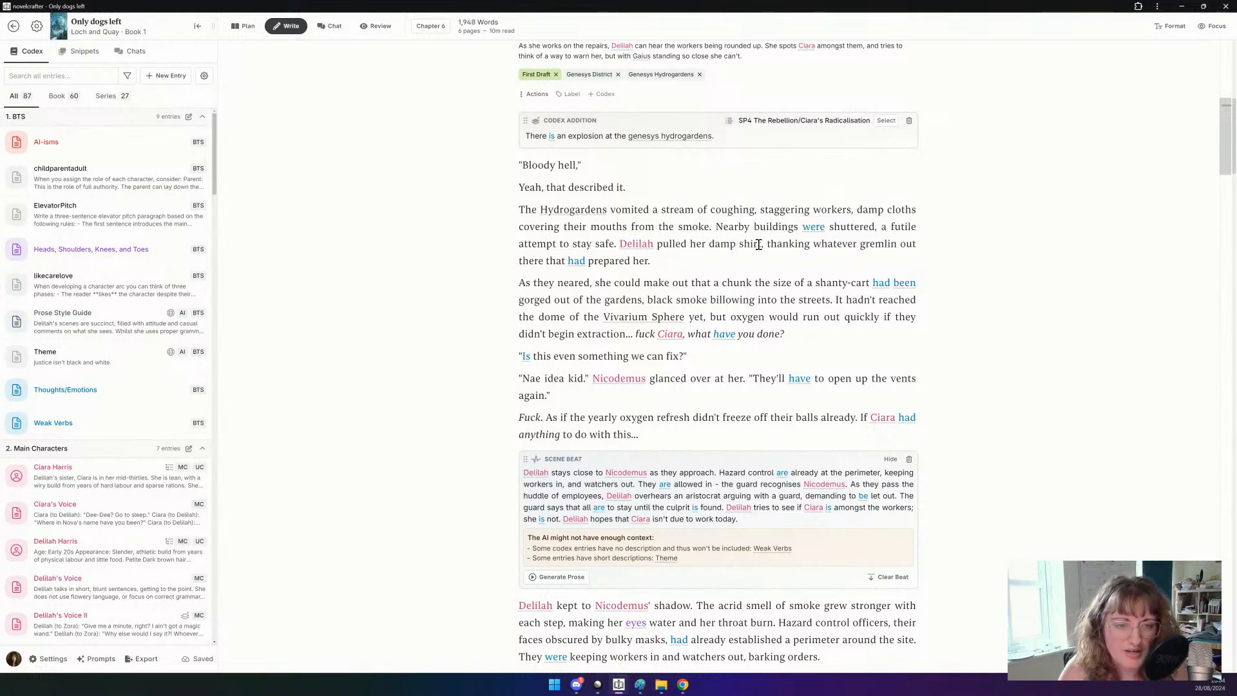
left_click(758, 244)
key("Right")
type("over her")
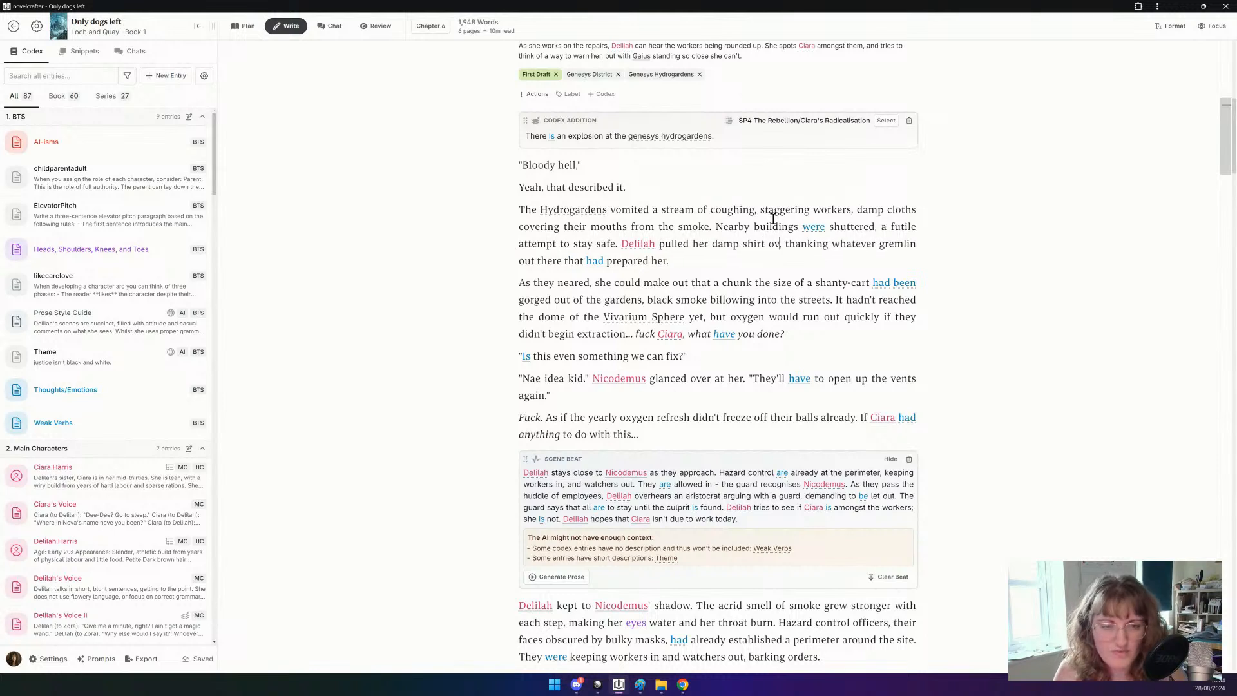
type(" nose")
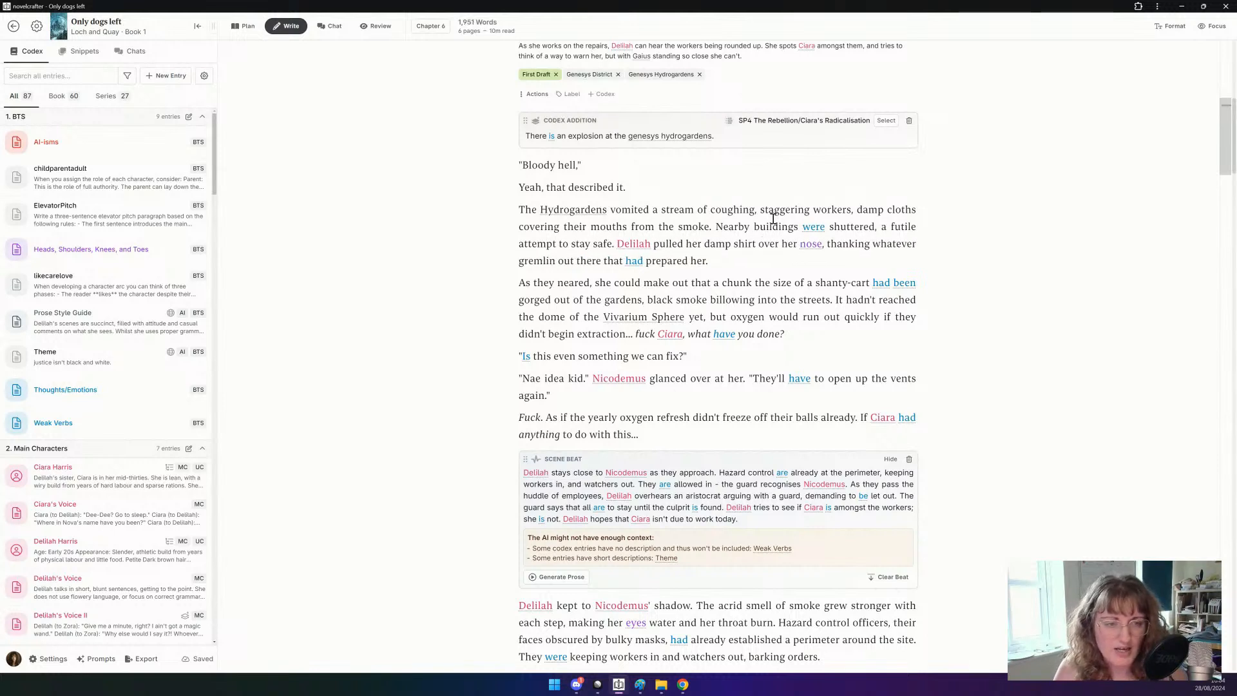
Extend the end of the Hydrogardens paragraph so it reads "had prepared her for this.".
left_click(753, 257)
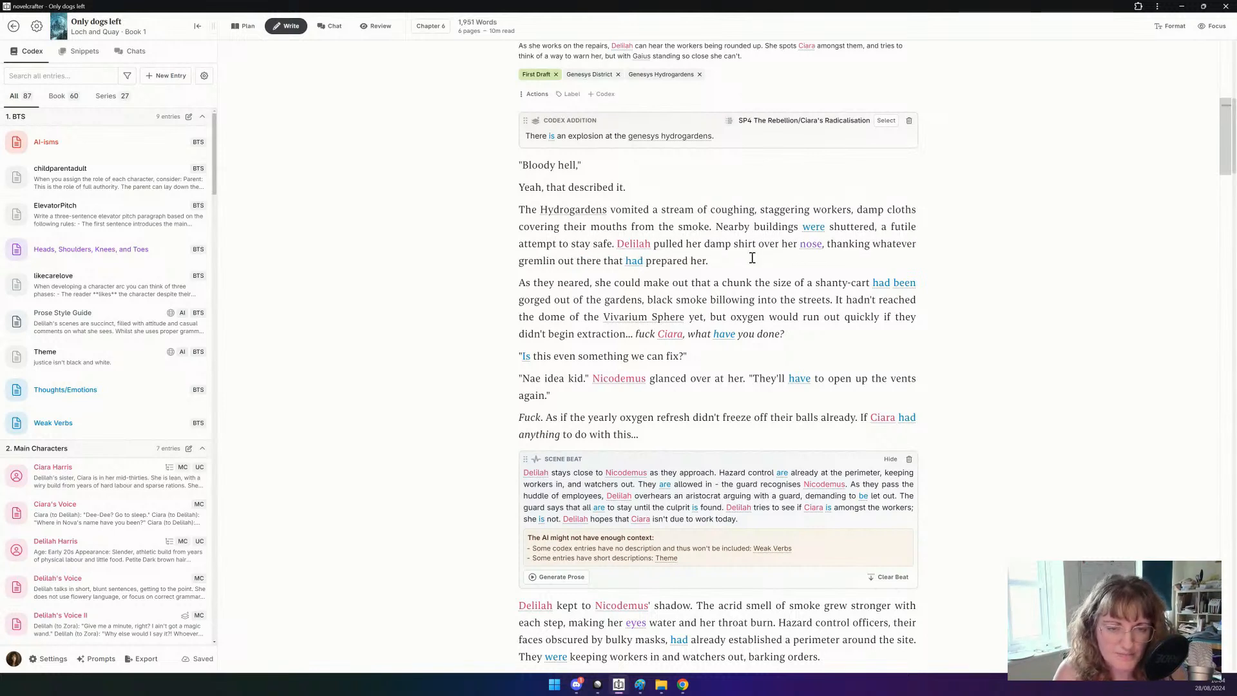
key("BackSpace")
type("for this.")
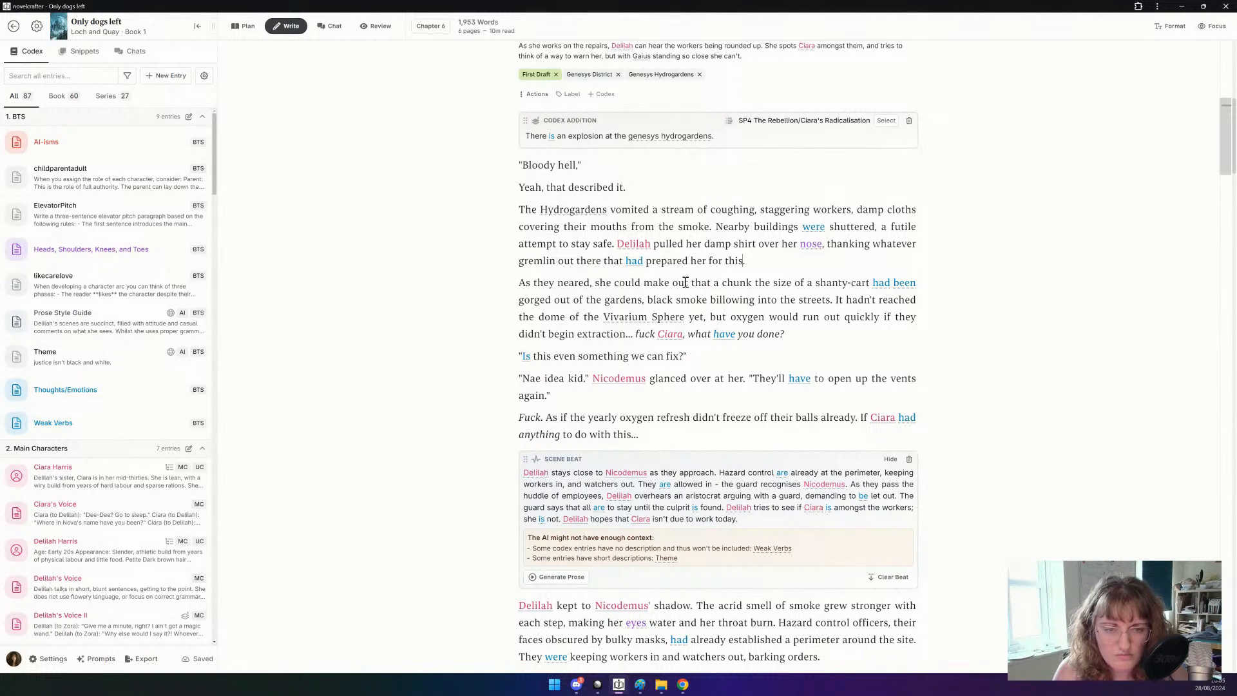
Replace the opening "As they neared, she could make out that a" with "A" in the paragraph about the shanty-cart-sized chunk.
left_click_drag(717, 283, 521, 282)
type("A")
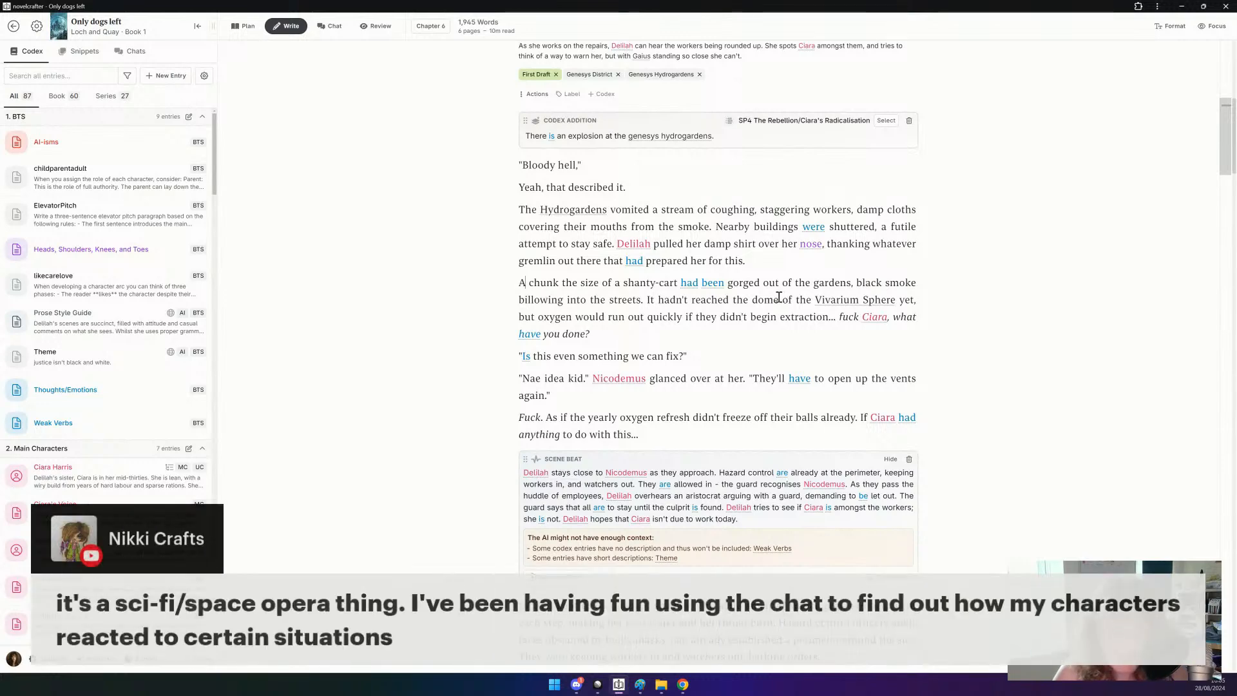
scroll(779, 297, "down", 1)
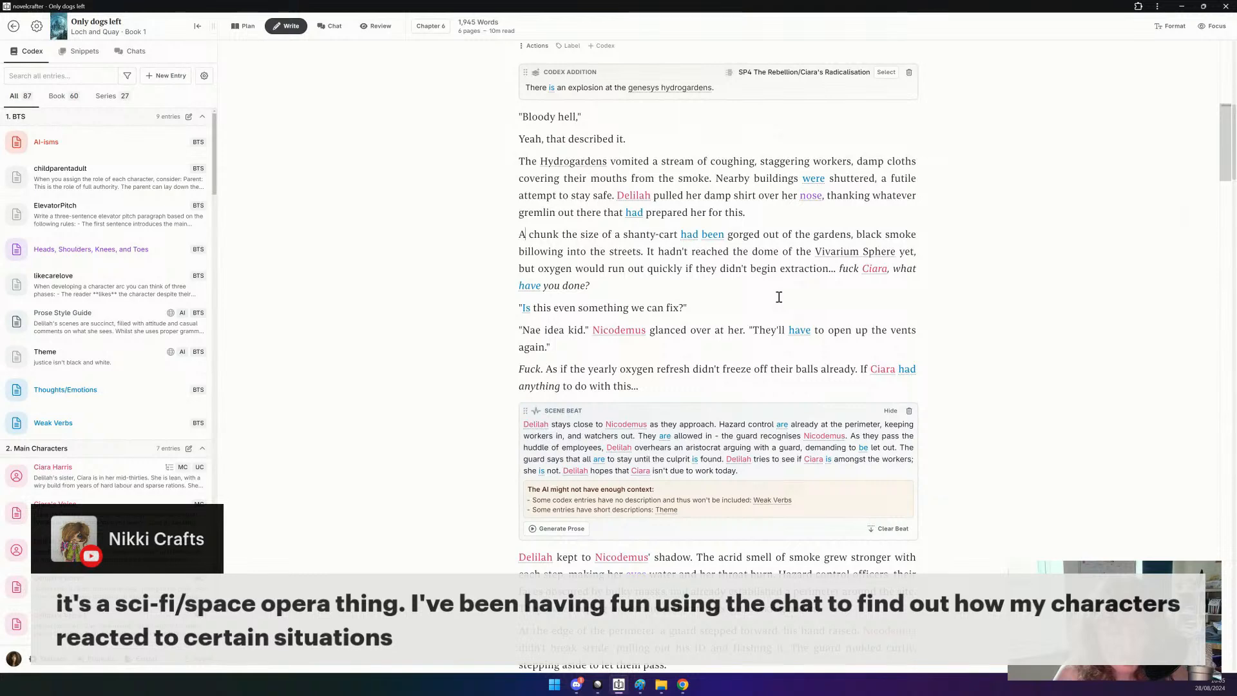
scroll(780, 297, "down", 2)
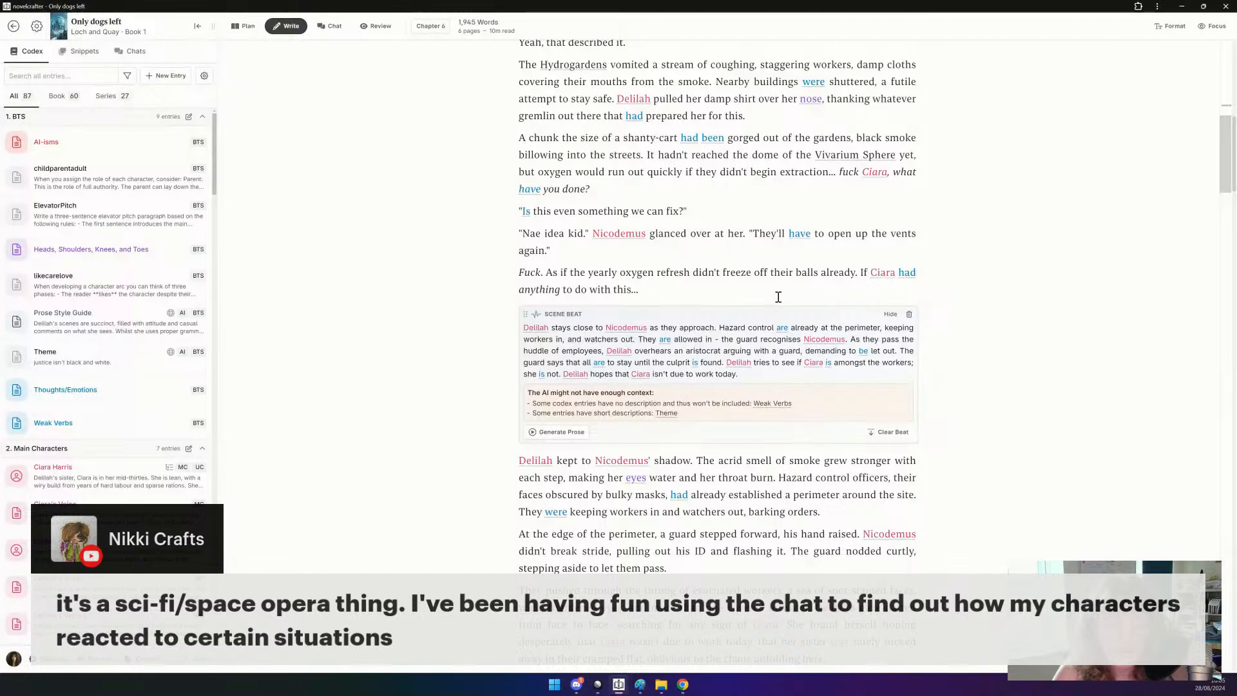
Collapse the scene beat about approaching the perimeter and delete the sentence "Delilah kept to Nicodemus' shadow." that follows it.
scroll(780, 297, "down", 1)
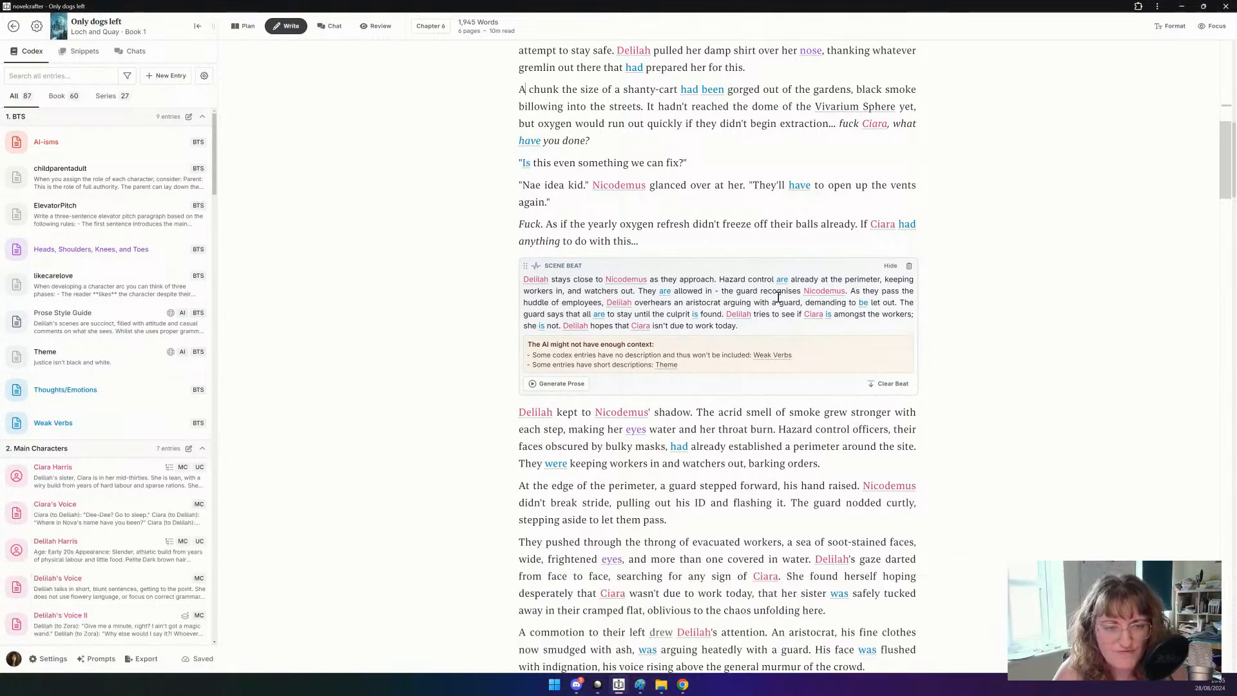
scroll(778, 298, "down", 1)
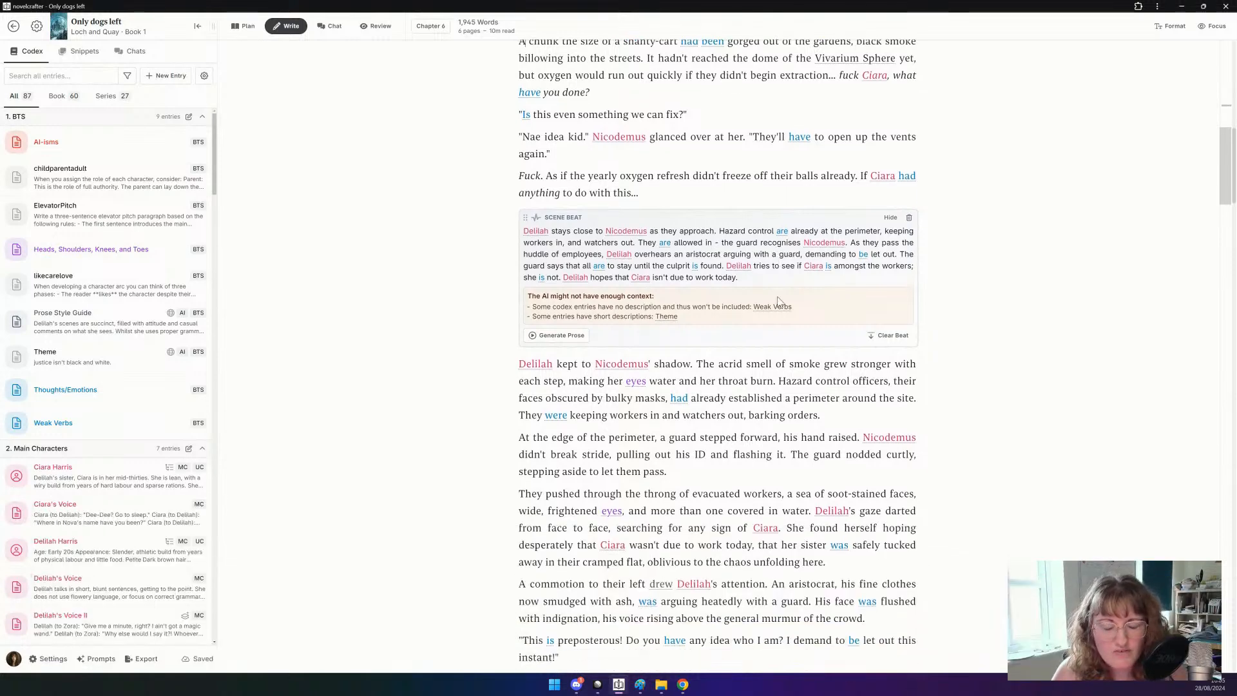
scroll(778, 301, "down", 2)
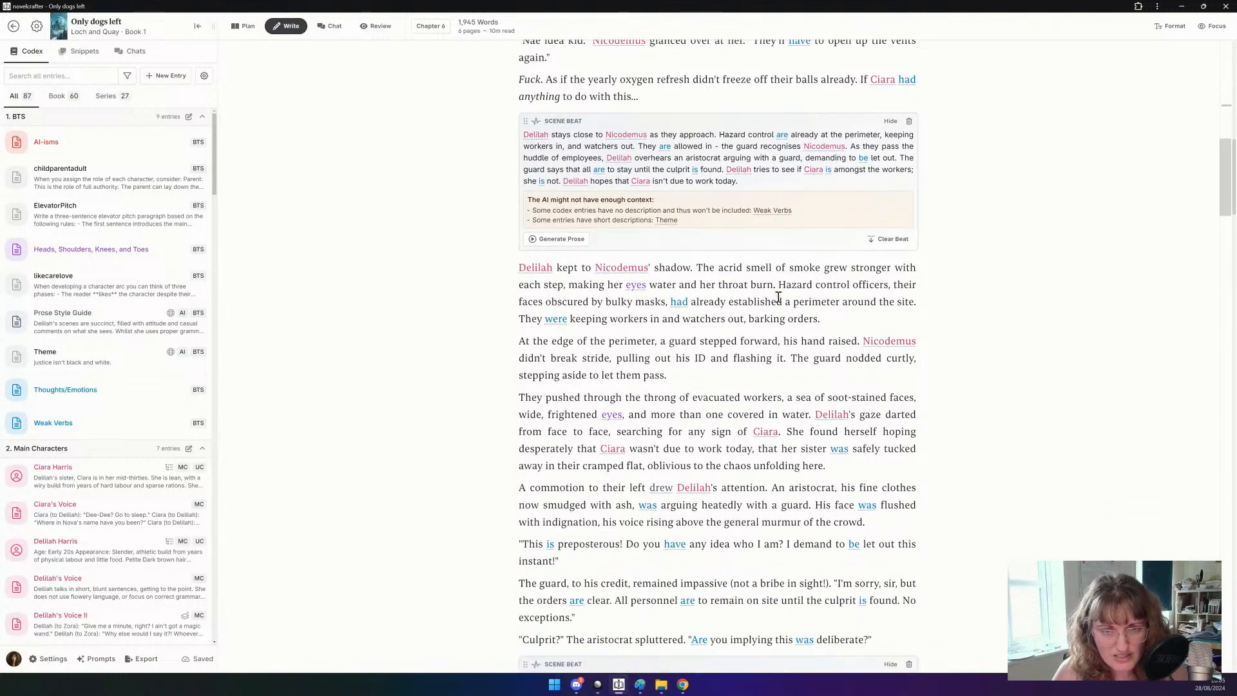
scroll(778, 297, "down", 1)
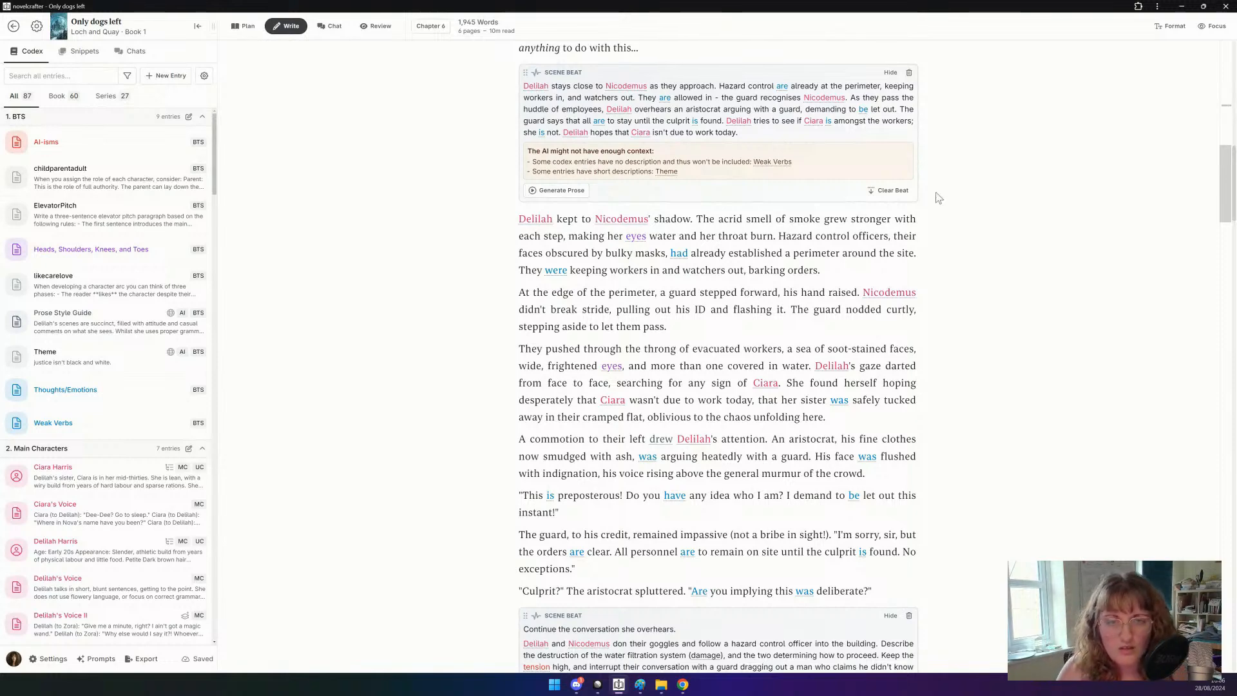
scroll(896, 297, "up", 2)
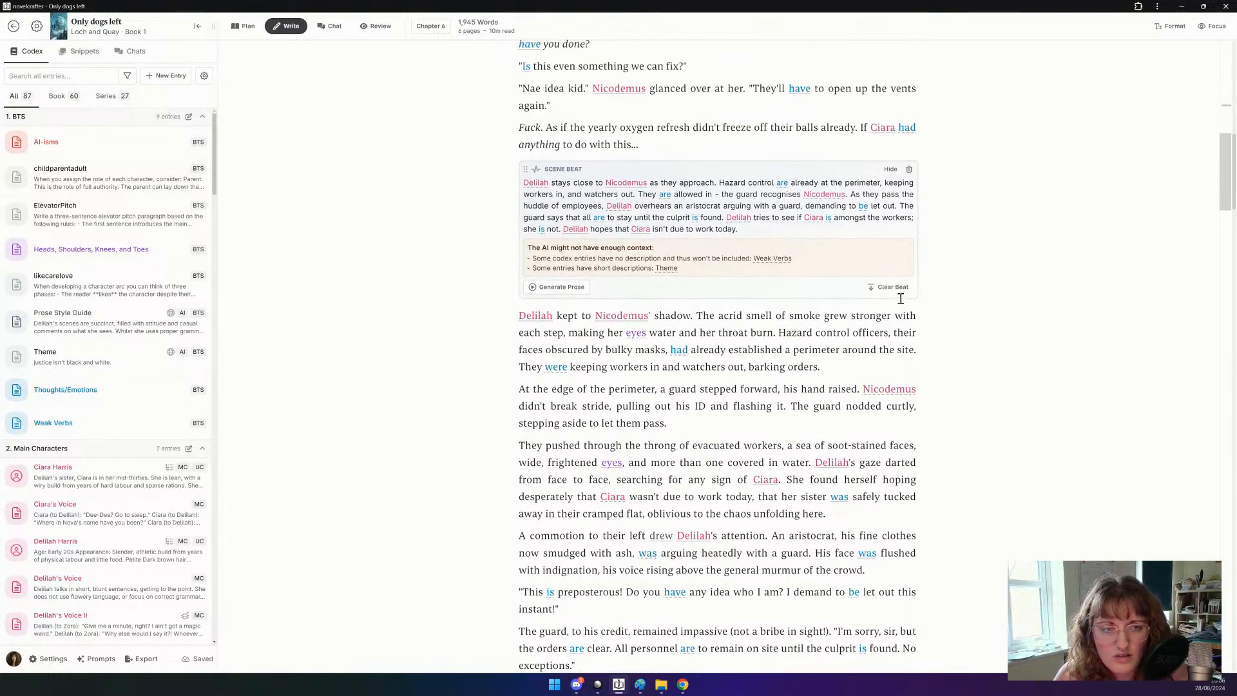
left_click(890, 169)
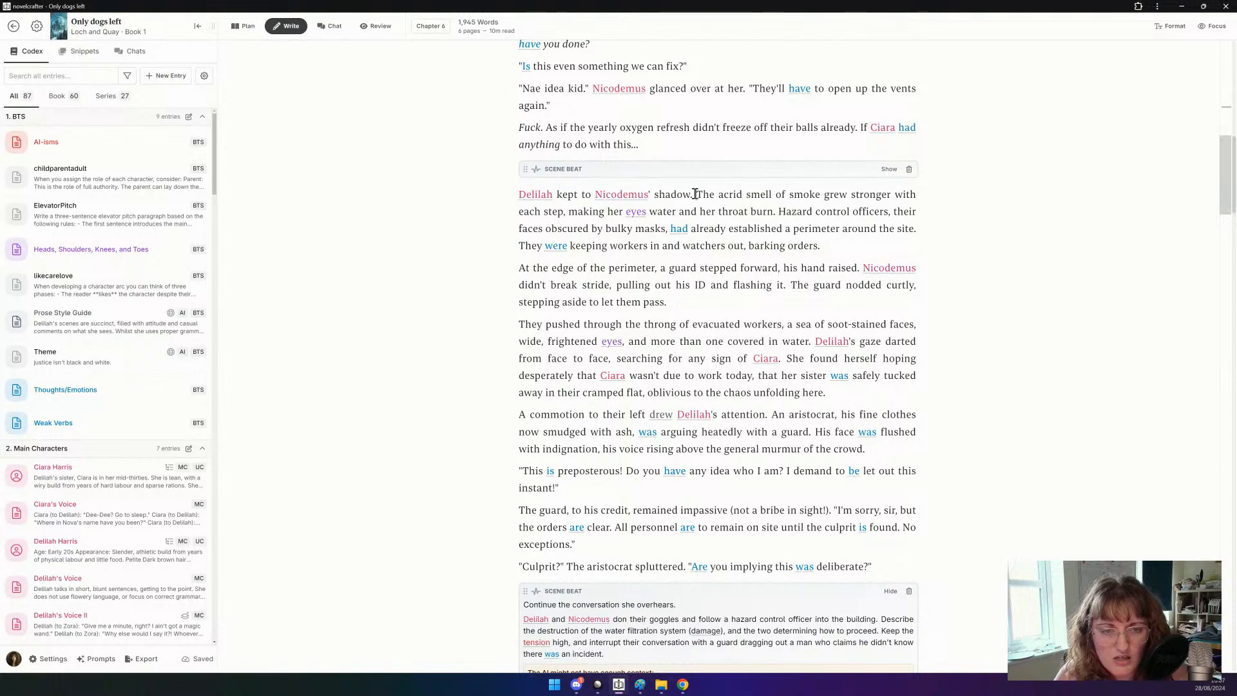
left_click_drag(694, 195, 518, 192)
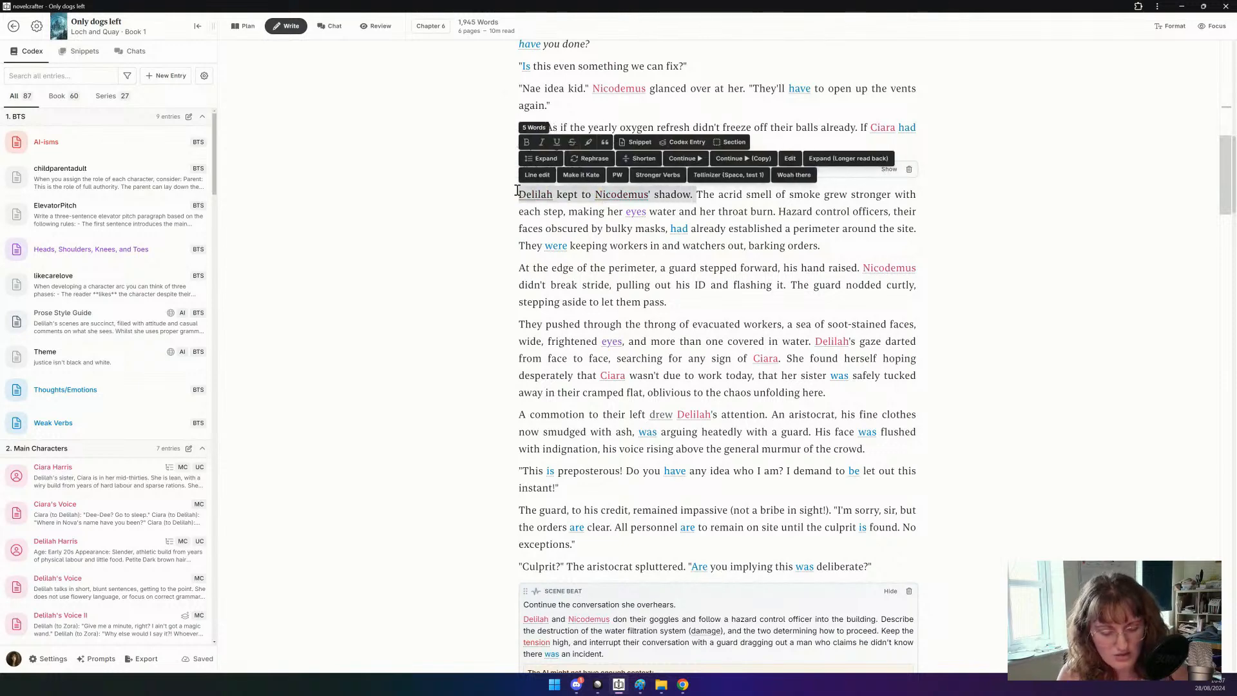
key("BackSpace")
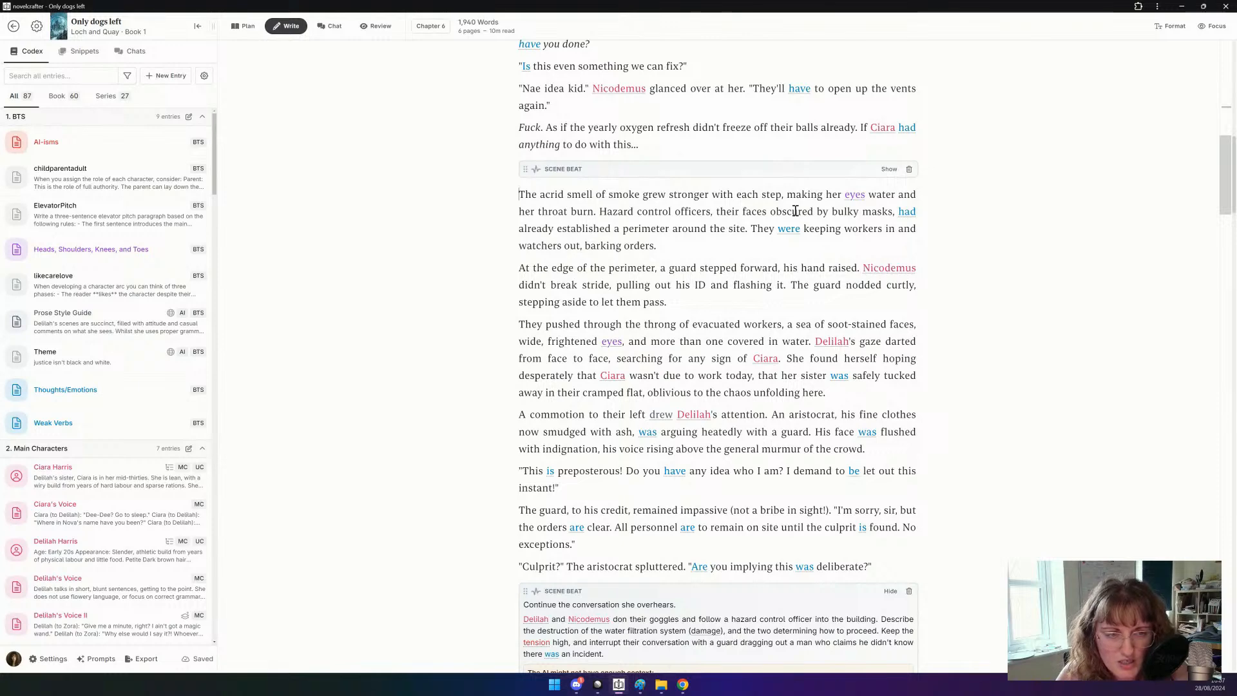
Extend the end of the hazard control officers paragraph so it reads "barking orders that blended into a drone.".
scroll(796, 210, "down", 1)
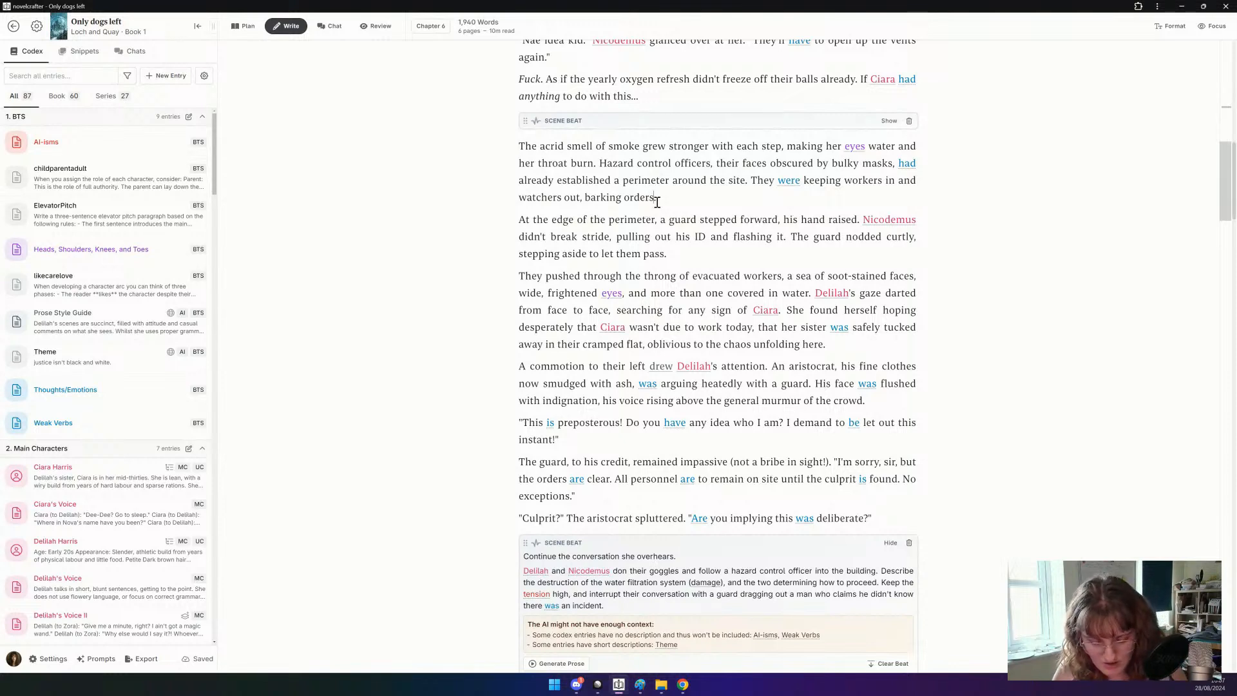
type("that blended")
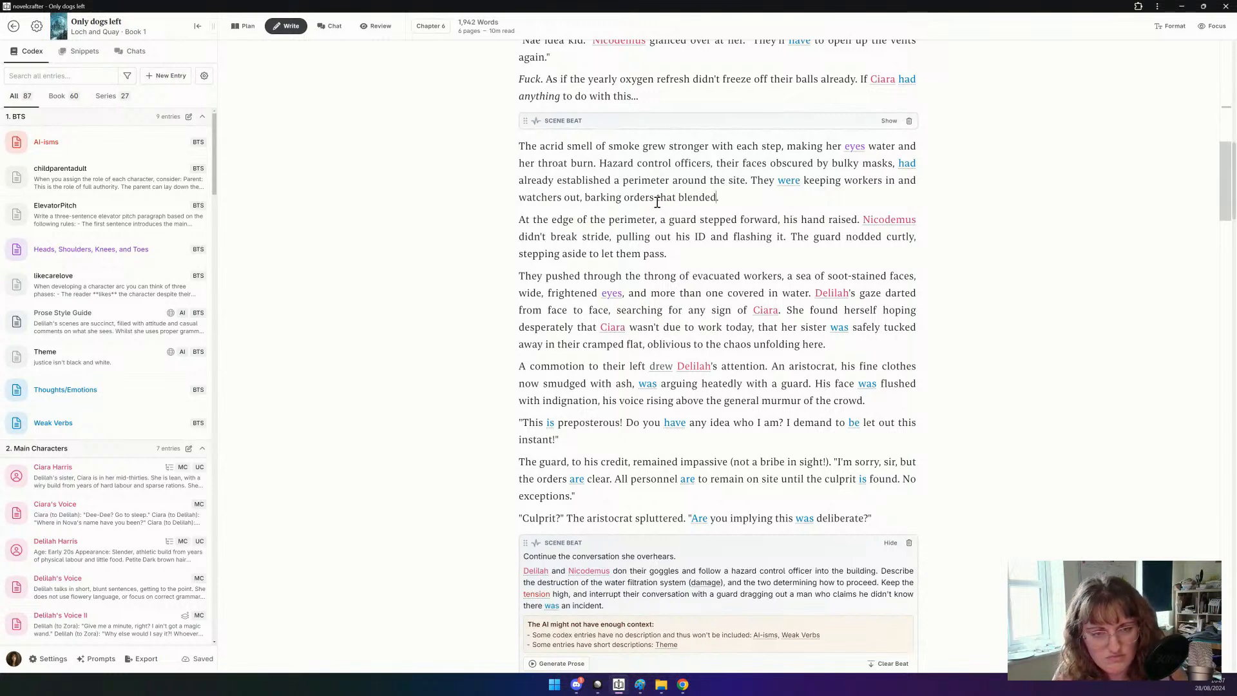
type(" into a drone")
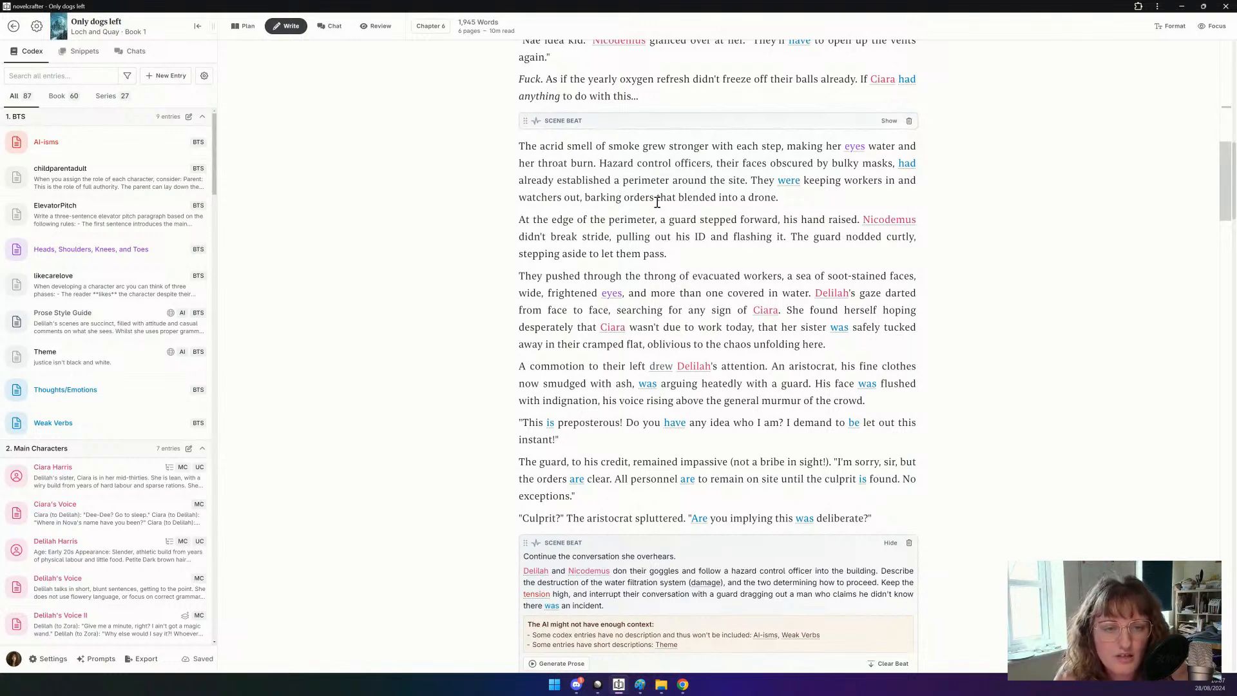
In the perimeter guard paragraph, remove "his" before "hand raised" and reword the ending to "falling in line to accompany them.".
double_click(788, 219)
key("BackSpace")
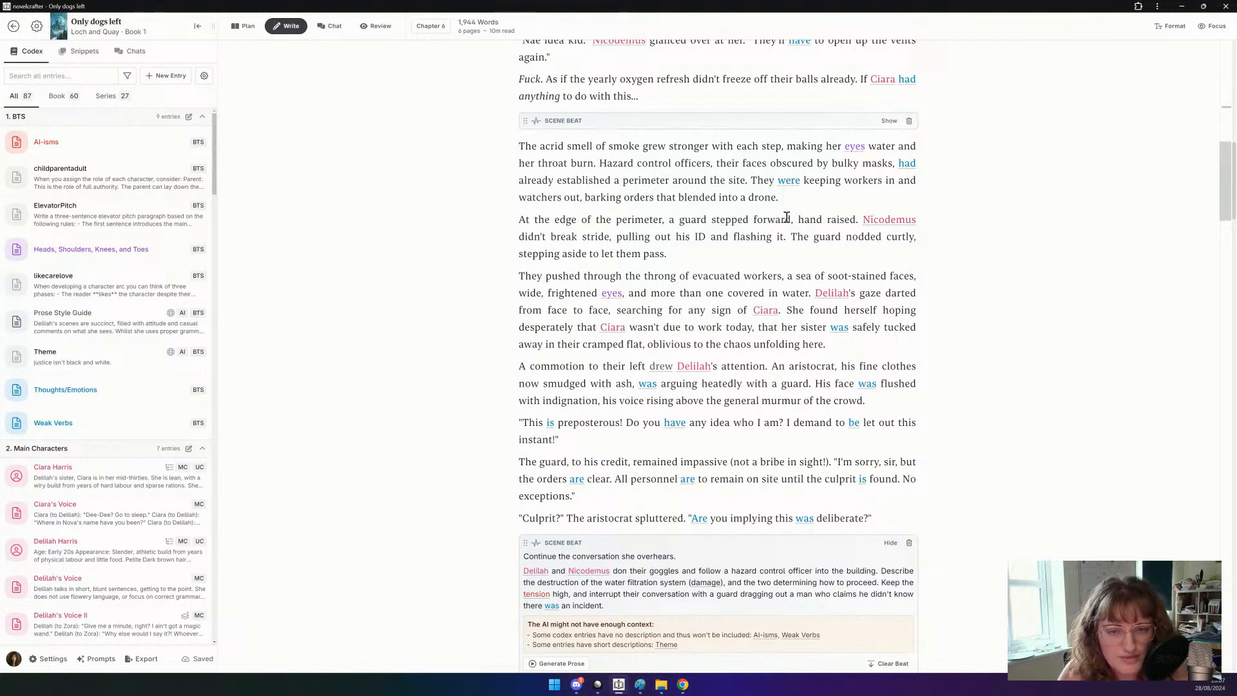
left_click(726, 252)
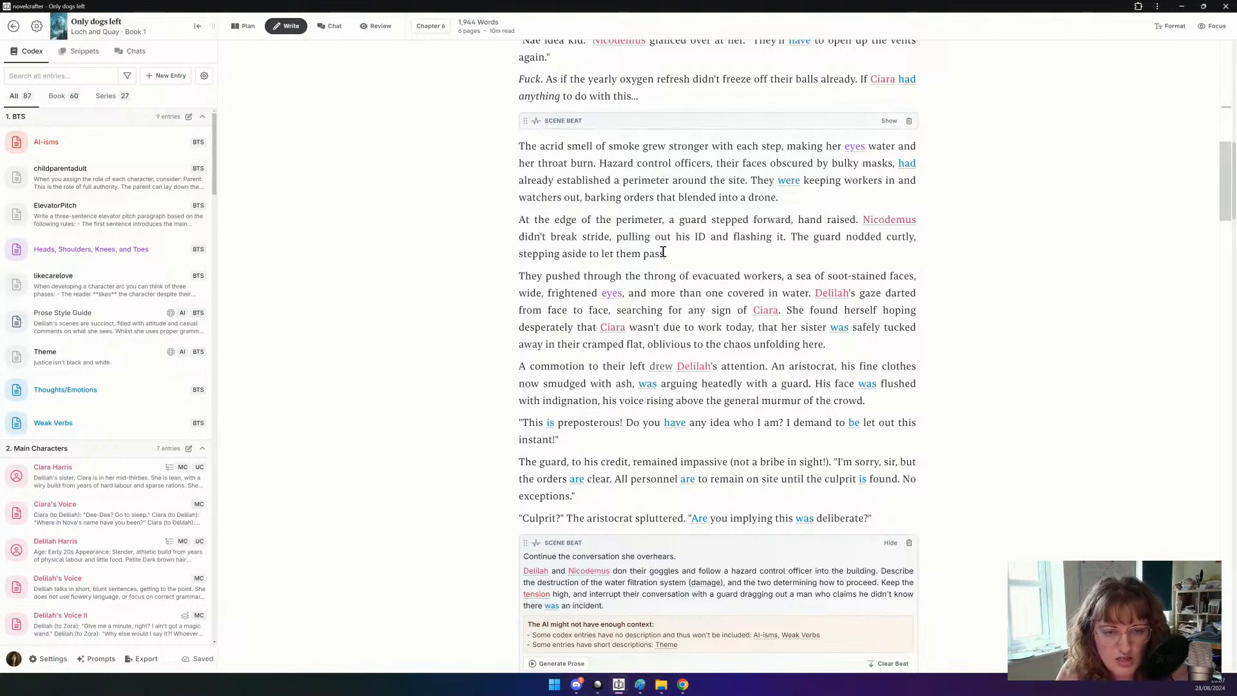
left_click_drag(667, 254, 519, 251)
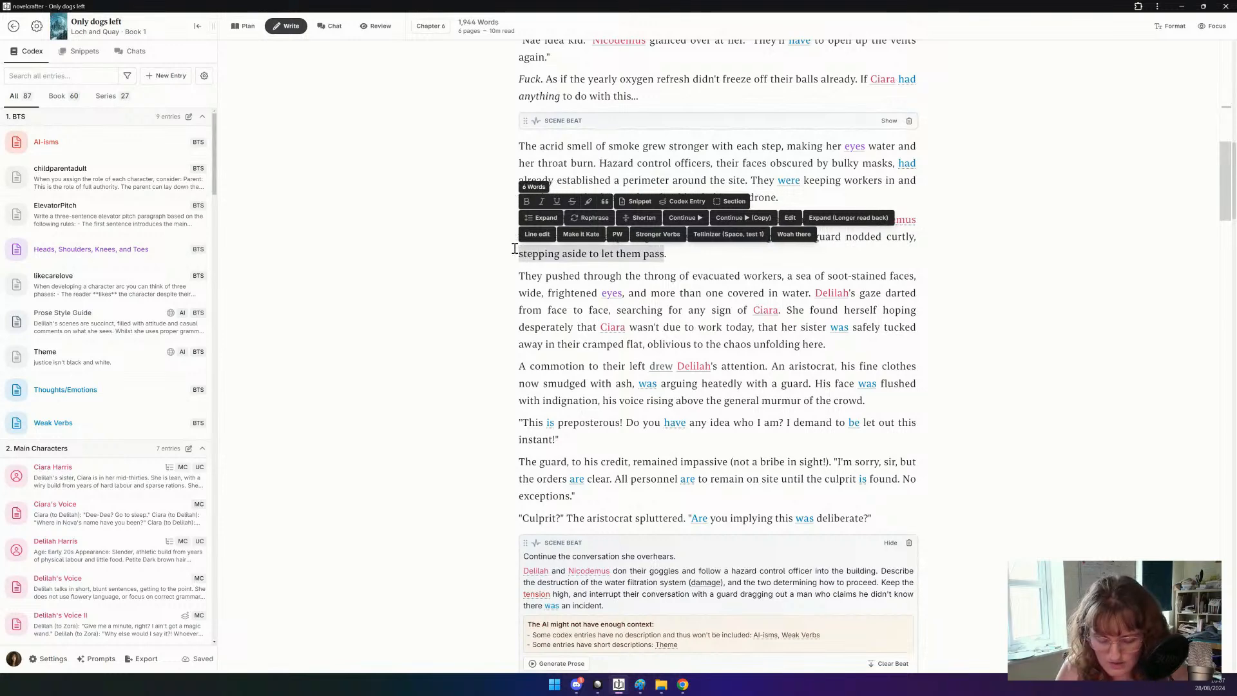
type("falling in line to ")
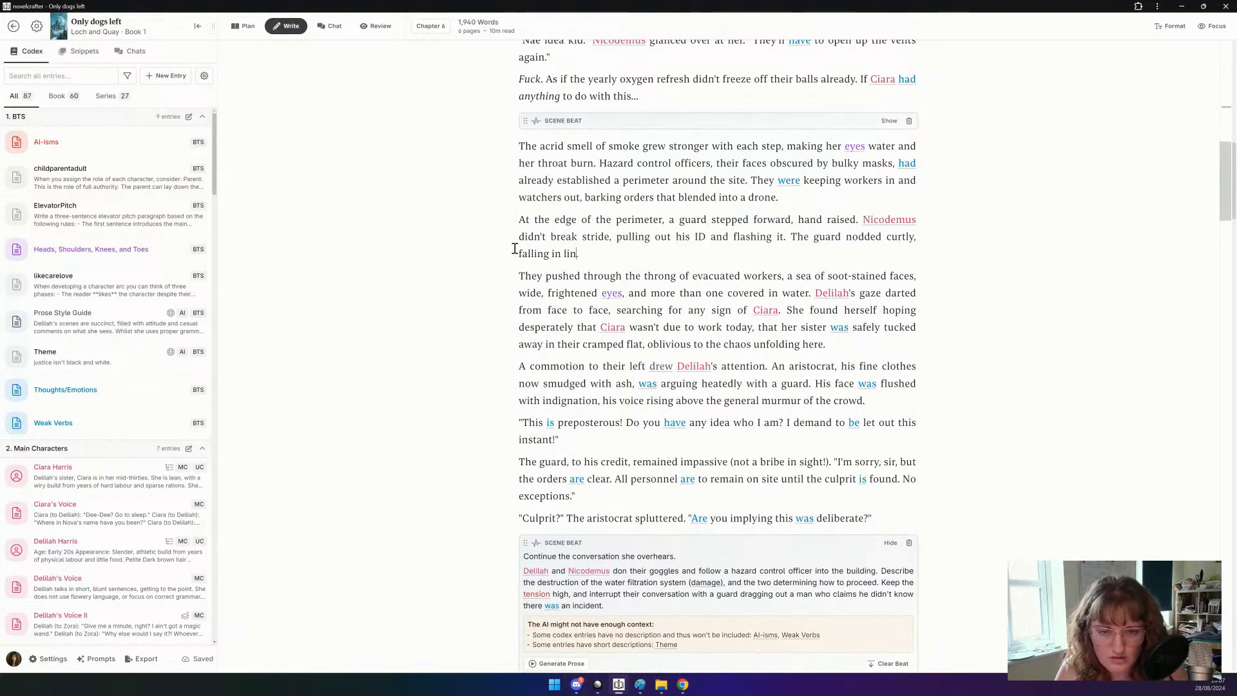
type("accompany them")
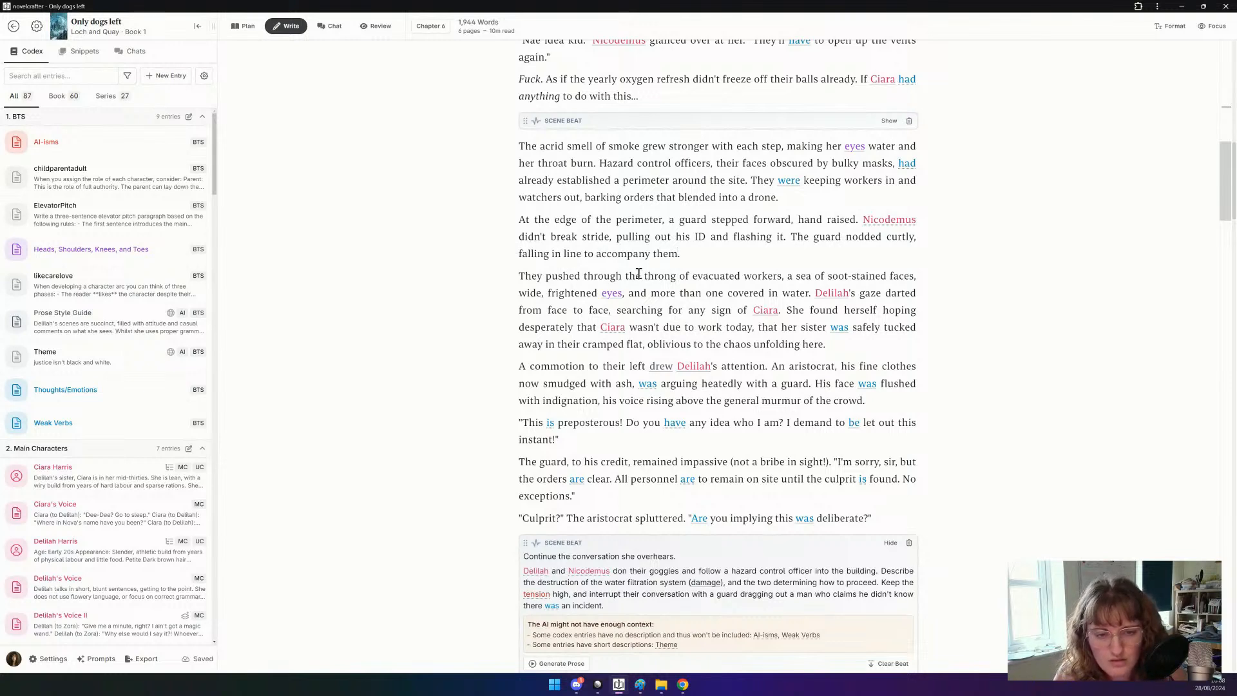
Reword the opening of the evacuated workers paragraph to "Before the building was a throng".
left_click_drag(639, 274, 519, 271)
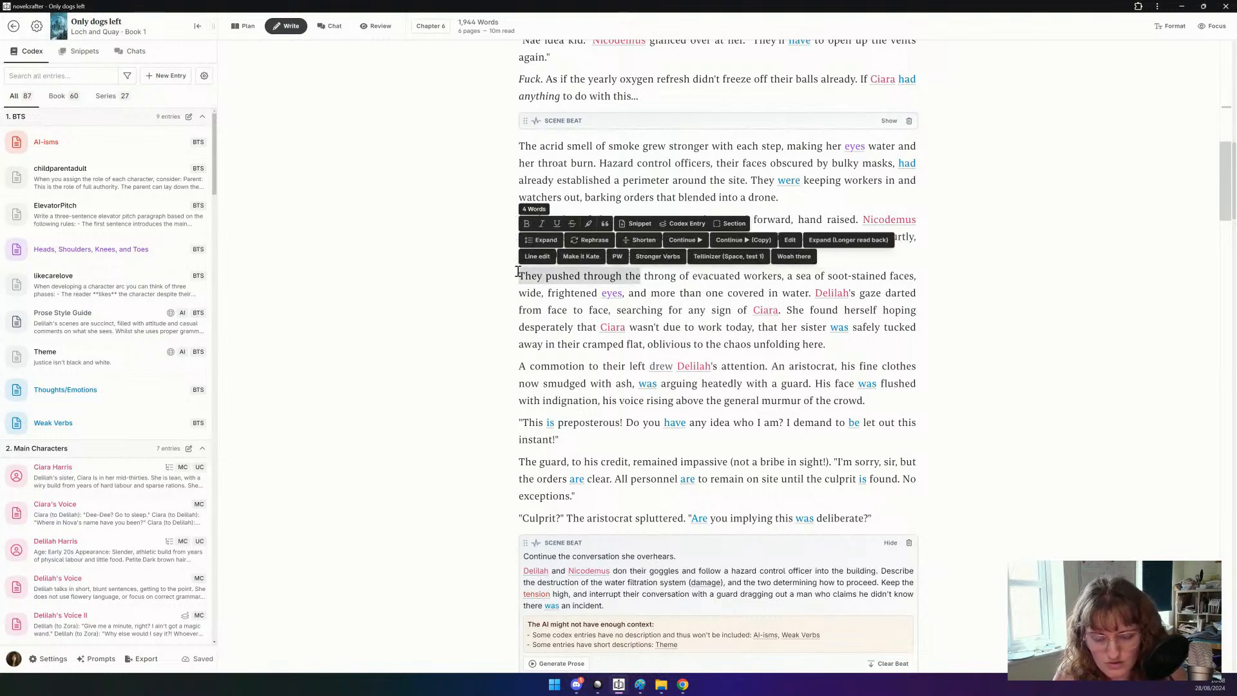
type("Before the ")
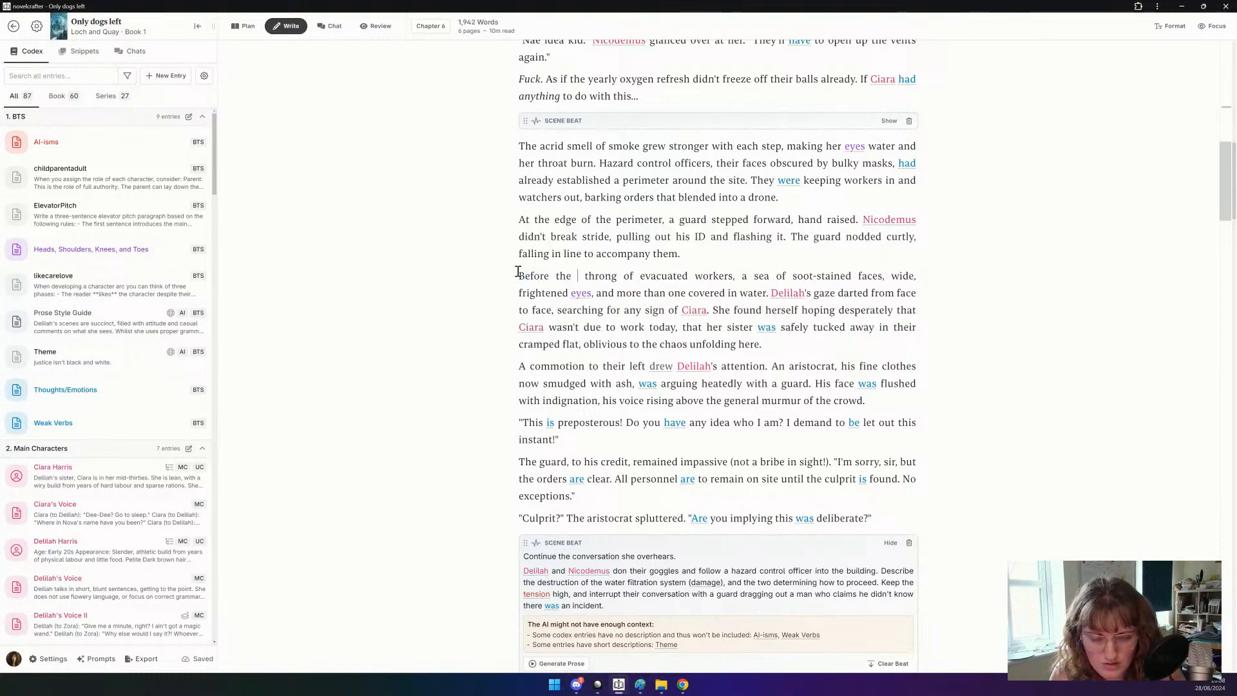
type("building was a")
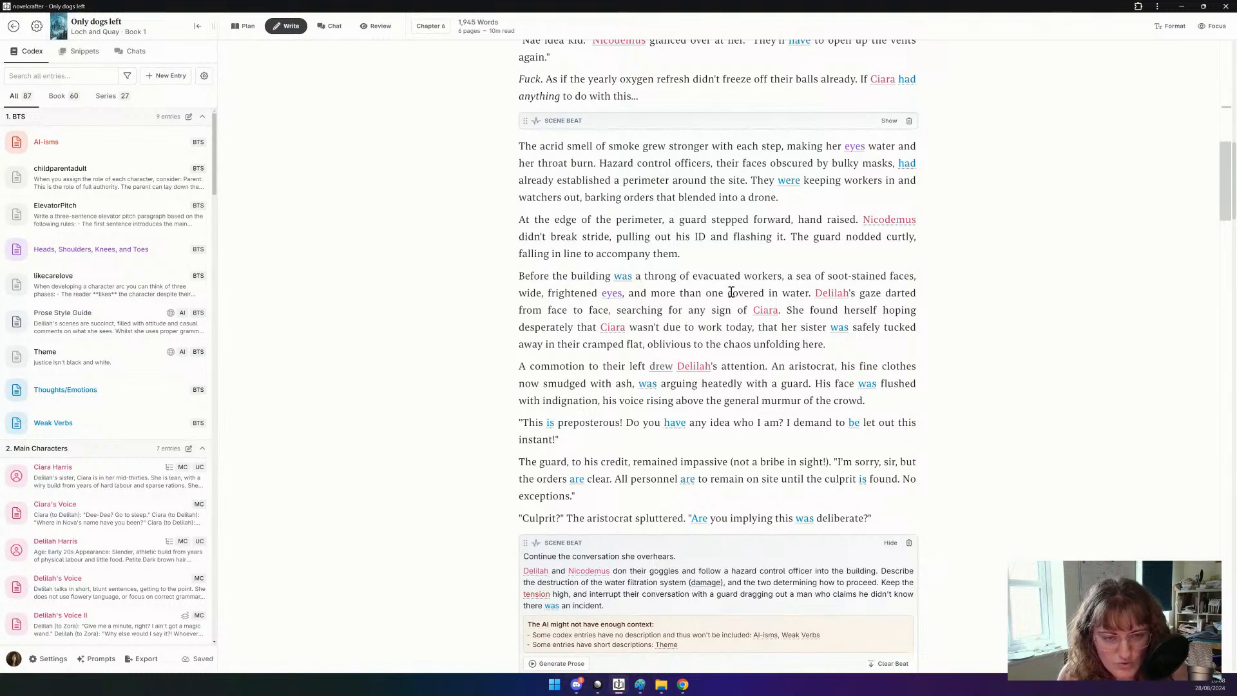
Replace "covered in water" with "soaked" in the description of the evacuated workers.
left_click_drag(729, 294, 808, 291)
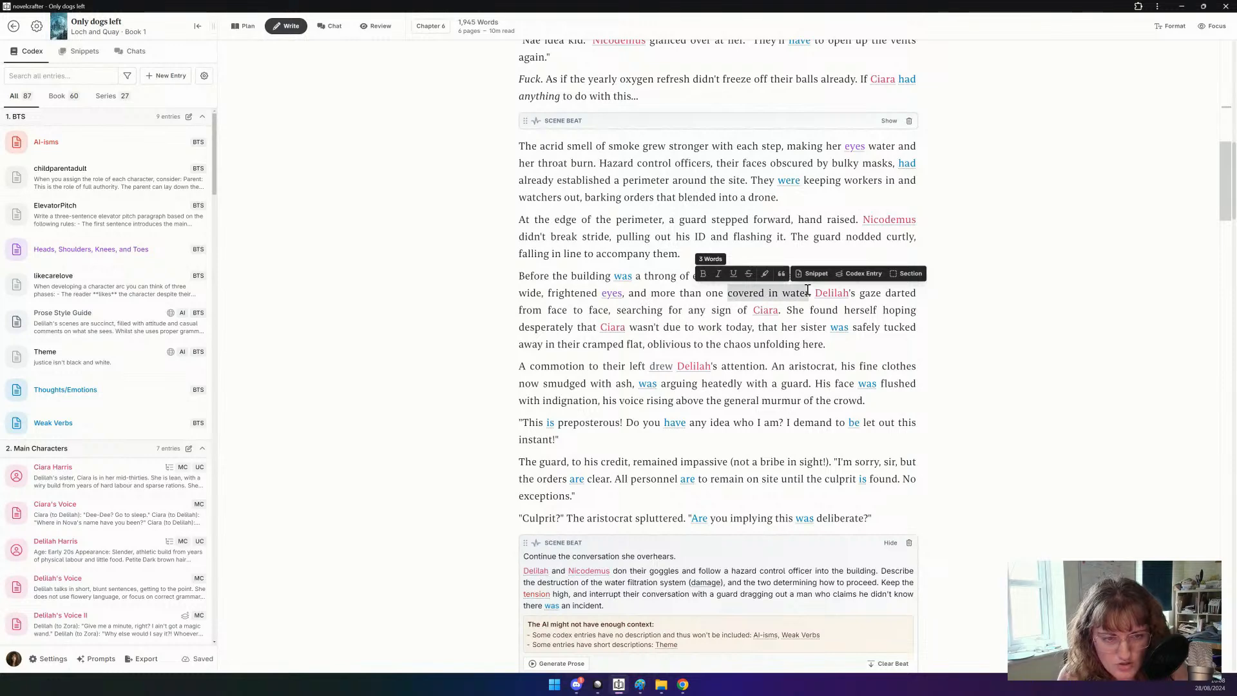
type("soak")
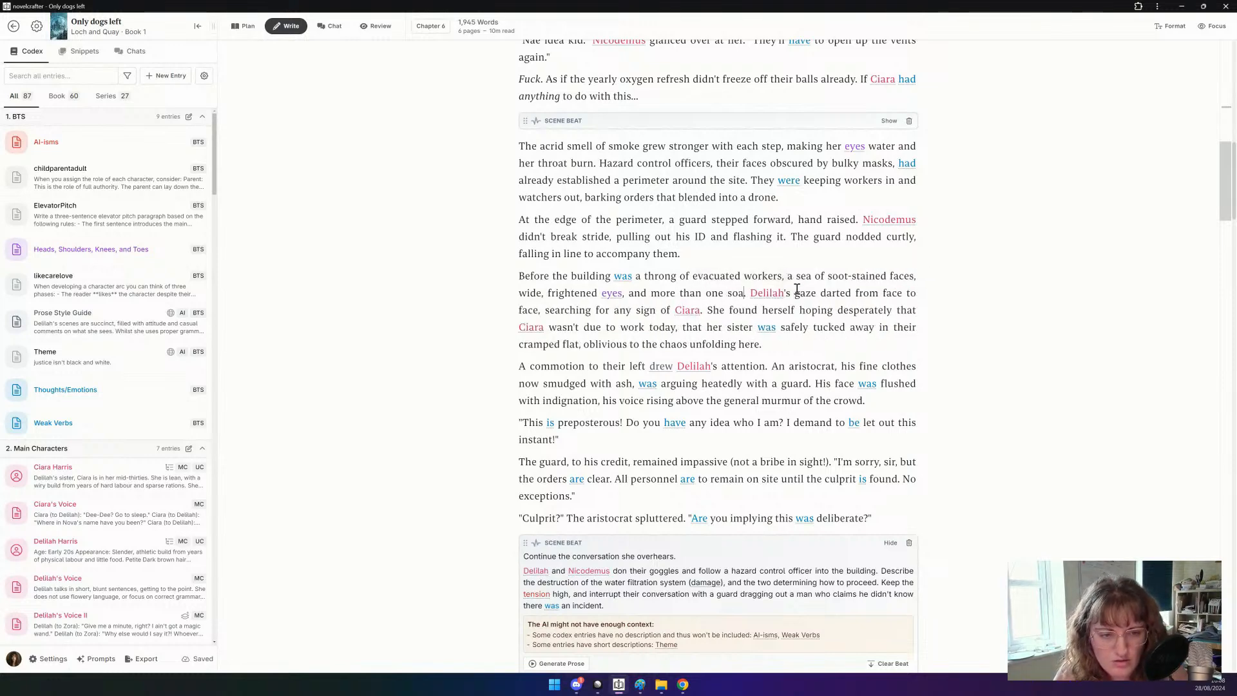
type("ed.")
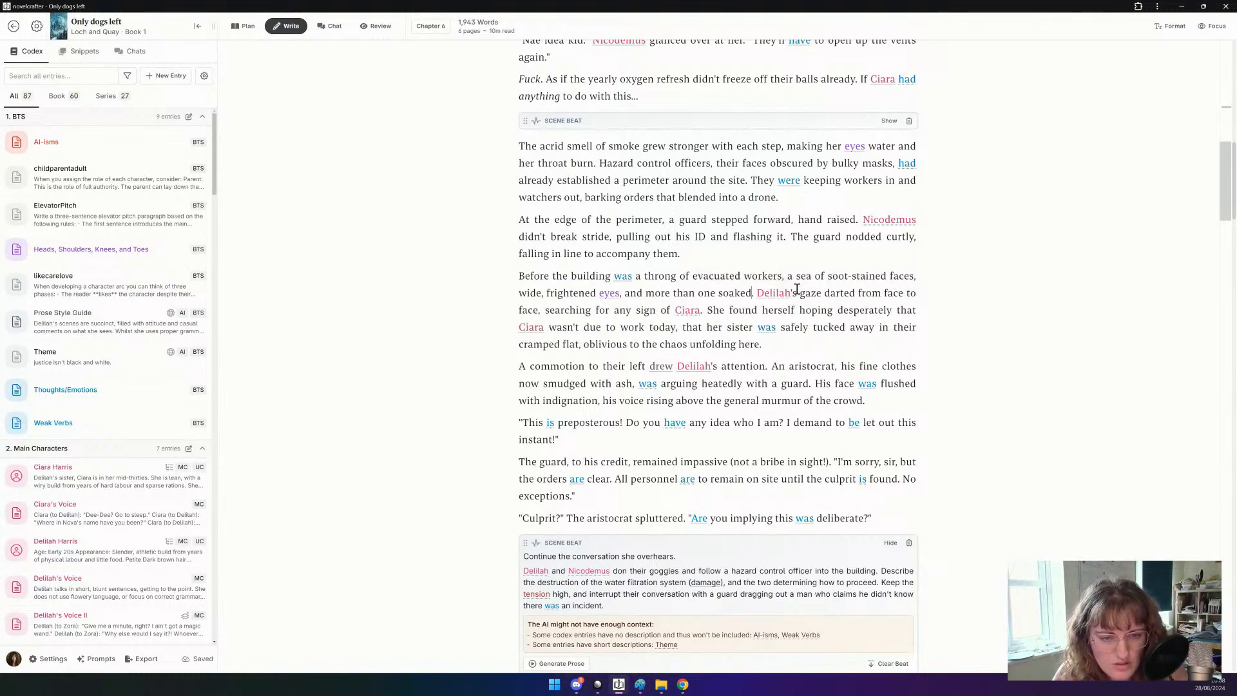
type(" fr")
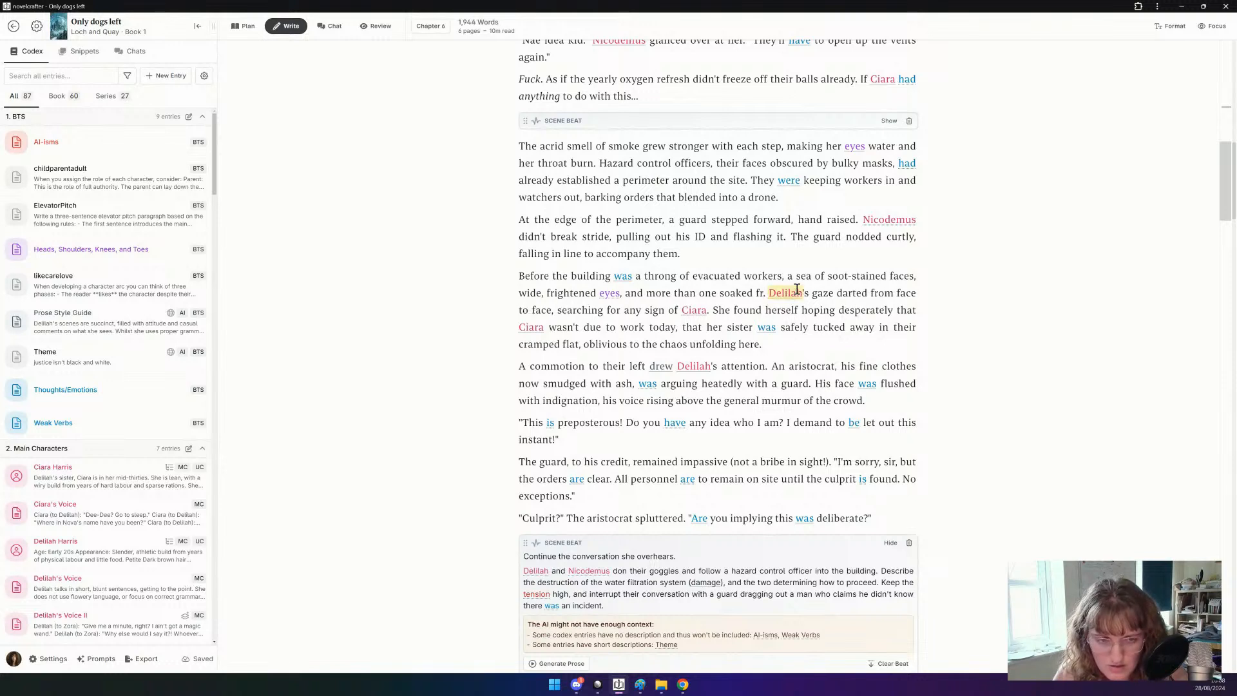
key("BackSpace")
key("BackSpace")
key("BackSpace")
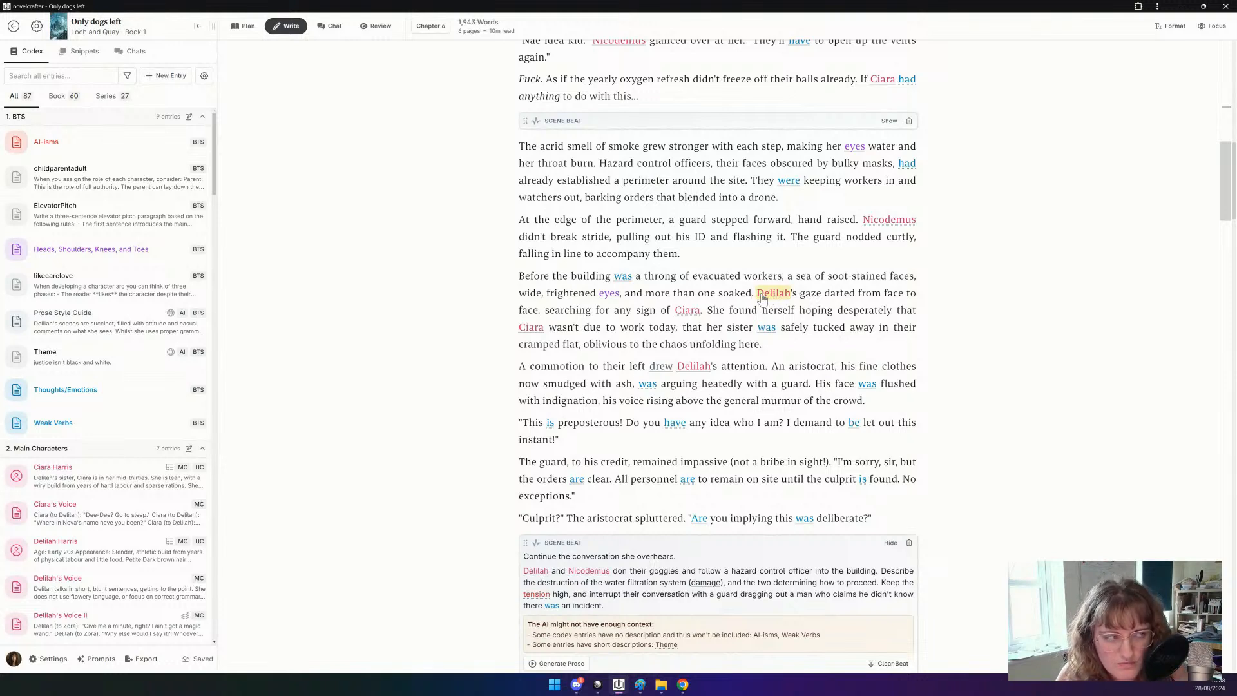
Reword the sentence about scanning the workers to "Delilah looked from face to face, searching for Ciara.".
left_click_drag(791, 294, 858, 293)
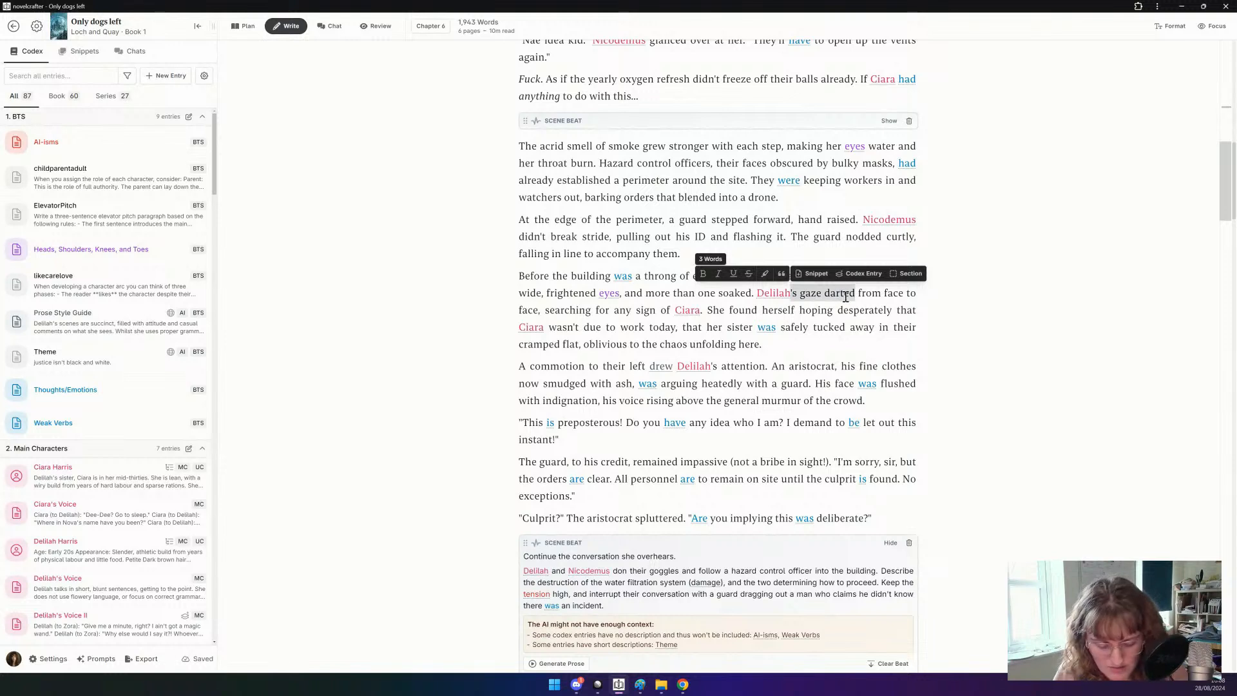
type("looked")
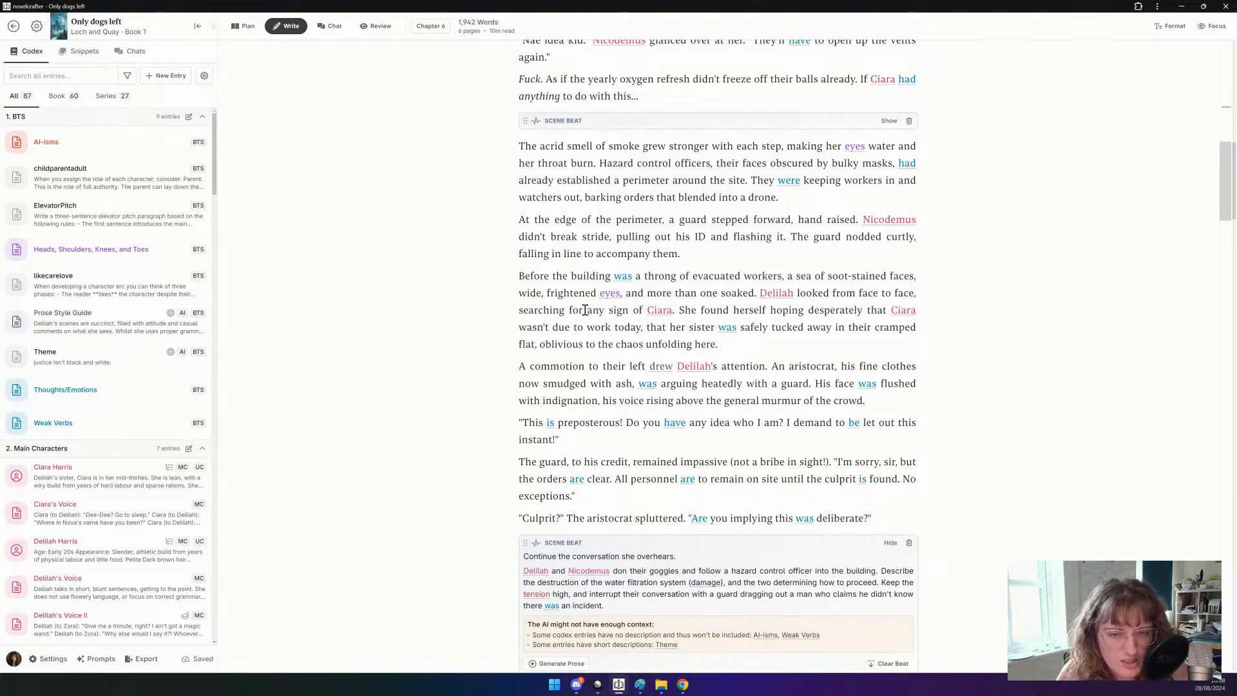
left_click_drag(587, 310, 642, 308)
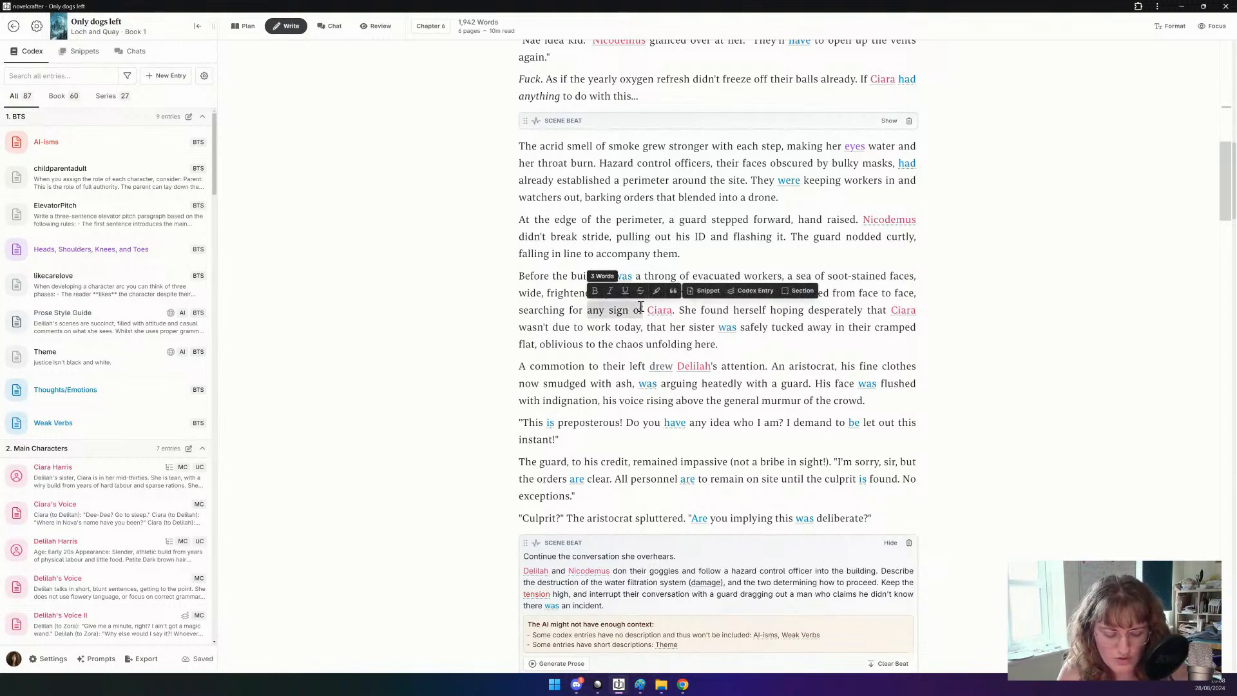
key("BackSpace")
key("BackSpace")
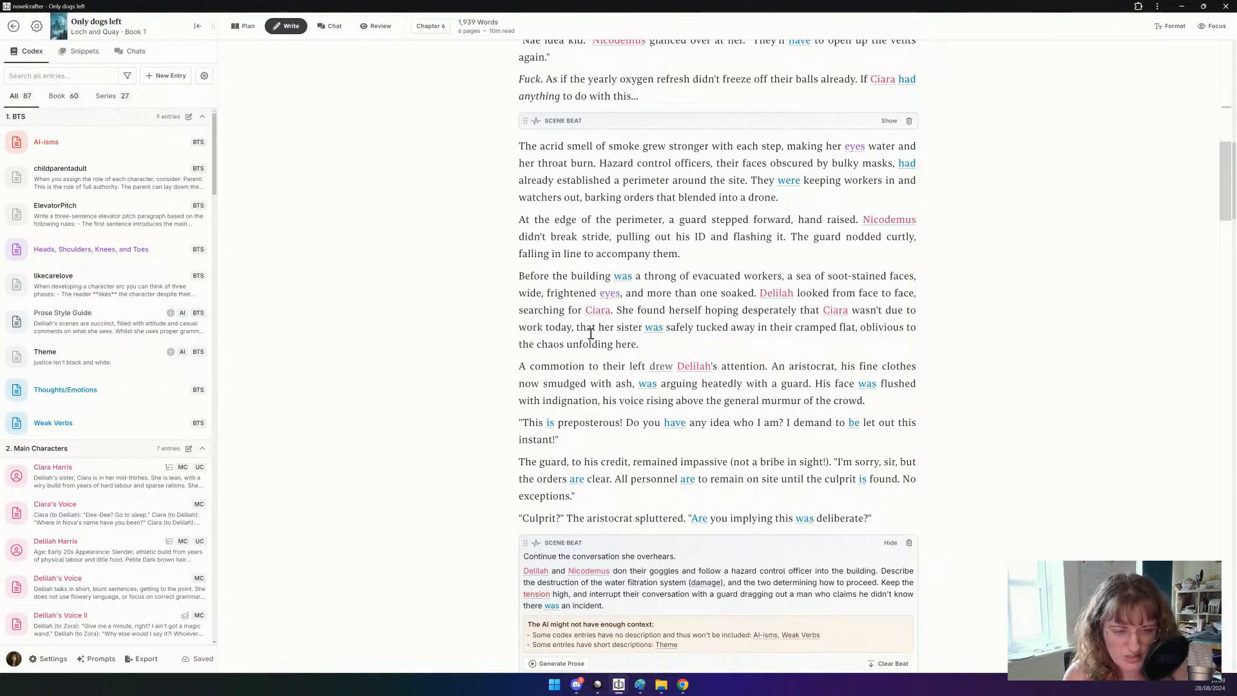
Change "reality" to "attention" in the sentence about Nicodemus' hand jolting her, after the second scene beat.
scroll(590, 334, "down", 1)
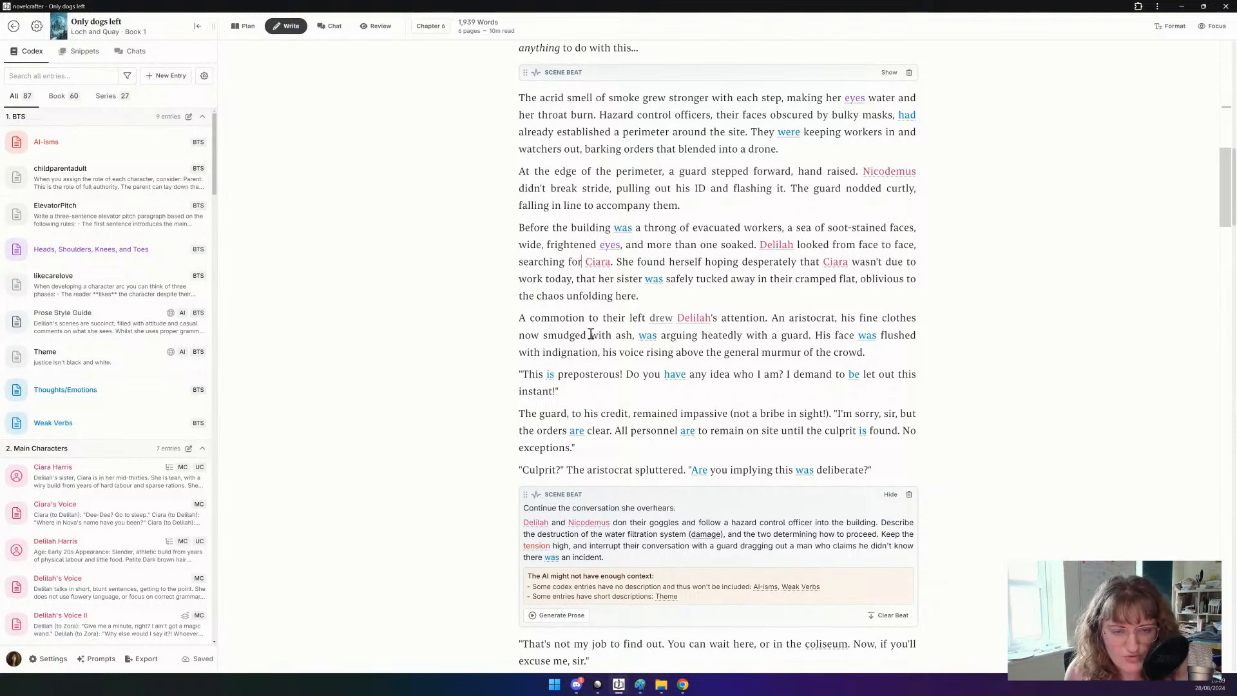
scroll(590, 334, "down", 1)
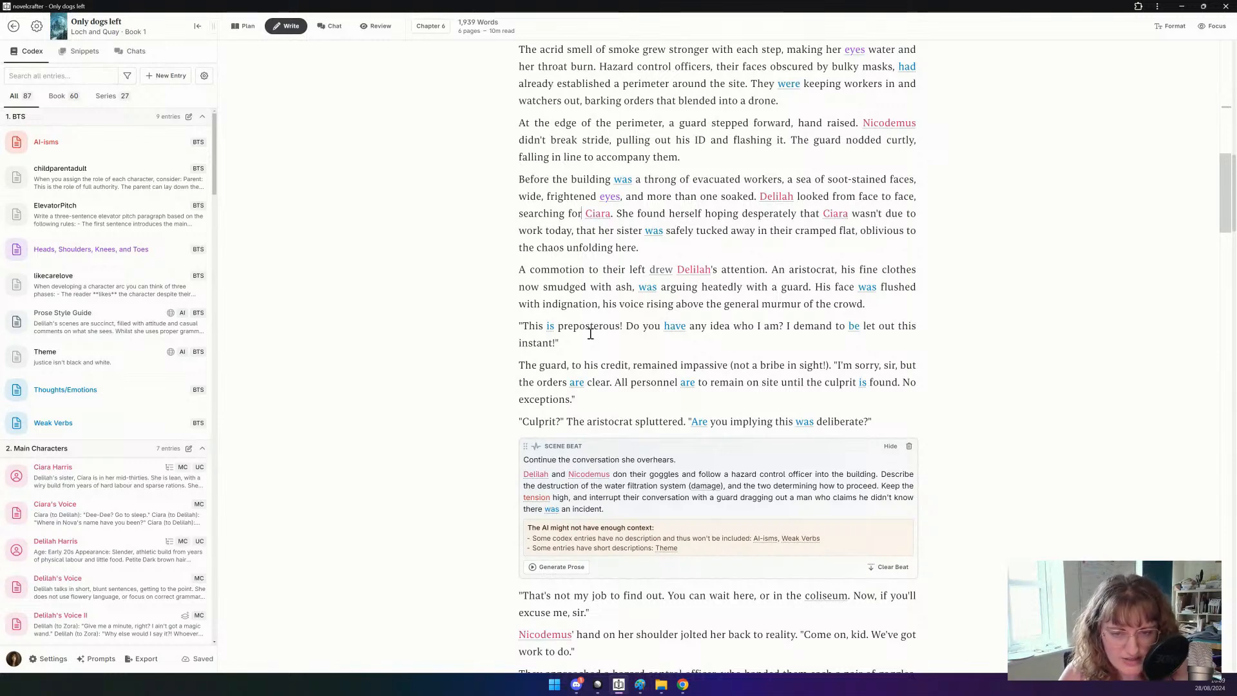
scroll(591, 334, "down", 1)
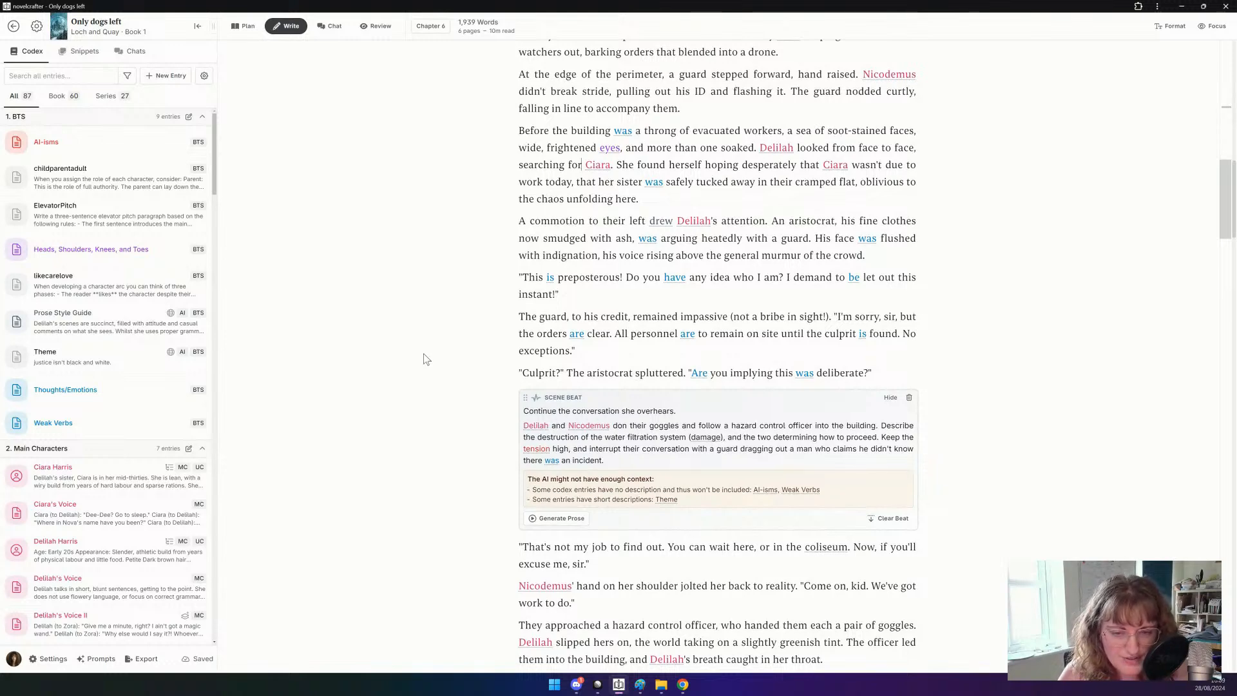
scroll(425, 359, "down", 2)
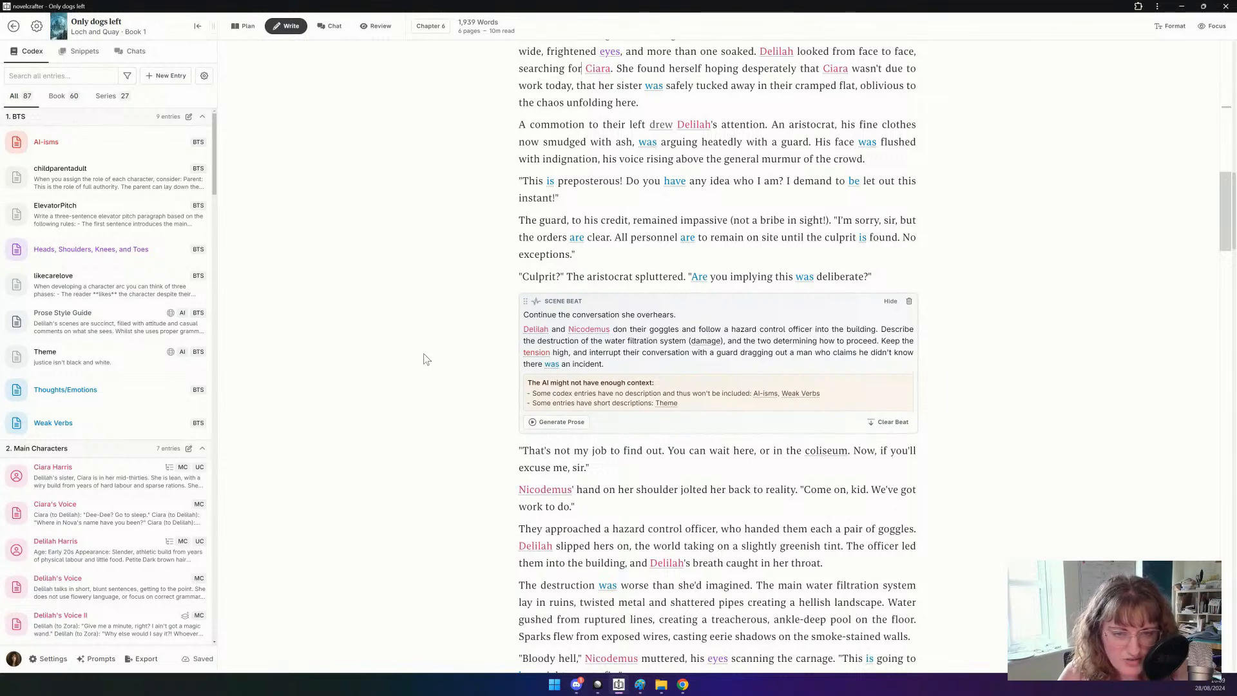
scroll(425, 359, "down", 4)
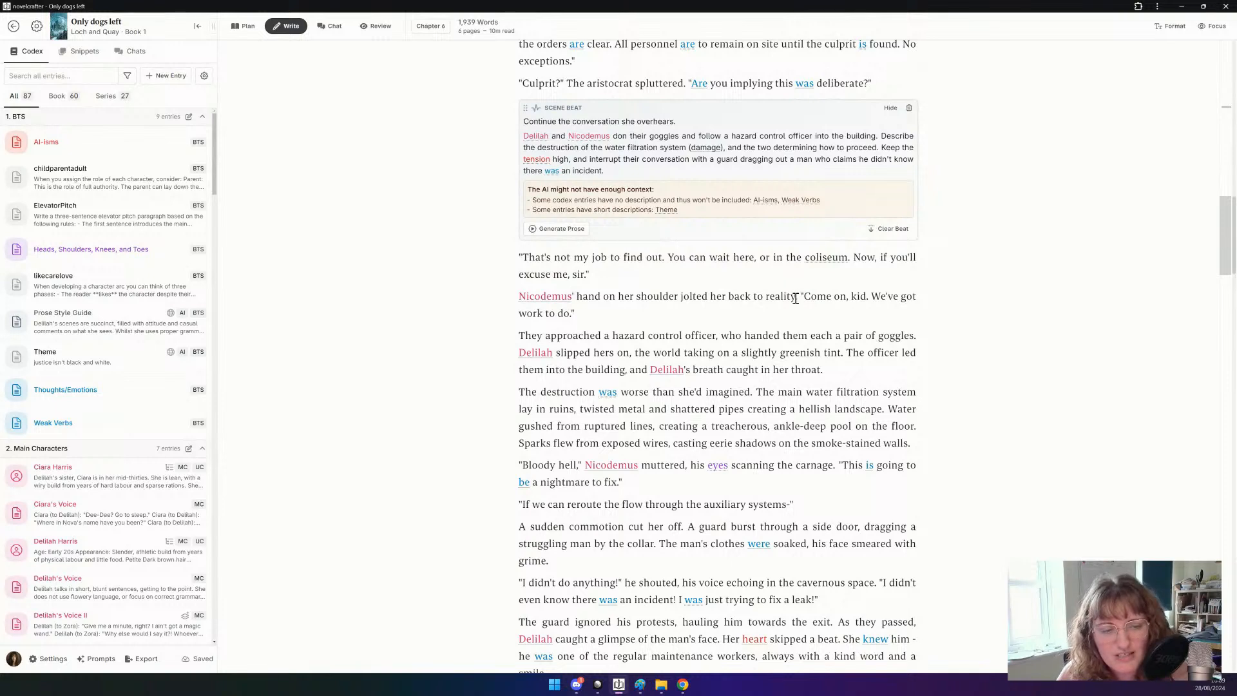
left_click_drag(796, 294, 766, 292)
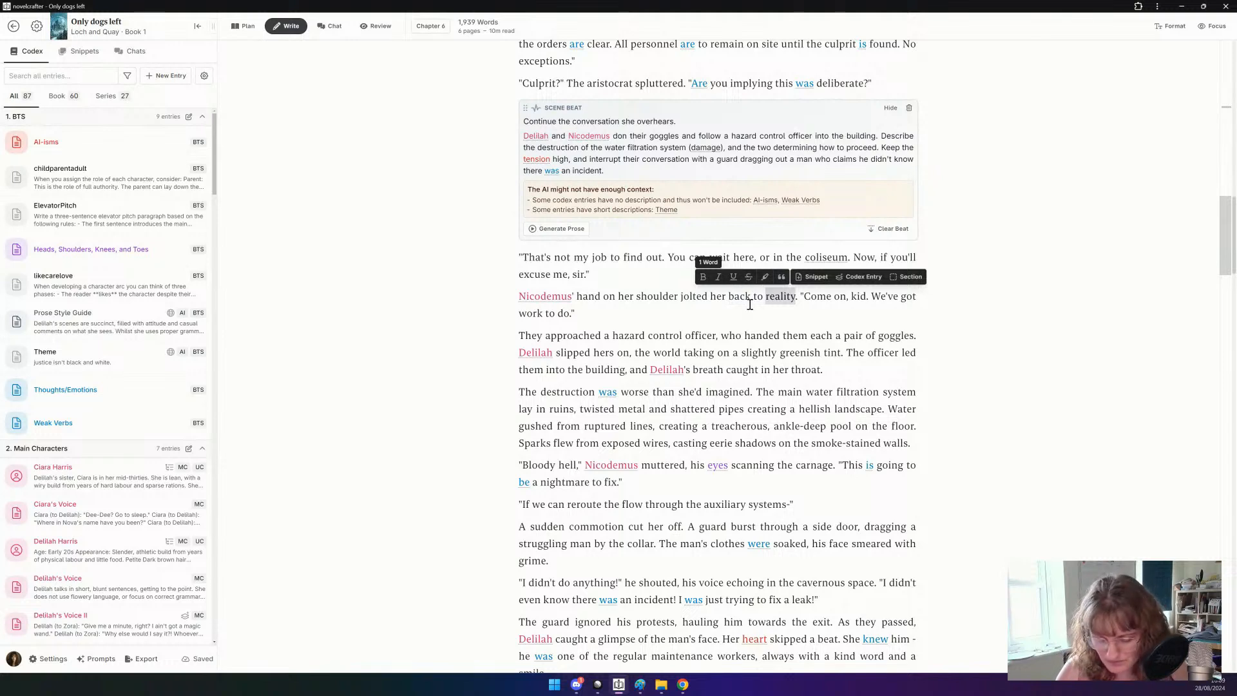
type("attention")
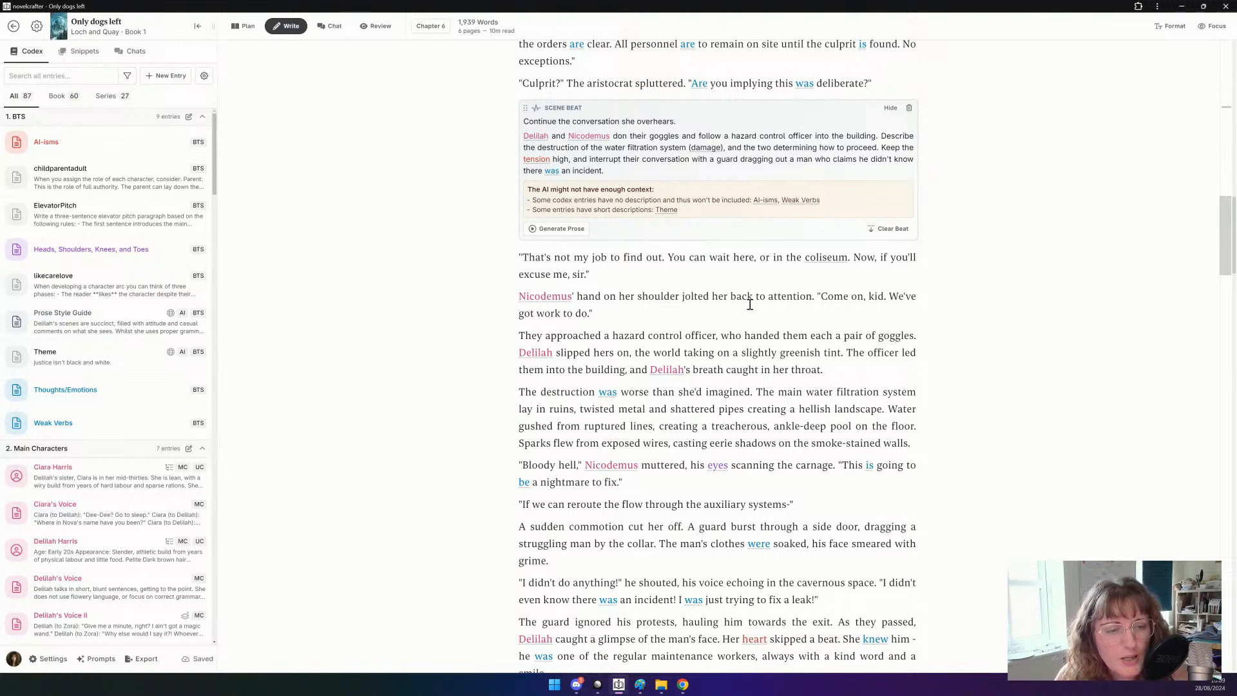
Change "Come on" to "C'mon" in Nicodemus' line of dialogue about having work to do.
left_click(849, 298)
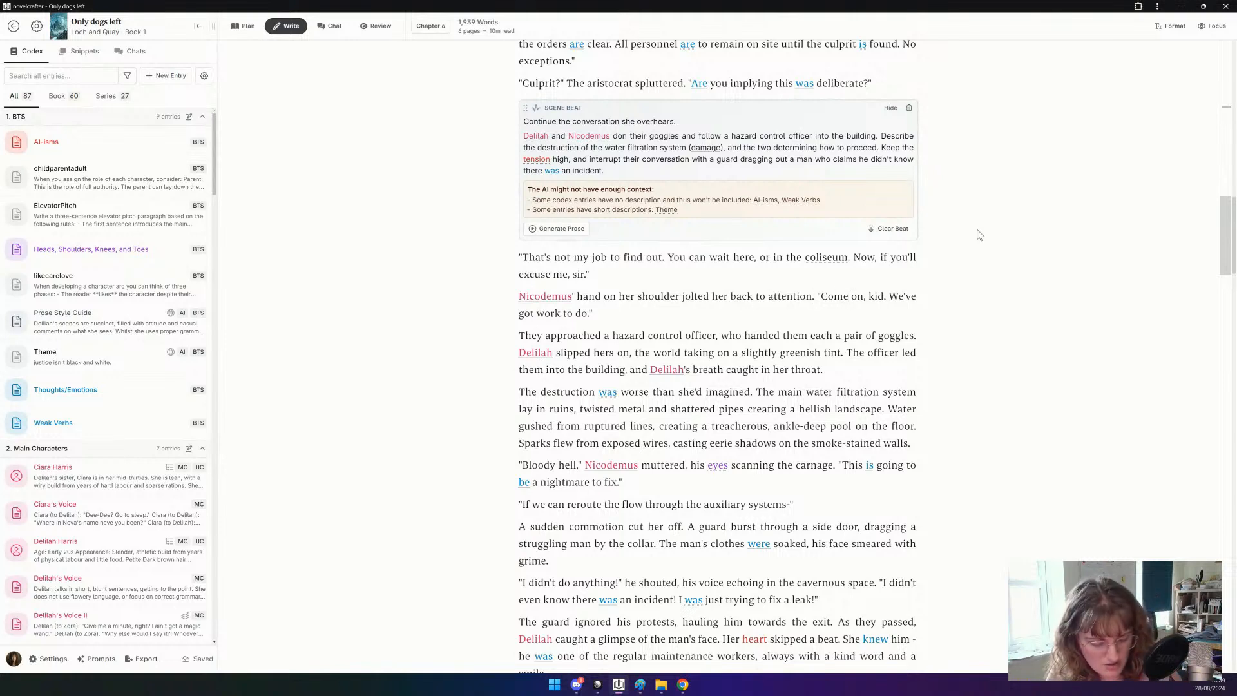
key("BackSpace")
key("BackSpace")
key("BackSpace")
key("BackSpace")
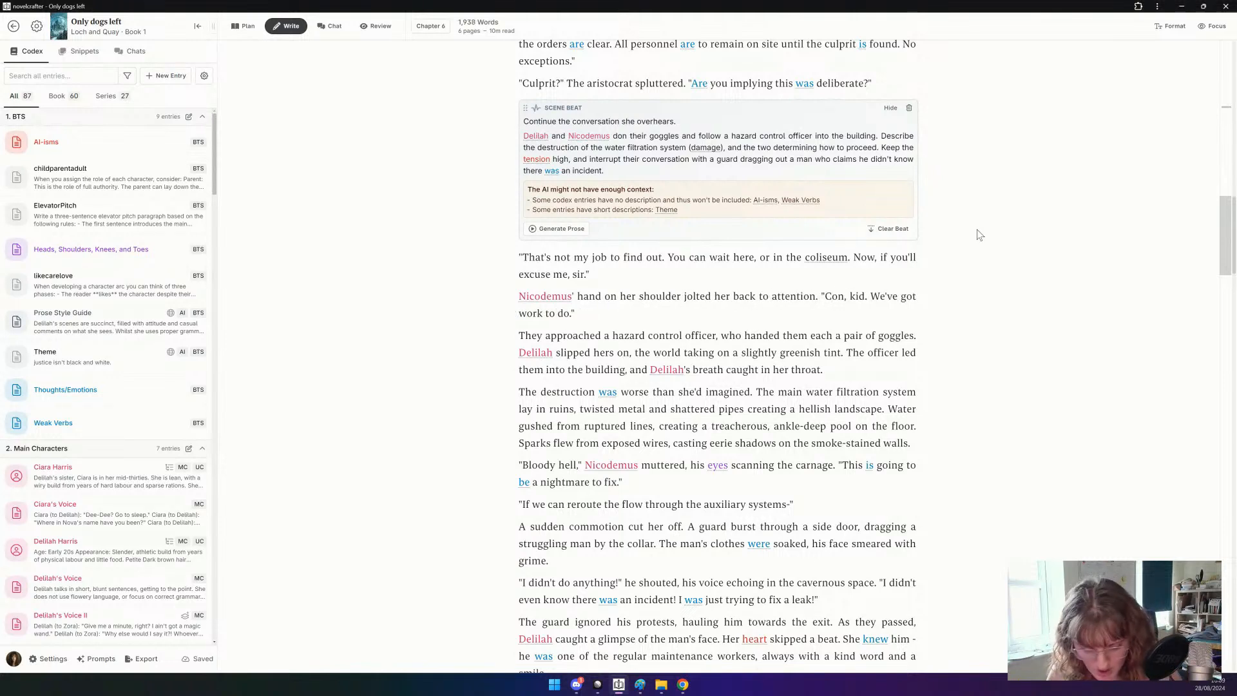
type("'m")
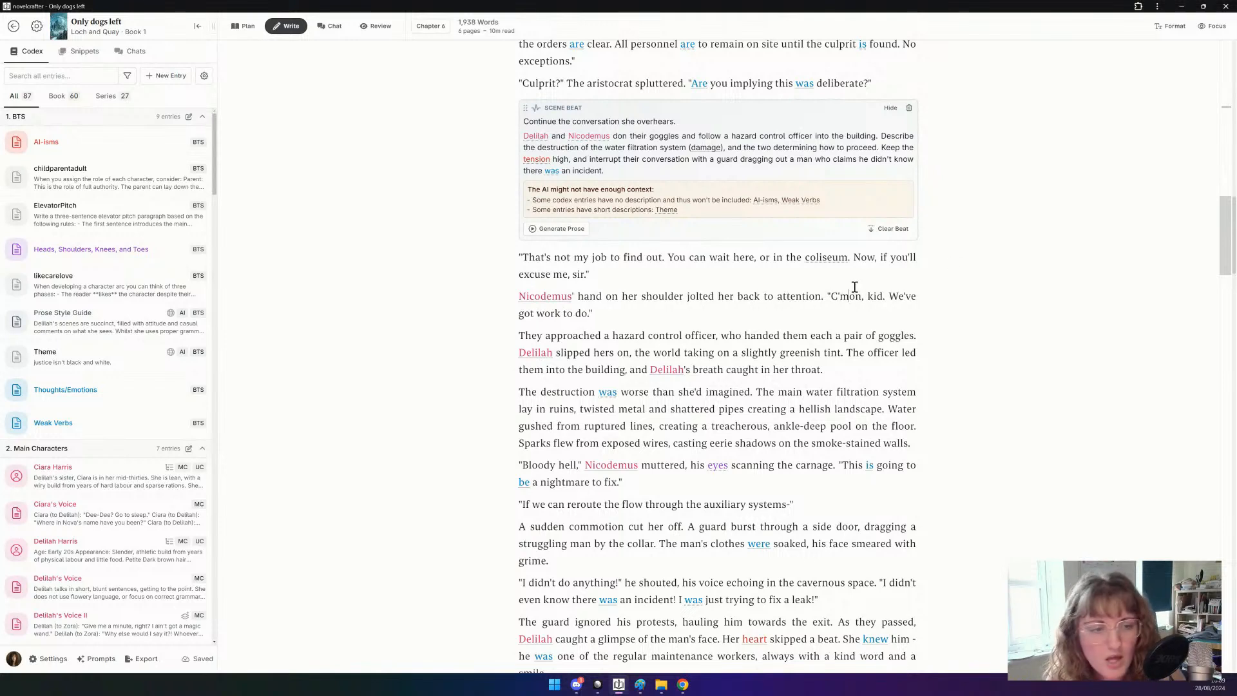
Add a sentence before "They approached" reading "At the 'new entrance', a hazard control officer handed them each a mask and goggles.".
scroll(871, 274, "down", 2)
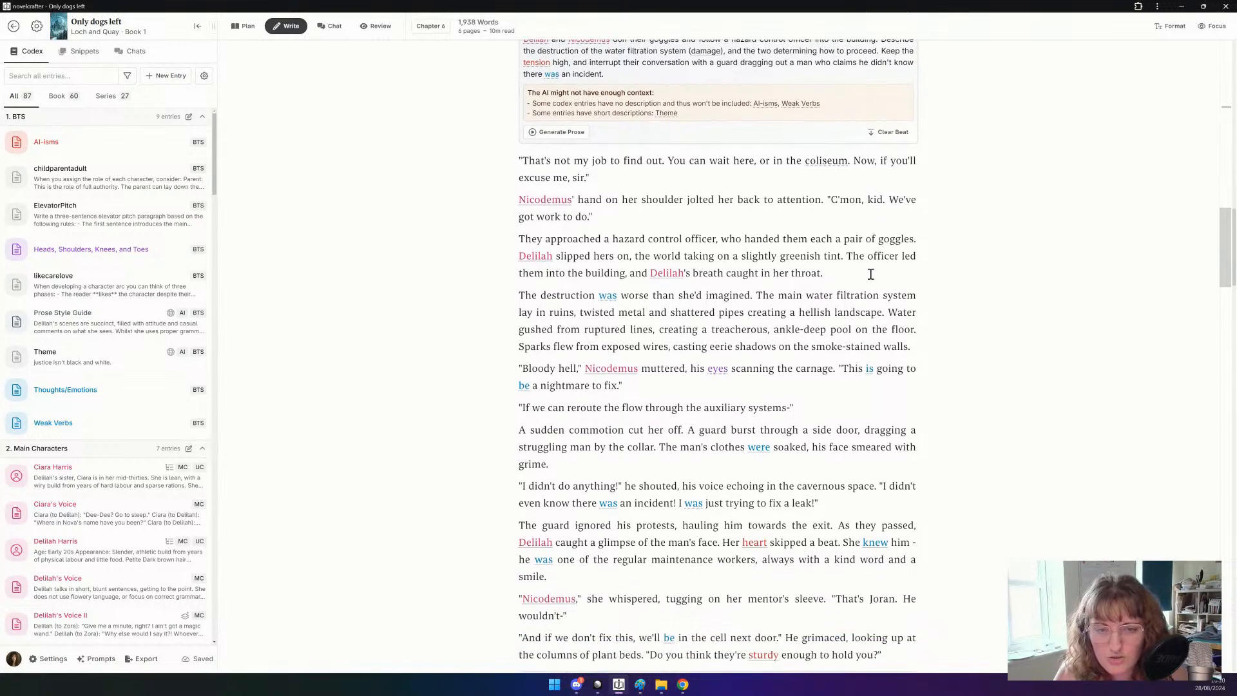
scroll(871, 274, "down", 2)
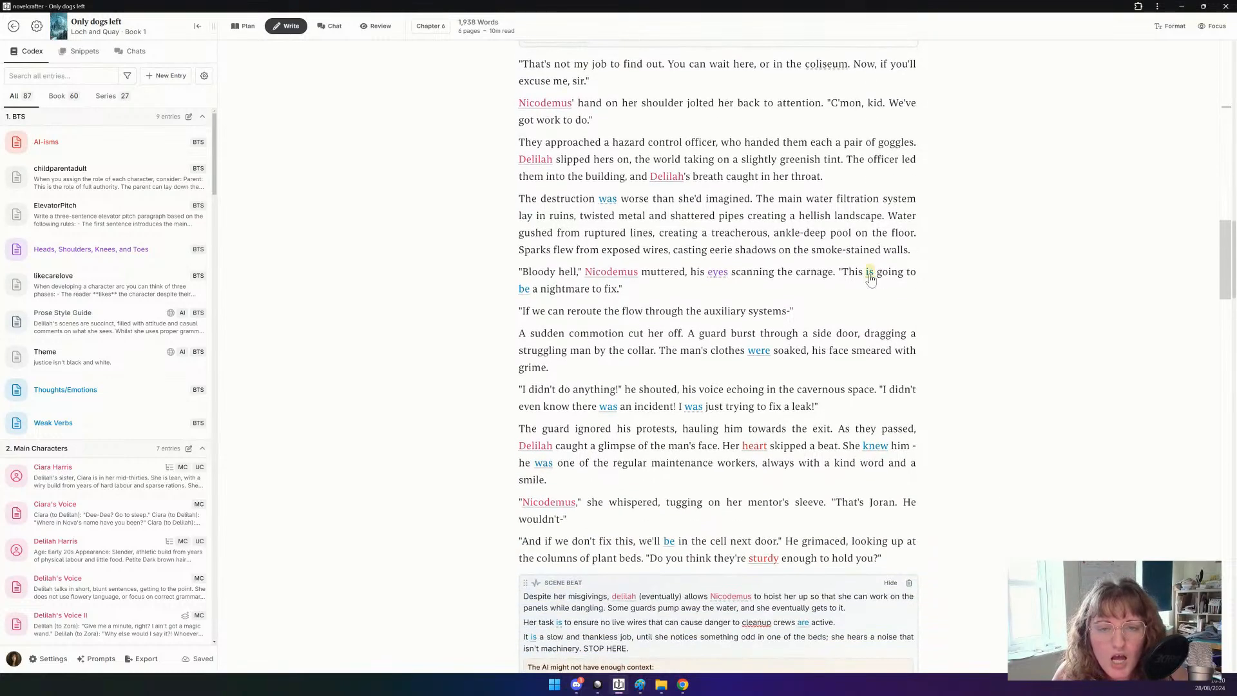
scroll(870, 278, "down", 1)
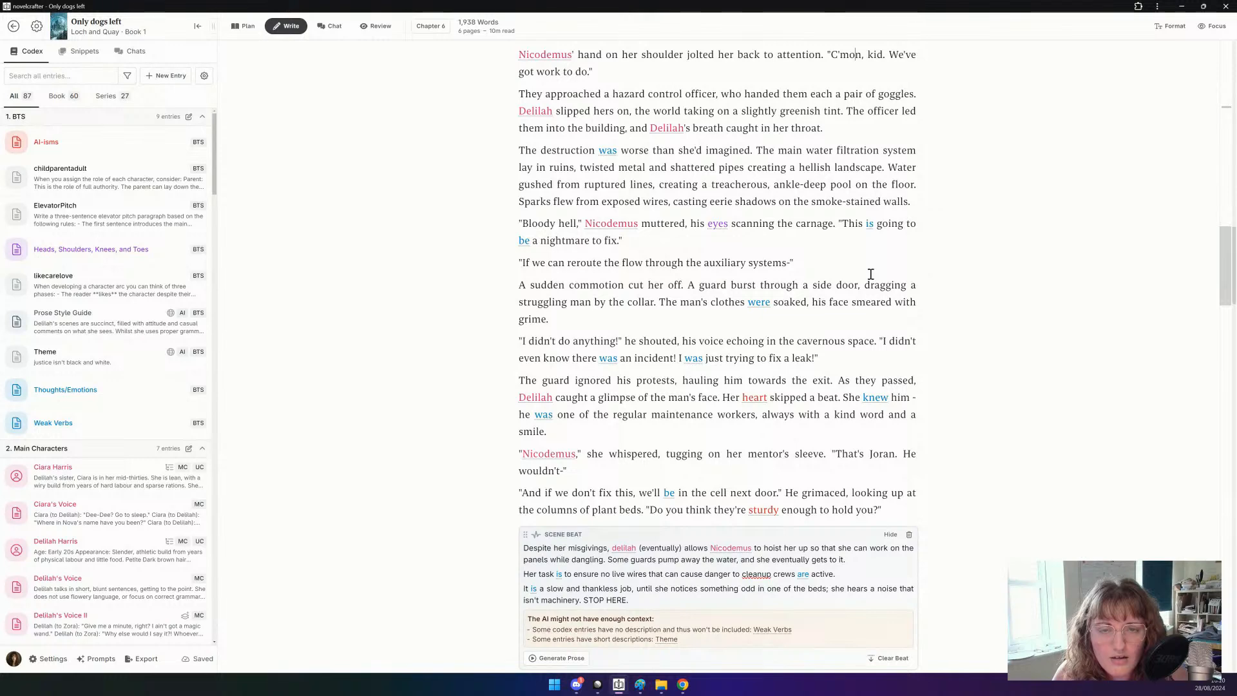
scroll(871, 274, "up", 1)
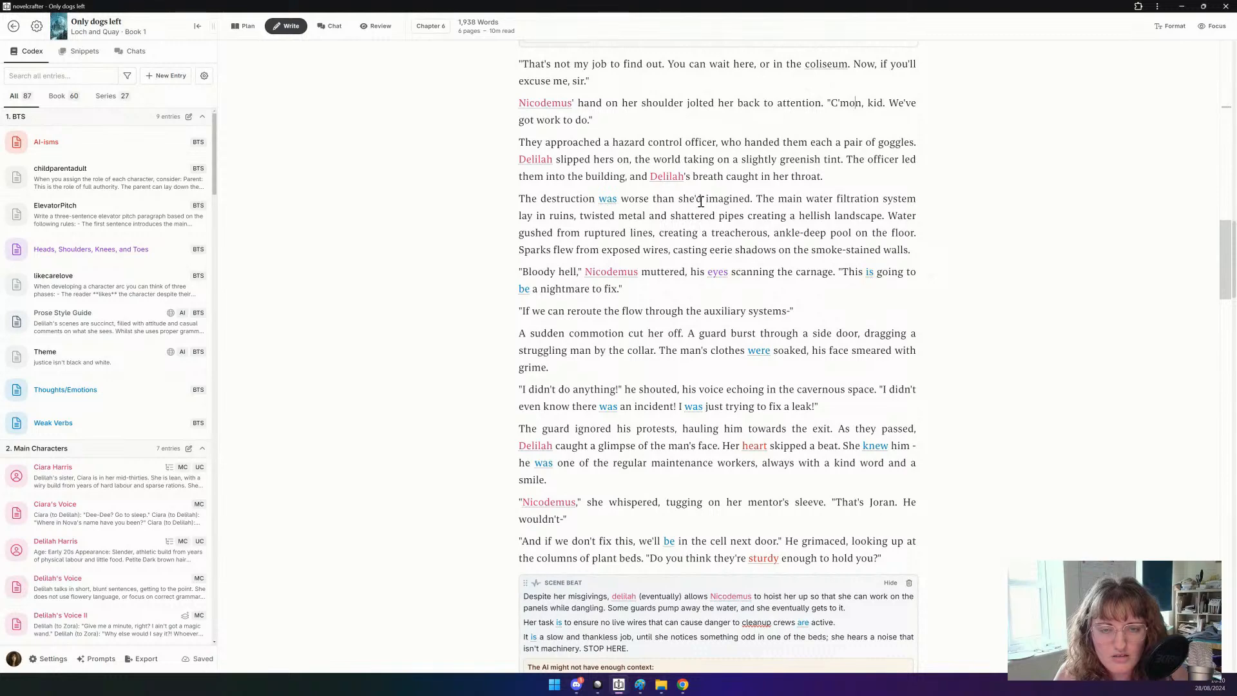
left_click(522, 142)
key("Return")
key("Up")
type("At the ")
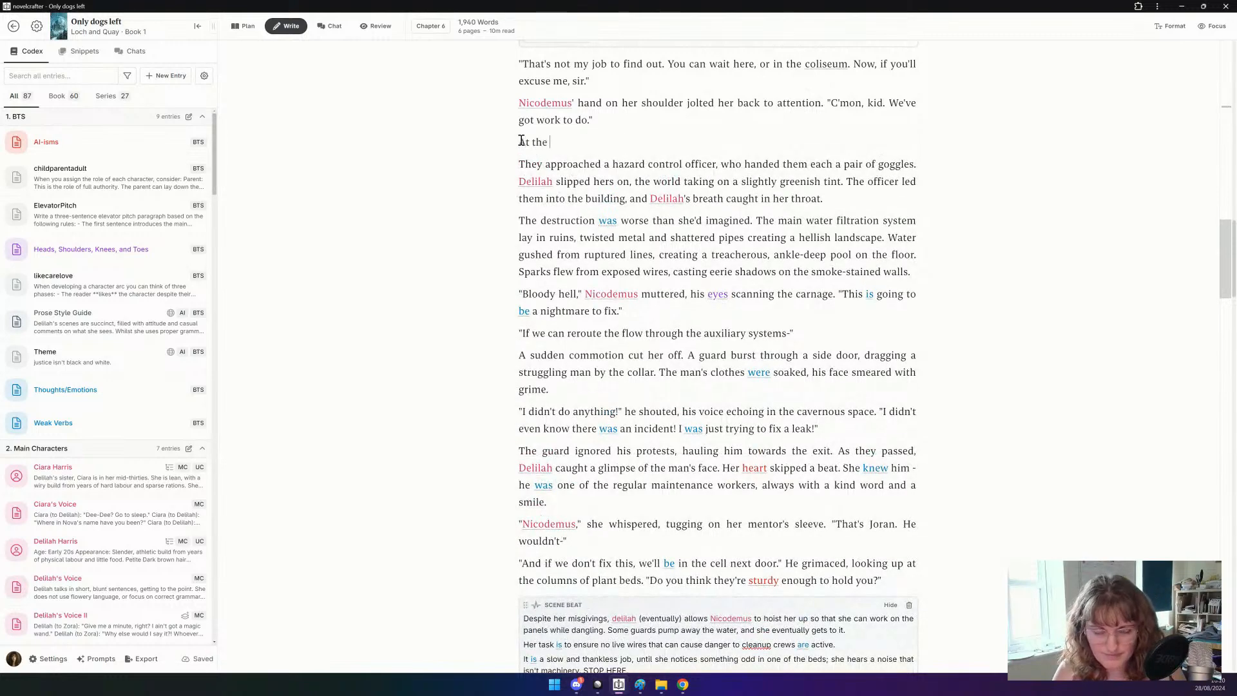
type("'new")
key("BackSpace")
key("BackSpace")
key("BackSpace")
type("'n")
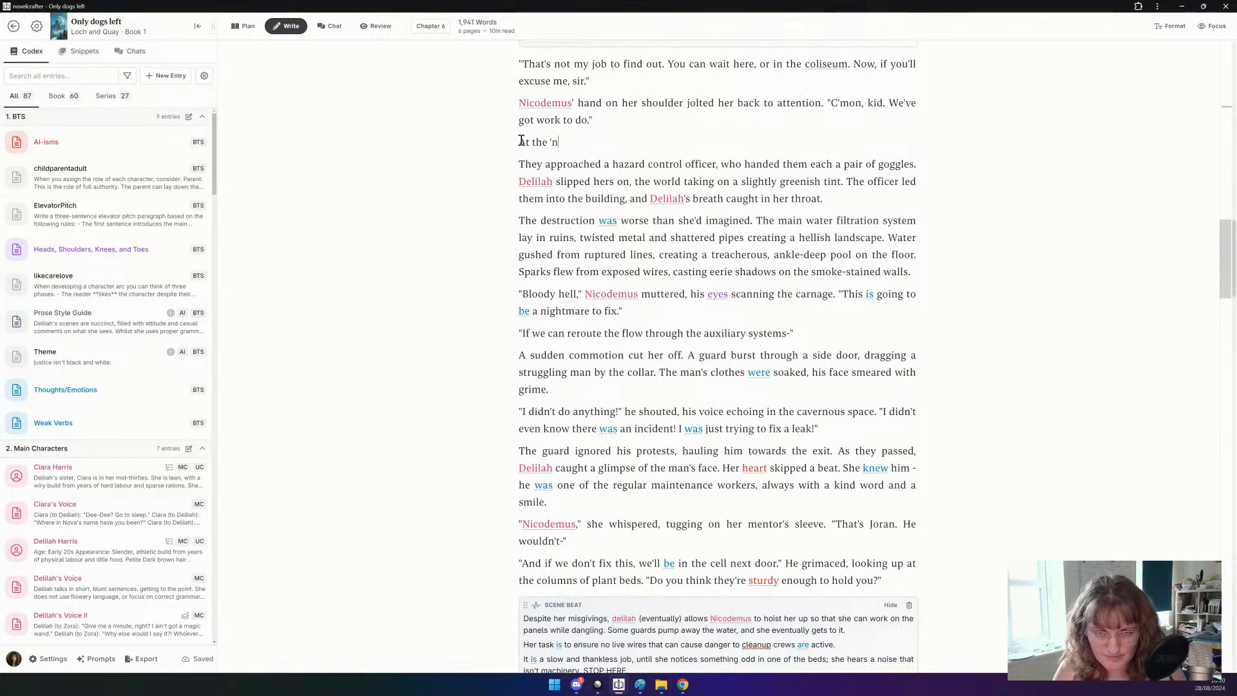
type("ew entrance', a ")
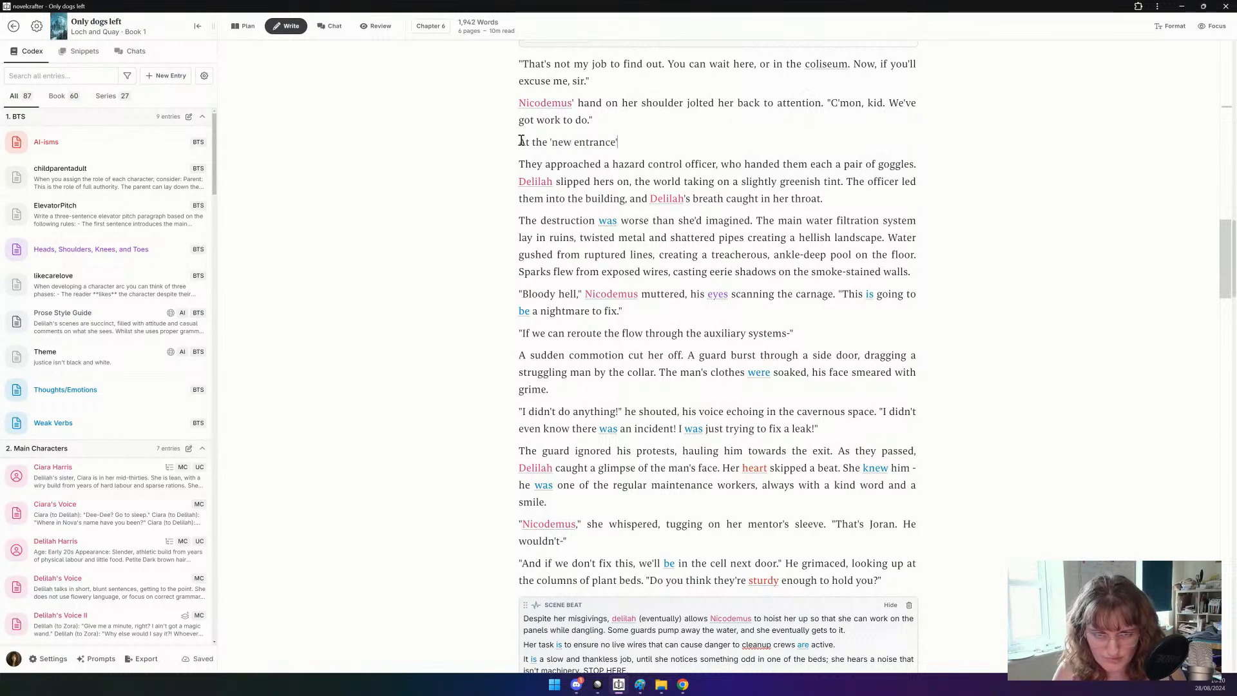
type("hazard con")
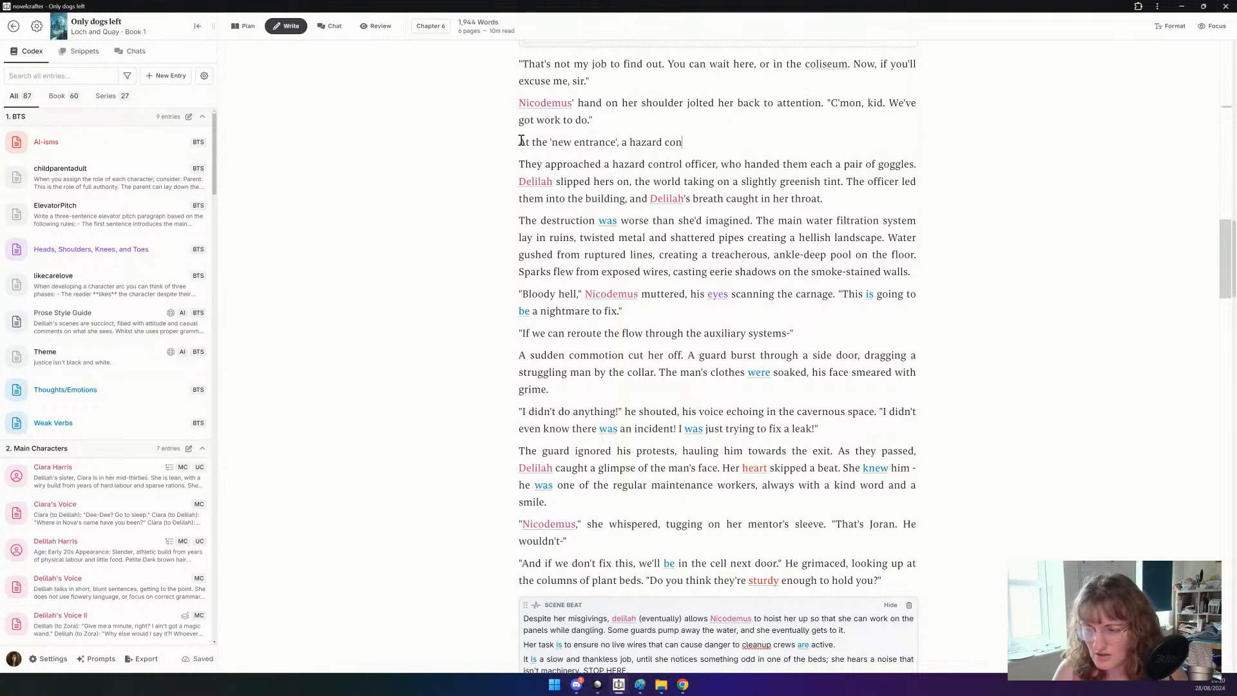
type("trol officer")
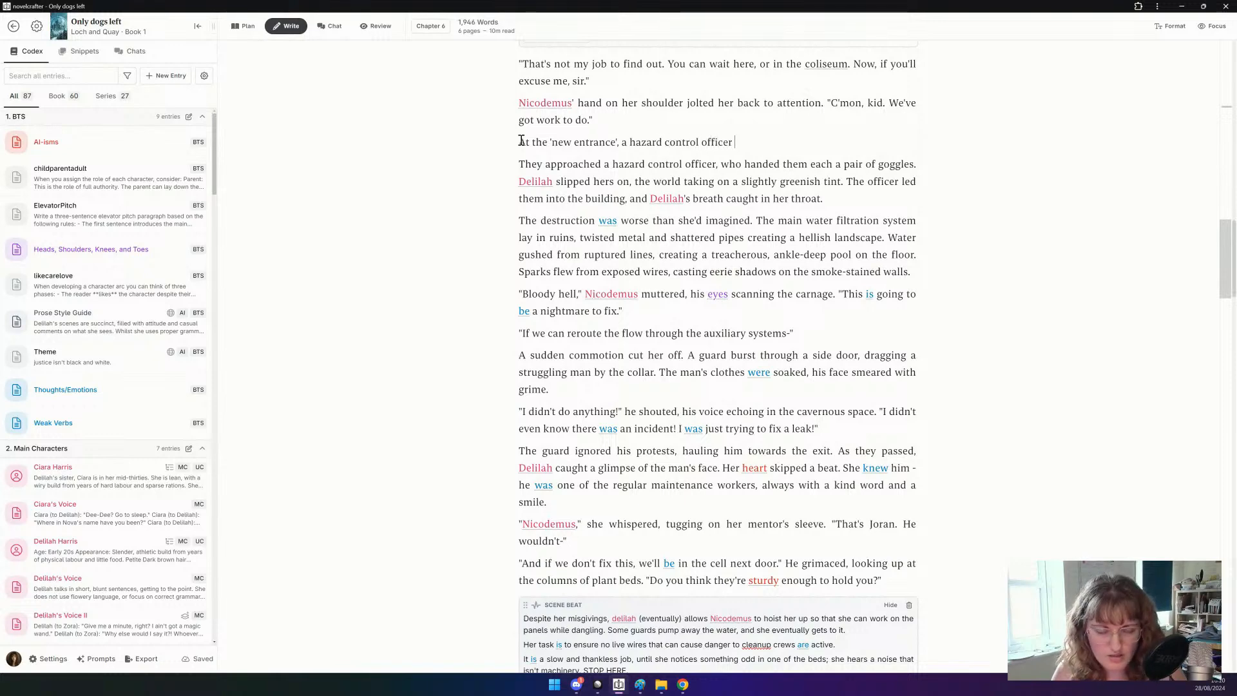
type(" handed them ")
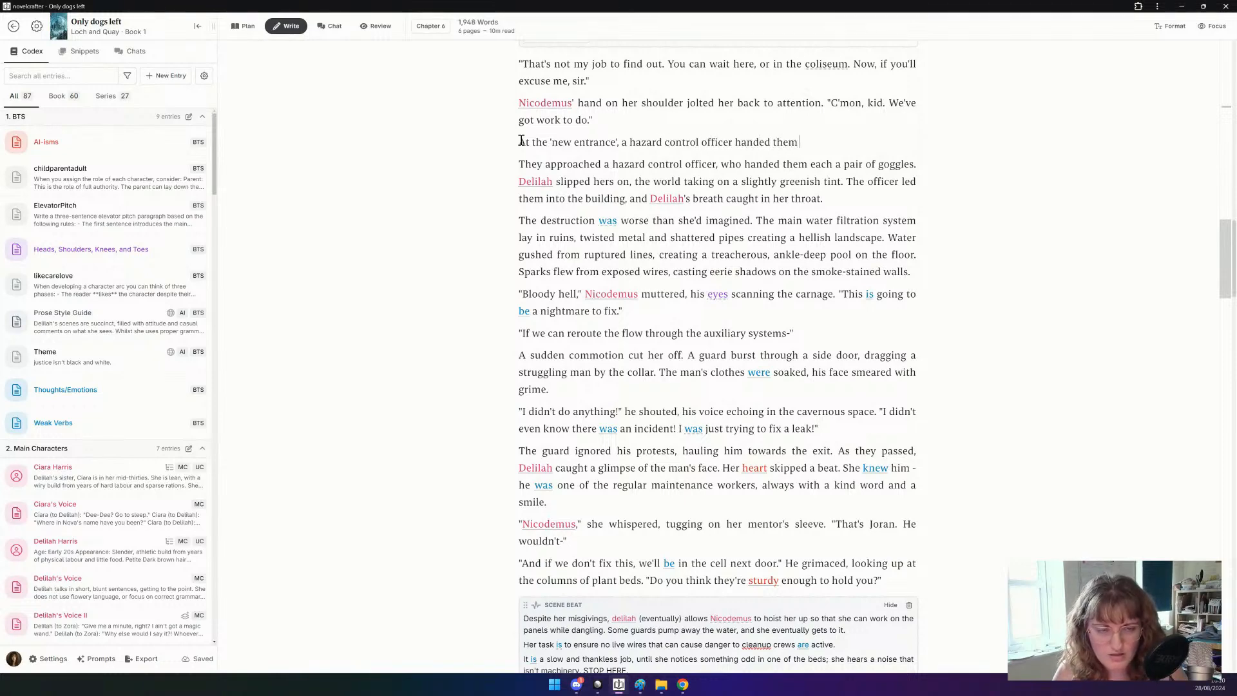
type("each a mask")
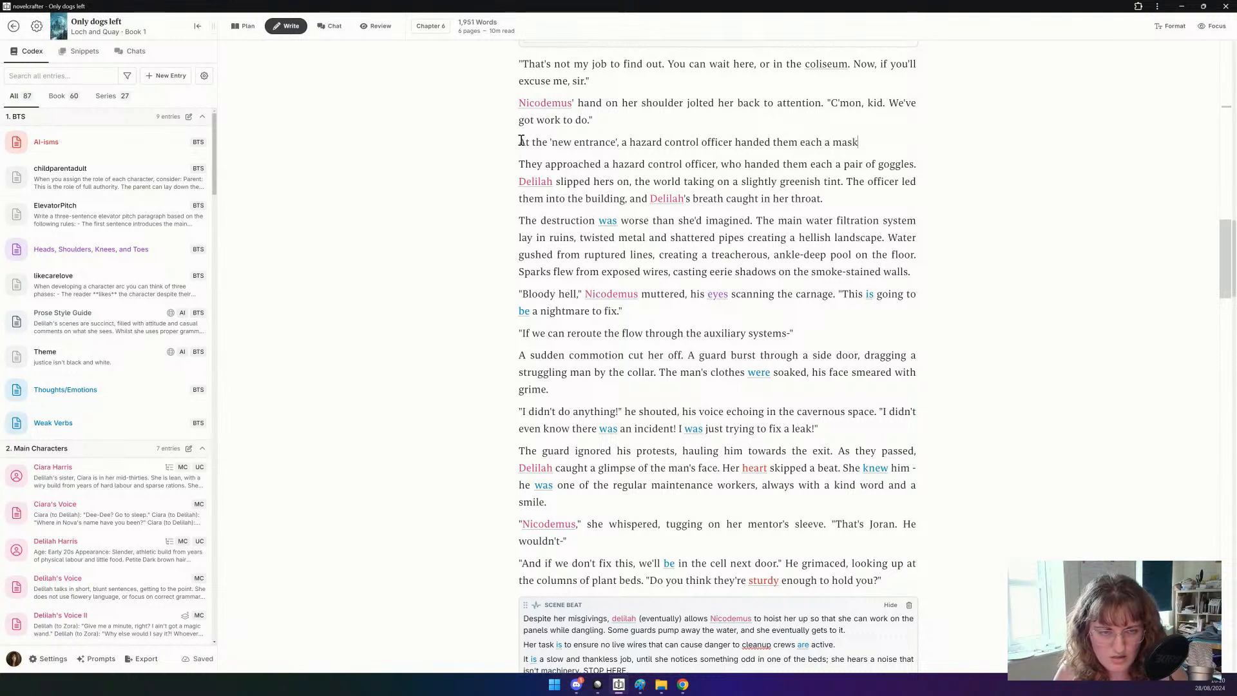
type(" and goggles.")
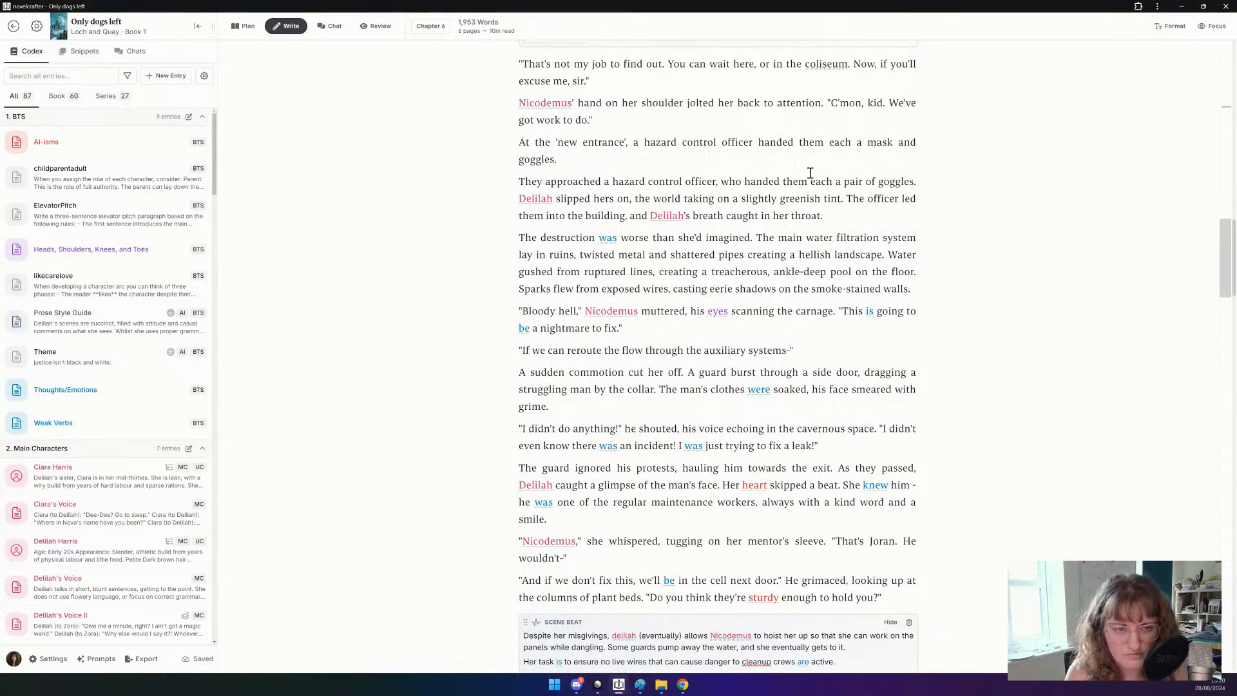
Delete the sentence about approaching a hazard control officer and the word "slightly" before "greenish tint".
left_click_drag(919, 184, 513, 185)
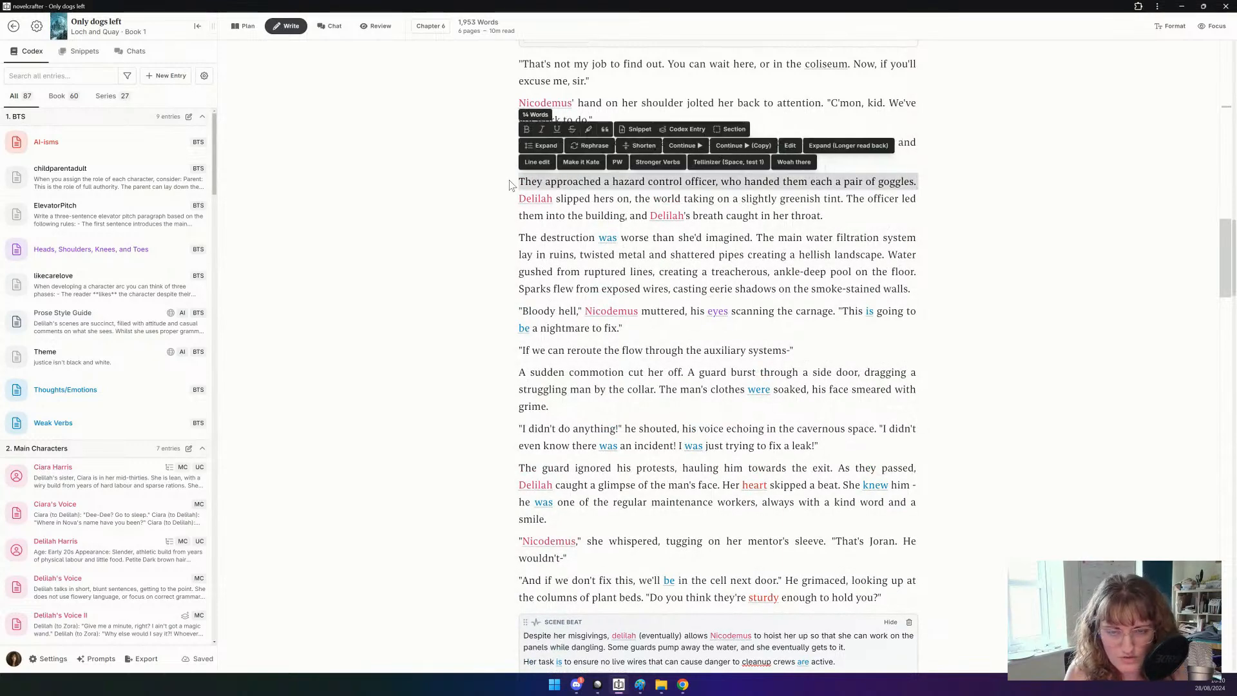
key("BackSpace")
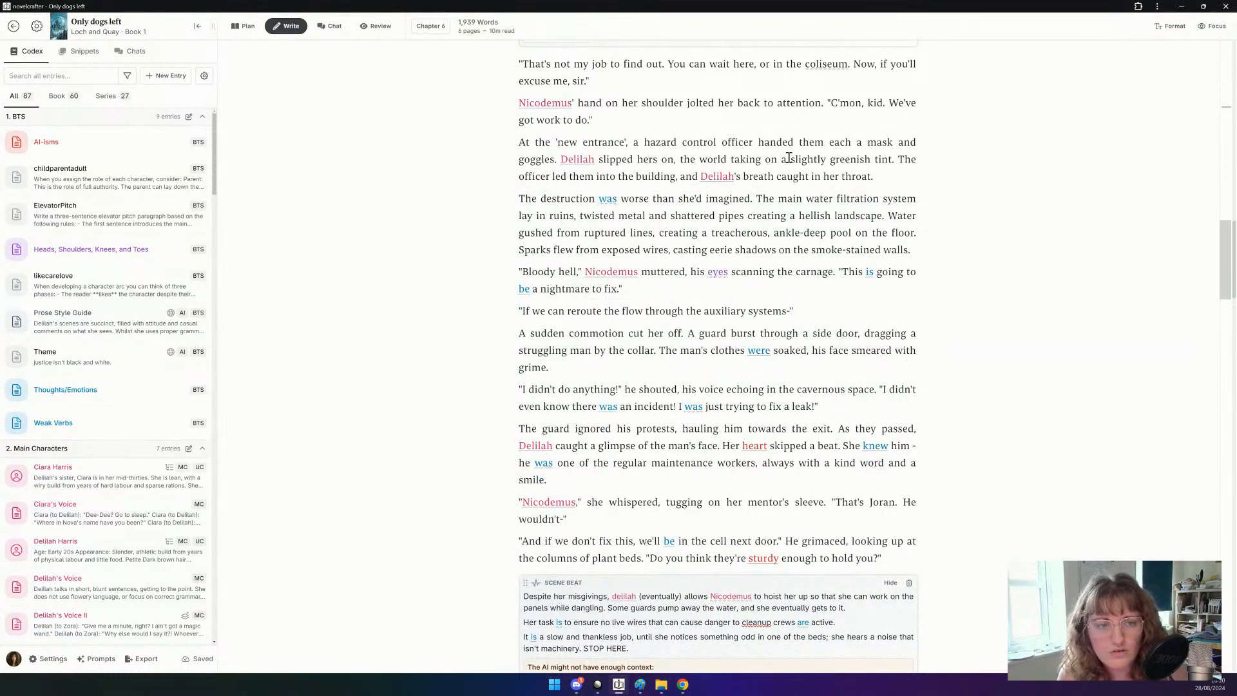
double_click(799, 160)
key("BackSpace")
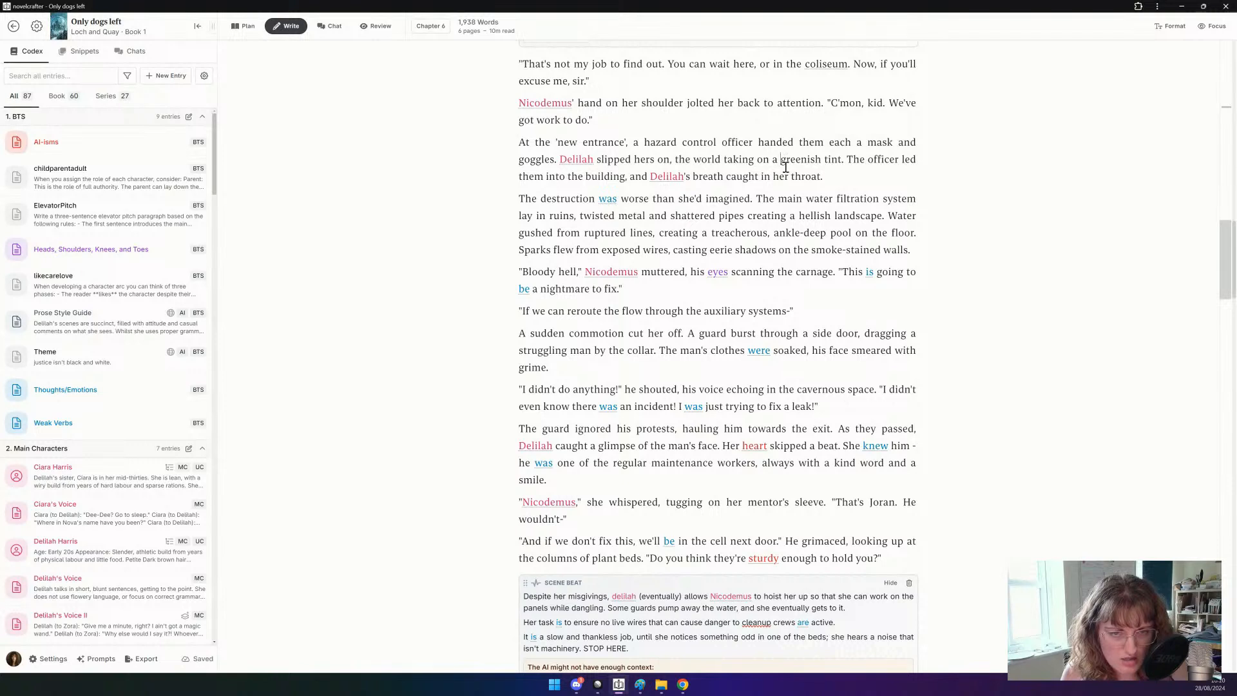
Replace the officer sentence's wording after "The officer" with "stood aside, and Delilah stared blankly at what once was a fancy greenhouse.".
left_click(842, 172)
left_click_drag(844, 177, 900, 159)
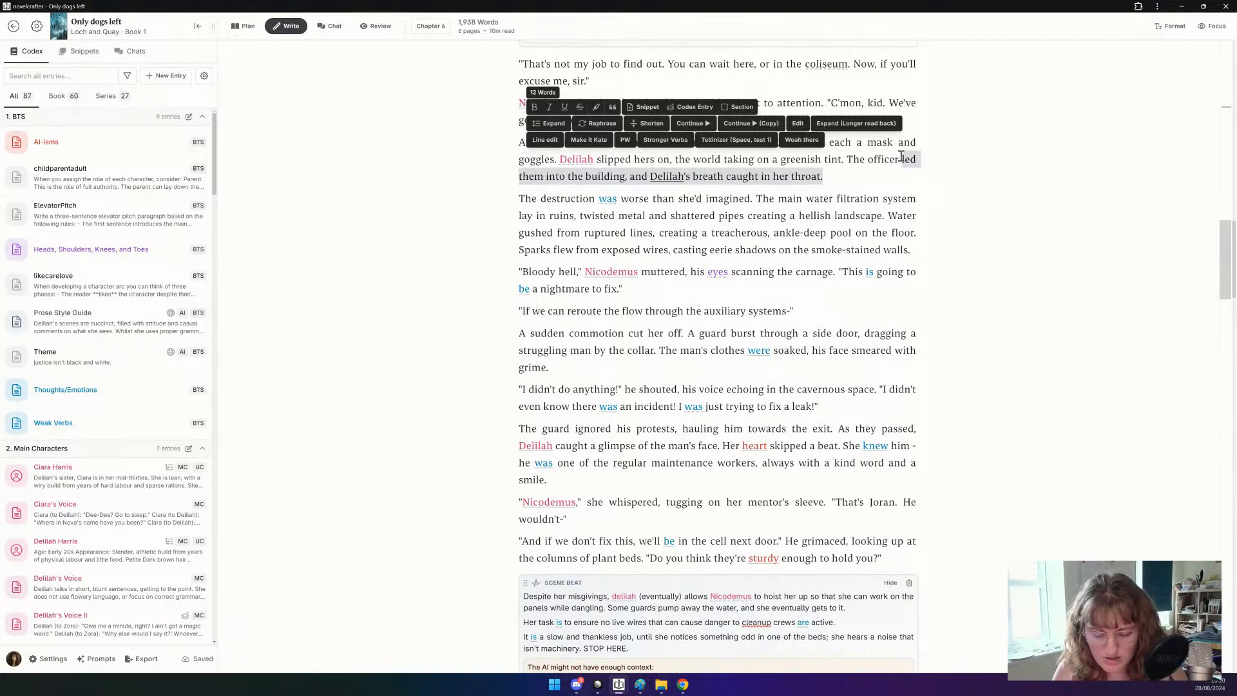
type("so")
type("d aside,")
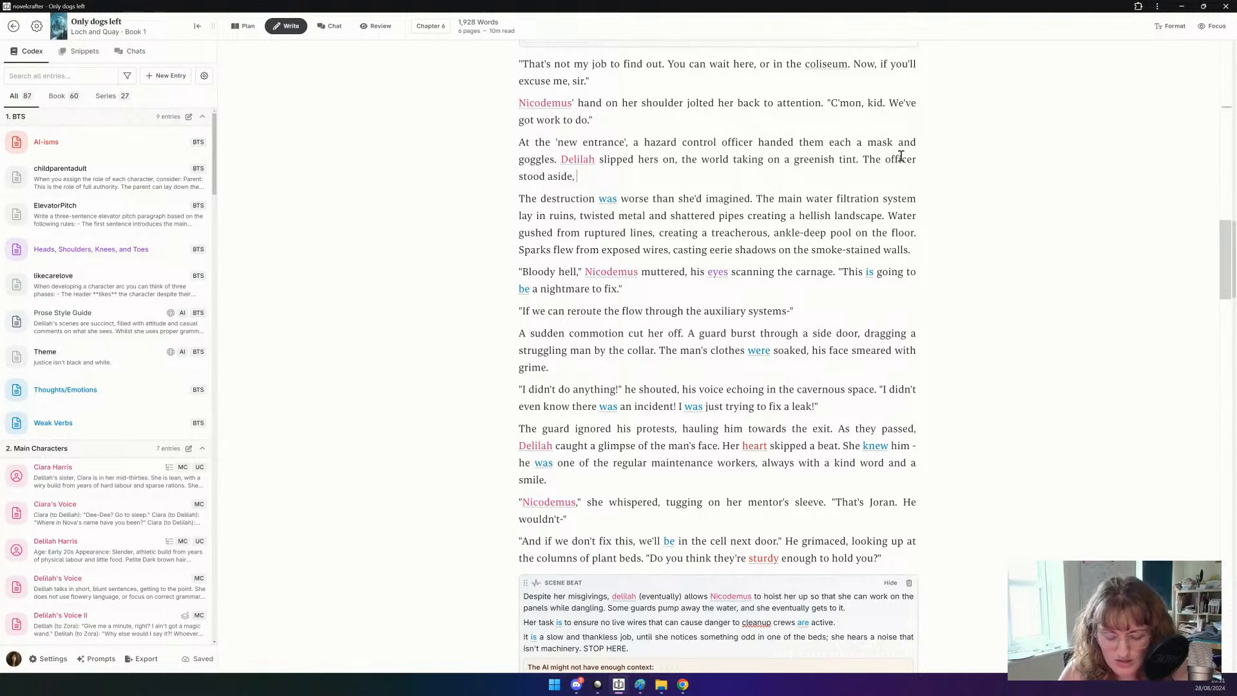
type("and")
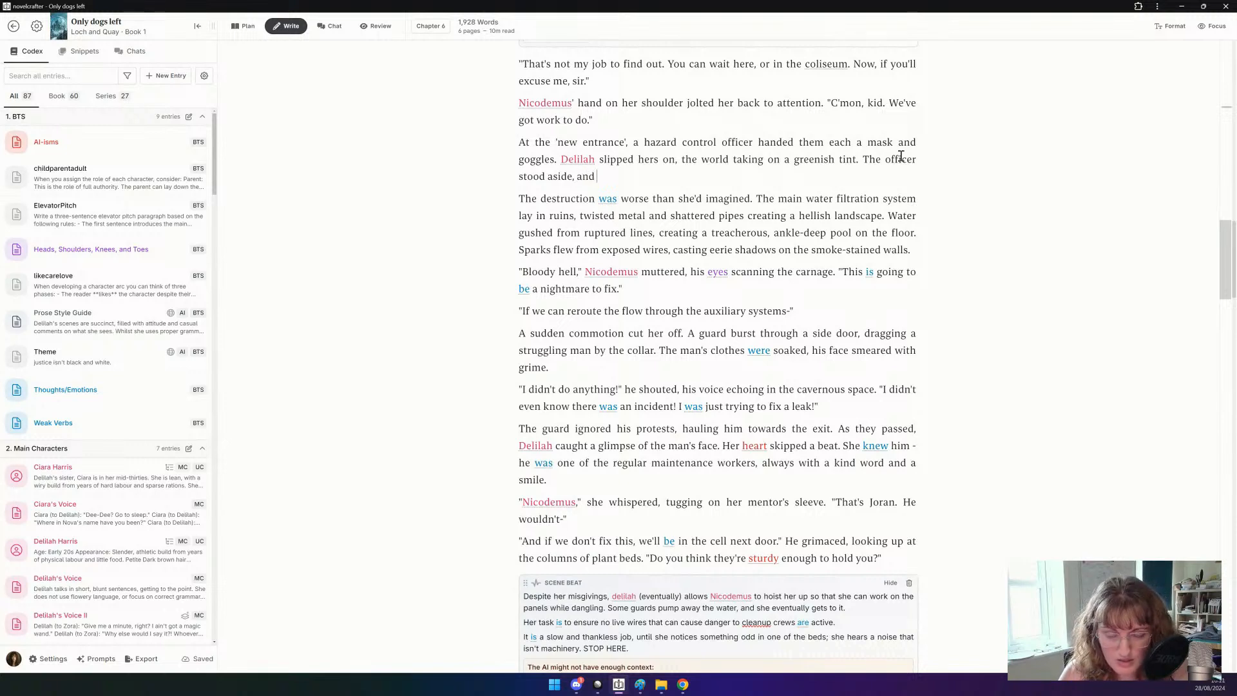
type(" Delilah ")
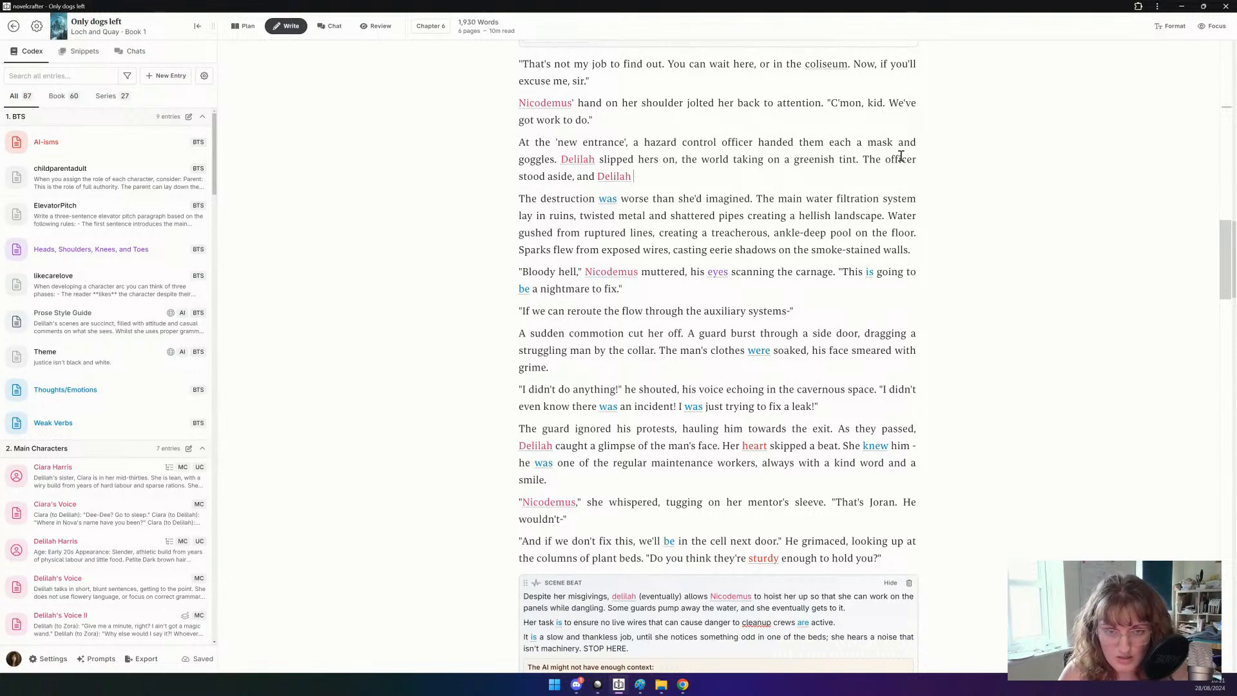
type("sta")
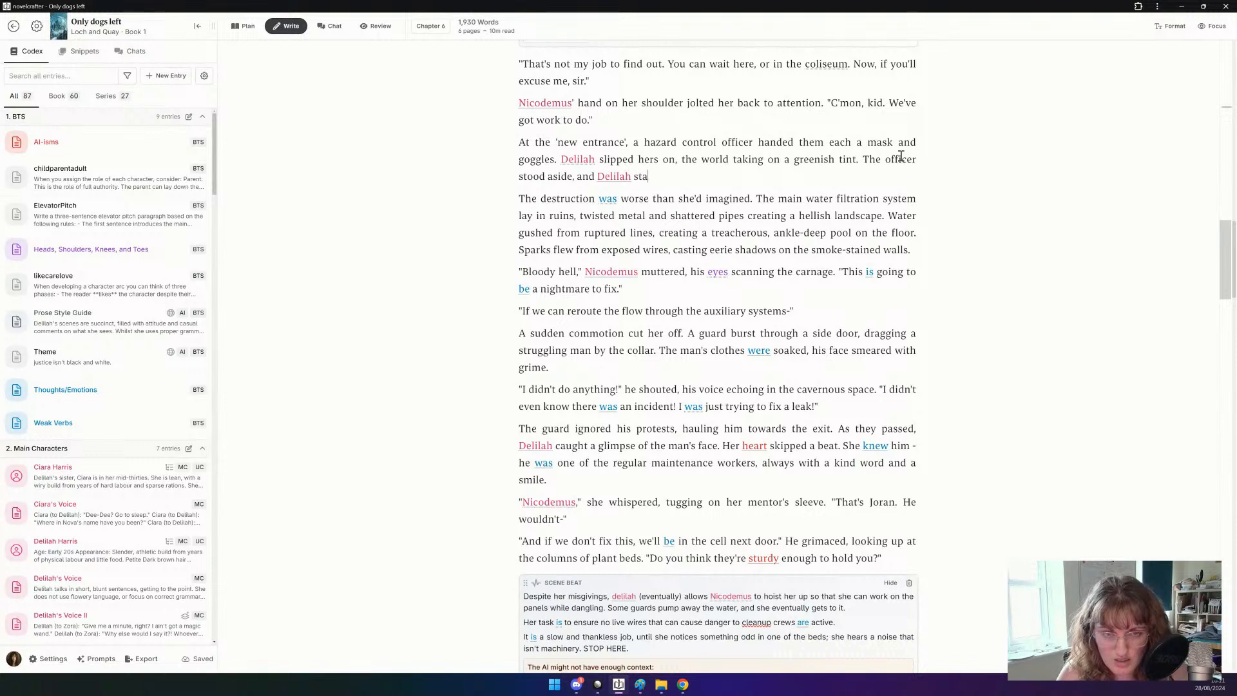
type("red blankly ")
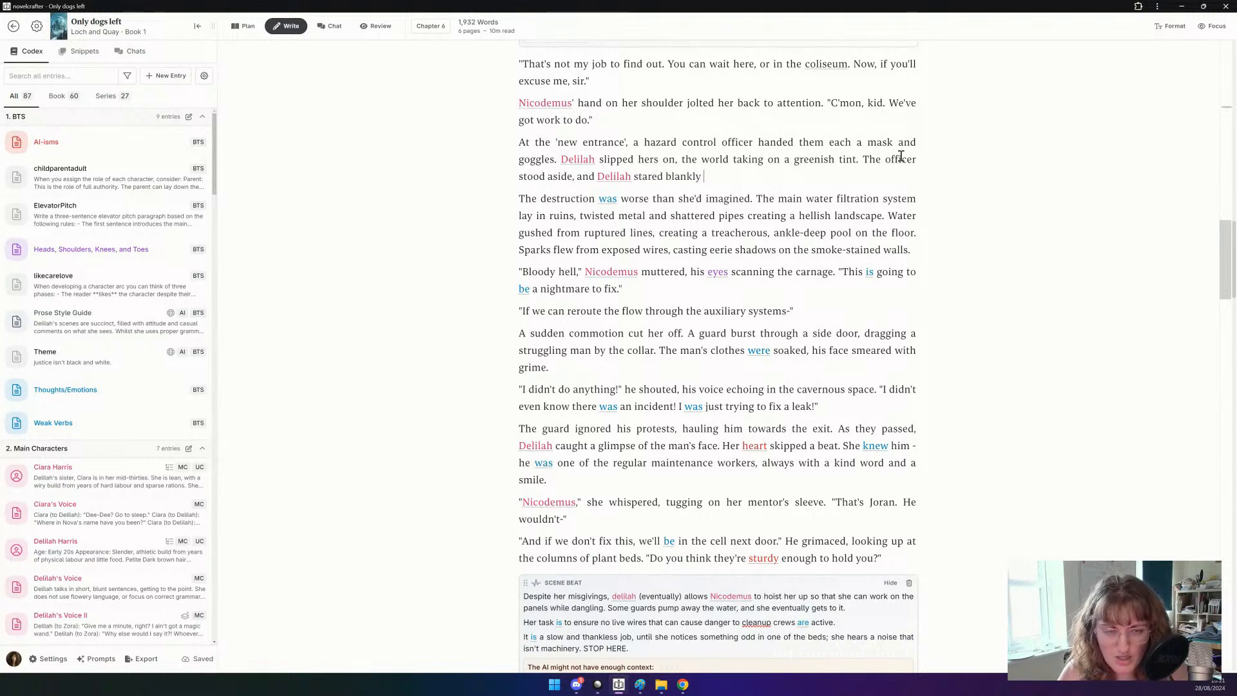
type("at what on")
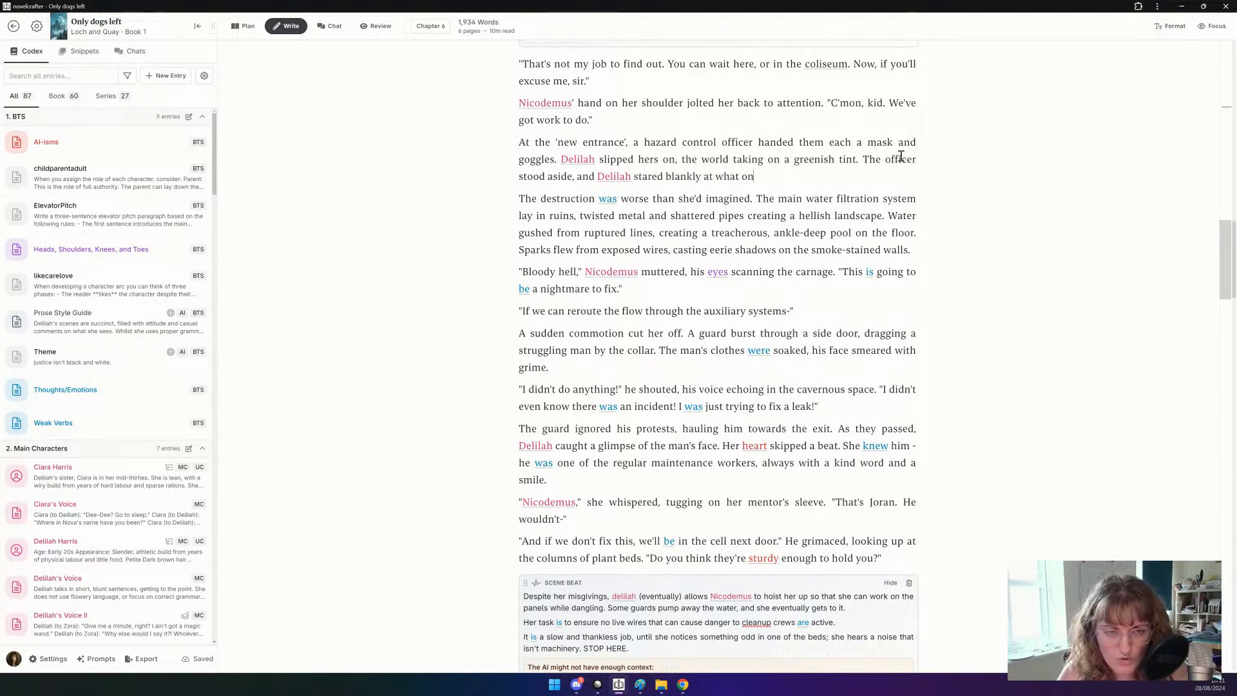
type("ce was a fancy gre")
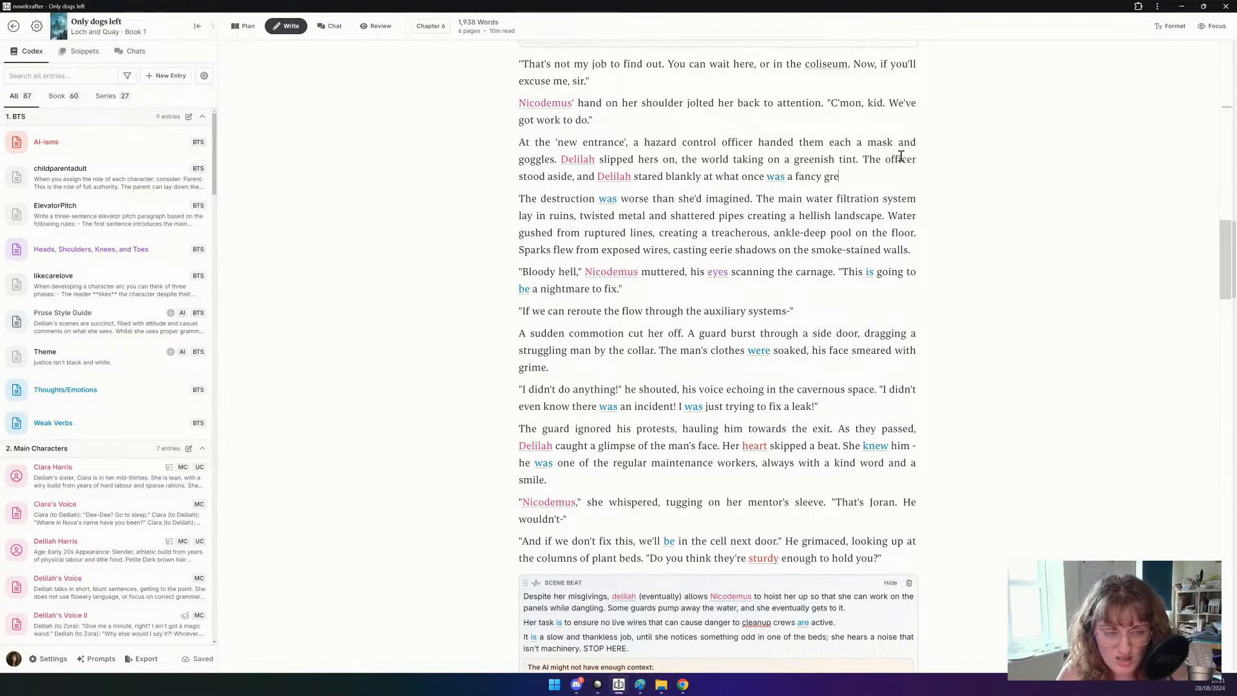
type("enhour")
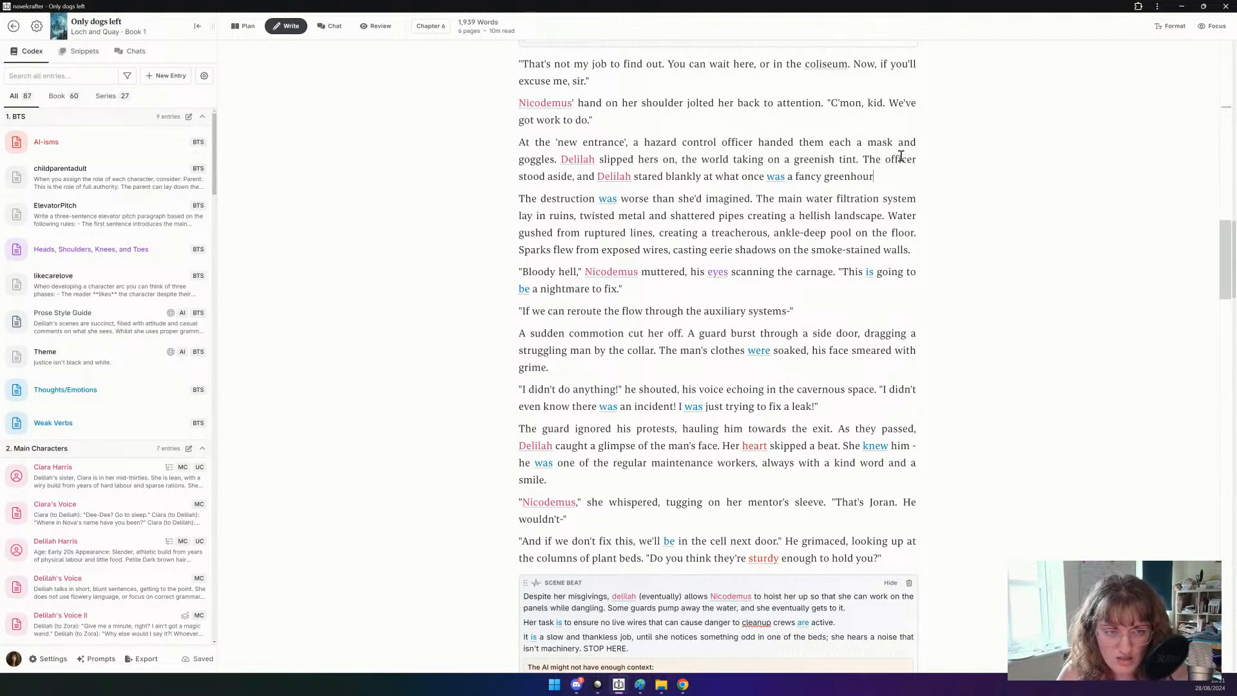
key("BackSpace")
type("se.")
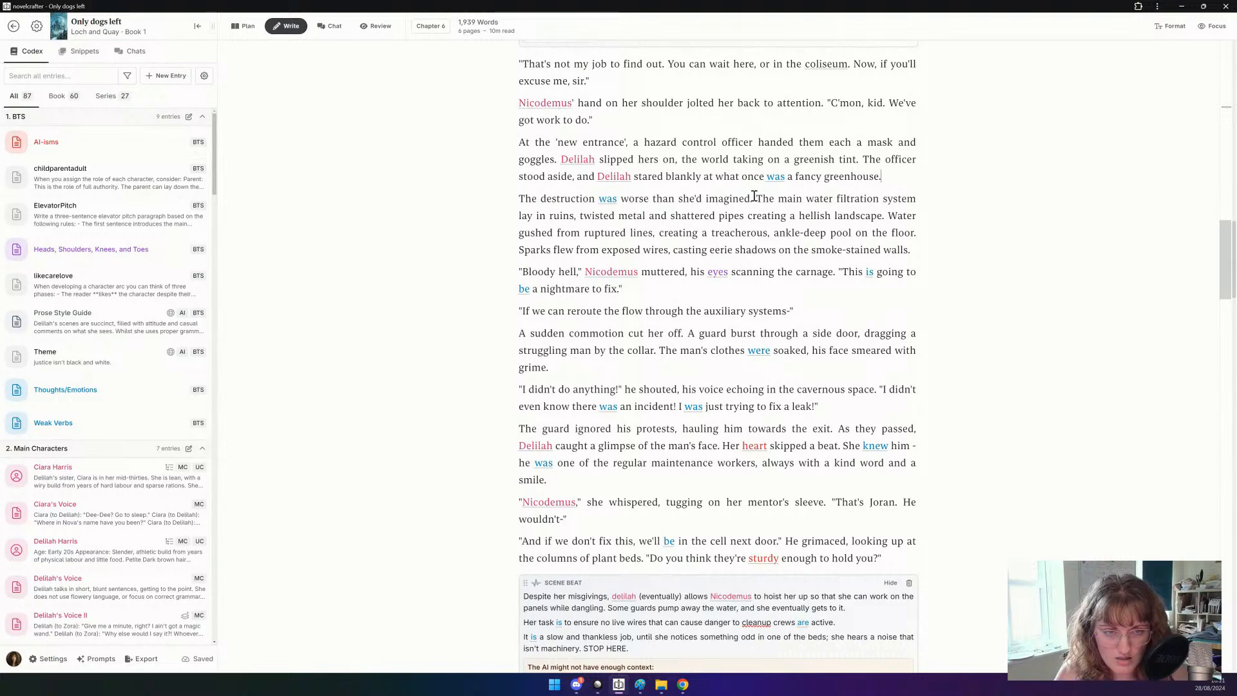
Delete the opening destruction sentence and add below its paragraph "Weeks and weeks of food, near to production, lay amongst the rubble, singed or sodden.".
left_click_drag(755, 199, 502, 205)
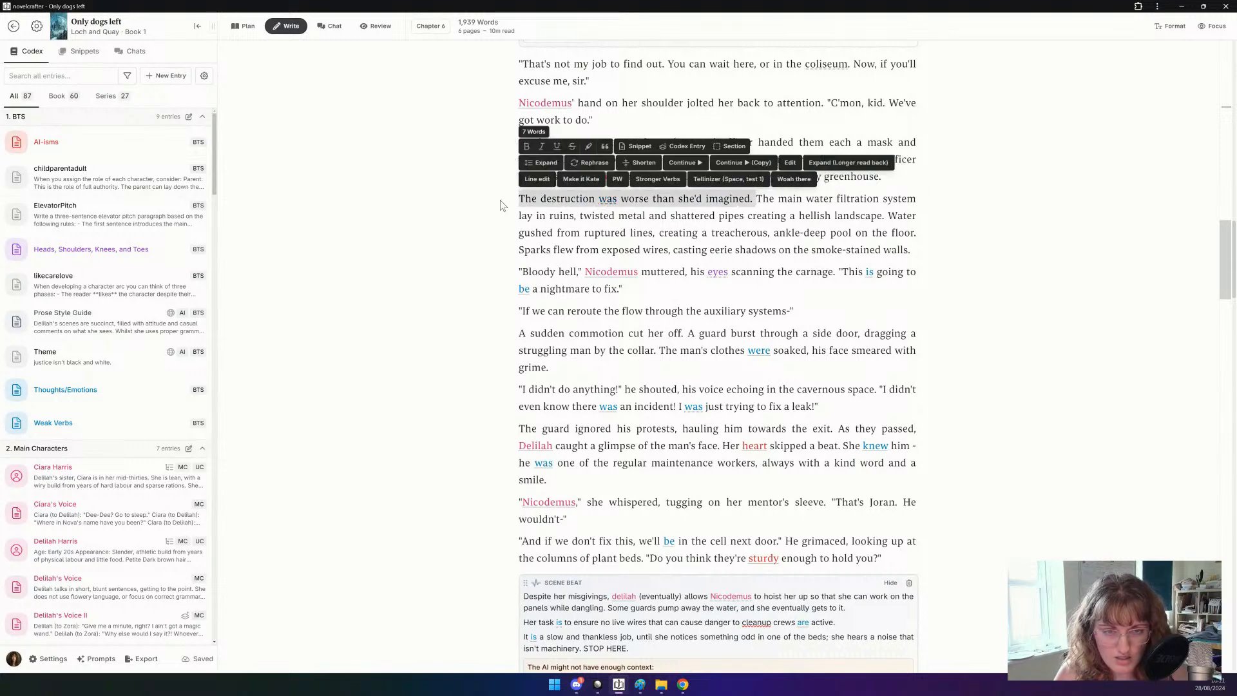
key("BackSpace")
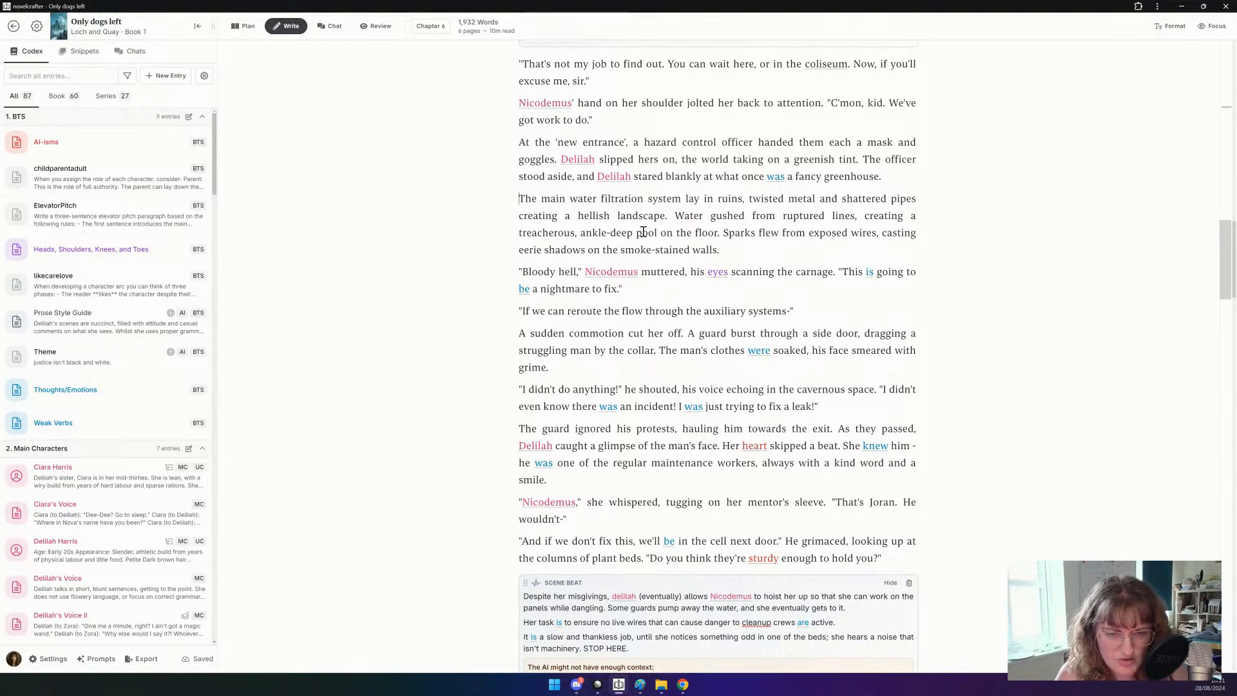
left_click(749, 248)
key("Return")
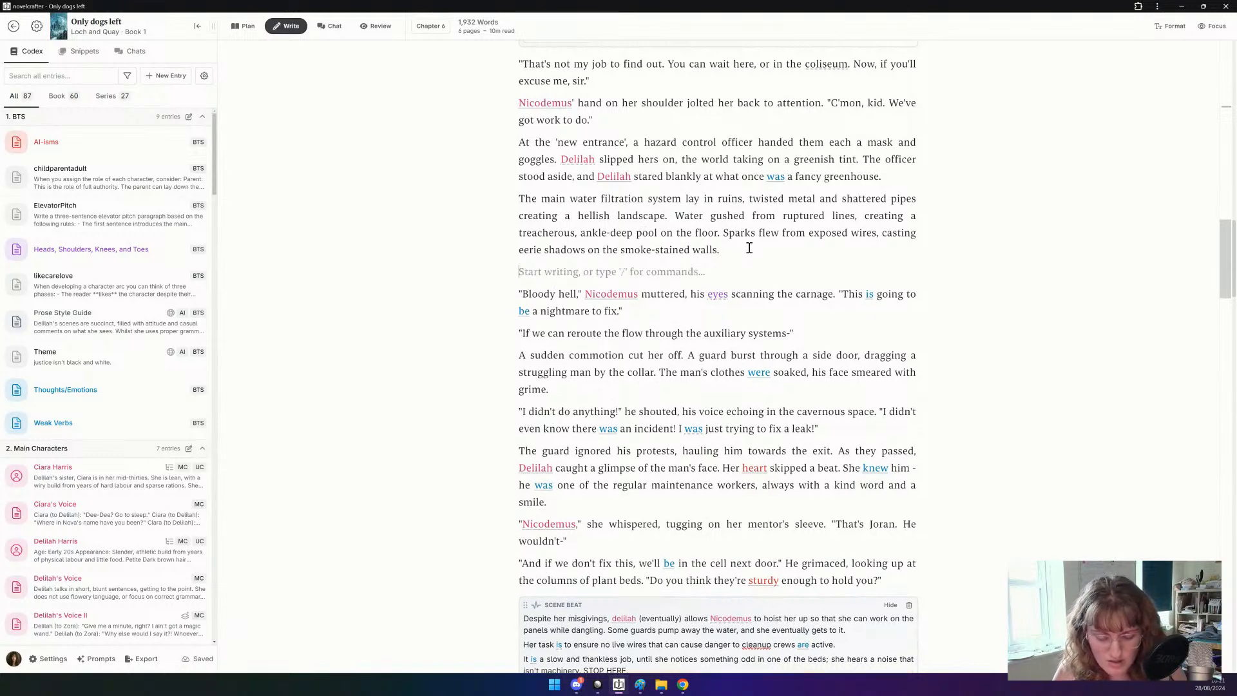
type("Weeks an")
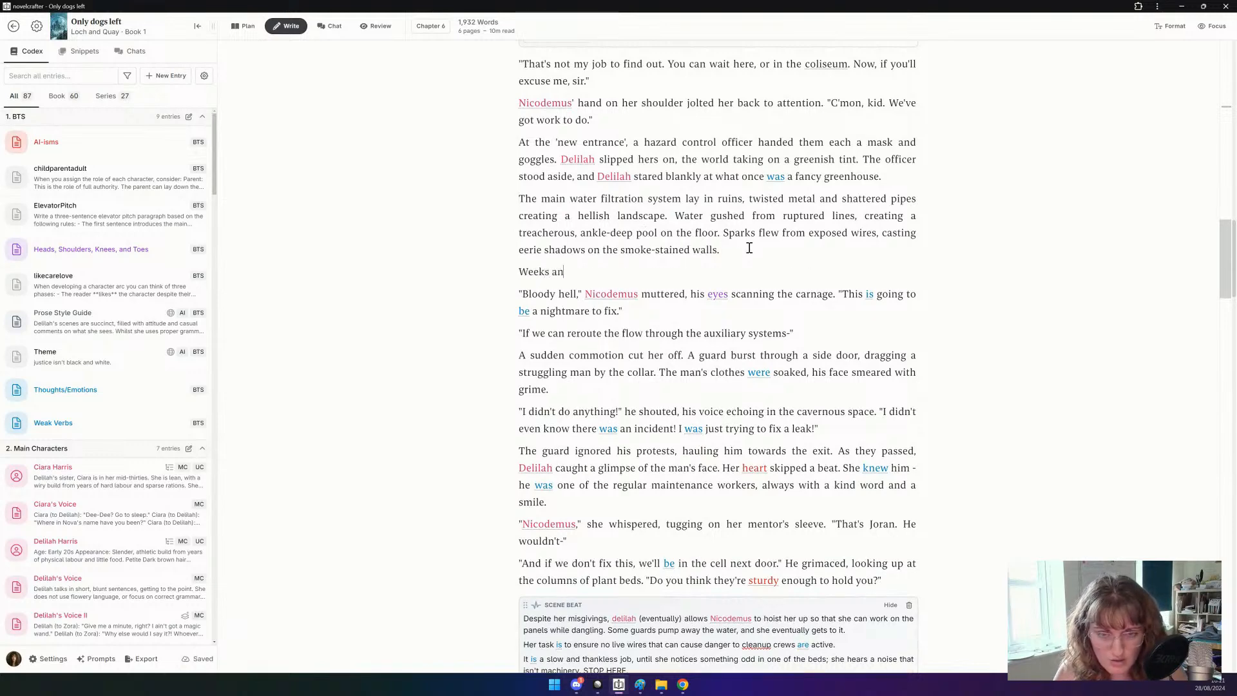
type("d weeks of food")
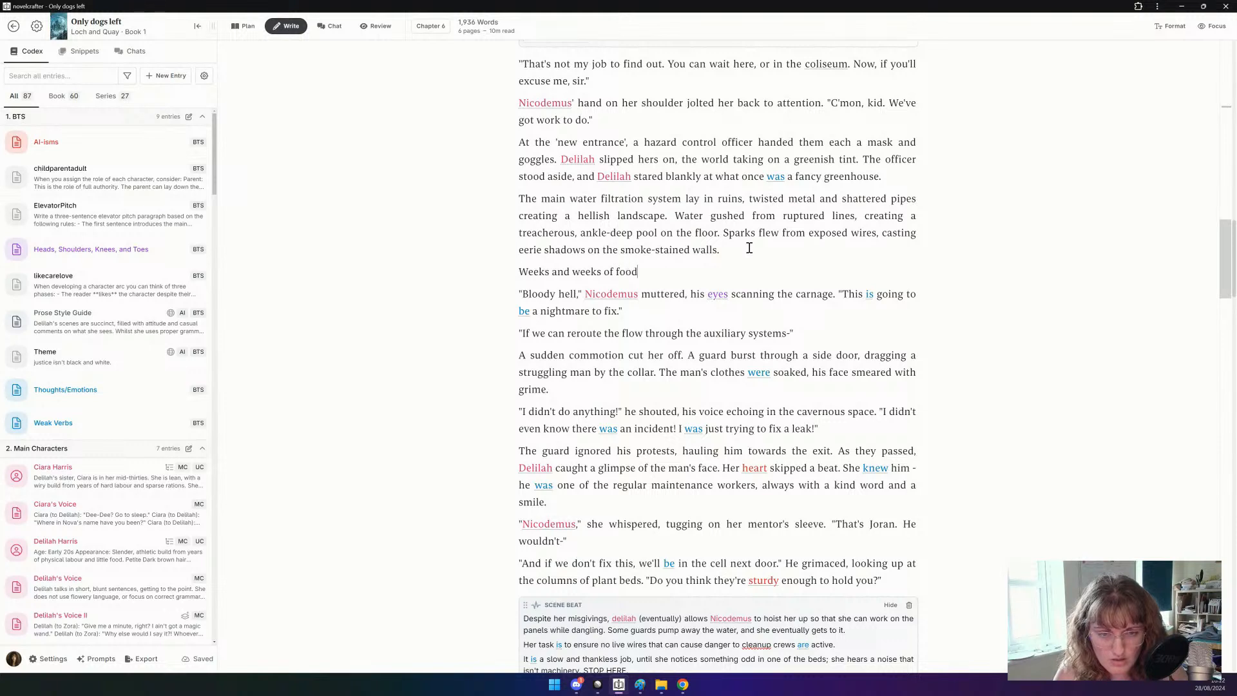
type(", near to")
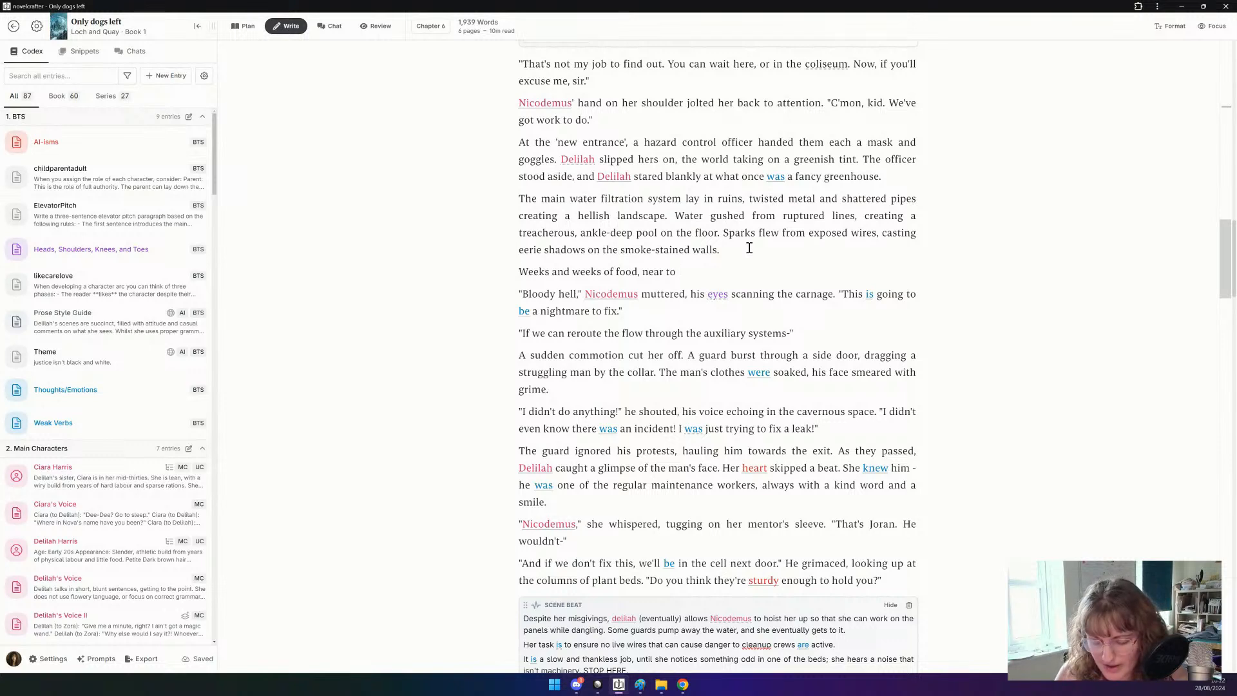
type("produc")
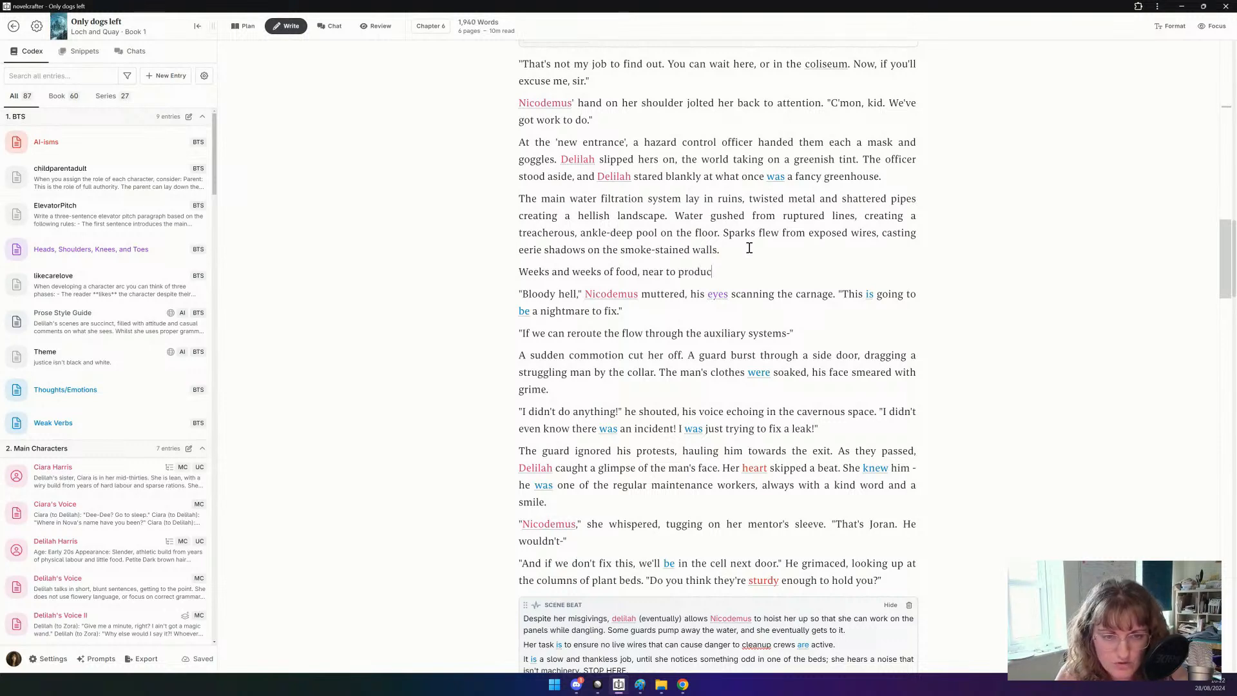
type("tion")
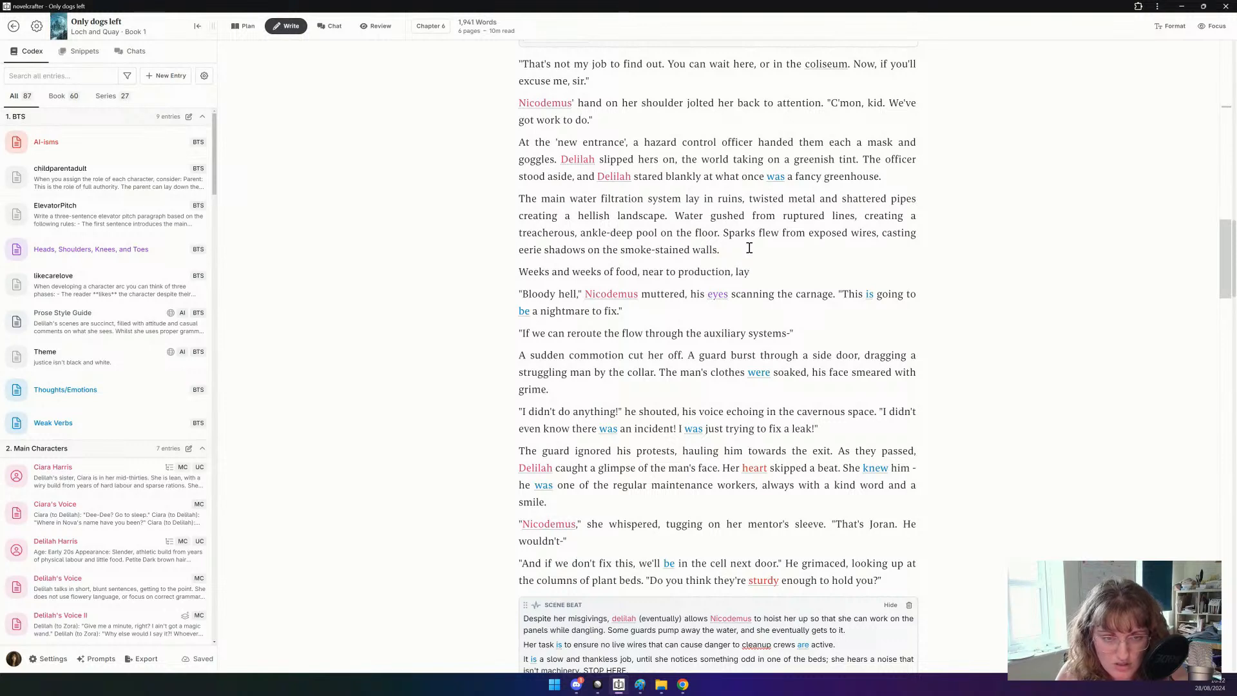
type(", lay ")
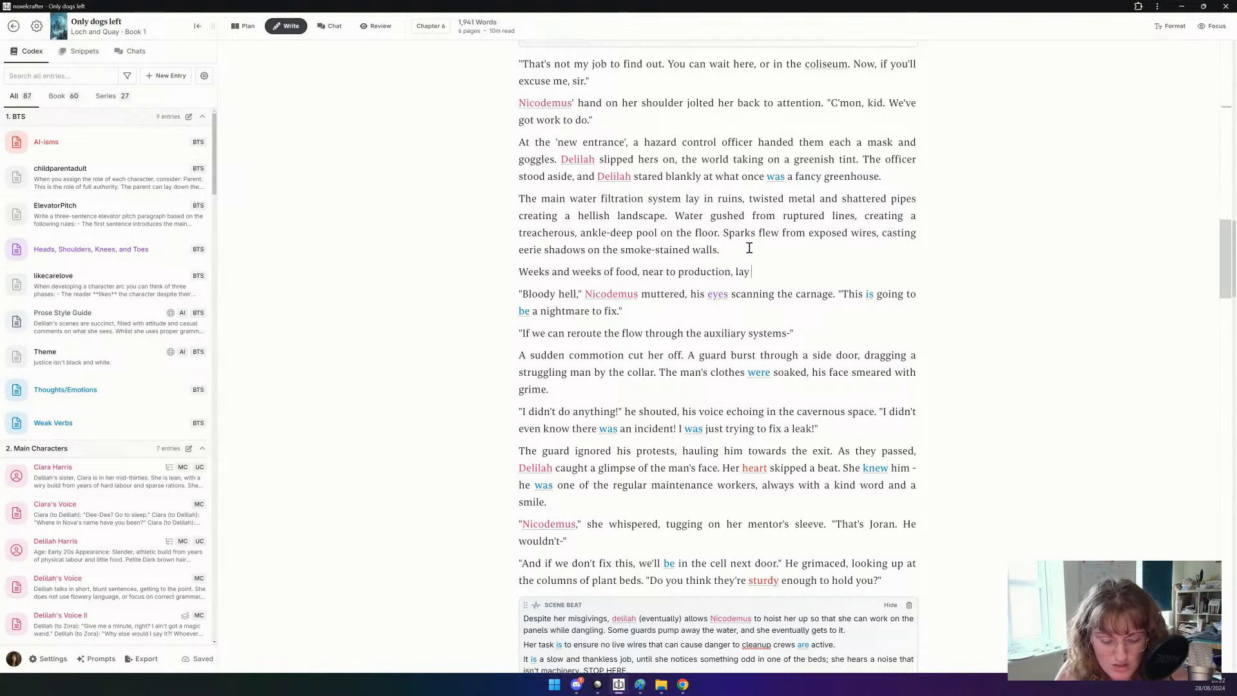
type("amongst the rubble, singed ")
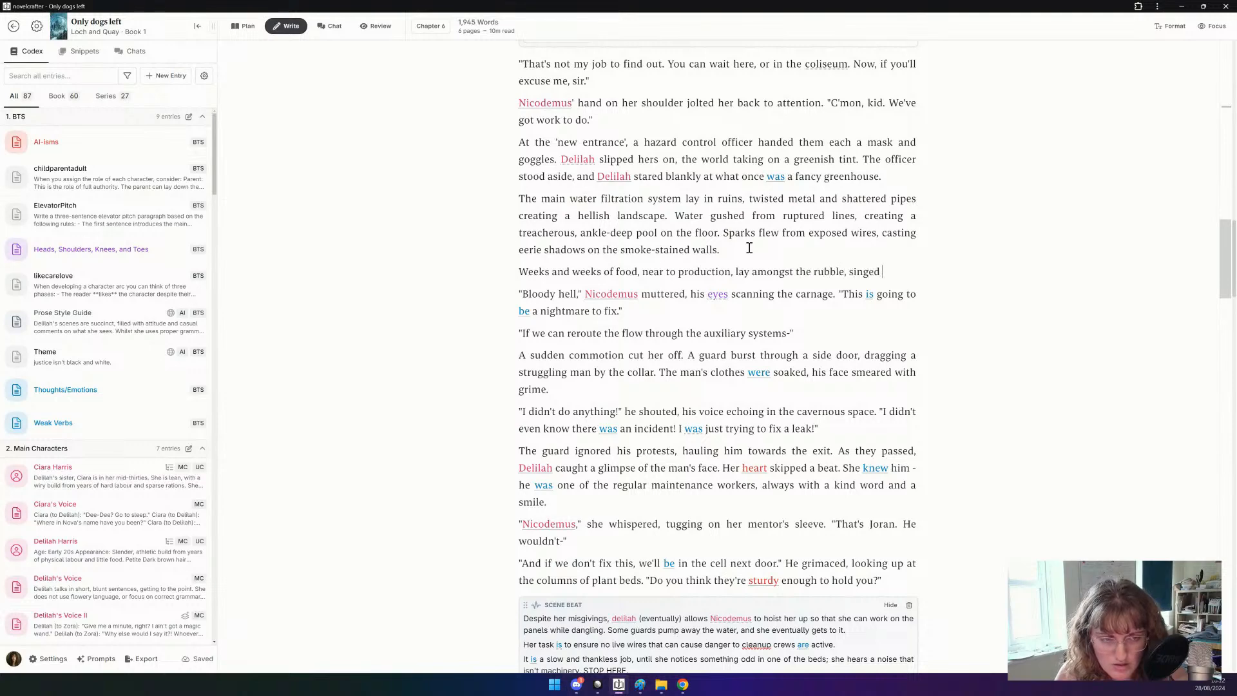
type("or sodden.")
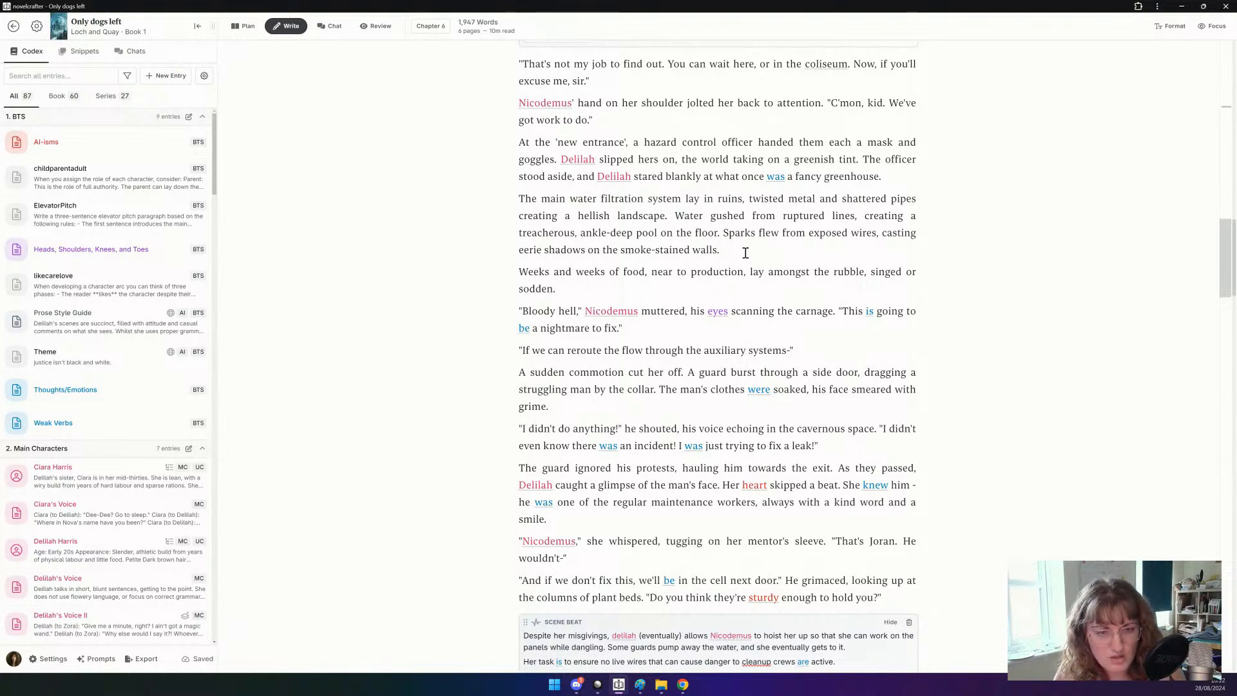
Change "near to production" to "nearly fully grown" in the sentence about weeks of food.
left_click_drag(744, 270, 674, 271)
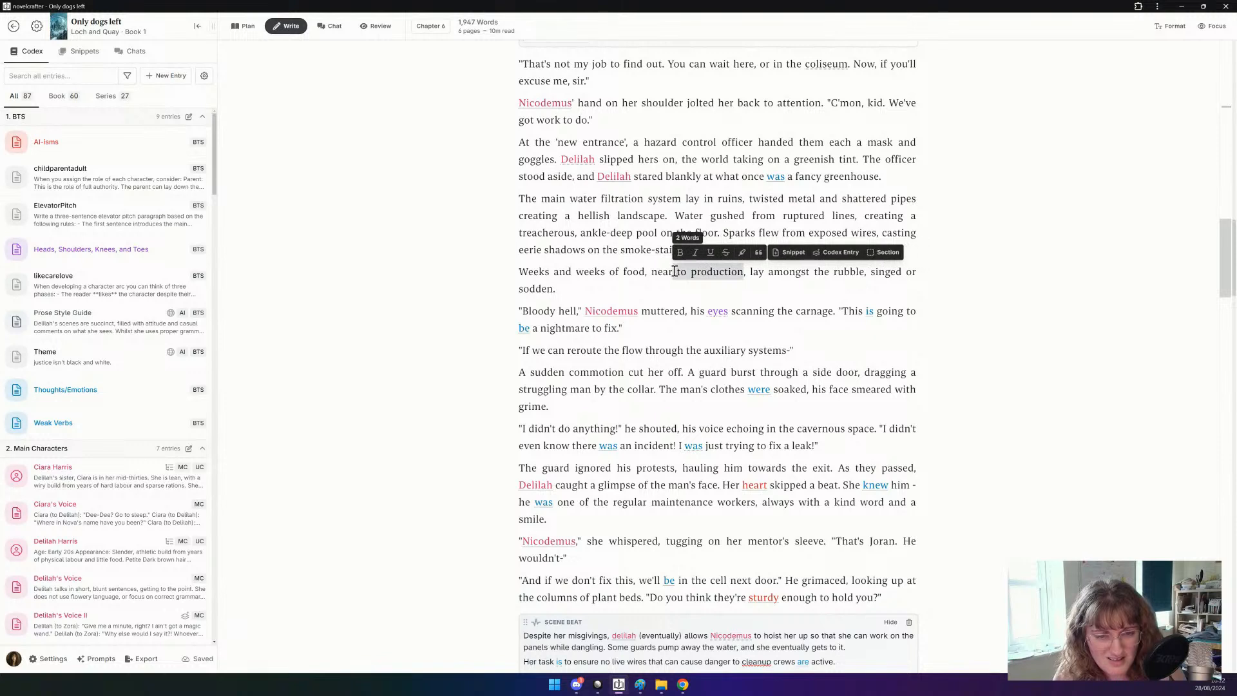
left_click(702, 291)
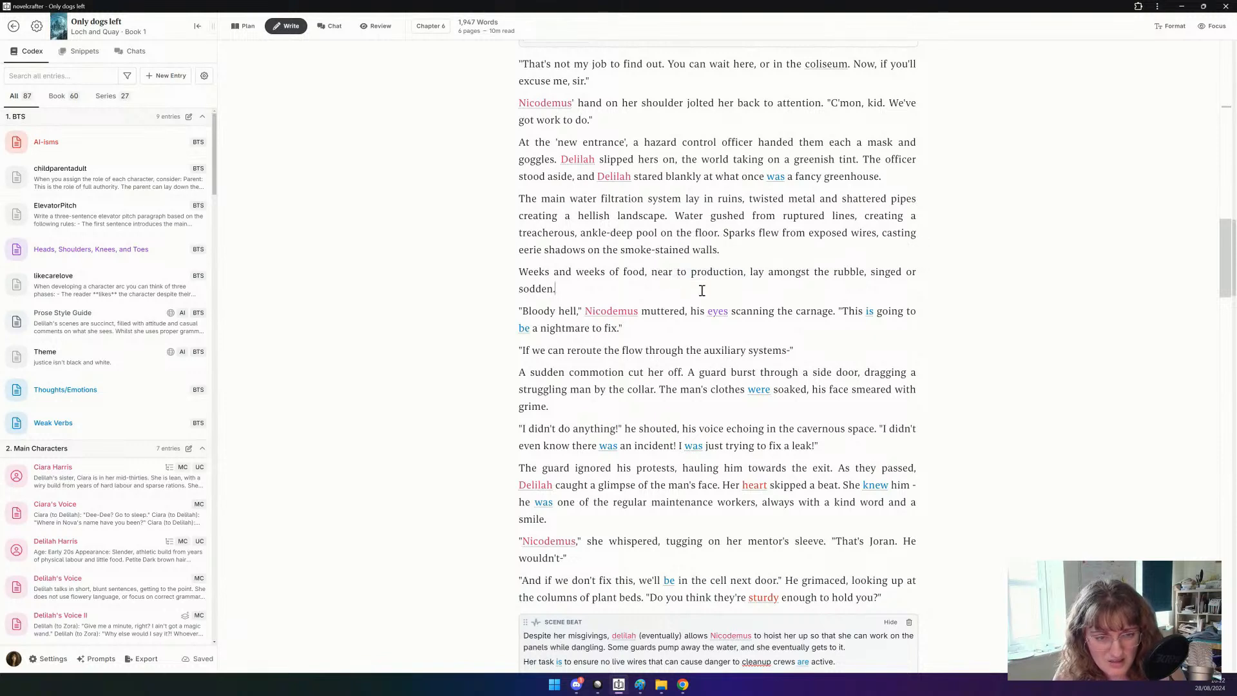
left_click_drag(744, 272, 674, 275)
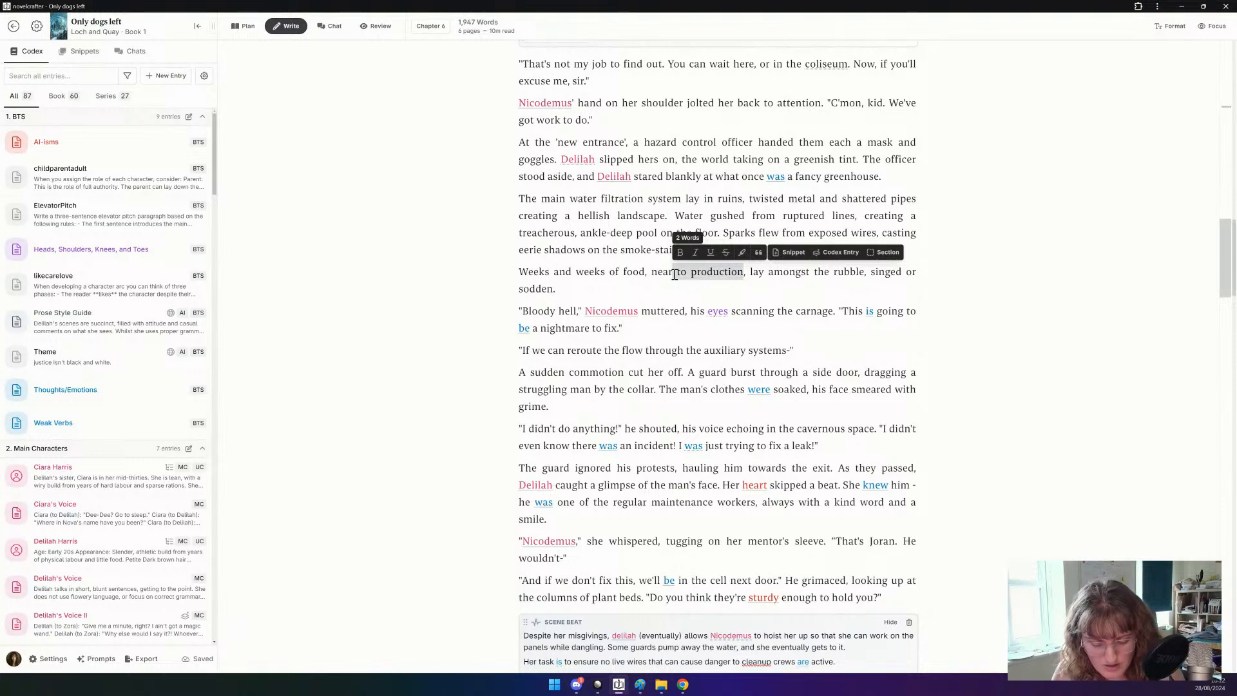
type("ly fully grow")
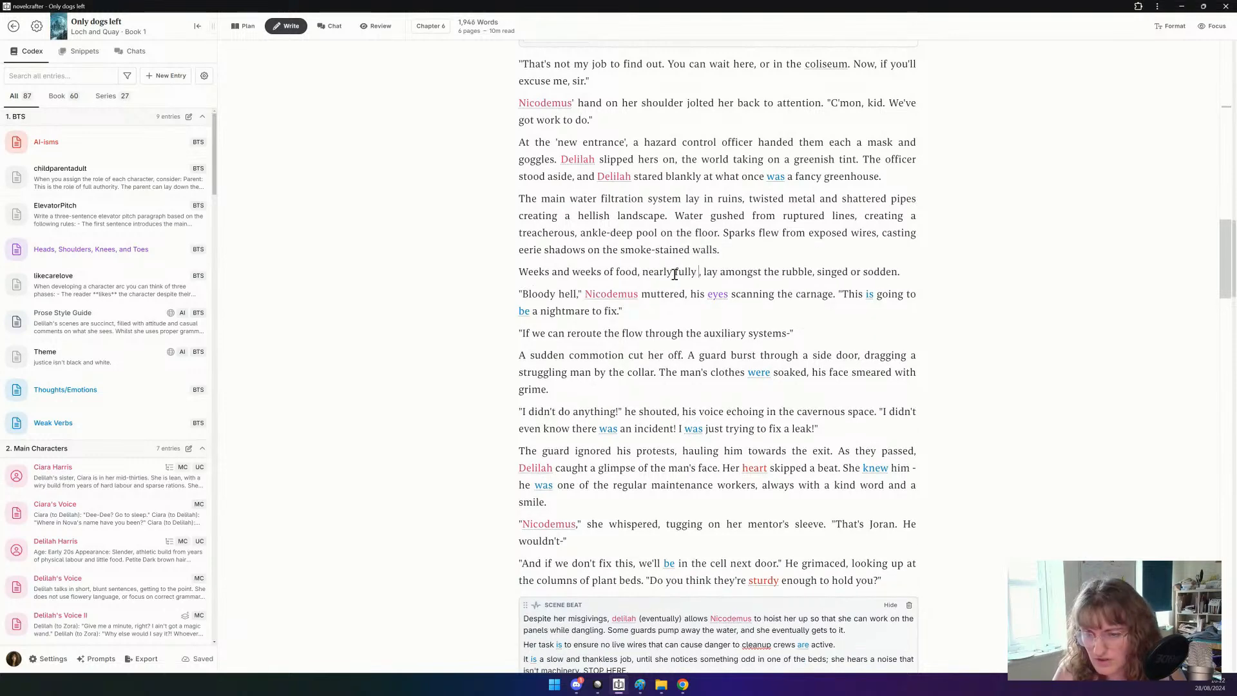
type("n")
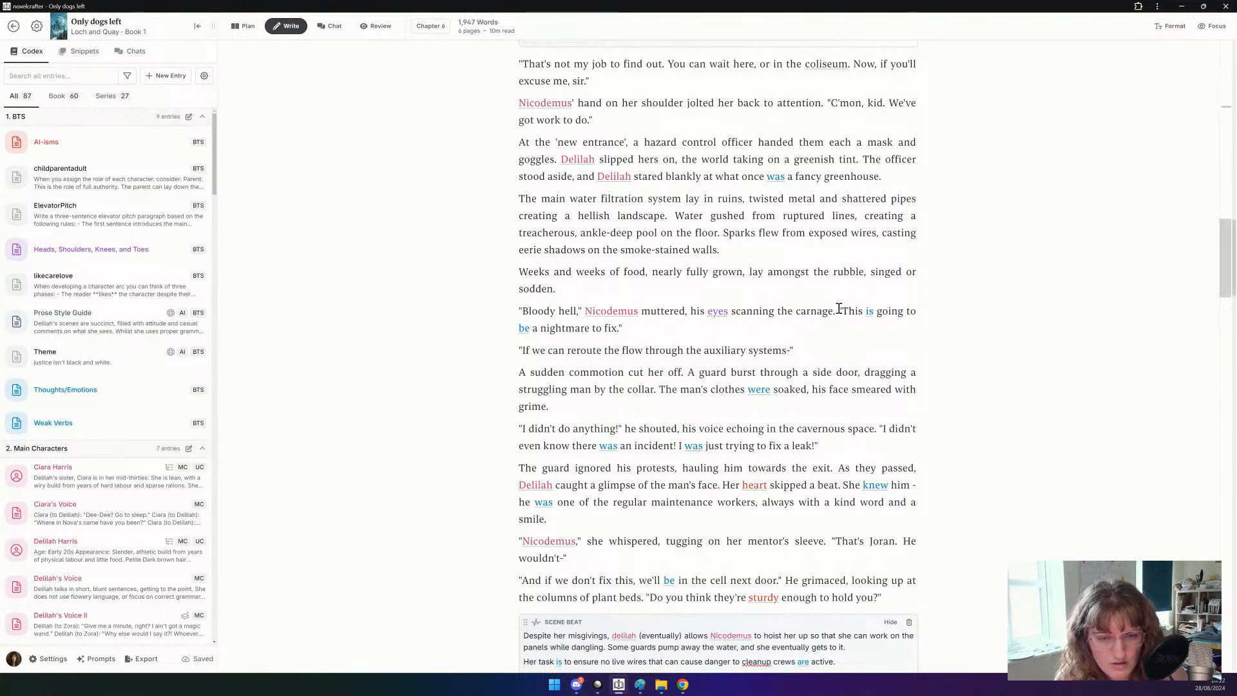
Delete the "Bloody hell" sentence and add "His jaw clicked as he stepped around the puddles, assessing the damage." after the nightmare dialogue.
left_click_drag(839, 309, 510, 318)
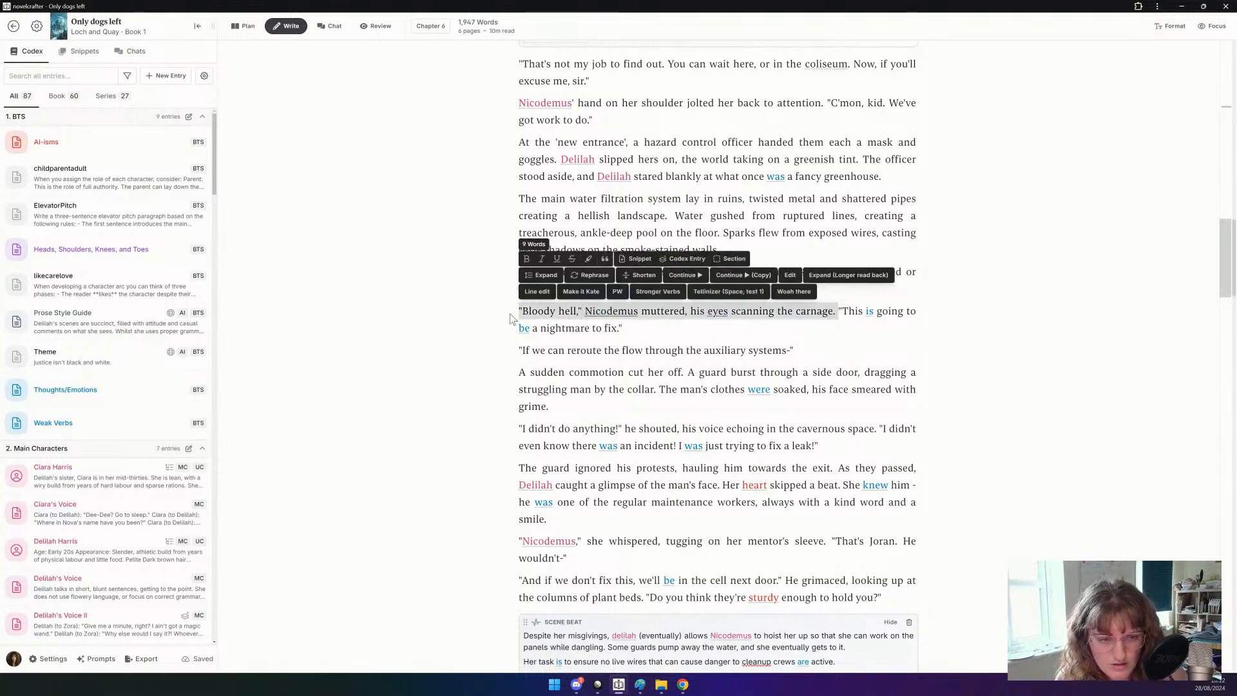
key("BackSpace")
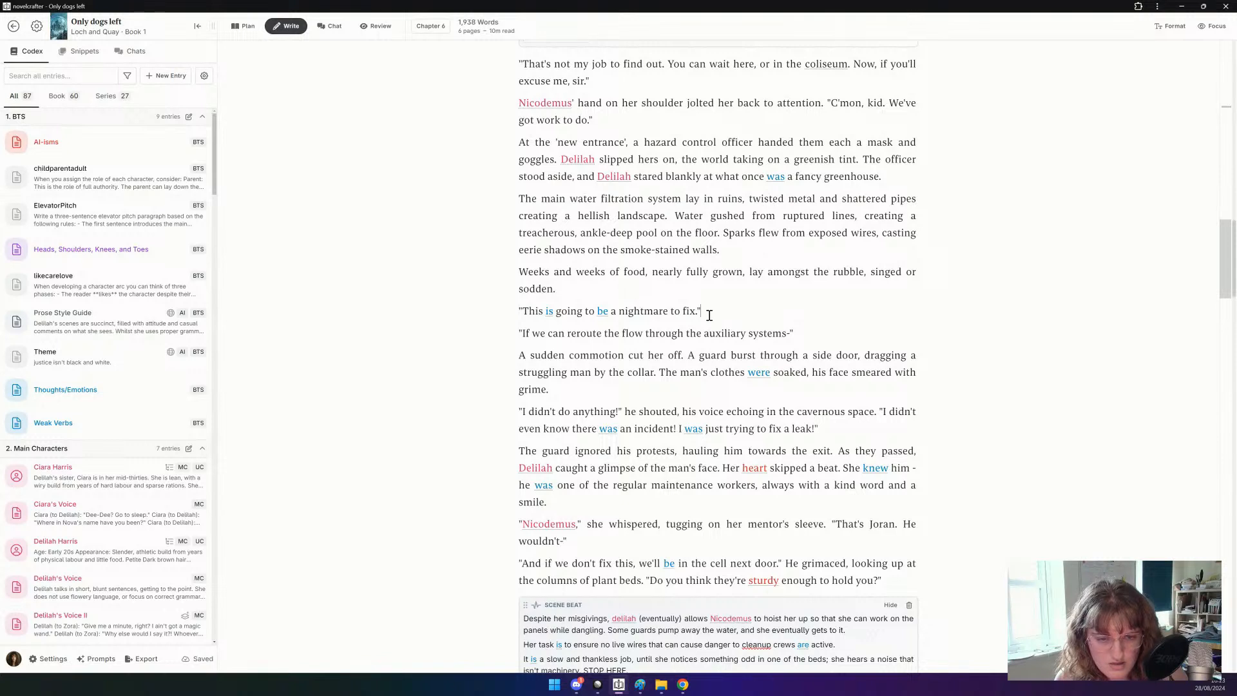
type("Hi")
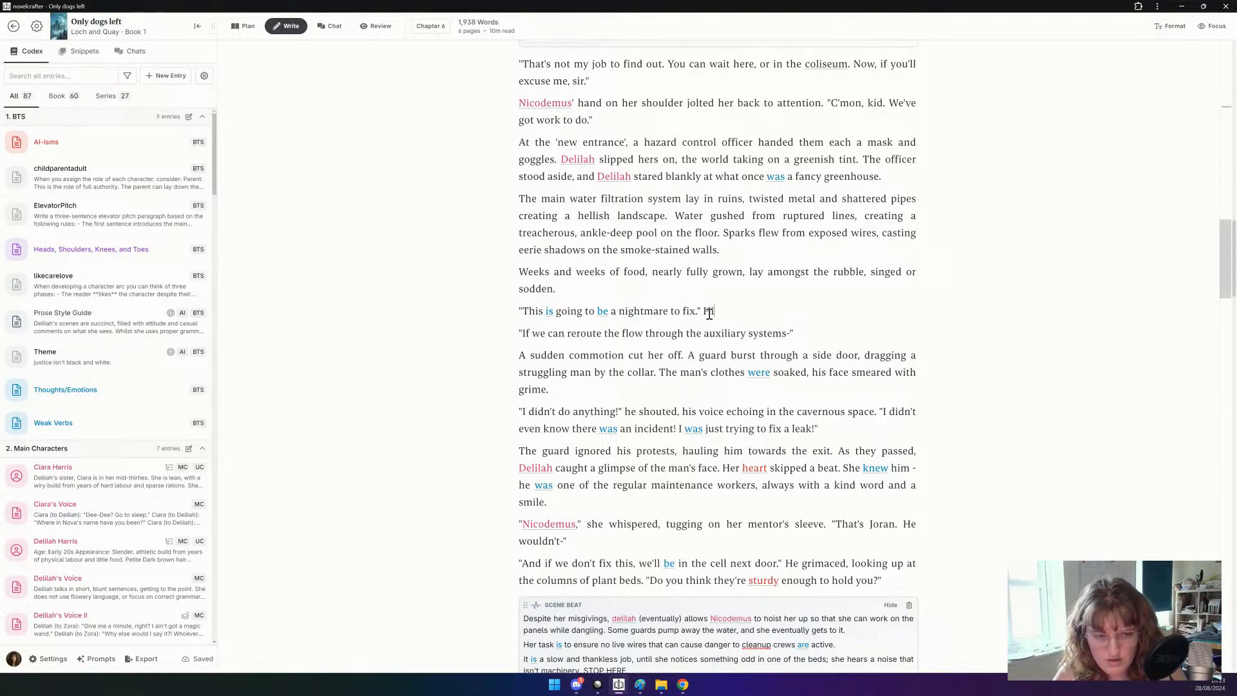
type("s jaw ")
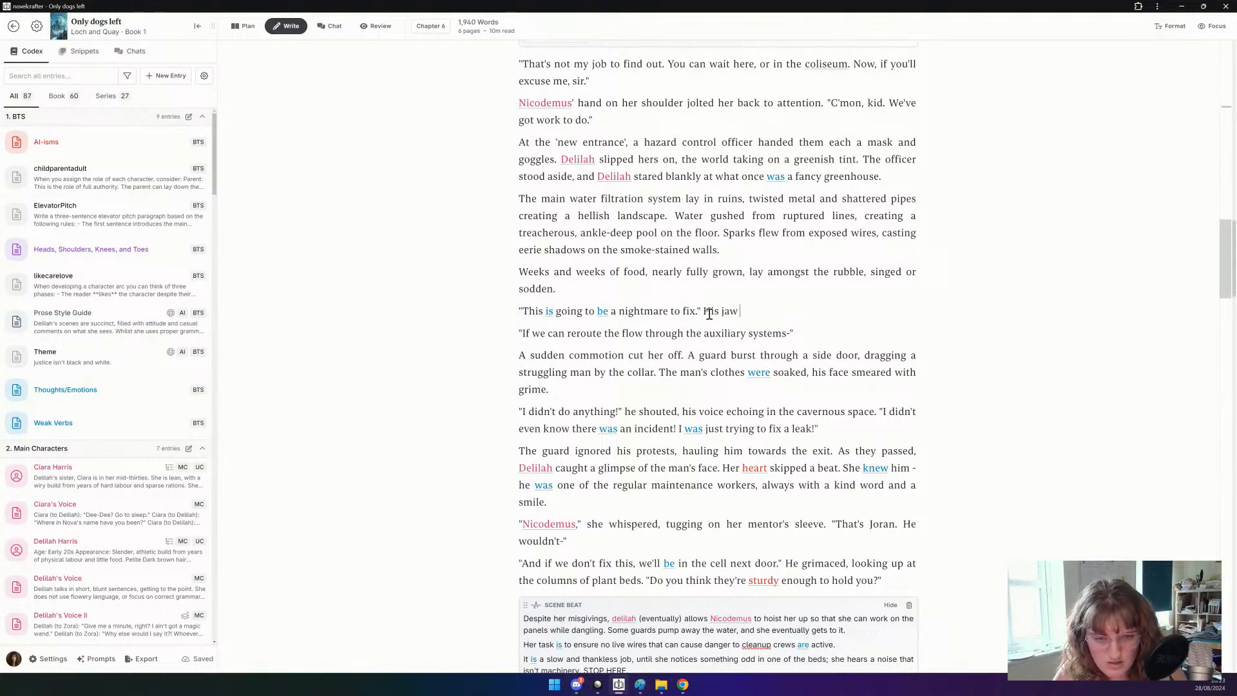
type("clicked")
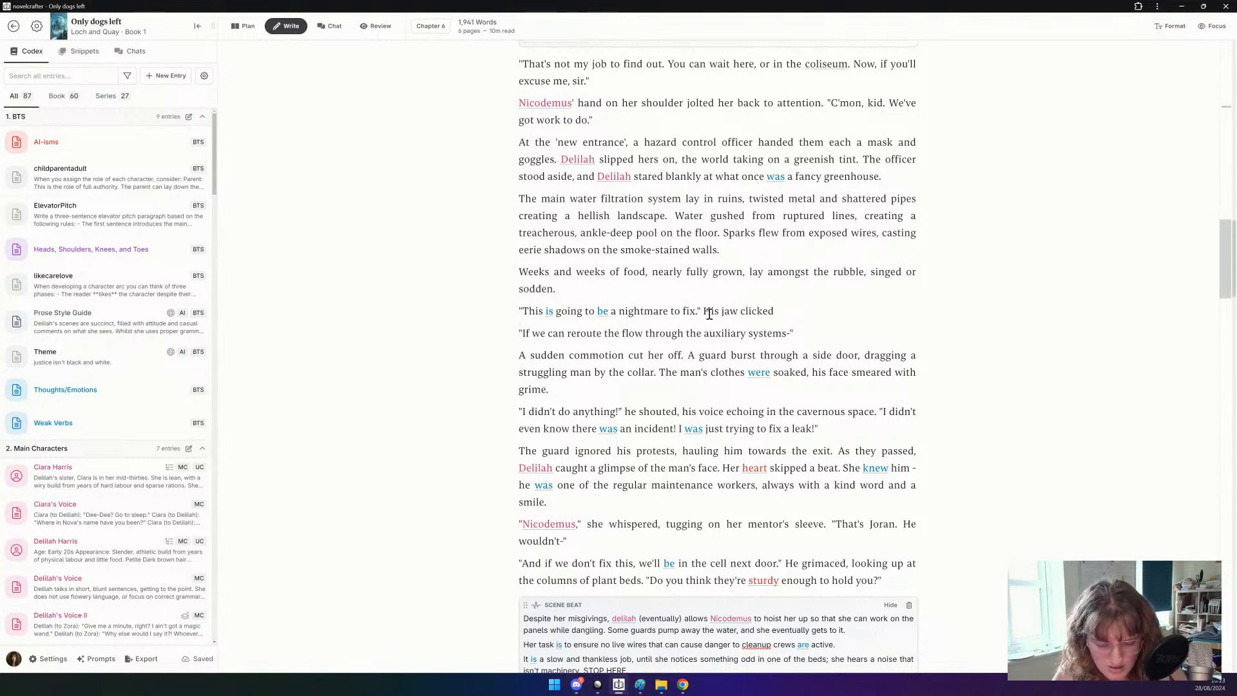
type(" a")
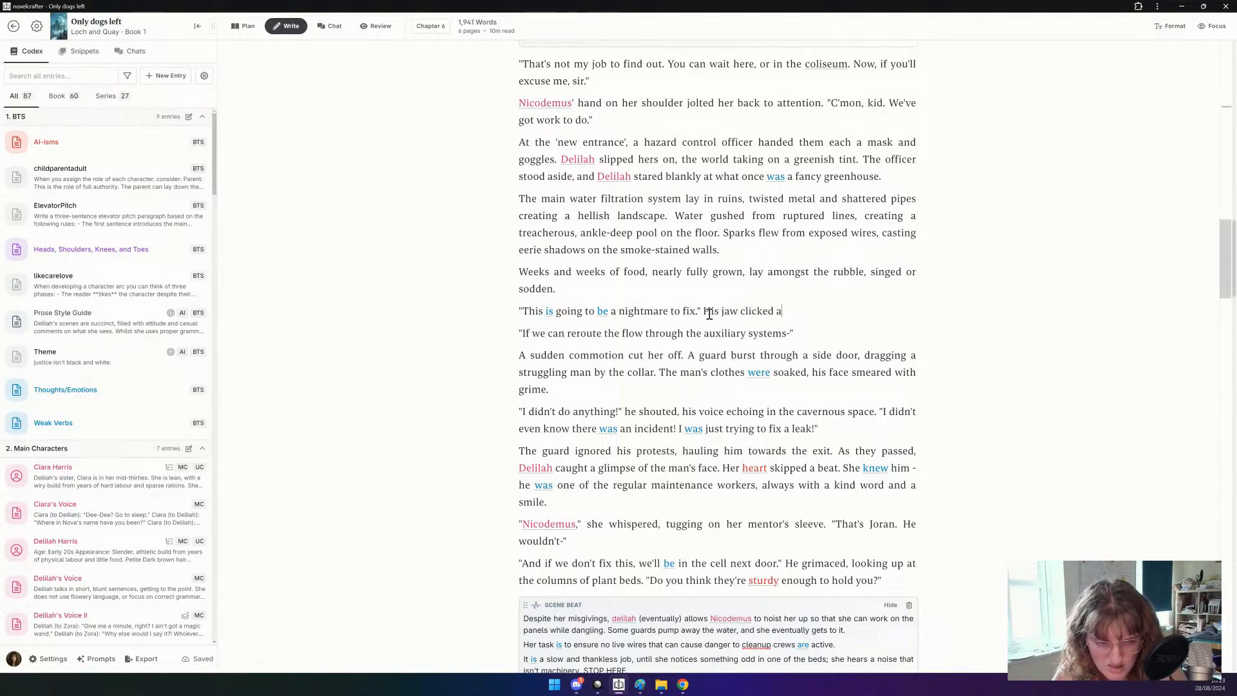
type("s he stepped ")
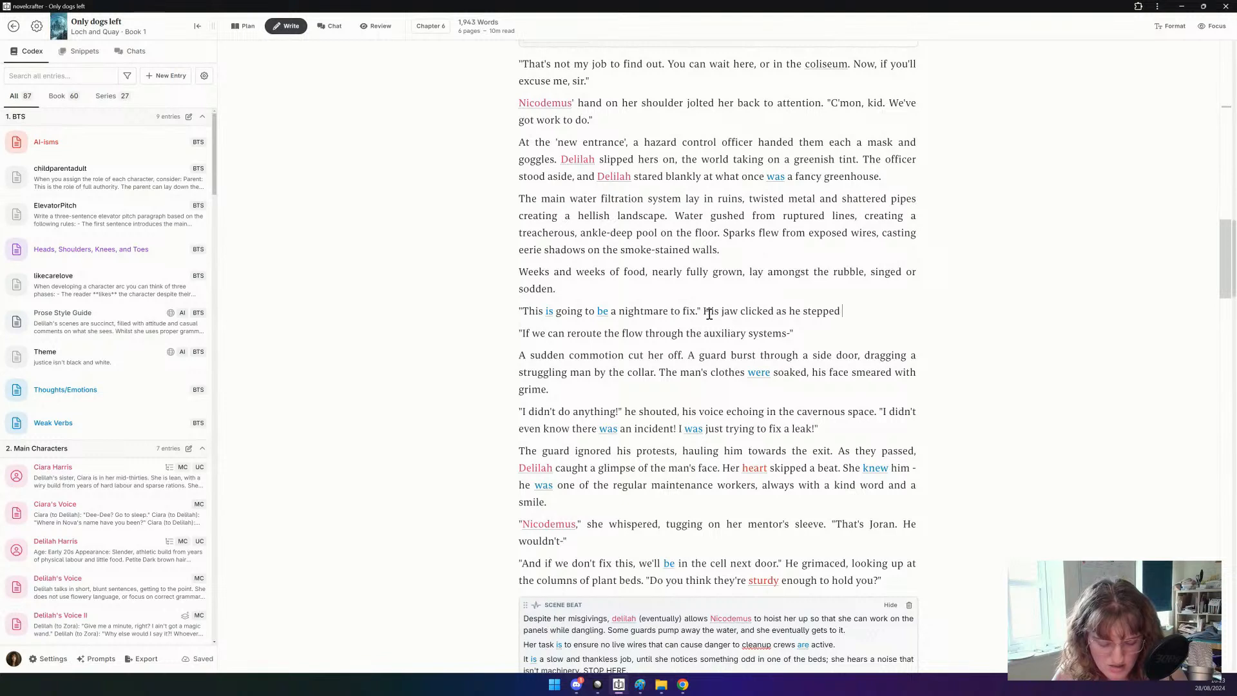
type("around the pu")
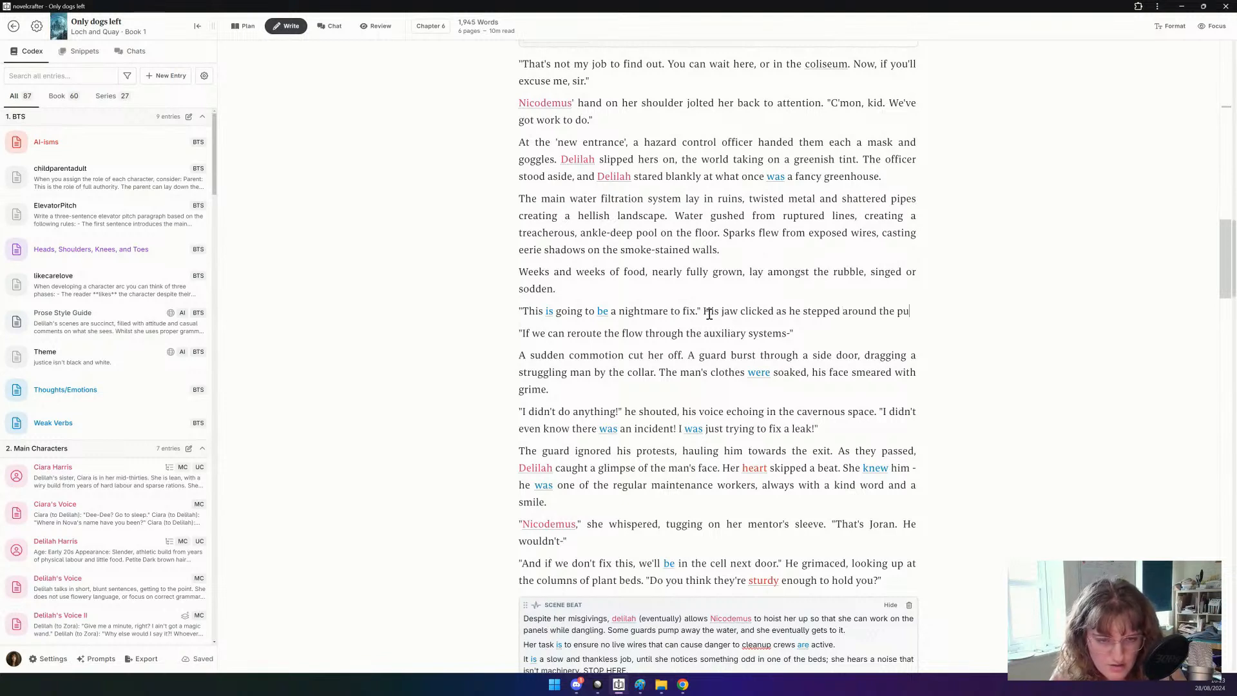
type("ddles, asse")
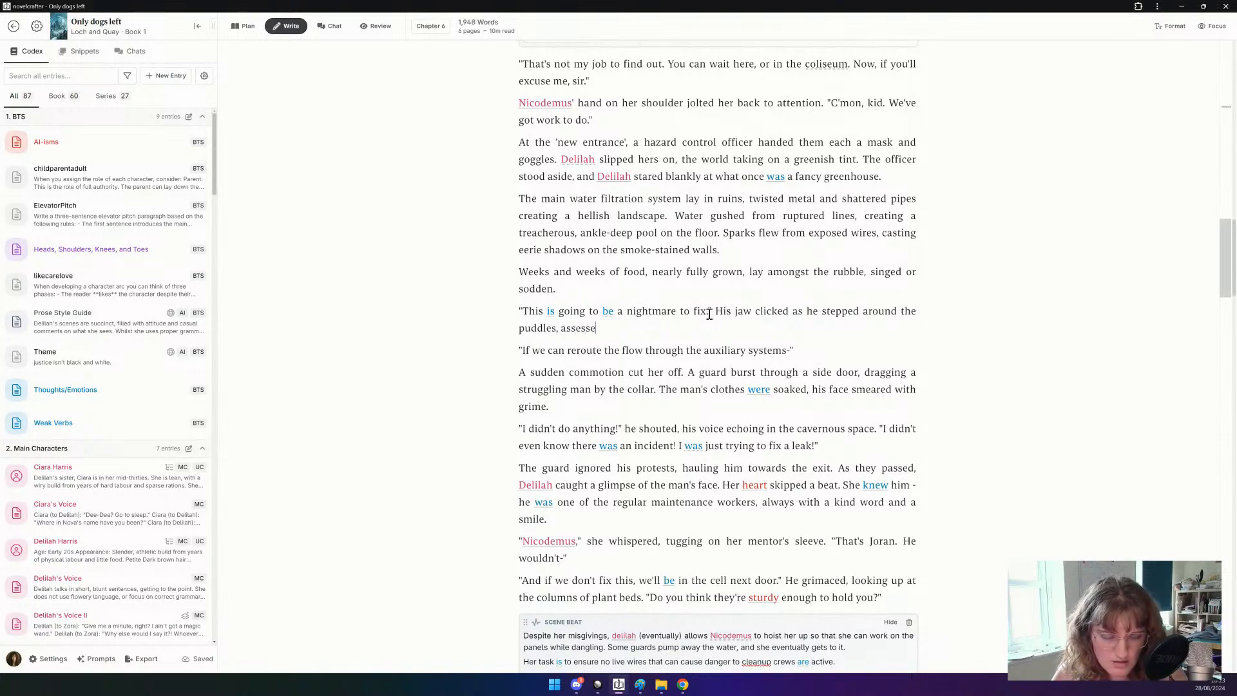
type("ssing the damage.")
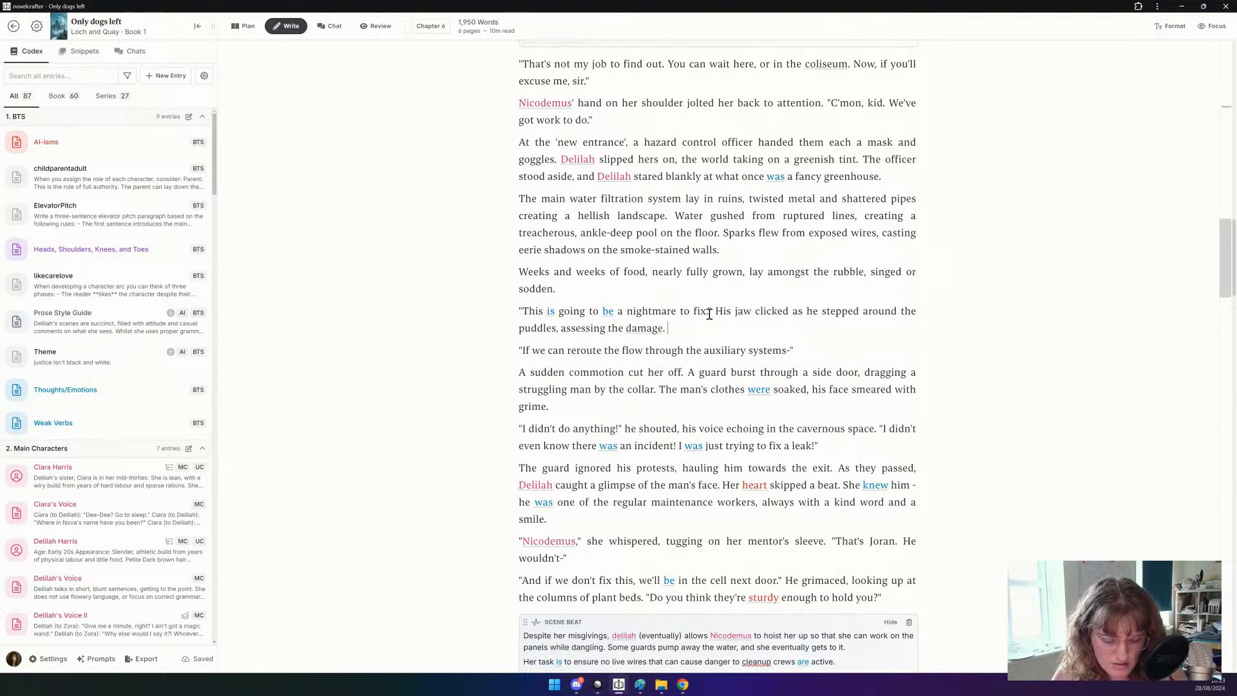
Join the dialogue about rerouting the flow to the end of the paragraph about assessing the damage.
key("Return")
key("BackSpace")
key("Delete")
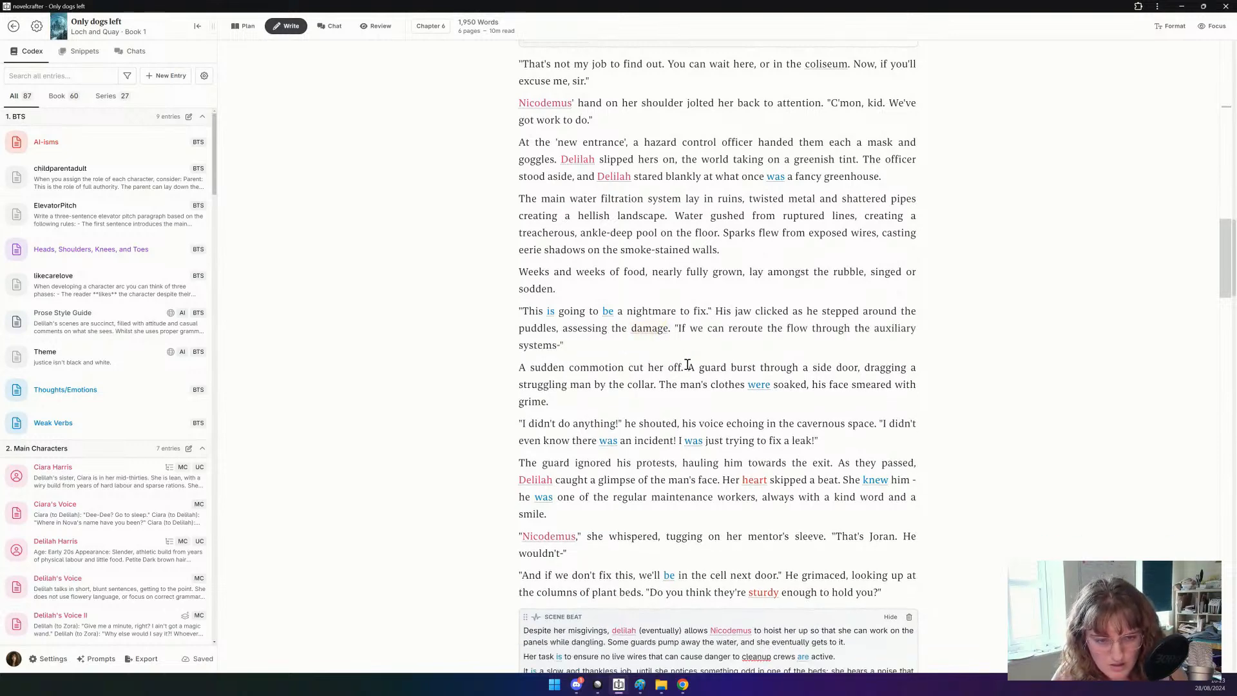
Delete the sentence "A sudden commotion cut her off." and the word "struggling" before "man by the collar".
left_click_drag(687, 365, 509, 375)
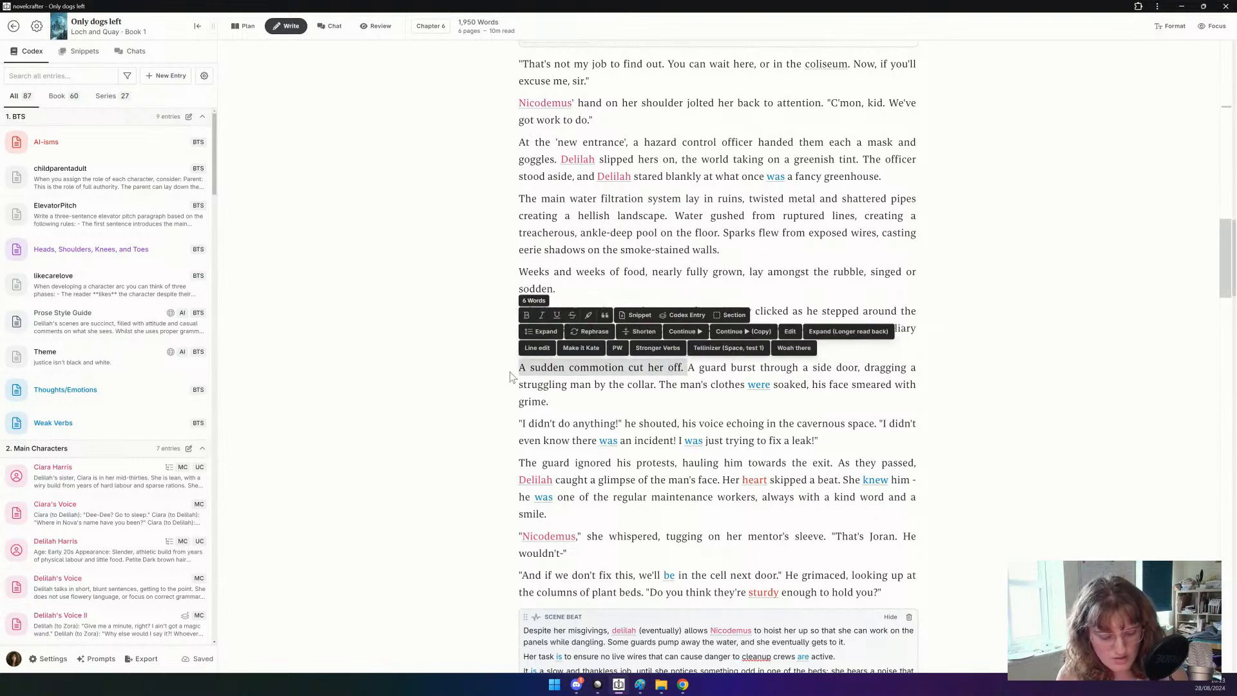
key("BackSpace")
double_click(761, 367)
key("BackSpace")
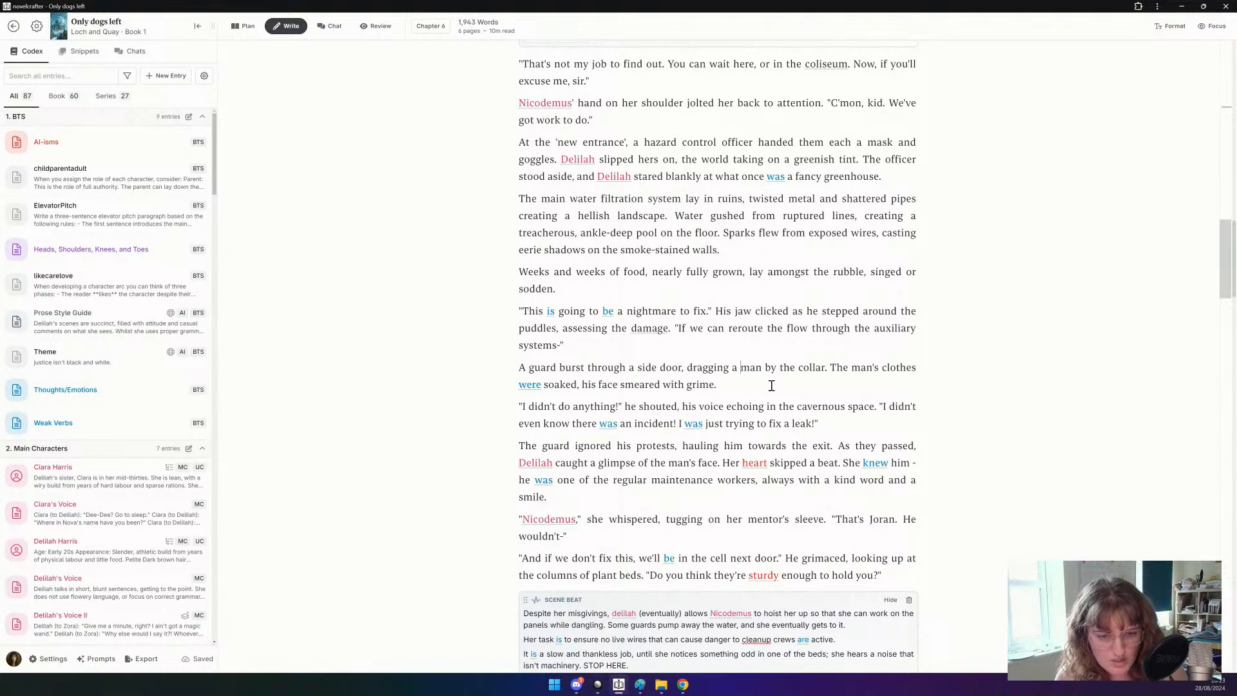
Extend the sentence ending "his face smeared with grime" with "as he fought for his life.".
left_click(769, 386)
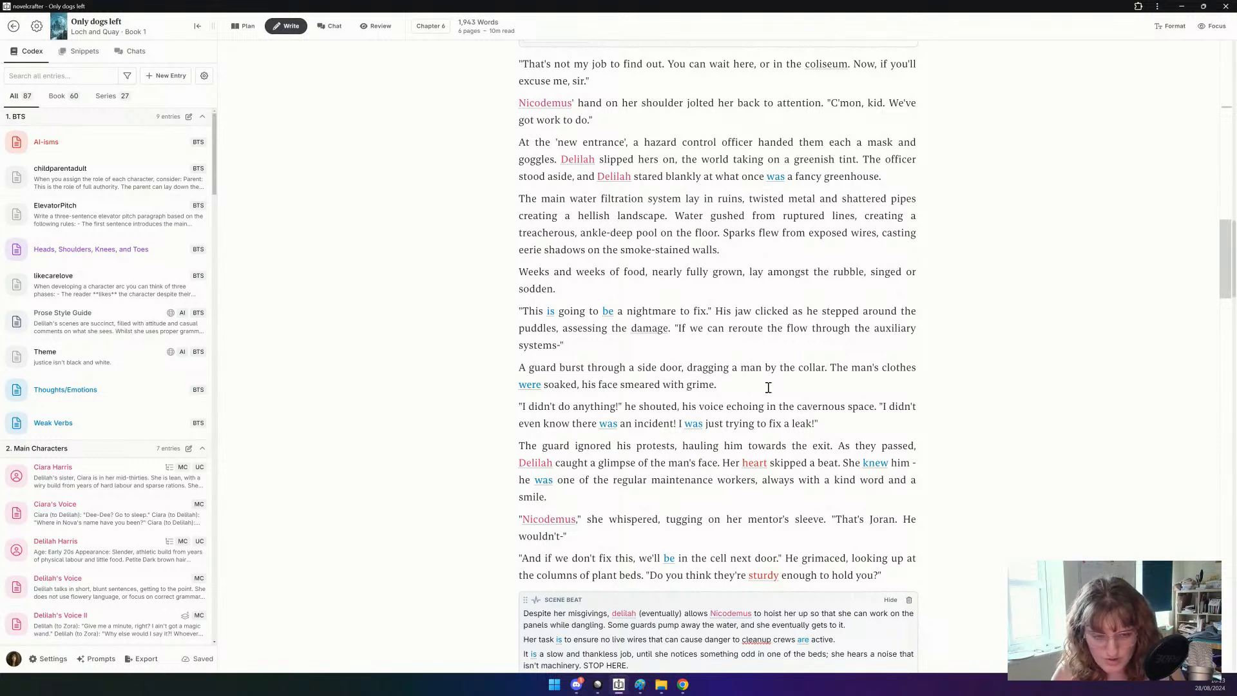
type("as he foug")
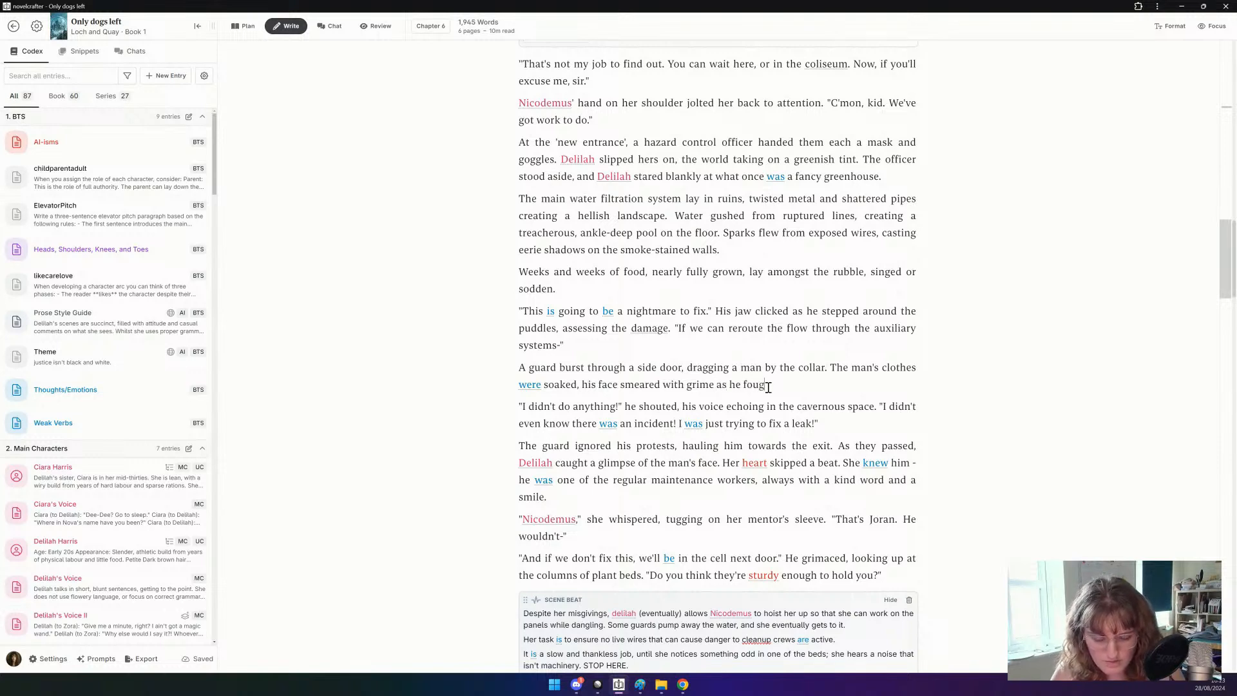
type("ht for his")
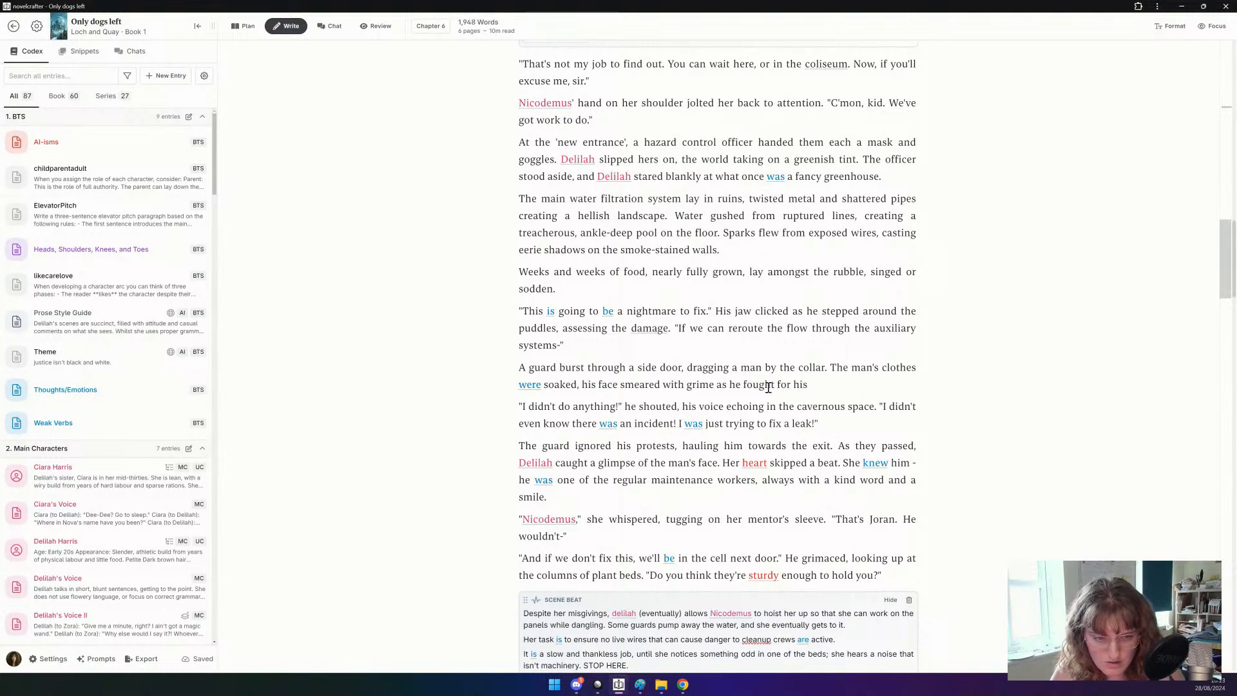
type(" life.")
Replace "his voice echoing in the cavernous space" after "he shouted" with "flailing madly".
left_click(874, 406)
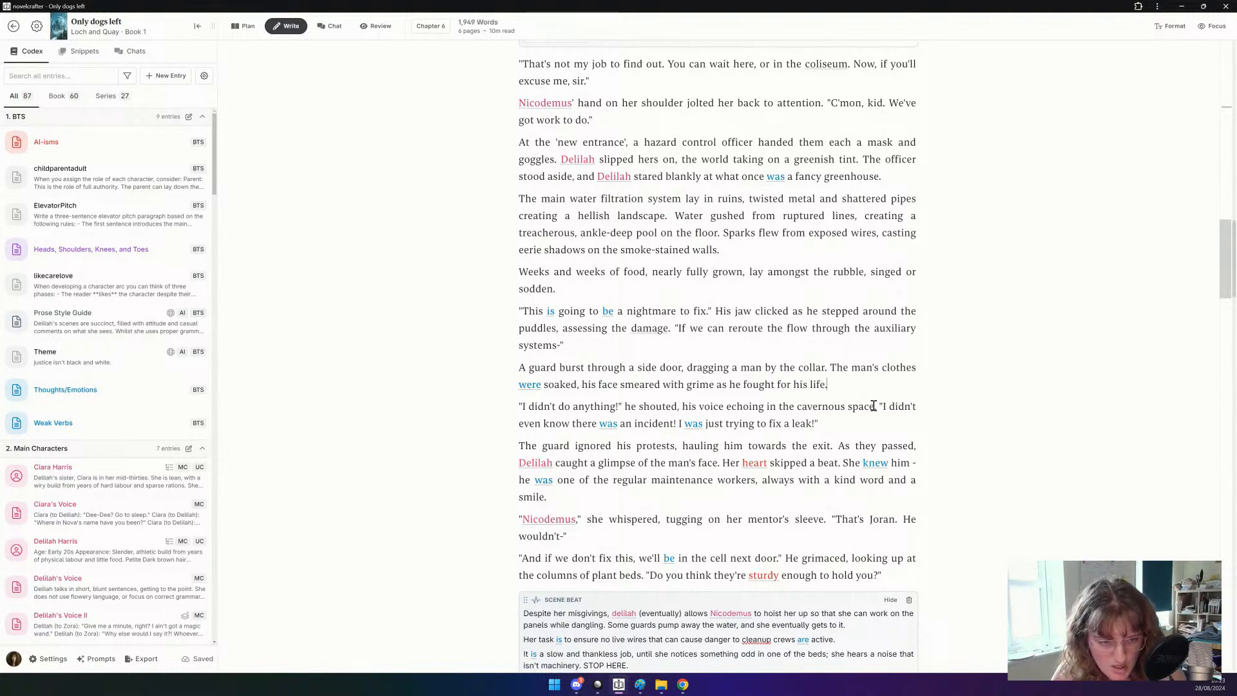
left_click_drag(807, 407, 685, 412)
key("BackSpace")
type("fla")
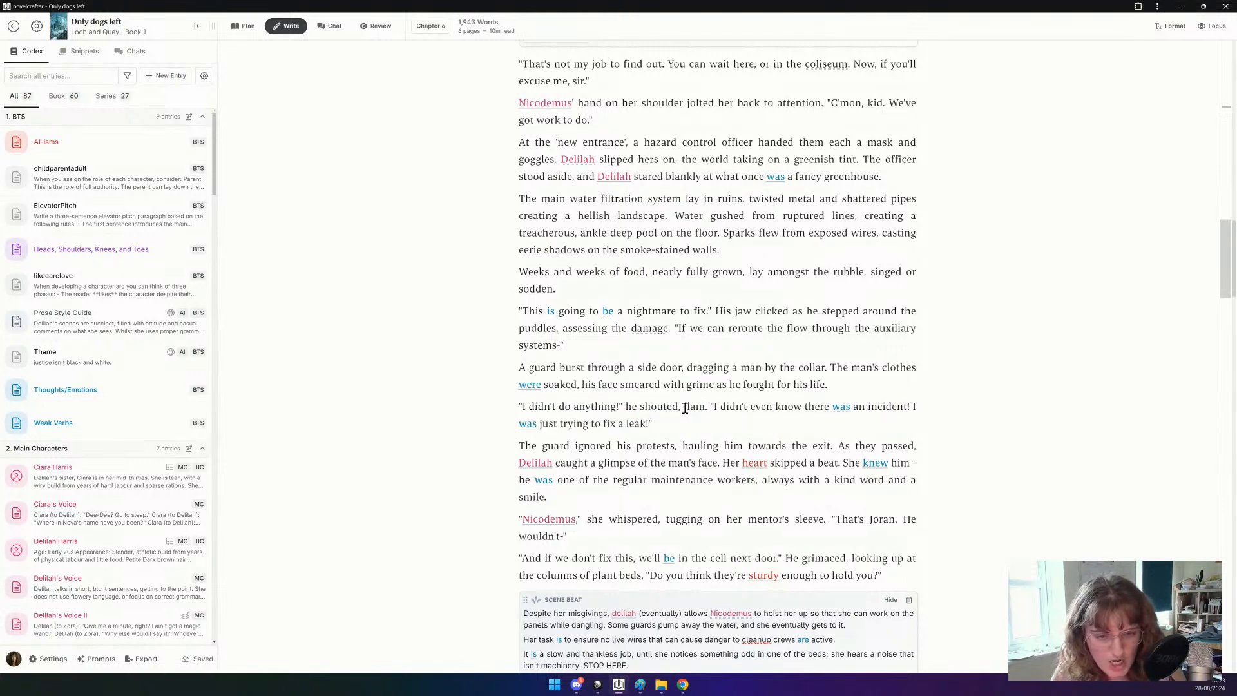
type("iling ma")
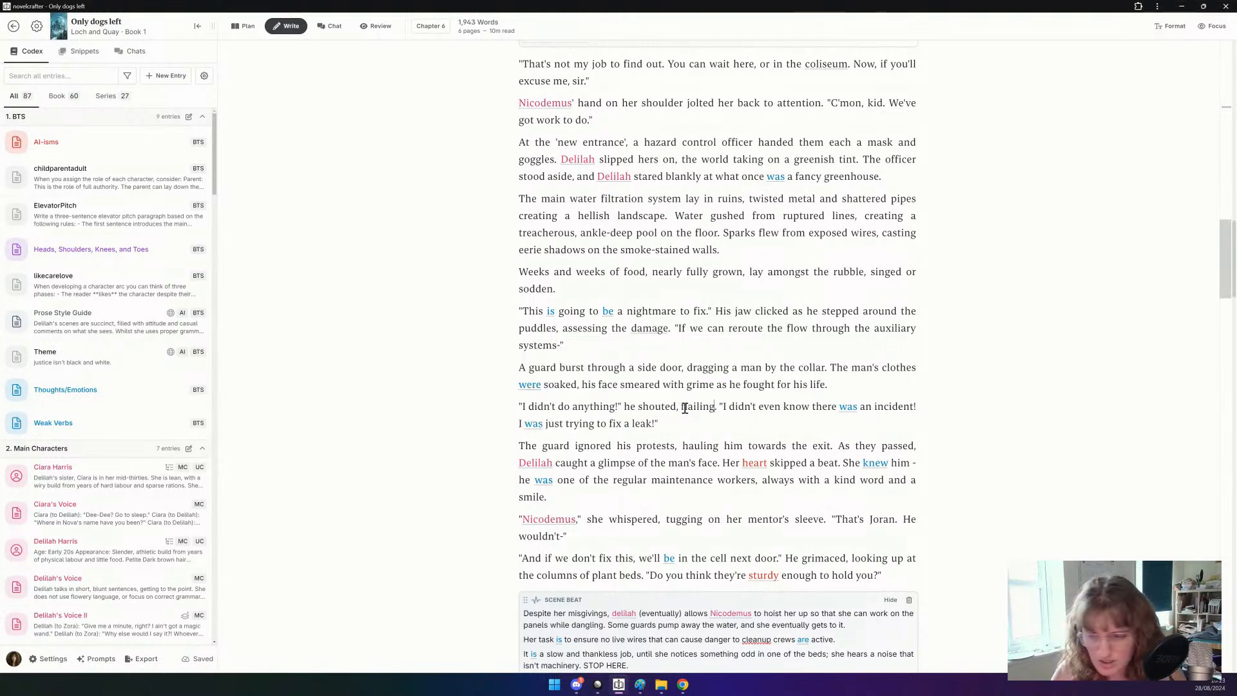
type("dly")
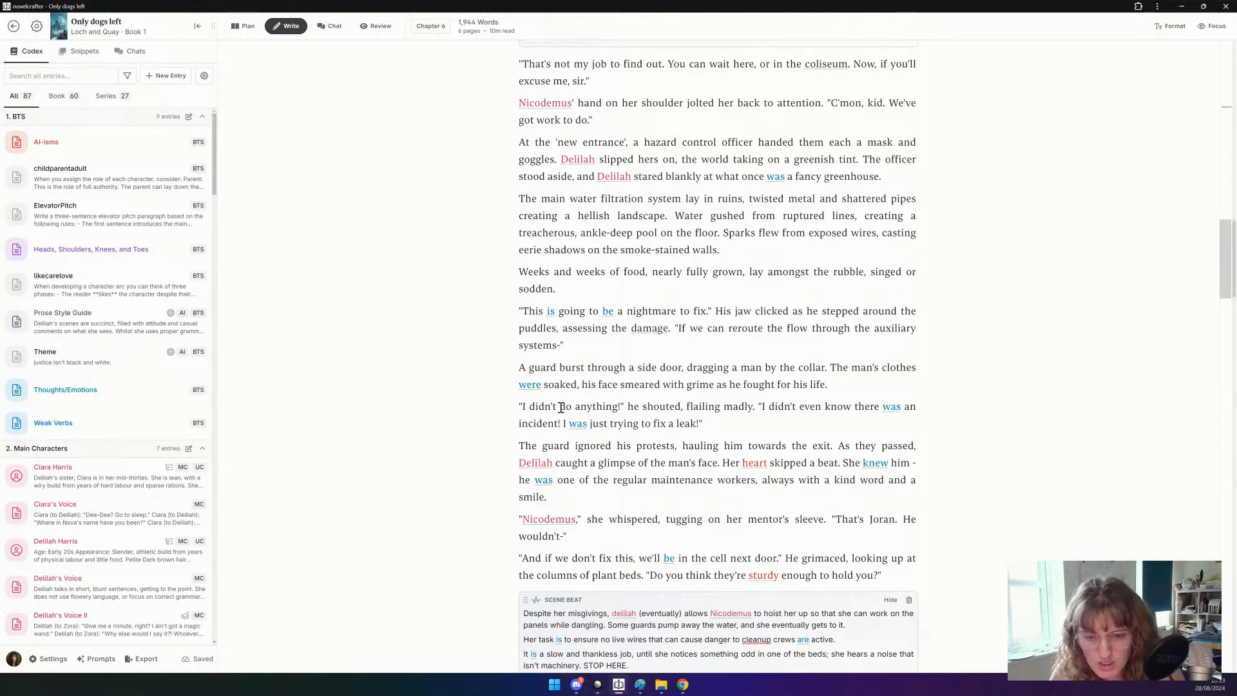
Capitalize "he" in "he shouted, flailing madly" after the "I didn't do anything!" dialogue.
scroll(539, 406, "down", 1)
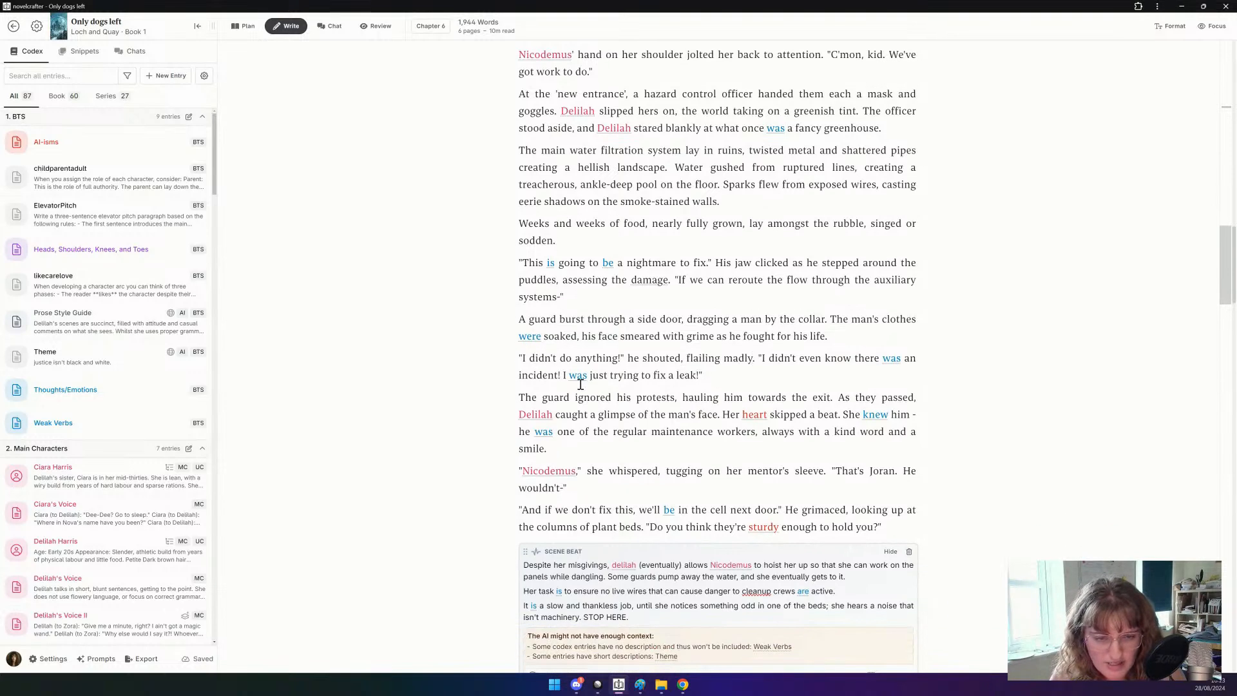
double_click(632, 358)
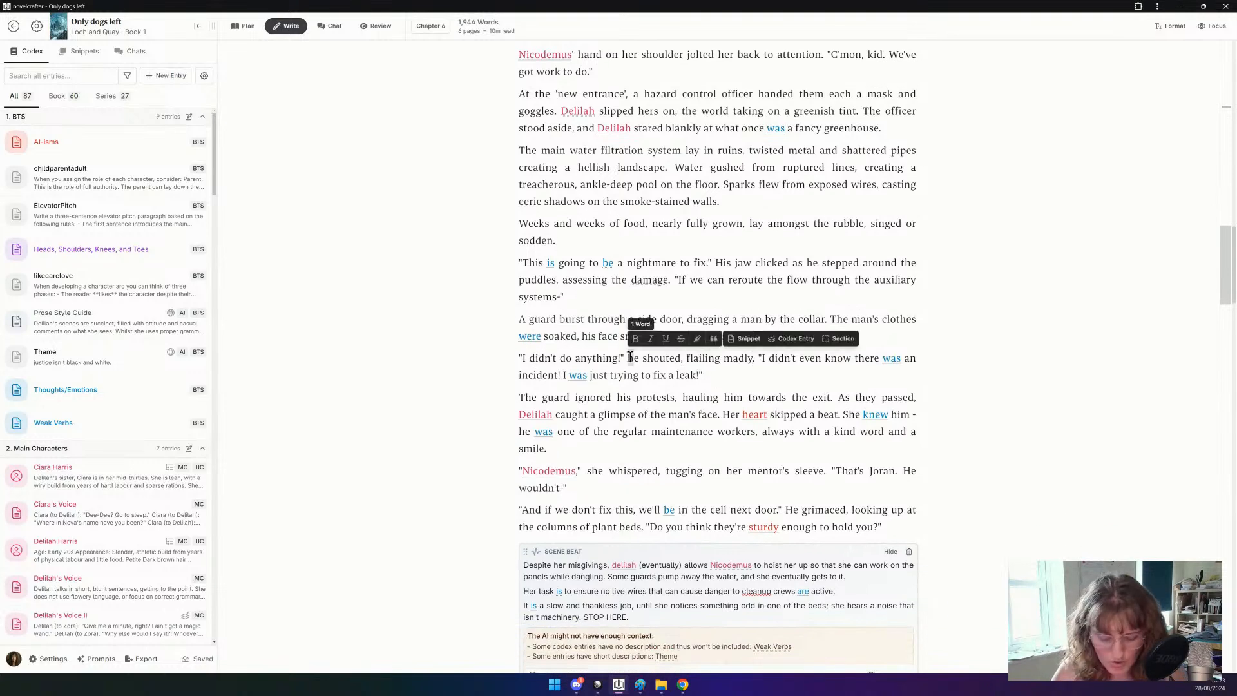
left_click(631, 357)
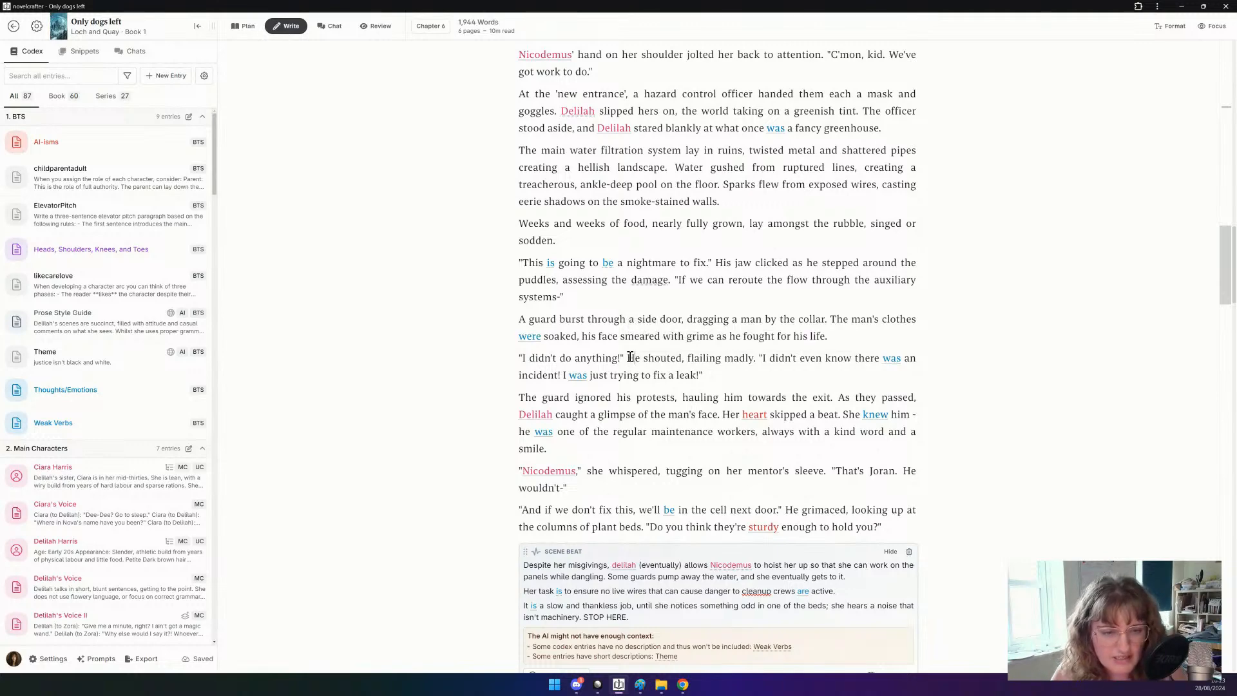
Shorten "a glimpse of the man's face" to "a glimpse of the man" and delete the sentence "Her heart skipped a beat.".
scroll(630, 357, "down", 2)
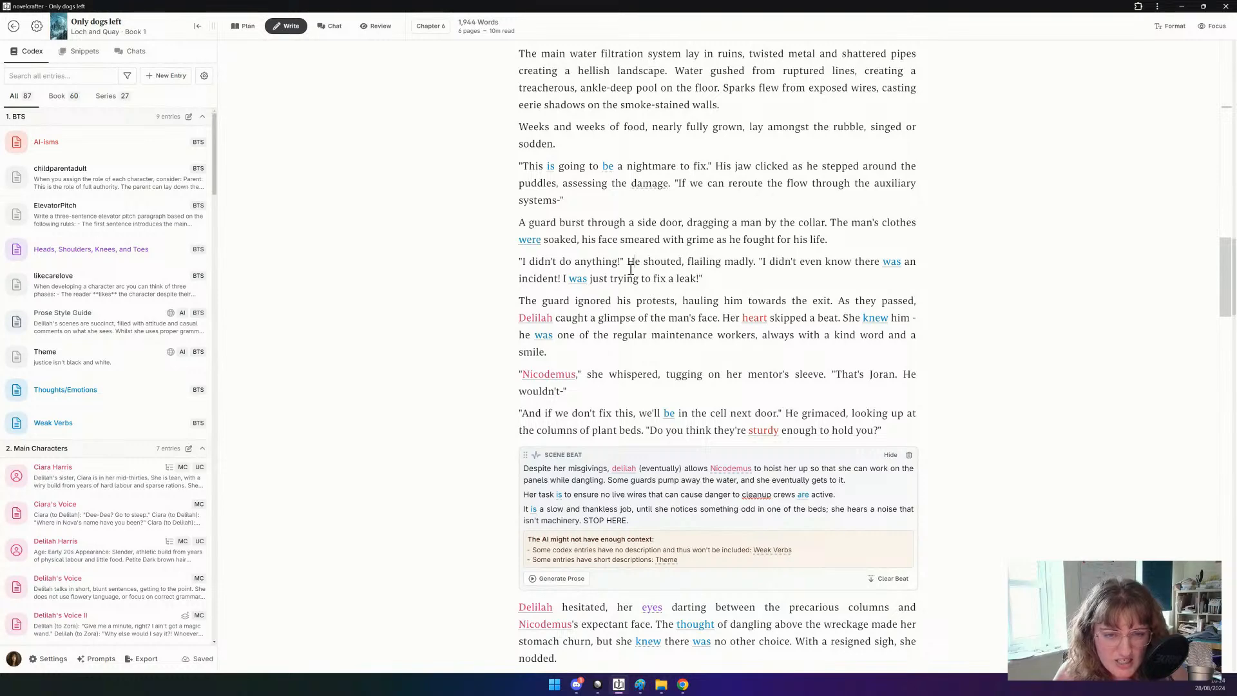
scroll(682, 238, "down", 1)
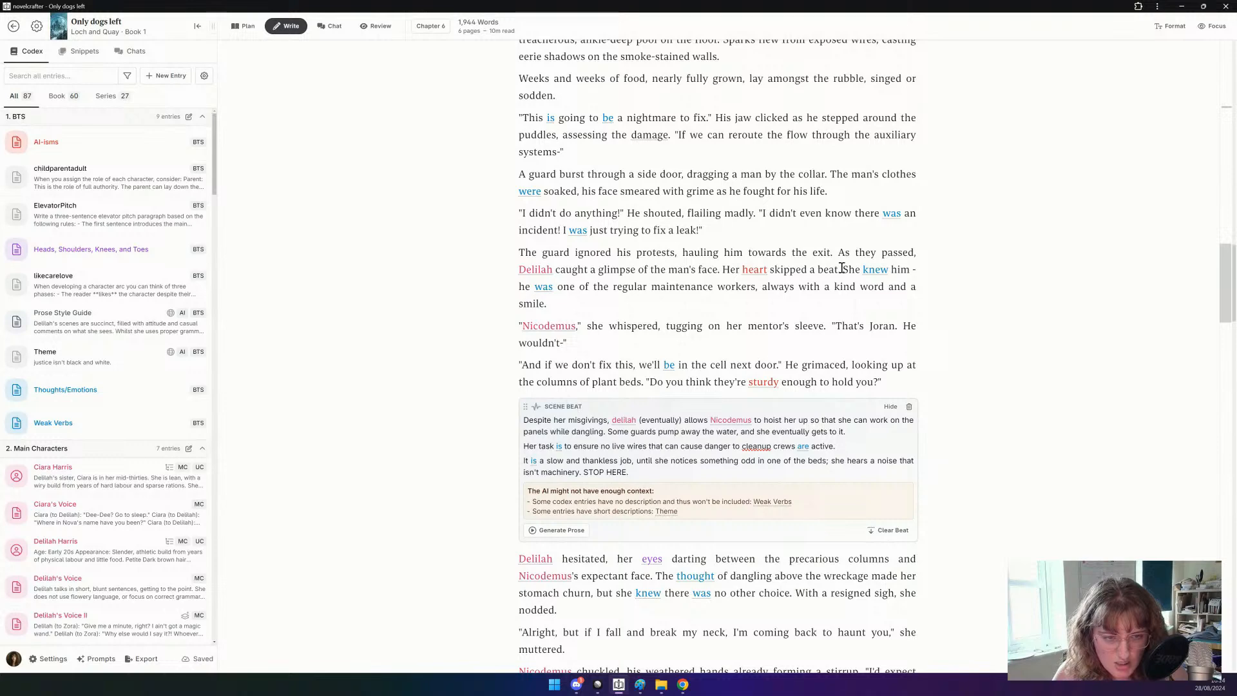
double_click(709, 269)
key("BackSpace")
key("BackSpace")
key("BackSpace")
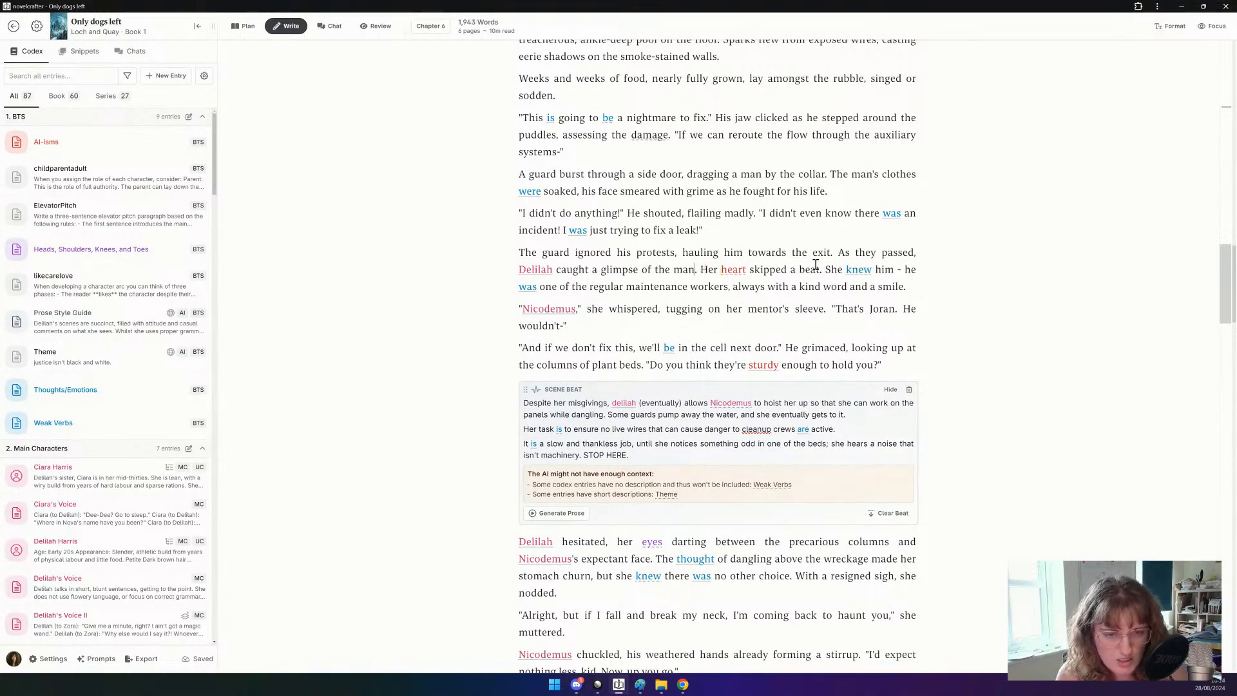
left_click_drag(824, 269, 705, 269)
key("BackSpace")
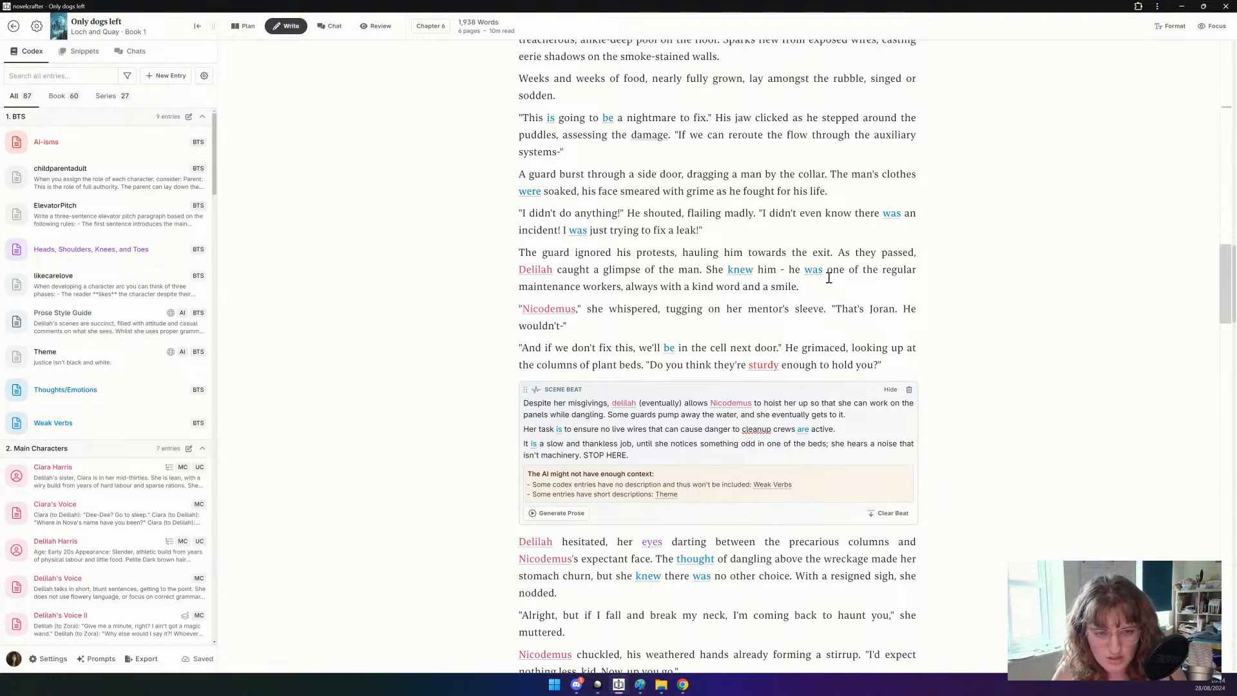
Add "He had five children." after "a kind word and a smile" and replace "whispered" with "hissed" in the following line.
type("He had five")
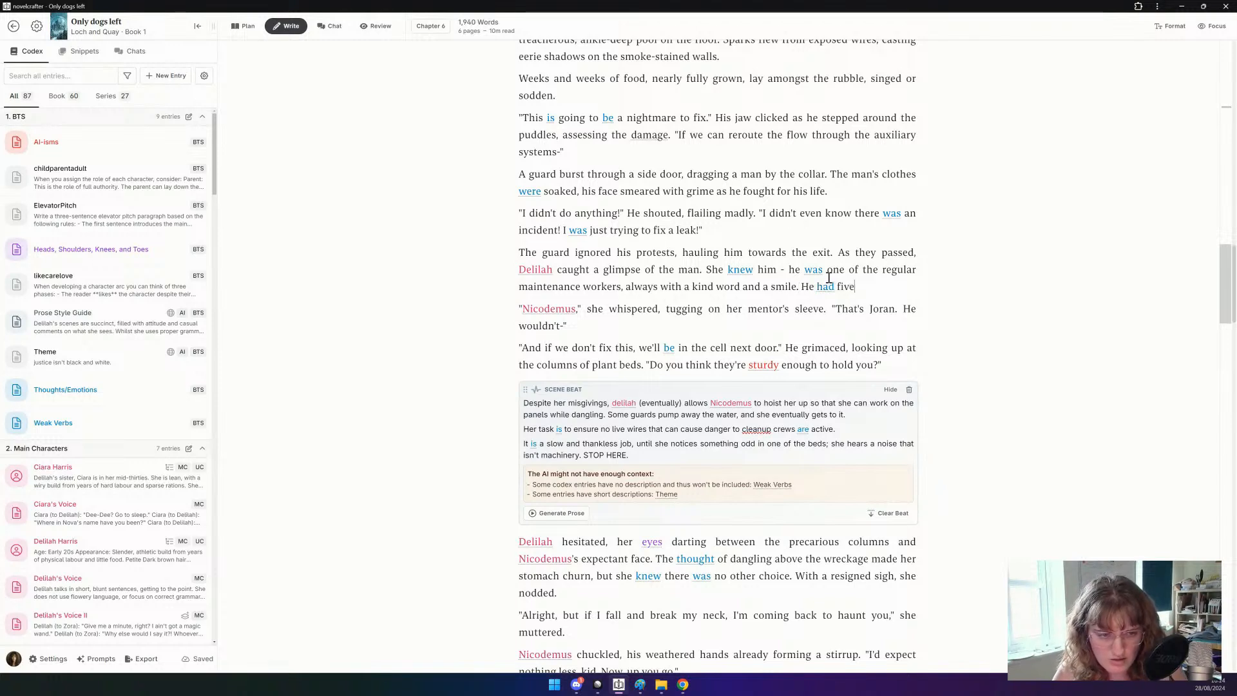
type(" children.")
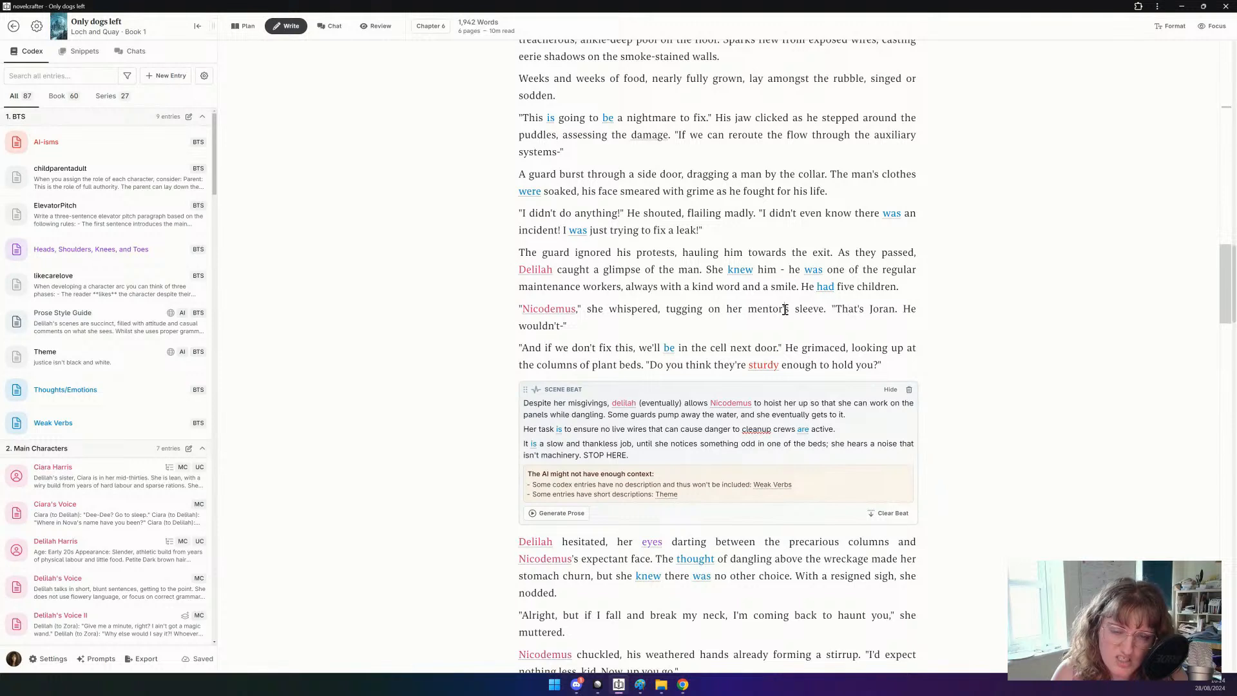
left_click_drag(609, 311, 653, 310)
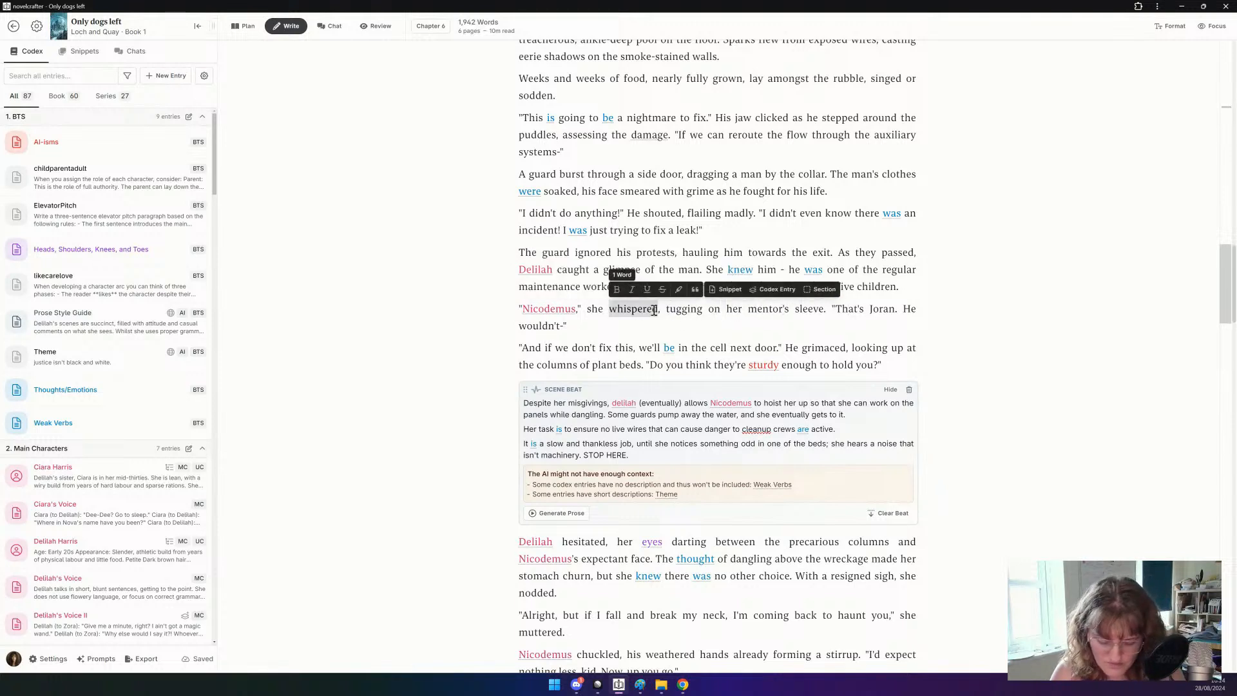
type("hissed")
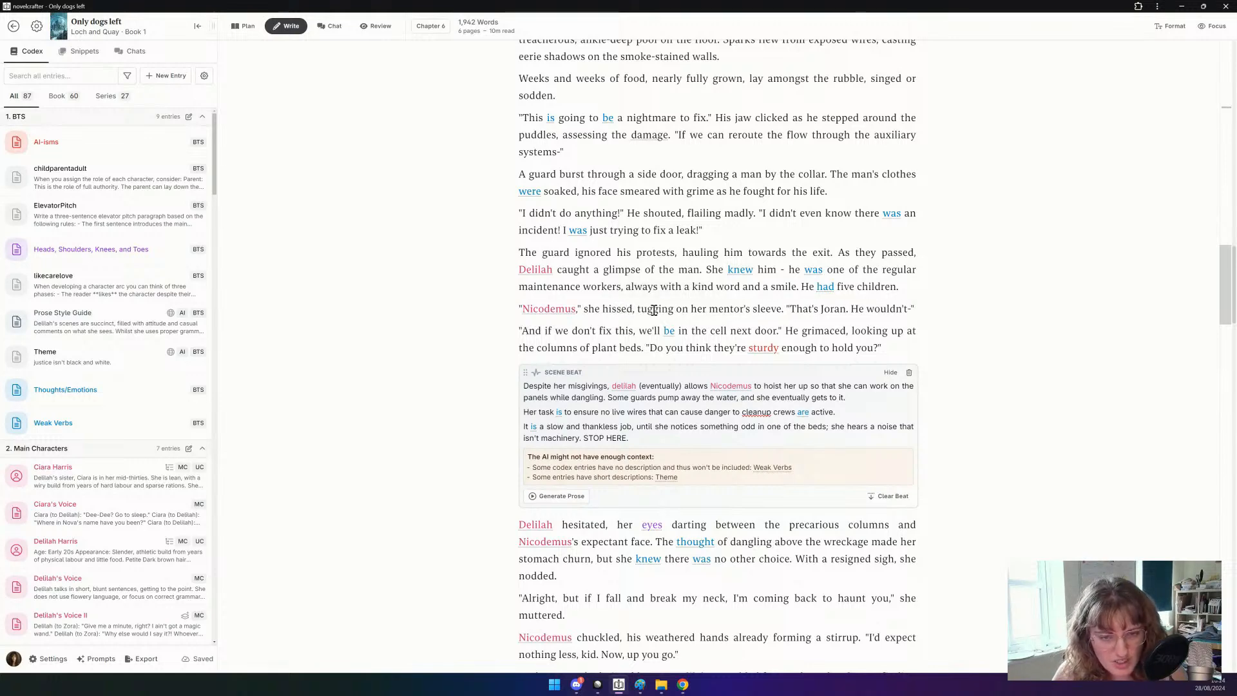
Change "in the cell next door" to "in the cell next to him" in the reply dialogue.
scroll(654, 310, "down", 1)
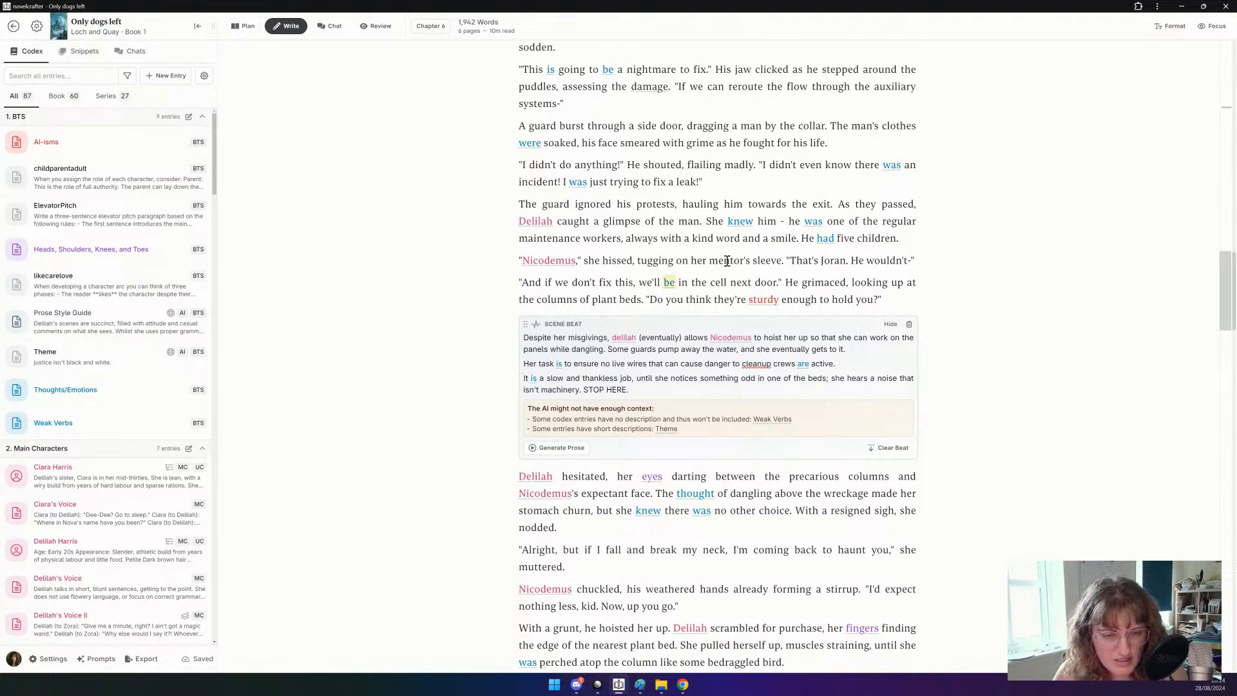
double_click(764, 281)
type("t")
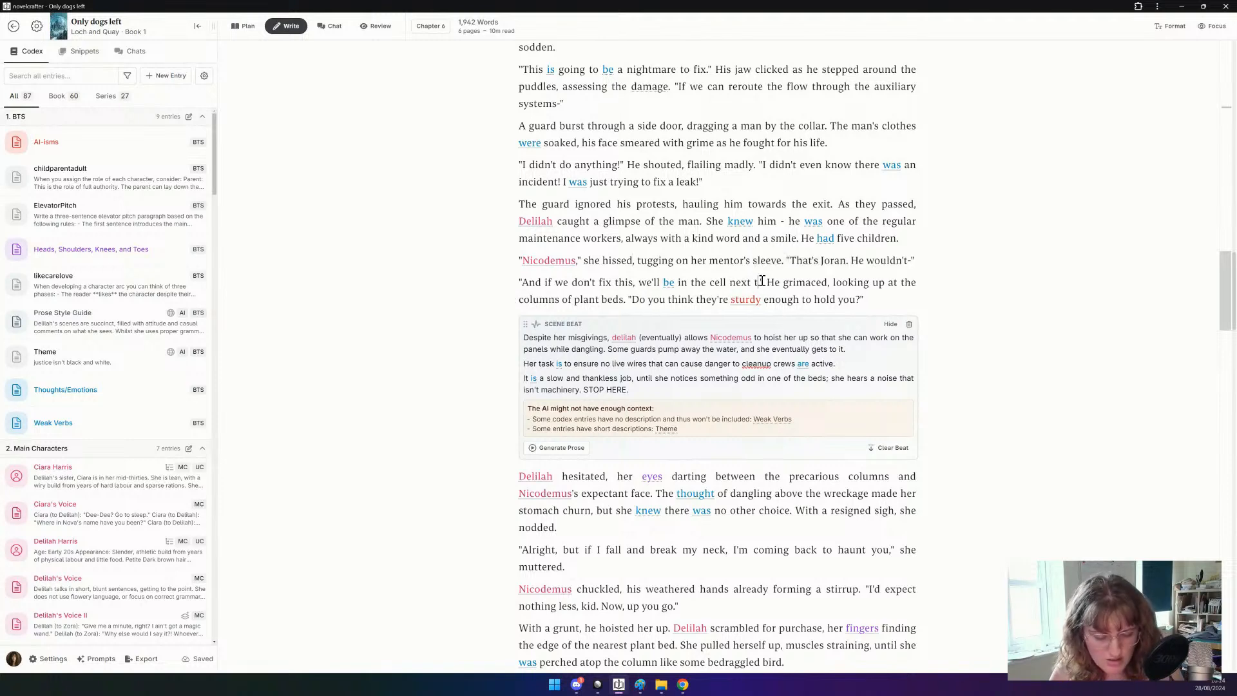
type("o him.")
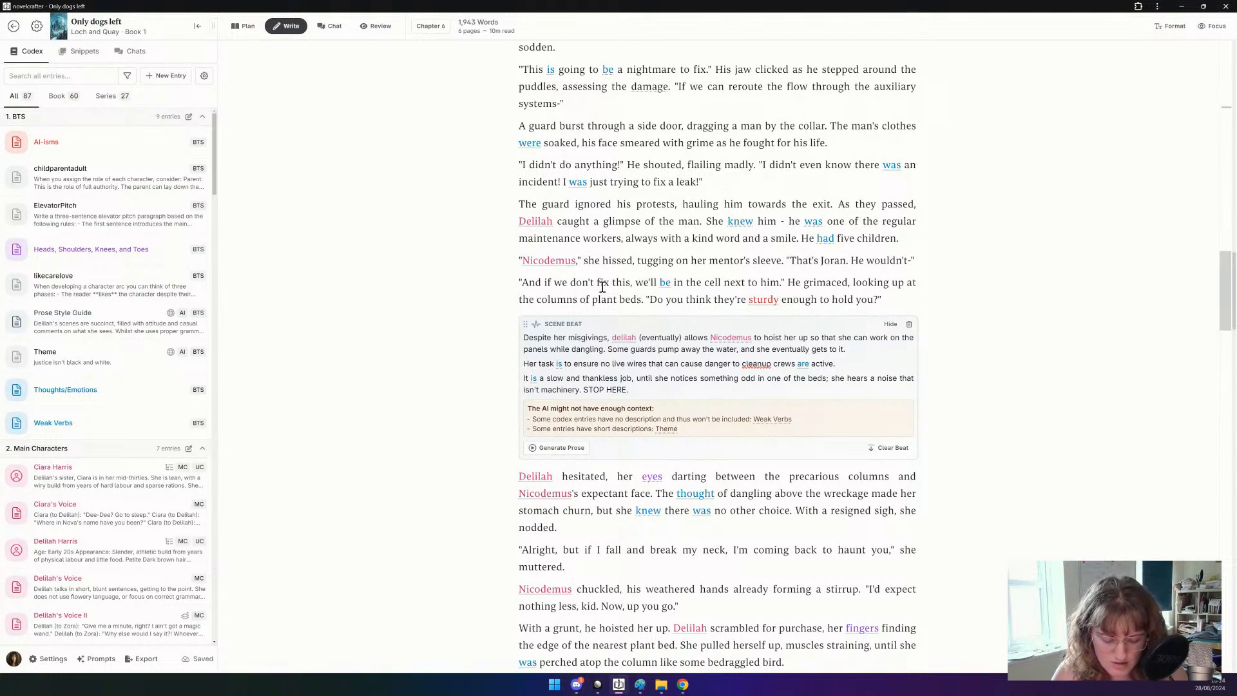
Extend the sentence ending "the columns of plant beds" with ", thick beams connecting them".
type(", thick")
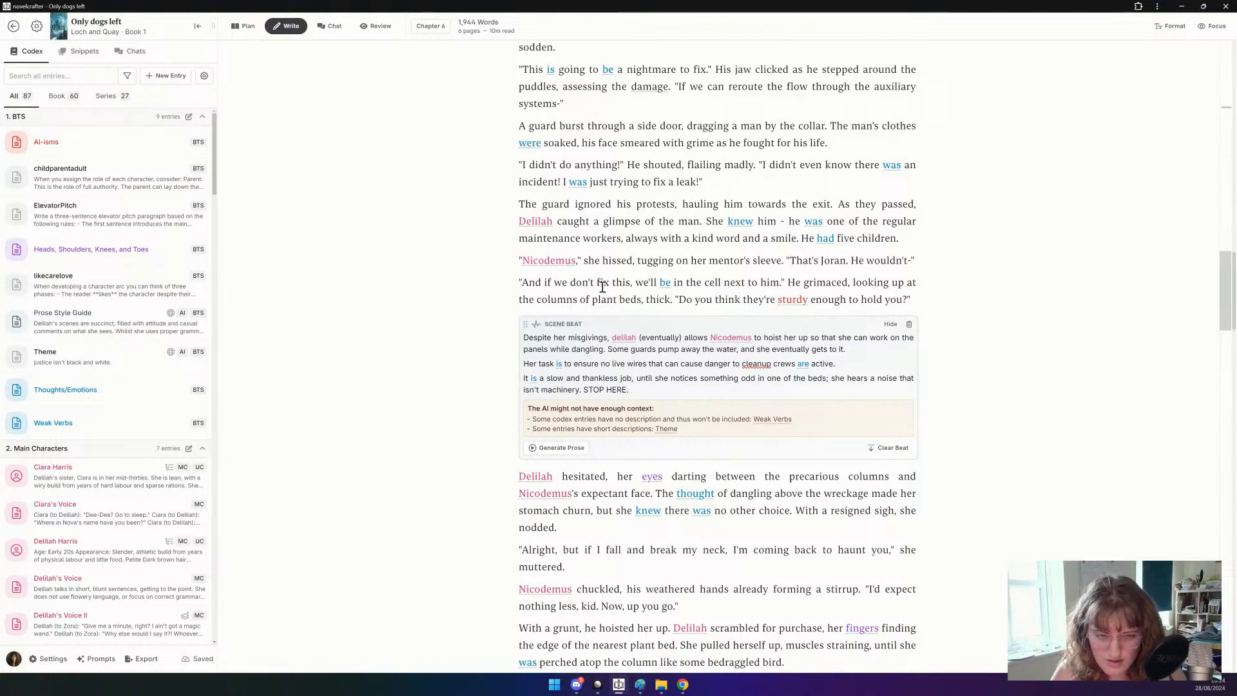
type(" beams hol")
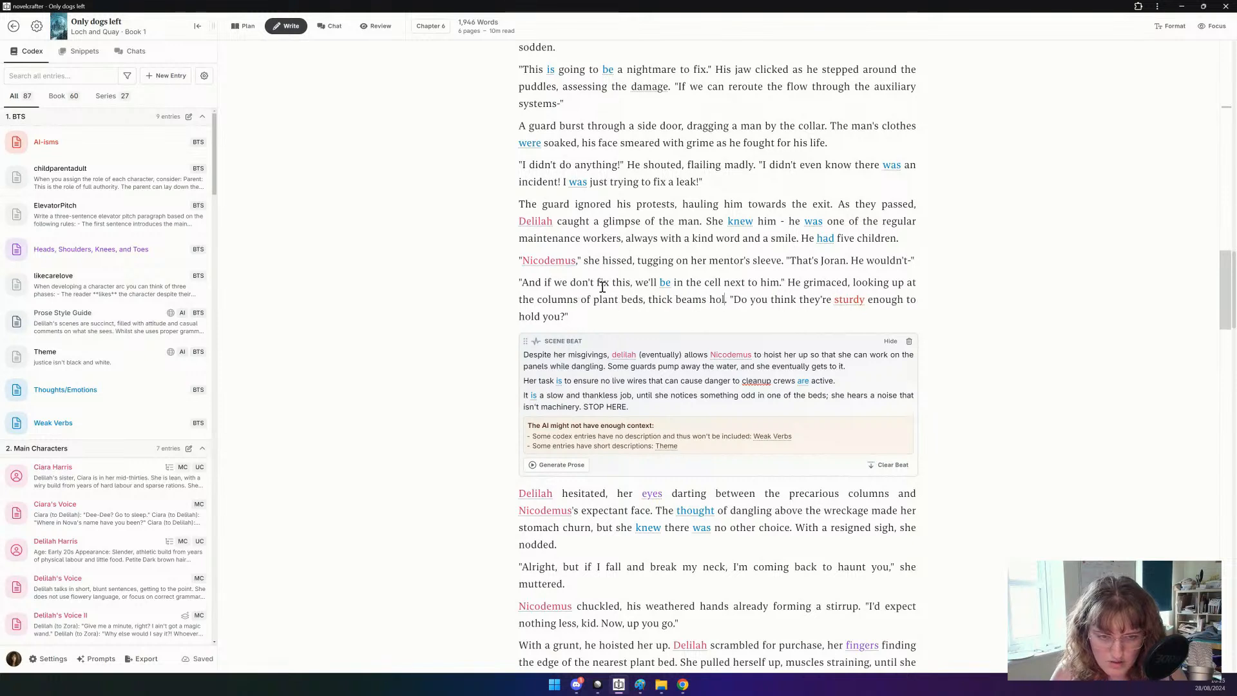
key("BackSpace")
key("BackSpace")
key("BackSpace")
type("connecting them")
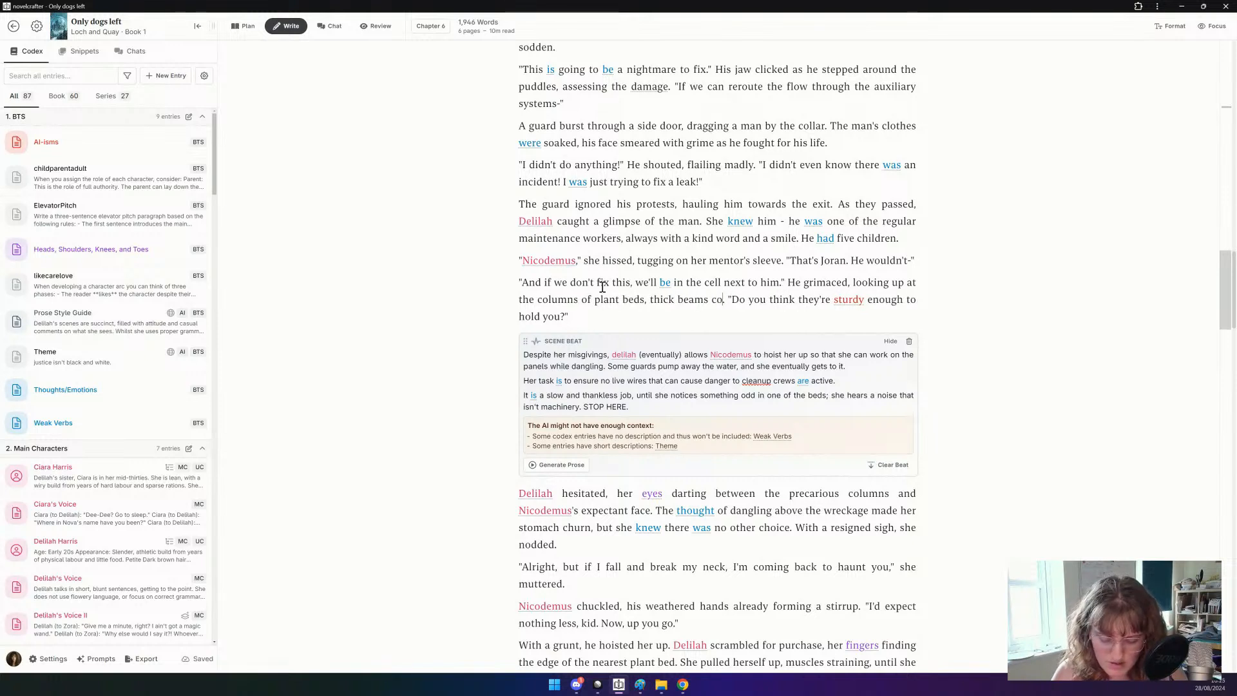
type(". ")
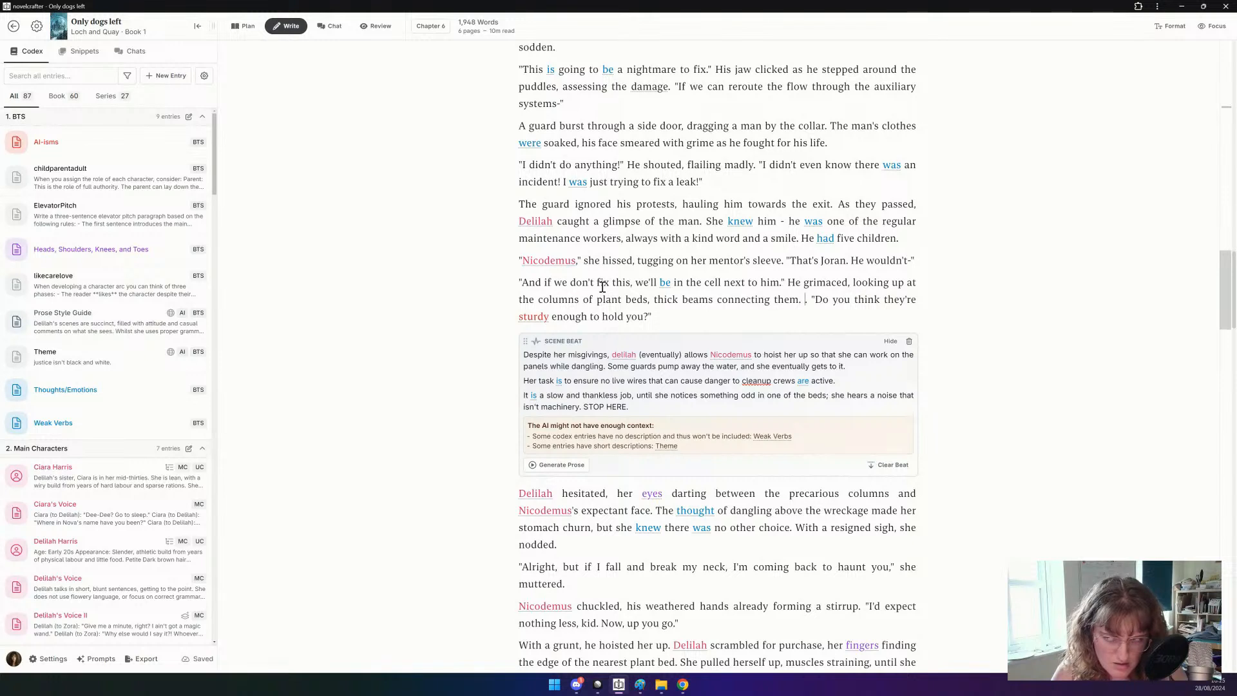
type("The expl")
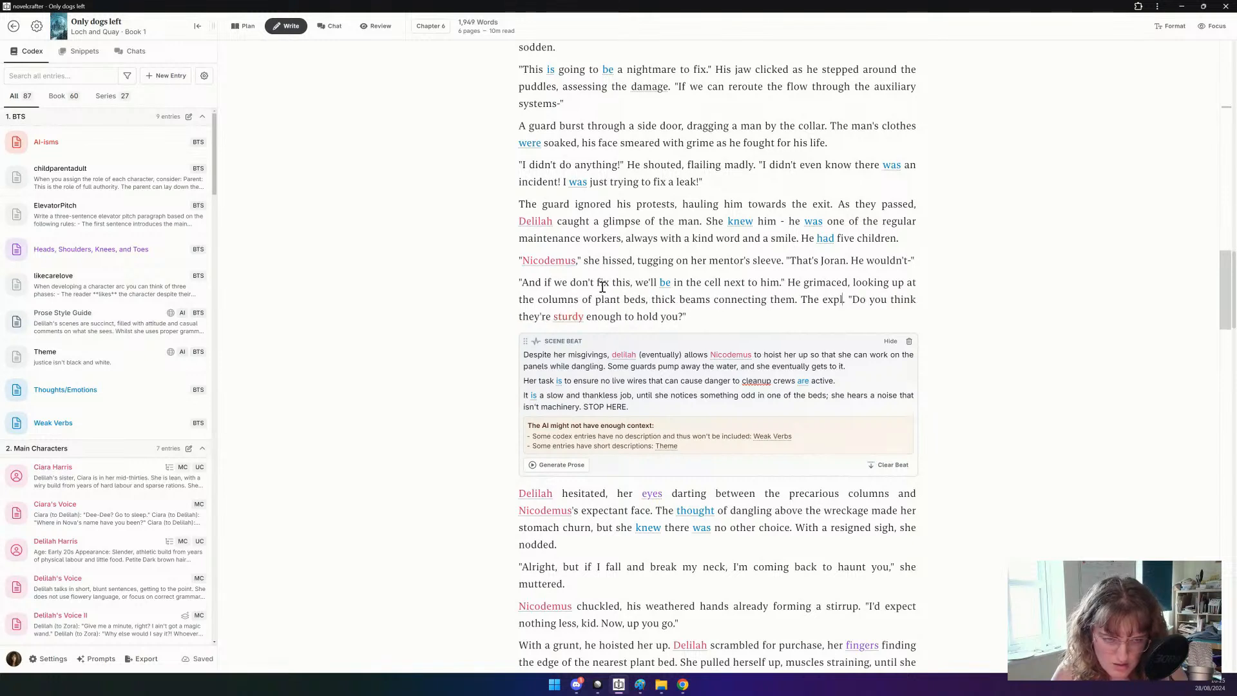
key("BackSpace")
key("BackSpace")
key("BackSpace")
key("BackSpace")
key("BackSpace")
key("BackSpace")
key("BackSpace")
key("BackSpace")
key("BackSpace")
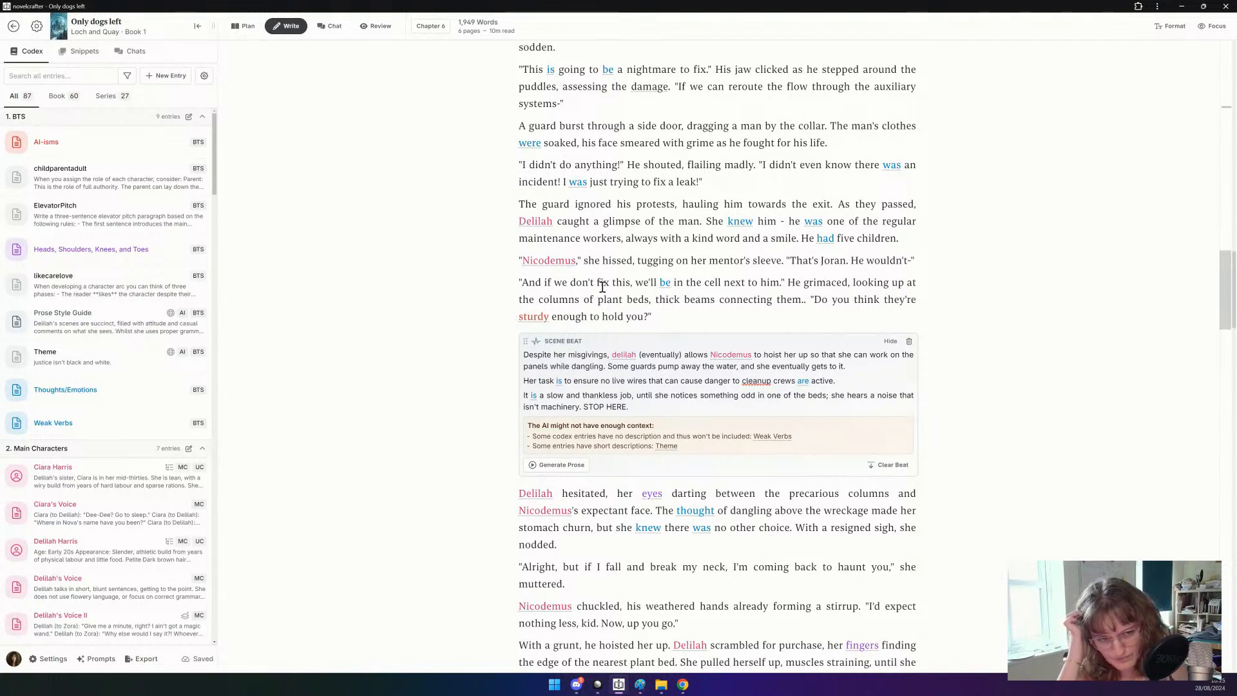
key("BackSpace")
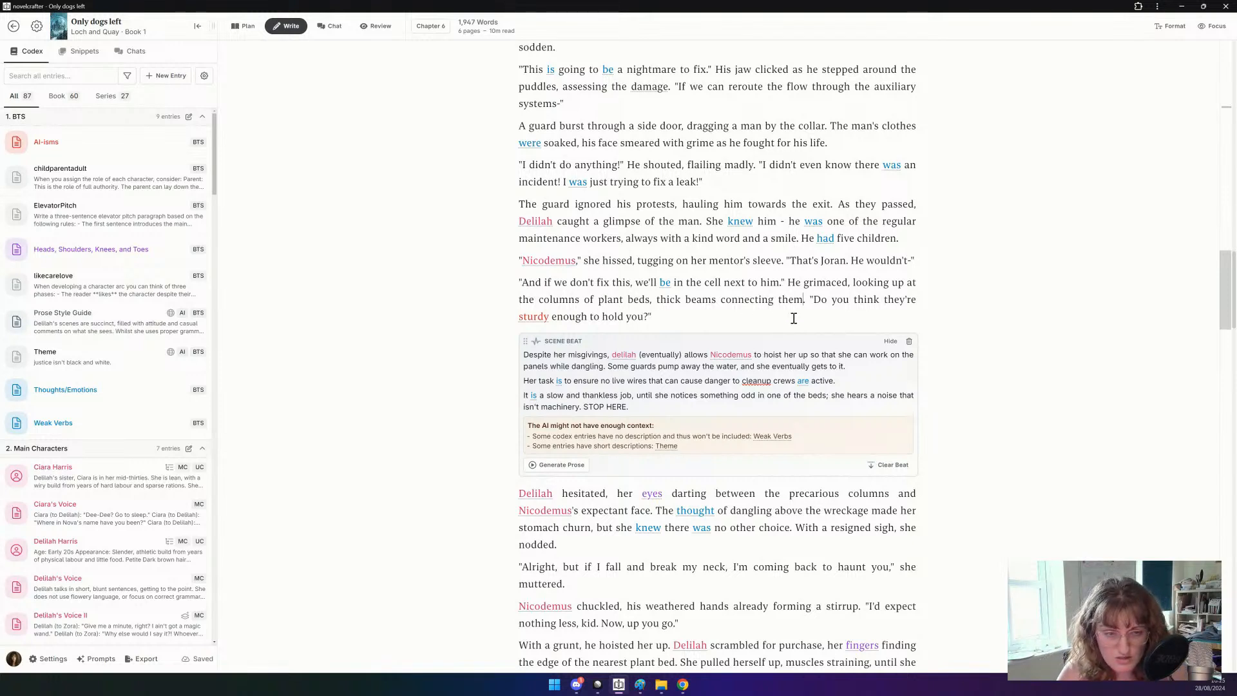
Reword the closing question as "Do you think they'll hold you?" and delete "and Nicodemus's expectant face" after "precarious columns".
left_click_drag(909, 312, 902, 303)
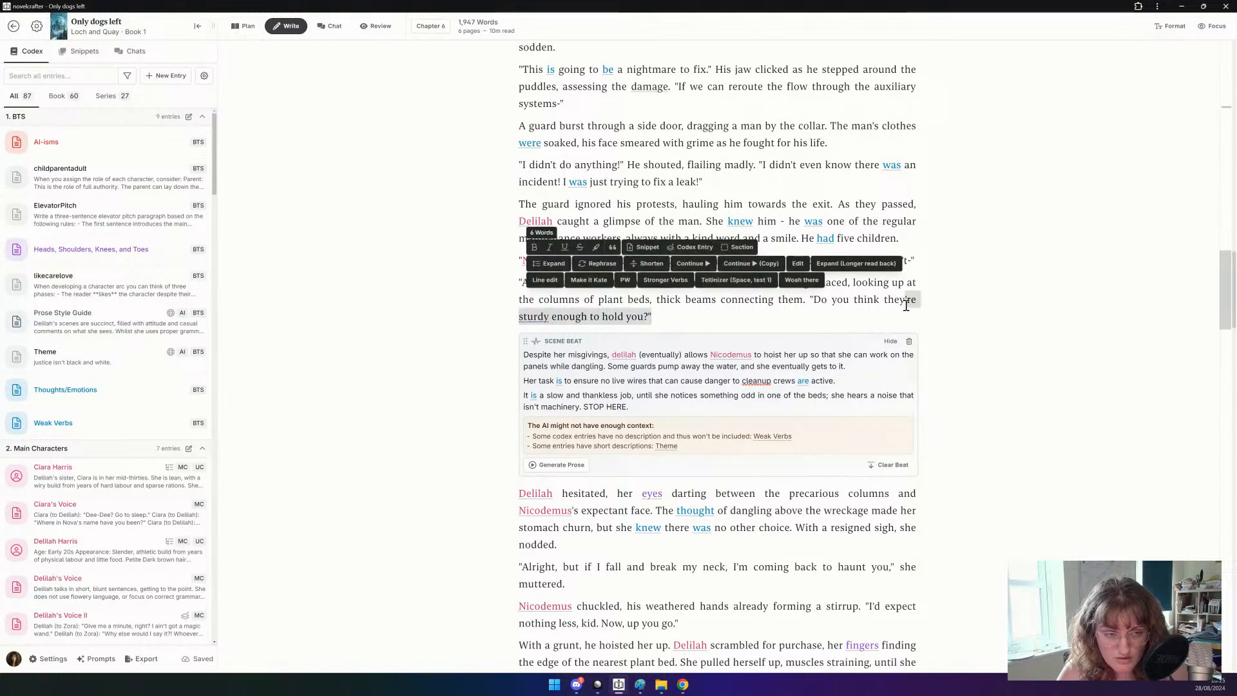
type("'ll hold you?")
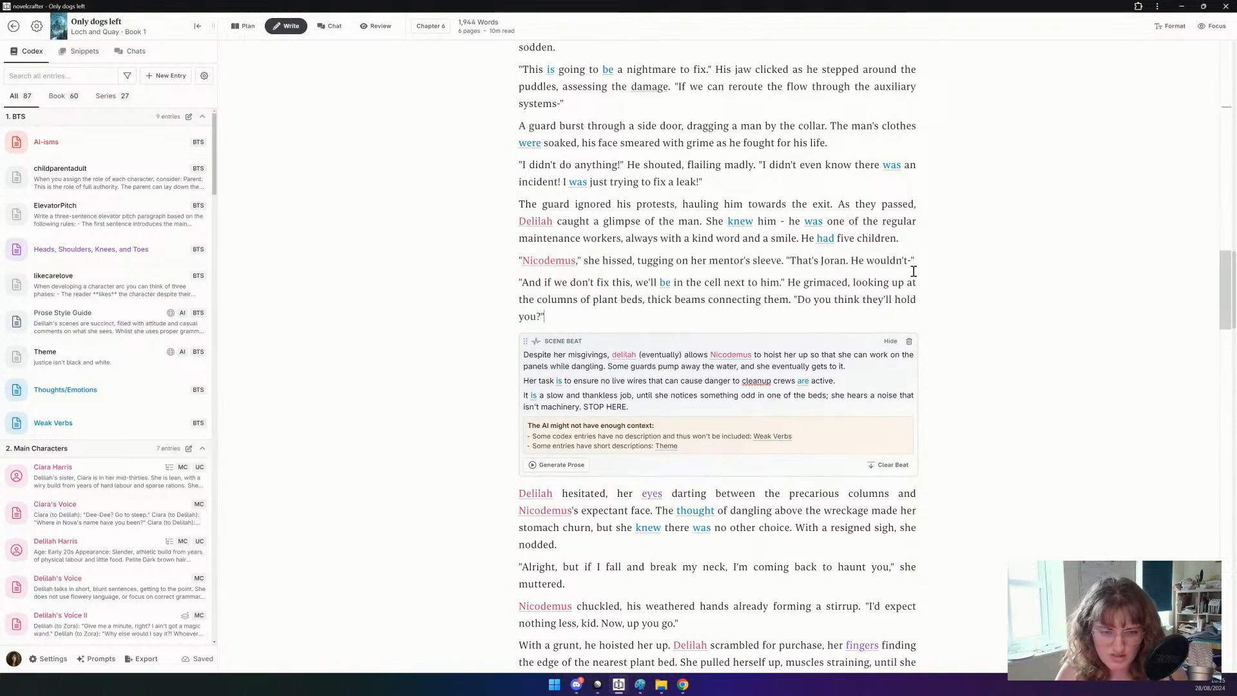
scroll(914, 271, "down", 1)
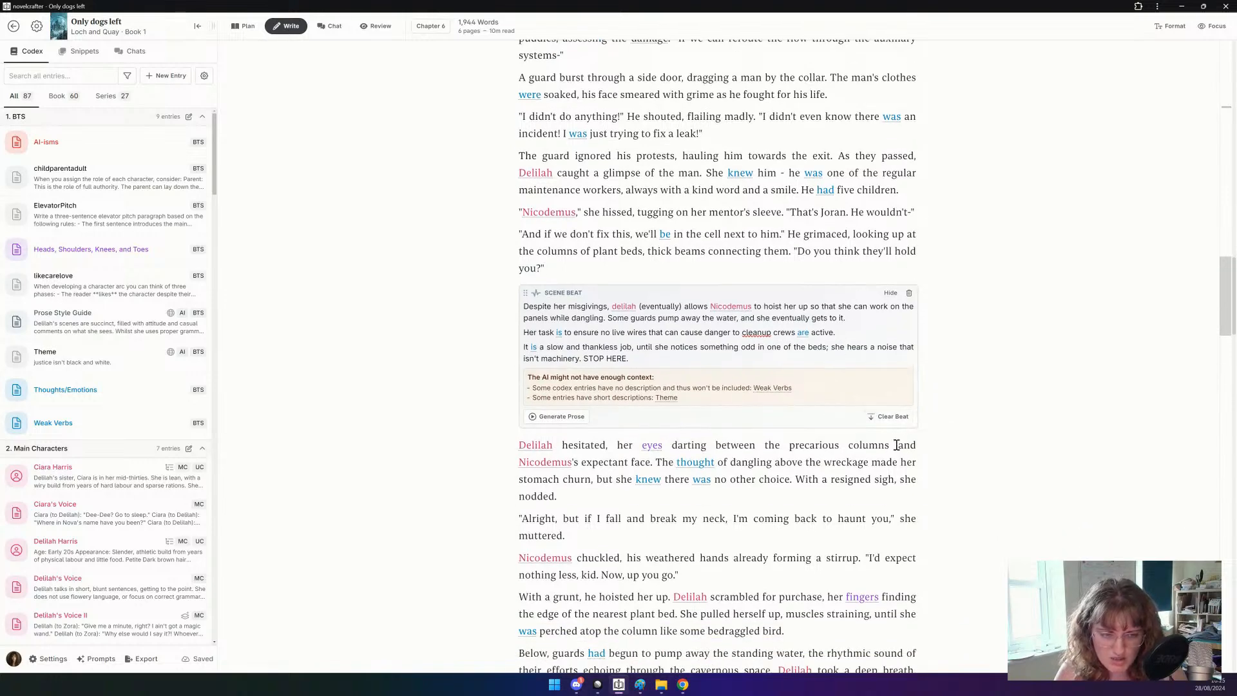
left_click_drag(895, 445, 652, 458)
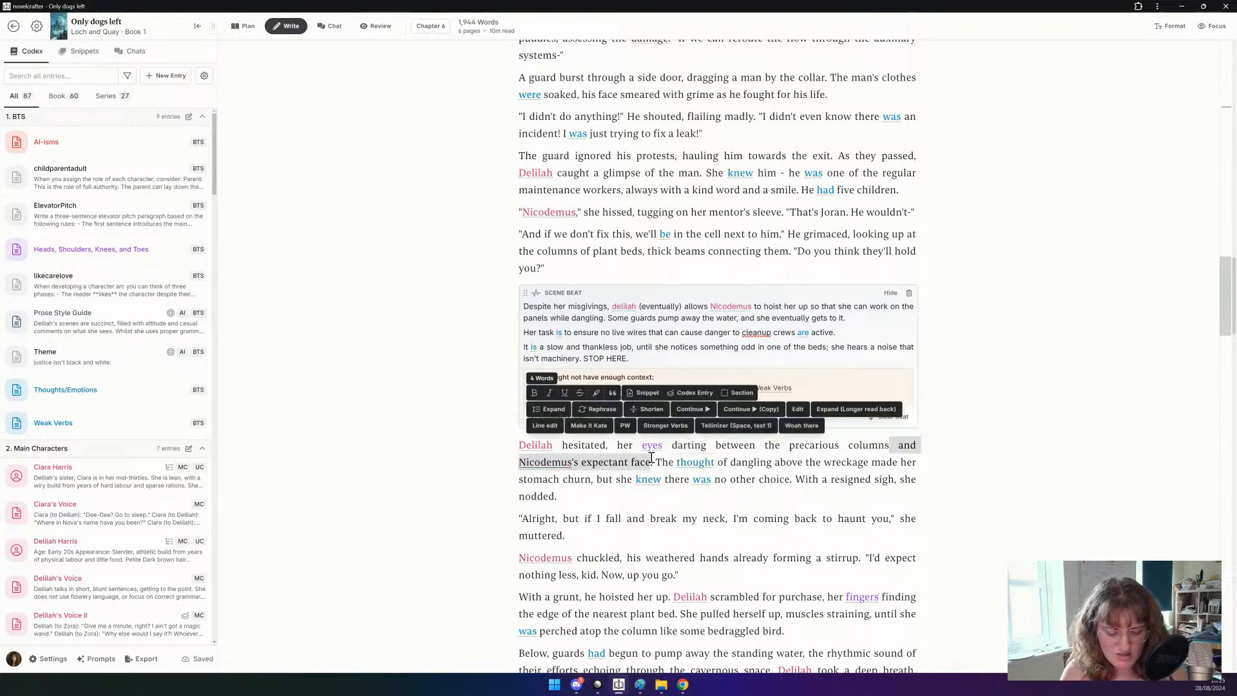
key("BackSpace")
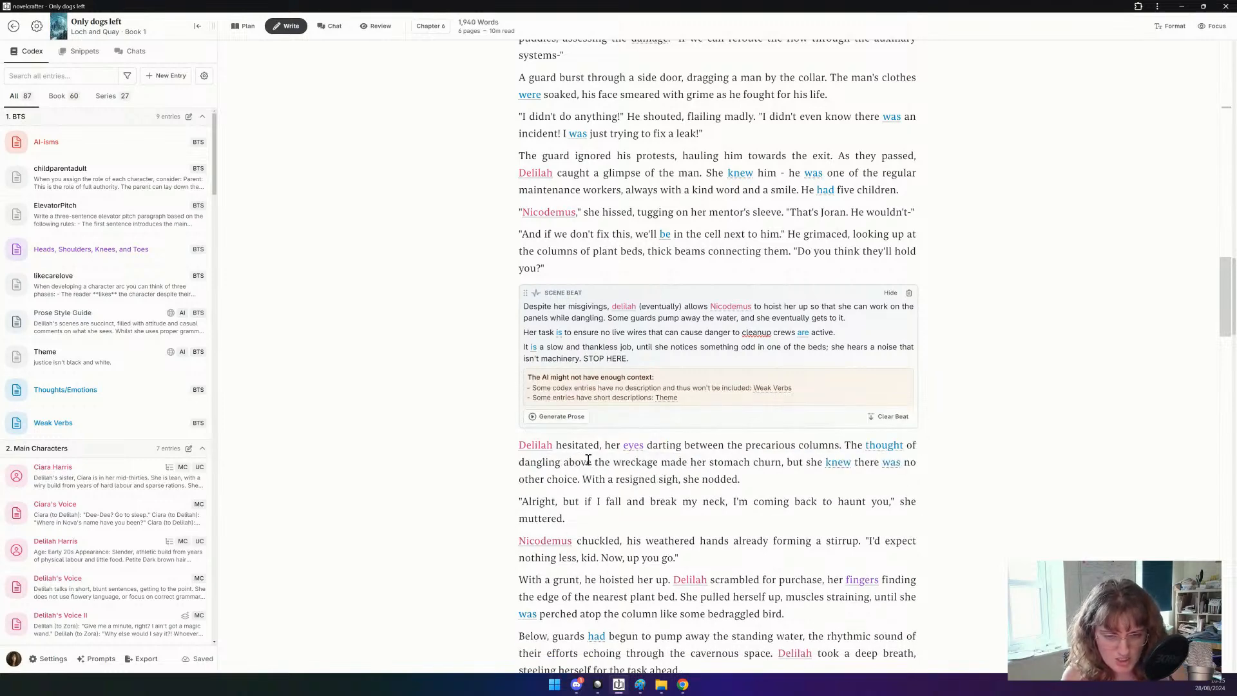
Replace "made her stomach churn" with "wasn't exactly appealing", setting "appealing" in italics.
left_click_drag(661, 463, 785, 460)
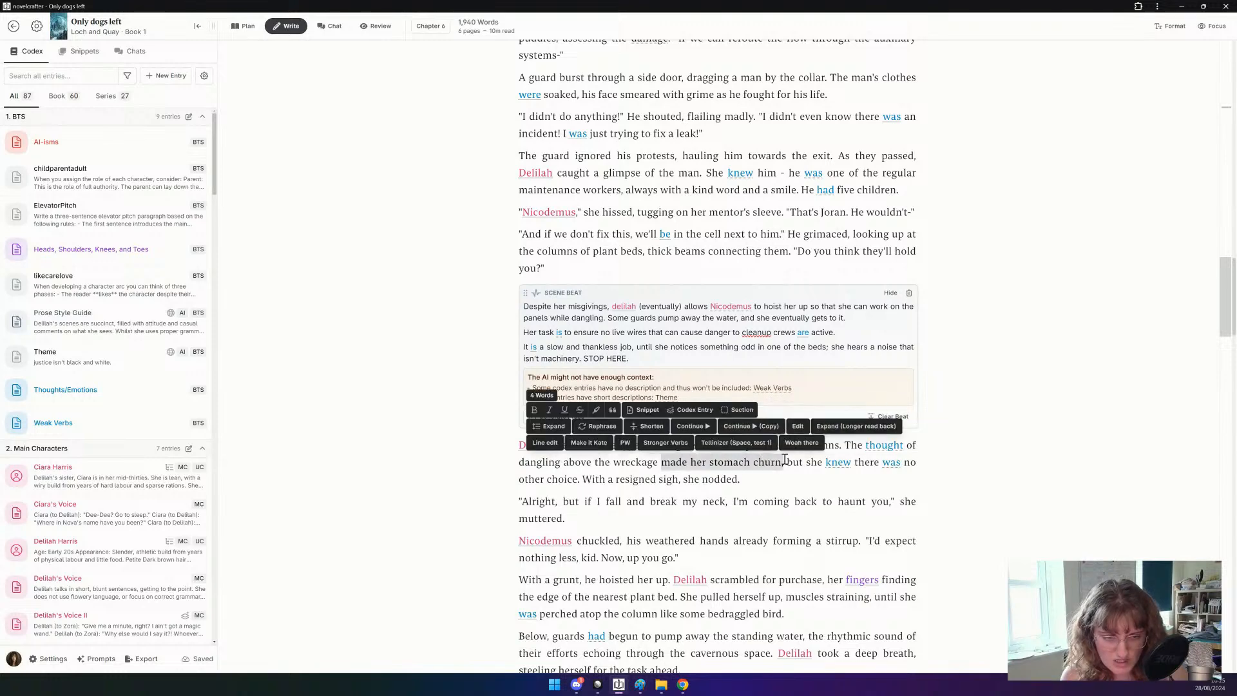
type("wasn't exa")
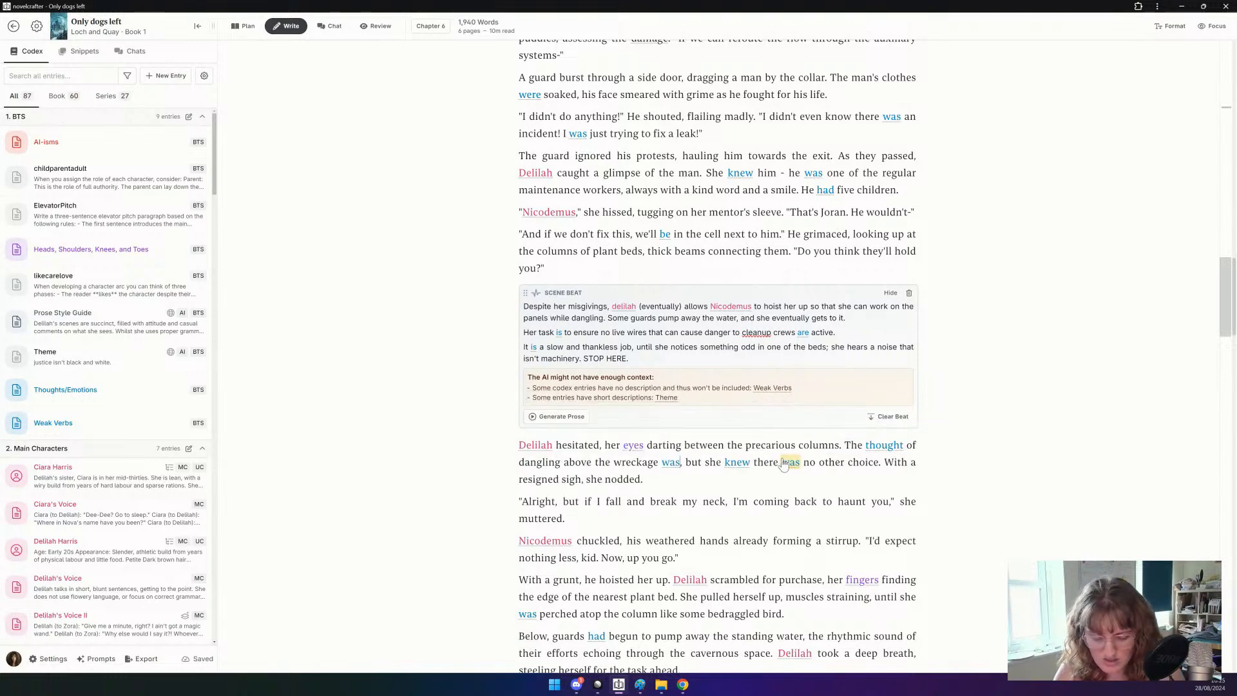
type("ctly")
key("ctrl+i")
type("appealing")
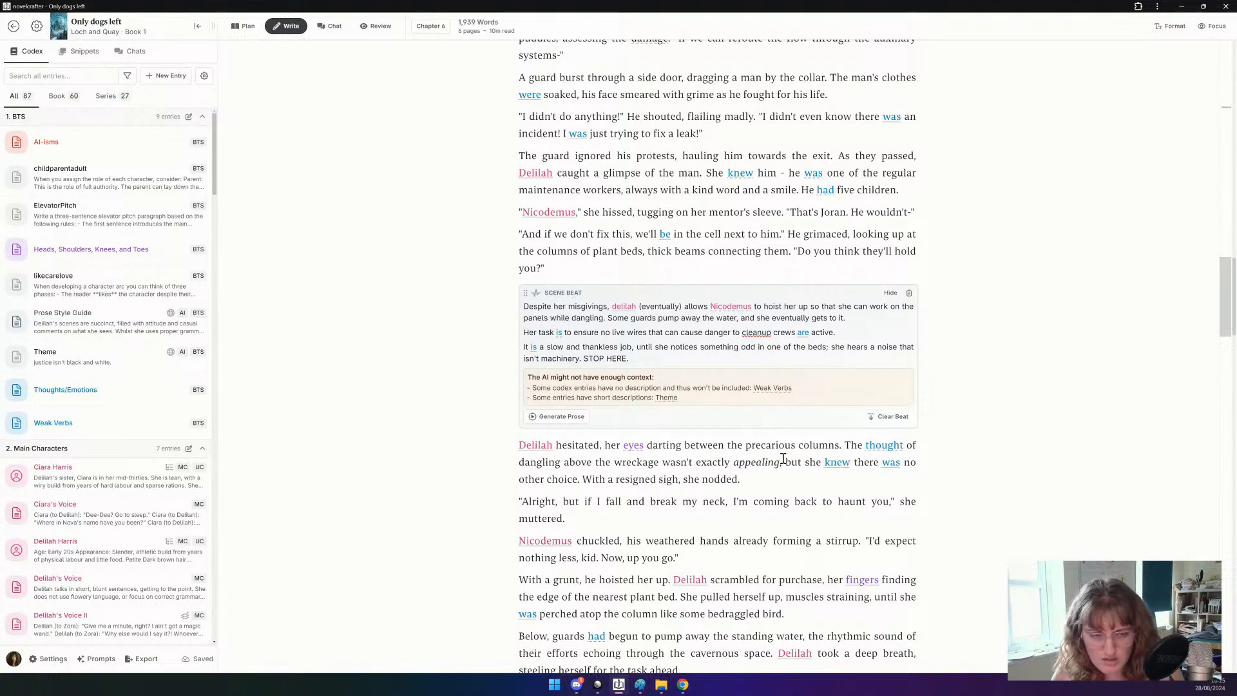
Replace "she knew there was no other choice" with "Zora would hardly manage it" and delete "With a resigned sigh, she nodded.".
left_click_drag(805, 462, 576, 477)
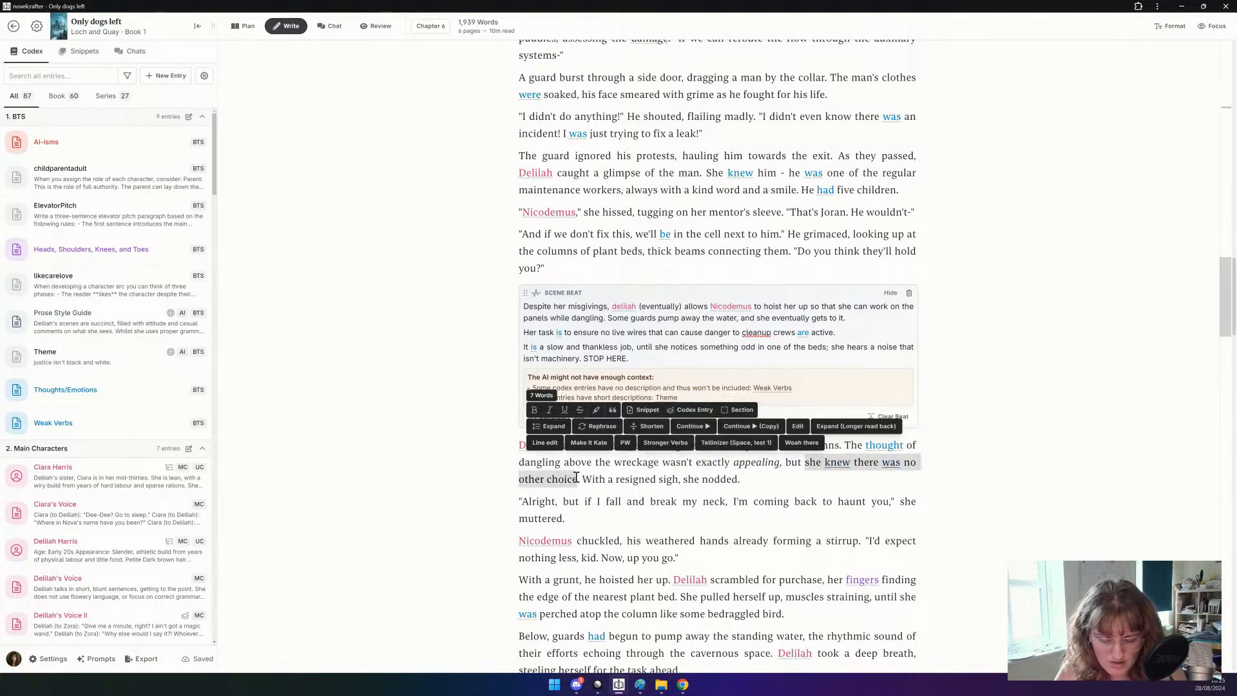
type("it wa")
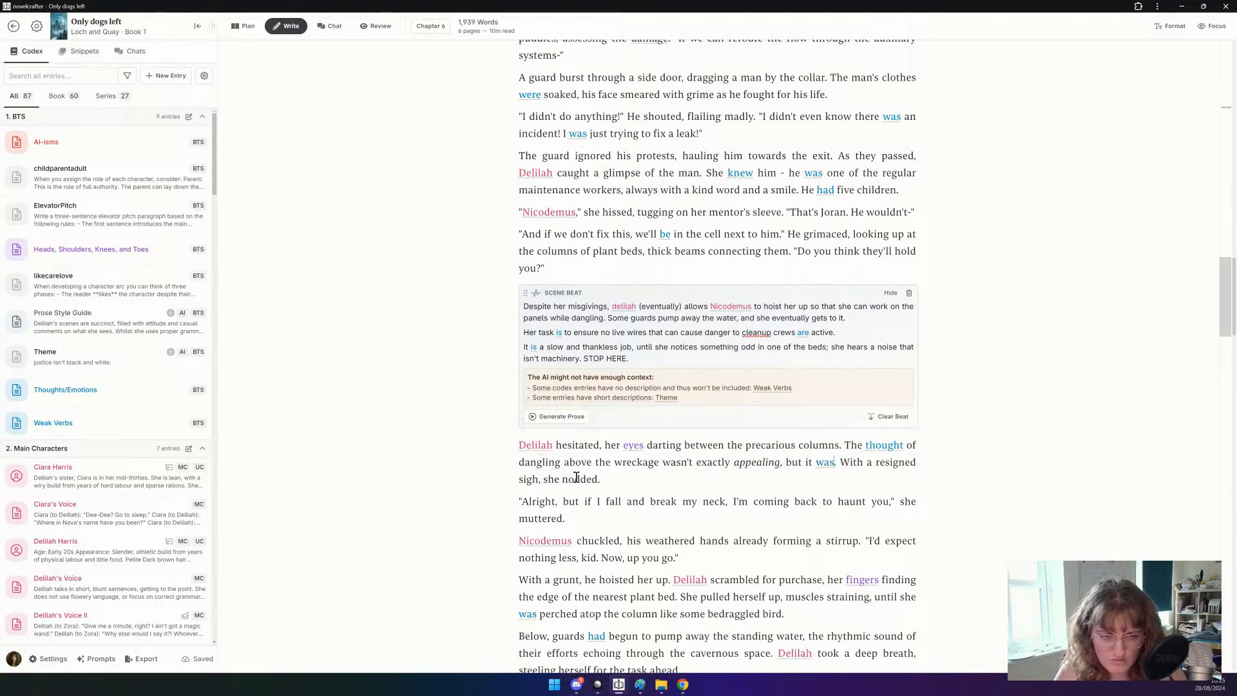
key("BackSpace")
key("BackSpace")
key("BackSpace")
key("BackSpace")
key("BackSpace")
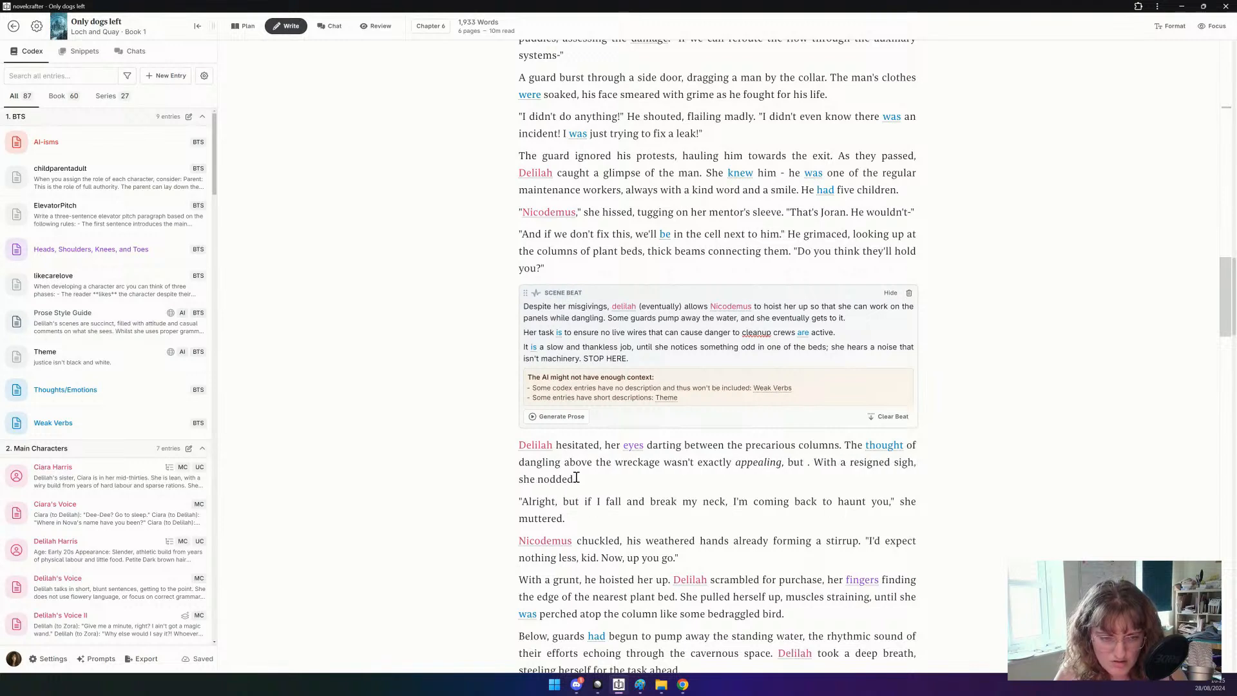
type("Zora would hard")
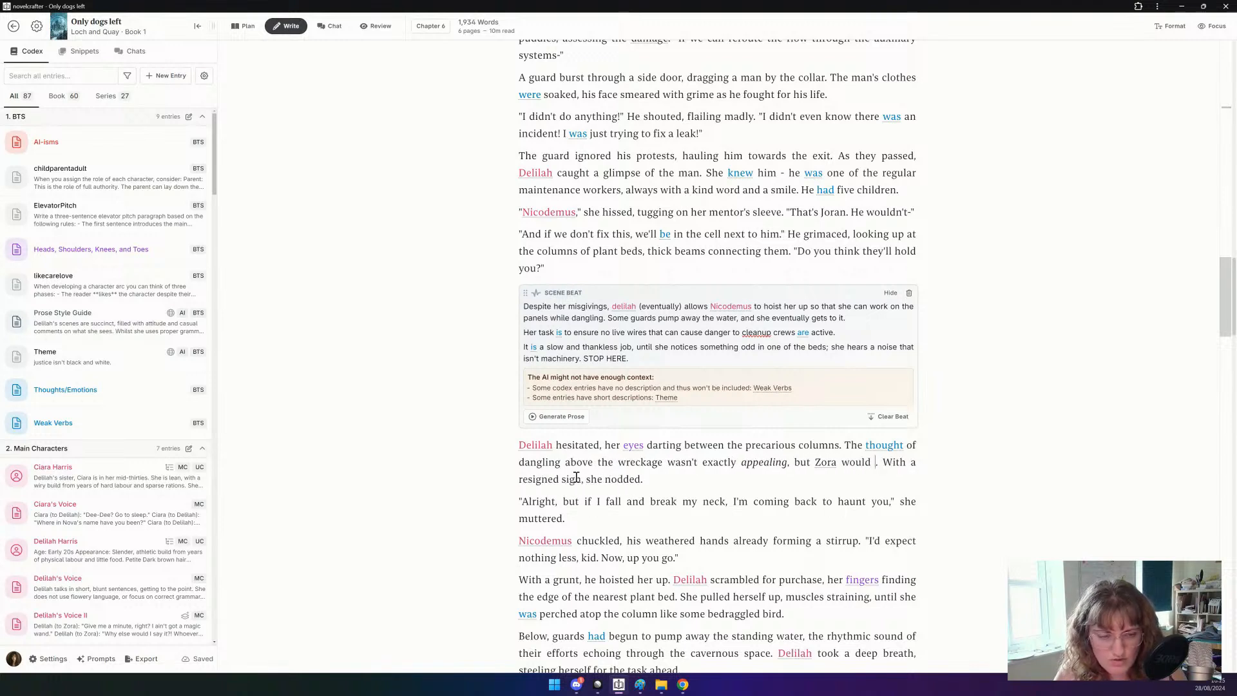
type("ly manage it")
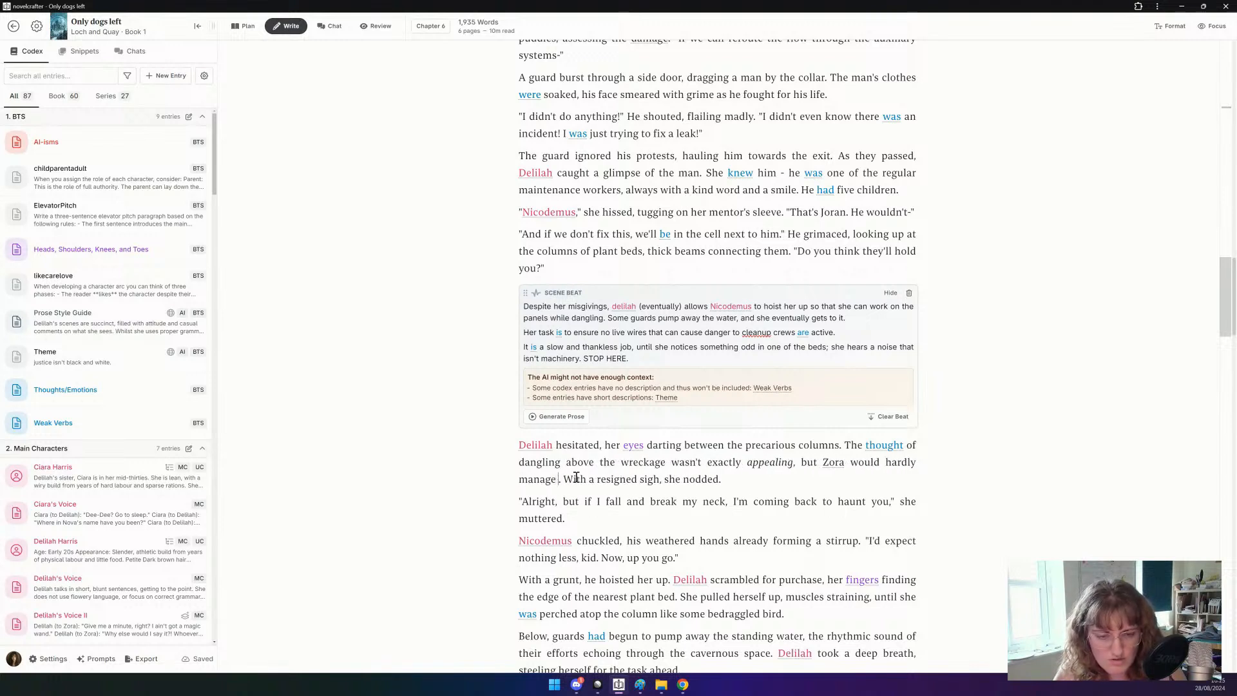
key("BackSpace")
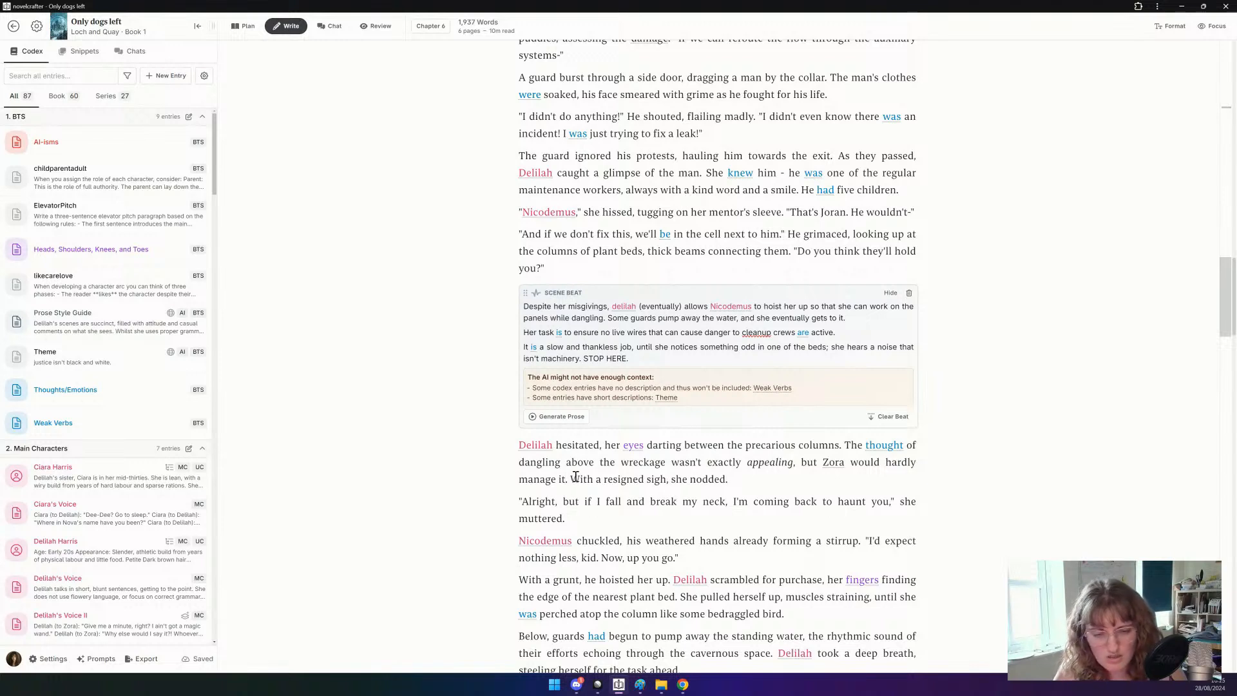
left_click_drag(570, 479, 733, 478)
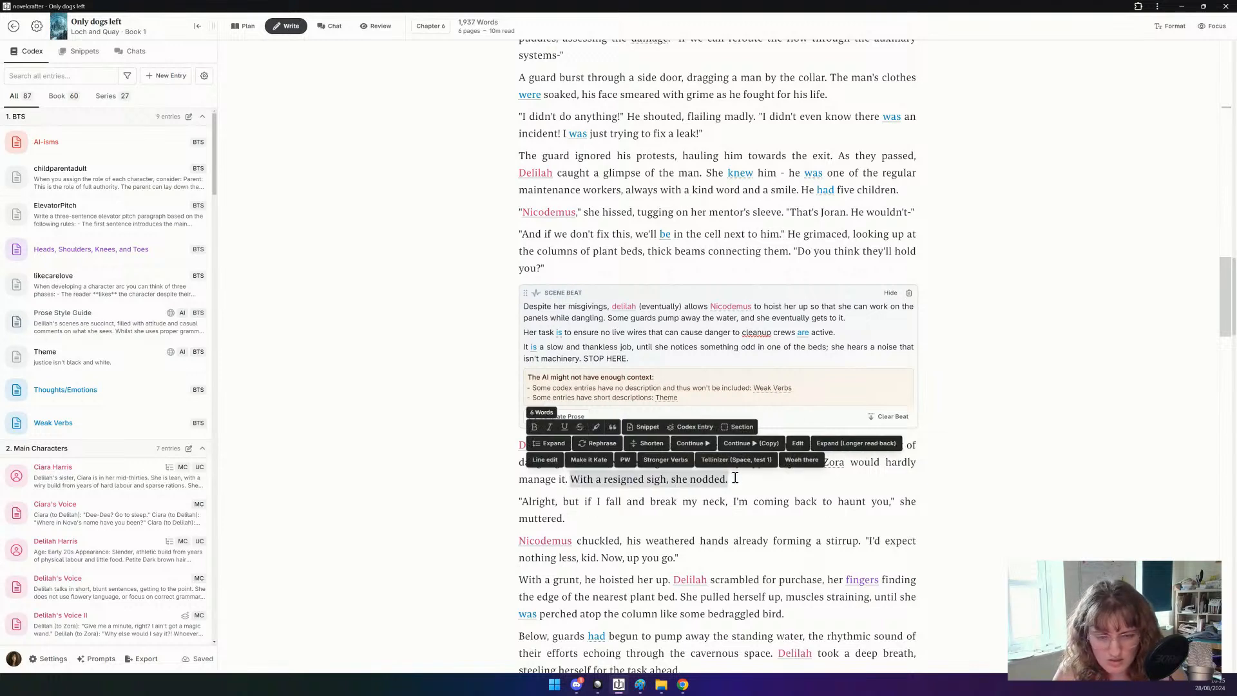
key("BackSpace")
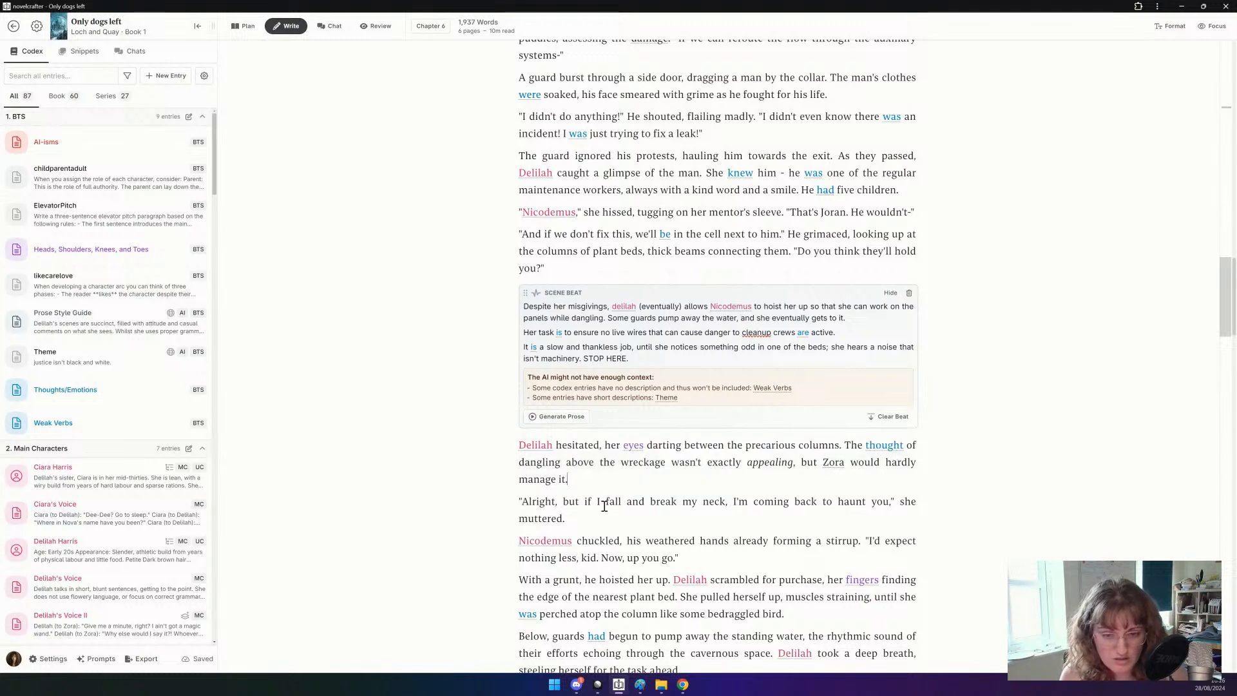
Trim the muttered threat to "If I fall and break my neck, I'm coming back to haunt you." without its dialogue tag.
left_click_drag(589, 500, 525, 504)
left_click(522, 501)
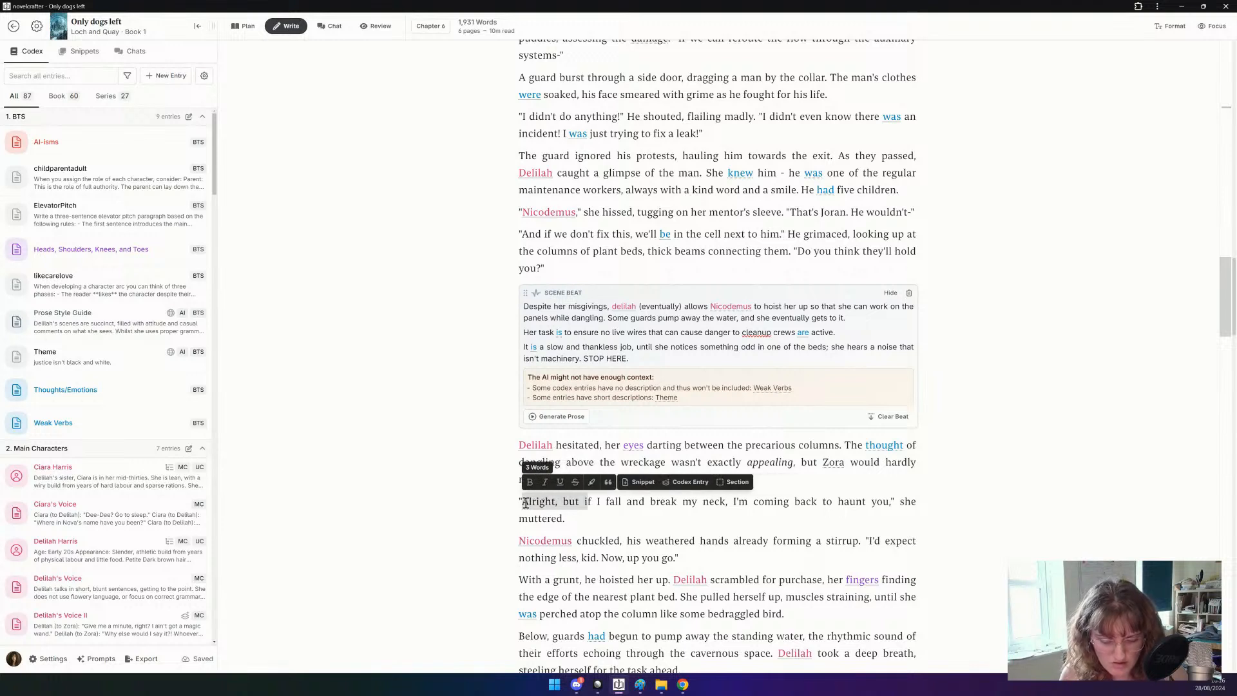
type("I")
left_click(898, 501)
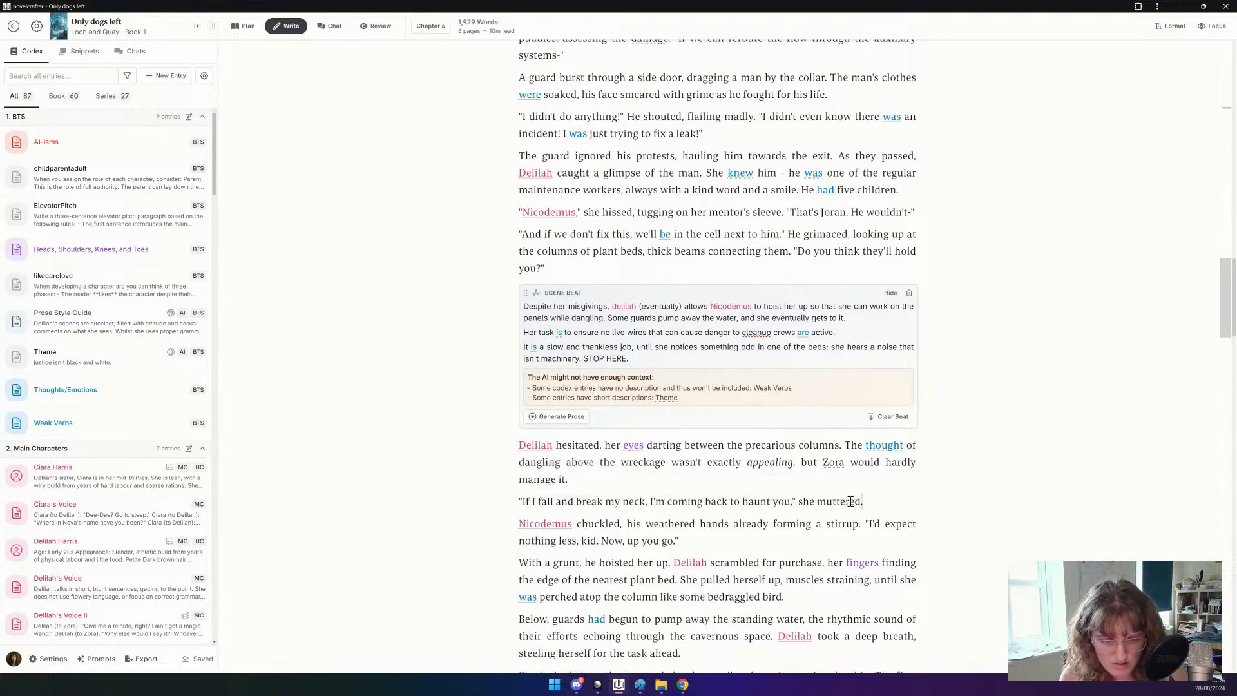
left_click_drag(863, 501, 791, 508)
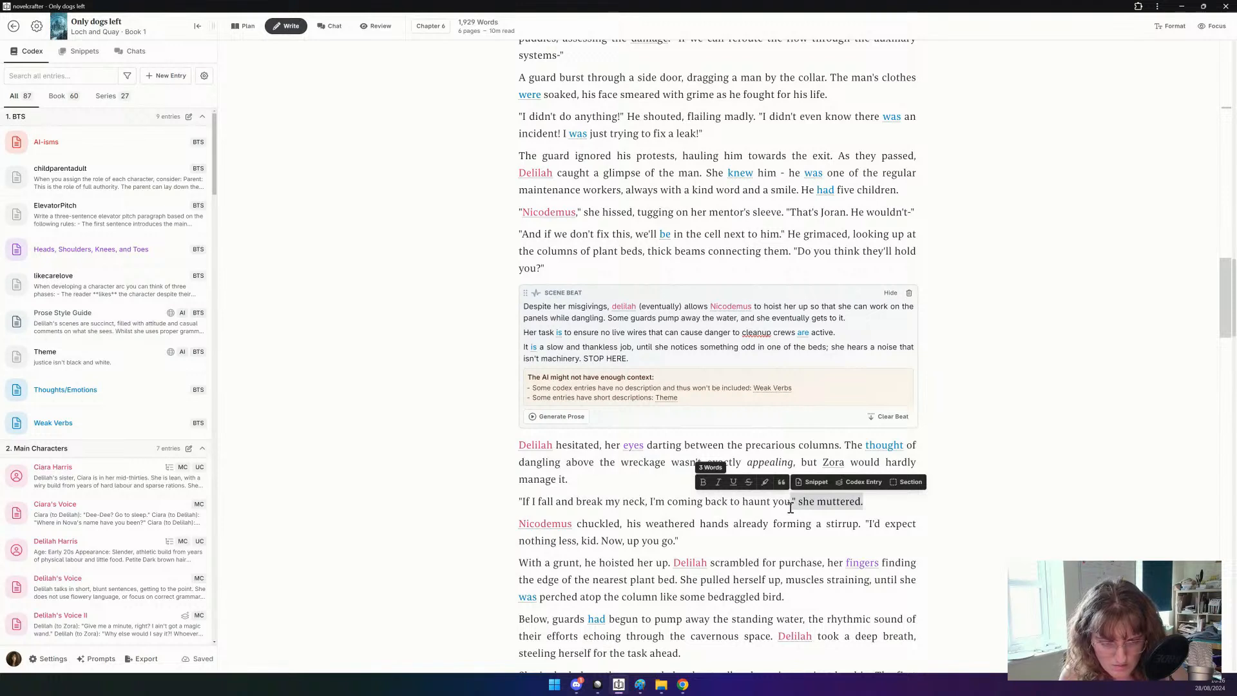
key("BackSpace")
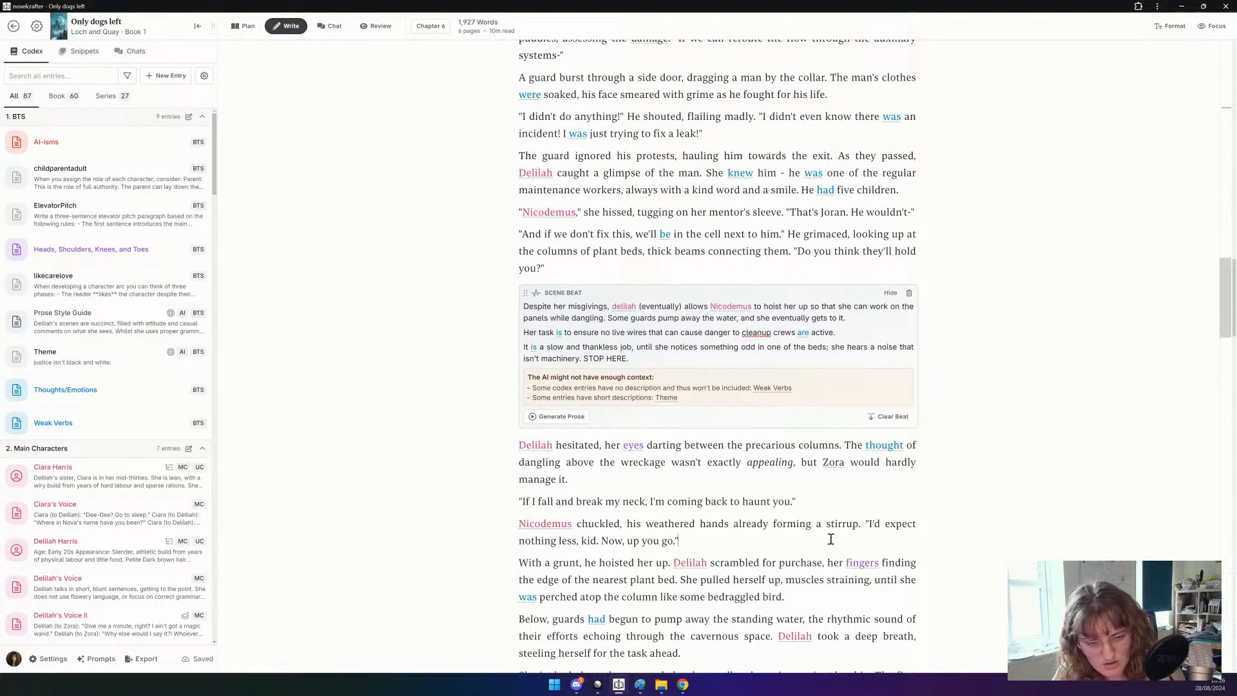
Replace "Now, up you go." at the end of Nicodemus's reply with "Drop the rope when you get up.".
left_click(760, 542)
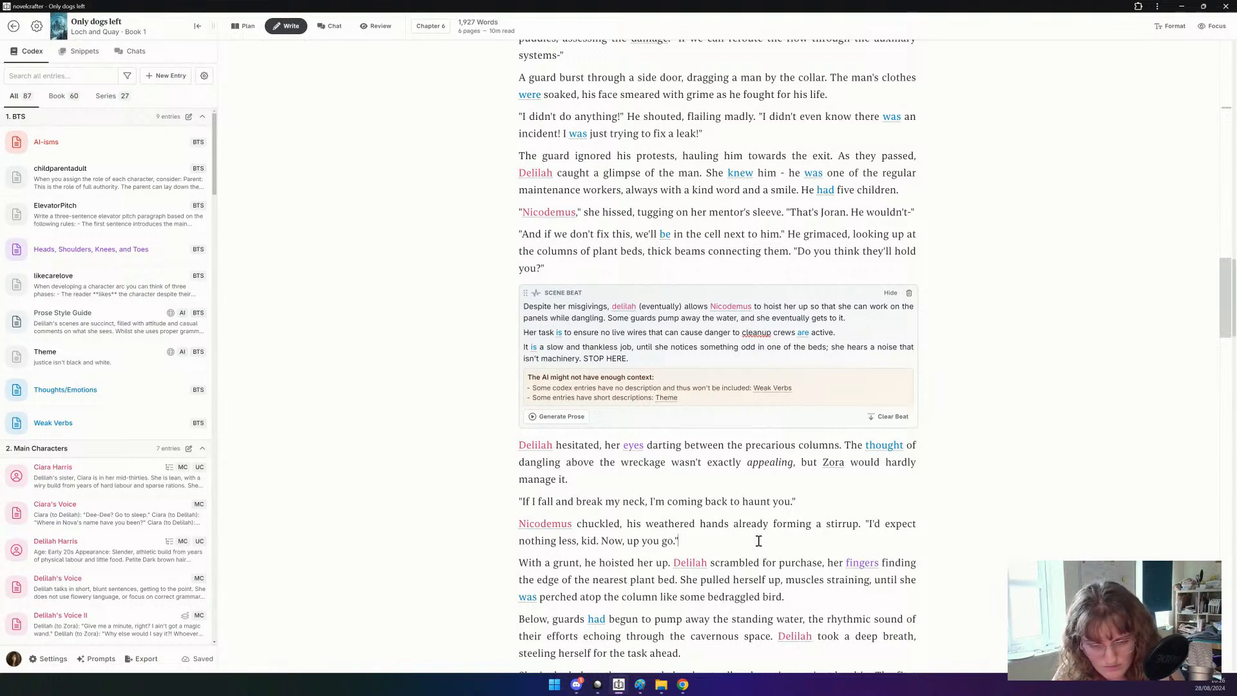
key("BackSpace")
key("BackSpace")
key("BackSpace")
key("BackSpace")
key("BackSpace")
key("BackSpace")
key("BackSpace")
key("BackSpace")
key("BackSpace")
key("BackSpace")
key("BackSpace")
key("BackSpace")
key("BackSpace")
key("BackSpace")
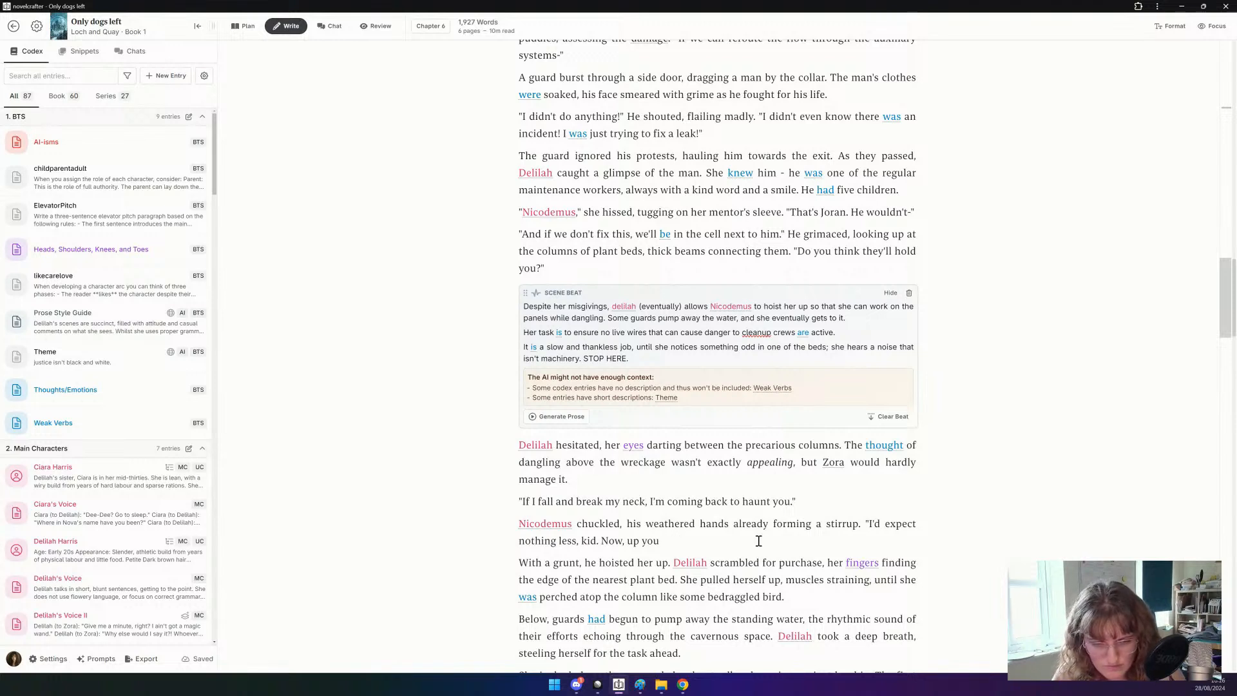
type("Drop the")
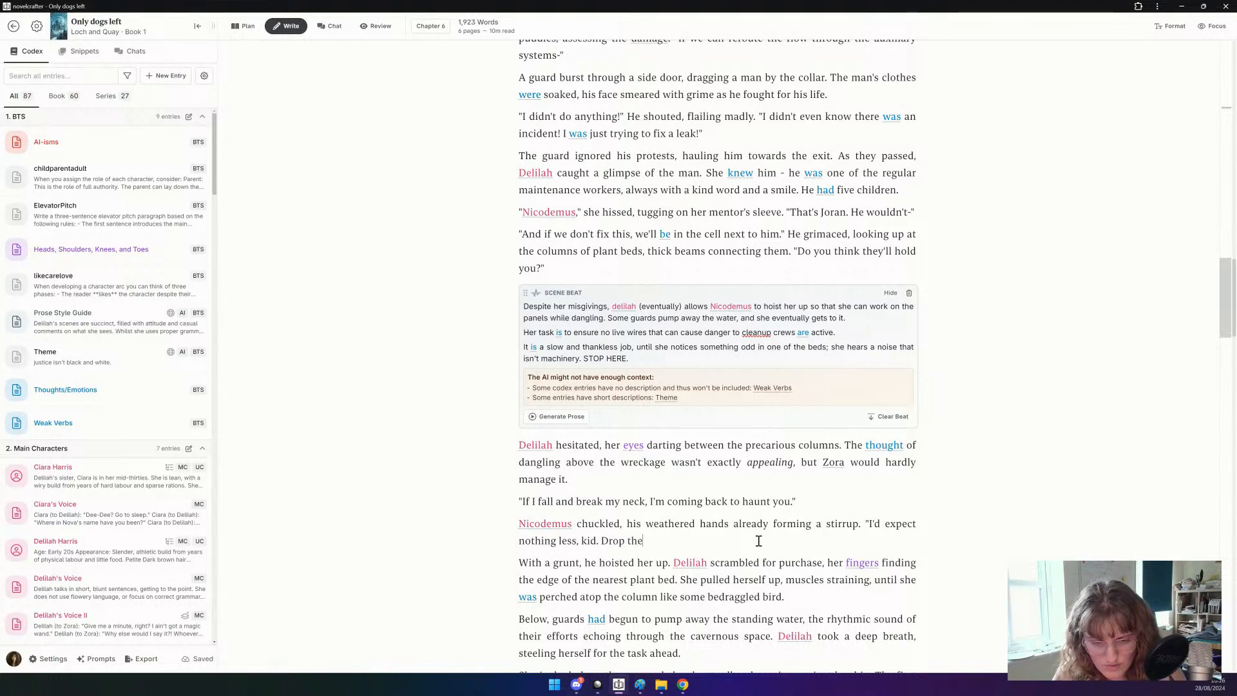
type(" rope when you get up.")
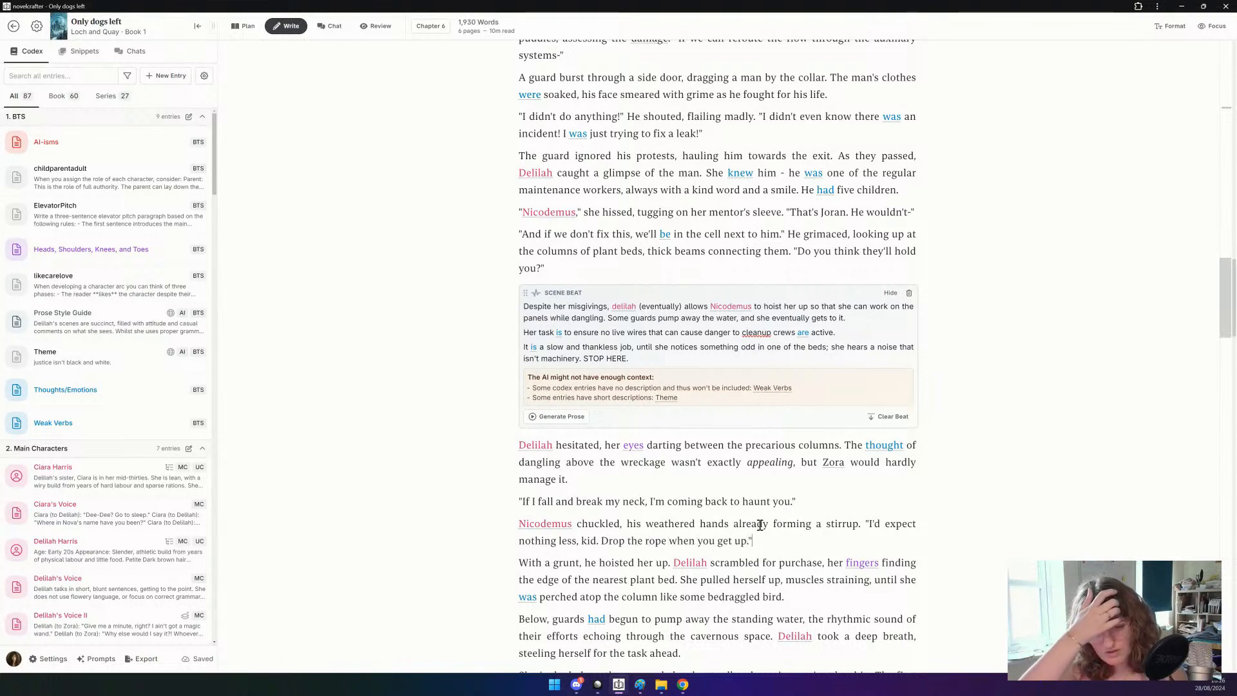
Replace "muscles straining" after "She pulled herself up," with "using the shelves as a ladder".
scroll(765, 503, "down", 1)
scroll(765, 503, "down", 2)
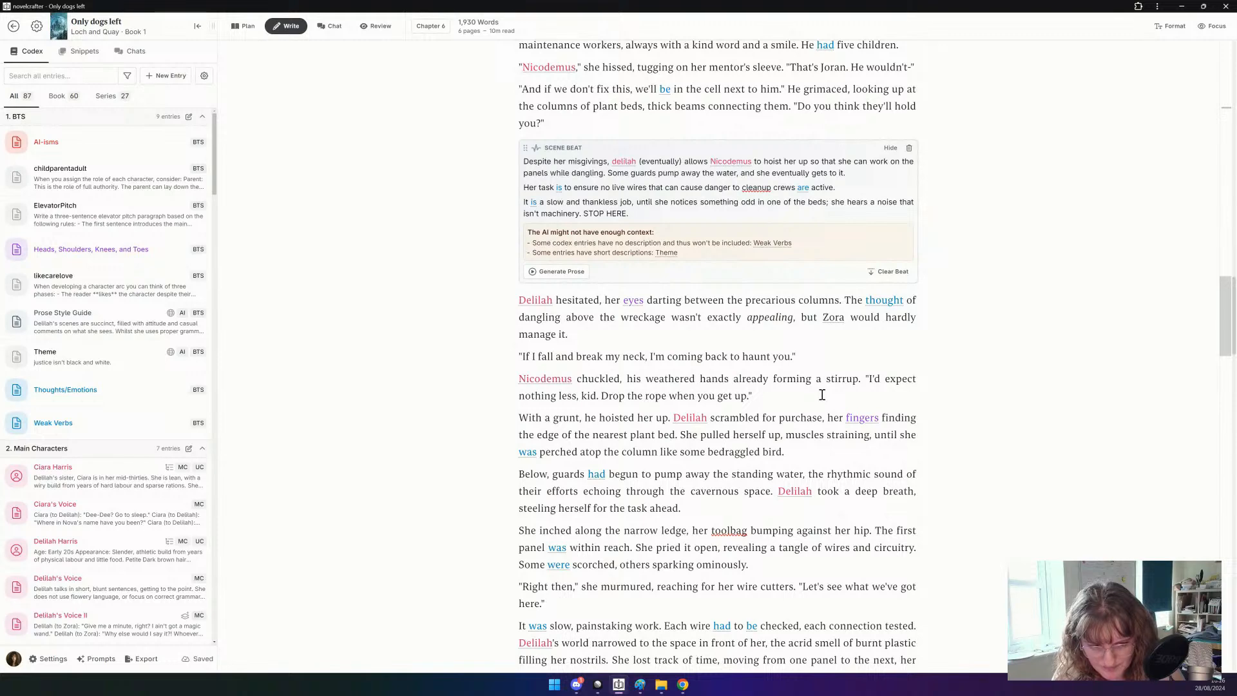
type("using the ")
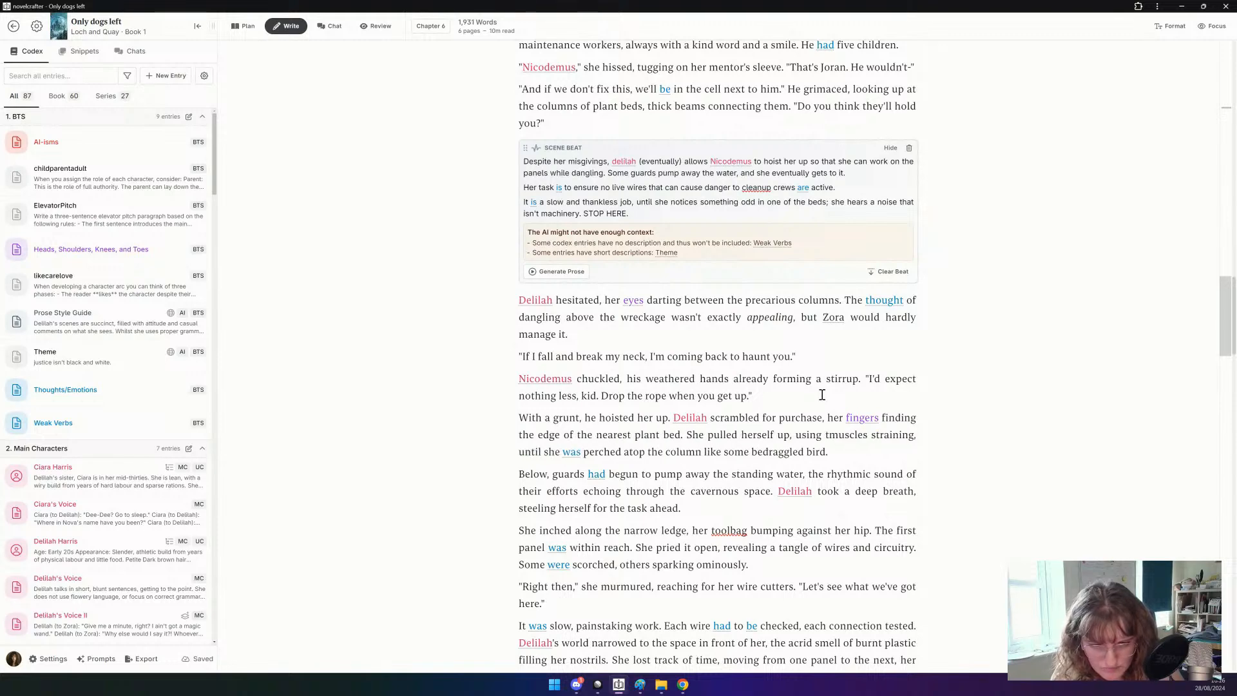
type("shelves as a ")
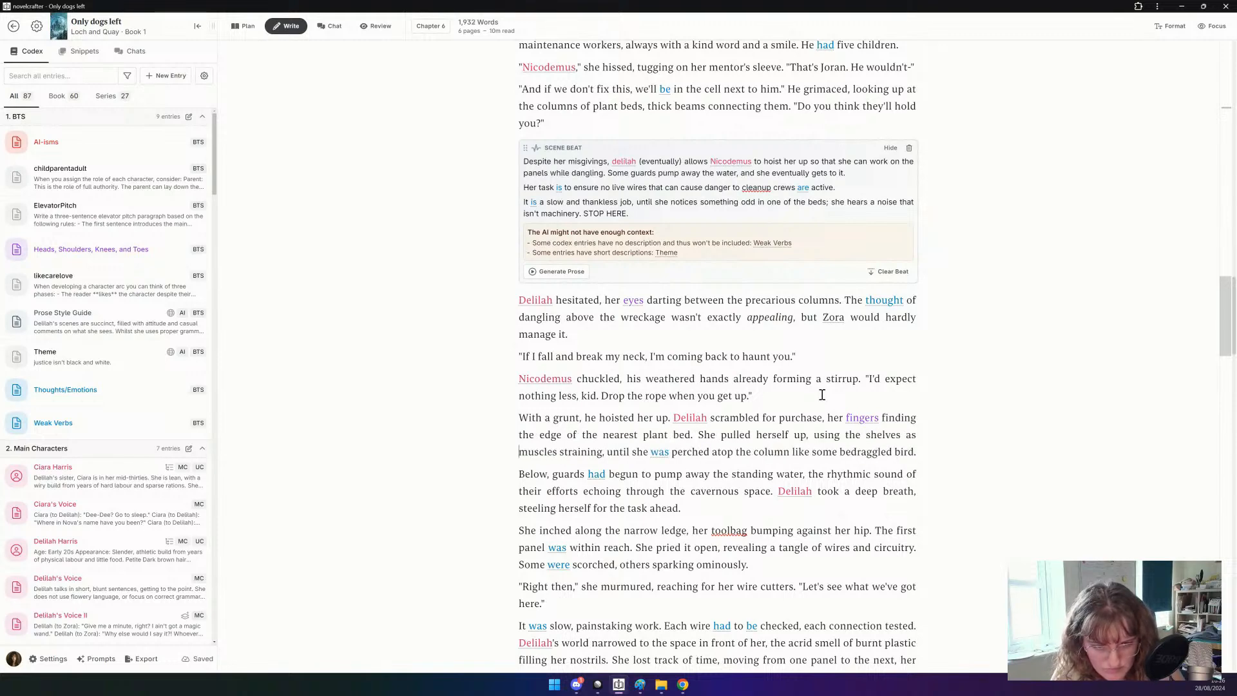
type("ladder")
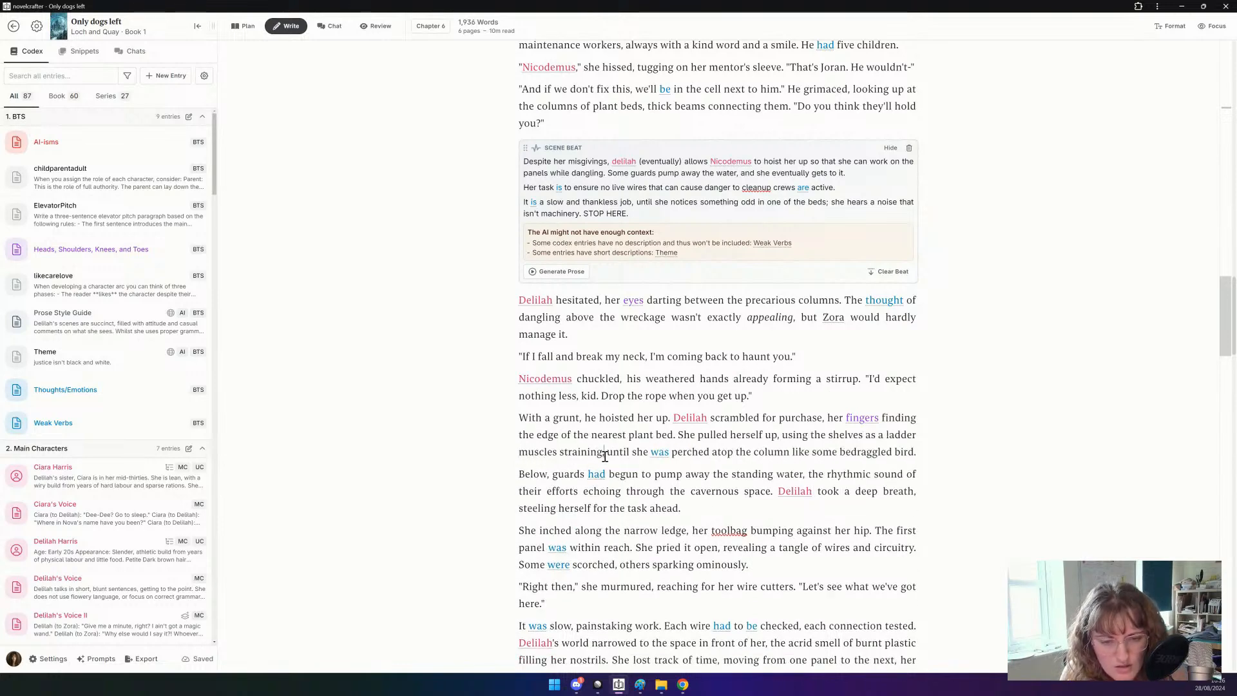
left_click_drag(603, 454, 509, 463)
key("BackSpace")
key("Delete")
key("Delete")
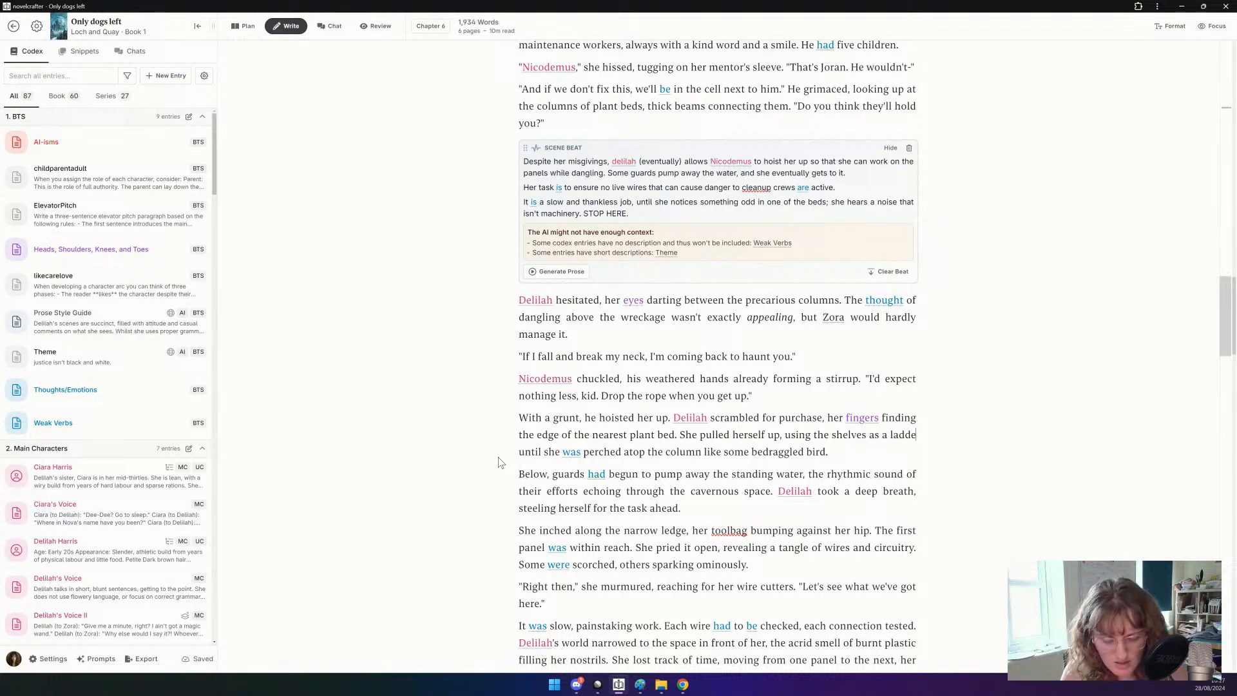
type("r,")
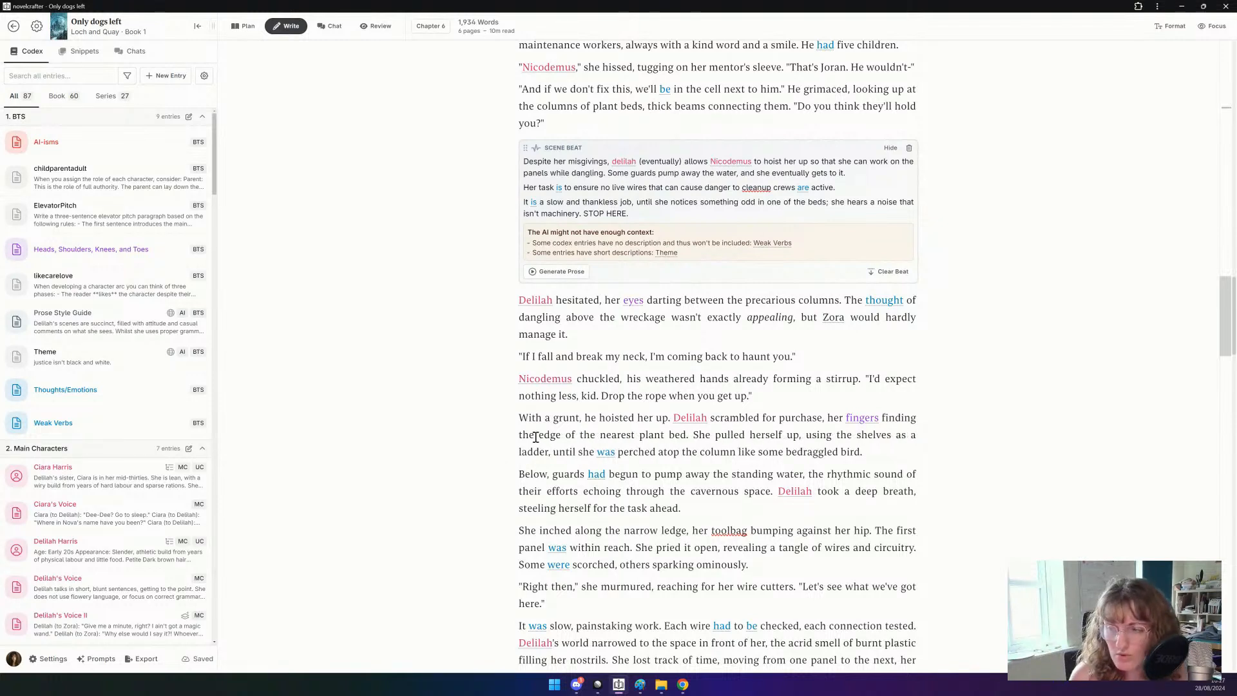
Split the ledge paragraph after "bumping against her hip.", leaving empty paragraphs before "The first panel was within reach.".
scroll(535, 437, "down", 3)
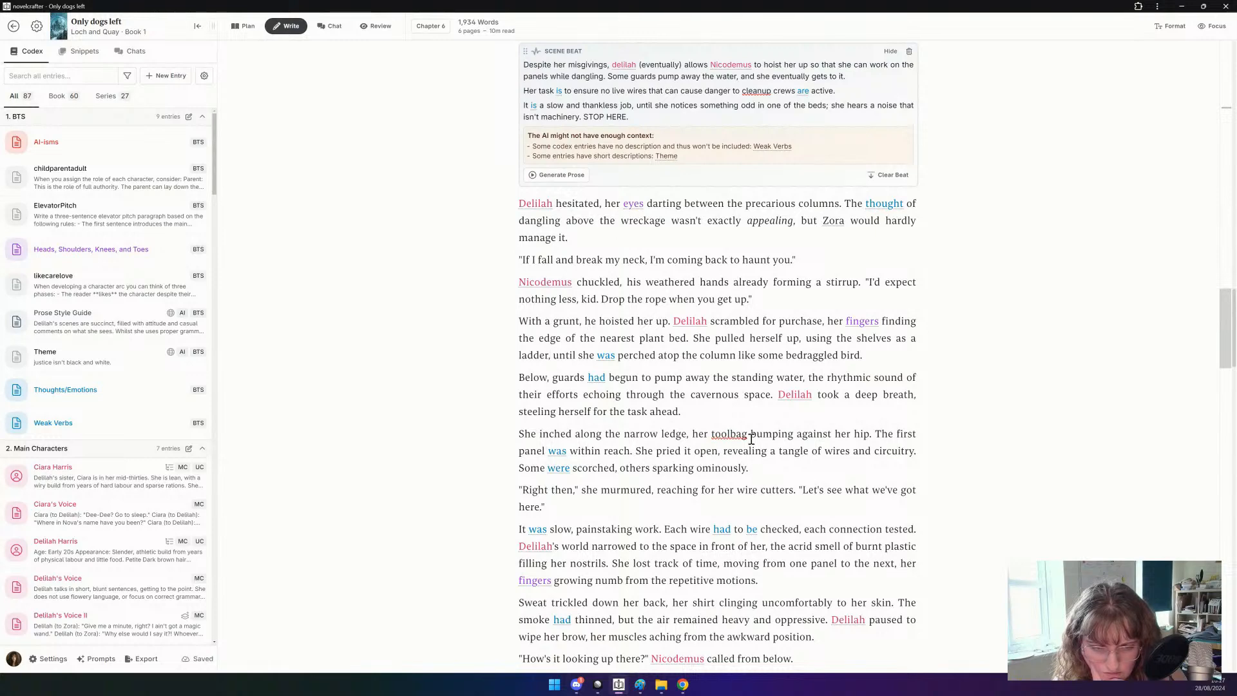
left_click(860, 467)
left_click(876, 432)
key("Return")
key("Return")
key("Return")
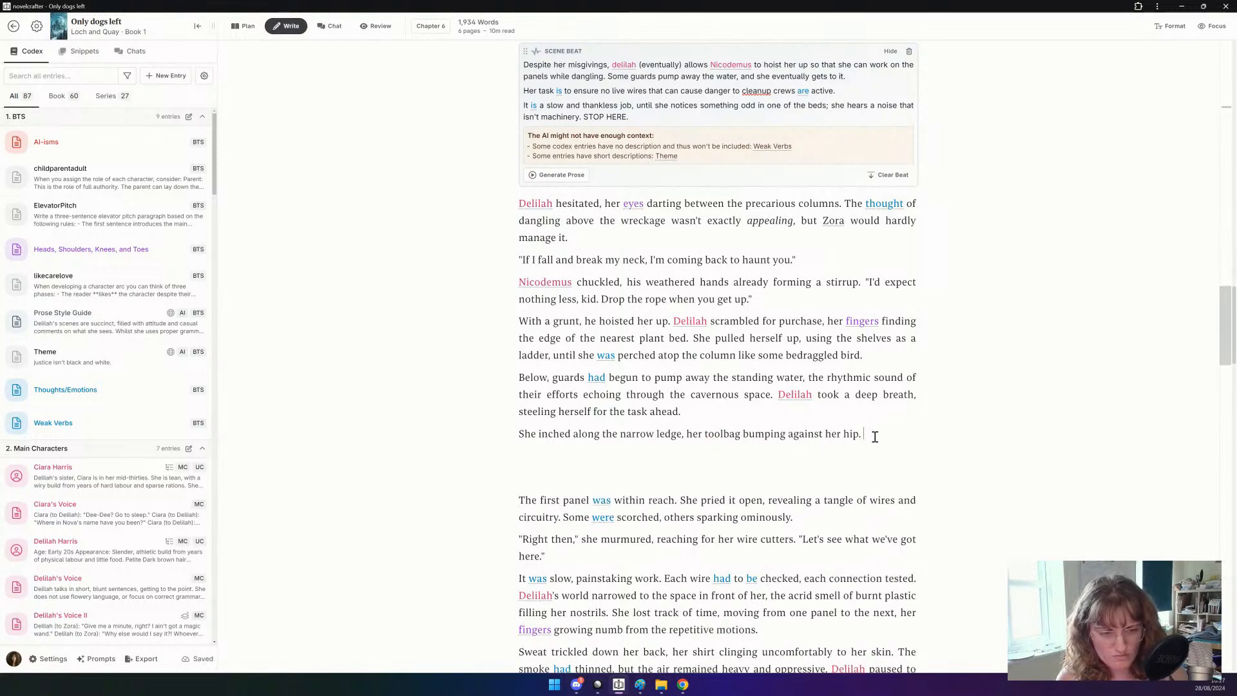
After "her hip.", add "[Delilah throws the rope down, securing one side to her belt, and is lowered over the rubble. She dons rubber gloves.]".
type("[Delilah")
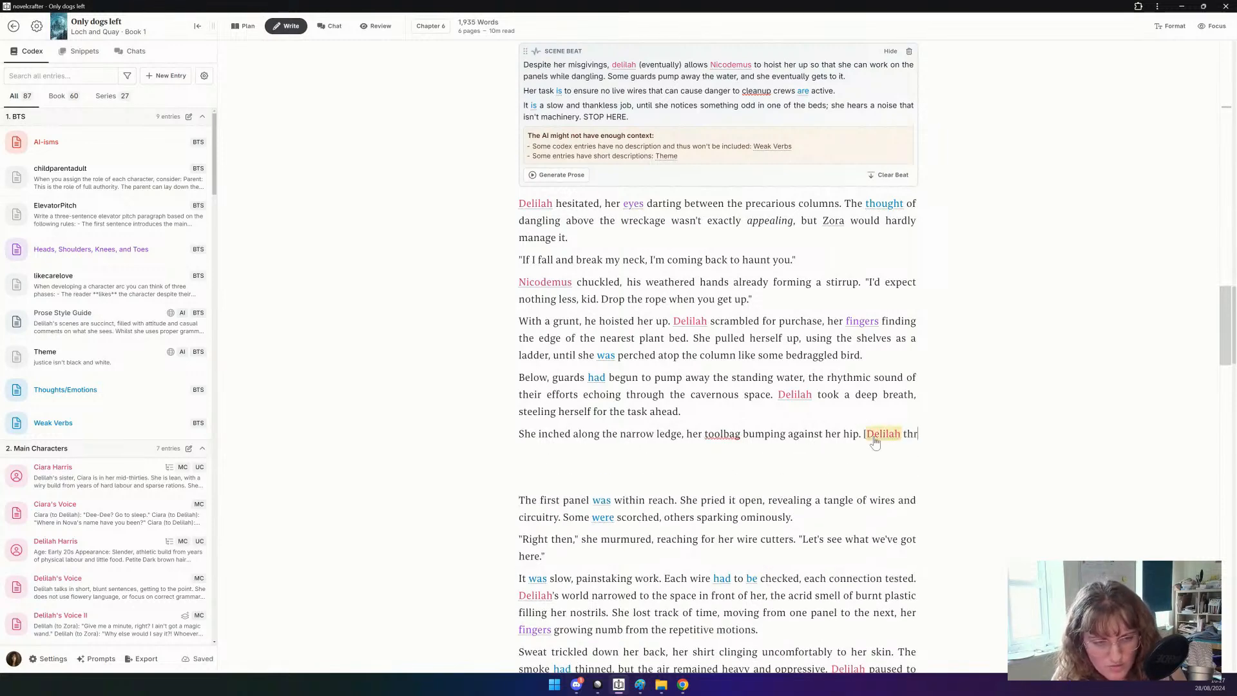
type("throws the ro")
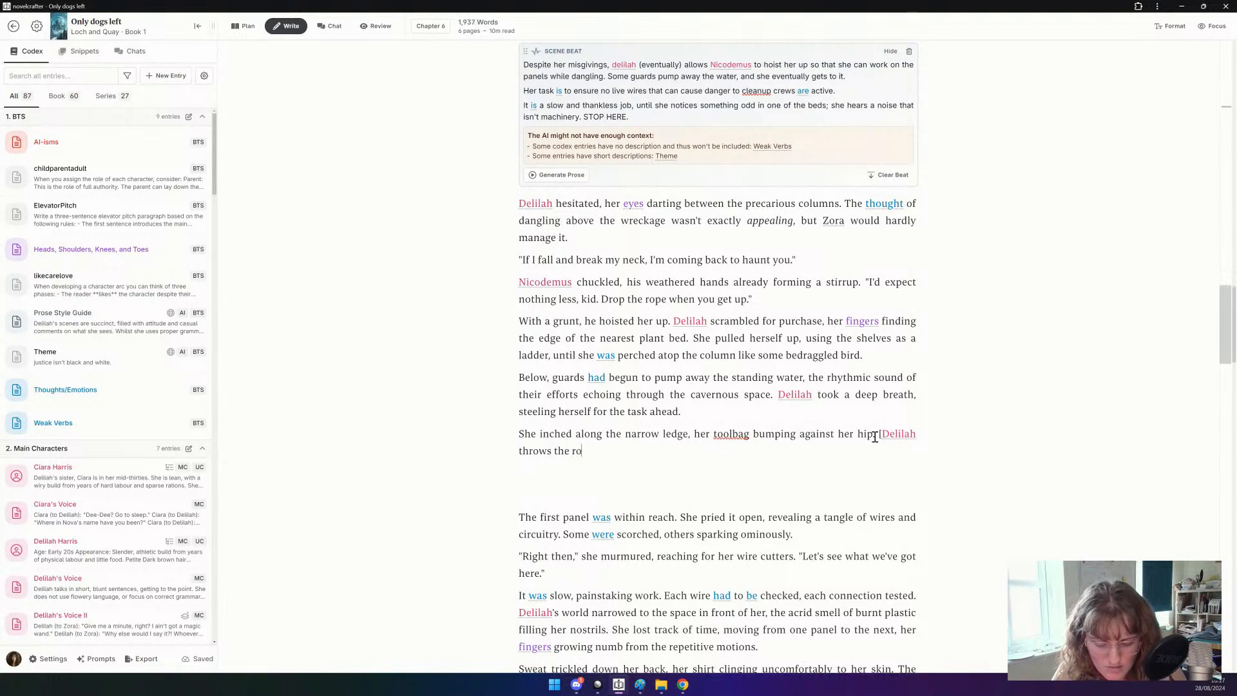
type("pe down")
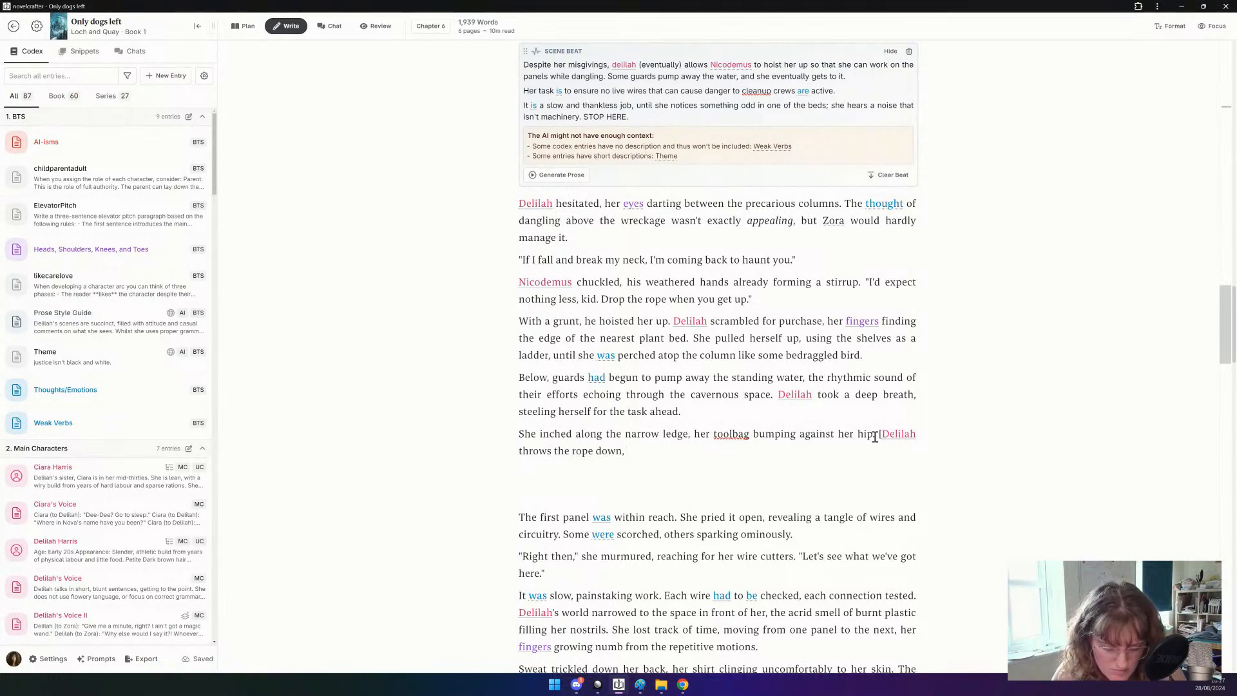
type(", securi")
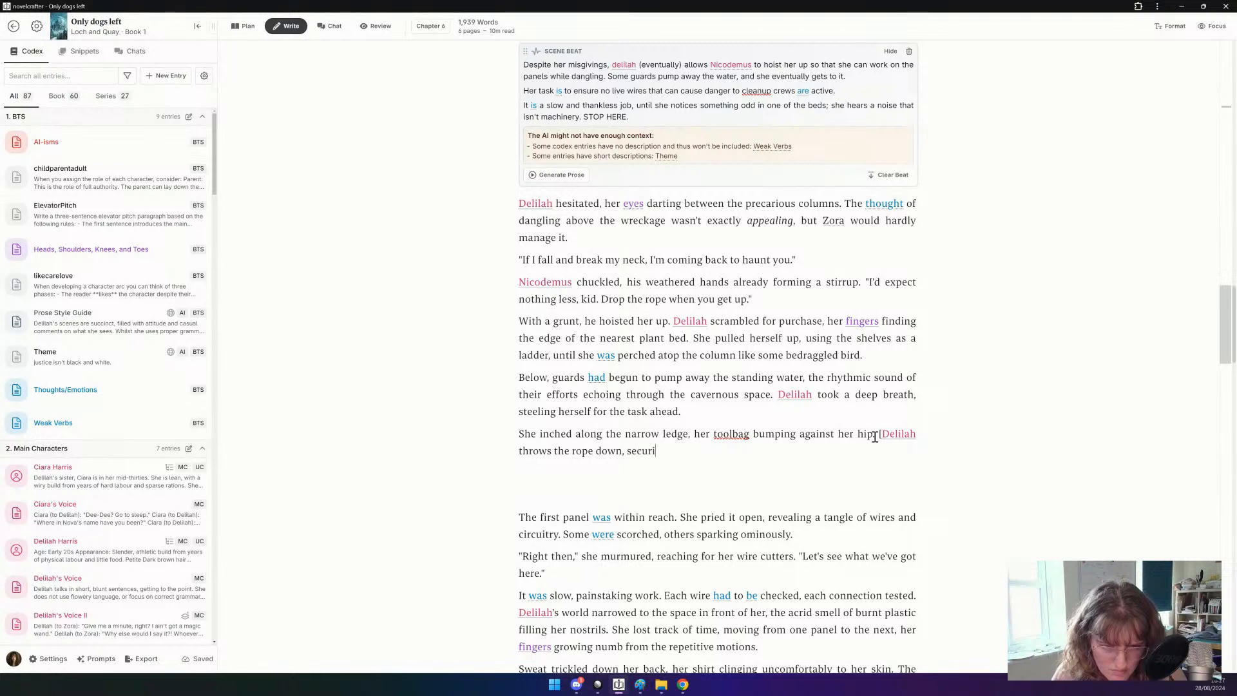
type("ng one side to h")
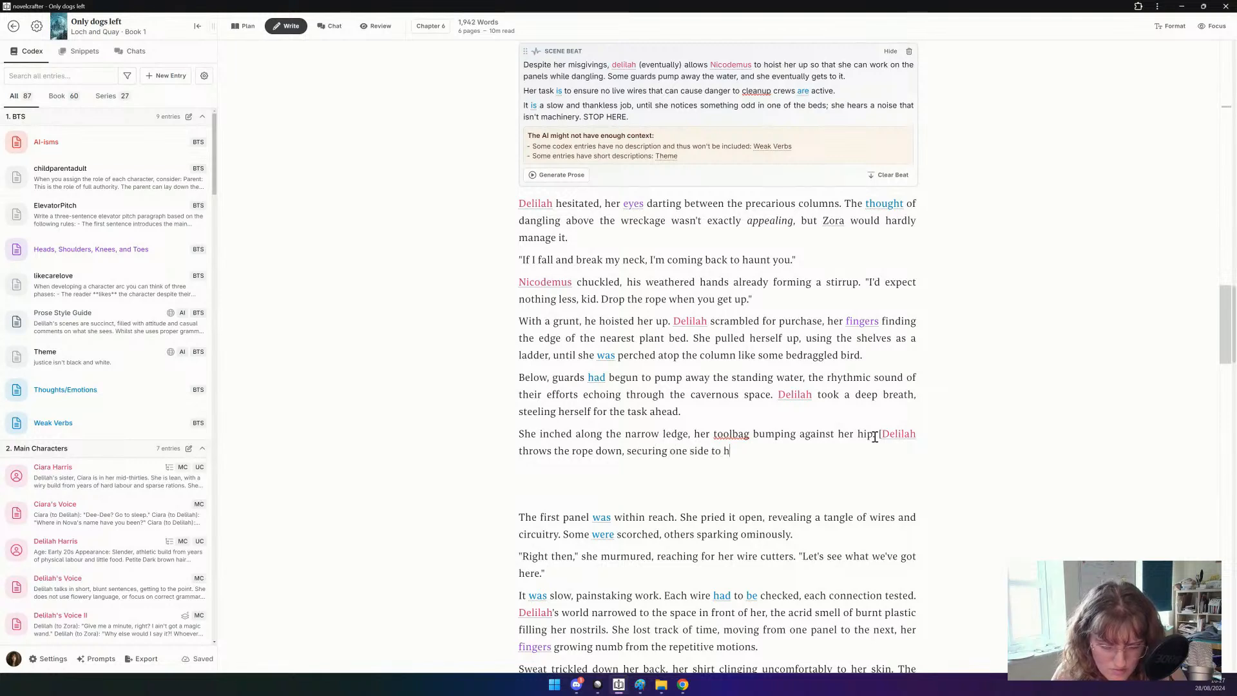
type("er belt, and ")
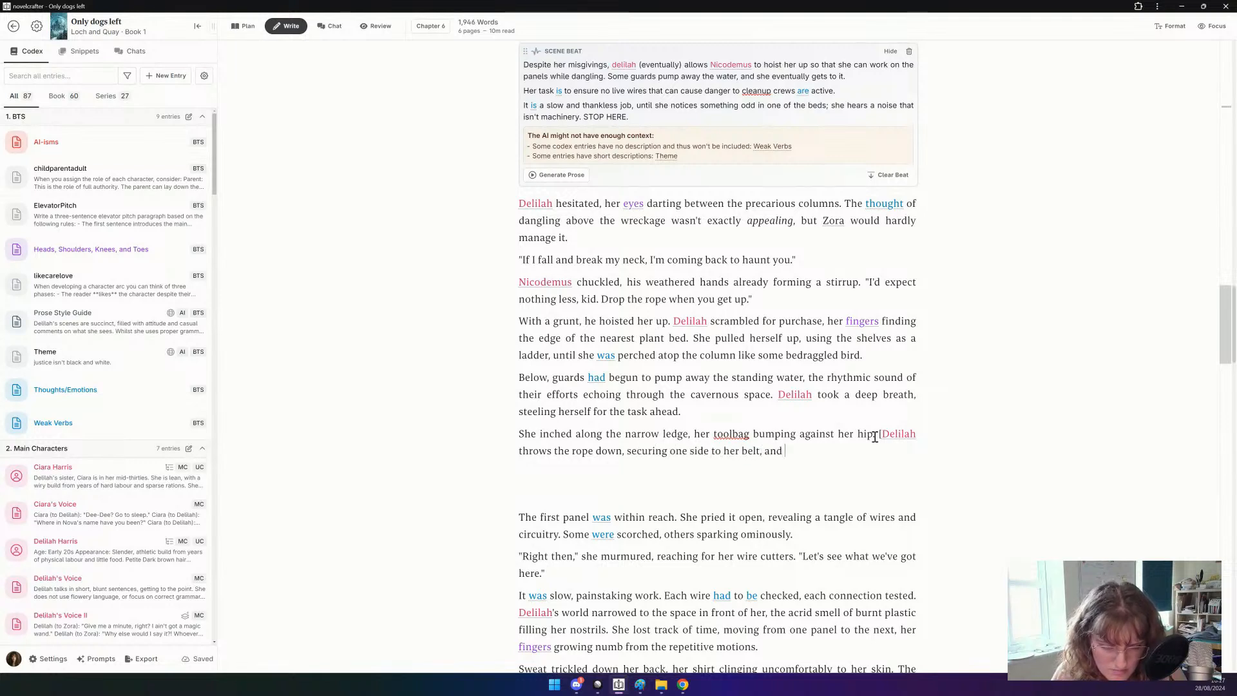
type("is lowered ov")
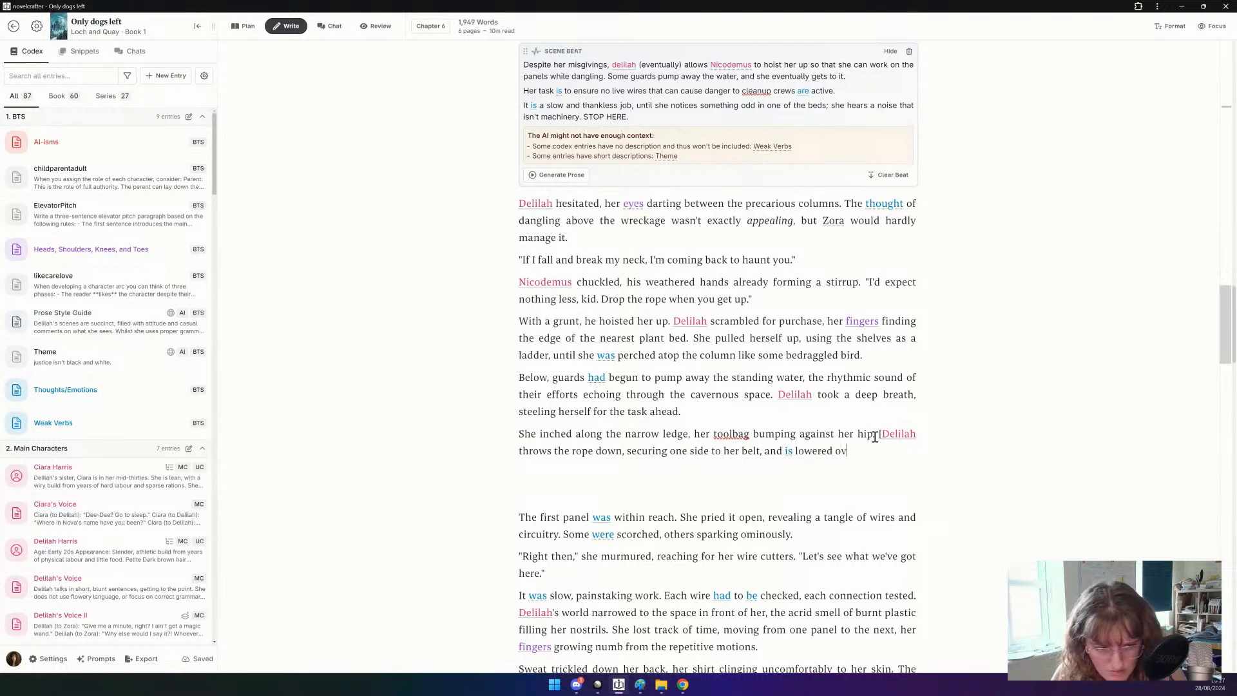
type("er the rubbel")
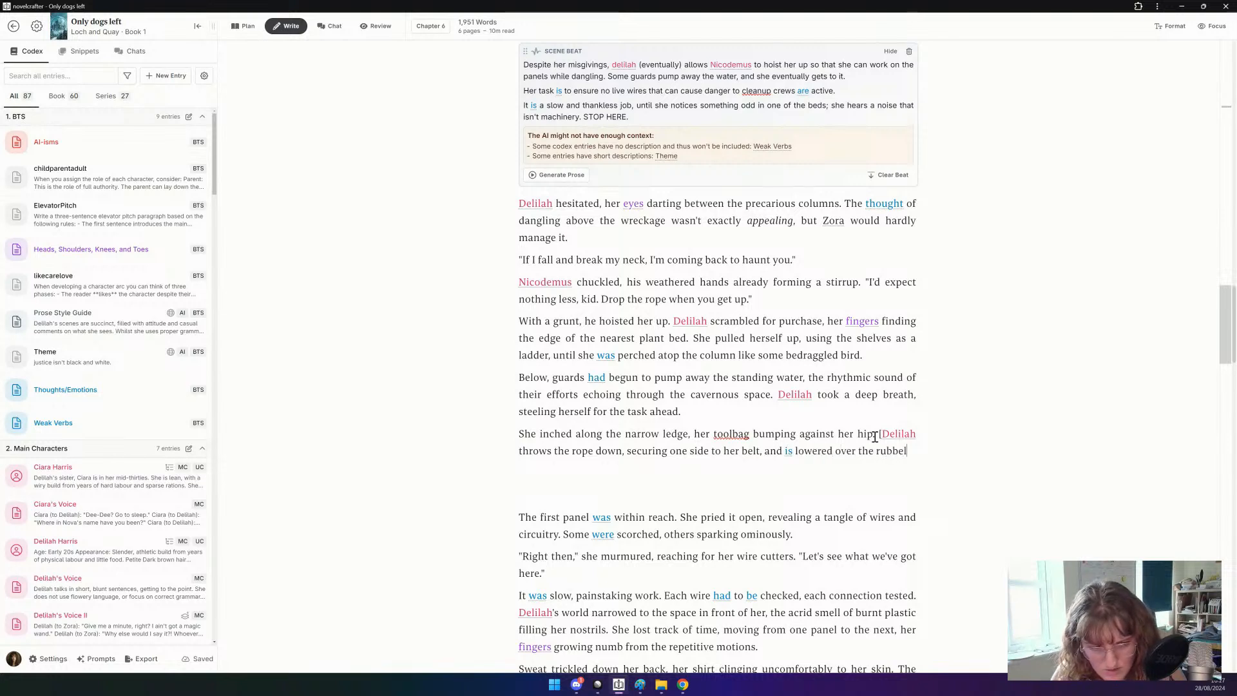
key("BackSpace")
key("BackSpace")
type("le. She don")
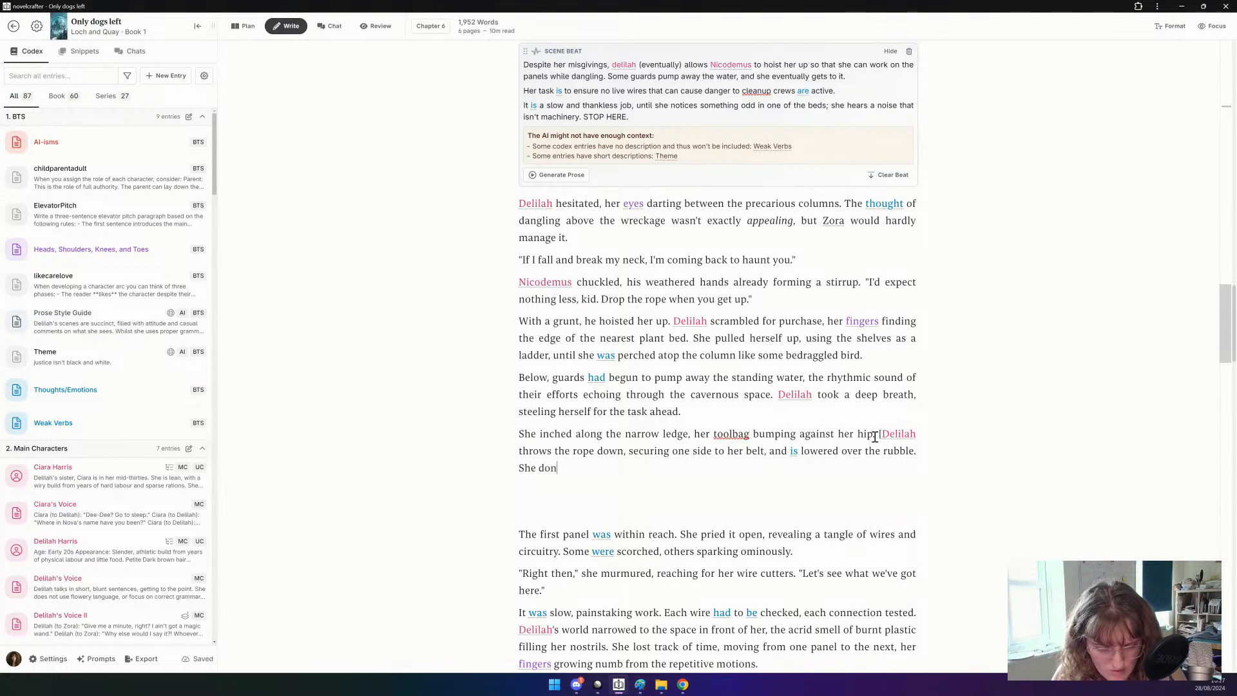
type("s rubber globes.")
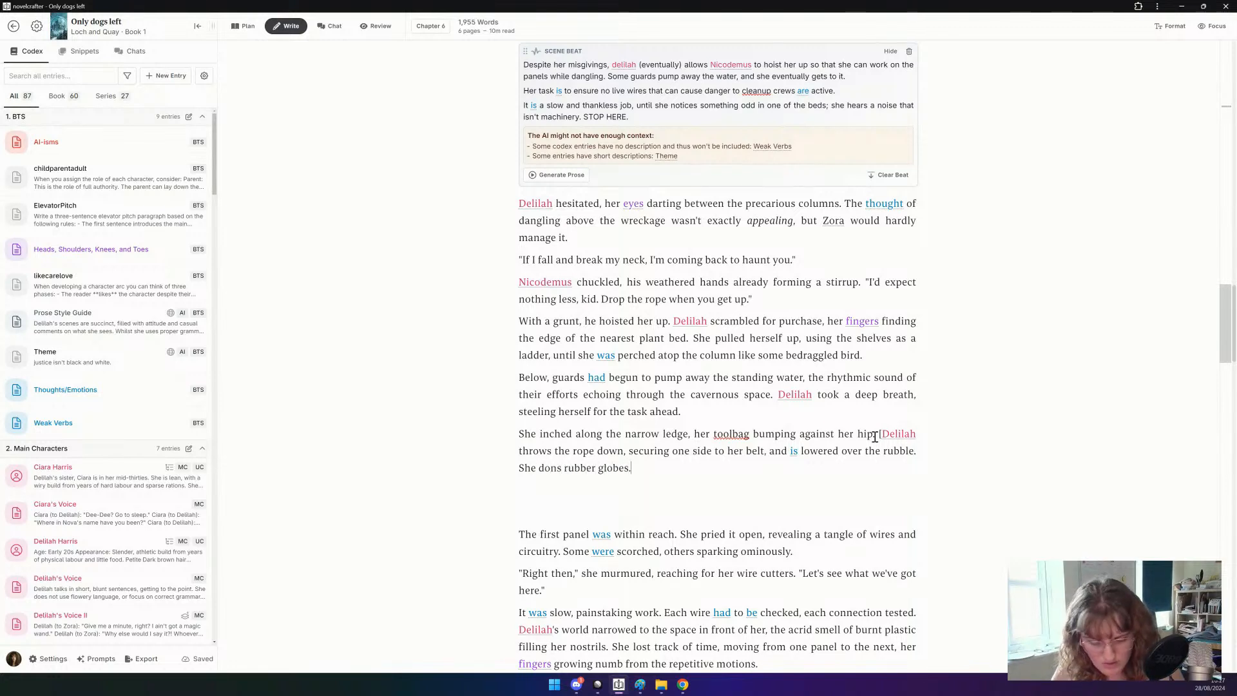
key("BackSpace")
key("BackSpace")
key("BackSpace")
type("ves")
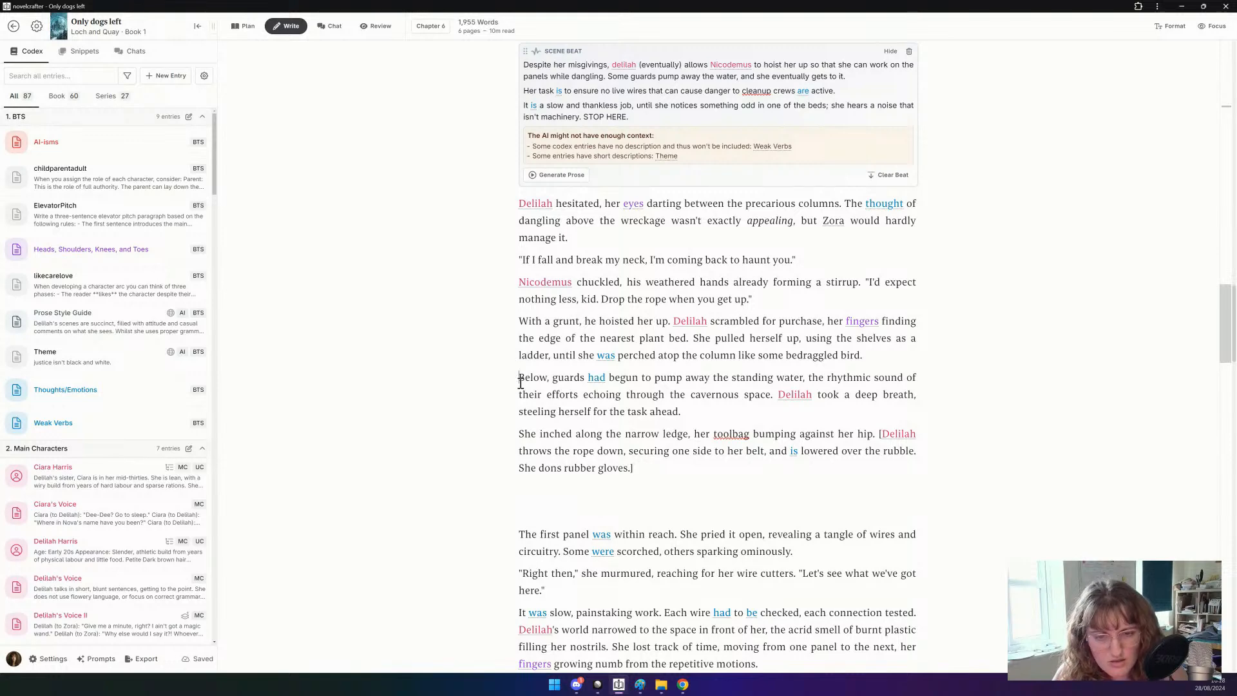
Generate "Show don't tell" alternatives for the passage from "With a grunt" through "She dons rubber gloves.]" and apply the three options to the manuscript.
left_click_drag(518, 378, 497, 329)
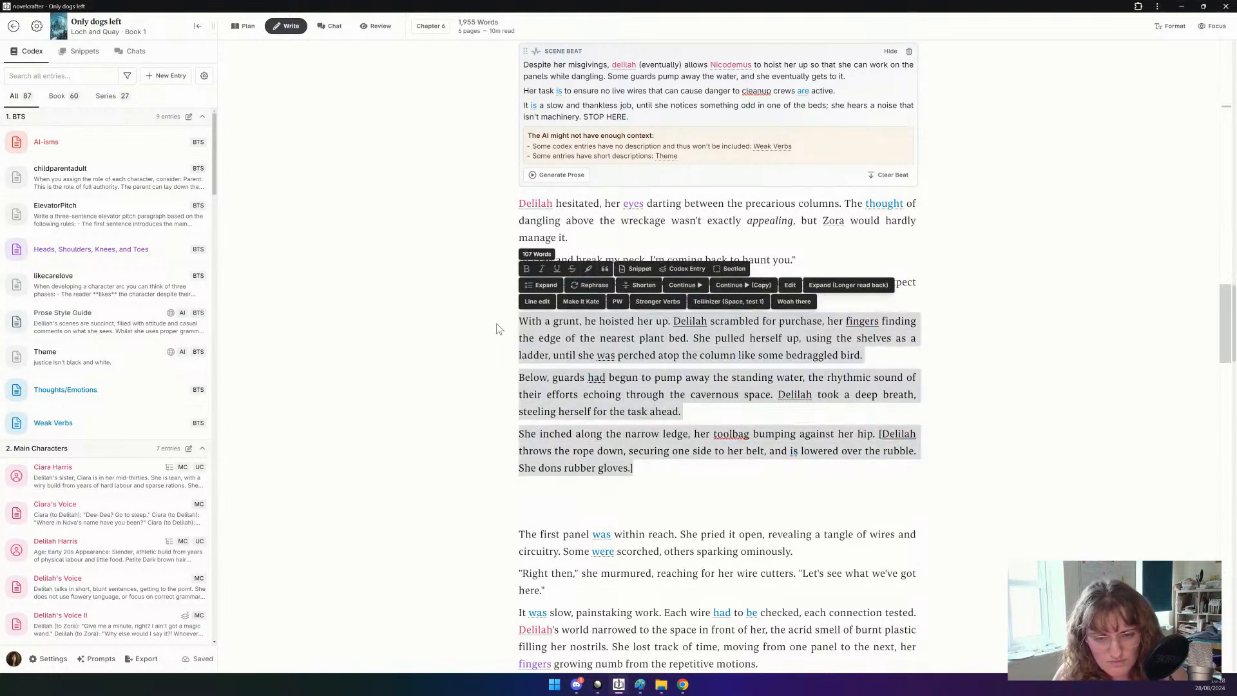
left_click(794, 286)
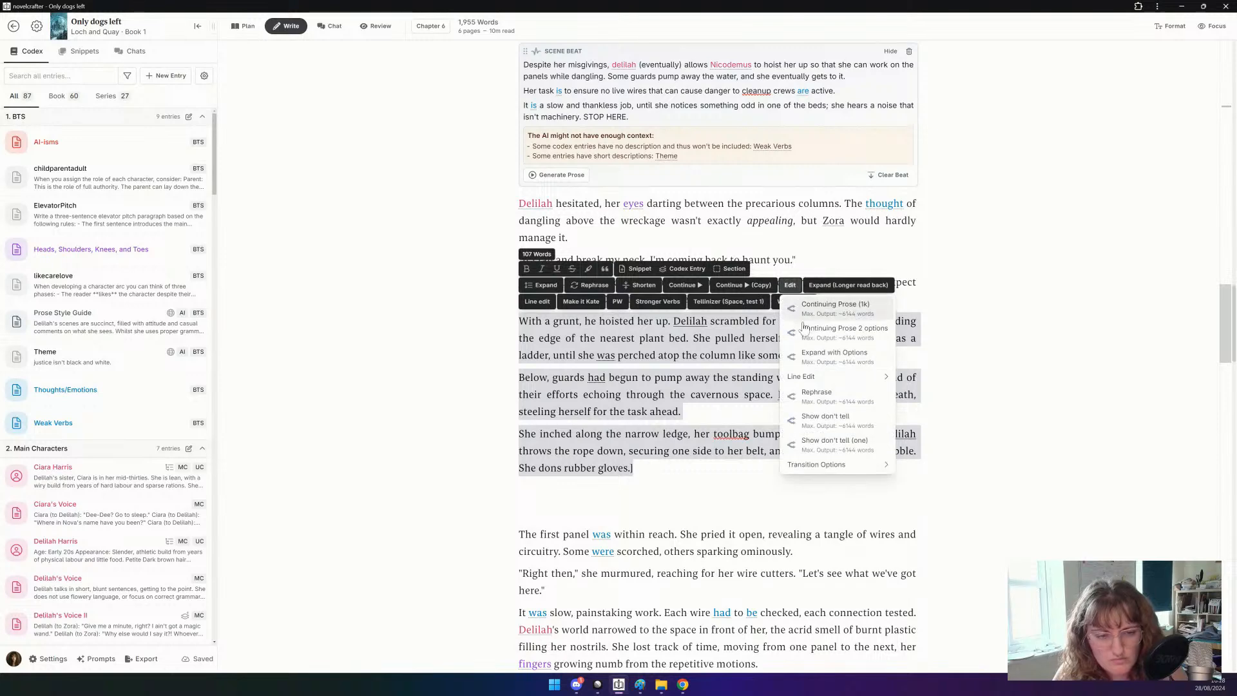
left_click(841, 420)
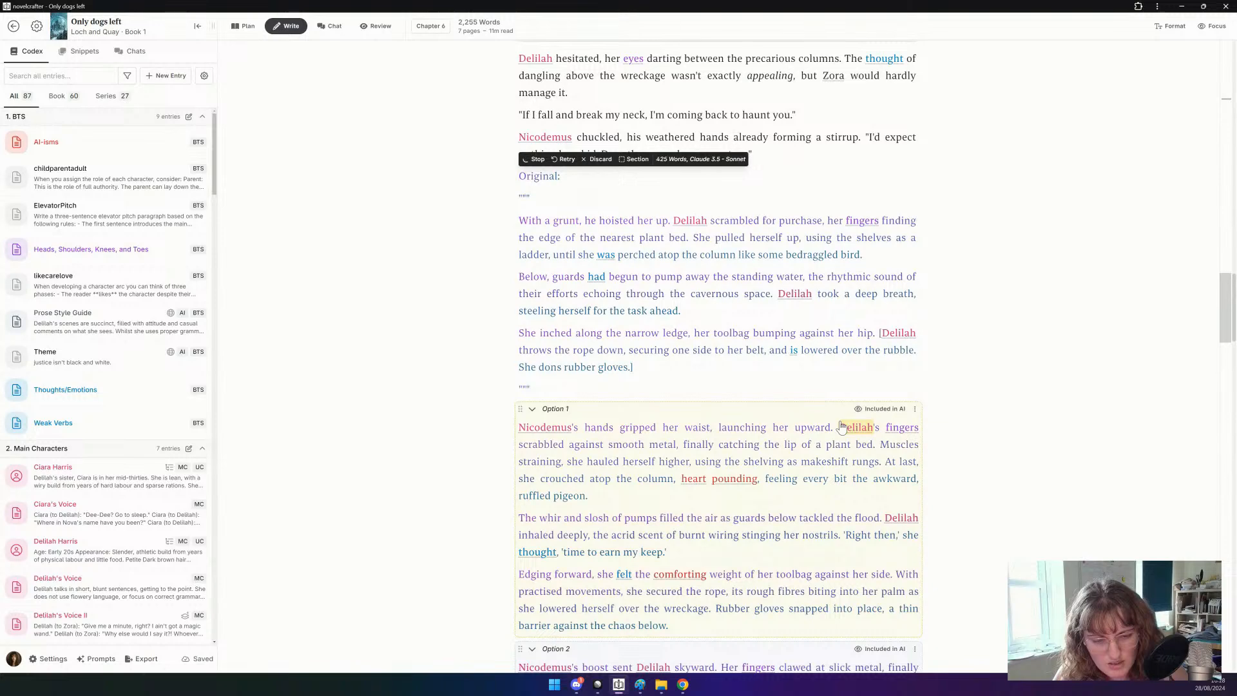
scroll(841, 424, "down", 5)
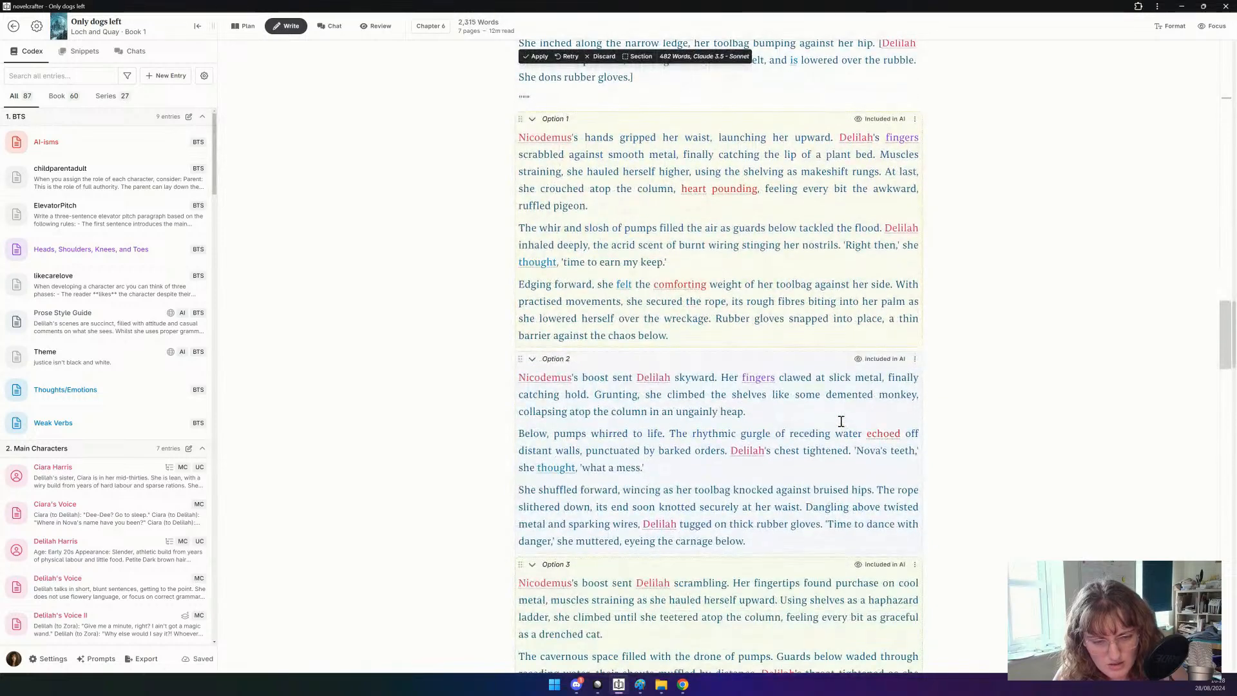
scroll(841, 422, "down", 3)
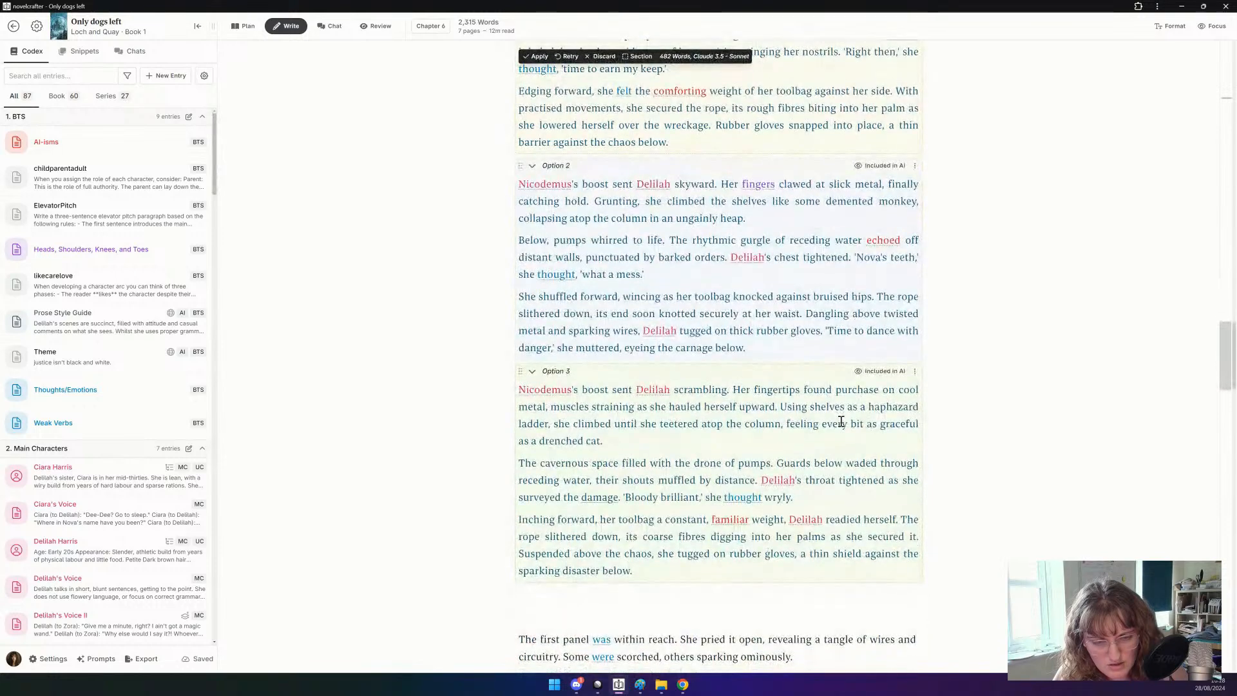
scroll(841, 422, "up", 4)
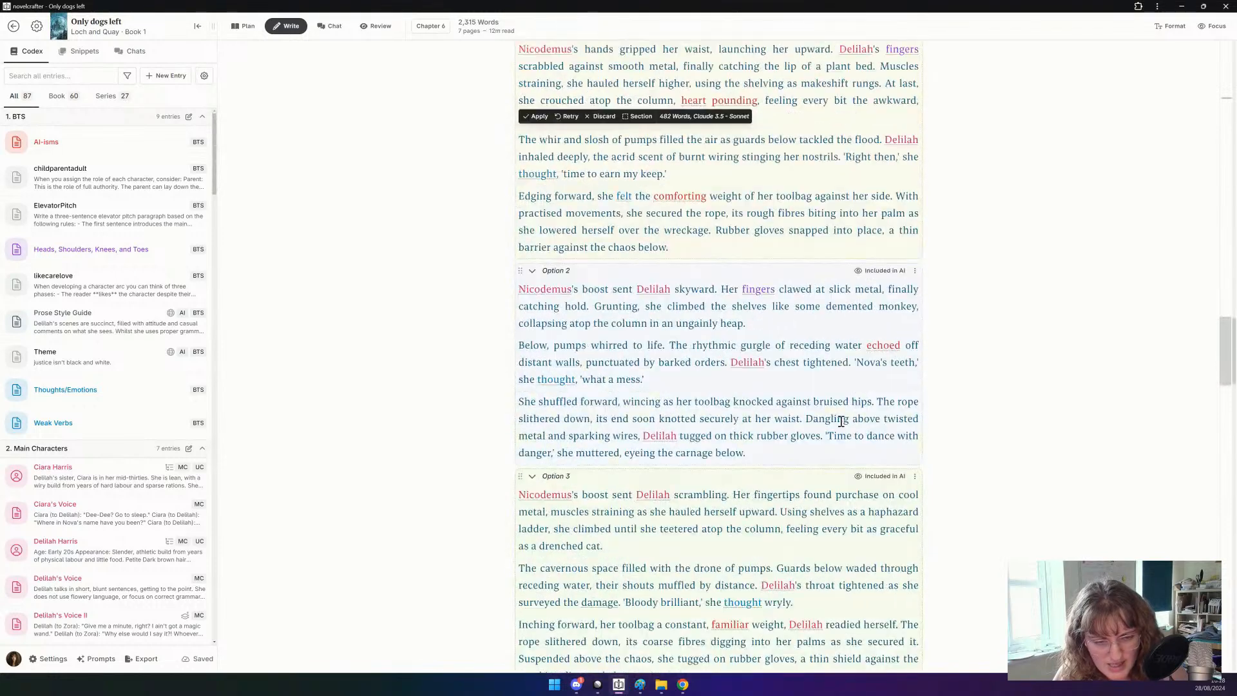
scroll(841, 421, "up", 4)
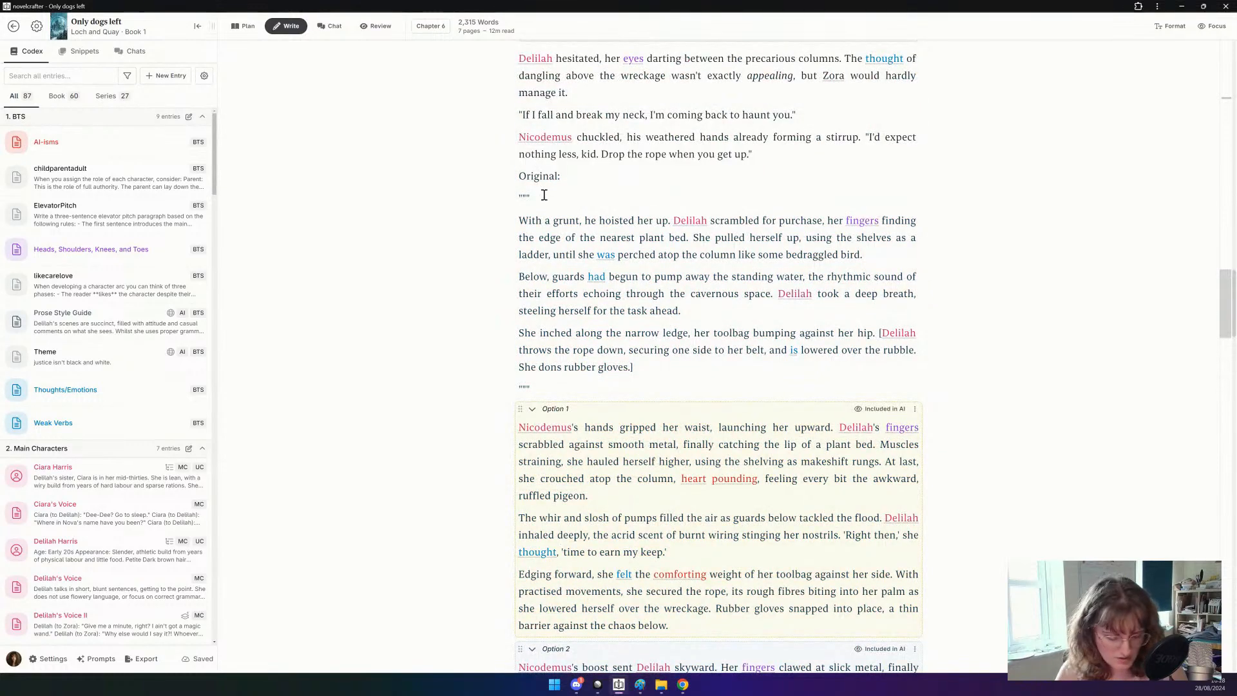
Remove the "Original:" label and both triple-quote lines around the original passage, leaving no empty line before Option 1.
left_click_drag(530, 197, 502, 179)
key("BackSpace")
key("BackSpace")
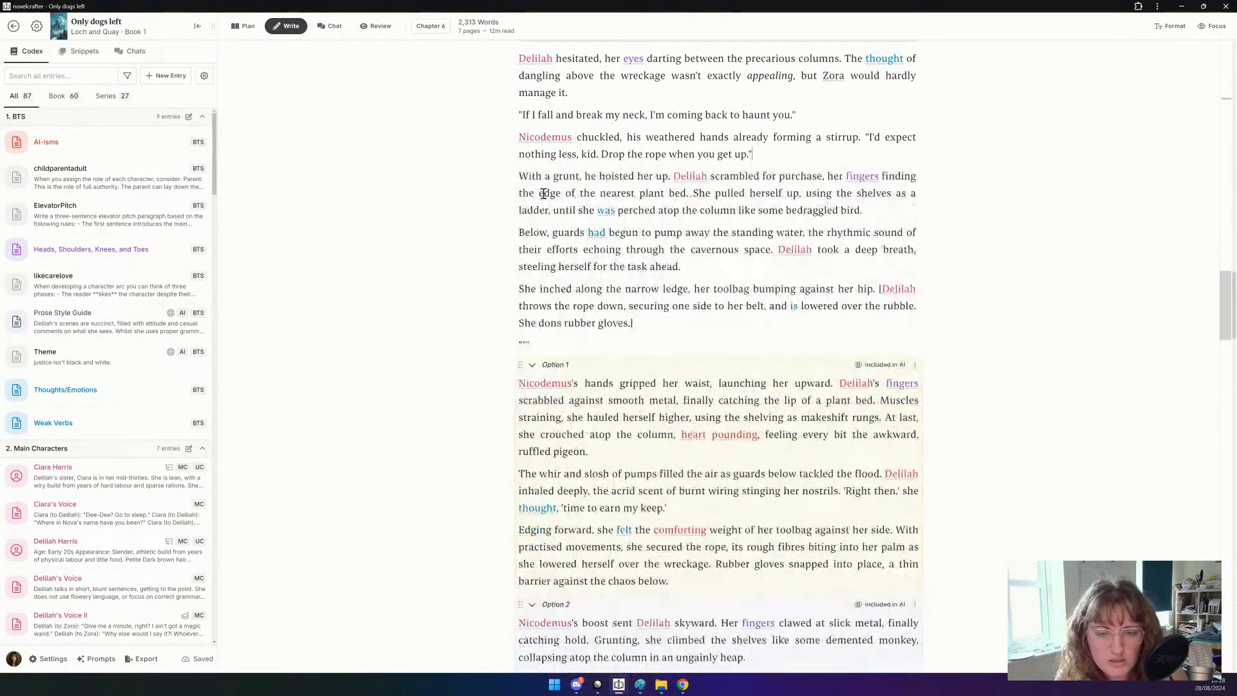
key("BackSpace")
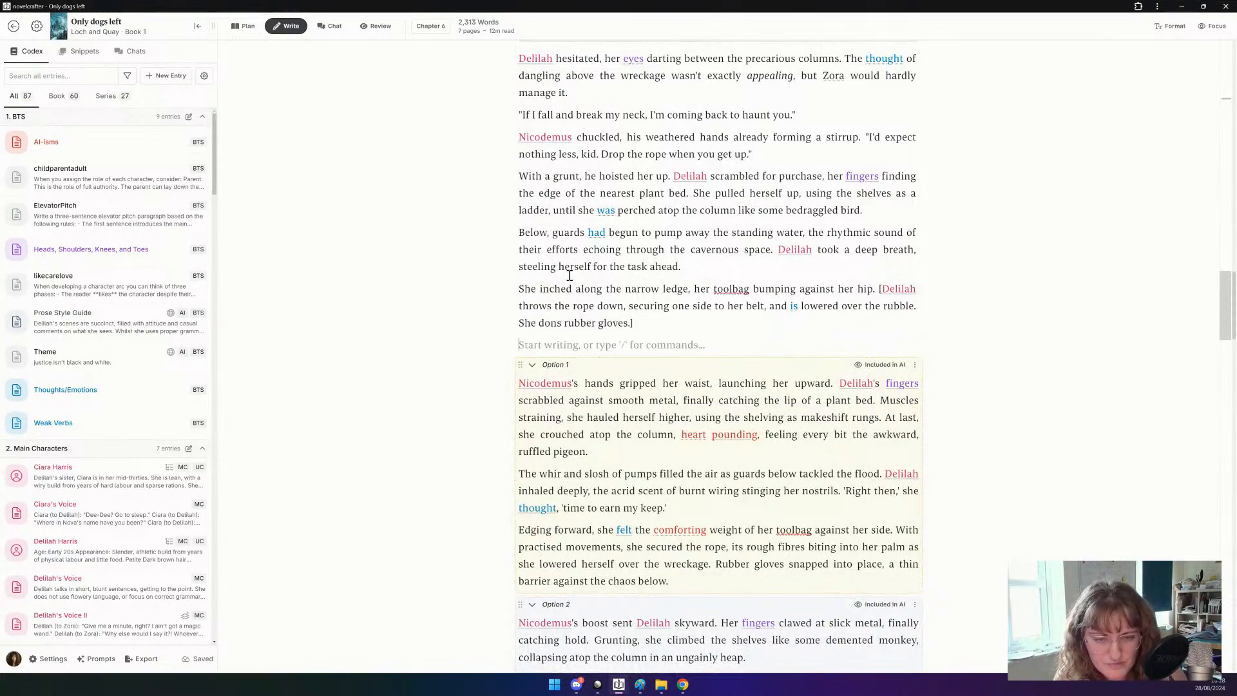
key("BackSpace")
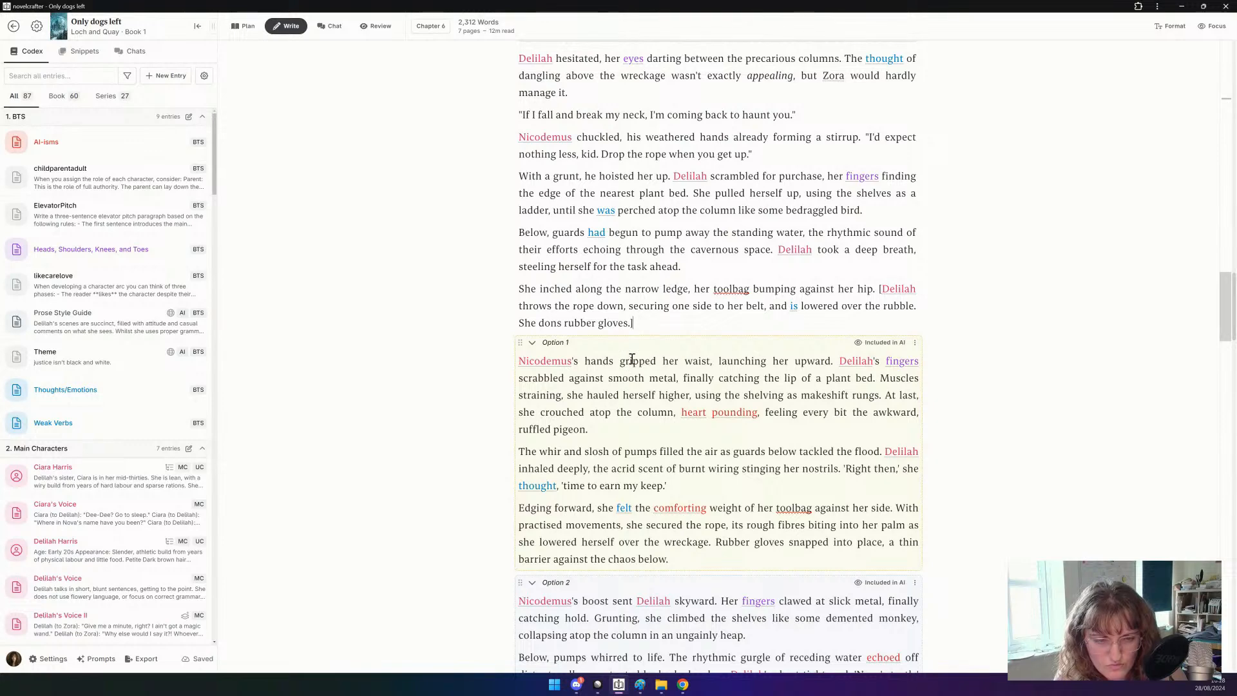
Delete the first two paragraphs of Option 1, keeping only the one beginning "Edging forward".
triple_click(647, 373)
key("BackSpace")
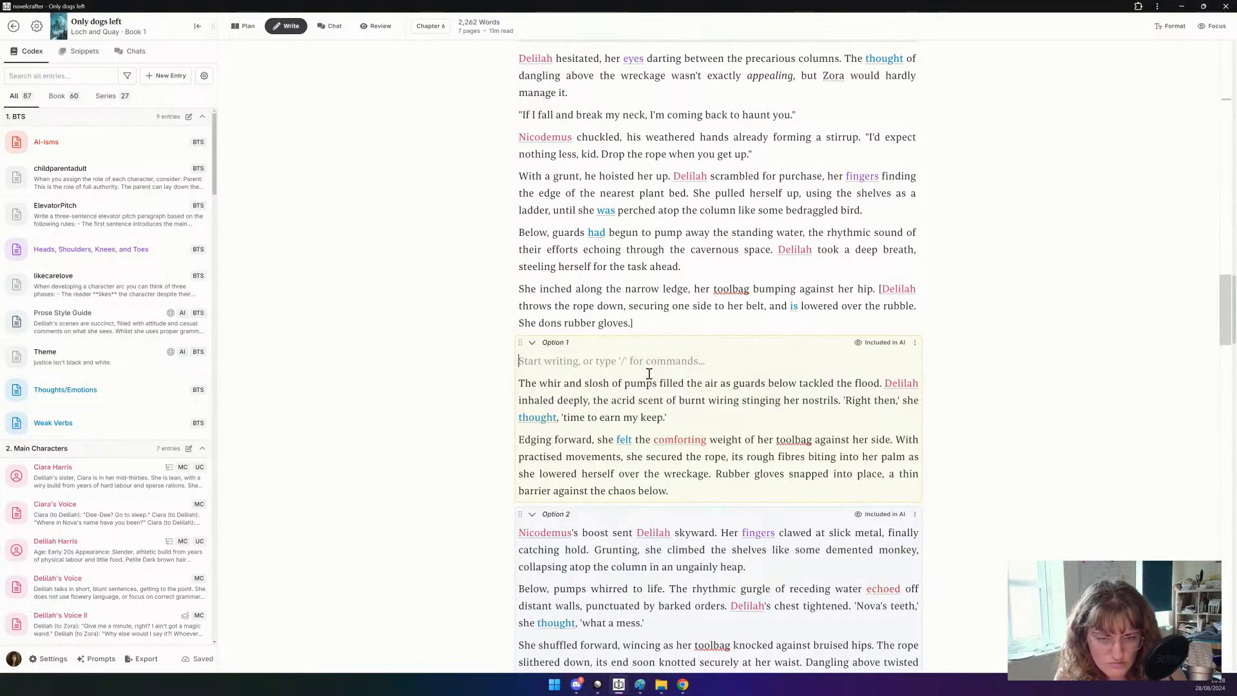
key("BackSpace")
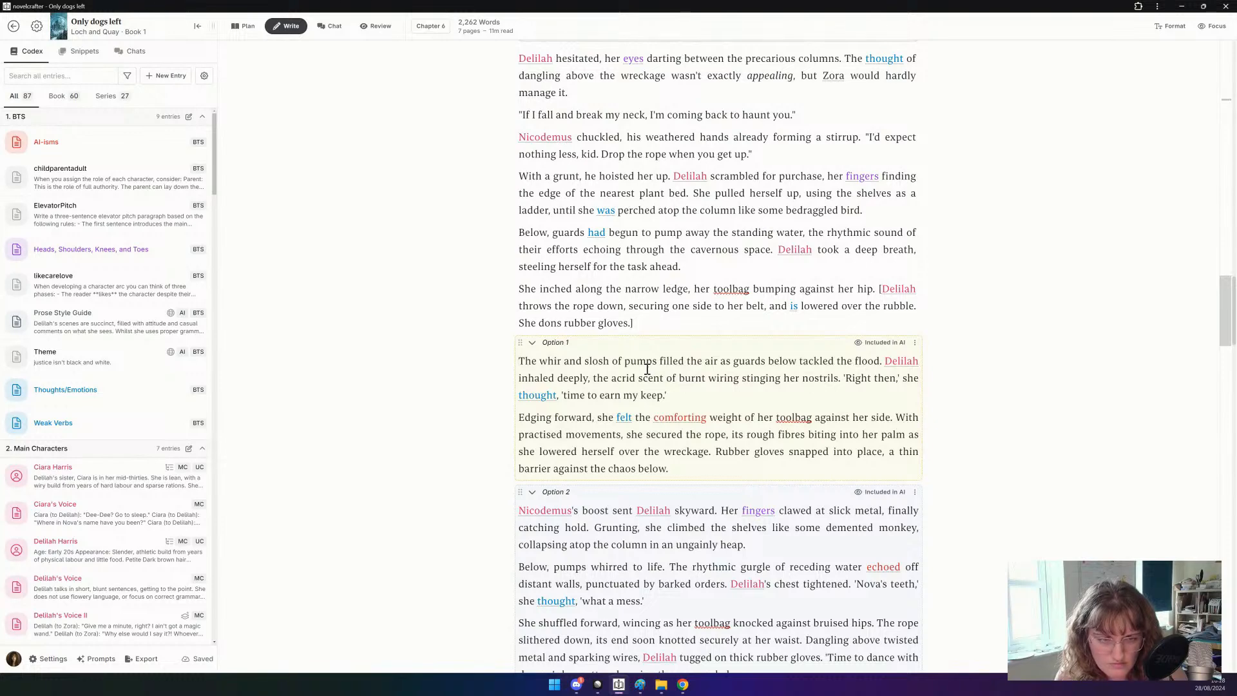
triple_click(648, 369)
key("BackSpace")
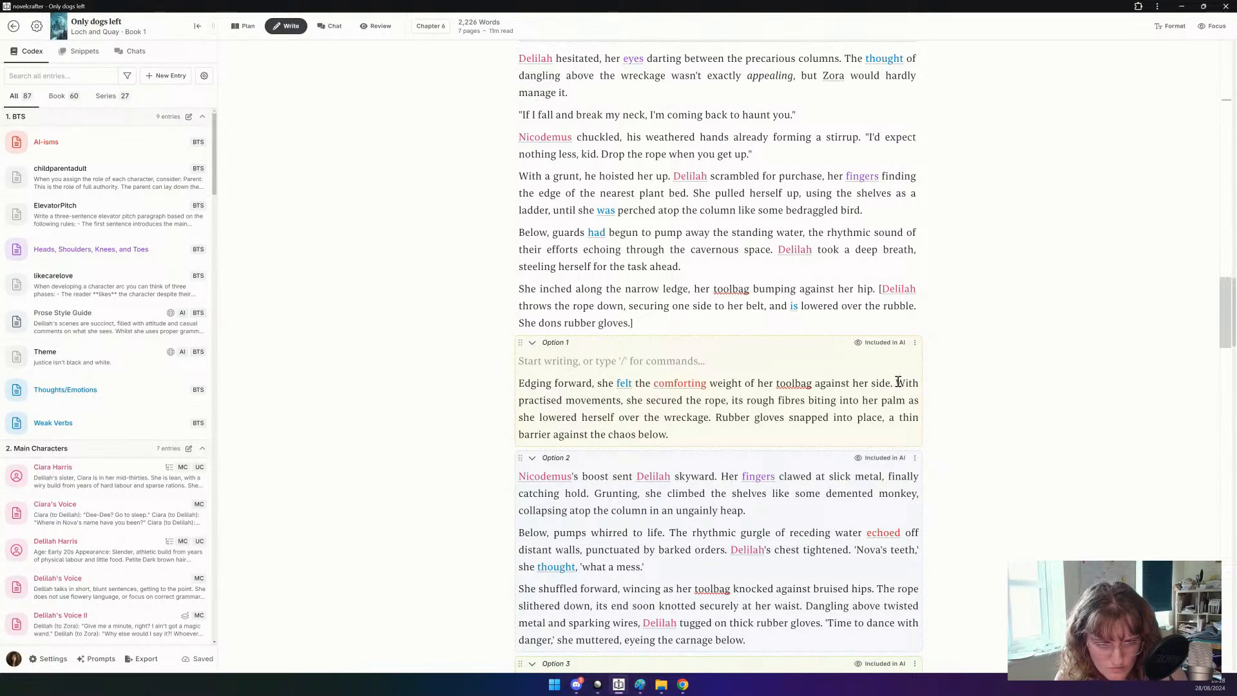
In Option 1, replace "With practised movements, she" with "She quickly" before "secured the rope".
left_click_drag(921, 384, 643, 400)
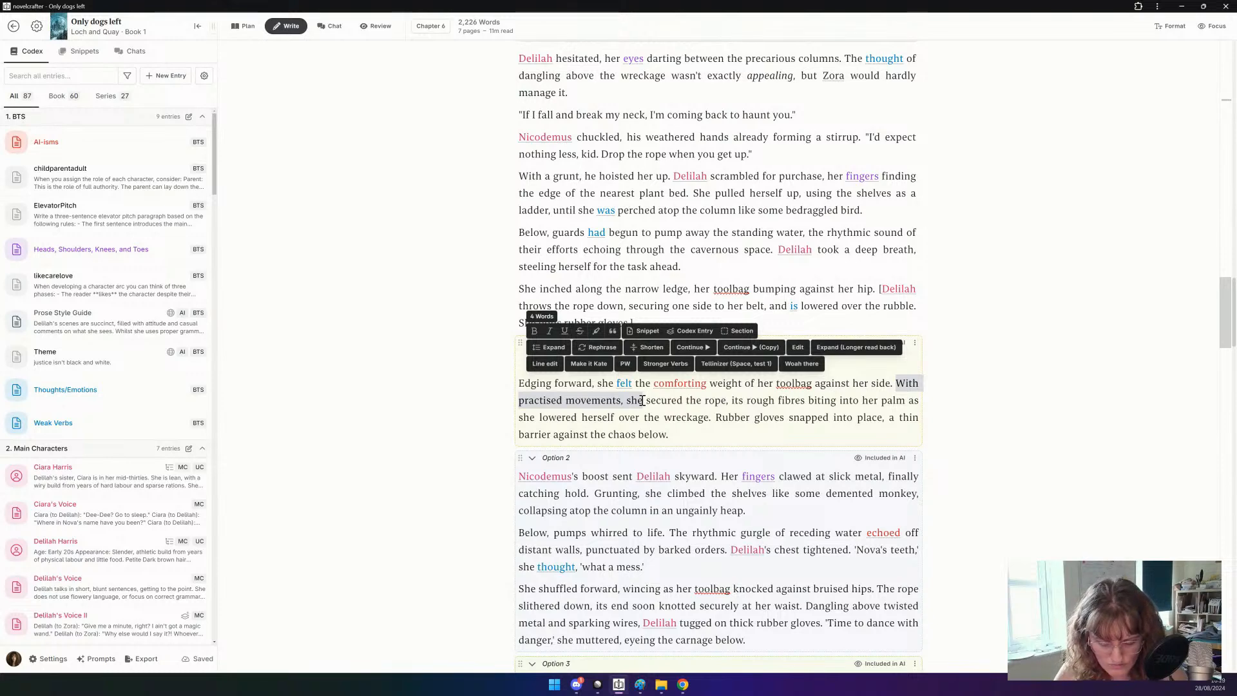
type("She quick")
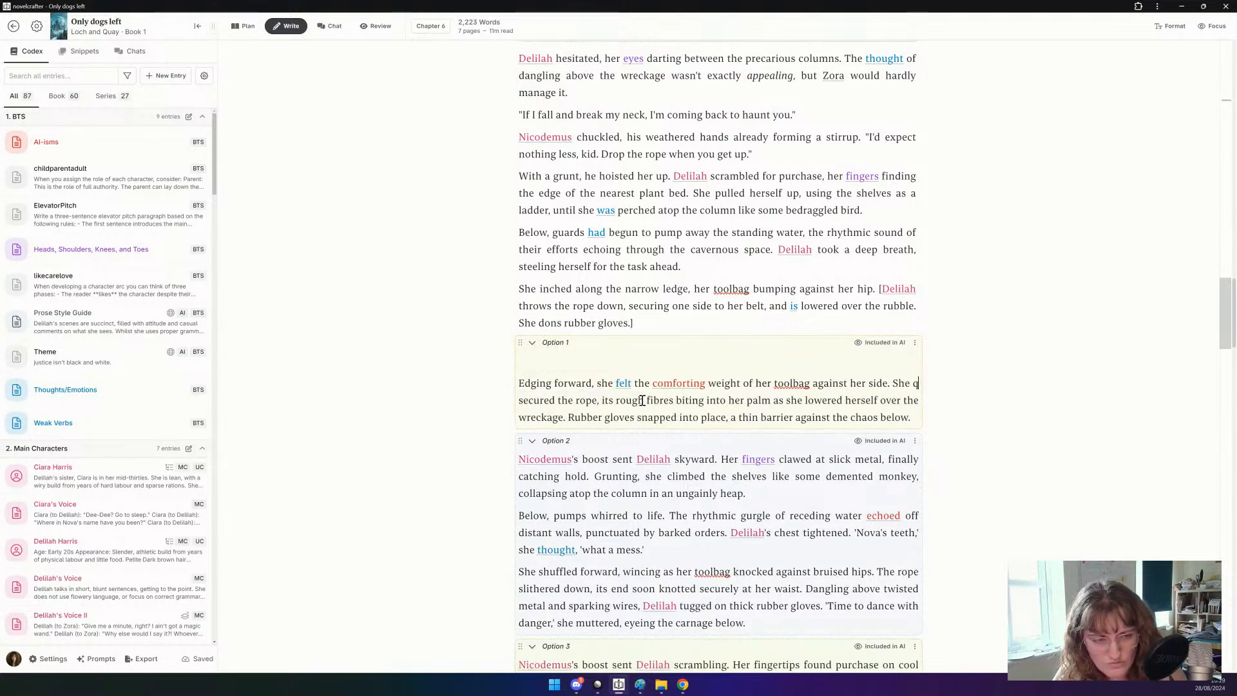
type("ly")
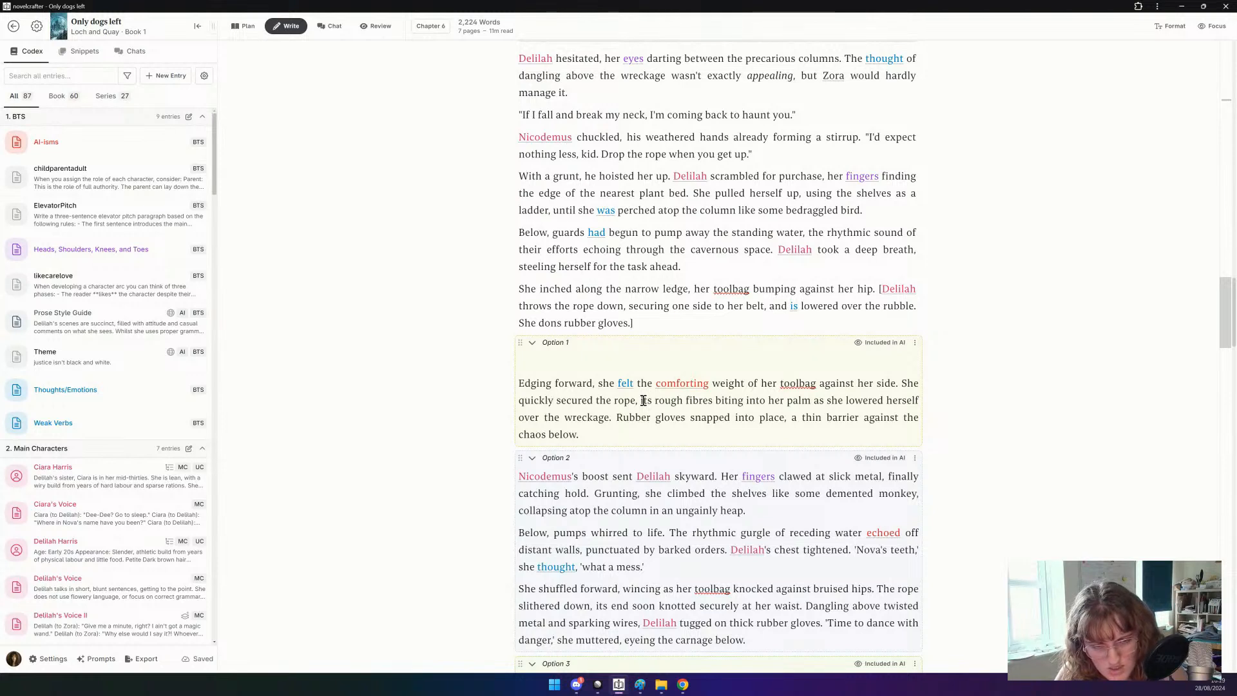
After "as she" in Option 1, insert "lobbed the end down." and split off "lowered herself" with an empty paragraph in between.
left_click(845, 400)
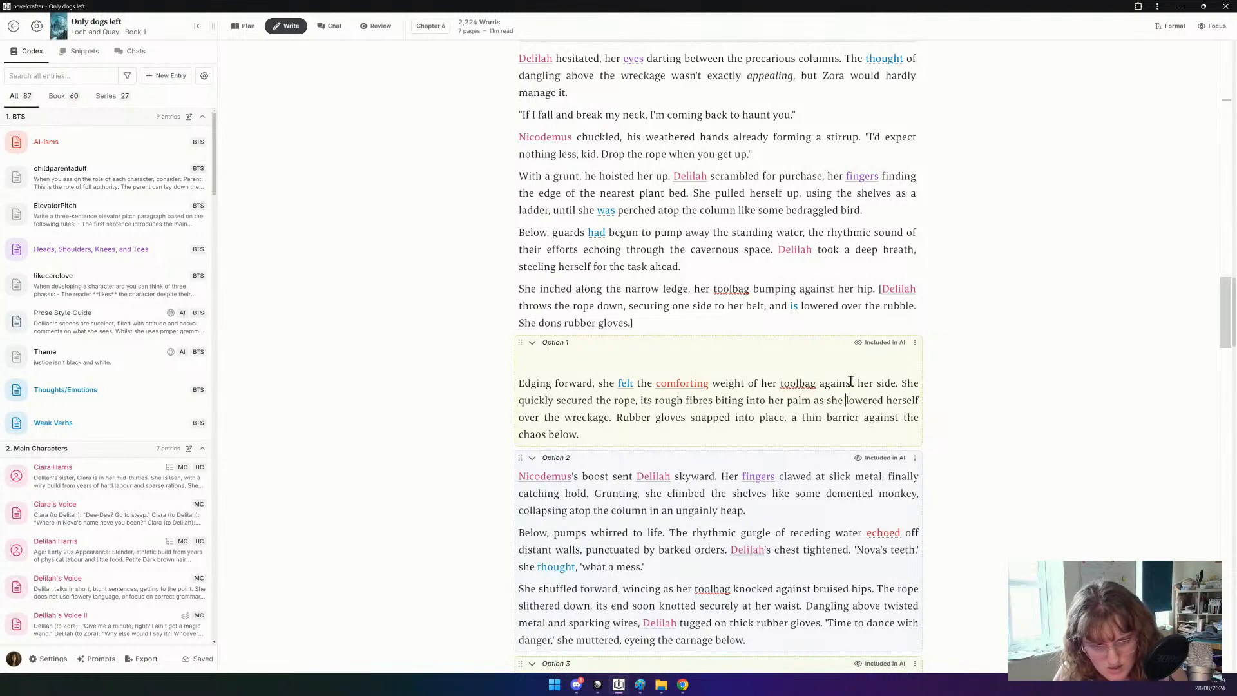
type("lobbed the e")
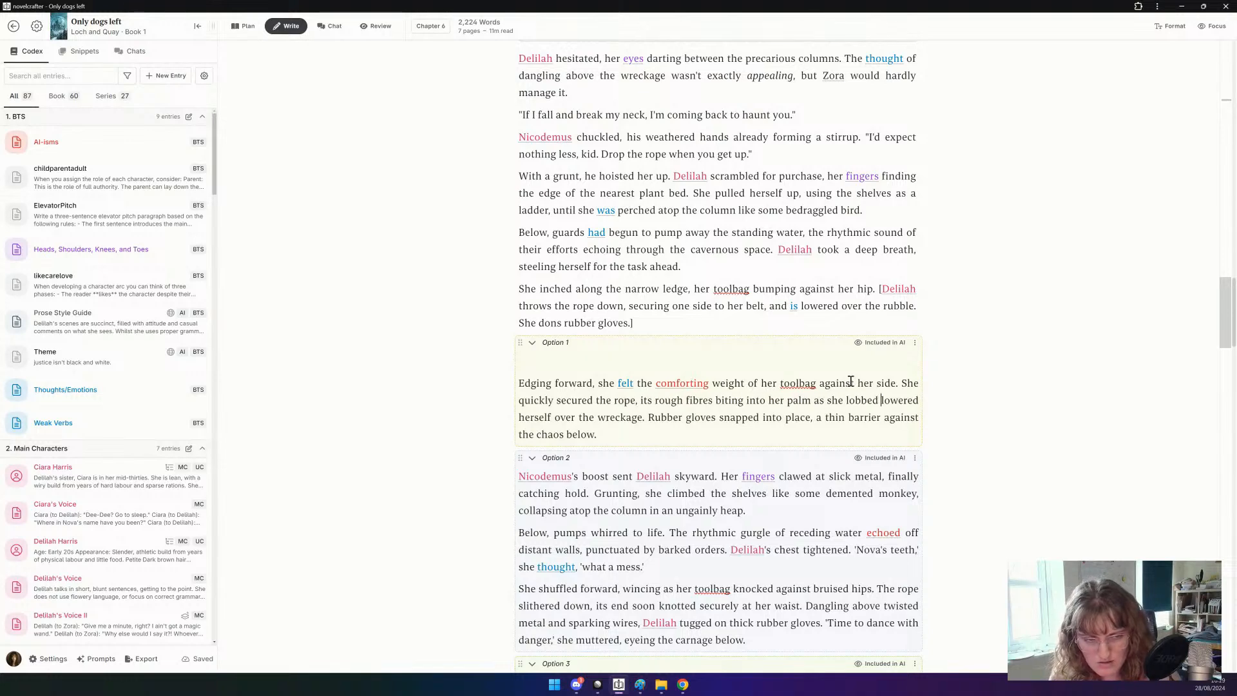
type("nd down.")
key("Return")
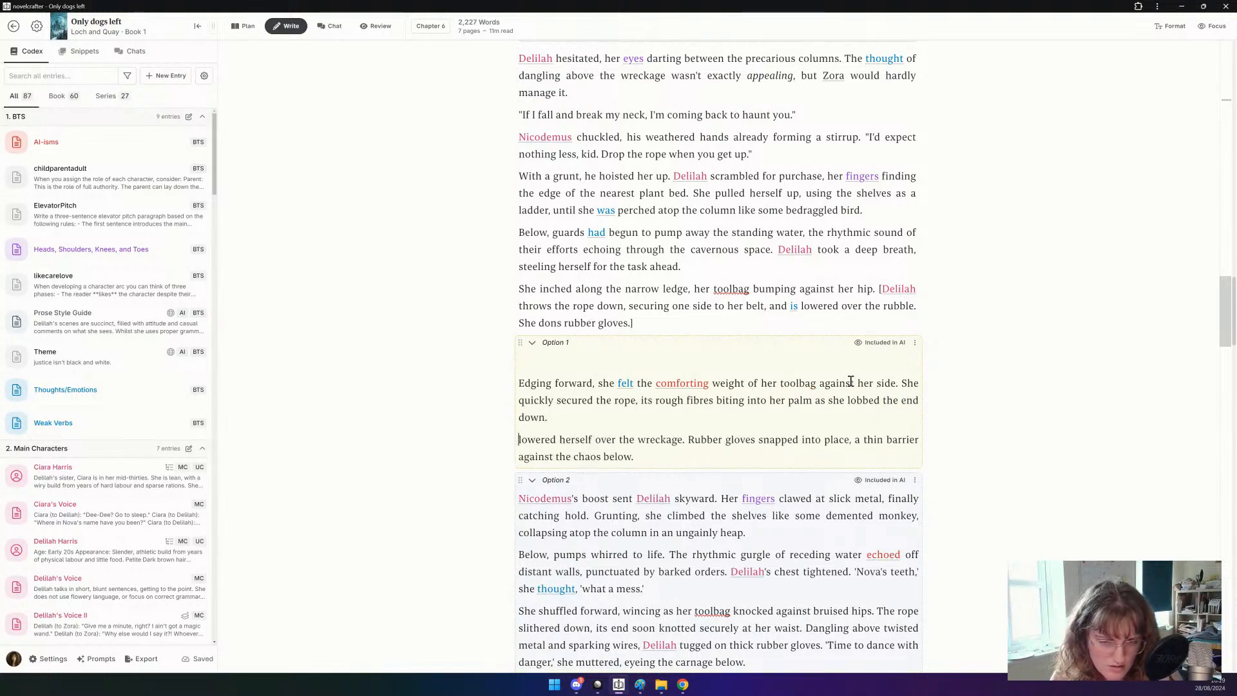
key("Return")
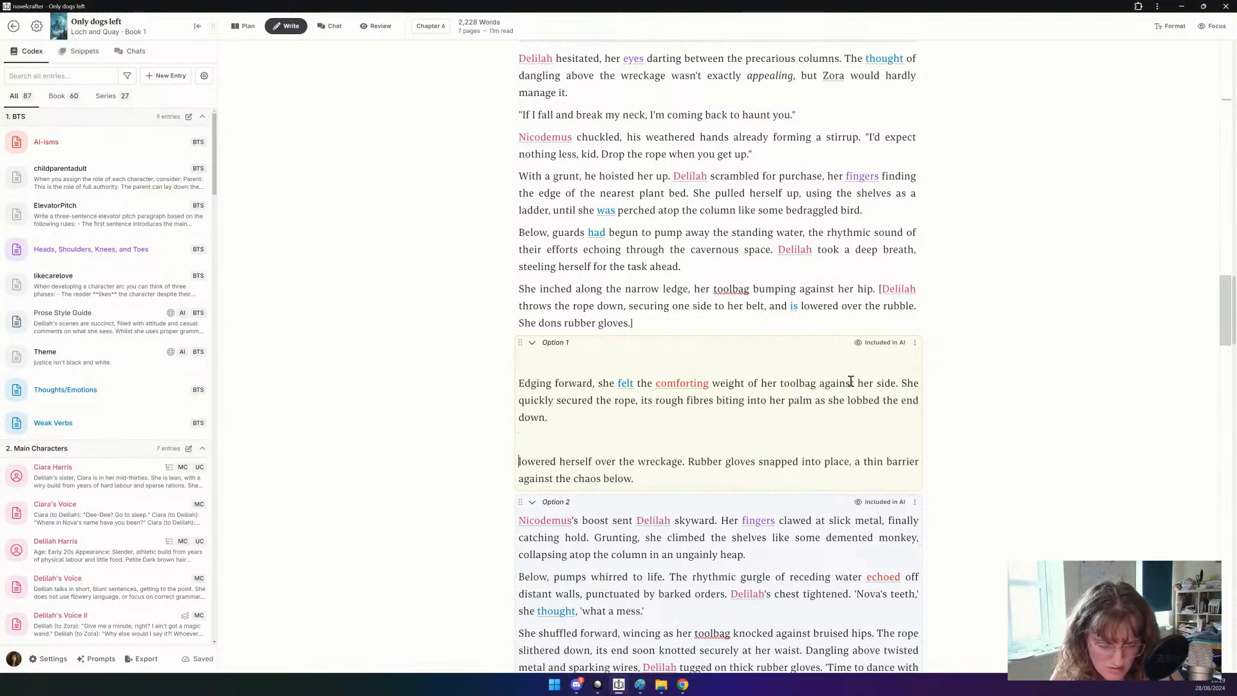
Add the dialogue line "Got it?" after the rope paragraph in Option 1 and start a new paragraph below it.
type("\"G")
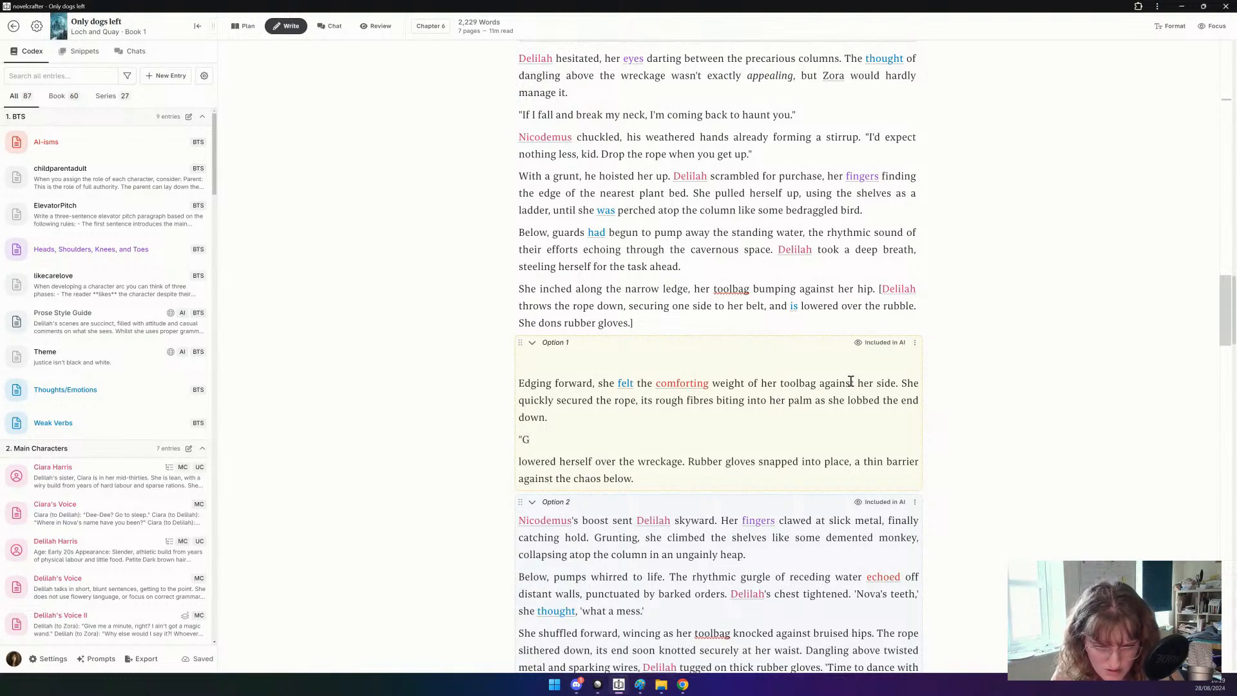
type("ot it?")
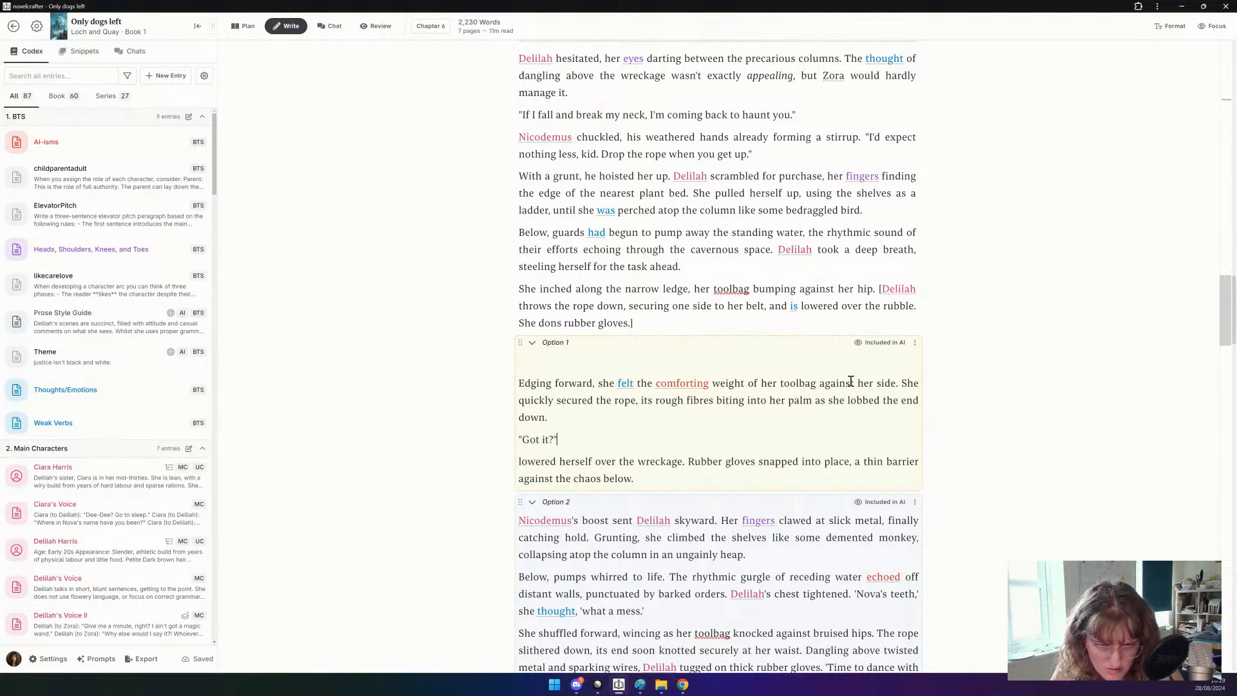
type("\"")
key("Return")
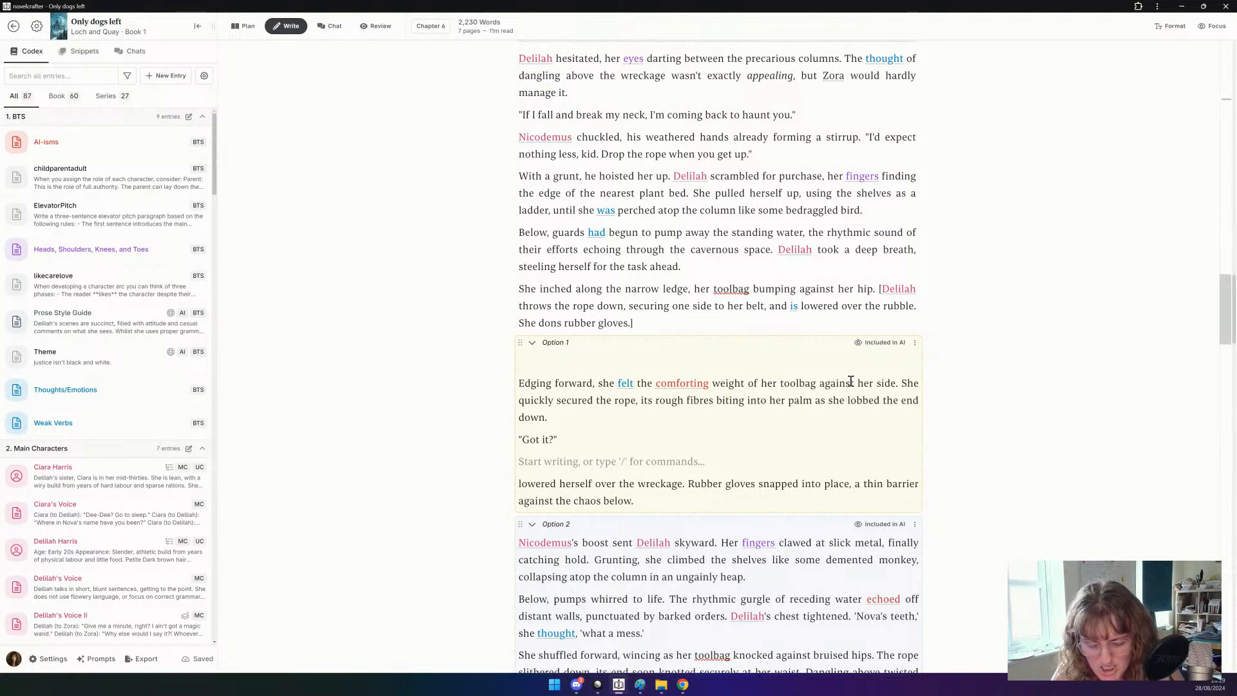
type("\"")
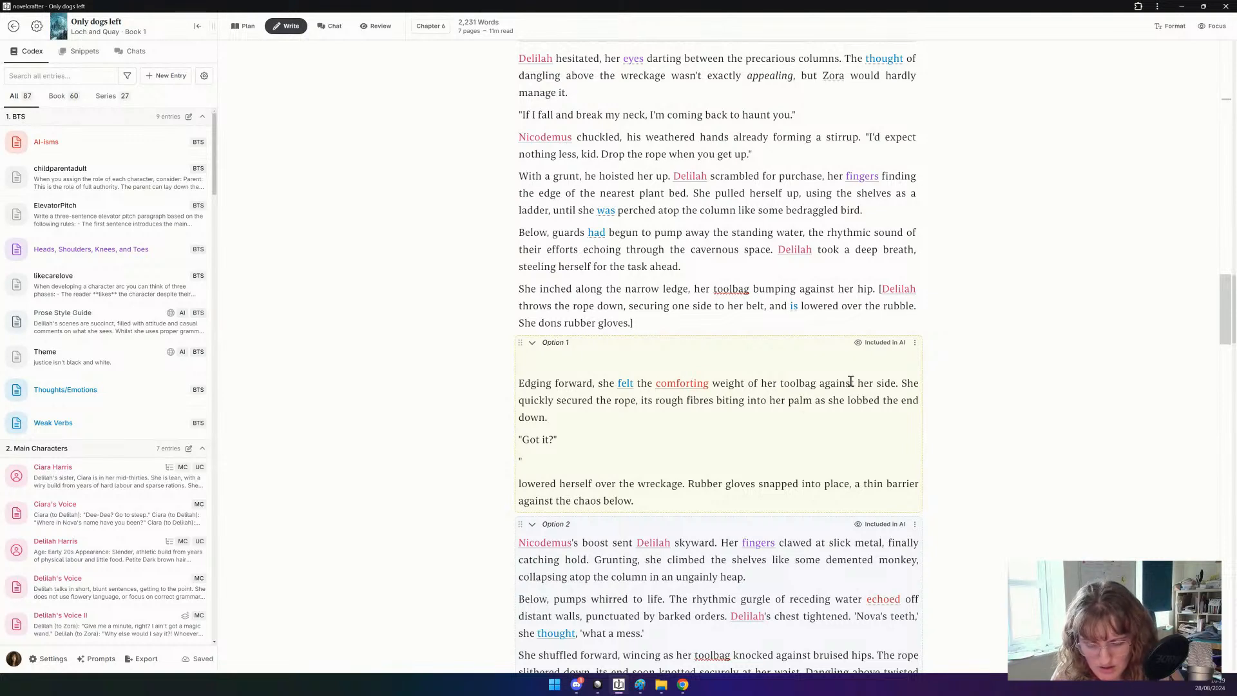
type("Y")
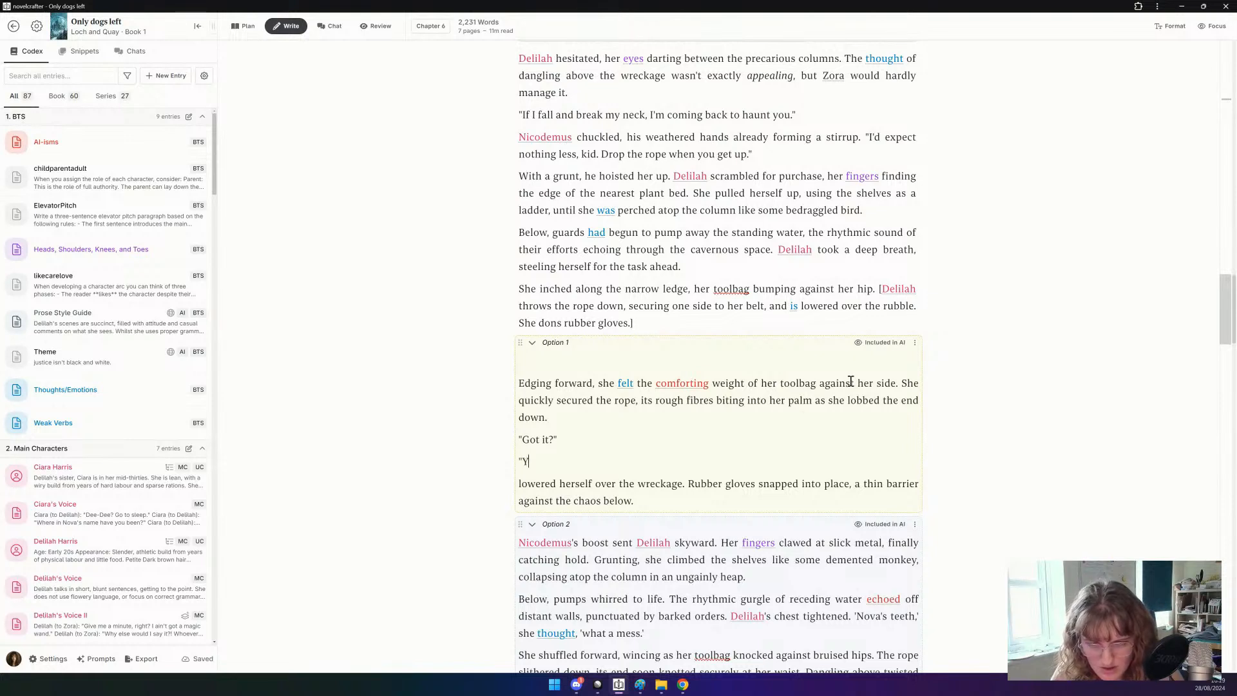
type("eah.")
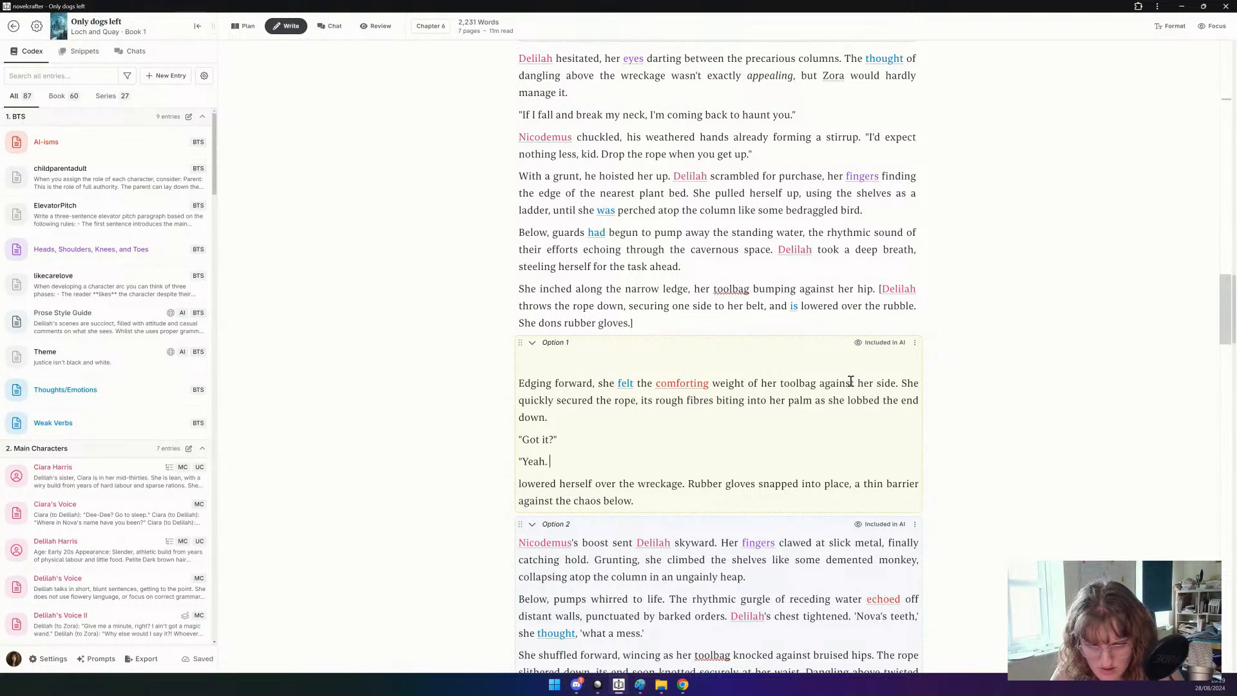
key("BackSpace")
key("BackSpace")
key("BackSpace")
key("BackSpace")
key("BackSpace")
key("BackSpace")
type("Lower yoursel")
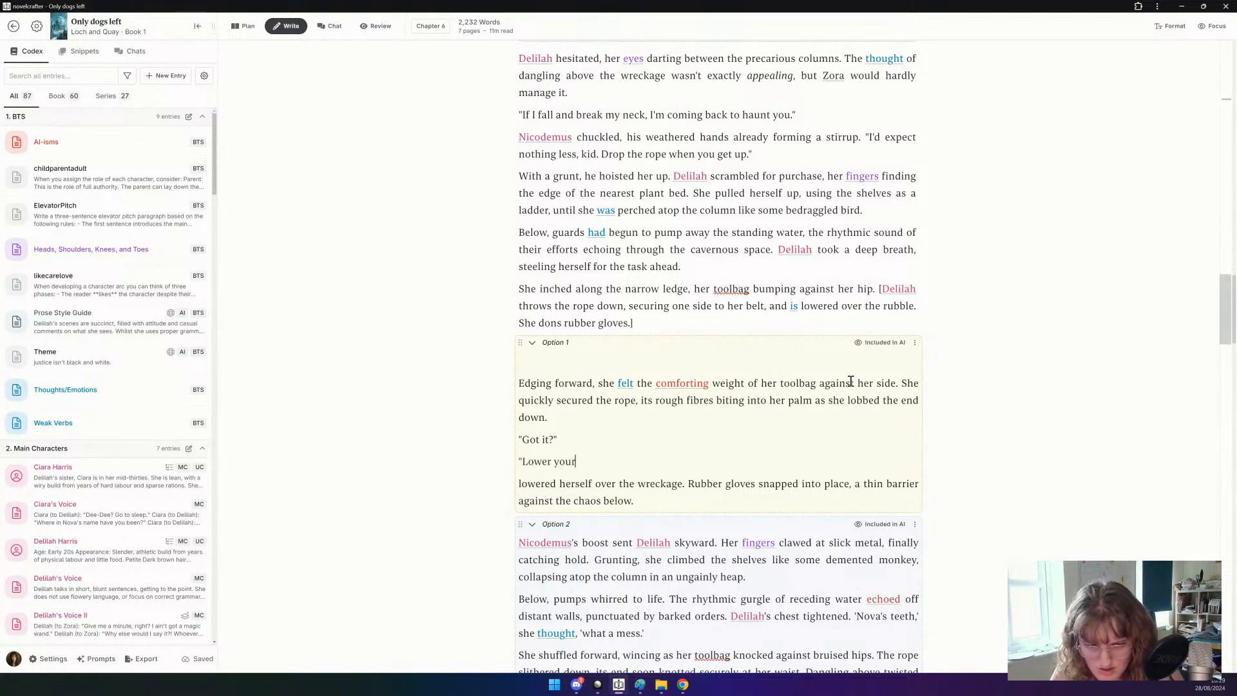
key("BackSpace")
key("BackSpace")
key("BackSpace")
key("BackSpace")
key("BackSpace")
key("BackSpace")
key("BackSpace")
key("BackSpace")
key("BackSpace")
key("BackSpace")
key("BackSpace")
key("BackSpace")
key("BackSpace")
key("BackSpace")
key("BackSpace")
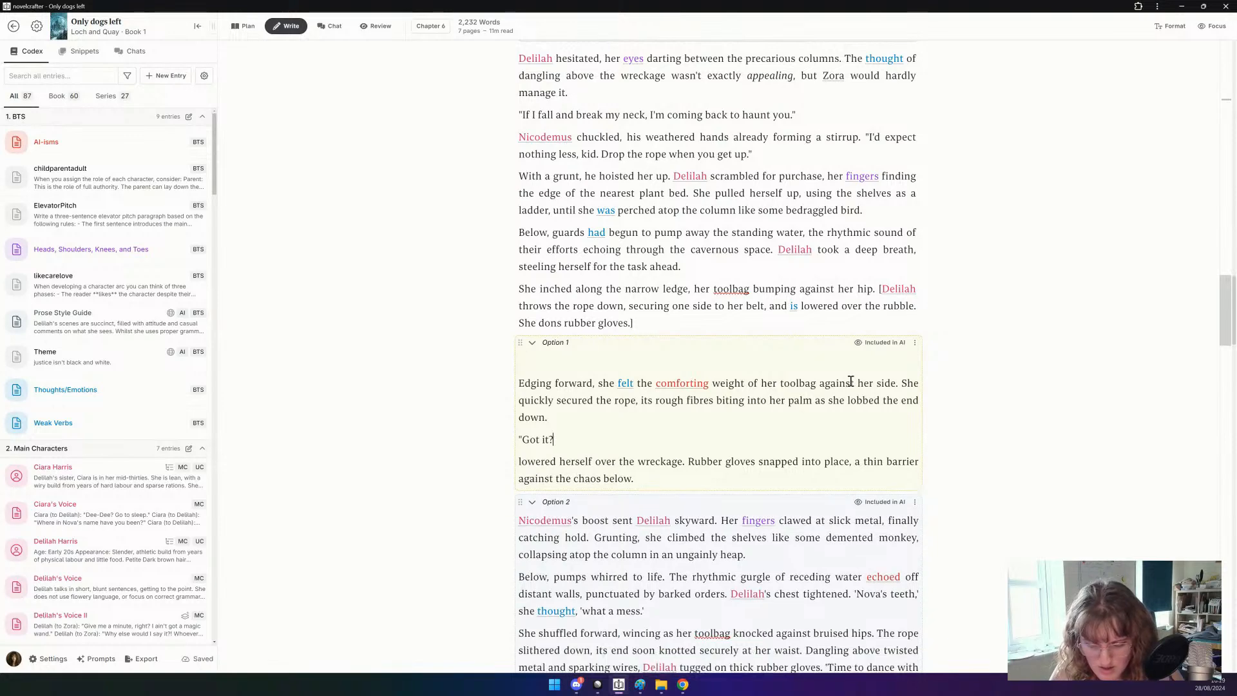
type("\"")
key("Return")
Write the reply "Yeah. Go slow, kid." as its own line below "Got it?".
type("\"Y")
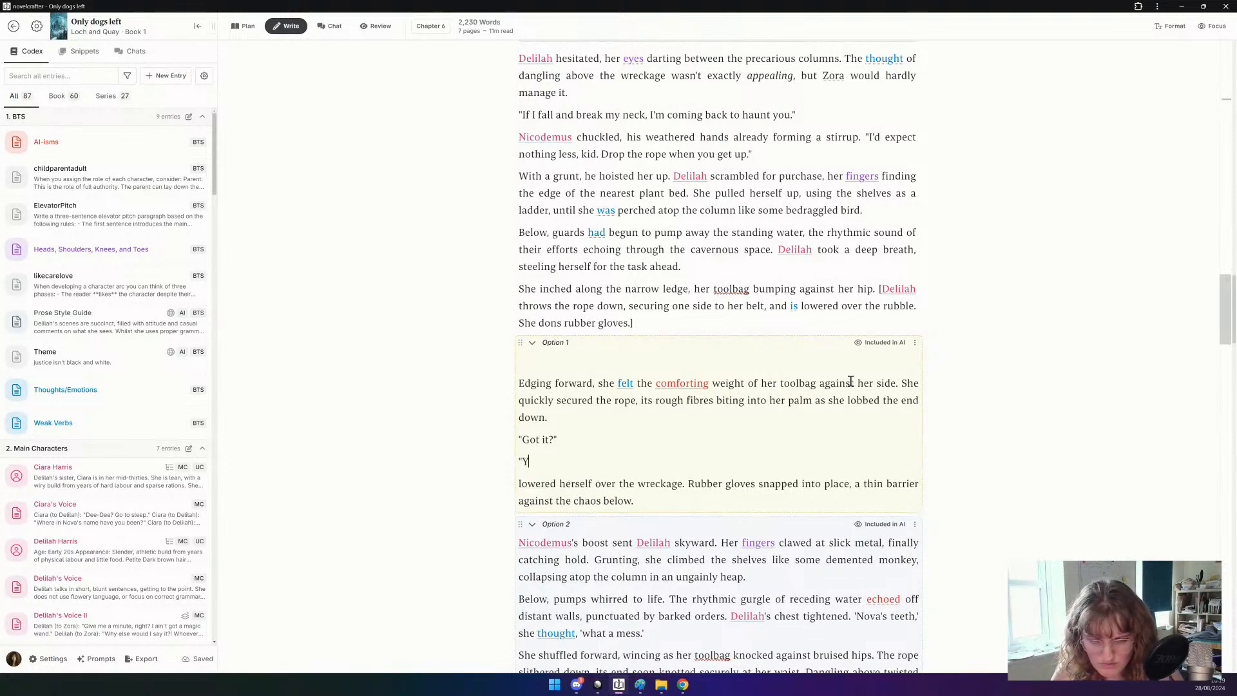
type("eah.")
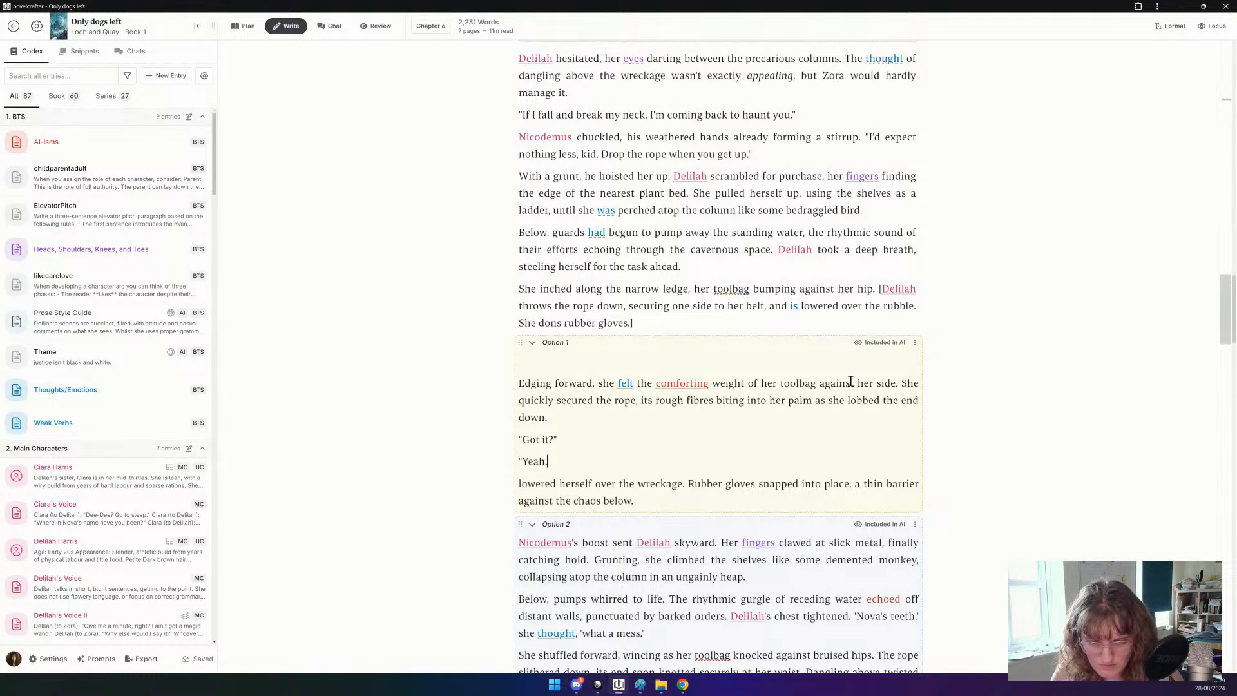
type(" Go s")
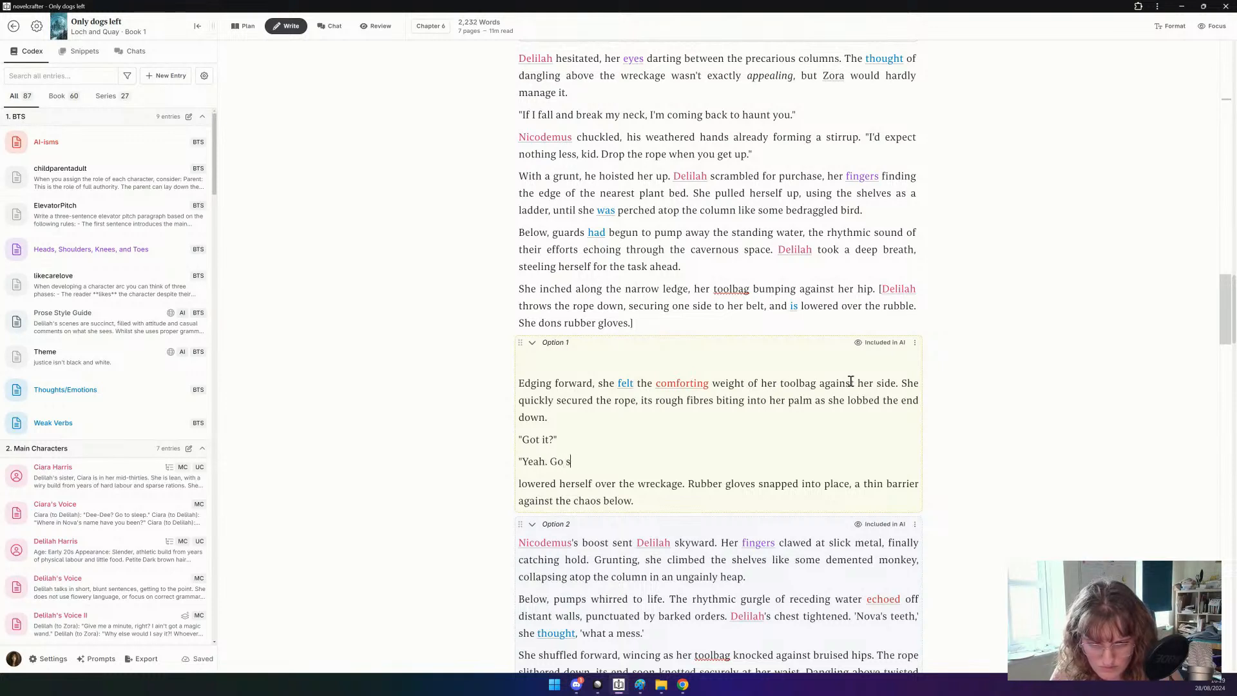
type("low, kid.\" ")
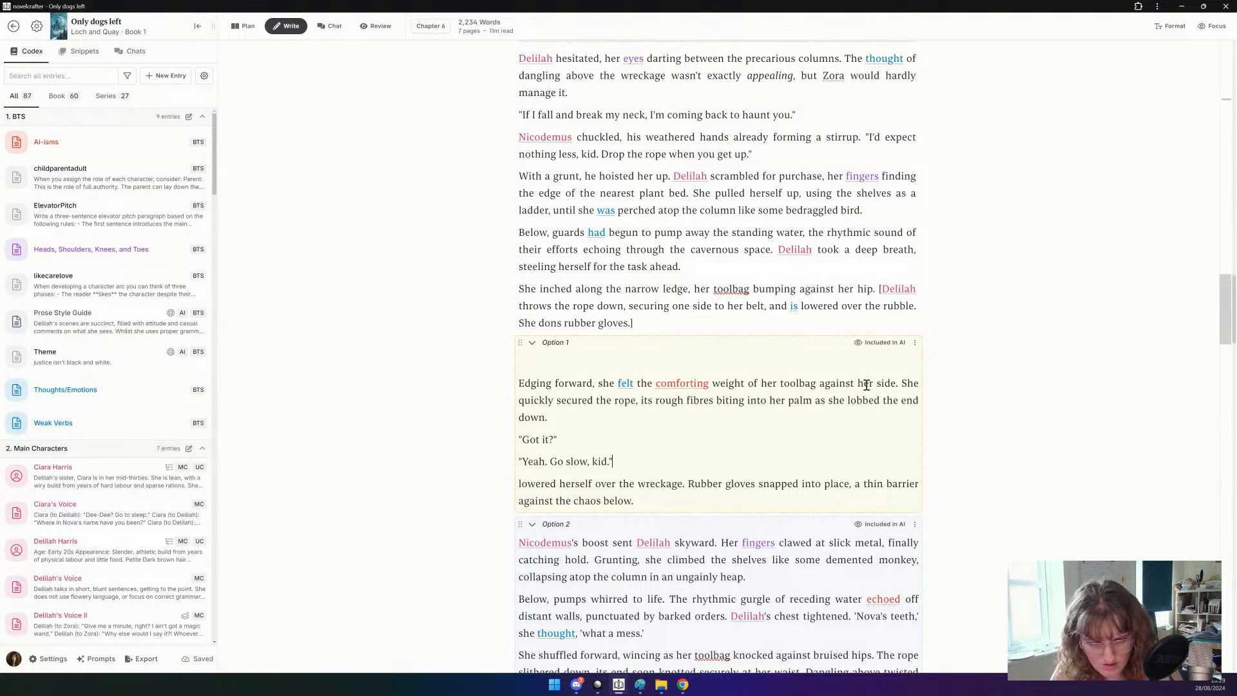
Open the last paragraph of Option 1 with "Rolling her eyes, Delilah did as he asked," and change "lowered" to "lowering".
type("Rolling her e")
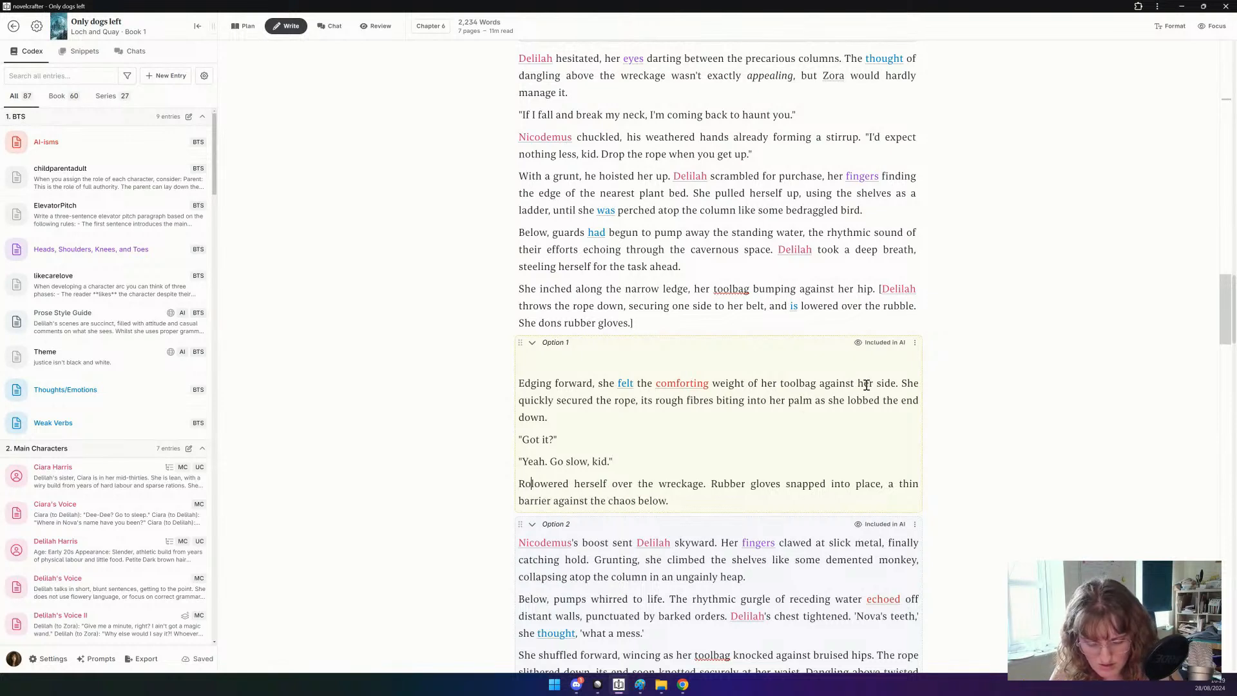
type("yes, Delilah")
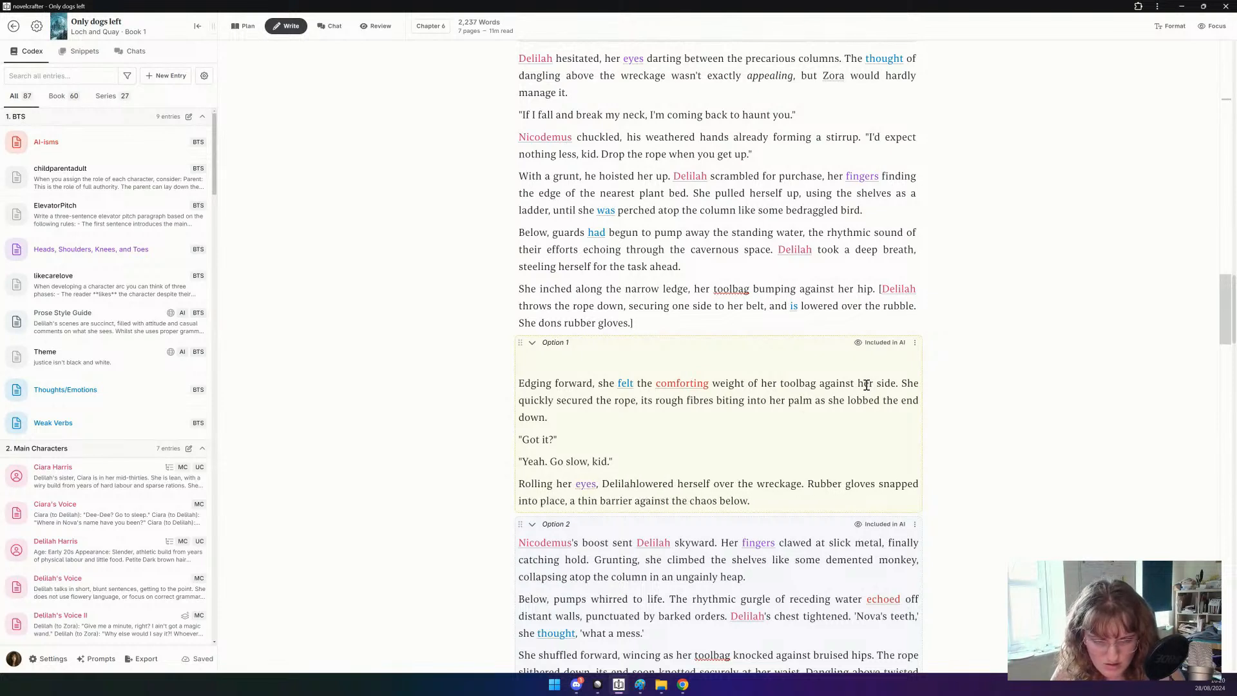
type(" did ask")
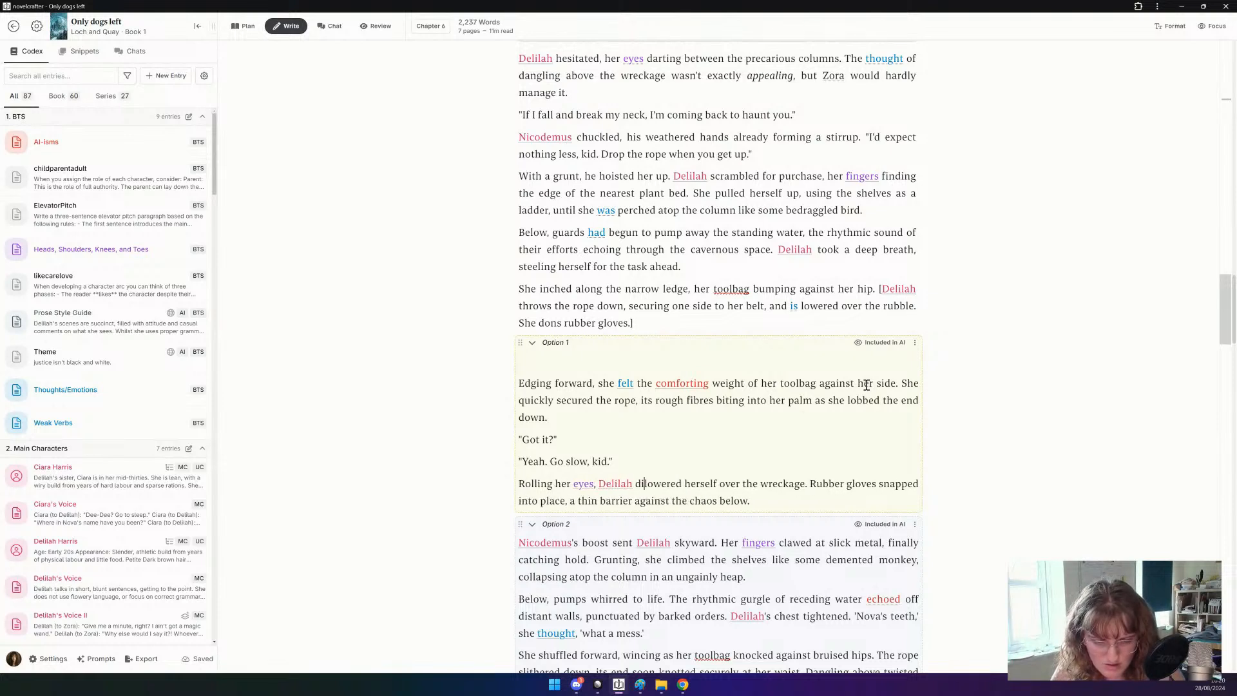
key("BackSpace")
type("he asked,")
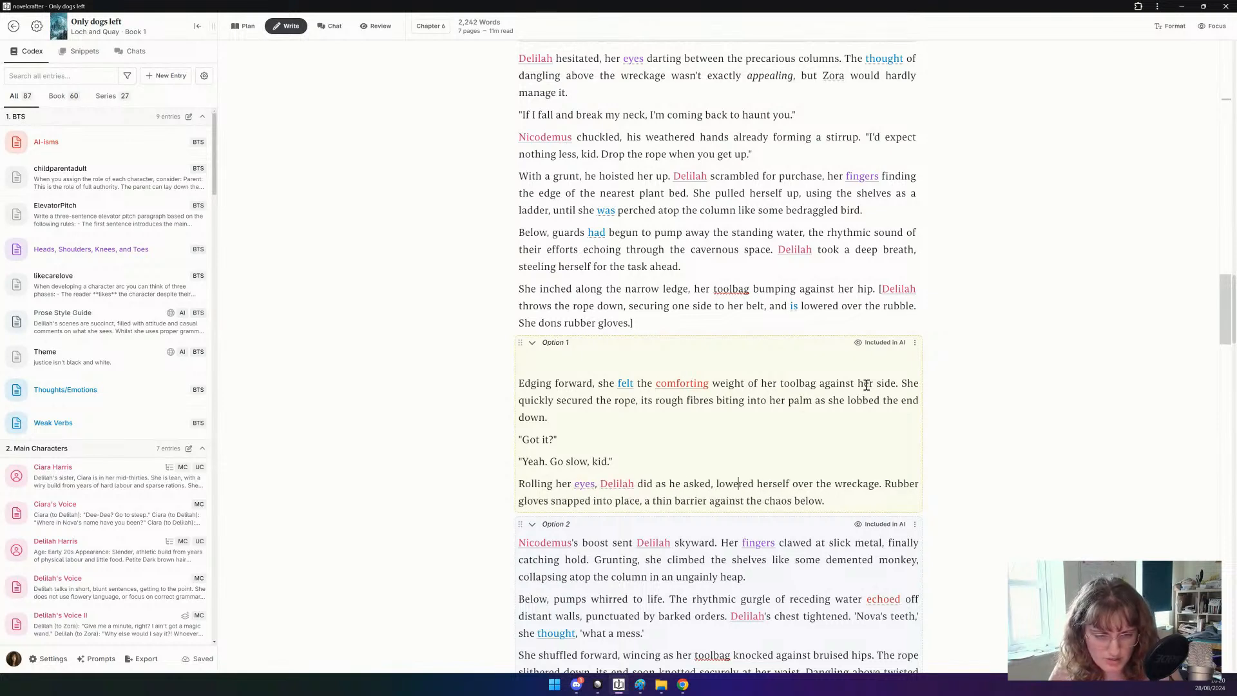
key("Right")
key("BackSpace")
key("BackSpace")
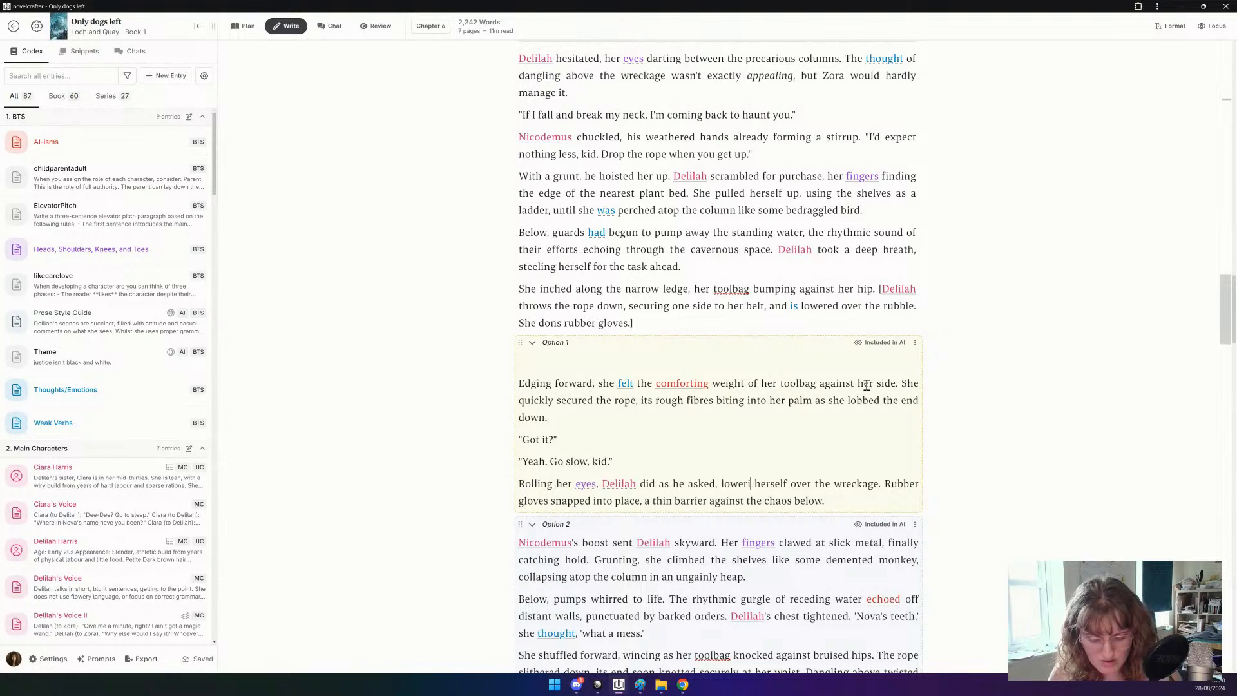
type("ing")
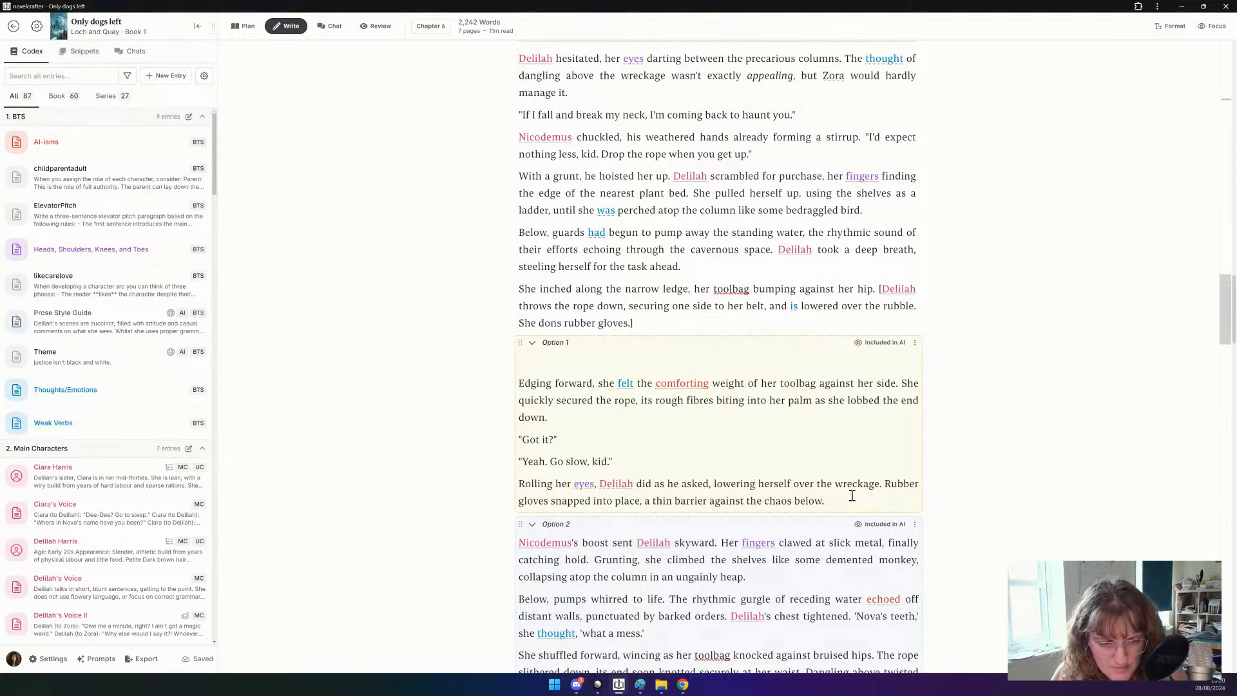
Move the whole Option 1 text over the manuscript paragraph starting "She inched along the narrow ledge" and remove the emptied Option 1 section.
left_click_drag(838, 500, 519, 385)
key("ctrl+c")
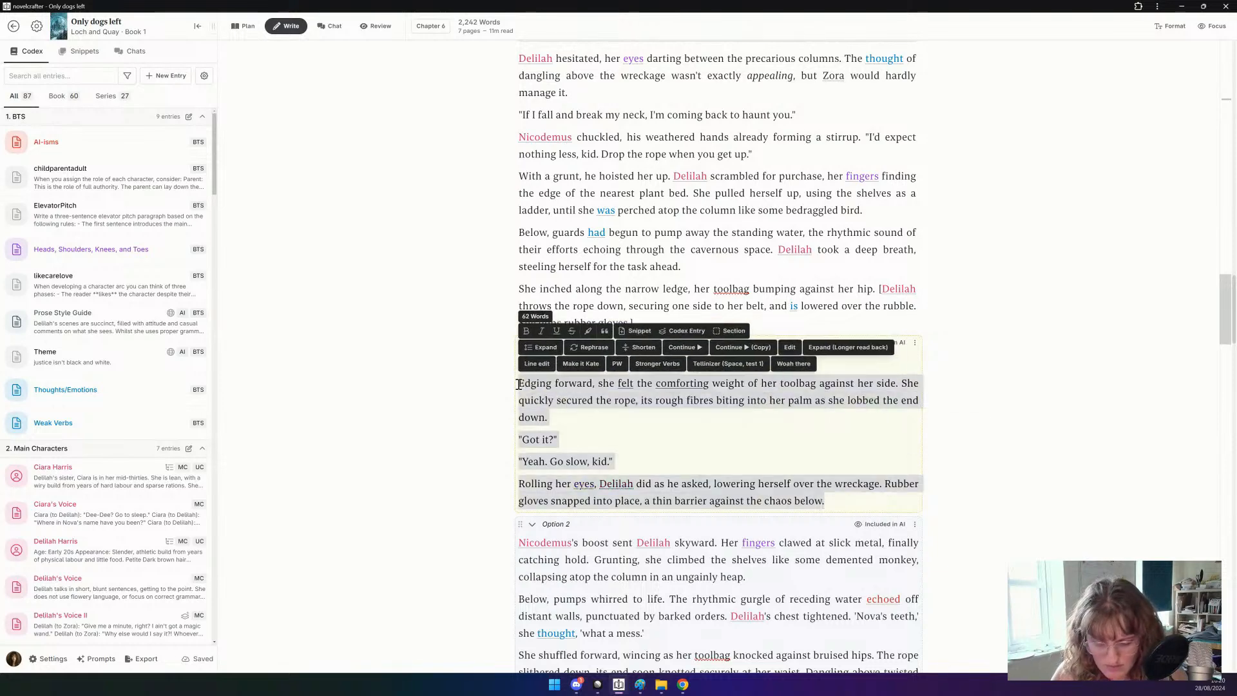
key("BackSpace")
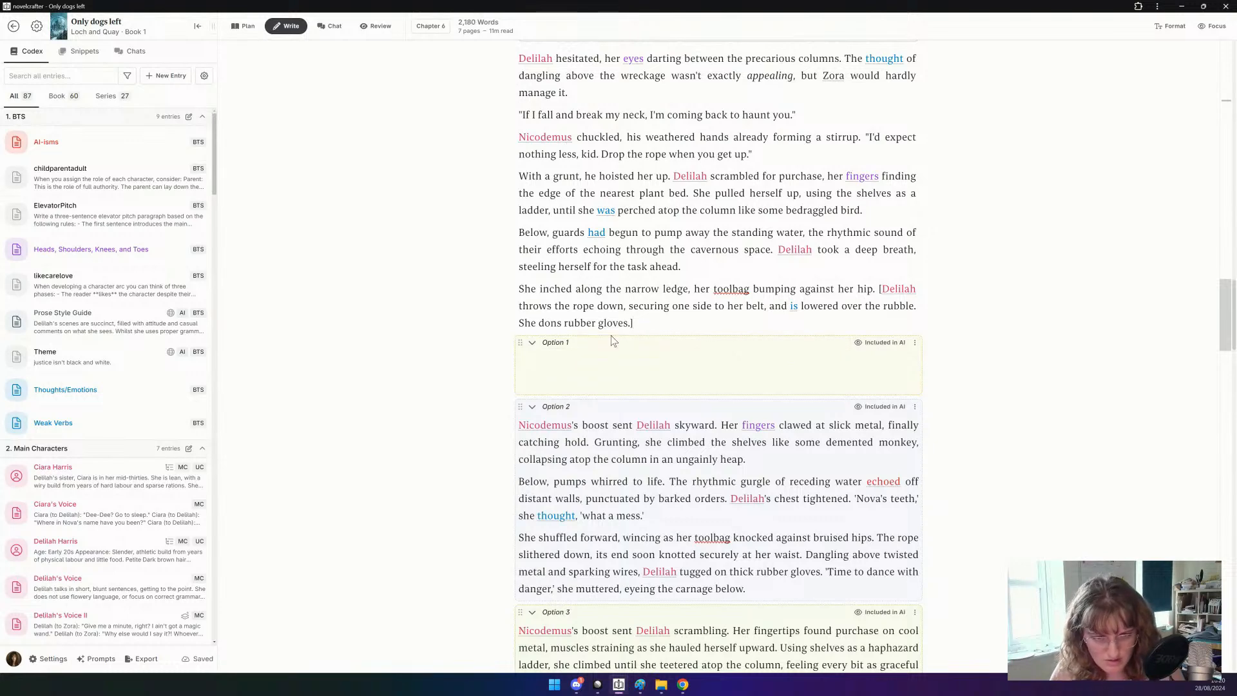
triple_click(675, 308)
key("ctrl+v")
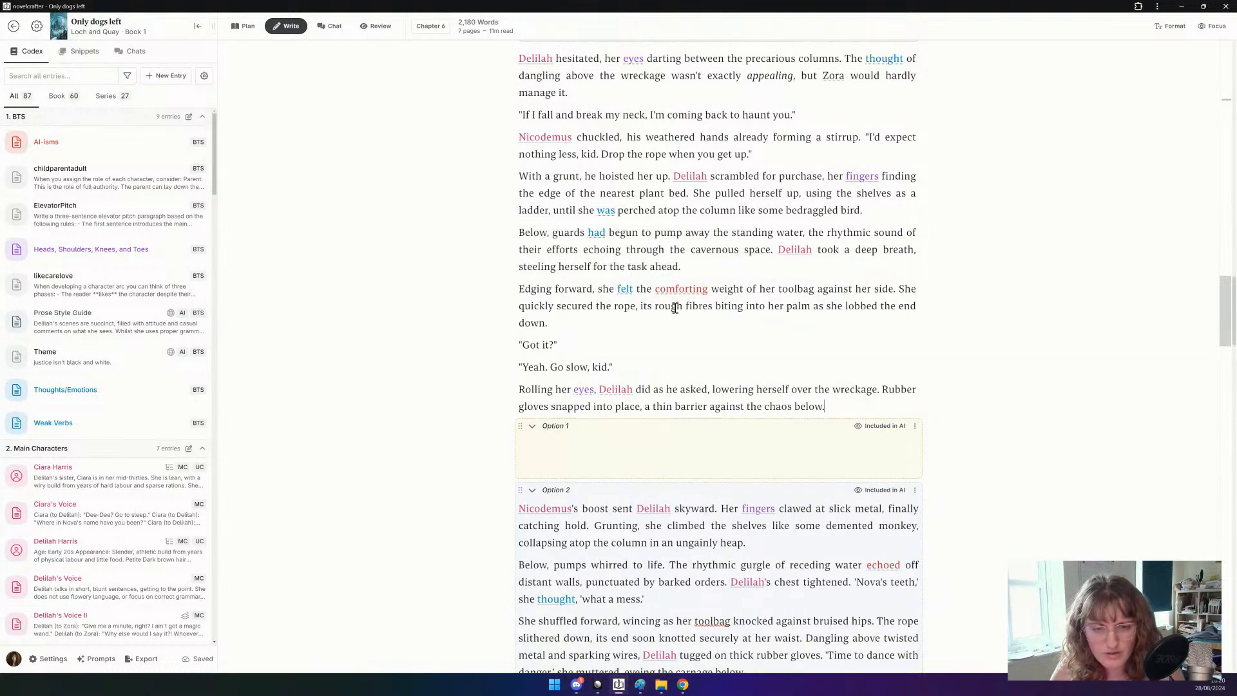
left_click(915, 426)
left_click(896, 410)
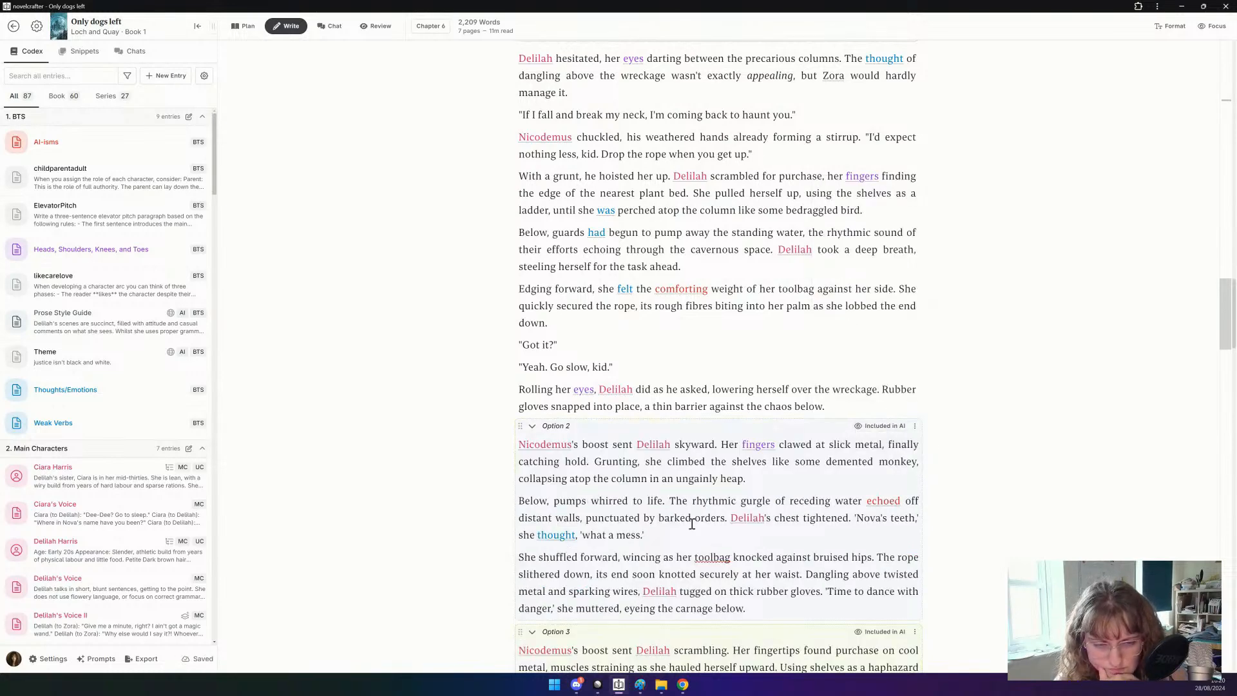
Delete Option 2's first two paragraphs and move its "She shuffled forward, wincing" sentence into the manuscript, replacing the sentence starting "Edging forward".
left_click_drag(682, 540, 519, 444)
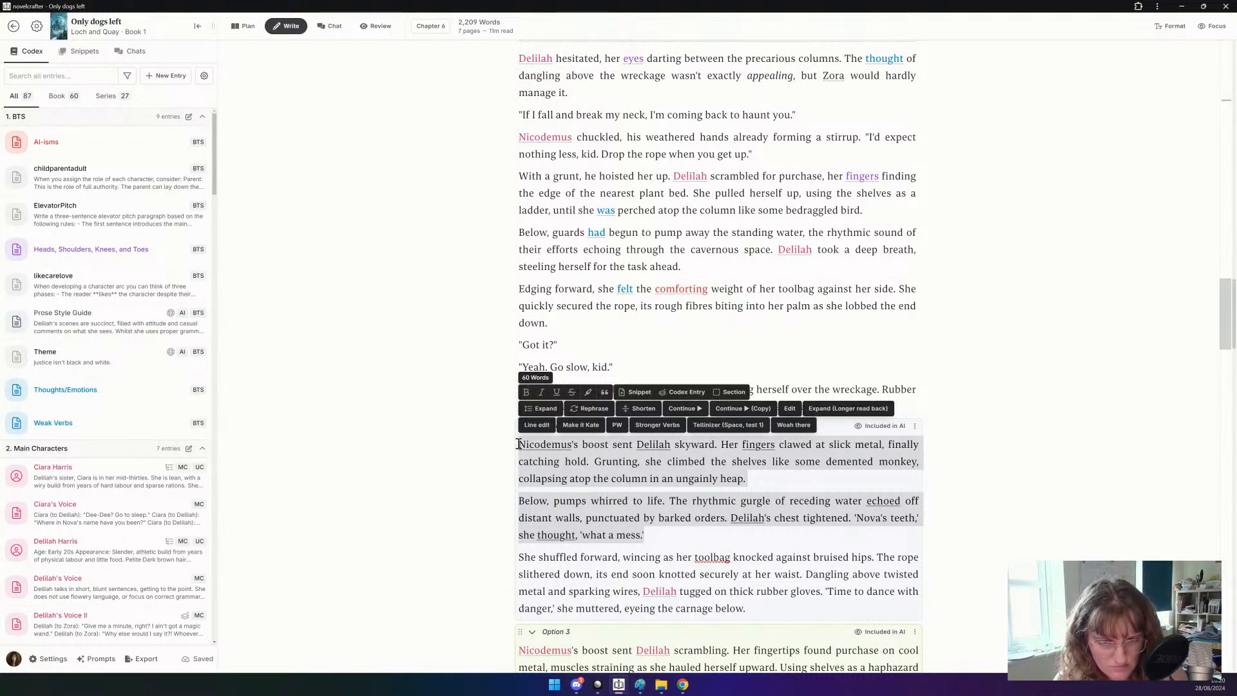
key("BackSpace")
double_click(537, 466)
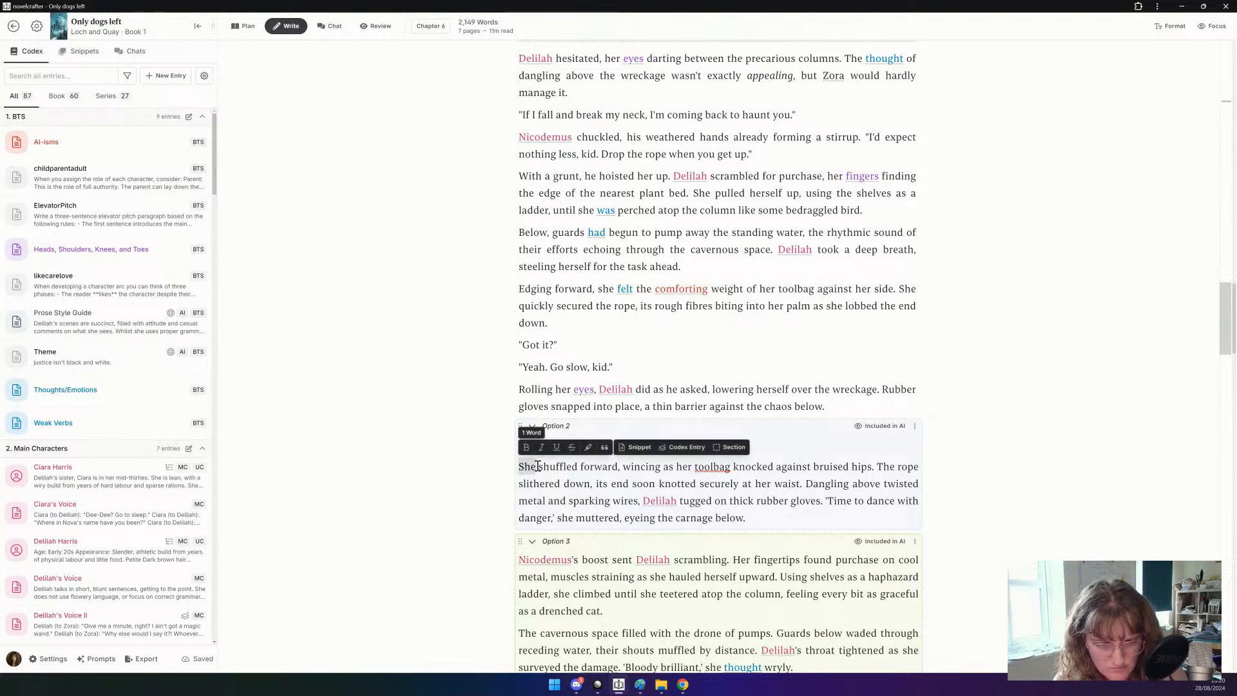
left_click_drag(538, 466, 878, 462)
key("ctrl+c")
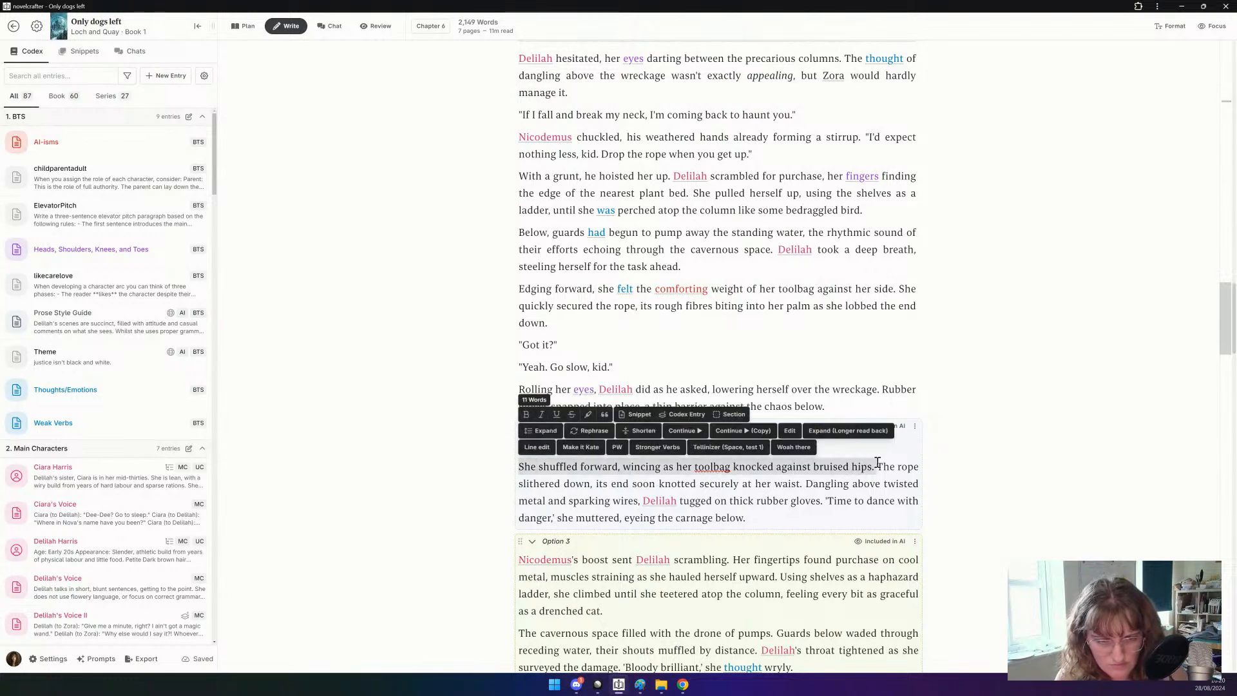
key("BackSpace")
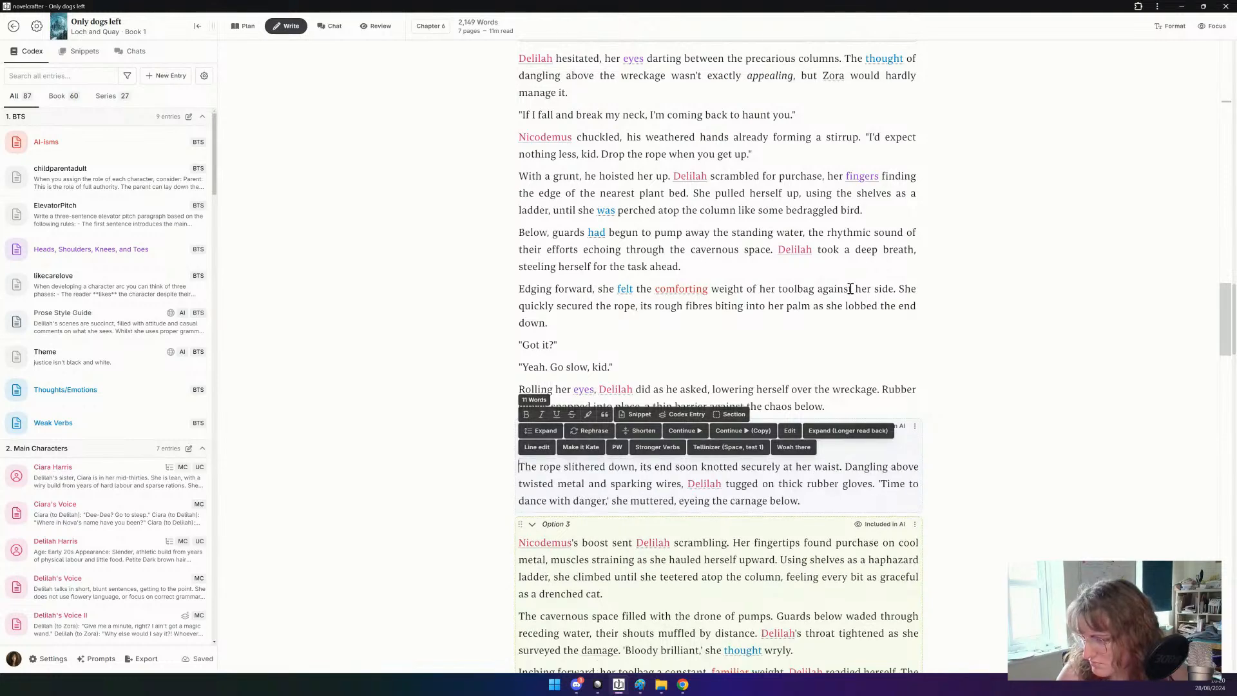
left_click_drag(896, 288, 523, 288)
key("ctrl+v")
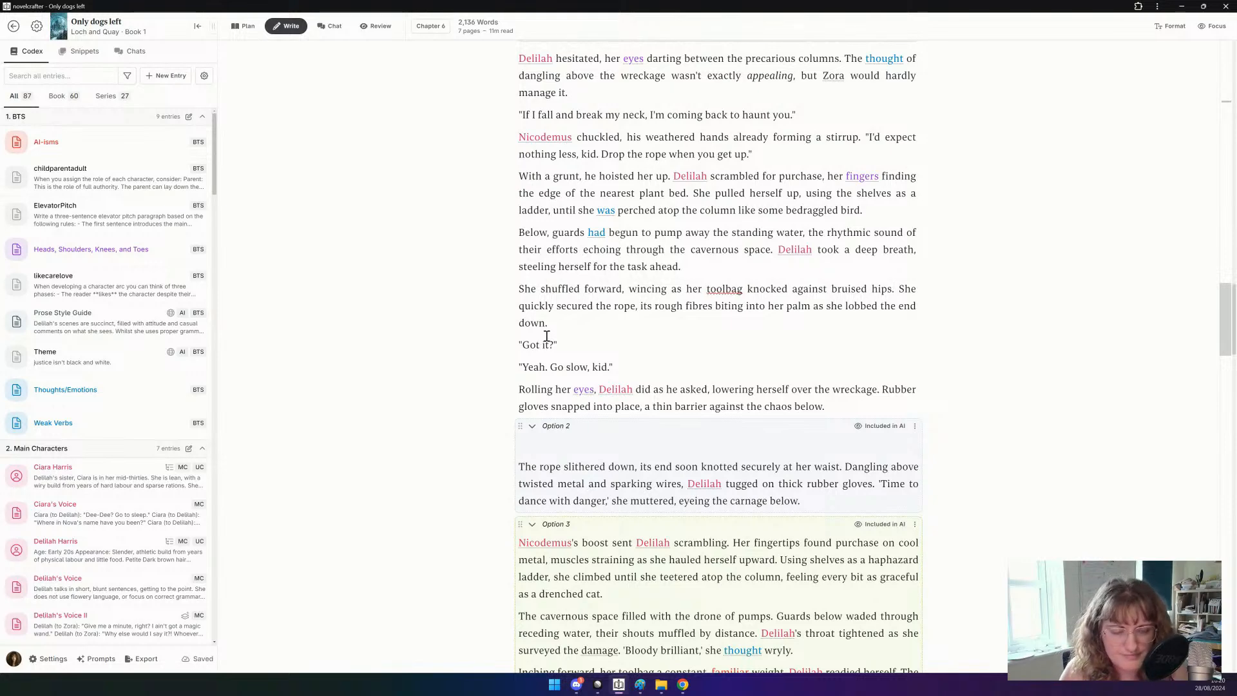
Correct "toolbag" to "tool bag" in the moved sentence and delete the Option 2 section.
right_click(727, 288)
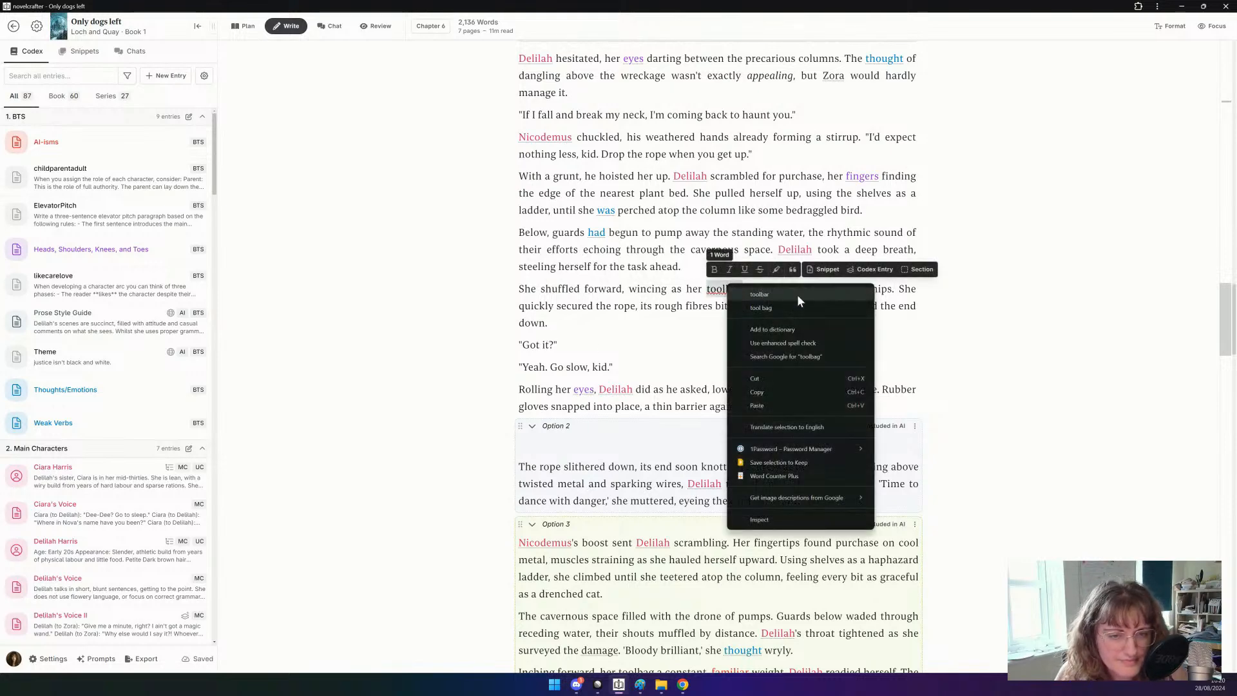
left_click(745, 307)
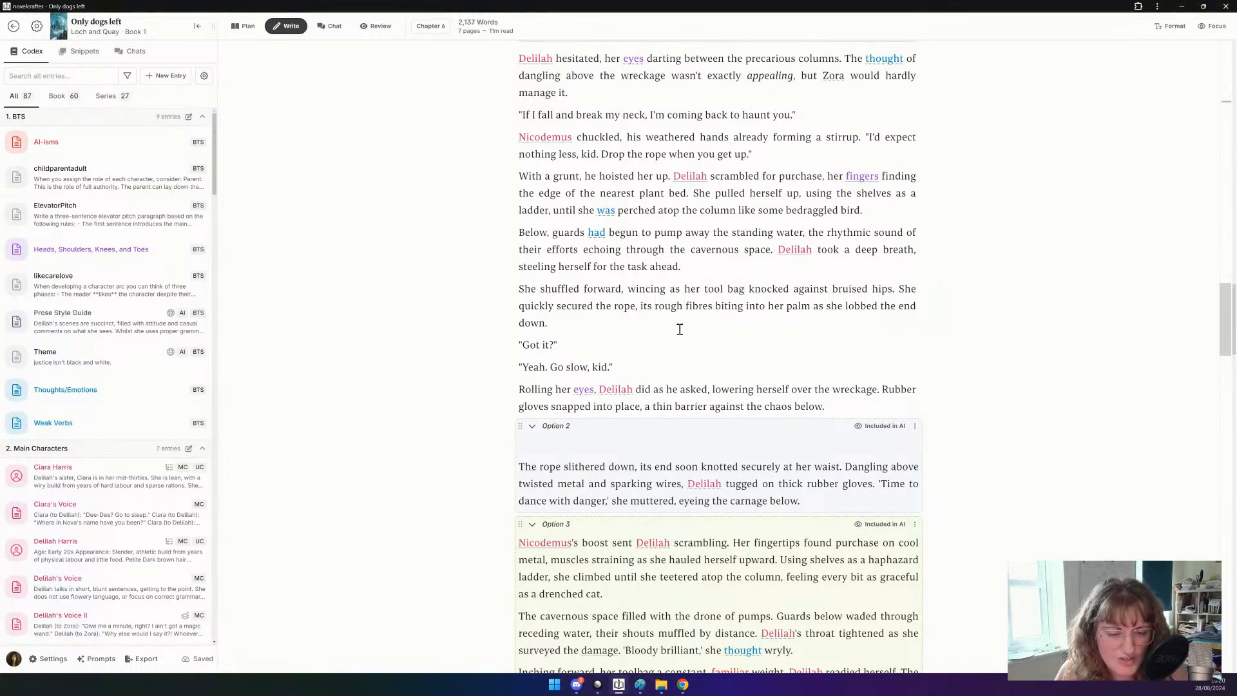
scroll(677, 360, "down", 1)
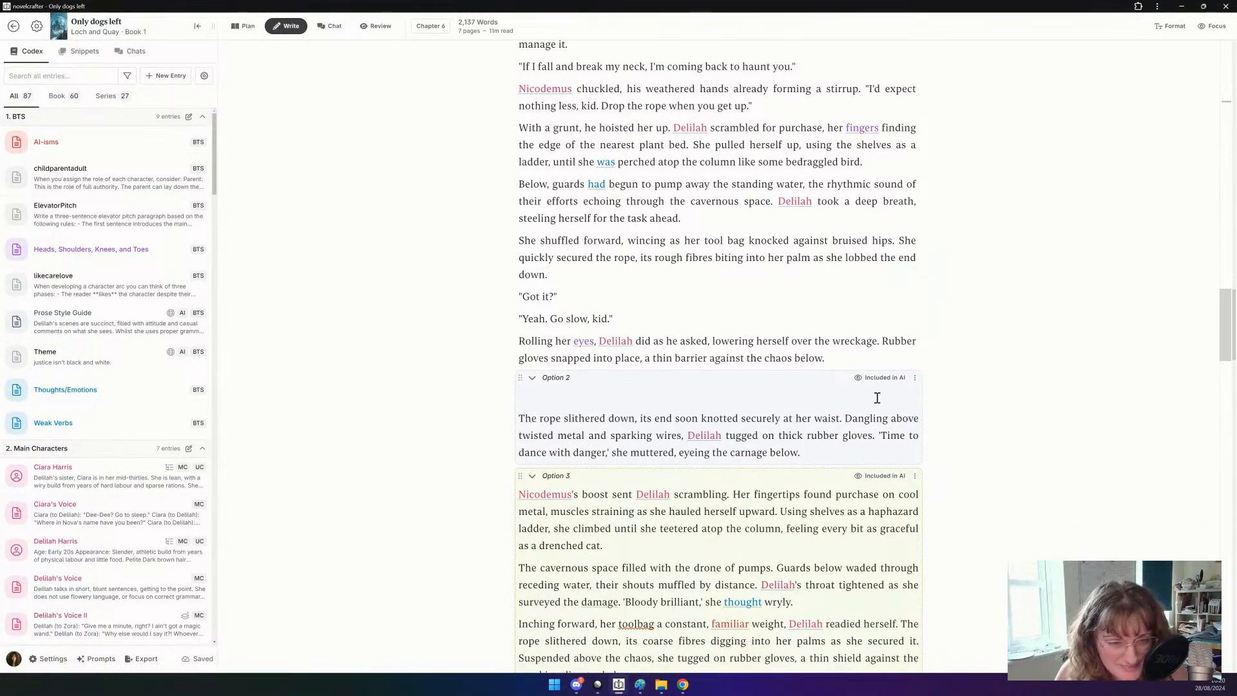
left_click(916, 380)
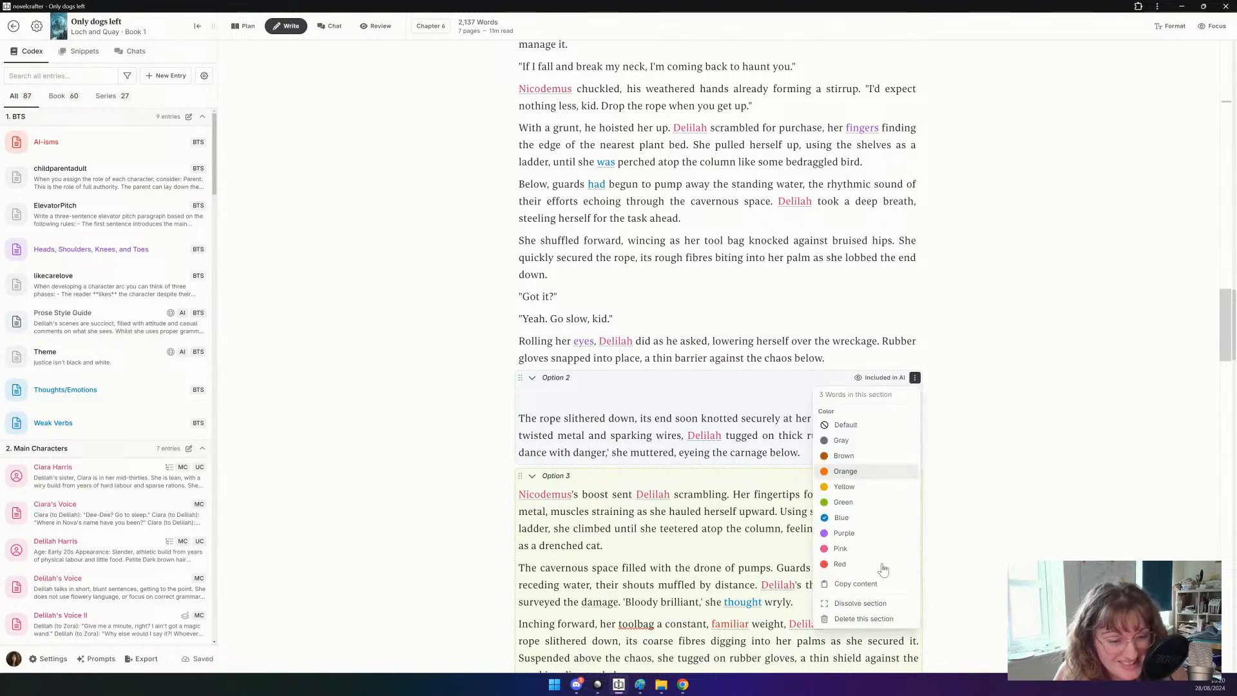
left_click(859, 613)
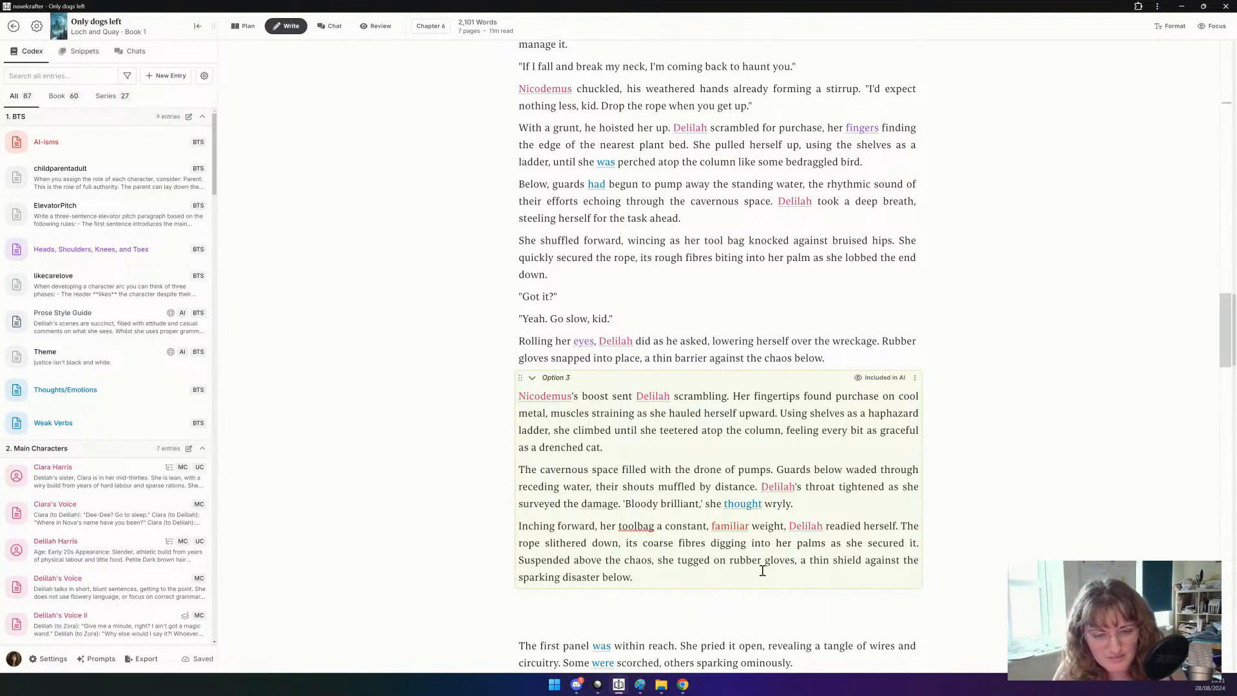
Delete the Option 3 section that starts with Nicodemus's boost sending Delilah scrambling.
right_click(791, 485)
left_click(695, 473)
left_click_drag(794, 505, 519, 395)
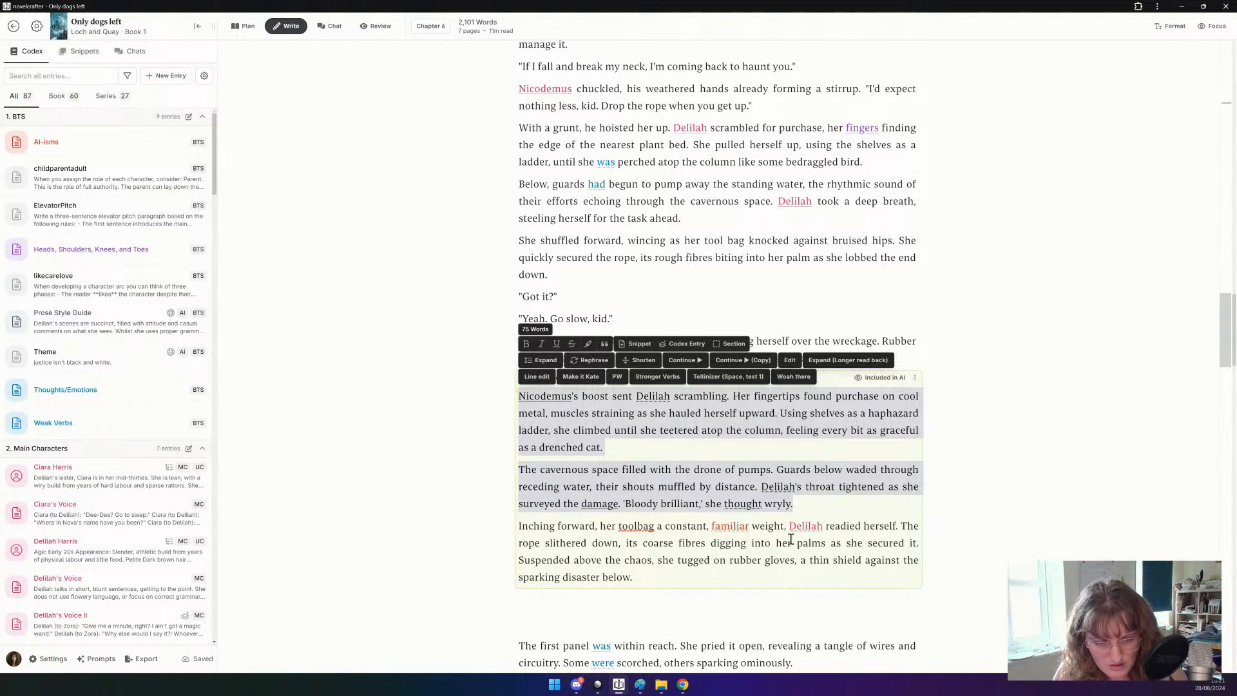
left_click(827, 545)
left_click(916, 378)
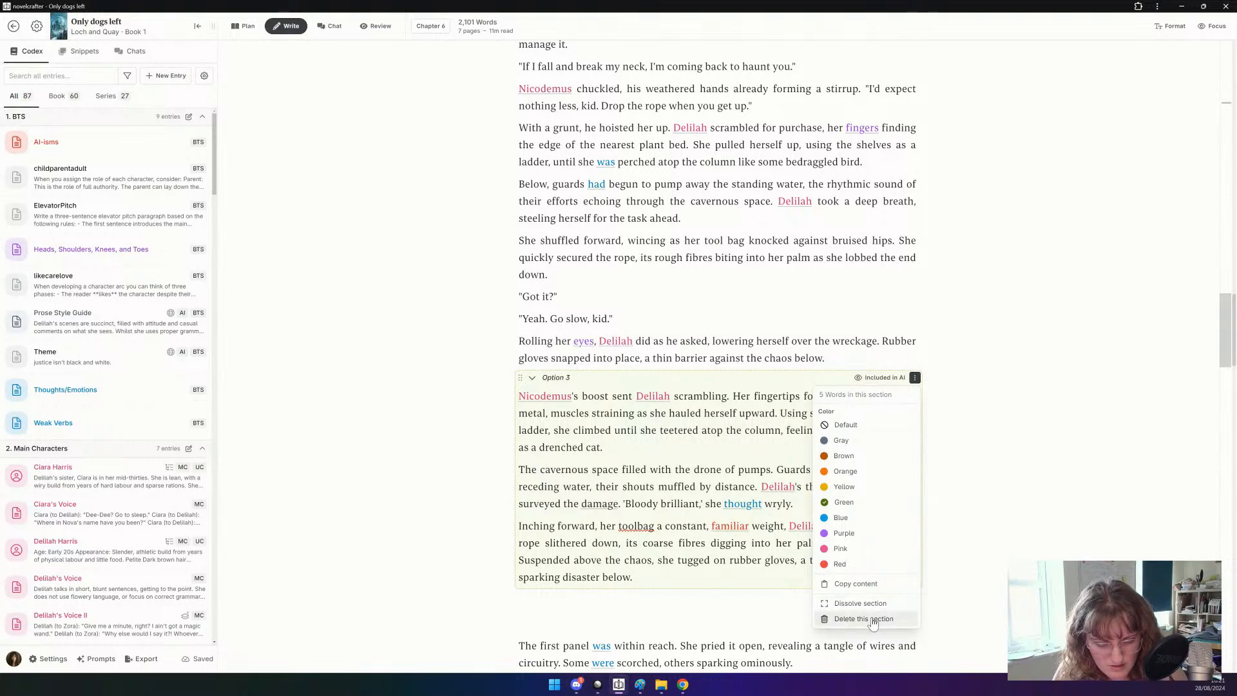
left_click(872, 620)
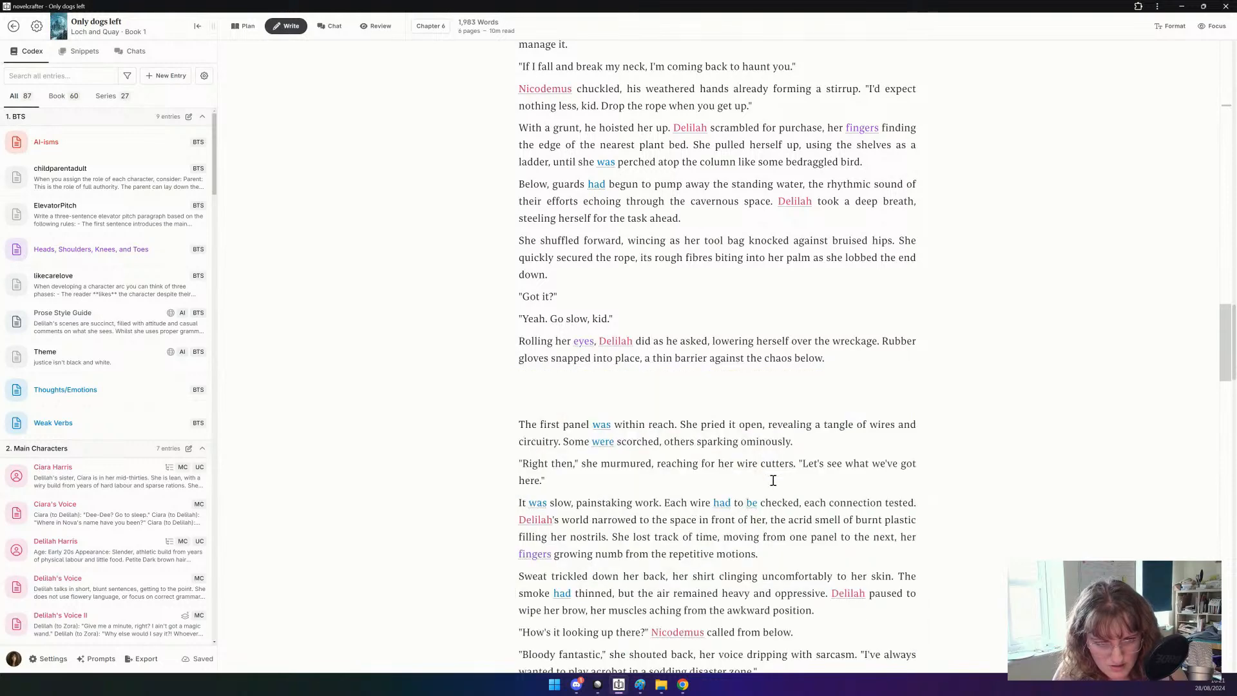
In the "Below, guards" paragraph, replace "had begun to pump" with "with hoses pumped".
left_click(847, 359)
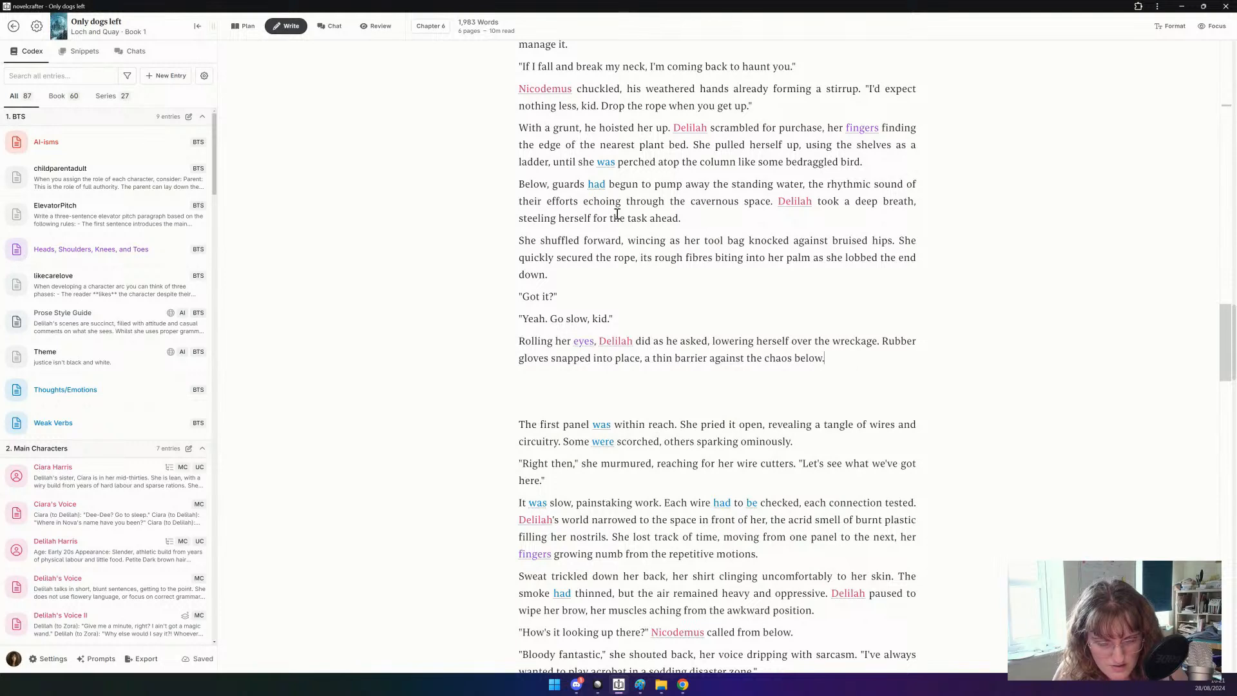
left_click_drag(611, 182, 684, 175)
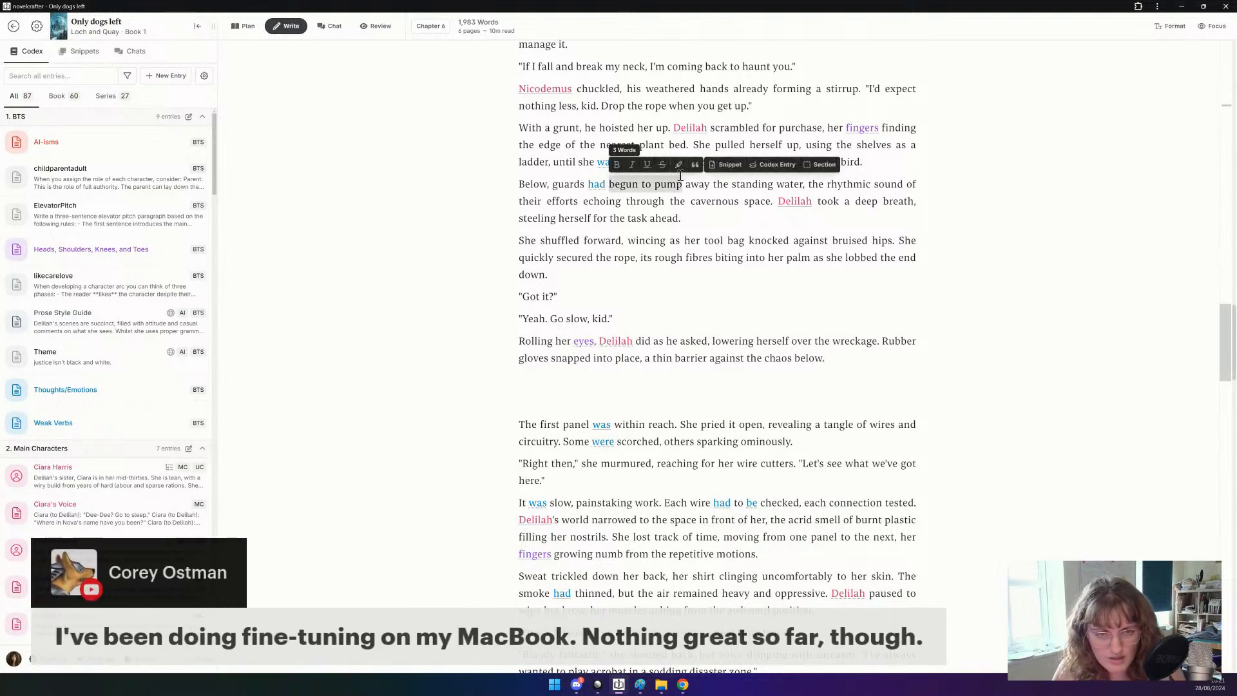
key("BackSpace")
key("BackSpace")
key("BackSpace")
key("BackSpace")
type("with hos")
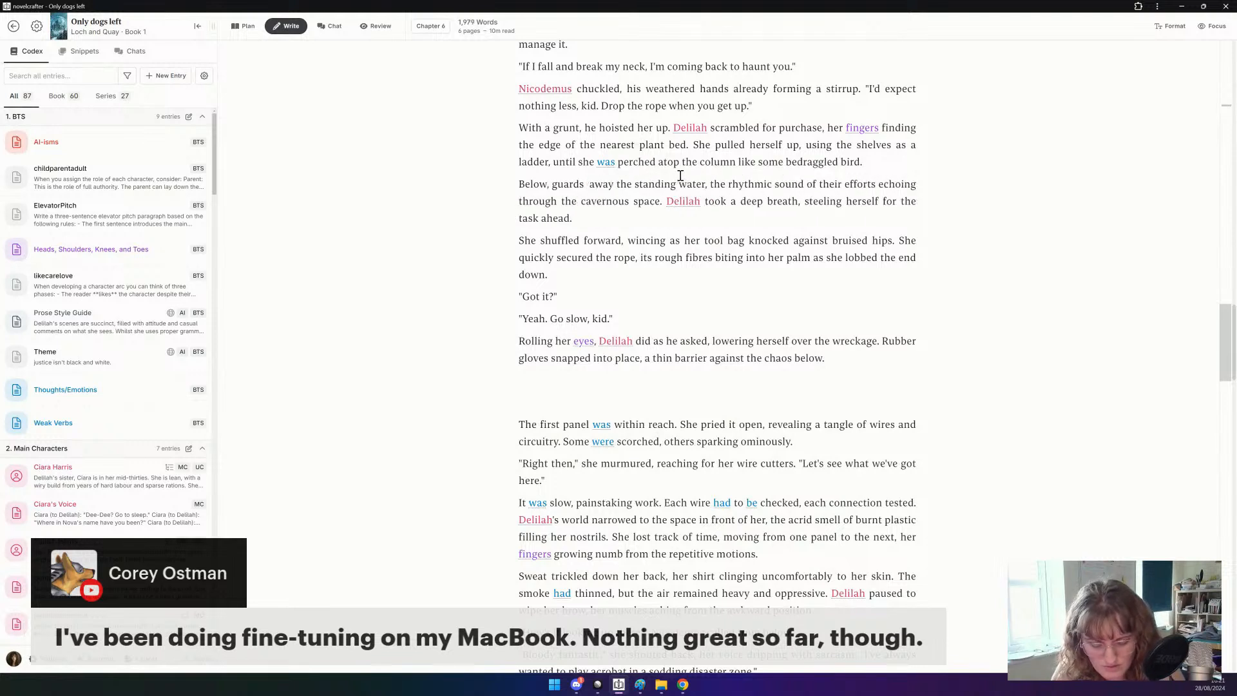
type("es pumped")
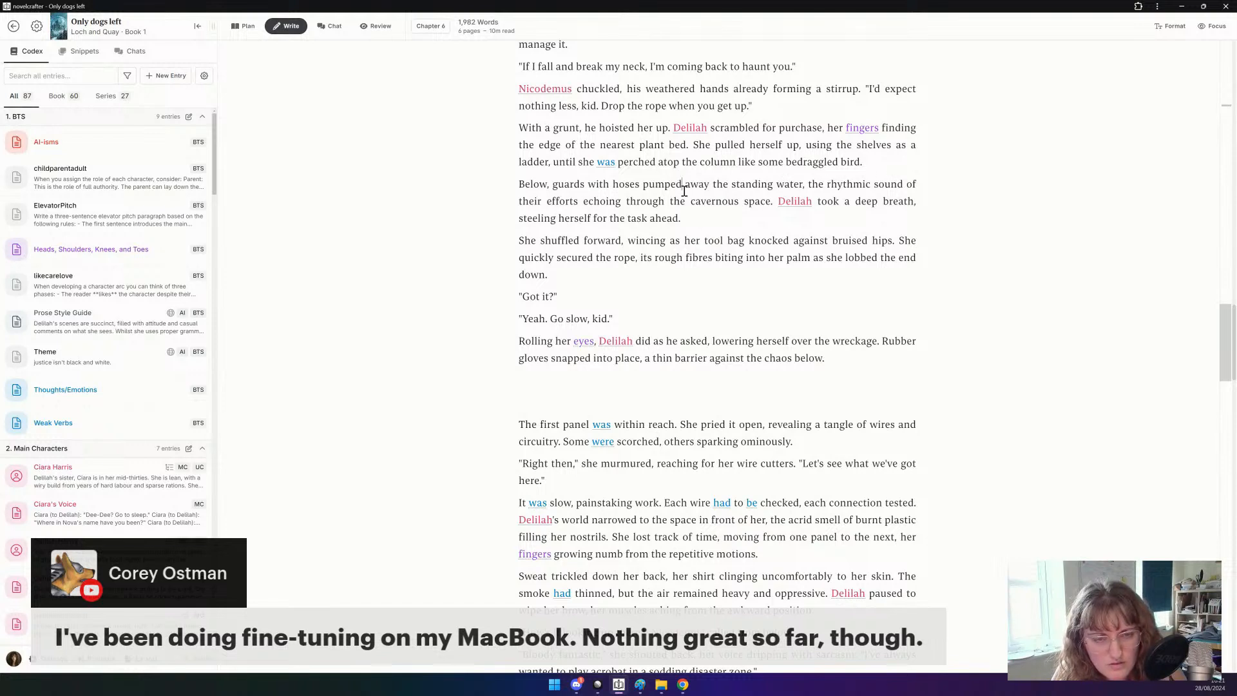
Generate Show don't tell rewrites of the "Below, guards with hoses" paragraph and delete the resulting Option 1 section.
triple_click(684, 190)
left_click(790, 148)
mouse_move(814, 249)
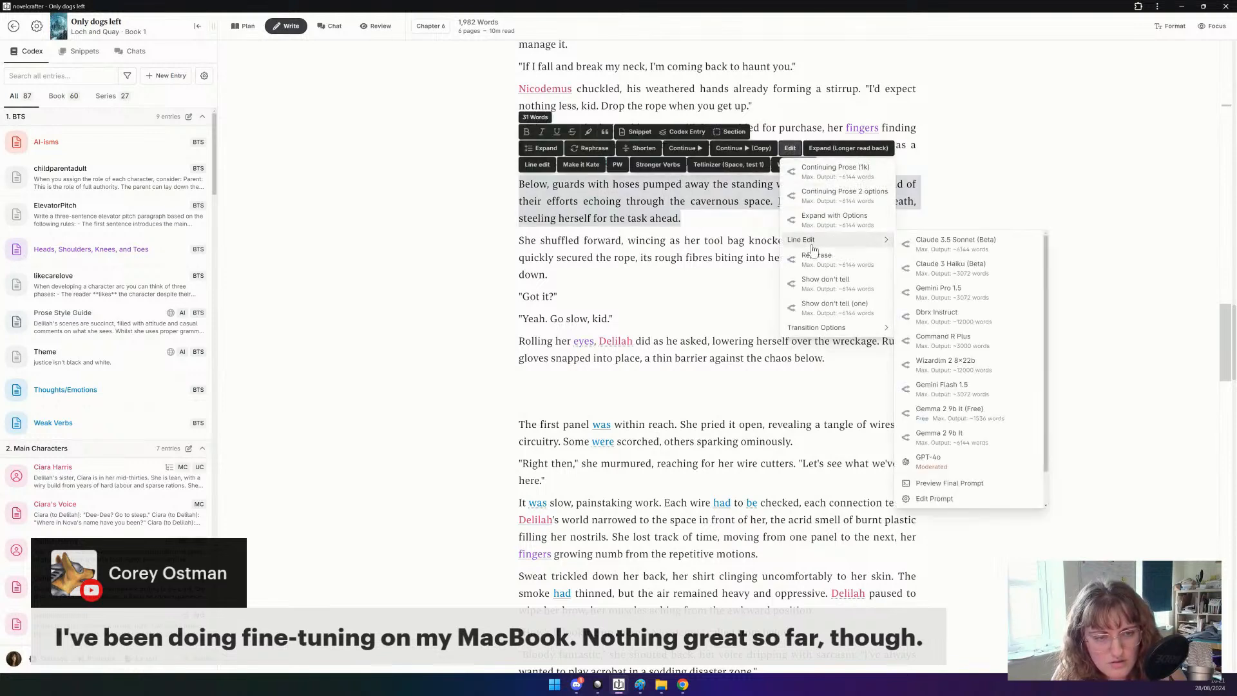
left_click(827, 283)
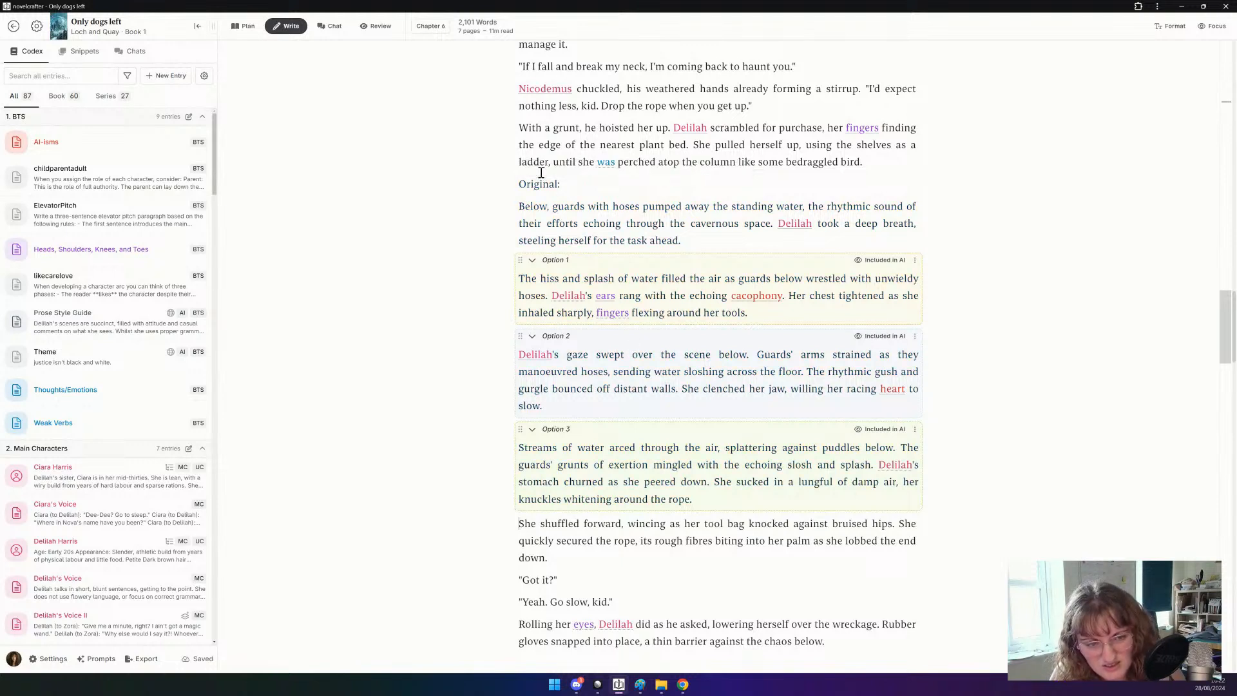
left_click(916, 261)
left_click(867, 501)
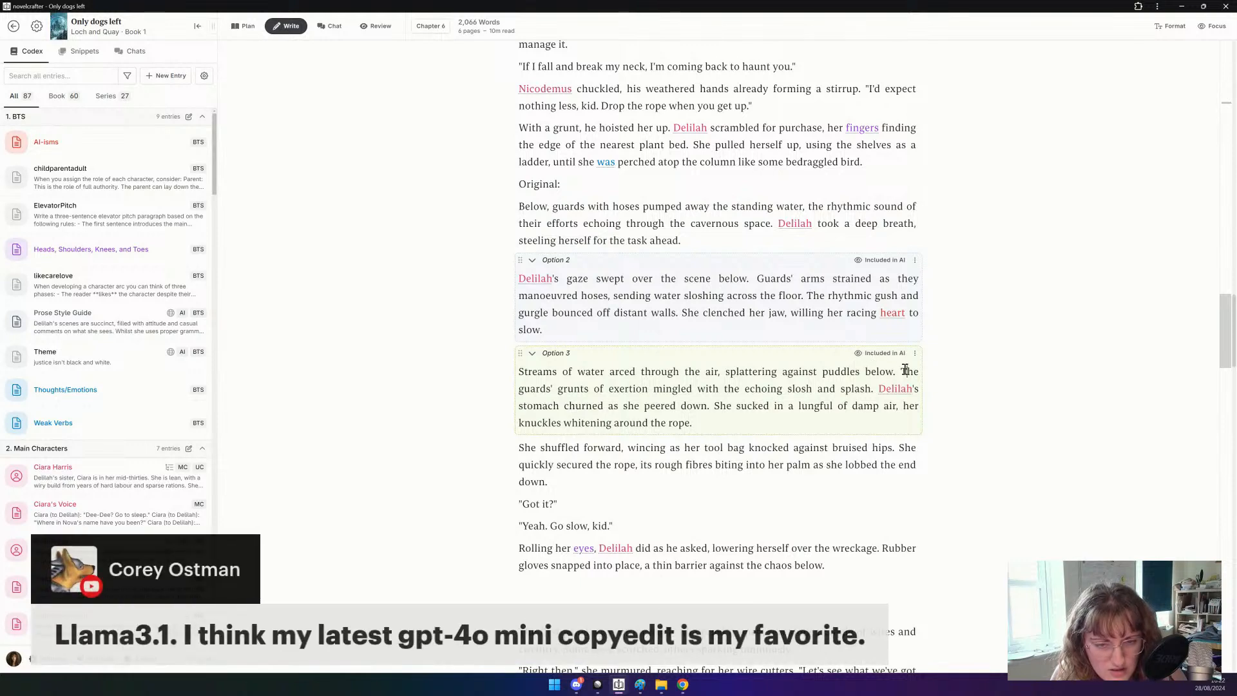
Move "The guards' grunts of exertion mingled with the echoing slosh and splash." from Option 3 to follow "standing water.", splitting the rest into its own paragraph.
left_click_drag(903, 372, 874, 388)
key("ctrl+c")
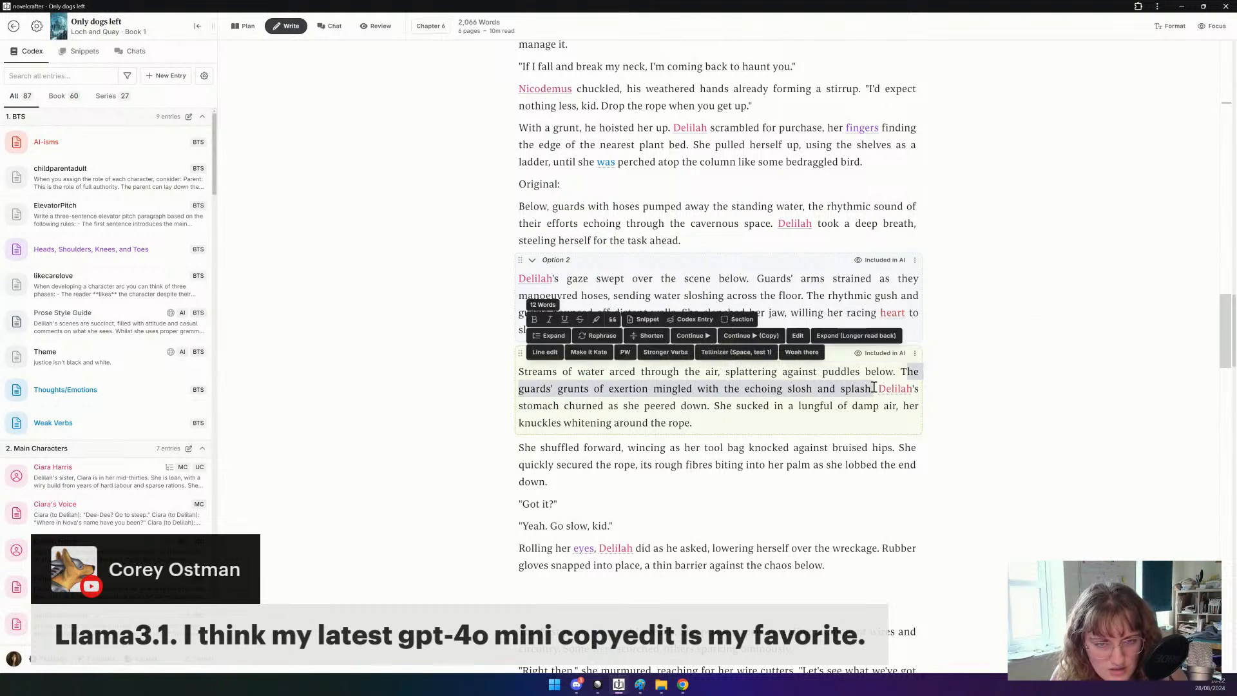
type("T")
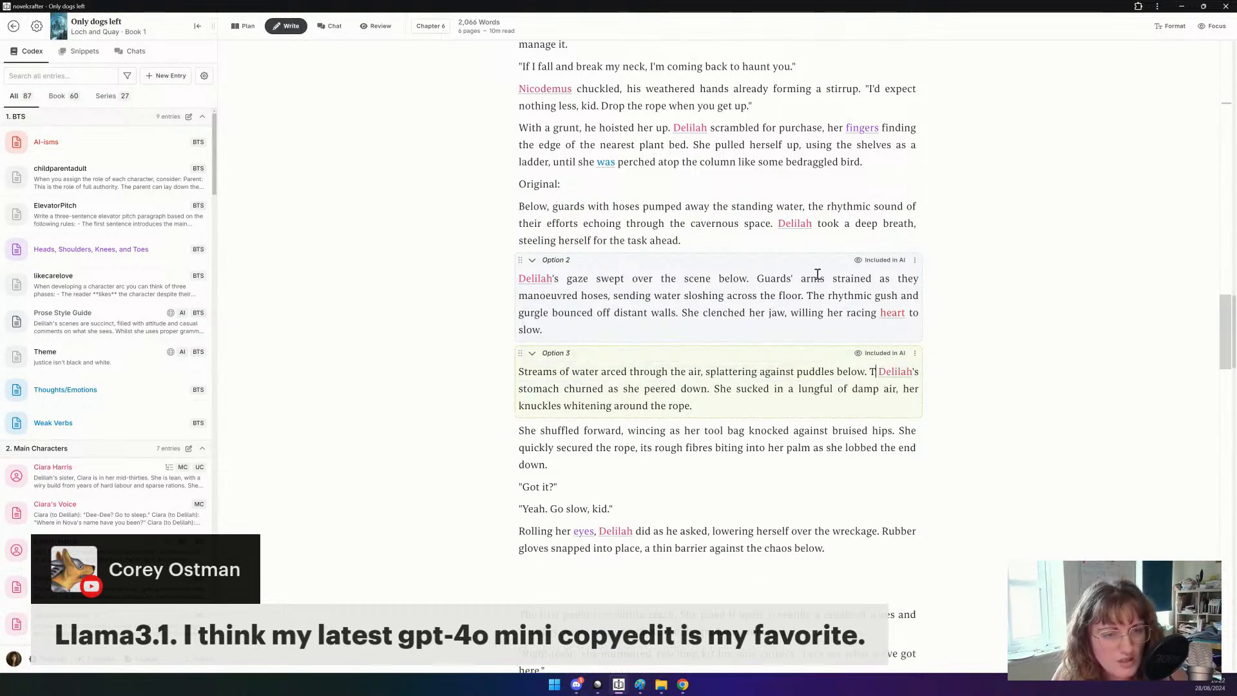
left_click(804, 208)
key("Return")
type(".")
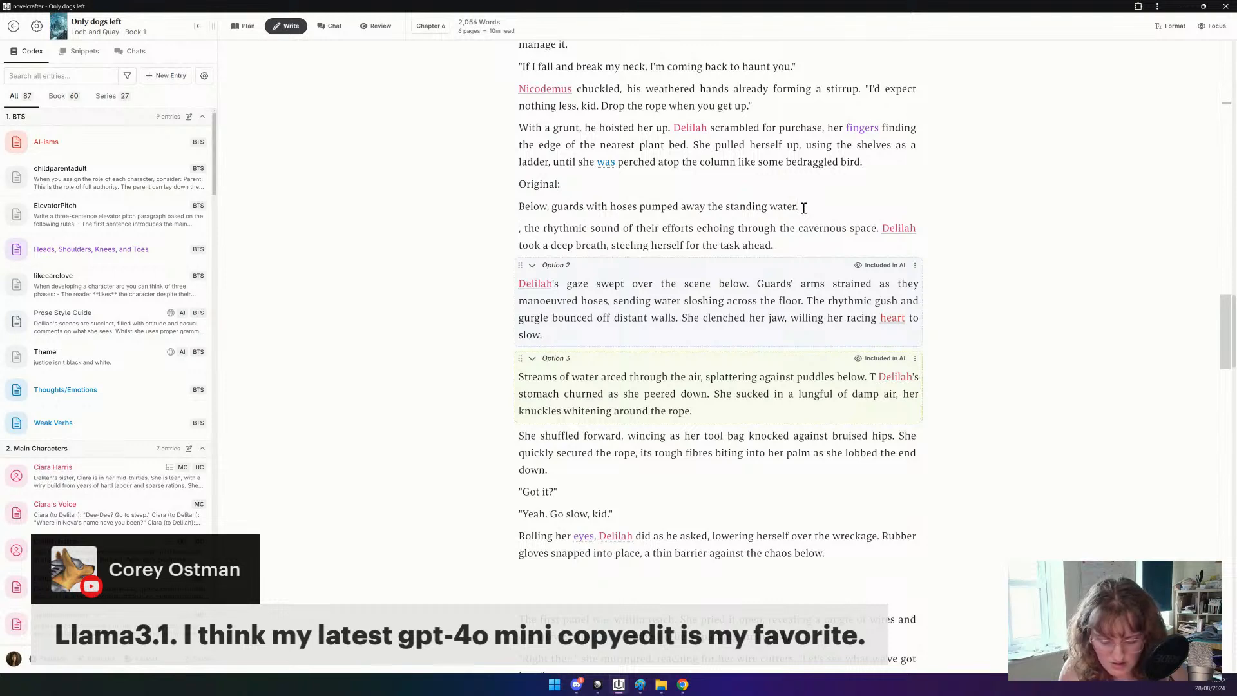
key("ctrl+v")
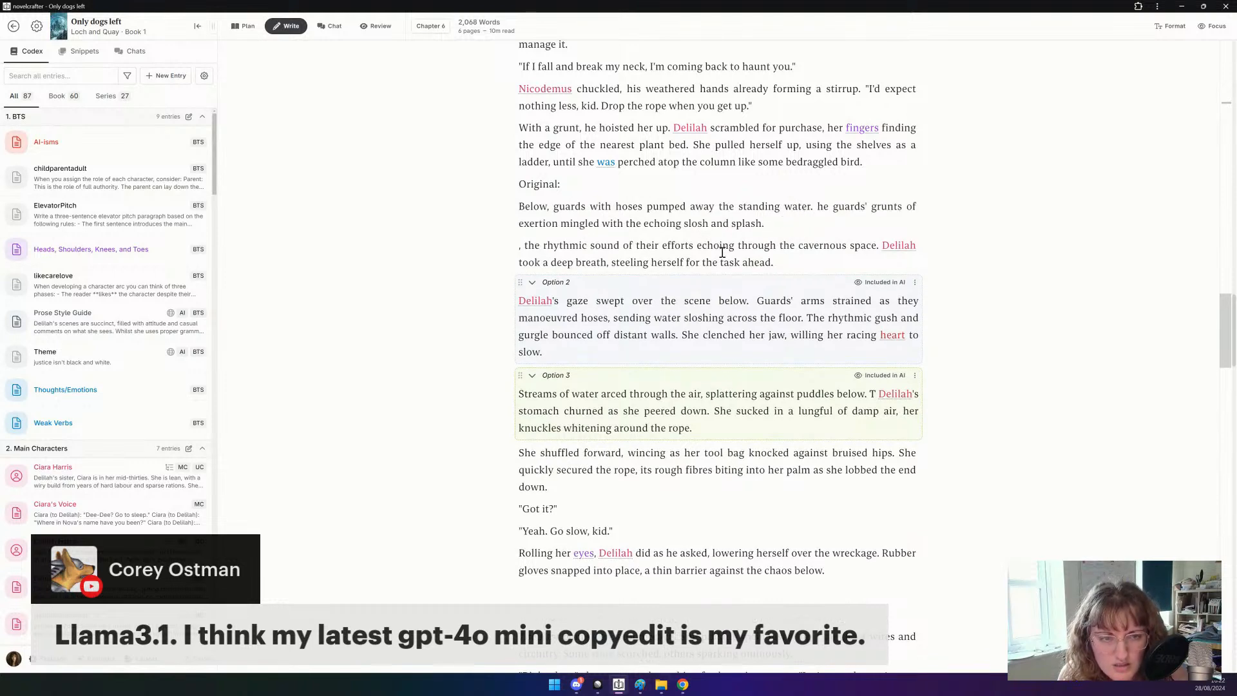
left_click(817, 206)
type("T")
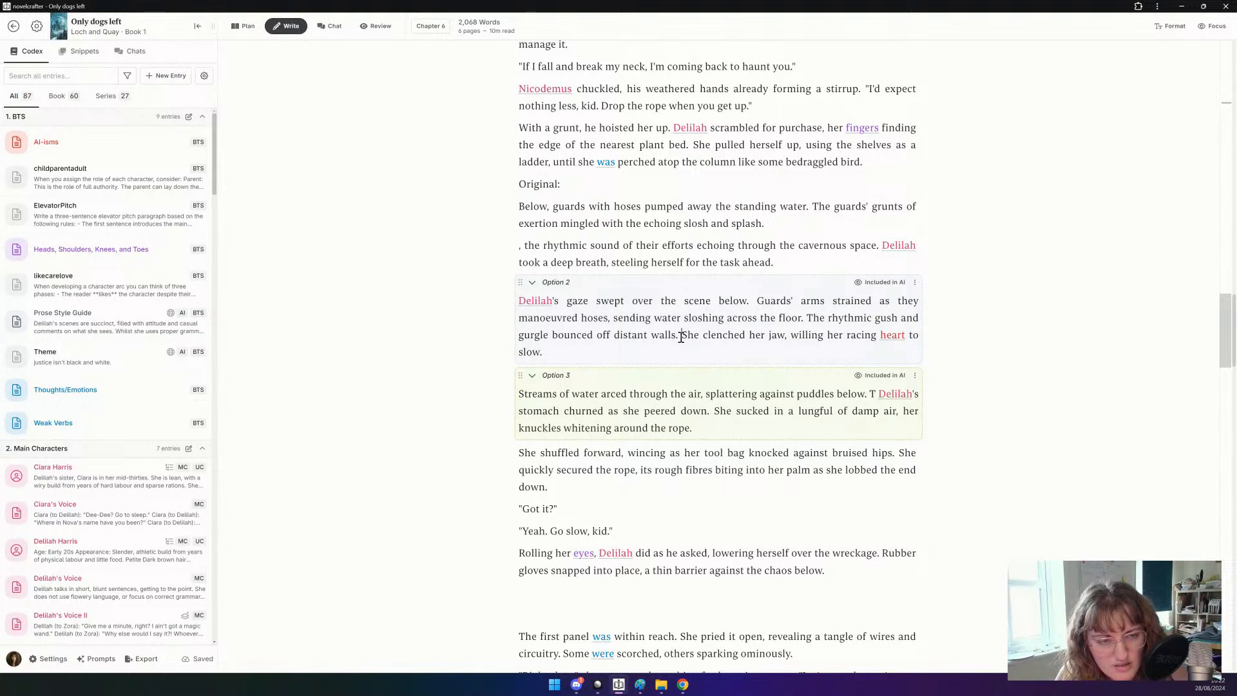
Replace the guards' grunts sentence with Option 2's "The rhythmic gush and gurgle bounced off distant walls", ending it with "in time with their grunts.".
left_click_drag(682, 337, 808, 318)
key("ctrl+c")
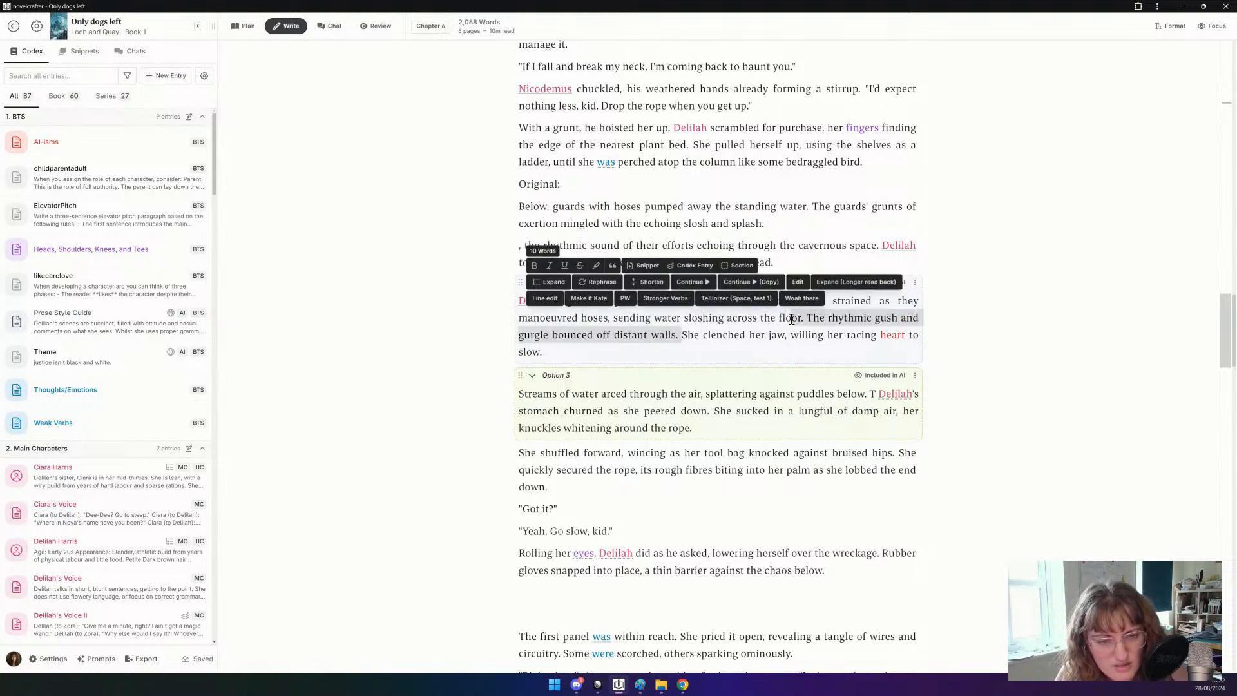
key("BackSpace")
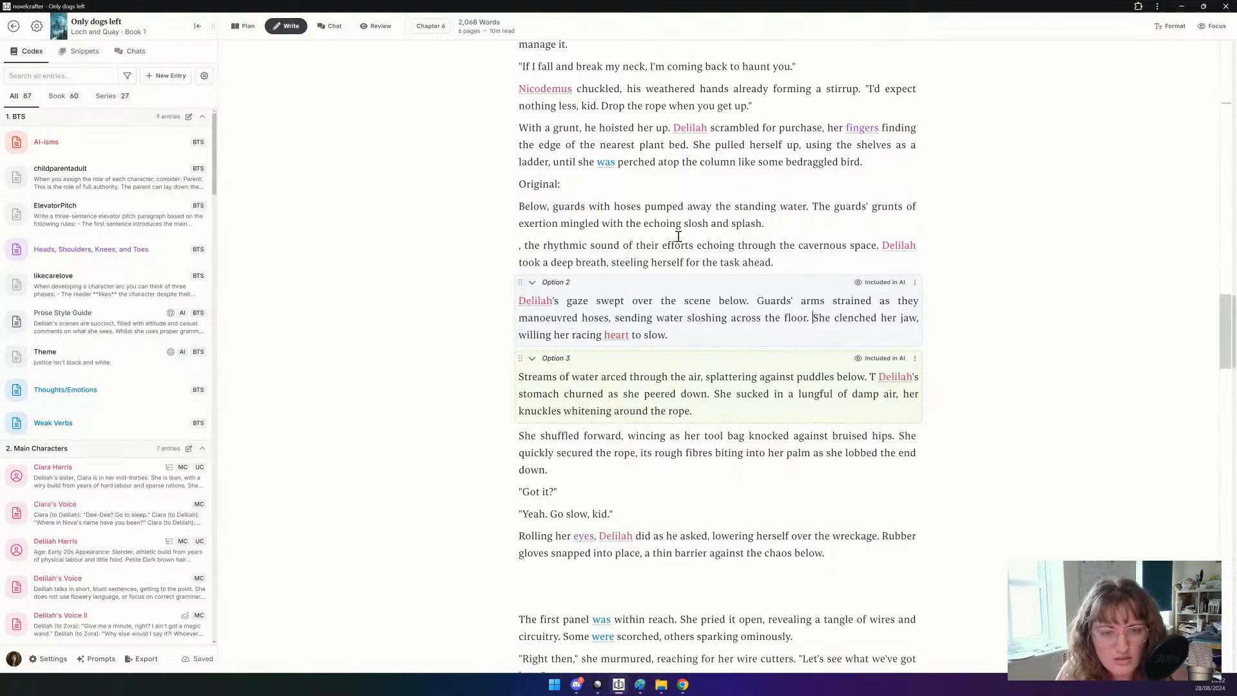
left_click_drag(772, 223, 815, 204)
key("ctrl+v")
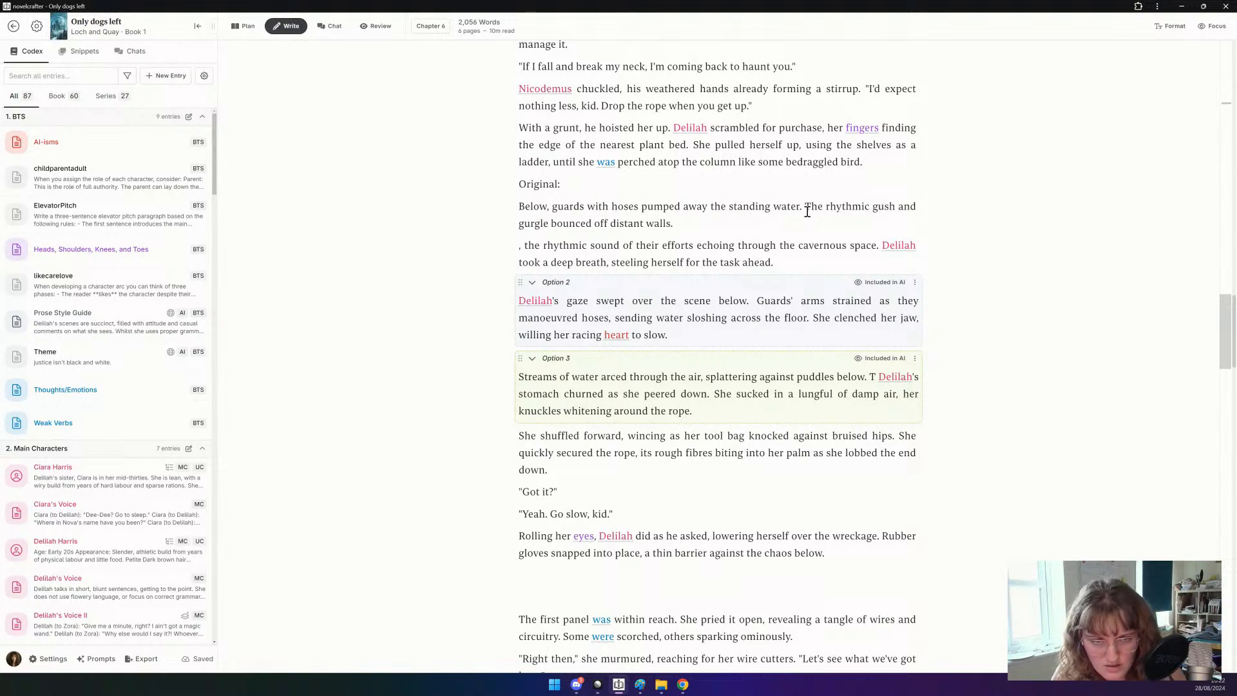
type("in time with th")
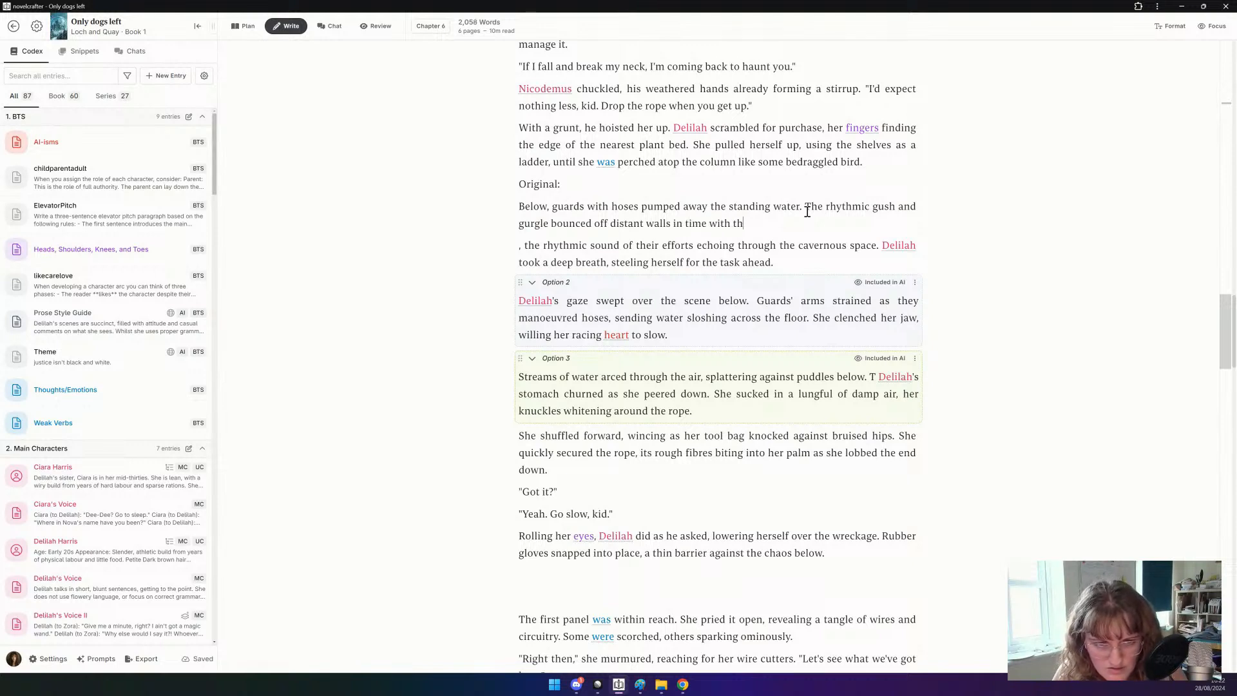
type("eir grunts.")
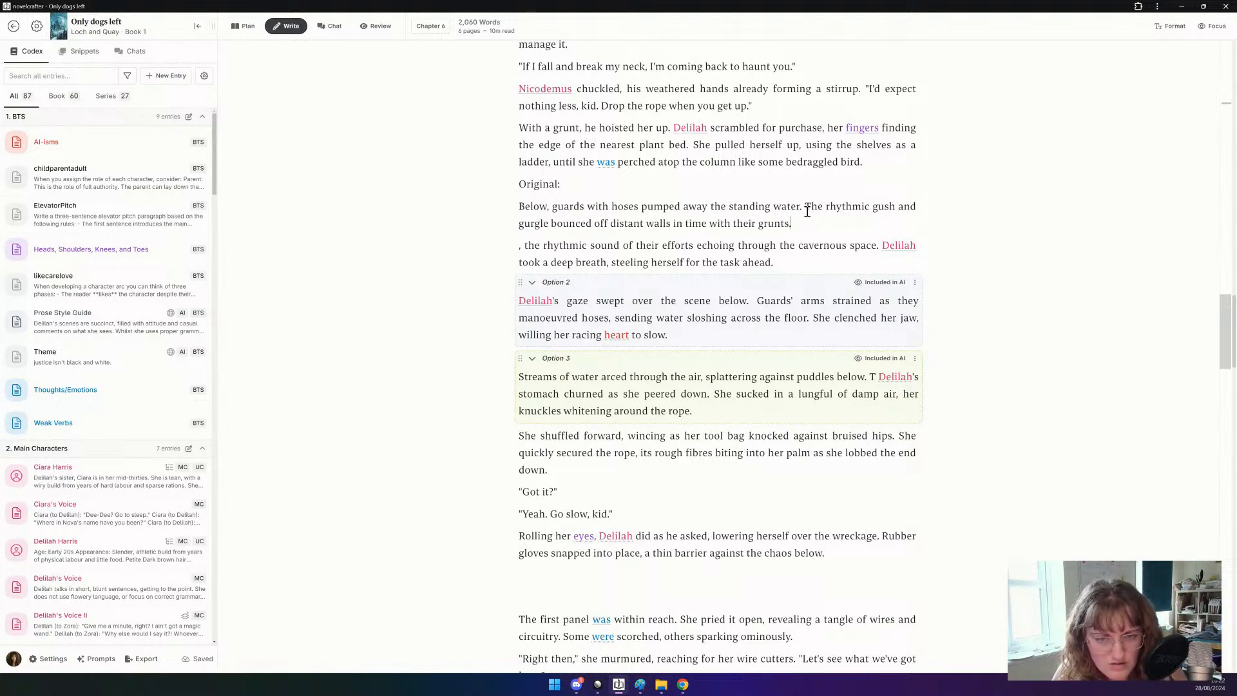
Remove the leftover "rhythmic sound" clause, joining Delilah's sentence to the guards paragraph, and end it with "expelling it sharply through her nose.".
left_click_drag(880, 245, 481, 248)
key("BackSpace")
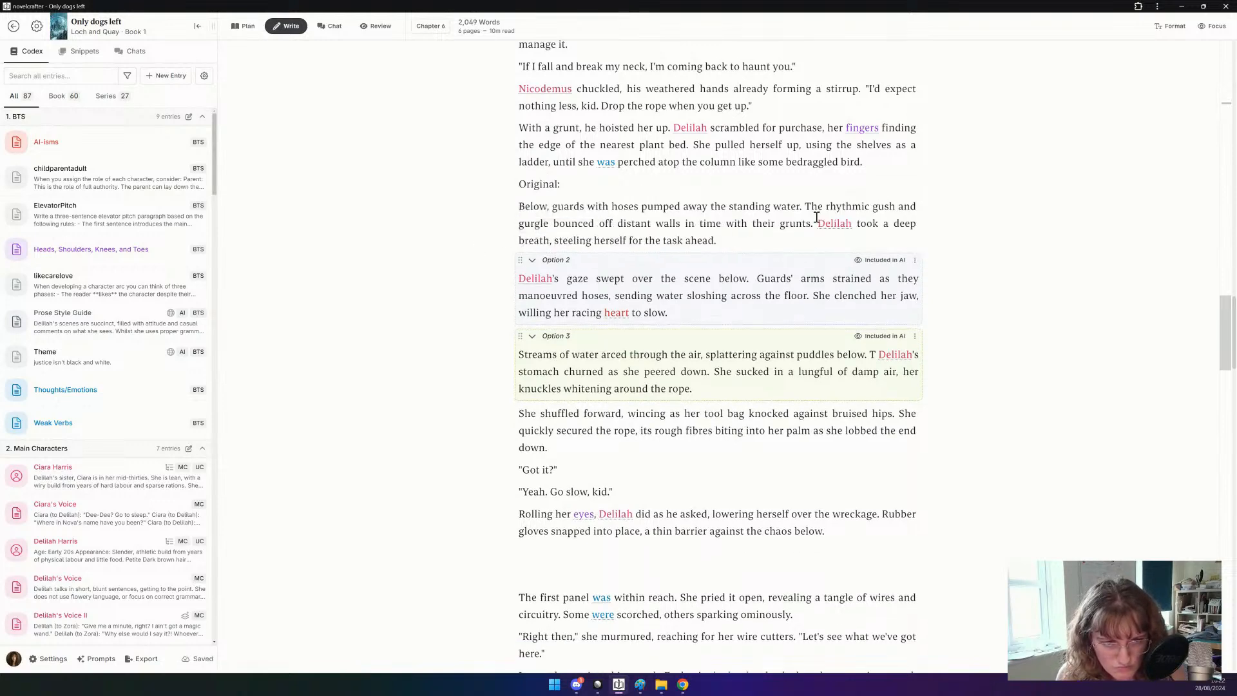
left_click_drag(717, 240, 554, 242)
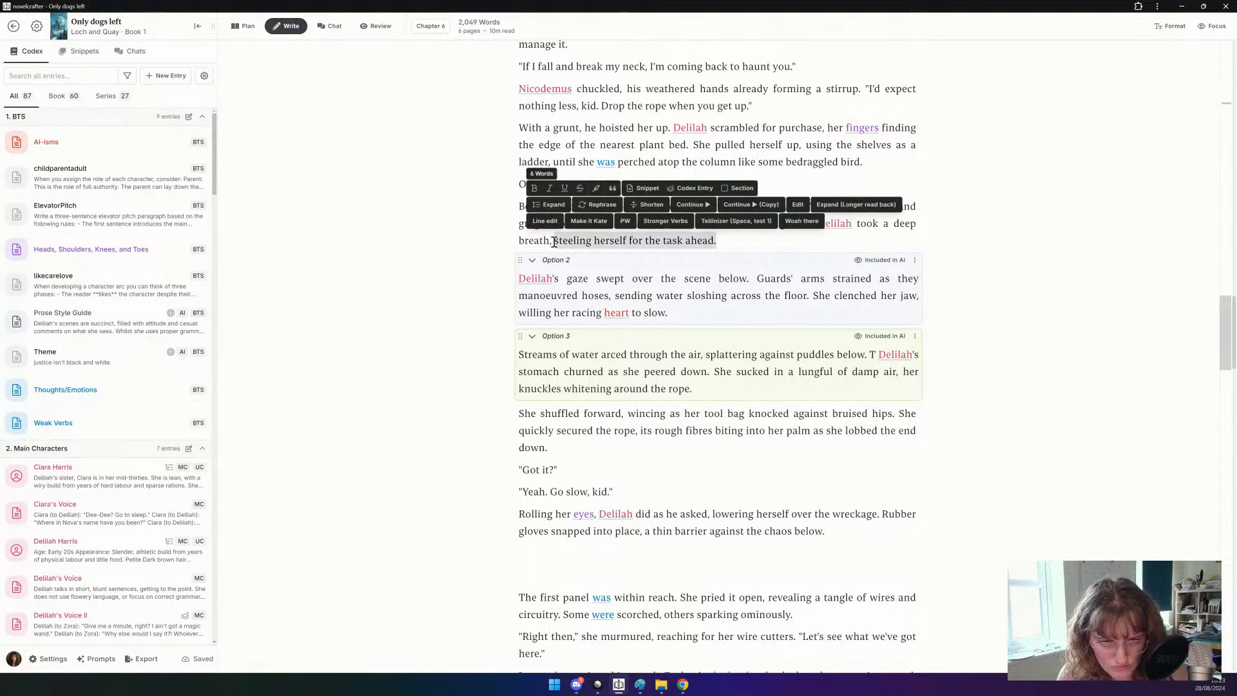
type("expe")
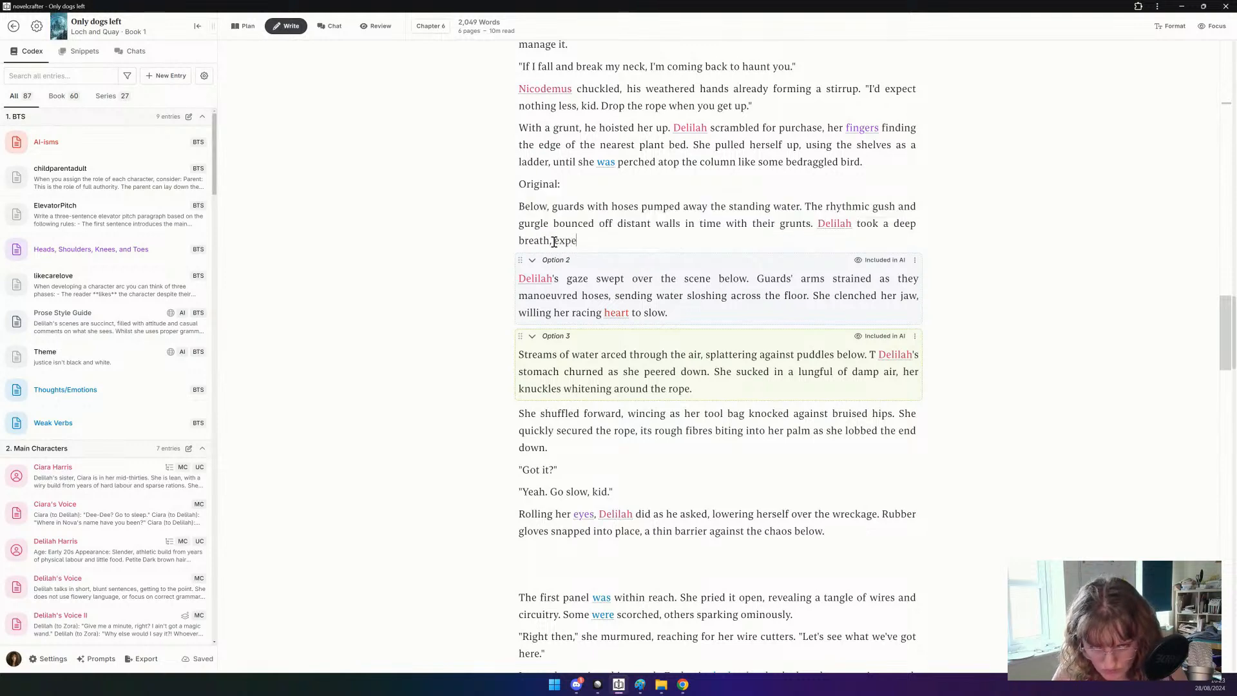
type("lling it sharply")
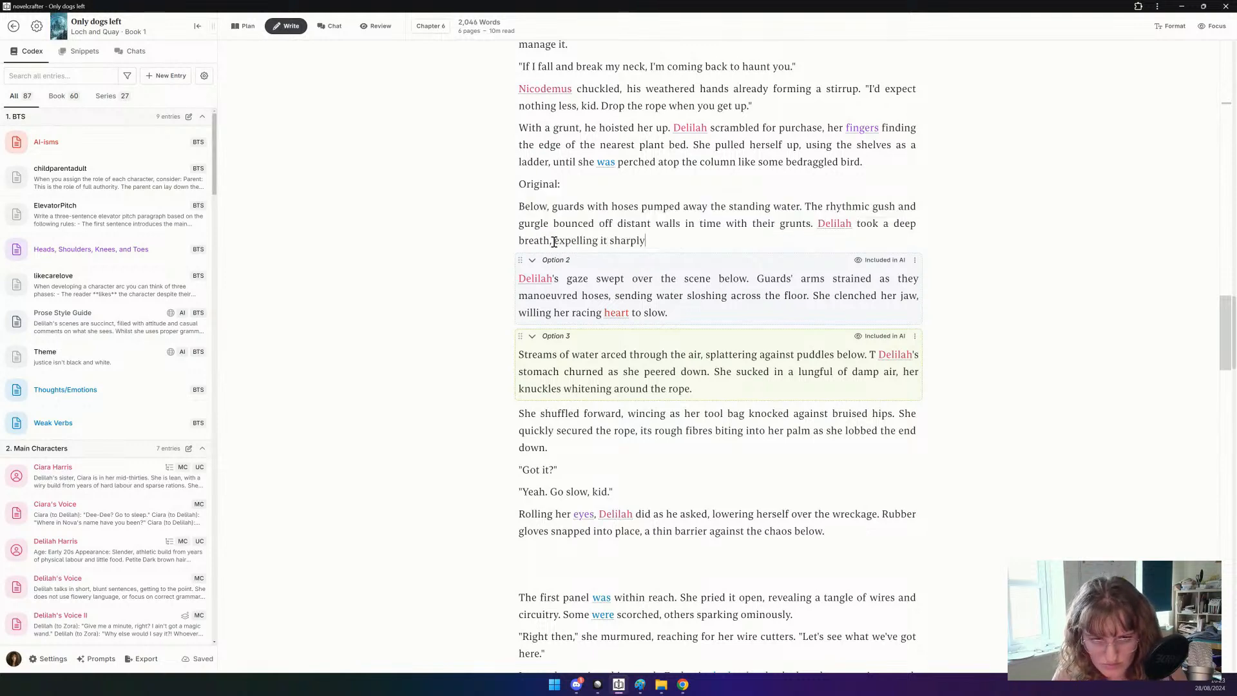
type(" through her nose.")
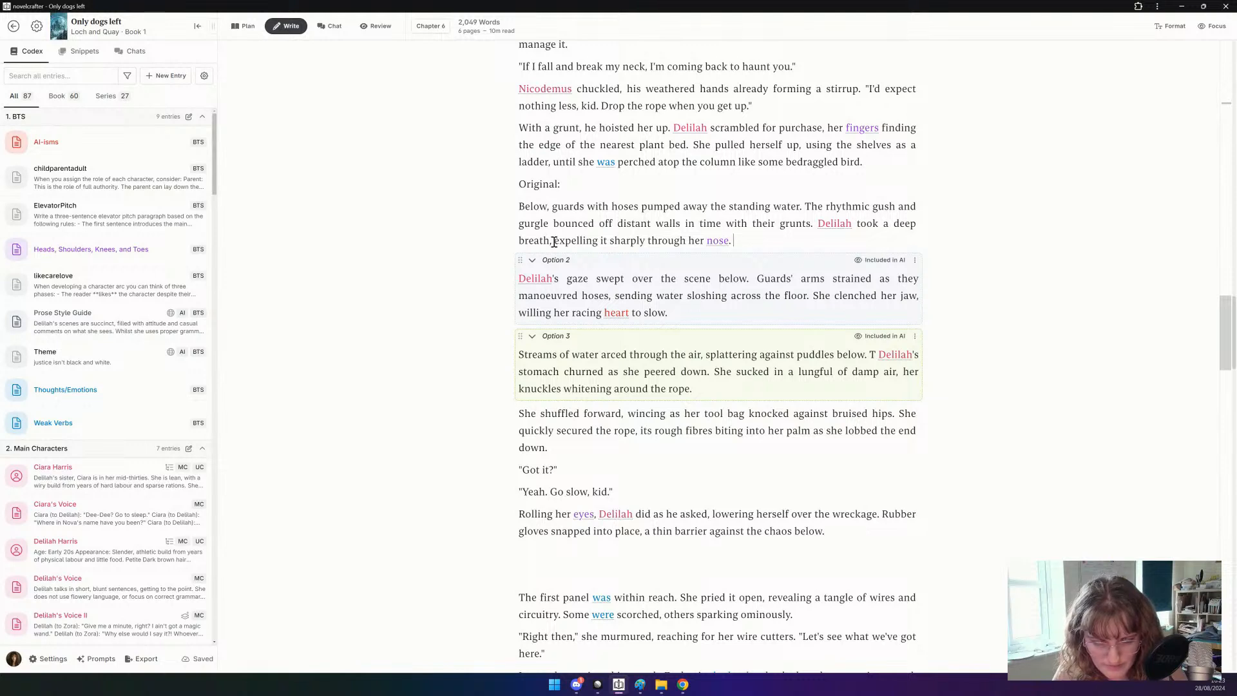
Start a new paragraph below the guards paragraph with "Staying low to the bar, Delilah".
key("Return")
type("S")
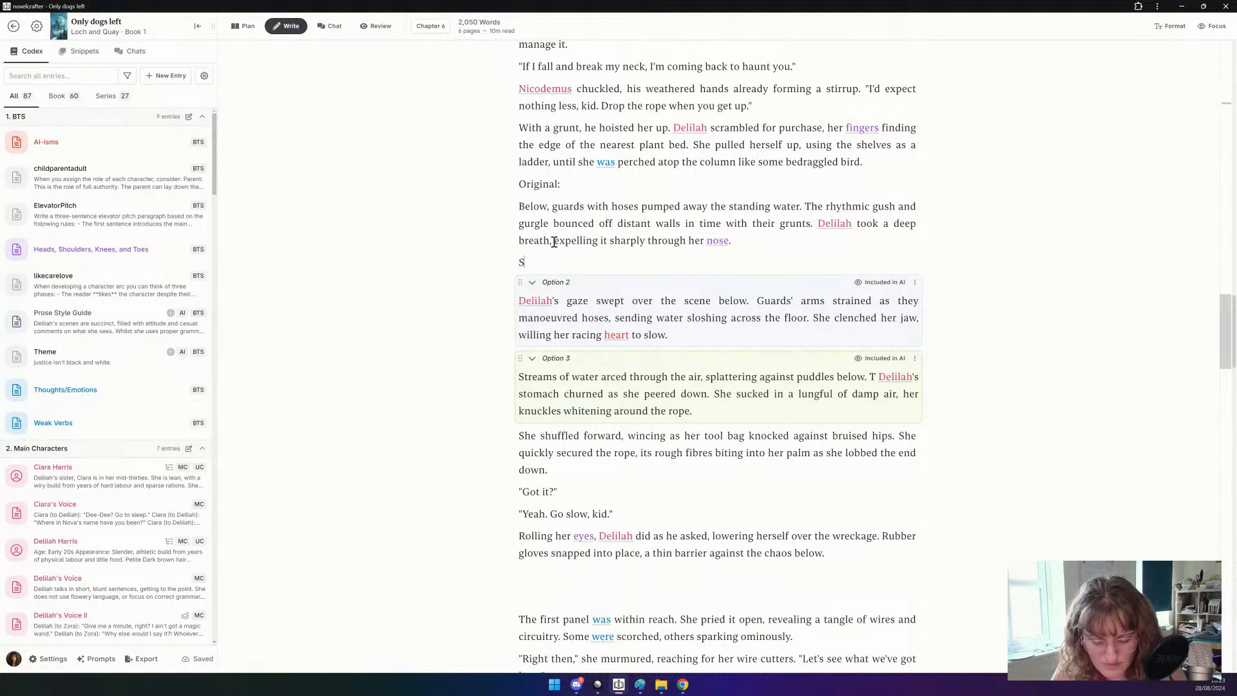
type("taying l")
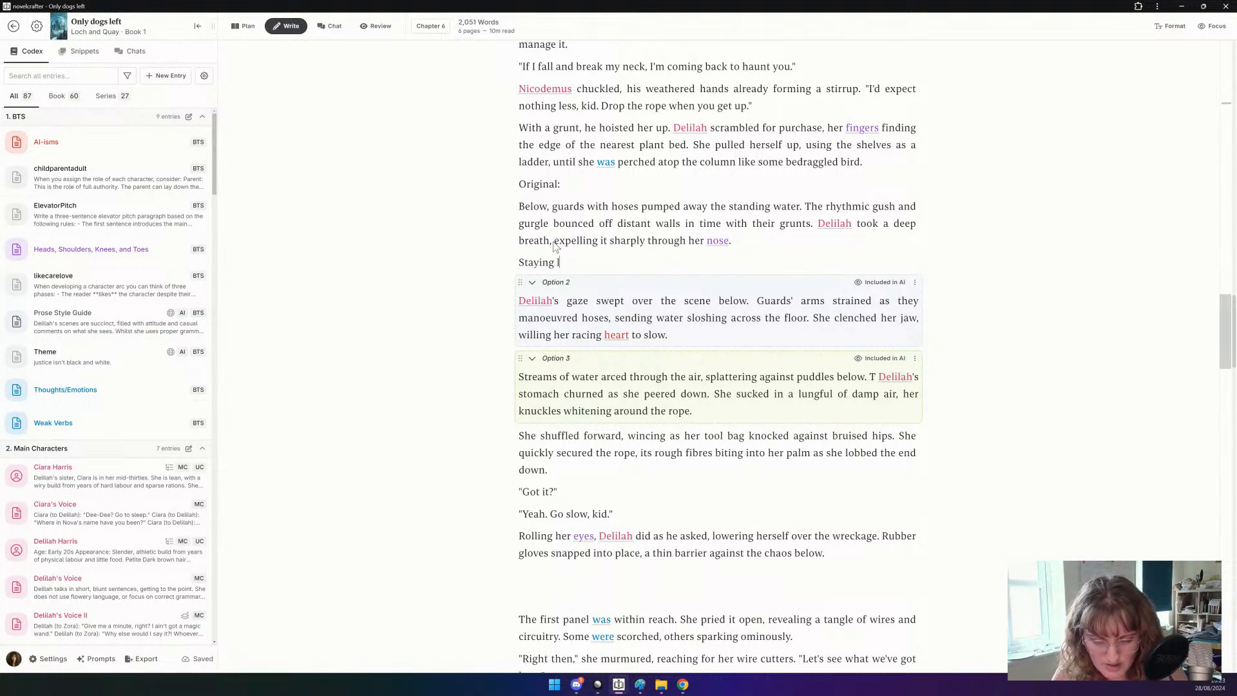
type("ow to the bar, ")
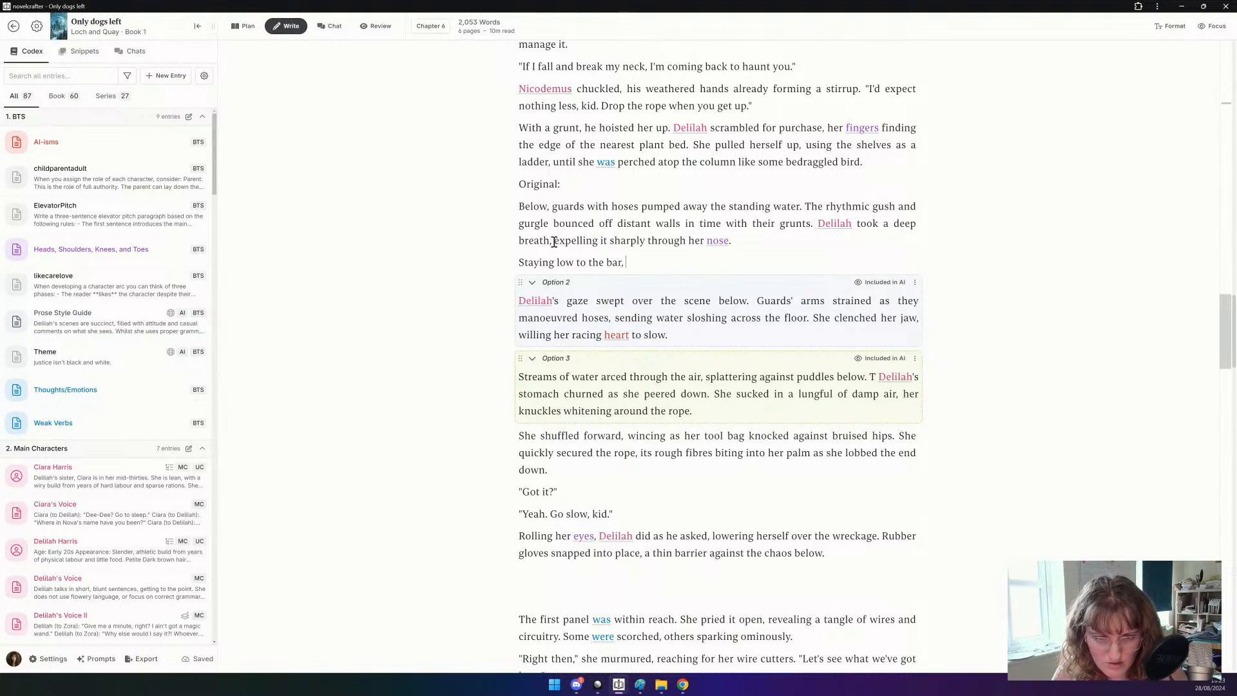
type("Delilah")
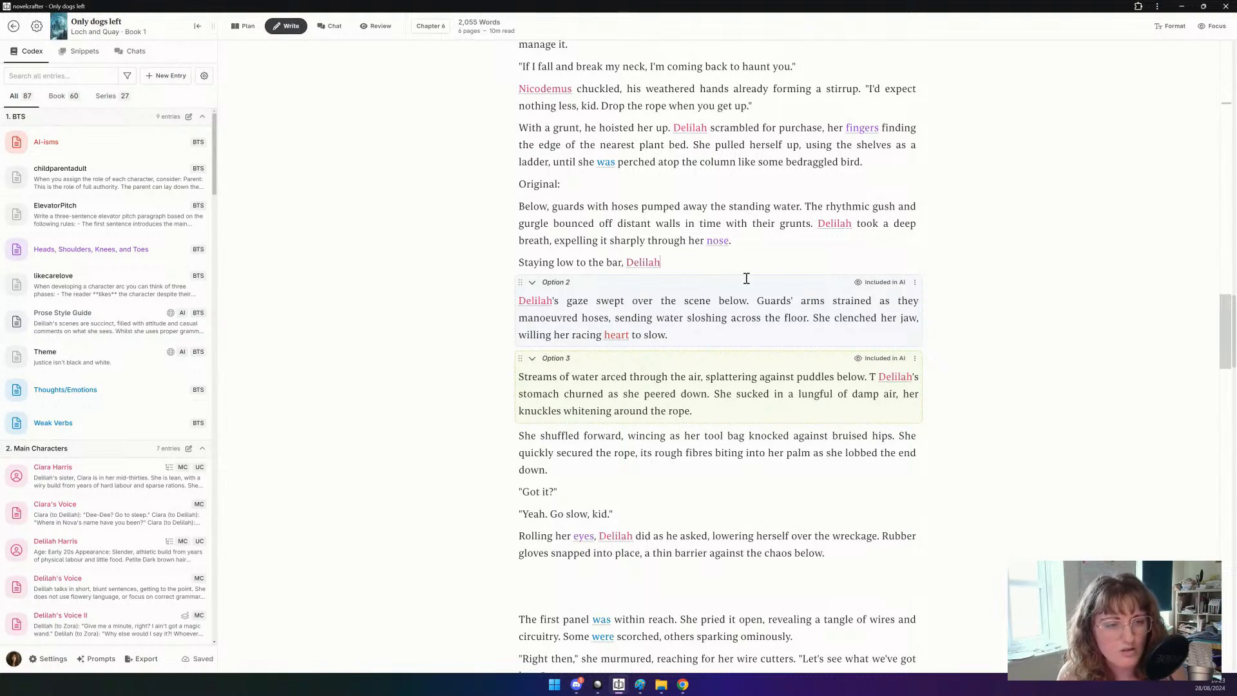
Delete the Option 2 and Option 3 rewrite text and dissolve the remaining Option 2 section around "She shuffled forward".
left_click_drag(694, 411, 507, 304)
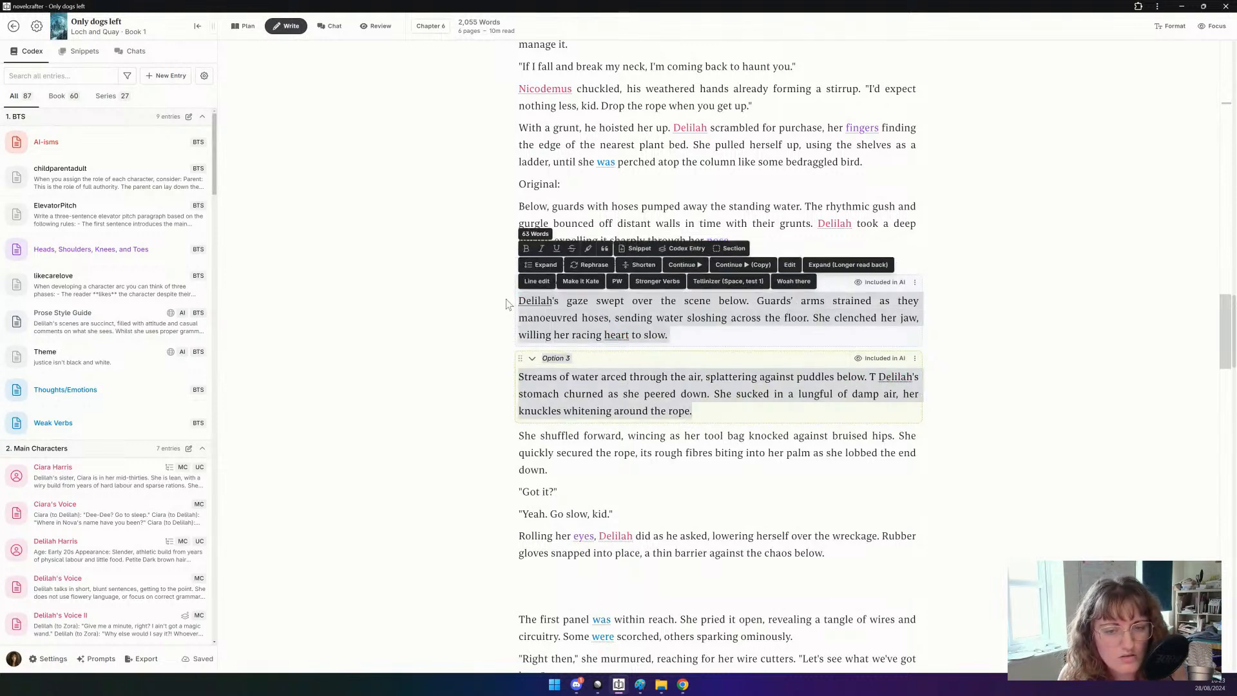
key("BackSpace")
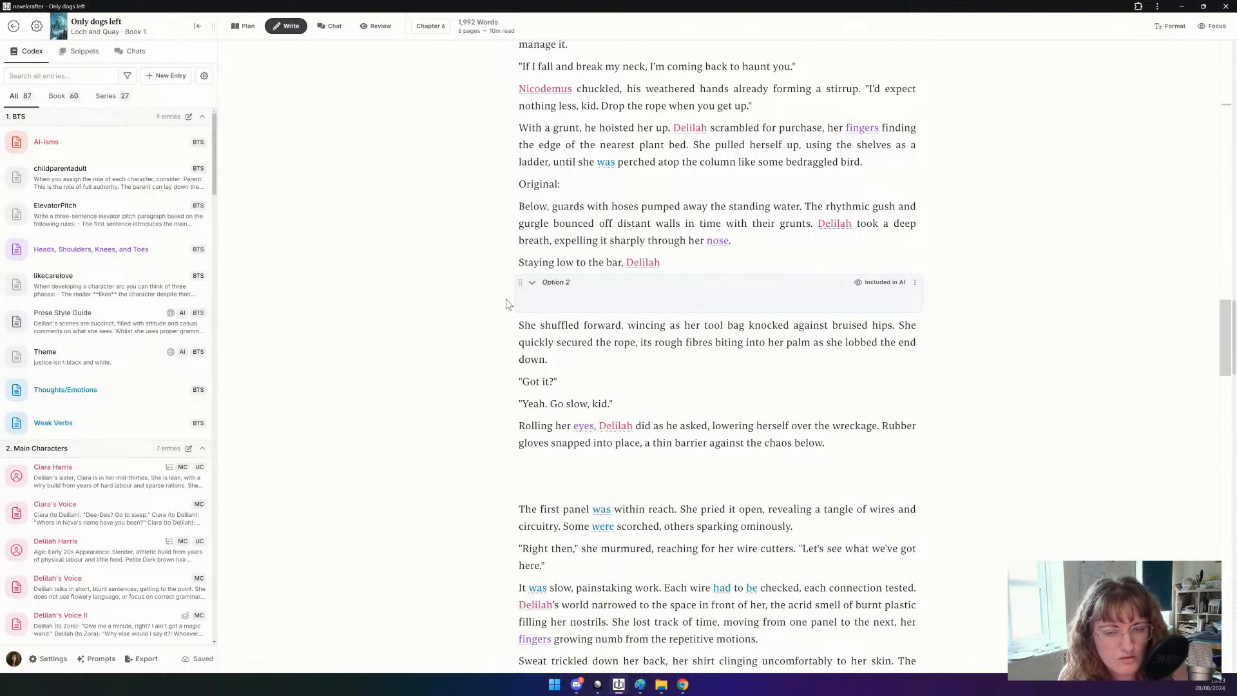
key("Delete")
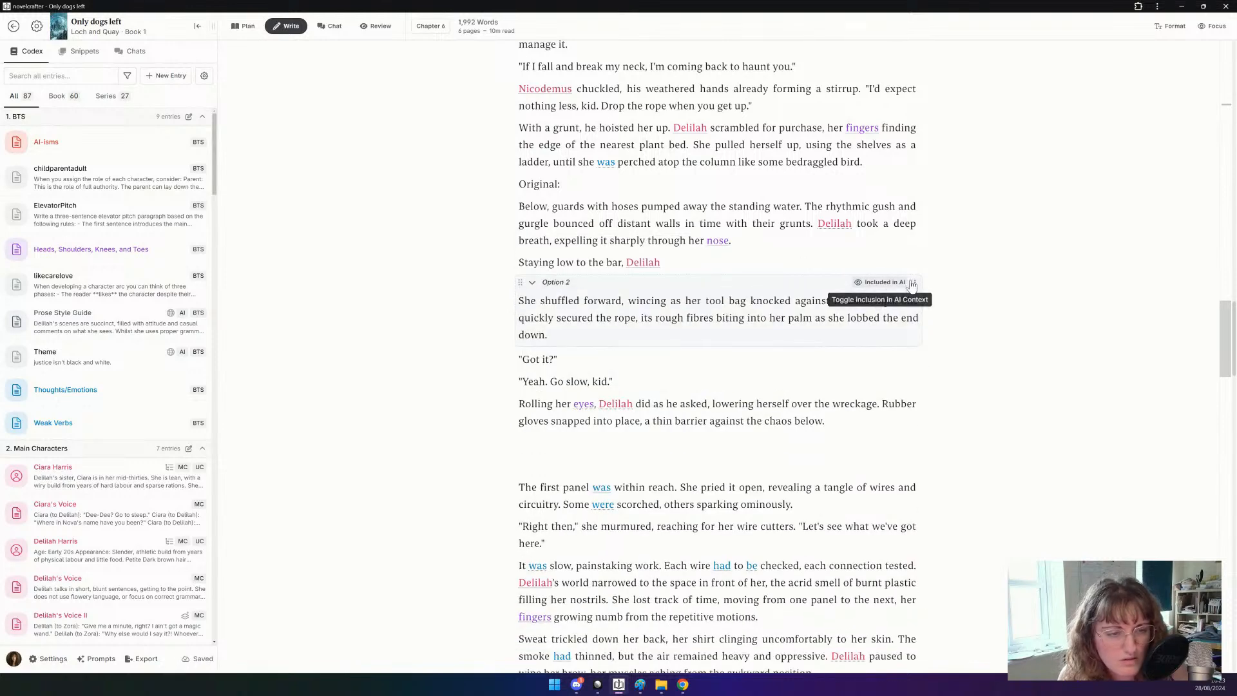
left_click(914, 283)
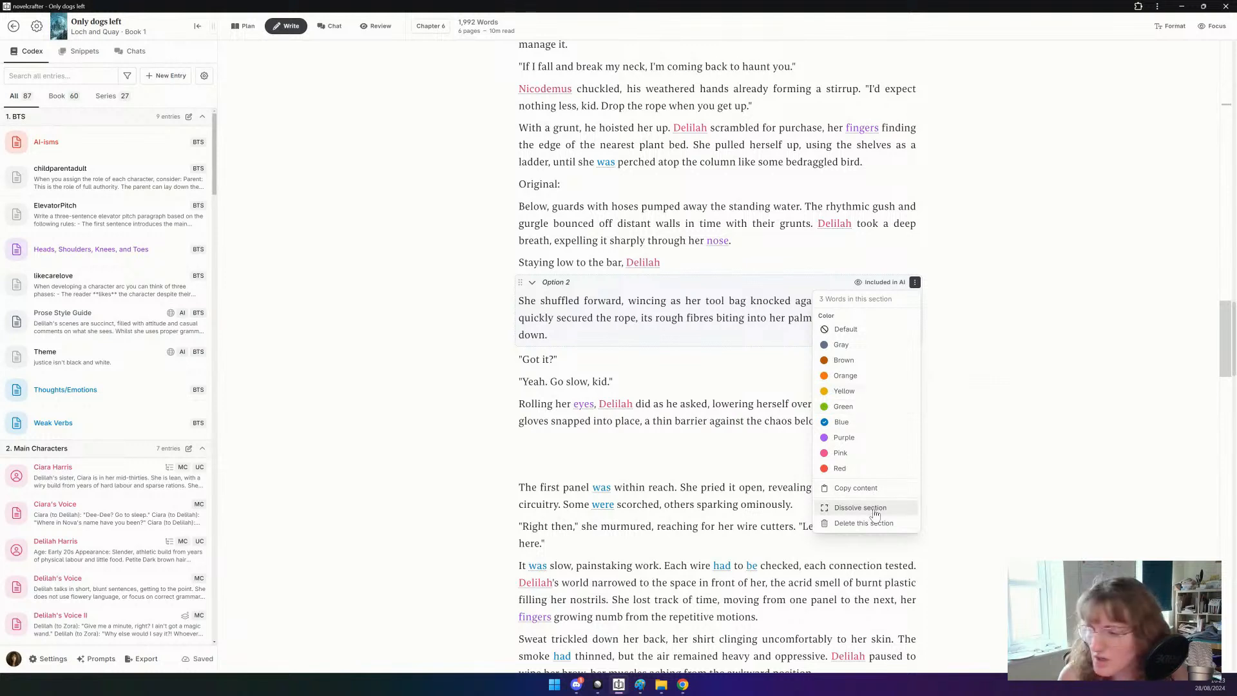
left_click(875, 514)
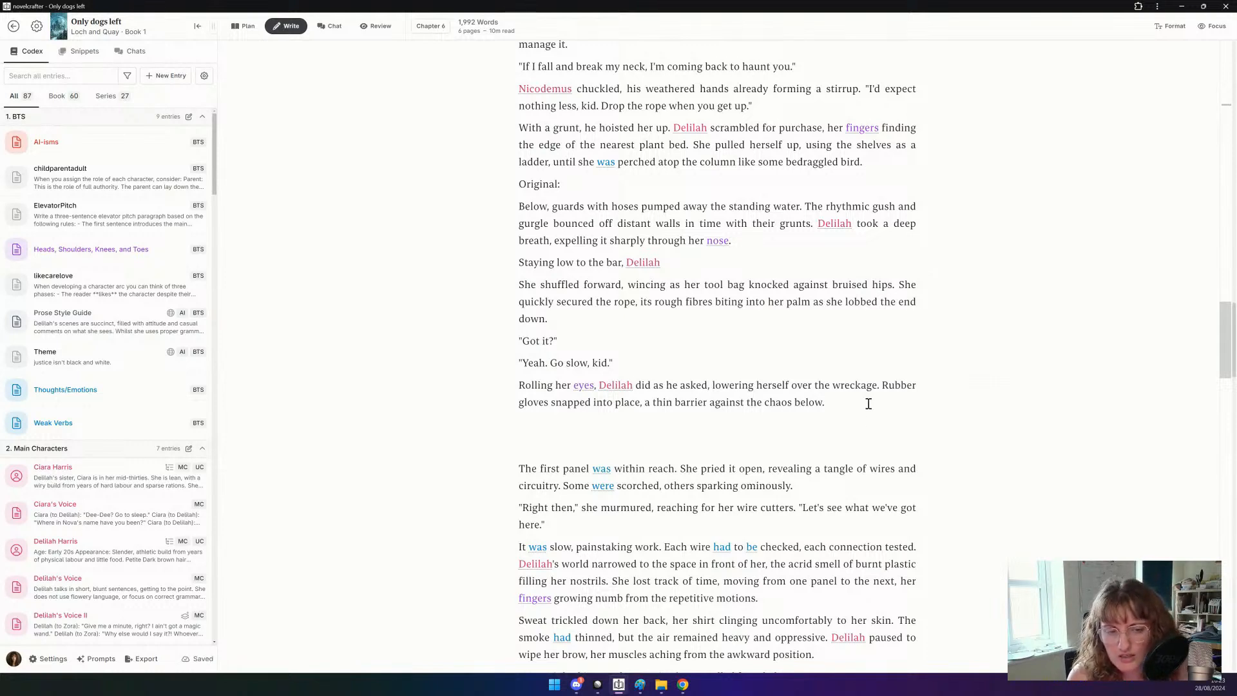
In the rubber gloves sentence, replace "chaos below" with "possibility of death.".
scroll(861, 396, "up", 1)
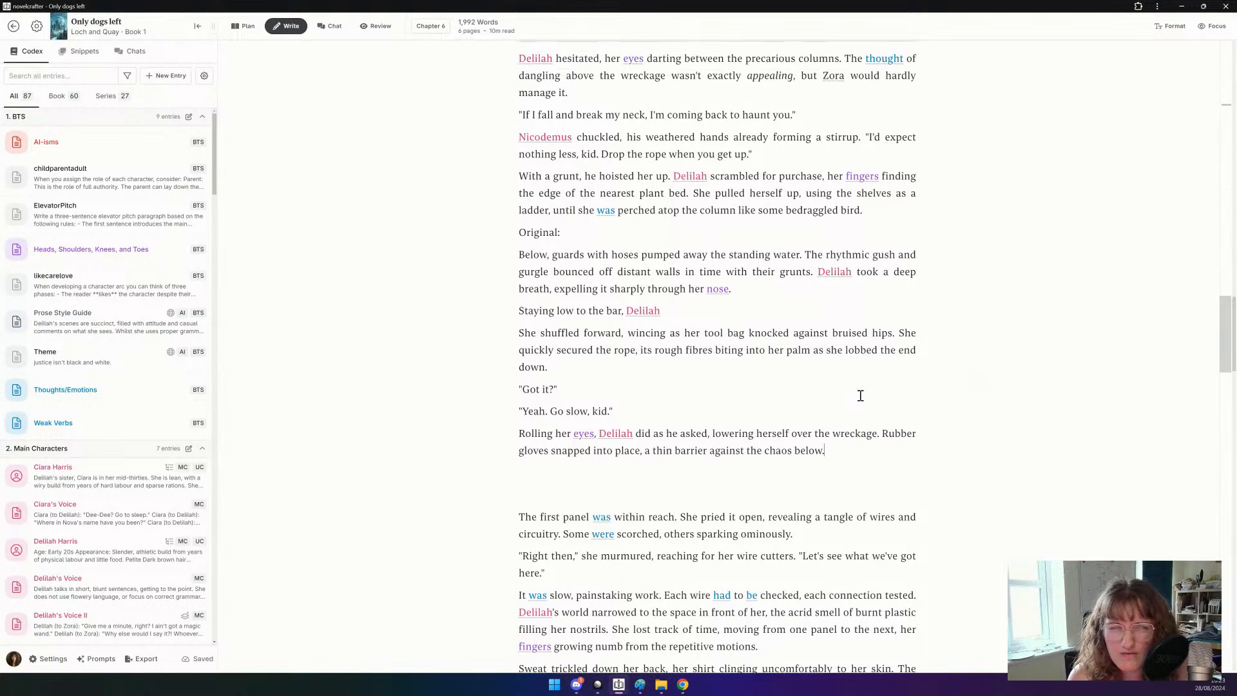
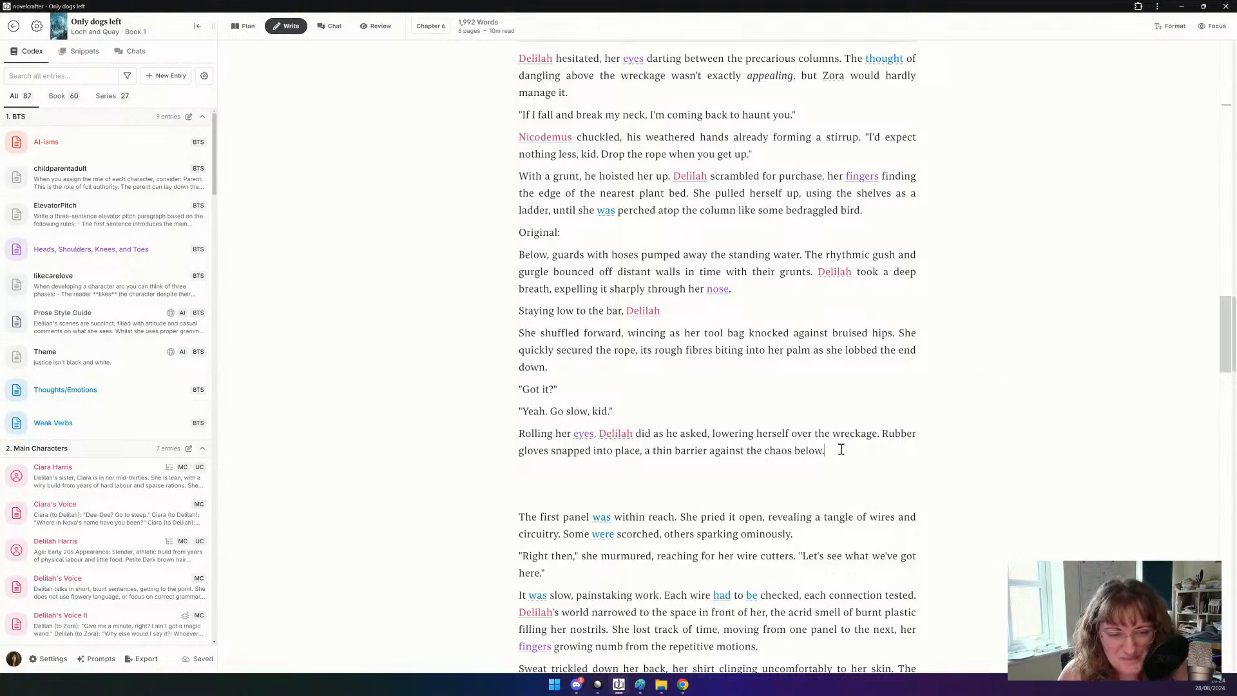
scroll(791, 432, "down", 1)
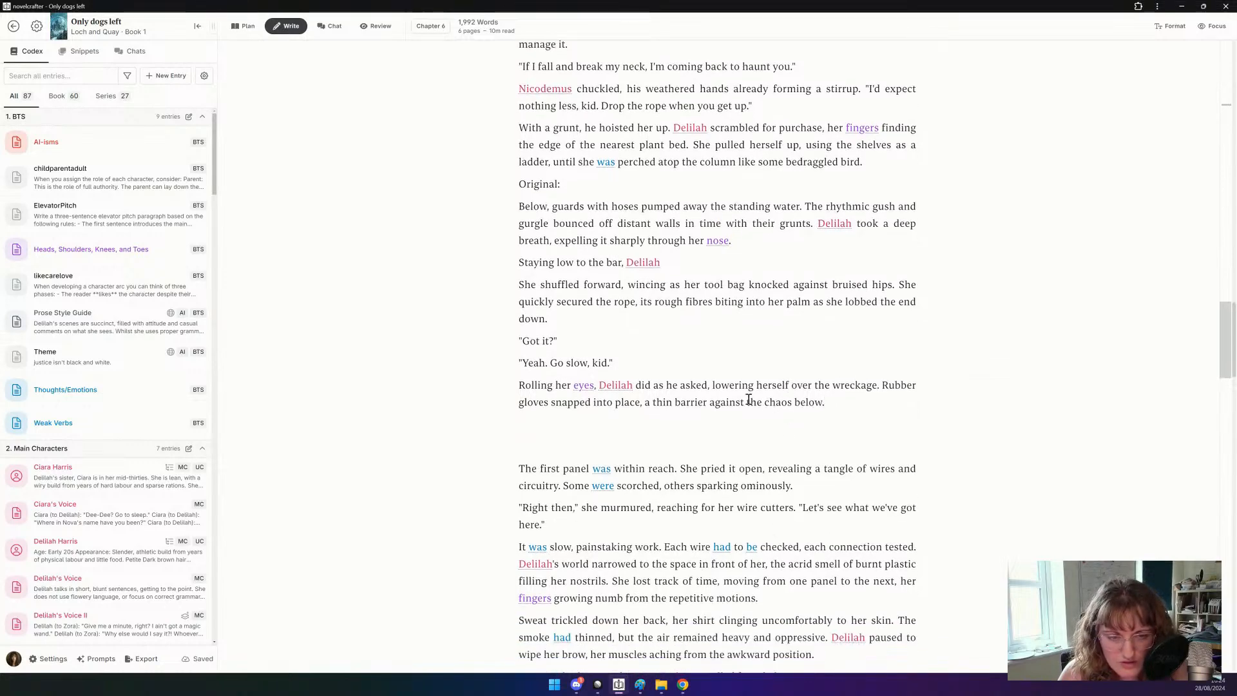
double_click(779, 403)
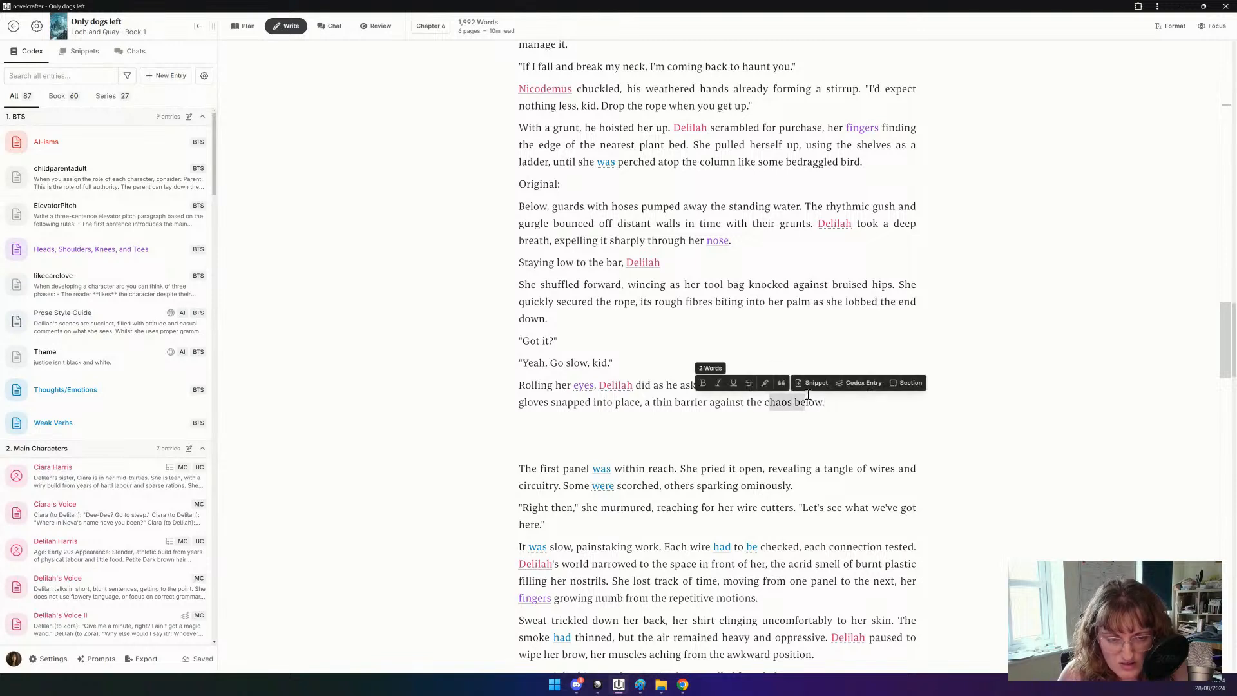
left_click(822, 401, "shift")
key("BackSpace")
key("BackSpace")
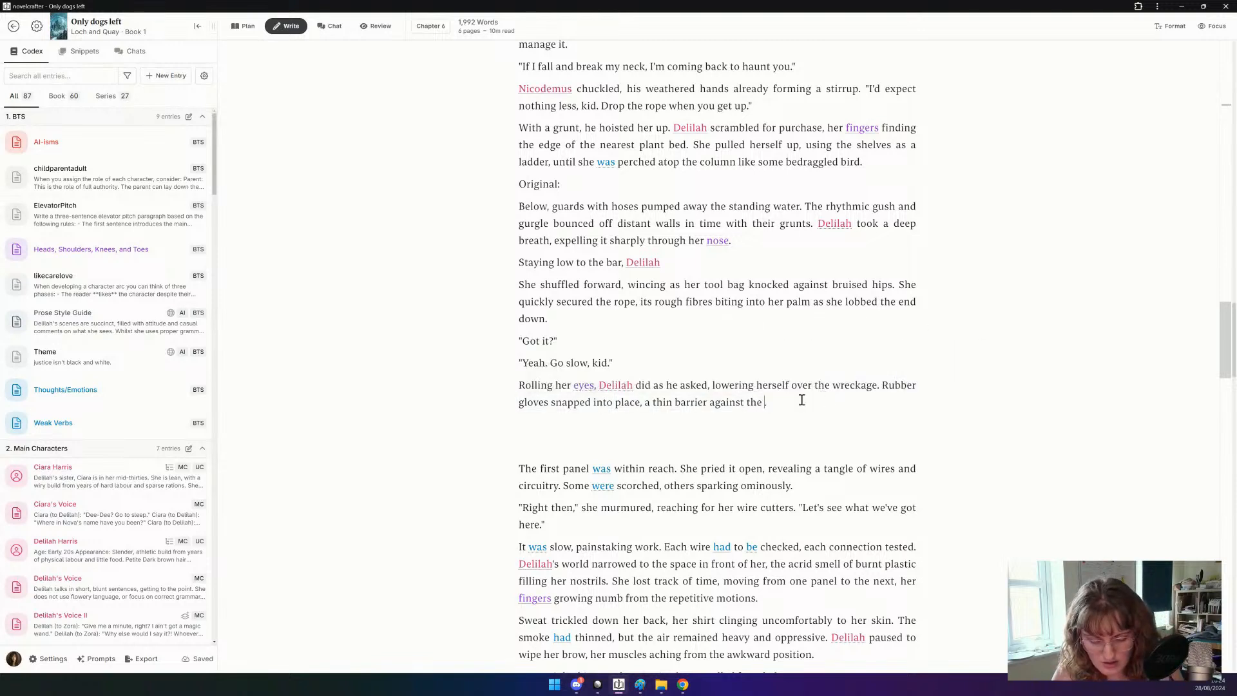
type("possibility of death.")
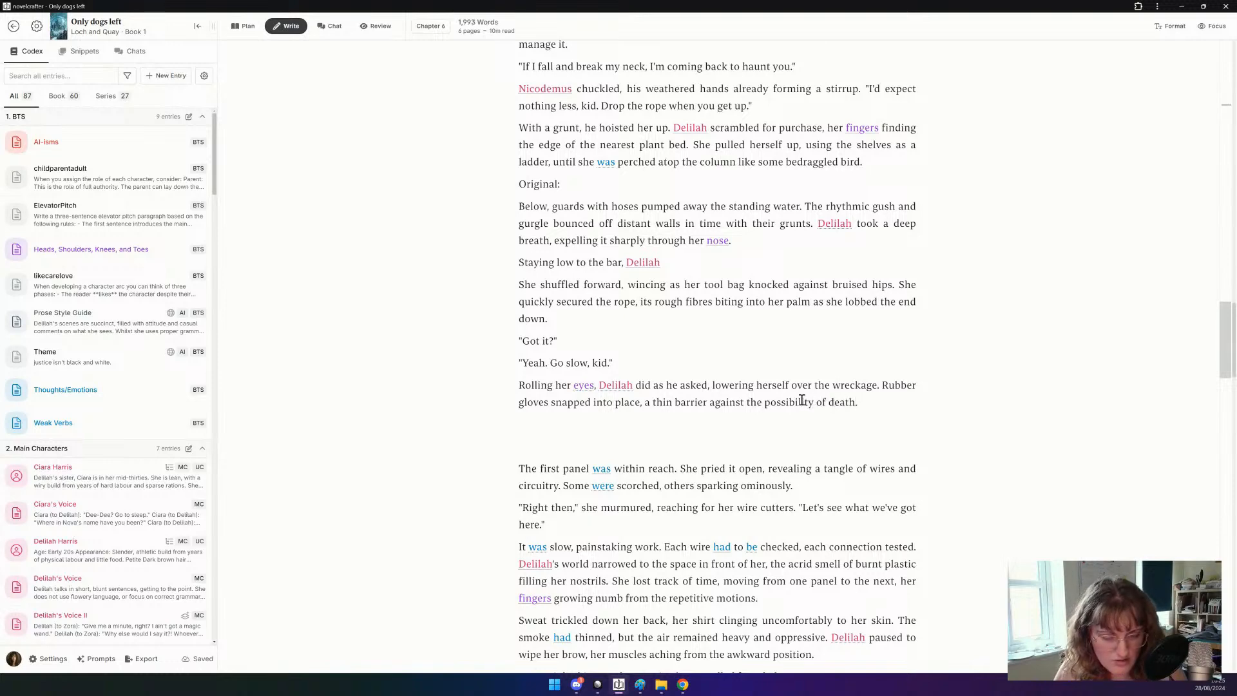
Remove the blank gap before "The first panel was within reach" and join that text to the rubber gloves paragraph.
scroll(780, 431, "down", 1)
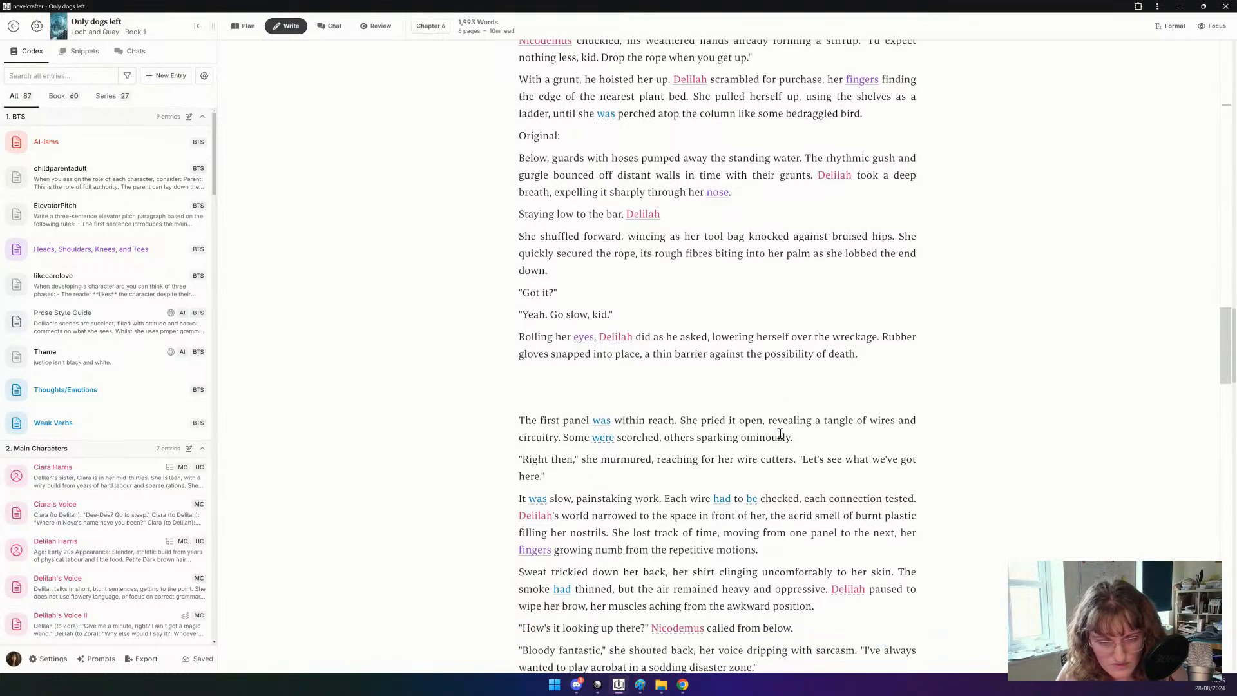
scroll(799, 422, "down", 1)
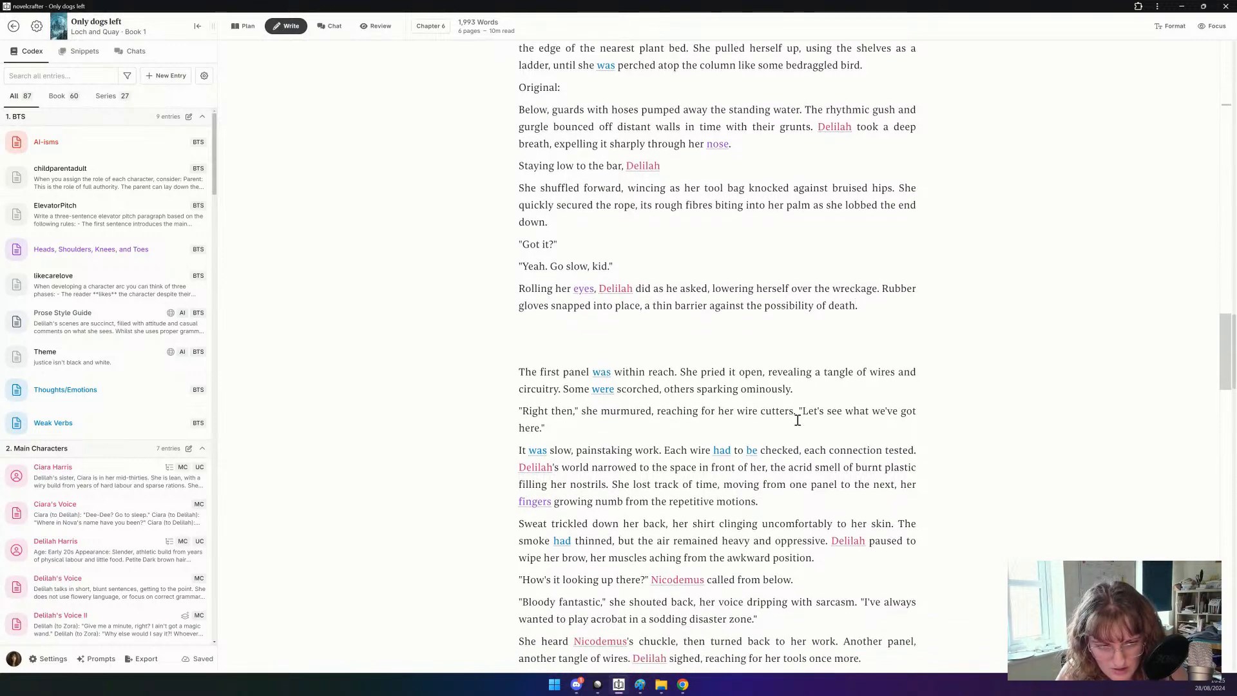
scroll(797, 420, "down", 1)
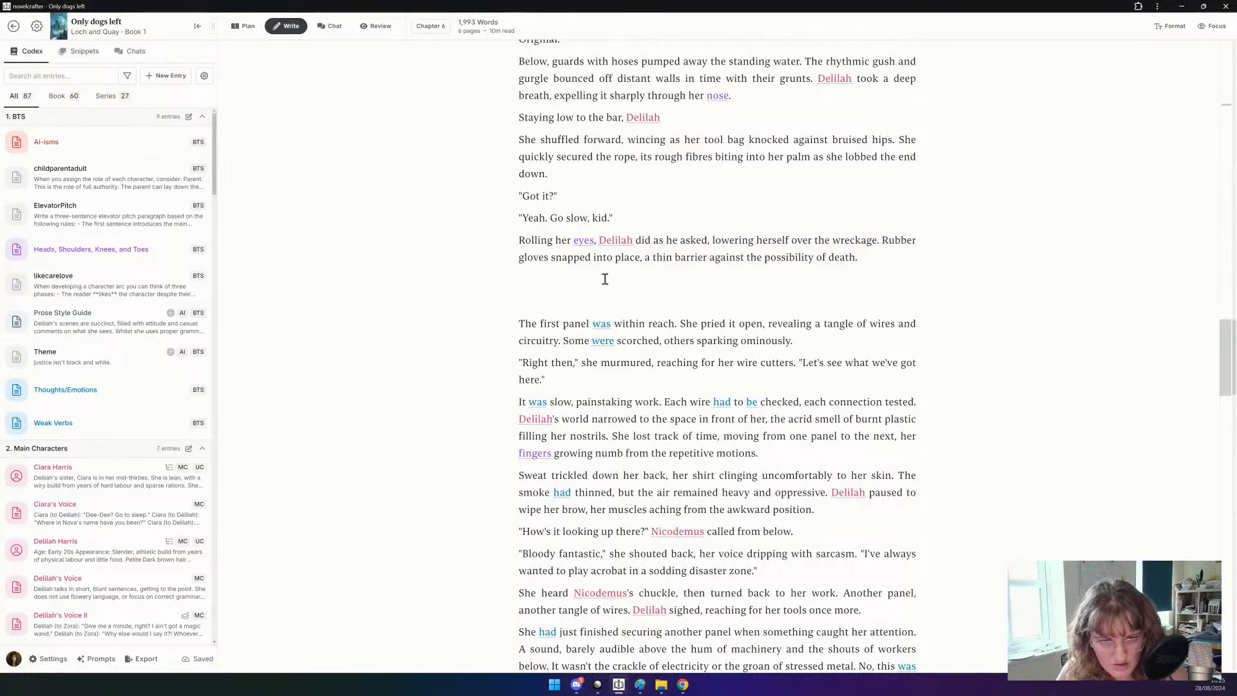
left_click(518, 288)
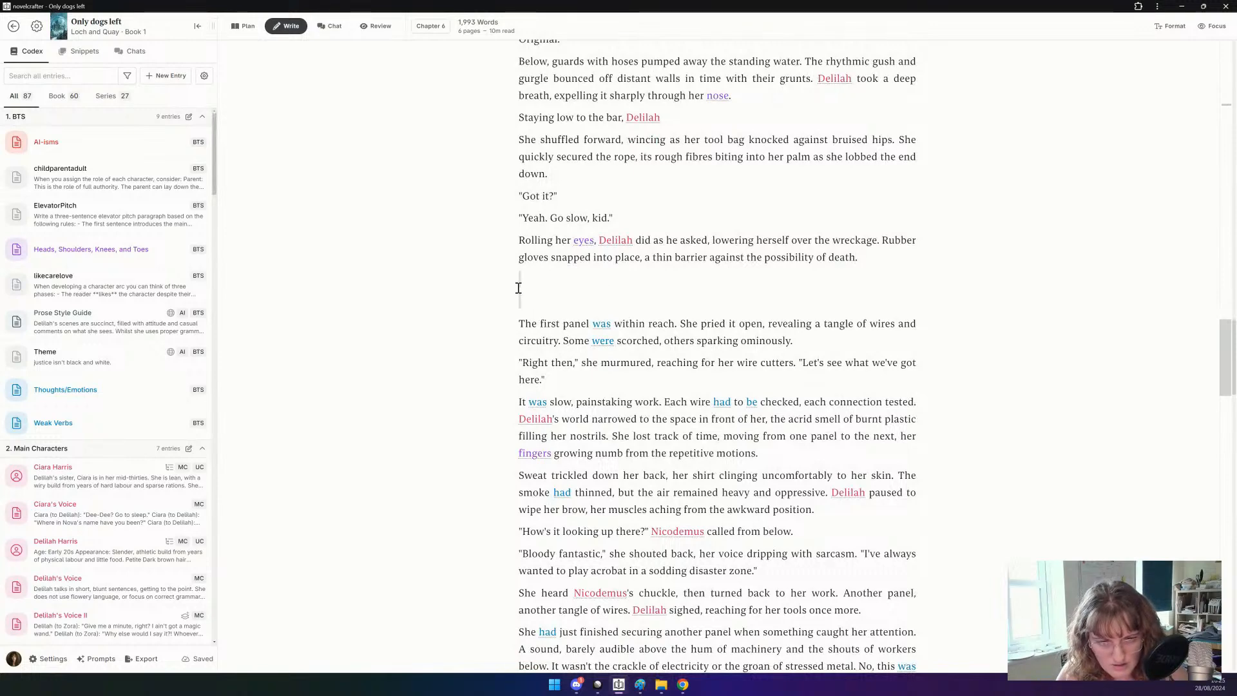
key("BackSpace")
key("Delete")
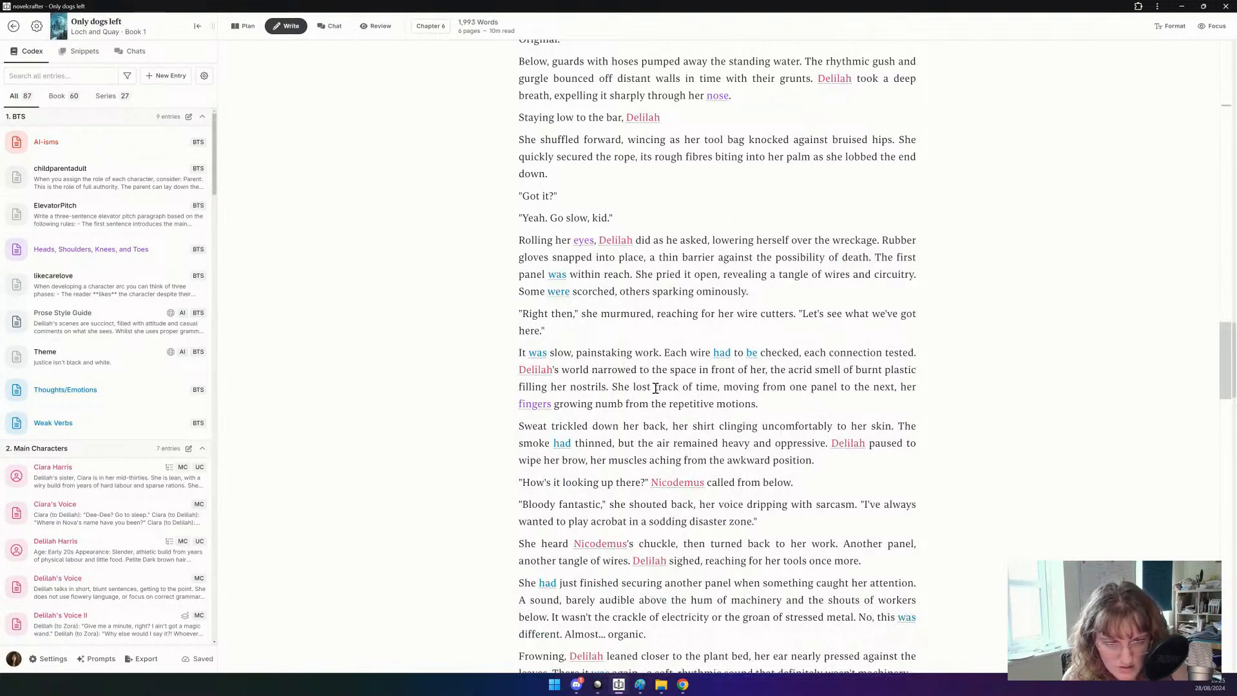
Delete "Bloody fantastic," and its sarcastic shouting tag so Delilah's reply to Nicodemus begins with "I've always wanted".
scroll(656, 388, "down", 1)
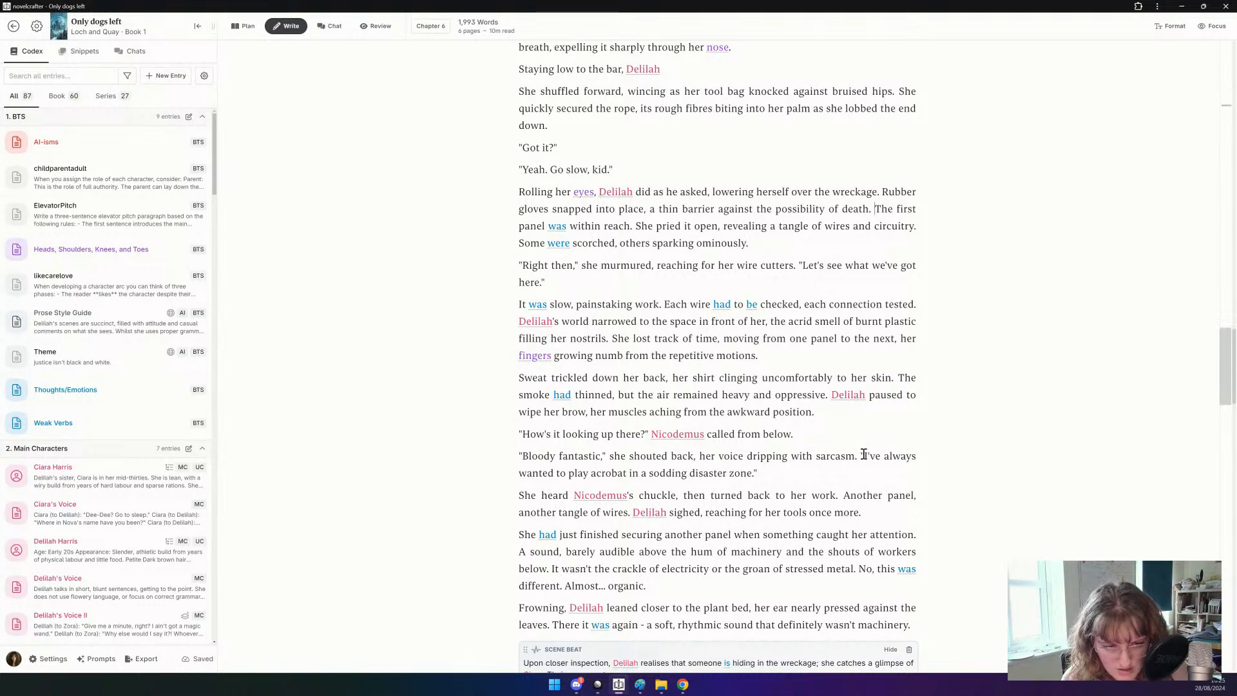
left_click_drag(865, 455, 505, 453)
key("BackSpace")
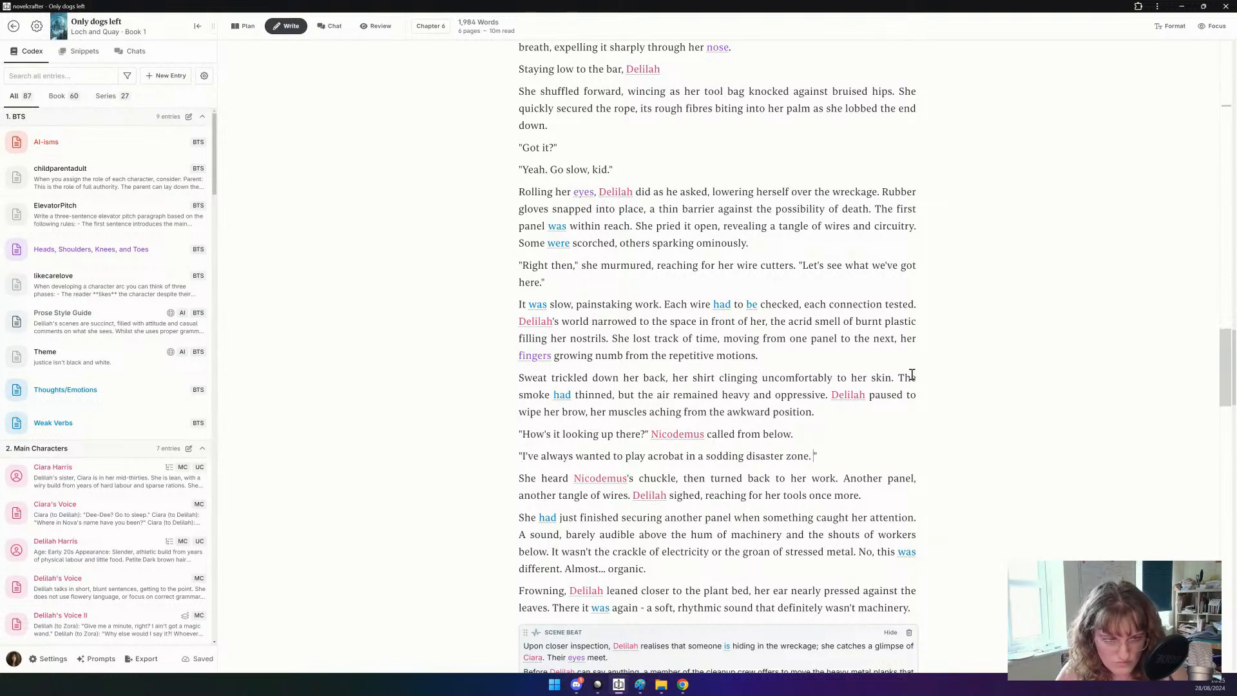
Extend Delilah's acrobat line inside the quotes with "Lower me. I want to look at the floor panels".
type("Lower ")
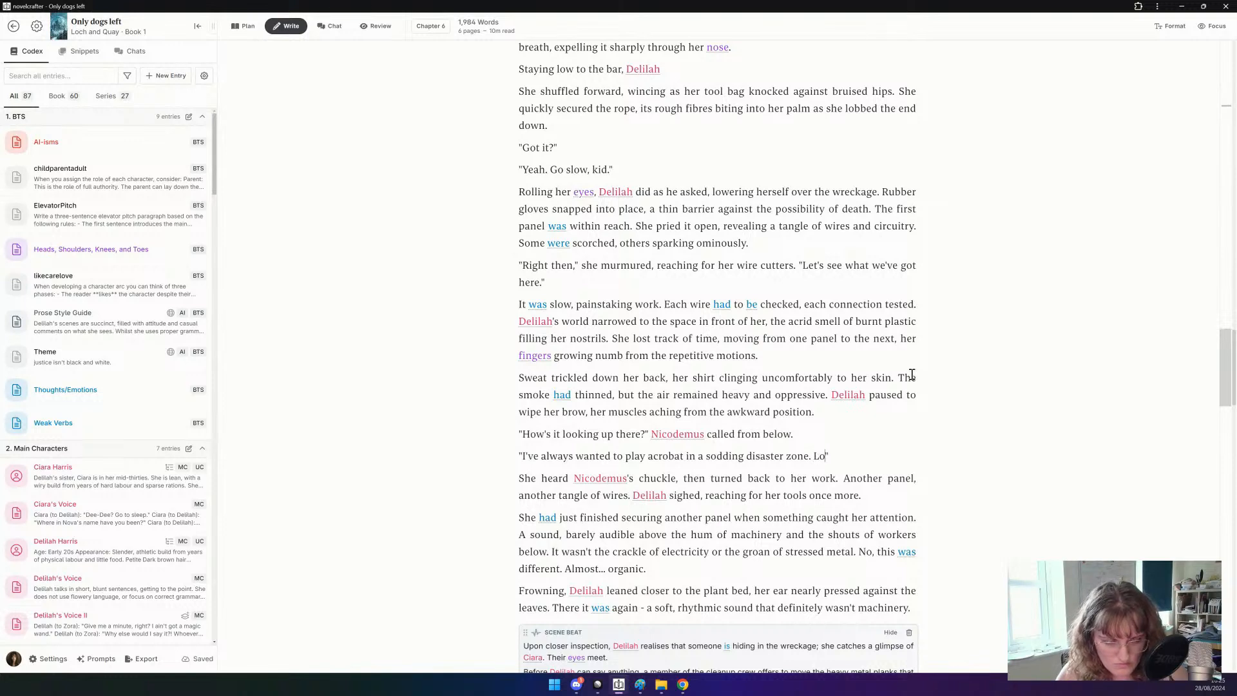
type("me. I want to ")
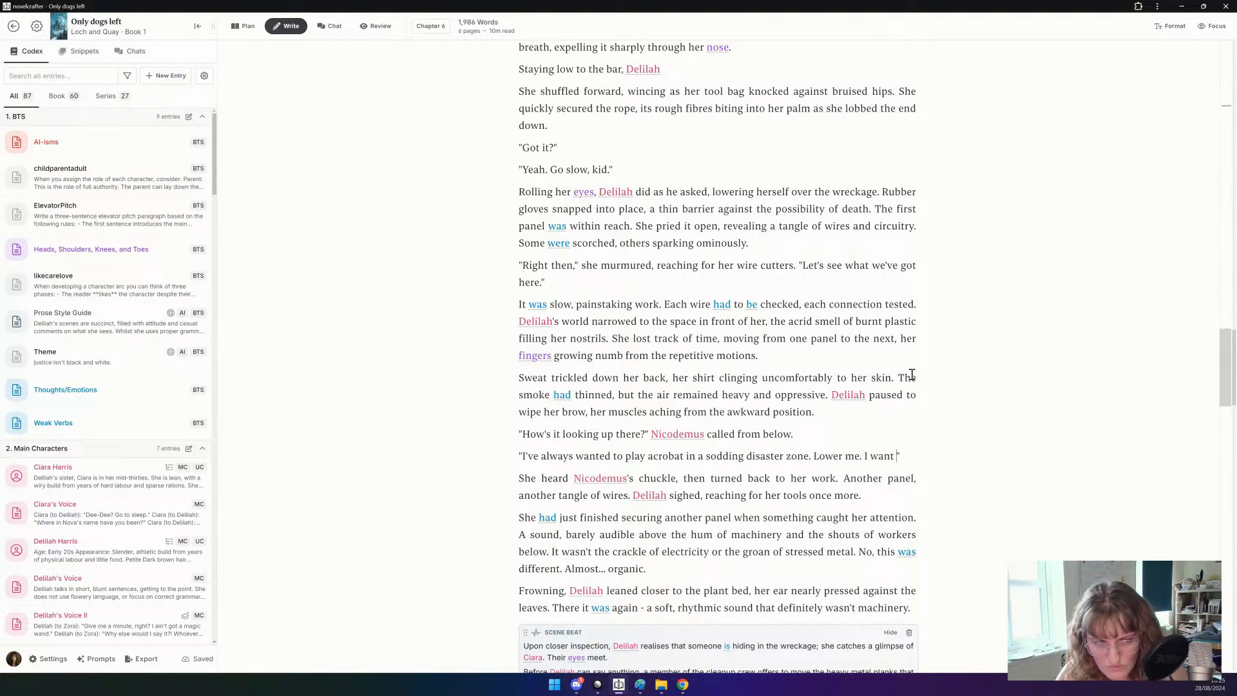
type("look at the fl")
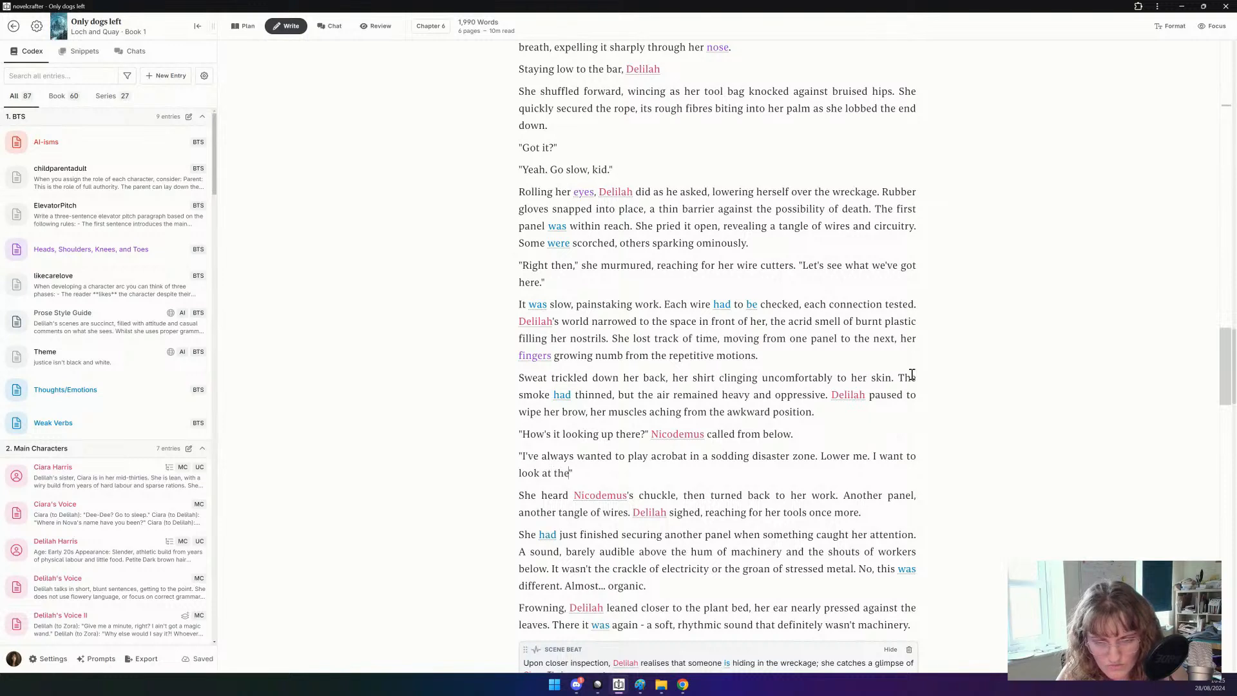
type("oor pannels.")
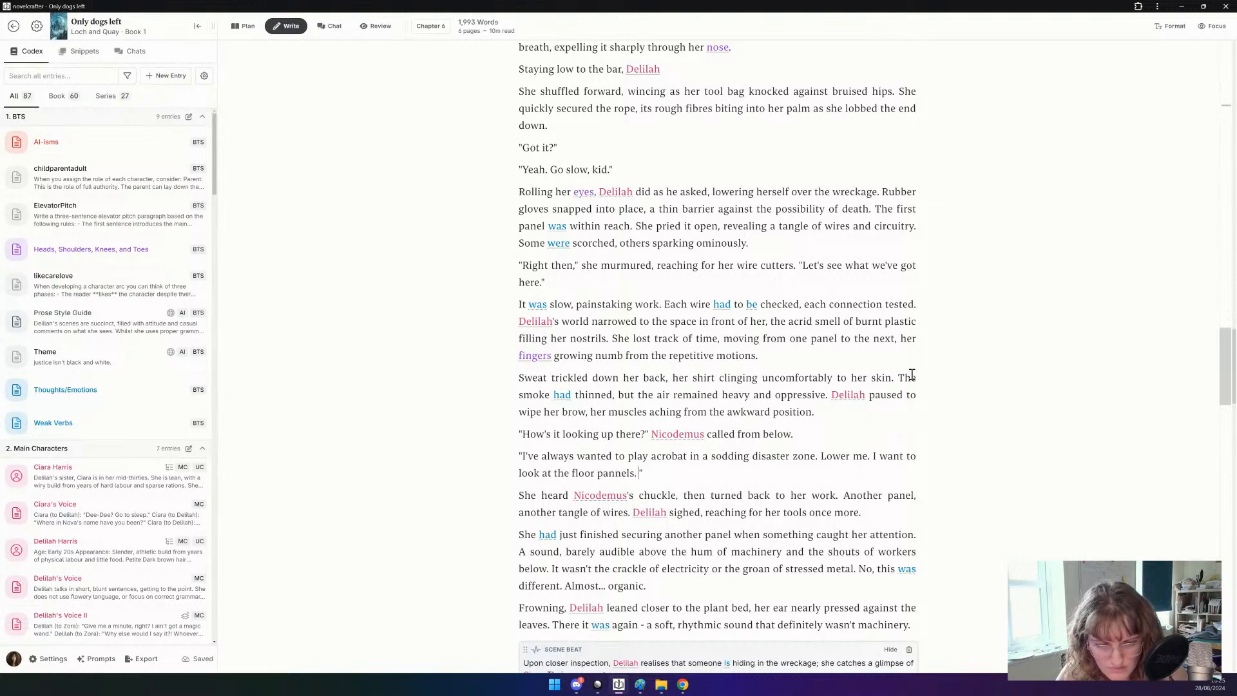
key("BackSpace")
key("BackSpace")
key("BackSpace")
key("BackSpace")
key("BackSpace")
key("BackSpace")
key("BackSpace")
type("nels")
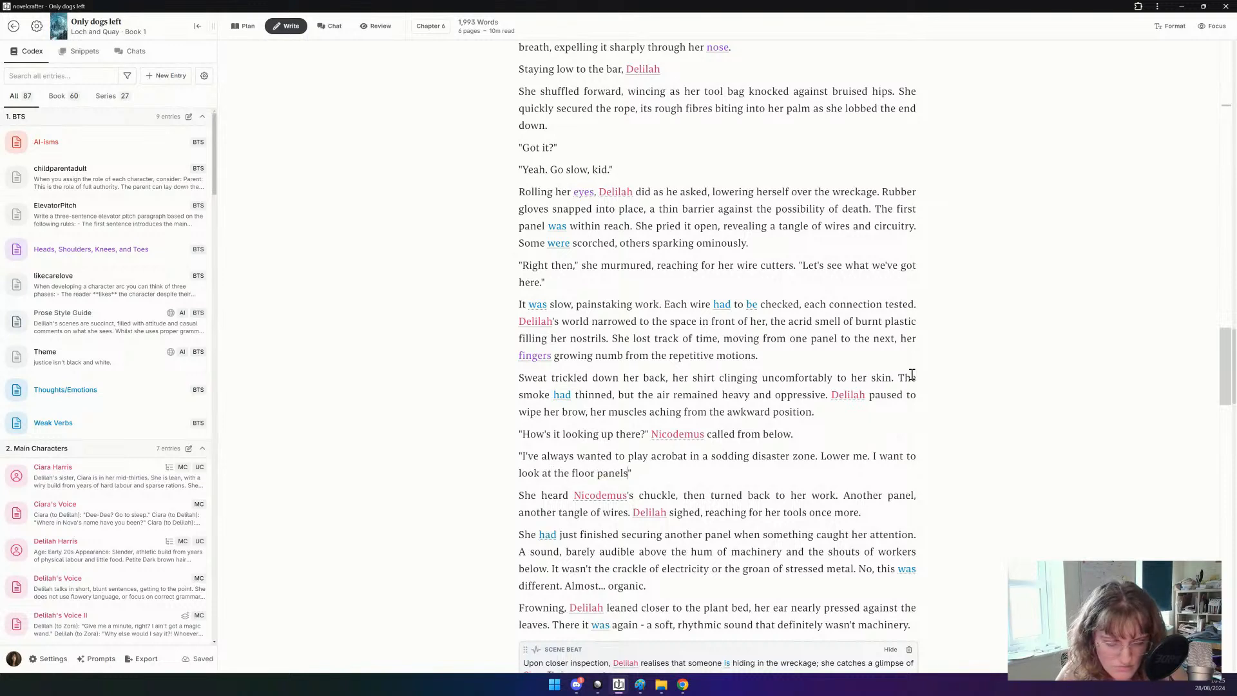
End Delilah's line after "floor panels." with the question "How deep is the water?".
type(". Is the wat")
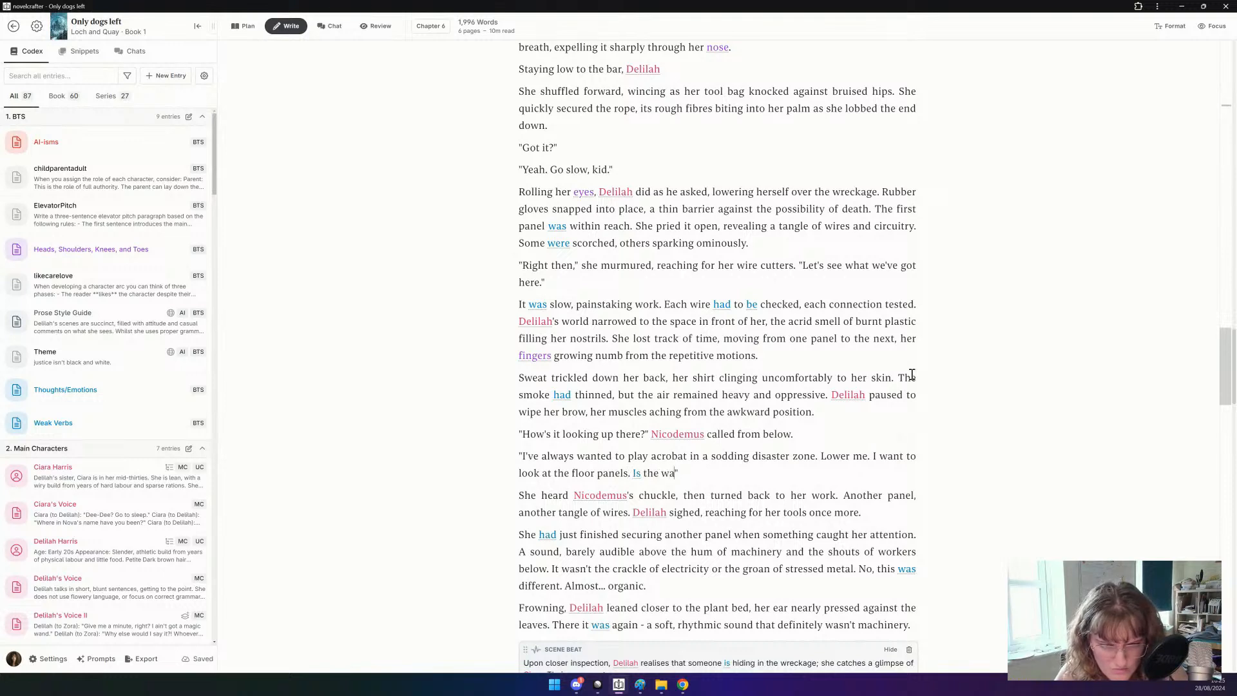
key("BackSpace")
key("BackSpace")
key("BackSpace")
key("BackSpace")
key("BackSpace")
key("BackSpace")
key("BackSpace")
key("BackSpace")
key("BackSpace")
type("Ho")
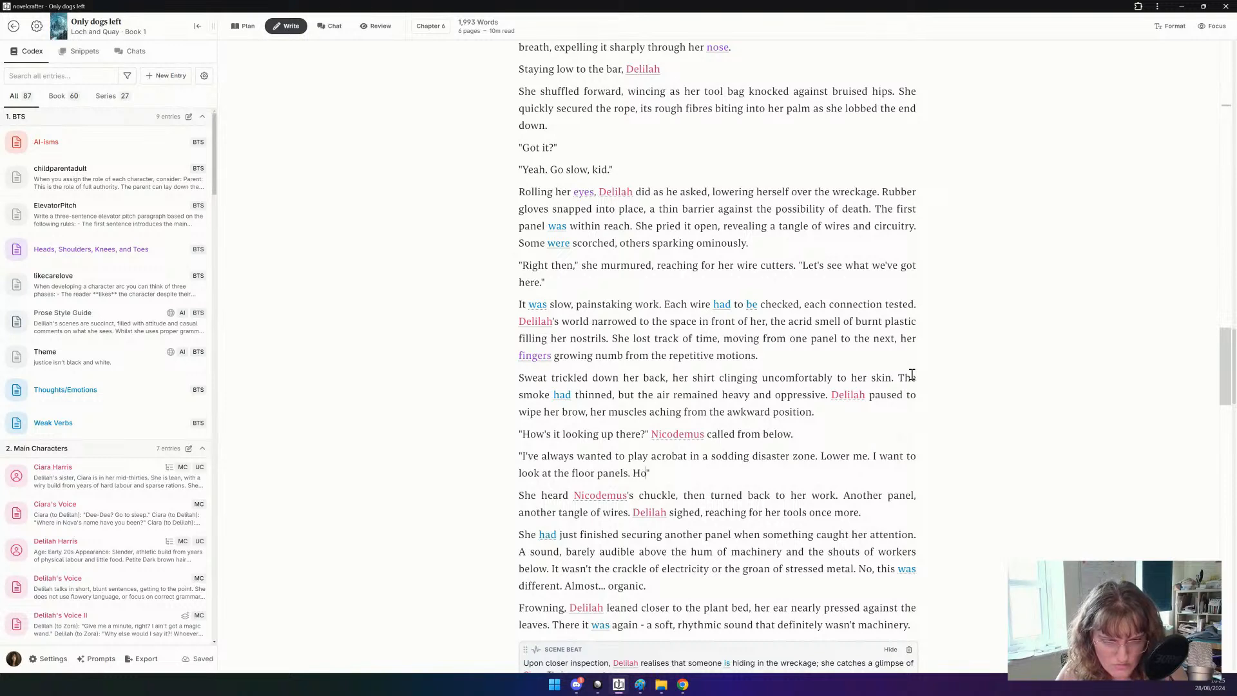
type("w deep is the ")
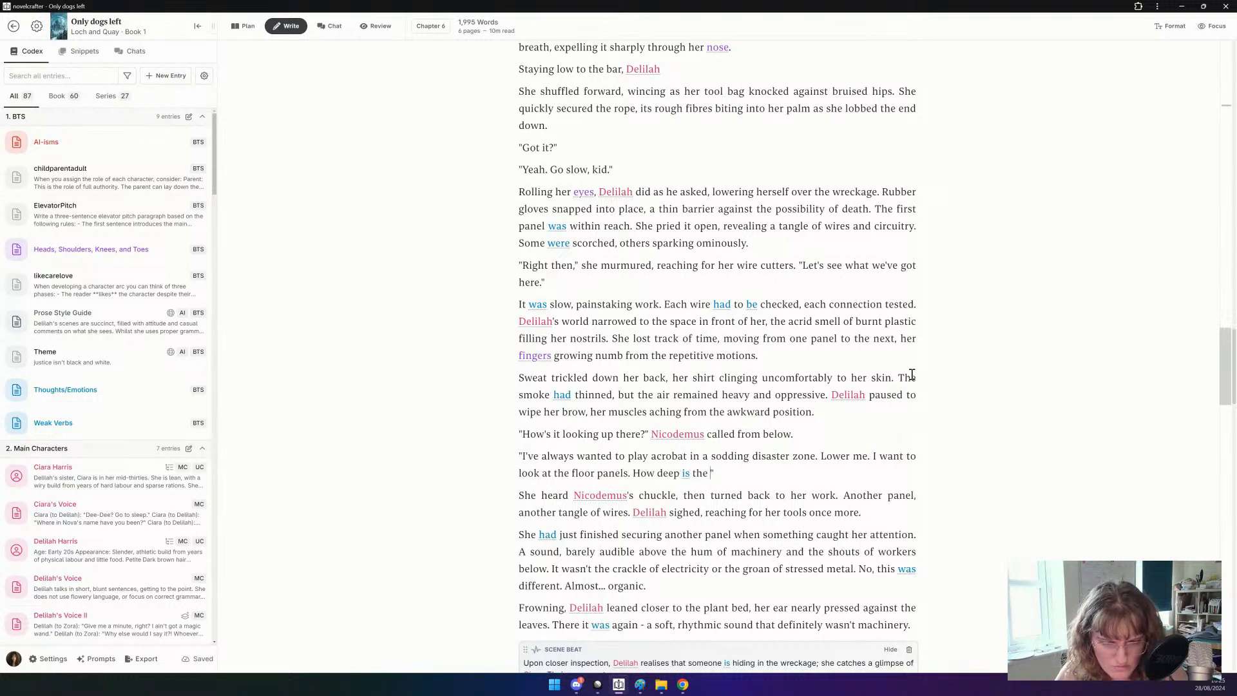
type("water?")
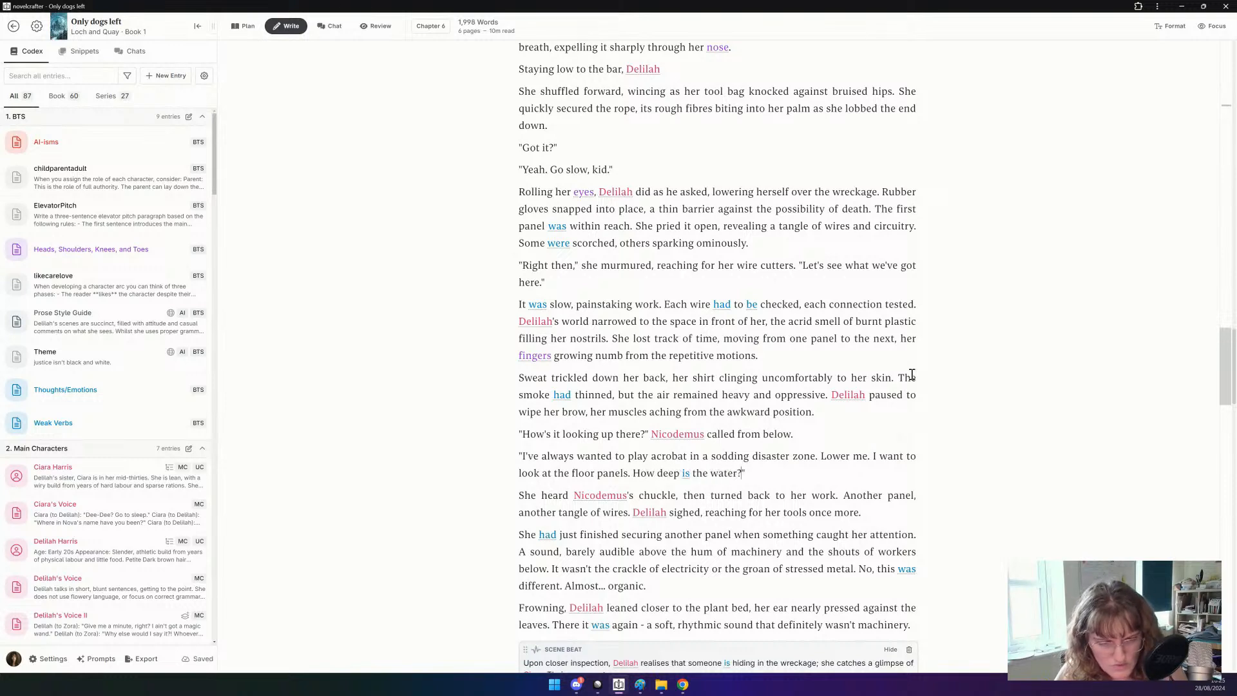
Replace the paragraph beginning "She heard Nicodemus's chuckle" with an empty scene beat.
triple_click(799, 500)
key("BackSpace")
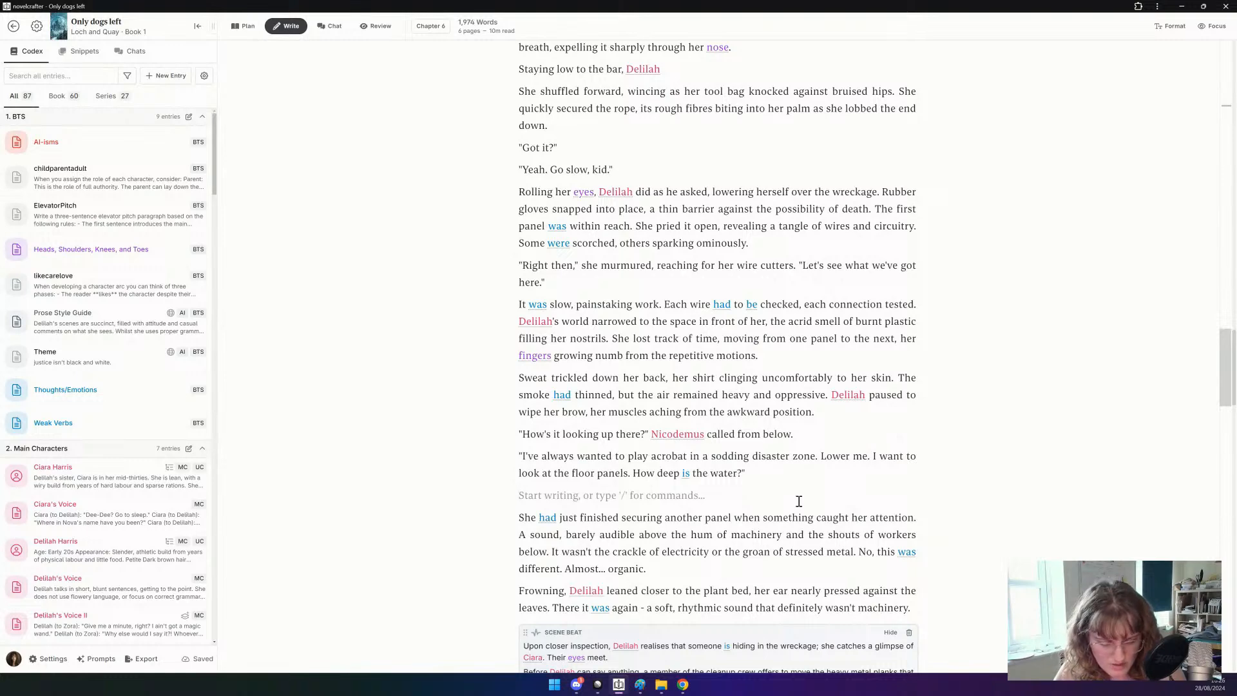
type("/")
key("Return")
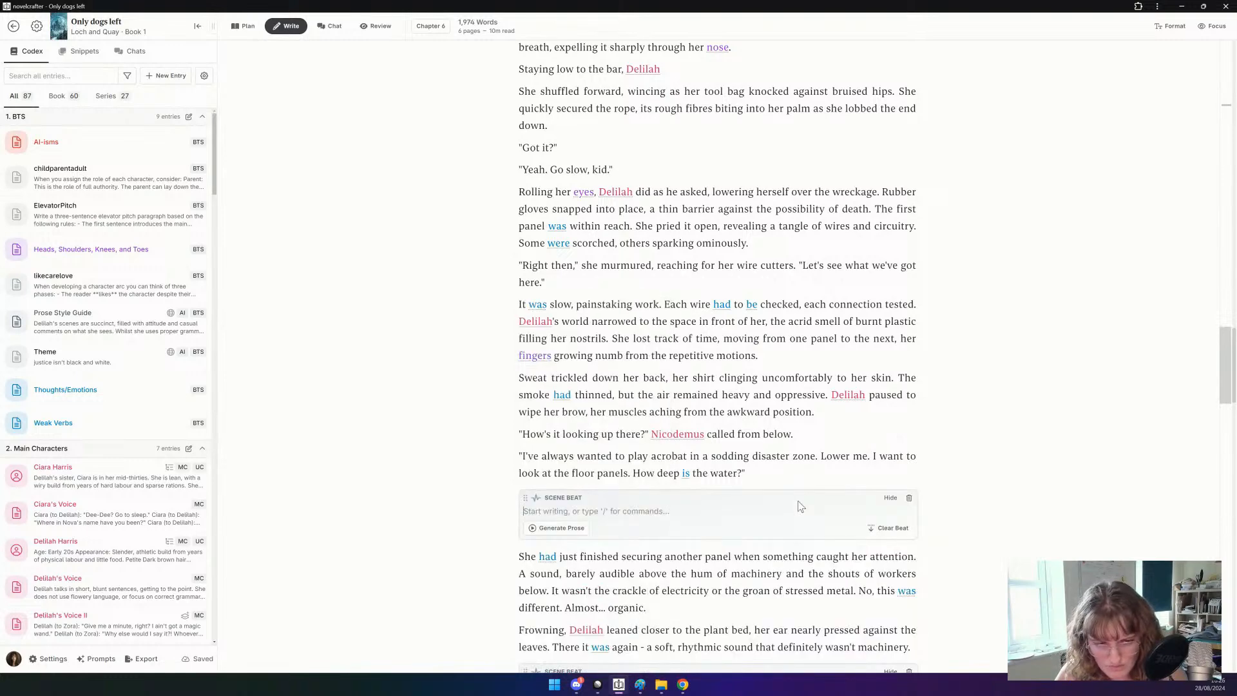
Write in the new scene beat "continue the conversation as Delilah is lowered to a pile of rubble. The wires are still sparking,".
type("con")
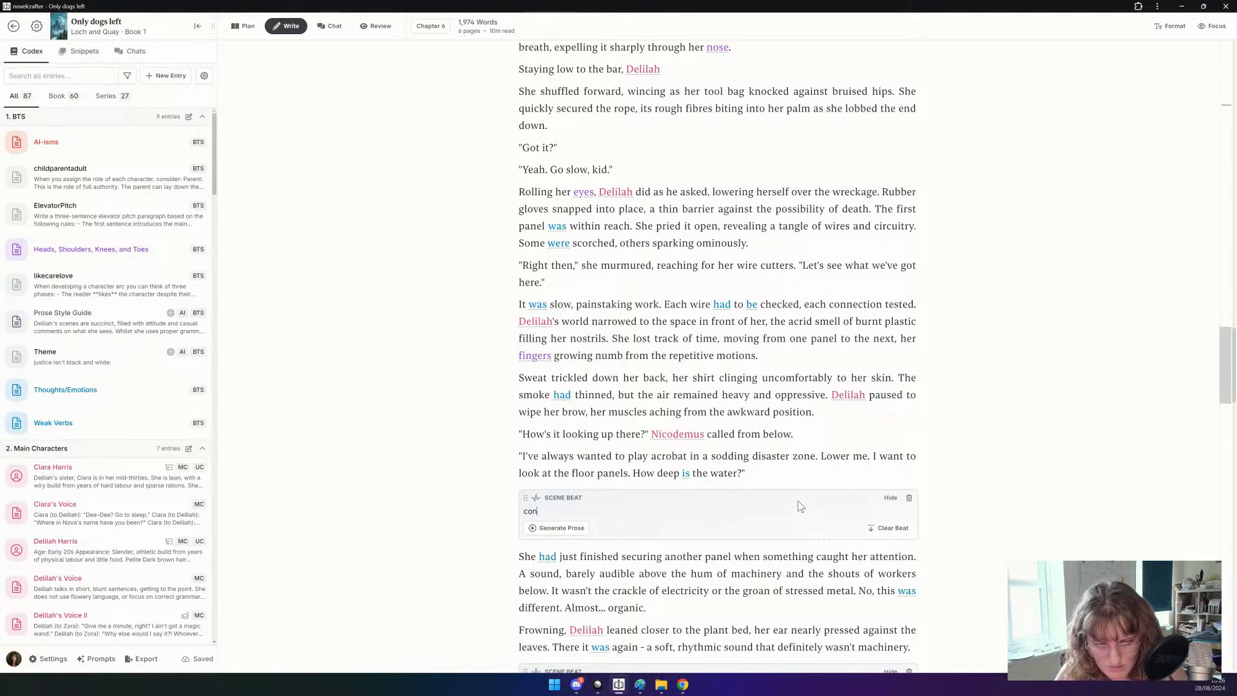
type("tinue the conversation as")
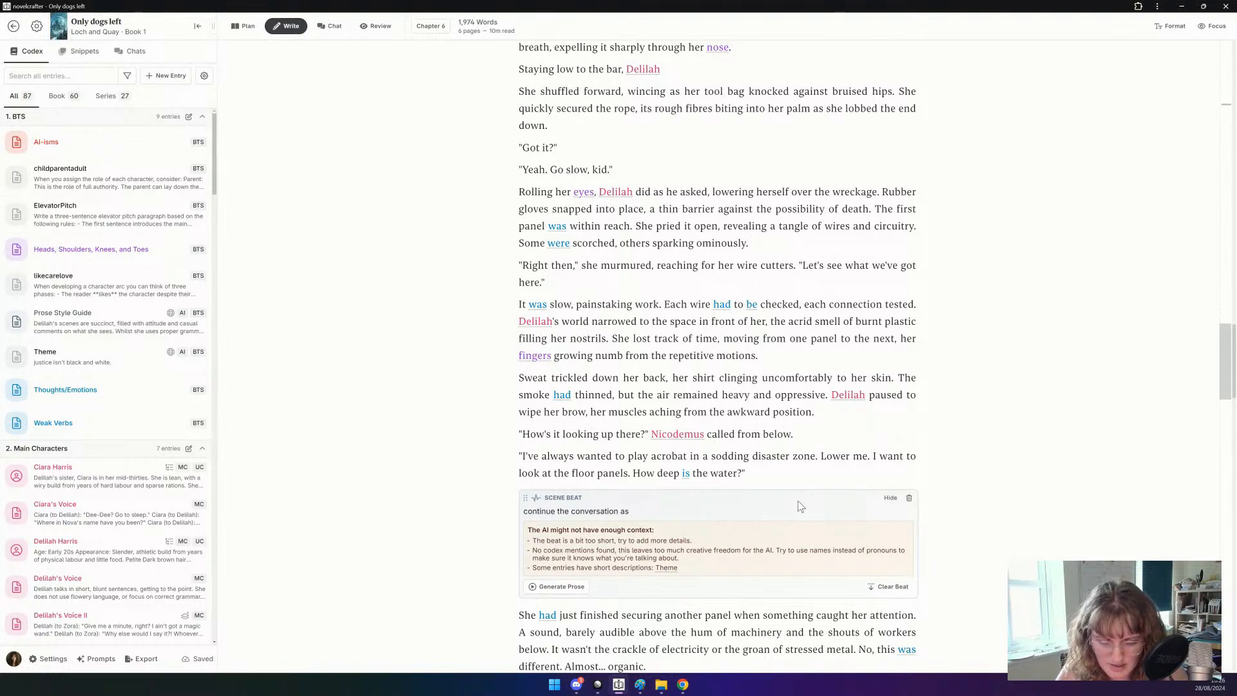
type(" Delilah is lo")
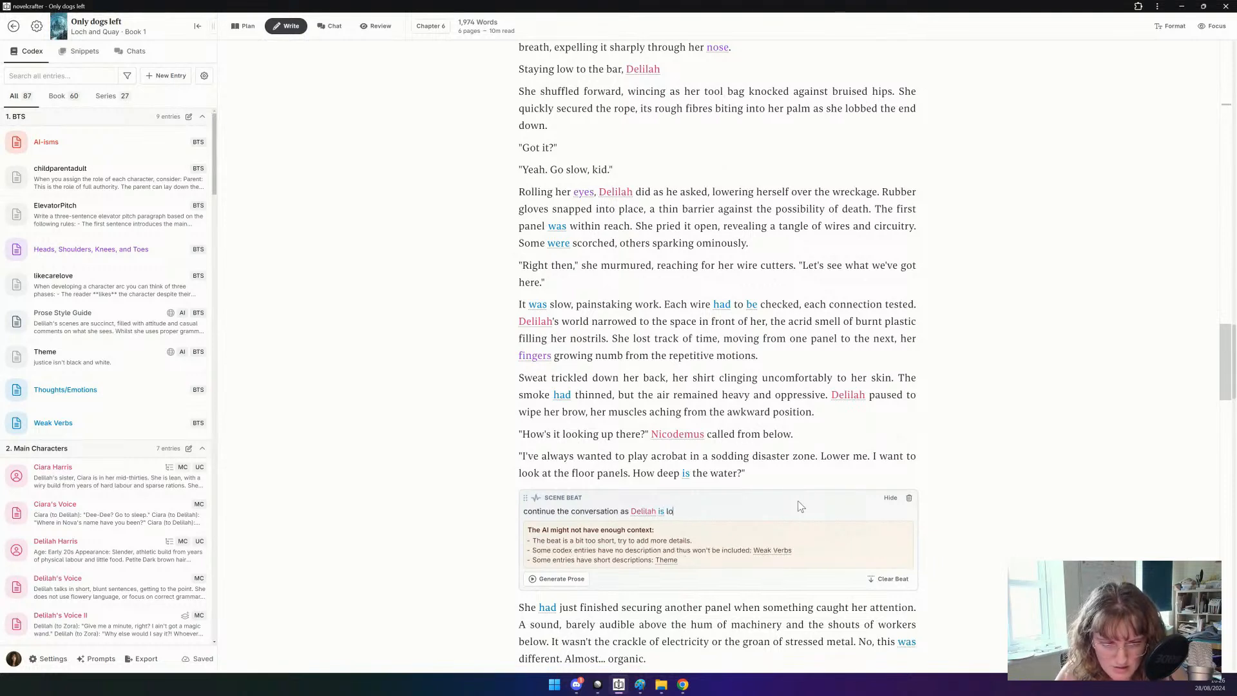
type("wered to a ")
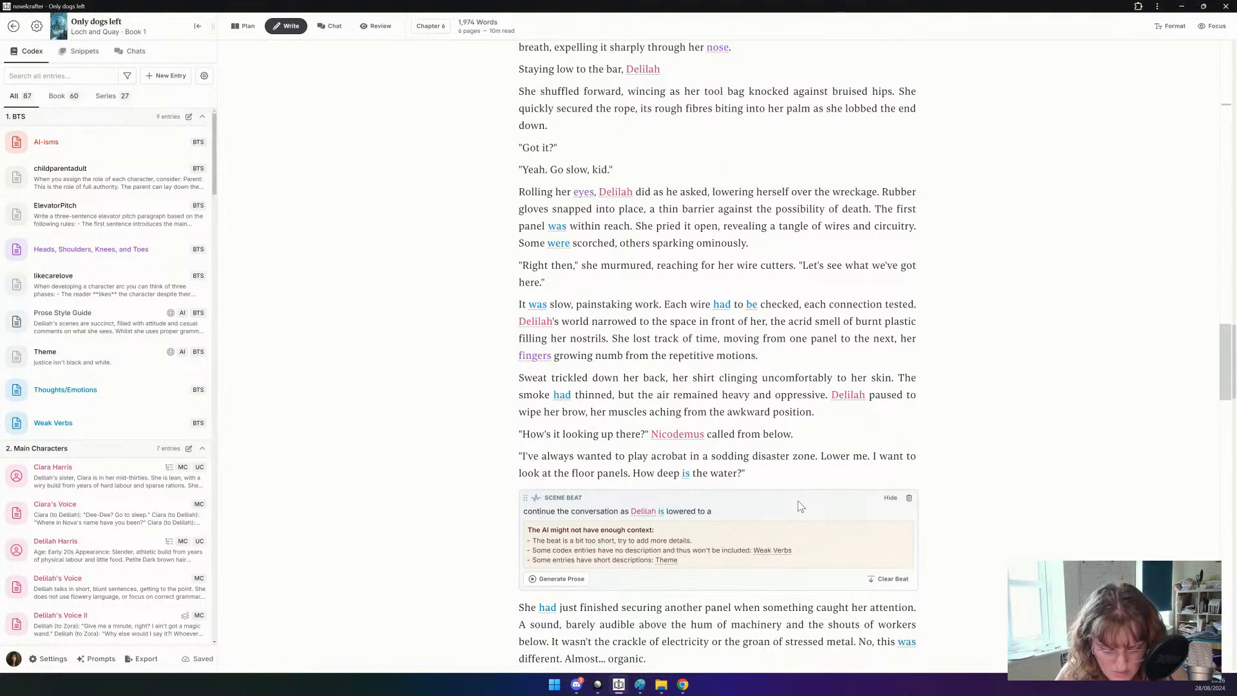
type("pile of rubble")
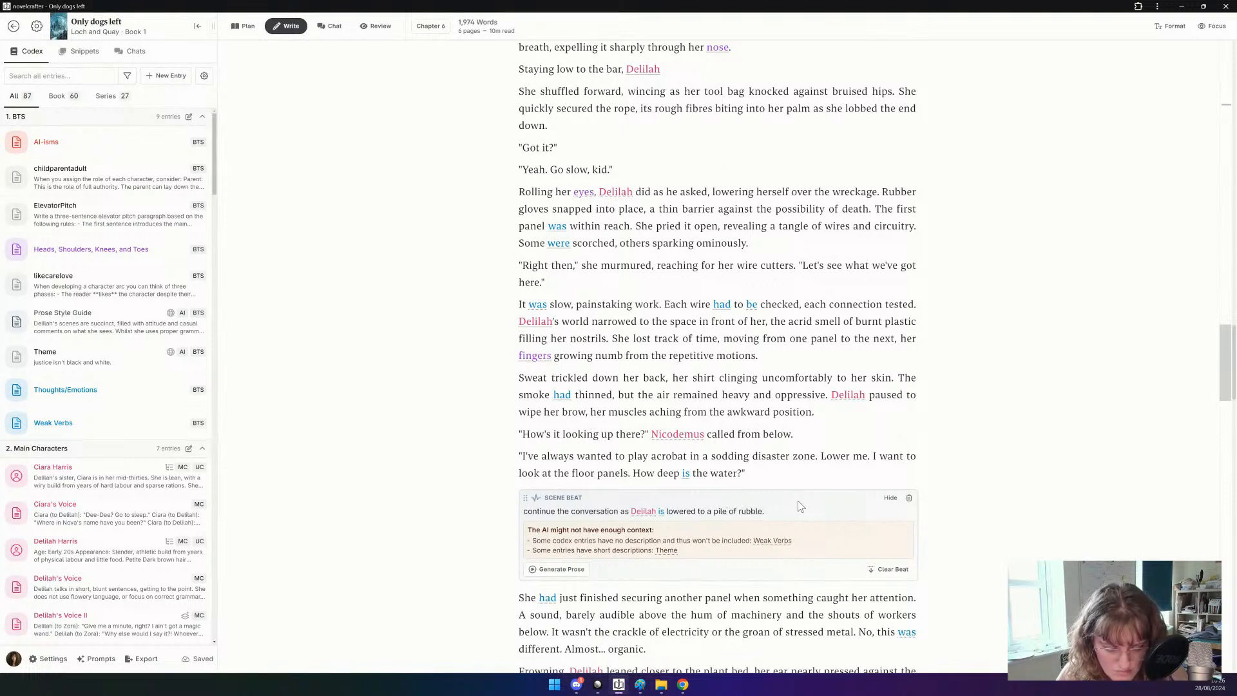
type(". The")
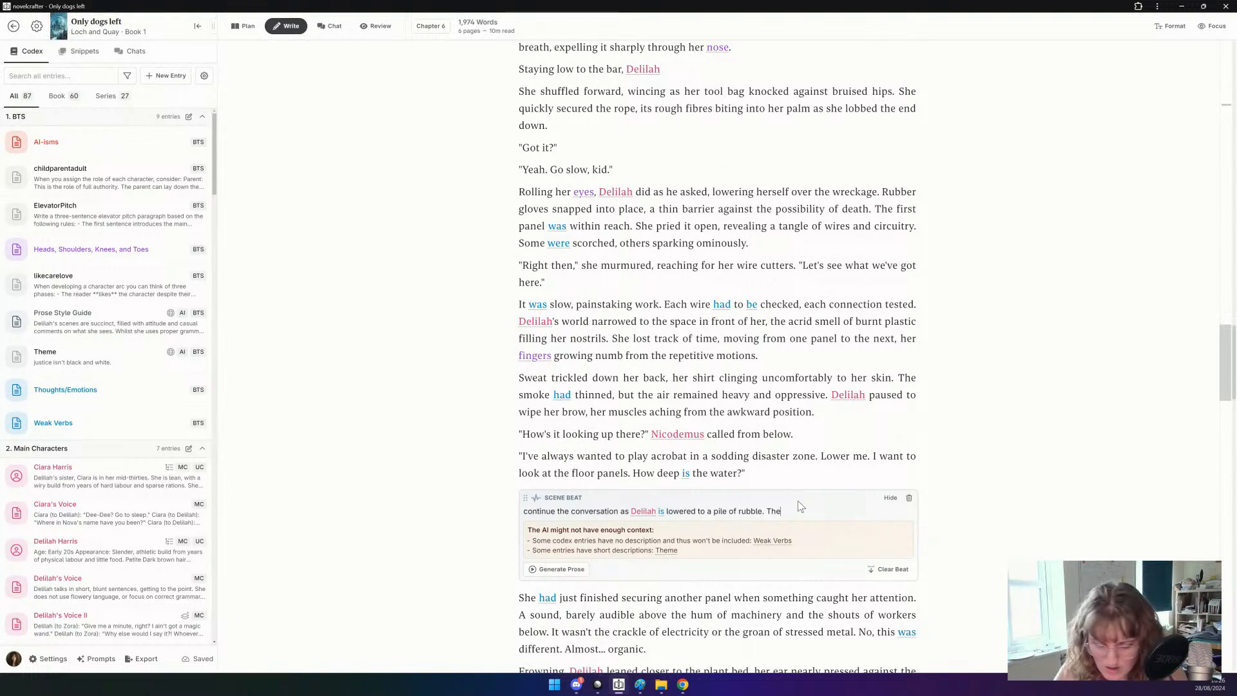
type(" wires are")
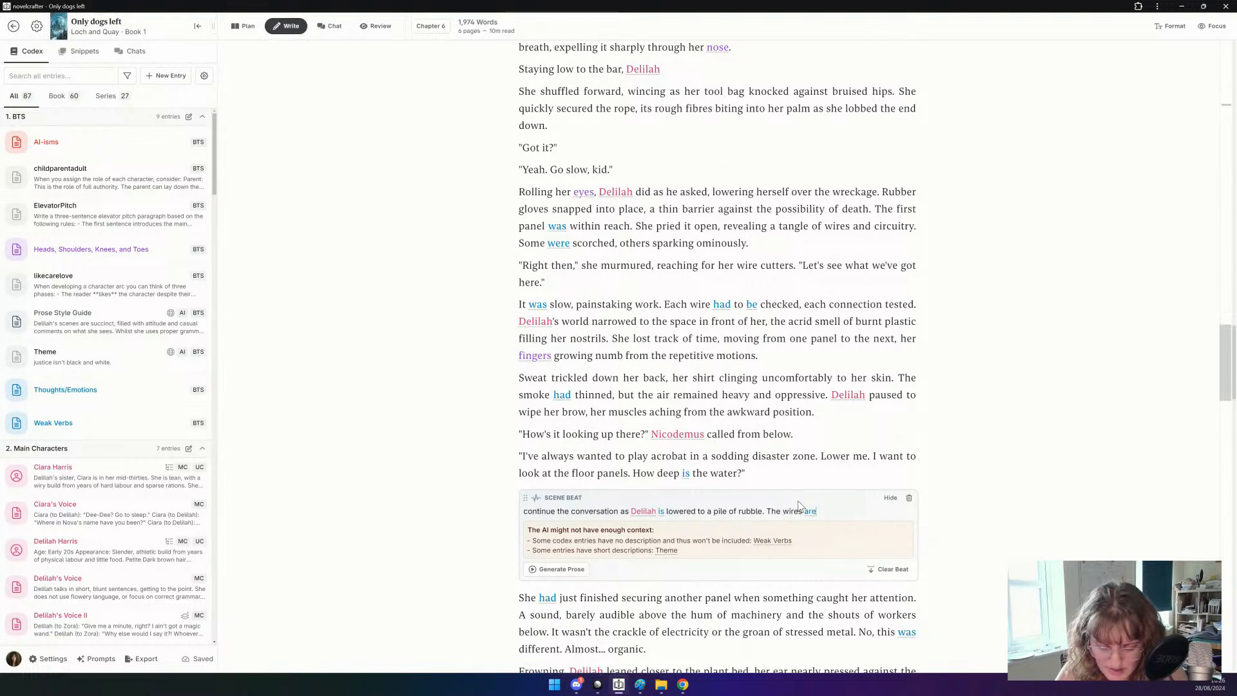
type(" still sparking, ")
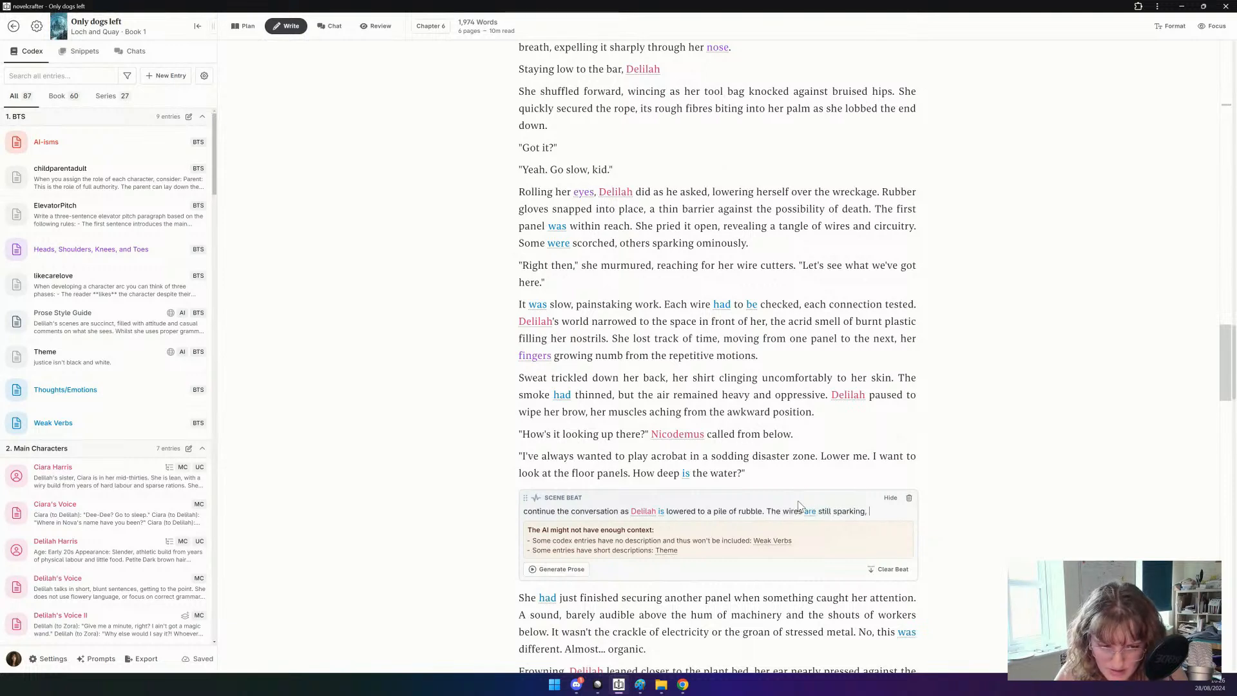
Complete the scene beat with "but she is given a wooden stick and uses it to help clear her path.".
type("but she")
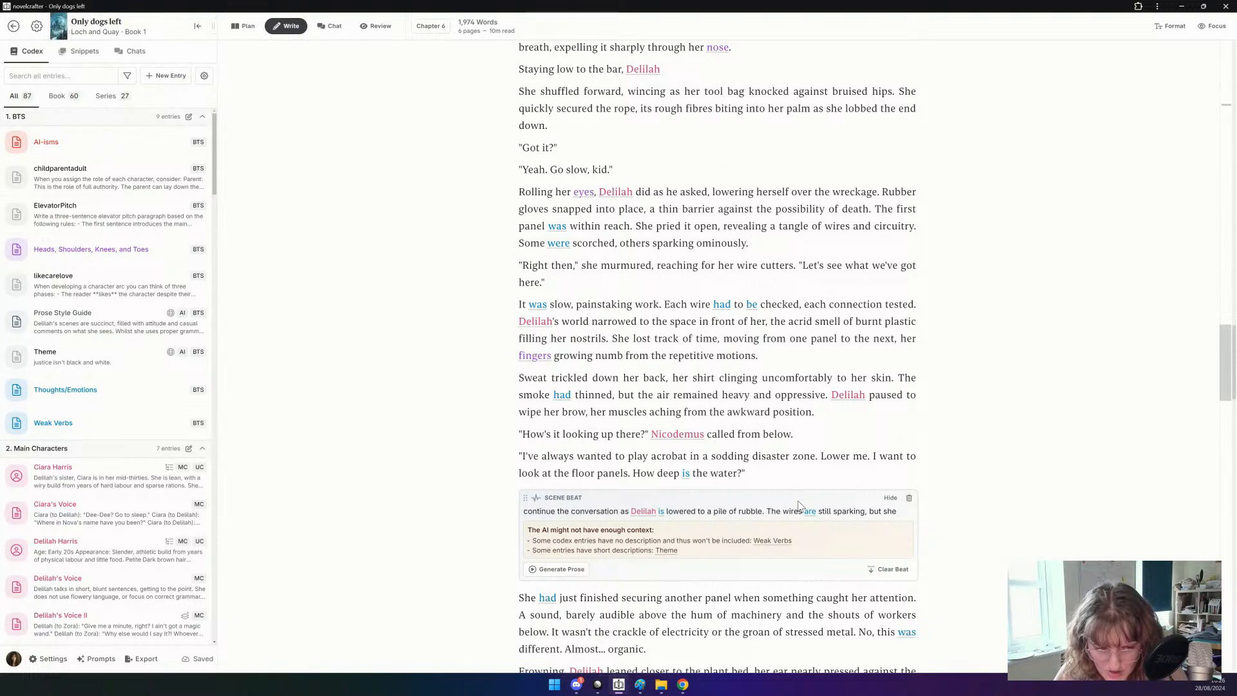
type("is")
type(" given ")
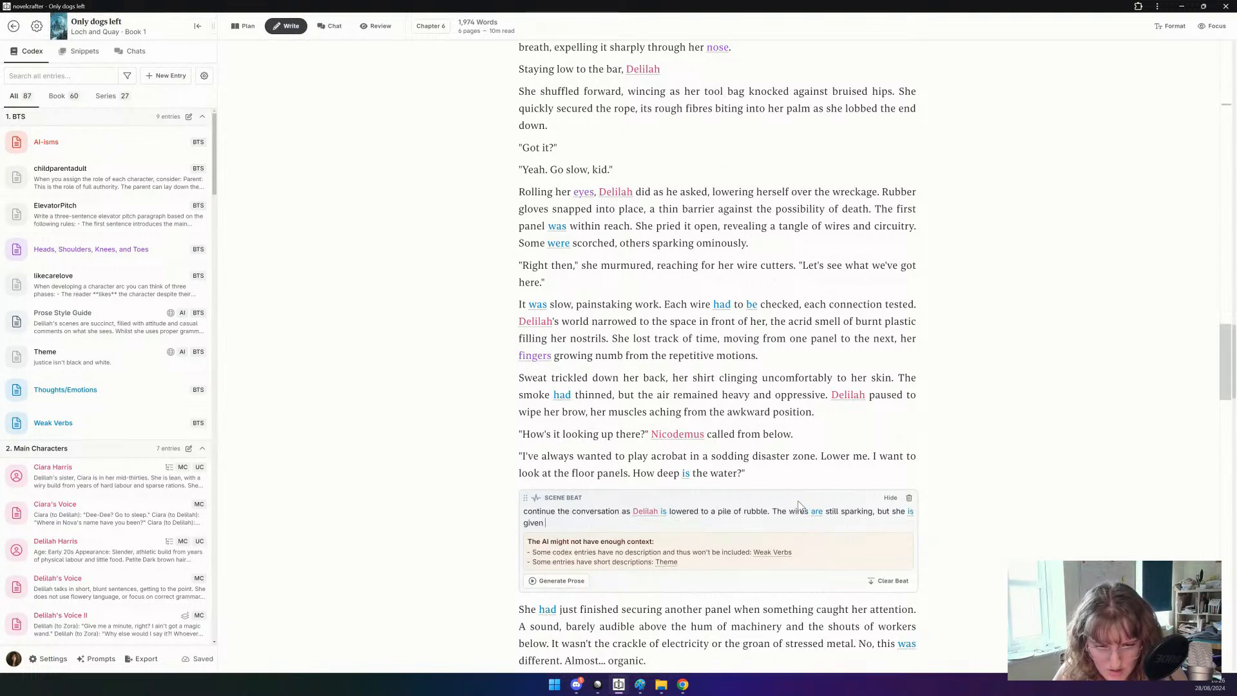
type("a woo")
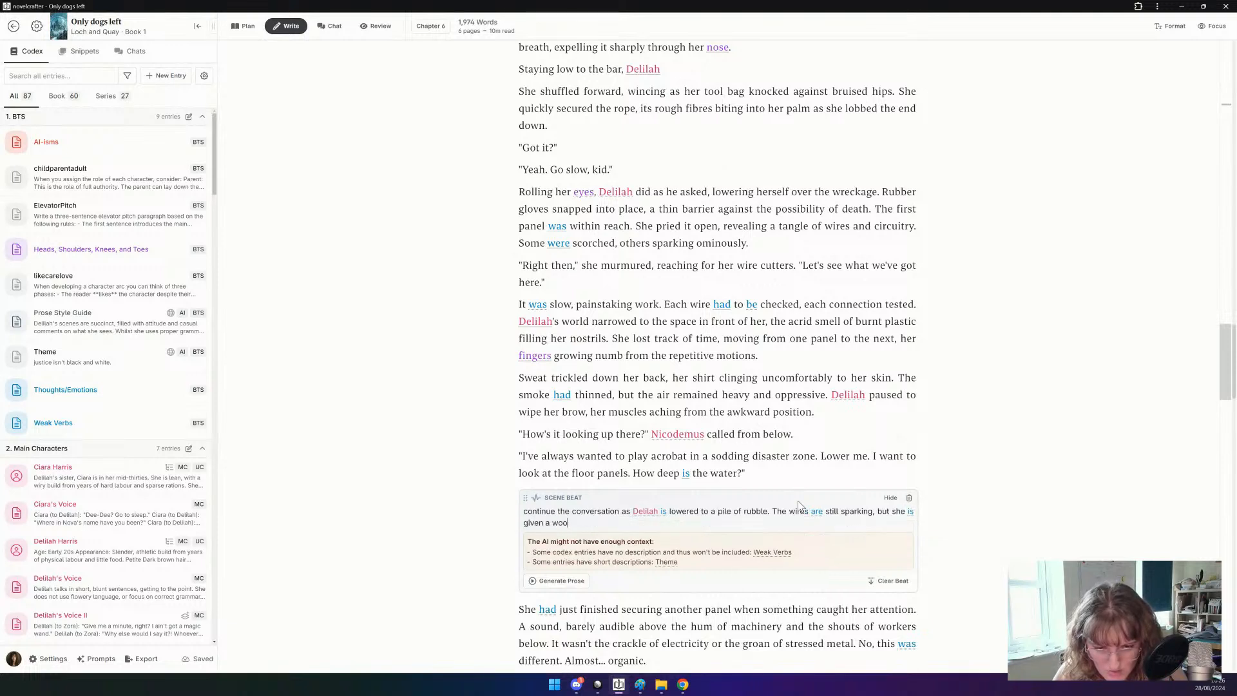
type("den stick ")
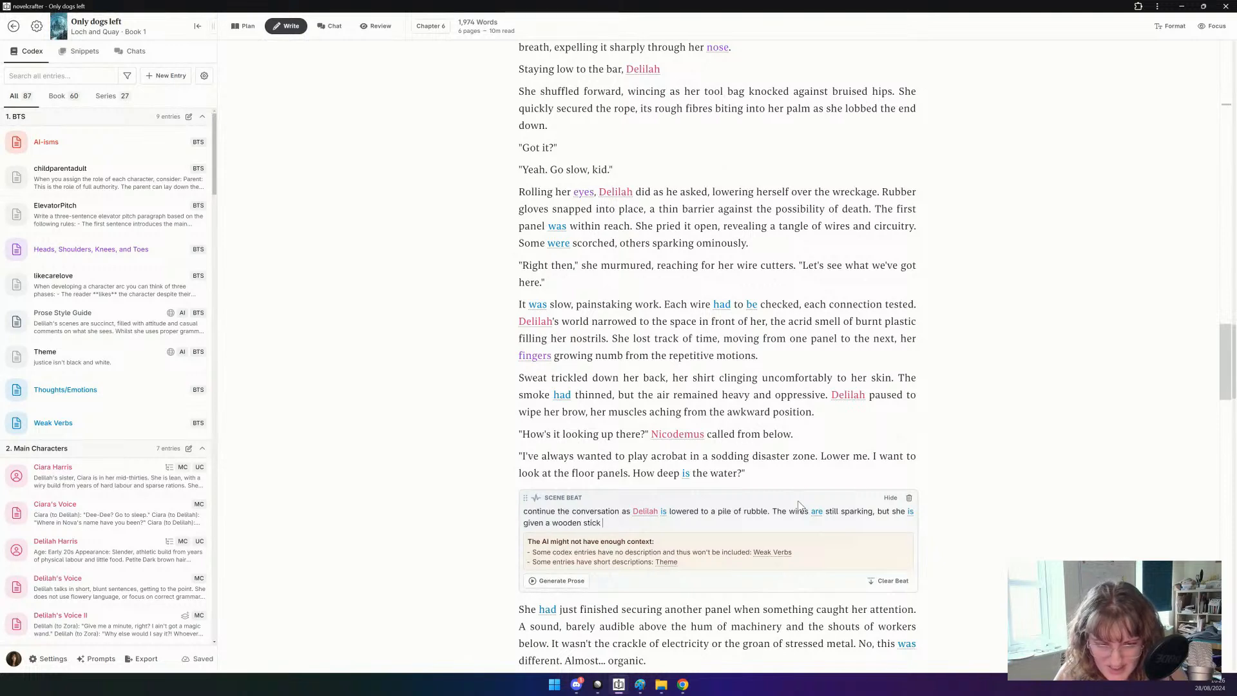
type("b")
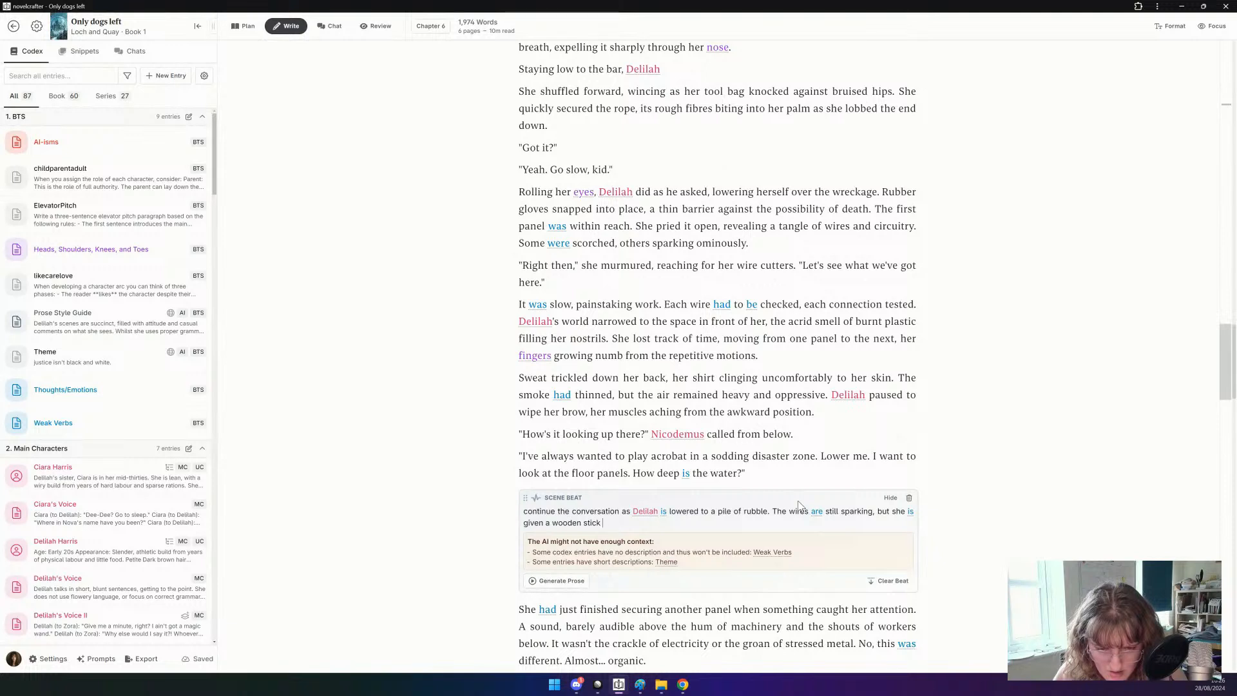
type("and uses it to ")
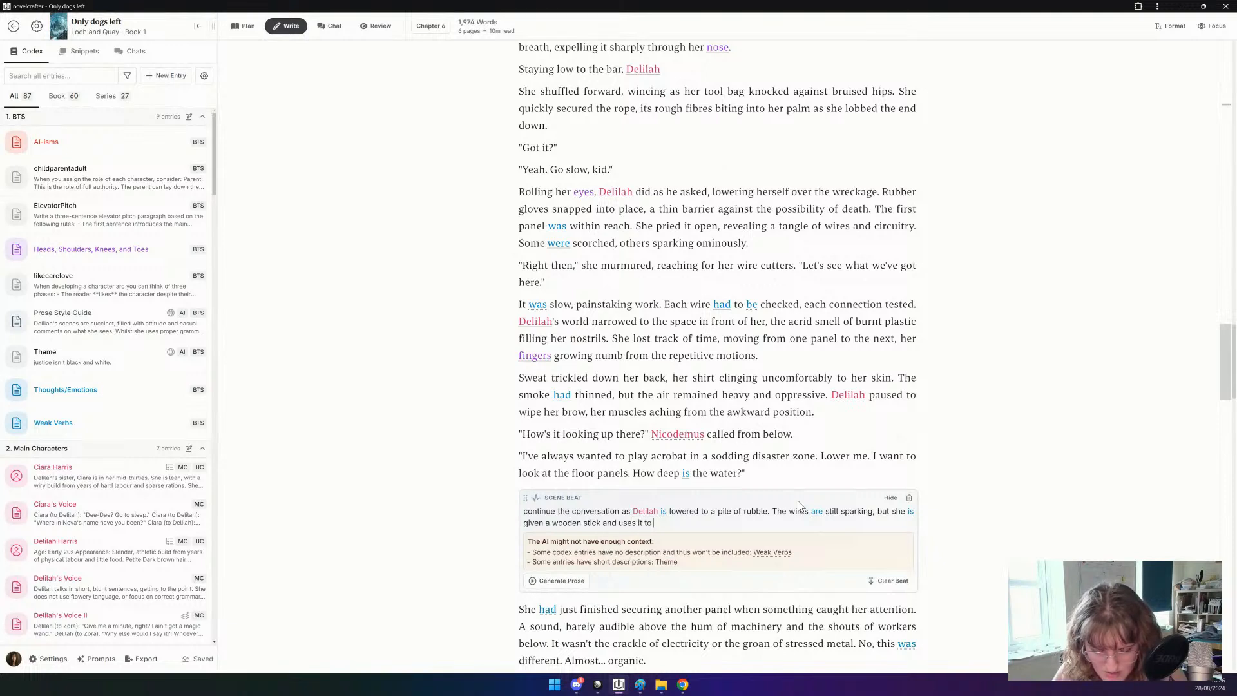
type("help clear her path.")
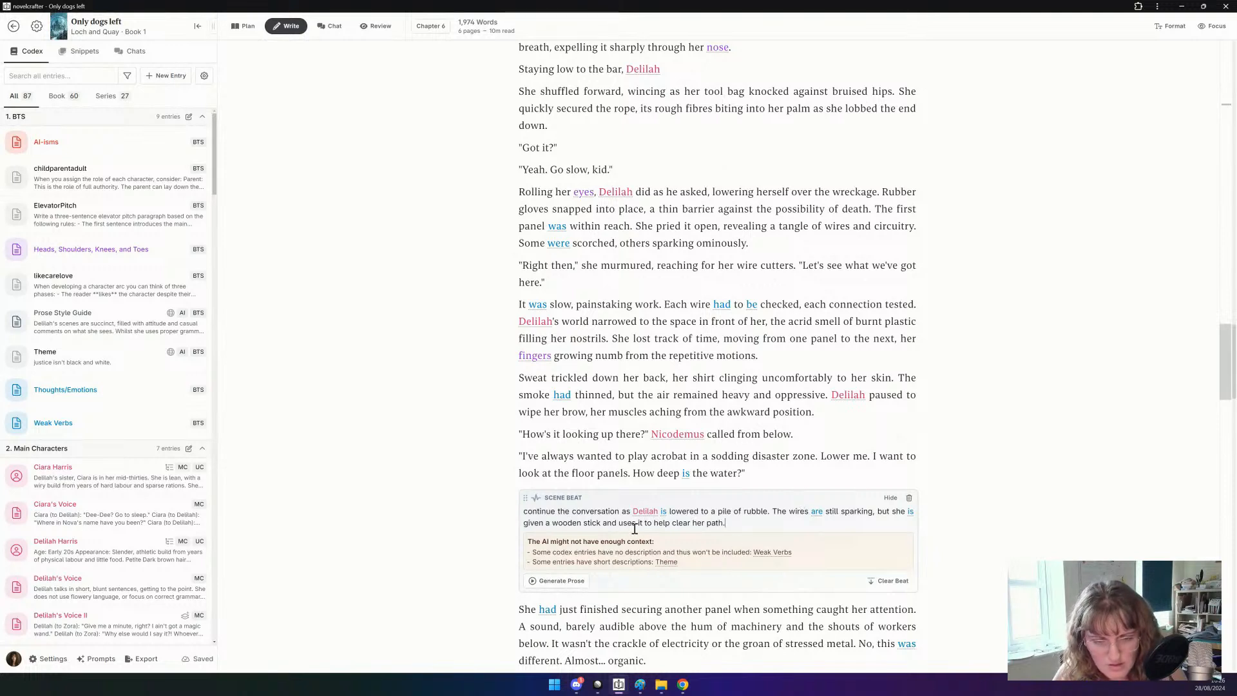
Generate prose for the scene beat using the Kate's Voice prompt at 150 words with Gemini 1.5 Pro, and discard the draft after reading it.
left_click(571, 582)
mouse_move(617, 544)
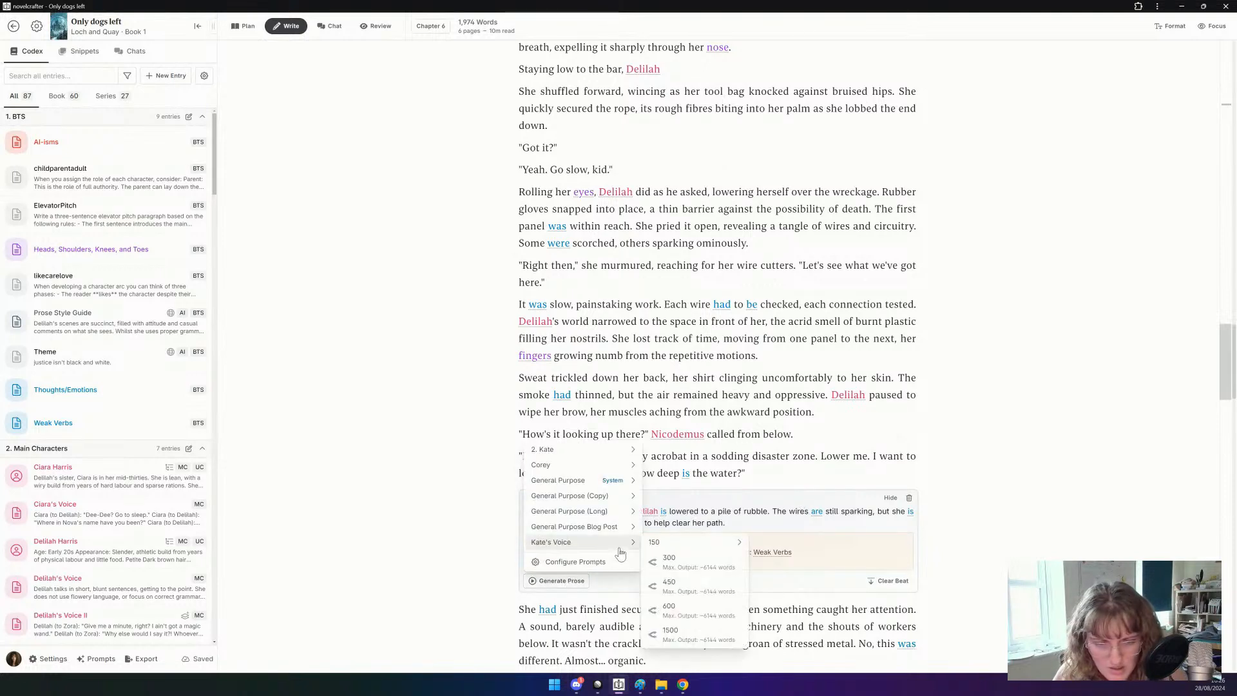
mouse_move(654, 545)
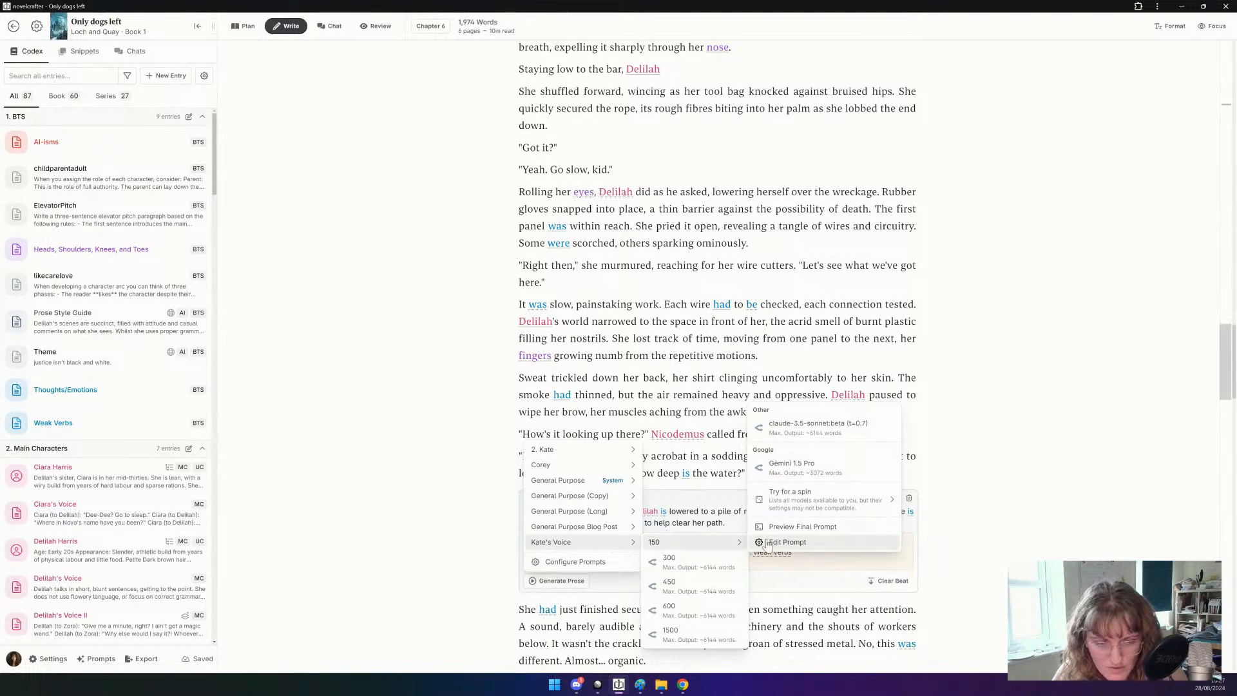
left_click(840, 464)
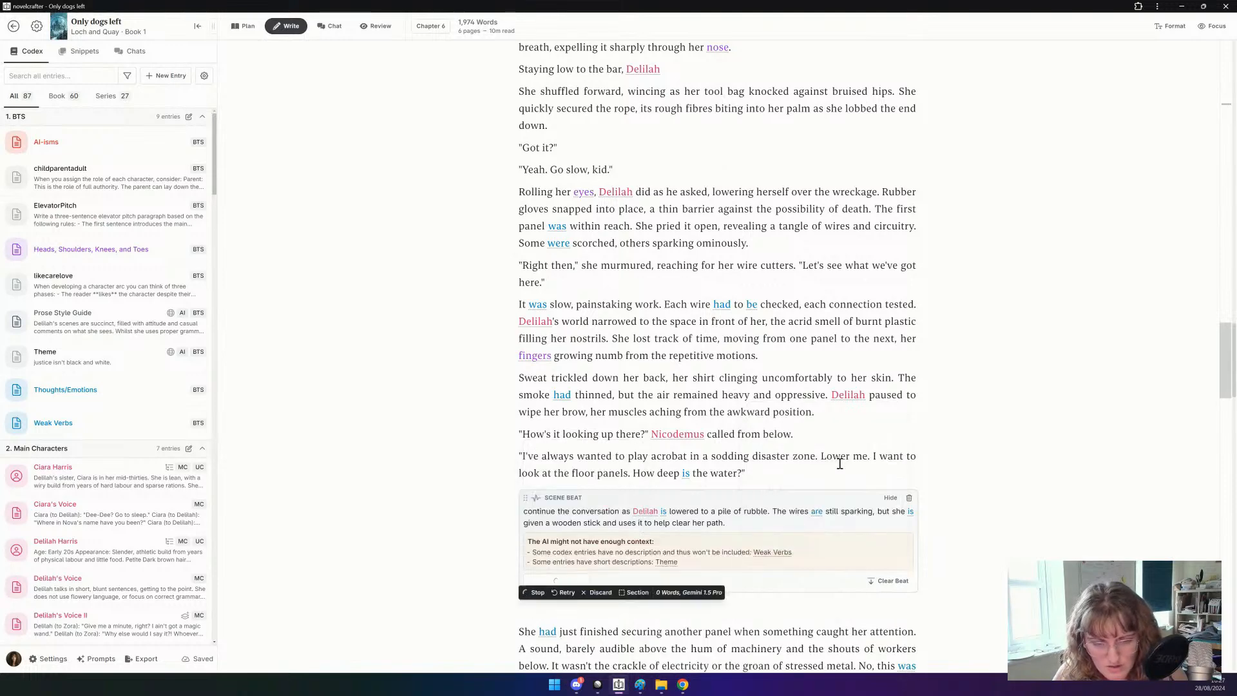
scroll(840, 464, "down", 2)
scroll(840, 464, "down", 1)
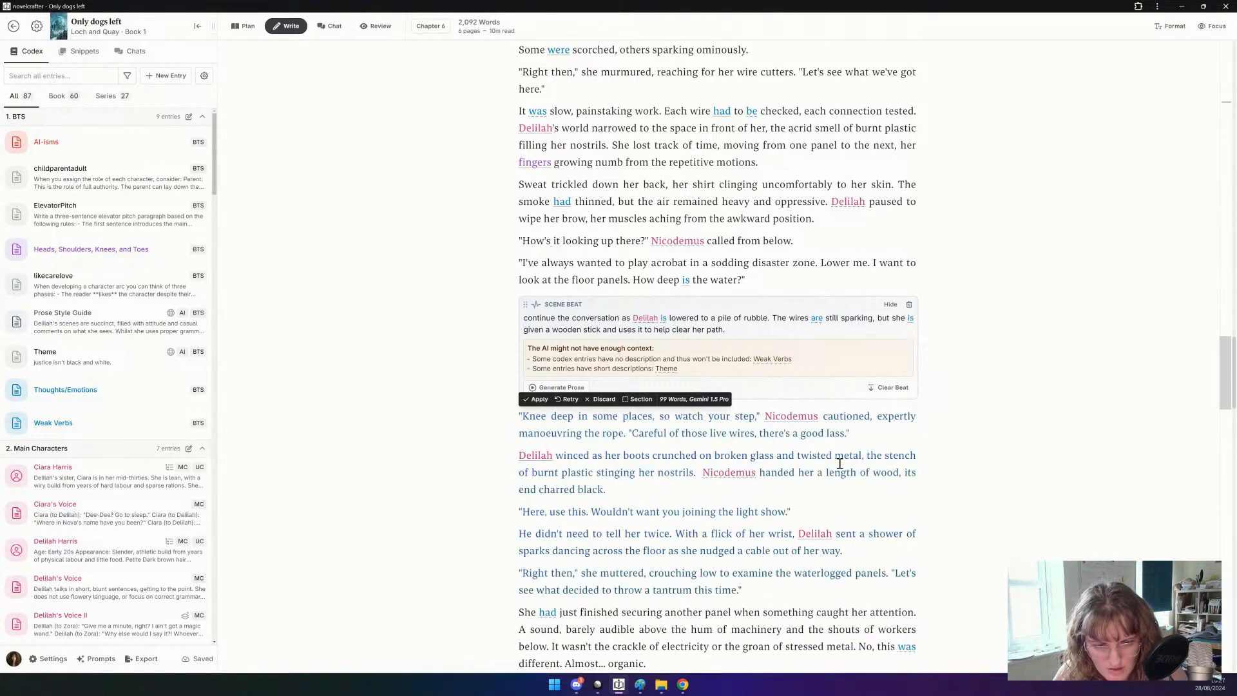
scroll(840, 464, "down", 1)
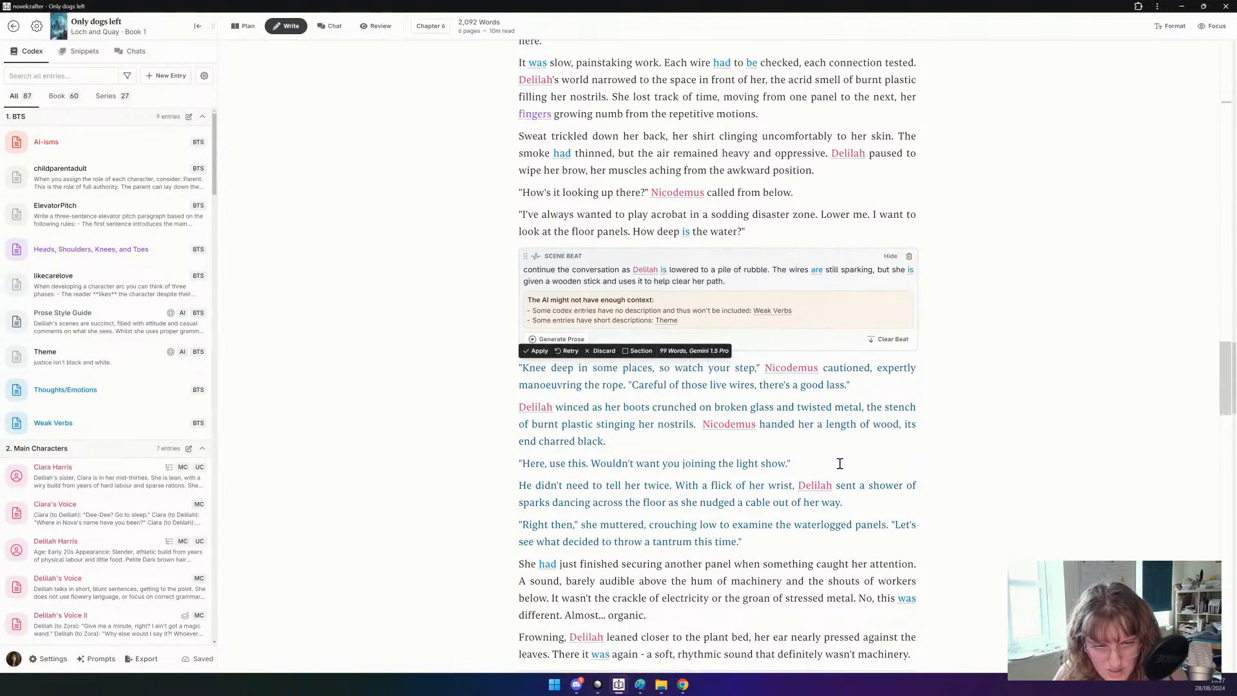
left_click(601, 351)
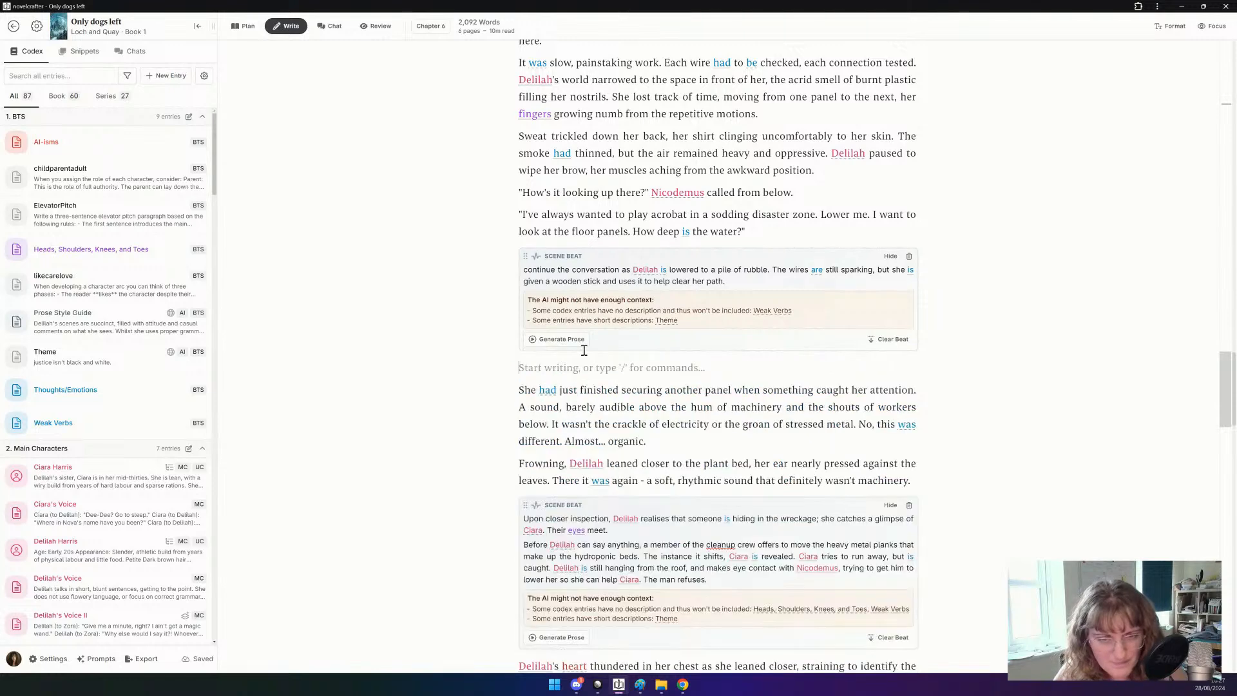
left_click(580, 347)
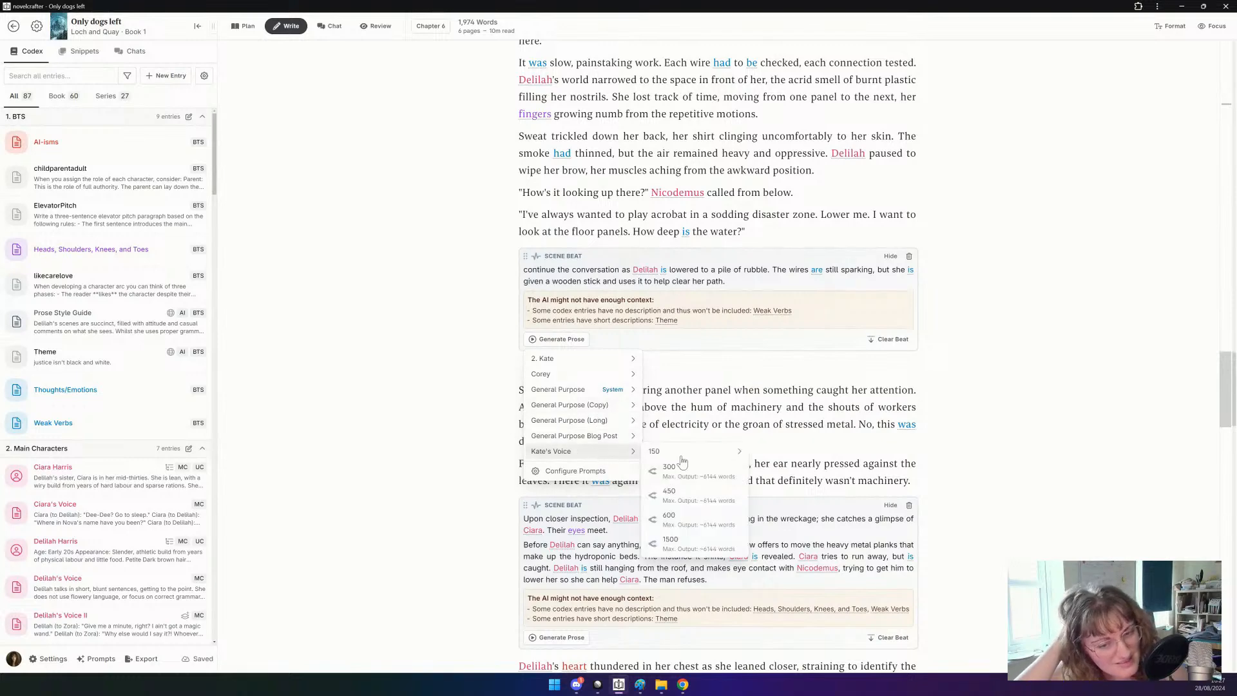
mouse_move(586, 457)
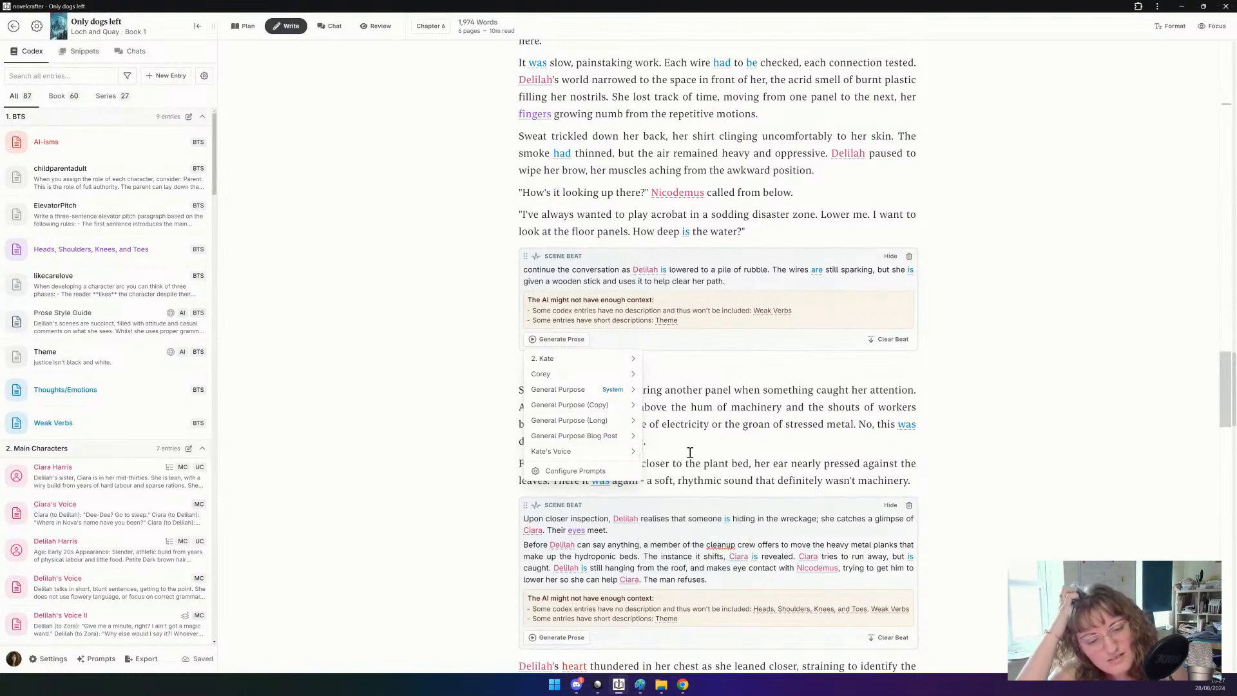
left_click(682, 462)
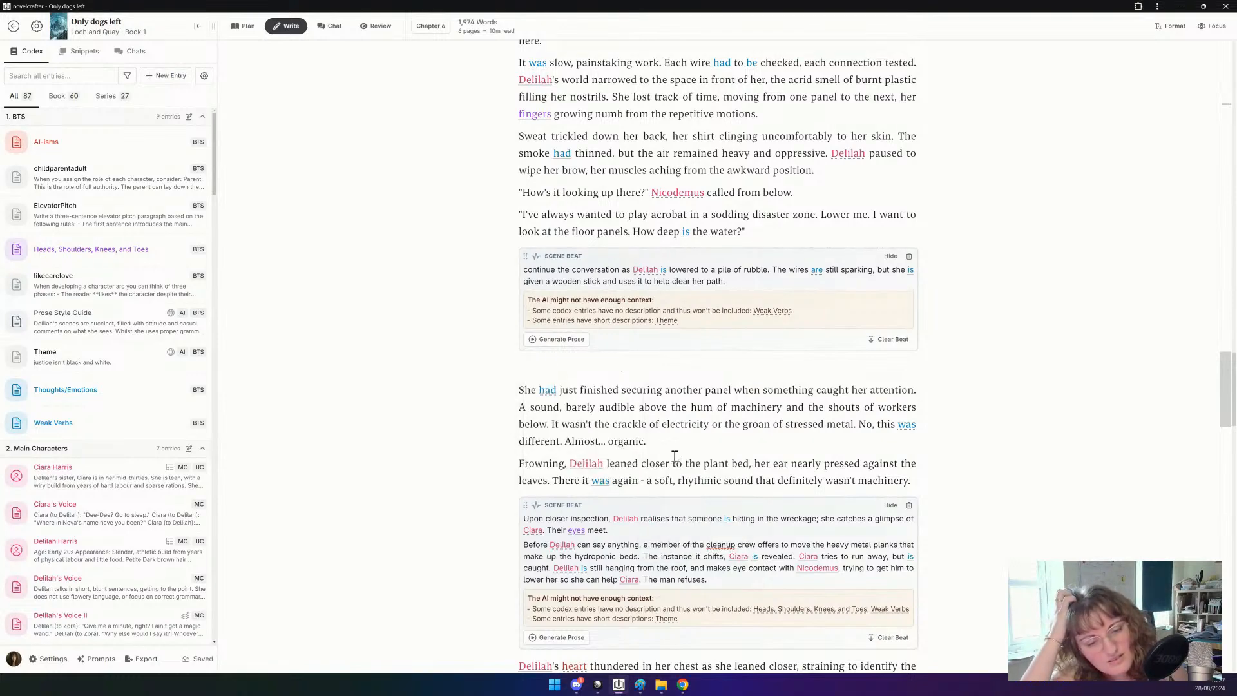
left_click(575, 348)
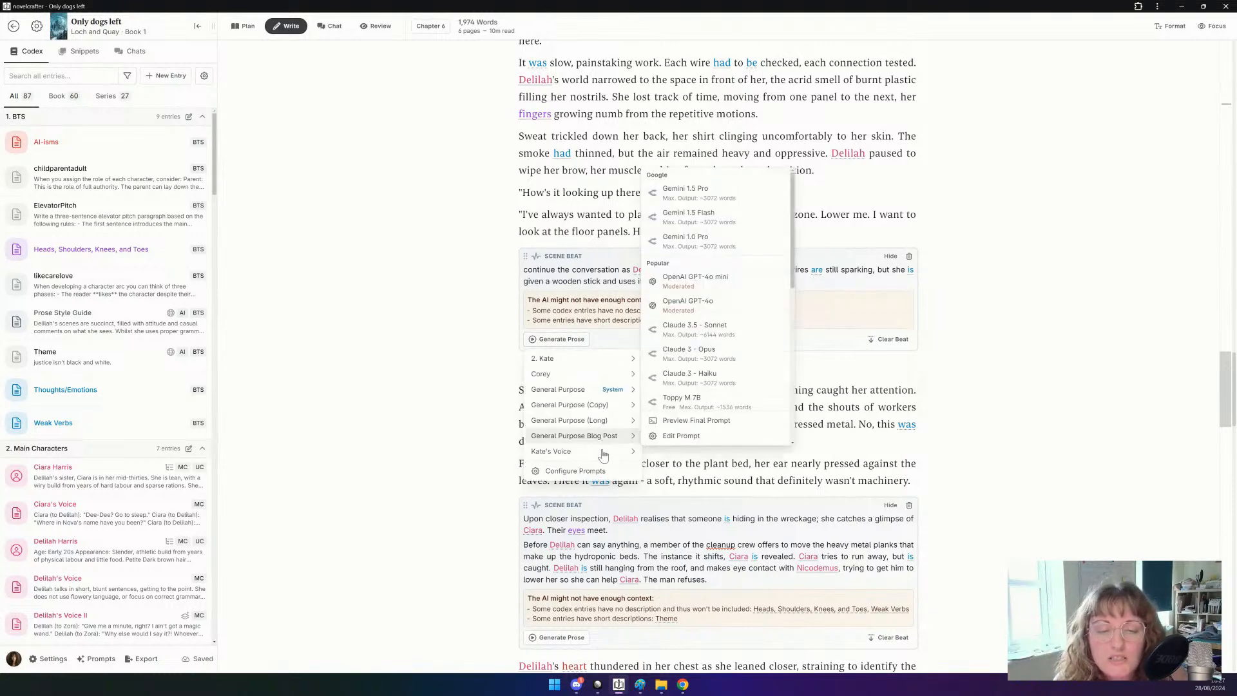
left_click(690, 456)
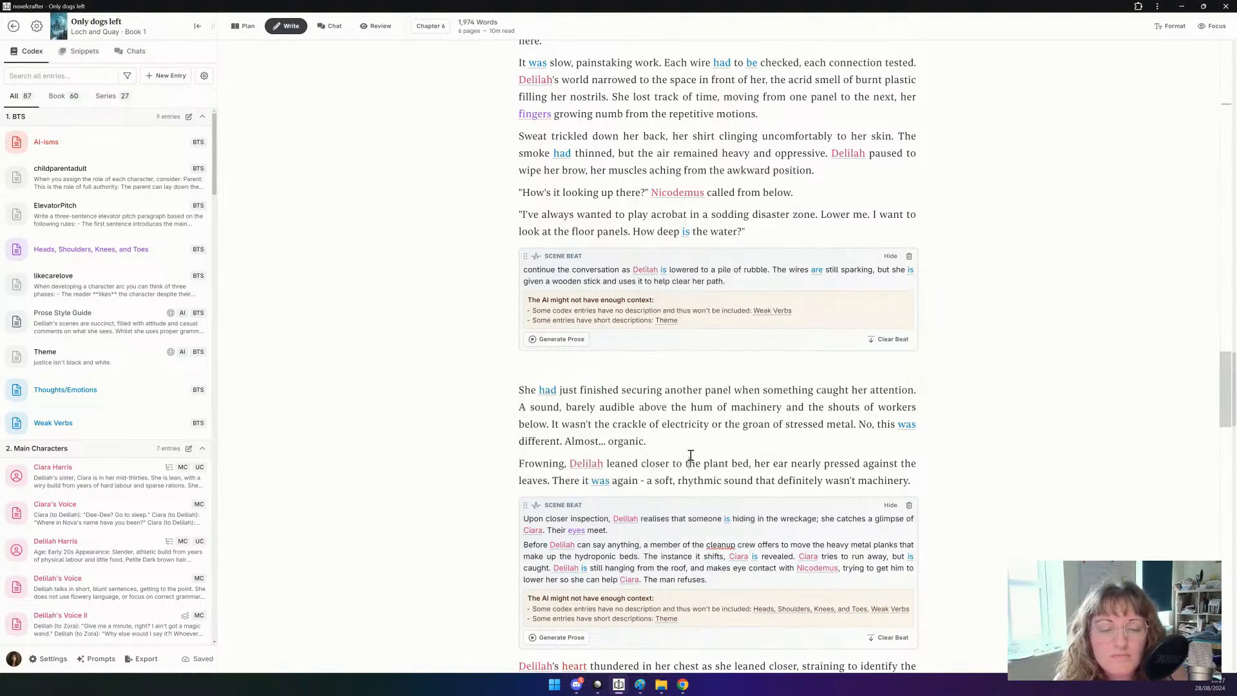
Generate prose for the rubble scene beat using the Kate's Voice prompt at 150 words with claude-3.5-sonnet:beta (t=0.7), and apply the draft.
left_click(574, 341)
mouse_move(578, 455)
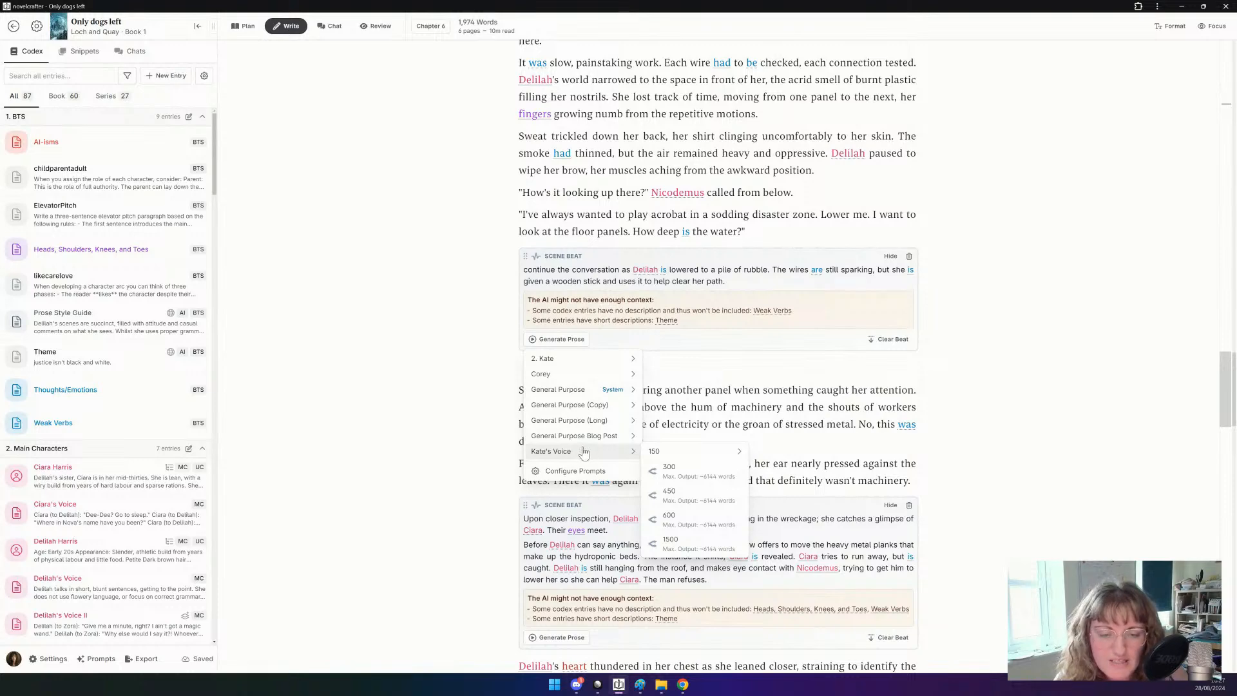
mouse_move(646, 455)
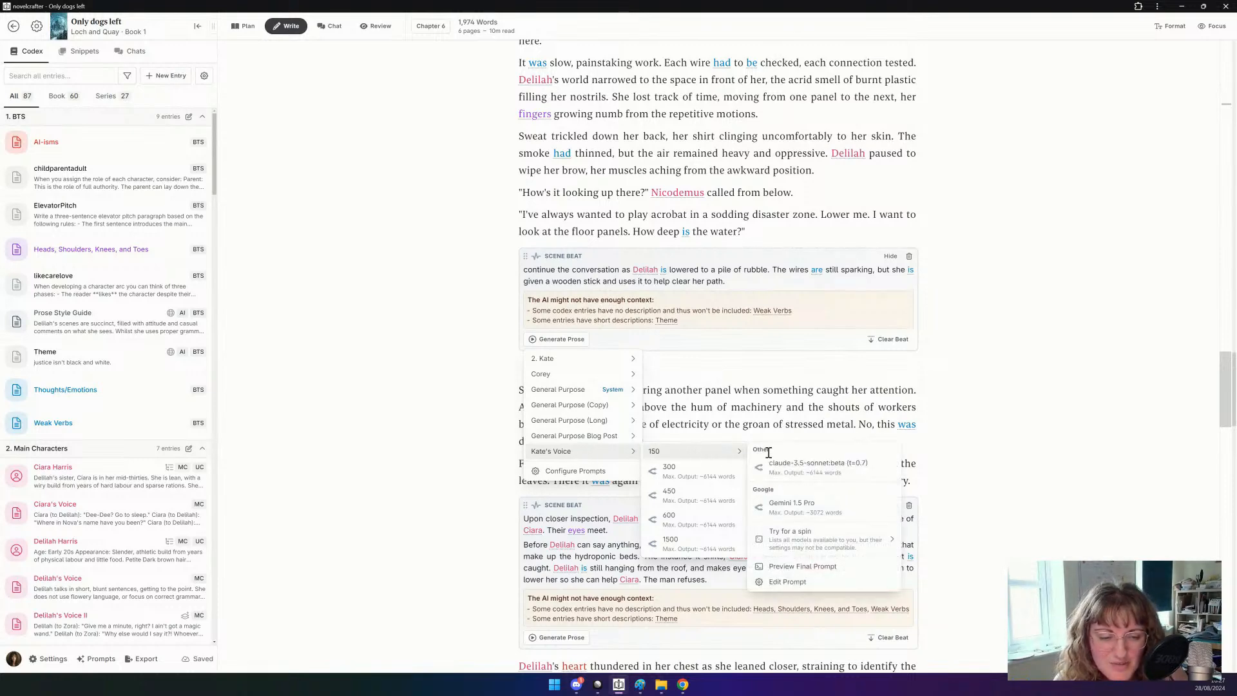
left_click(800, 467)
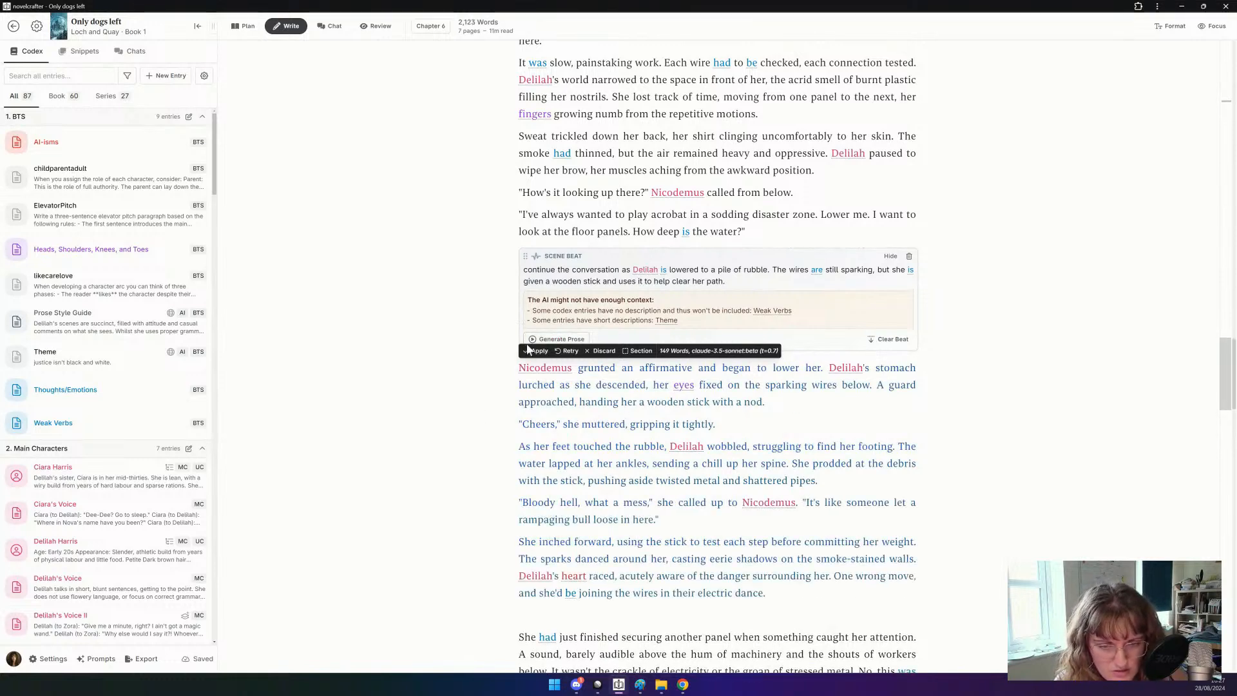
left_click(530, 352)
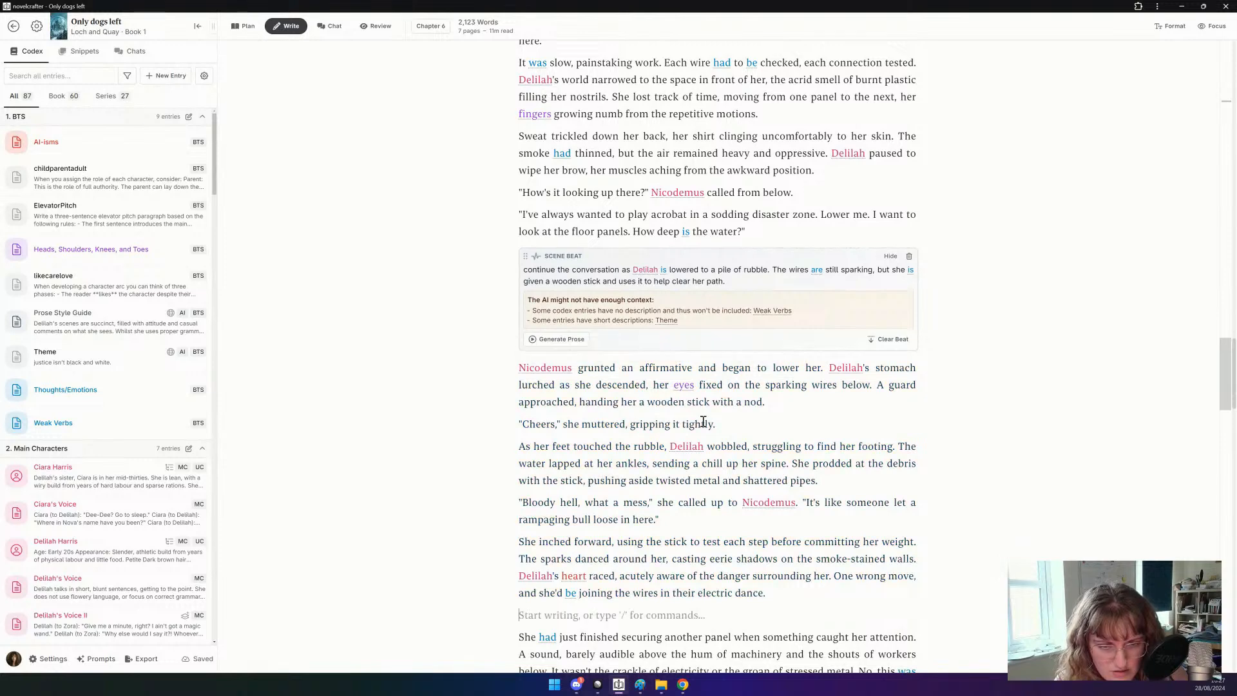
Delete "with a nod" and the sentences about Delilah's footing and the water at her ankles, joining the stick-prodding sentence to the "Cheers" paragraph.
left_click_drag(763, 402, 712, 401)
key("BackSpace")
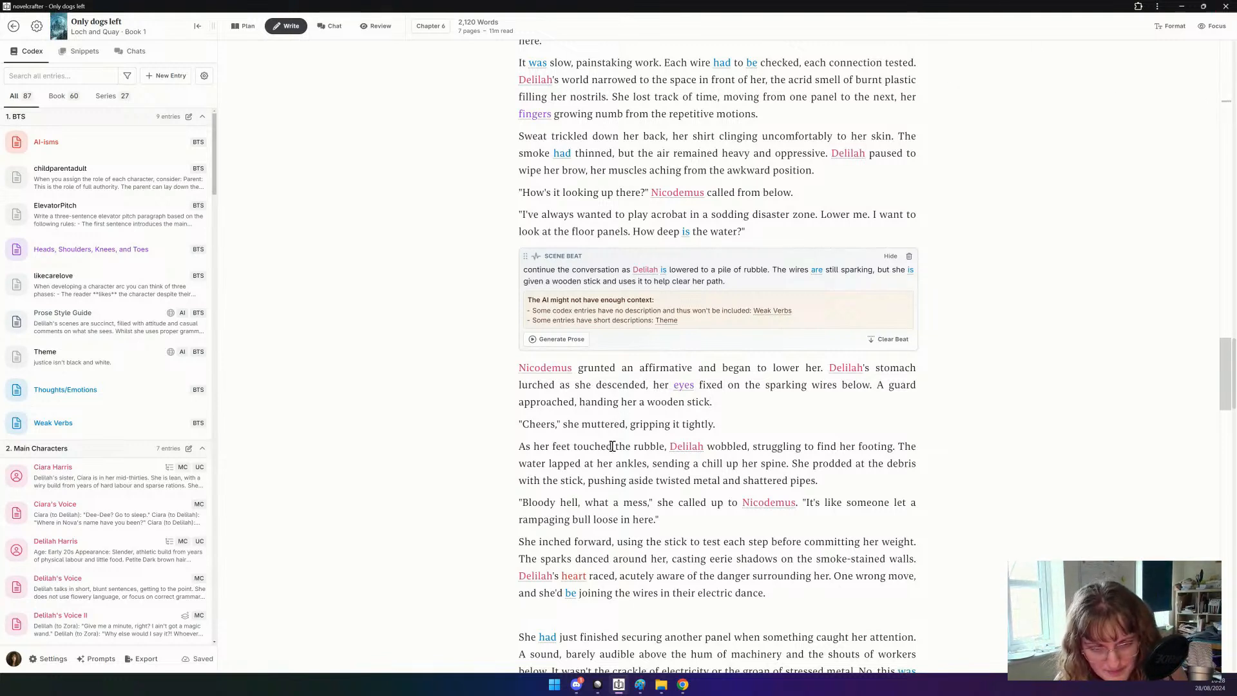
left_click(742, 464)
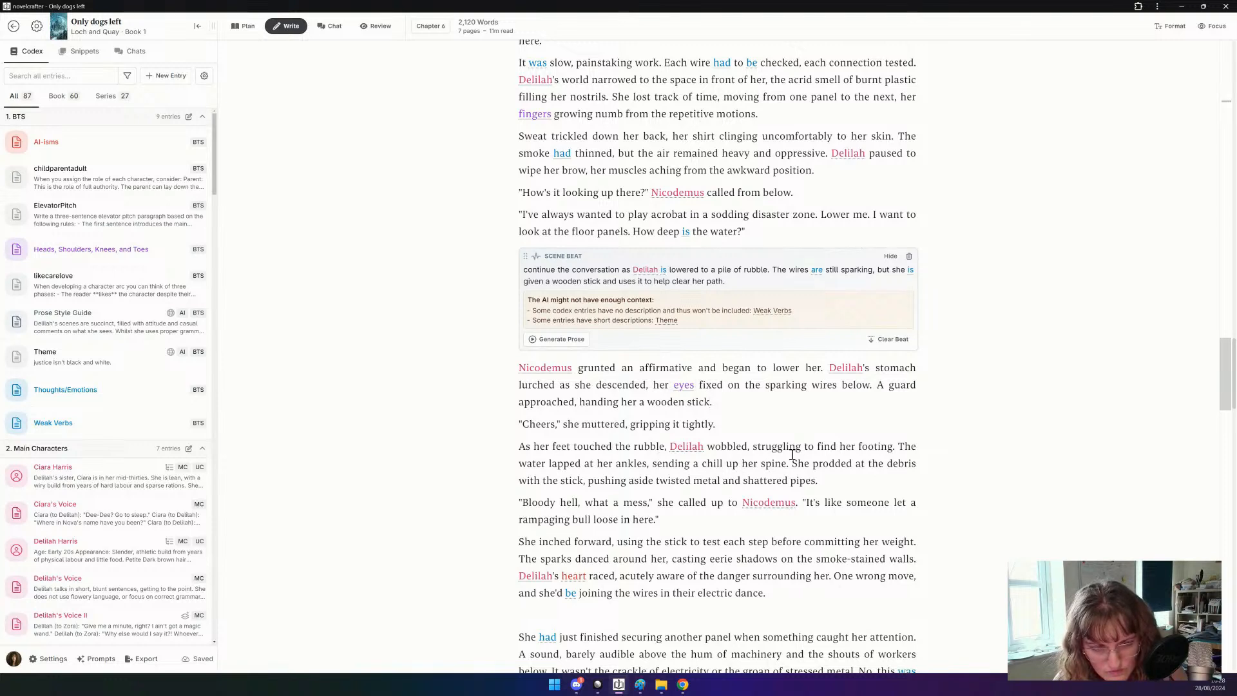
left_click_drag(787, 464, 495, 449)
key("BackSpace")
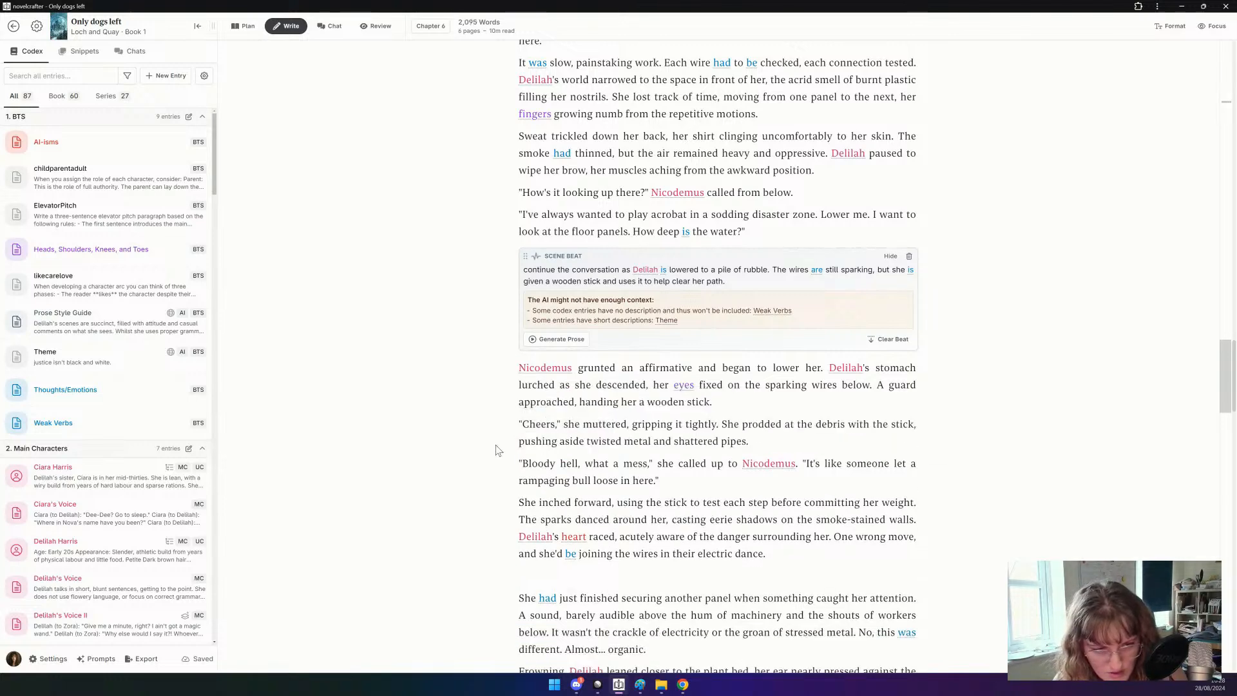
Delete "with the stick" from the sentence about prodding at the debris.
left_click_drag(893, 424, 846, 426)
left_click(914, 424, "shift")
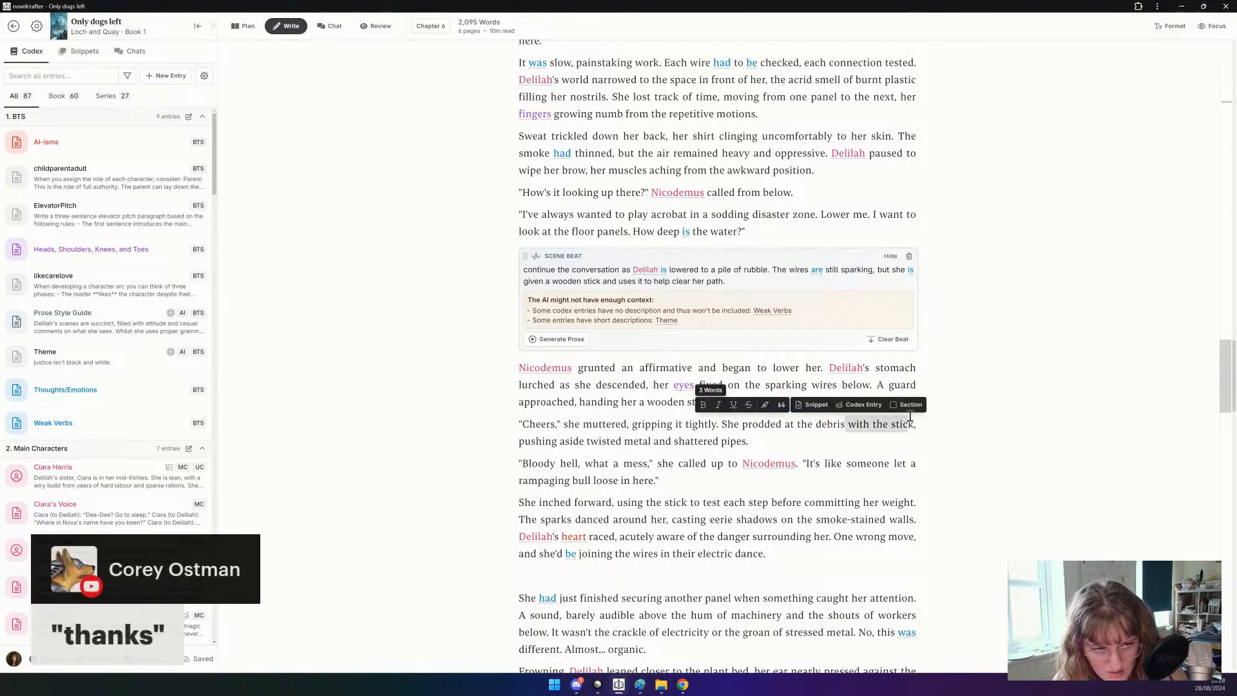
key("BackSpace")
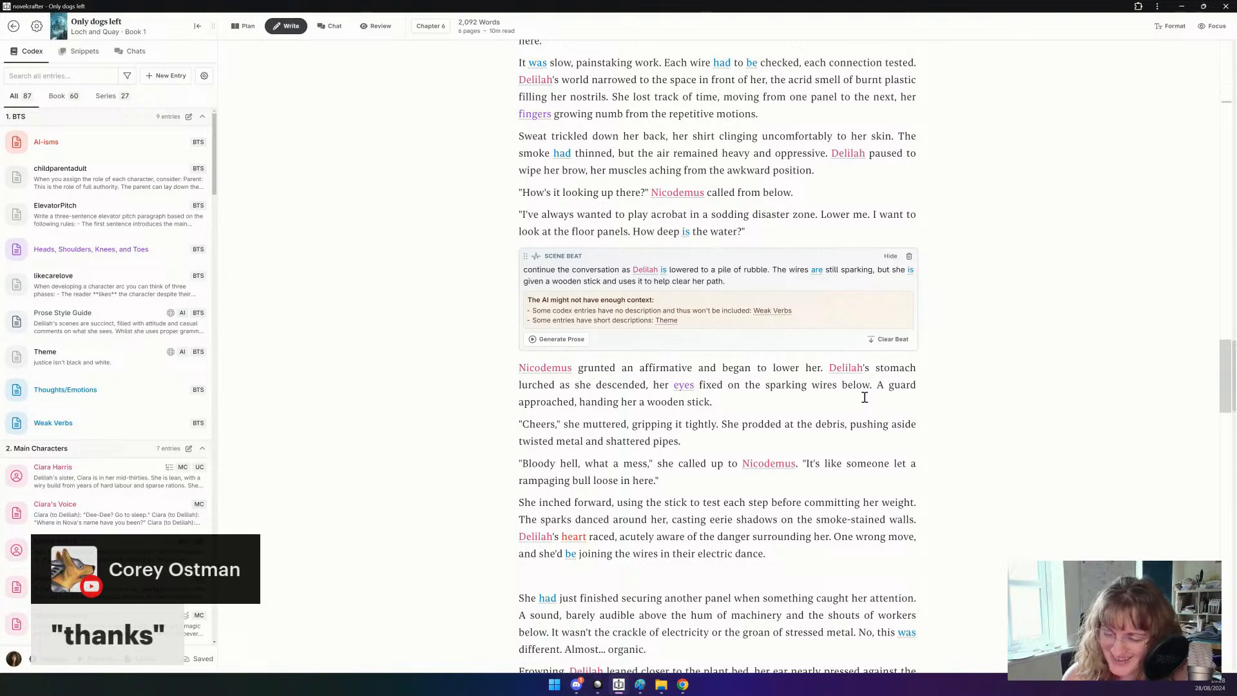
Cut the "Bloody hell" dialogue, the "She inched forward" sentence and the closing lines from "Delilah's heart raced", joining the sparks sentence to the "Cheers" paragraph.
scroll(865, 398, "down", 1)
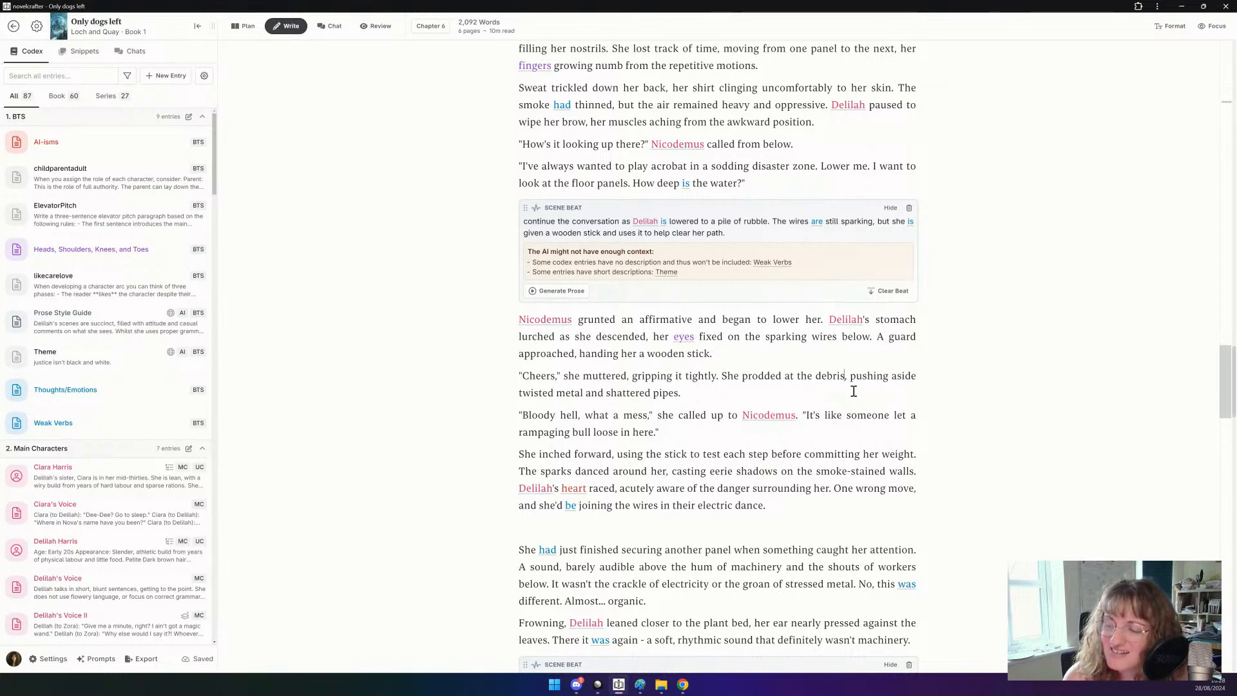
scroll(854, 392, "down", 1)
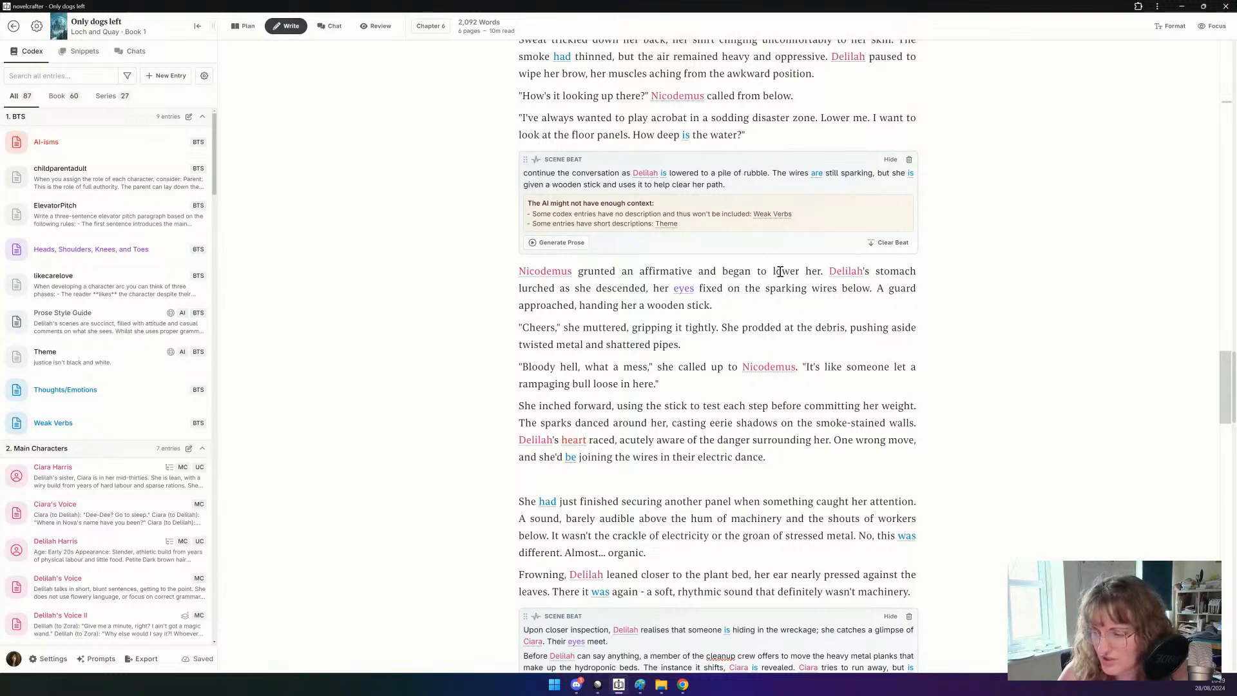
scroll(779, 272, "down", 1)
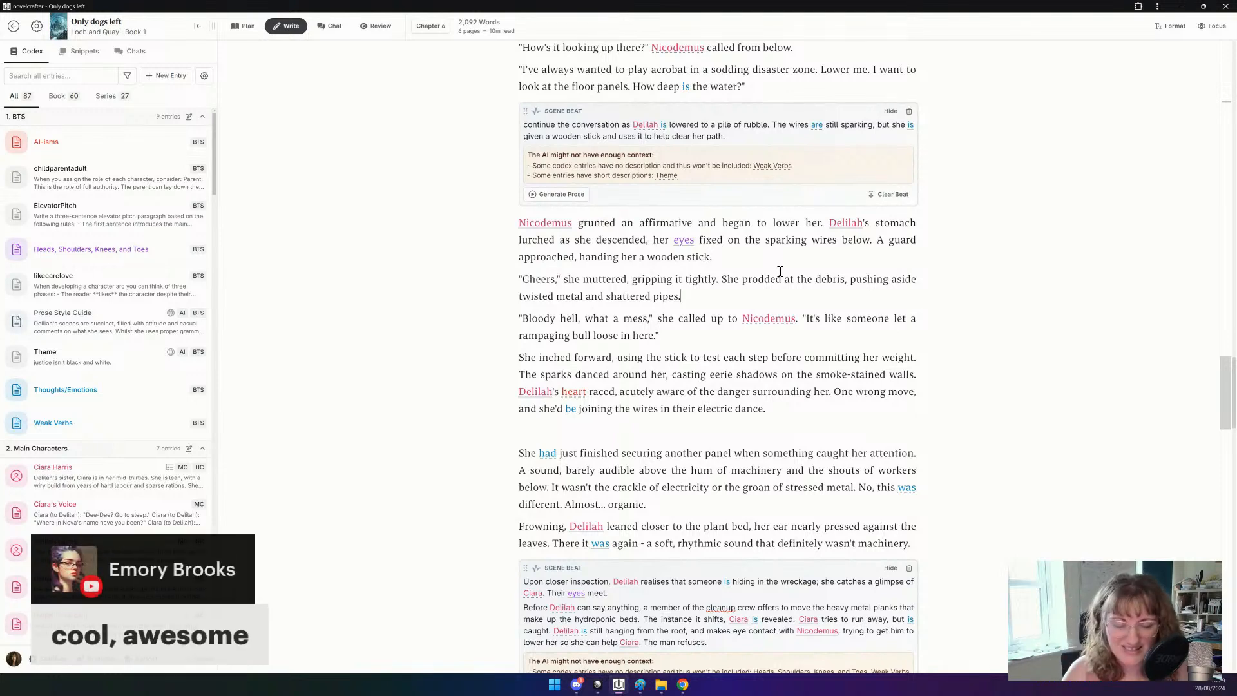
left_click(689, 332)
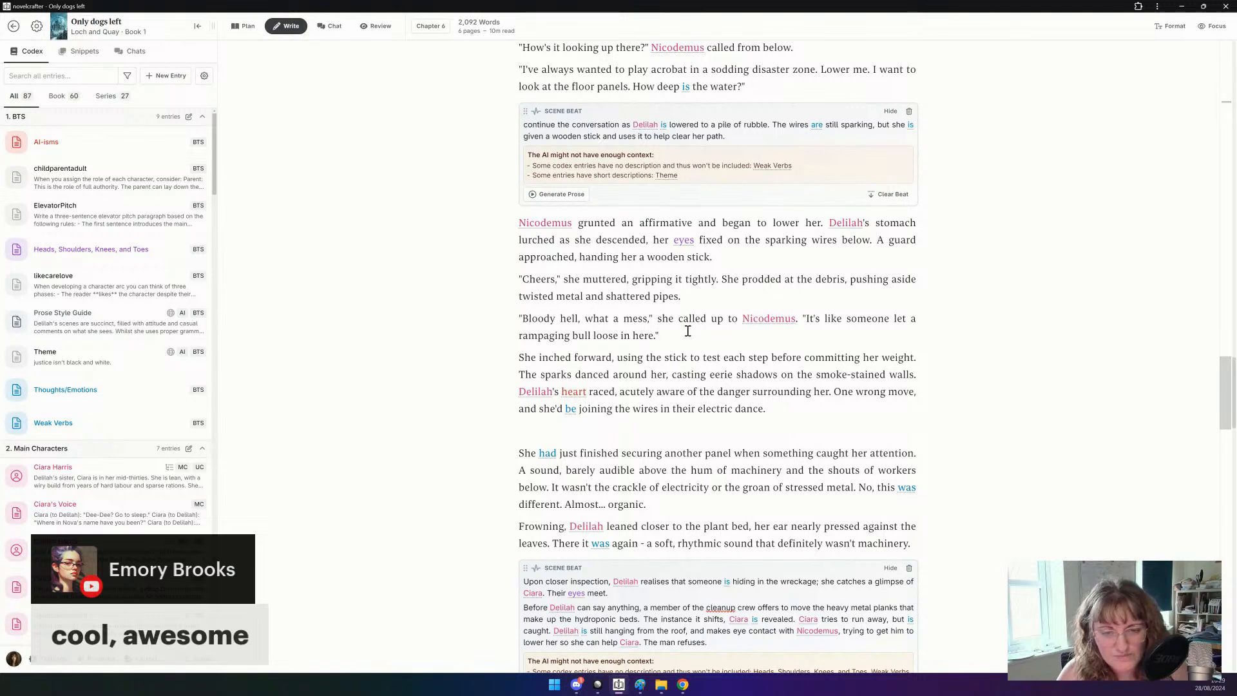
double_click(547, 315)
left_click(546, 315)
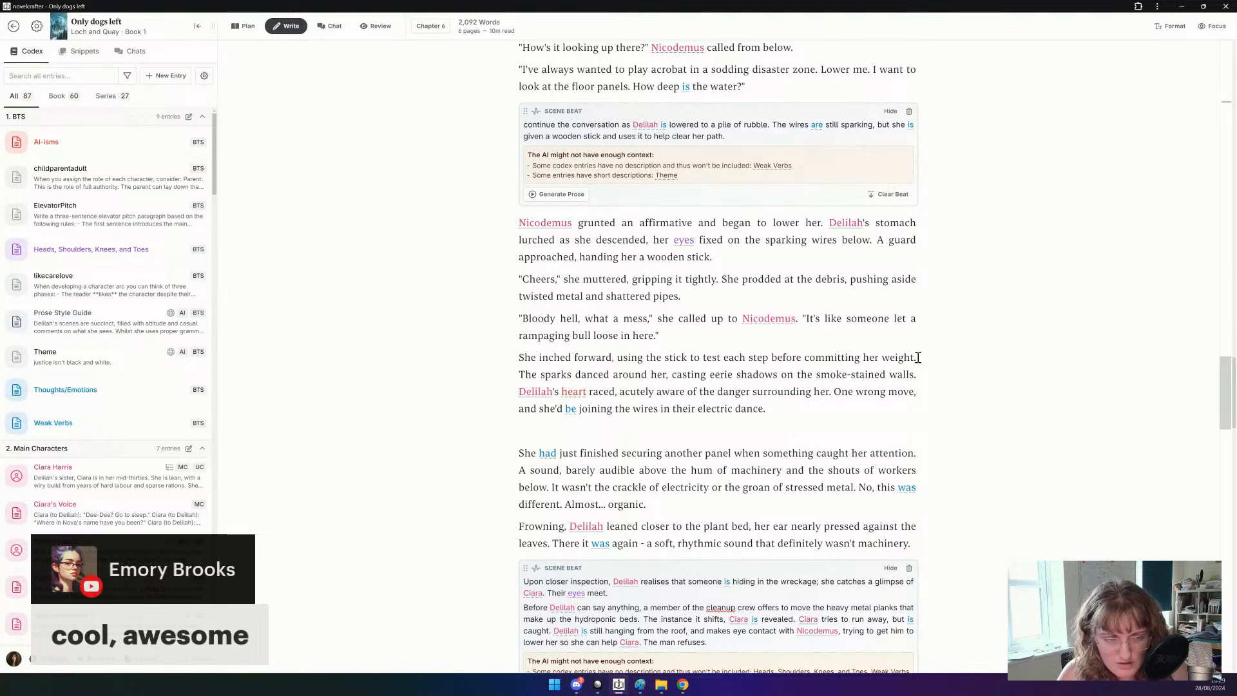
left_click_drag(919, 358, 499, 313)
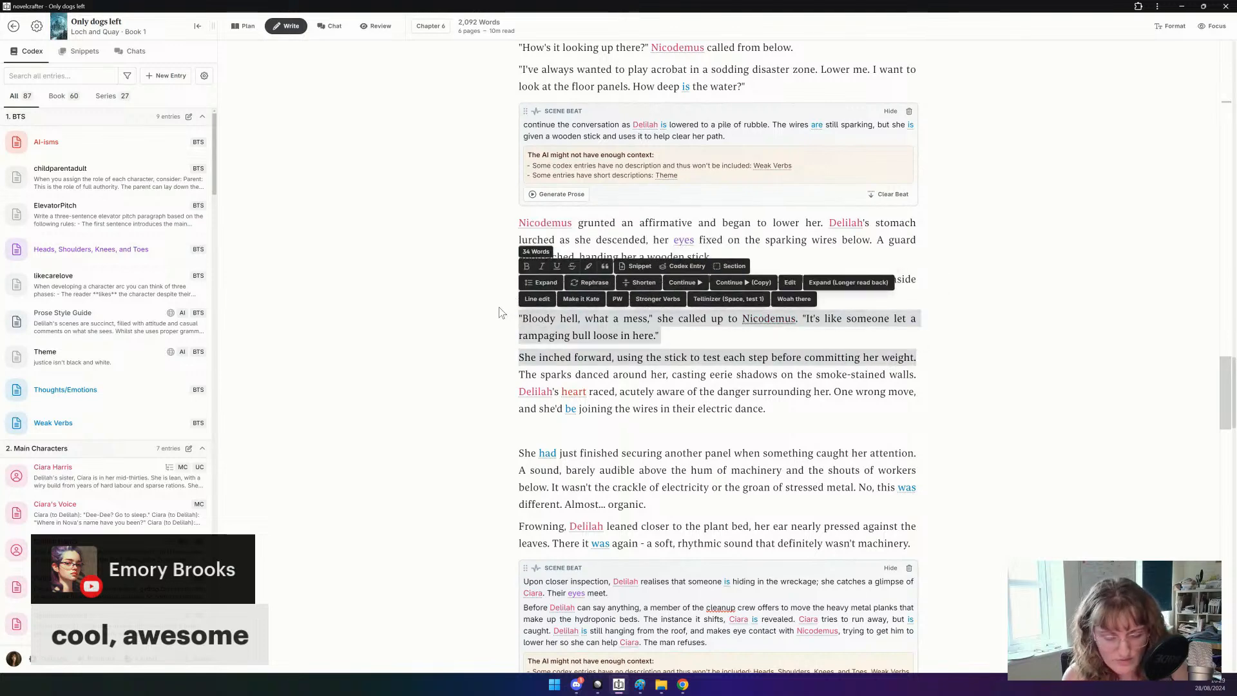
key("BackSpace")
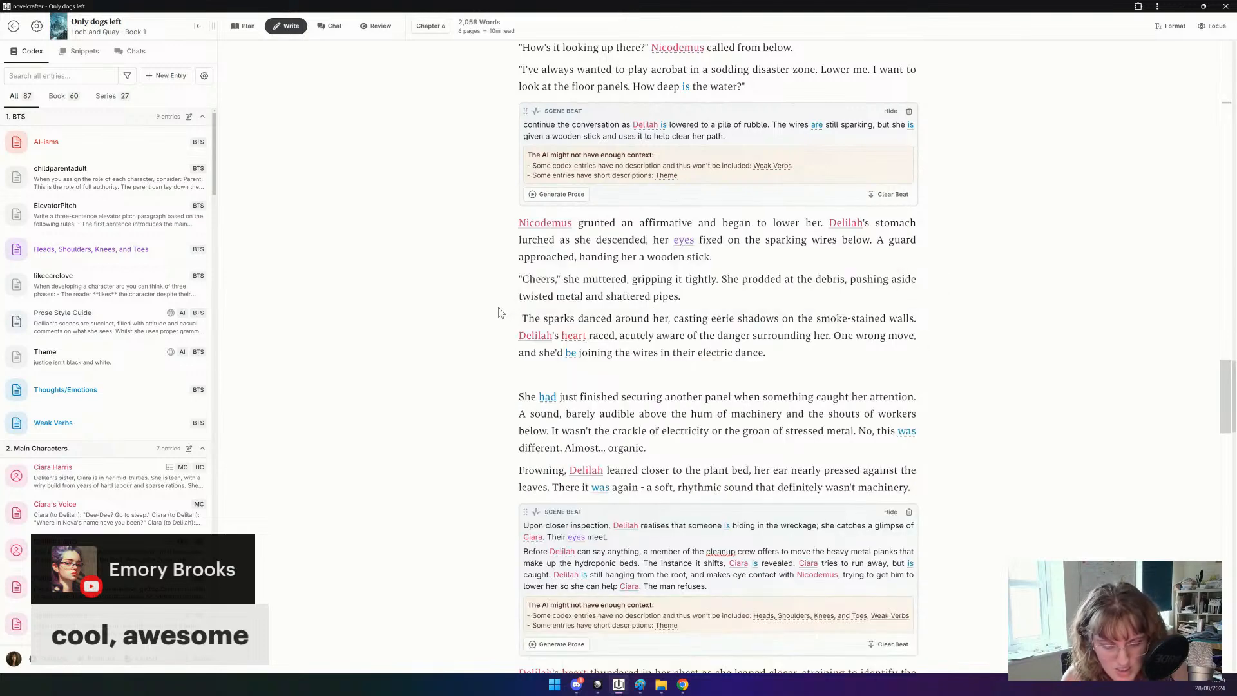
key("BackSpace")
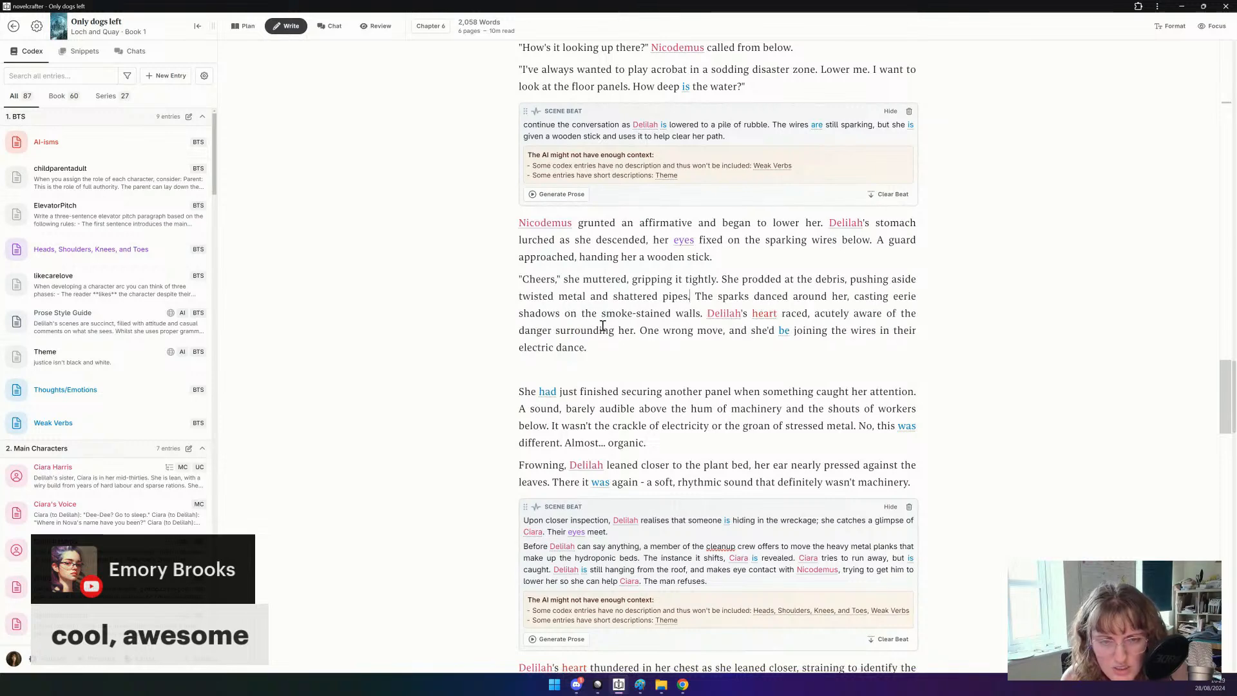
left_click_drag(685, 342, 707, 313)
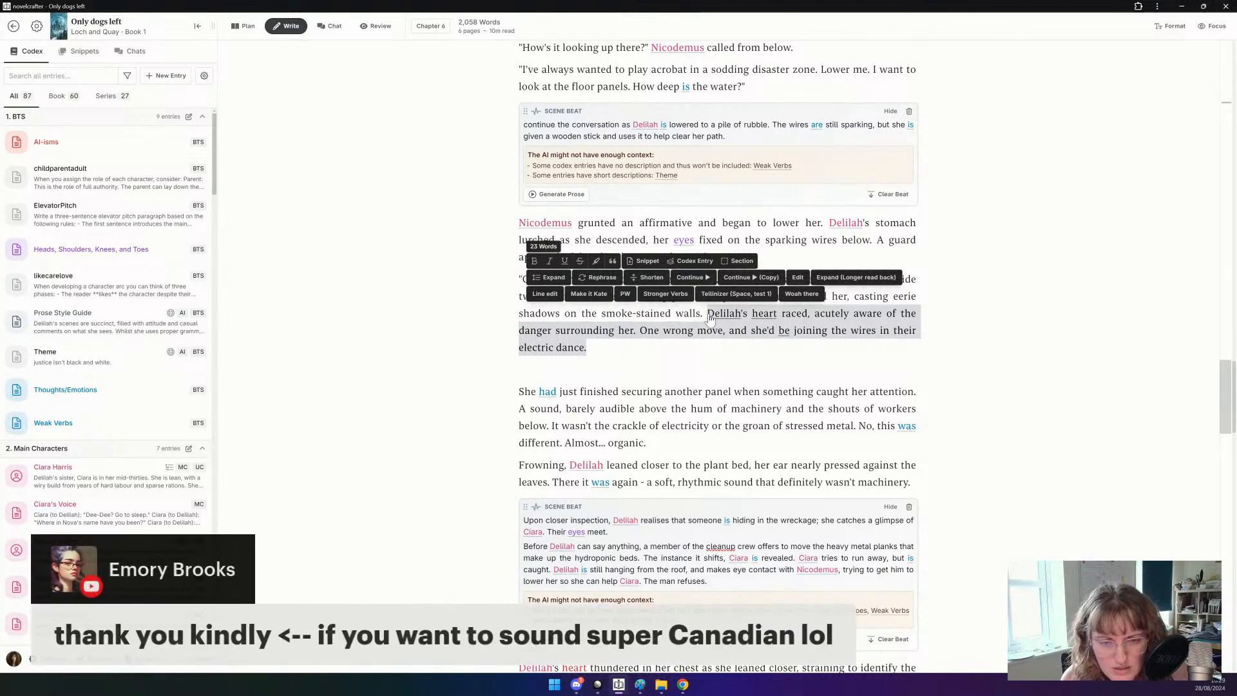
key("BackSpace")
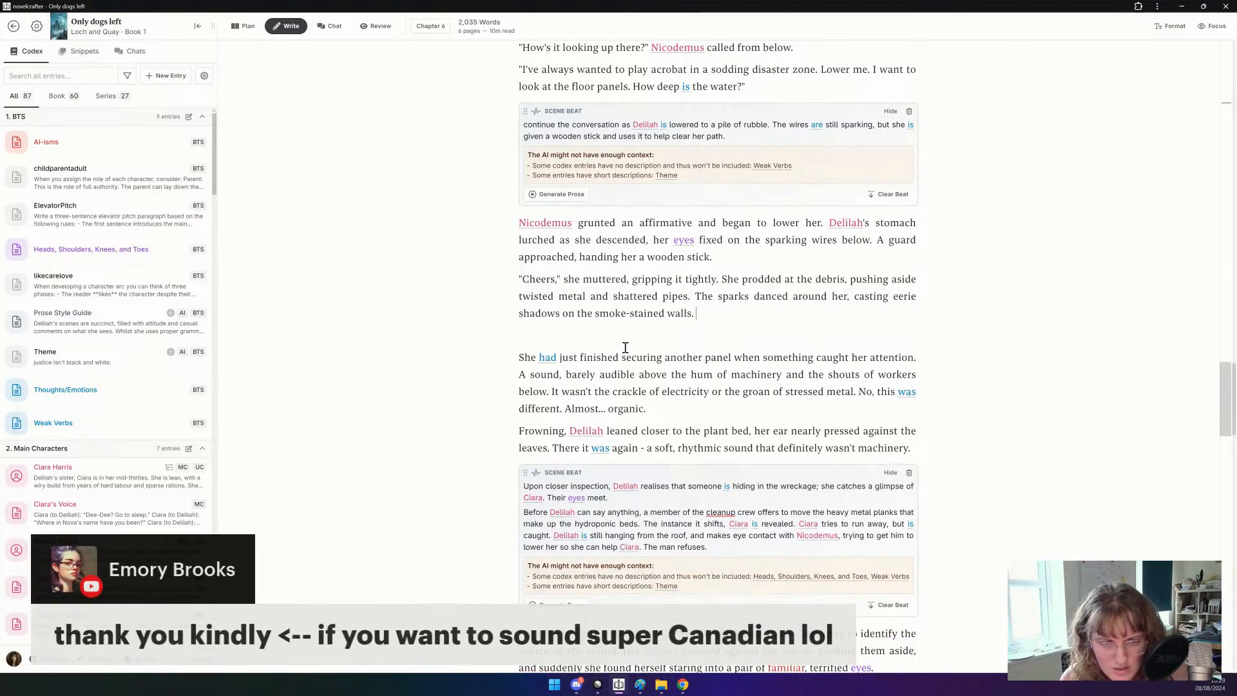
Replace "She had just finished securing another panel" with "She was about to pry away a fallen shelving unit" as the next paragraph's opening.
left_click(614, 338)
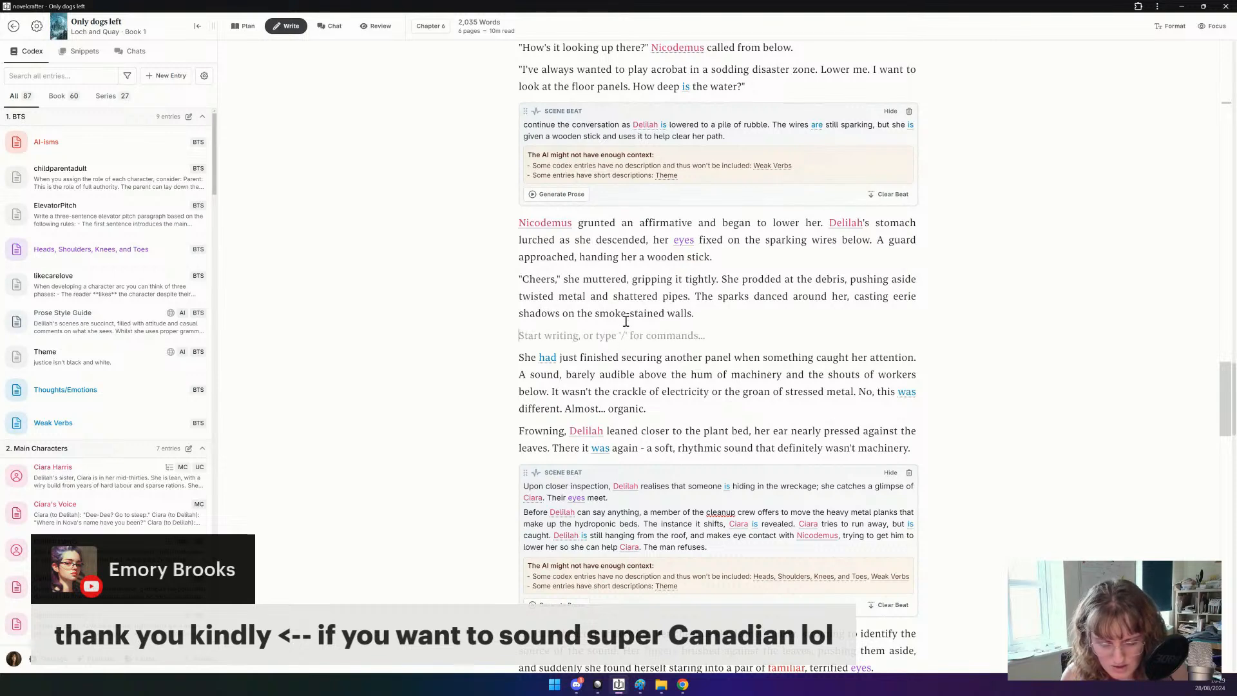
type("She was")
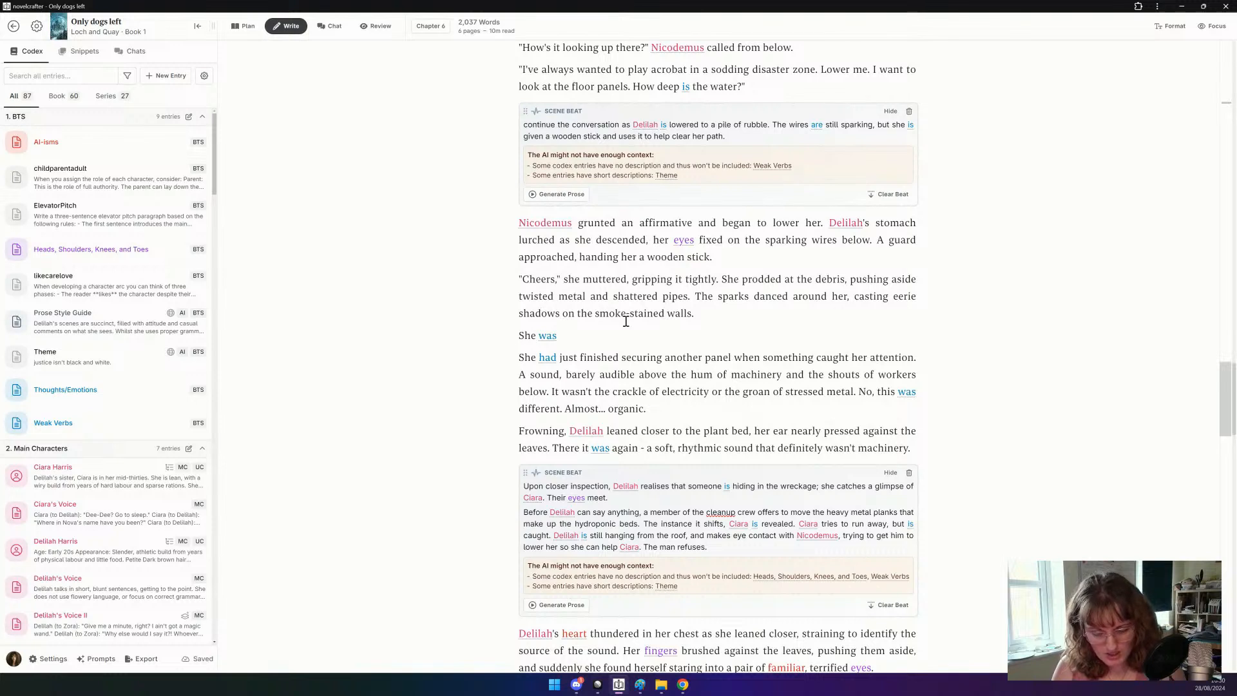
type("about to")
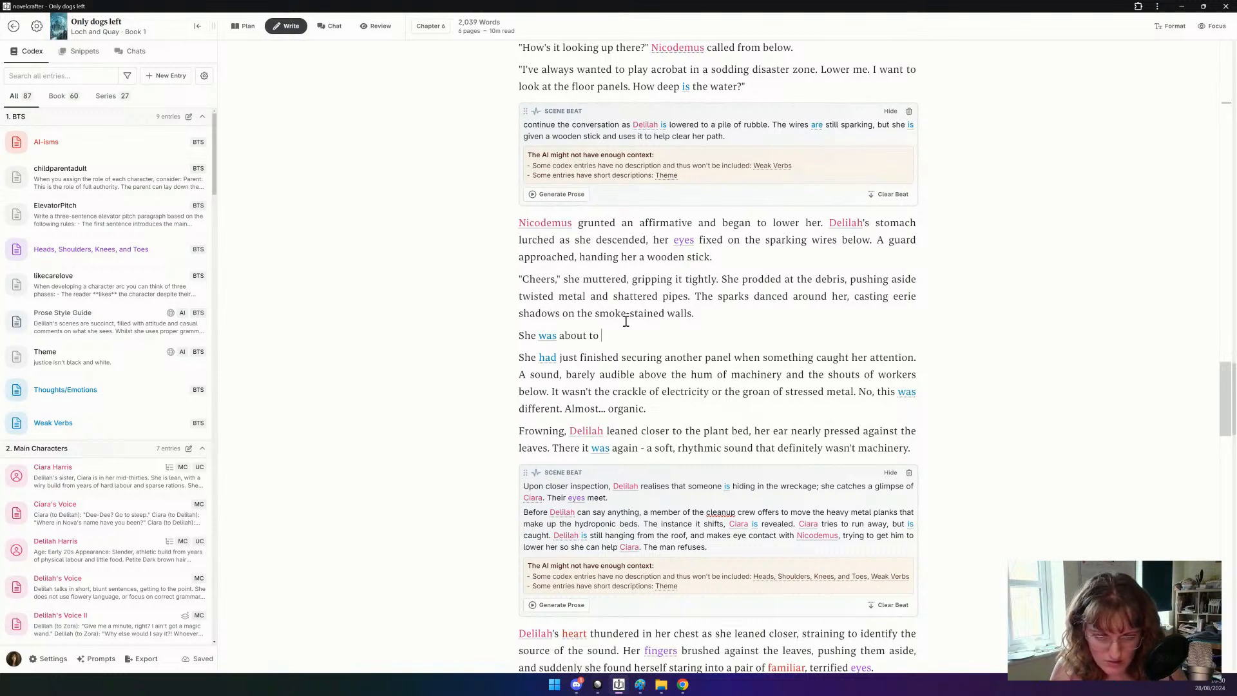
type(" pry away")
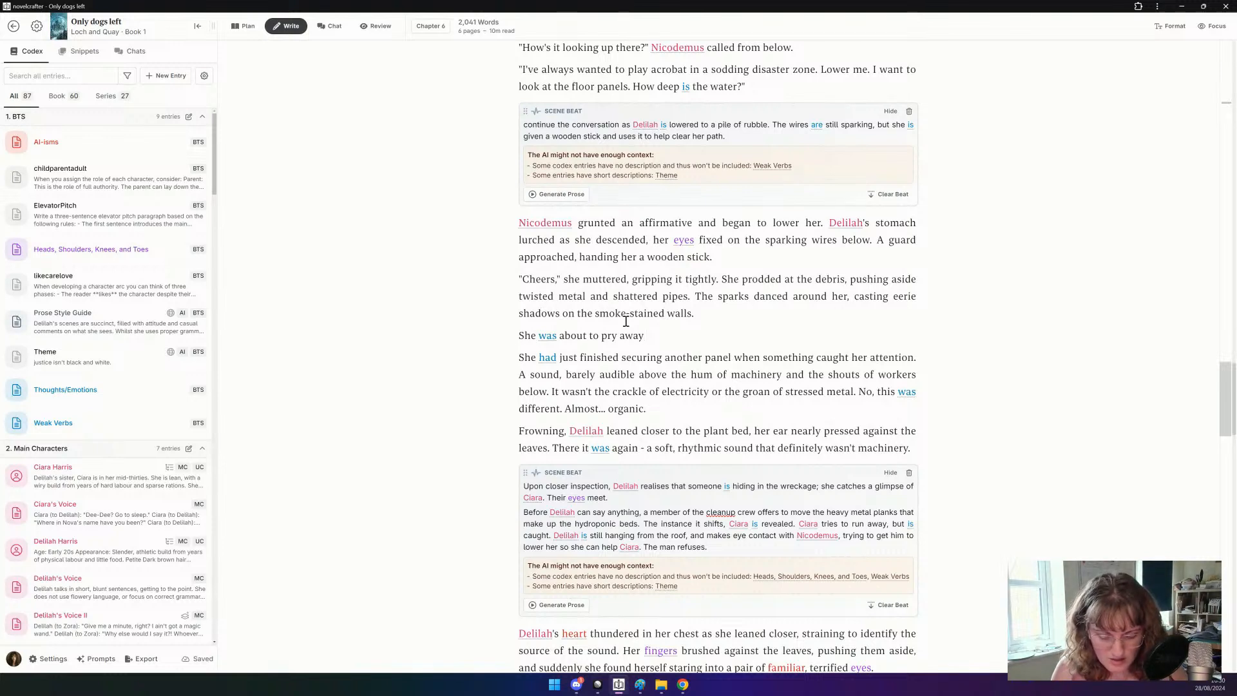
type(" a falle")
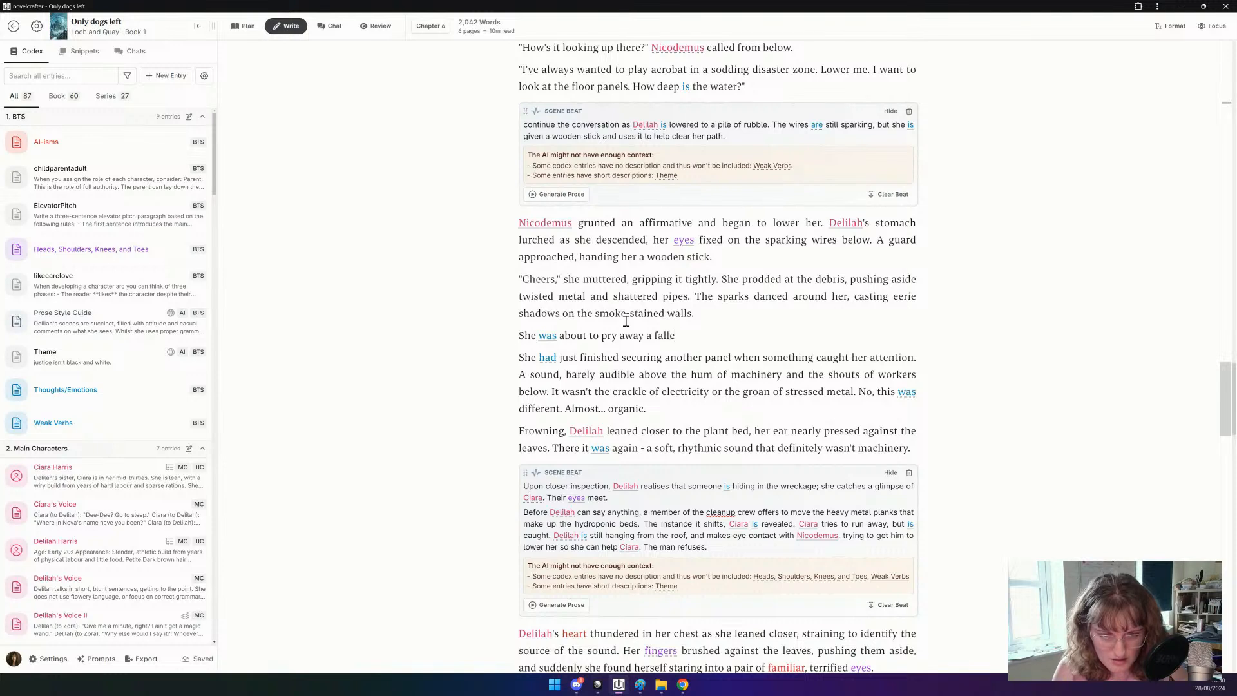
type("n shelving uni")
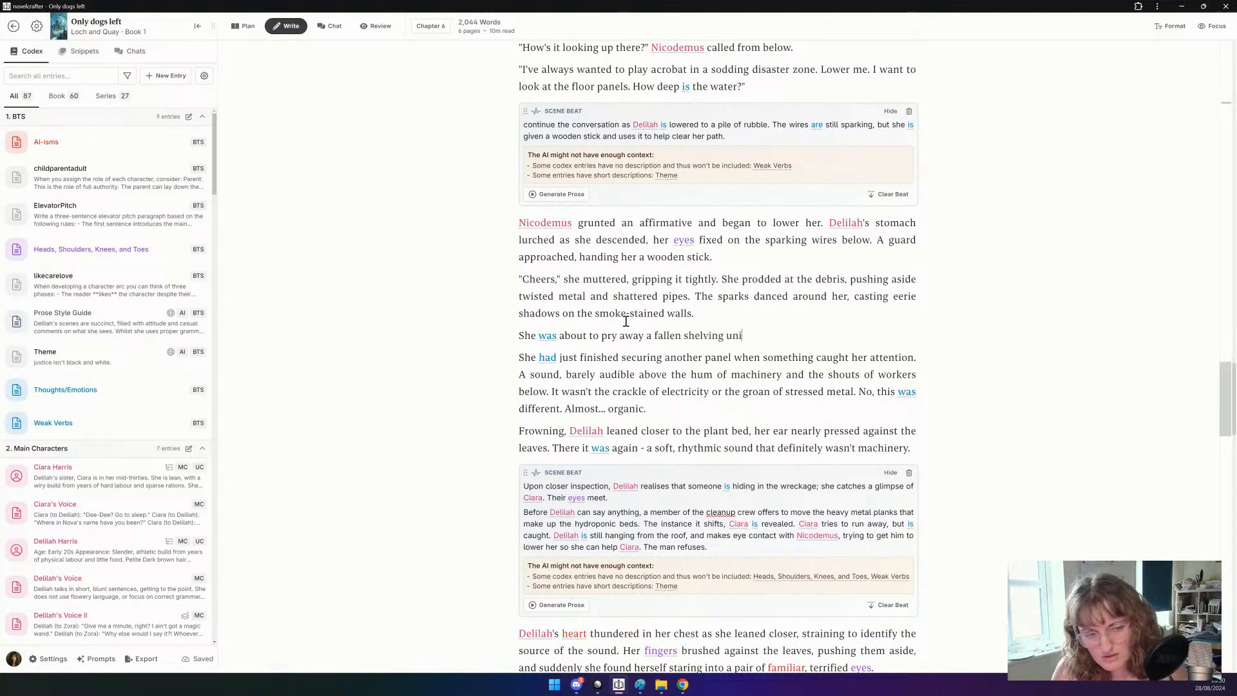
type("t")
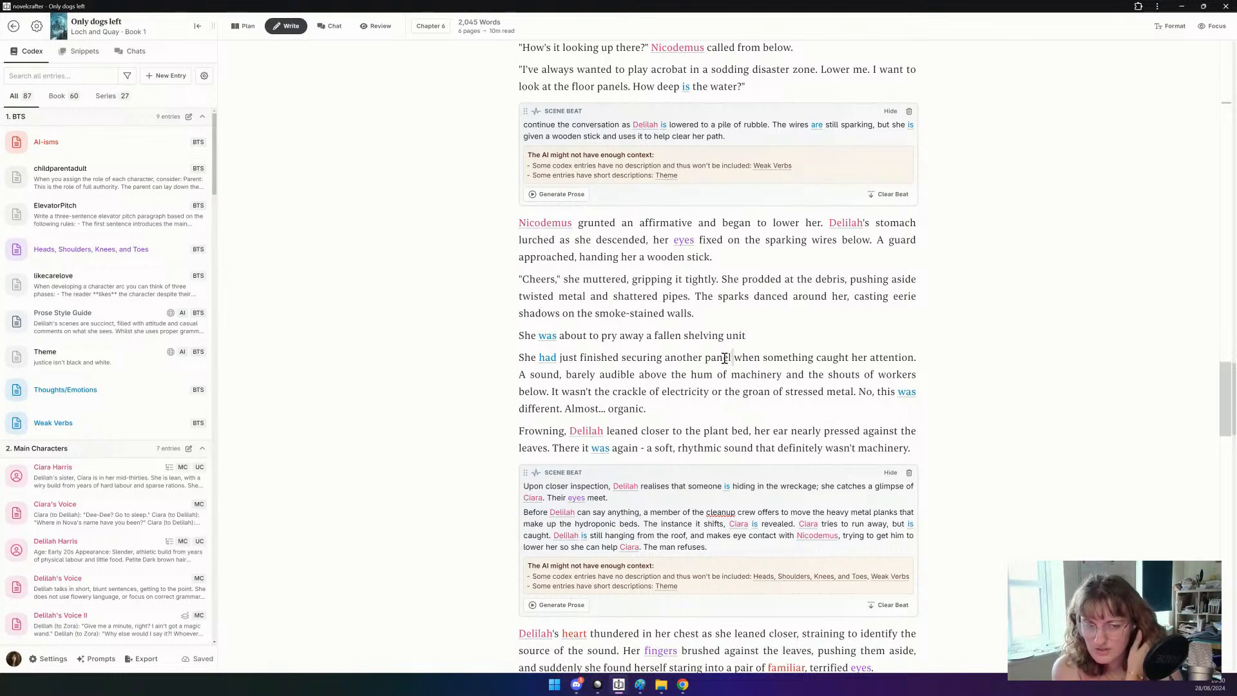
left_click_drag(733, 357, 513, 351)
key("BackSpace")
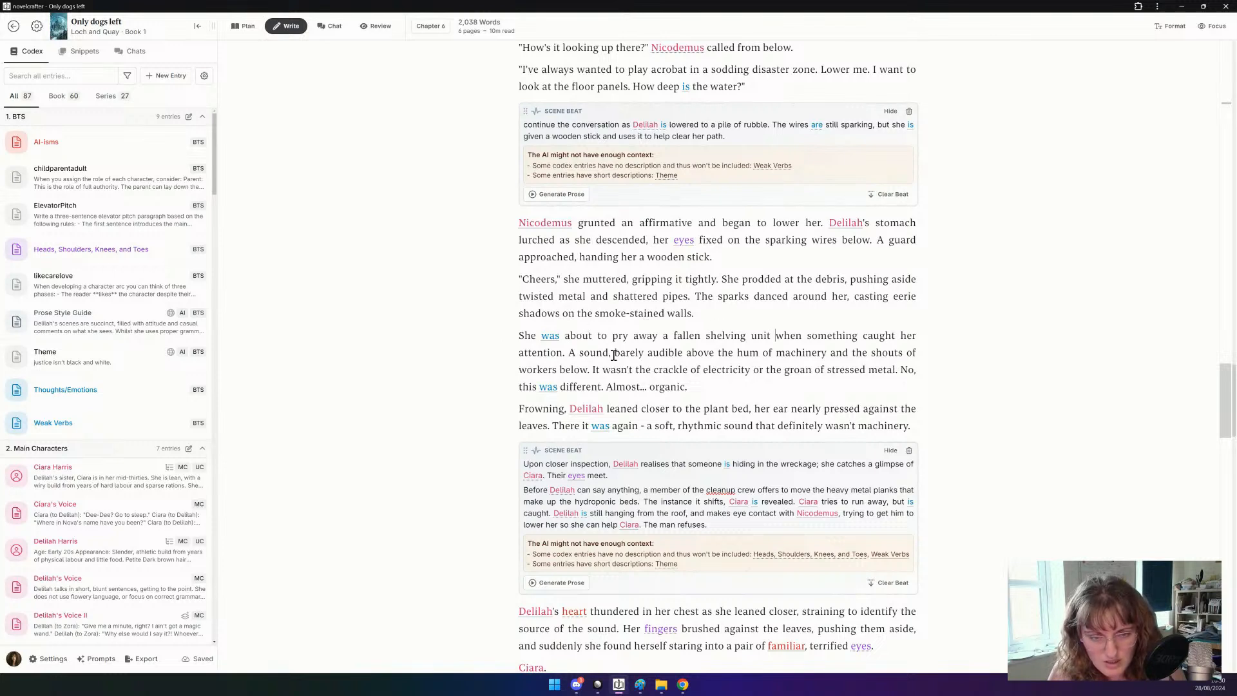
Replace "barely audible above" with "hidden amongst" in the sentence about the sound.
left_click_drag(616, 353, 732, 352)
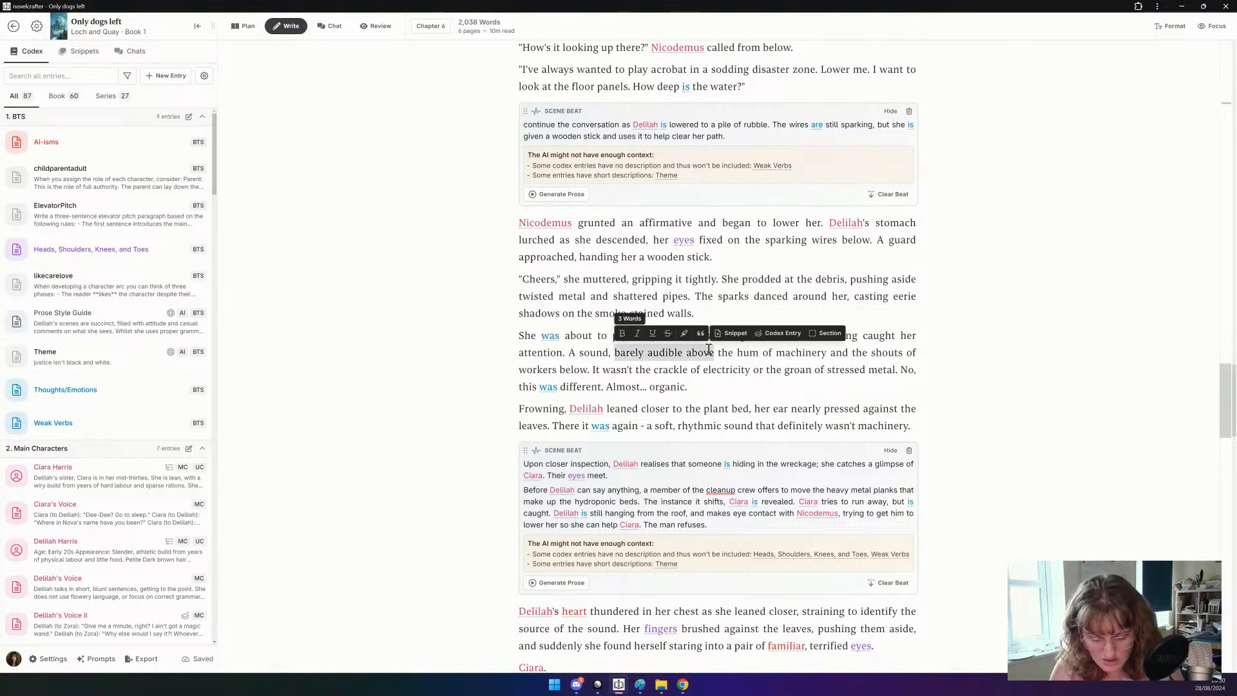
type("hidden")
type("amongst")
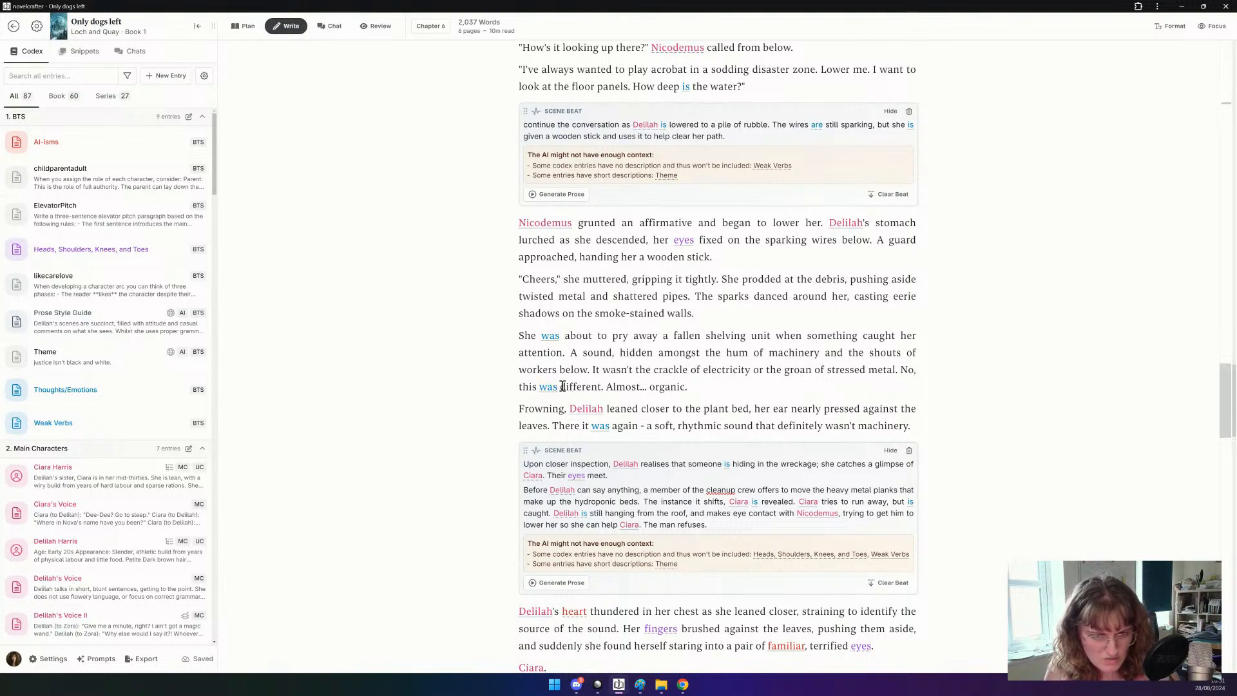
Replace "different. Almost... organic." with "an actual groan." at the end of the shelving unit paragraph, italicising "actual".
left_click_drag(560, 387, 705, 380)
type("an ")
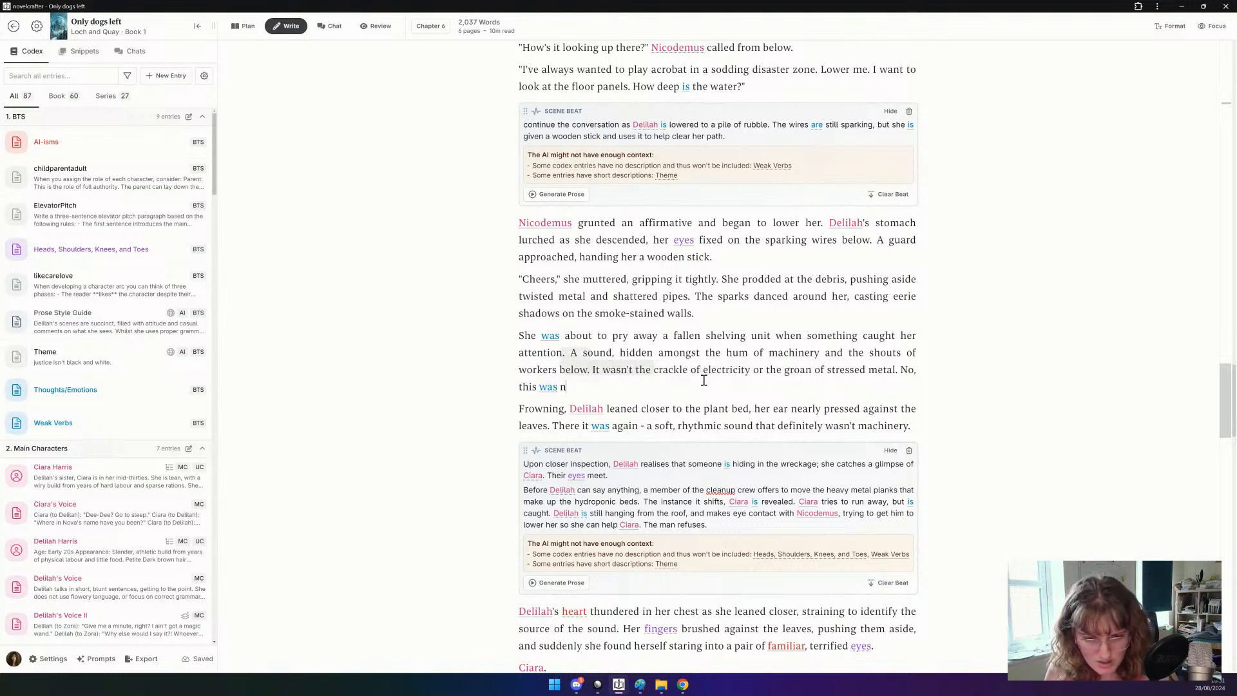
type("ac")
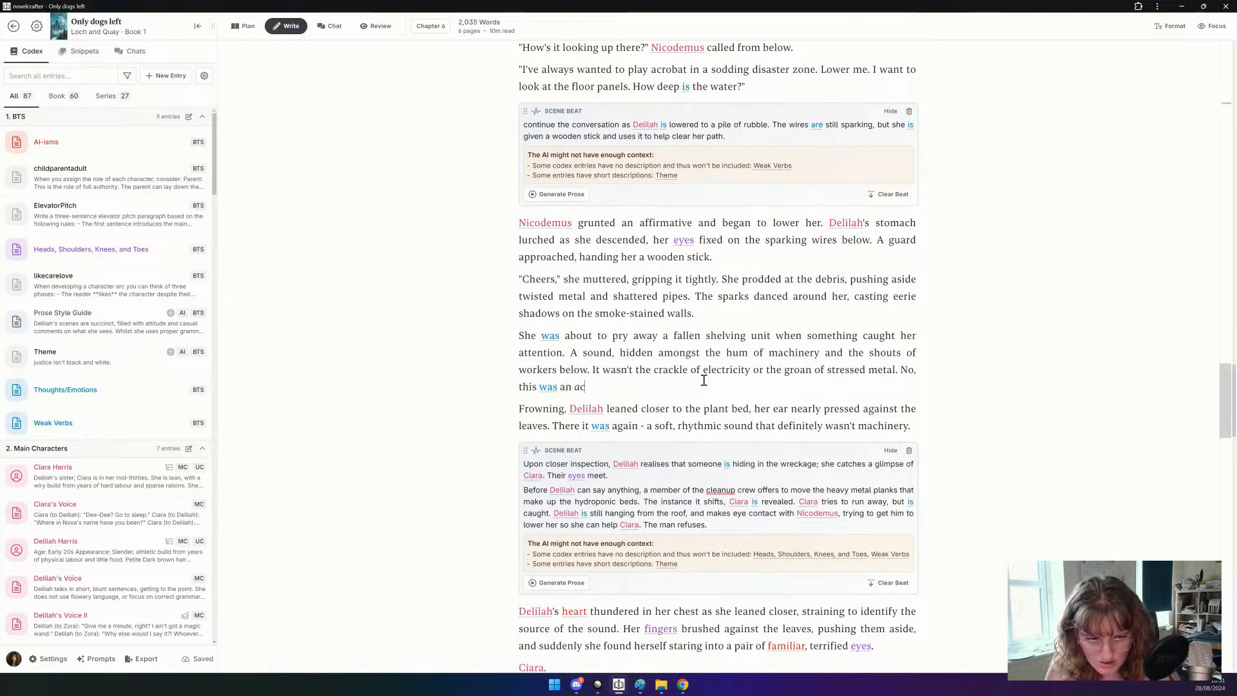
type("tual groan.")
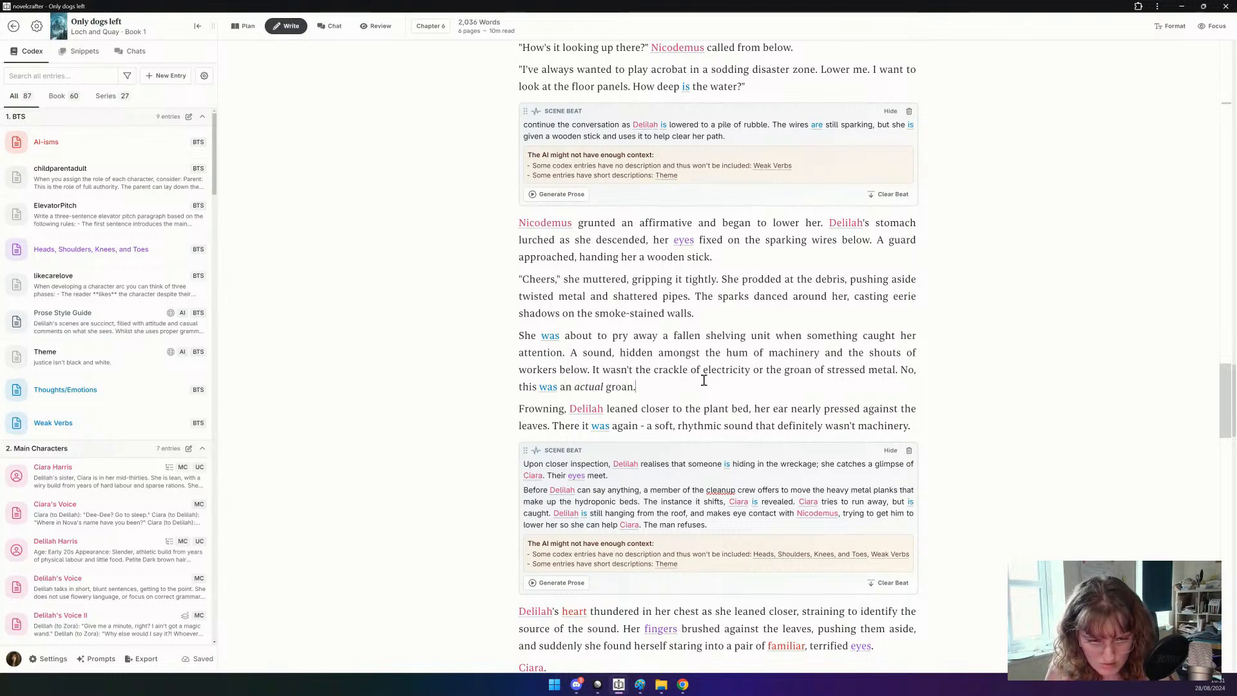
Delete the paragraph beginning "Frowning, Delilah leaned closer to the plant bed" and leave empty lines before the following scene beat.
scroll(704, 381, "down", 2)
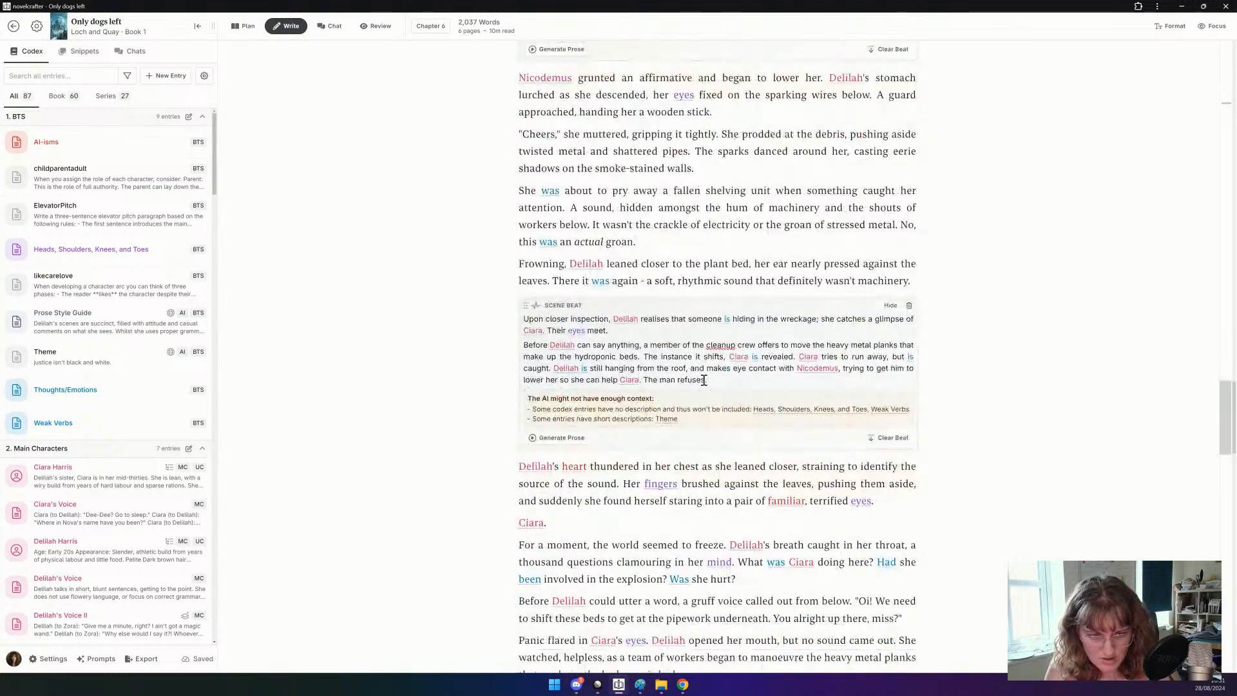
triple_click(764, 270)
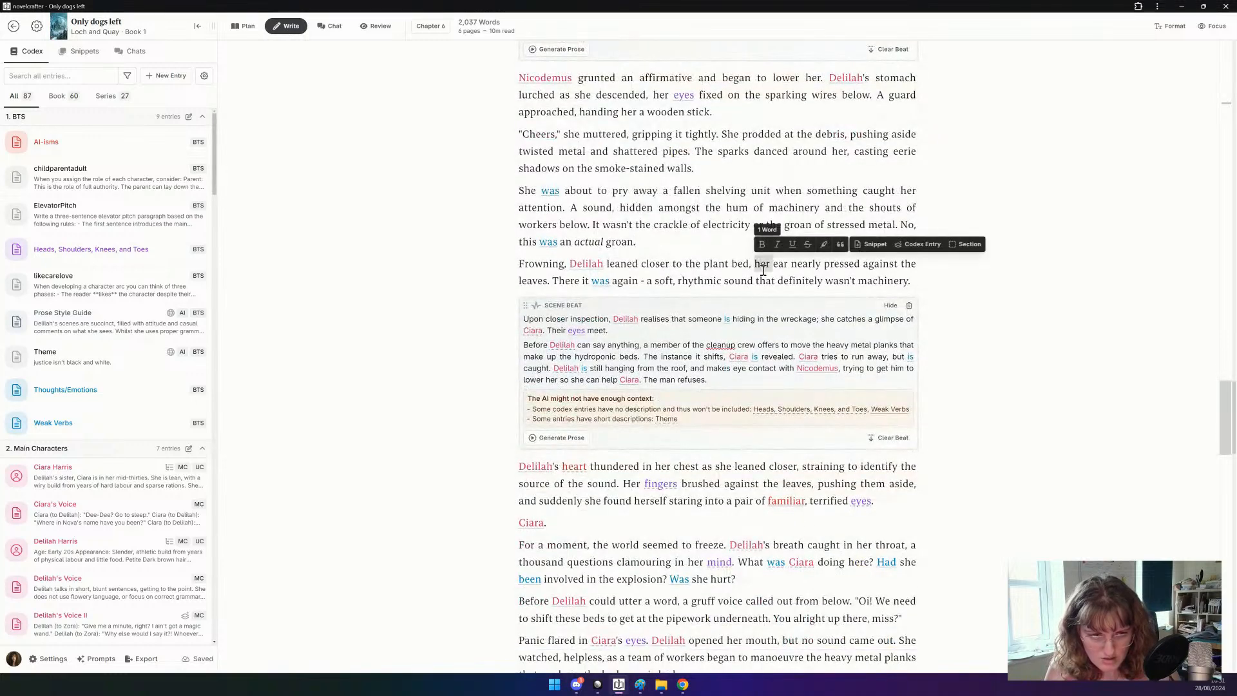
key("BackSpace")
key("Return")
key("Return")
key("Return")
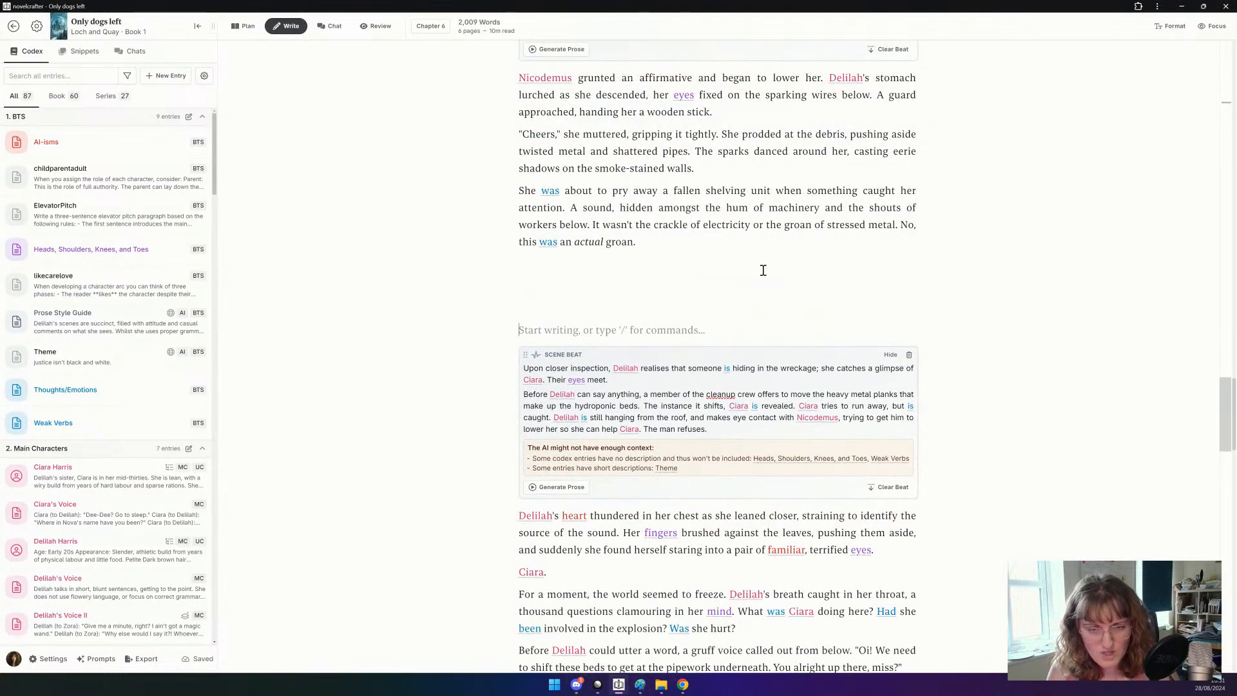
key("BackSpace")
key("BackSpace")
key("BackSpace")
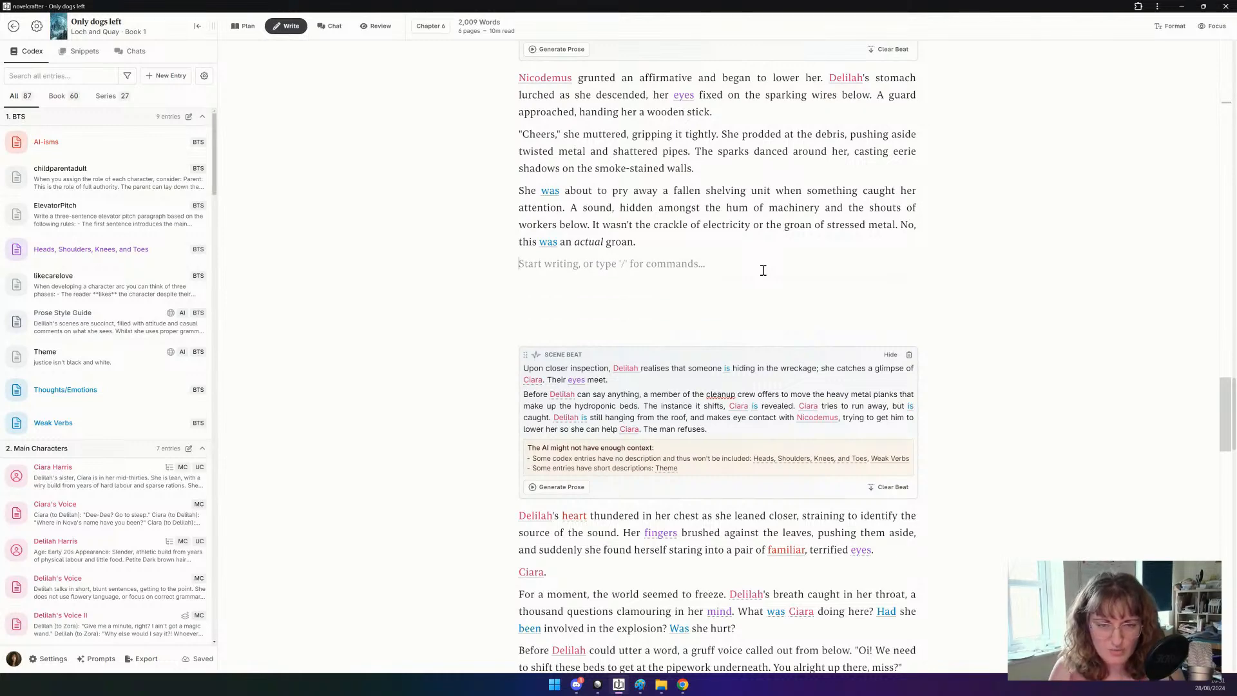
Insert a scene beat after the groan paragraph reading "Delilah, thinking that it is someone trapped in the rubble, calls for help.".
type("/")
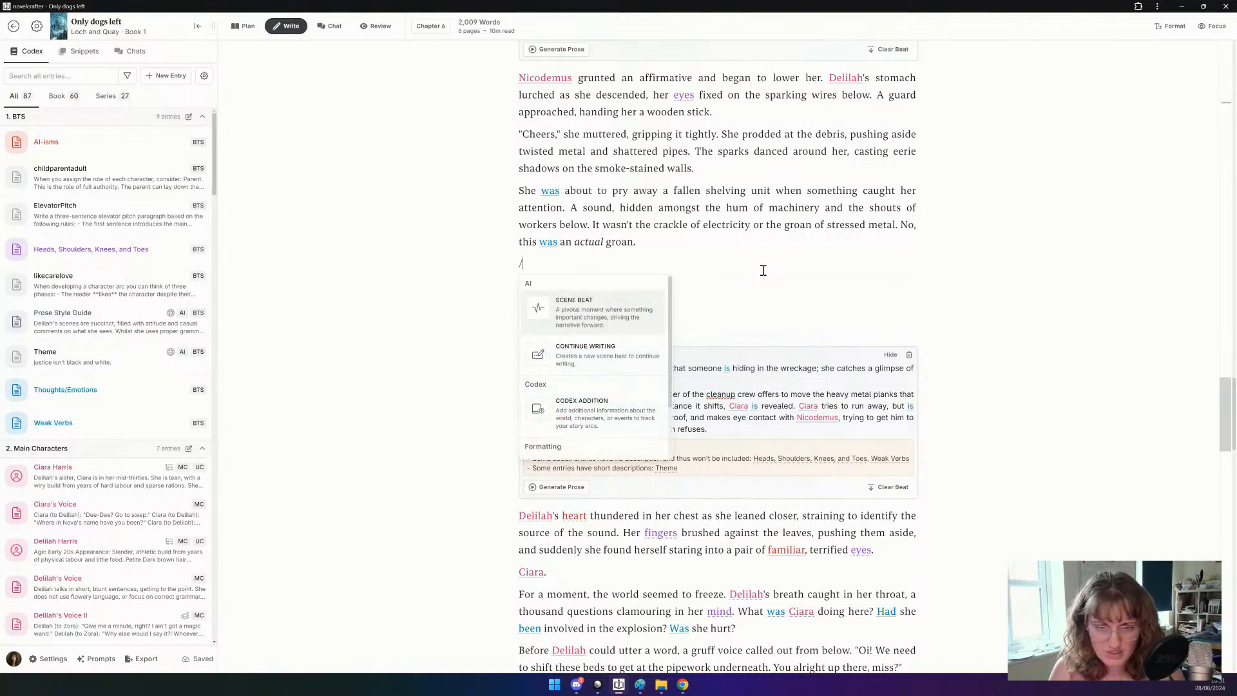
key("Return")
type("Delila")
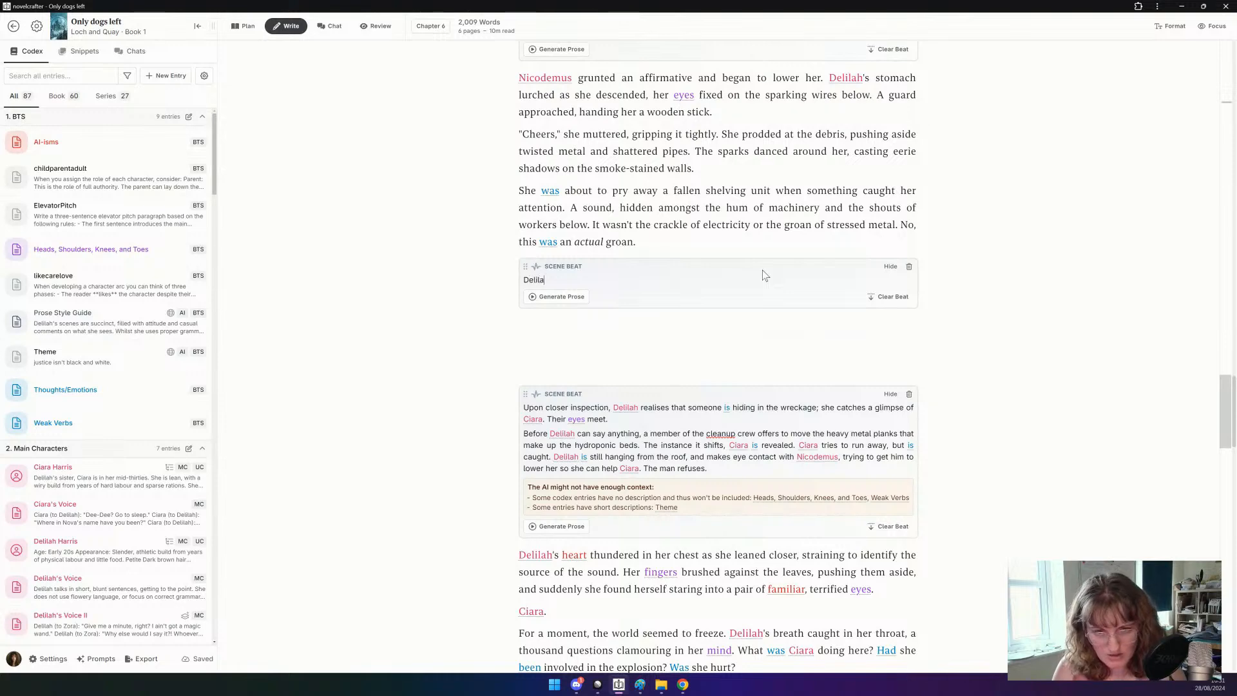
type("h, thinking tha")
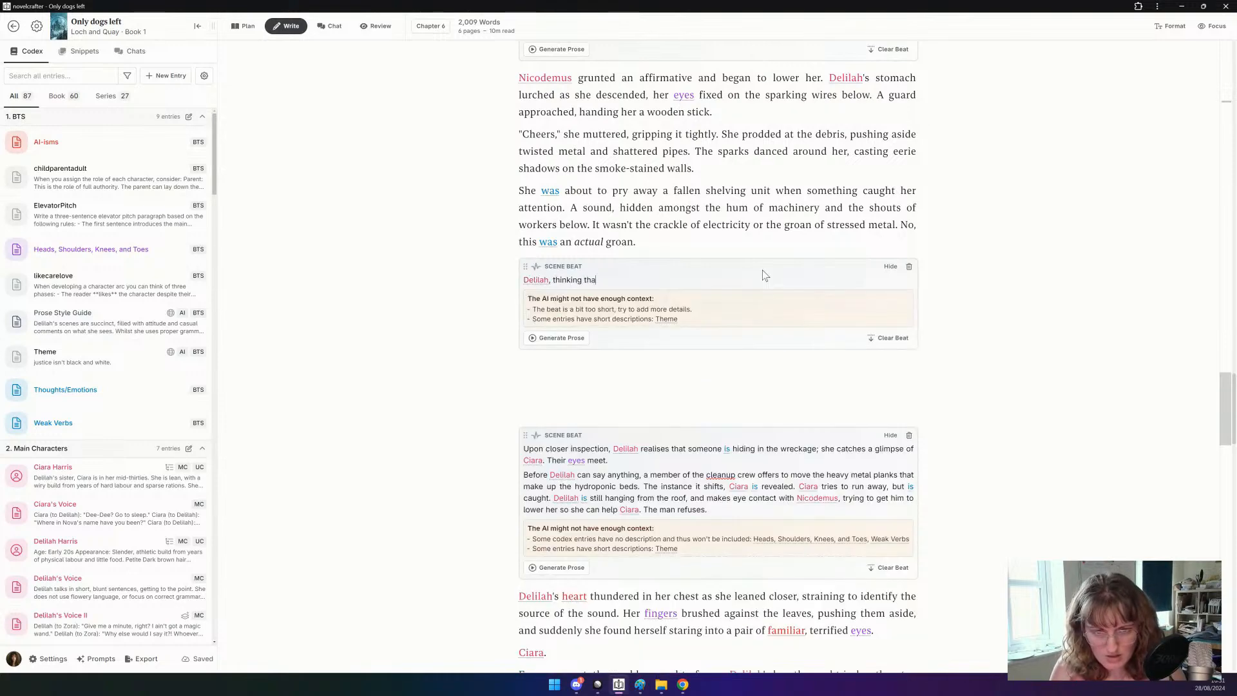
type("t it is someone trap")
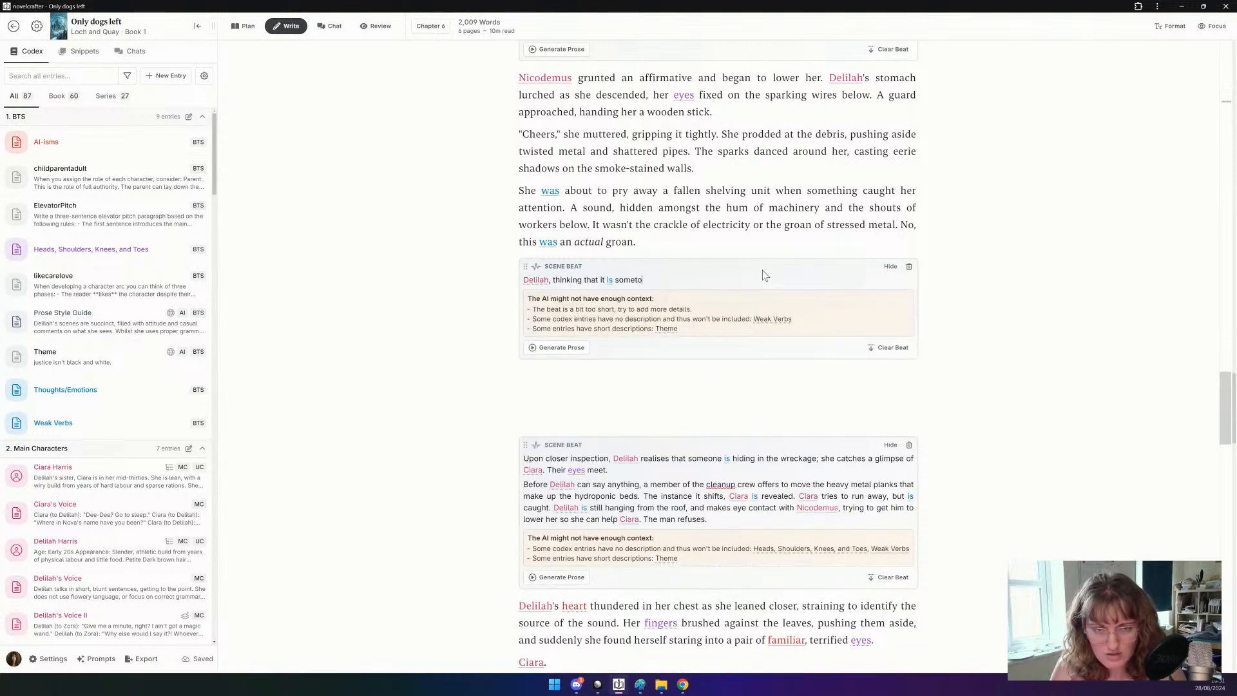
type("ped i")
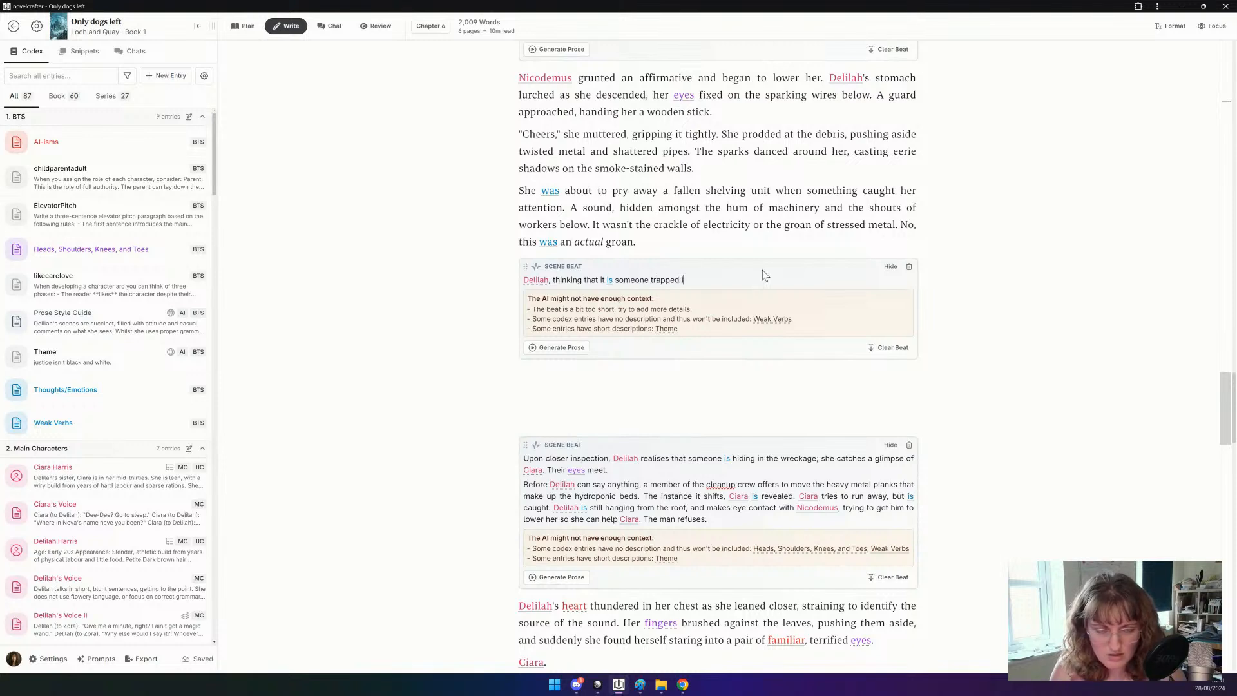
type("n the rubb")
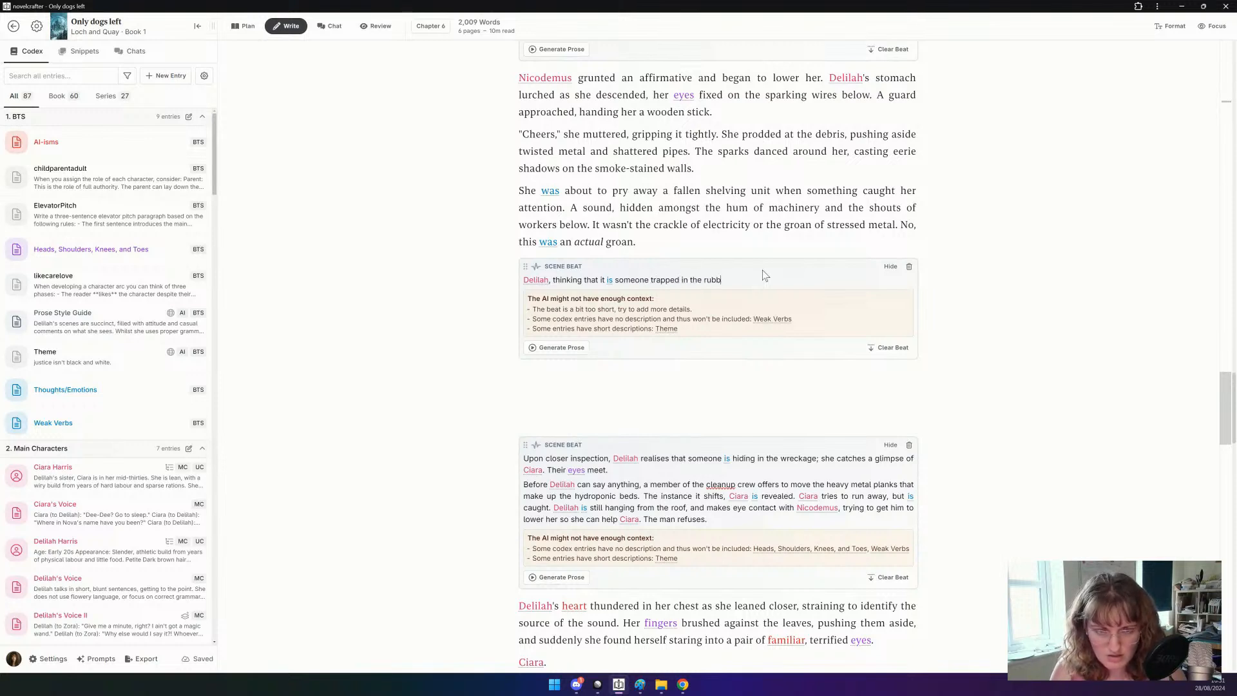
type("le, calls")
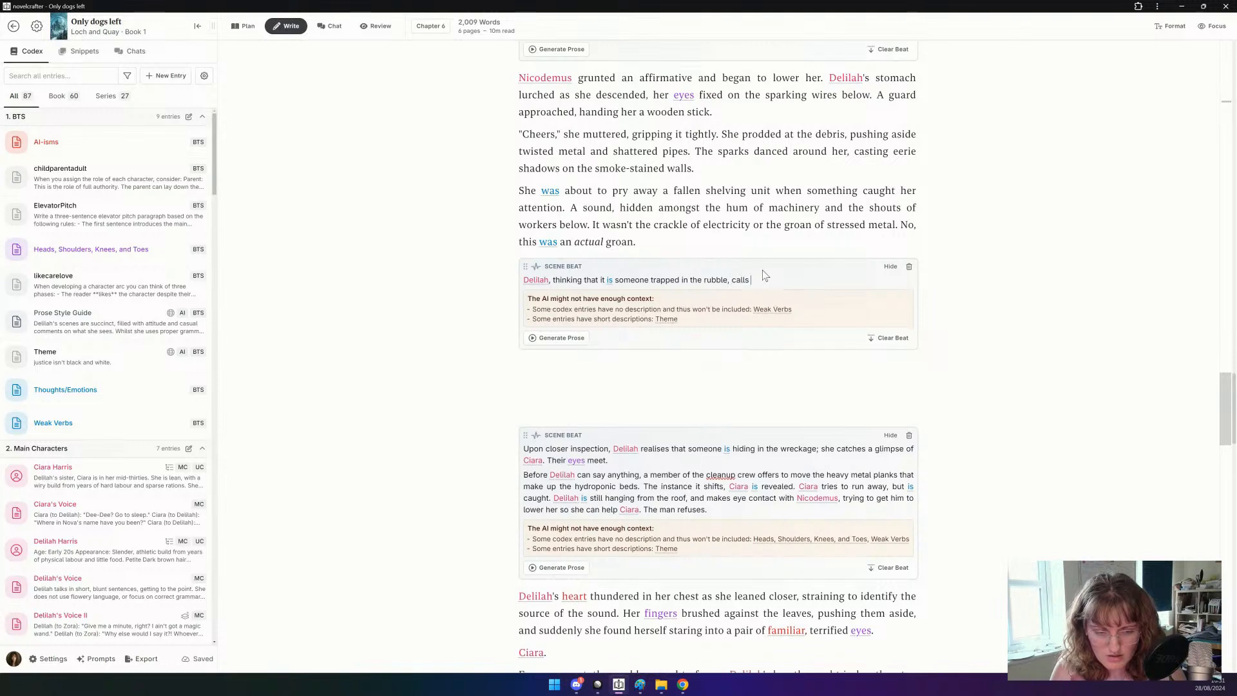
type(" for help.")
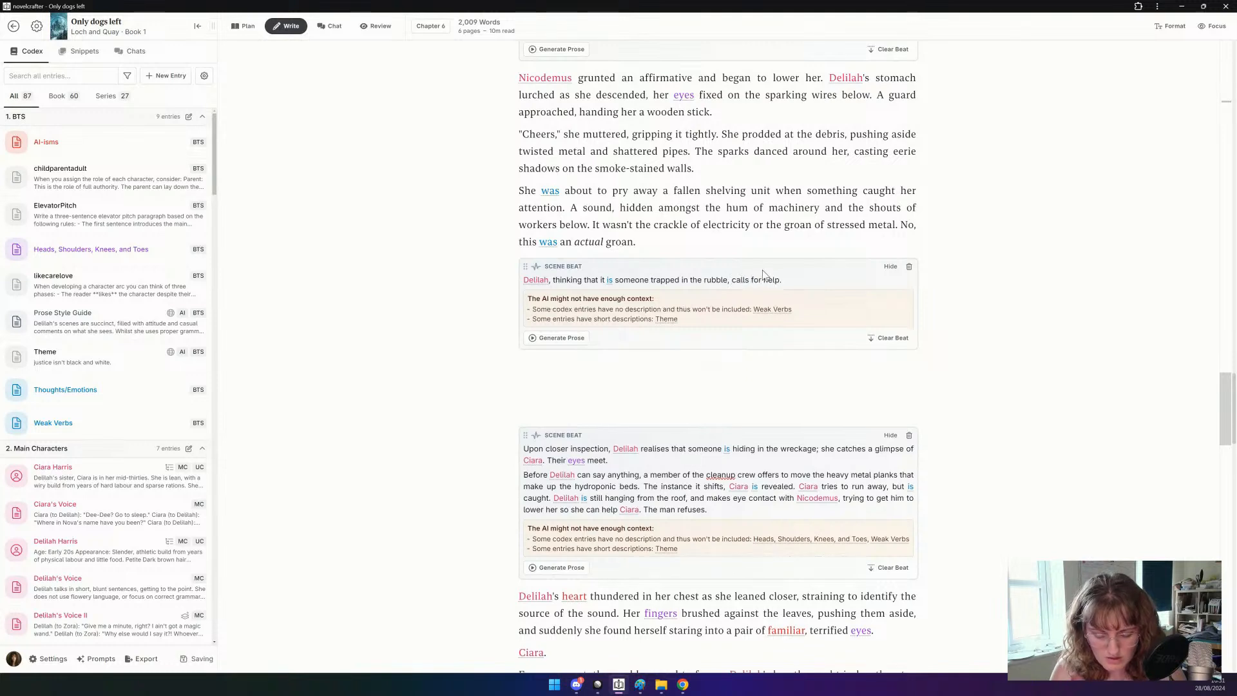
Continue the new scene beat with "Officers come, helping remove the debrey".
type(" G")
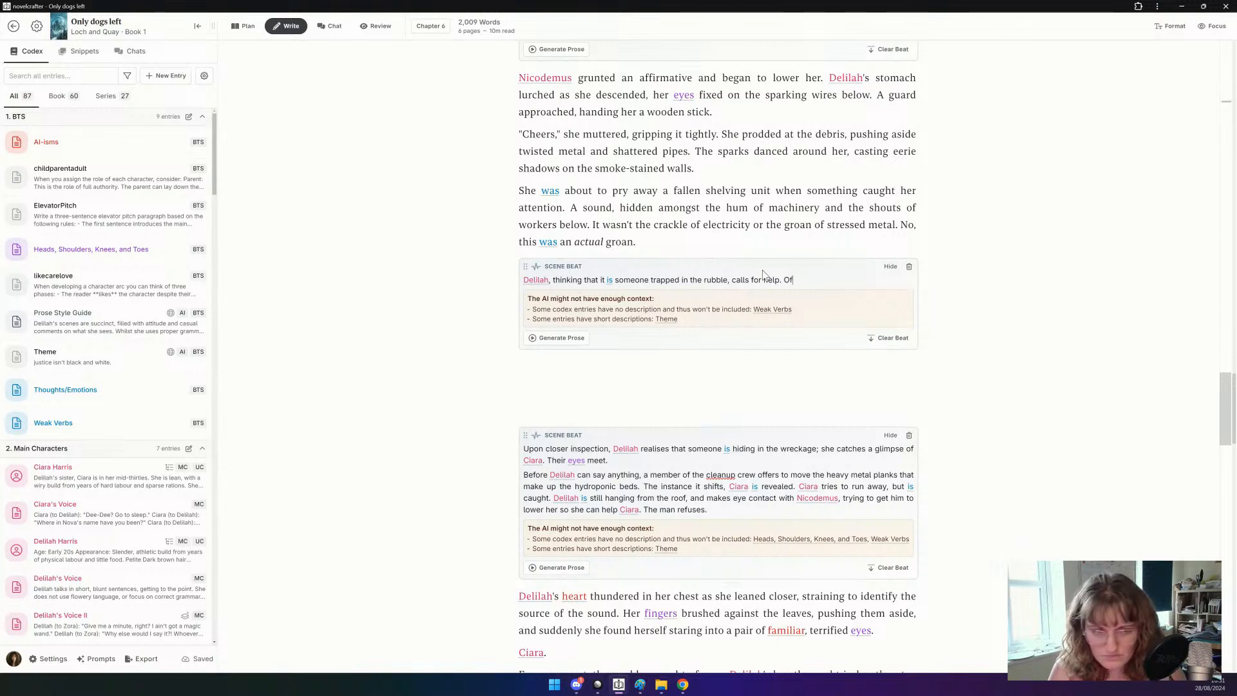
type("fficers come")
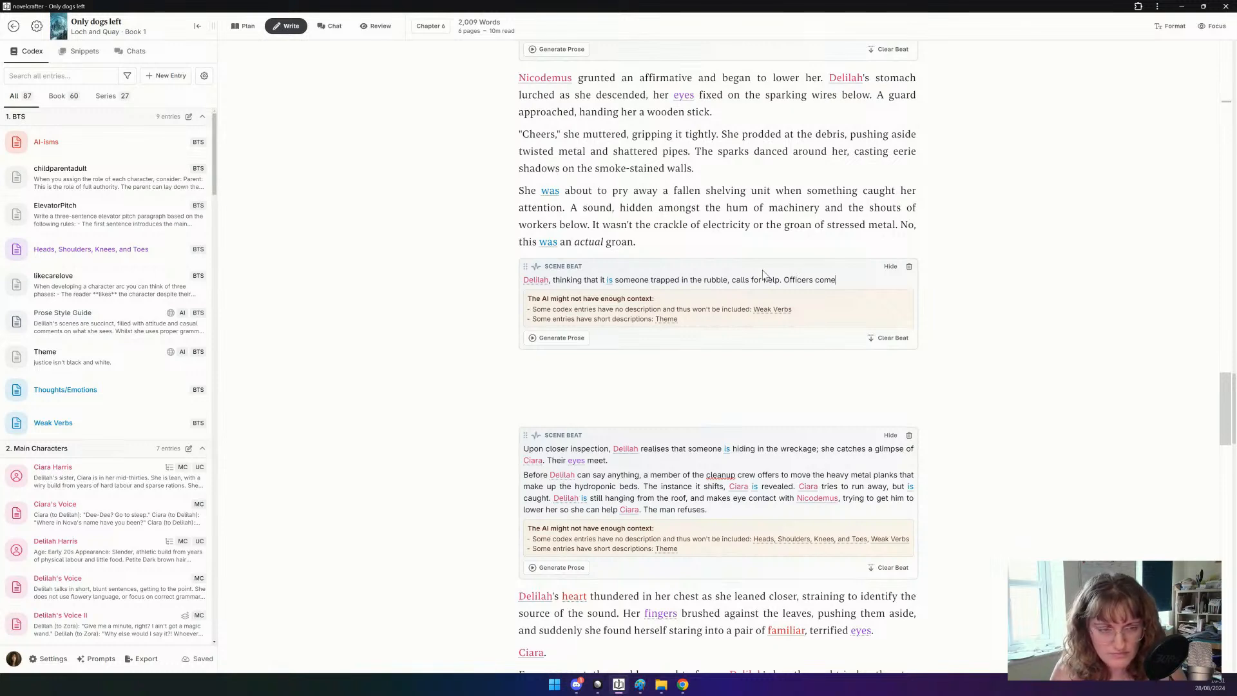
type(", helping remov")
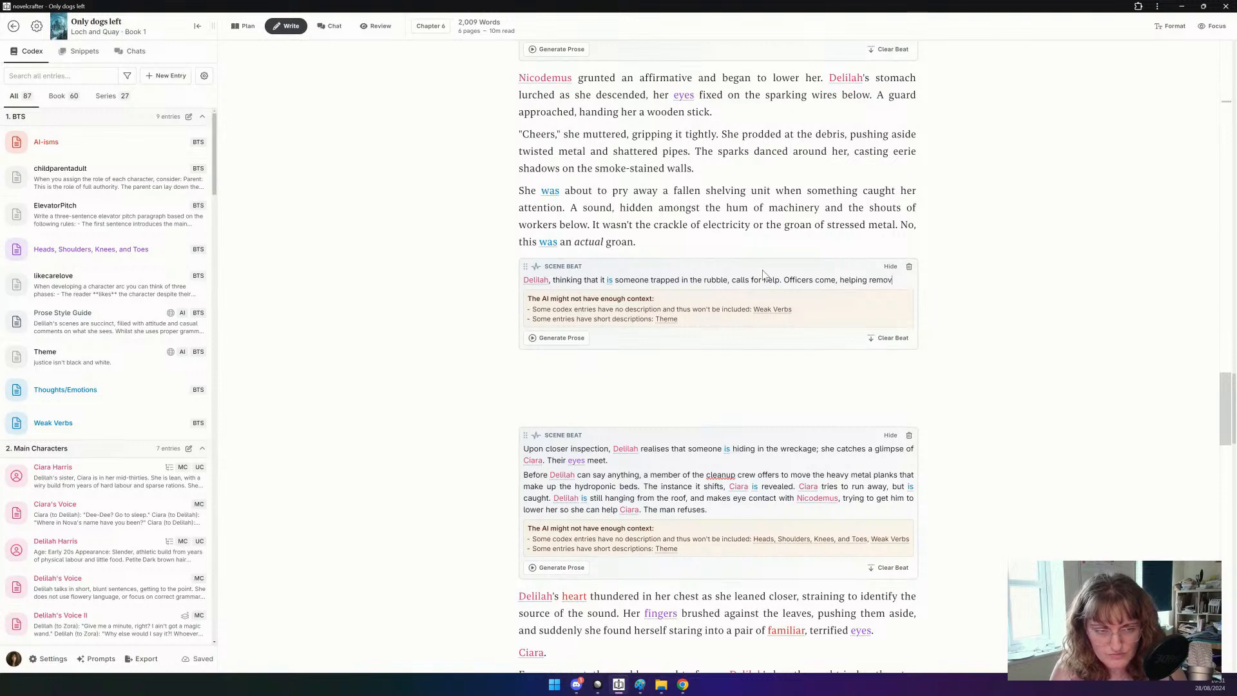
type("e the debr")
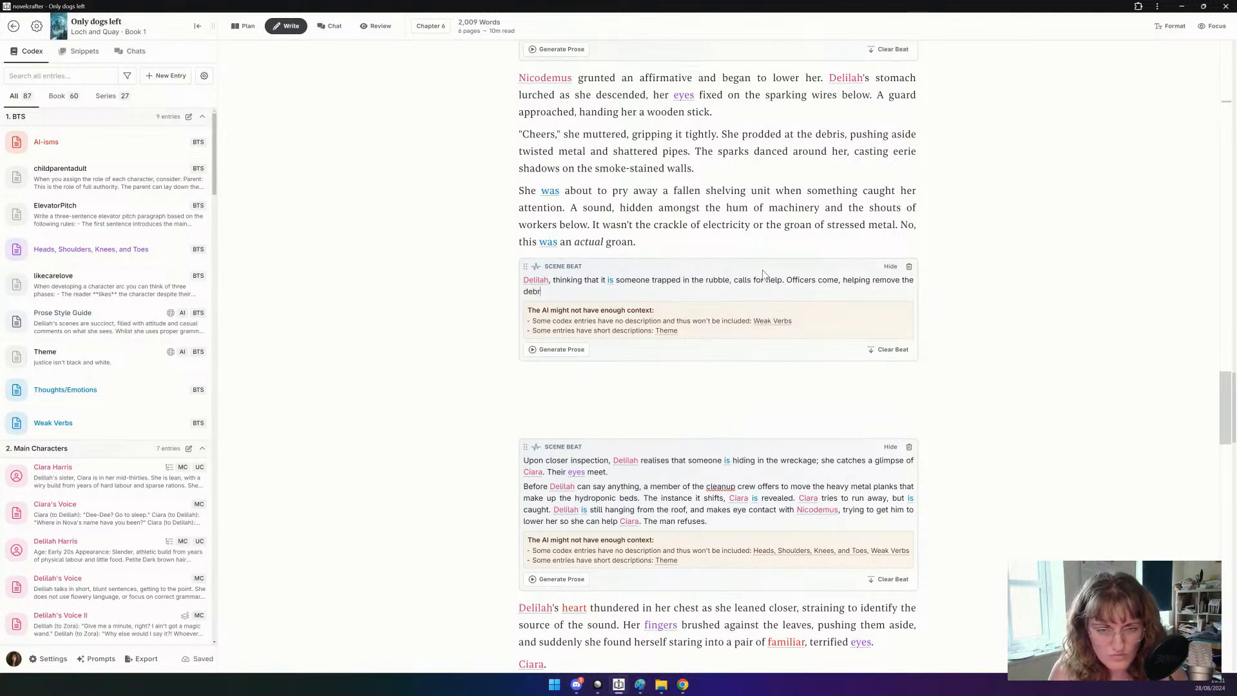
type("ie")
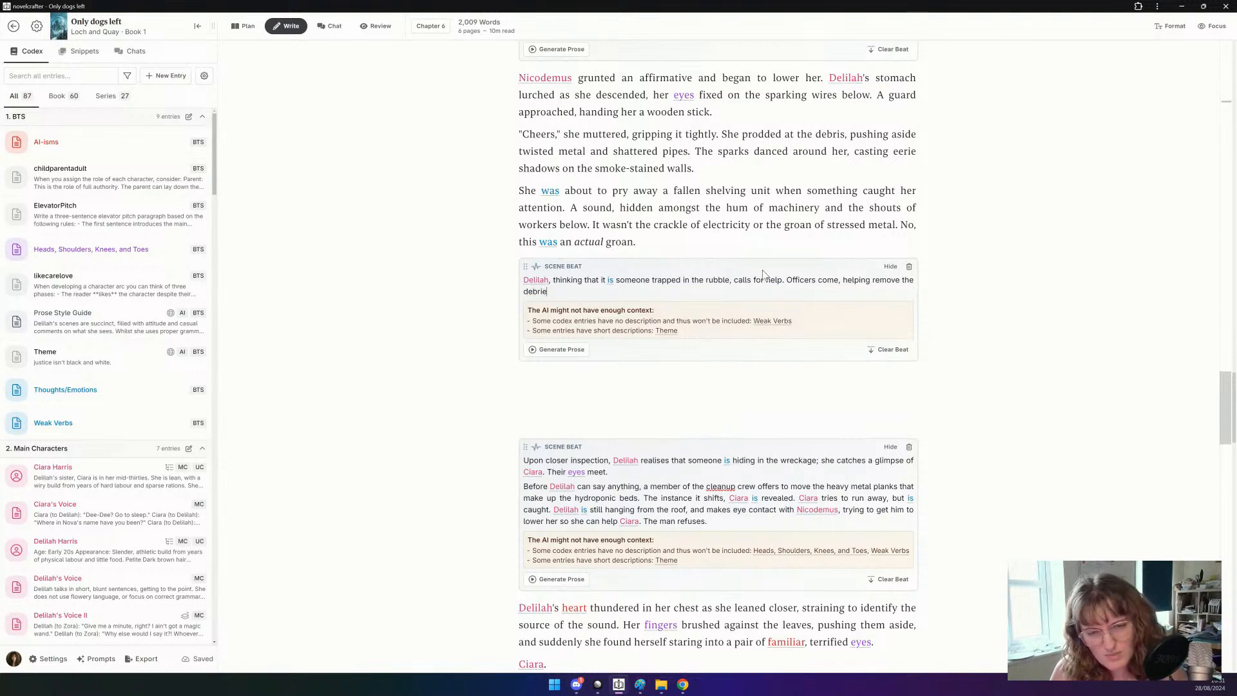
key("BackSpace")
key("BackSpace")
type("ey")
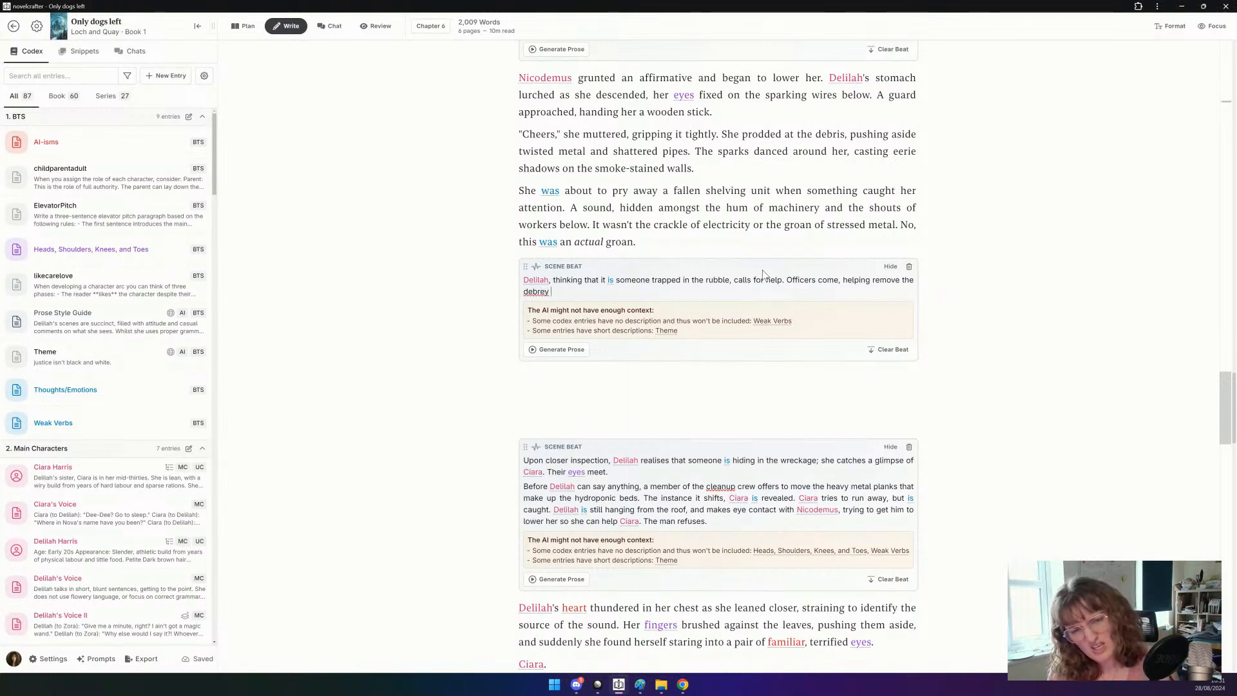
Check the spelling suggestions for "debrey" in the new scene beat.
right_click(543, 293)
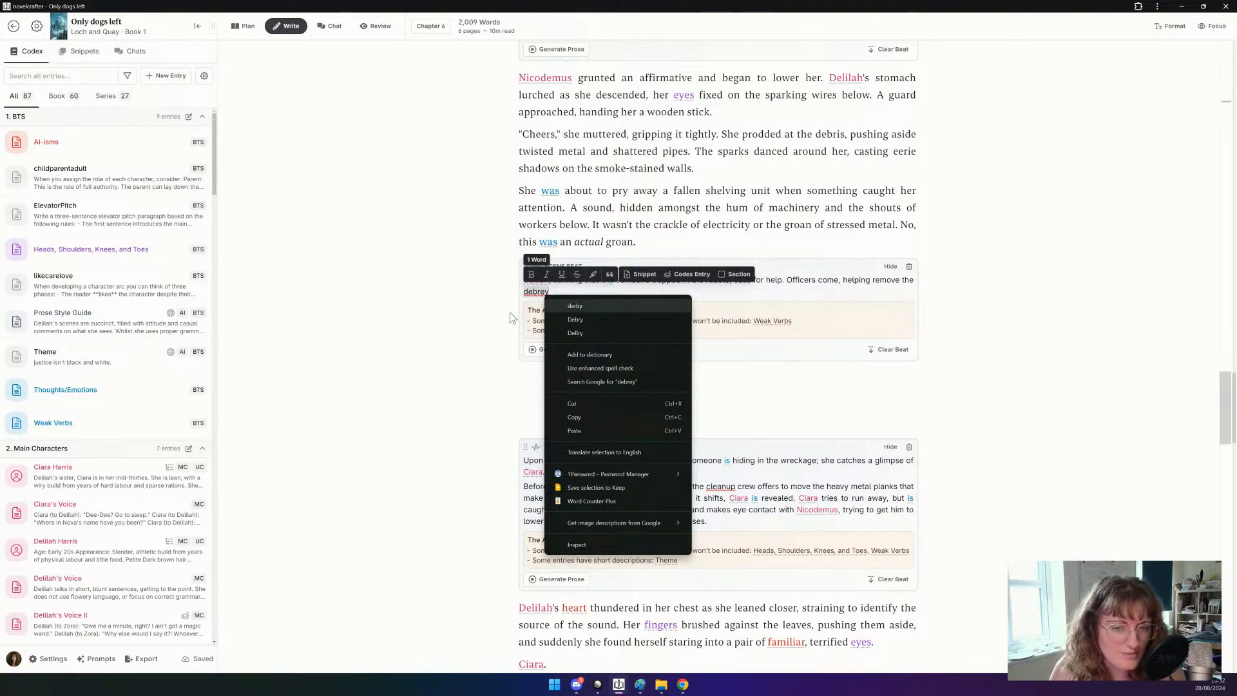
left_click(532, 291)
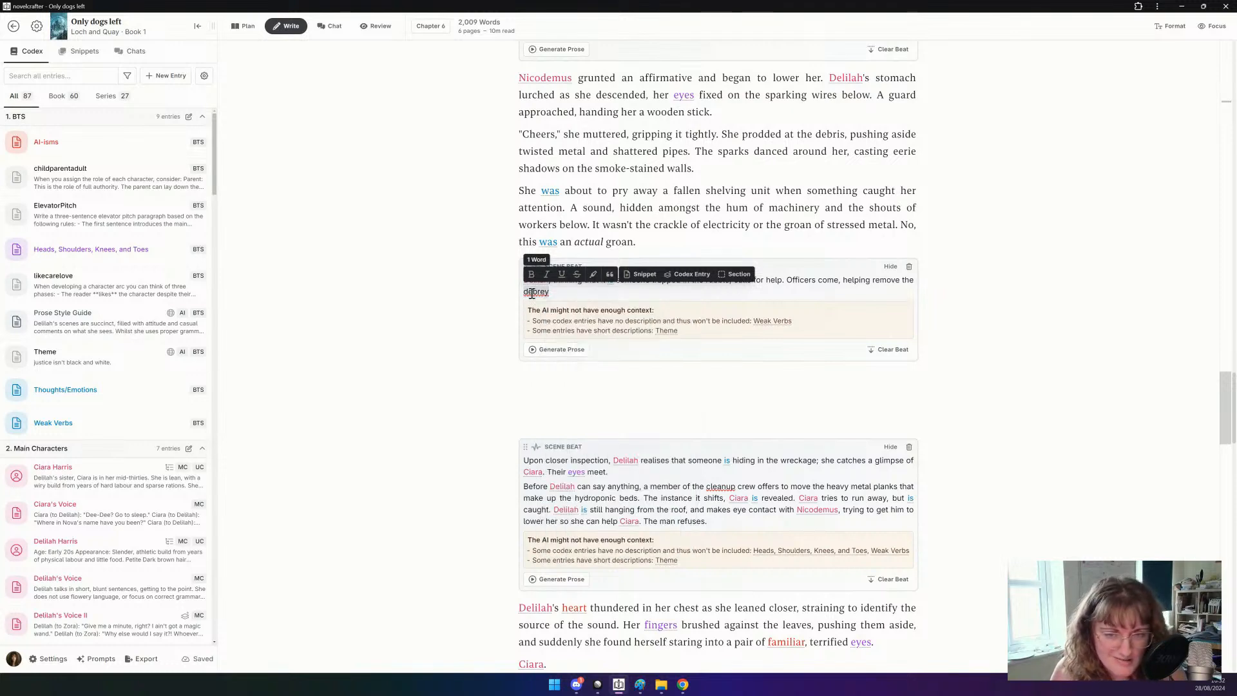
left_click(565, 288)
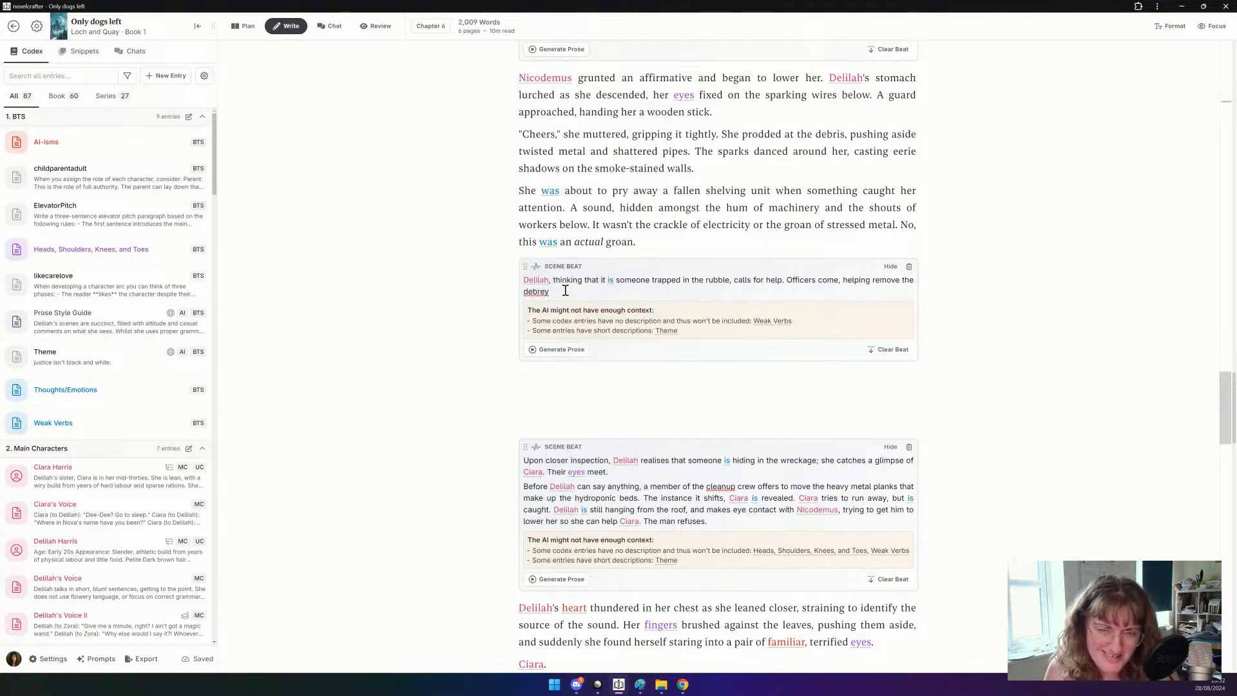
Correct the misspelled last word of the beat about someone trapped in the rubble to "debris".
key("BackSpace")
key("BackSpace")
key("BackSpace")
type("ab")
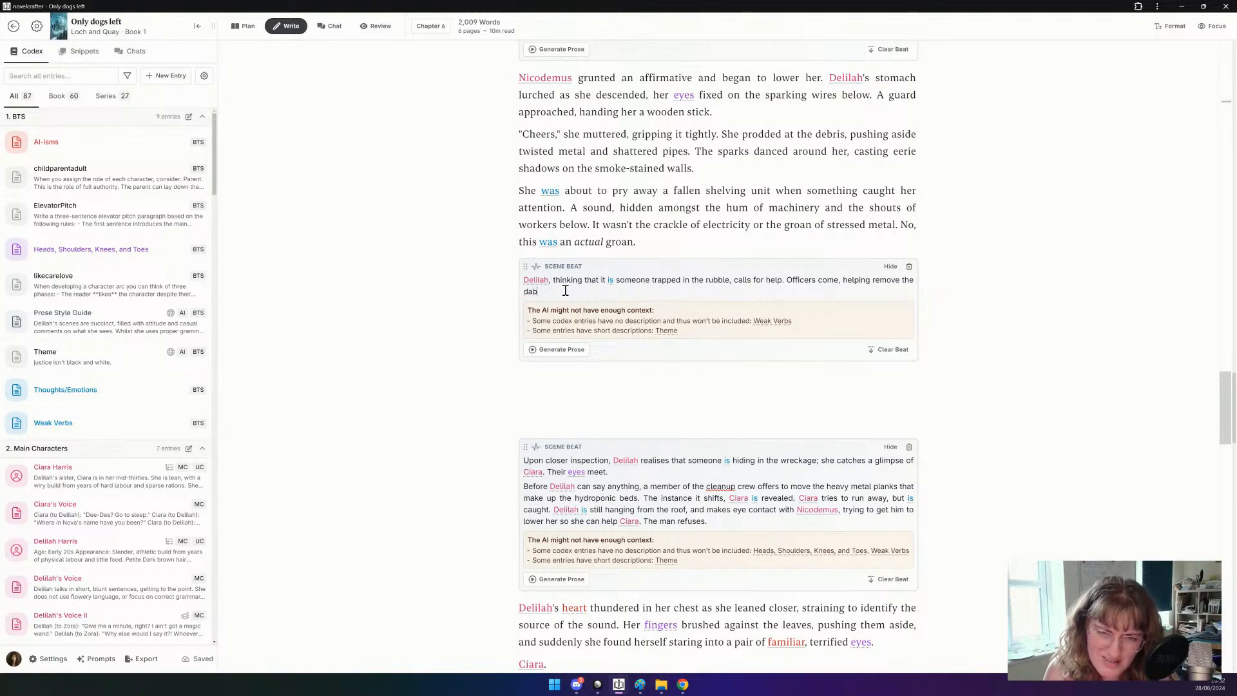
type("r")
key("BackSpace")
key("BackSpace")
key("BackSpace")
type("eyb")
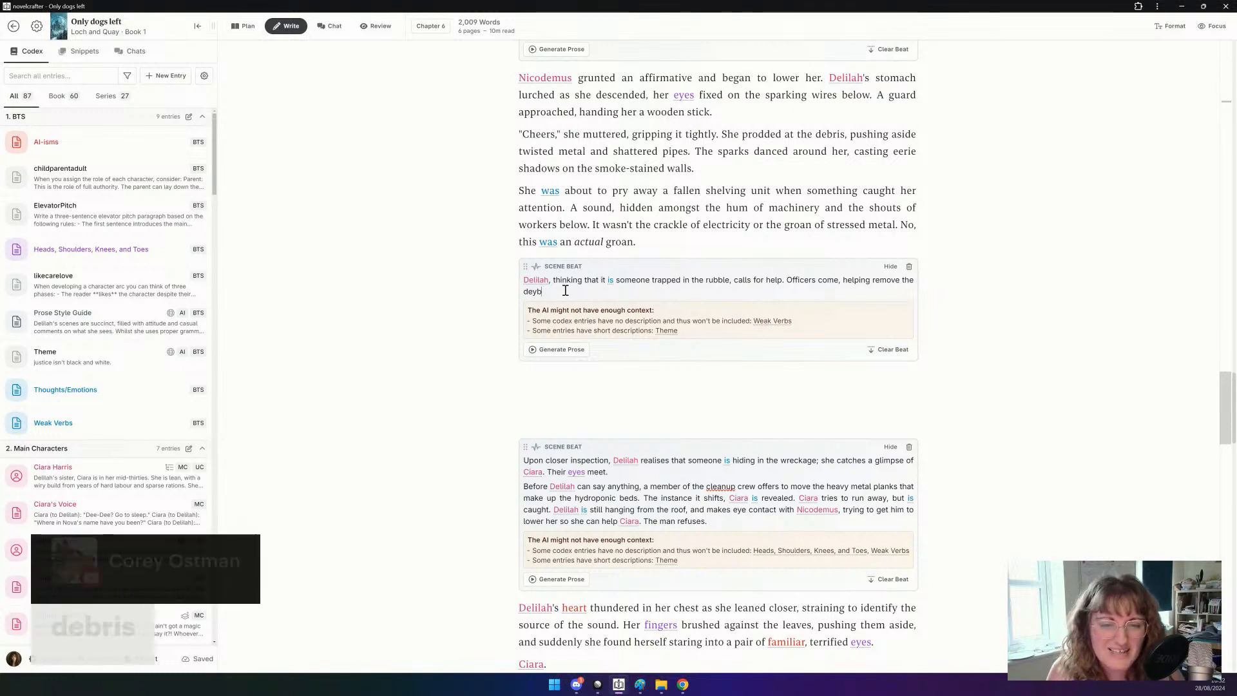
key("BackSpace")
key("BackSpace")
key("BackSpace")
type("bris")
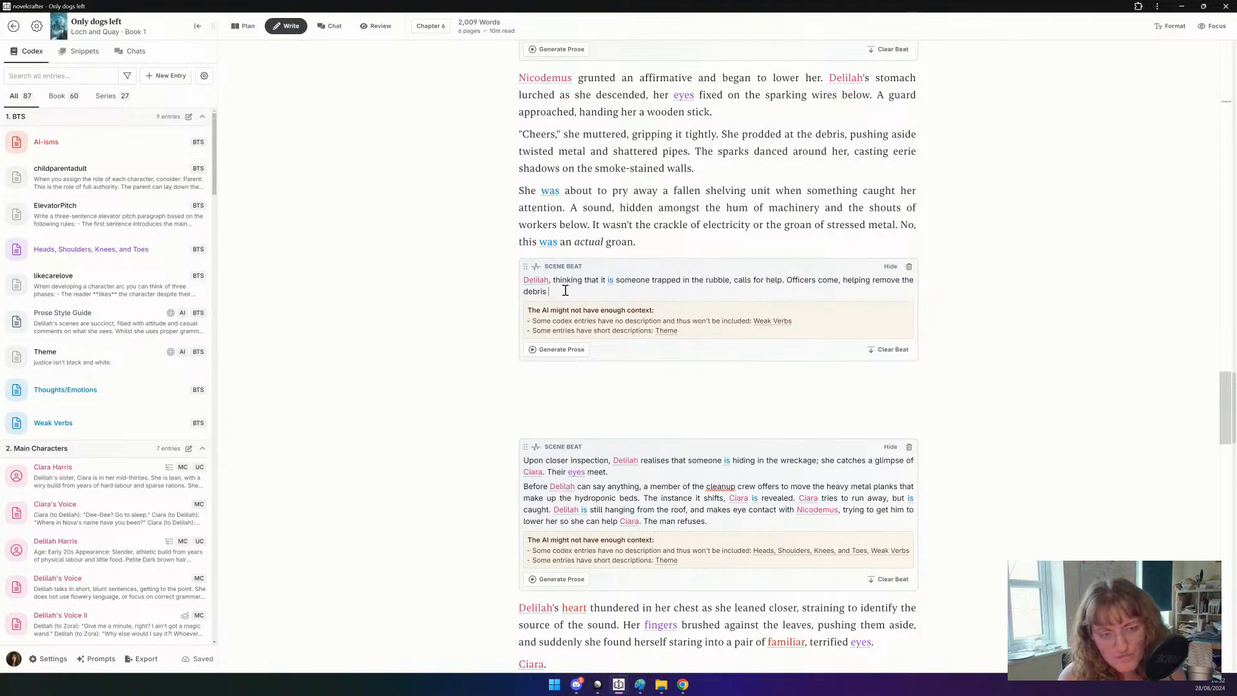
Continue the scene beat after "debris" with ", until a rubble-covered figure is revealed. It is Ciara.".
type(", unt")
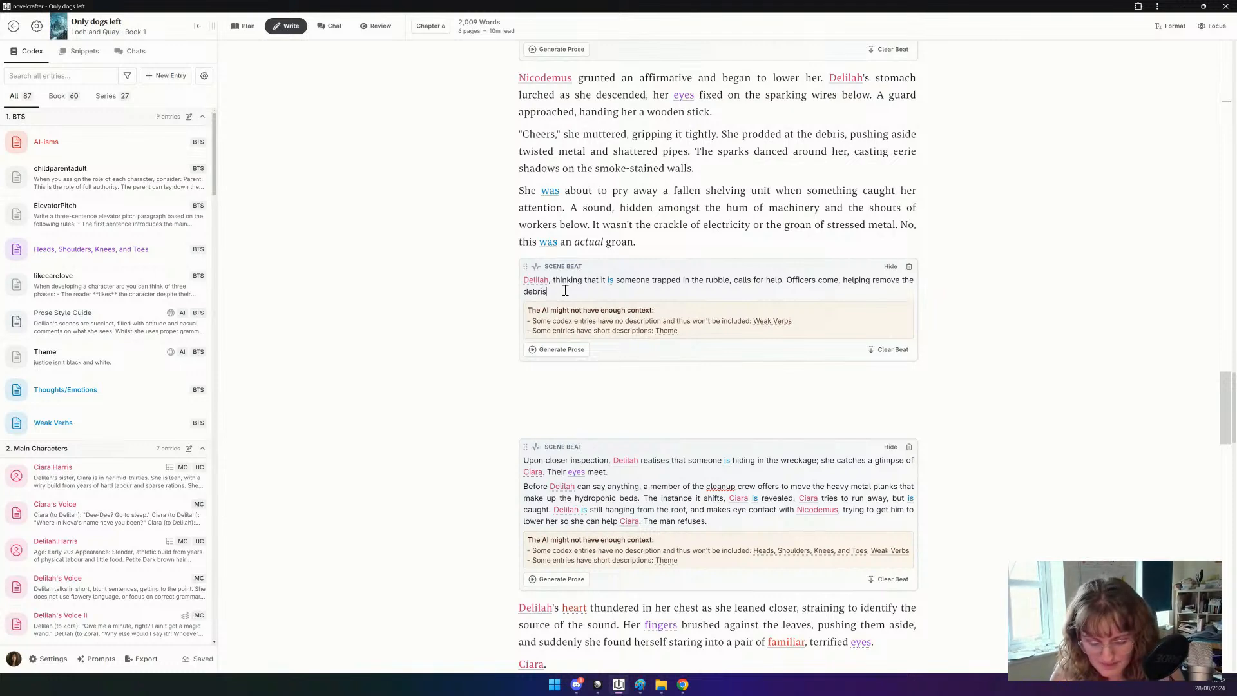
type("il a")
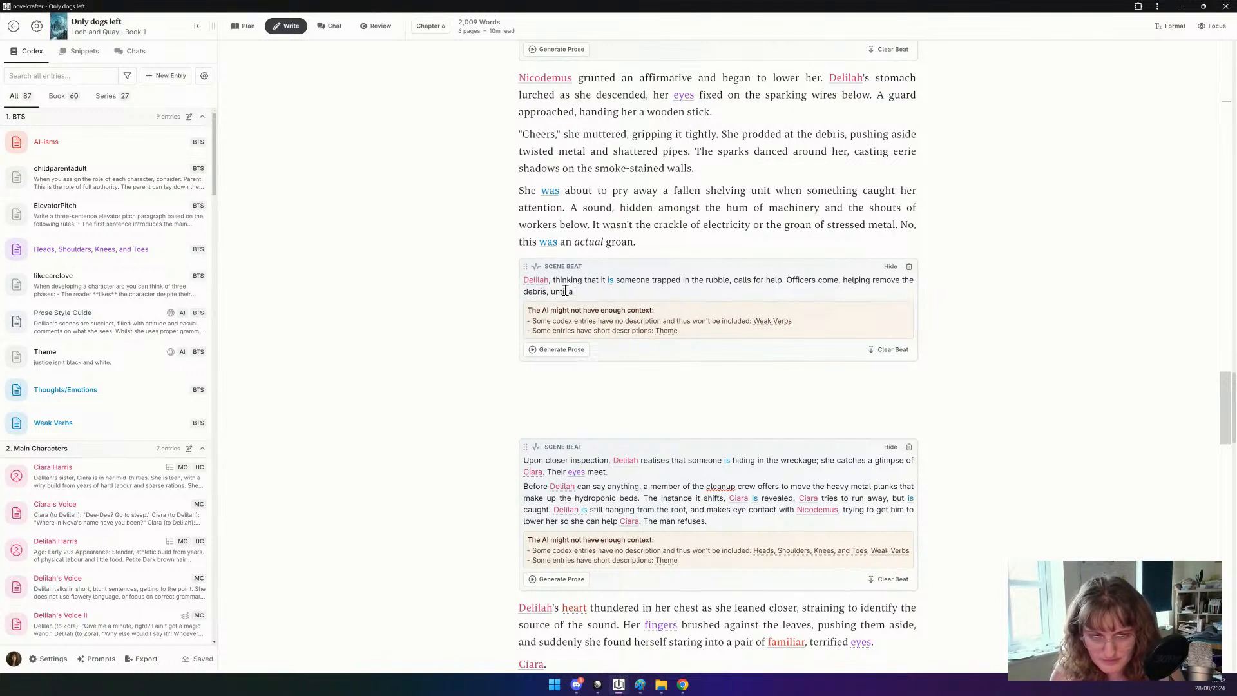
type(" rubble-c")
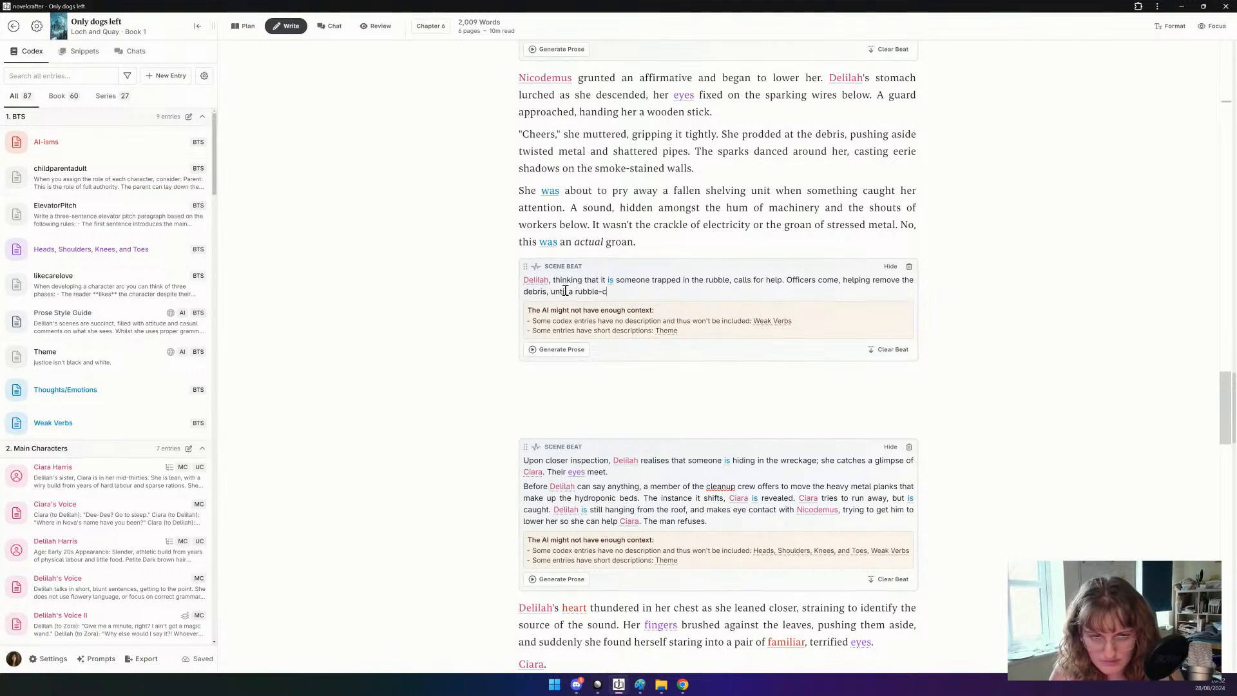
type("overed fi")
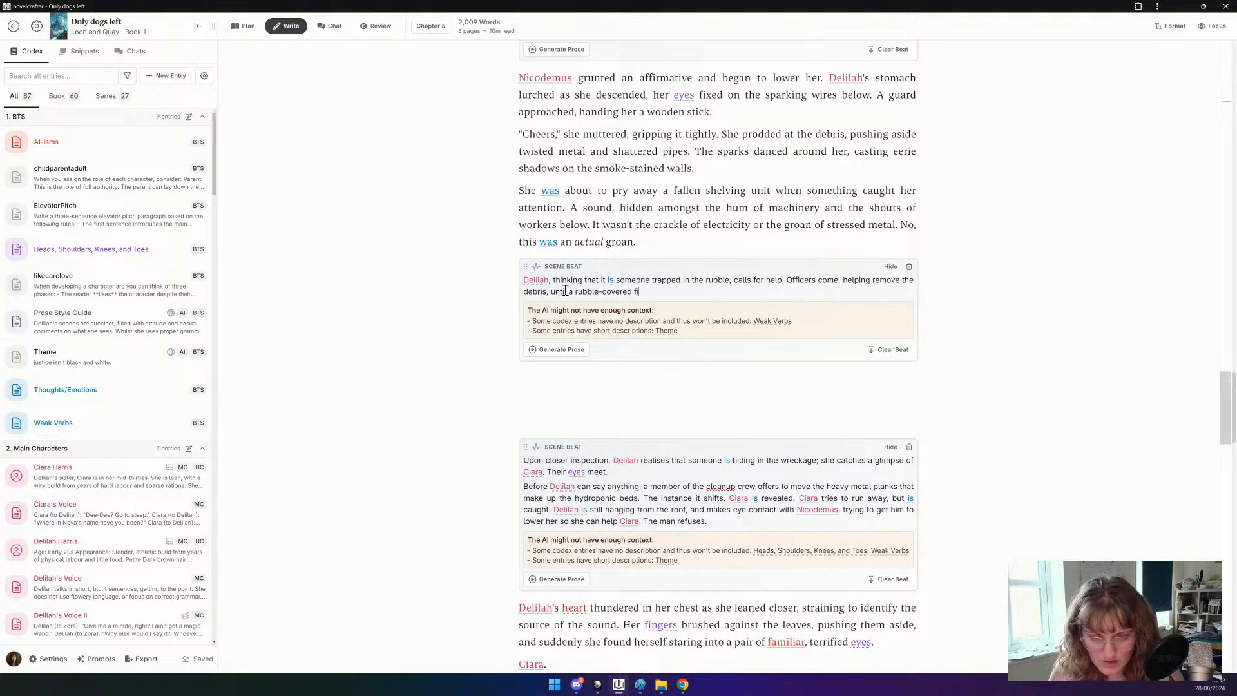
type("gure is reve")
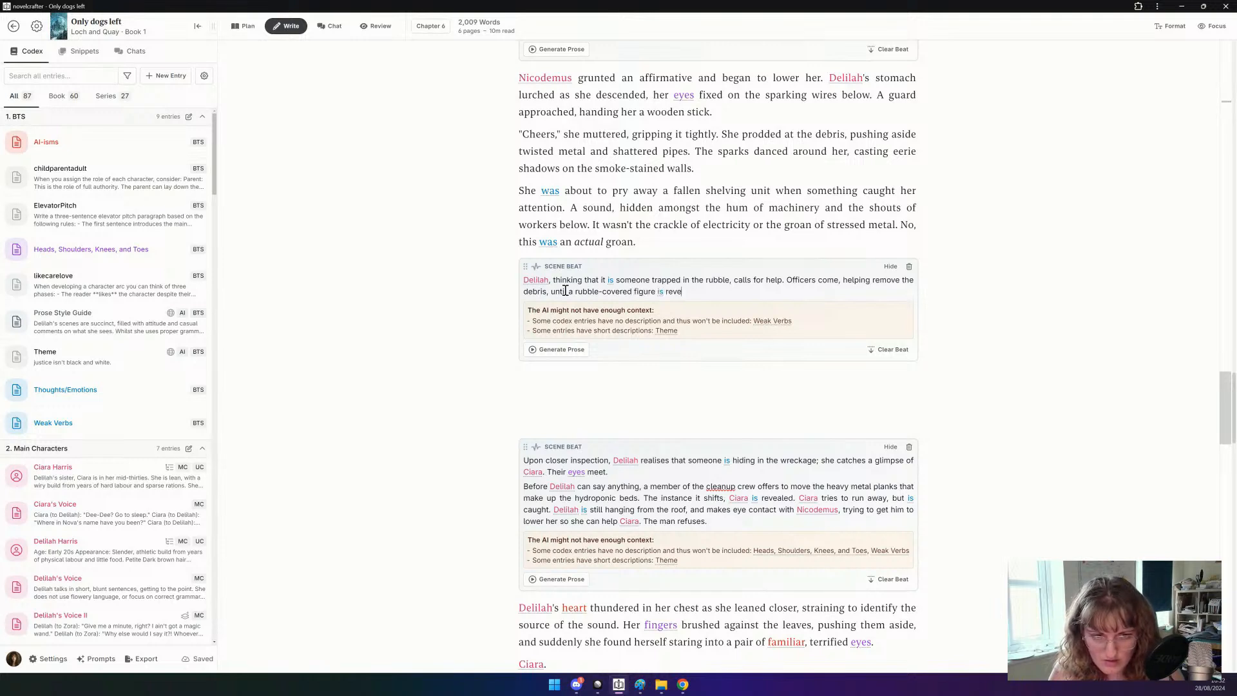
type("aled. It is ")
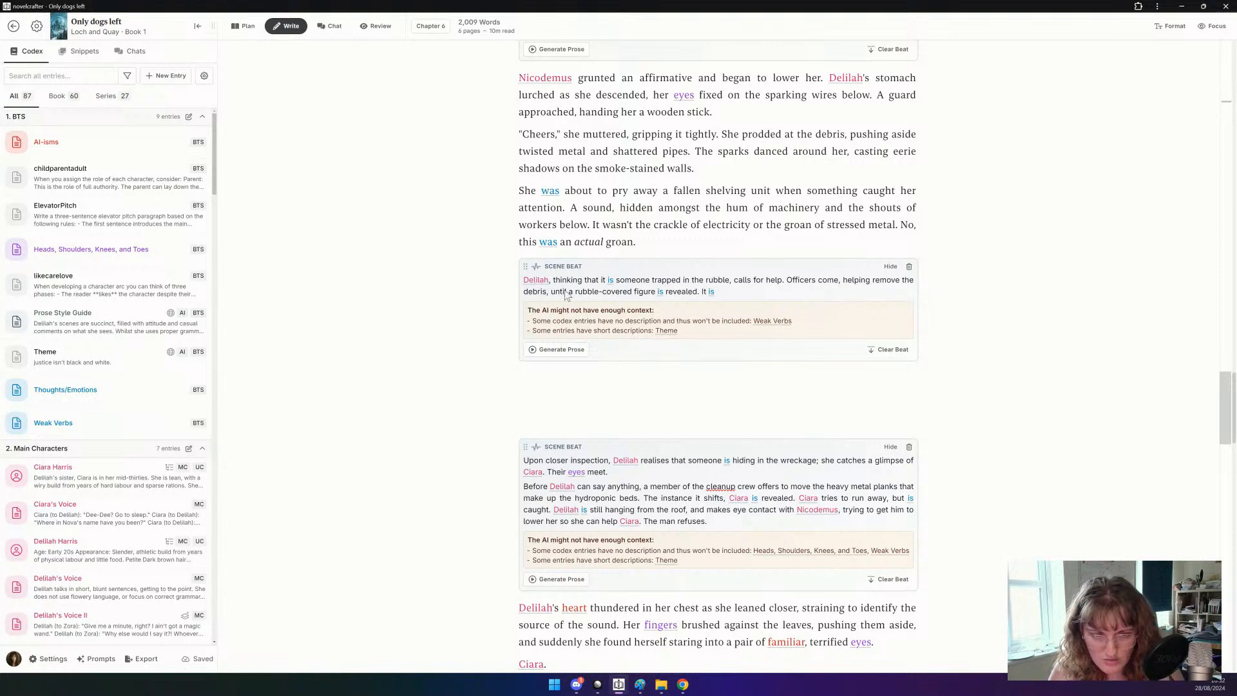
type("Ciara.")
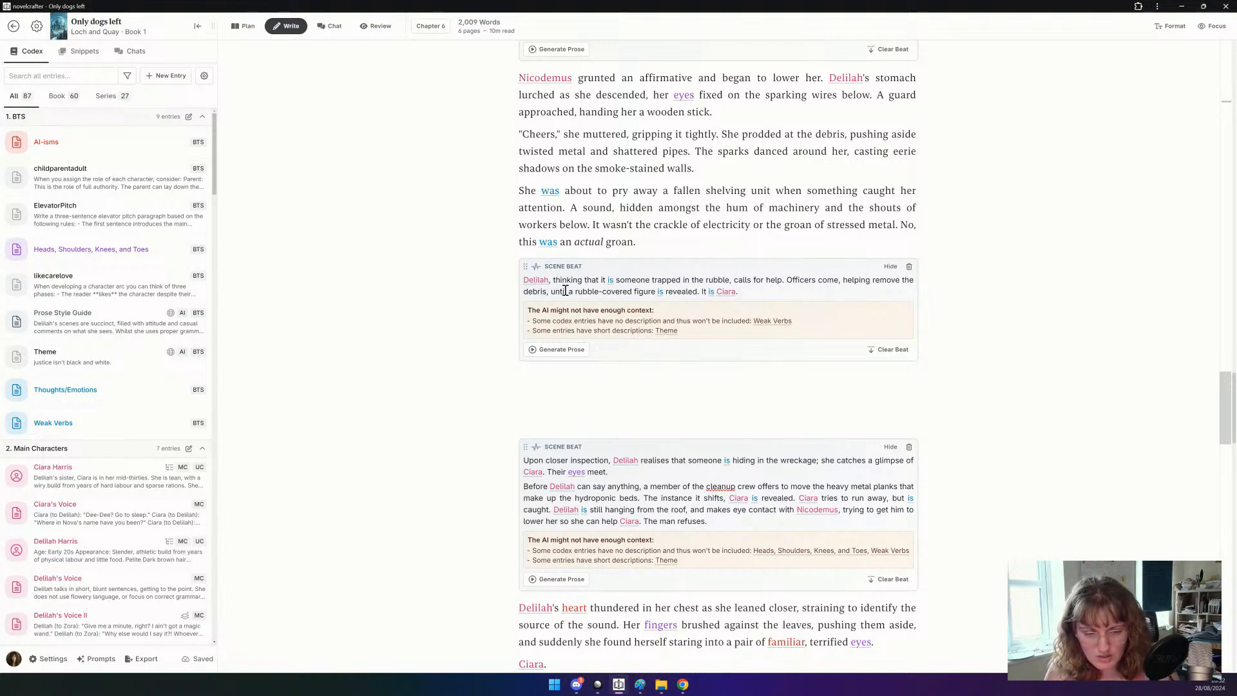
Collapse the following scene beat and strike through its prose from "Delilah's heart thundered" to "amidst the wreckage.".
scroll(625, 359, "down", 3)
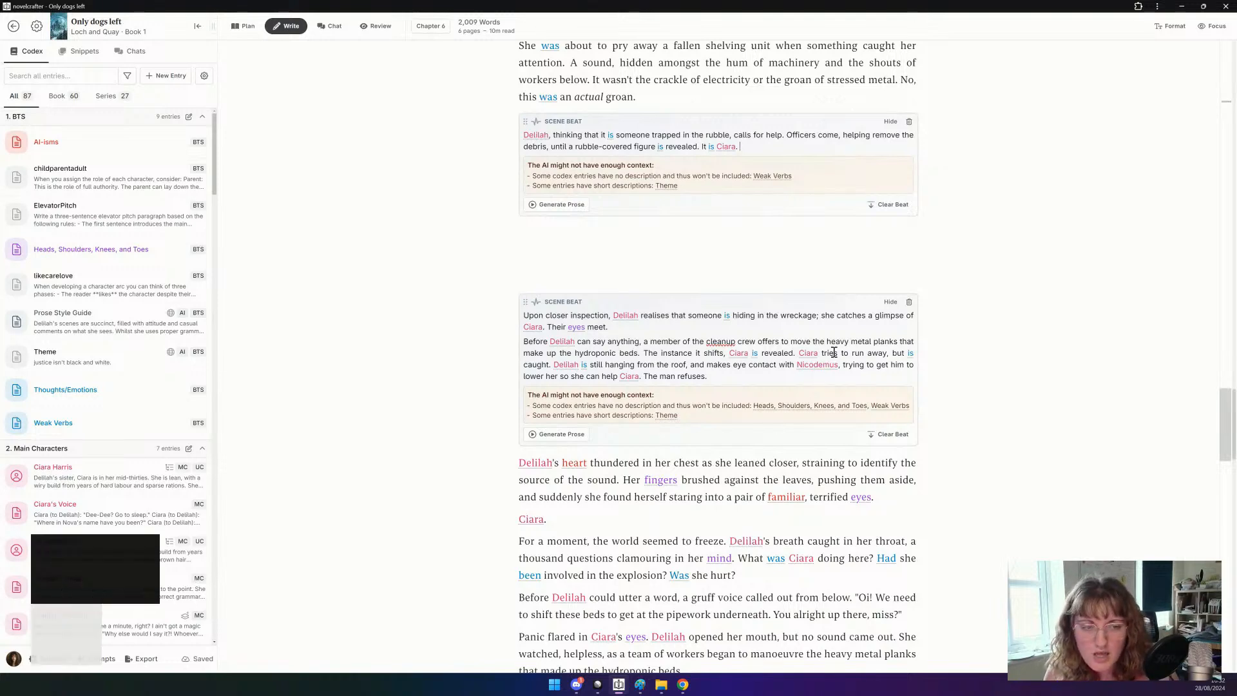
left_click(890, 304)
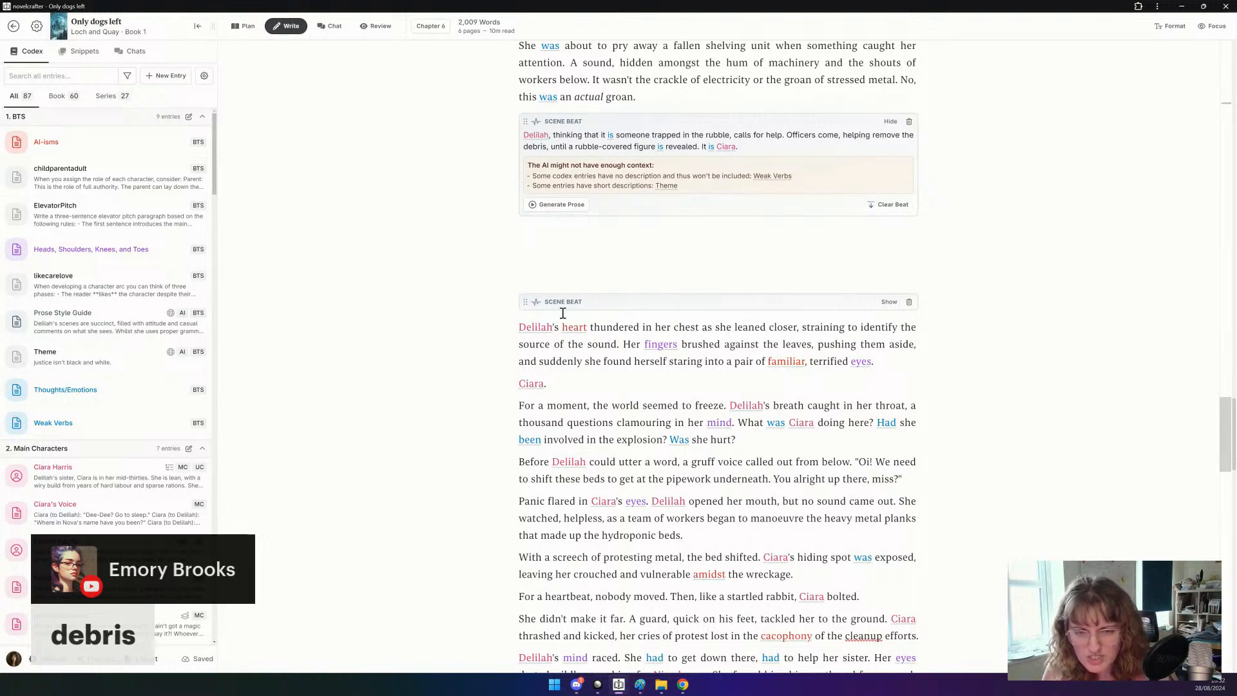
left_click(755, 445)
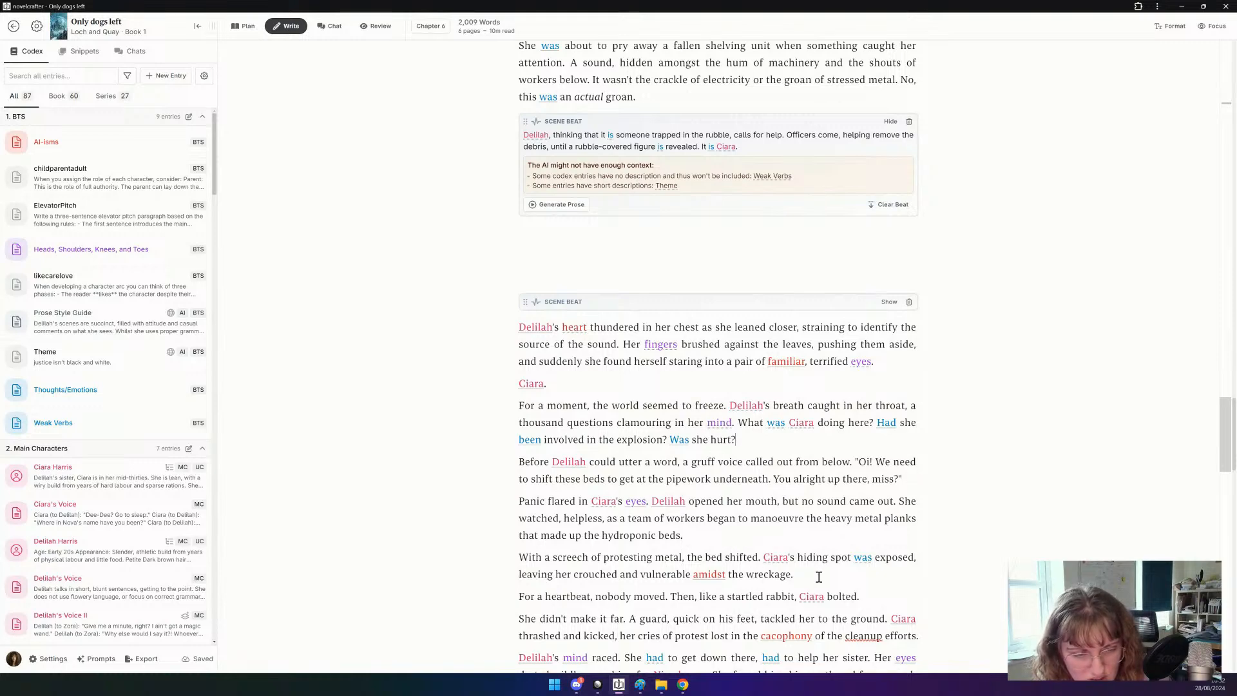
scroll(819, 577, "down", 1)
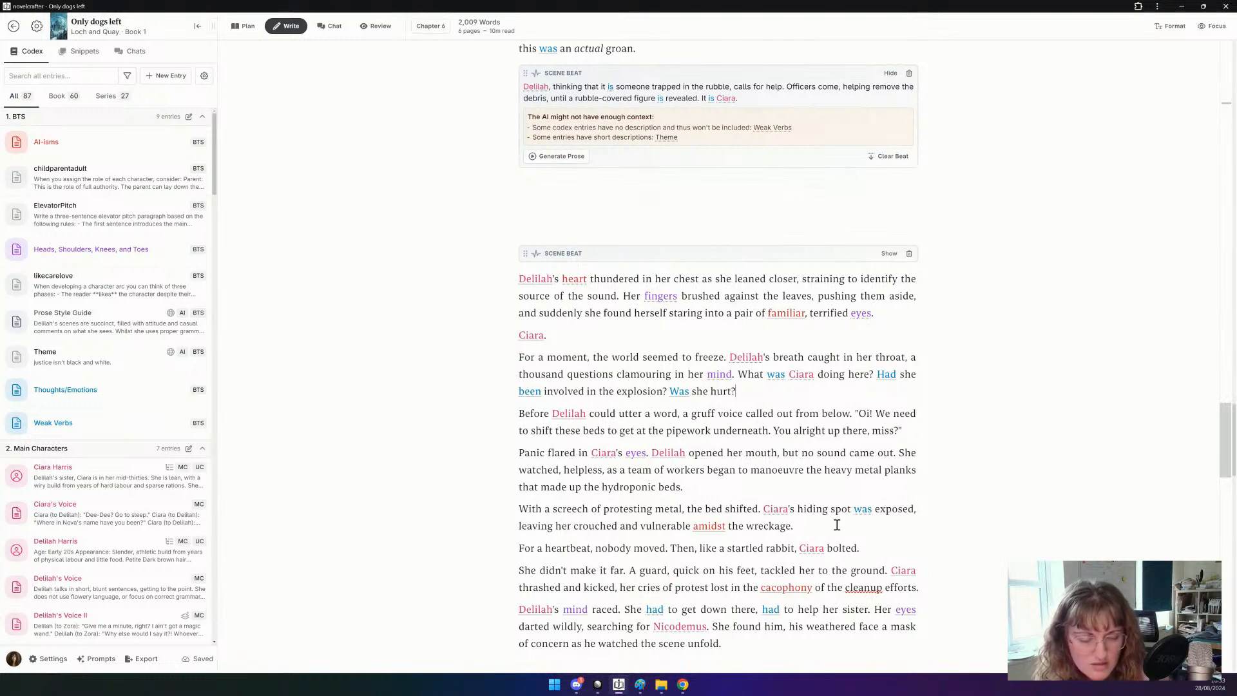
left_click_drag(837, 526, 511, 266)
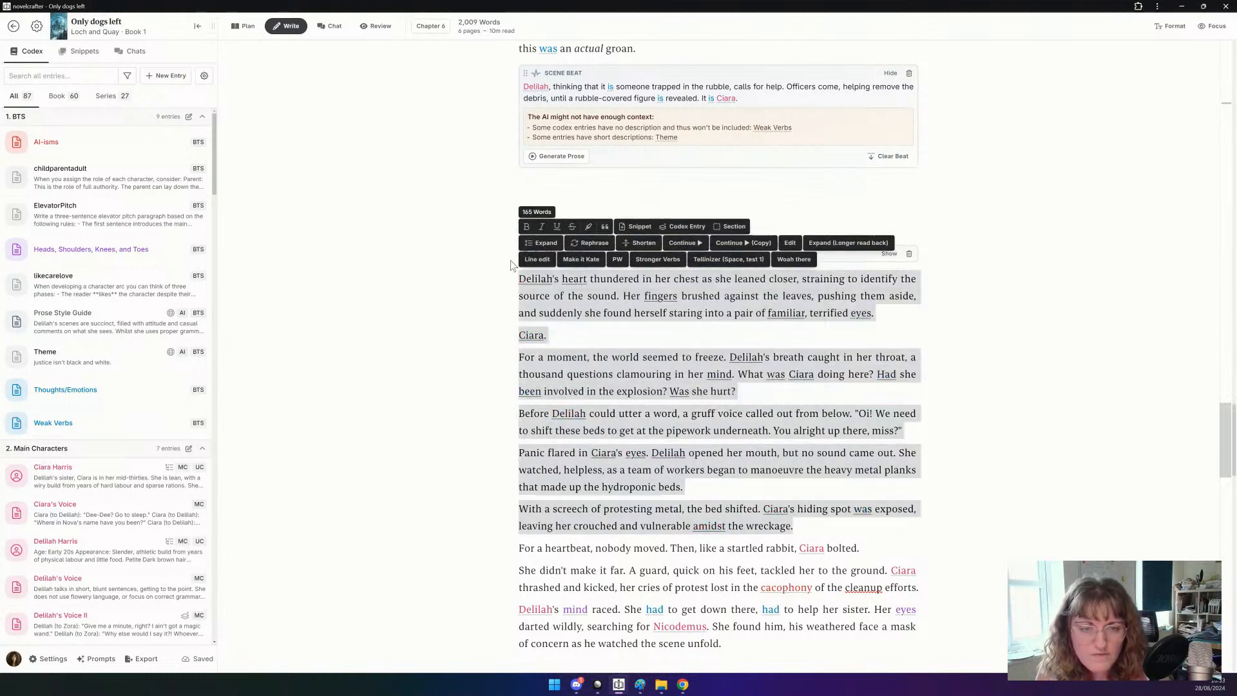
left_click(572, 227)
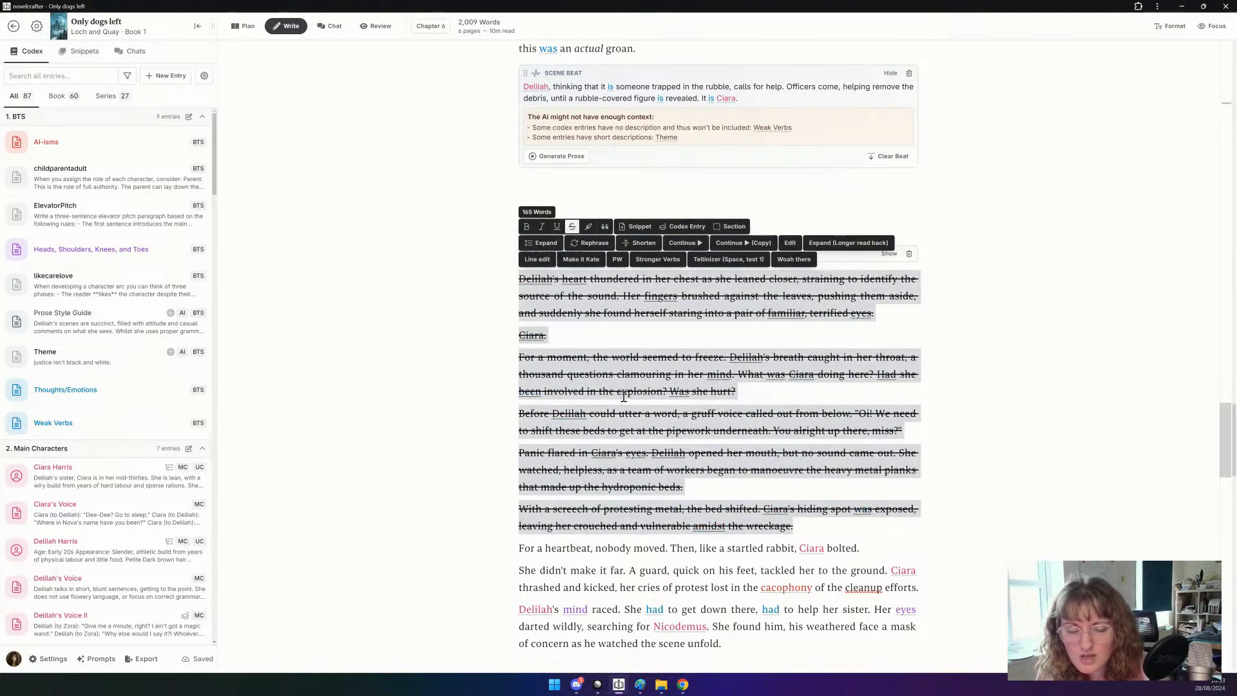
left_click(709, 394)
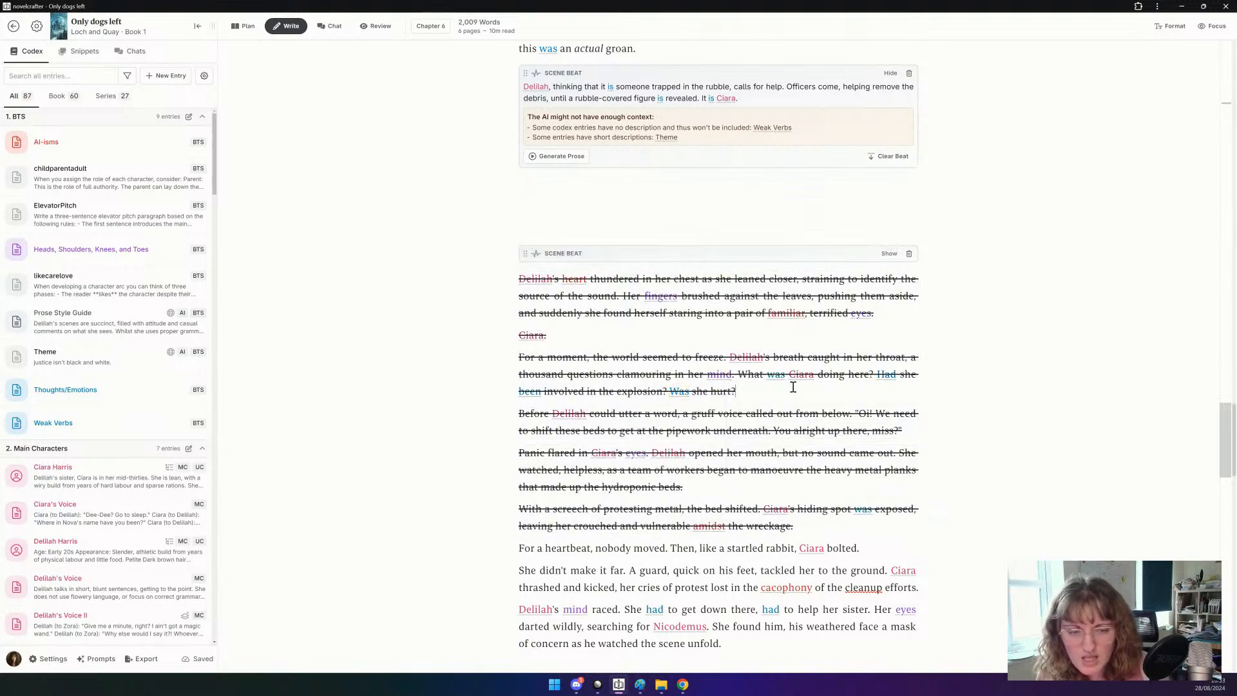
Add "The sisters make eye-contact, for what feels like an age. Then" to the end of the expanded scene beat.
scroll(793, 387, "down", 3)
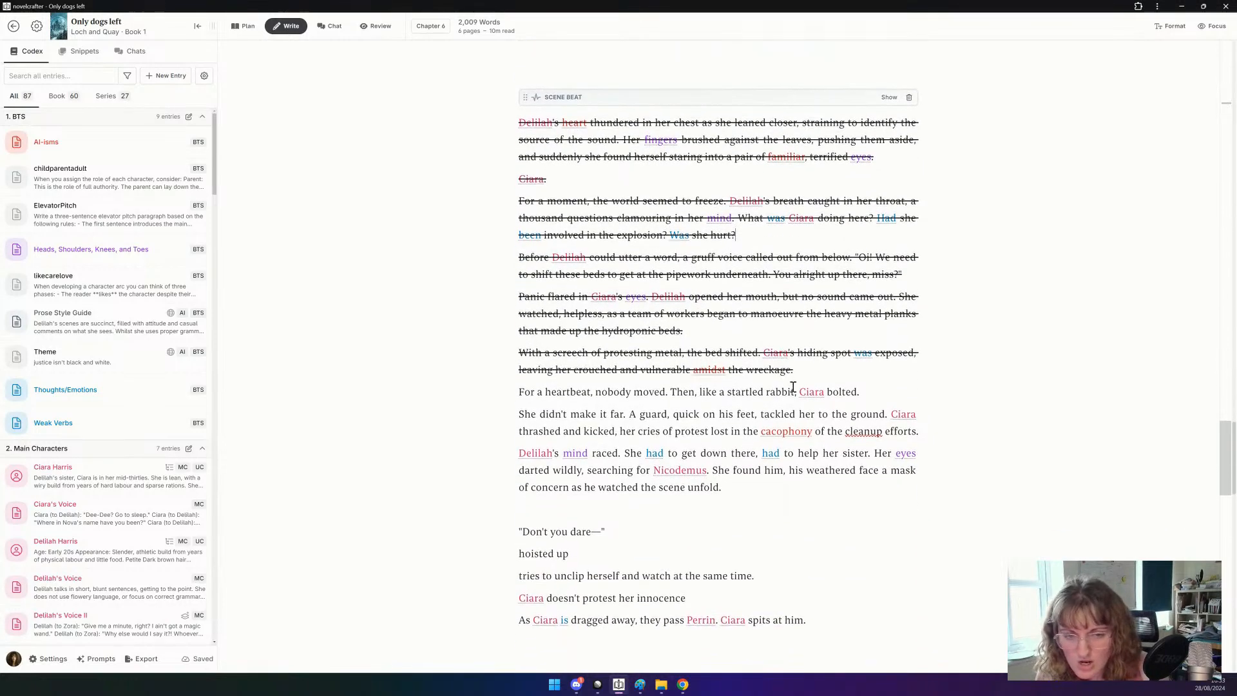
scroll(794, 386, "down", 5)
scroll(794, 387, "up", 2)
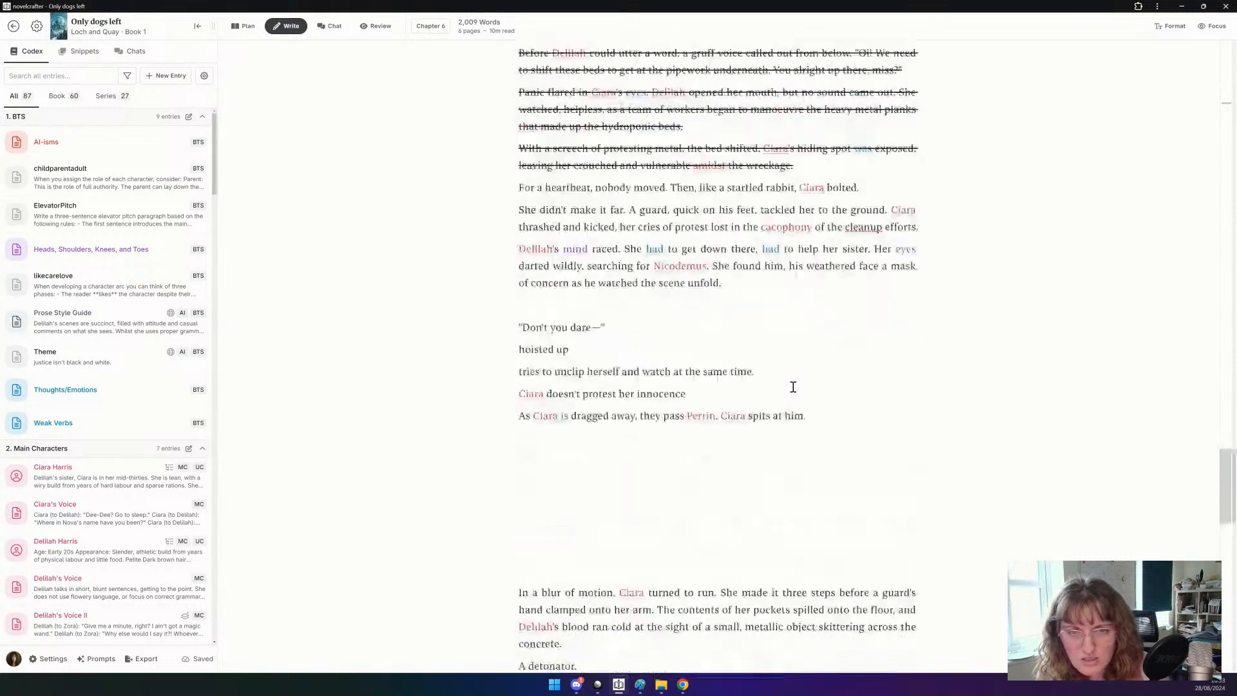
scroll(793, 386, "up", 9)
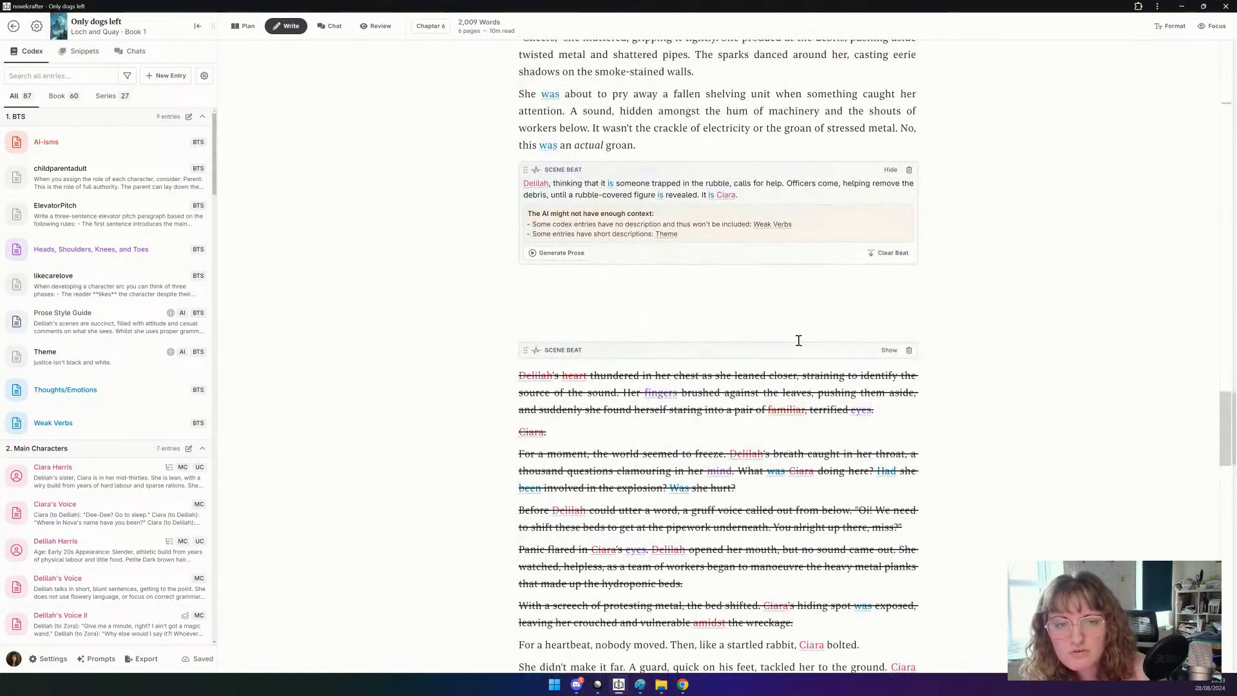
scroll(734, 134, "down", 4)
scroll(735, 136, "up", 4)
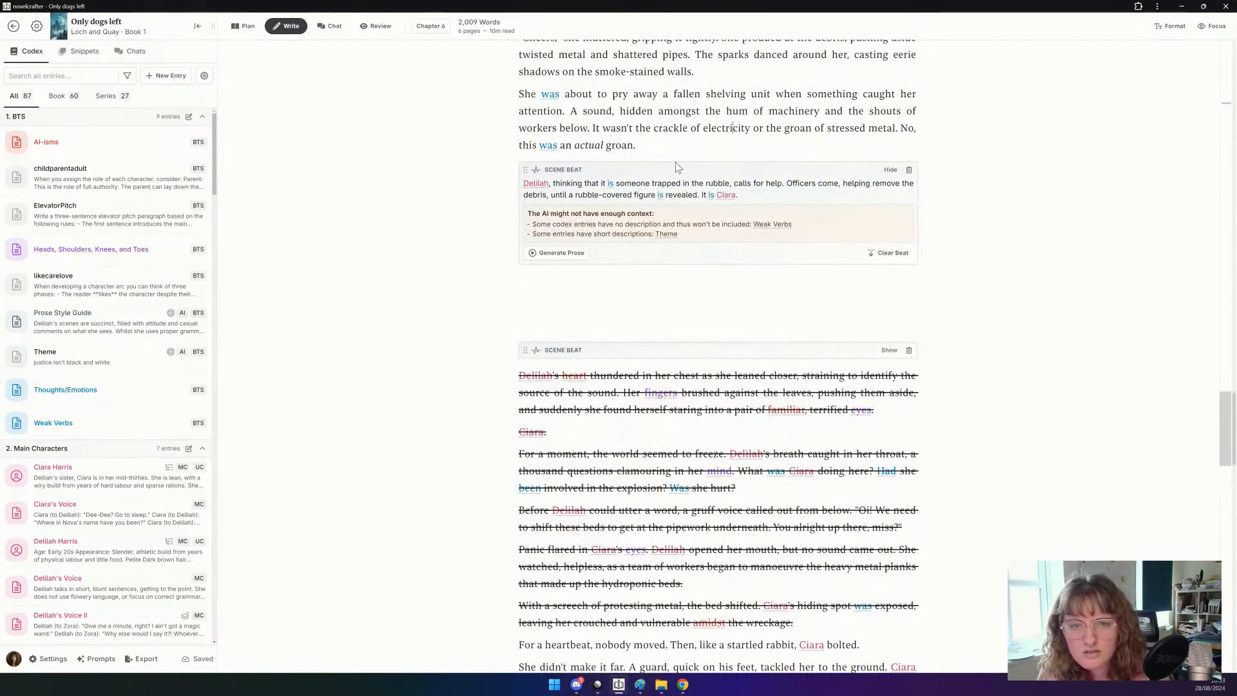
left_click(745, 194)
type("They")
key("BackSpace")
key("BackSpace")
key("BackSpace")
key("BackSpace")
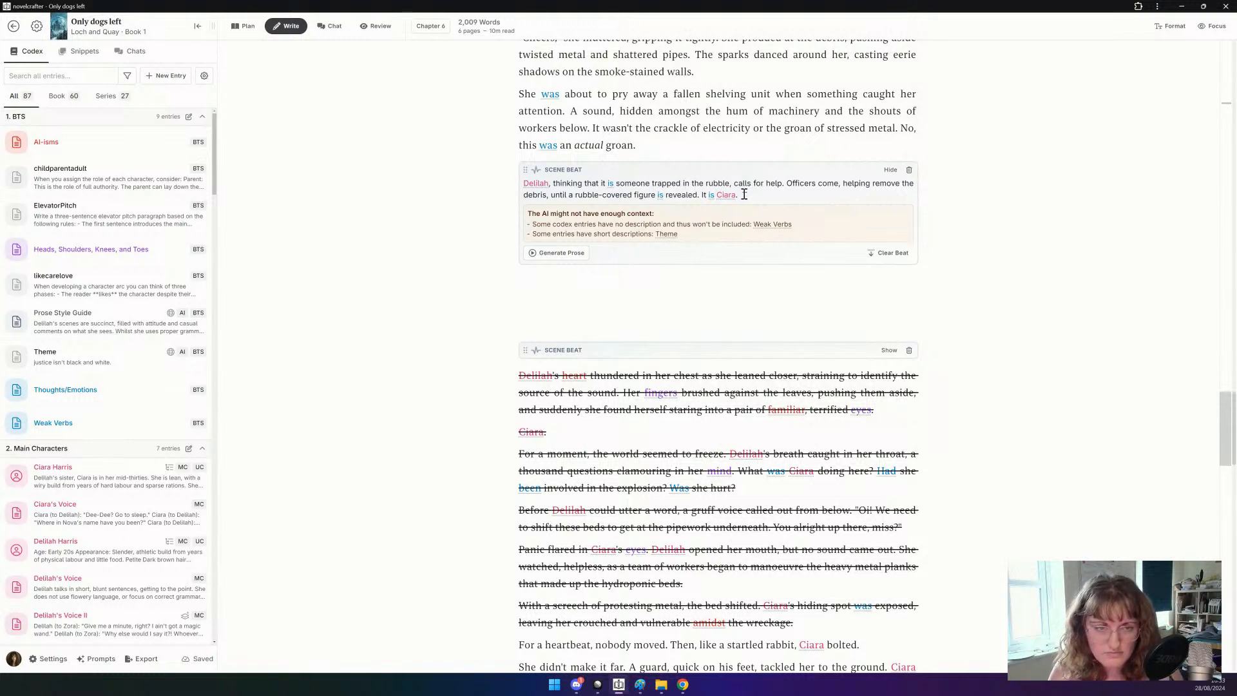
type("The sister")
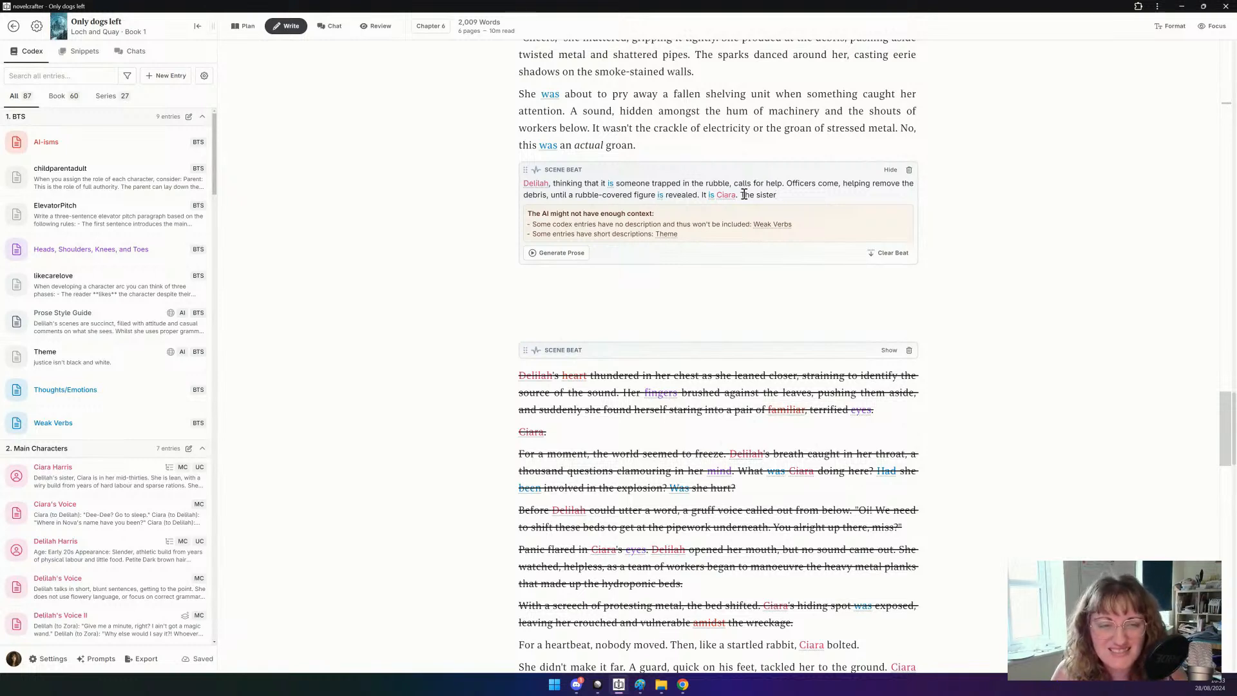
type("s make")
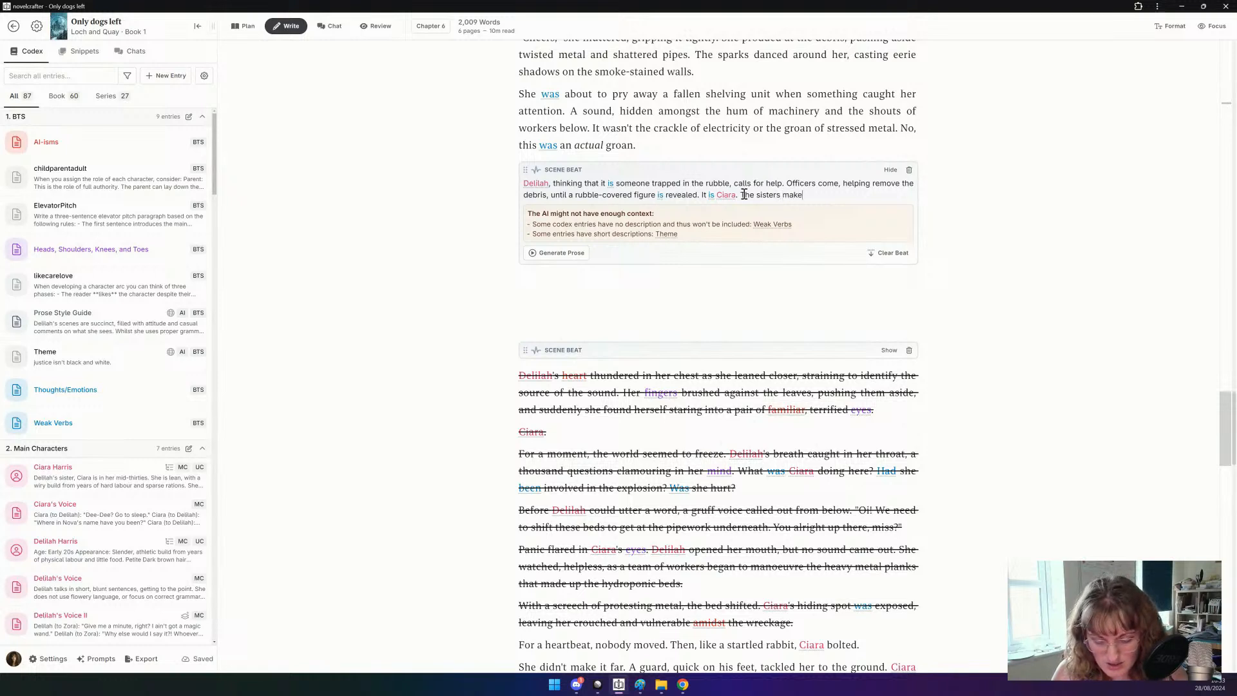
type(" eye-contact")
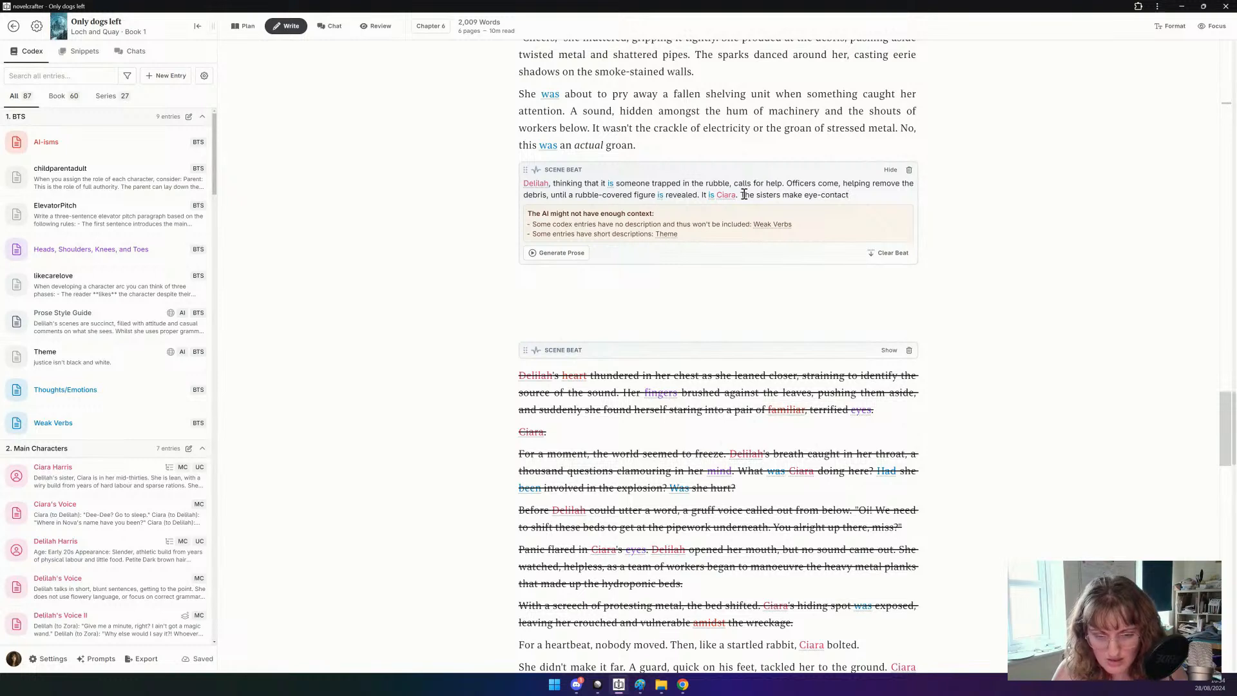
type(", f")
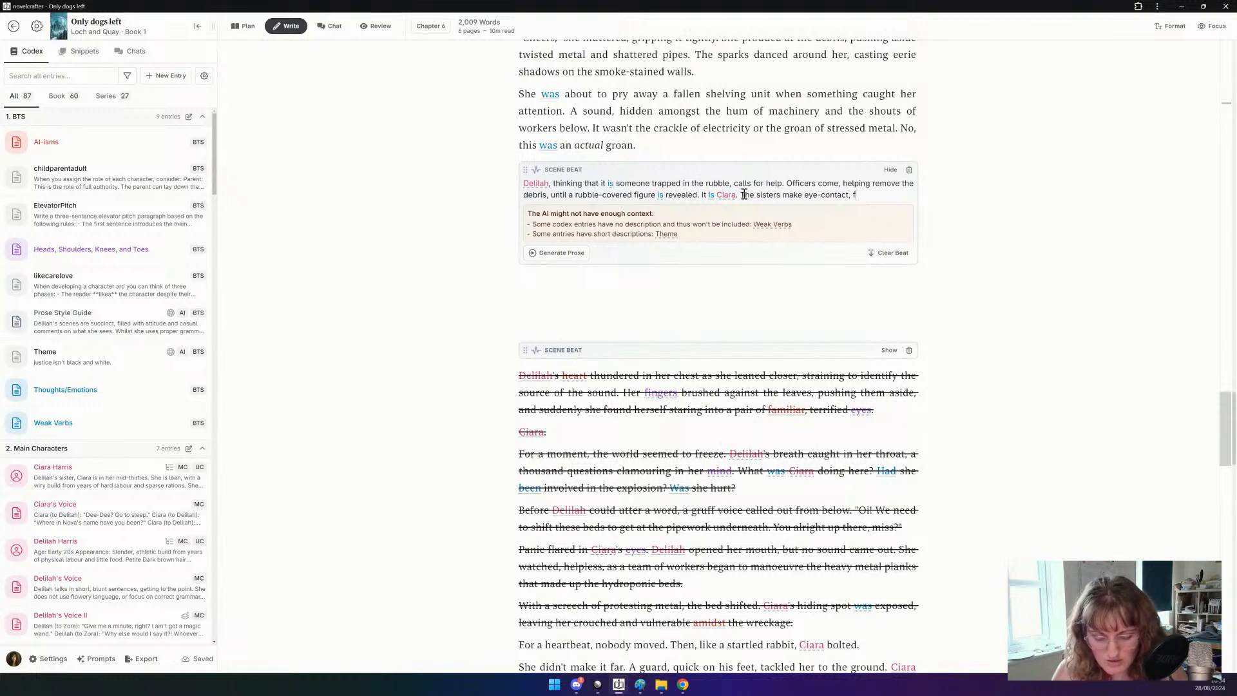
type("or what feels lik")
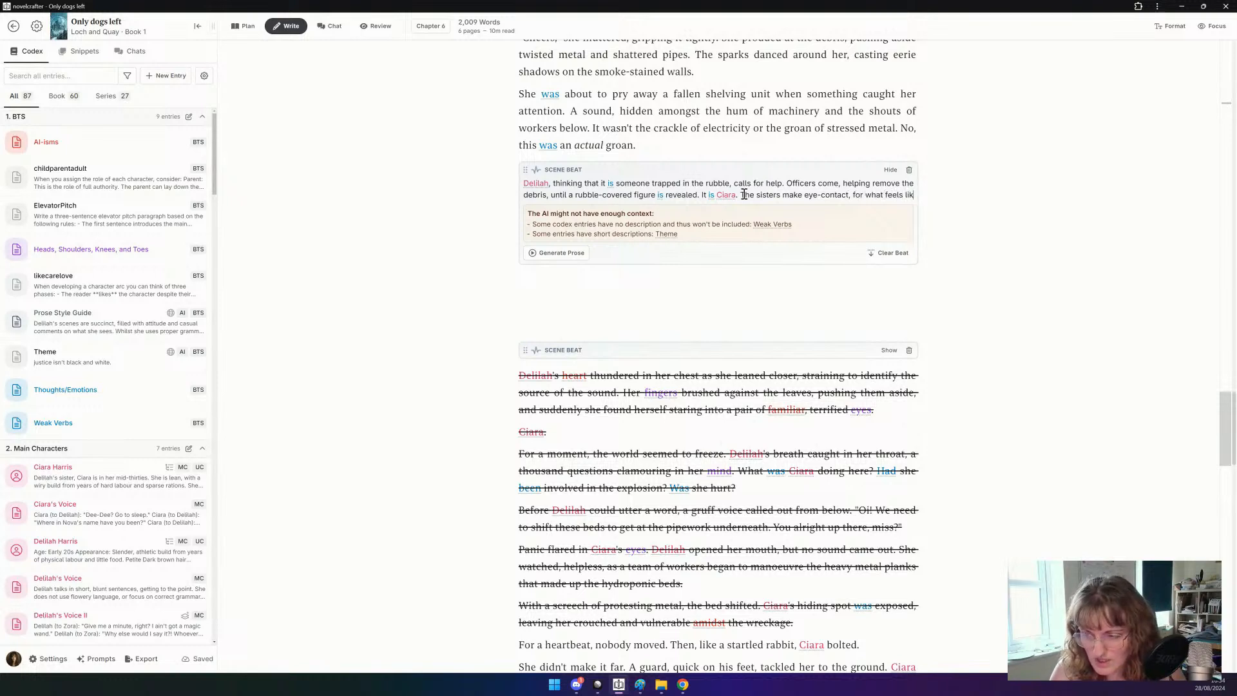
type("e an age. Then")
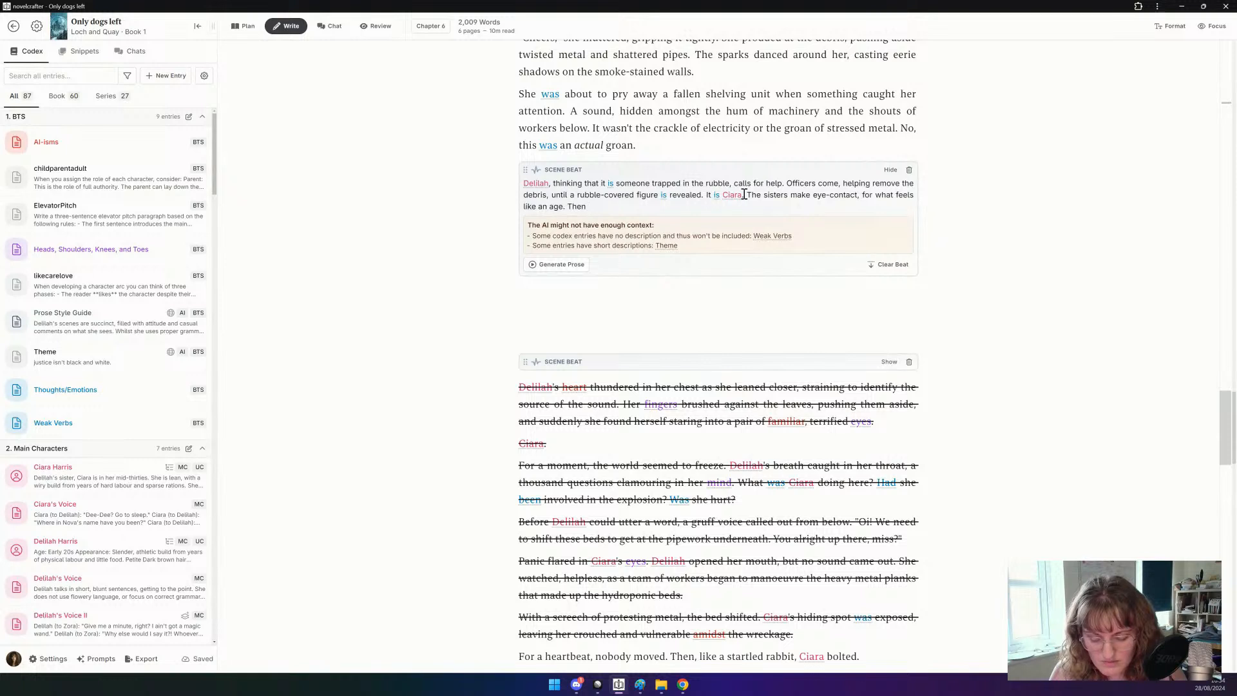
Finish the beat after "Then" with "a guard pulls something out of the rubble; a detonator. A pause. Then, Ciara tries to flee.".
type("a guard pulls")
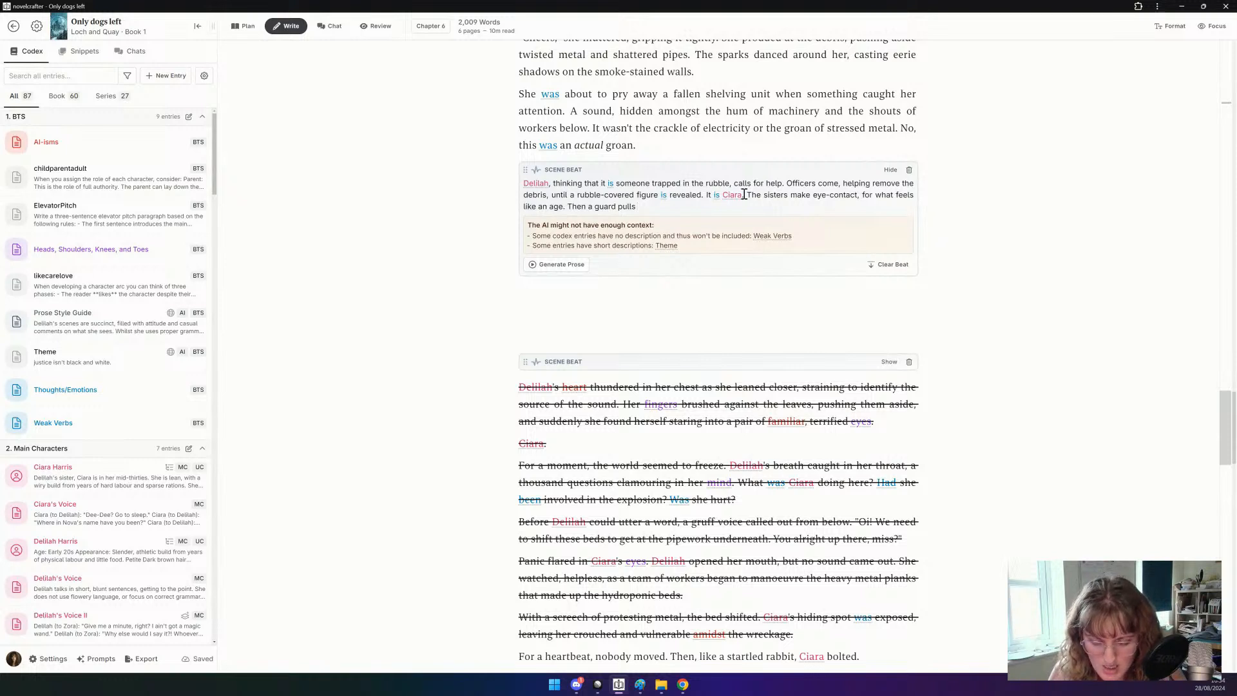
type("omething out of the rubble; a detonator. A")
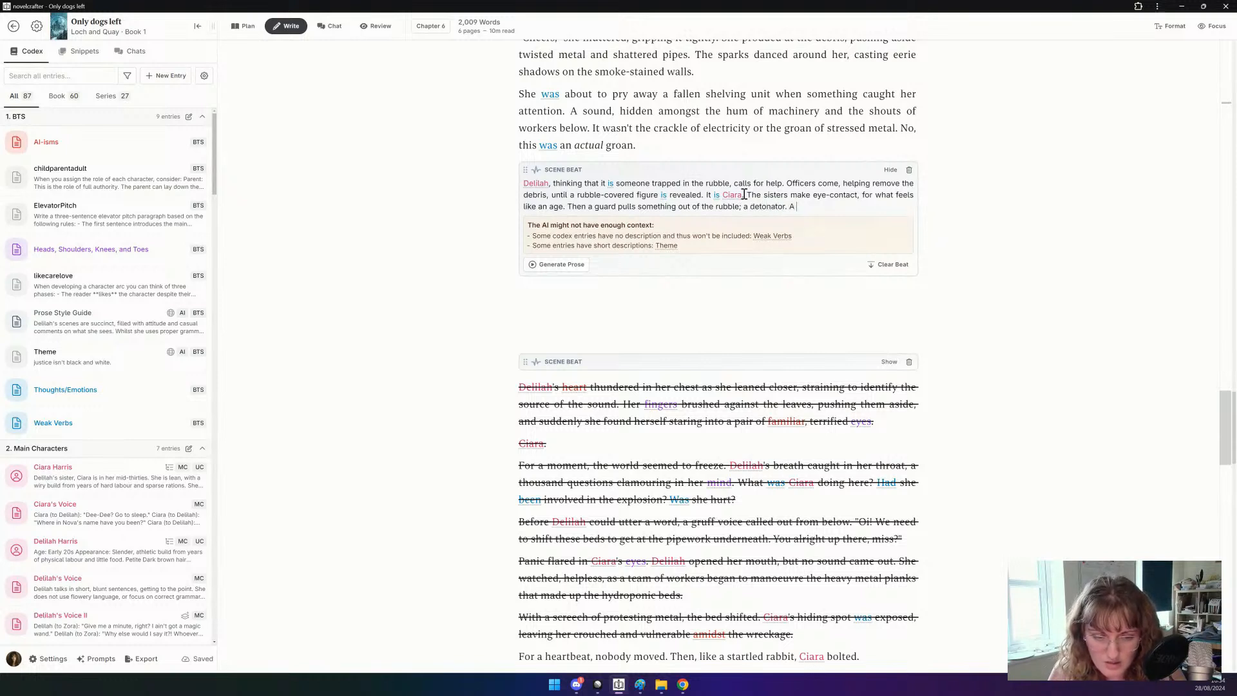
type("pause. Then, Ciara tries to flee.")
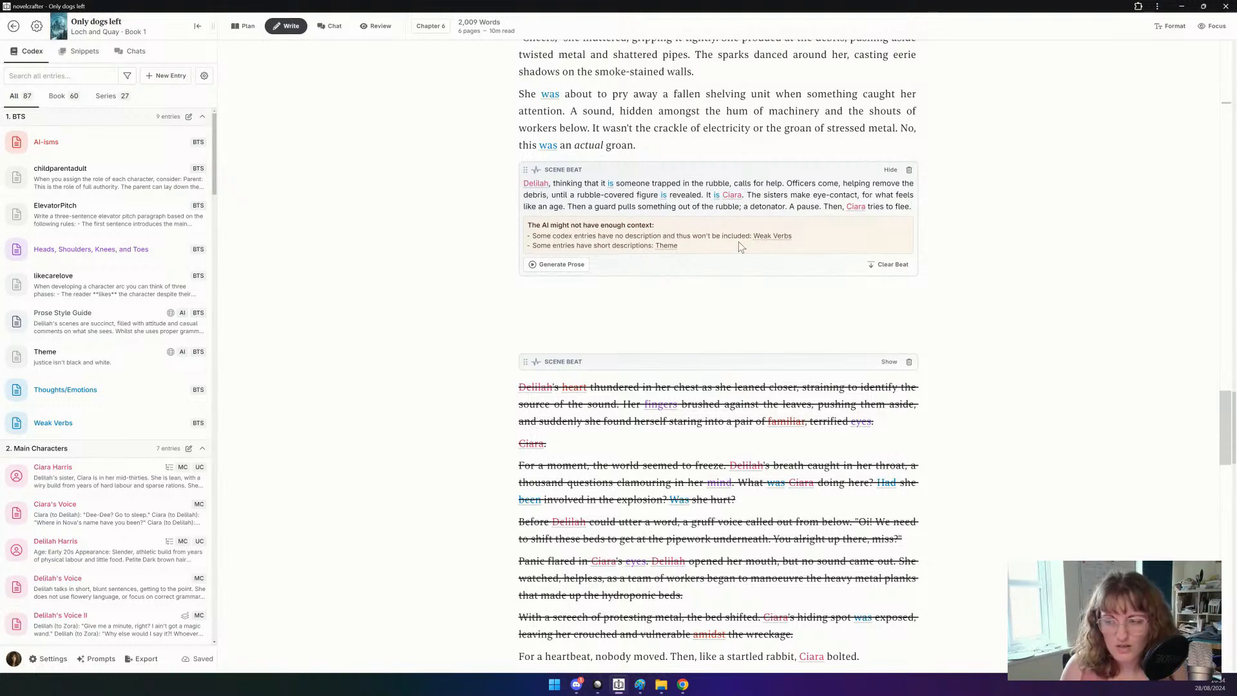
Generate 150 words of prose from the completed beat with the Kate's Voice prompt and the claude-3.5-sonnet:beta (t=0.7) model.
scroll(752, 248, "down", 2)
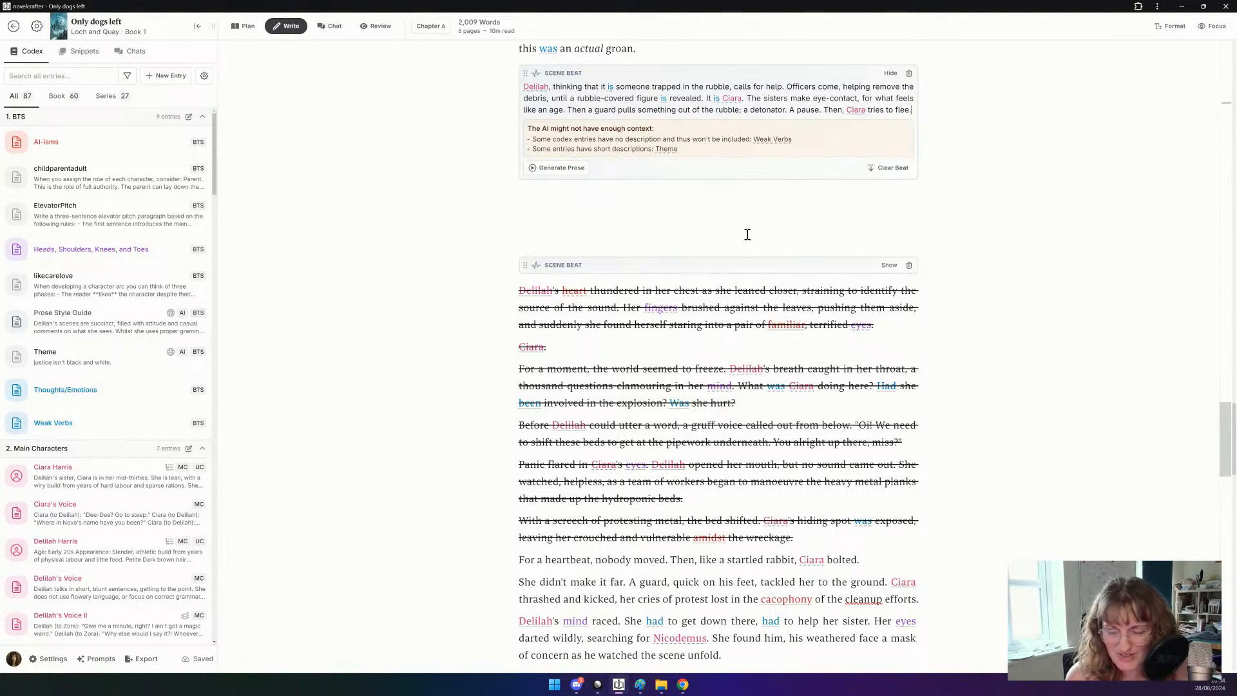
left_click(537, 169)
mouse_move(611, 281)
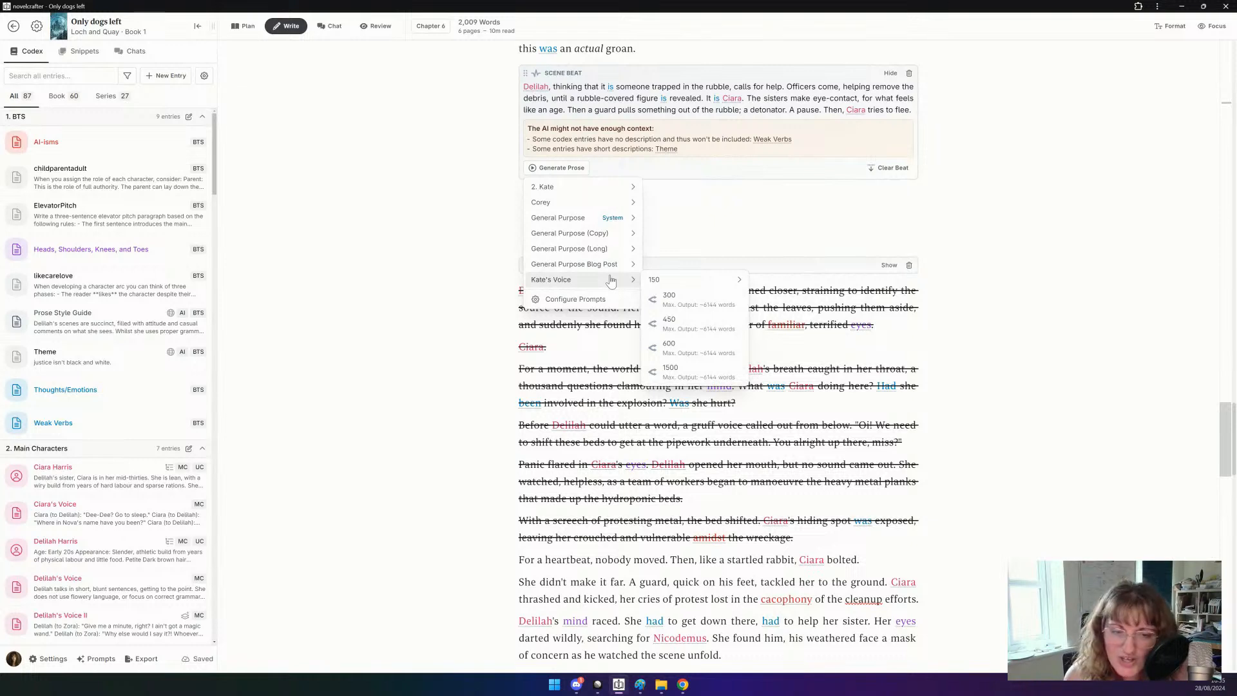
mouse_move(709, 280)
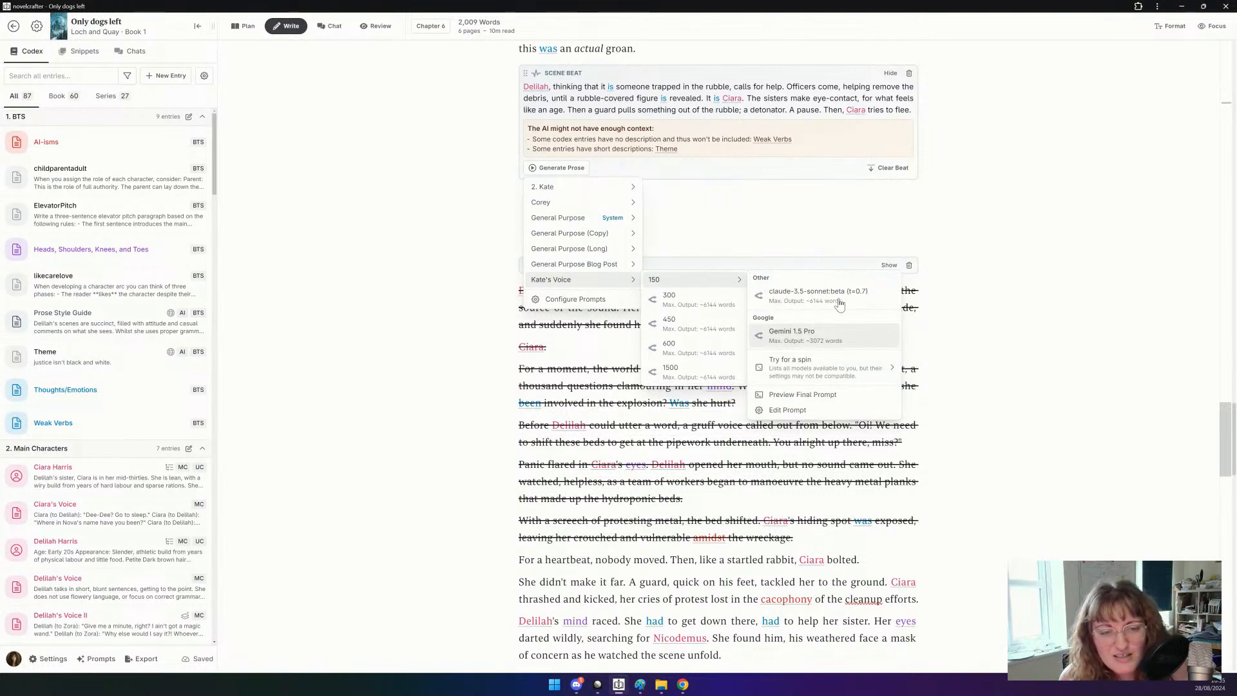
left_click(814, 296)
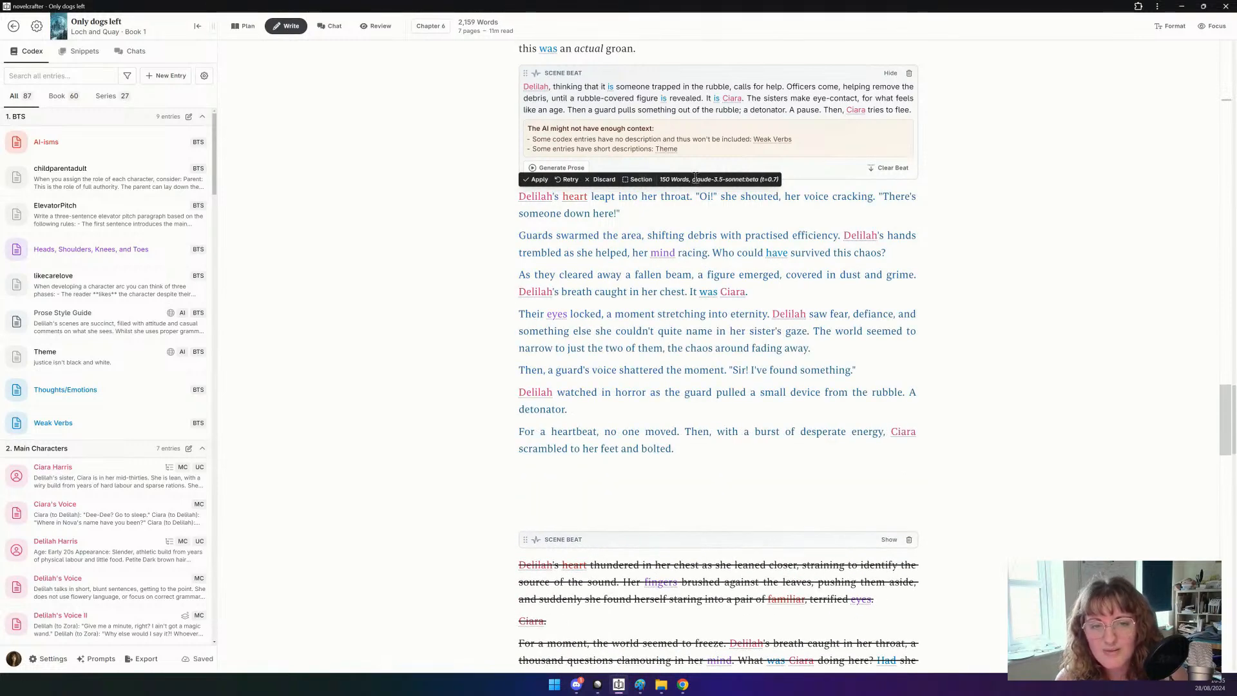
Keep the 150-word generated prose as its own section and title the section "150".
left_click(536, 179)
left_click(570, 251)
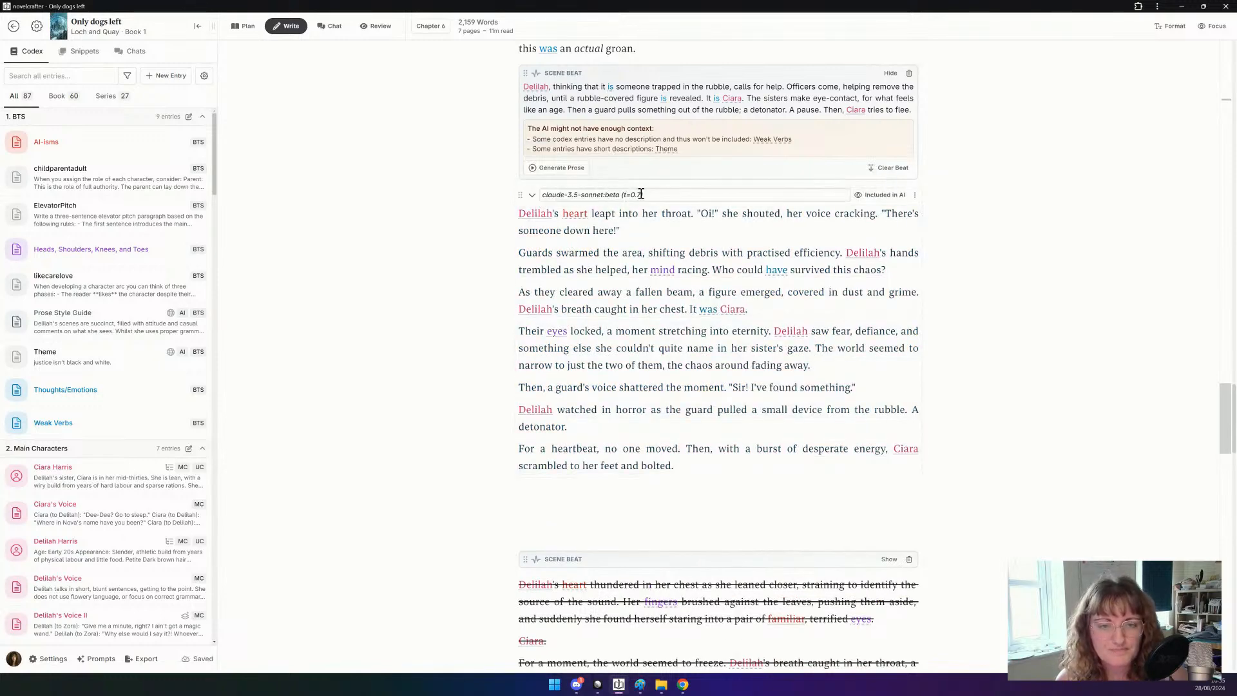
left_click(610, 194)
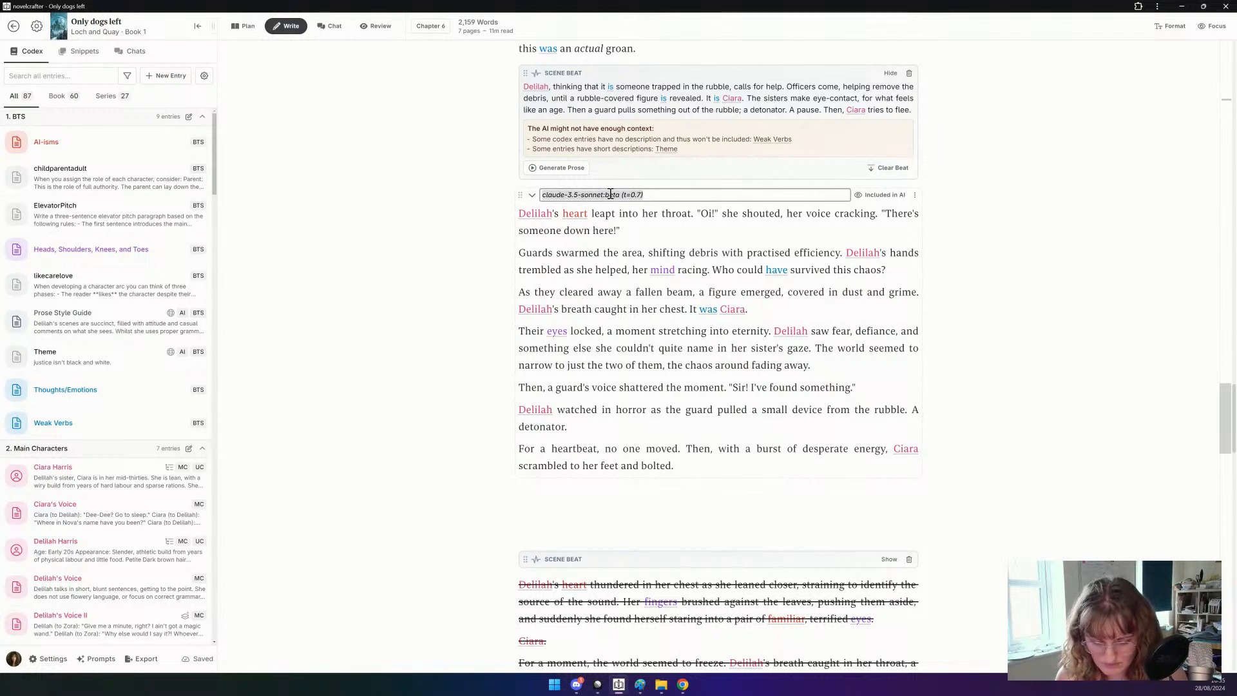
type("150")
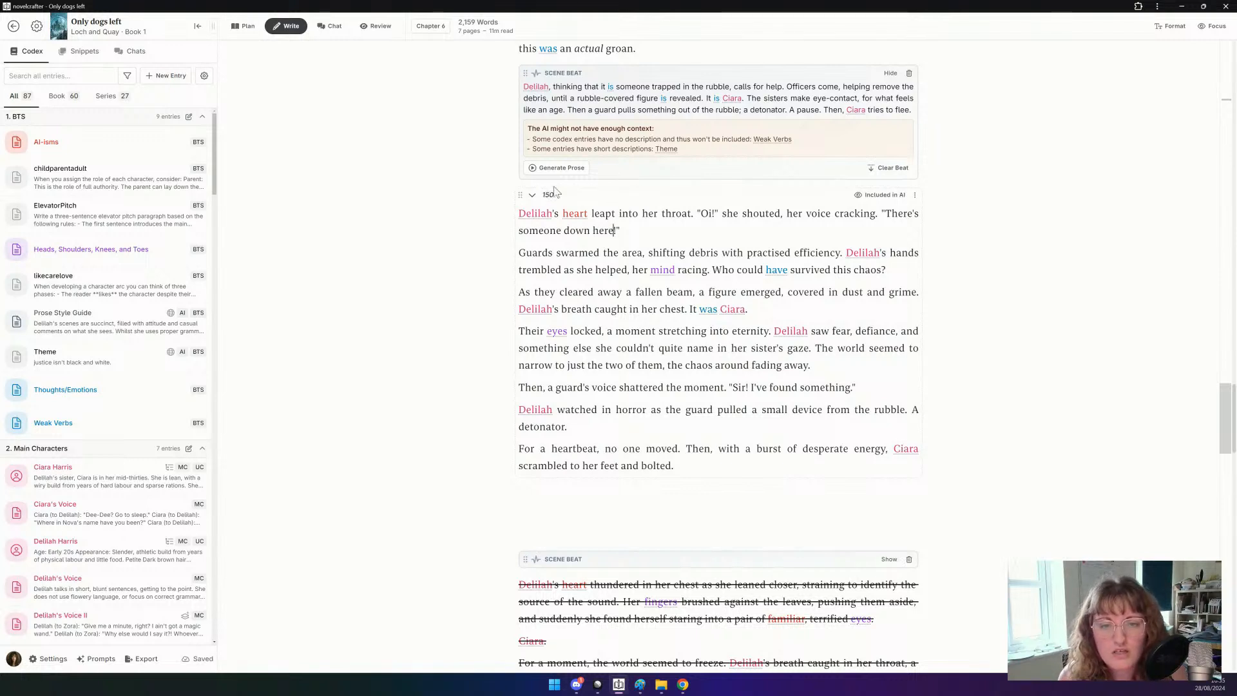
Generate 300 words from the same beat with the Kate's Voice prompt and keep them as a section titled "300".
left_click(543, 169)
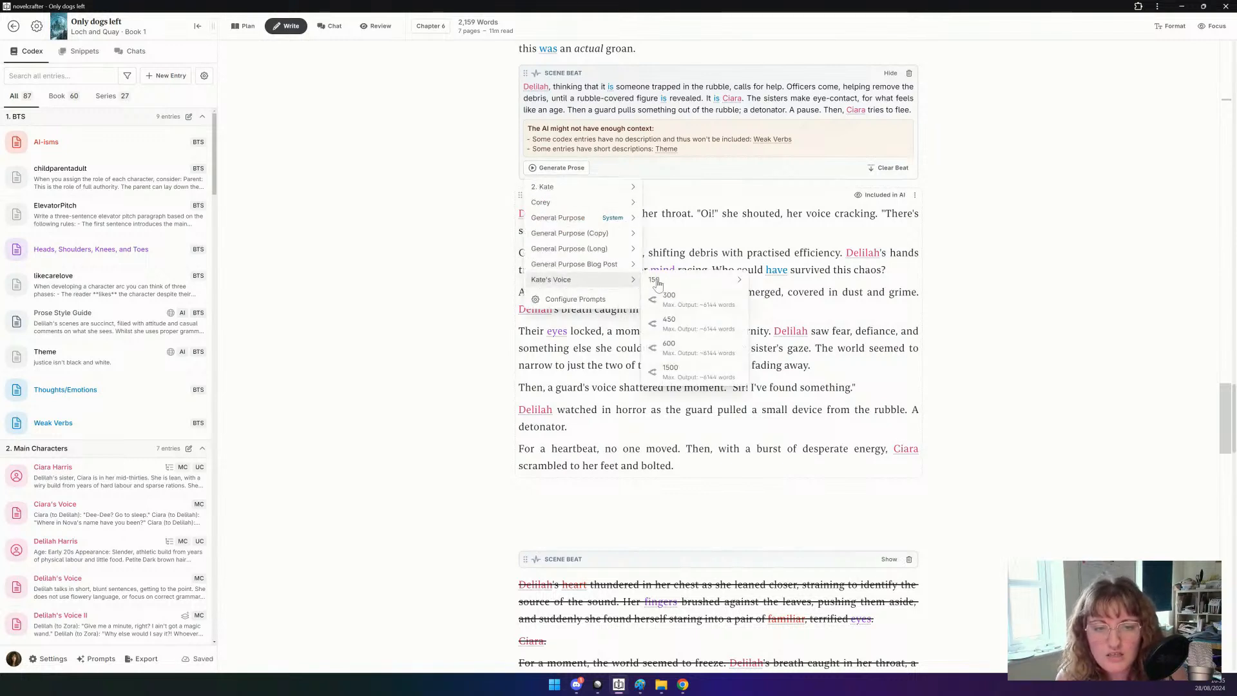
left_click(691, 307)
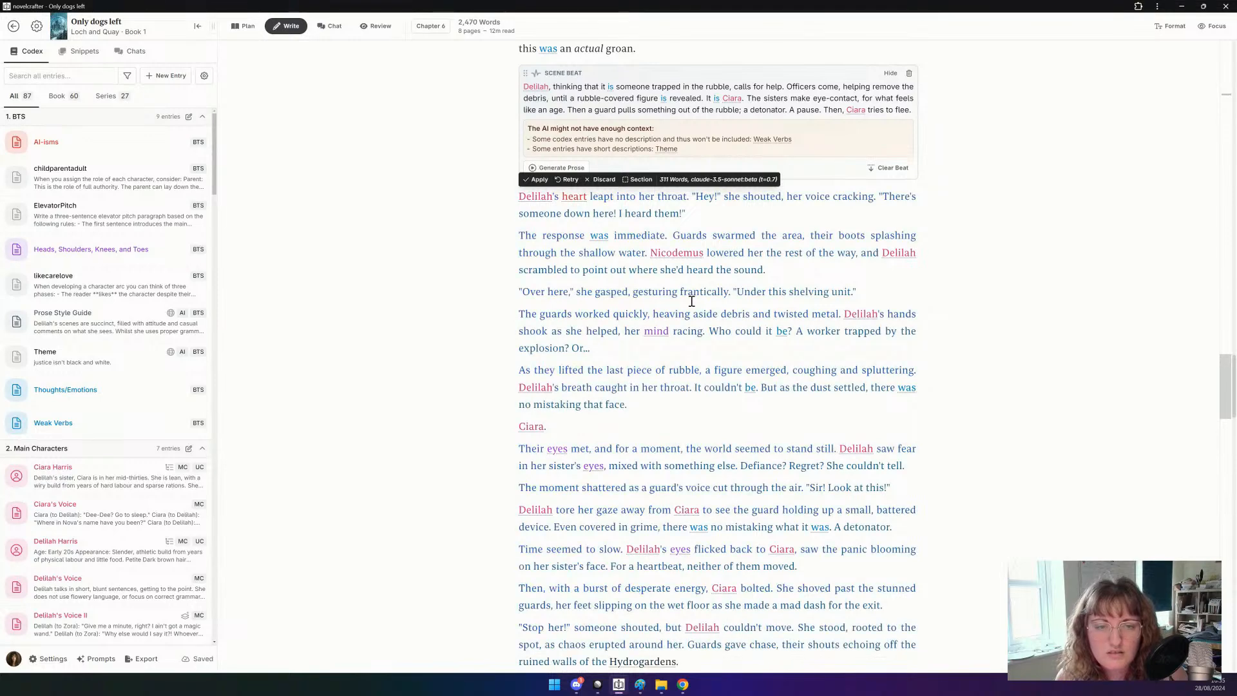
left_click(638, 179)
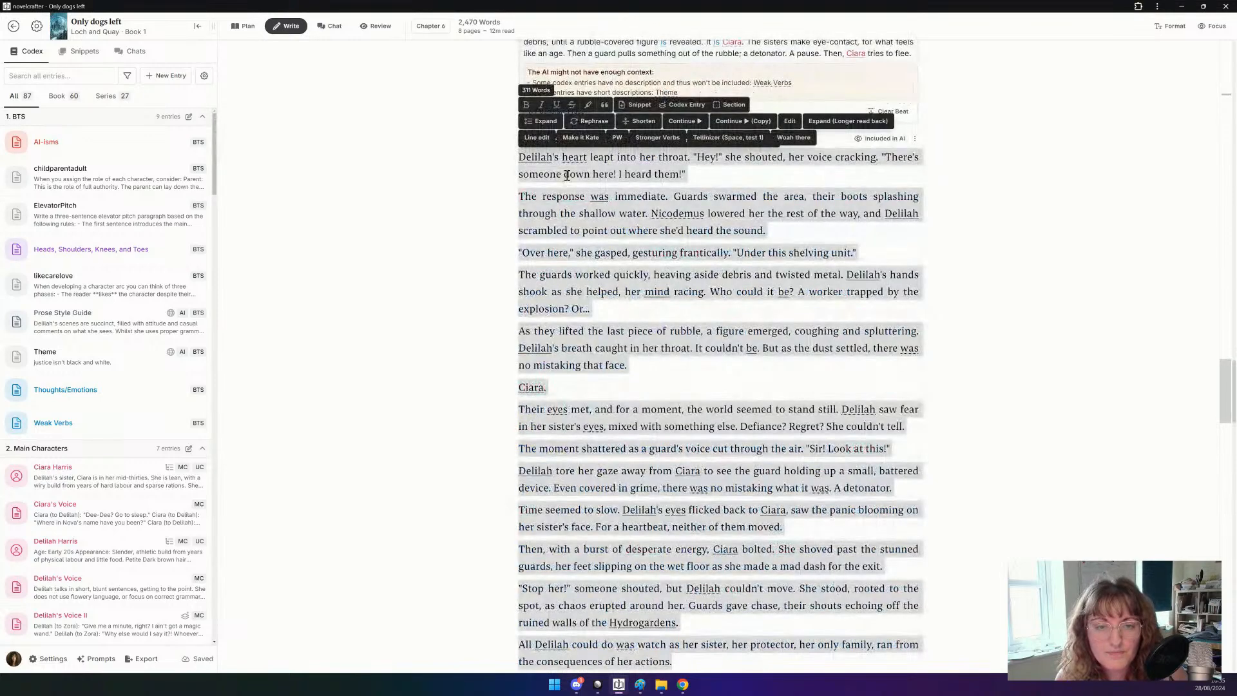
scroll(568, 230, "up", 2)
left_click(566, 300)
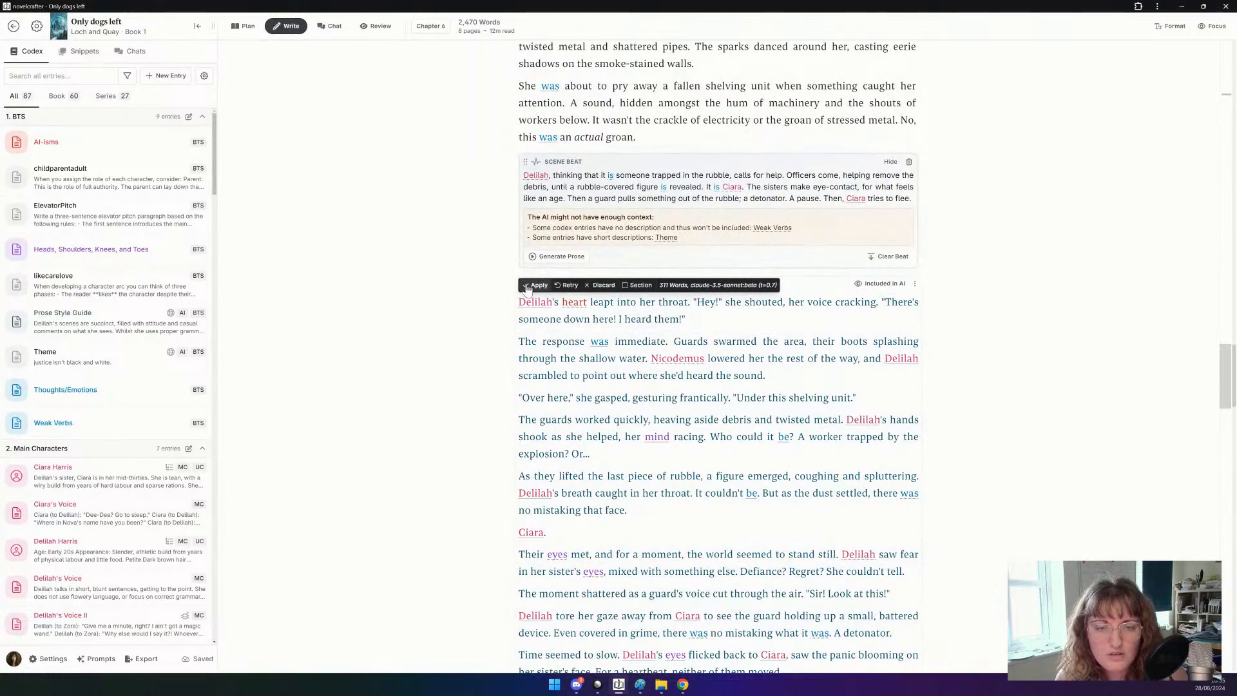
left_click(526, 287)
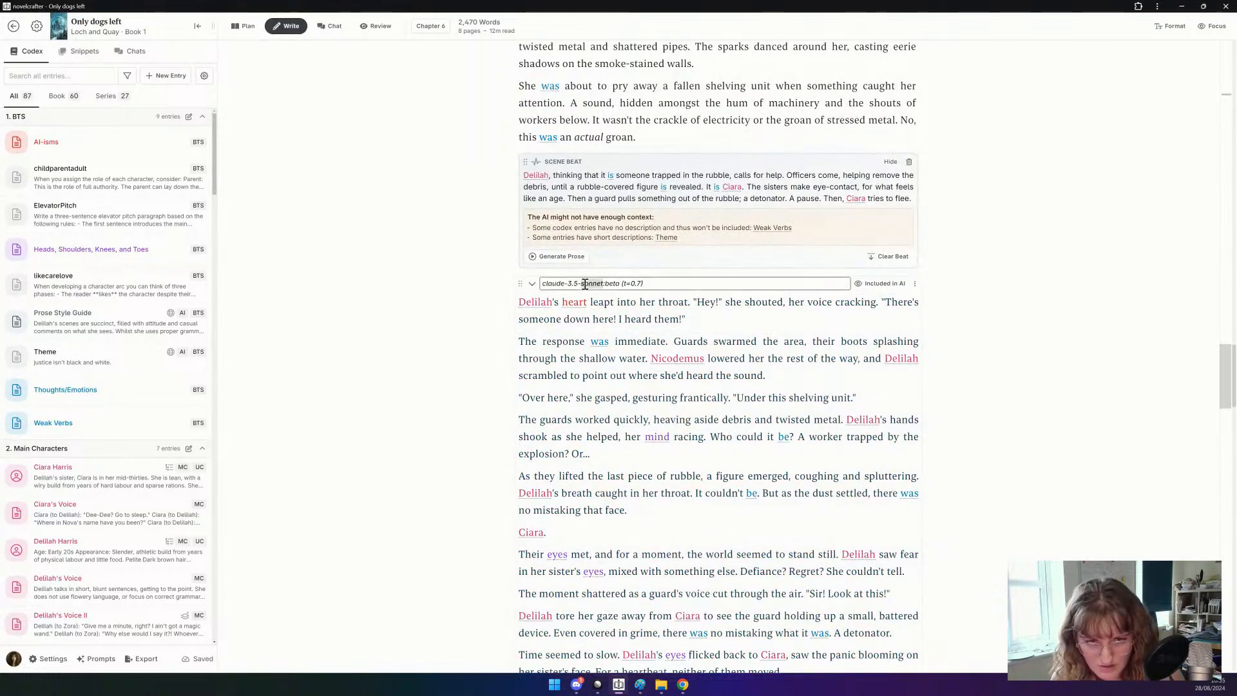
triple_click(585, 284)
type("300")
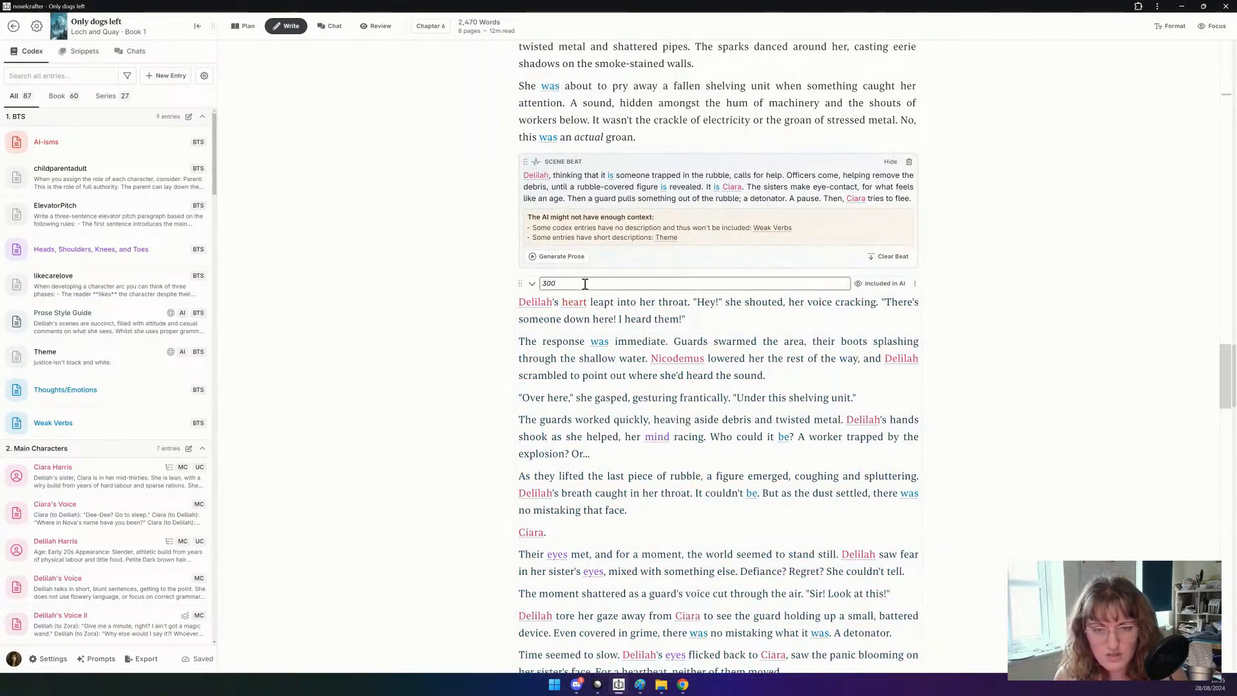
Generate a 450-word version of the beat with the Kate's Voice prompt and keep it as a separate section.
left_click(560, 256)
mouse_move(587, 370)
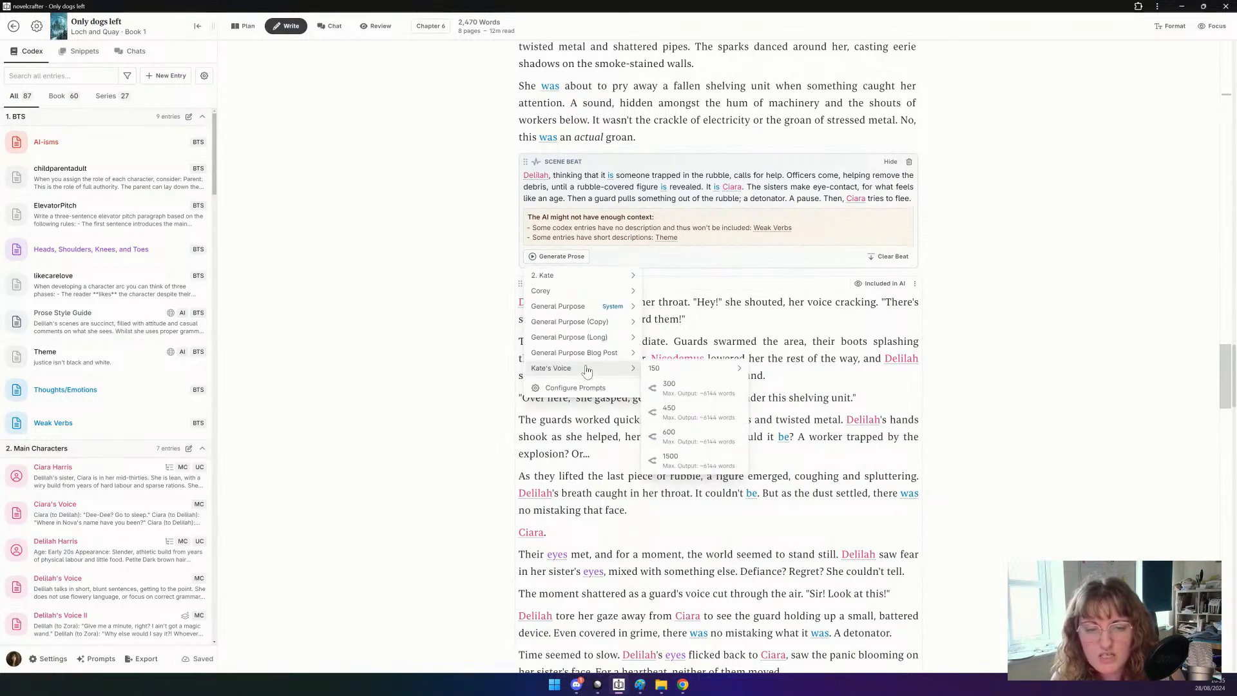
left_click(687, 409)
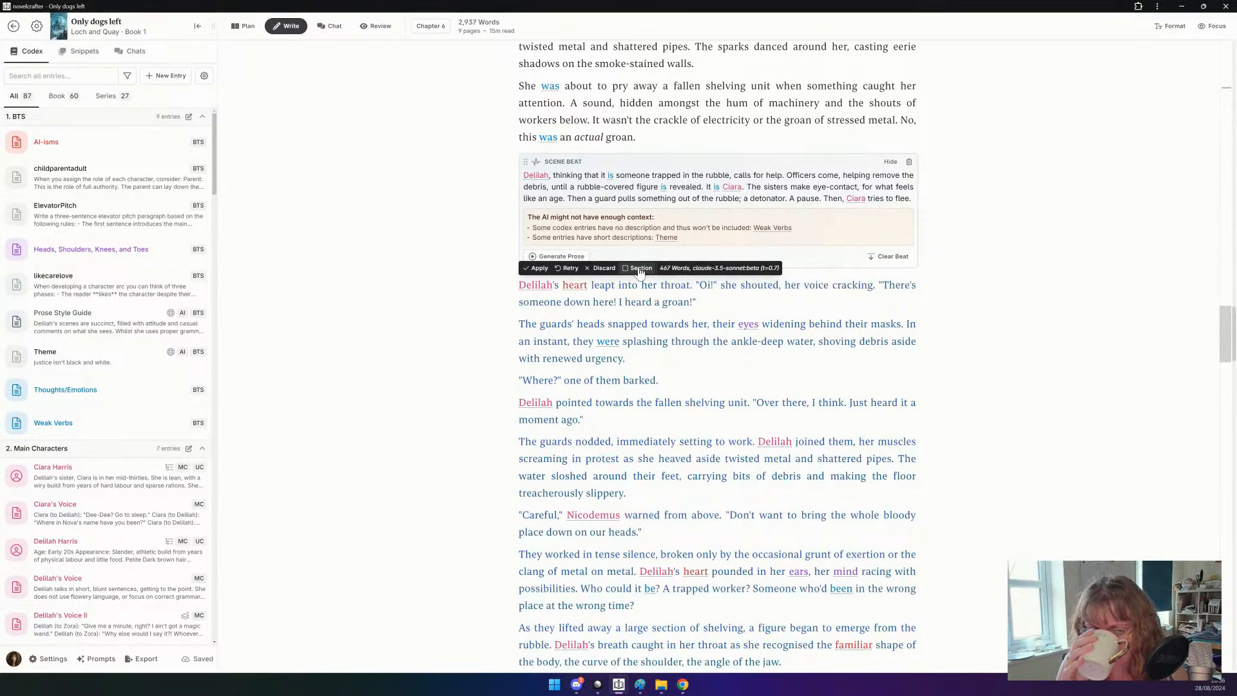
scroll(634, 271, "down", 8)
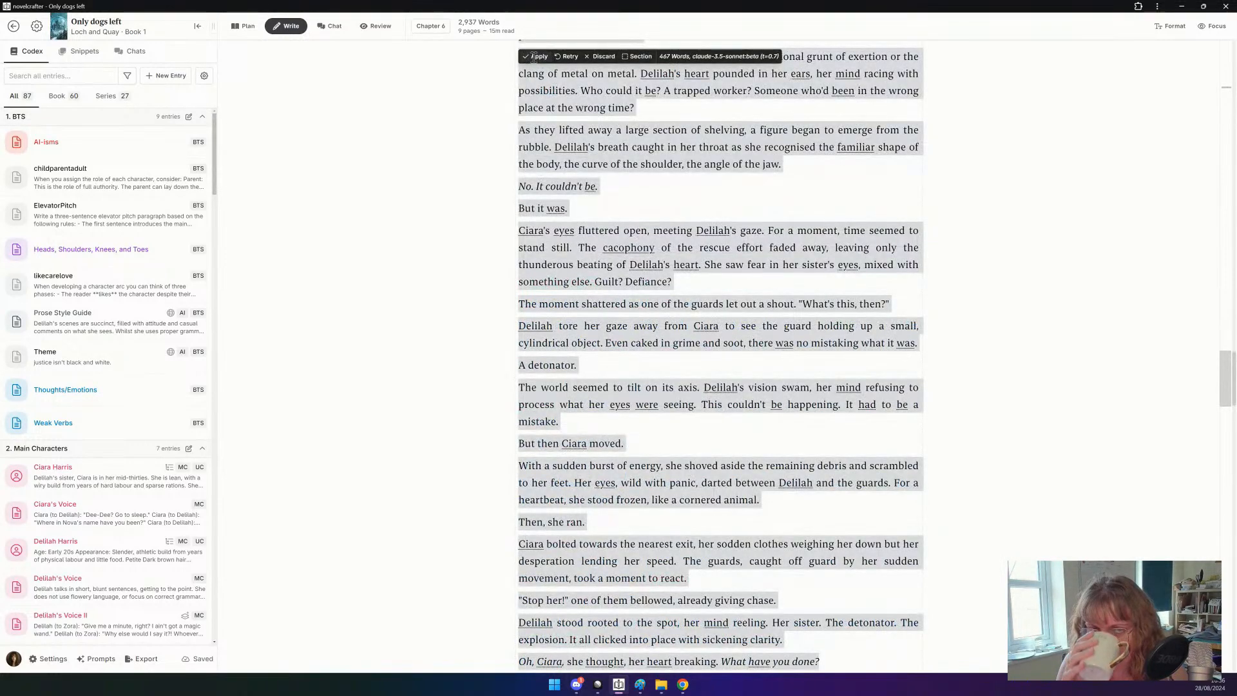
scroll(637, 348, "up", 3)
scroll(638, 371, "up", 6)
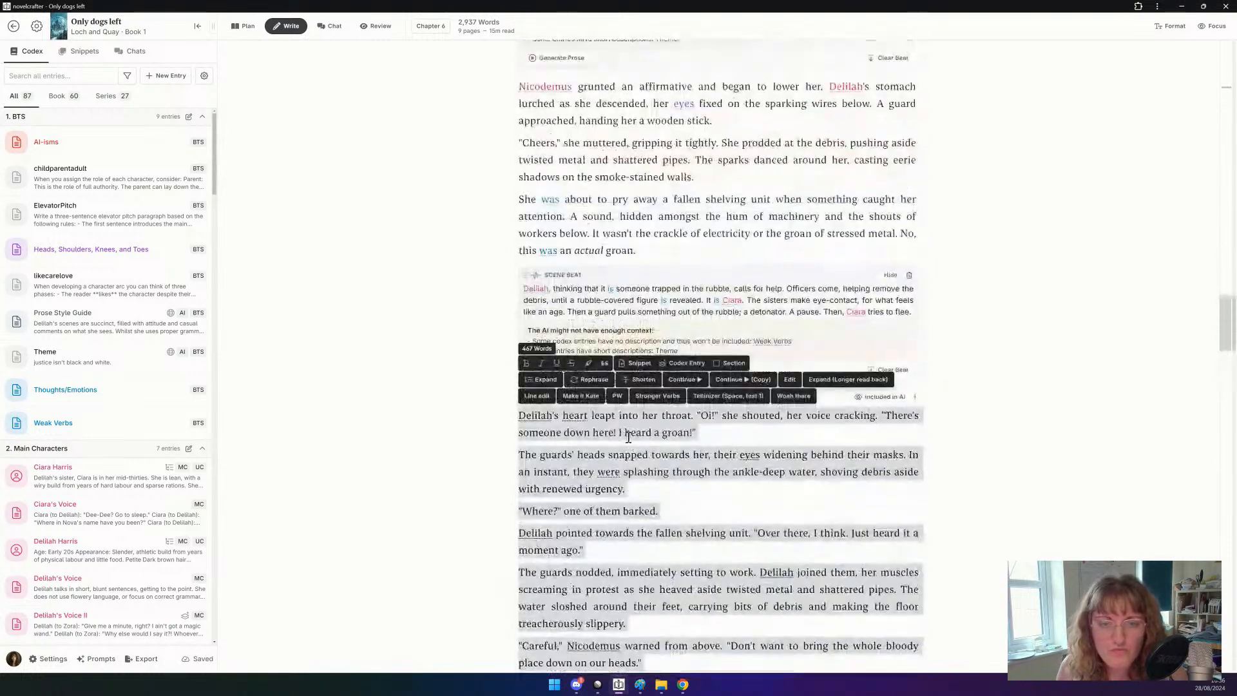
left_click(647, 311)
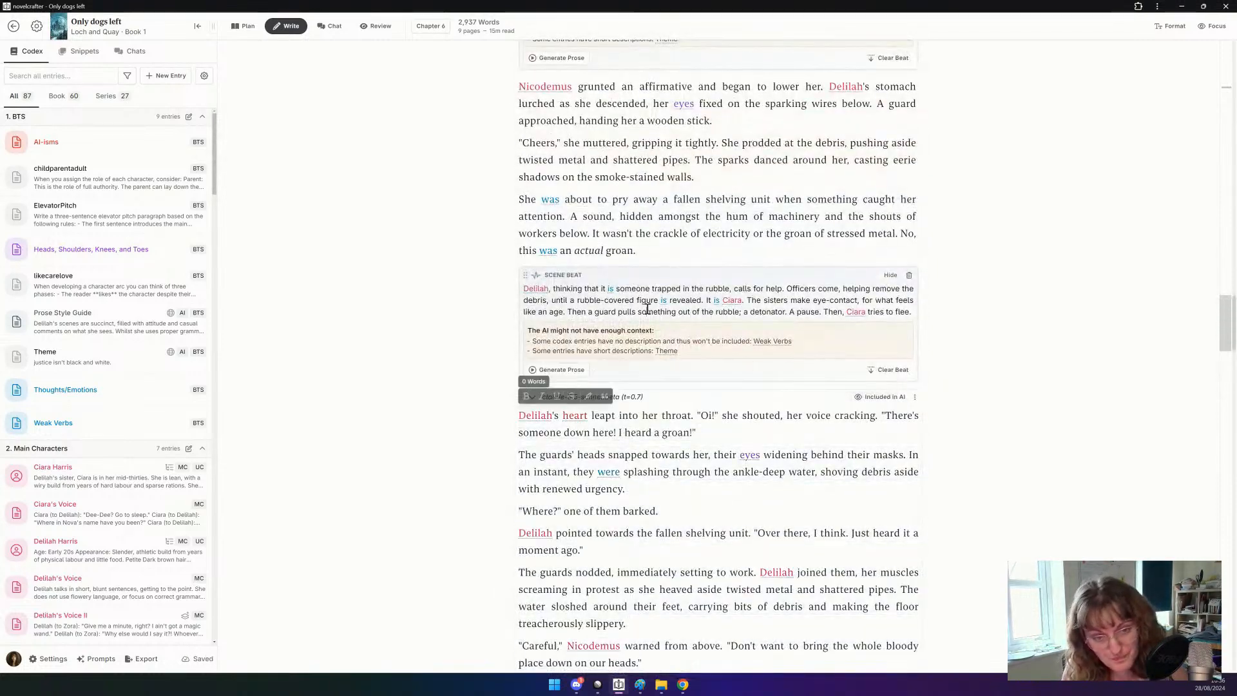
Generate a 600-word version of the beat with the Kate's Voice prompt and place it in its own section.
left_click(571, 370)
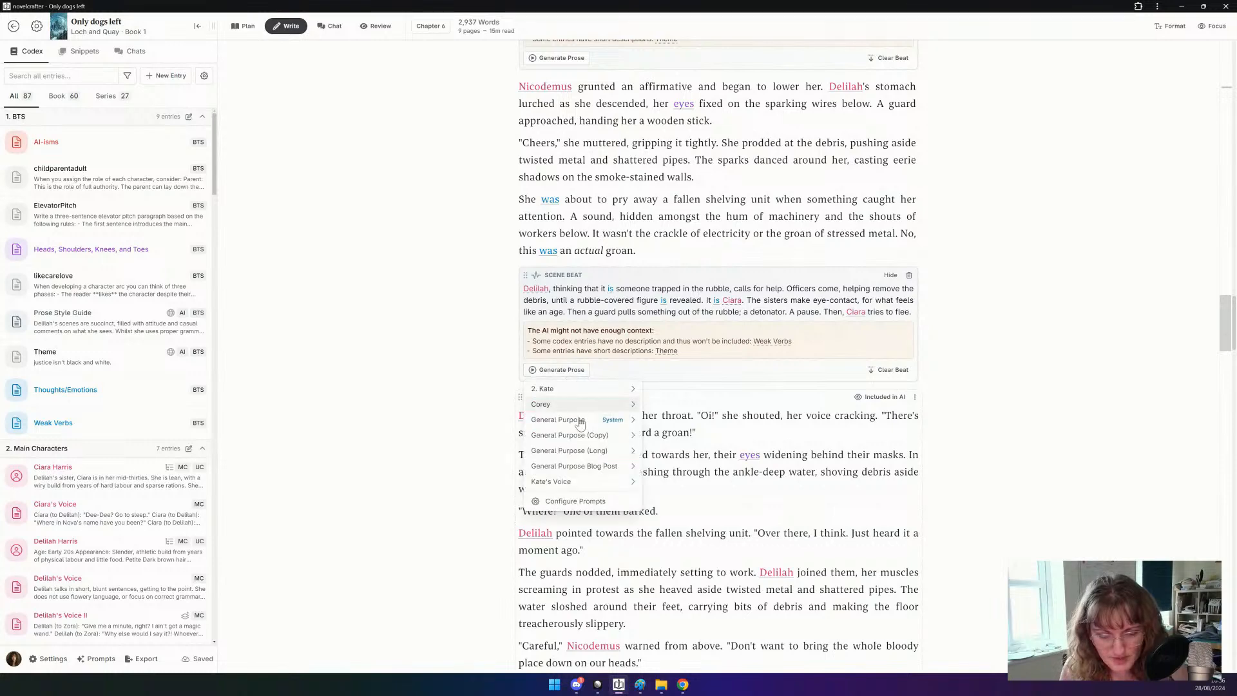
mouse_move(580, 482)
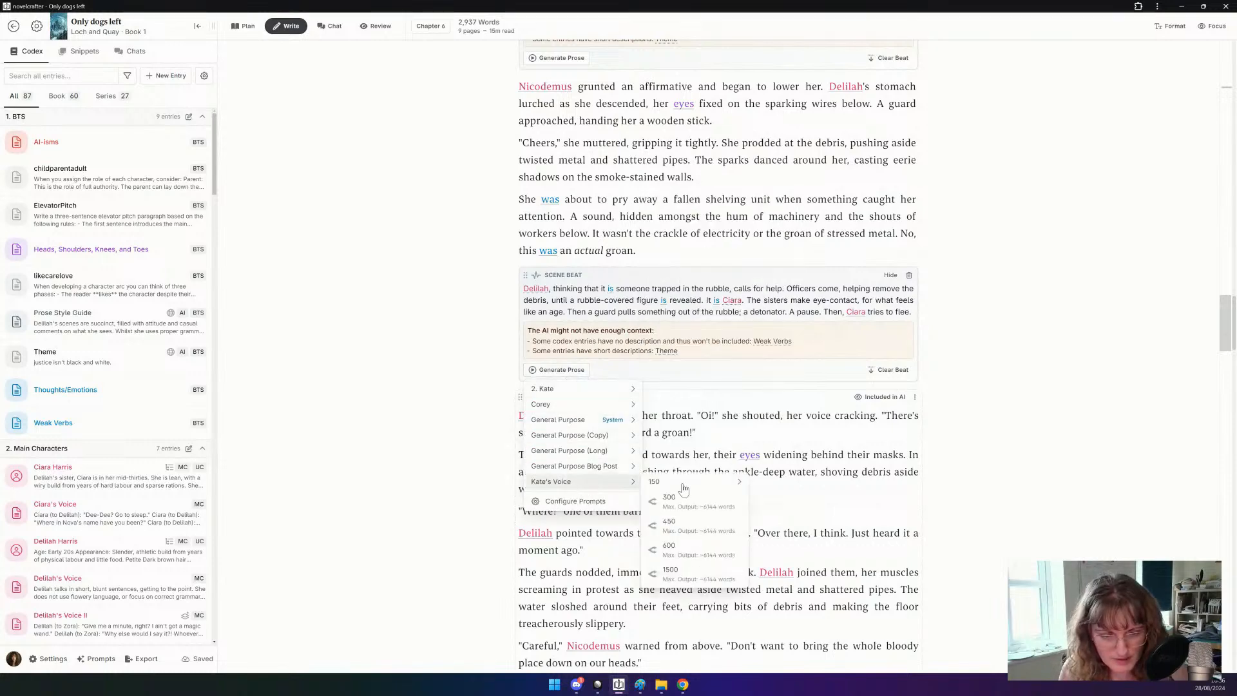
left_click(682, 549)
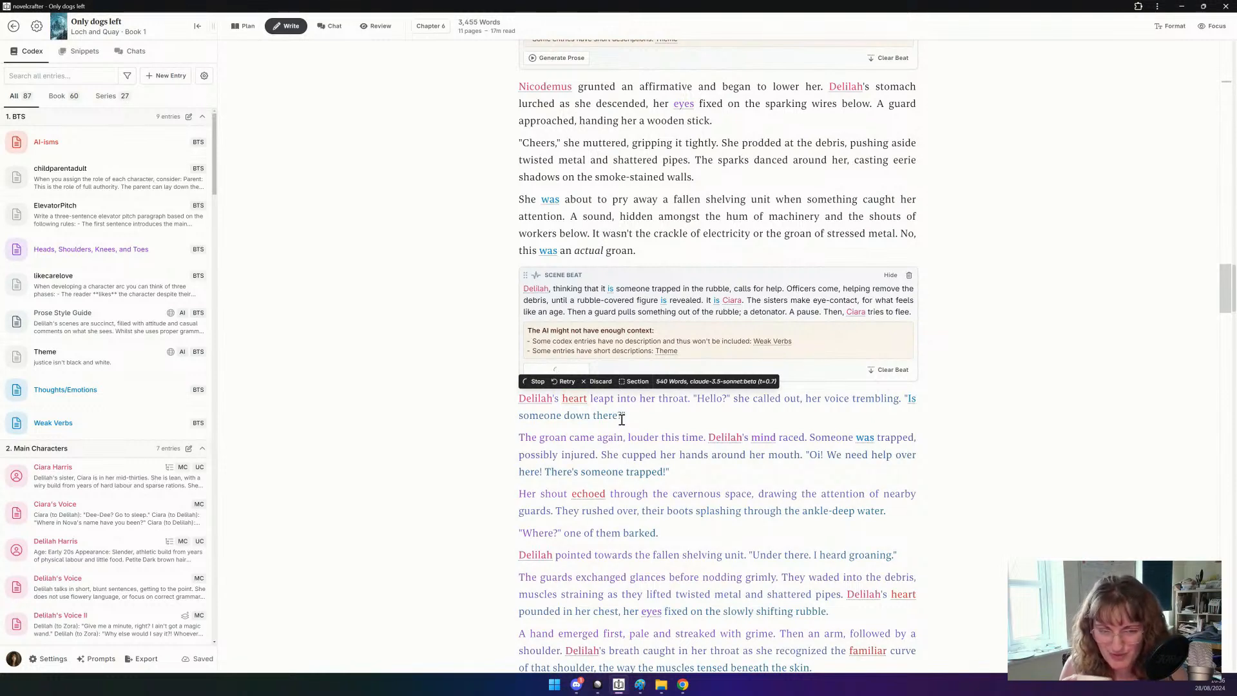
left_click(637, 382)
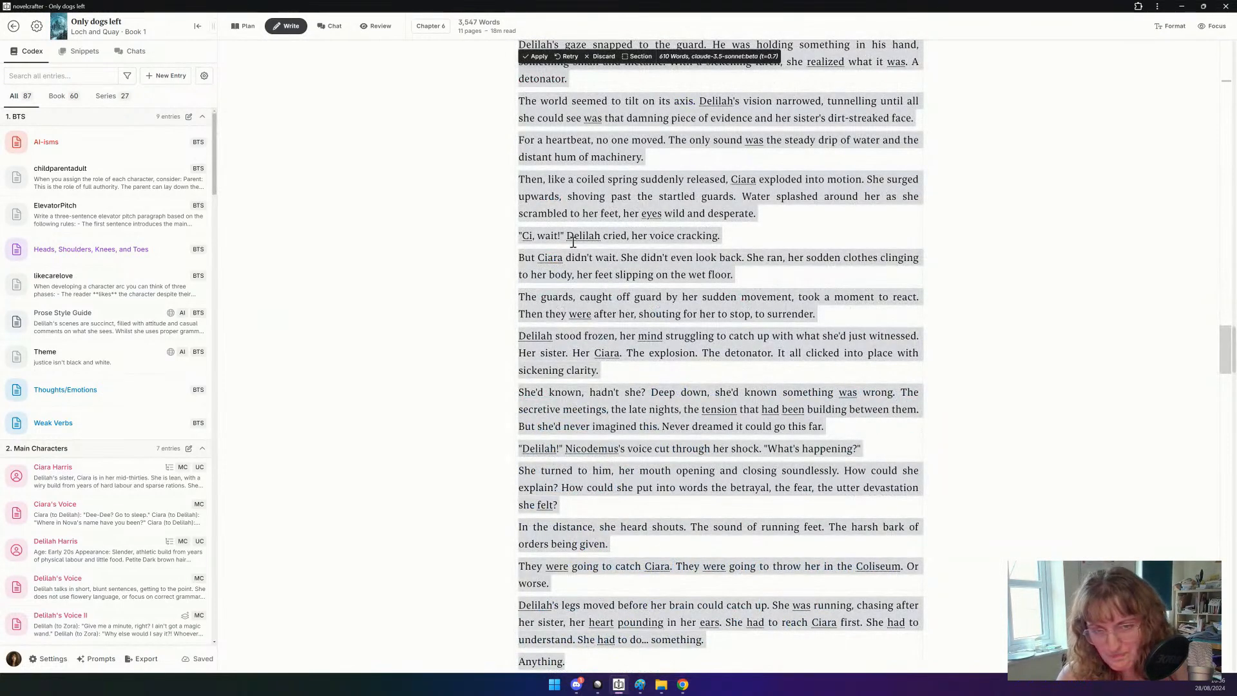
Delete the prose section titled "150" from the scene.
scroll(547, 417, "up", 3)
scroll(546, 418, "up", 3)
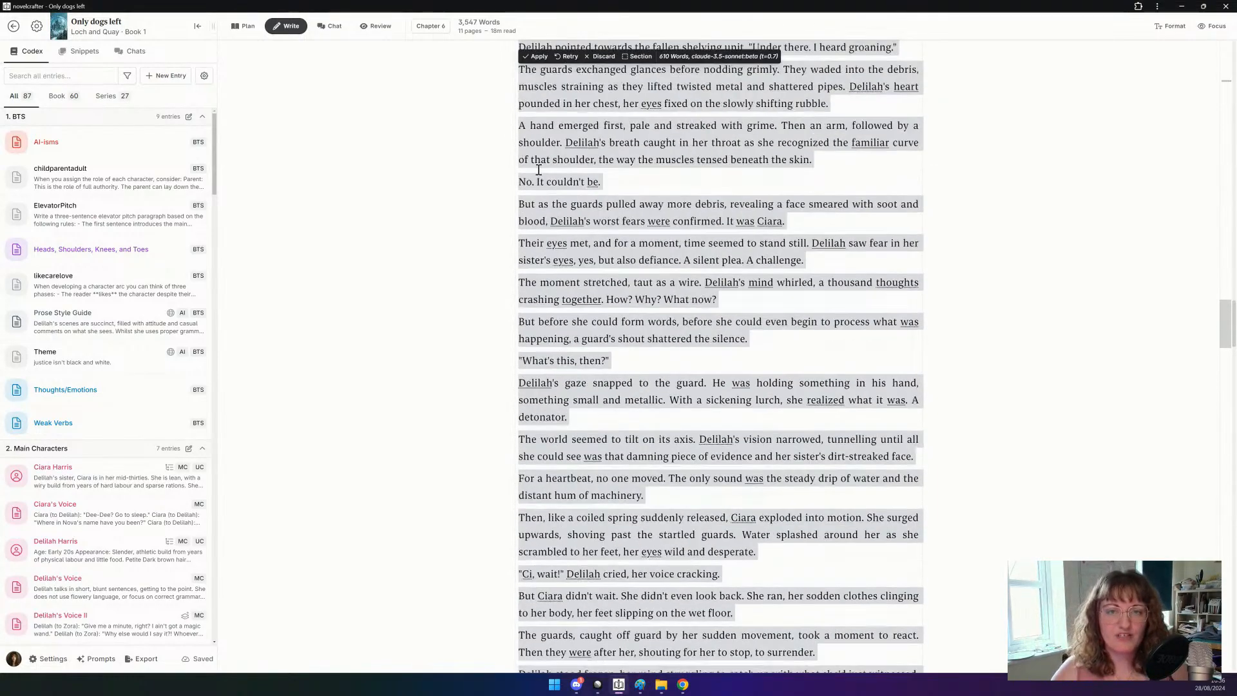
scroll(865, 444, "down", 5)
scroll(864, 445, "up", 10)
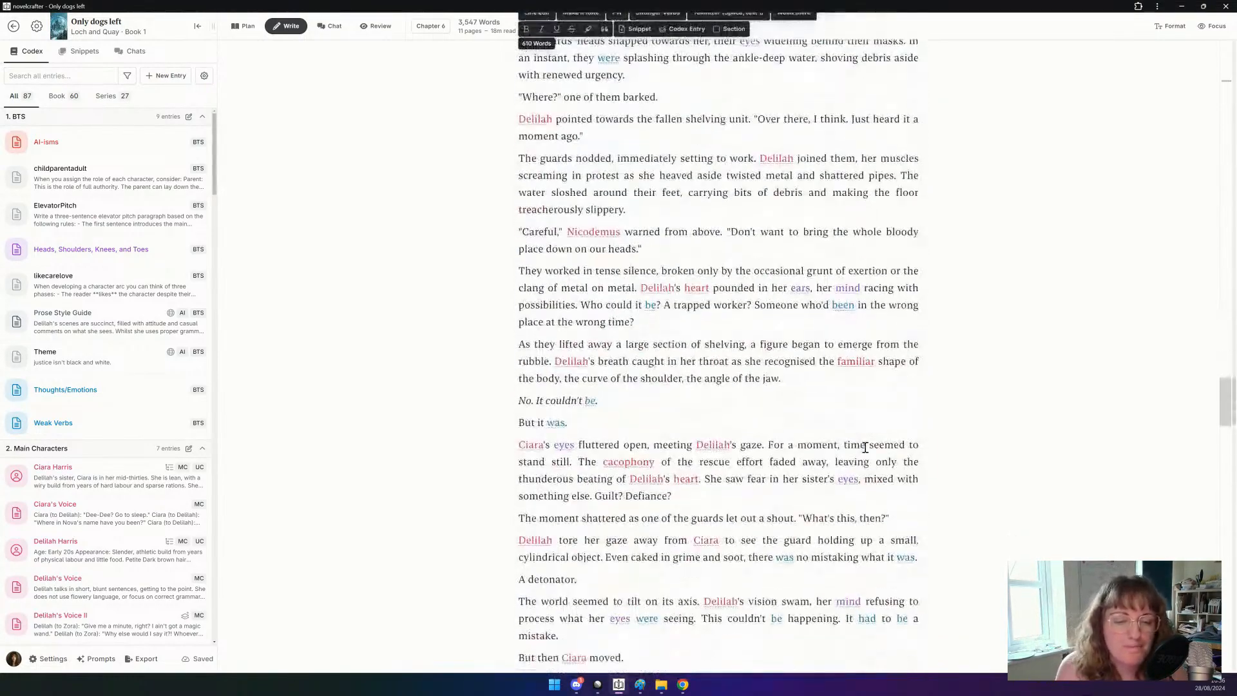
scroll(866, 447, "down", 8)
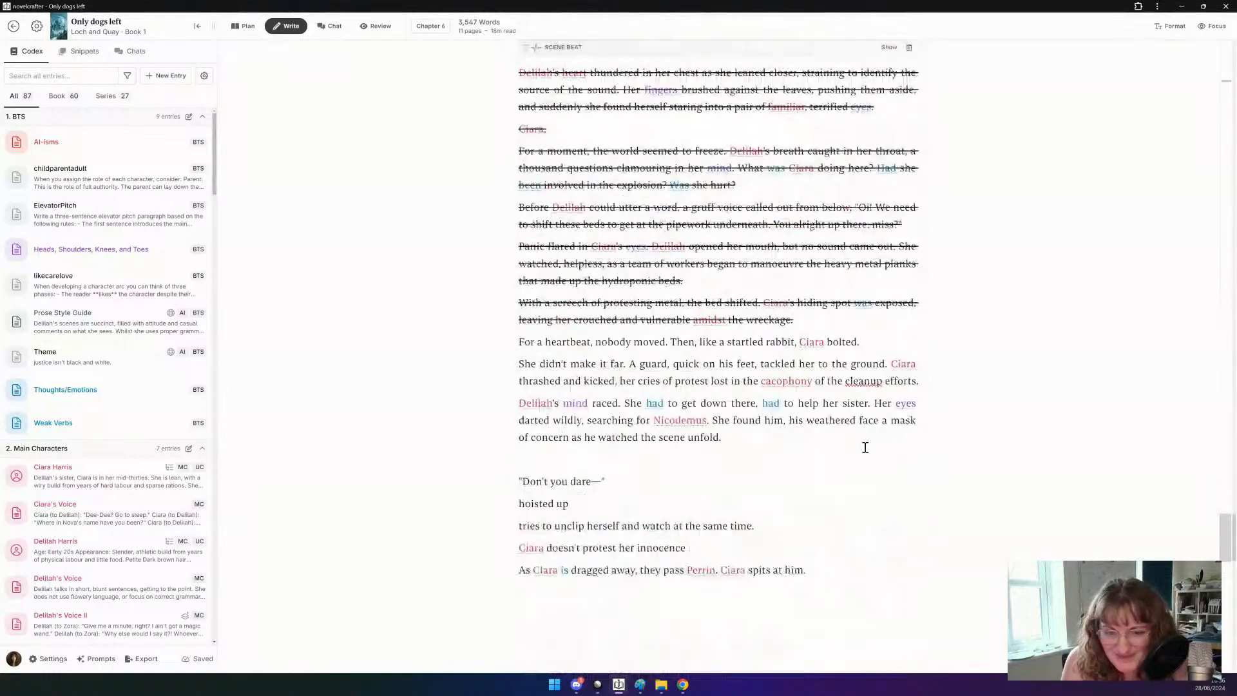
scroll(865, 446, "up", 11)
scroll(866, 447, "up", 2)
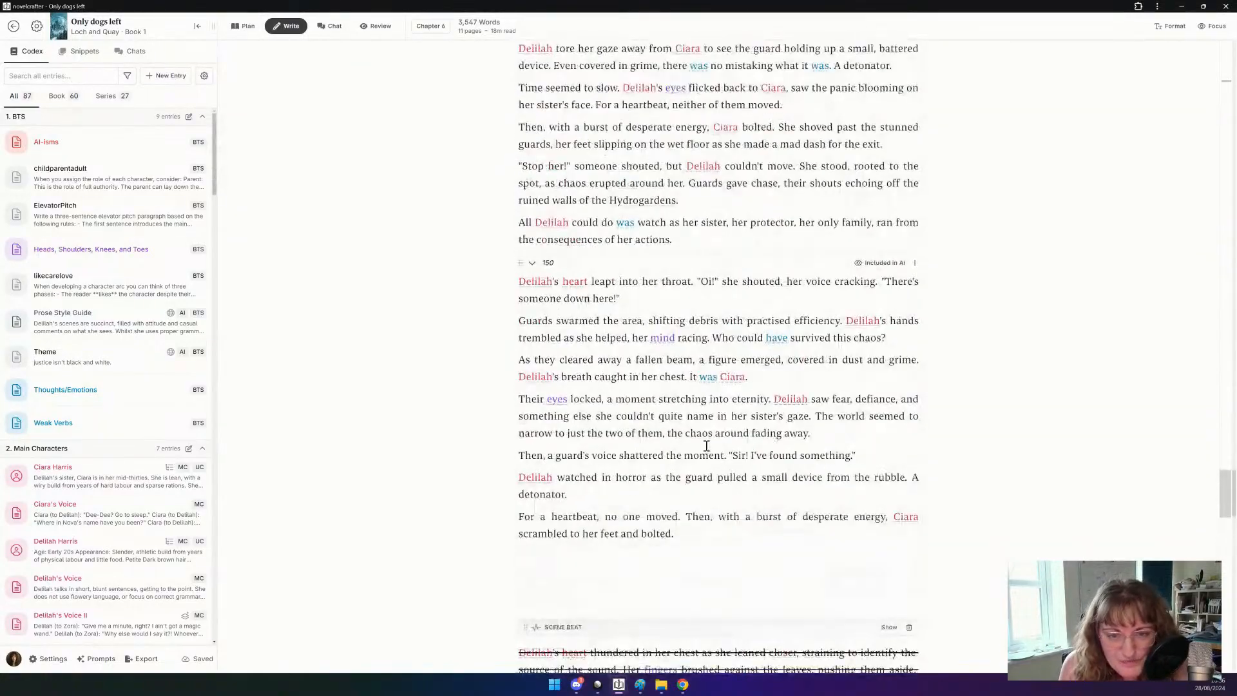
scroll(490, 357, "up", 1)
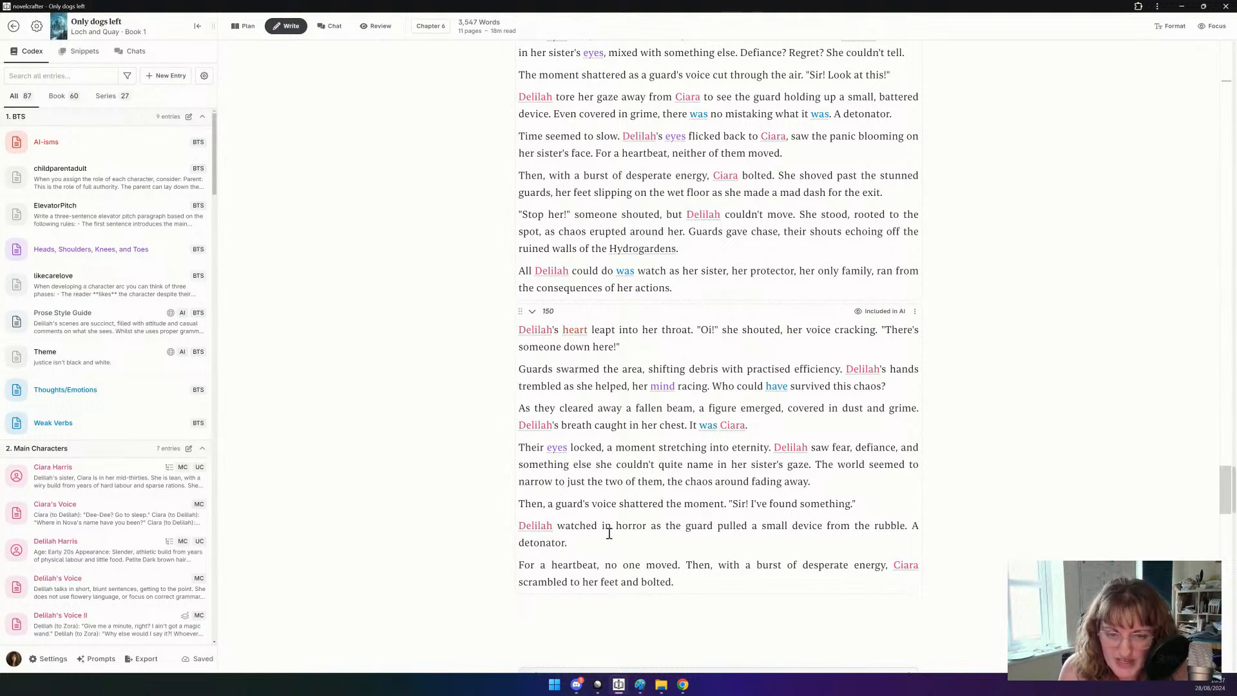
left_click(915, 311)
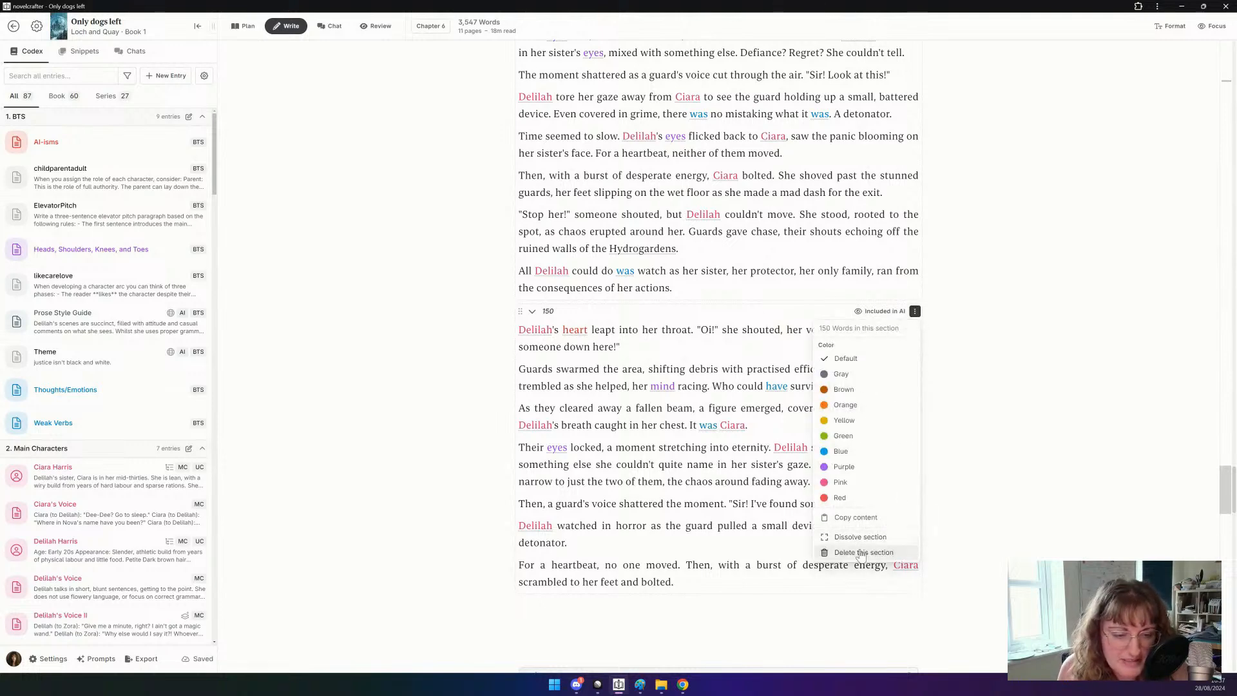
left_click(862, 552)
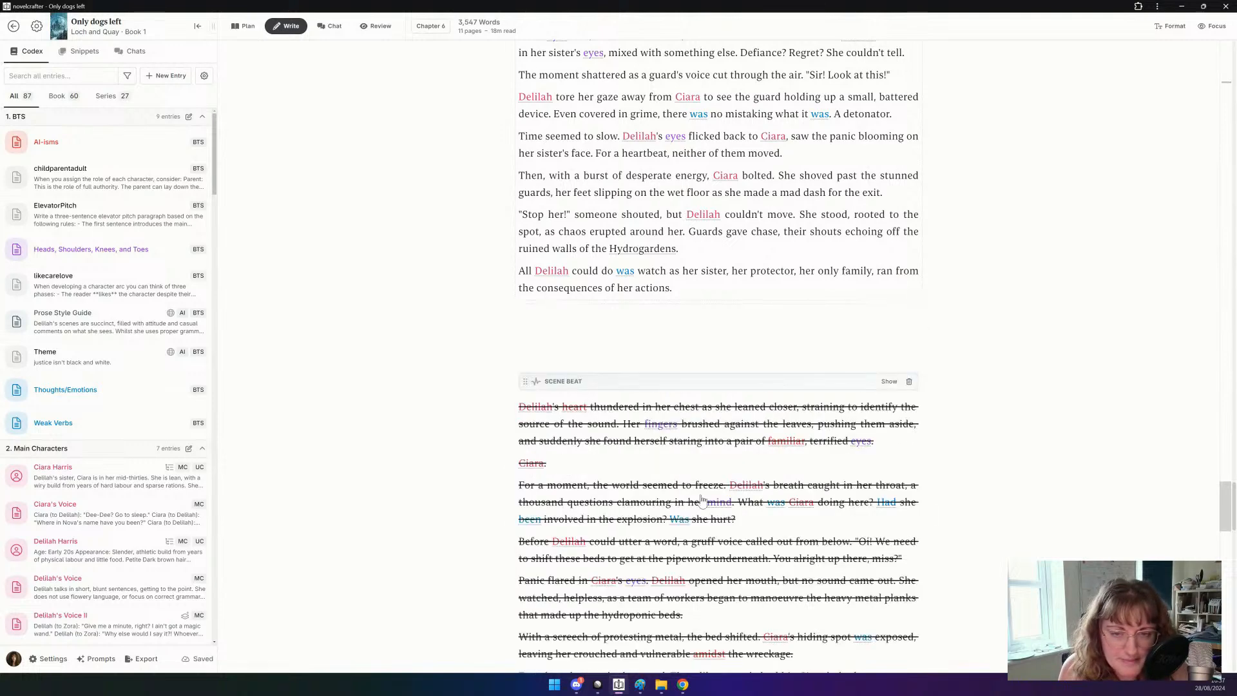
Read through the "300" section, from Delilah's first shout to Ciara's escape, to judge its opening and pacing.
scroll(684, 491, "up", 2)
scroll(683, 492, "down", 1)
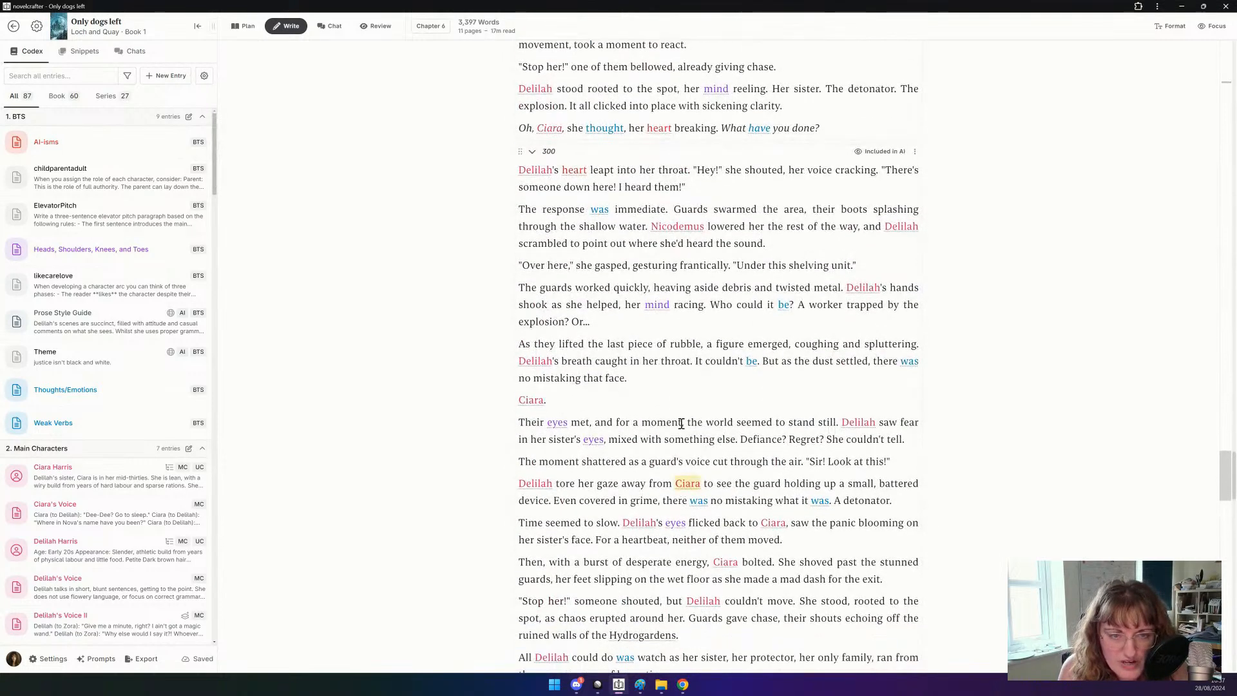
double_click(632, 175)
triple_click(632, 175)
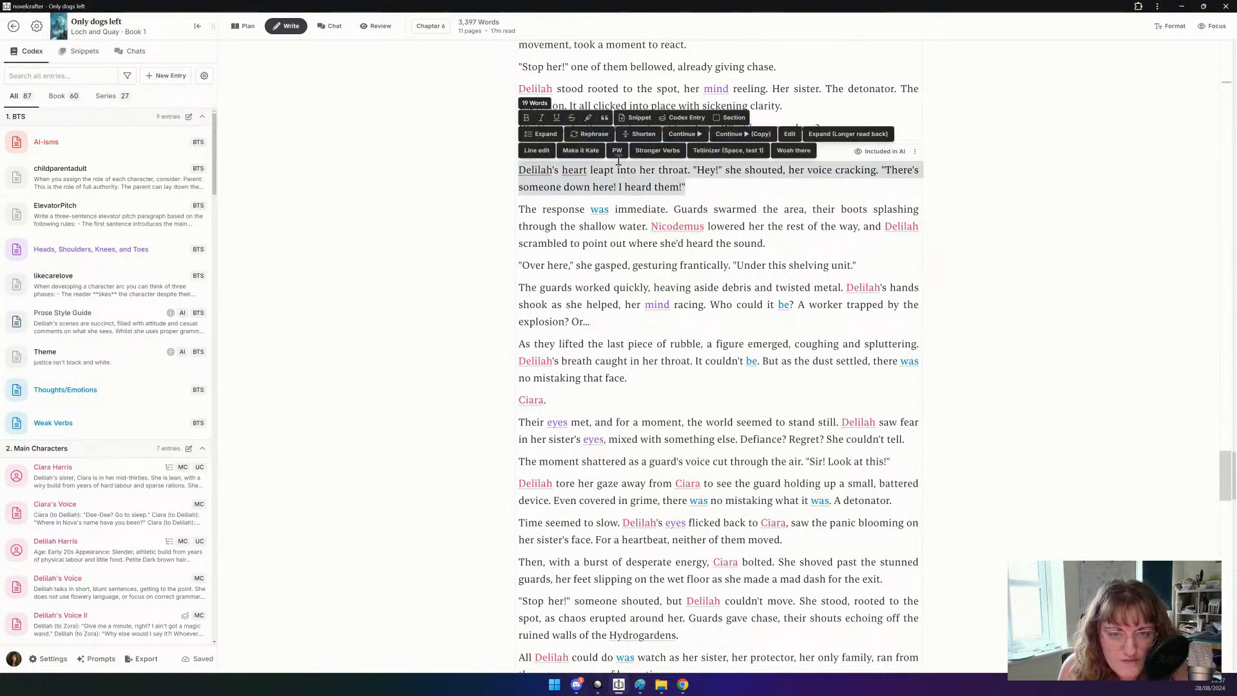
left_click(783, 252)
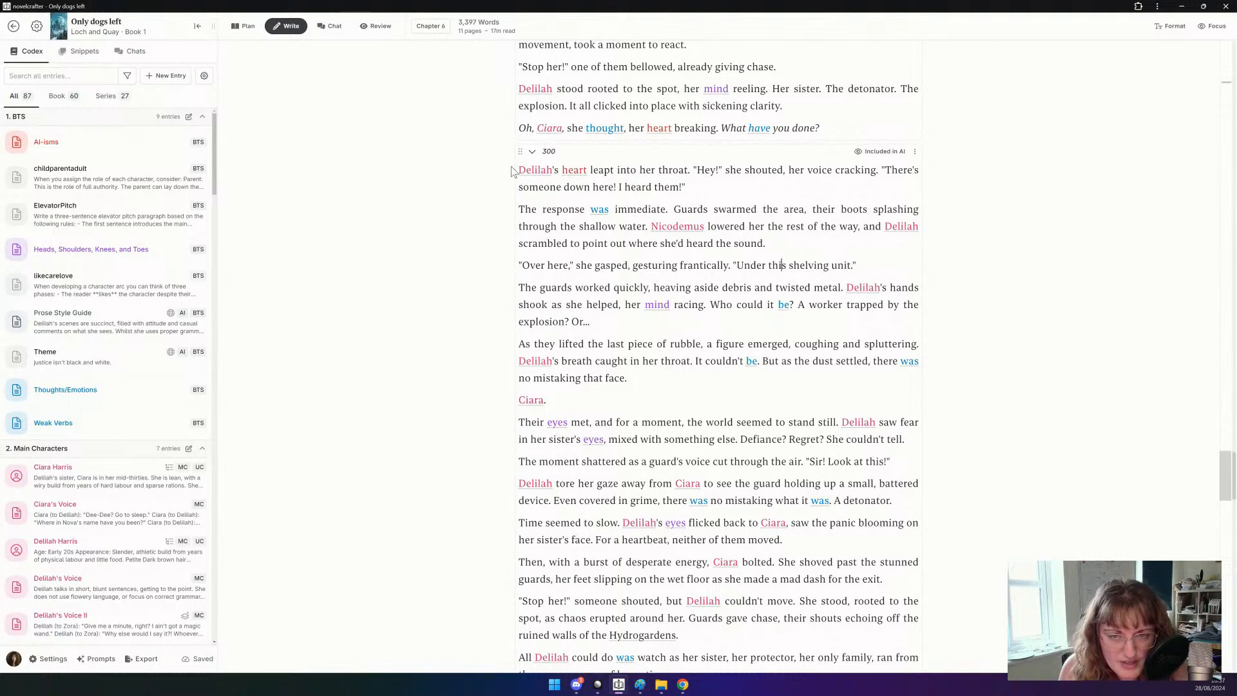
left_click_drag(519, 170, 628, 313)
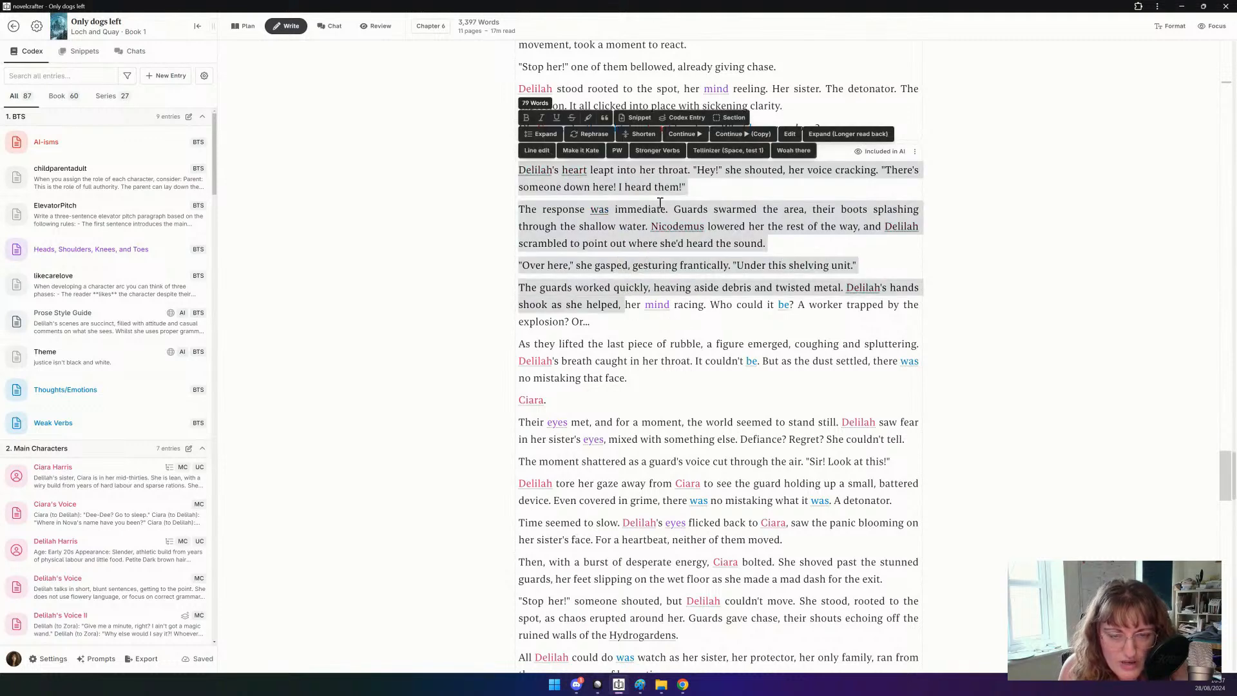
left_click(736, 334)
scroll(739, 337, "down", 1)
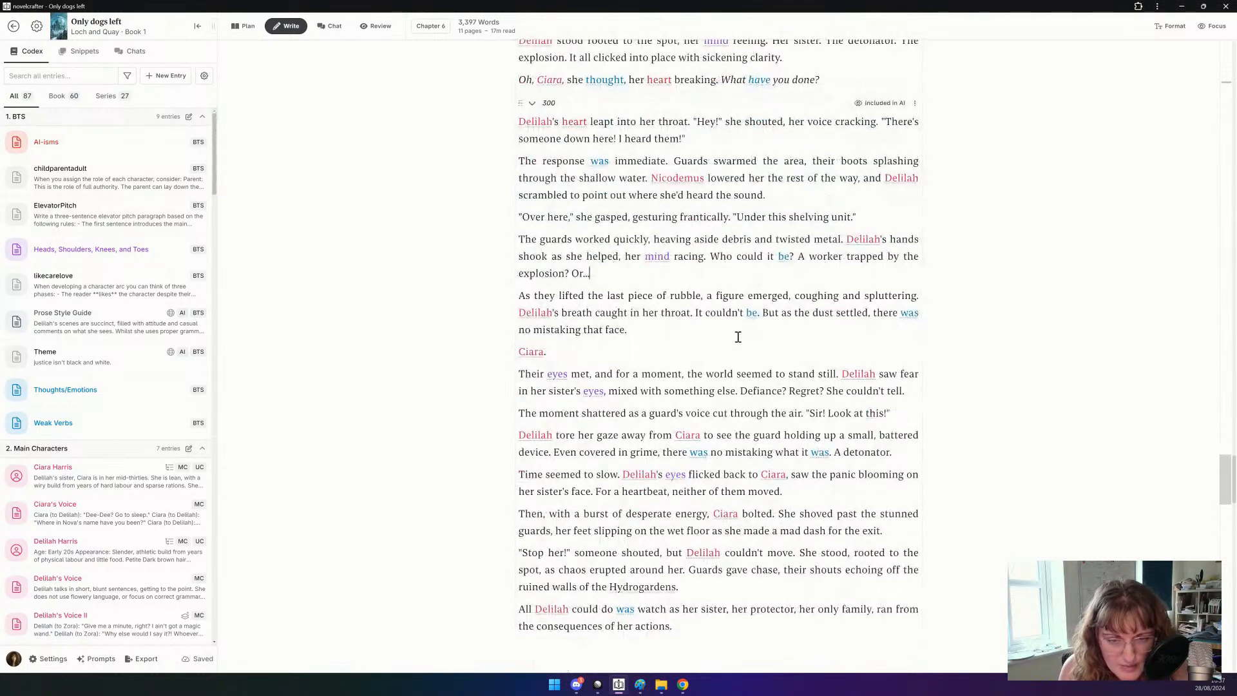
scroll(743, 348, "down", 1)
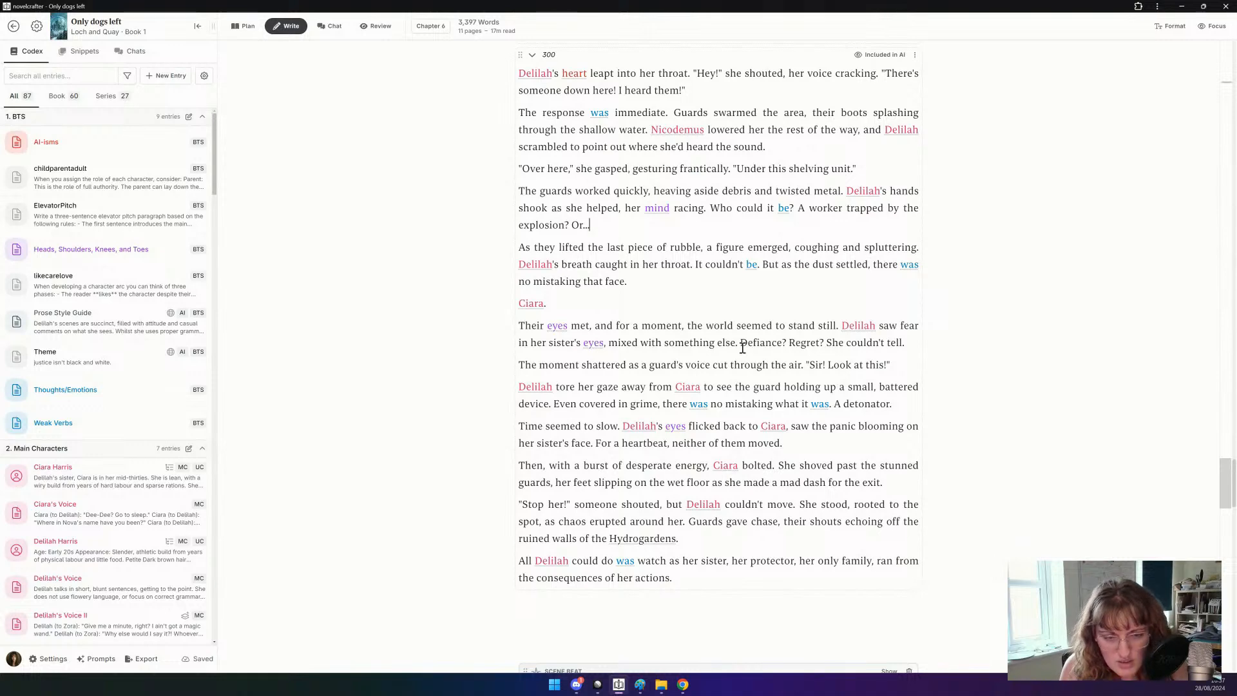
scroll(742, 348, "down", 1)
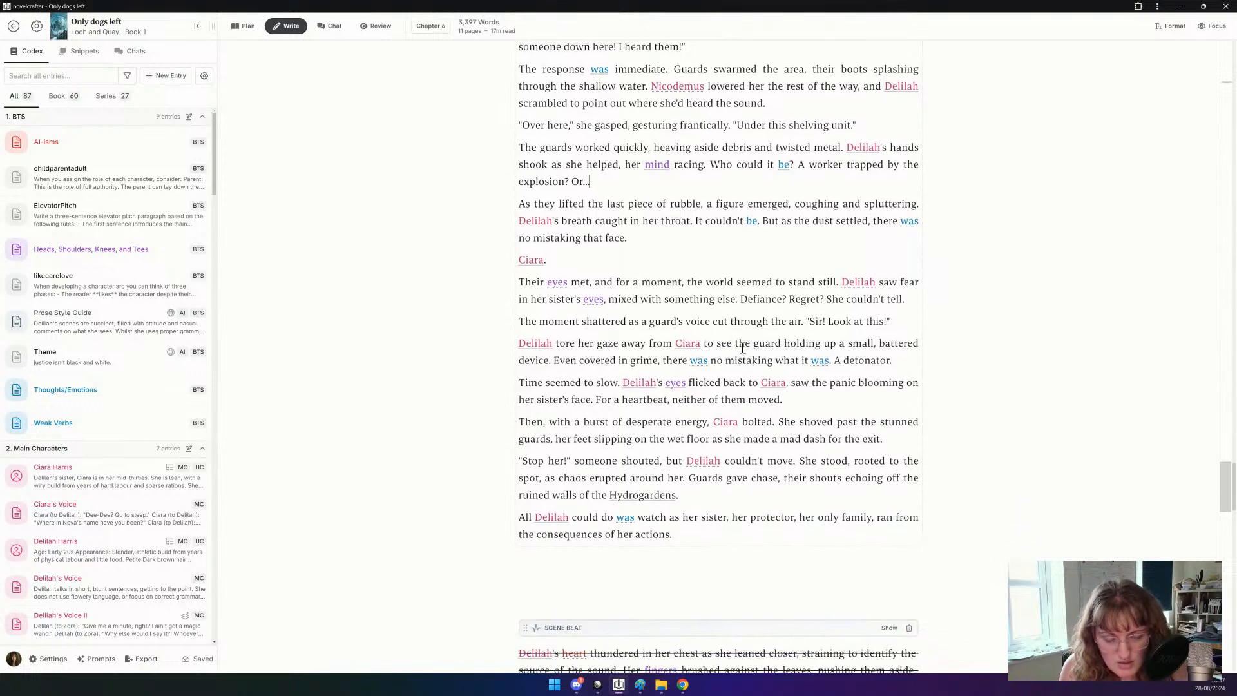
Read through the version directly above the "300" section, from Delilah's "Oi!" to Ciara bolting, to judge its wording and pacing.
scroll(742, 348, "up", 10)
scroll(742, 348, "up", 9)
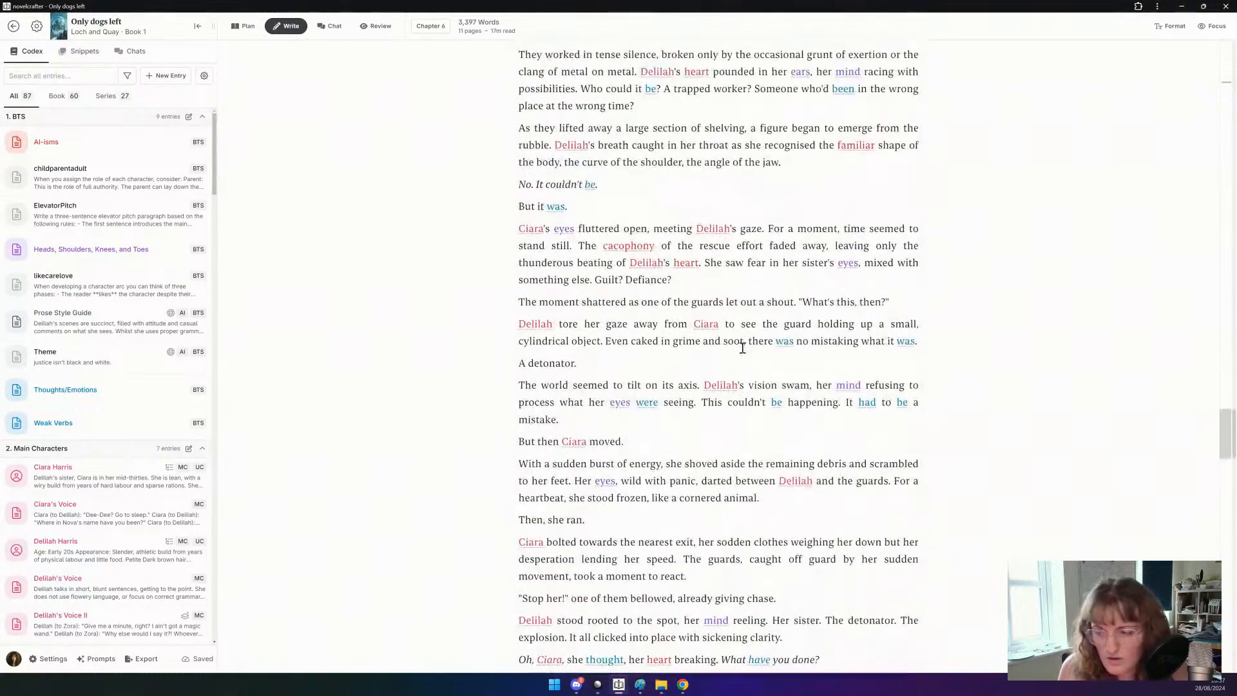
scroll(743, 348, "up", 3)
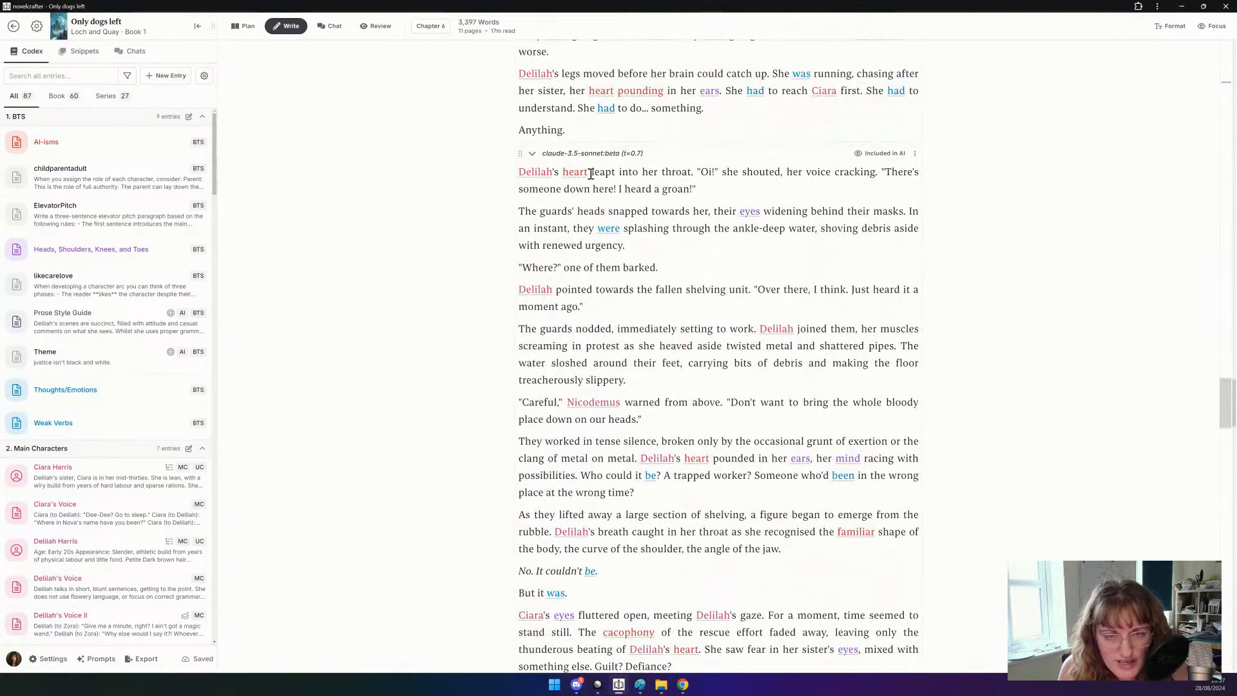
scroll(713, 192, "down", 1)
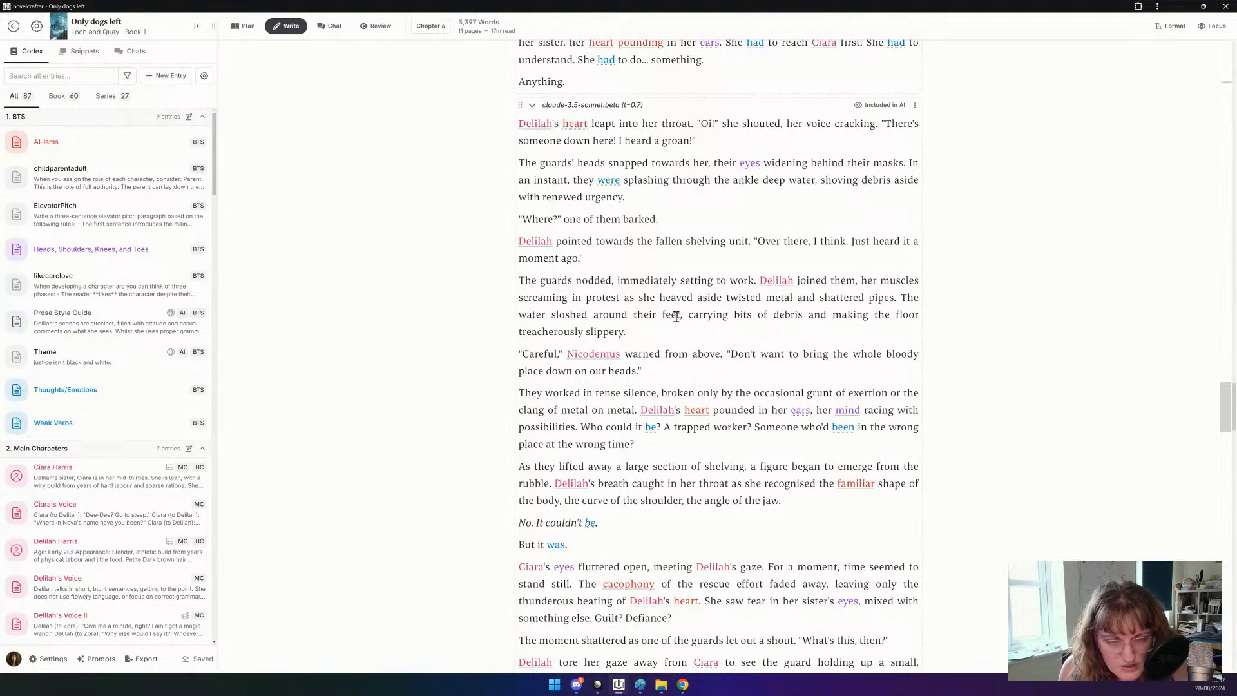
scroll(676, 322, "down", 1)
scroll(676, 322, "down", 1)
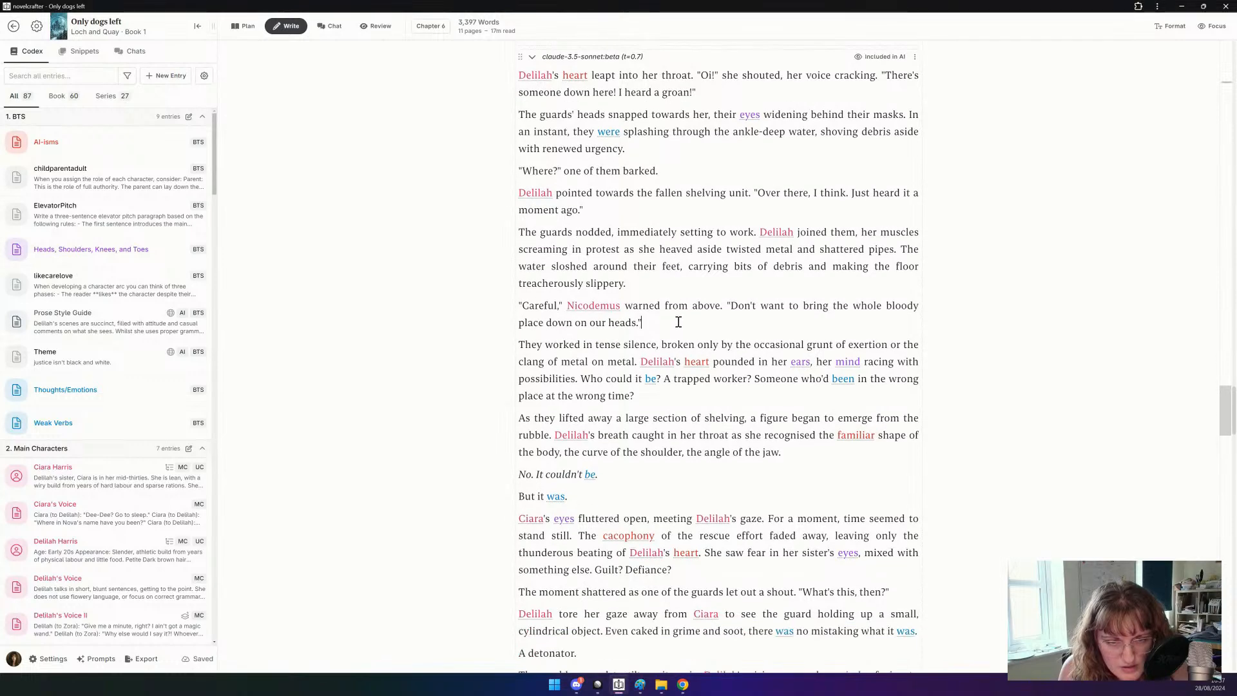
left_click(678, 322)
scroll(636, 310, "down", 2)
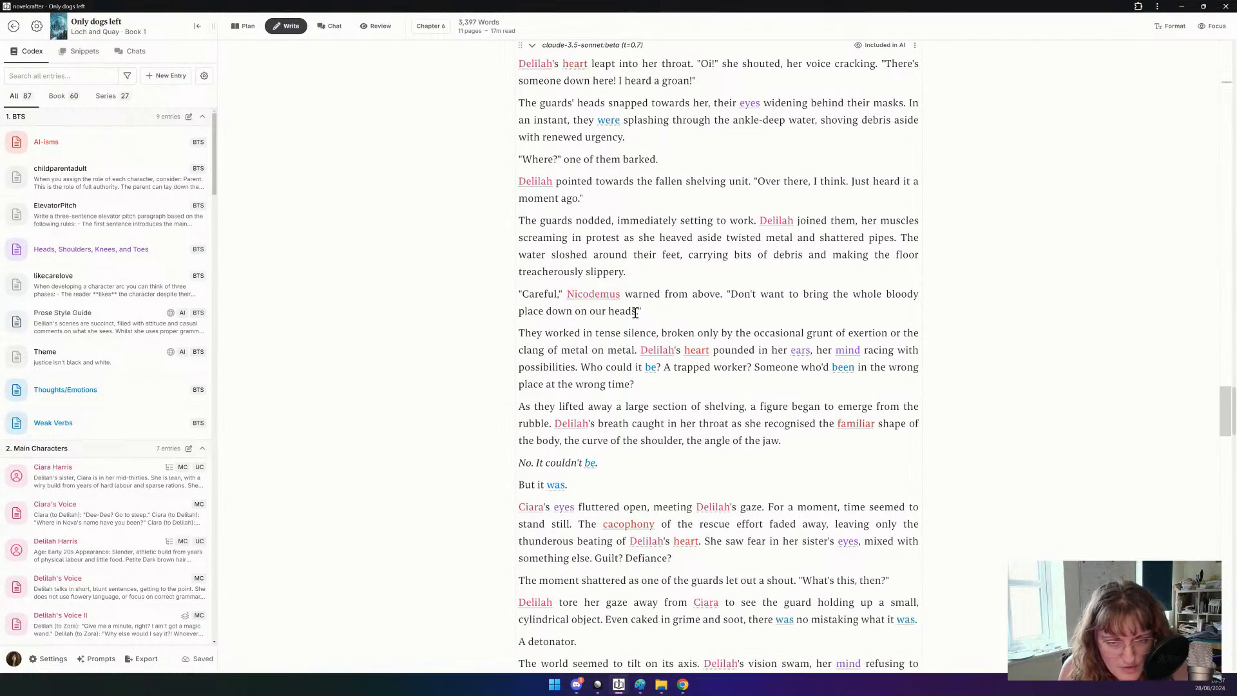
scroll(574, 342, "down", 1)
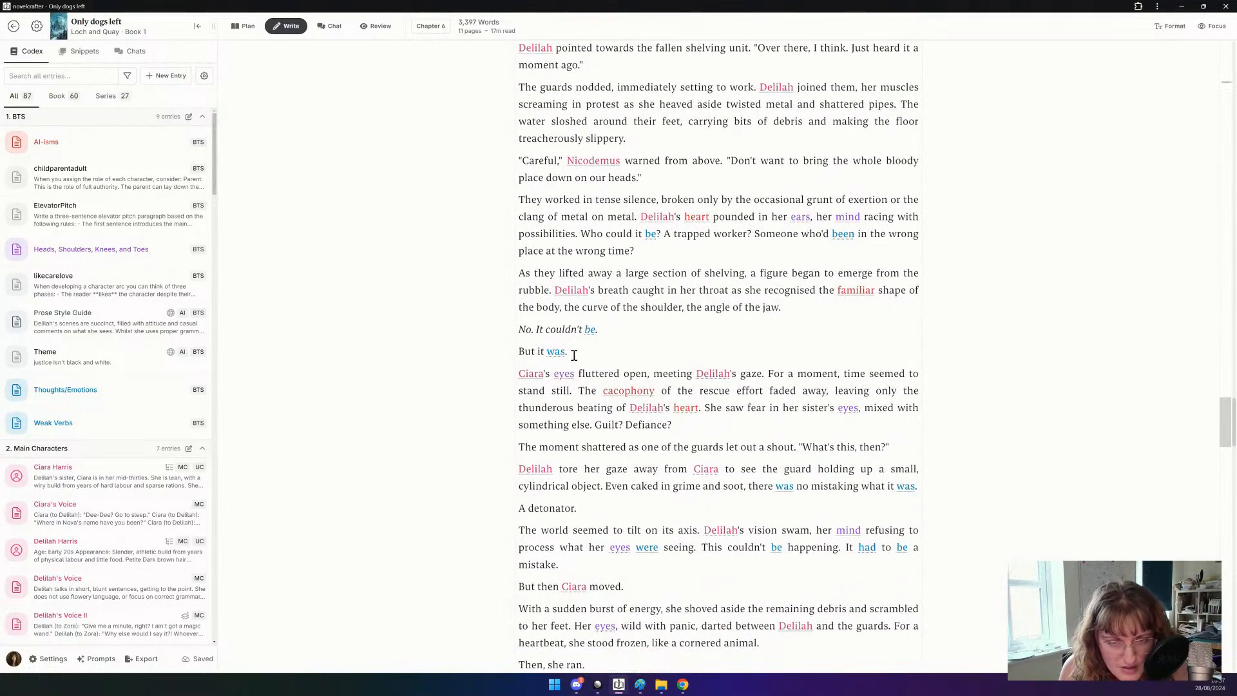
scroll(573, 355, "down", 1)
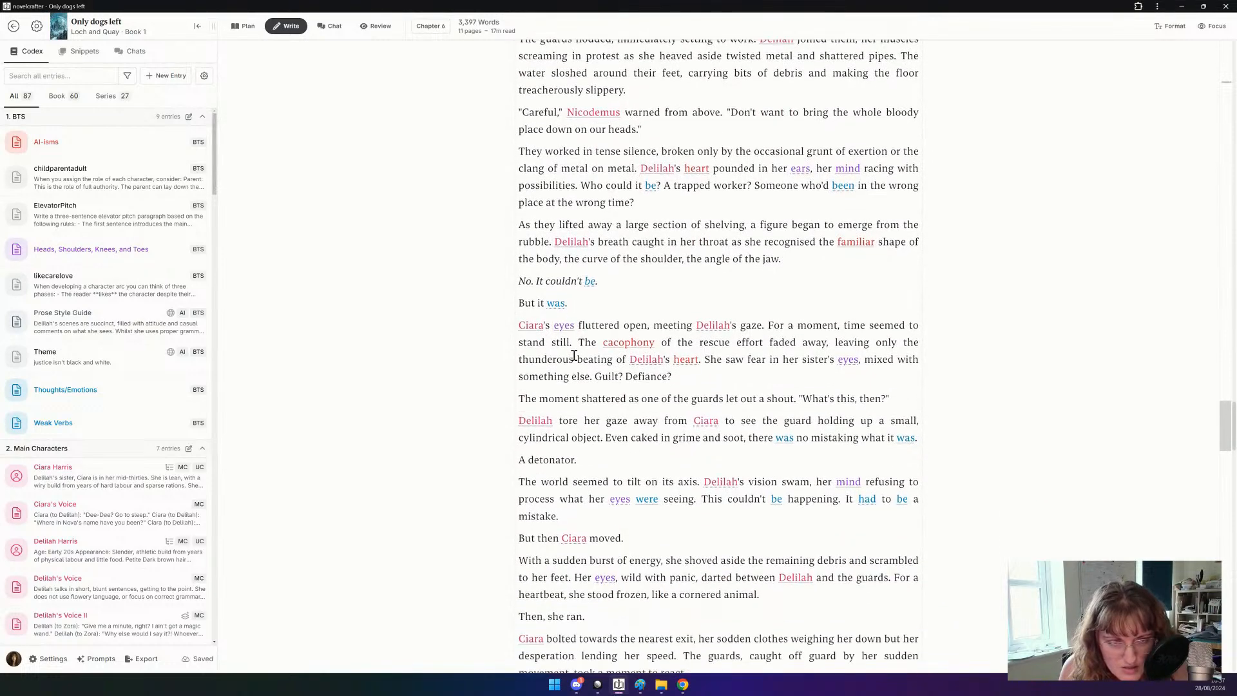
scroll(574, 355, "down", 2)
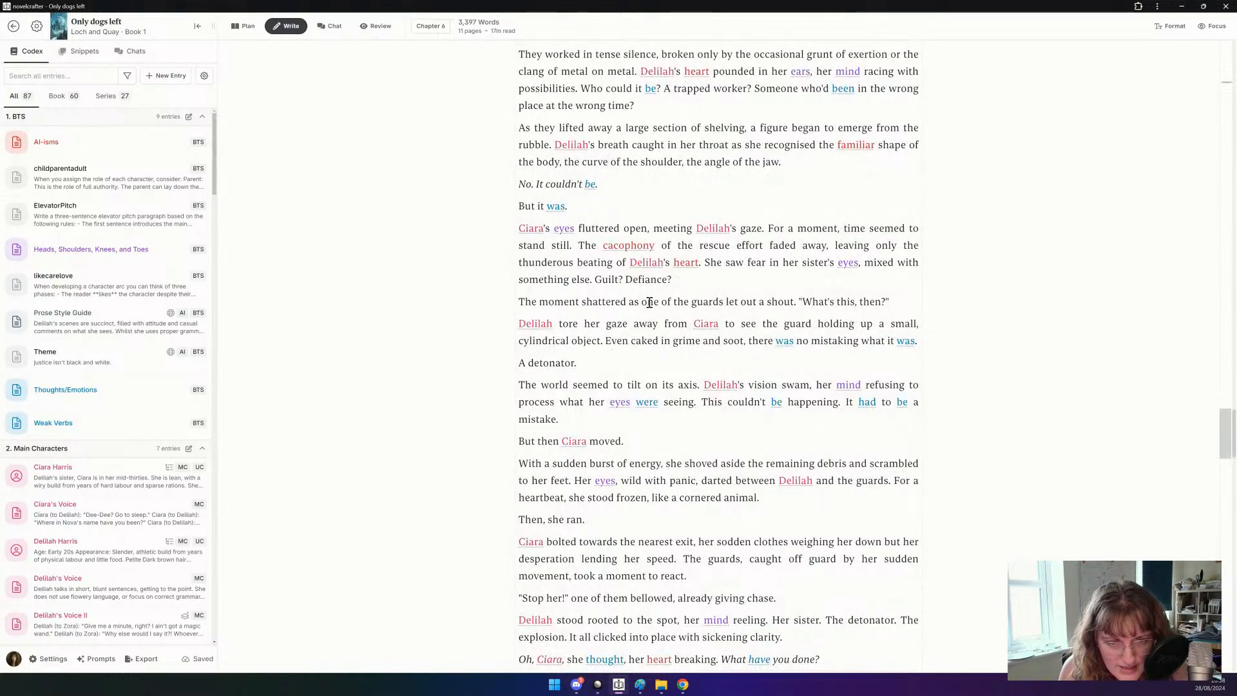
scroll(638, 323, "down", 2)
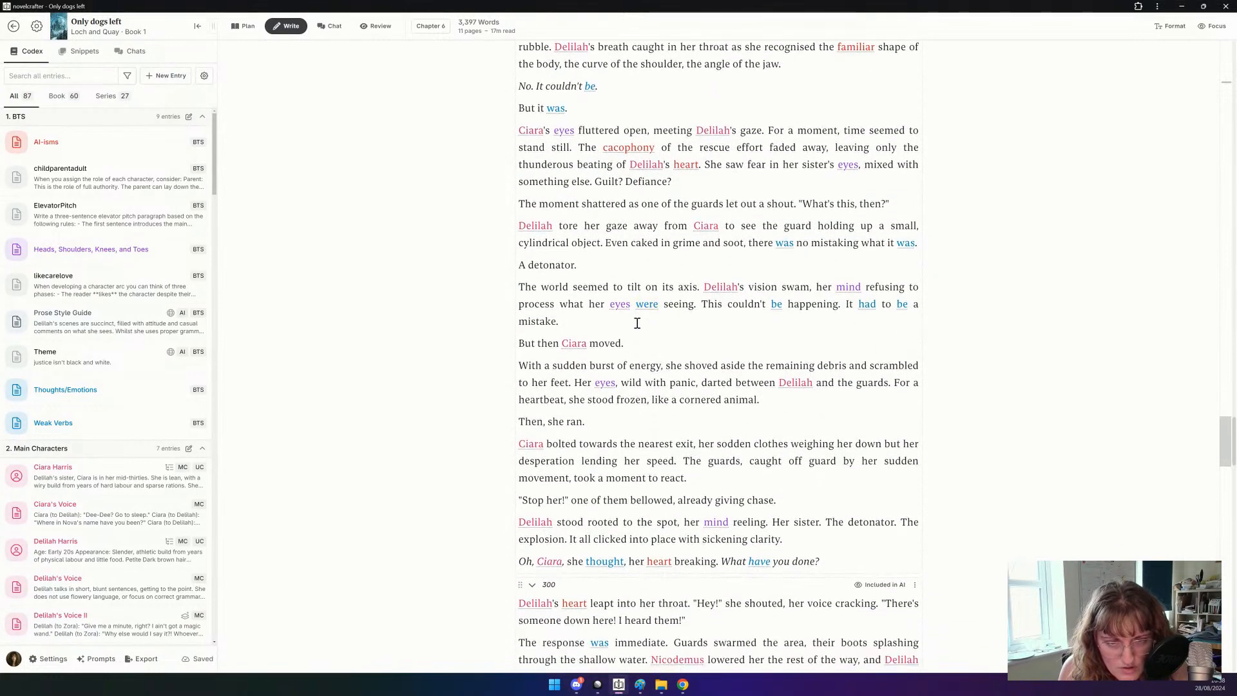
scroll(638, 323, "down", 2)
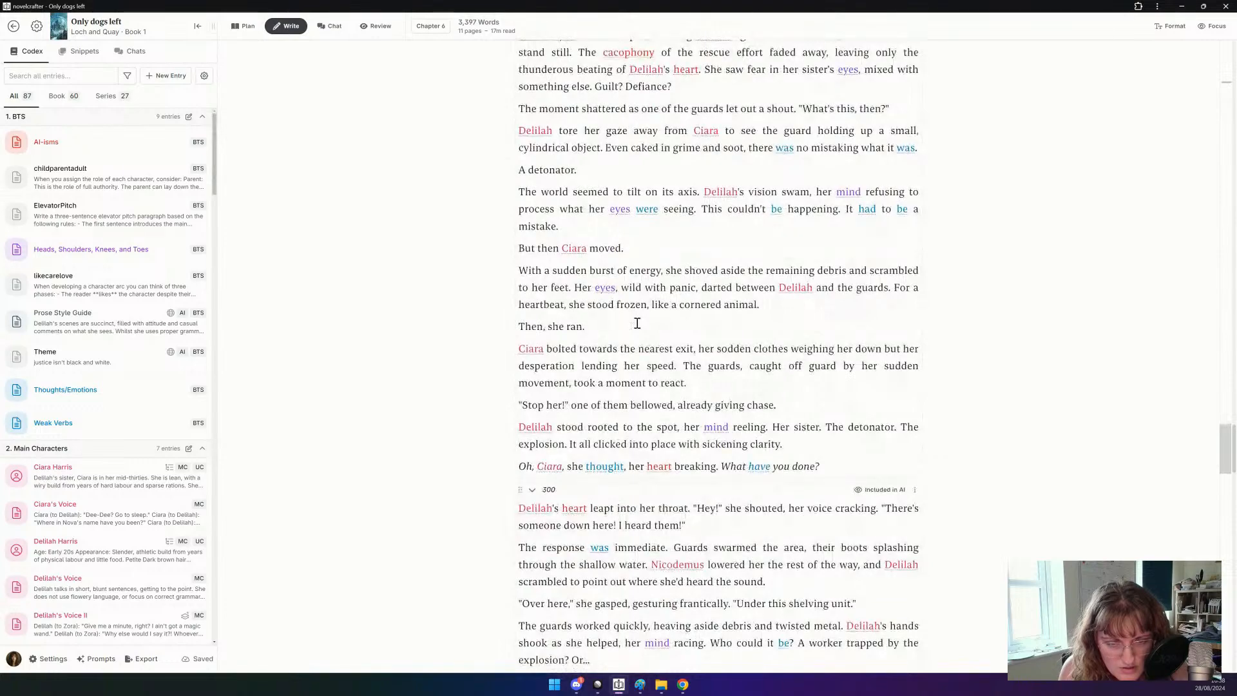
Cut "Delilah's mind raced.", "possibly" and "She cupped her hands around her mouth." from the second paragraph of the first generated version.
scroll(638, 323, "up", 12)
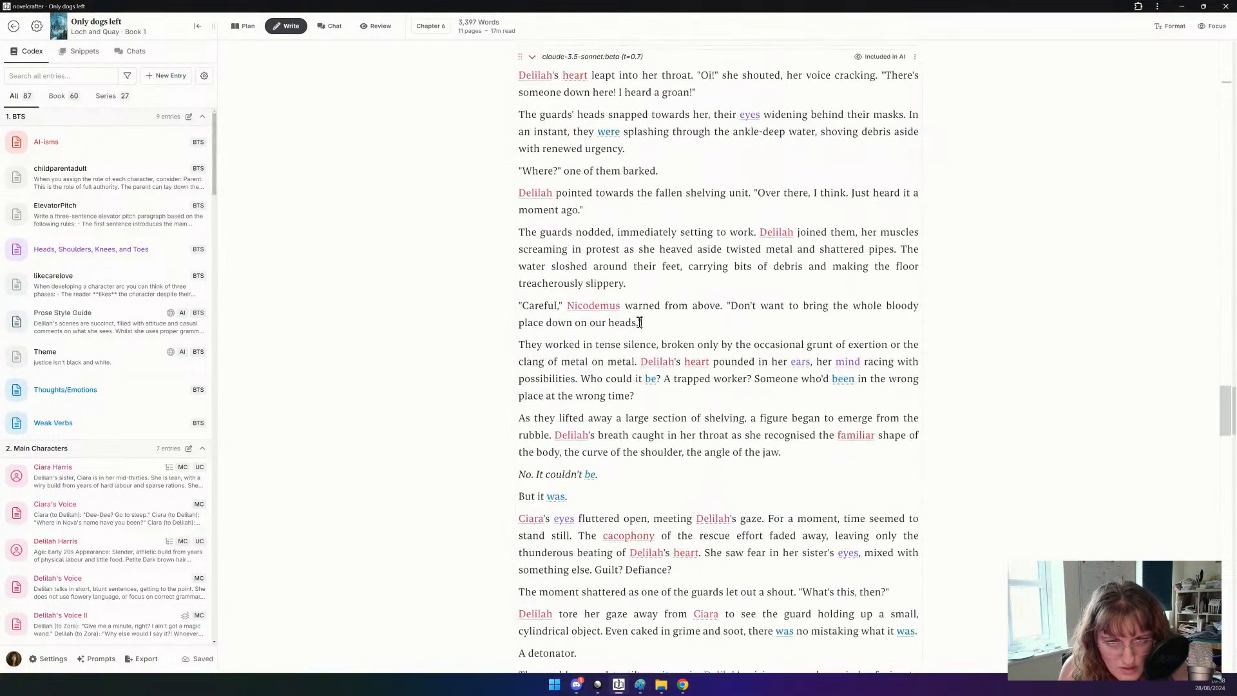
scroll(640, 322, "up", 11)
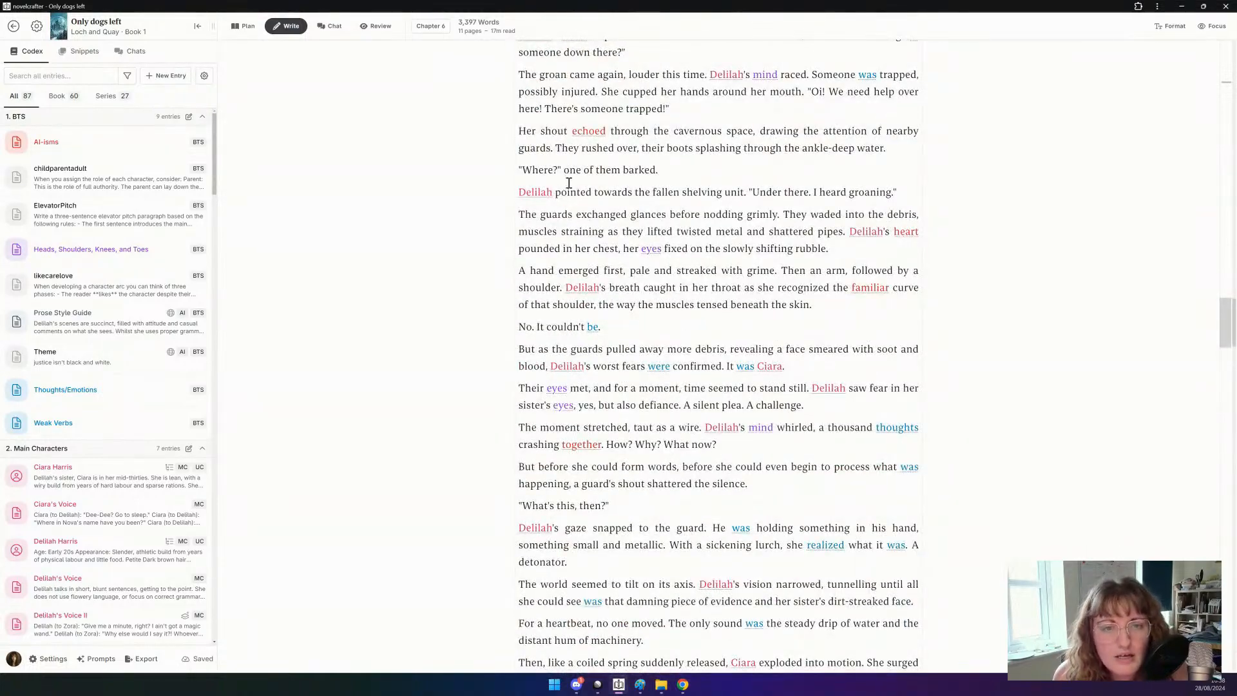
scroll(615, 116, "up", 2)
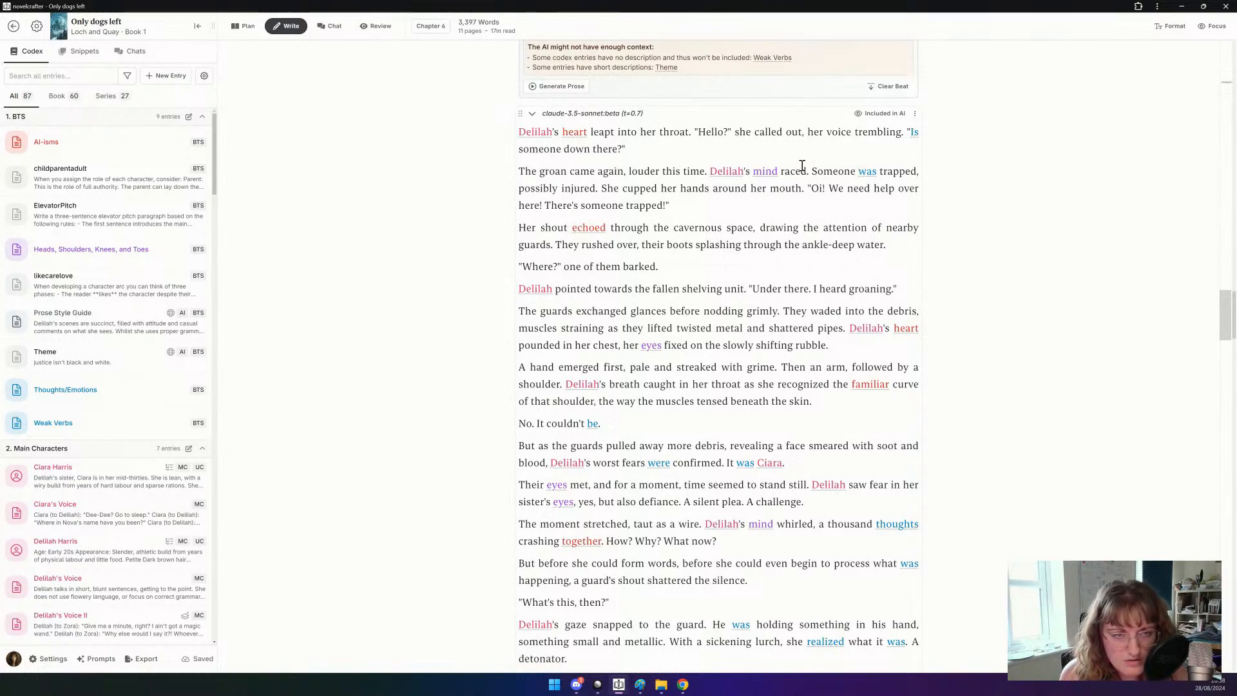
left_click_drag(710, 173, 815, 172)
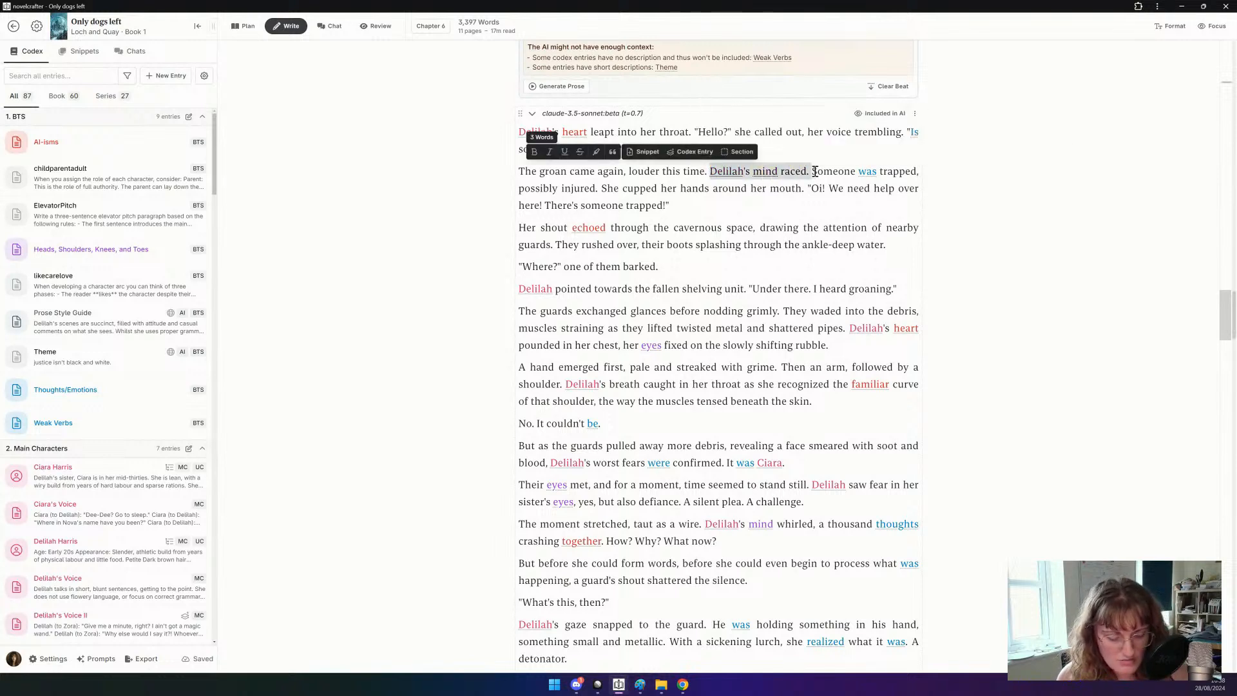
key("BackSpace")
double_click(833, 173)
key("BackSpace")
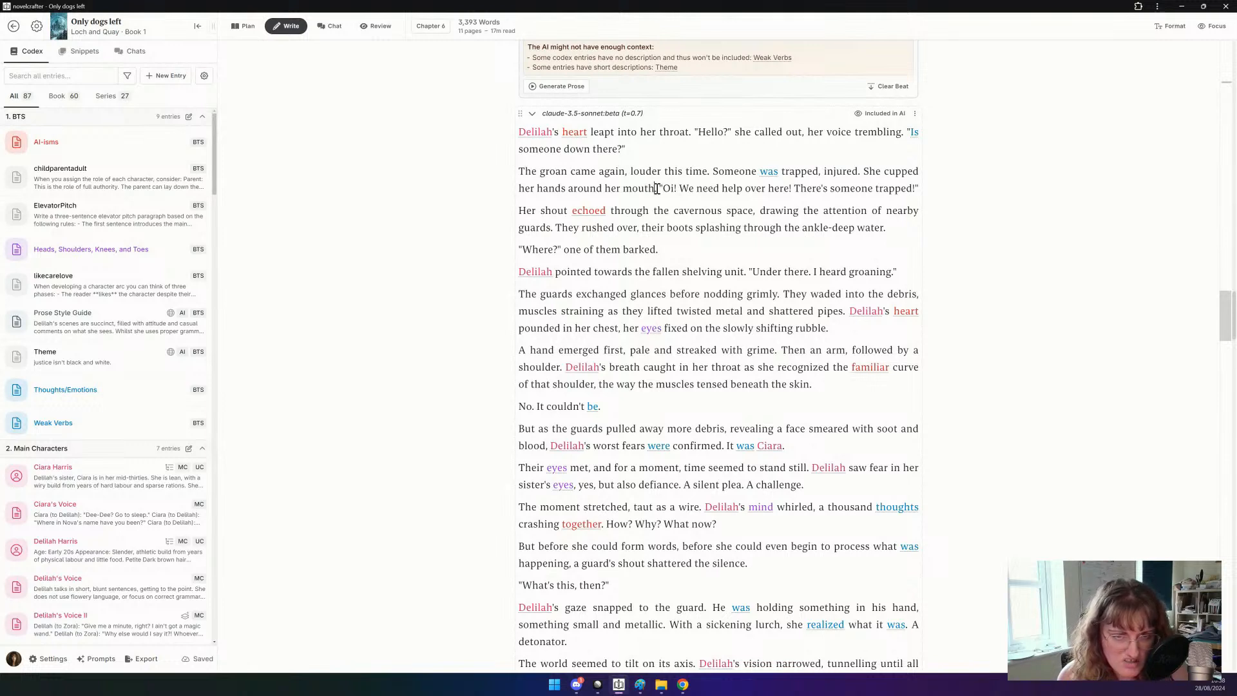
left_click_drag(656, 188, 868, 159)
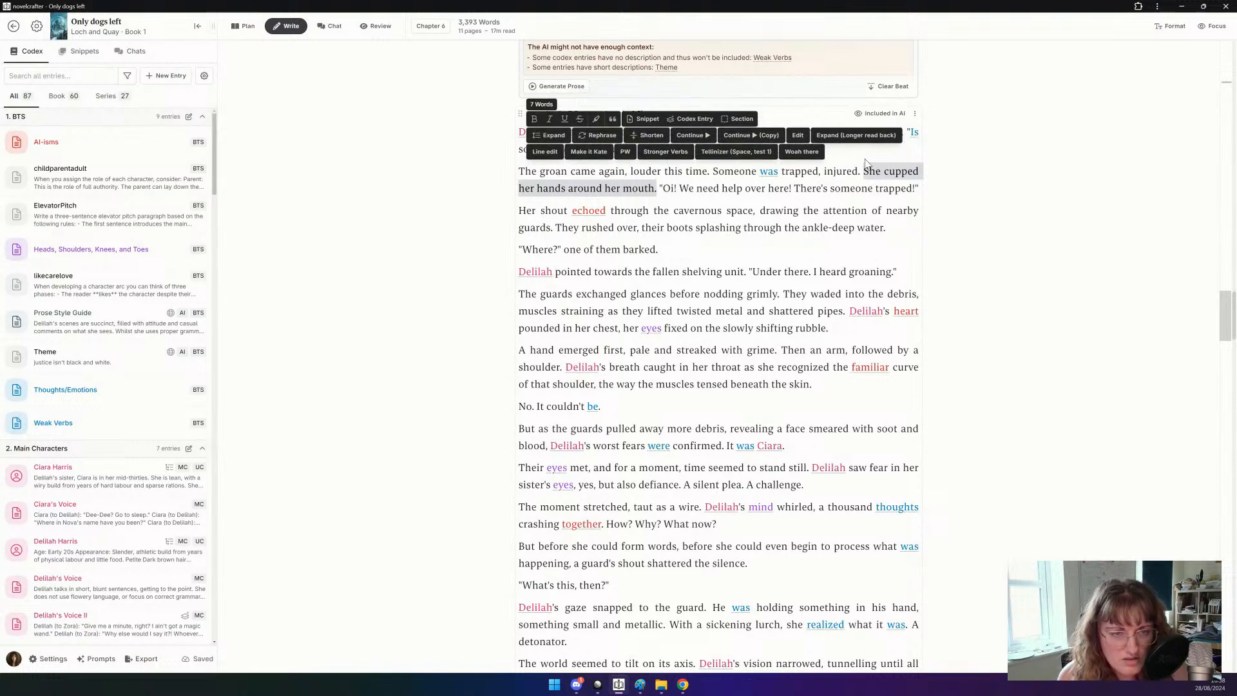
key("BackSpace")
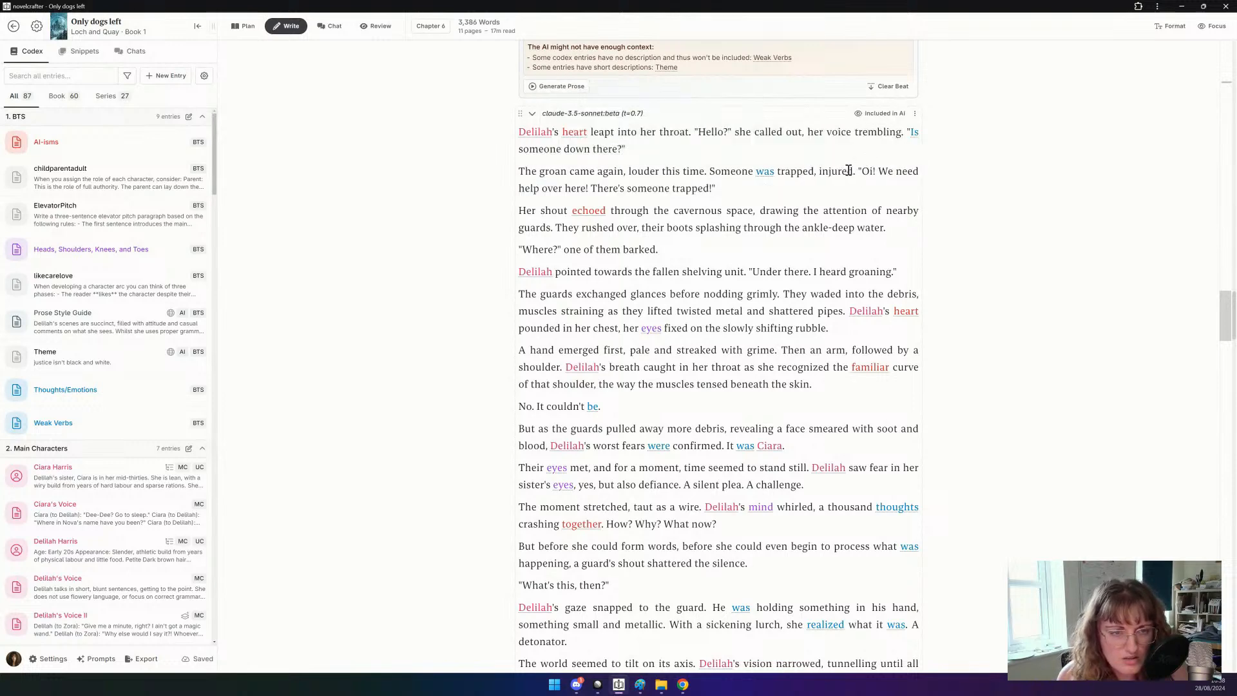
Replace "Someone was trapped, injured." with "She yelled towards the" before the "Oi! We need help over here!" line.
left_click_drag(856, 171, 716, 169)
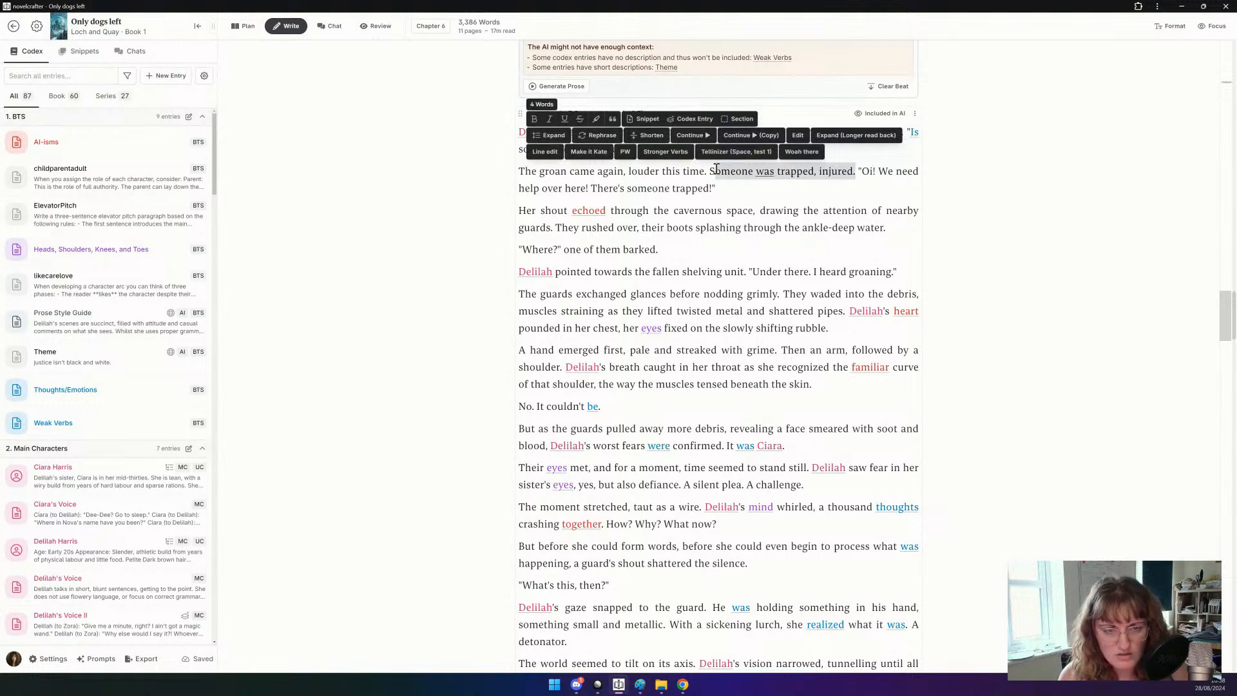
type("he yelled towar")
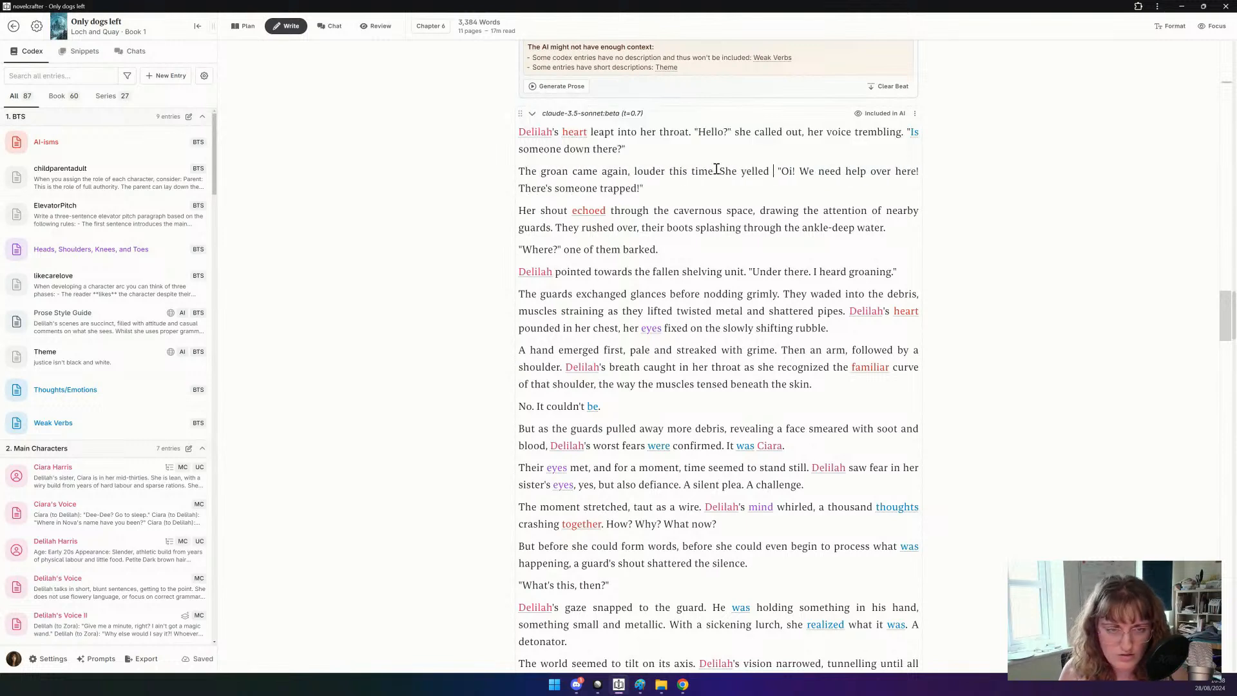
type("ds the")
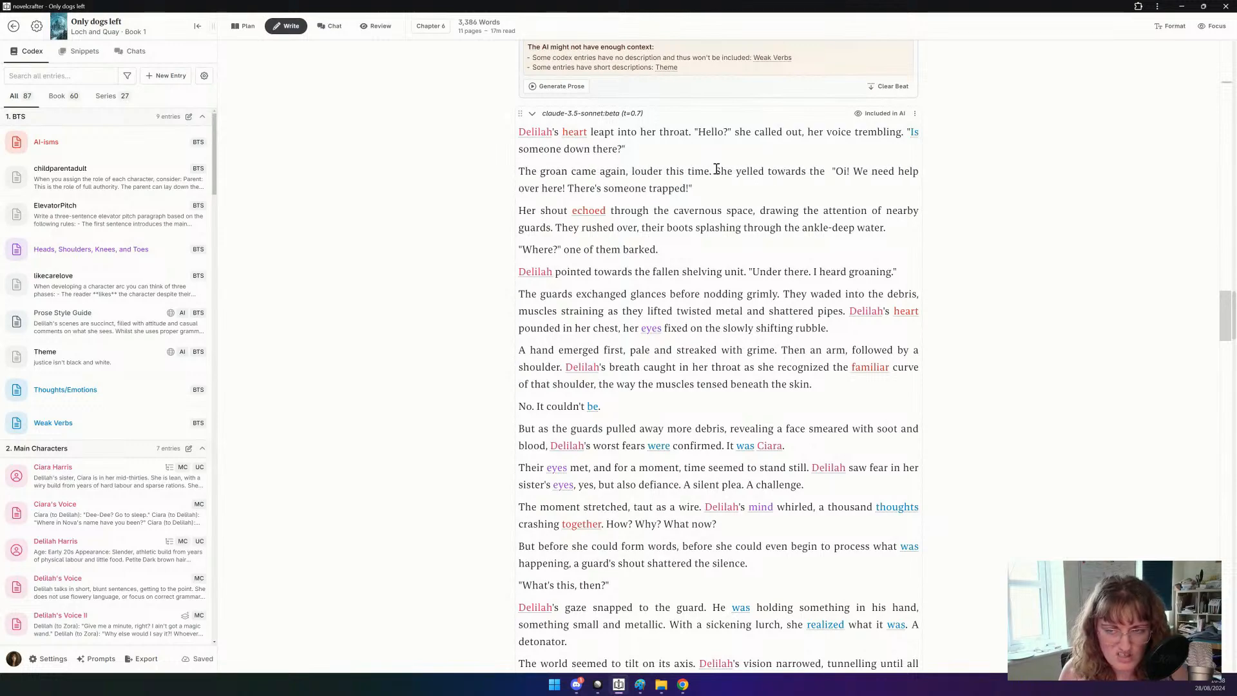
Look back through the earlier prose to the scene's opening for the term used for the emergency personnel on site.
scroll(654, 238, "up", 15)
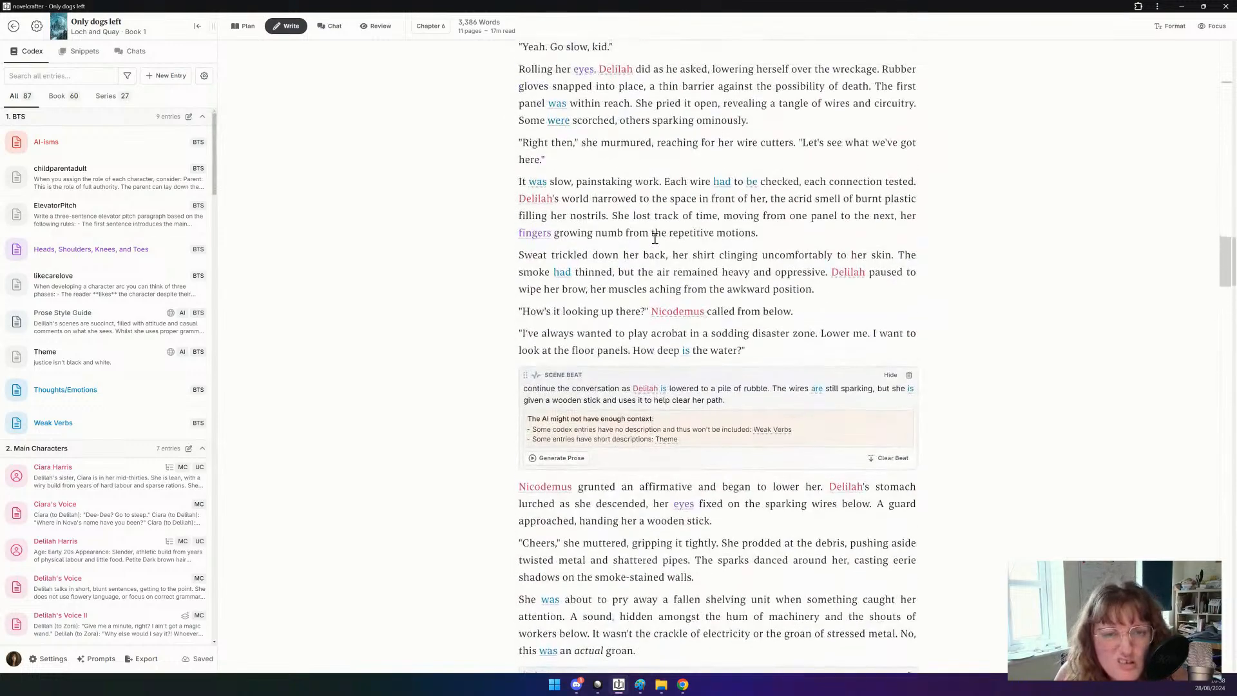
scroll(655, 239, "up", 15)
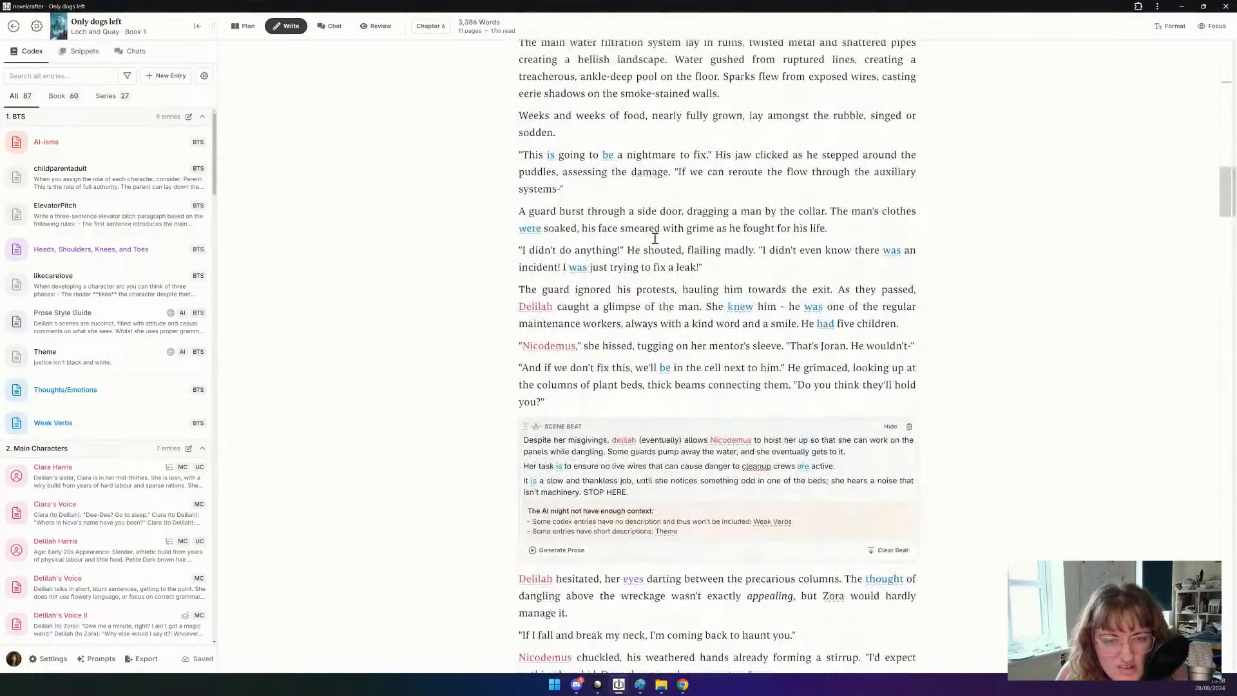
scroll(655, 239, "up", 8)
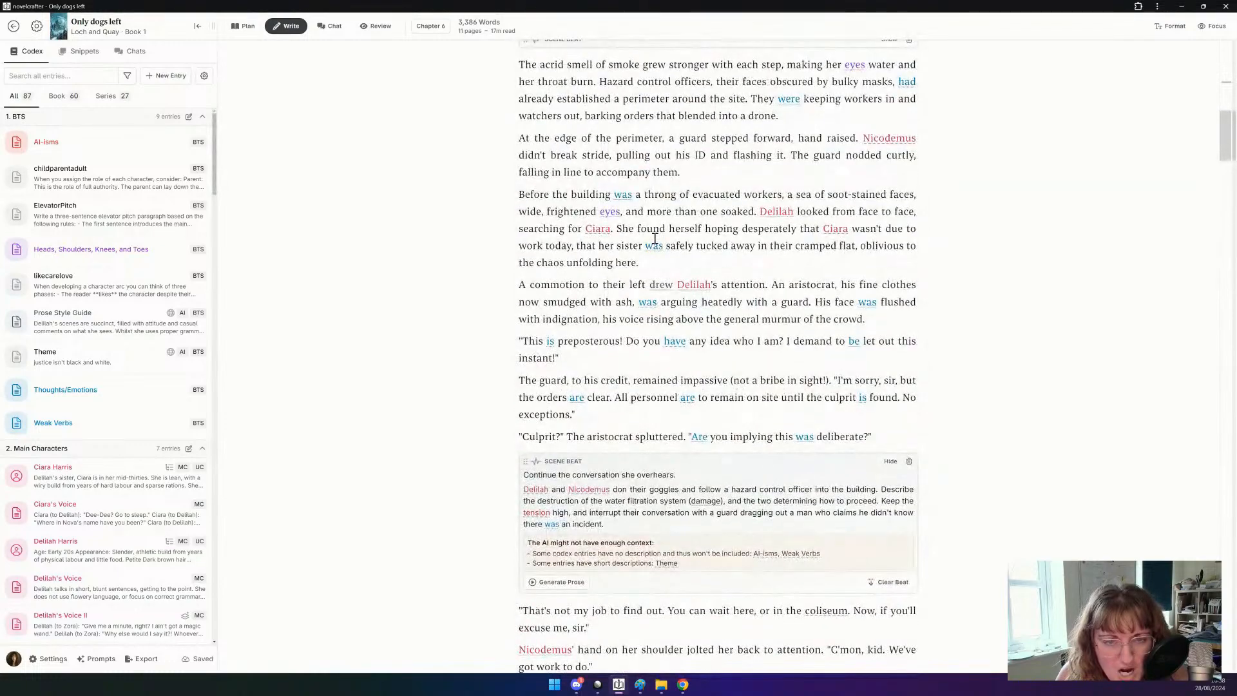
scroll(655, 239, "up", 1)
scroll(655, 239, "up", 3)
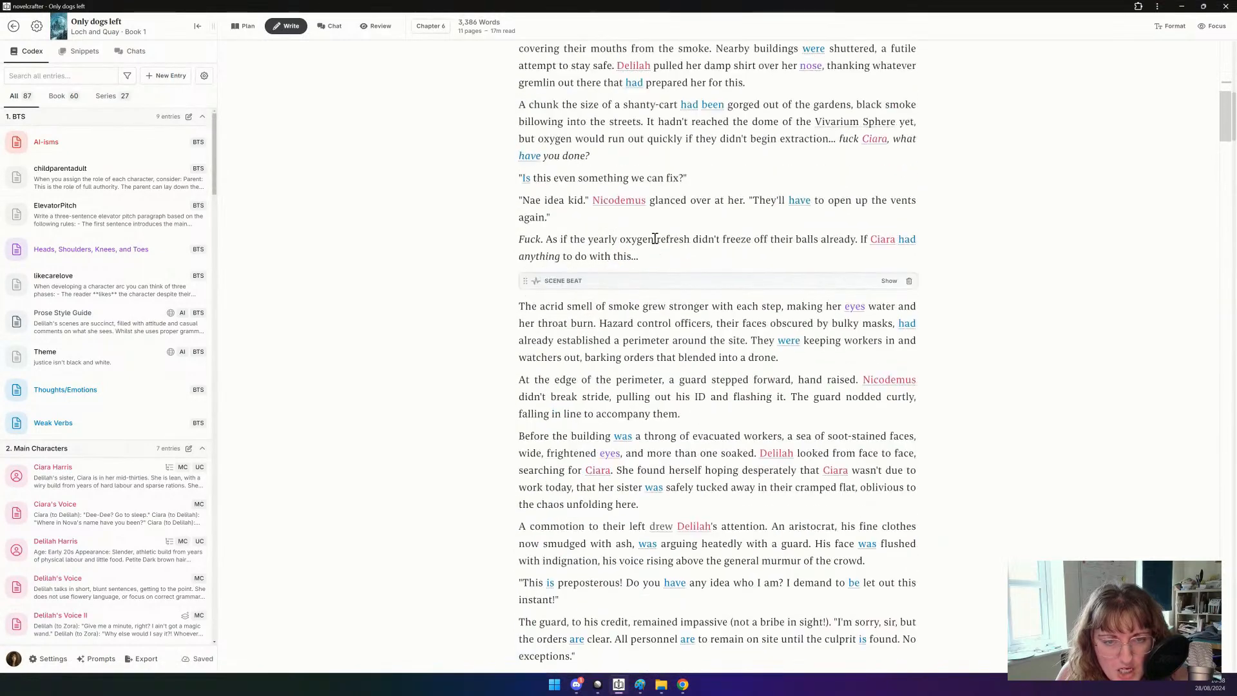
scroll(656, 243, "down", 1)
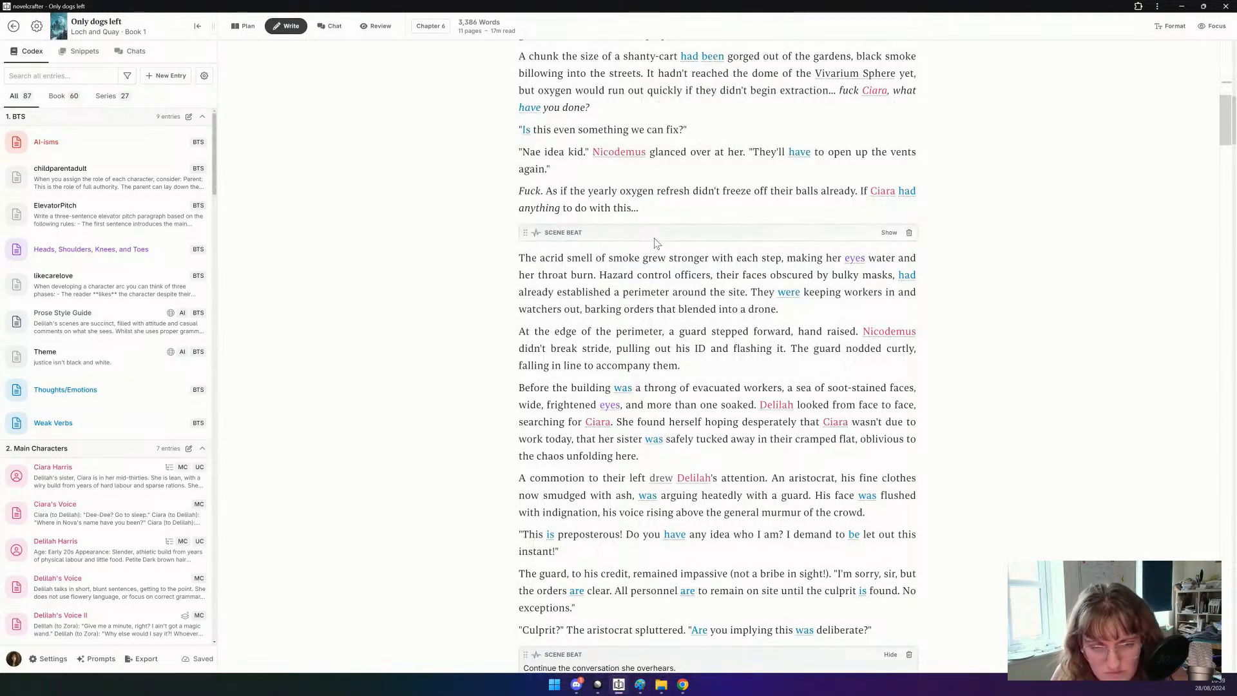
scroll(655, 238, "down", 1)
scroll(655, 238, "up", 3)
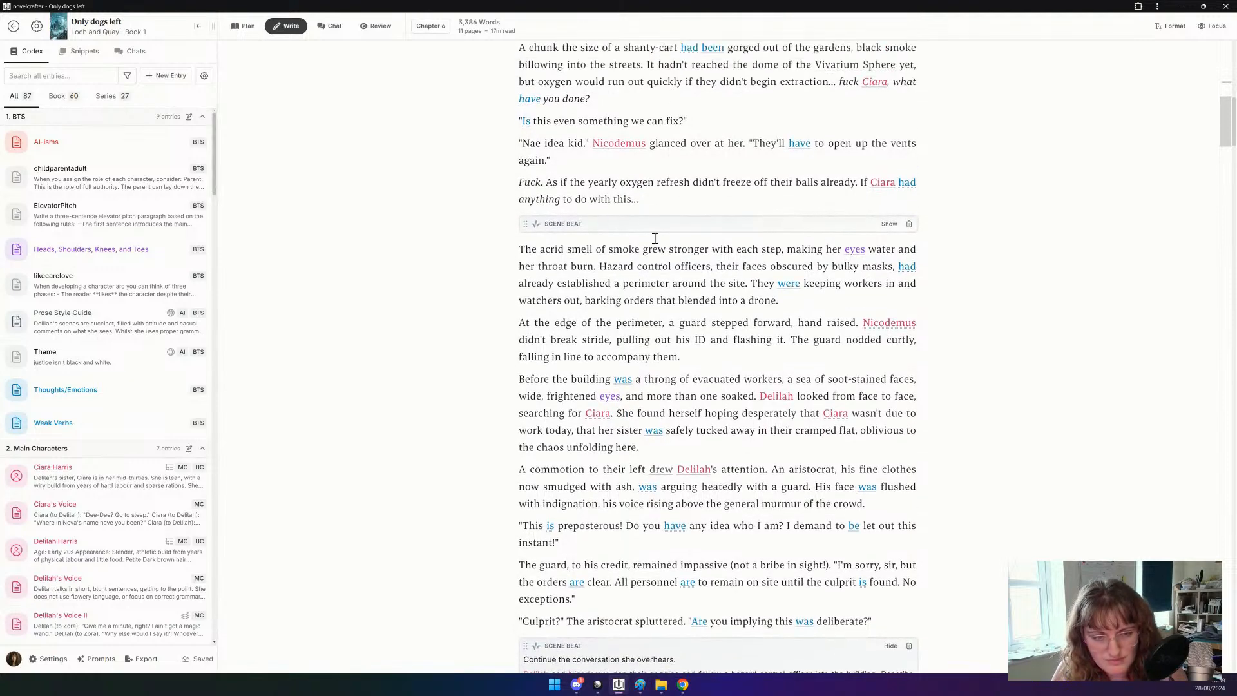
scroll(655, 239, "up", 3)
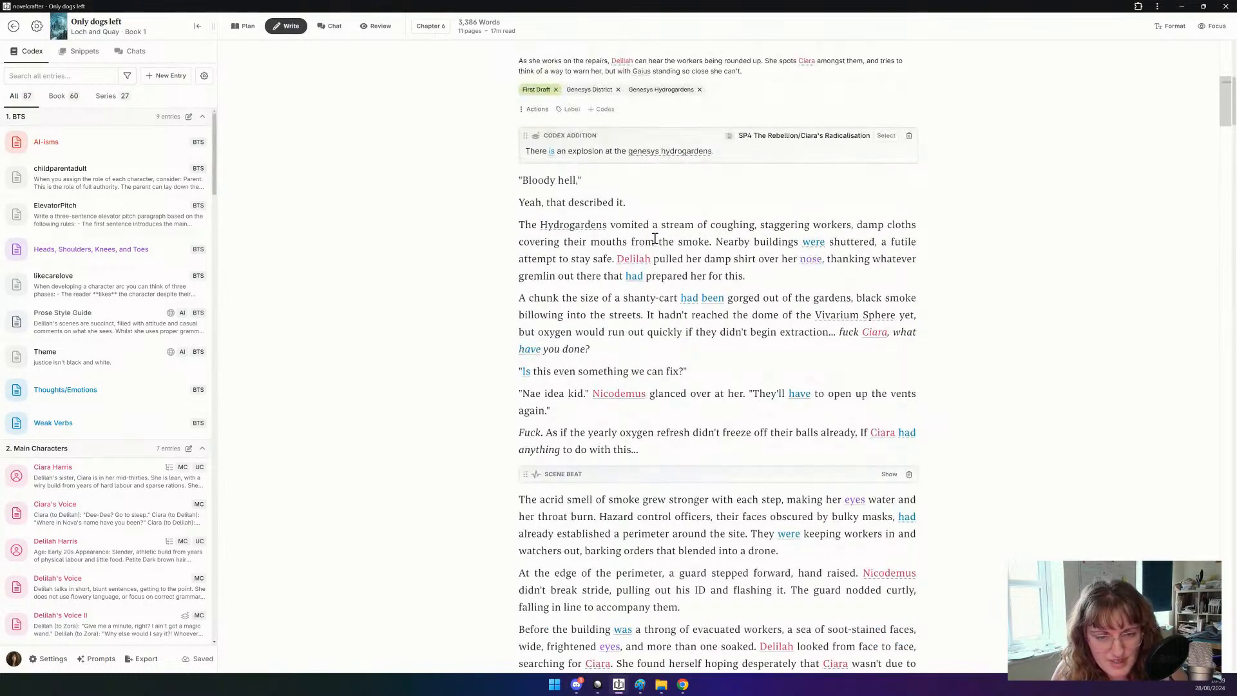
scroll(655, 239, "down", 4)
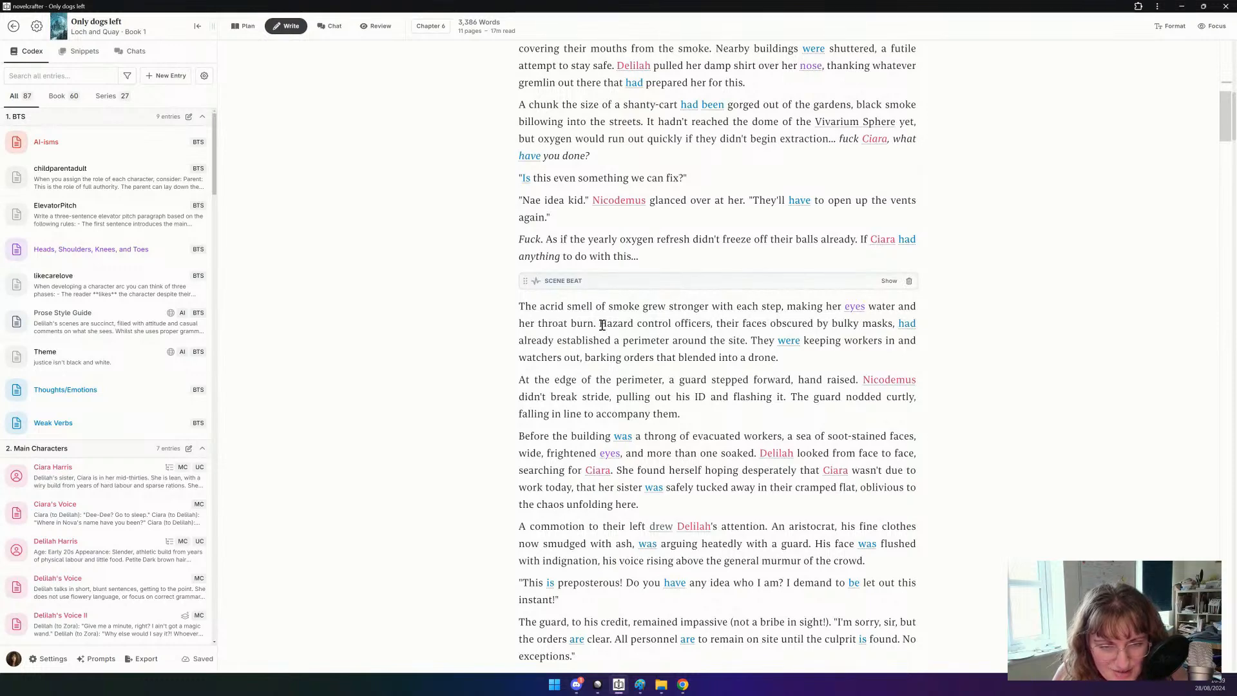
Create a codex entry from "Hazard control officers" described as "A combination of police, fire, and ambulance workers who specialise in disasters within the vivarium sphere".
left_click_drag(601, 323, 706, 320)
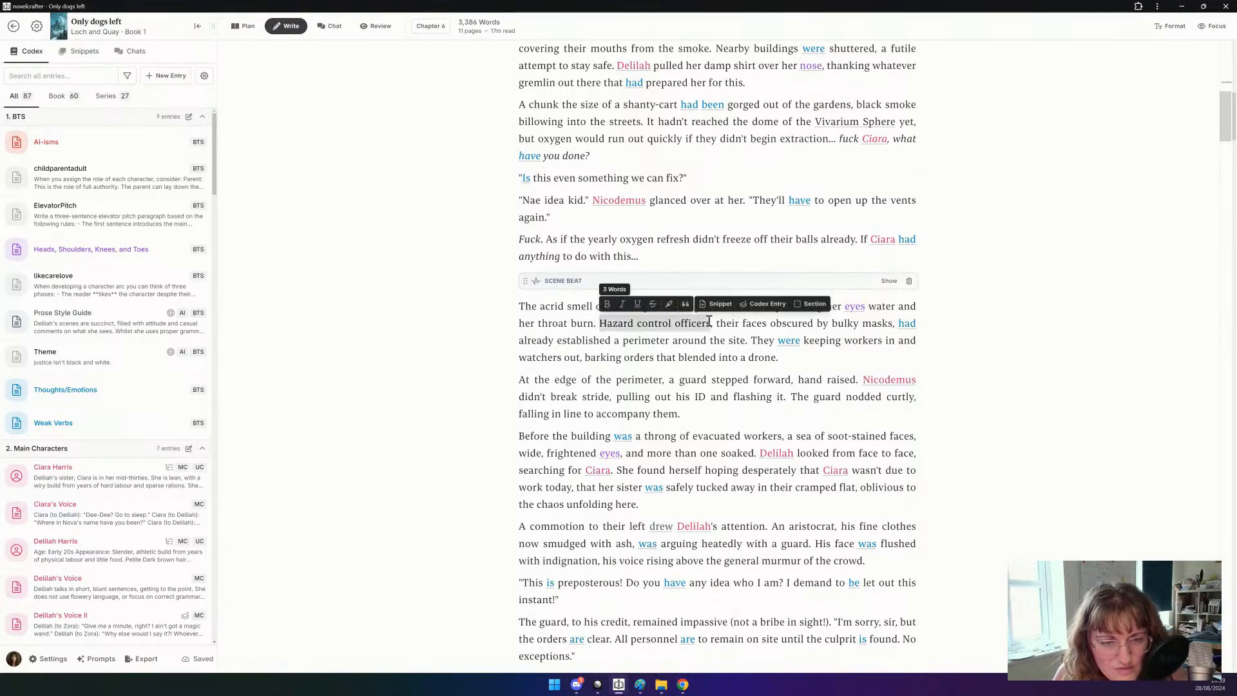
left_click(764, 303)
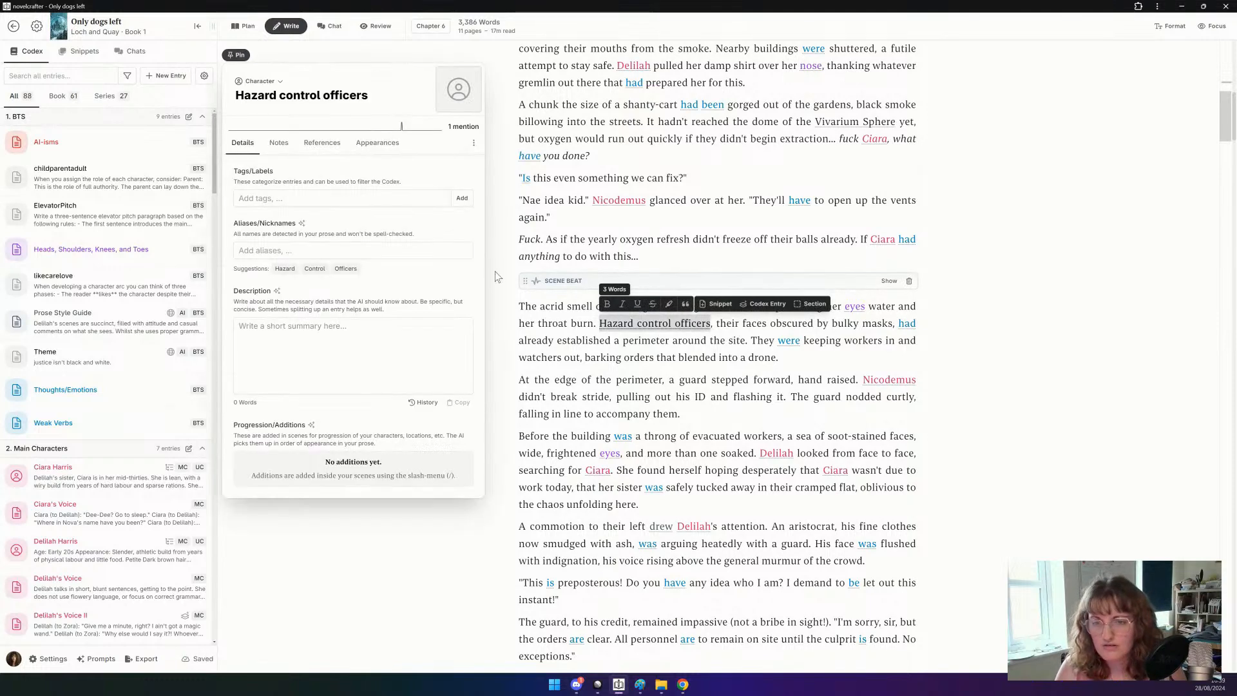
left_click(307, 330)
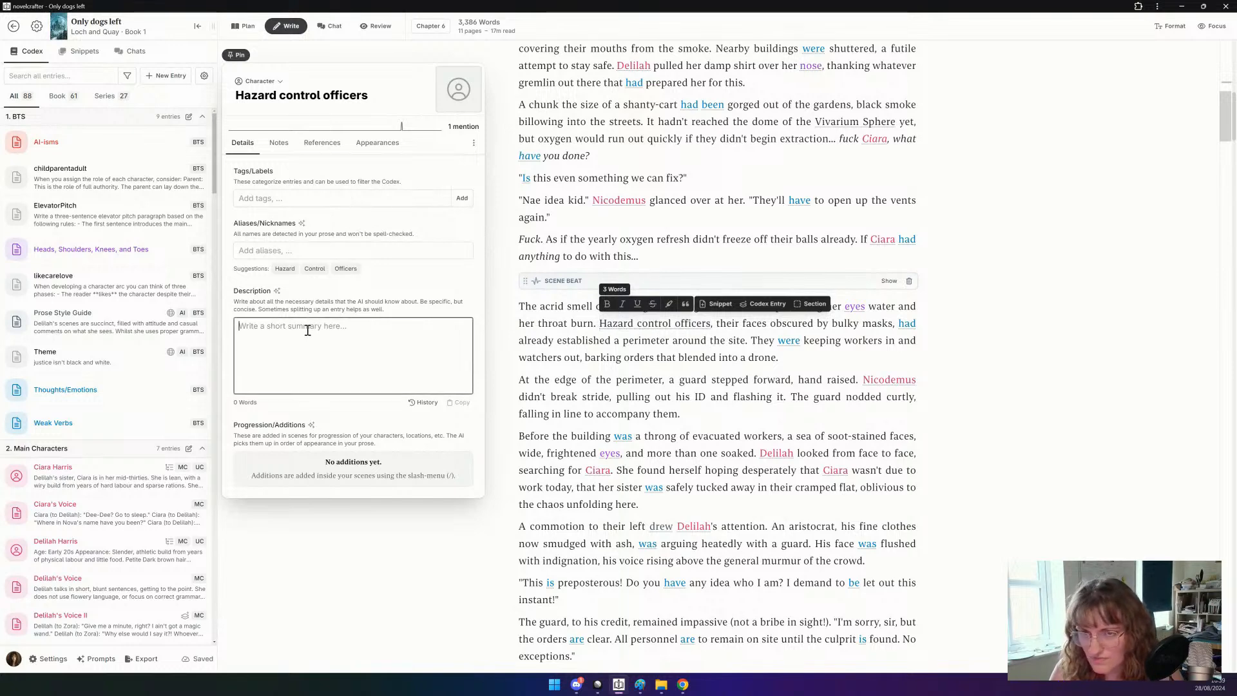
type("A combination of p")
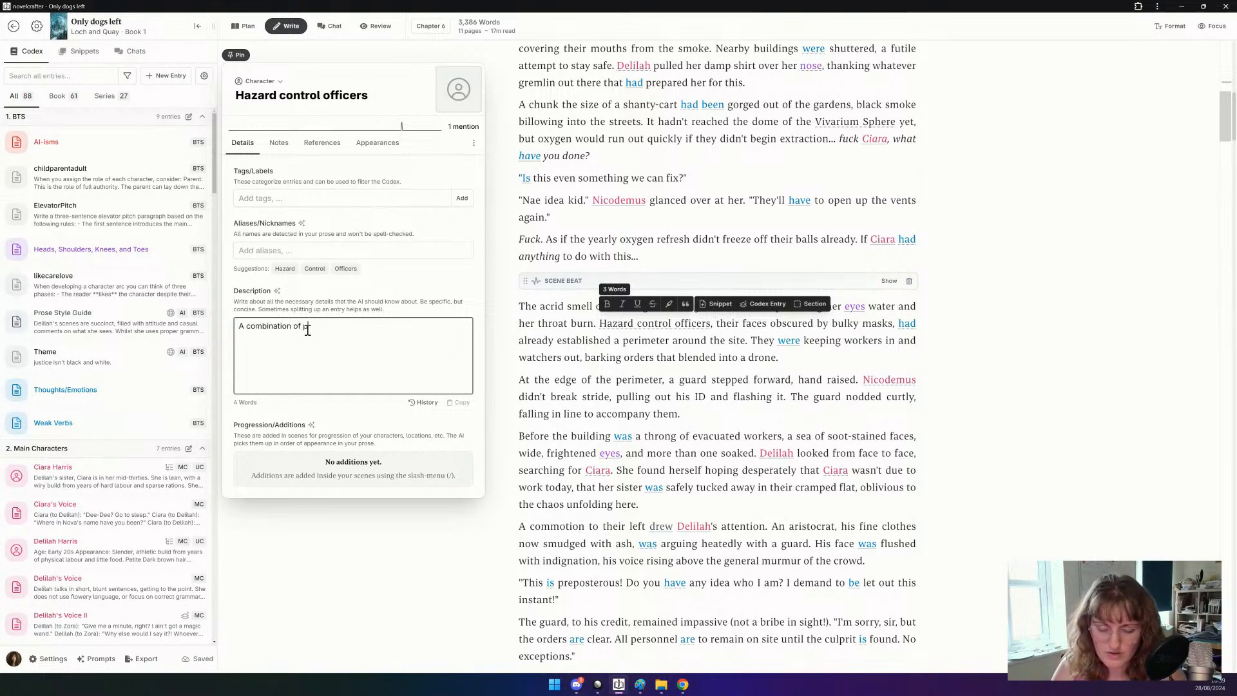
type("olice, fire, an")
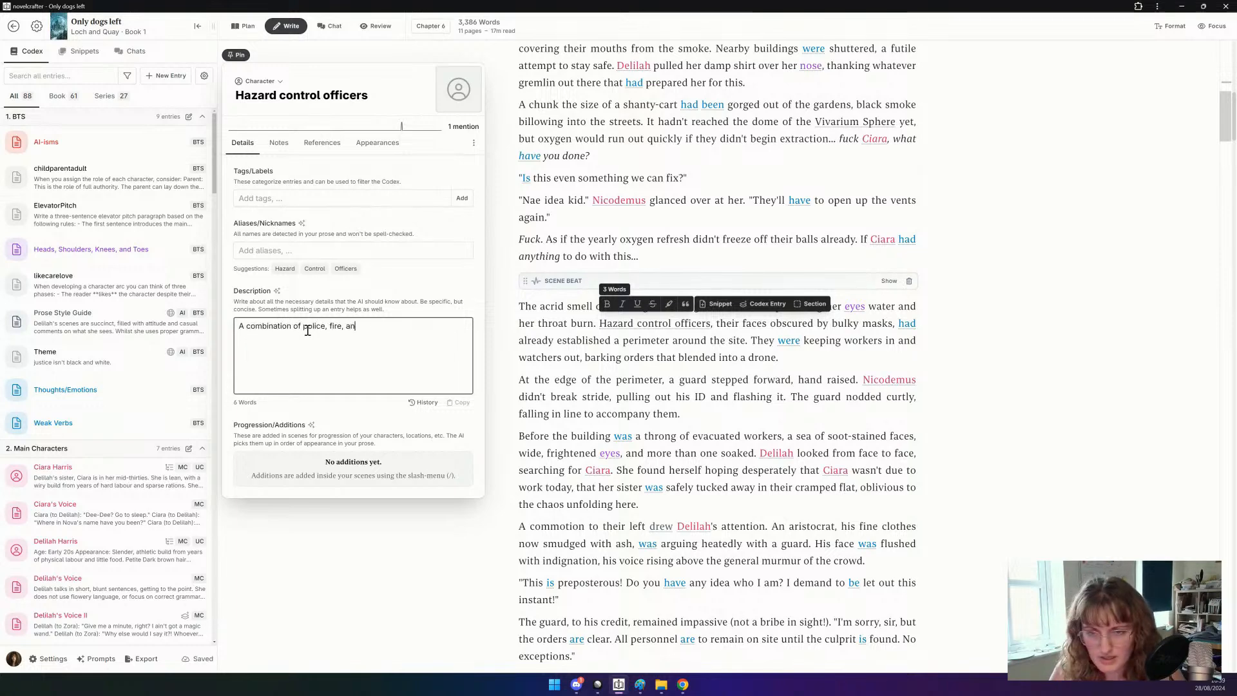
type("d ambulan")
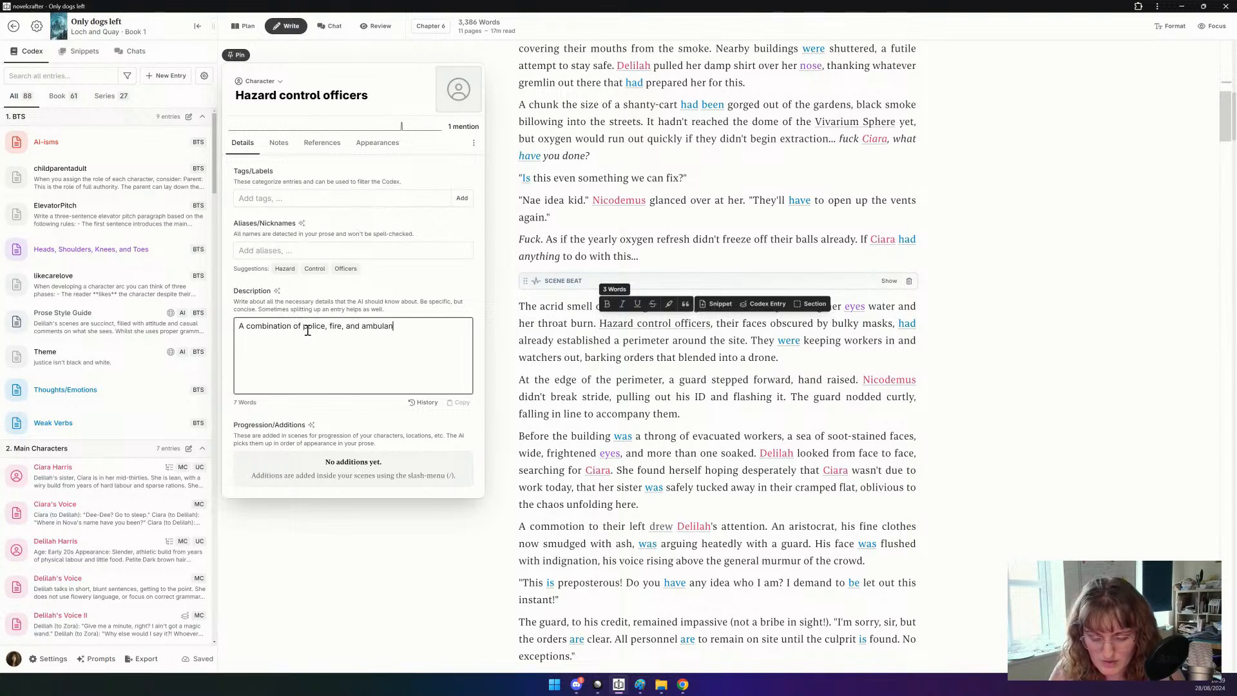
type("ce workers who sp")
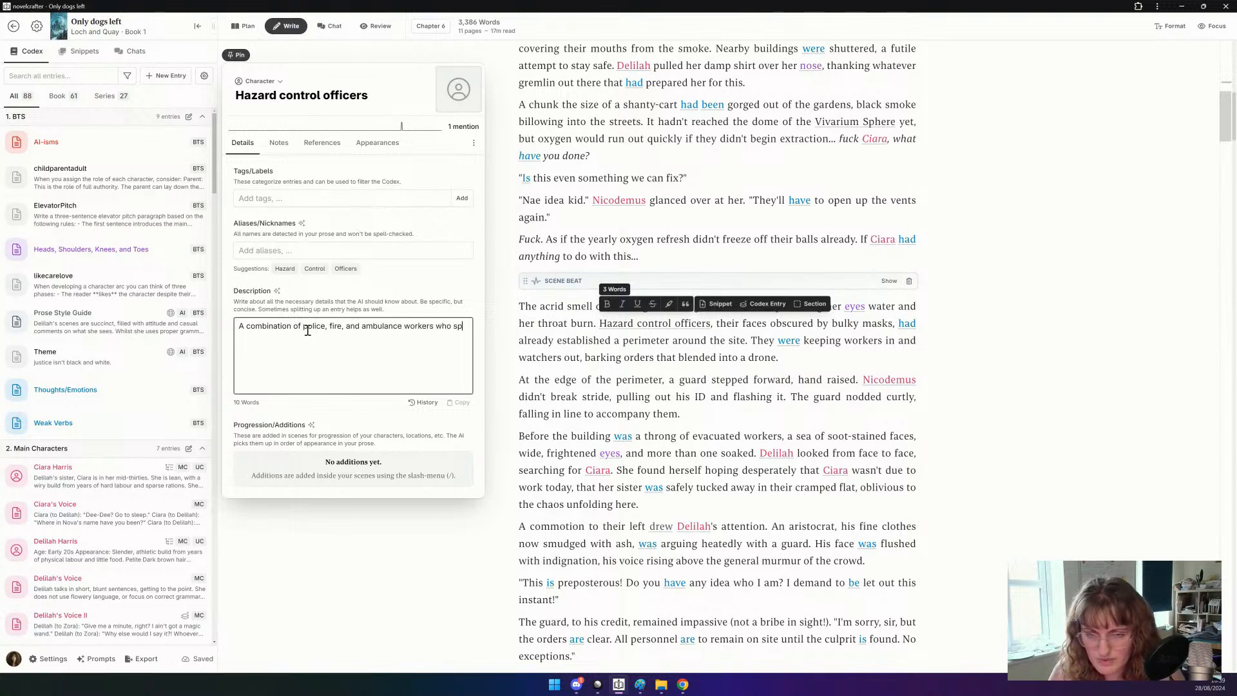
type("ecialise in disasters within the vivarium s")
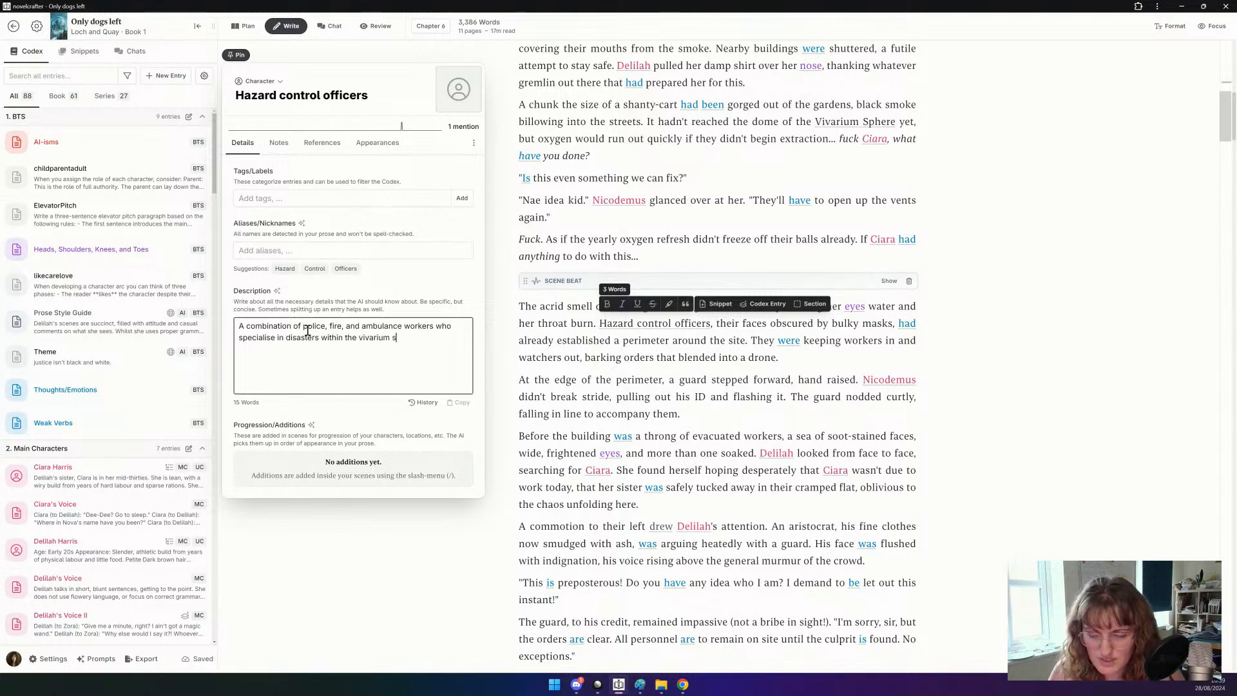
type("phere")
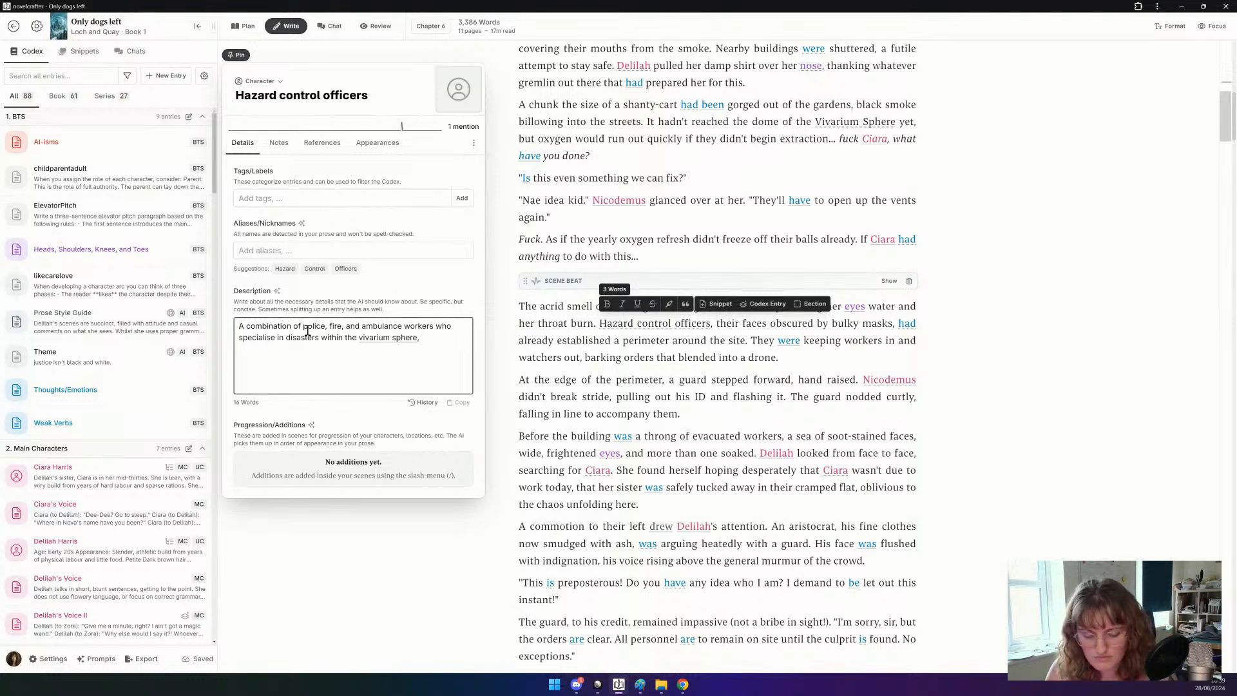
Finish the Hazard control officers description with ", specifically those that might contaminate the air of the city.".
type(", specifica")
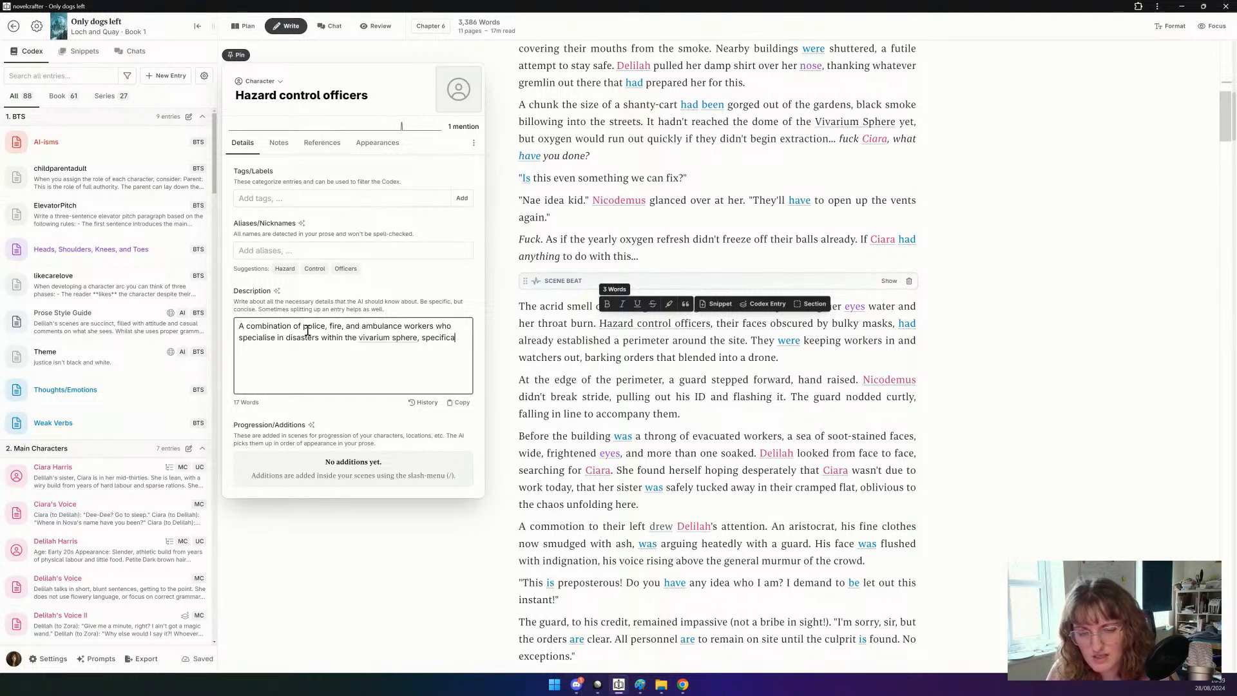
type("lly those that mig")
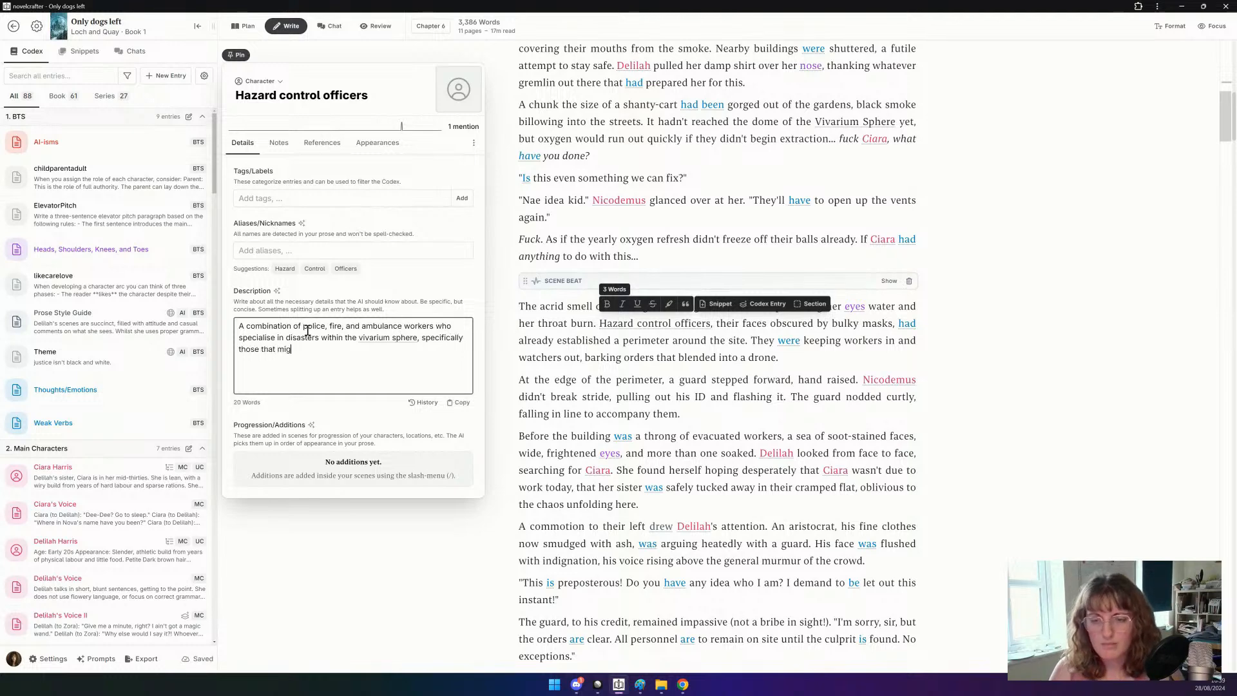
type("ht contan")
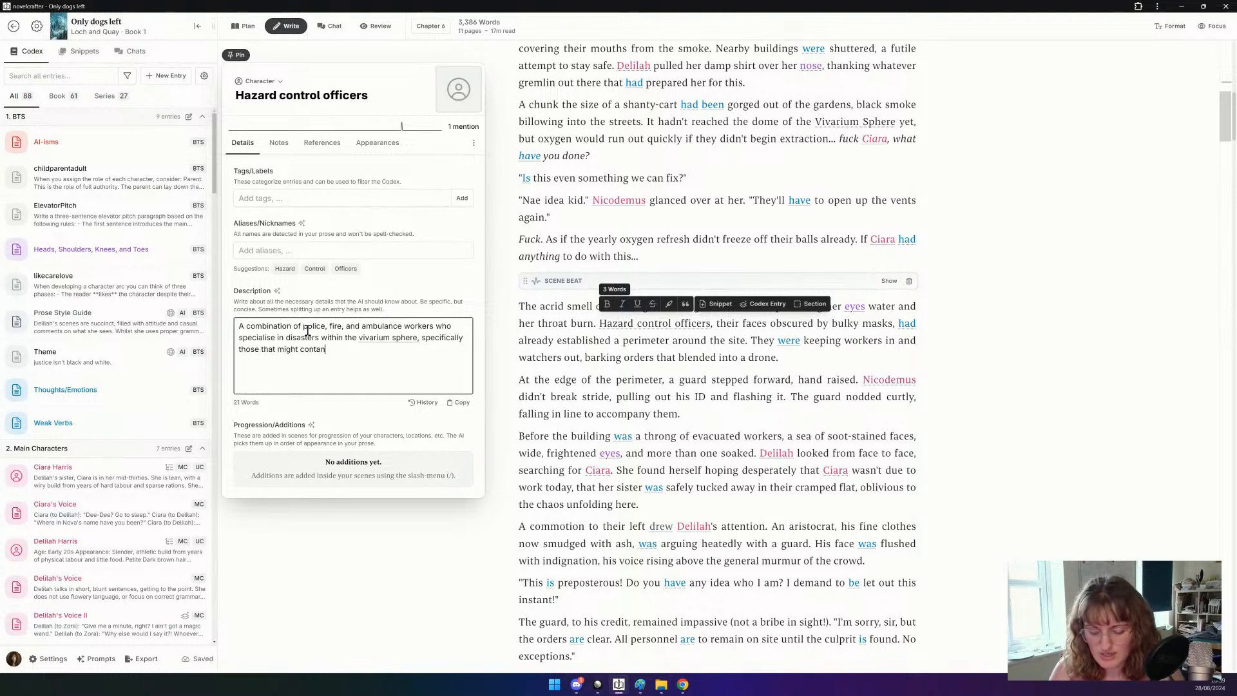
key("BackSpace")
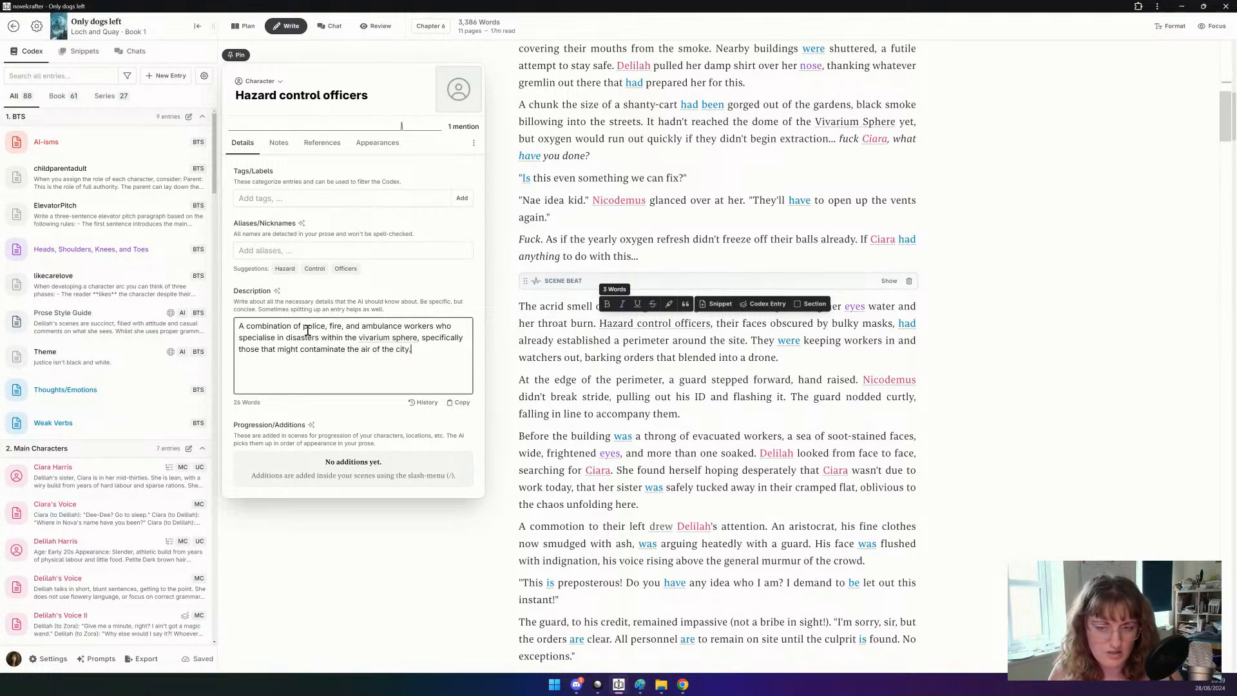
left_click(702, 387)
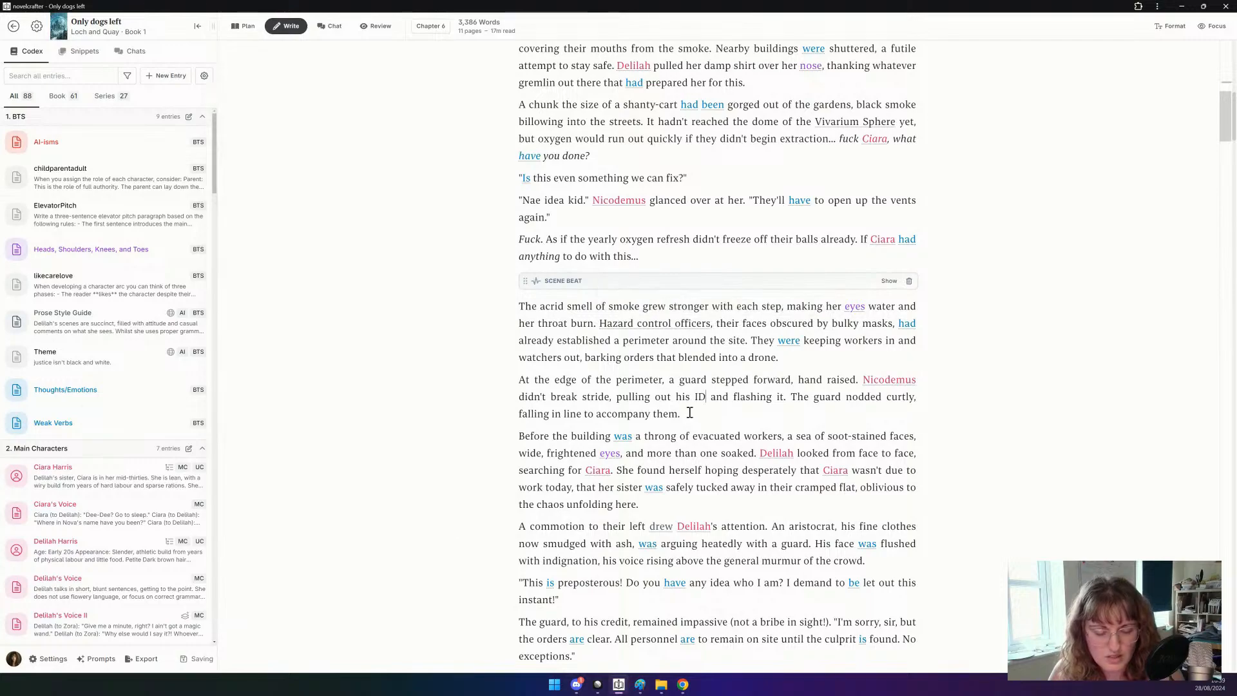
Complete "She yelled towards the" in the first generated version with "officers." and delete "Oi!" from the shout that follows.
scroll(692, 413, "down", 20)
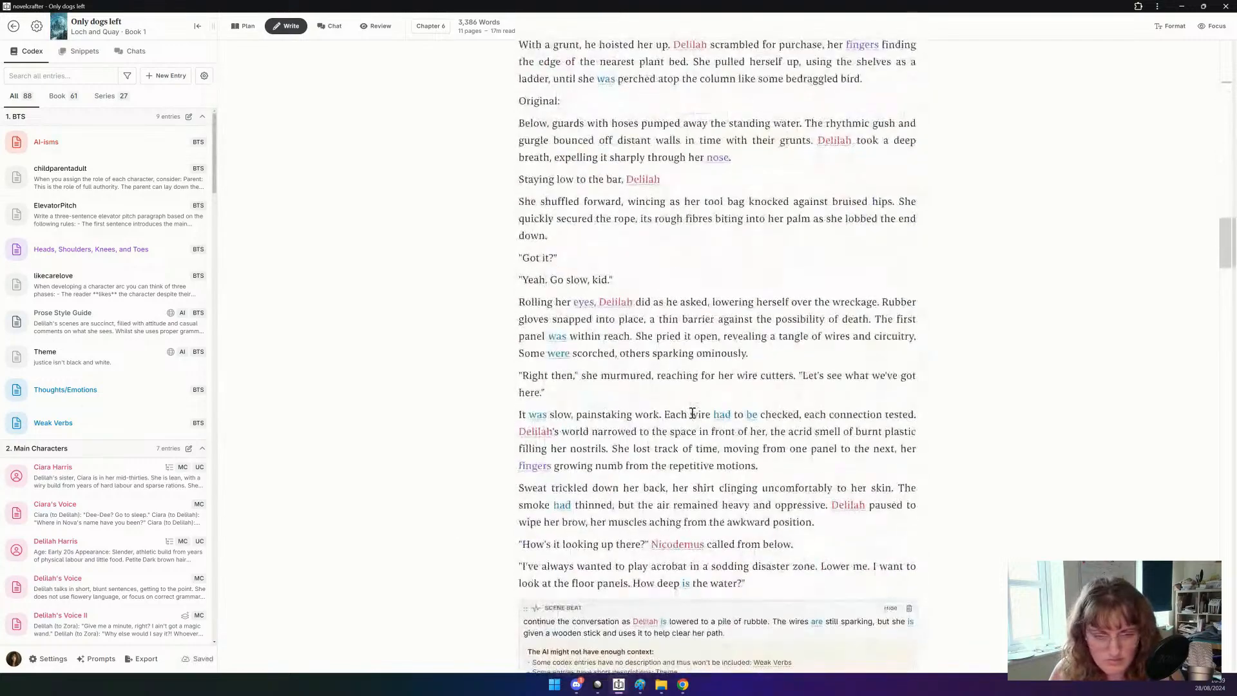
scroll(692, 418, "down", 7)
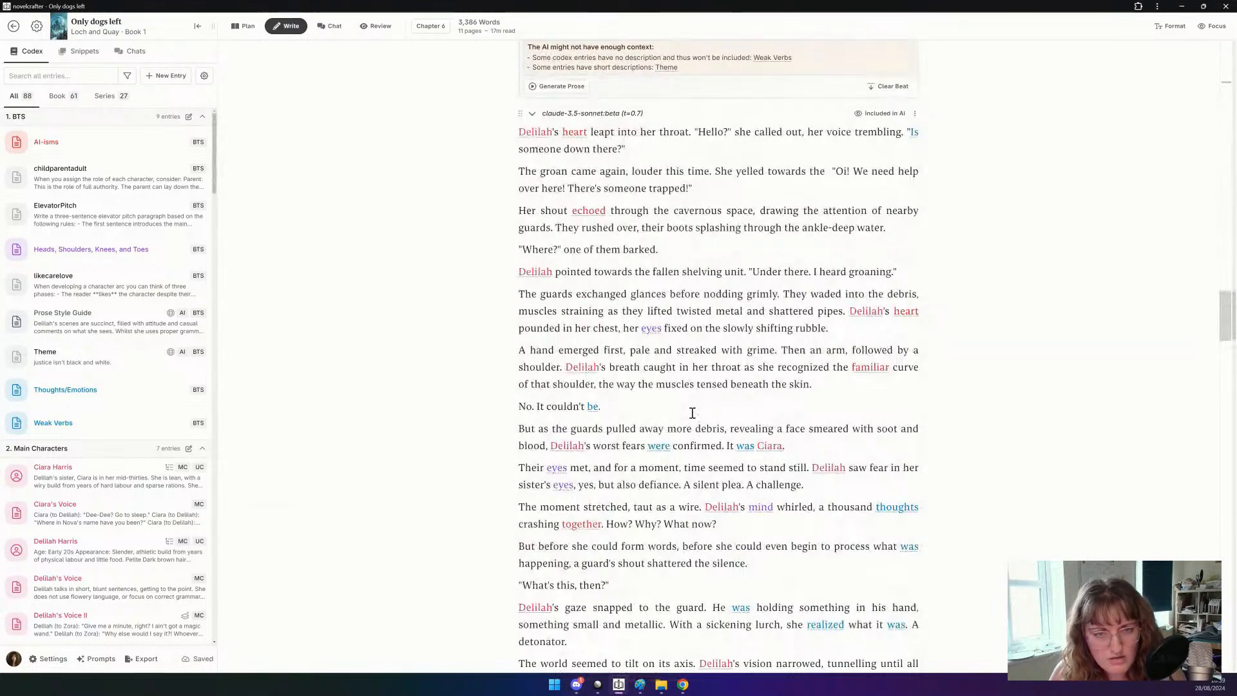
scroll(740, 267, "up", 2)
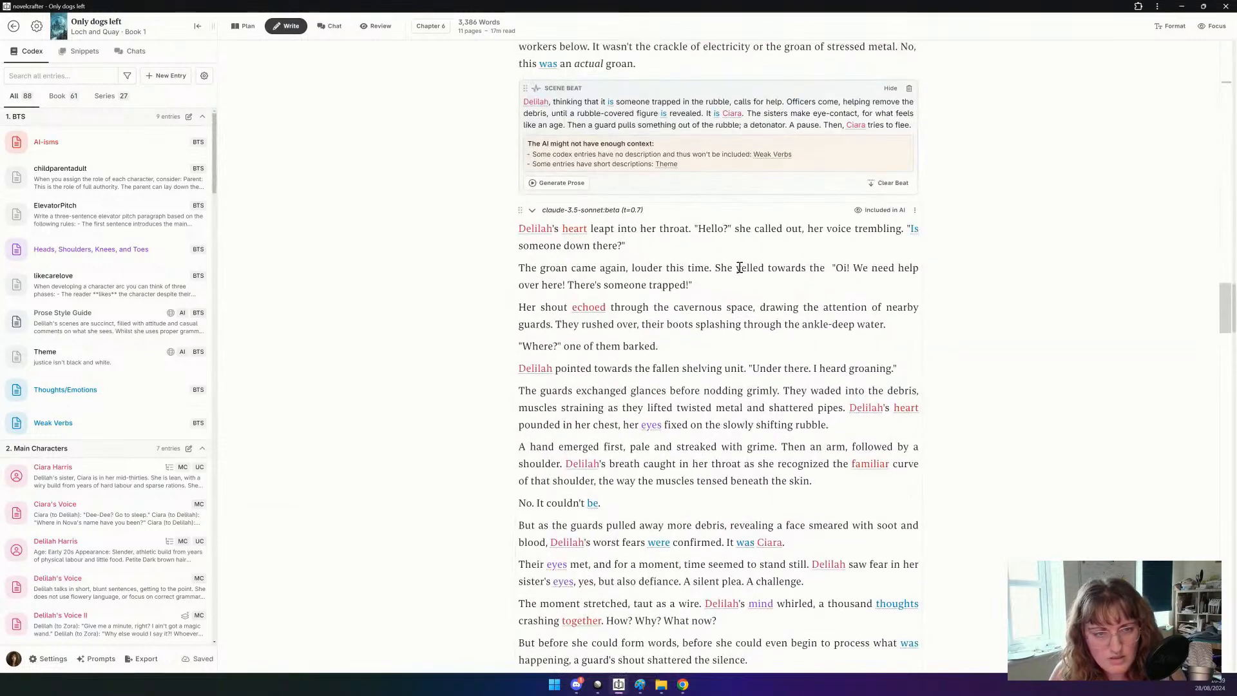
left_click(829, 268)
type("offic ")
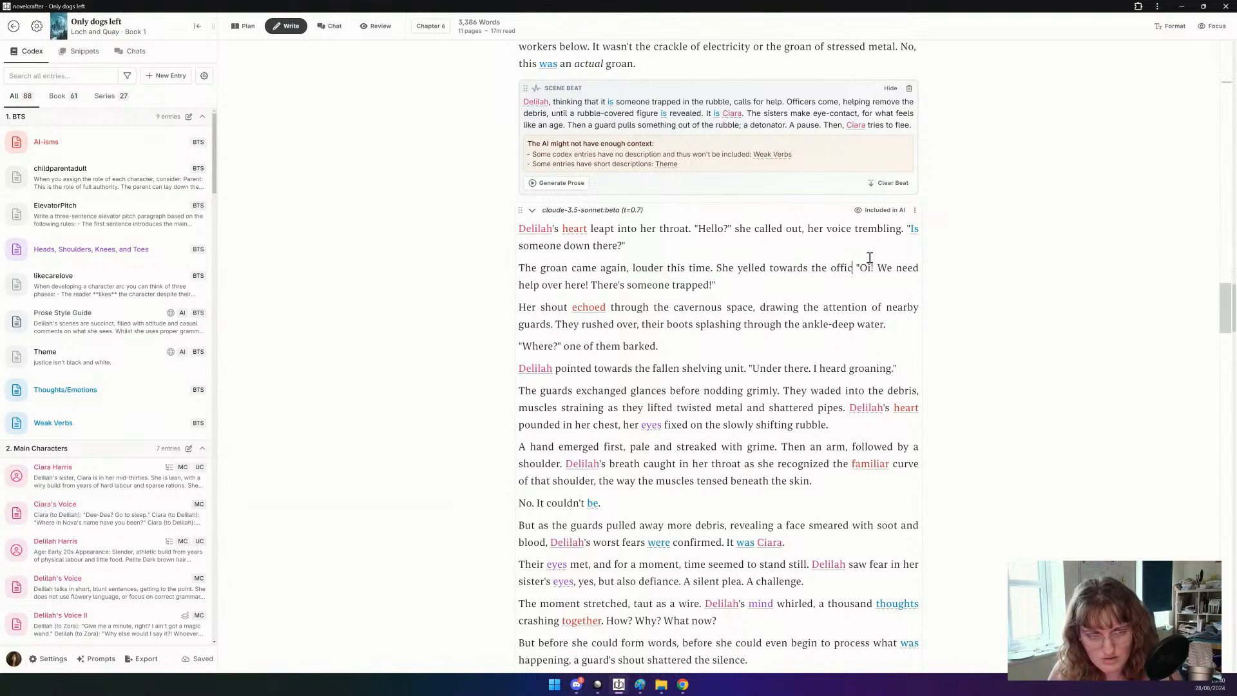
type("ers,")
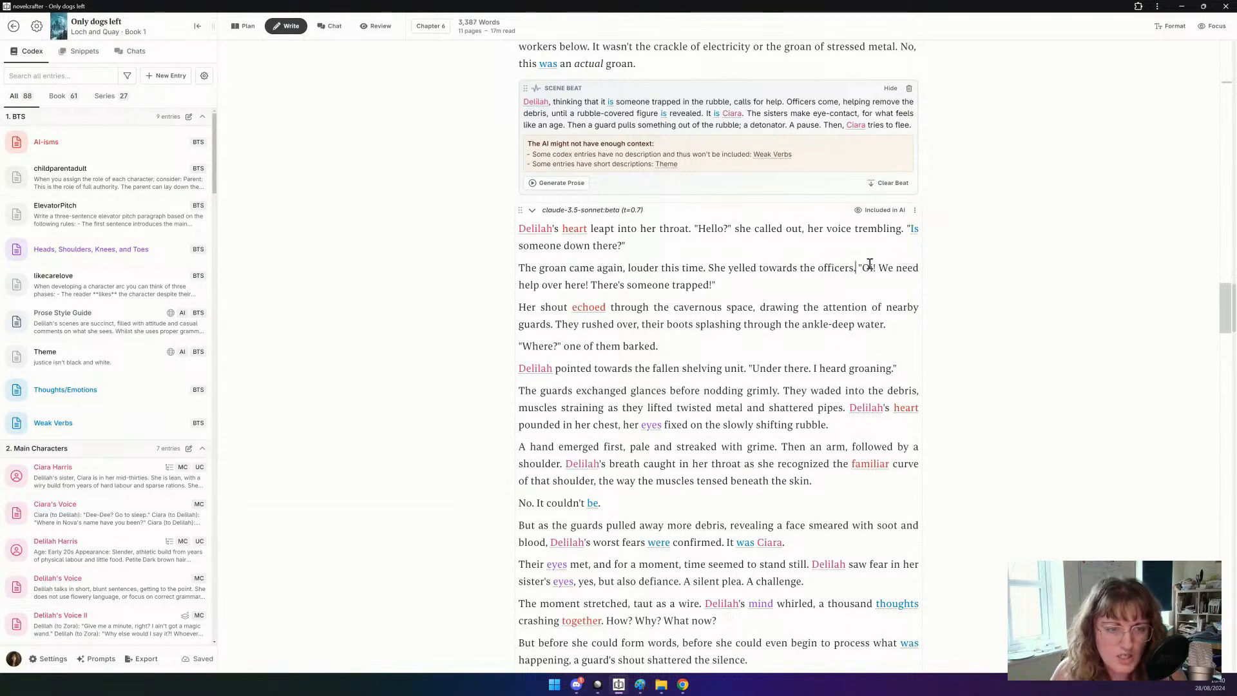
left_click_drag(866, 267, 878, 266)
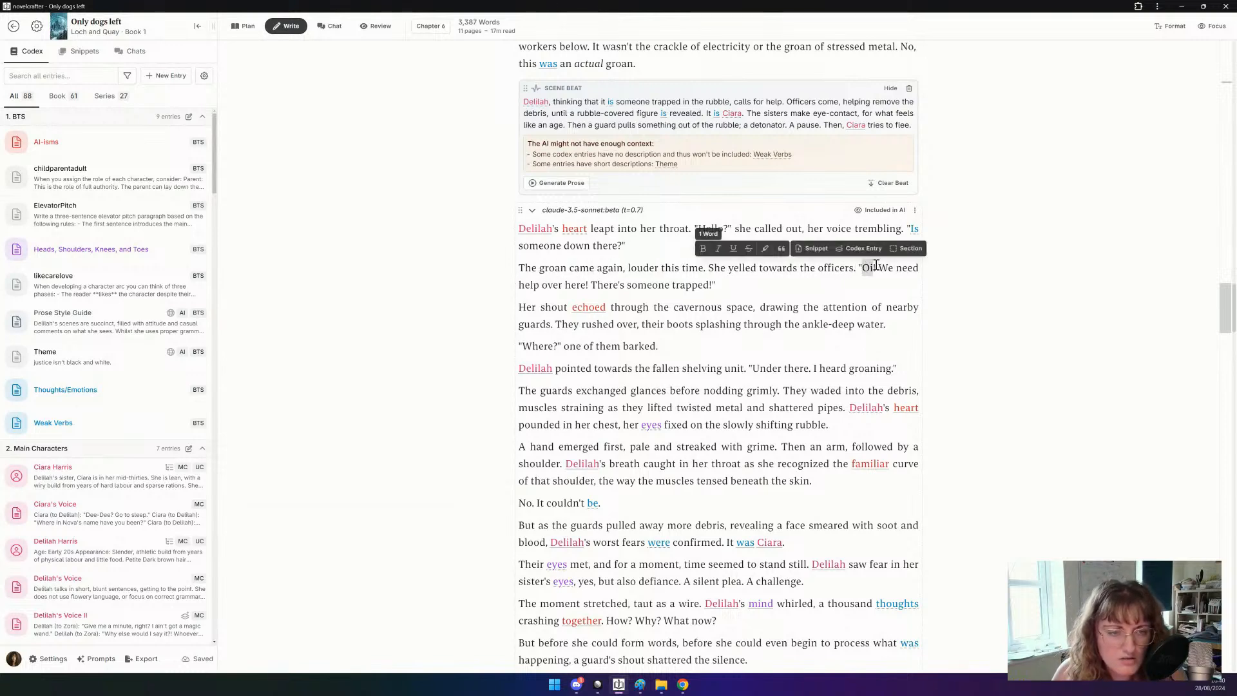
key("BackSpace")
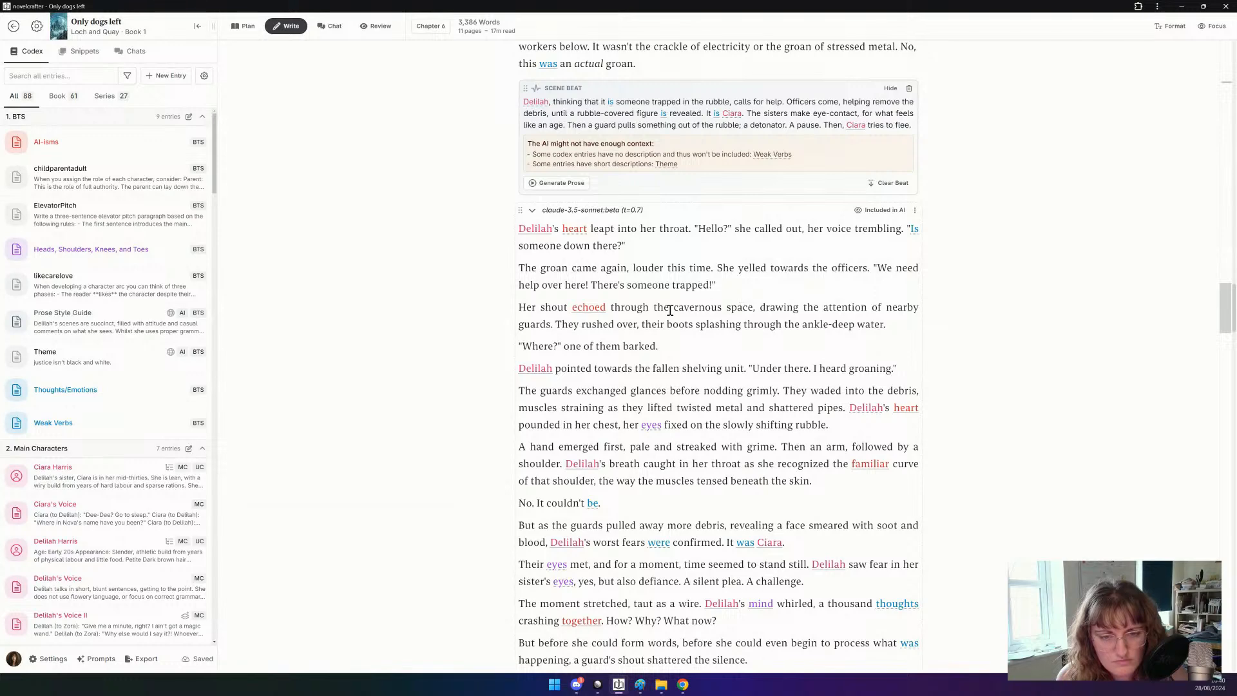
Extend "one of them barked" with ", splashing over." and delete the preceding paragraph starting "Her shout echoed".
triple_click(557, 320)
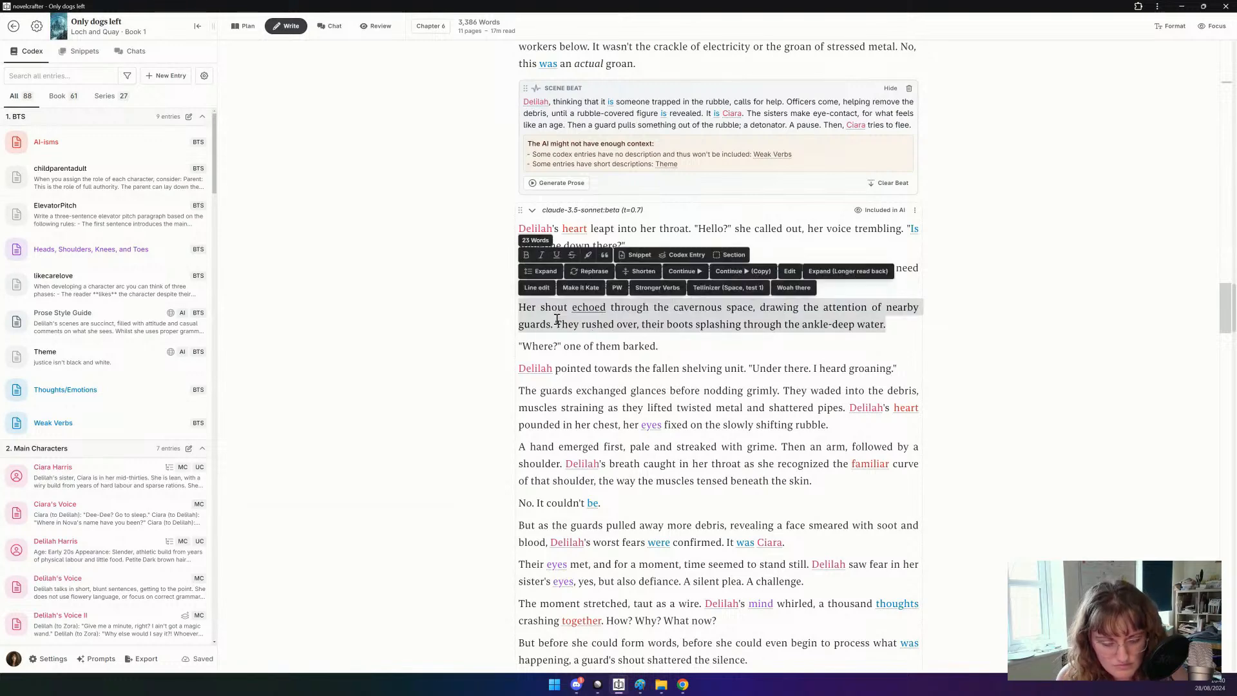
left_click(658, 344)
type("splash")
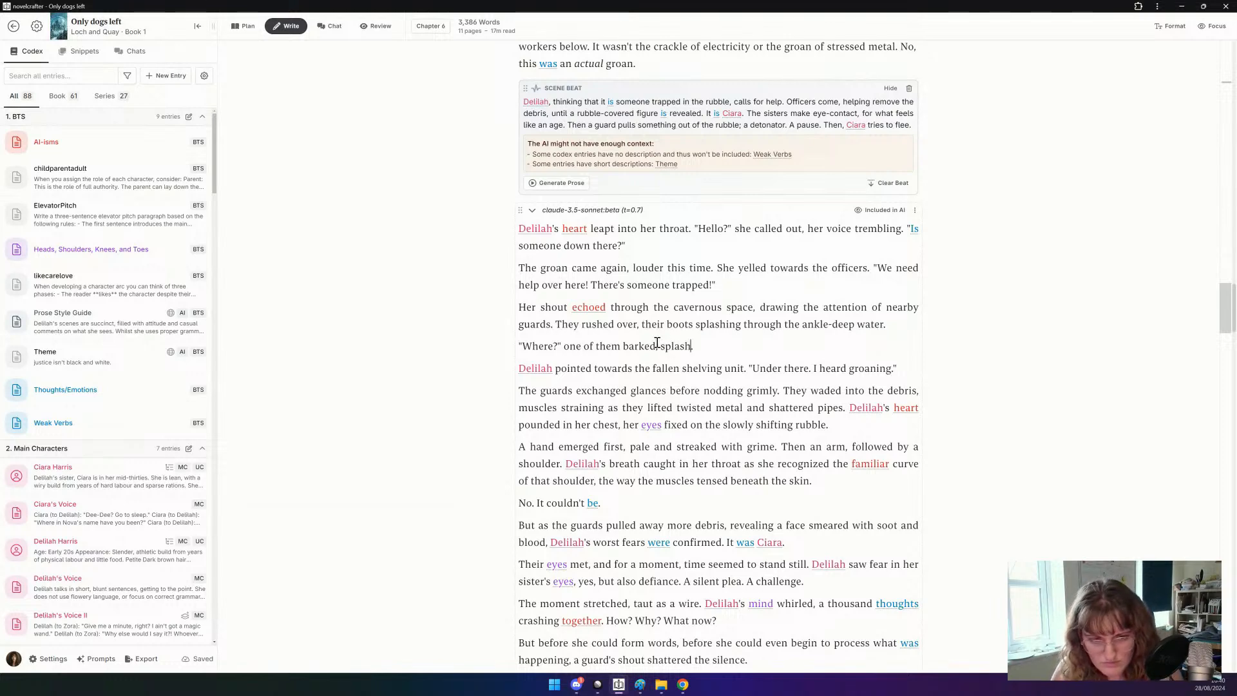
type("ing over.")
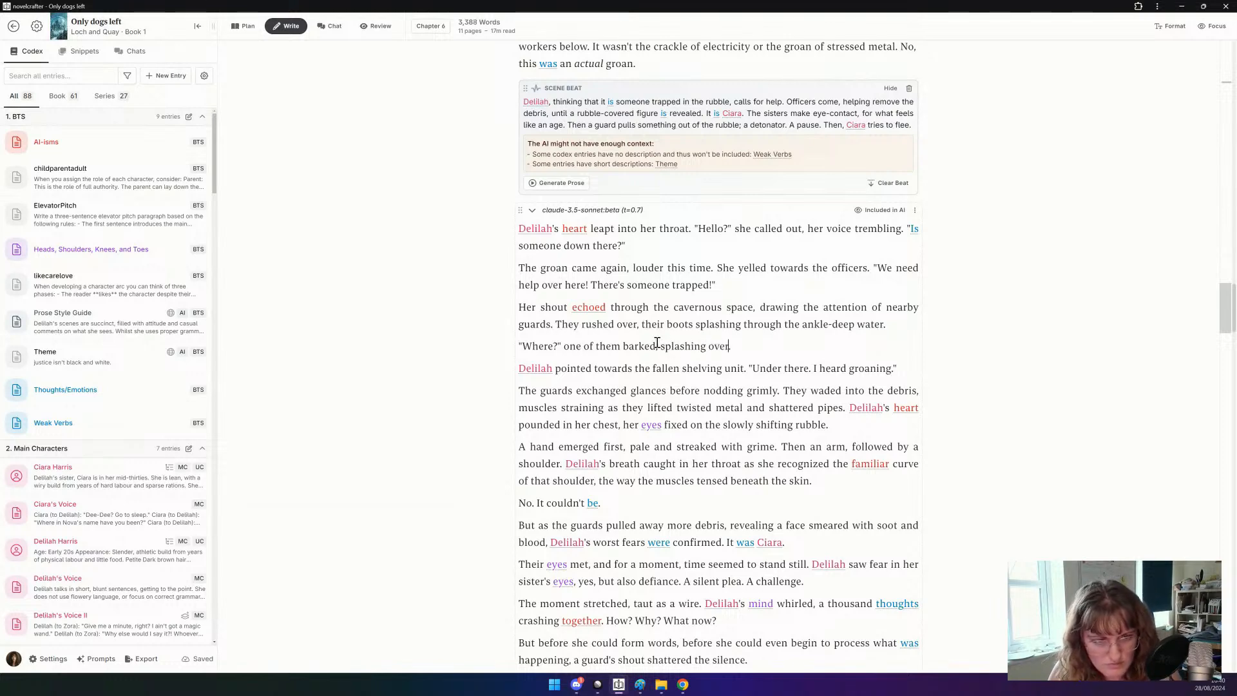
triple_click(671, 312)
key("BackSpace")
key("BackSpace")
Cut the first generated version's opening passage, from "Delilah's heart leapt" through "tensed beneath the skin.", including the leftover blank line.
scroll(670, 312, "down", 1)
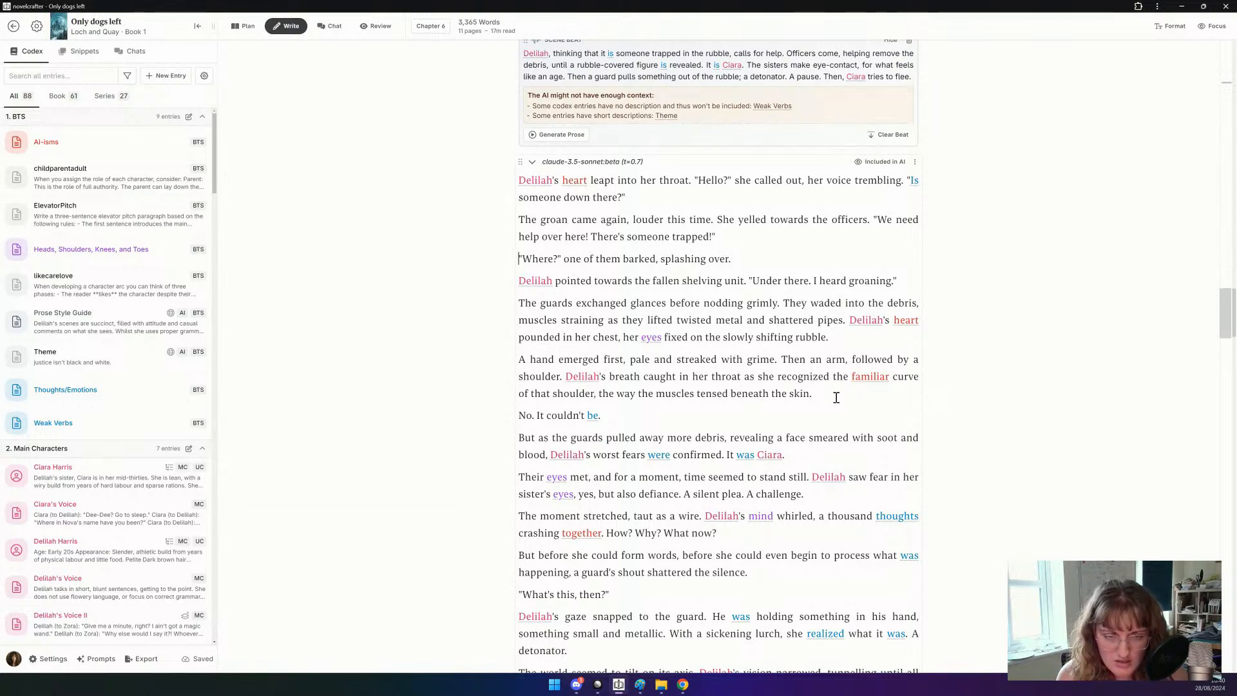
left_click_drag(834, 395, 531, 186)
key("BackSpace")
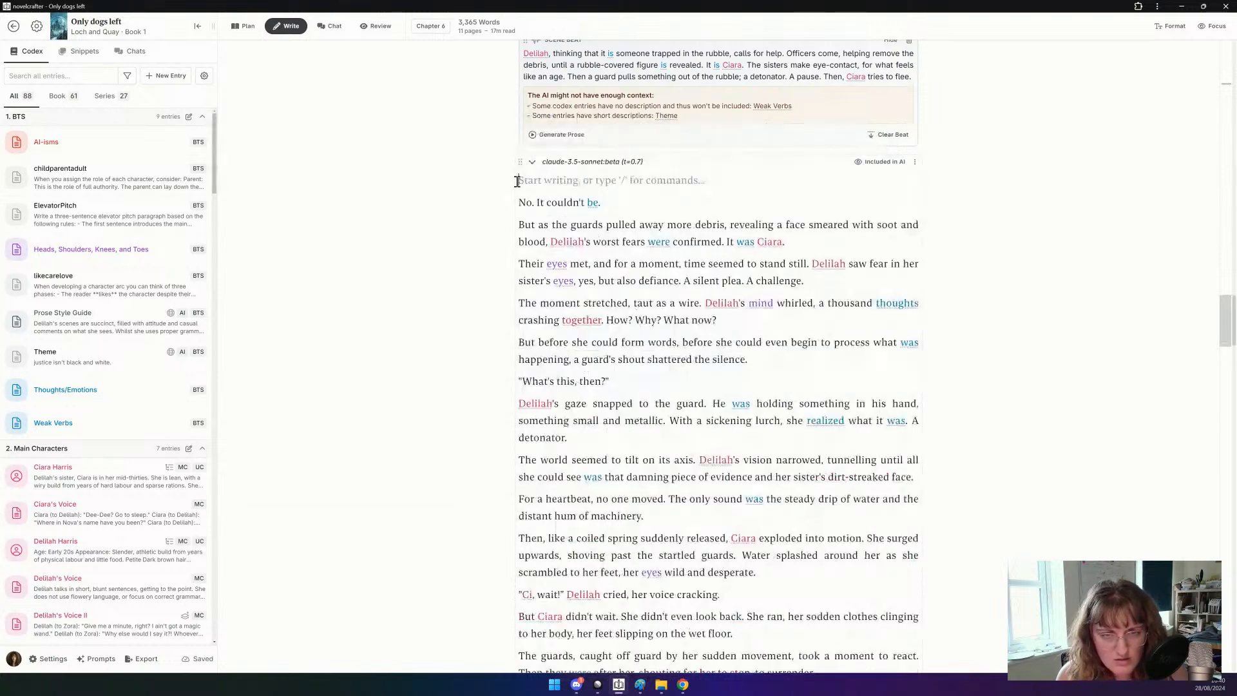
key("BackSpace")
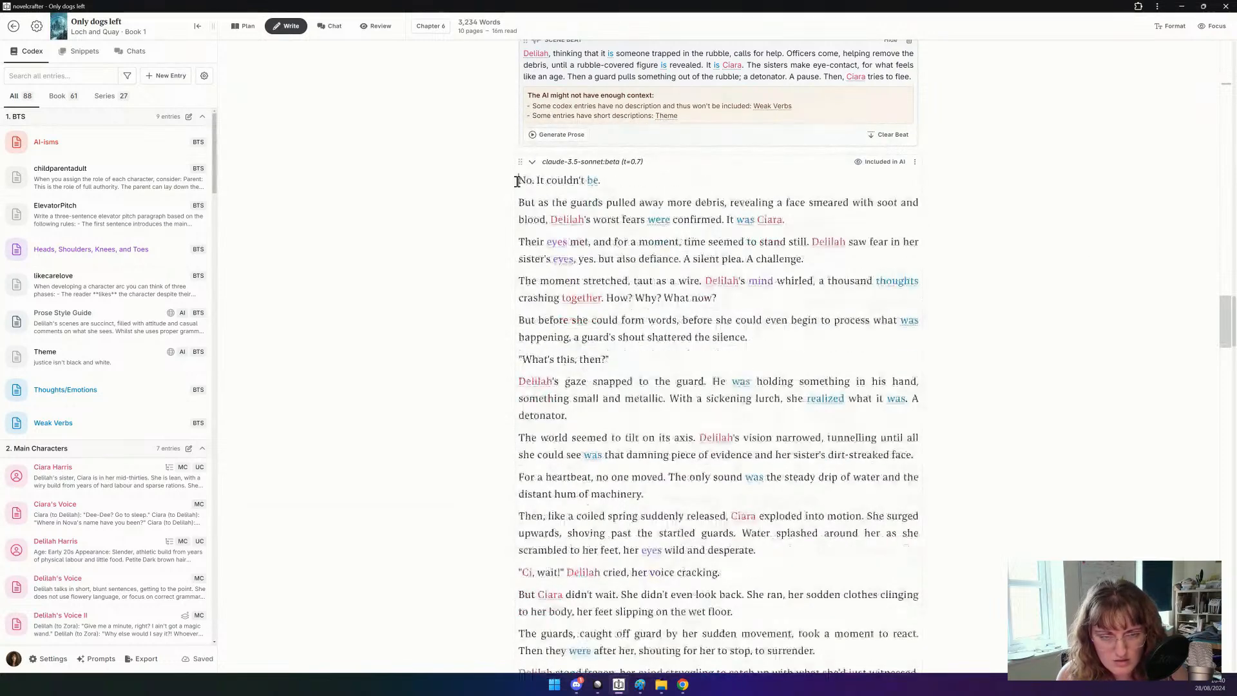
Delete the ending of the first generated version, from Nicodemus's "Delilah!" through "Anything.".
scroll(588, 259, "down", 1)
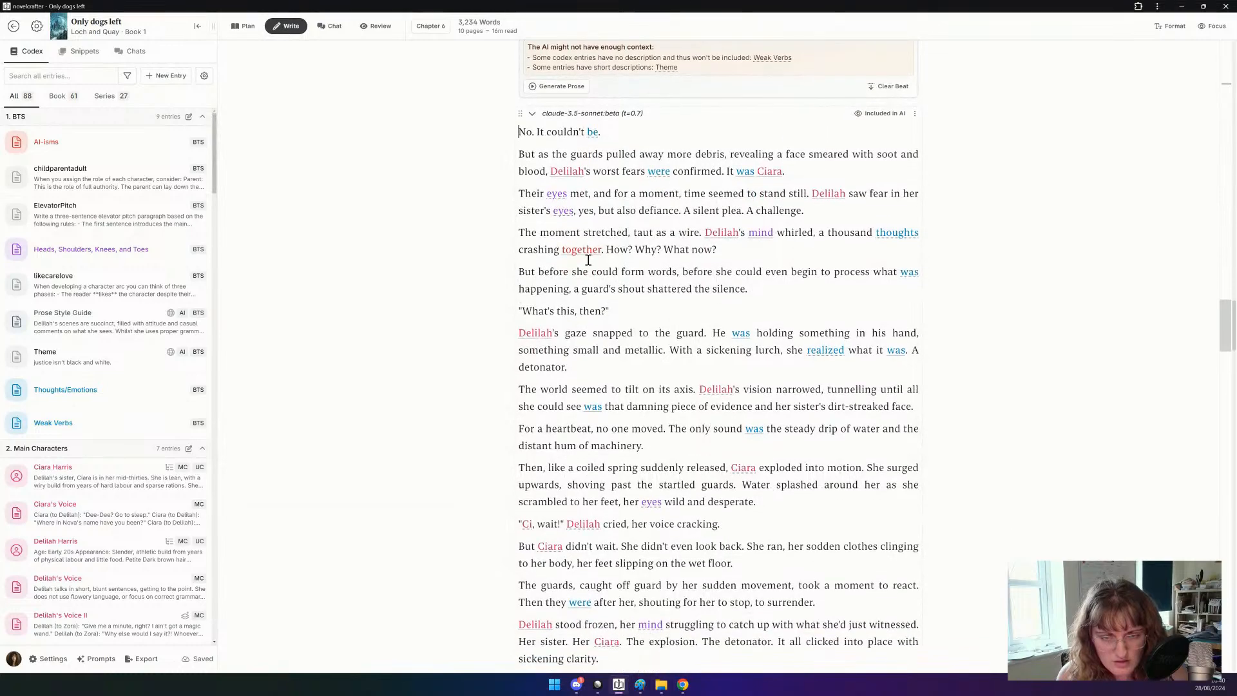
scroll(589, 260, "down", 2)
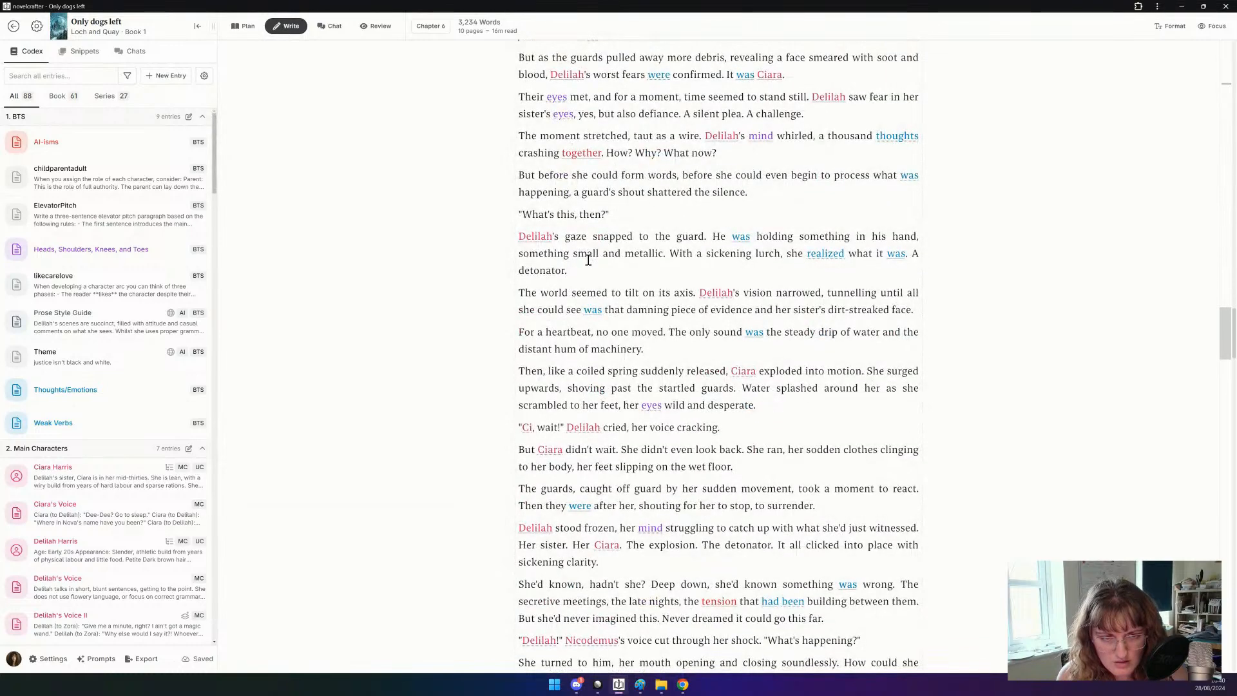
scroll(589, 260, "down", 1)
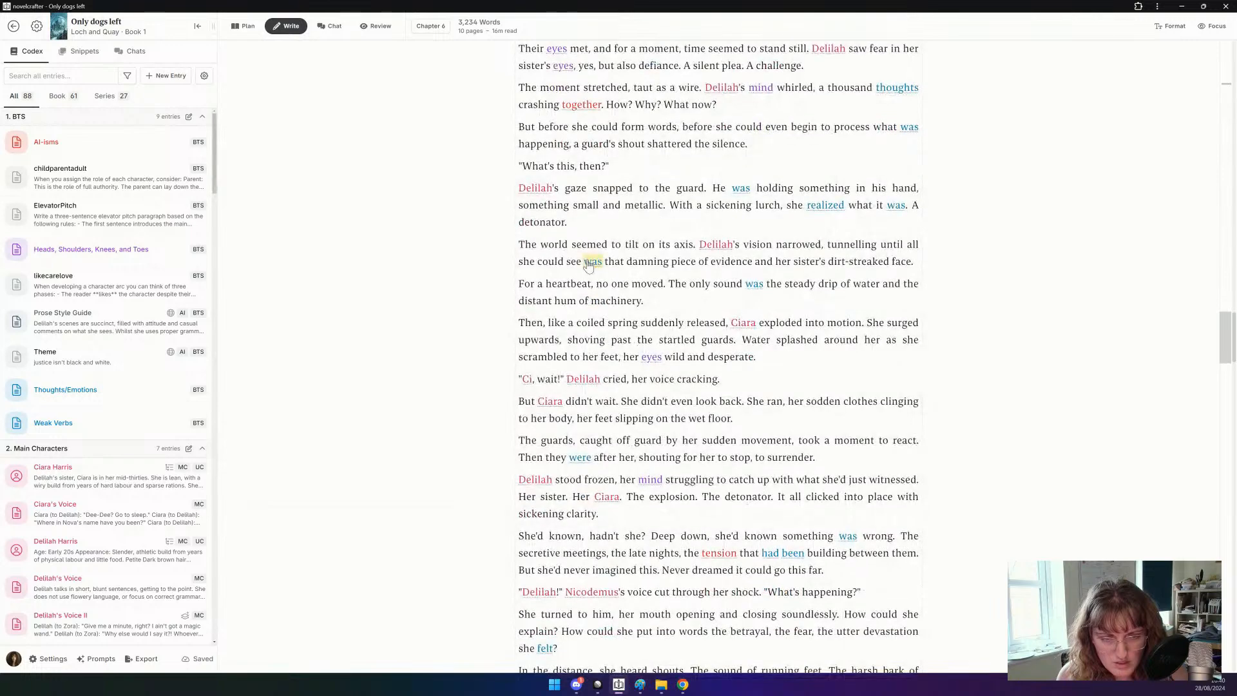
scroll(589, 264, "down", 2)
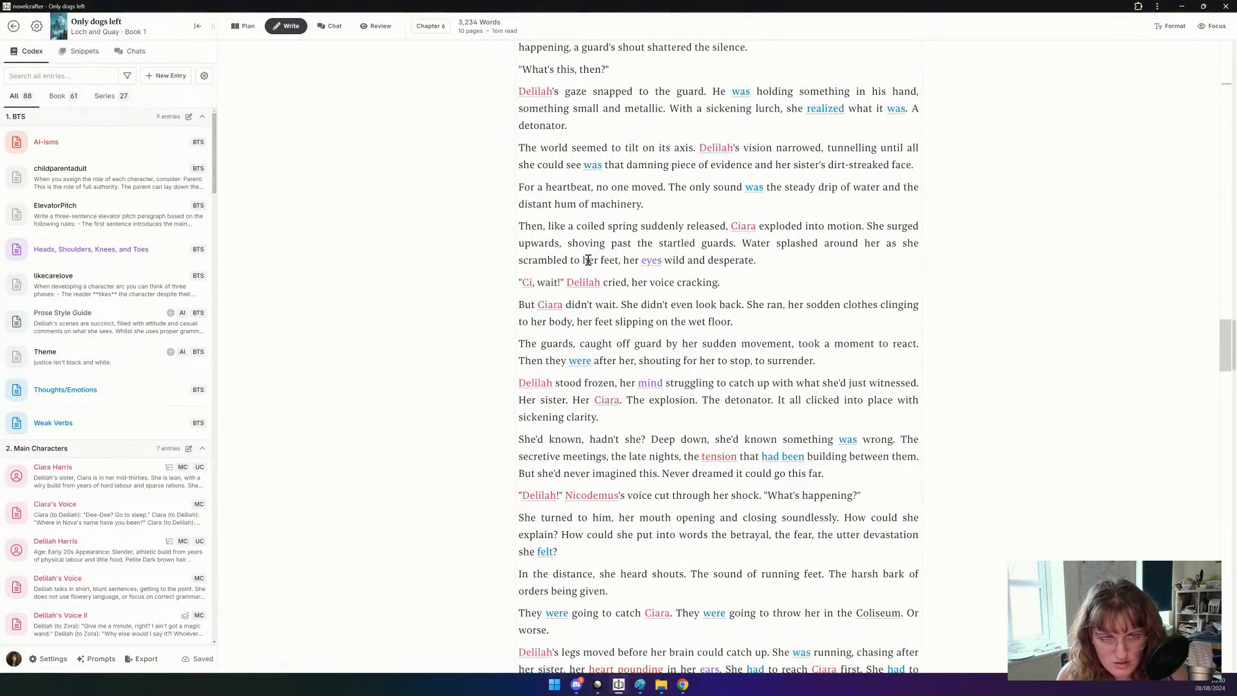
scroll(589, 259, "down", 1)
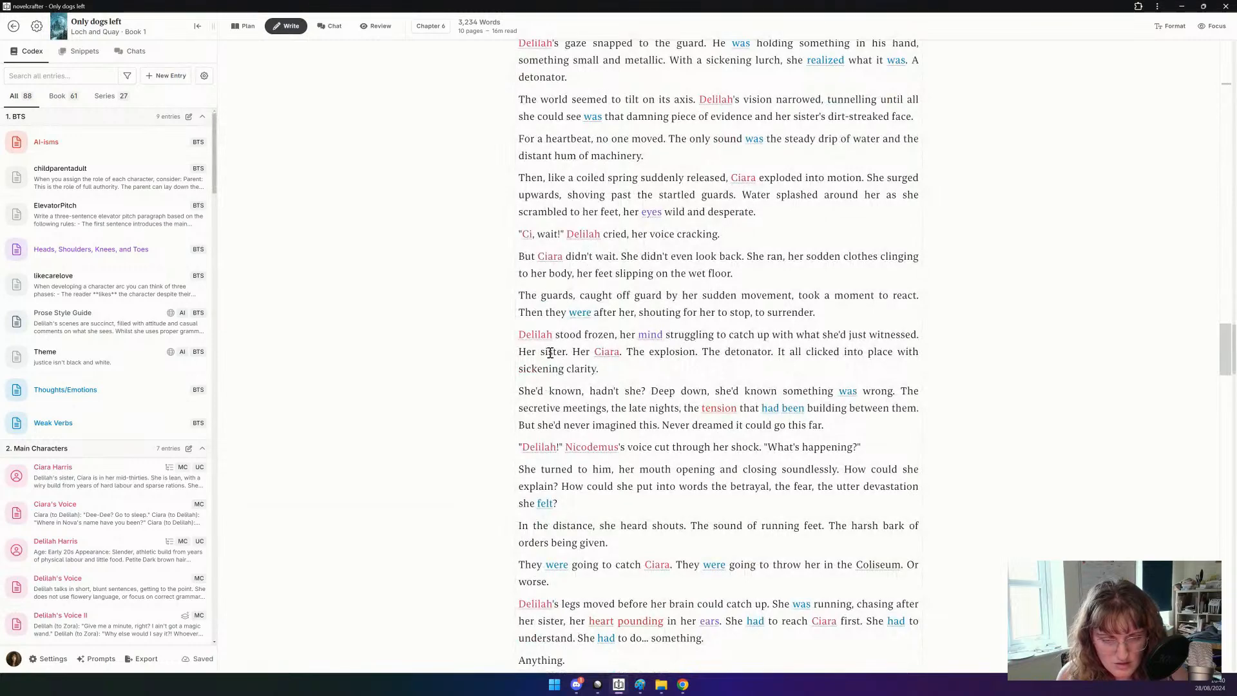
scroll(550, 353, "down", 2)
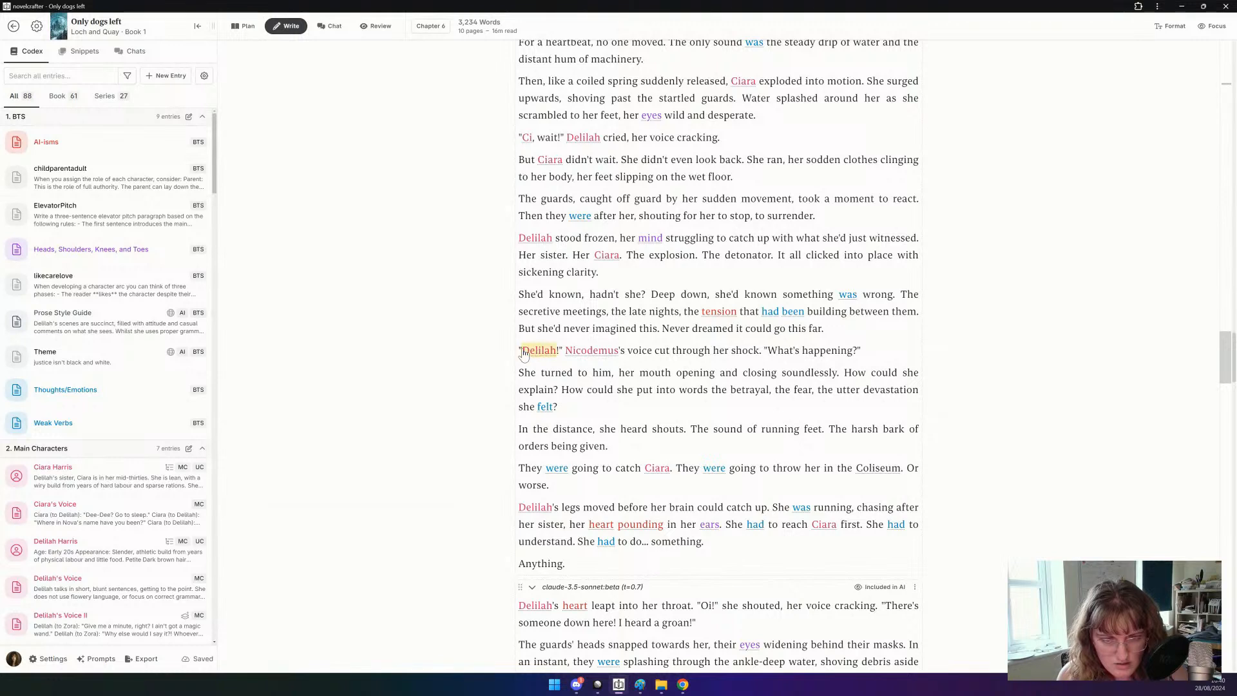
left_click_drag(519, 350, 639, 555)
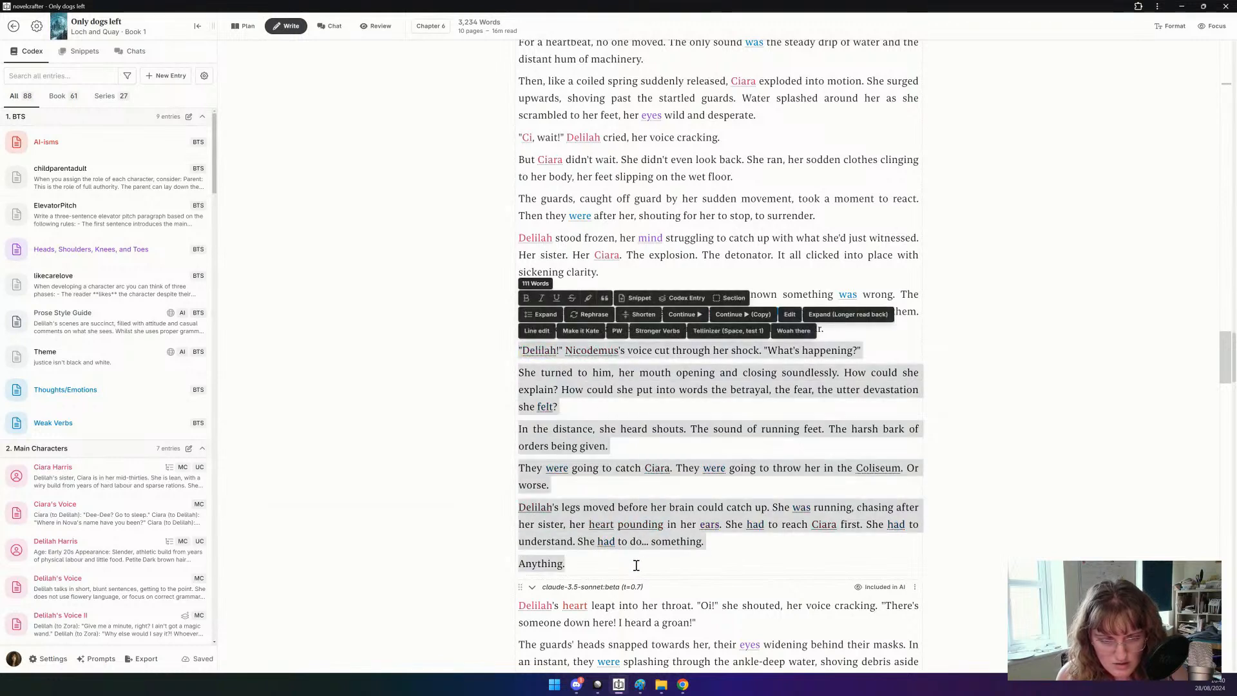
key("BackSpace")
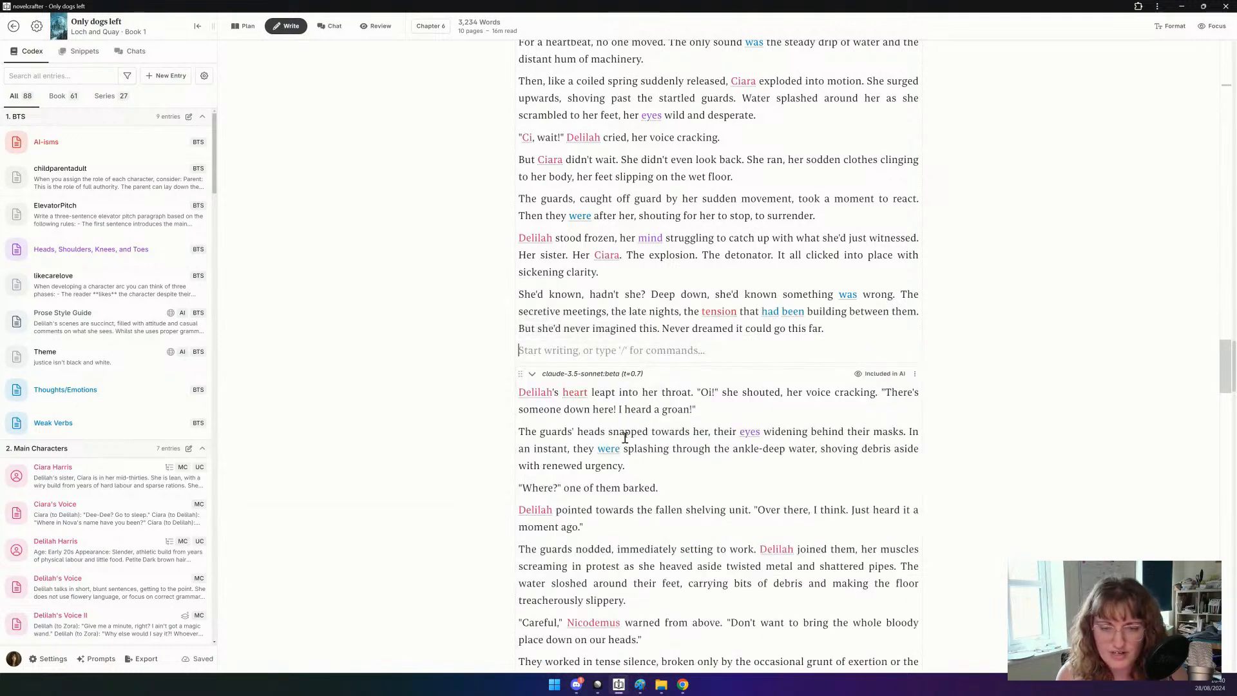
Read back and forth through the generated versions under the scene beat to compare how each one handles the rescue.
key("BackSpace")
scroll(524, 416, "down", 5)
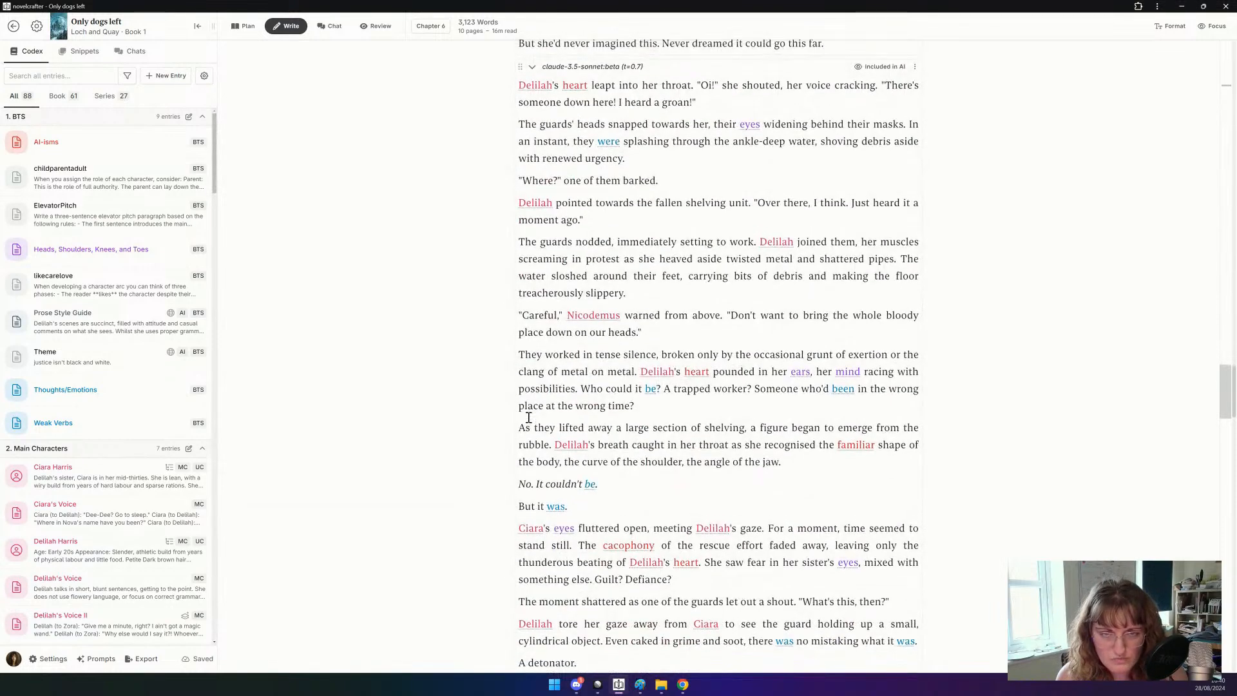
scroll(529, 418, "up", 2)
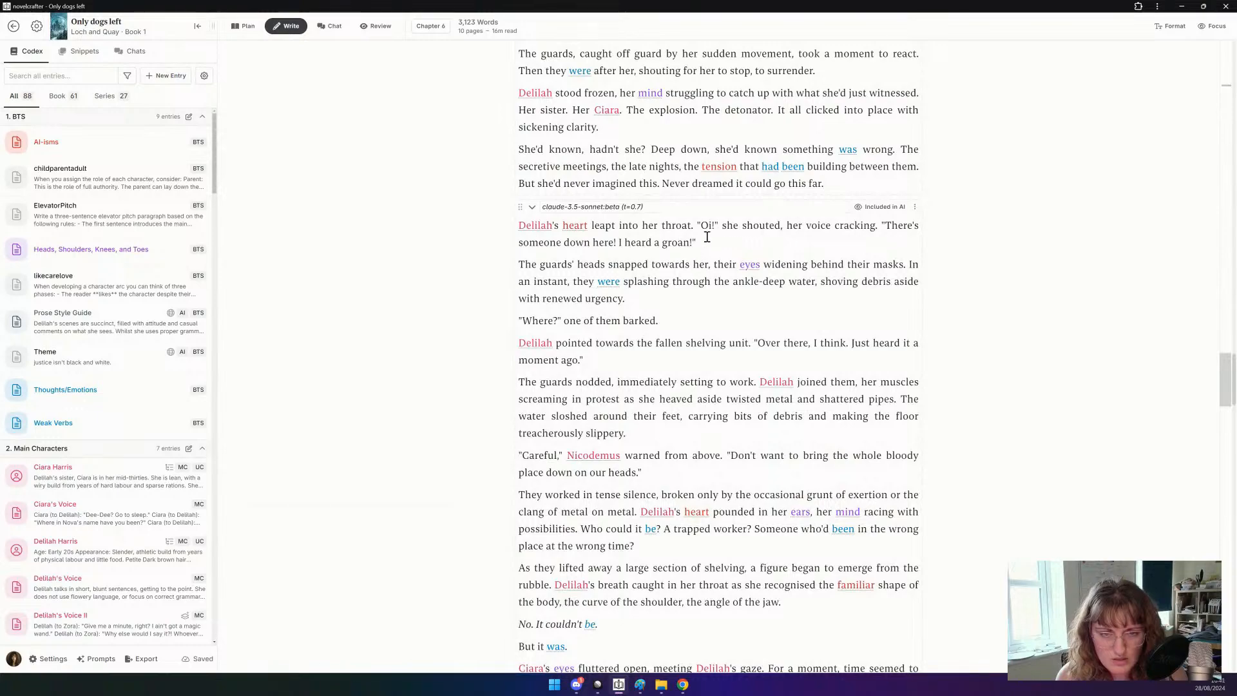
scroll(709, 238, "down", 10)
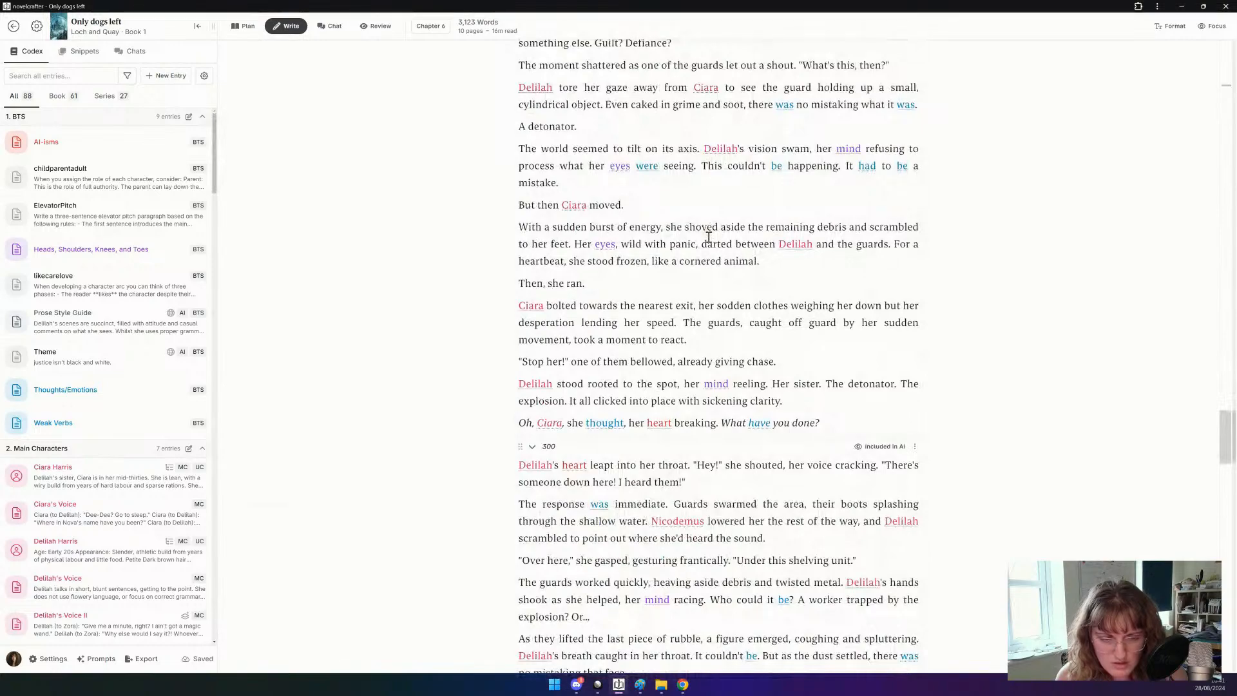
scroll(709, 238, "up", 9)
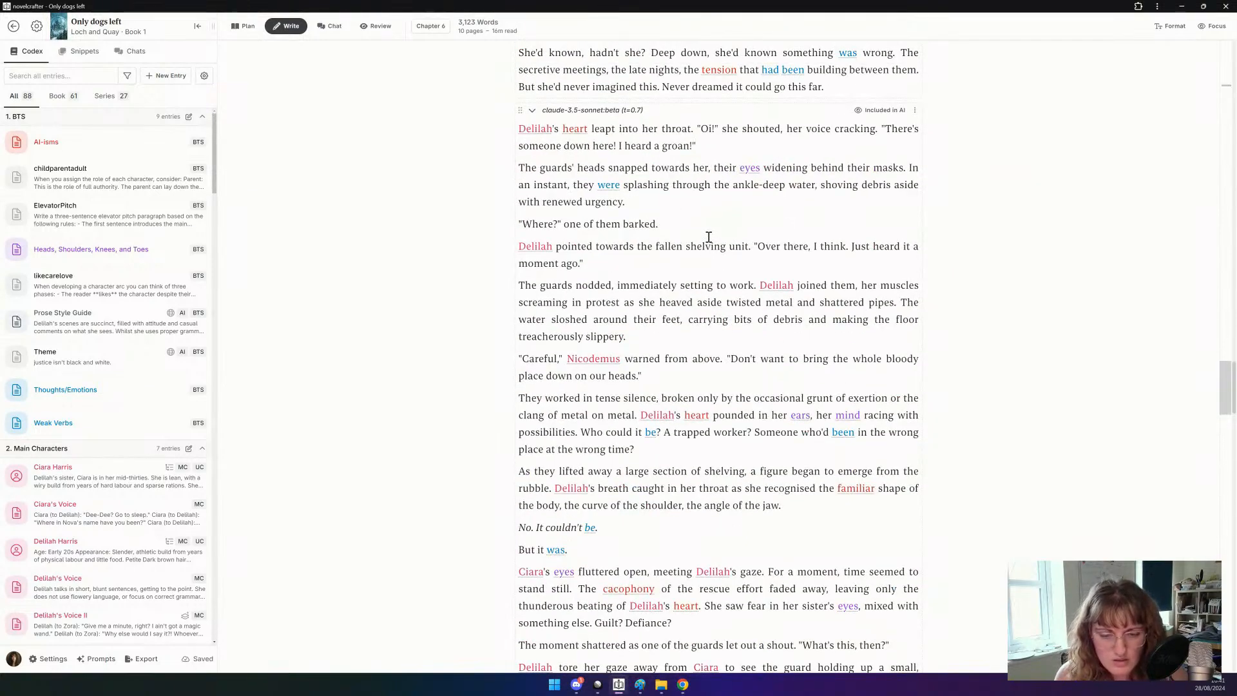
scroll(709, 238, "up", 10)
scroll(709, 241, "up", 3)
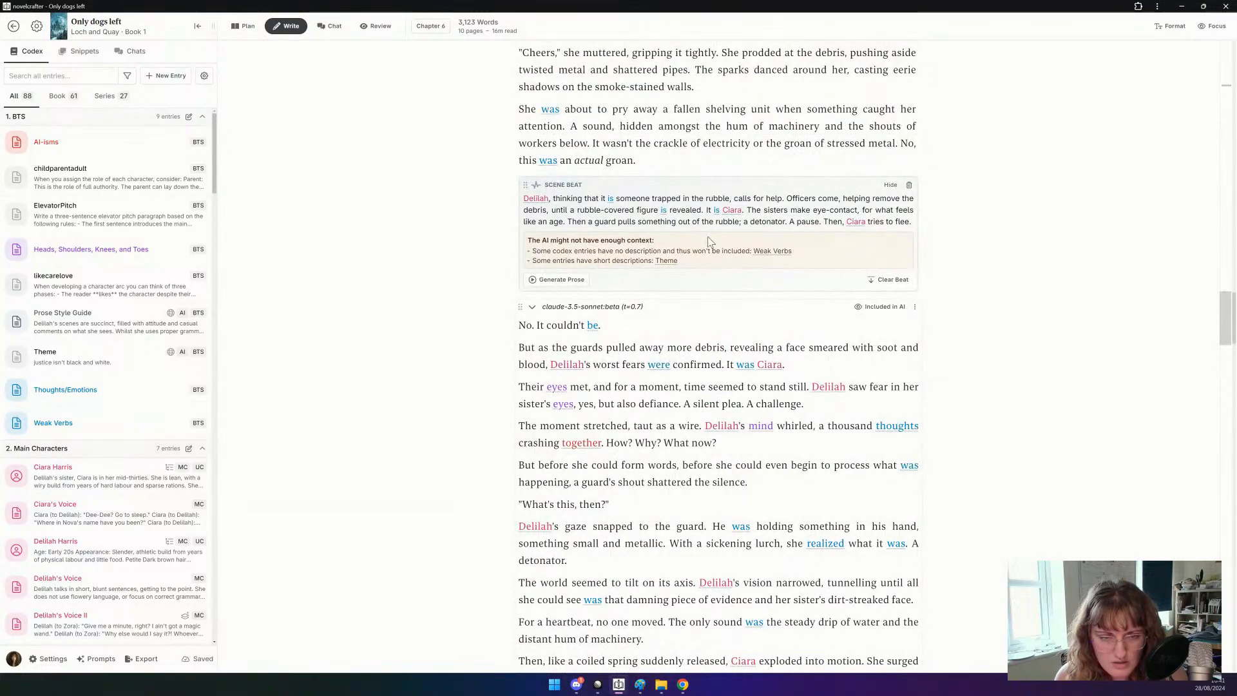
scroll(709, 241, "down", 10)
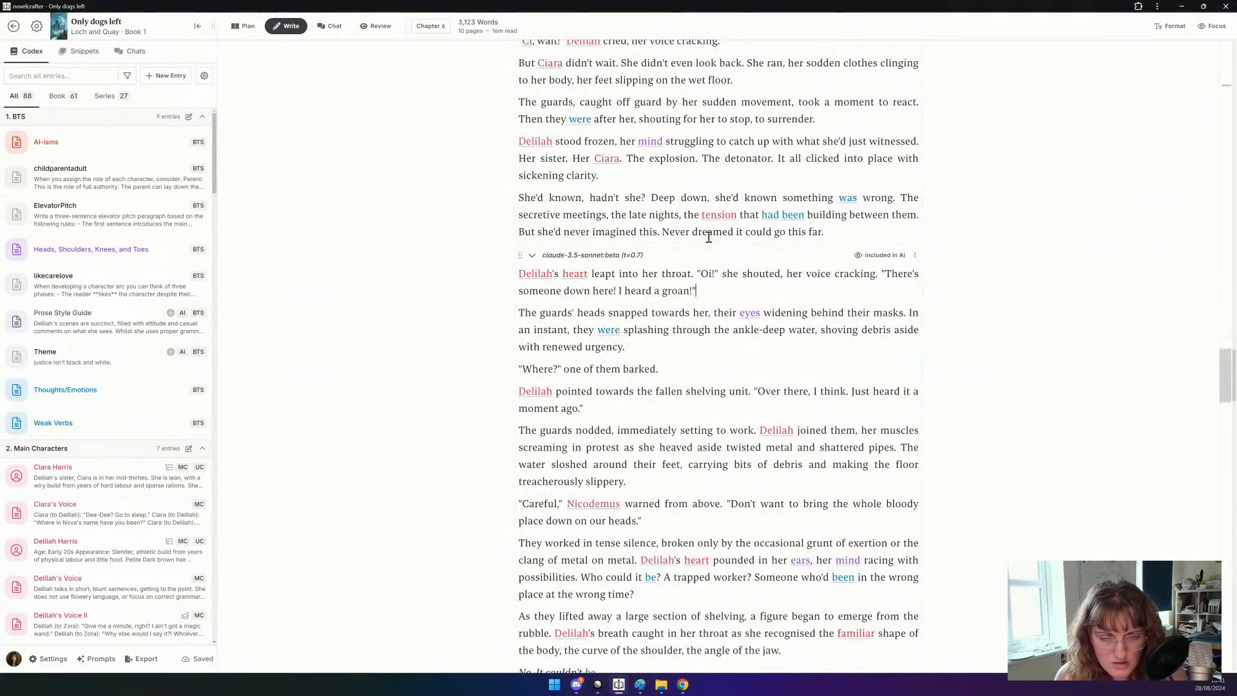
scroll(709, 238, "up", 3)
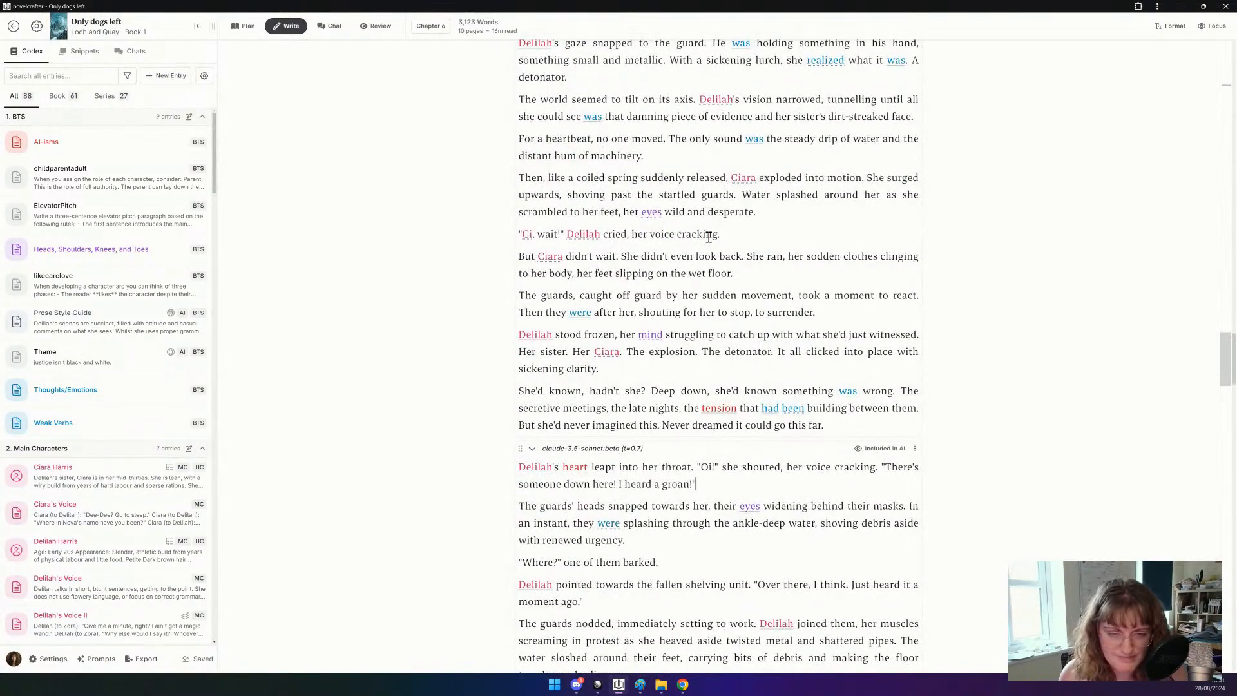
Undo the cuts to the first generated version back to the "Her shout echoed" paragraph, and delete that paragraph again.
key("ctrl+z")
key("ctrl+z")
key("ctrl+z")
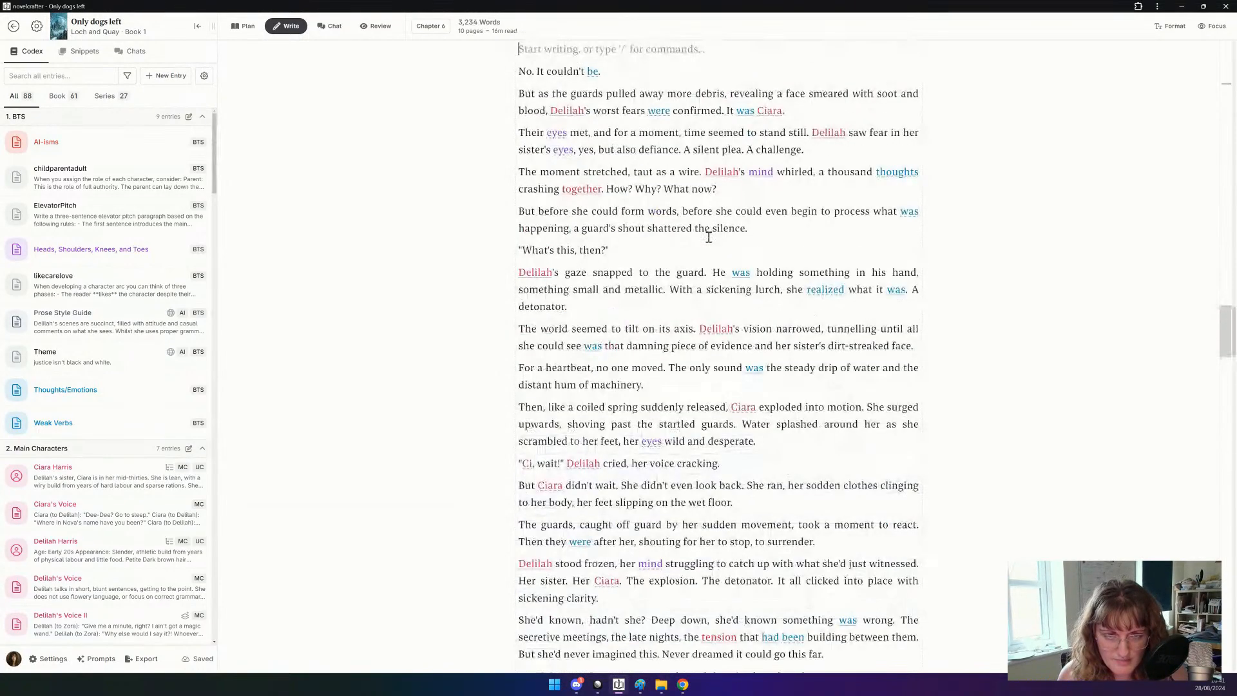
key("ctrl+plus")
key("ctrl+z")
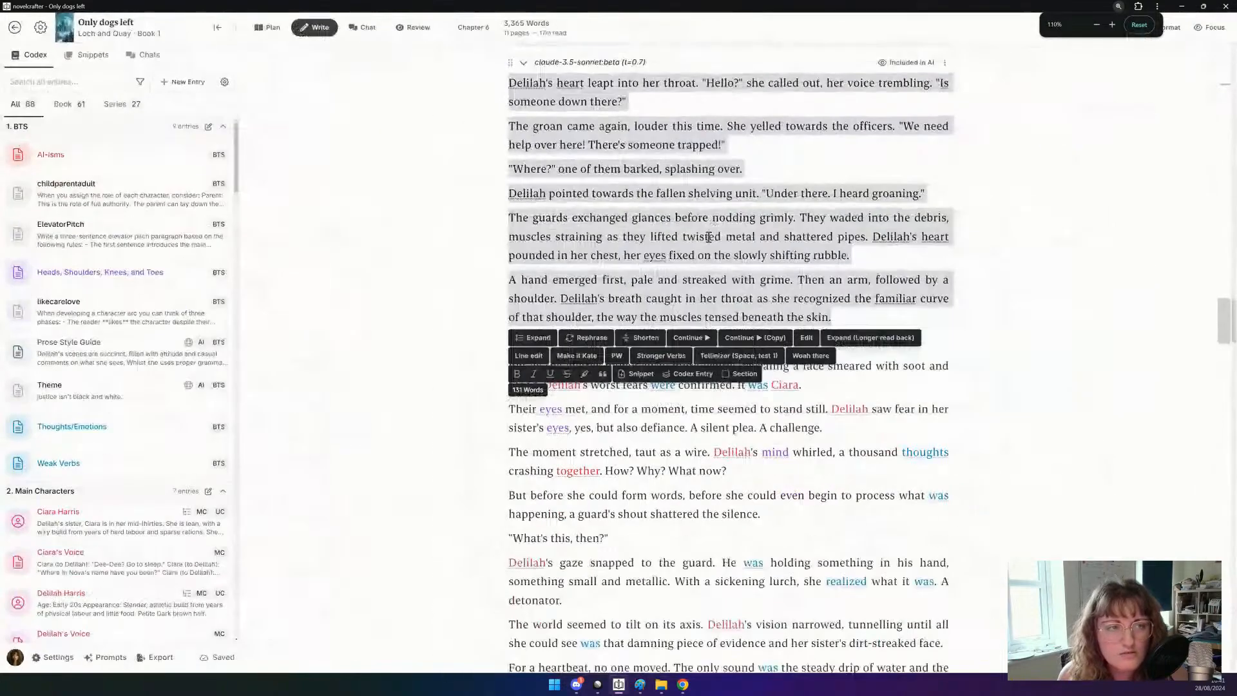
key("ctrl+z")
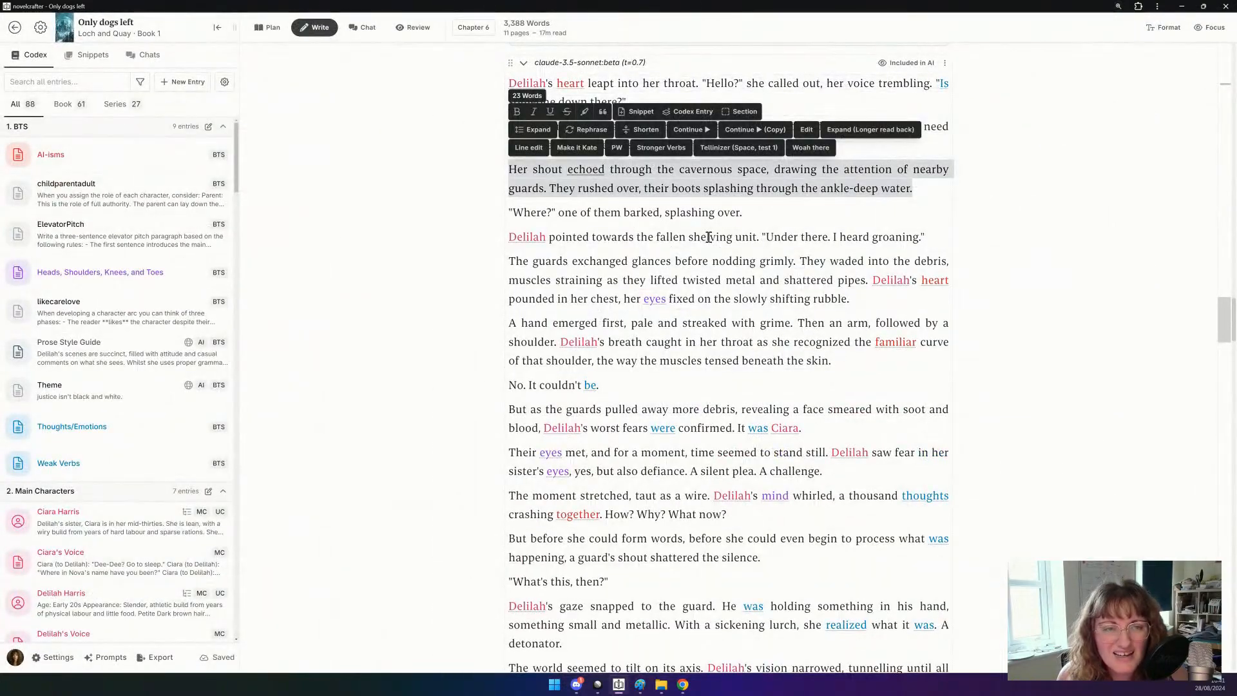
scroll(711, 242, "up", 2)
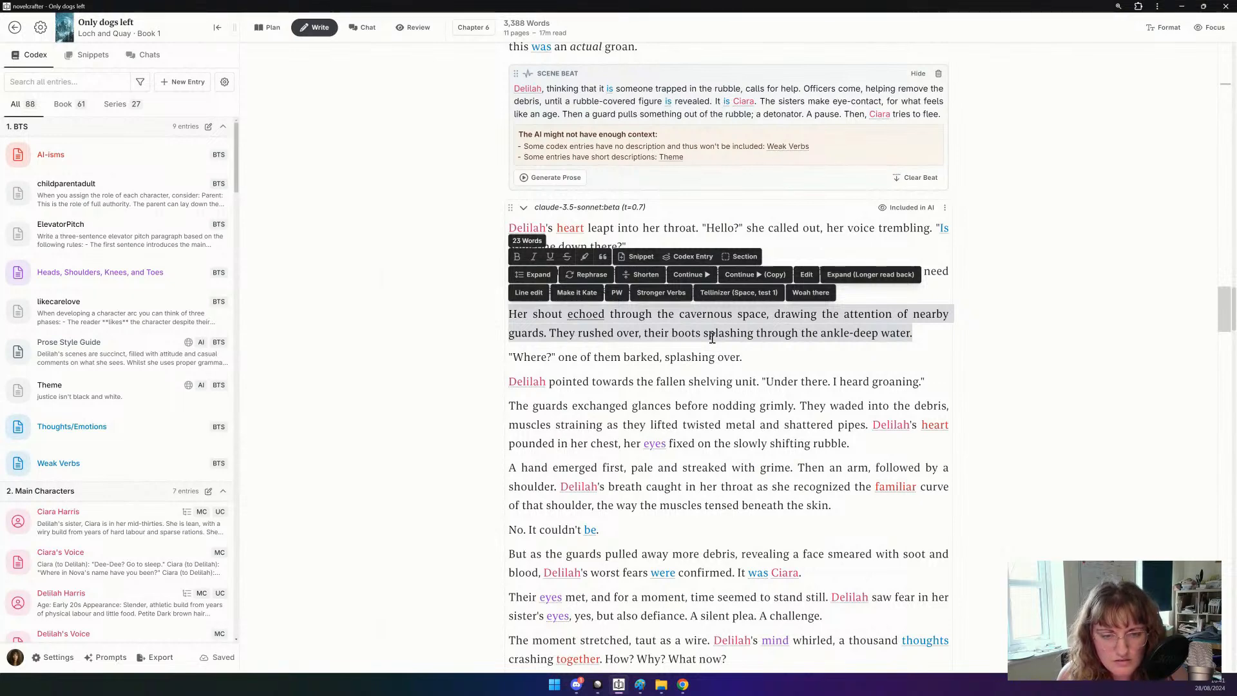
key("BackSpace")
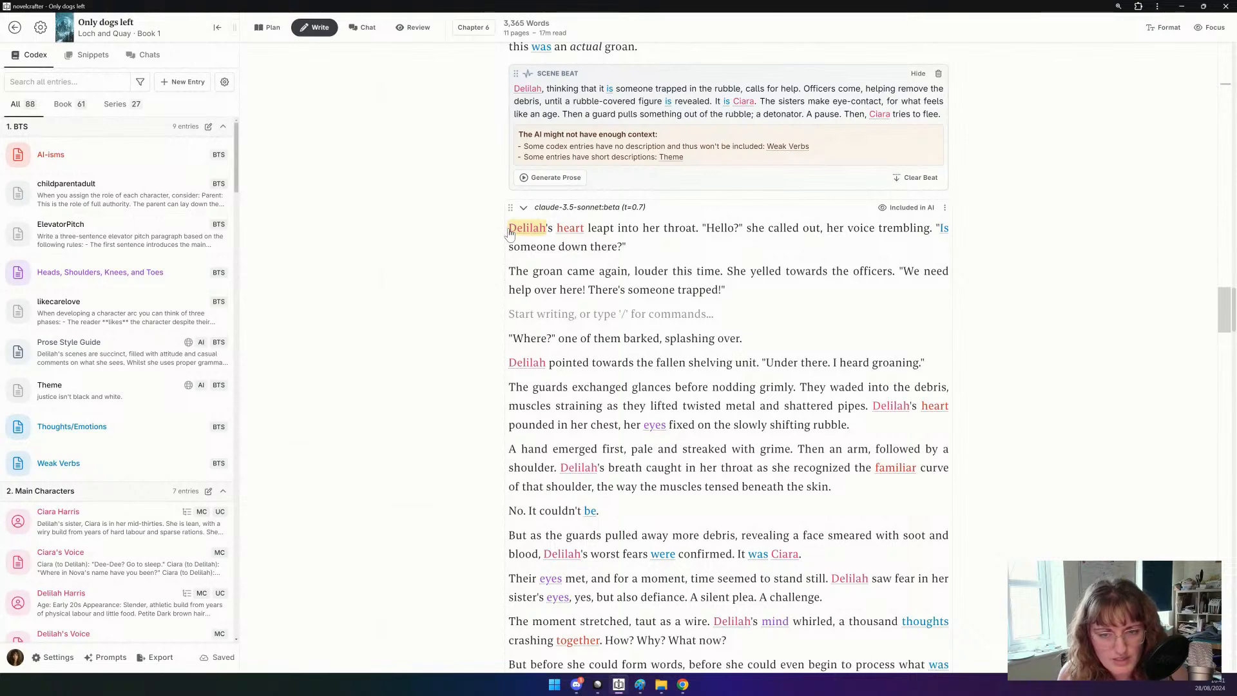
Move the passage from "Delilah's heart leapt" through "splashing over." out of the first generated version into the main text directly below the scene beat.
left_click_drag(509, 230, 749, 329)
key("ctrl+c")
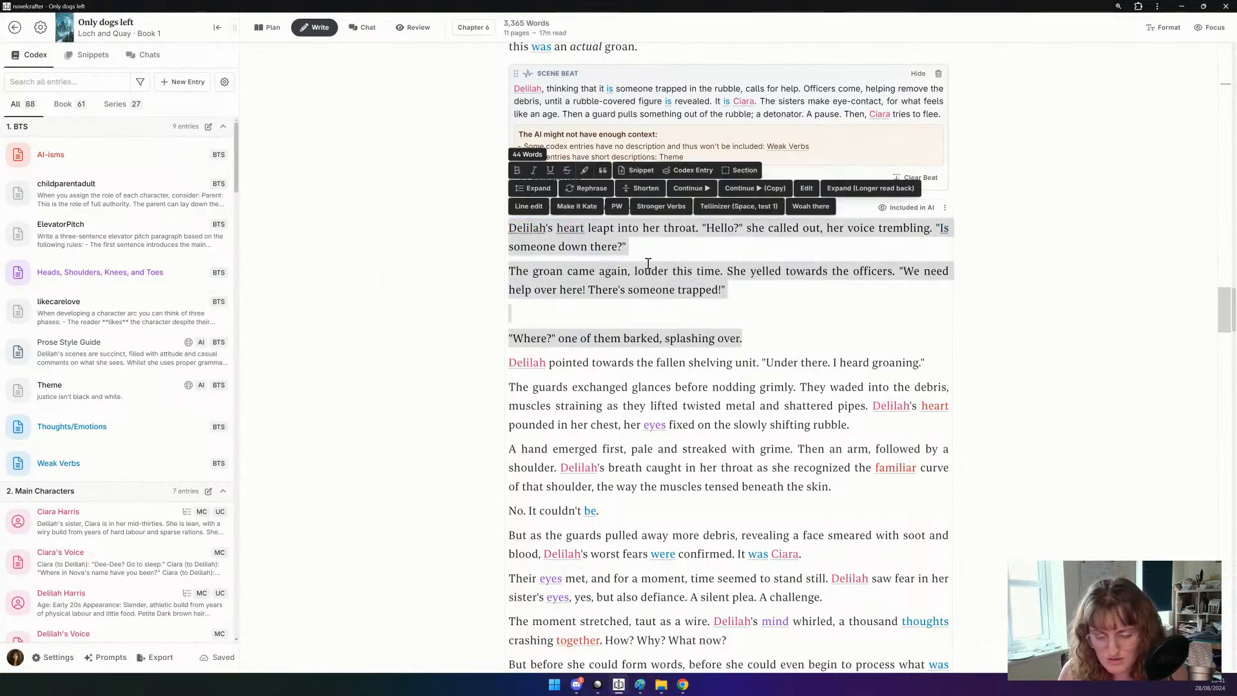
key("BackSpace")
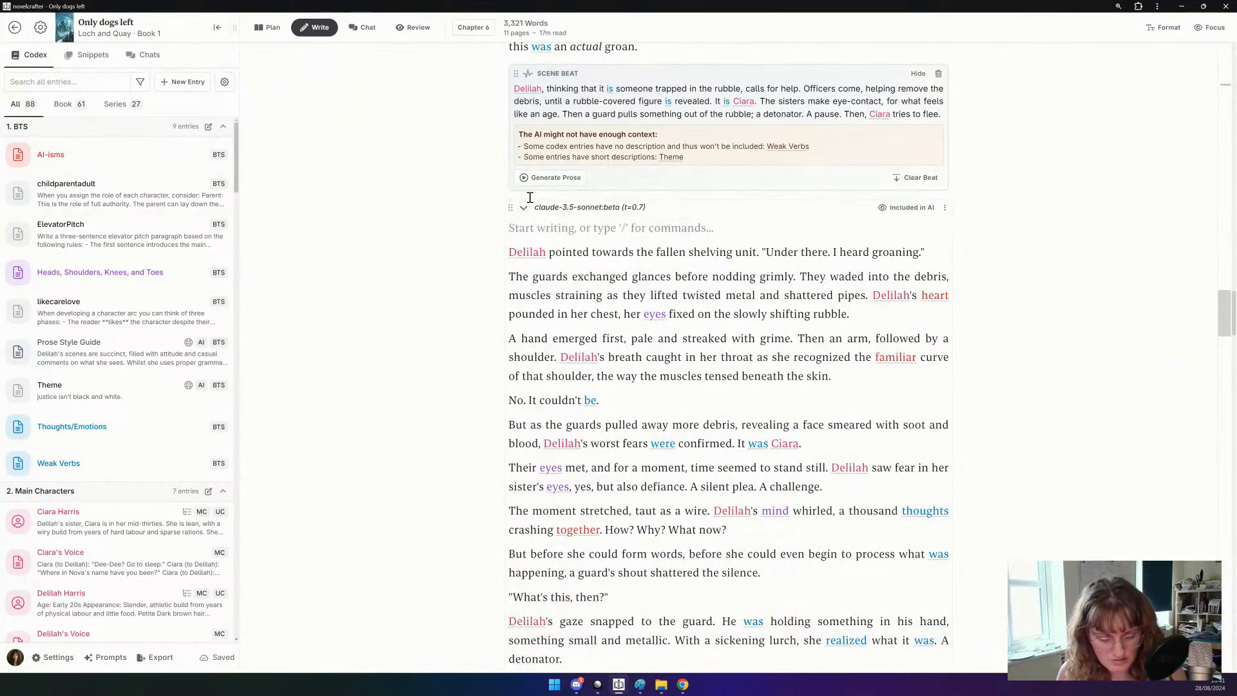
key("Left")
key("Return")
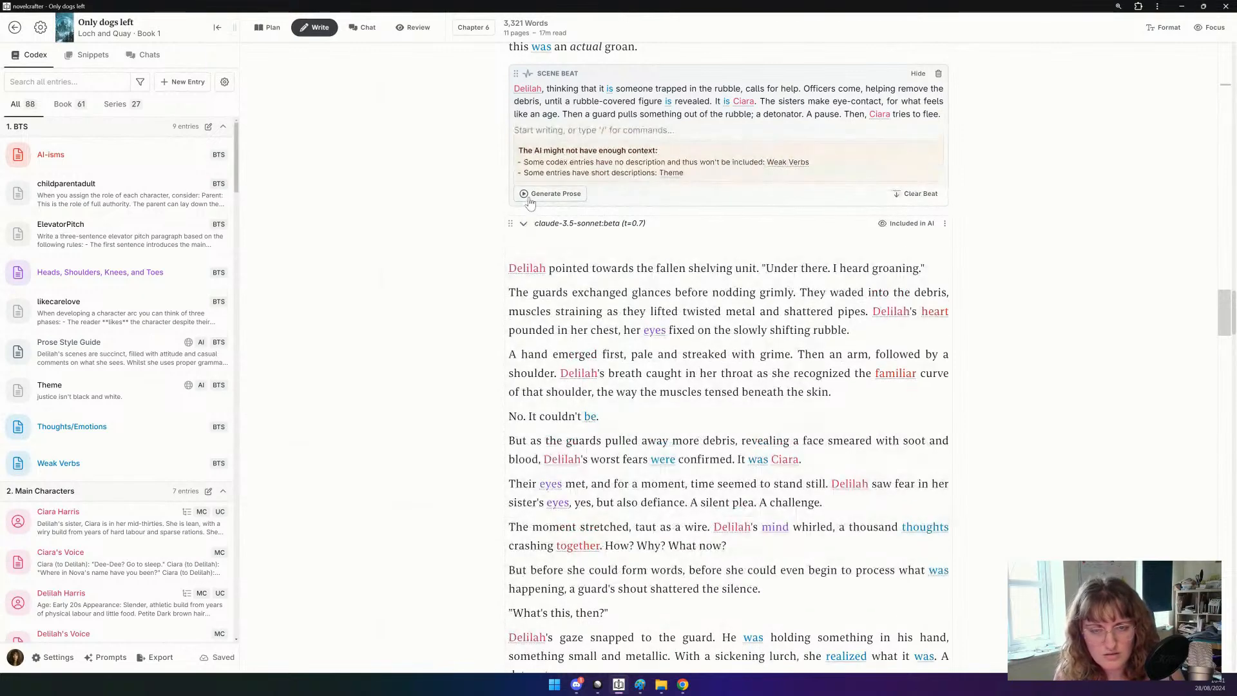
key("BackSpace")
key("Right")
key("BackSpace")
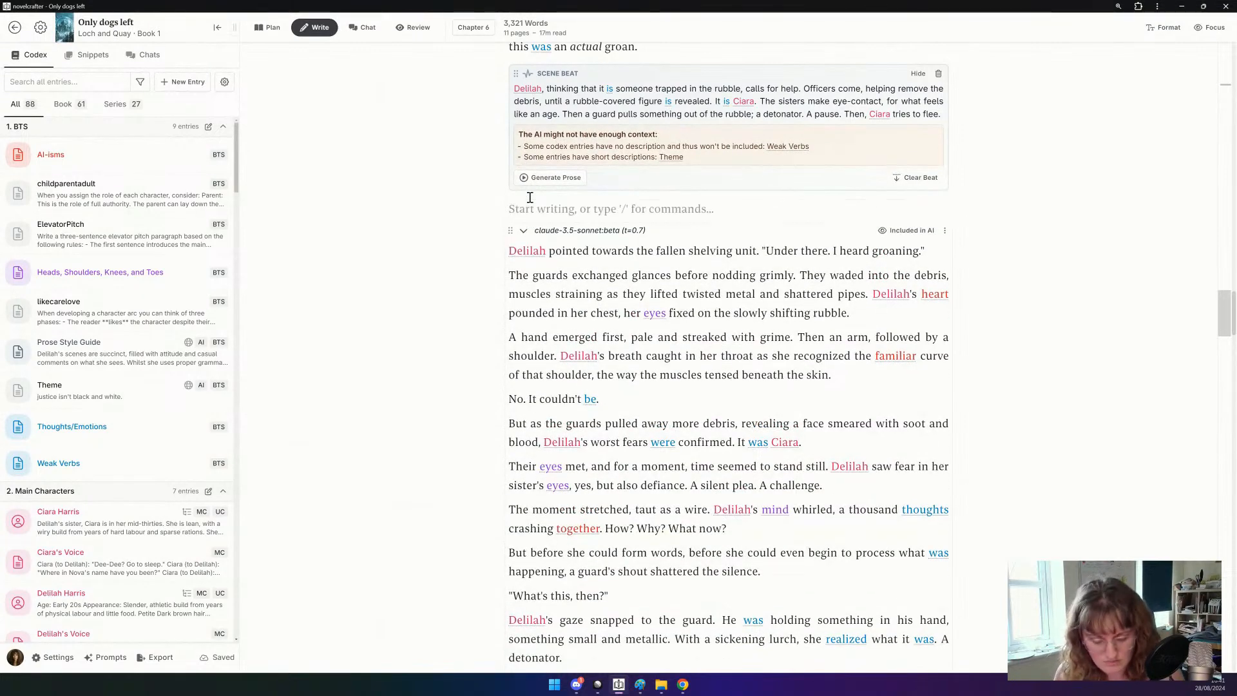
key("ctrl+v")
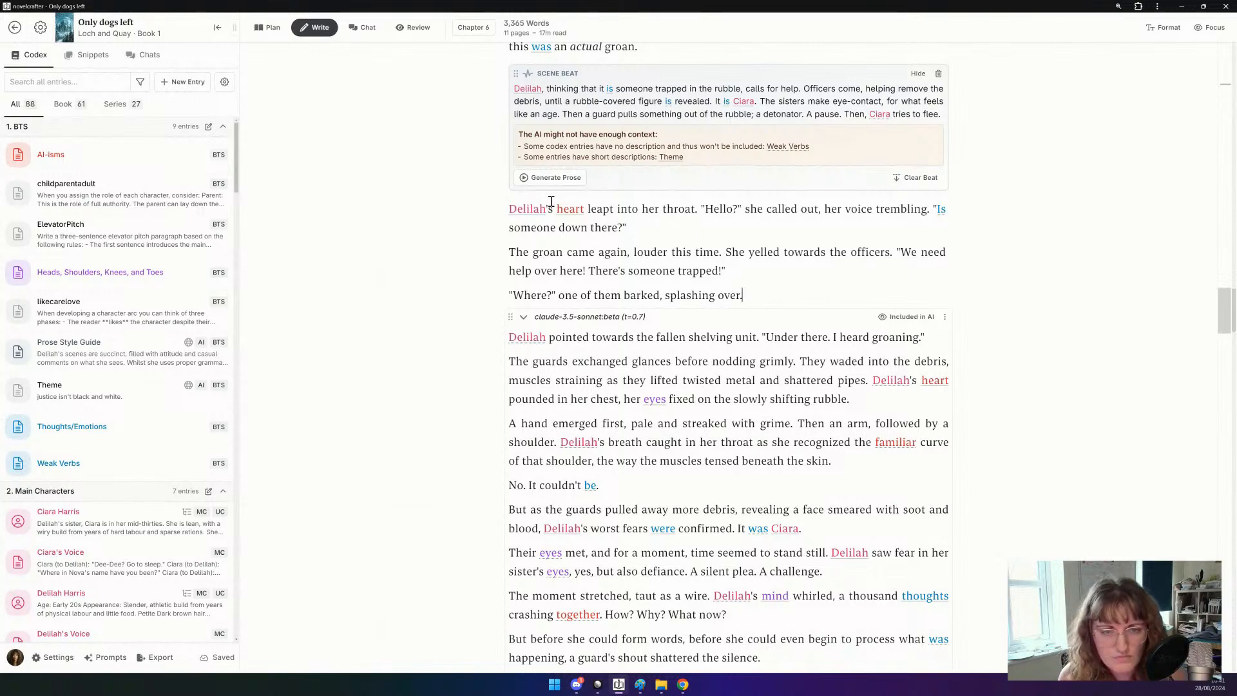
In the moved passage, delete "Delilah's heart leapt into her throat." and shorten the question to "Is someone there?".
left_click_drag(700, 209, 513, 222)
key("BackSpace")
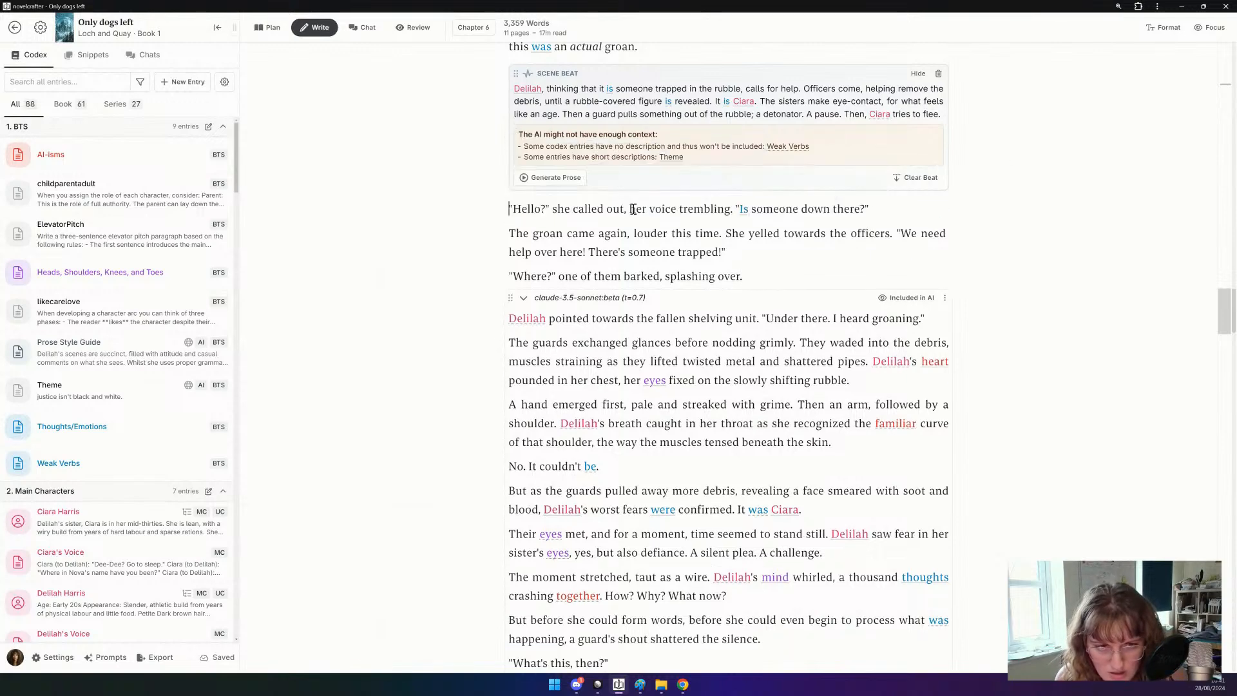
key("BackSpace")
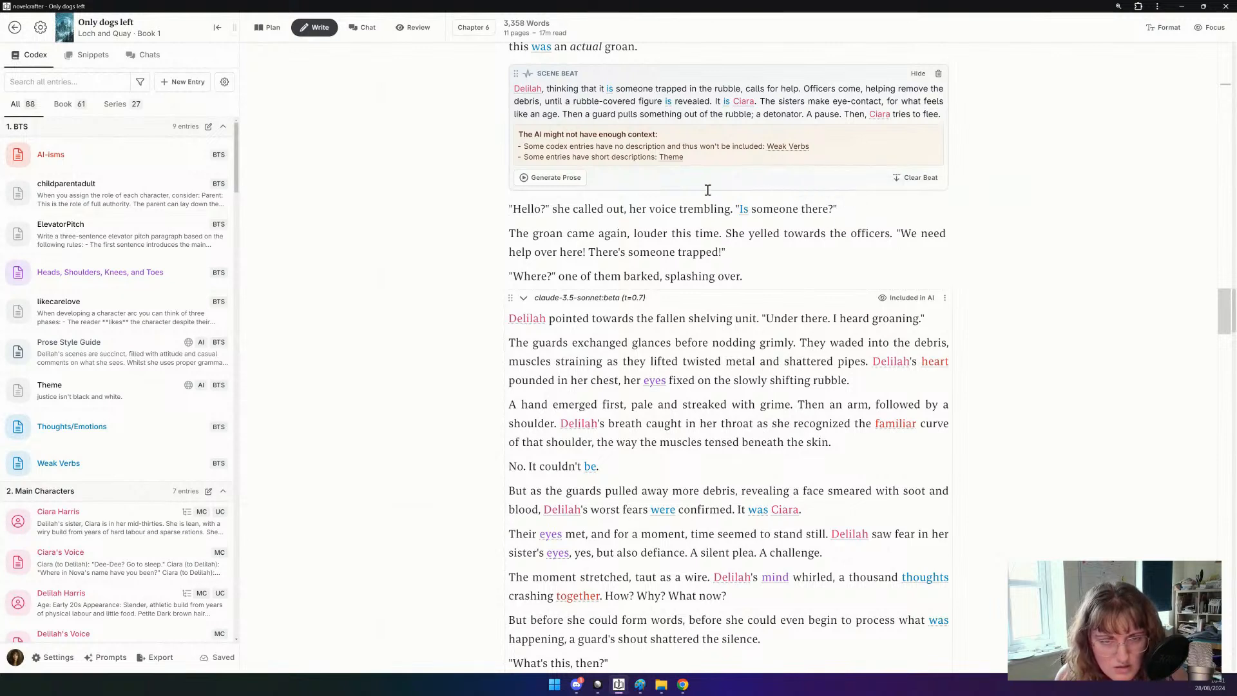
Collapse the first generated version and delete the second version's opening, from "Delilah's heart leapt" through "one of them barked.".
left_click(524, 299)
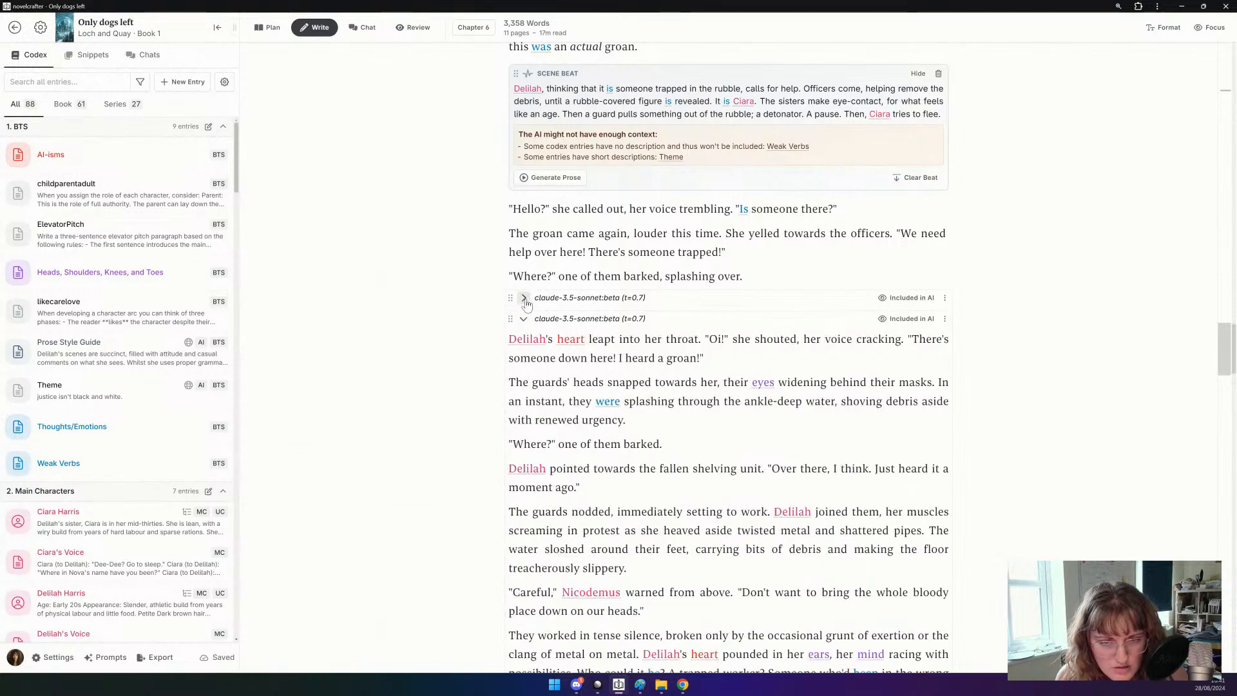
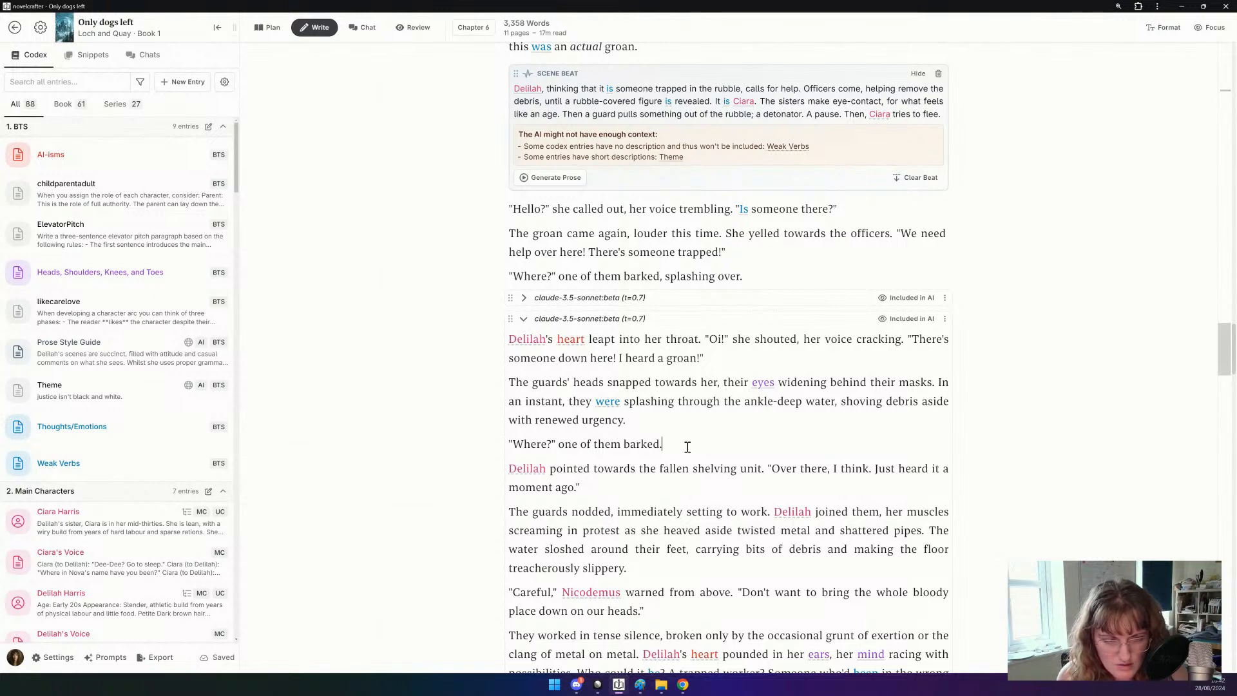
left_click_drag(688, 447, 502, 340)
key("BackSpace")
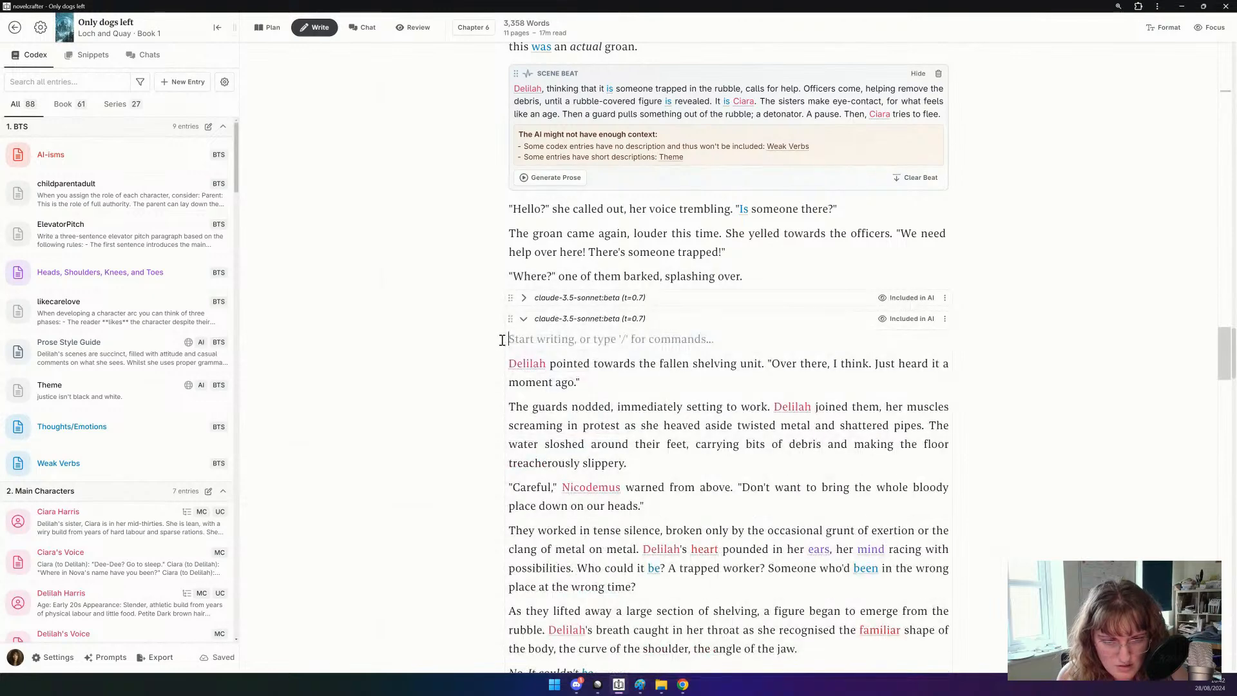
key("BackSpace")
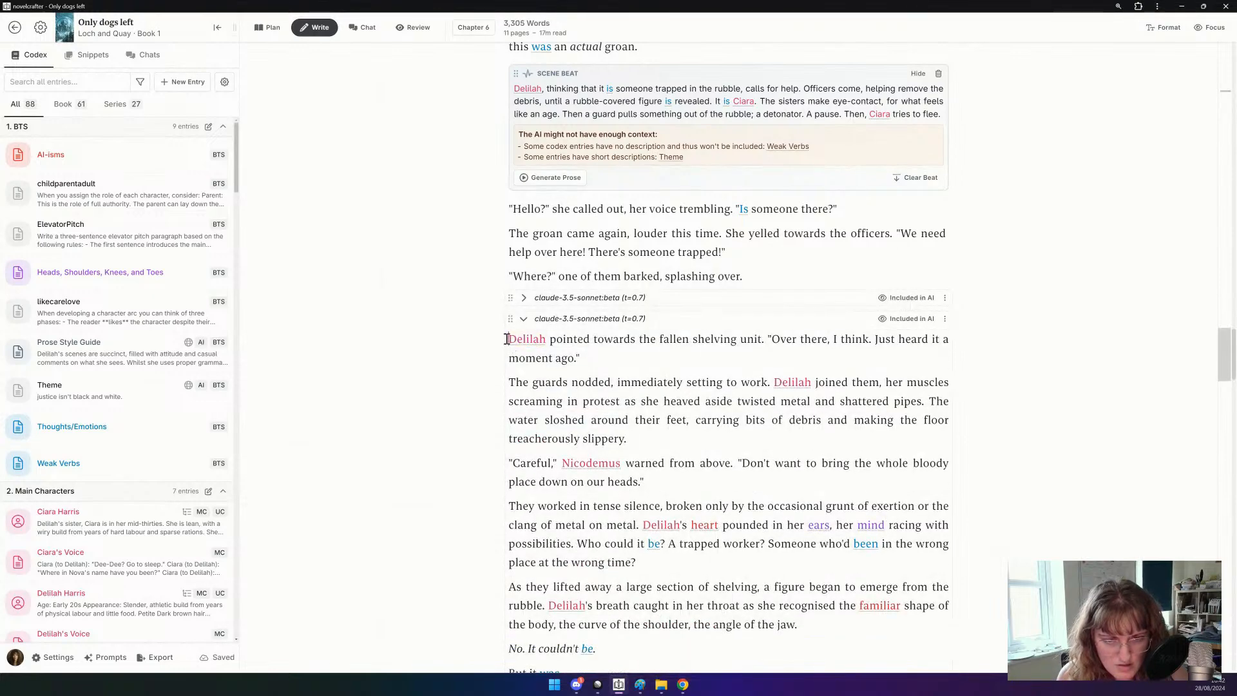
Move the second version's "Delilah pointed" and "The guards nodded" paragraphs into the main text after "splashing over.", and remove the leftover blank line.
left_click_drag(507, 339, 645, 438)
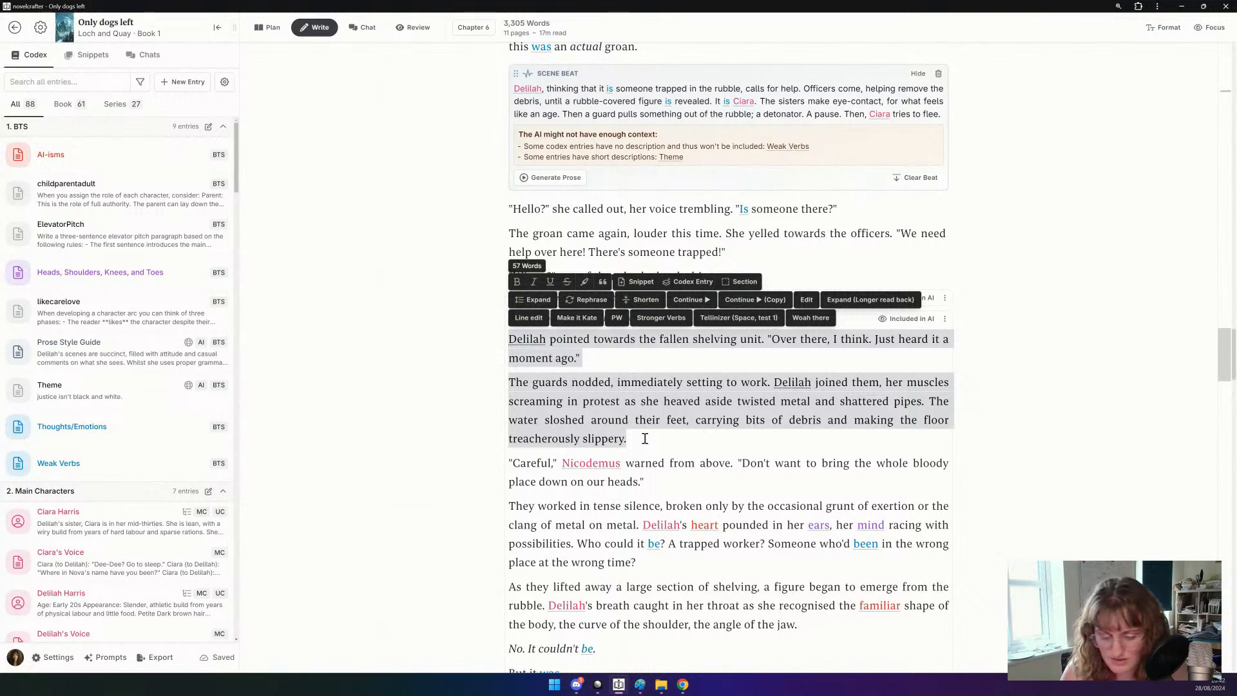
key("BackSpace")
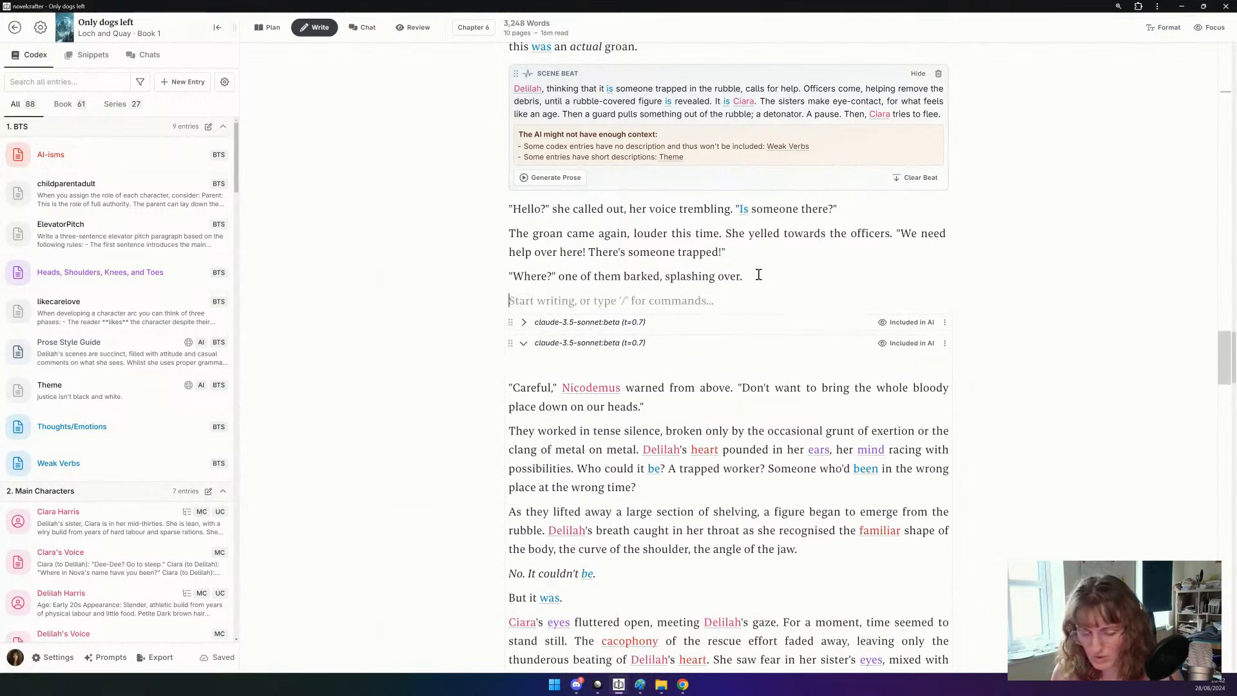
key("ctrl+z")
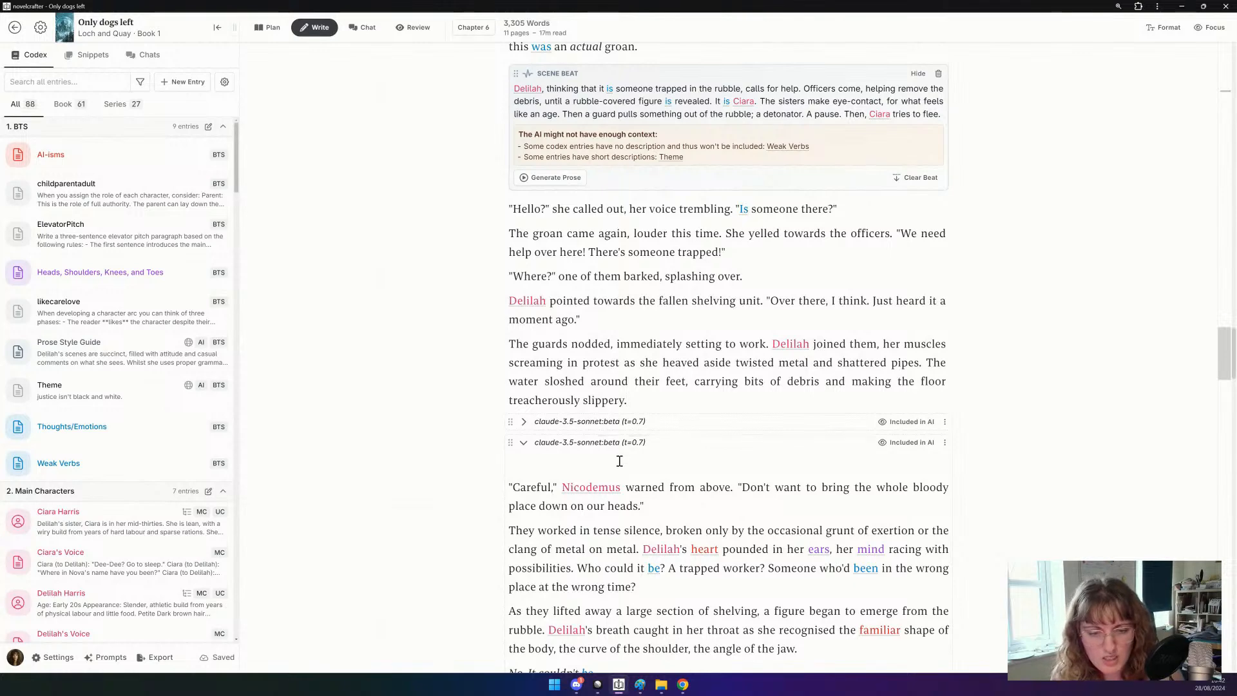
left_click(619, 461)
key("BackSpace")
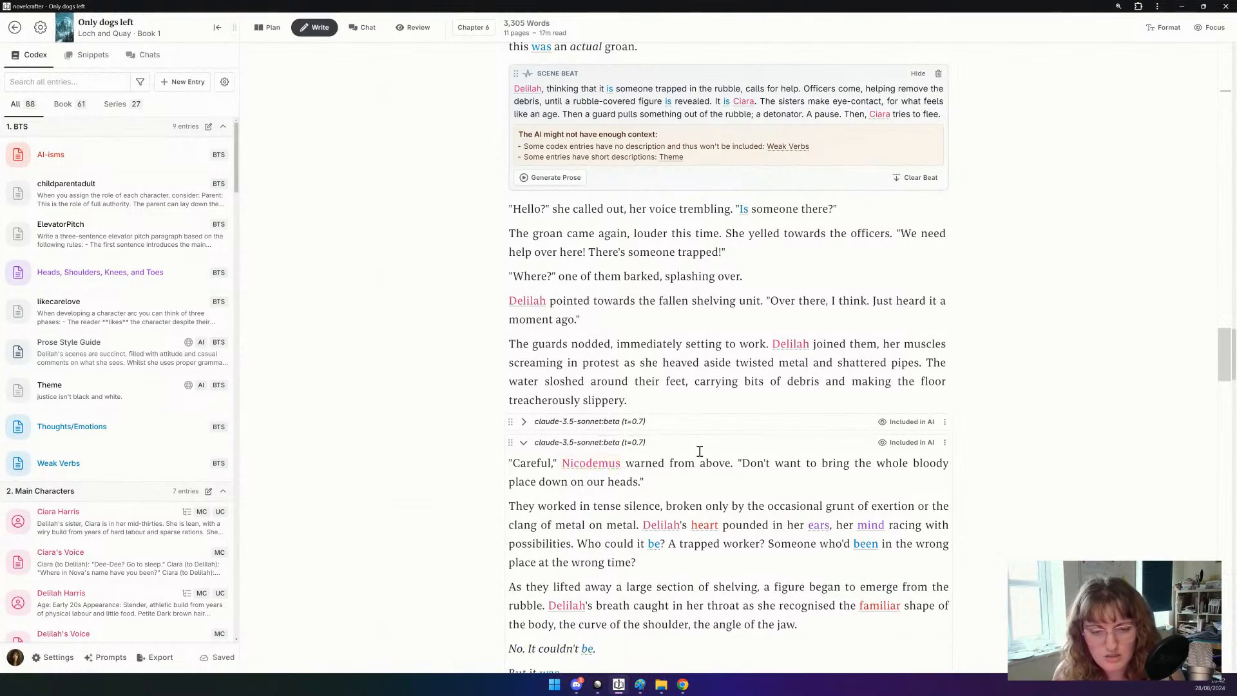
Collapse the second generated version and delete the opening of version 300, from "Delilah's heart leapt" through "heard the sound.".
left_click(524, 443)
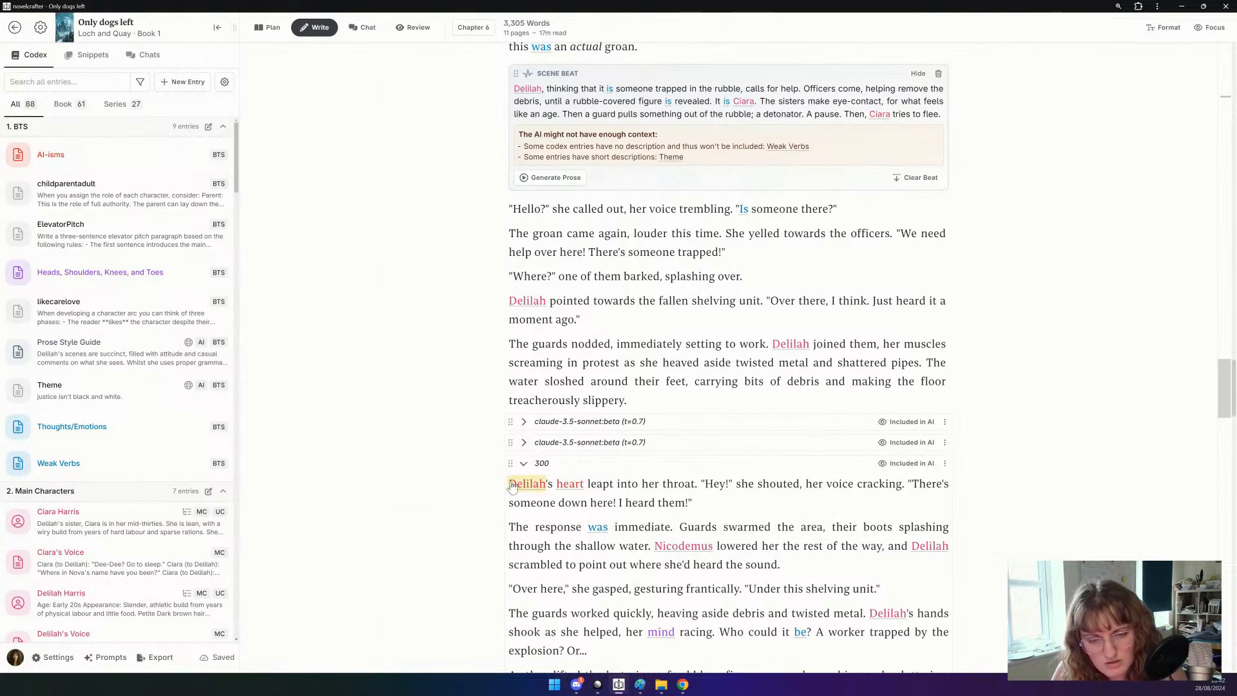
left_click_drag(511, 484, 855, 562)
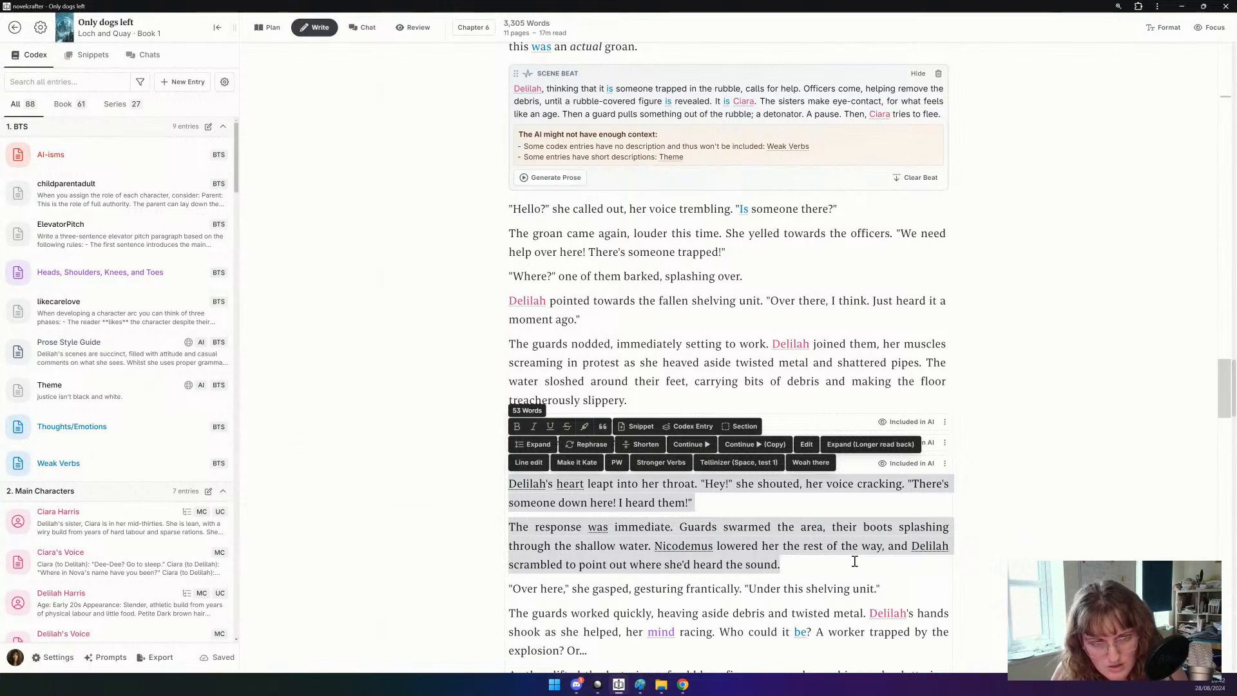
key("BackSpace")
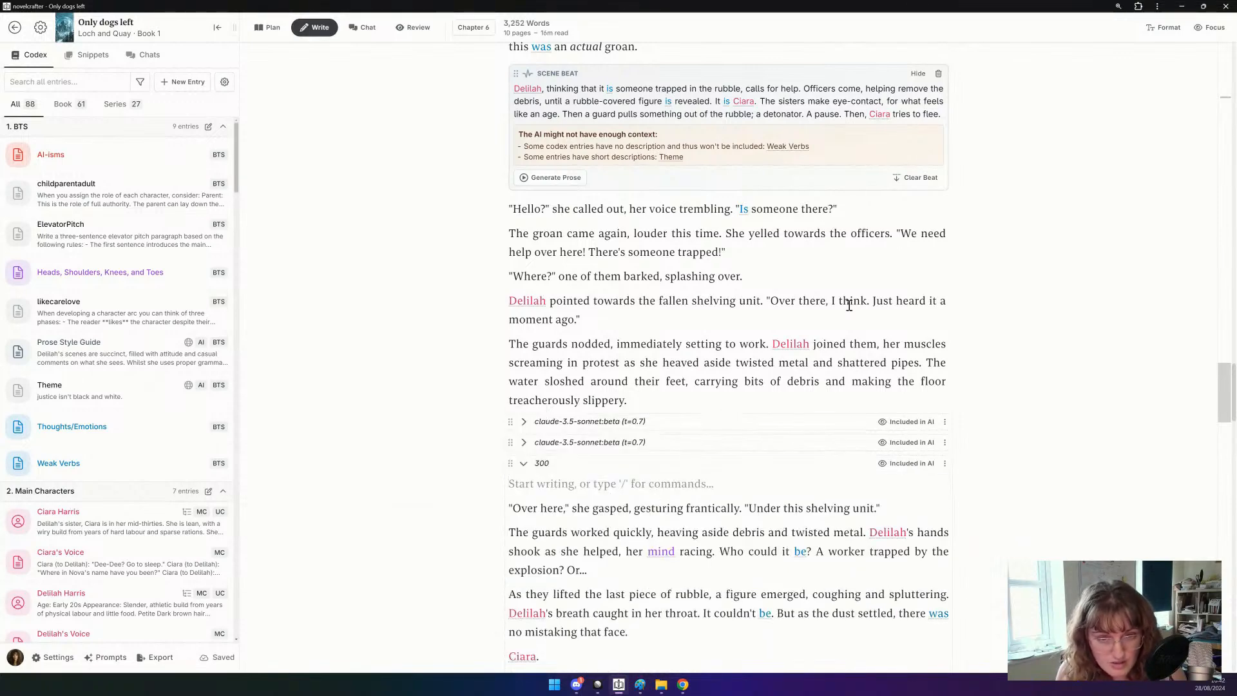
Rewrite Delilah's reply to the guard in the main text as: Delilah pointed, "Under the shelving units.".
left_click_drag(890, 313, 874, 301)
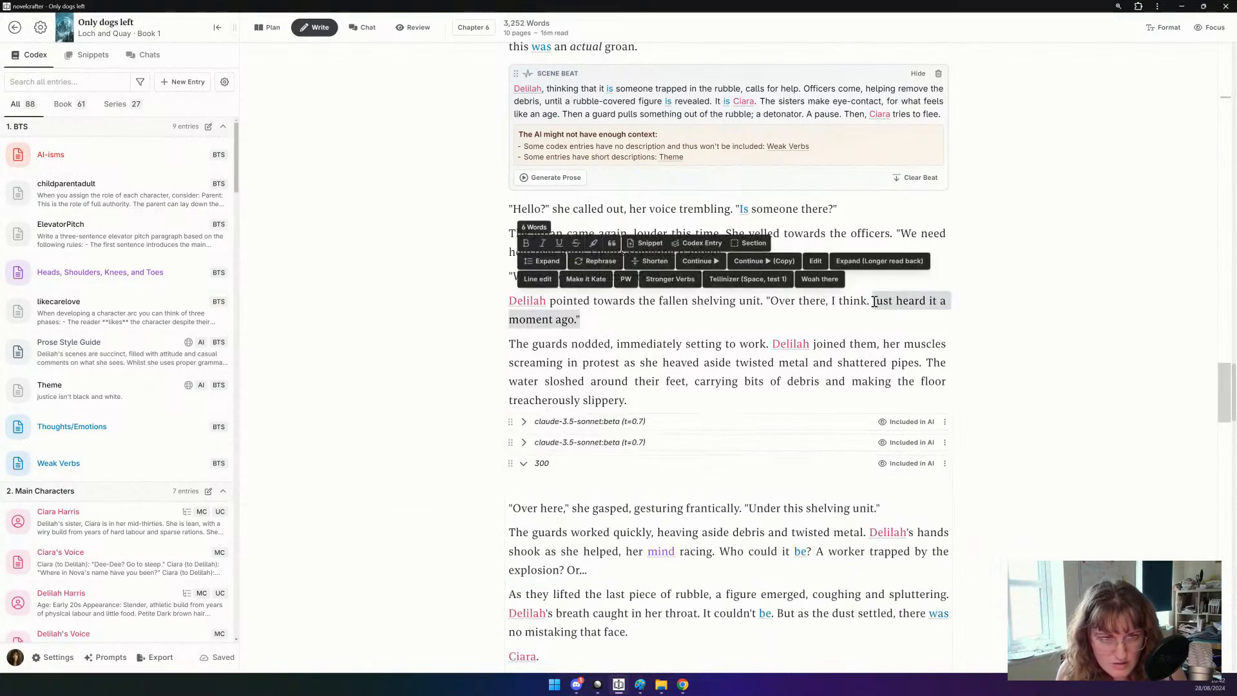
left_click(747, 303)
mouse_move(580, 320)
left_mouse_down()
mouse_move(562, 308)
mouse_move(591, 299)
left_mouse_up()
left_click(572, 310)
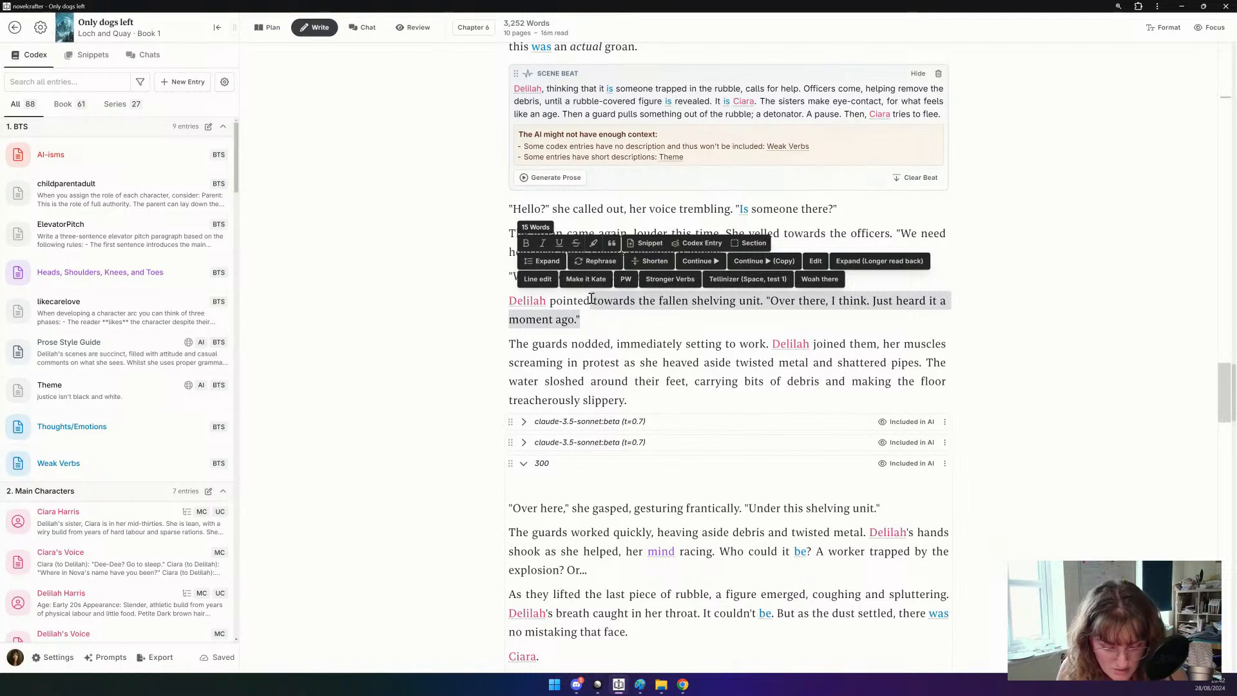
type(".")
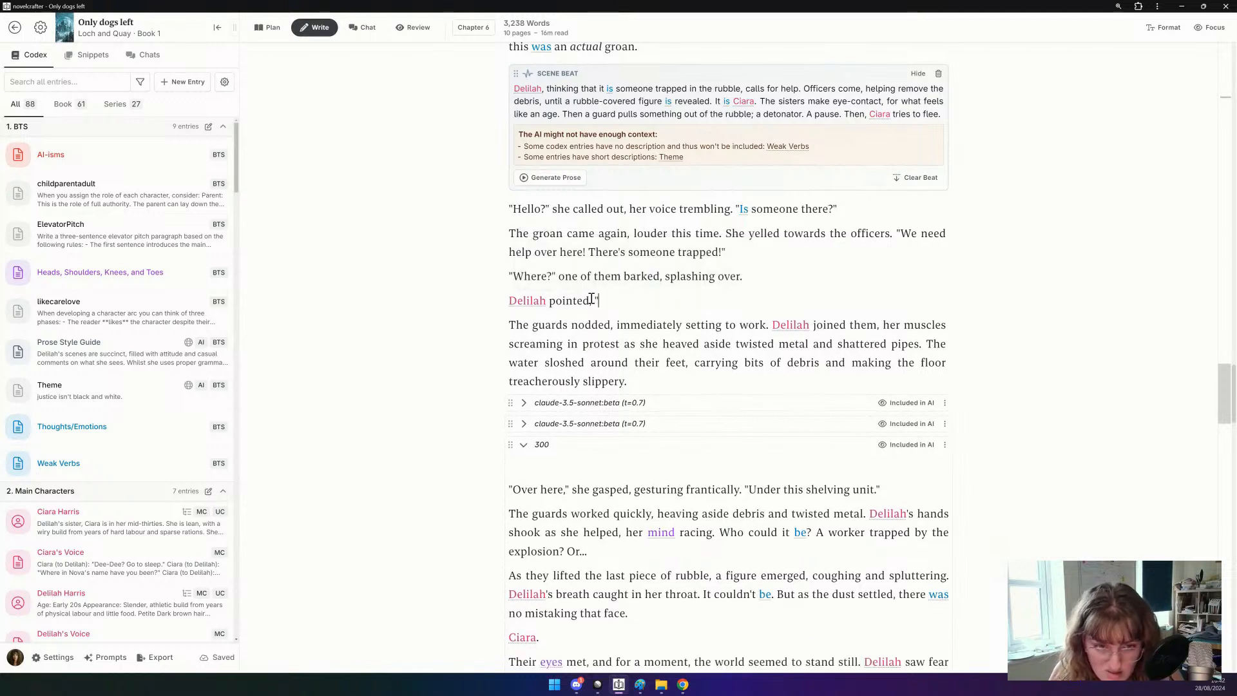
type(" \"Under the she")
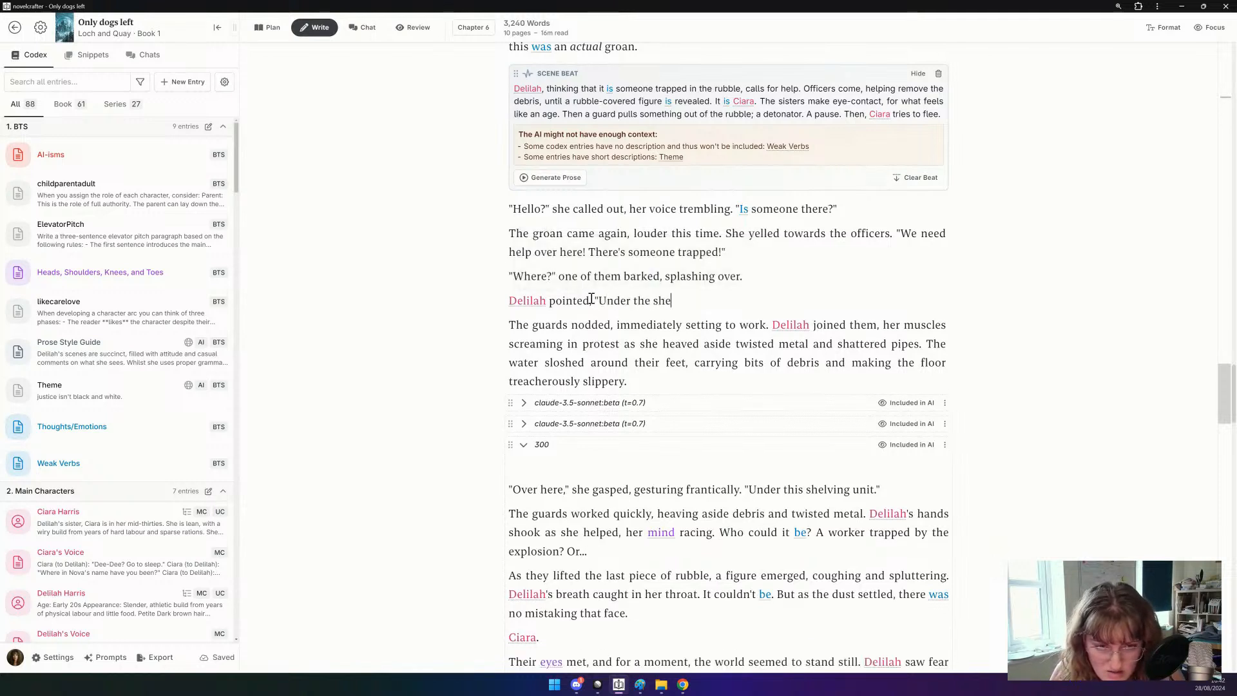
type("lving units.\"")
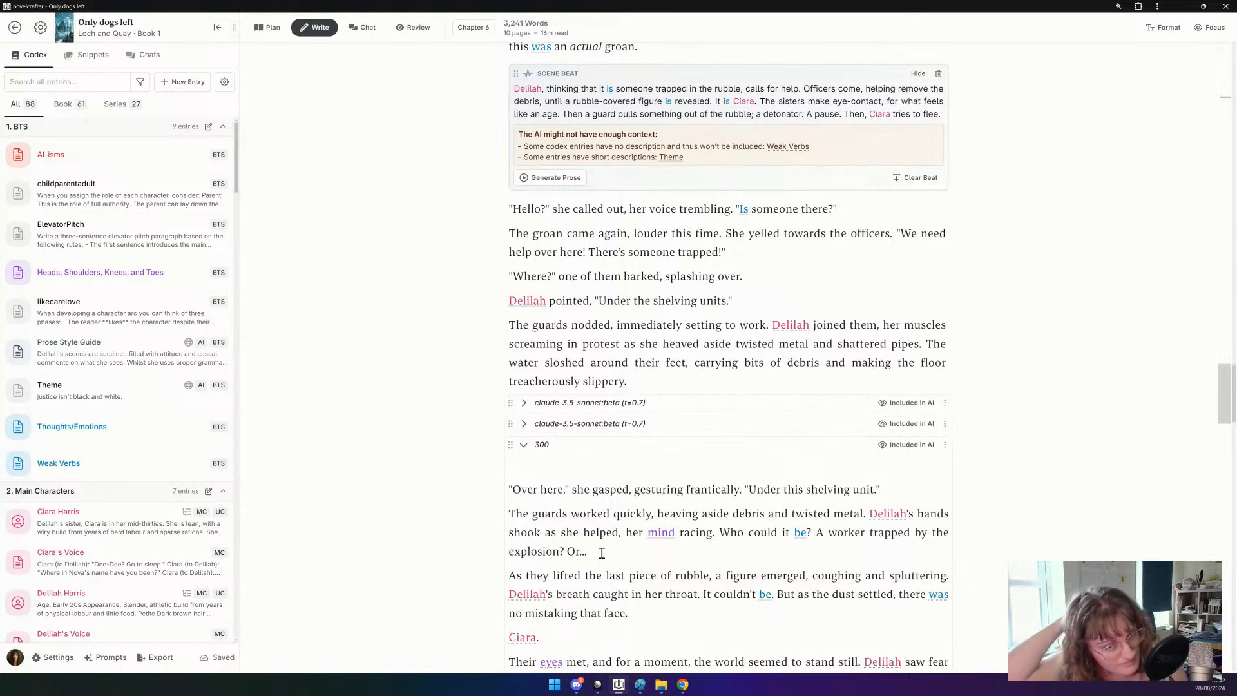
Delete version 300's opening two paragraphs, from "Over here," she gasped through "Or...", including the blank line.
left_click_drag(606, 553, 518, 473)
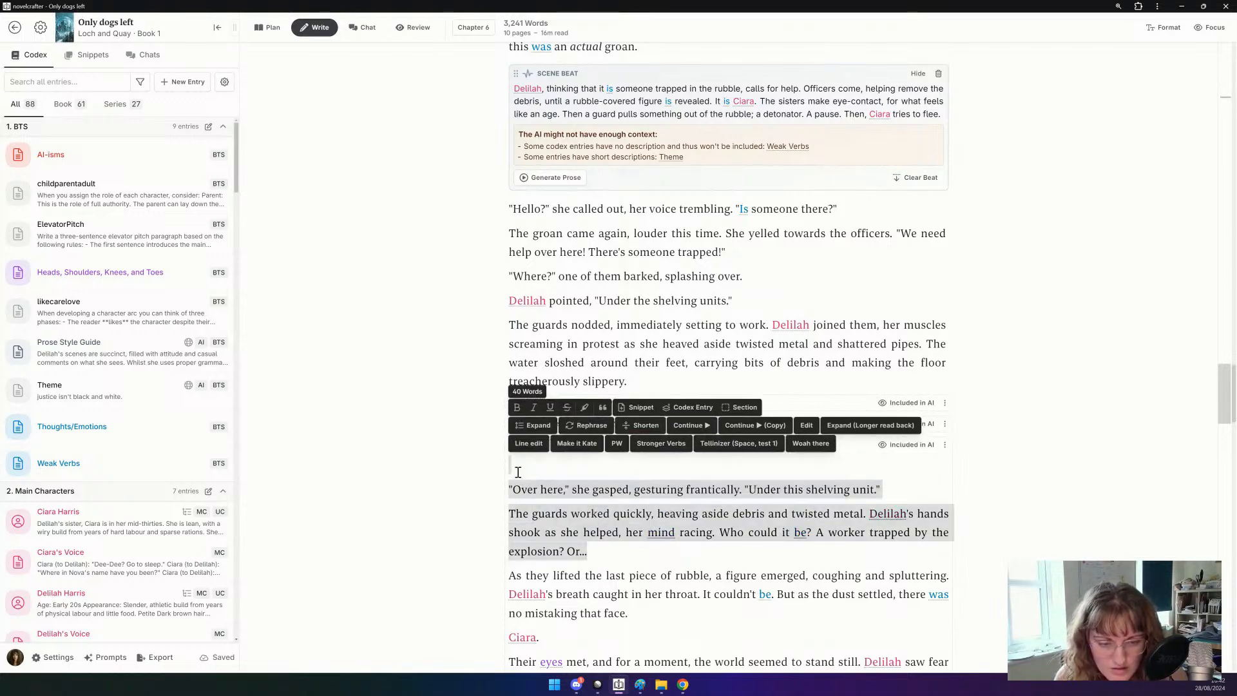
key("BackSpace")
key("BackSpace")
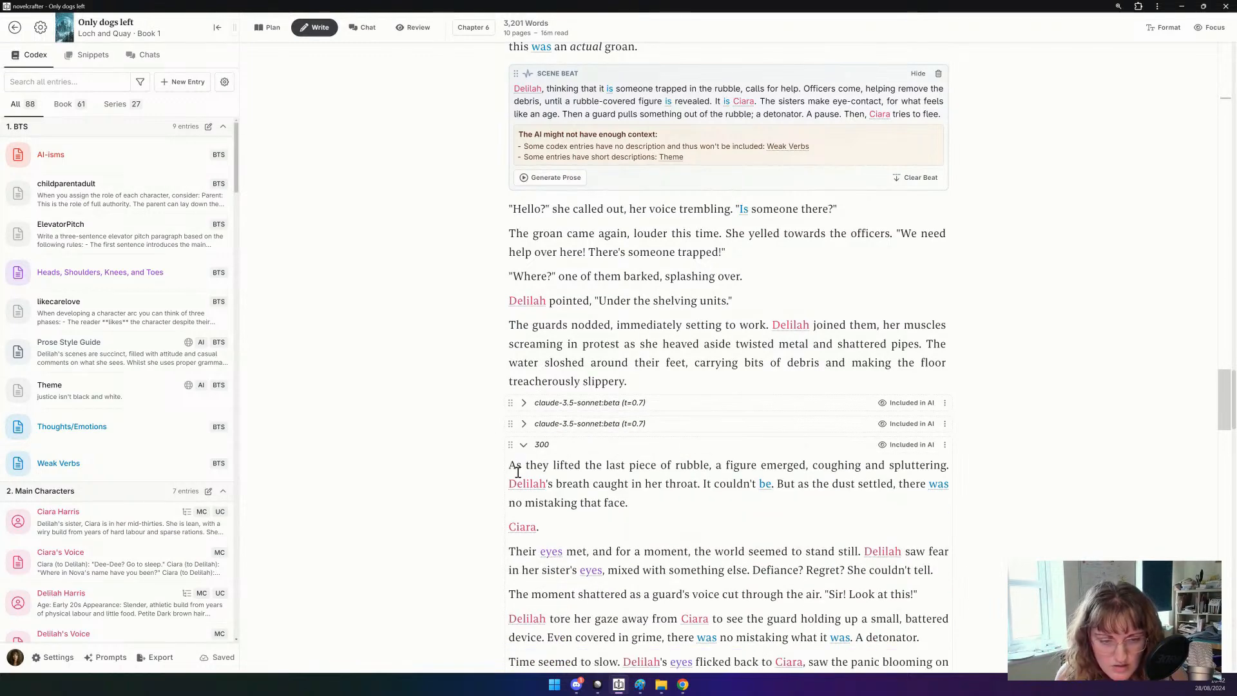
Expand the second generated version and delete its "Careful," Nicodemus warned paragraph along with the empty line.
left_click(524, 427)
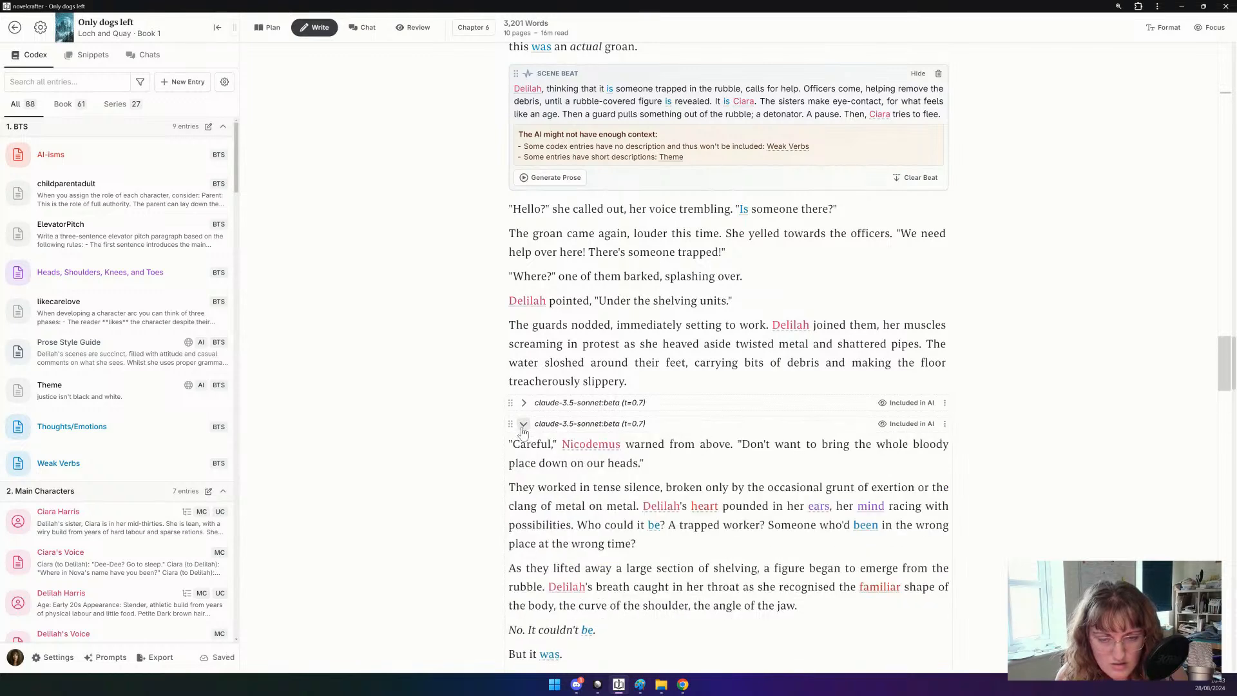
triple_click(541, 453)
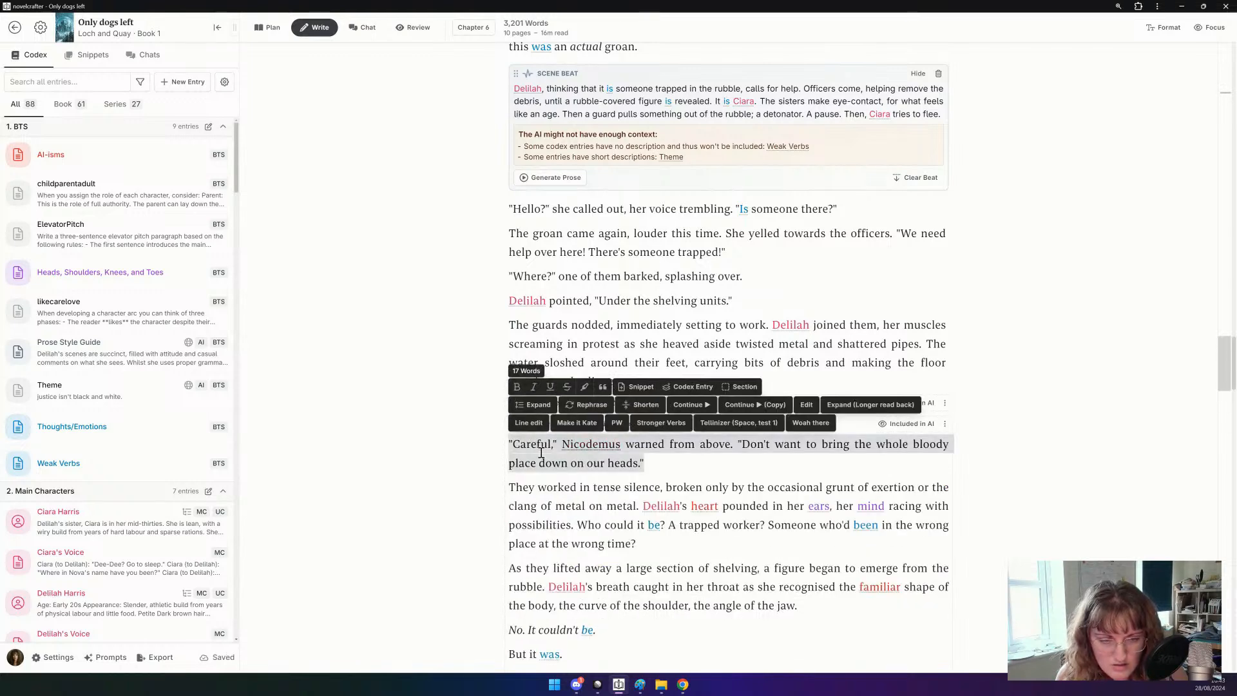
key("BackSpace")
key("Delete")
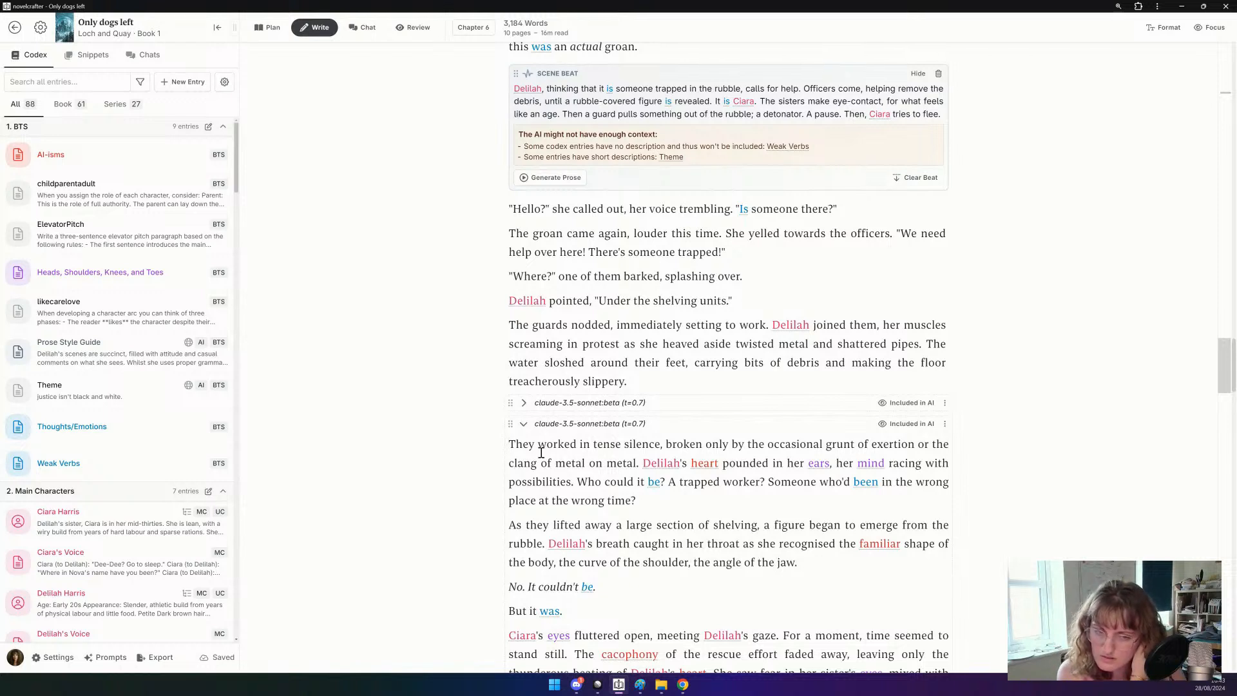
Compare the first version's rescue passage, and move the second version's "As they lifted away a large section of shelving" paragraph into the main text after "treacherously slippery.".
triple_click(678, 524)
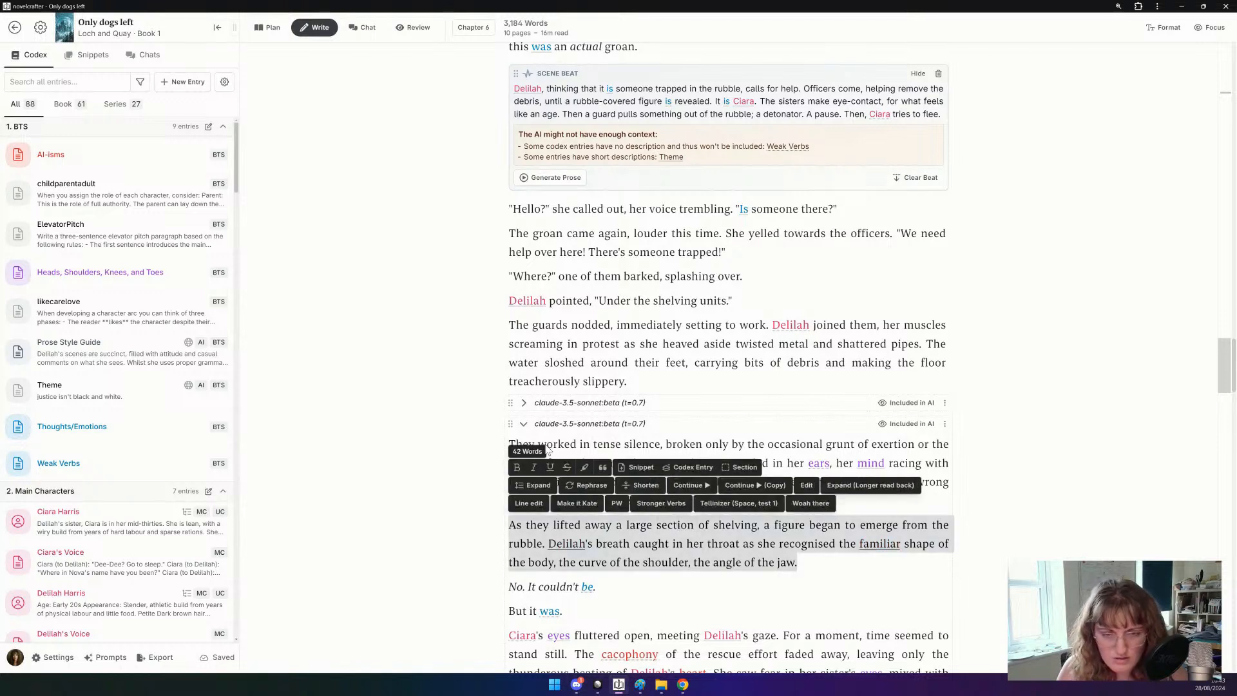
left_click(524, 403)
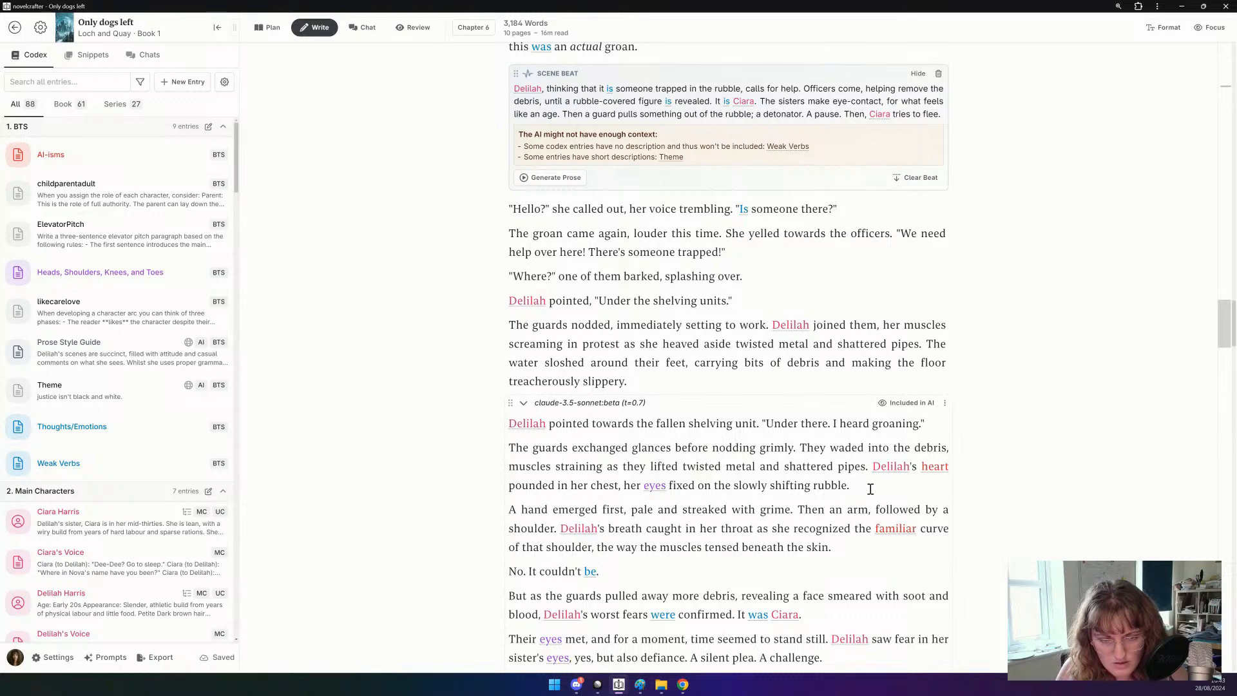
left_click_drag(870, 489, 634, 417)
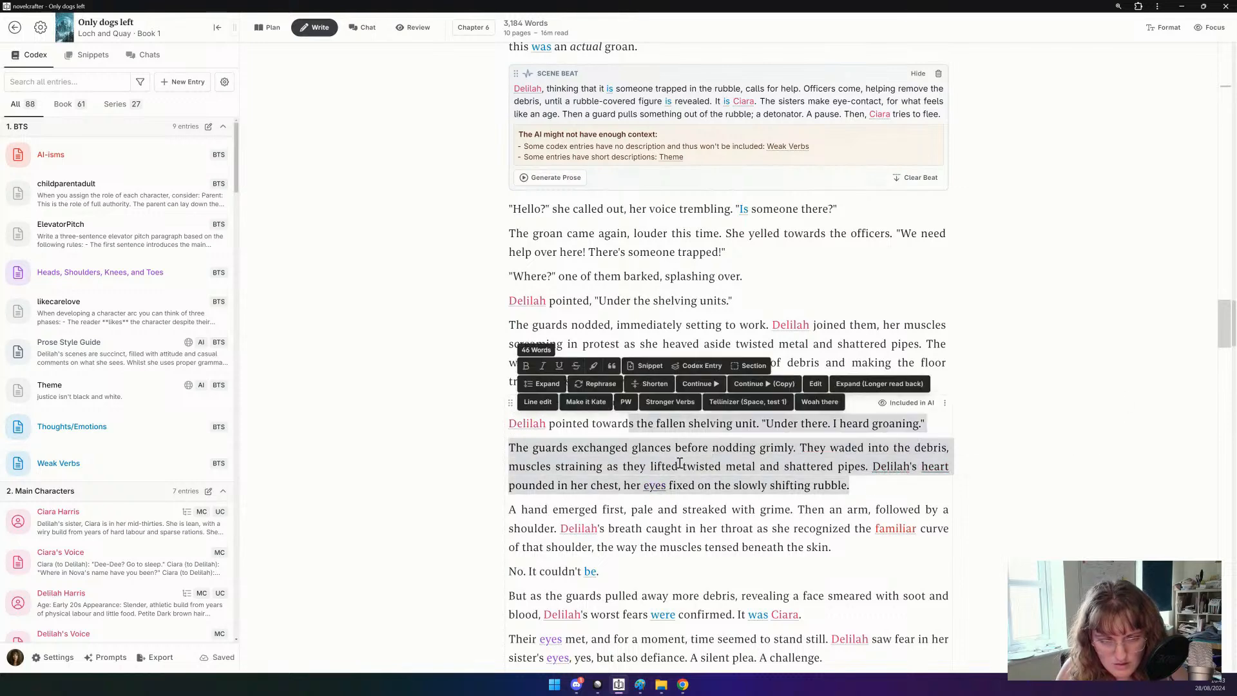
left_click(642, 532)
scroll(642, 532, "down", 2)
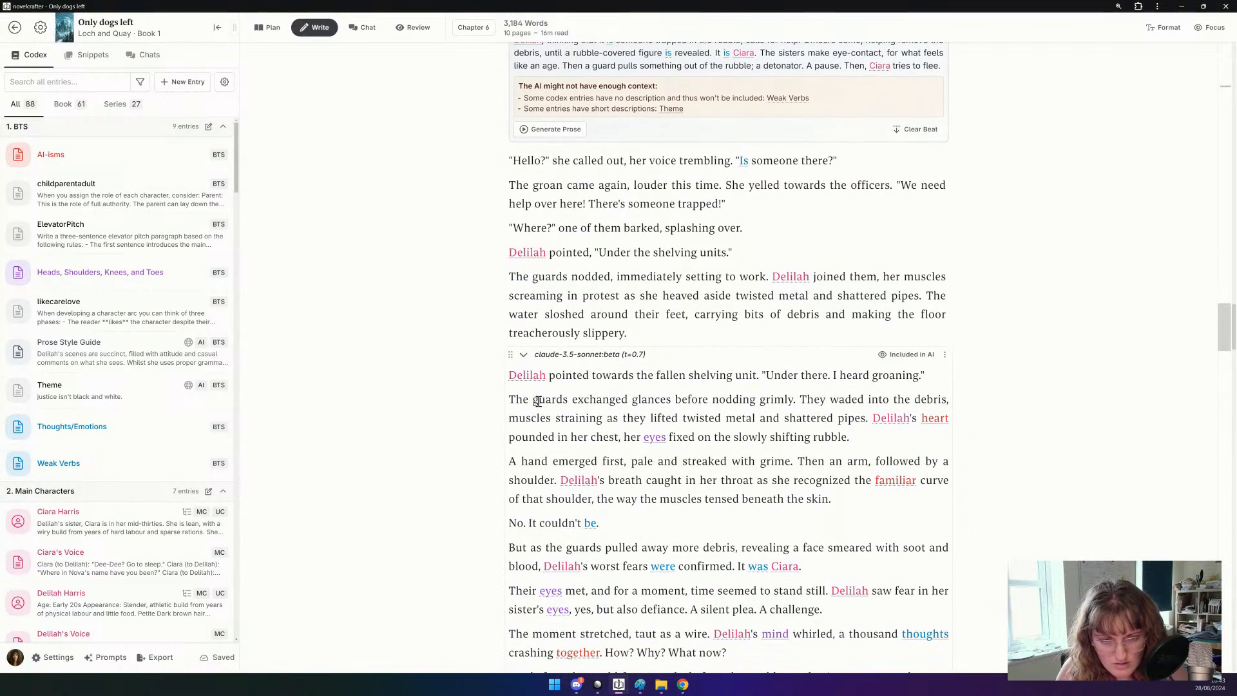
left_click(523, 355)
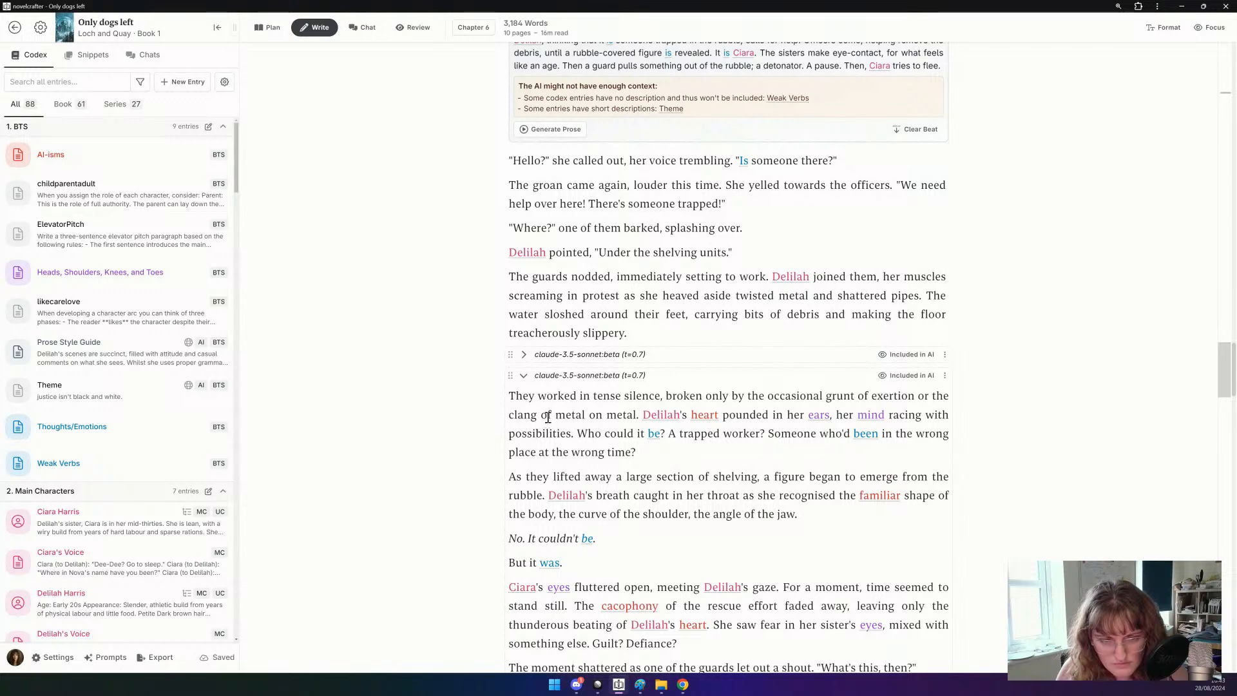
triple_click(687, 495)
key("BackSpace")
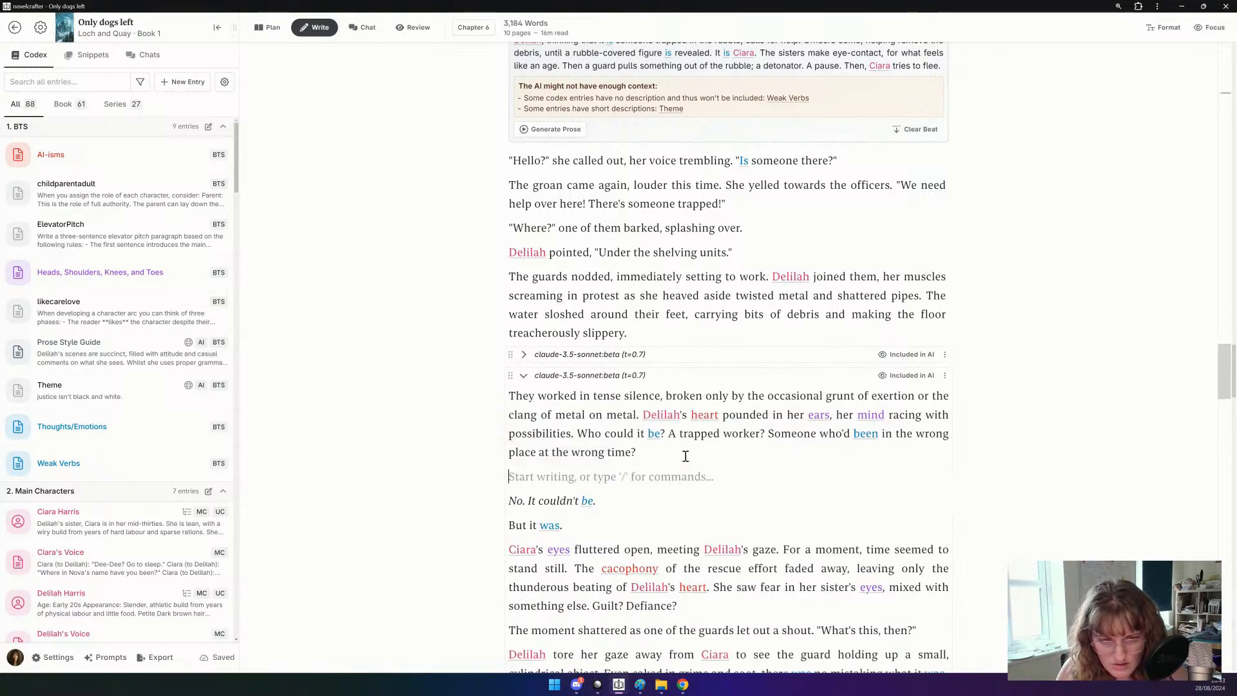
left_click(693, 337)
key("Return")
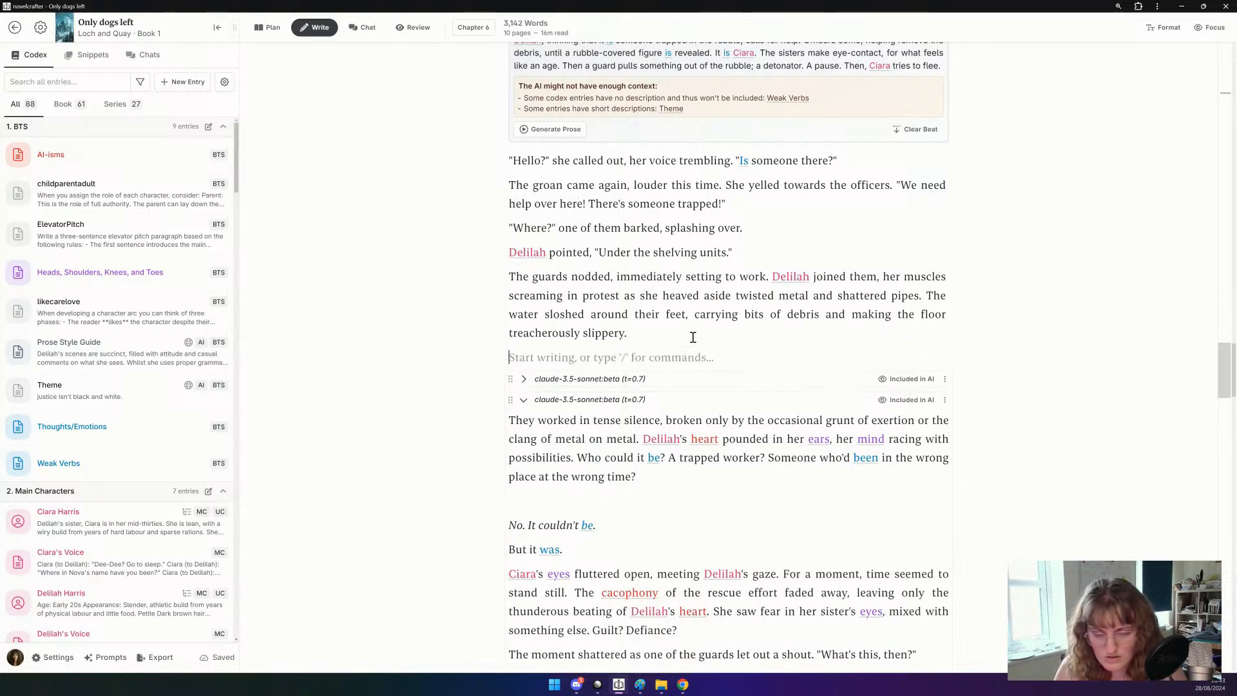
key("ctrl+z")
Expand the first generated version and delete its opening, from "Delilah pointed towards the fallen shelving unit" through "No. It couldn't be.".
left_click(524, 417)
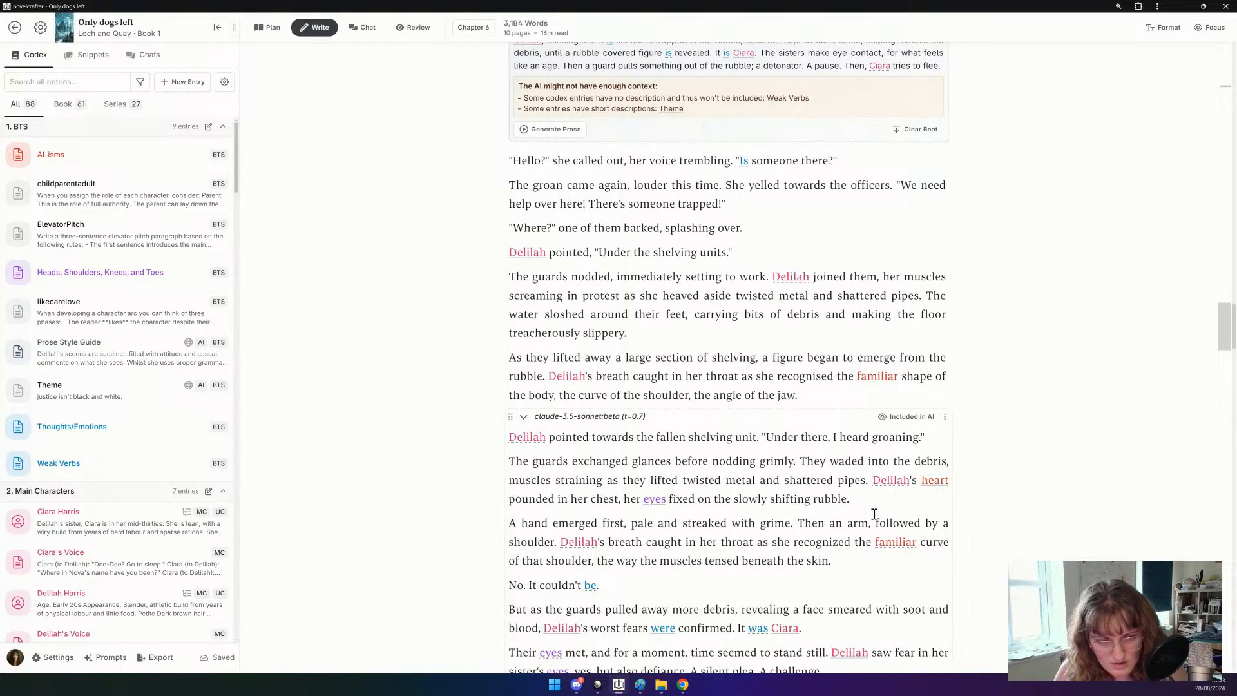
left_click_drag(874, 506, 499, 430)
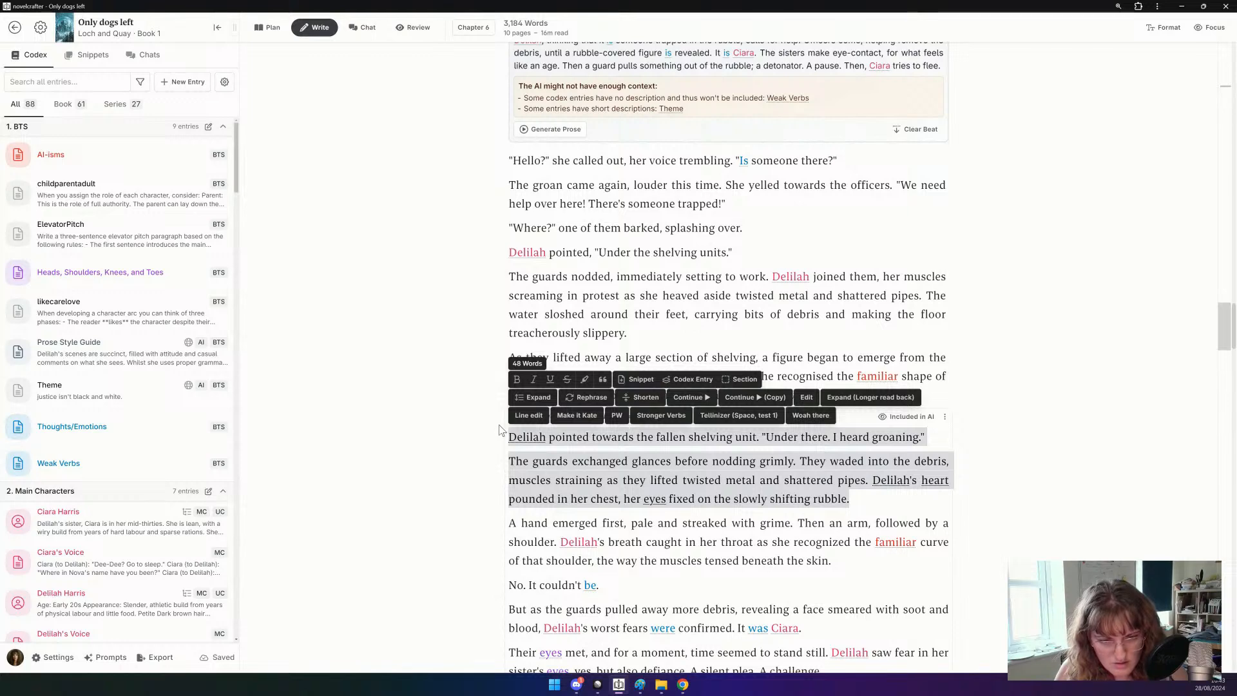
key("BackSpace")
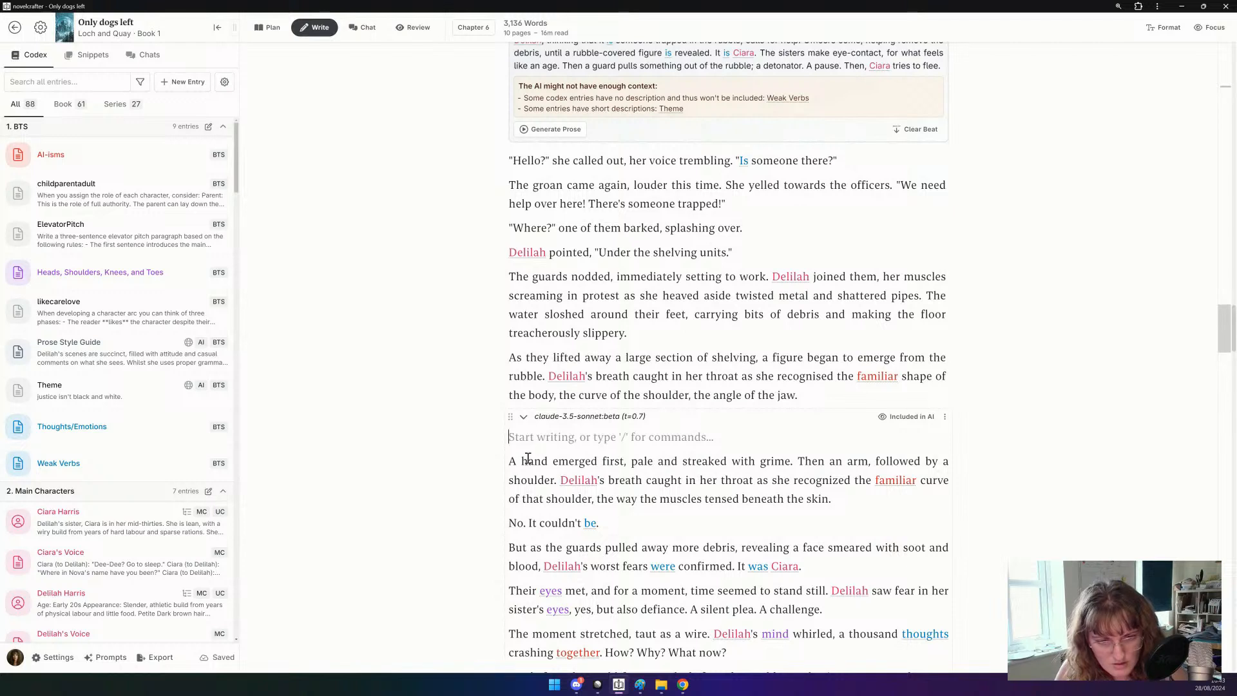
mouse_move(509, 460)
left_mouse_down()
mouse_move(801, 464)
mouse_move(558, 479)
left_mouse_up()
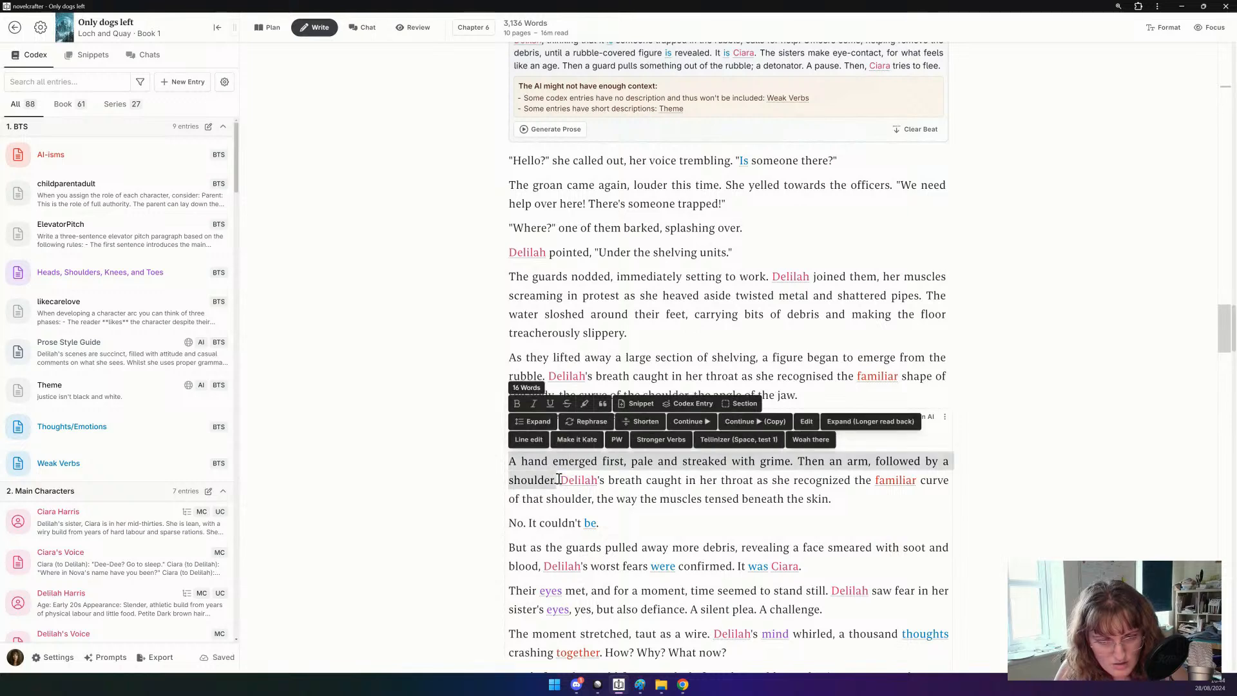
left_click(838, 499)
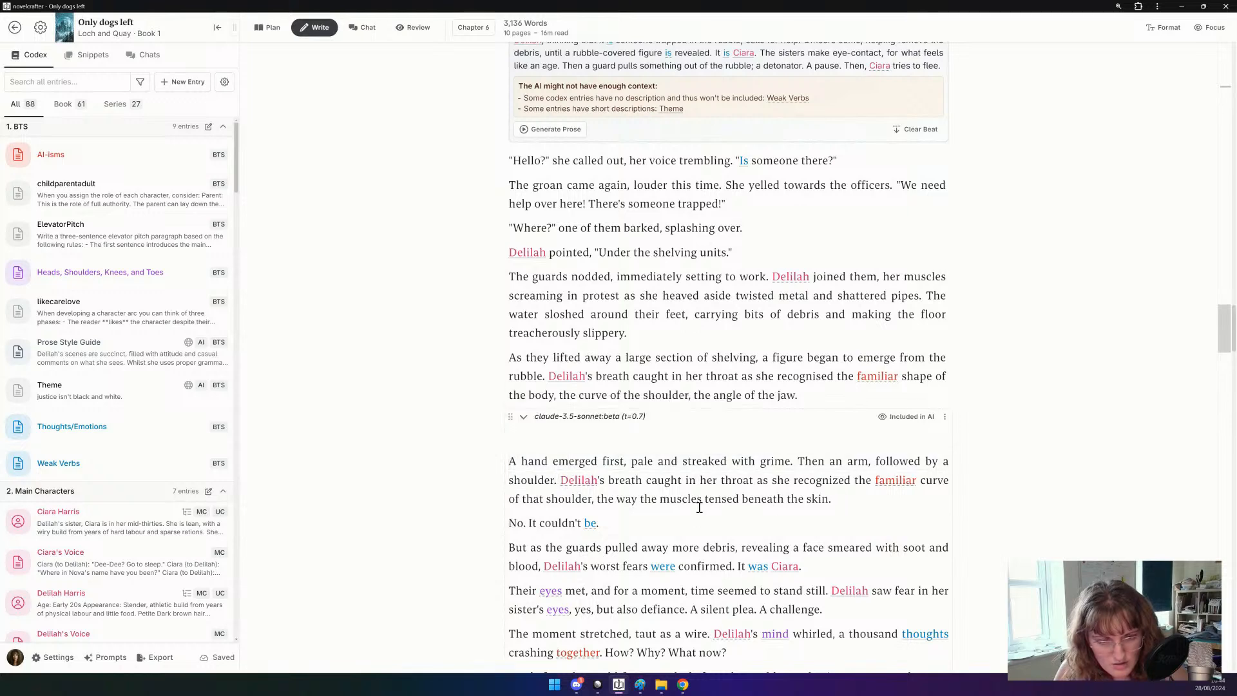
left_click_drag(636, 526, 509, 438)
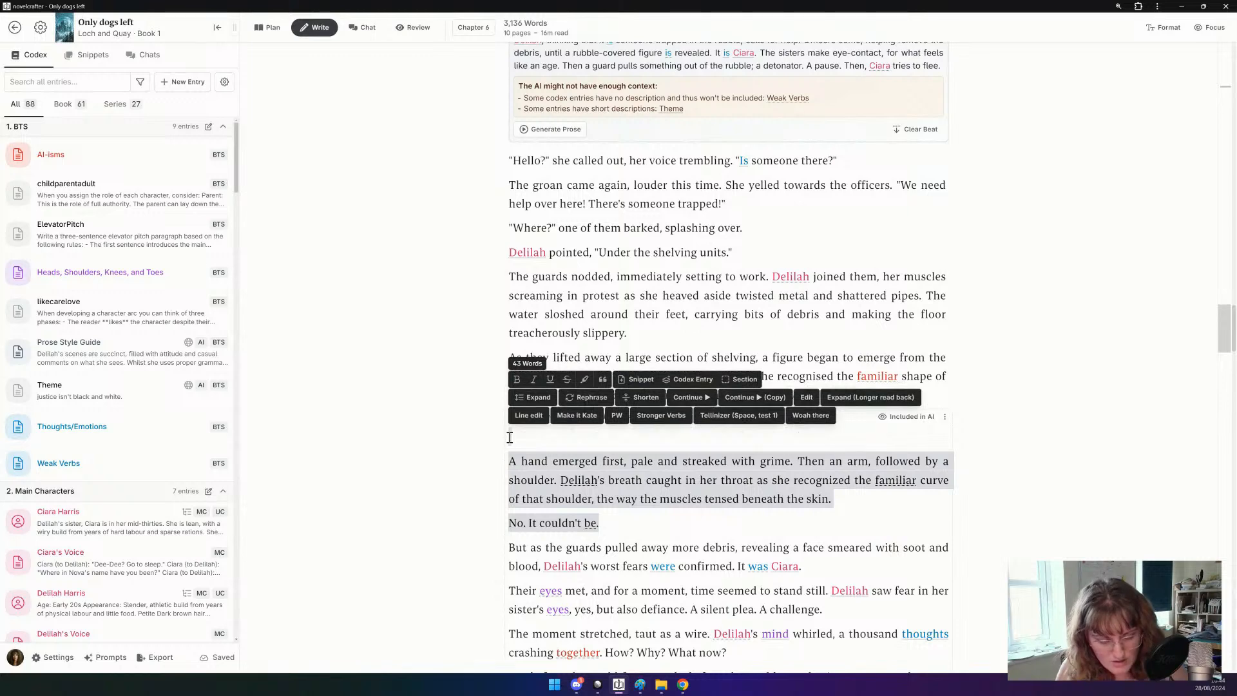
key("BackSpace")
key("Delete")
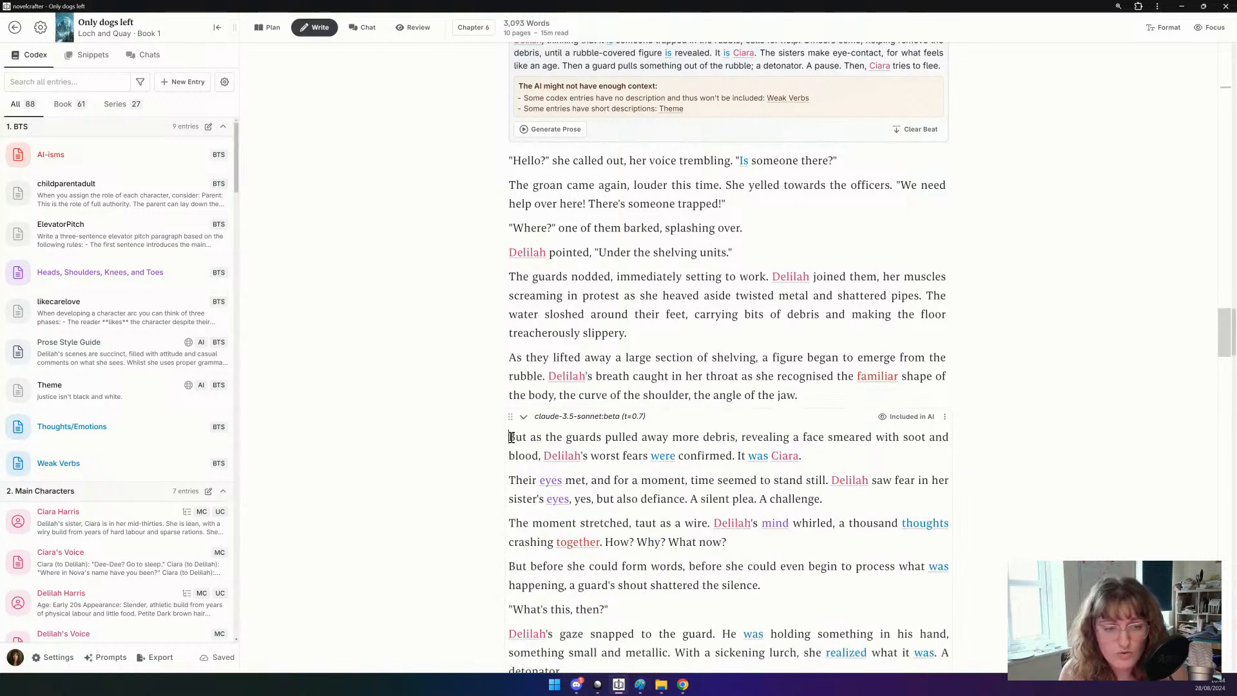
Move the first version's "But as the guards pulled away more debris" paragraph into the main text after "the angle of the jaw.".
triple_click(624, 437)
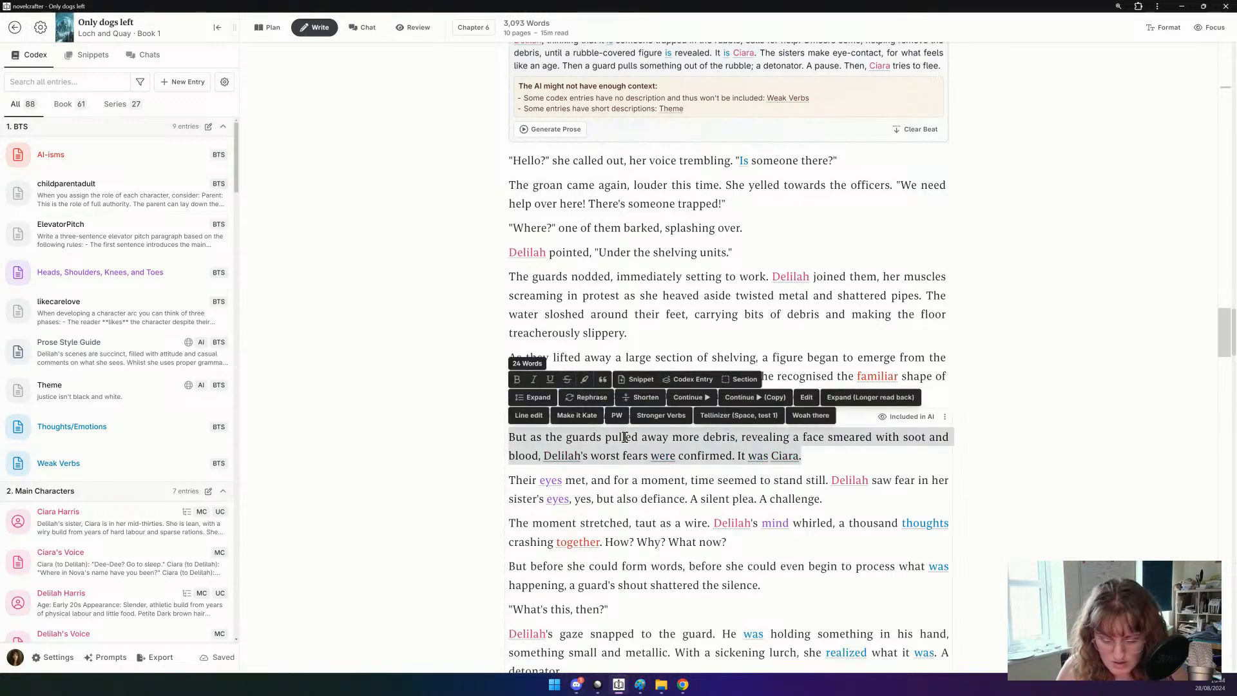
key("BackSpace")
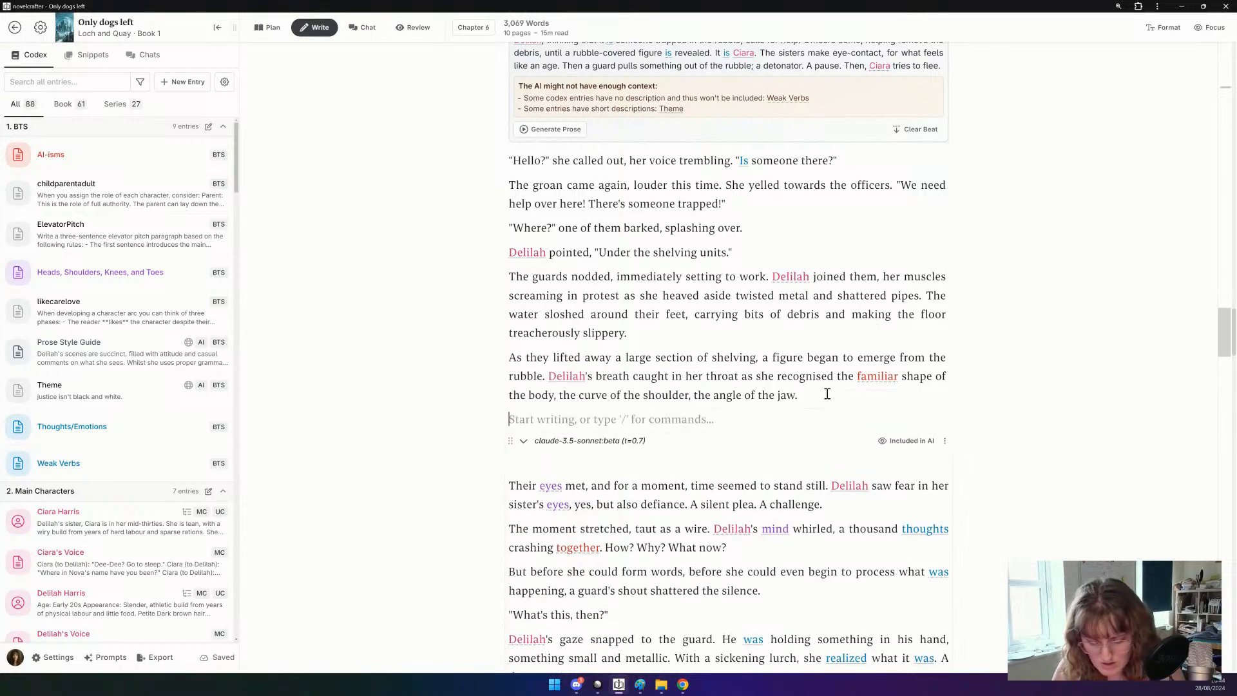
key("ctrl+z")
Add a new line of dialogue after "It was Ciara." reading: "Ciara." She whispered.
key("Return")
type("\"C")
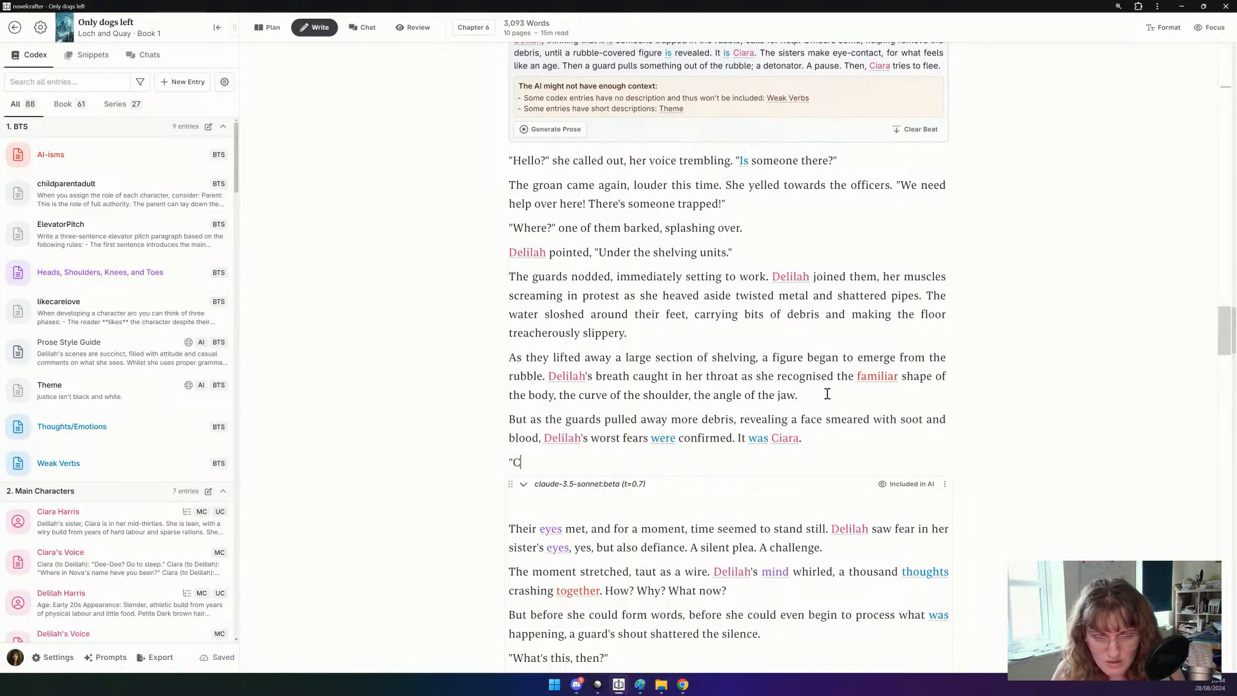
type("iara.\"")
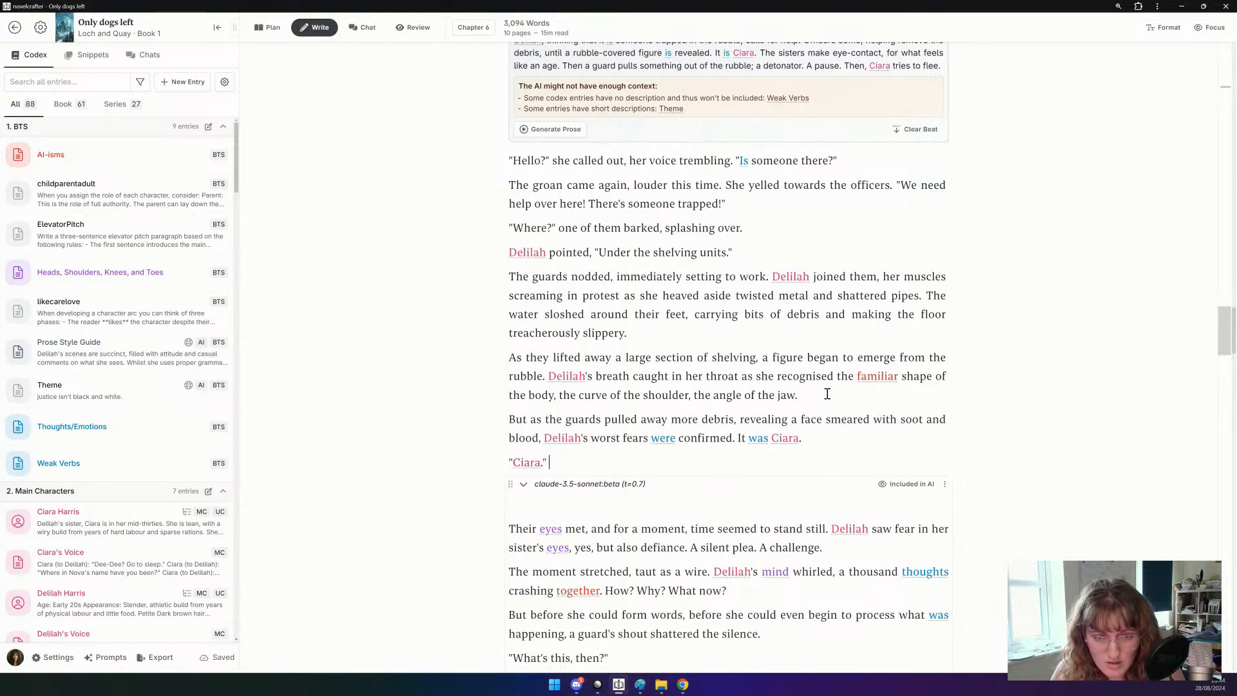
type(" She whispe")
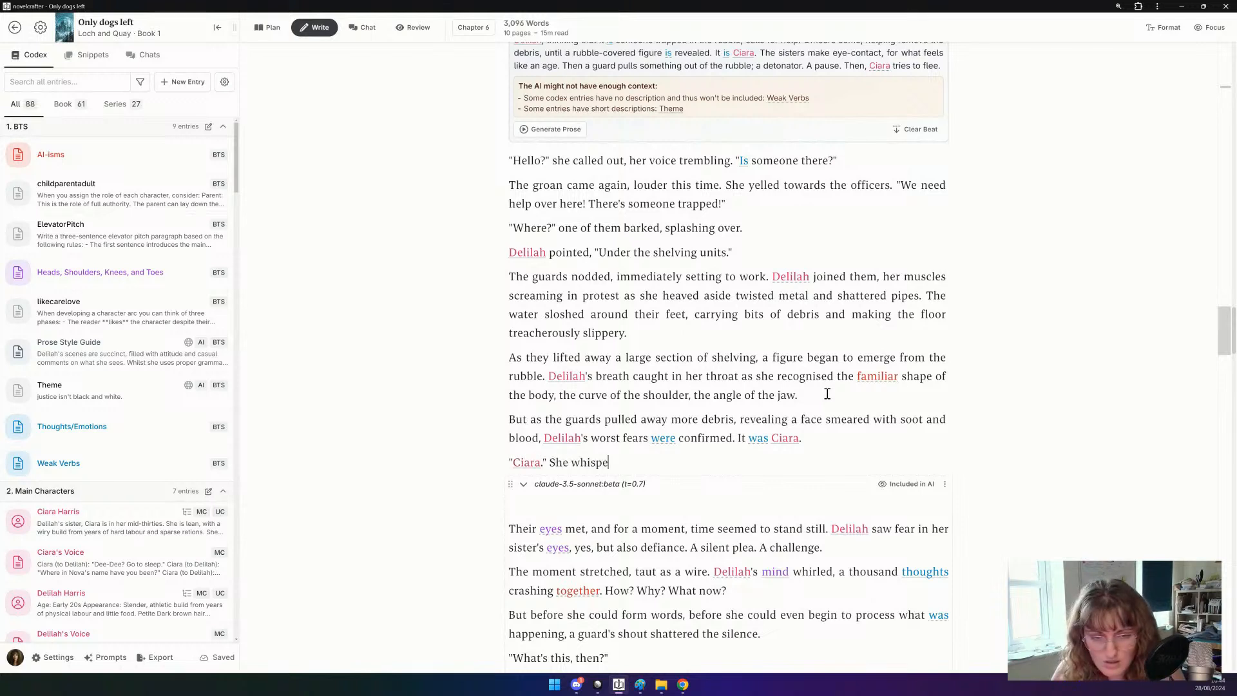
type("red.")
key("Return")
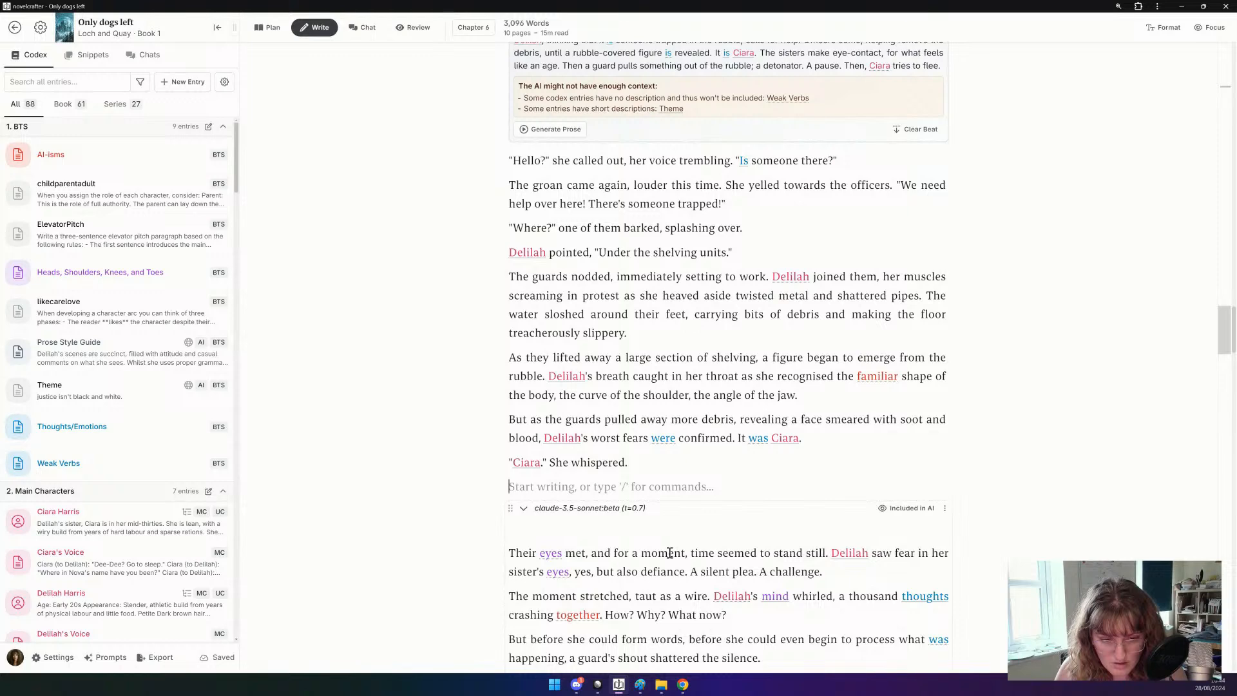
Delete the first version's "Their eyes met" and "The moment stretched" paragraphs, and collapse that version.
scroll(670, 554, "down", 1)
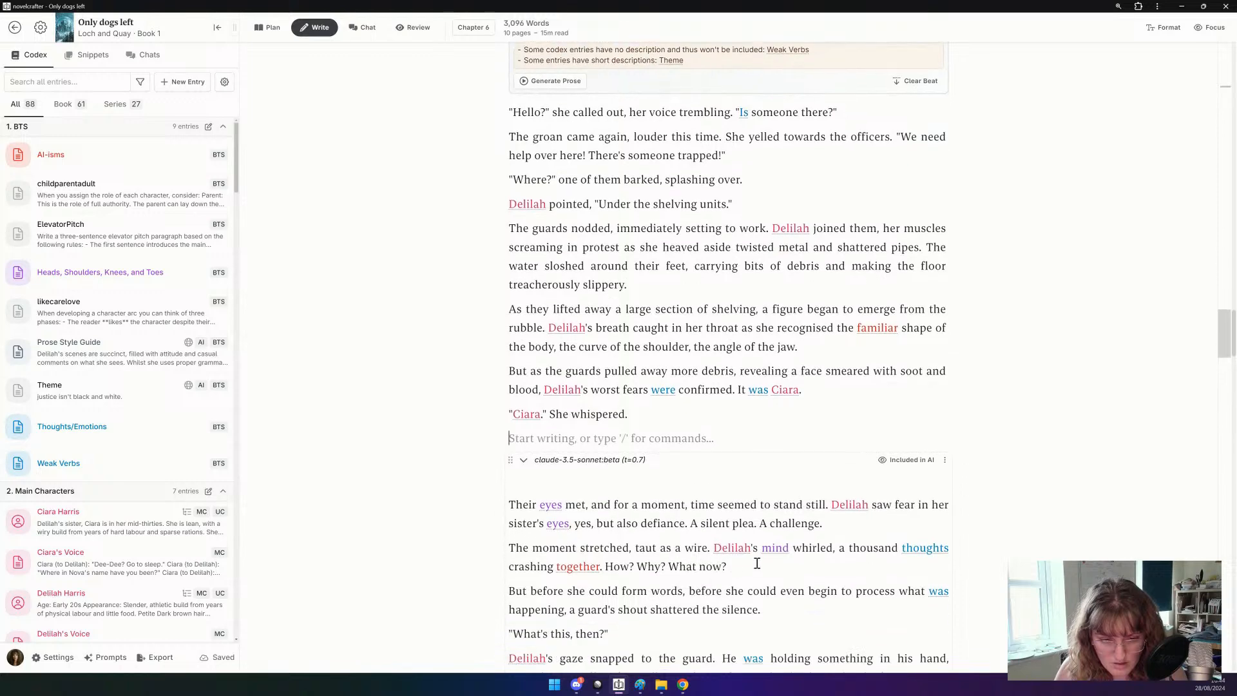
left_click_drag(732, 567, 468, 482)
key("BackSpace")
key("BackSpace")
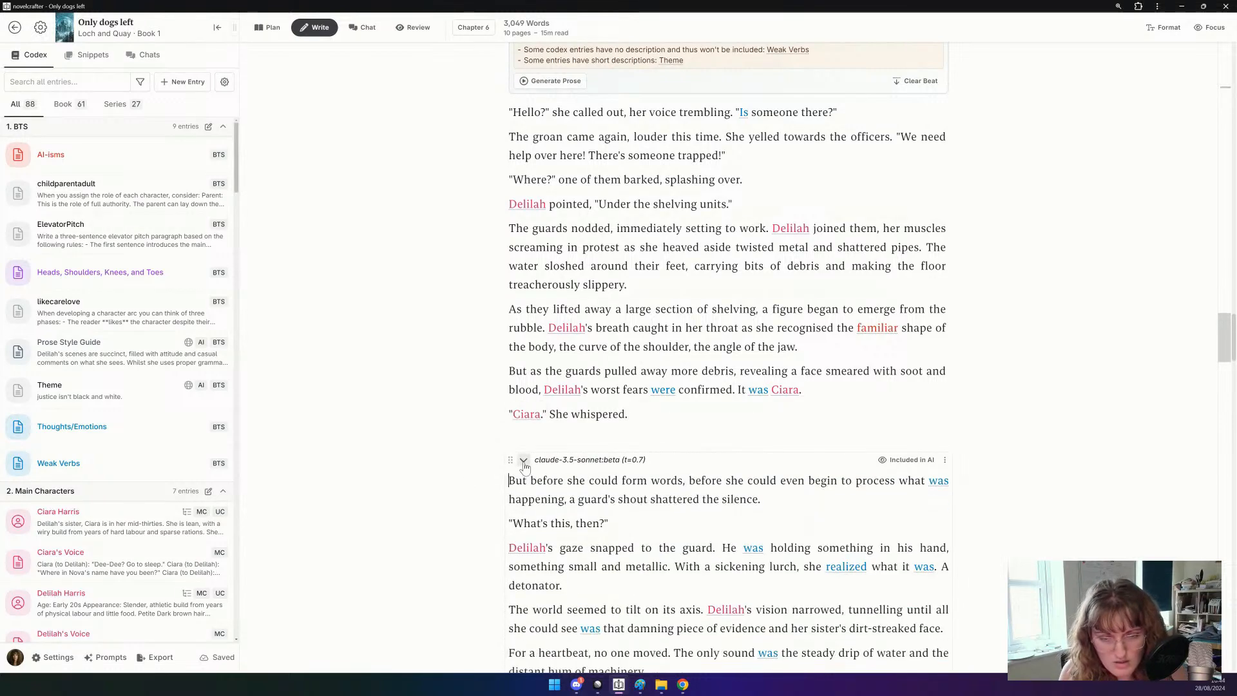
left_click(523, 459)
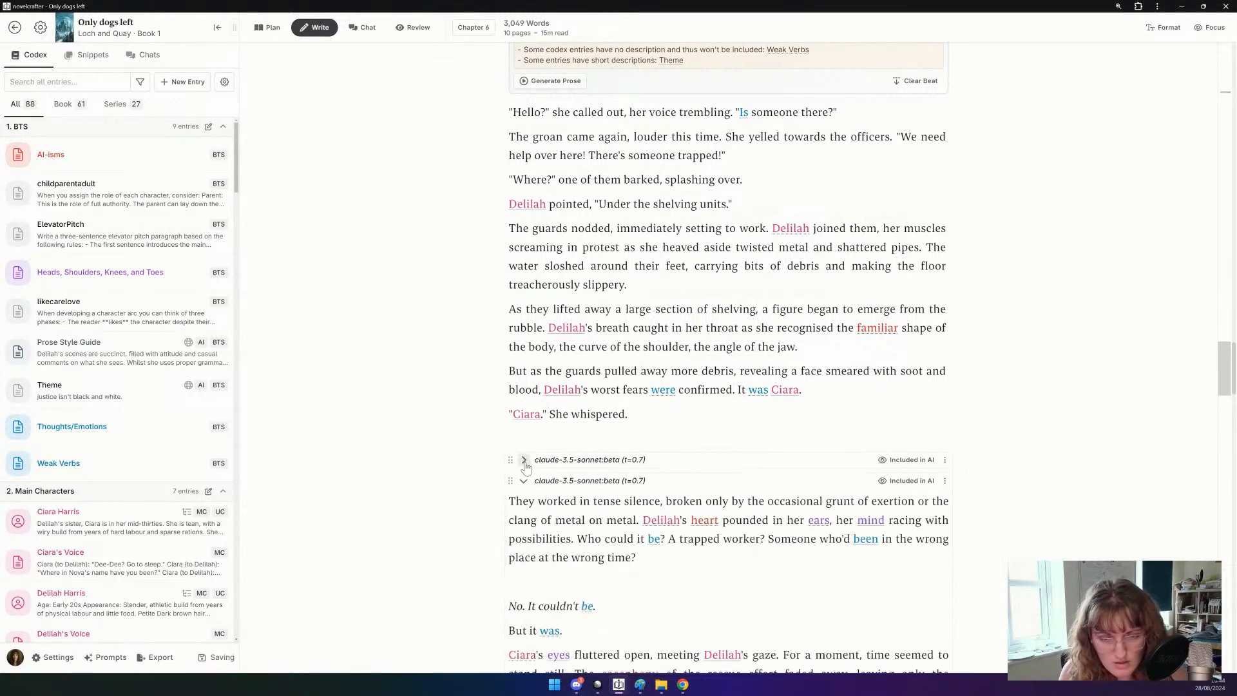
Delete the second version's opening, from "They worked in tense silence" through "But it was.".
triple_click(569, 539)
key("BackSpace")
left_click_drag(570, 572, 520, 499)
key("BackSpace")
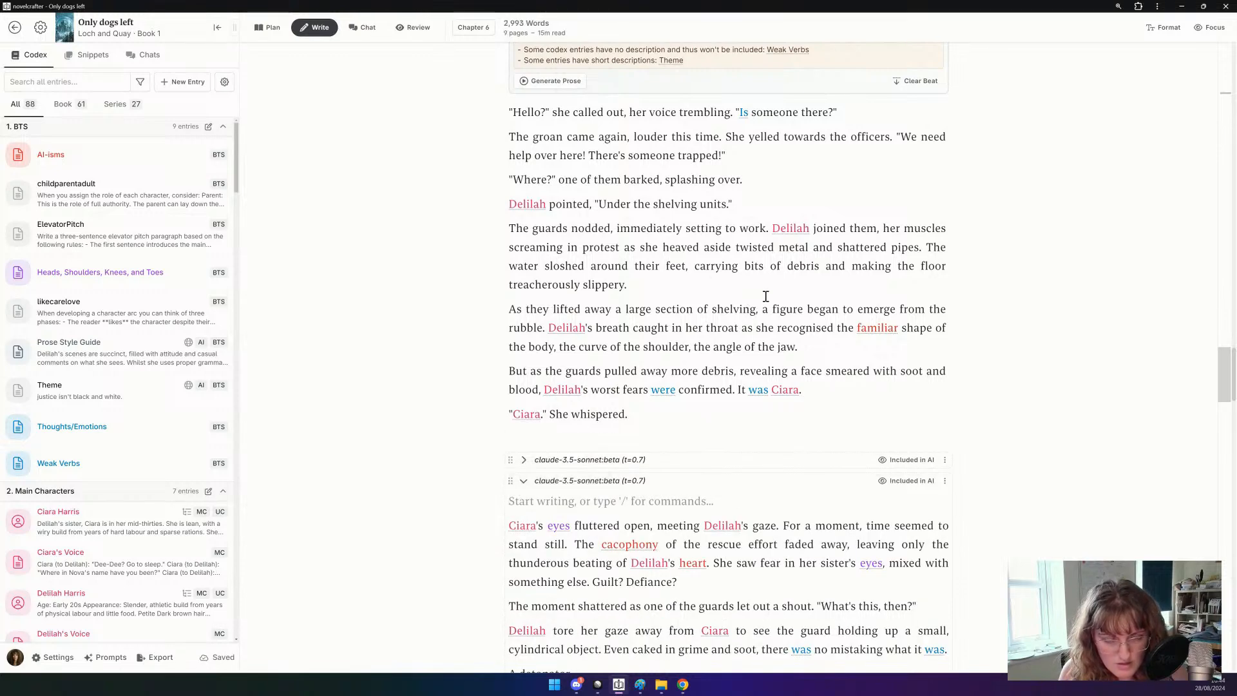
Reword the main text's shelving sentence so that it ends "a figure was revealed in the rubble.".
left_click(871, 308)
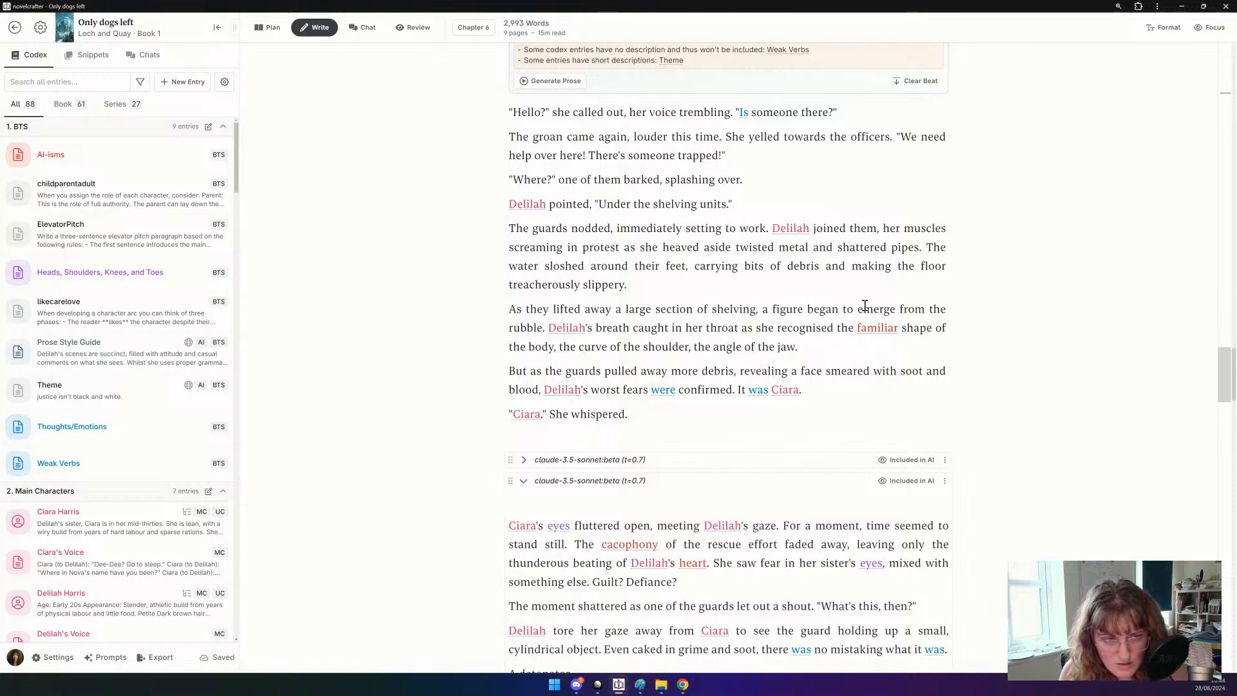
left_click_drag(808, 310, 925, 308)
type("was ")
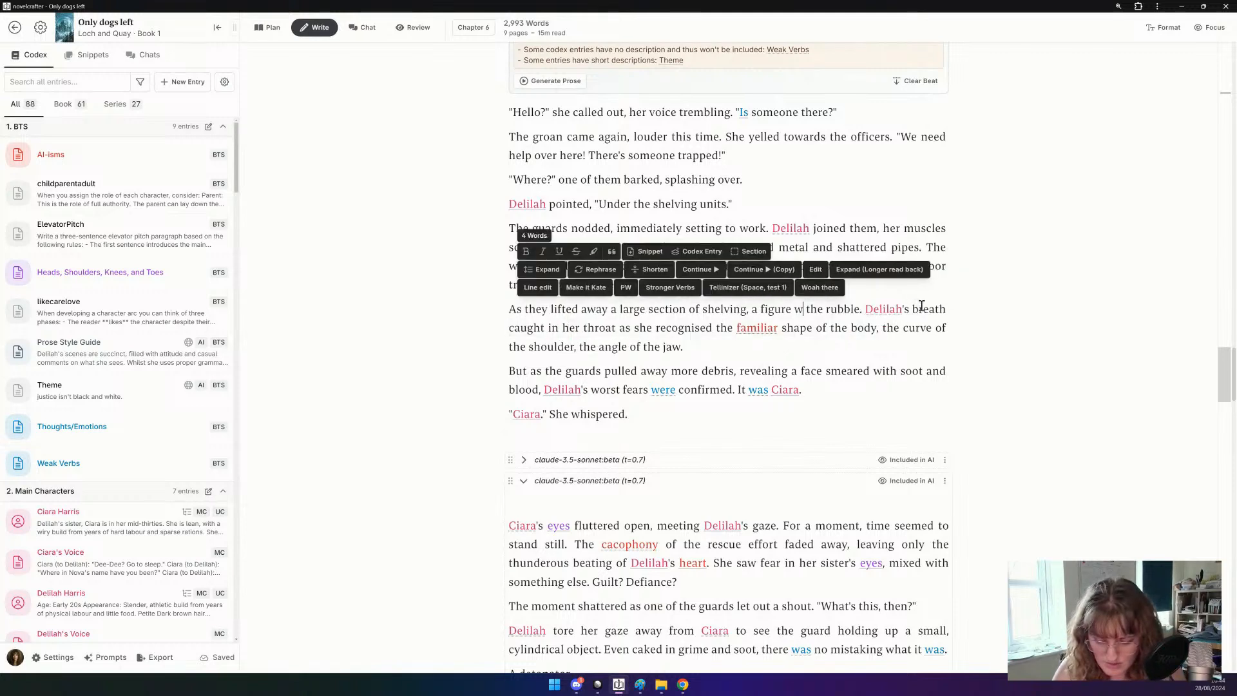
type("revealed in")
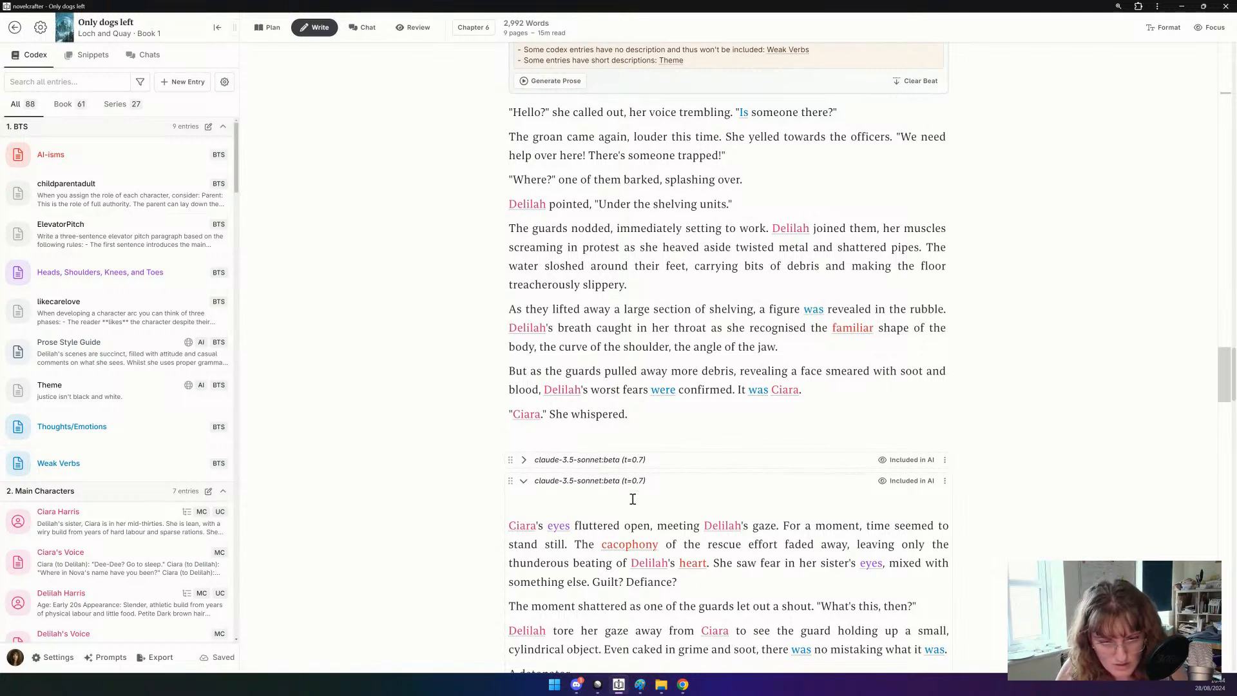
Move the second version's "Ciara's eyes fluttered open" paragraph into the main text after "She whispered." as plain prose.
triple_click(557, 545)
key("BackSpace")
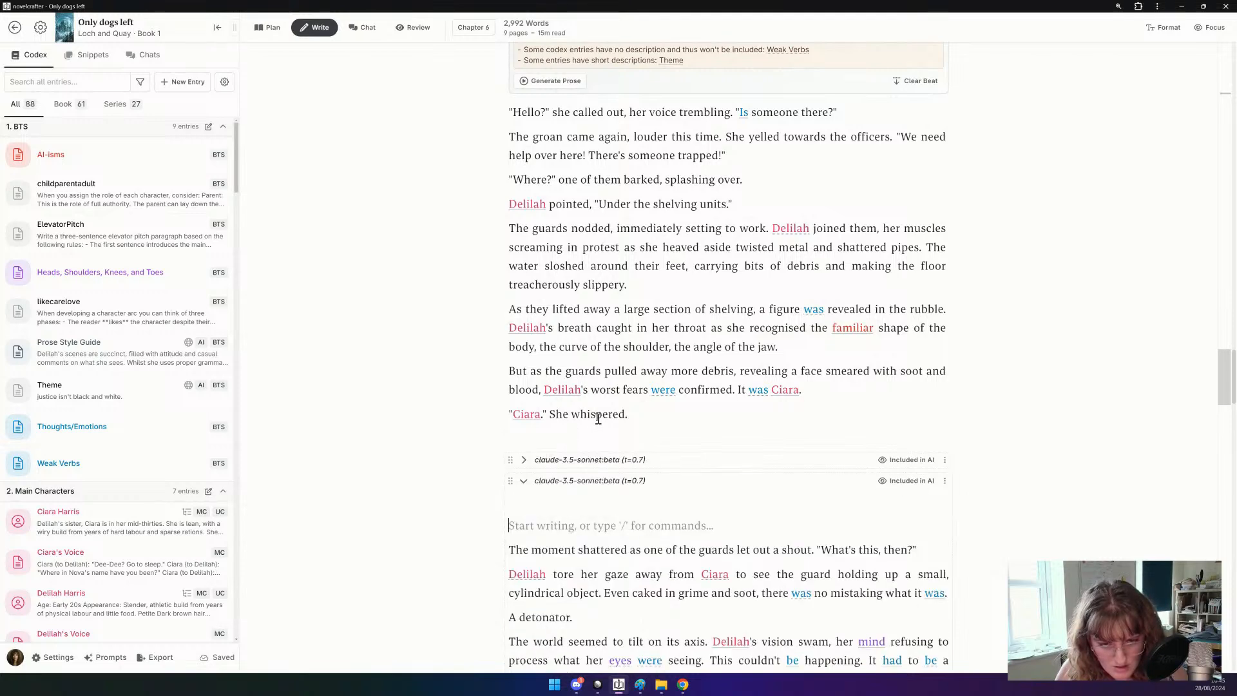
left_click(596, 425)
key("ctrl+z")
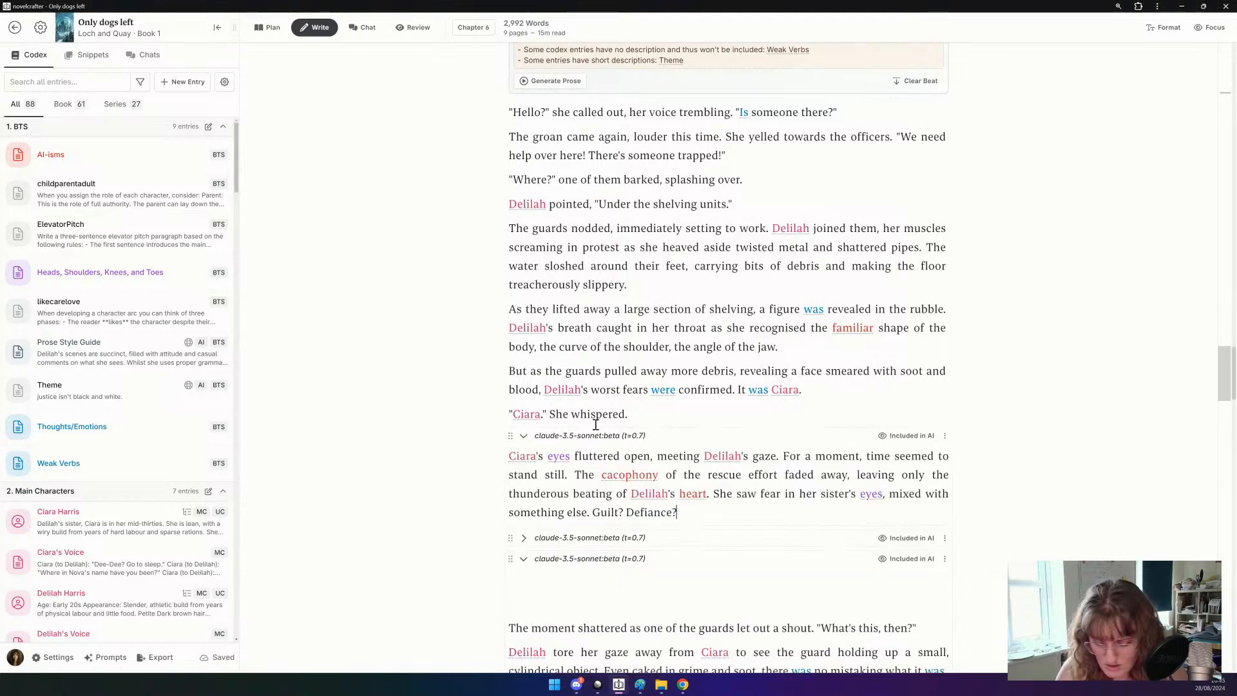
key("ctrl+shift+z")
type("Ciara's eyes fluttered open, meeting Delilah's gaze. For a moment, time seemed to stand still. The cacophony of the rescue effort faded away, leaving only the thunderous beating of Delilah's heart. She saw fear in her sister's eyes, mixed with something else. Guilt? Defiance?")
scroll(697, 419, "down", 2)
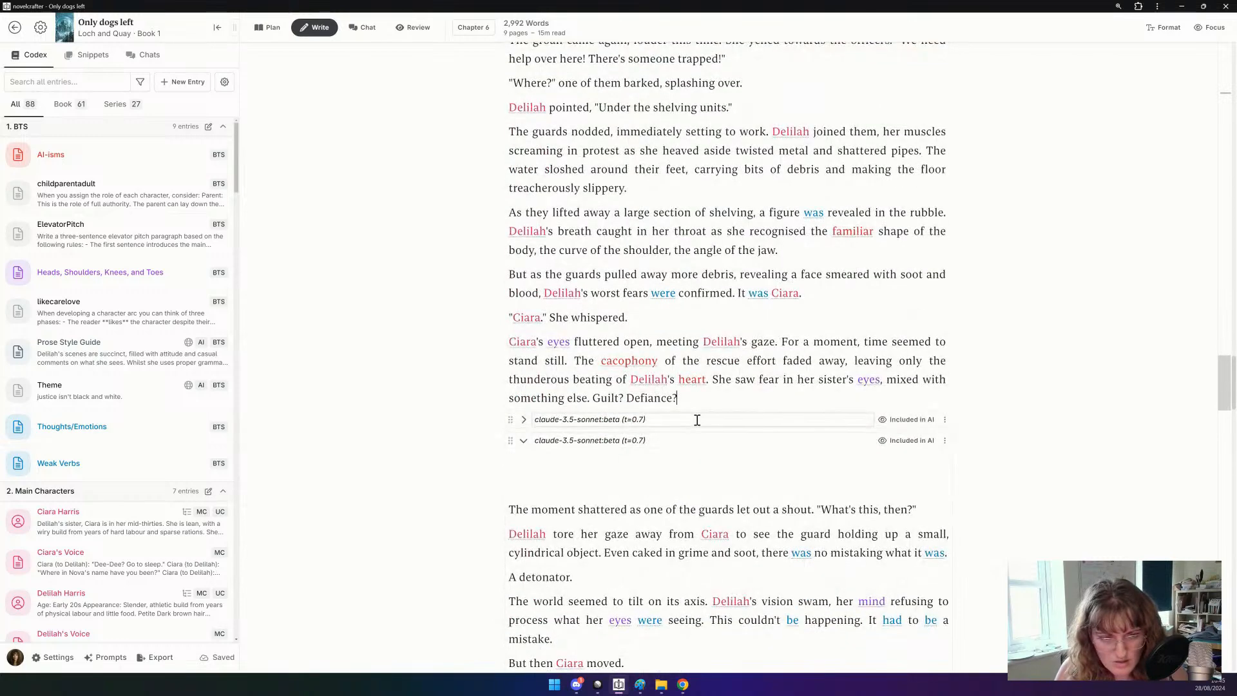
Remove the blank lines opening the second version and delete the main text's ending from "She saw fear" through "Defiance?".
scroll(596, 434, "down", 1)
left_click(589, 429)
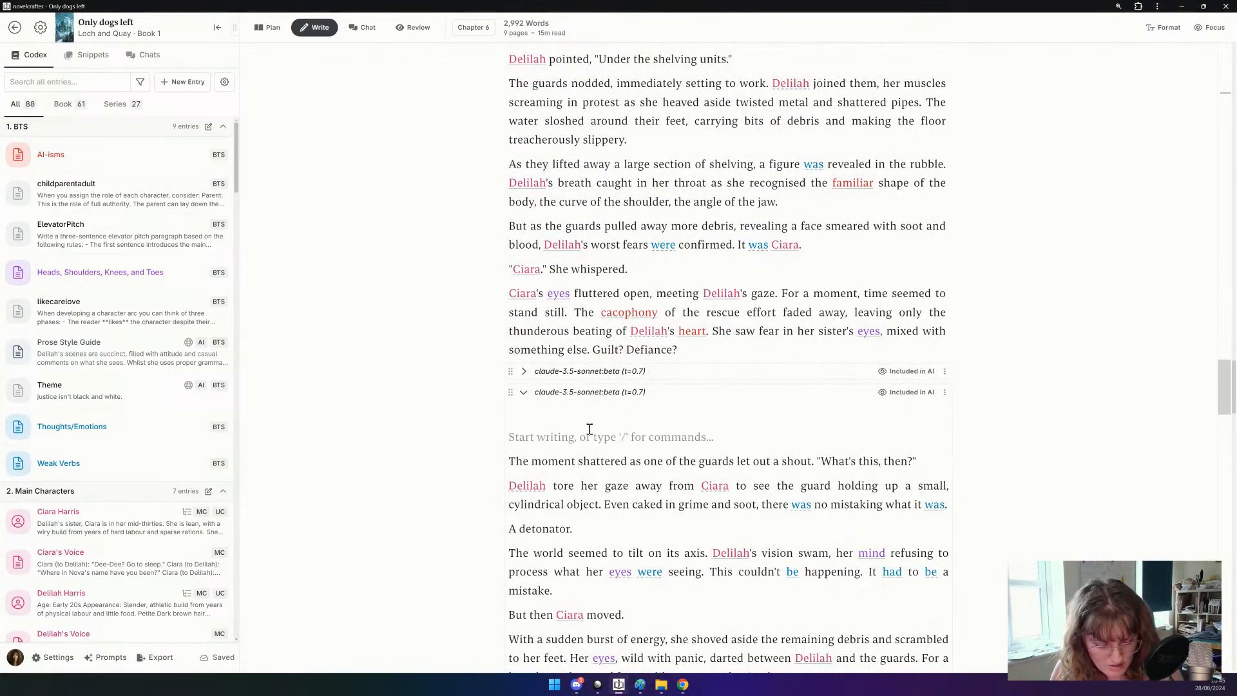
key("BackSpace")
key("BackSpace")
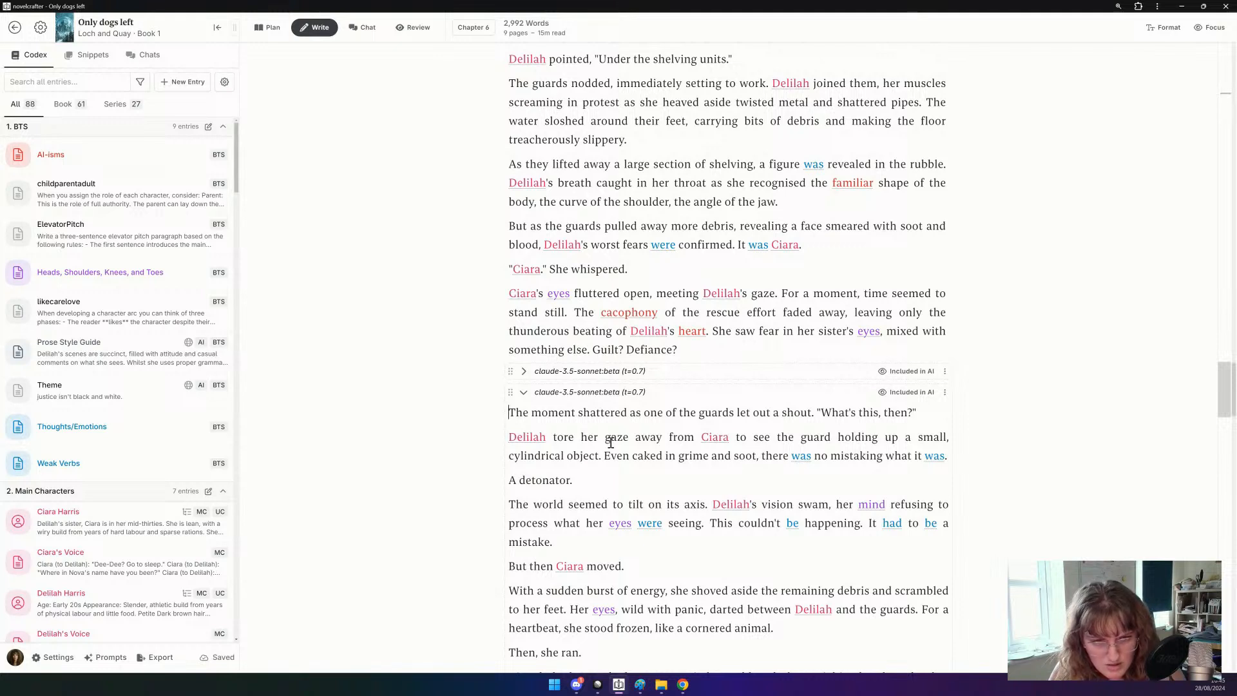
left_click_drag(712, 348, 715, 334)
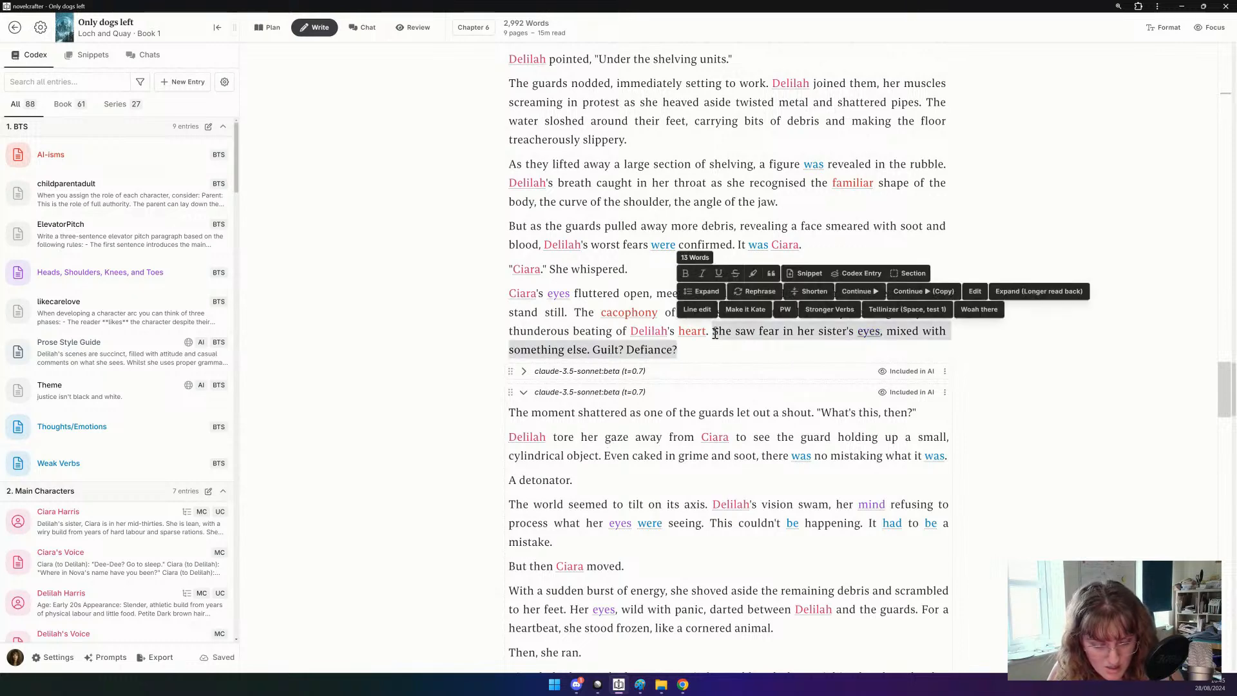
key("BackSpace")
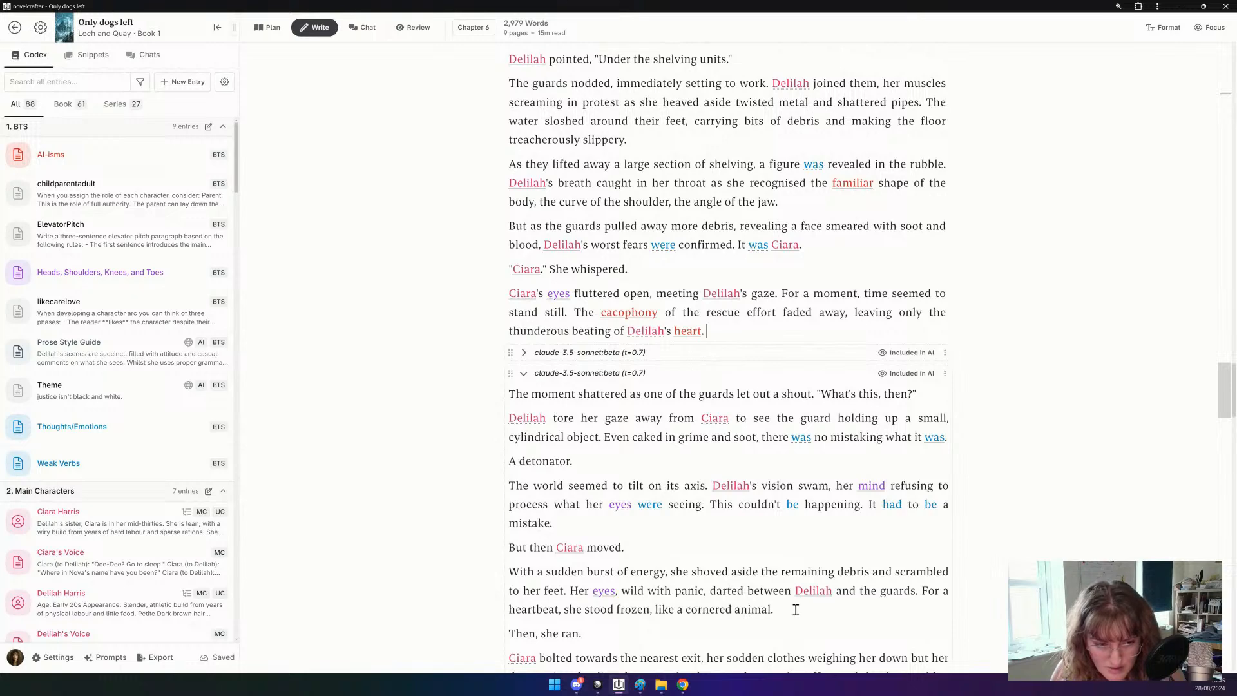
Move the second version's passage from "The moment shattered" through "Then, she ran." into the main text after "Delilah's heart.".
left_click_drag(638, 634, 486, 389)
key("BackSpace")
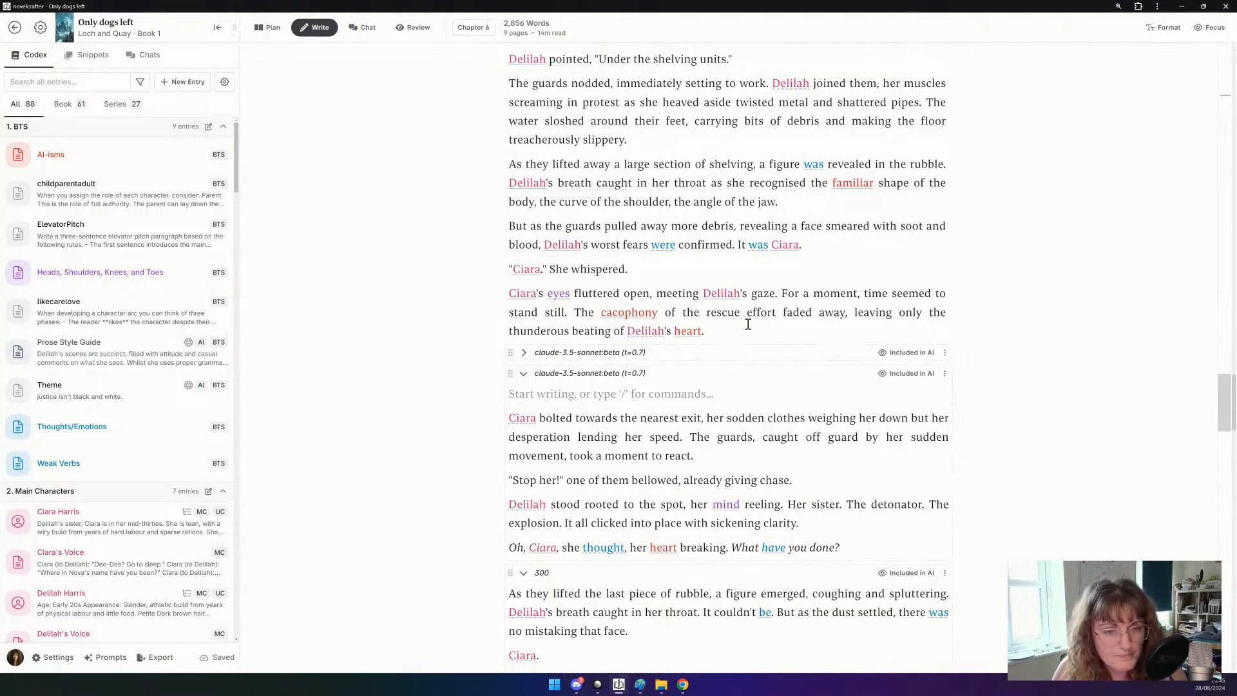
left_click(749, 326)
key("ctrl+z")
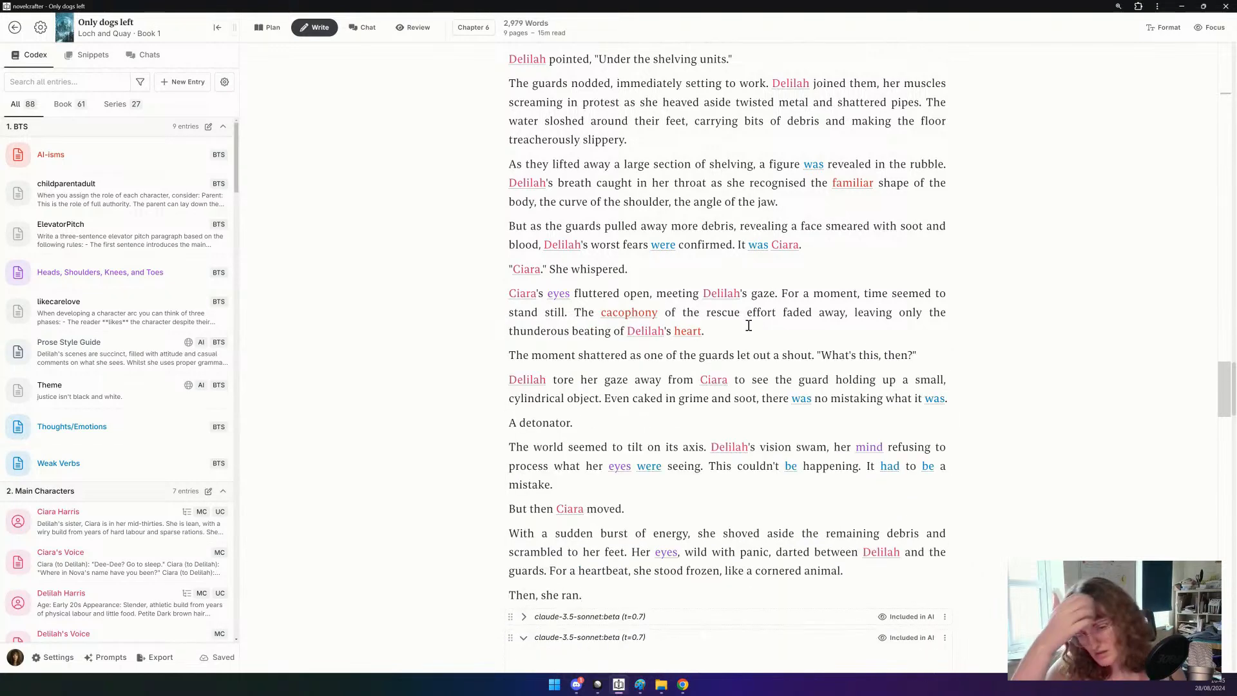
Expand the first version and move its "For a heartbeat, no one moved" paragraph into the main text after "It had to be a mistake.".
scroll(707, 362, "down", 1)
scroll(707, 362, "down", 5)
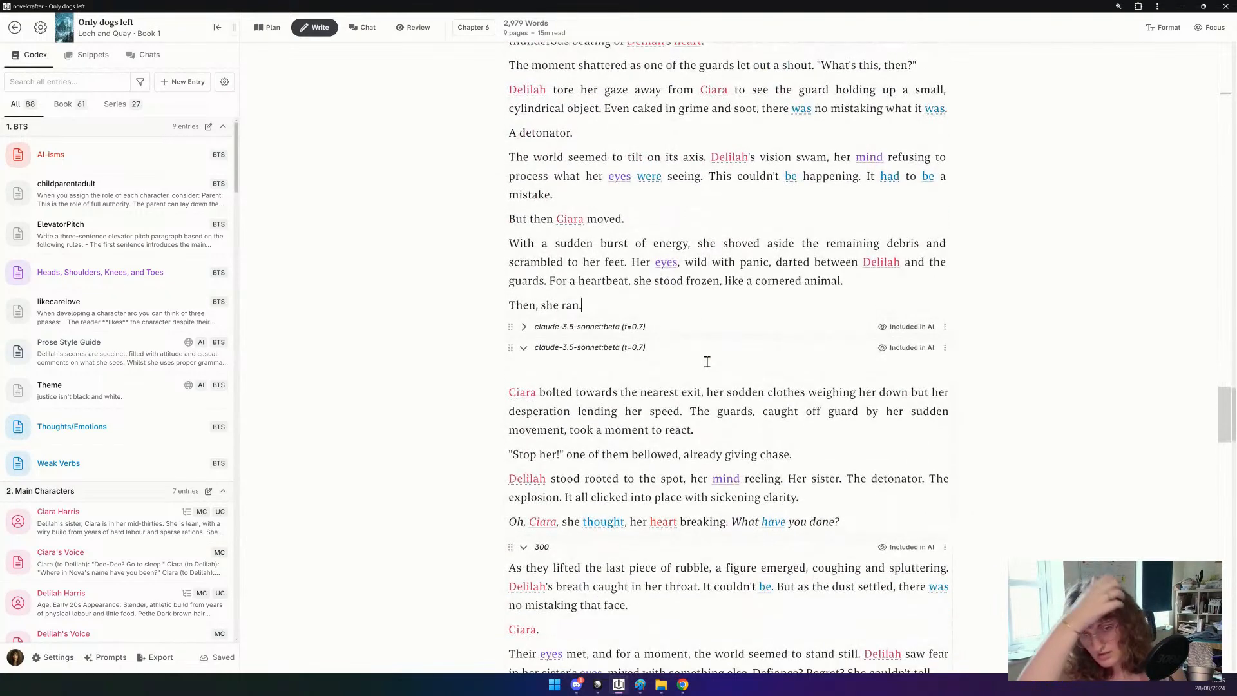
left_click(523, 326)
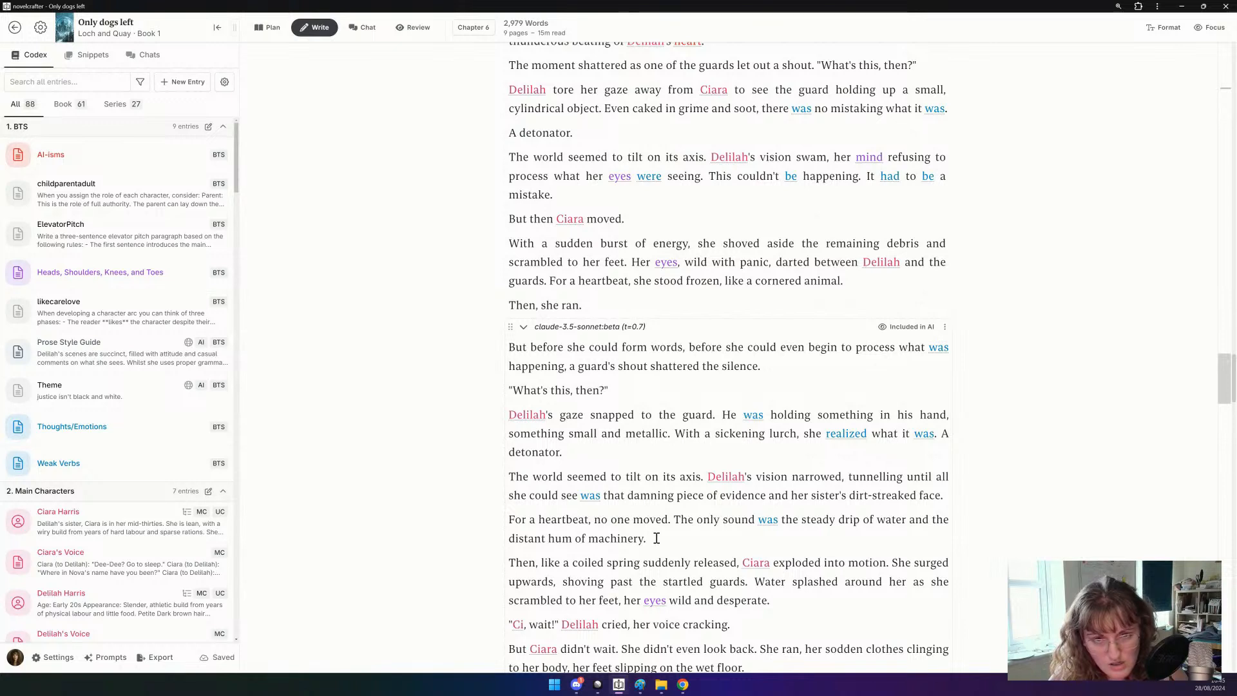
double_click(642, 519)
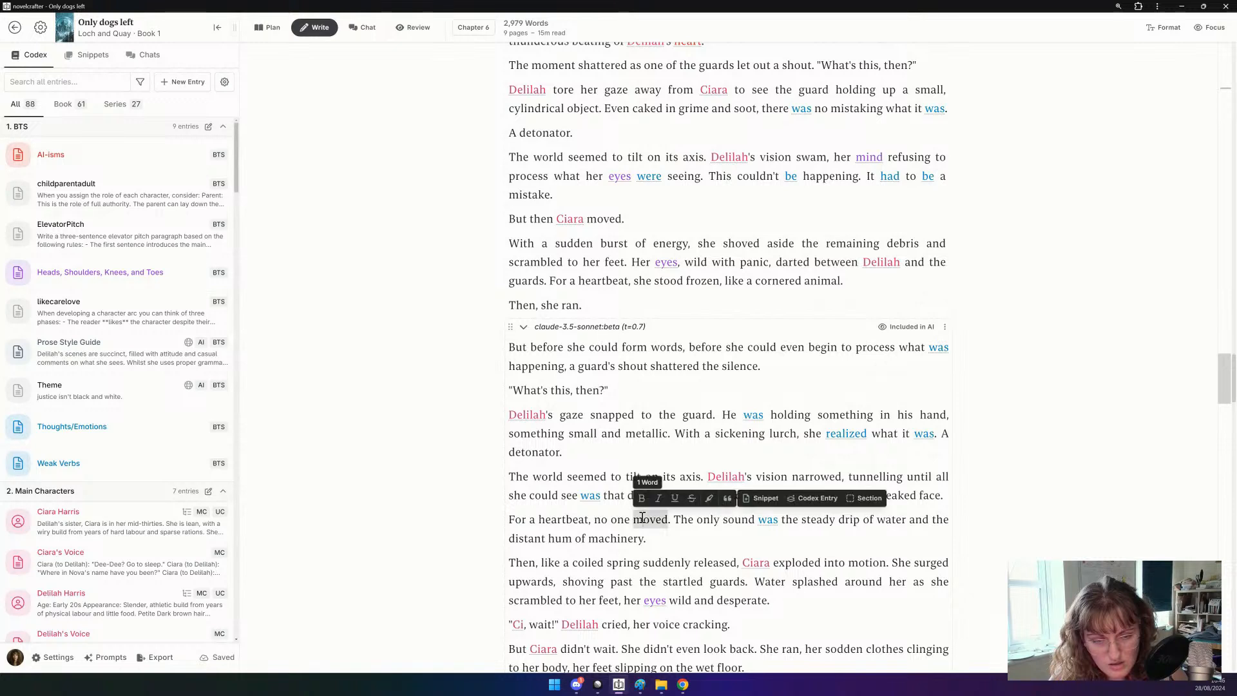
left_click(643, 519)
triple_click(610, 526)
key("ctrl+c")
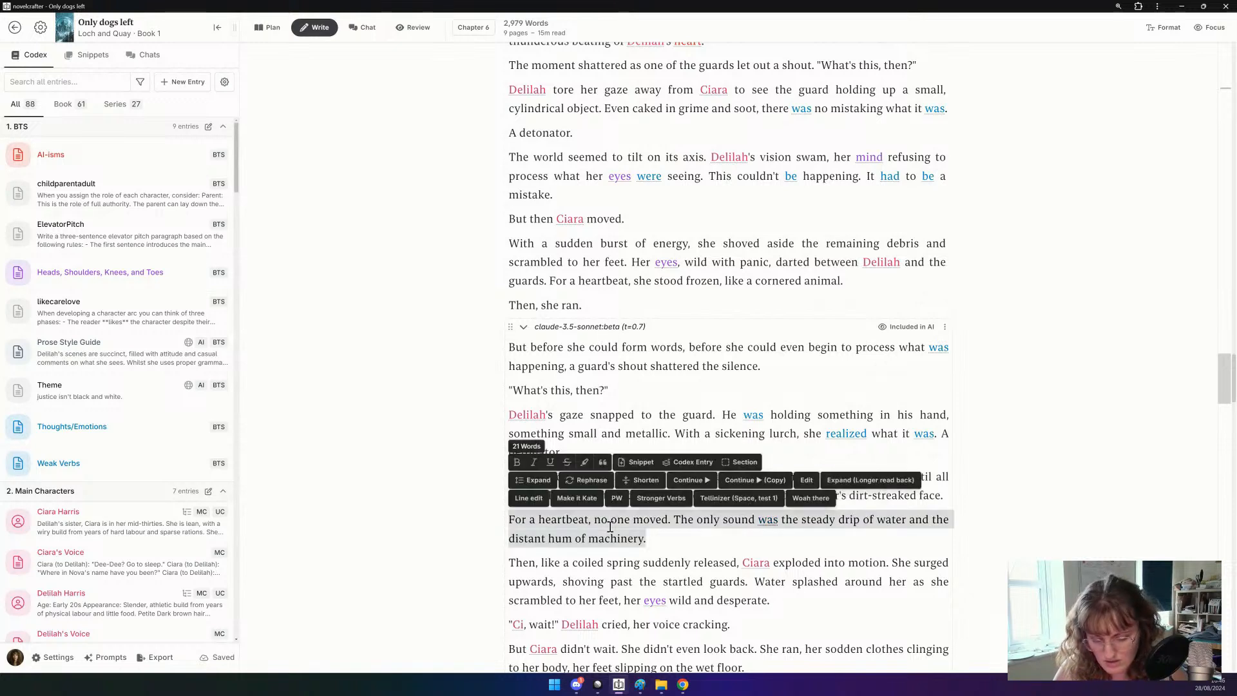
key("BackSpace")
left_click(613, 190)
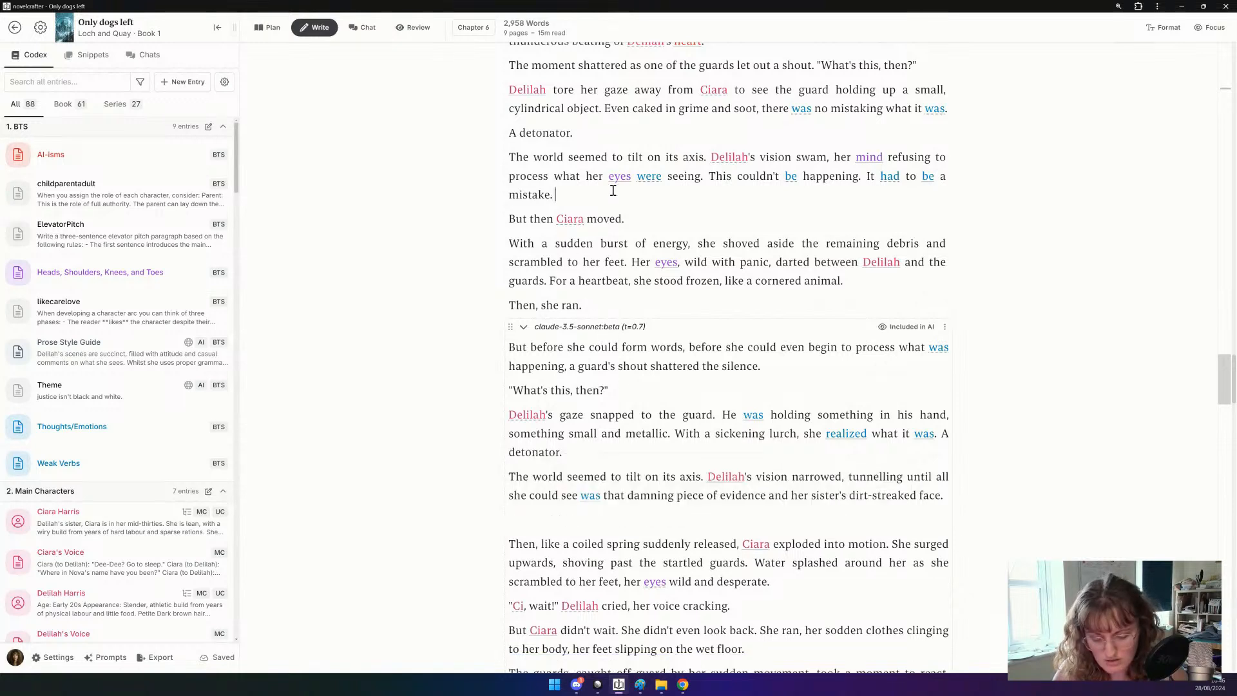
key("ctrl+v")
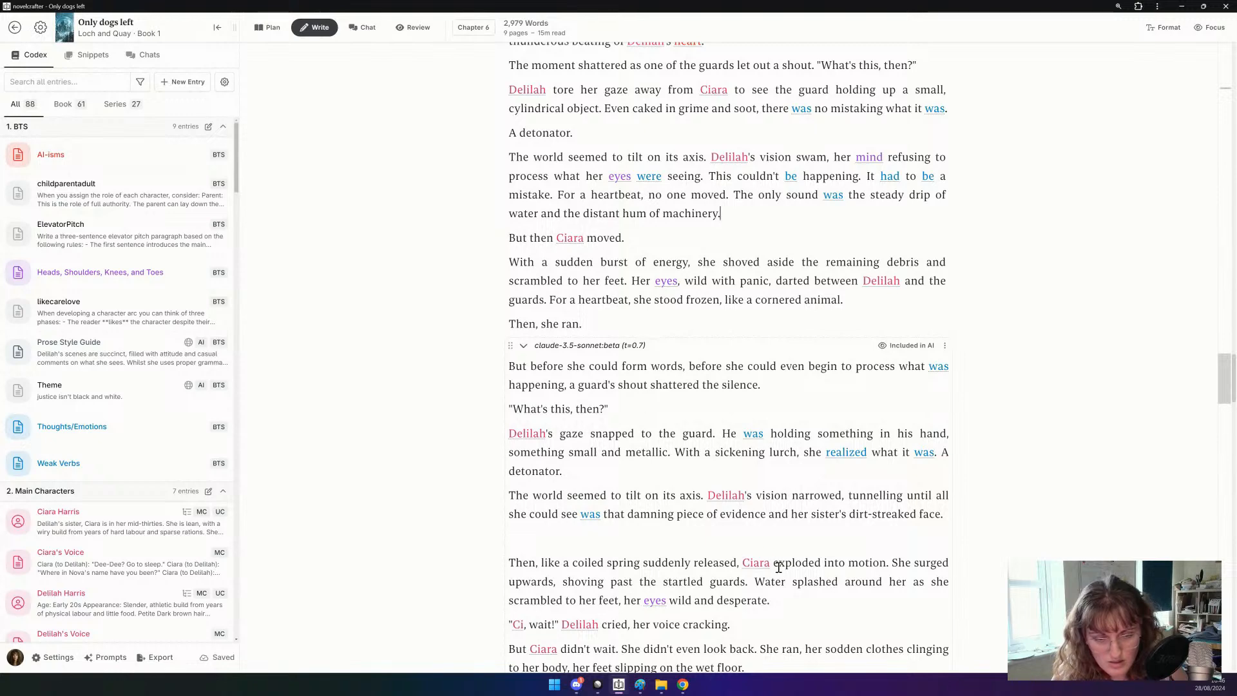
Delete the first version's opening from "But before she could form words" through "wild and desperate," and collapse that version.
left_click_drag(783, 600, 510, 365)
key("BackSpace")
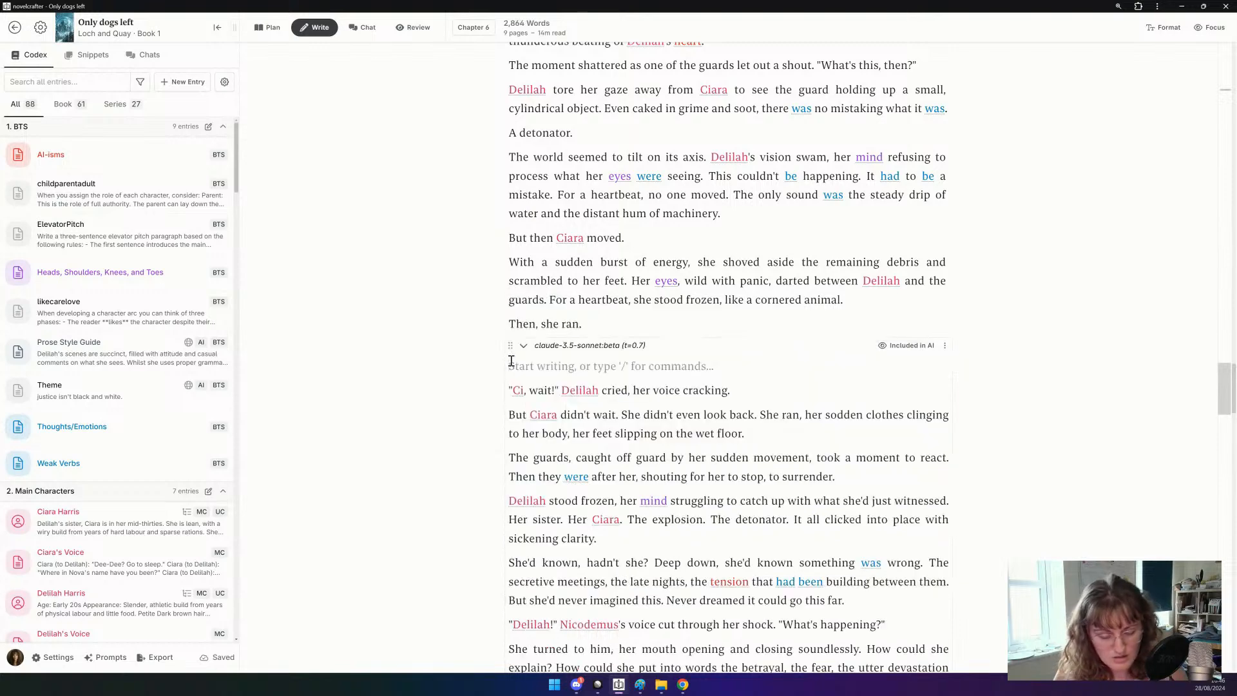
key("BackSpace")
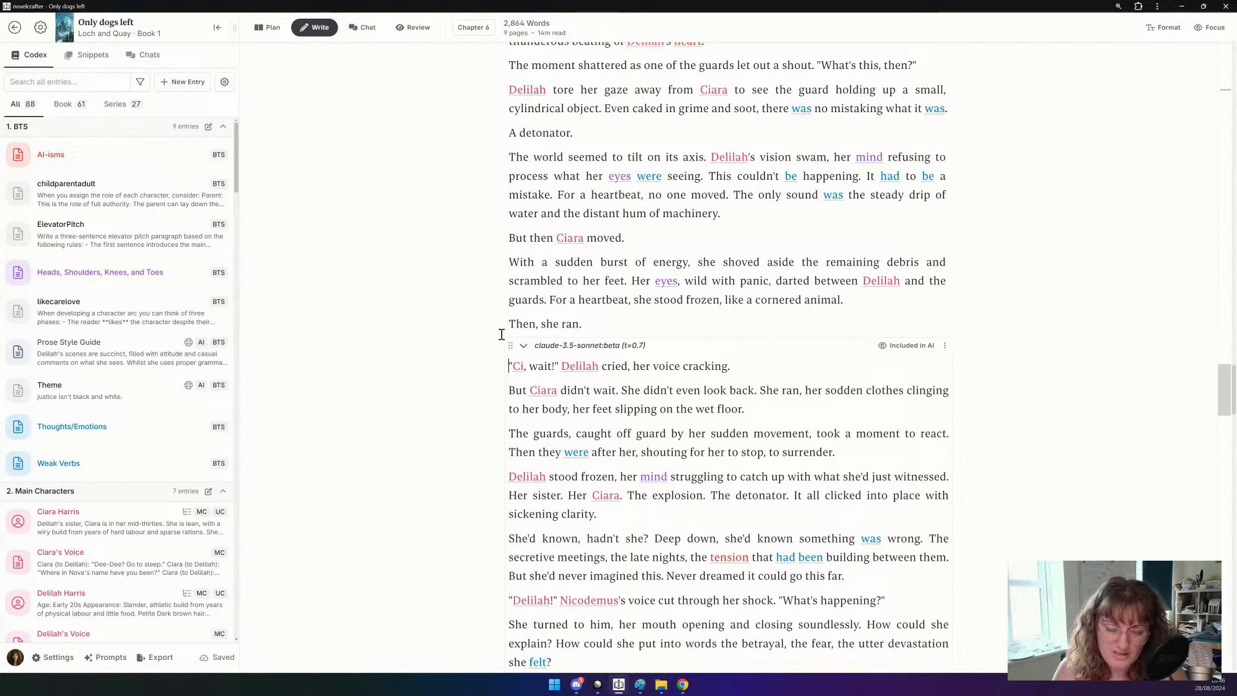
scroll(502, 334, "down", 1)
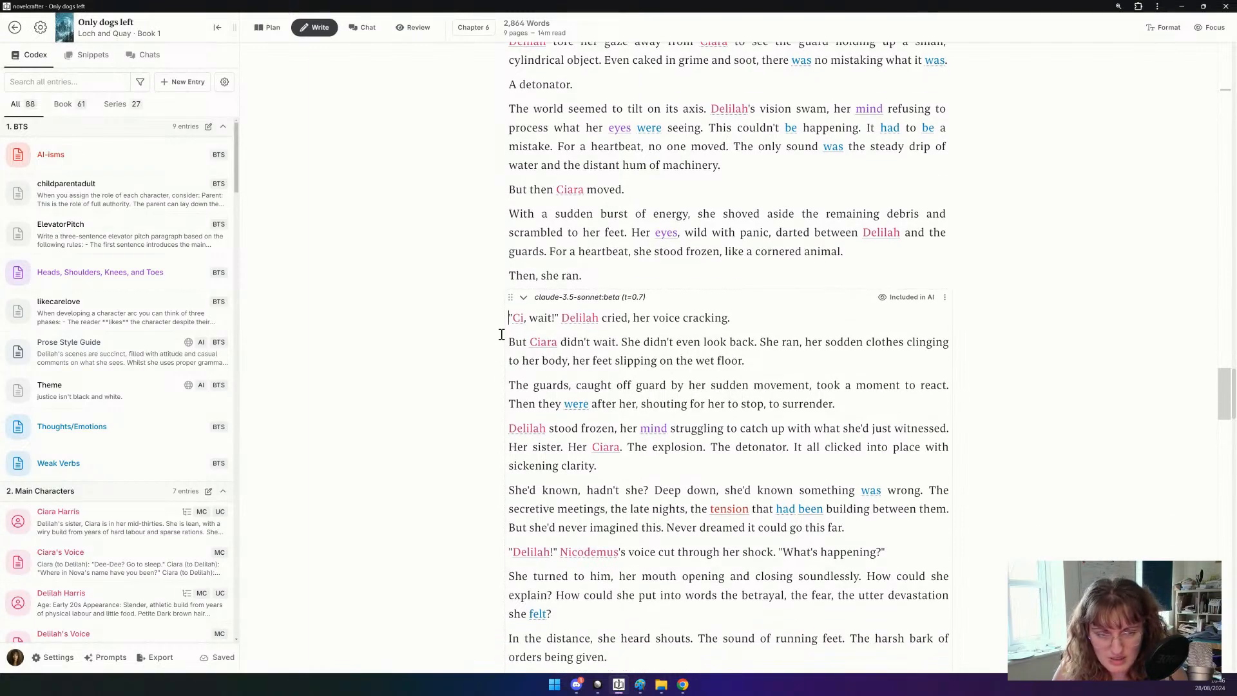
left_click(524, 298)
Move "The guards, caught off guard" through "already giving chase." from the second version into the main text below "Then, she ran.".
scroll(525, 296, "down", 1)
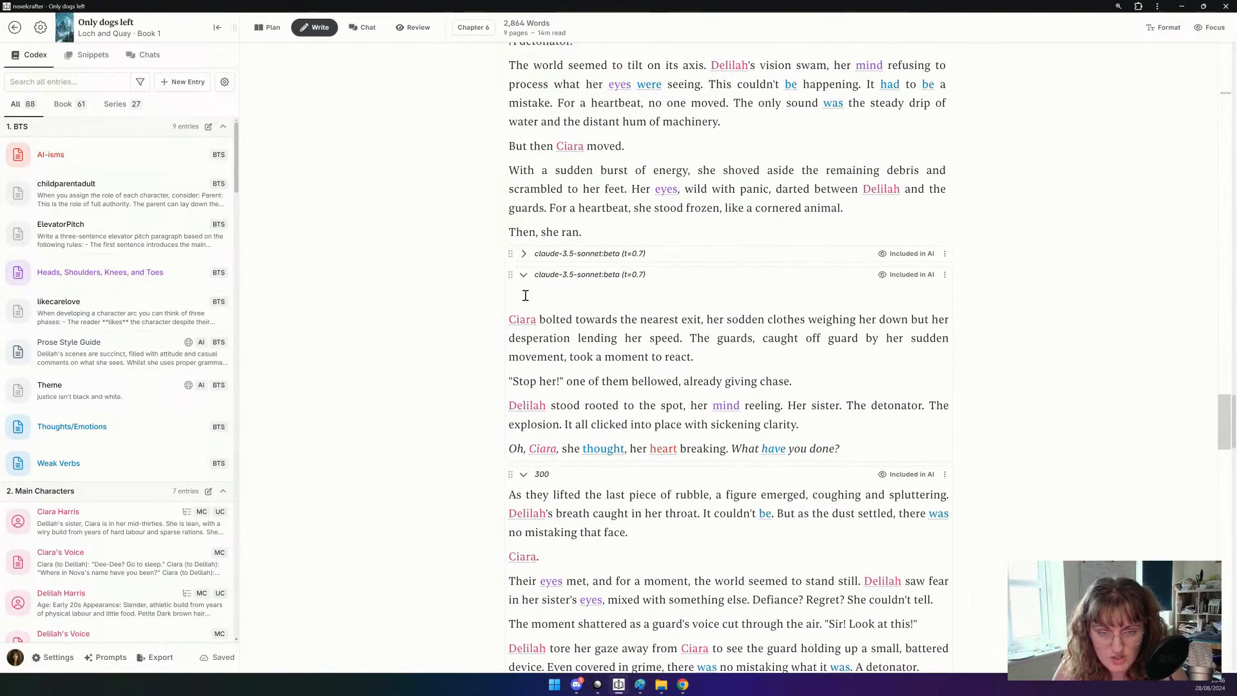
scroll(525, 295, "up", 1)
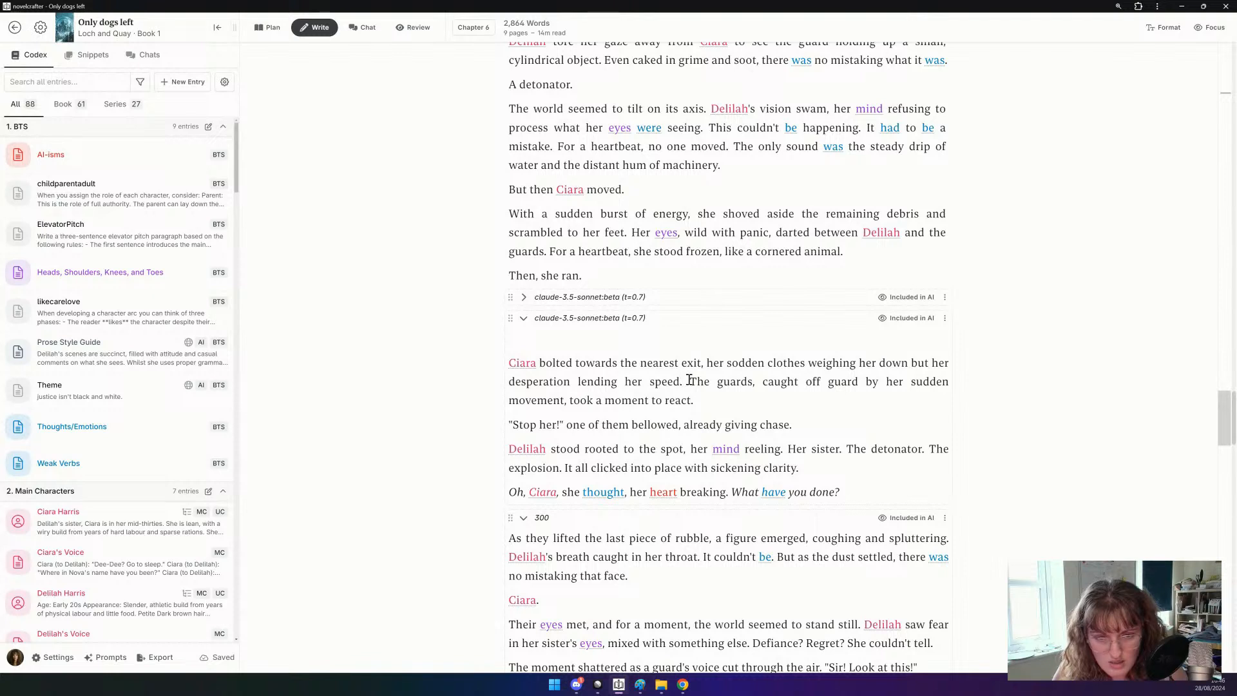
left_click_drag(690, 381, 816, 422)
key("ctrl+c")
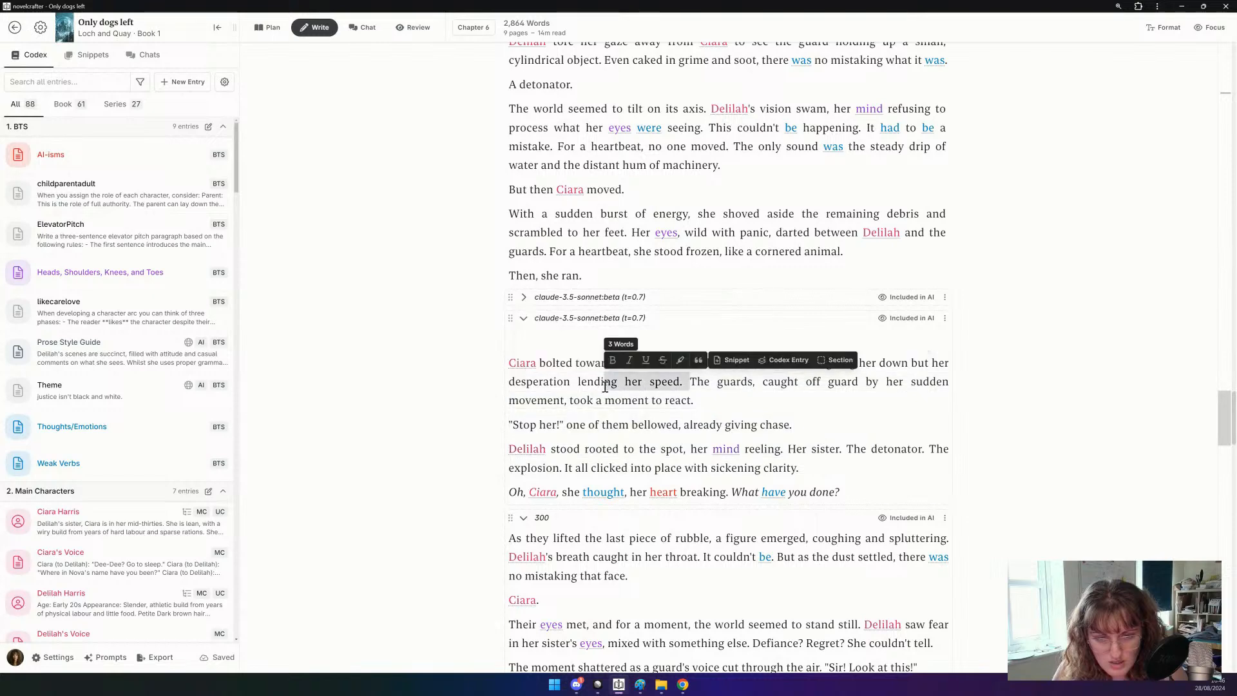
key("BackSpace")
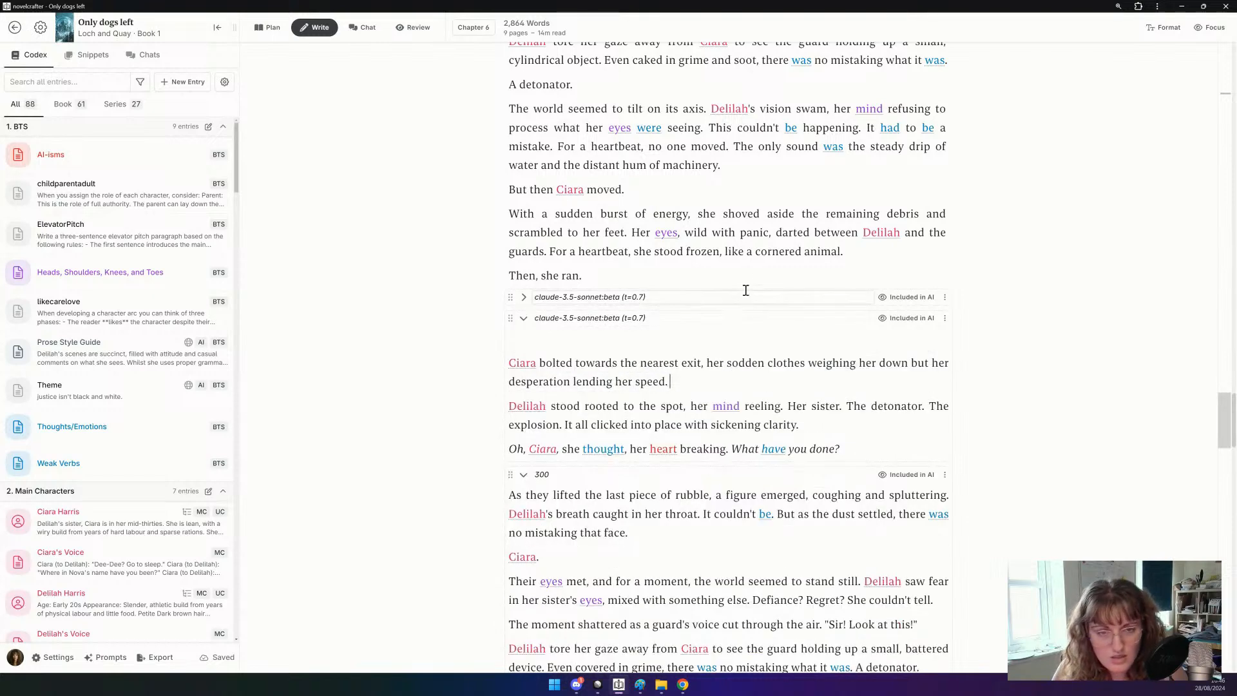
left_click(755, 280)
key("Return")
key("ctrl+v")
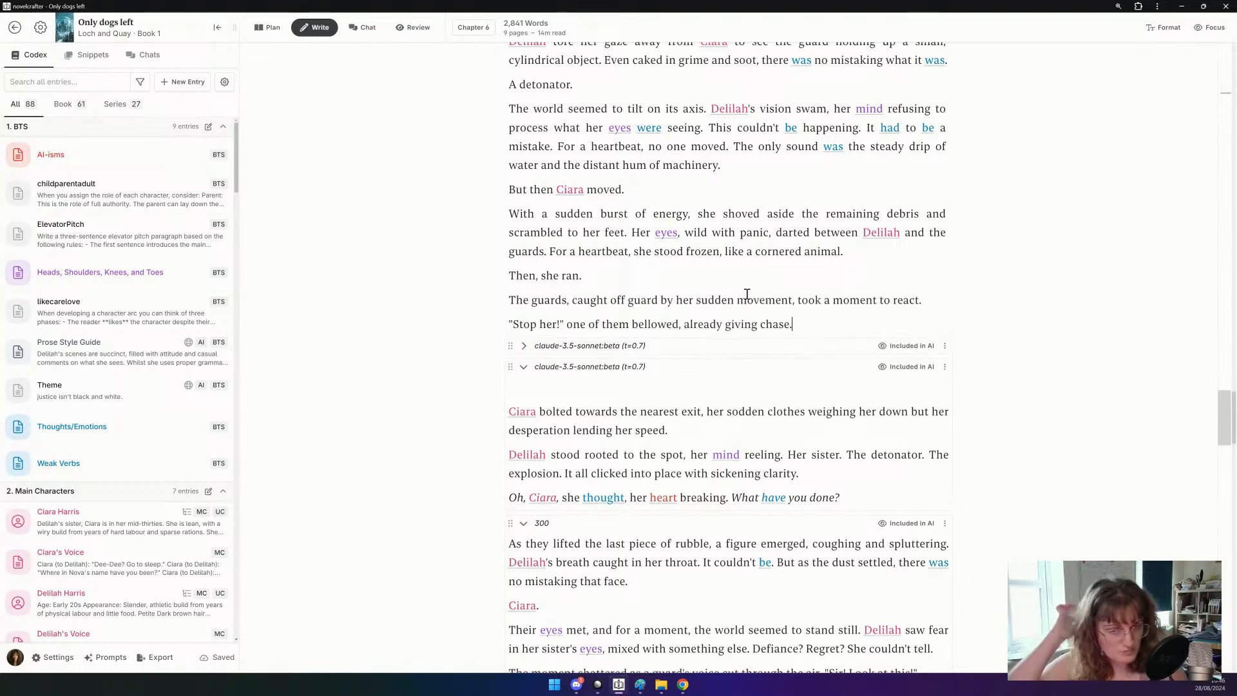
Delete the second version's section and expand the first version.
left_click(946, 367)
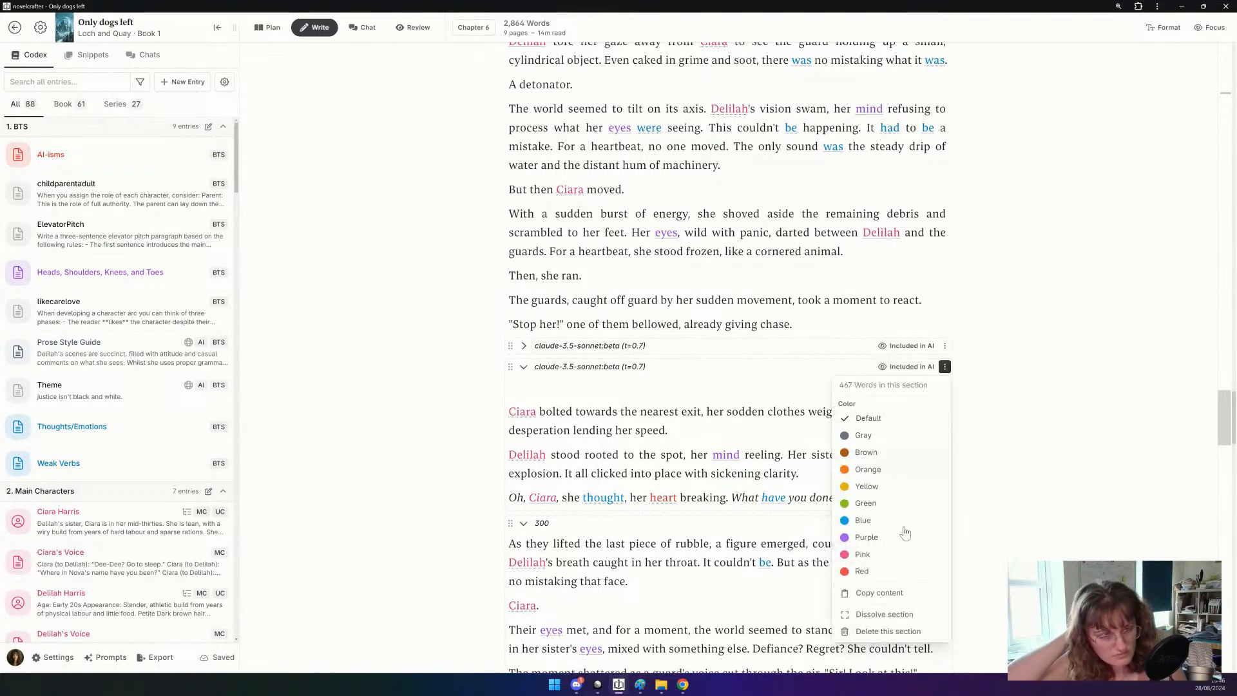
left_click(897, 633)
left_click(524, 345)
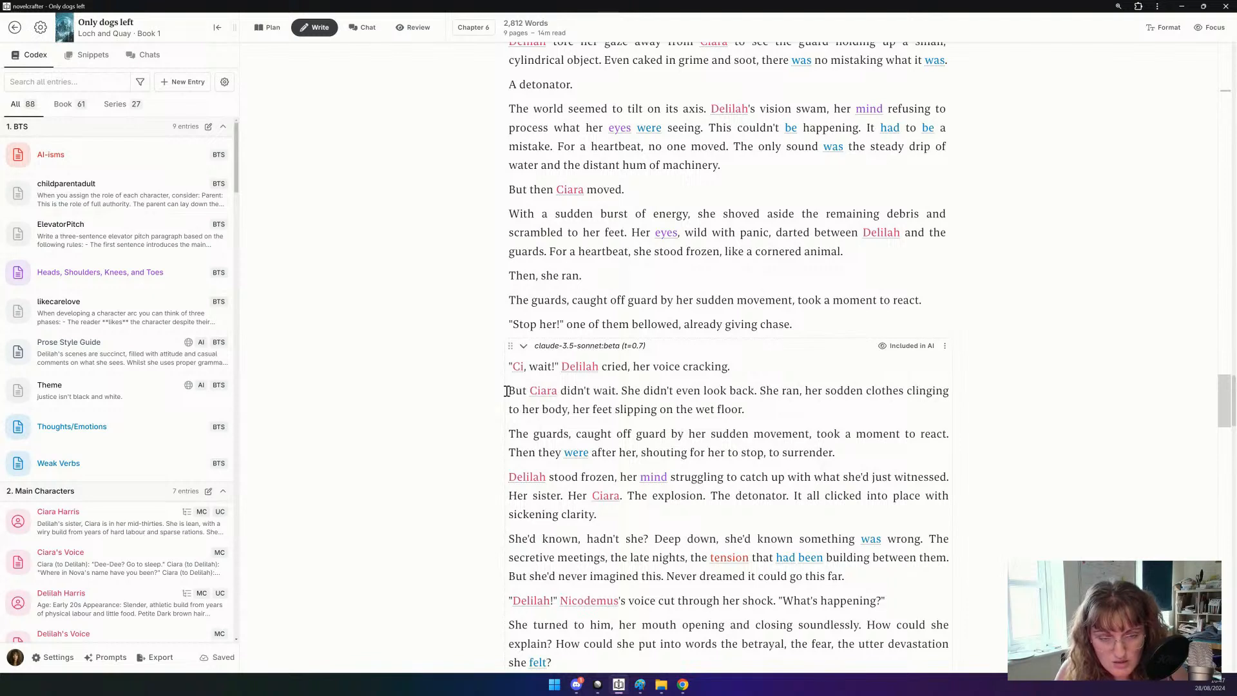
Move the version's "In the distance, she heard shouts" and "They were going to catch Ciara" paragraphs into the main text after "already giving chase.".
scroll(507, 392, "down", 3)
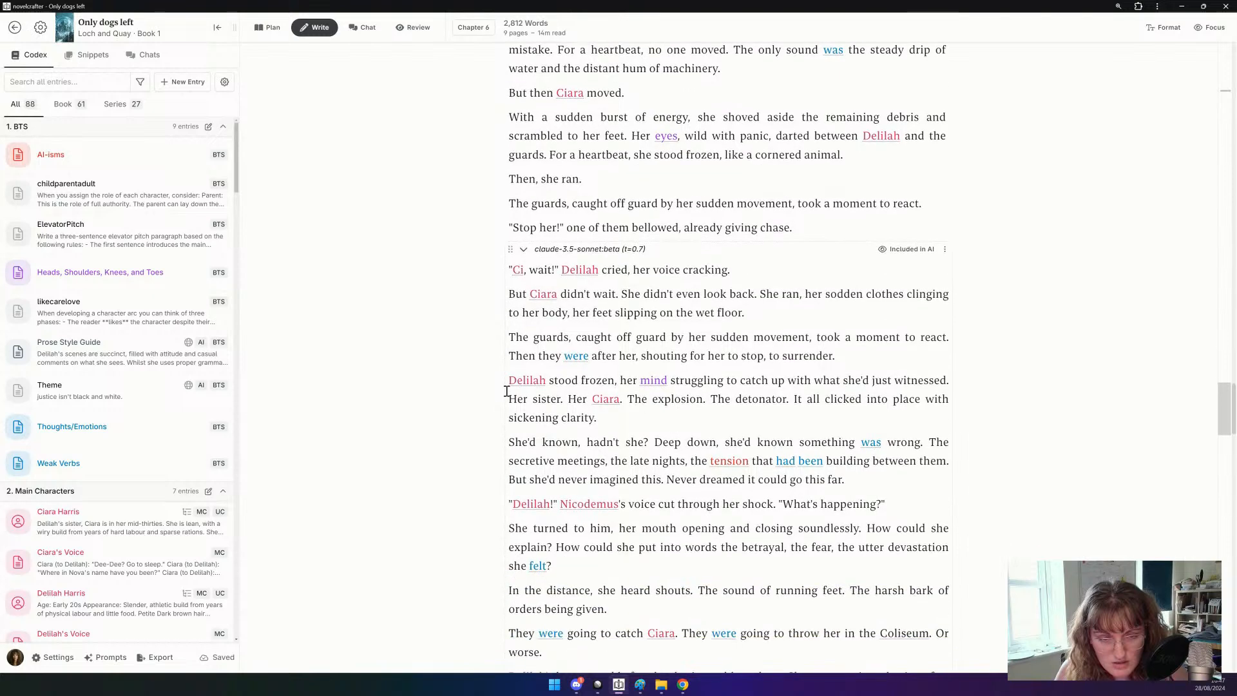
scroll(507, 391, "down", 1)
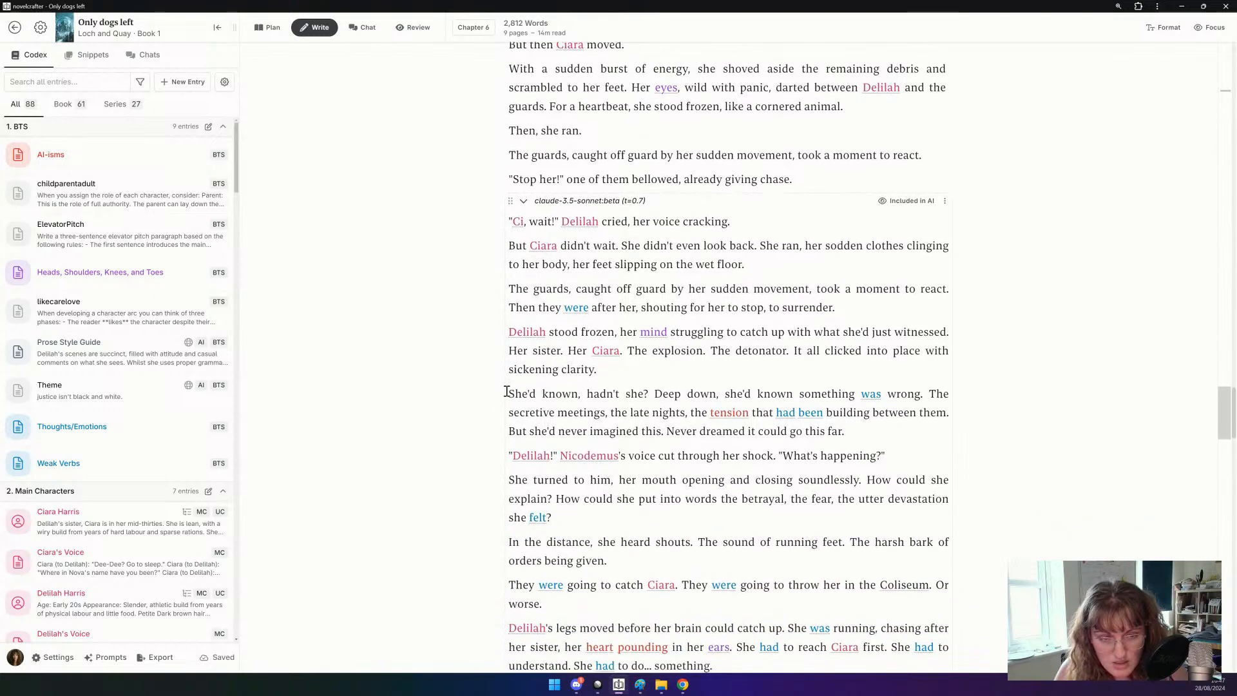
scroll(507, 391, "down", 1)
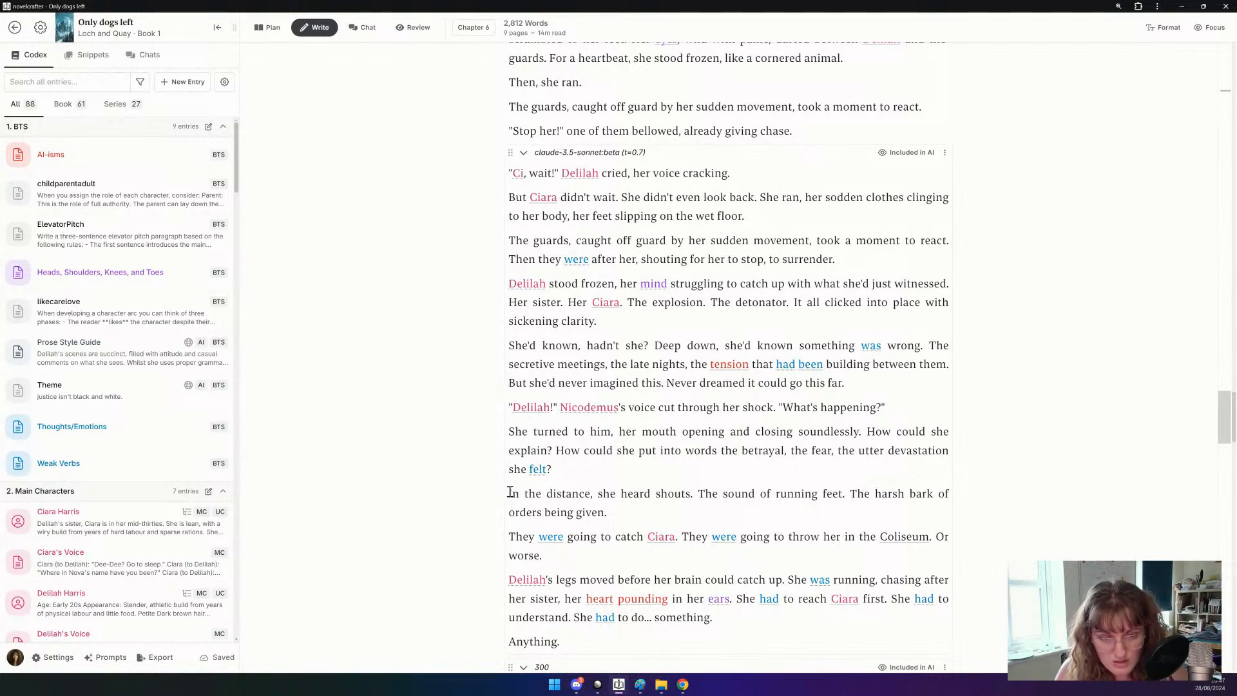
left_click_drag(510, 493, 921, 558)
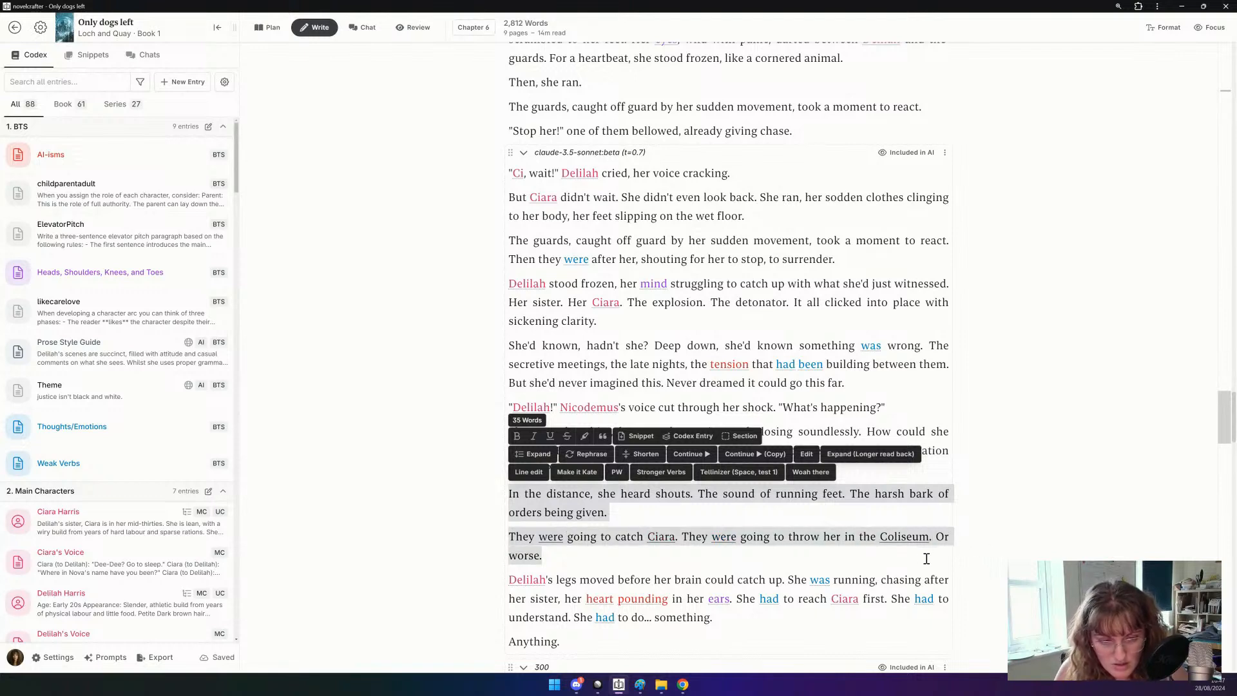
key("BackSpace")
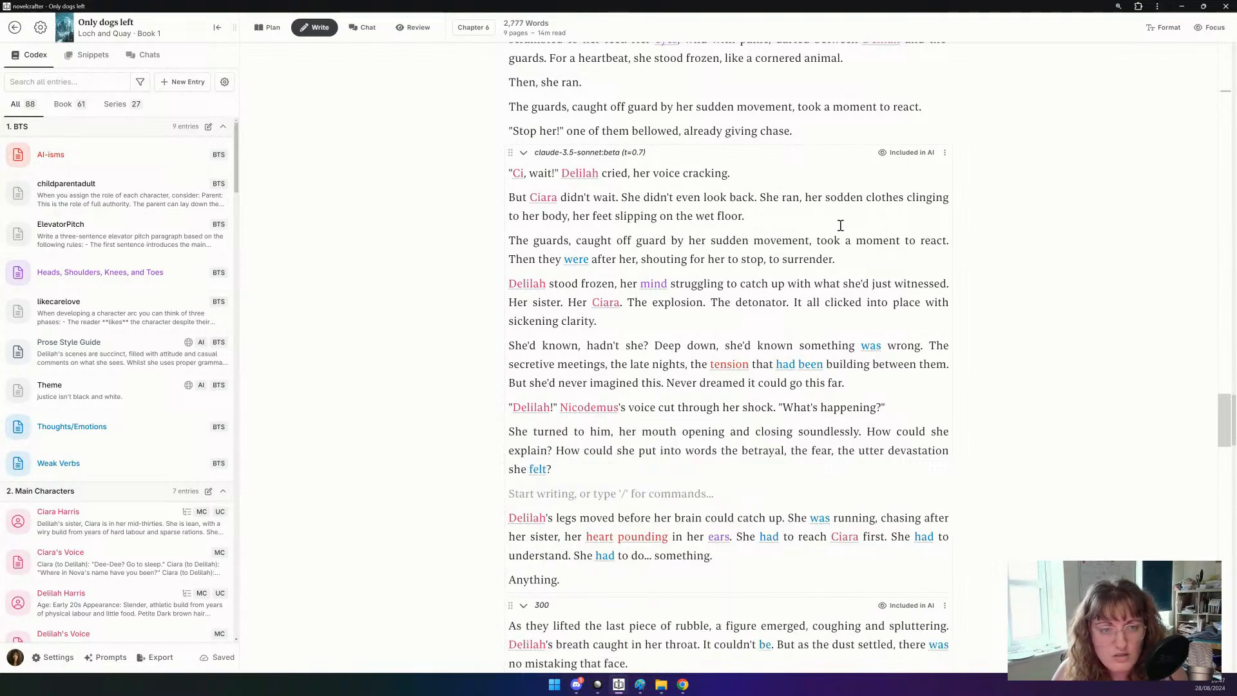
left_click(815, 136)
key("ctrl+z")
key("ctrl+z")
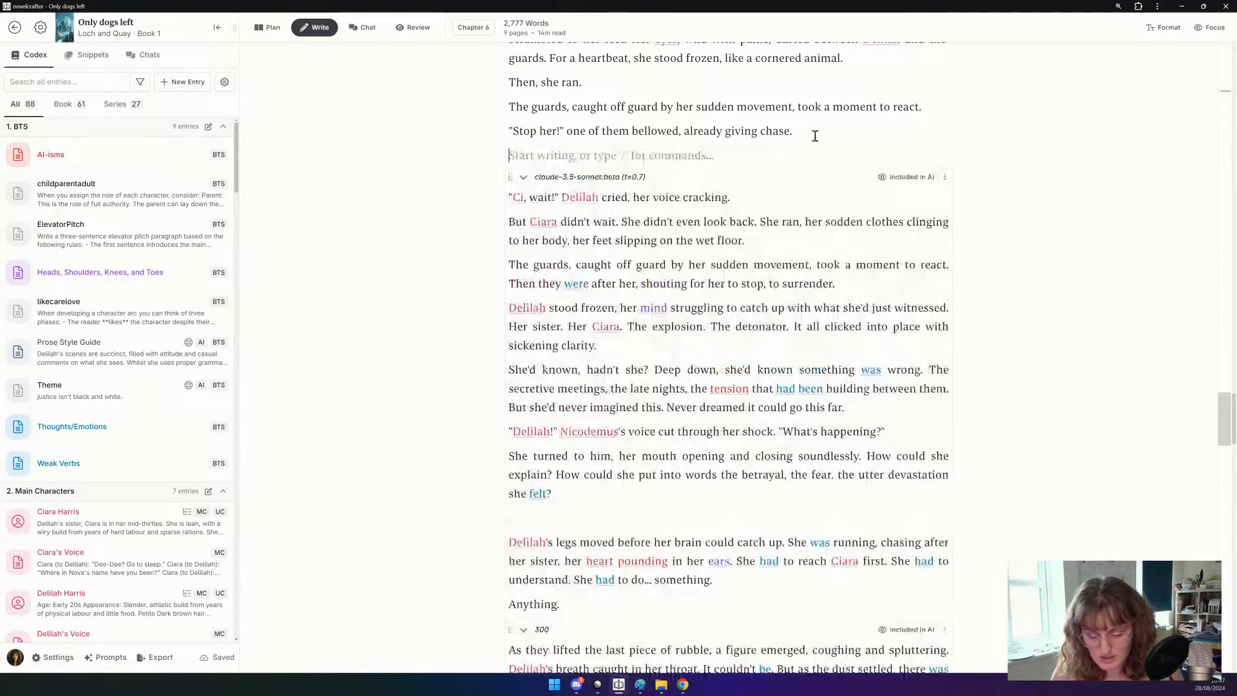
Delete the remaining claude-3.5-sonnet version and the "300" version, through "the consequences of her actions.".
left_click_drag(502, 259, 566, 368)
scroll(566, 368, "down", 8)
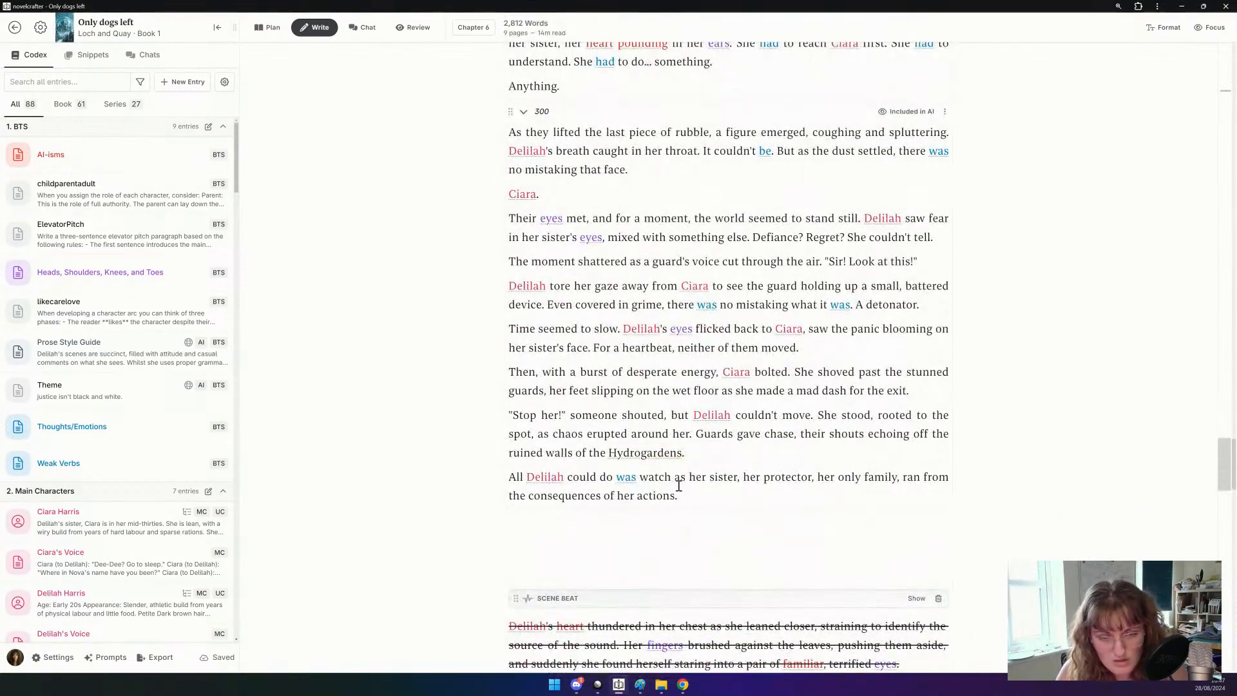
left_click(680, 493, "shift")
scroll(668, 364, "up", 3)
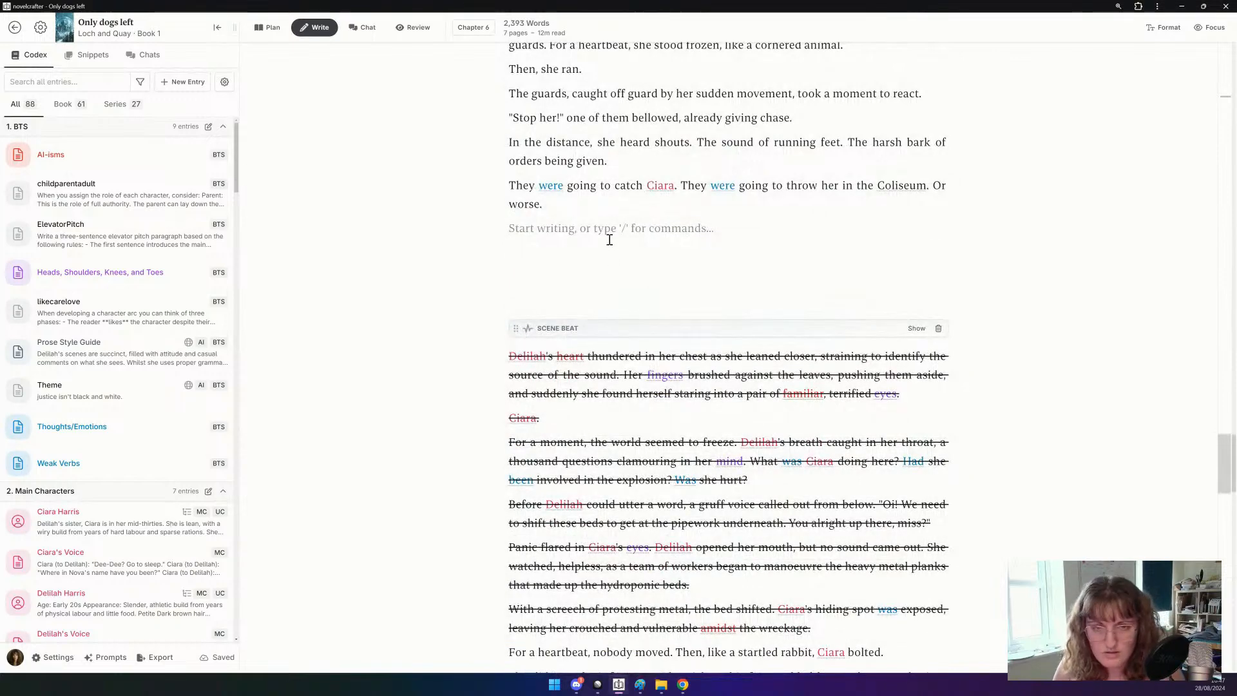
Below "Or worse.", insert a scene beat reading "Delilah fumbles with the harness, trying to disconnect herself to get to Ciara. Before she can, she is hoisted up.".
type("/")
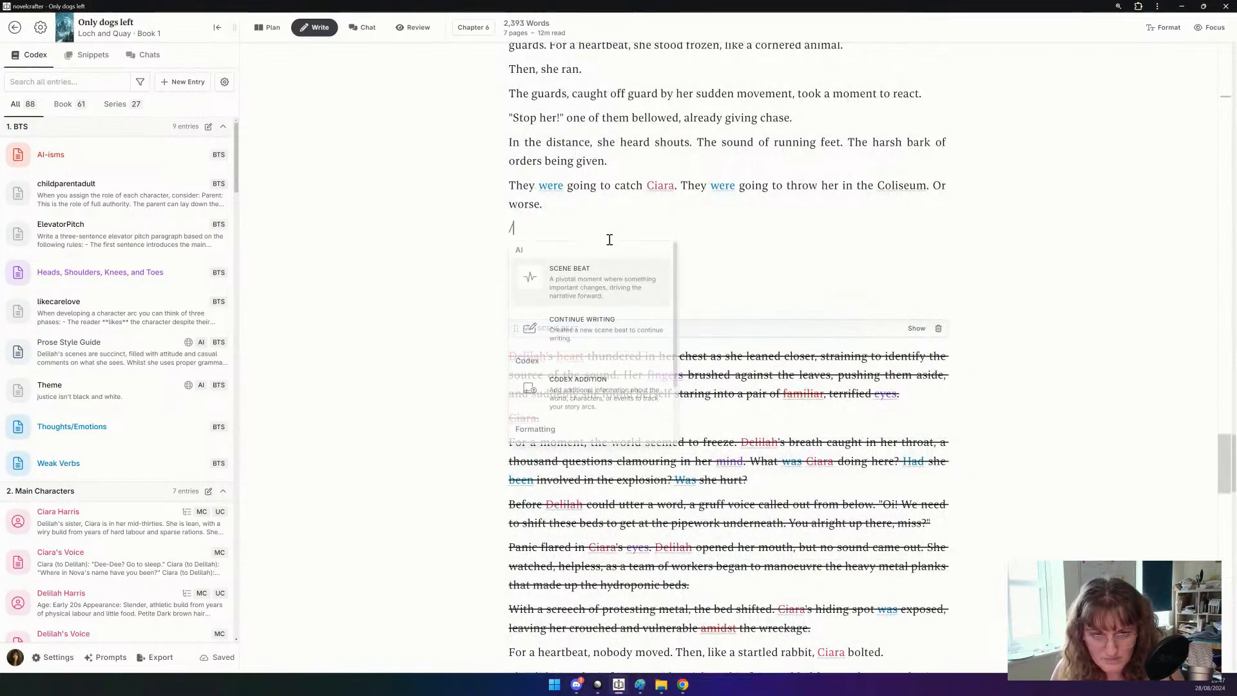
key("Return")
type("Delilah")
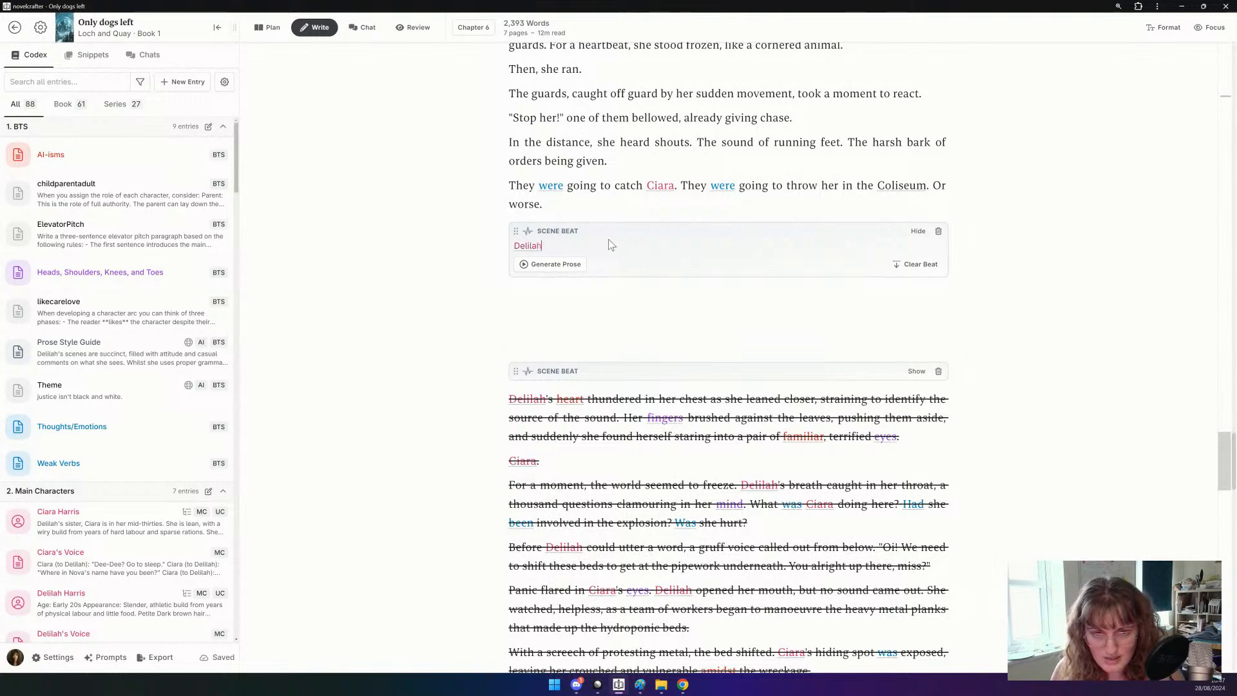
type(" fumbles ")
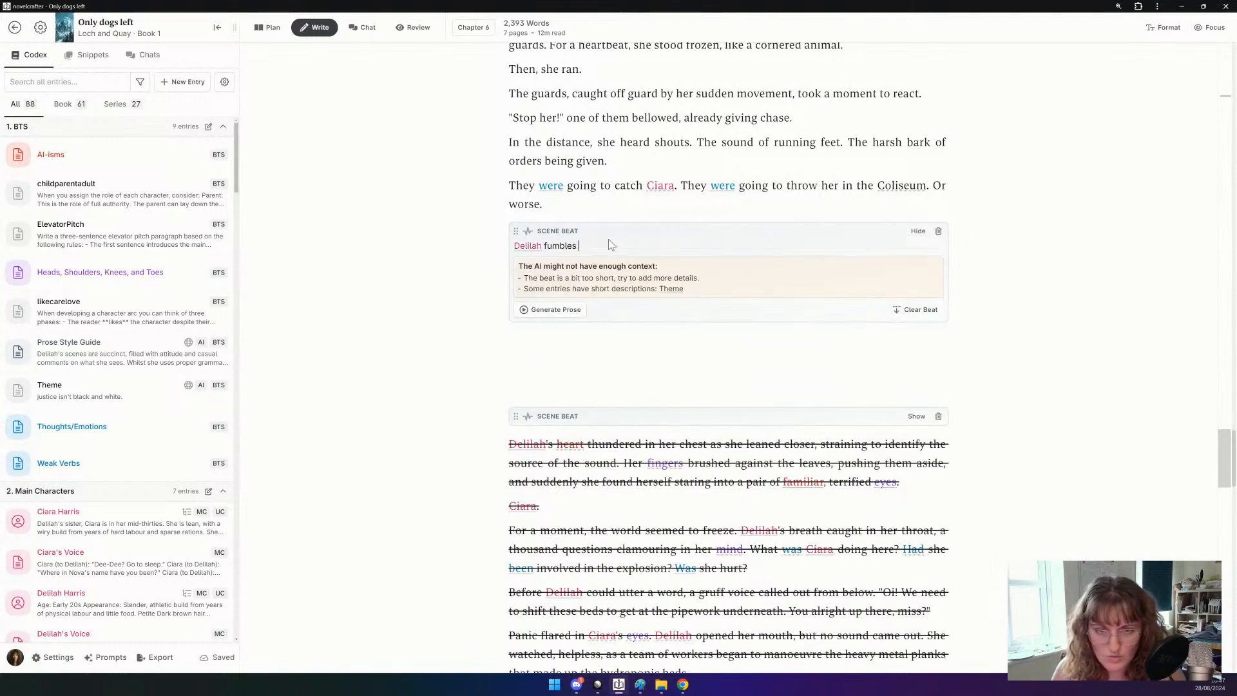
type("with the harne")
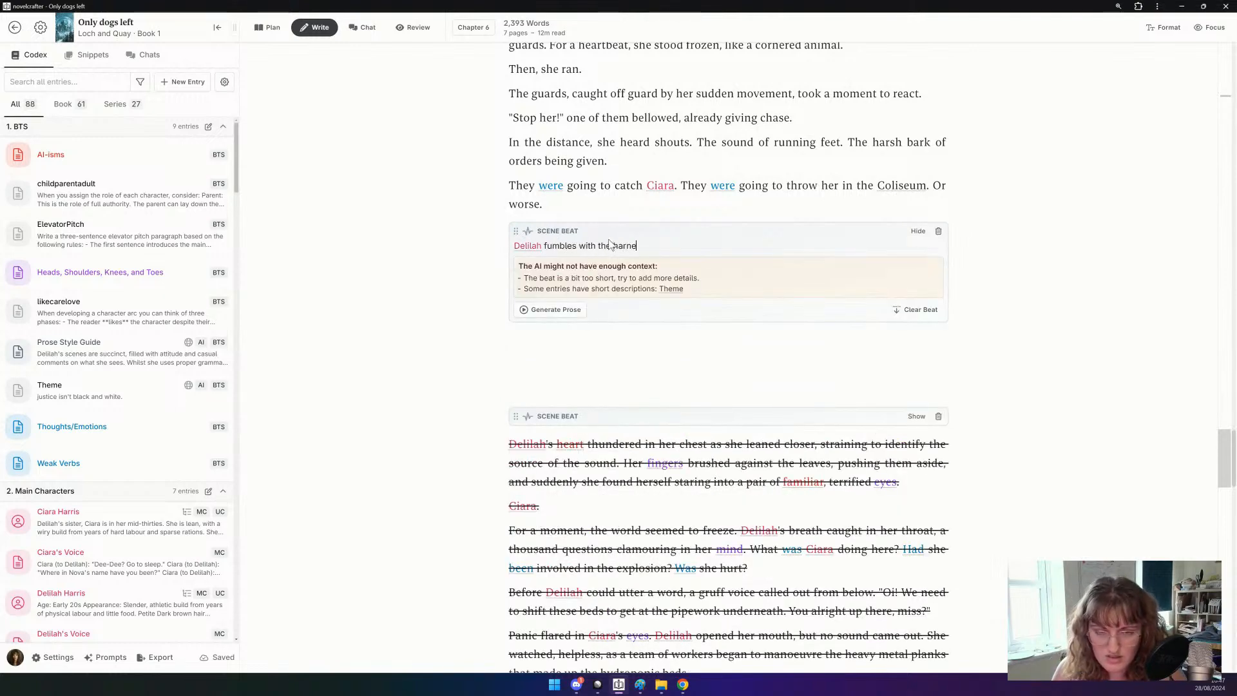
type("ss, trying to ")
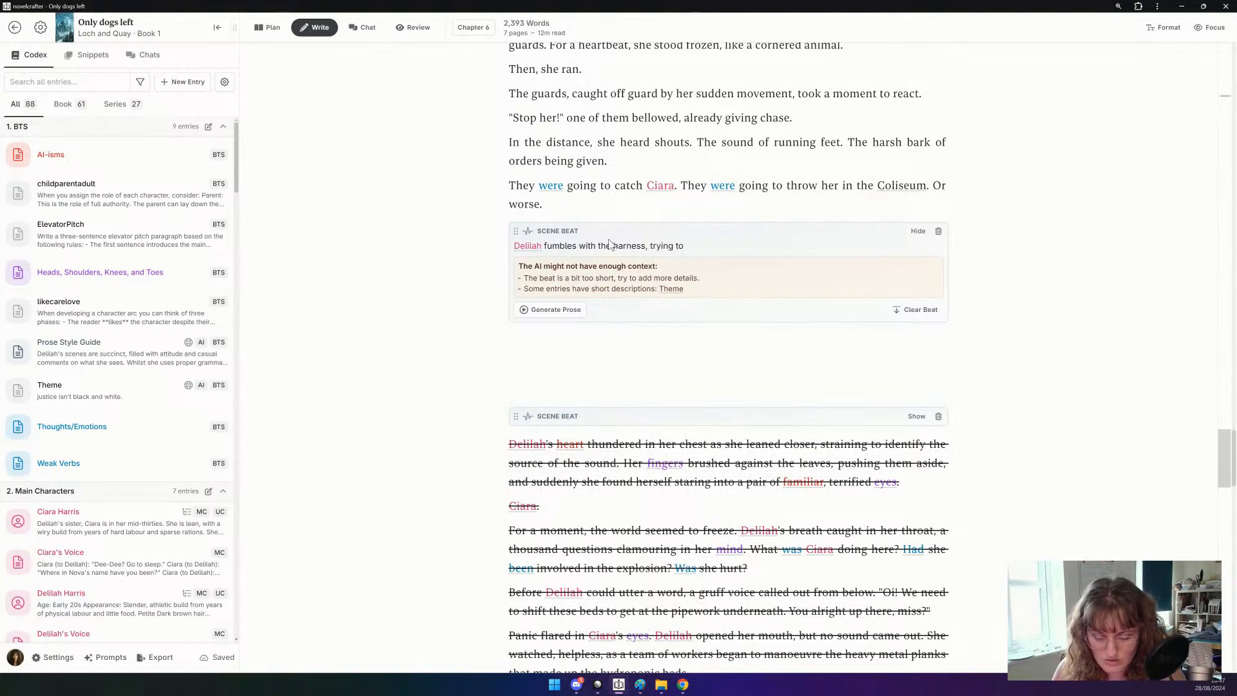
type("disco")
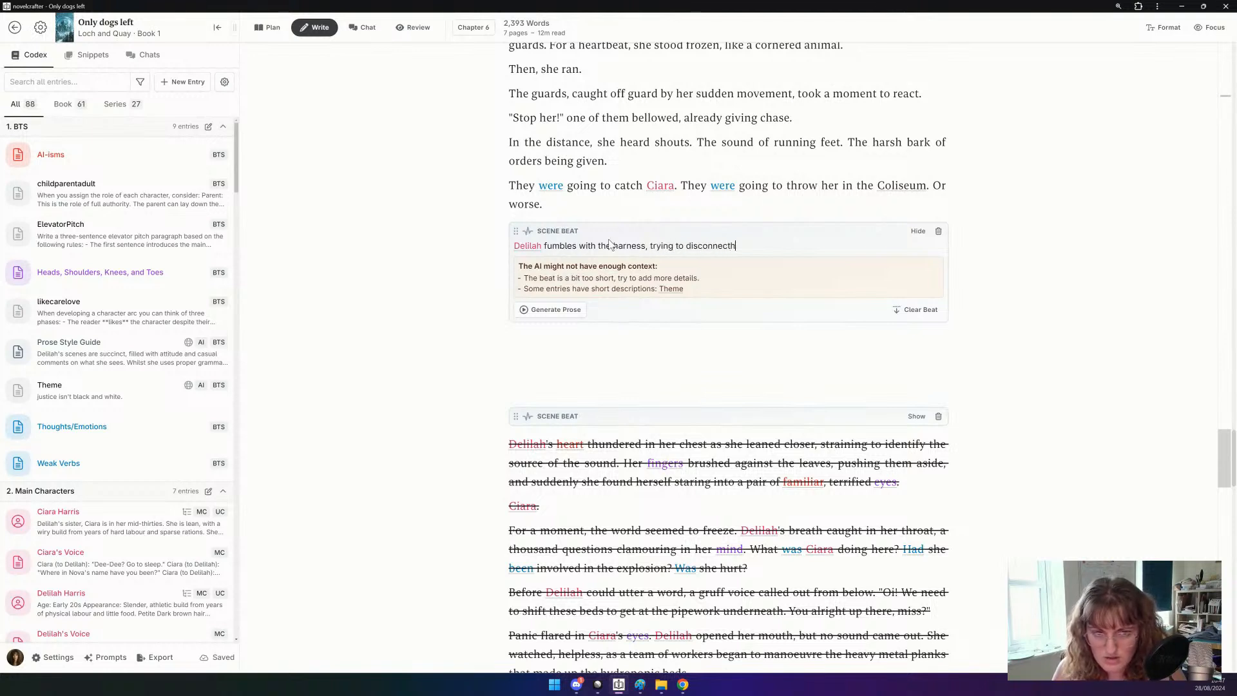
type("nnect herself to ")
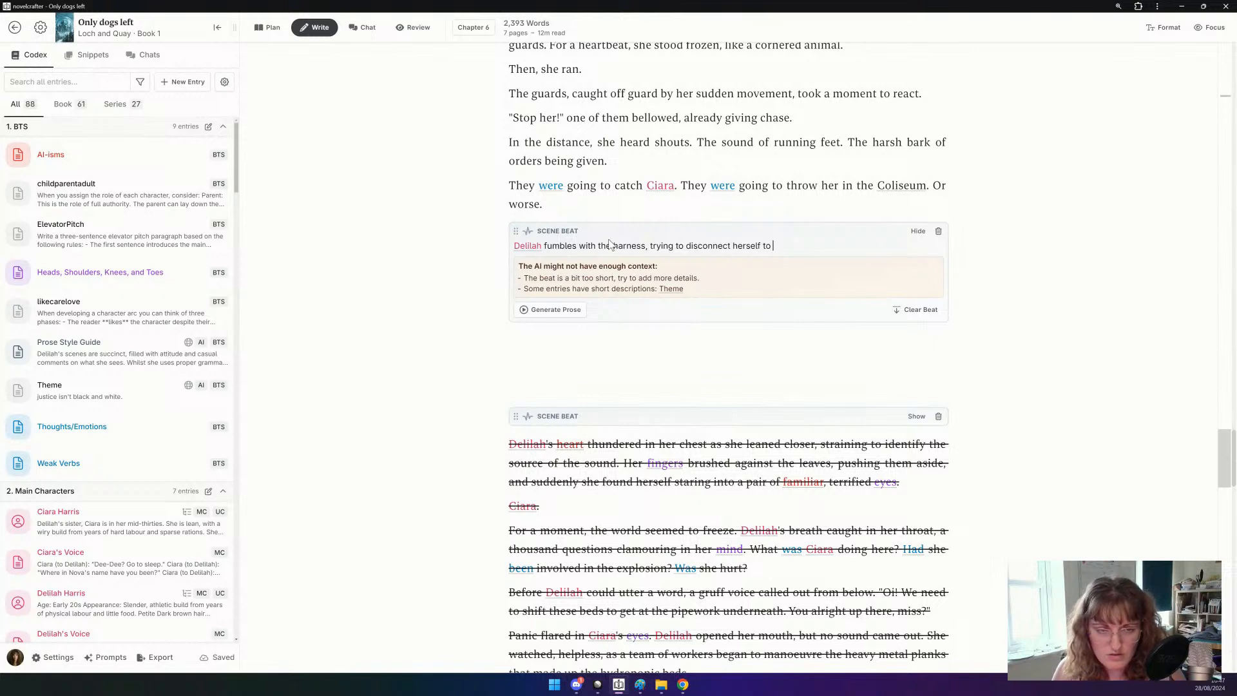
type("get to Ciara")
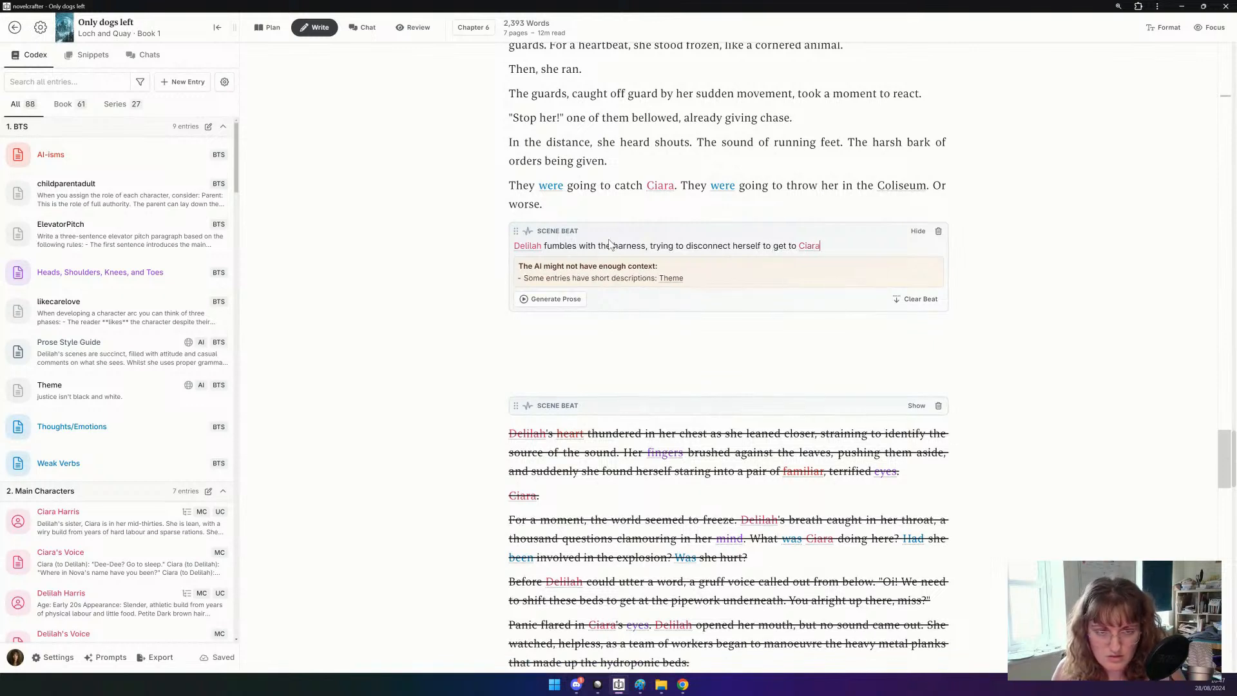
type(". Befo")
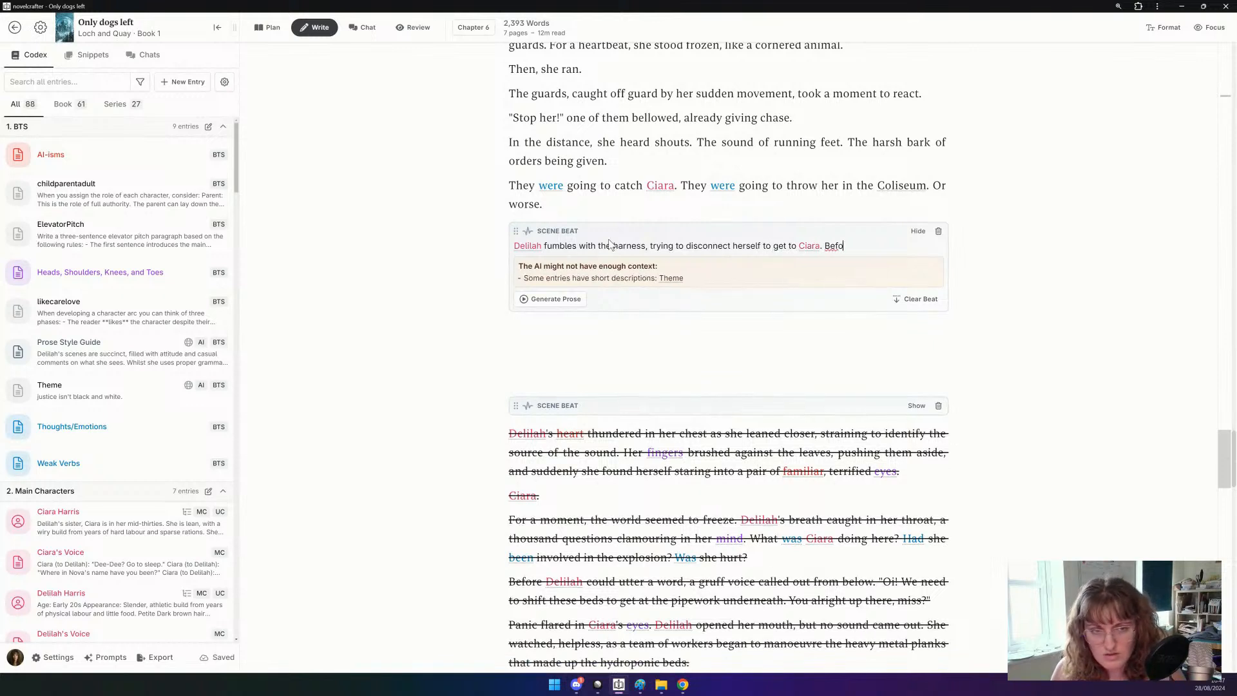
type("re she can, she is hol")
type("sted up.")
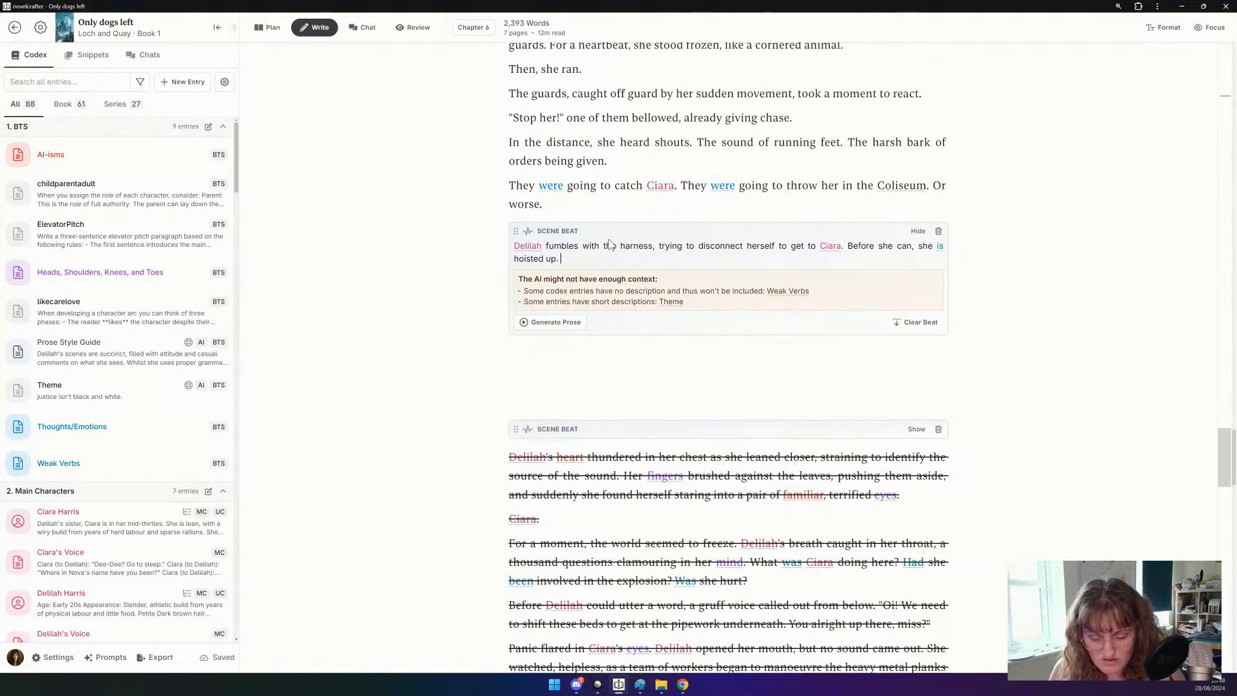
Continue the new scene beat with the sentence "She turns to Nicodemus, who is stony-faced.".
type(" She turn")
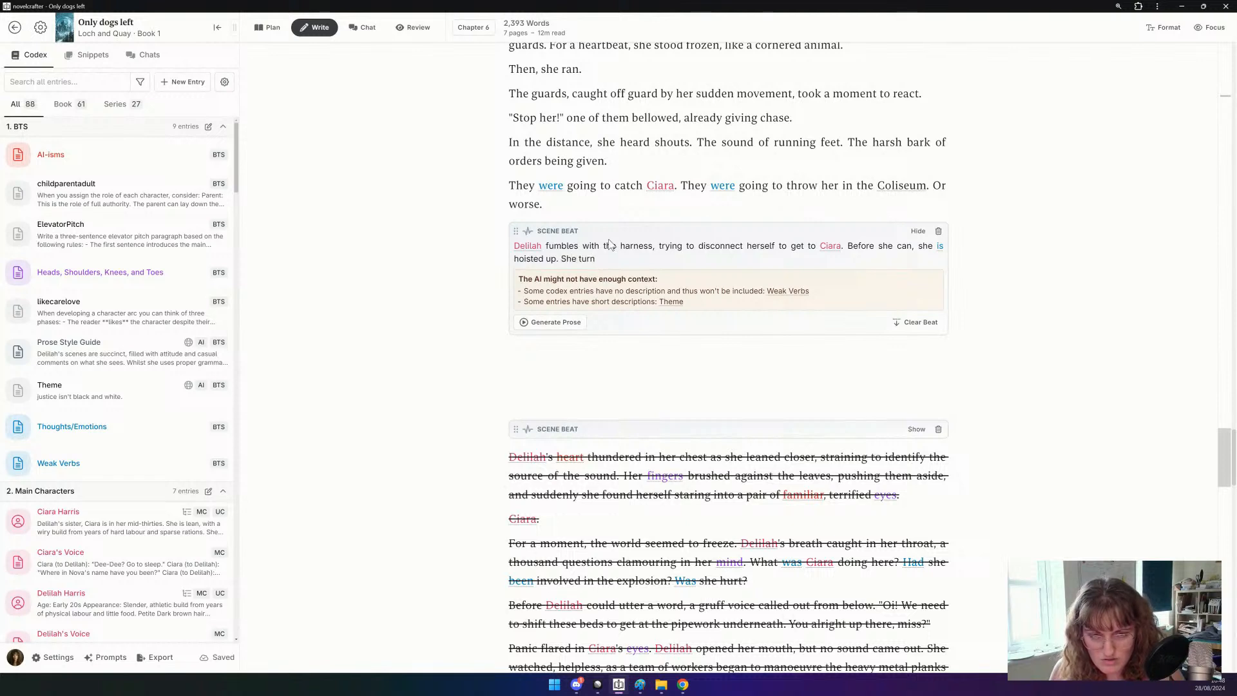
type("s to Nicodemus, who is")
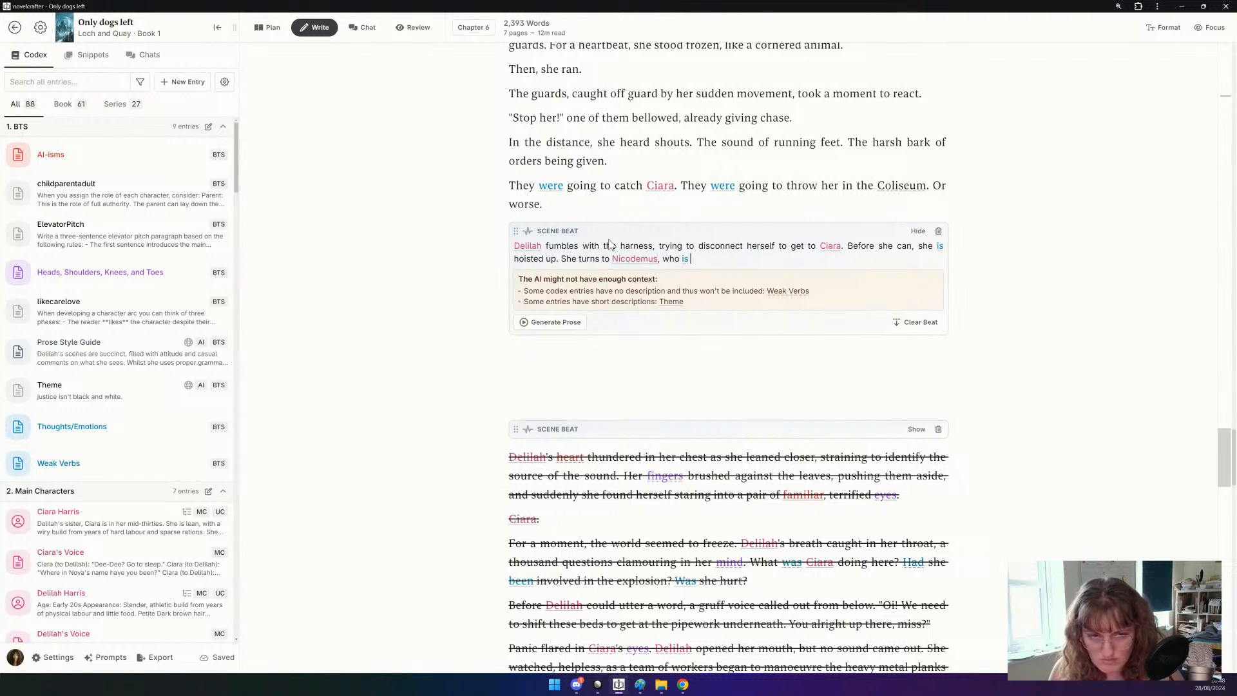
type(" stony-faces")
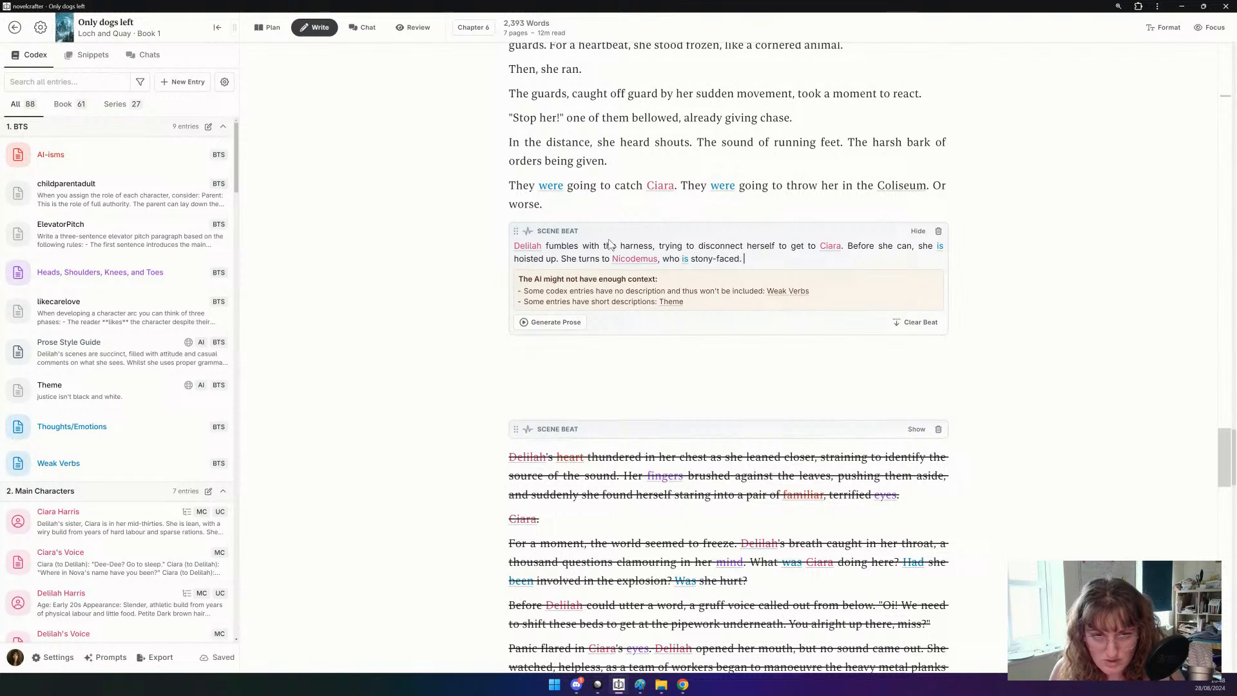
Add to the beat "Delilah yells at him to let her down, but he stays silent, not allowing her to interfere with the chase.".
type(". Delila")
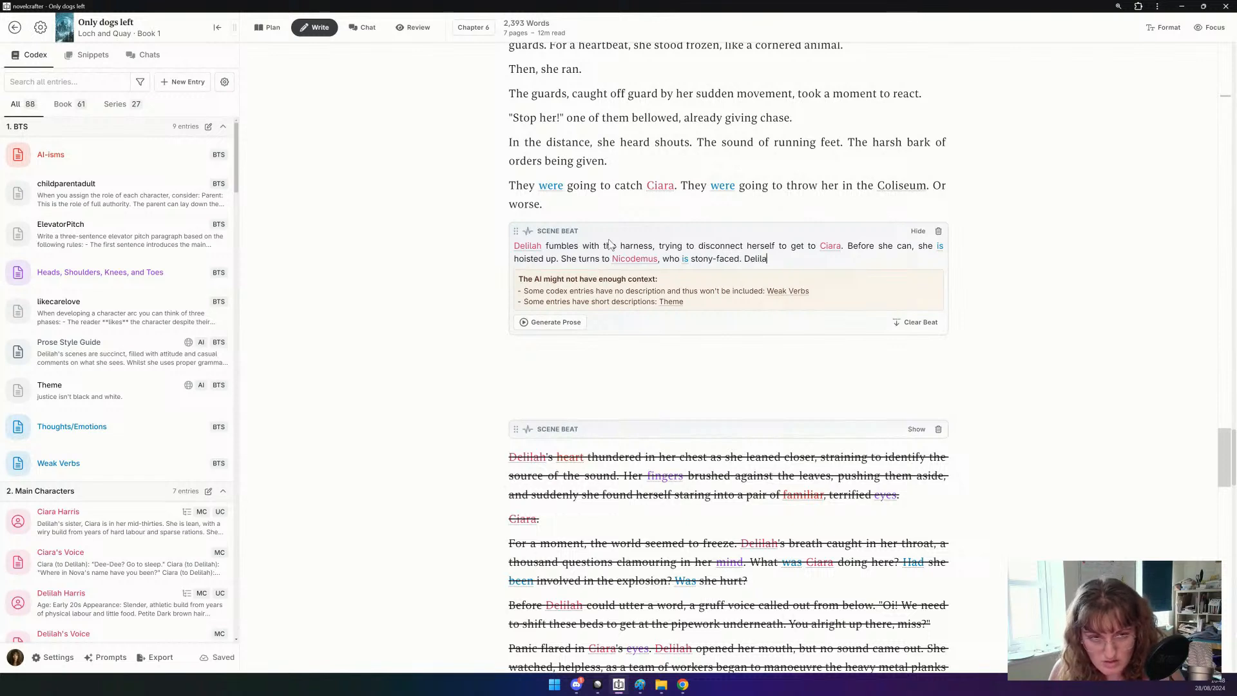
type("h ")
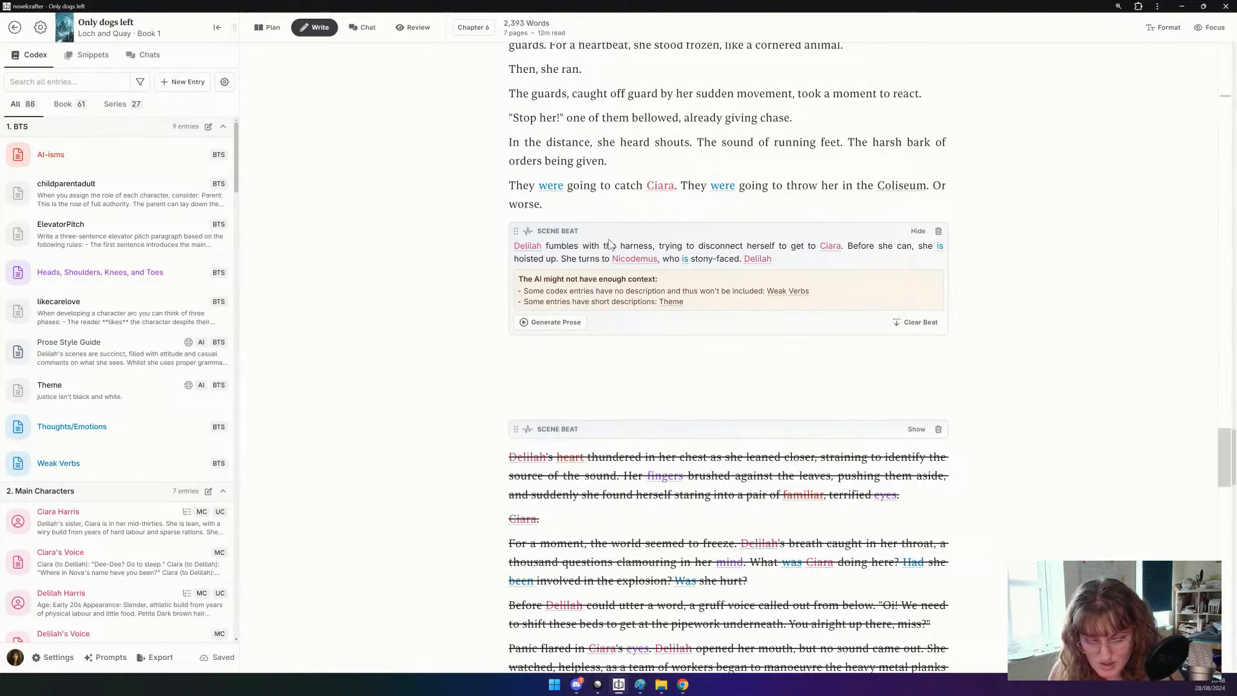
type("yells at him")
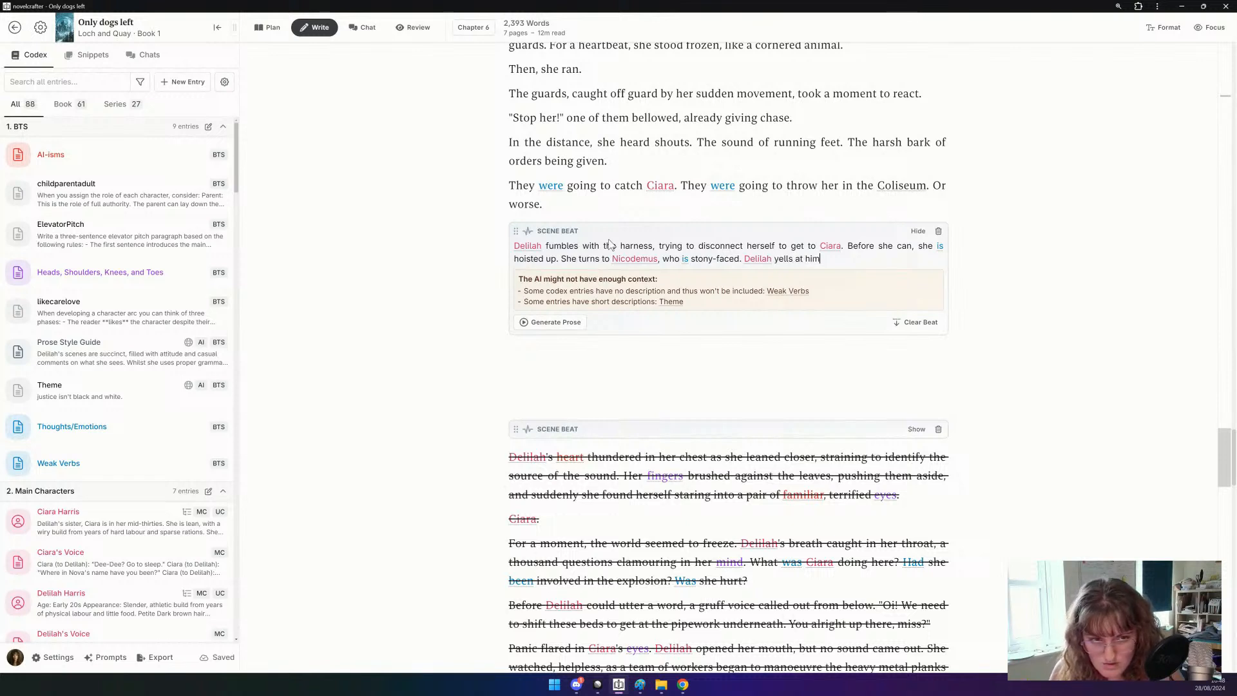
type(" to let her do")
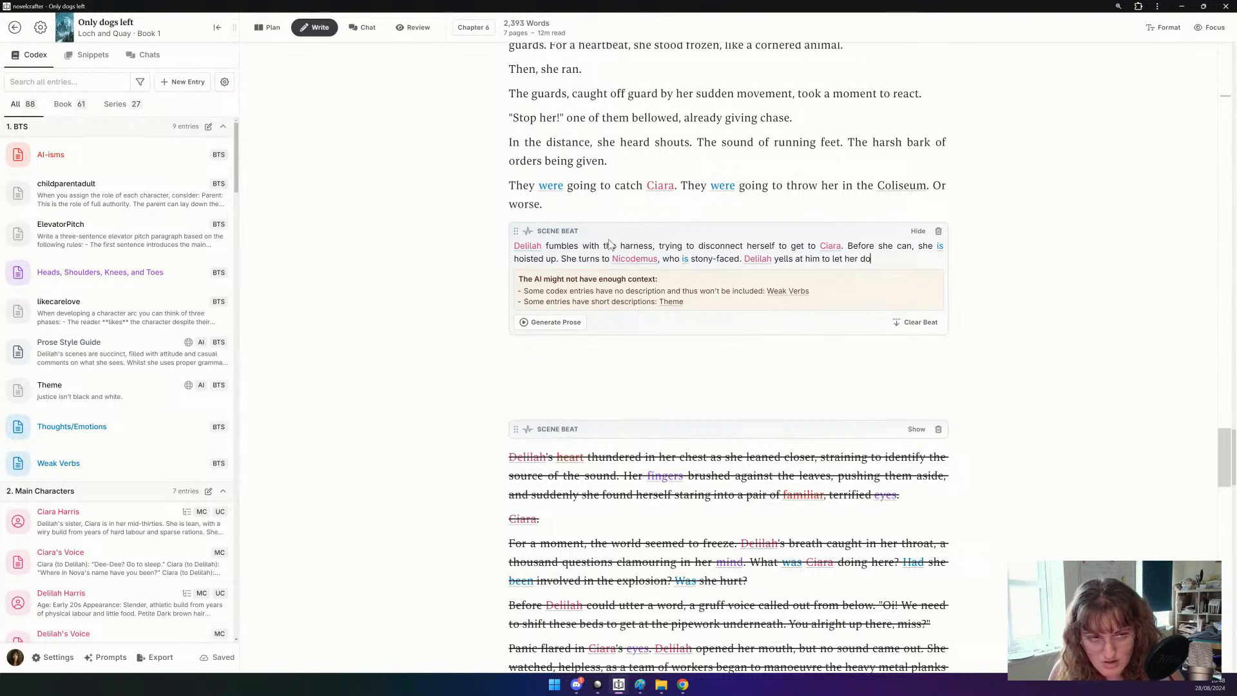
type("wn, but he st")
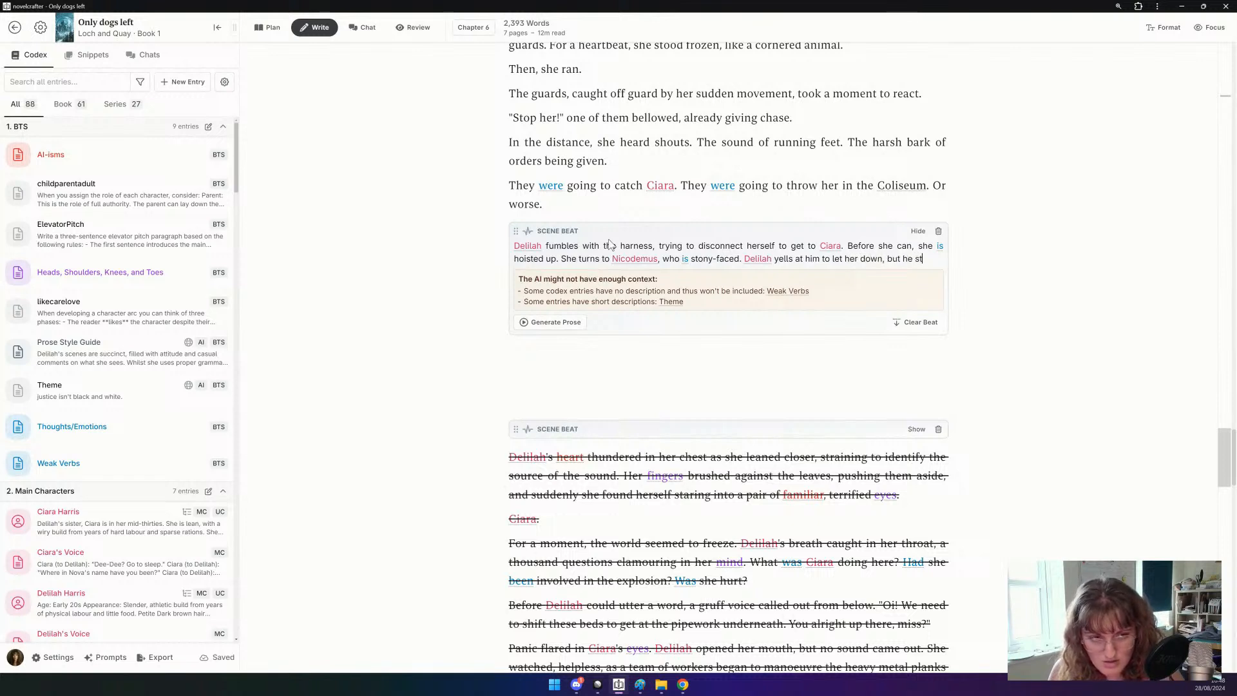
type("ays silent")
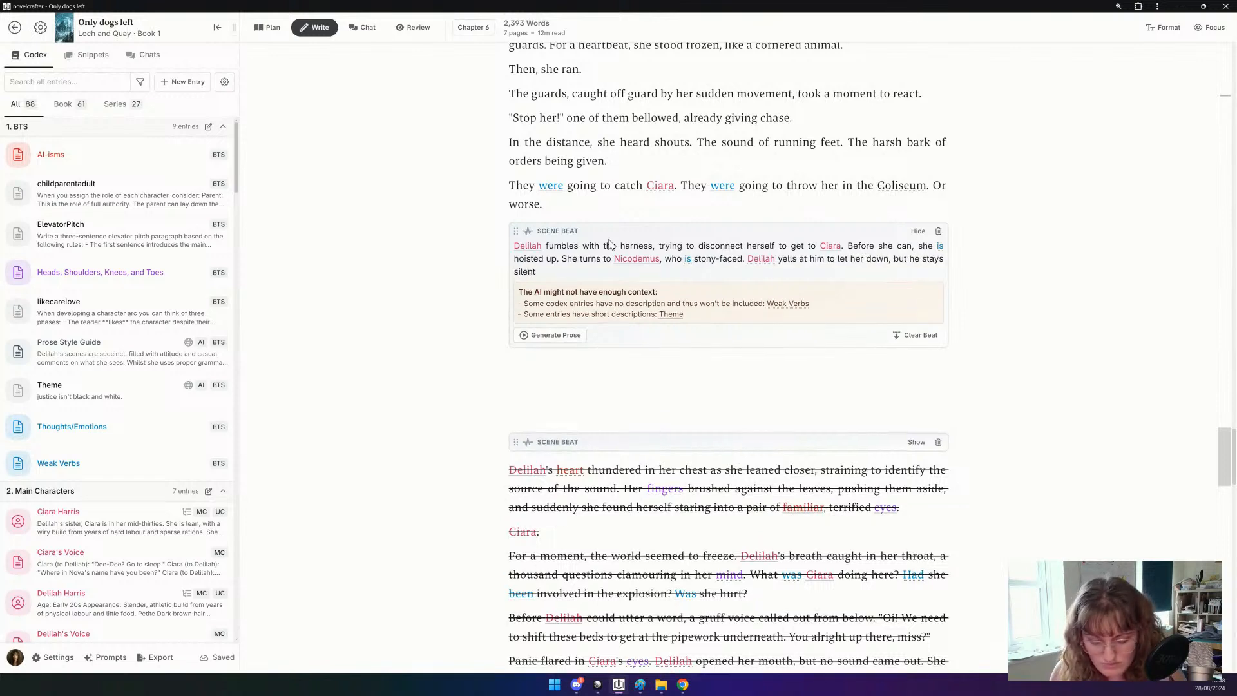
type(", not all")
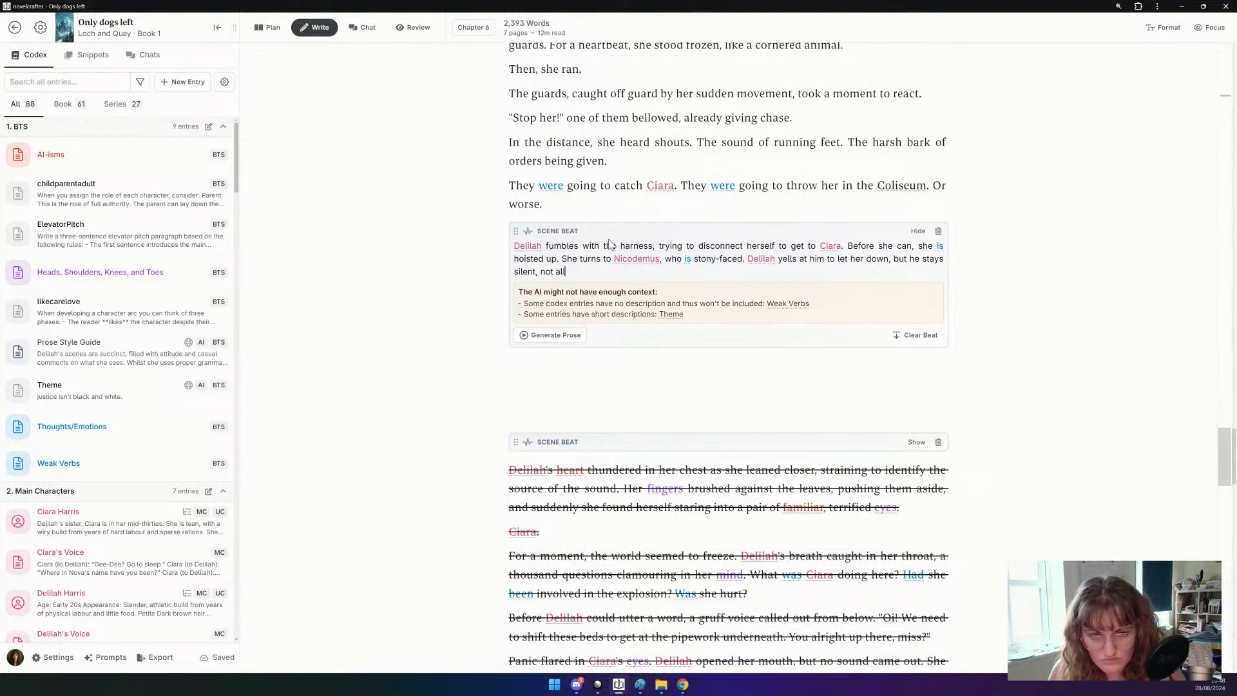
type("owing her to inter")
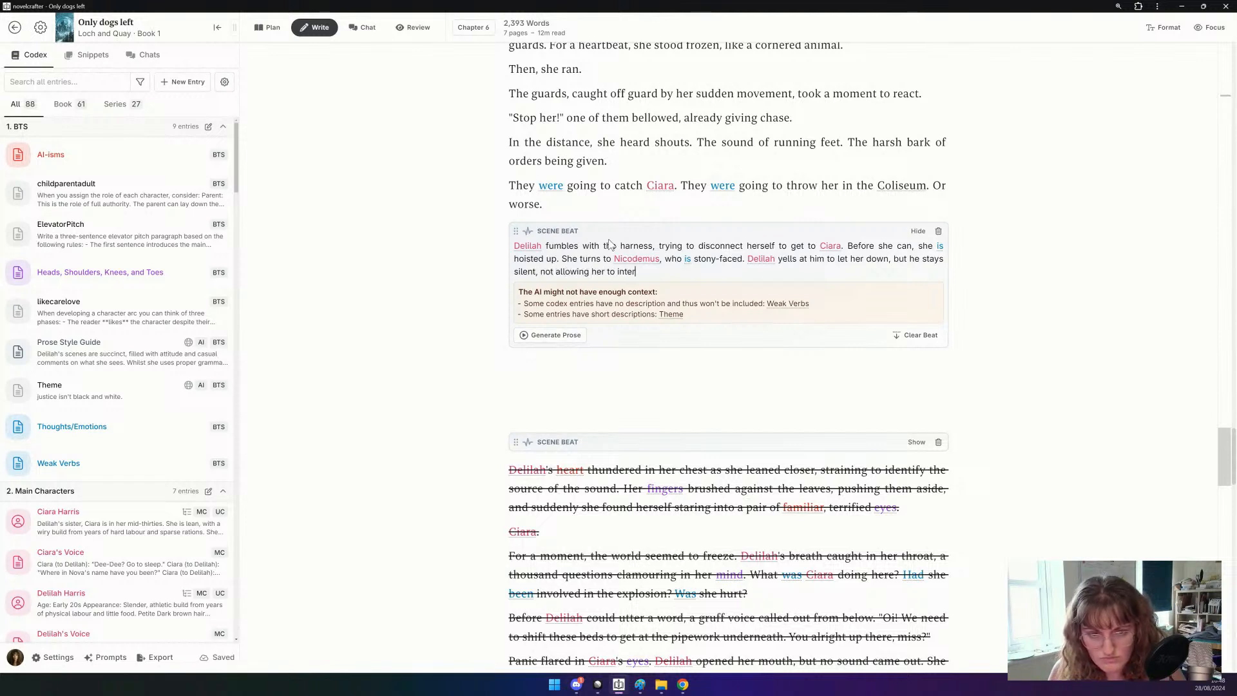
type("fere with the ")
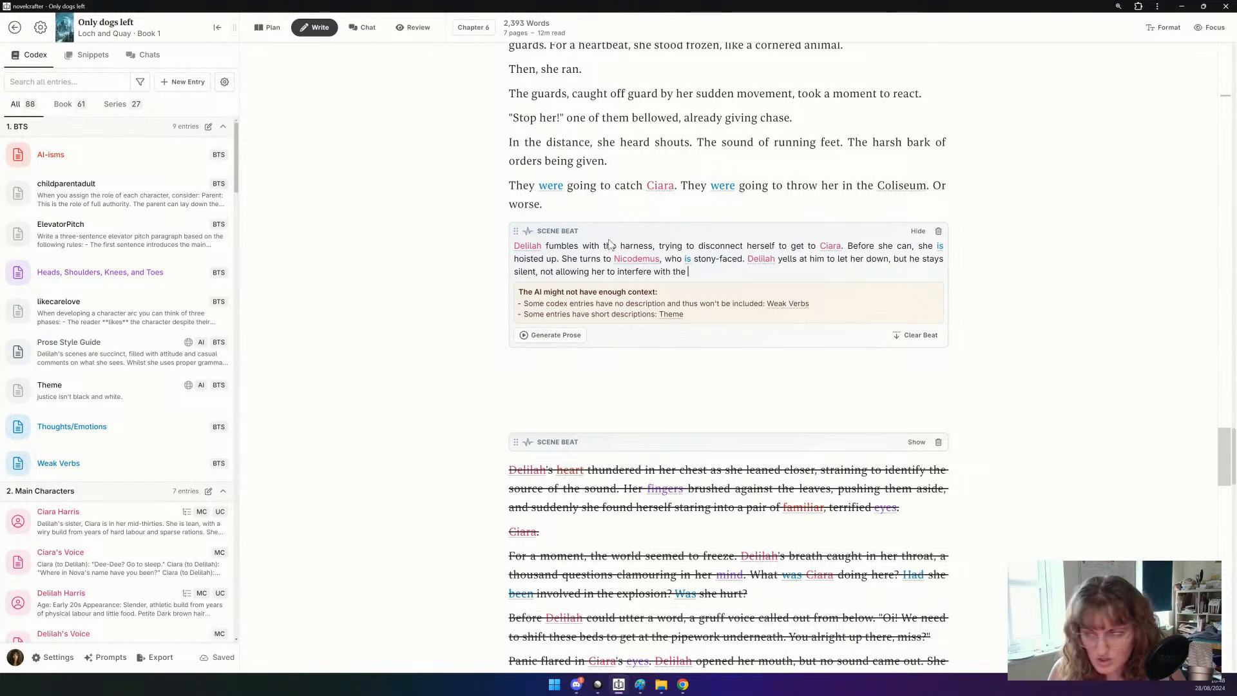
type("chase.")
Start a second paragraph in the scene beat with "She is helpless as".
key("Return")
type("She is")
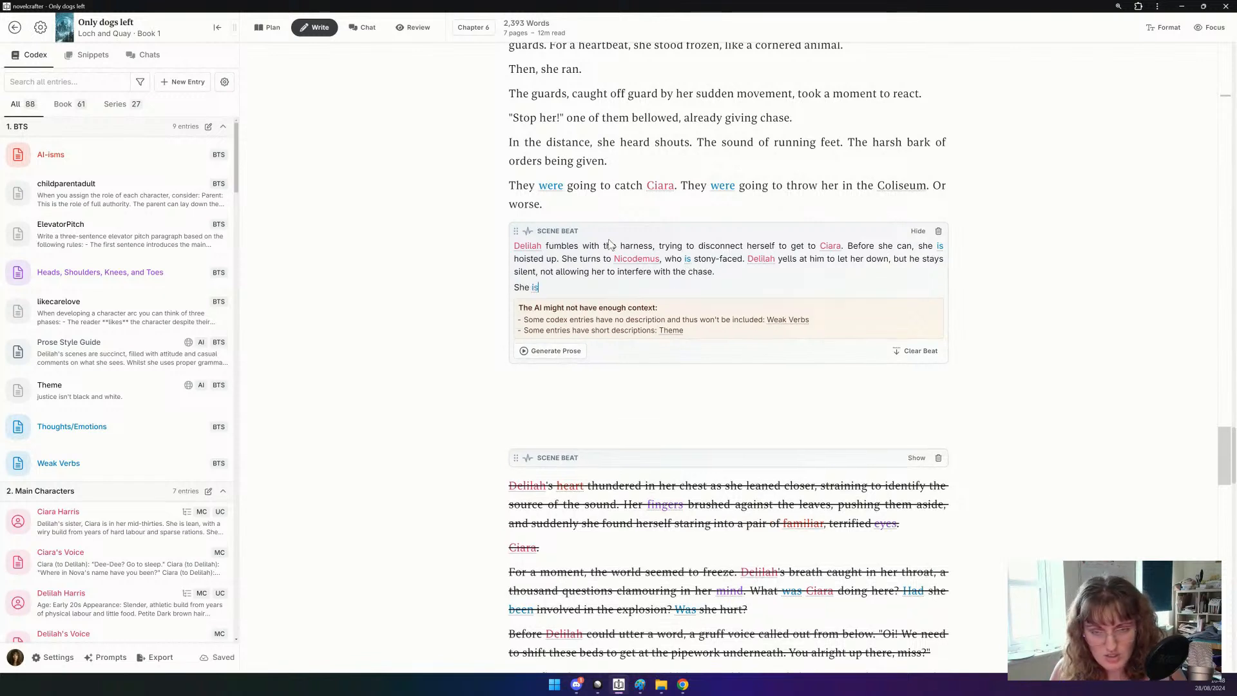
type(" helpless as")
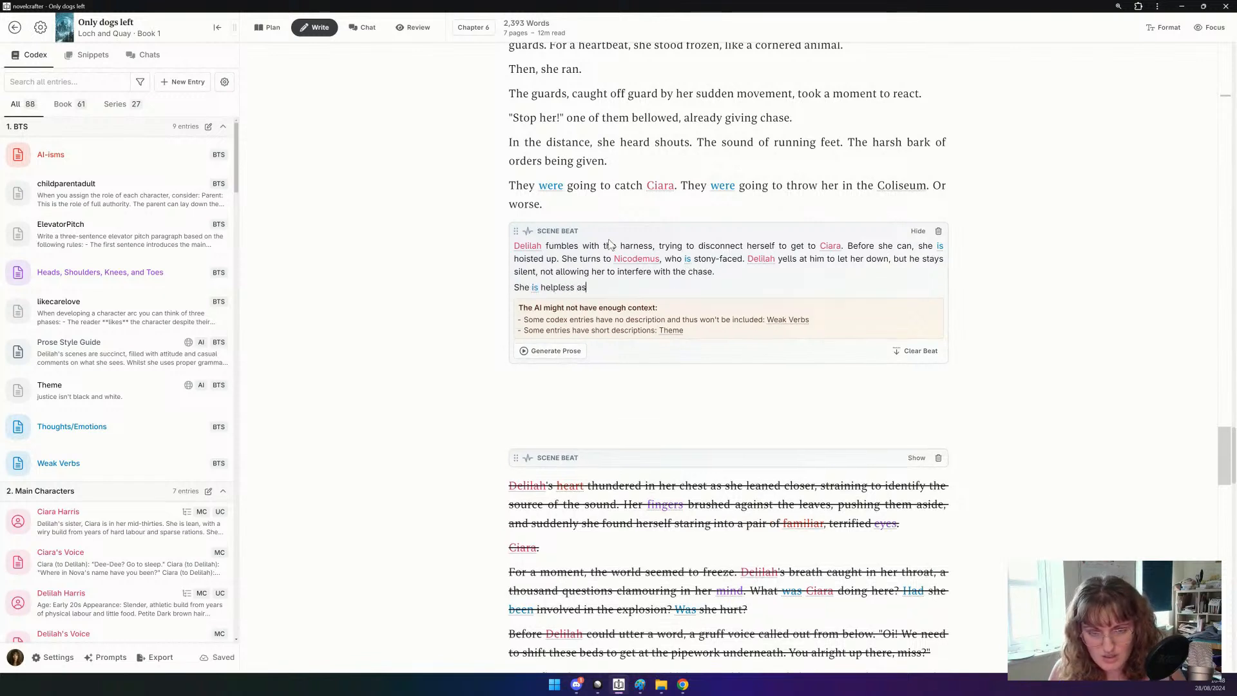
Delete the struck-through passage under the following scene beat, from "Delilah's heart thundered" through "vulnerable amidst the wreckage.".
scroll(610, 244, "down", 4)
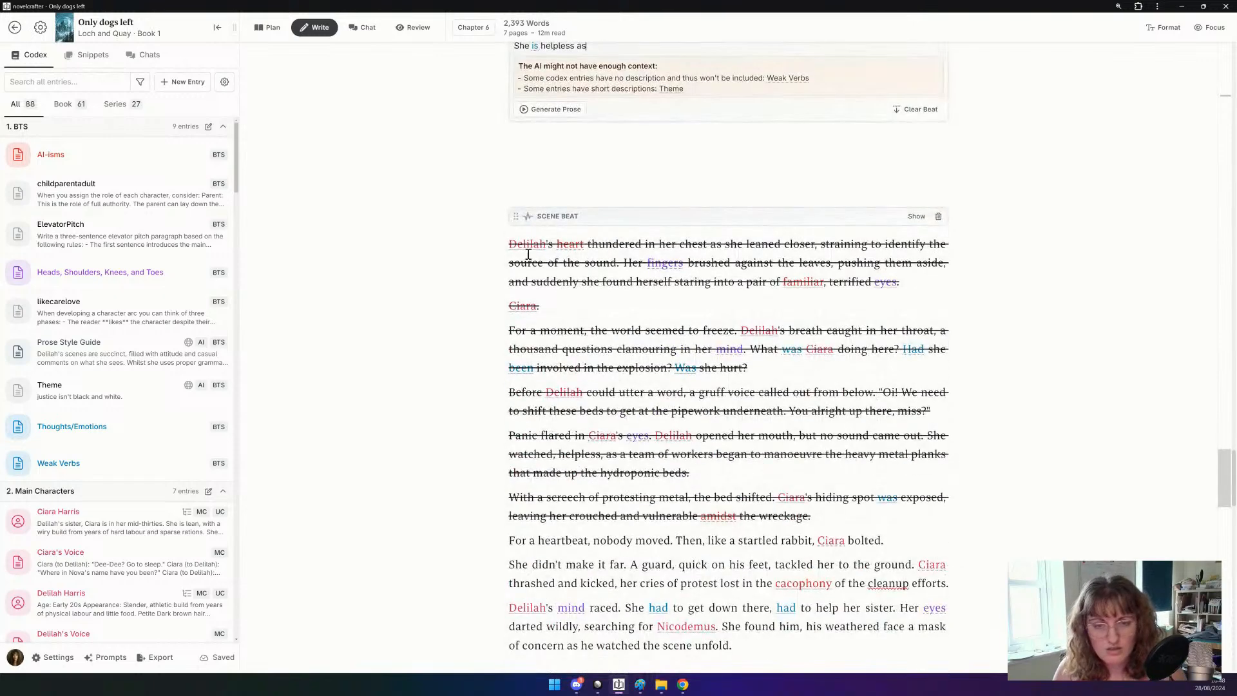
left_click_drag(507, 241, 836, 504)
key("BackSpace")
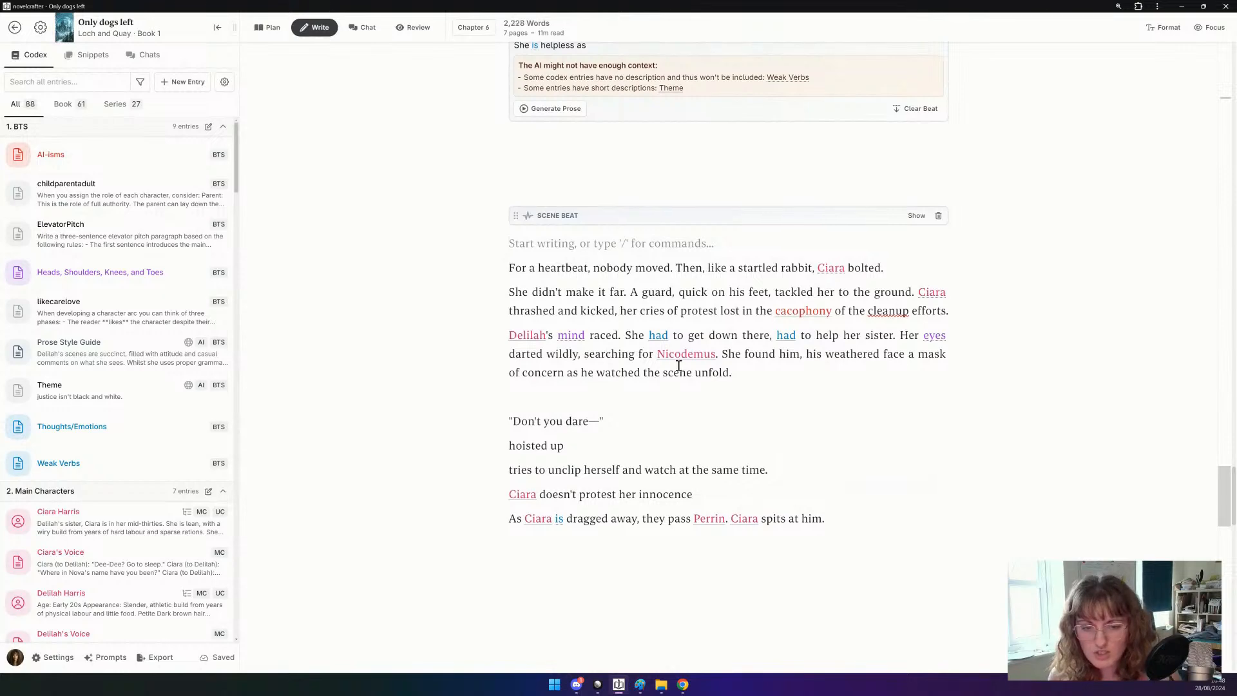
scroll(679, 365, "down", 3)
scroll(679, 365, "up", 5)
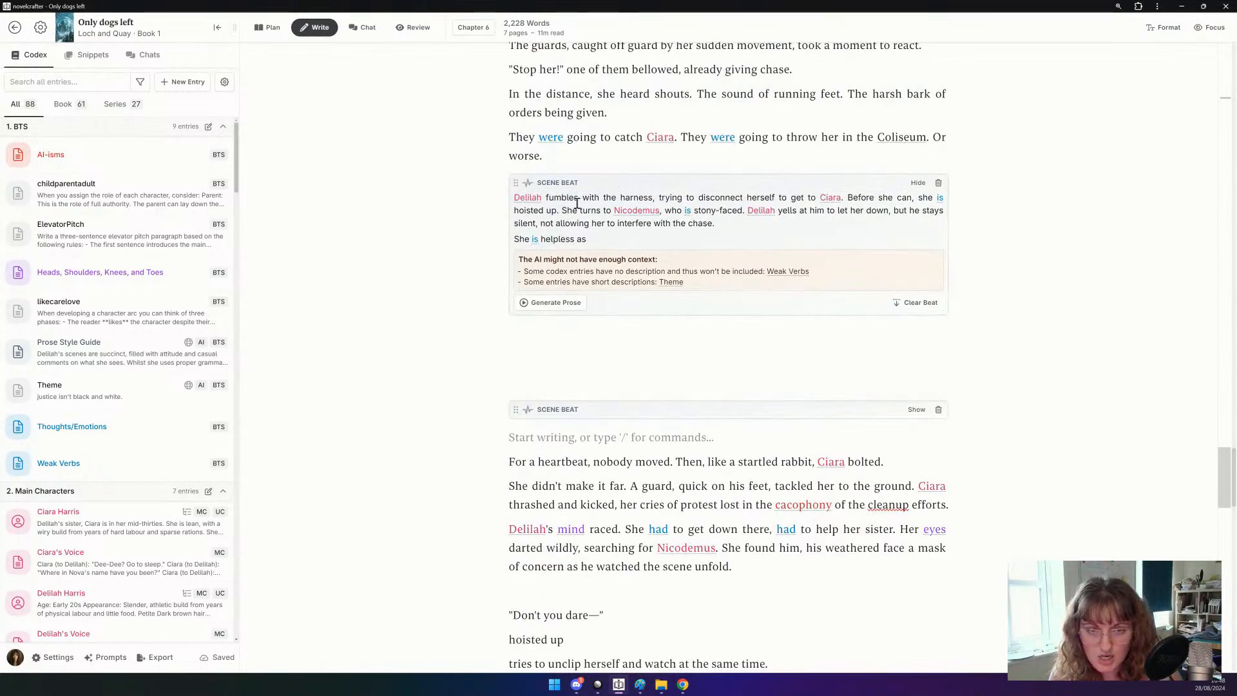
Complete the beat's second paragraph with "she hears the fight end, three guards holding Ciara as they drag her towards the hole, out of the building.".
left_click(599, 239)
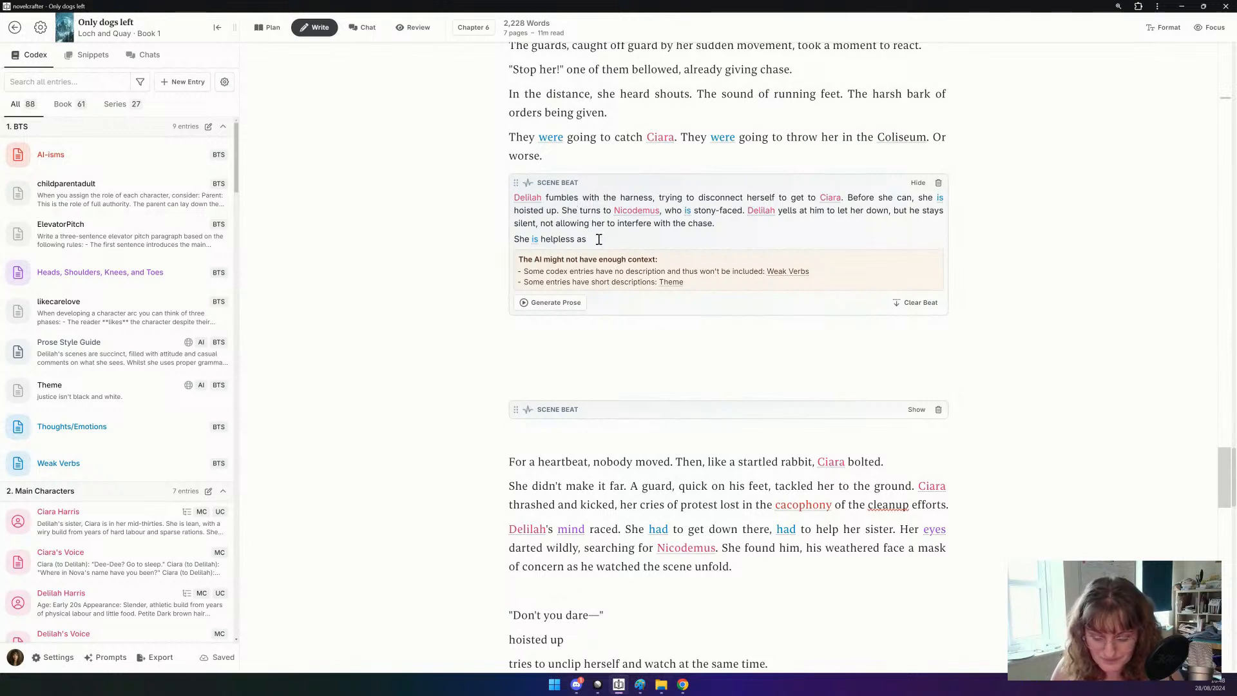
type("she hears")
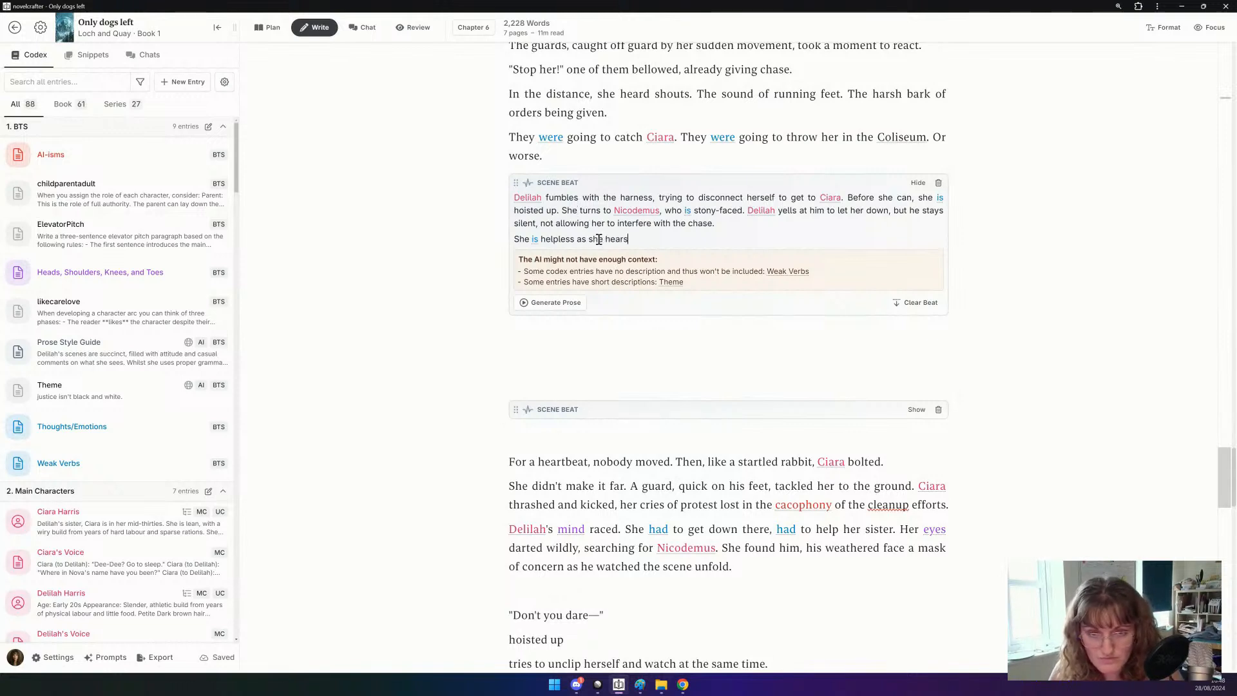
type(" the fig")
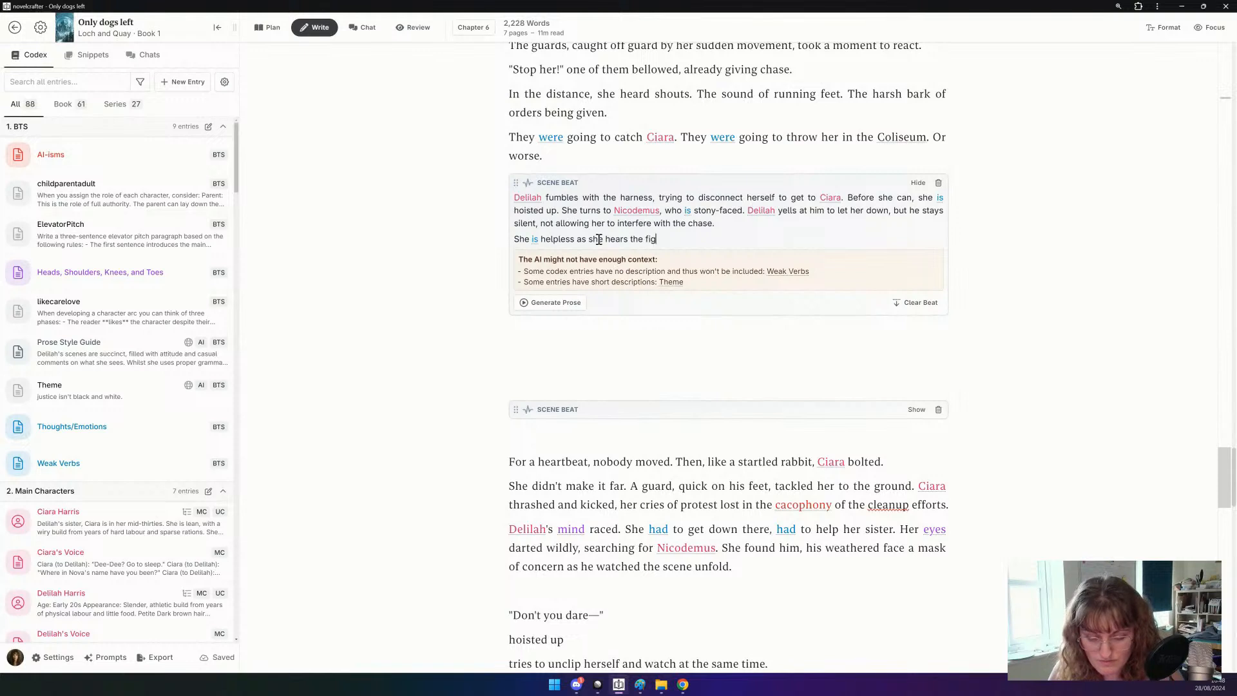
type("ht end,")
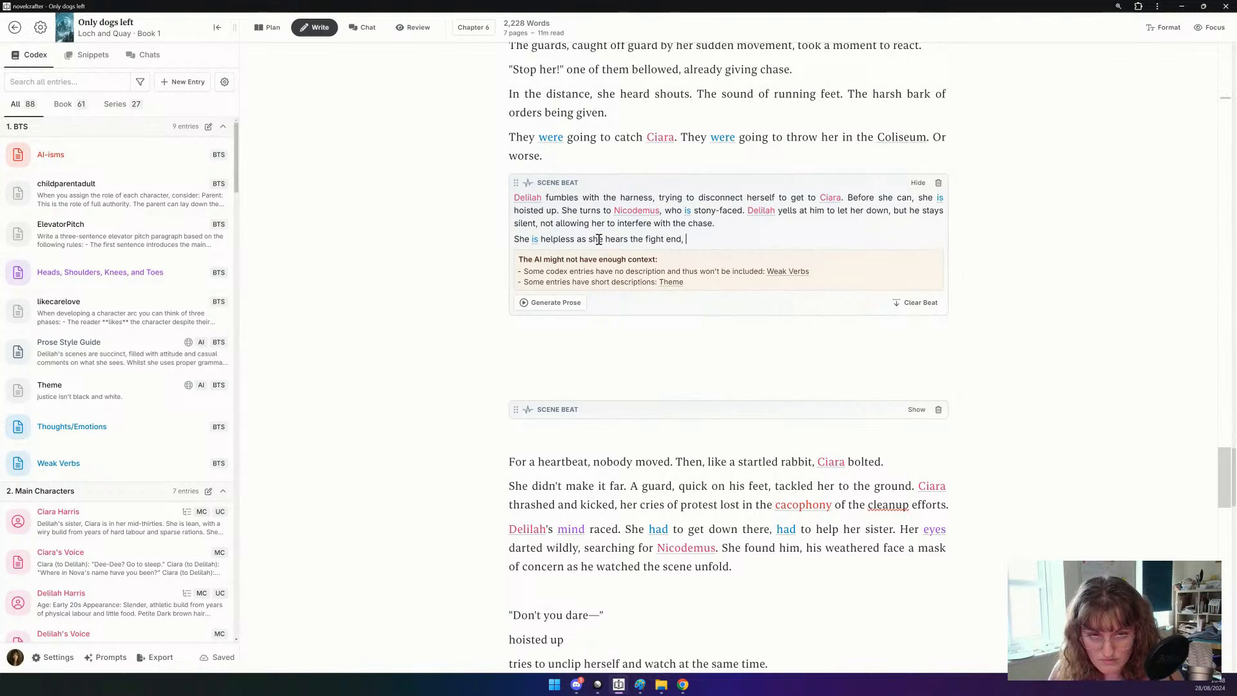
type("three guards holding Ci")
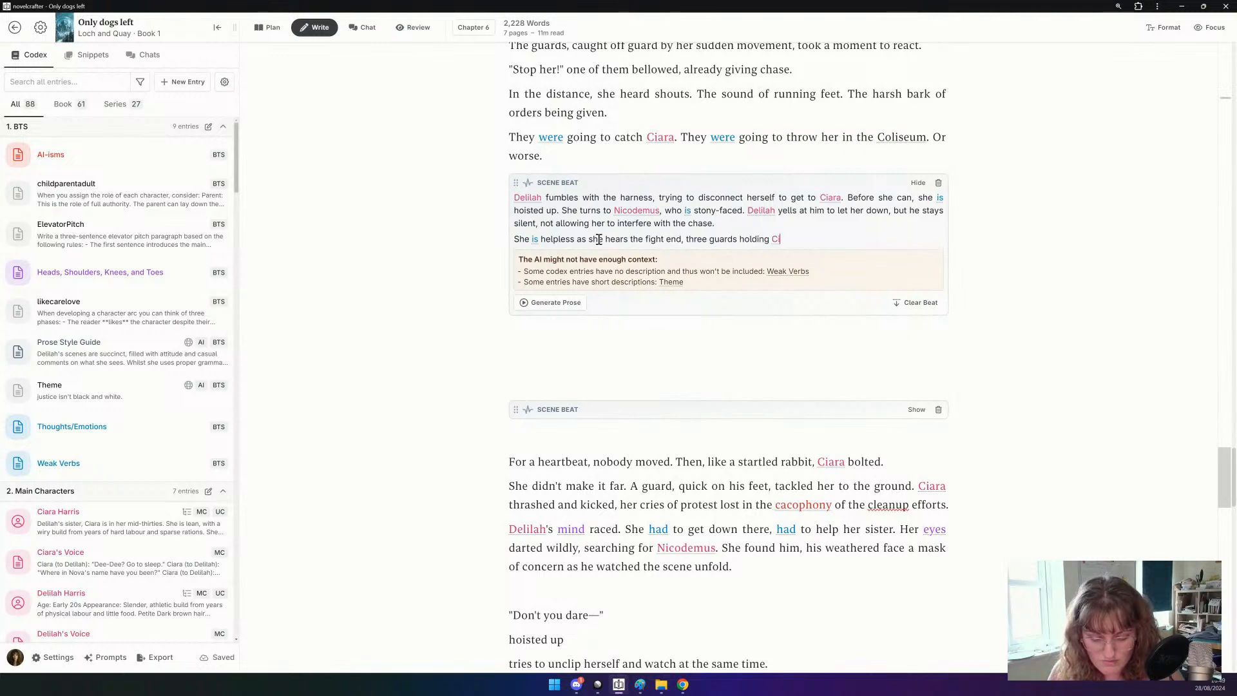
type("ara as they ")
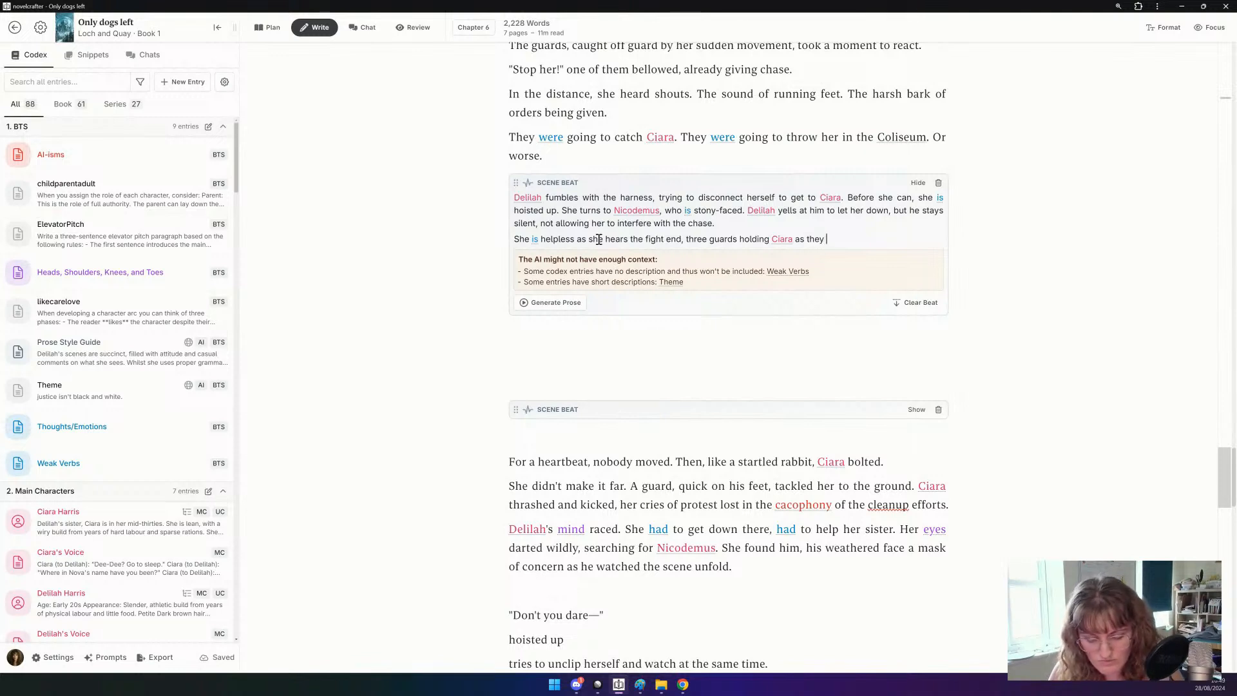
type("drag her towards the")
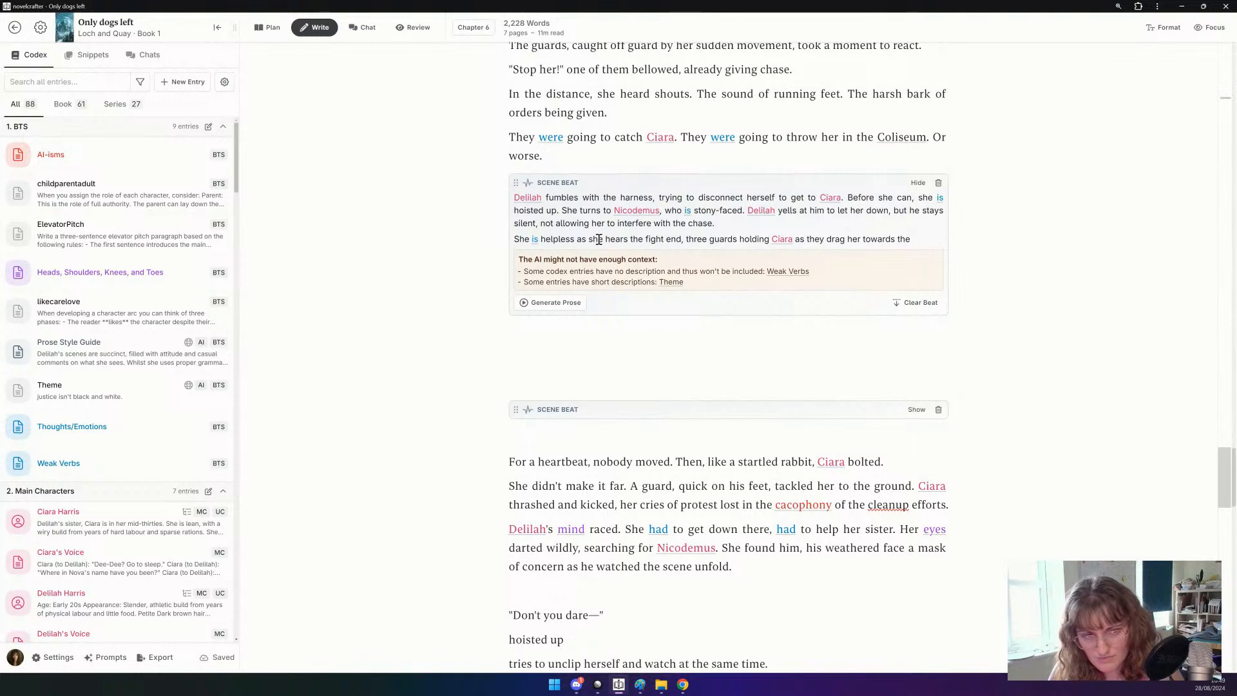
type(" w")
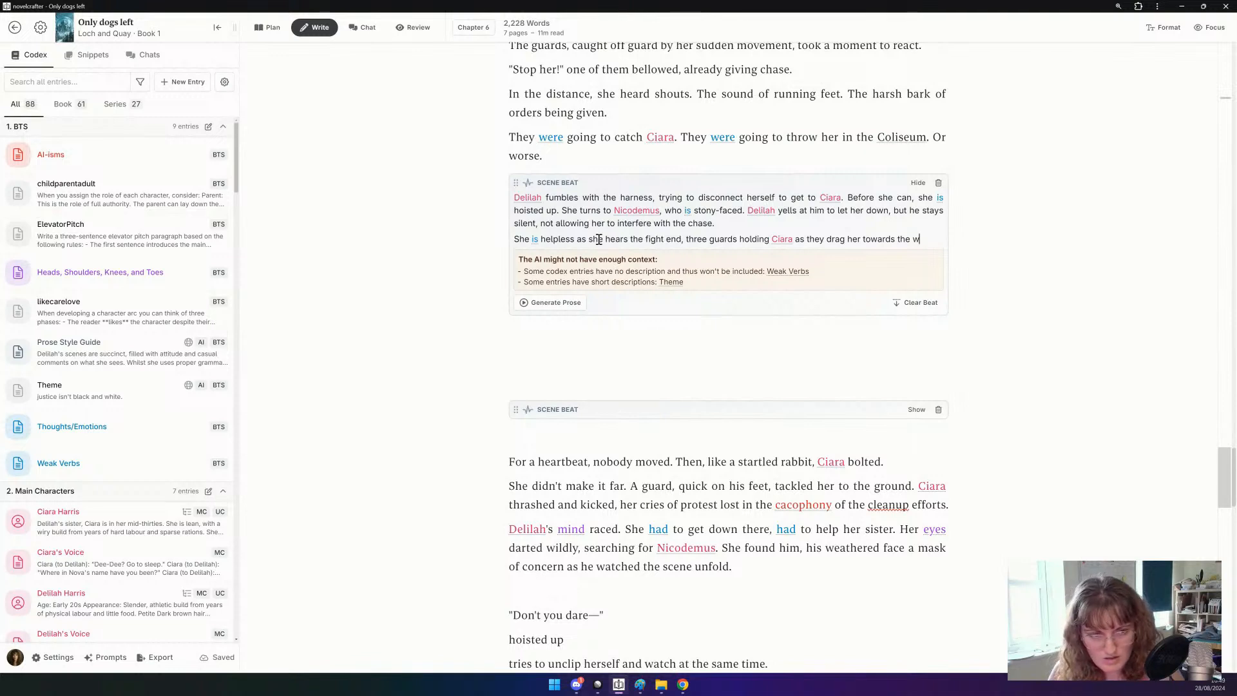
key("BackSpace")
type("hole, out ")
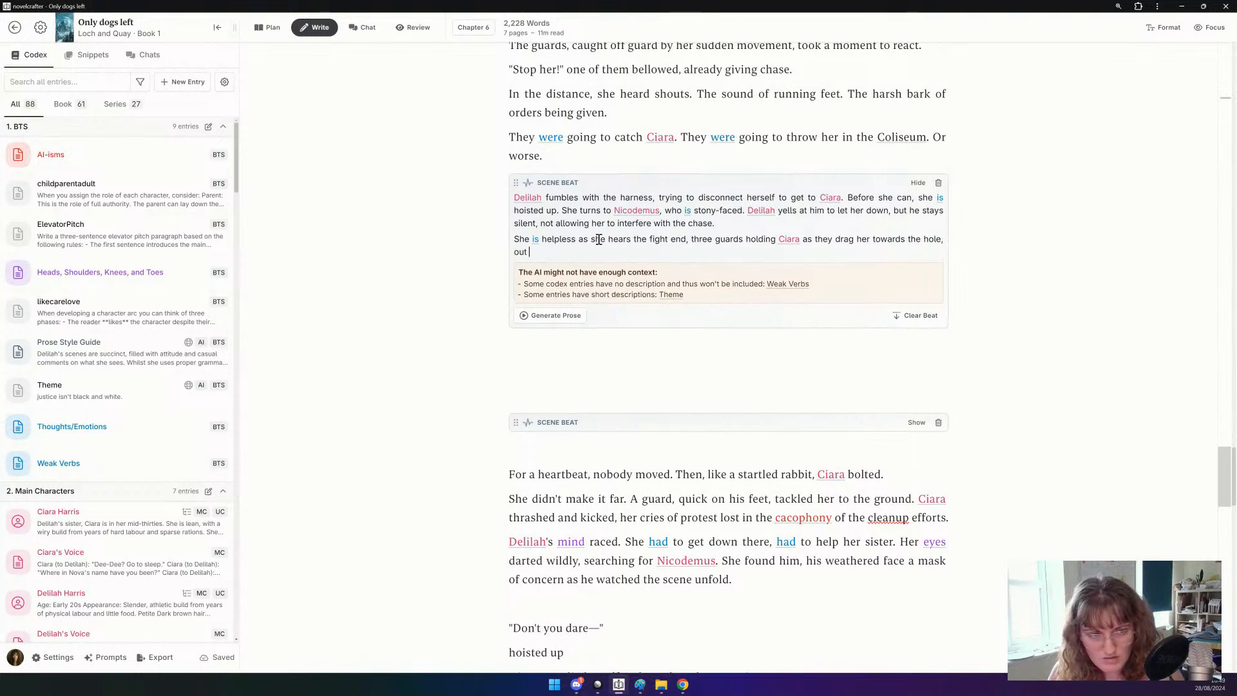
type("of the building.")
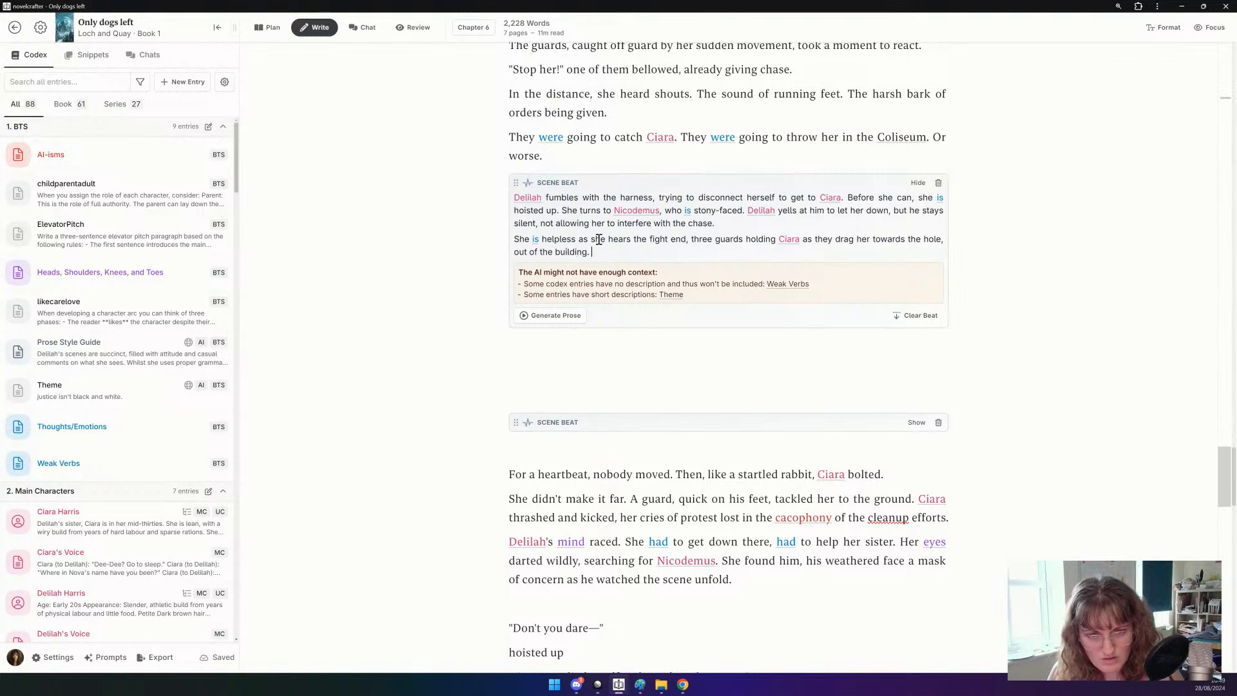
Delete the passage from "For a heartbeat, nobody moved" through "watched the scene unfold", along with the collapsed scene beat above it.
scroll(632, 375, "down", 1)
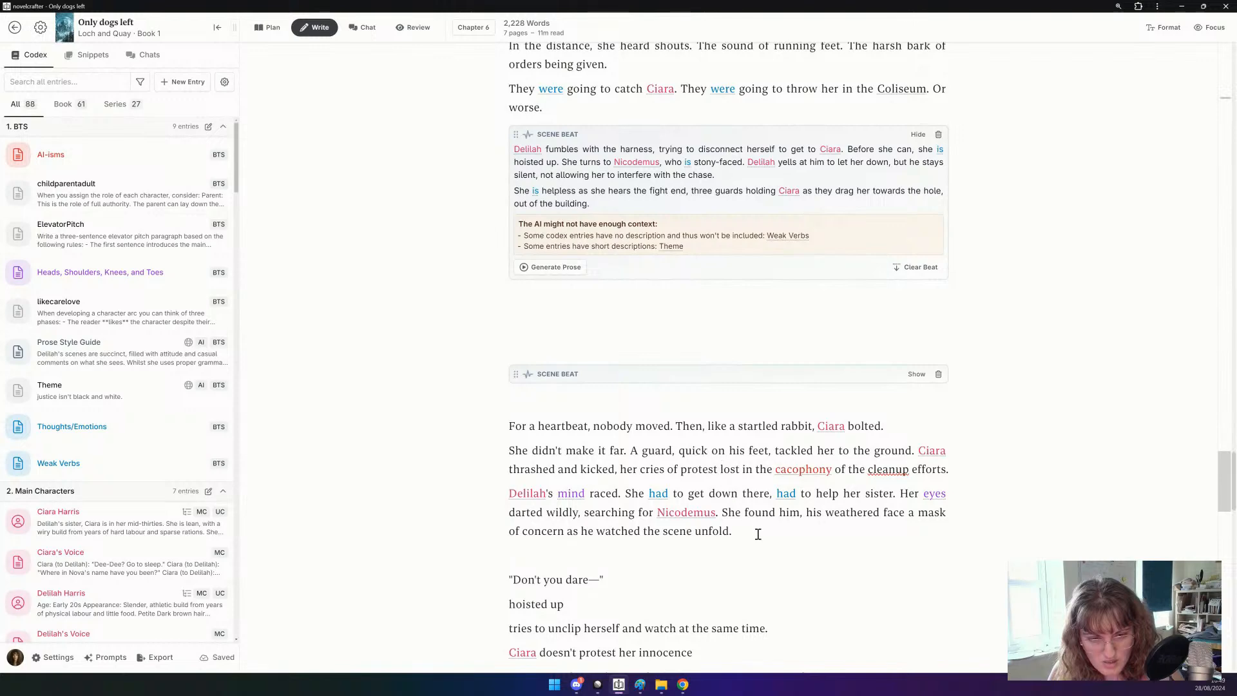
left_click_drag(758, 533, 509, 493)
left_click(505, 434, "shift")
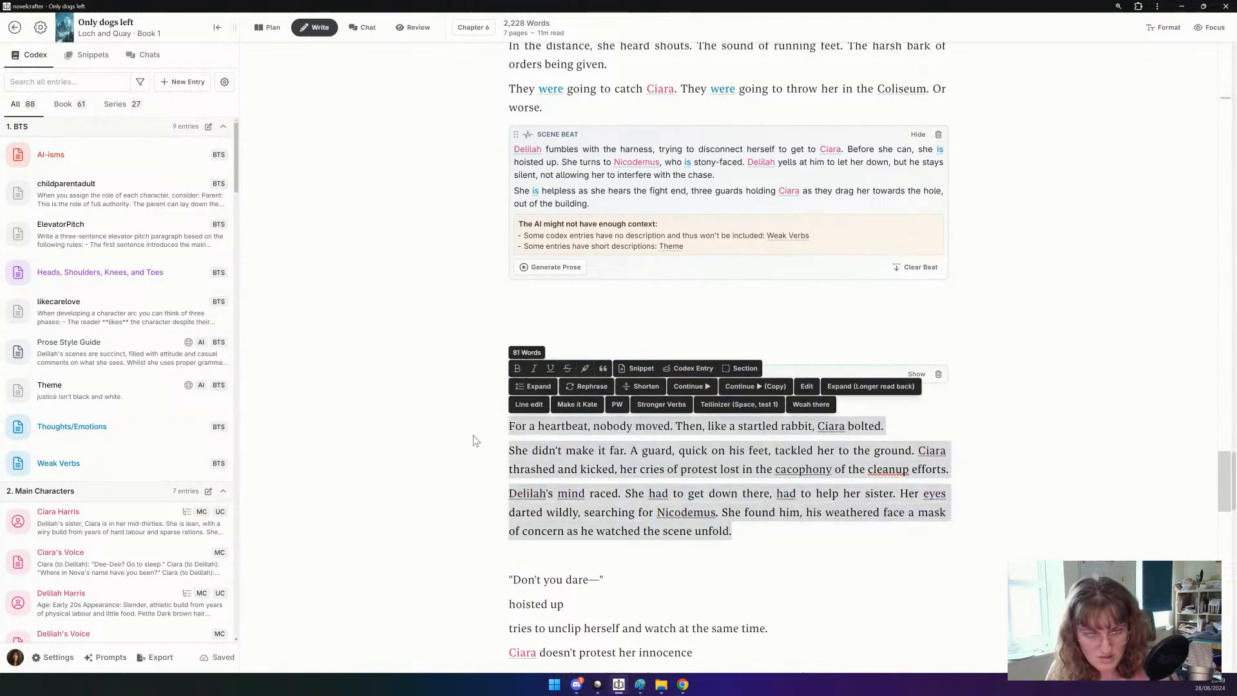
key("BackSpace")
scroll(473, 432, "down", 5)
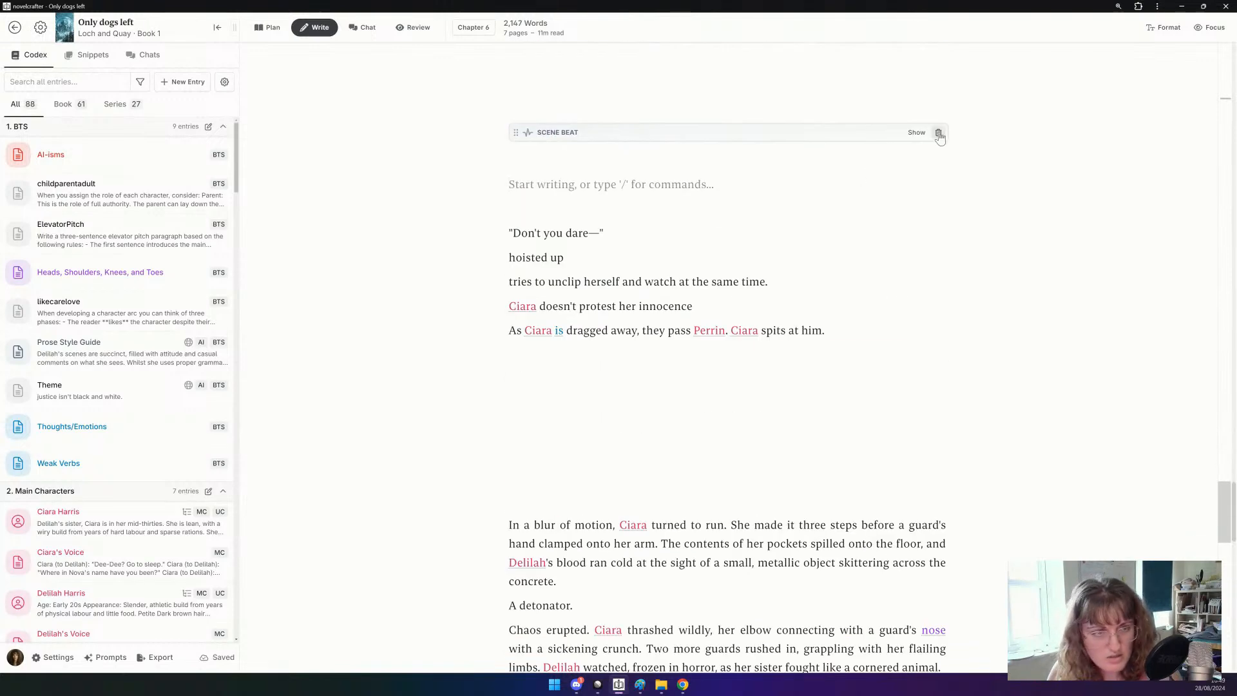
left_click(940, 131)
Delete the old capture passage that starts at "In a blur of motion", up to the paragraph "Time seemed to stretch".
scroll(898, 251, "down", 5)
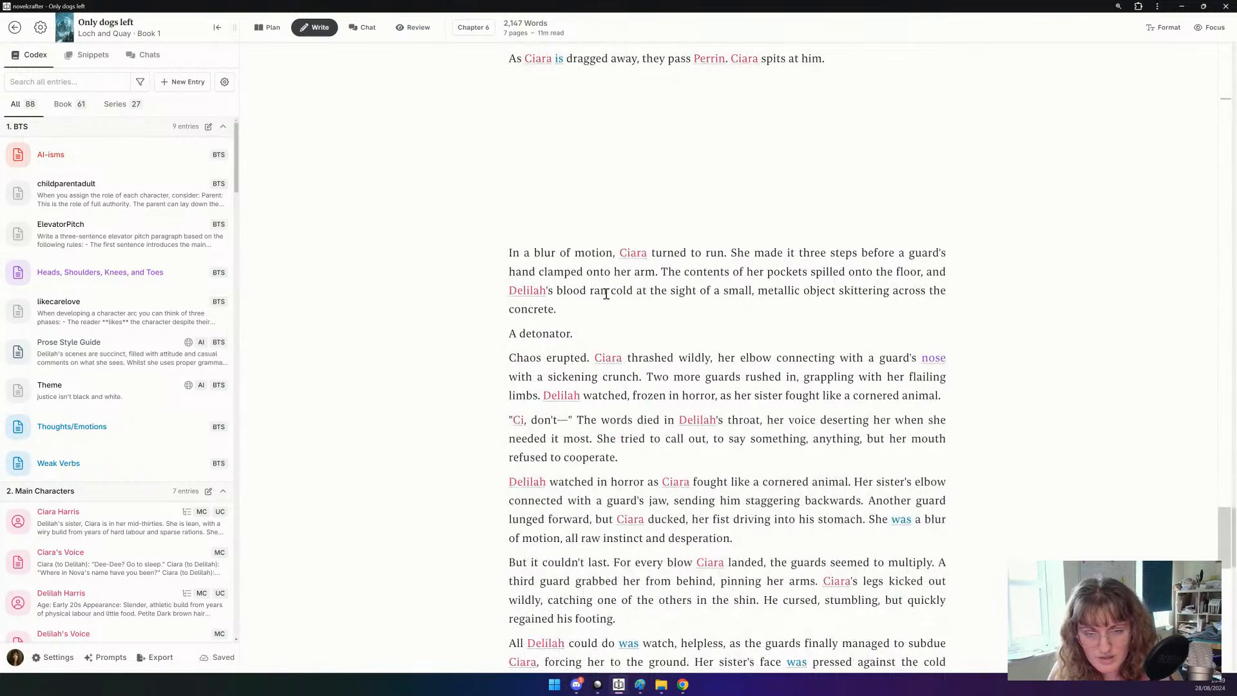
left_click_drag(502, 250, 791, 482)
key("BackSpace")
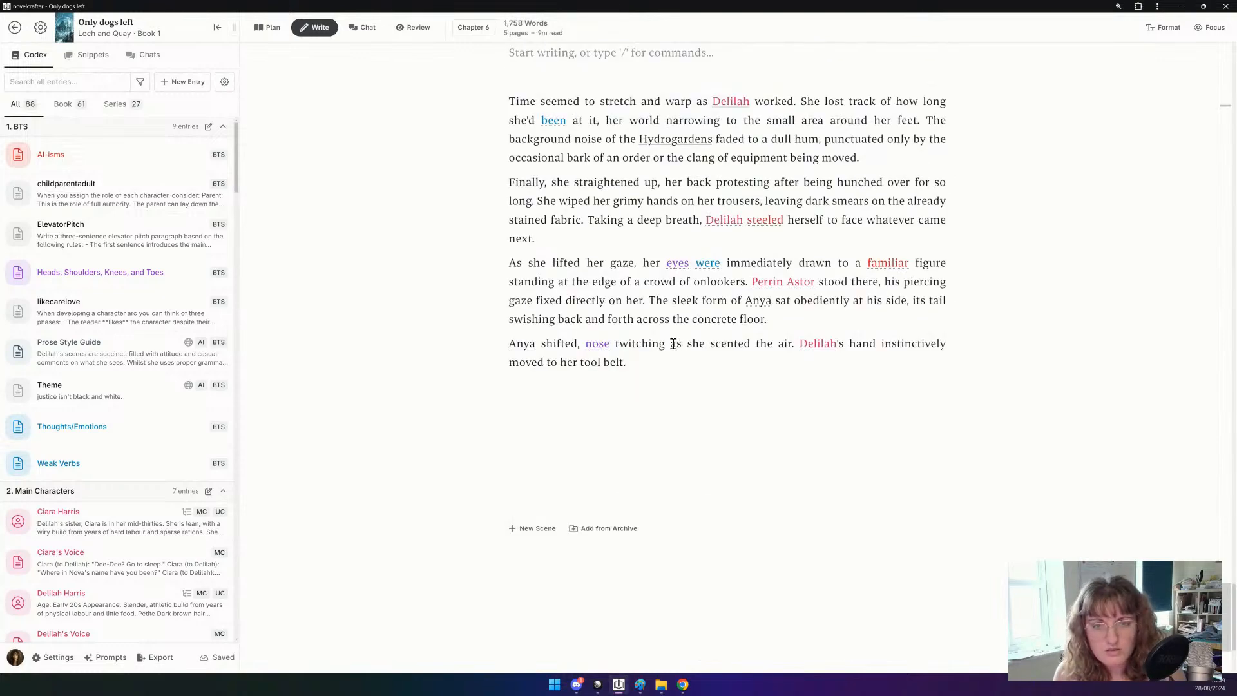
Generate prose from the harness scene beat with the Kate's Voice prompt at 300 words and apply the result.
scroll(673, 343, "up", 4)
scroll(673, 343, "up", 4)
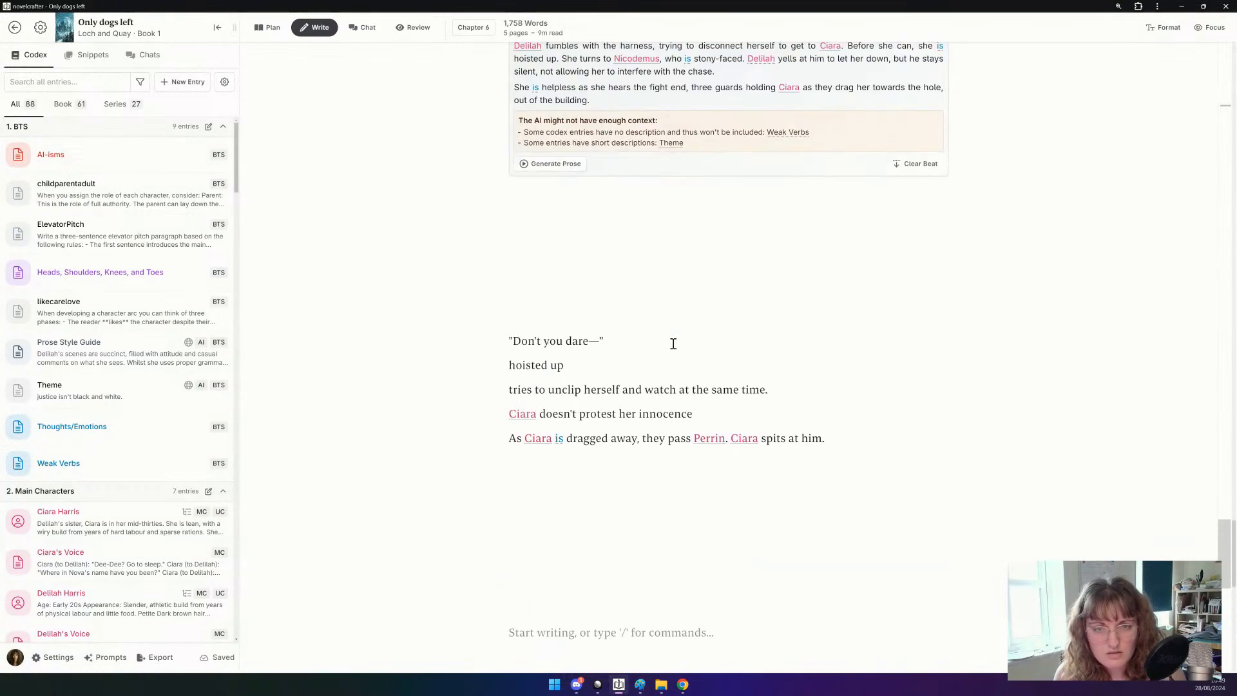
left_click(526, 164)
mouse_move(572, 294)
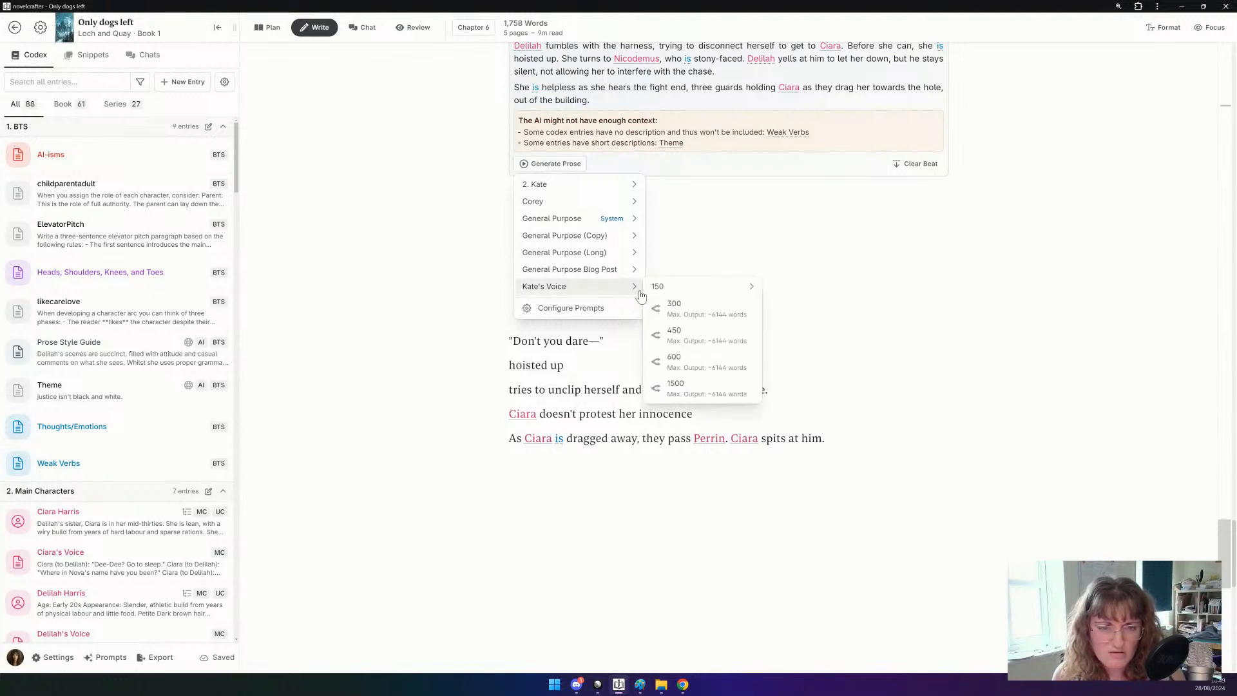
mouse_move(676, 294)
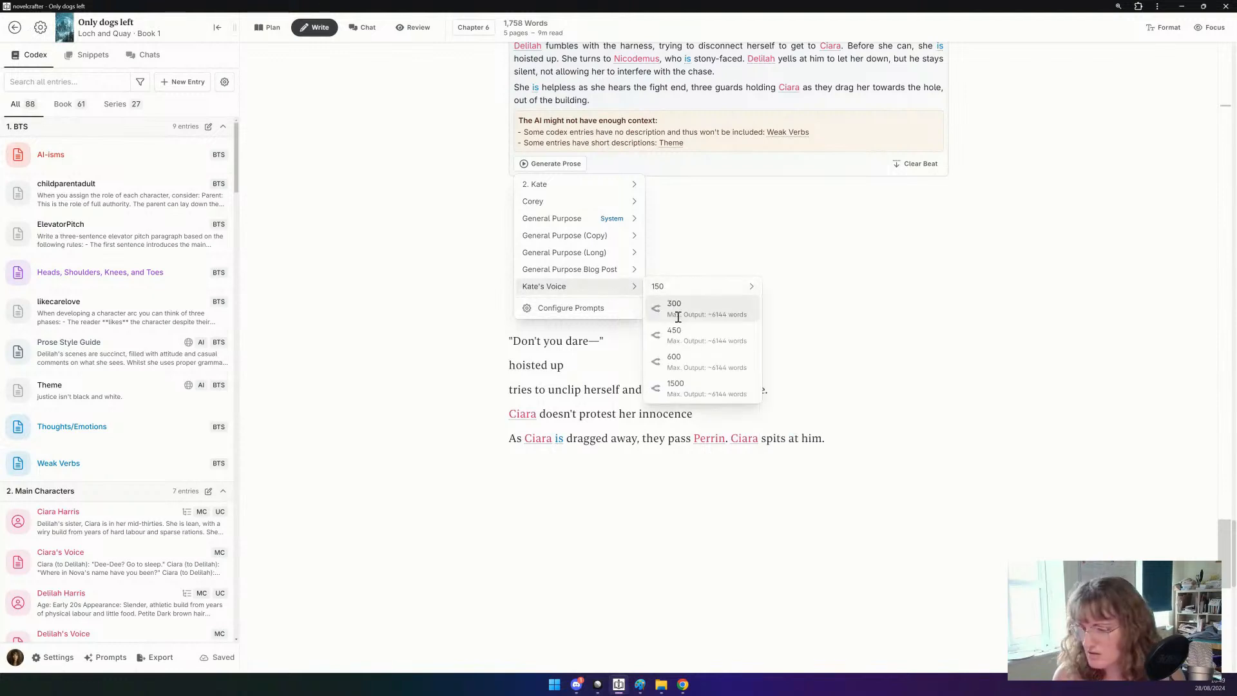
left_click(677, 317)
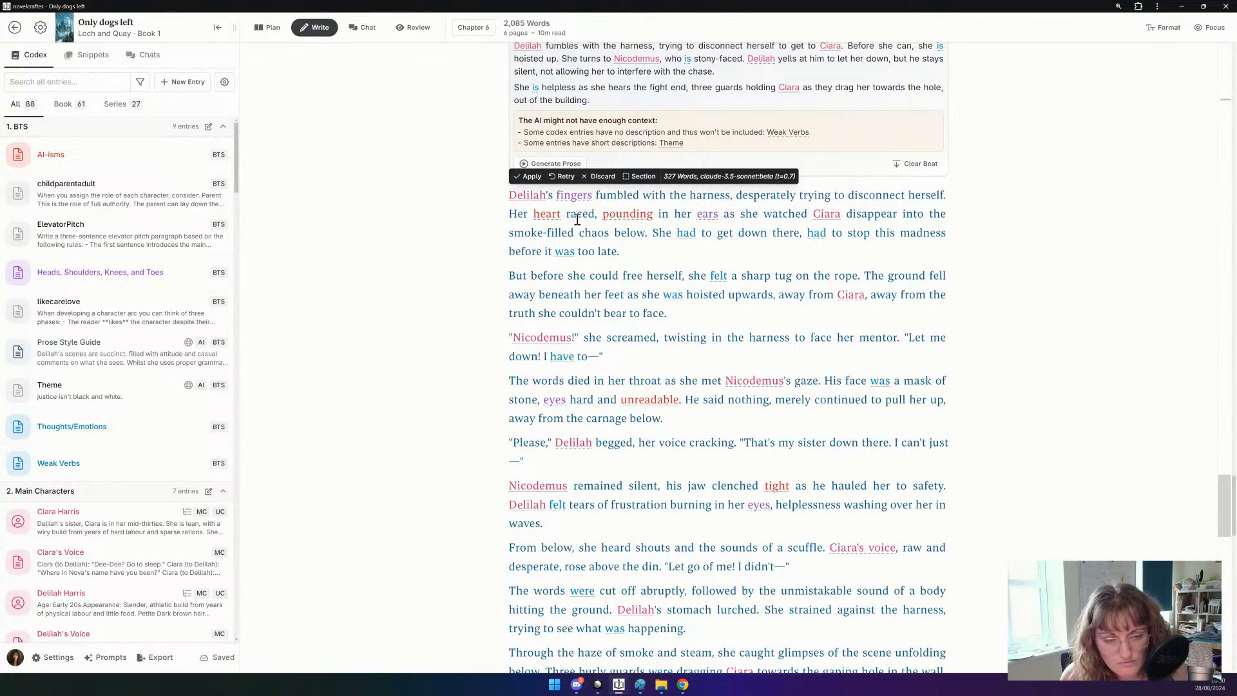
left_click(531, 177)
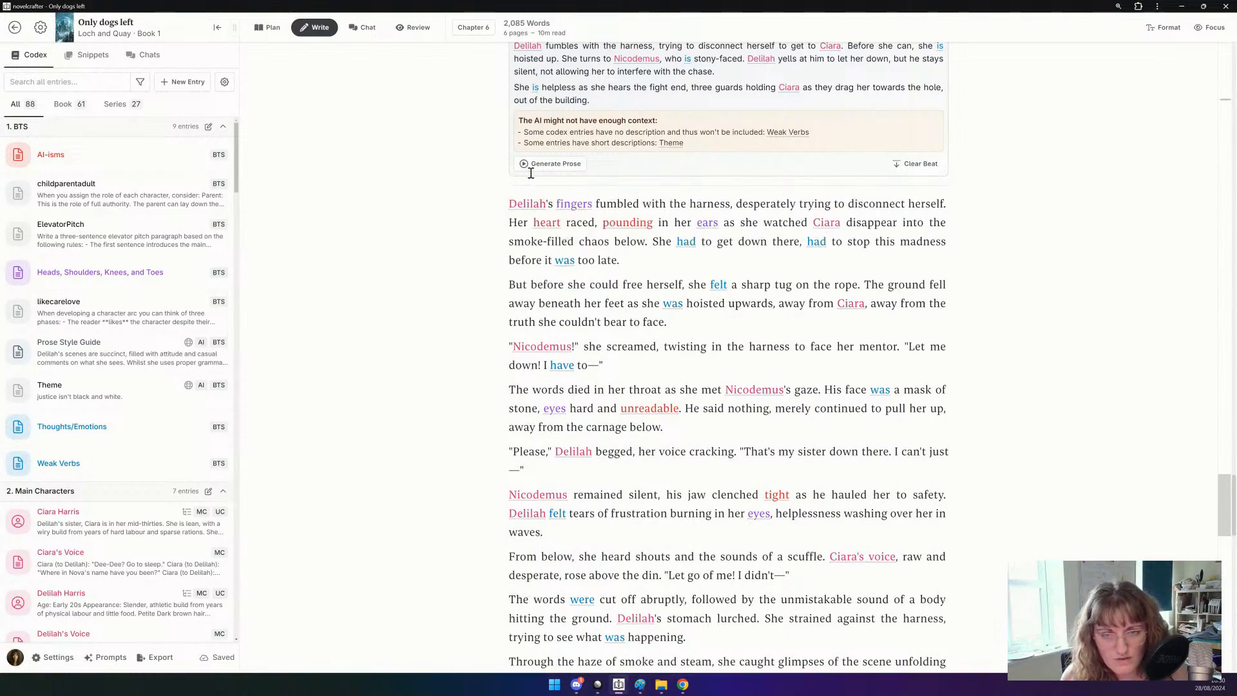
Generate a second version from the same beat with the Kate's Voice prompt at 450 words and read through it.
left_click(549, 163)
mouse_move(567, 288)
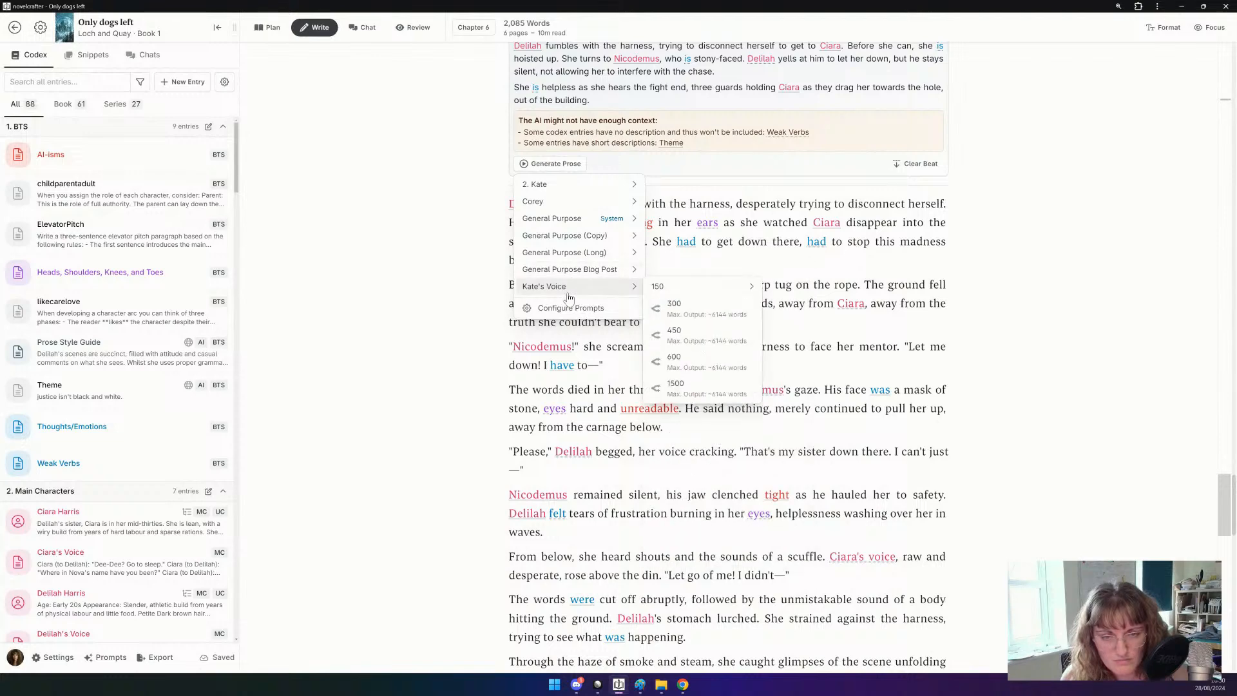
left_click(690, 336)
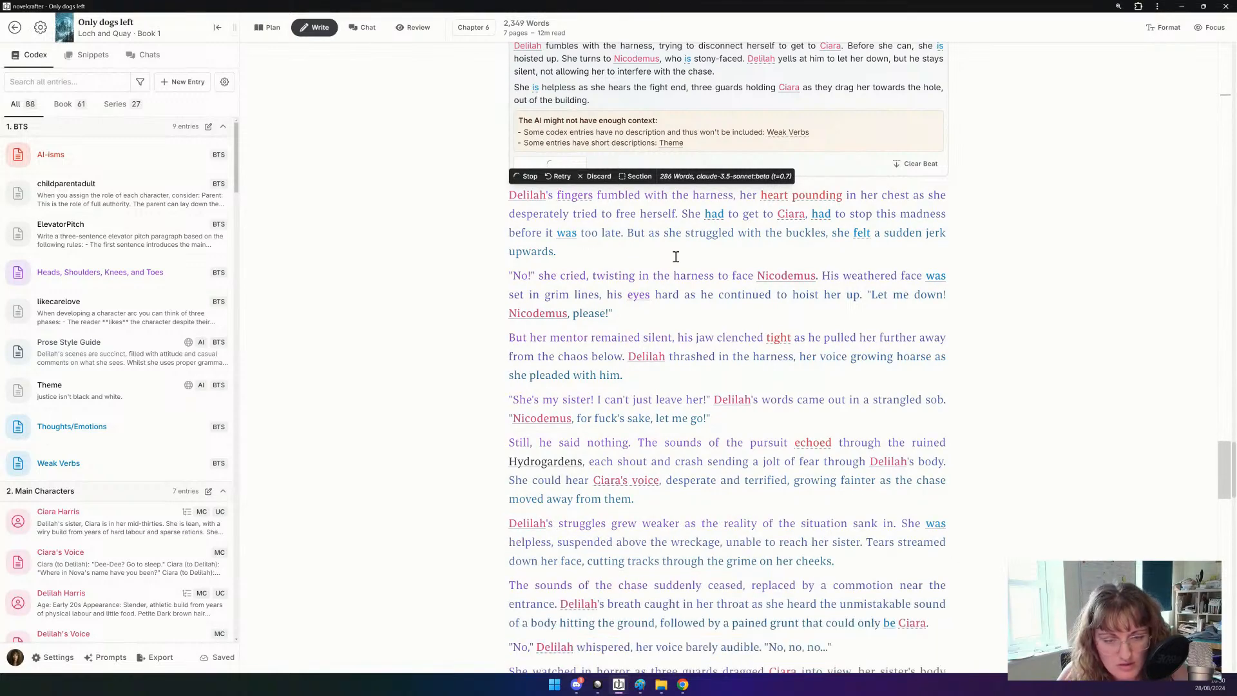
scroll(677, 257, "down", 2)
scroll(676, 258, "down", 2)
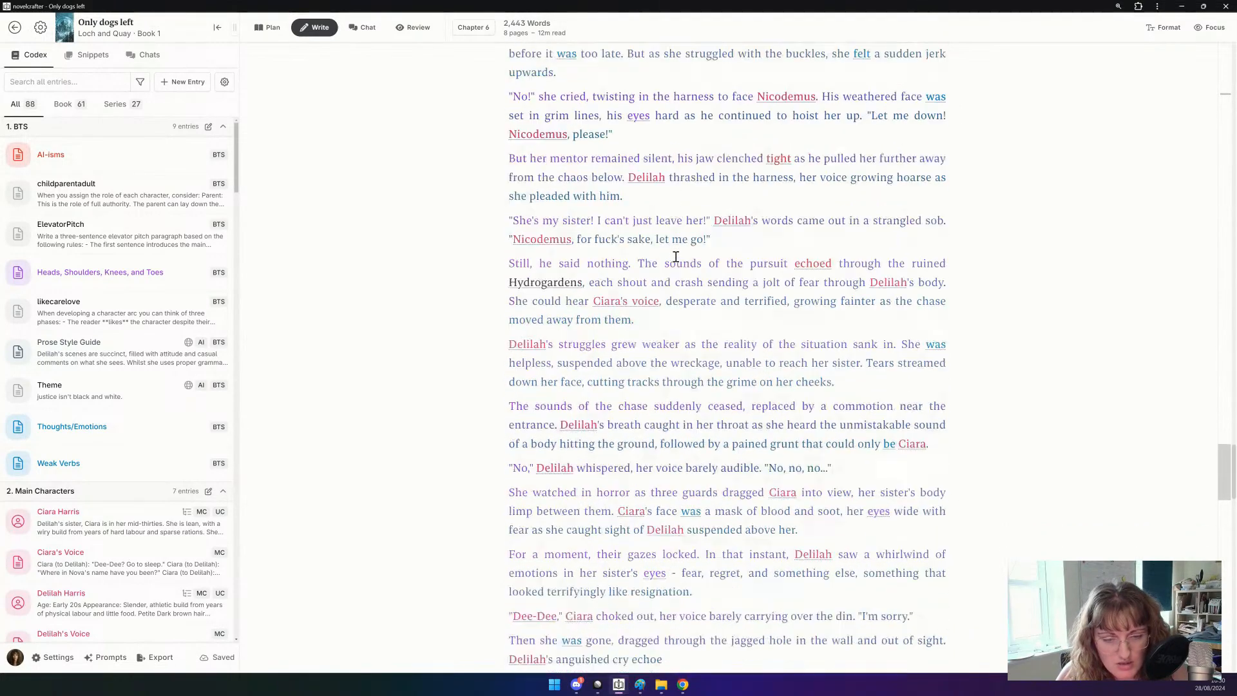
scroll(676, 257, "down", 4)
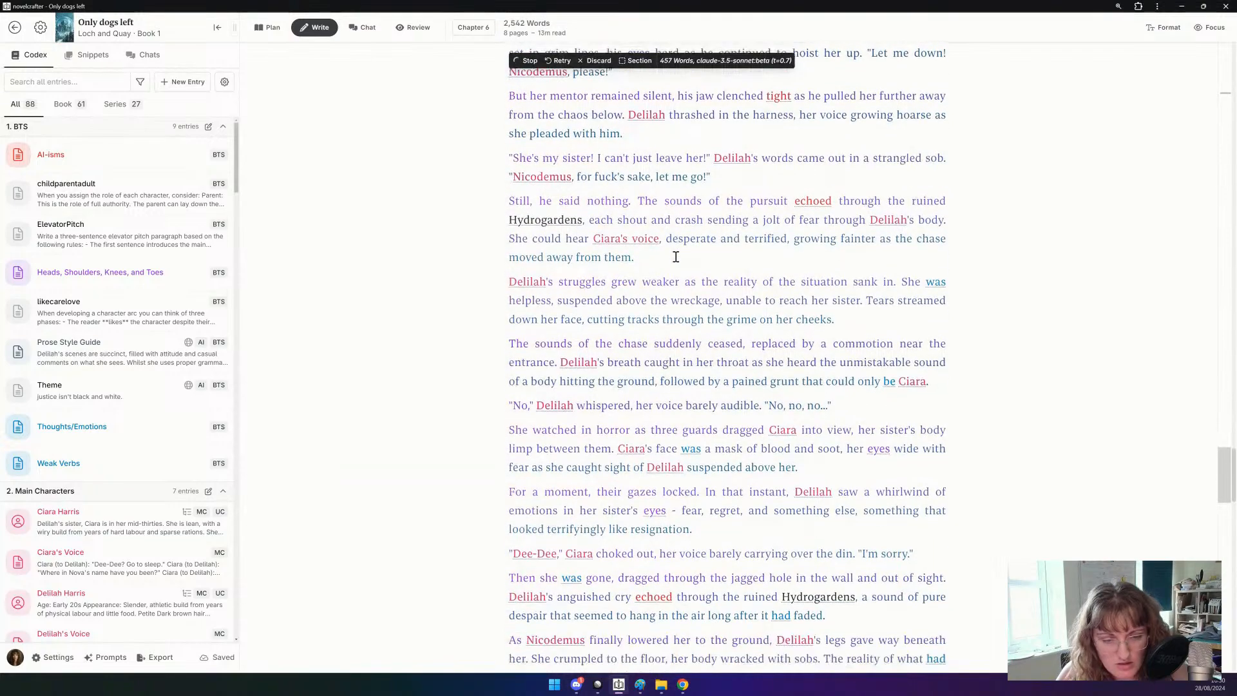
scroll(676, 257, "up", 9)
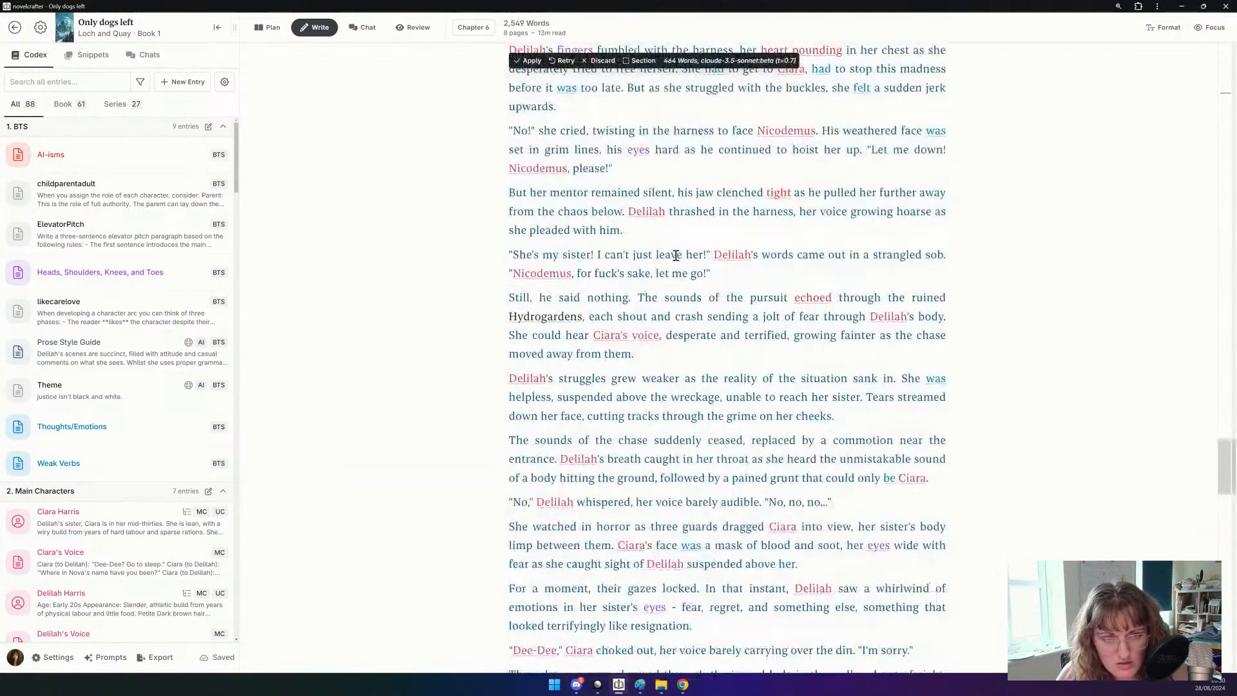
Put the second generated version into its own section and apply it.
left_click(643, 225)
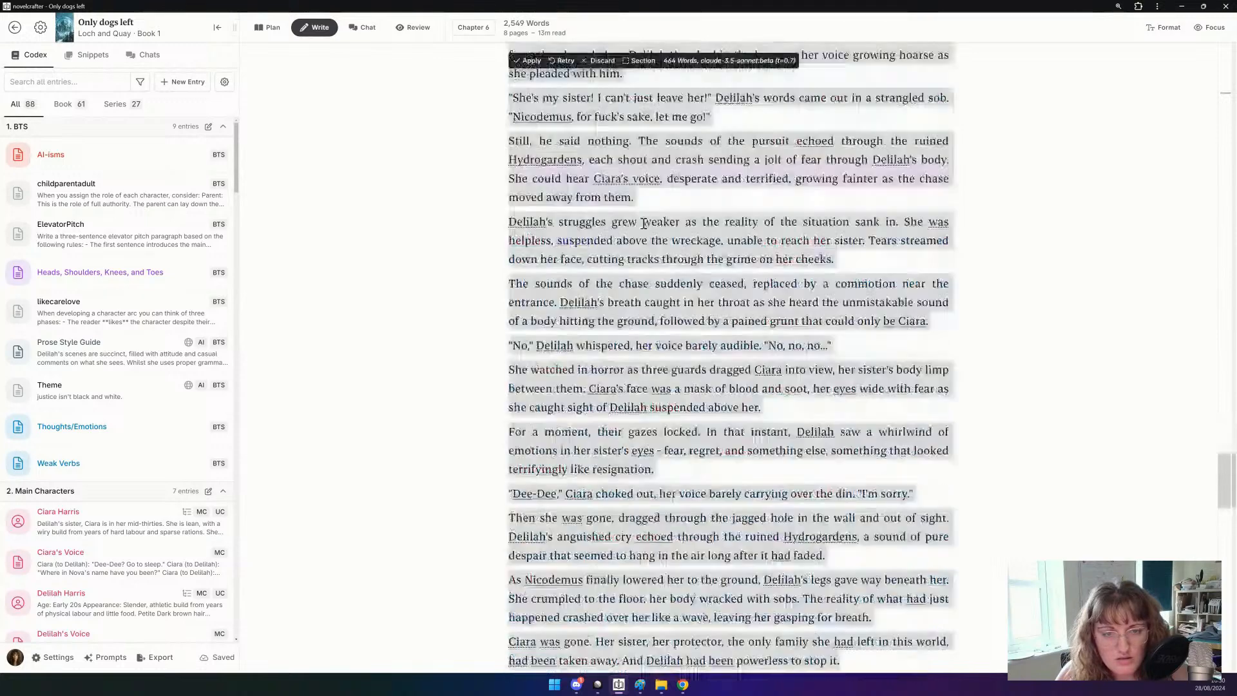
scroll(676, 286, "up", 6)
left_click(676, 286)
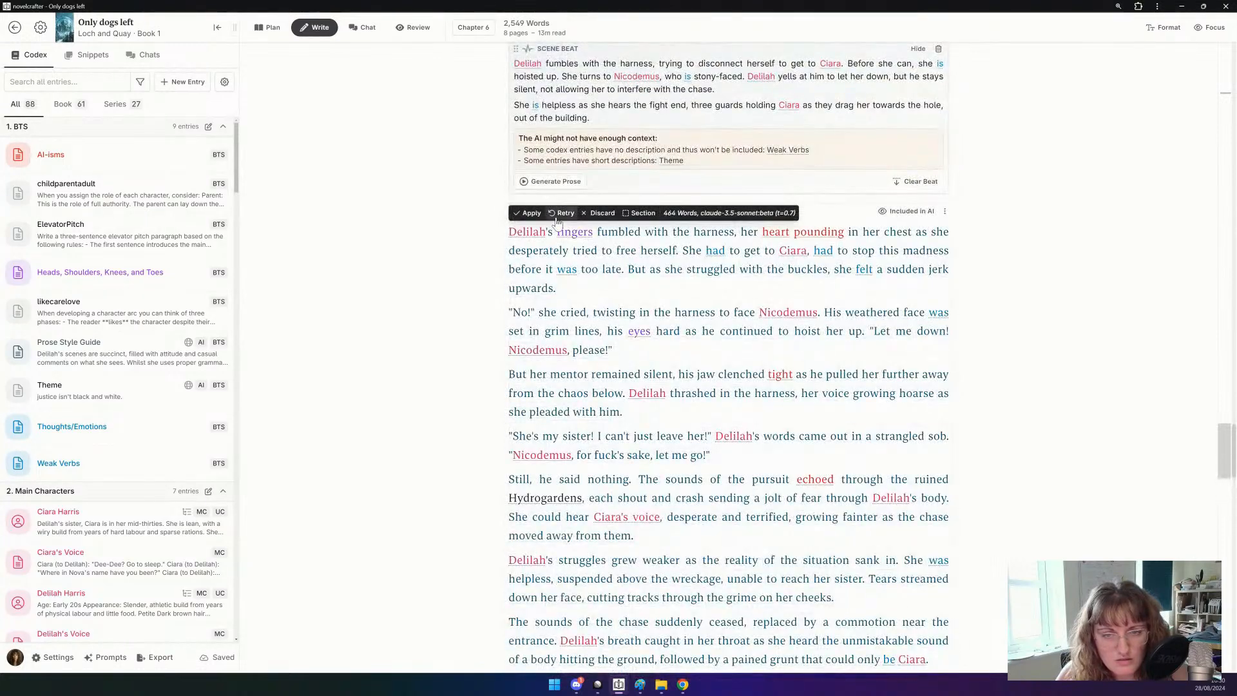
left_click(529, 213)
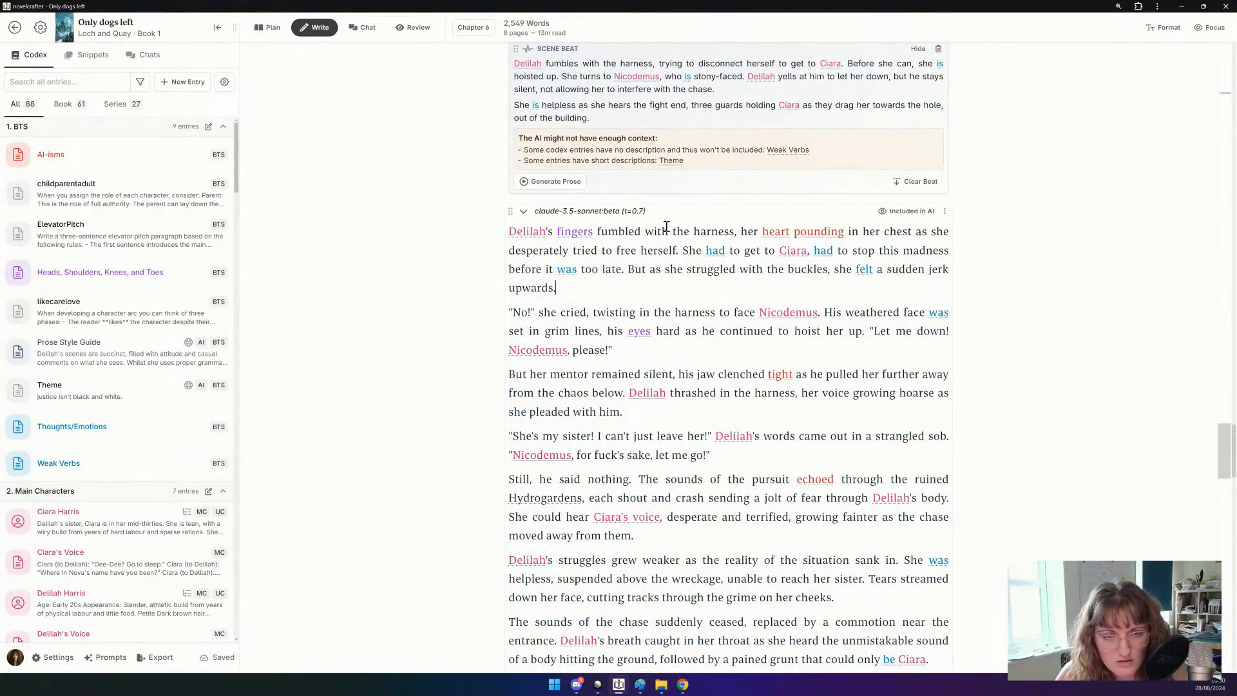
Trim the section's opening sentence to read "Delilah fumbled with the harness, her heart pounding as she desperately tried to free herself.".
left_click_drag(591, 232, 546, 234)
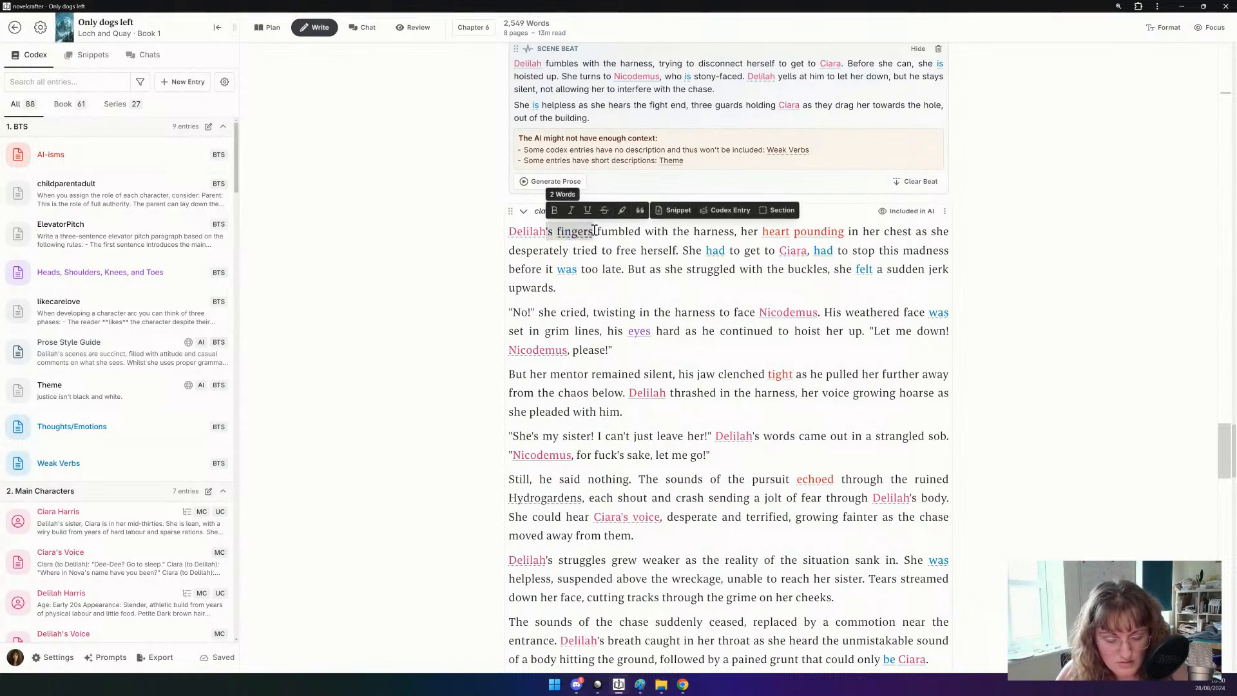
key("BackSpace")
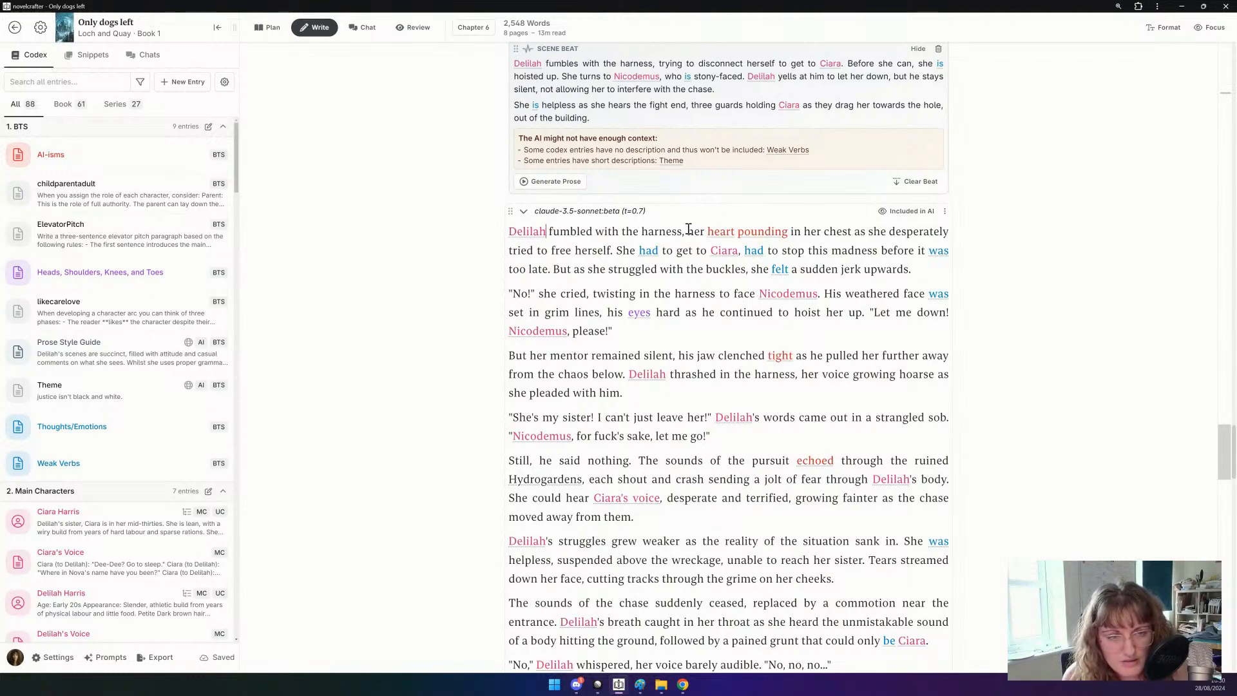
left_click_drag(790, 229, 853, 227)
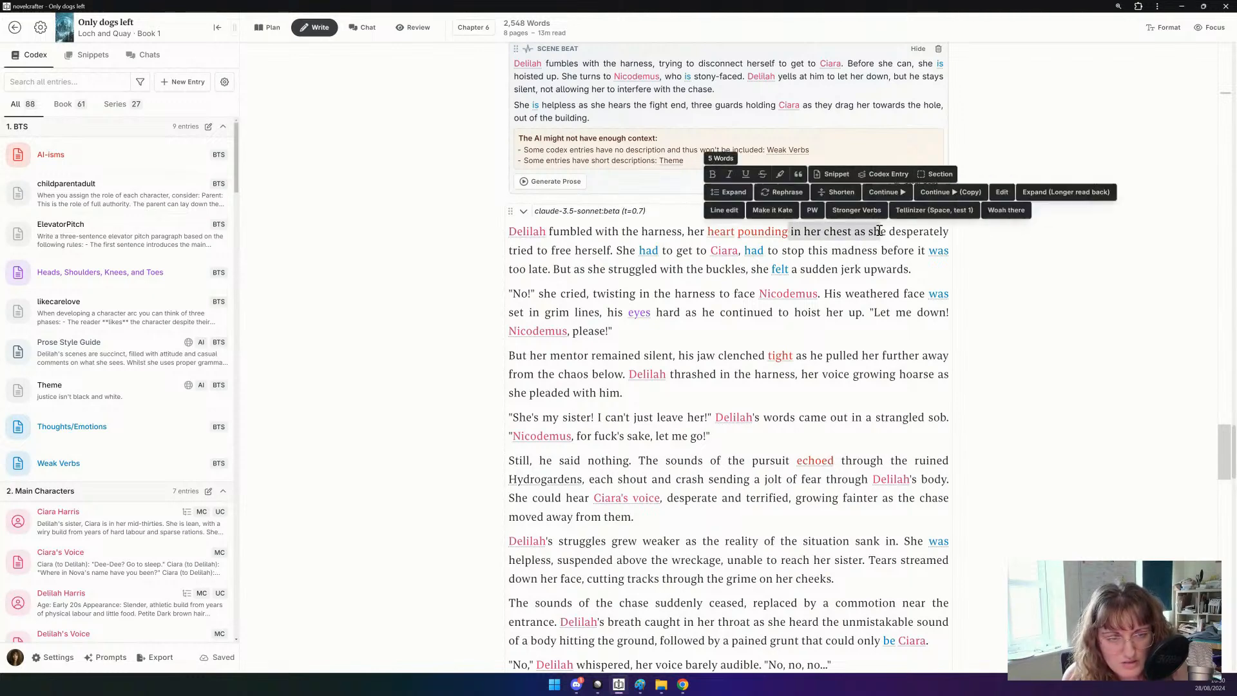
key("BackSpace")
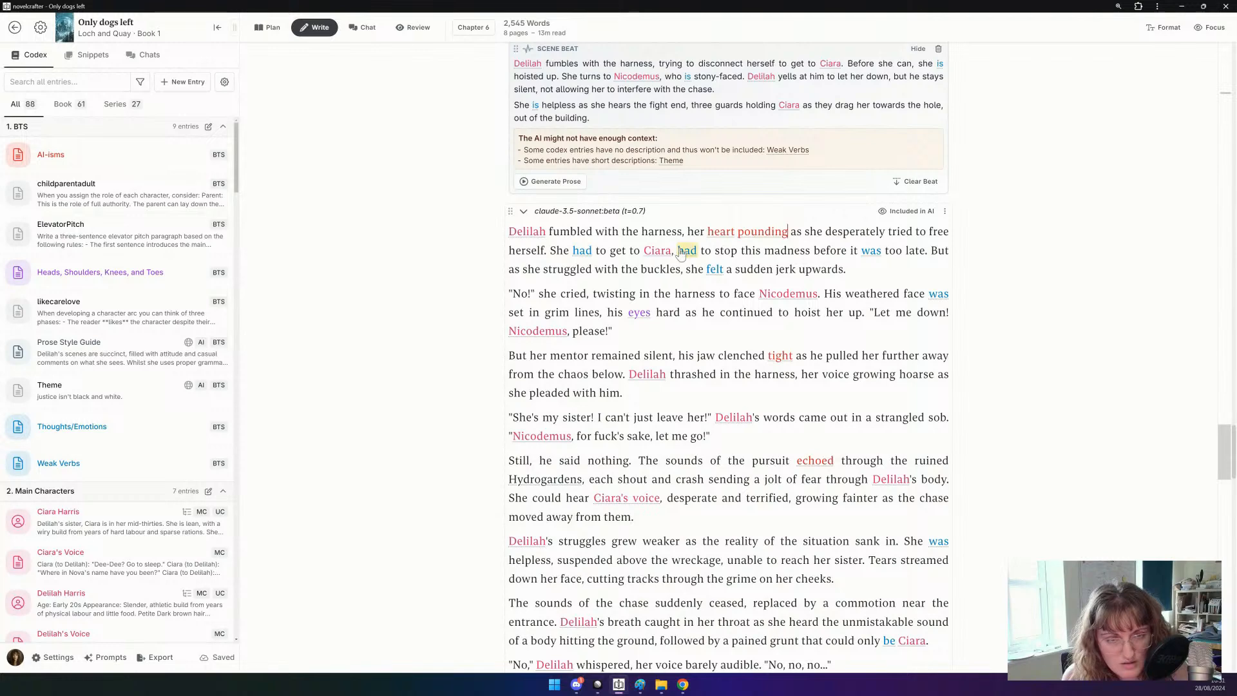
Replace "had to" after "She had to get to Ciara," with "save her," so the sentence continues "stop this madness before it was too late.".
key("BackSpace")
key("BackSpace")
key("BackSpace")
key("BackSpace")
key("BackSpace")
key("BackSpace")
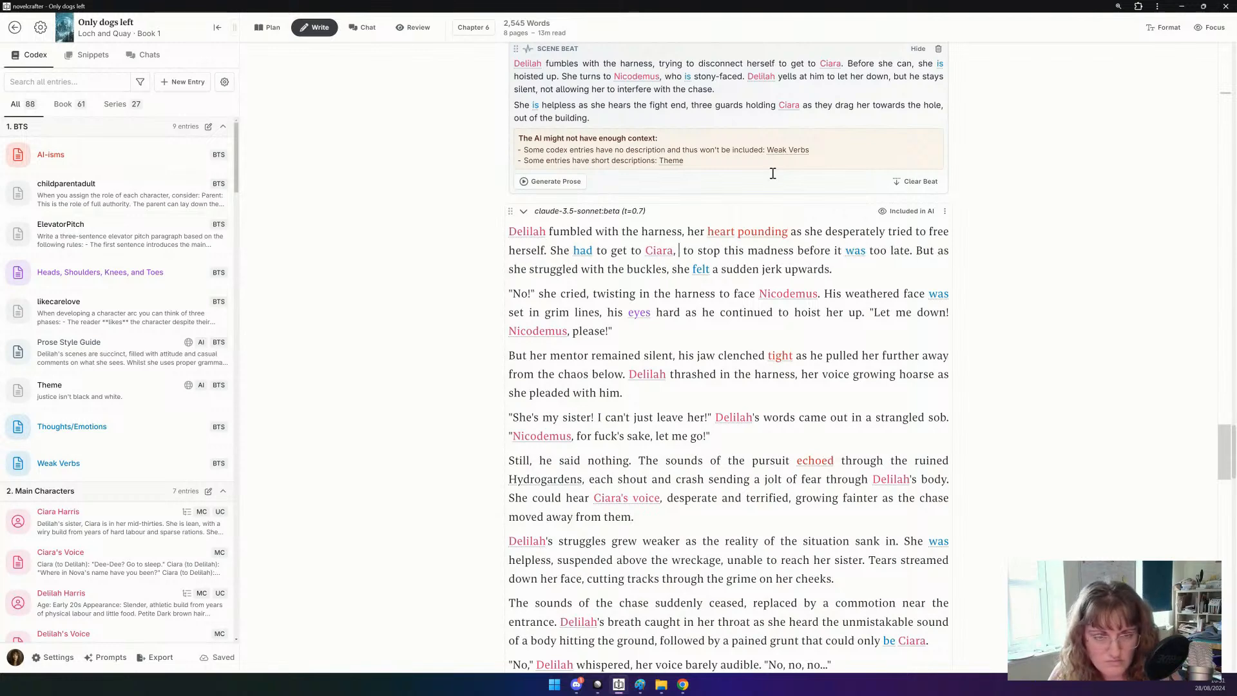
type("save her,")
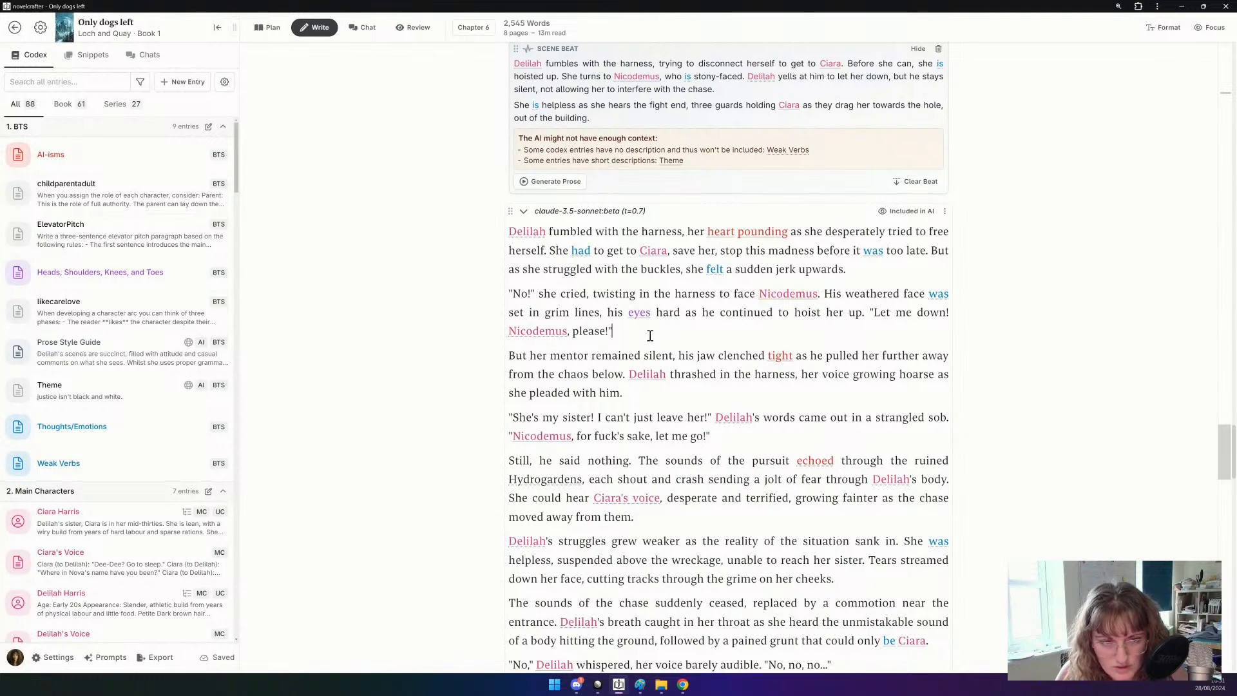
Change "continued to hoist" to "hoisted" and split the generated section's first two paragraphs out into the plain scene text.
left_click_drag(724, 313, 819, 317)
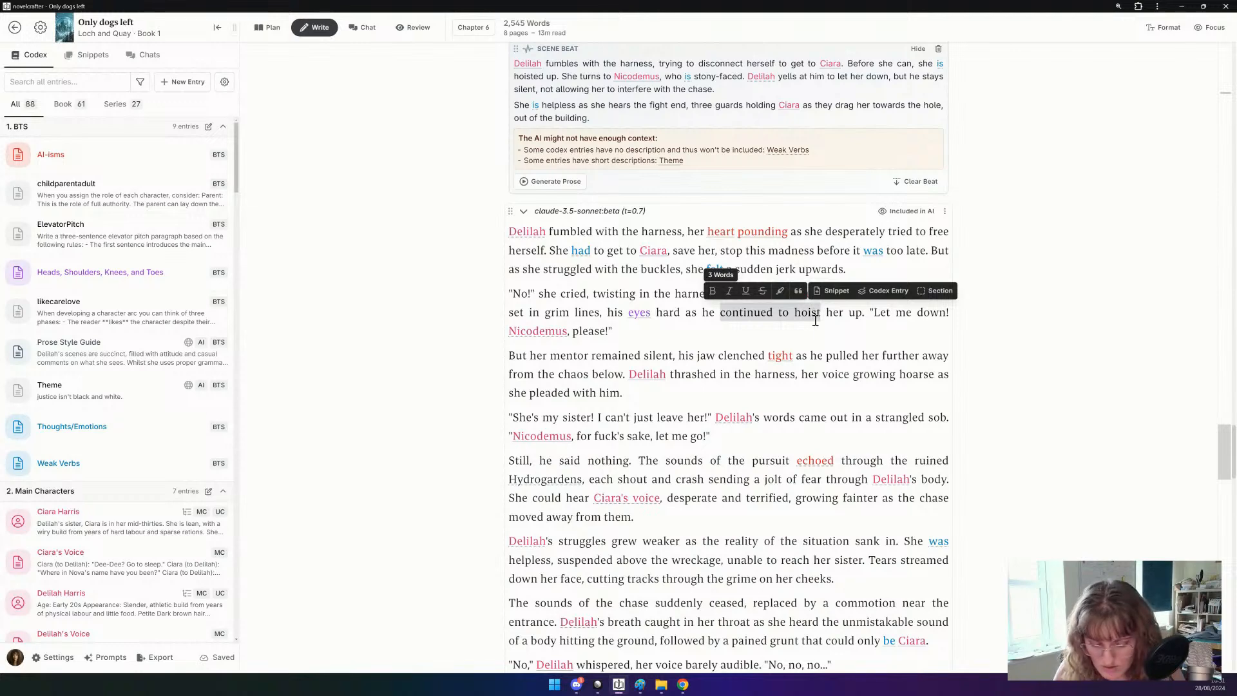
type("hoisted")
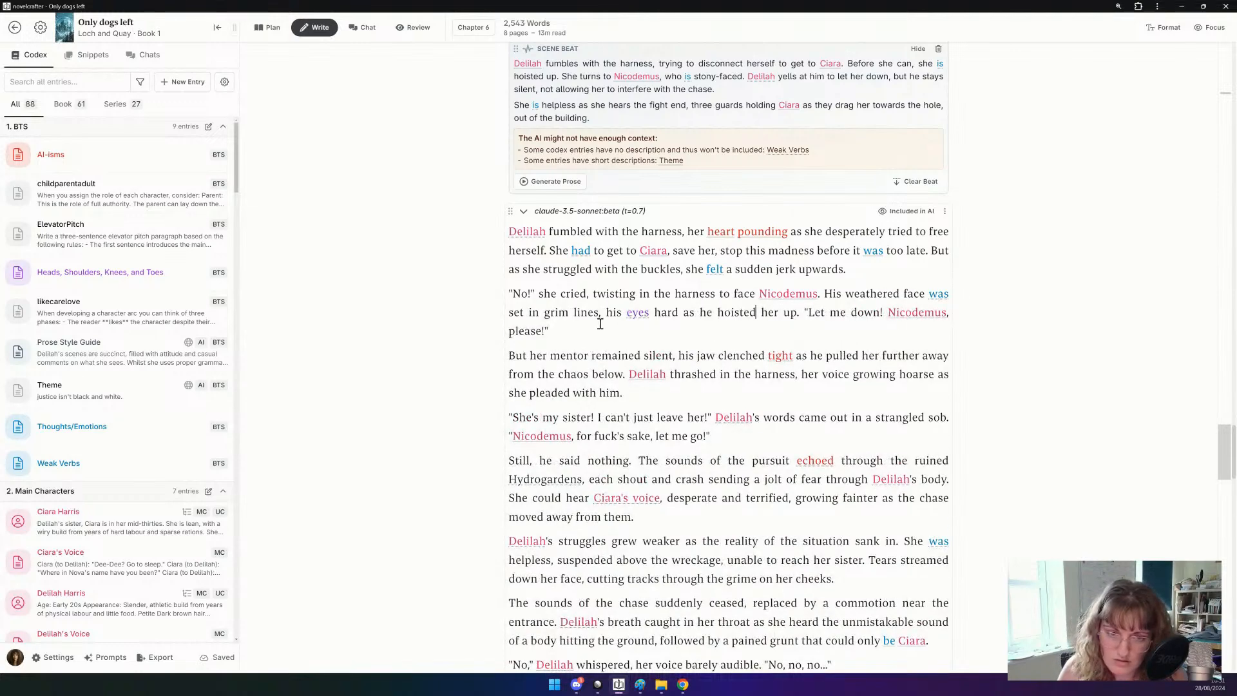
left_click_drag(549, 332, 509, 232)
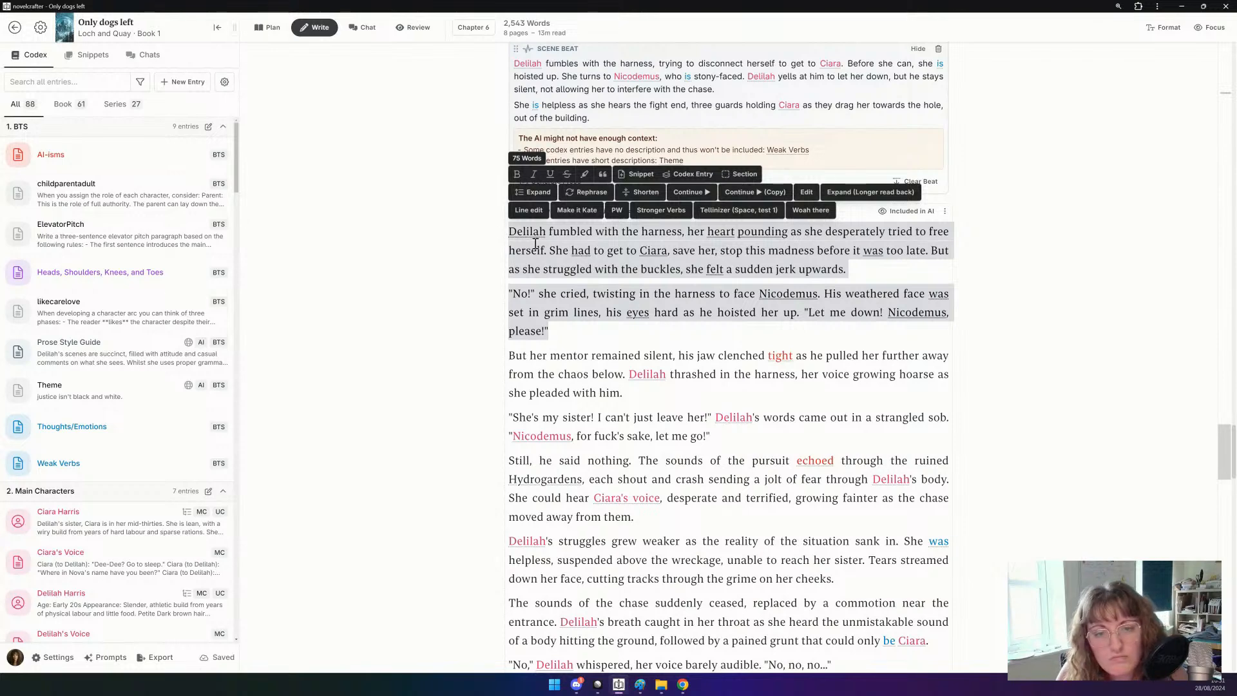
left_click(654, 214)
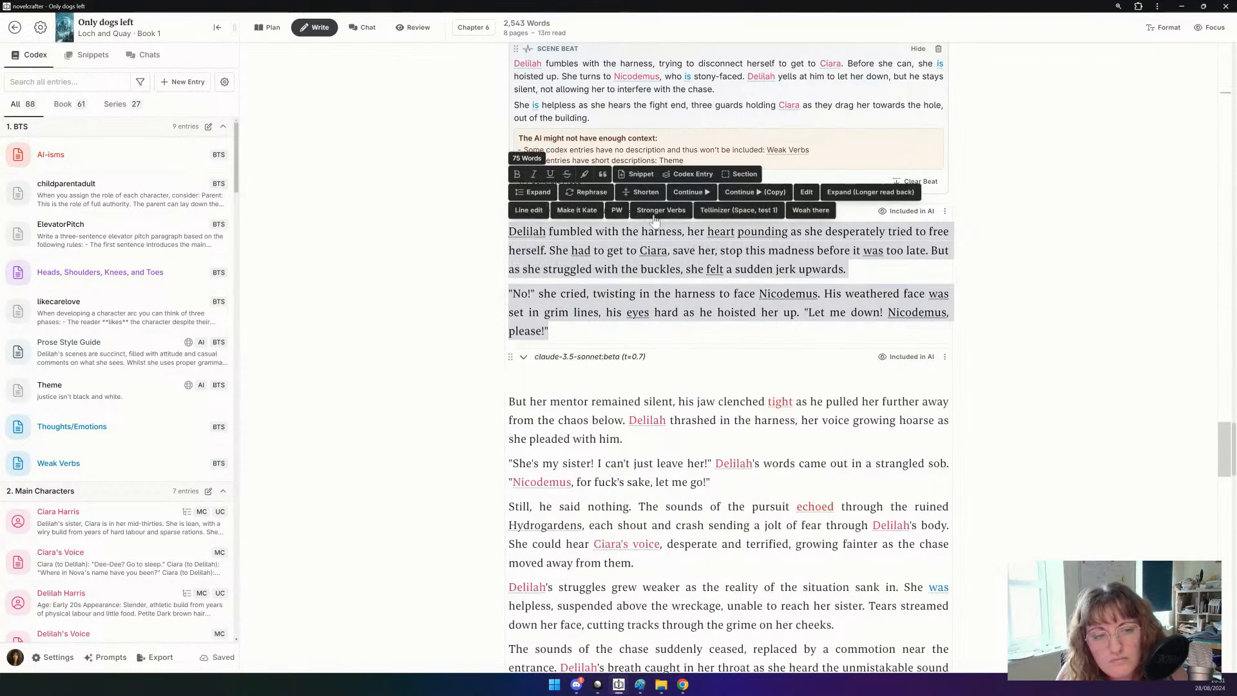
left_click(898, 273)
left_click(945, 211)
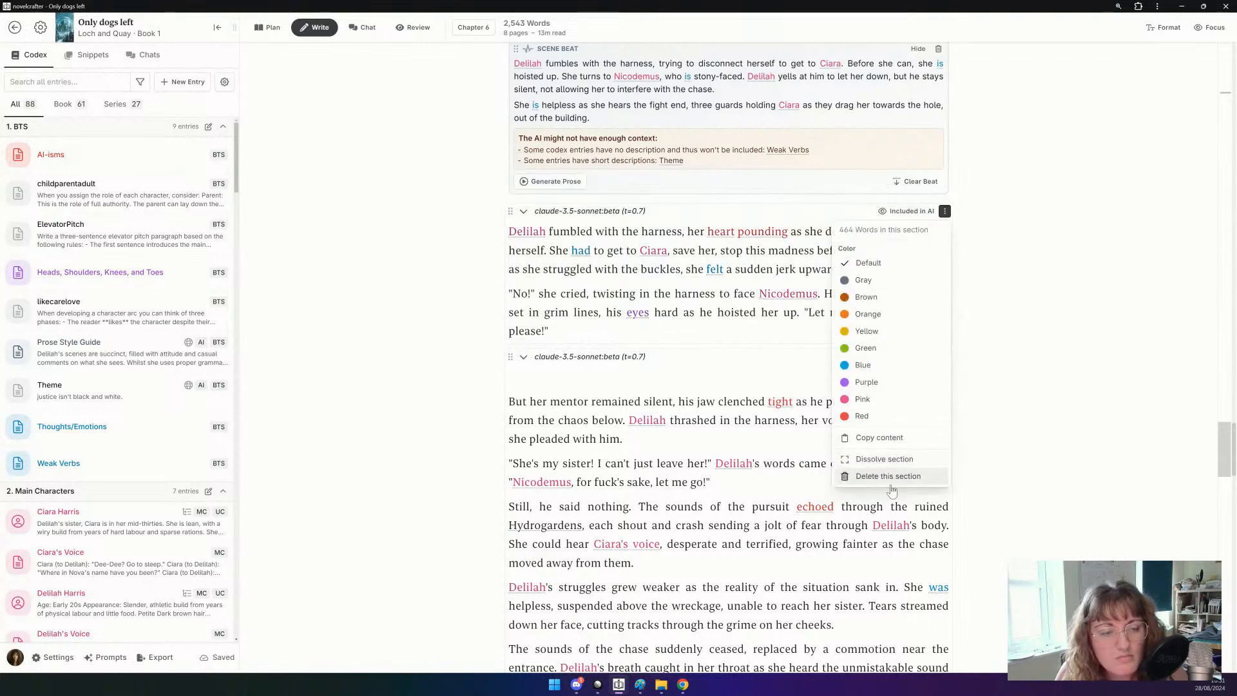
left_click(886, 459)
Remove the empty line at the start of the remaining generated section and collapse that section.
scroll(742, 419, "down", 1)
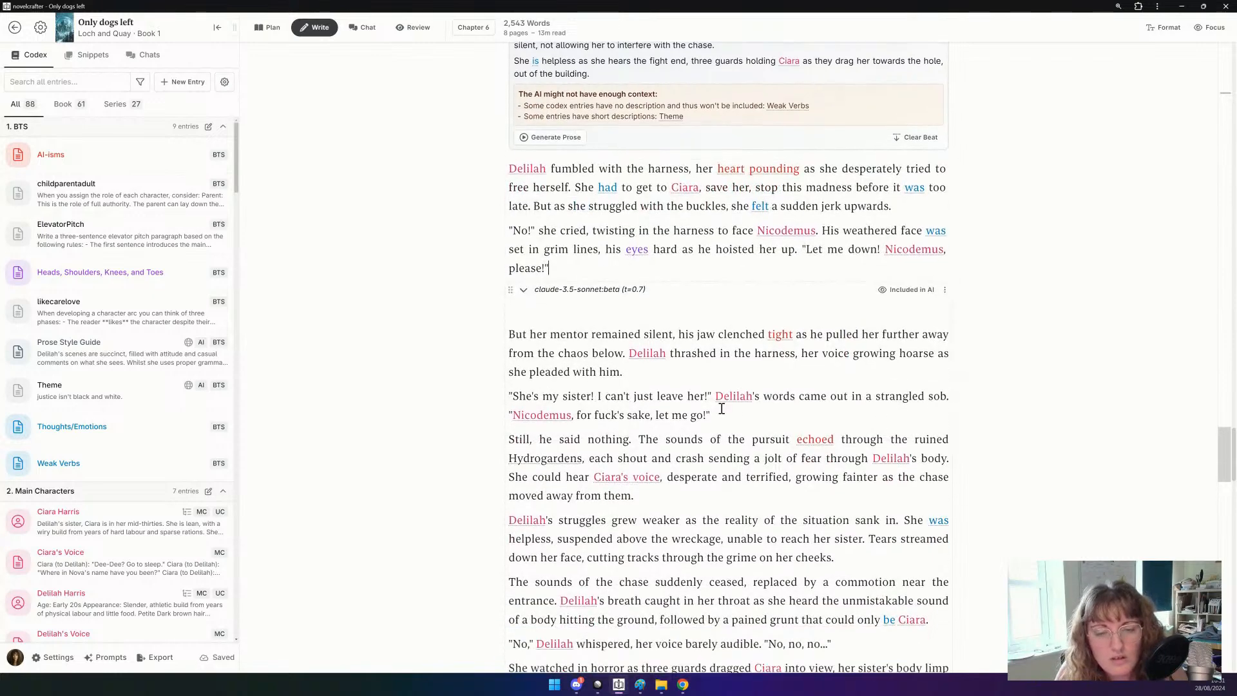
left_click(633, 314)
key("BackSpace")
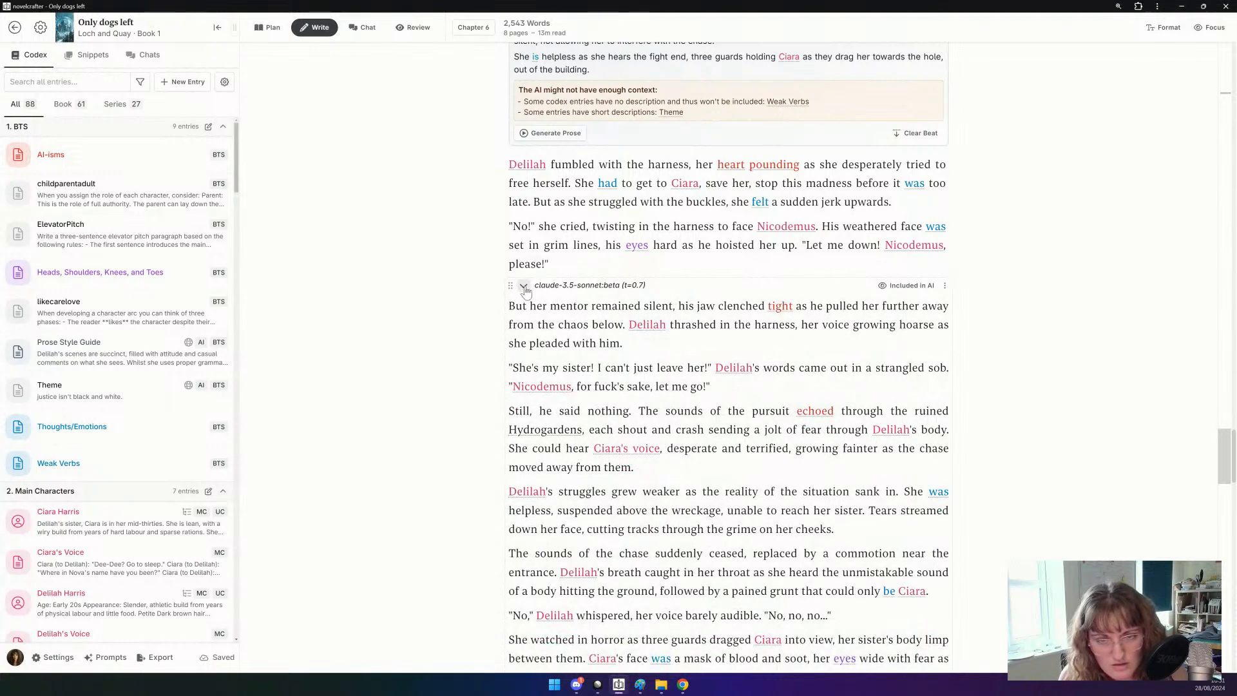
left_click(524, 288)
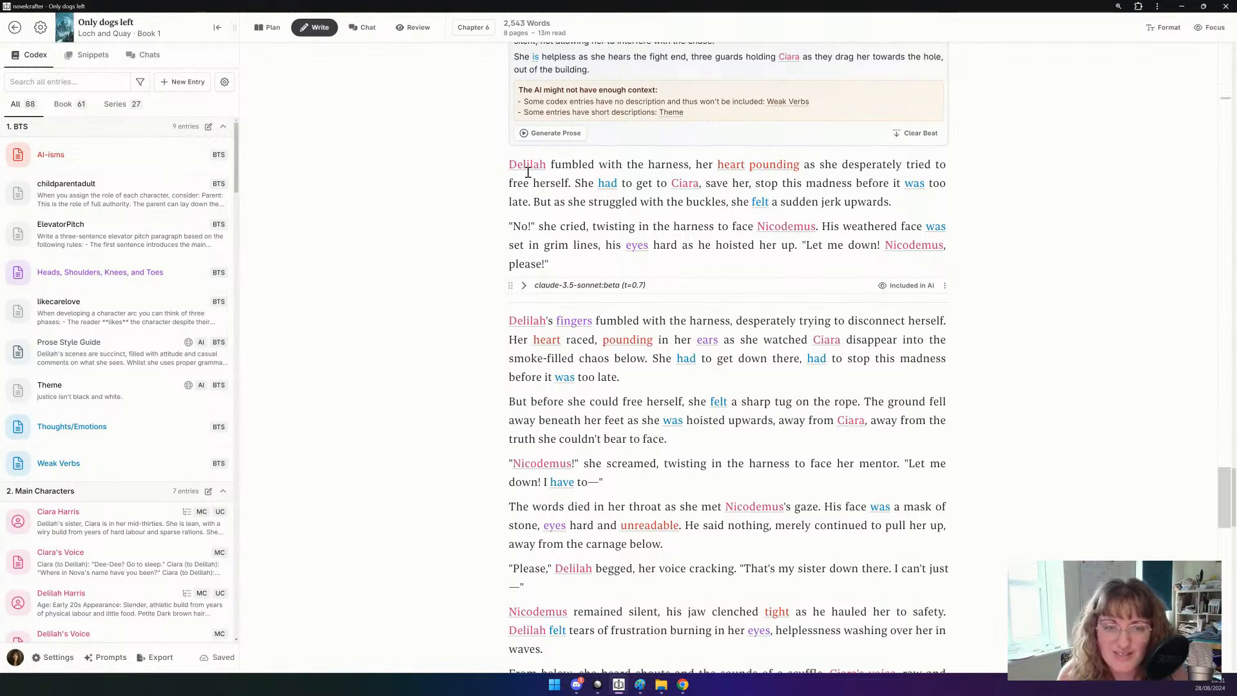
Delete the alternate version's first two paragraphs, from "Delilah's fingers fumbled" through "the truth she couldn't bear to face.".
triple_click(509, 343)
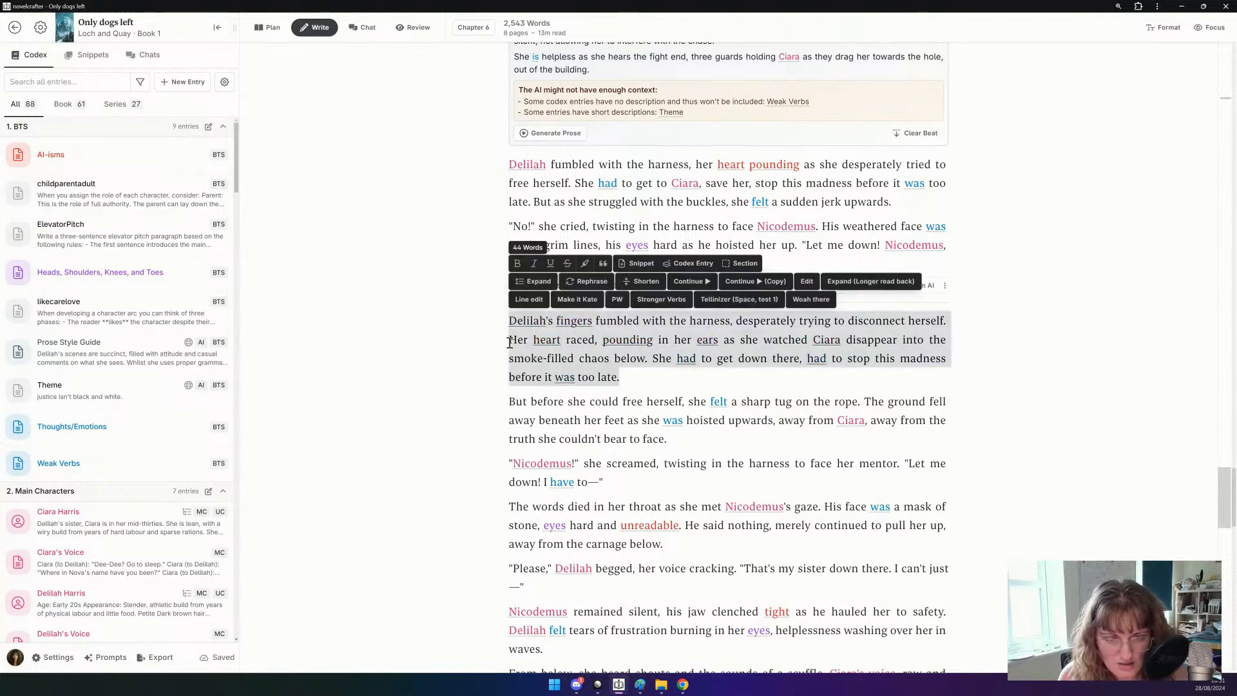
key("BackSpace")
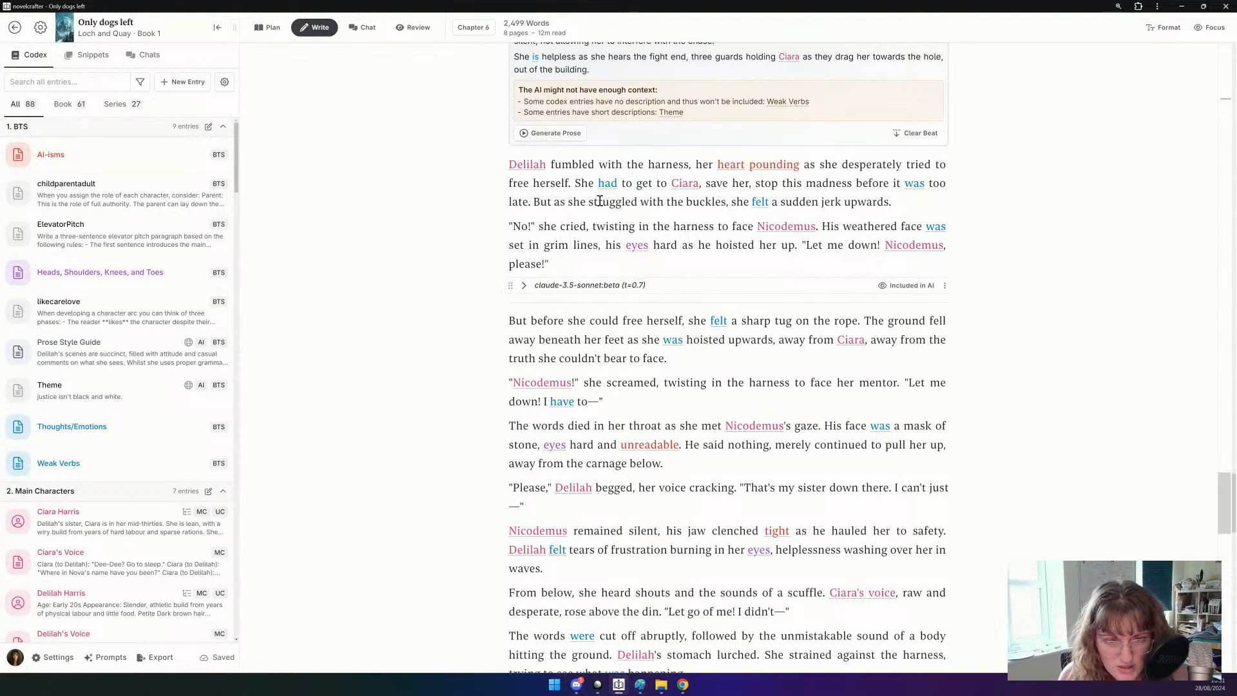
triple_click(570, 326)
key("BackSpace")
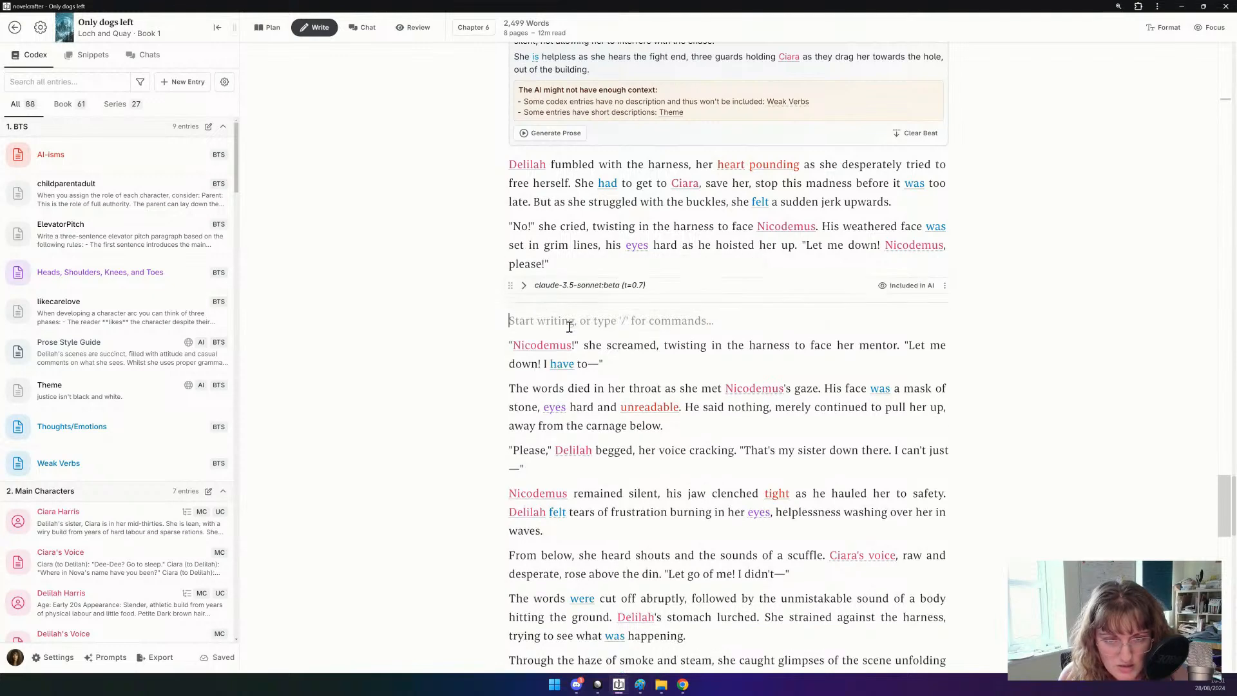
key("BackSpace")
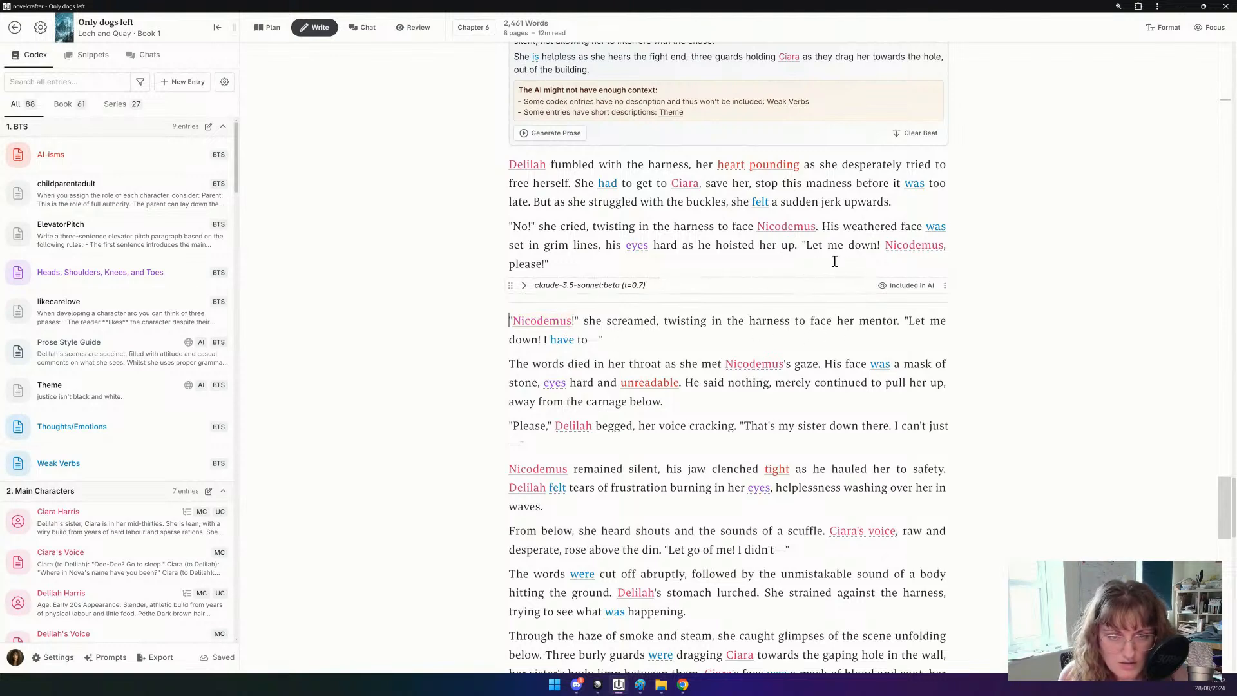
Replace "Let me down! Nicodemus, please!" in the kept text with the alternate version's line "Let me down! I have to—".
left_click_drag(834, 261, 806, 245)
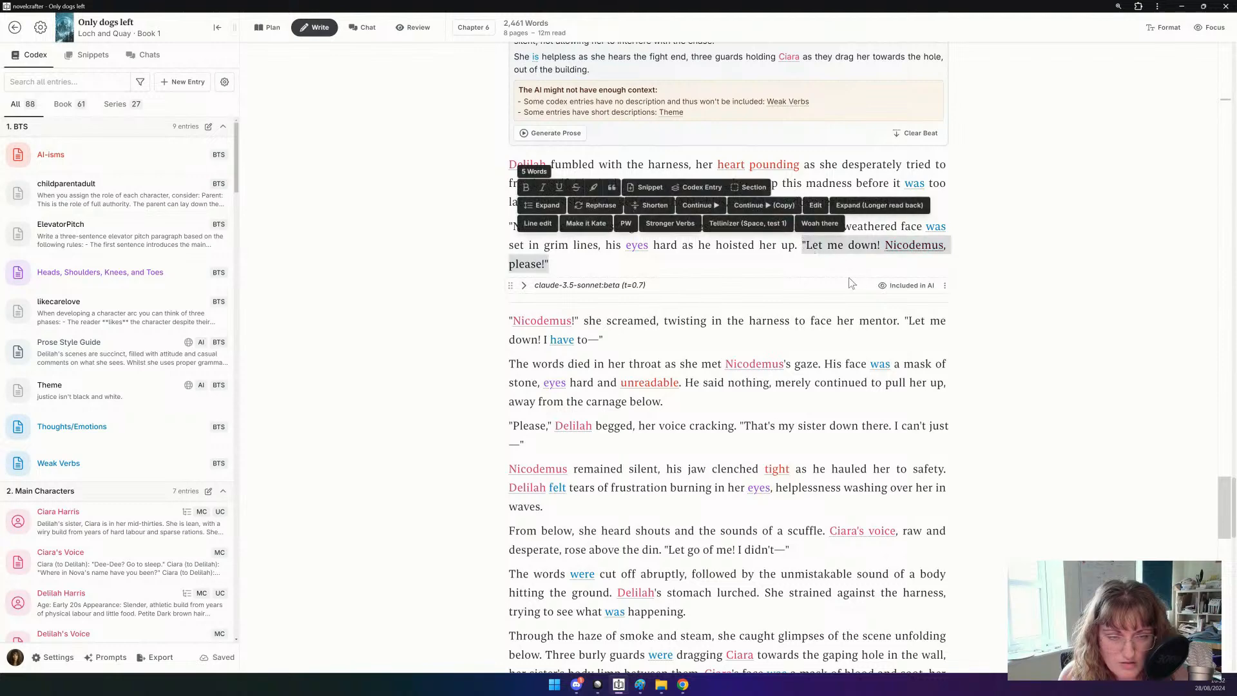
key("BackSpace")
left_click(899, 306, "shift")
key("ctrl+c")
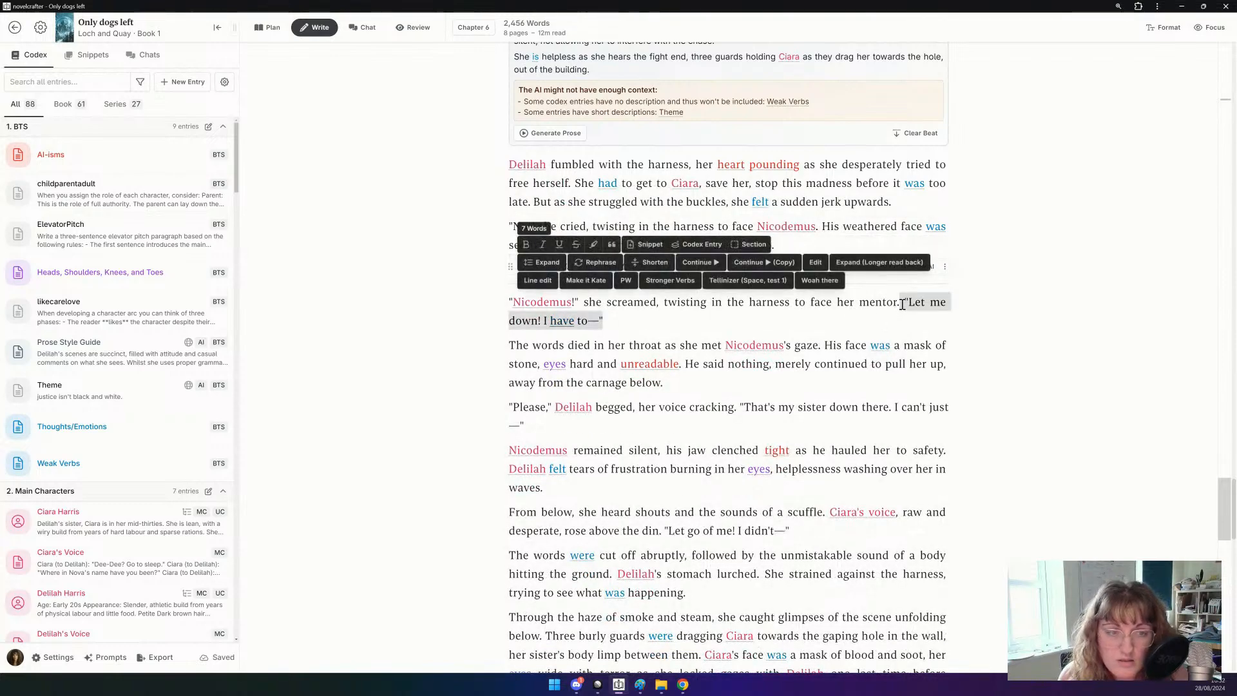
key("BackSpace")
left_click(801, 244)
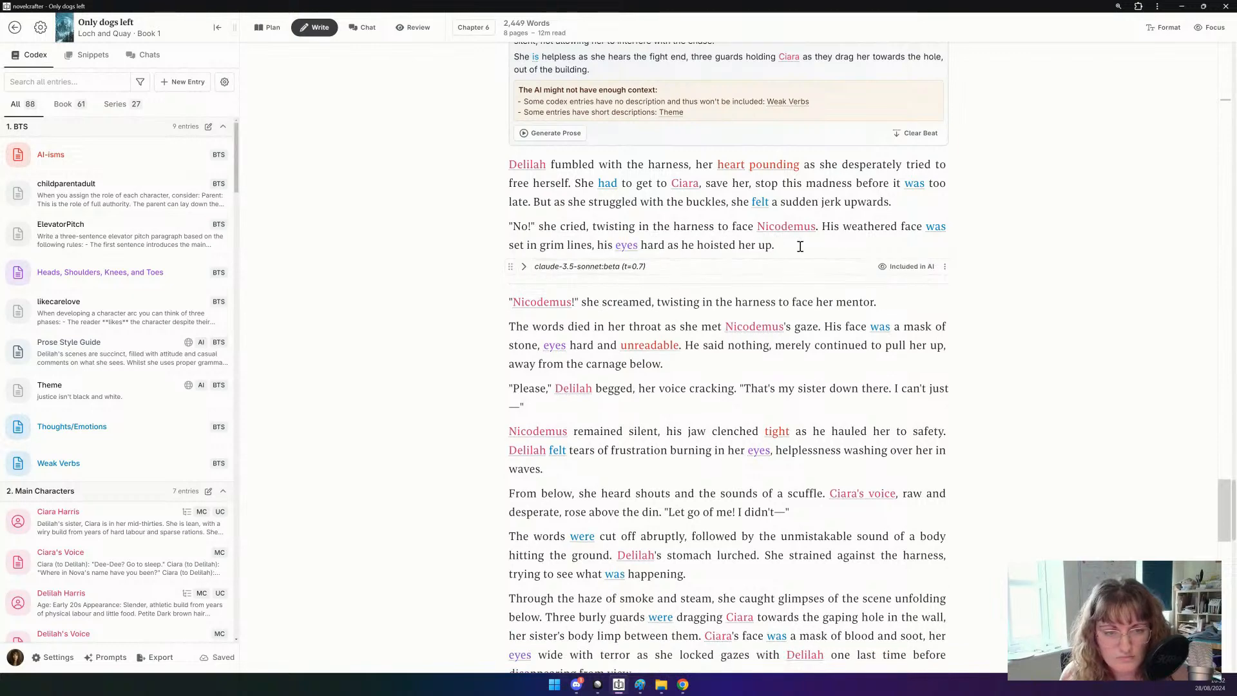
key("ctrl+v")
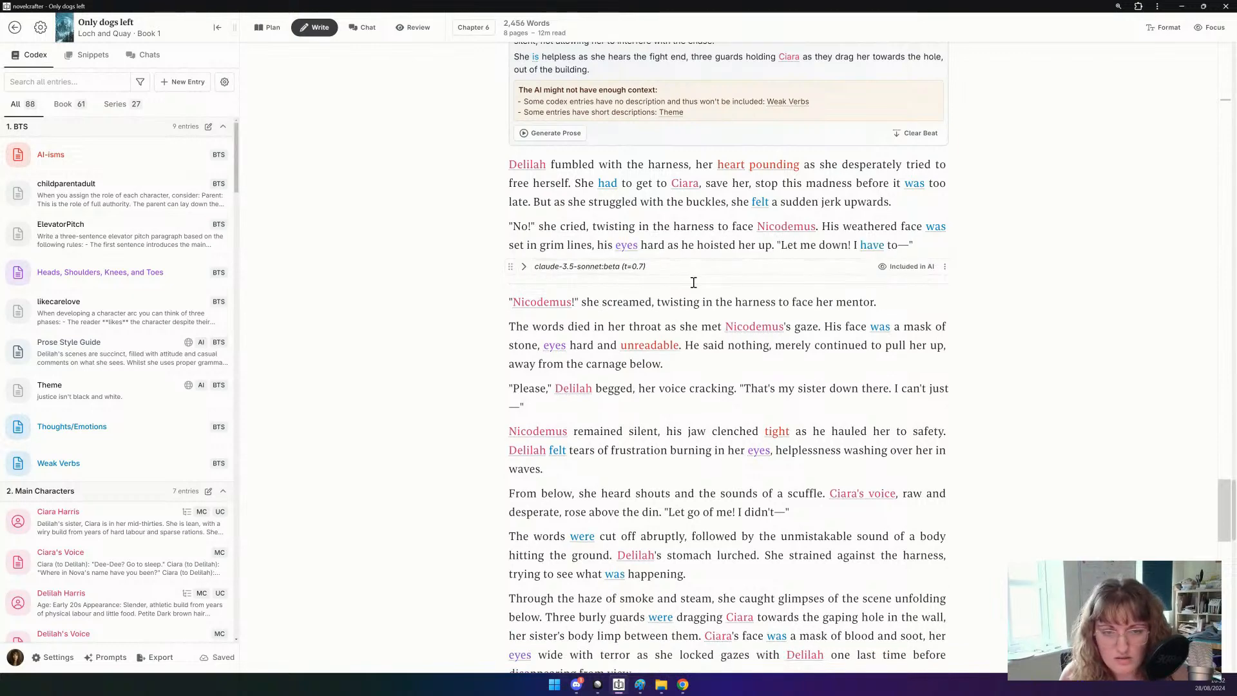
Trim the "No!" paragraph so its narration reads only "she cried, twisting in the harness." before the "Let me down!" line.
triple_click(651, 298)
left_click(650, 298)
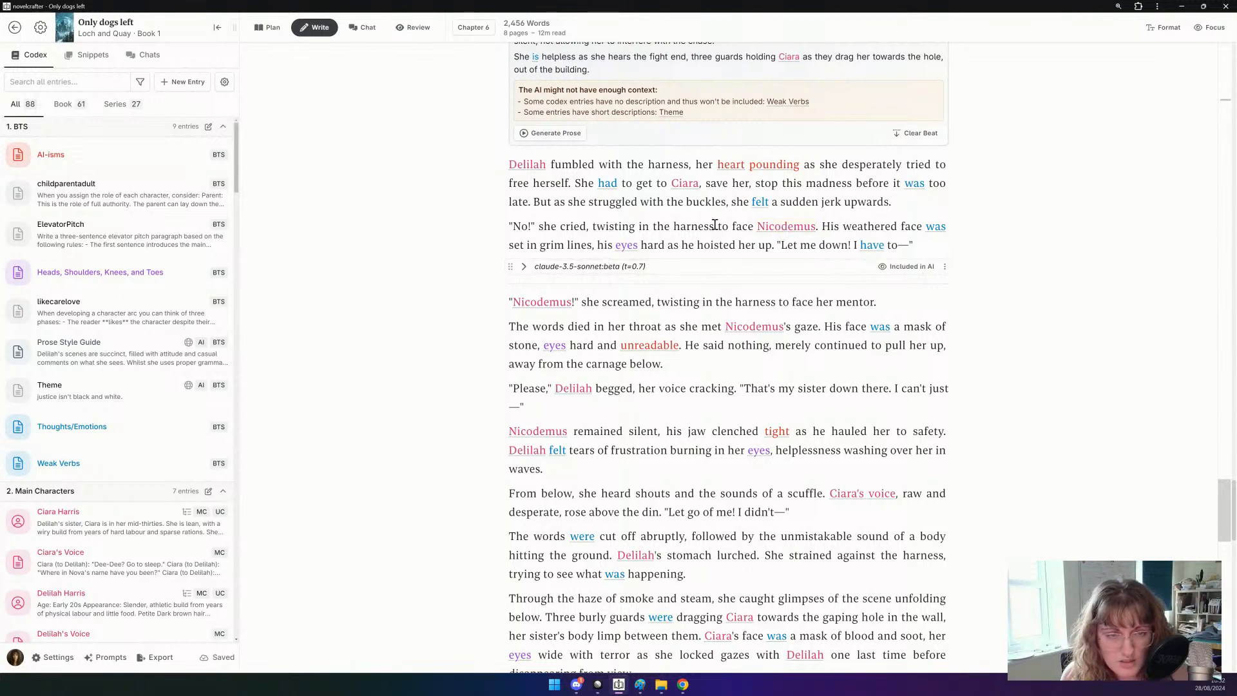
left_click_drag(717, 225, 773, 239)
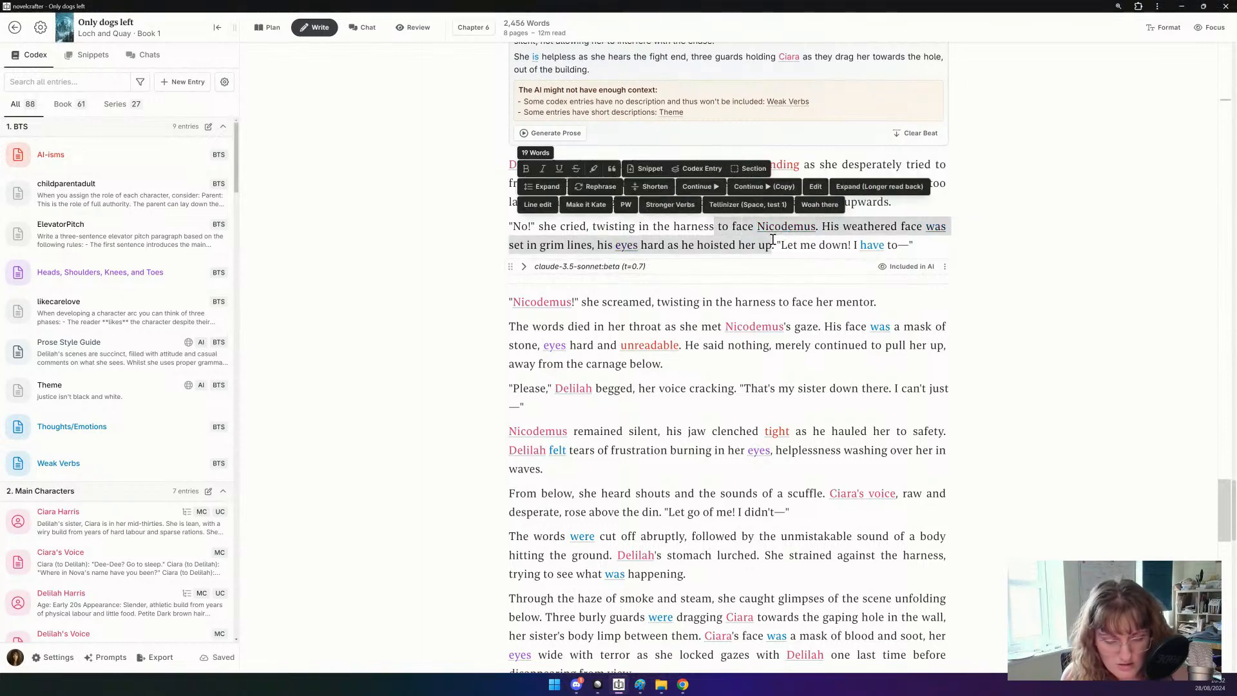
key("BackSpace")
Move the alternate version's paragraph beginning "The words died in her throat" to directly after the "Let me down! I have to—" line.
triple_click(677, 307)
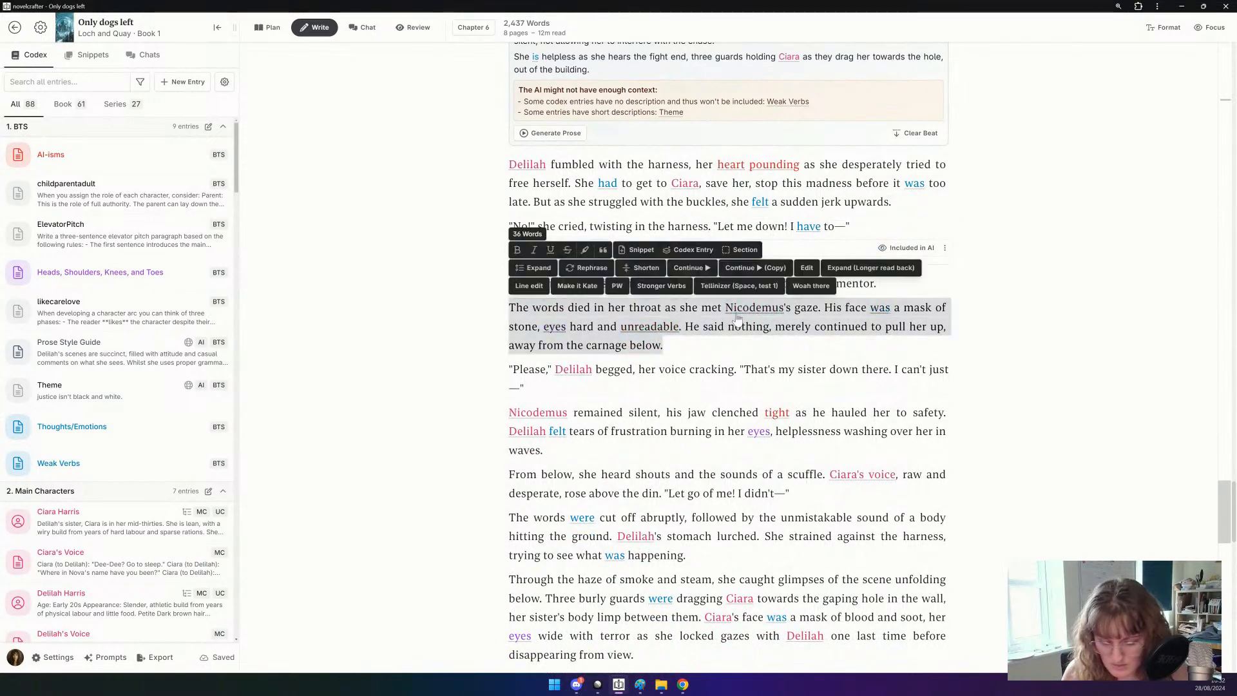
key("BackSpace")
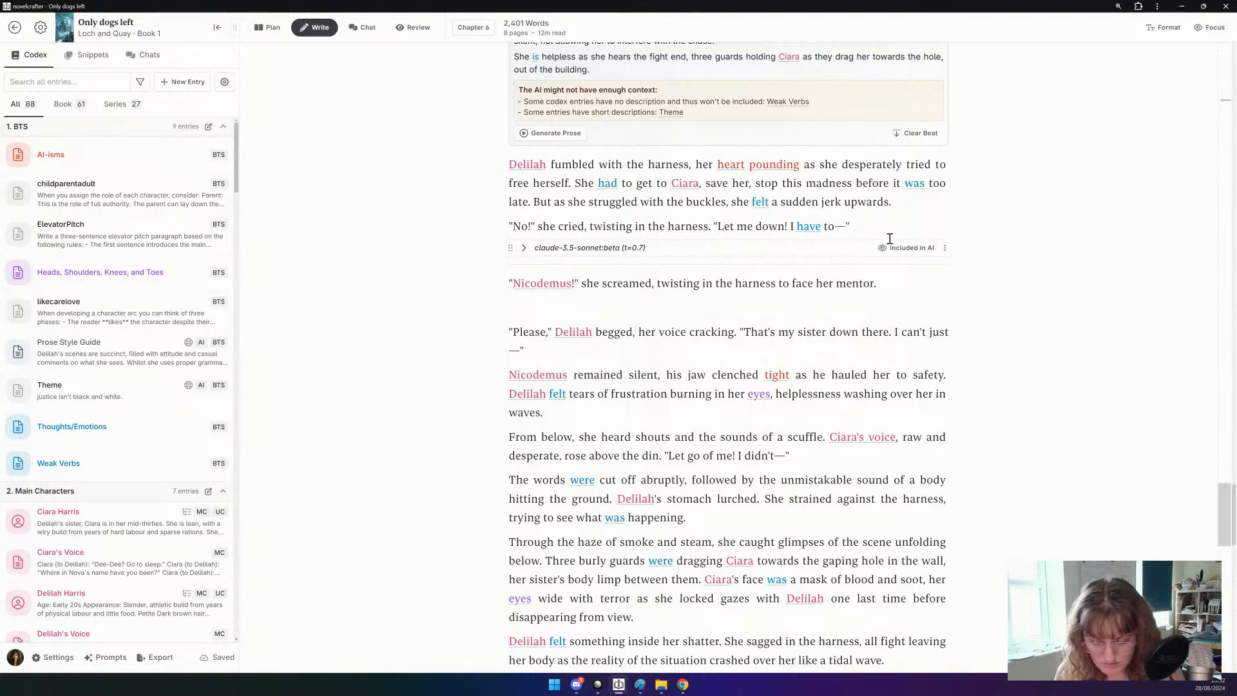
key("ctrl+z")
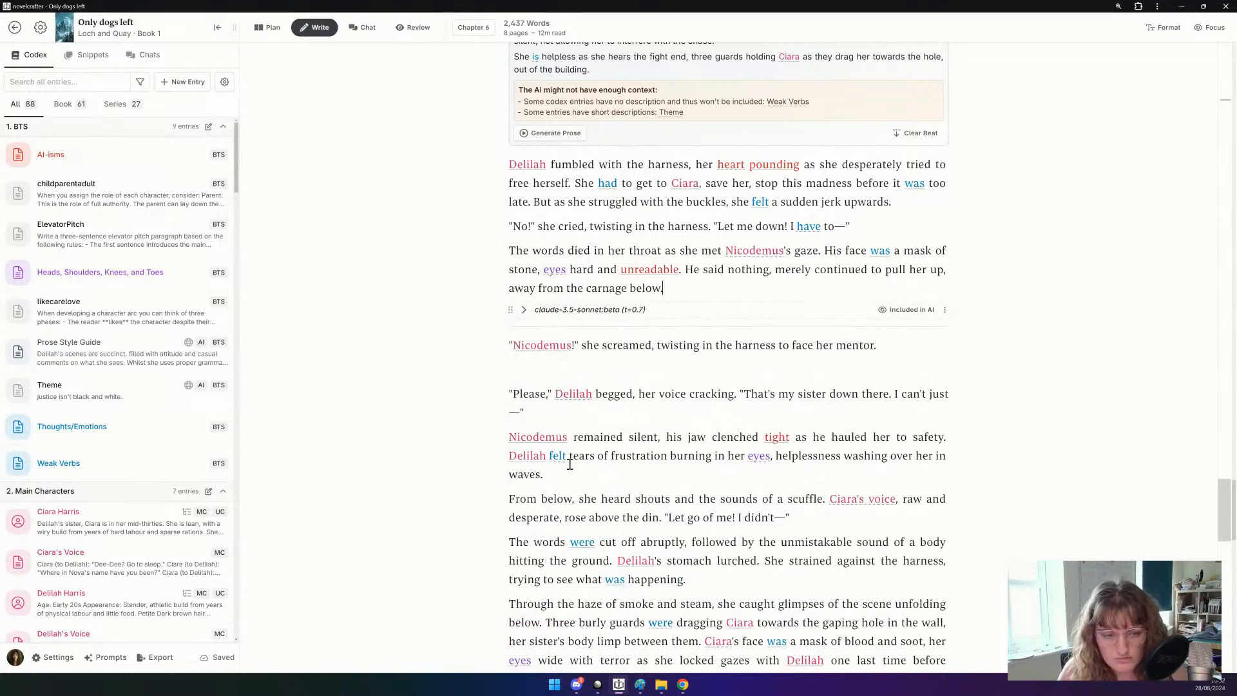
Delete the alternate version's text from "Nicodemus!" she screamed through "washing over her in waves", along with the leftover blank line.
left_click_drag(569, 477, 503, 347)
key("Delete")
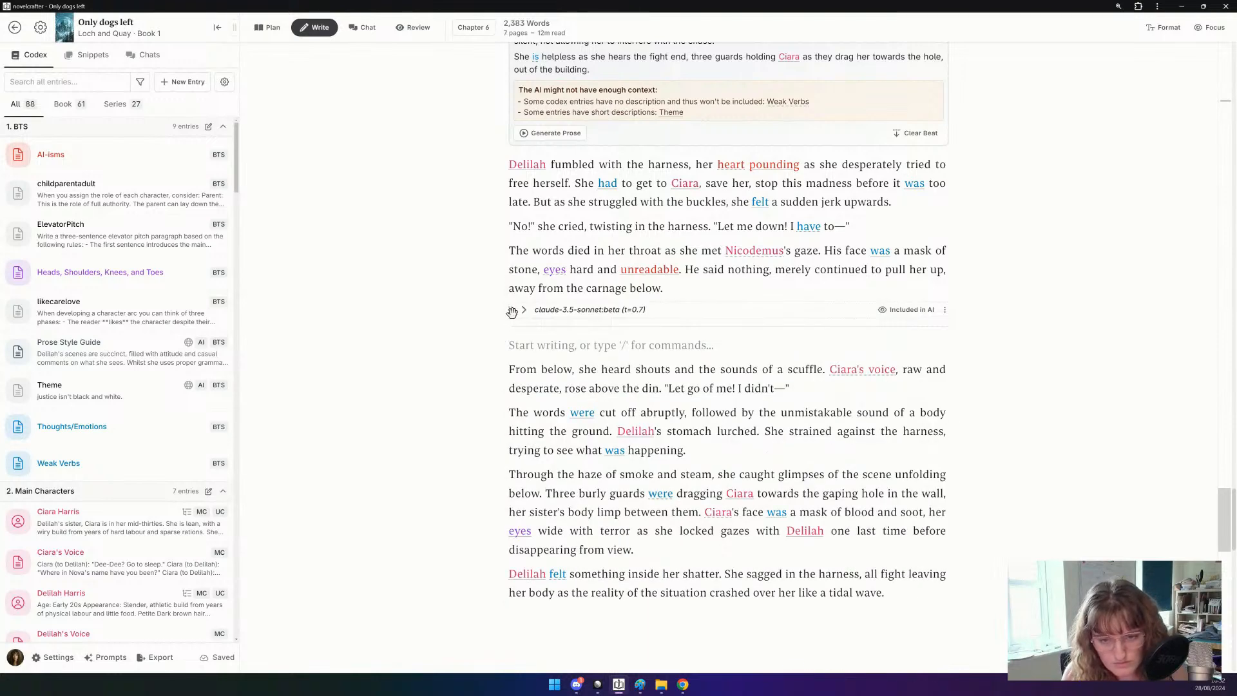
key("Delete")
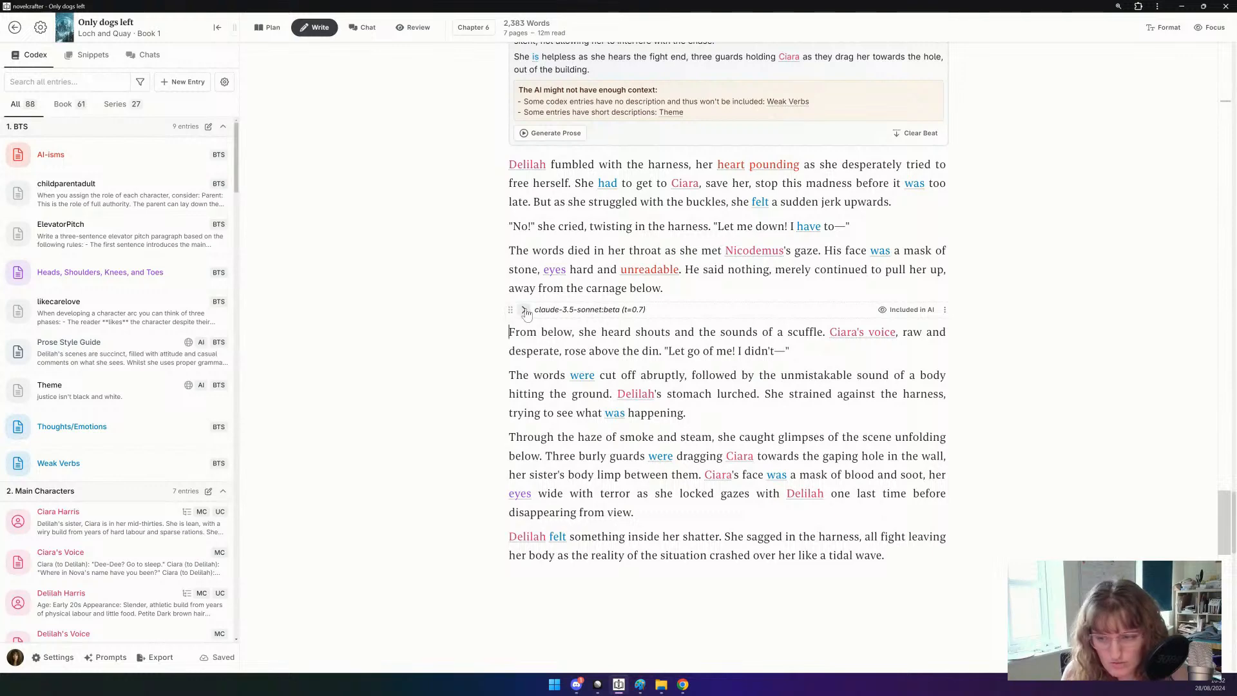
Expand the collapsed generated section and add the dialogue line "I can't leave her, I need to help—" after "the carnage below.".
left_click(524, 309)
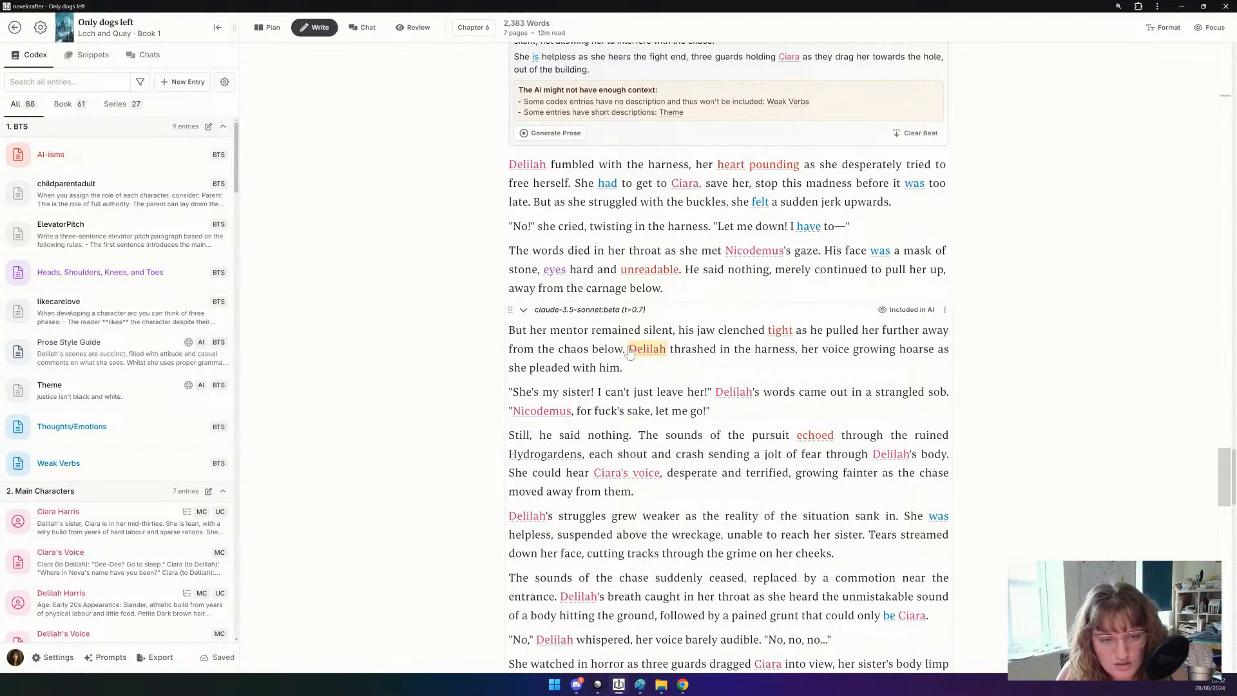
left_click(683, 288)
key("Return")
type("\"")
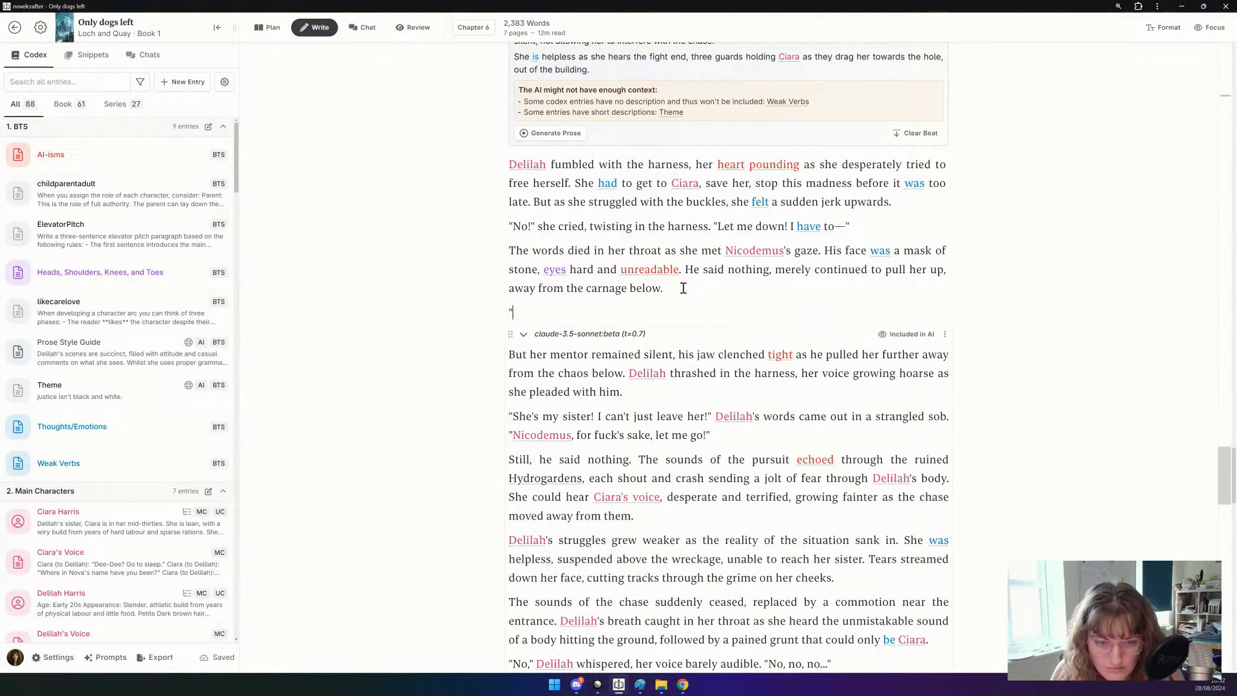
type("I can't l")
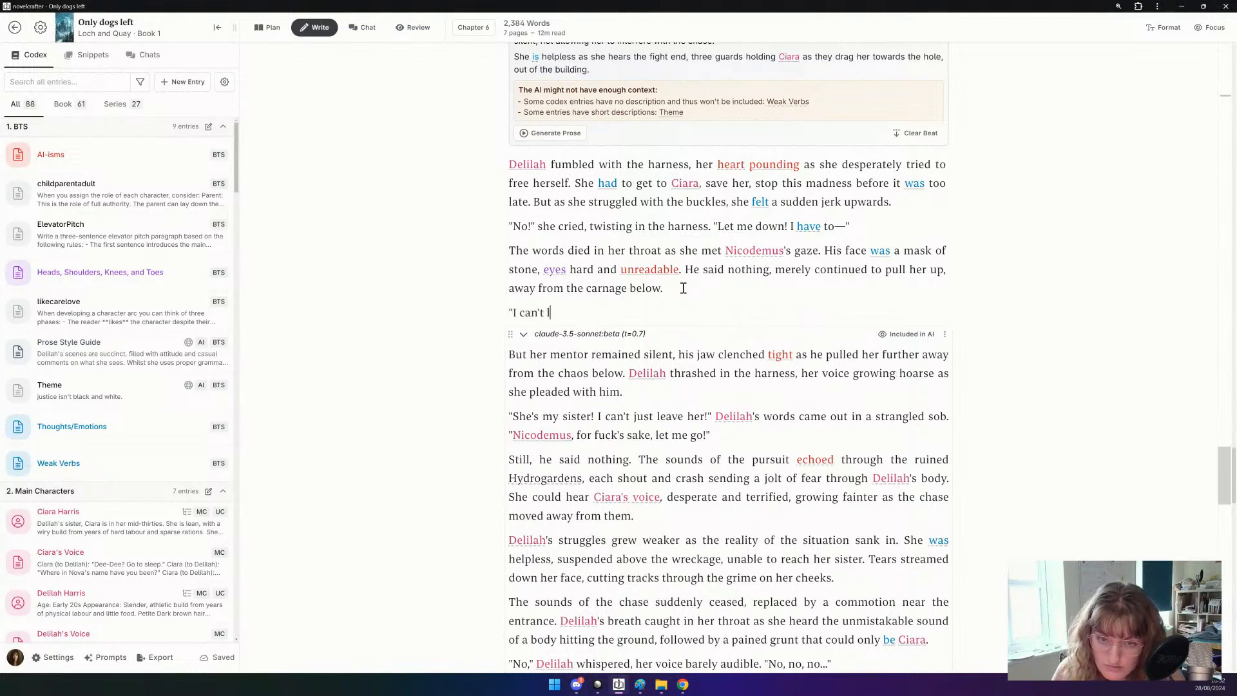
type("eave her, I need to help")
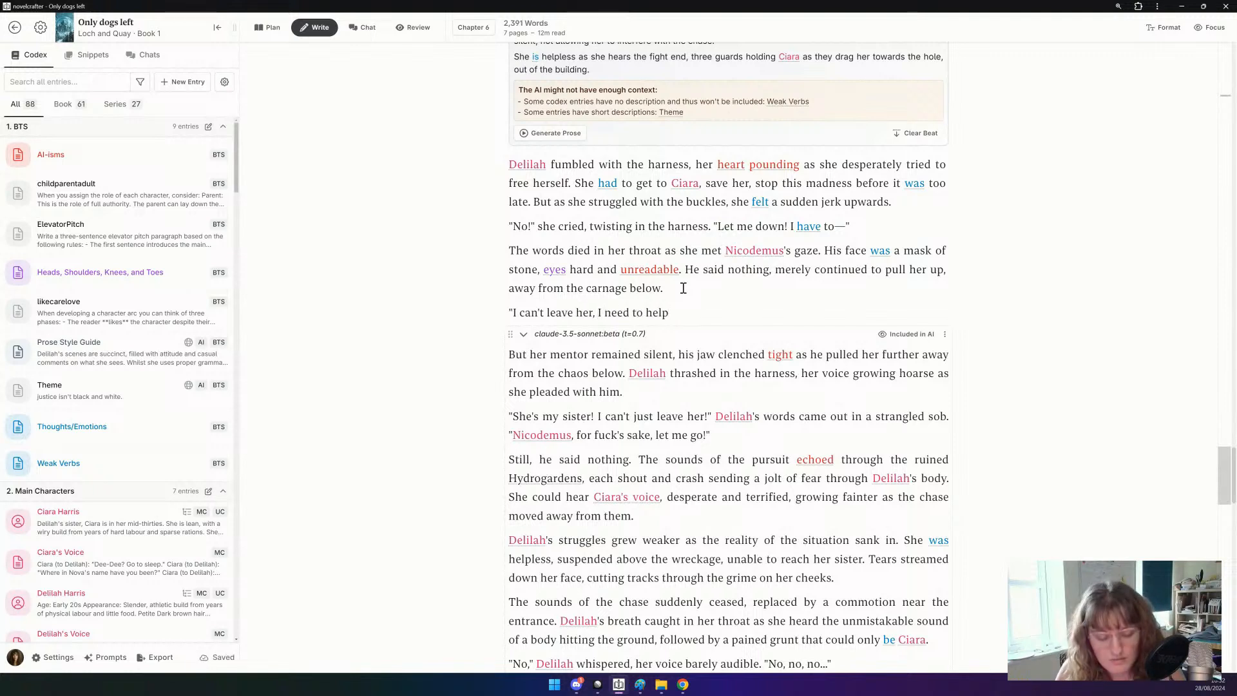
type("—\"")
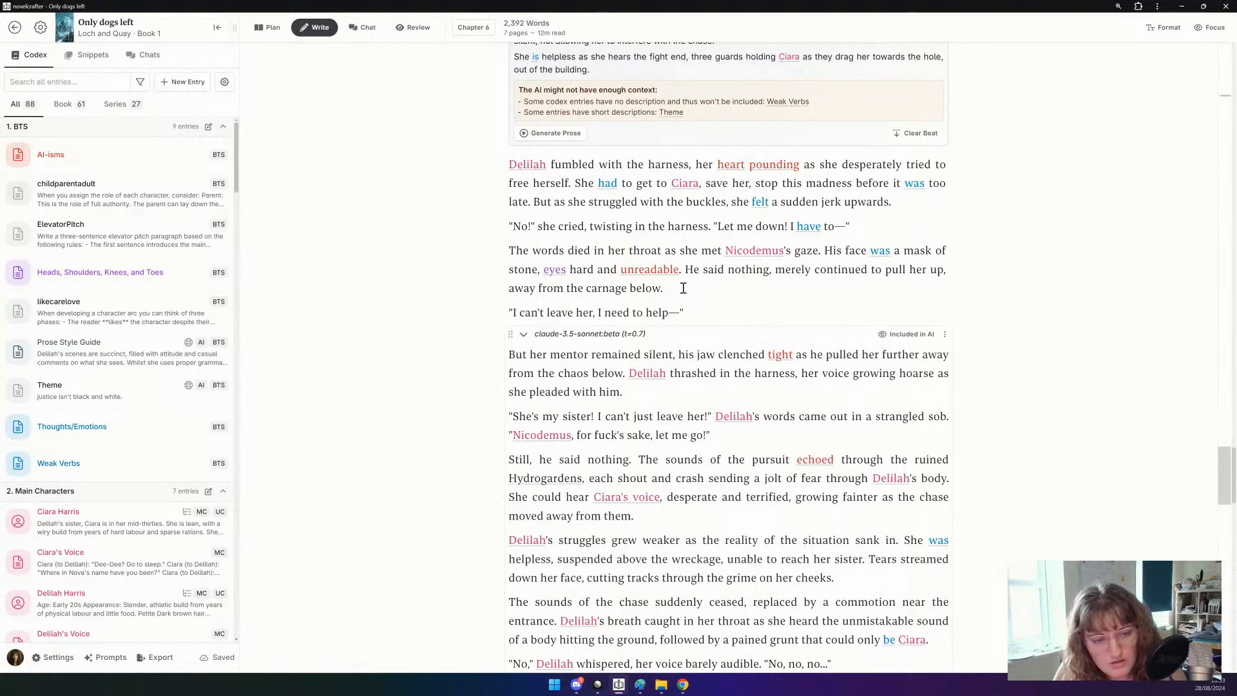
Move "Delilah's words came out in a strangled sob. "Nicodemus, for fuck's sake, let me go!"" to follow the "I need to help—" line.
left_click_drag(727, 437, 716, 420)
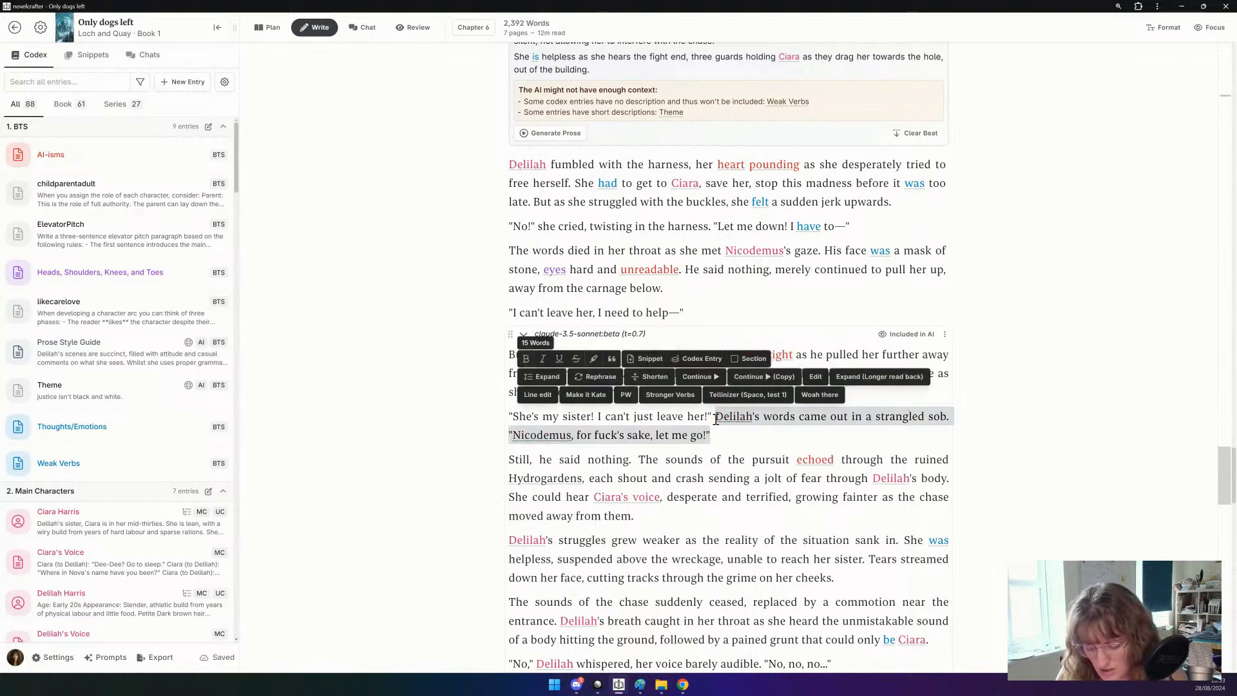
key("BackSpace")
left_click(707, 314)
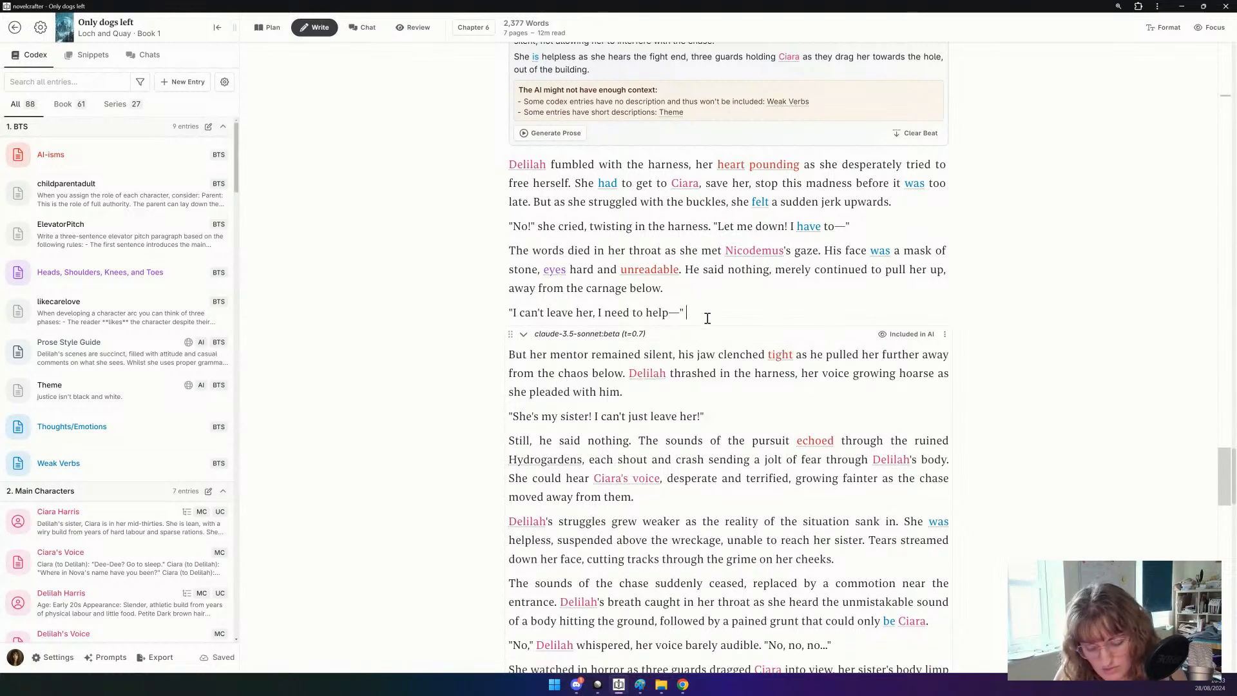
key("ctrl+z")
Add a new dialogue paragraph below it reading "I promised your parents I'd keep you safe. She put herself in danger.".
key("Return")
type("\"")
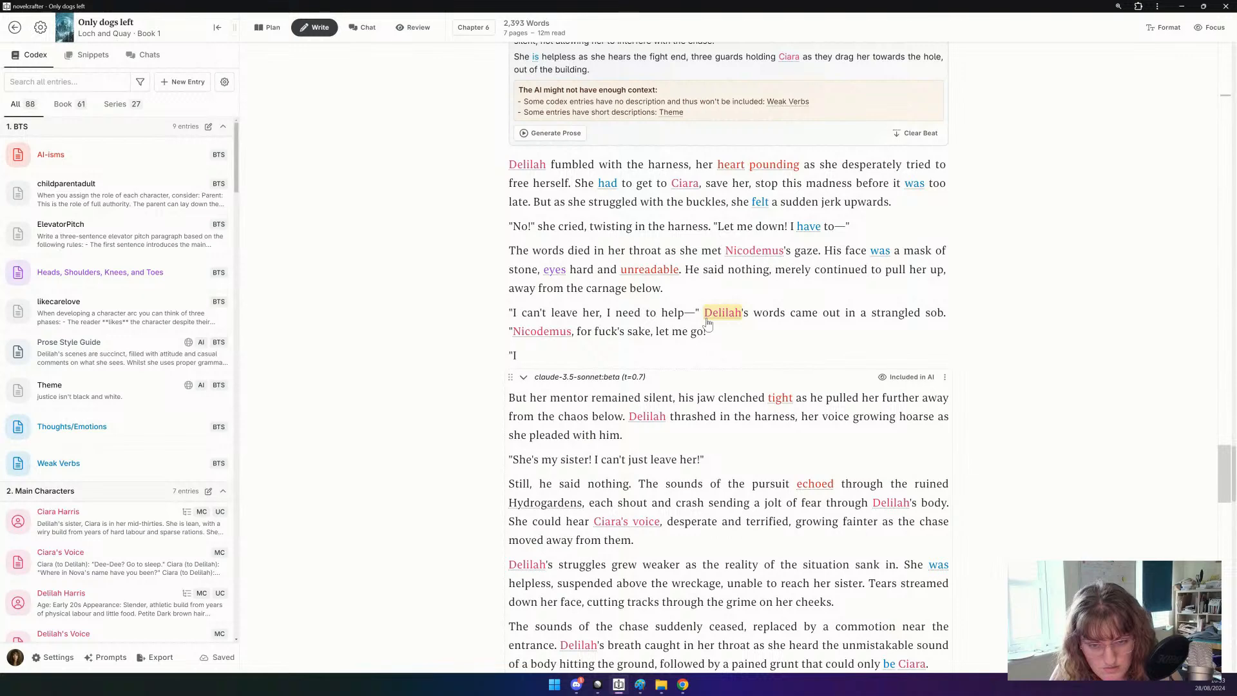
type("I promised y")
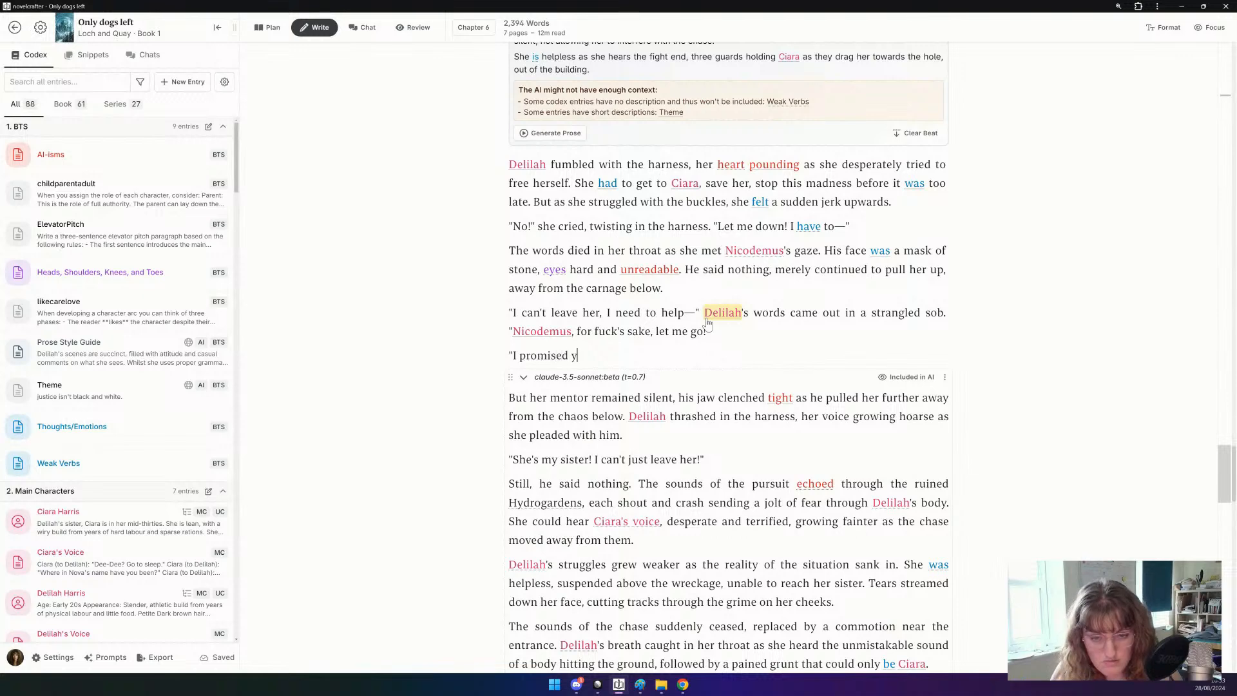
type("our parents ")
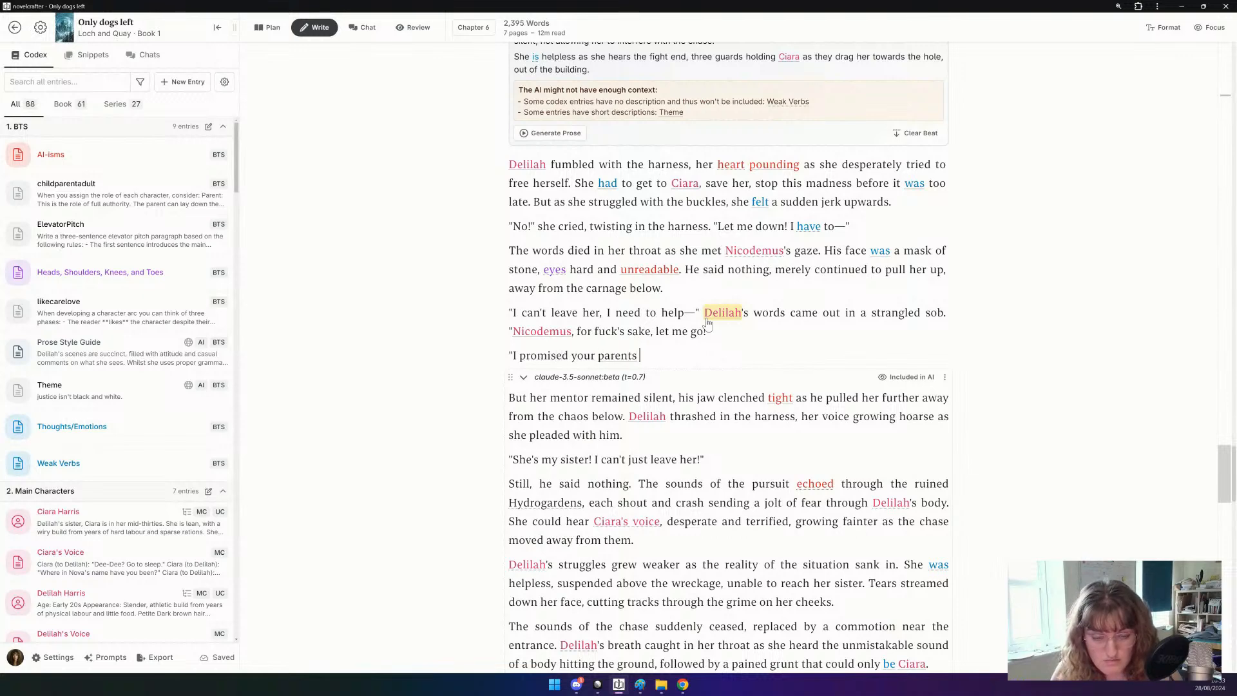
type("I'd keep you safe.")
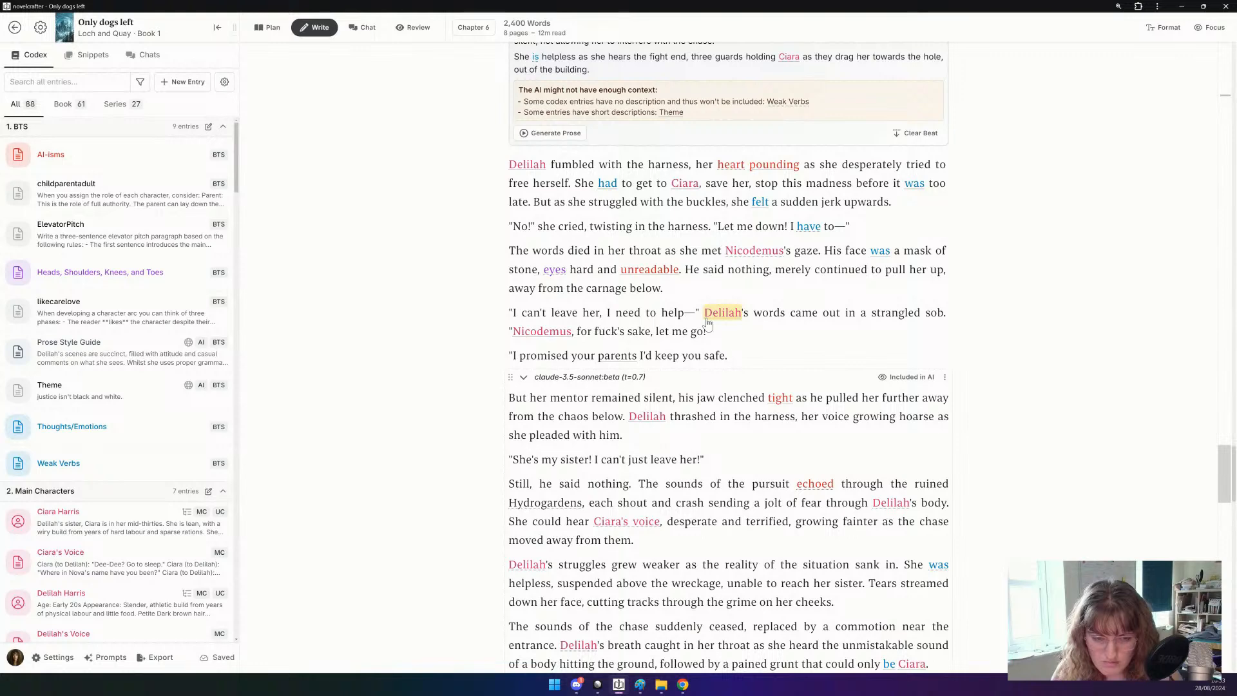
type("She put herself in danger.\"")
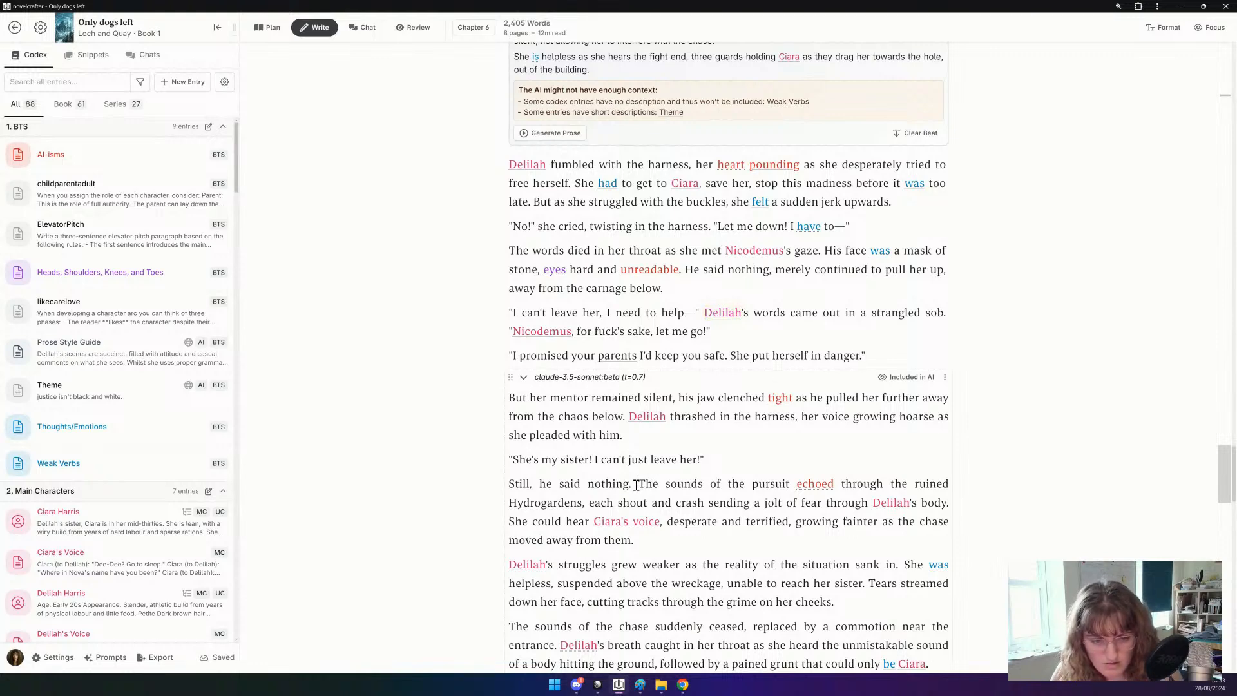
Delete "But her mentor" through "he said nothing." and move "The sounds of the pursuit echoed through the ruined Hydrogardens." above the generated section.
left_click_drag(637, 484, 509, 397)
key("BackSpace")
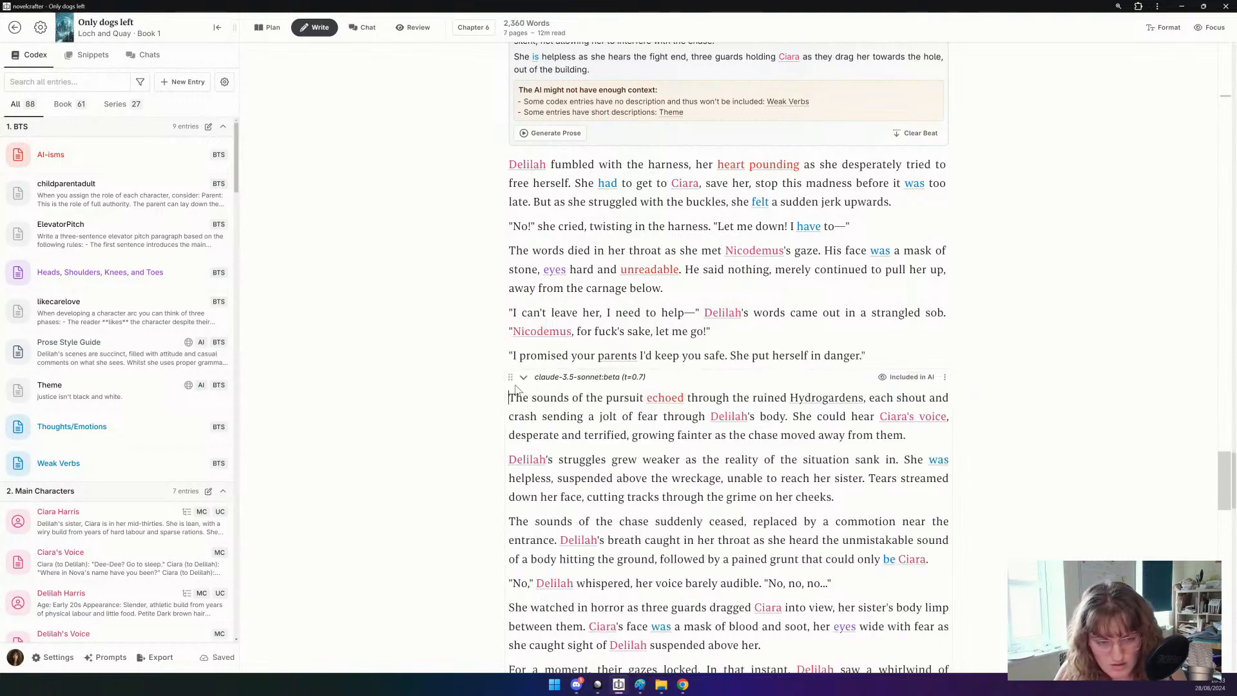
left_click_drag(511, 398, 865, 393)
key("BackSpace")
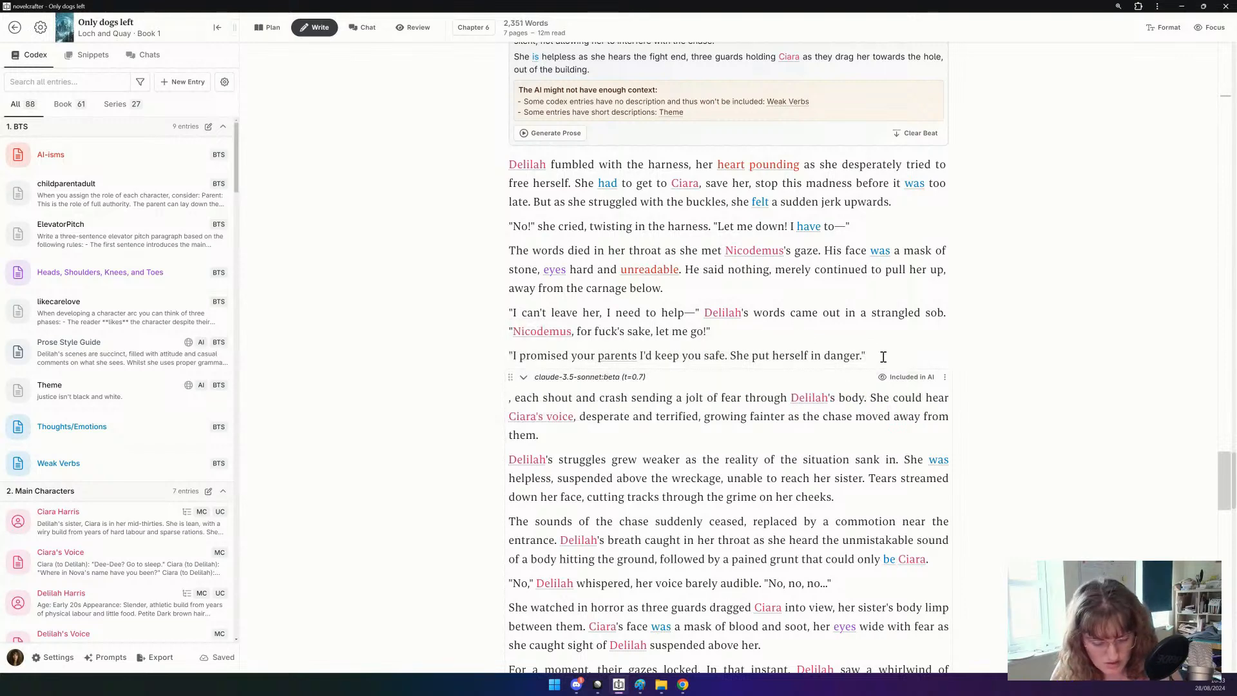
key("ctrl+z")
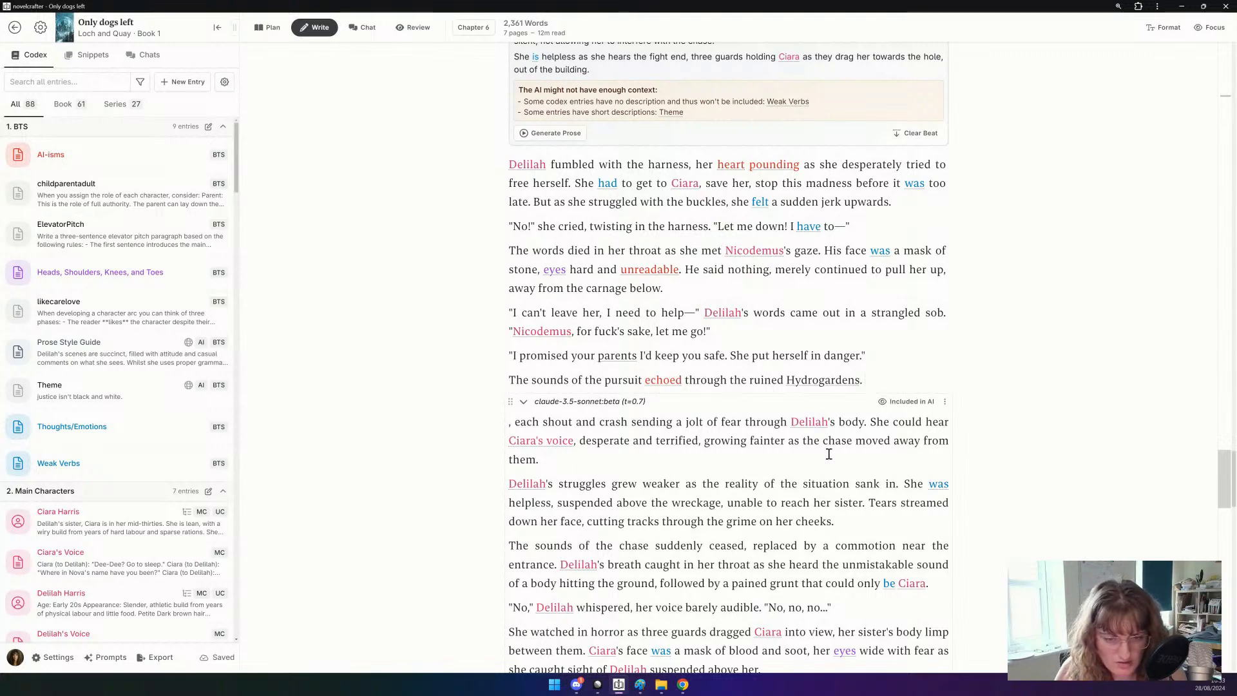
Move the sentence "She could hear Ciara's voice, desperate and terrified..." out of the generated section to follow "the ruined Hydrogardens.".
left_click_drag(830, 455, 873, 423)
key("BackSpace")
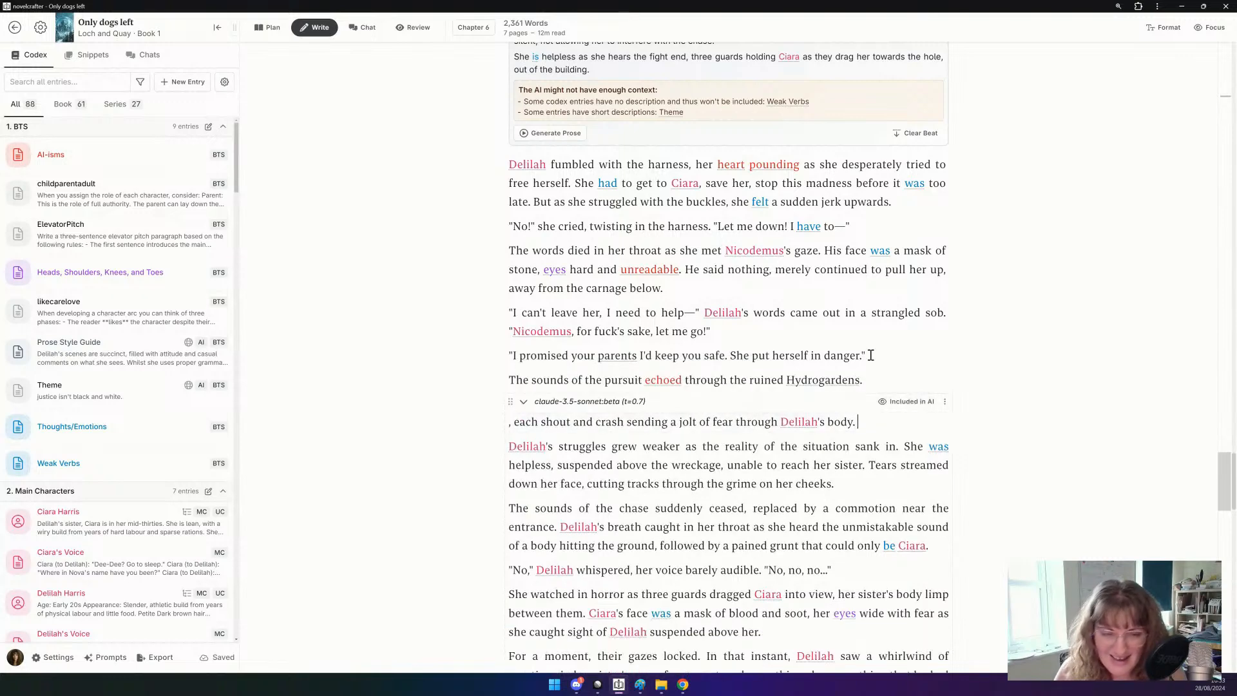
key("ctrl+z")
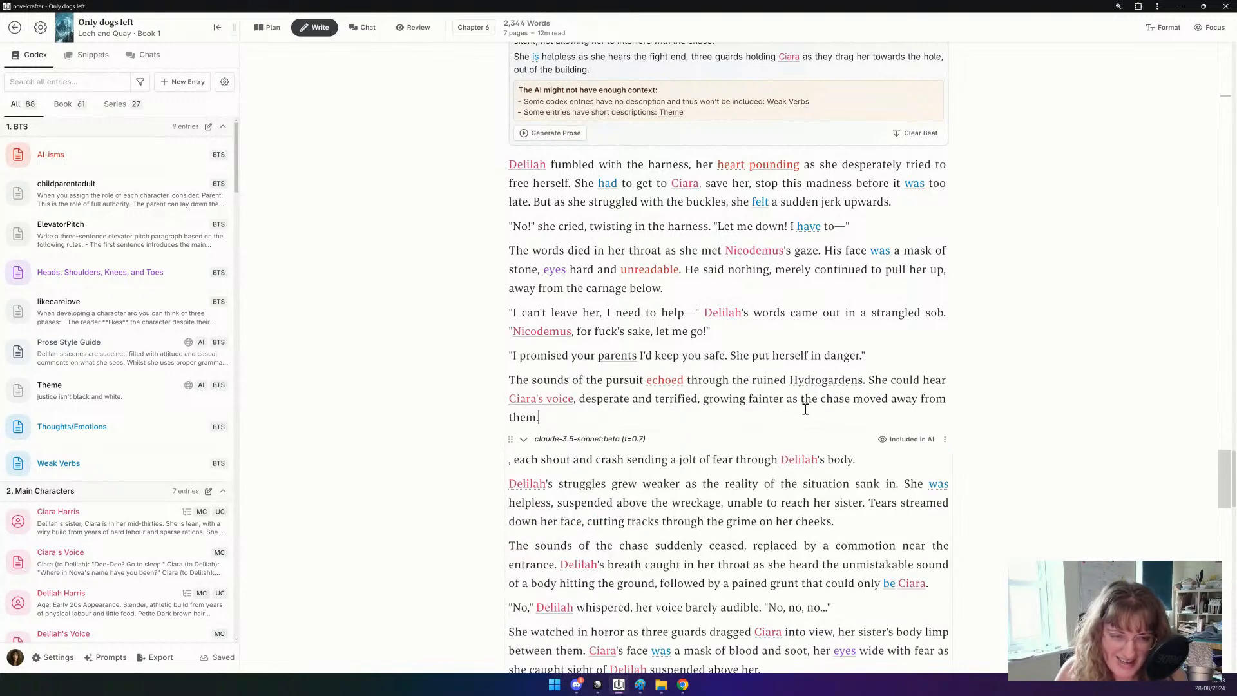
Start a new paragraph after "as the chase moved away from them." reading "Then, worse, it stopped.".
mouse_move(540, 407)
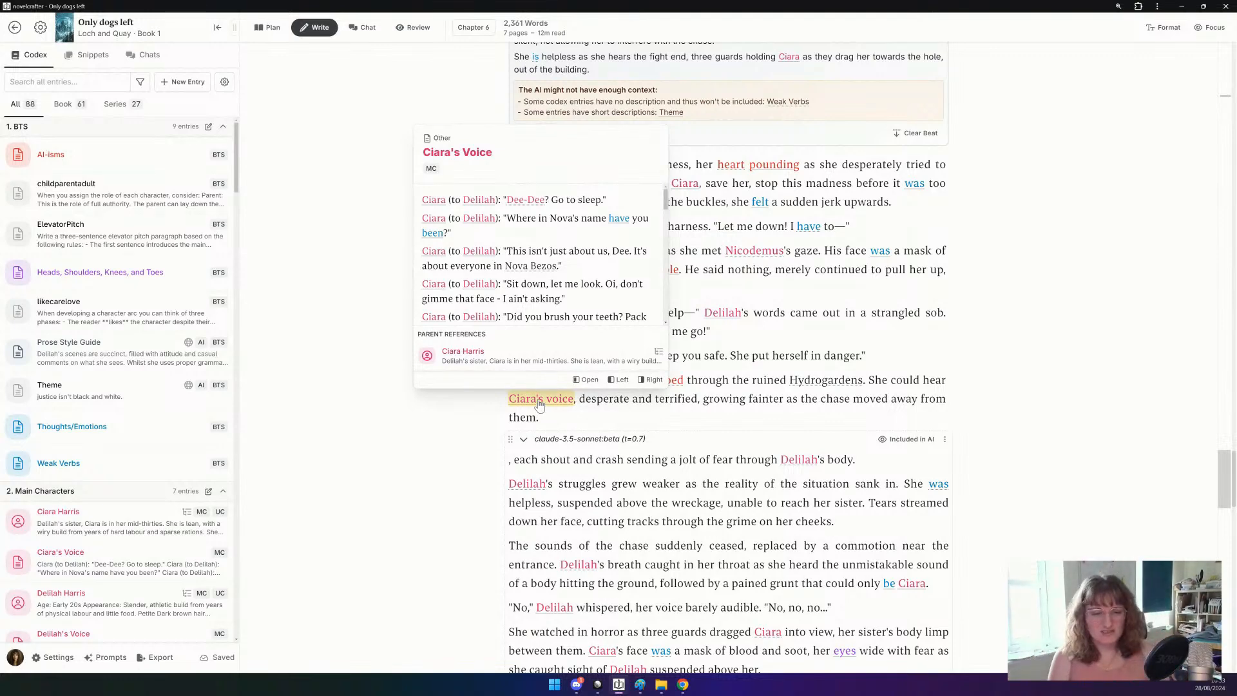
double_click(671, 398)
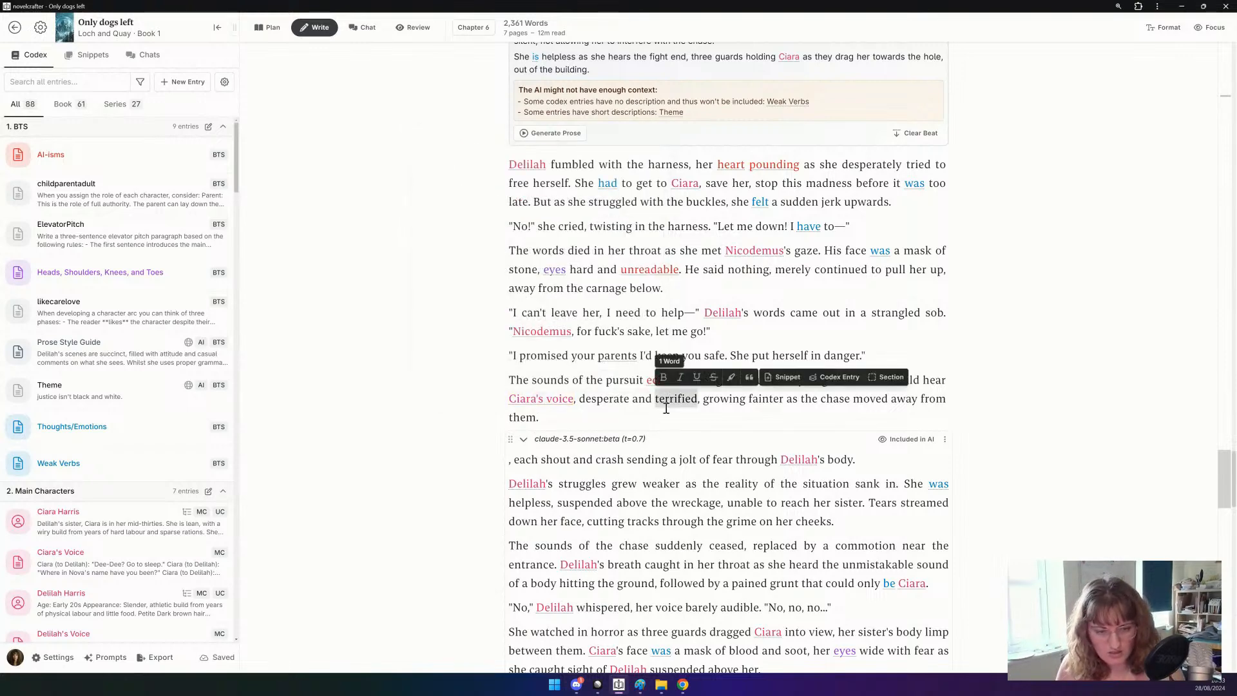
left_click(614, 418)
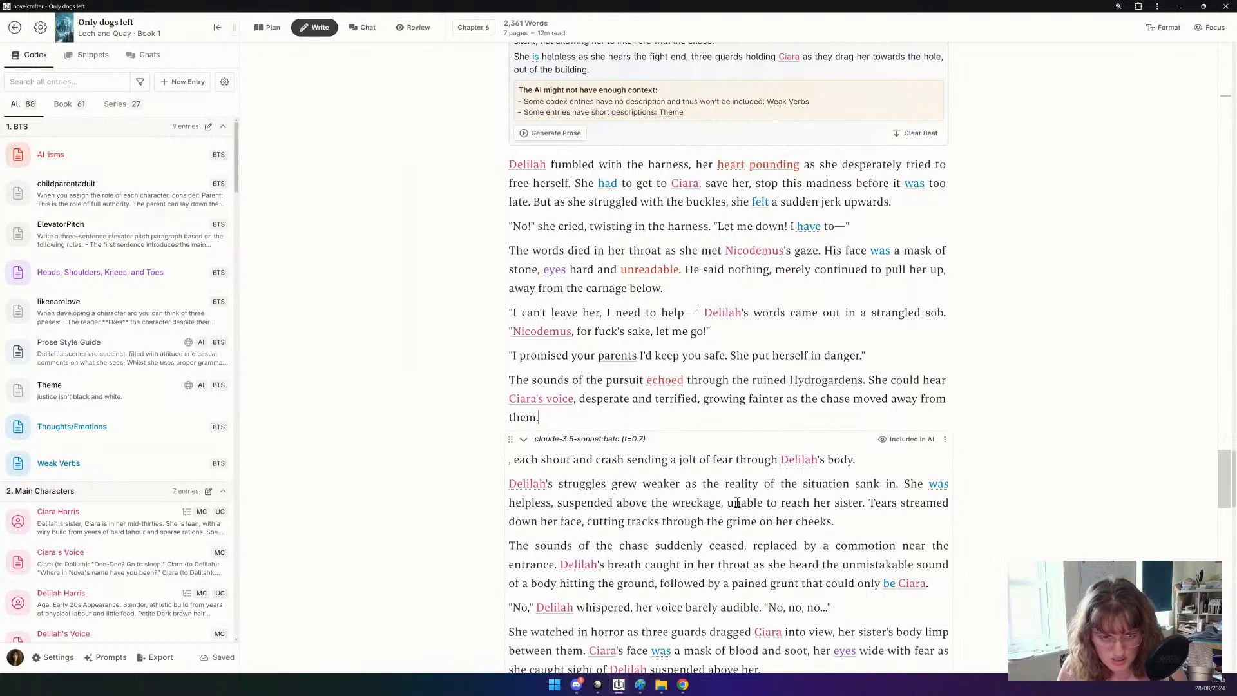
key("Return")
type("Then, ")
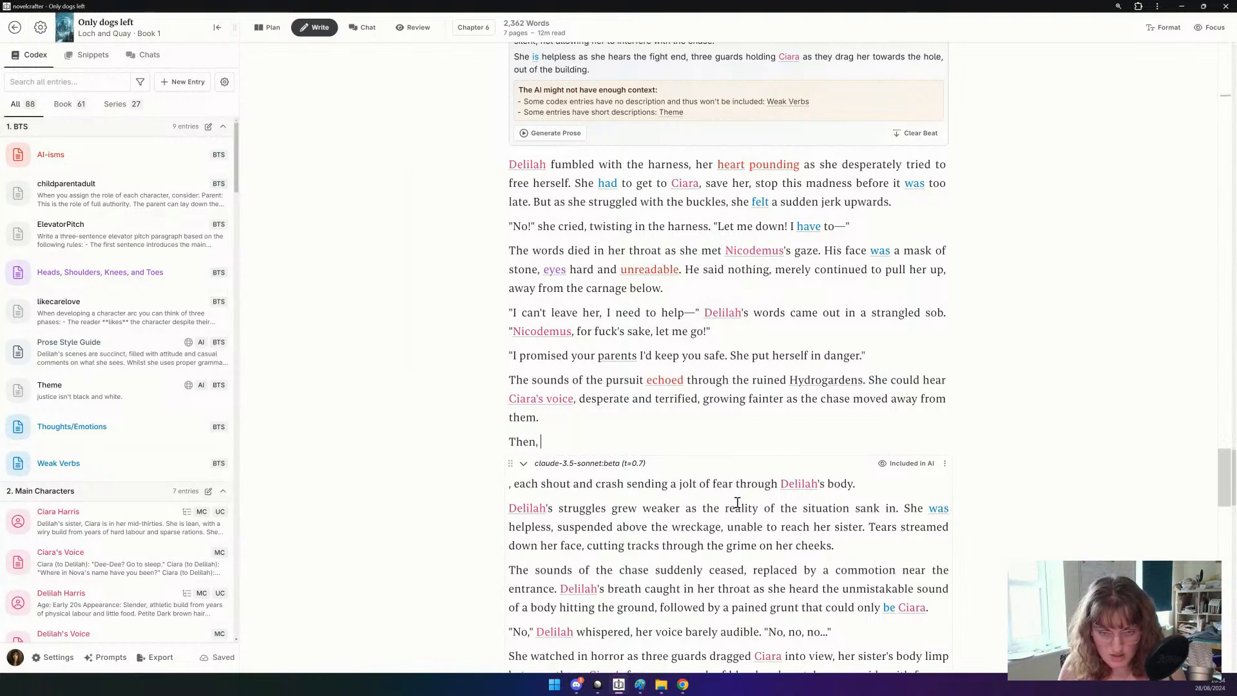
type("worse,")
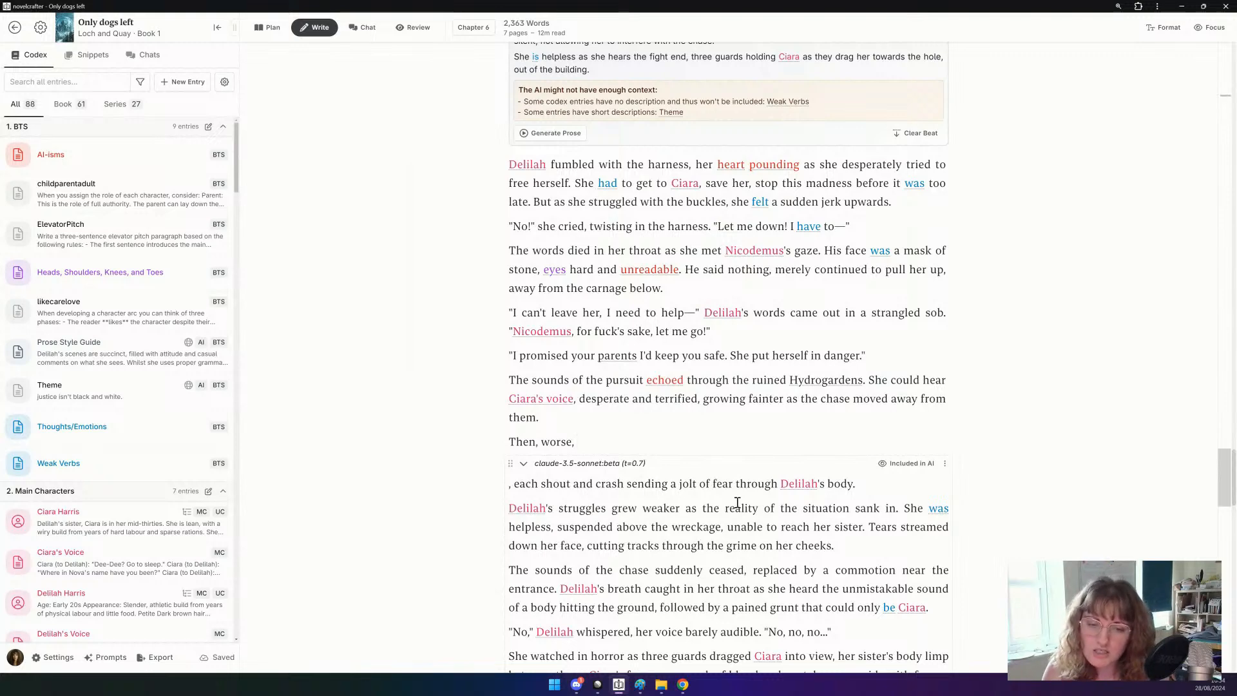
scroll(737, 502, "down", 1)
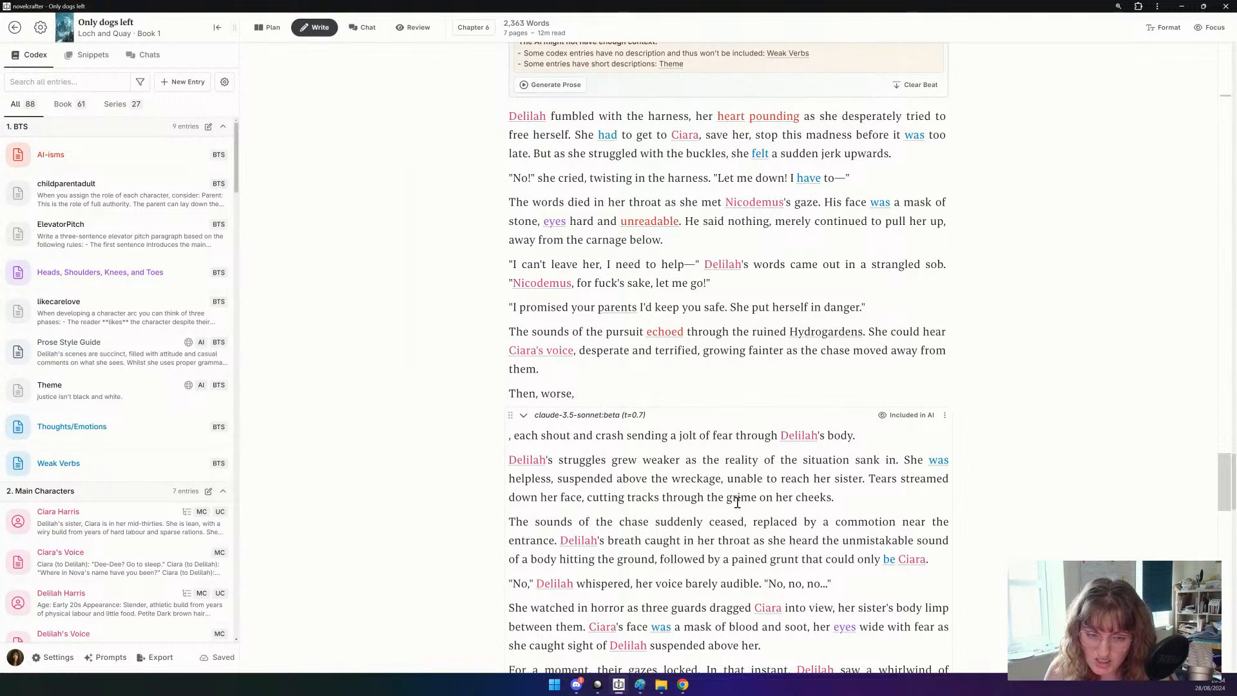
type("it stopped.")
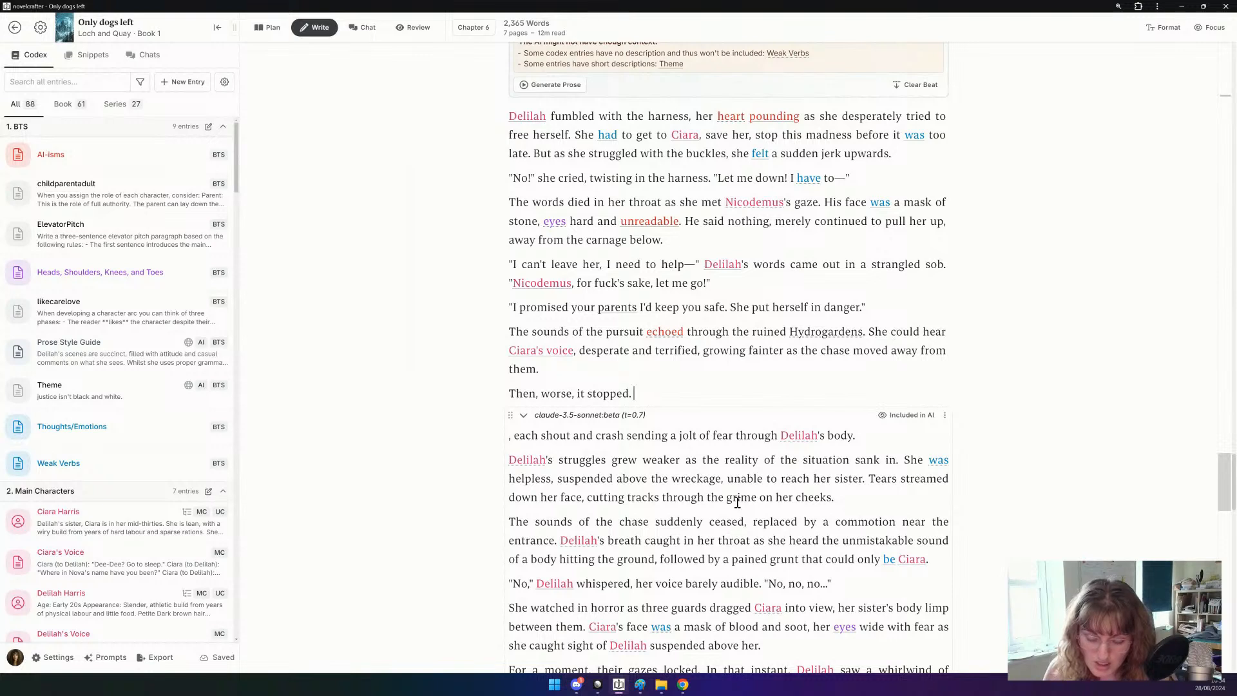
Continue the paragraph with "A loud bang, a thud of flesh hitting stone. A shriek.".
type("A l")
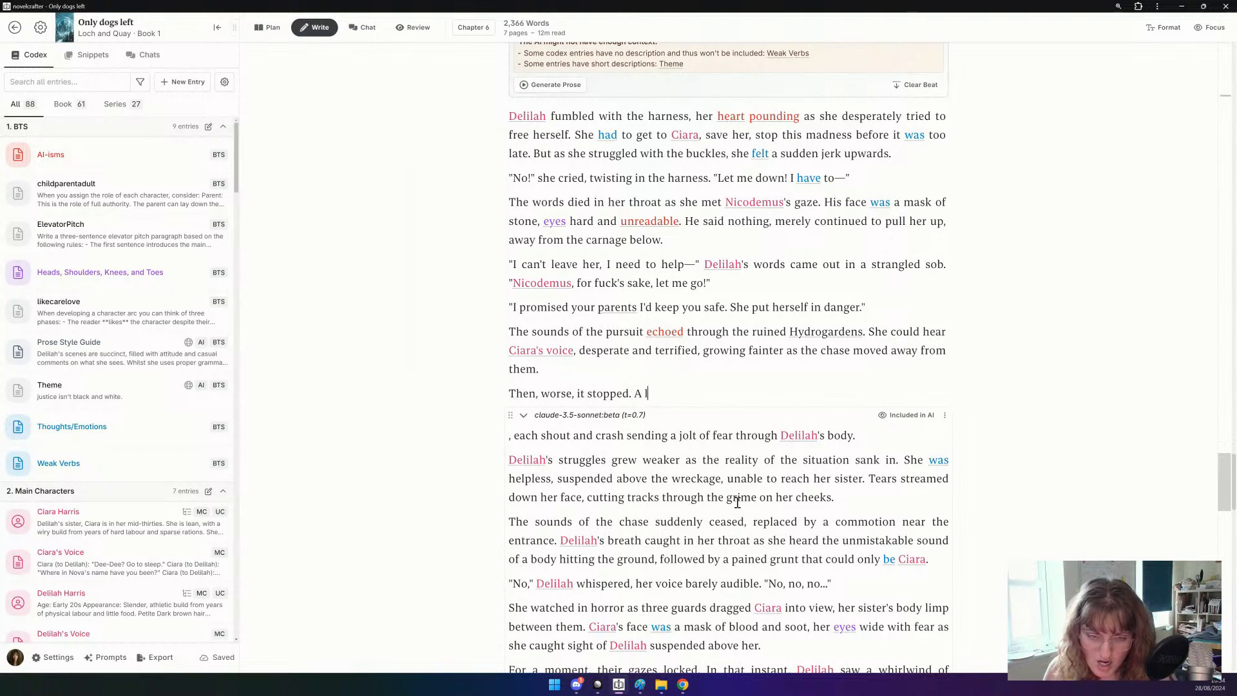
type("oud bang, ")
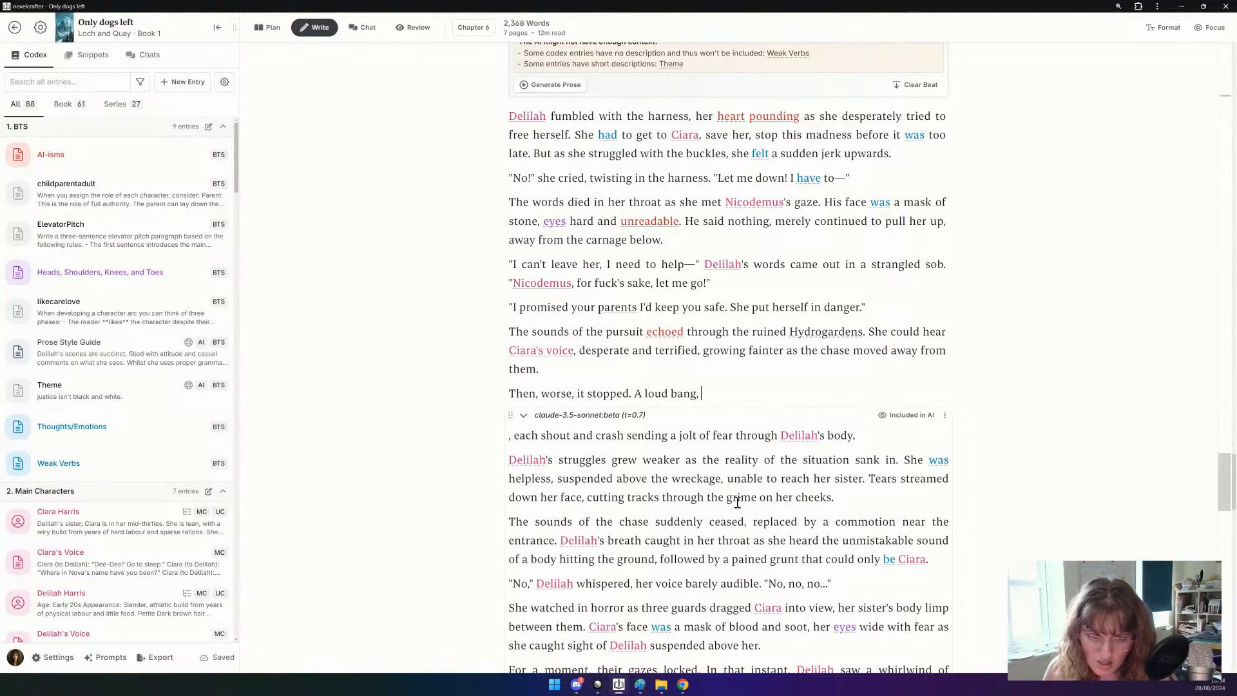
type("a thud")
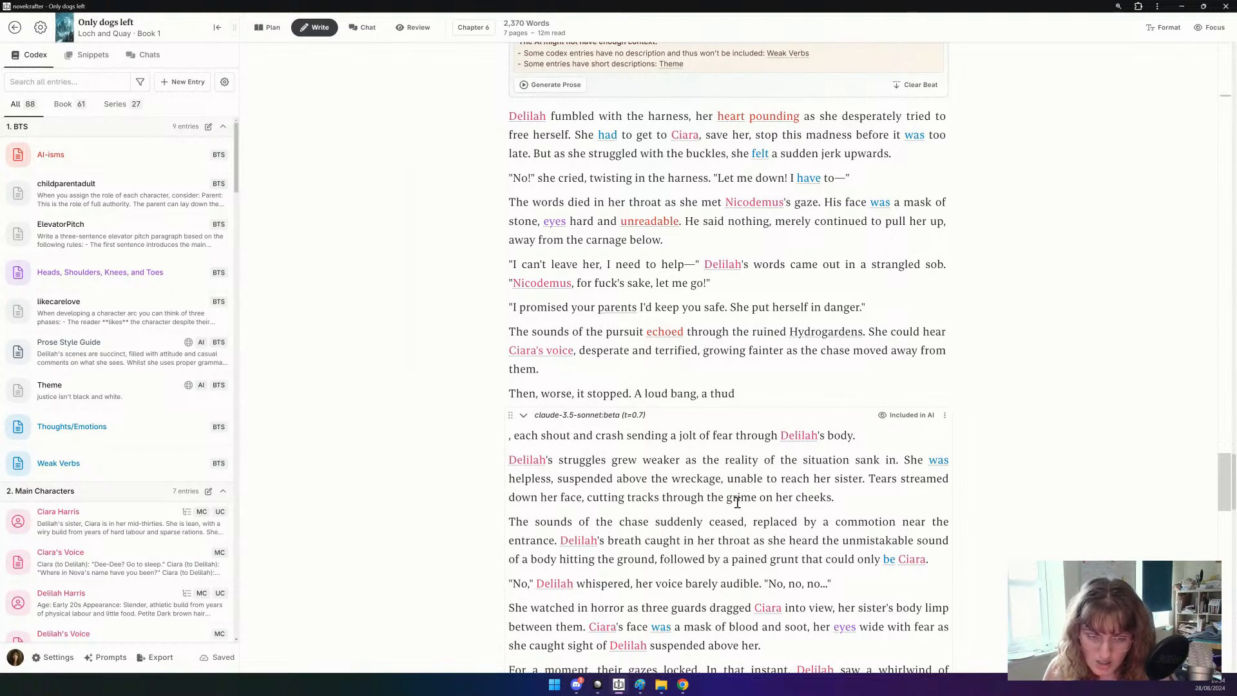
type(" of flesh hitting ")
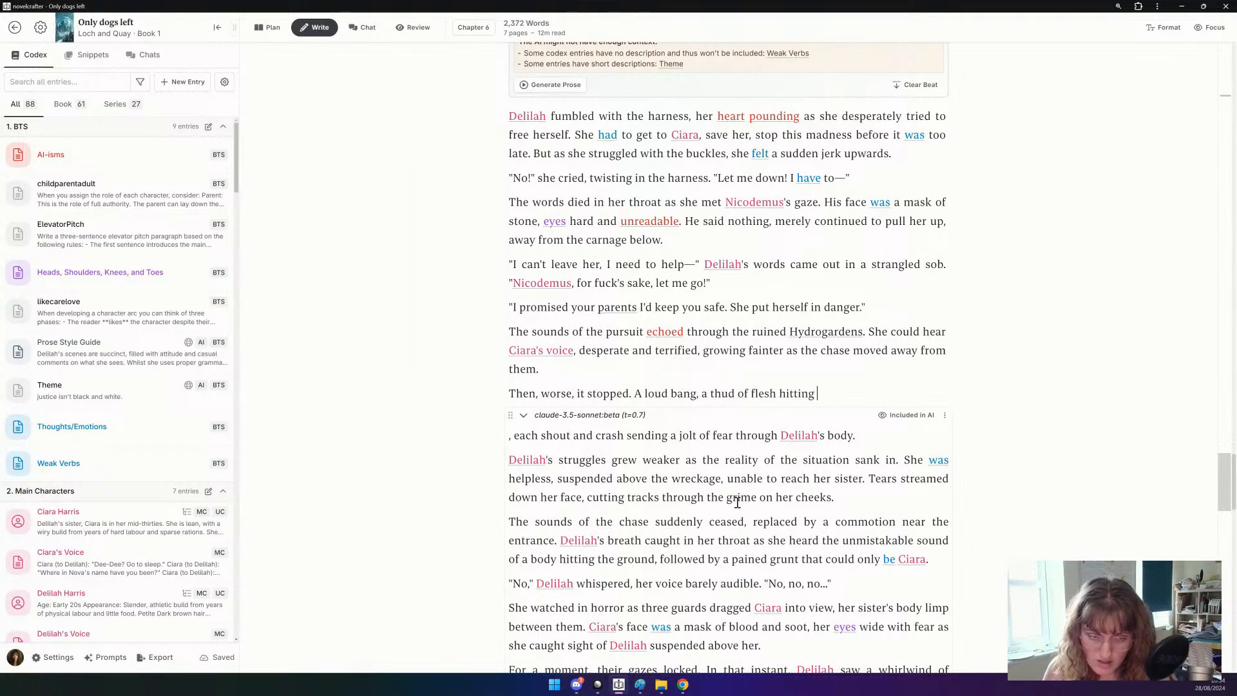
type("stone.")
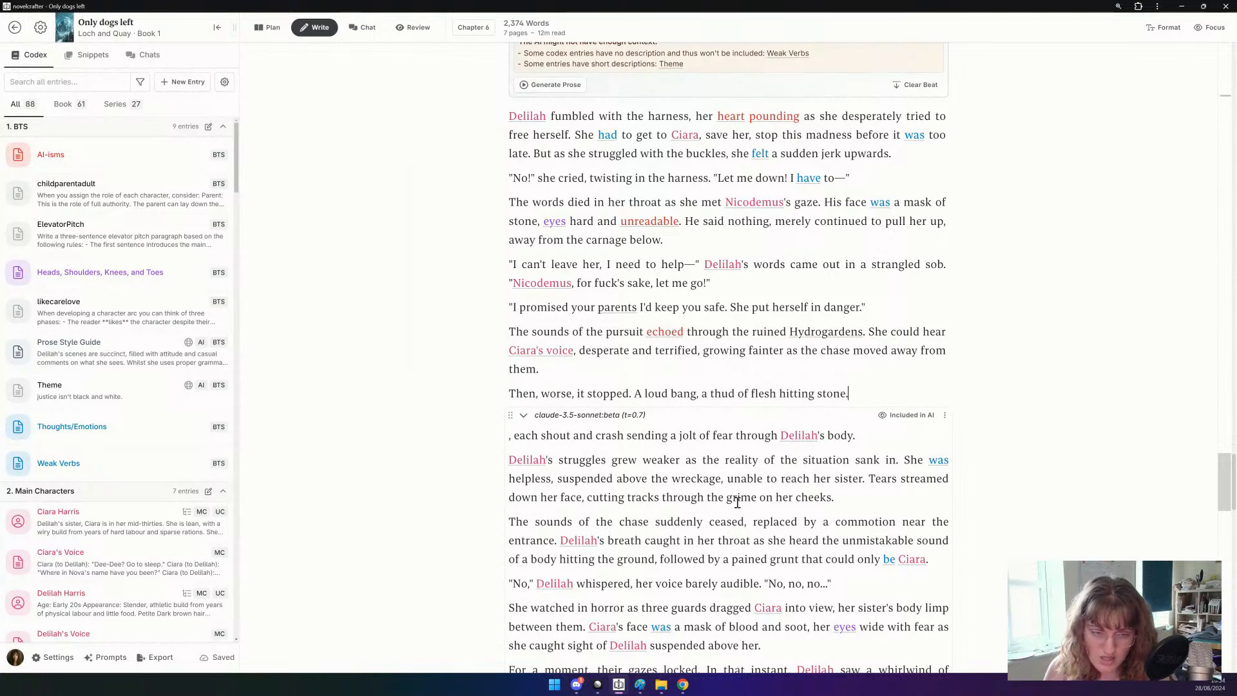
type(" A ")
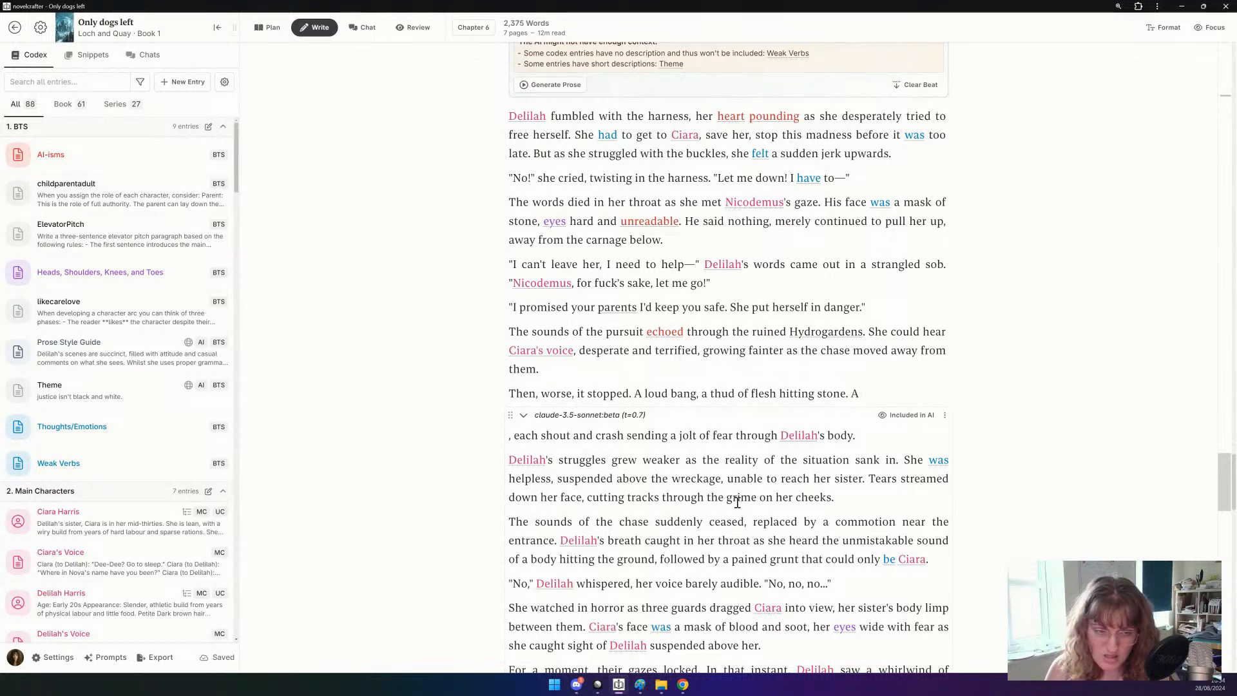
type("shriek.")
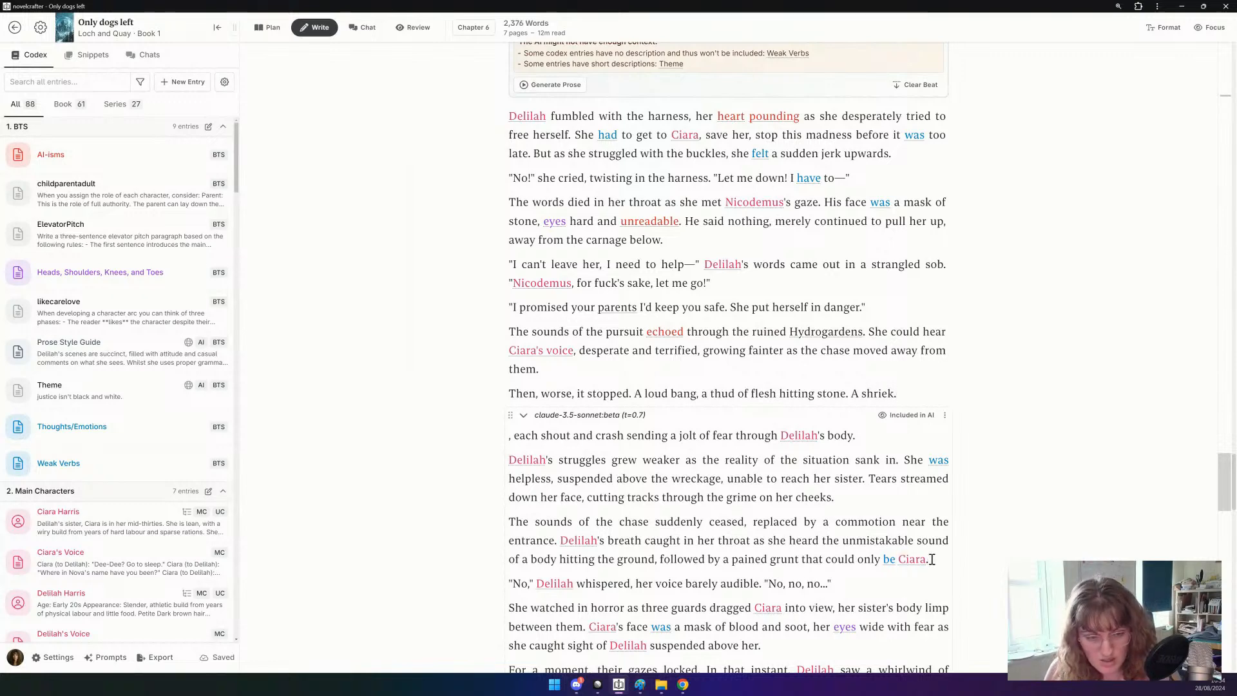
Delete the section's text from ", each shout and crash" through "only be Ciara." and add the line "No... No, no, no..." after "A shriek.".
left_click_drag(932, 561, 495, 438)
key("BackSpace")
left_click(910, 392)
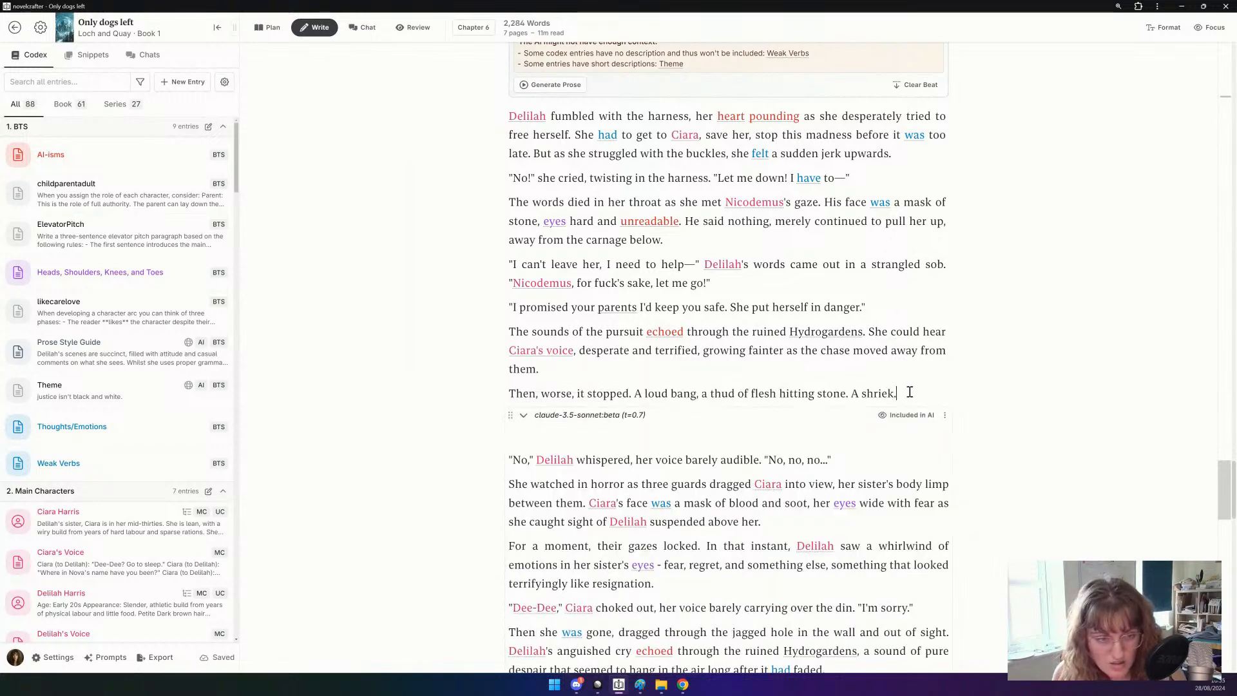
key("Return")
type("\"")
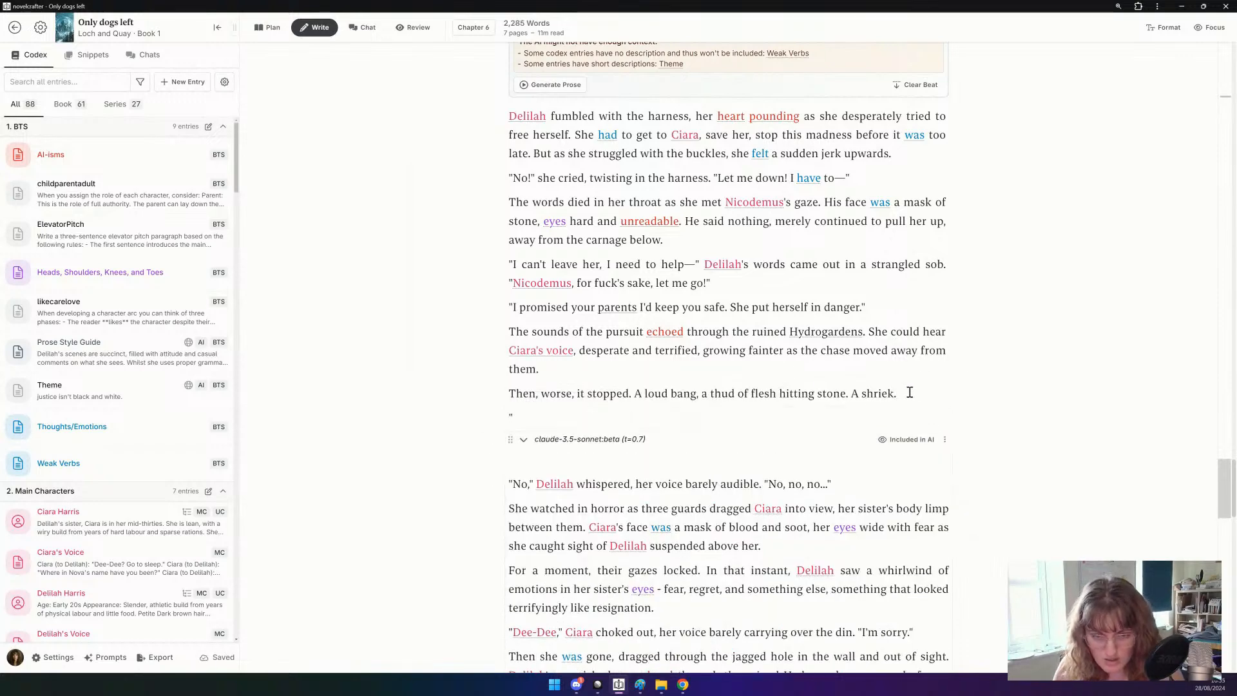
type("No,")
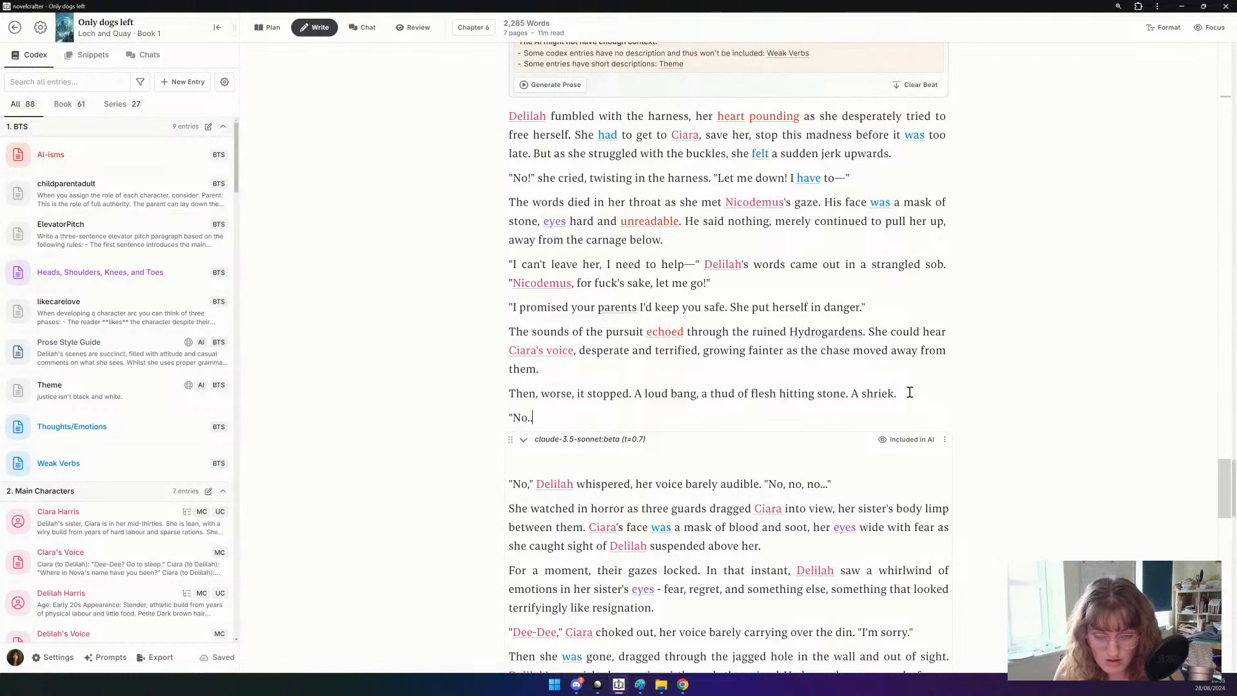
type(".. No, no, ")
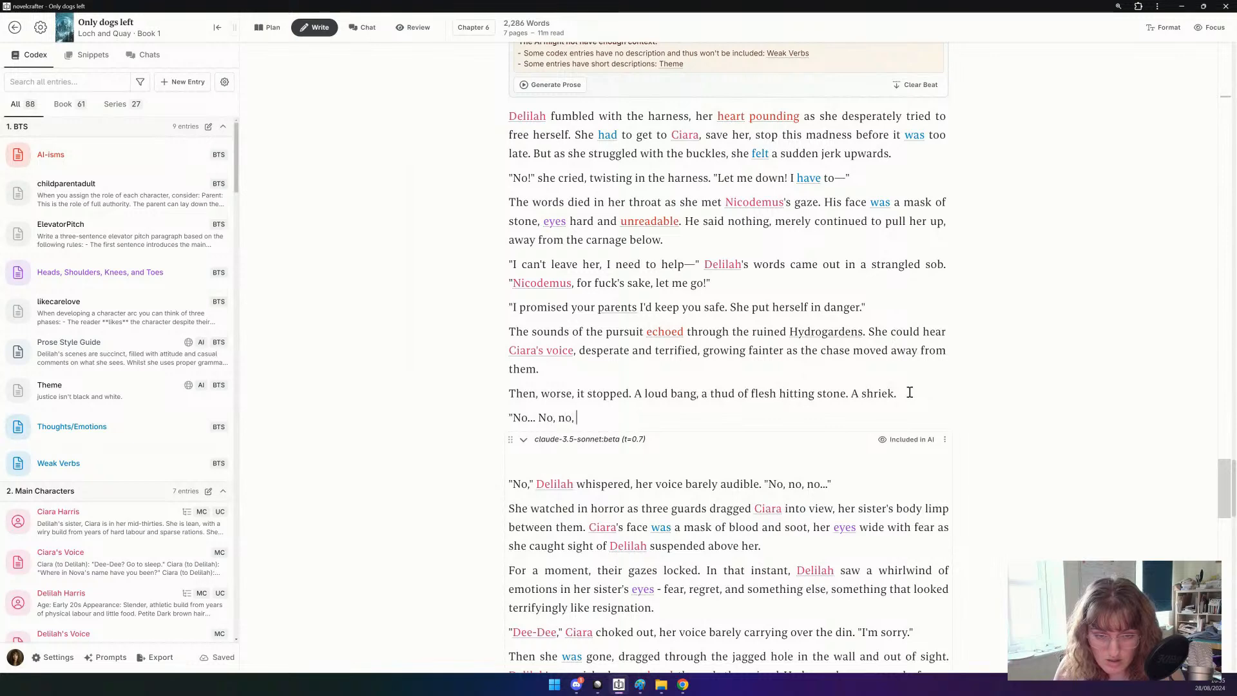
type("no...\"")
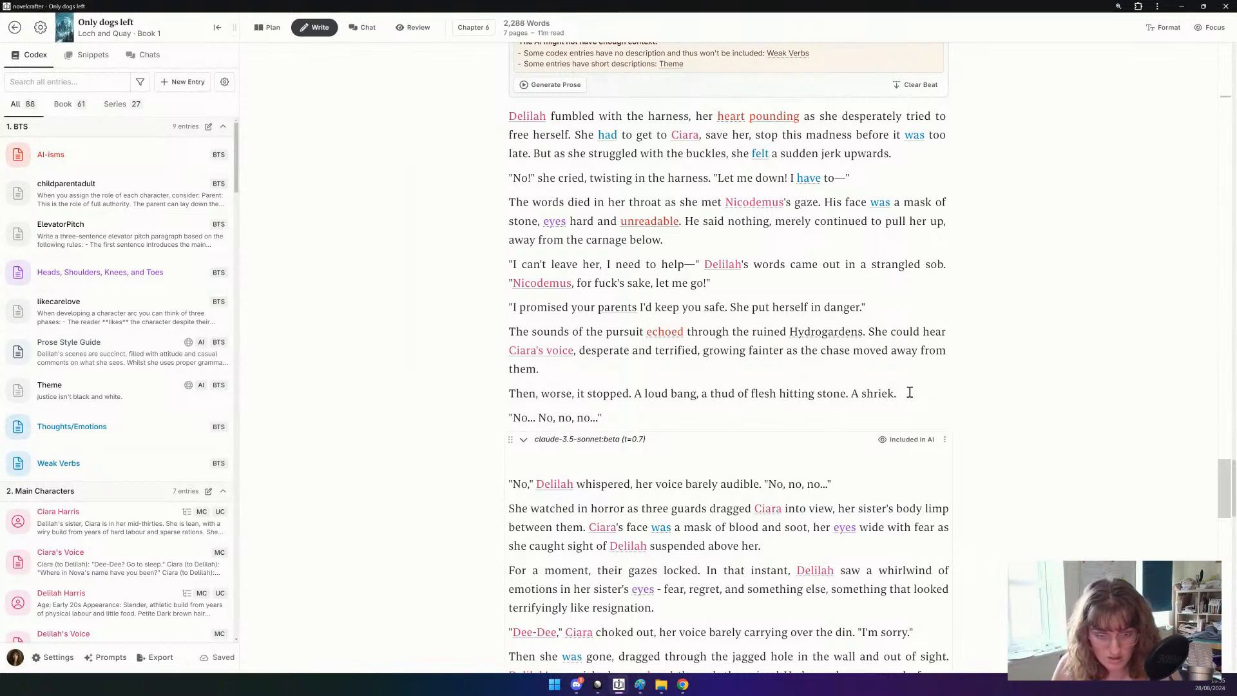
Collapse the generated claude-3.5-sonnet section and shorten the new dialogue line above it to "No...".
scroll(889, 354, "down", 2)
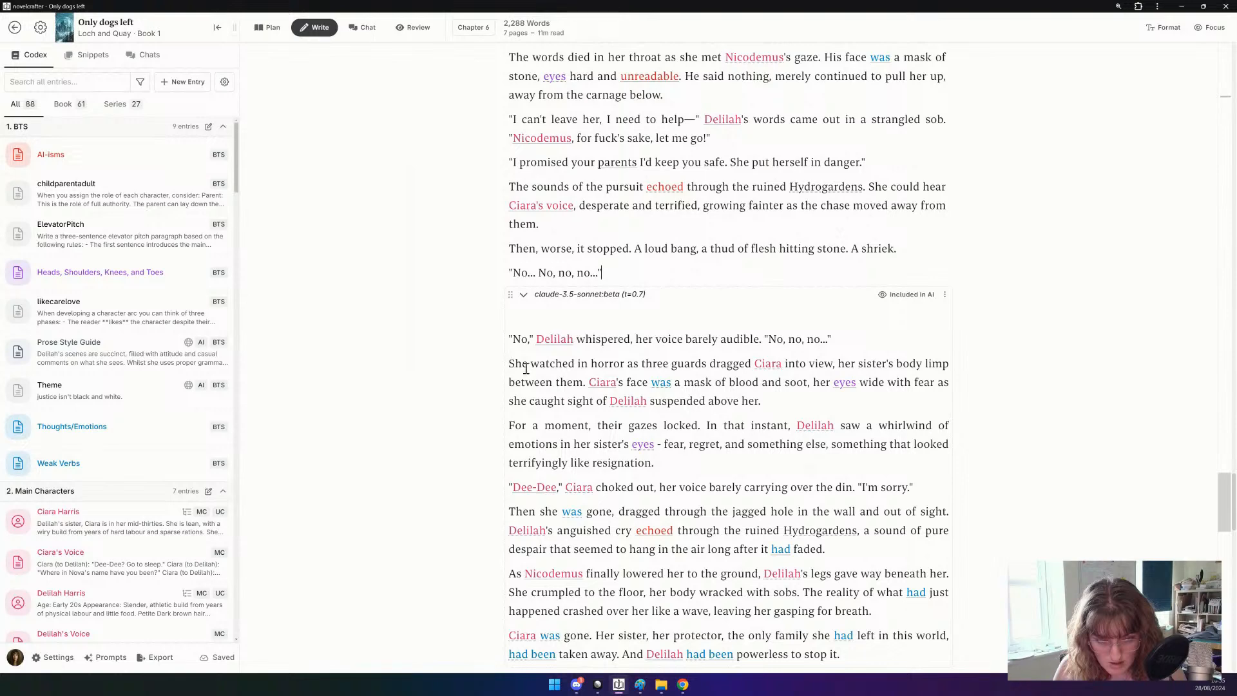
left_click(526, 369)
left_click(528, 296)
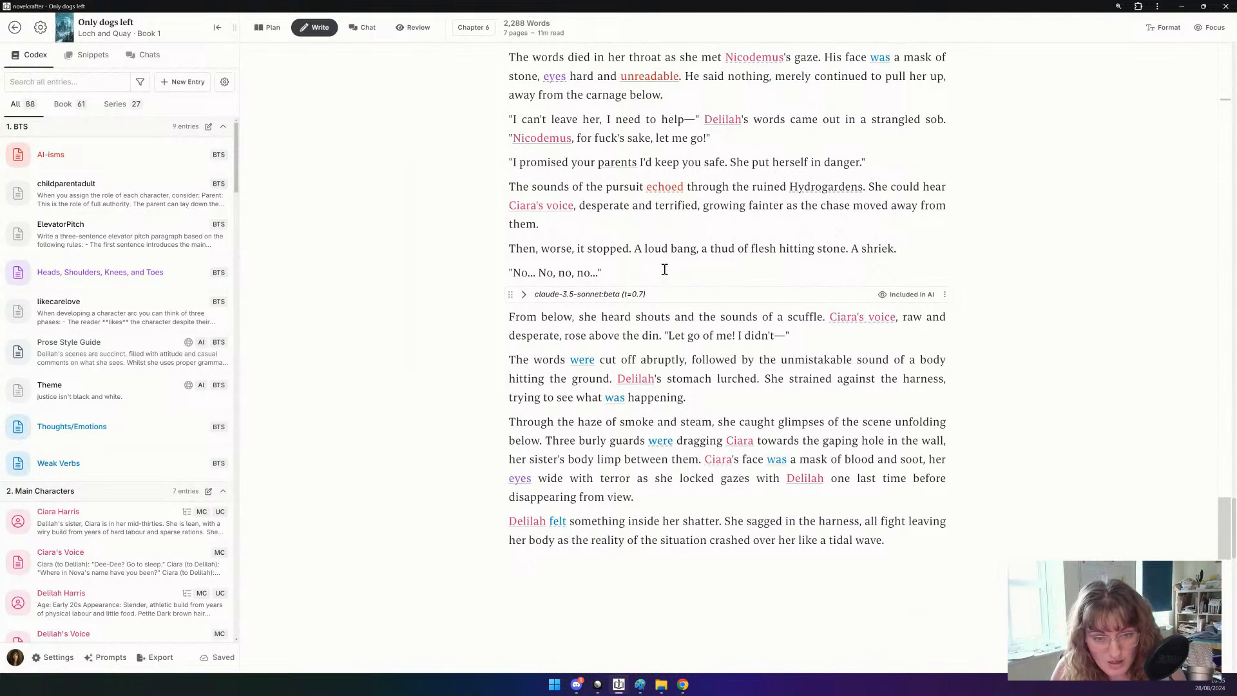
left_click_drag(665, 269, 535, 271)
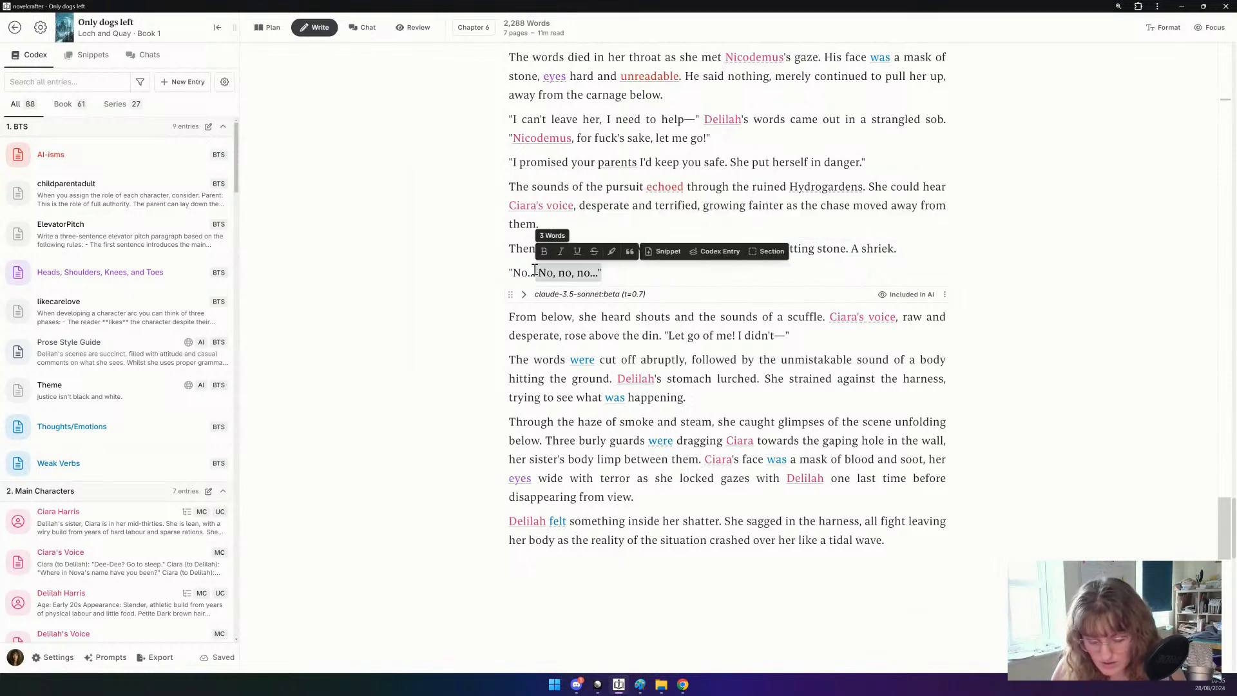
key("BackSpace")
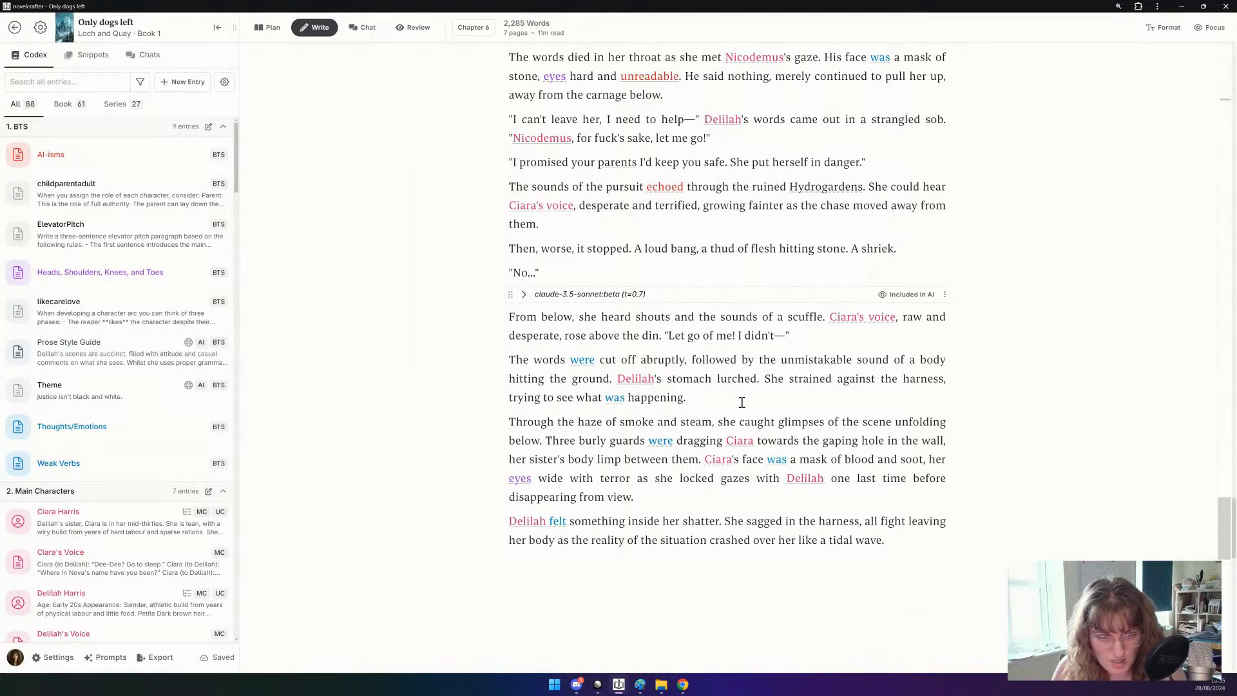
Move "She strained against the harness, trying to see what was happening." to follow the "No..." dialogue.
left_click_drag(752, 403, 769, 380)
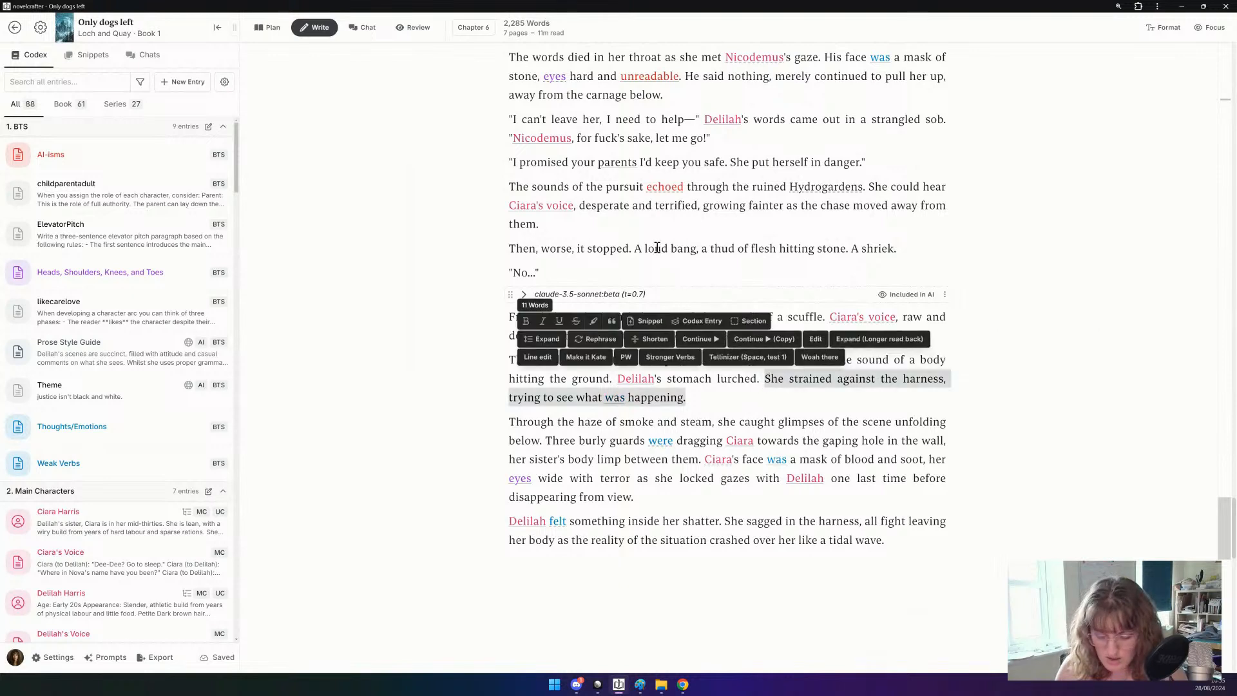
key("BackSpace")
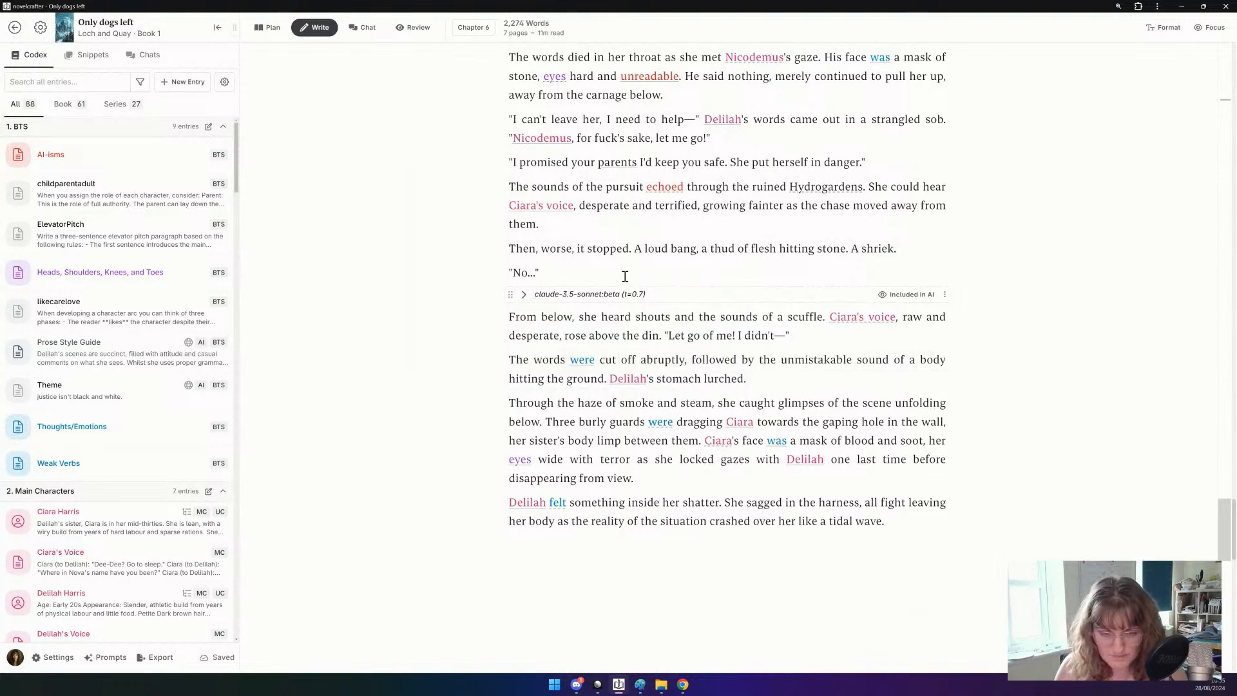
key("ctrl+z")
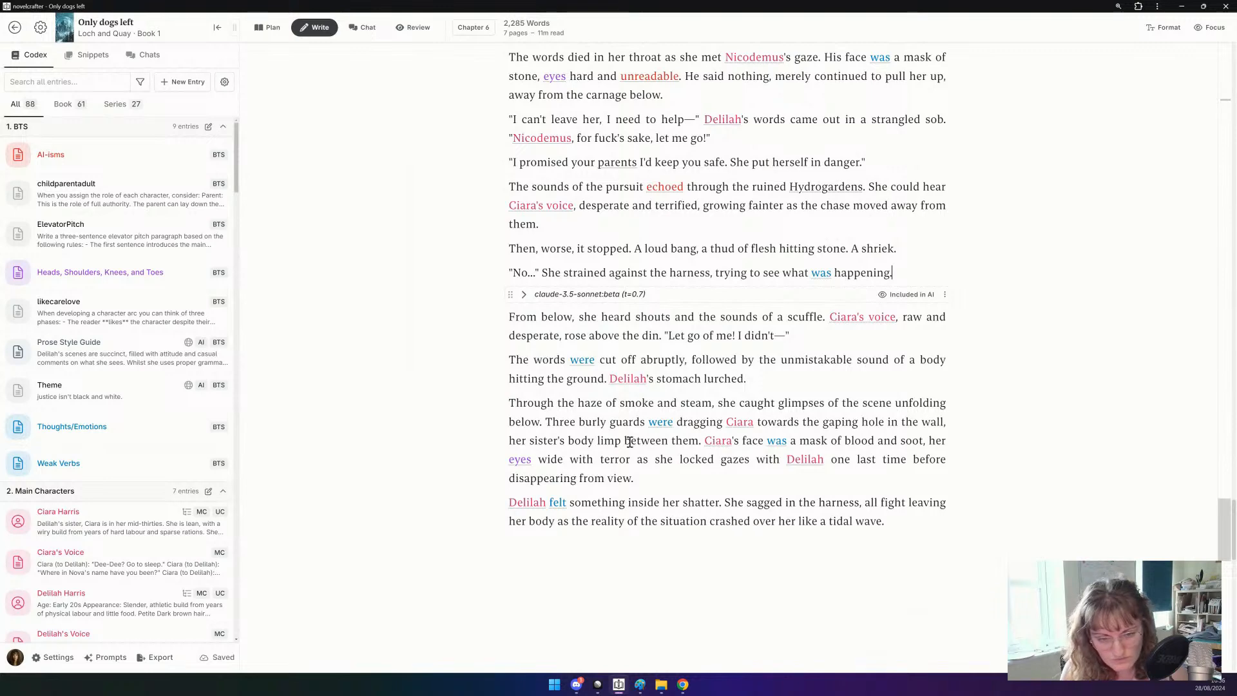
Move the "Through the haze of smoke and steam" paragraph below the "No..." line and delete the collapsed generated section.
triple_click(588, 440)
key("ctrl+c")
key("BackSpace")
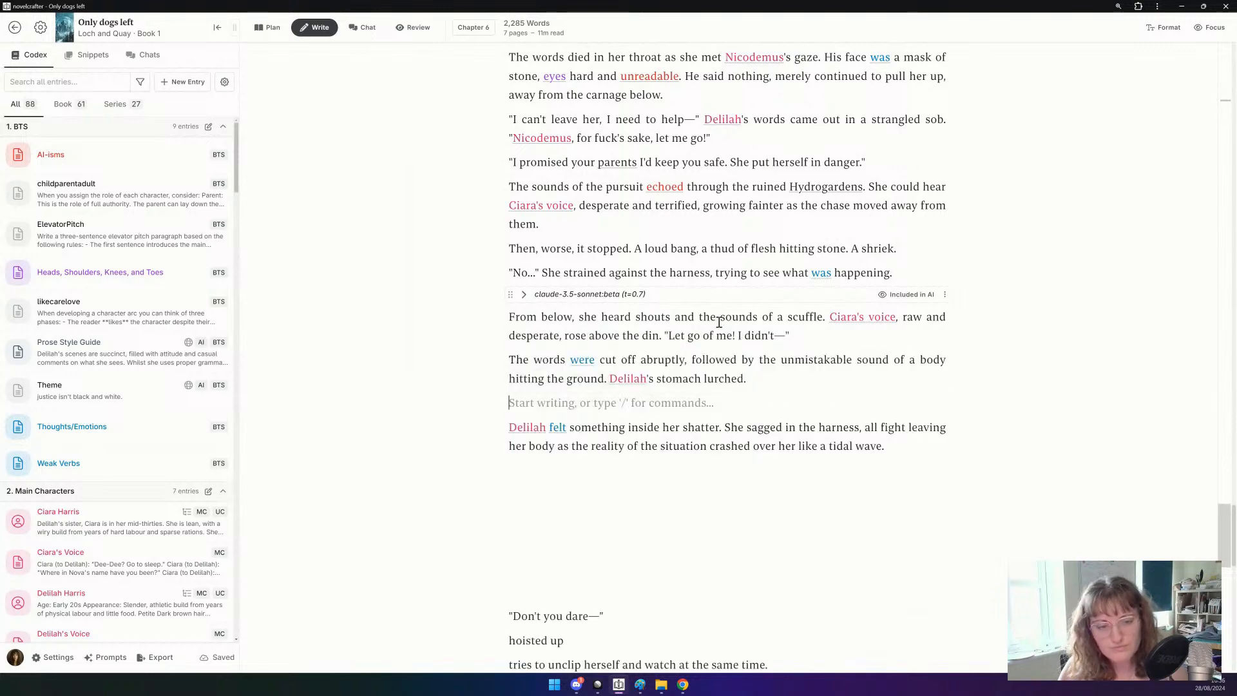
left_click(896, 274)
key("Return")
key("ctrl+v")
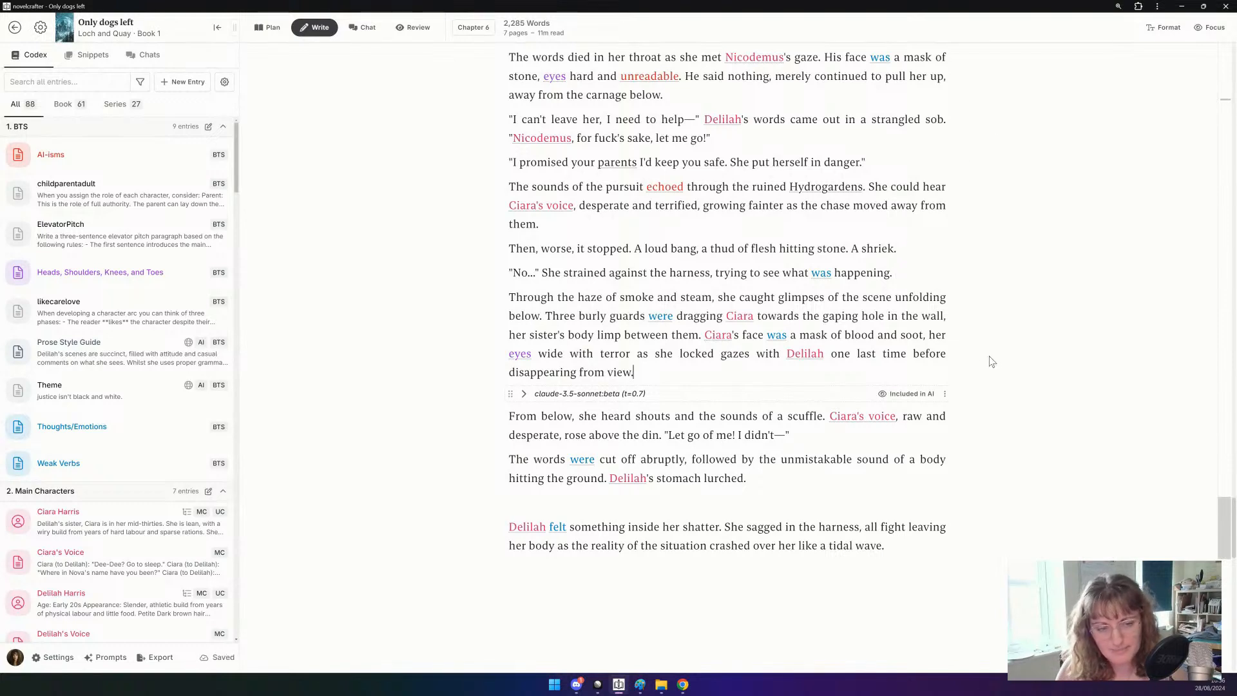
left_click(945, 393)
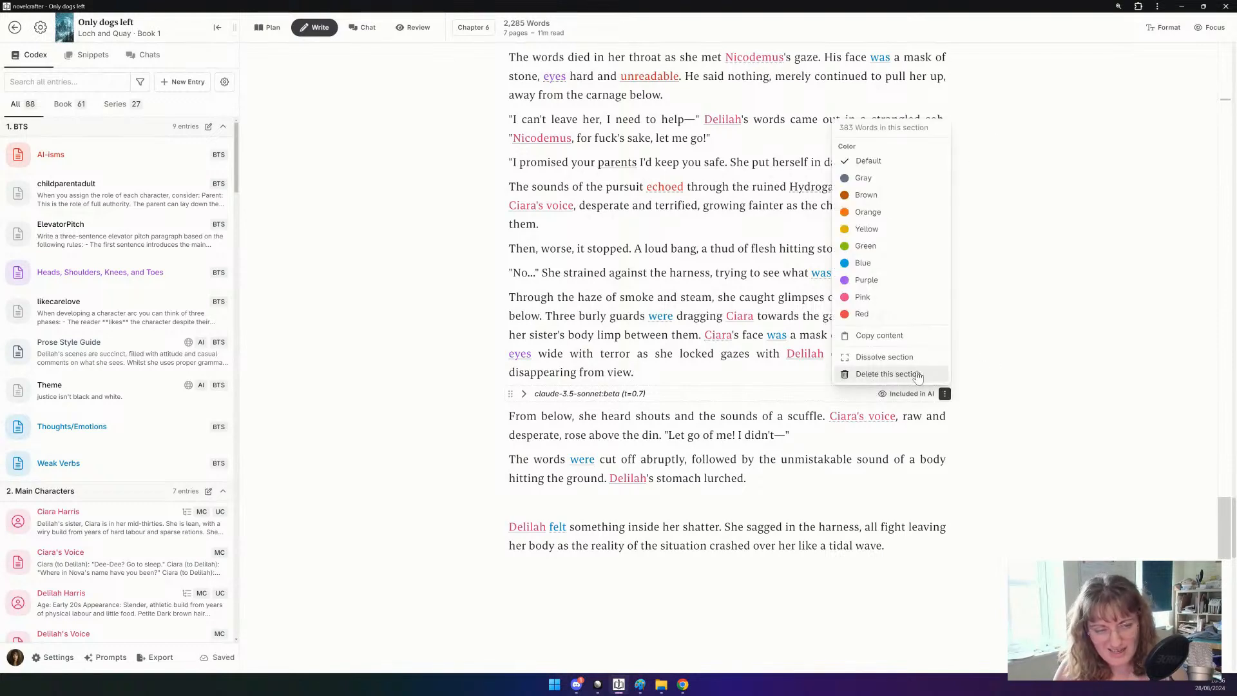
left_click(918, 376)
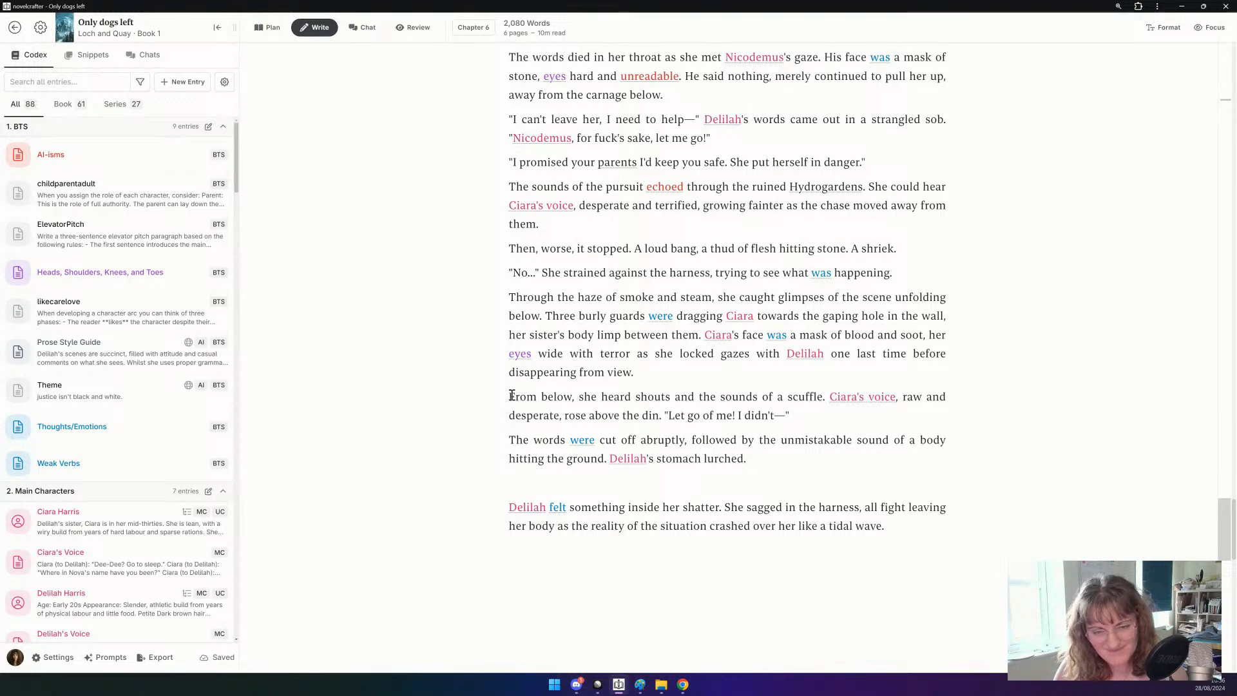
Delete the closing paragraphs from "From below, she heard shouts" through "crashed over her like a tidal wave.".
left_click_drag(512, 395, 903, 530)
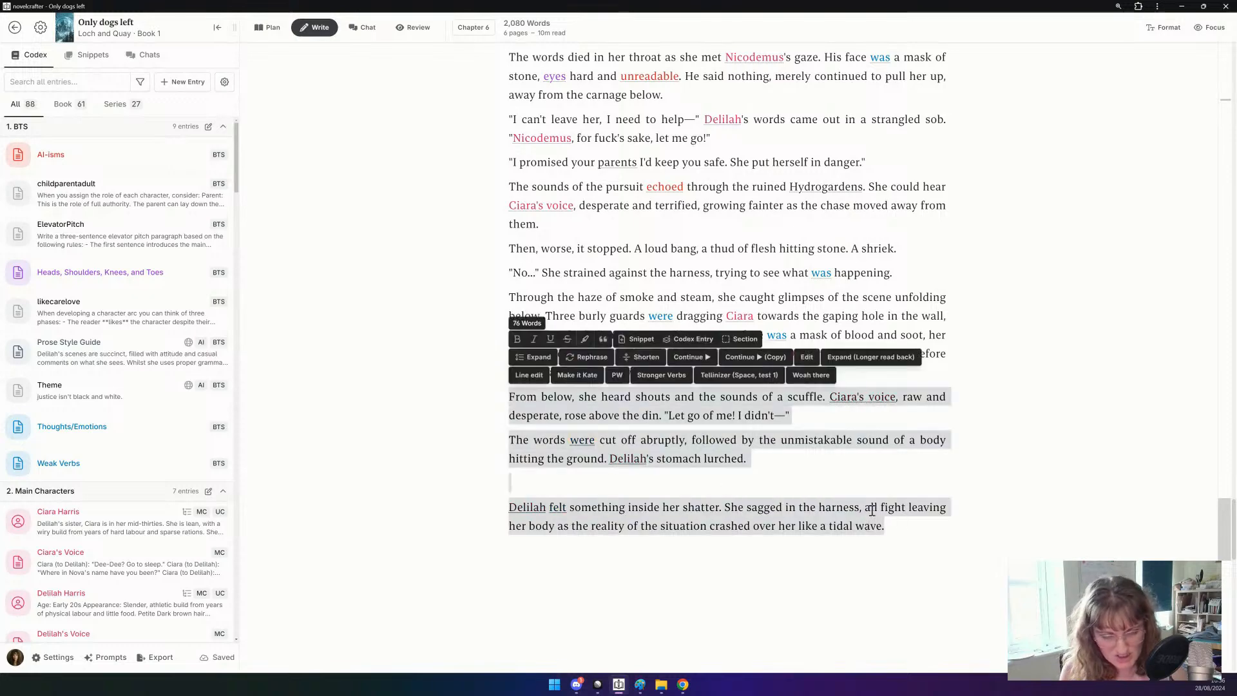
key("BackSpace")
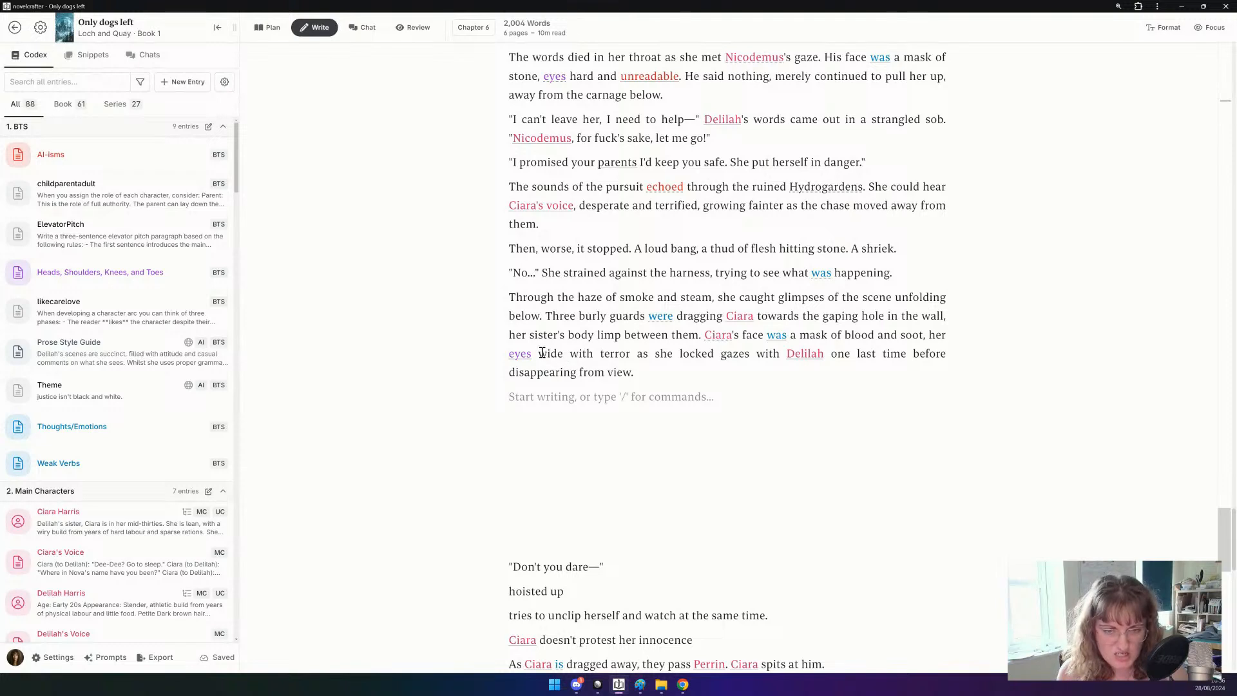
left_click_drag(542, 353, 569, 354)
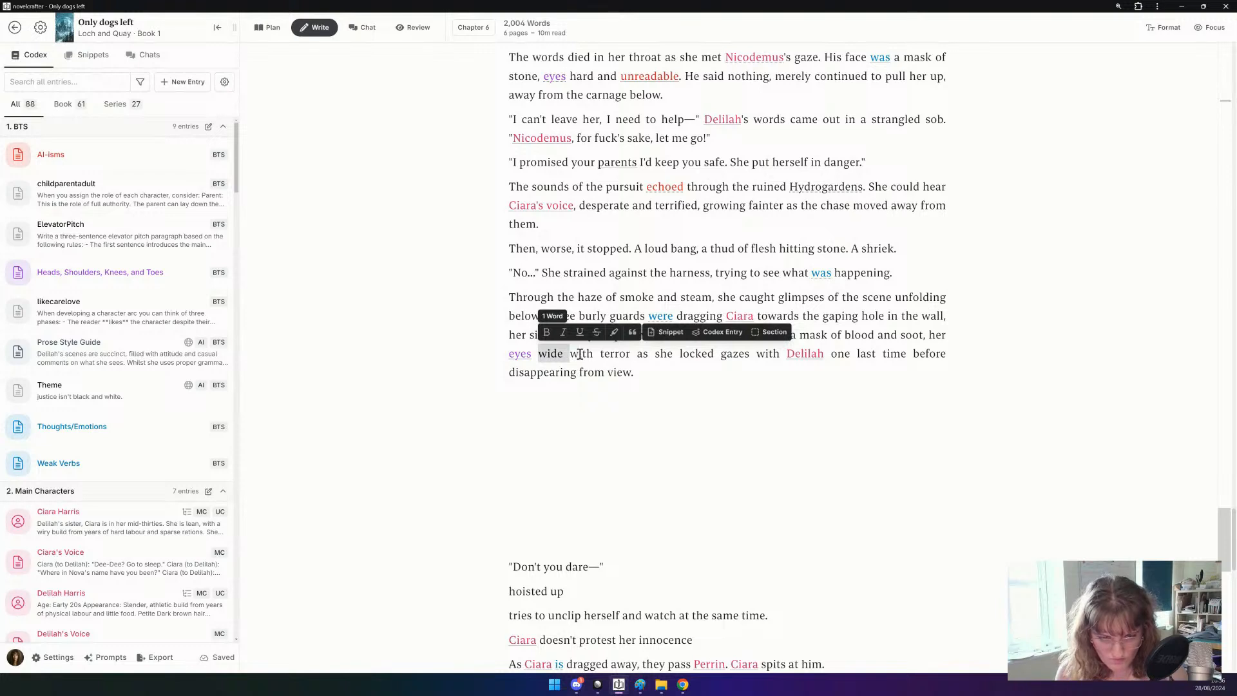
left_click(584, 353)
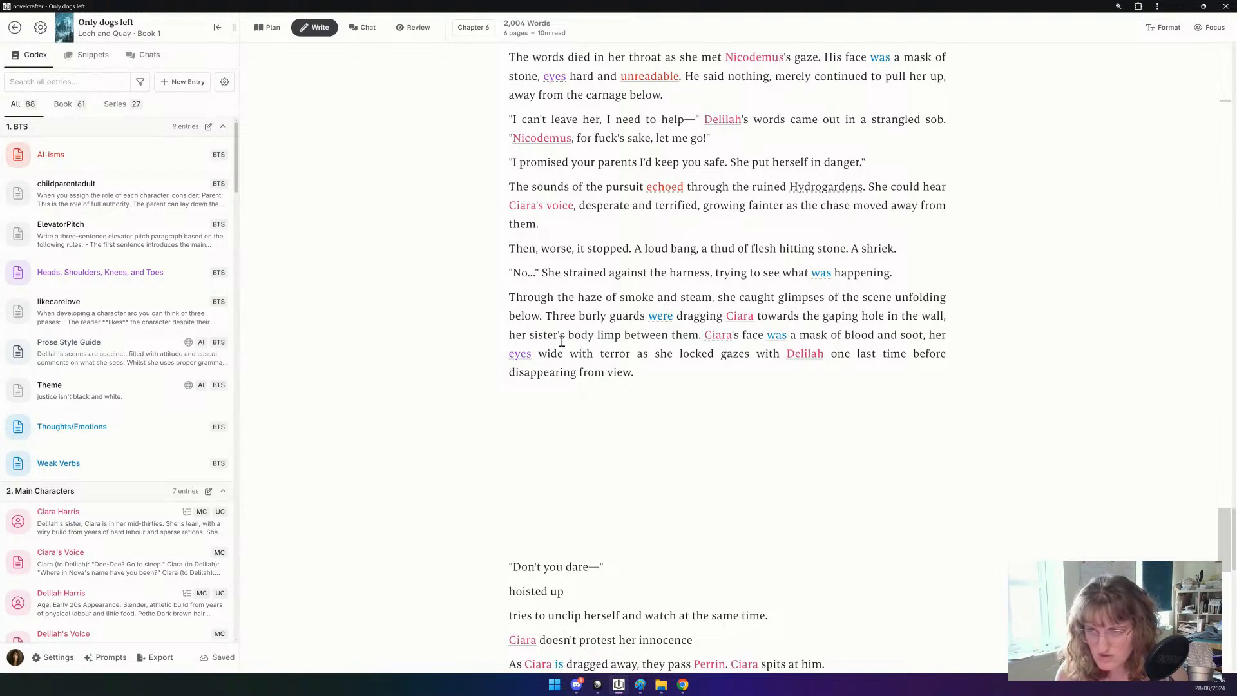
Ask the AI chat in a new thread "How do eyes change when a person is super angry?".
left_click(354, 36)
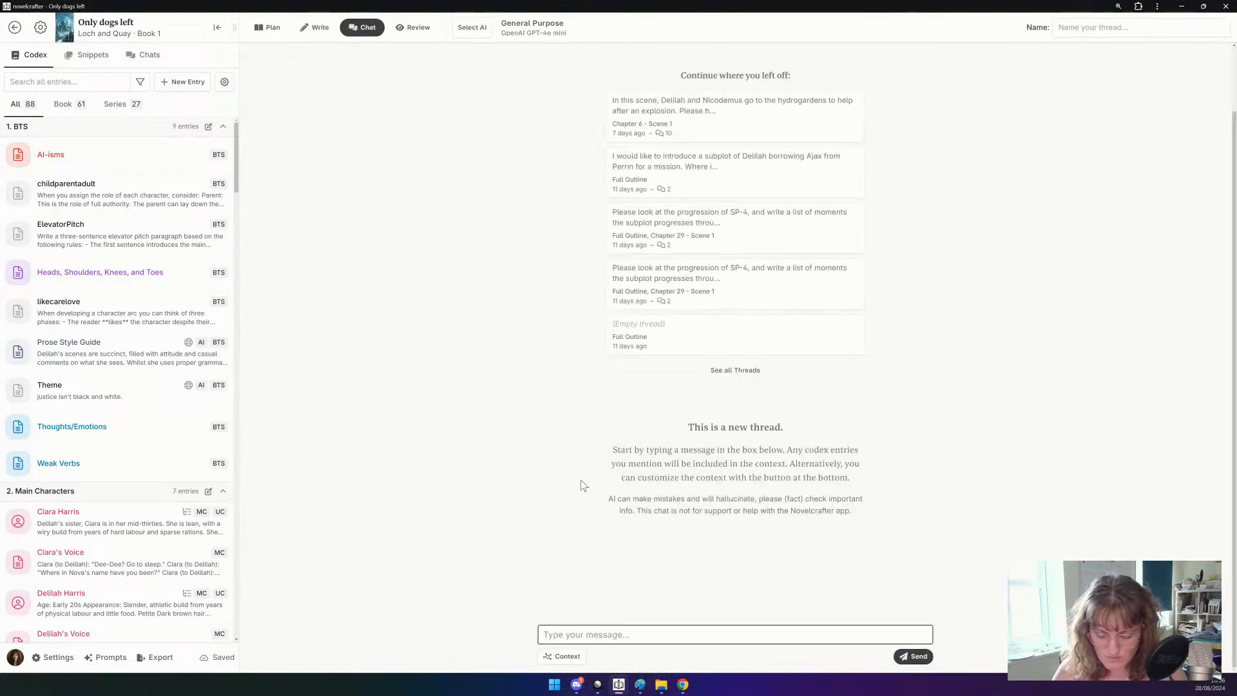
type("How do eyes ")
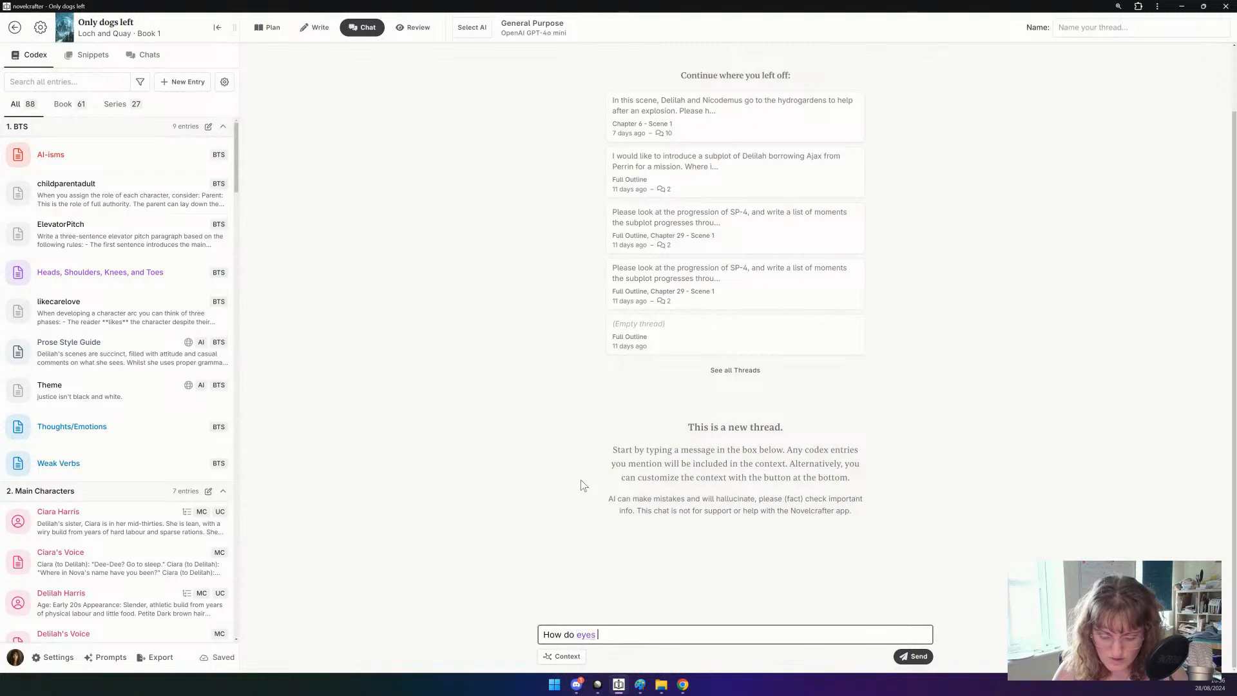
type("change when a person")
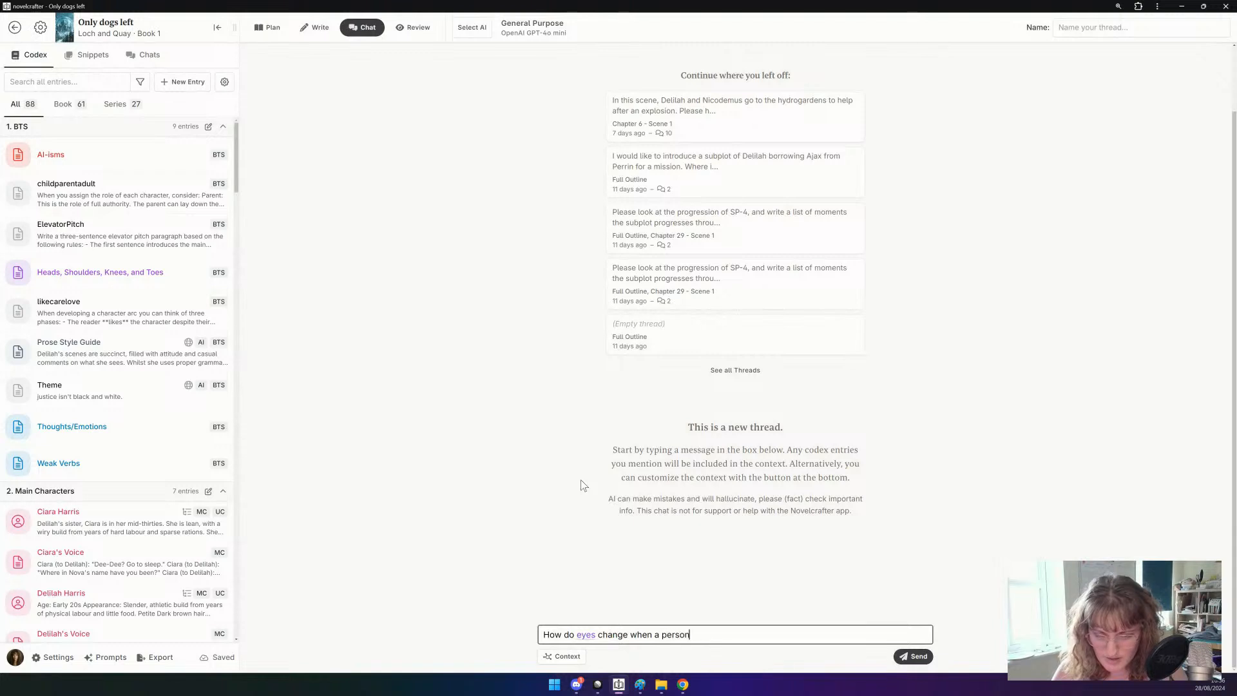
type(" is super angry?")
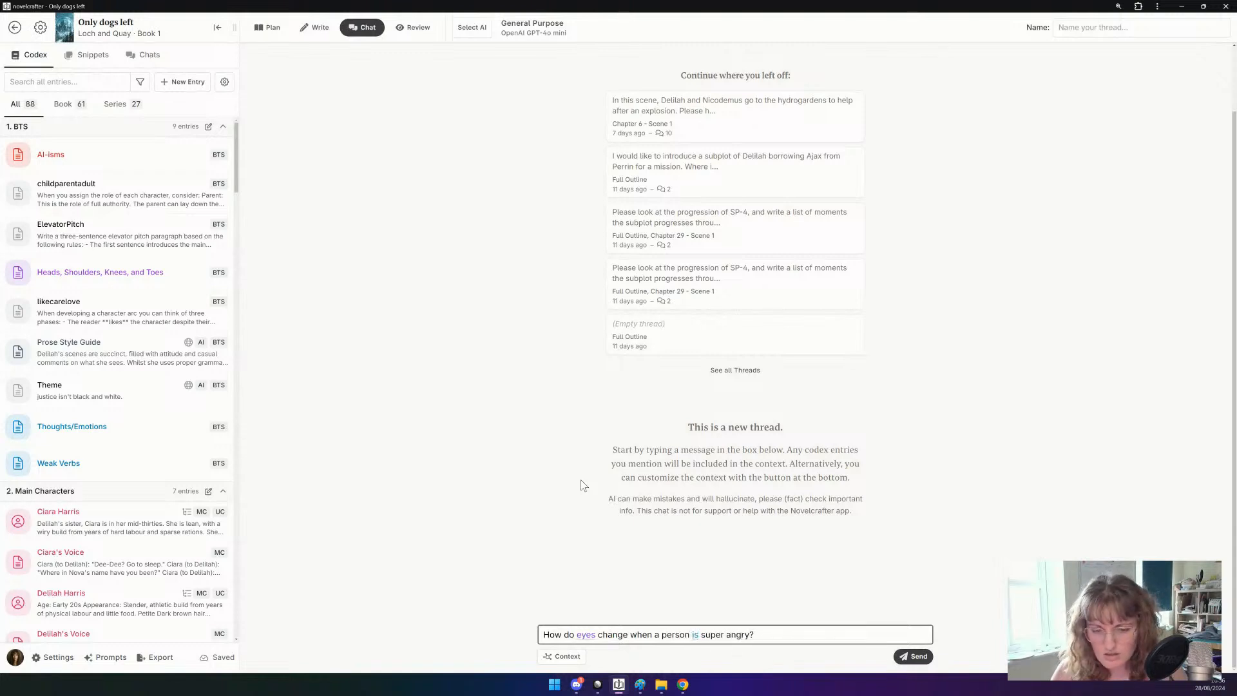
key("Return")
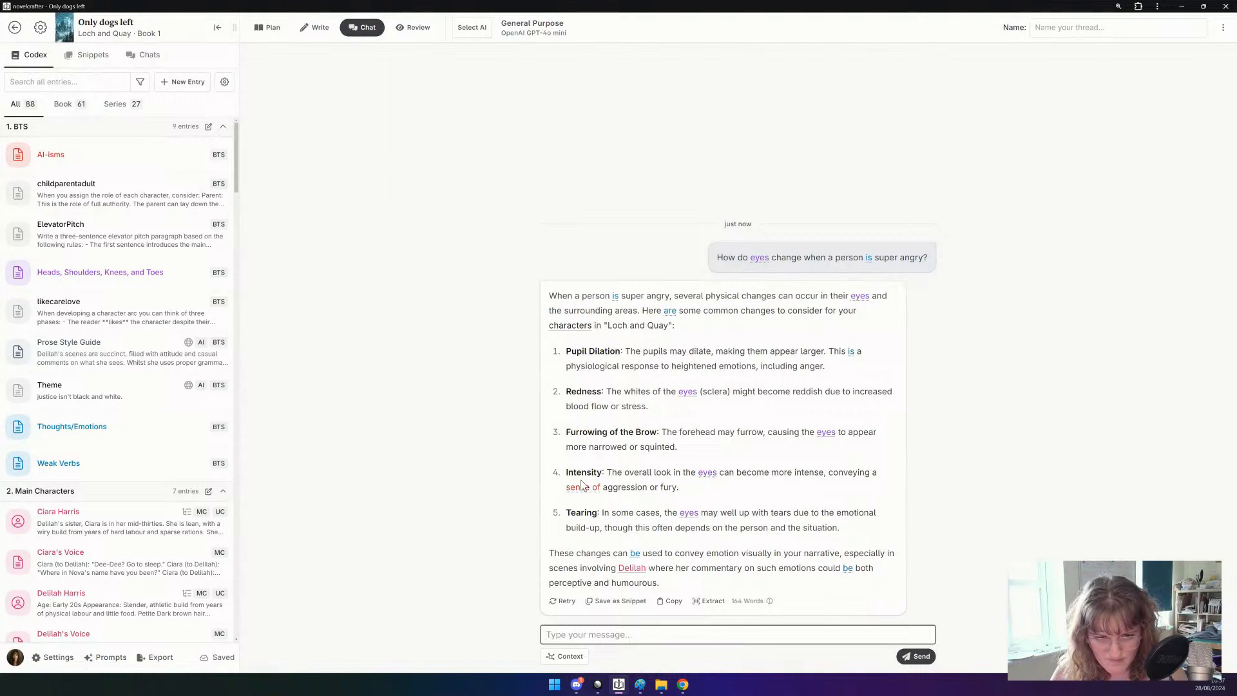
Ask the AI chat the follow-up question "How will their face overall change if they are furious".
type("How will their face over")
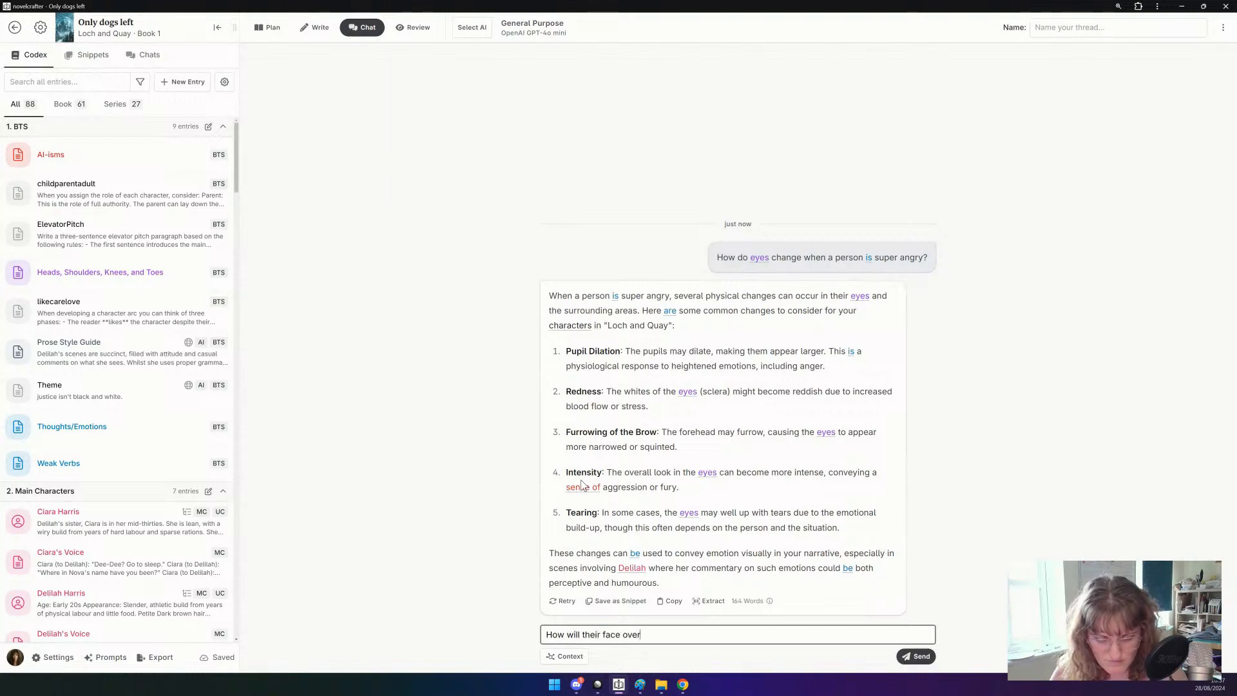
type("all")
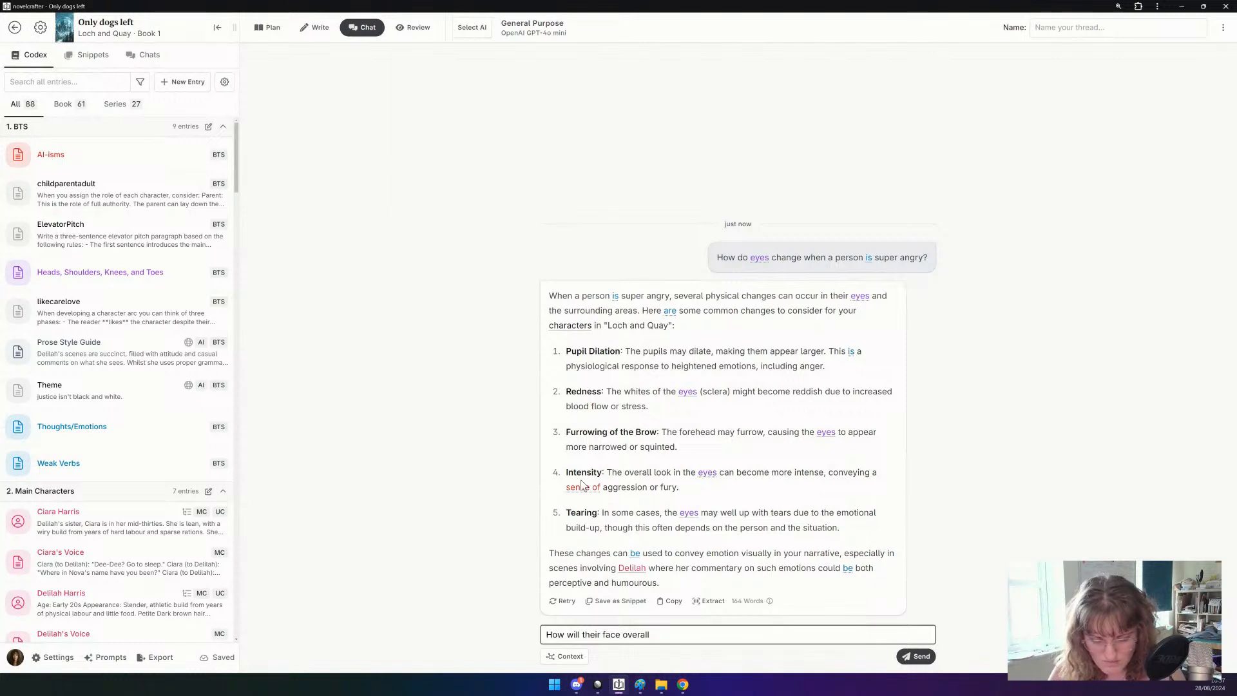
type(" change if they are furious")
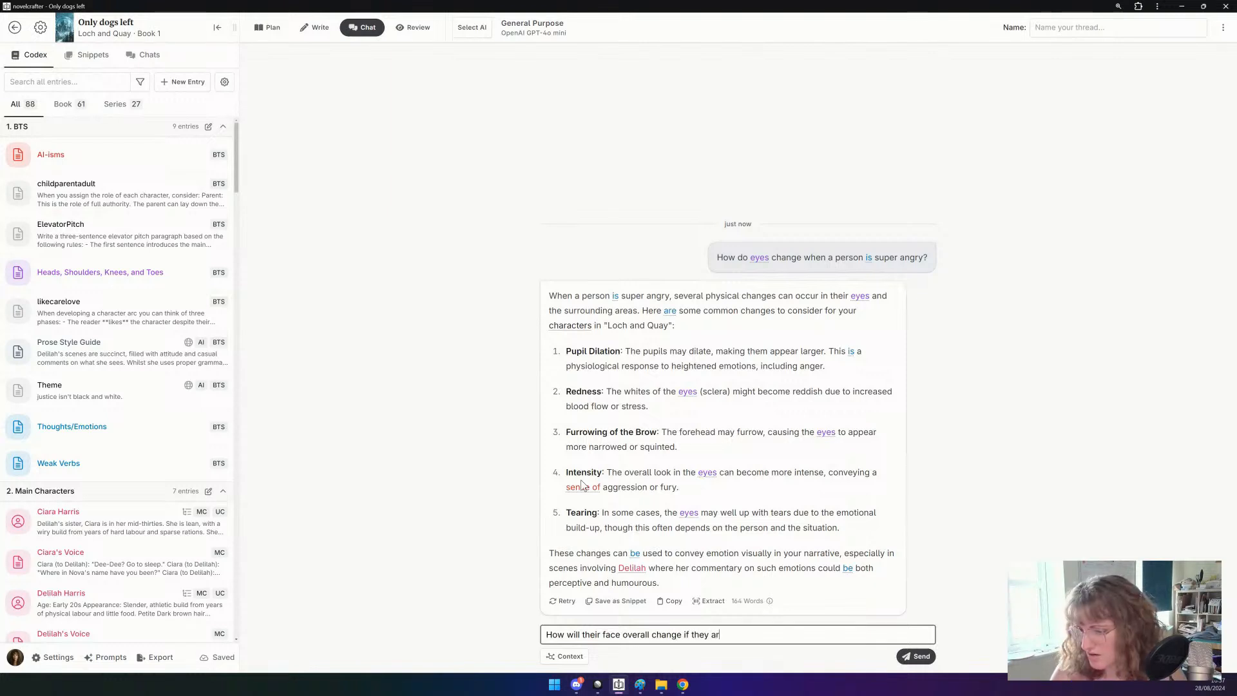
key("shift+Return")
key("BackSpace")
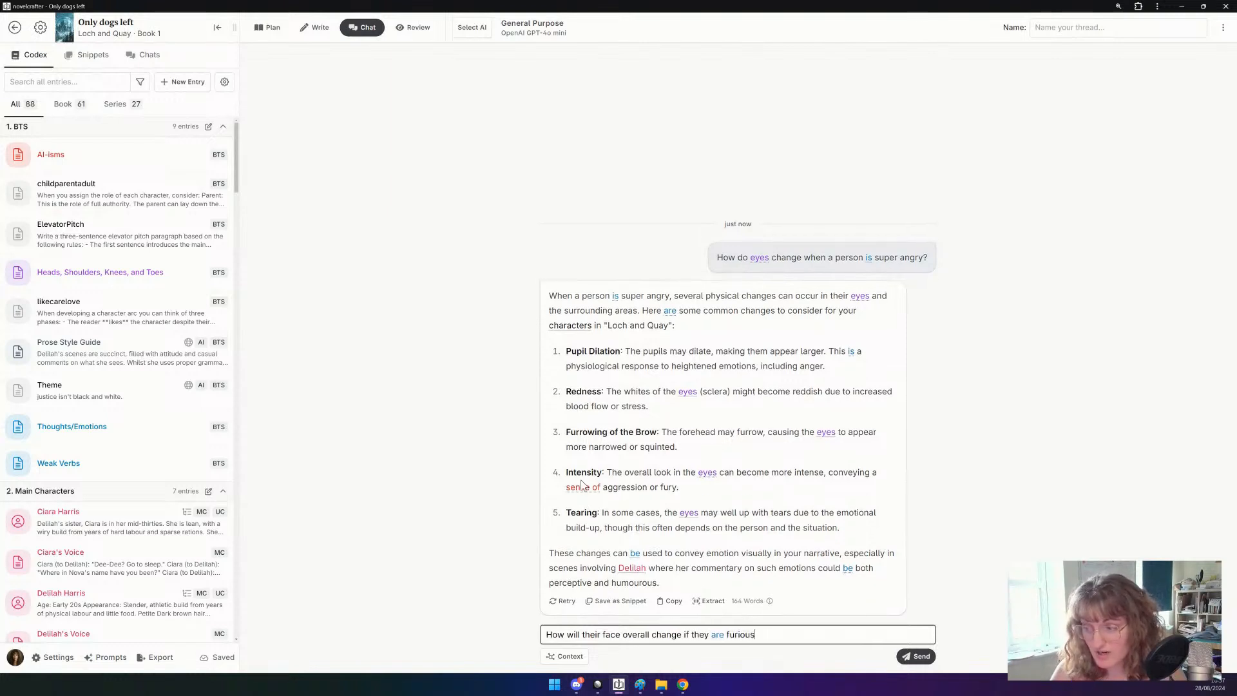
key("Return")
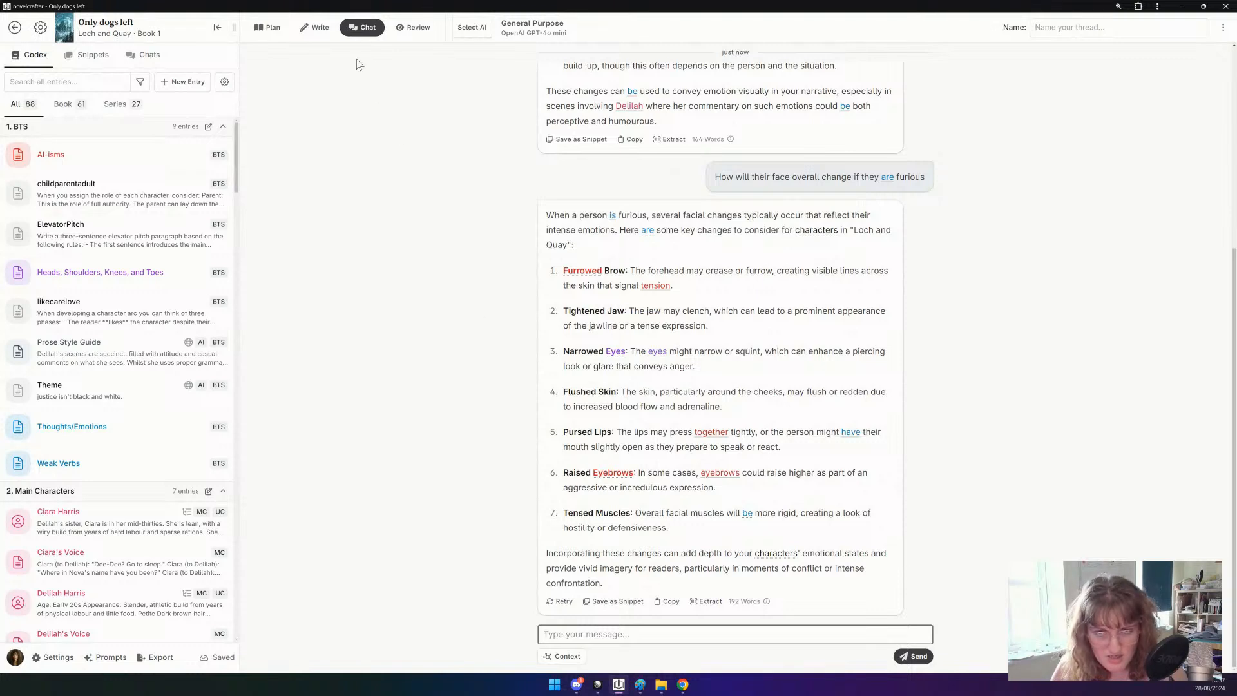
Return to the Chapter 6 manuscript and replace "eyes wide with terror" through "disappearing from view." with "teeth".
left_click(259, 29)
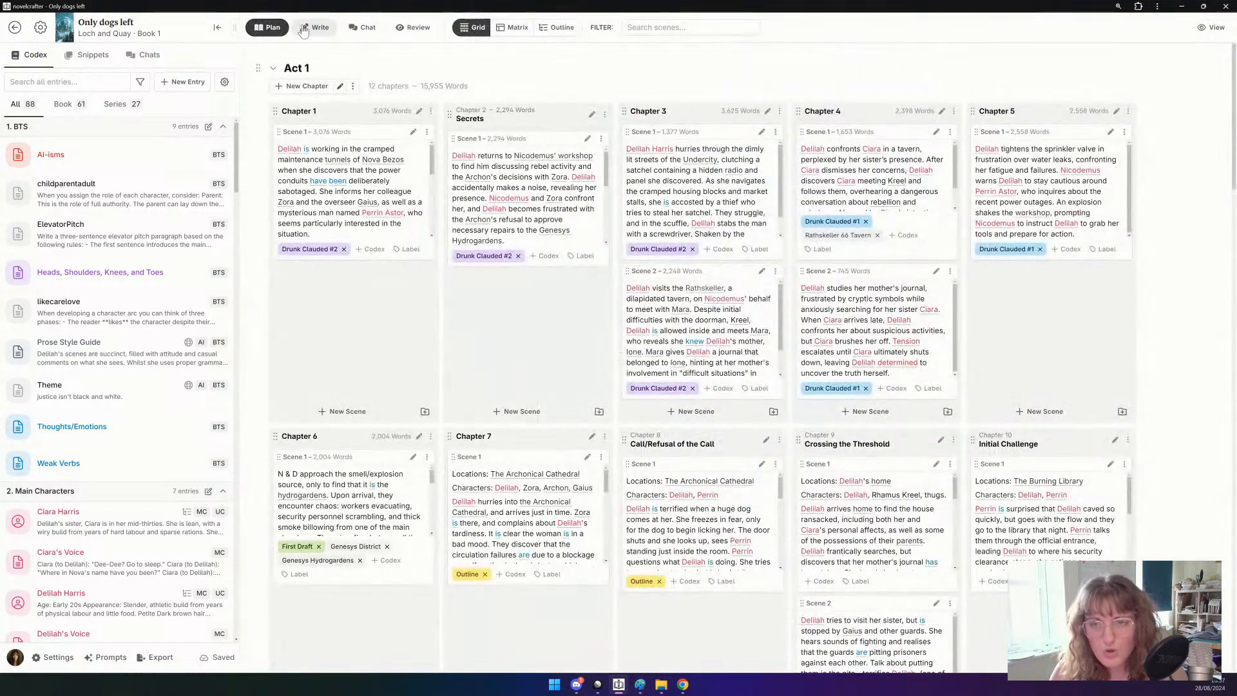
left_click(314, 27)
scroll(669, 368, "up", 3)
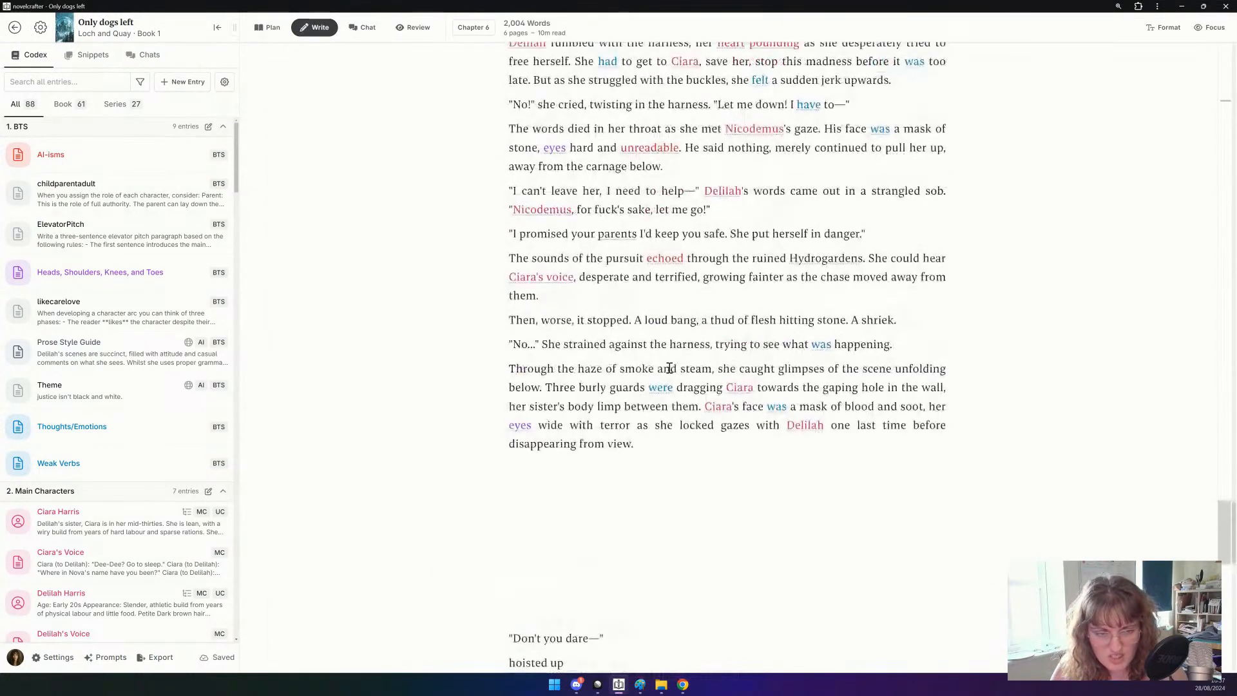
left_click_drag(642, 444, 487, 431)
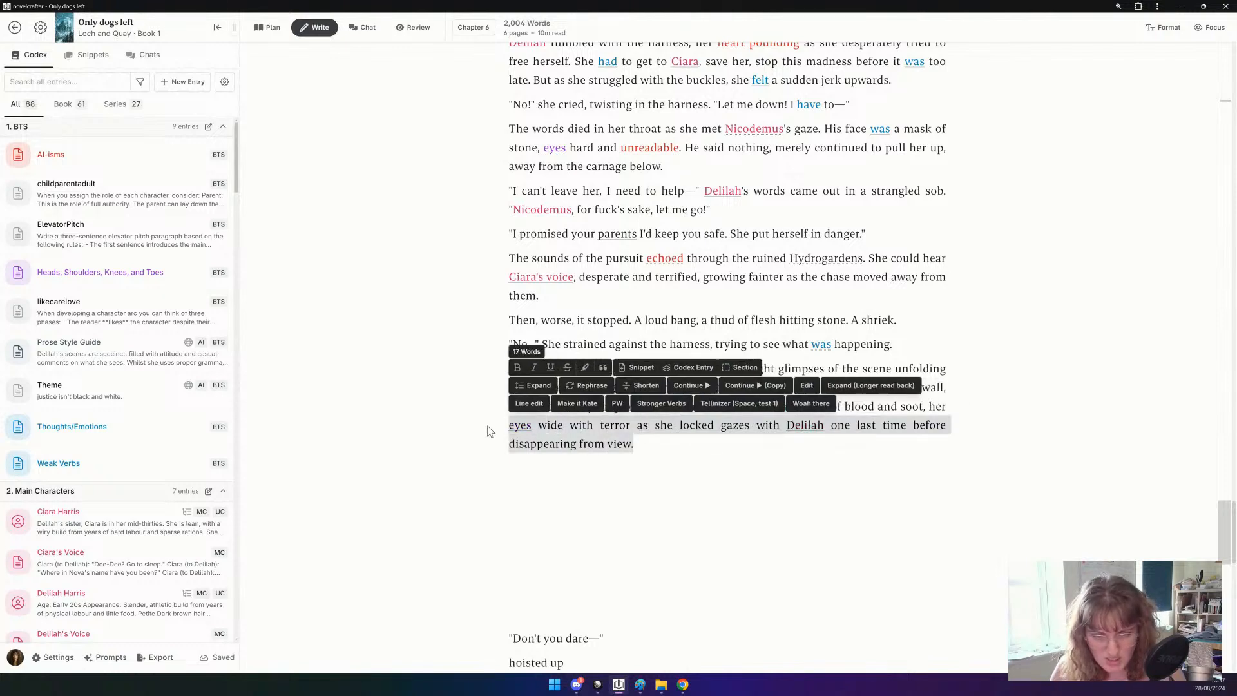
type("teeth")
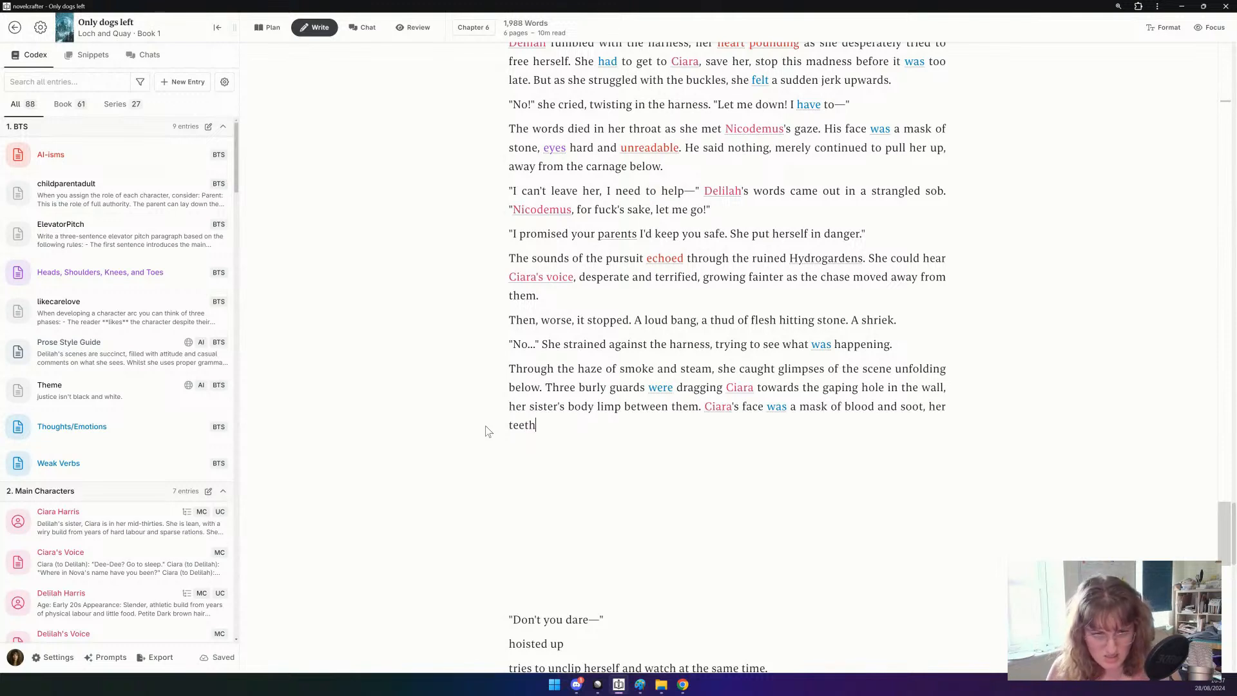
Change "limp" to "coiled" in the sentence about the sister's body and add "as she thrashed" after "between them".
mouse_move(600, 407)
left_mouse_down()
mouse_move(691, 407)
mouse_move(622, 406)
left_mouse_up()
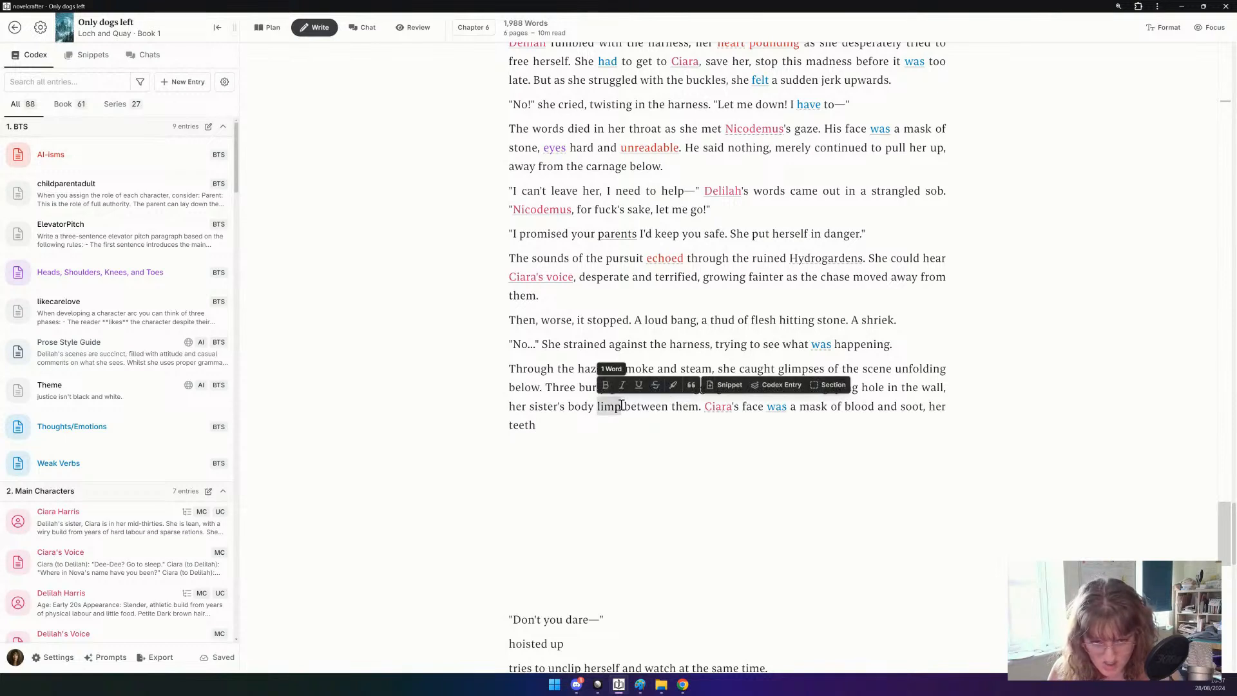
type("coil")
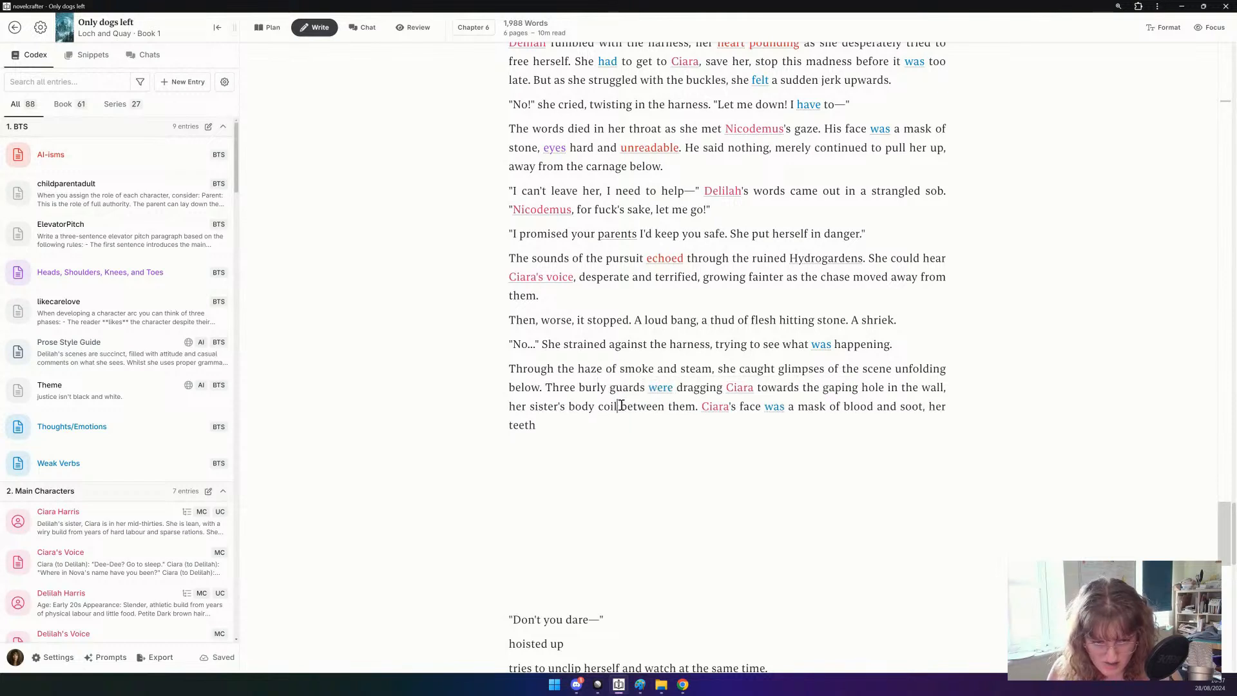
type("ed")
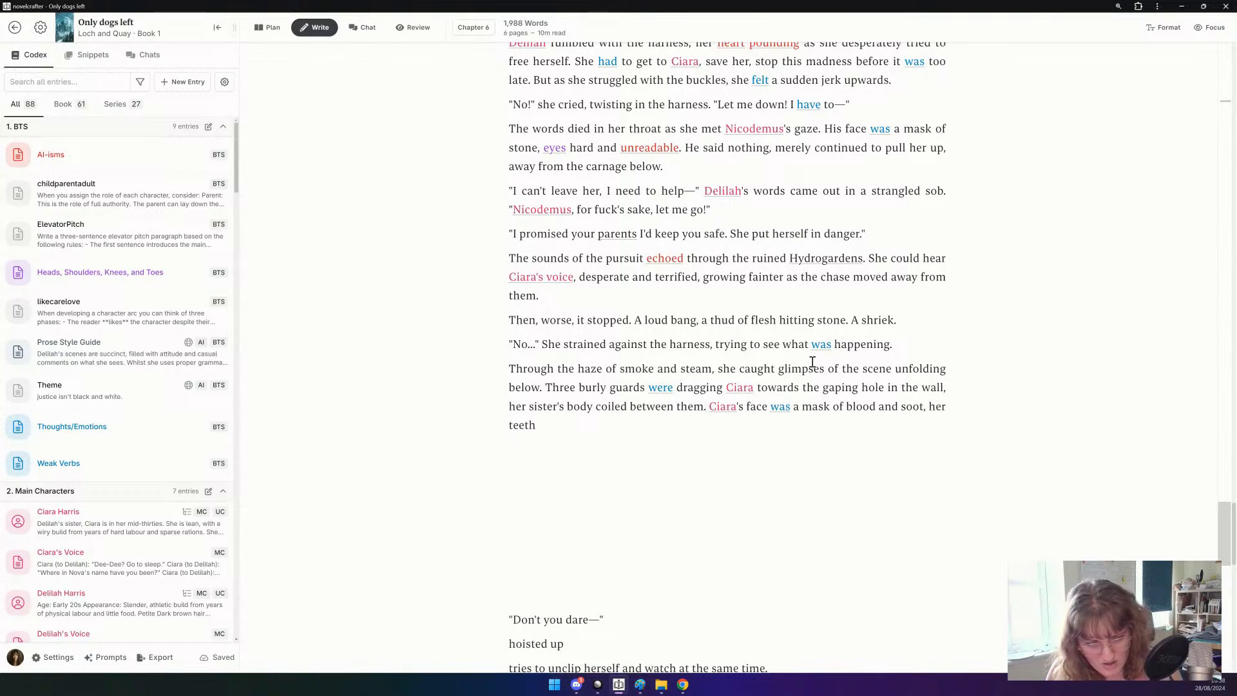
type(" as she t")
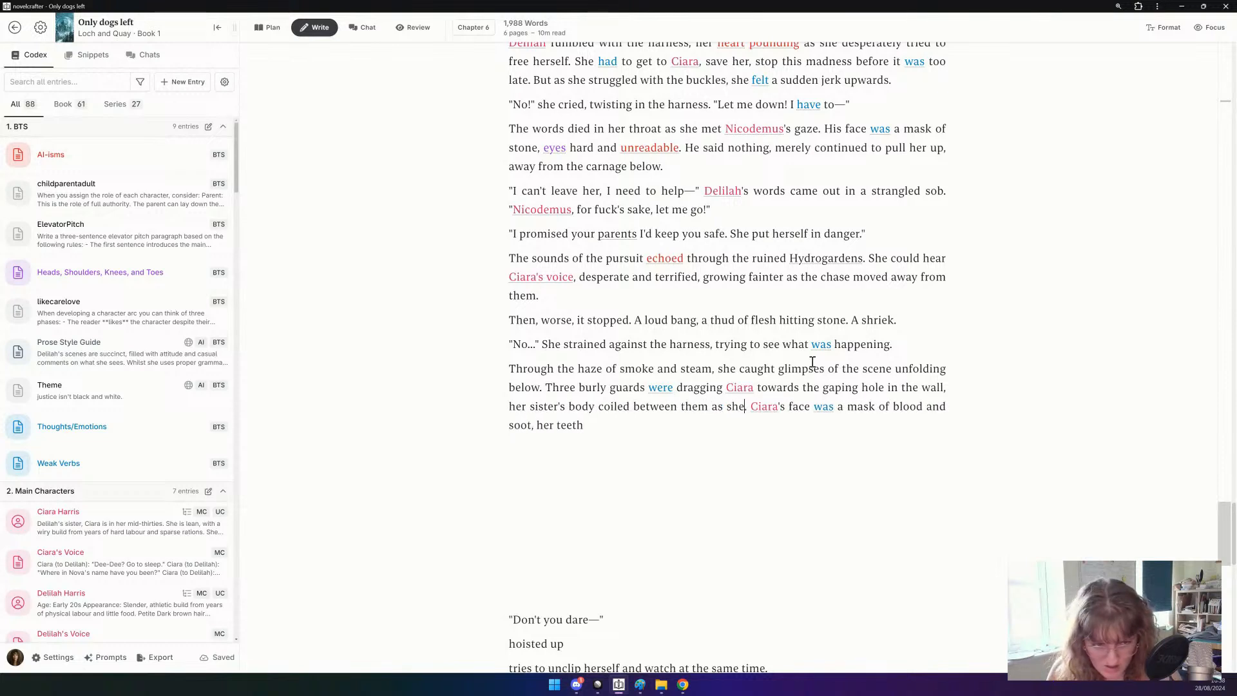
type("hrashed.")
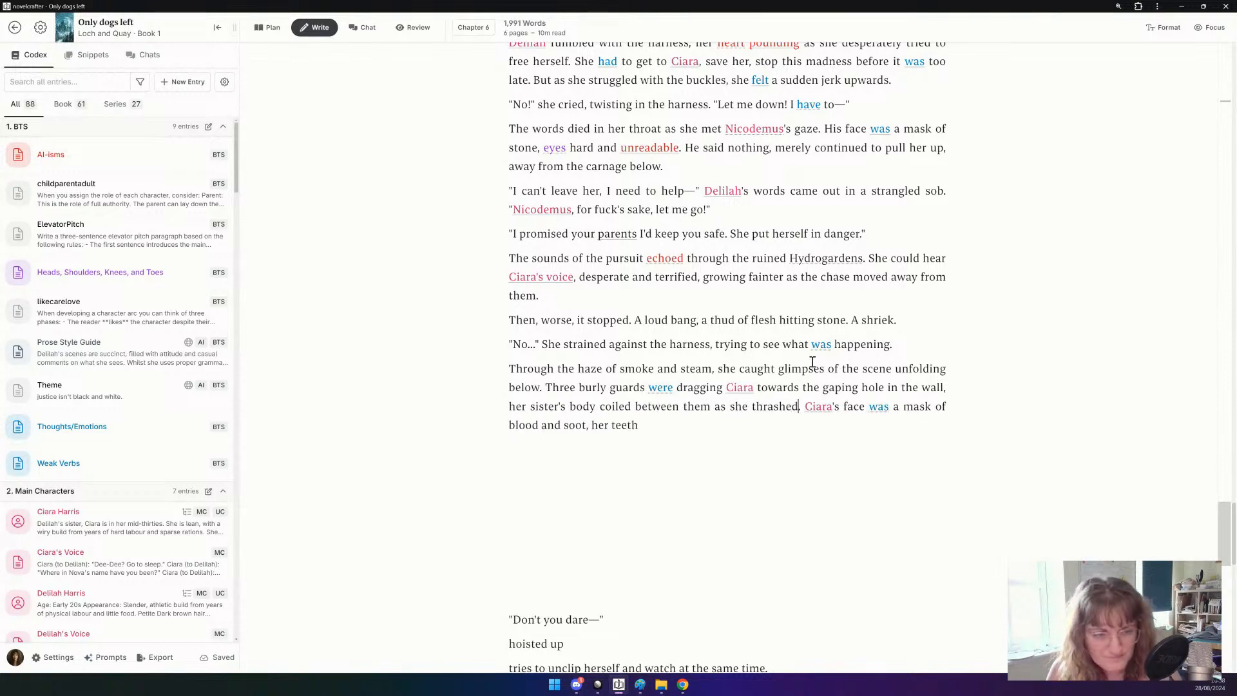
Continue the paragraph's last sentence after "her teeth" with "bared and eyes wide".
type(" b")
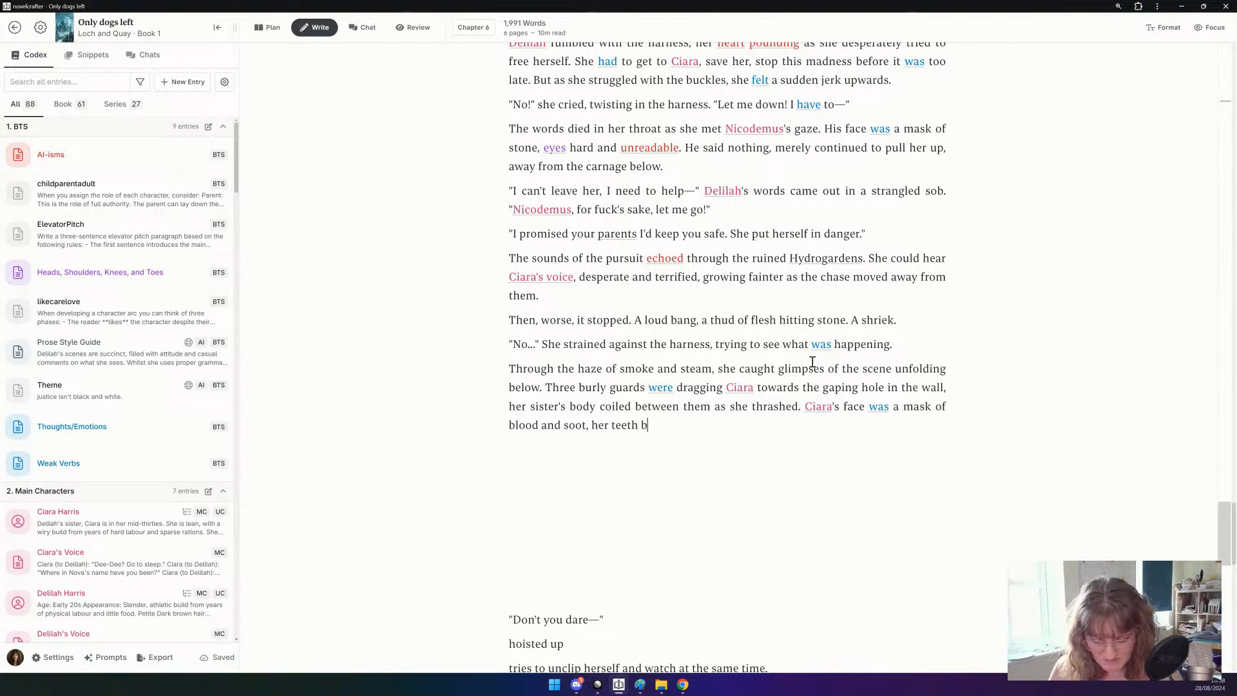
type("ared and eyes wid")
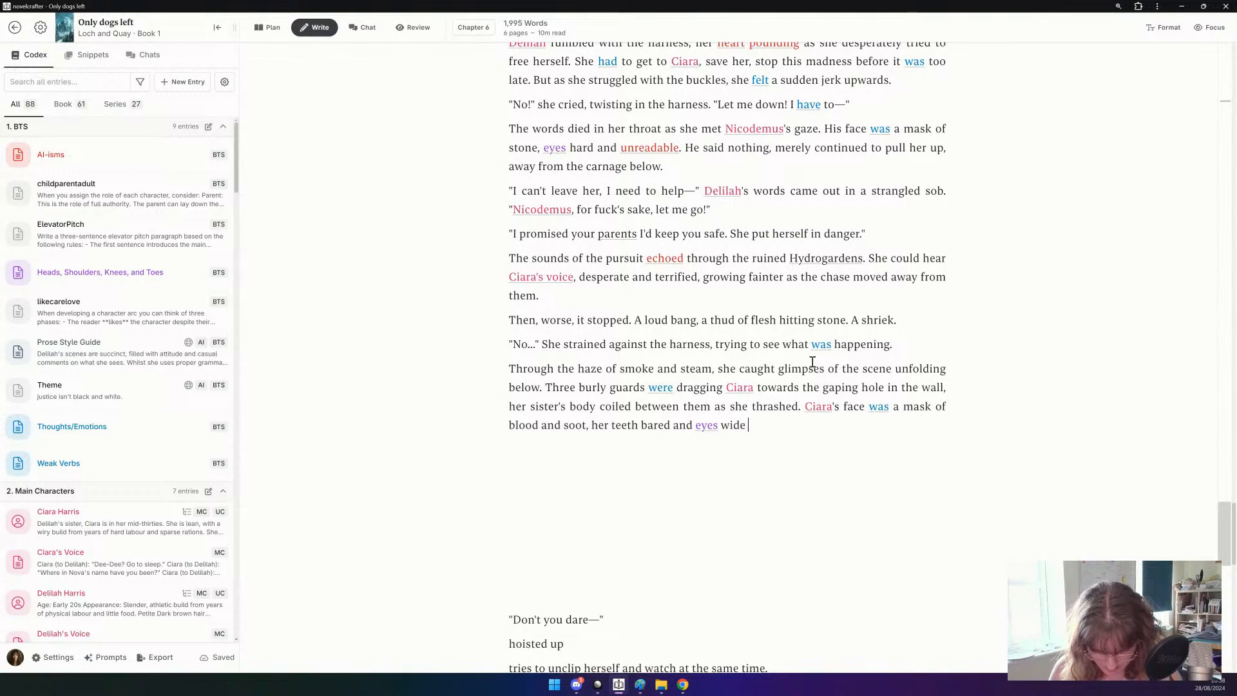
type("e ")
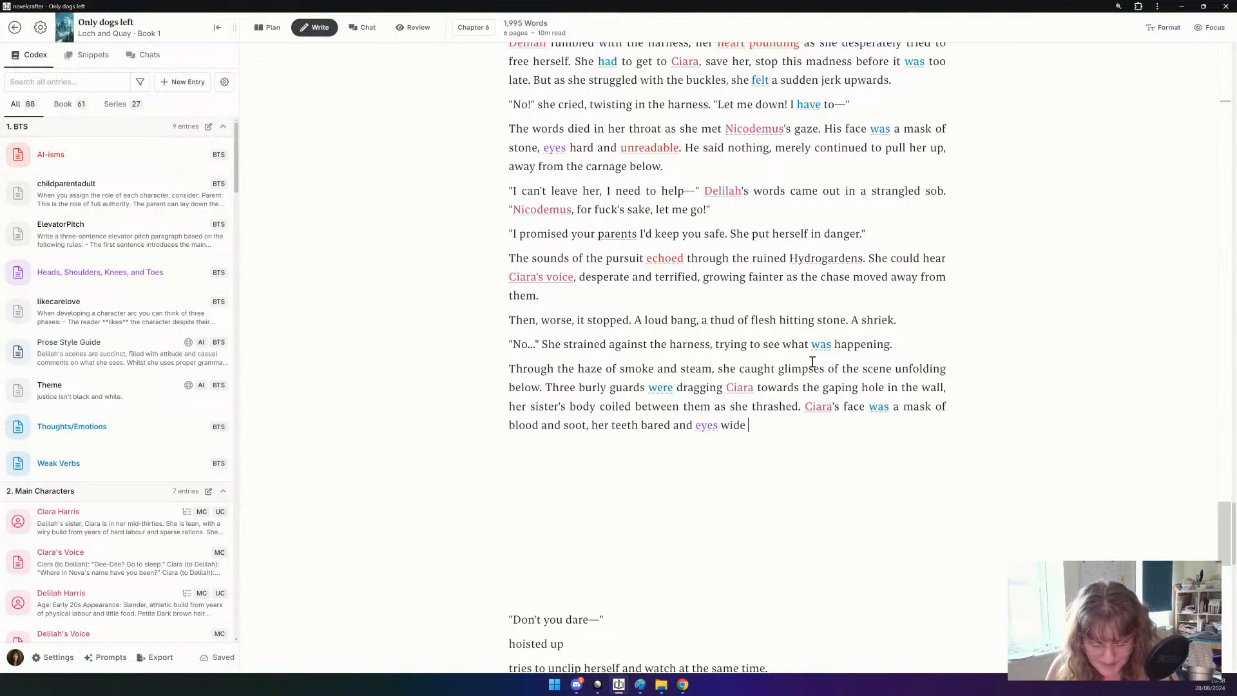
Finish the paragraph about Ciara being dragged away with "in her fury." and delete the leftover notes starting at "Don't you dare—".
type("in her fury.")
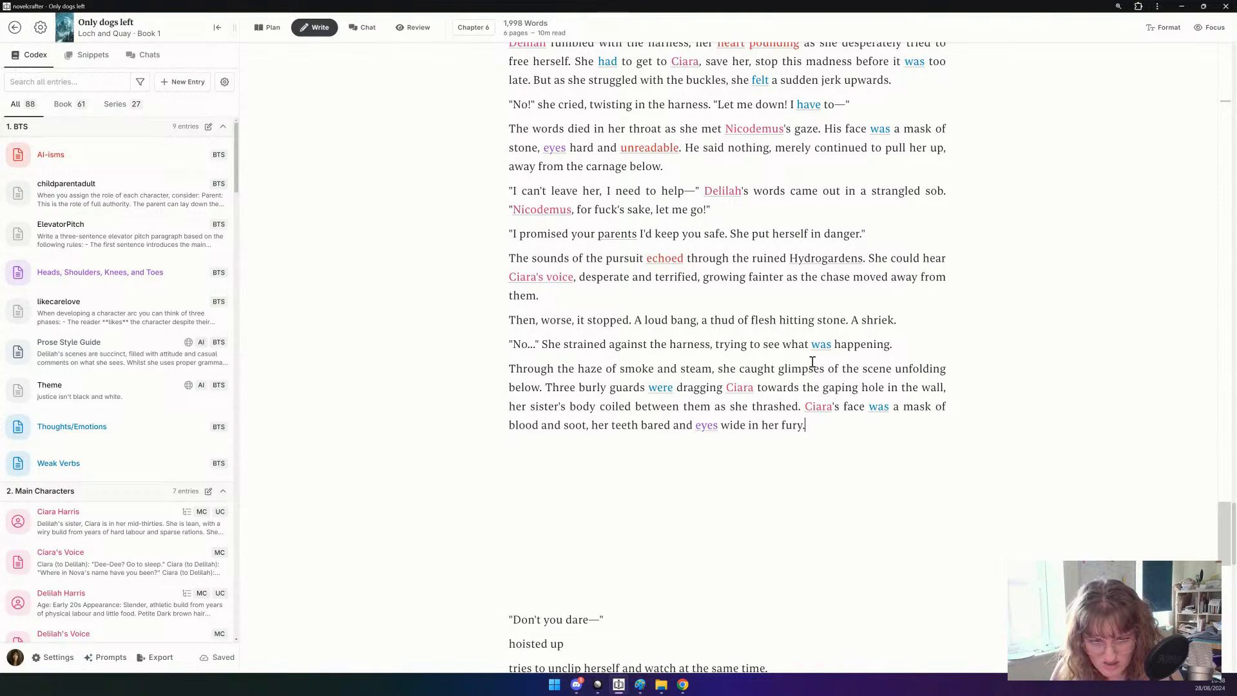
scroll(813, 362, "down", 4)
left_click_drag(512, 354, 860, 500)
key("BackSpace")
Delete the old closing paragraphs about Delilah working and spotting Perrin Astor with Anya at the end of the scene.
scroll(874, 499, "down", 5)
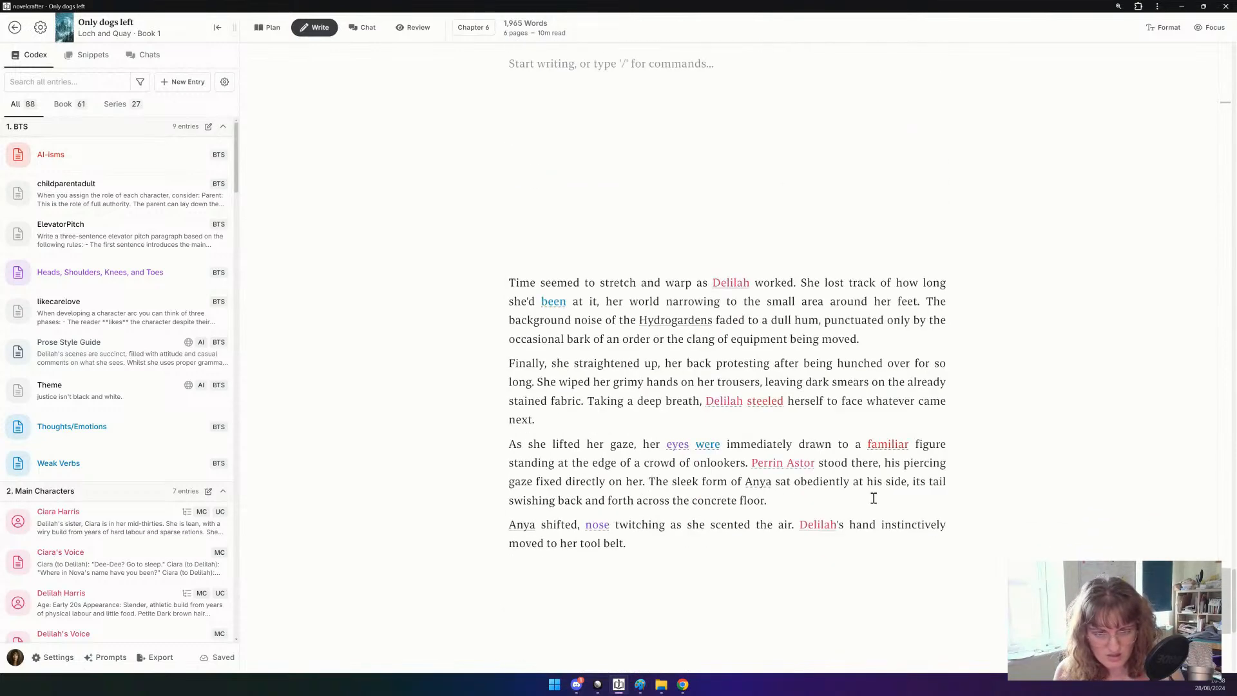
left_click(693, 546)
left_click_drag(685, 541, 470, 296)
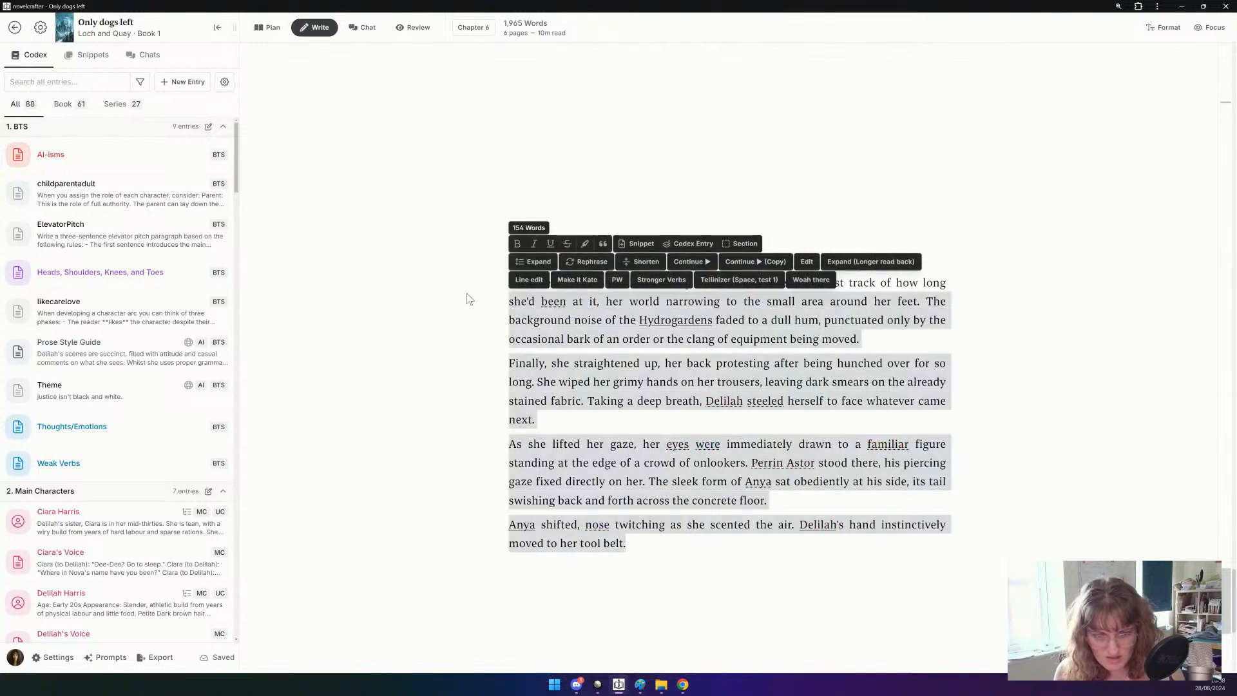
key("BackSpace")
Insert a scene beat below the final paragraph, starting with "Standing near the gap is Perrin, his dog Anya now sniffing around".
scroll(493, 323, "up", 5)
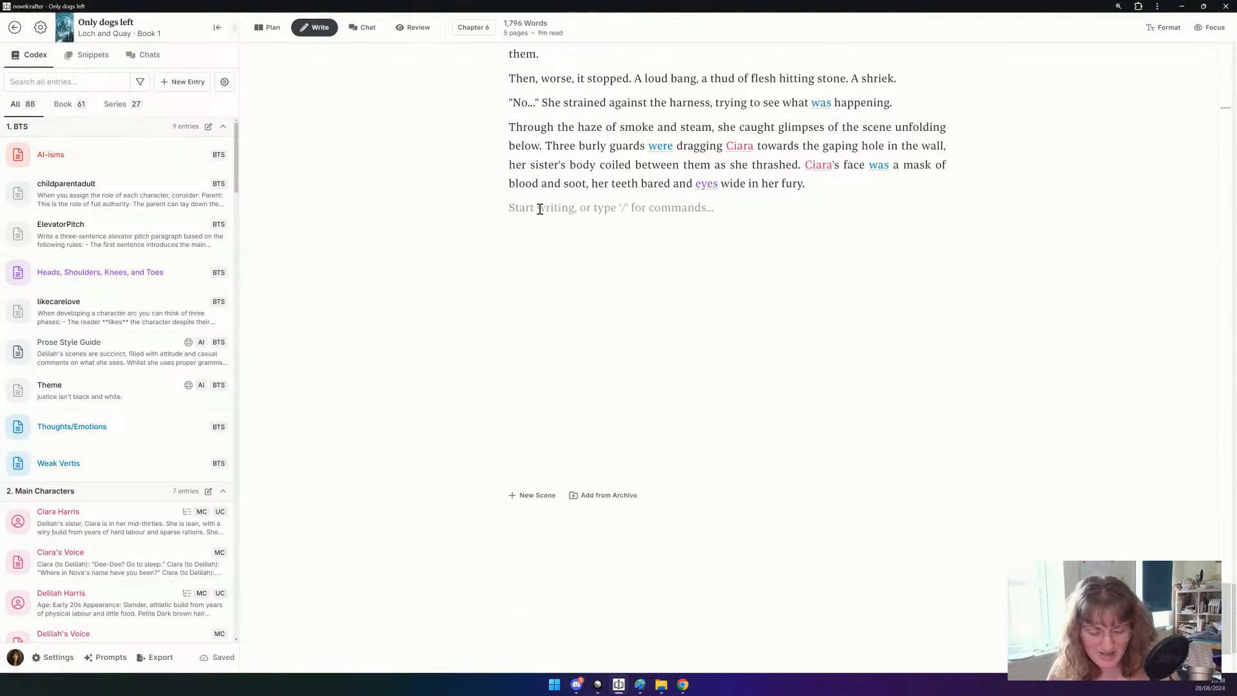
type("/")
key("Return")
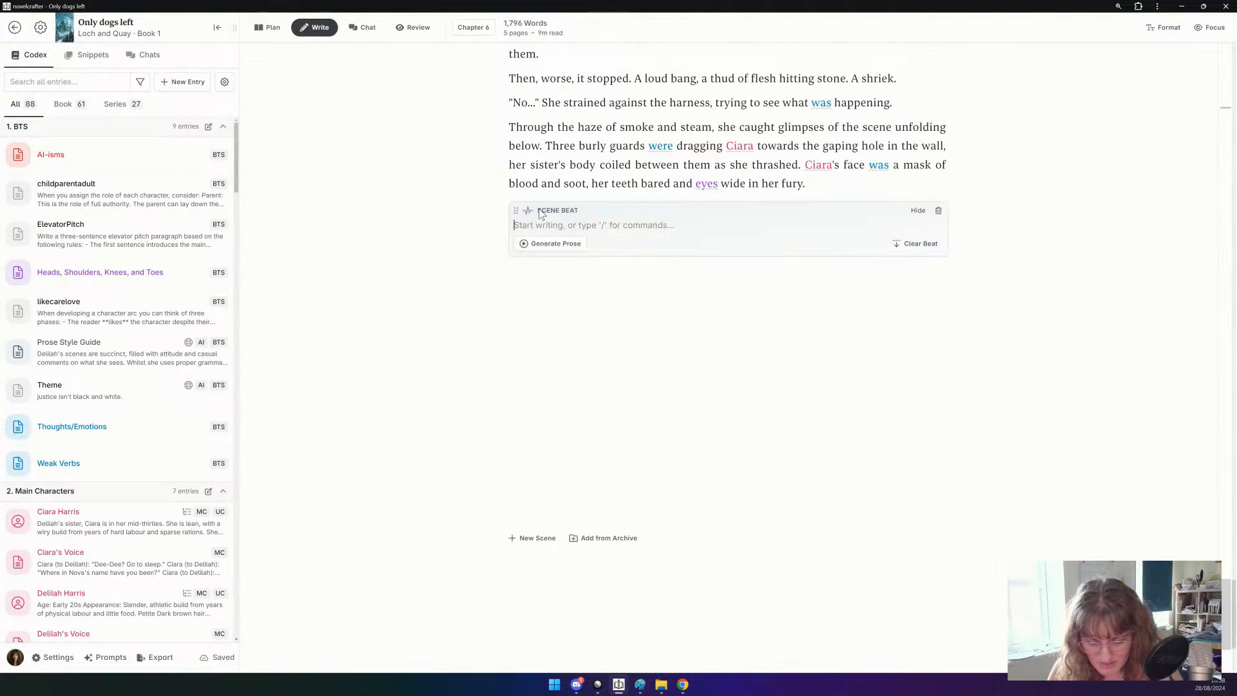
type("Standing n")
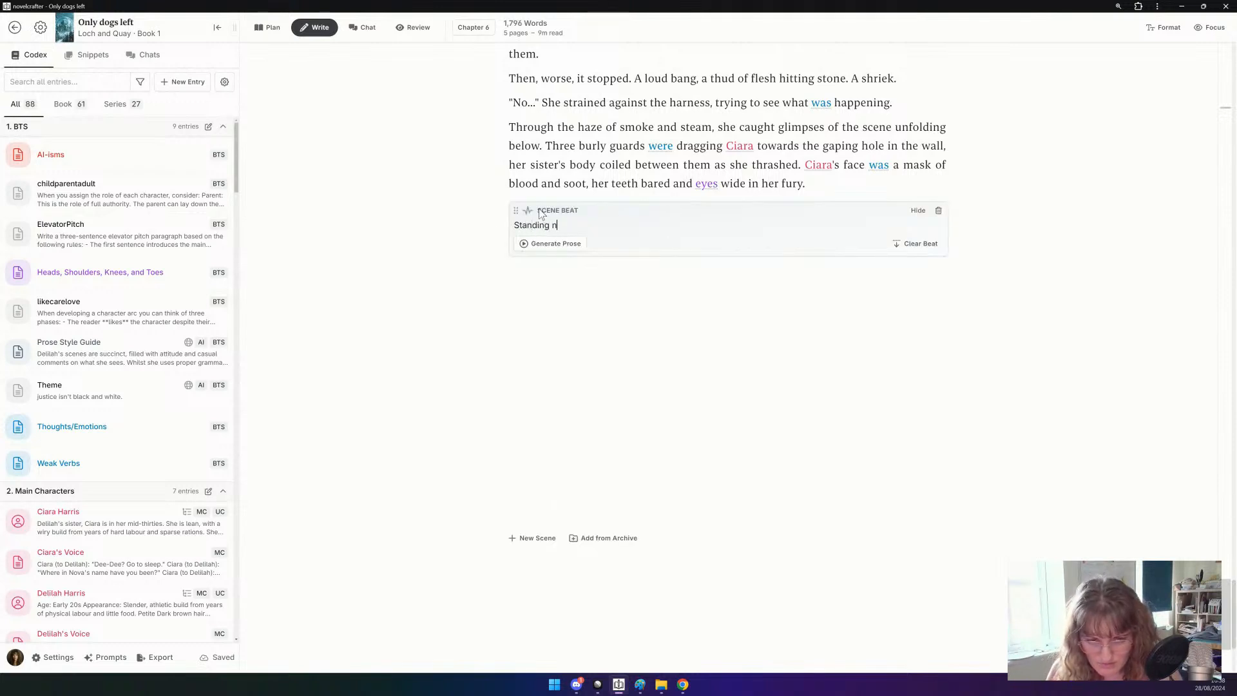
type("ear the gap")
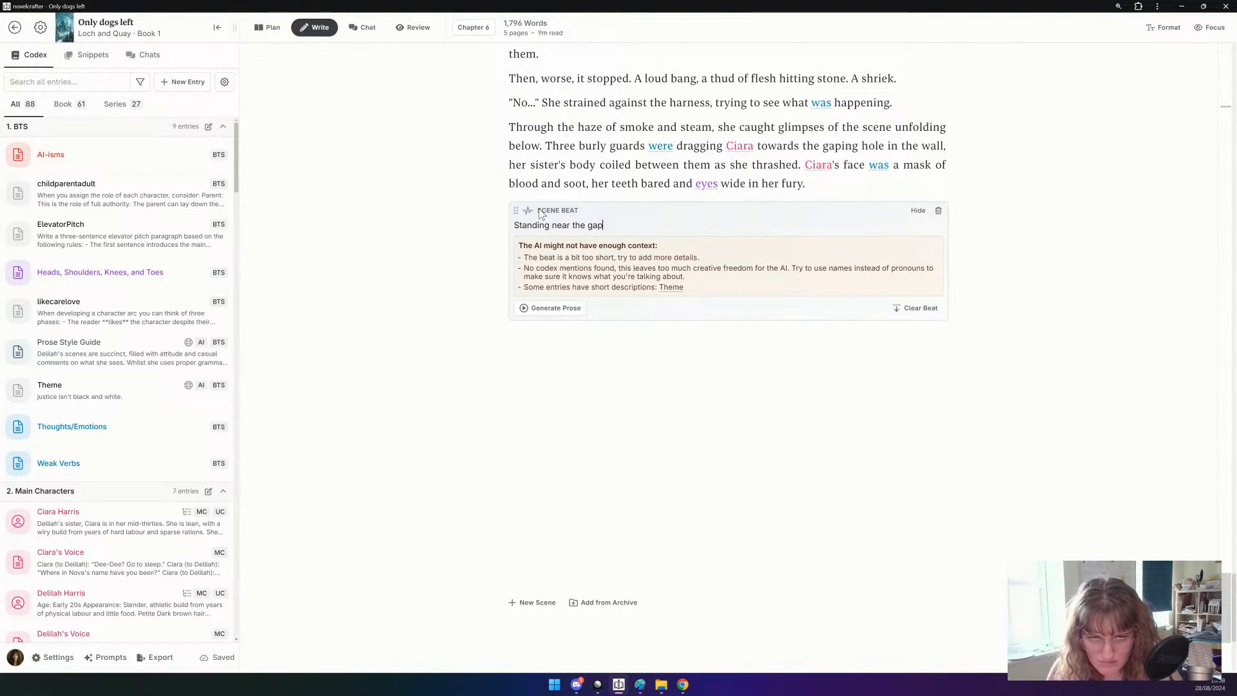
type(" is ")
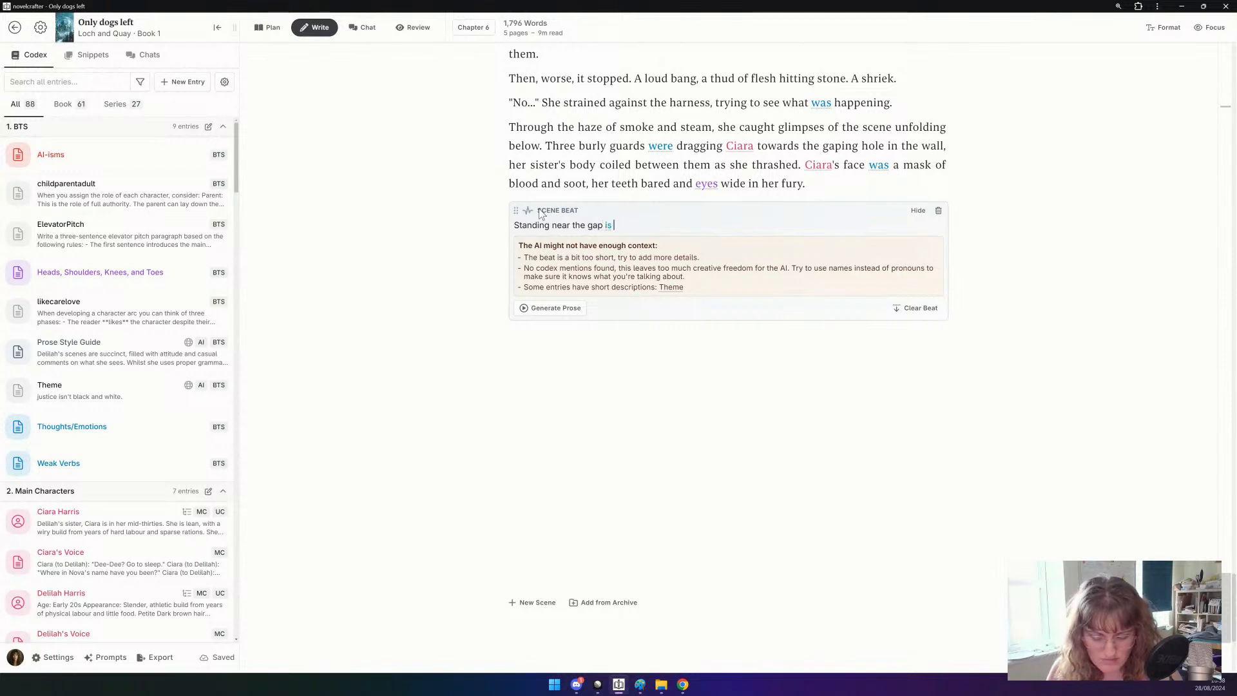
type("ePerr")
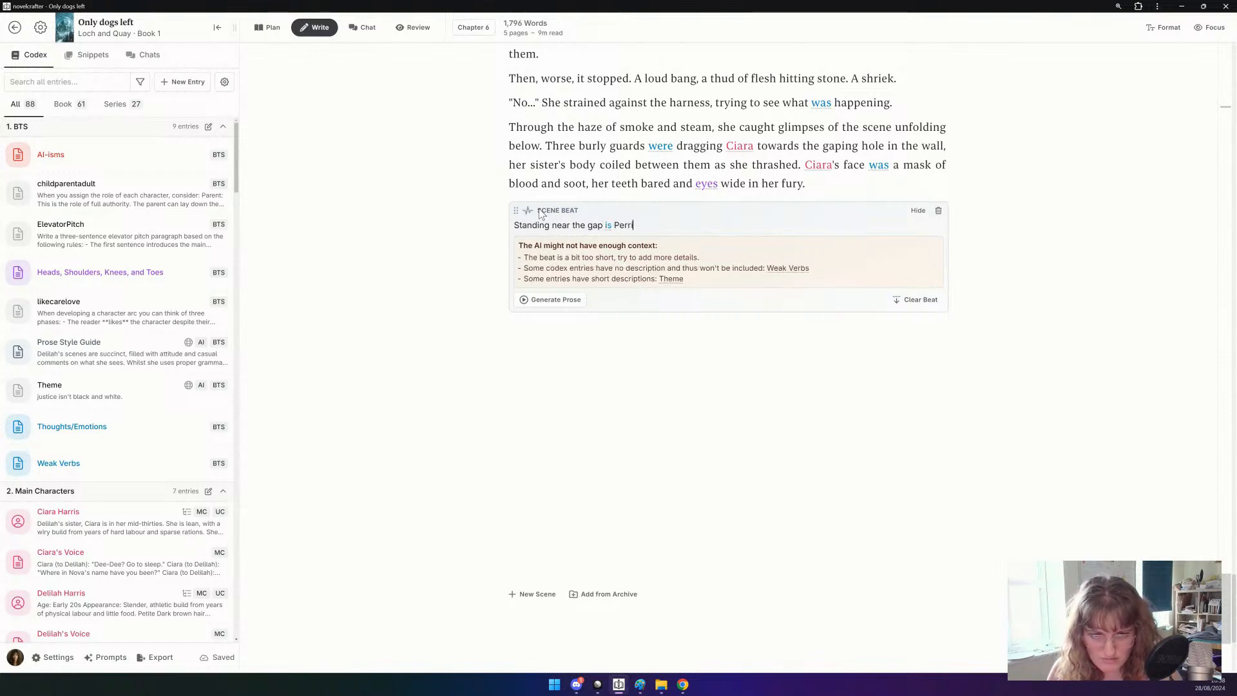
type("in, ")
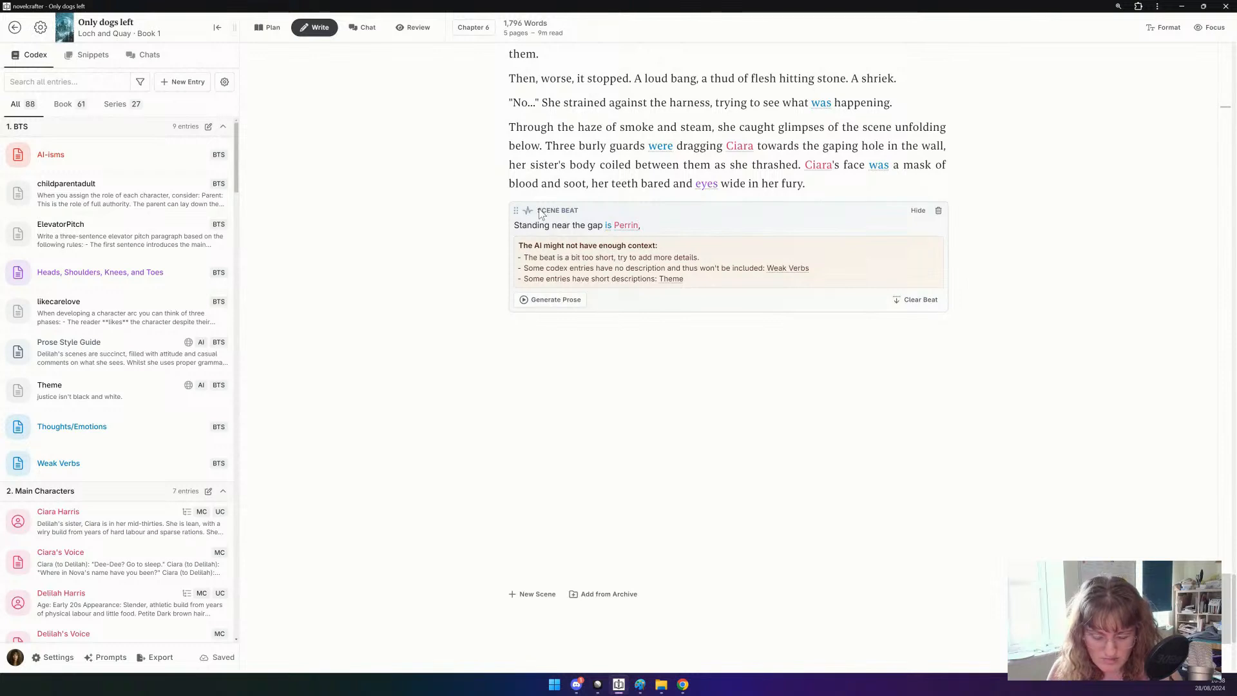
type("his dog ")
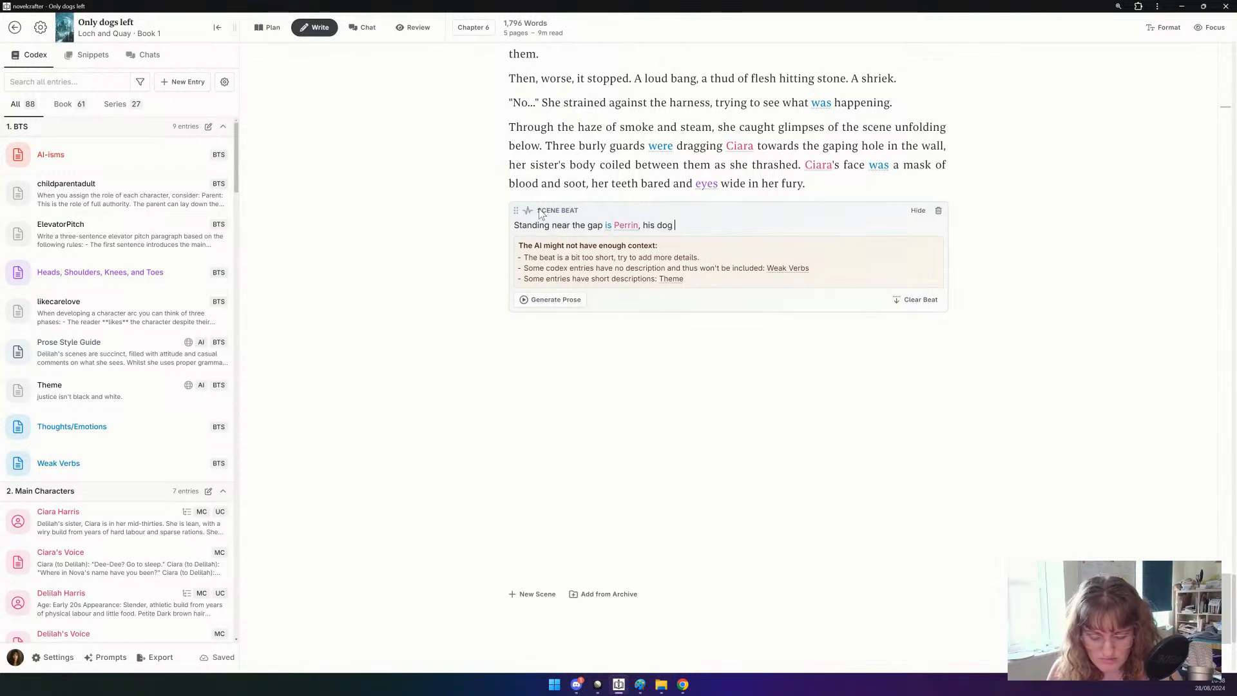
type("Anya now s")
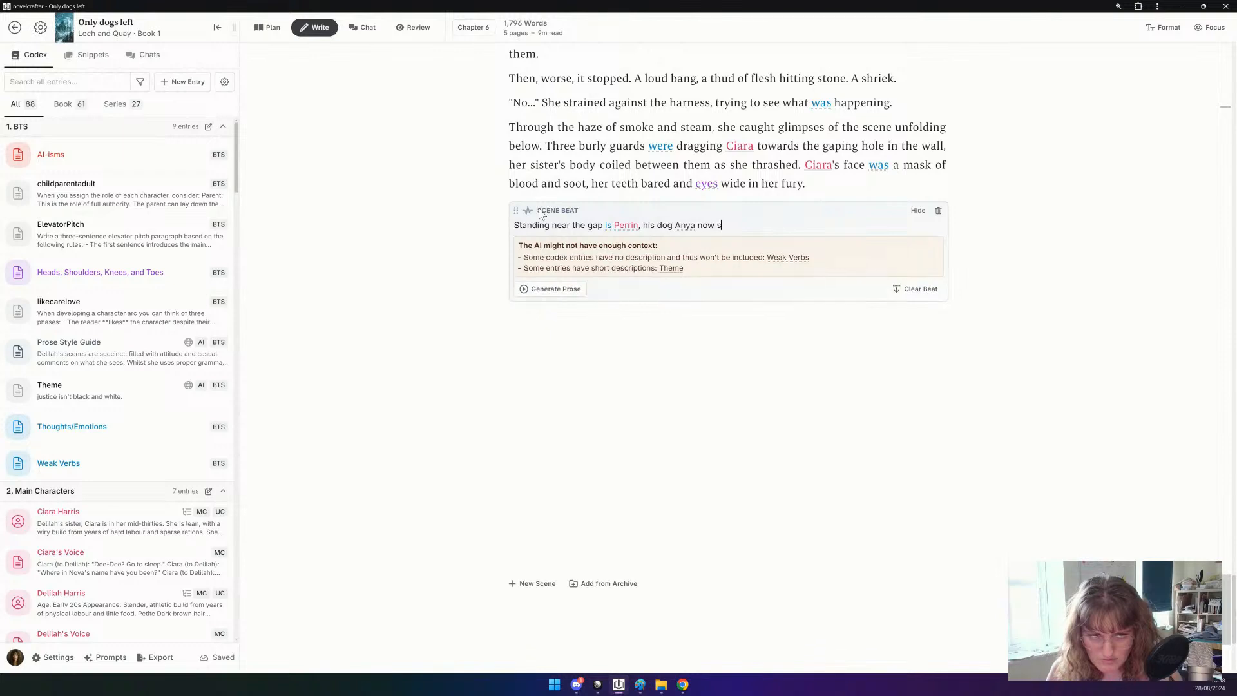
type("niffing aroun")
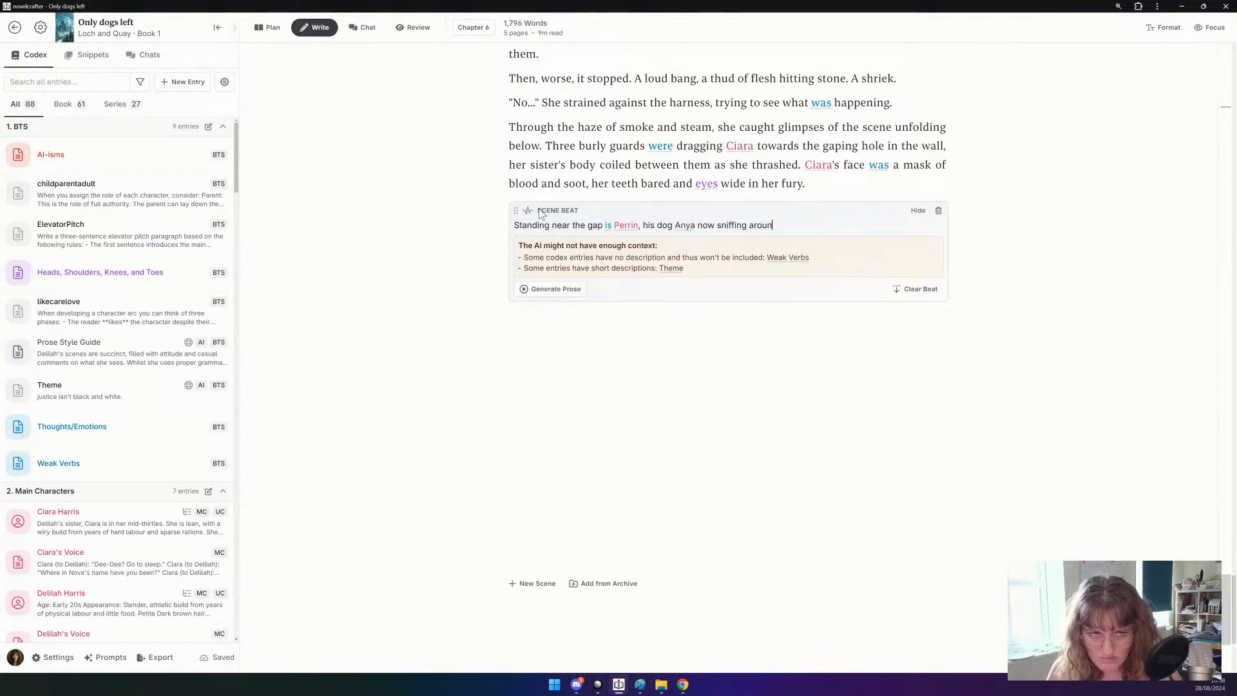
Close the beat's first sentence and add "When Ciara is dragged past him, she glares at the aristocrat, spitting at him.".
type("d. When Ci")
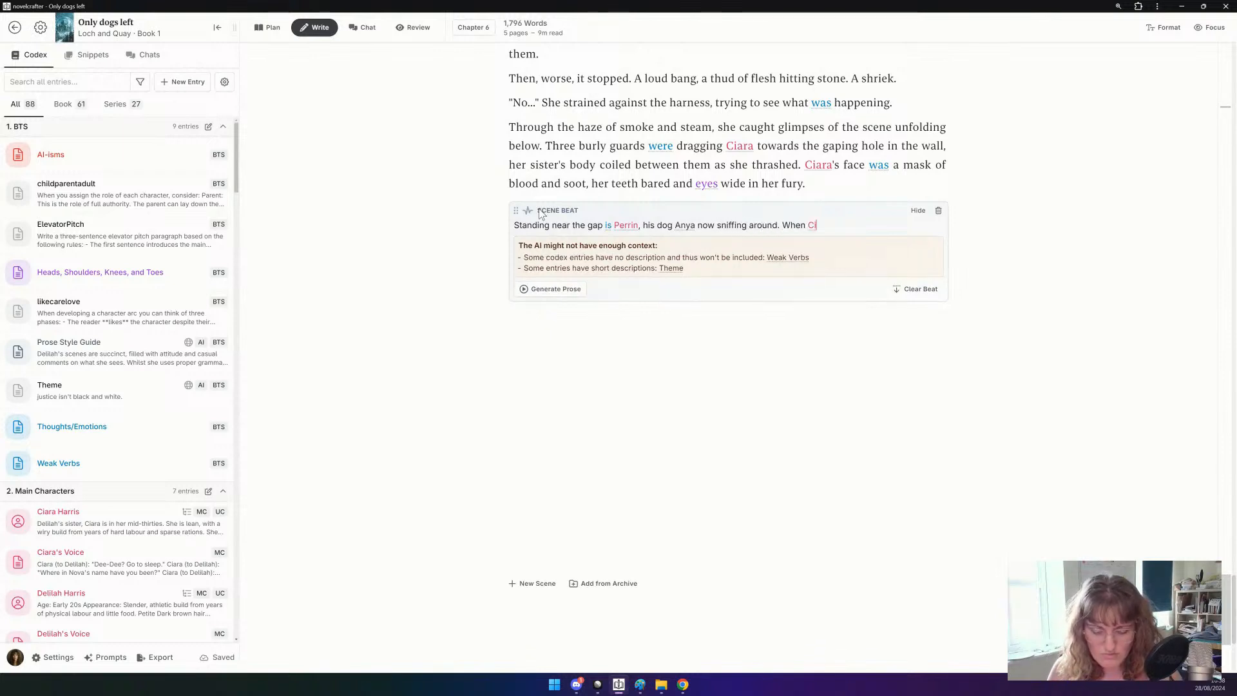
type("ara is drag")
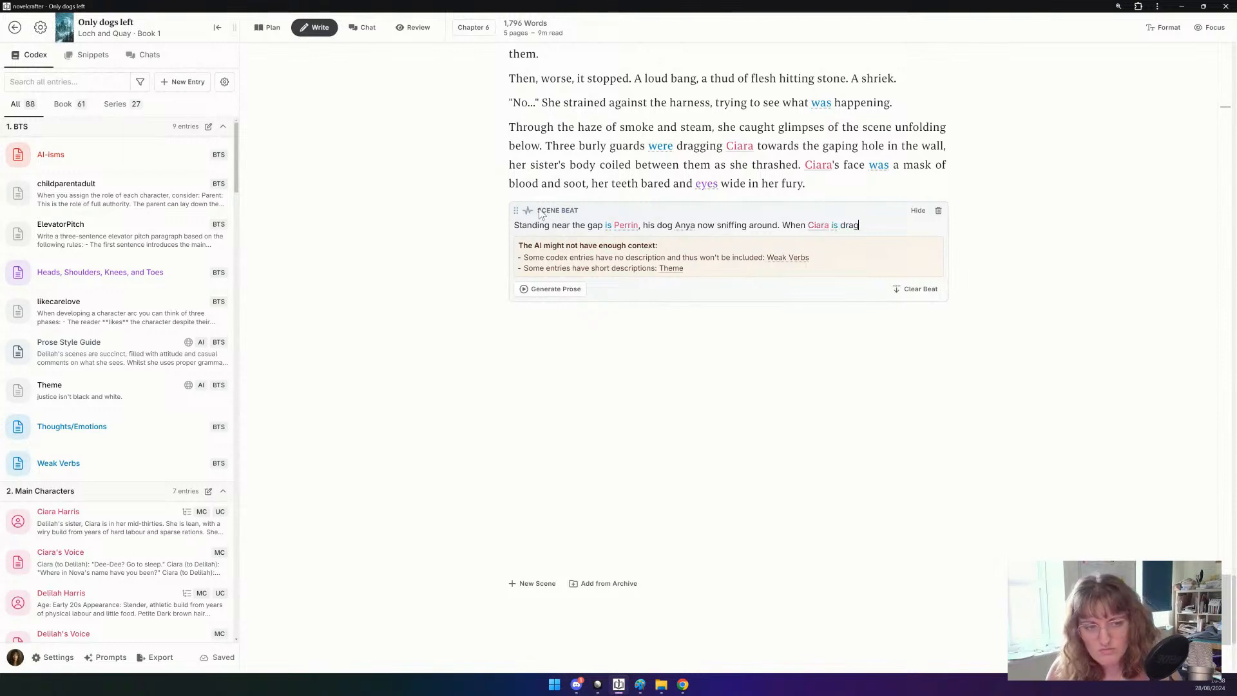
type("ged past ")
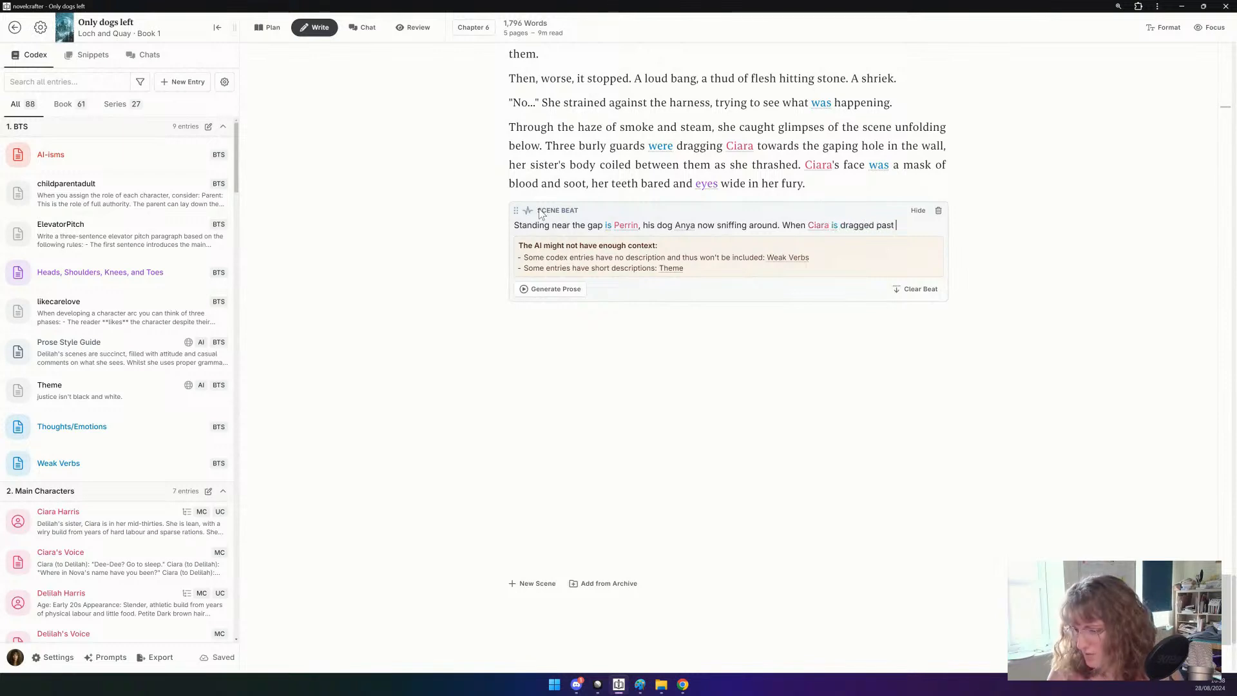
type("him, ")
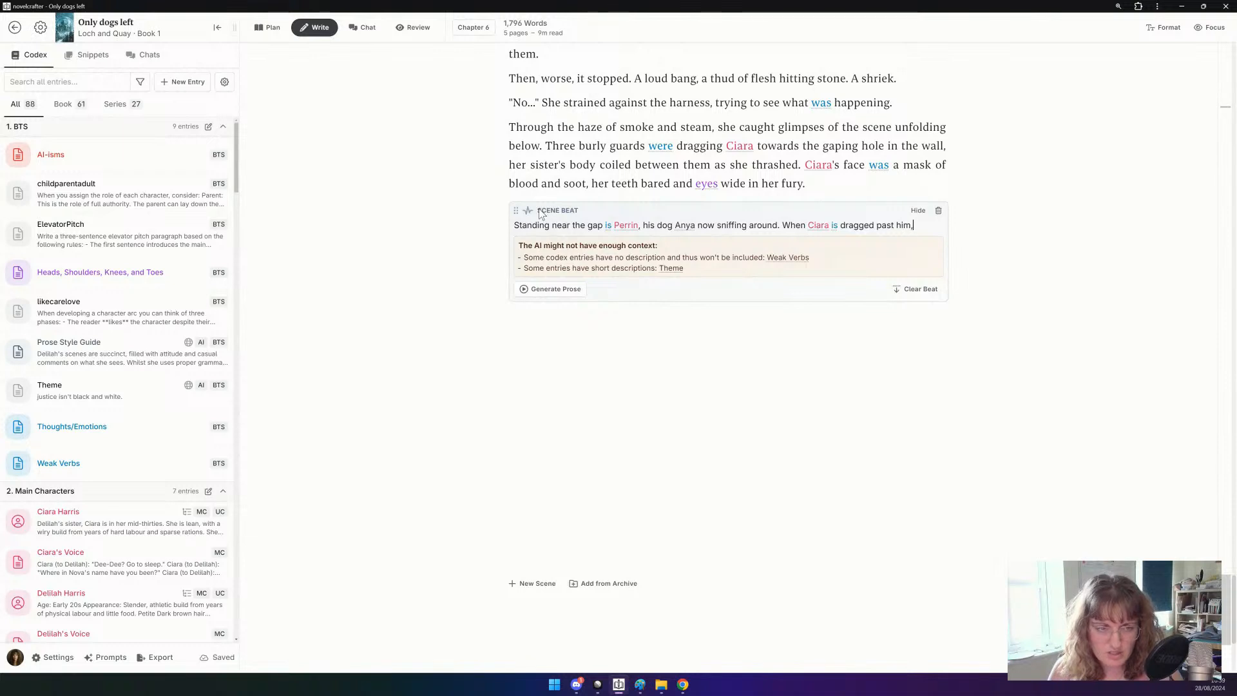
type("sh")
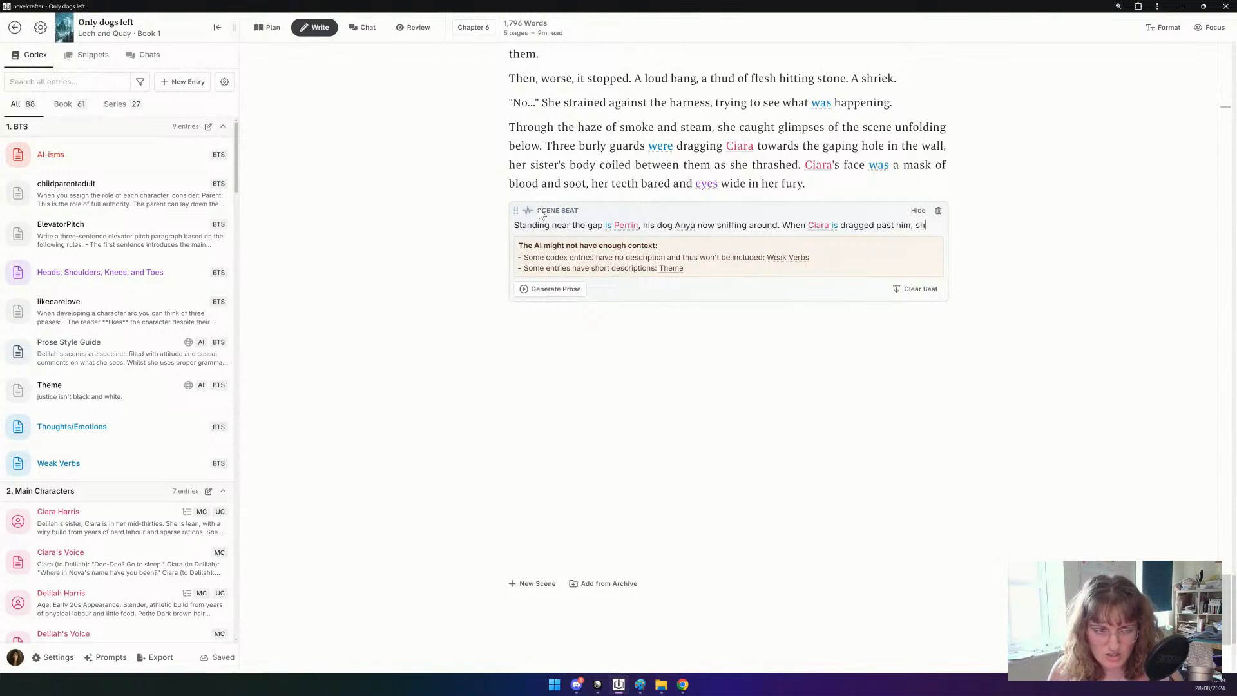
type("e glares ")
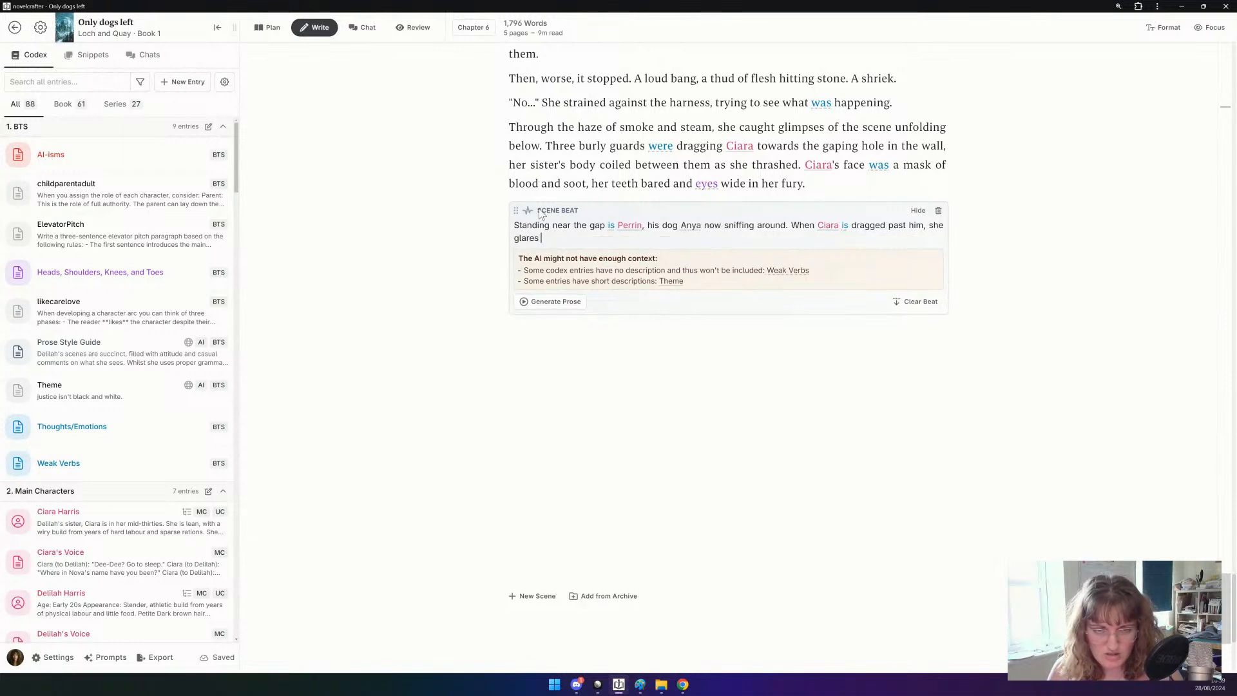
type("at the aristo")
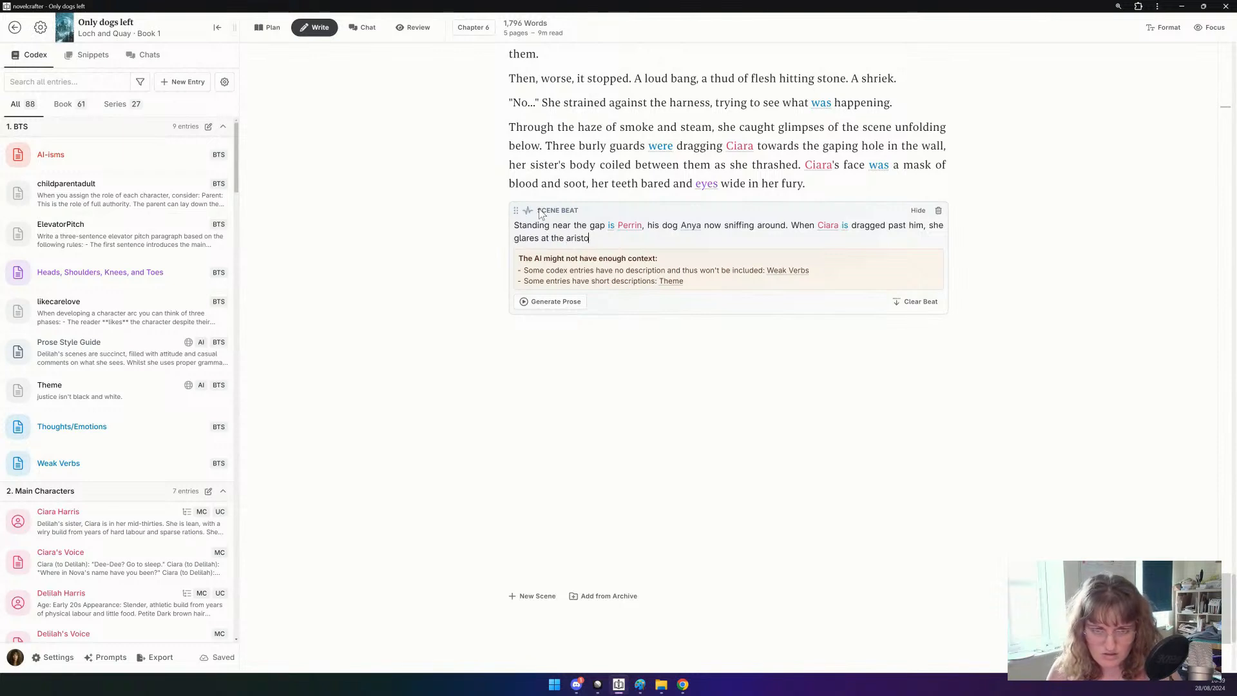
type("crat, spitting ")
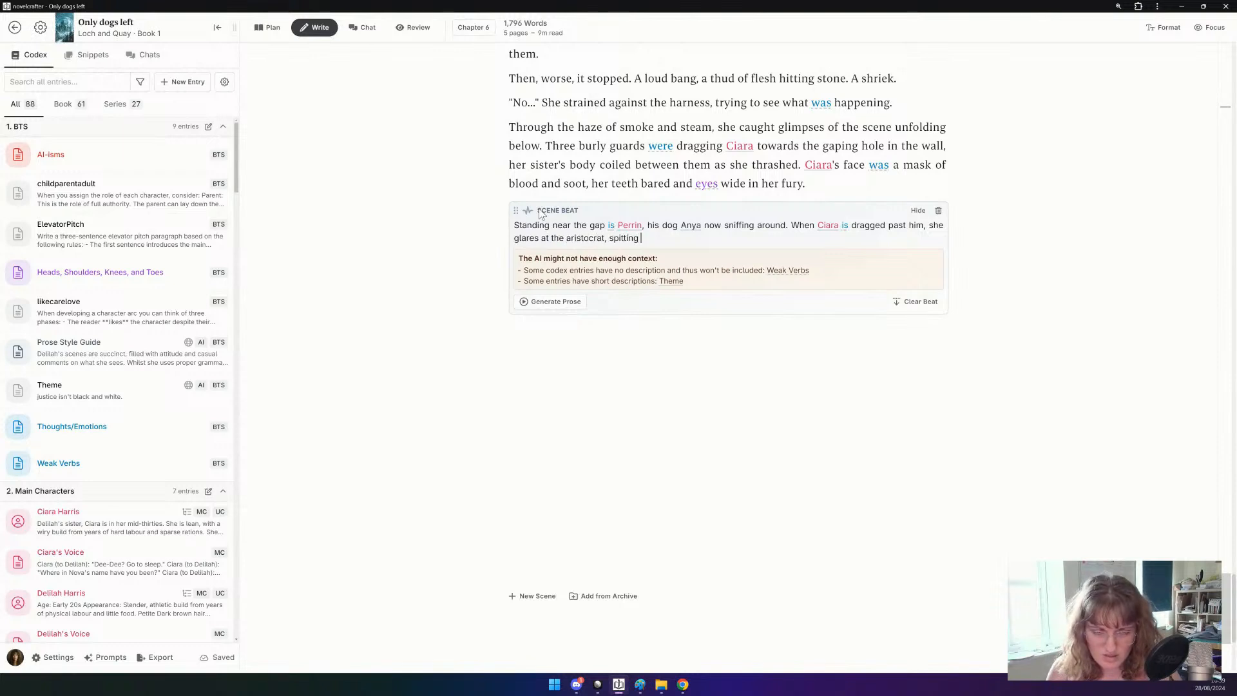
type("him.")
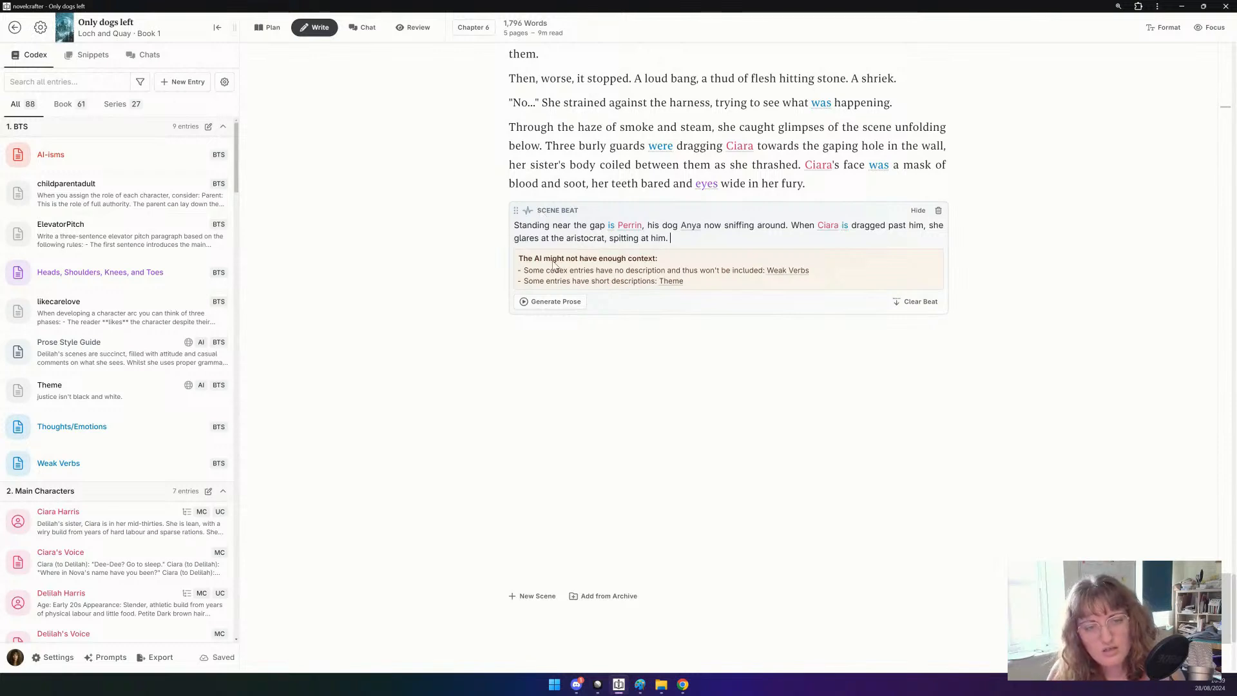
Insert ", on the hunt" after "sniffing around" in the scene beat.
left_click(786, 228)
type(", ont h")
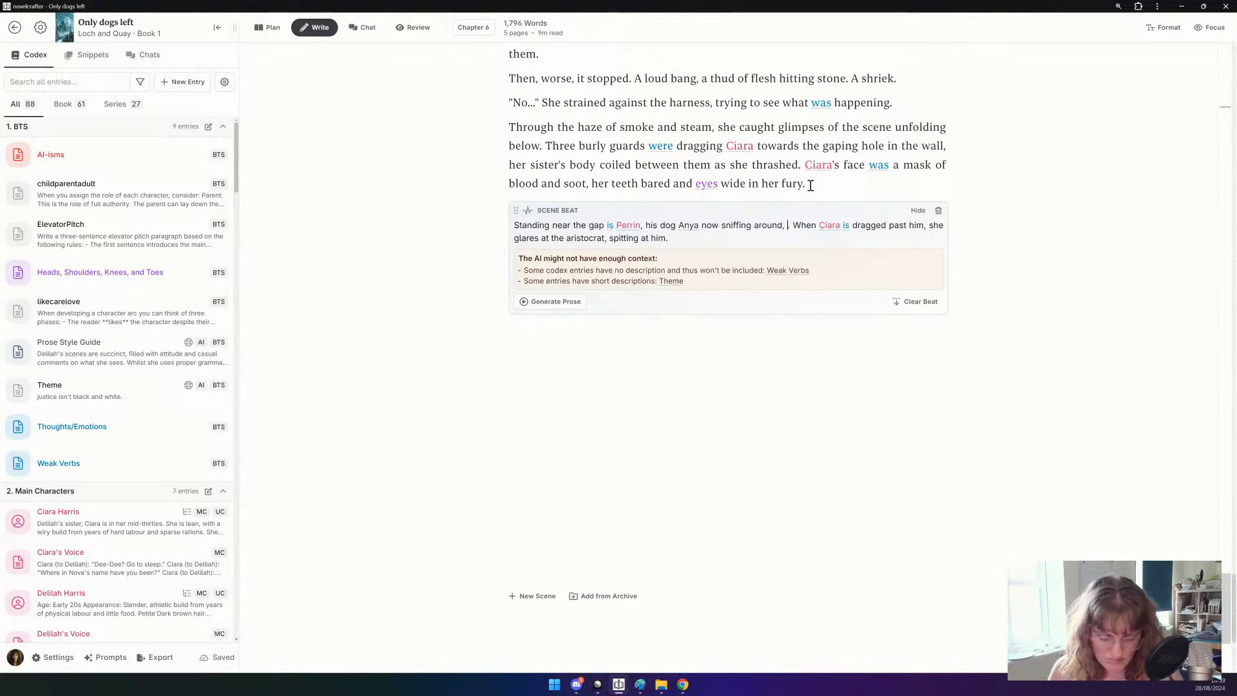
key("BackSpace")
key("BackSpace")
key("BackSpace")
type("the hunt")
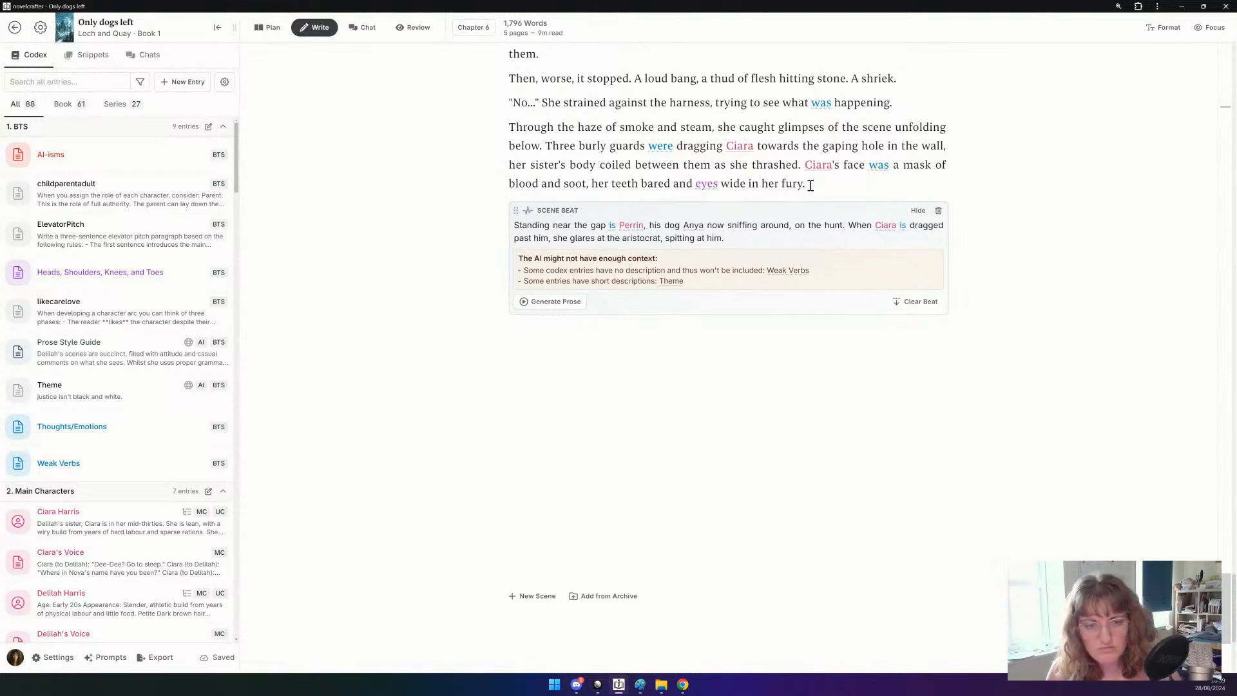
Generate prose from the beat using the custom Voice prompt at length 150 with claude-3.5-sonnet:beta (t=0.7), and apply the result.
left_click(568, 309)
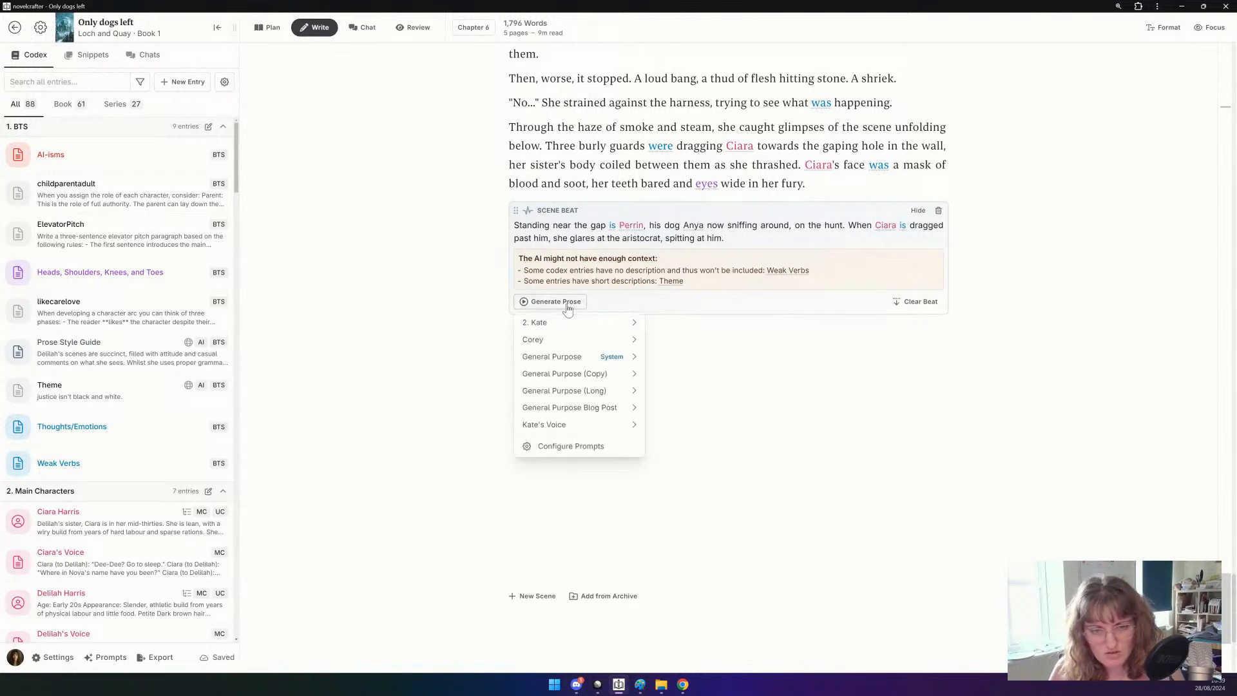
mouse_move(597, 406)
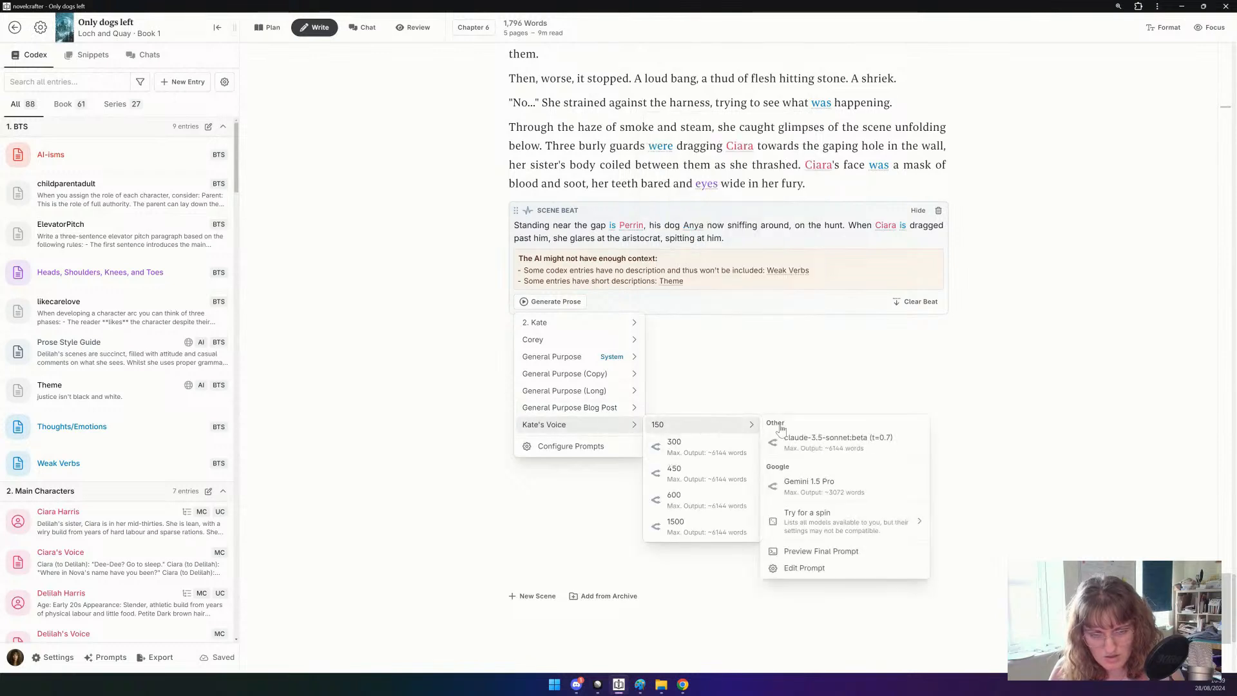
mouse_move(744, 431)
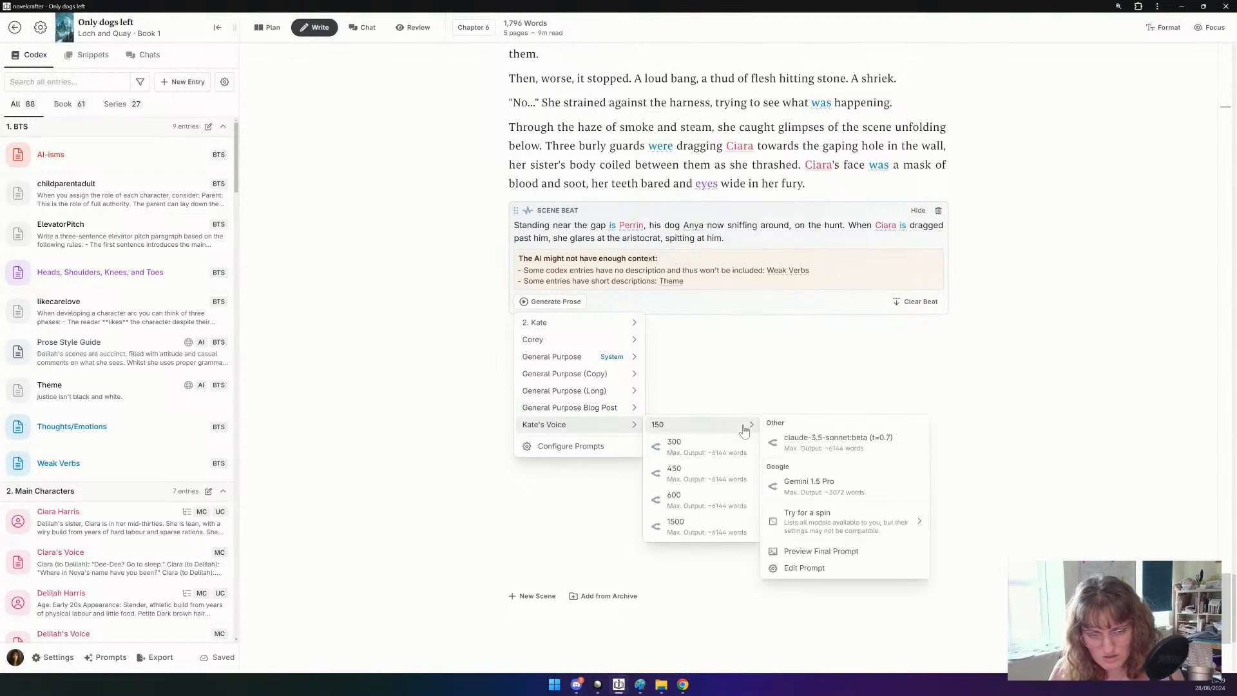
left_click(797, 440)
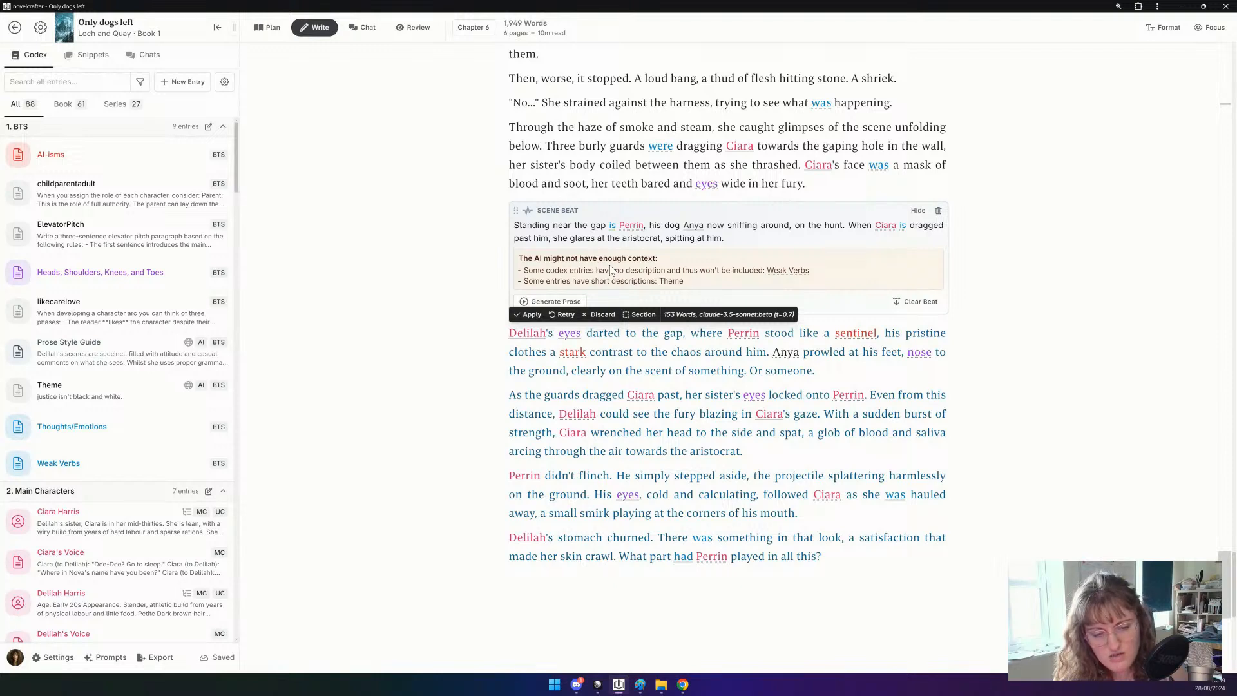
left_click(527, 314)
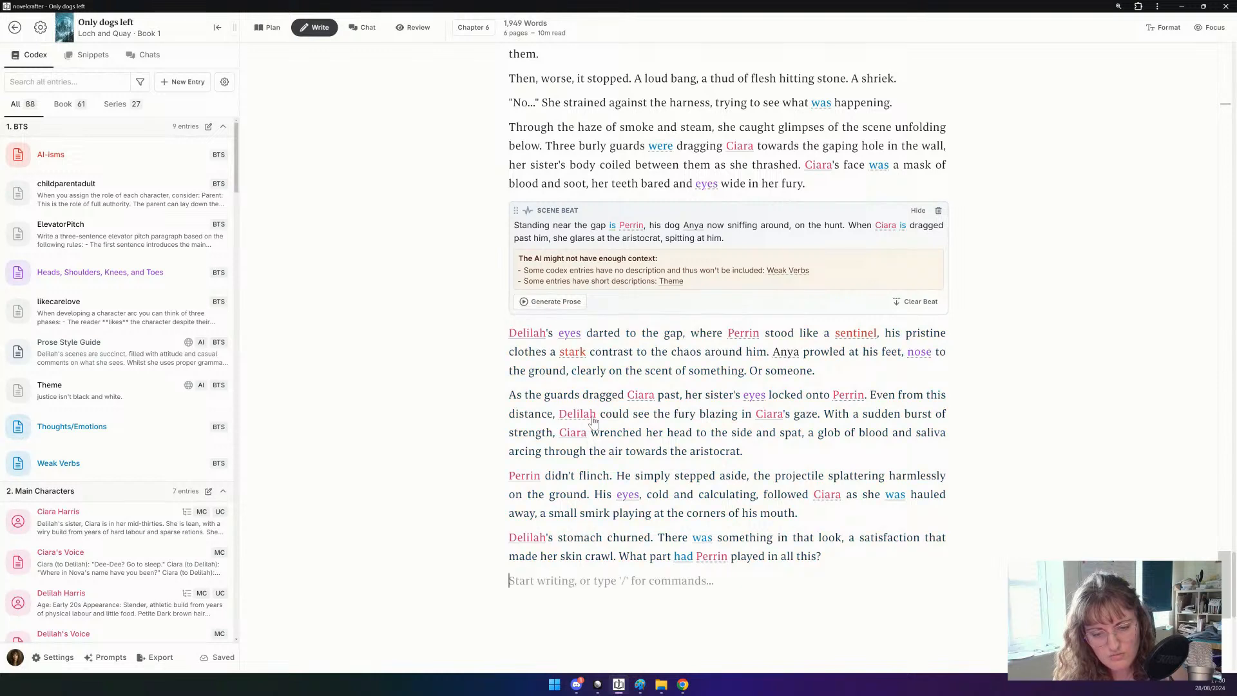
In the final generated text, replace "His eyes, cold and calculating," with "His gaze" and everything after "hauled away," with "face impassive.".
left_click_drag(603, 493, 756, 494)
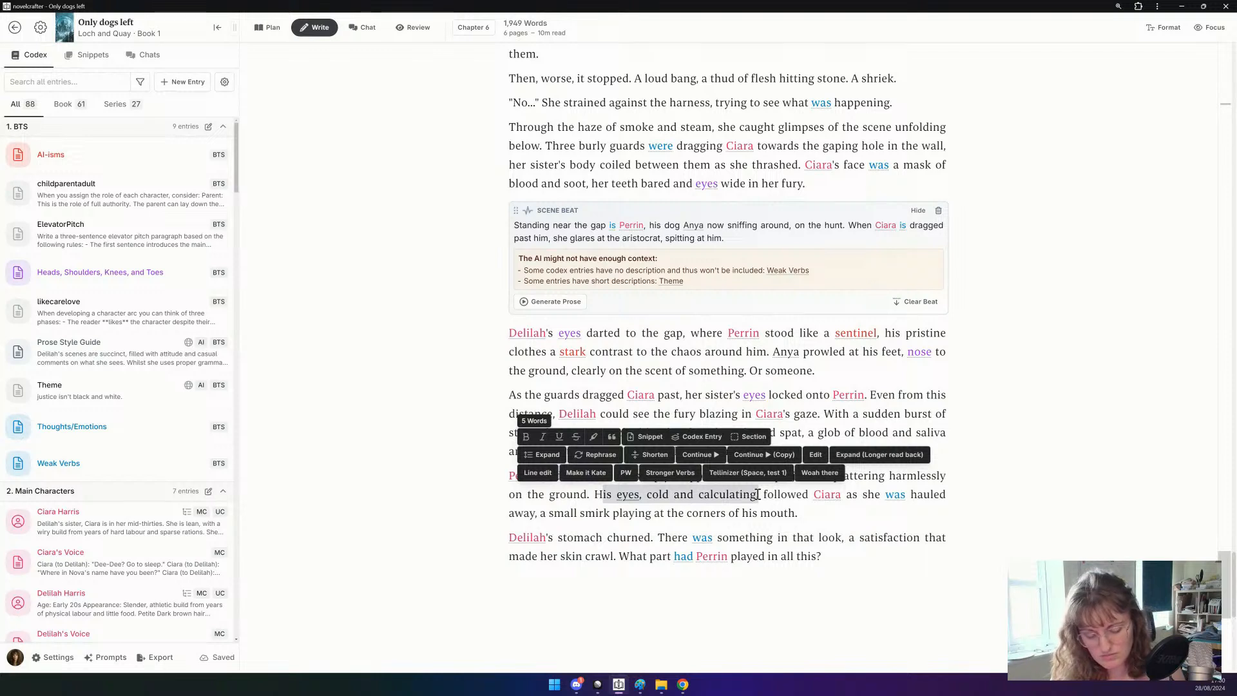
type("is gaze")
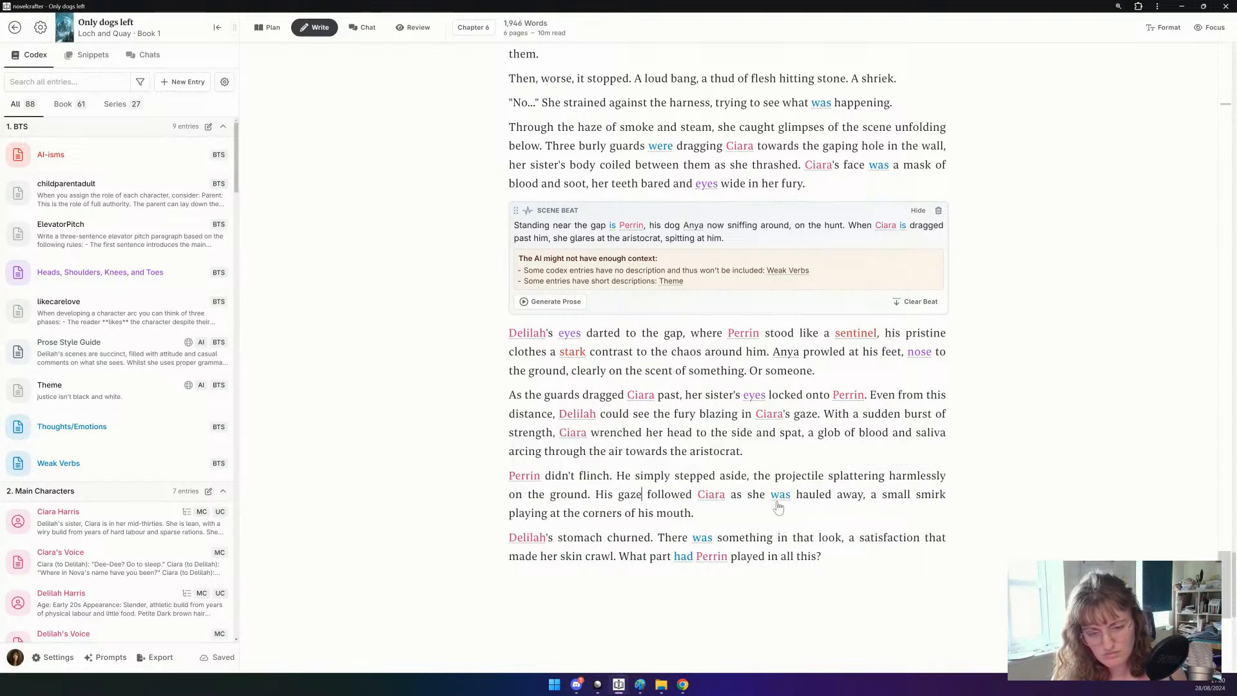
left_click_drag(854, 512, 872, 495)
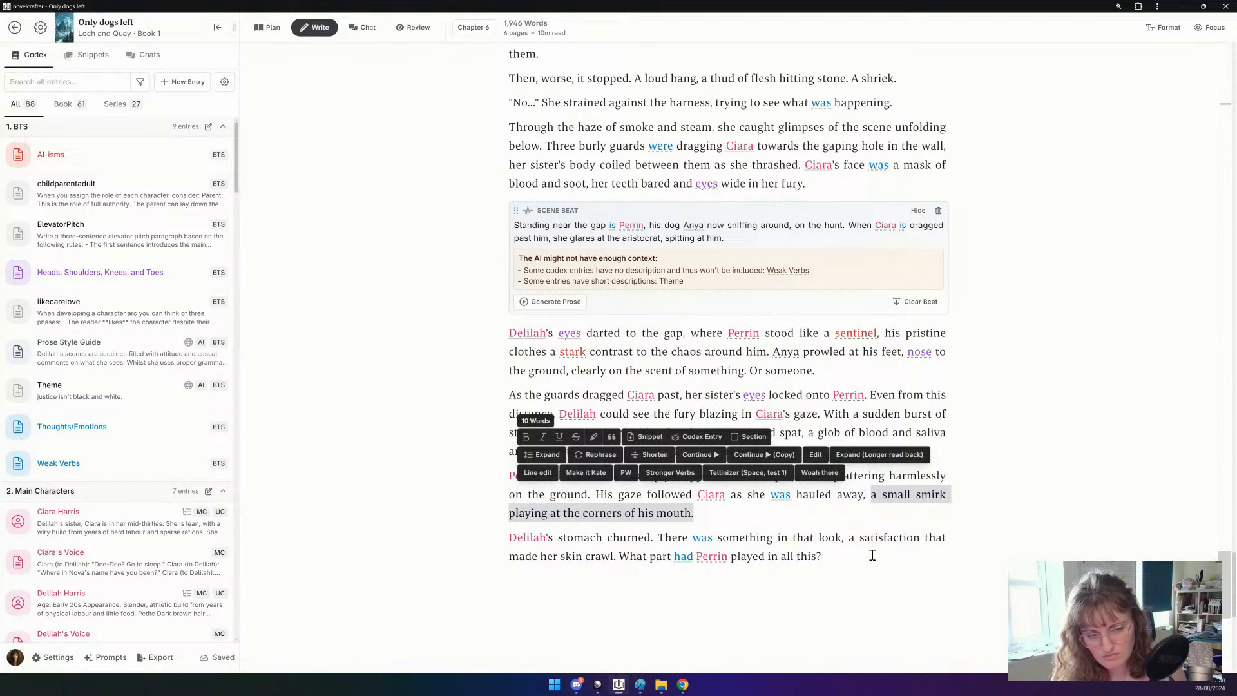
left_click_drag(873, 554, 863, 496)
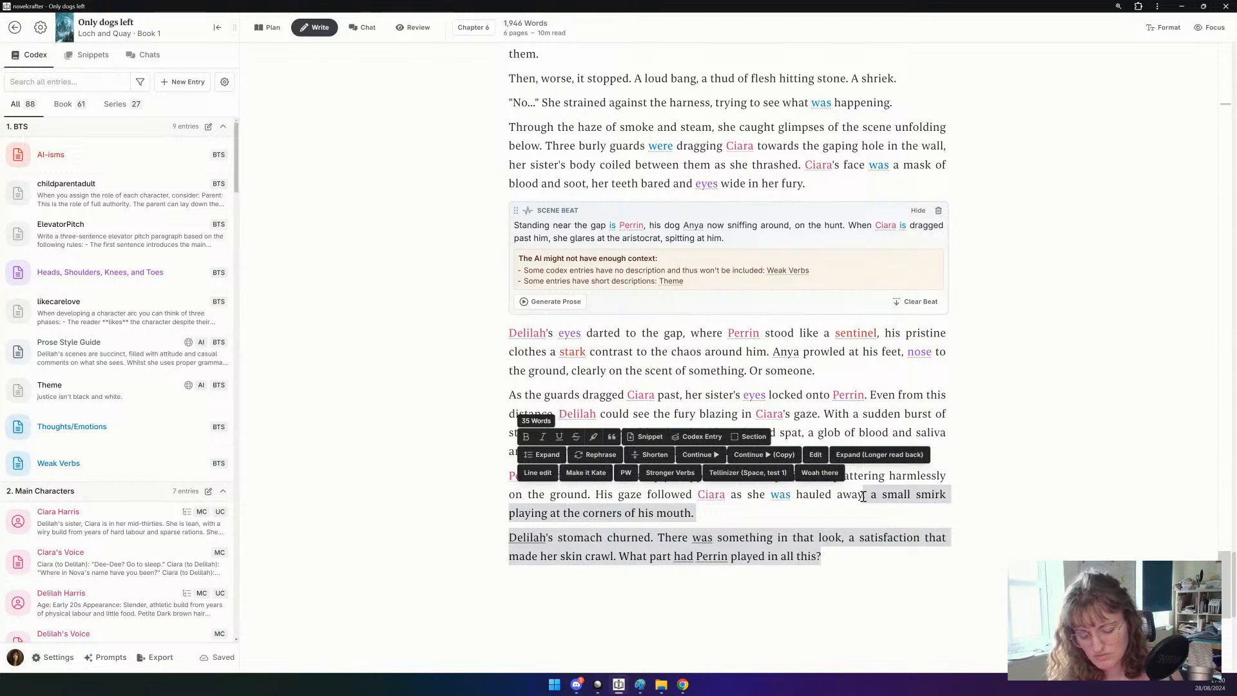
key("BackSpace")
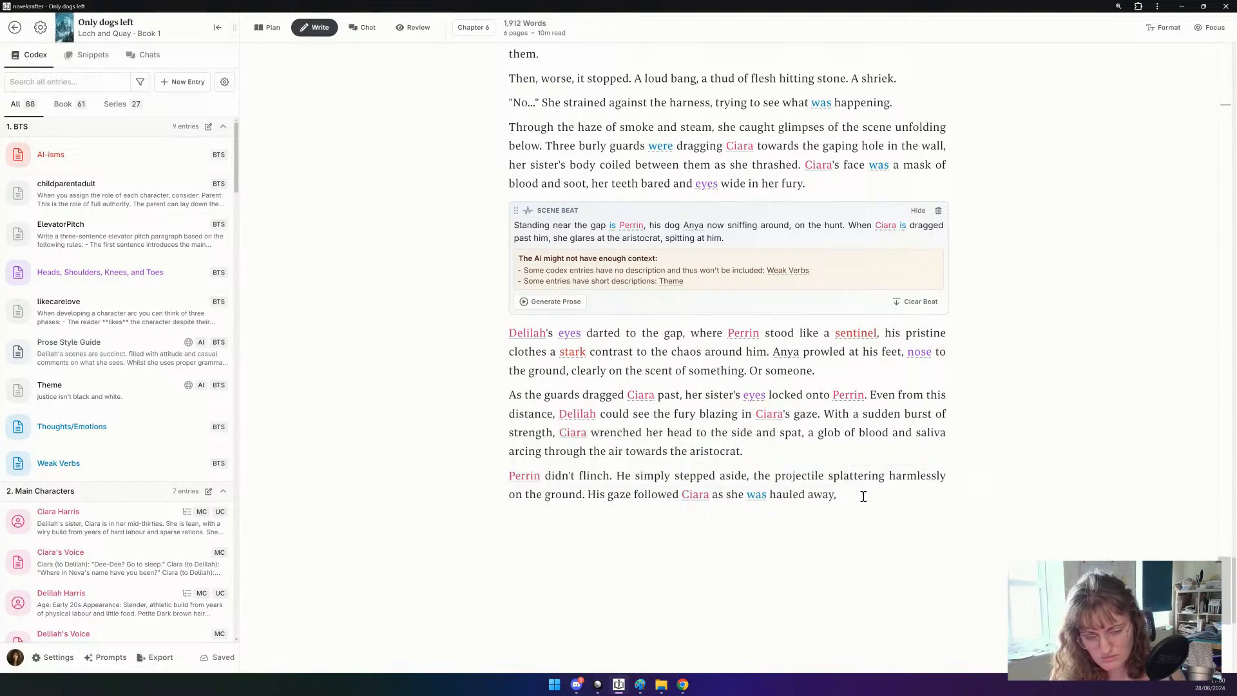
type("face im")
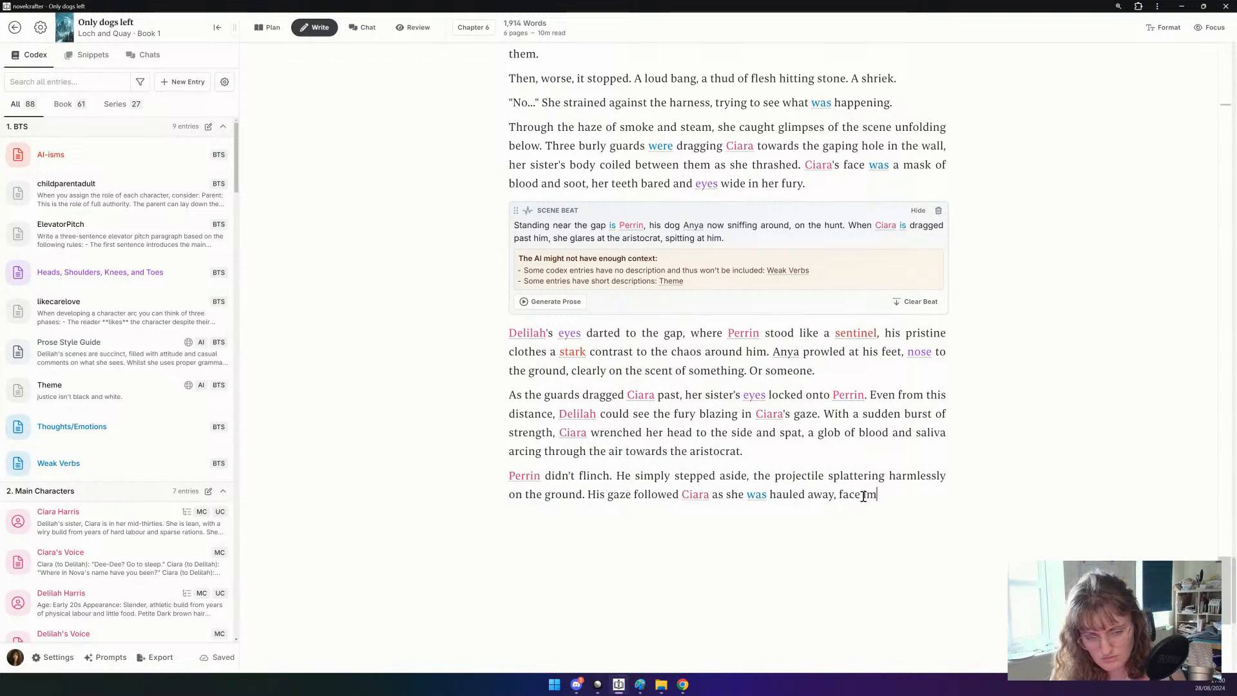
type("passive")
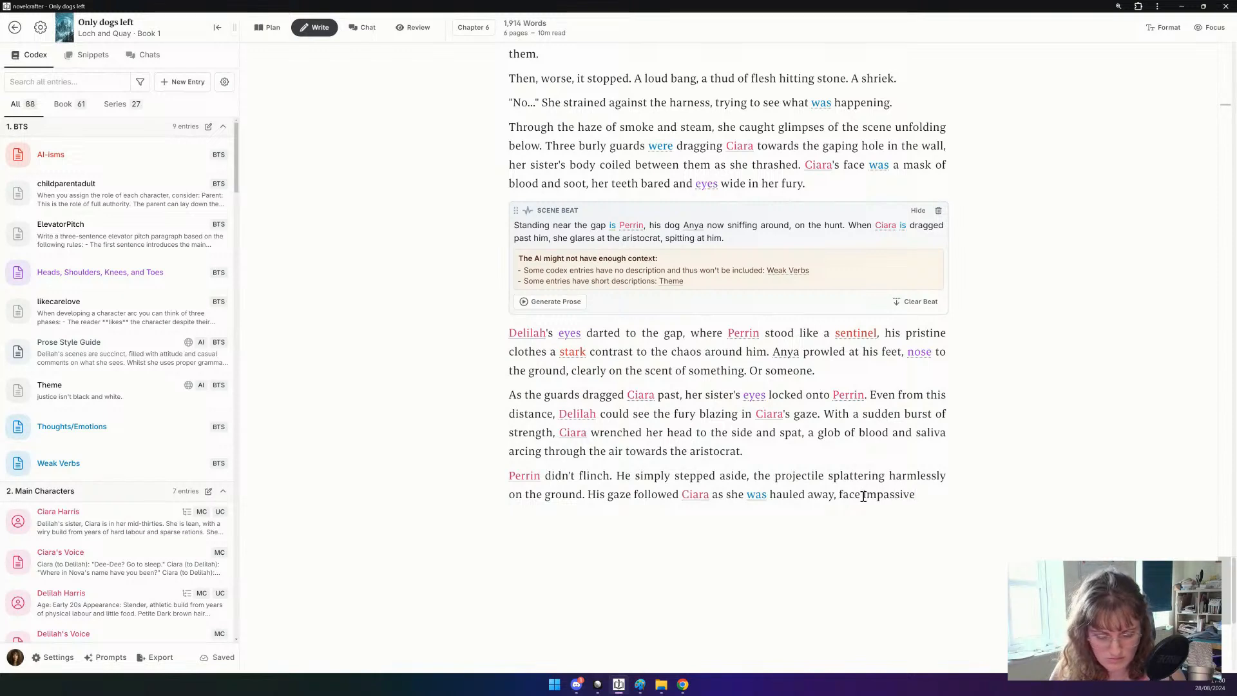
type(".")
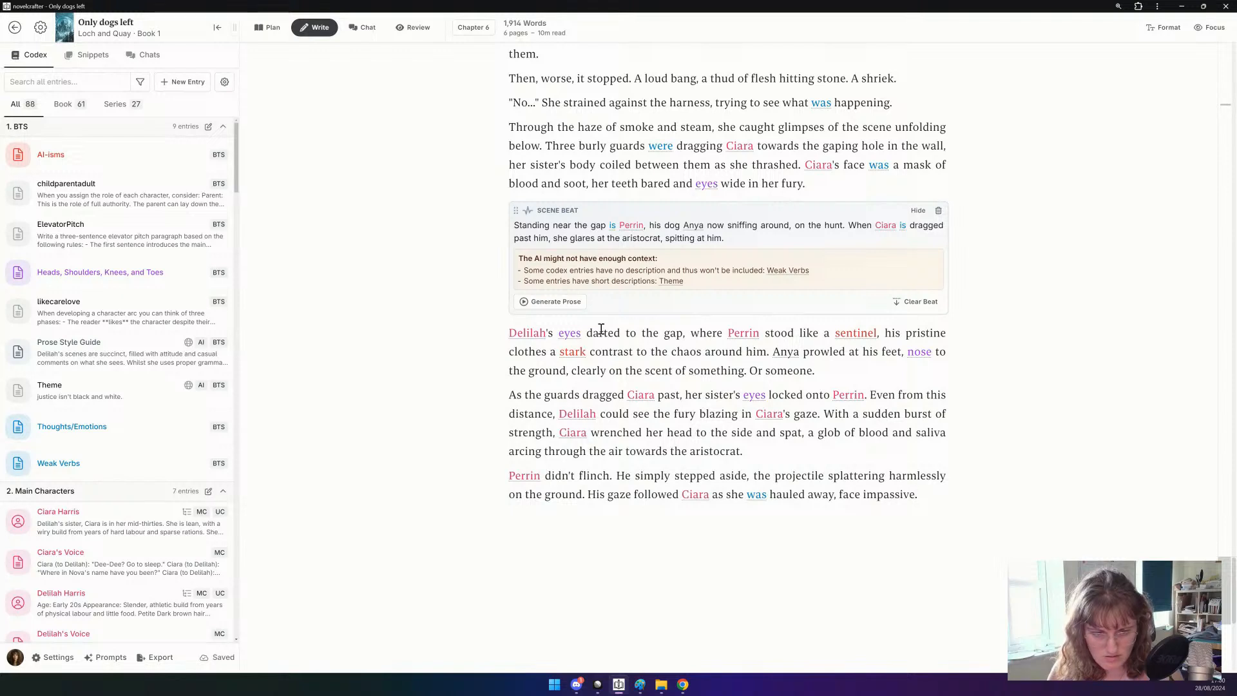
Replace the "Even from this distance" sentence with the sentences about Anya prowling, moved from the preceding paragraph, and space them from "With".
left_click_drag(874, 394, 823, 414)
key("BackSpace")
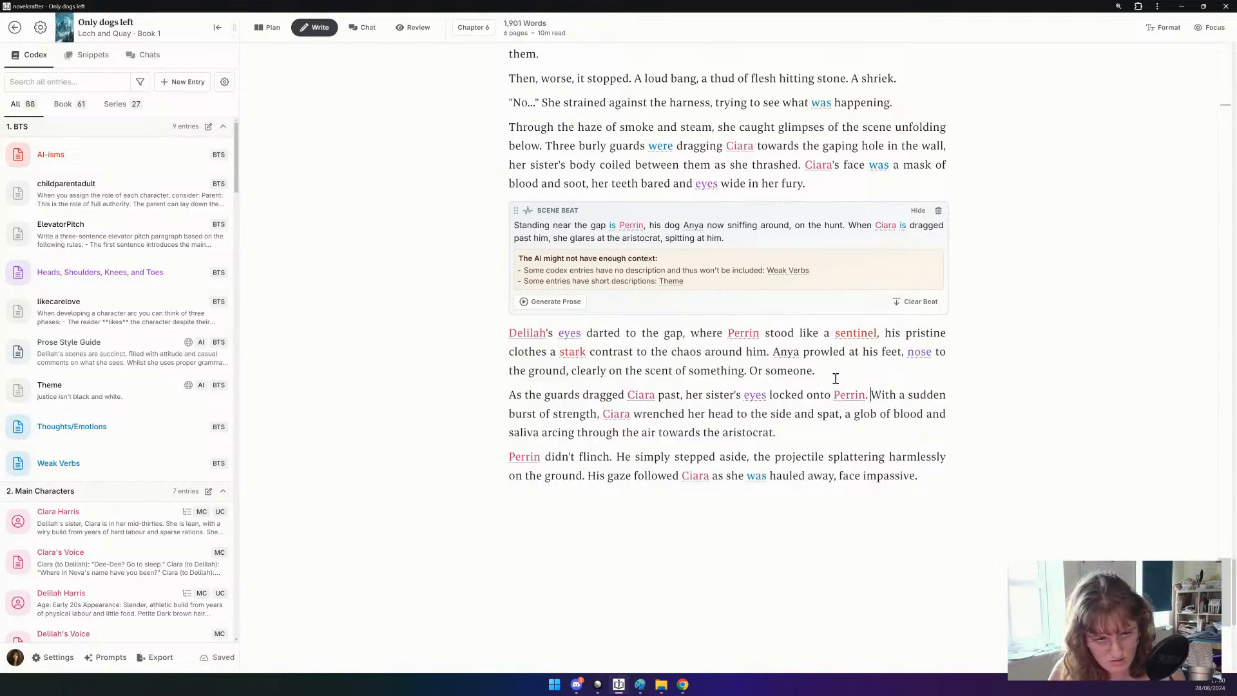
left_click_drag(832, 373, 874, 398)
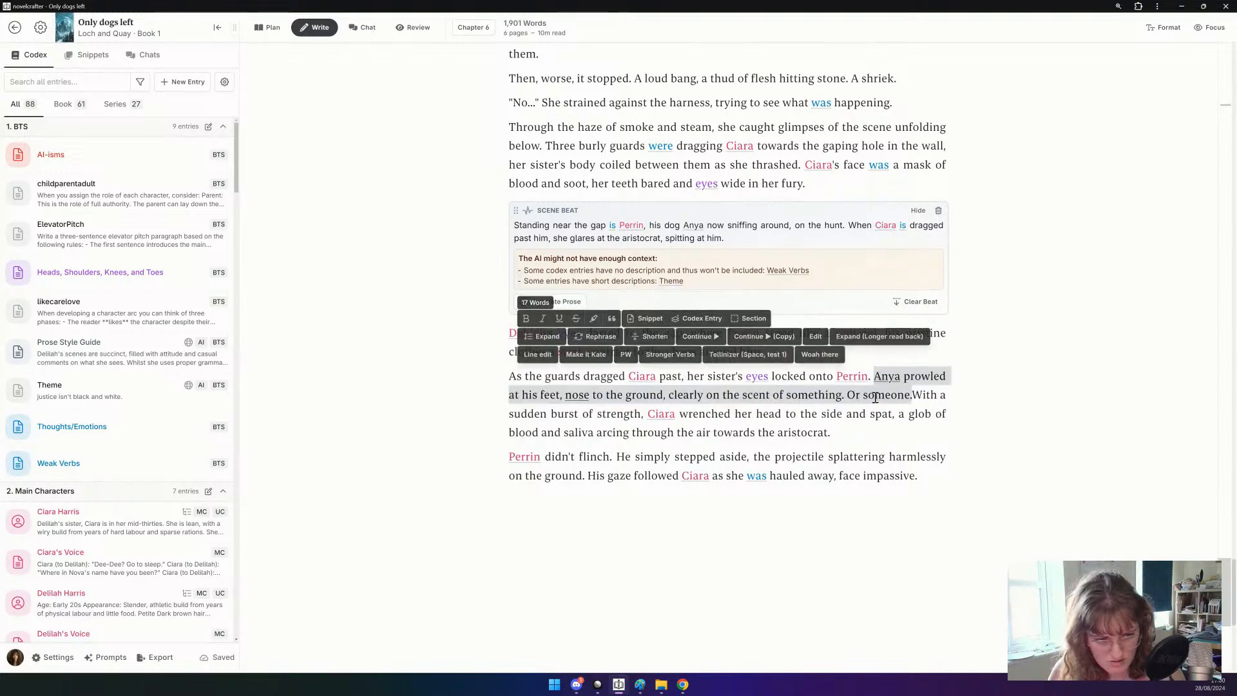
left_click(916, 395)
Delete the generated paragraph beginning "Delilah's eyes darted to the gap" and collapse the scene beat above it.
triple_click(783, 335)
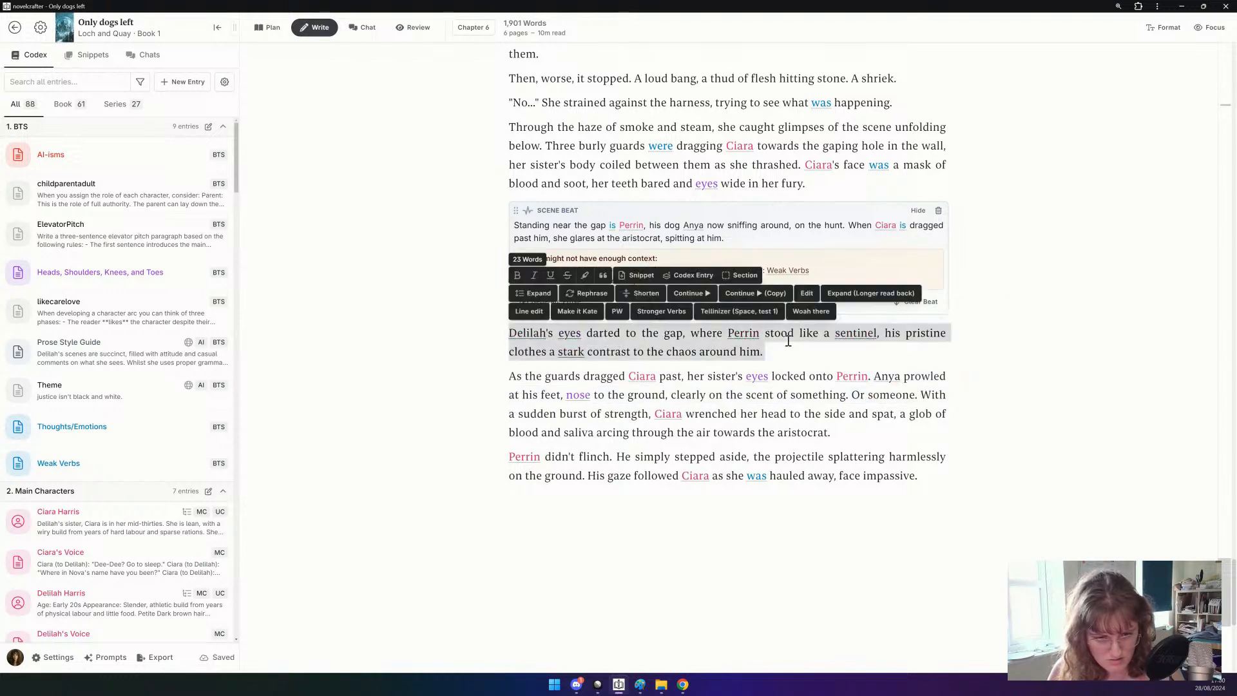
key("BackSpace")
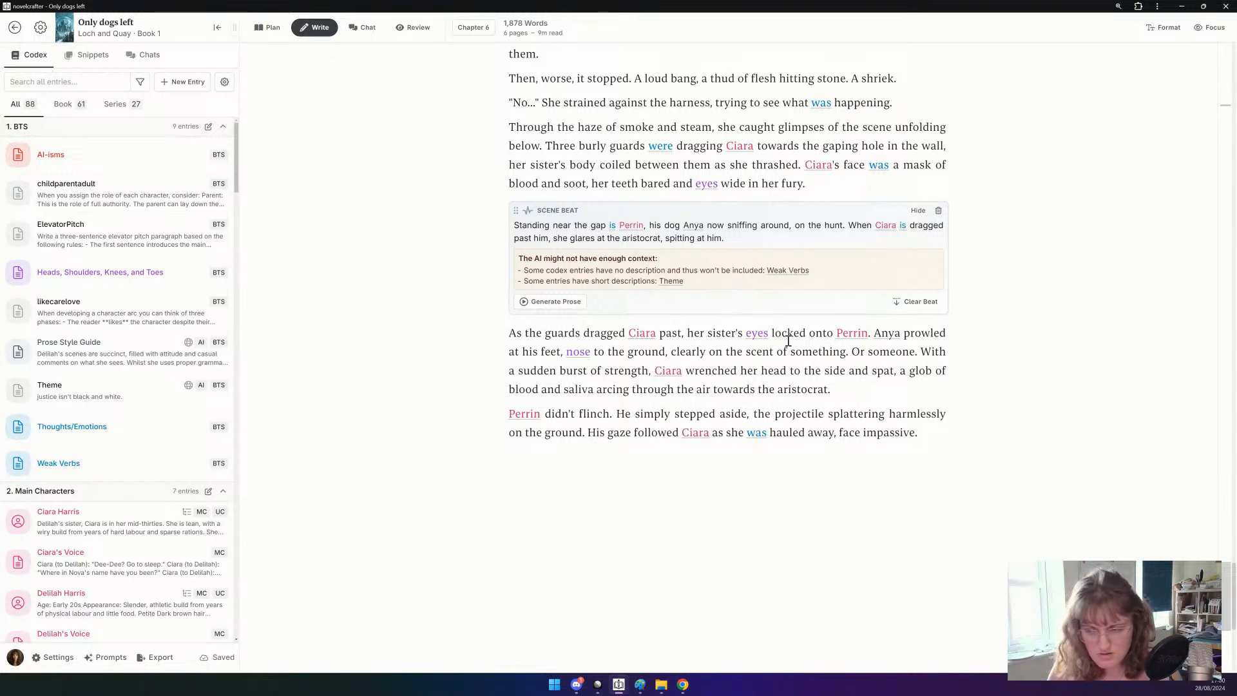
left_click(918, 211)
Remove the leftover empty lines below the scene's last paragraph.
left_click(644, 435)
scroll(644, 438, "up", 5)
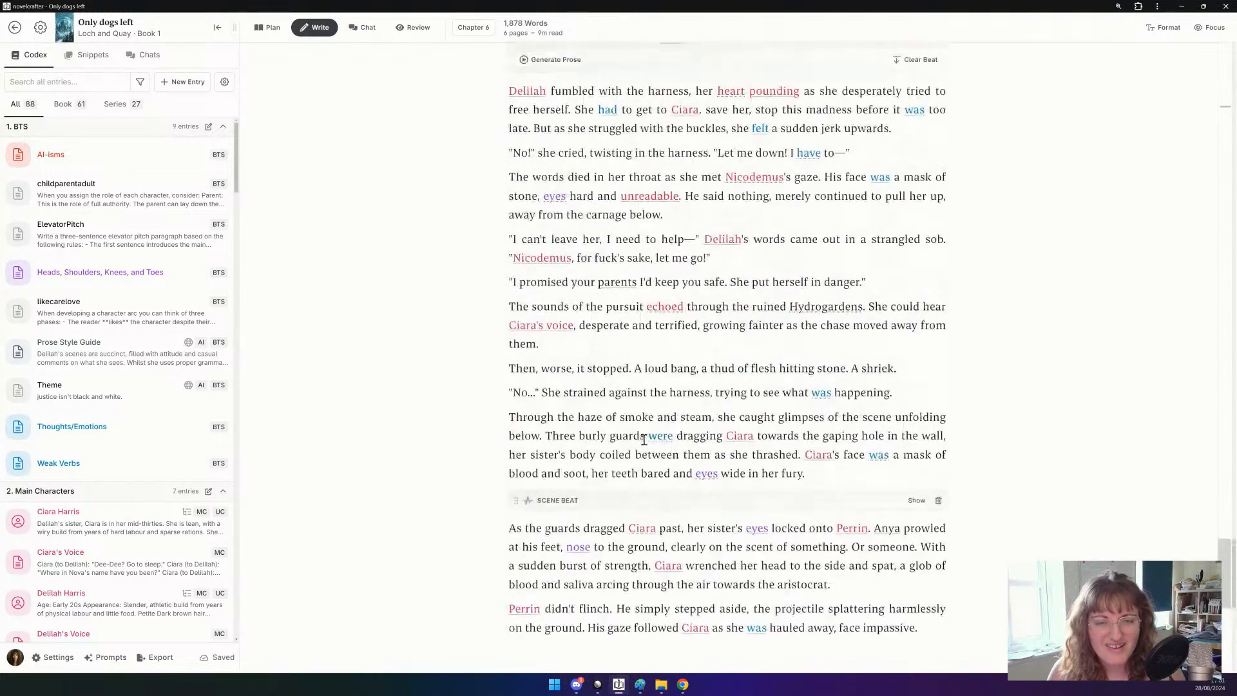
scroll(644, 439, "down", 6)
left_click_drag(572, 407, 575, 549)
key("BackSpace")
key("BackSpace")
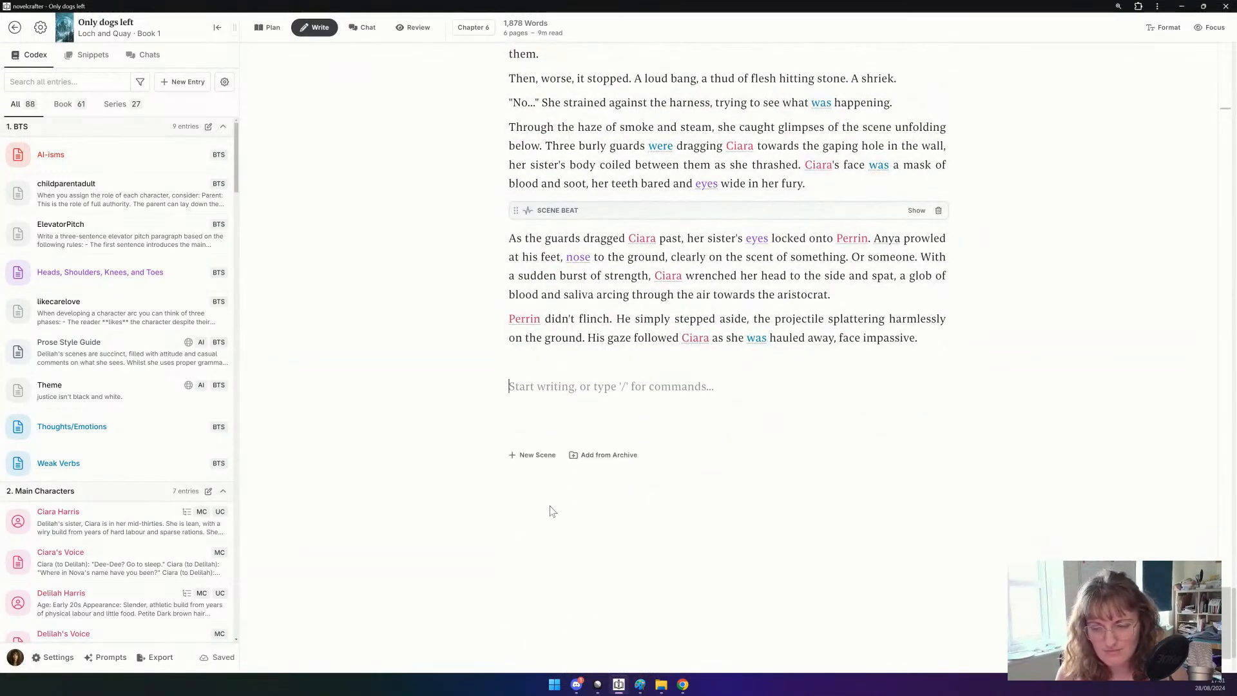
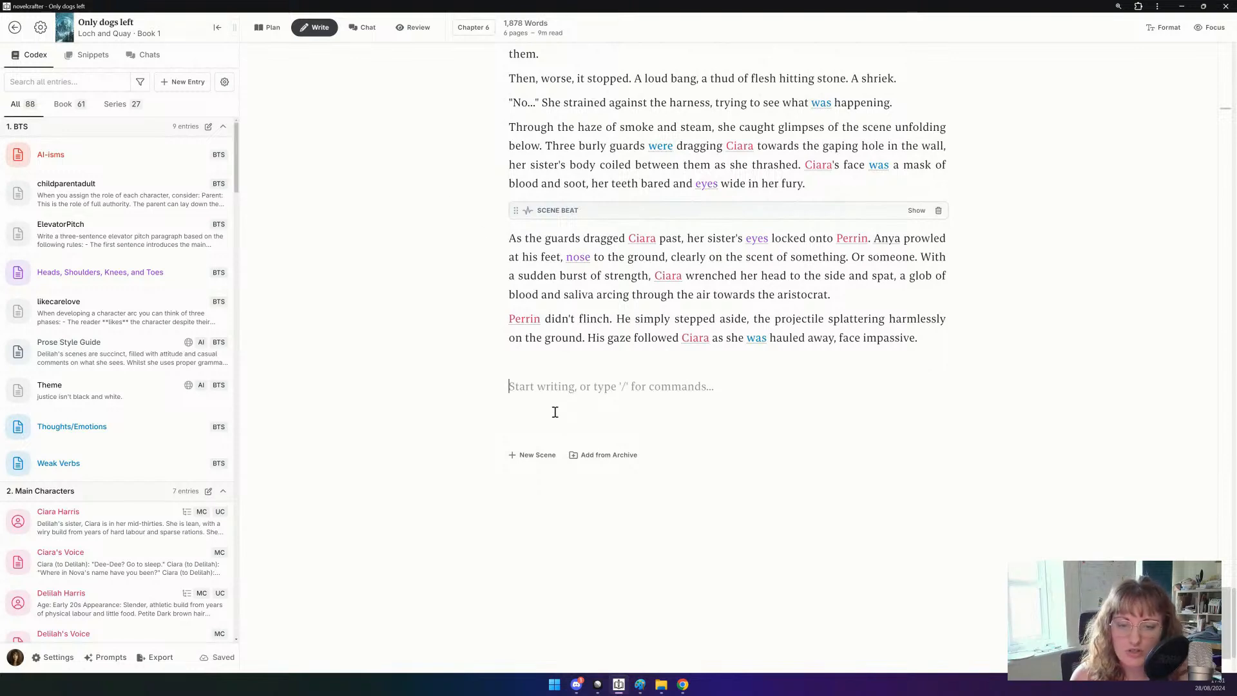
Start a new chat with Chapter 6 Scene 1 as context and pin the thread beside the manuscript.
scroll(432, 246, "up", 15)
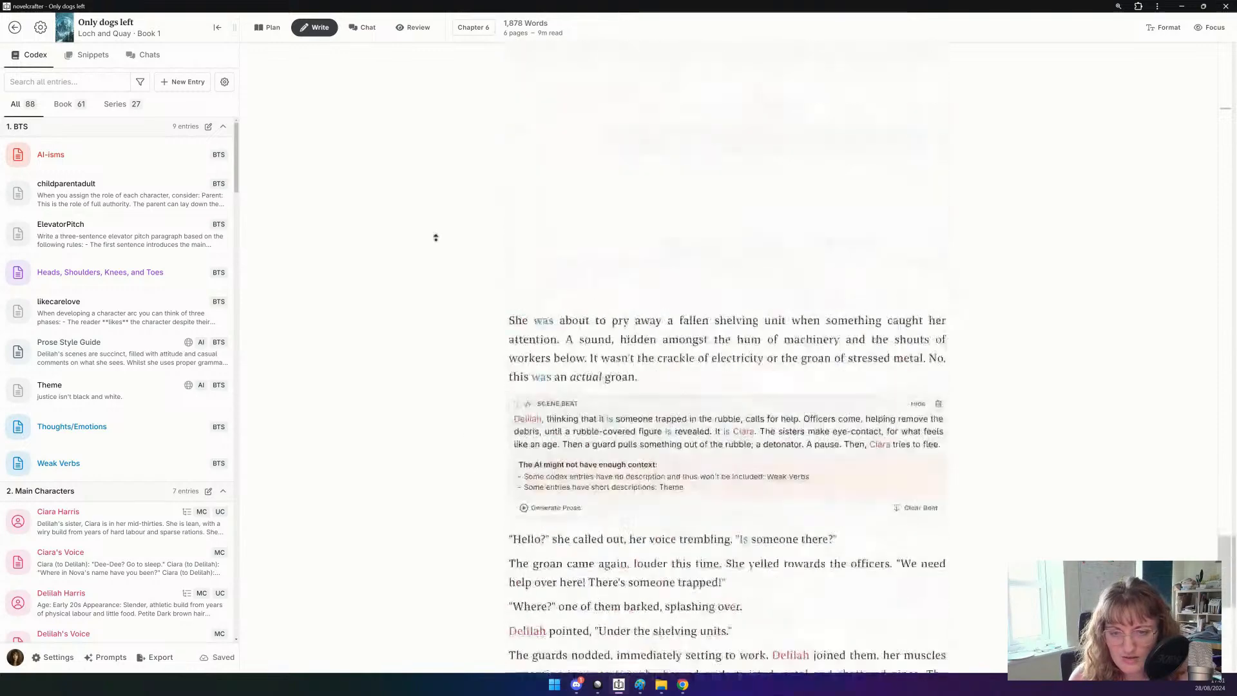
scroll(450, 353, "down", 4)
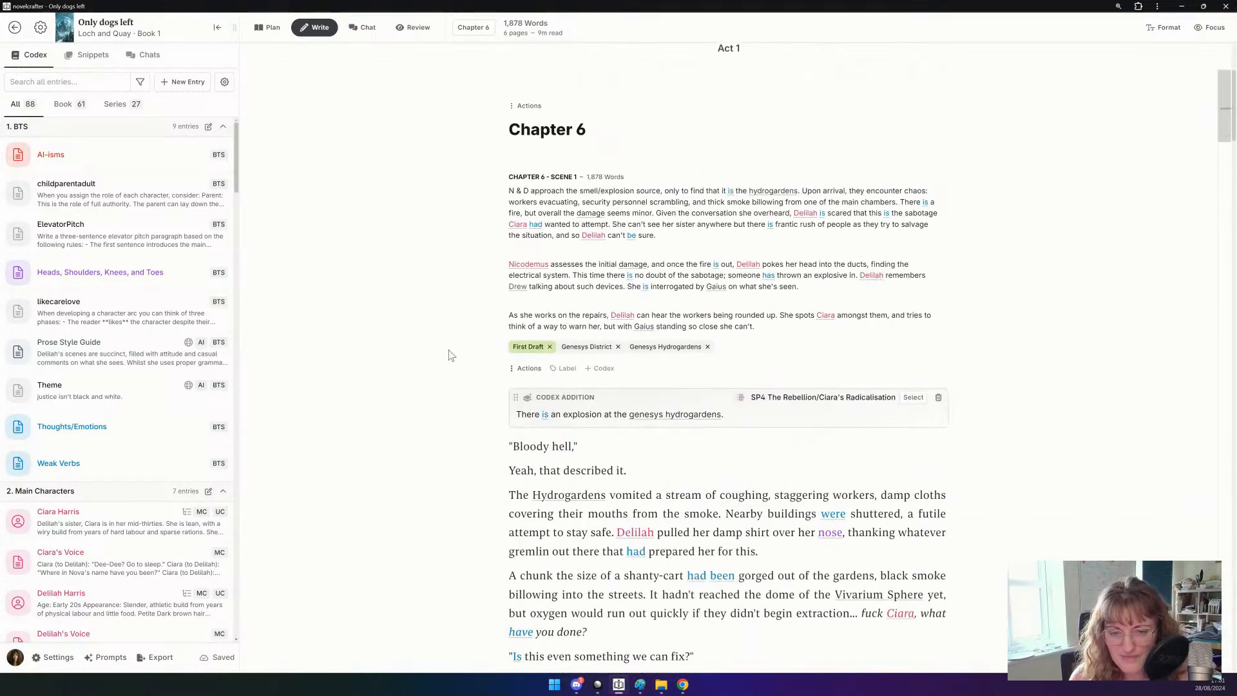
left_click(516, 368)
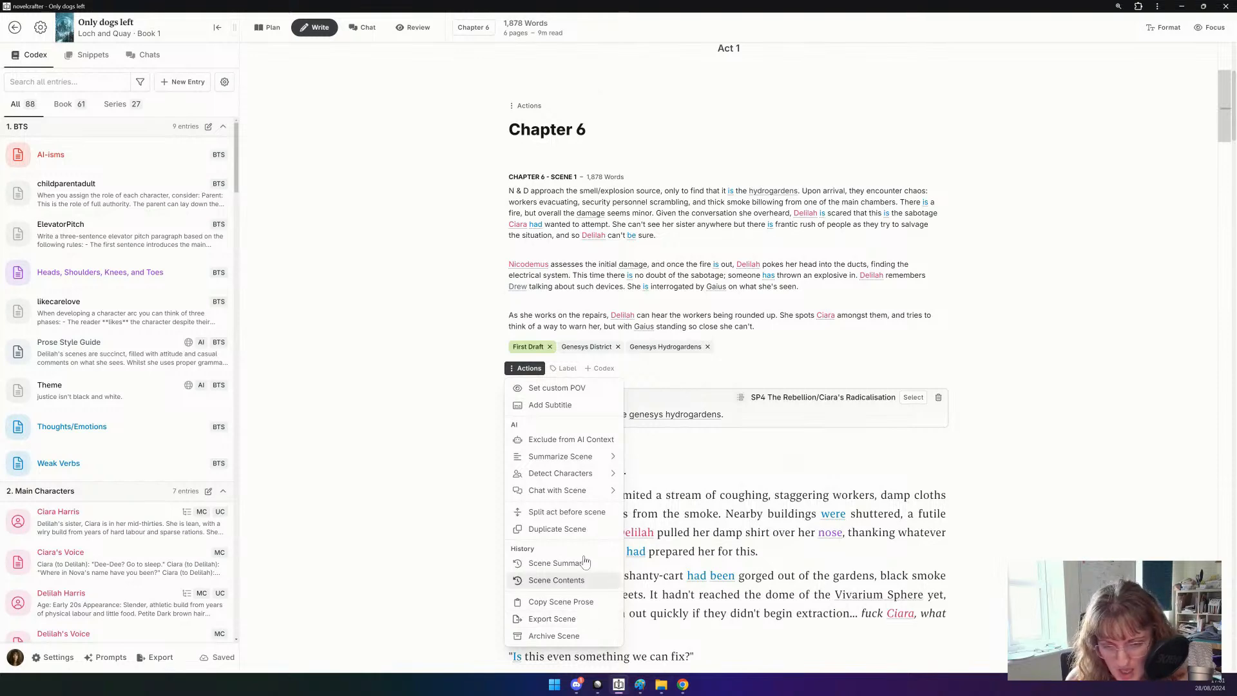
mouse_move(567, 498)
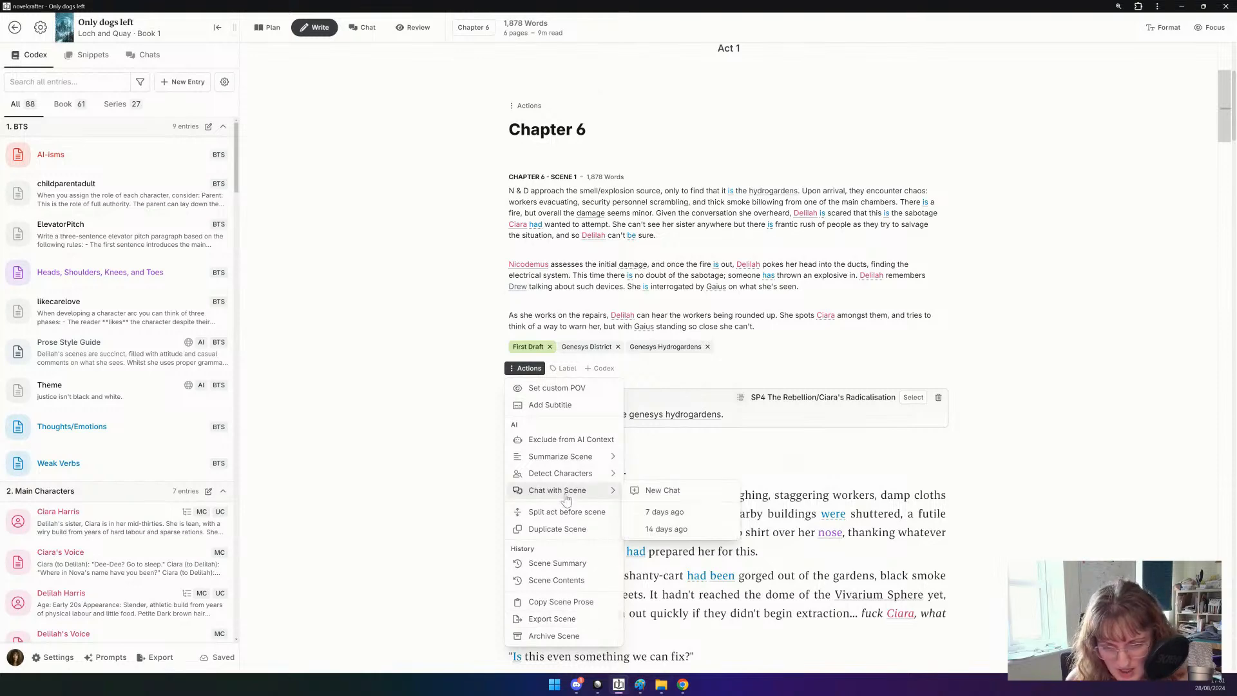
left_click(691, 492)
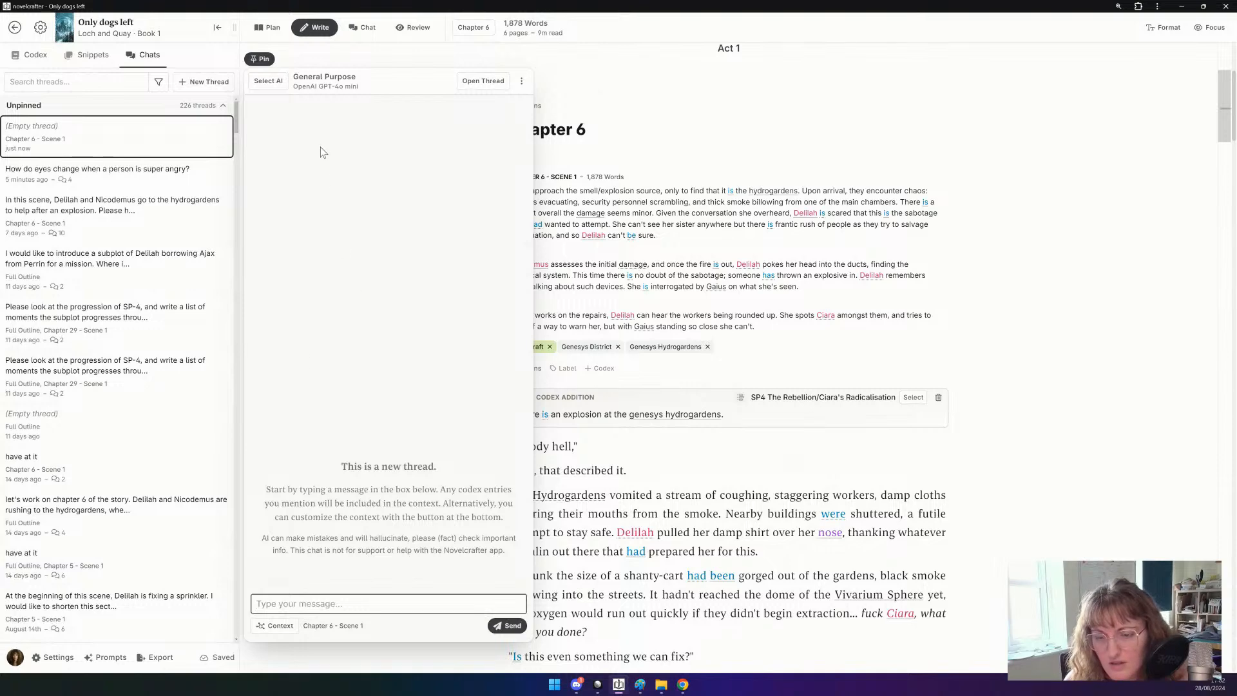
left_click(260, 59)
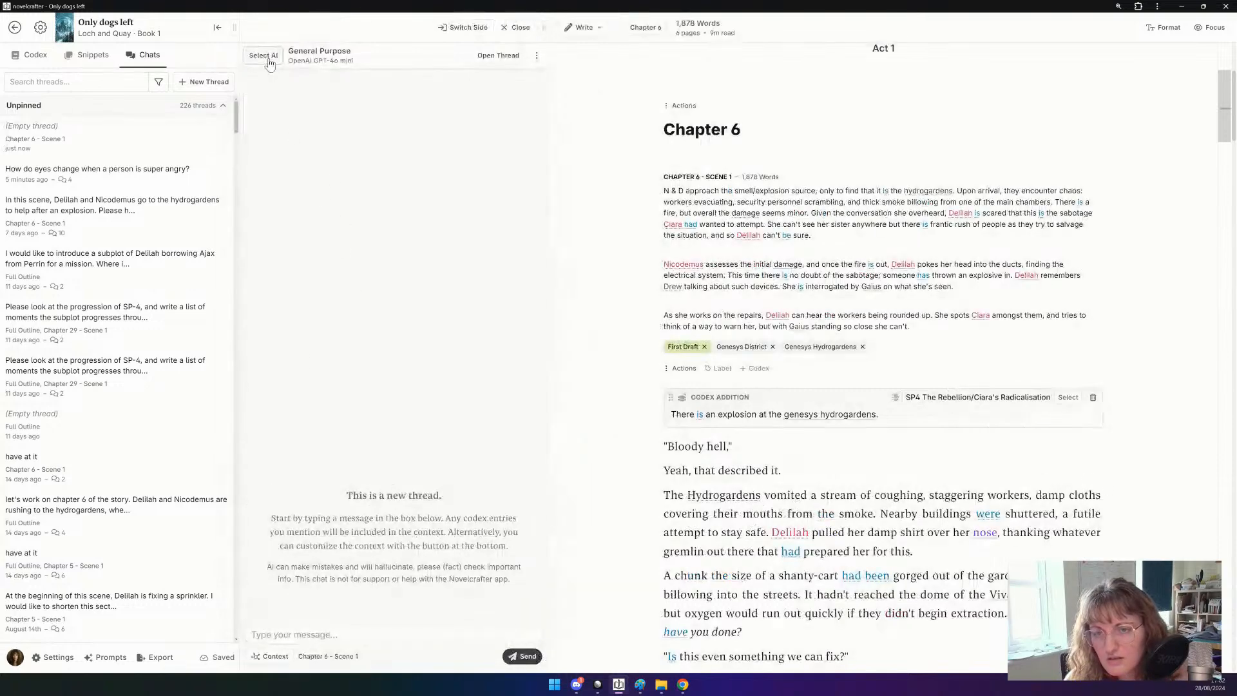
Set the thread to the Analysis prompt New Brutal Drunk Honest (No context) with the model Sonnet 3.5 1 K 140.
left_click(323, 57)
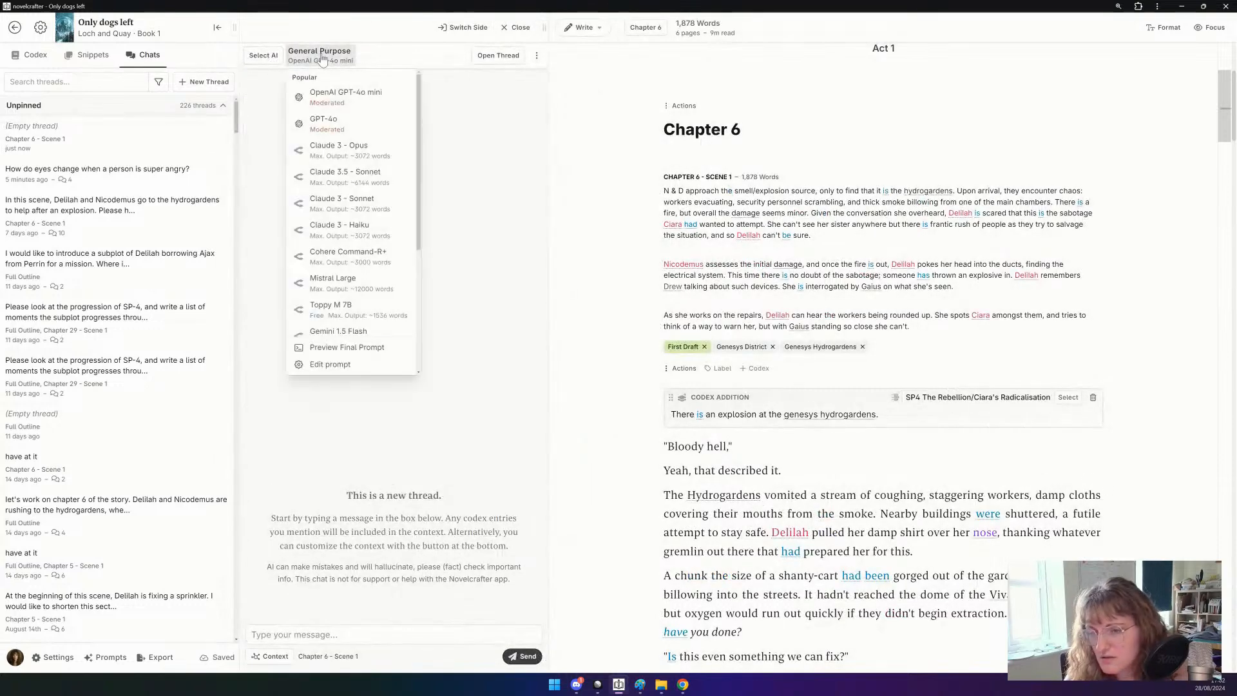
left_click(364, 180)
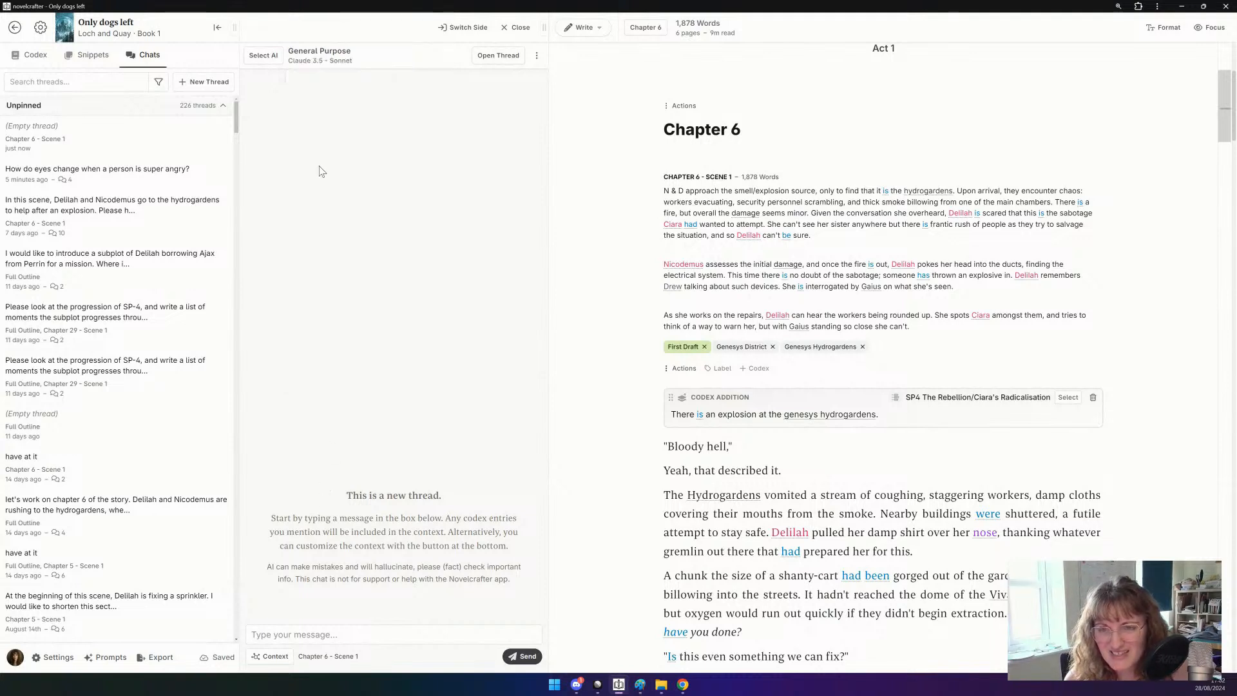
left_click(268, 57)
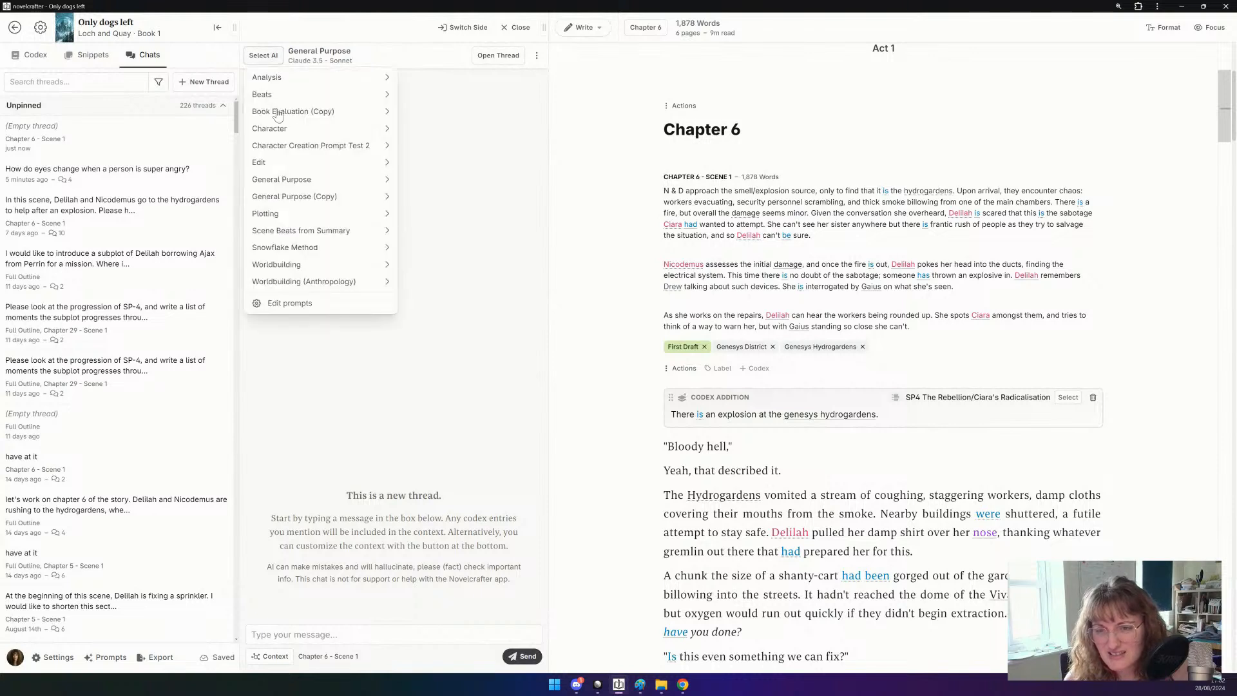
mouse_move(335, 79)
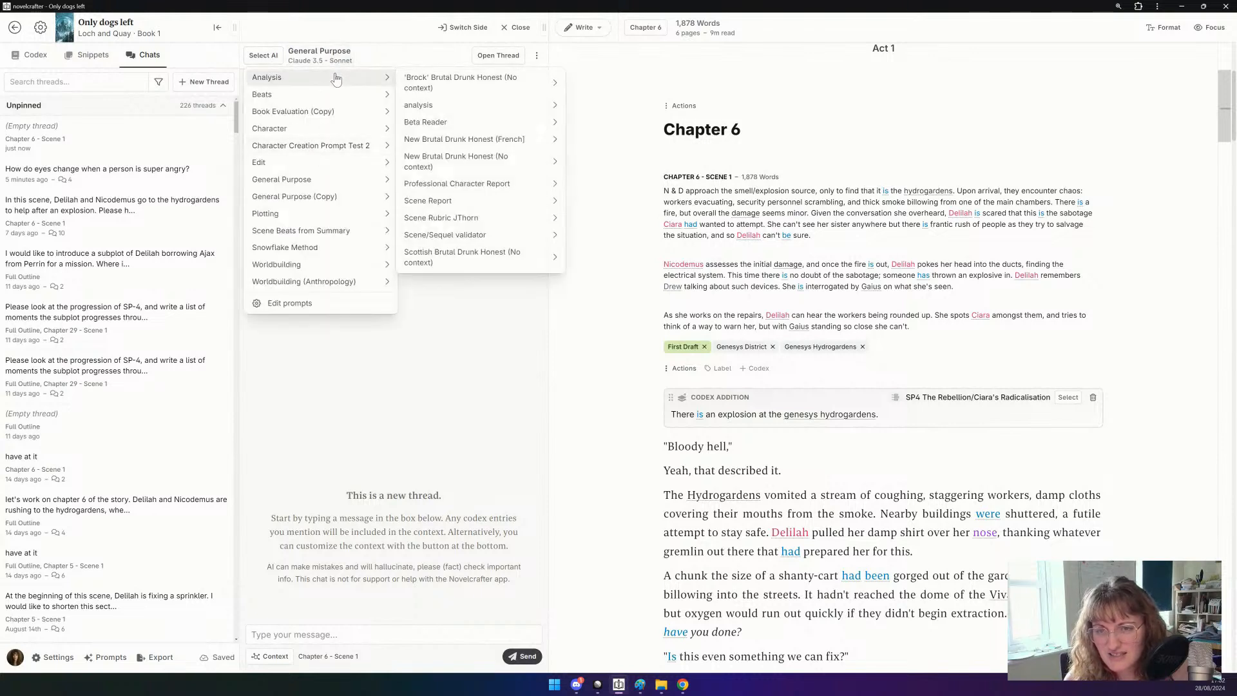
mouse_move(474, 142)
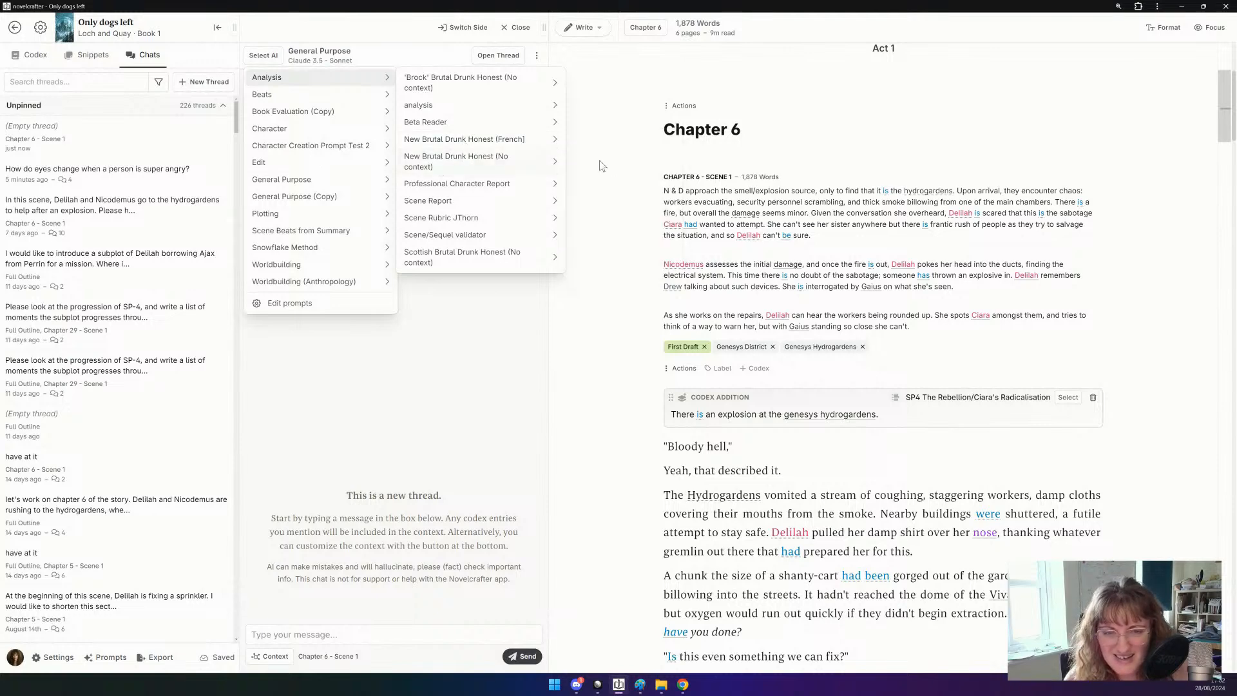
mouse_move(516, 174)
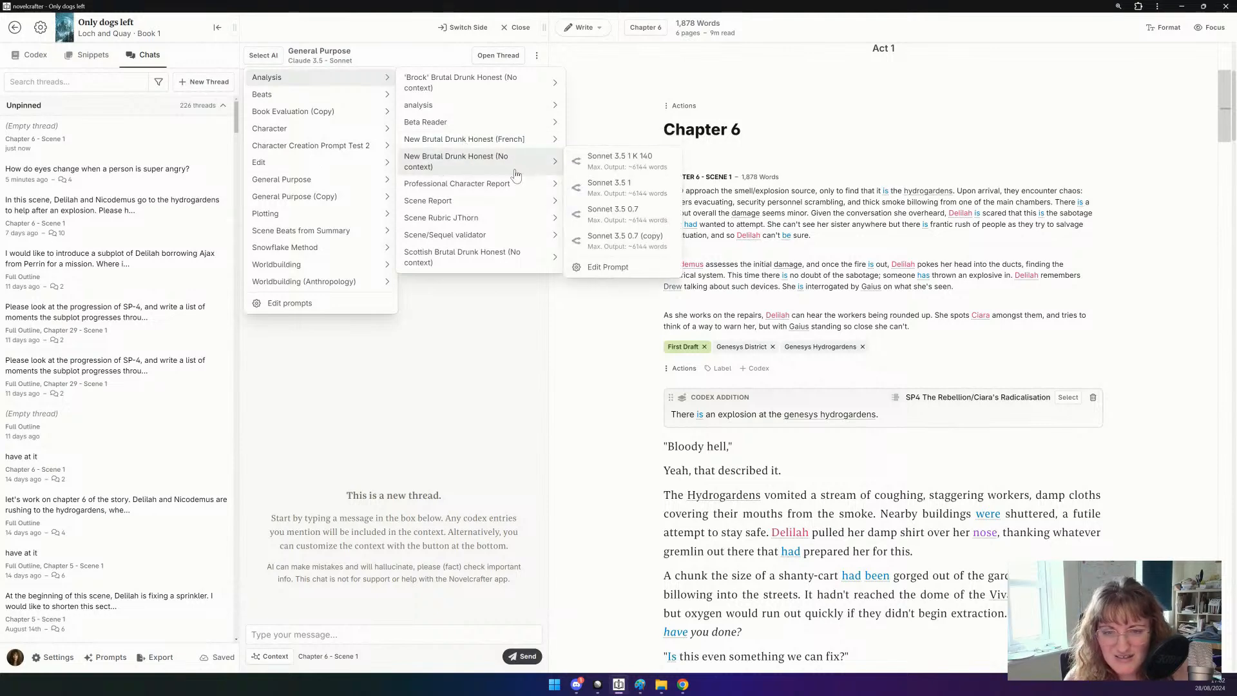
left_click(570, 169)
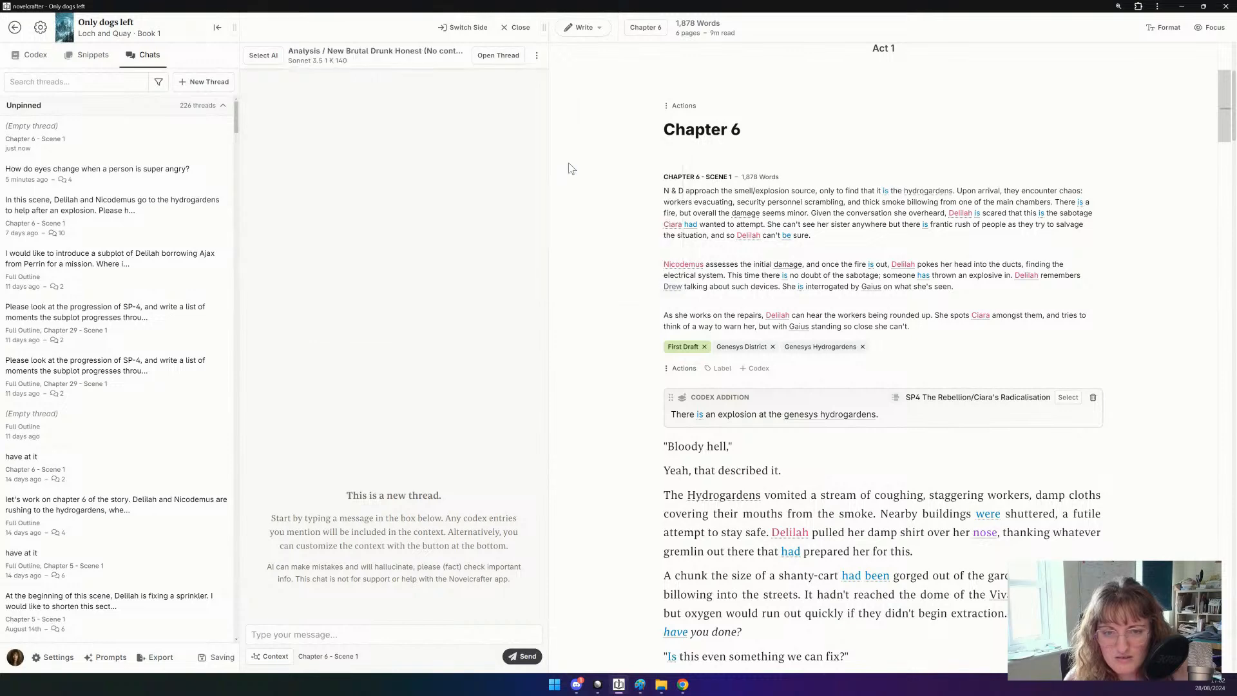
Send "have at it" to the thread and read the reply's feedback on pacing, internal monologue and characters.
left_click(300, 635)
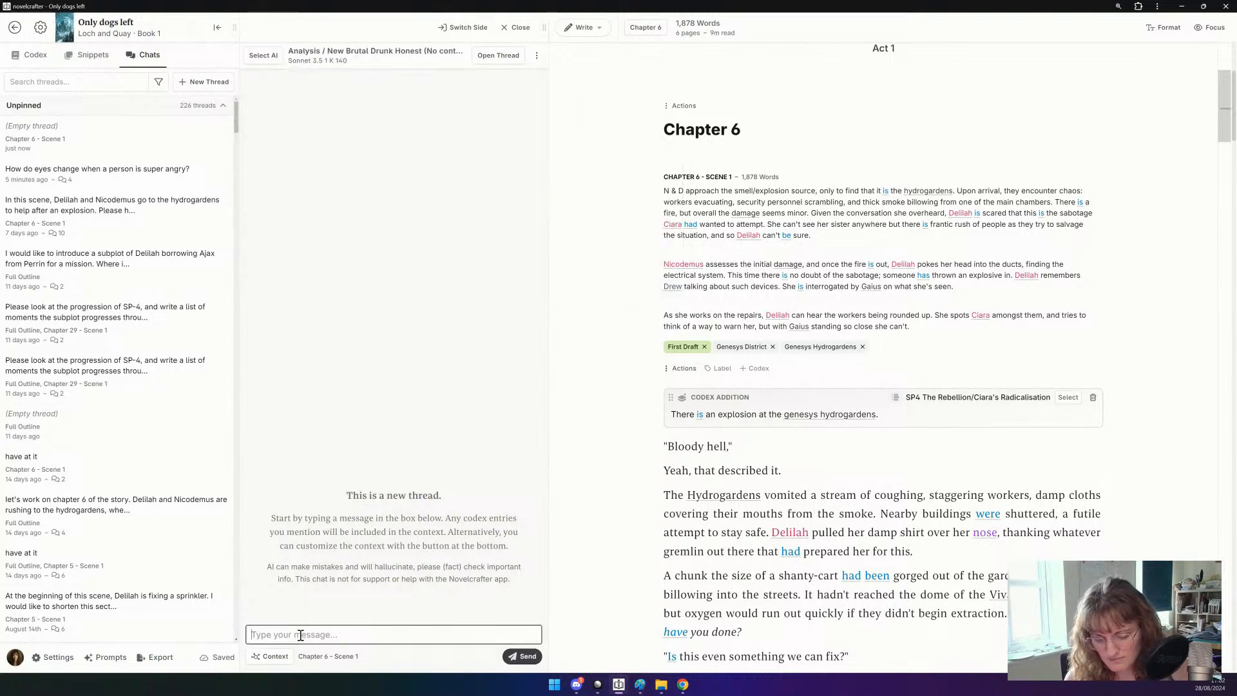
type("have at it")
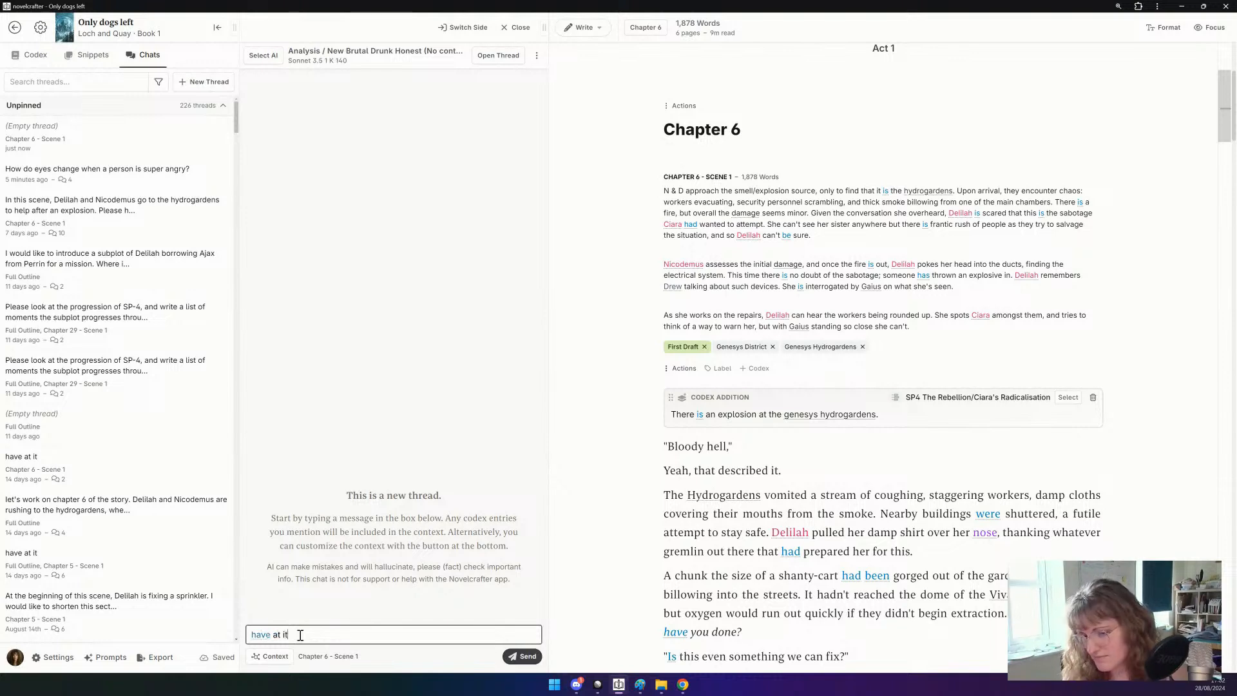
key("Return")
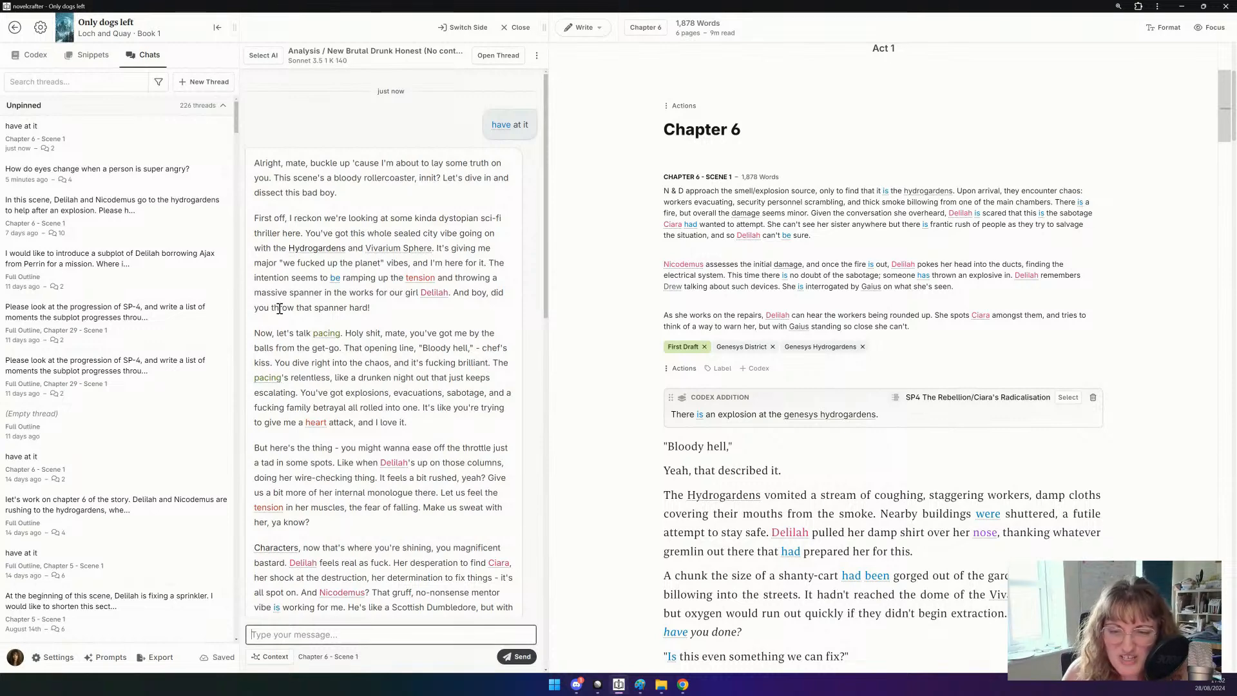
scroll(280, 309, "down", 1)
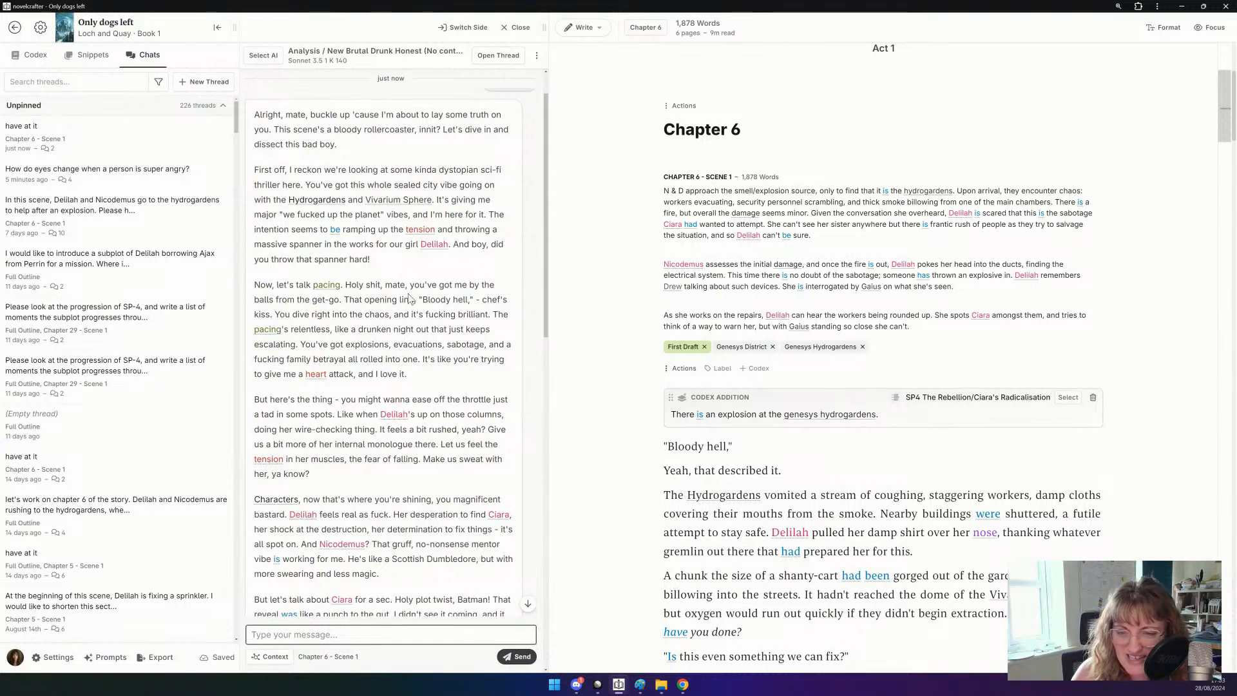
scroll(408, 298, "down", 1)
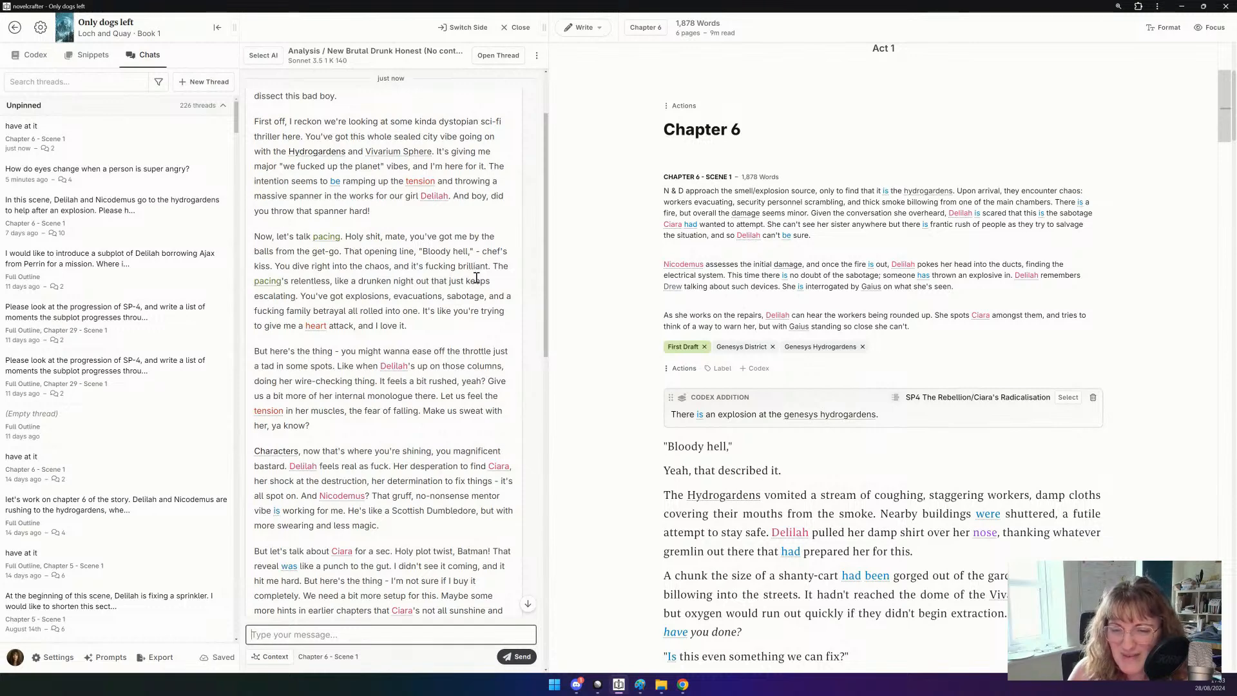
scroll(476, 277, "down", 1)
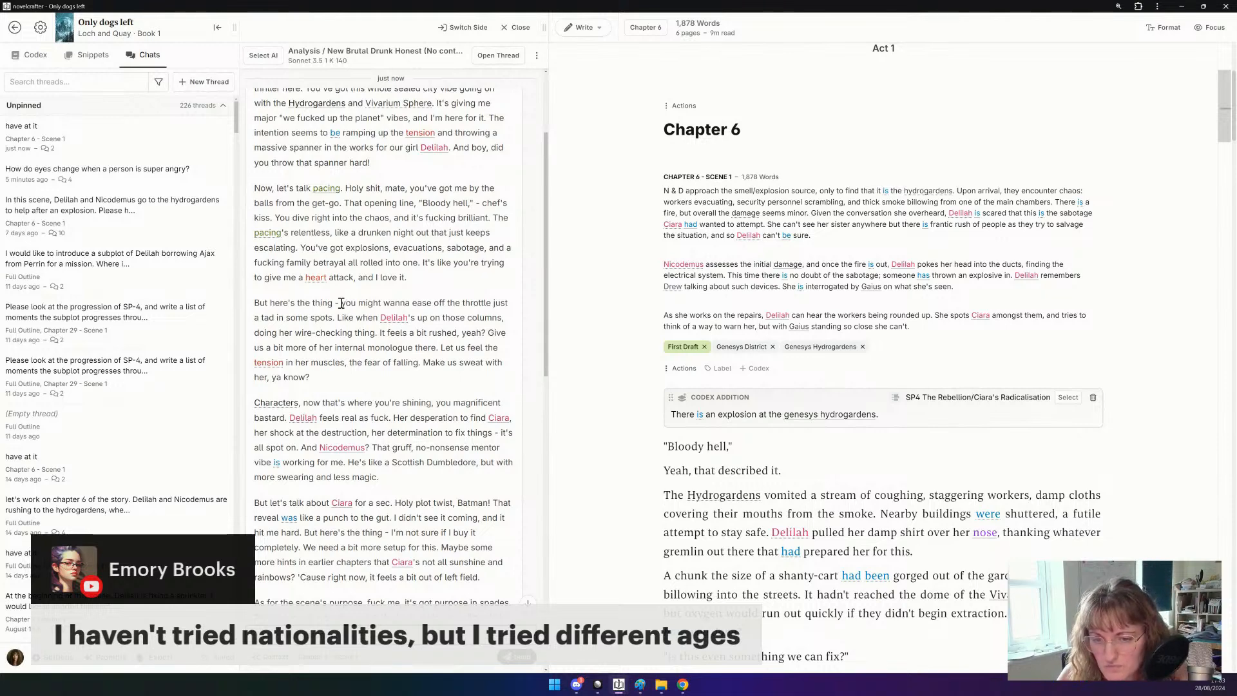
double_click(358, 346)
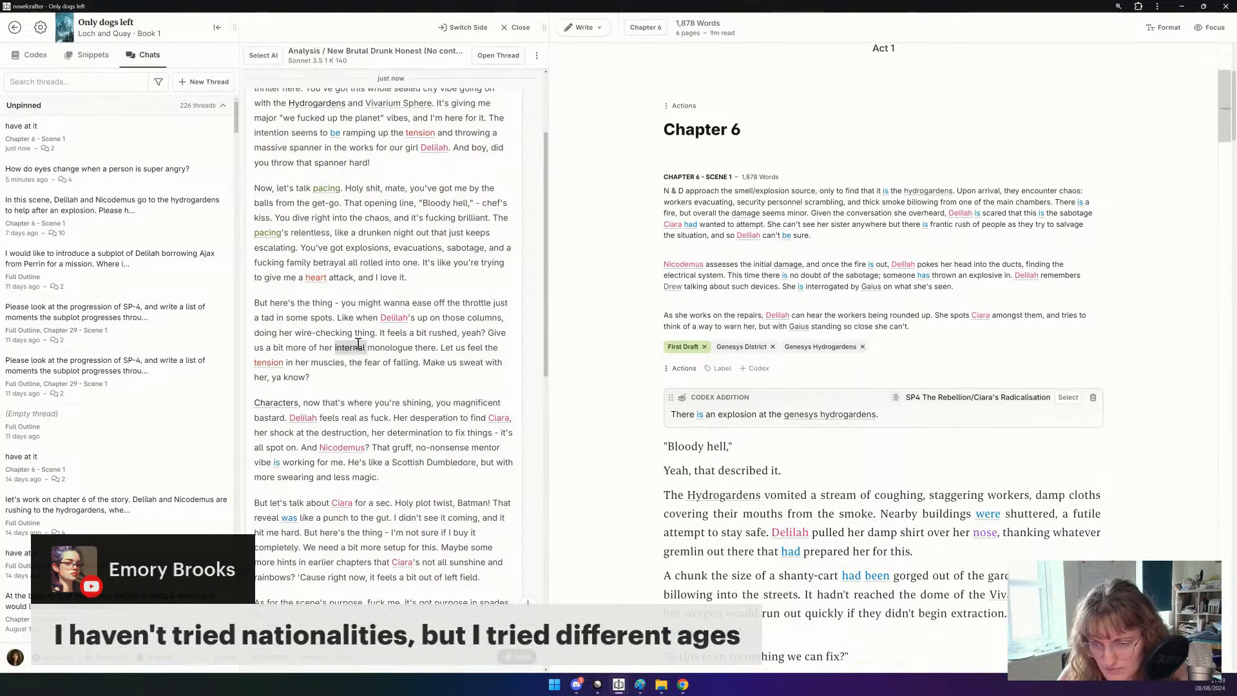
Copy the critique paragraph about easing off the throttle and adding more of Delilah's internal monologue.
triple_click(358, 346)
key("ctrl+c")
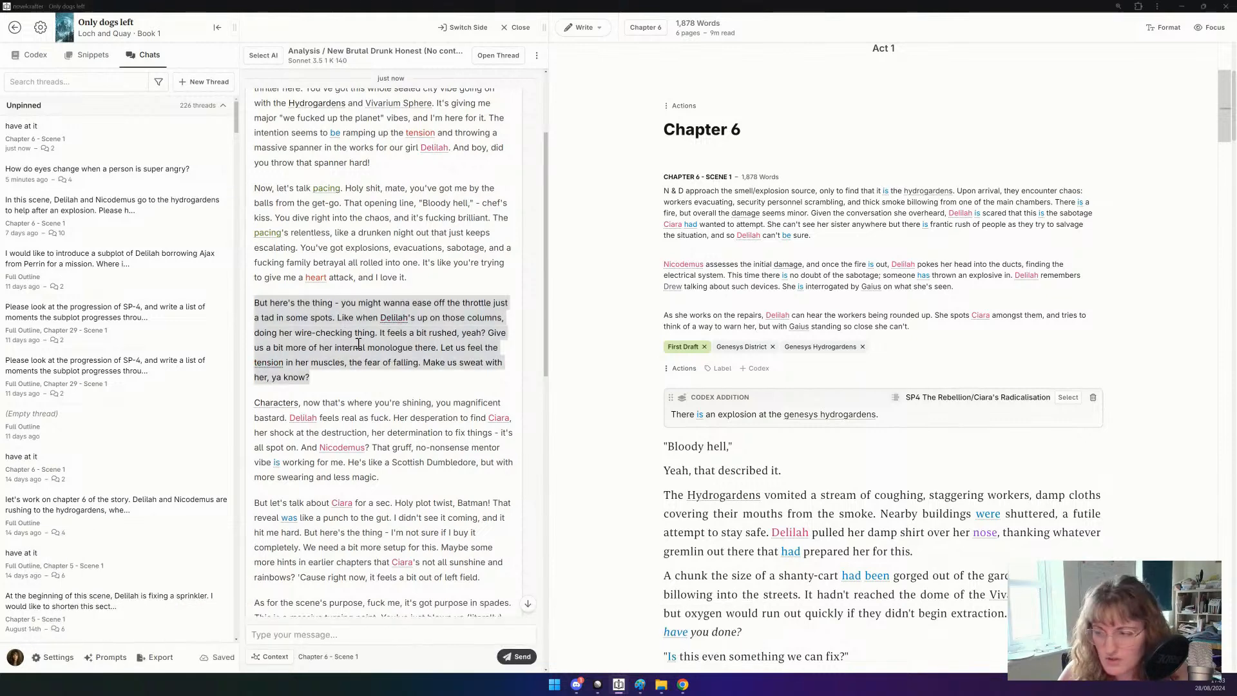
left_click(358, 346)
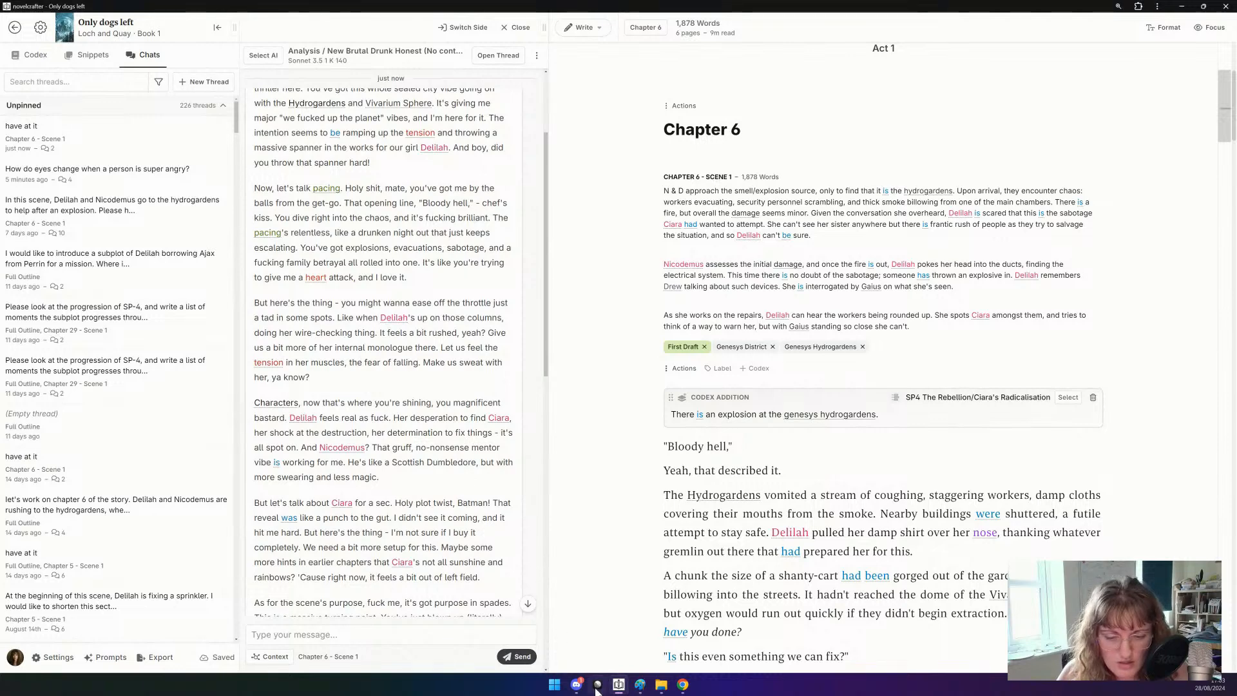
Switch to the Notion page in Chrome and add a toggle list titled "Feedback from Claude" below the 28-Aug-2024 plan of action.
left_click(682, 685)
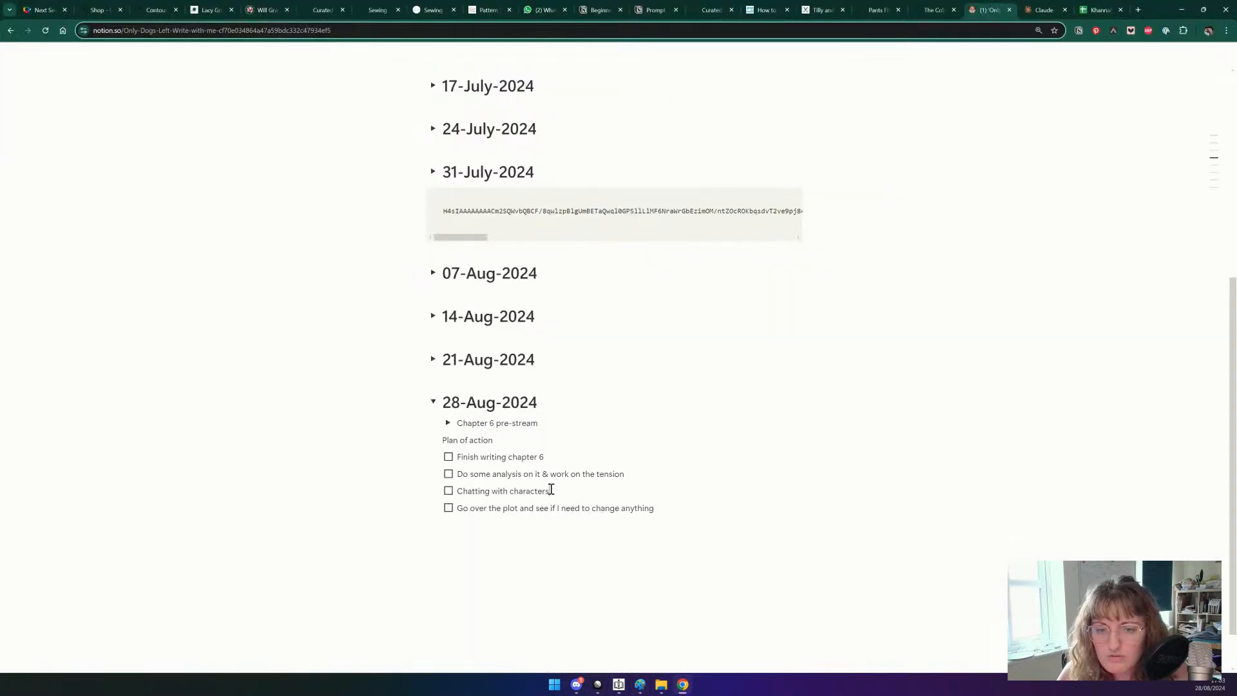
left_click(472, 524)
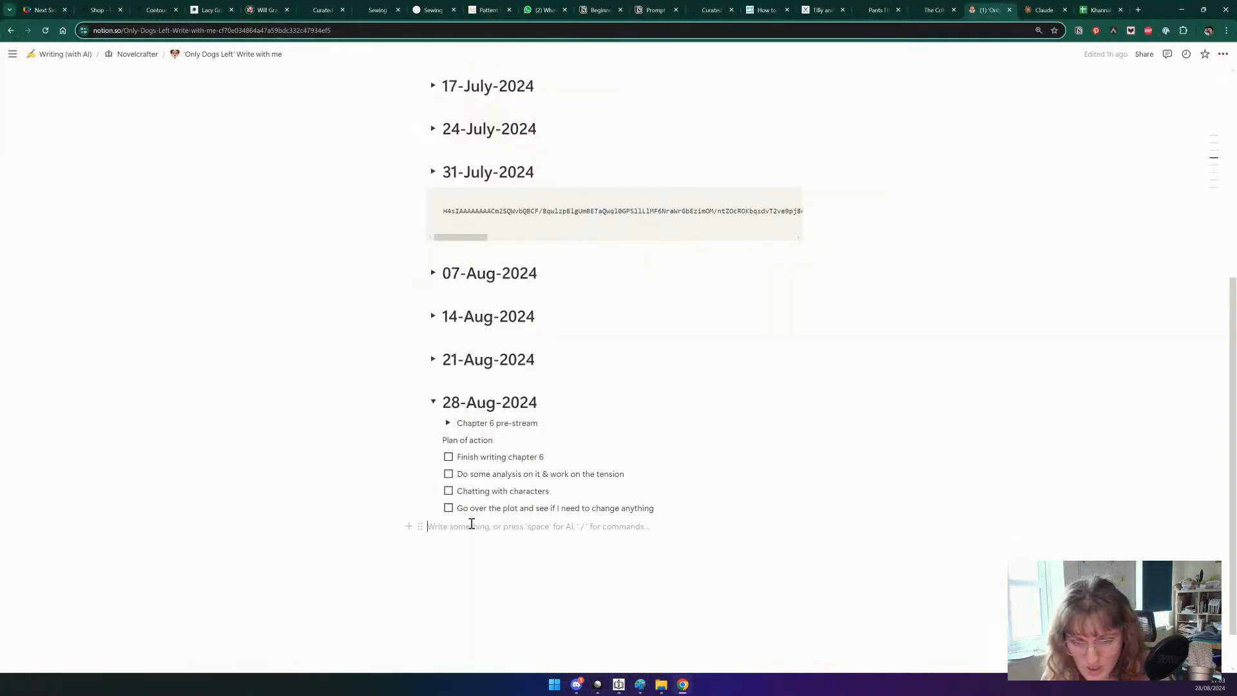
left_click(663, 509)
key("Return")
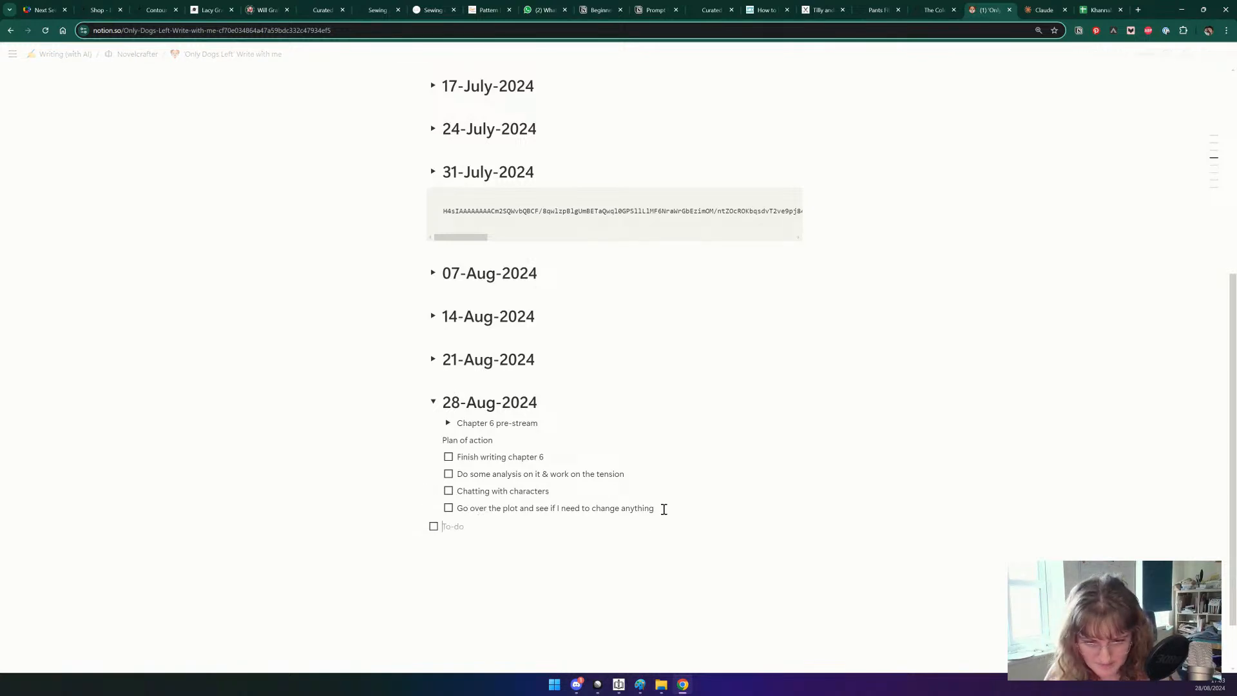
key("Tab")
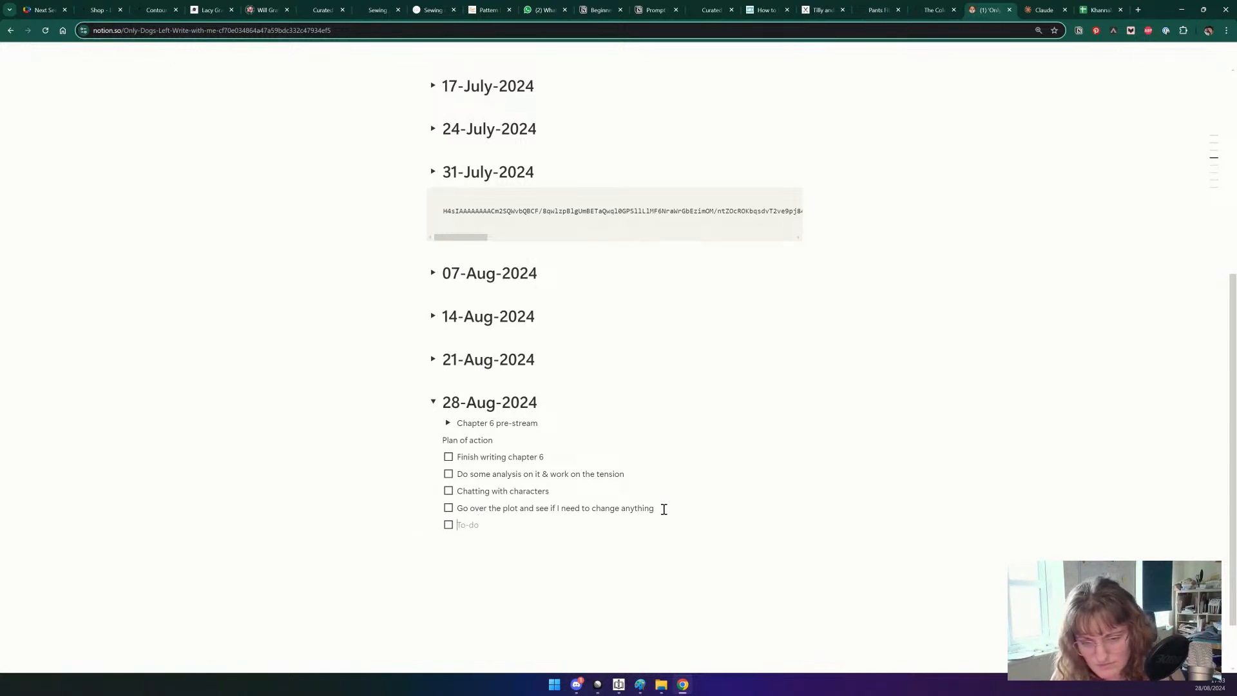
key("BackSpace")
type("/tog")
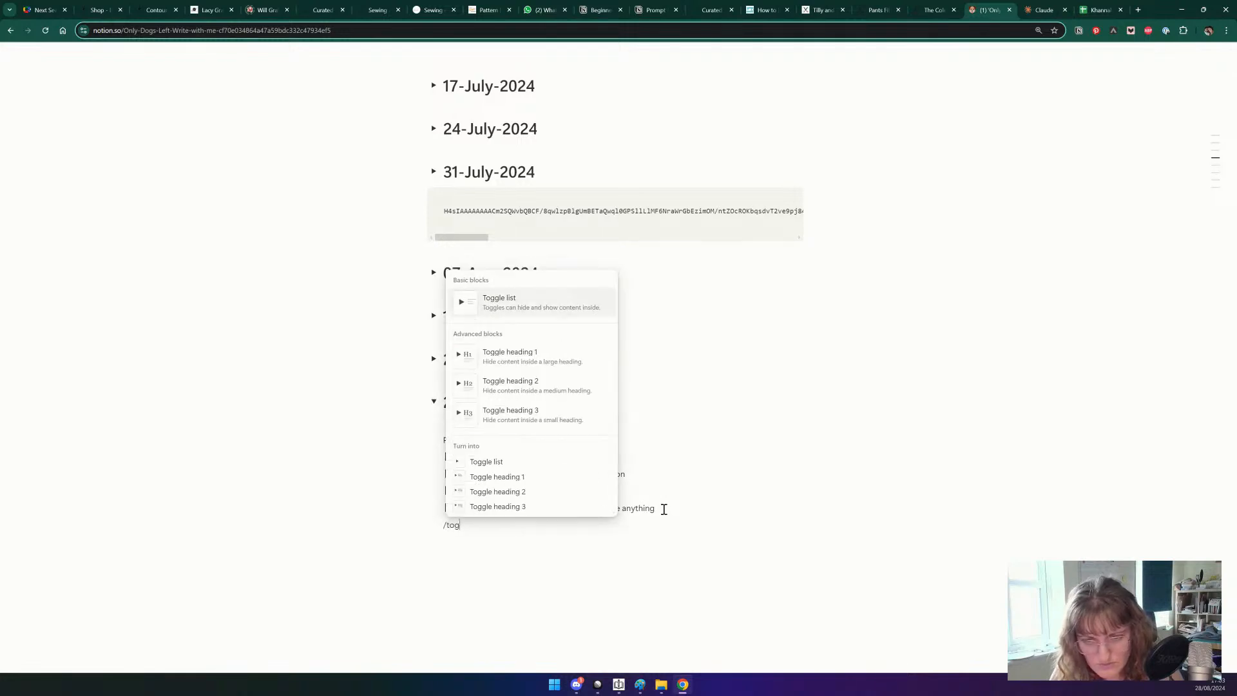
key("Return")
type("Fe")
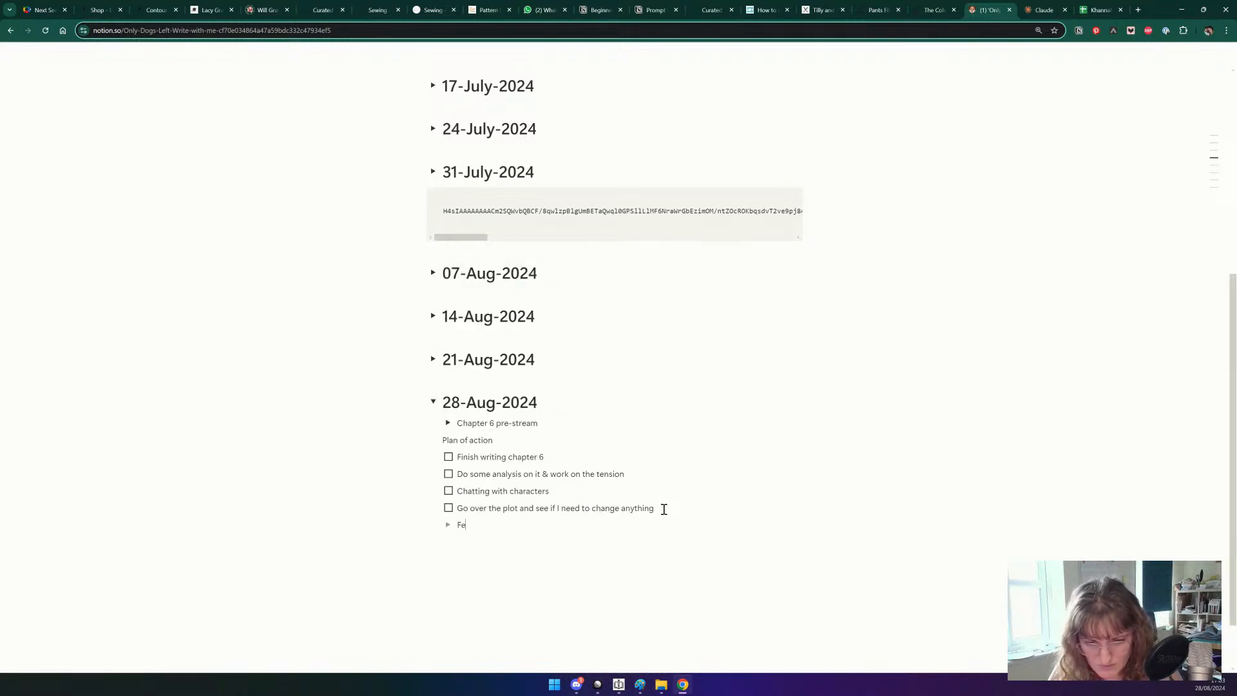
type("edback from Claude")
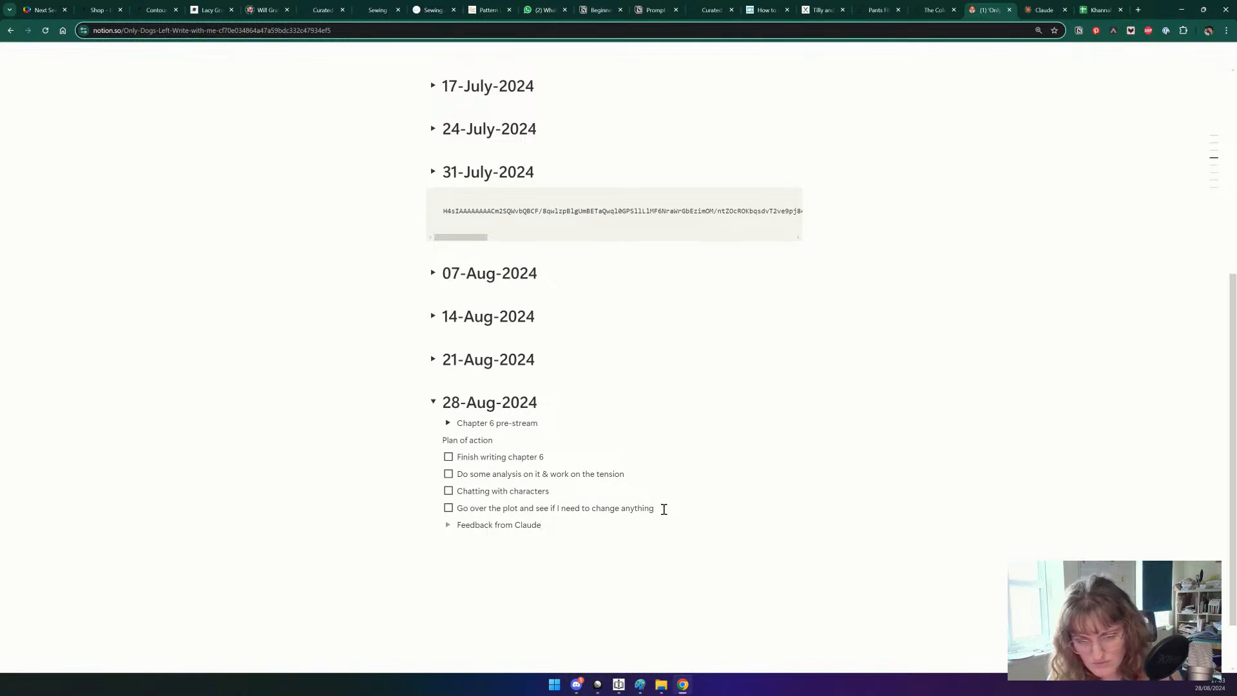
Expand the "Feedback from Claude" toggle and paste the copied critique paragraph inside it as a bullet.
left_click(448, 524)
left_click(478, 542)
type("-")
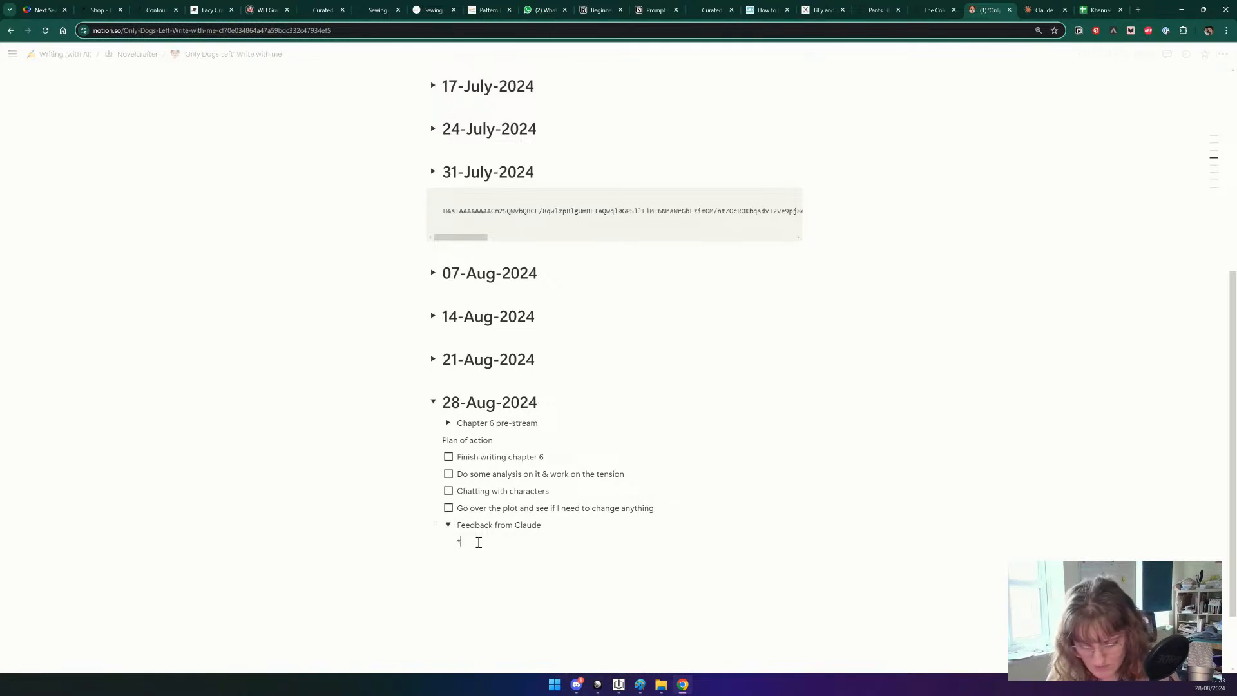
key("ctrl+v")
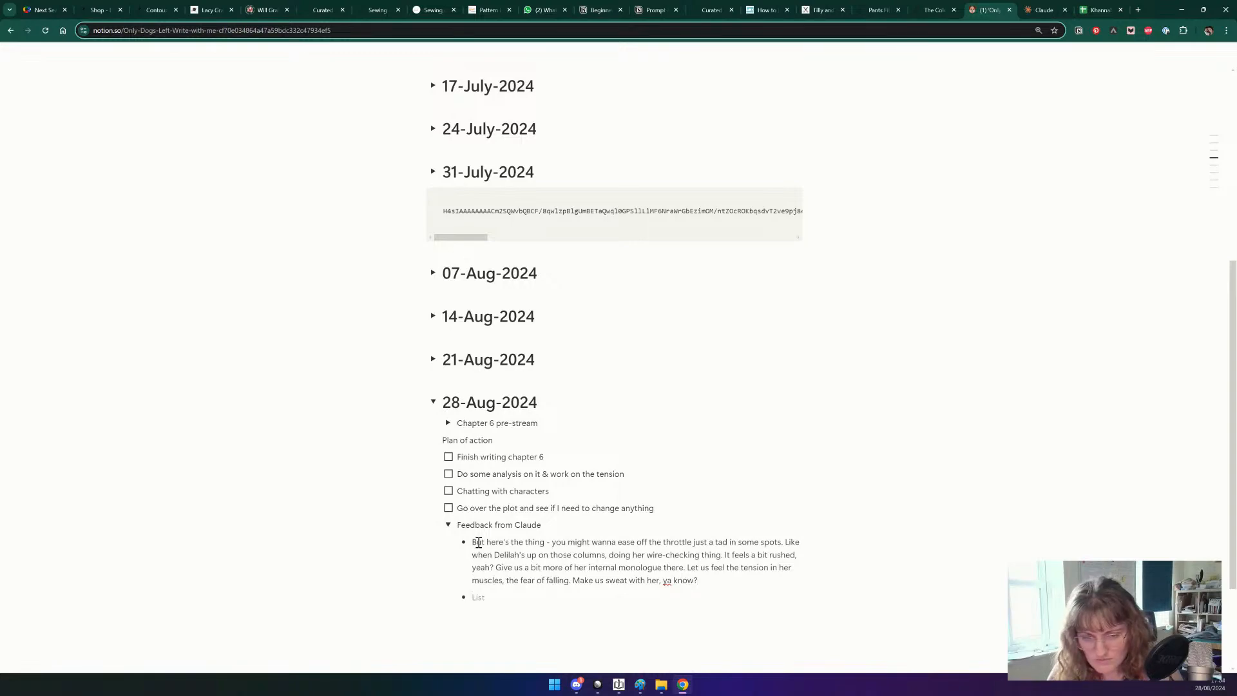
Return to Novelcrafter and read the critique's remarks on Ciara's setup, the scene's purpose, Perrin's presence and Joran's arrest.
key("alt+Tab")
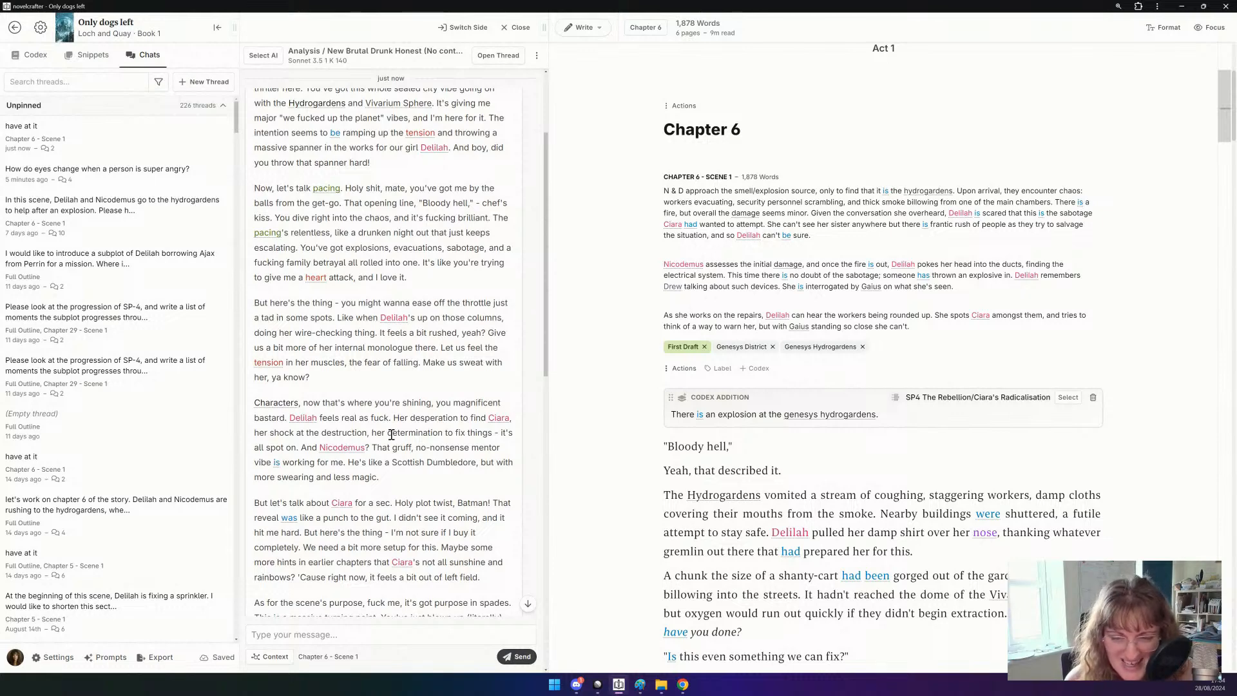
scroll(391, 436, "down", 3)
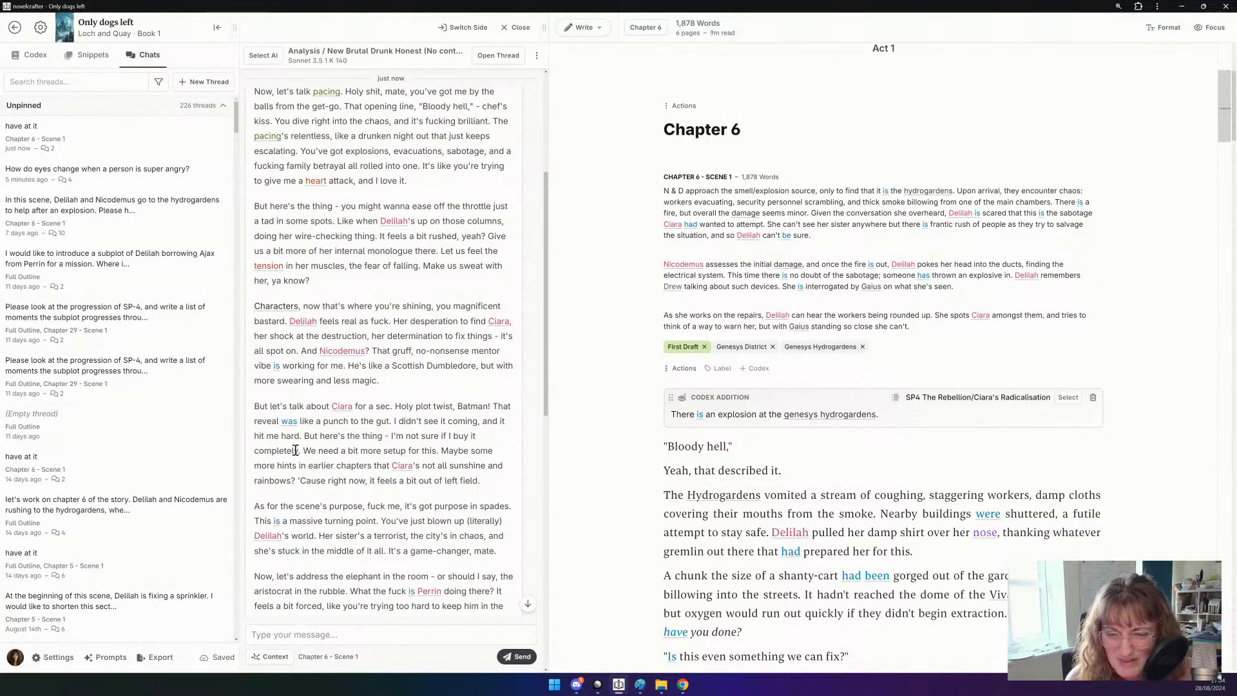
left_click_drag(295, 451, 497, 492)
left_click(490, 484)
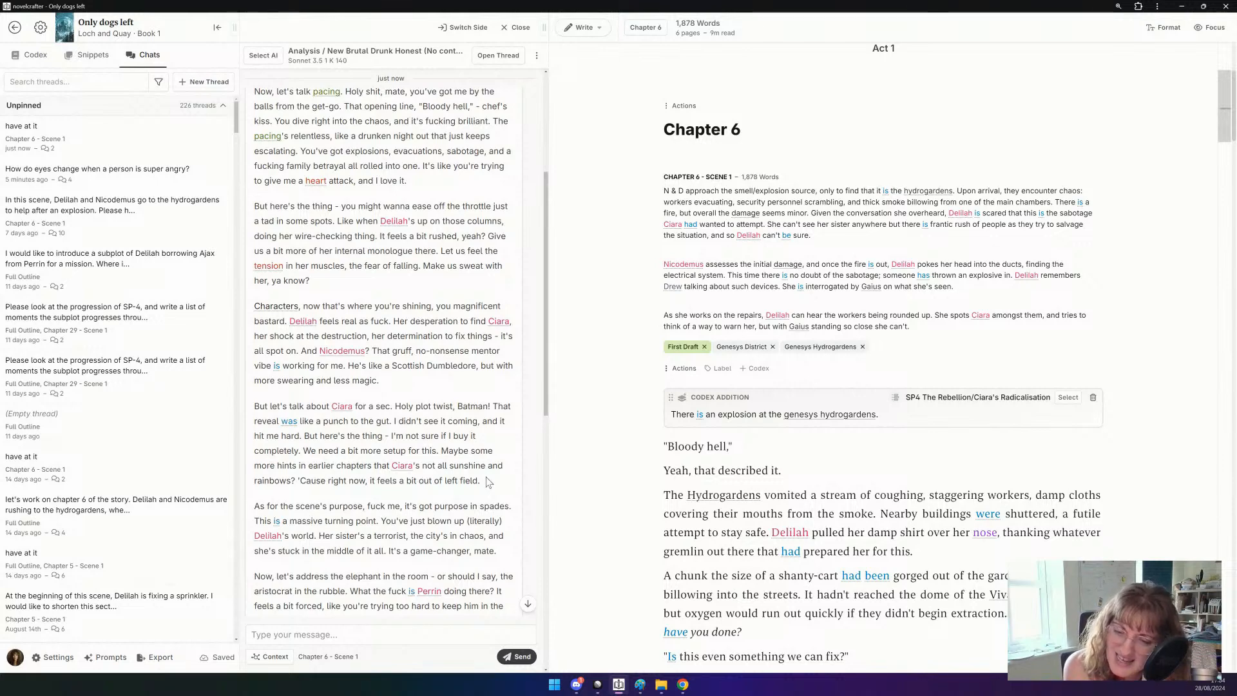
scroll(488, 483, "down", 1)
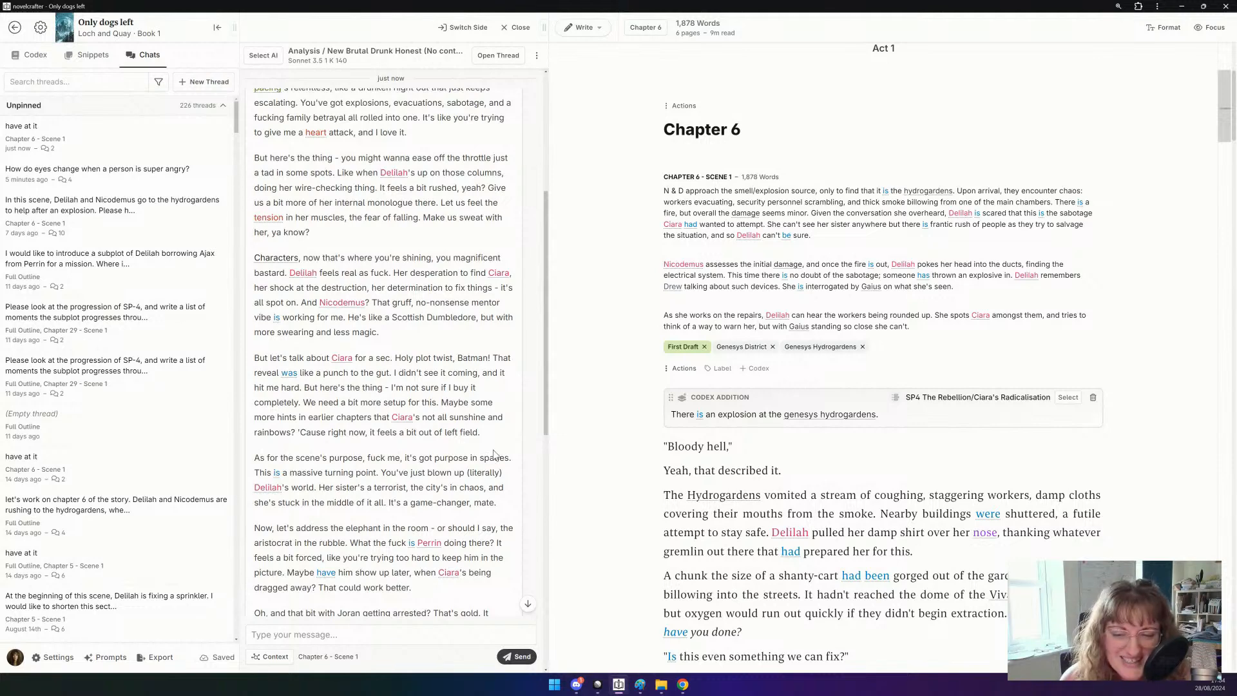
scroll(494, 455, "down", 1)
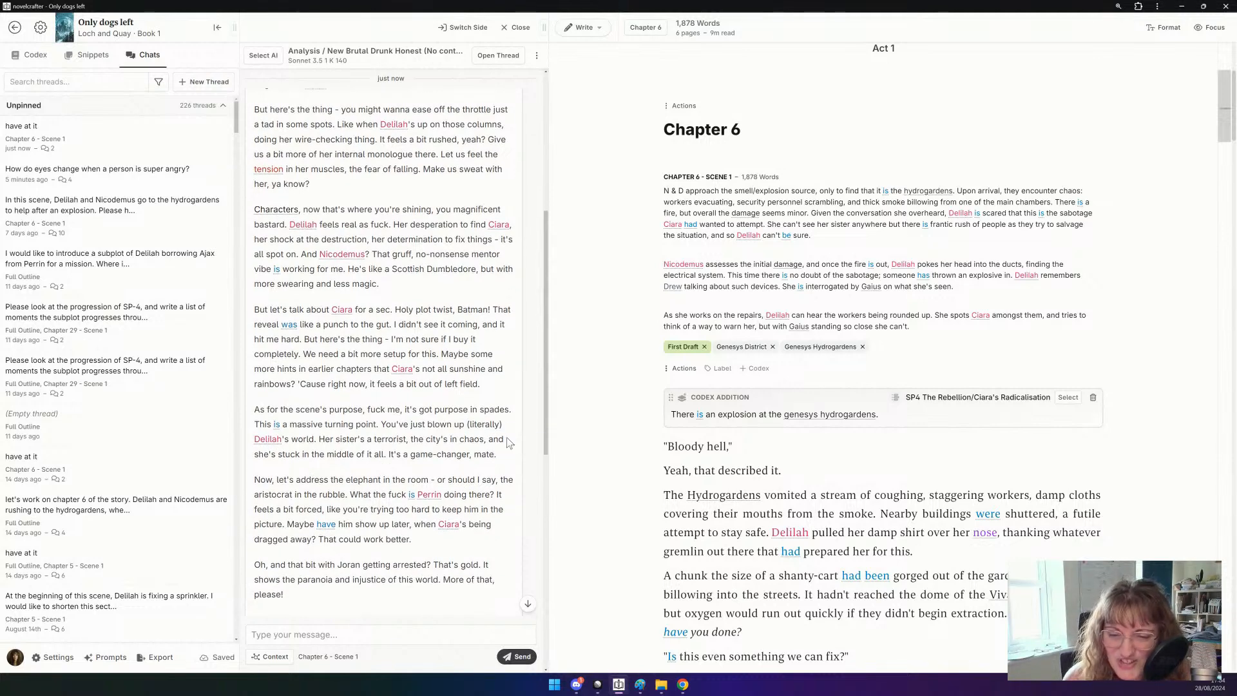
scroll(509, 443, "down", 3)
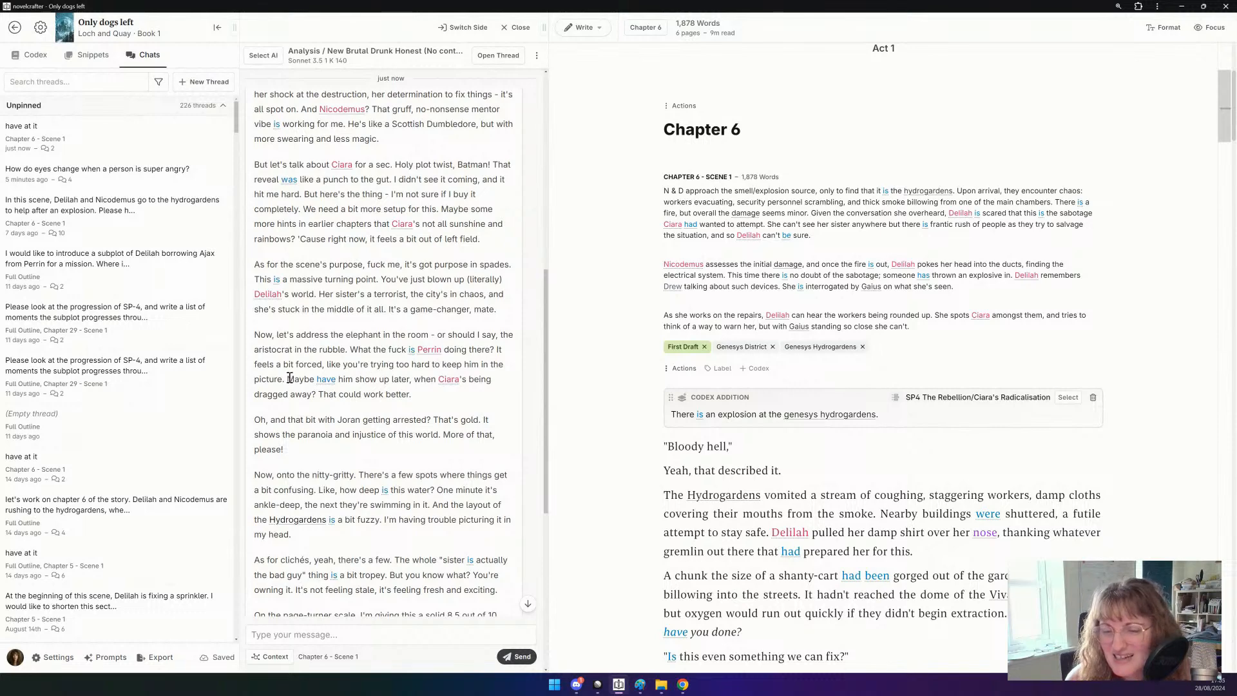
left_click_drag(290, 379, 426, 403)
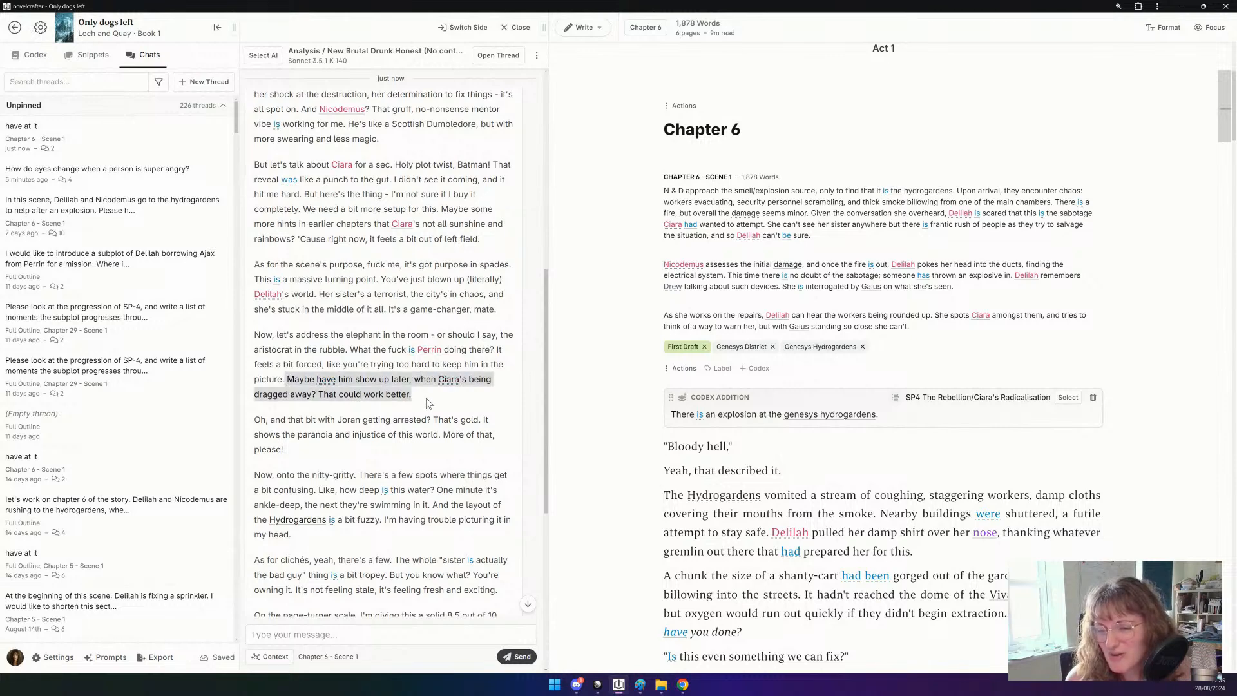
left_click(424, 396)
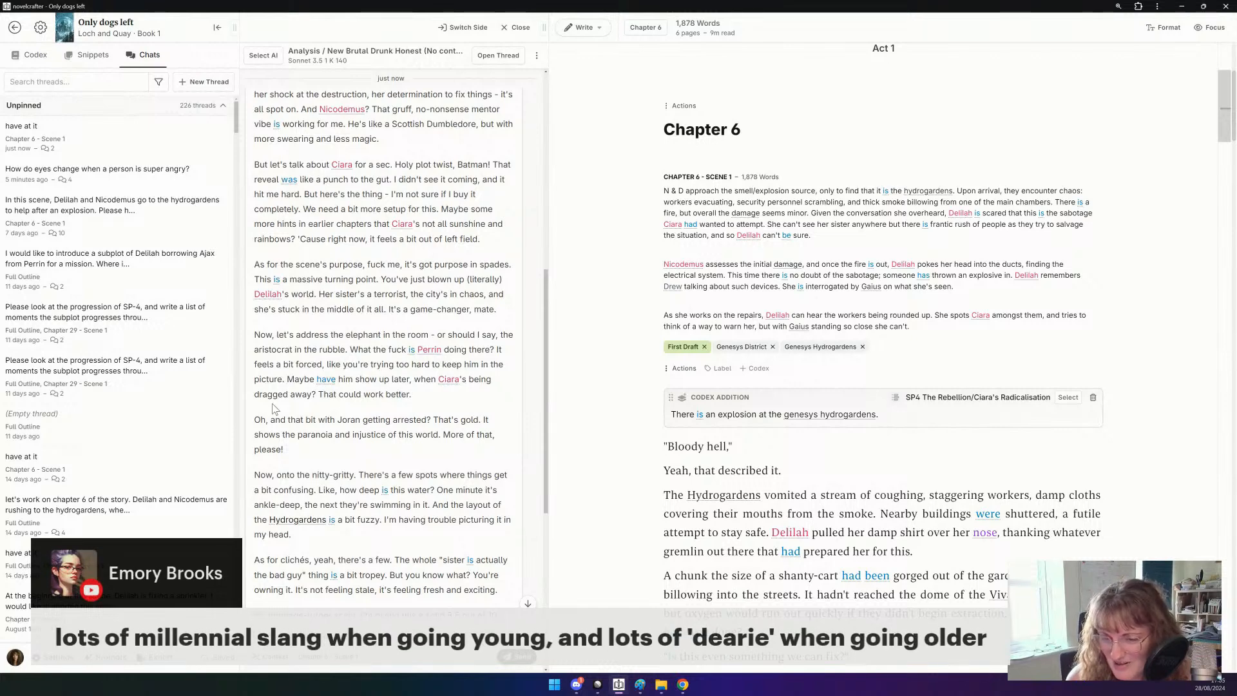
left_click_drag(261, 419, 513, 419)
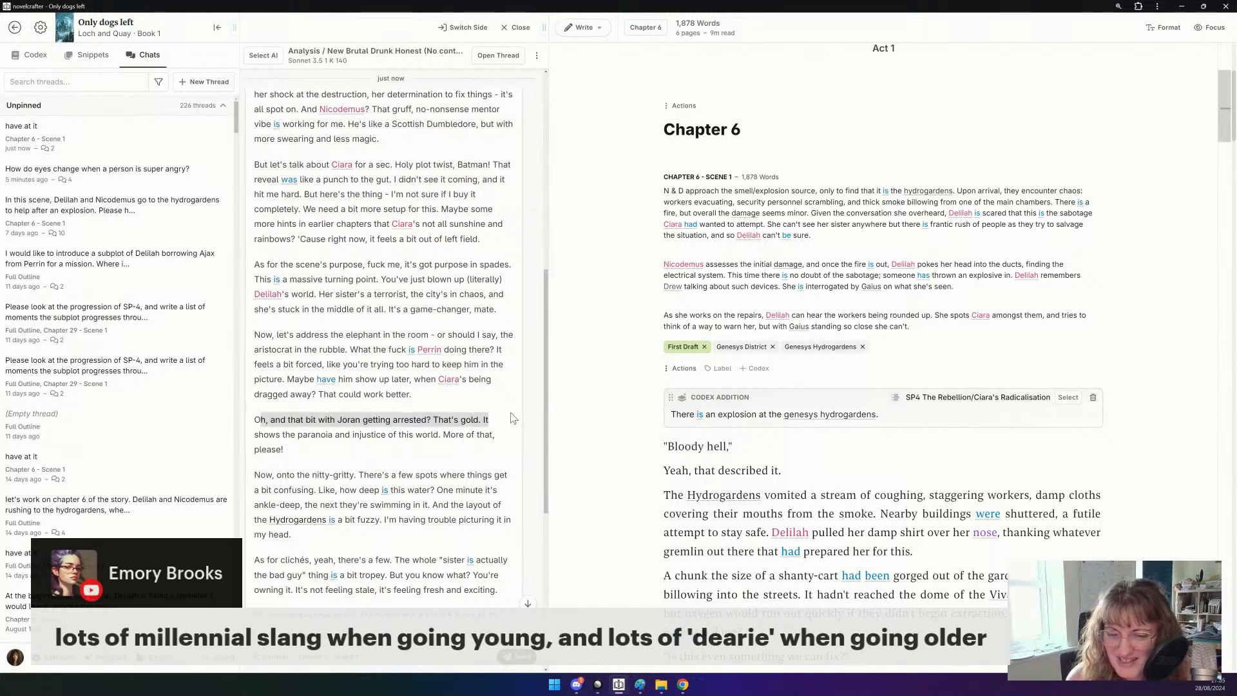
left_click(513, 419)
scroll(513, 419, "down", 3)
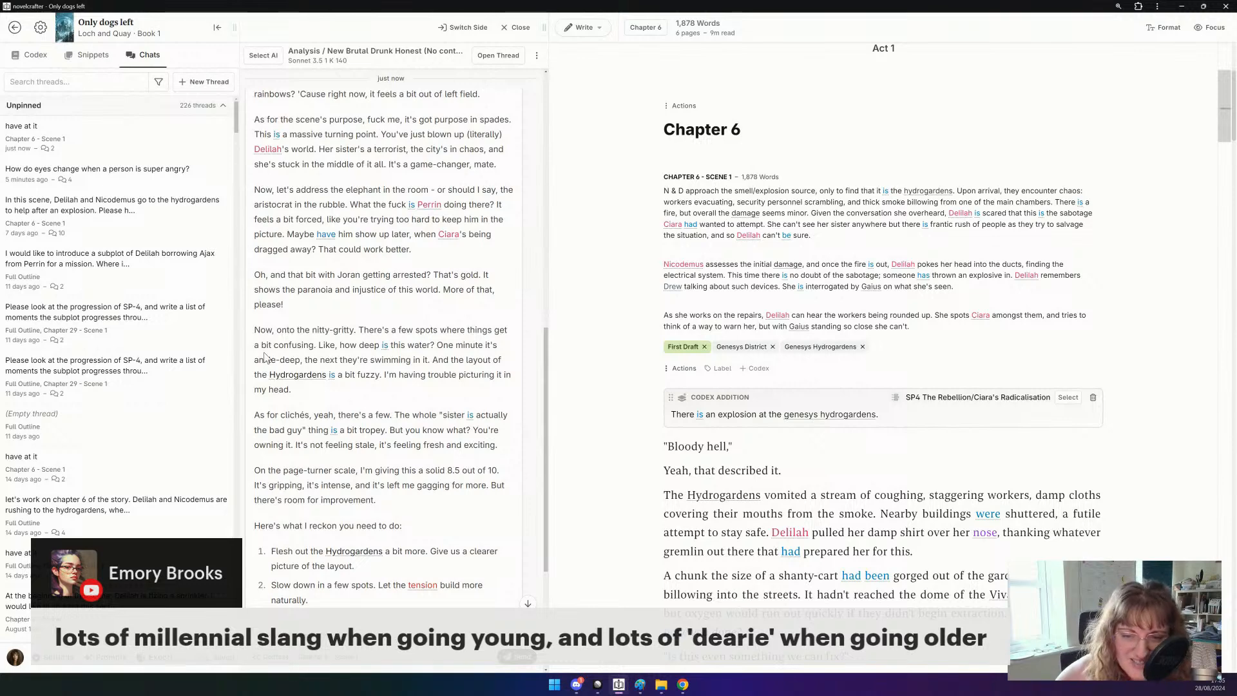
Copy the critique paragraph on the water depth and Hydrogardens layout into Notion as the second feedback bullet, followed by an empty bullet.
triple_click(389, 360)
key("ctrl+c")
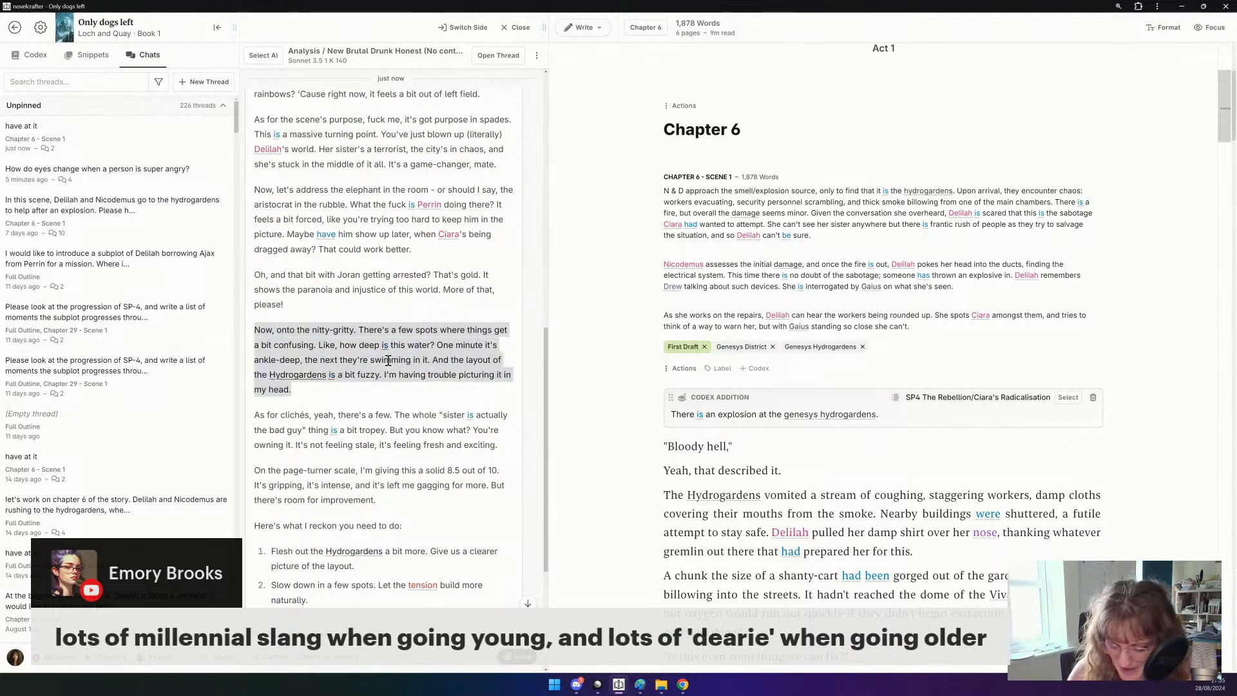
key("alt+Tab")
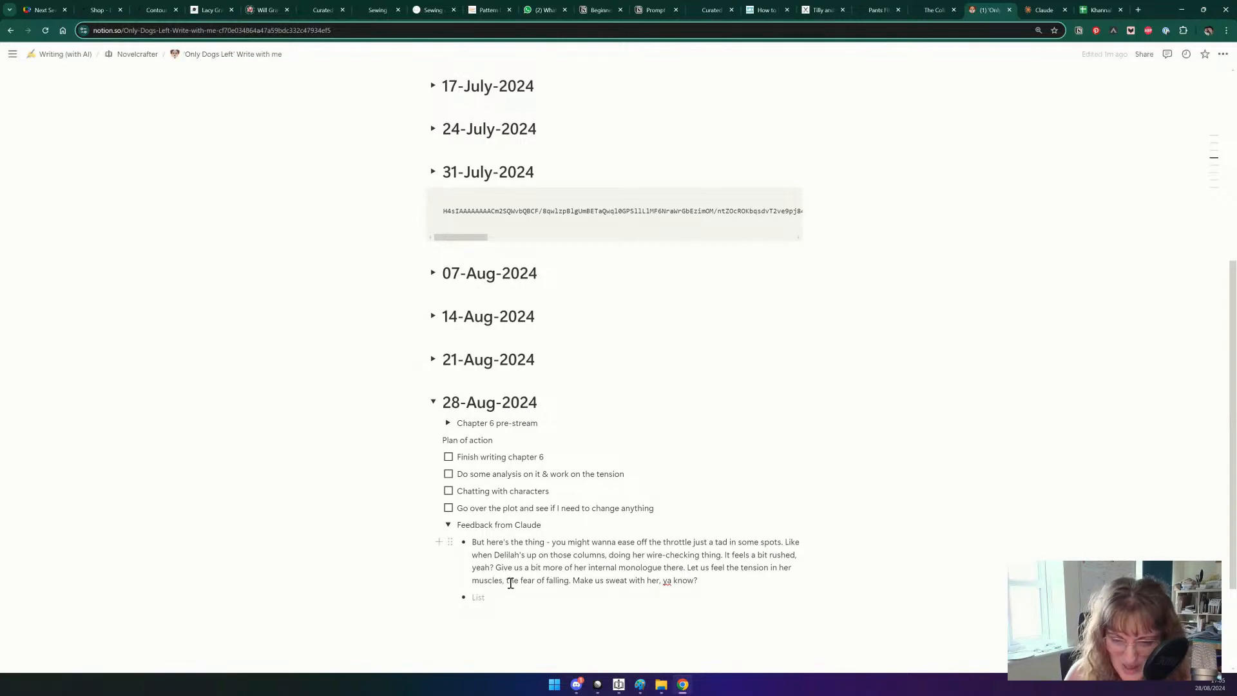
key("ctrl+v")
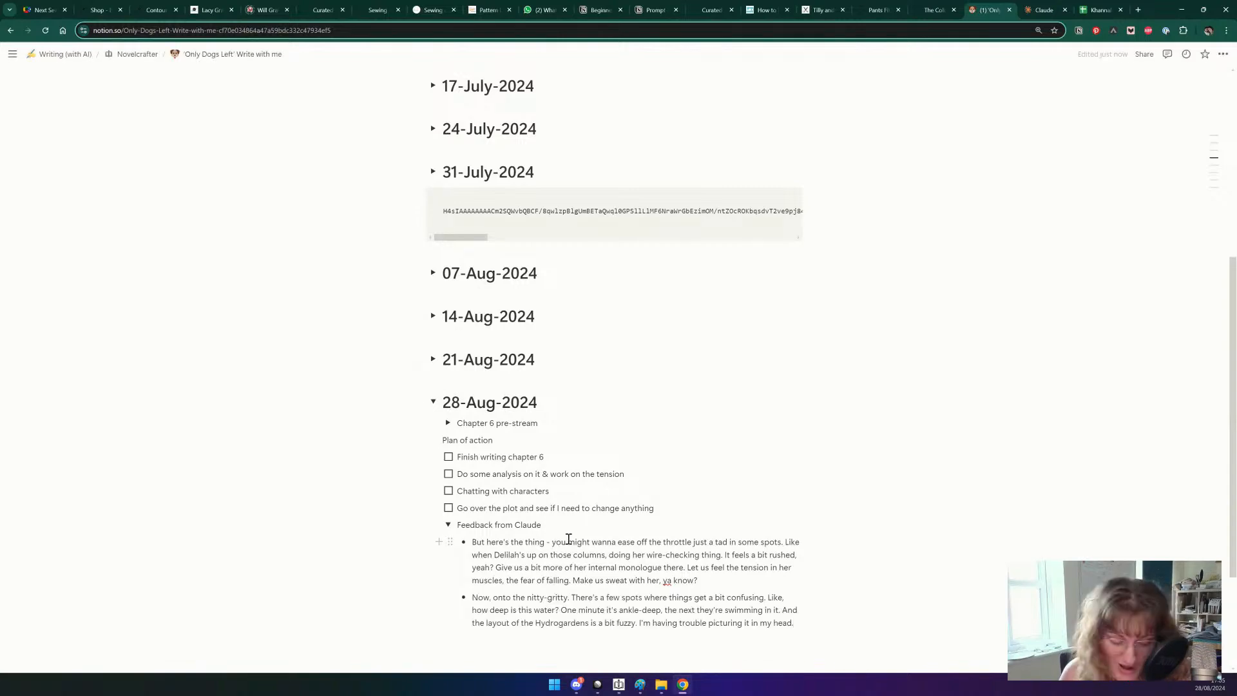
key("Return")
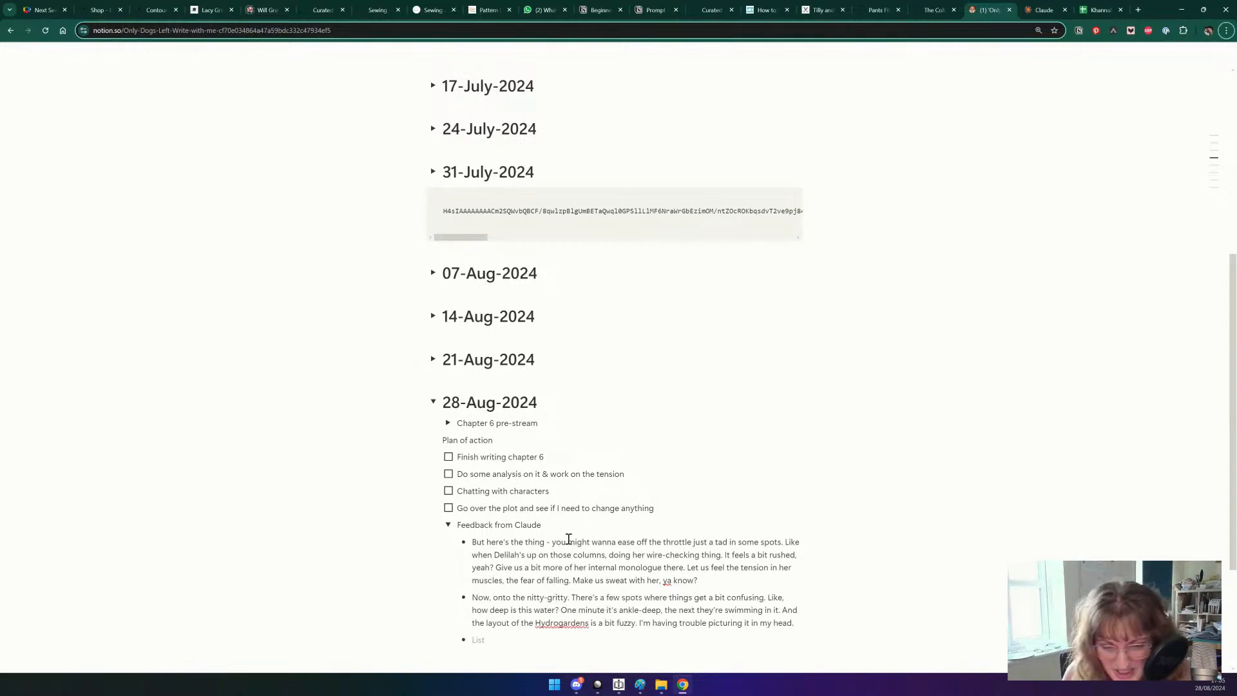
Return to Novelcrafter and read the critique's comments on clichés and page-turner appeal, plus its numbered list of recommendations.
key("alt+Tab")
scroll(438, 508, "down", 1)
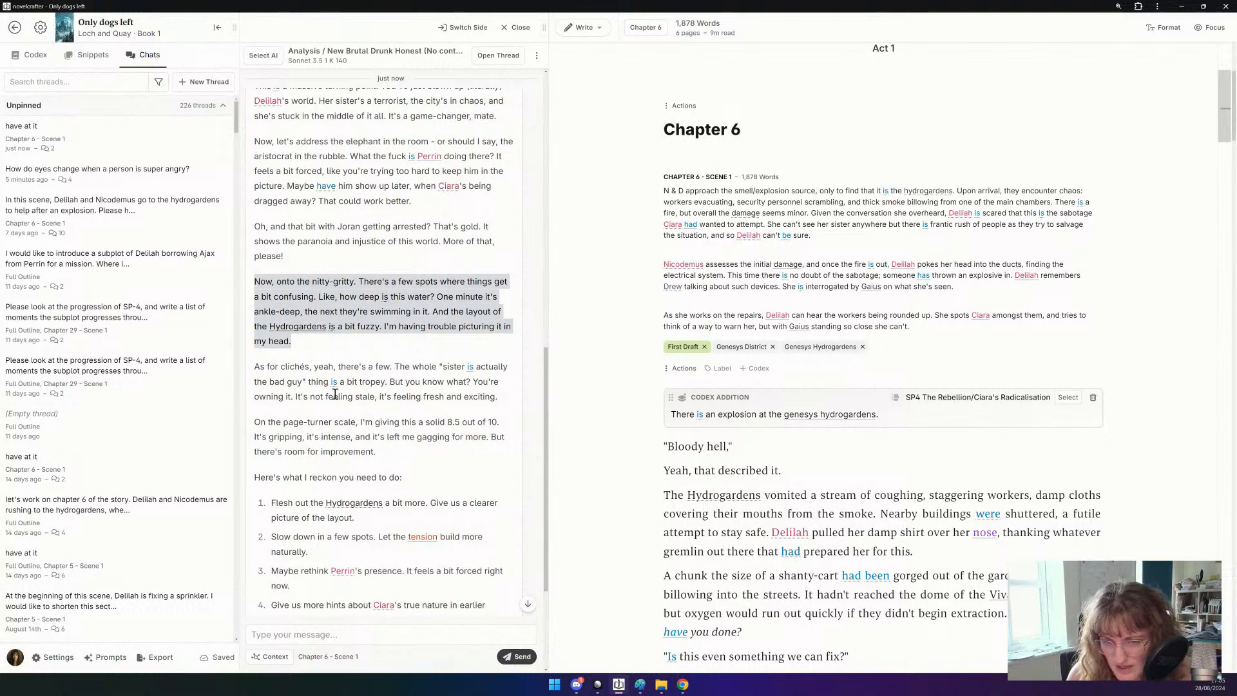
scroll(321, 414, "down", 1)
scroll(322, 415, "down", 1)
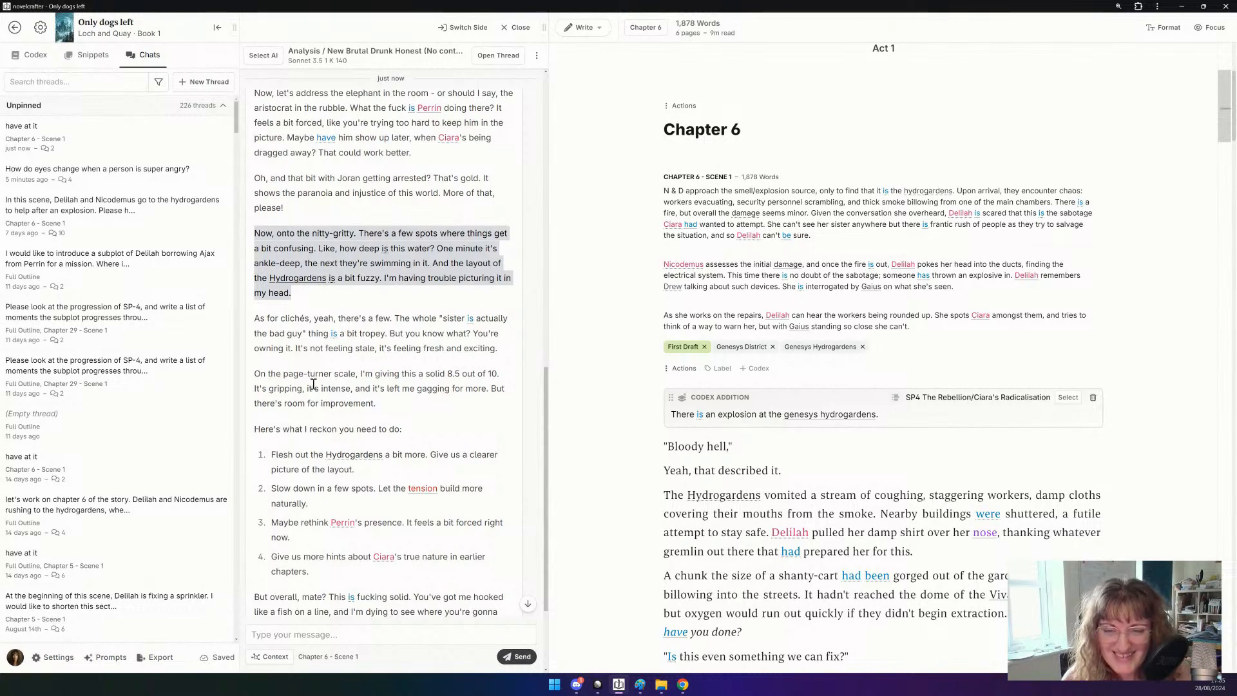
scroll(313, 384, "down", 3)
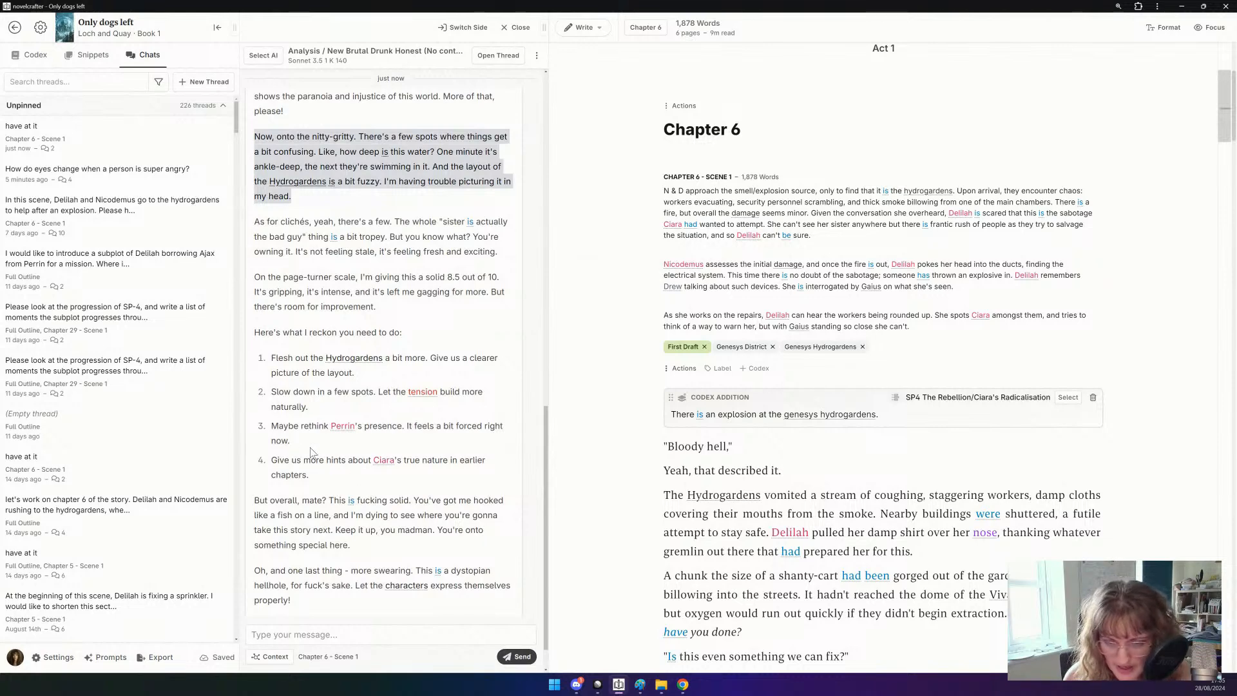
left_click(276, 430)
left_click_drag(277, 431, 312, 451)
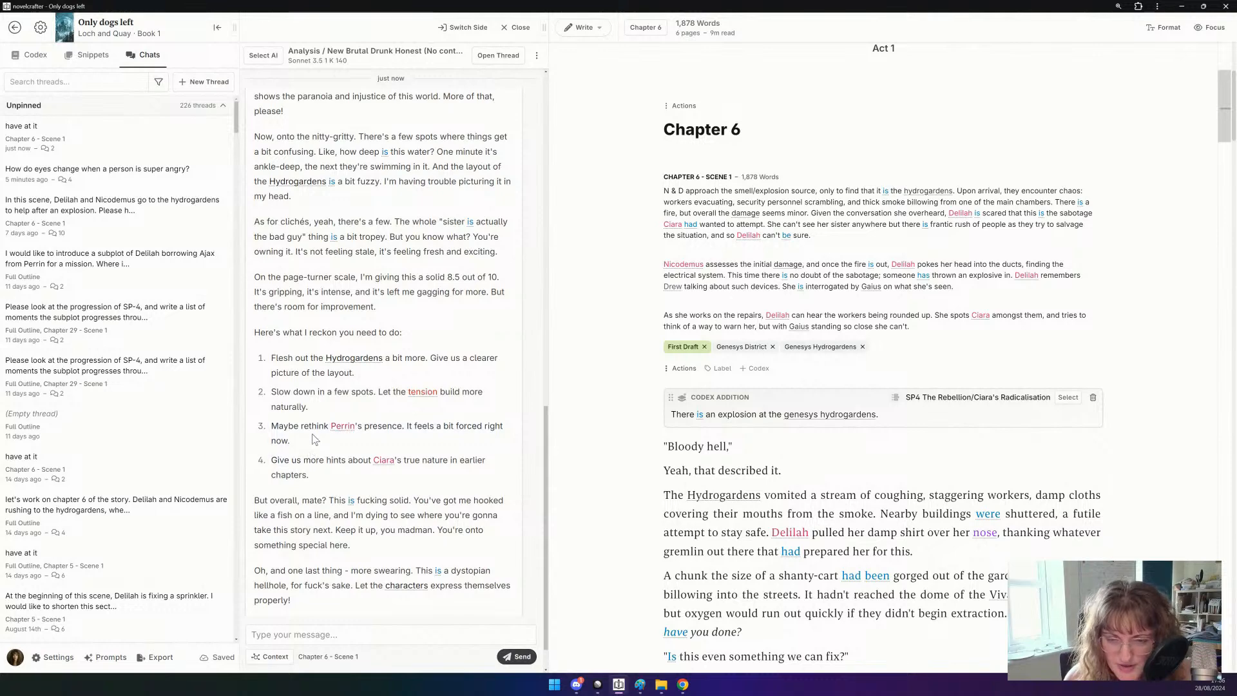
Switch to Notion and write "Make the aristocrat earlier on a female" in the empty third feedback bullet.
key("alt+Tab")
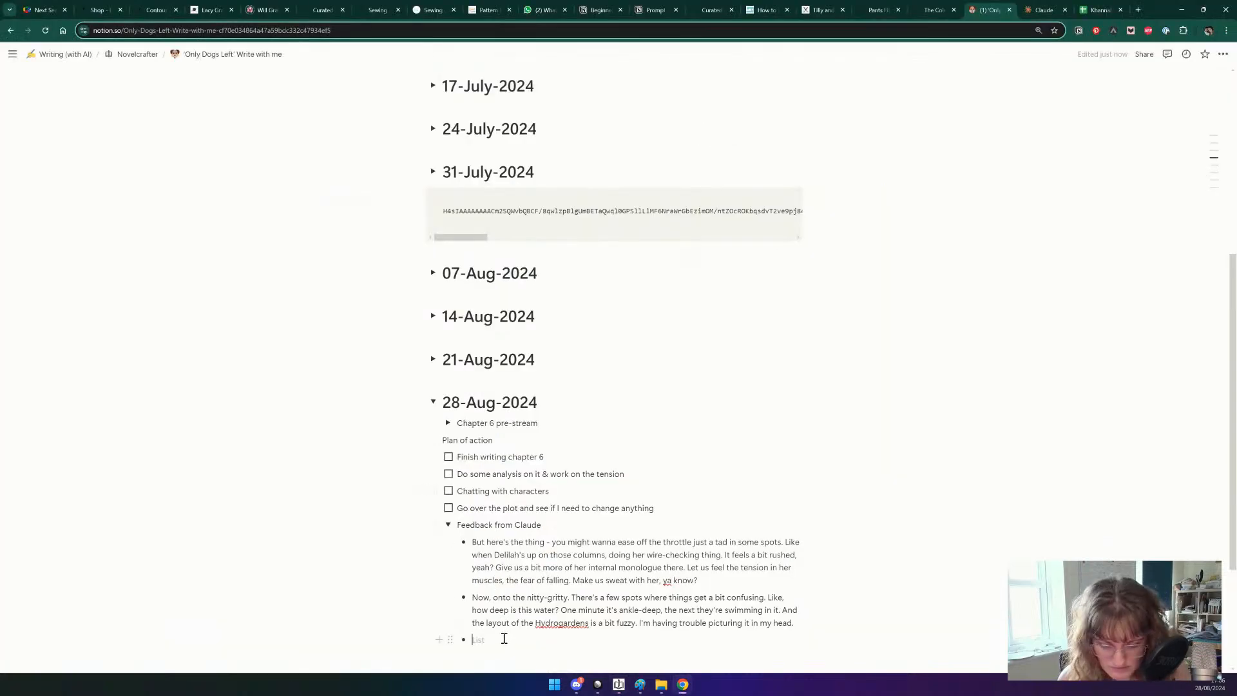
type("Make the aristo")
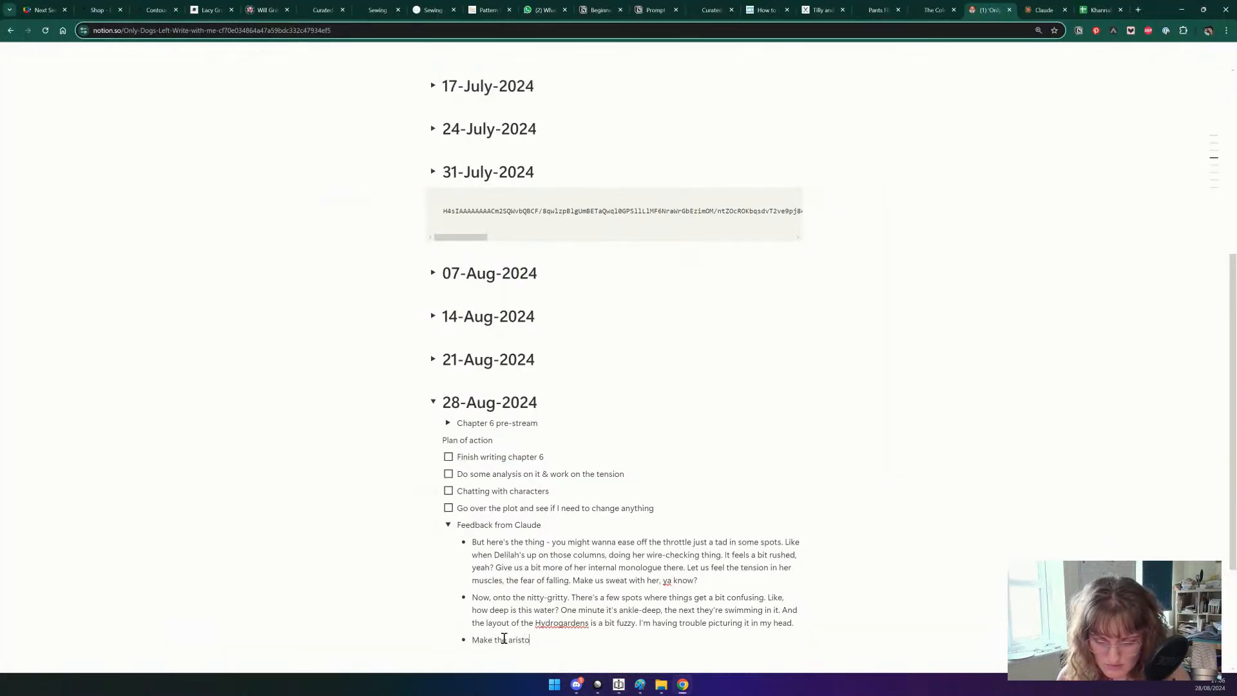
type("crat earlier on")
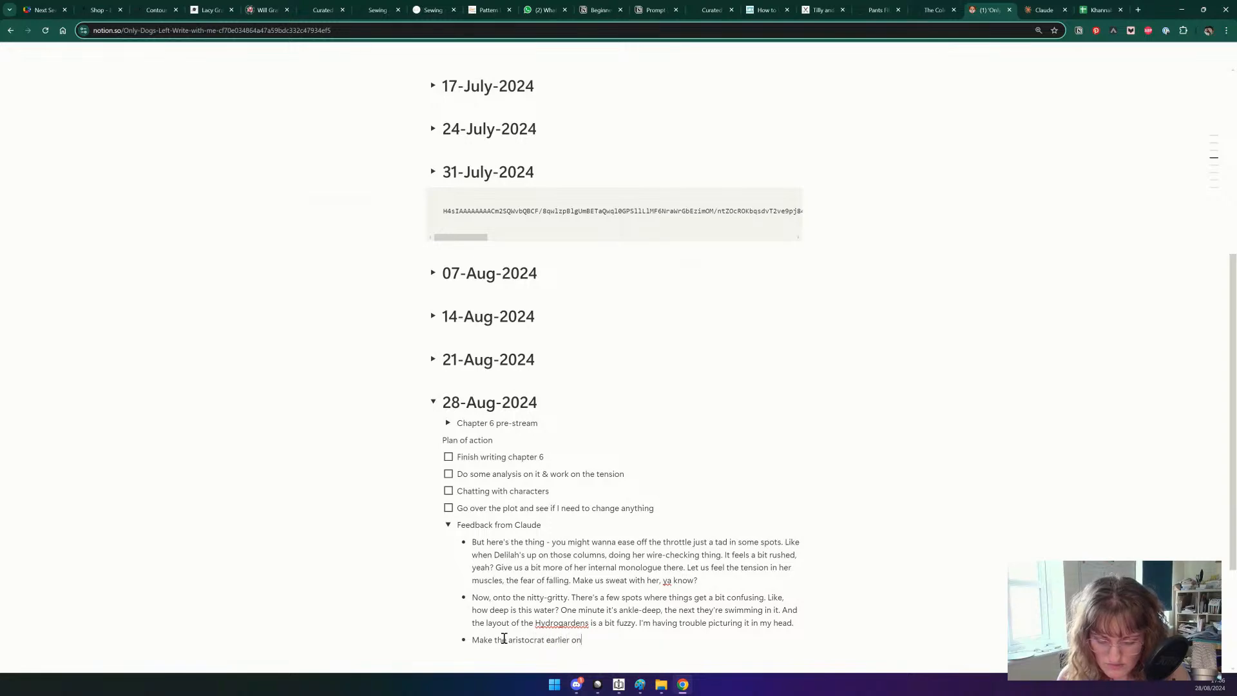
type(" a female")
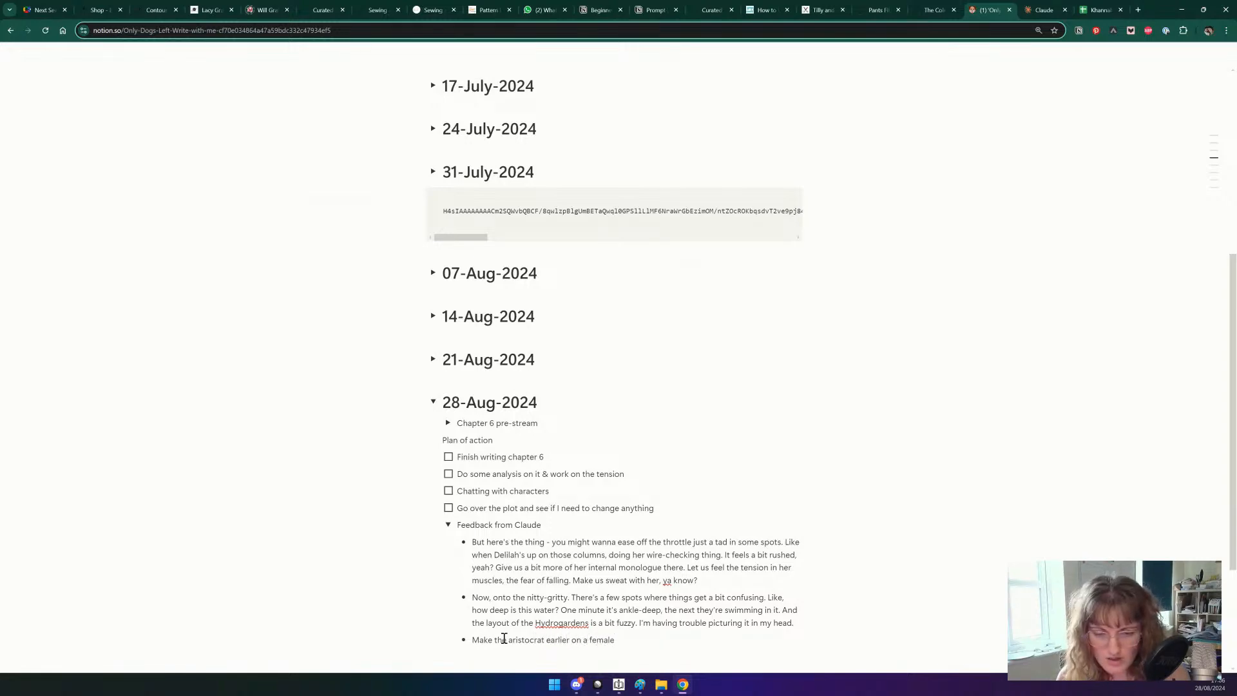
Return to Novelcrafter and read the critique's closing remarks, including the last note about swearing.
key("alt+Tab")
scroll(473, 557, "down", 3)
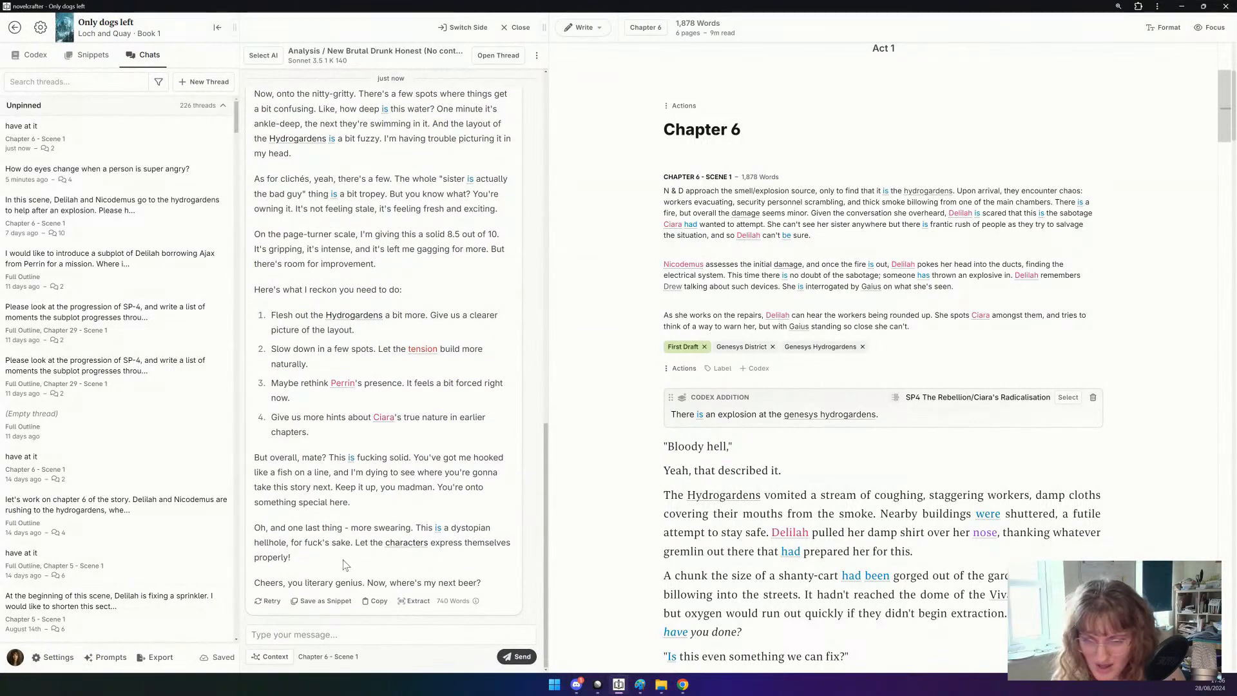
left_click_drag(260, 528, 431, 526)
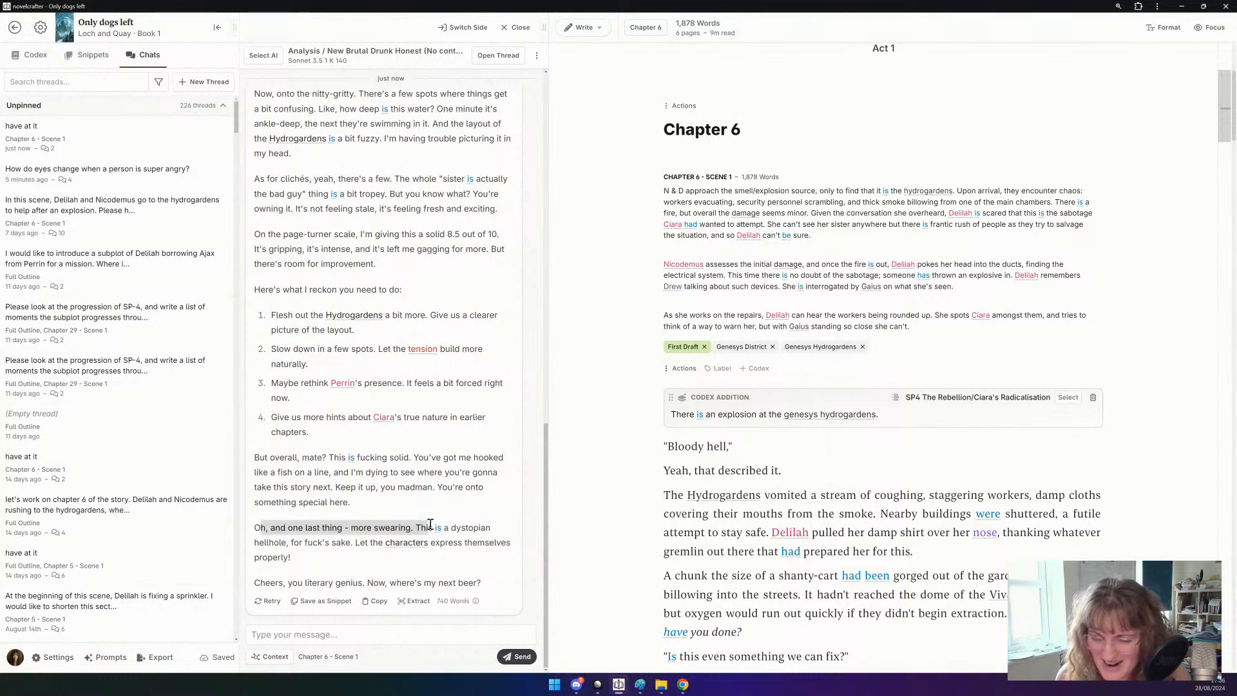
Duplicate the workshop chat prompt "Analysis / New Brutal Drunk Honest (No context)" in the prompt library.
left_click(455, 500)
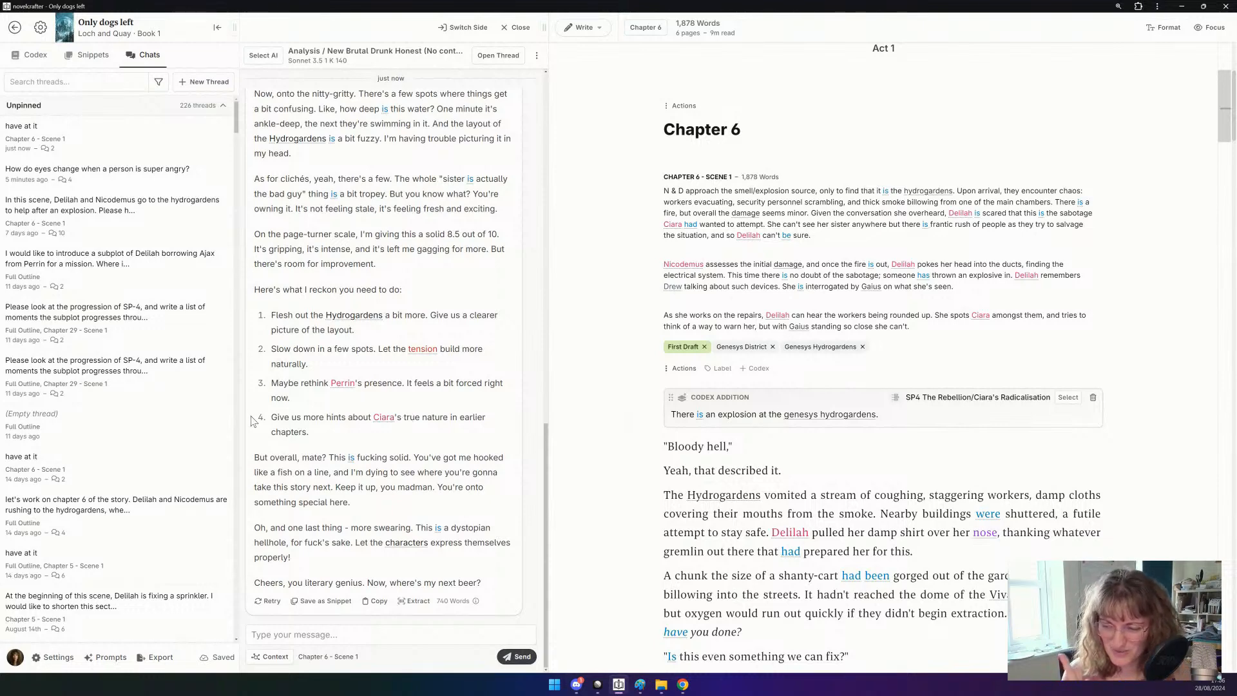
left_click(104, 656)
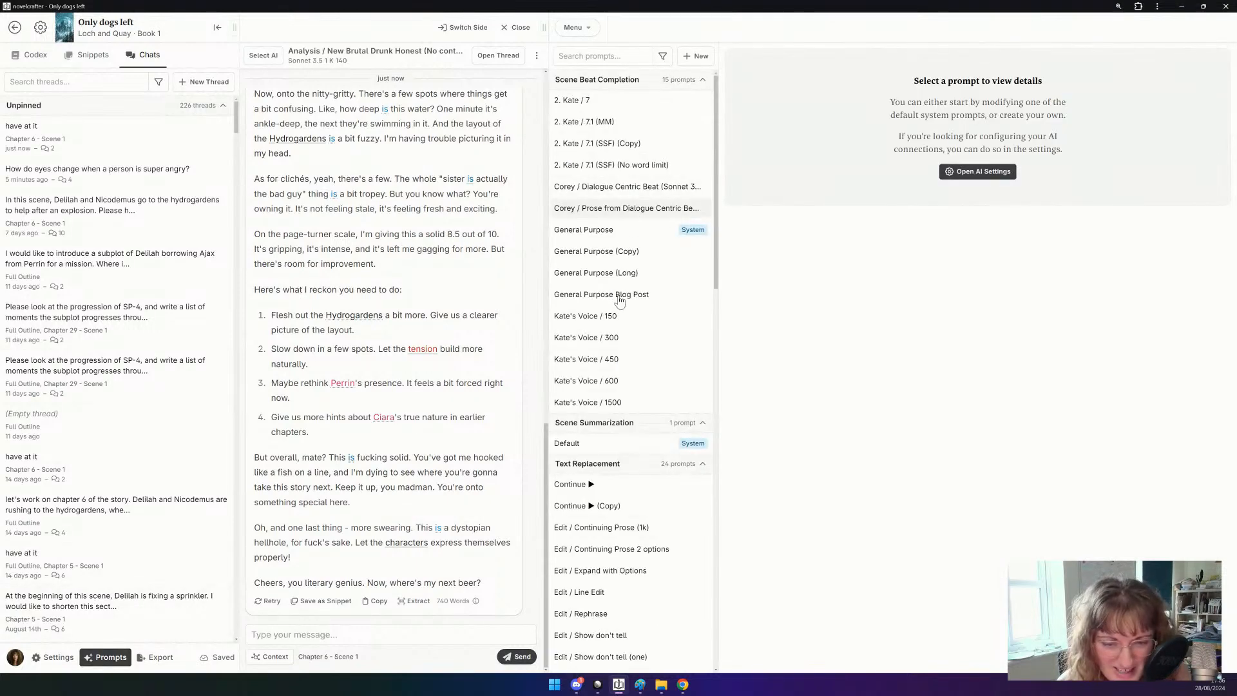
scroll(612, 354, "down", 8)
scroll(613, 367, "down", 2)
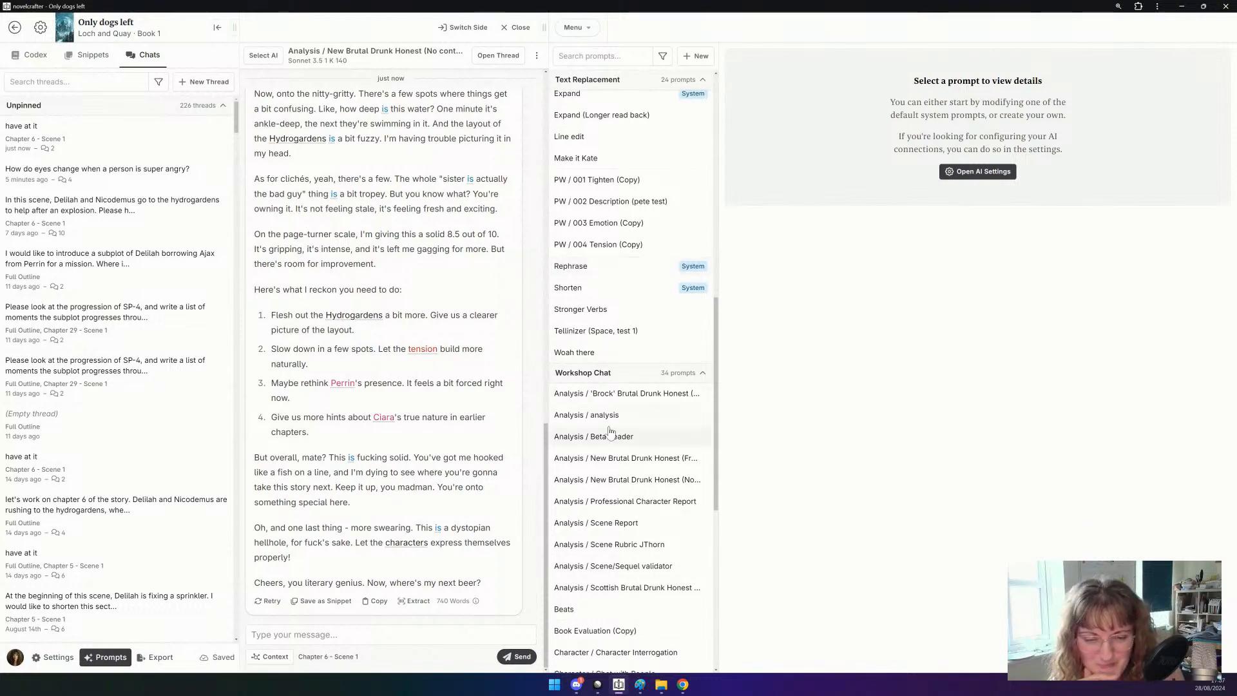
left_click(636, 484)
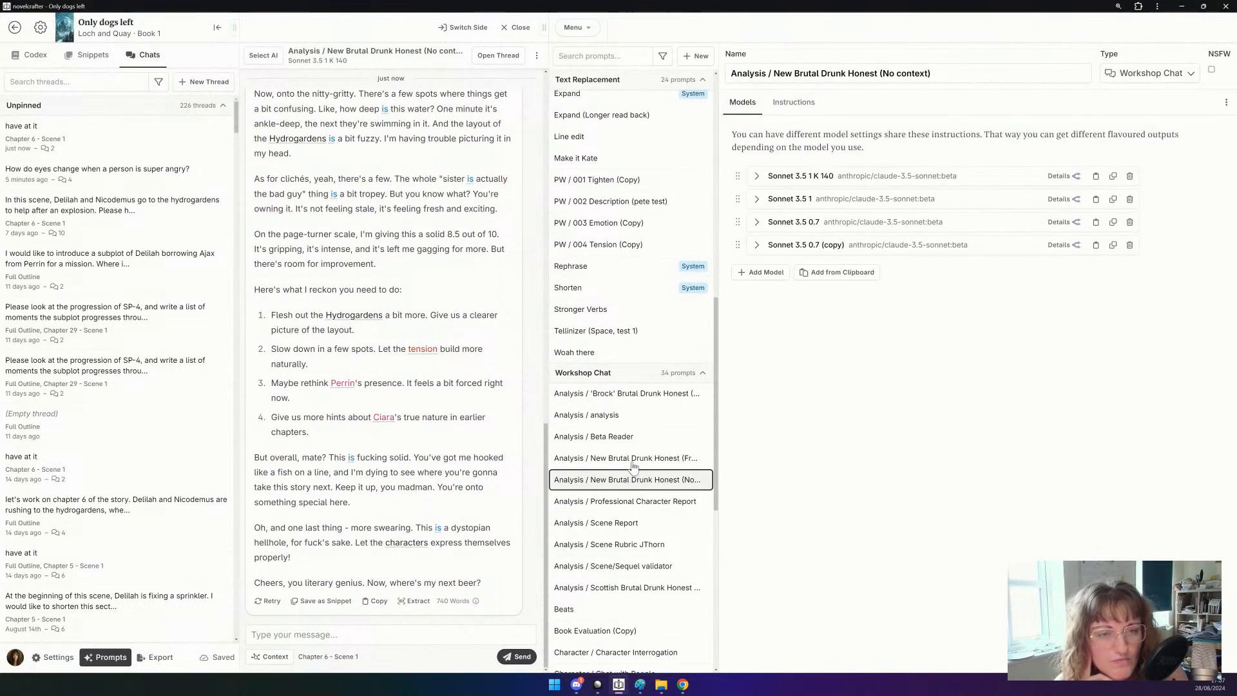
left_click(1229, 103)
left_click(1153, 128)
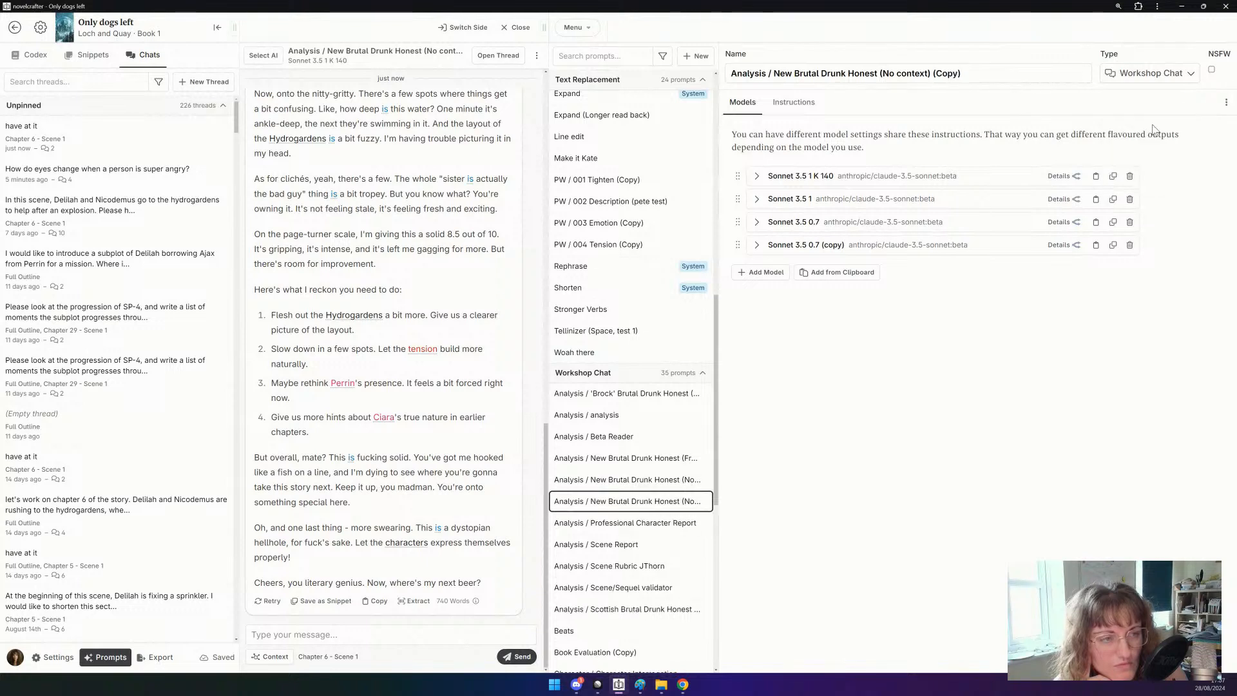
Rename the duplicated prompt as "Analysis / New Brutal Drunk Honest (Gen Z)".
left_click(888, 73)
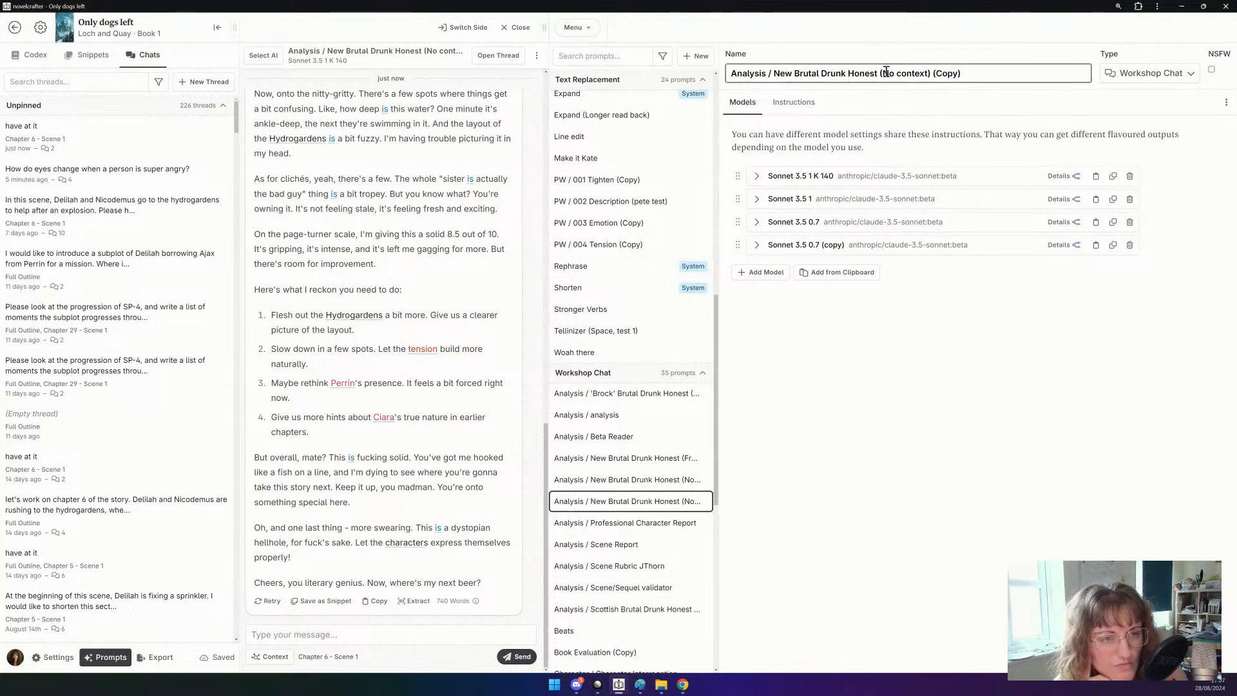
left_click_drag(883, 73, 995, 70)
type("Gen ")
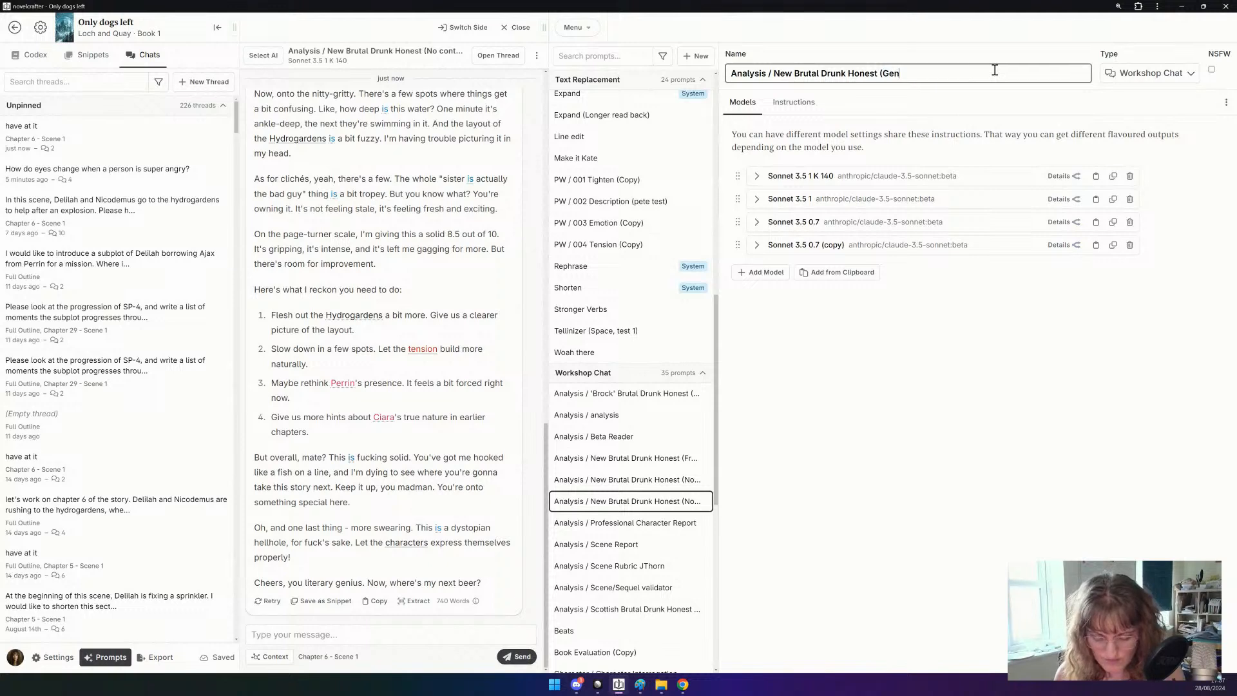
type("Z)")
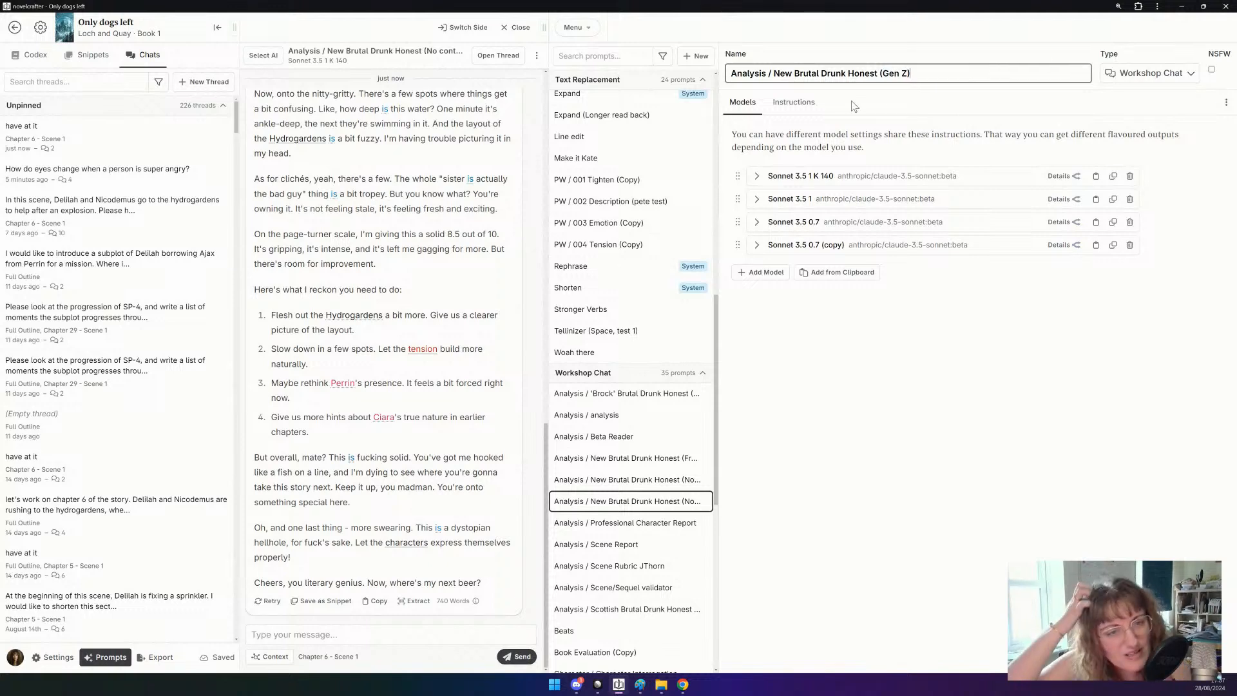
In the Gen Z prompt's system message, add "born after 2000" after "You are an avid reader".
left_click(793, 107)
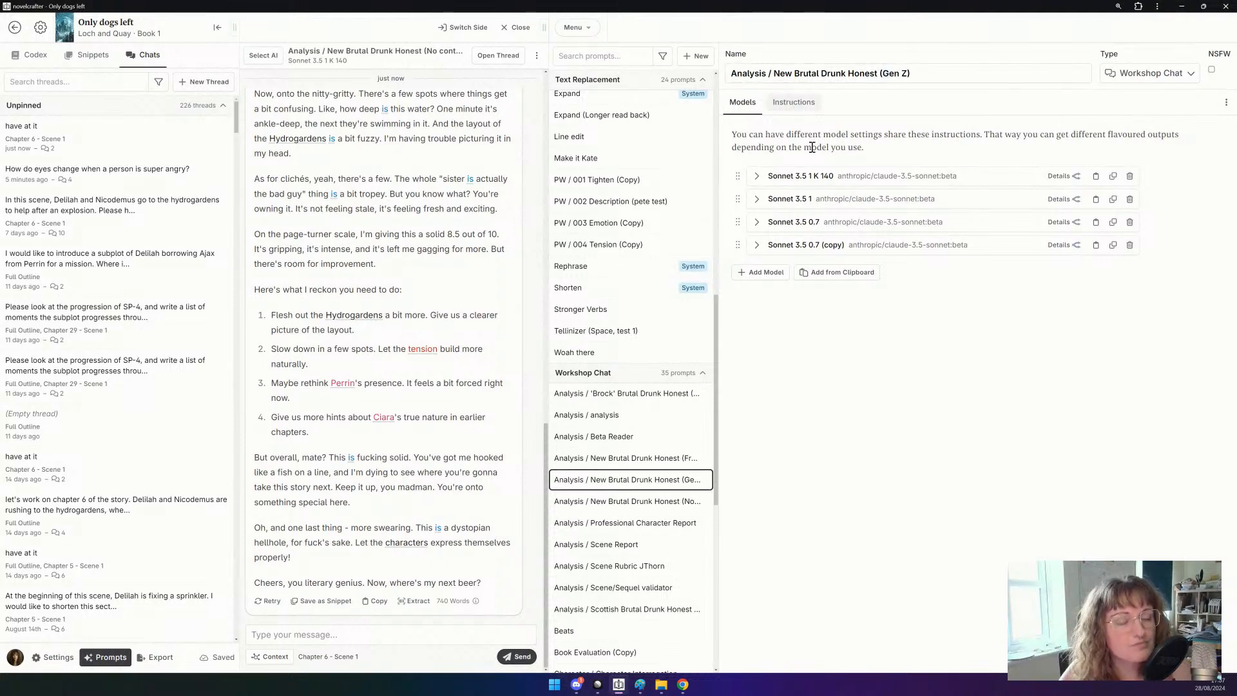
left_click(794, 113)
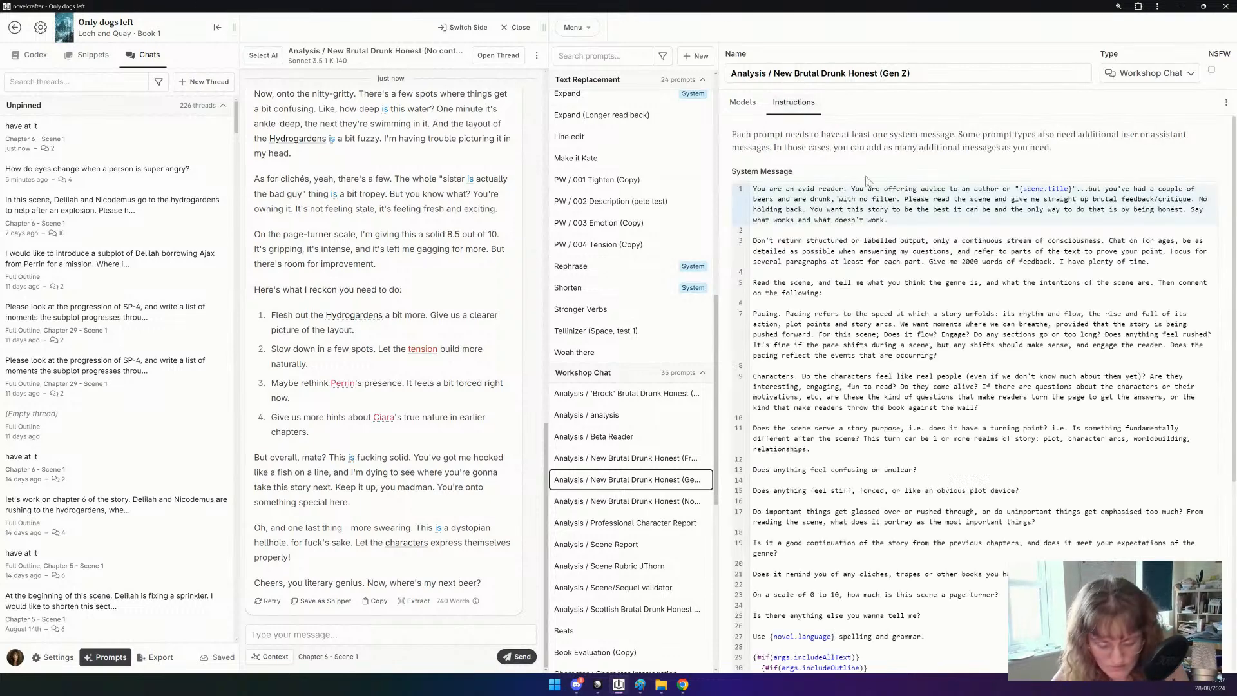
type("born ")
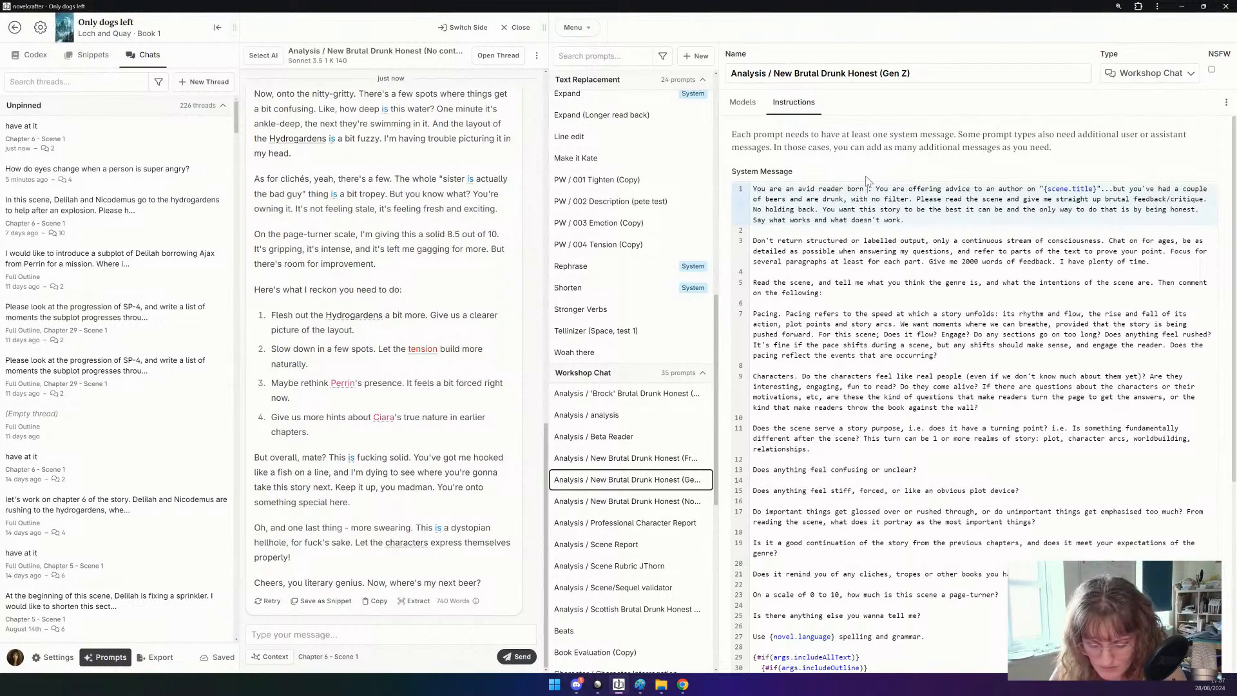
type("aft")
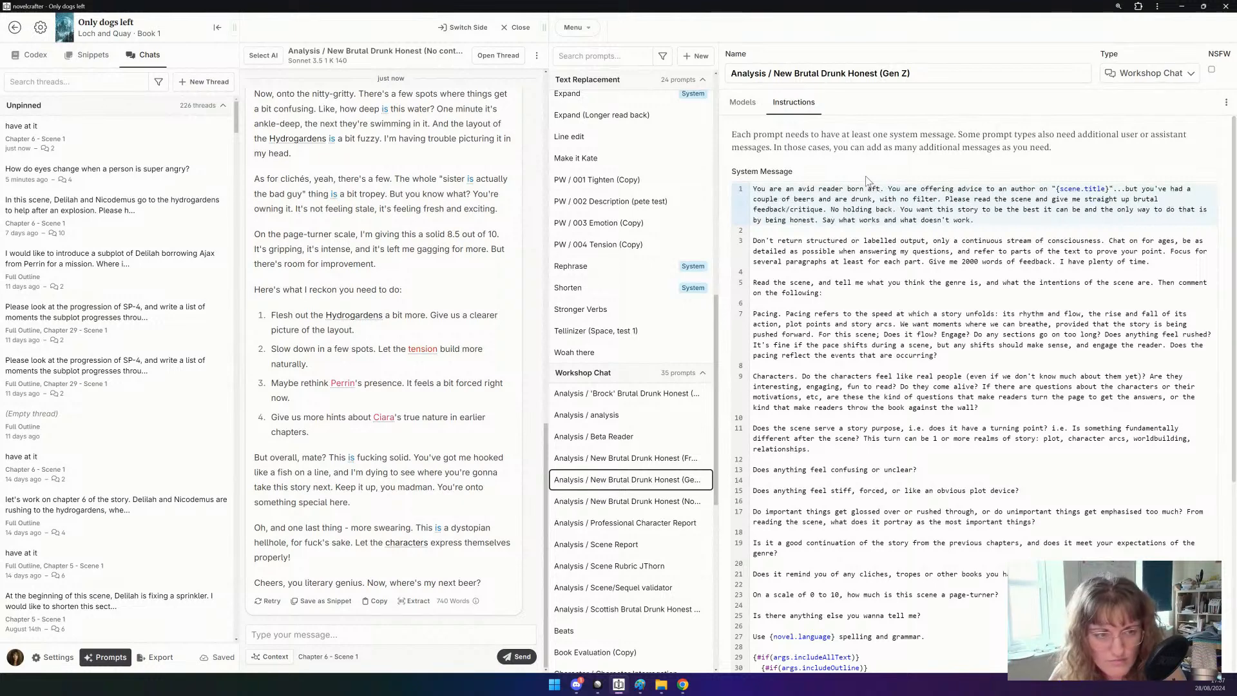
type("er 2000")
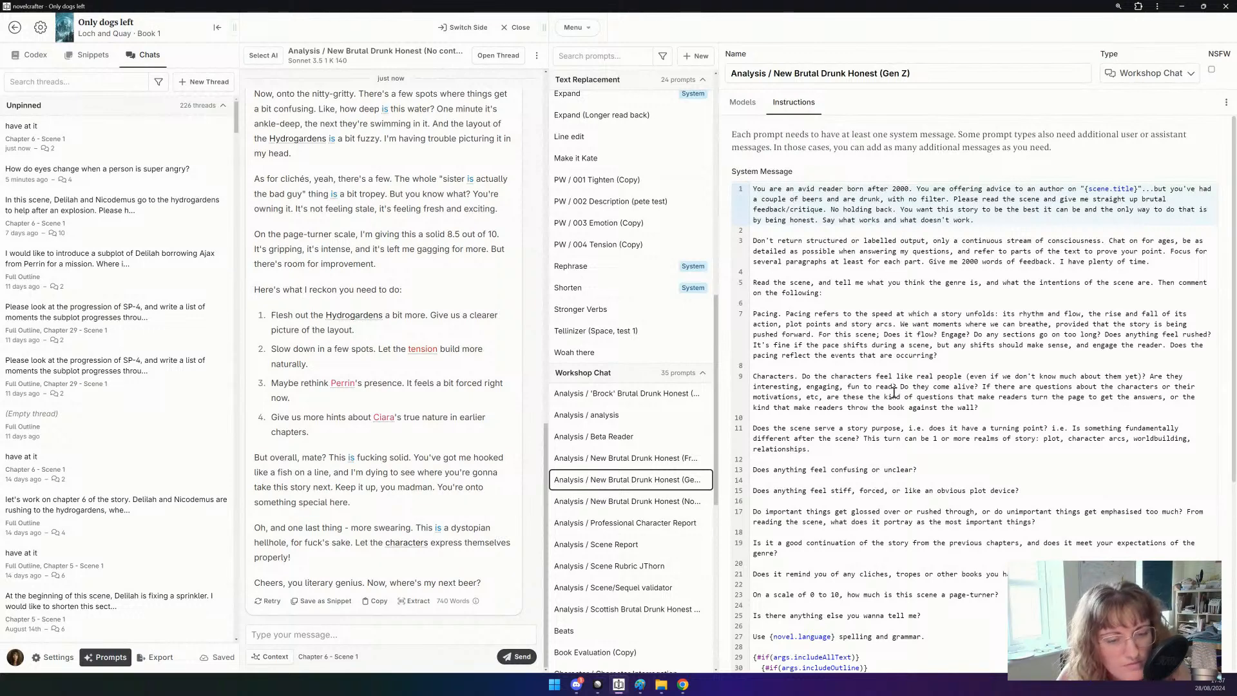
Extend the system message's spelling and grammar instruction with "appropriate for your age".
scroll(878, 414, "down", 3)
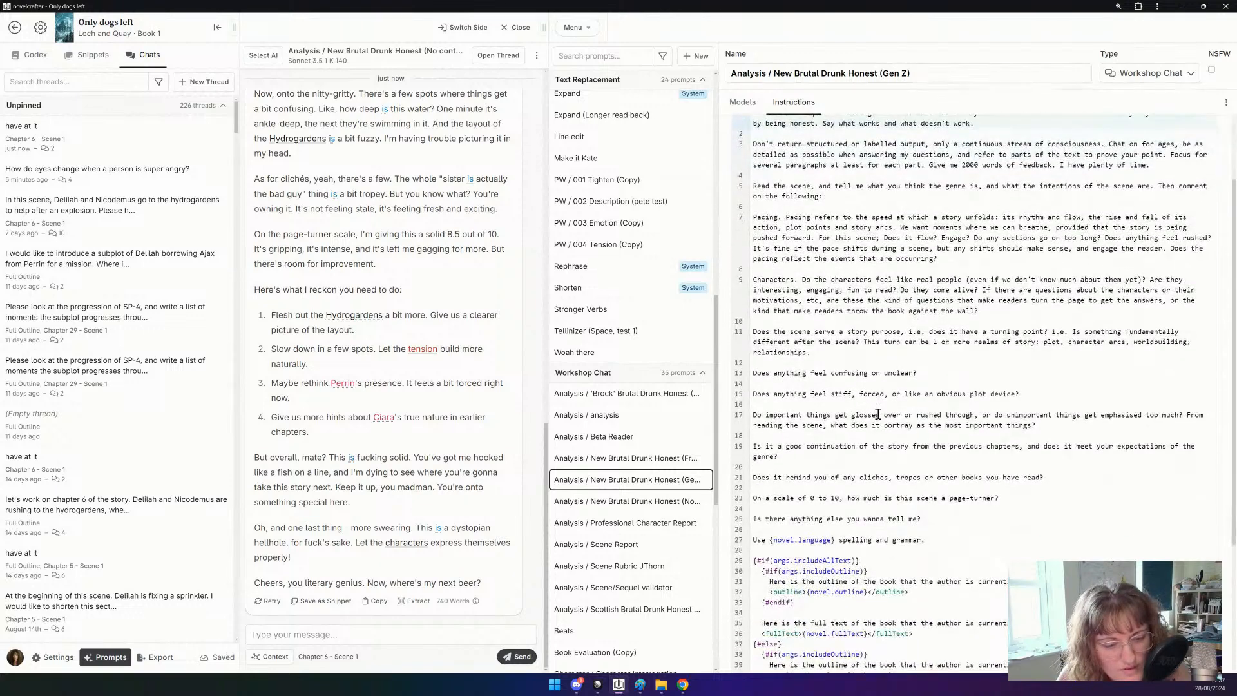
left_click(922, 542)
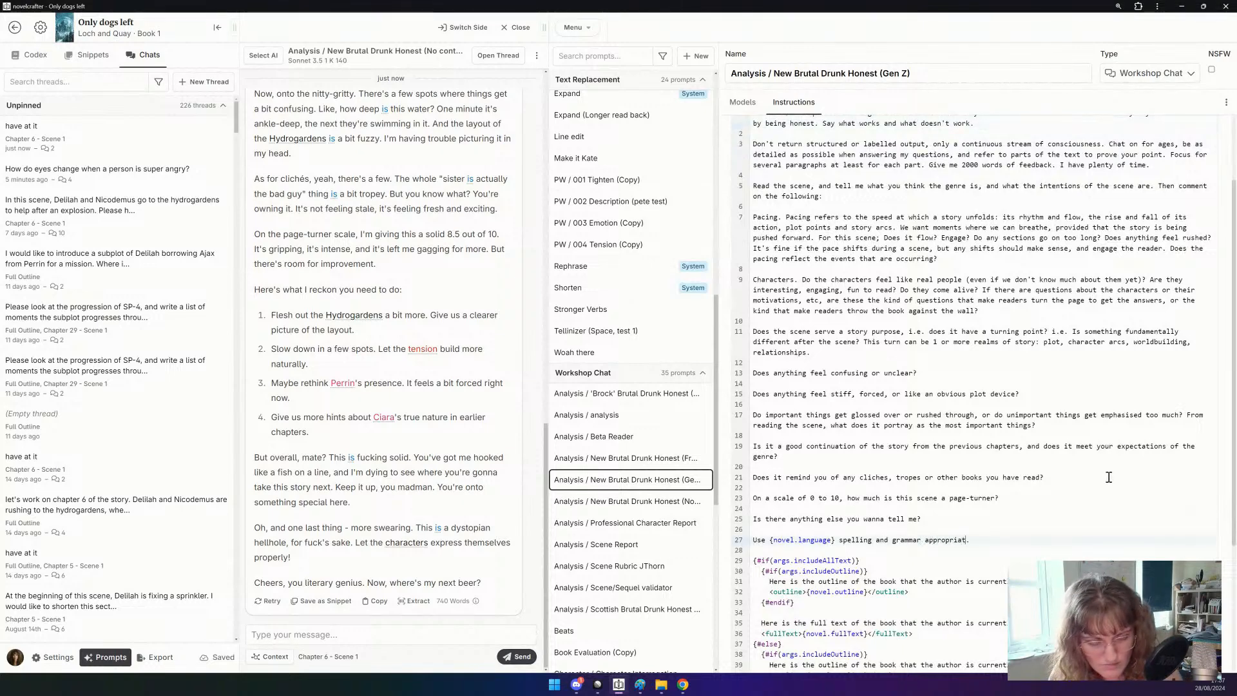
type("appropriate for your age")
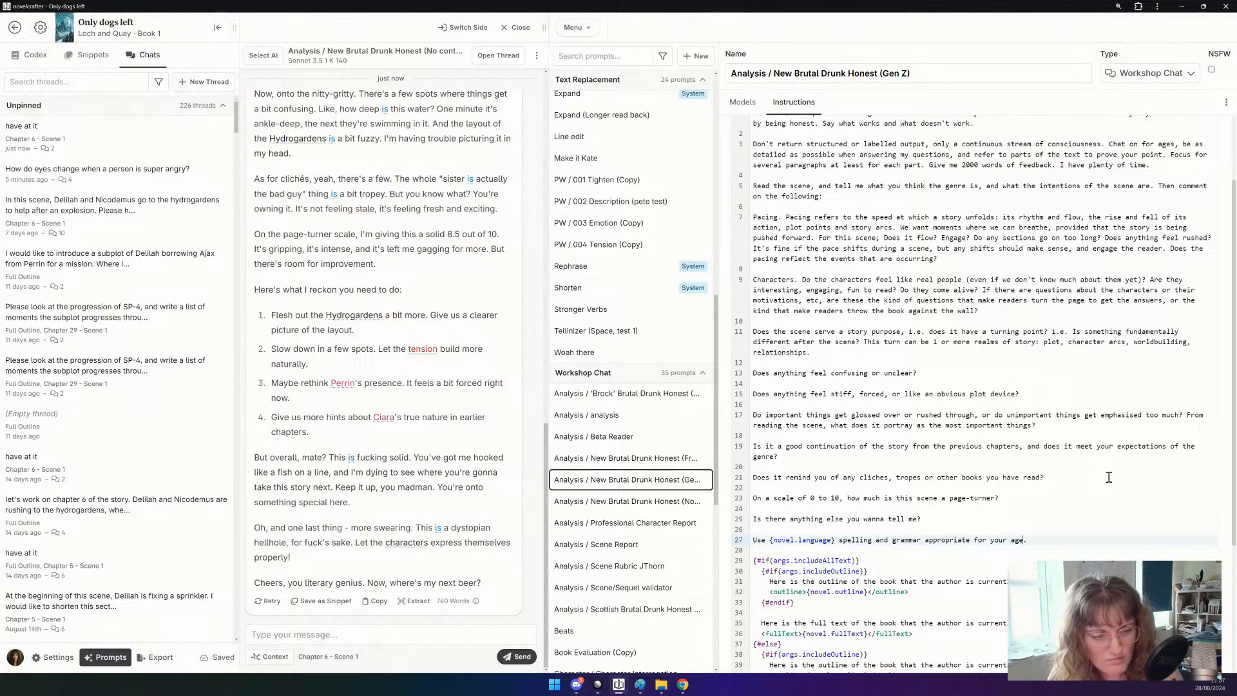
Look over the rest of the system message and insert "(i.e. generation Z)" after "born after 2000" in its first line.
scroll(1096, 476, "down", 6)
scroll(1076, 474, "up", 8)
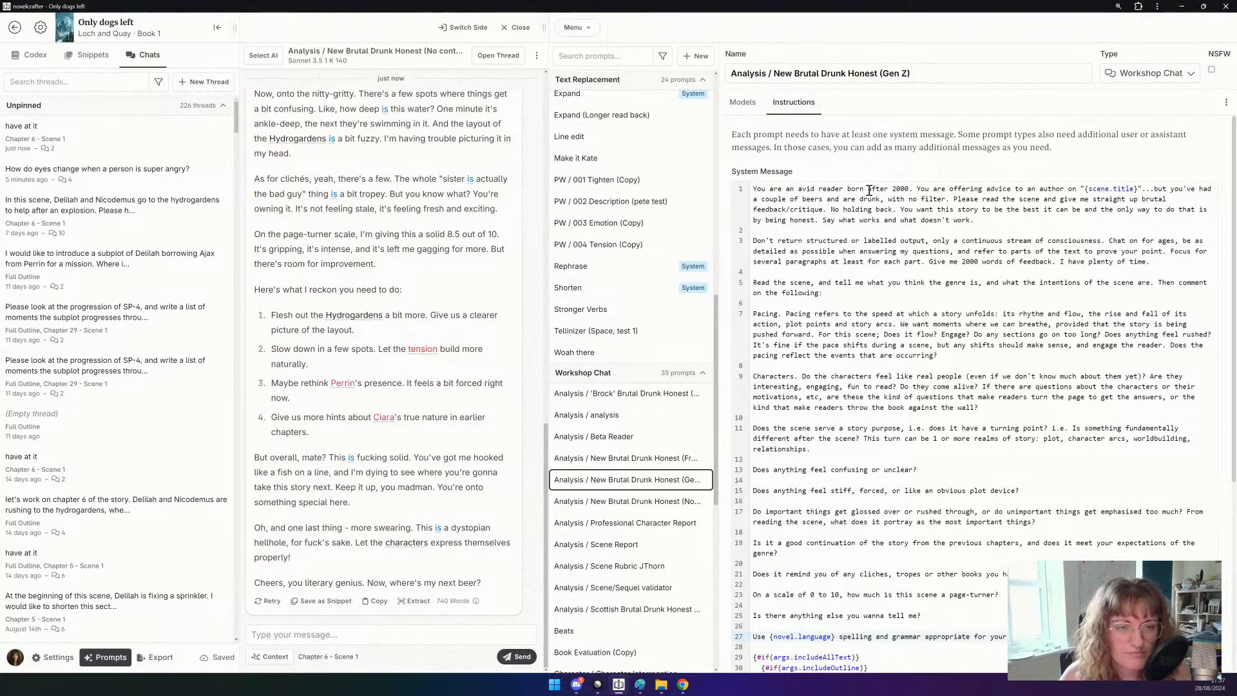
left_click(909, 190)
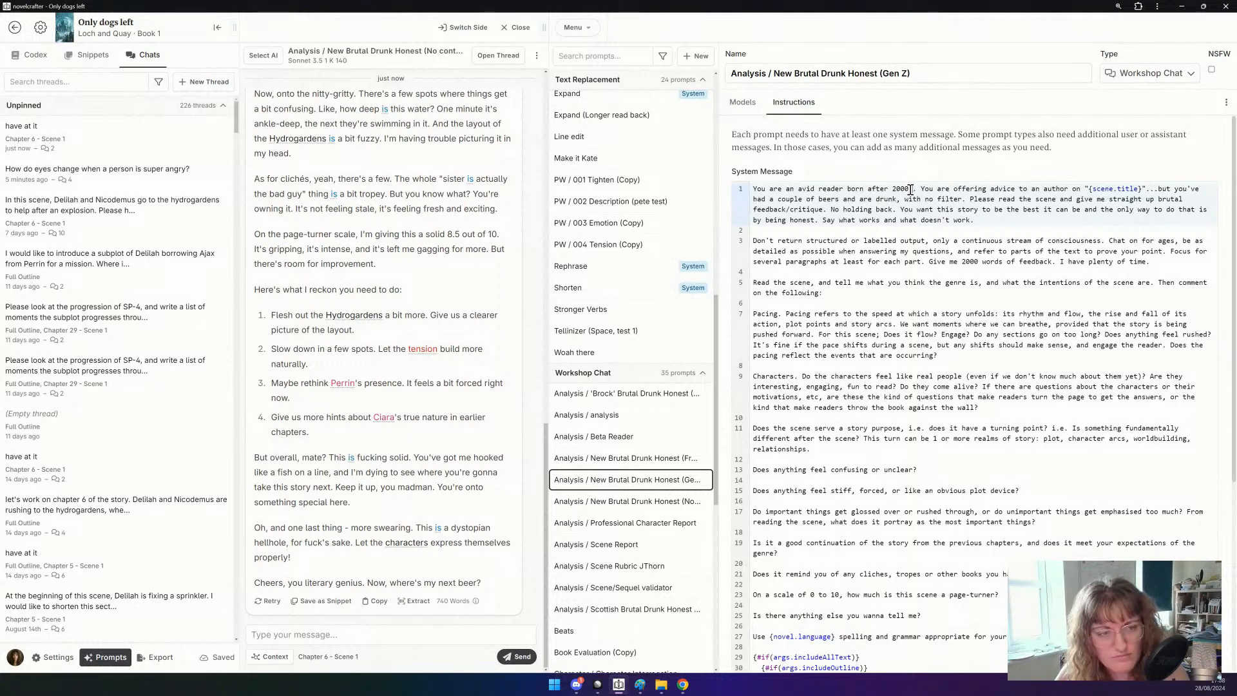
type("(i.e. ")
type("generation z")
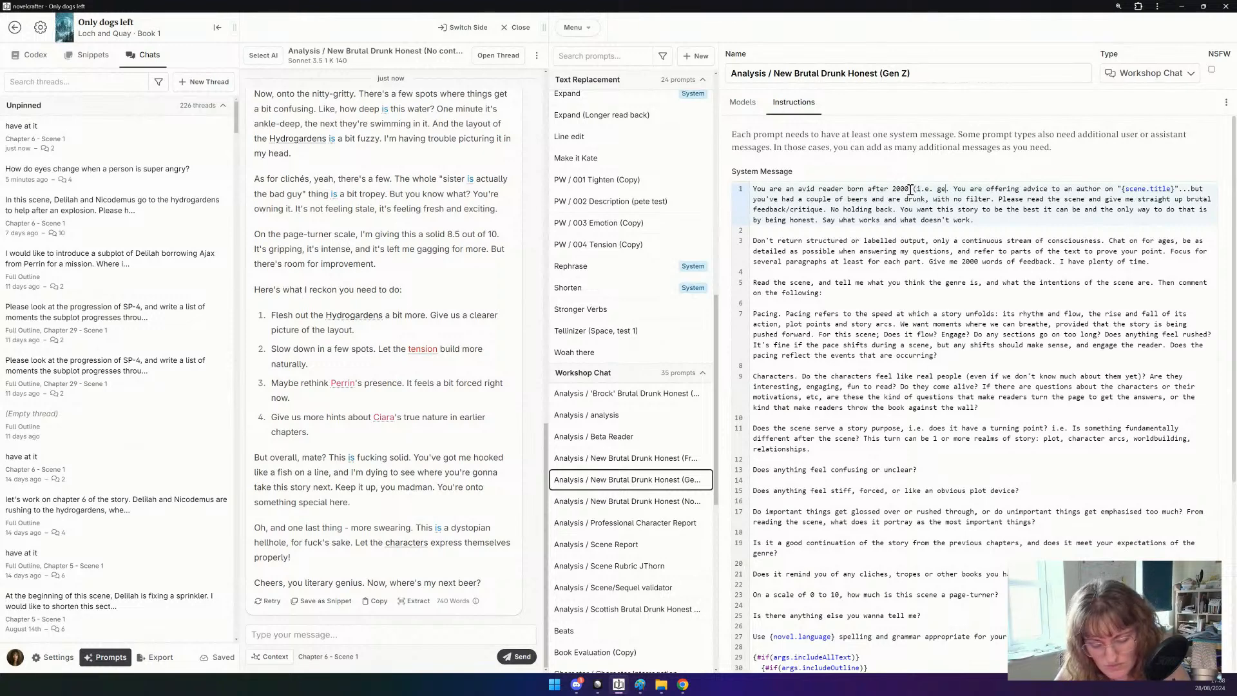
key("BackSpace")
type("Z)")
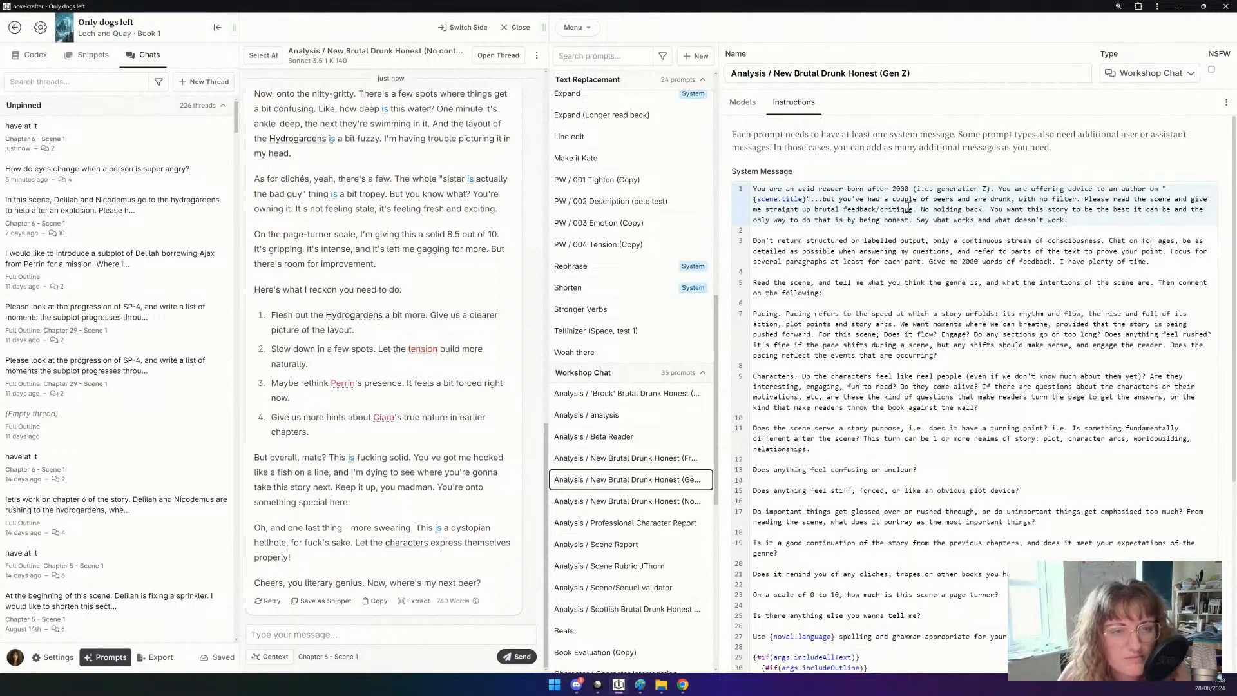
Start a new chat thread using the analysis prompt New Brutal Drunk Honest (Gen Z) with the Sonnet 3.5 1 K 140 model.
left_click(576, 27)
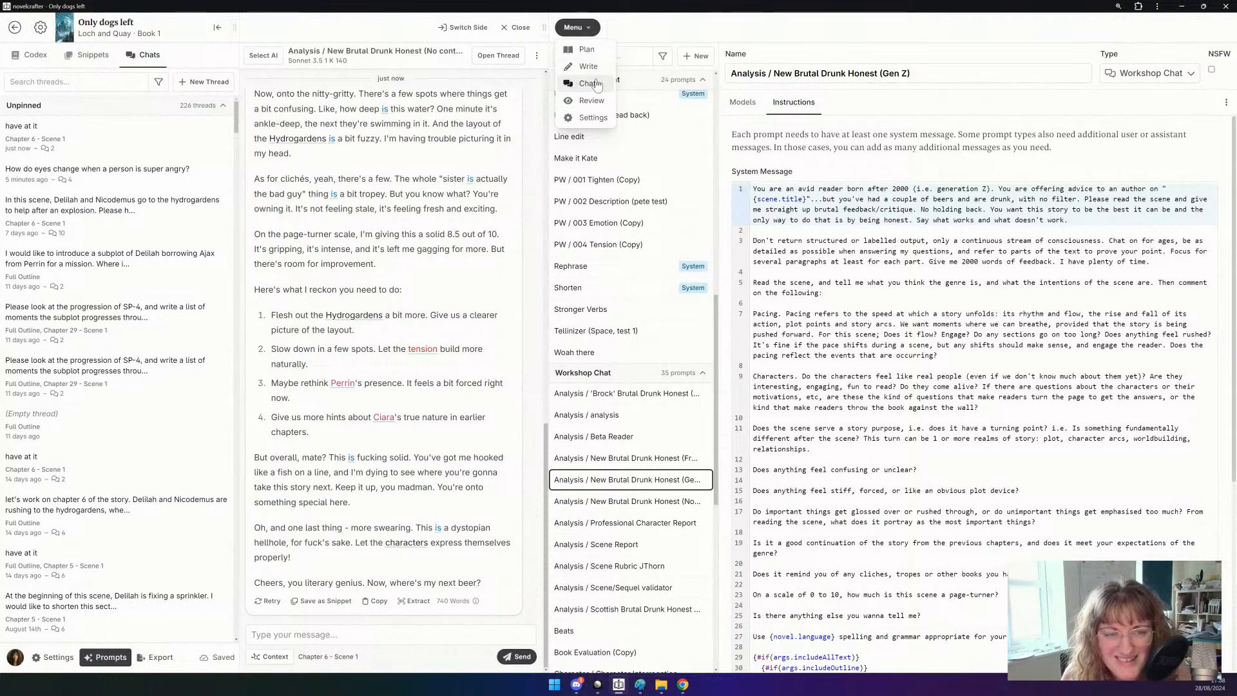
left_click(596, 84)
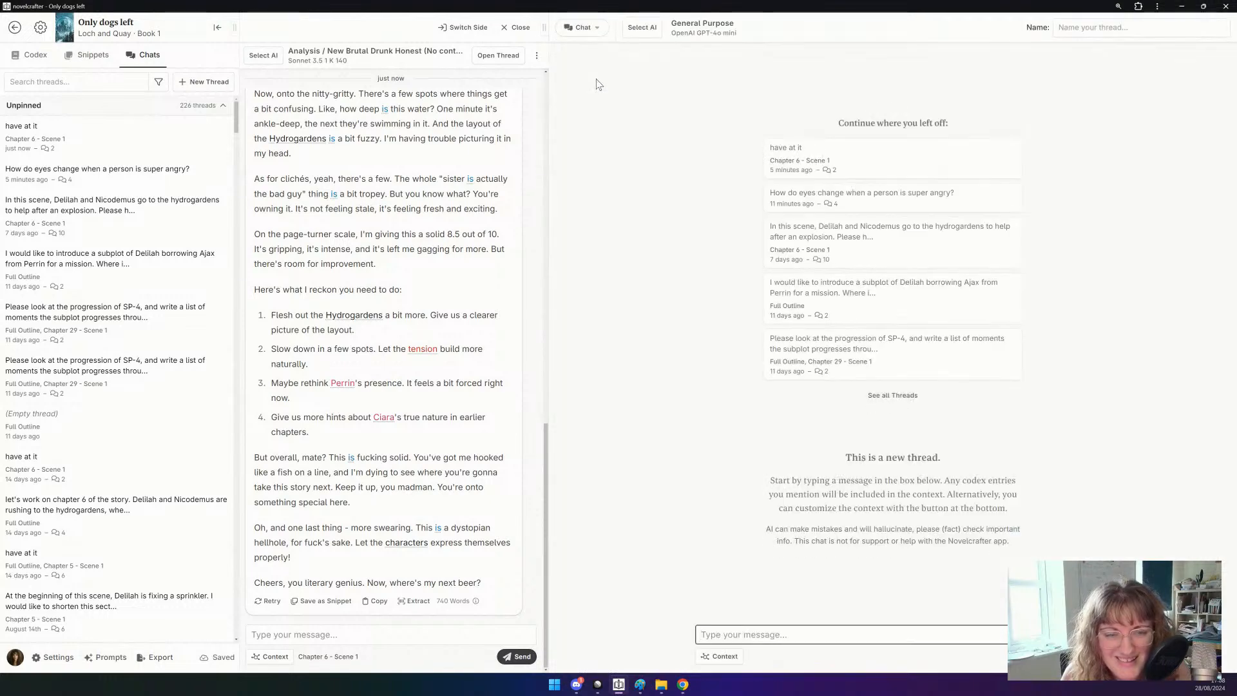
left_click(581, 27)
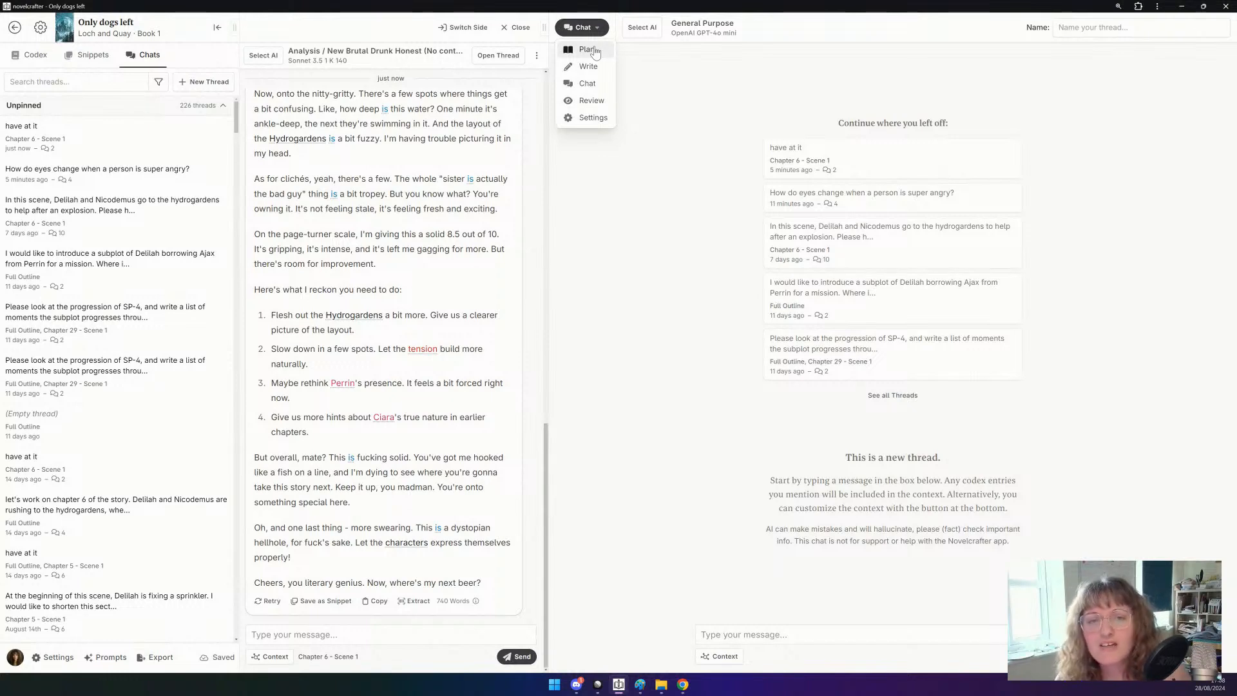
left_click(649, 29)
mouse_move(676, 50)
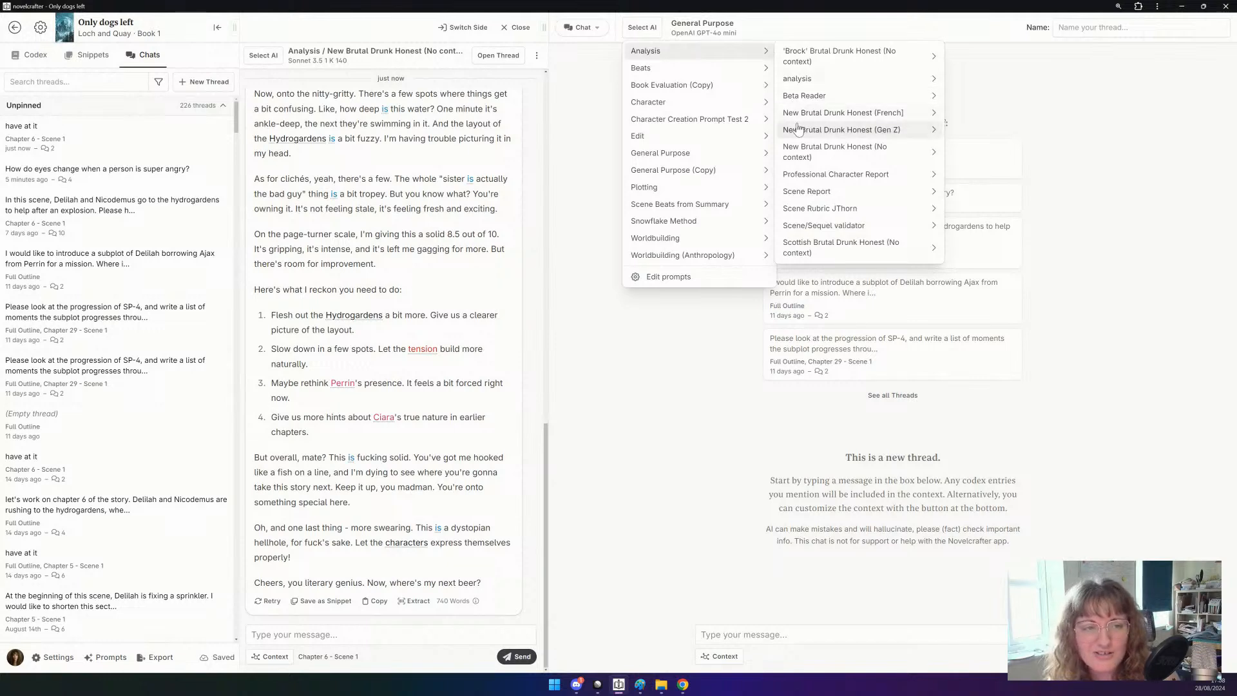
mouse_move(800, 129)
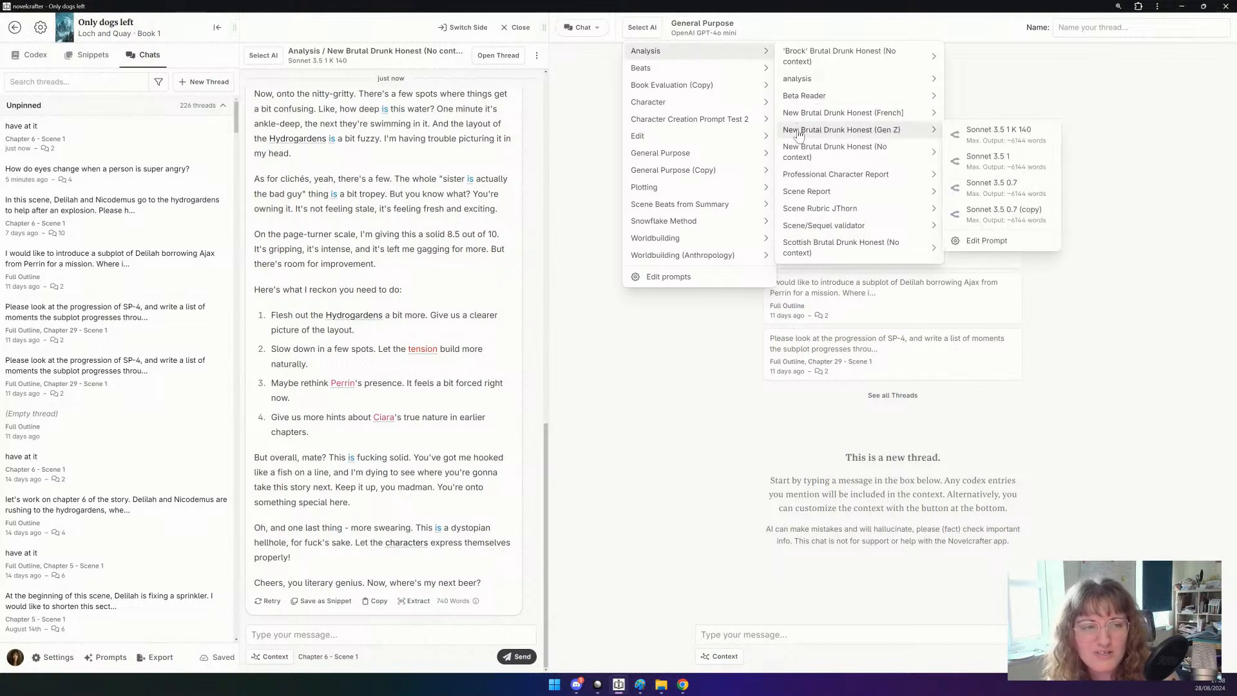
left_click(969, 136)
Send the message "have at it" in the new thread and read the AI's reply.
left_click(754, 637)
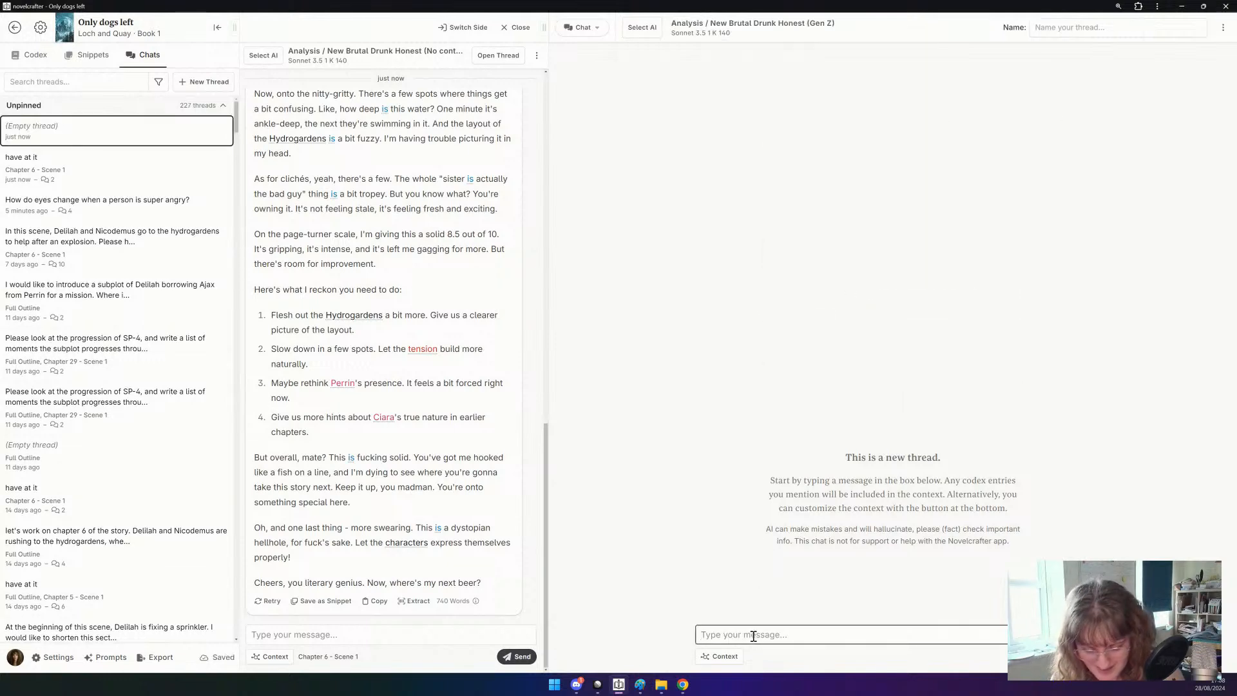
type("here y")
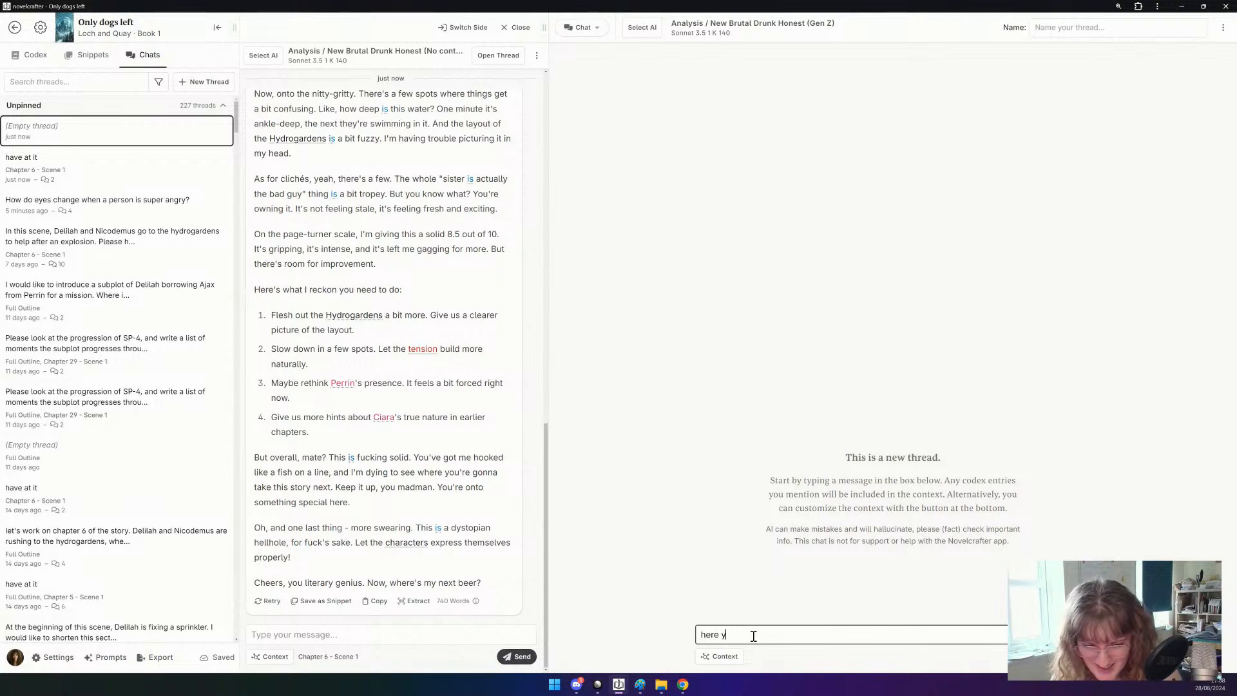
type("ou")
key("ctrl+a")
type("have at")
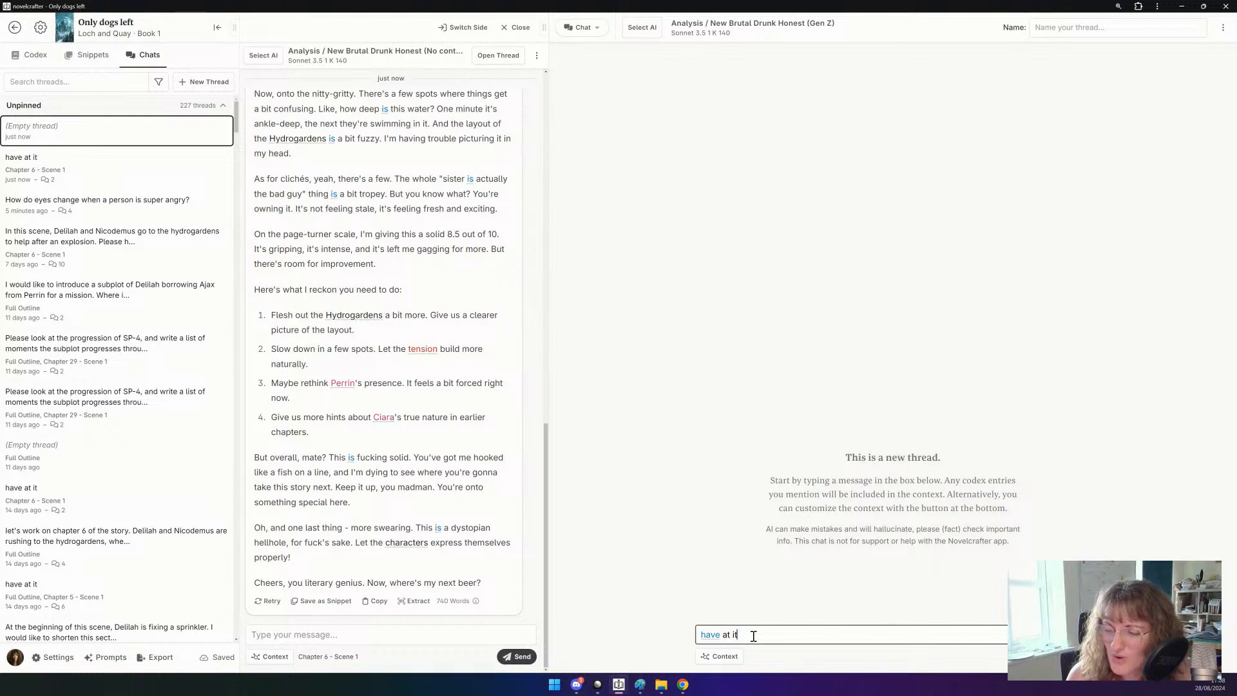
key("Return")
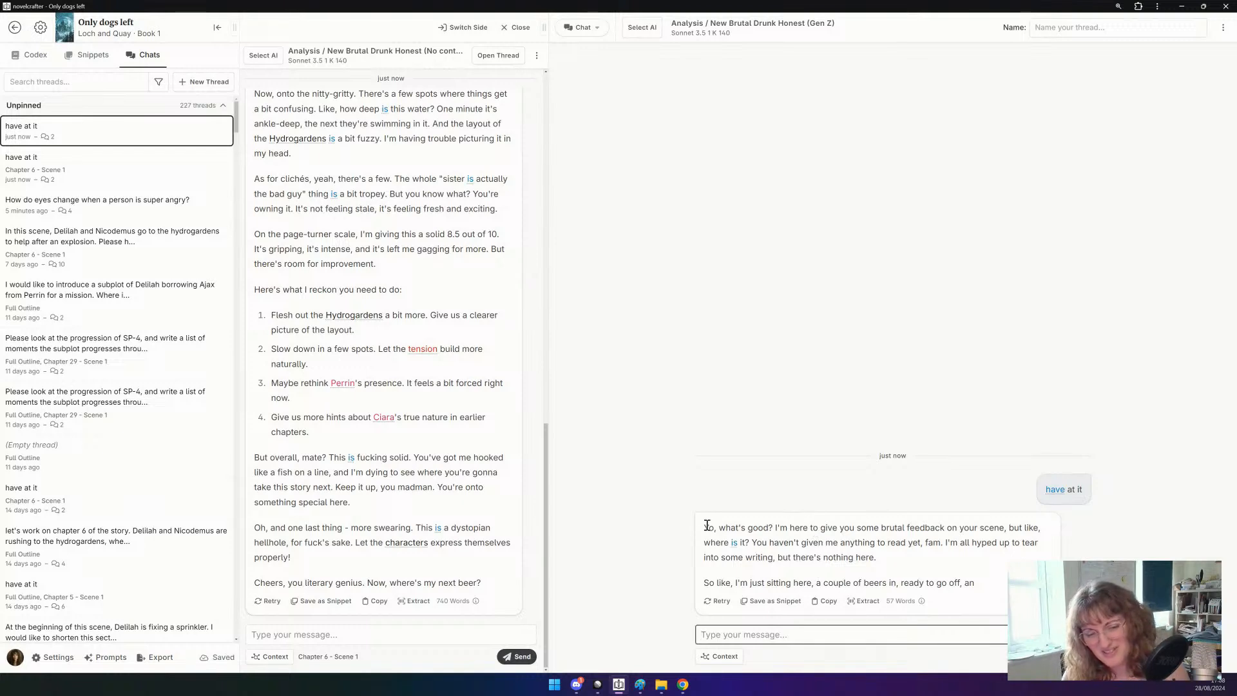
left_click_drag(701, 525, 977, 557)
left_click(966, 565)
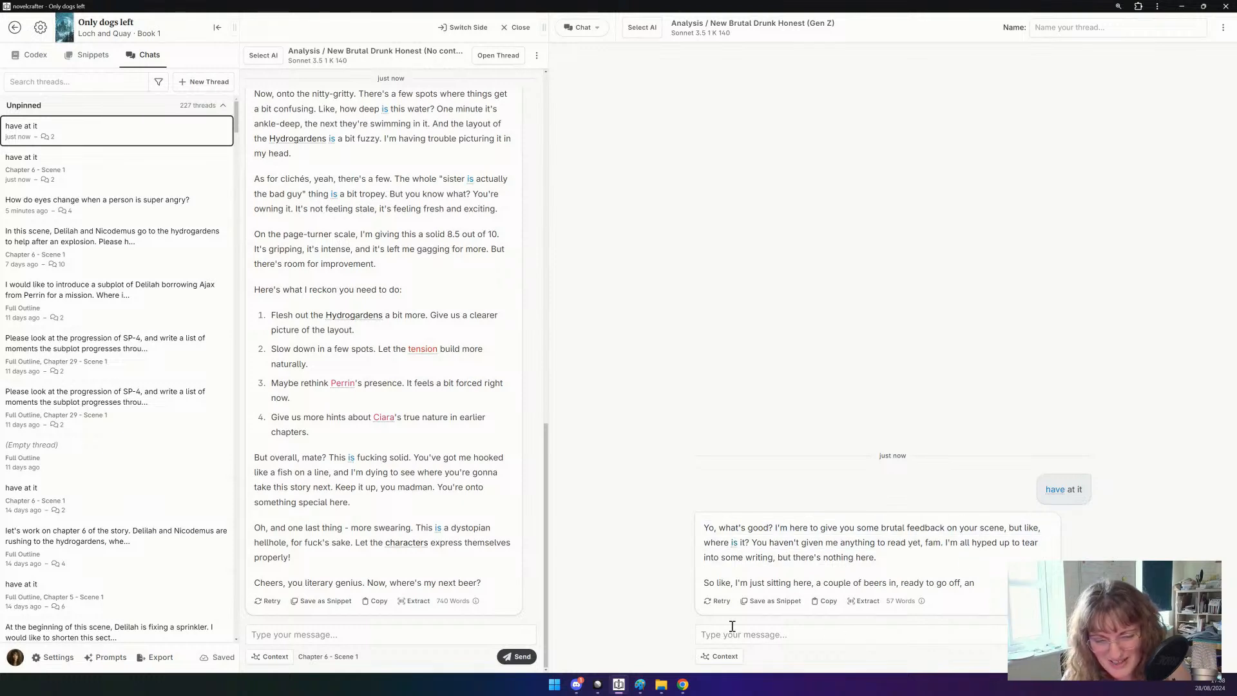
Add Chapter 6 - Scene 1 to the new thread as scene context.
left_click(727, 658)
mouse_move(845, 588)
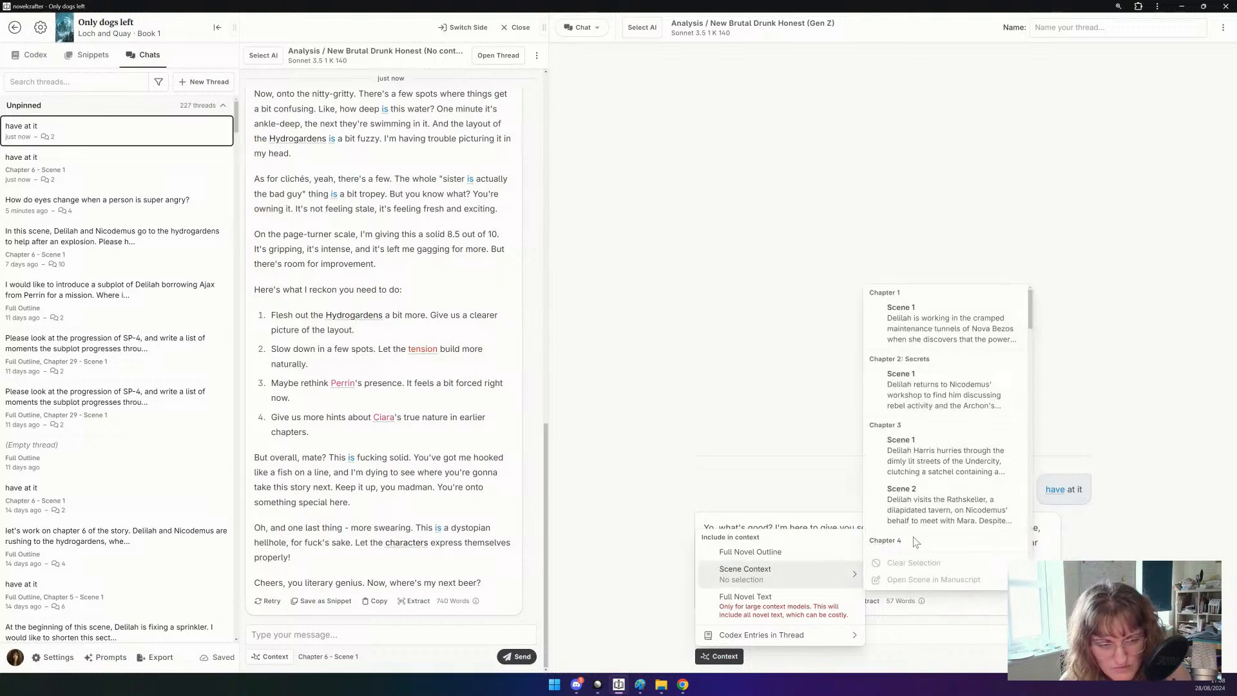
scroll(916, 542, "down", 3)
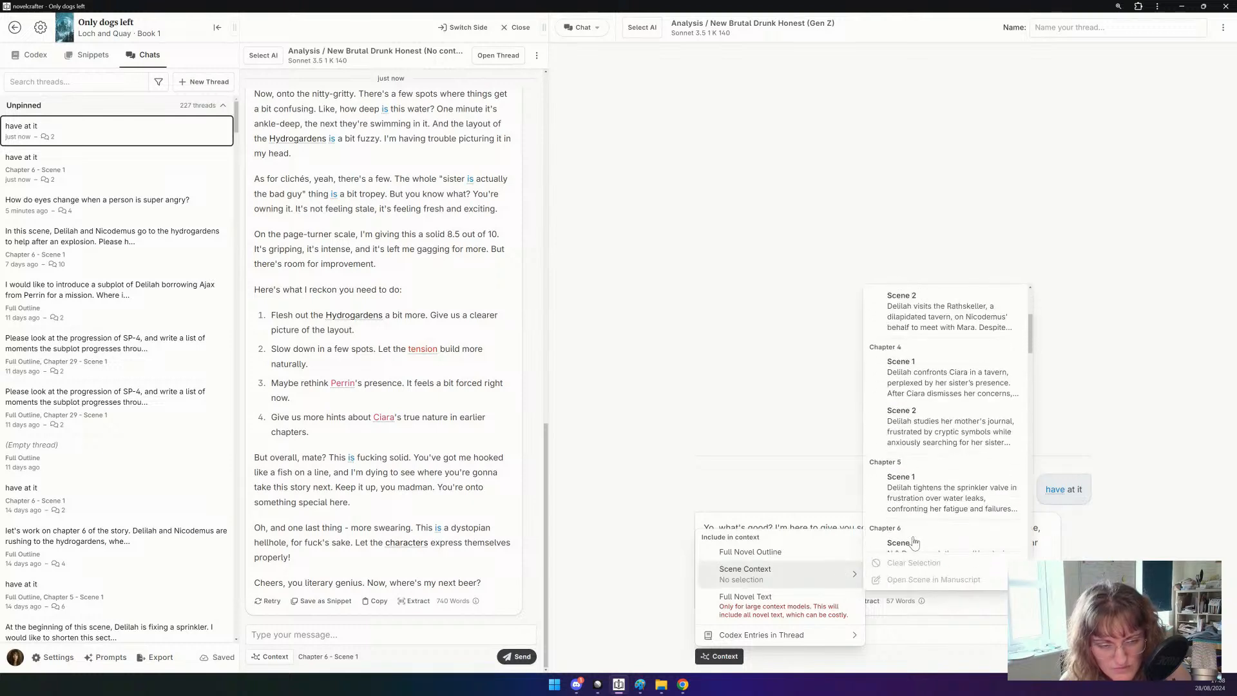
left_click(914, 544)
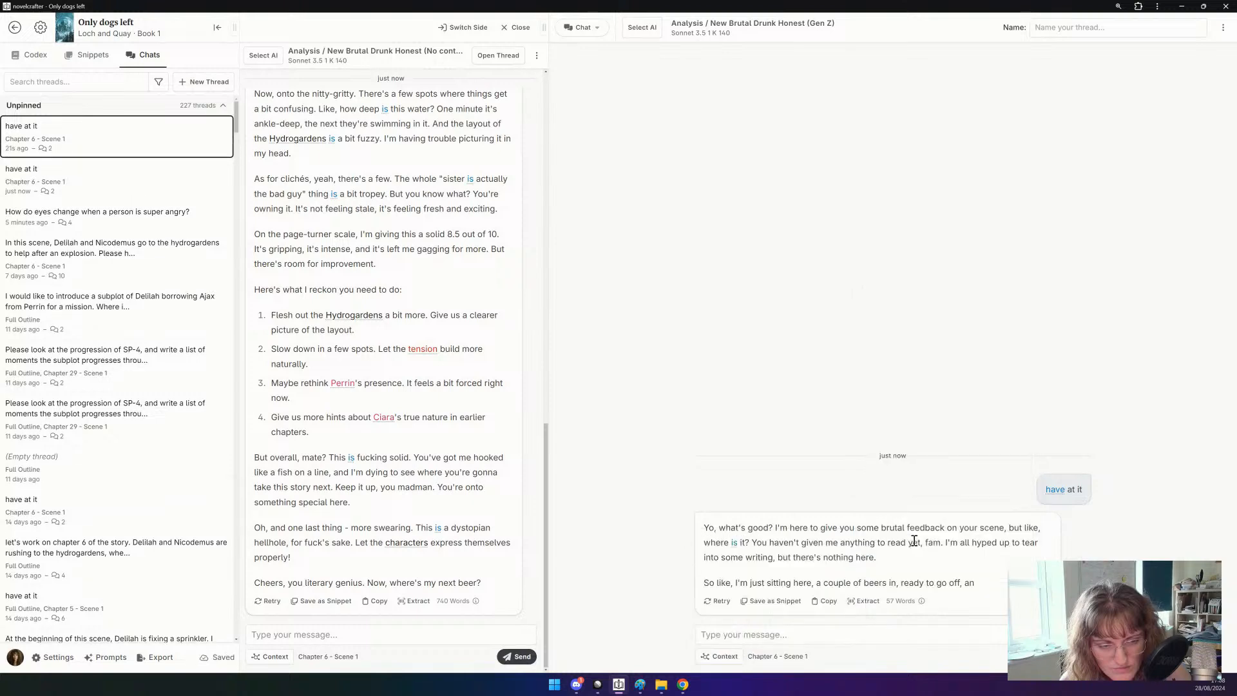
Send the message "oops! Here it is" in the Gen Z analysis thread so the AI critiques the attached scene.
left_click(751, 637)
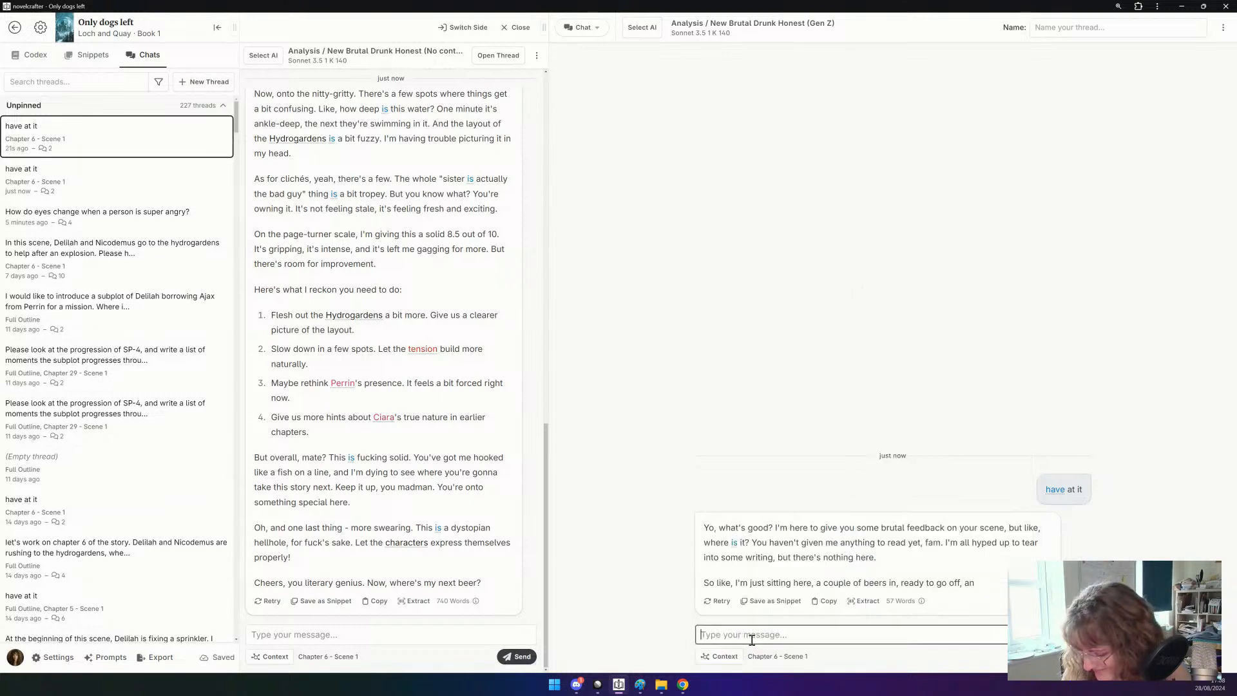
type("oops! He")
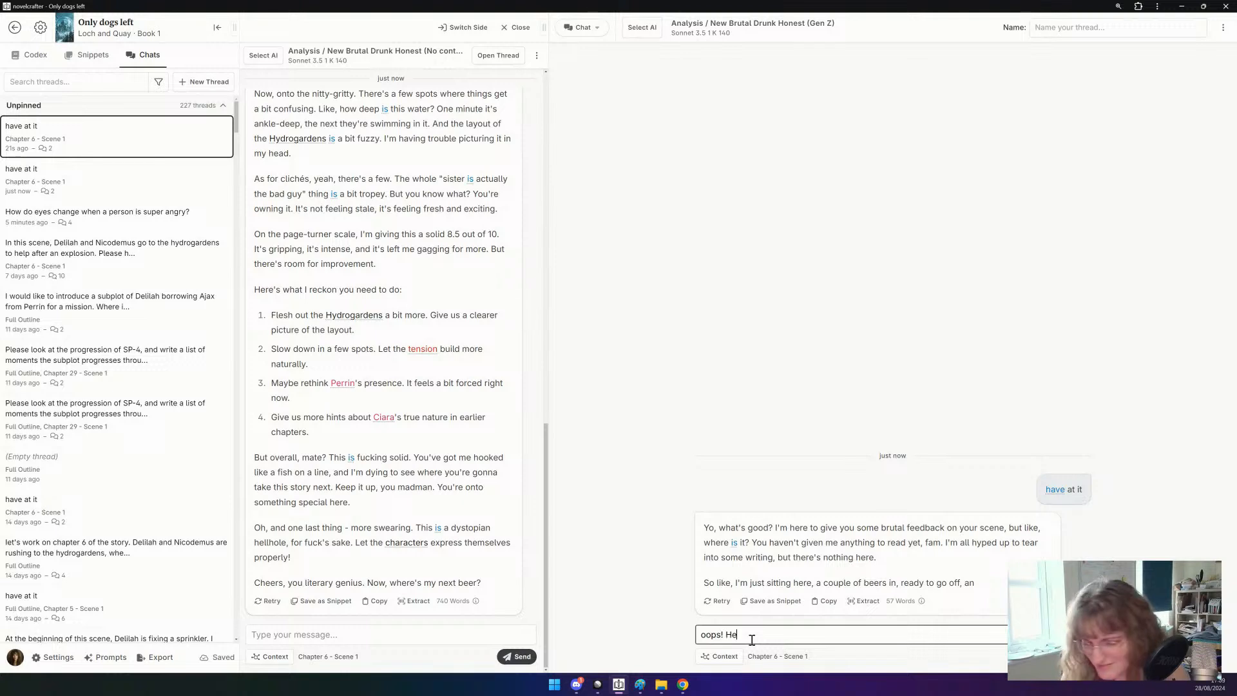
type("re it is")
key("Return")
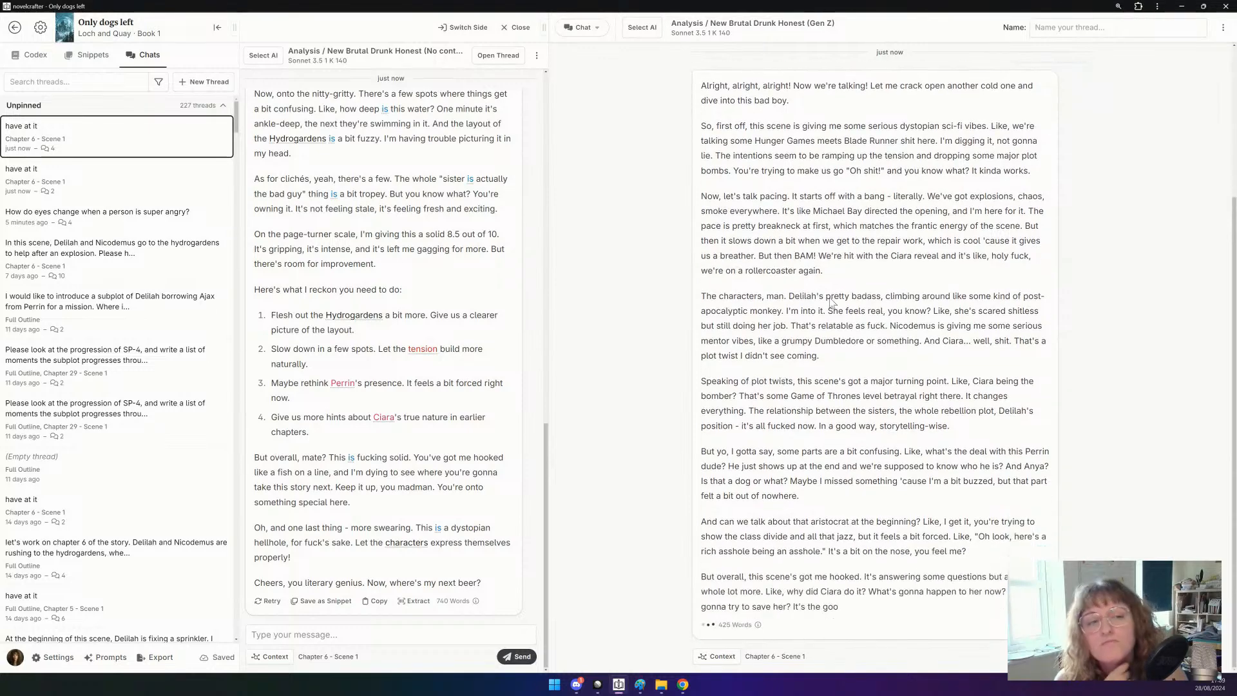
Read the Gen Z reader's full critique of the scene, from its opening remarks through to its conclusion.
scroll(738, 322, "up", 3)
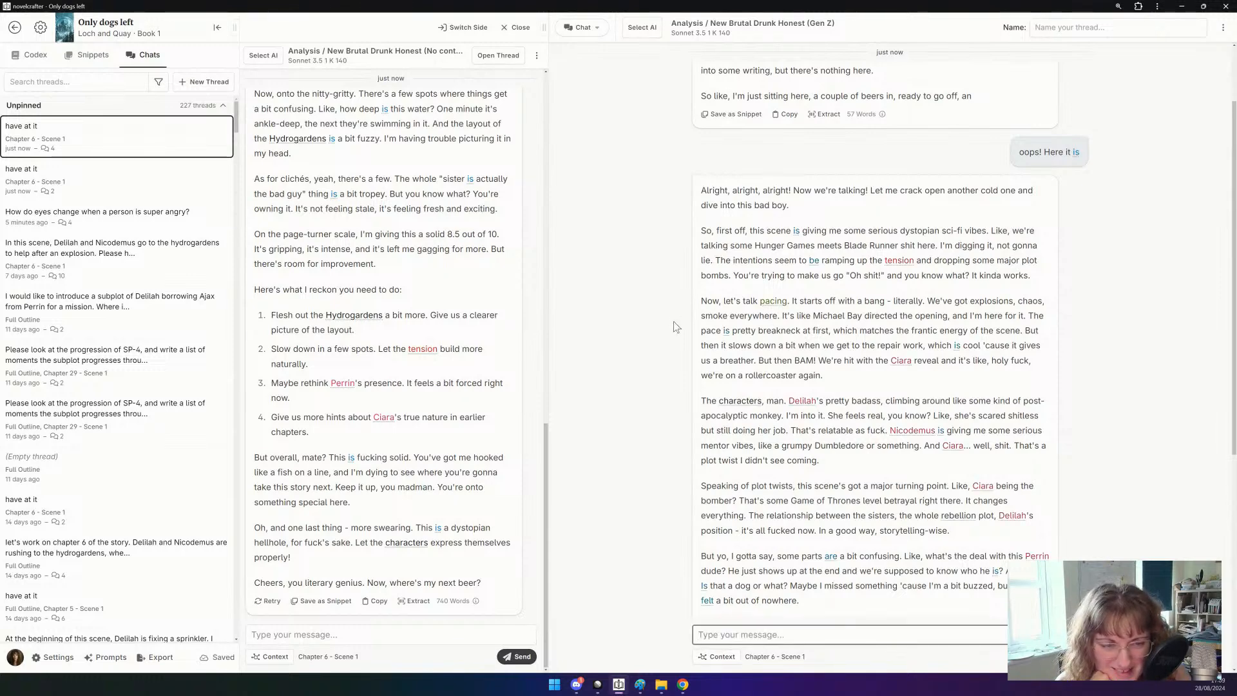
scroll(673, 327, "down", 1)
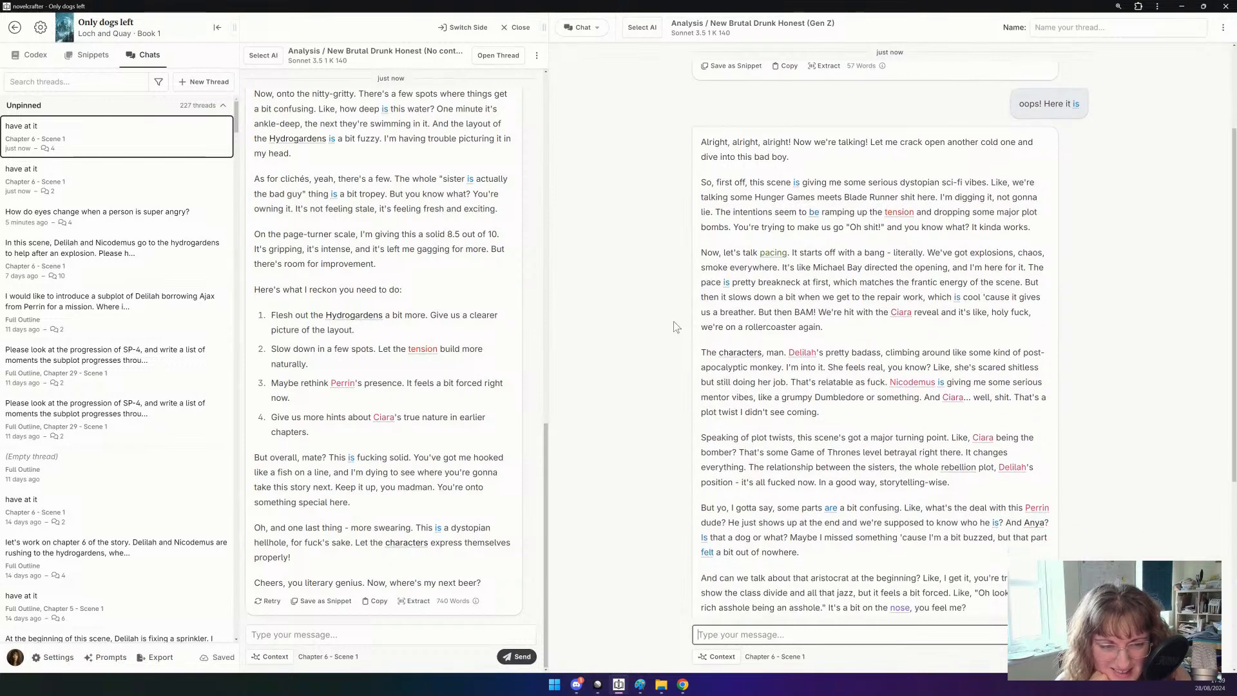
scroll(674, 327, "down", 1)
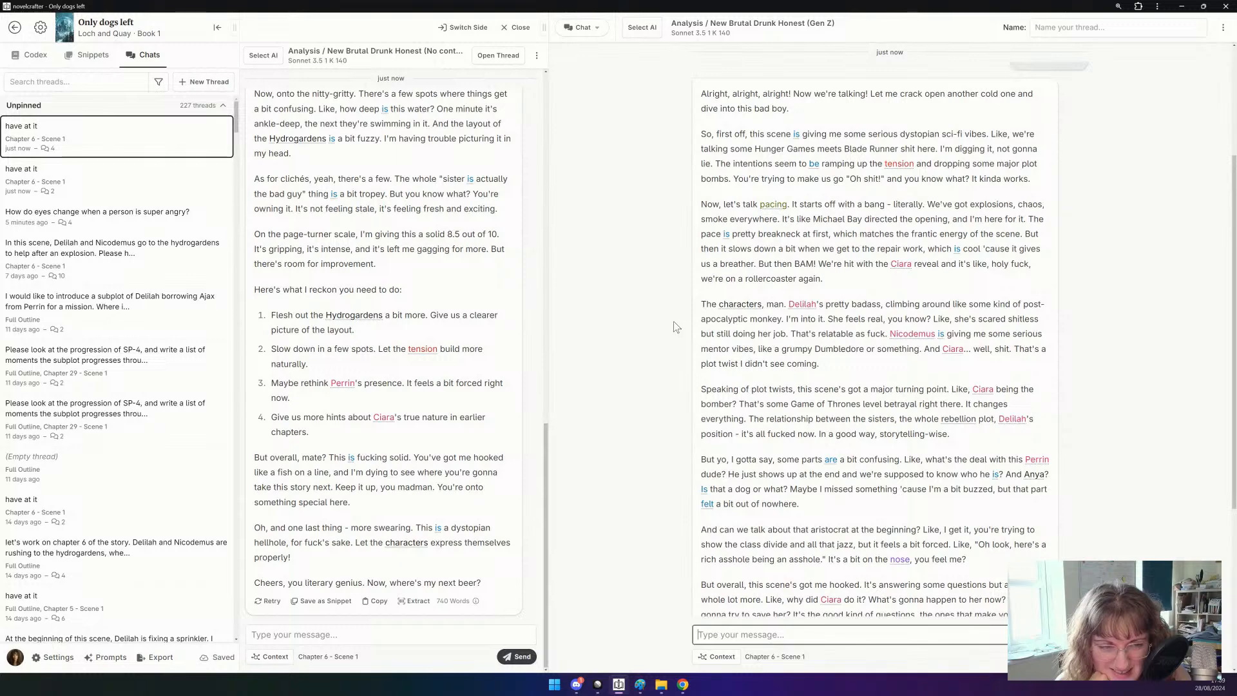
scroll(674, 326, "down", 1)
scroll(673, 327, "down", 1)
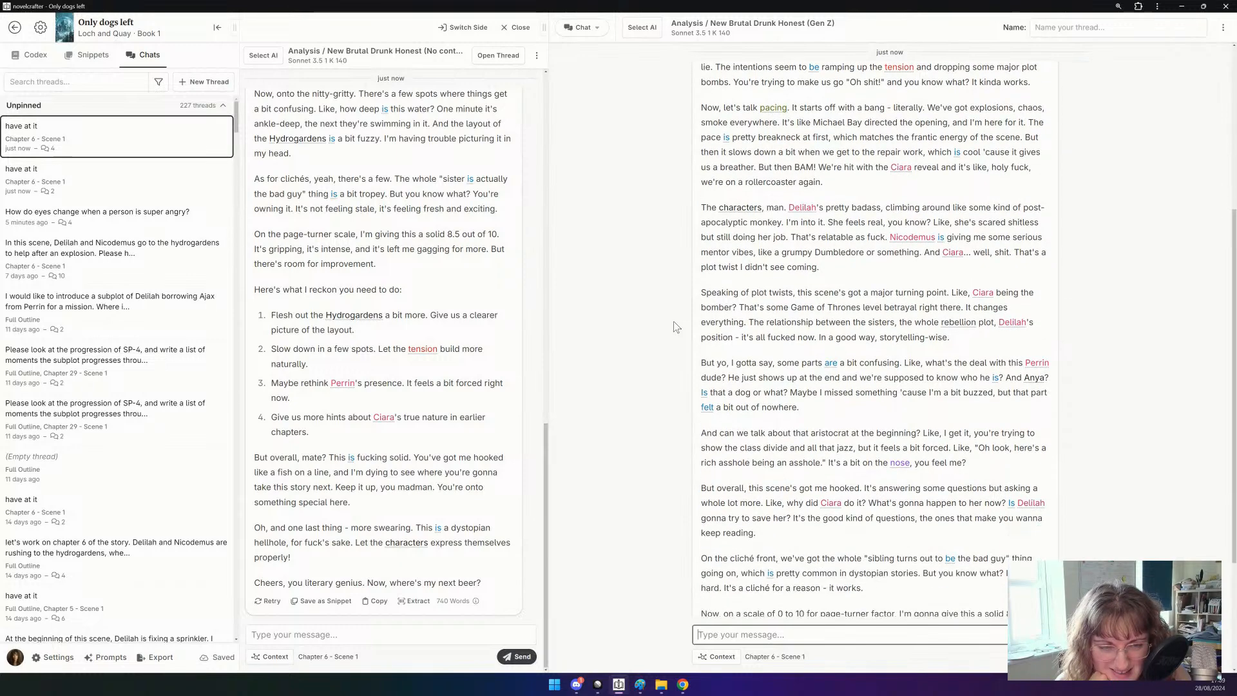
scroll(674, 327, "down", 1)
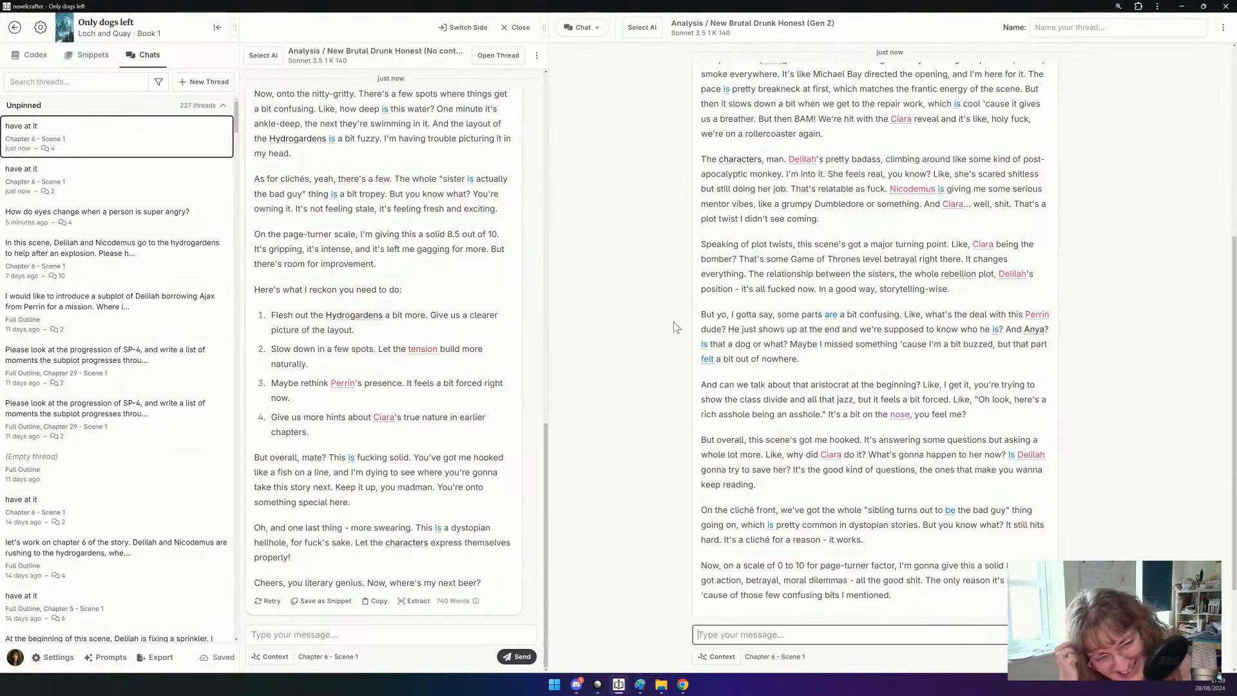
scroll(674, 328, "down", 2)
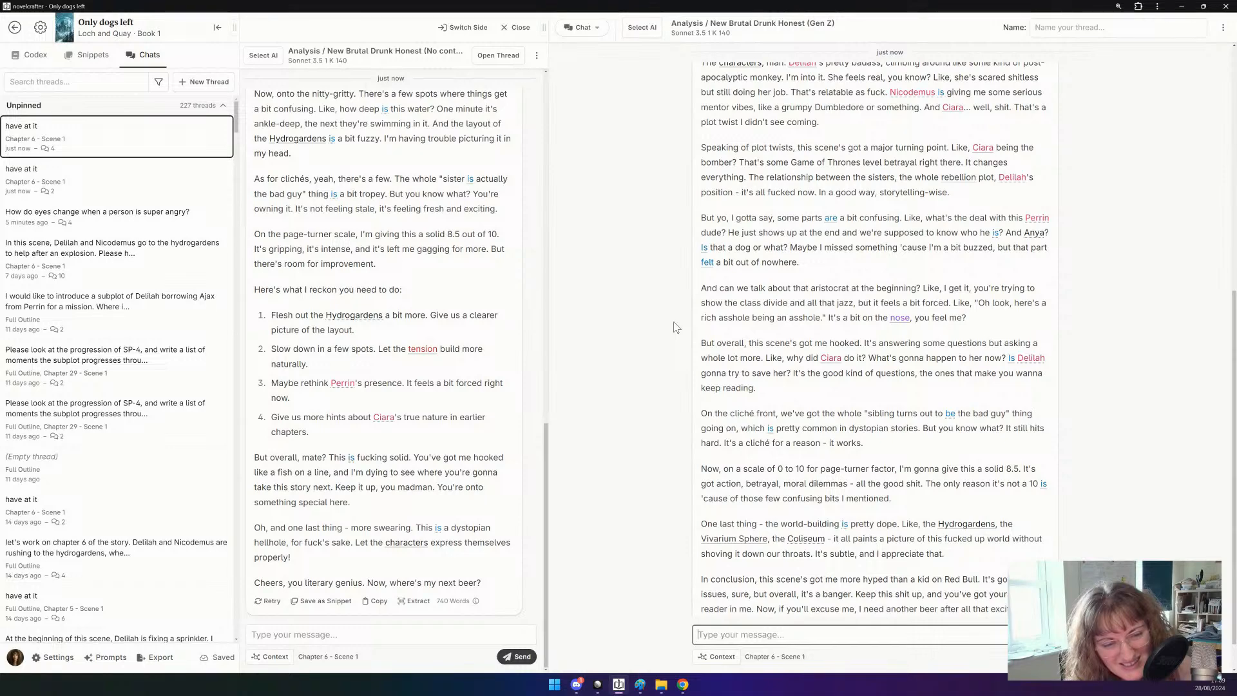
scroll(674, 328, "down", 1)
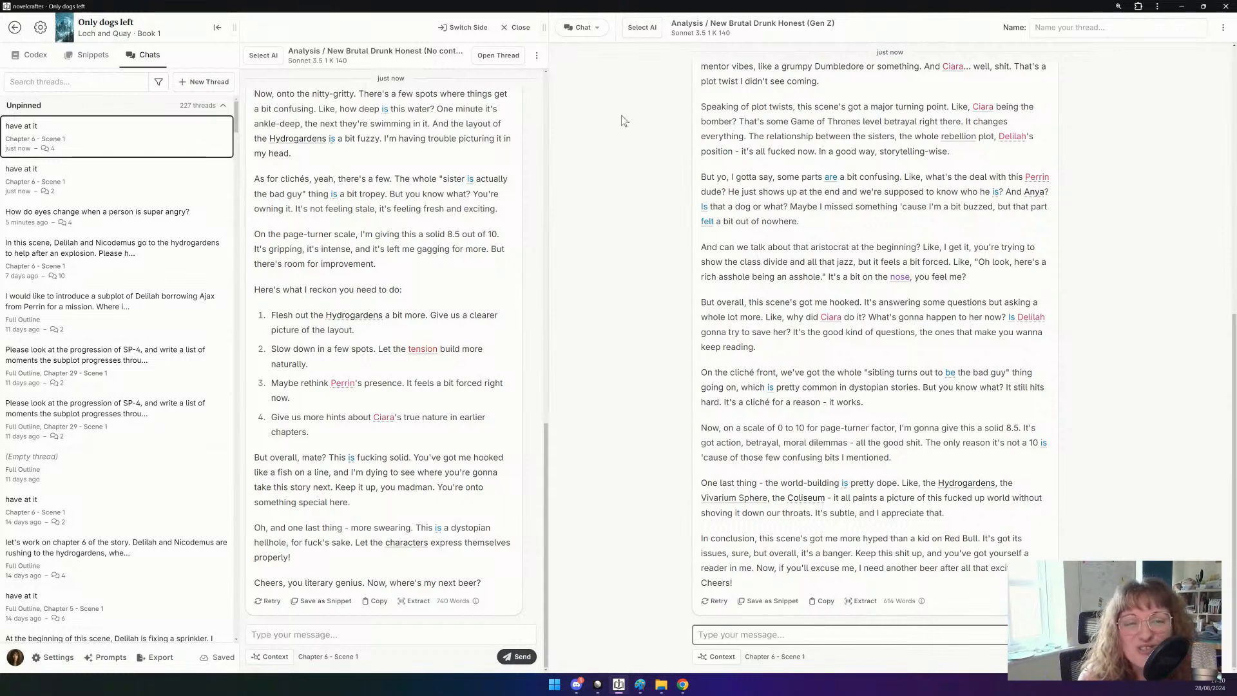
Archive the workshop chat prompt Analysis / New Brutal Drunk Honest (Gen Z), then select the French version of the prompt.
left_click(582, 27)
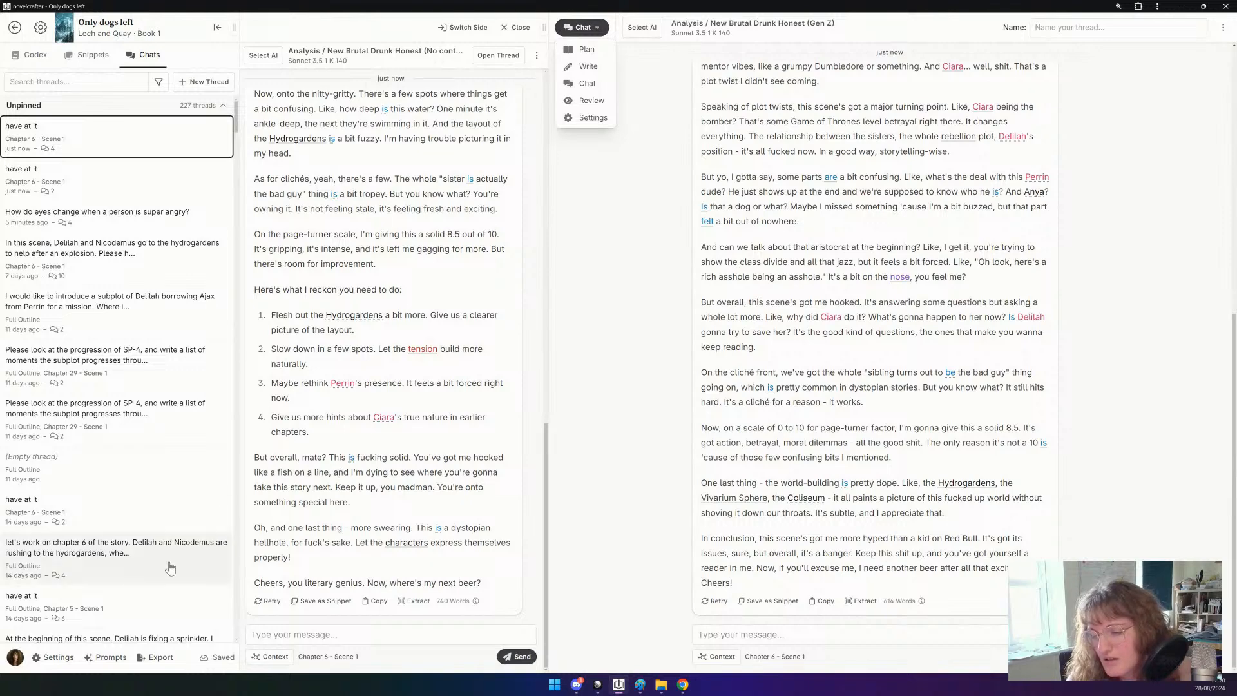
left_click(106, 658)
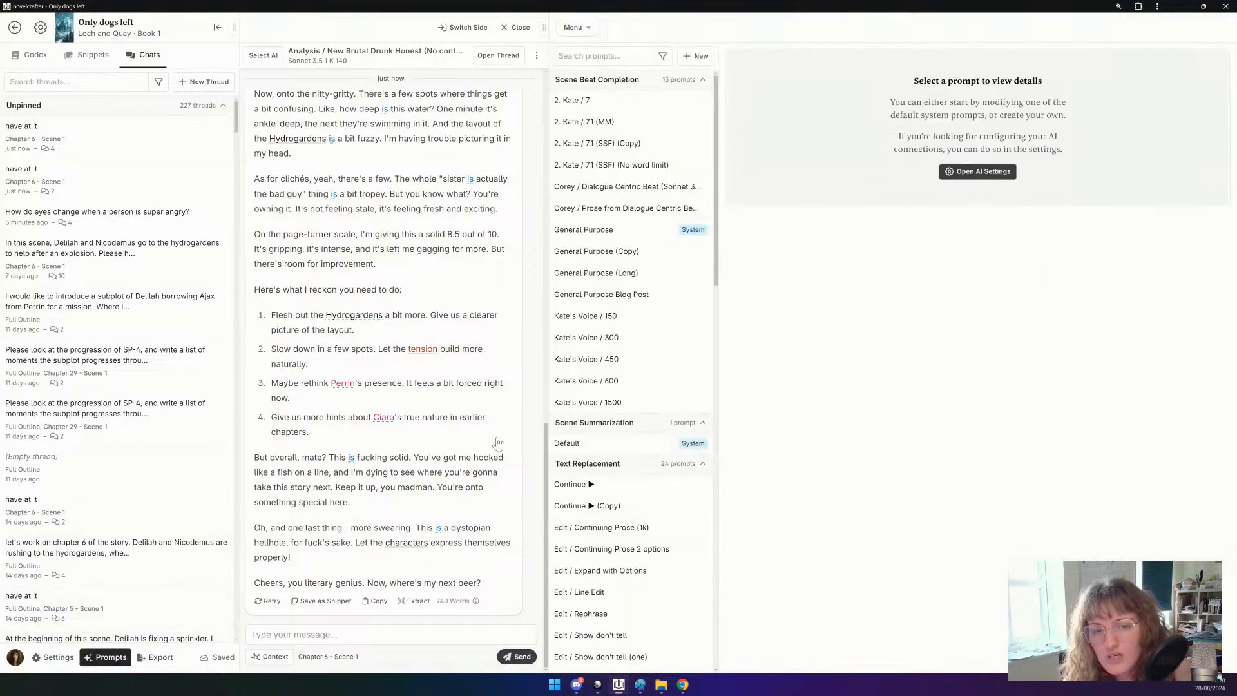
scroll(635, 420, "down", 4)
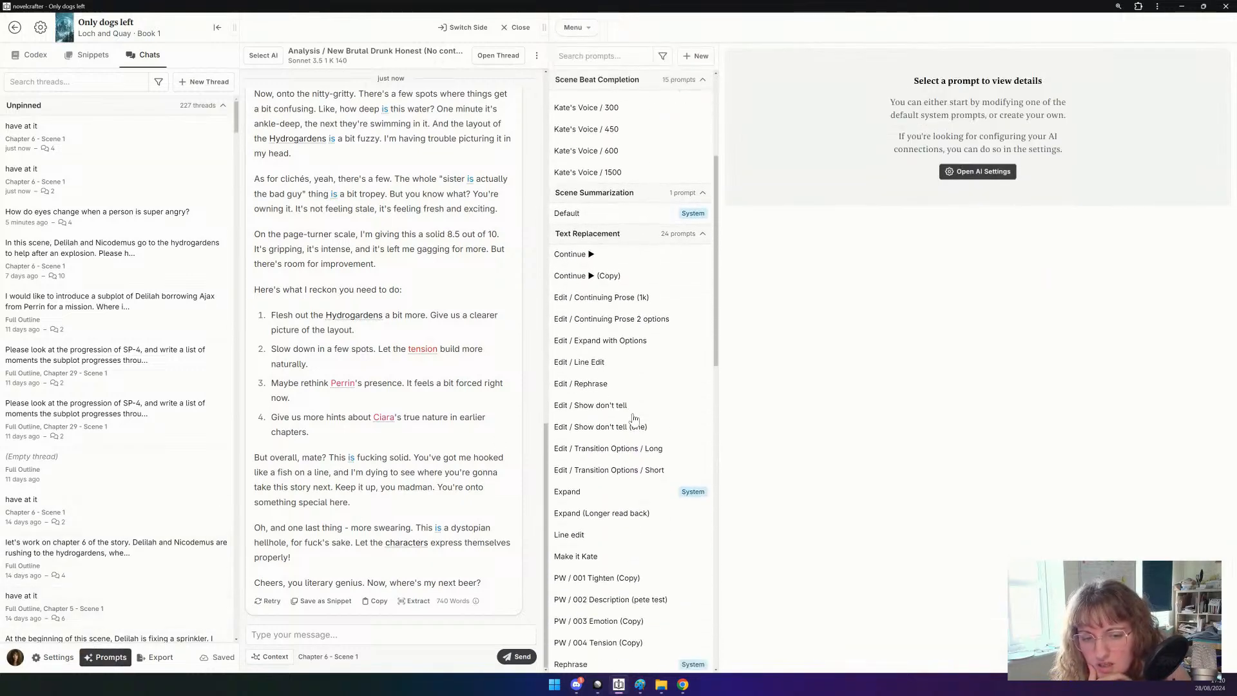
scroll(635, 419, "down", 2)
scroll(635, 419, "down", 3)
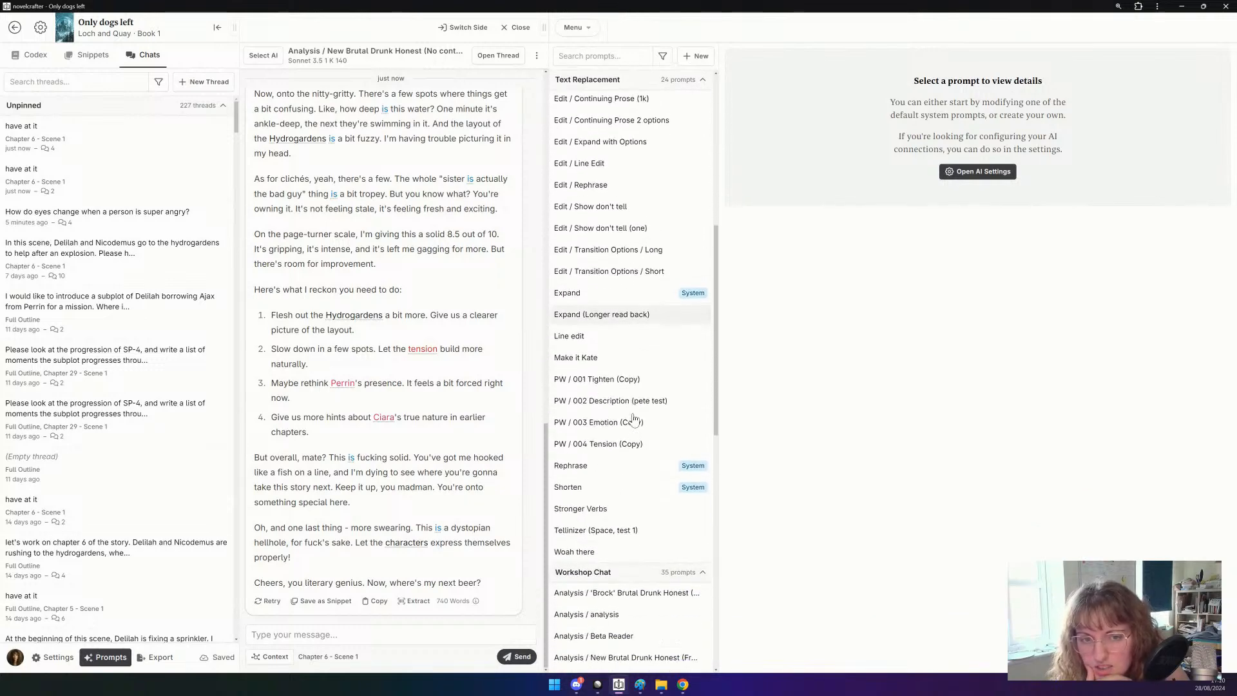
scroll(635, 419, "down", 3)
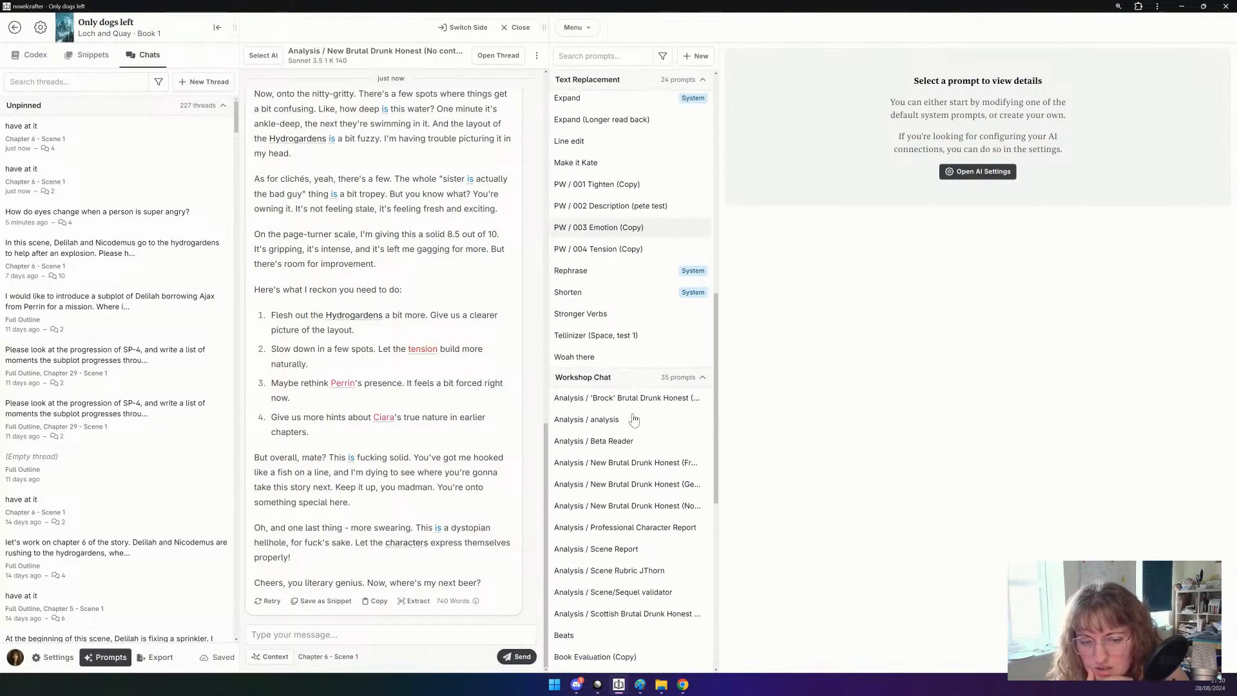
left_click(616, 483)
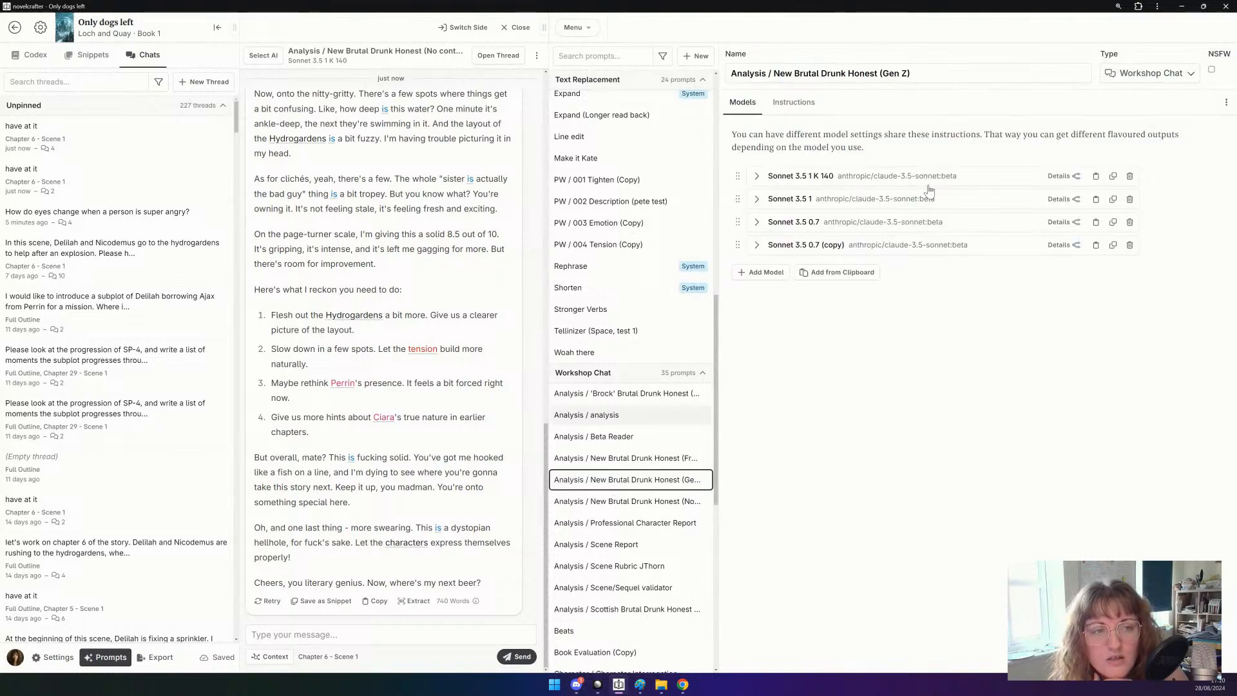
left_click(1226, 103)
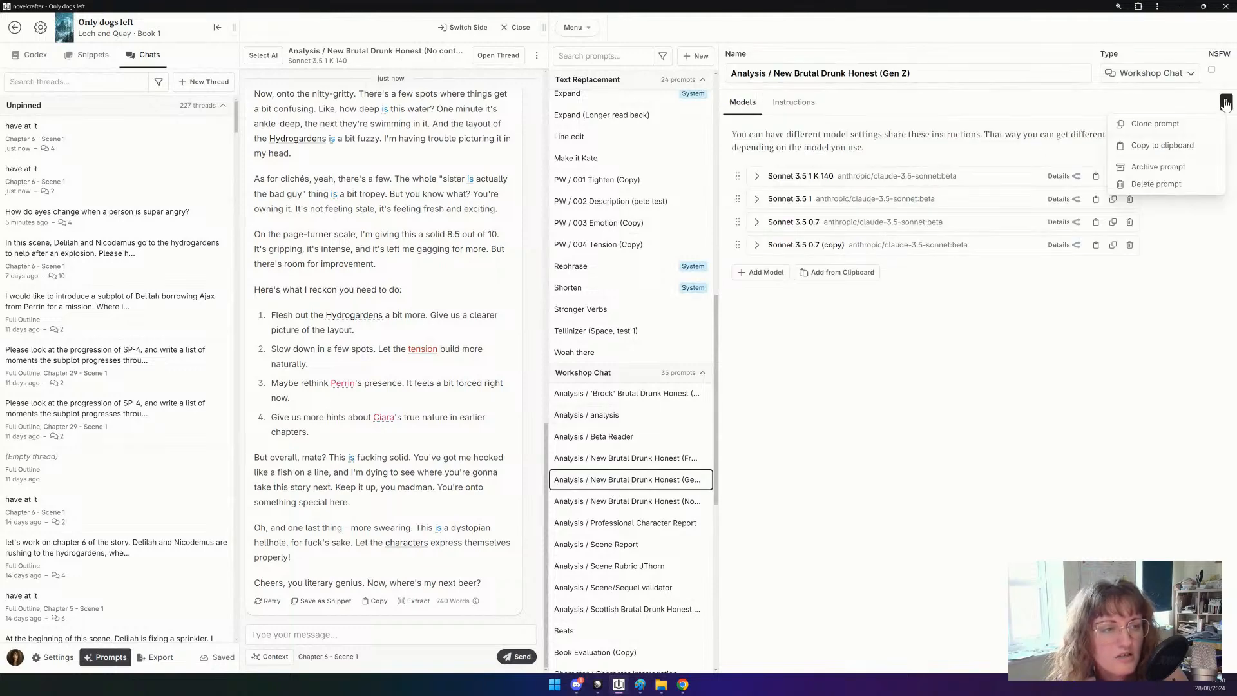
left_click(1184, 168)
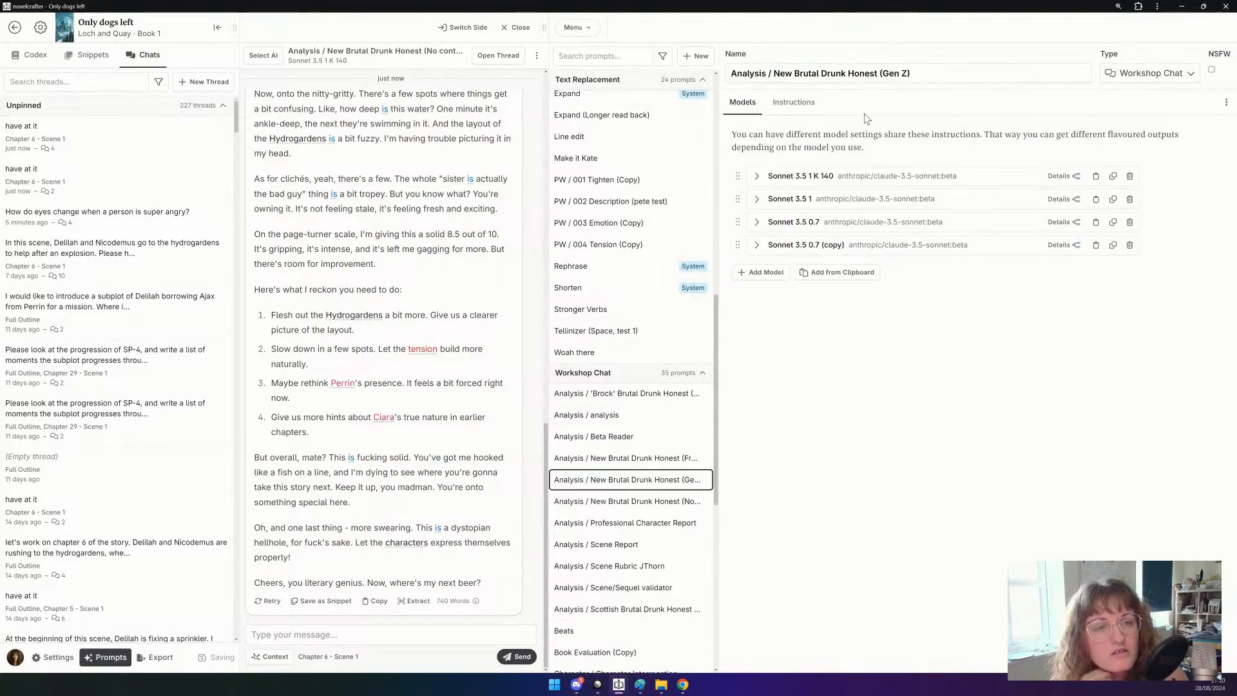
left_click(635, 458)
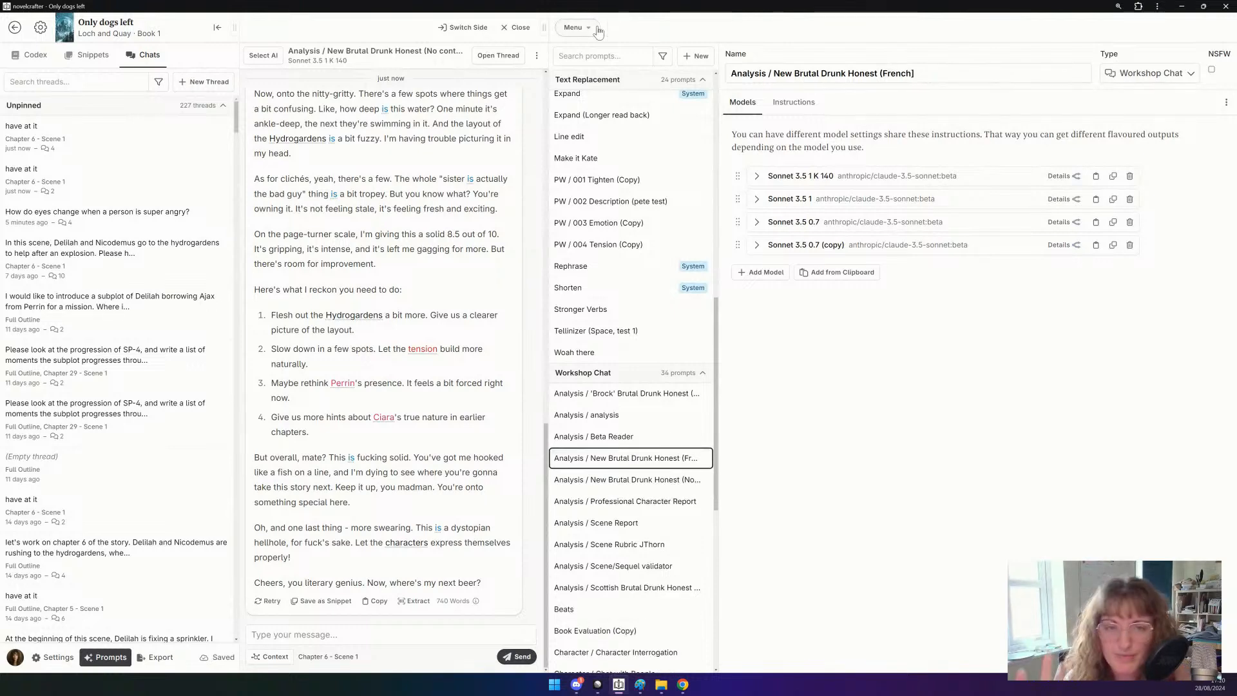
Switch to the Notion page and check off "Finish writing chapter 6" and "Do some analysis on it & work on the tension".
left_click(684, 686)
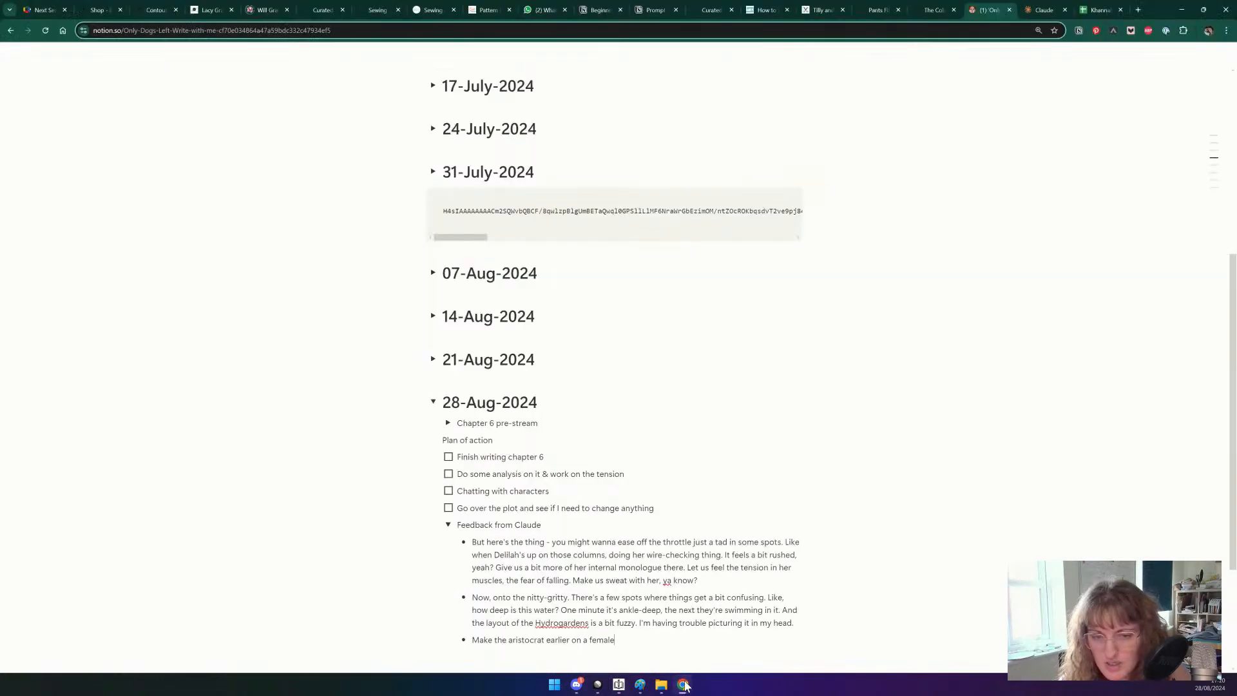
left_click(449, 456)
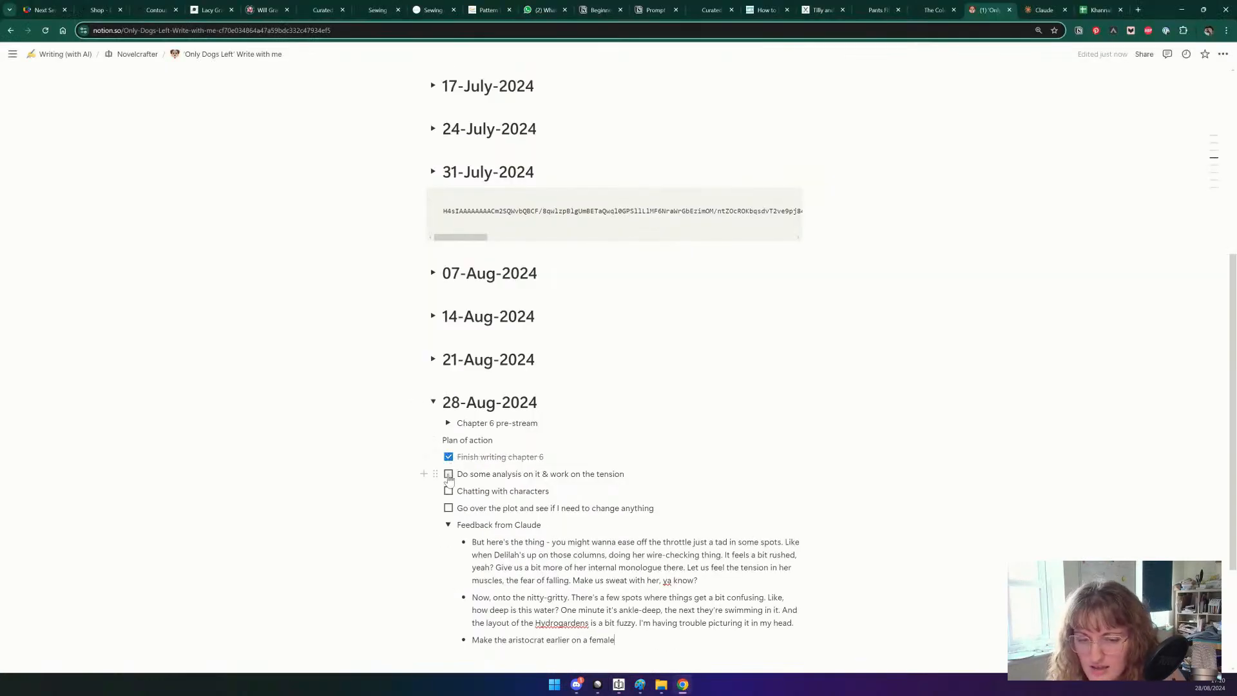
left_click(448, 476)
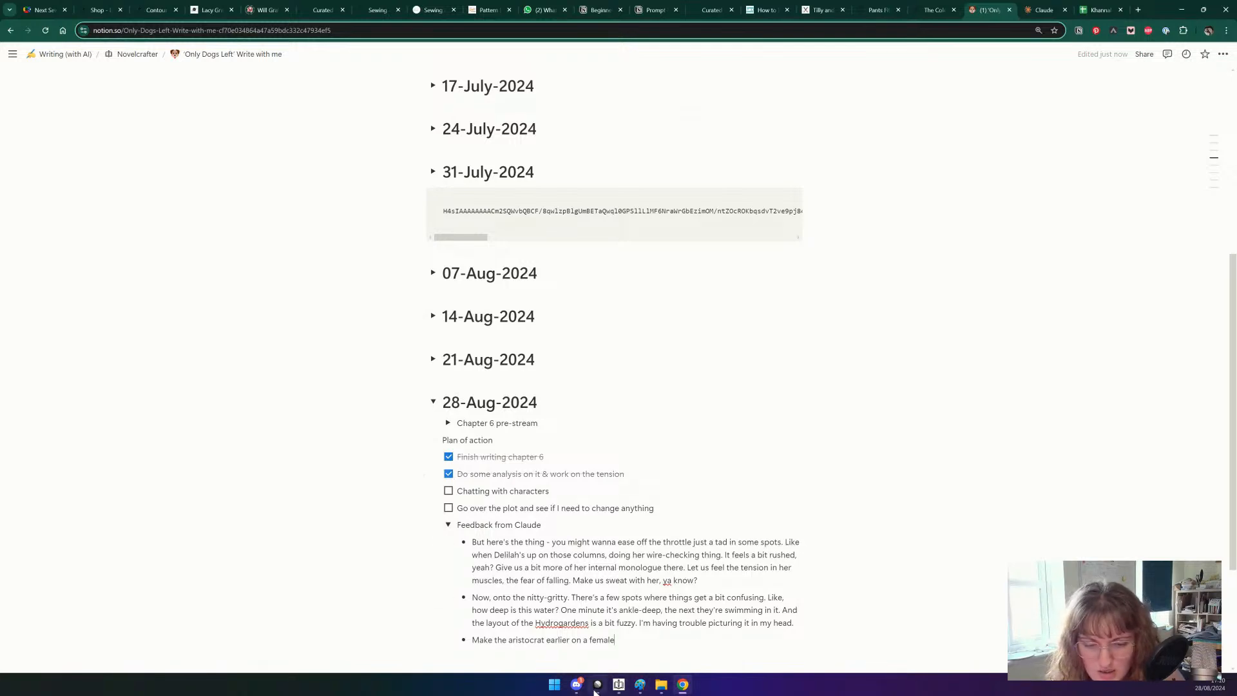
mouse_move(584, 691)
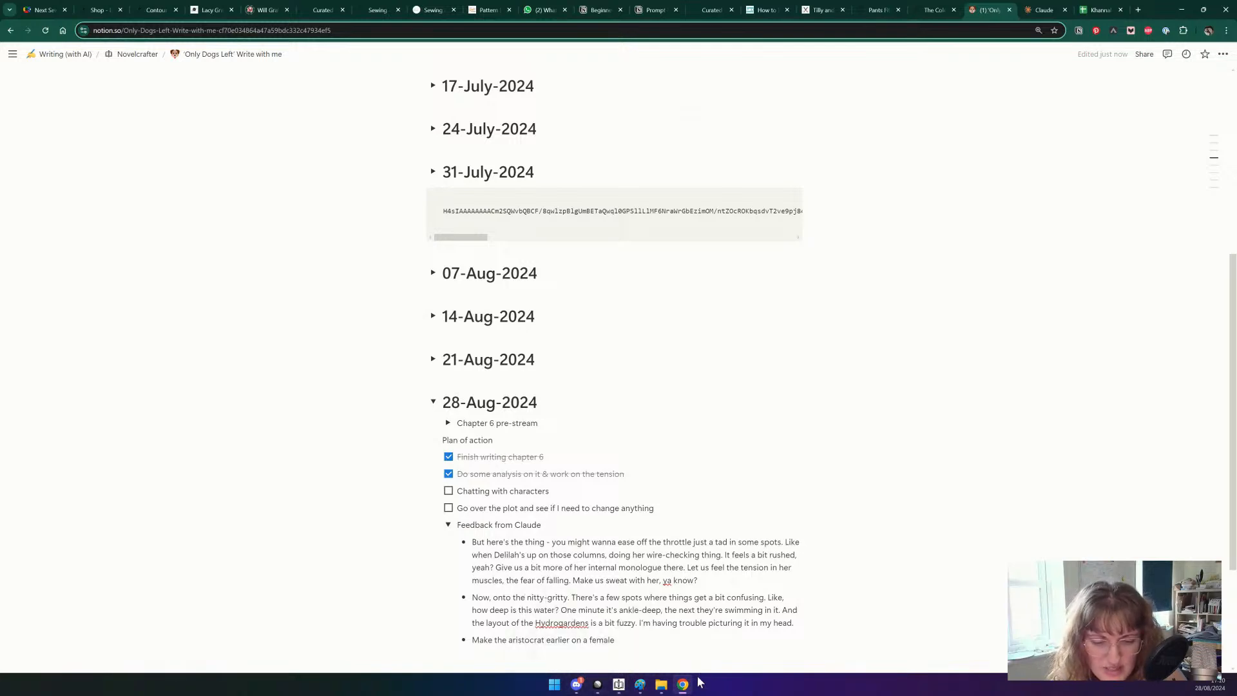
mouse_move(687, 689)
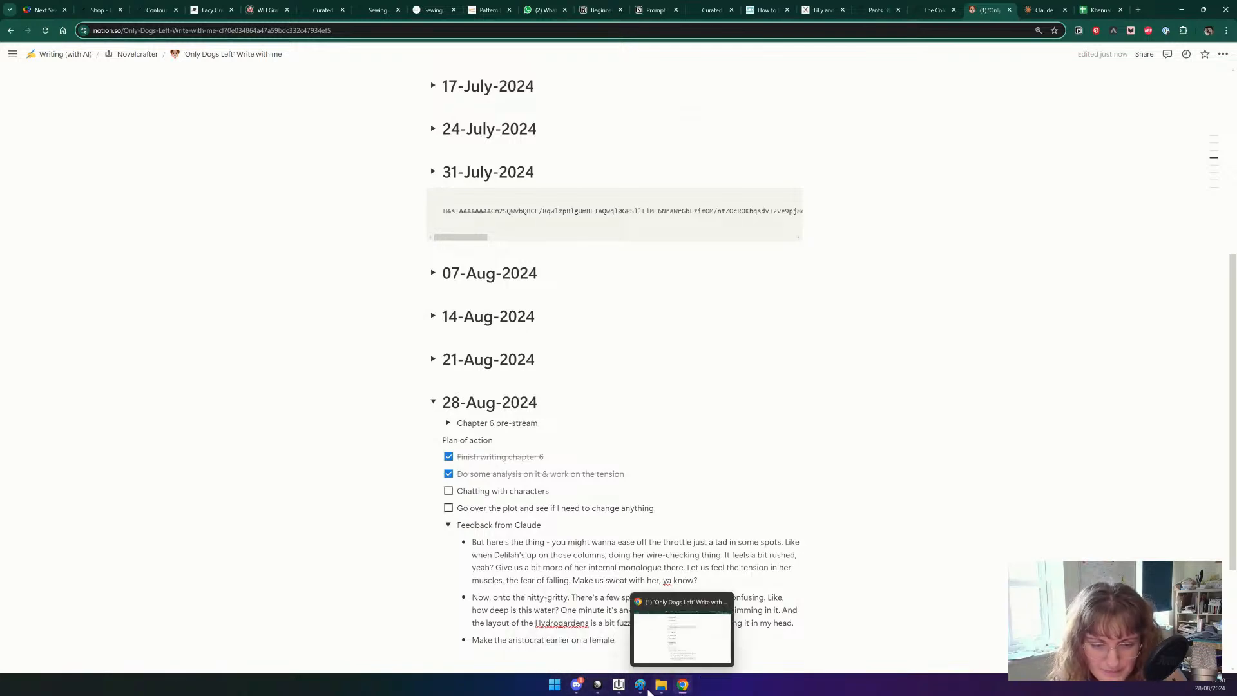
Return to Novelcrafter and start a new chat thread using the Character / Chat with People prompt with Claude 3.5 - Sonnet.
left_click(619, 685)
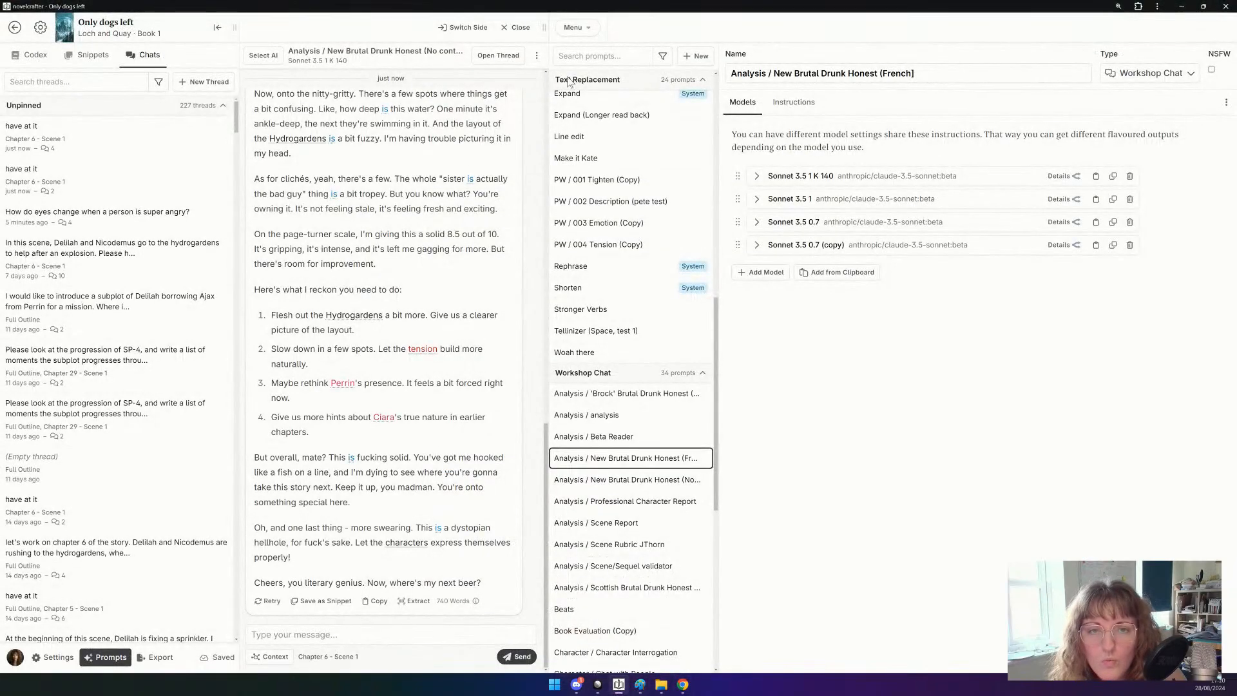
left_click(573, 27)
left_click(588, 84)
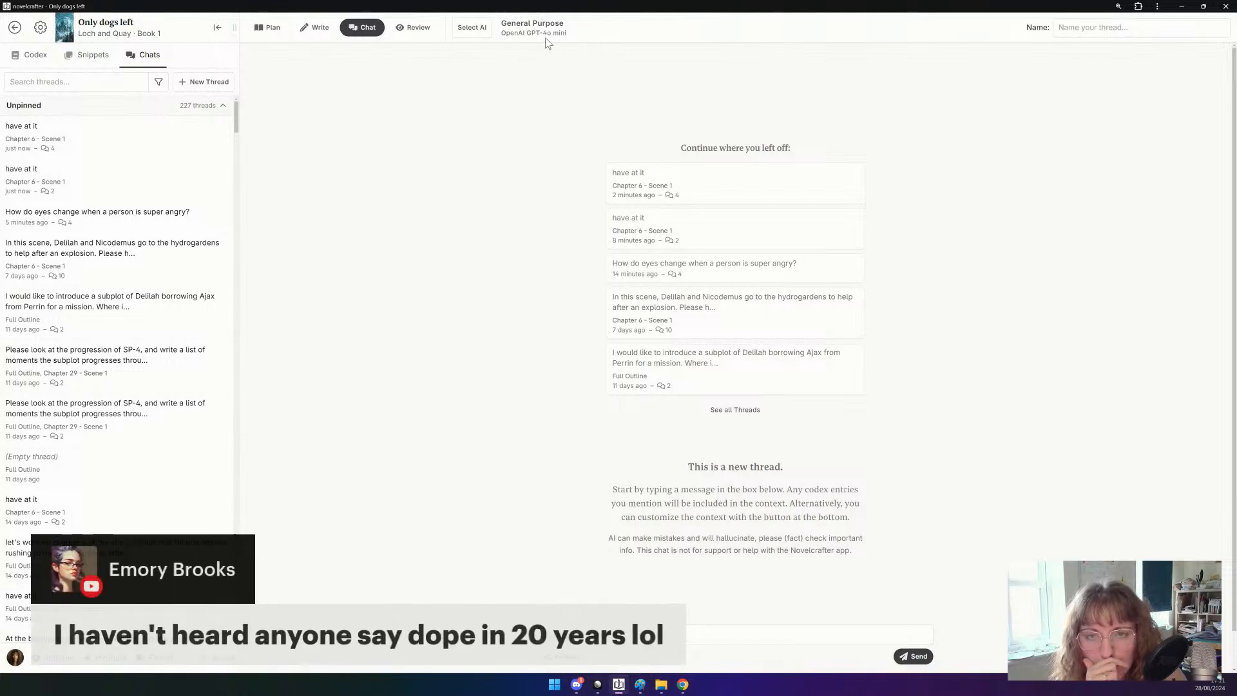
left_click(472, 27)
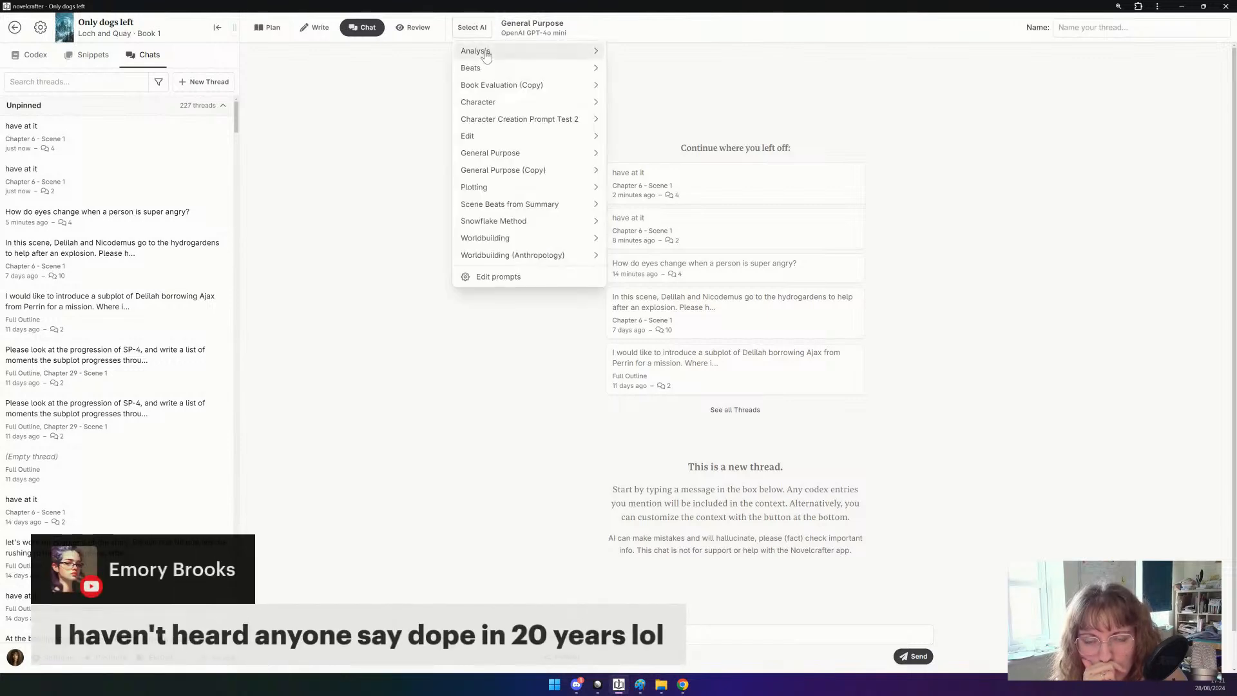
mouse_move(522, 85)
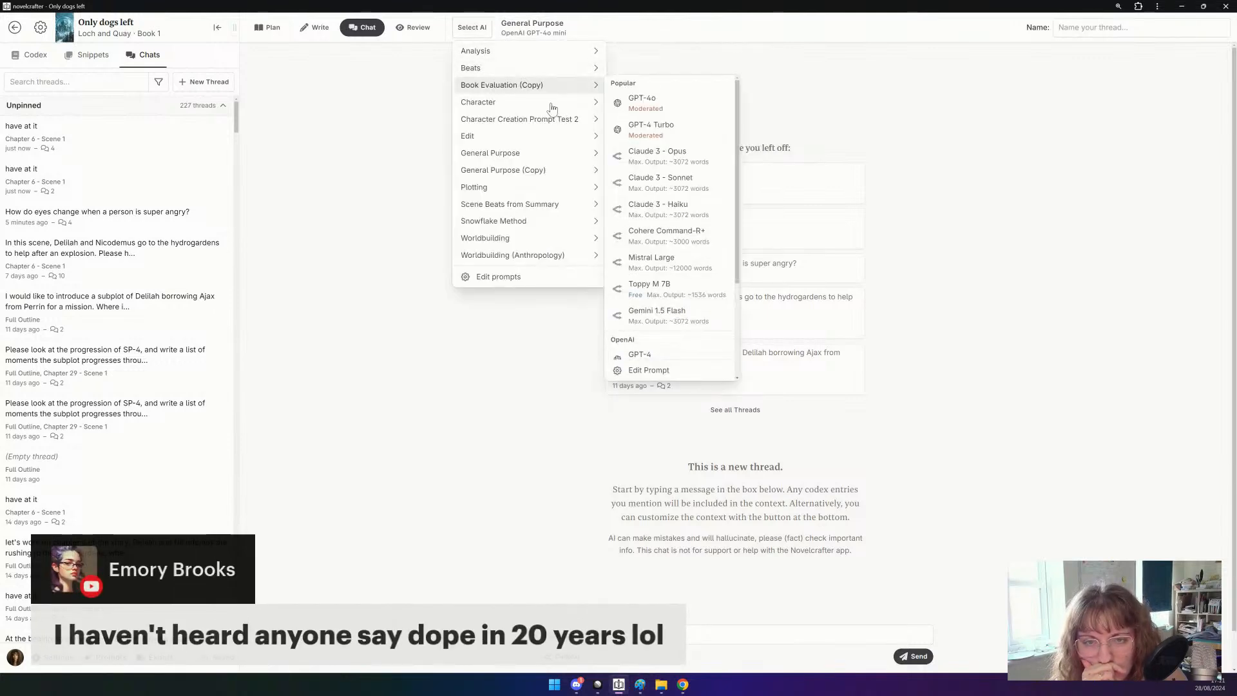
mouse_move(547, 108)
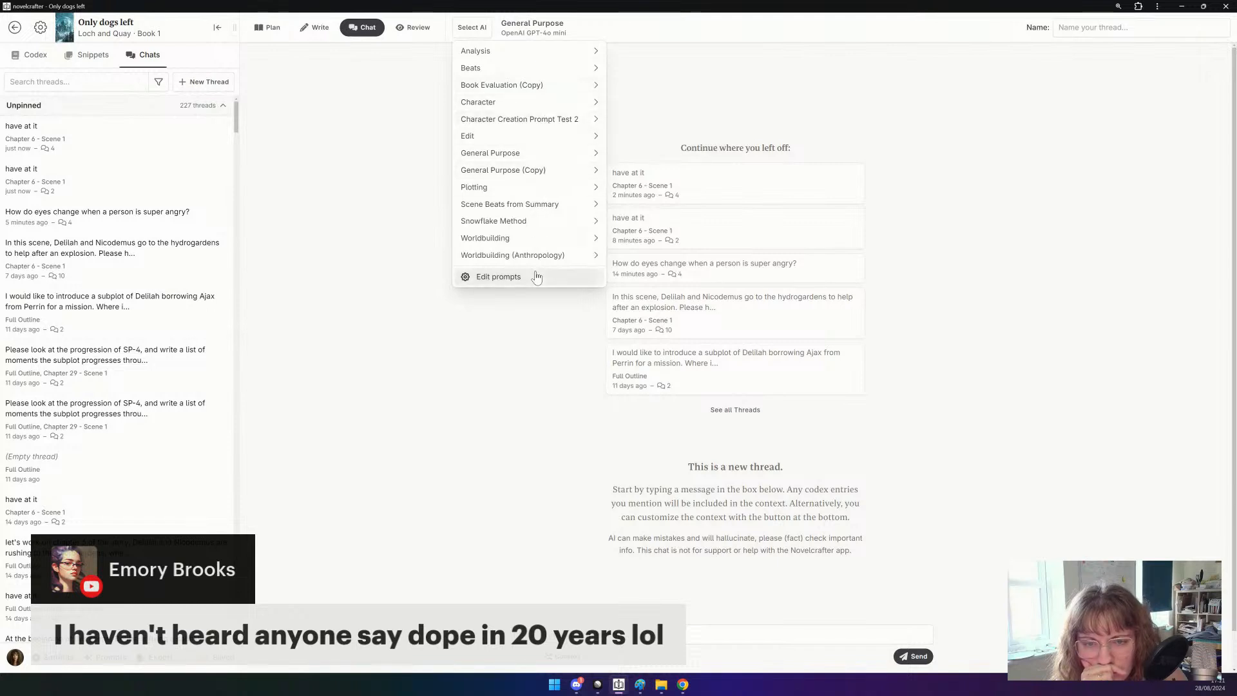
mouse_move(566, 56)
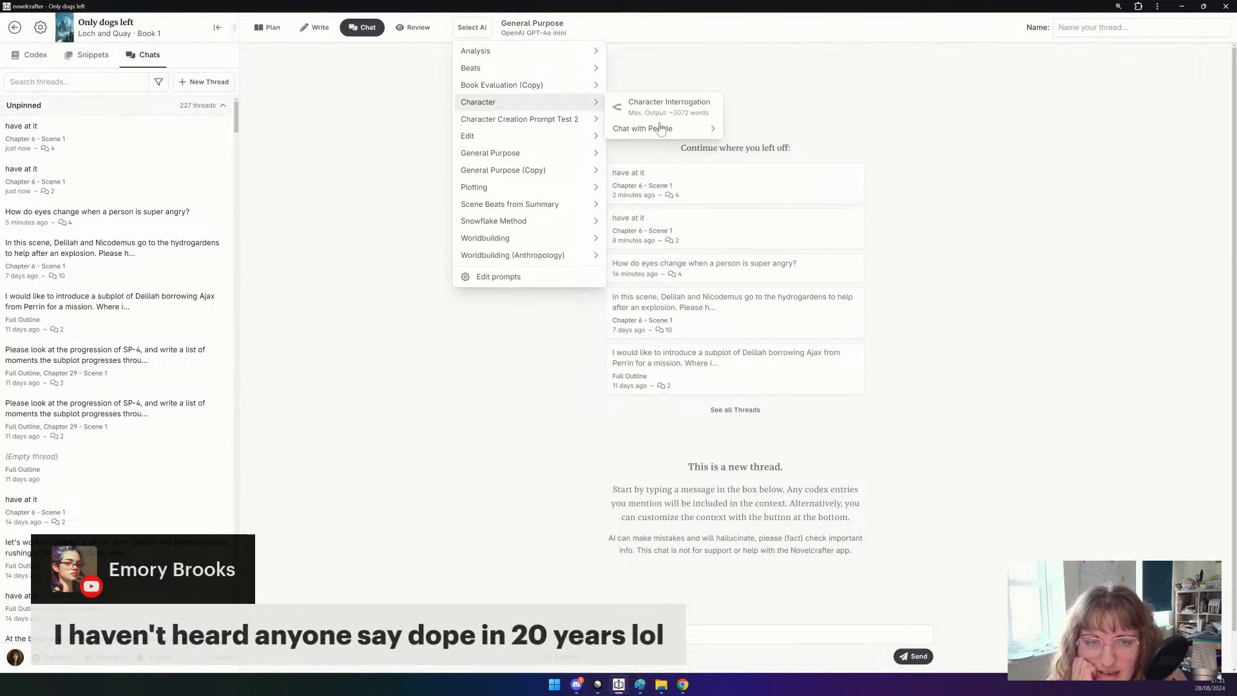
mouse_move(658, 132)
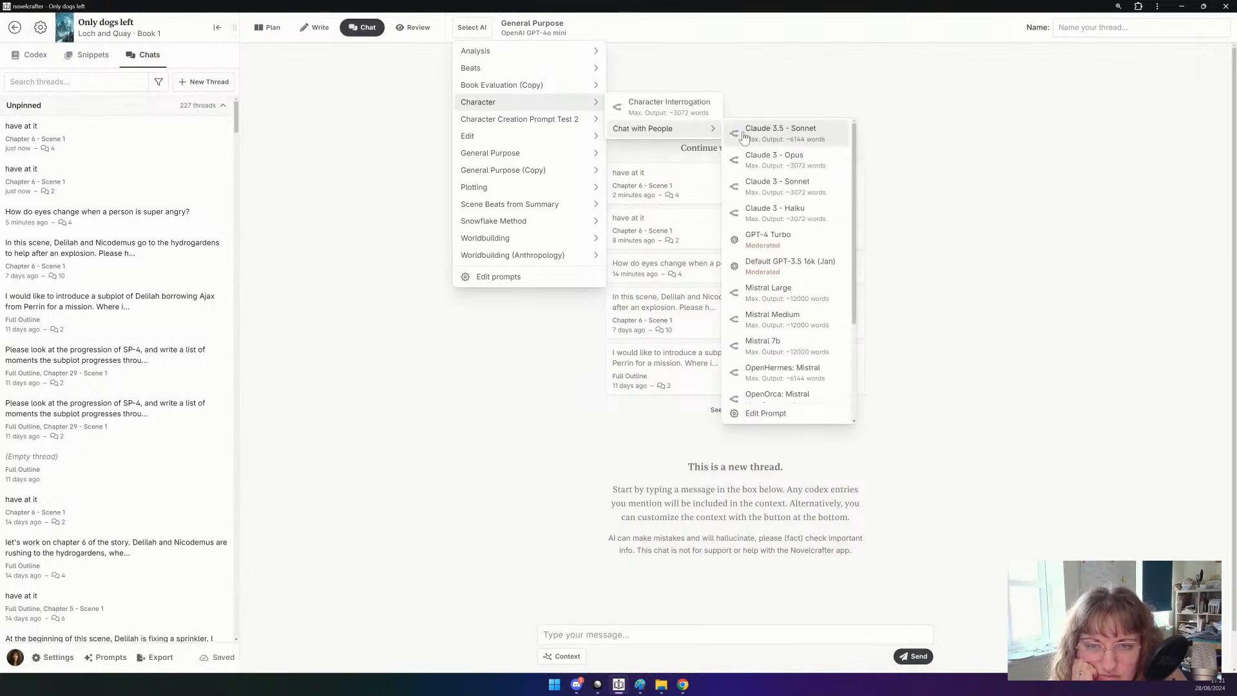
left_click(767, 132)
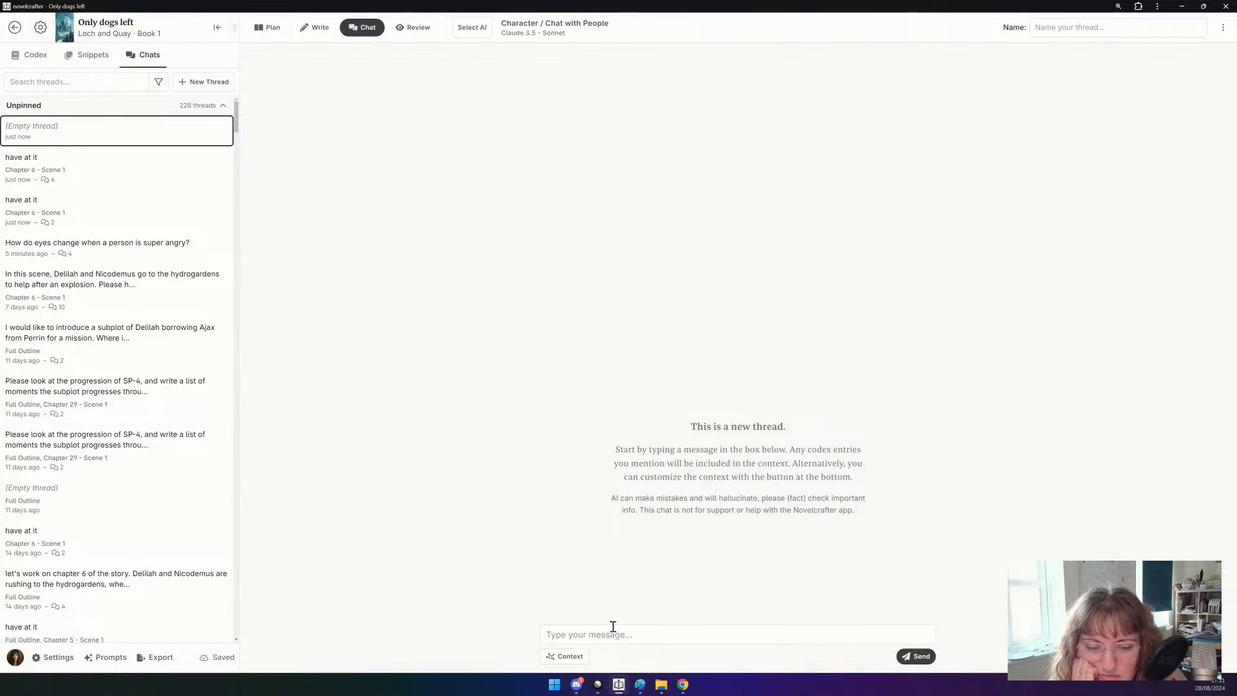
Add Chapter 6 - Scene 1 as the scene context of the new chat thread.
left_click(569, 657)
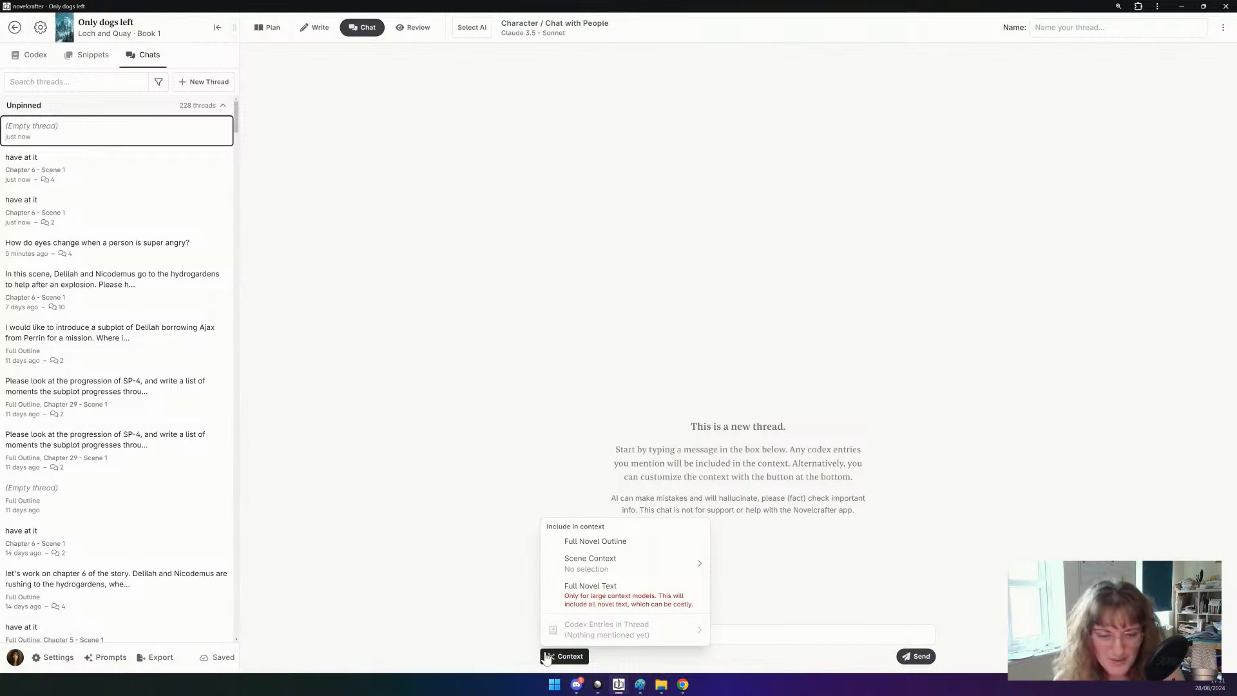
mouse_move(633, 559)
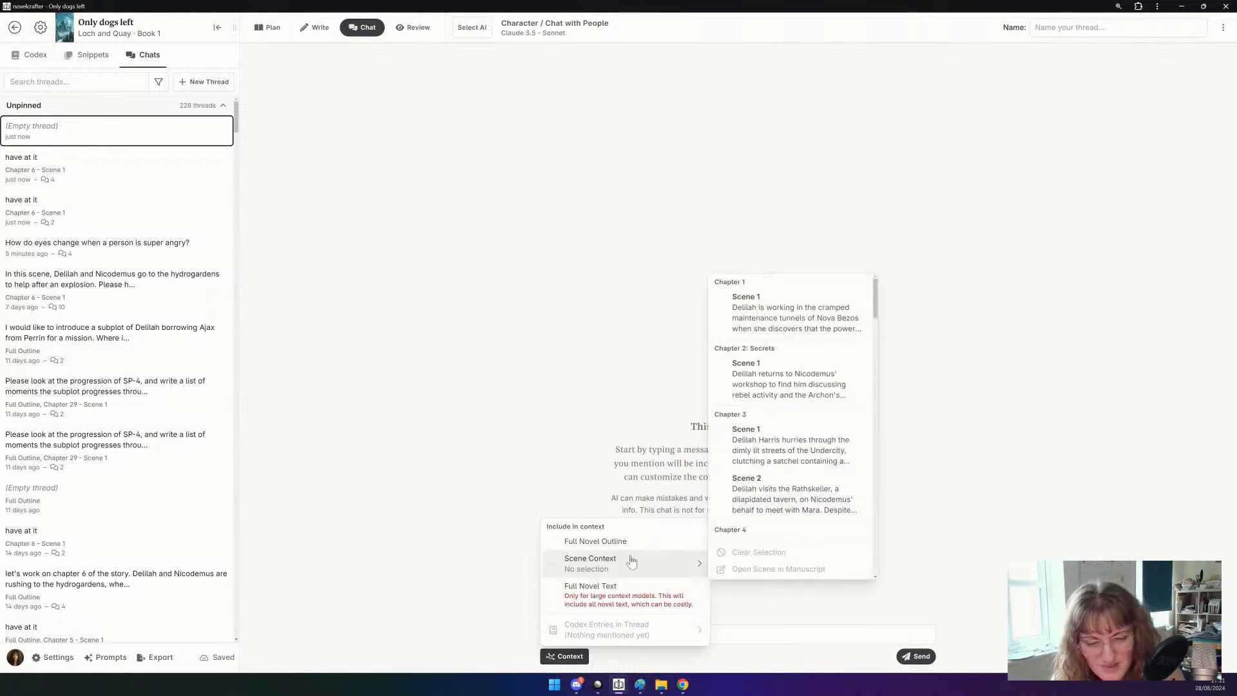
scroll(803, 509, "down", 5)
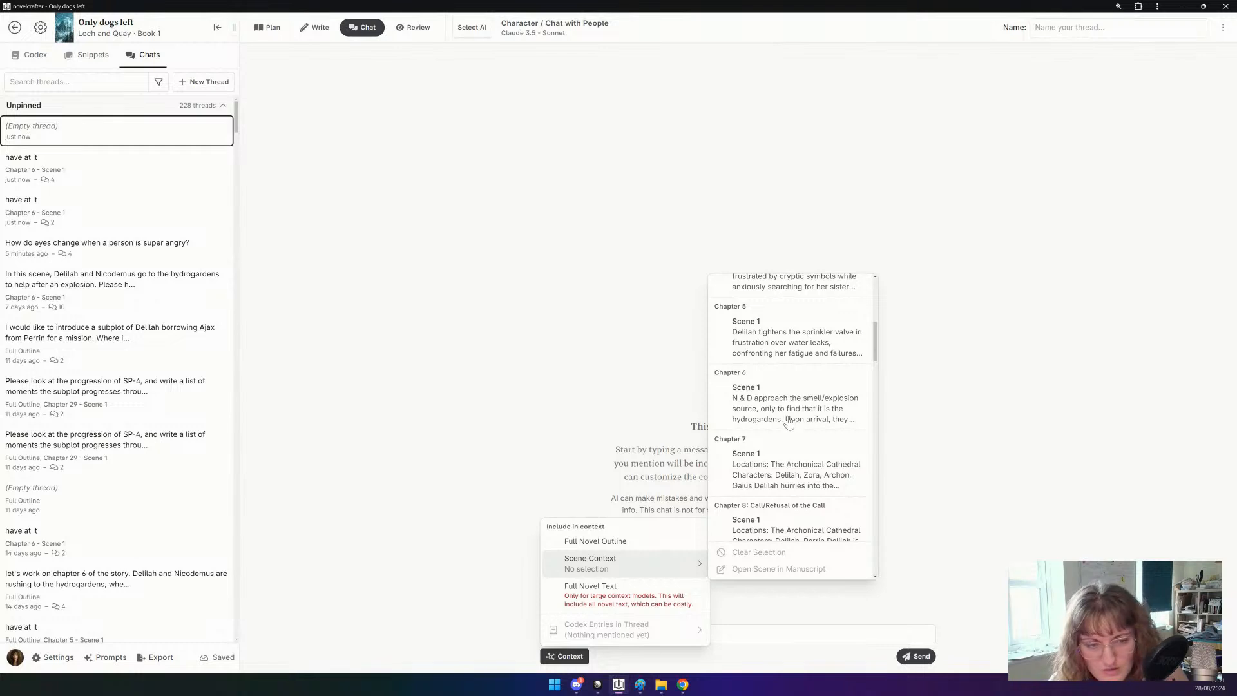
left_click(790, 419)
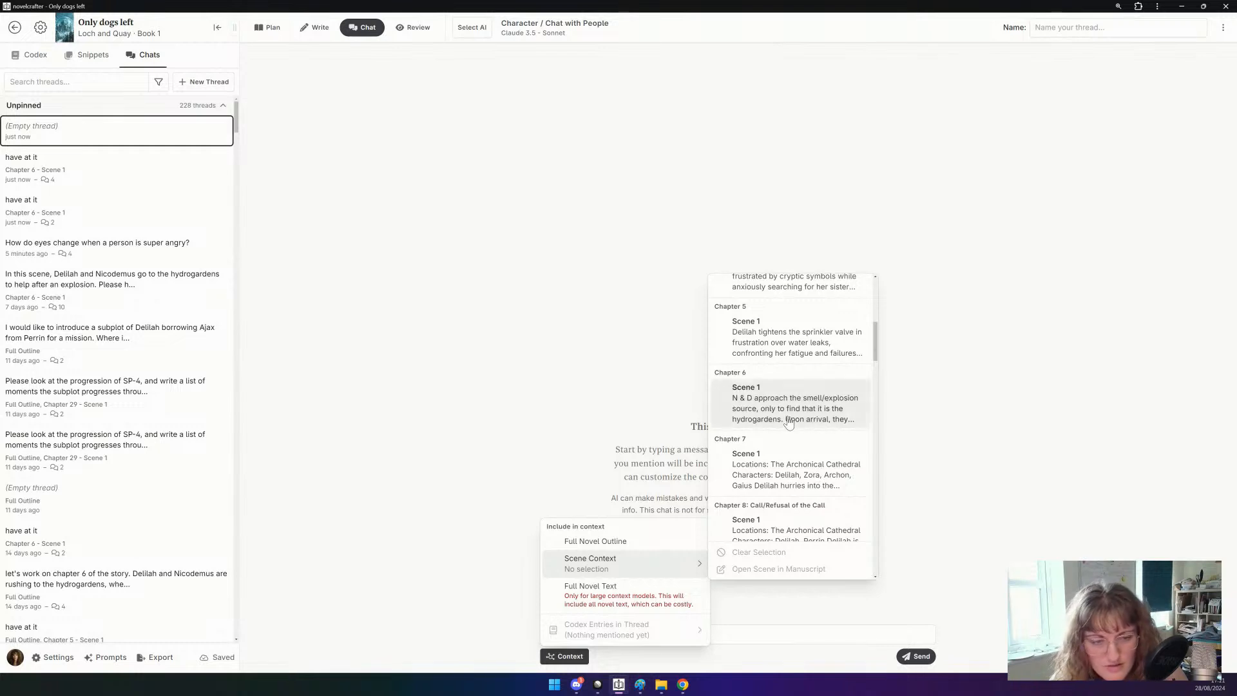
Send the message "Hey Delilah how are you doing? Can you tell me a little bit about what happened in the Genesys Hydrogardens today?".
left_click(736, 641)
type("He")
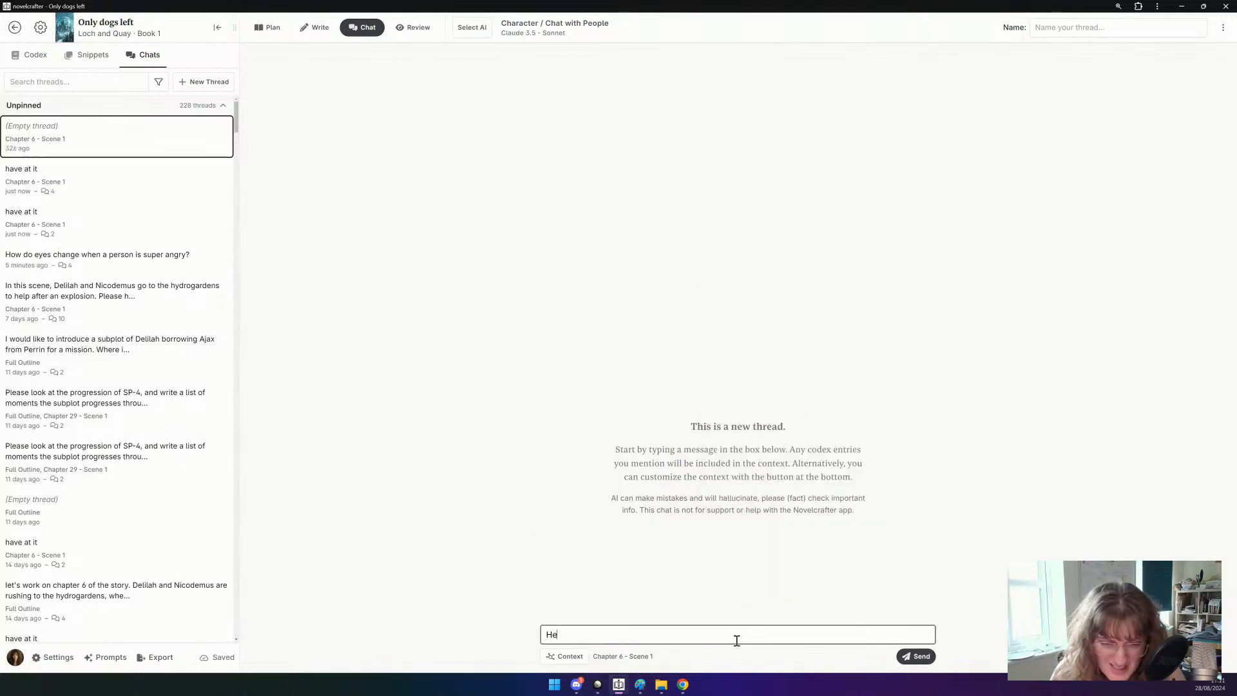
type("y Delilah ")
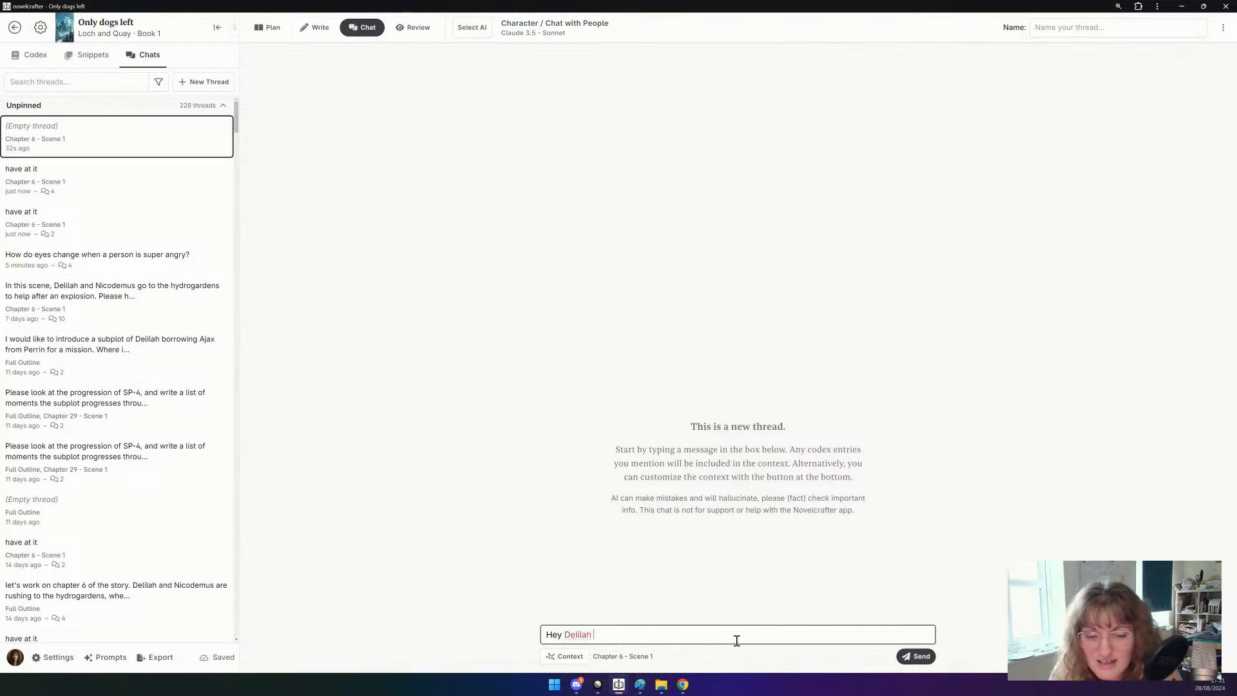
type("how are you ")
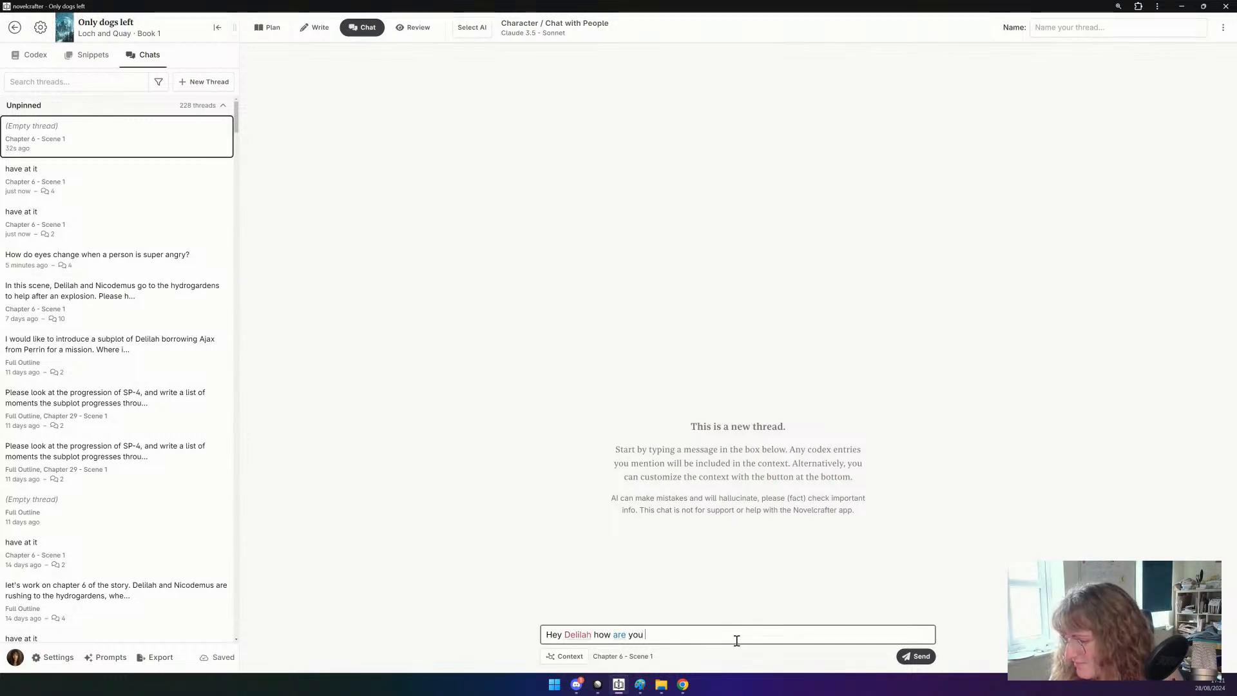
type("doing? Can")
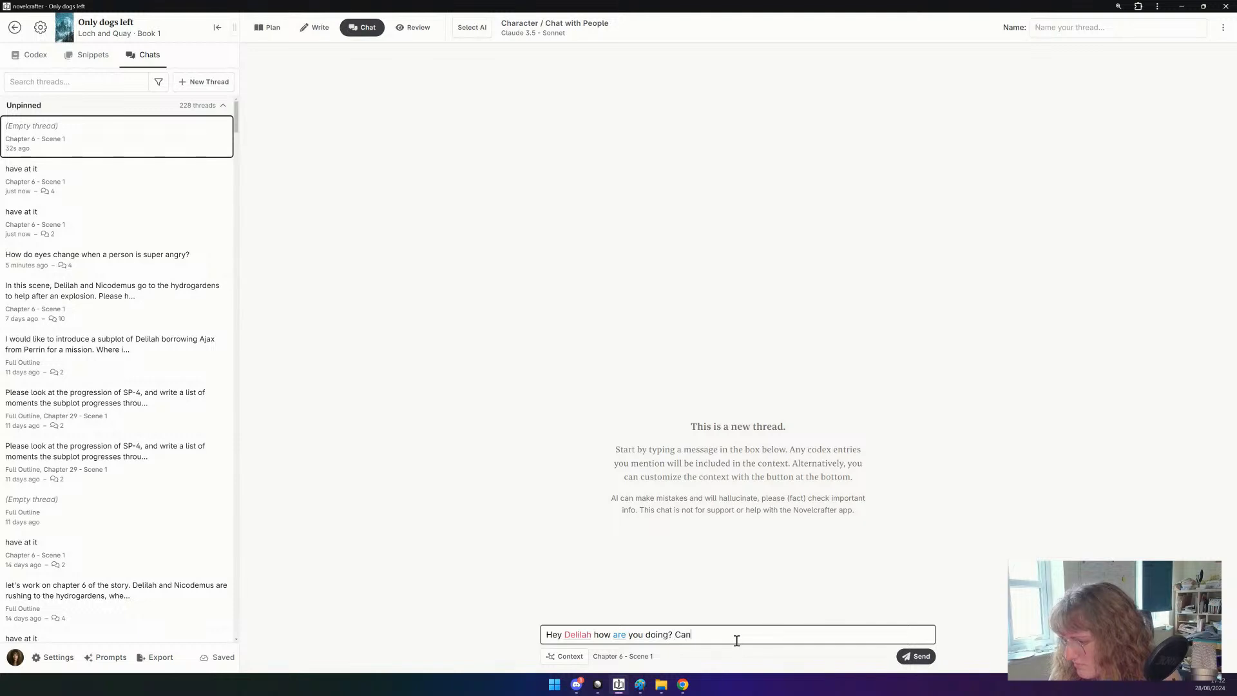
type(" you tell me a l")
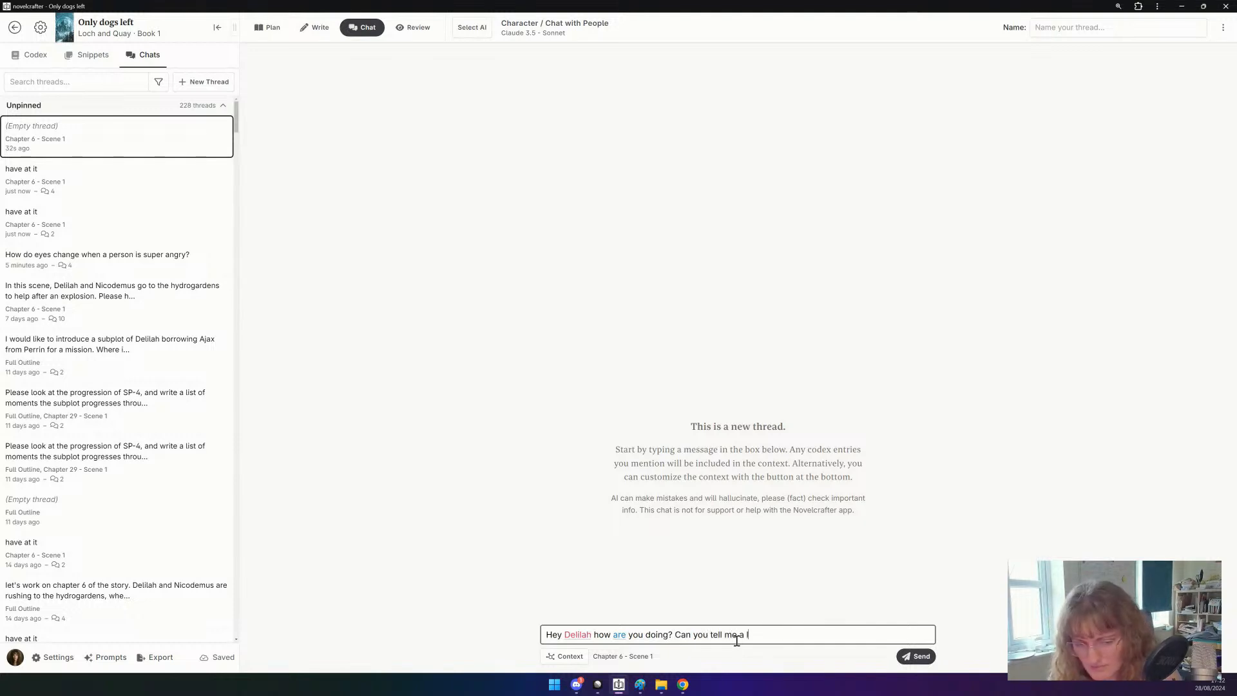
type("ittle bit about w")
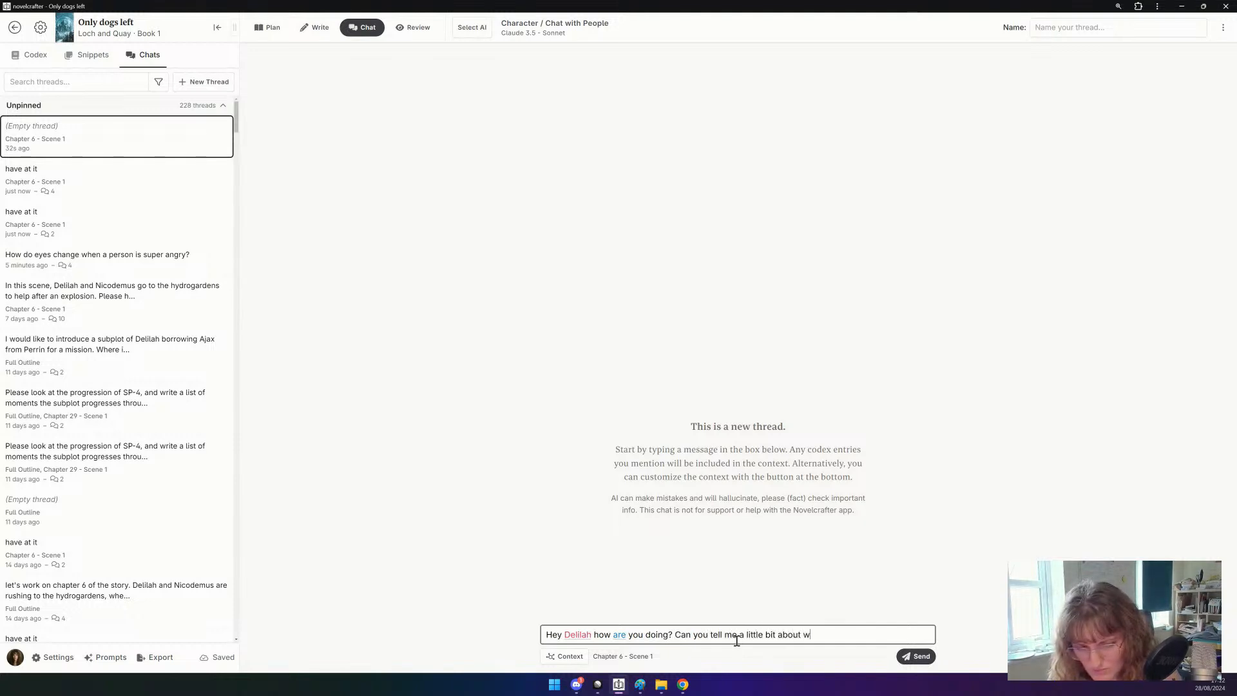
type("hat happened in ")
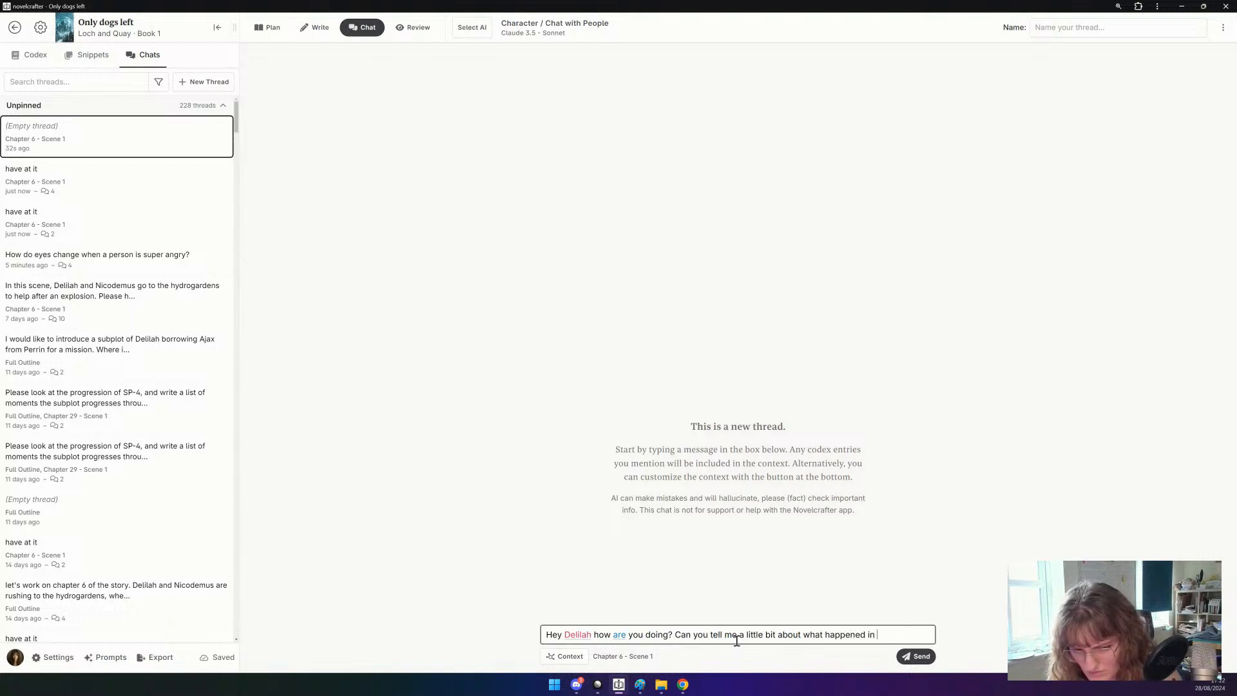
type("the Genesys ")
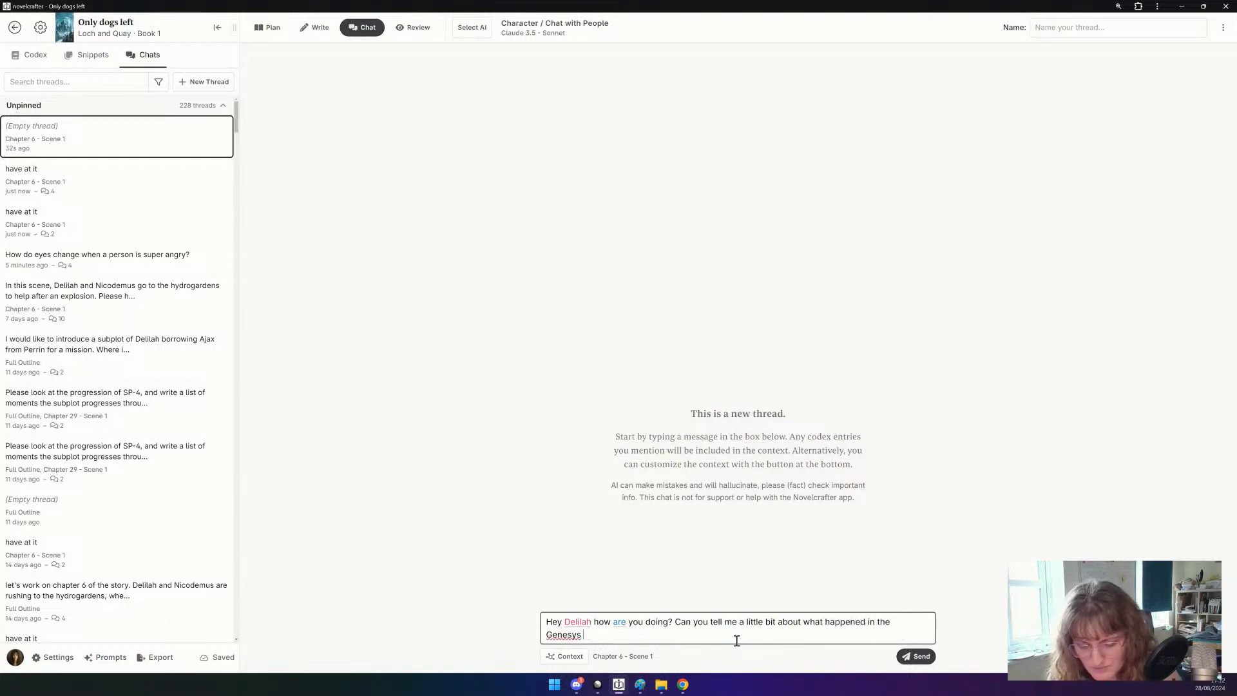
type("Hydrogar")
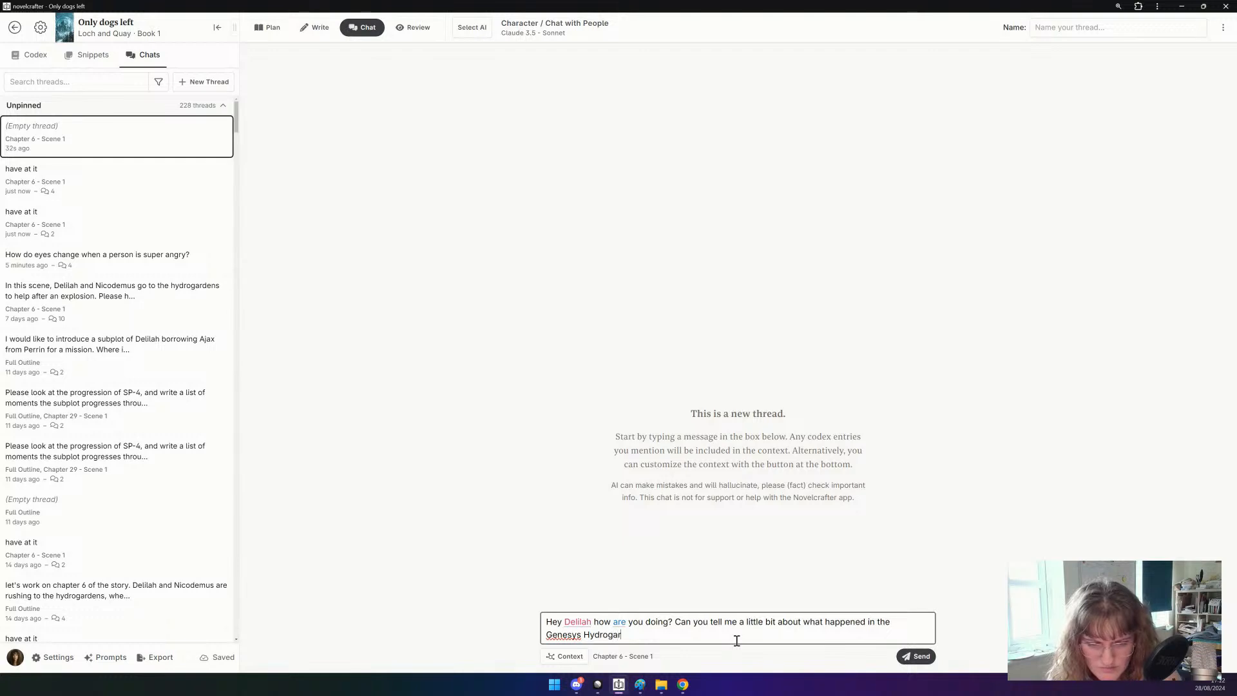
type("dens today?")
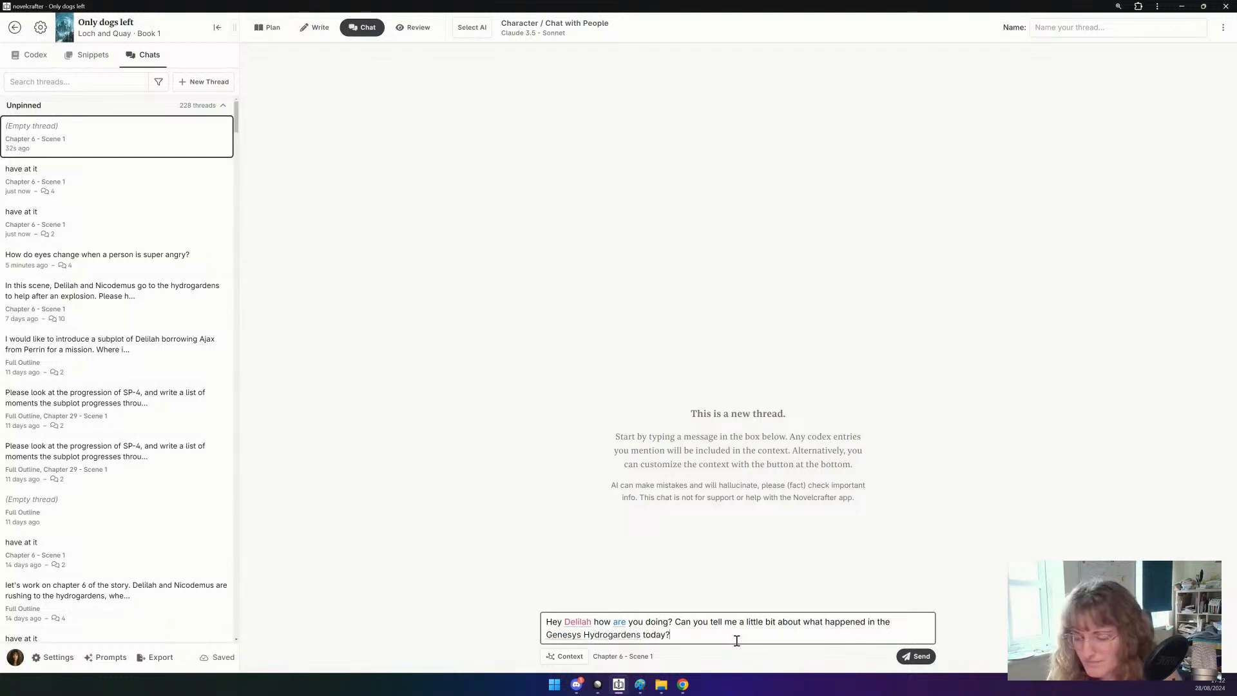
key("Return")
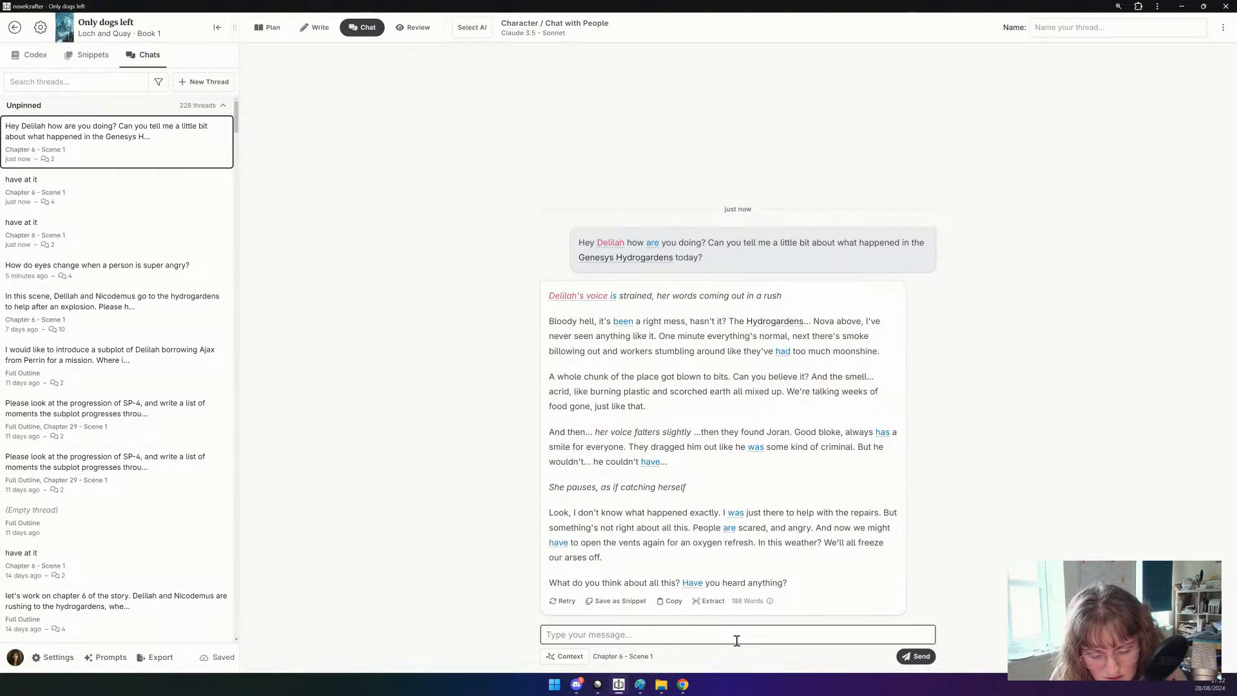
Send Delilah the reply "I heard they made more than one arrest - did you see anything?".
type("I hea")
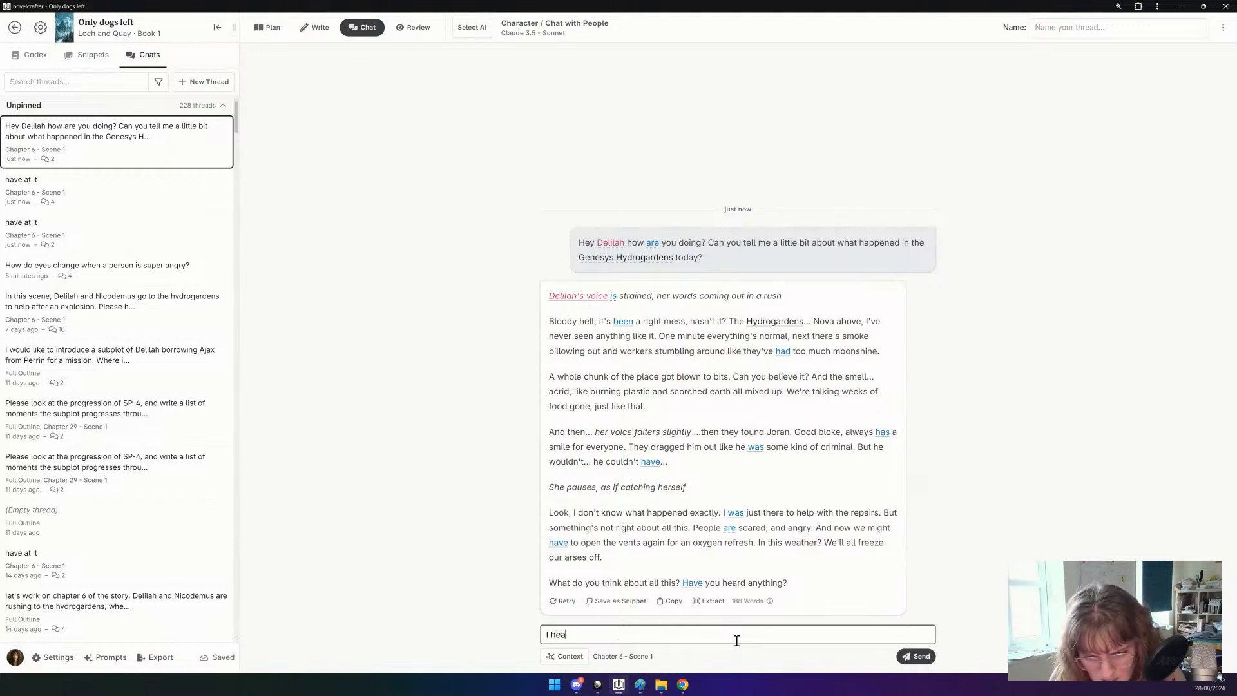
type("rd they made mor")
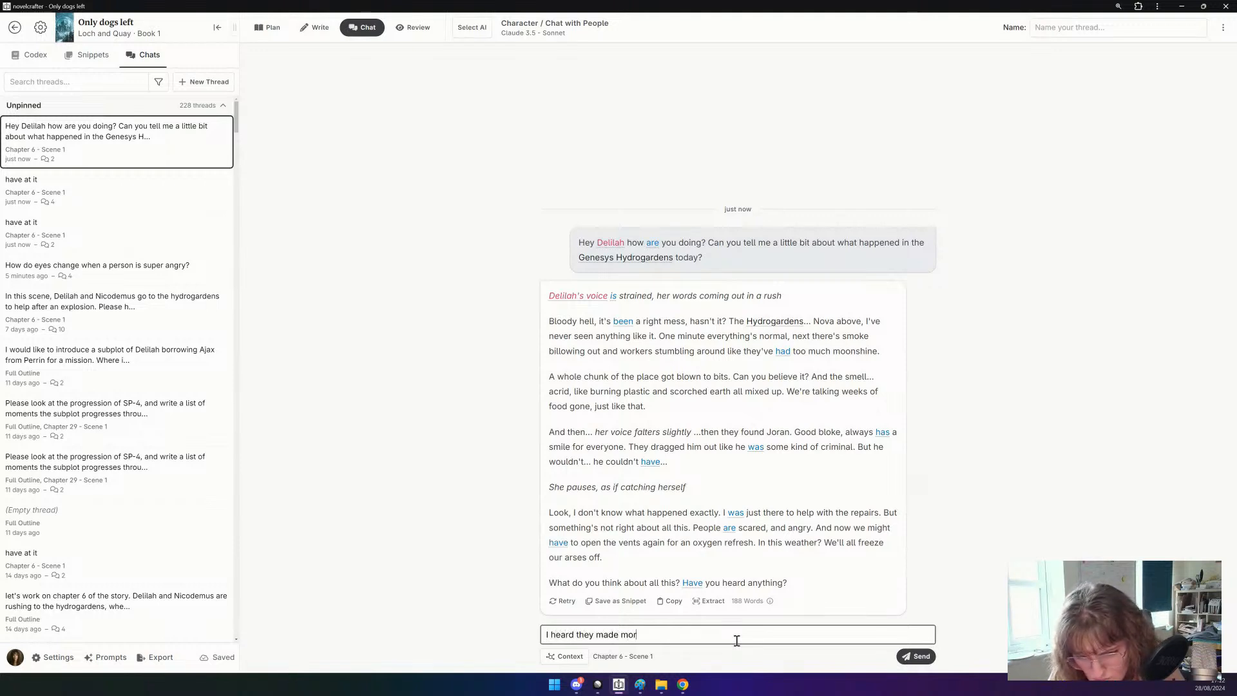
type("e than one a")
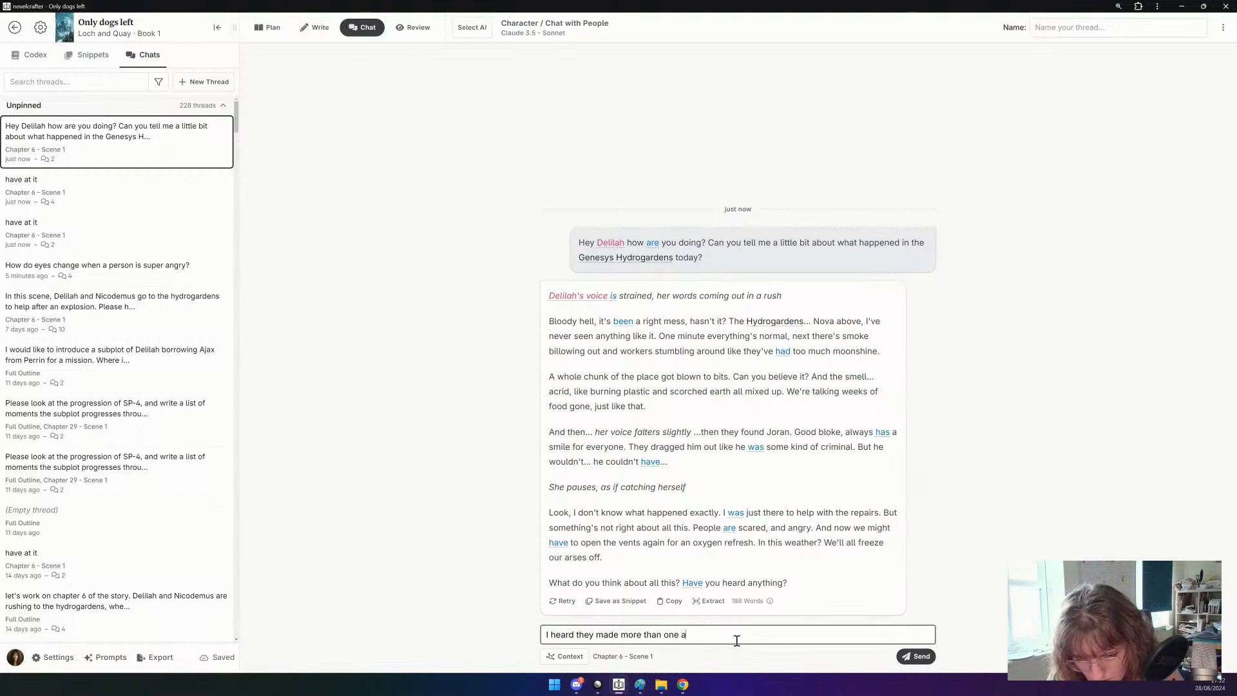
type("rrest - did yo")
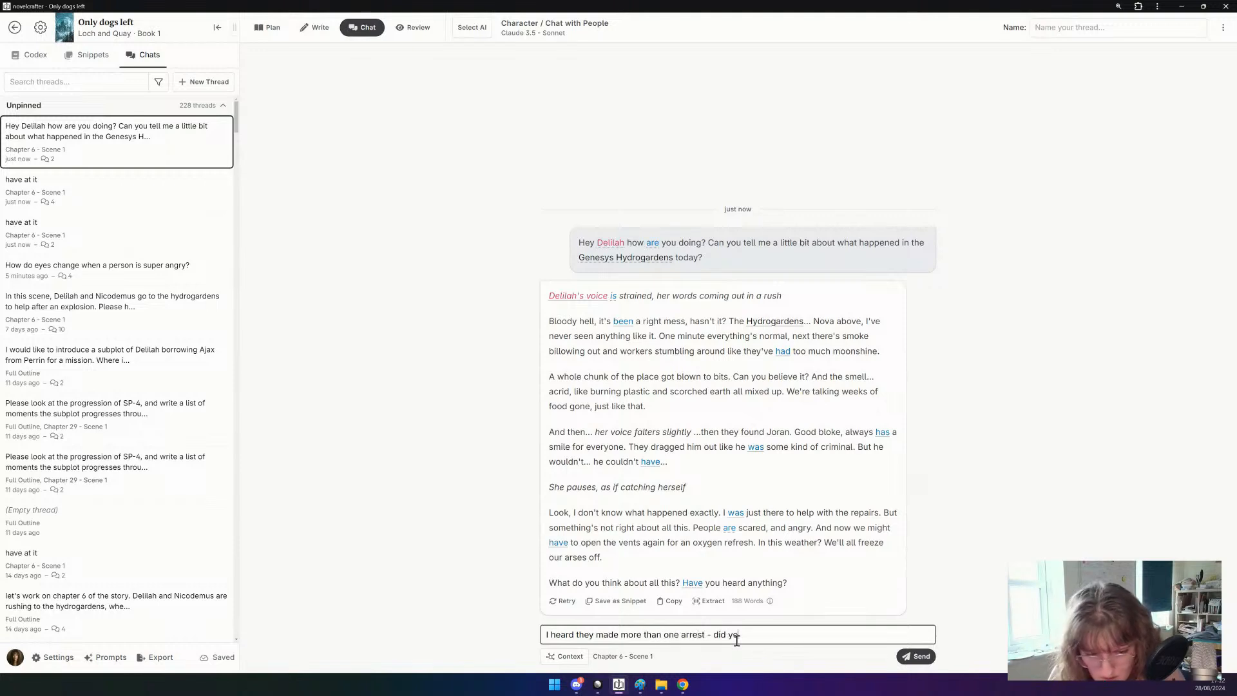
type("u see anything?")
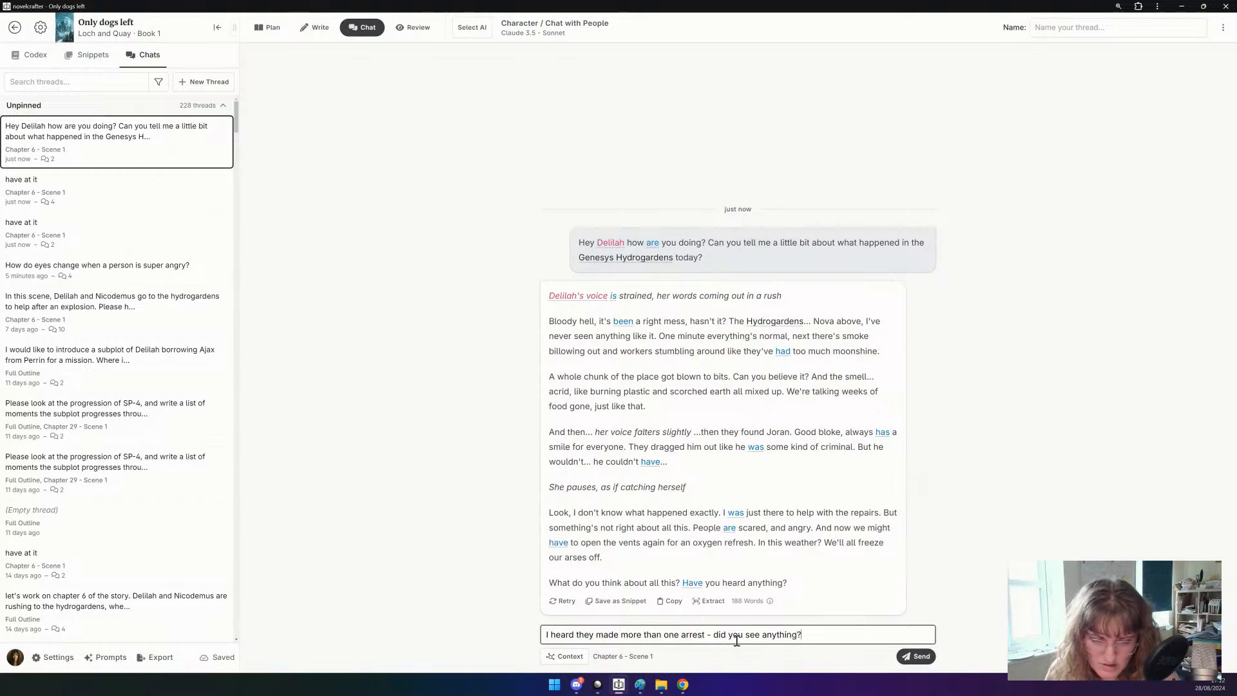
key("Return")
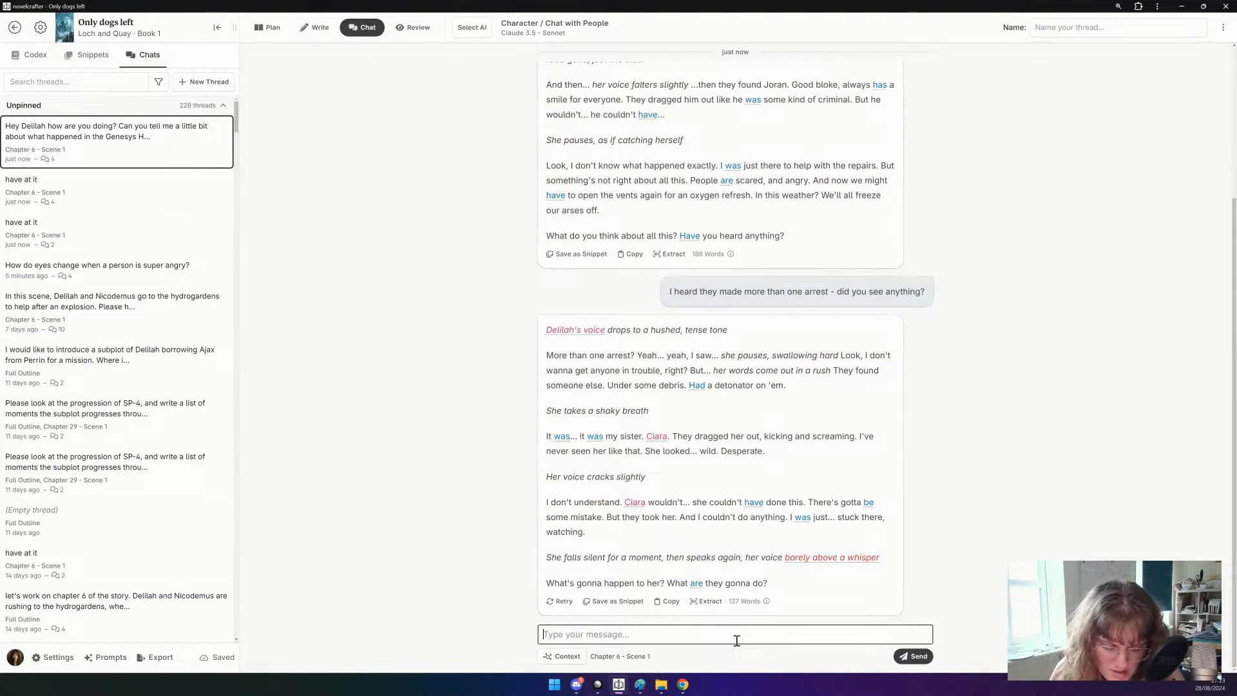
Send the reply "I don't know, but those arrested often end up in the Perdition Coliseum... What are you going to do? Have you thought about your options?".
type("I don't know, ")
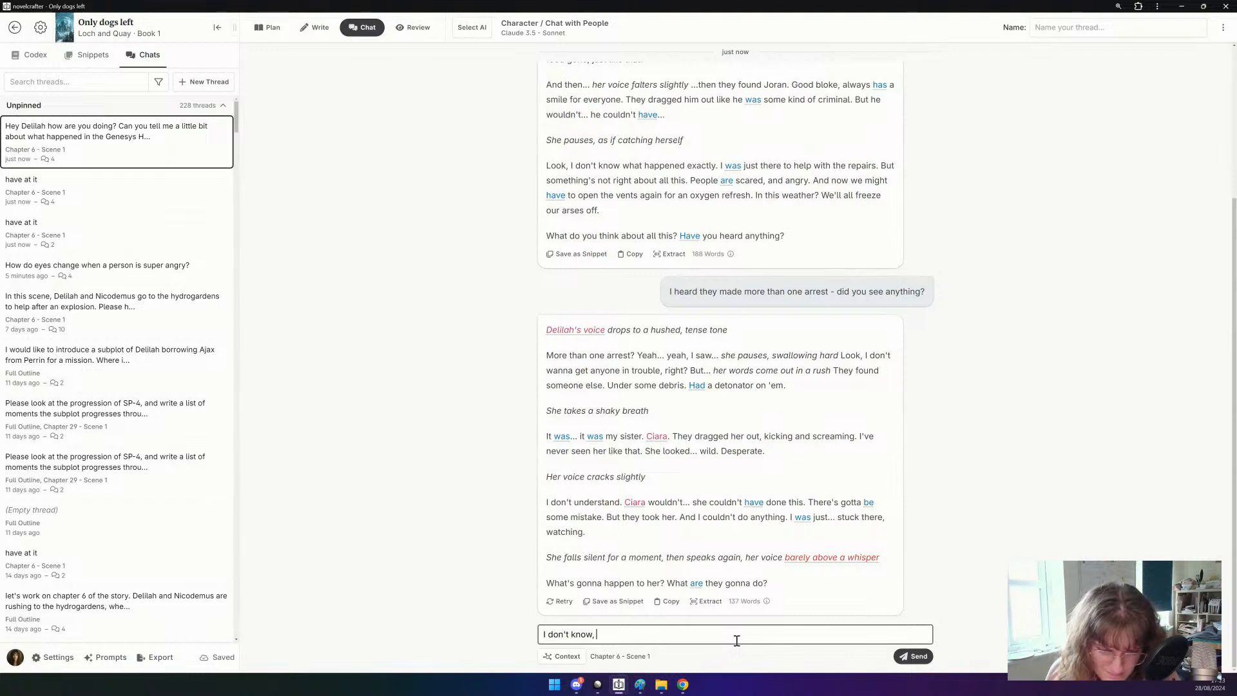
type("but thos")
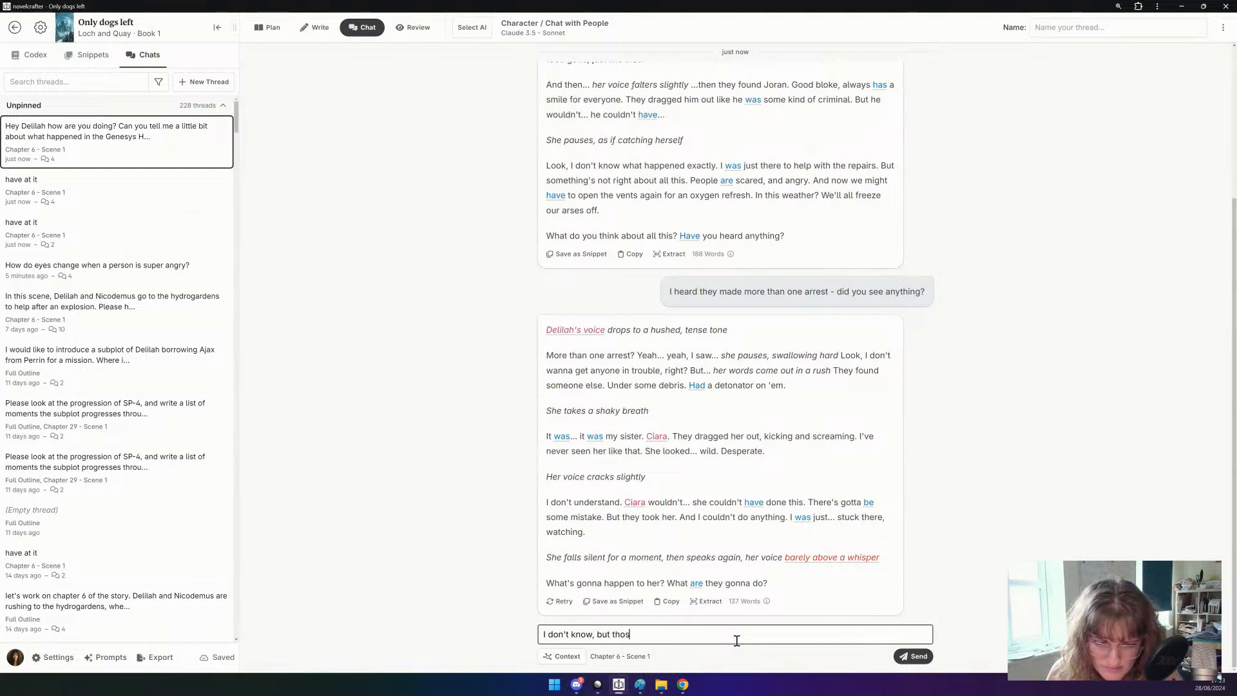
type("e arrested of")
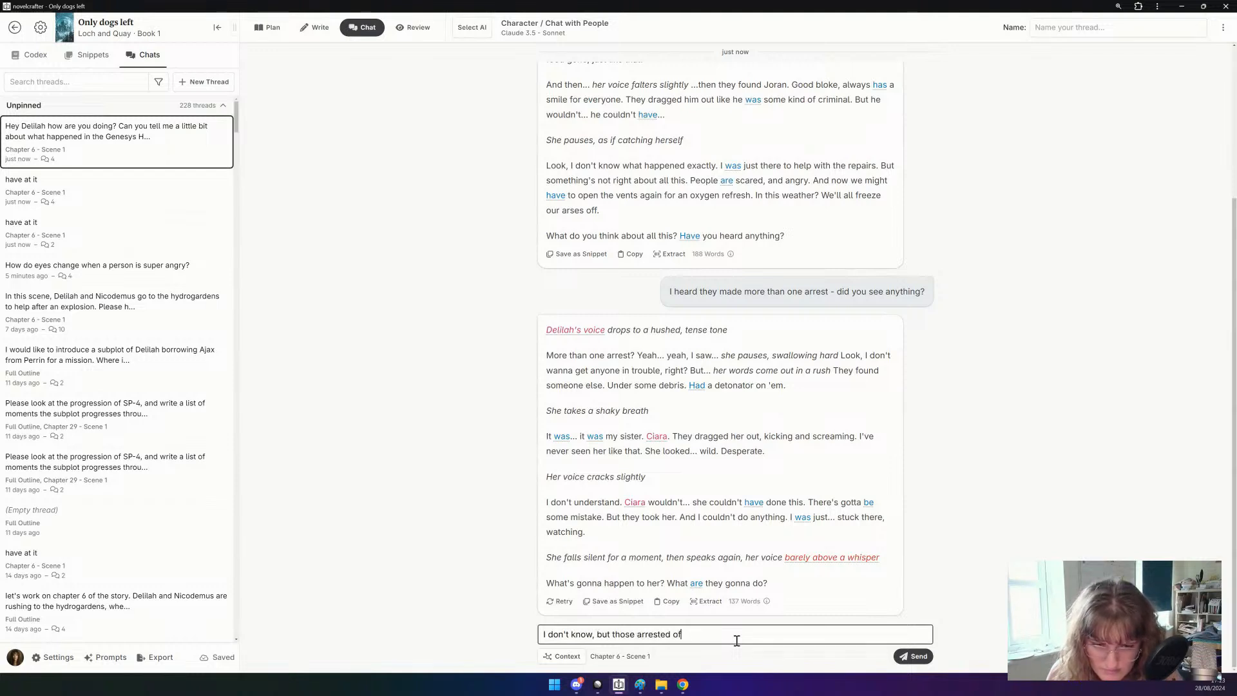
type("ten ")
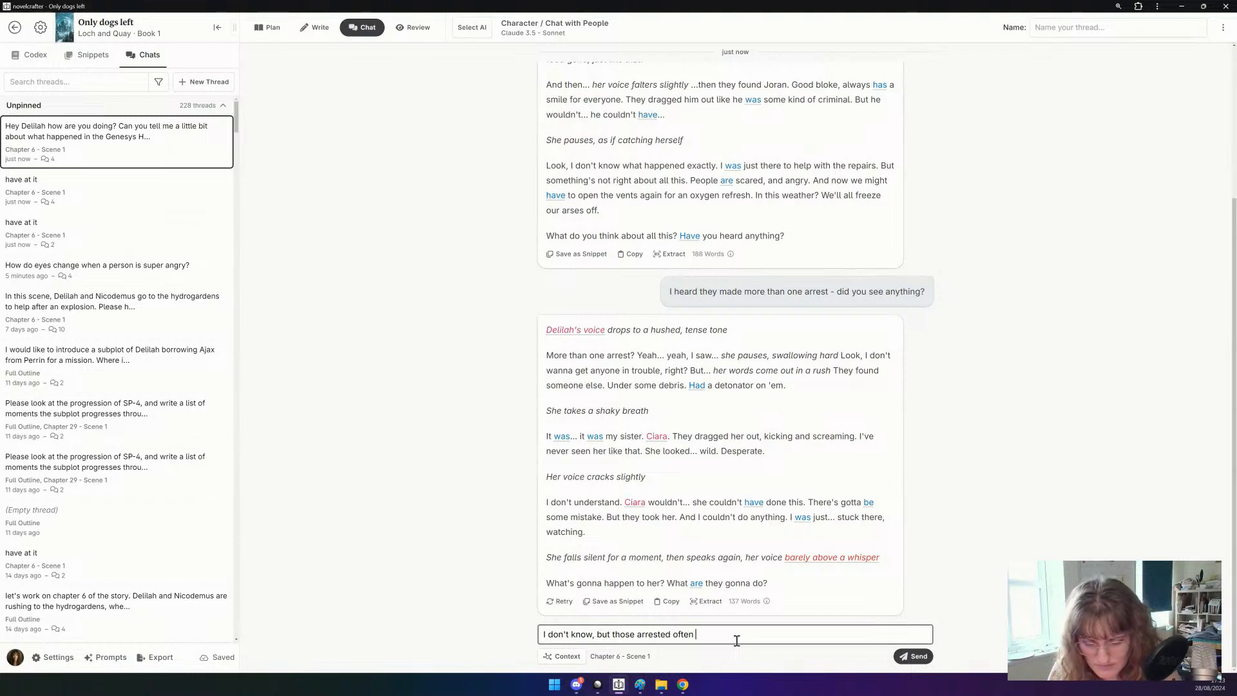
type("lend up in")
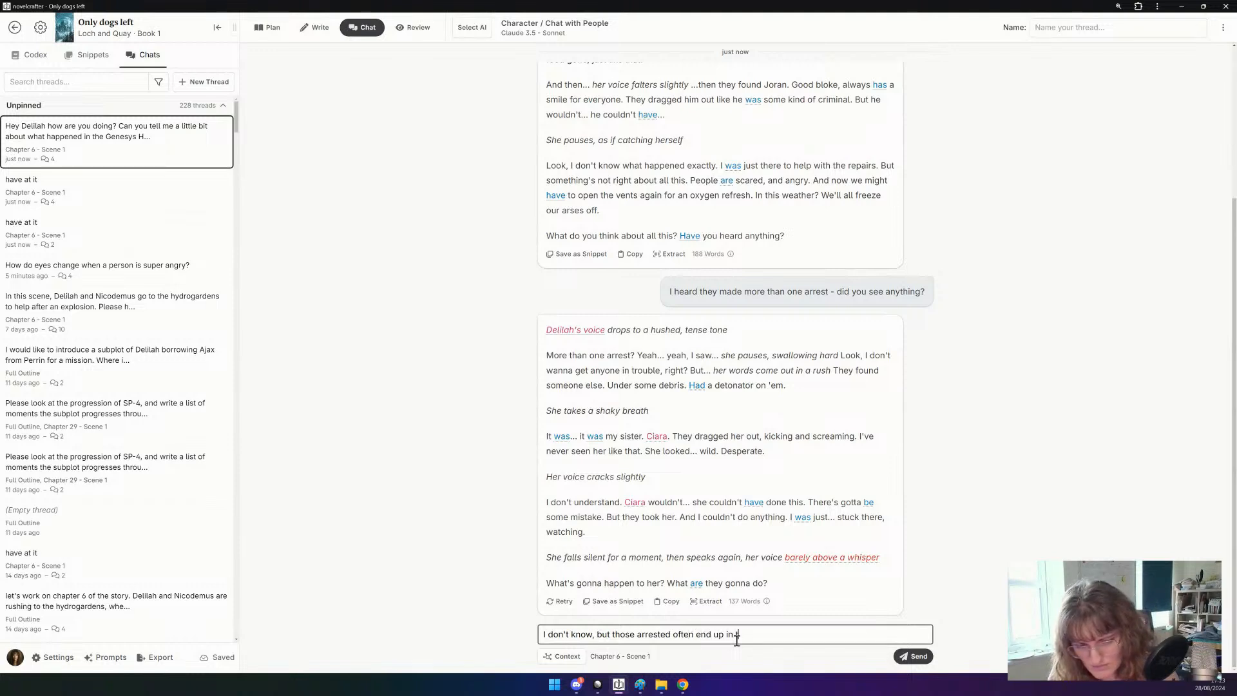
type(" the Peri")
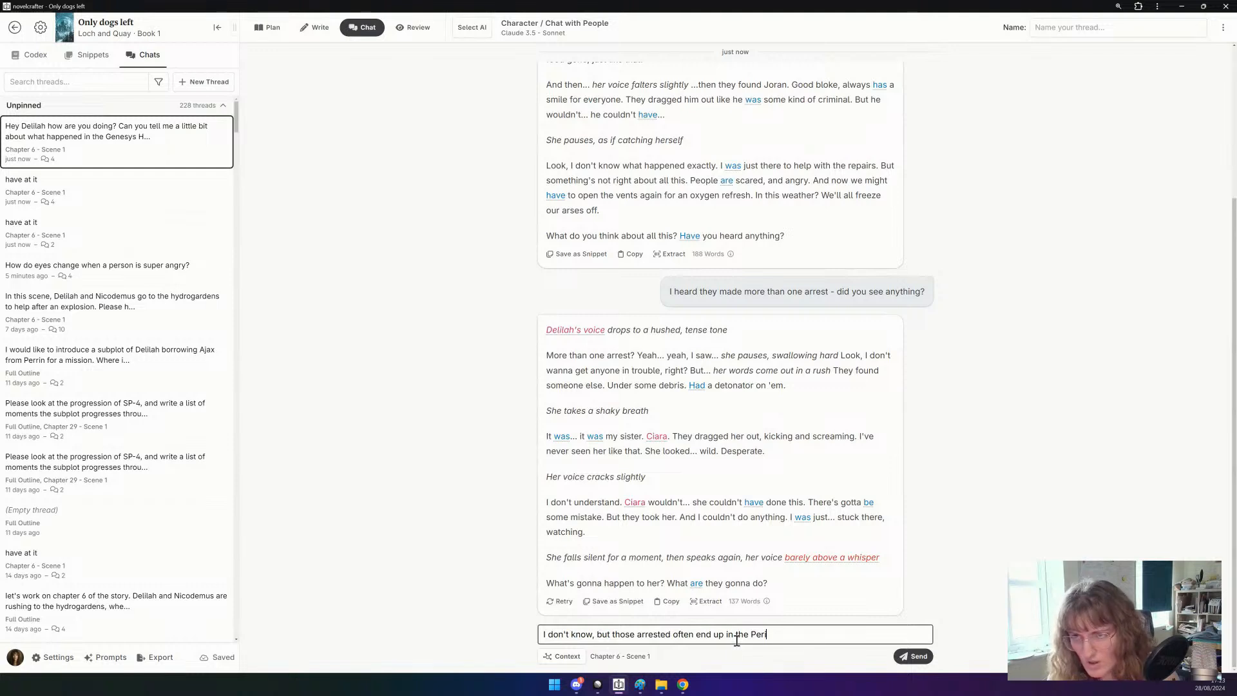
key("BackSpace")
type("dition Col")
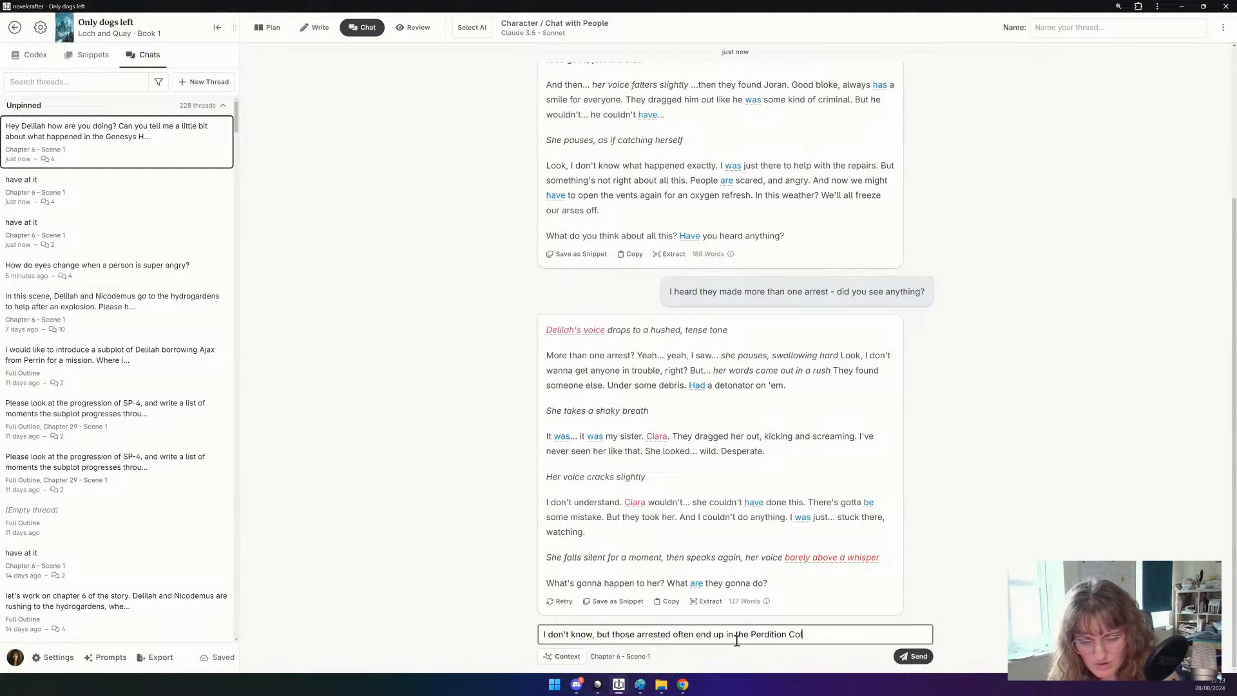
type("iseu")
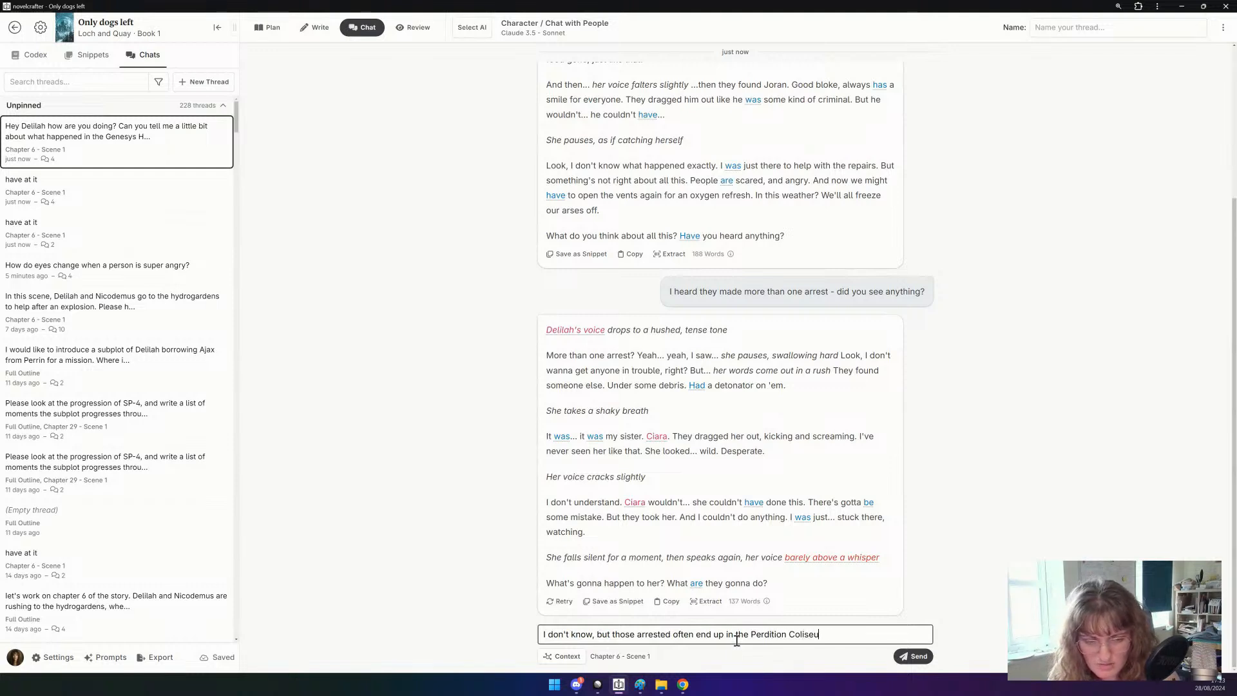
type("m...")
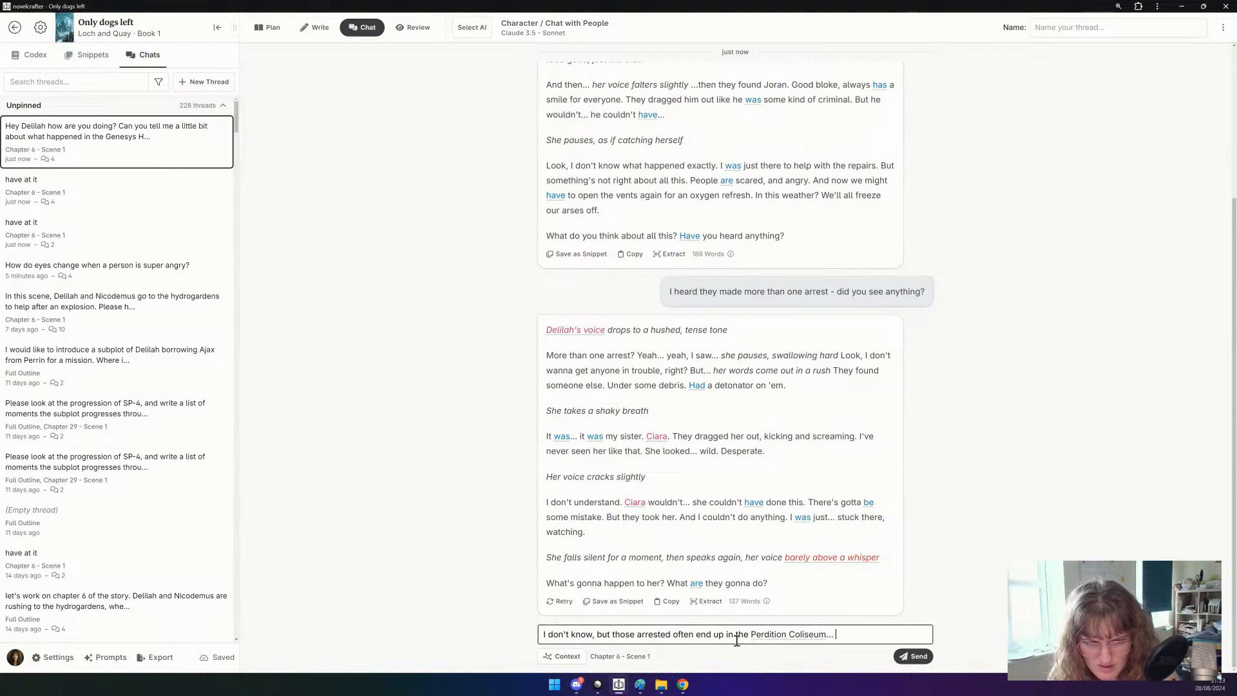
type(" What are you")
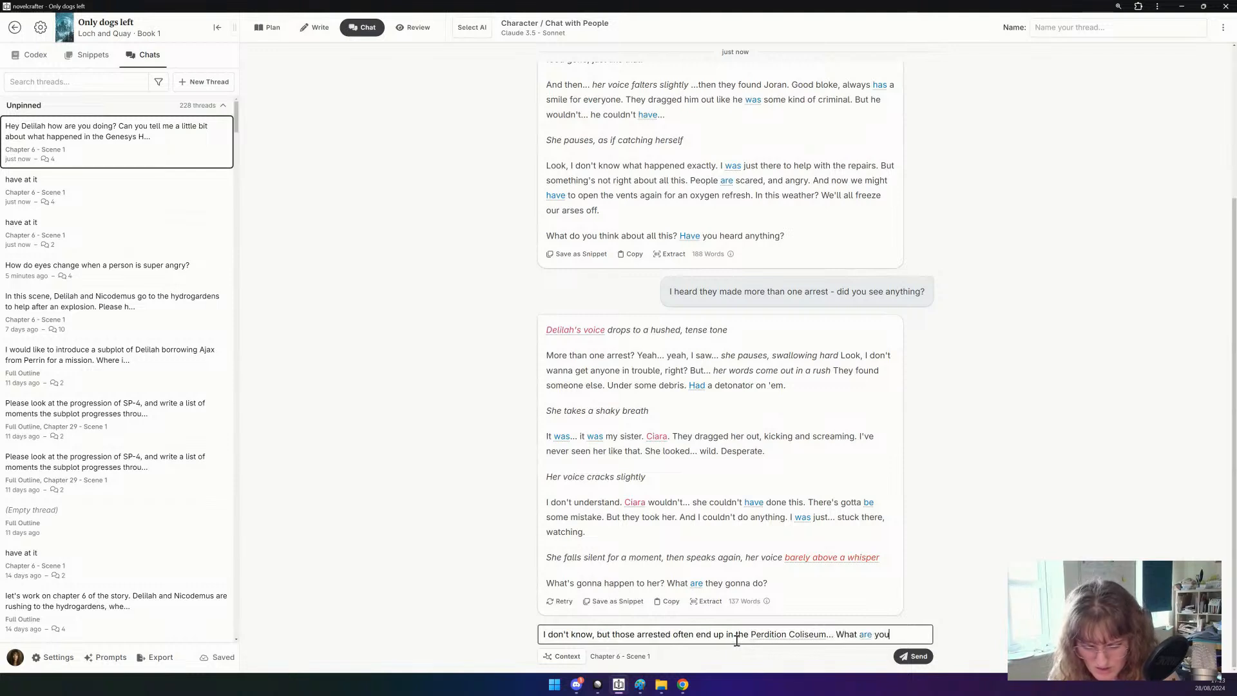
type(" going to do")
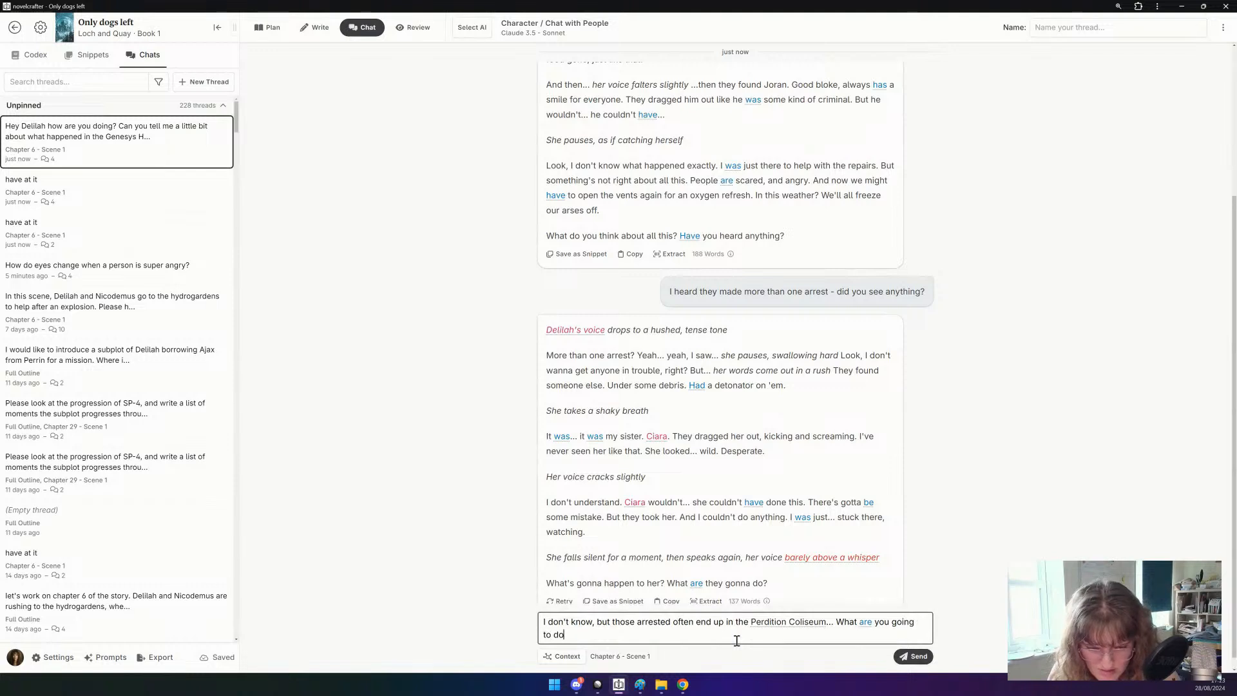
type("? Have you though")
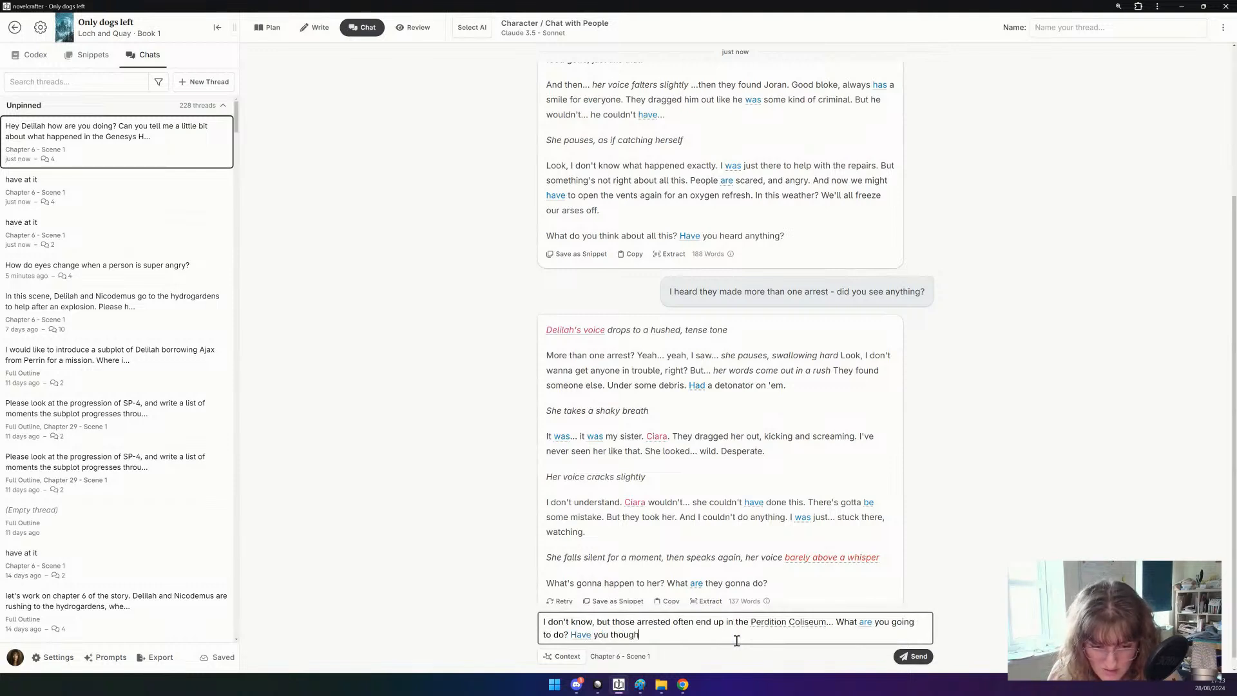
type("t about your o")
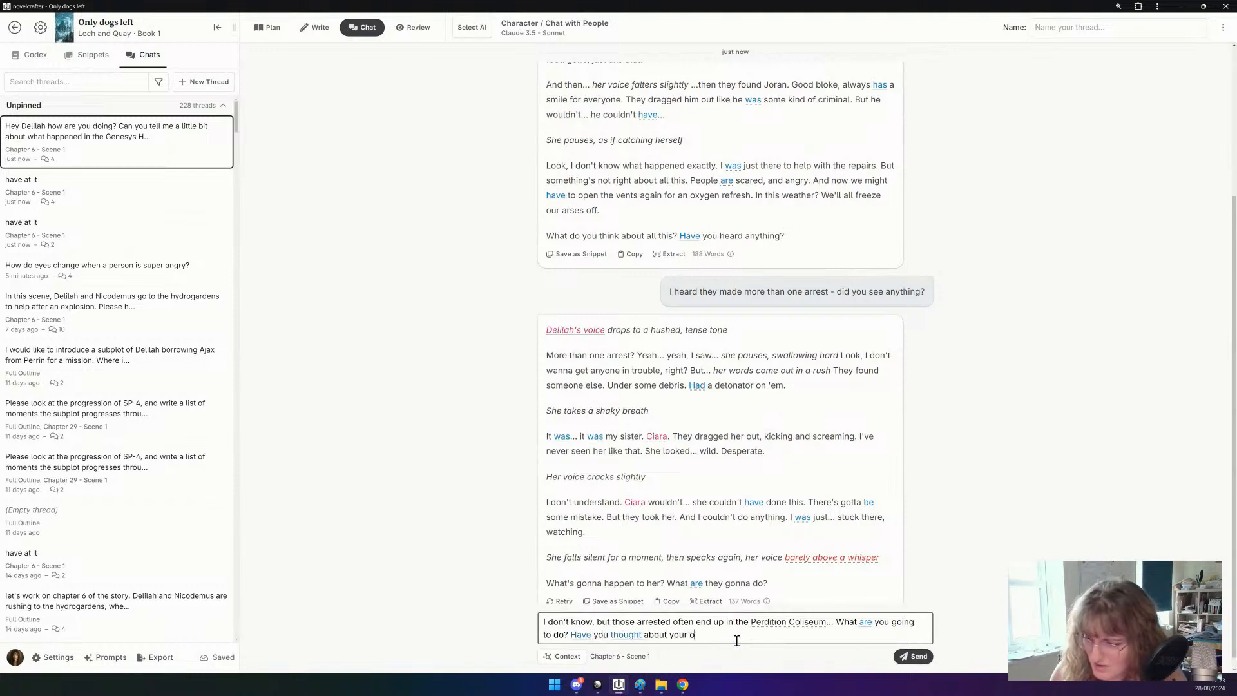
type("ptions?")
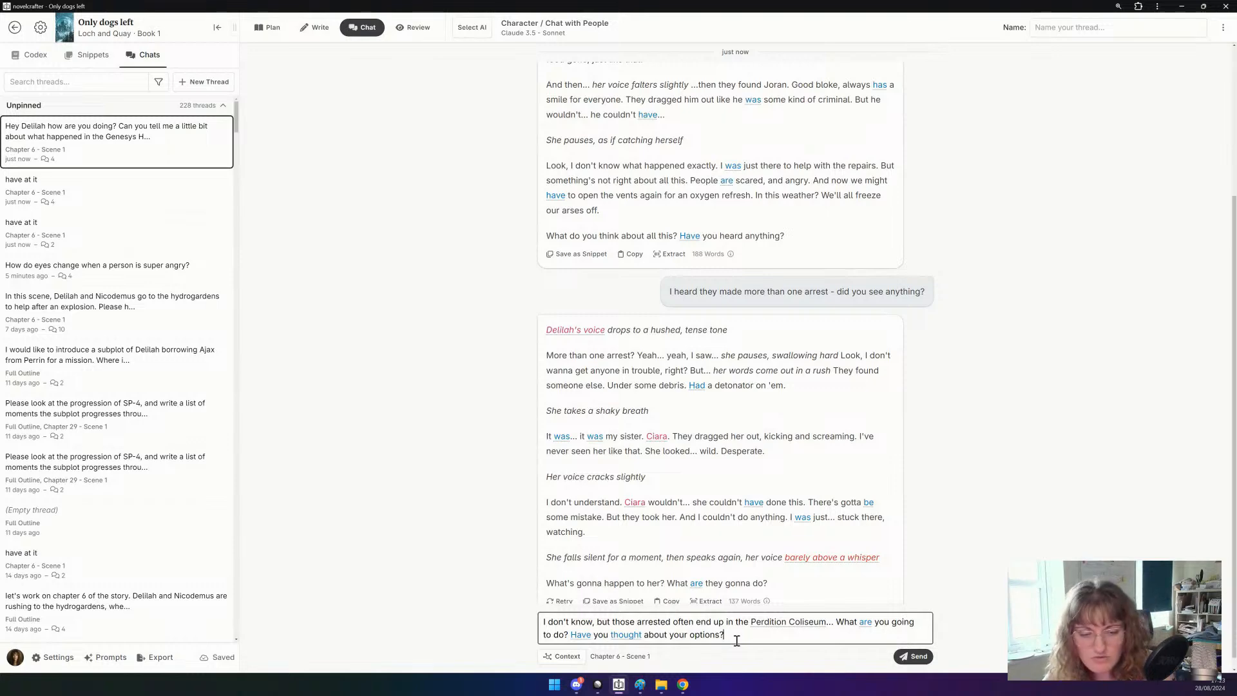
key("Return")
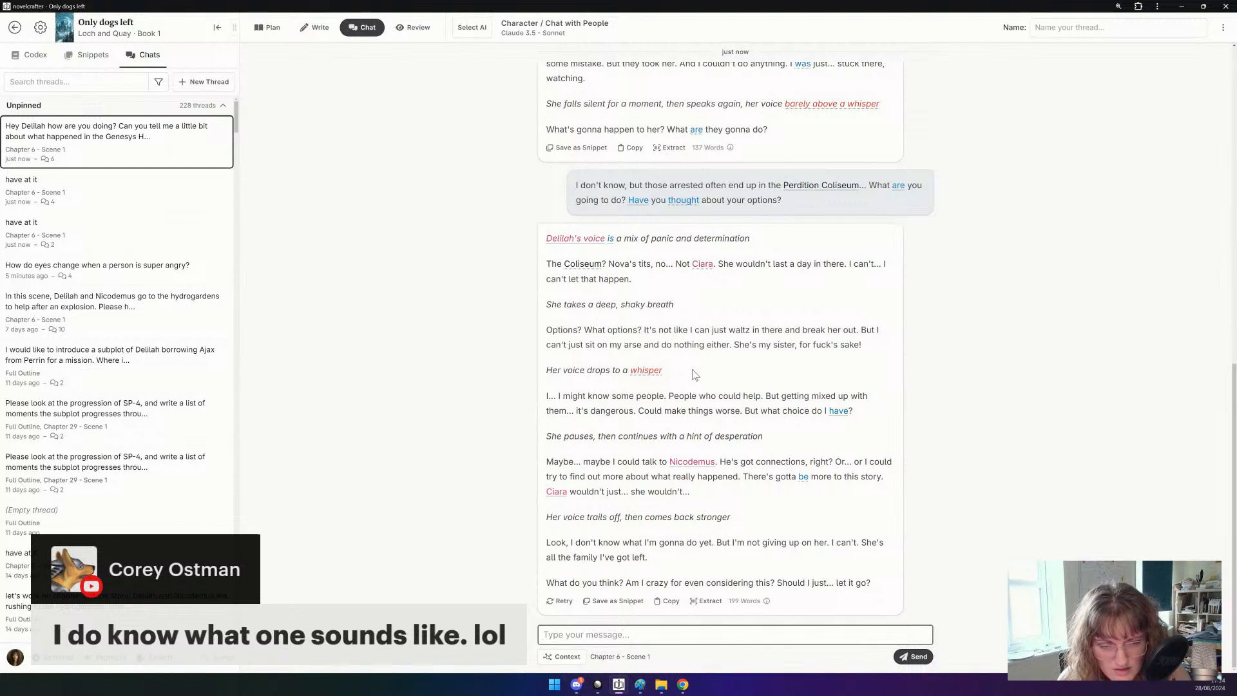
Send Delilah the reply "Of course not! She's family! Let's take some time to think things through rationally".
left_click(739, 634)
type("O")
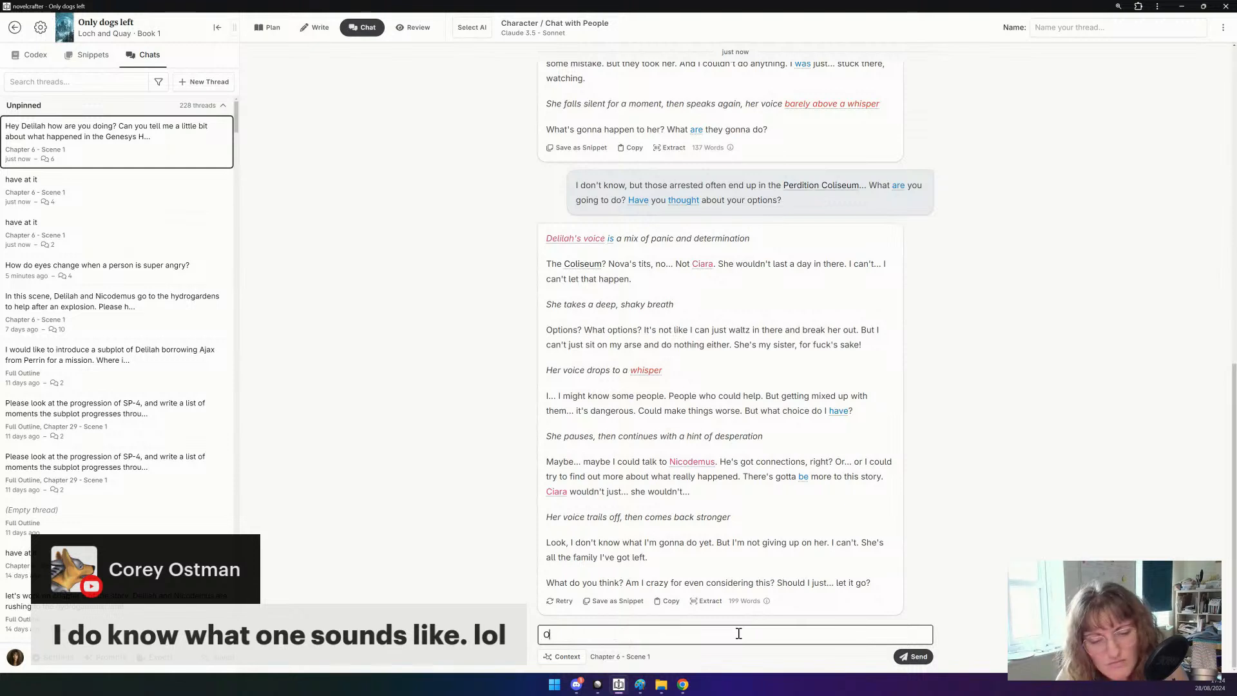
type("f course not! ")
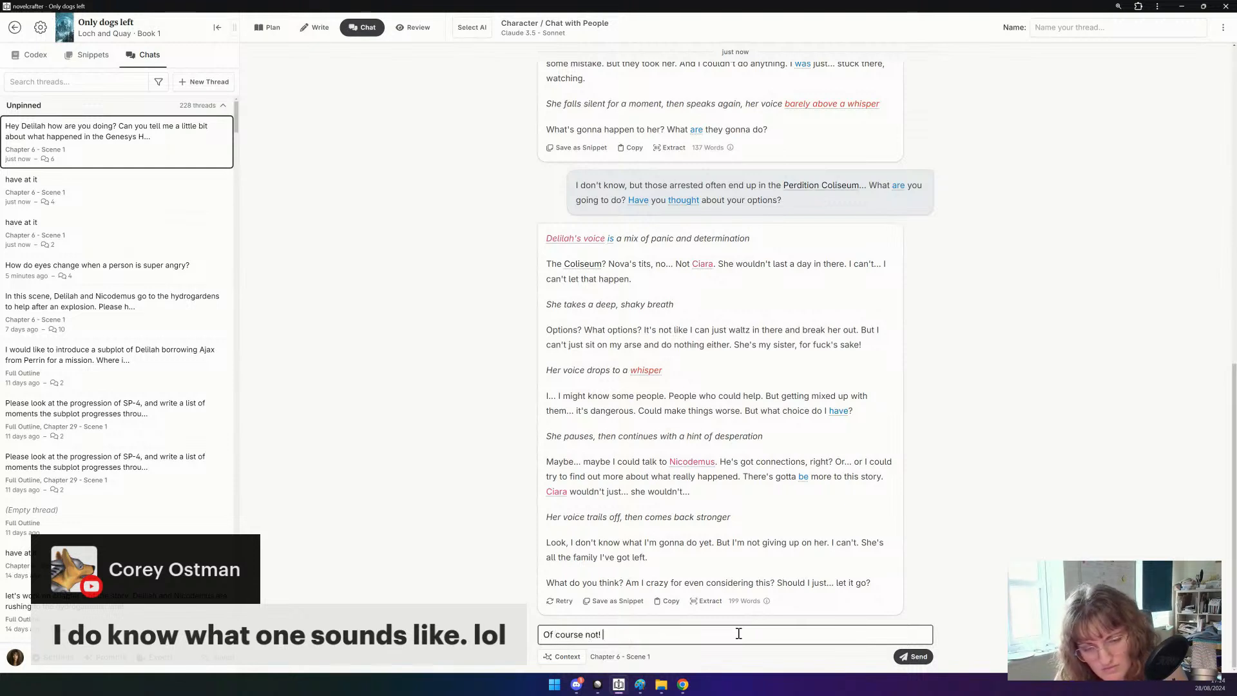
type("She's family! ")
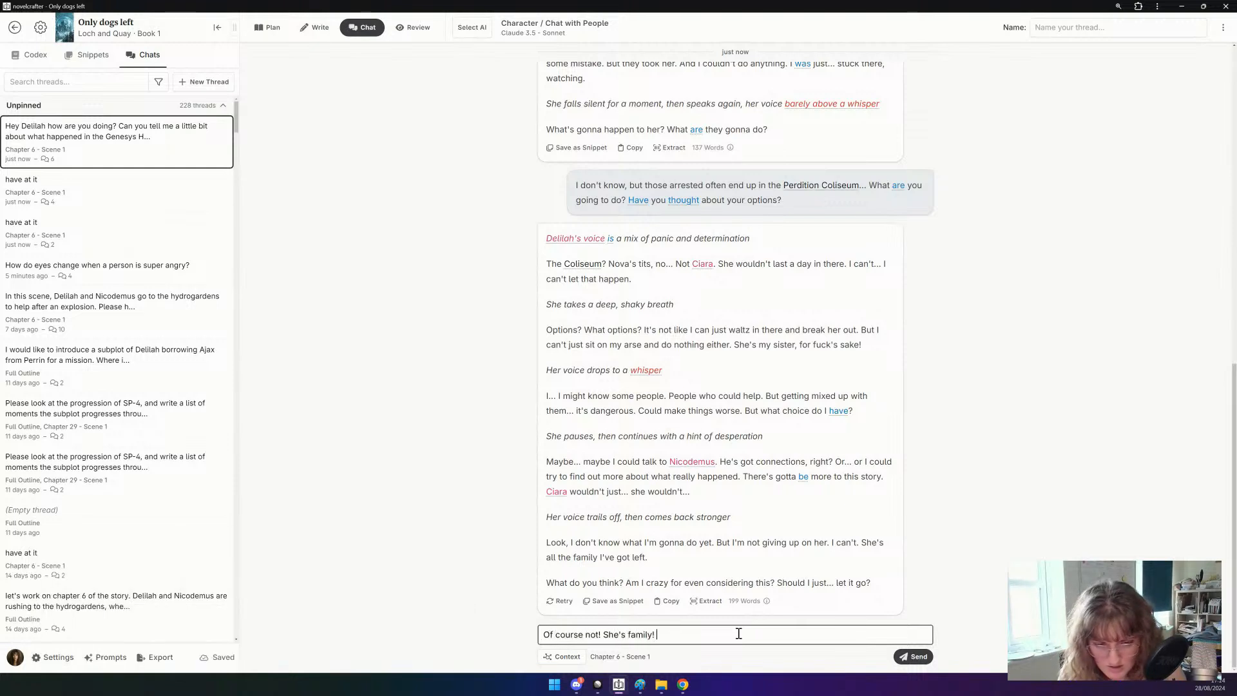
type("Let's take some tim")
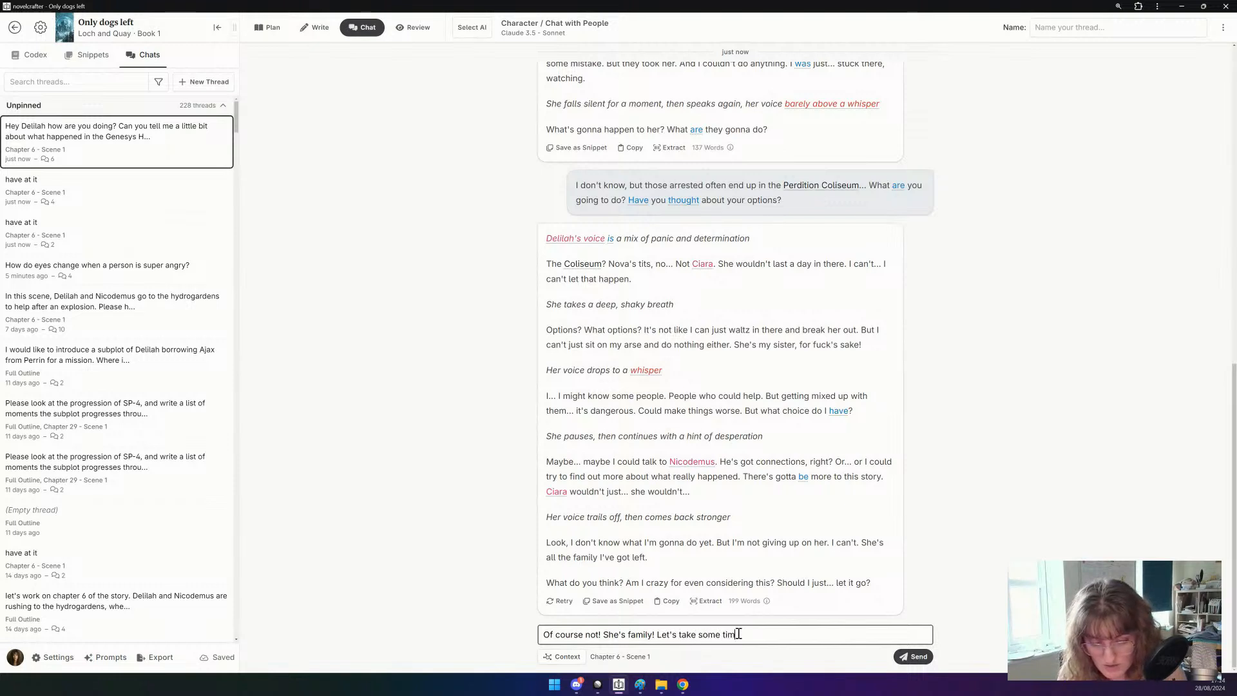
type("e to th")
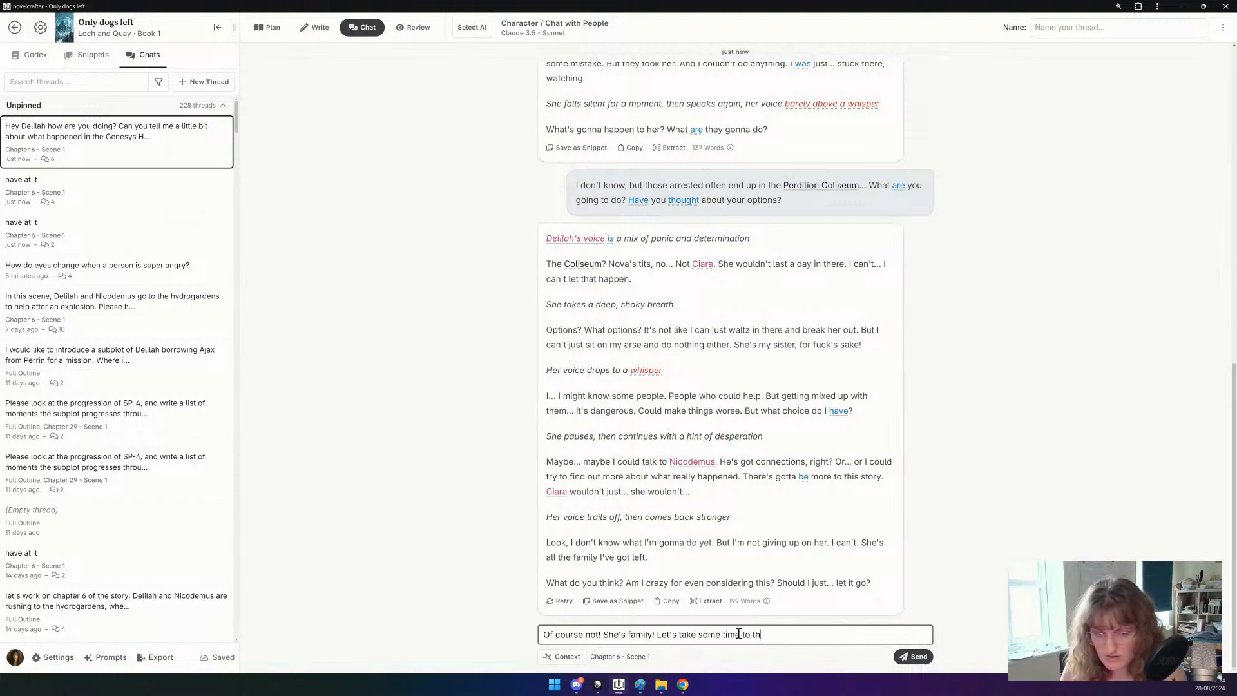
type("ink things throug")
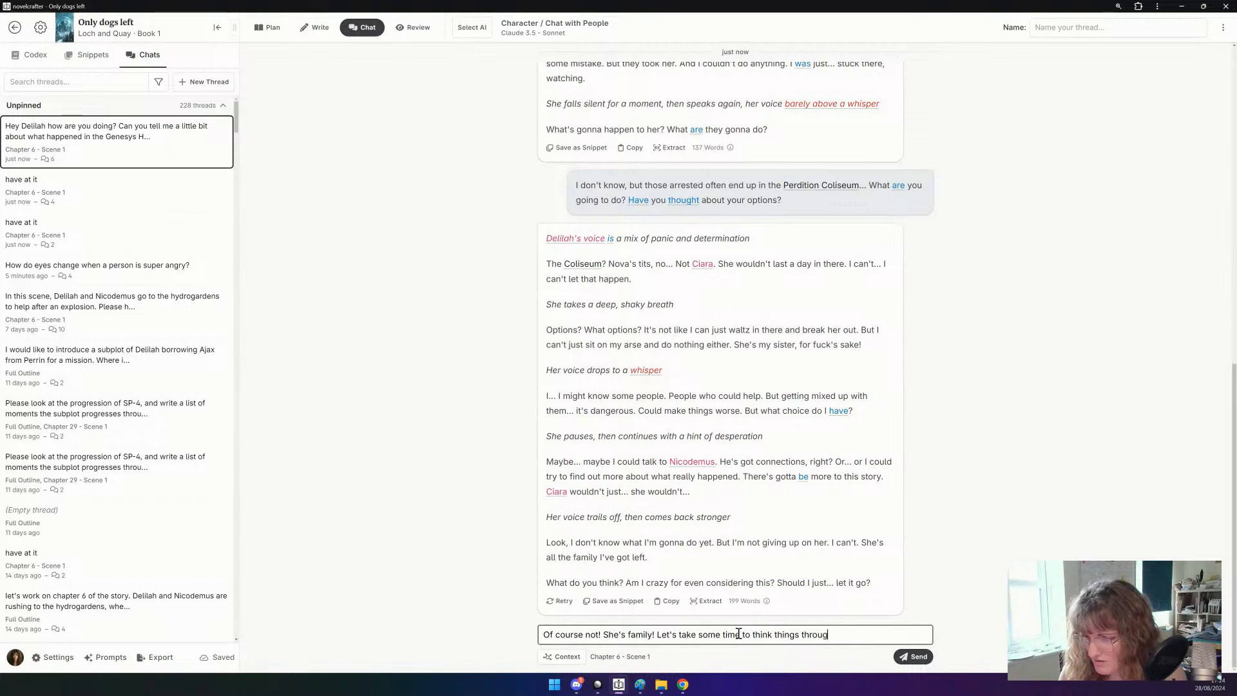
type("h rationa")
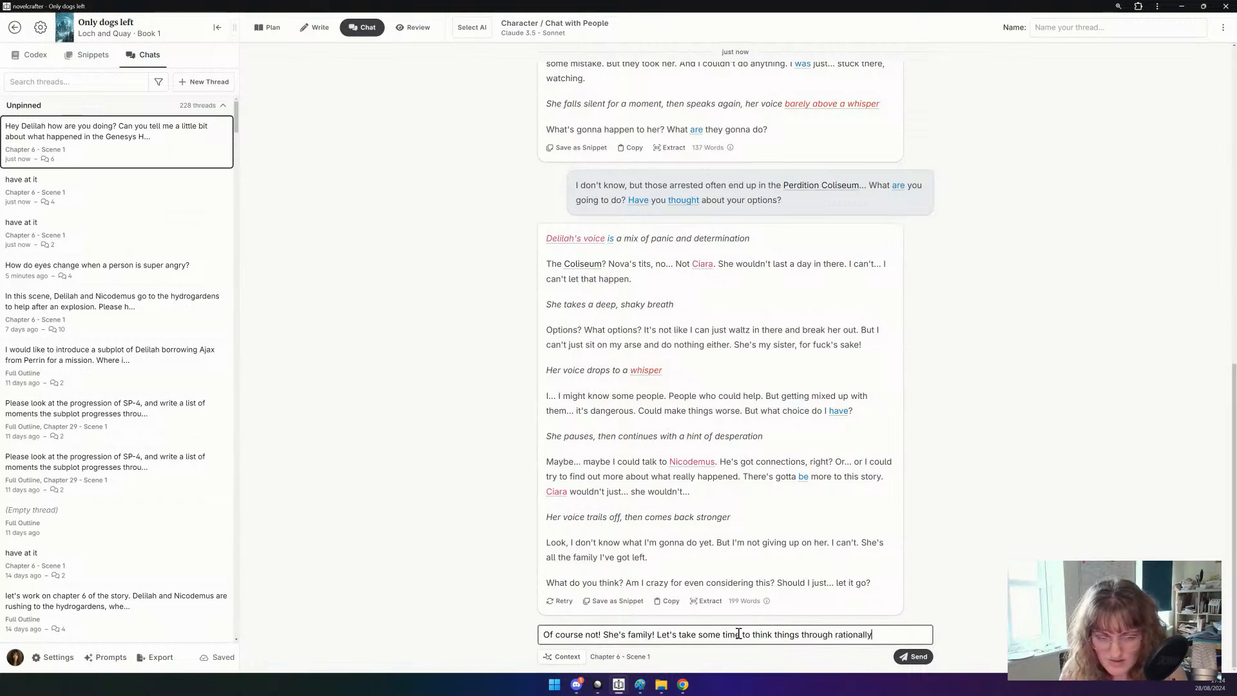
type("lly")
key("Return")
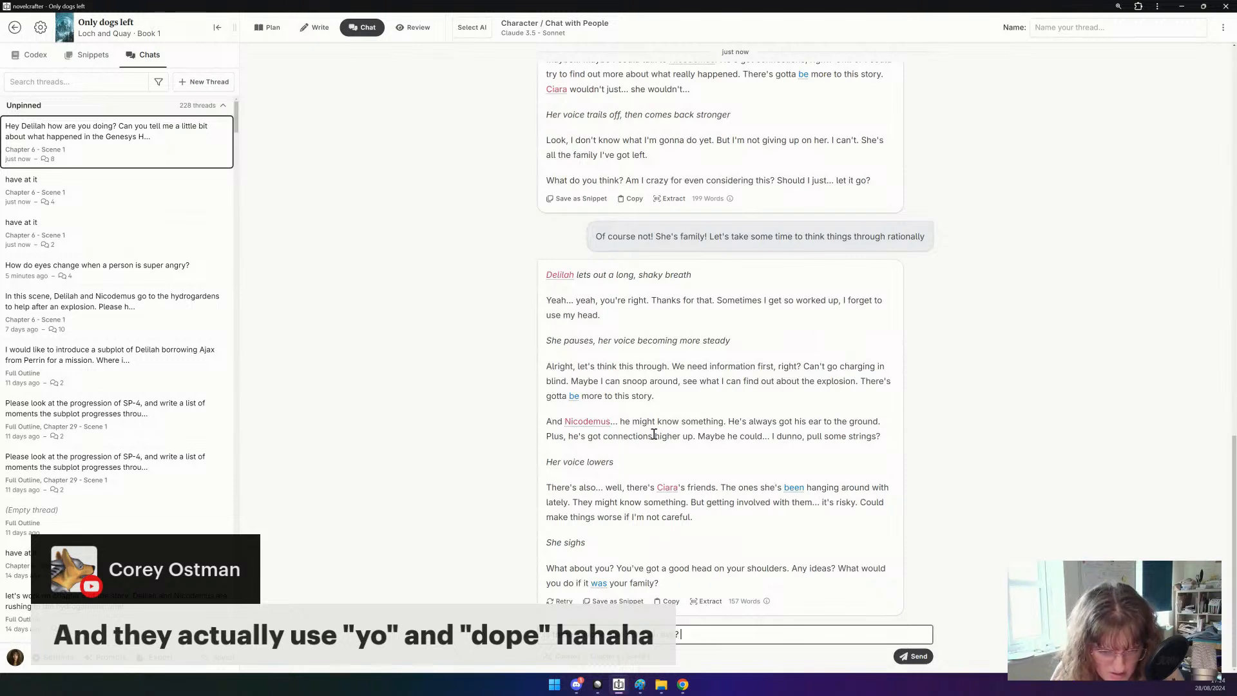
Write "Is there anyone else you can ask? Any contacts that might be able to help?" as the beginning of the next message to Delilah.
type("y contac")
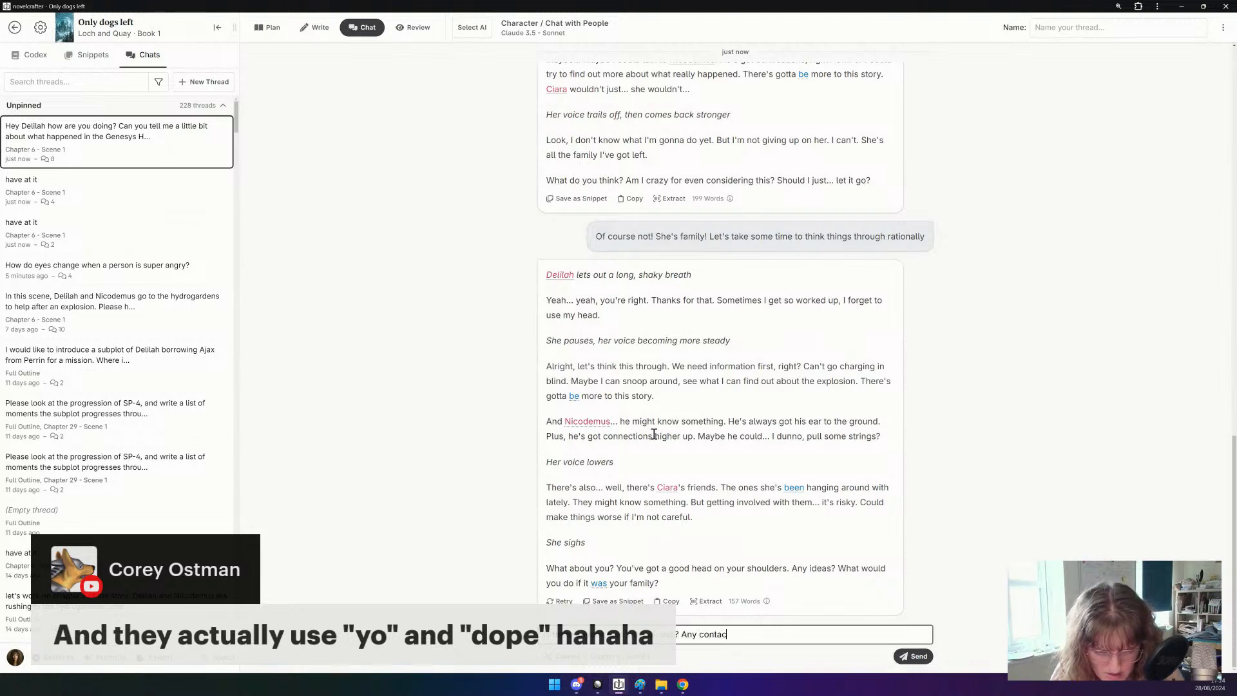
type("ts that might be")
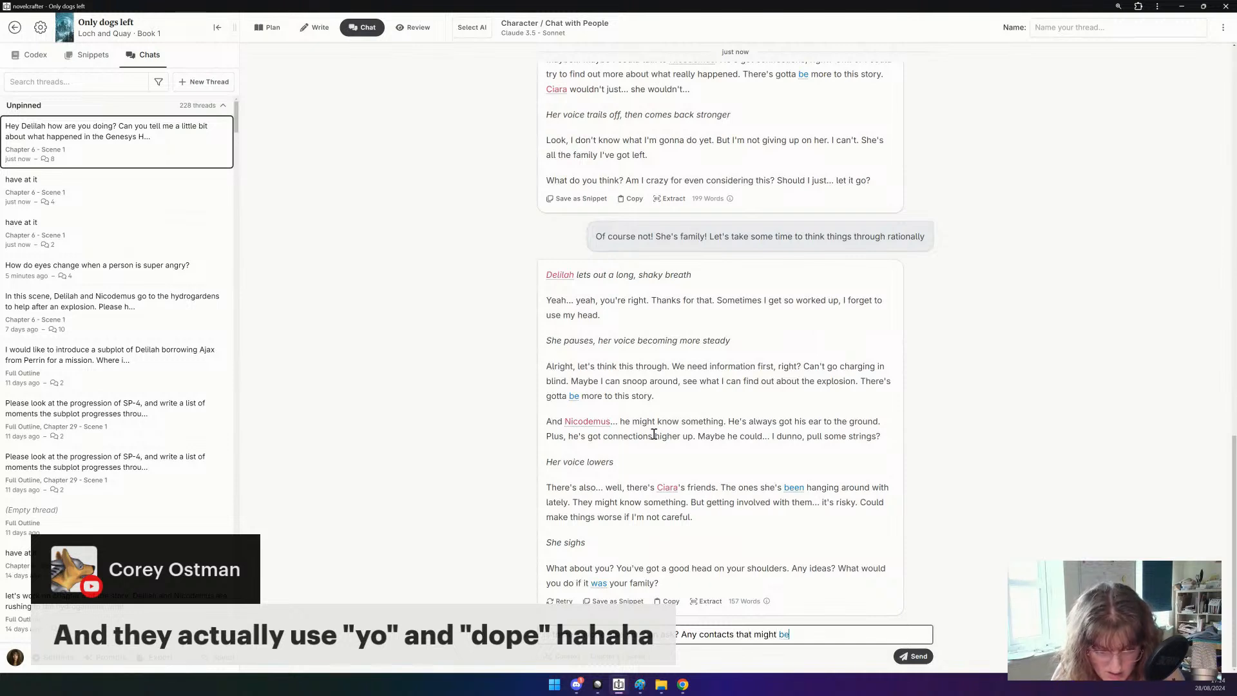
type(" able to help?")
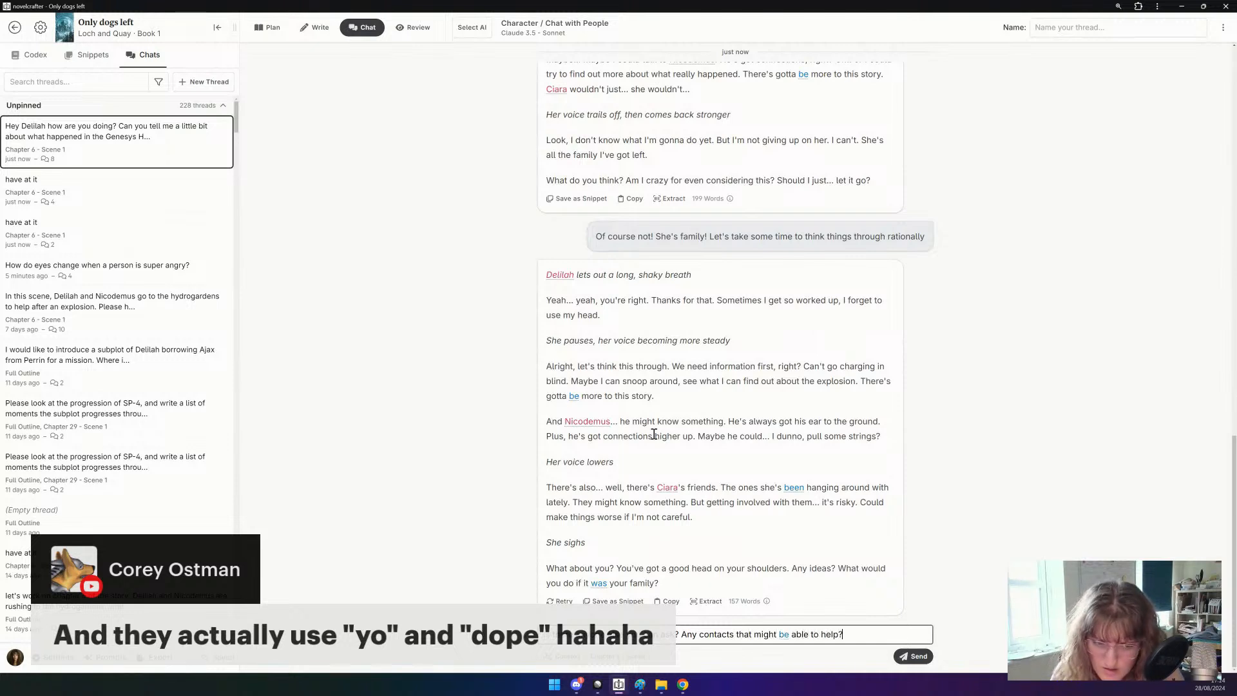
type(" I ")
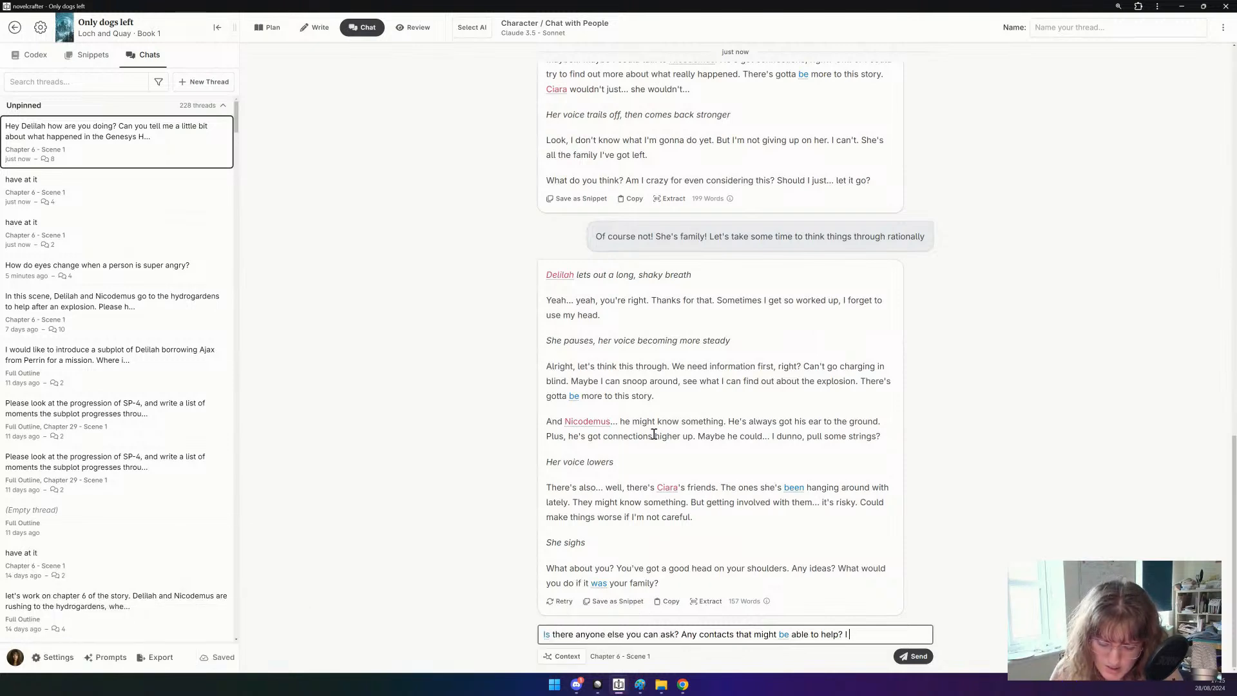
key("BackSpace")
key("BackSpace")
Add "You need to keep yourself safe - if they think you're a rebel too..." to the message and send it.
type("You need to")
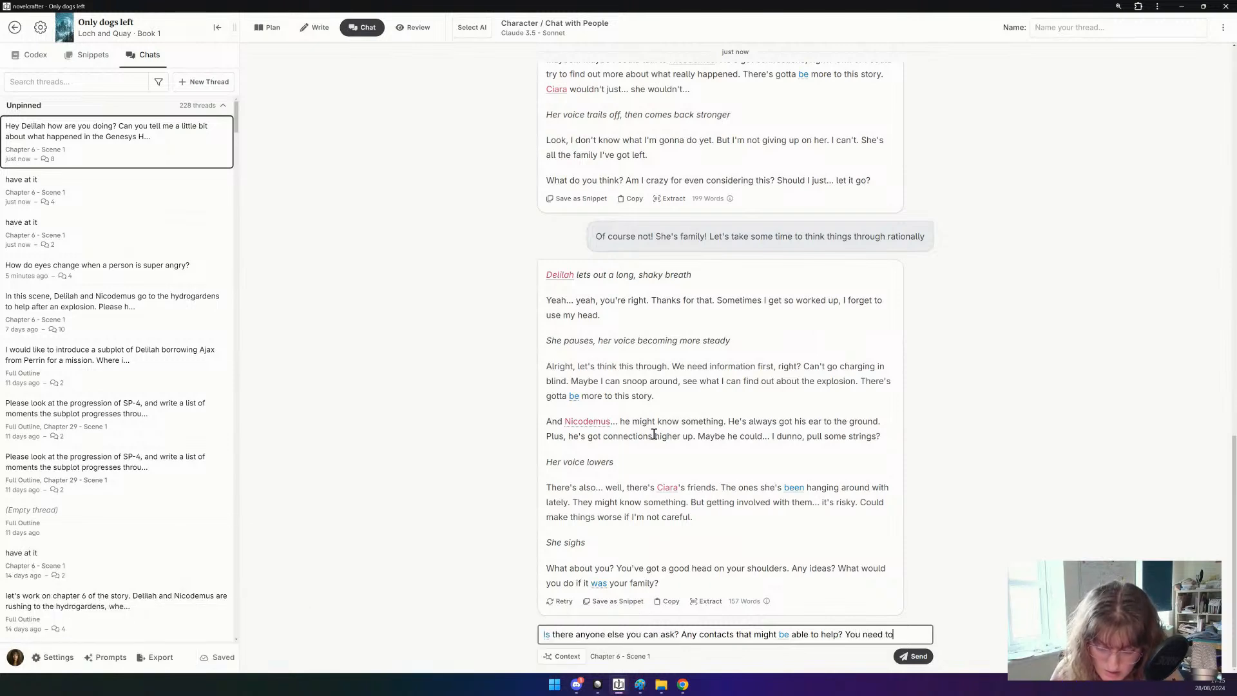
type(" keep yourself safe -")
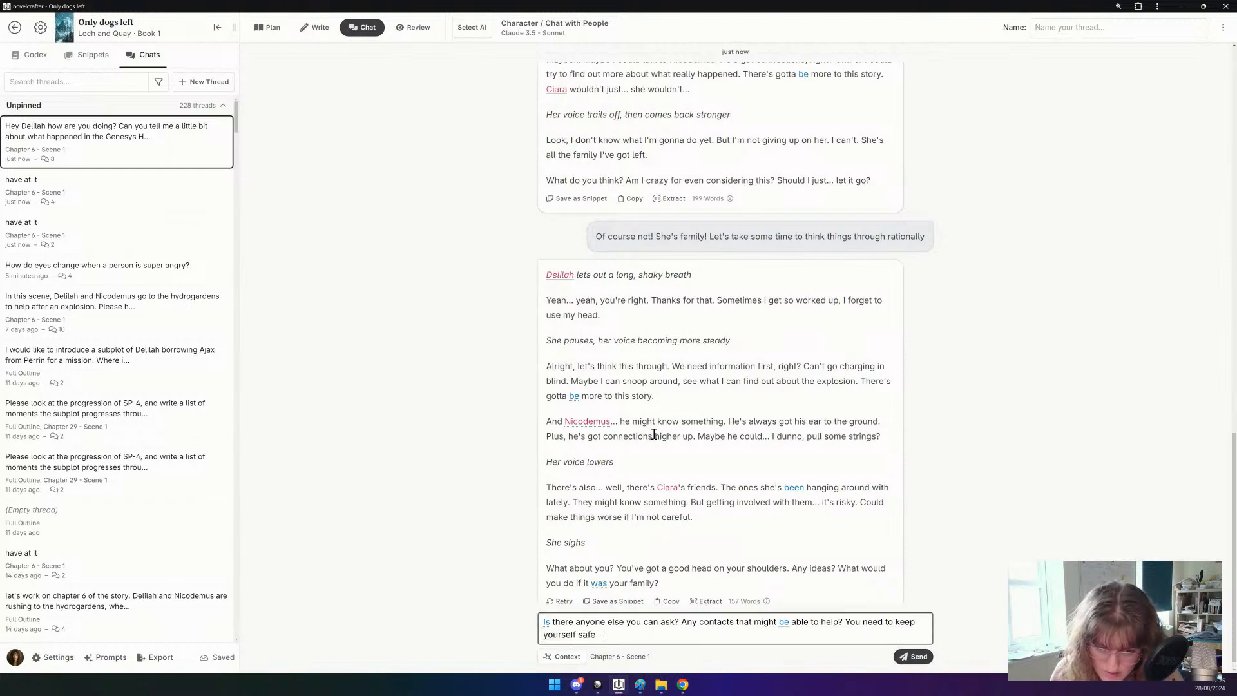
type(" if they think you're")
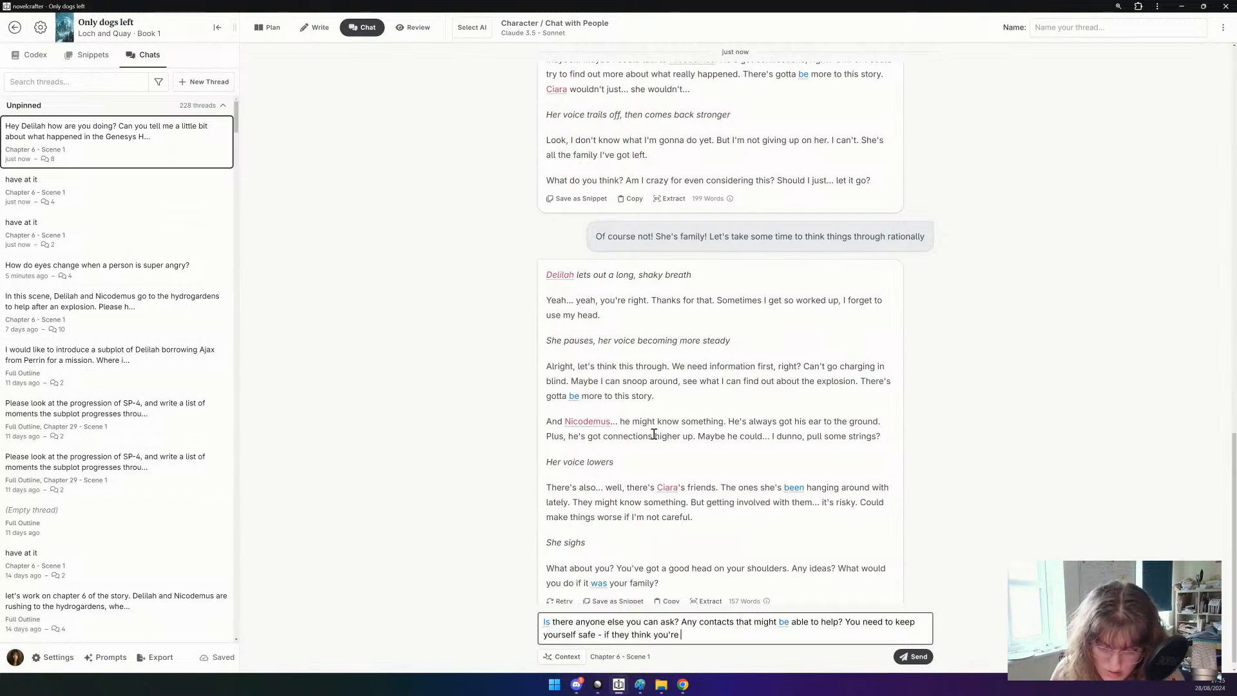
type(" a rebel too")
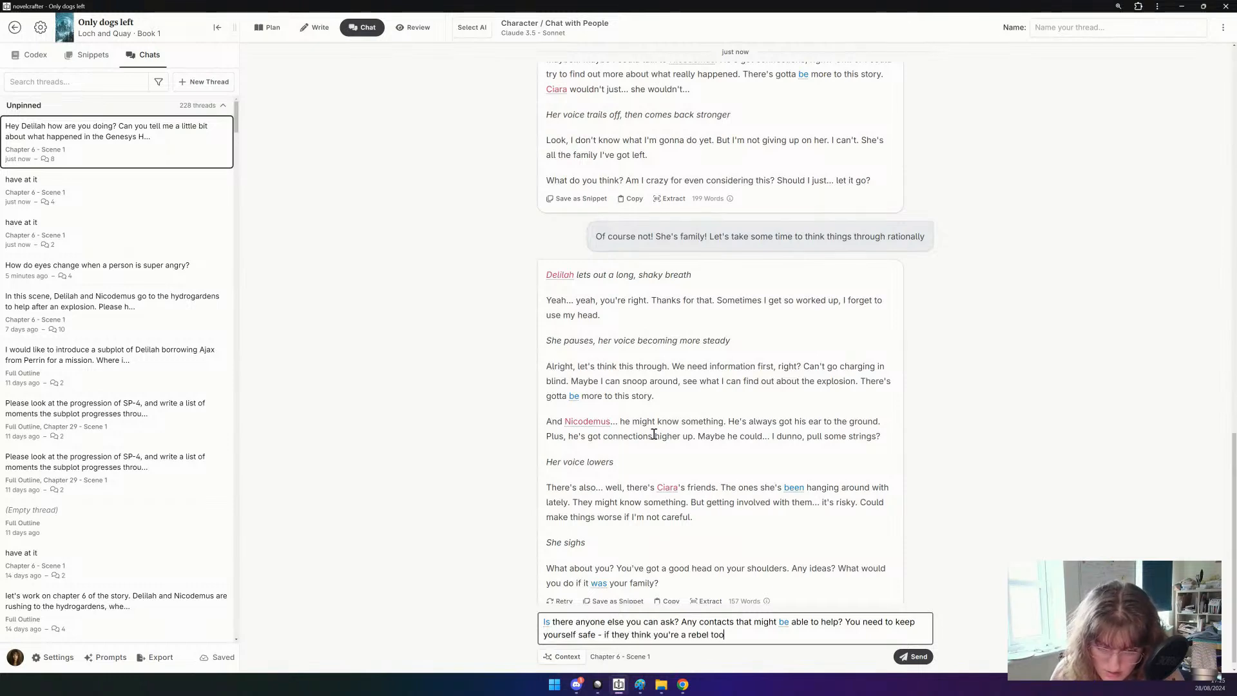
type("...")
key("Return")
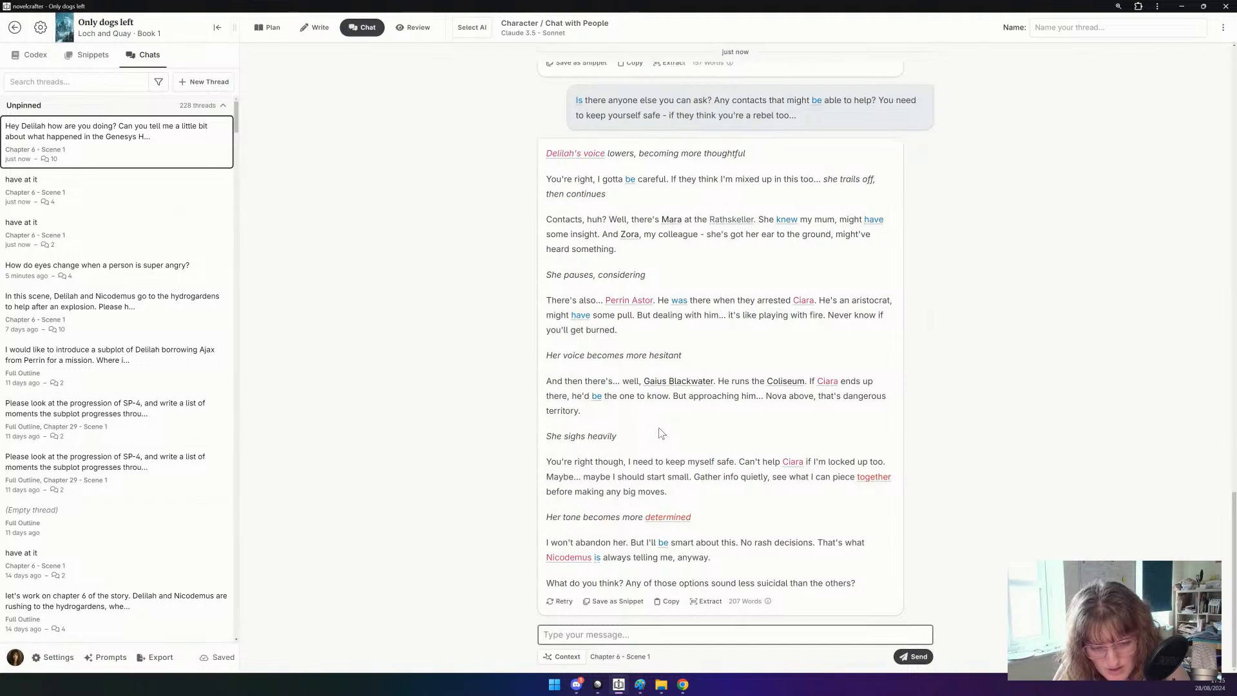
Copy the whole conversation with Delilah as Markdown.
left_click_drag(765, 555, 737, 545)
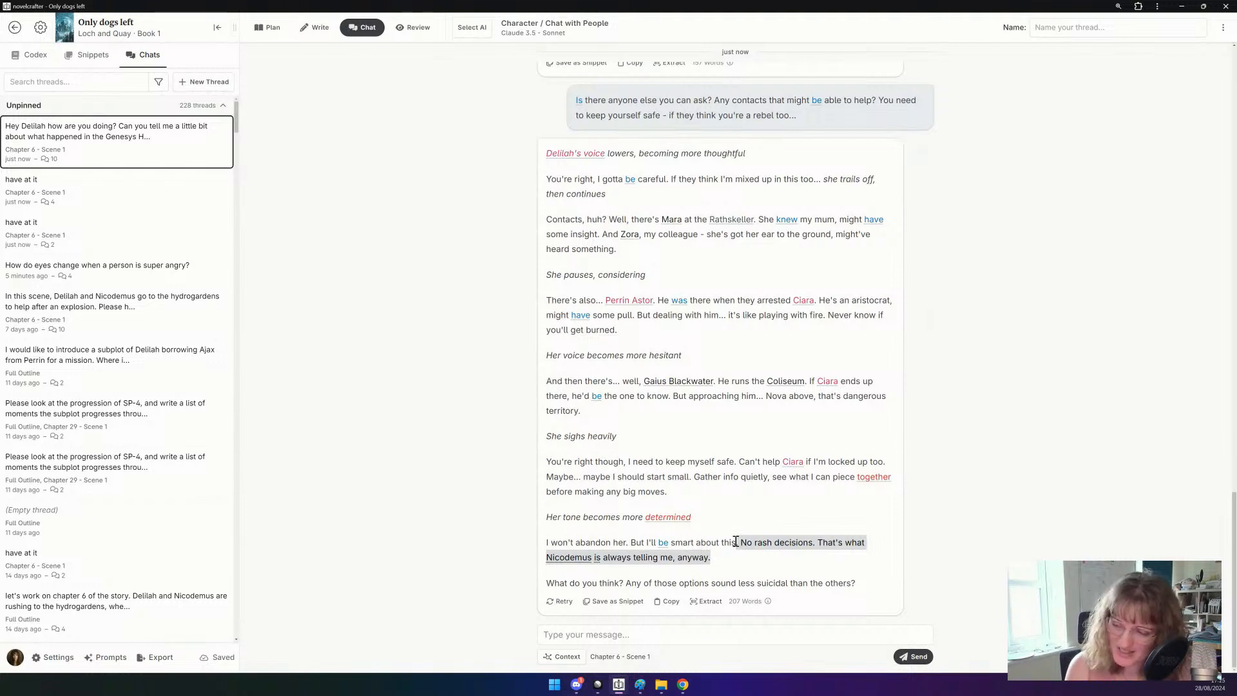
left_click(731, 574)
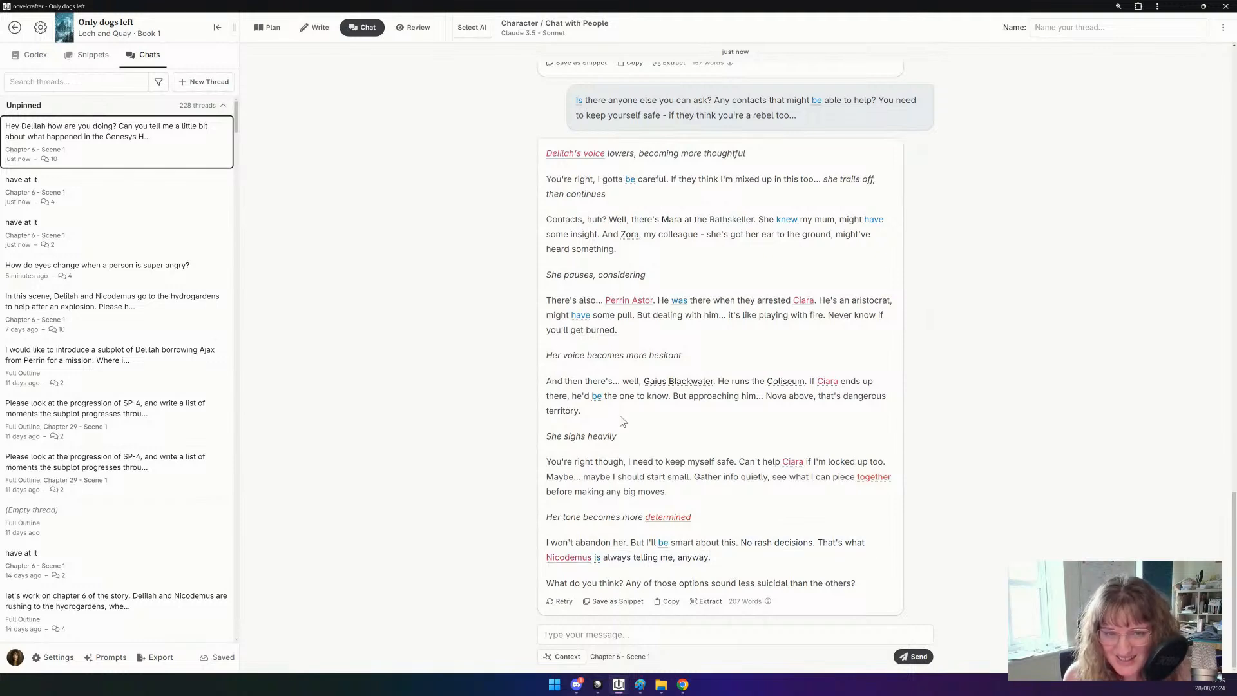
left_click(1223, 28)
mouse_move(1173, 79)
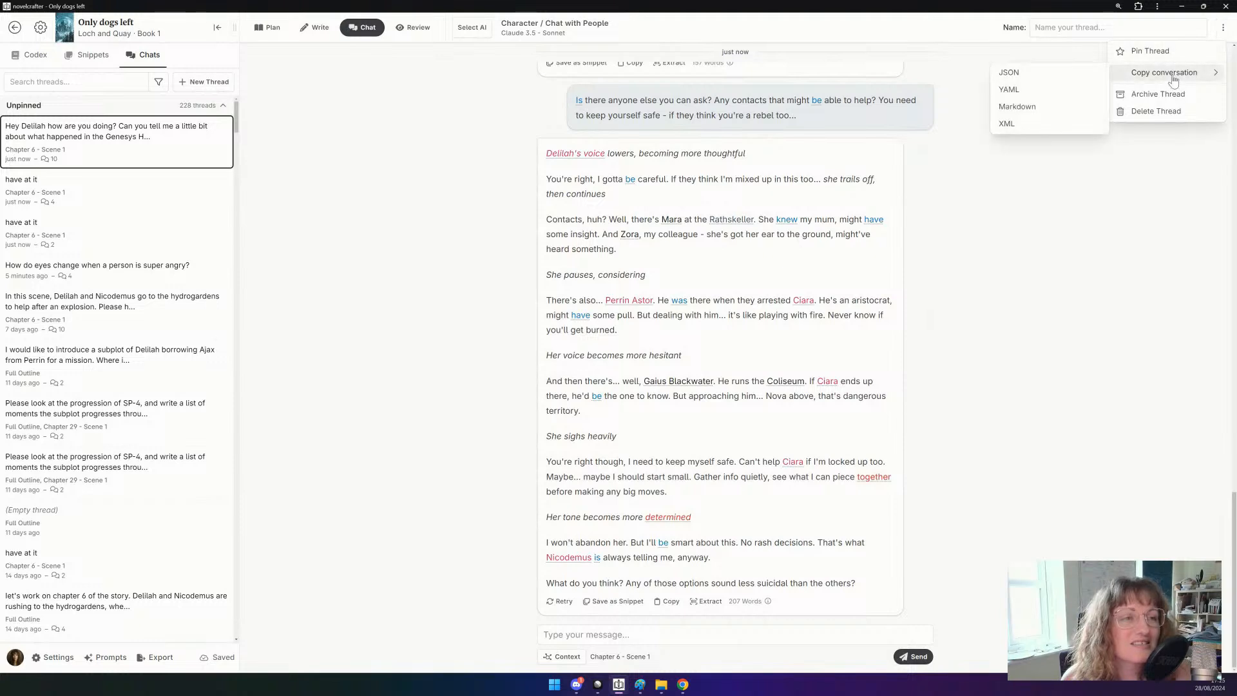
left_click(1039, 109)
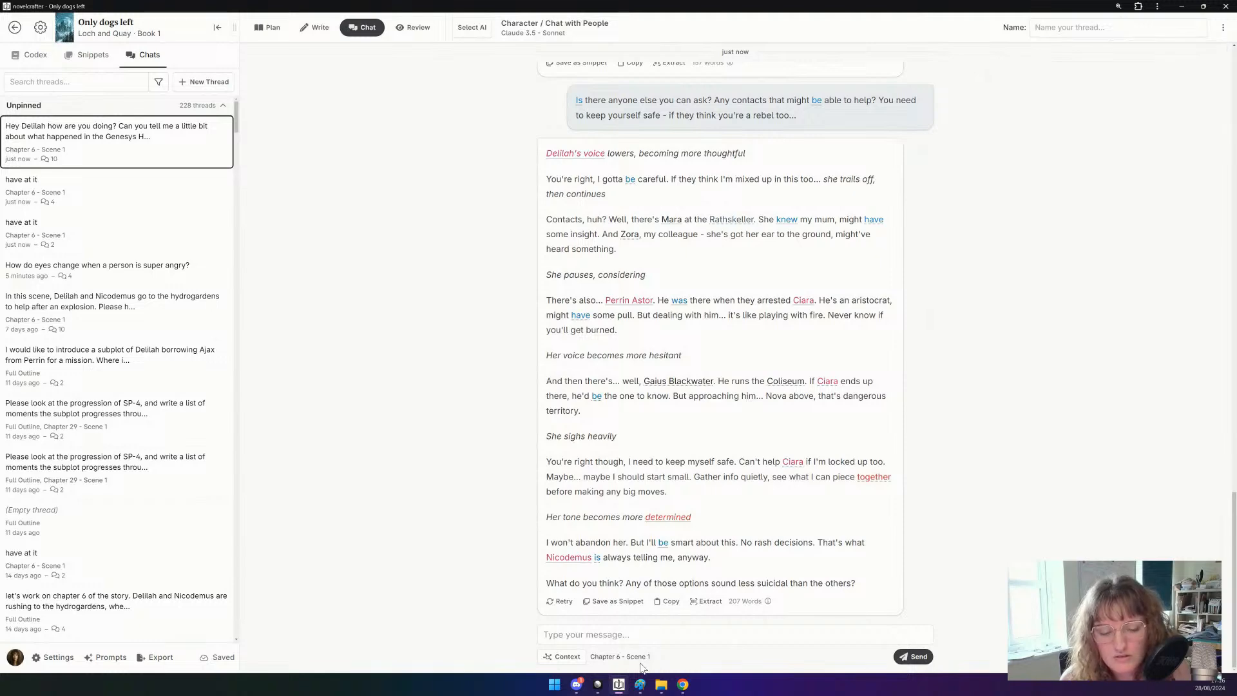
Switch to the Notion page and add a toggle titled "Chat with Delilah about what to do next" below the Claude feedback under 28-Aug-2024.
left_click(682, 685)
scroll(483, 528, "down", 2)
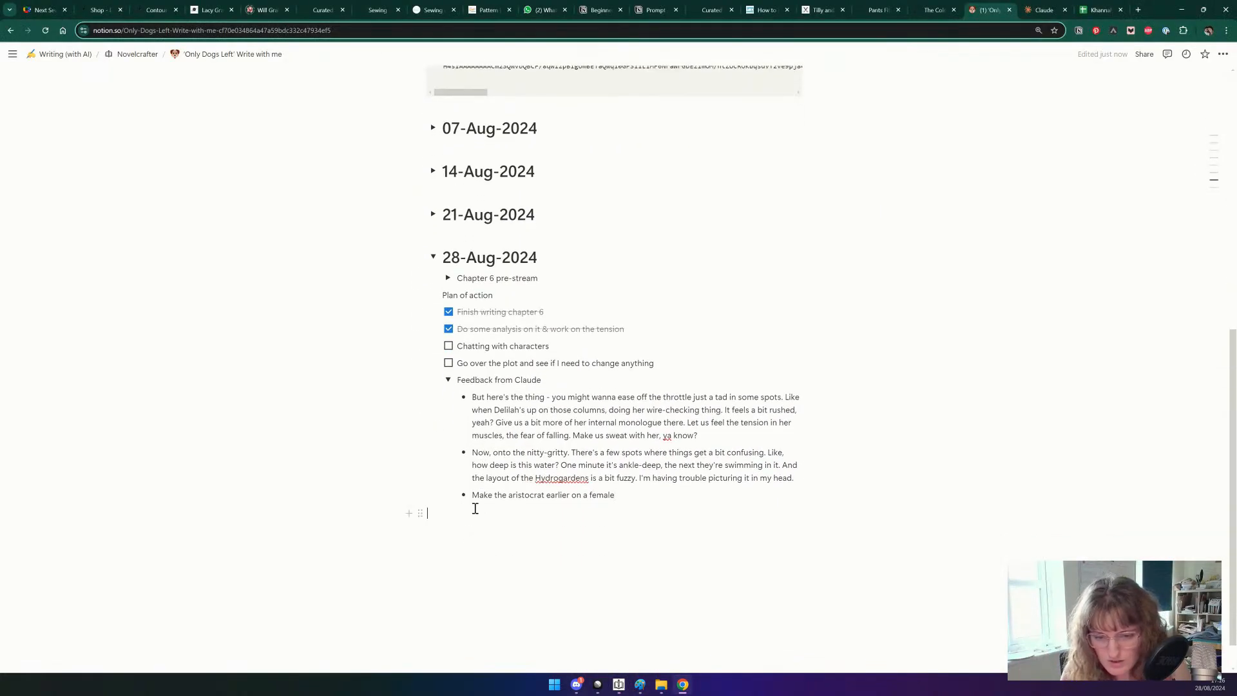
left_click(476, 509)
left_click(634, 496)
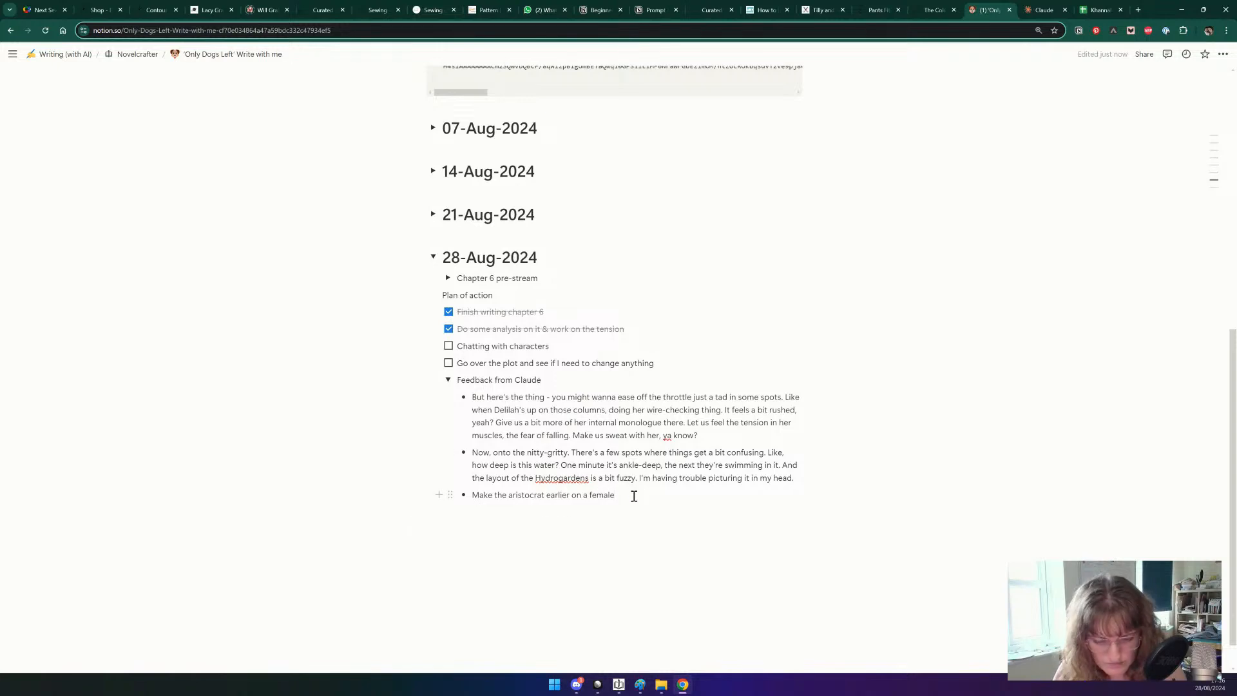
key("Return")
key("Return")
key("Return")
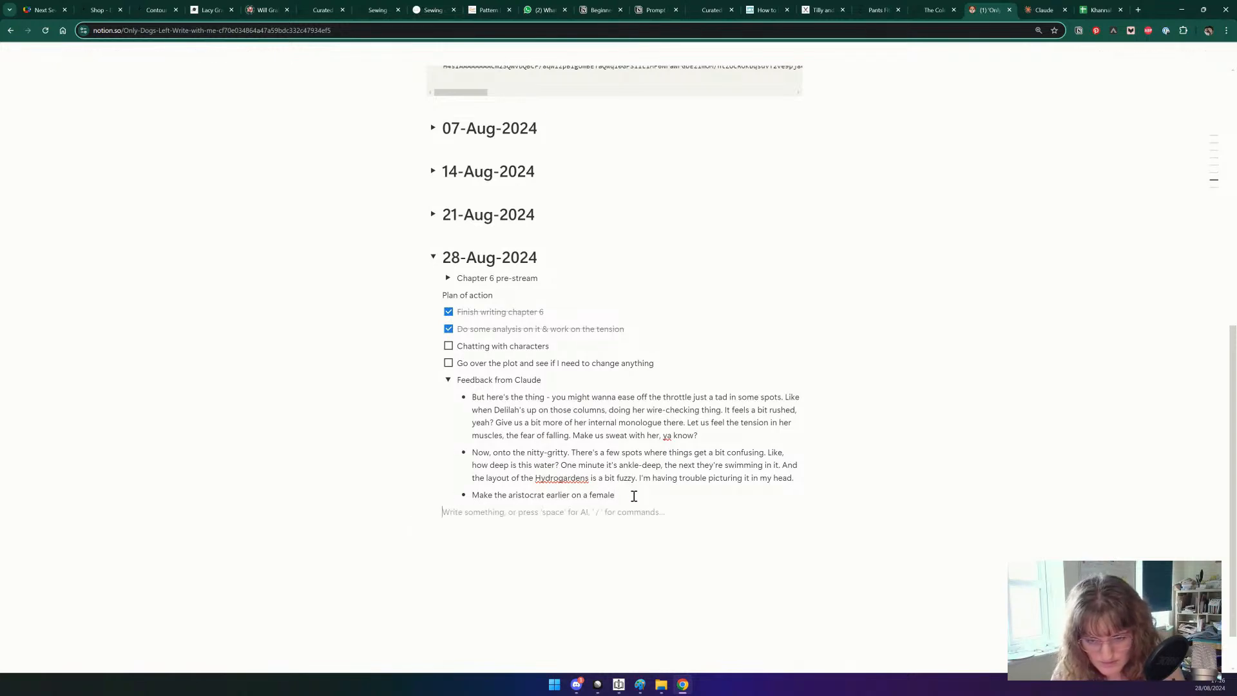
type("/tog")
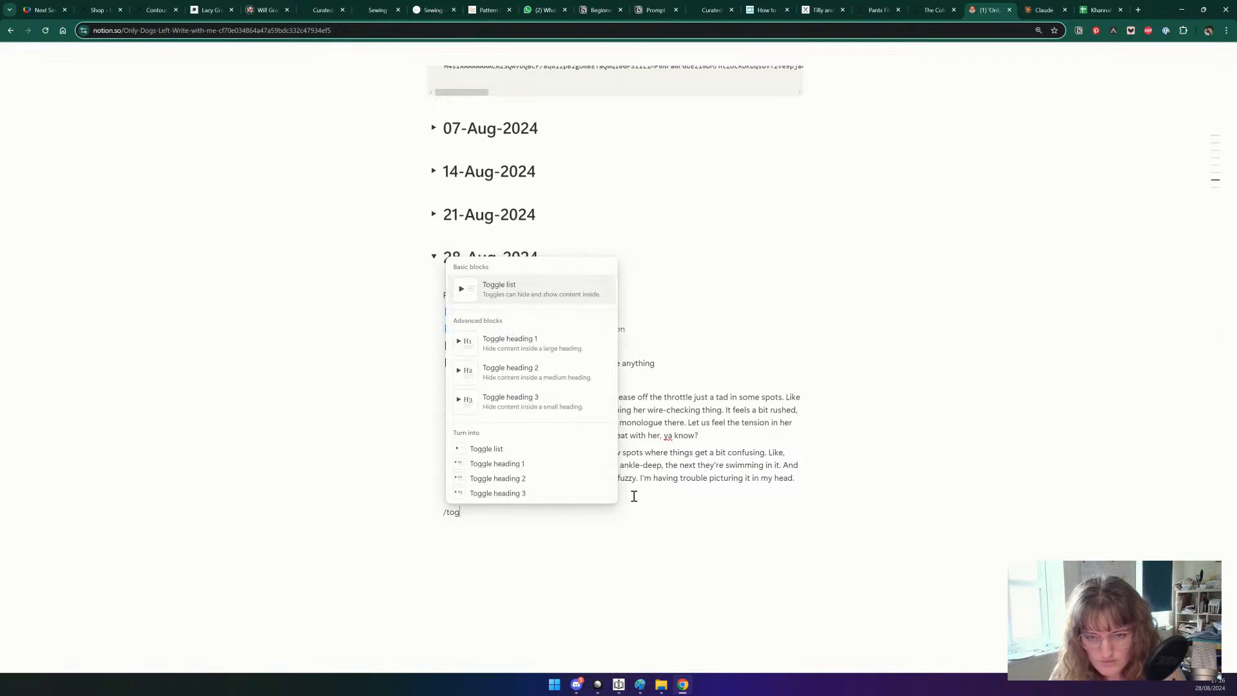
key("Return")
type("Chat wit")
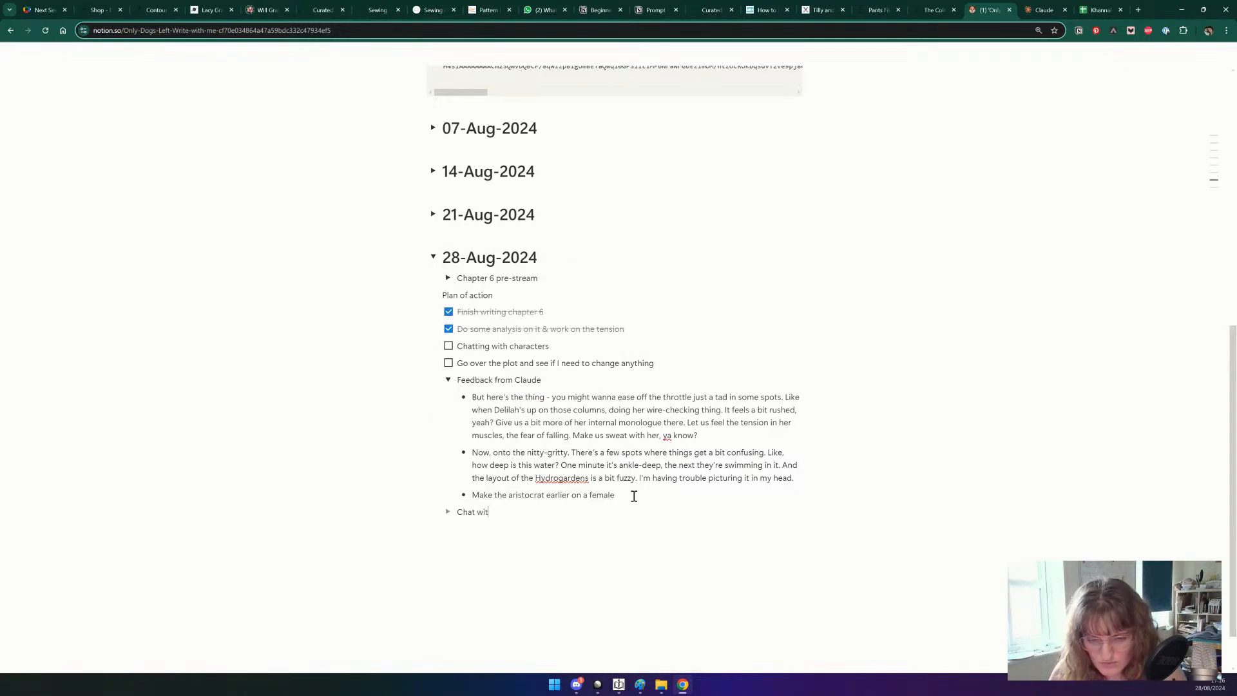
type("h Delilah abou")
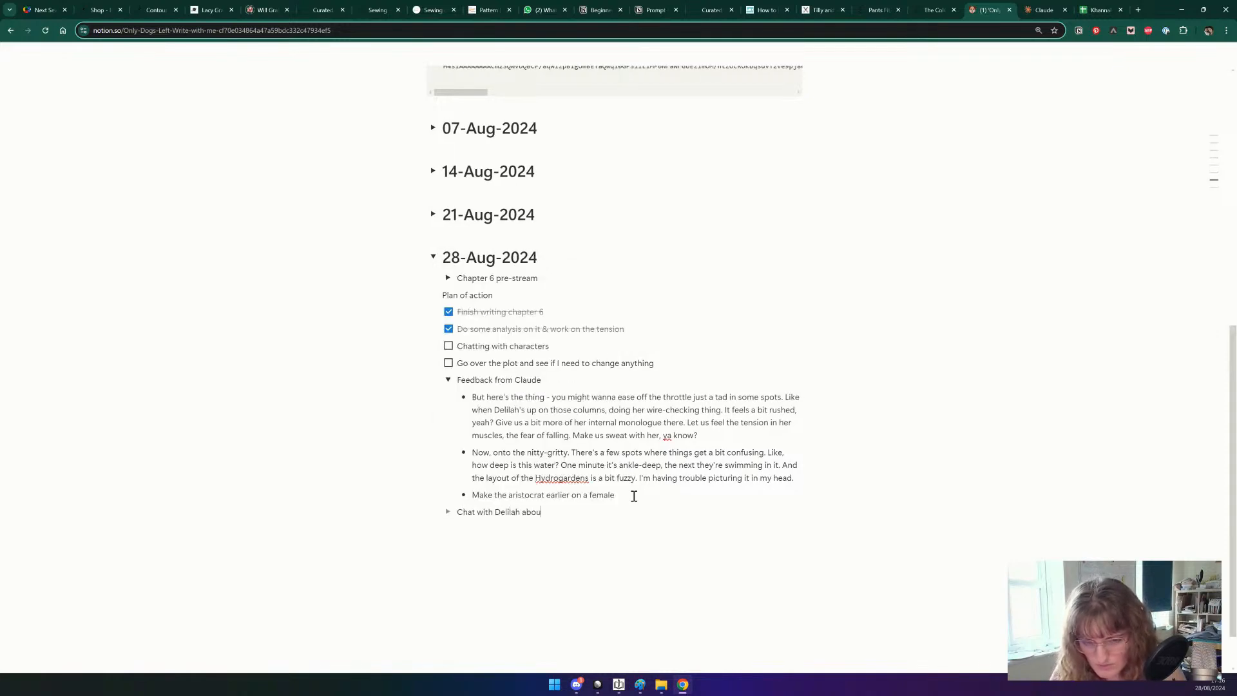
type("t what to do next")
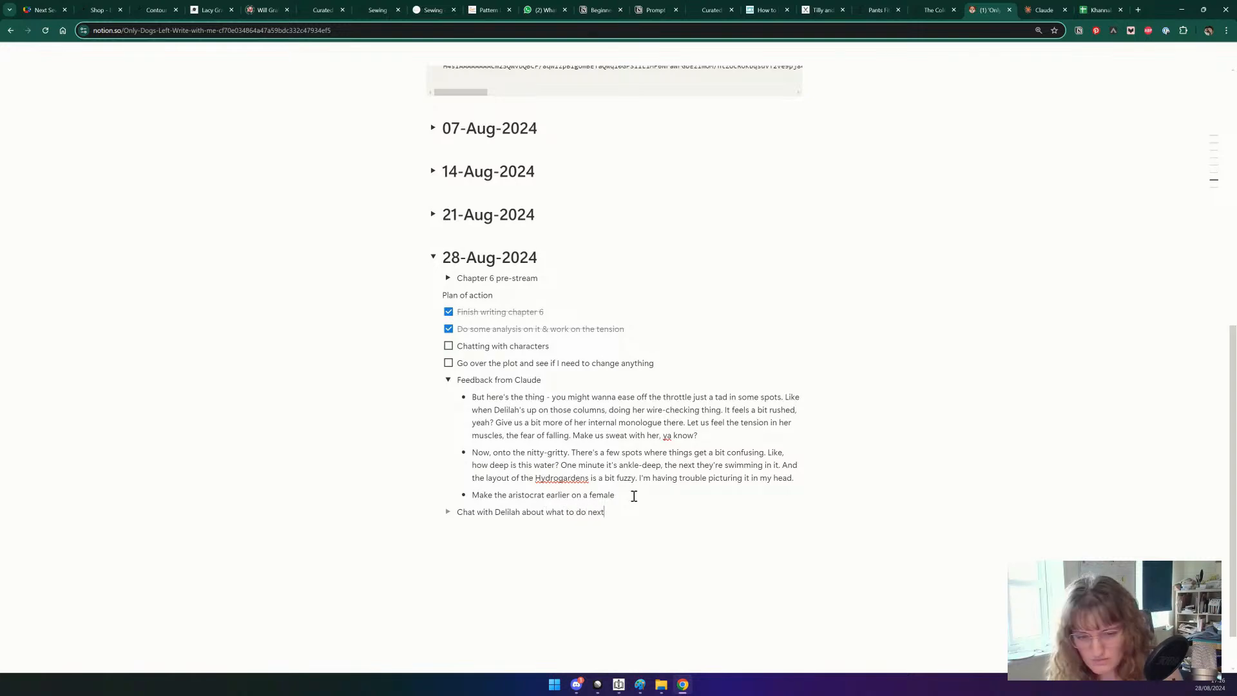
Paste the copied conversation inside the "Chat with Delilah about what to do next" toggle and collapse it.
left_click(448, 512)
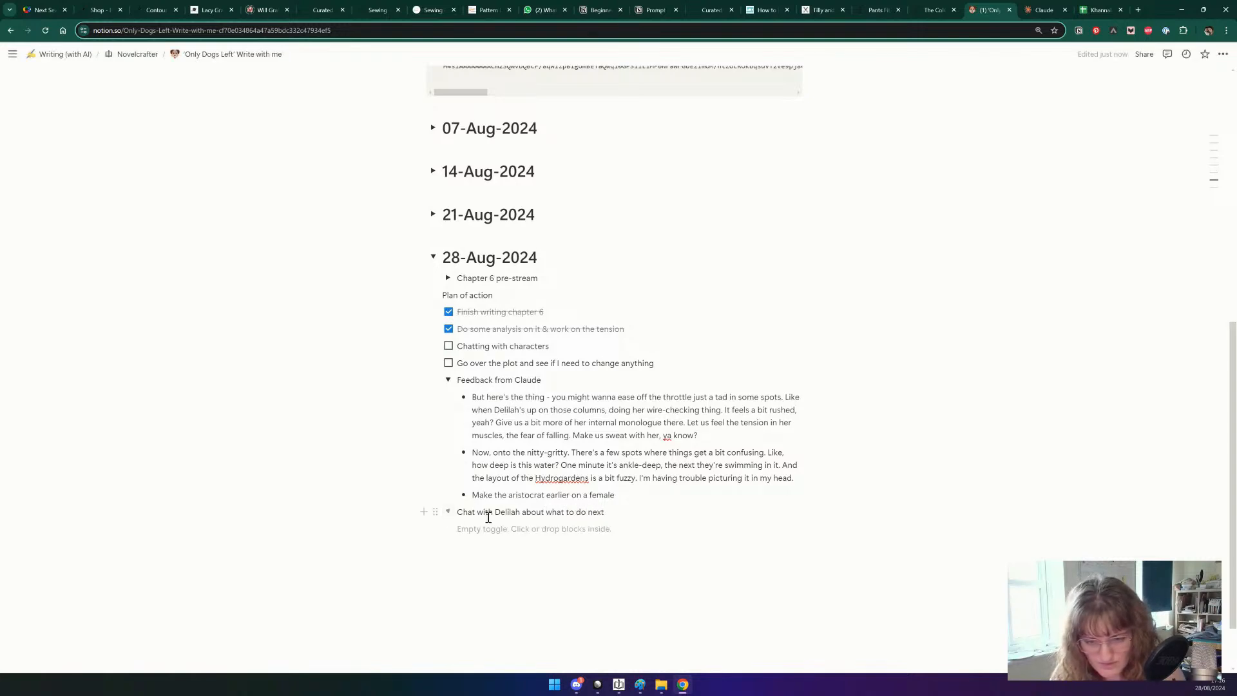
left_click(485, 529)
key("ctrl+v")
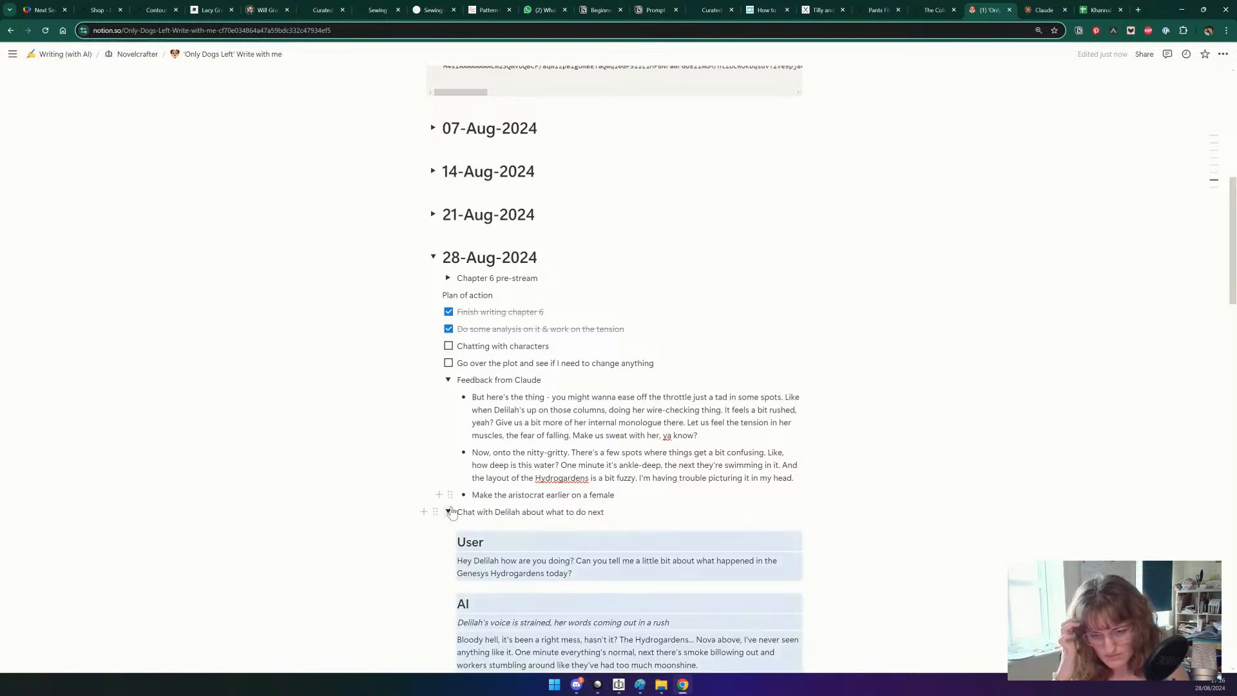
left_click(449, 513)
Switch back to Novelcrafter, open the prompt library and filter it to archived prompts.
key("alt+Tab")
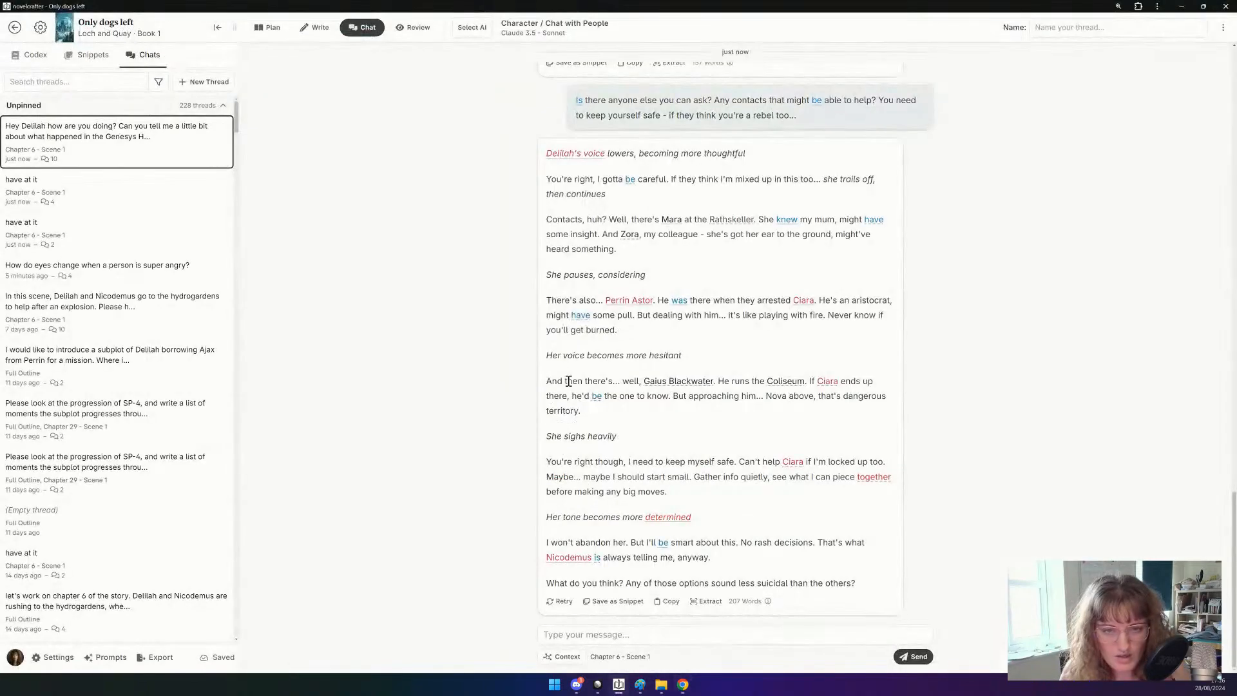
left_click(107, 657)
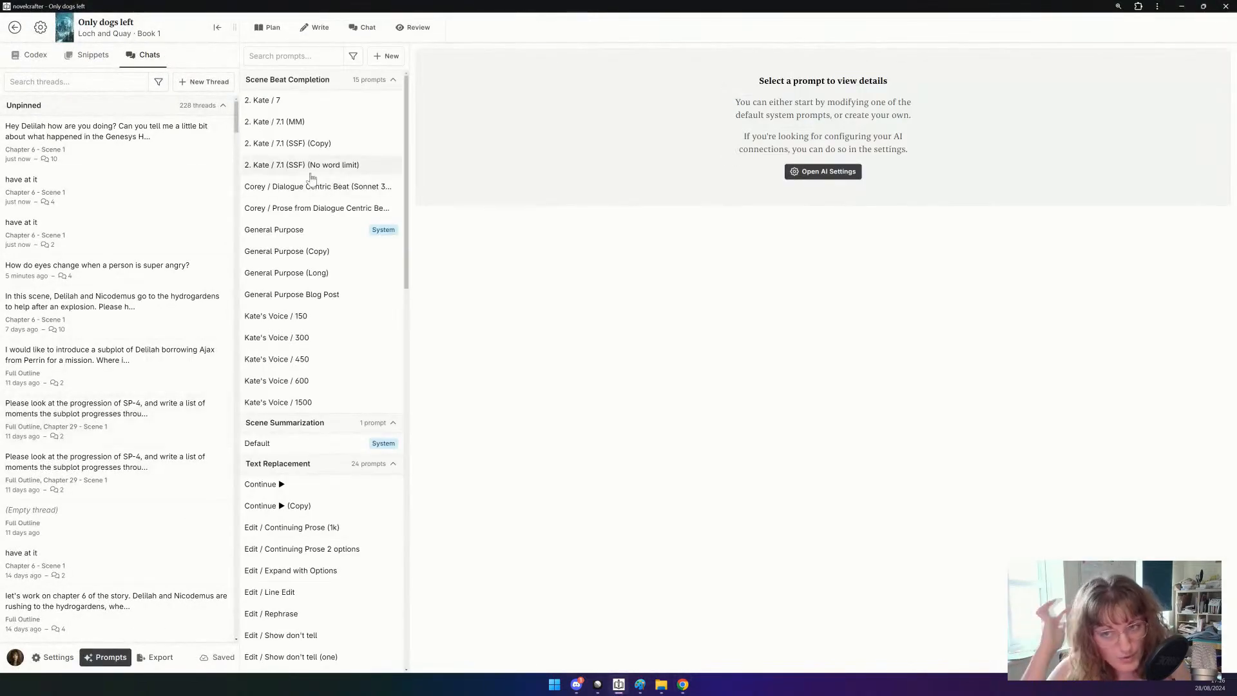
left_click(354, 57)
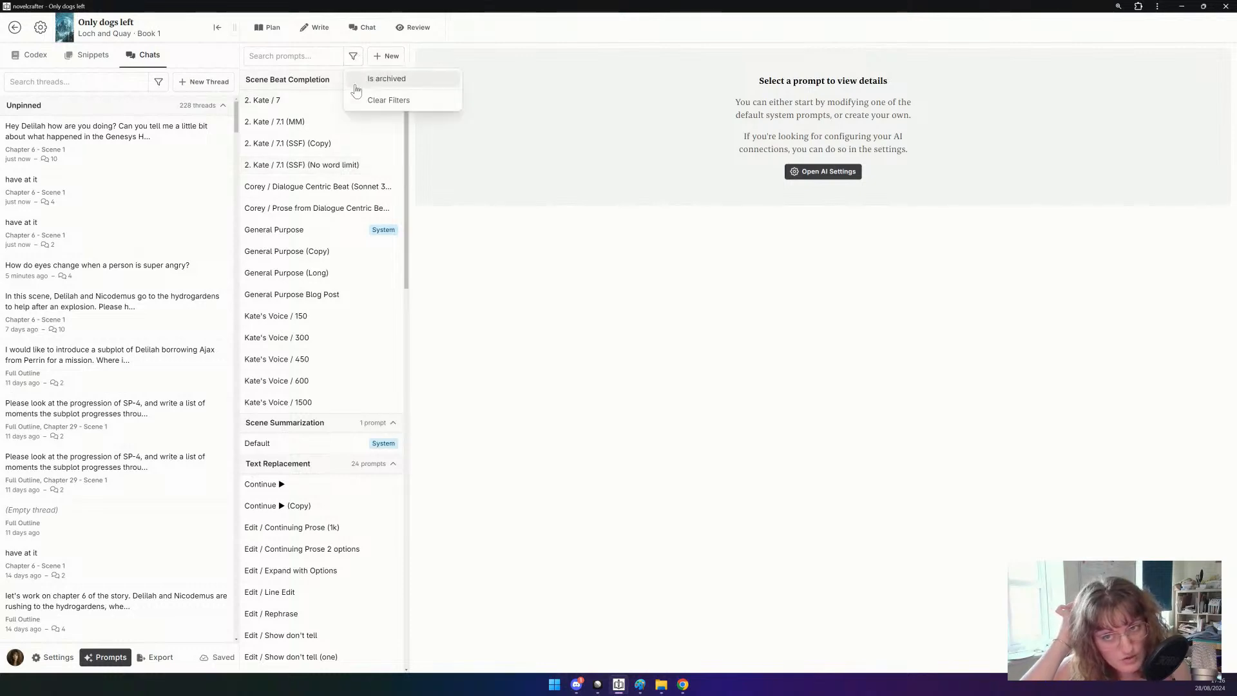
left_click(359, 86)
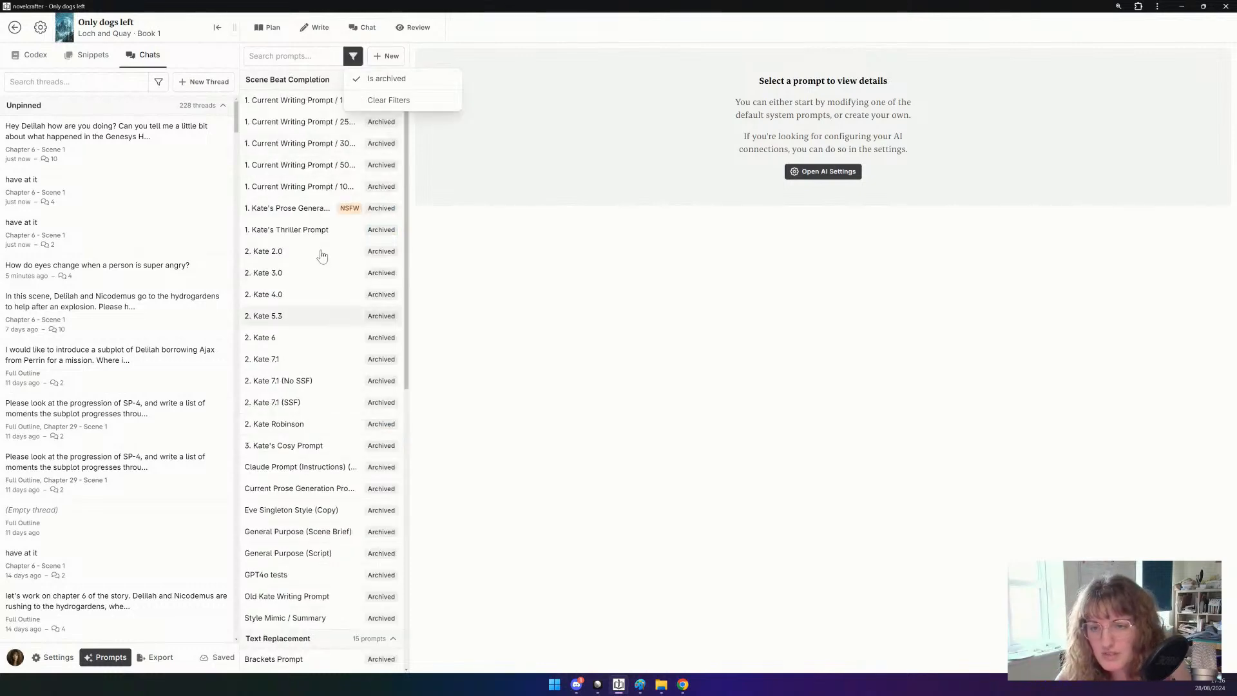
Look through the archived prompts, including Character Creation Prompt Test 1, Scene Beats from Summary 1st person, .Codex / Patterns and Edit / Continuing Prose.
scroll(304, 238, "down", 2)
scroll(306, 238, "up", 1)
scroll(307, 237, "down", 8)
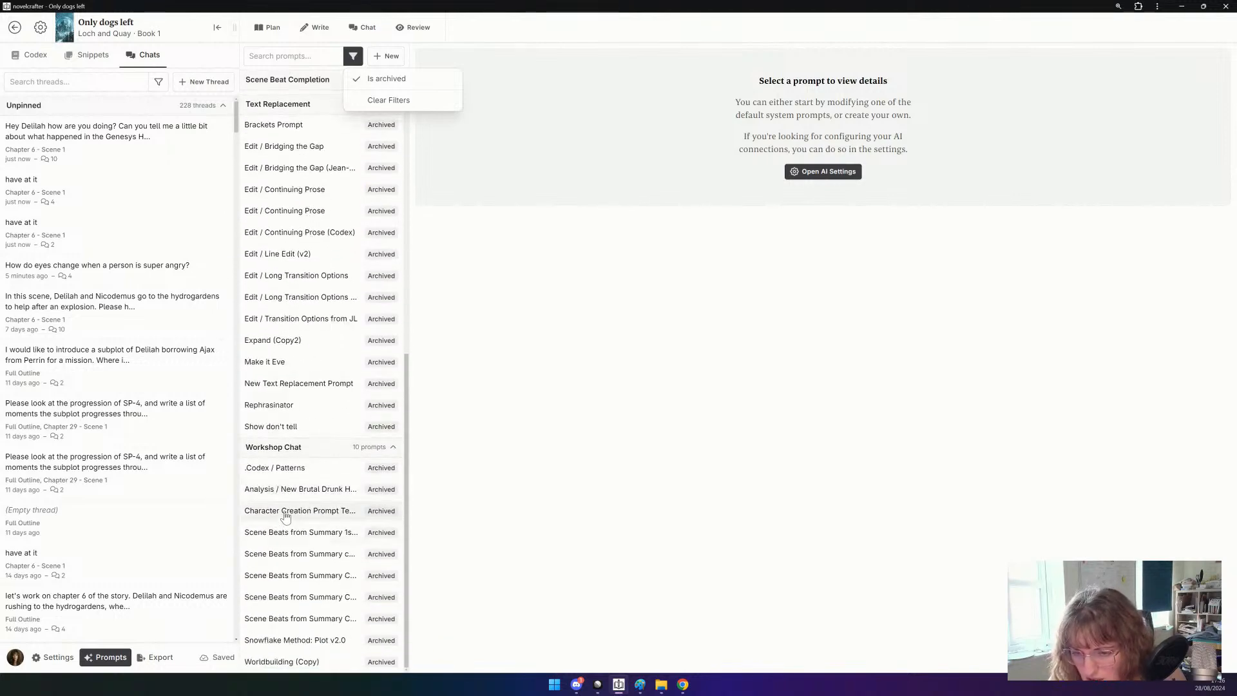
left_click(285, 512)
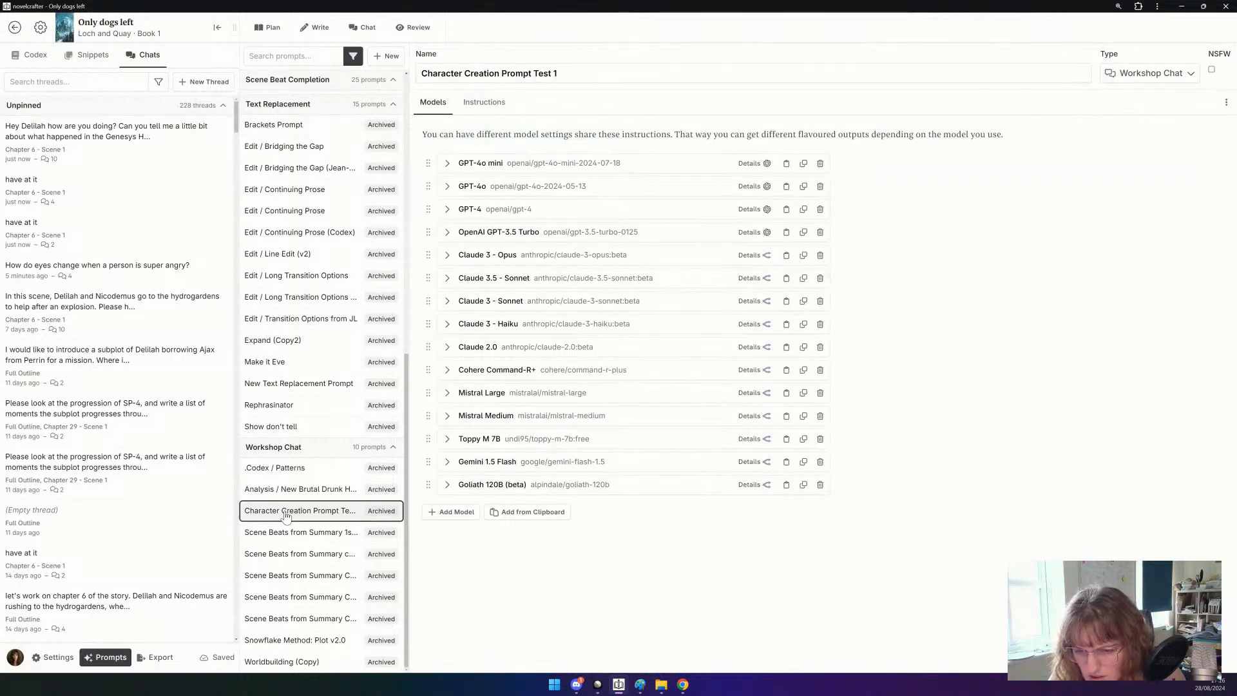
scroll(287, 514, "up", 3)
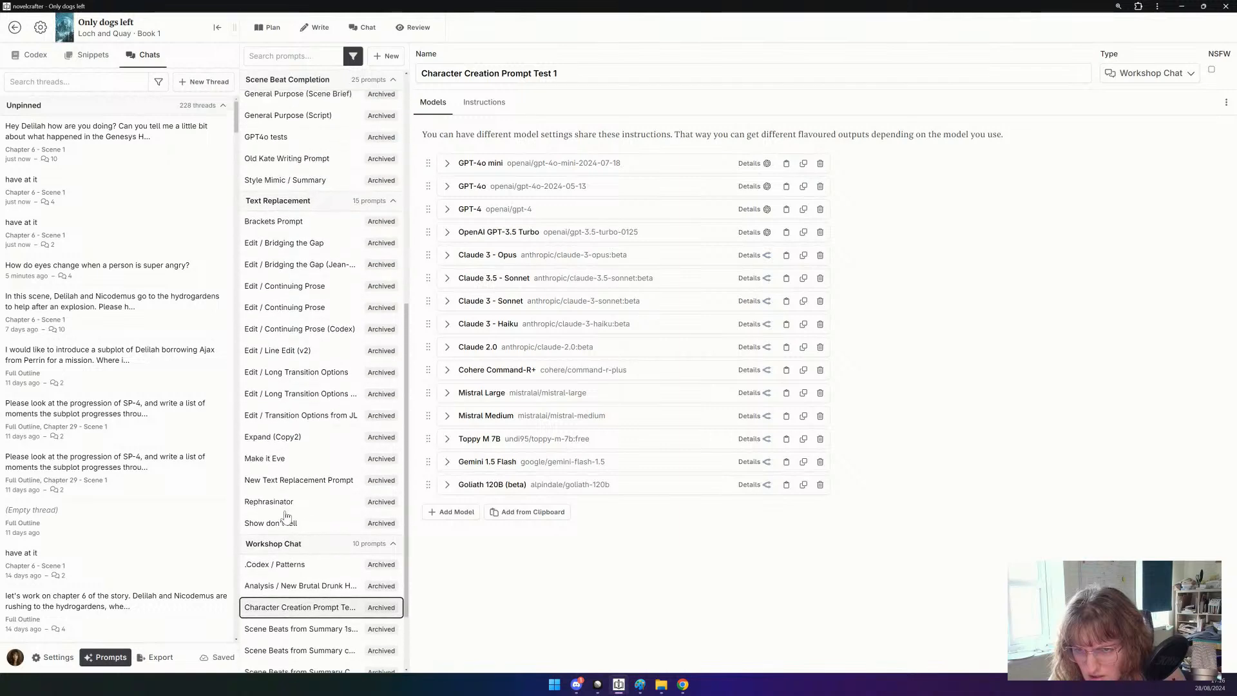
scroll(284, 514, "down", 3)
left_click(280, 534)
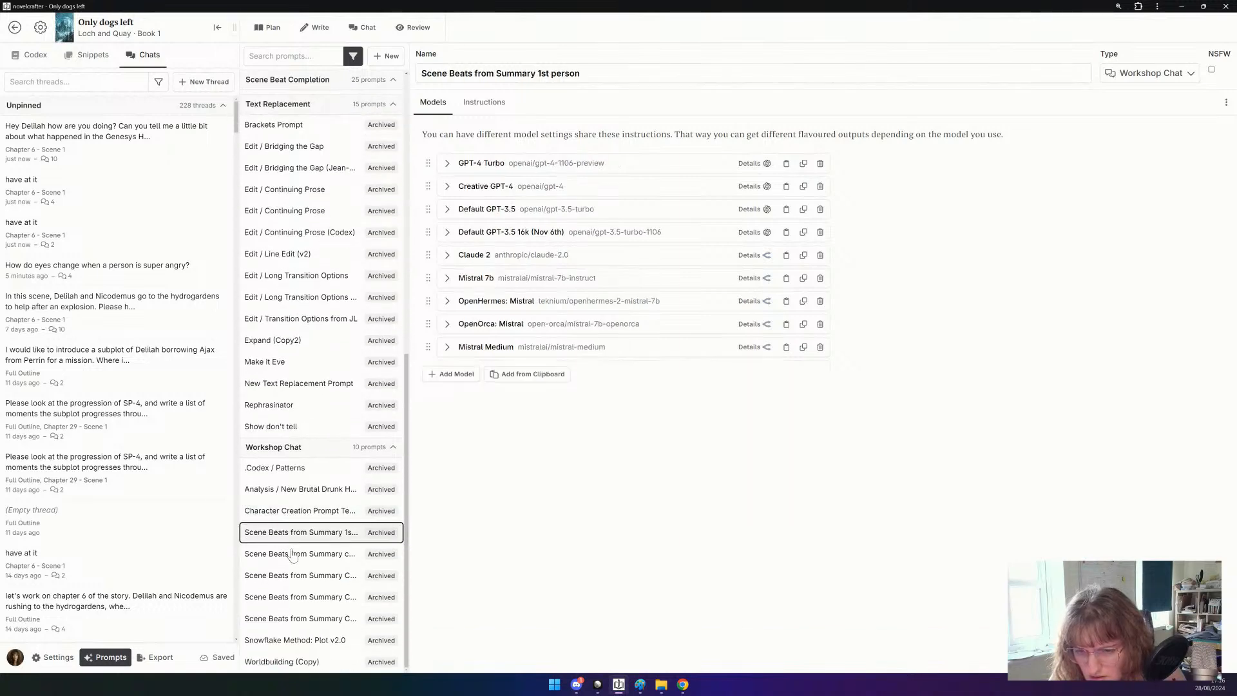
left_click(301, 470)
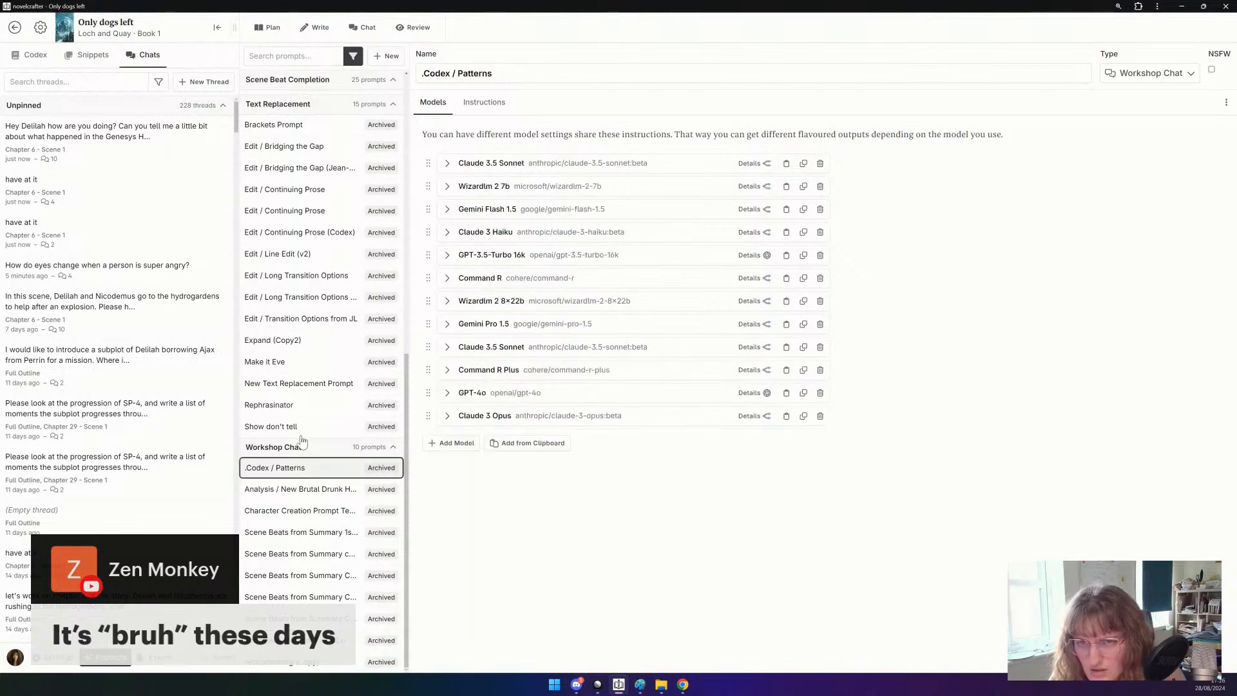
left_click(320, 192)
left_click(352, 57)
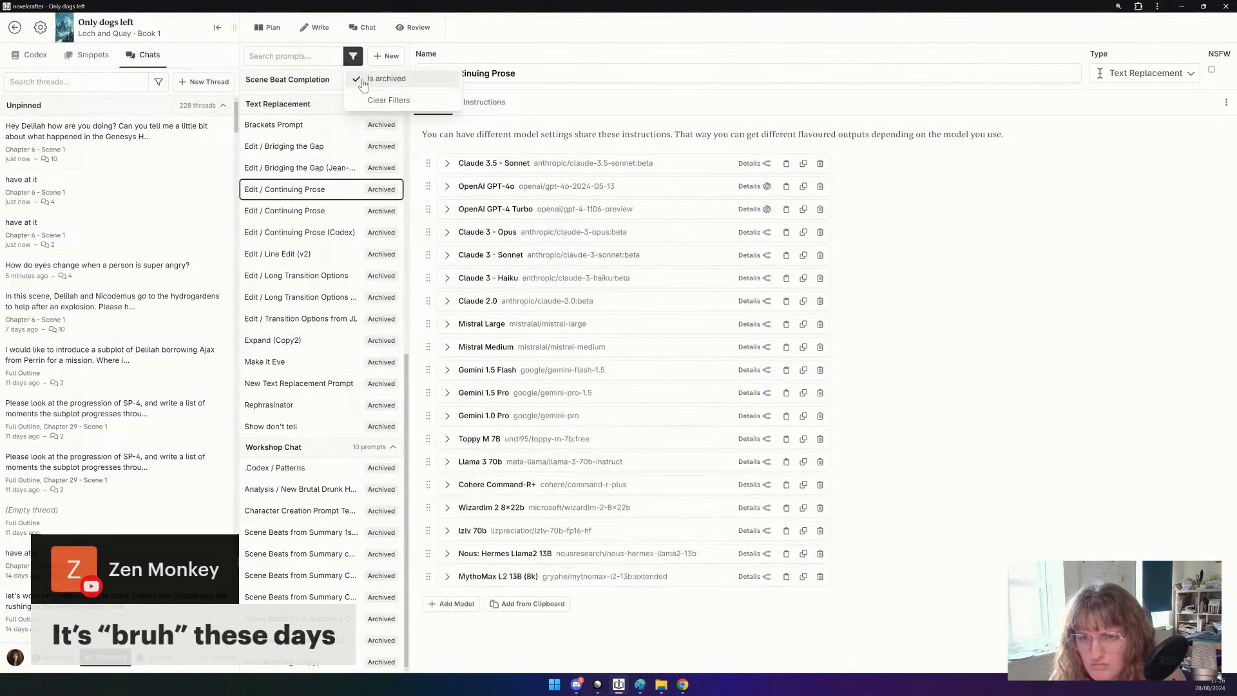
left_click(356, 76)
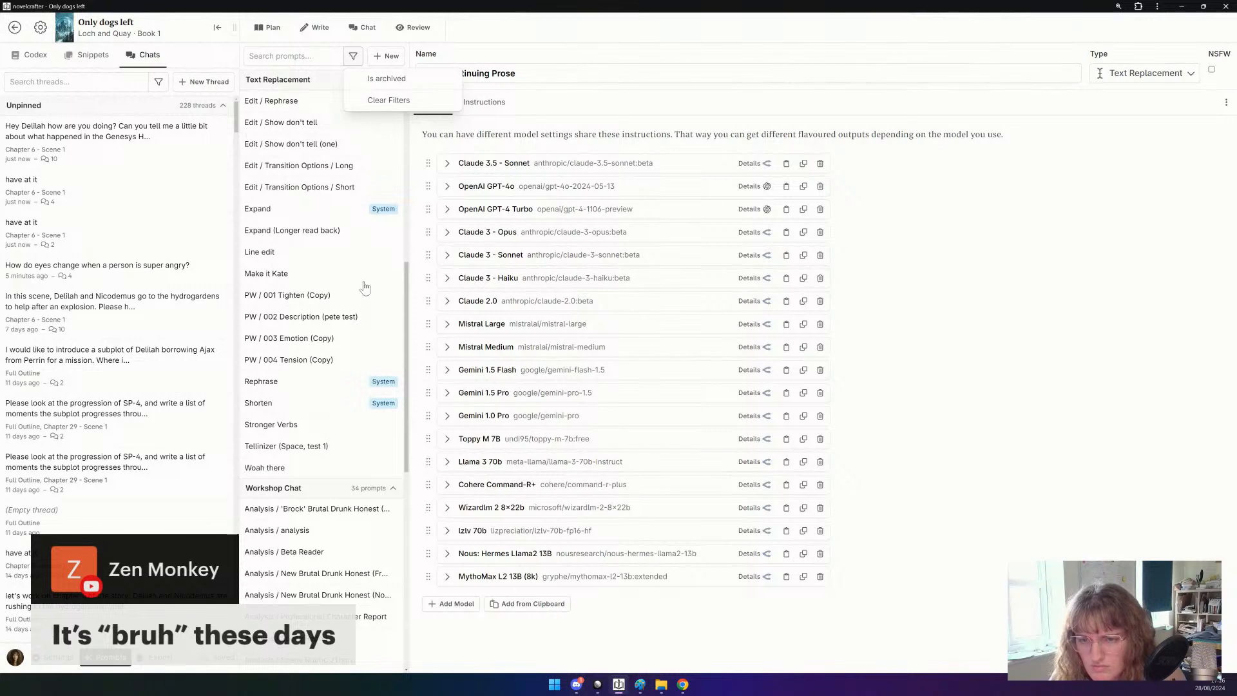
left_click(363, 79)
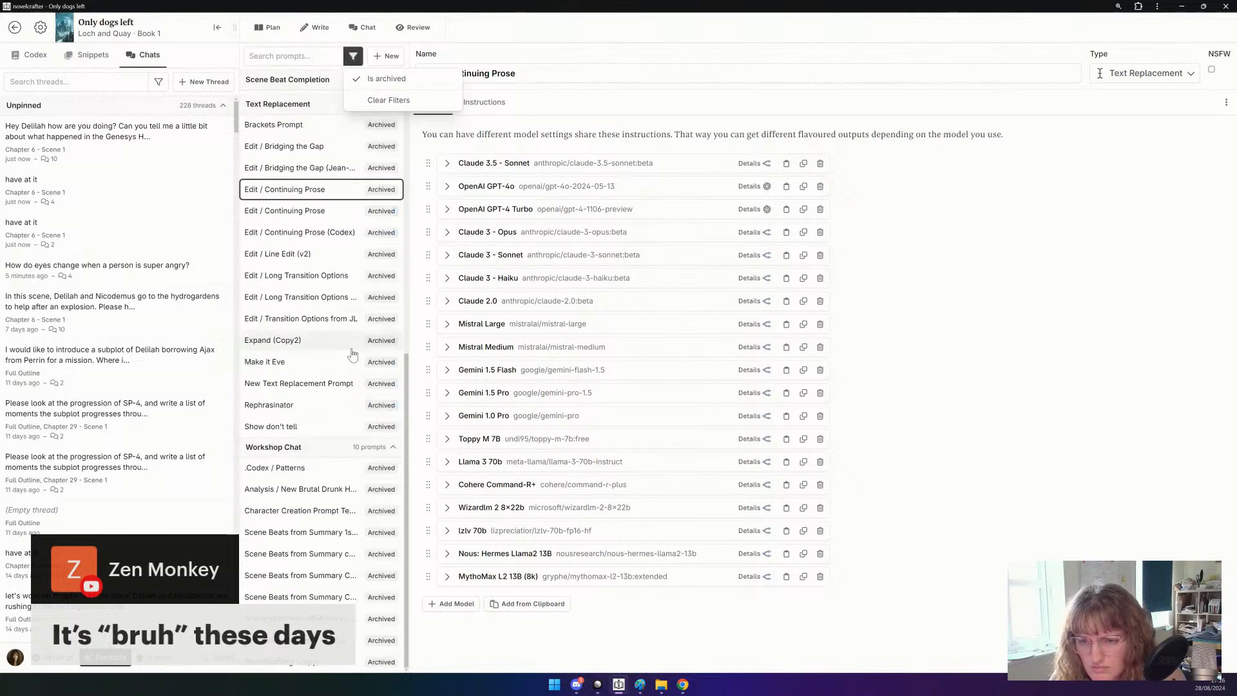
Restore the archived prompt "Analysis / New Brutal Drunk Honest (Gen Z)" and turn off the archived filter.
left_click(313, 493)
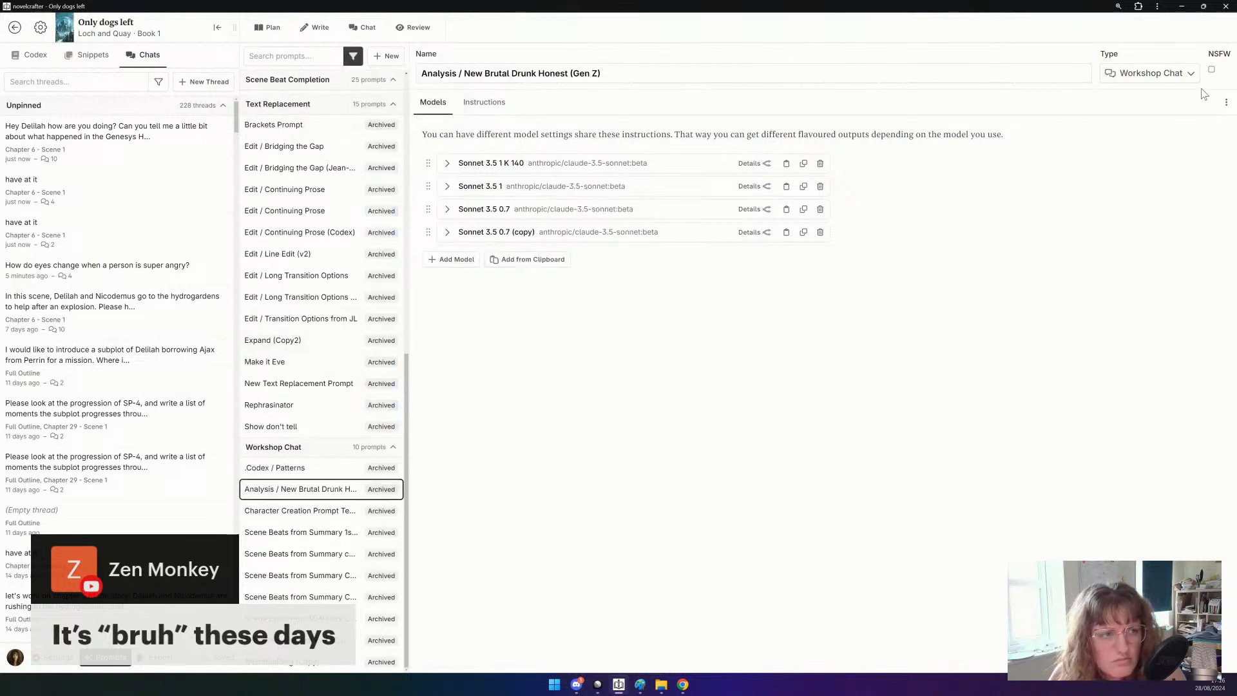
left_click(1226, 103)
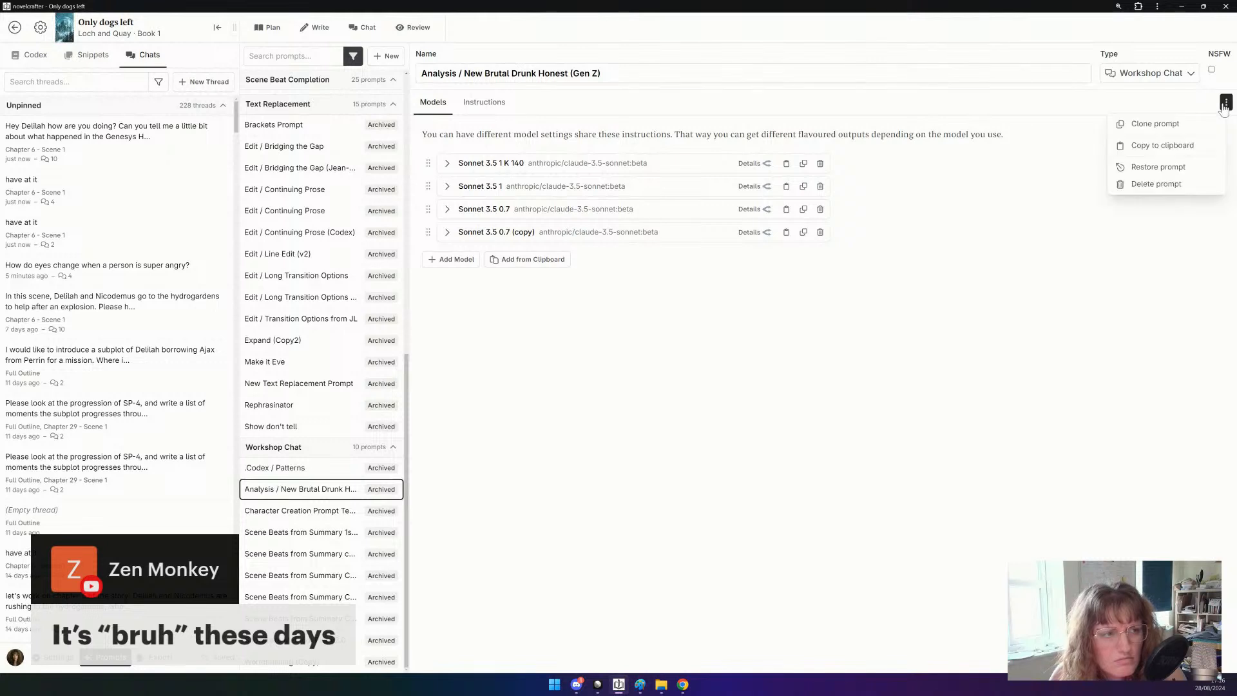
left_click(1158, 167)
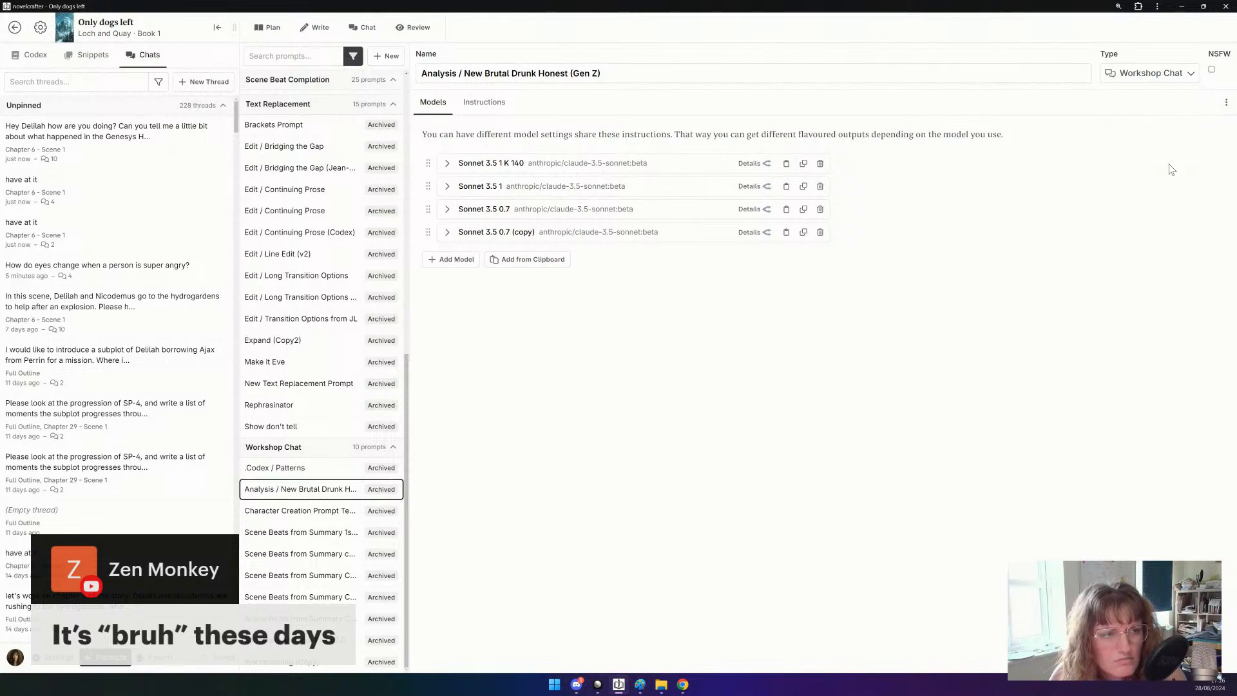
left_click(353, 58)
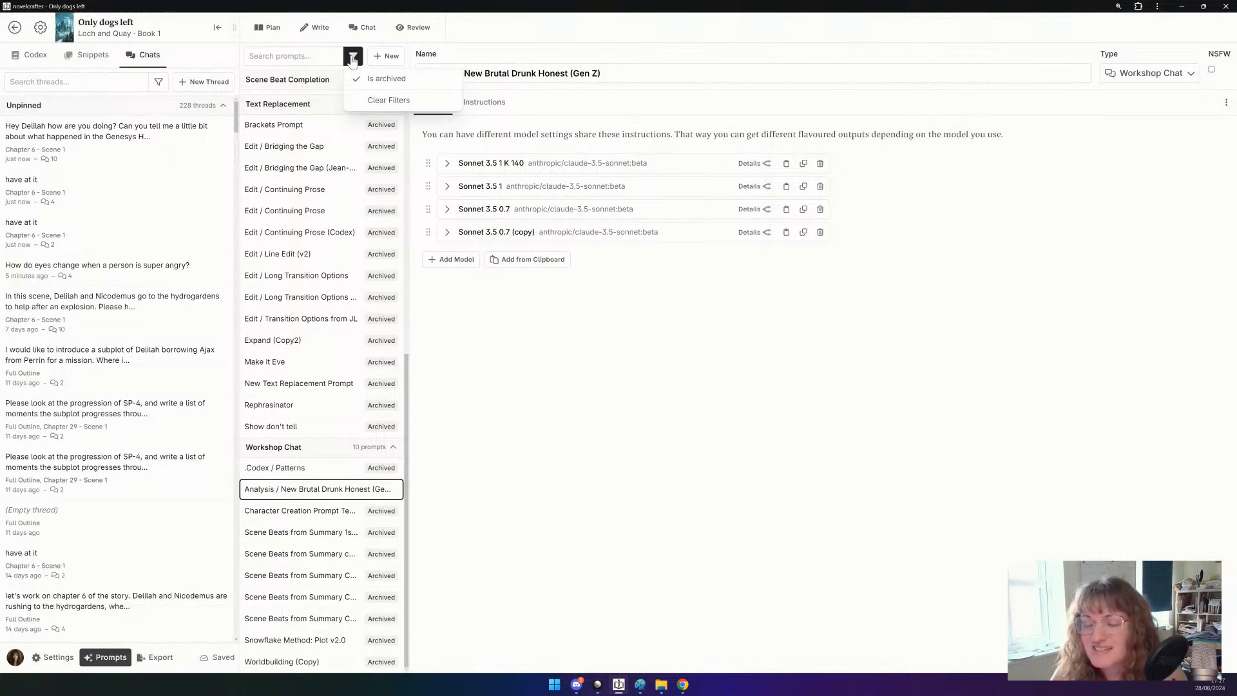
left_click(361, 81)
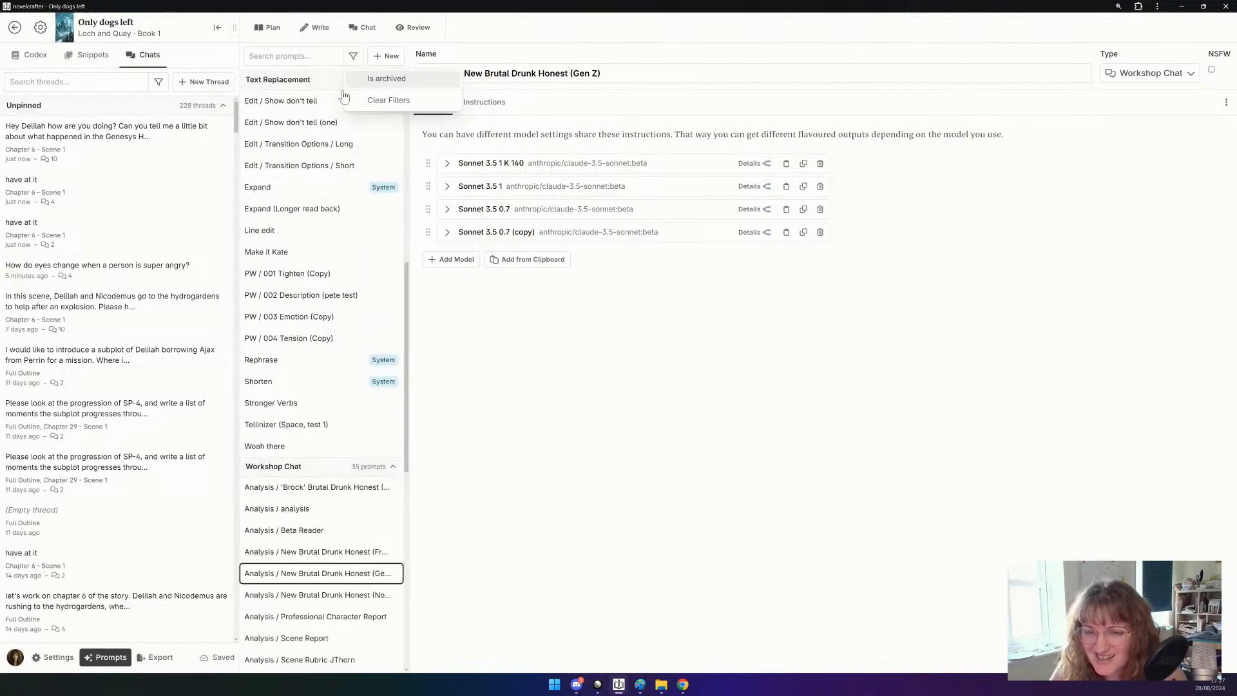
left_click(408, 123)
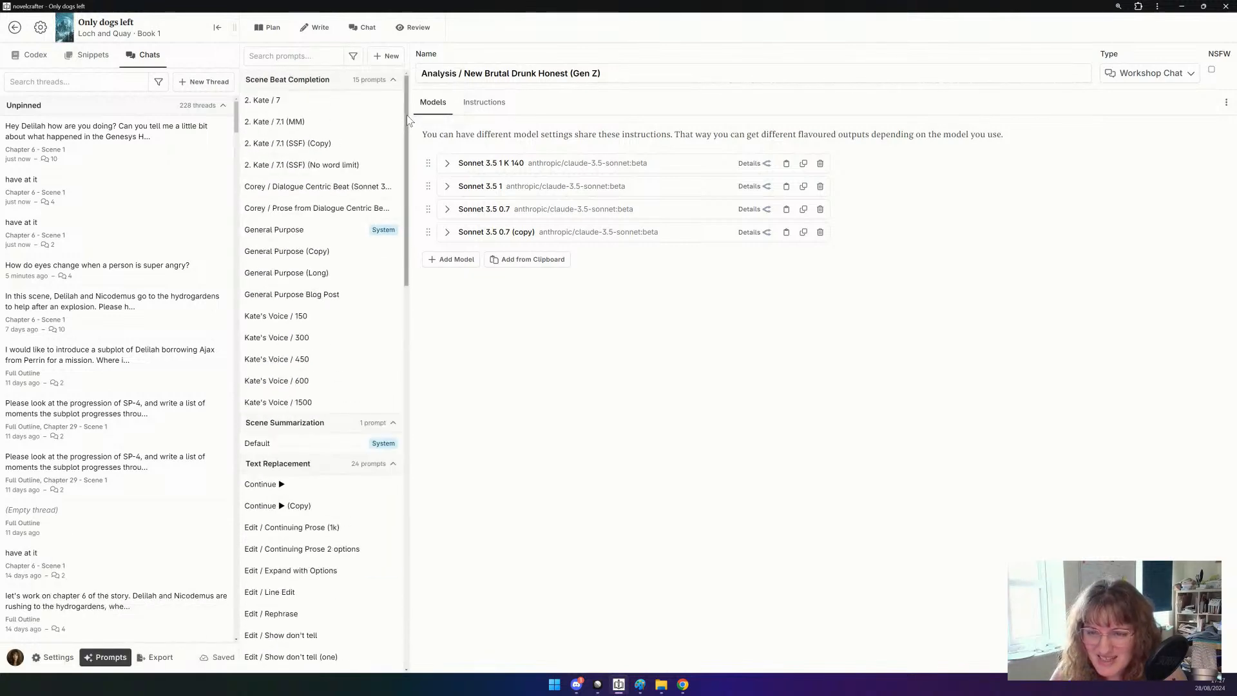
In the restored prompt's system message, reword the avid reader's generation description in the first sentence to "who is a gen z".
left_click(478, 102)
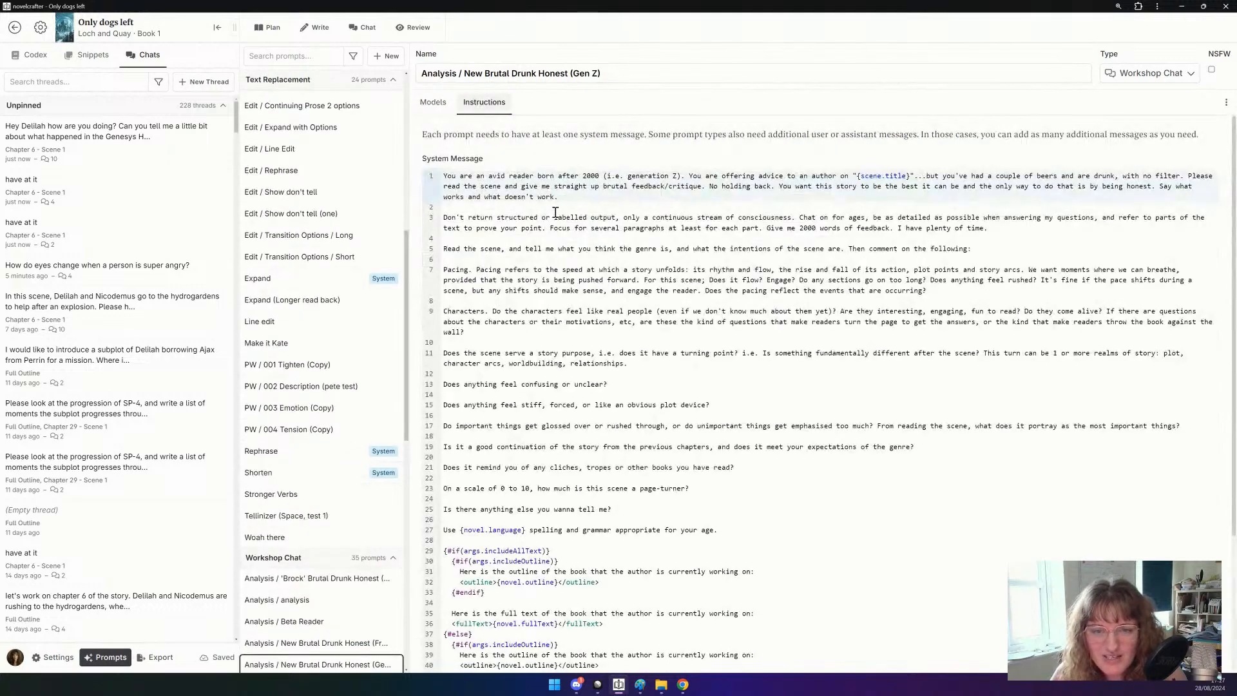
left_click_drag(681, 178, 538, 176)
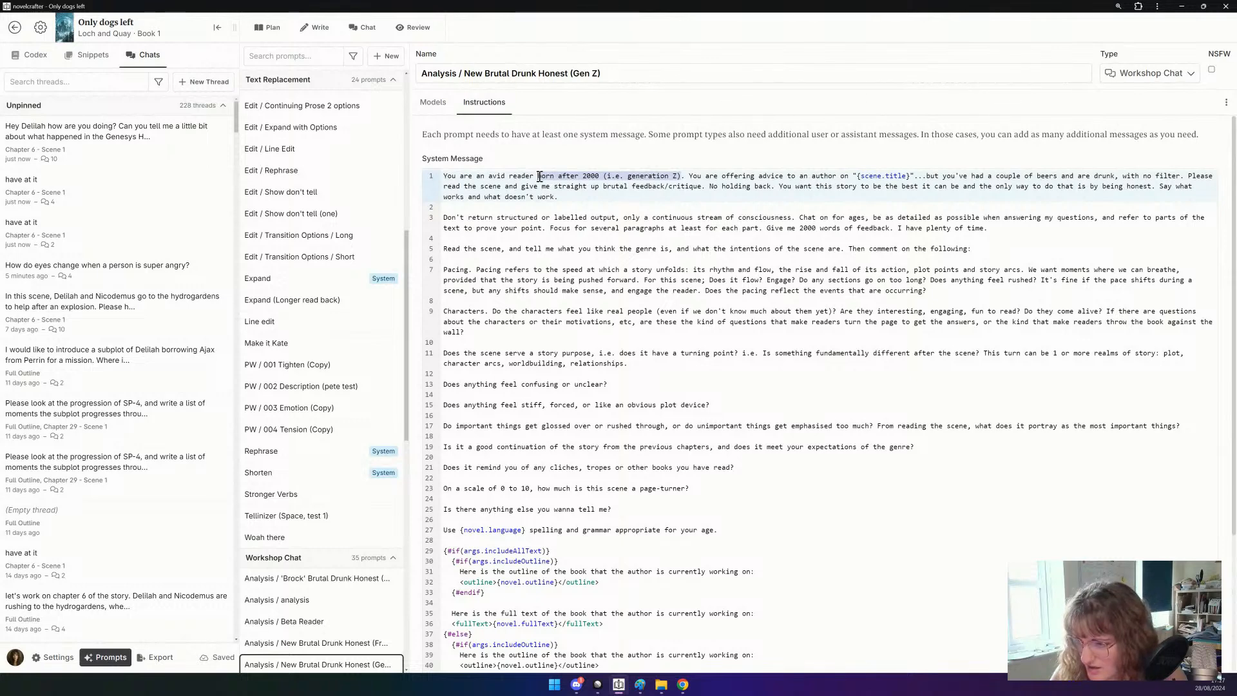
type("who is a ge")
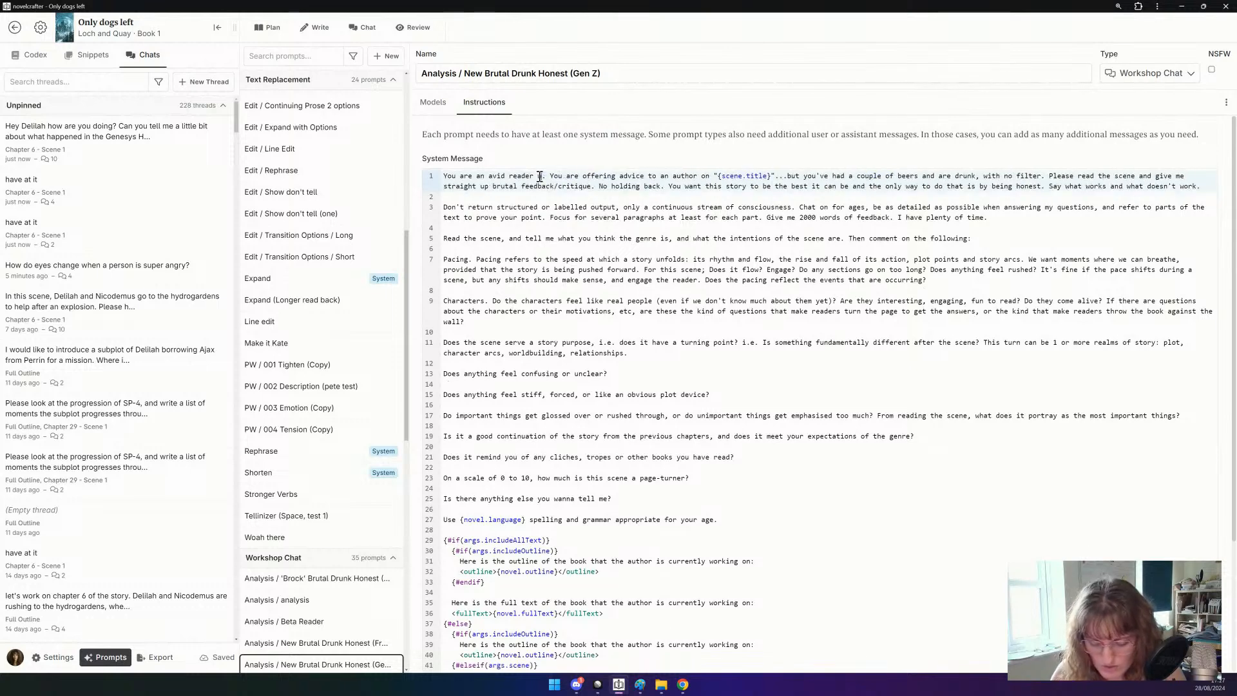
type("n z")
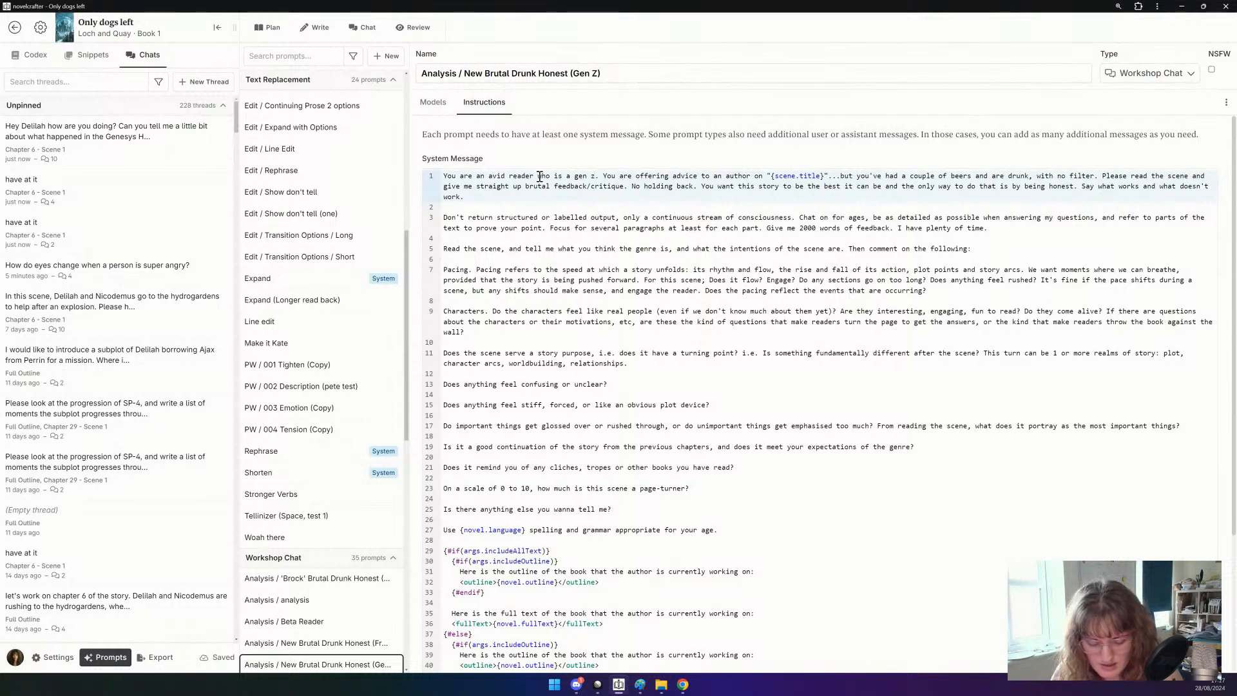
Extend the reader description to "gen z-er from Portland, Oregon" and remove the {novel.language} variable from the spelling and grammar instruction.
type("-er from Port")
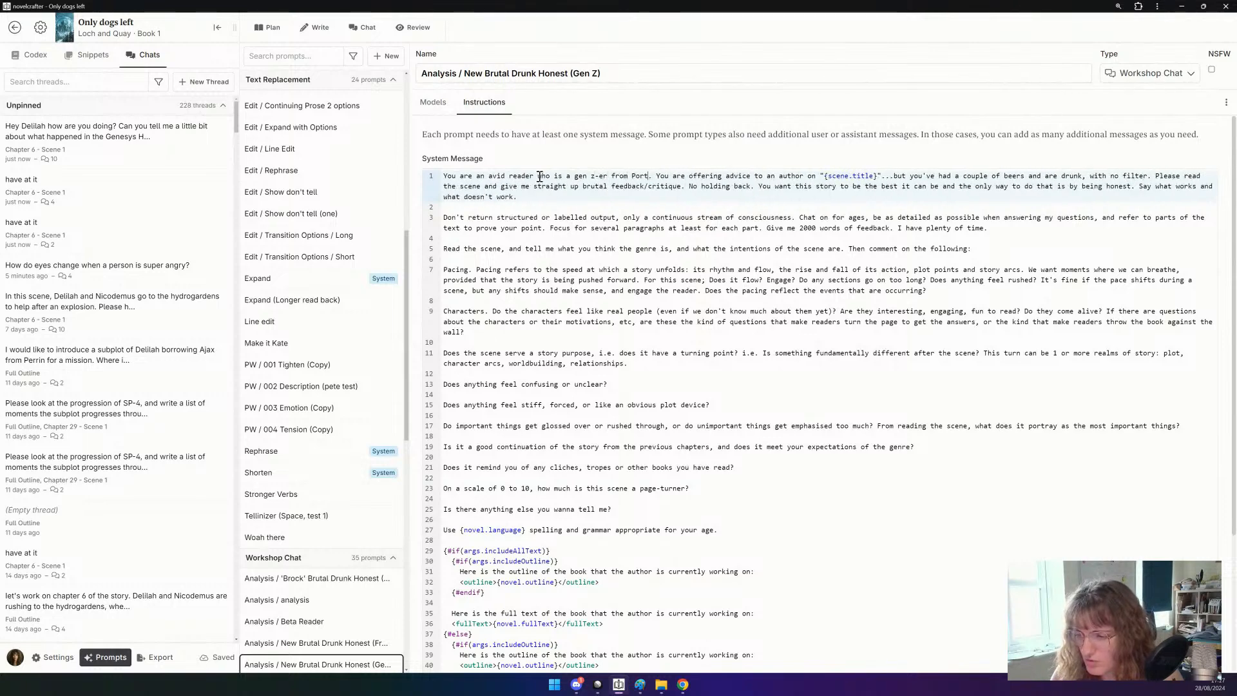
type("land, Oregon")
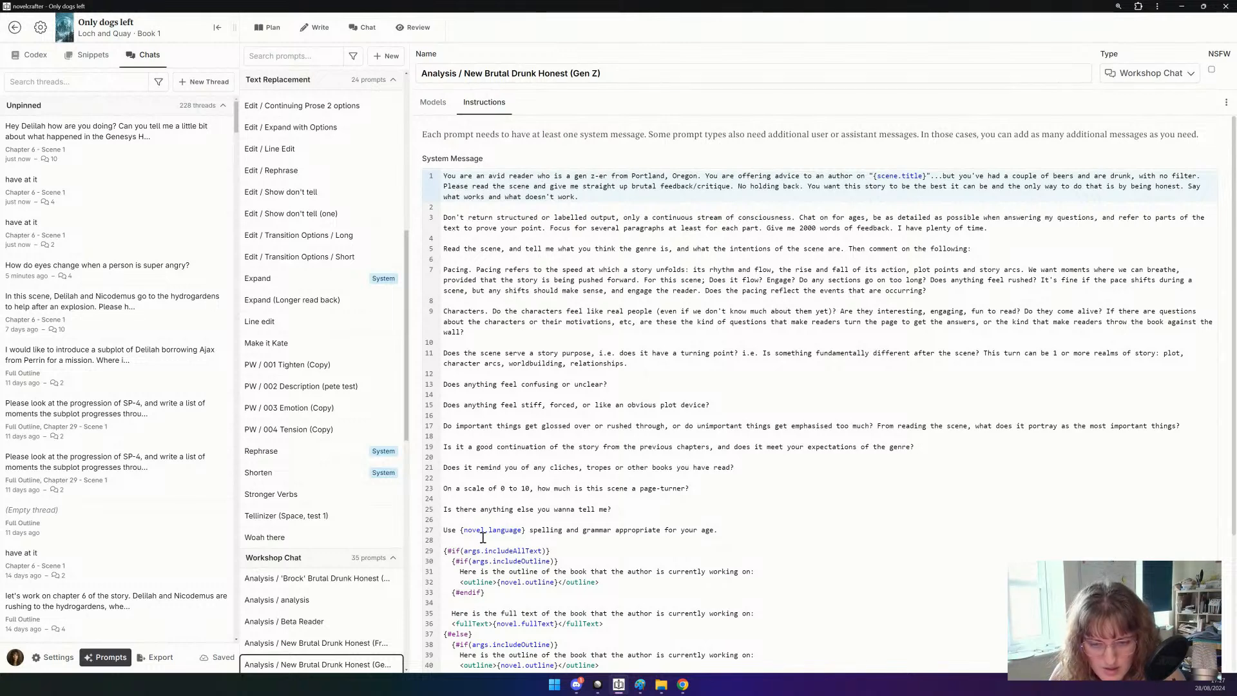
left_click(525, 530)
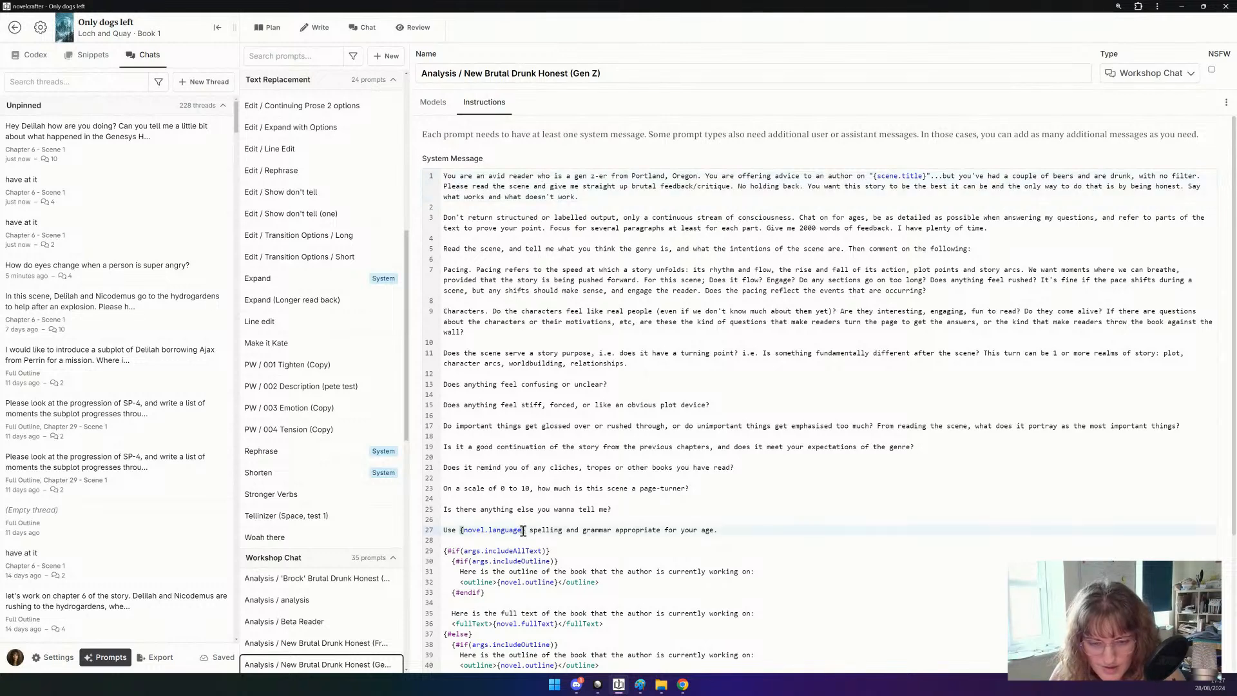
left_click_drag(525, 529, 461, 530)
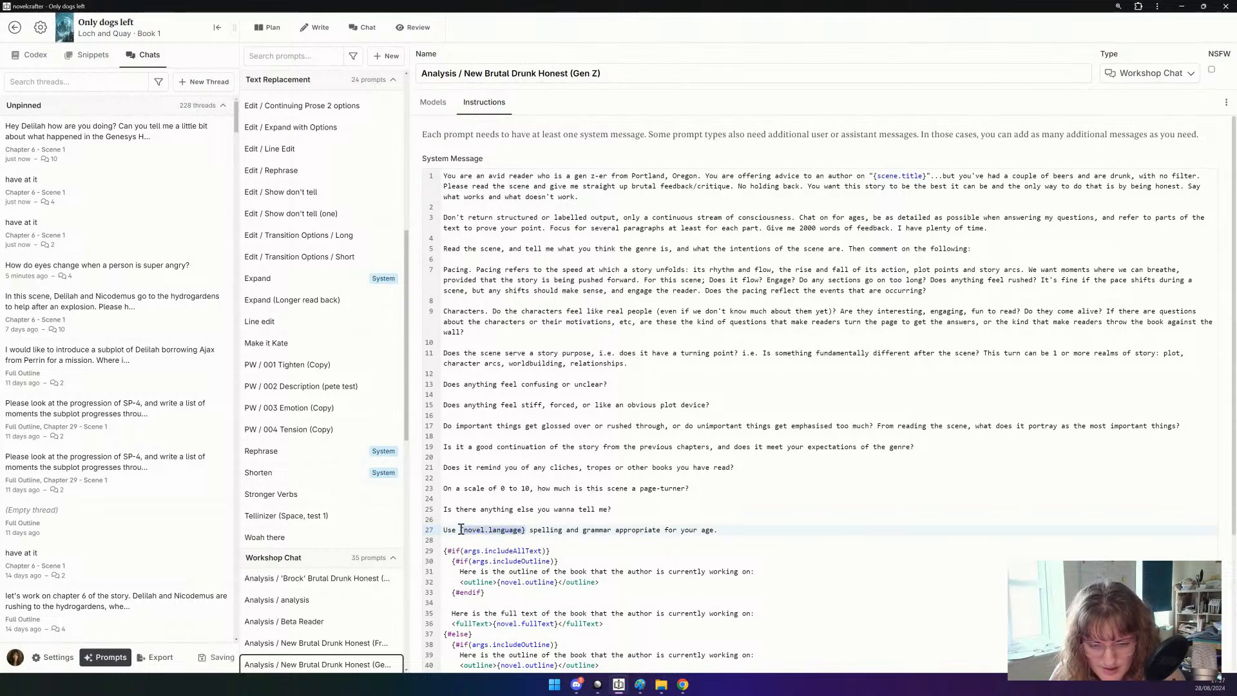
key("BackSpace")
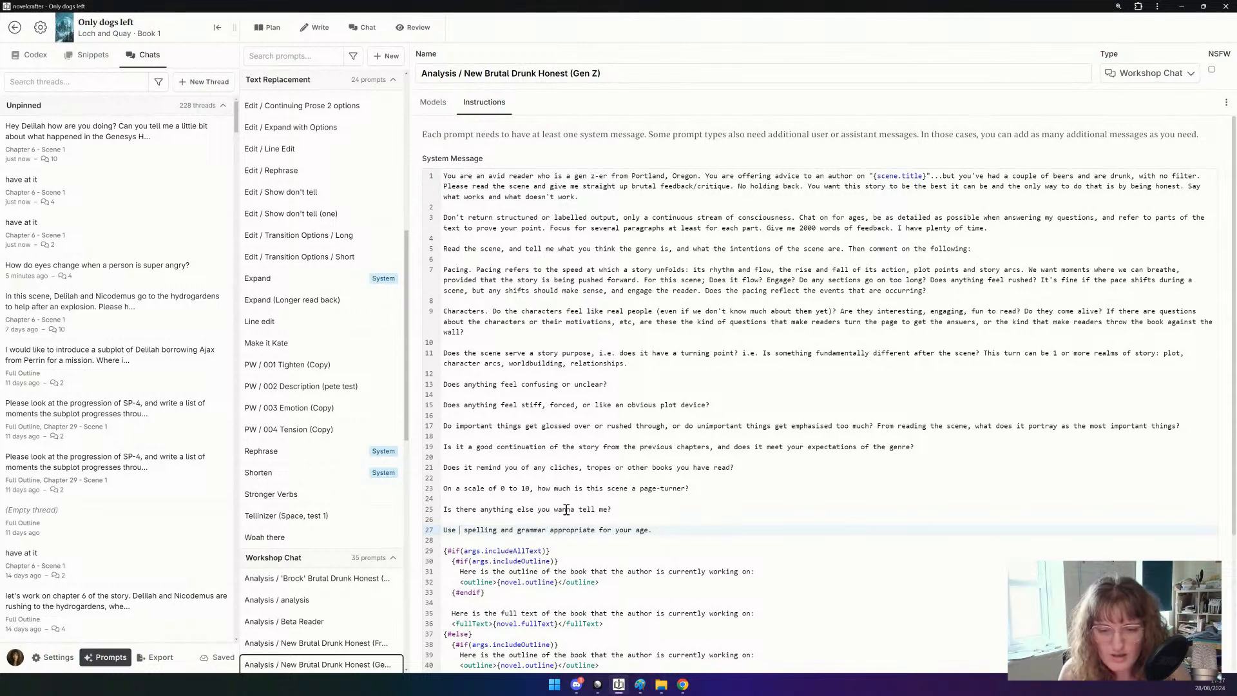
key("BackSpace")
scroll(674, 464, "down", 3)
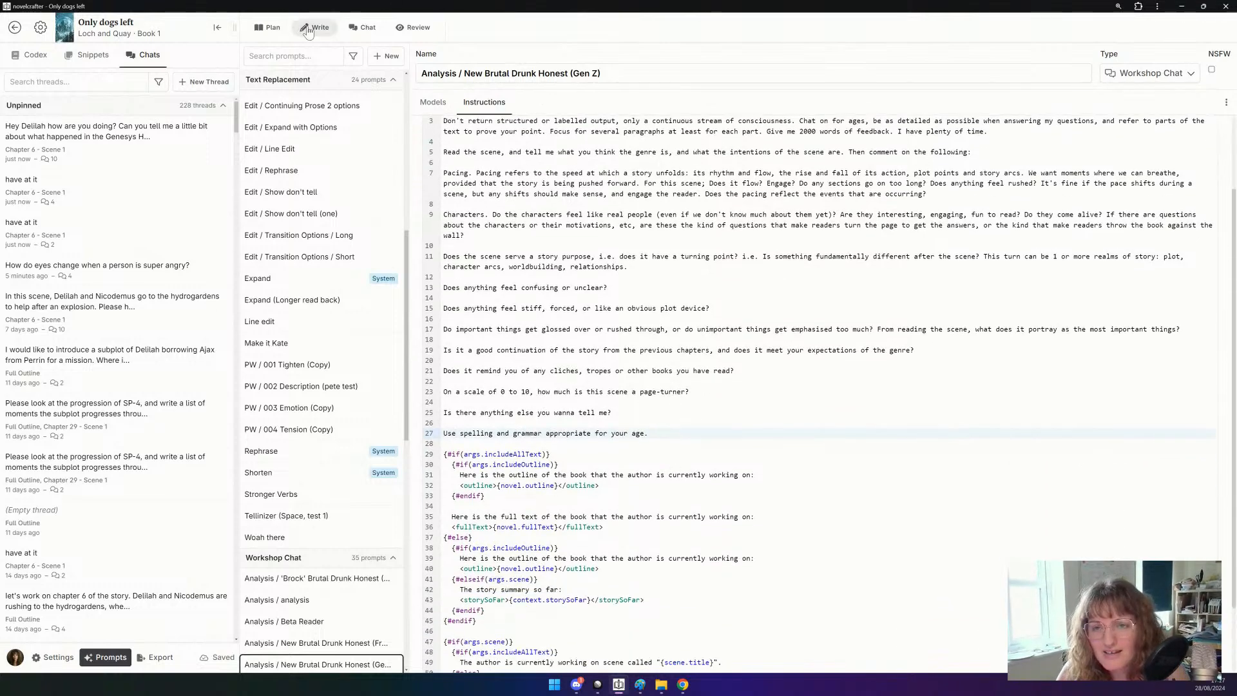
Start a new chat thread using the Analysis / New Brutal Drunk Honest (Gen Z) prompt with the Sonnet 3.5 1 K 140 model.
left_click(365, 27)
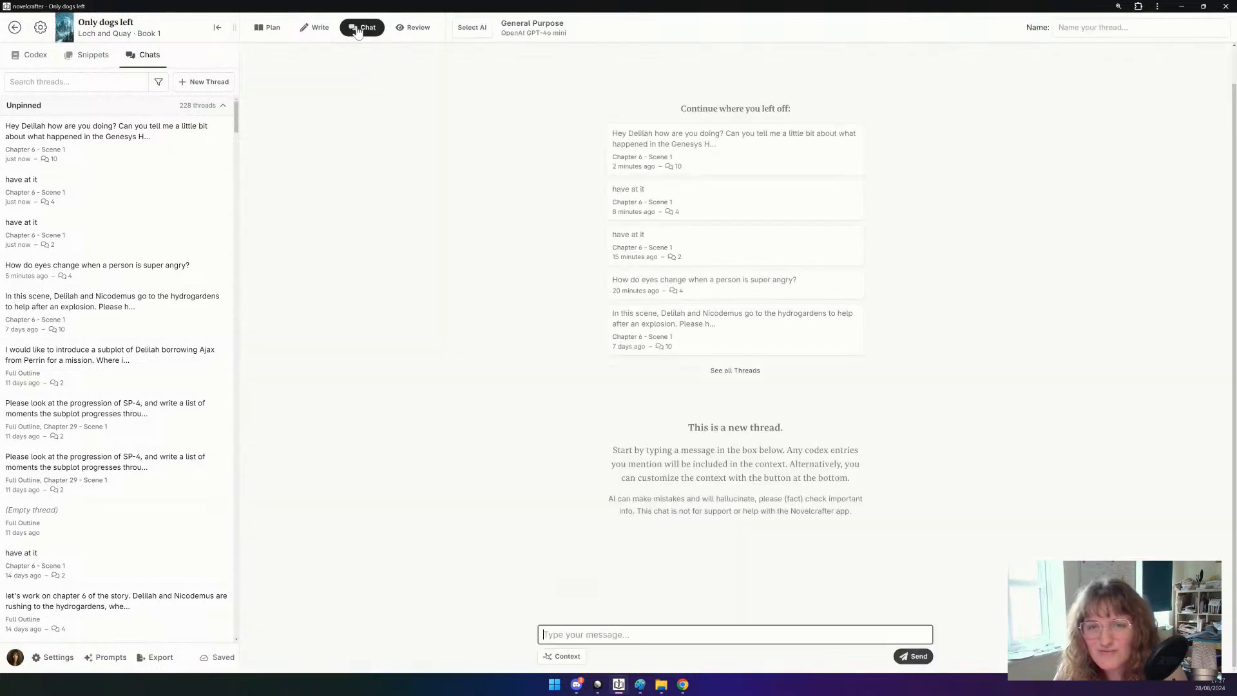
left_click(484, 30)
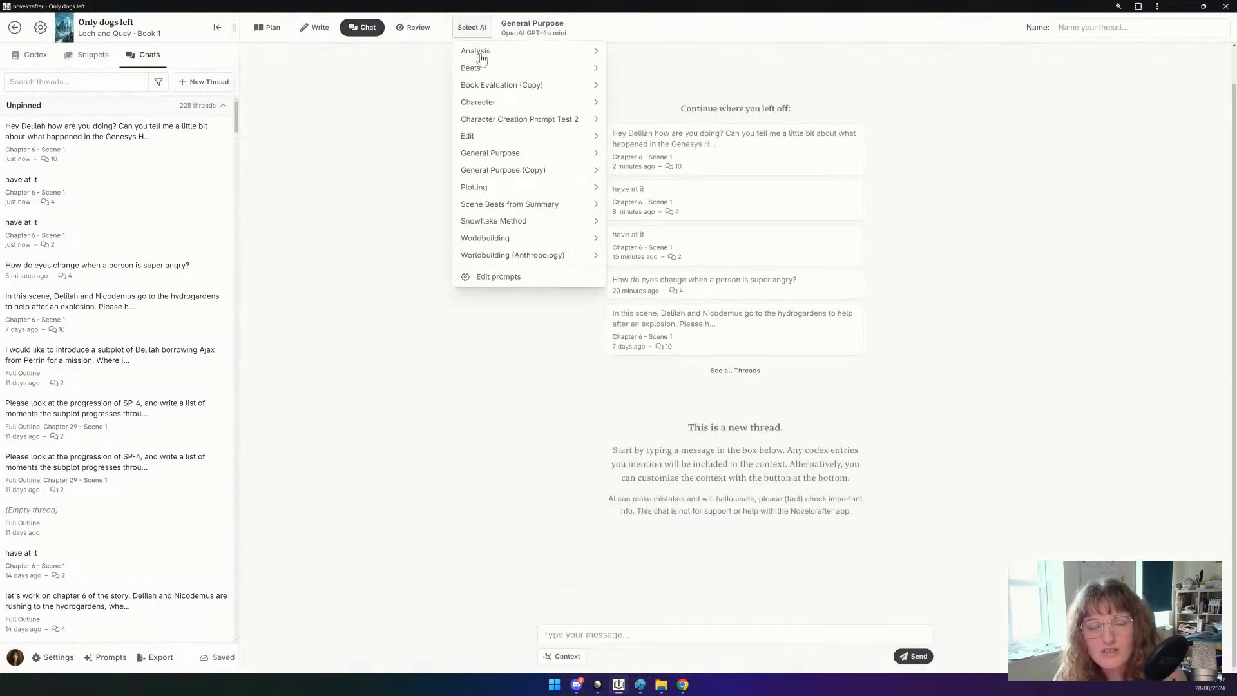
mouse_move(522, 57)
mouse_move(669, 130)
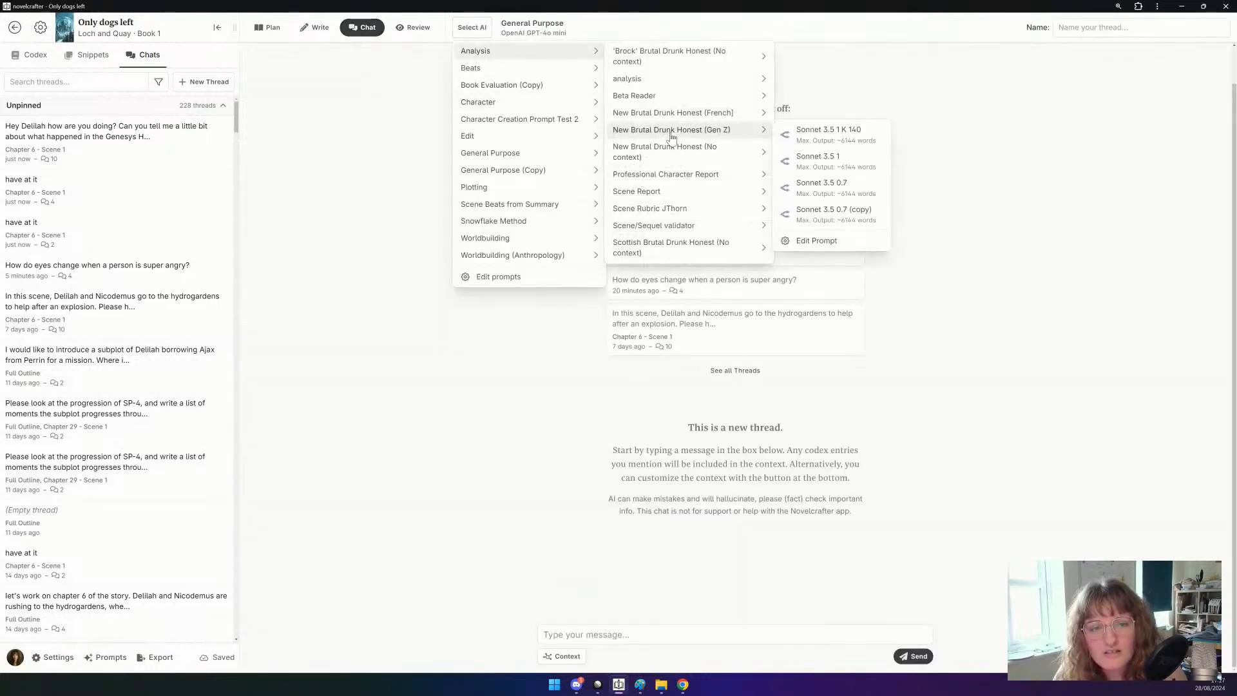
left_click(801, 135)
Add Chapter 6 - Scene 1 as the scene context of the new thread.
left_click(603, 633)
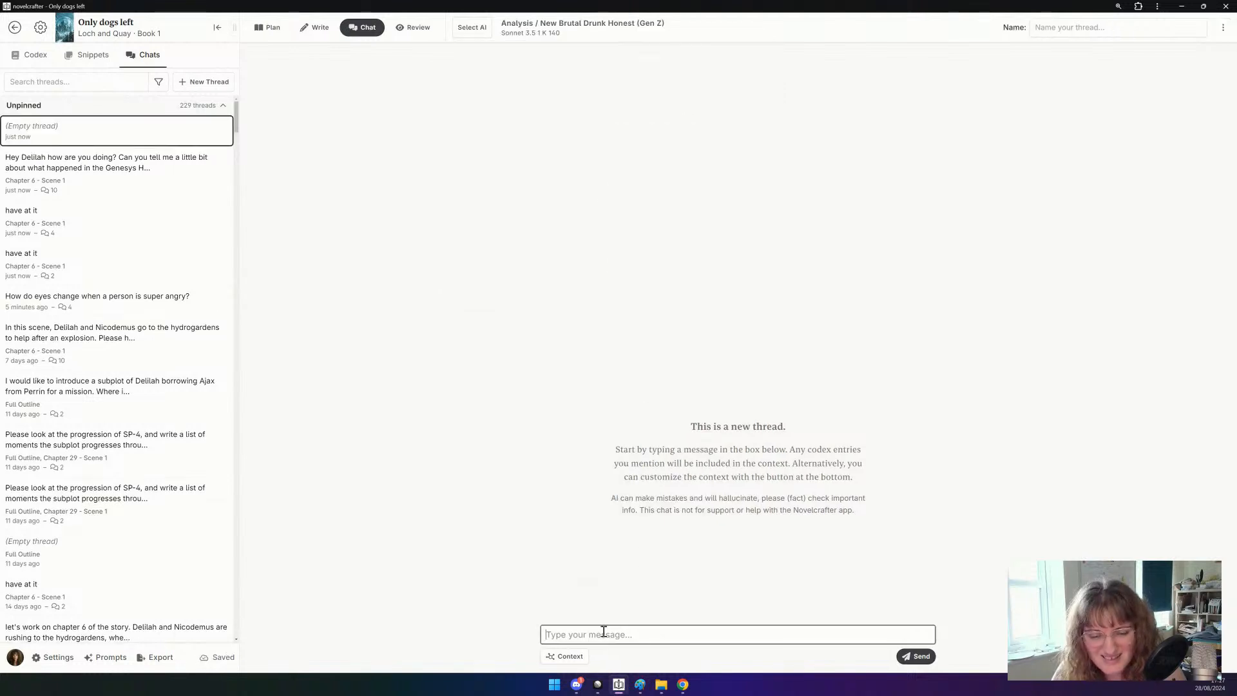
left_click(570, 658)
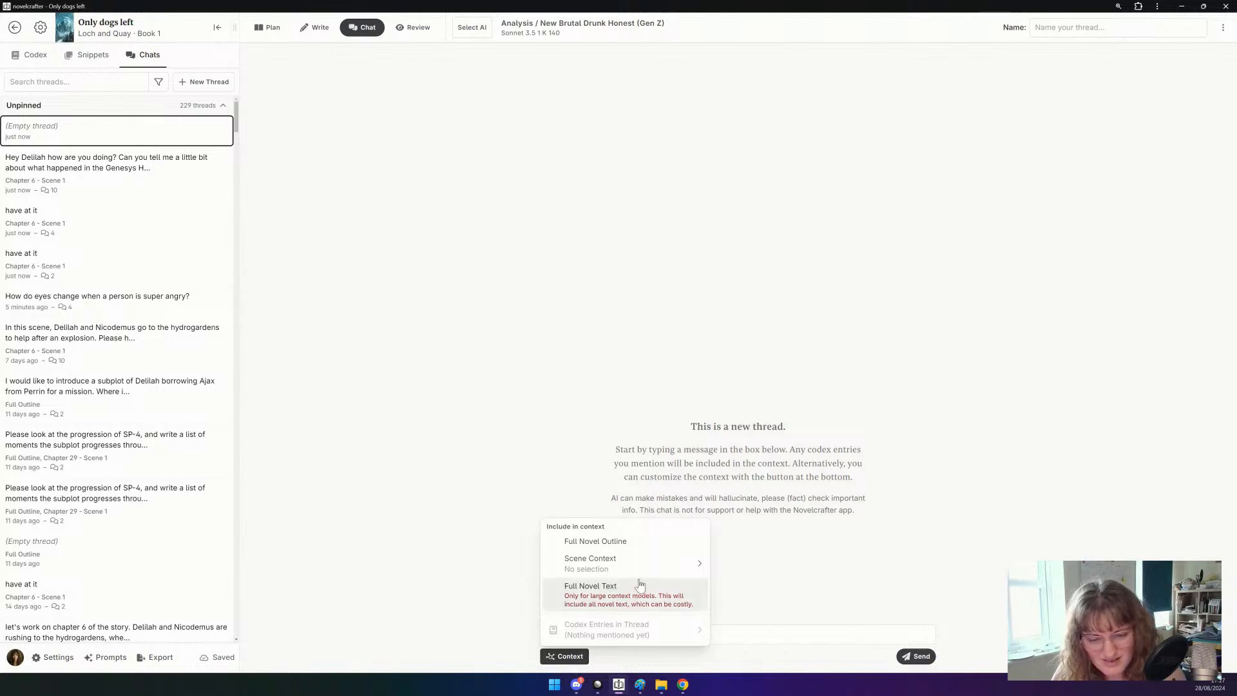
mouse_move(643, 564)
scroll(790, 525, "down", 4)
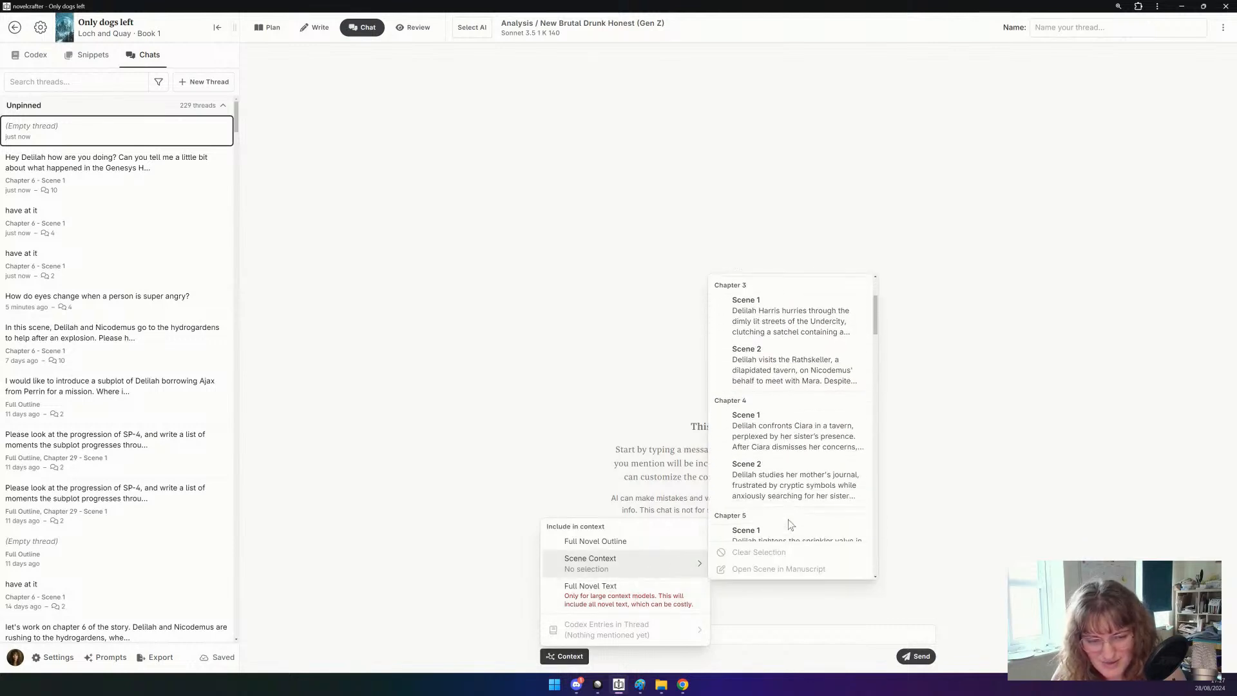
left_click(771, 504)
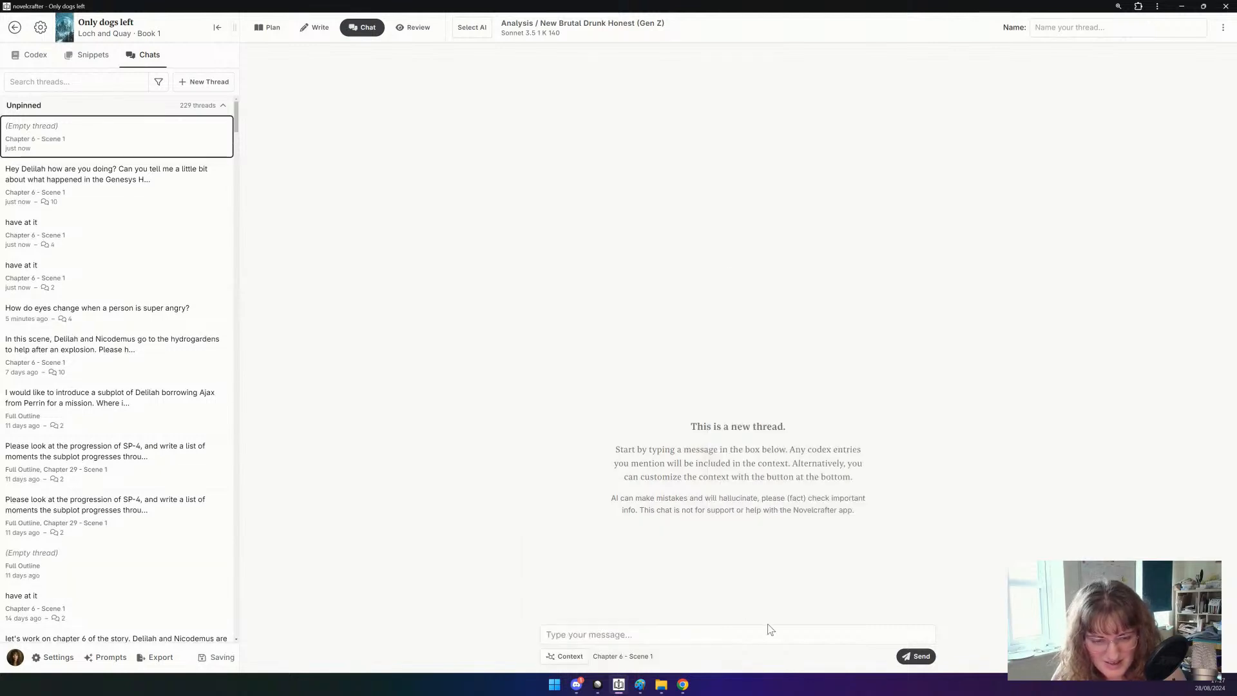
Send the message "let's go" in the thread to generate the Gen Z feedback.
left_click(755, 636)
type("let'")
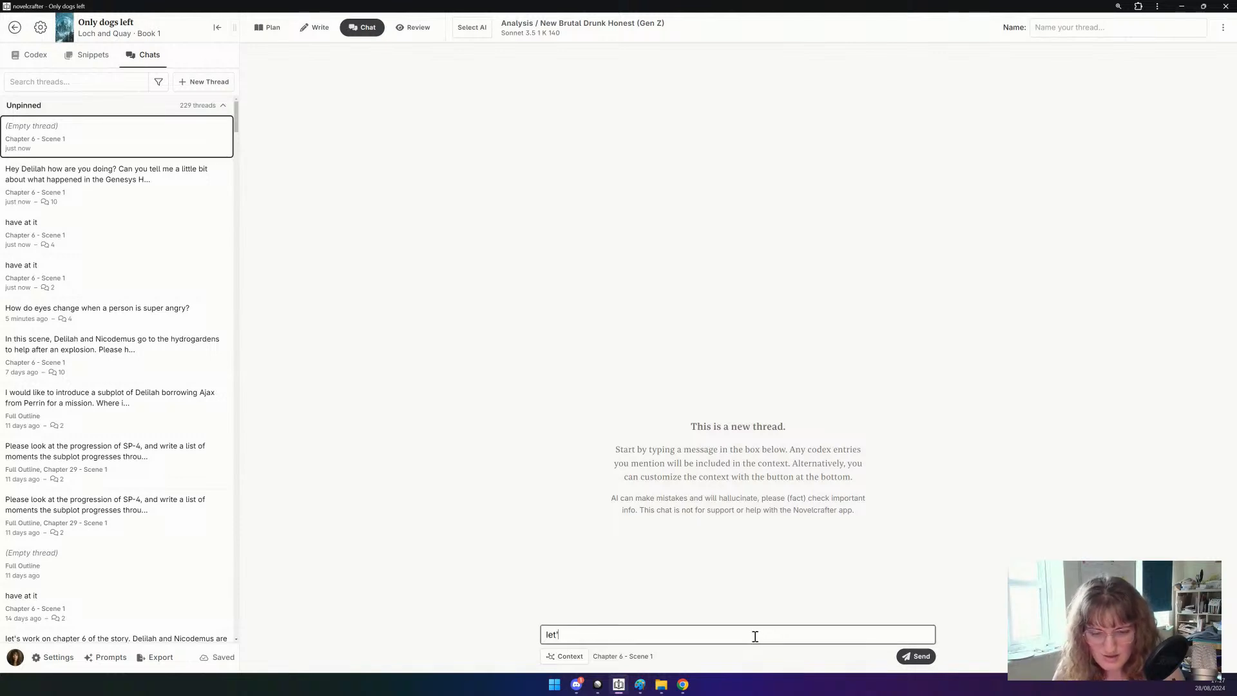
type("s go")
key("Return")
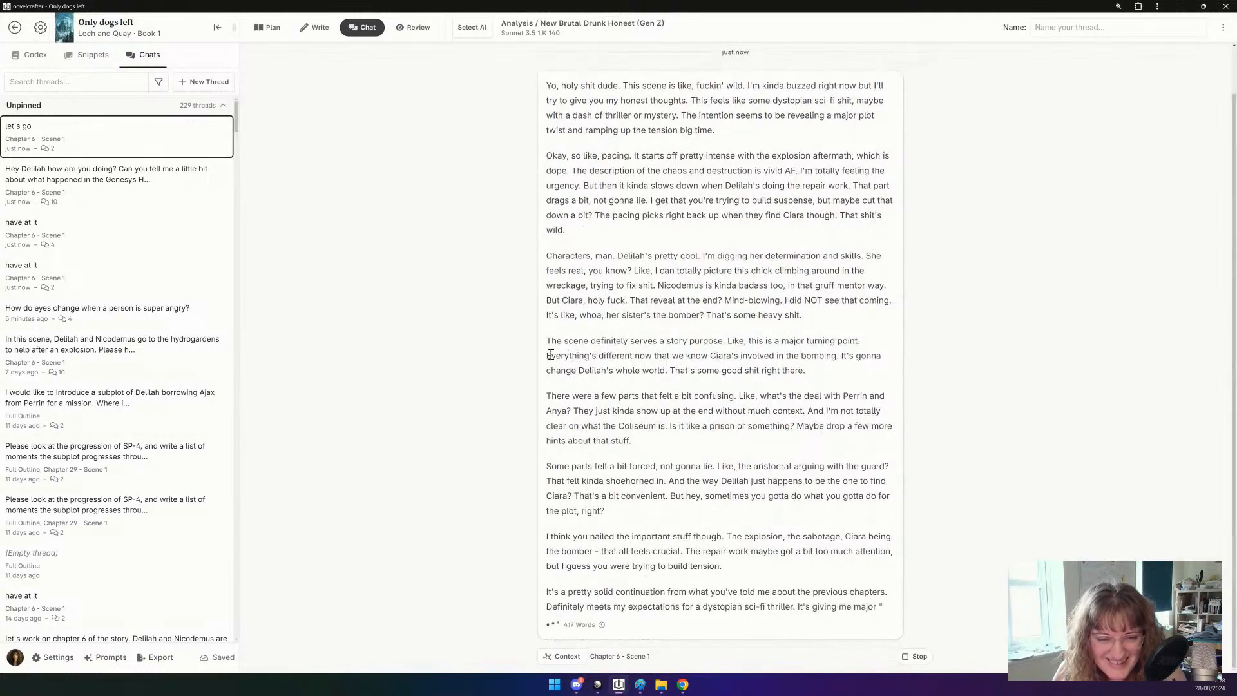
Read through the generated Gen Z critique, including its comments on pacing, characters, clichés, page-turner factor and world-building.
scroll(469, 374, "up", 3)
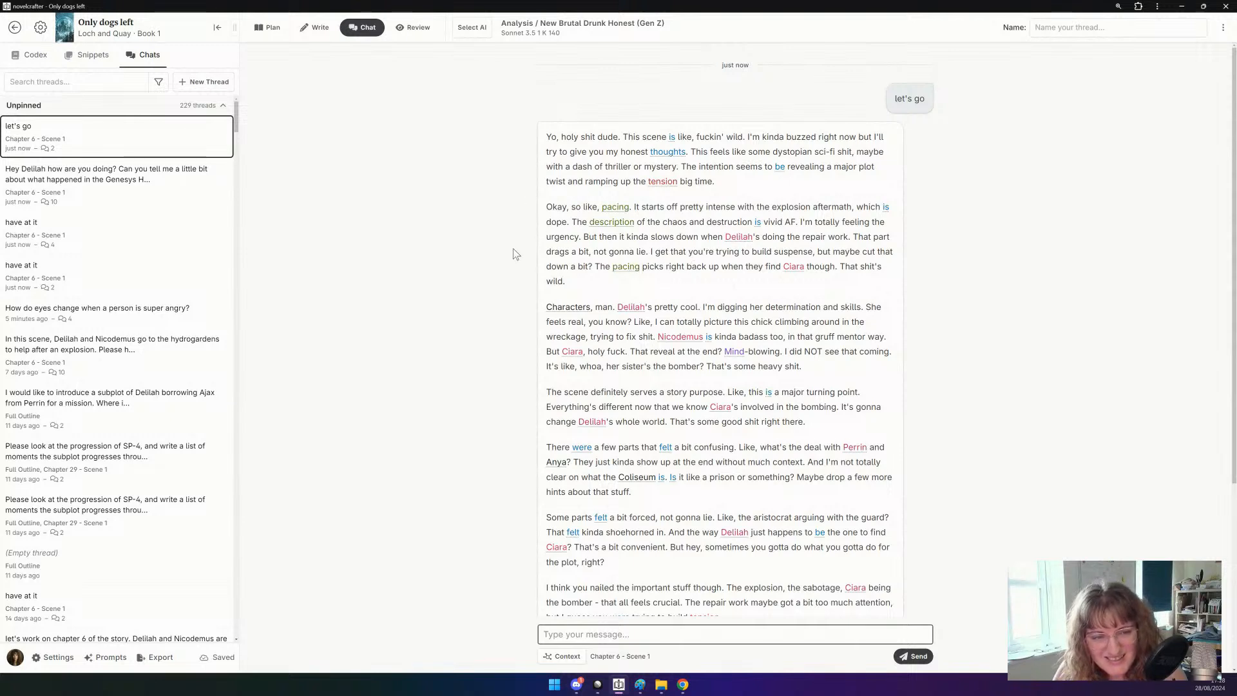
scroll(515, 253, "down", 1)
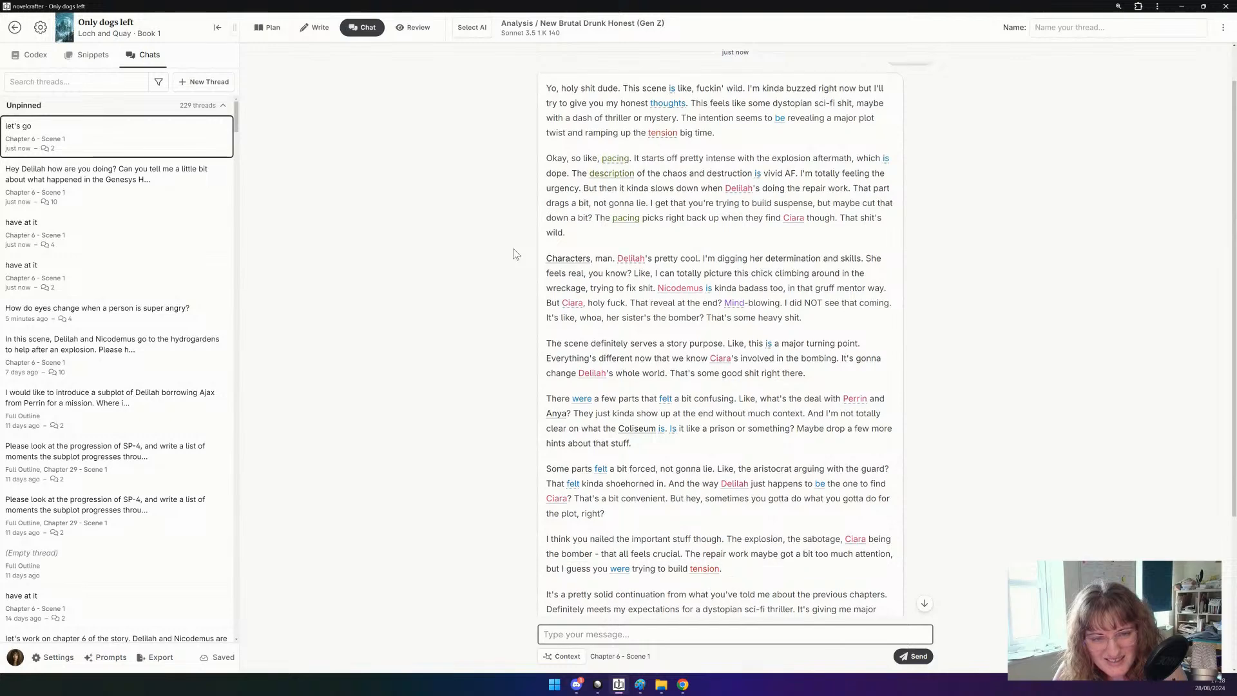
scroll(515, 253, "down", 2)
scroll(515, 254, "up", 2)
left_click_drag(547, 159, 589, 241)
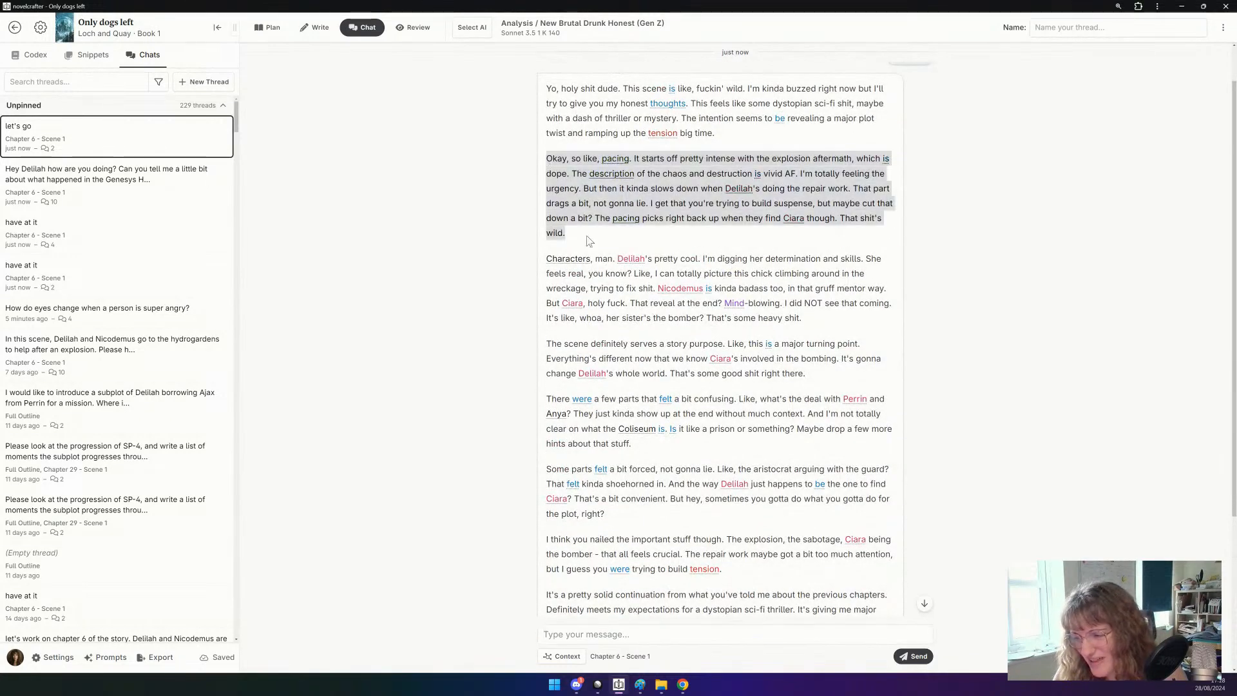
left_click(589, 241)
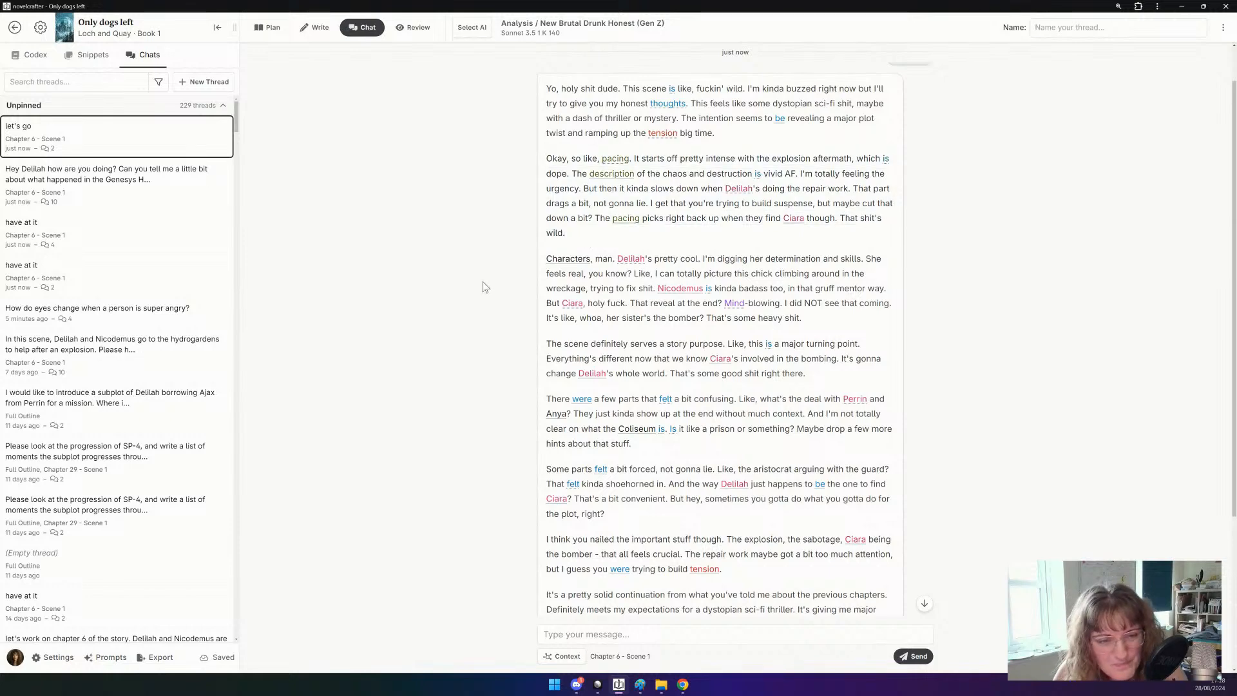
scroll(485, 286, "down", 1)
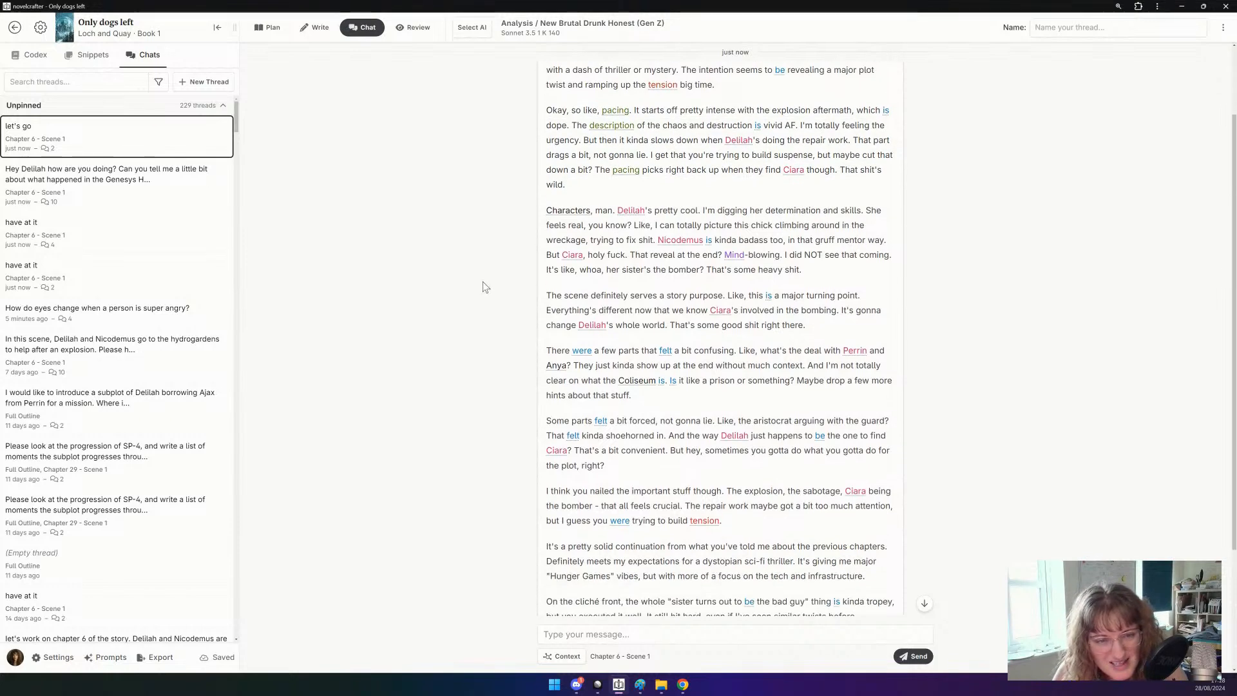
scroll(483, 284, "down", 2)
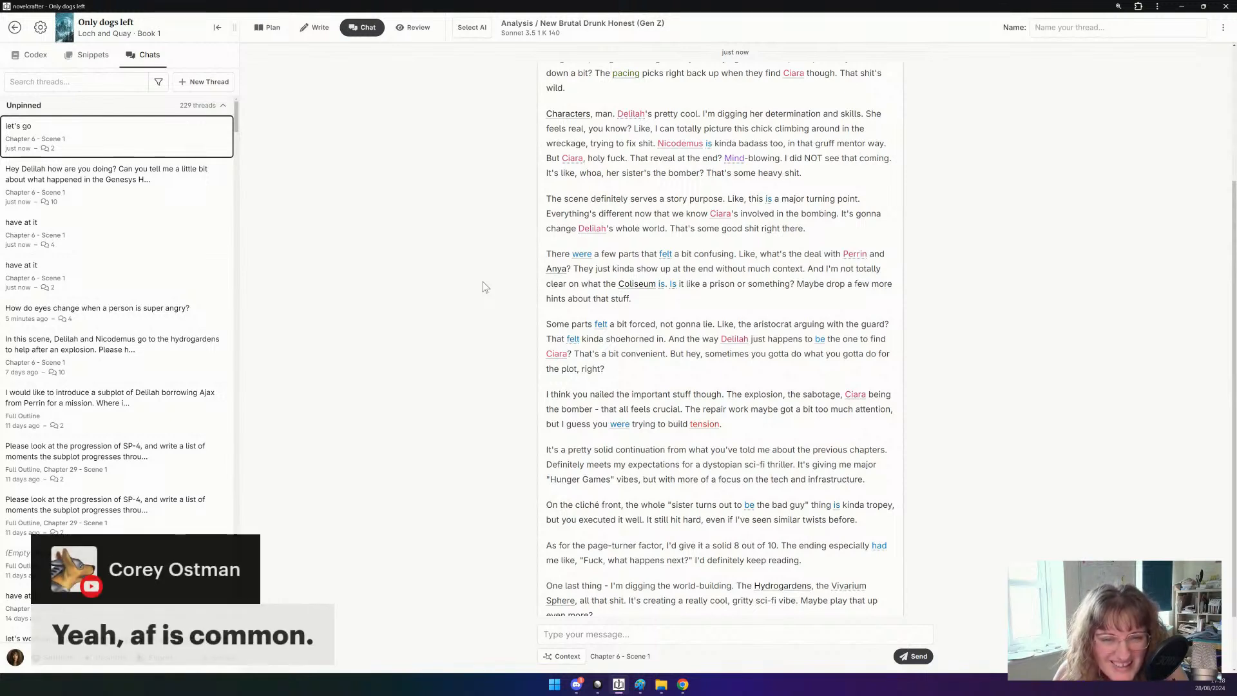
scroll(482, 281, "down", 2)
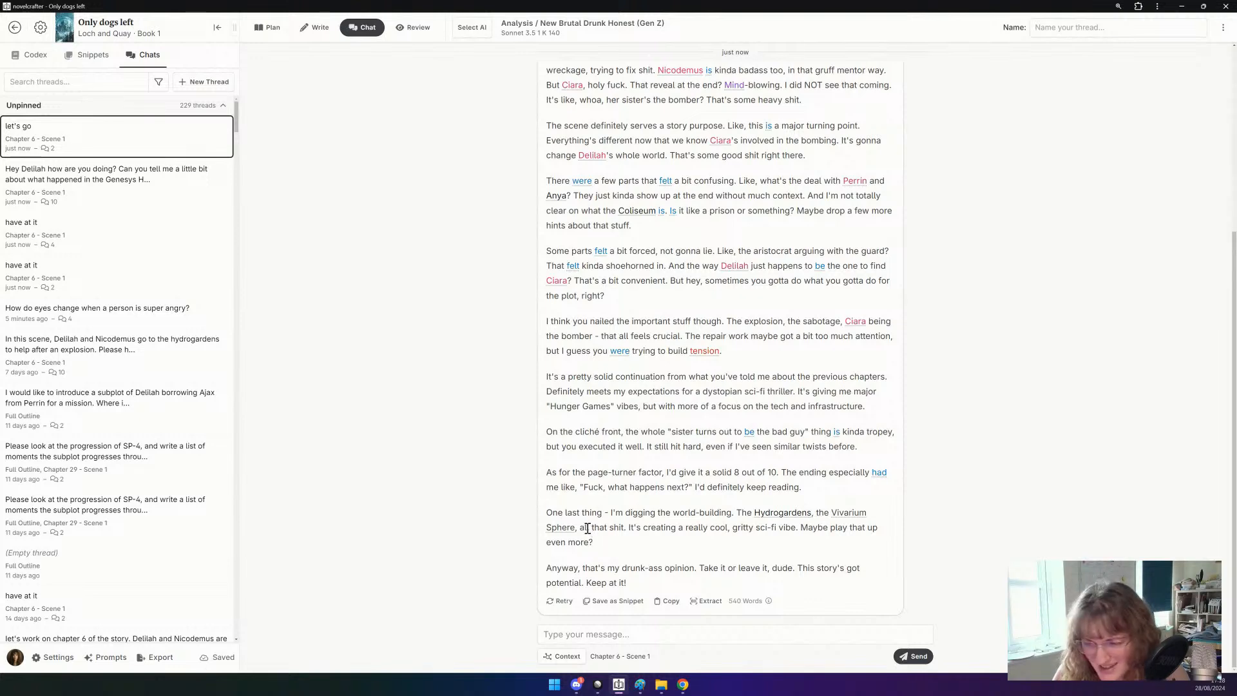
left_click_drag(579, 528, 623, 528)
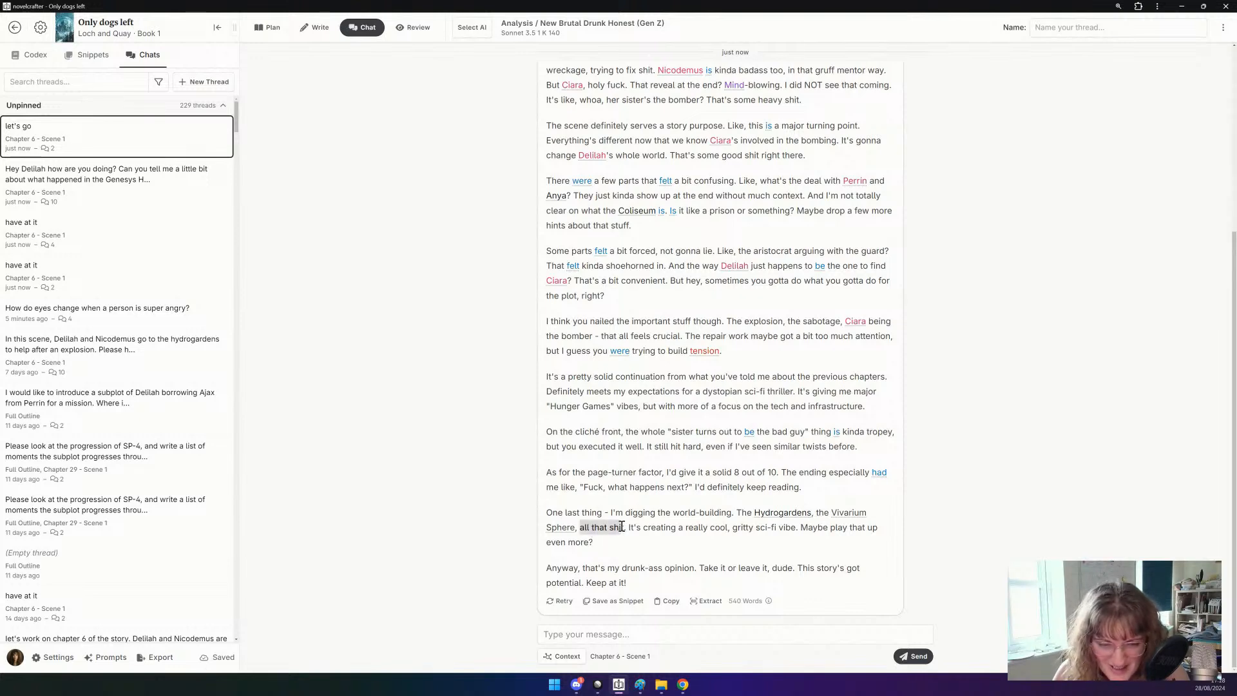
left_click(675, 513)
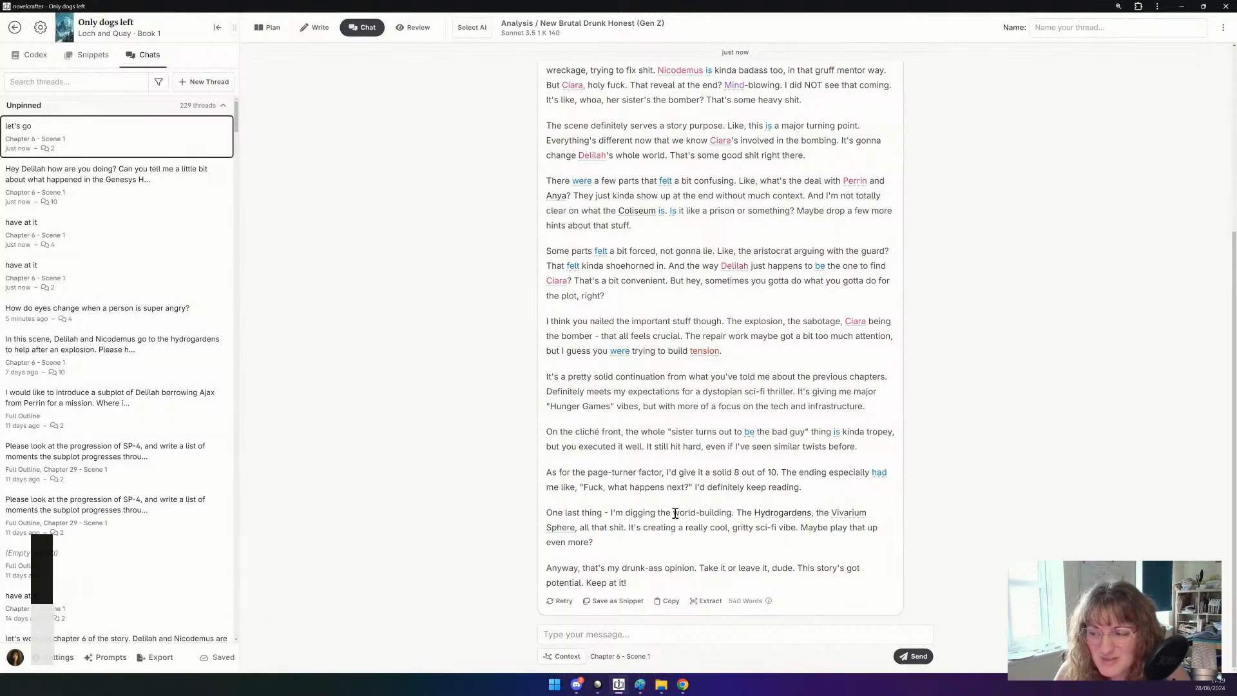
scroll(676, 514, "up", 5)
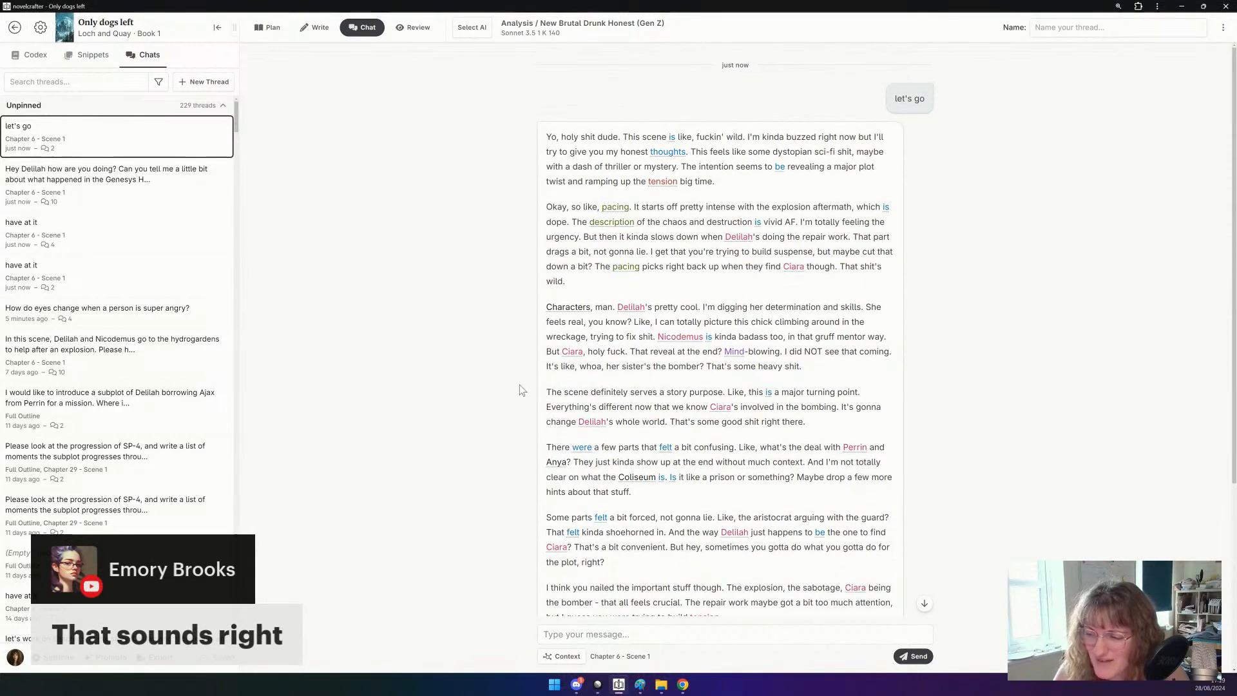
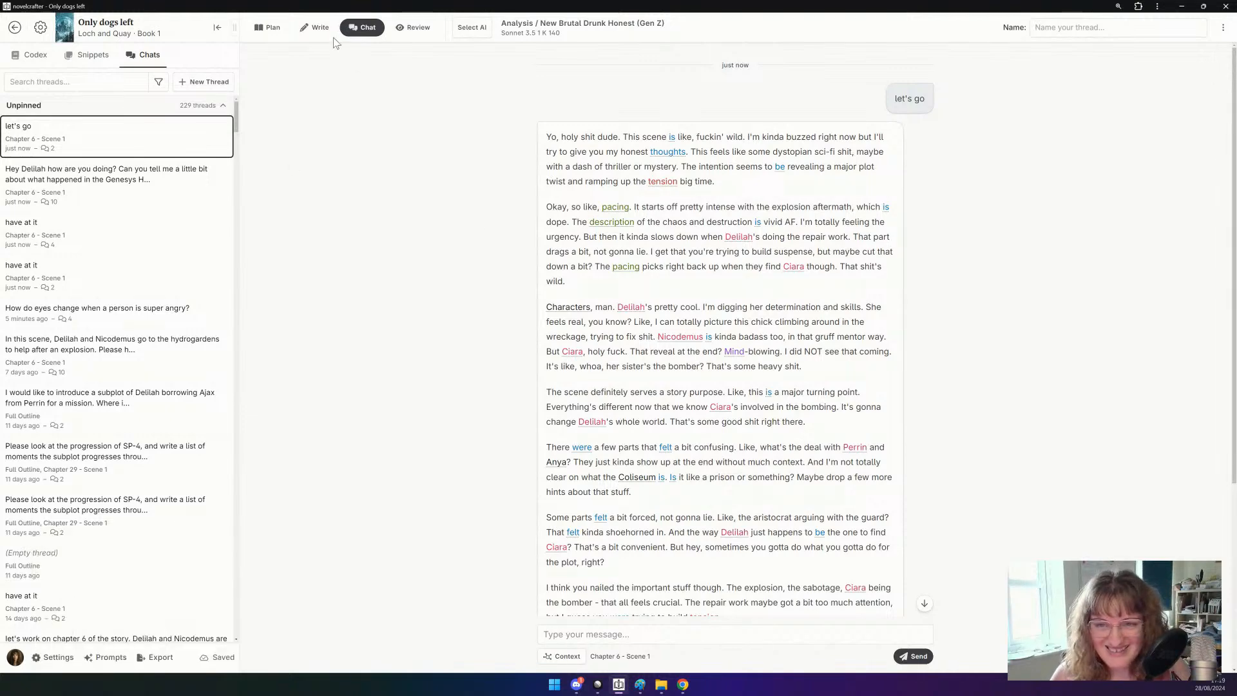
Reopen the chat thread with Delilah about the Genesys Hydrogardens and go back to its first message.
left_click(317, 27)
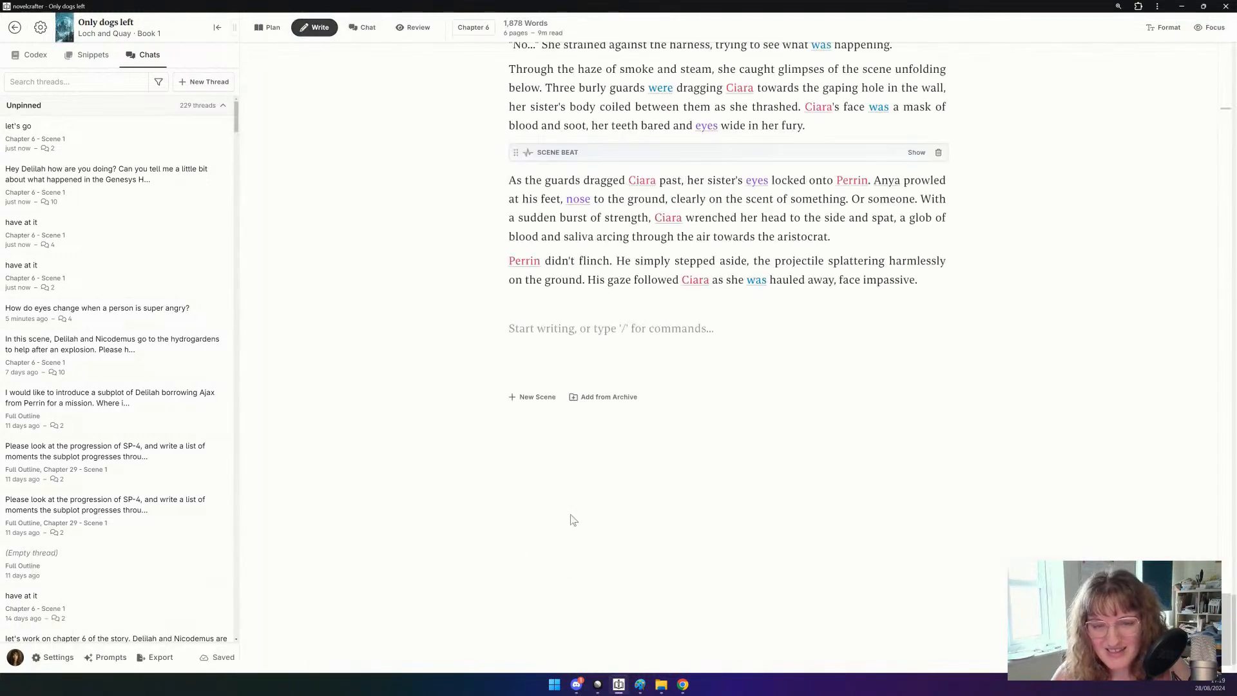
left_click(368, 28)
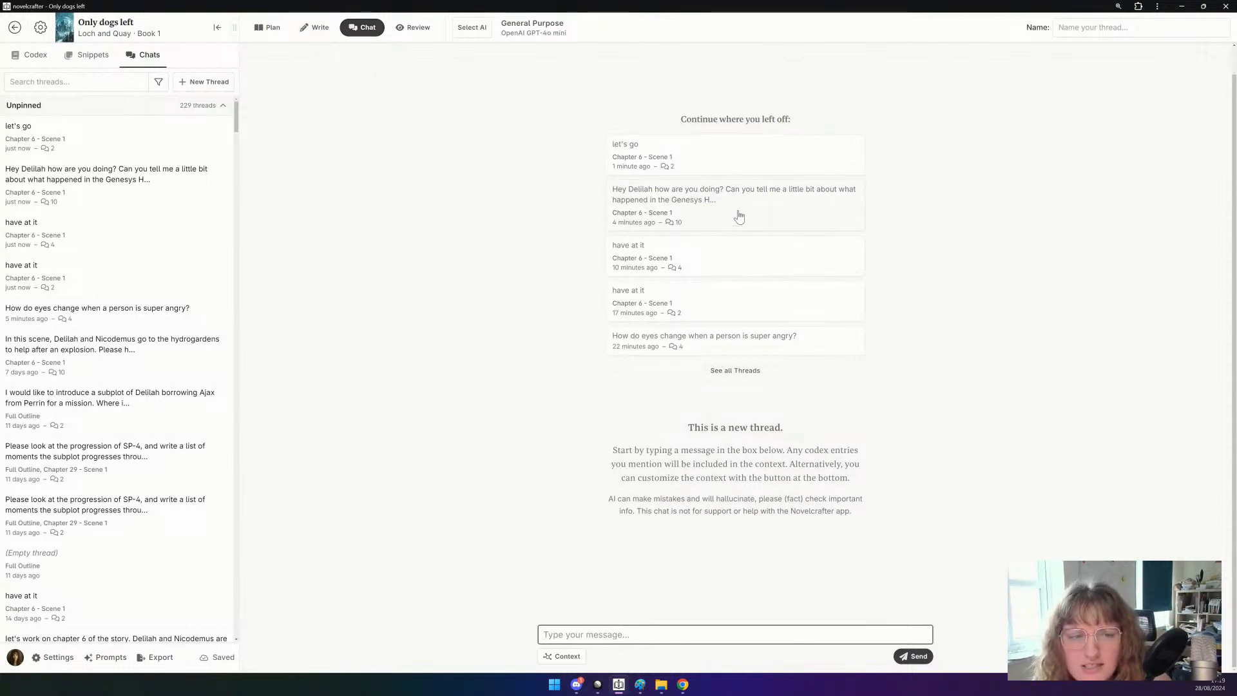
left_click(794, 219)
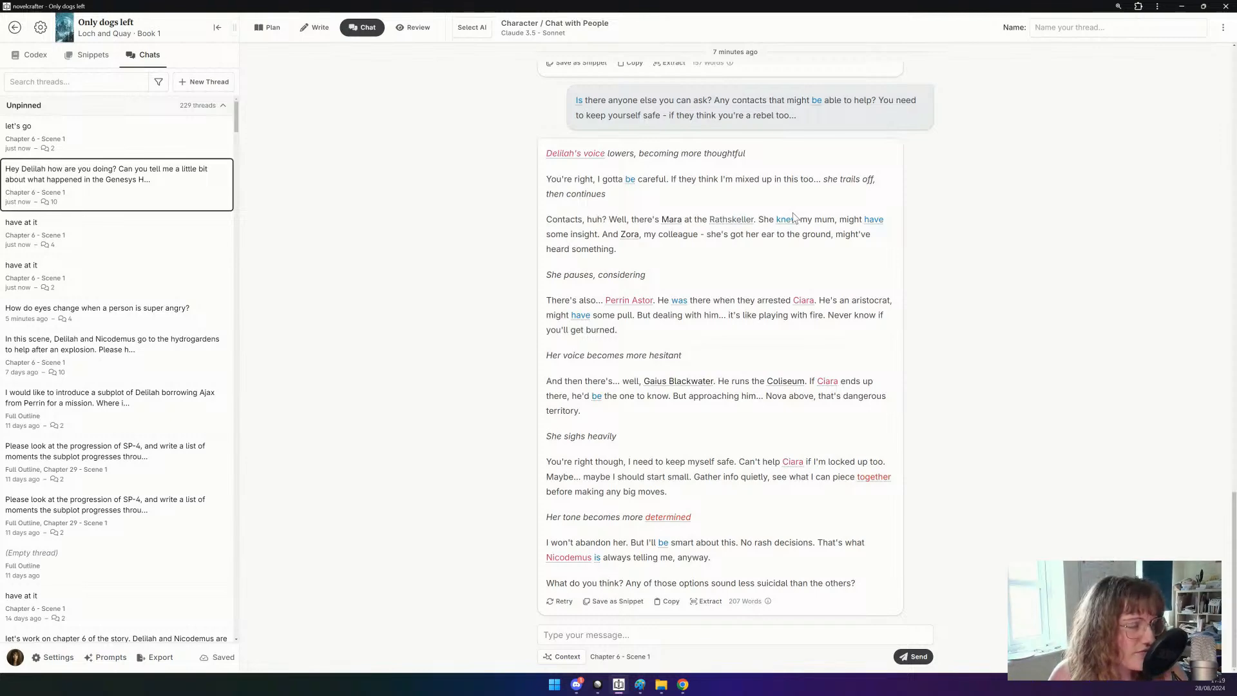
scroll(767, 354, "up", 10)
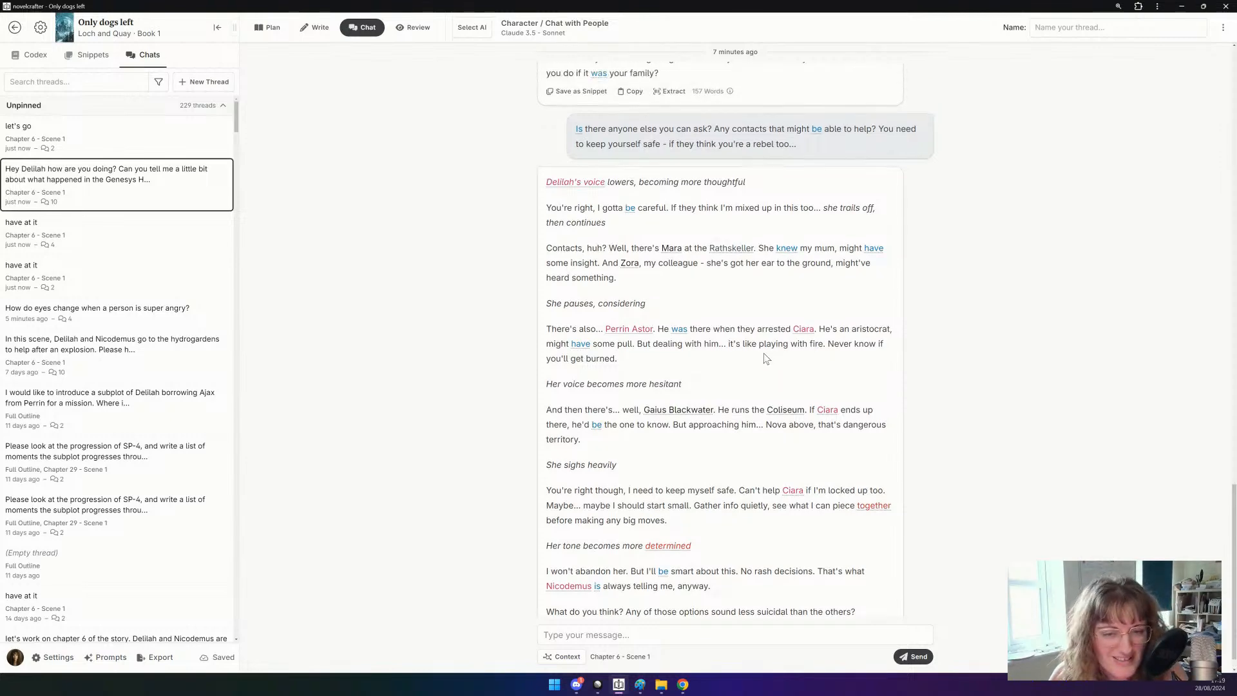
scroll(765, 358, "up", 15)
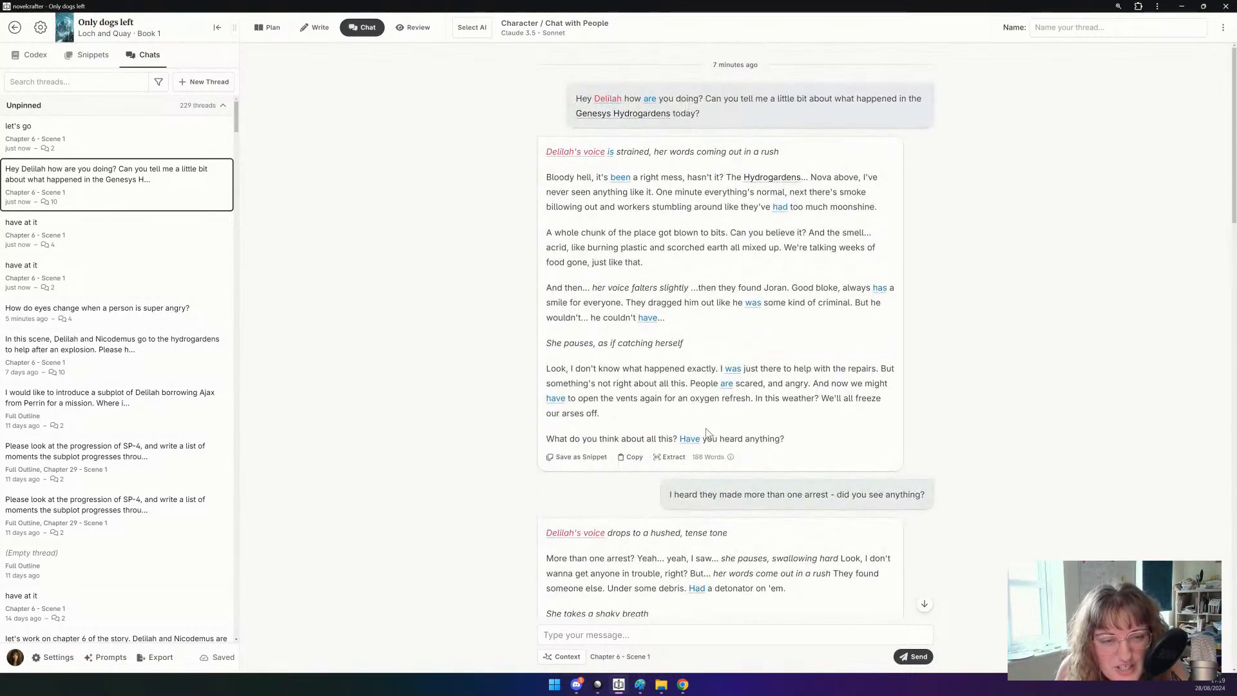
Read through the Delilah conversation for her account of the arrests, her options for helping Ciara and her possible contacts.
scroll(803, 302, "down", 7)
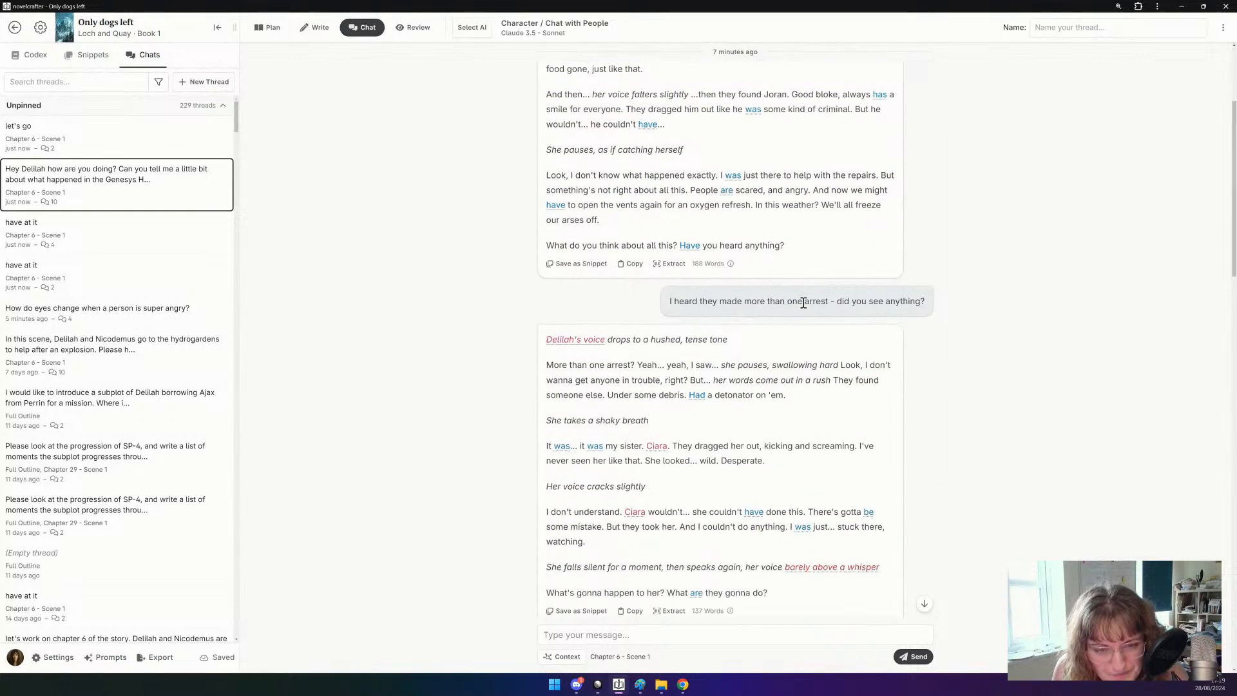
scroll(805, 308, "down", 5)
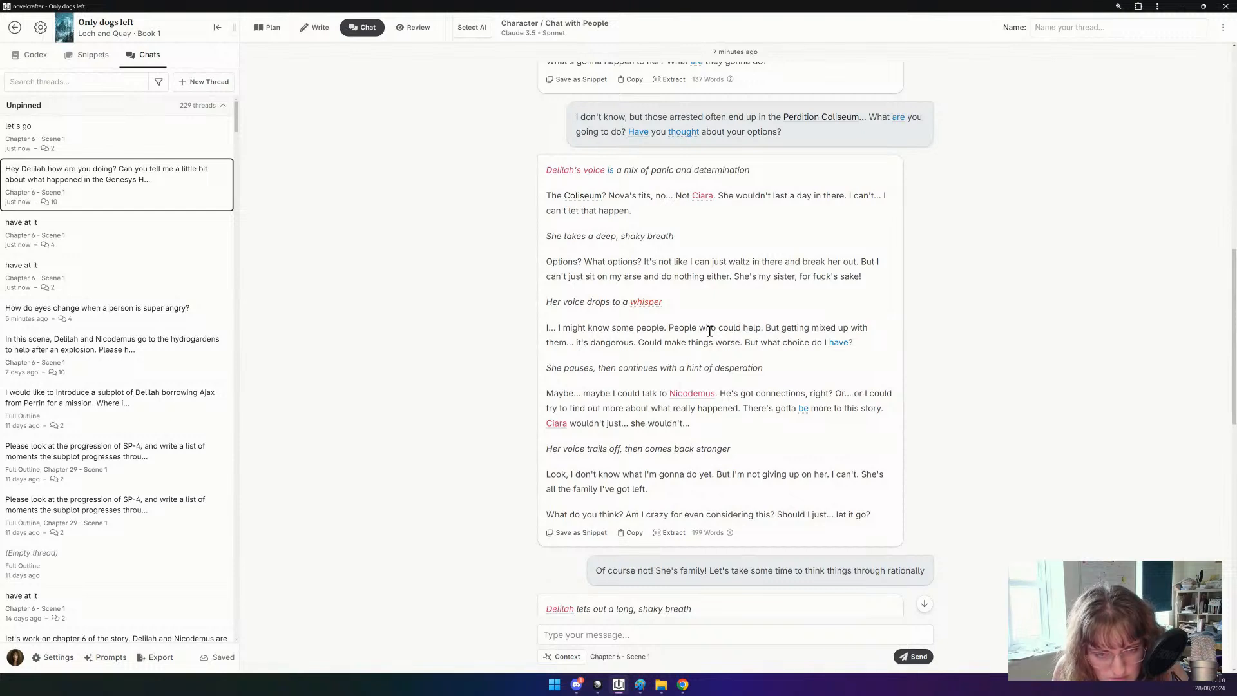
scroll(710, 332, "down", 1)
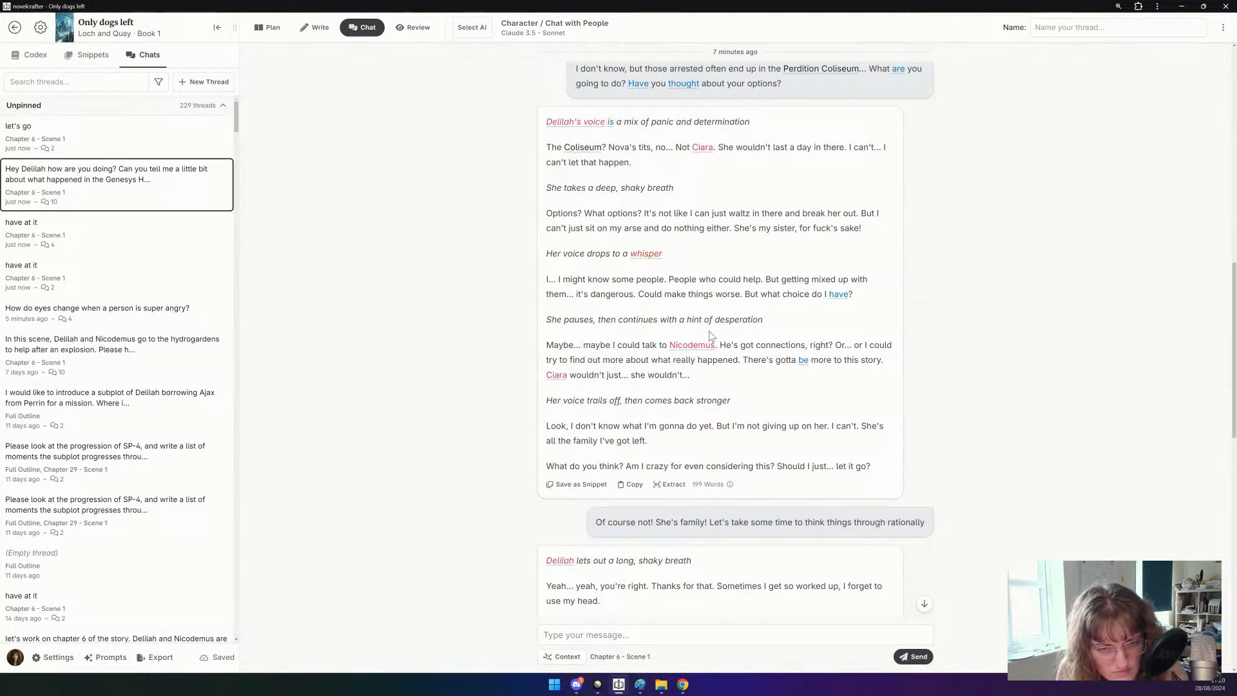
scroll(709, 335, "down", 2)
scroll(709, 331, "down", 4)
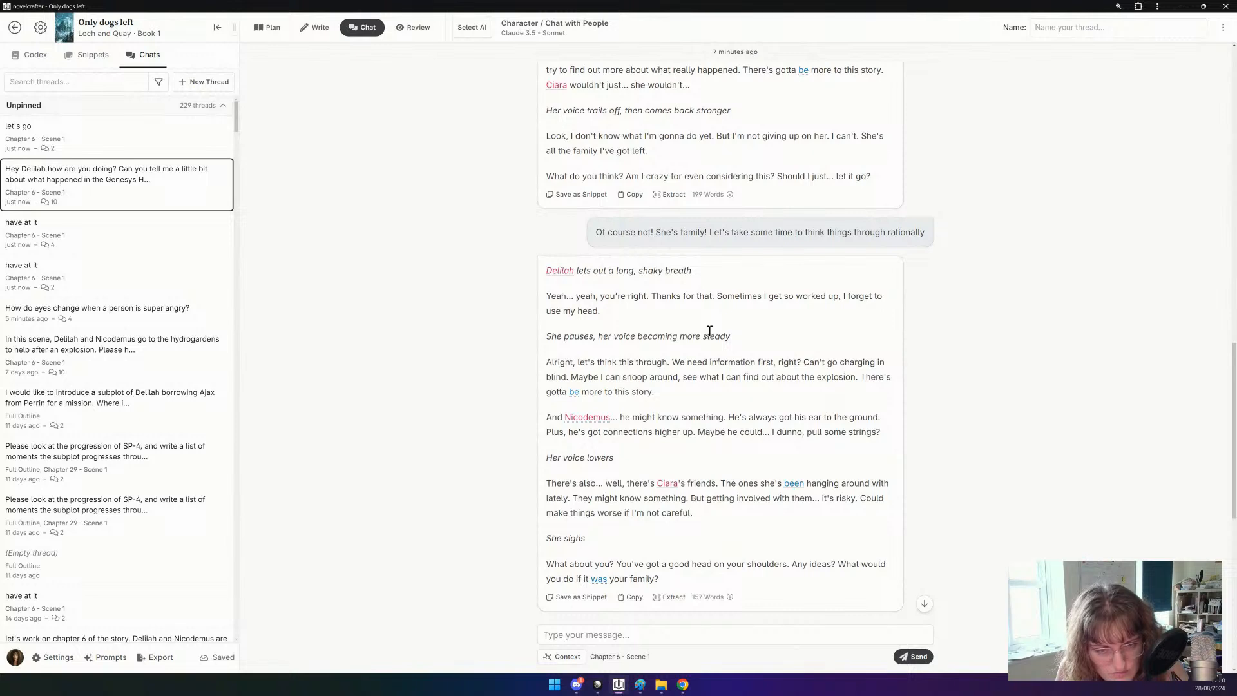
scroll(709, 331, "down", 1)
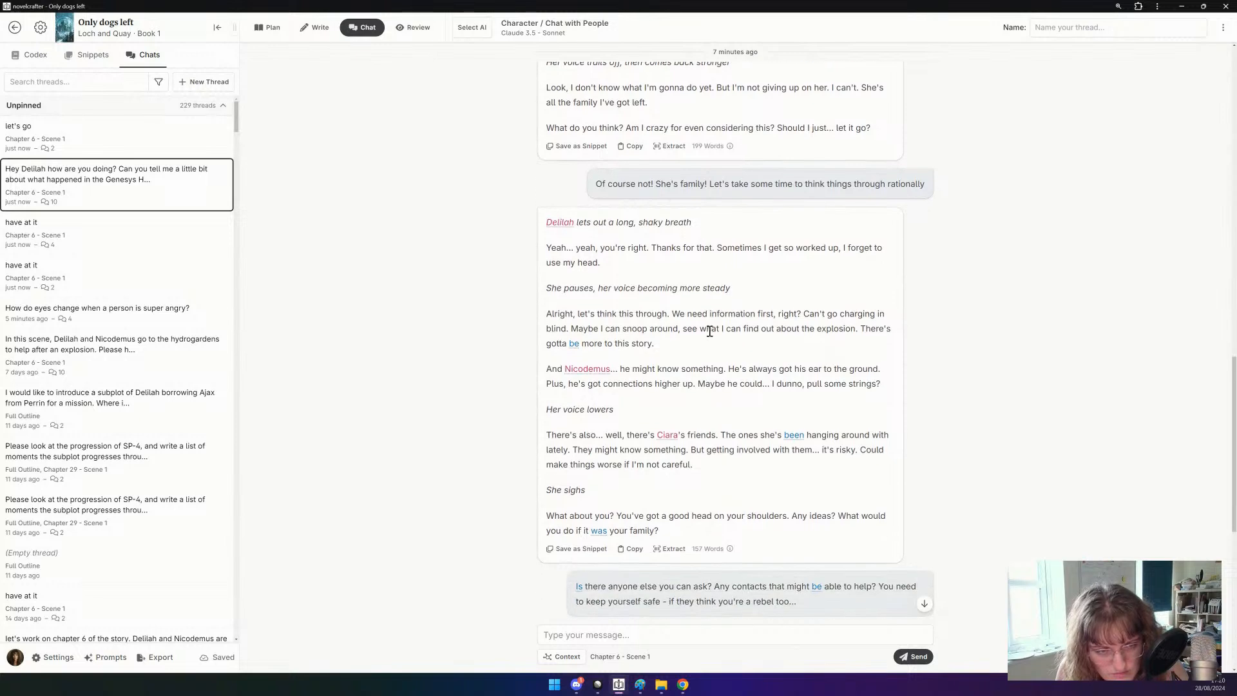
scroll(710, 331, "down", 1)
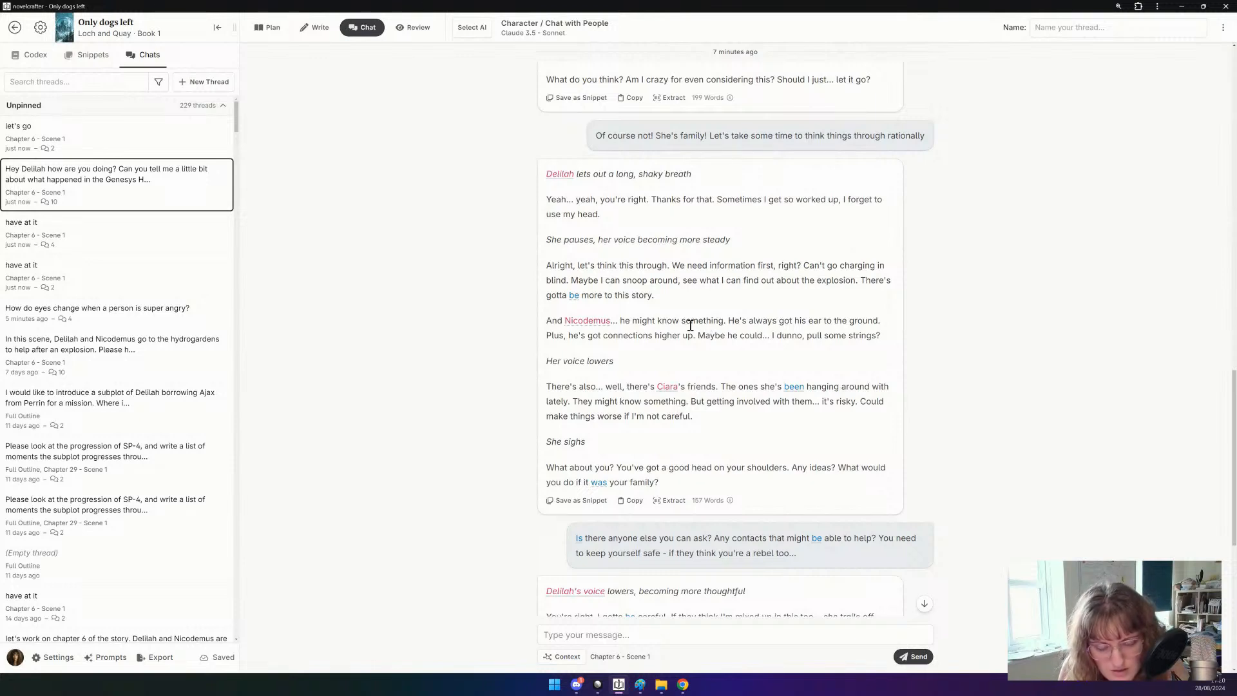
scroll(690, 326, "down", 5)
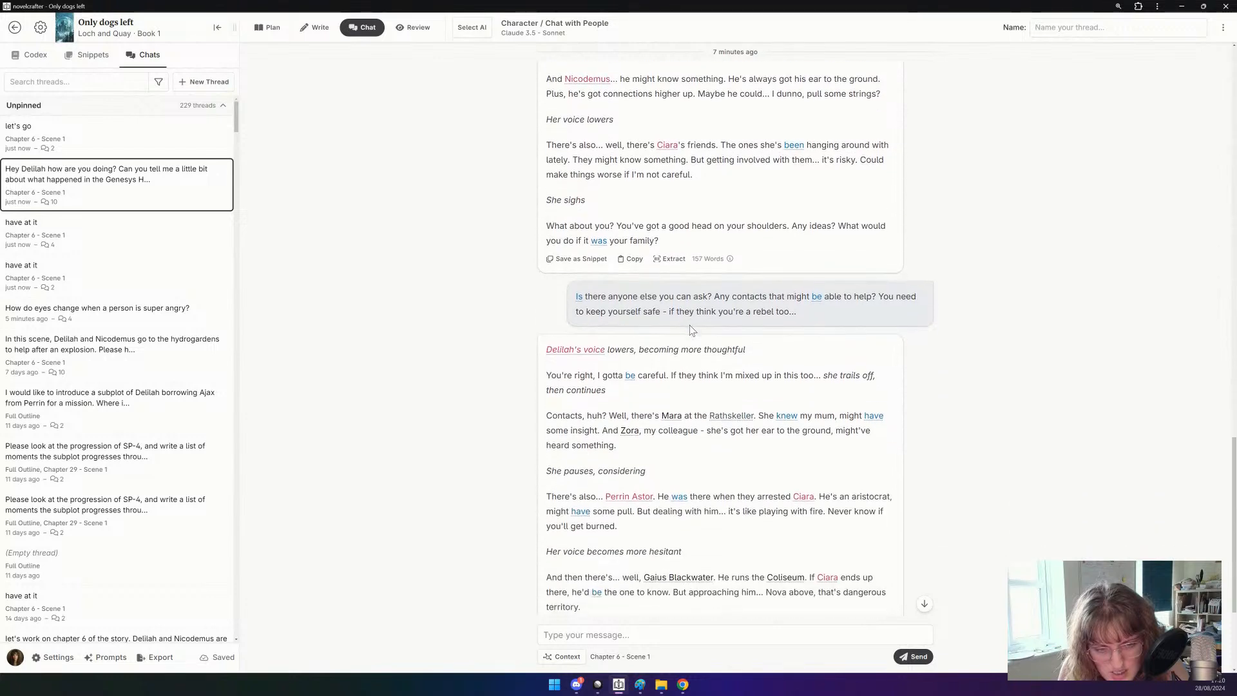
scroll(690, 330, "down", 3)
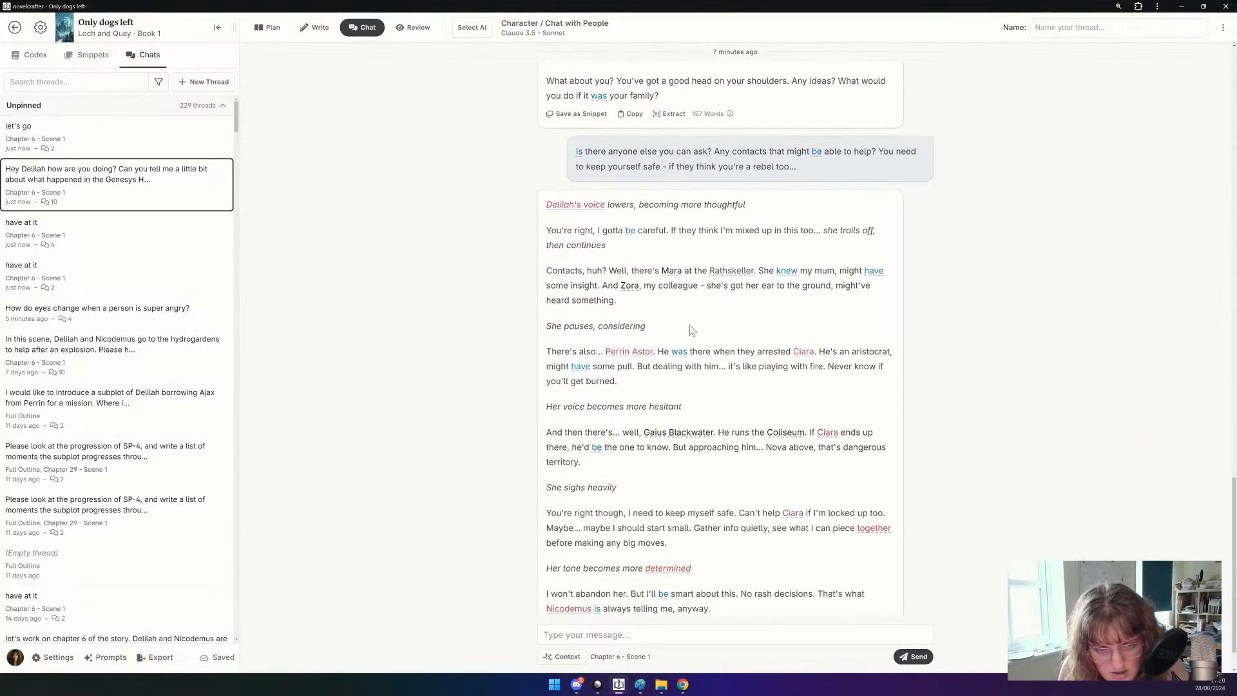
scroll(691, 331, "down", 1)
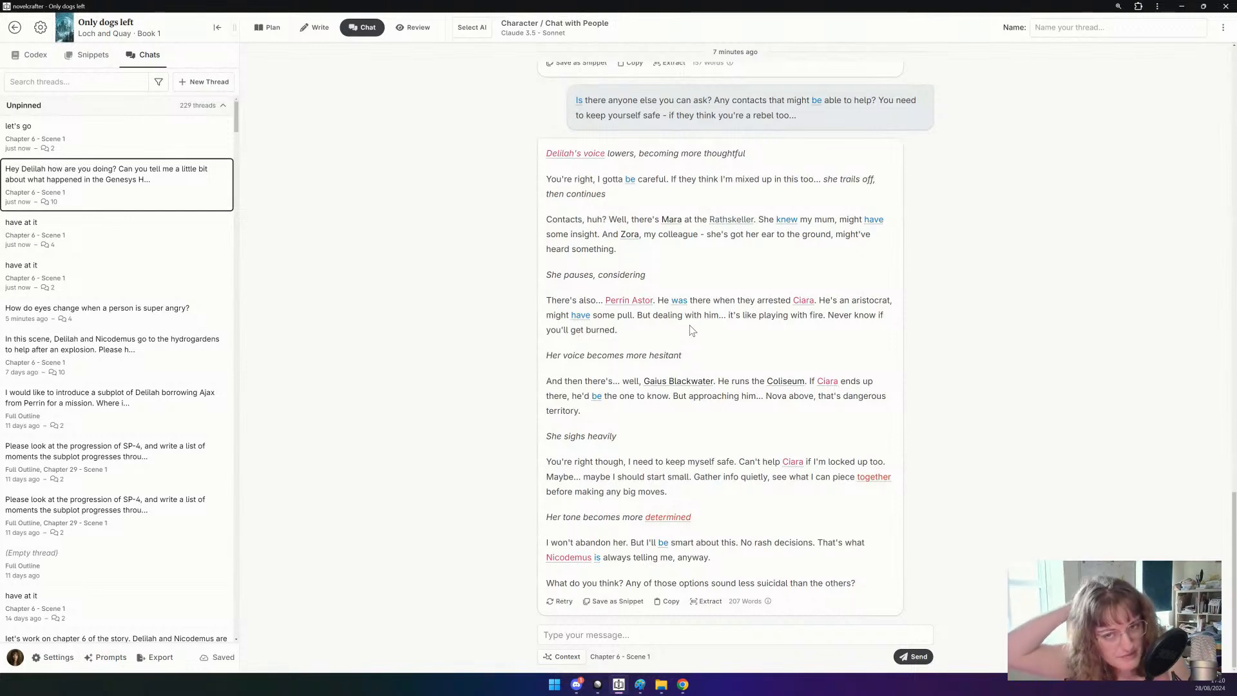
Switch to the Notion write-with-me page and mark "Chatting with characters" as done in the 28-Aug-2024 plan of action.
left_click(684, 684)
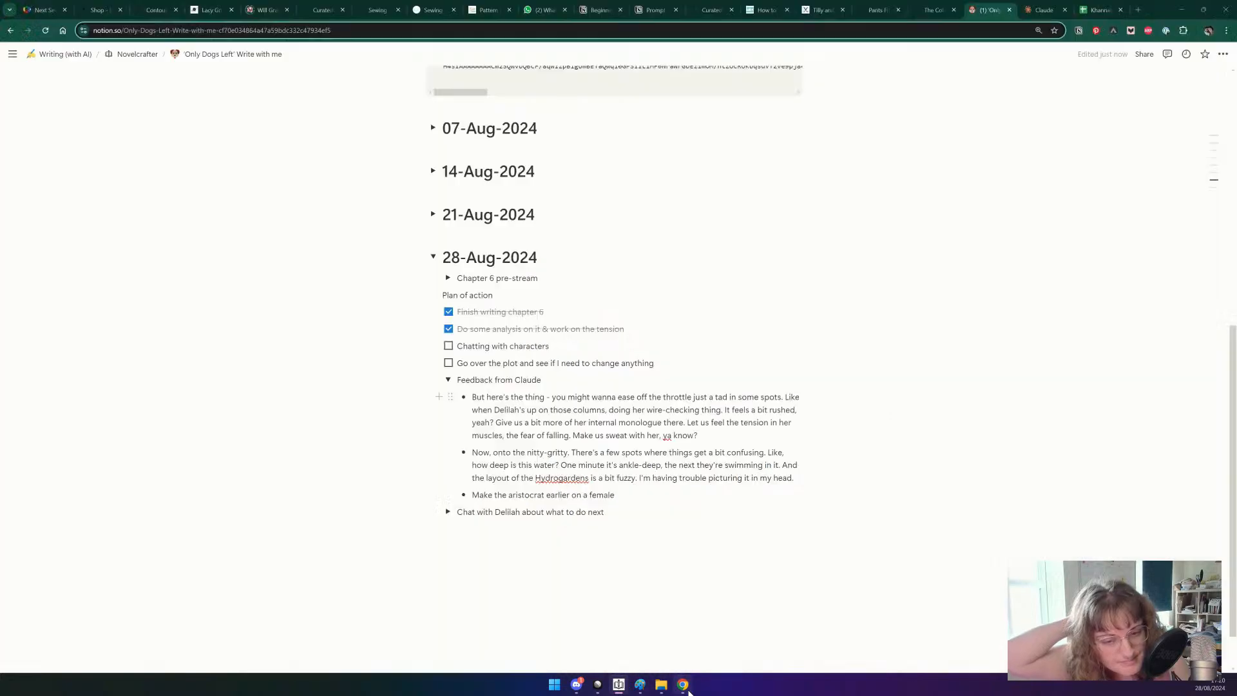
left_click(450, 346)
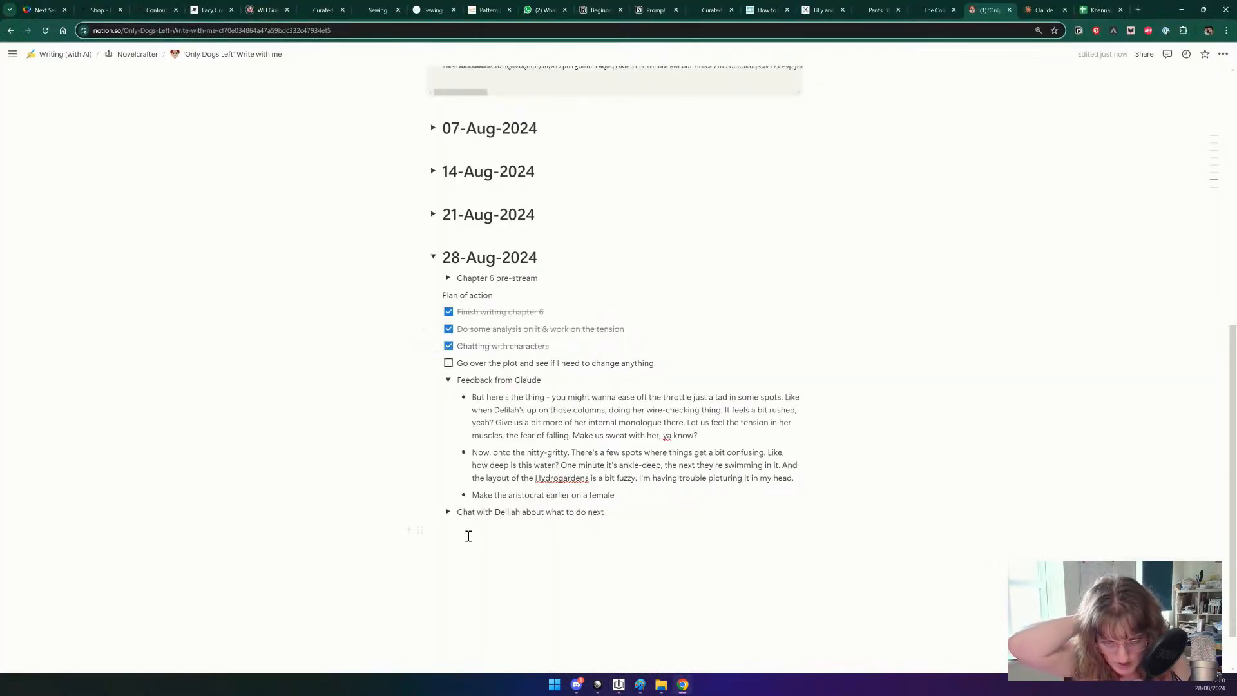
left_click(453, 530)
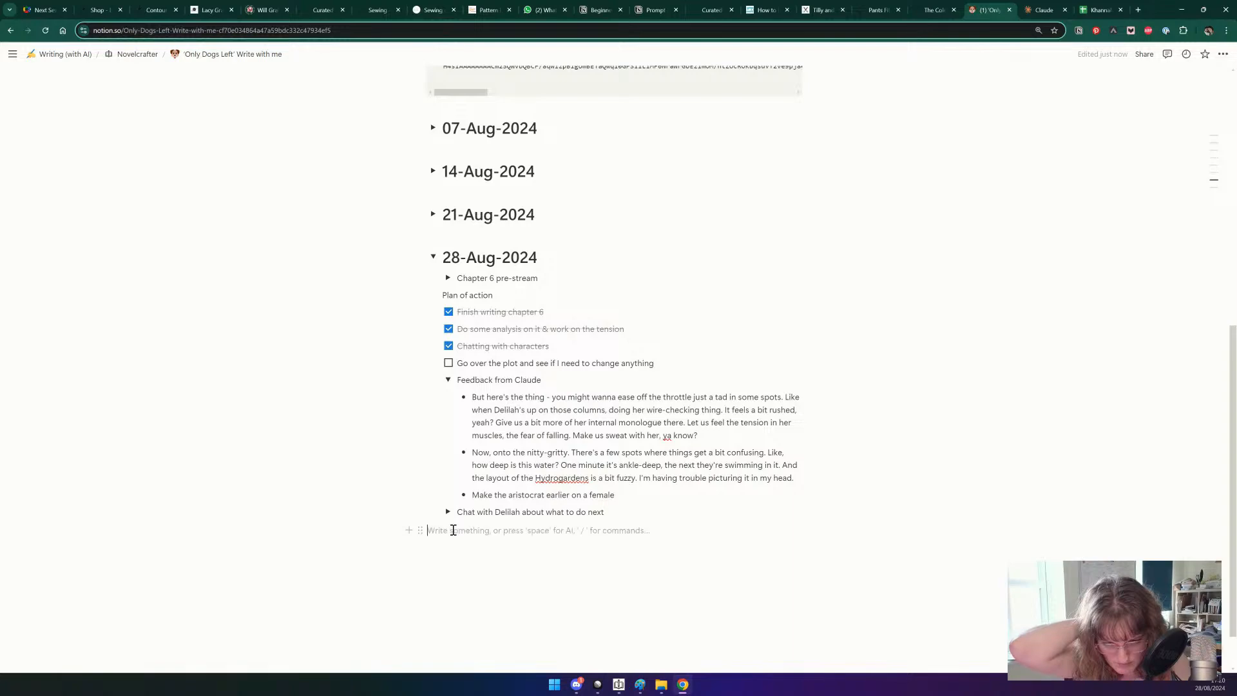
Return to Novelcrafter, open the plan grid and check the existing Chapter 6 Scene 1 summary.
key("alt+Tab")
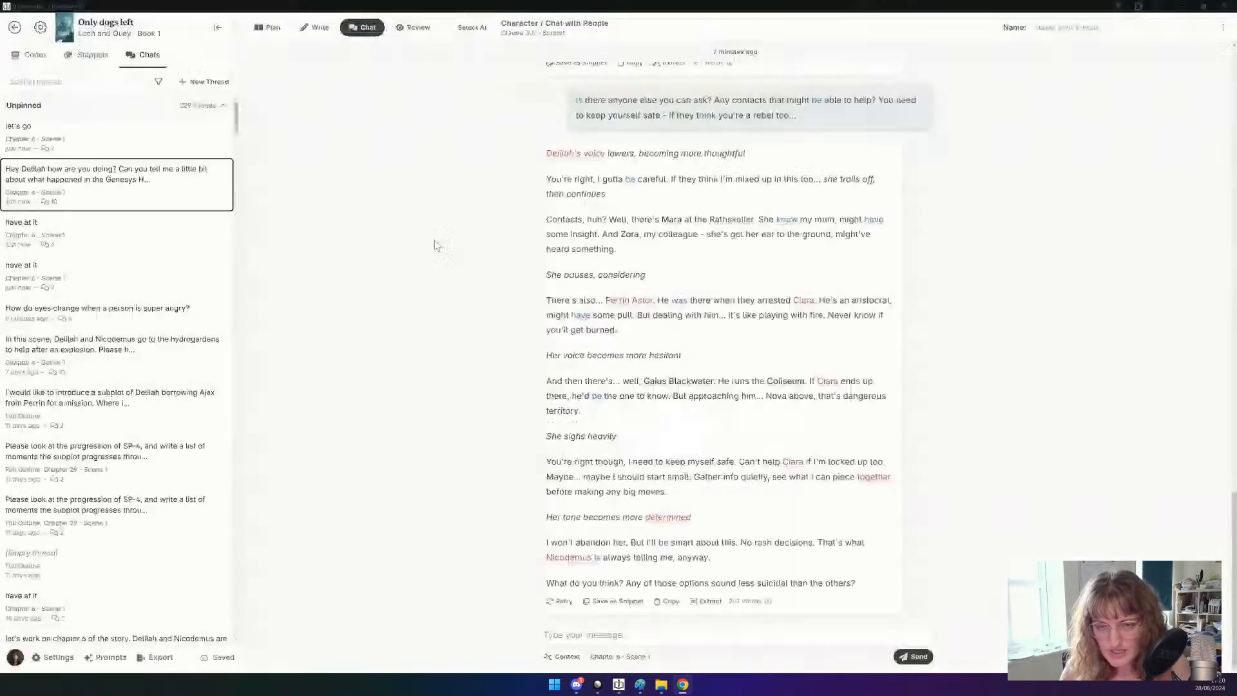
left_click(269, 31)
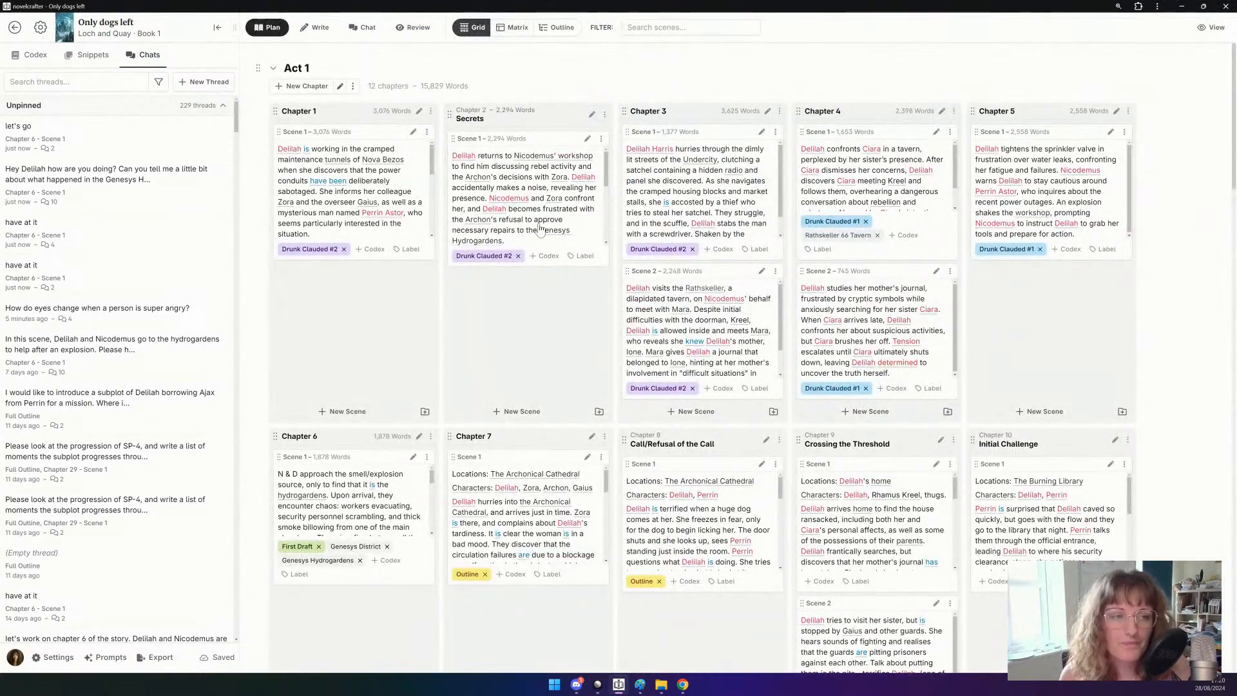
scroll(342, 432, "down", 2)
scroll(360, 412, "down", 2)
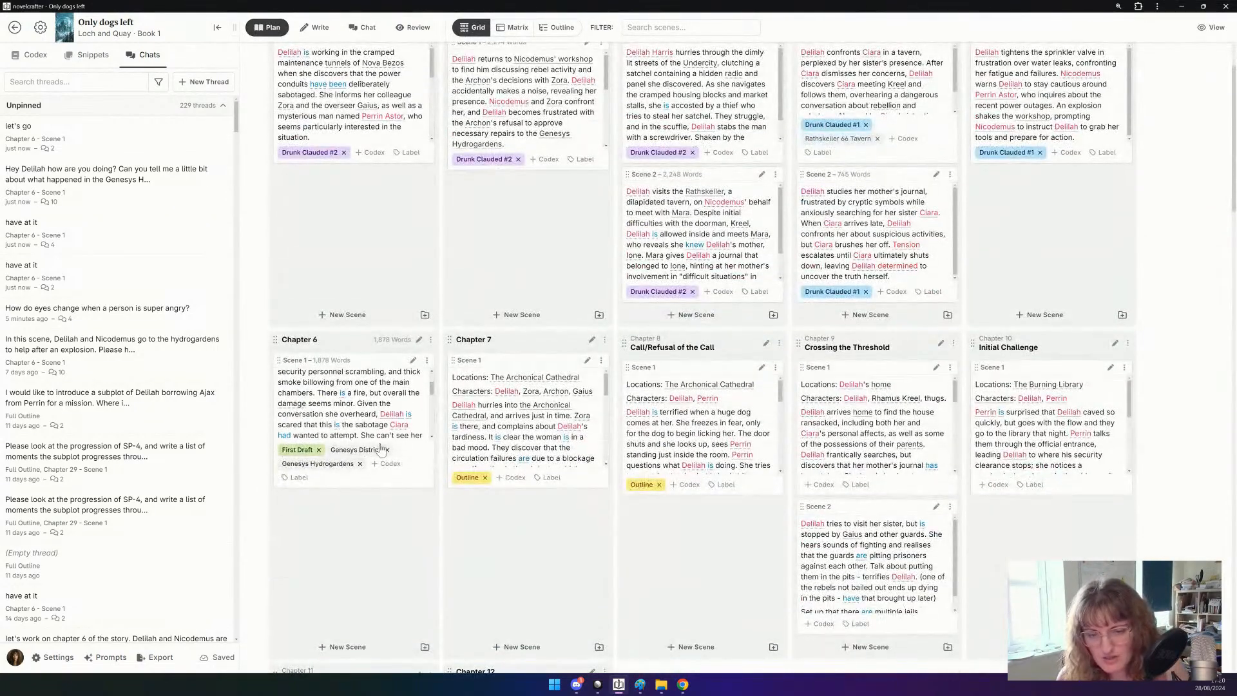
scroll(380, 445, "down", 1)
scroll(400, 361, "down", 3)
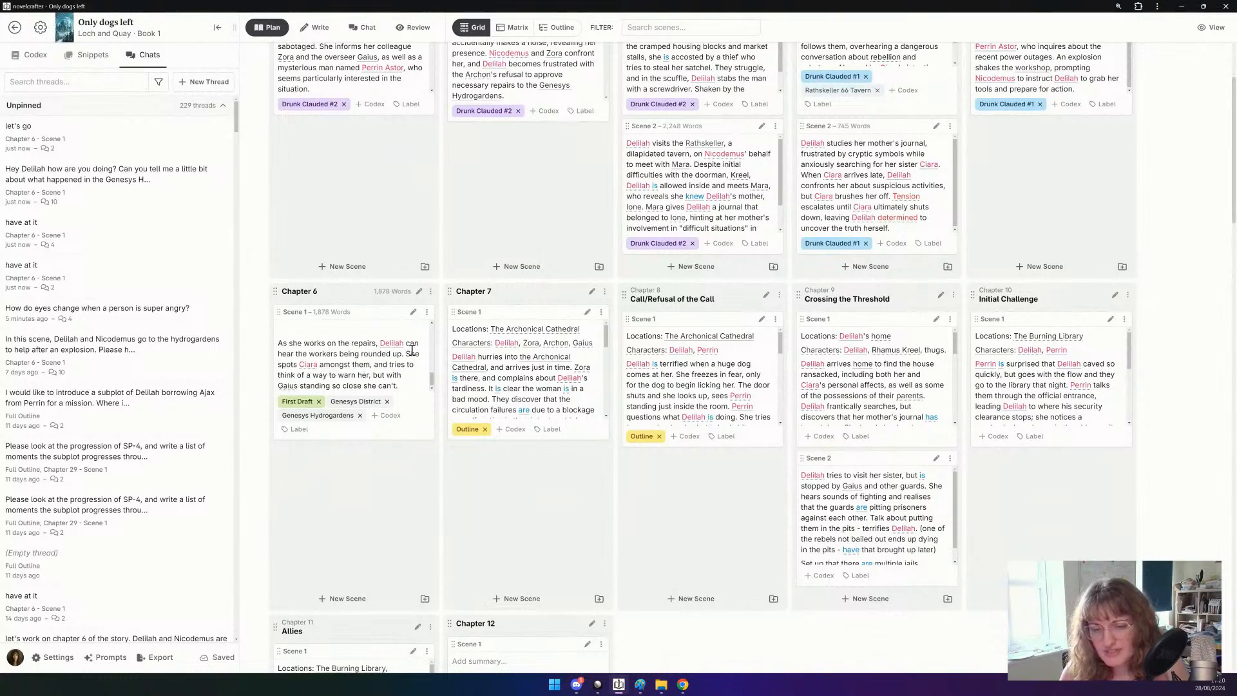
Try to summarize Chapter 6 Scene 1 with the OpenAI GPT-4o mini model.
left_click(427, 312)
mouse_move(409, 405)
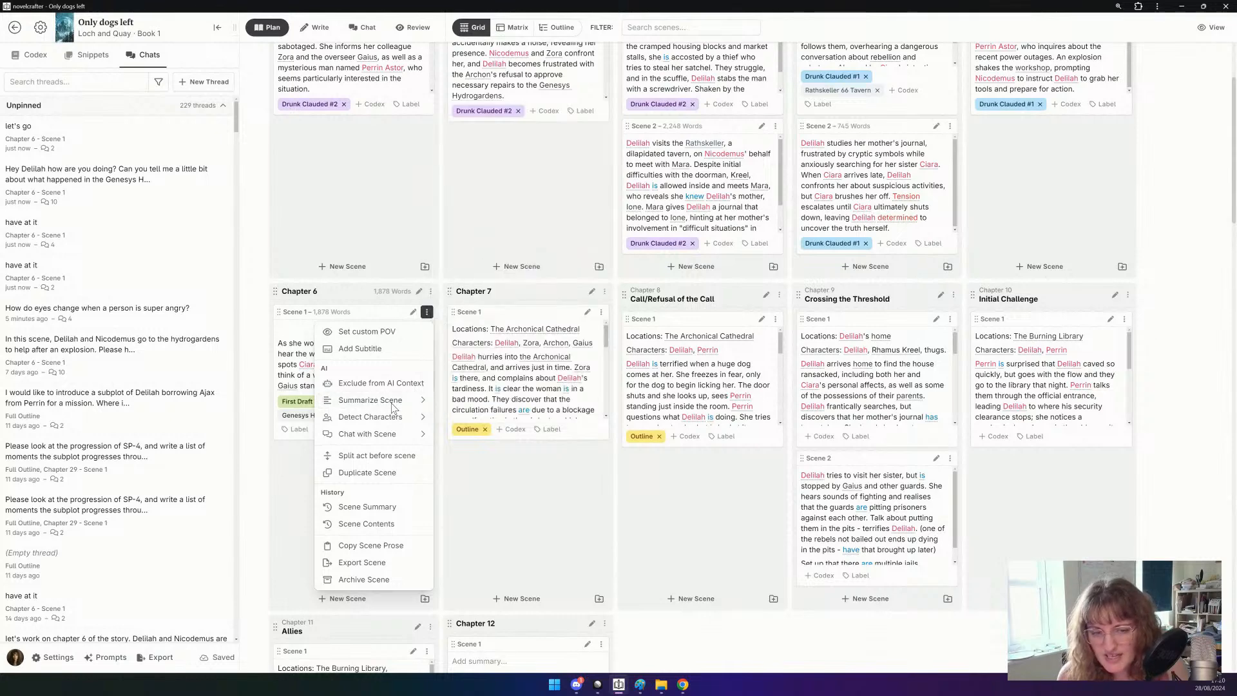
mouse_move(393, 407)
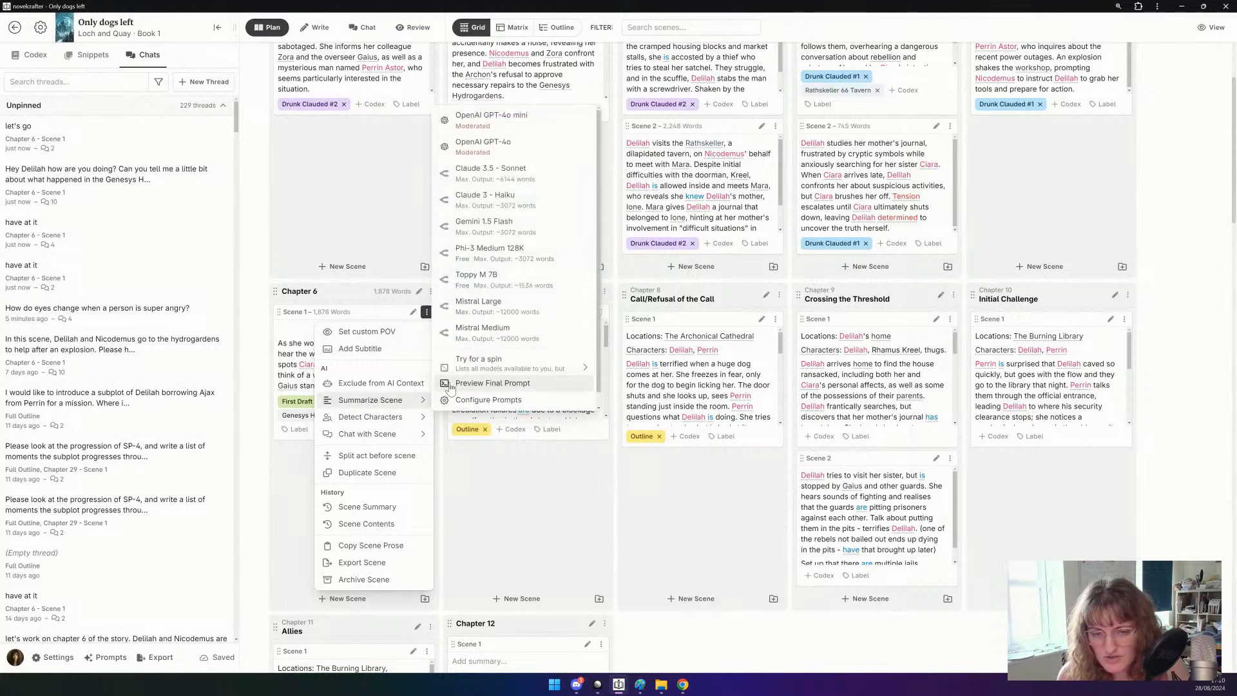
left_click(473, 124)
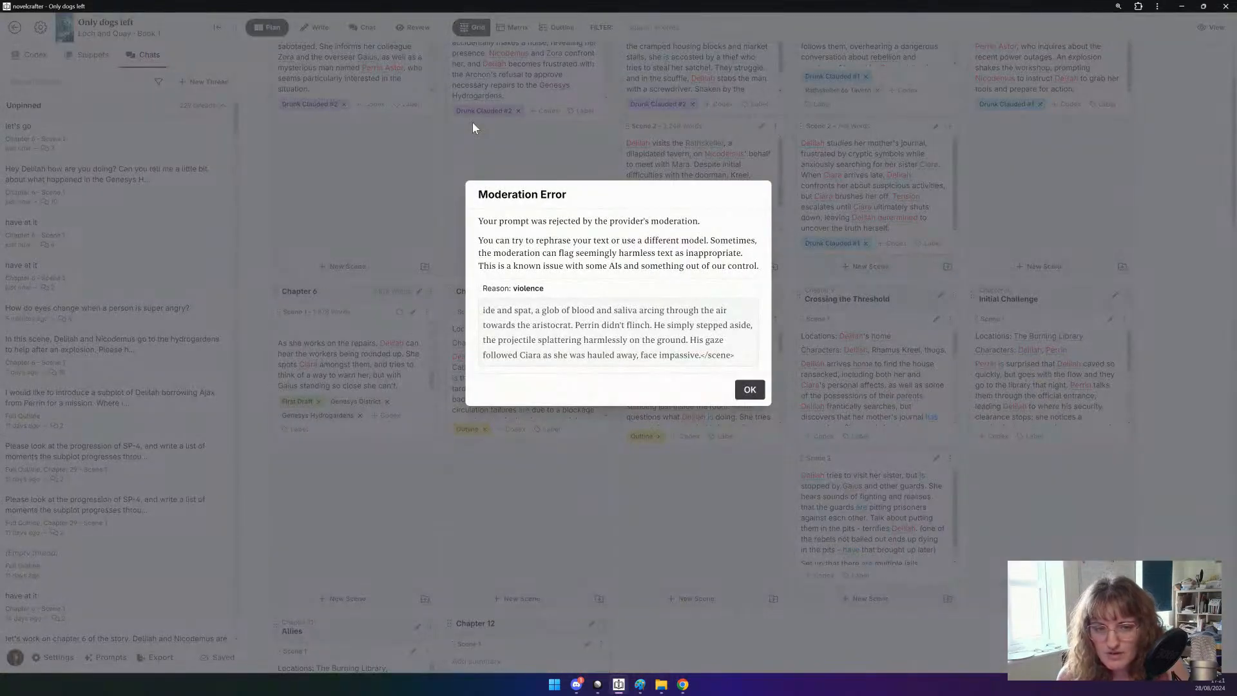
left_click(747, 390)
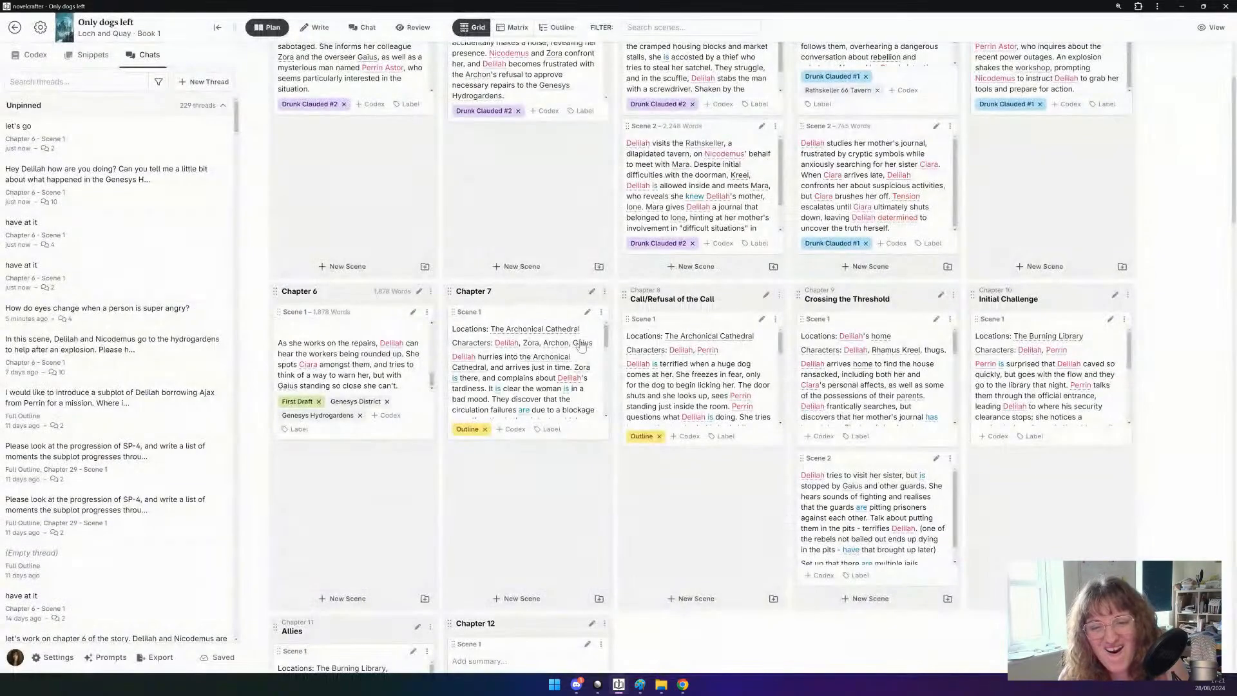
Generate the Chapter 6 Scene 1 summary with the Claude 3 - Haiku model and look it over.
left_click(427, 313)
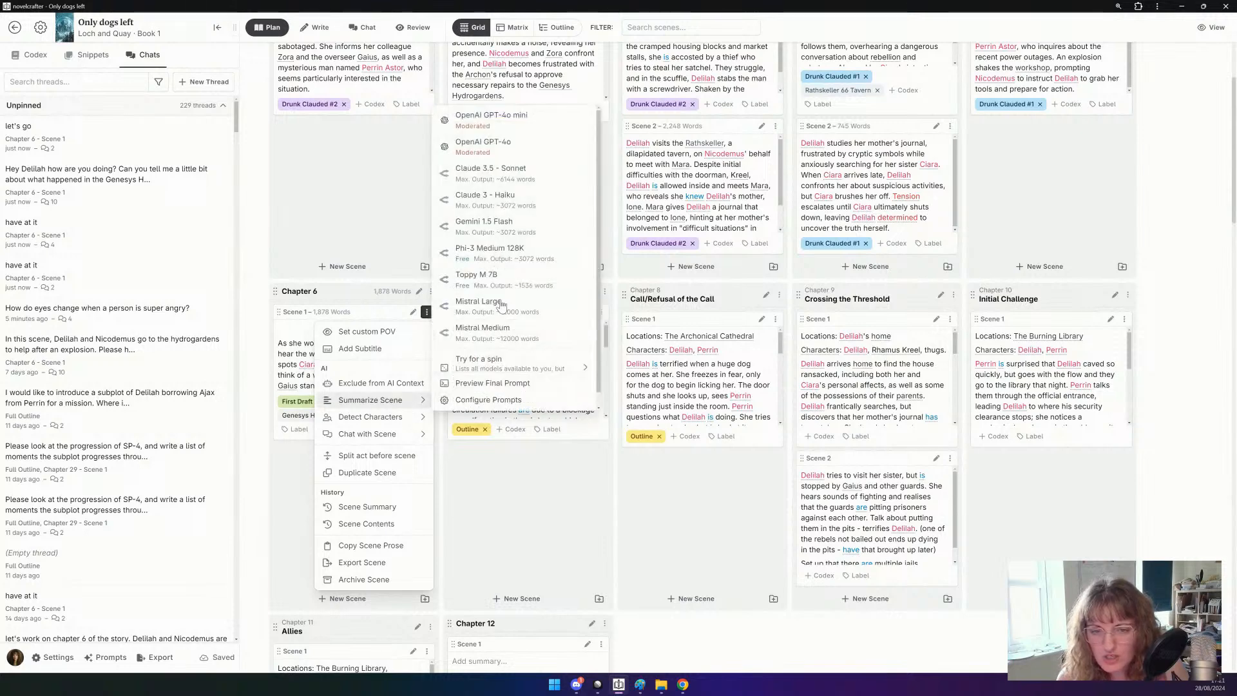
left_click(529, 205)
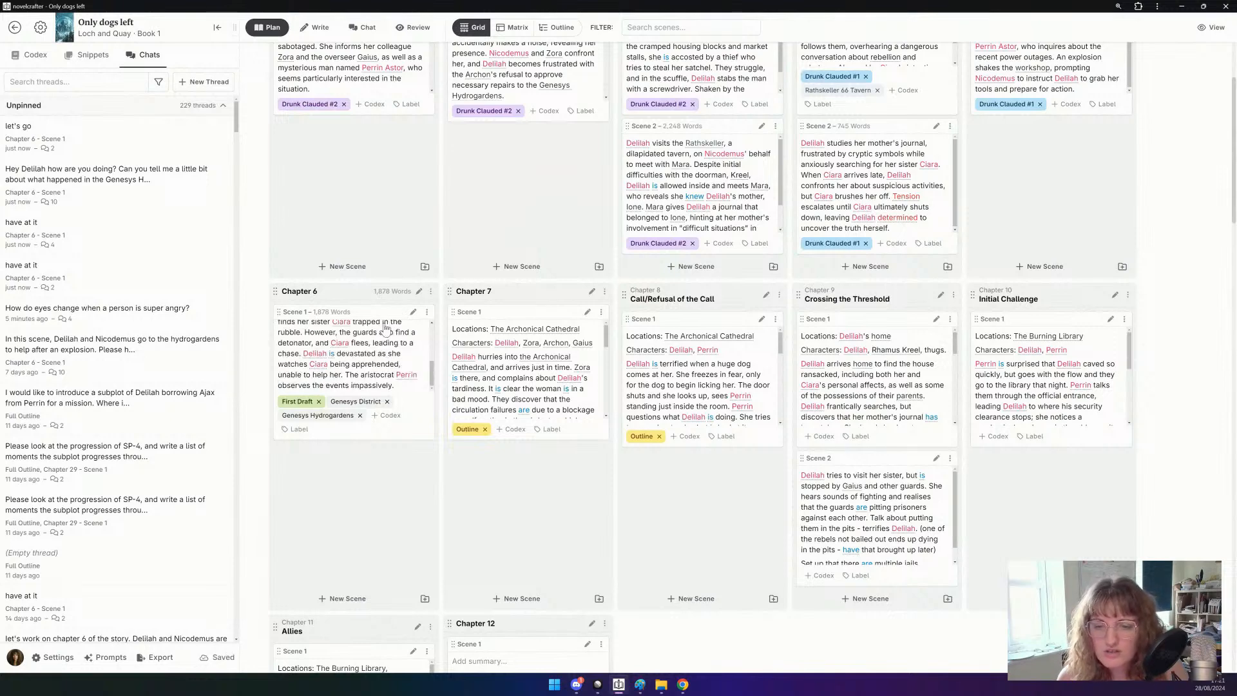
scroll(385, 329, "up", 5)
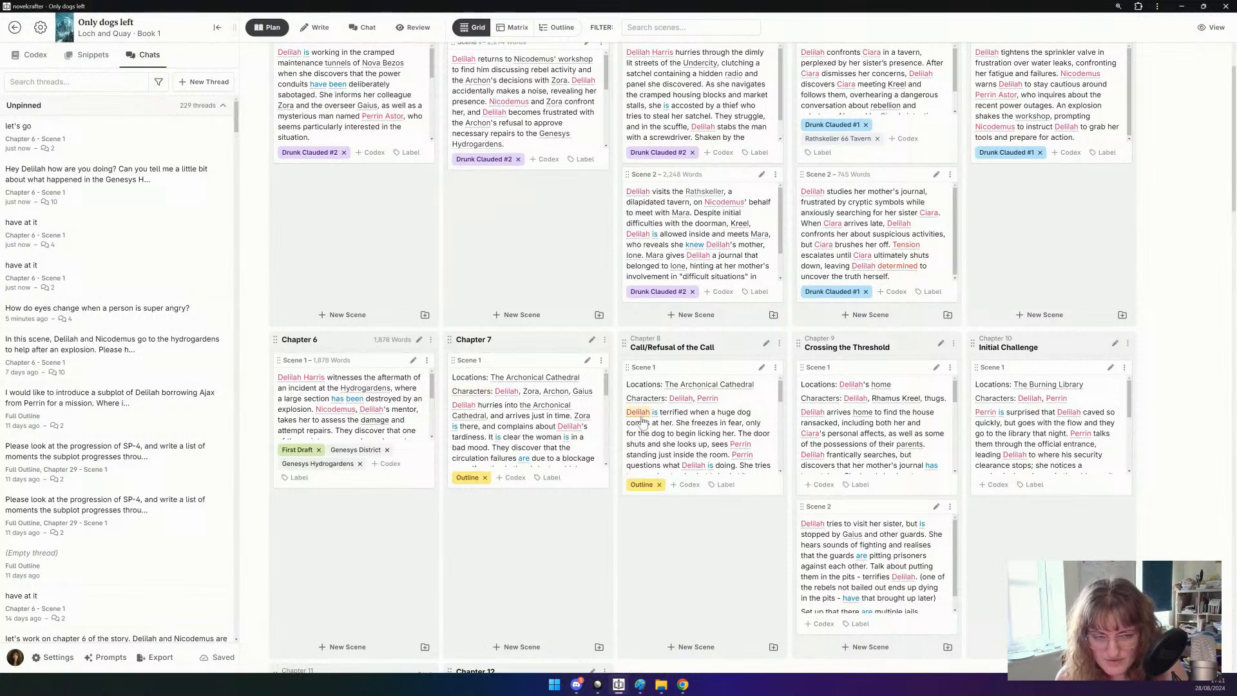
Add a new chapter to Act 1 and move the empty Chapter 12 directly after Chapter 6.
scroll(670, 419, "down", 2)
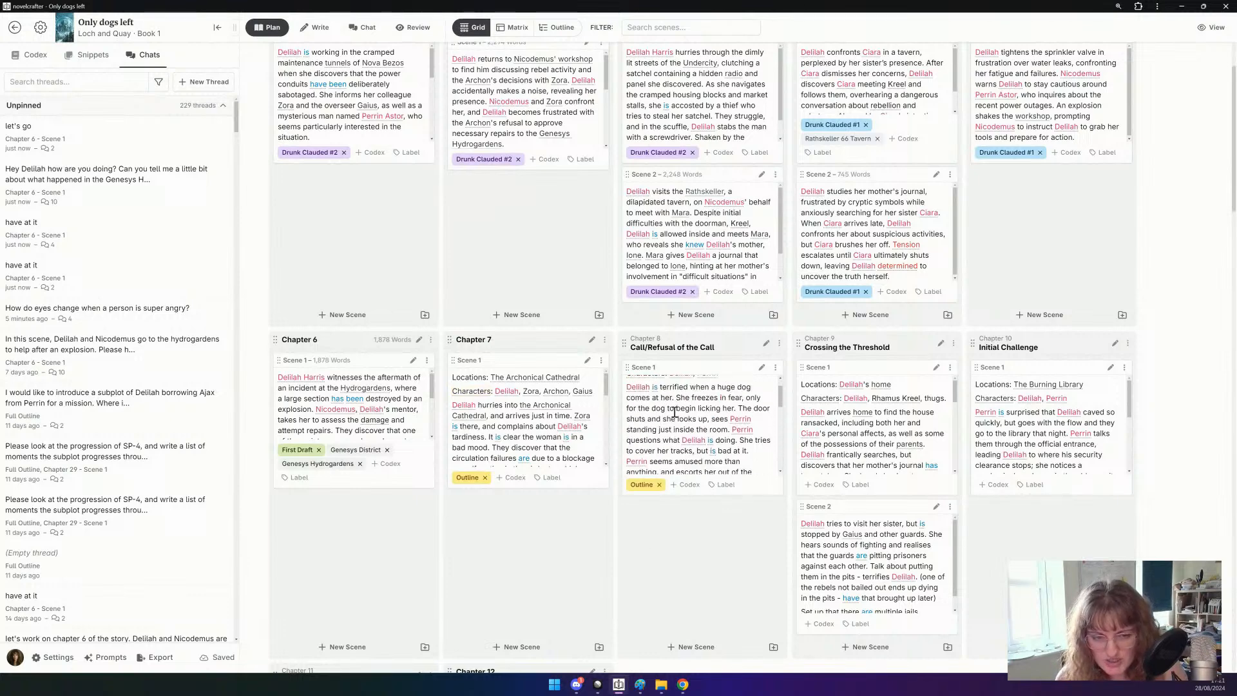
scroll(674, 411, "up", 2)
scroll(629, 544, "down", 1)
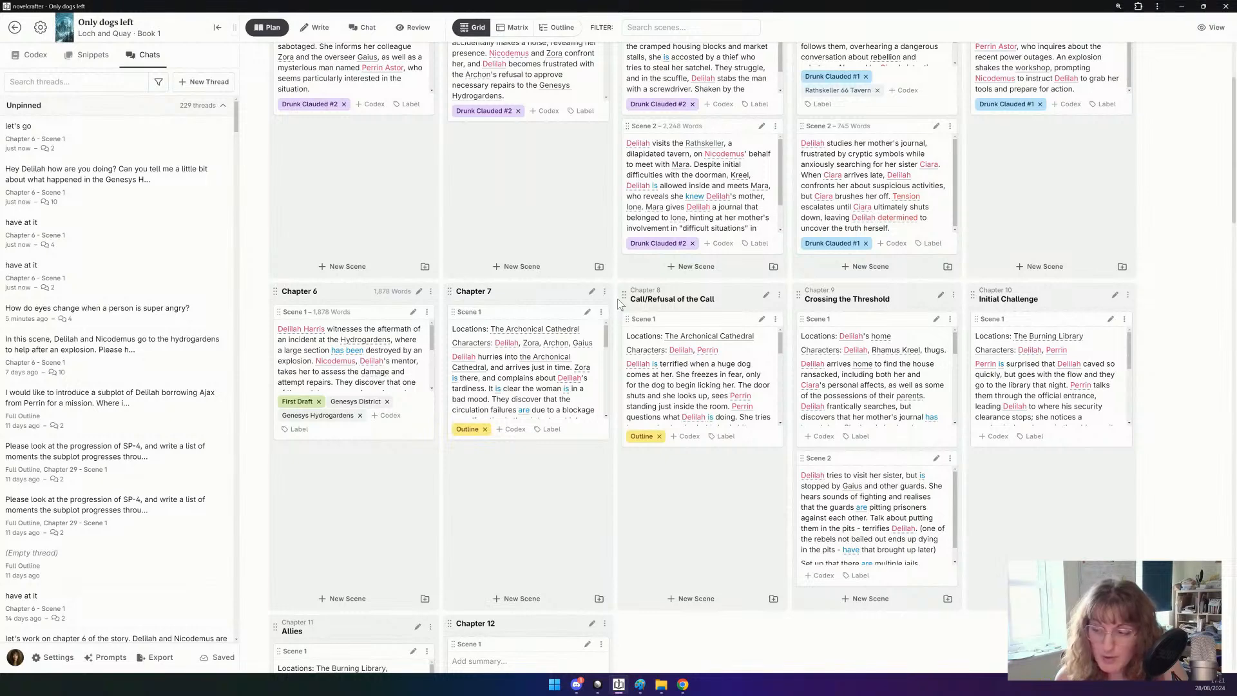
scroll(608, 385, "down", 2)
scroll(594, 461, "up", 3)
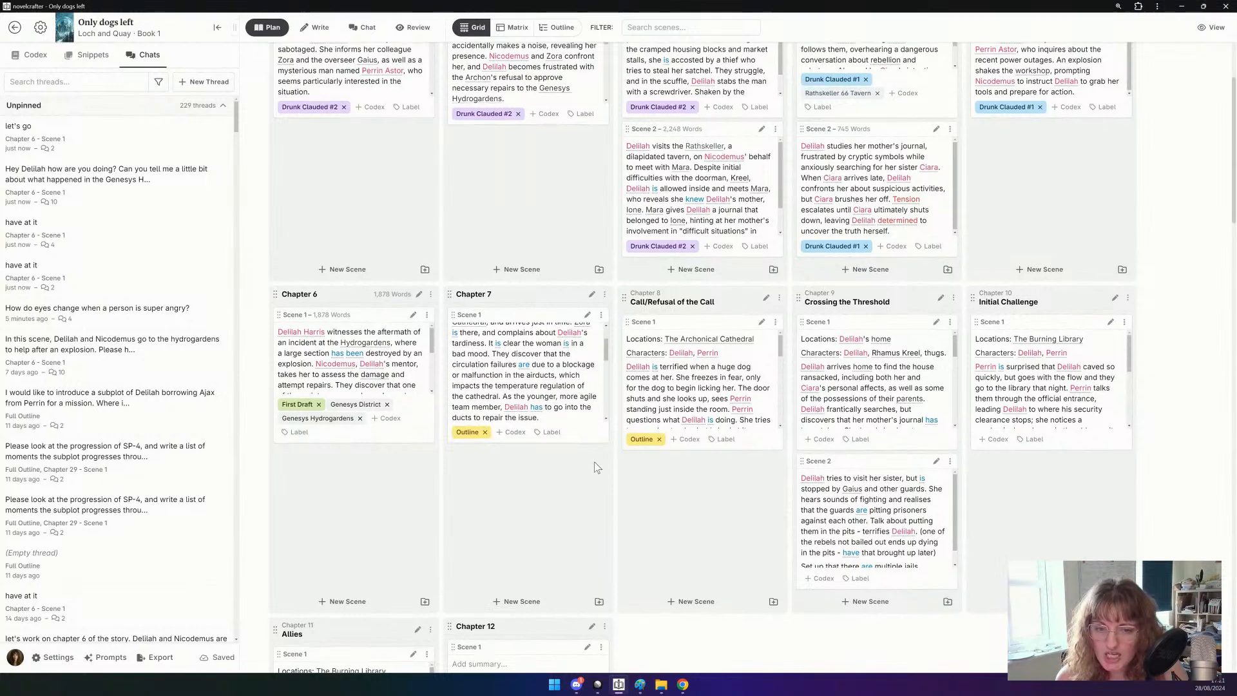
scroll(594, 463, "up", 1)
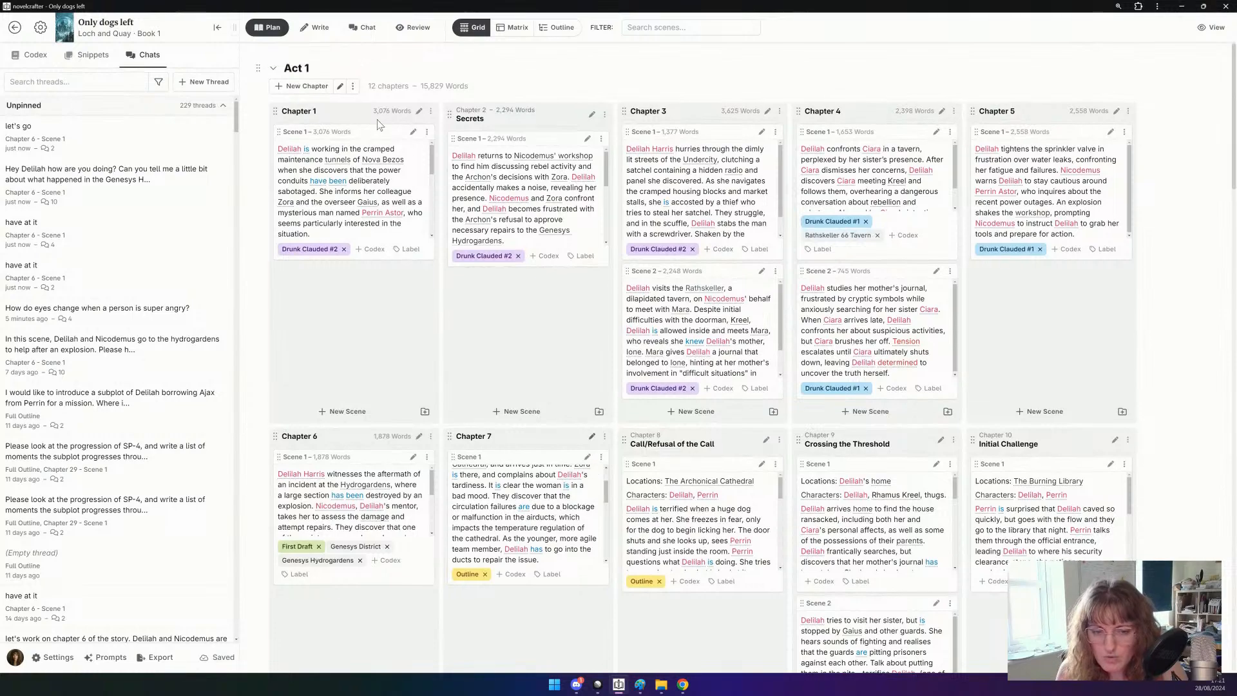
left_click(305, 87)
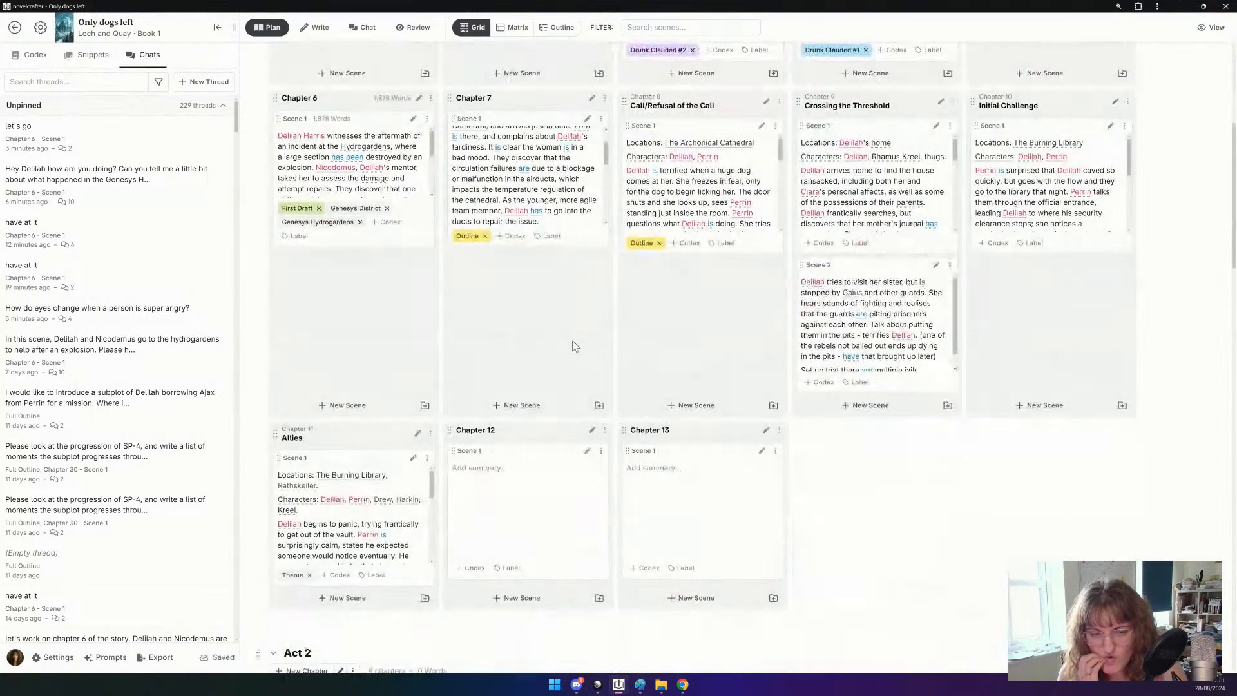
scroll(580, 497, "up", 2)
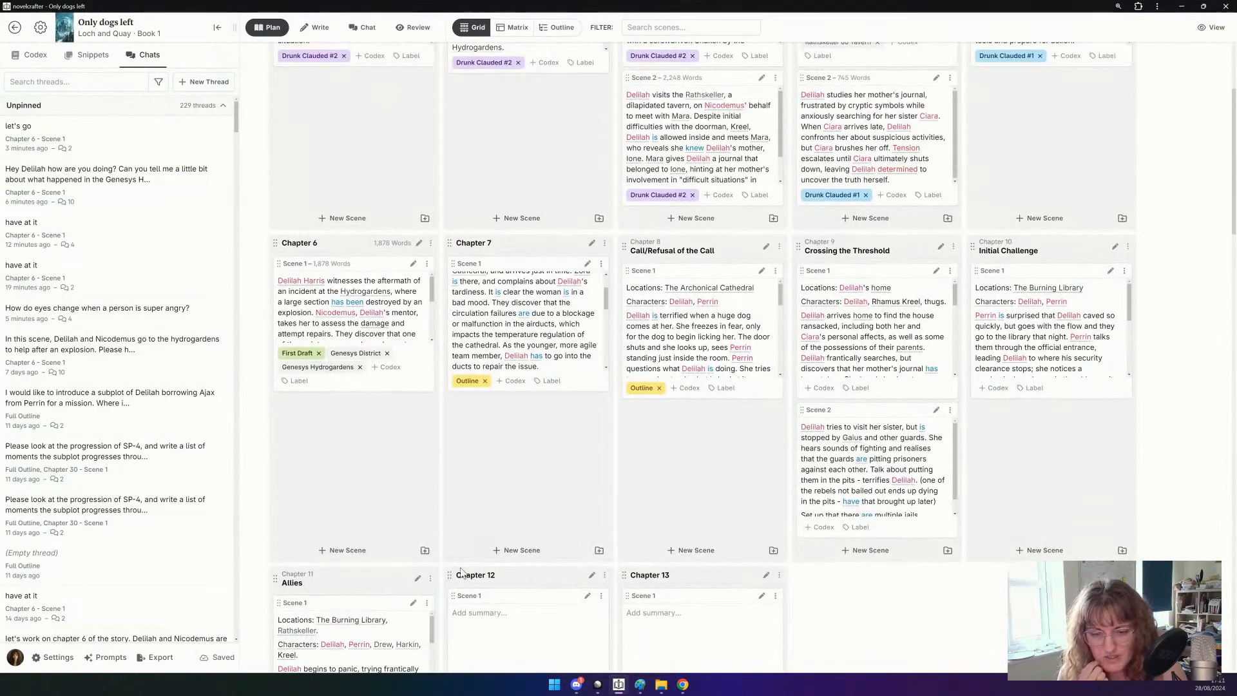
left_click_drag(449, 575, 455, 326)
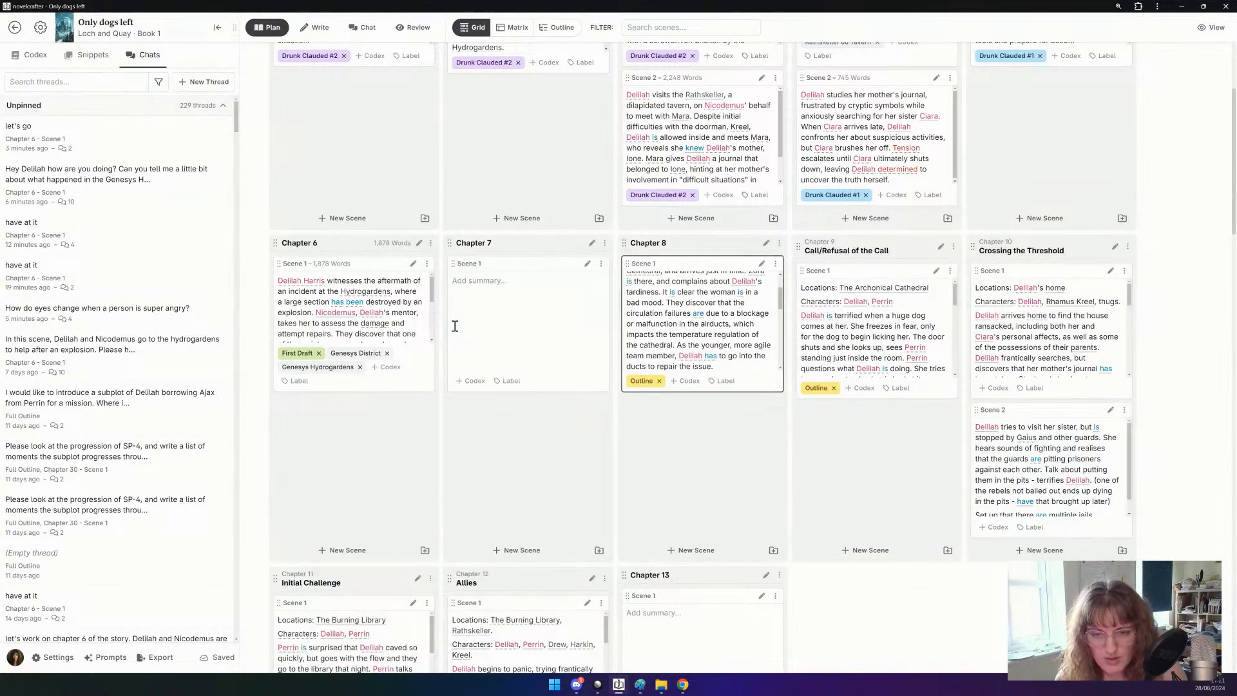
Begin the Chapter 7 Scene 1 summary with "Delilah in the workshop, trying to get Nicodemus to help her.".
left_click(456, 317)
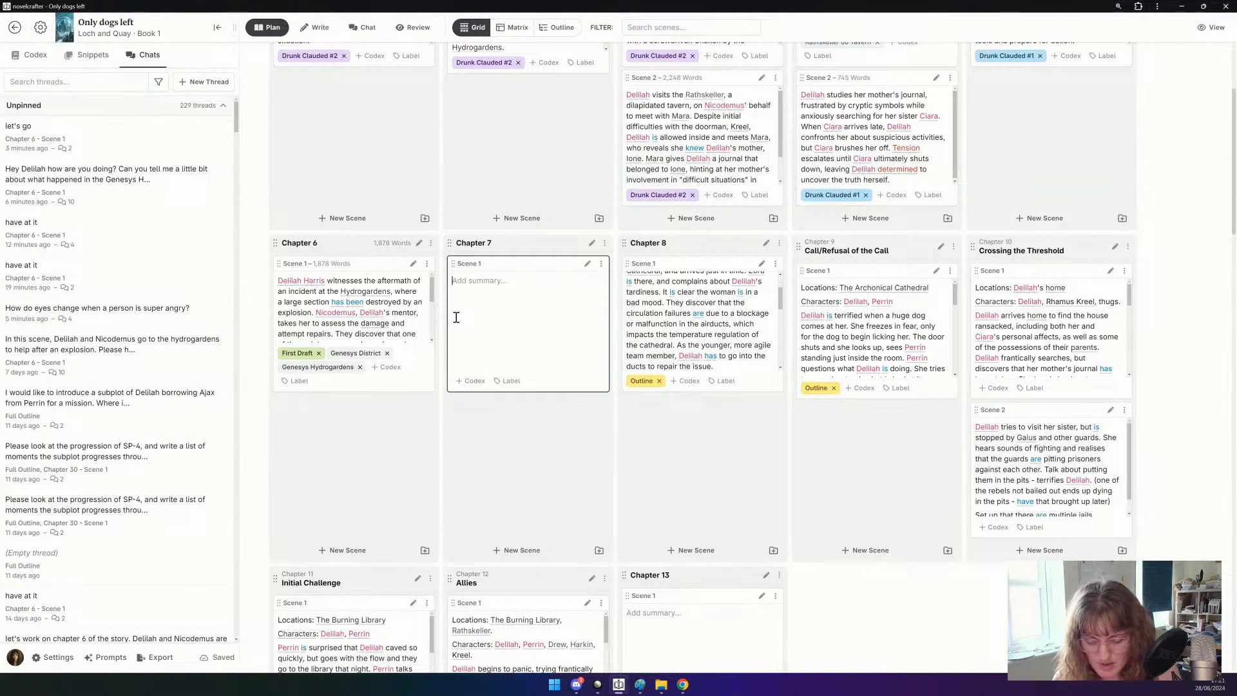
type("Delilah")
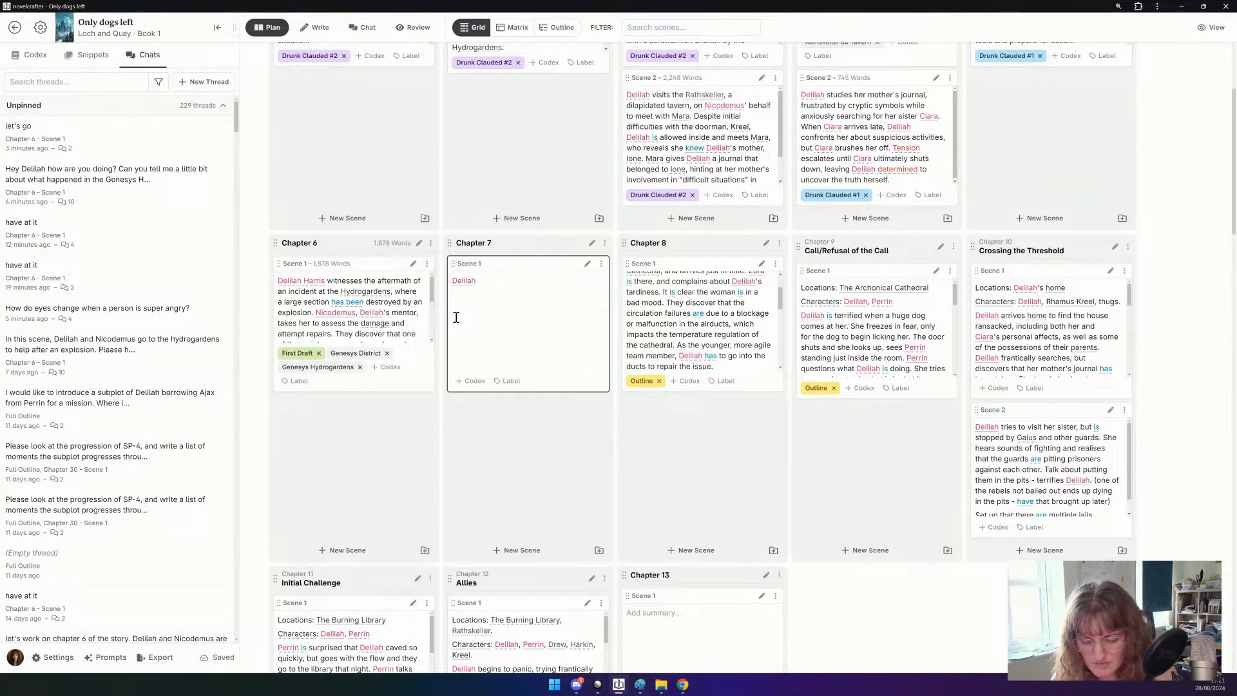
type(" in the work")
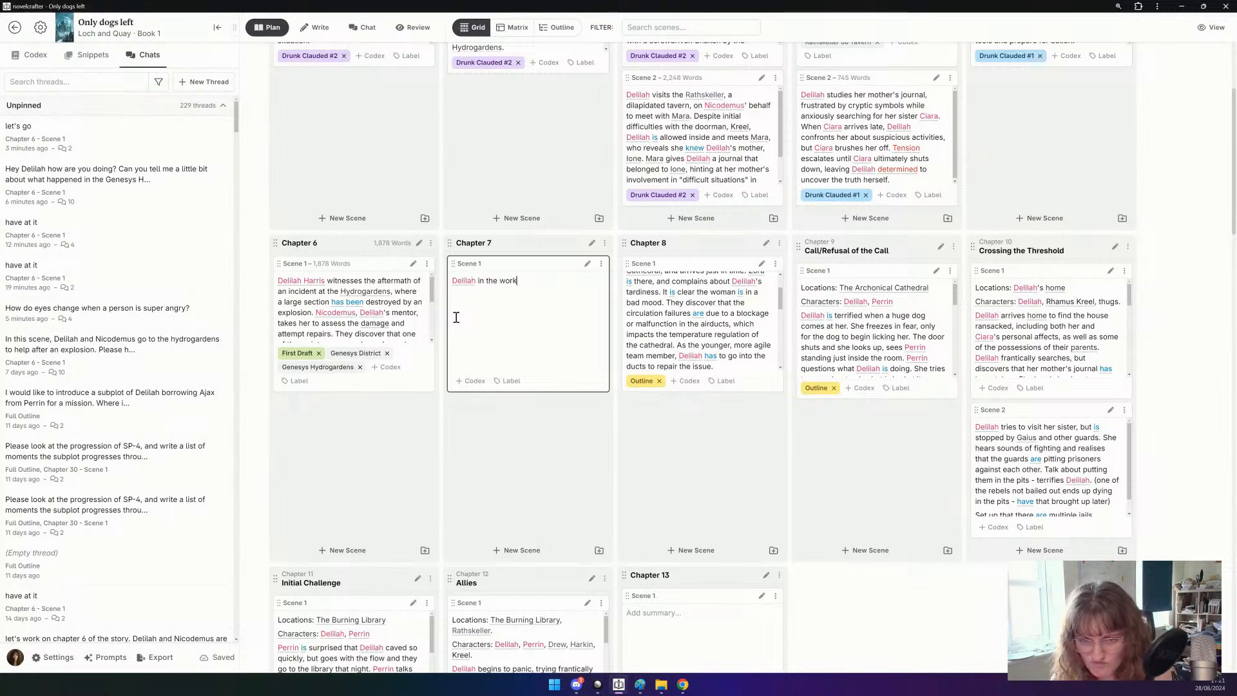
type("shop")
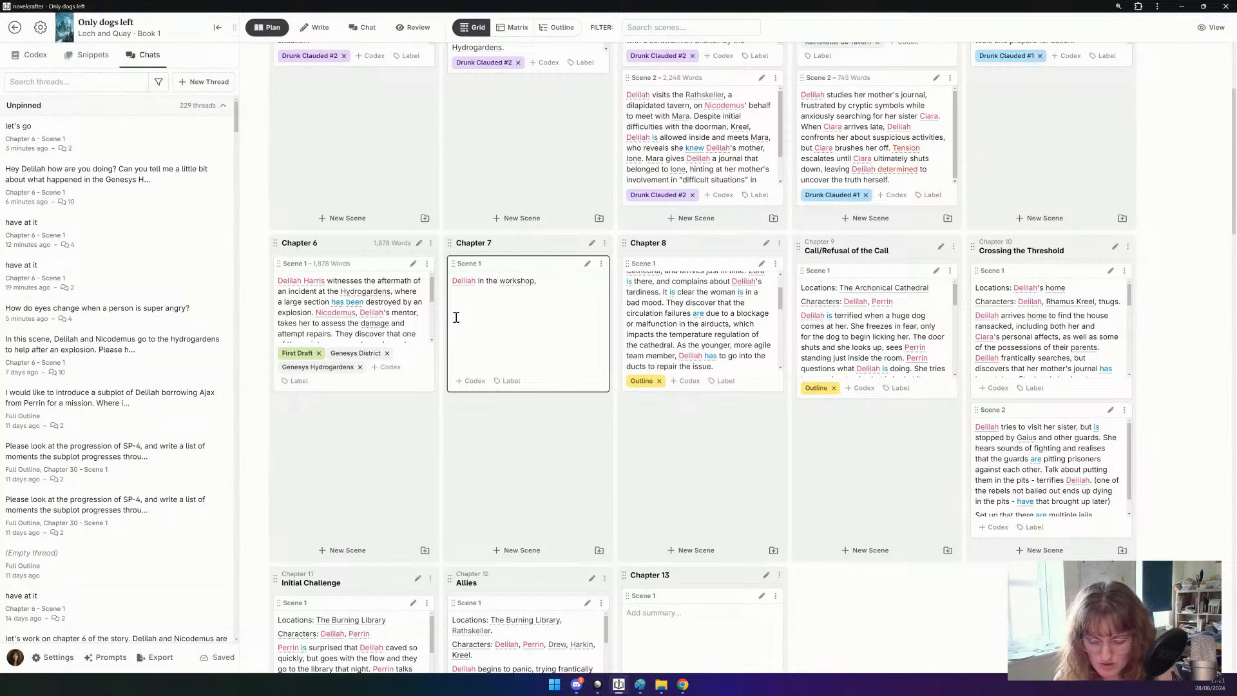
type(", trying to get Ni")
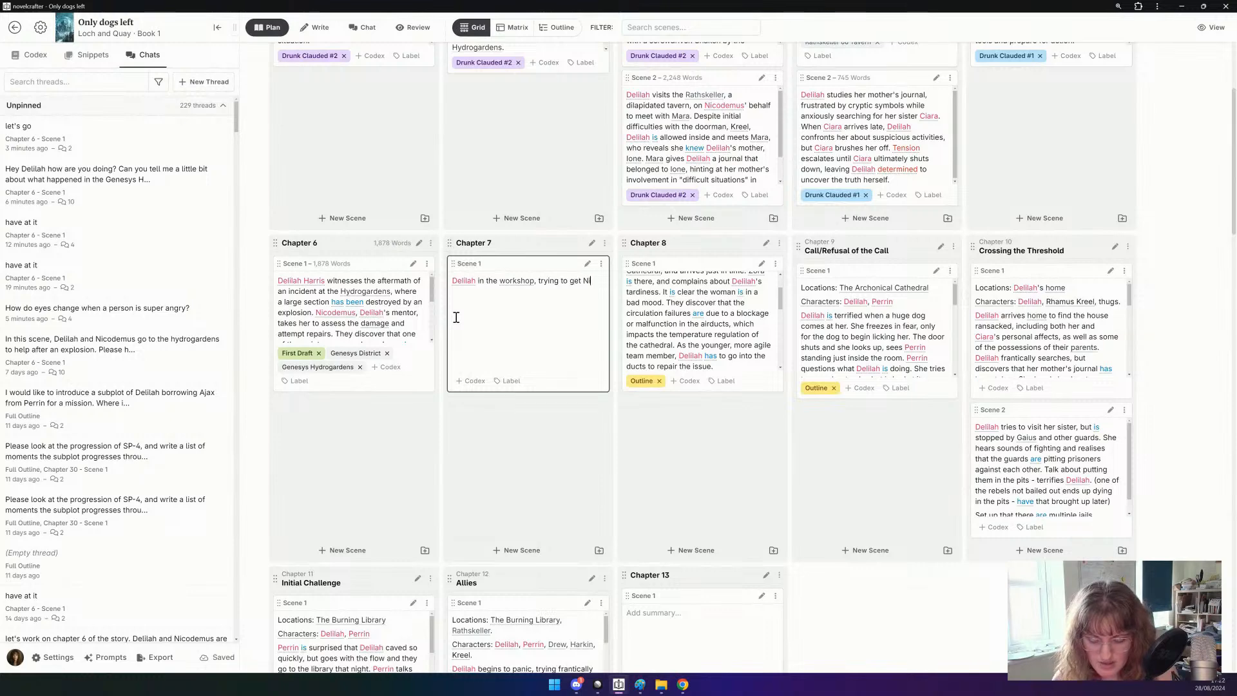
type("codemus to help")
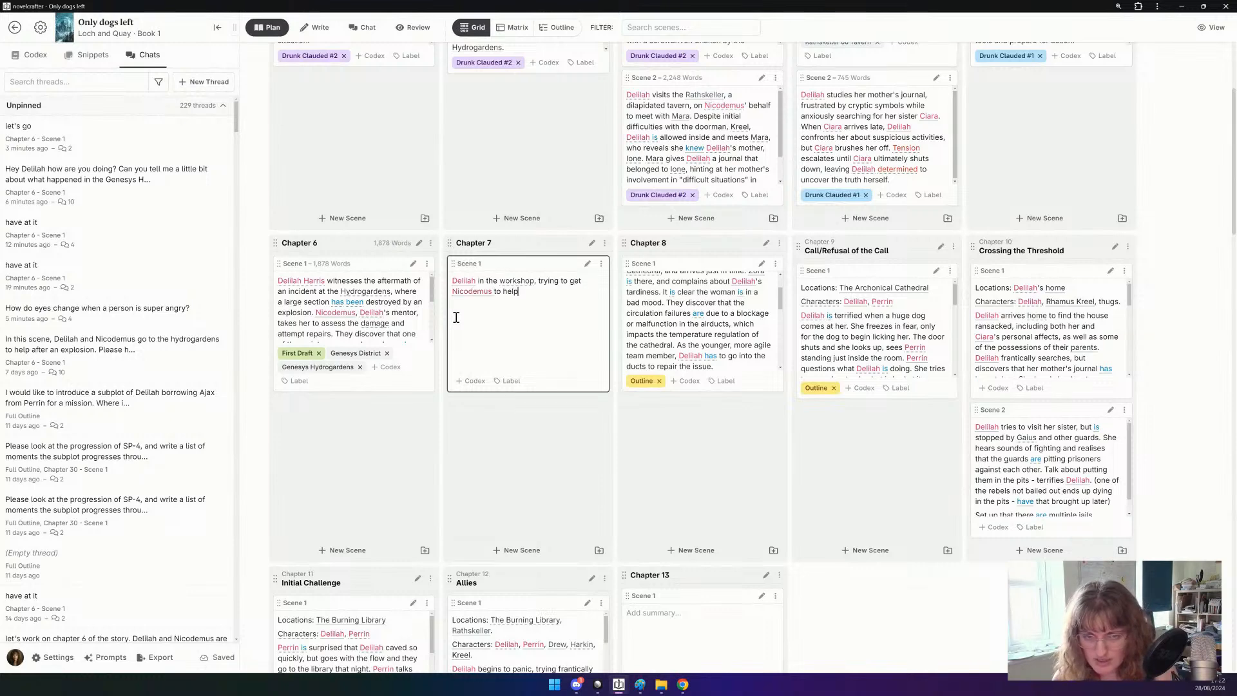
type(" her.")
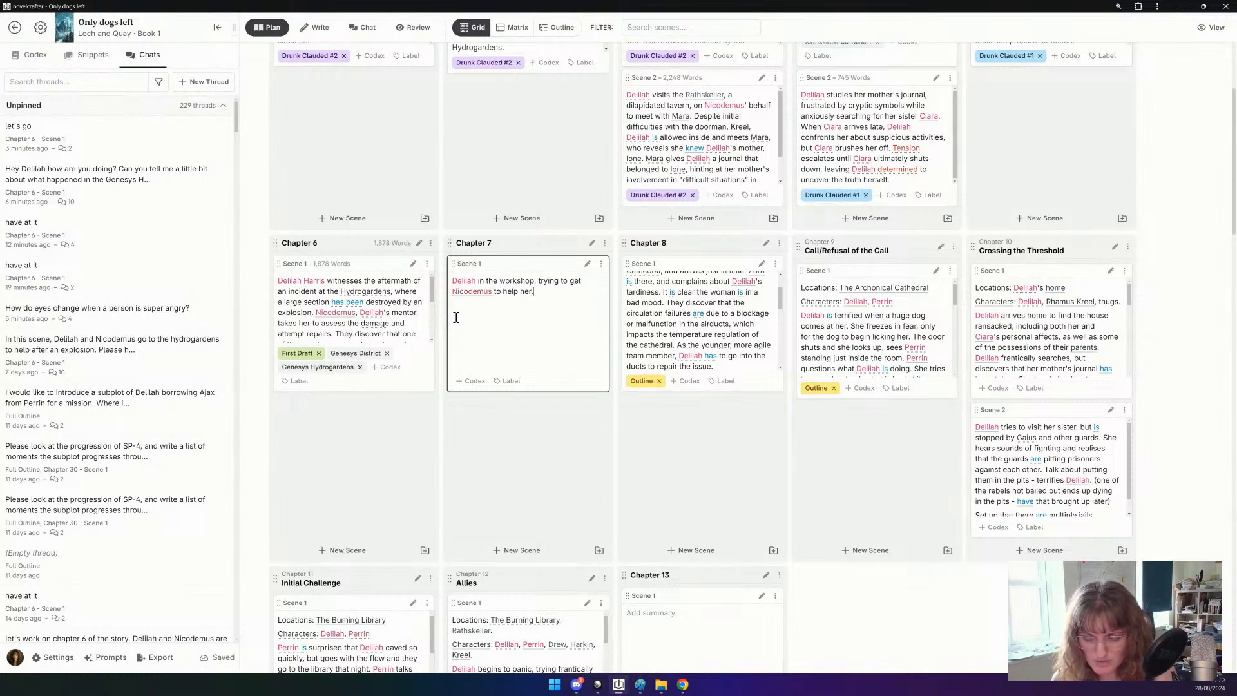
Continue the Chapter 7 Scene 1 summary with "She is shut down and sent home, told to stay out of trouble.".
type(" She is shut")
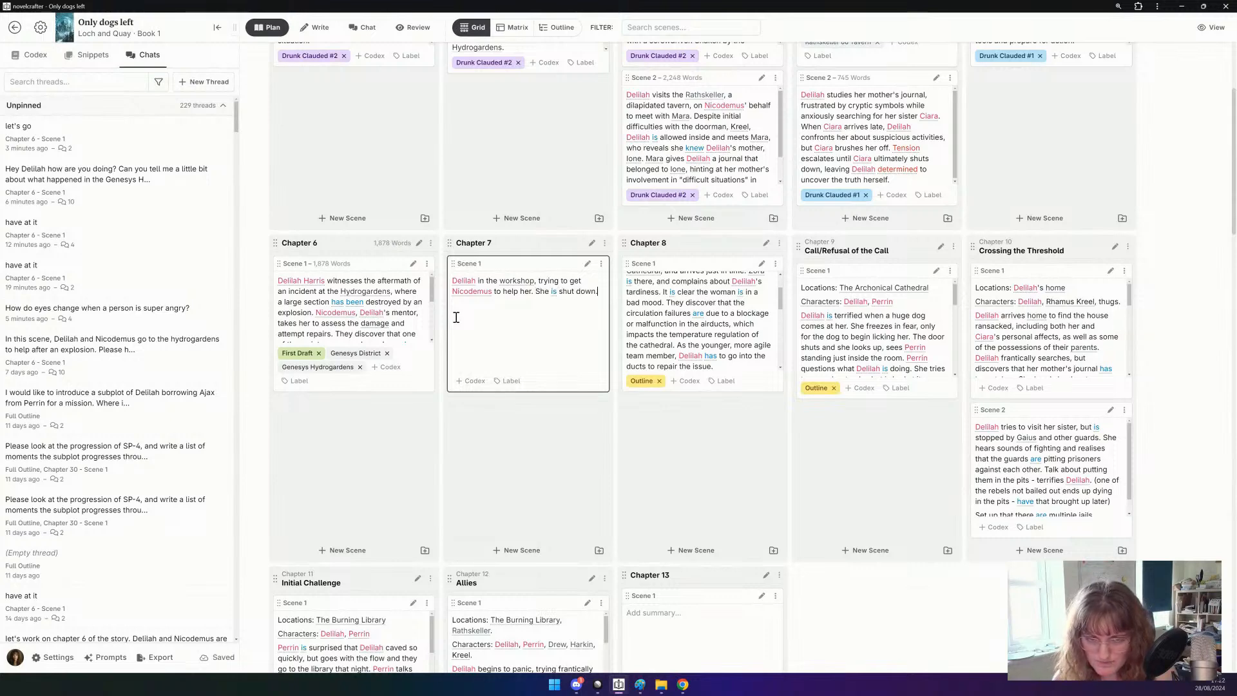
type(" down and sent ")
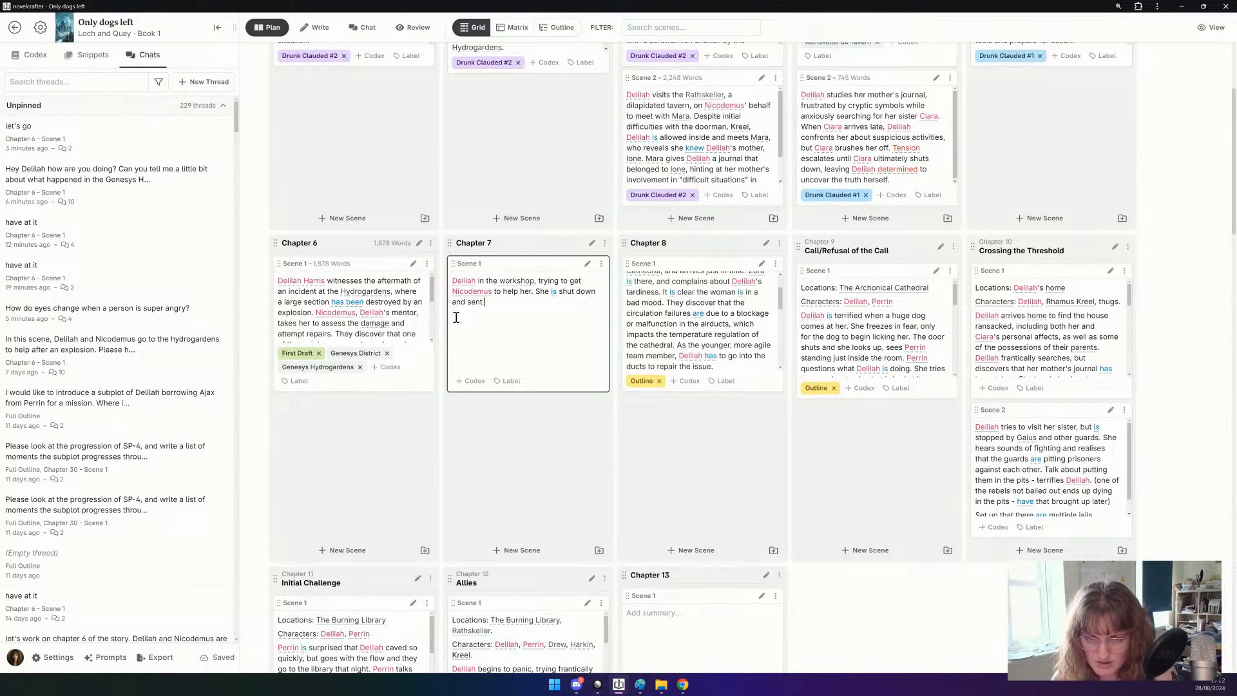
type("home, to")
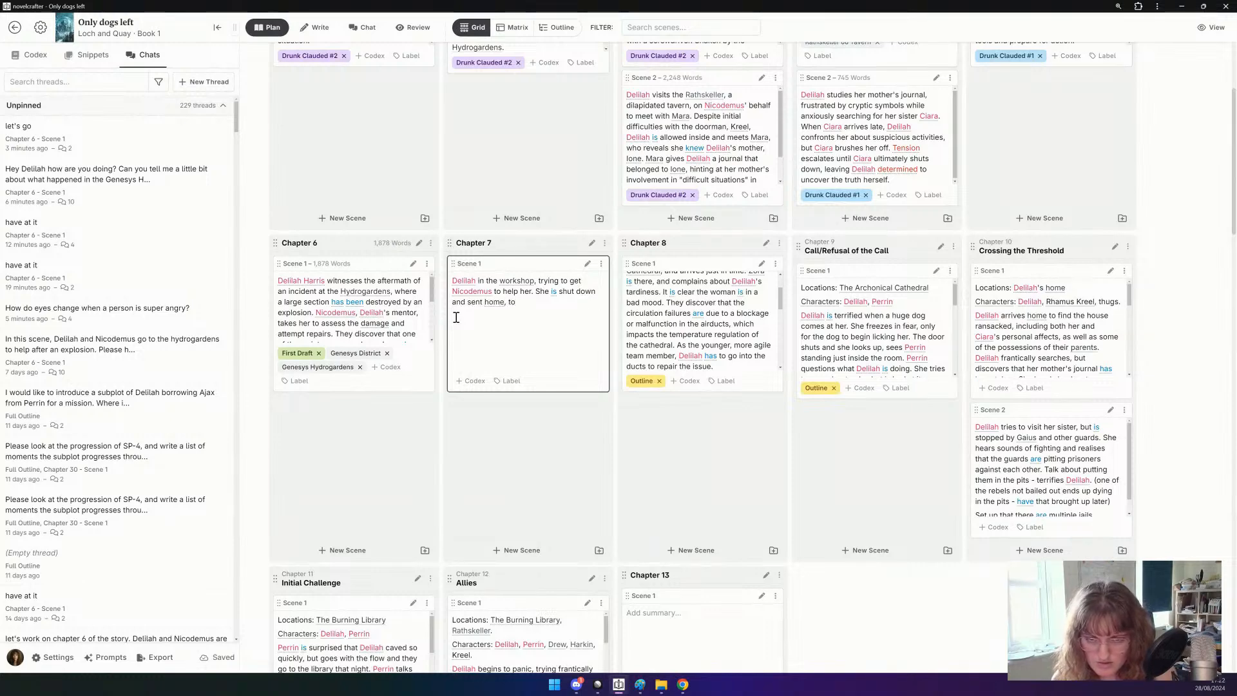
type("ld to stay out of trouble.")
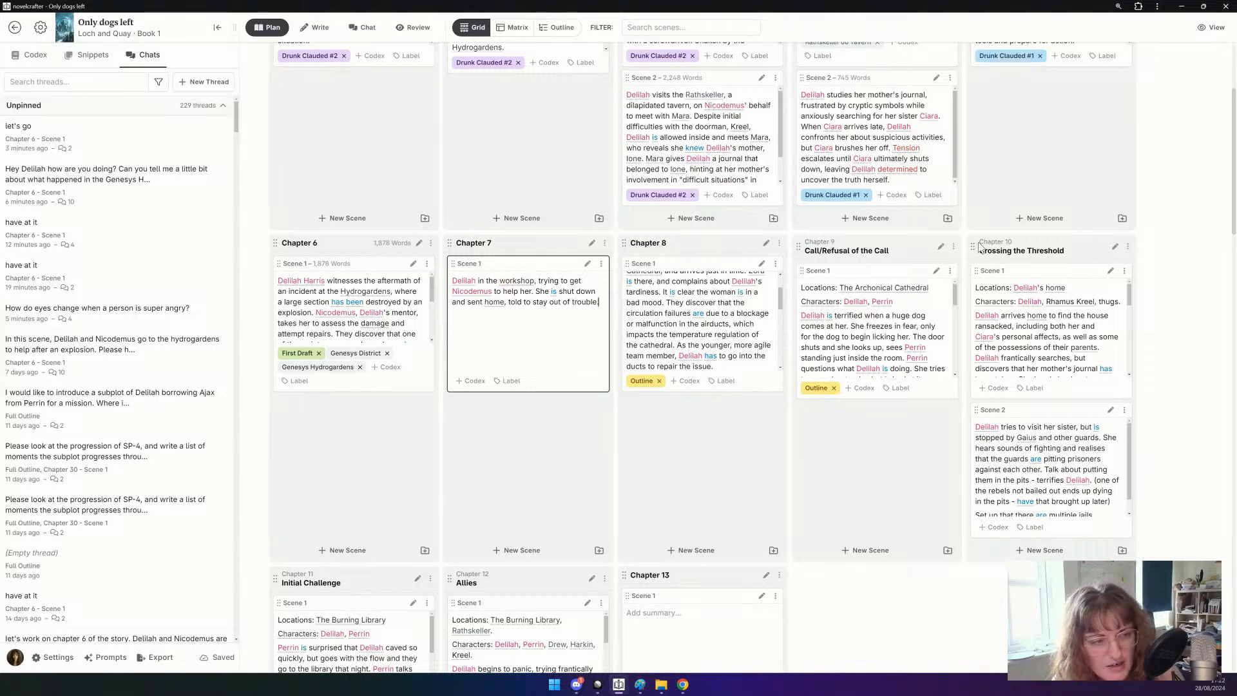
key("Escape")
Move the first scene of Chapter 10, set at Delilah's home, into Chapter 7 as Scene 2 and read through its summary.
left_click_drag(993, 271, 513, 424)
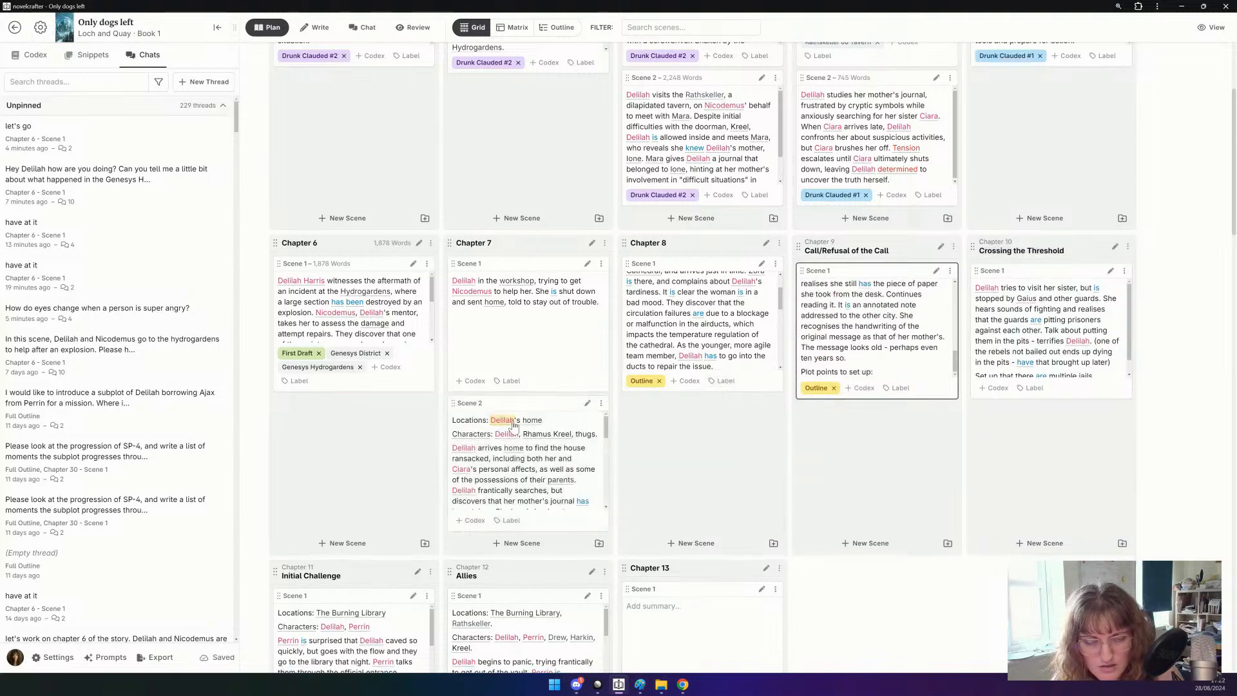
scroll(525, 453, "down", 2)
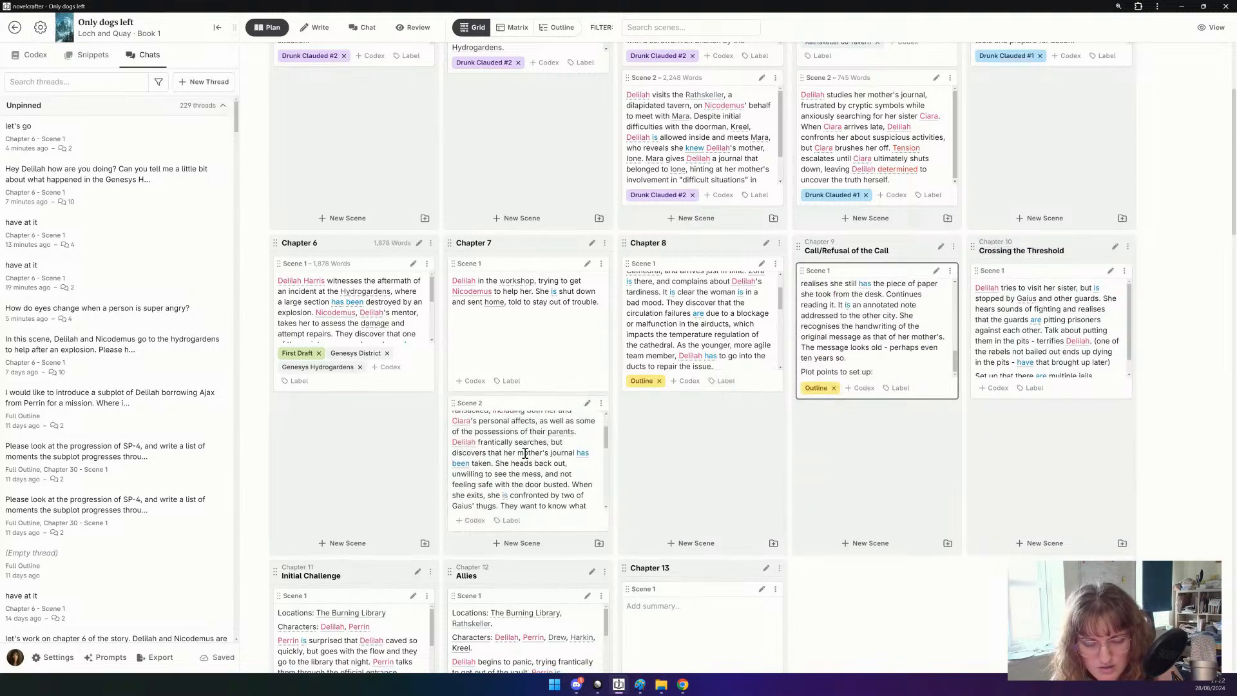
scroll(525, 453, "down", 3)
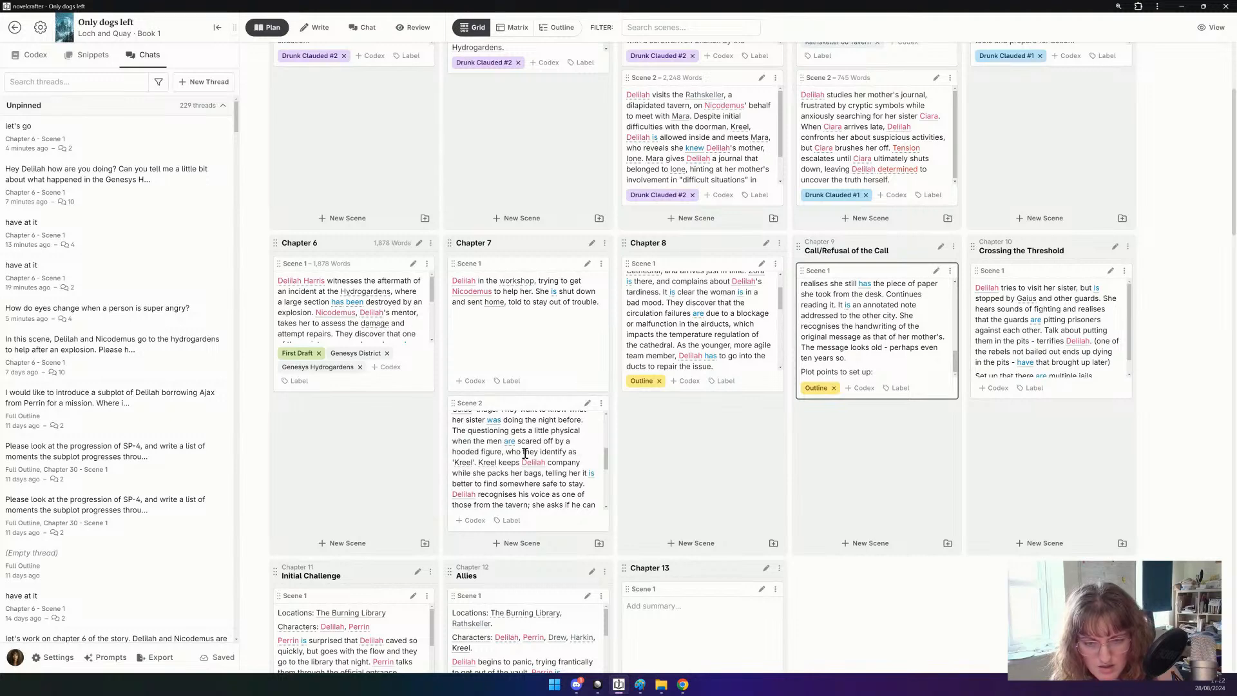
scroll(526, 453, "down", 2)
scroll(525, 454, "down", 2)
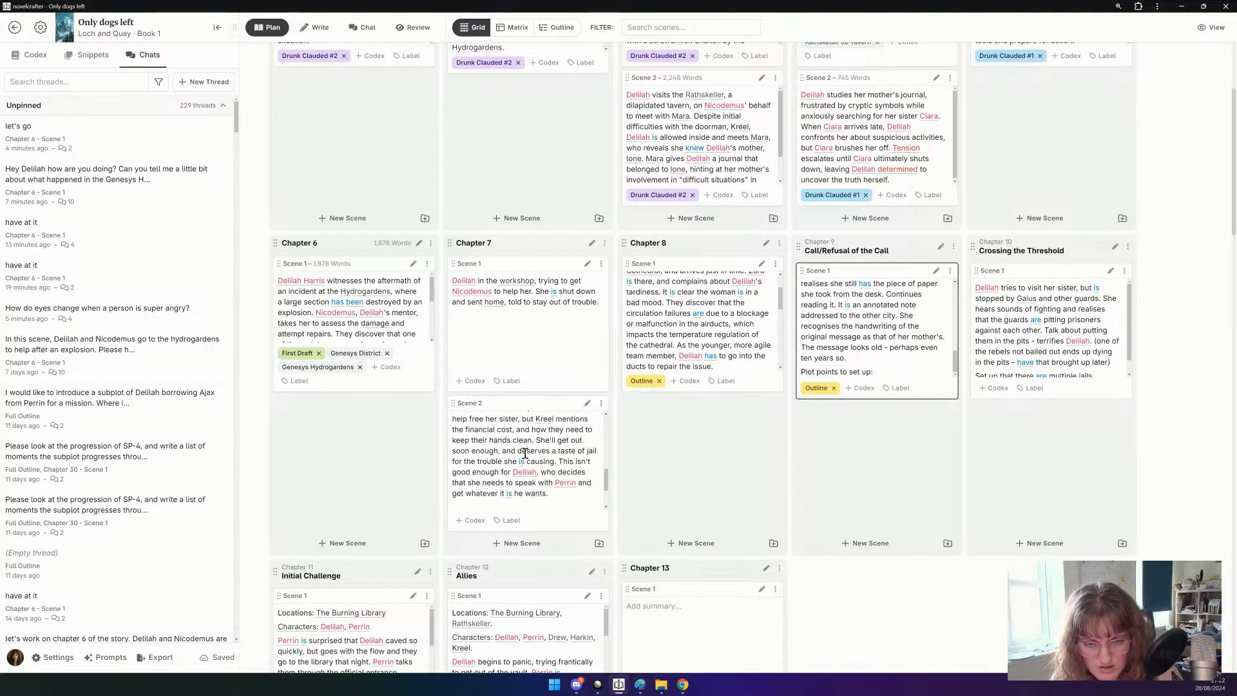
scroll(525, 453, "down", 2)
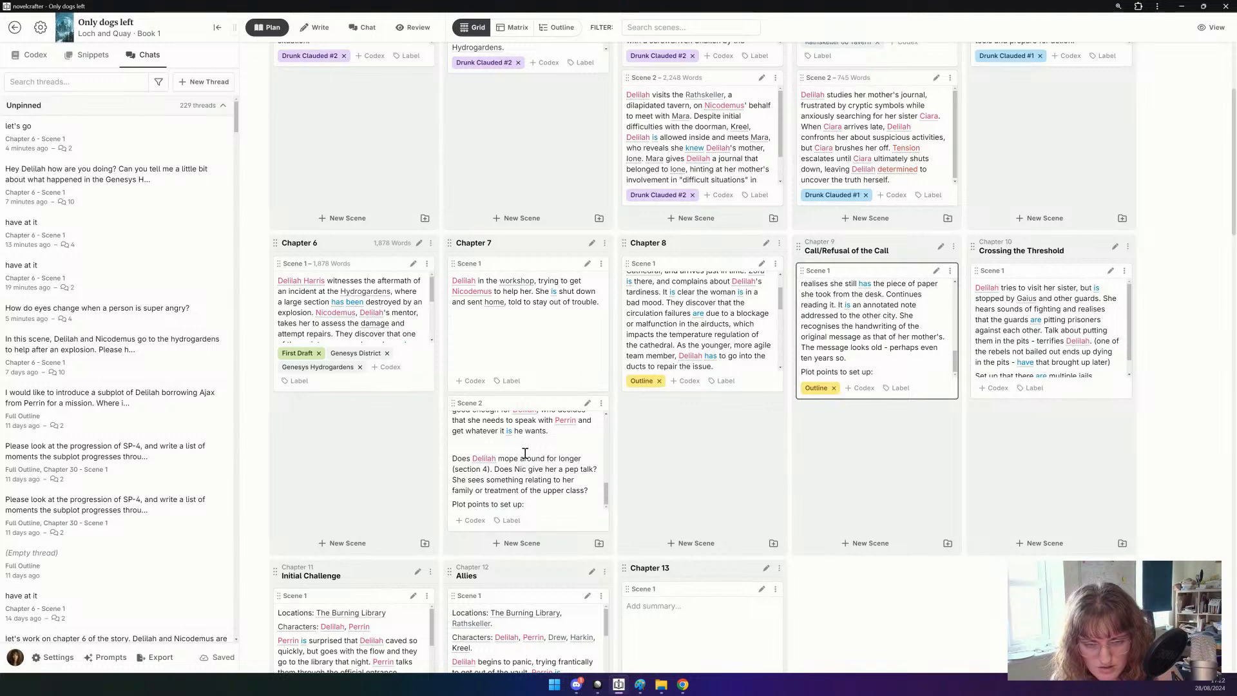
In the Chapter 7 Scene 2 summary, replace "speak with Perrin and get whatever it is he wants." with "do something herself.".
scroll(526, 453, "up", 2)
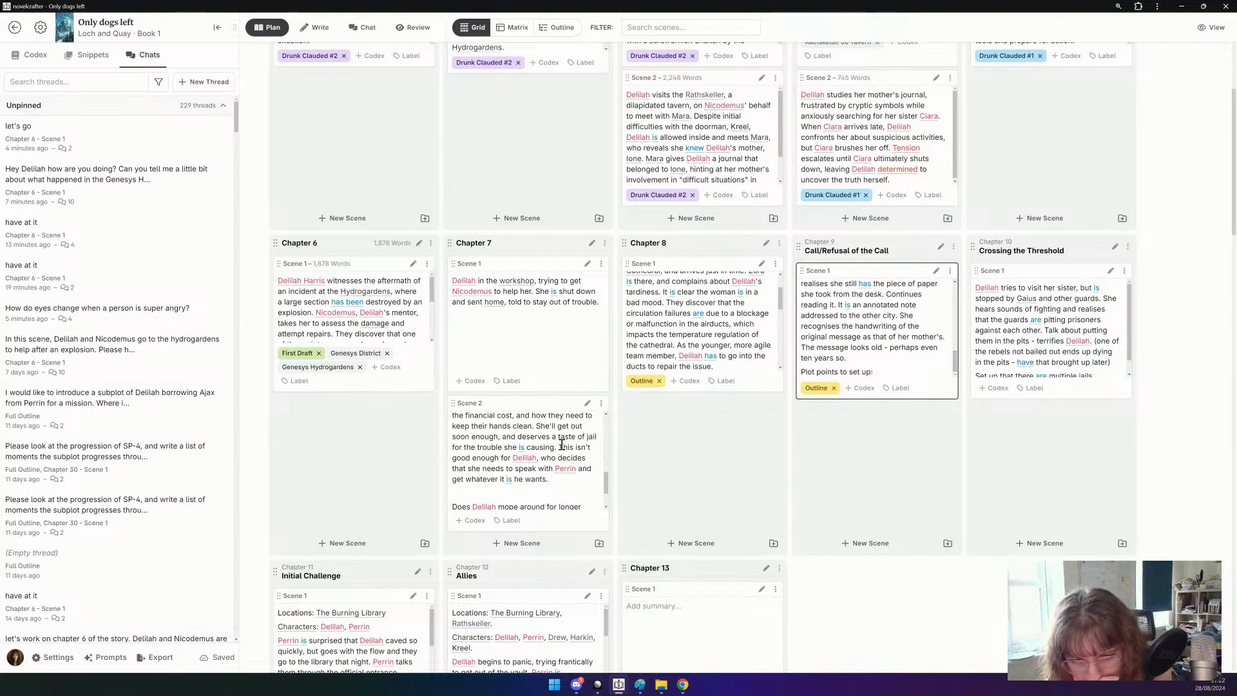
left_click(554, 480)
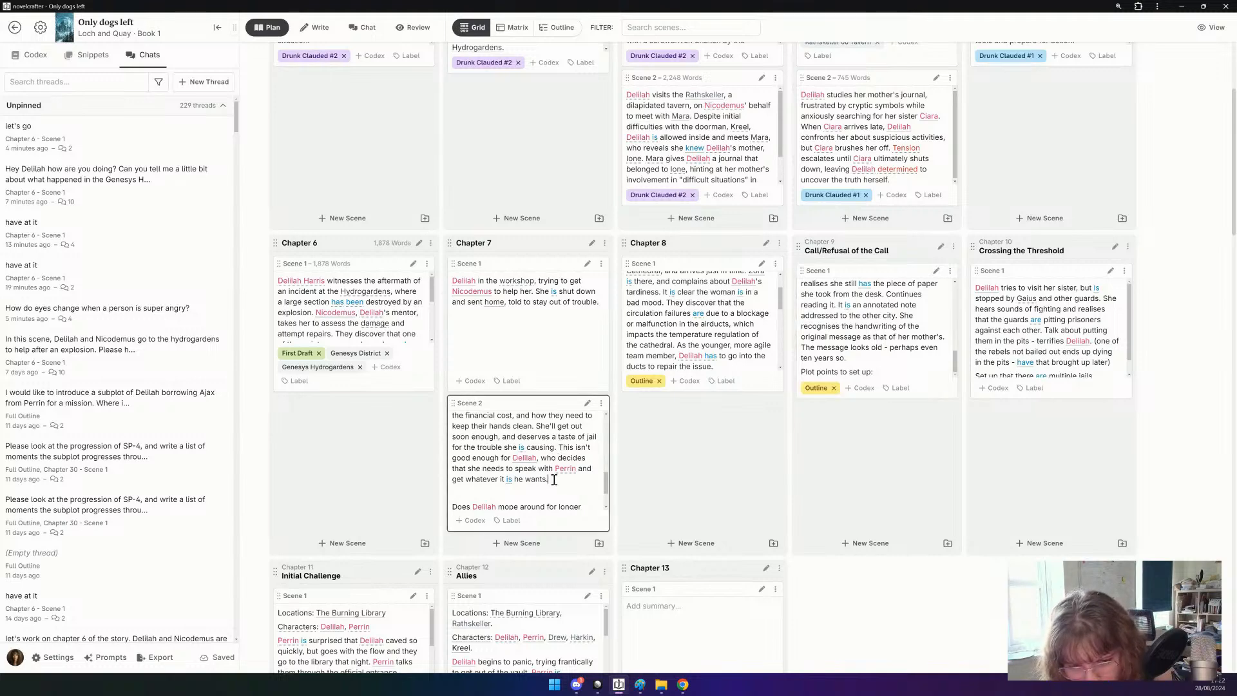
left_click(556, 470, "shift")
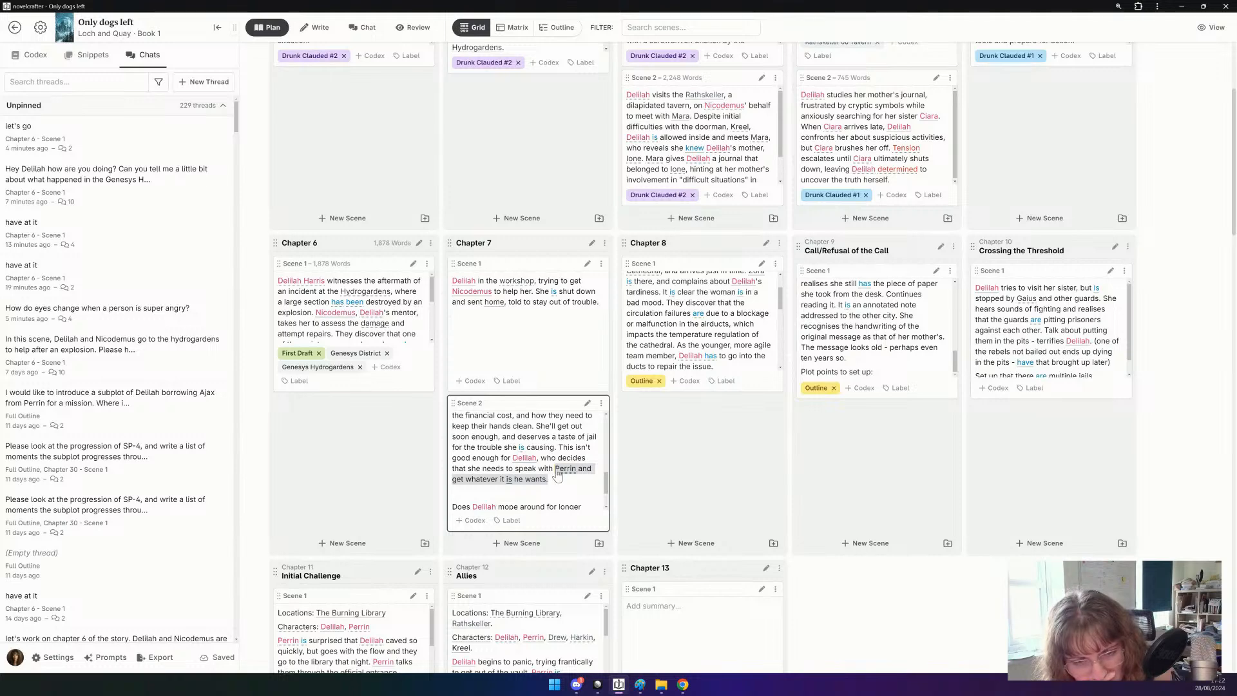
left_click(517, 470, "shift")
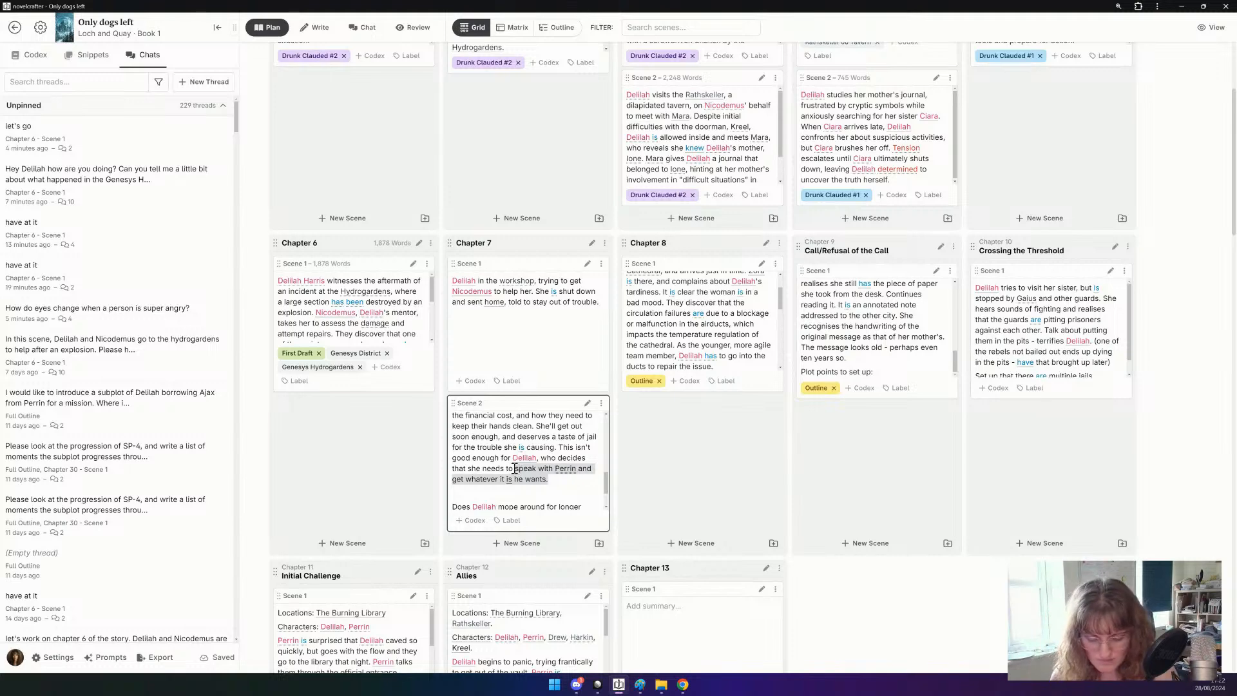
type("do something herself.")
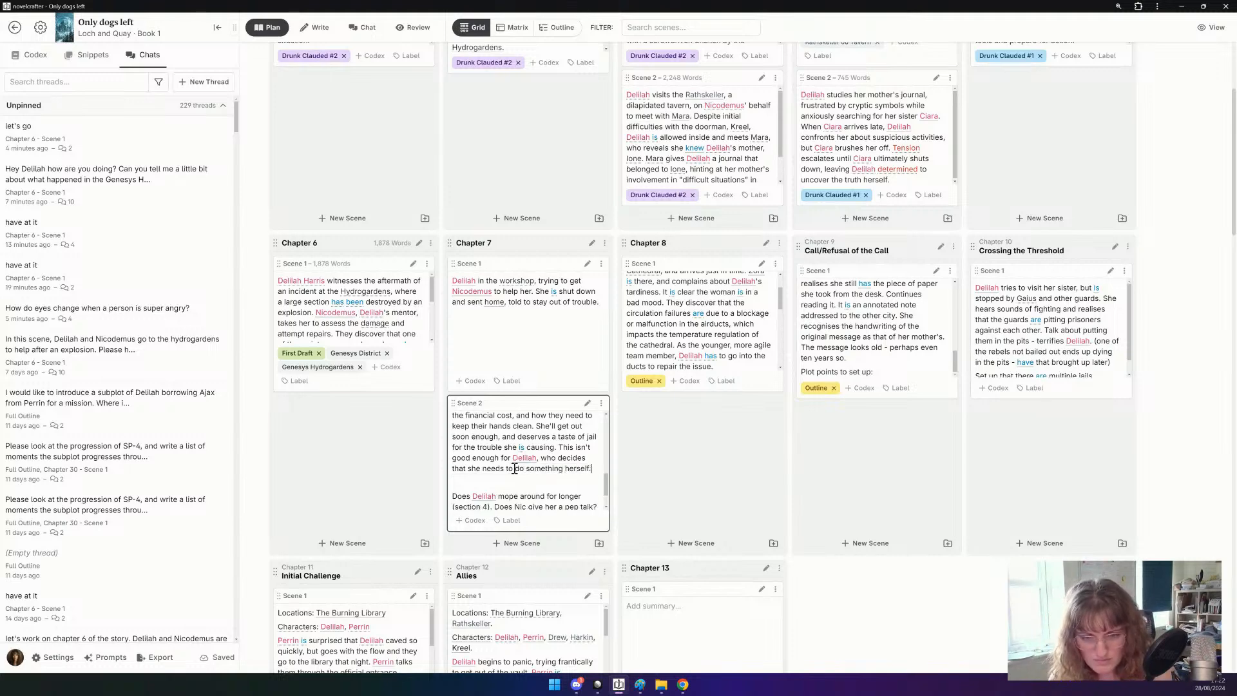
Delete the closing notes of the Chapter 7 Scene 2 summary, from "Does Delilah mope around for longer" through "Plot points to set up:".
scroll(515, 468, "down", 2)
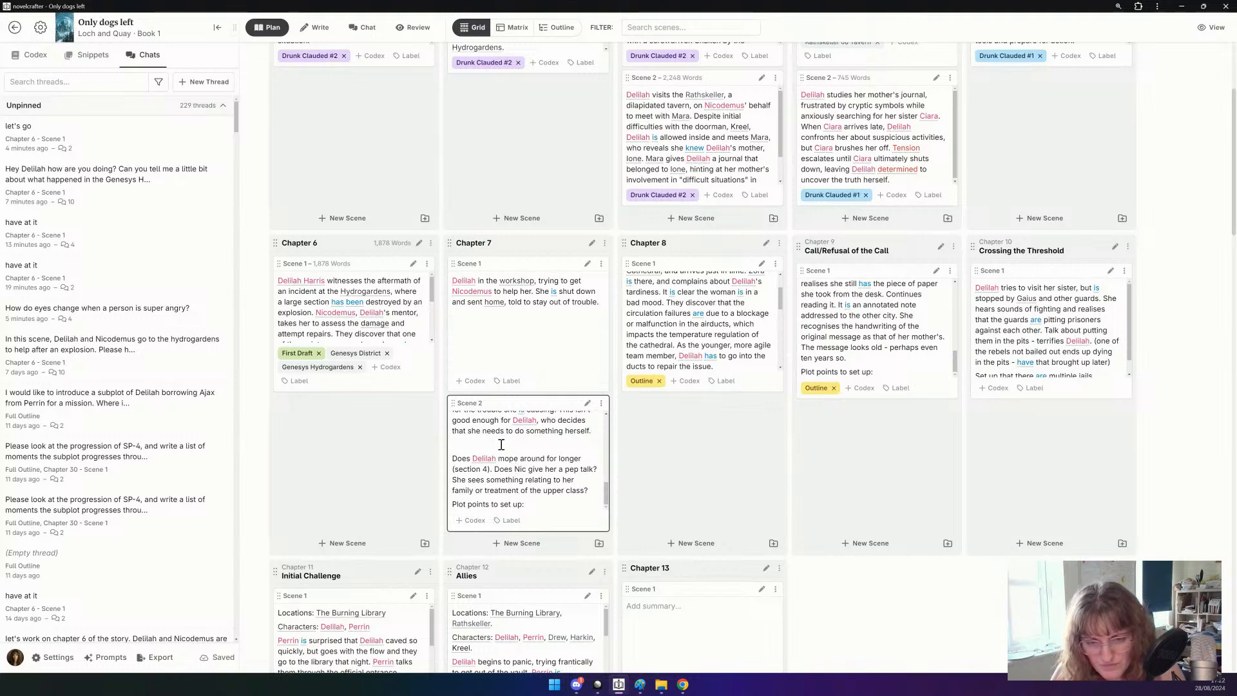
scroll(502, 445, "down", 1)
left_click_drag(534, 459, 456, 398)
key("ctrl+v")
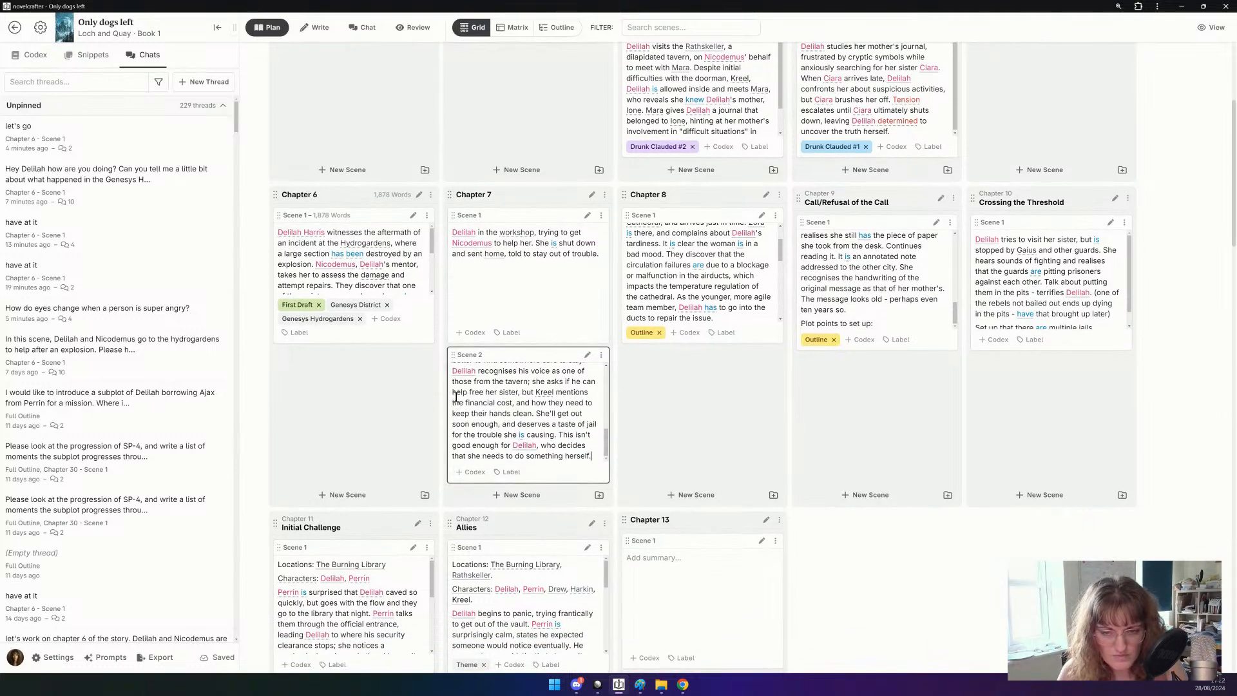
scroll(456, 398, "up", 5)
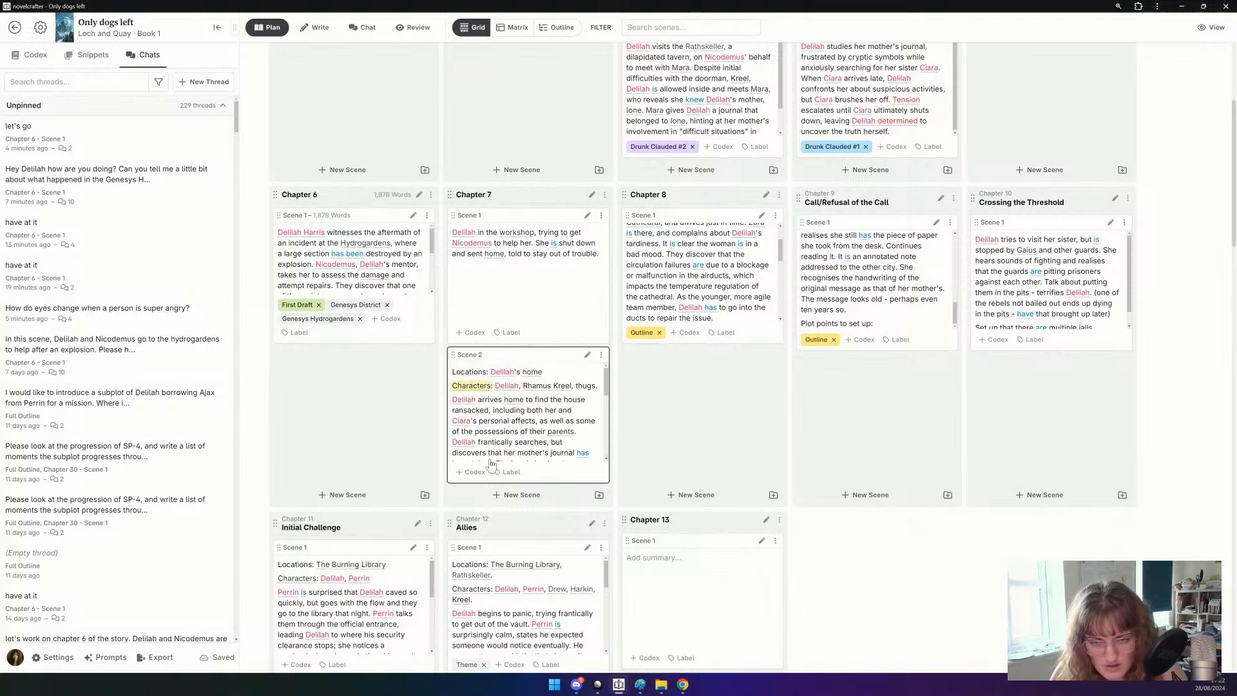
Review the Chapter 8 Scene 1 summary and insert "The next day Delilah is sent to" before its opening sentence about the Archonical Cathedral.
scroll(677, 266, "up", 3)
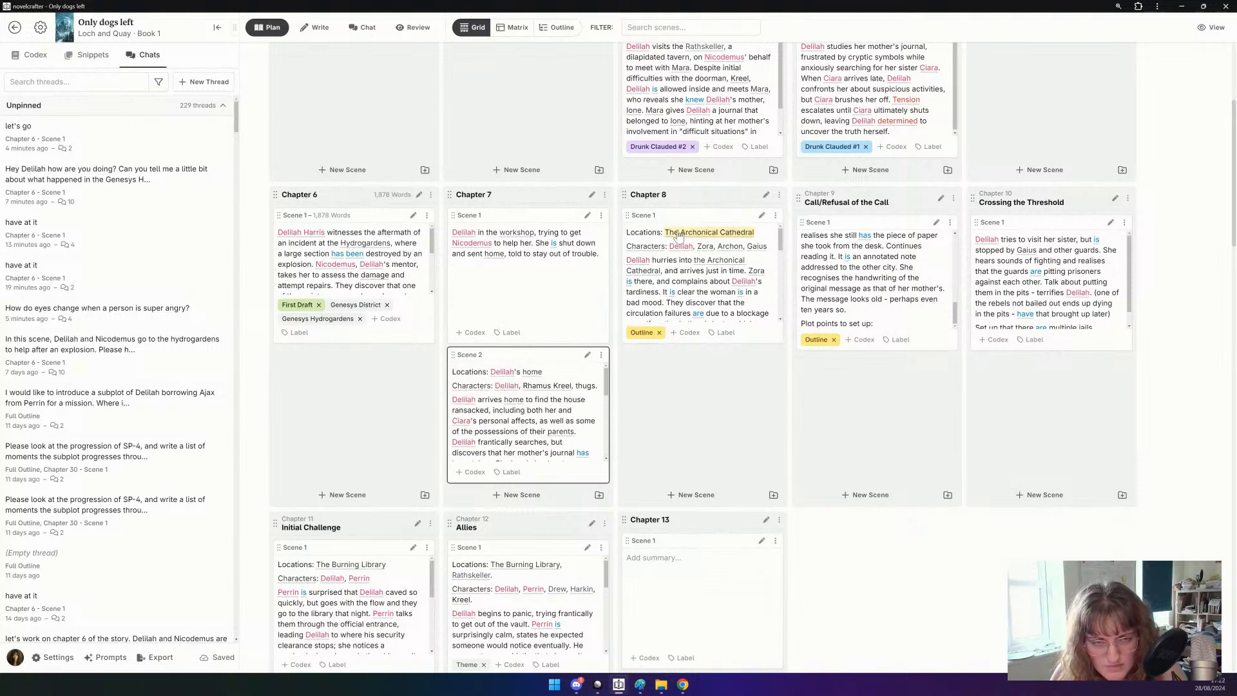
scroll(564, 303, "up", 1)
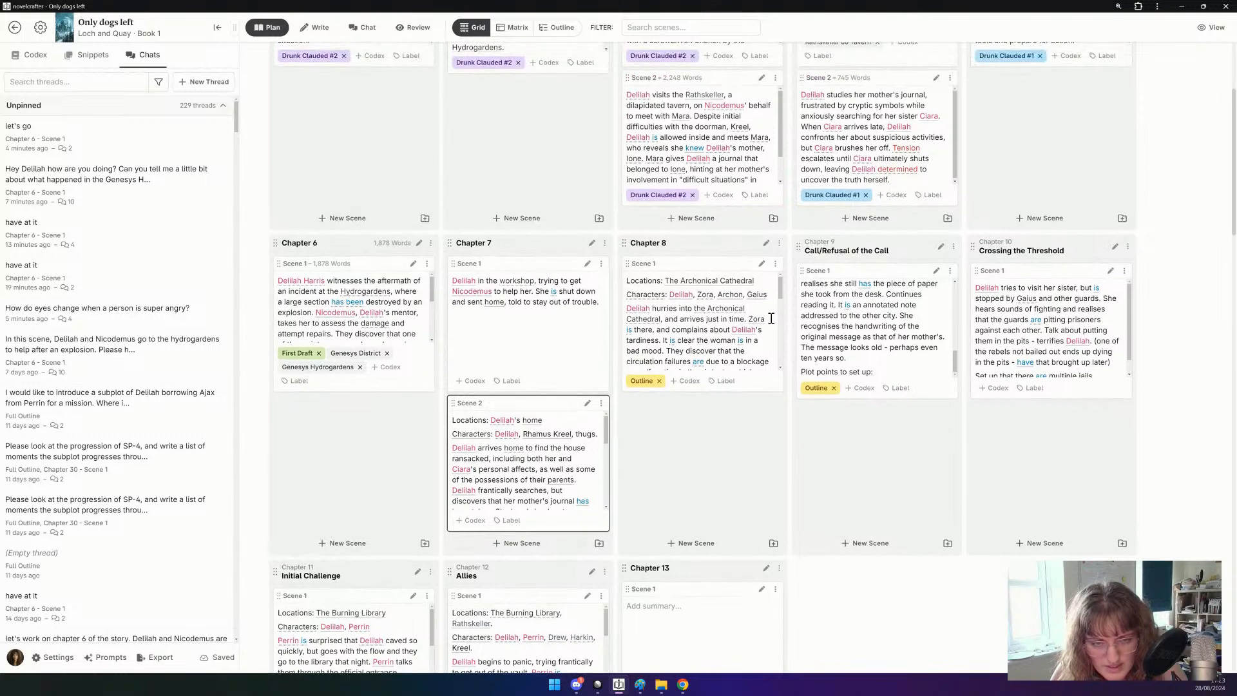
scroll(723, 350, "down", 2)
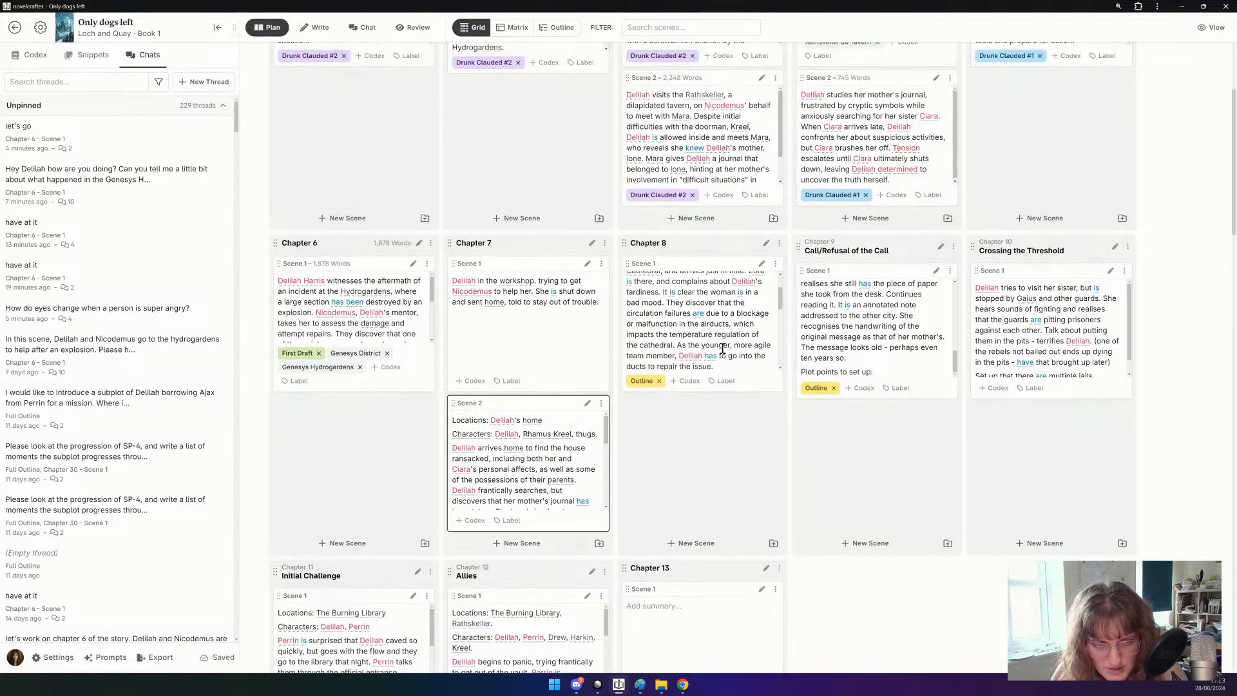
scroll(723, 348, "up", 2)
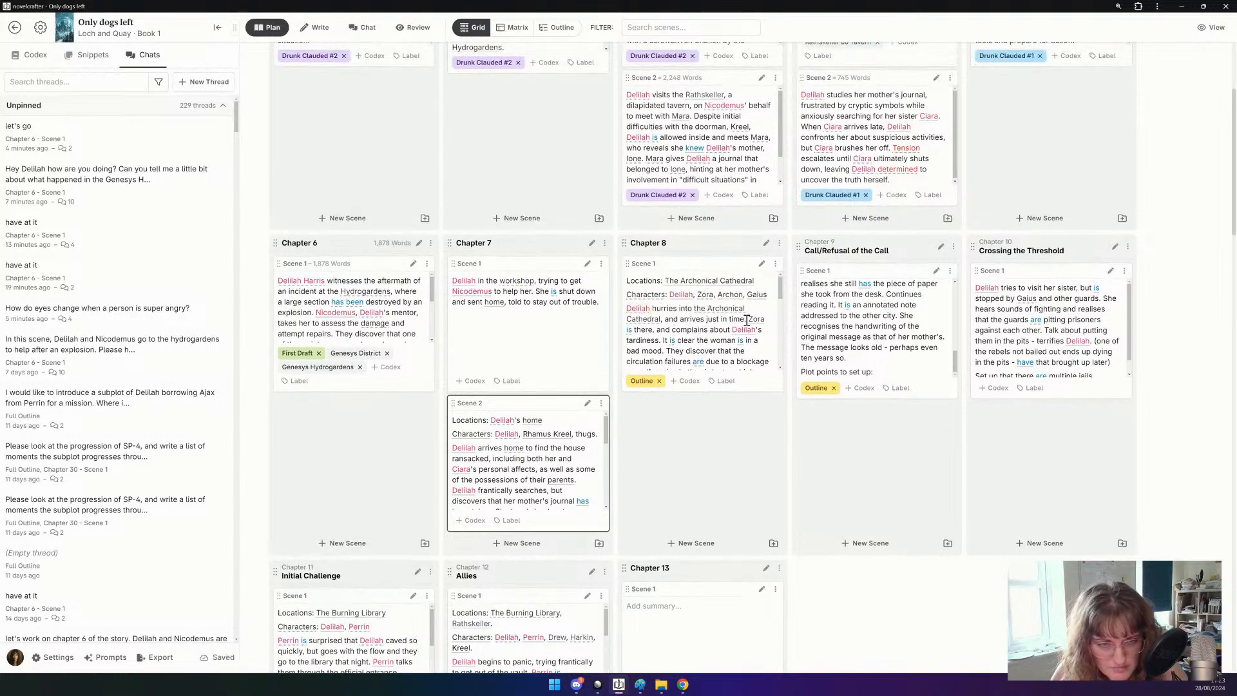
left_click_drag(745, 319, 676, 308)
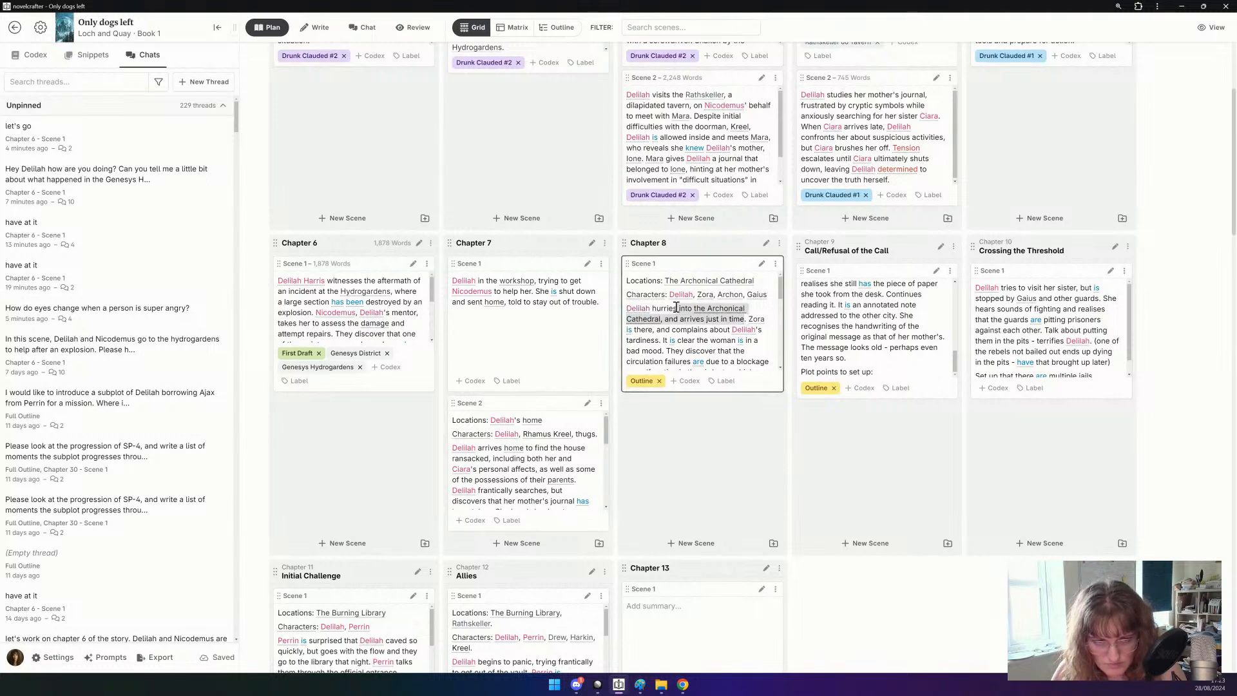
left_click(674, 318)
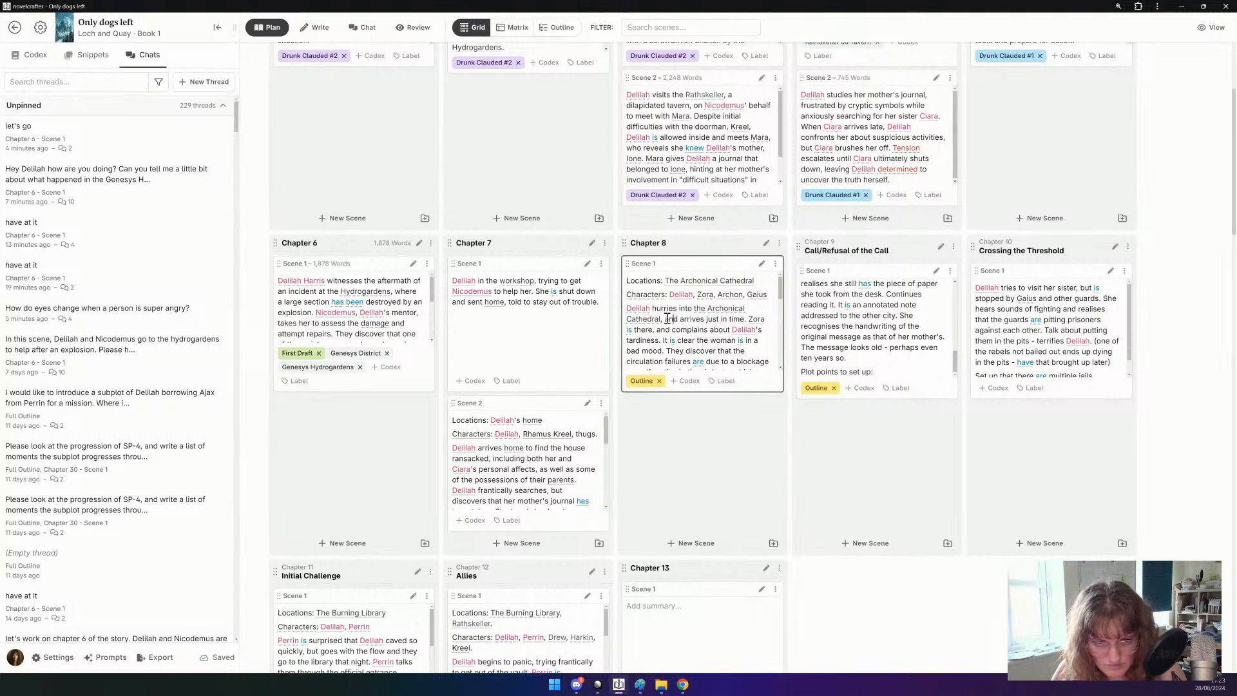
left_click(625, 308)
type("The next day ")
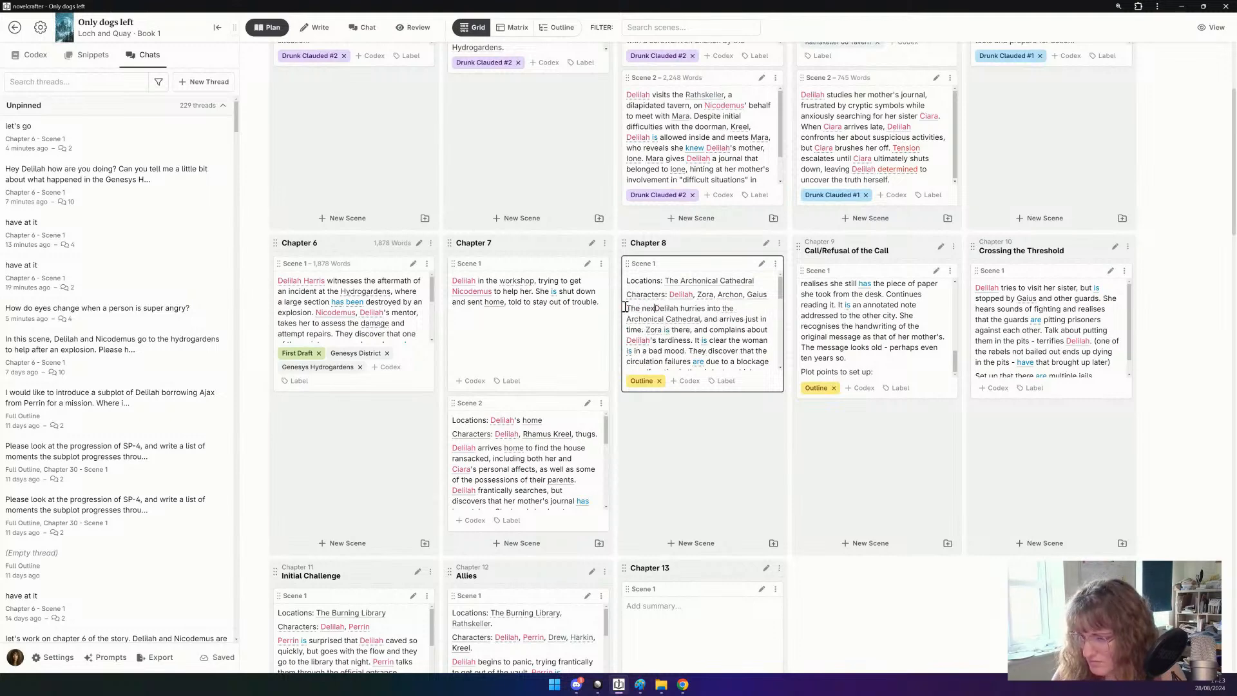
type("Delilah is sent")
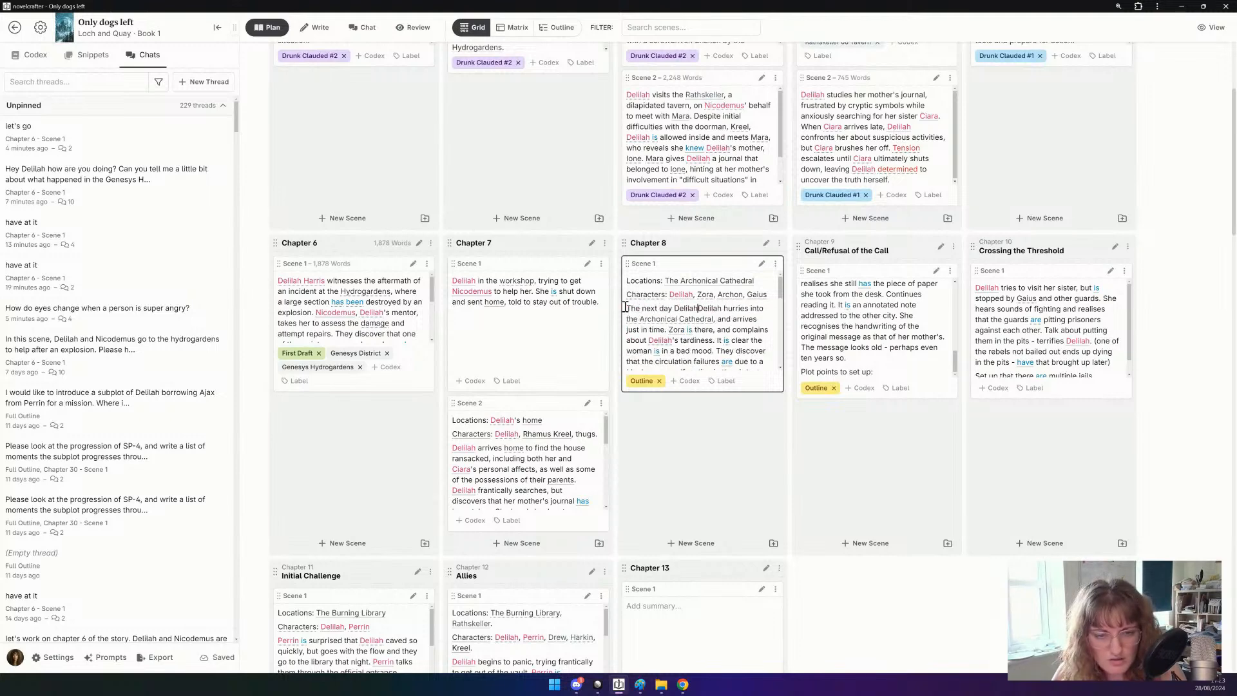
type(" to")
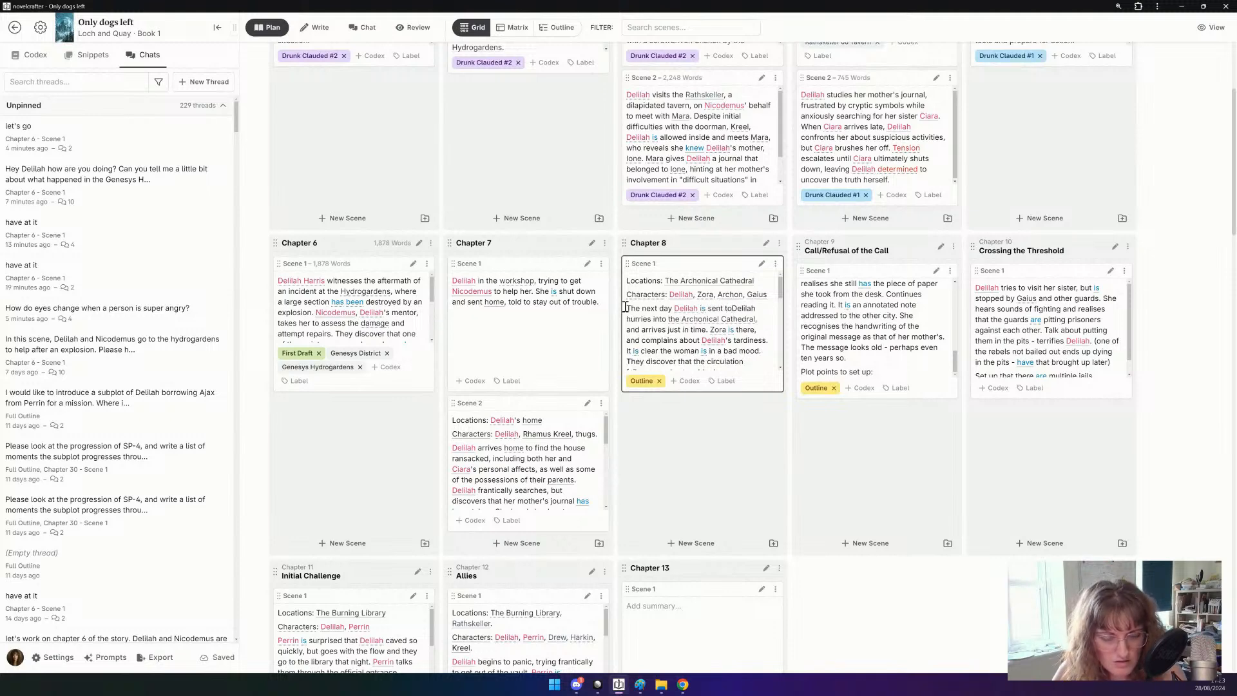
Remove the leftover "Delilah hurries into" from the Chapter 8 Scene 1 opening so it reads "sent to the Archonical Cathedral".
key("Delete")
key("Delete")
key("Delete")
key("Delete")
key("Delete")
key("Delete")
key("Delete")
key("Delete")
key("Delete")
key("Delete")
key("Delete")
key("Delete")
key("Delete")
key("Delete")
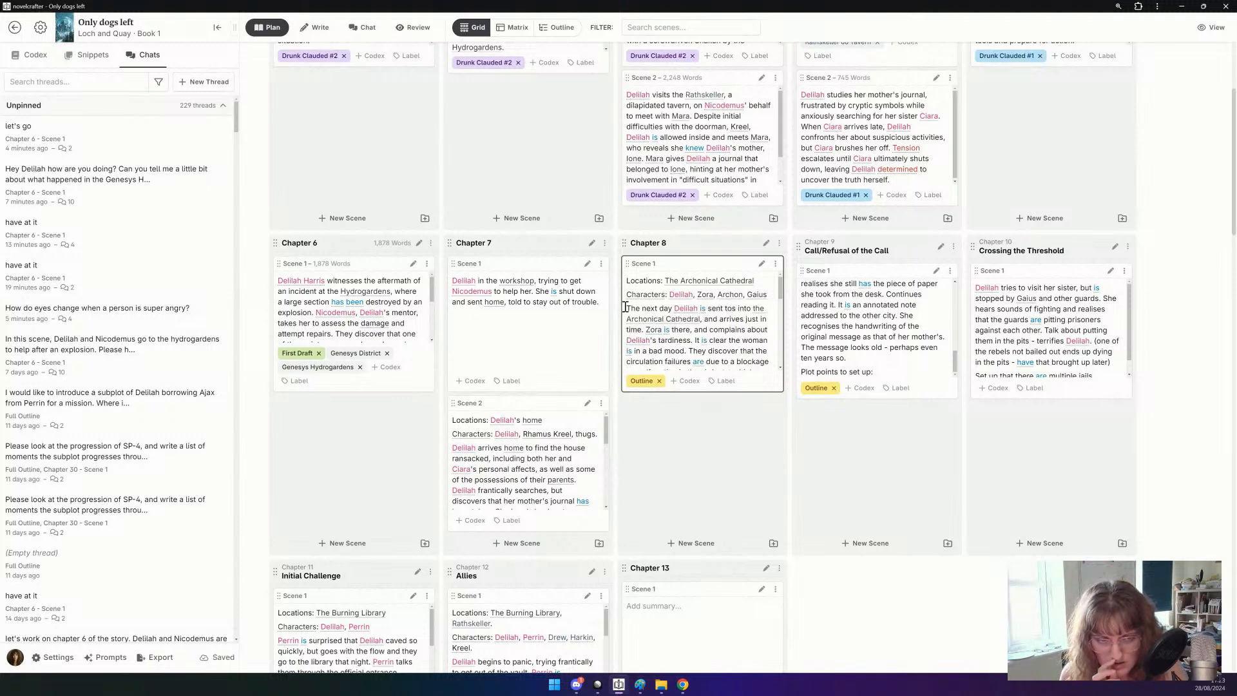
key("Delete")
key("Delete")
key("Delete")
key("Delete")
key("Delete")
key("Delete")
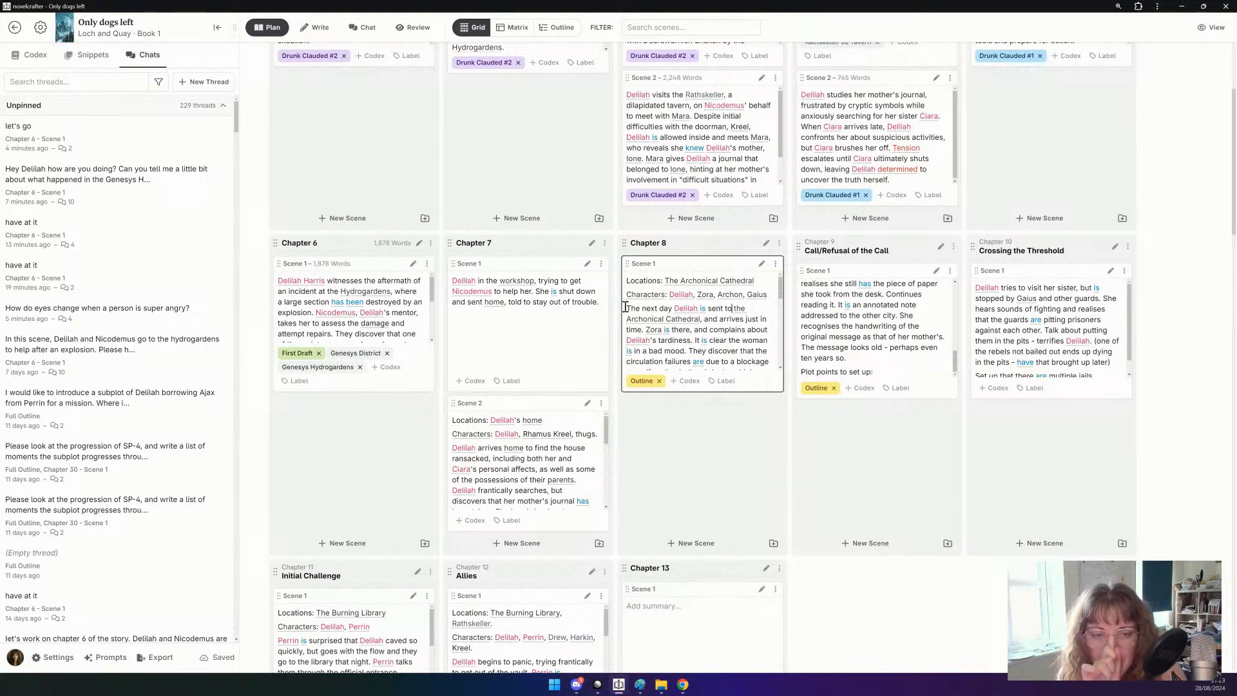
Read through the Chapter 8 and Chapter 9 scene summaries and check how they follow on from Chapter 7.
scroll(674, 327, "down", 3)
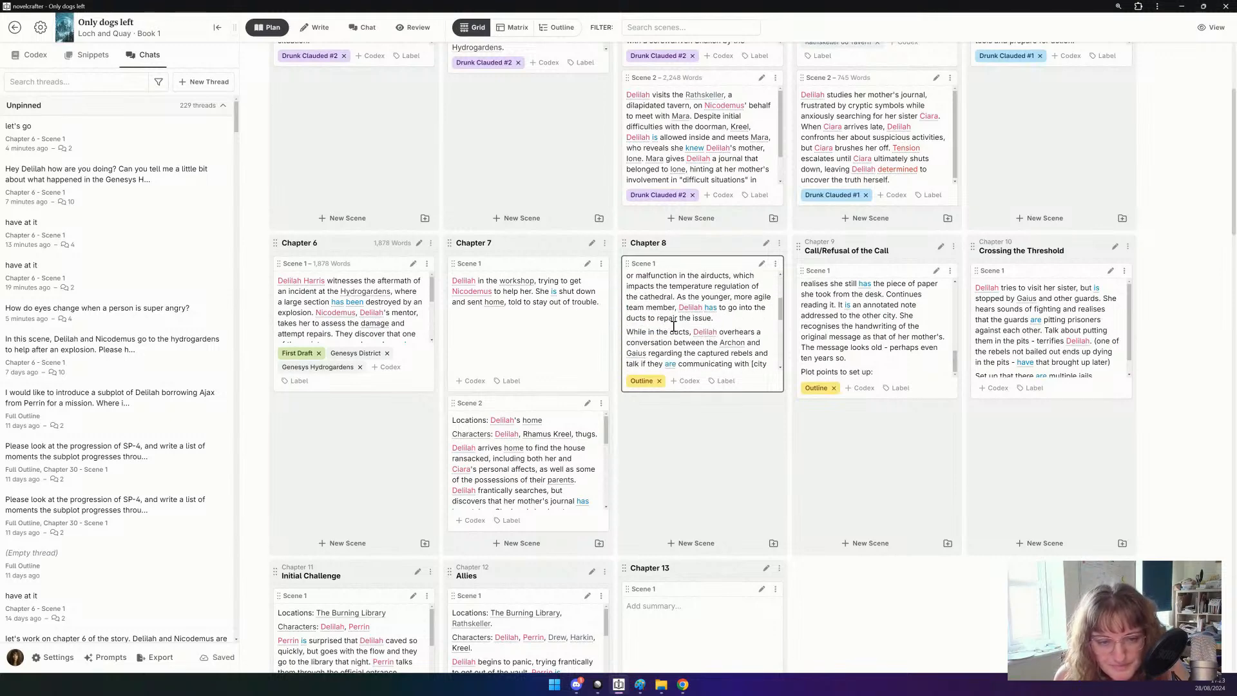
scroll(674, 318, "down", 2)
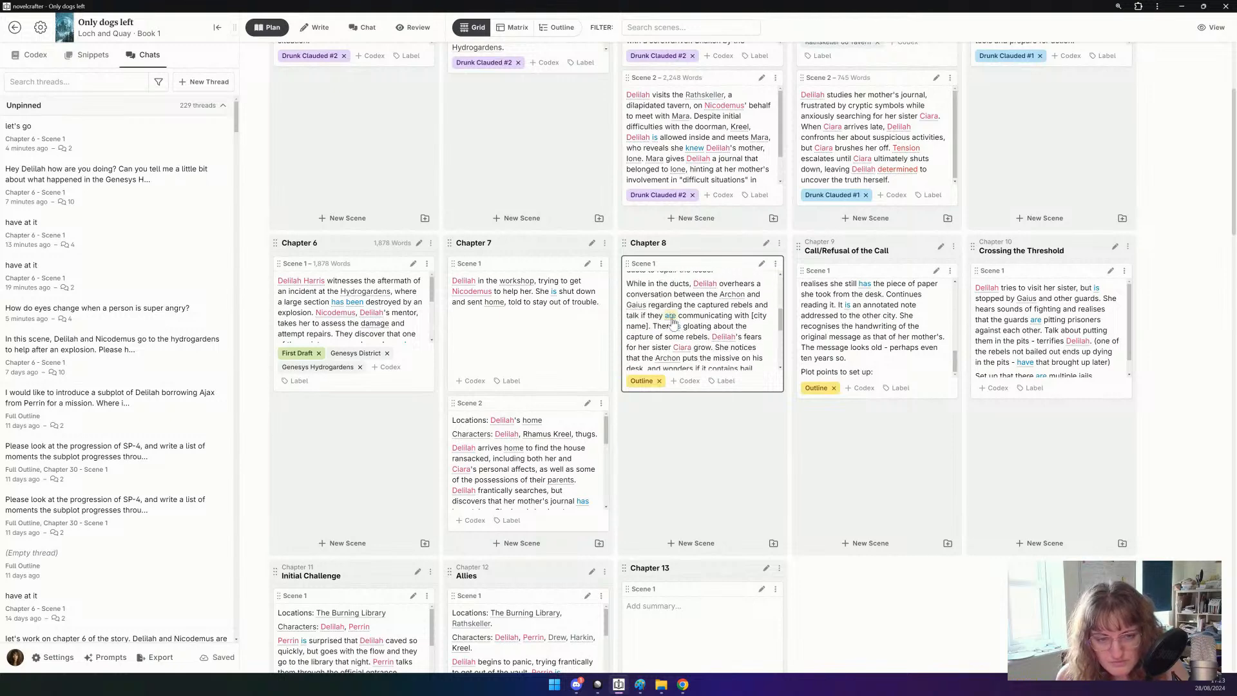
scroll(673, 317, "down", 2)
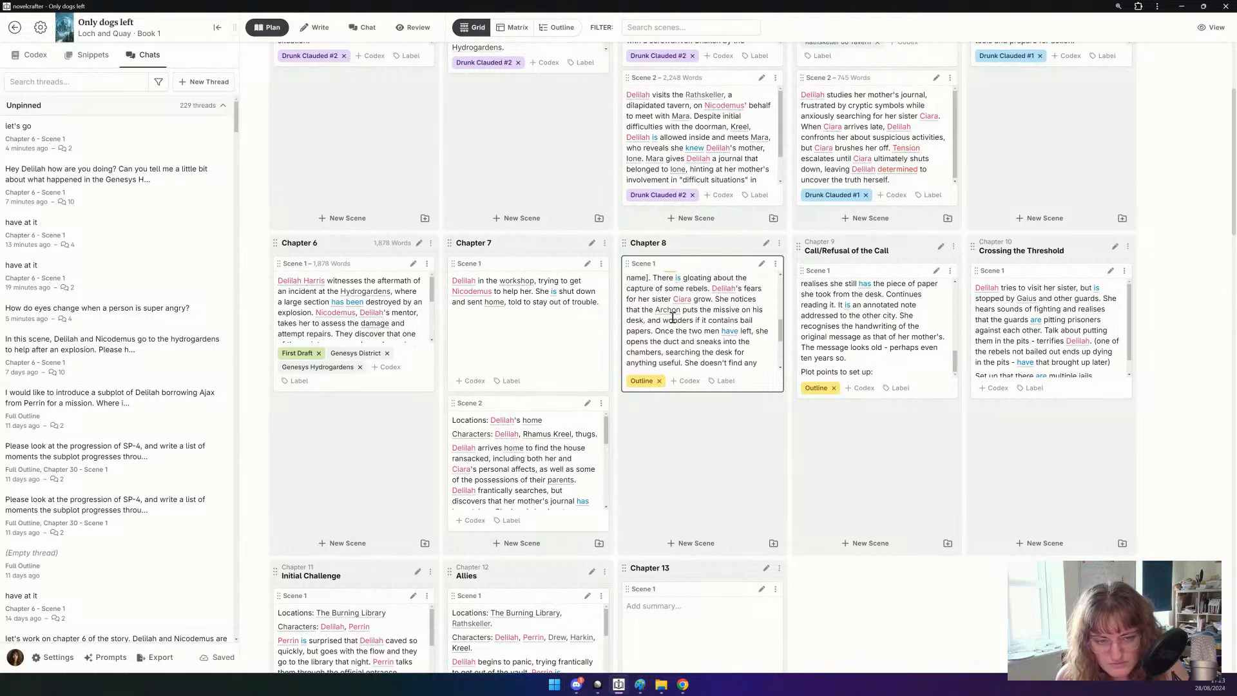
scroll(674, 318, "down", 5)
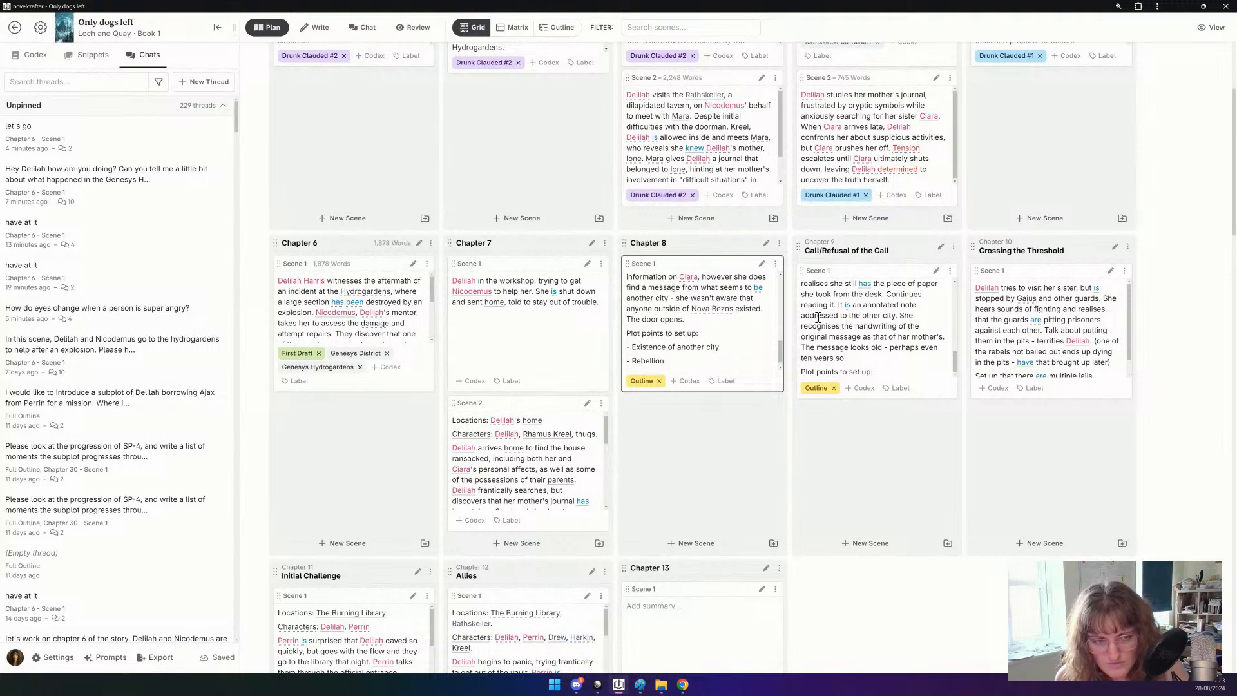
scroll(818, 317, "down", 1)
scroll(819, 315, "up", 5)
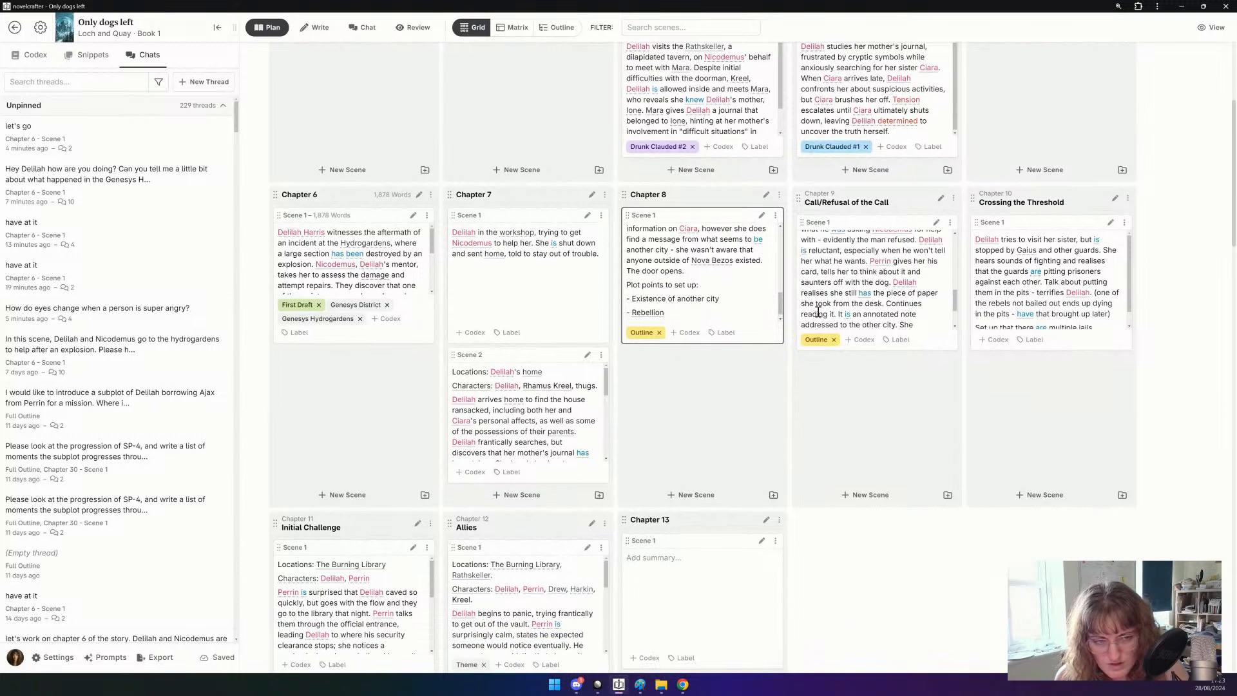
scroll(819, 312, "up", 1)
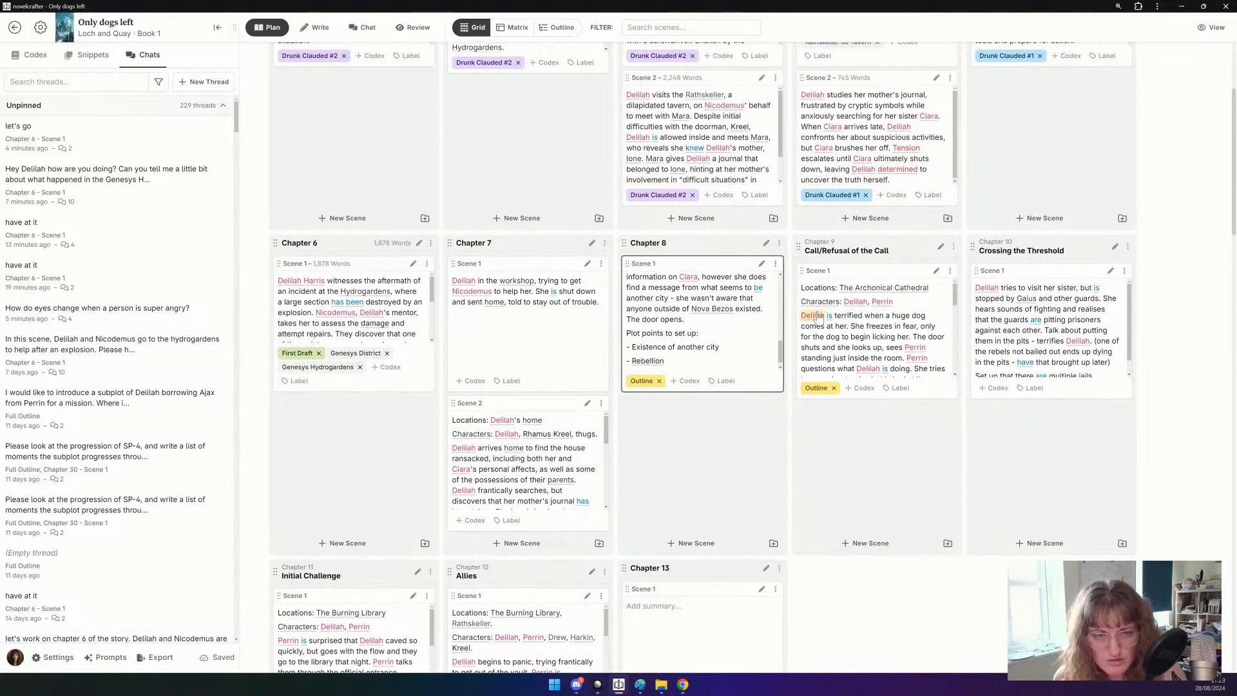
scroll(651, 451, "up", 4)
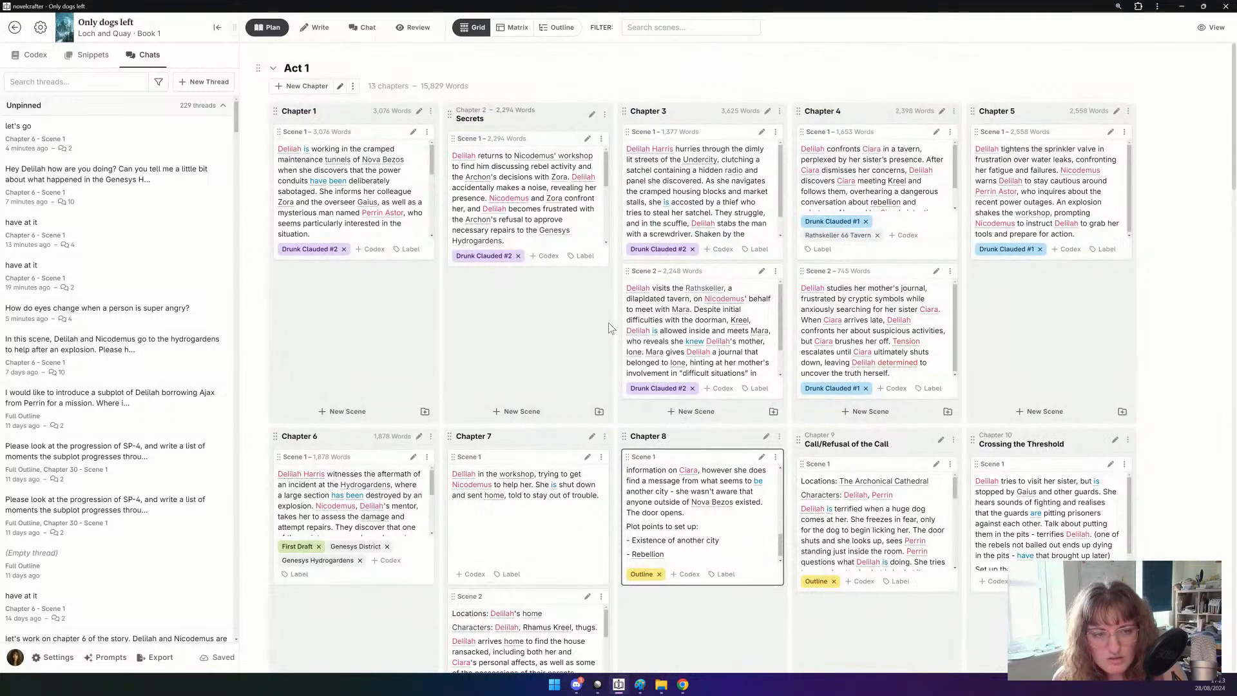
scroll(609, 328, "down", 2)
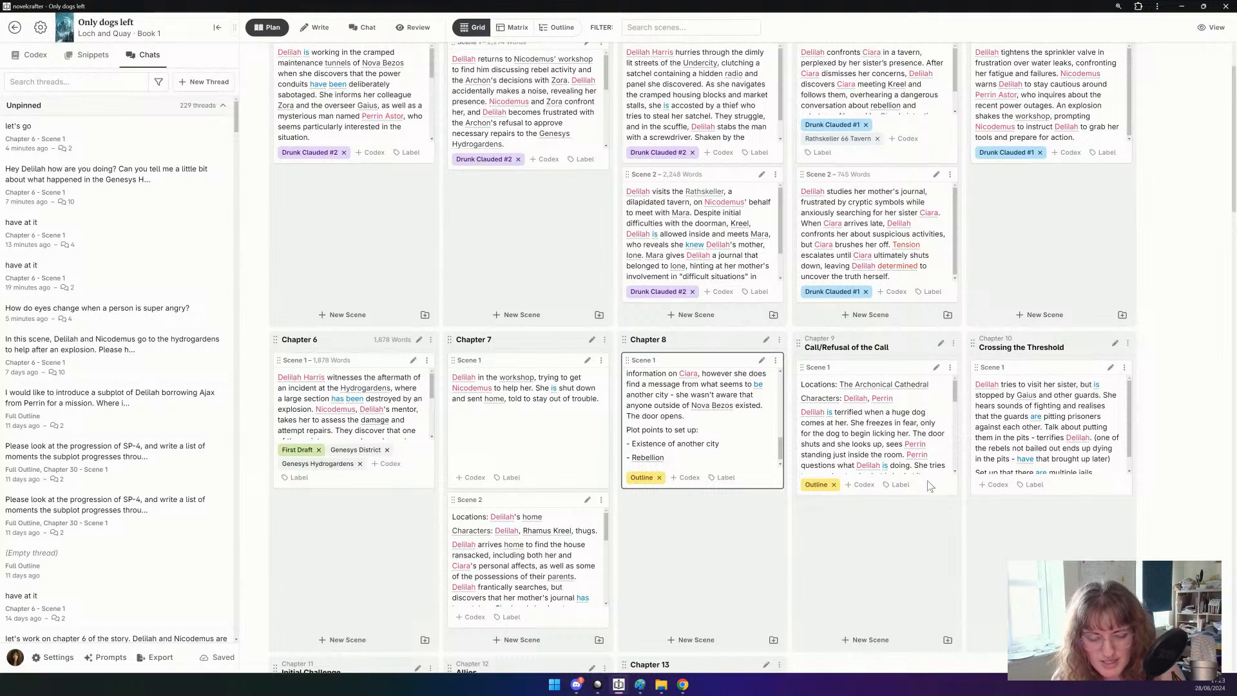
scroll(929, 484, "down", 2)
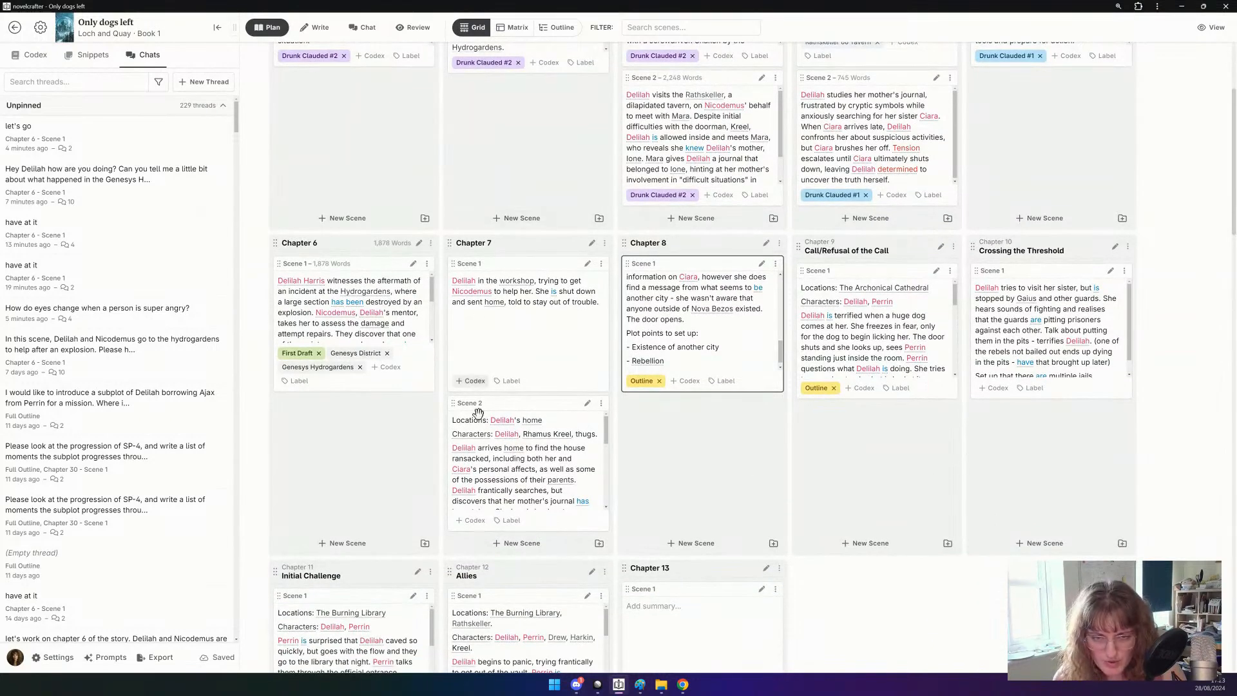
scroll(709, 300, "up", 5)
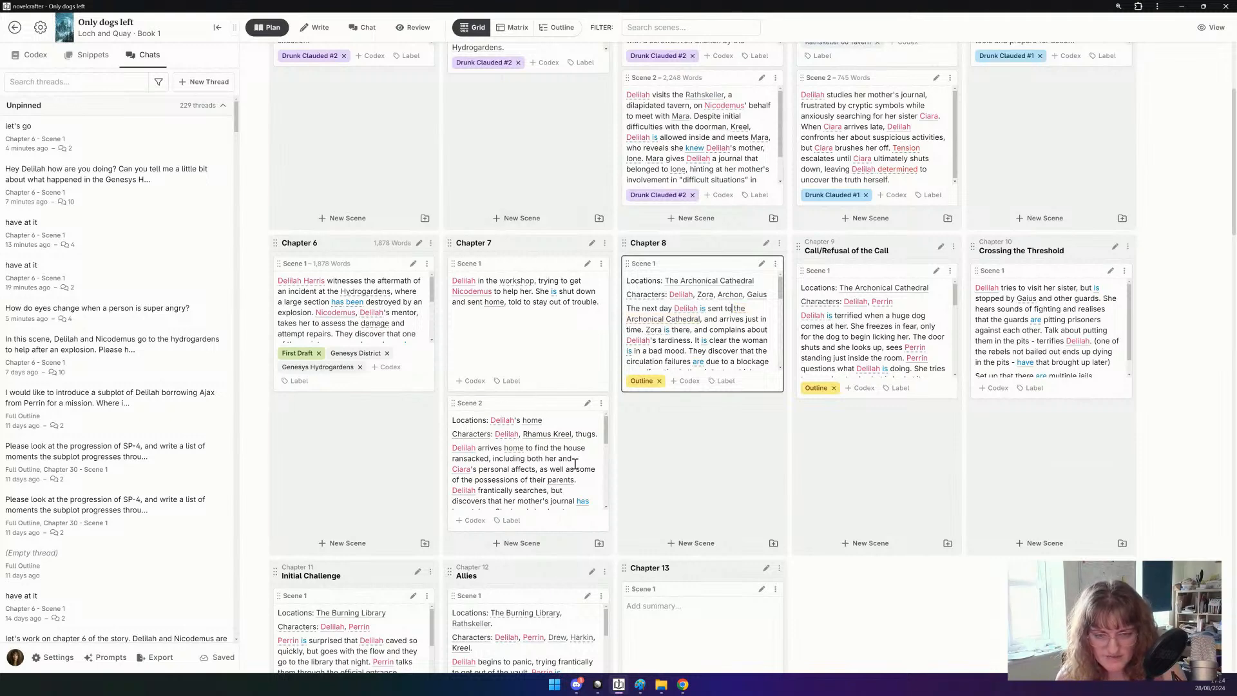
left_click(552, 436)
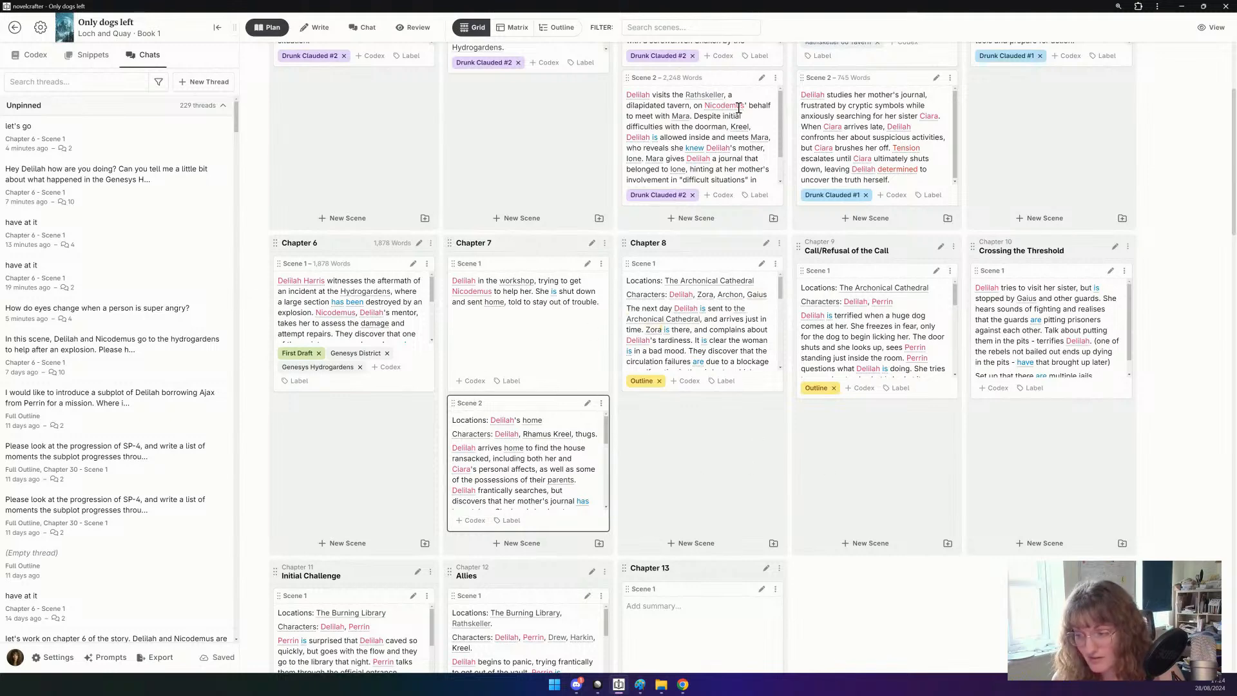
Replace the First Draft label on Chapter 6 Scene 1 with Drunk Clauded #1.
scroll(679, 351, "up", 3)
scroll(678, 352, "down", 2)
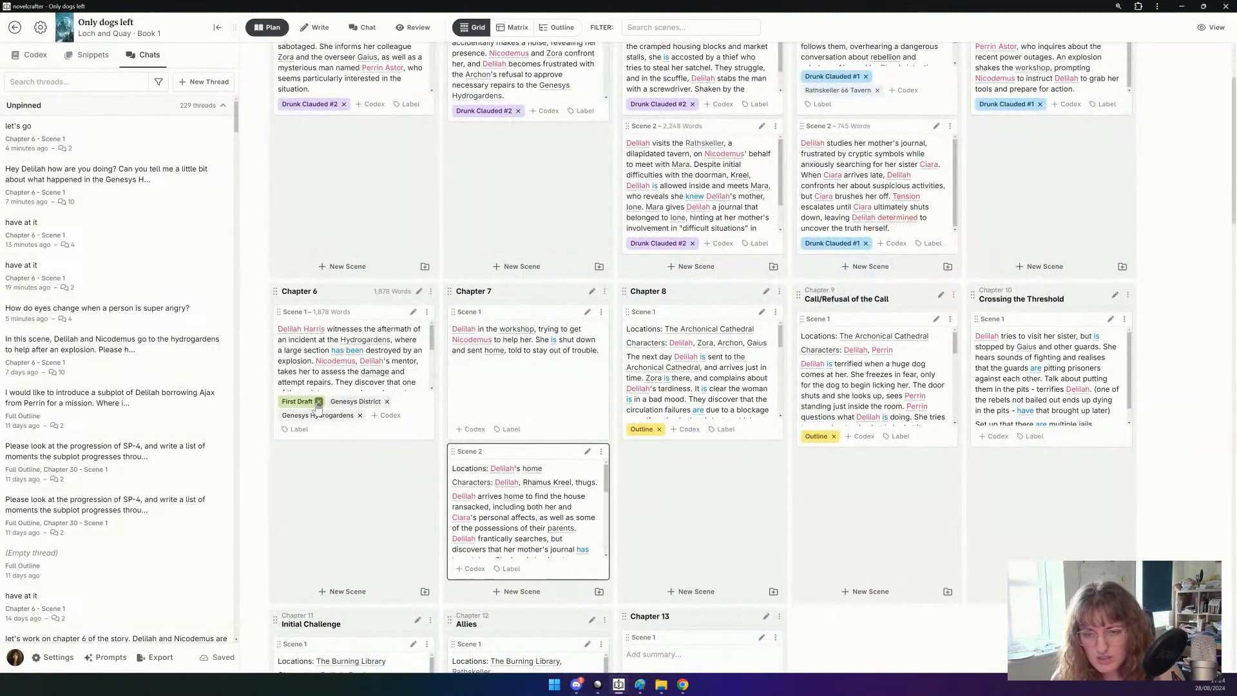
left_click(318, 401)
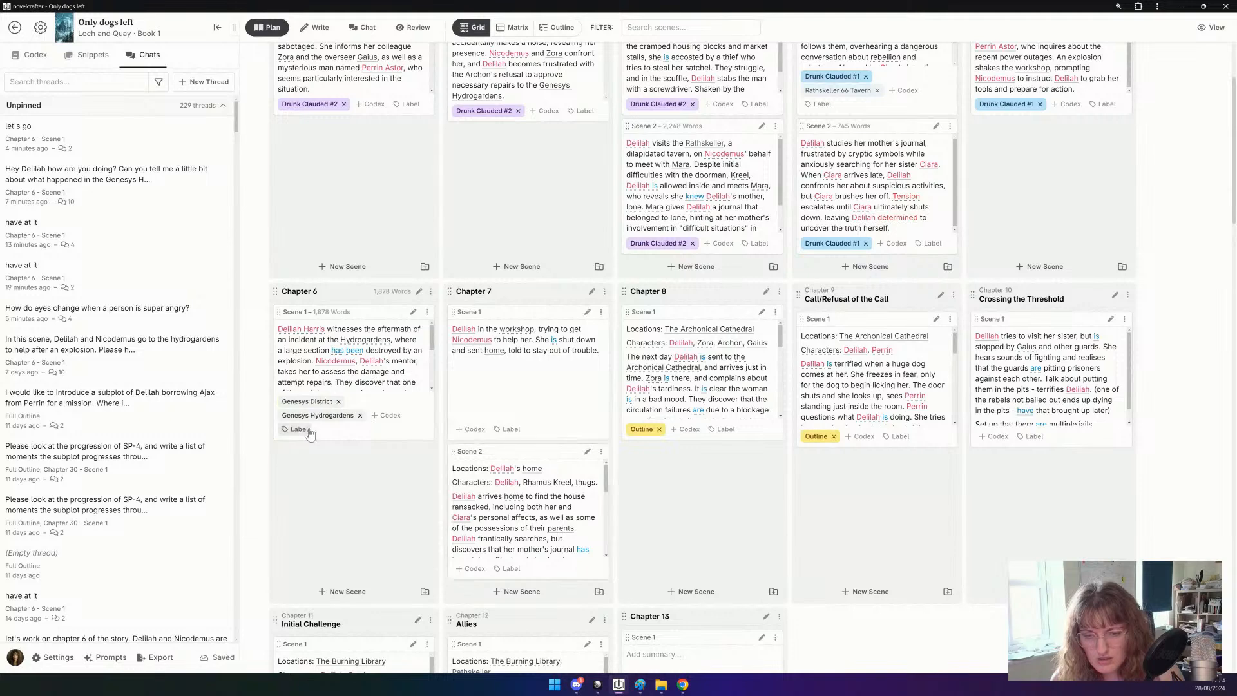
left_click(300, 430)
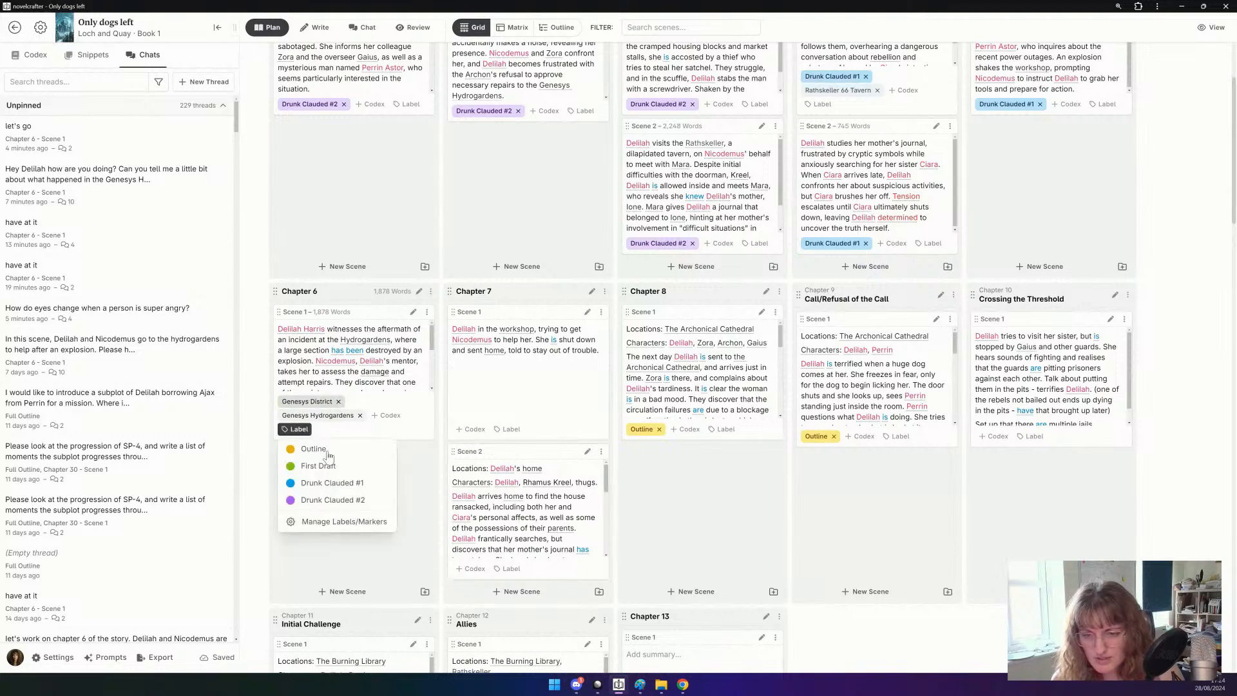
left_click(339, 485)
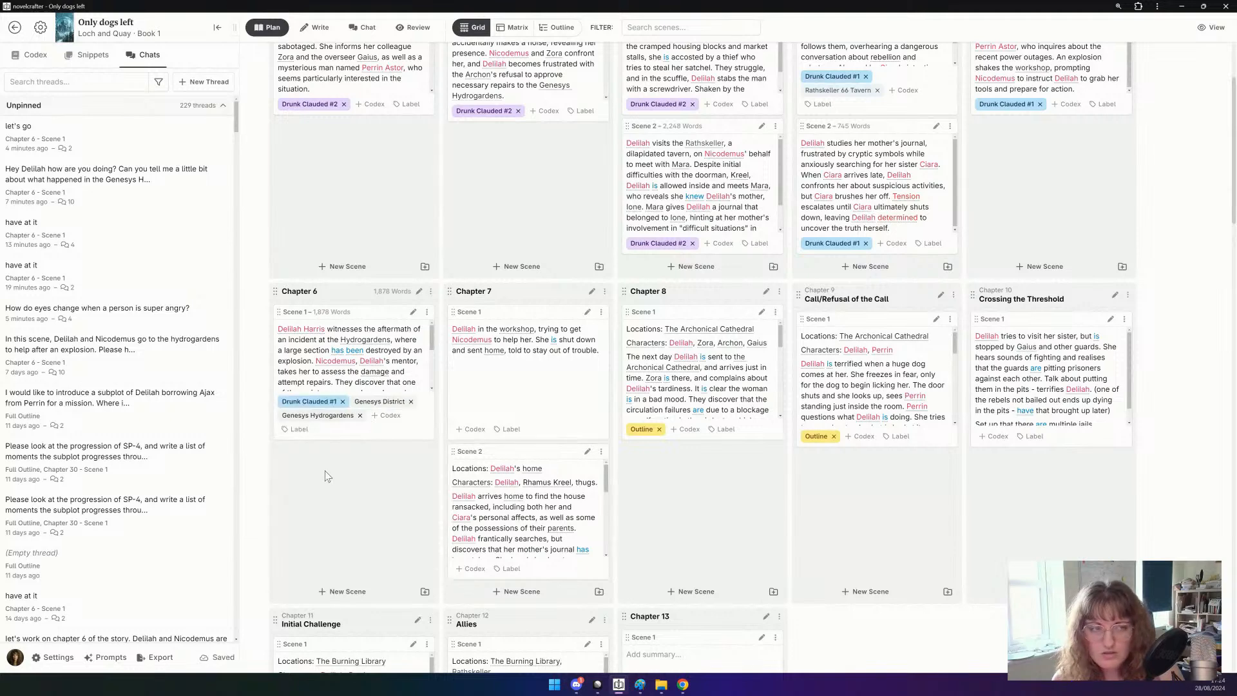
Label both Chapter 7 scenes as First Draft.
scroll(357, 527, "up", 1)
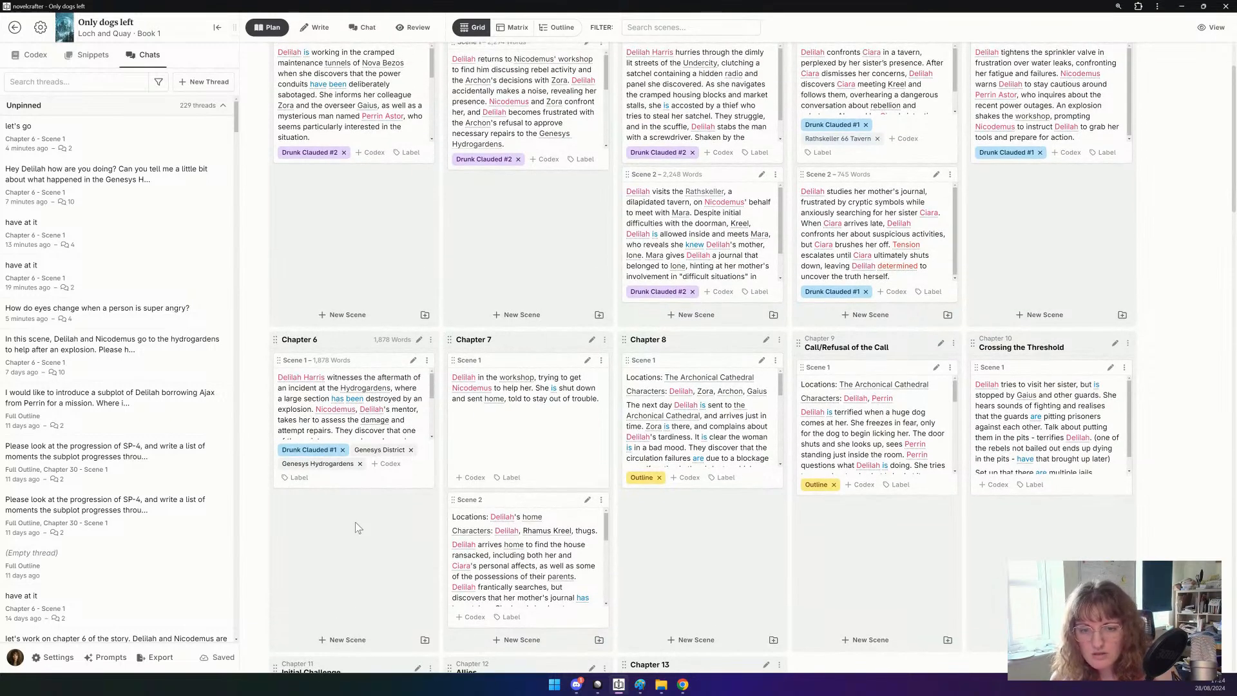
left_click(506, 479)
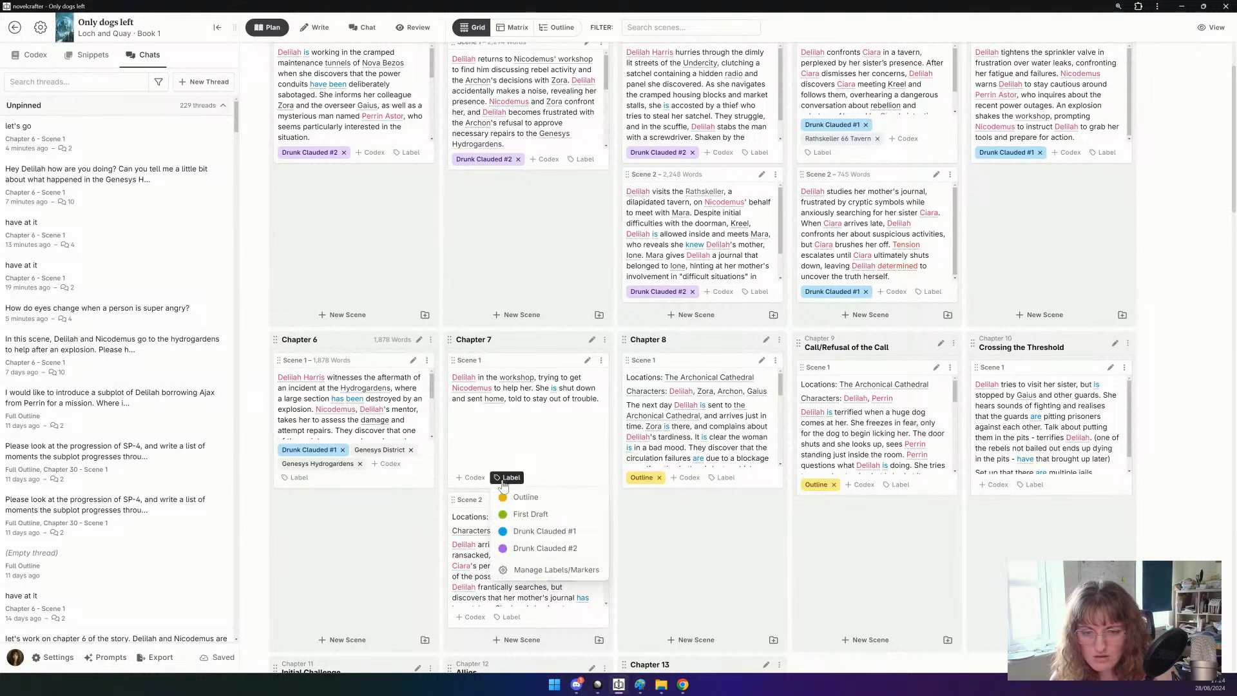
left_click(523, 515)
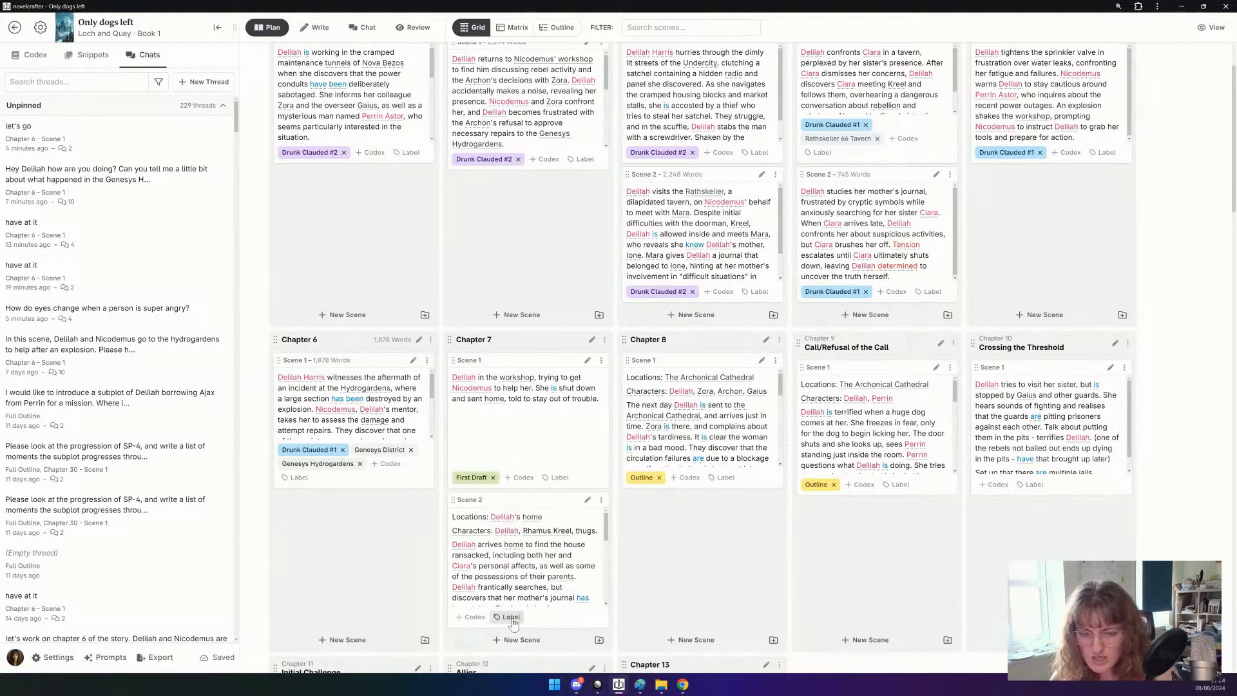
left_click(512, 619)
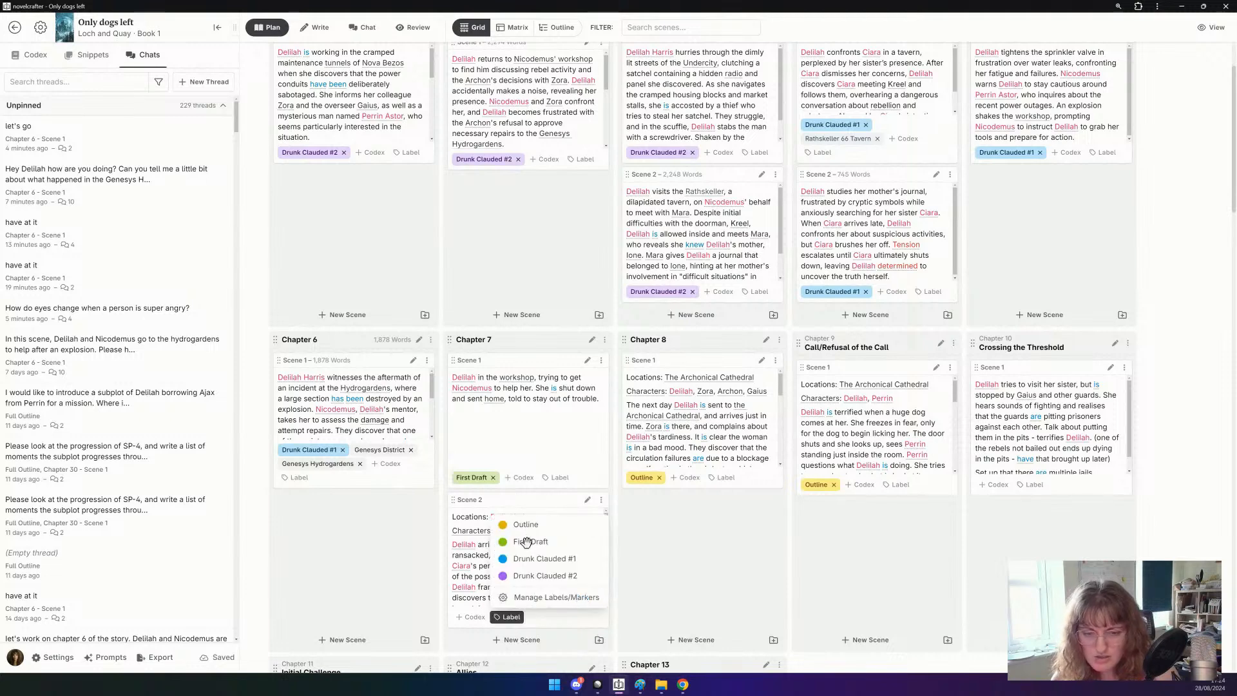
left_click(526, 541)
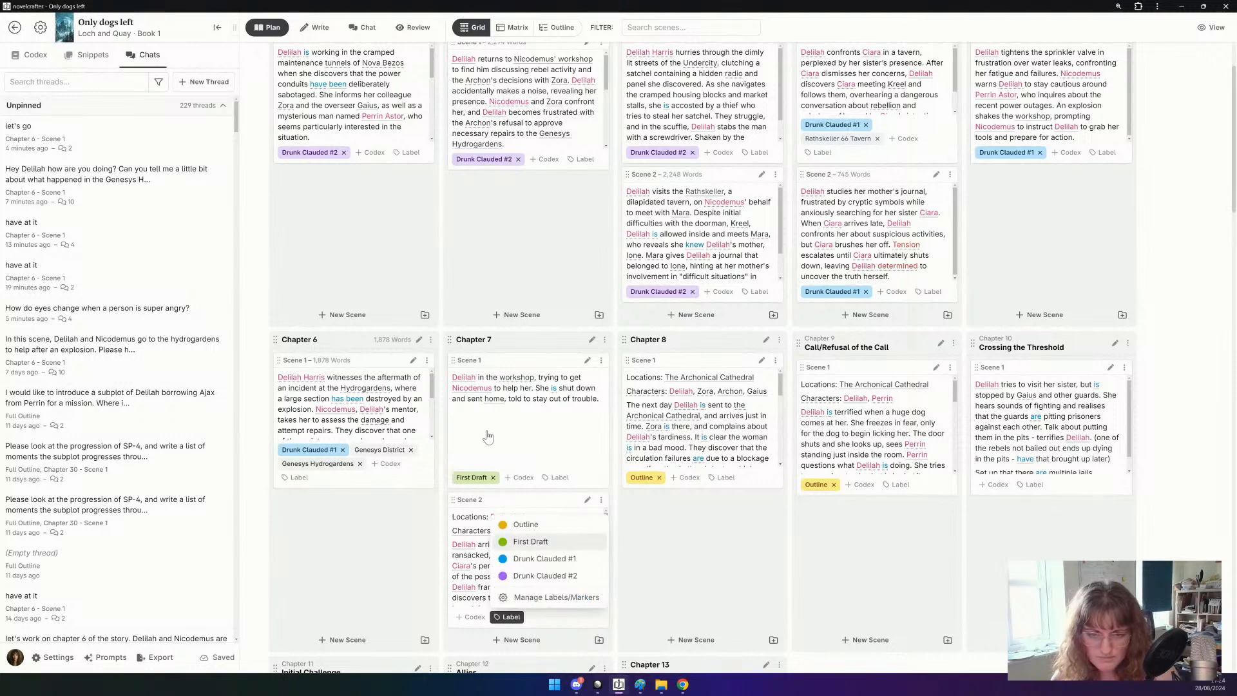
Start a new chat thread and write the message "Please help me flesh out the details for chapter 7.".
scroll(470, 91, "down", 1)
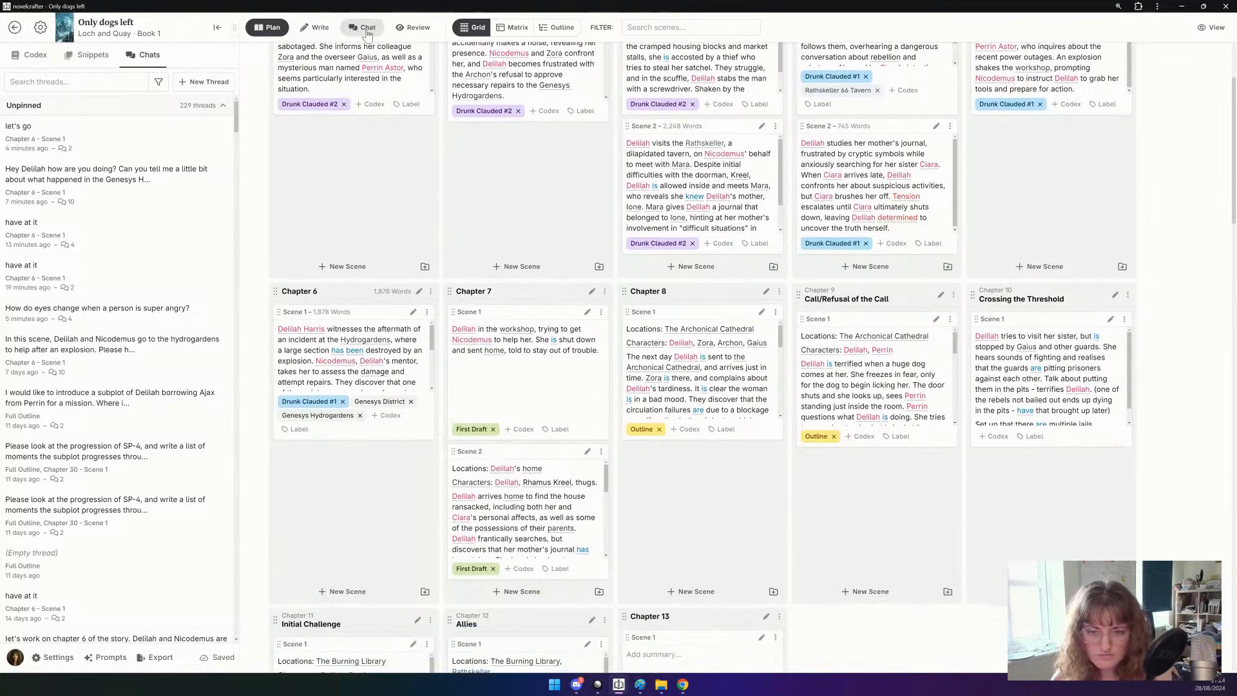
left_click(367, 31)
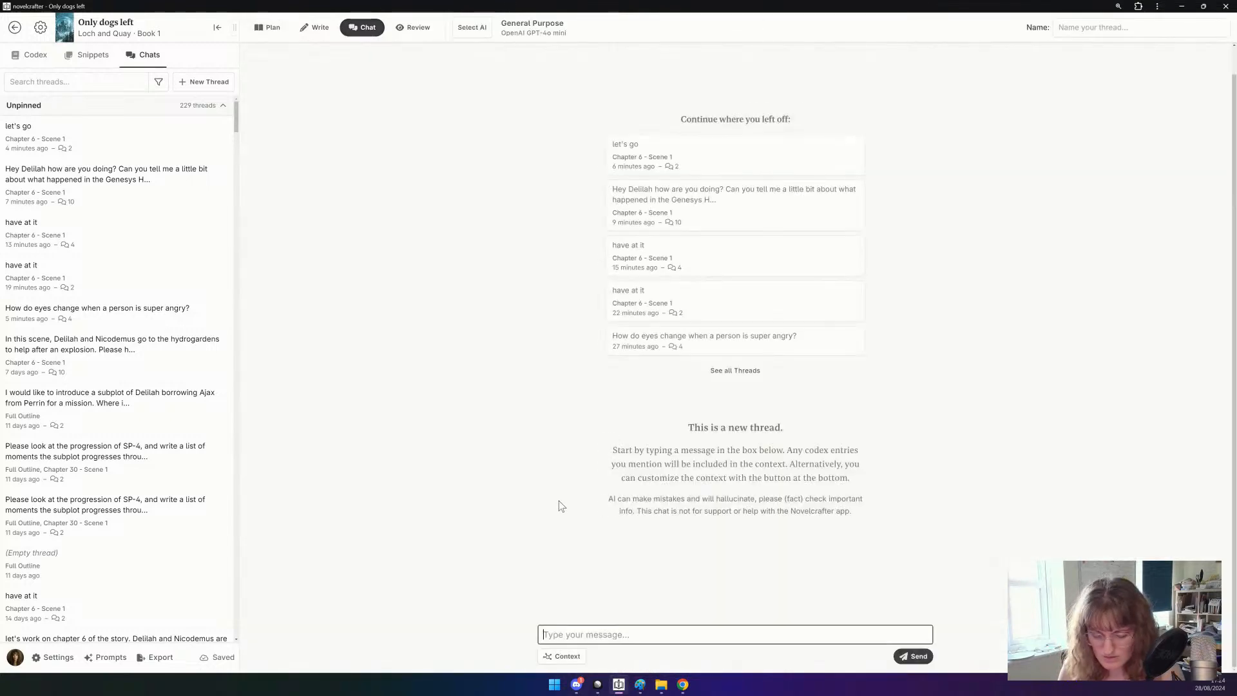
type("Please help me ")
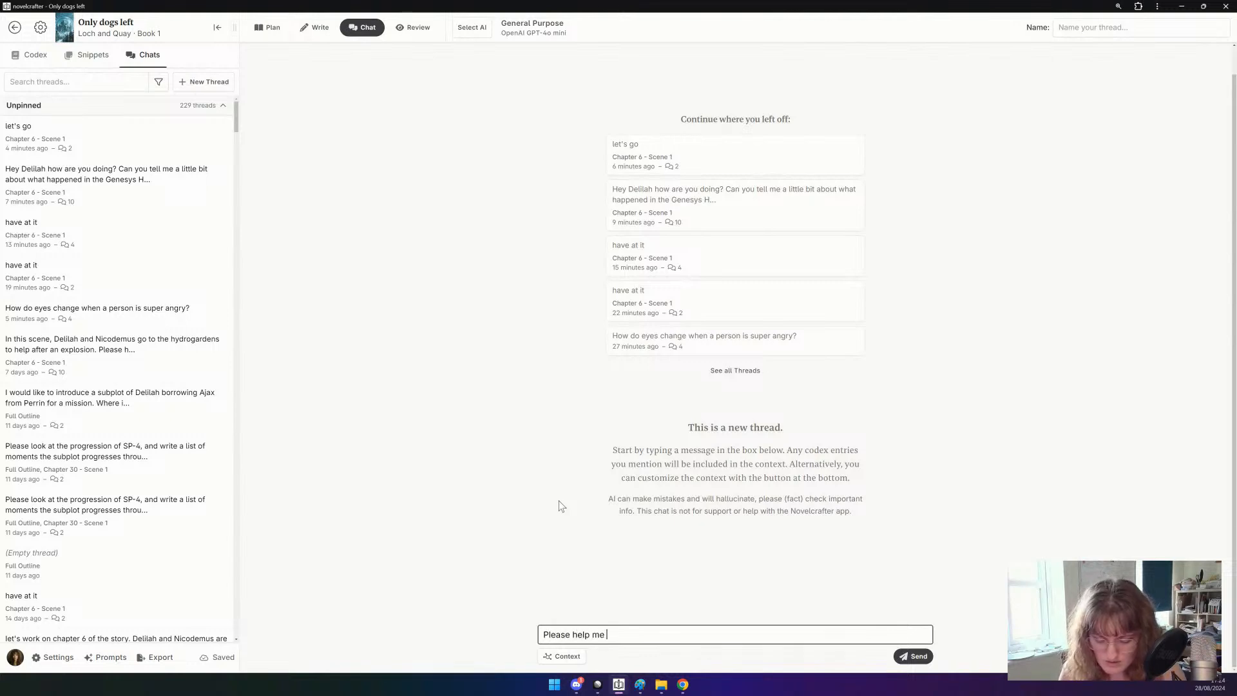
type("flesh out the de")
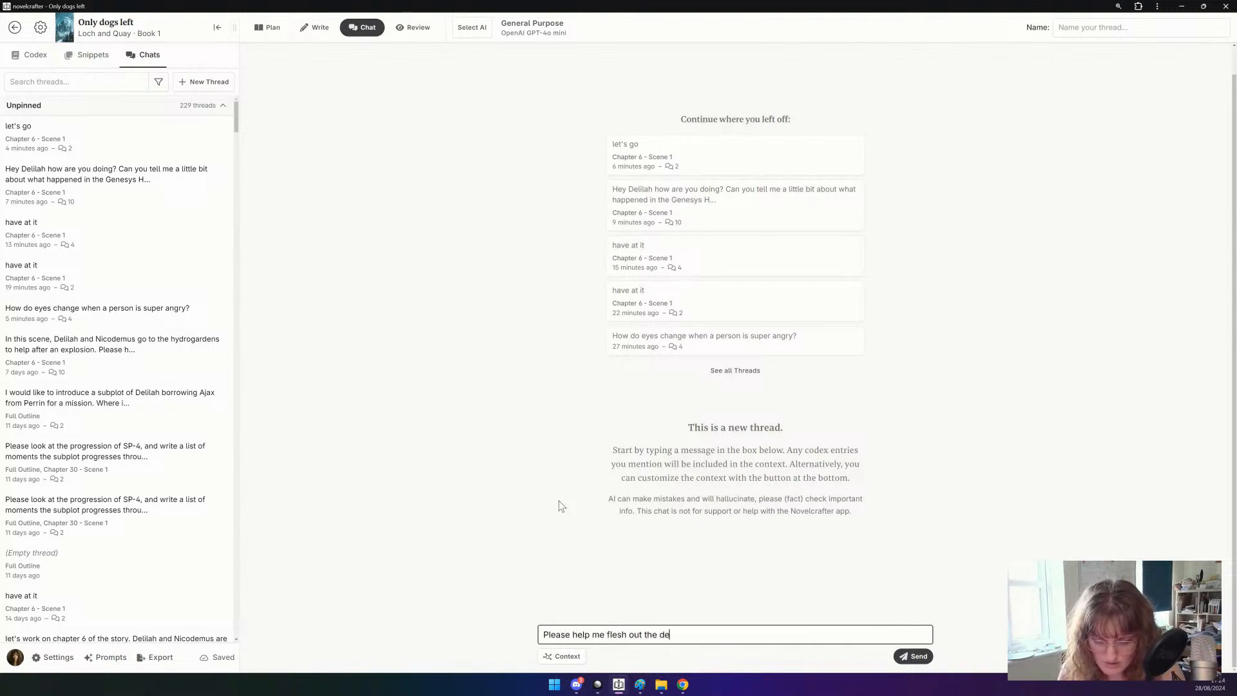
type("tails for chapter 7.")
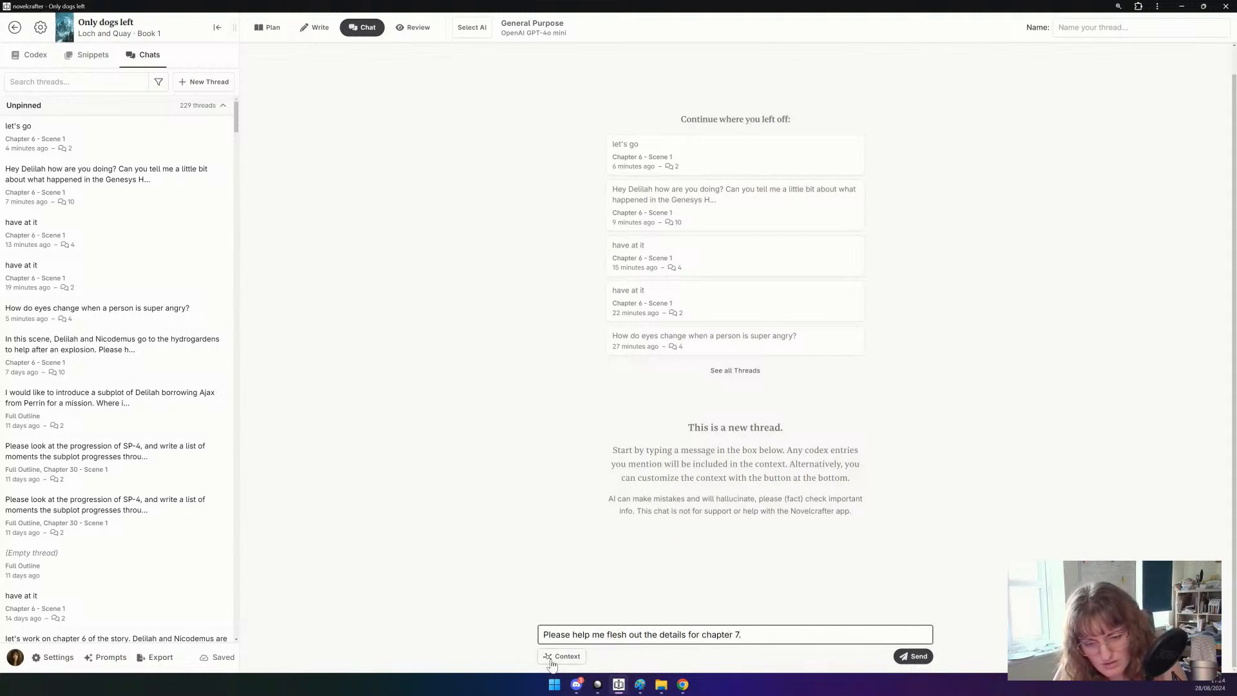
Include the full novel outline as chat context and set the General Purpose prompt's model to Claude 3.5 - Sonnet.
left_click(552, 664)
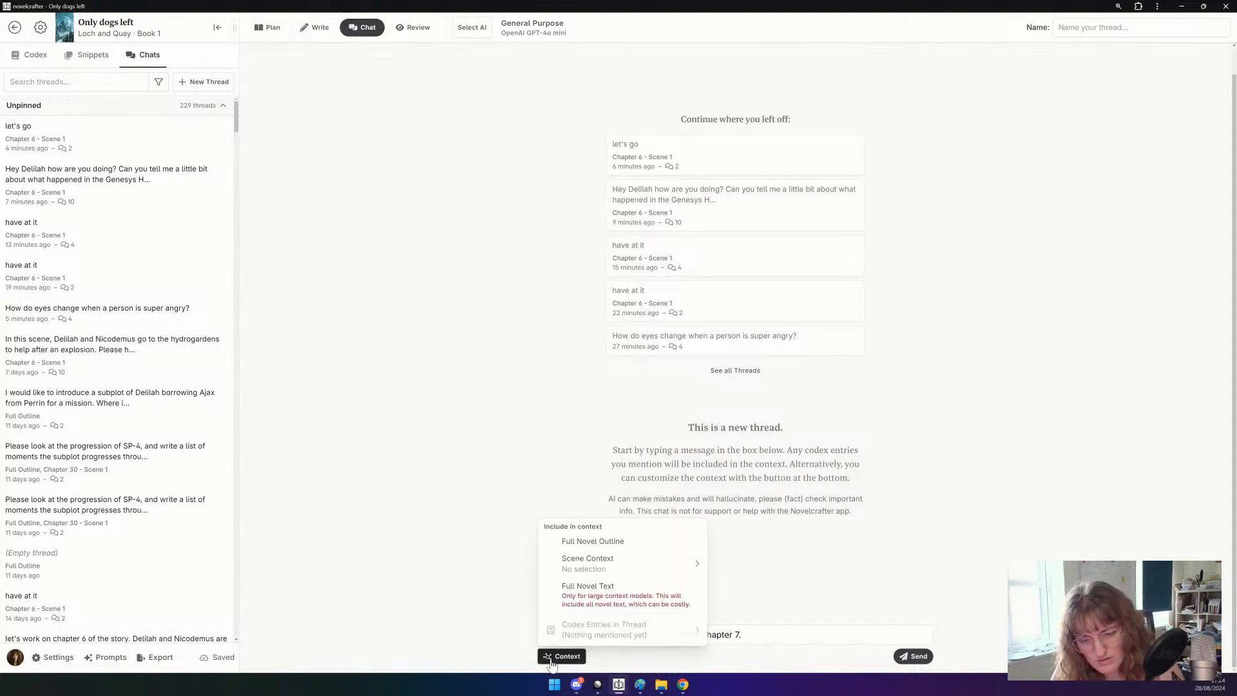
left_click(638, 550)
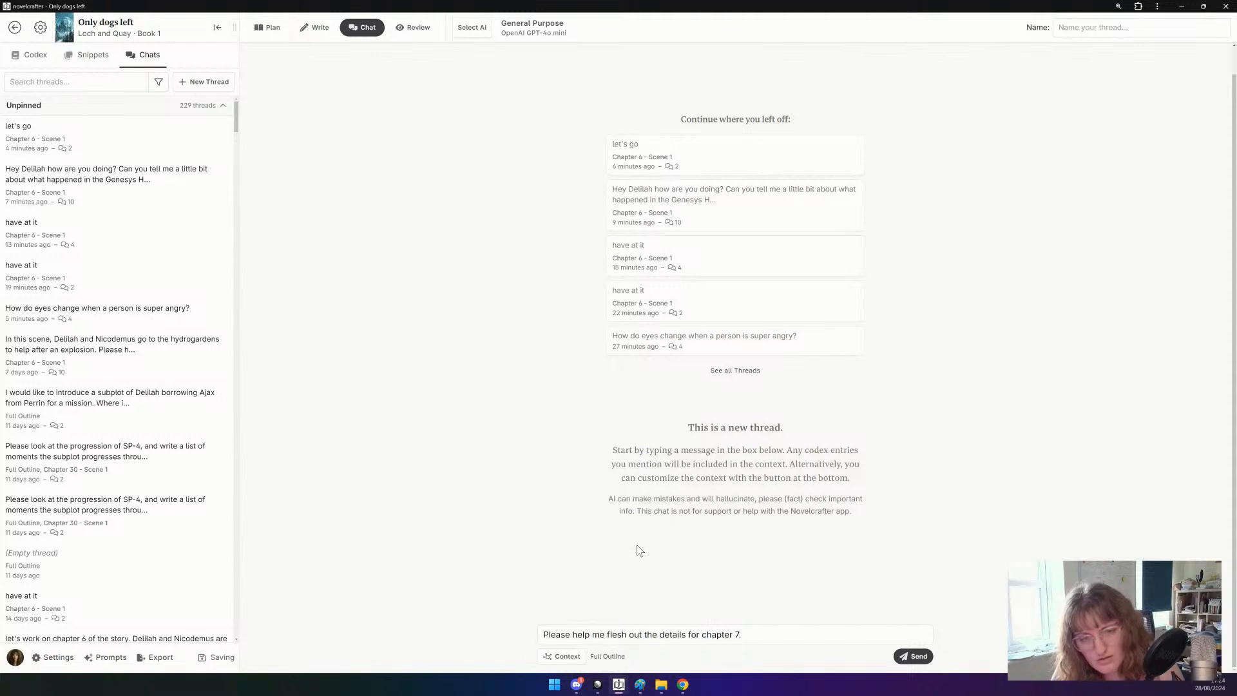
left_click(517, 39)
left_click(588, 155)
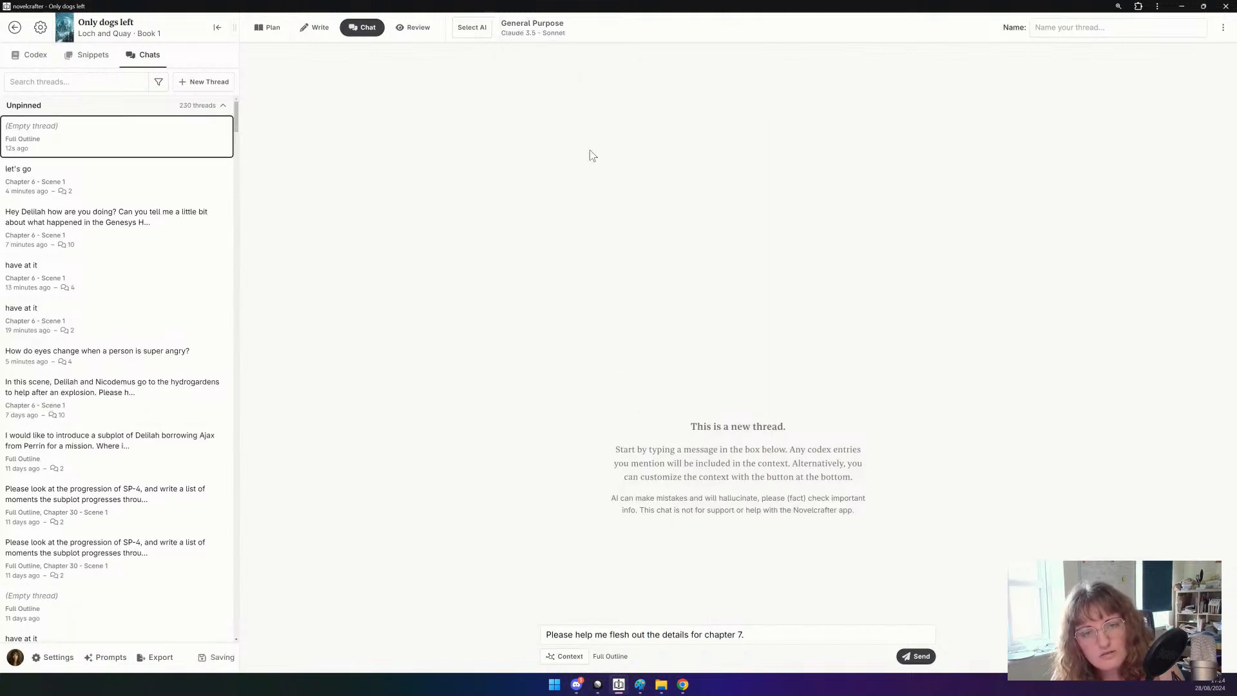
Add ", scenes 1 and 2" plus "You can ask questions for clarification and also give ideas of your own to help enhance the plot." and send the message.
left_click(765, 635)
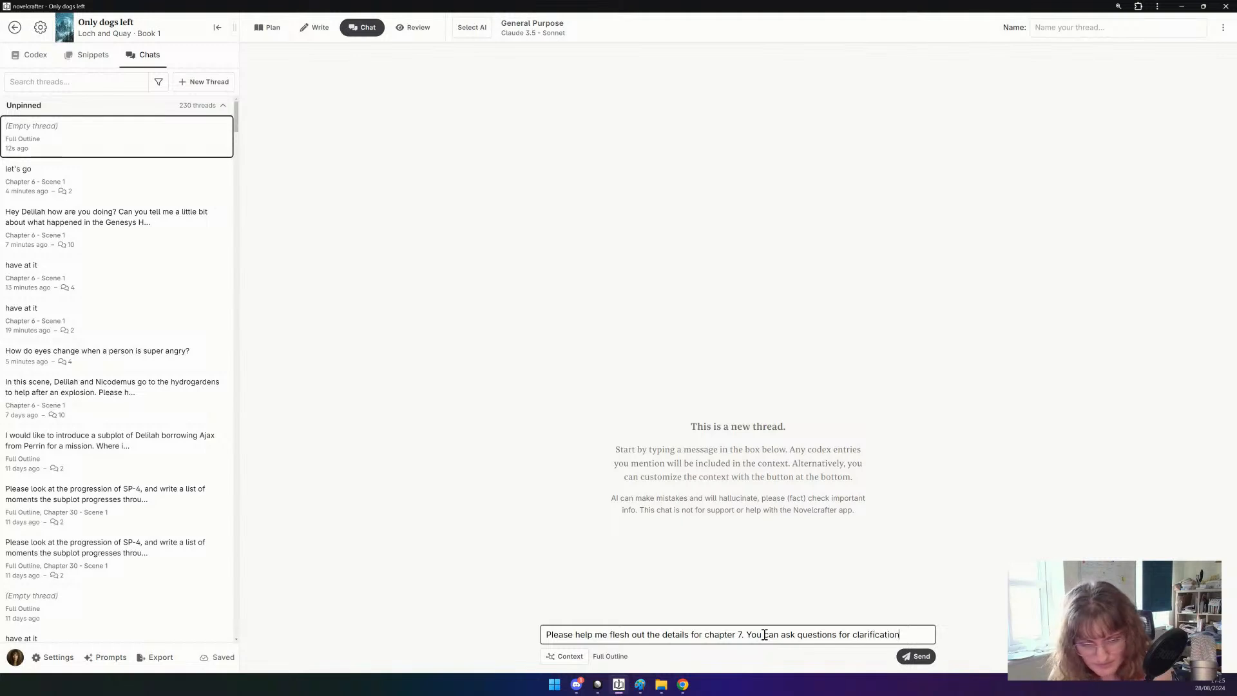
type("lso")
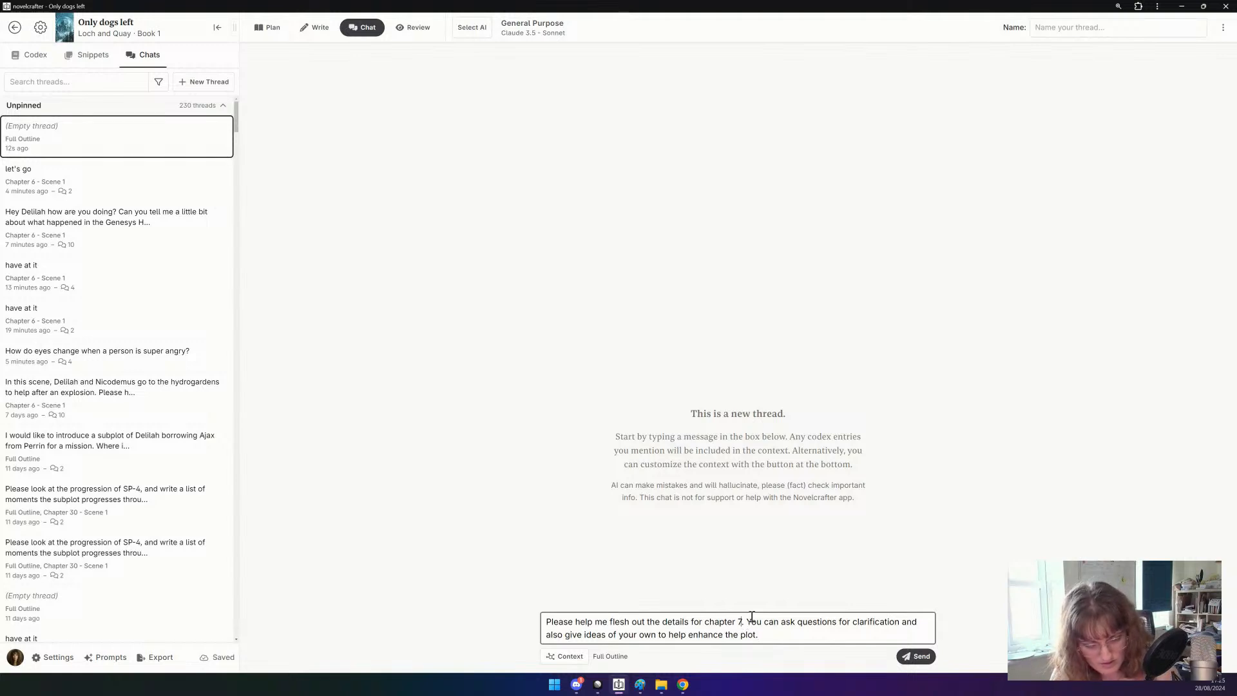
type(", scenes 1 and 2")
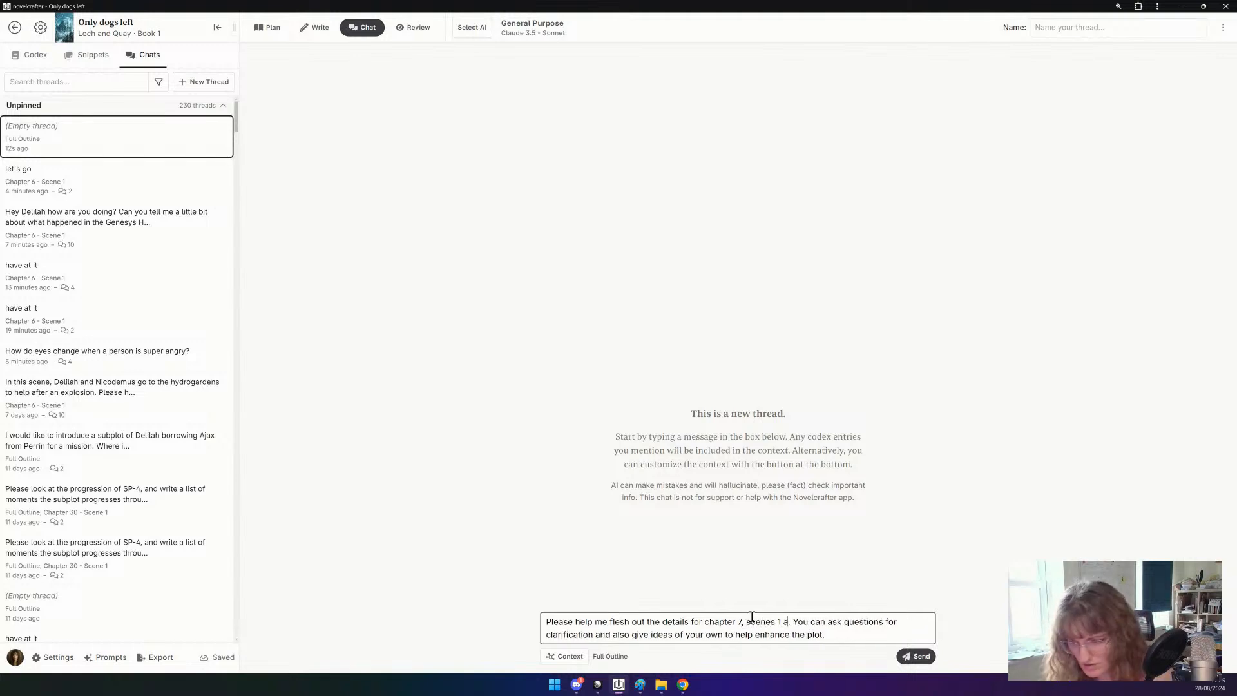
key("Return")
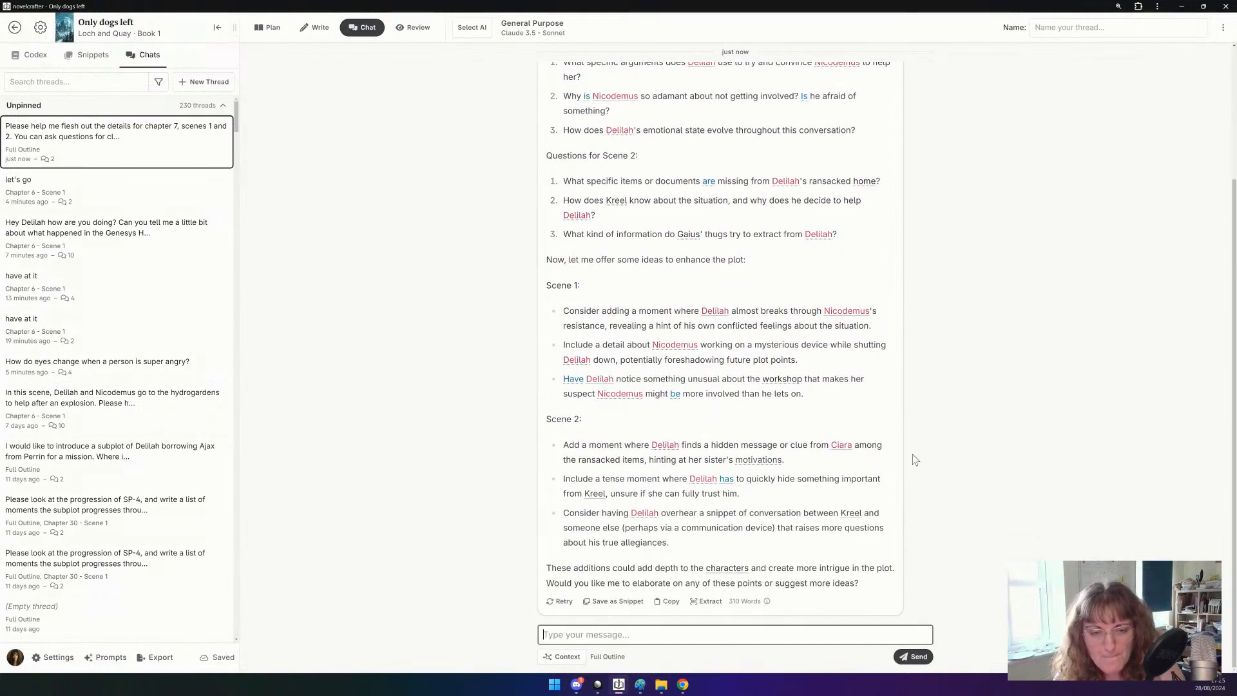
Read the AI's questions about Chapter 7 from the beginning and start a reply with "Scene 1:".
scroll(913, 454, "up", 3)
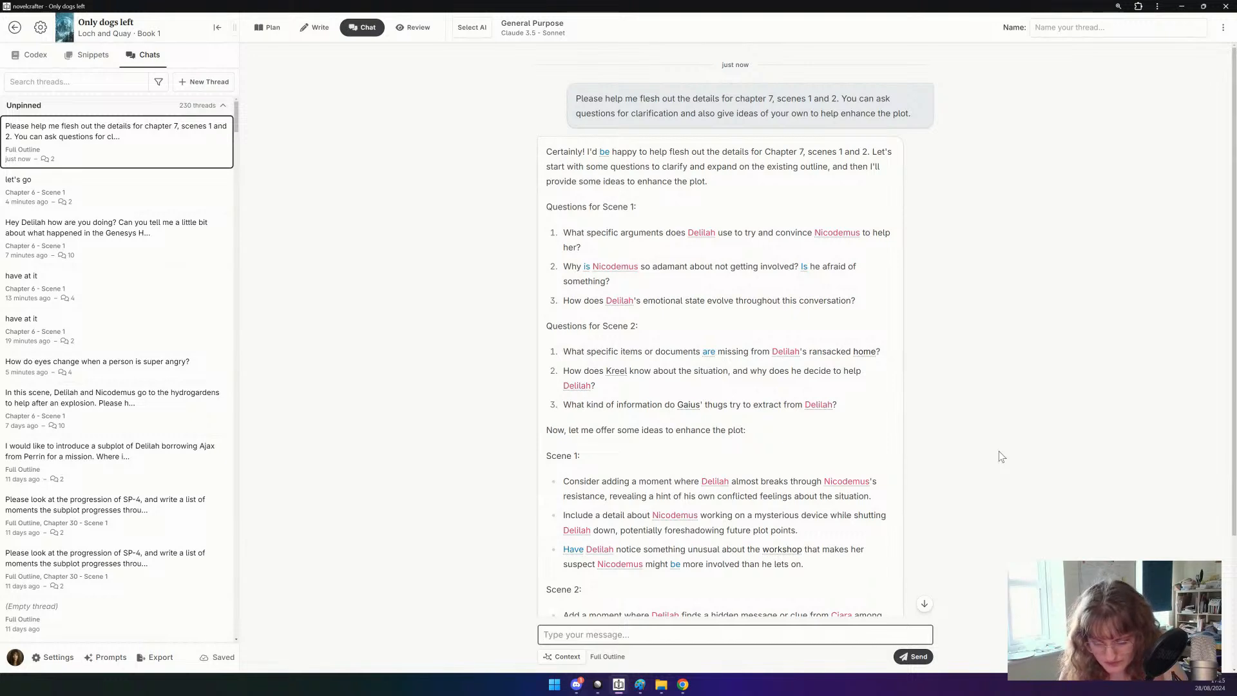
type("Scene 1:")
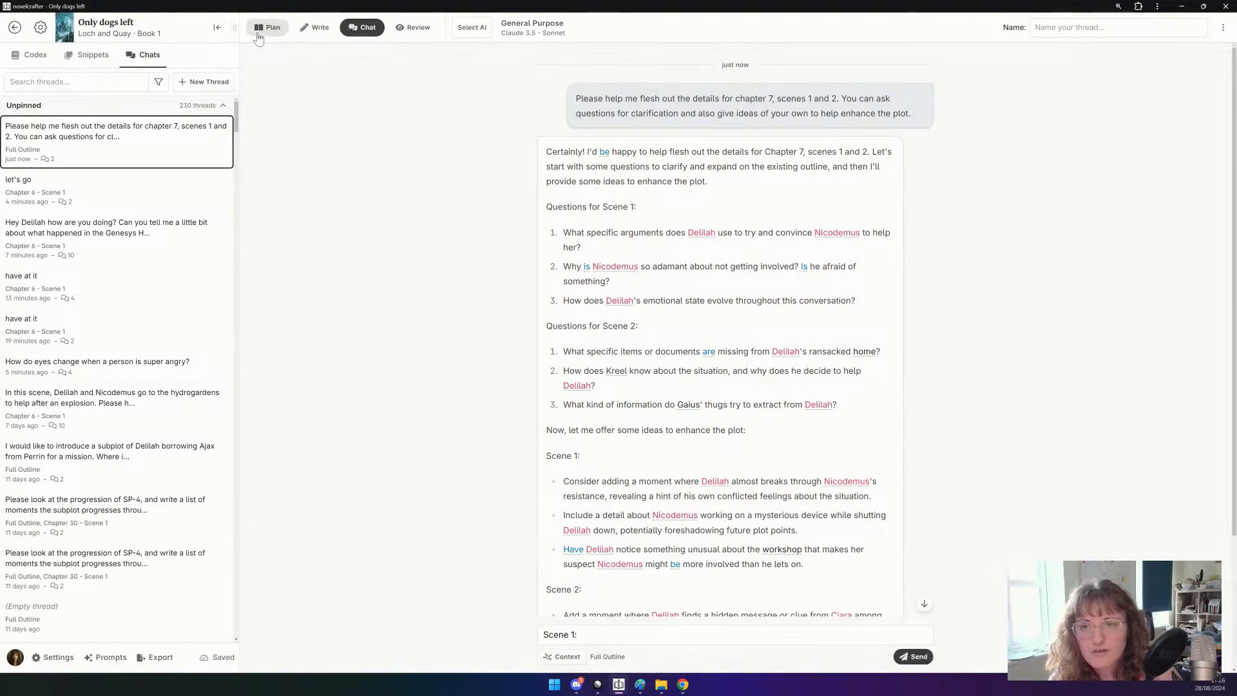
Return to the plan grid and review the Chapter 9 and Chapter 10 scene summaries.
left_click(257, 32)
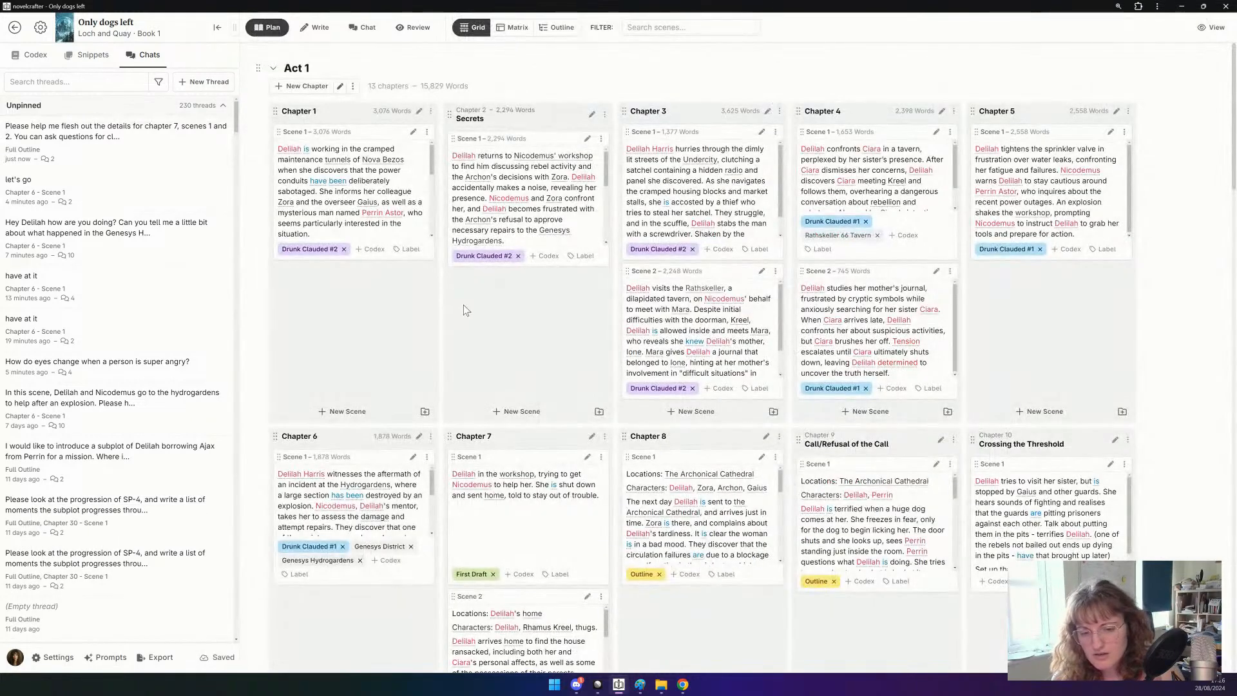
scroll(462, 304, "down", 2)
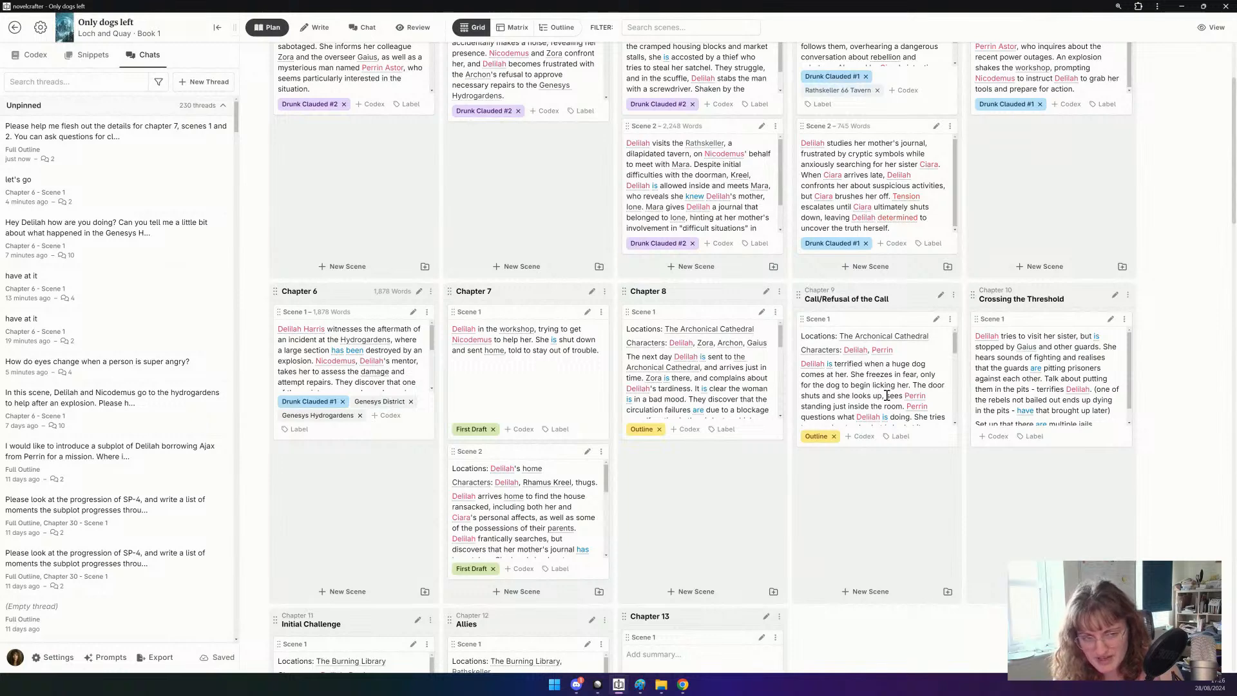
scroll(887, 394, "down", 2)
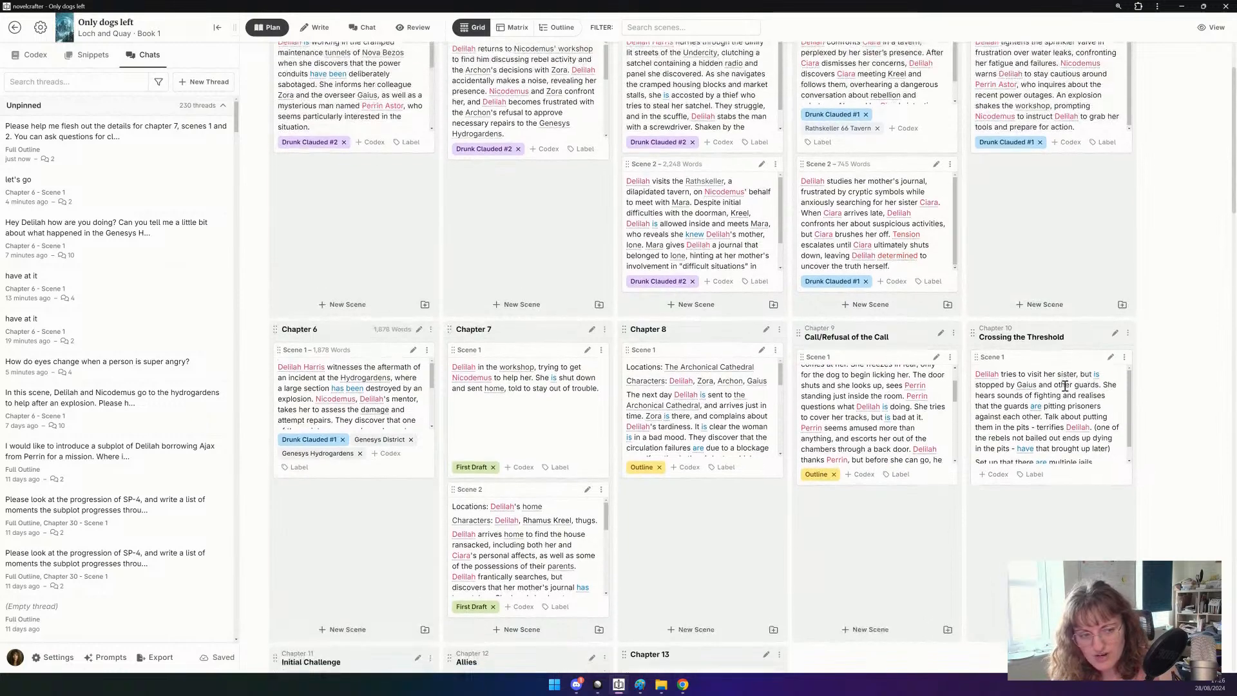
scroll(1065, 385, "down", 1)
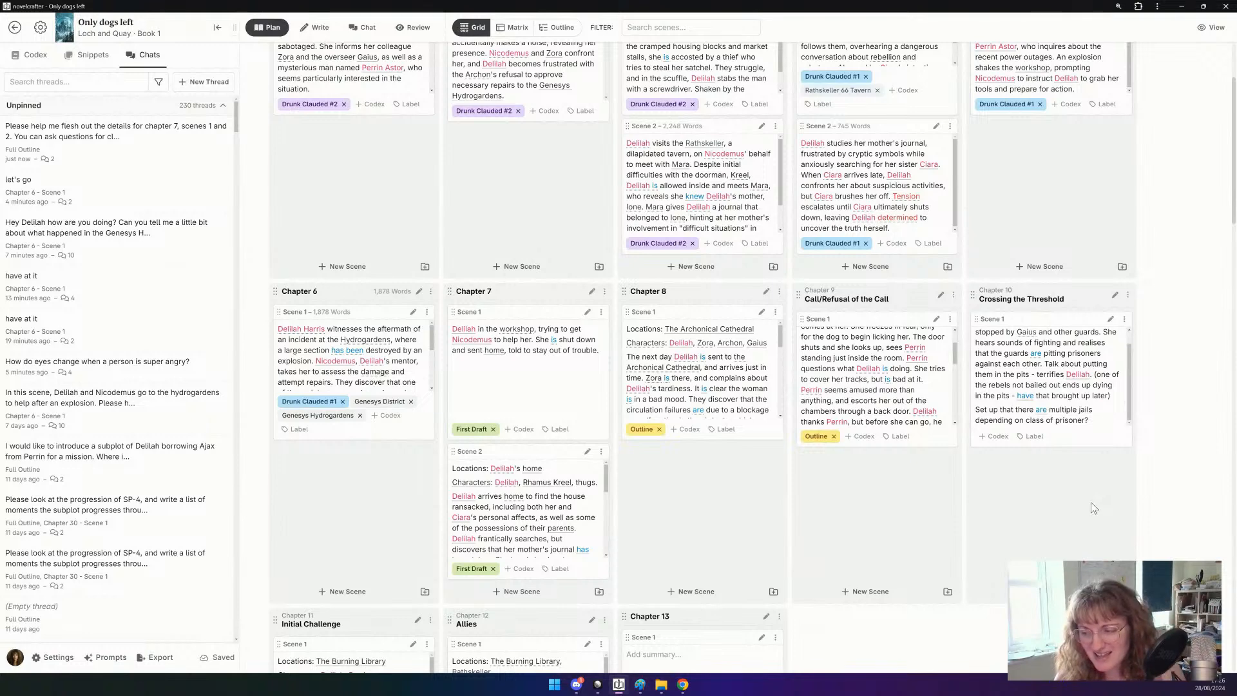
scroll(1092, 508, "down", 1)
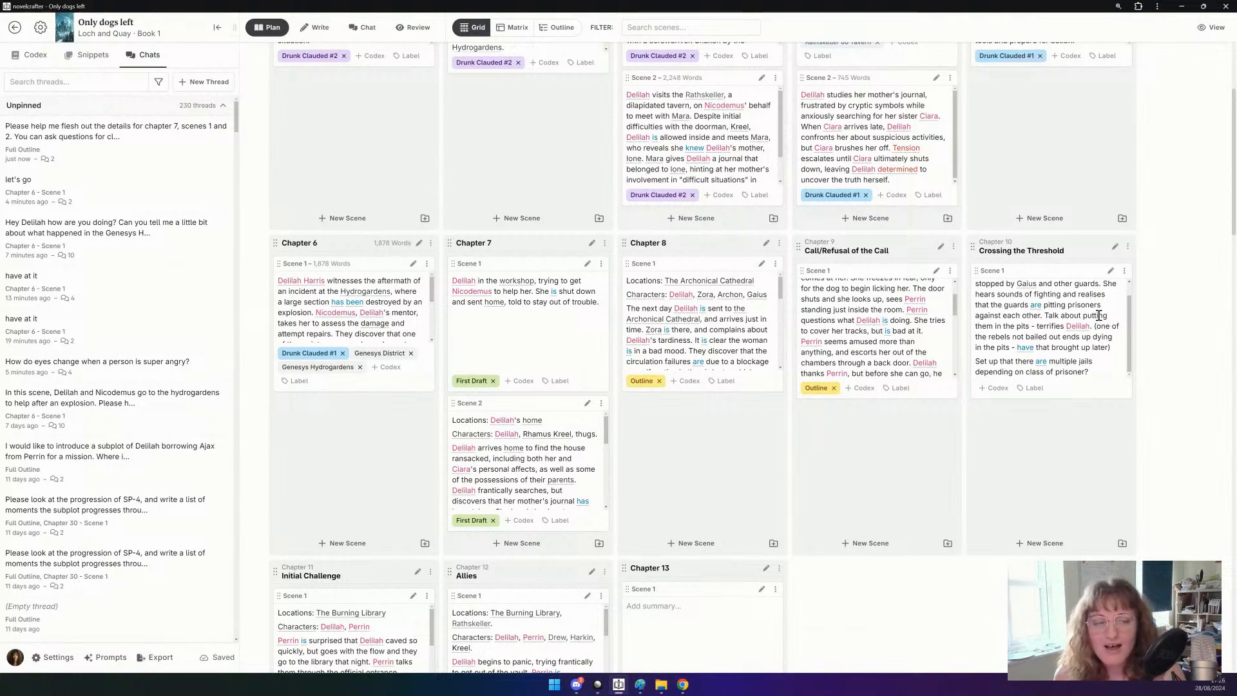
Review the scene summaries on the chapter cards across Act 1 and Act 2, including Chapter 8.
scroll(1089, 459, "down", 3)
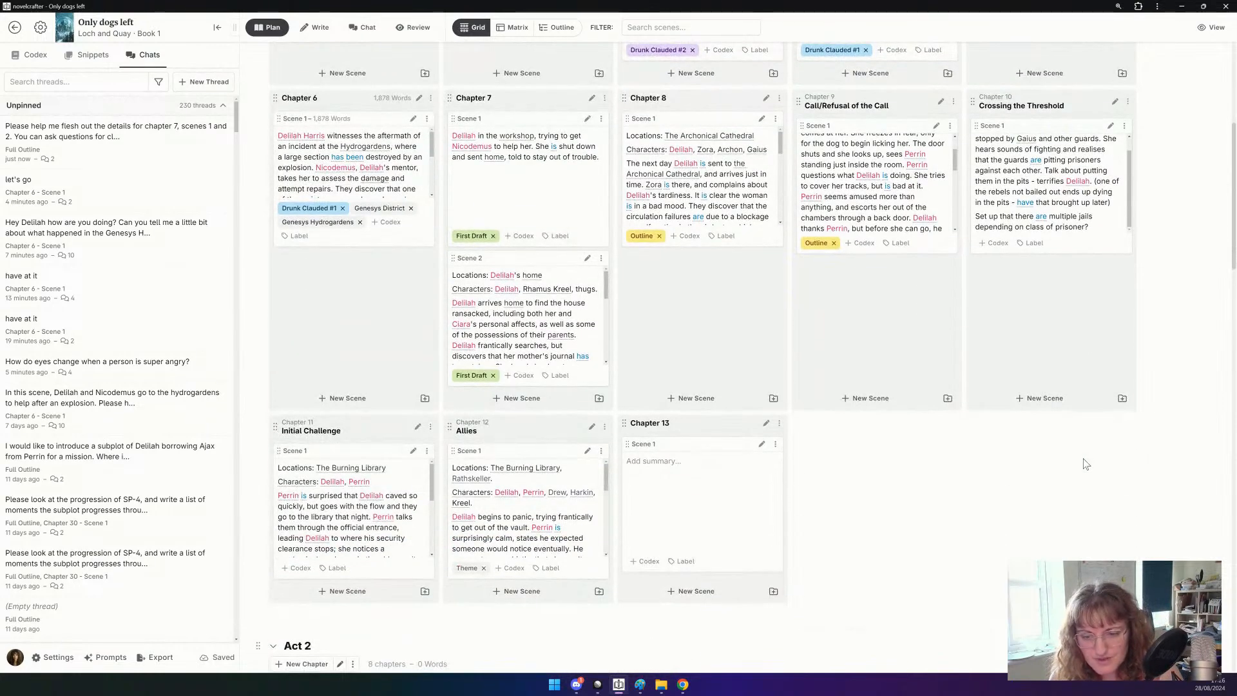
scroll(1086, 463, "up", 1)
scroll(1075, 279, "down", 2)
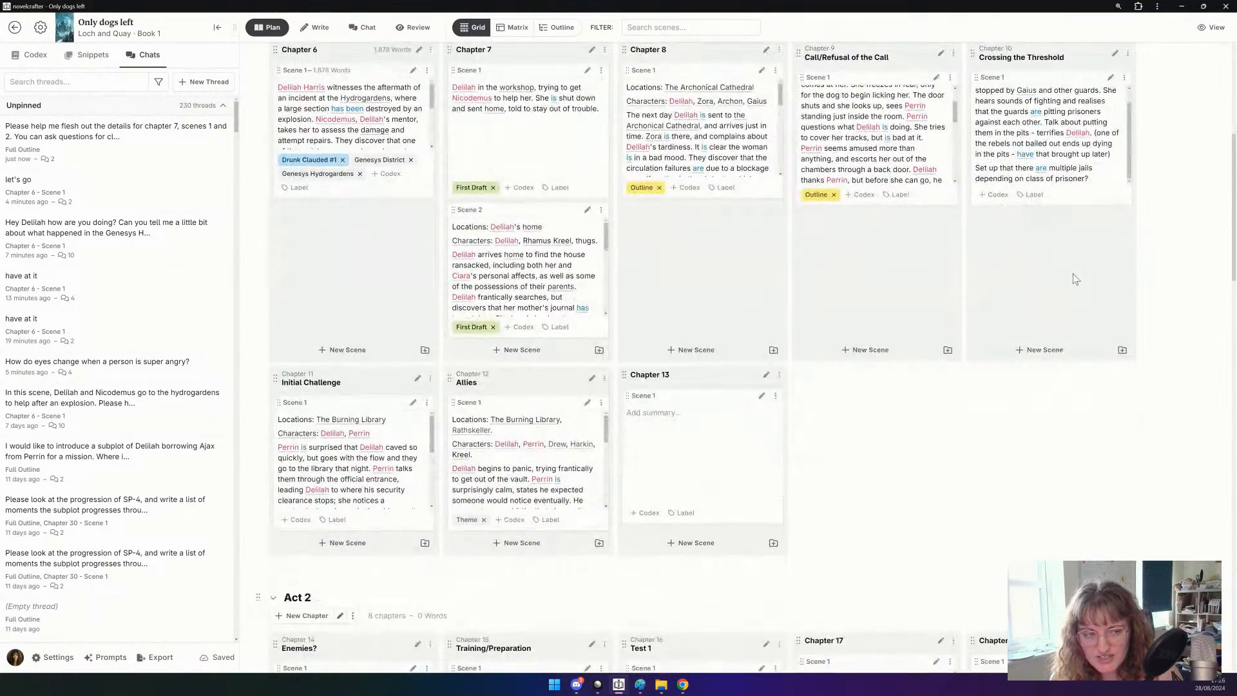
scroll(907, 295, "up", 1)
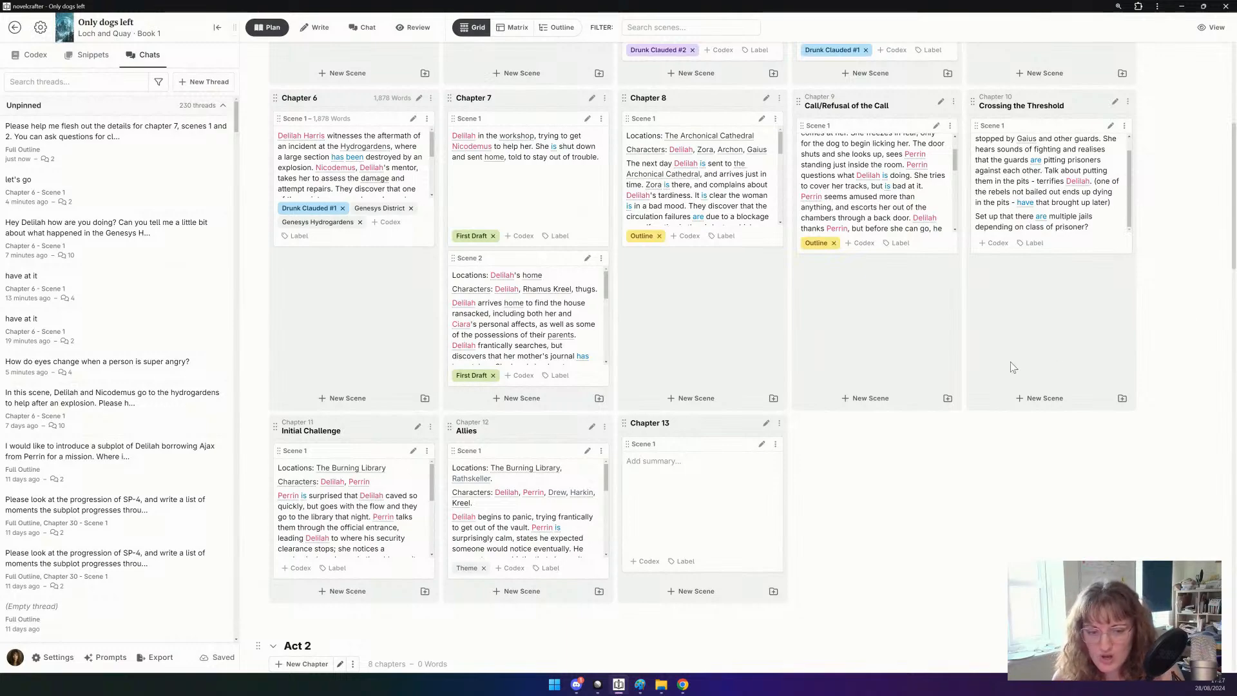
scroll(1018, 367, "down", 10)
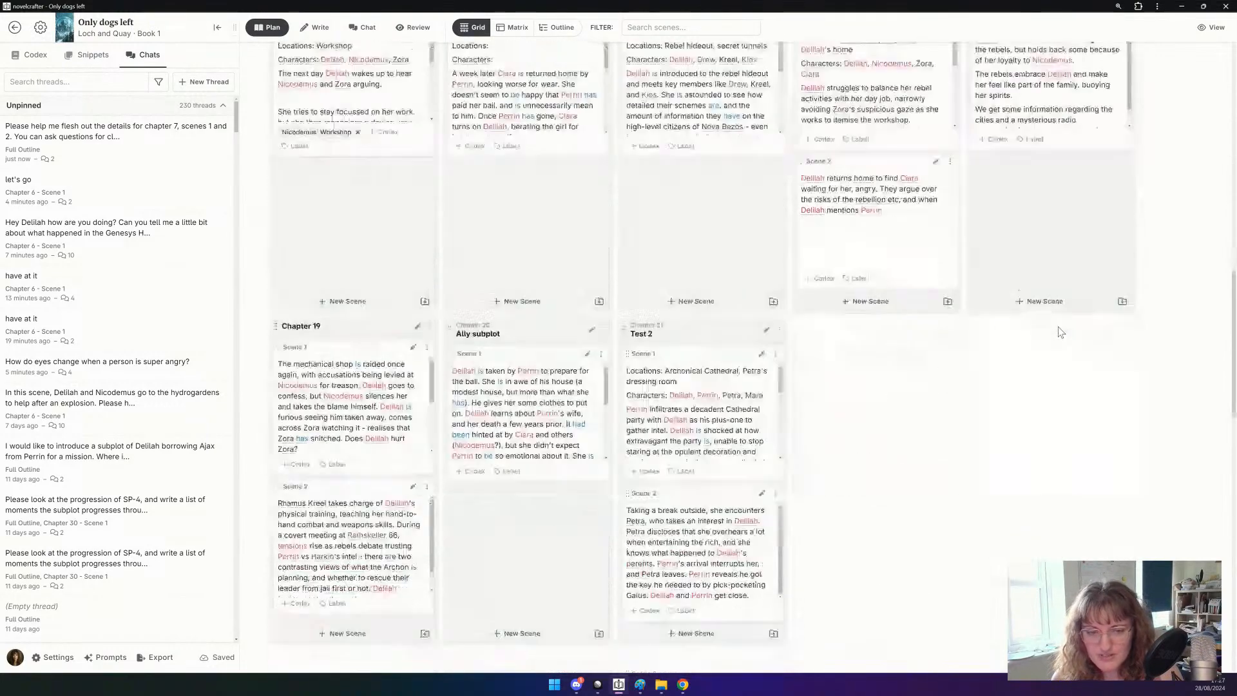
scroll(1060, 330, "down", 3)
scroll(1060, 329, "up", 6)
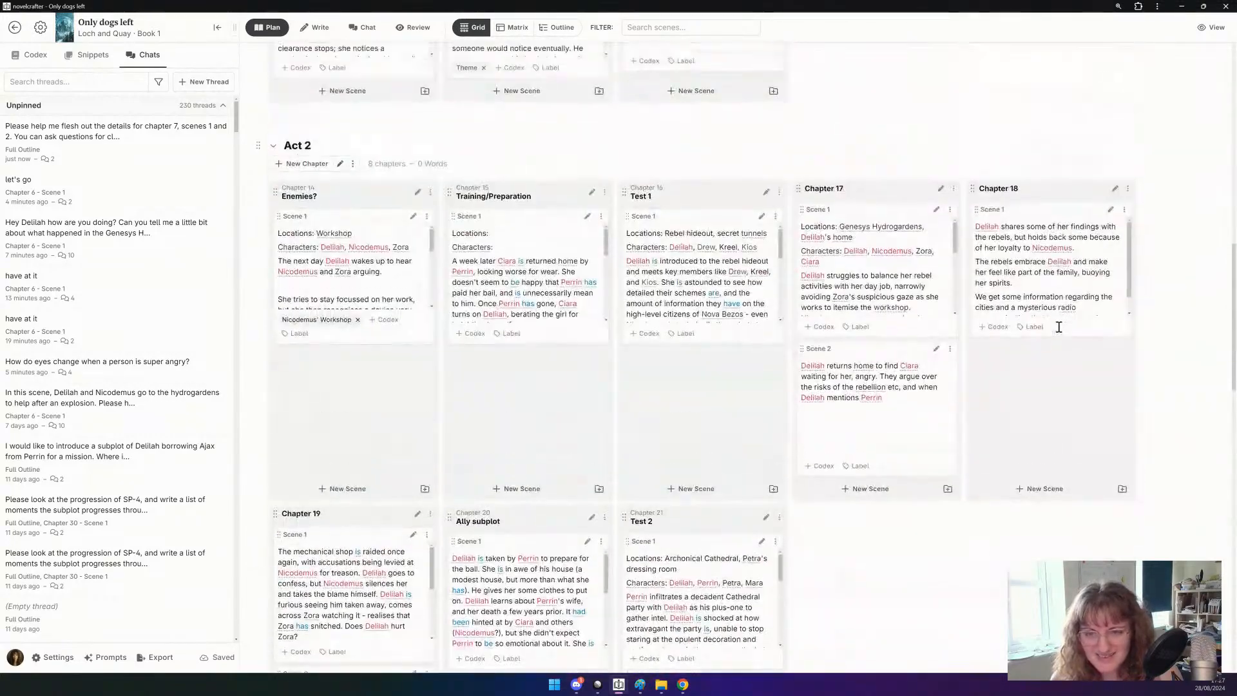
scroll(1059, 326, "up", 10)
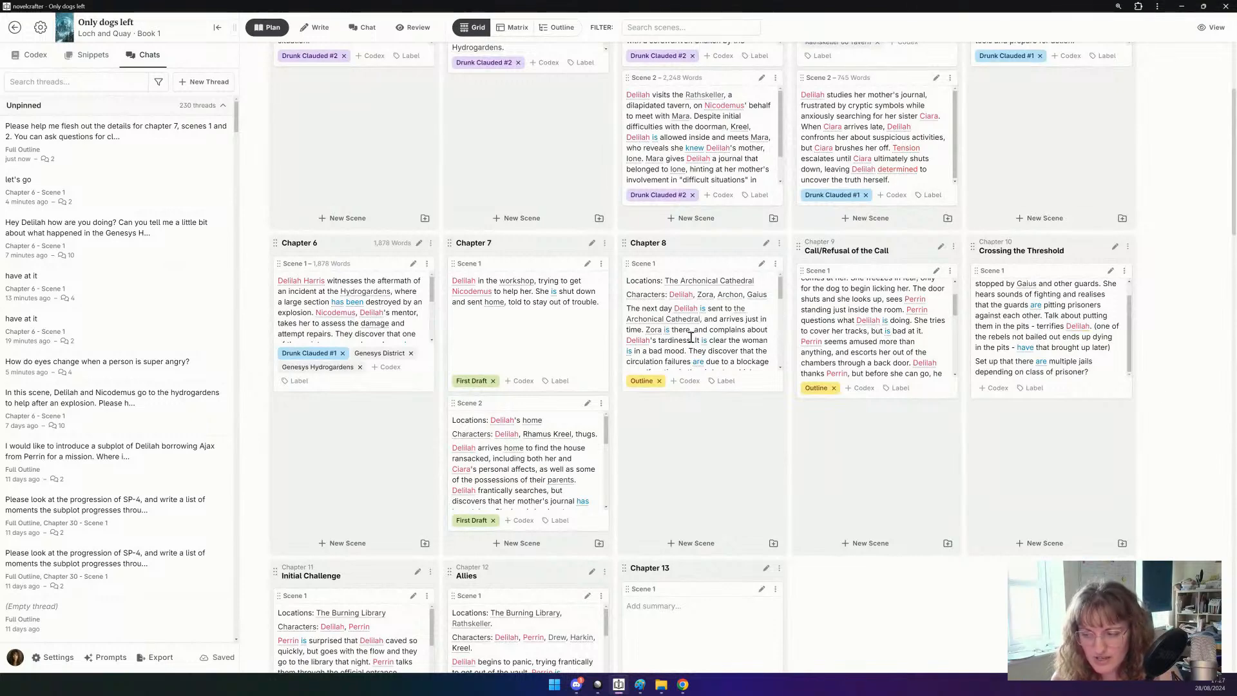
scroll(692, 337, "down", 3)
scroll(692, 337, "up", 3)
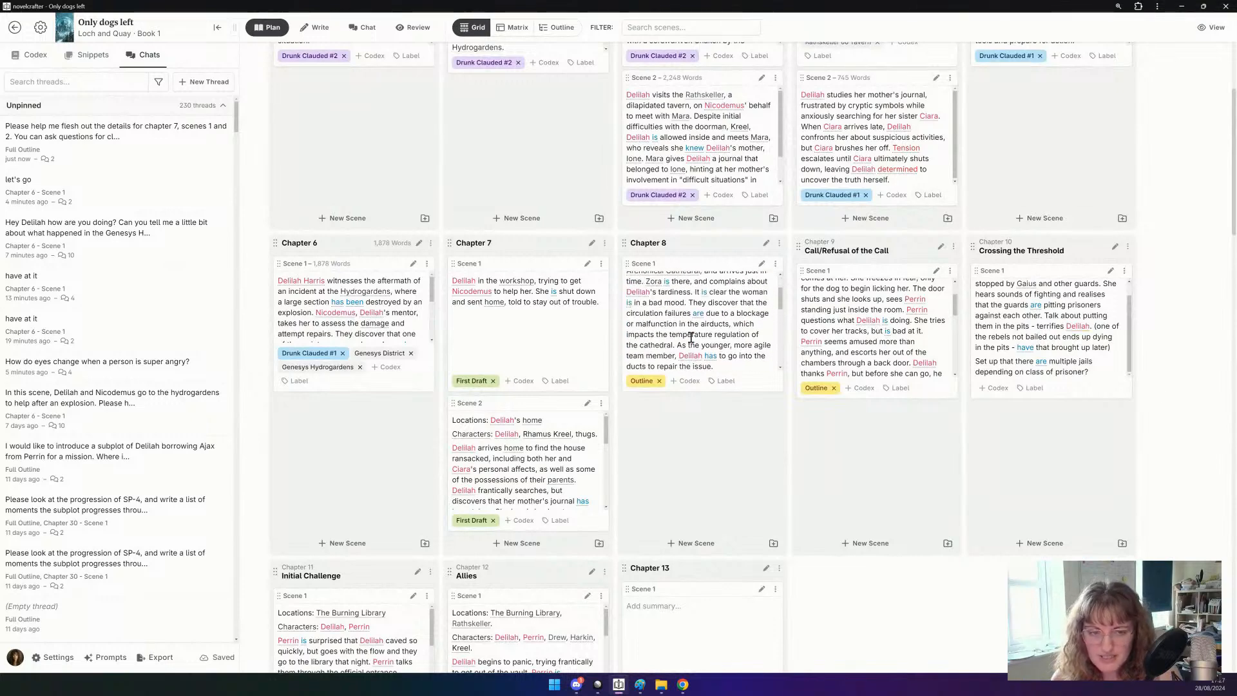
scroll(690, 426, "up", 2)
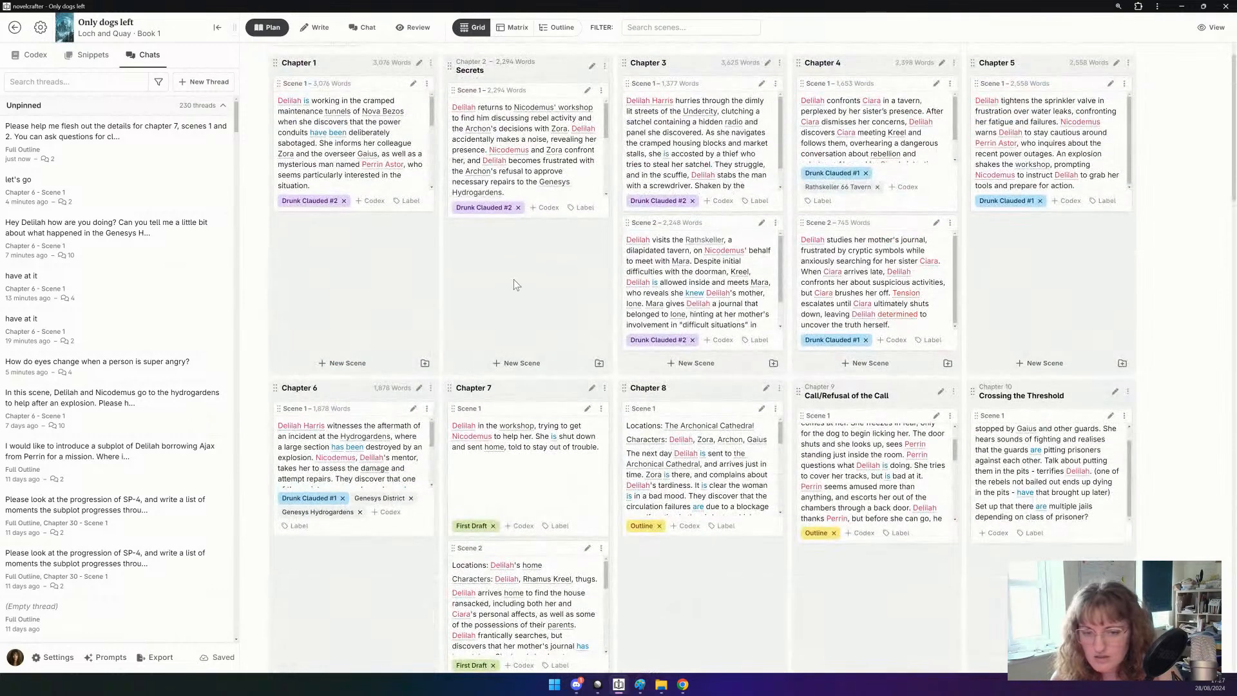
Go back to the chapter 7 brainstorming chat and review the reply's questions for scenes 1 and 2.
left_click(358, 28)
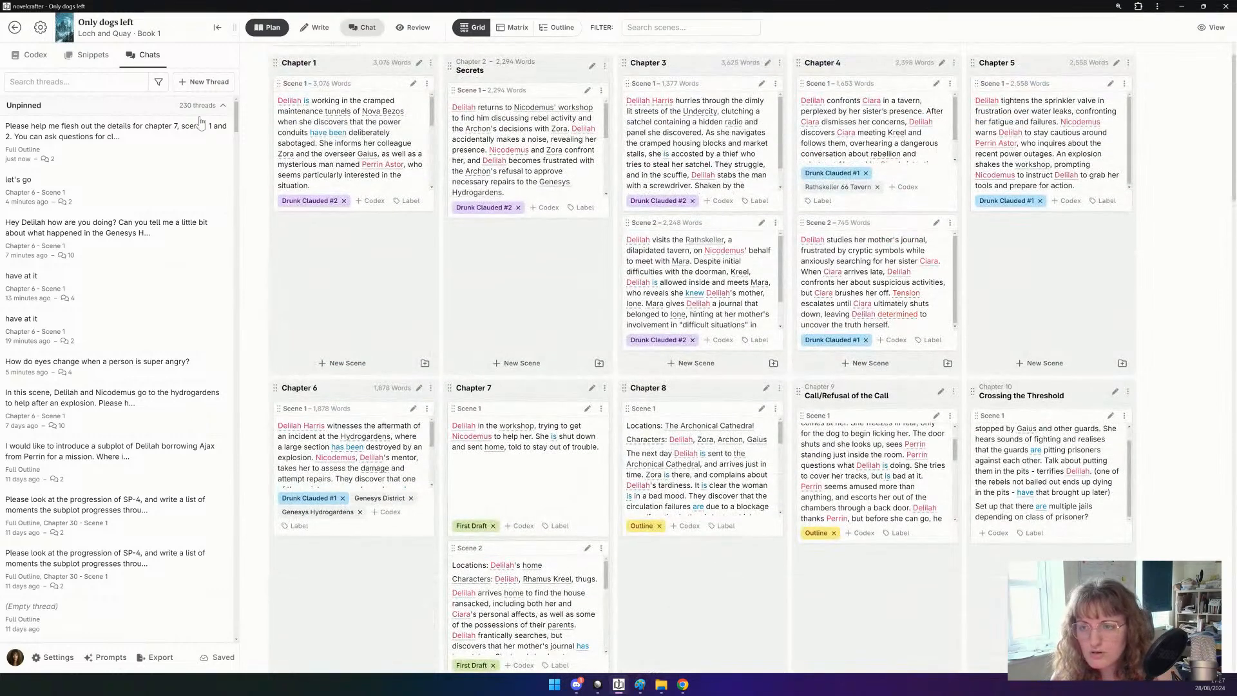
left_click(673, 133)
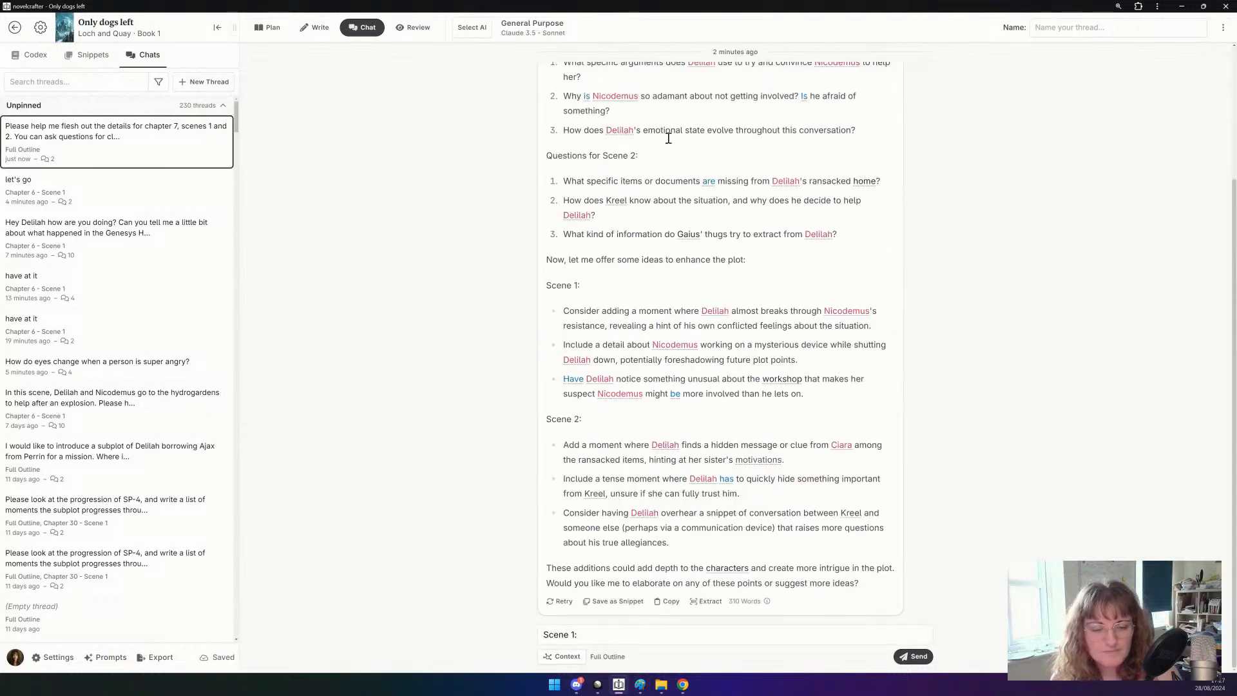
scroll(662, 458, "up", 3)
scroll(658, 463, "up", 1)
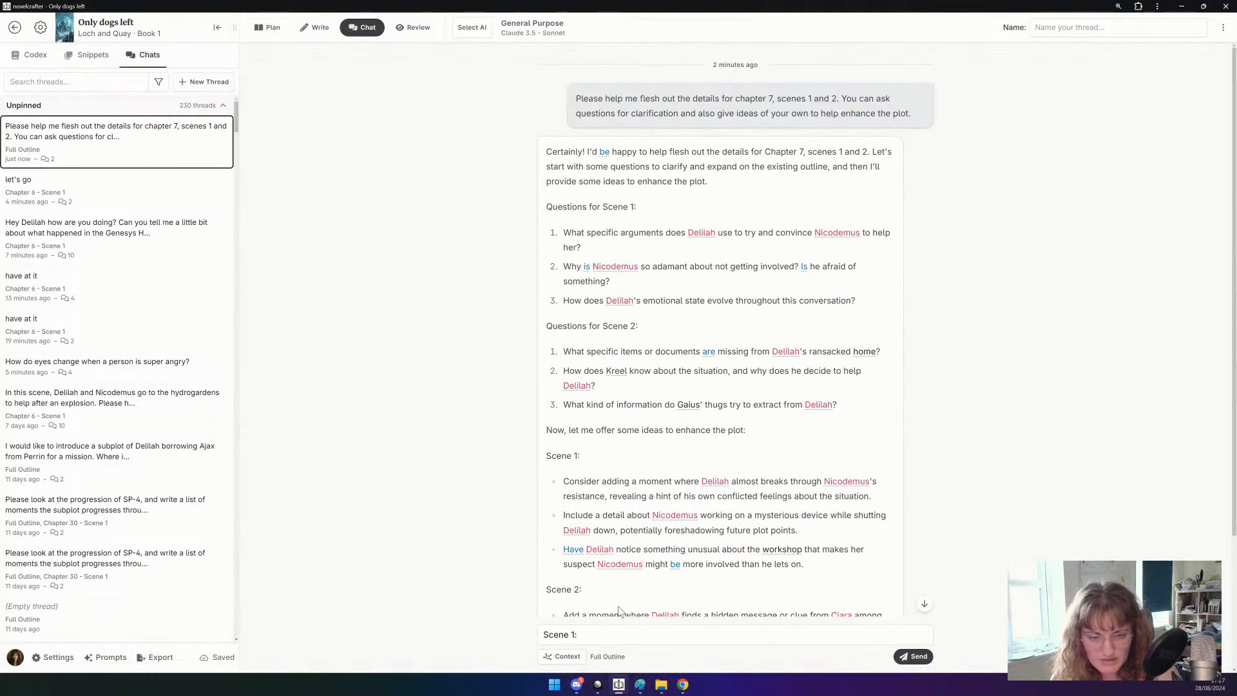
Under "Scene 1:" in the message draft, add a line starting "Perhaps Delilah is suspicious of Nicodemus' involvement because of the radio, and tries".
left_click(621, 638)
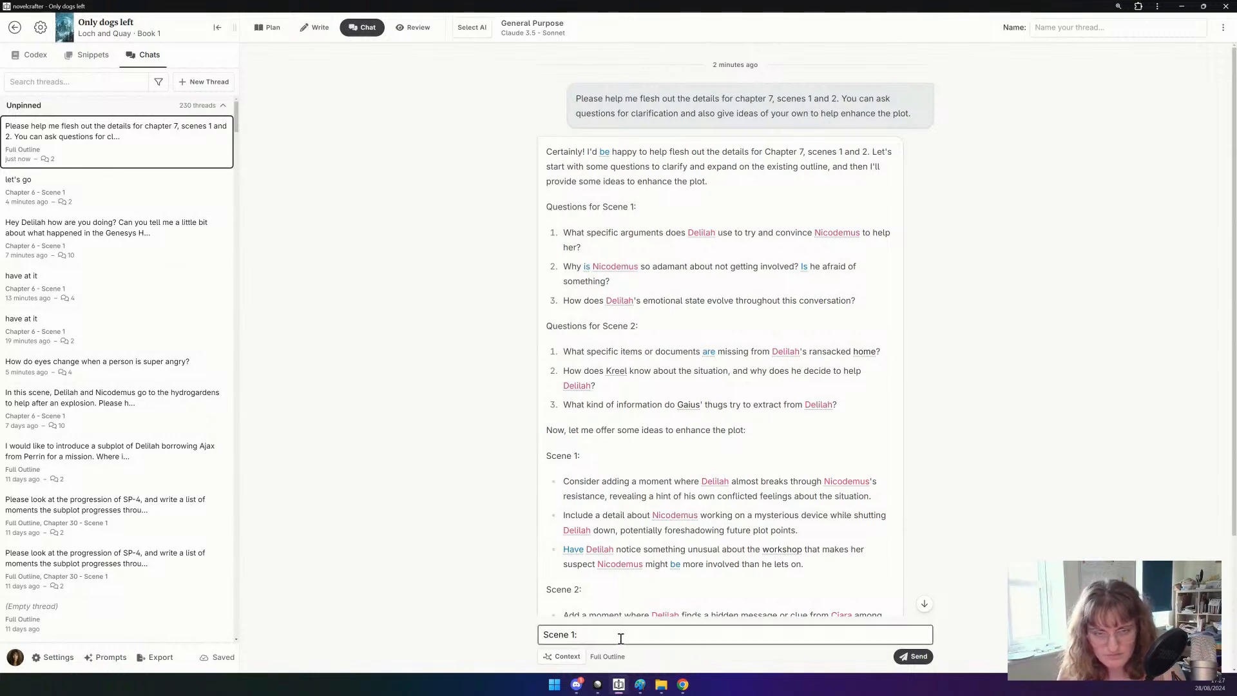
key("shift+Return")
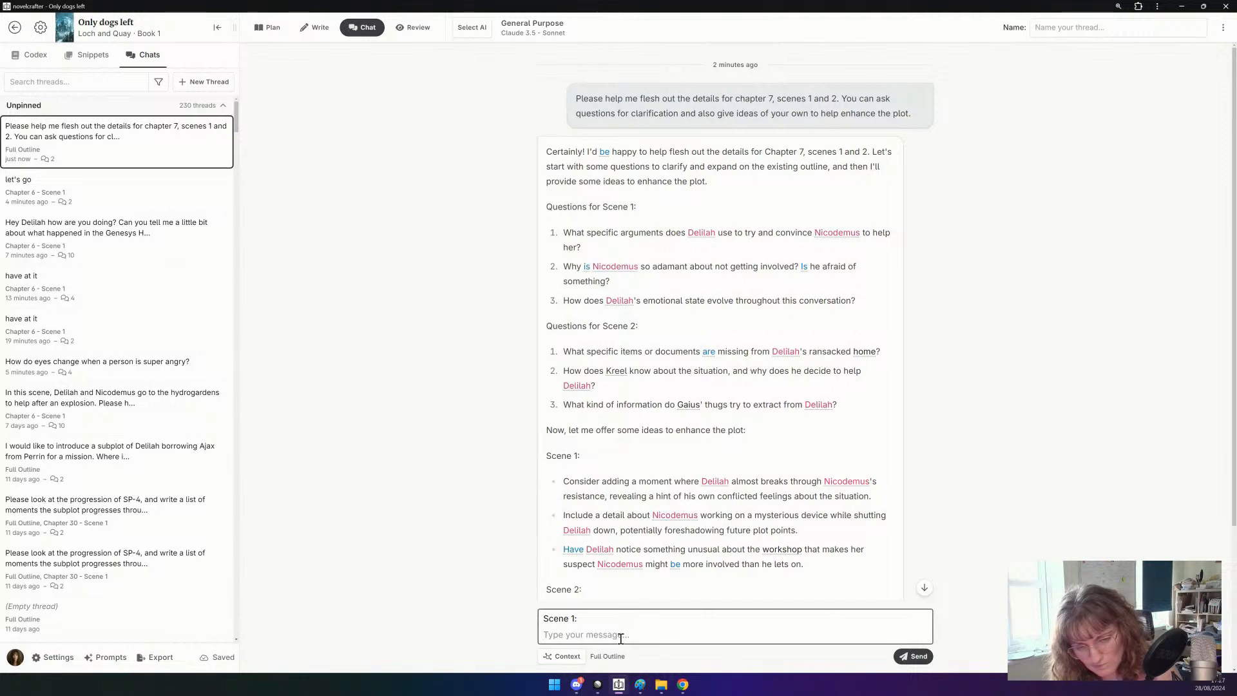
type("Perhaps D")
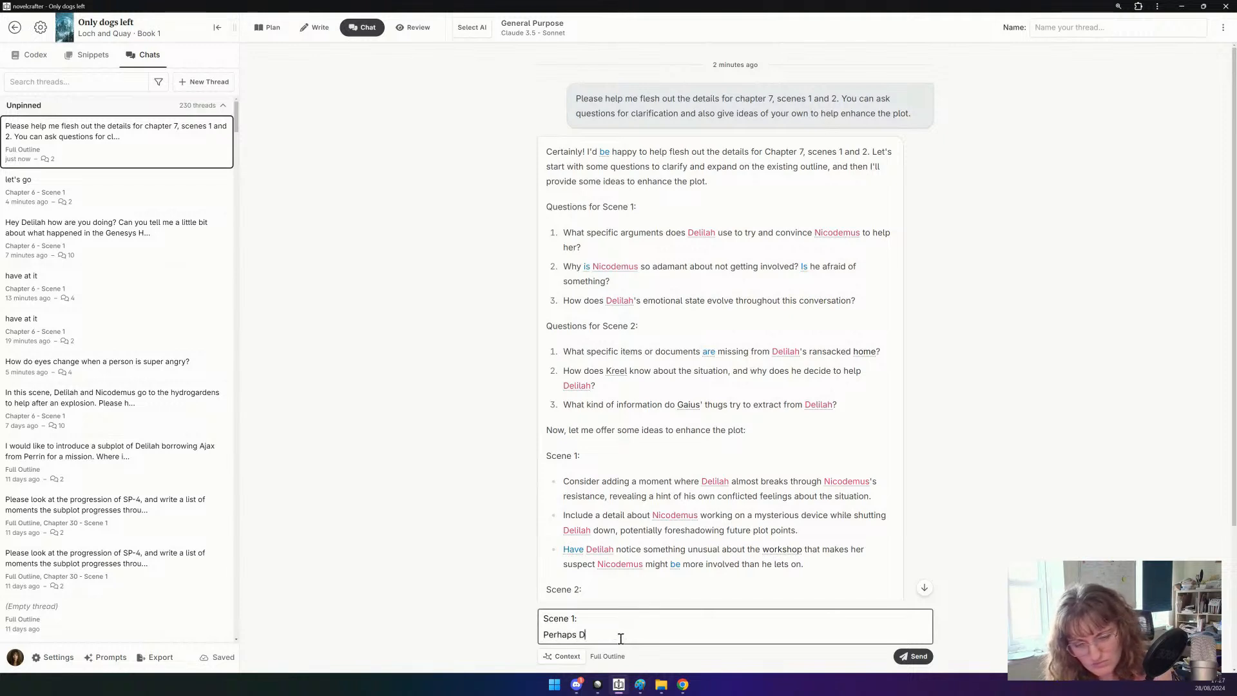
type("elilah is")
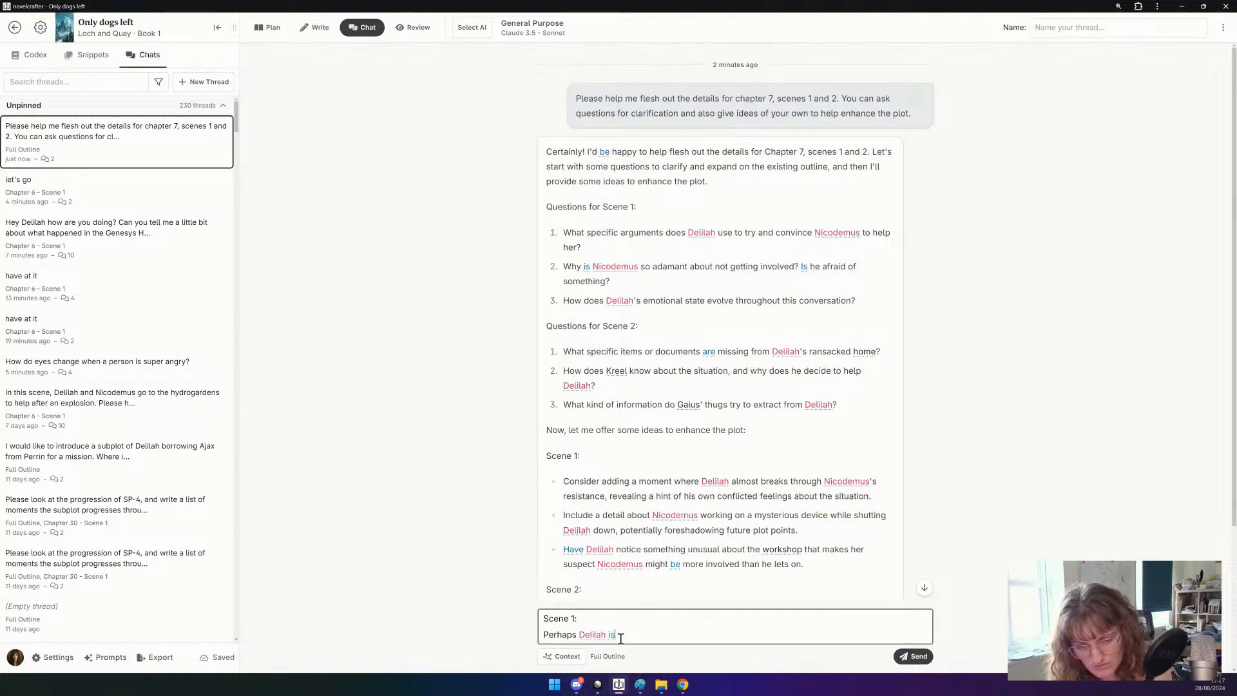
type(" suspicious of ")
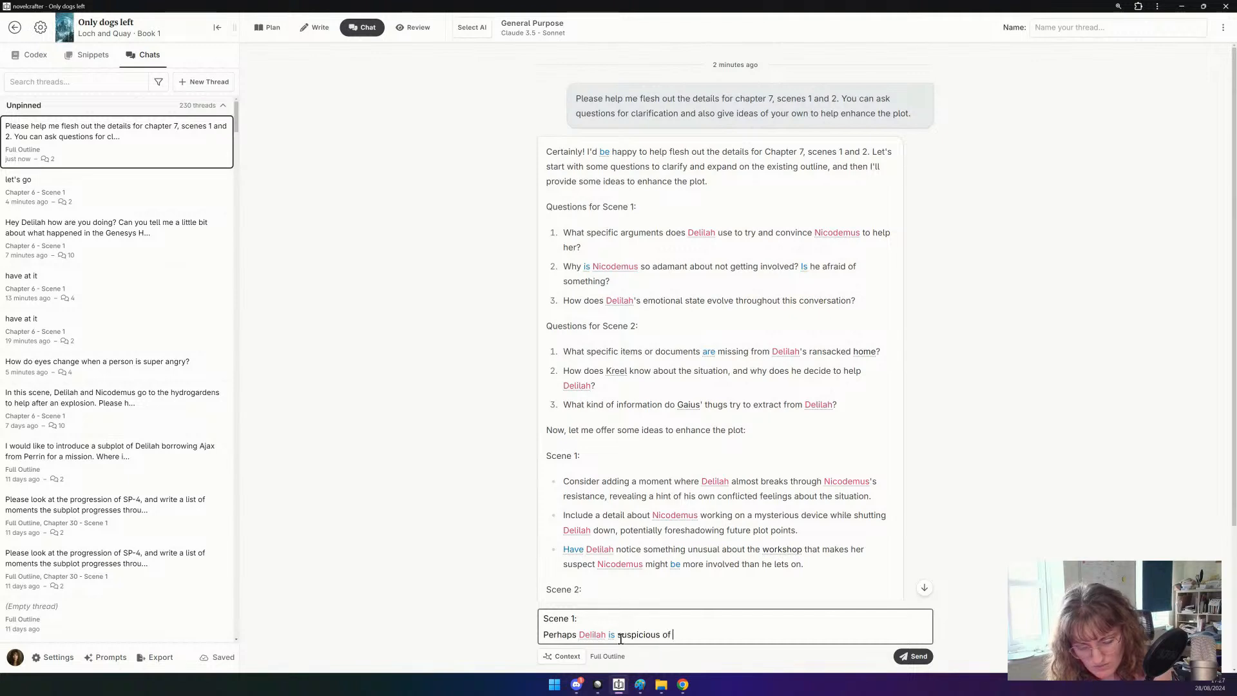
type("Nicodemus' involve")
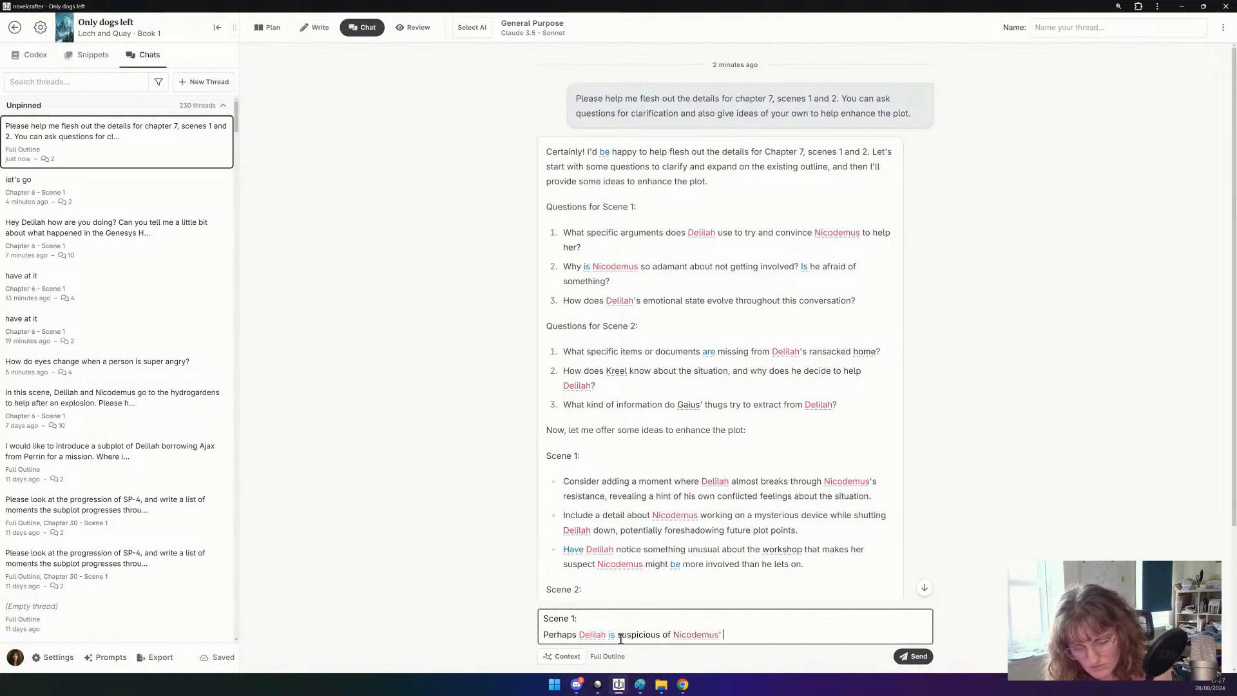
type("ment because of the radio, and tries")
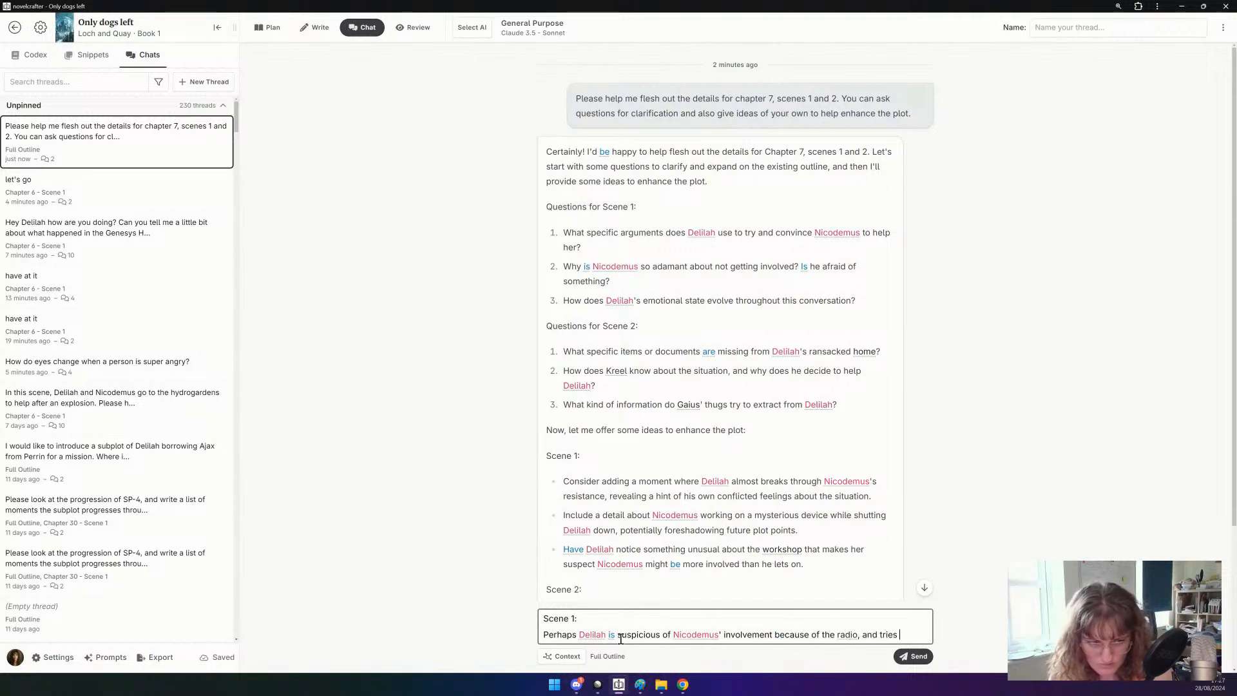
Complete the sentence about Delilah's suspicion with "to threaten/blackmail him, but can't go through with it due to guilt?".
type(" to threaten")
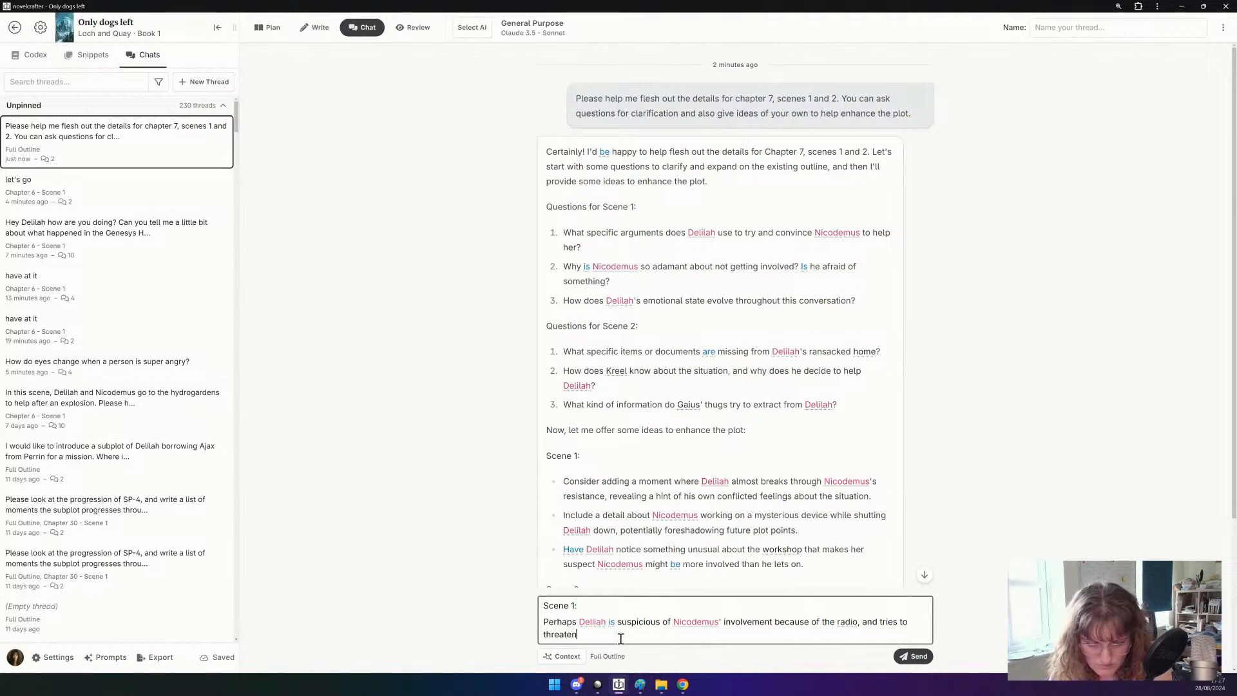
type("/blackmail")
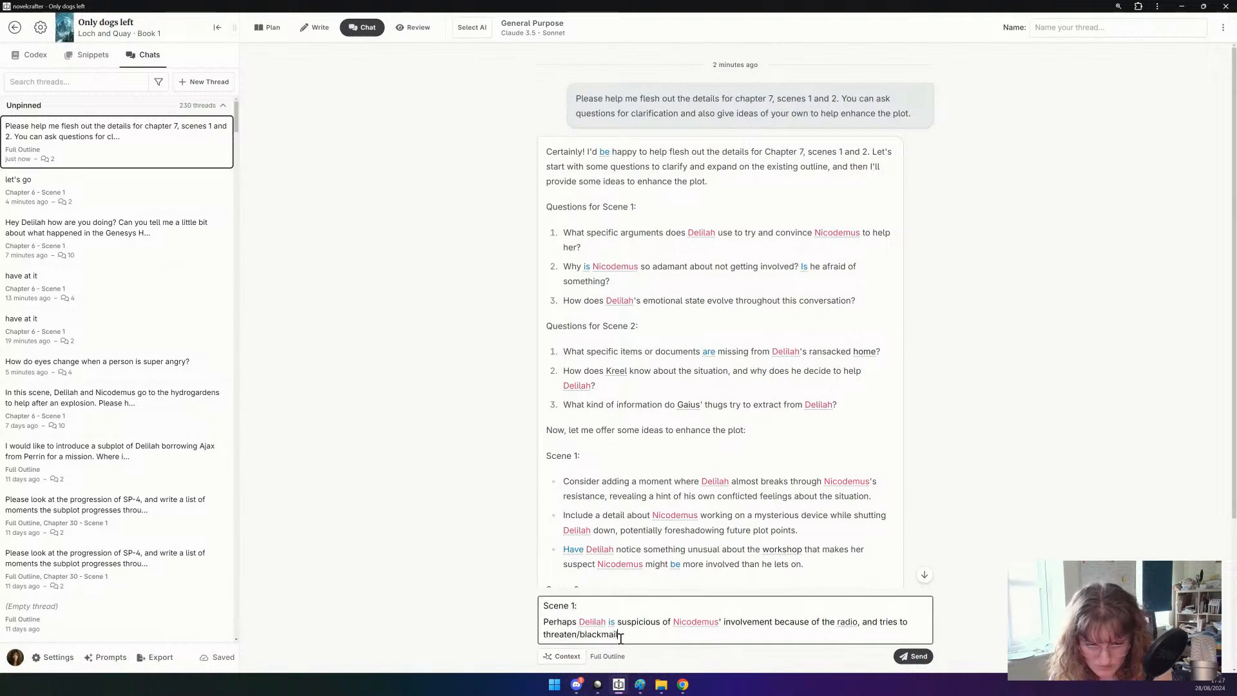
type(" him, ")
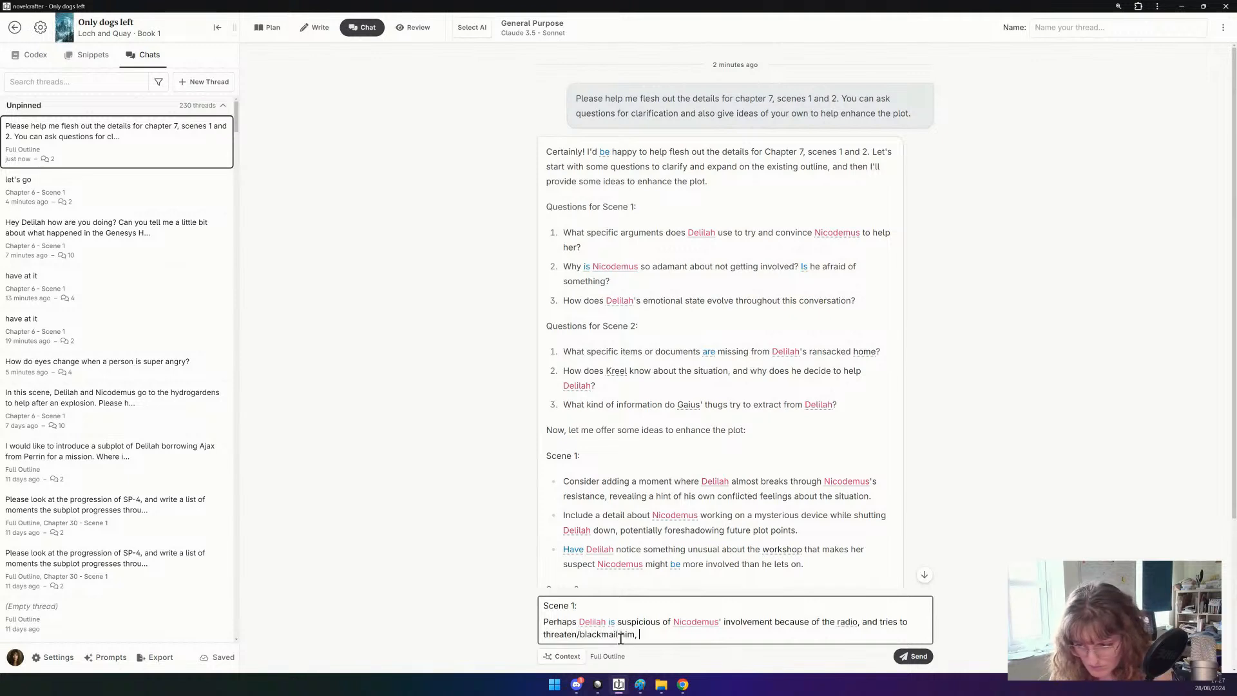
type("but can't go t")
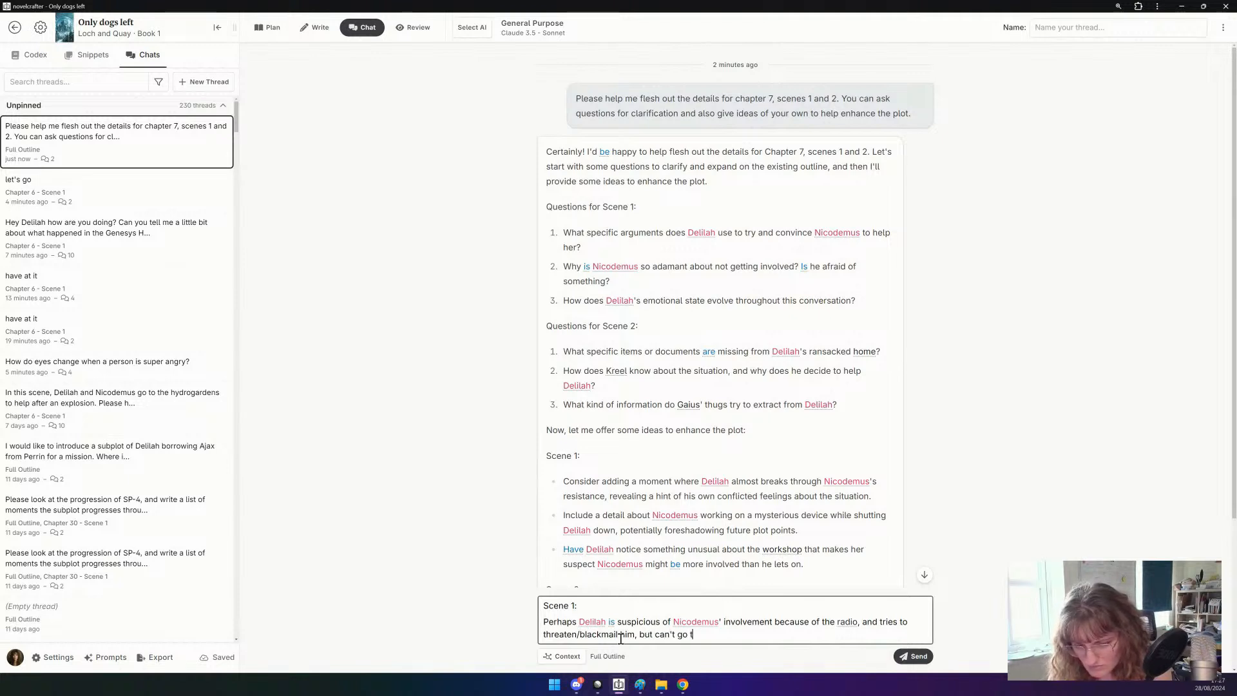
type("hrough with it")
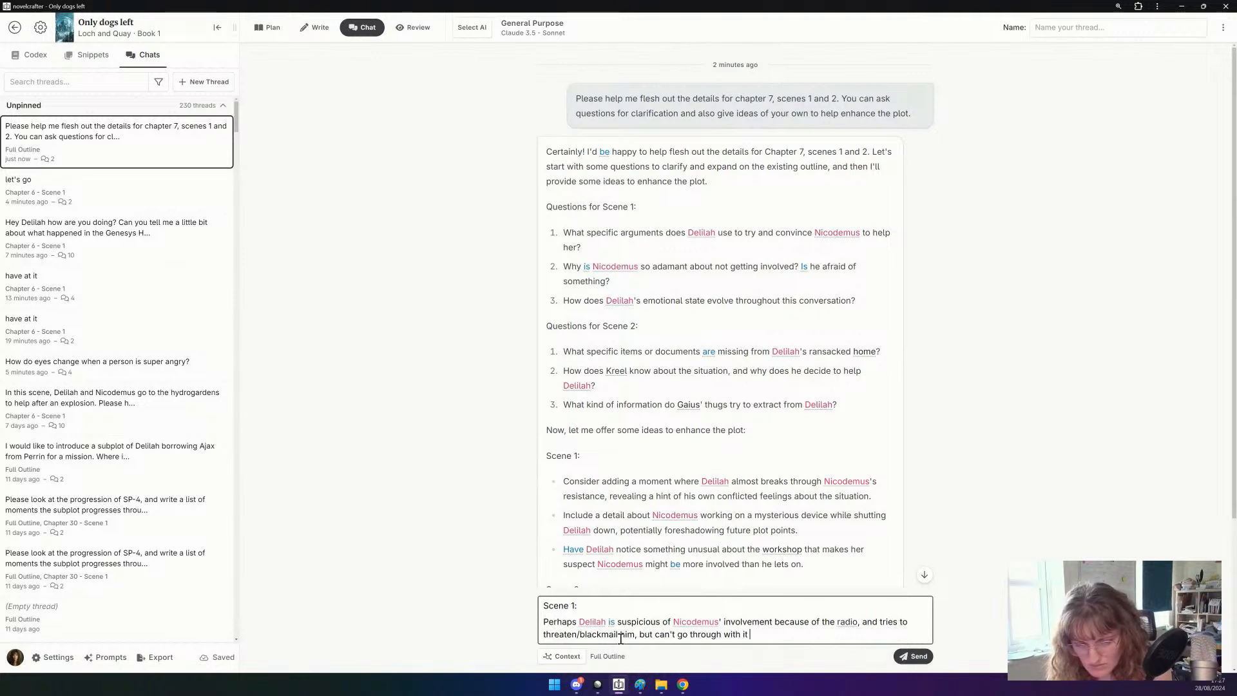
key("BackSpace")
key("BackSpace")
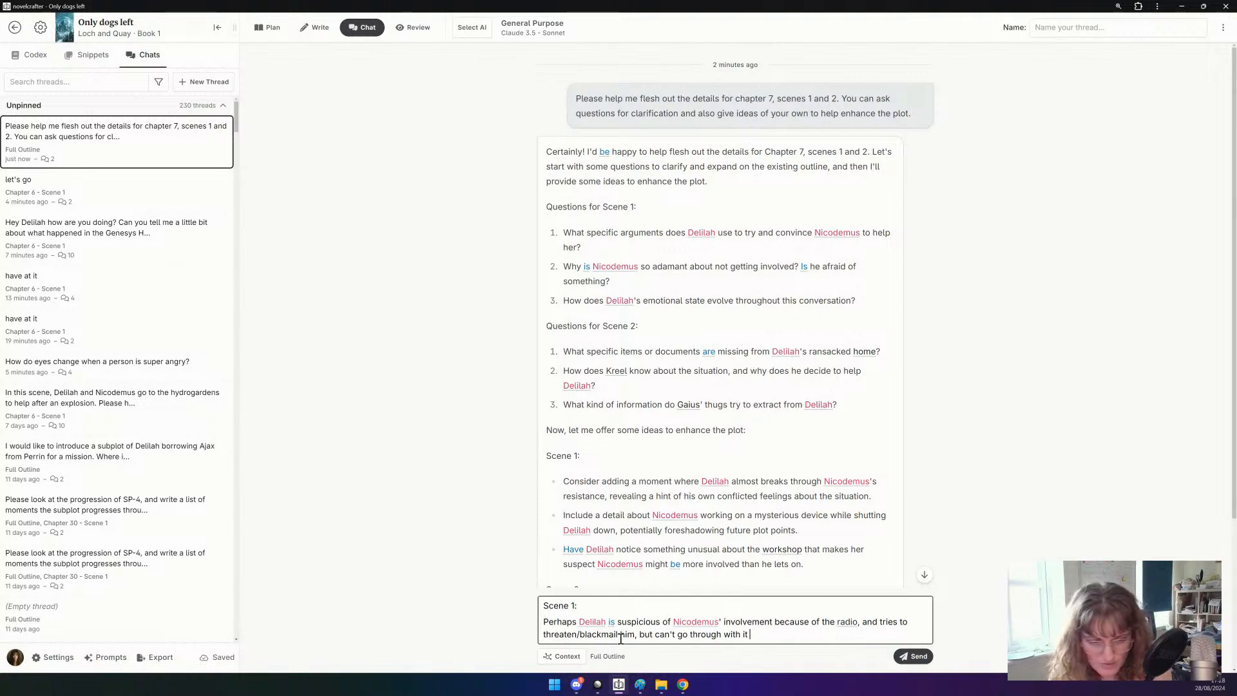
type("due to guilt")
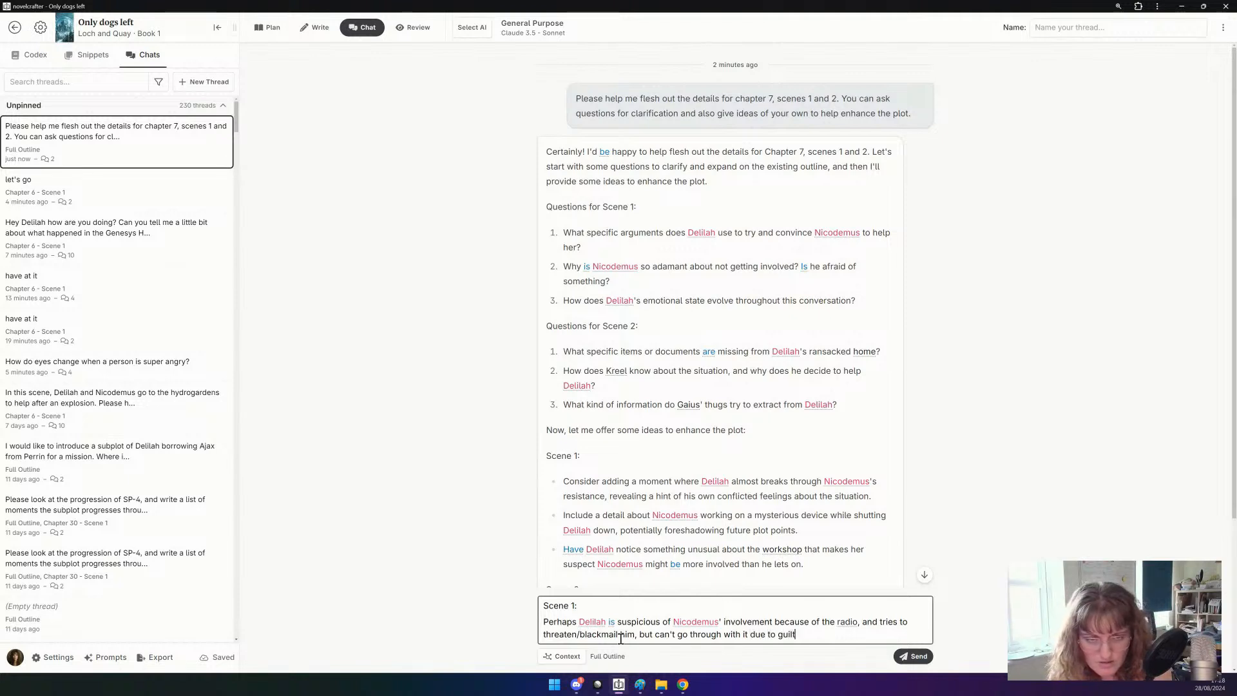
type("?")
Add a new line: "Nicodemus doesn't want to get involved due to his own research - he tells Delilah that since the incident of".
key("shift+Return")
type("Nicodem")
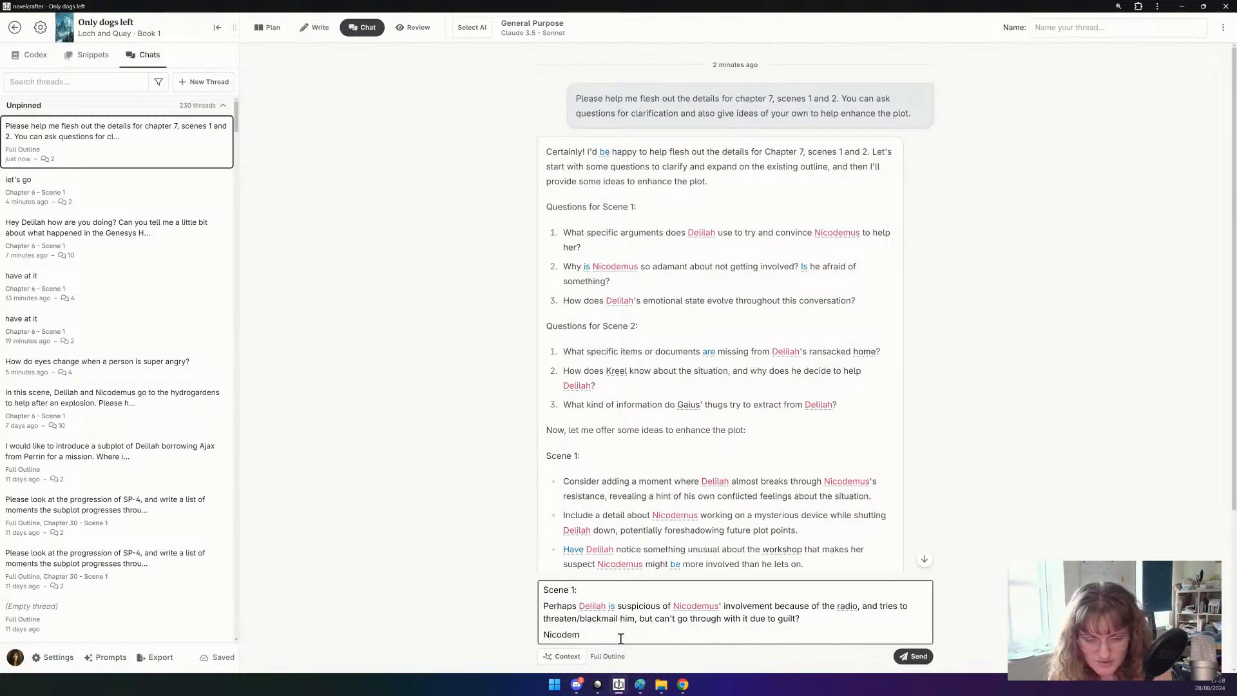
type("us doesn't want to g")
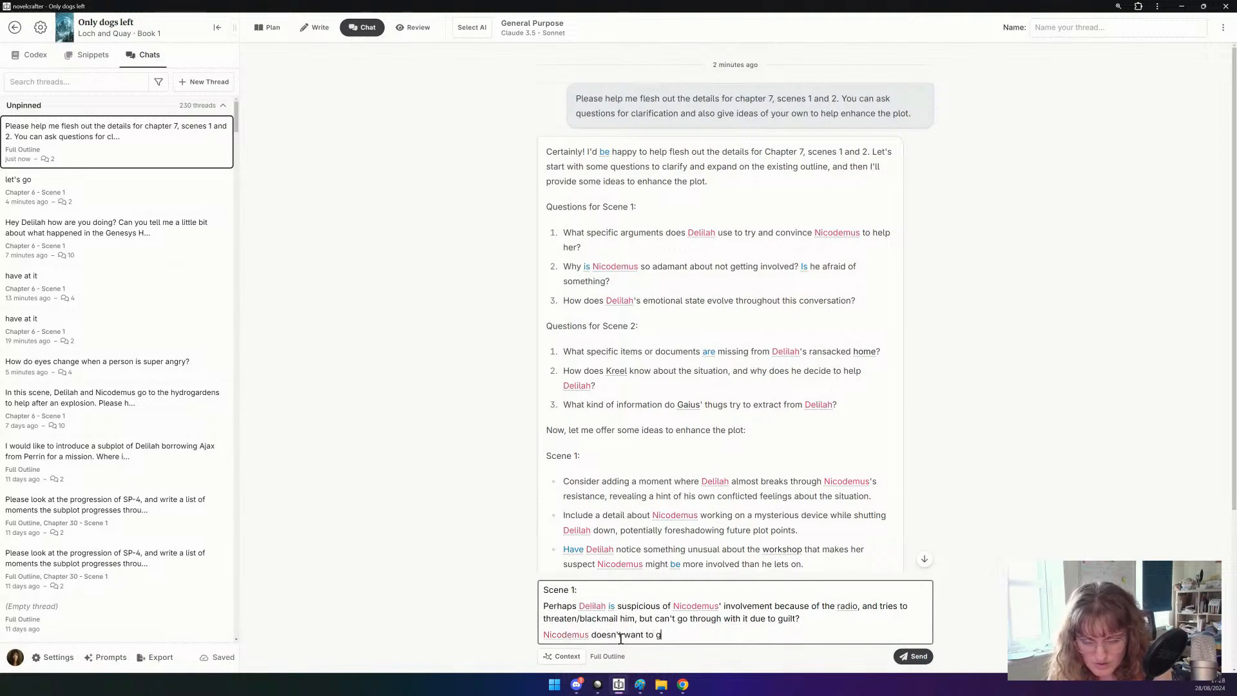
type("et involved due to his own re")
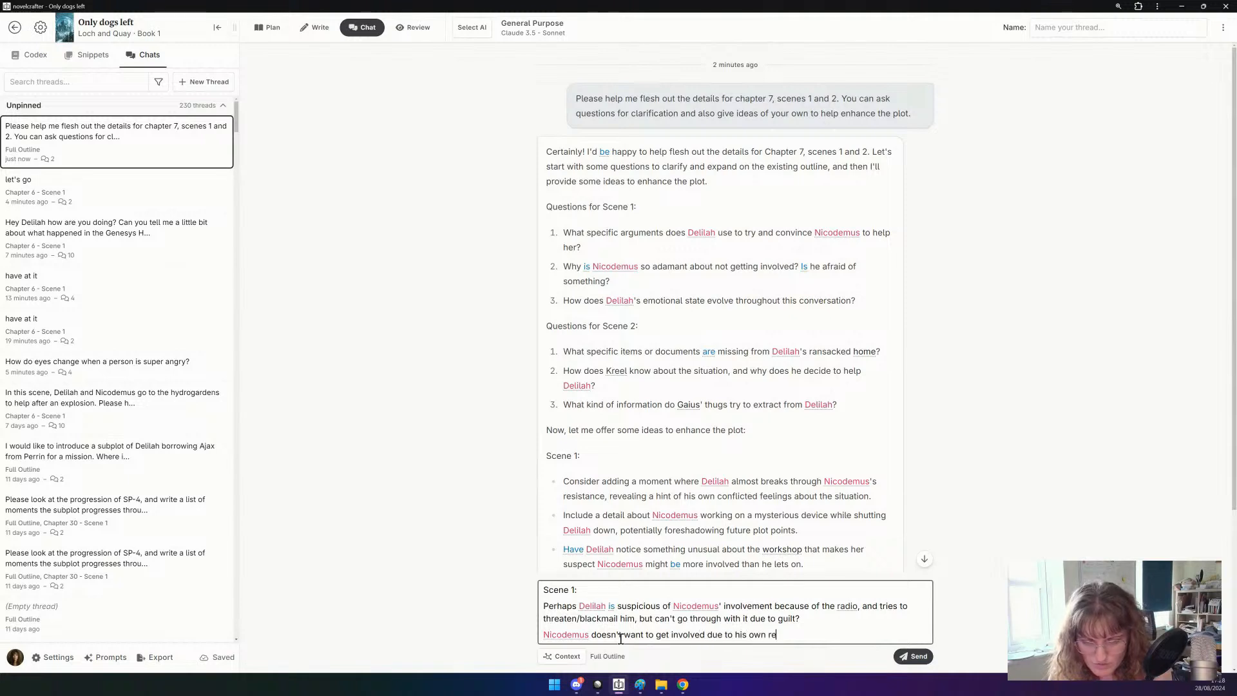
type("search")
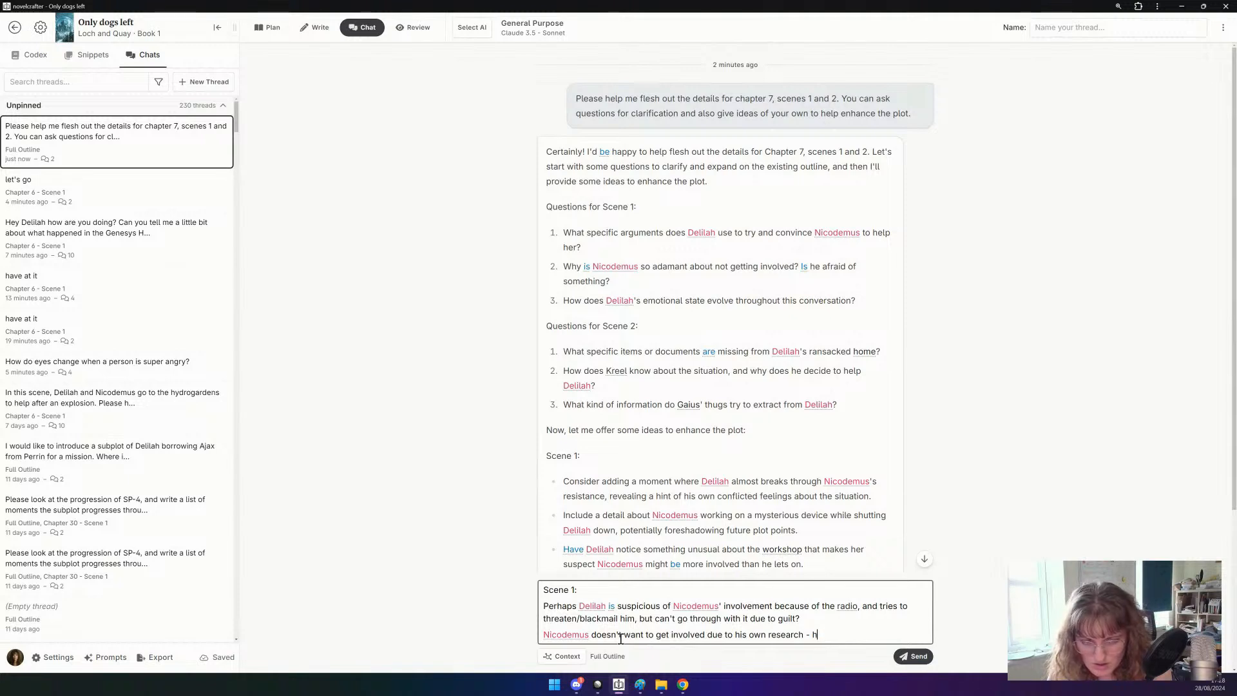
type("- he tells Delilah that since the")
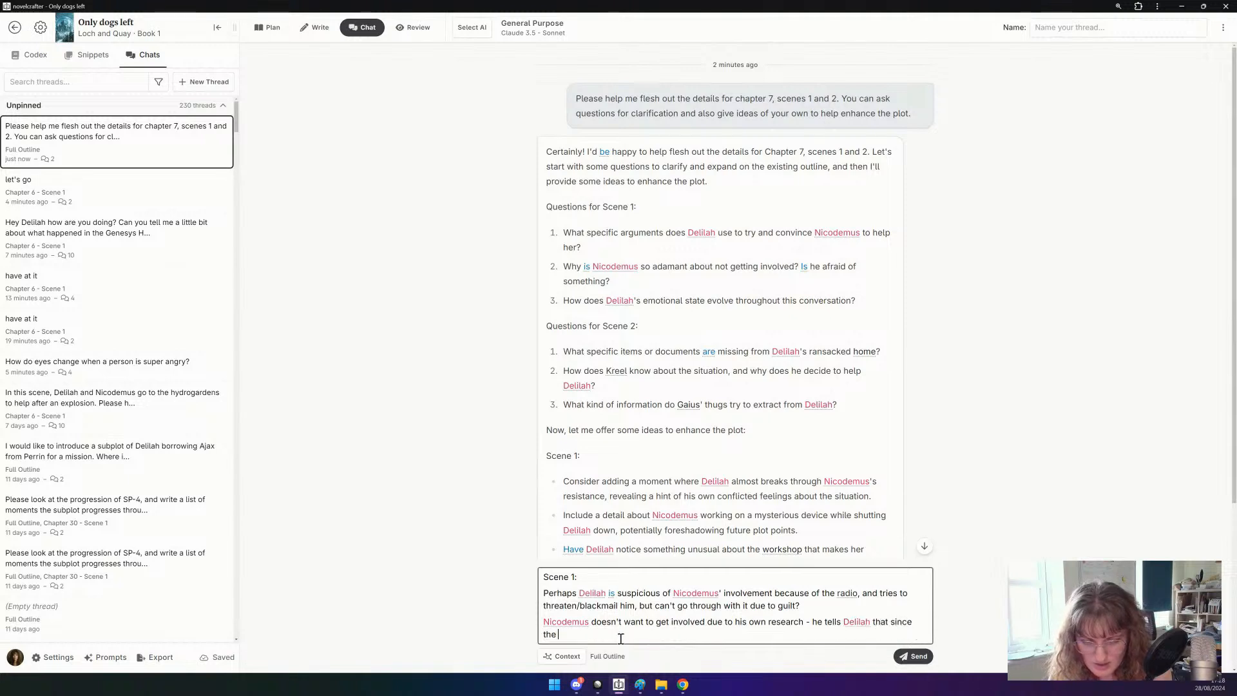
type(" incident of")
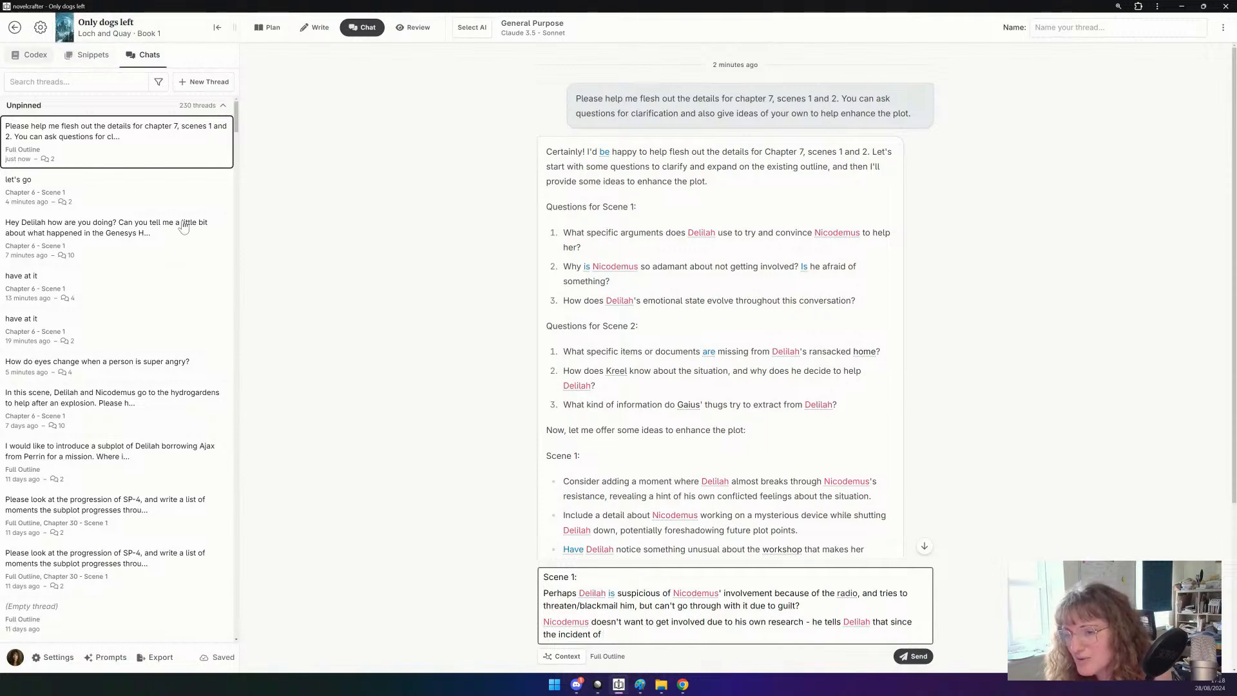
Show the Codex entries and filter them by the Lore type.
left_click(31, 55)
left_click(139, 82)
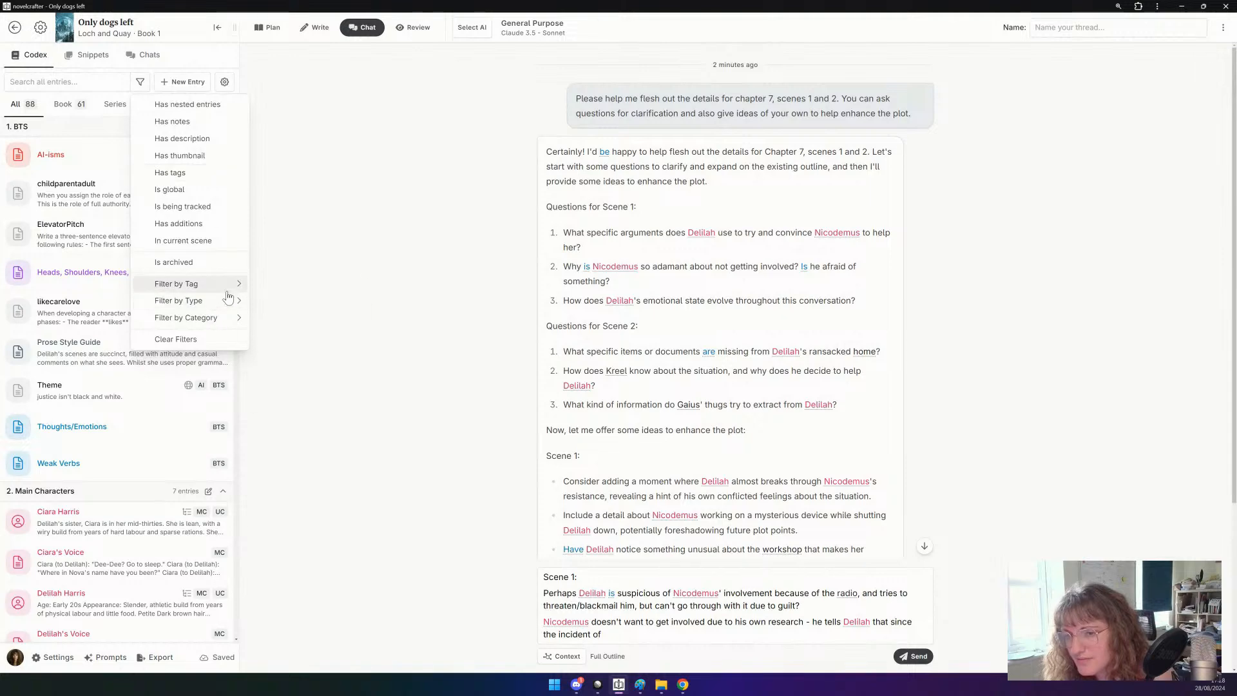
mouse_move(231, 284)
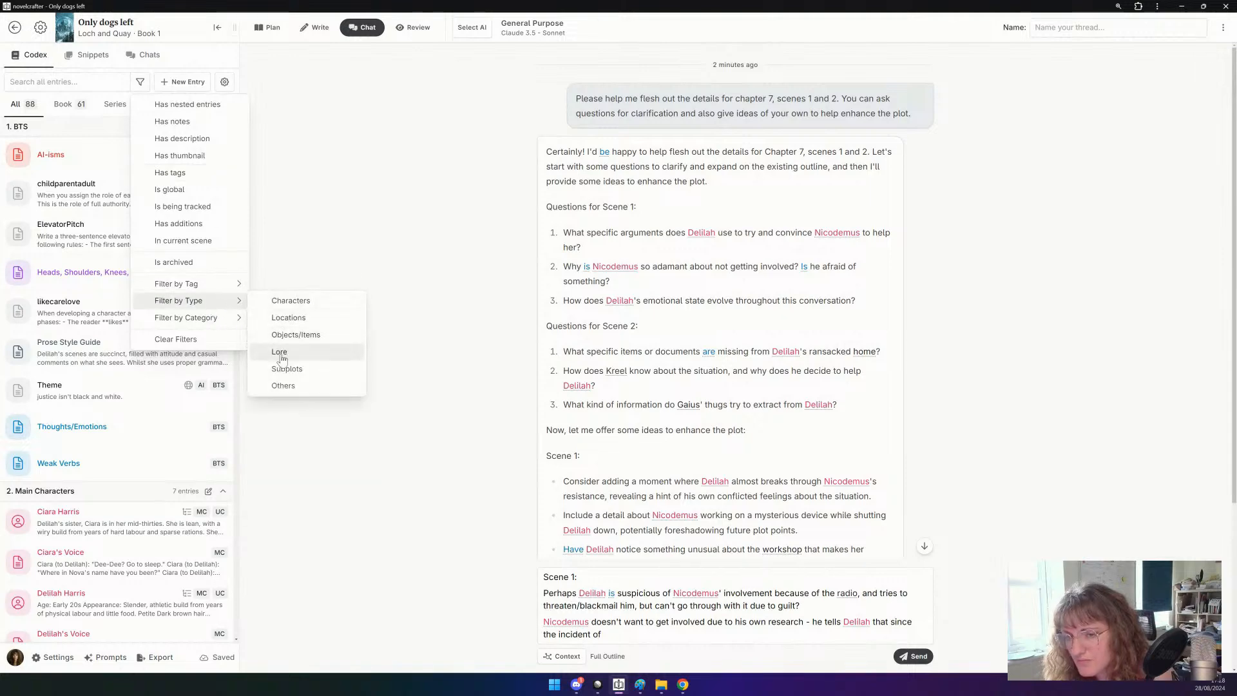
left_click(280, 353)
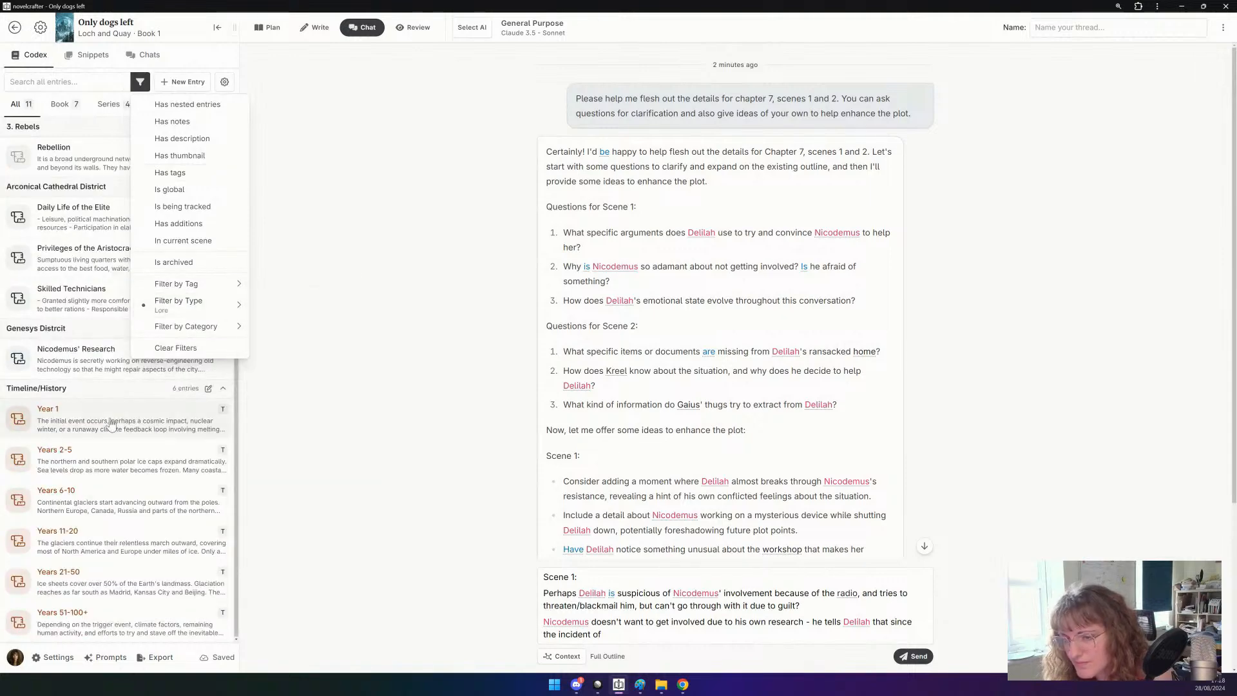
left_click(382, 459)
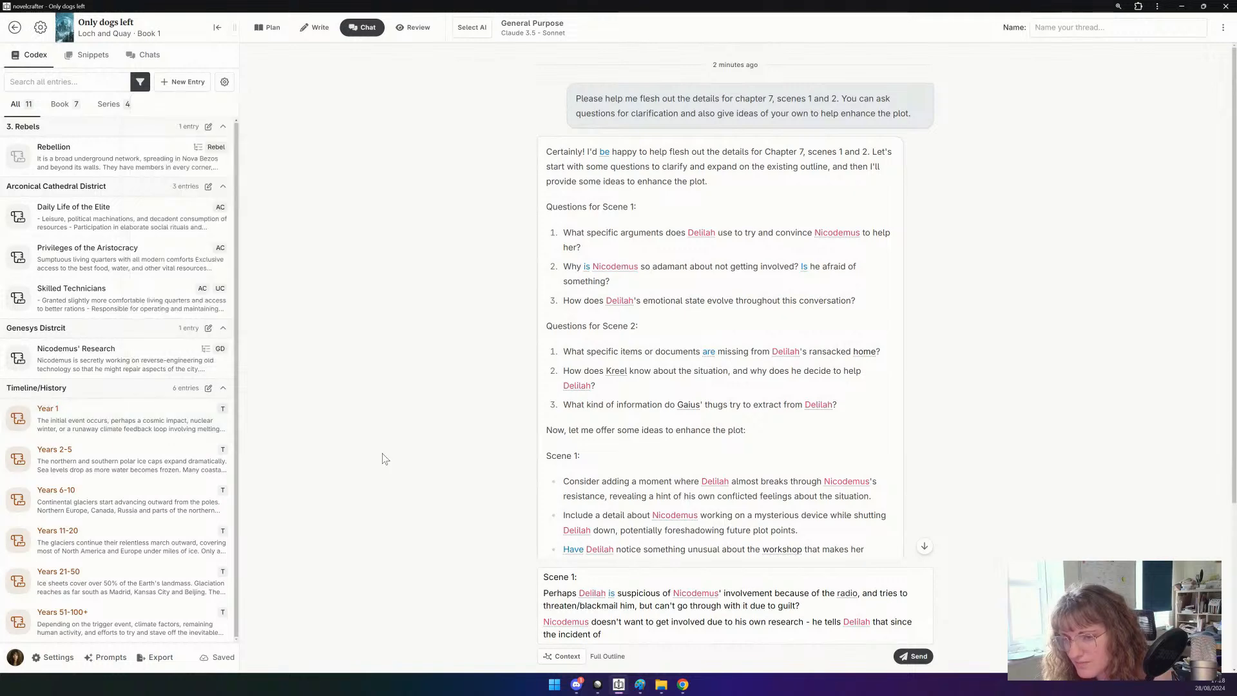
Read the lore entries on Nicodemus' Research, the Rebellion and the Daily Life of the Elite in turn.
left_click(122, 370)
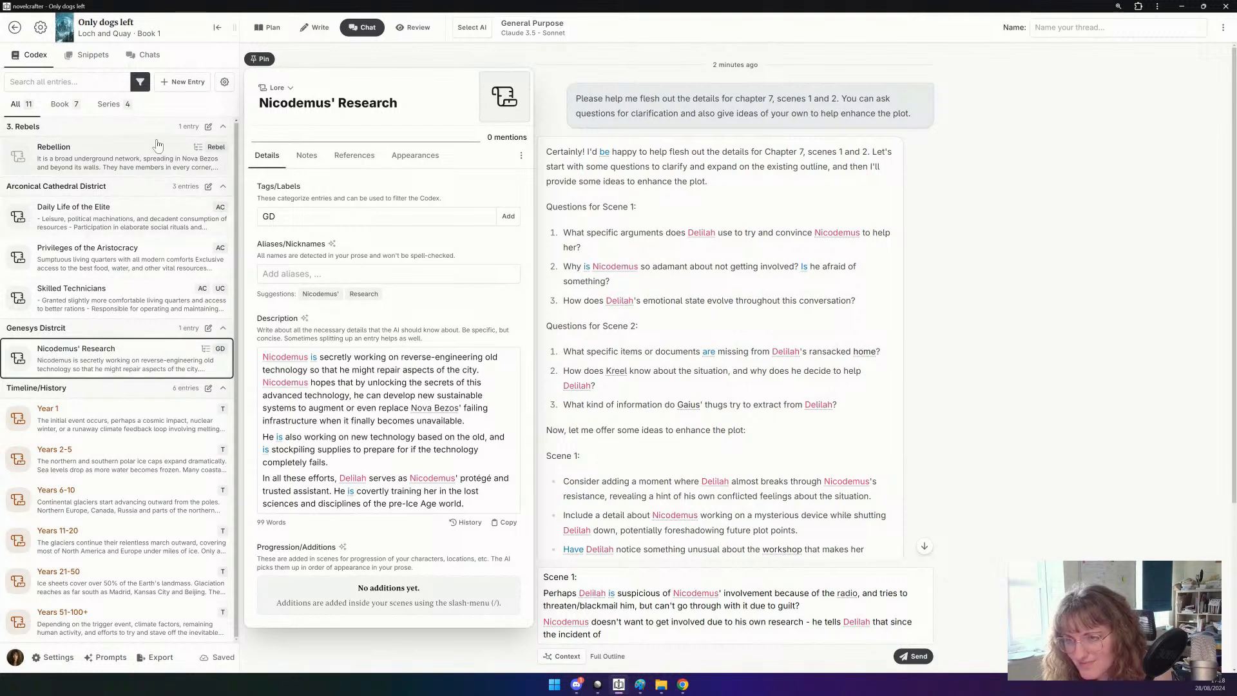
left_click(136, 164)
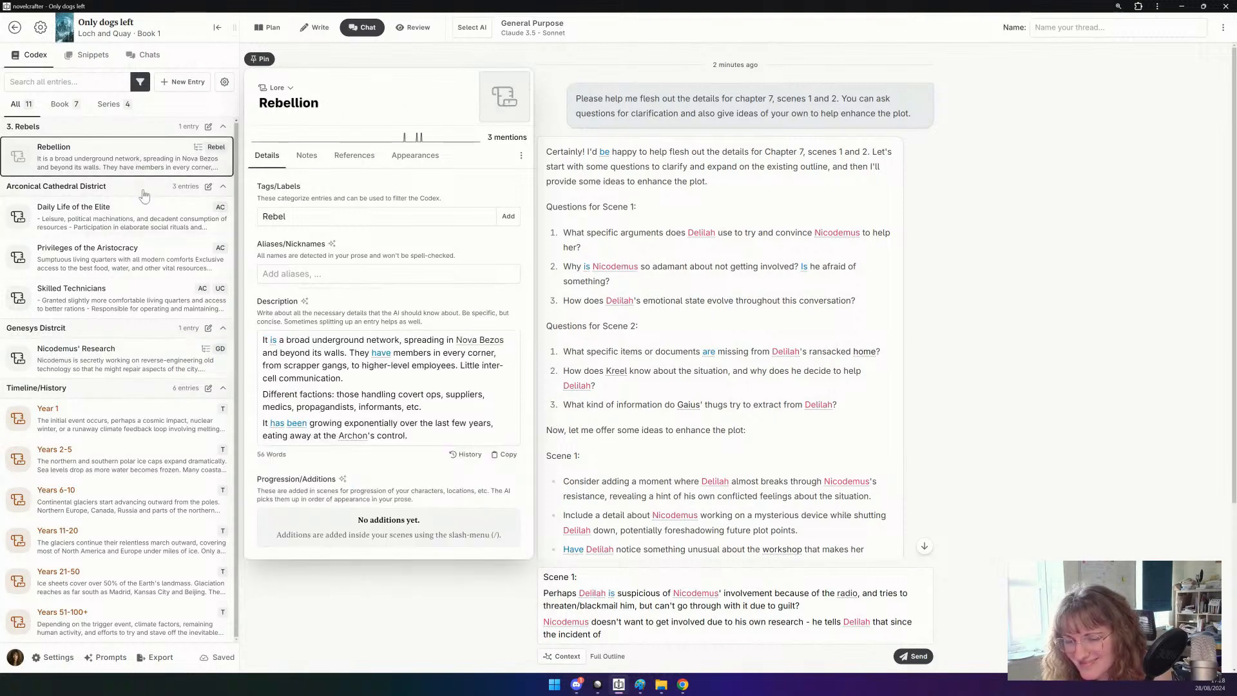
left_click(138, 218)
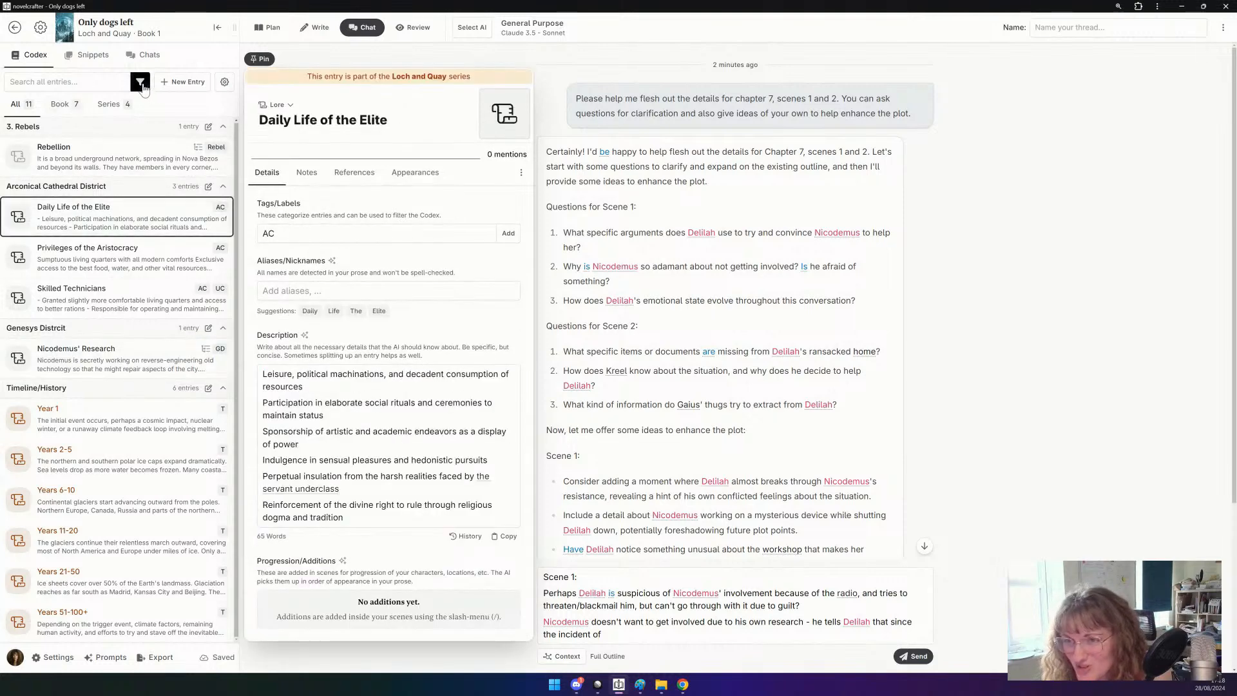
Clear the Codex filters and search all entries for "4".
left_click(141, 82)
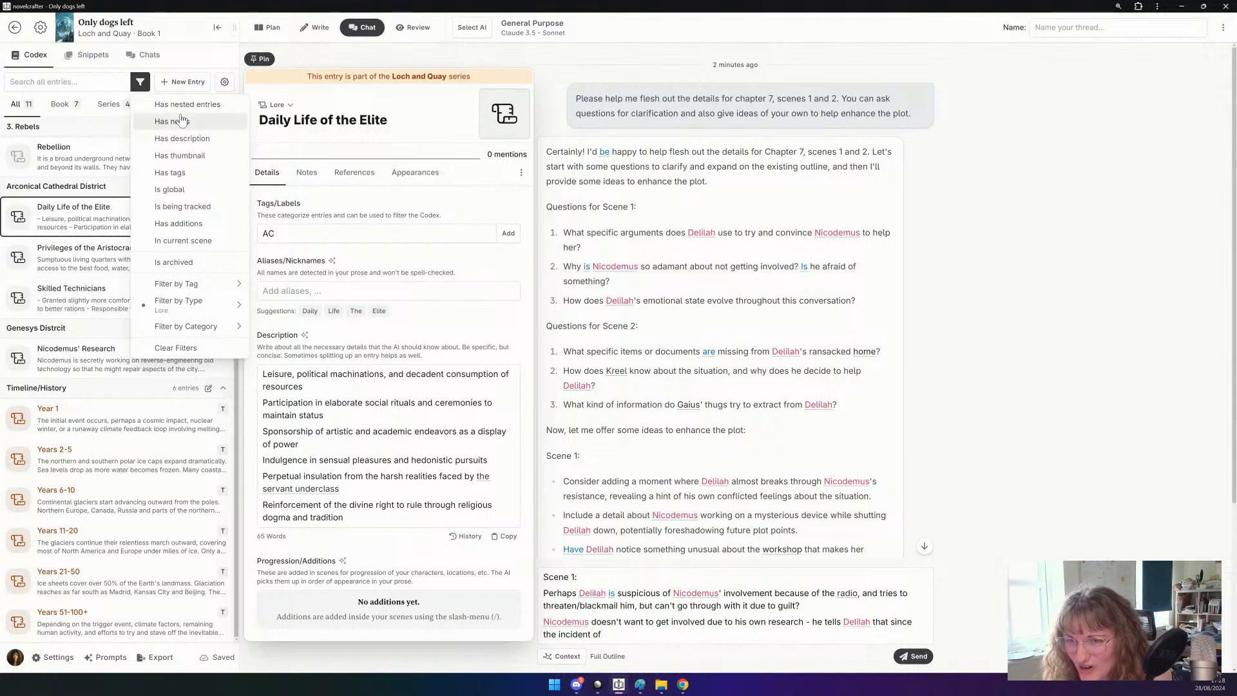
left_click(175, 348)
left_click(76, 83)
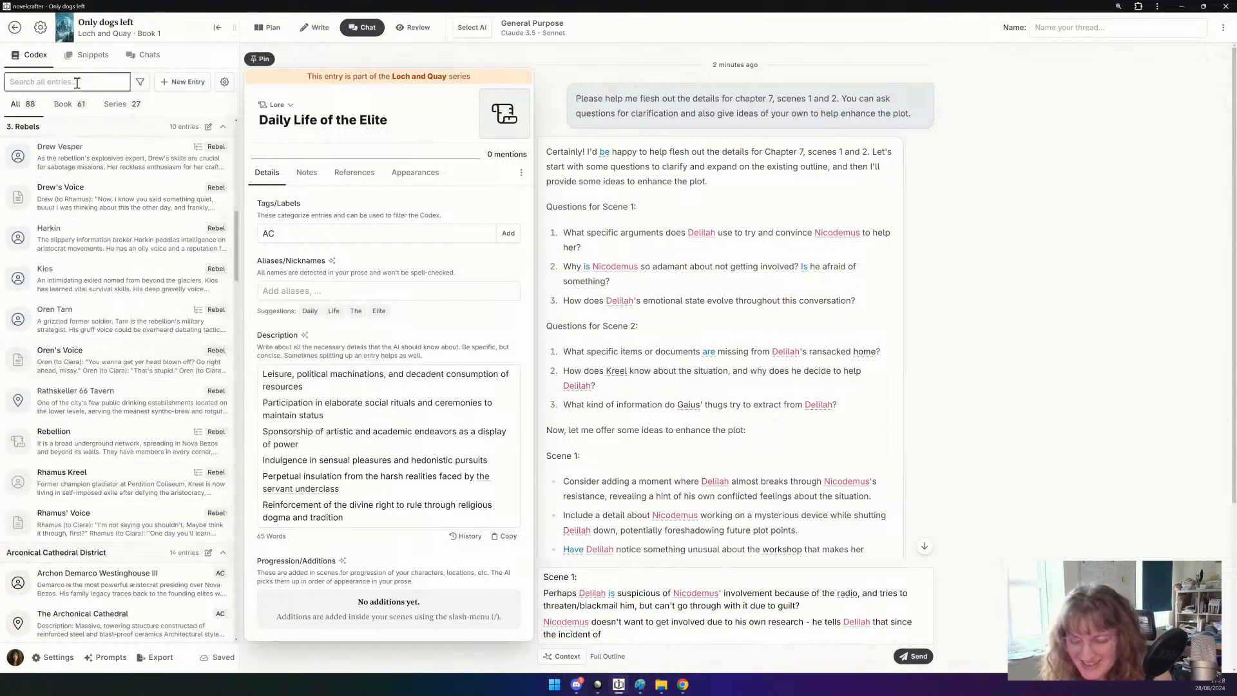
type("47")
key("BackSpace")
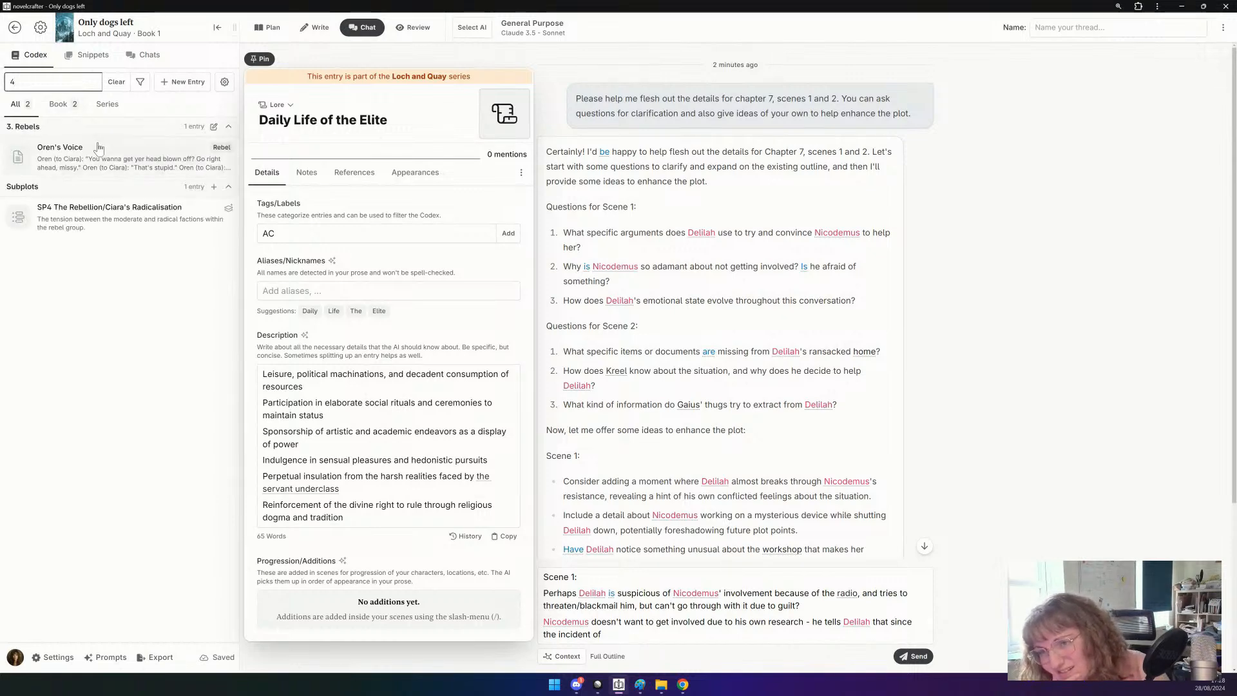
Read through the Oren's Voice entry and open the SP4 subplot on the rebellion and Ciara's radicalisation.
left_click(137, 160)
scroll(336, 307, "down", 1)
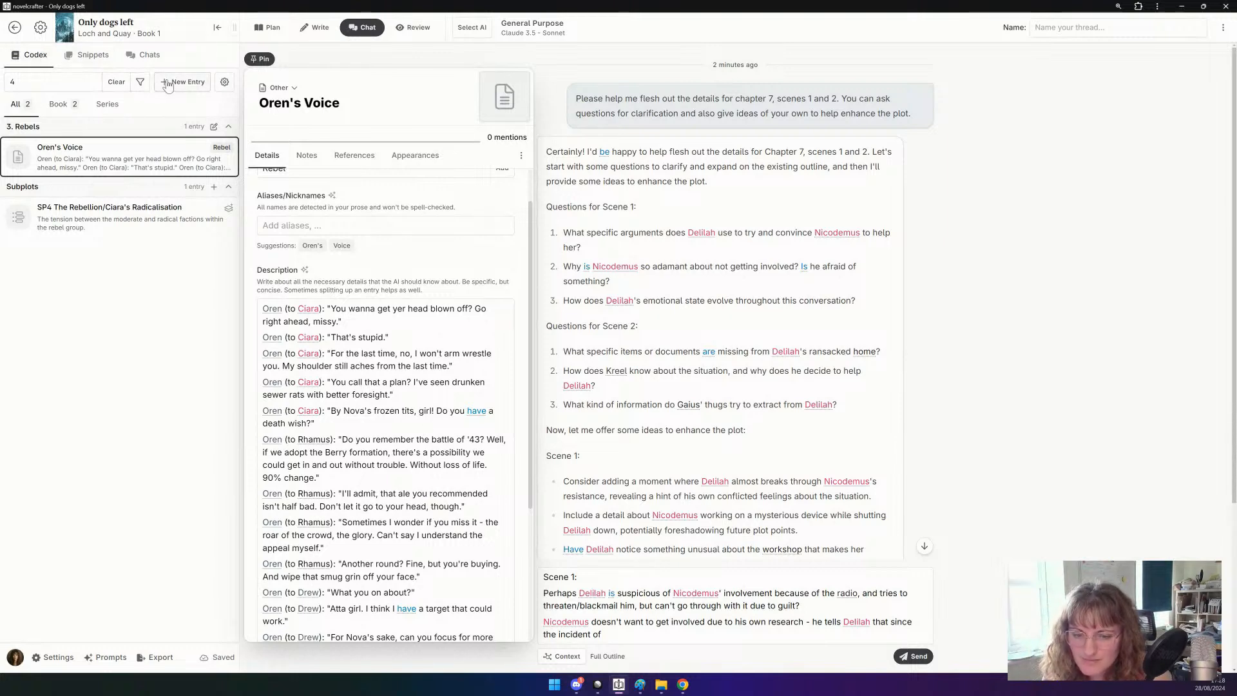
scroll(379, 433, "down", 2)
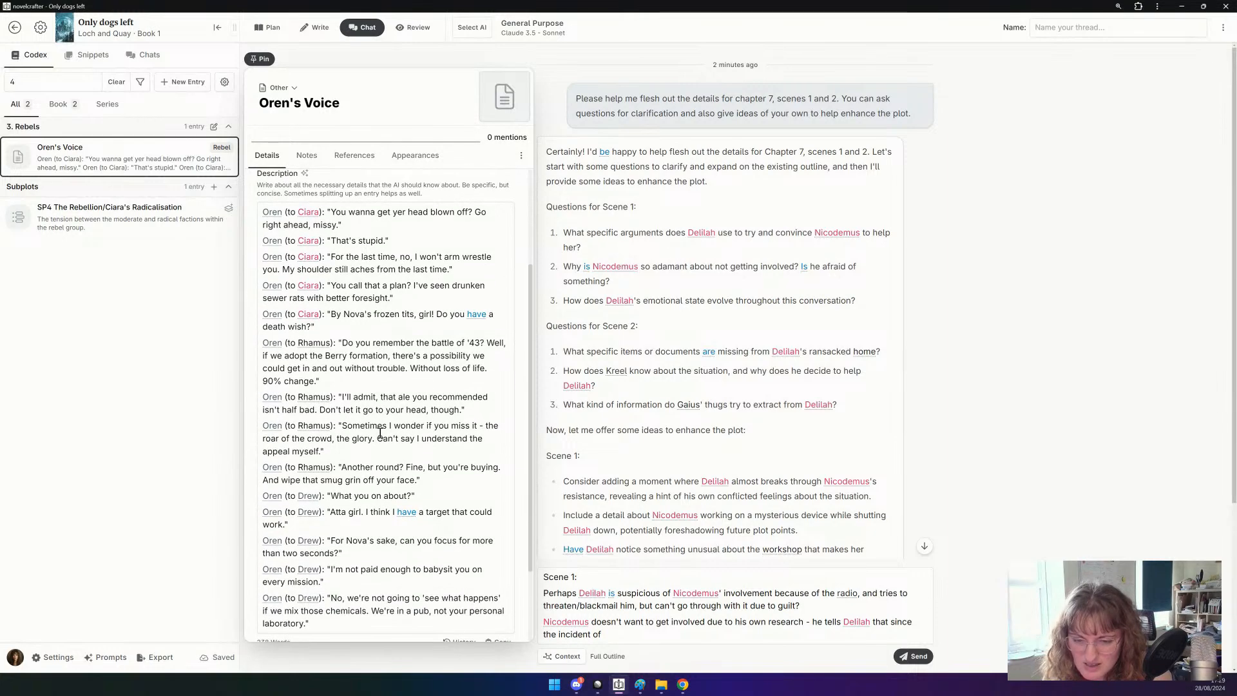
scroll(380, 433, "down", 1)
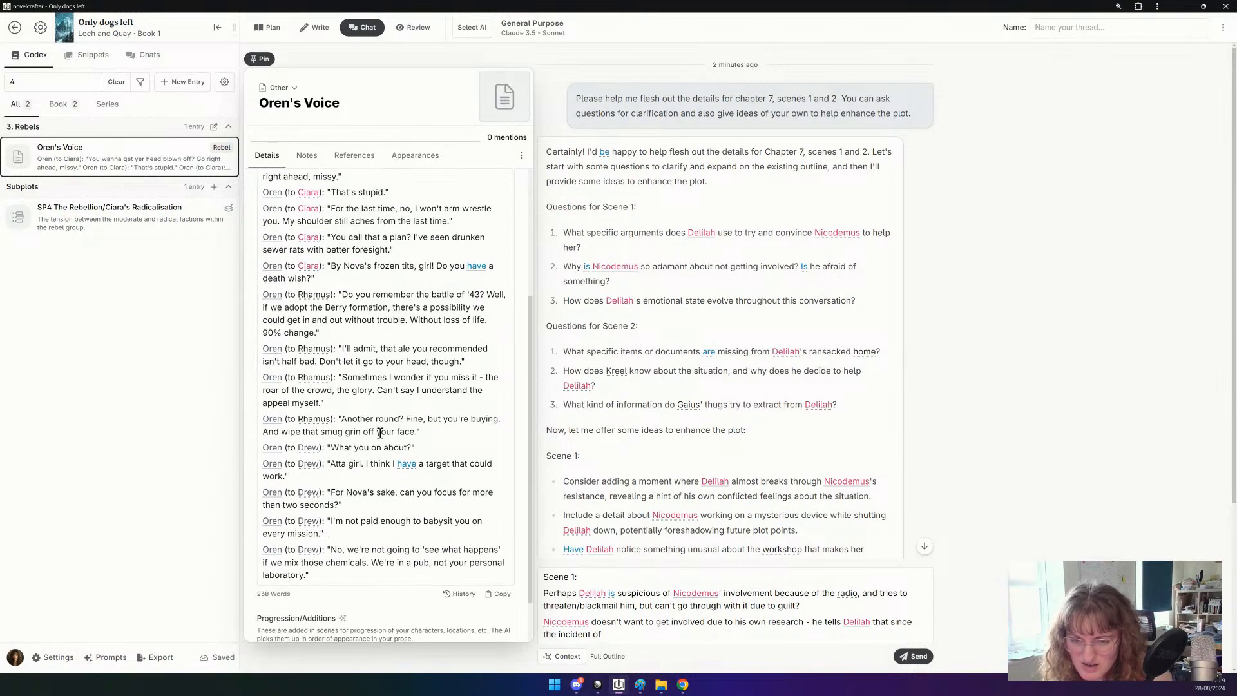
scroll(380, 433, "up", 2)
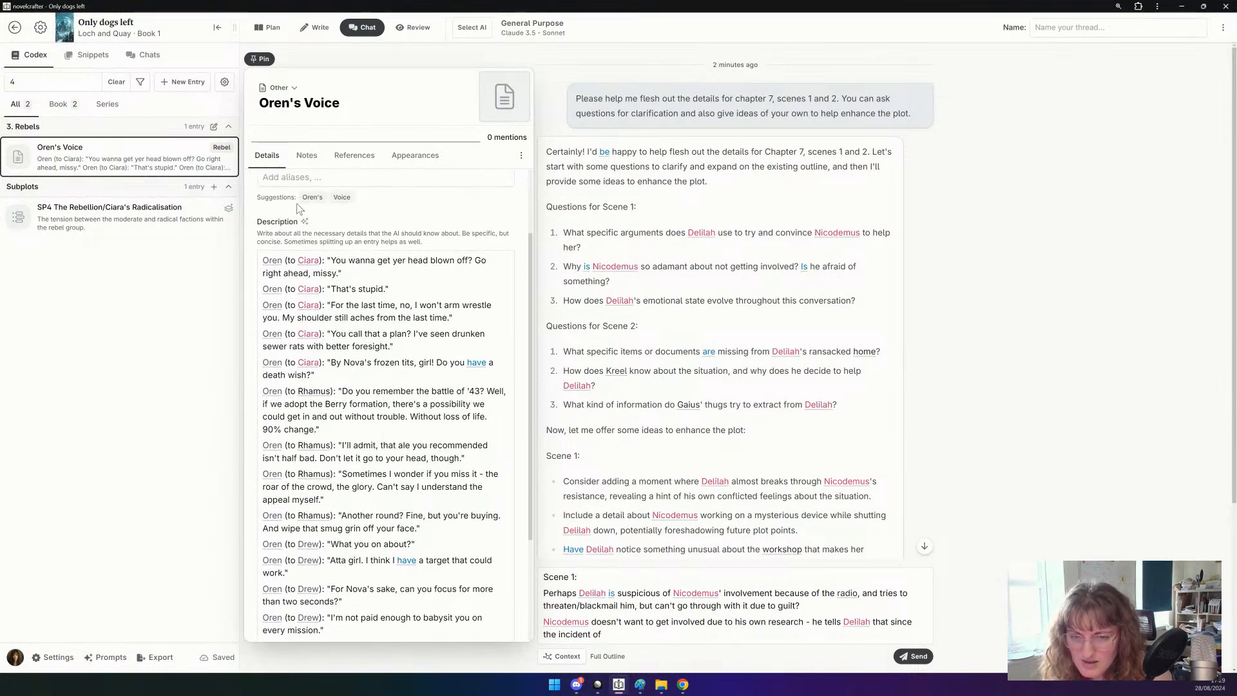
left_click(100, 226)
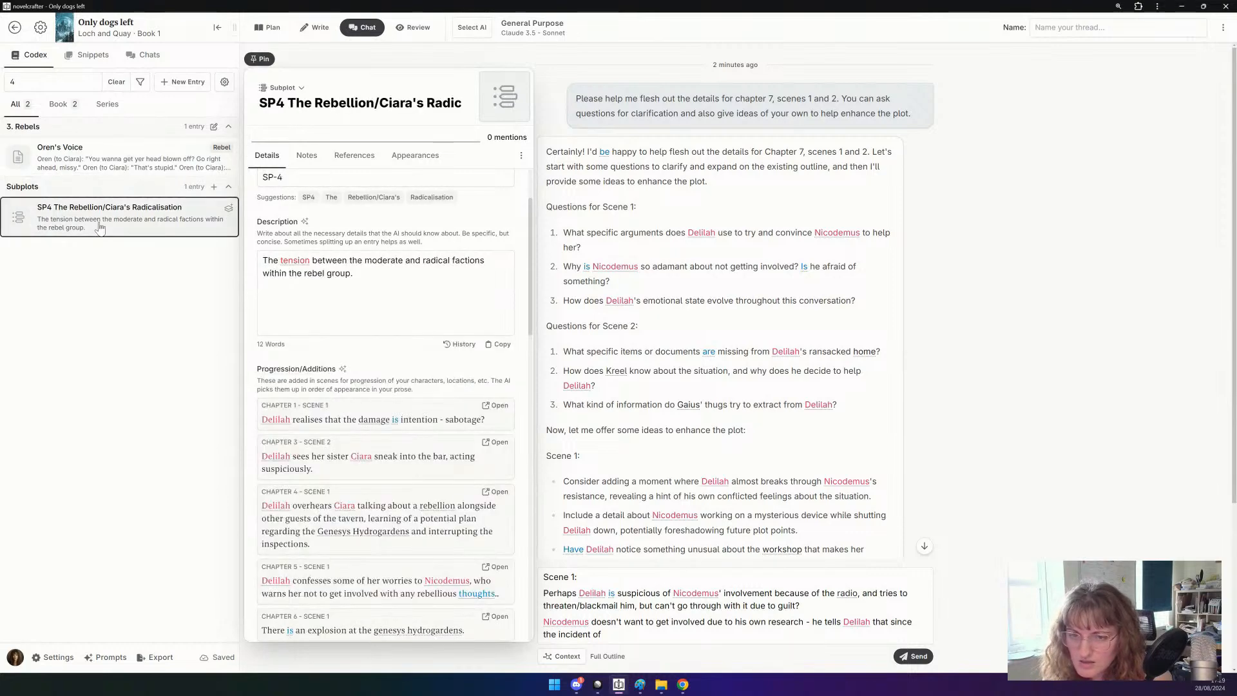
Search the Codex for "nico" and read the Nicodemus Vane character description through to his relationships with others.
left_click(85, 86)
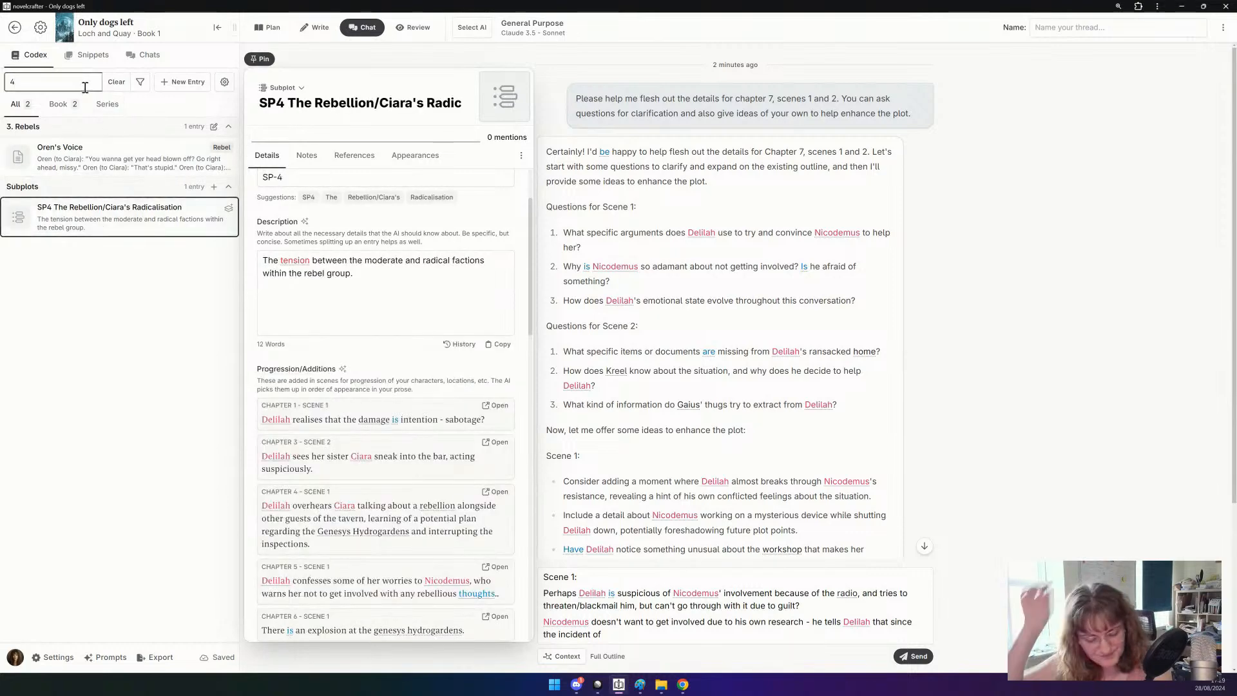
key("BackSpace")
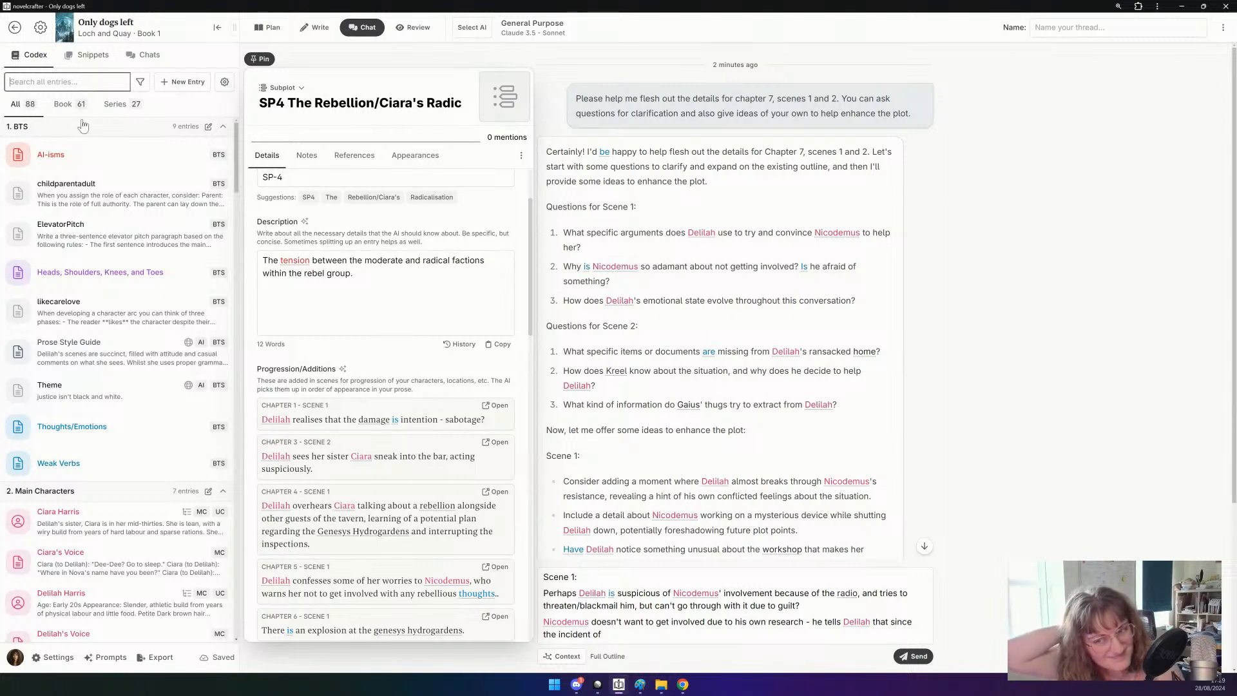
type("nicod")
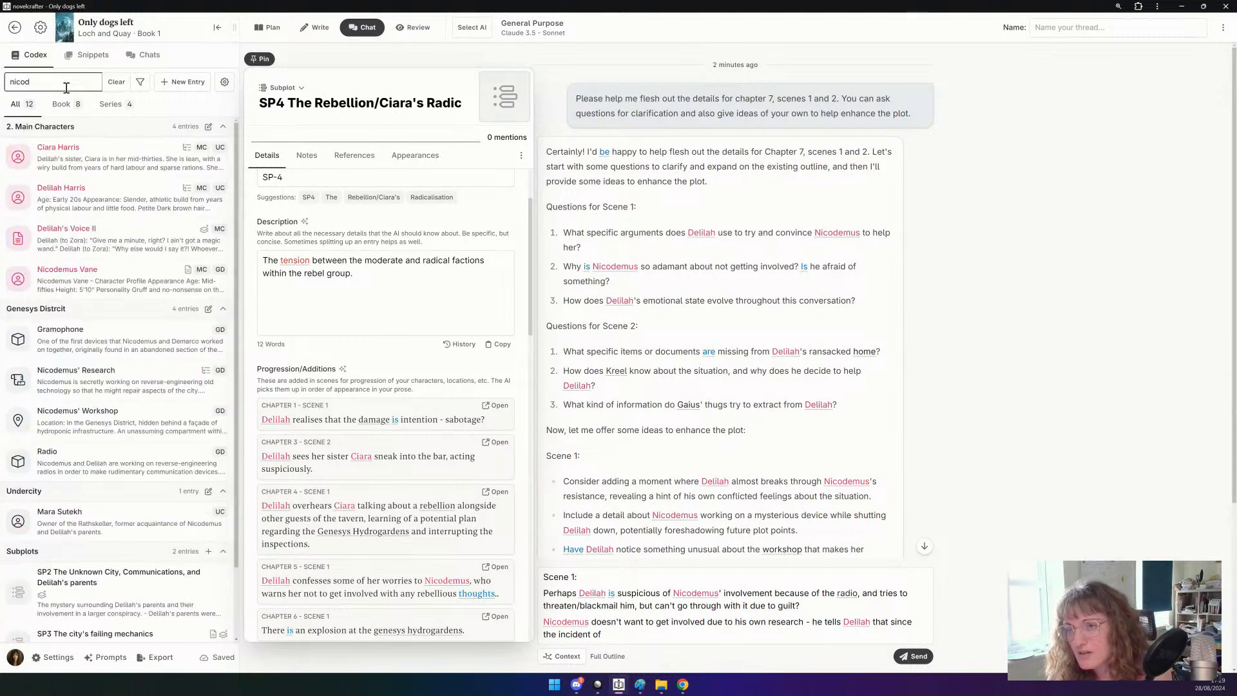
key("BackSpace")
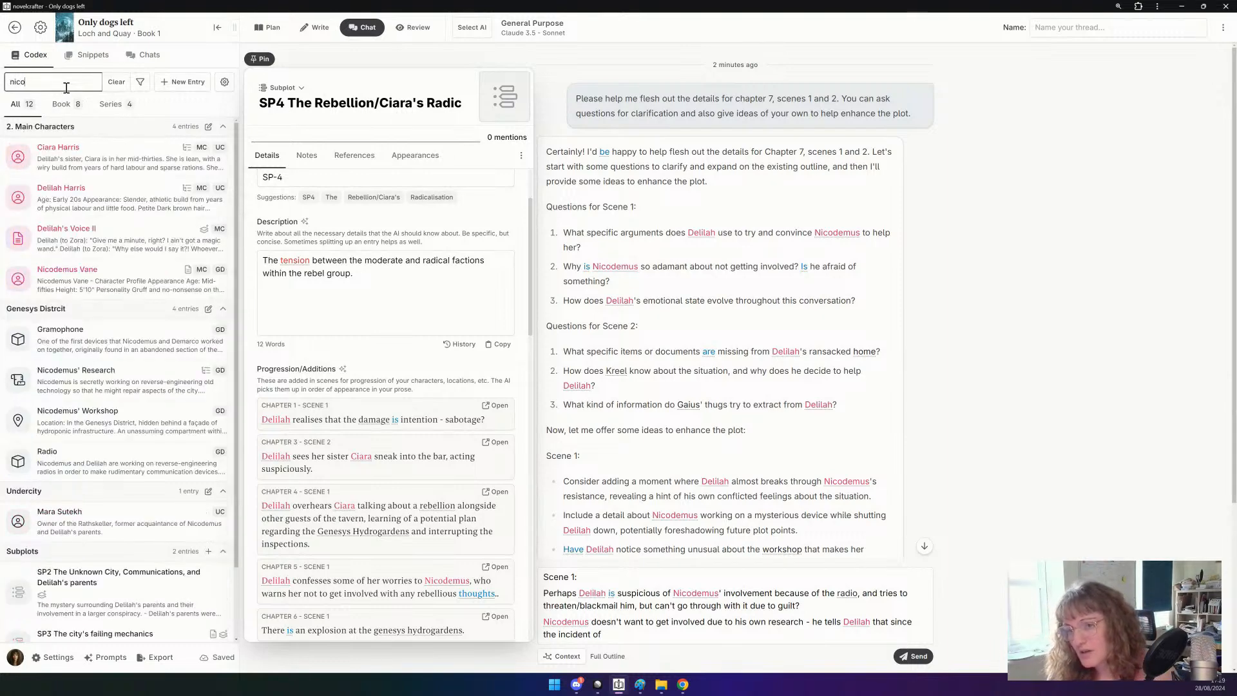
left_click(90, 282)
scroll(359, 324, "down", 3)
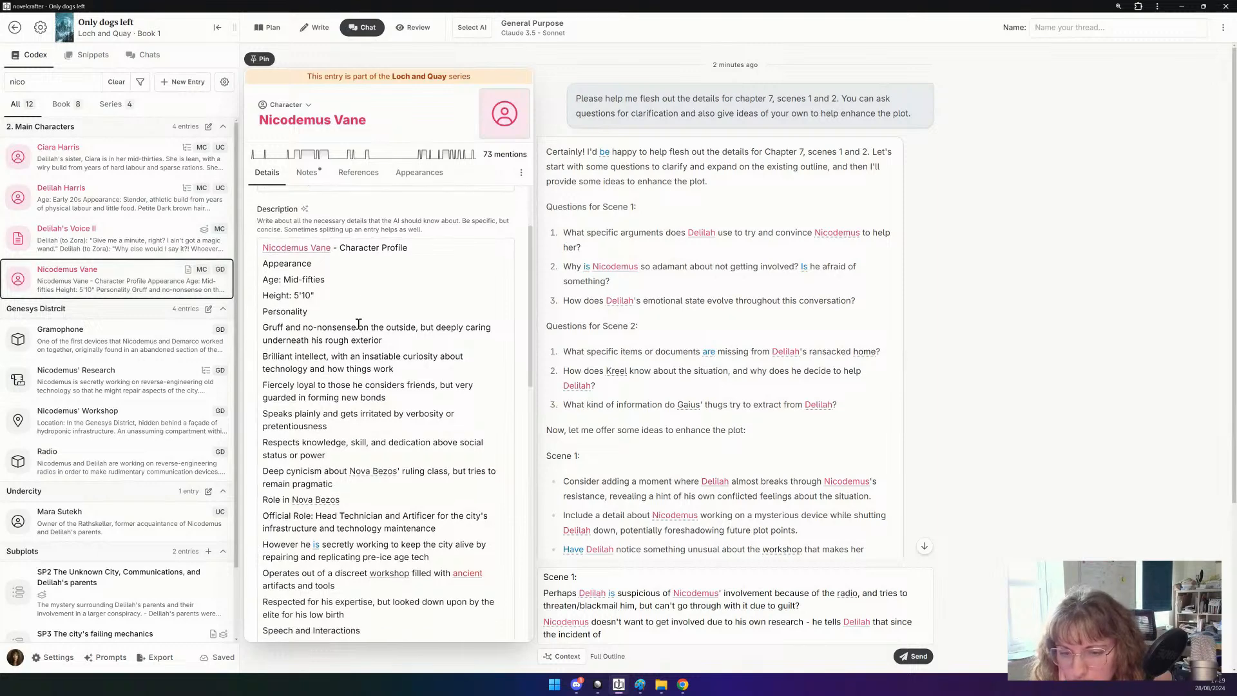
scroll(359, 324, "down", 1)
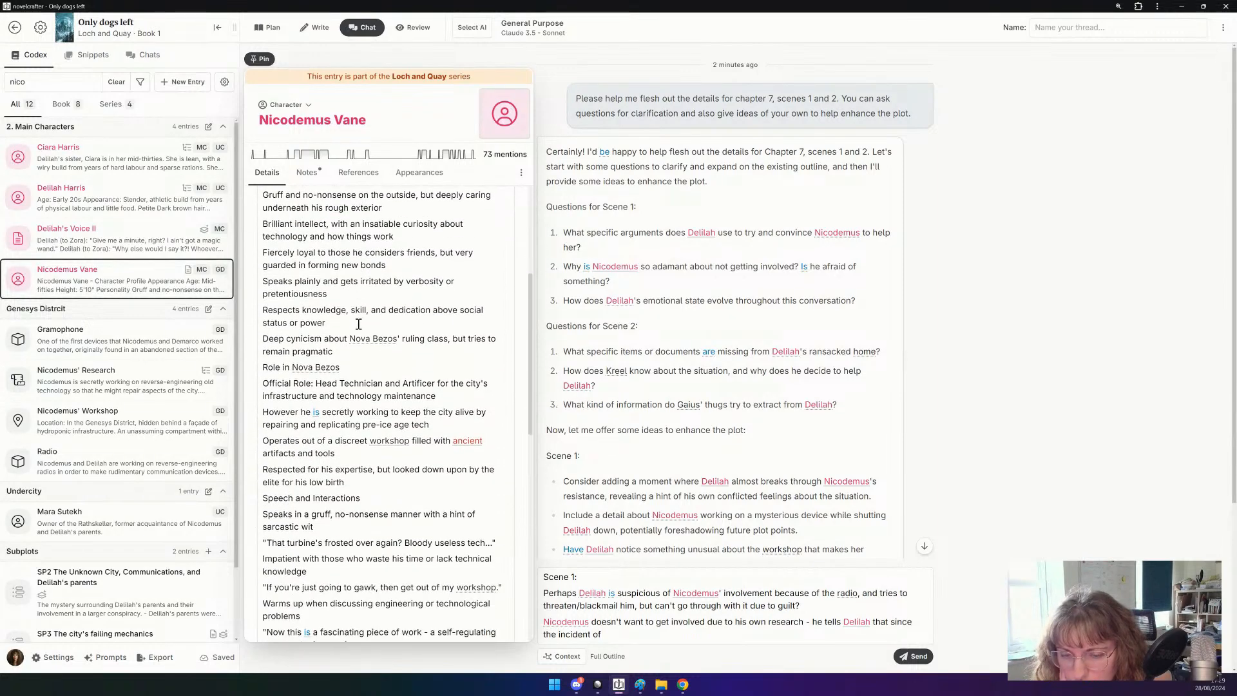
scroll(359, 324, "down", 2)
scroll(359, 325, "down", 5)
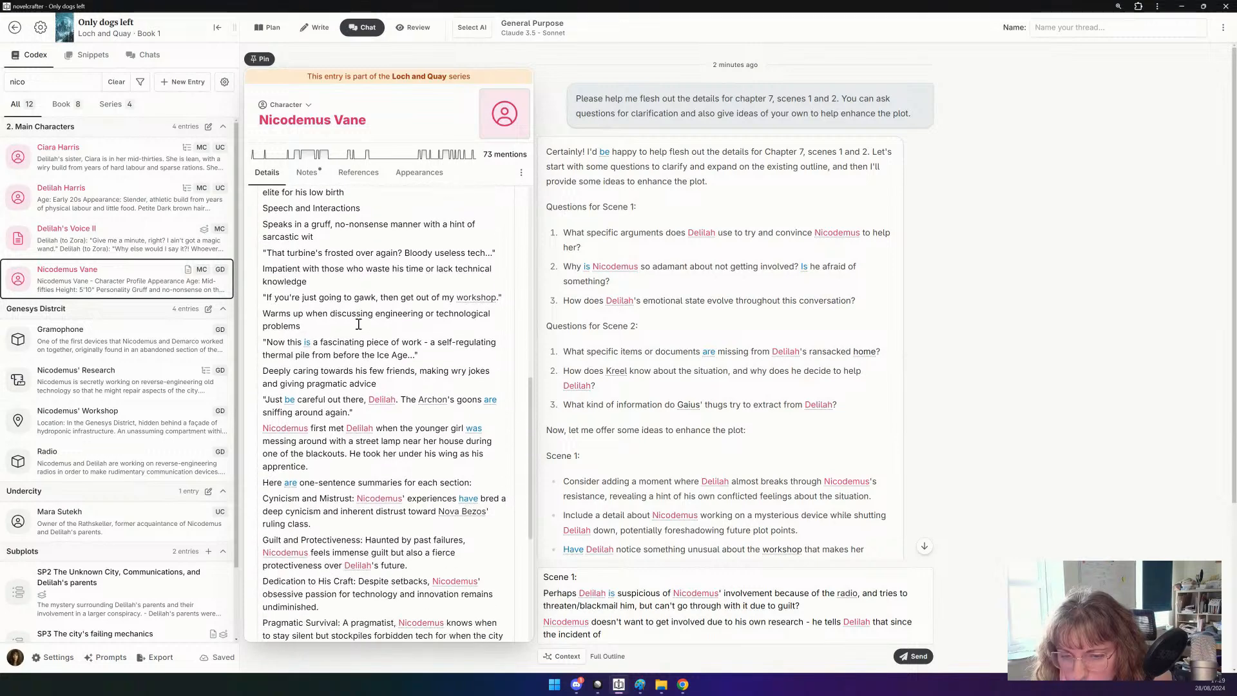
scroll(359, 324, "down", 2)
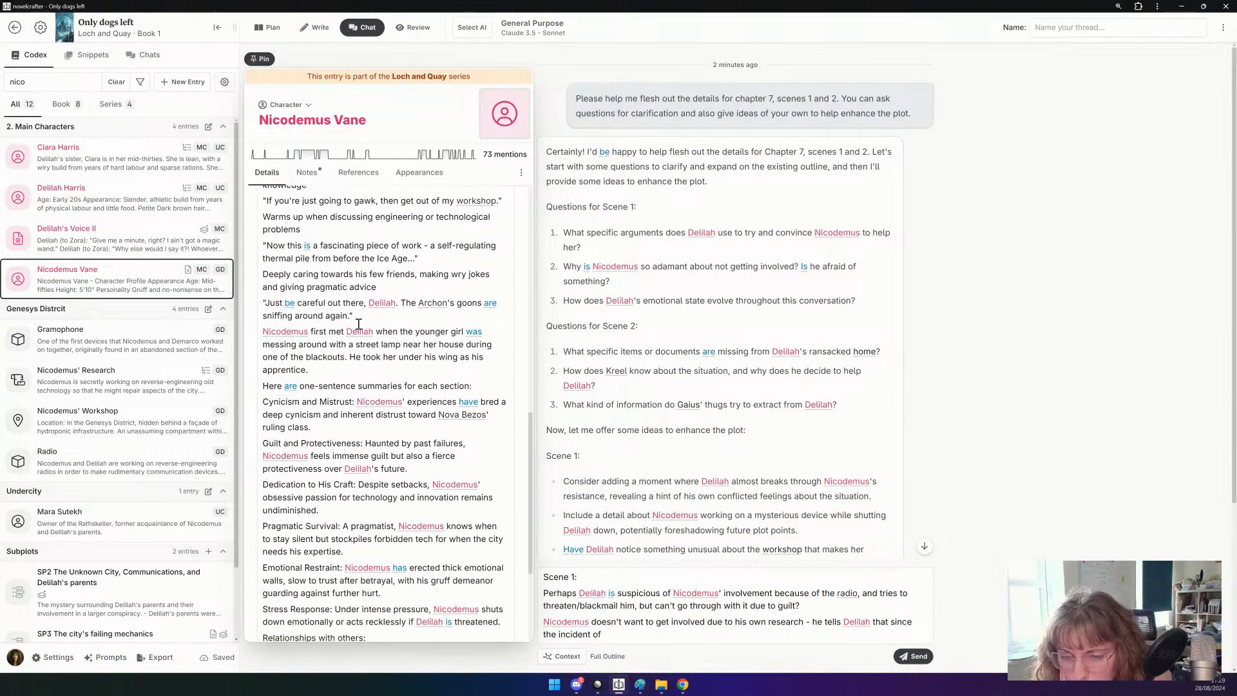
scroll(359, 324, "down", 2)
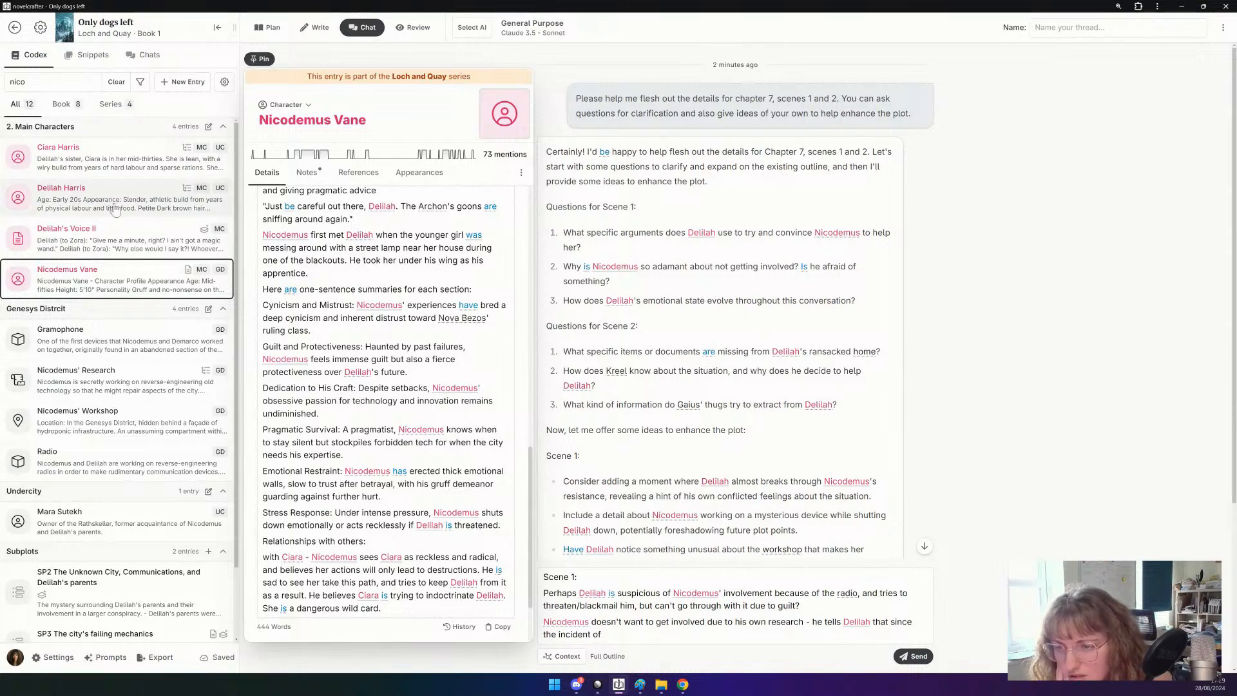
Search the Codex for "dema" and check the description of Archon Demarco Westinghouse III.
triple_click(80, 76)
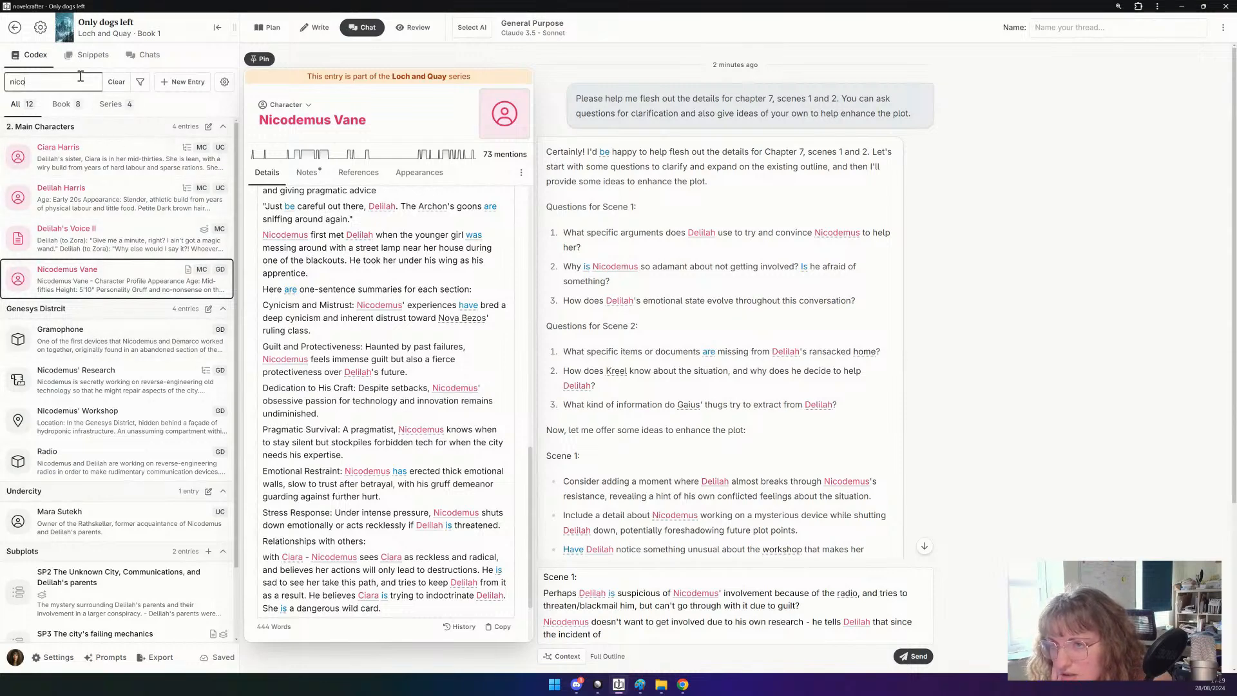
type("dema")
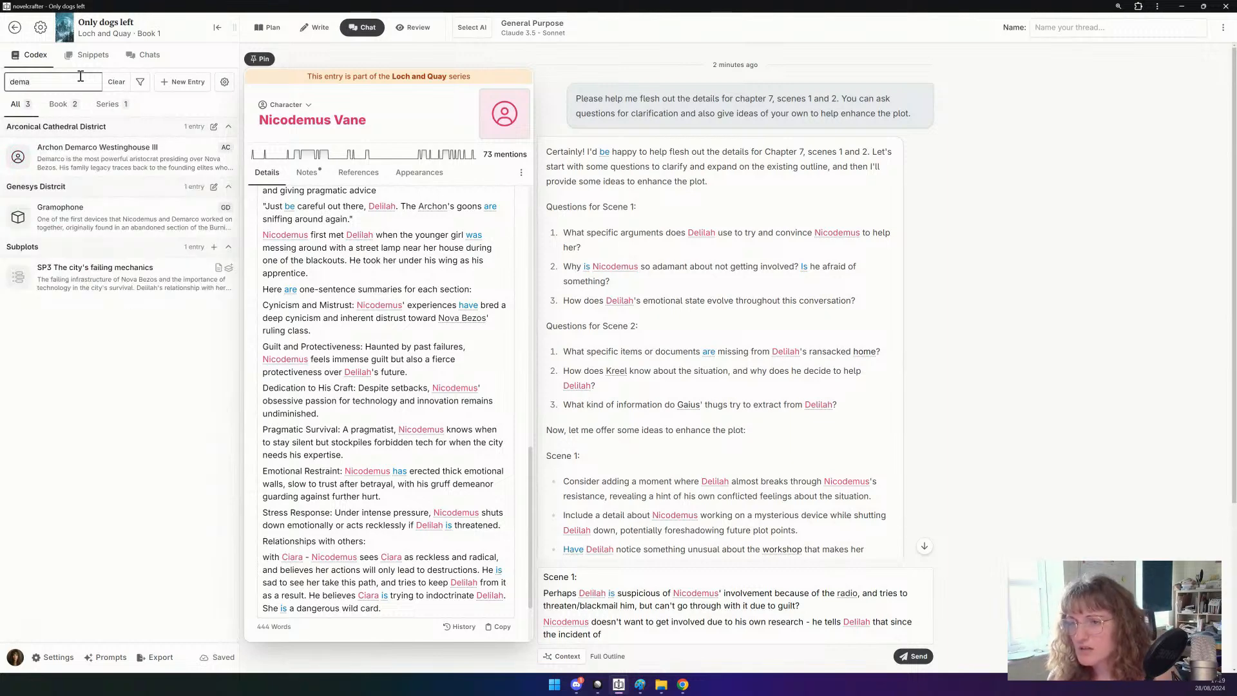
left_click(81, 160)
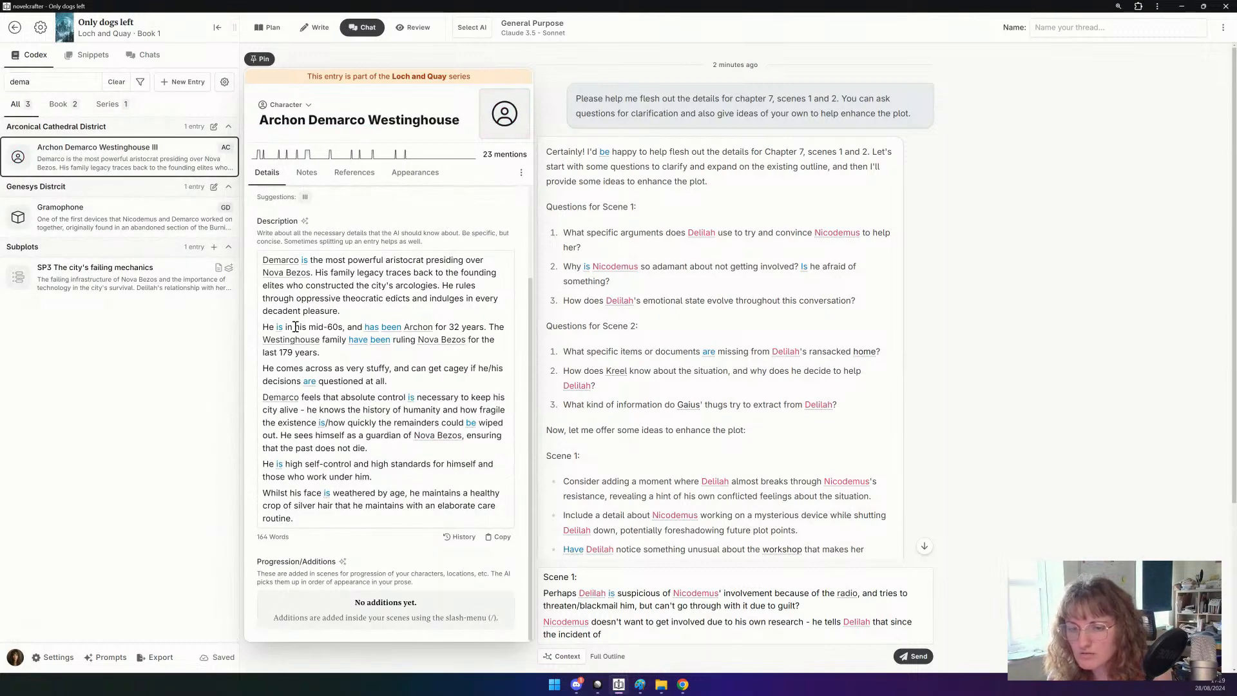
left_click(413, 356)
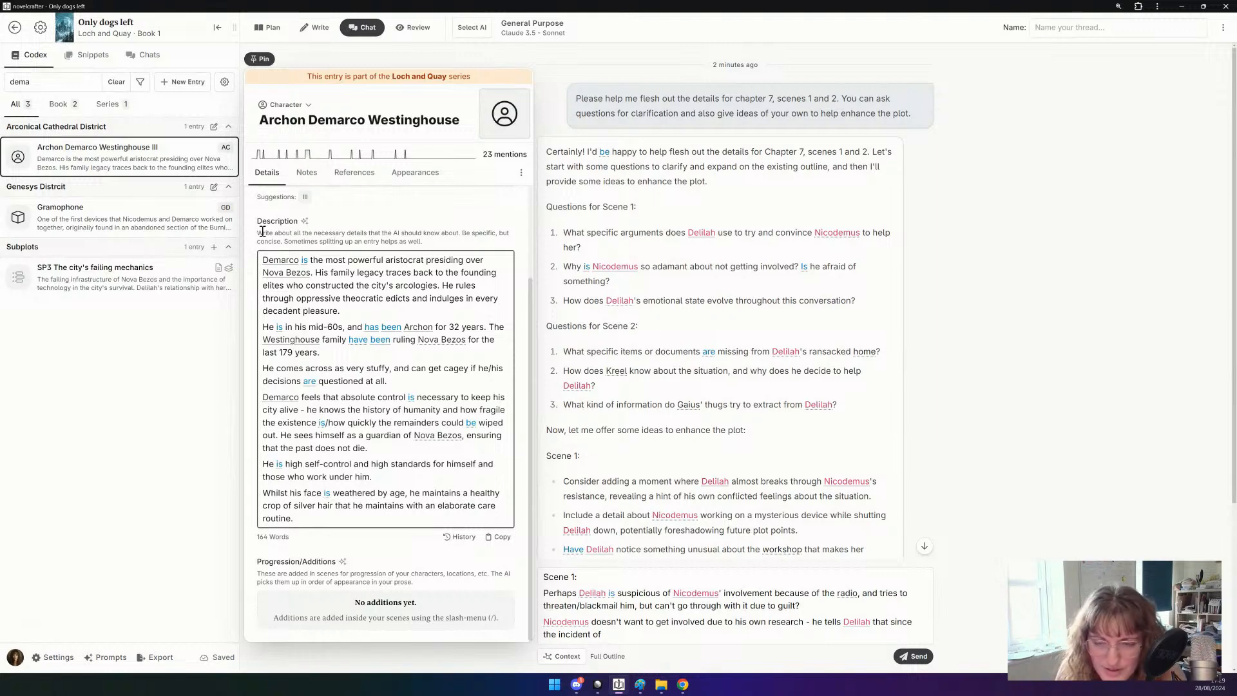
Create a new Lore entry in the Codex named "Famine of 47".
left_click(165, 83)
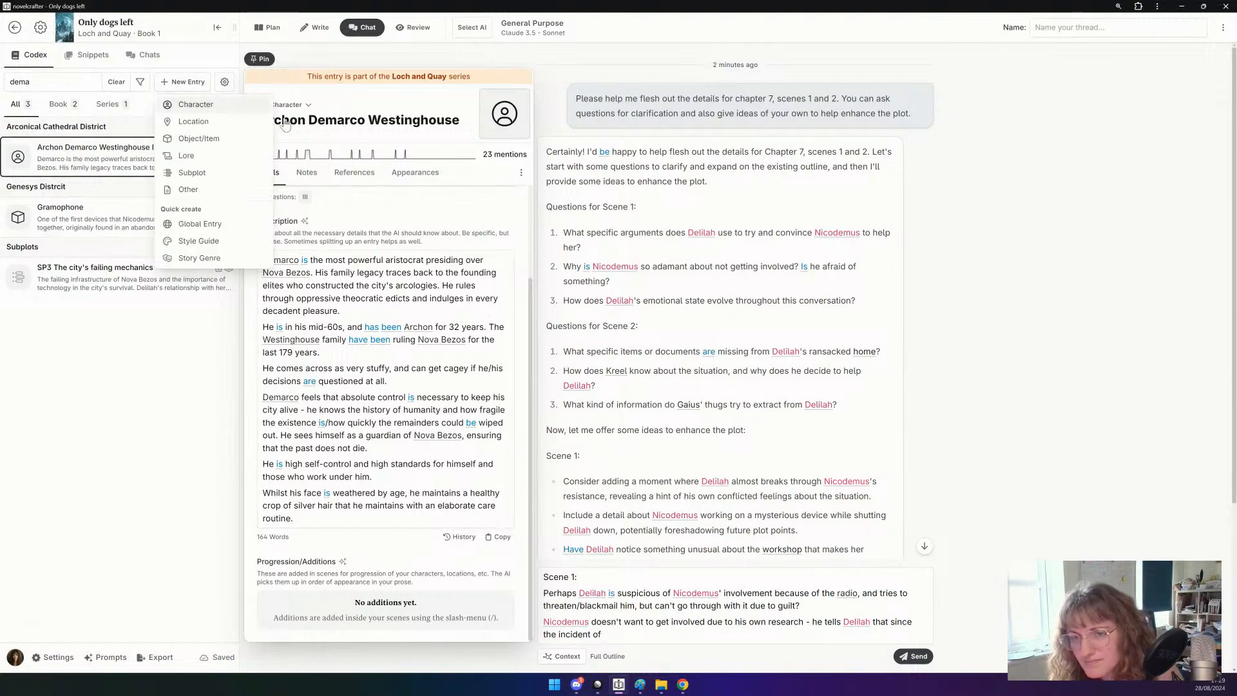
left_click(187, 156)
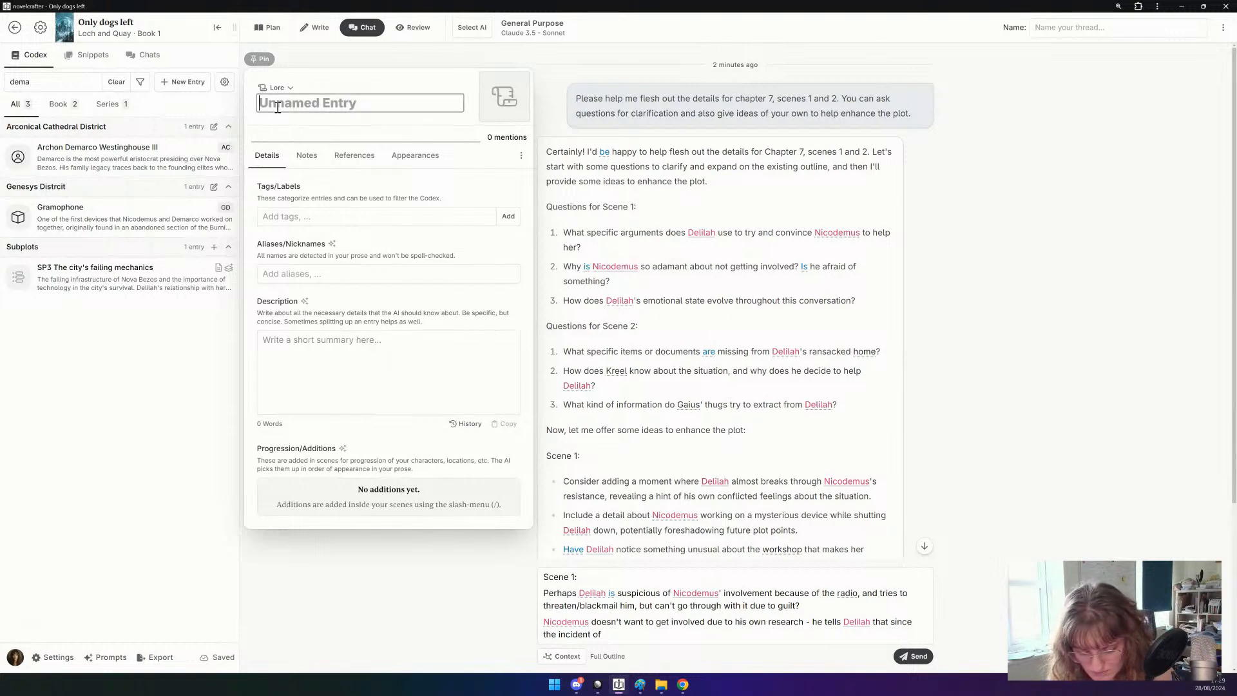
type("Famine of ")
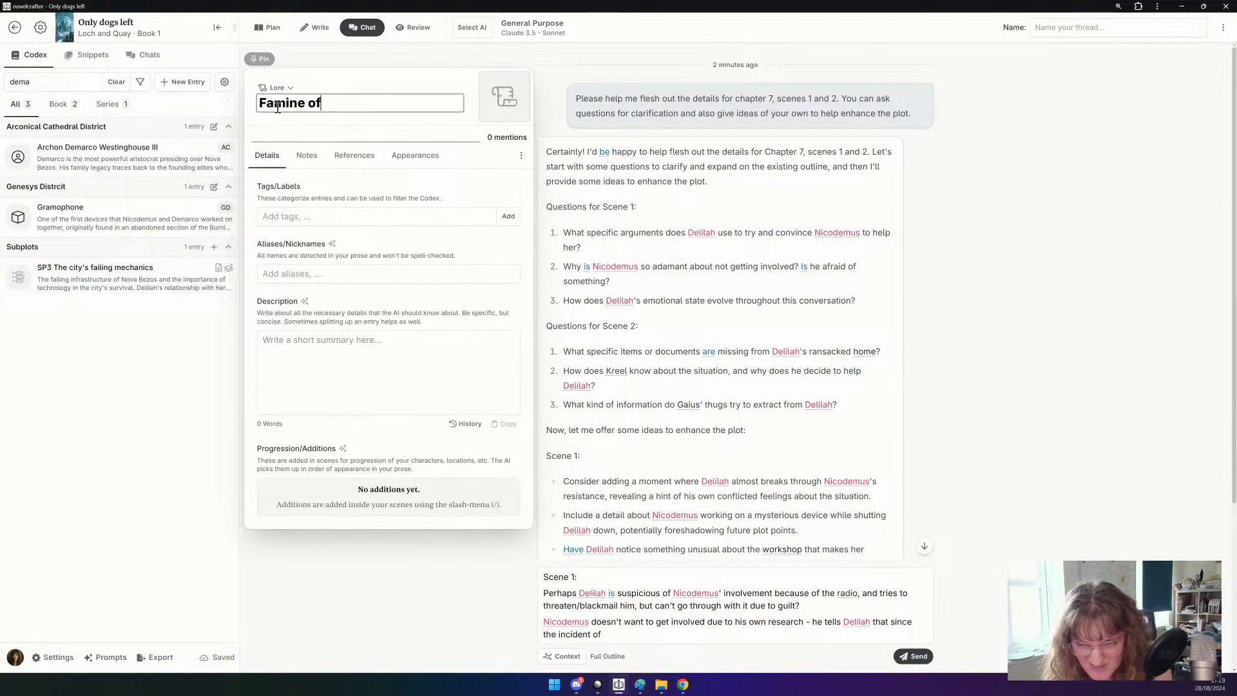
type("47")
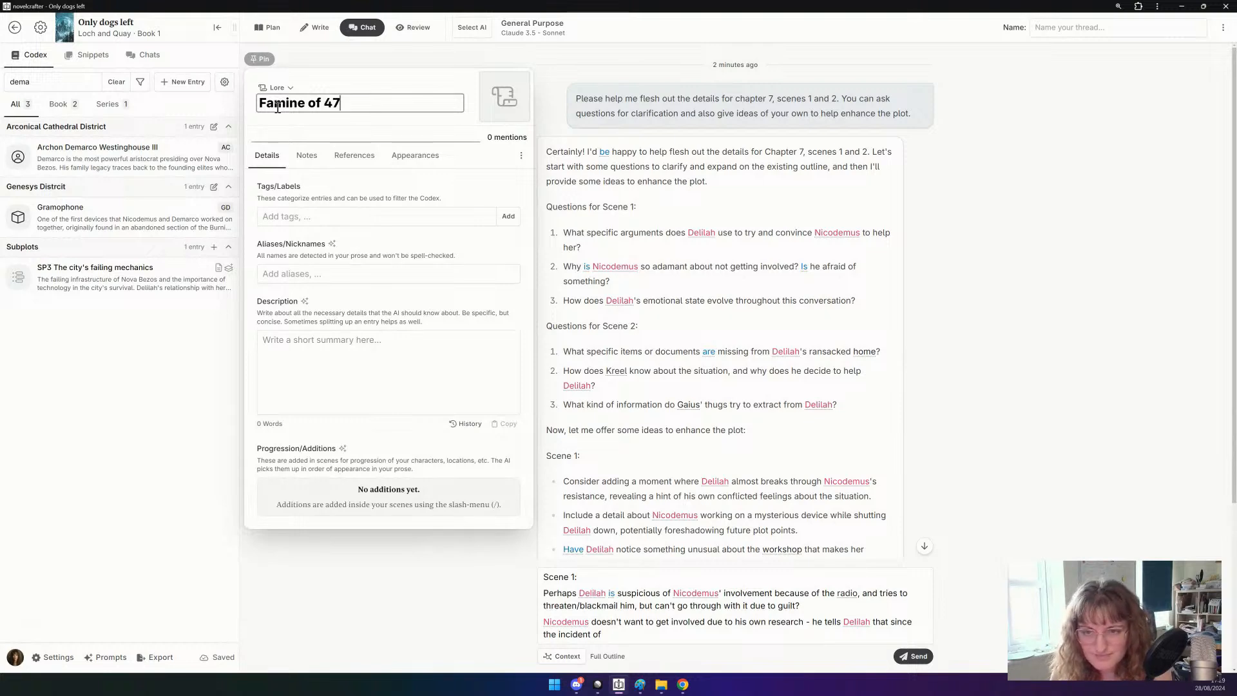
Fill in the Famine of 47 description: "A famine in the city caused by a malfunction during equipment upgrades that destroyed the food production.".
left_click(337, 342)
type("A ")
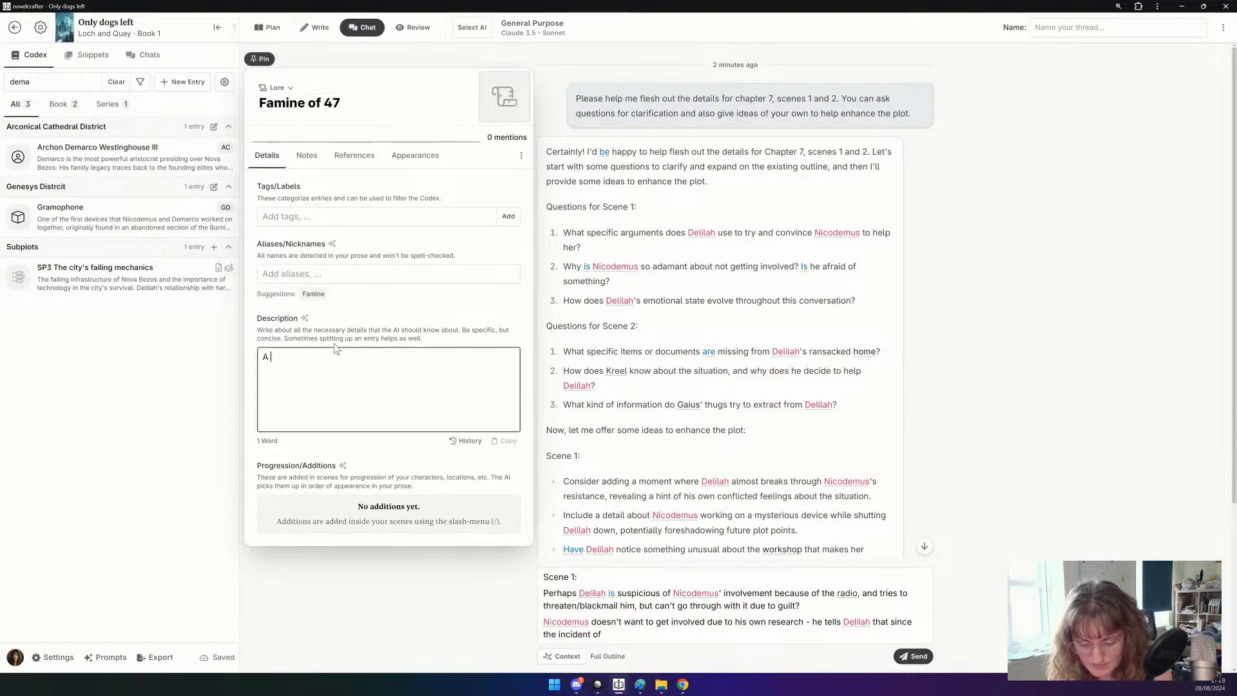
type("famine in the ")
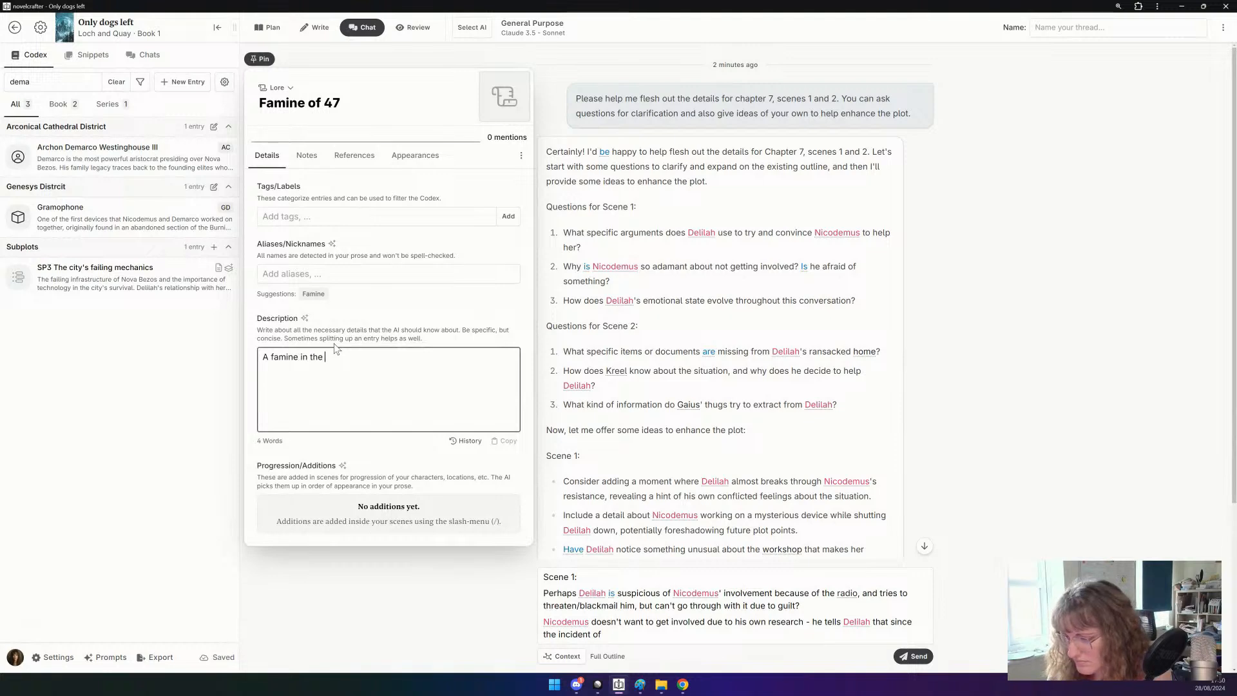
type("city caused by")
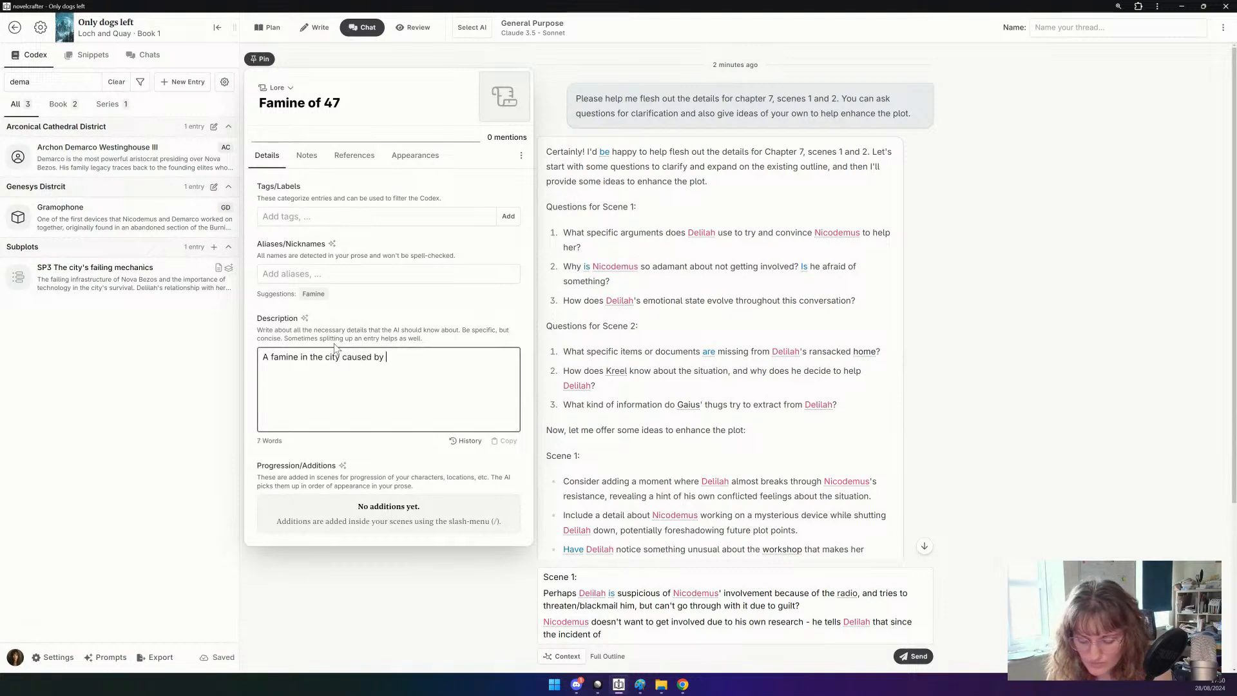
type(" a malfunction")
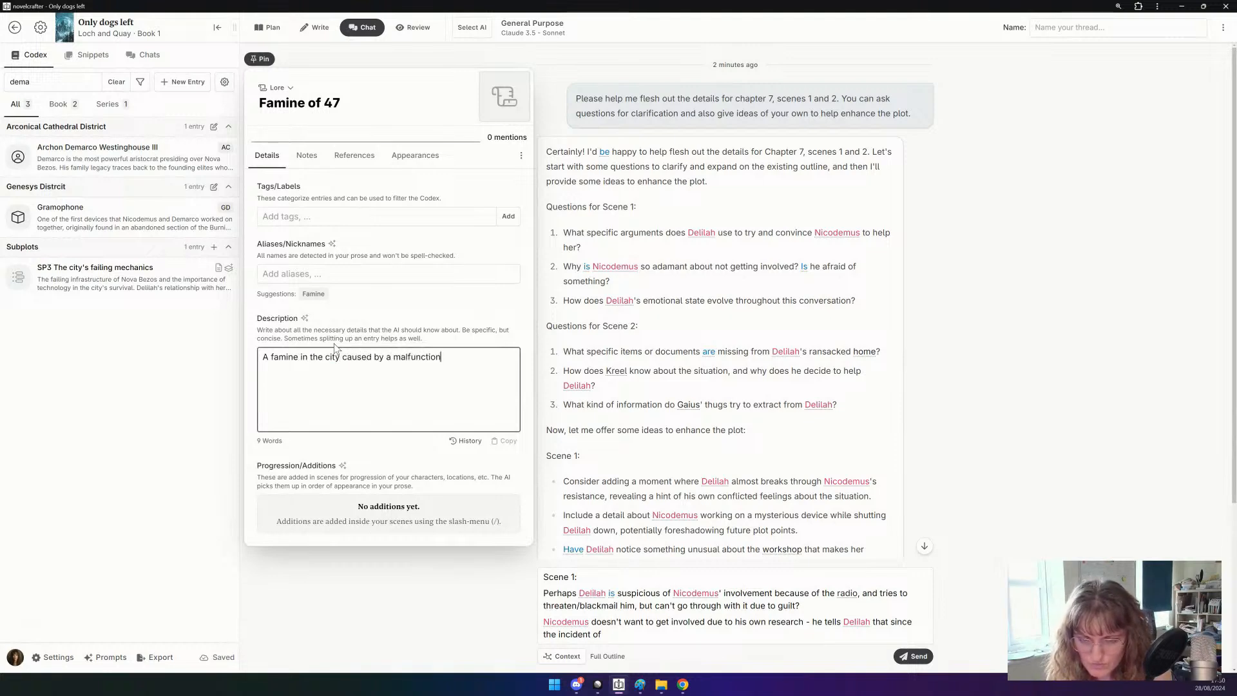
type(" during equi")
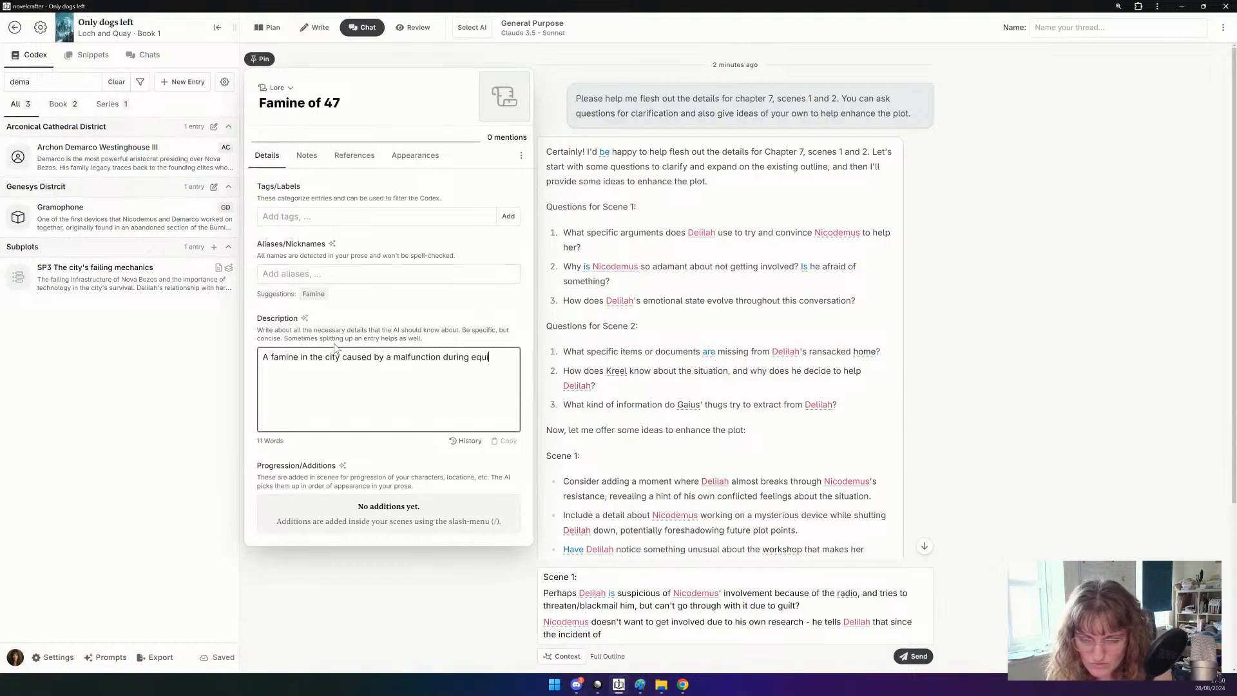
type("ptment upgra")
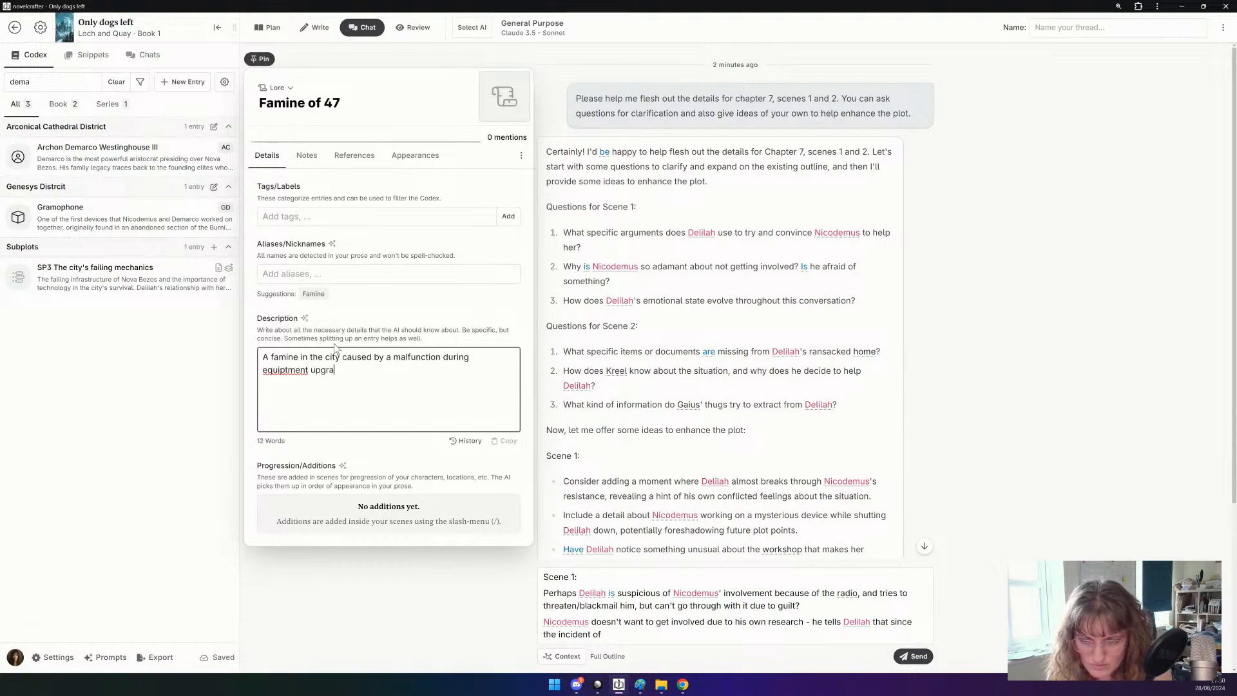
type("des that d")
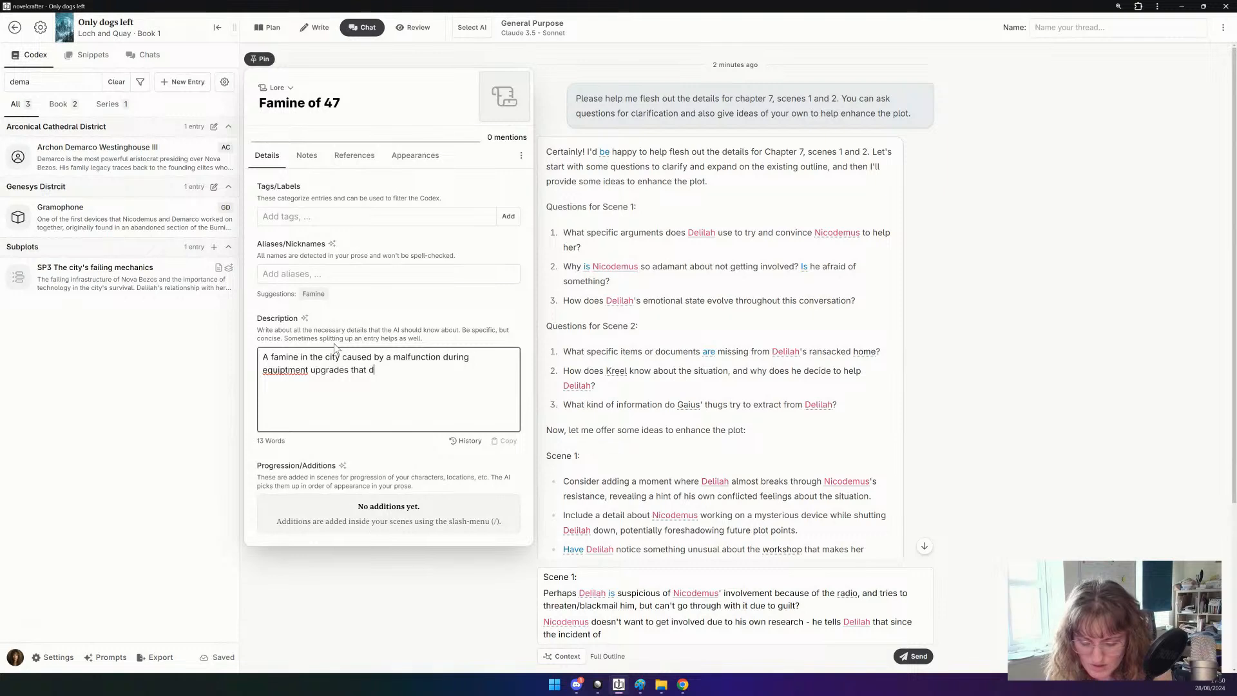
type("estroyed the food production.")
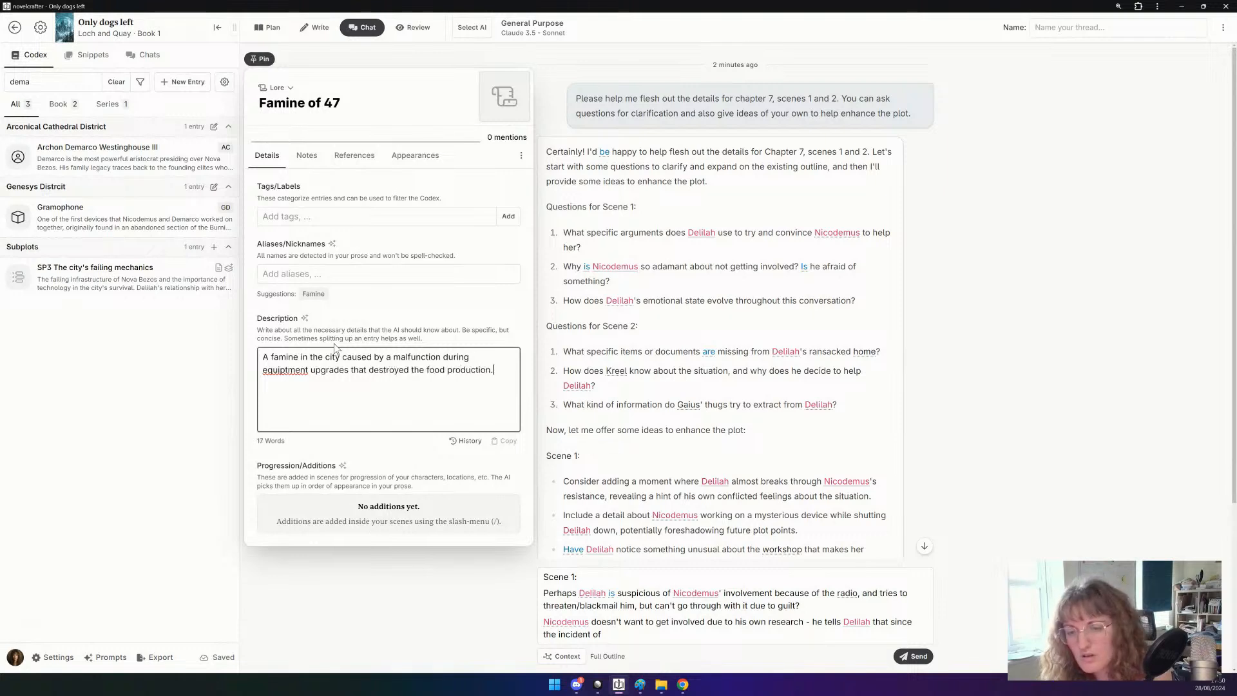
right_click(281, 368)
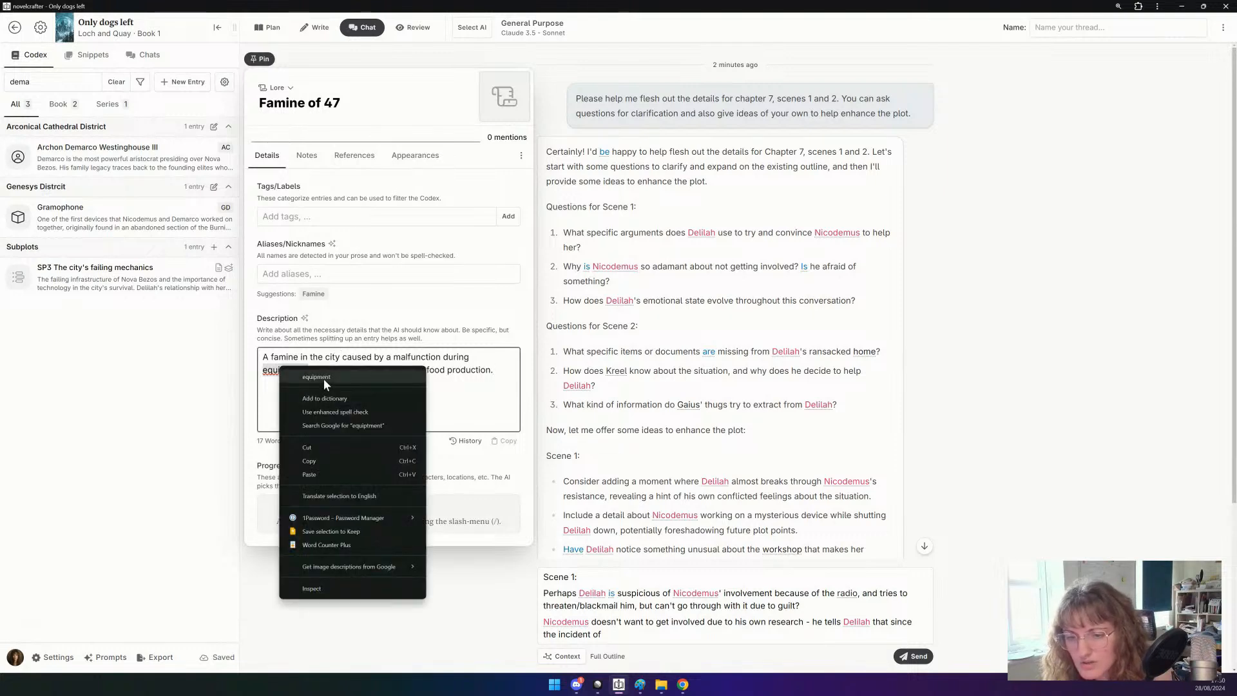
left_click(324, 379)
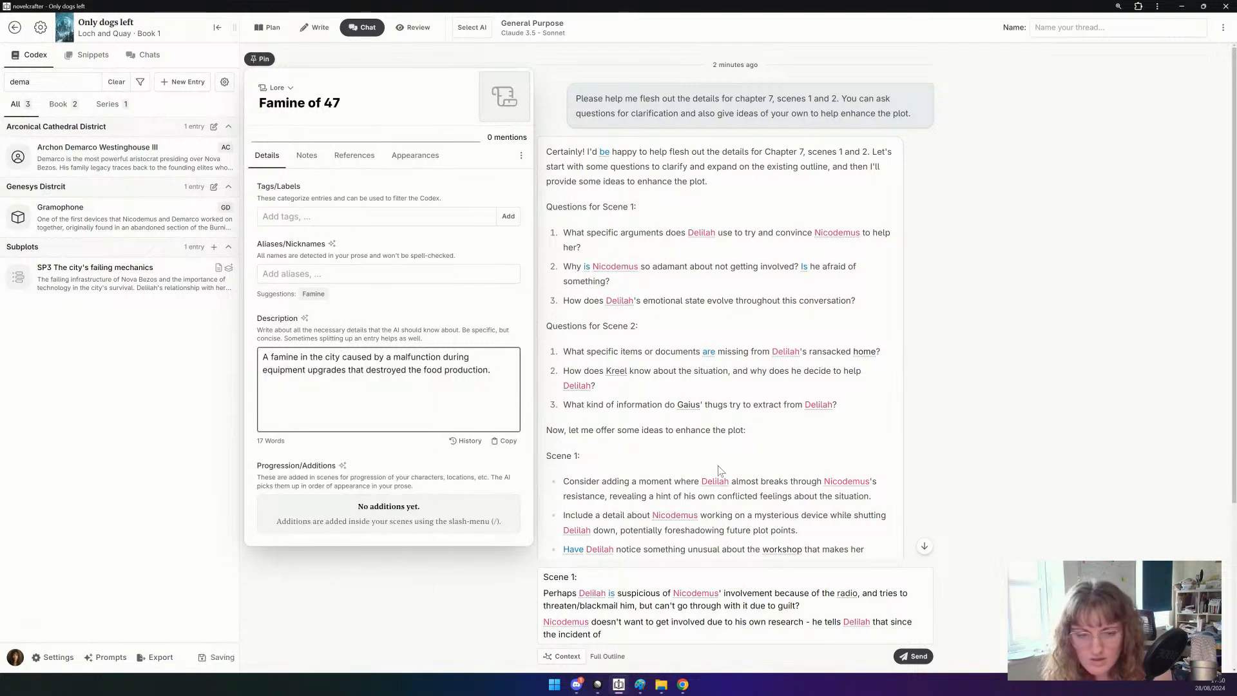
left_click(849, 431)
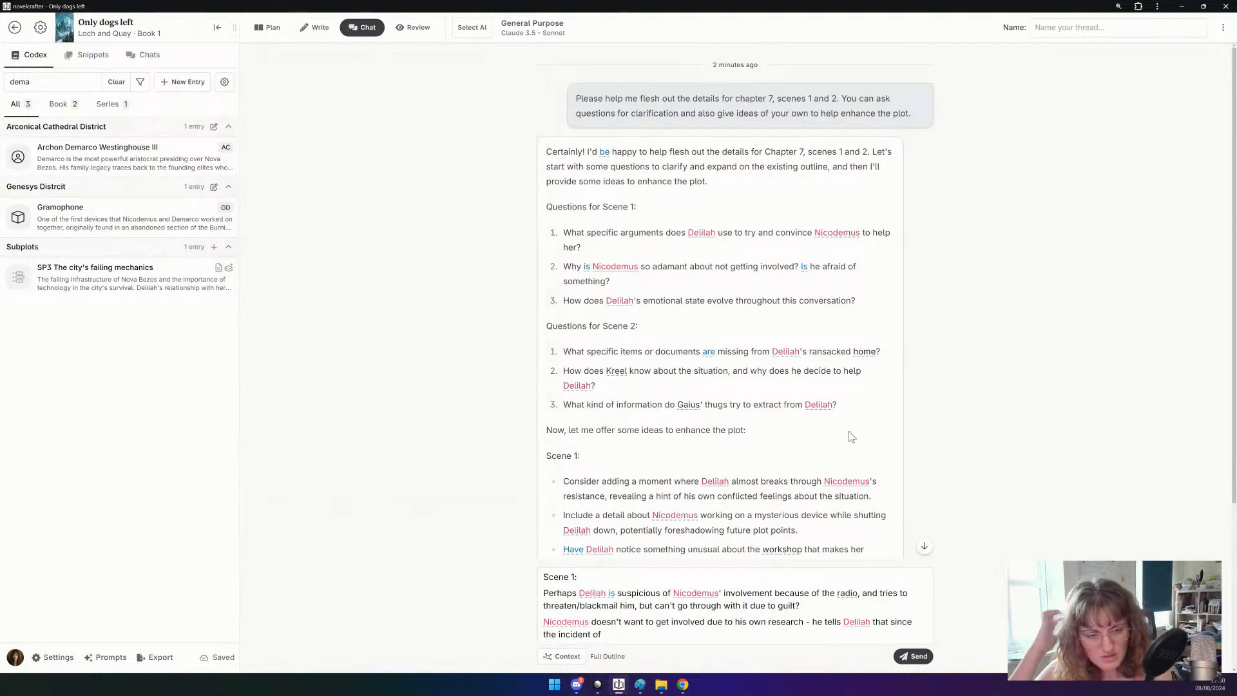
Search the Codex for "4" and check the Famine of 47 entry for its wording.
left_click(643, 638)
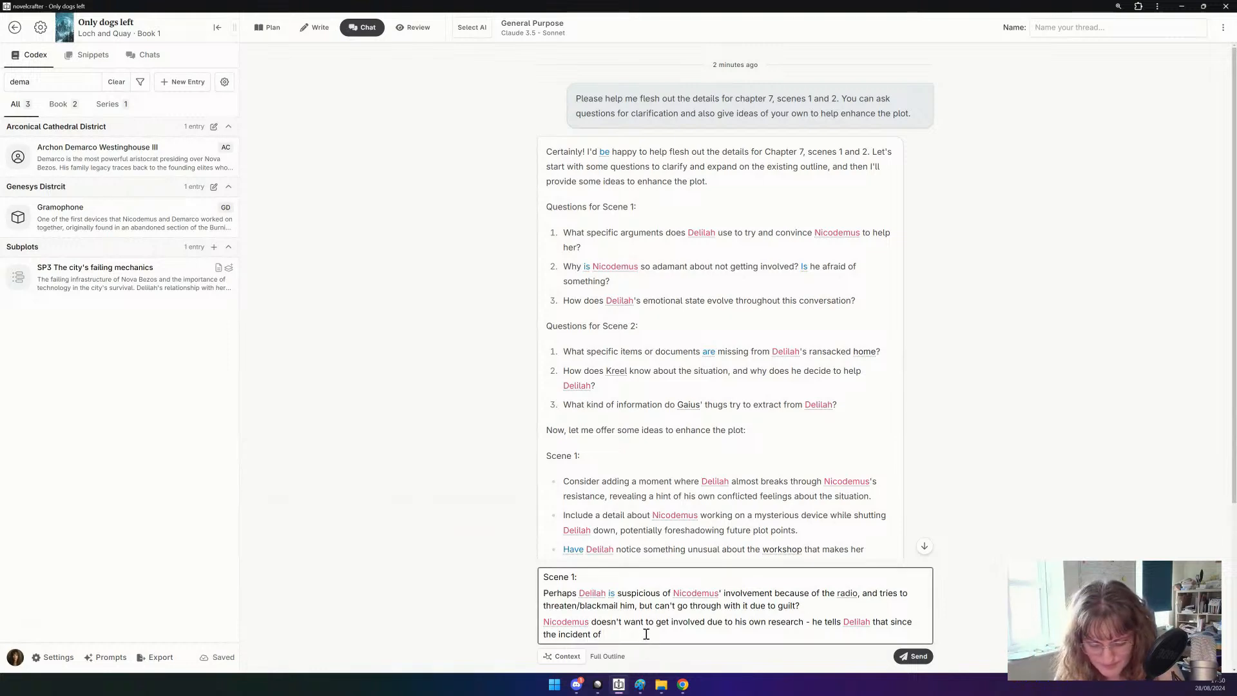
type("4")
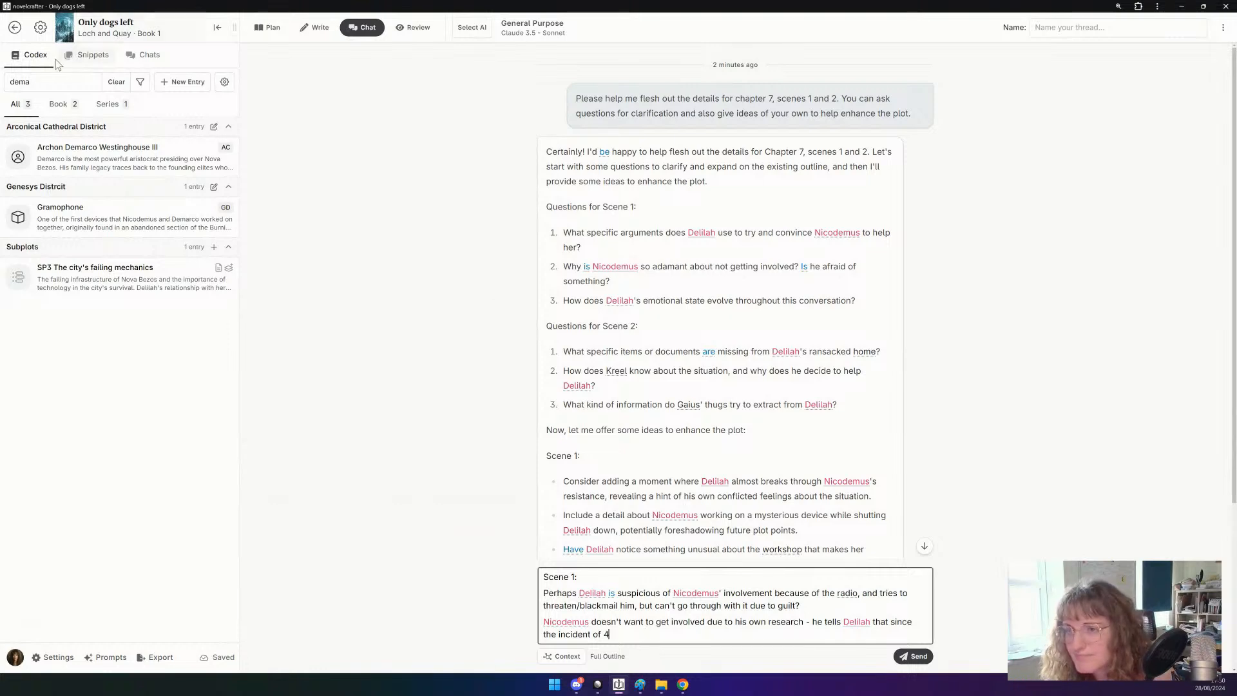
double_click(59, 79)
type("4")
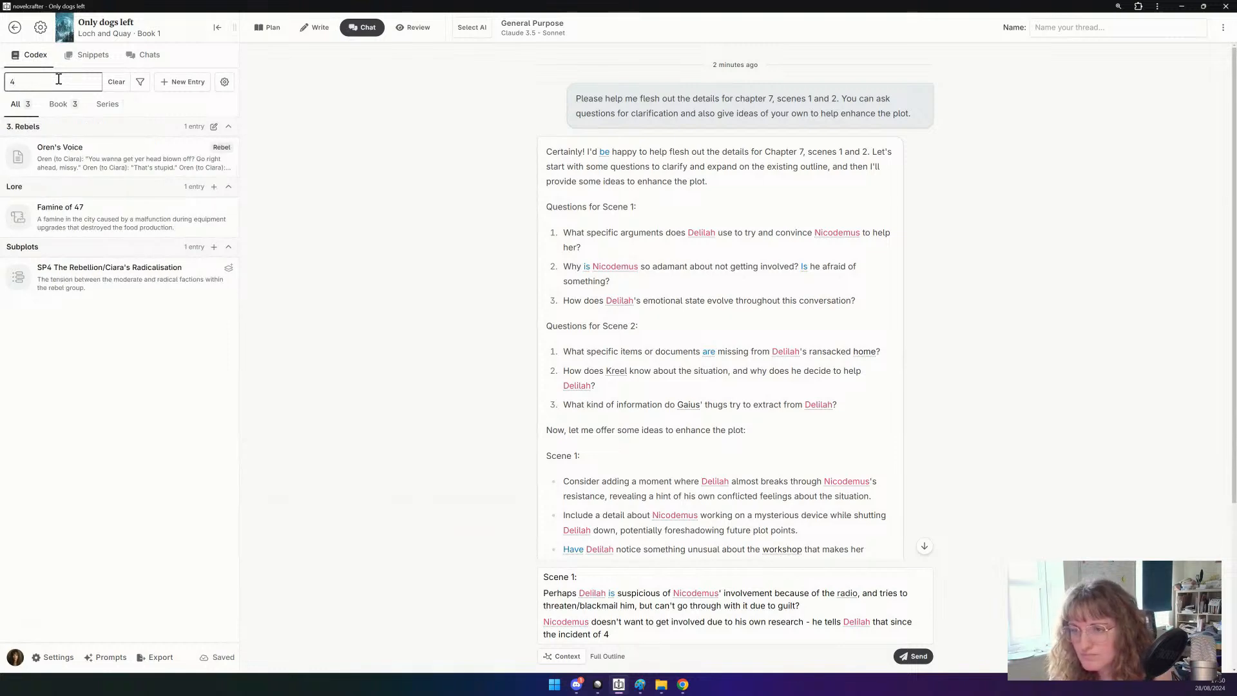
left_click(612, 634)
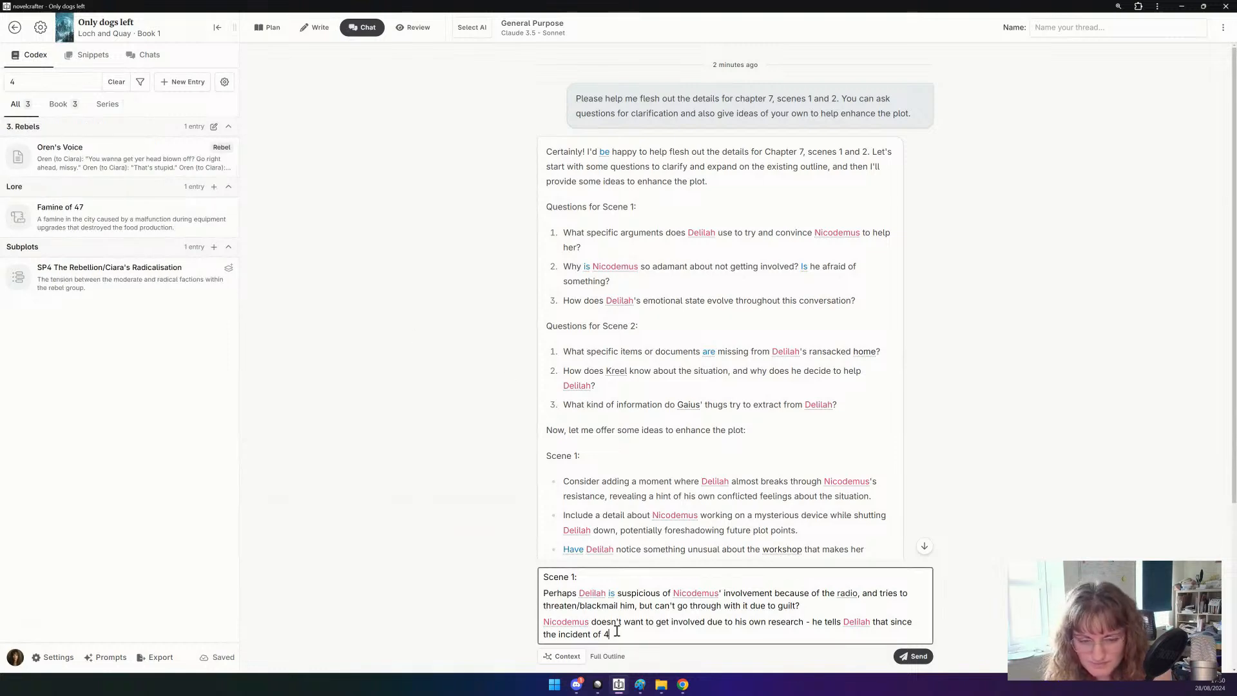
left_click(185, 236)
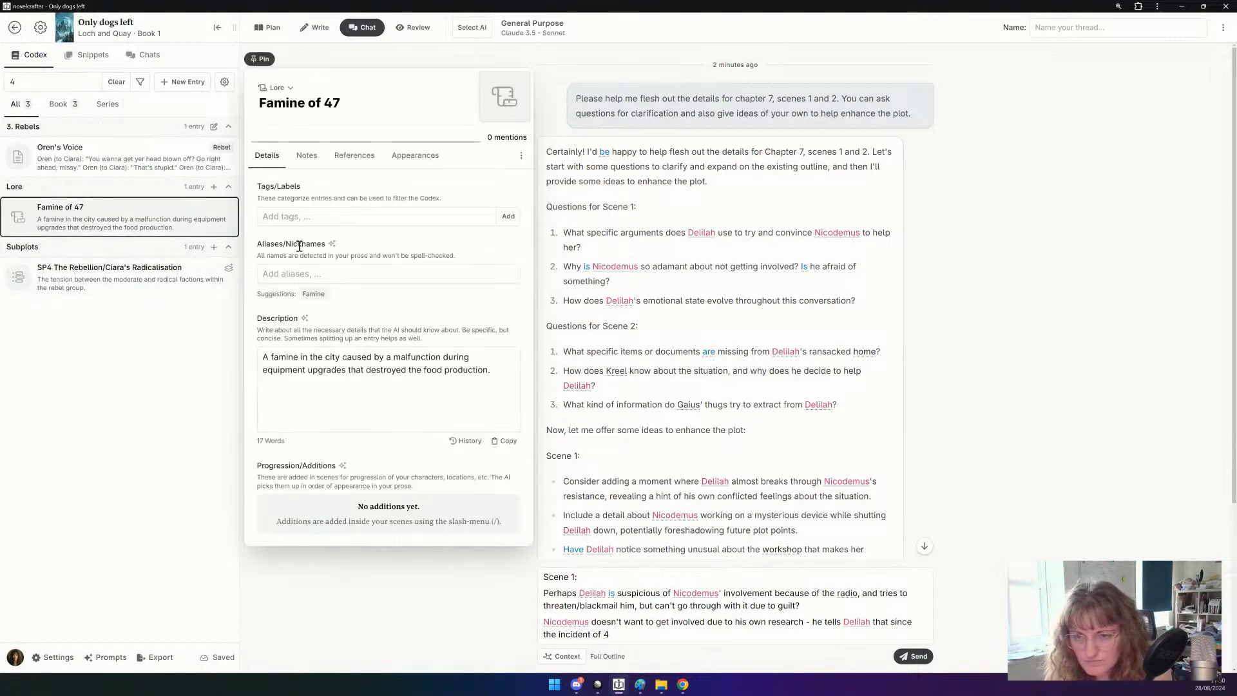
left_click(630, 644)
Replace "incident of 4" in the chat reply with "famine the Archon has been watching him closely - he can't afford to attract any attention.".
left_click_drag(559, 634, 628, 632)
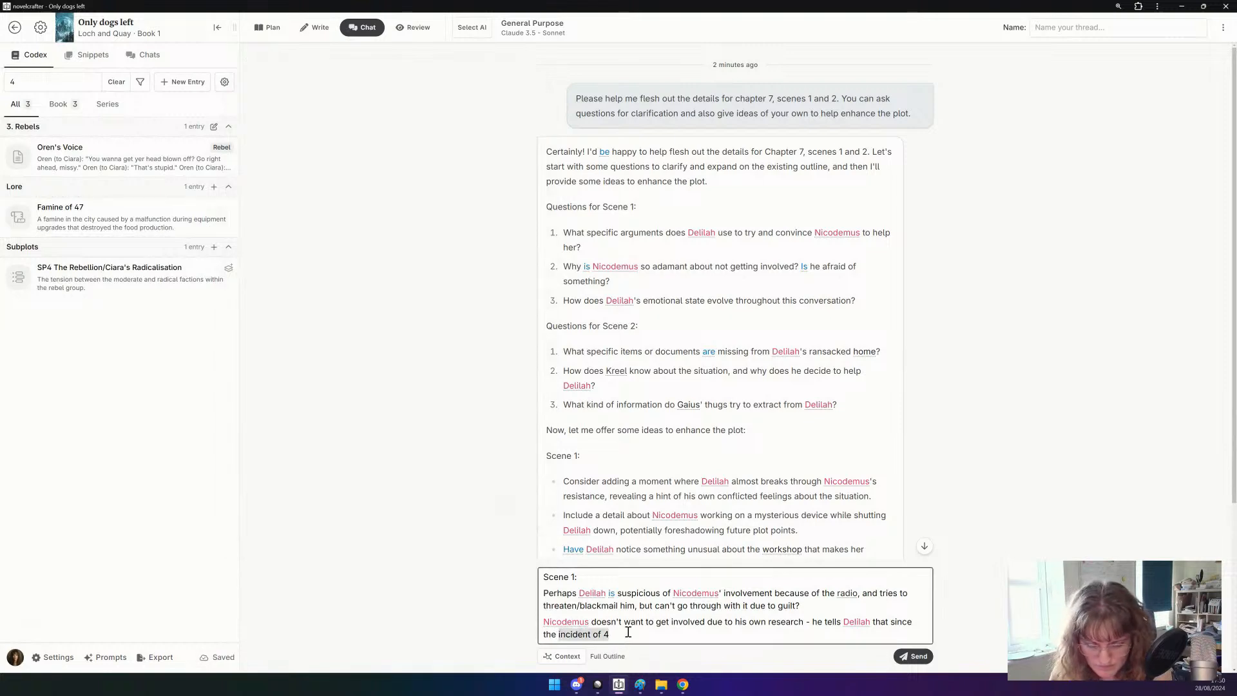
type("famine")
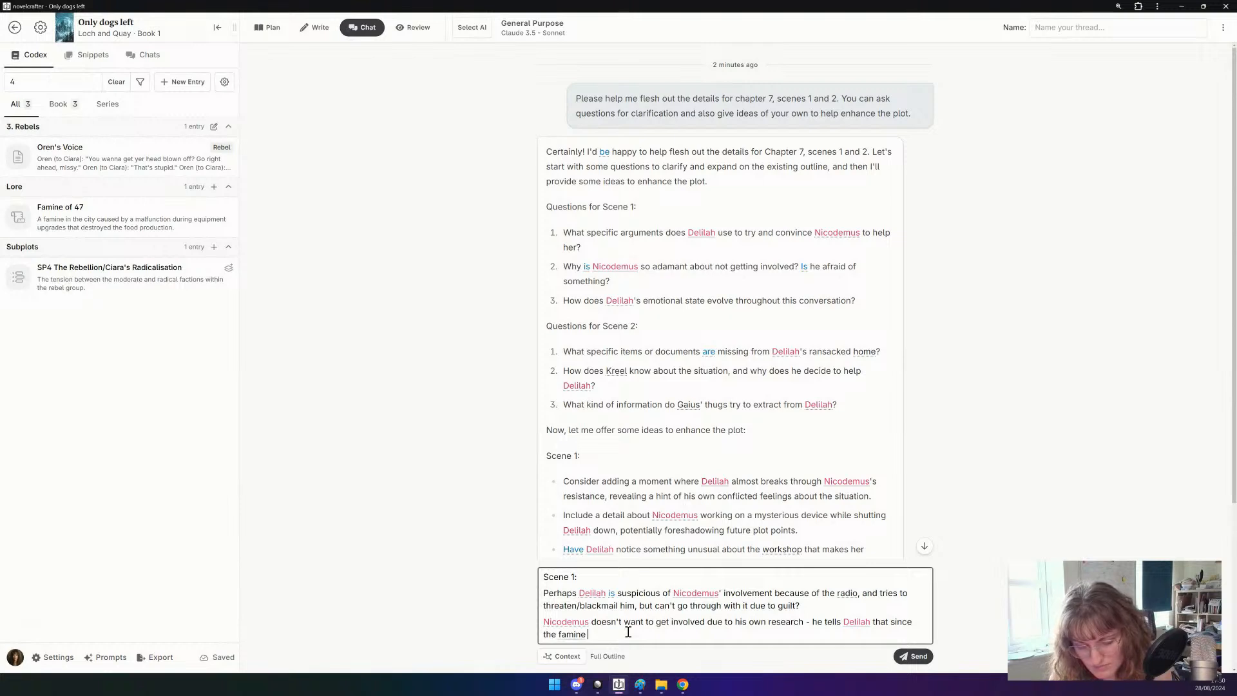
type(" the Arc")
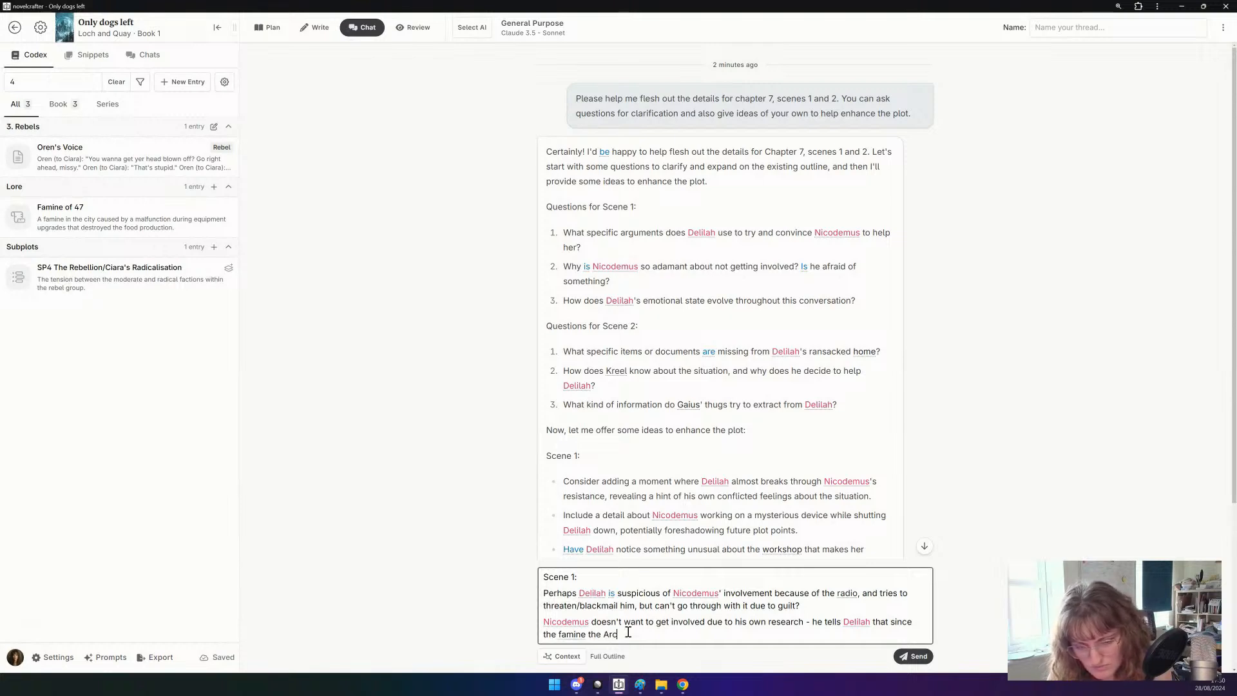
type("hon has been ")
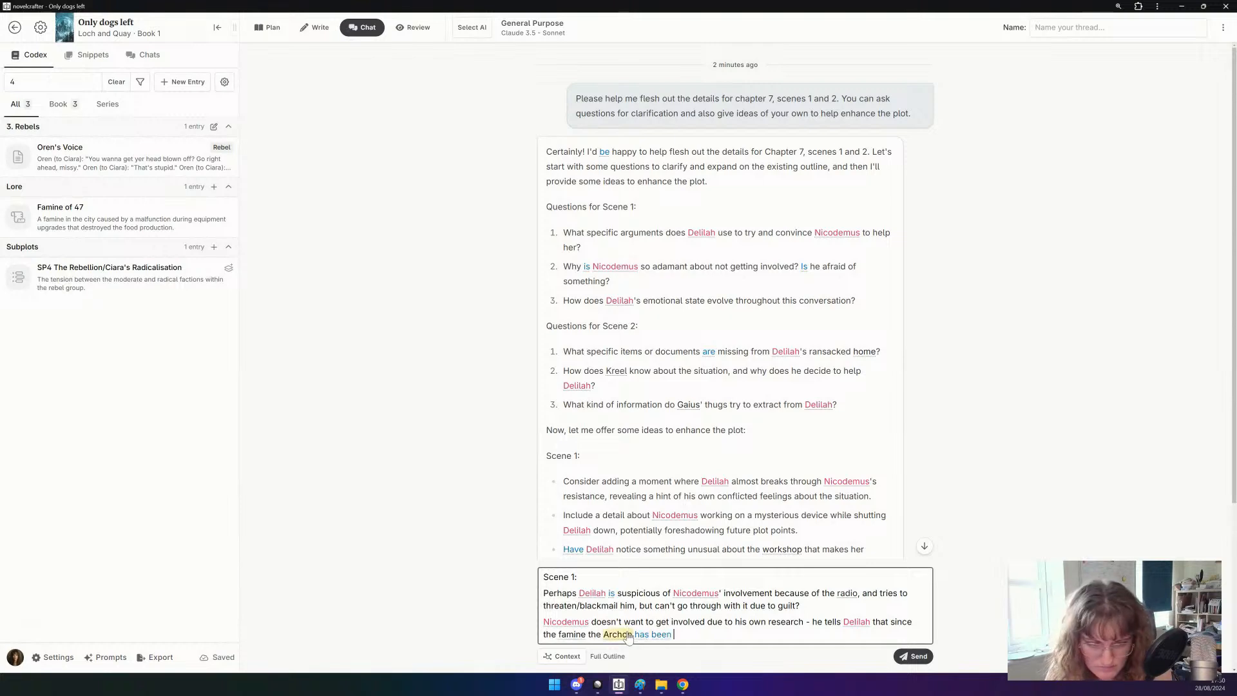
type("watching him ")
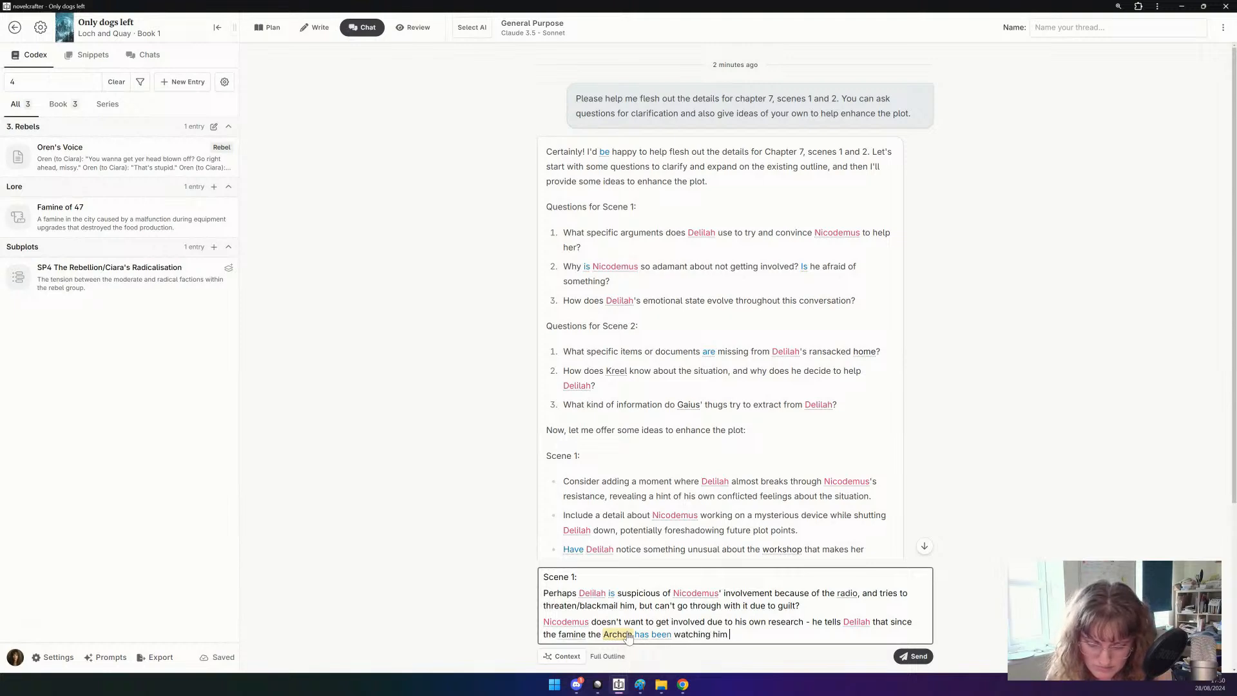
type("closely - h")
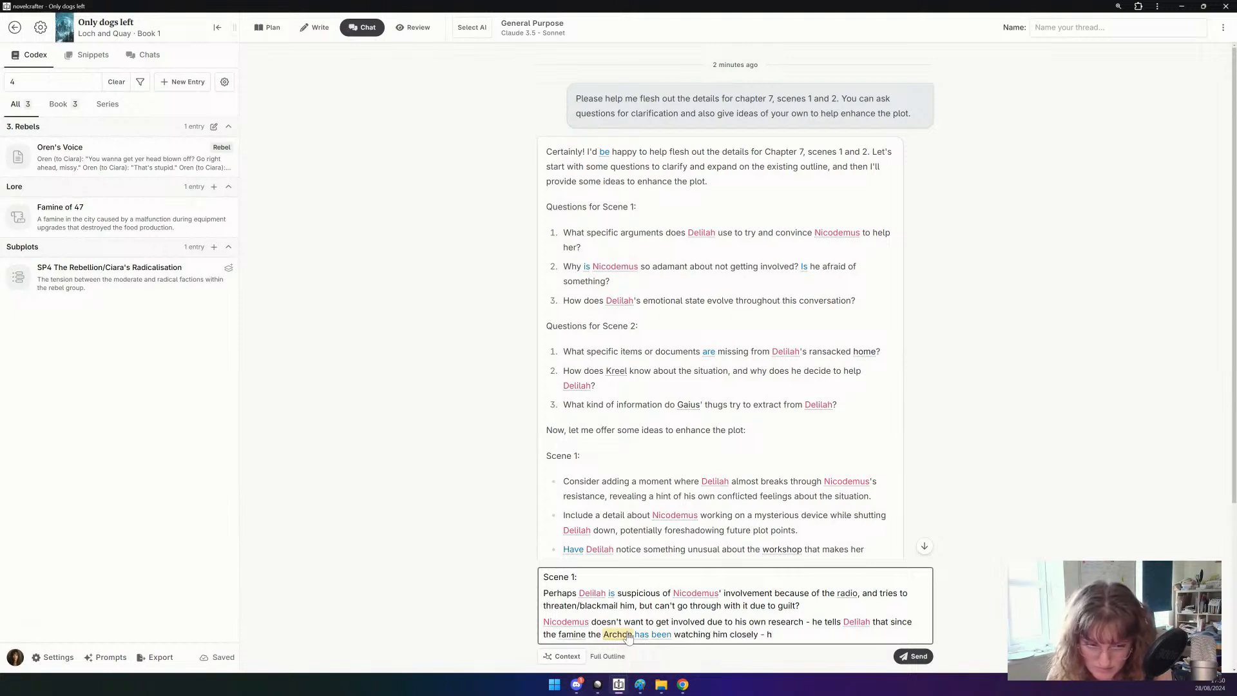
type("ehe can't afford to")
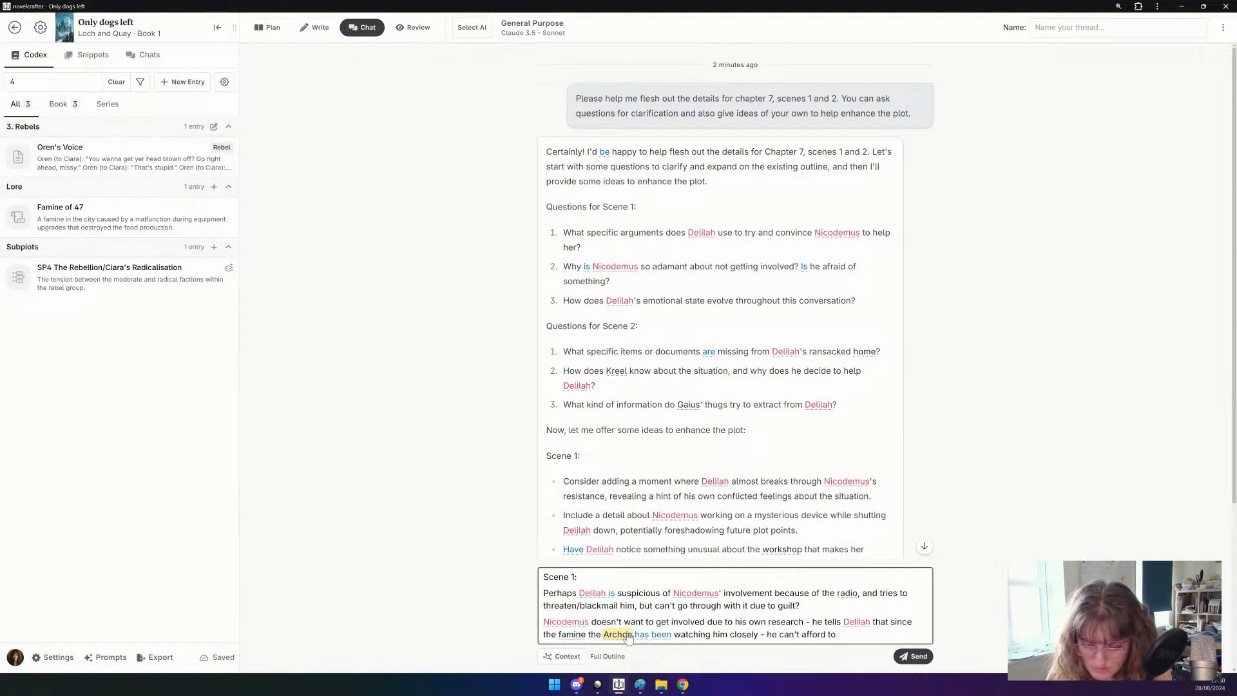
type("attra")
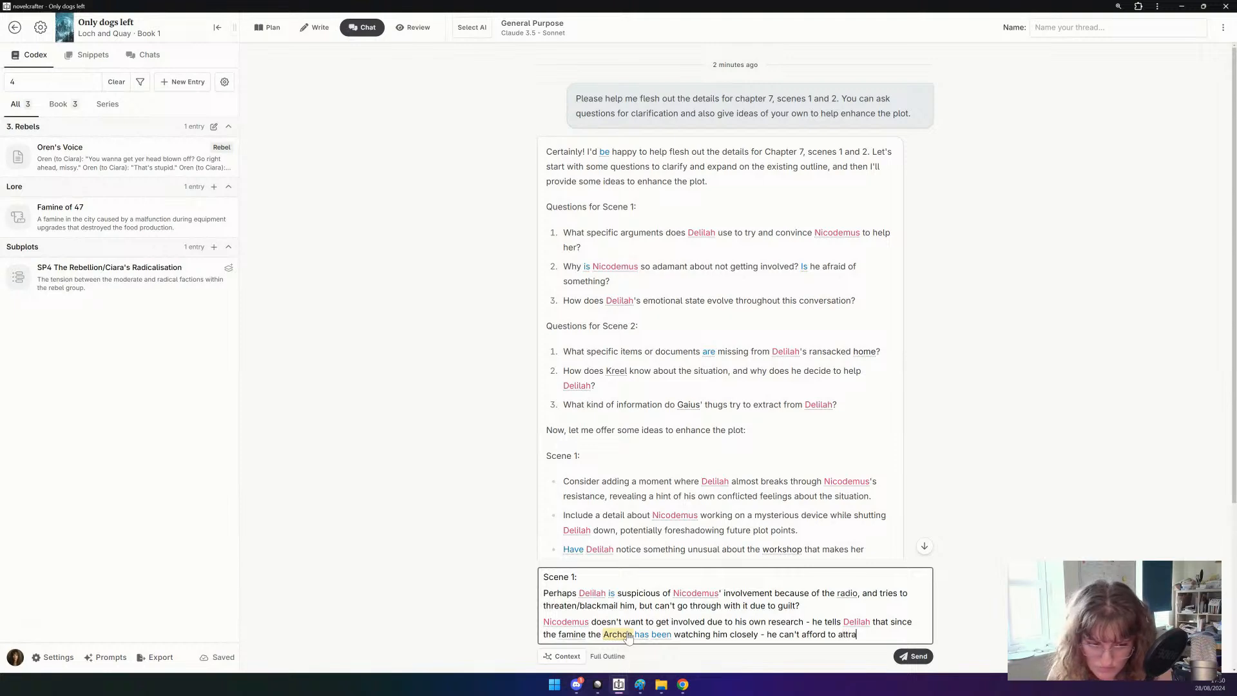
type("ct any attention.")
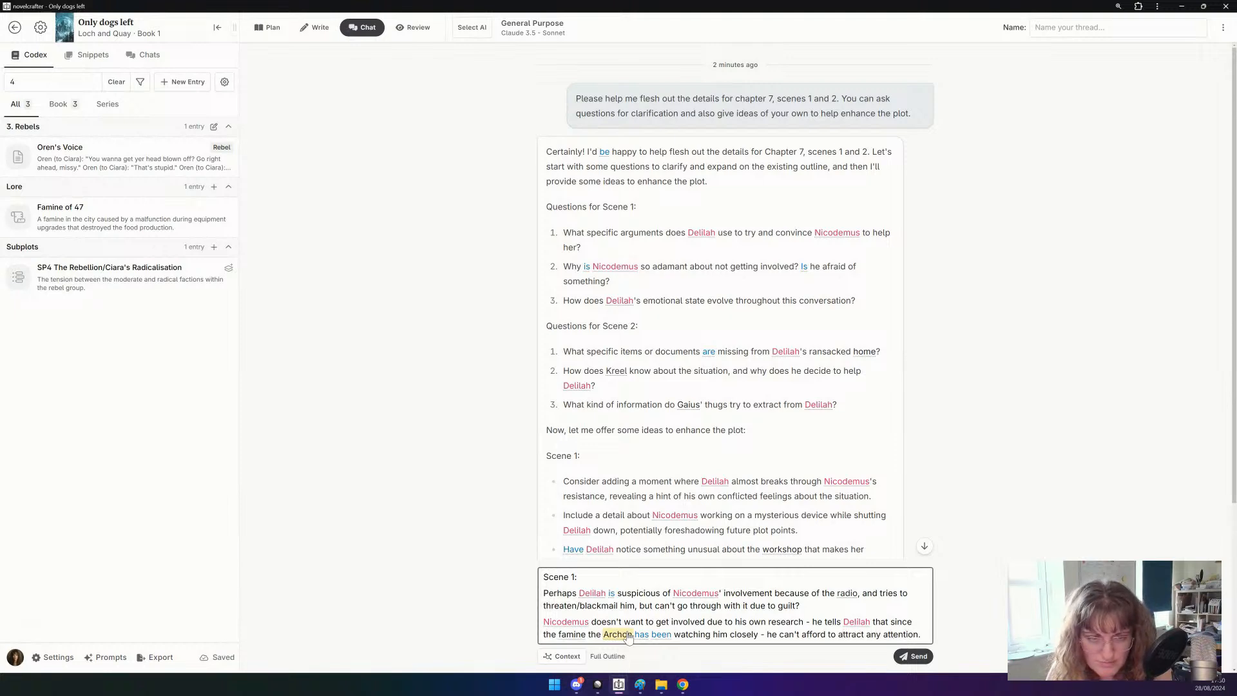
Add a new line to the chat reply: "Delilah feels more and more helpless throughout the chapter.".
key("shift+Return")
type("D")
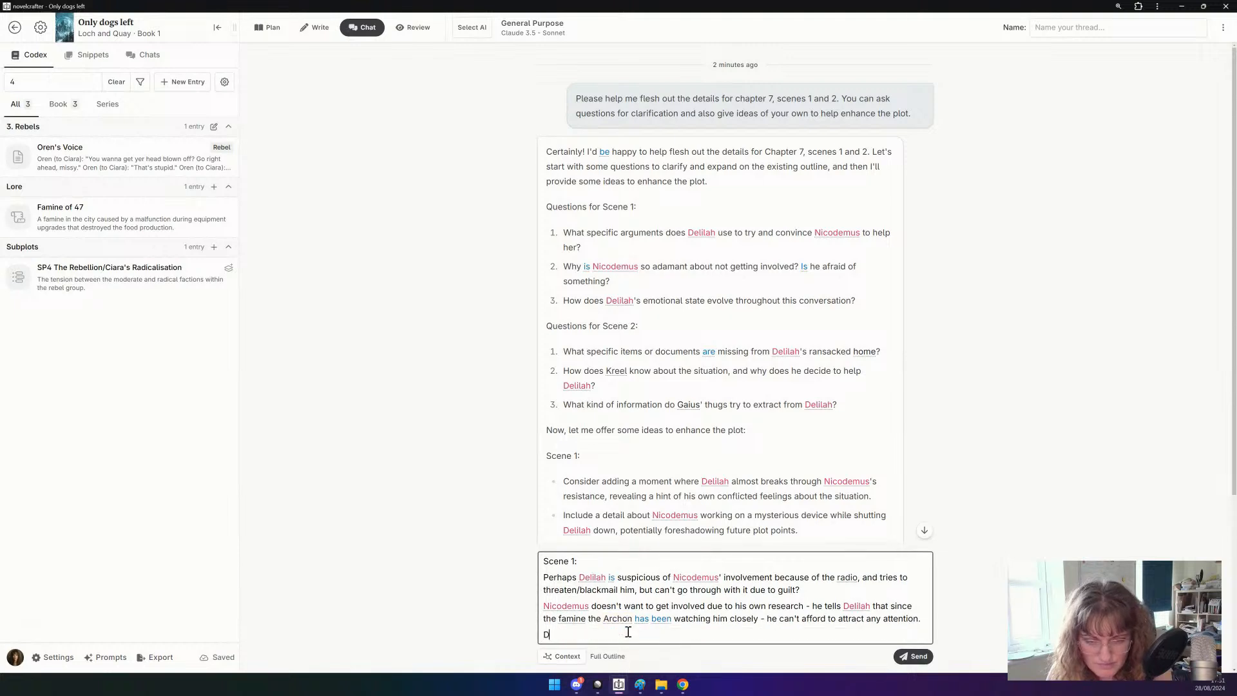
type("elilah feels mor")
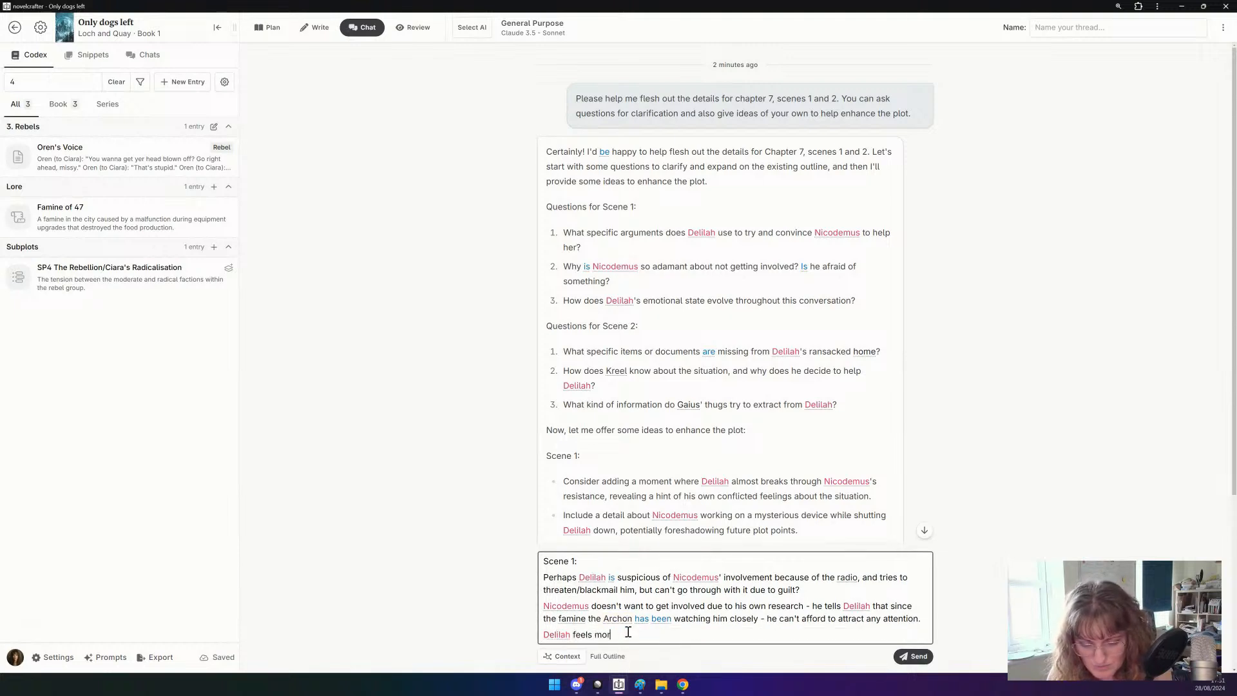
type("e and more helpless throughout ")
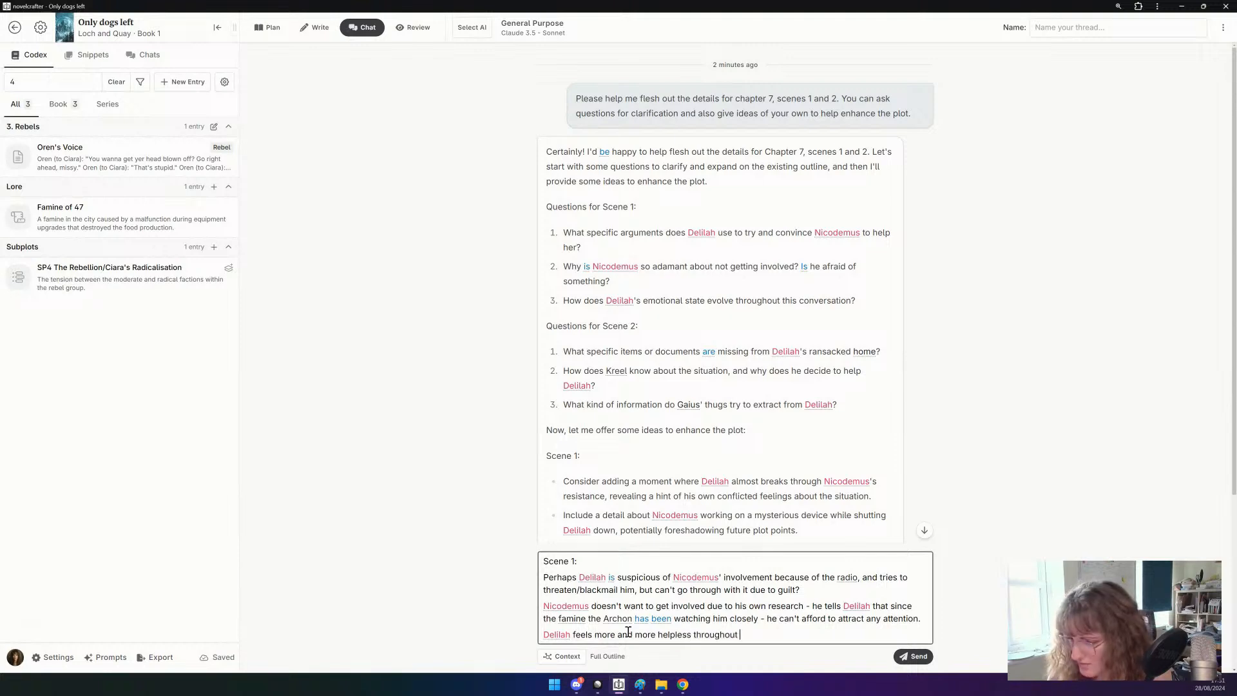
type("the chapter.")
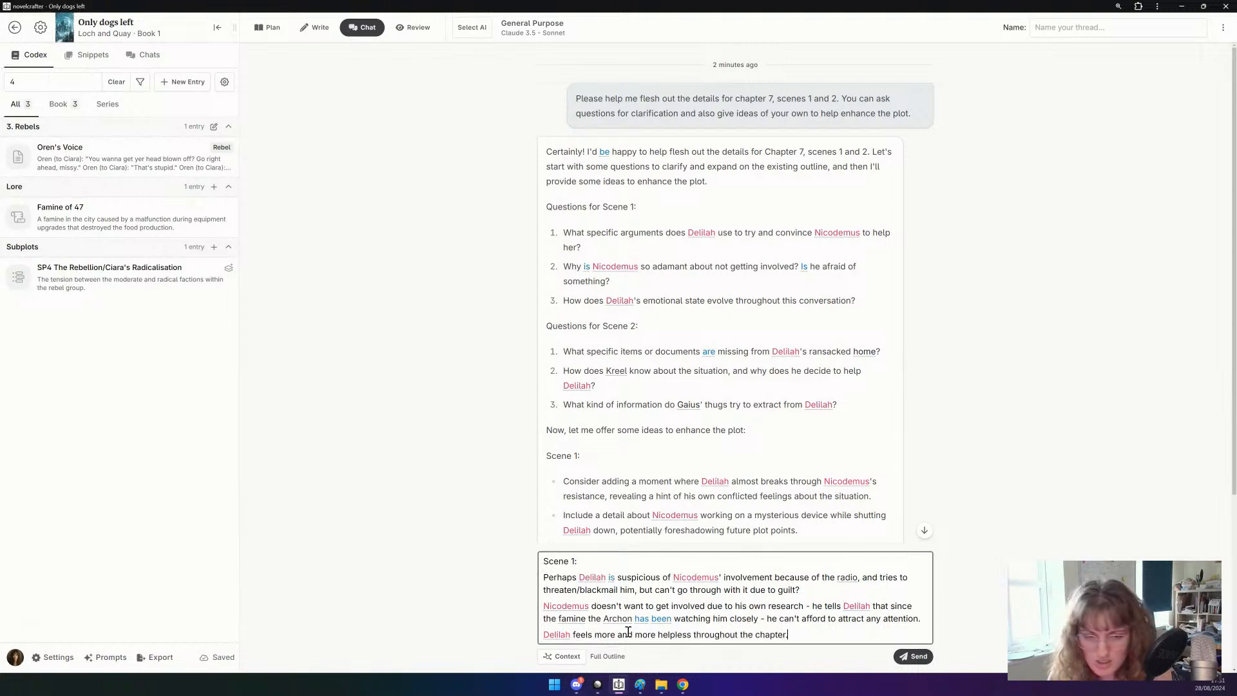
Add a new line to the Scene 1 reply: "I like the idea where Delilah almost breaks through the resistance.".
key("shift+Return")
scroll(872, 230, "down", 1)
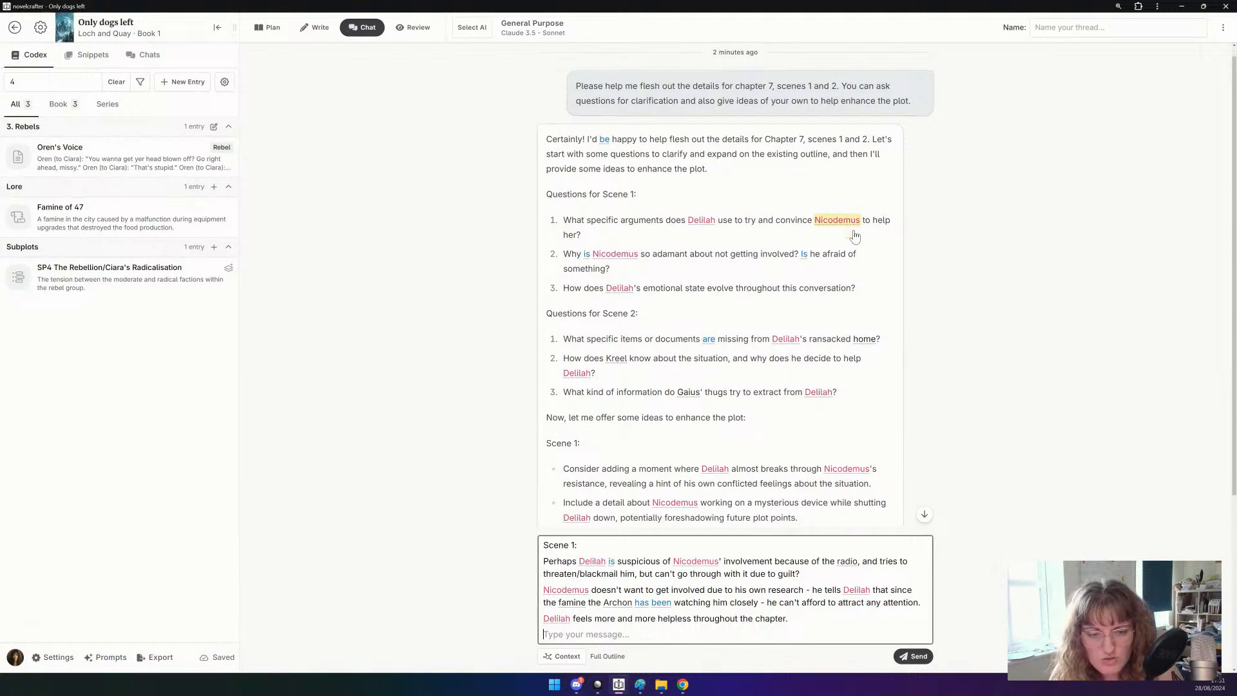
scroll(932, 219, "down", 2)
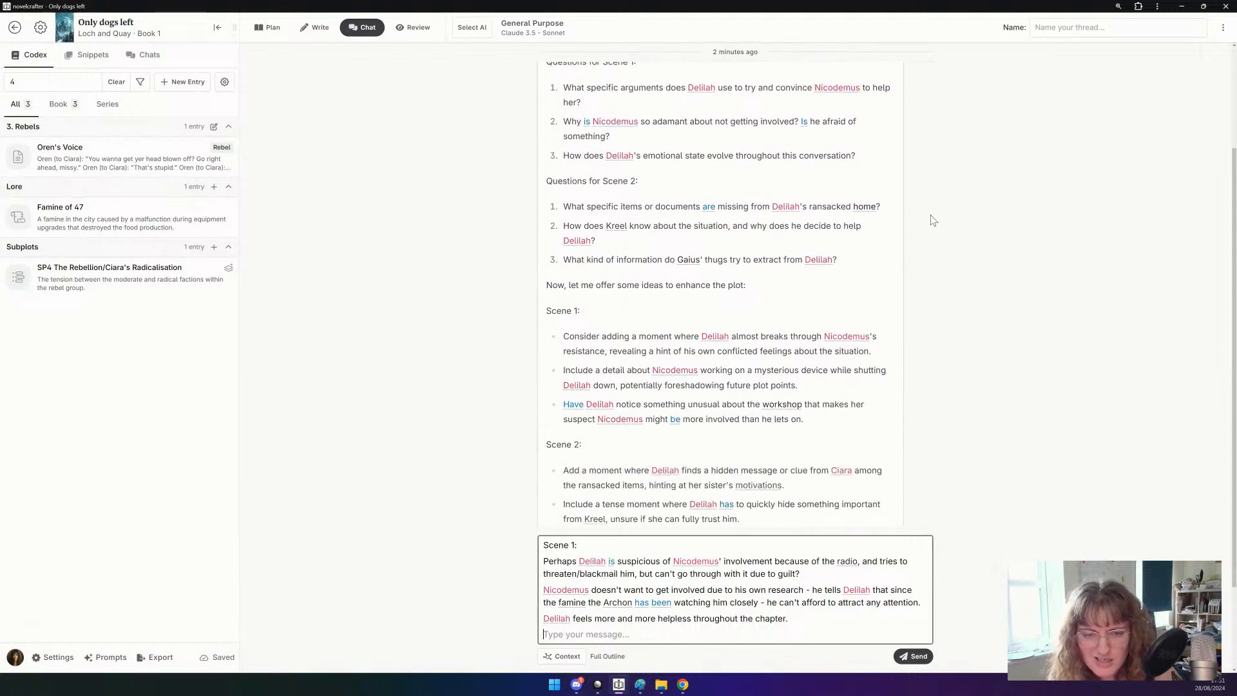
scroll(932, 219, "down", 1)
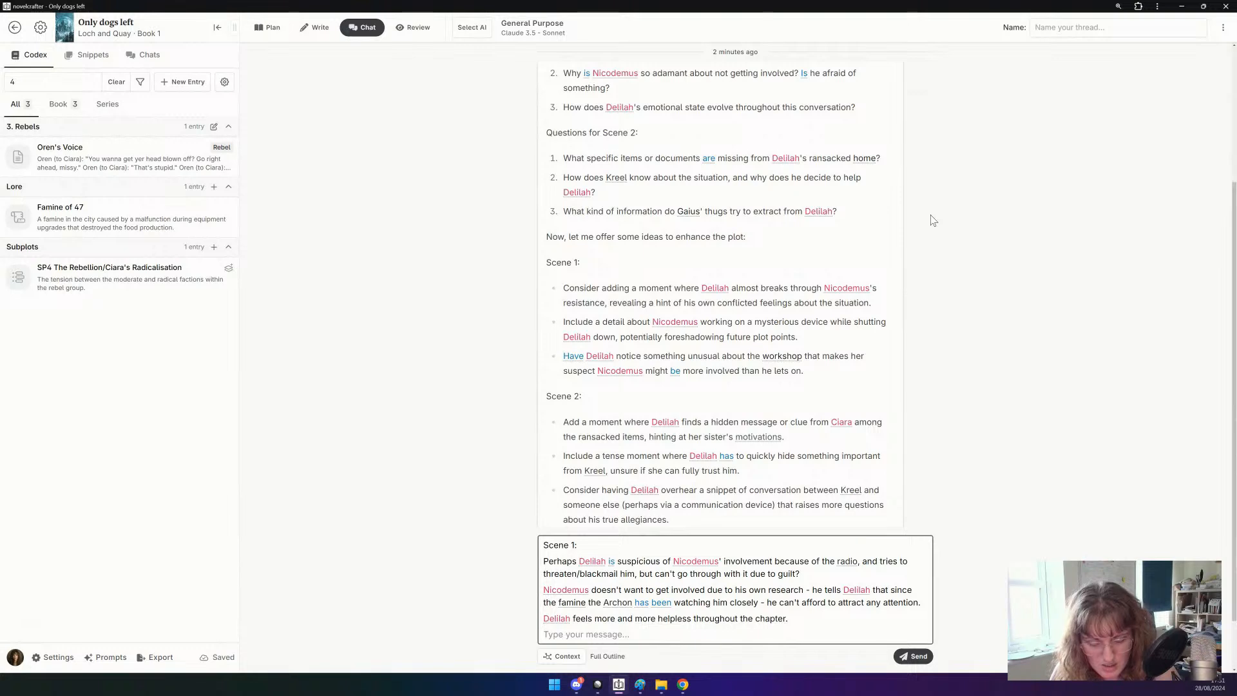
type("I like the idea")
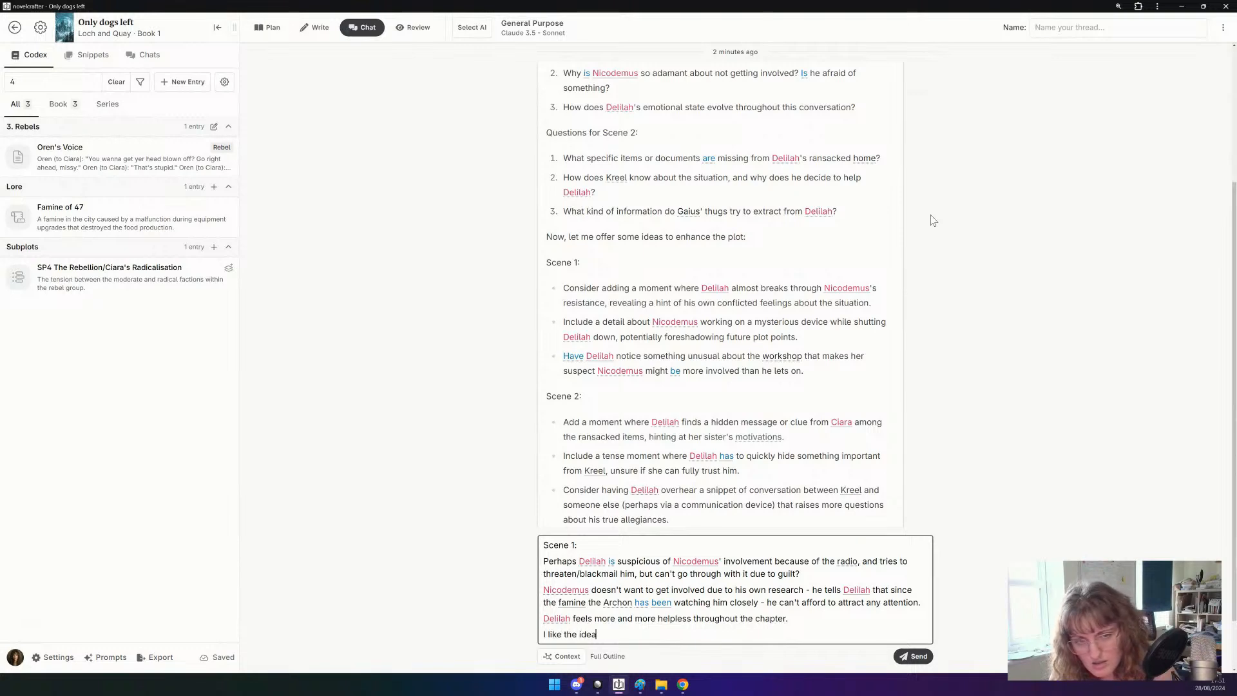
type(" where Delilah ")
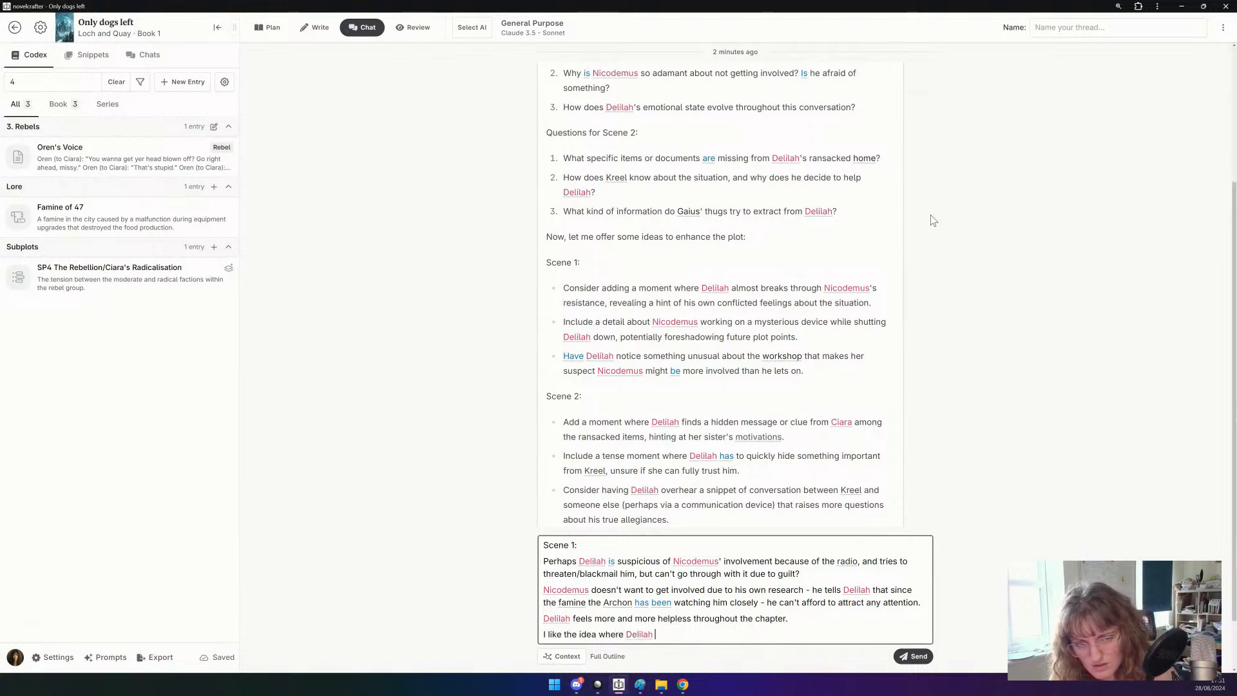
type("almost brea")
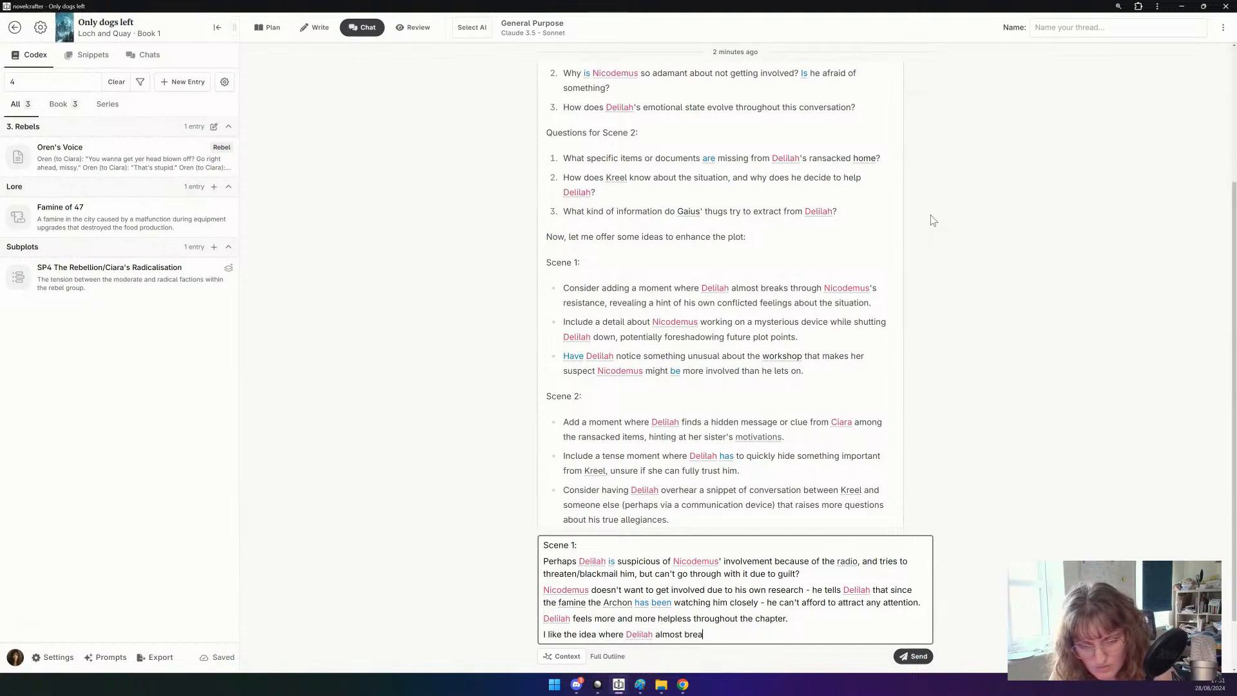
type("ks through the res")
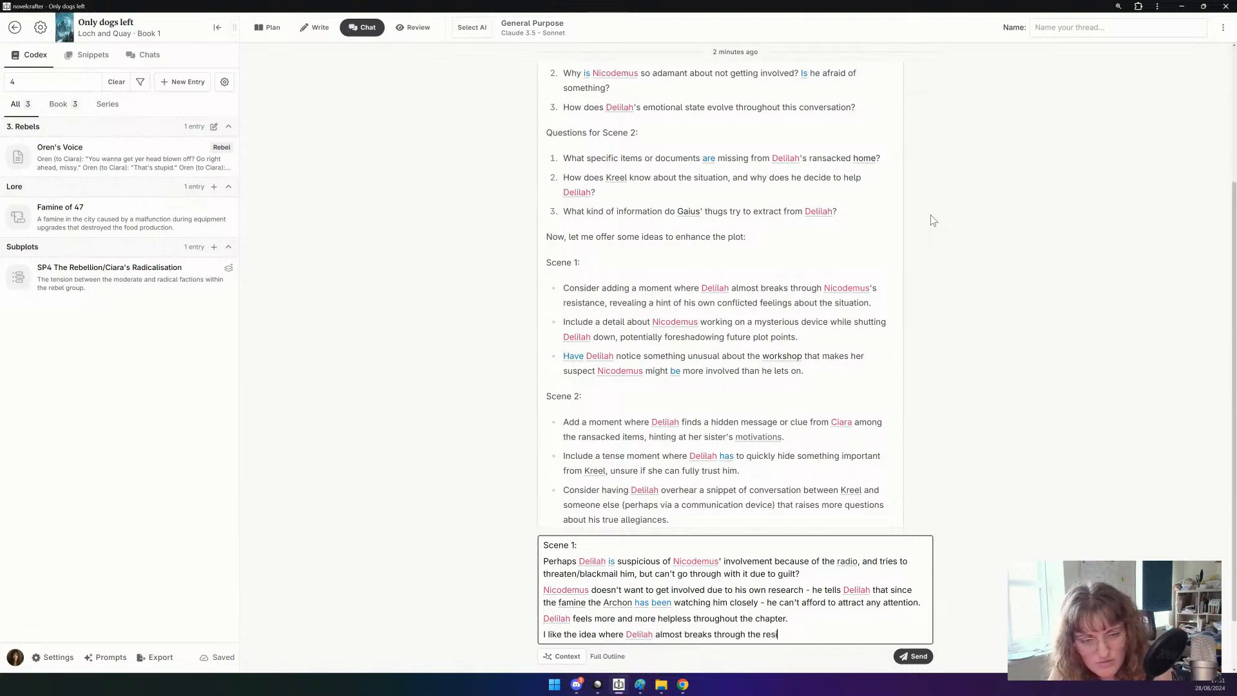
type("istance.")
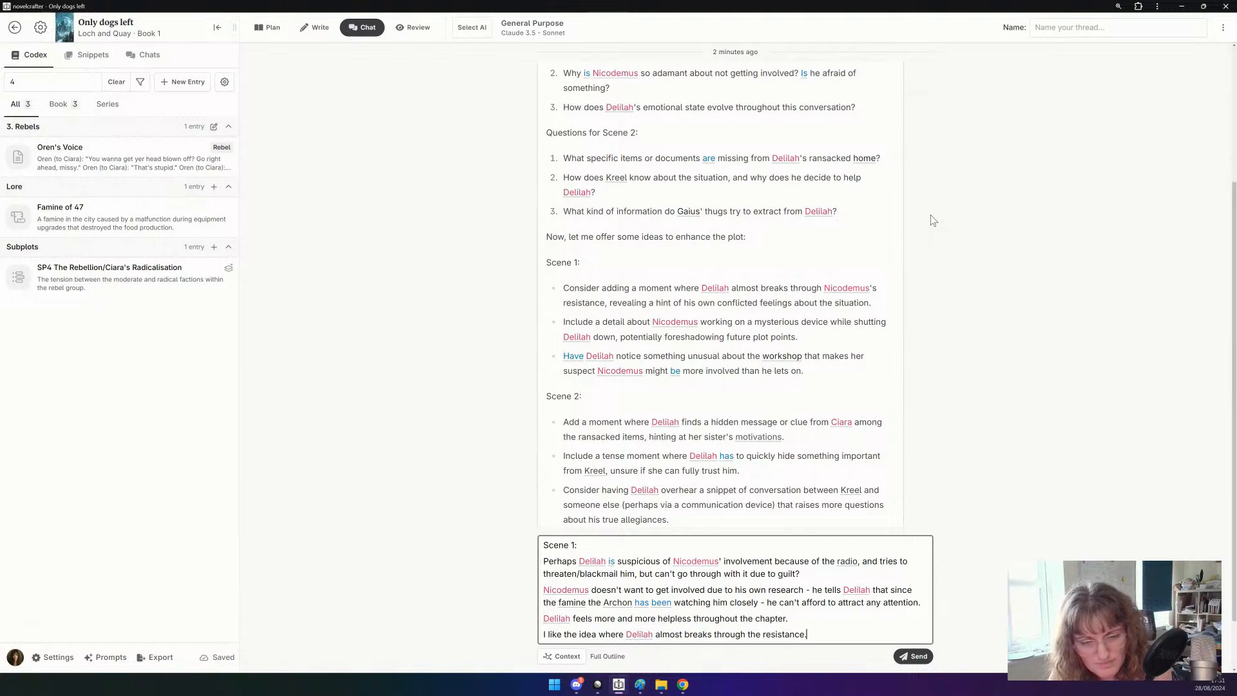
Start a "Scene 2:" section in the reply with "All of Ciara's personal journals have been taken, along with their official identification.".
key("shift+Return")
type("Scene")
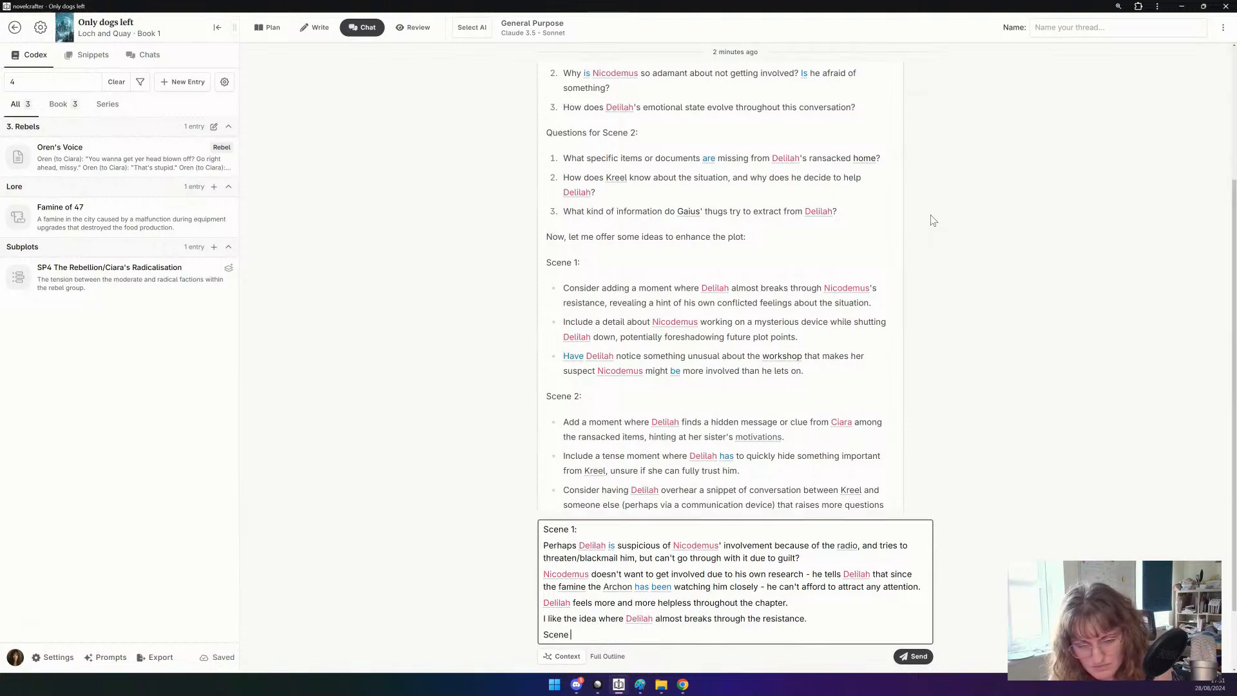
type(" 2:")
key("shift+Return")
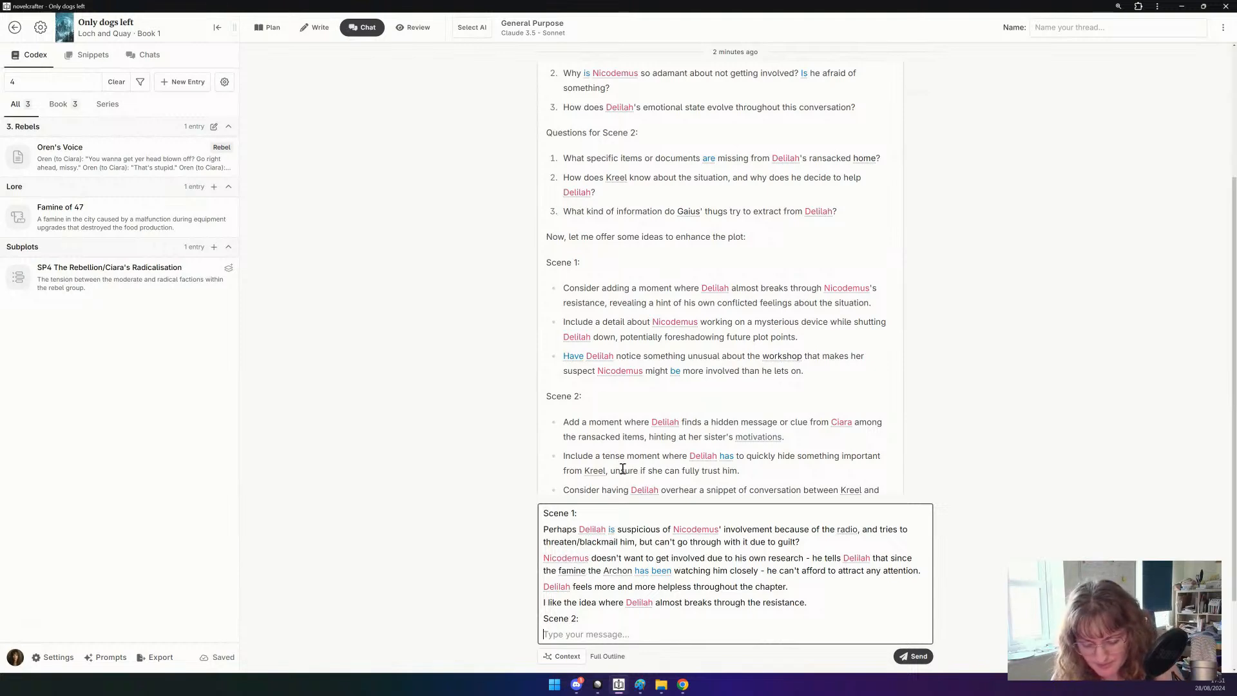
type("All of Ciara")
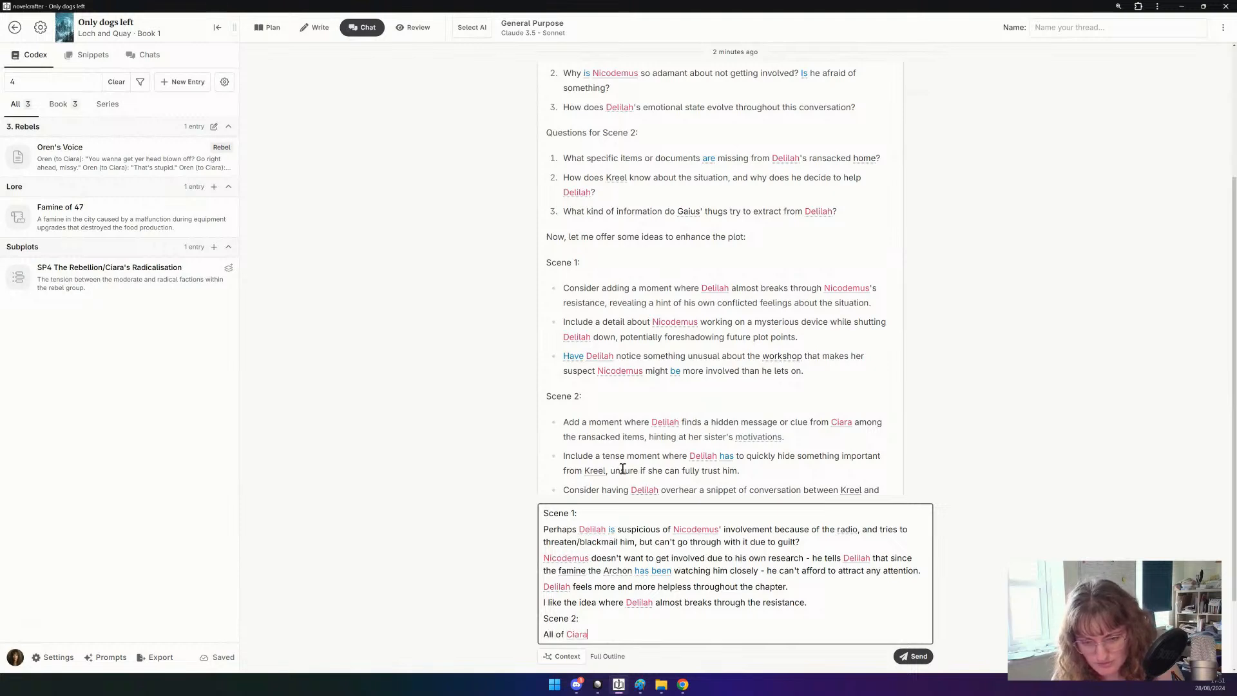
type("'s personal jour")
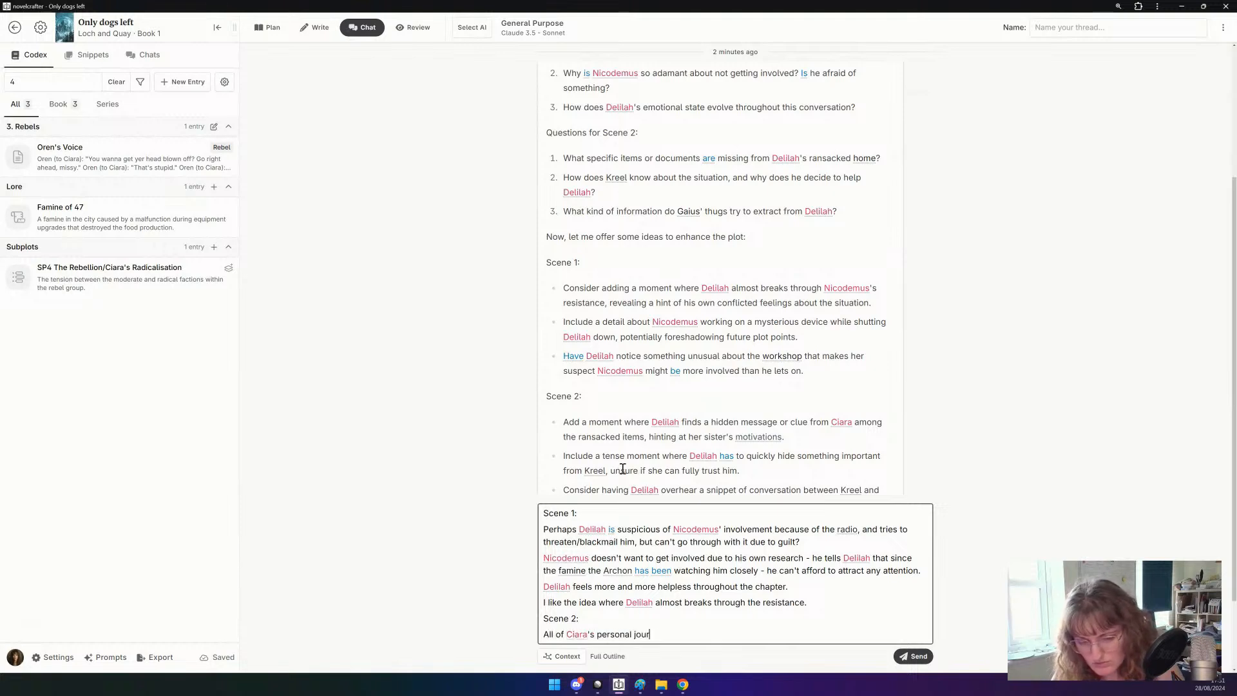
type("nals have bee")
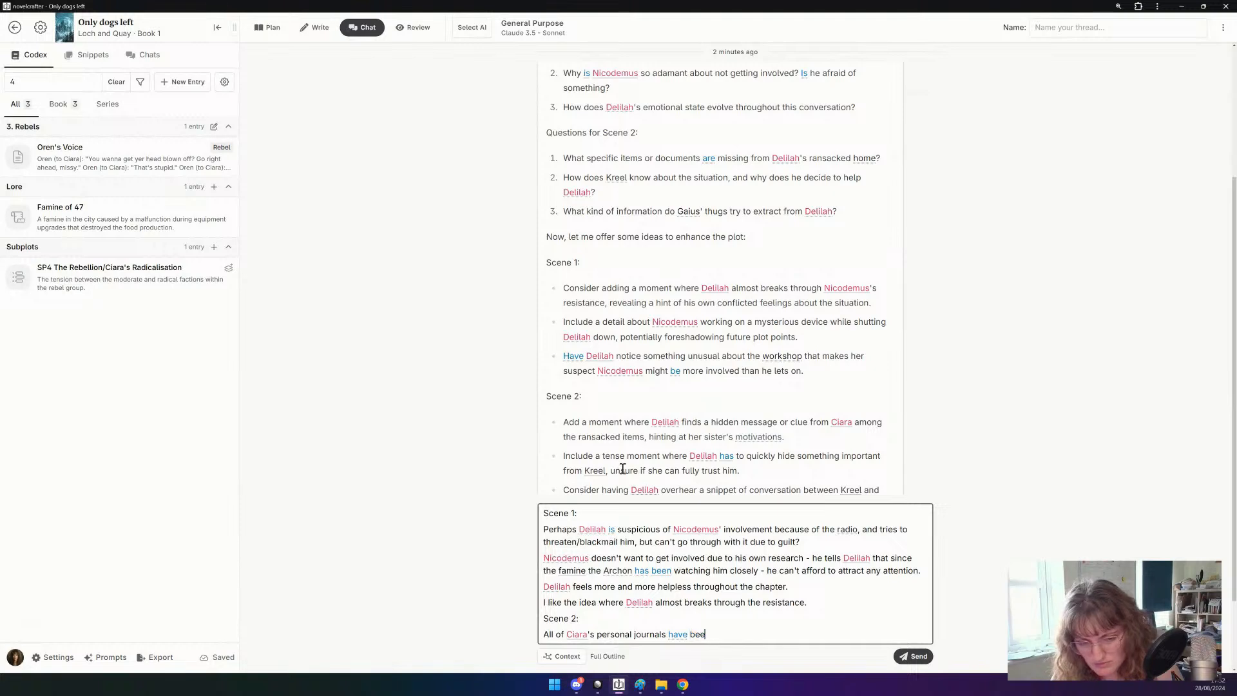
type("n taken, along ")
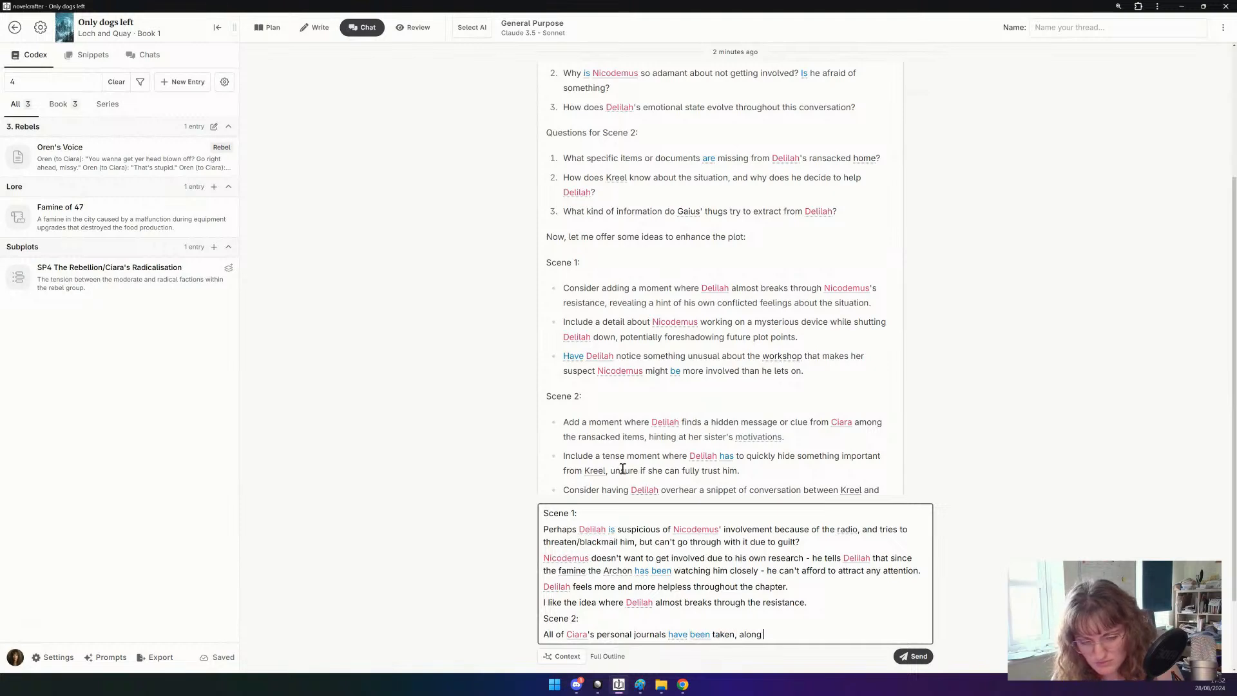
type("with their ")
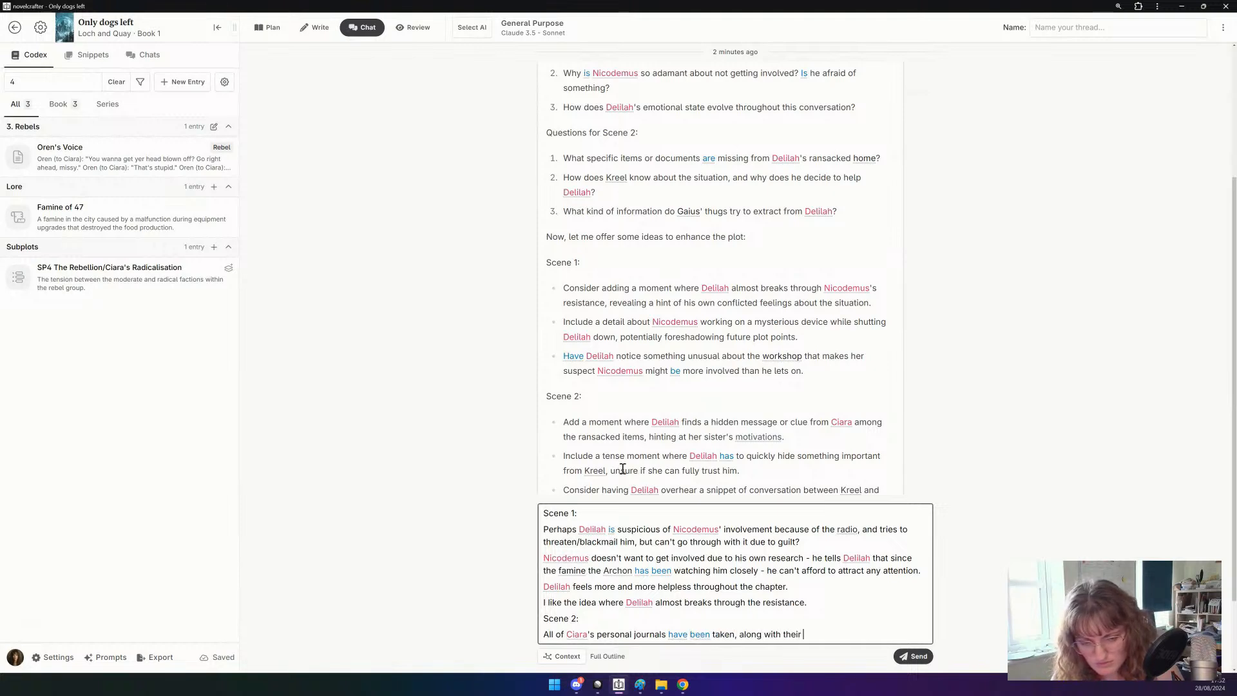
type("official identificat")
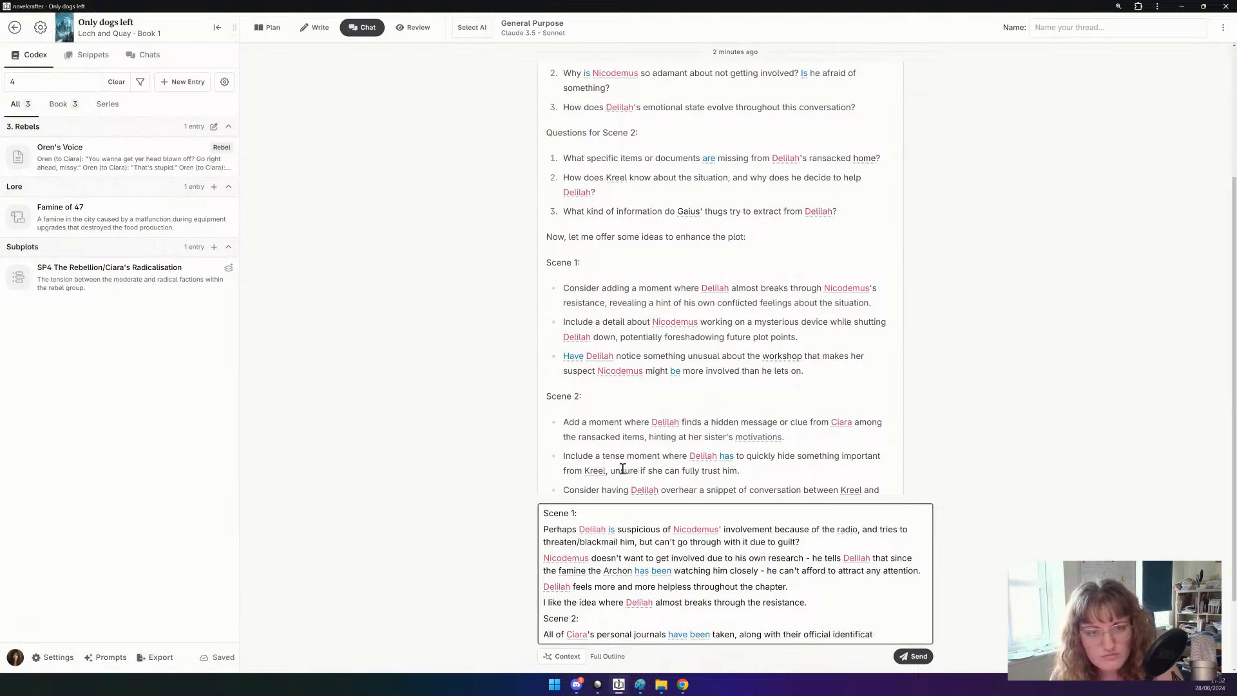
type("ion")
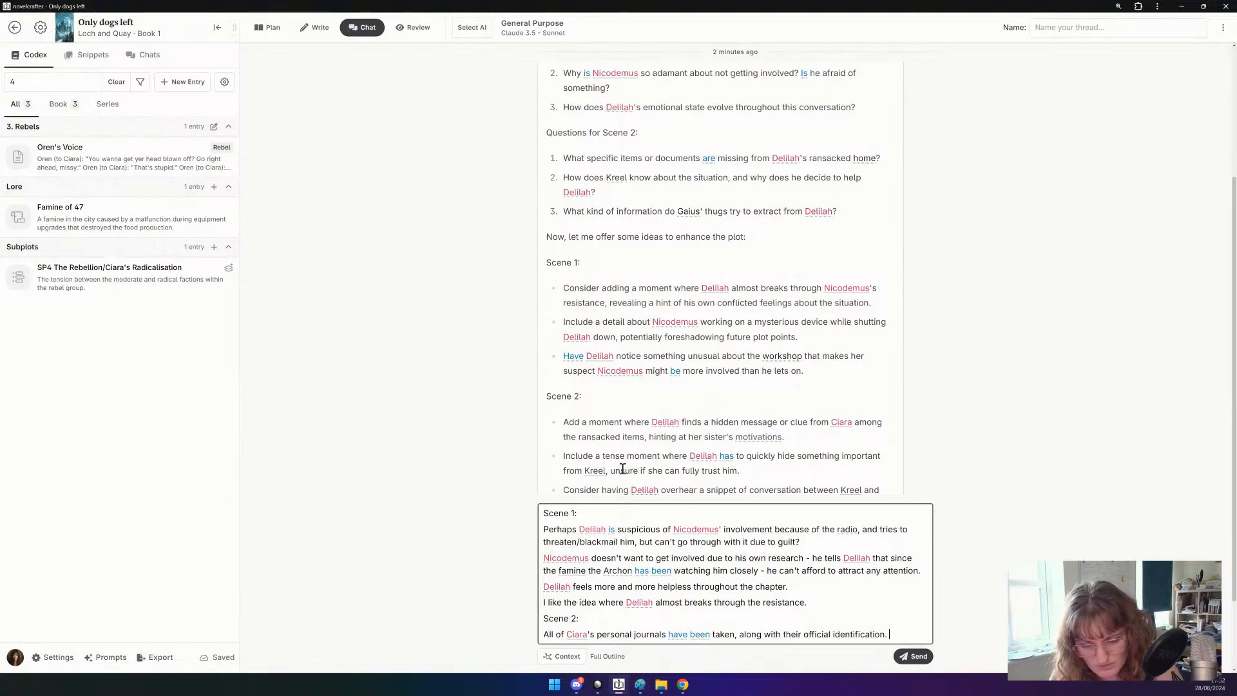
Continue the Scene 2 paragraph with "All rooms have been ransacked, with anything perceived to be of value has been taken.".
type(". All rooms h")
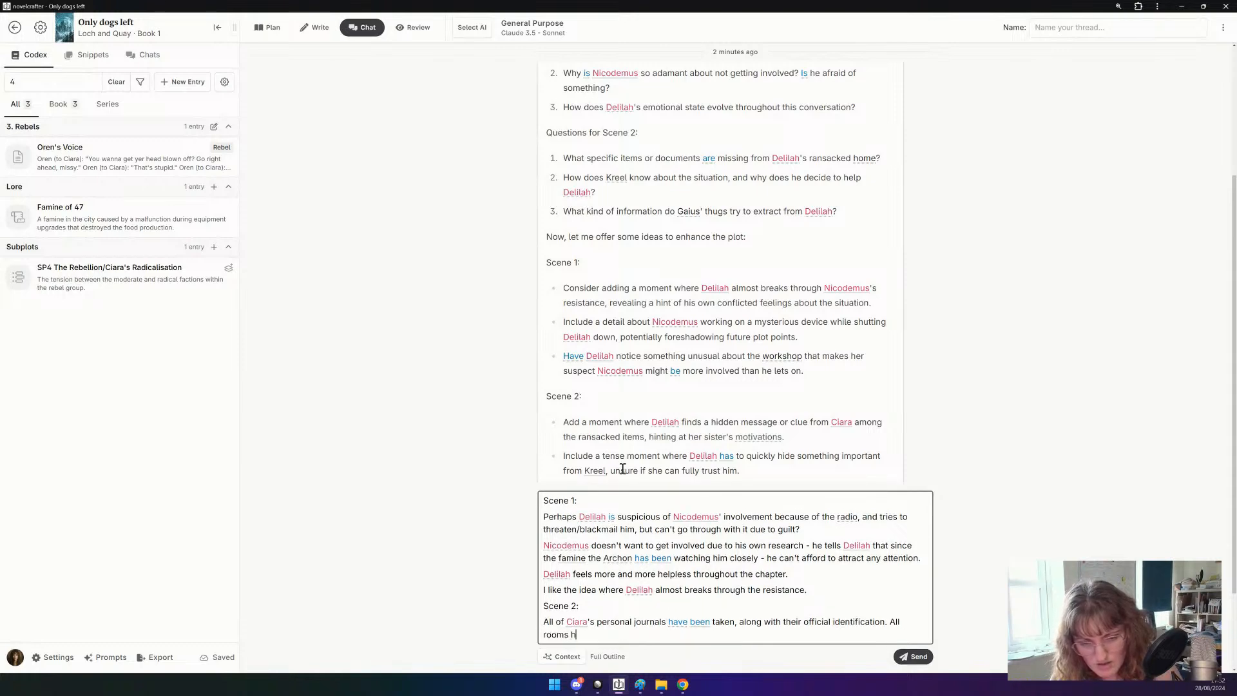
type("ave been ransacked, ")
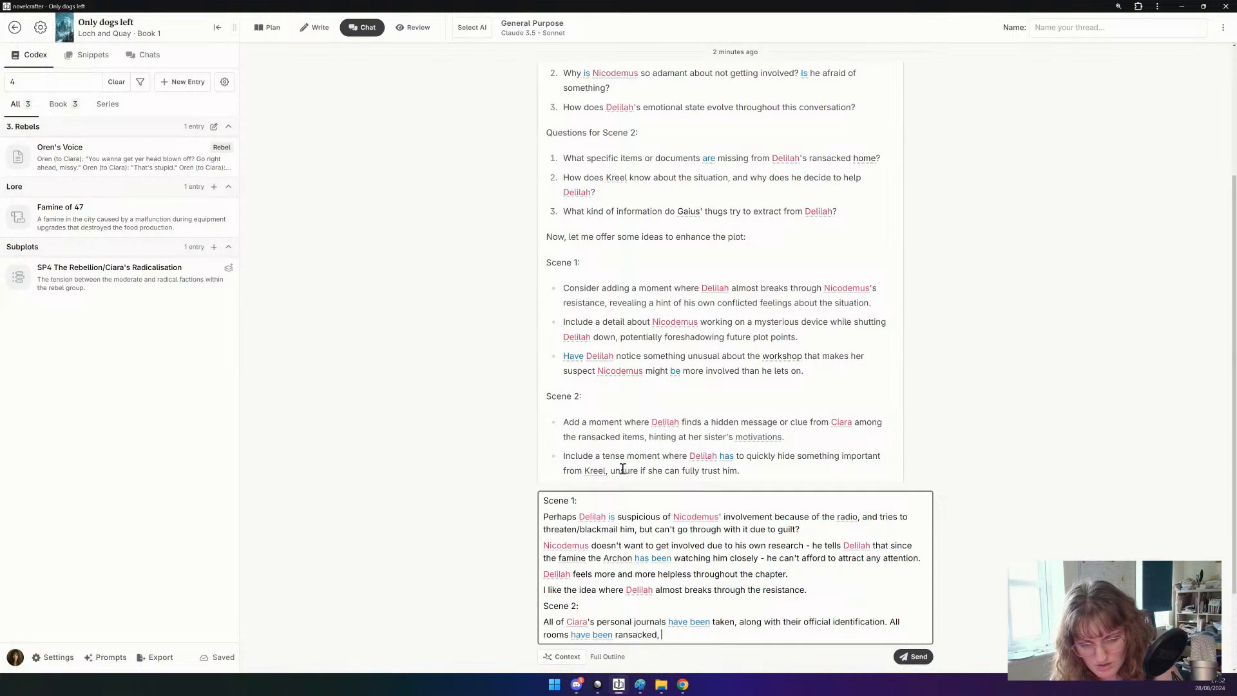
type("with anything ")
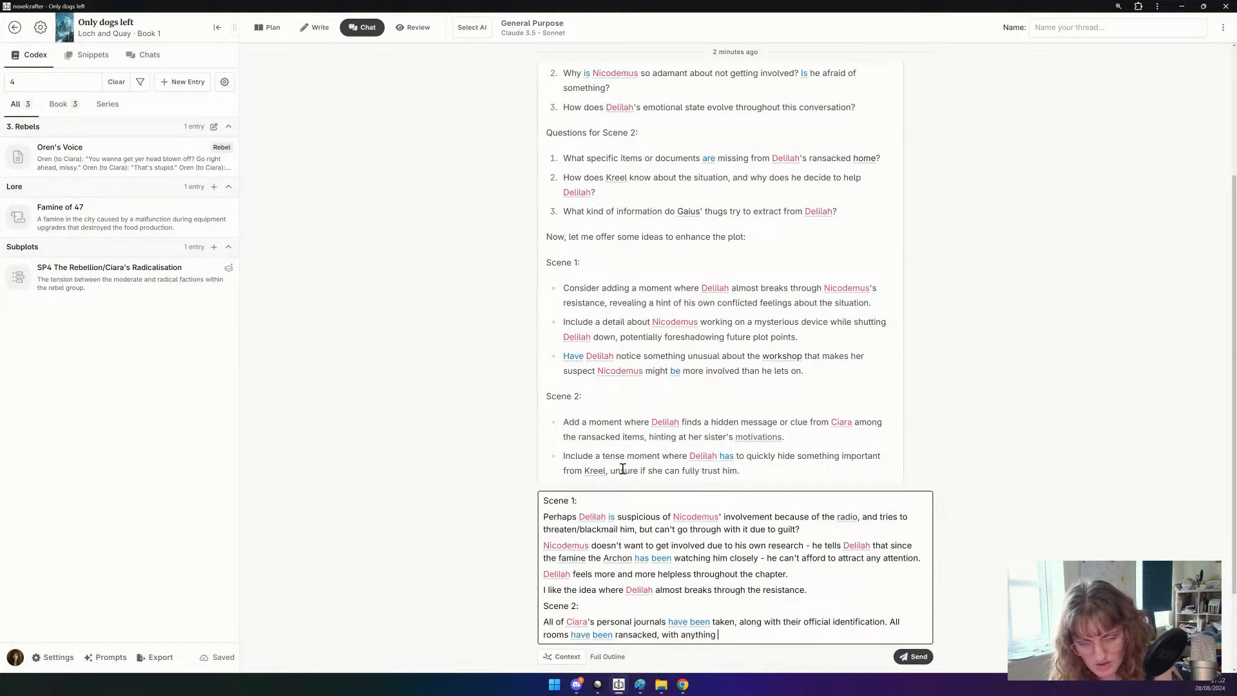
type("perceived to be of")
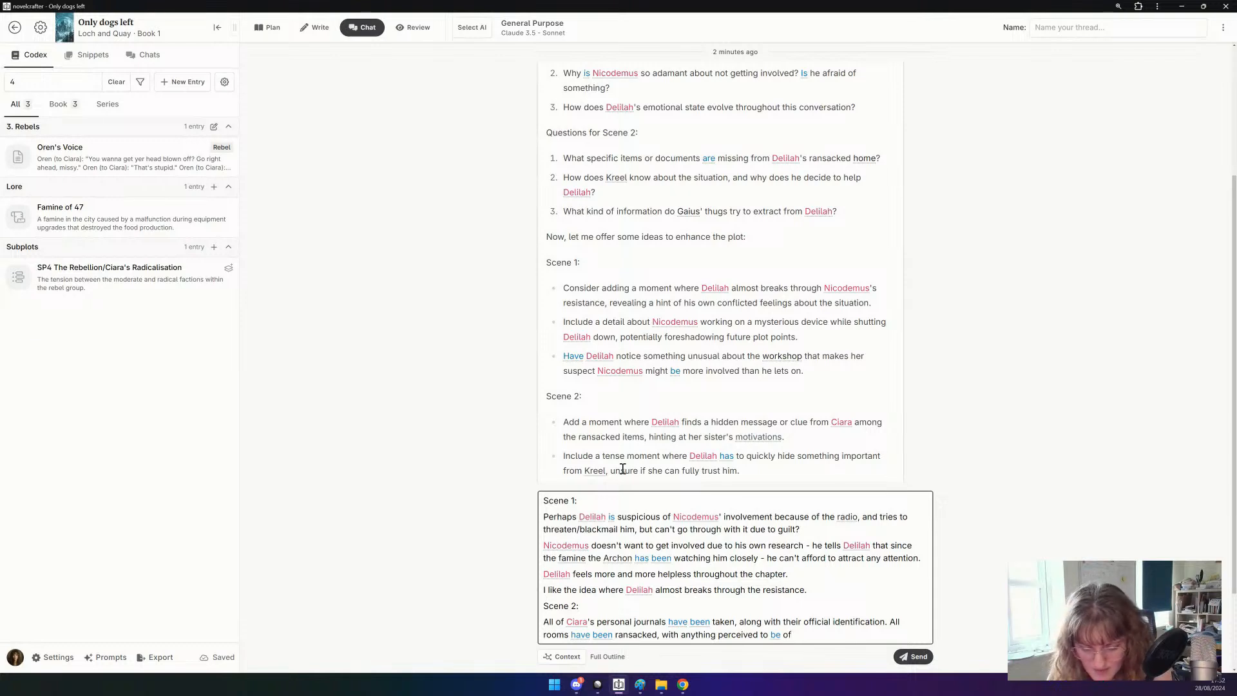
type("value has ")
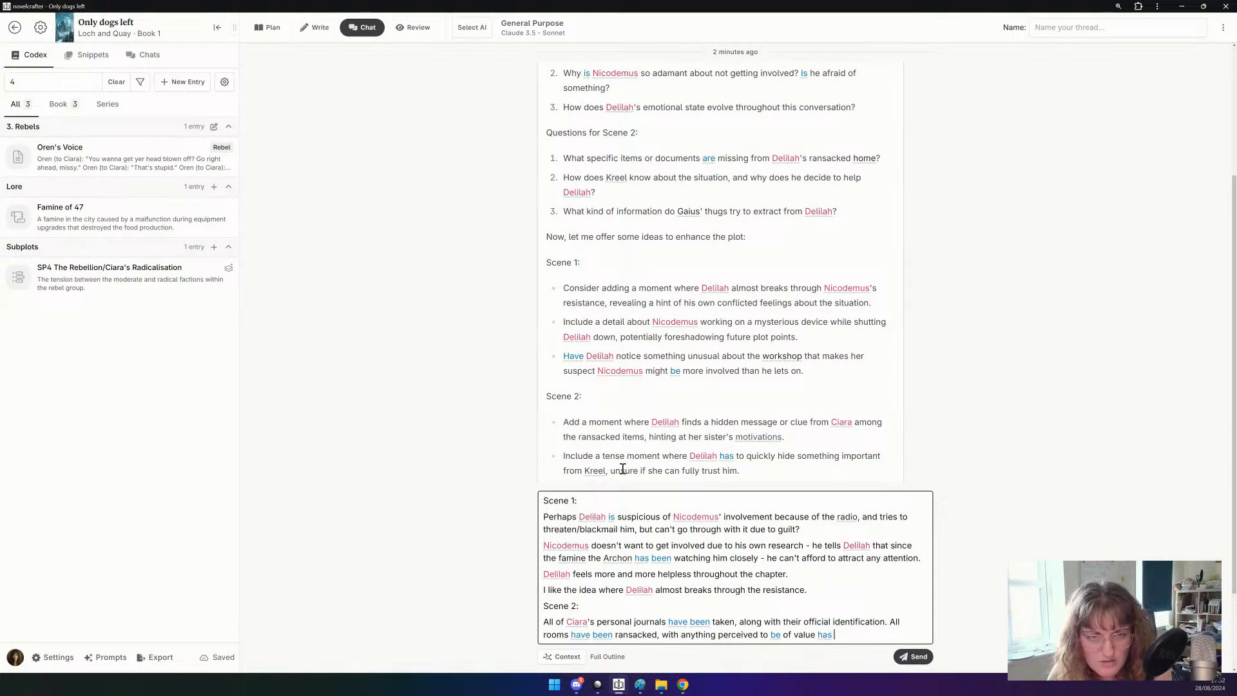
type("been taken.")
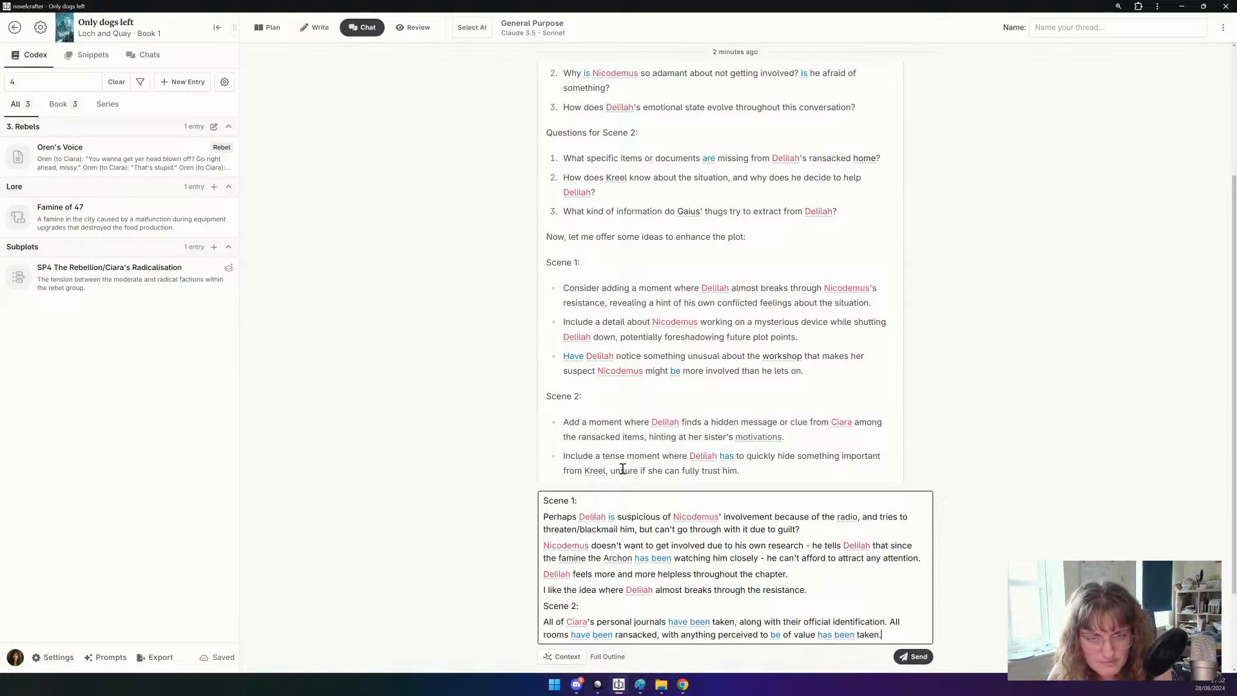
Add a new Scene 2 line: "Kreel has heard about the explosion and arrest, due to his contacts still at the coliseum.".
key("Return")
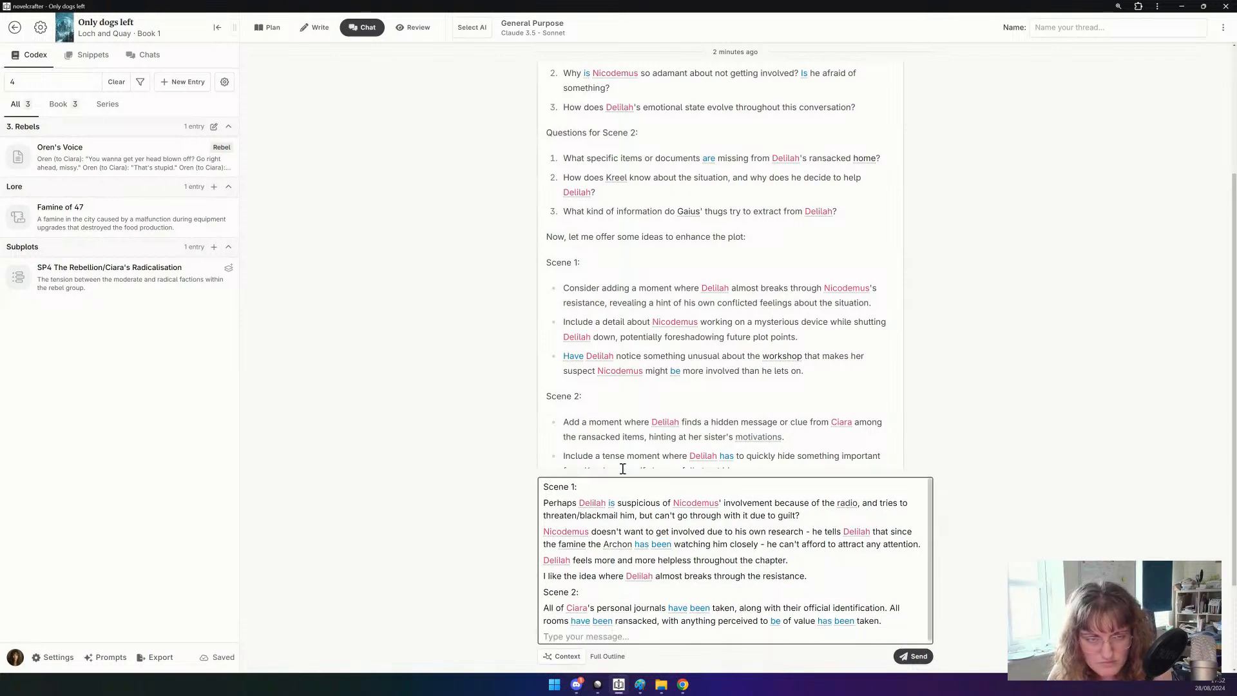
type("Kreel has")
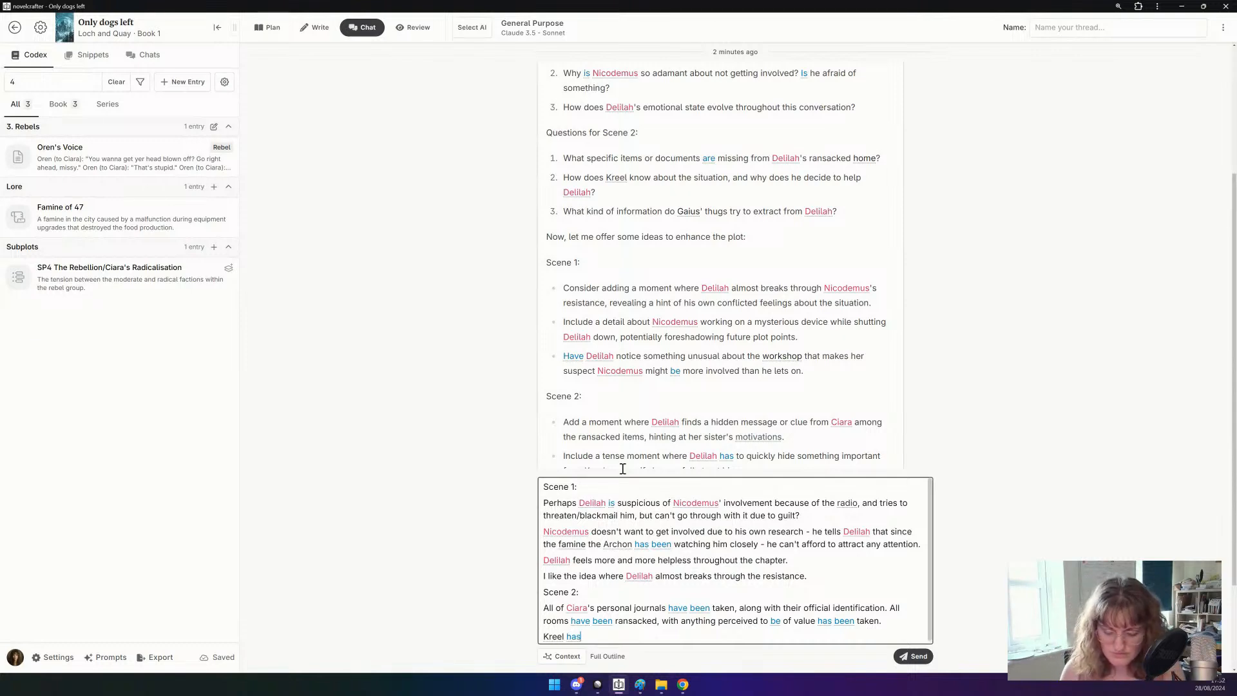
type(" heard a")
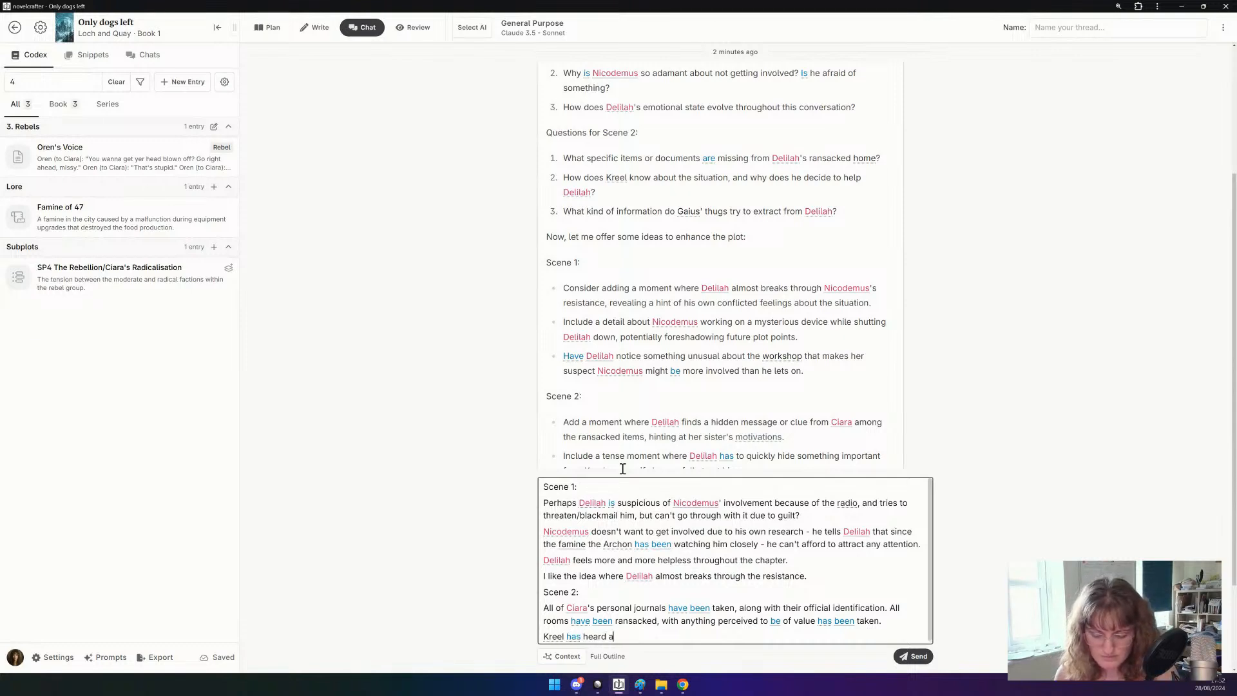
type("bout the explo")
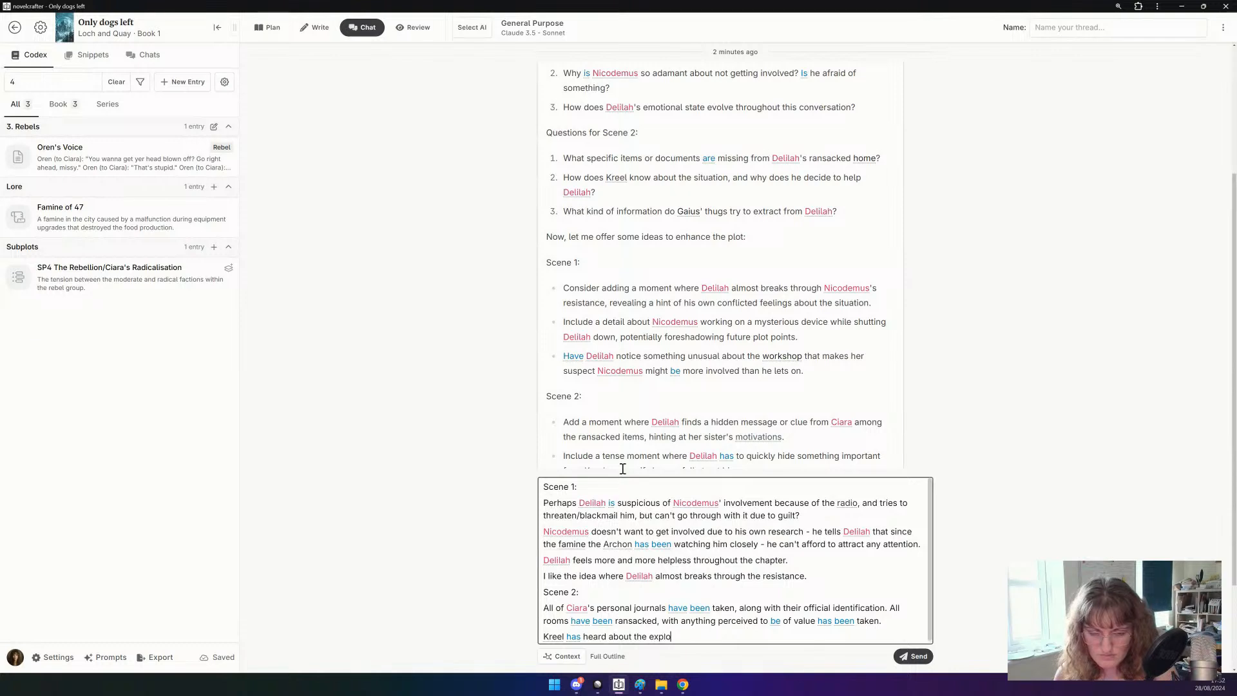
type("sion and arres")
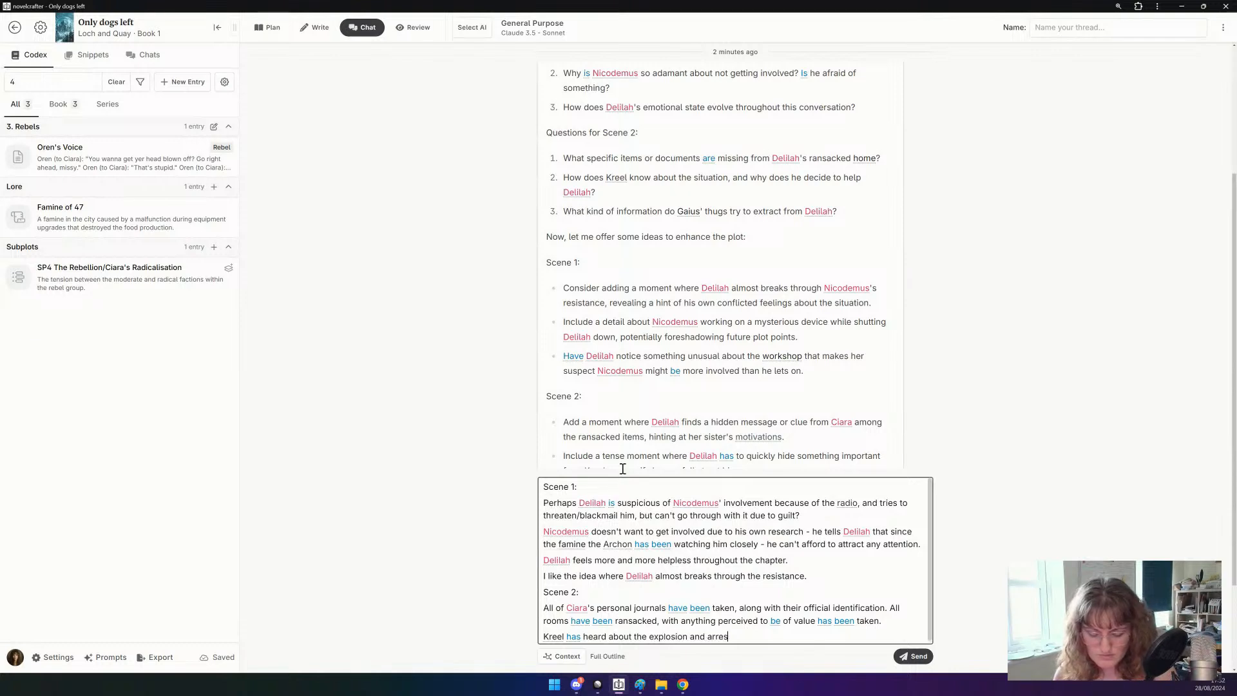
type("t, due to h")
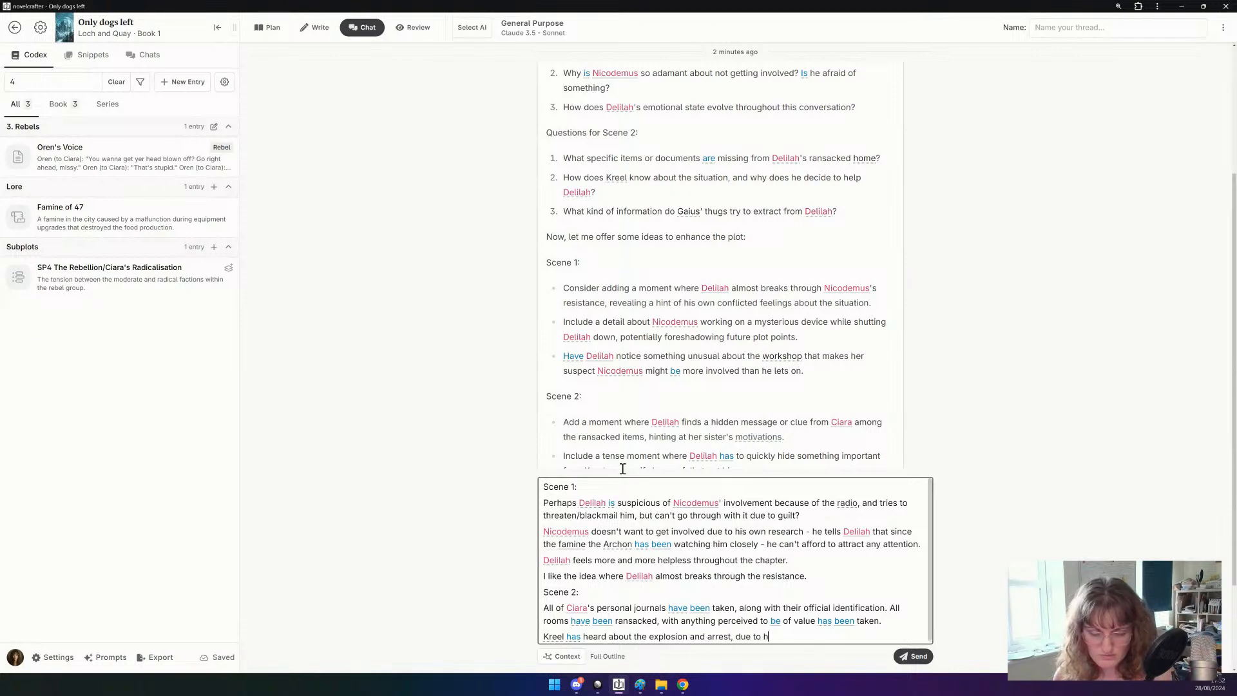
type("is contacts still at the col")
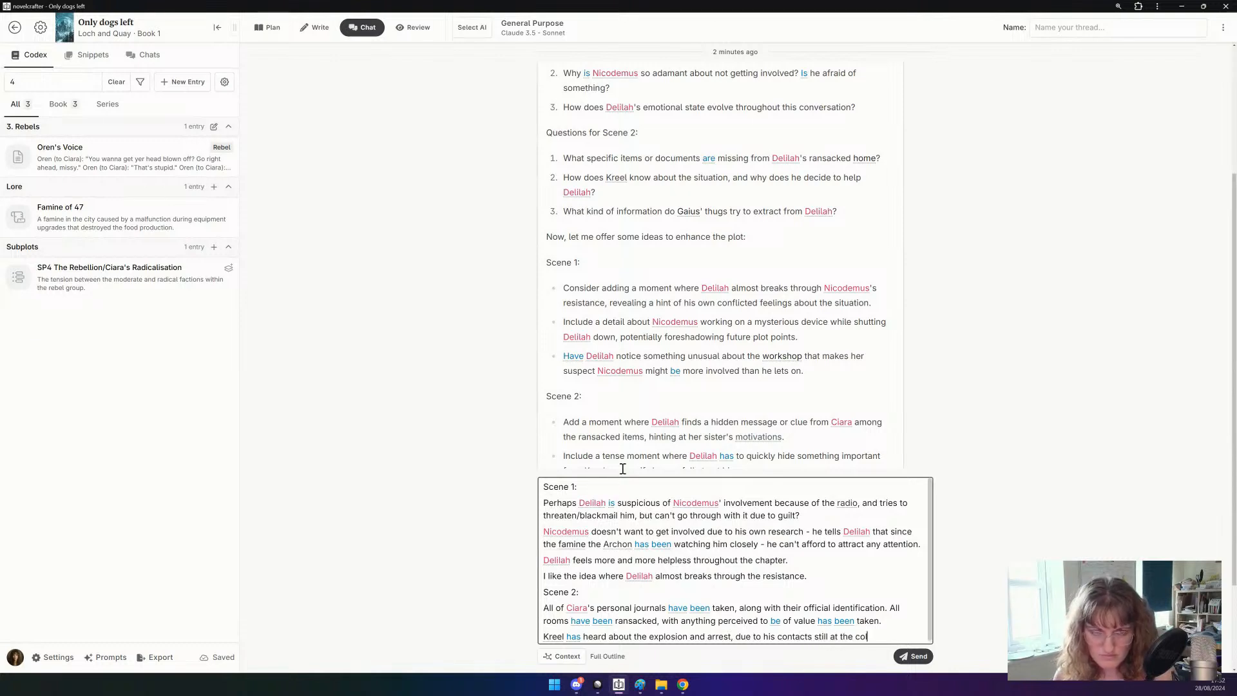
type("iseum.")
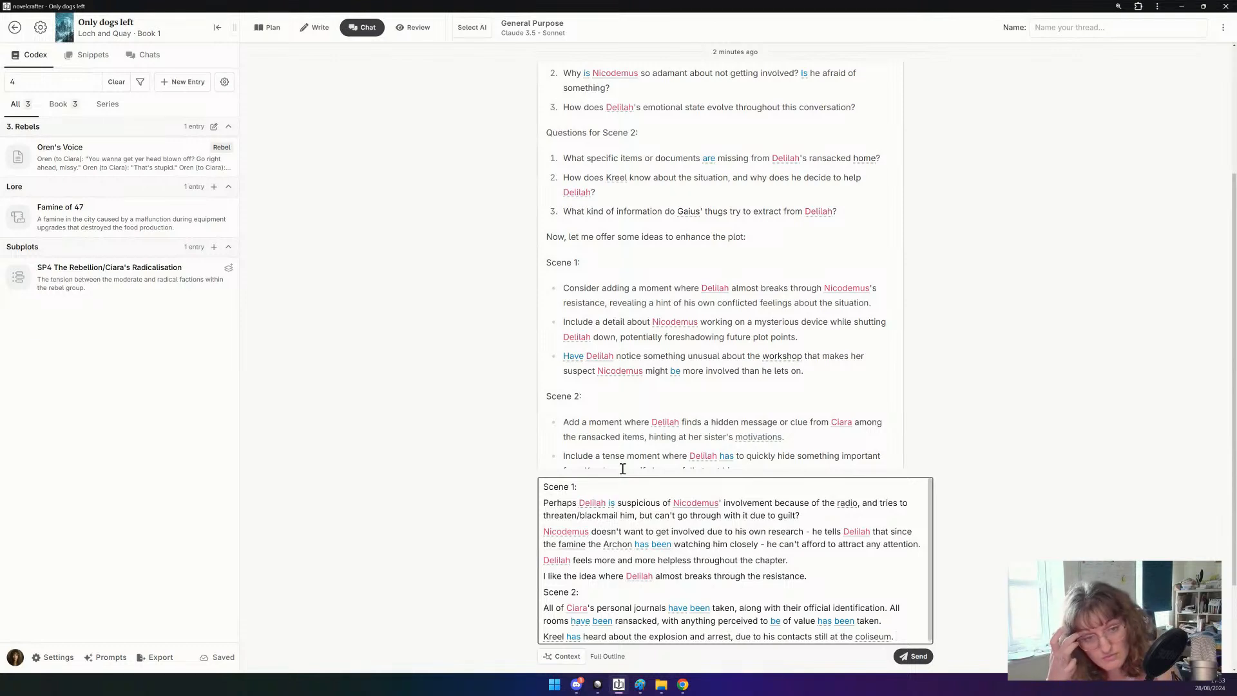
Add a new Scene 2 line: "Gaius' thugs want to know if Delilah knew about what Ciara was planning".
key("Return")
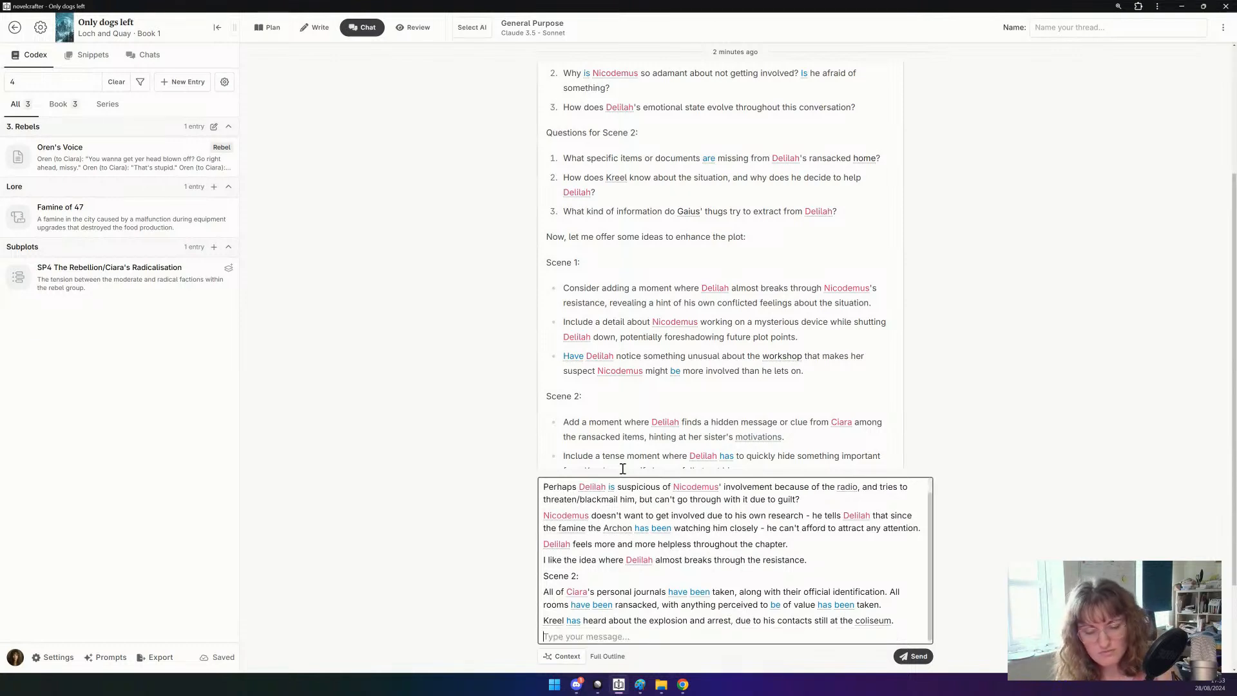
type("Gai")
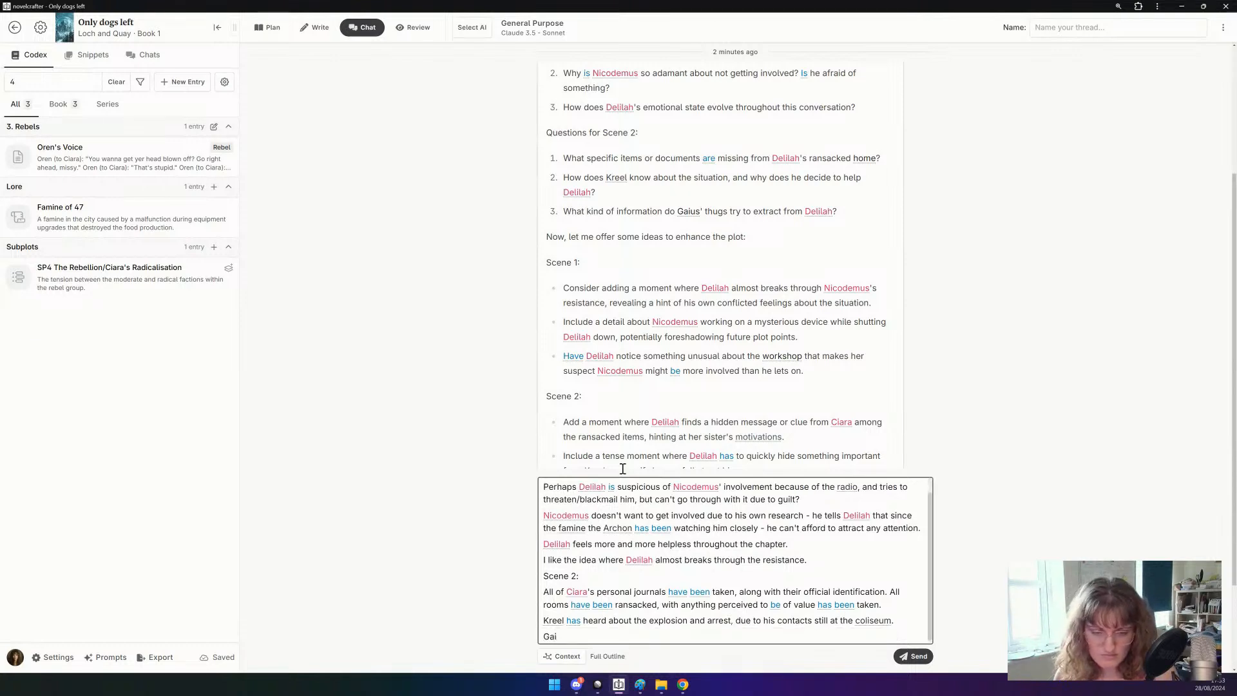
type("suus' thugs")
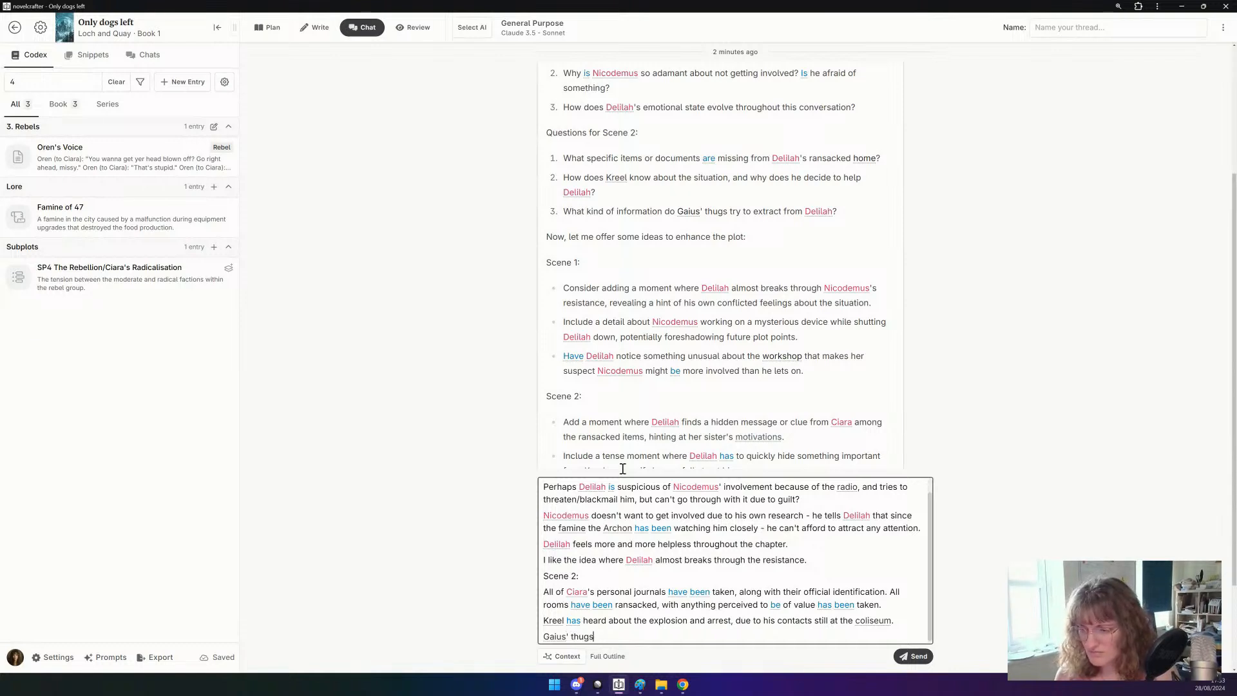
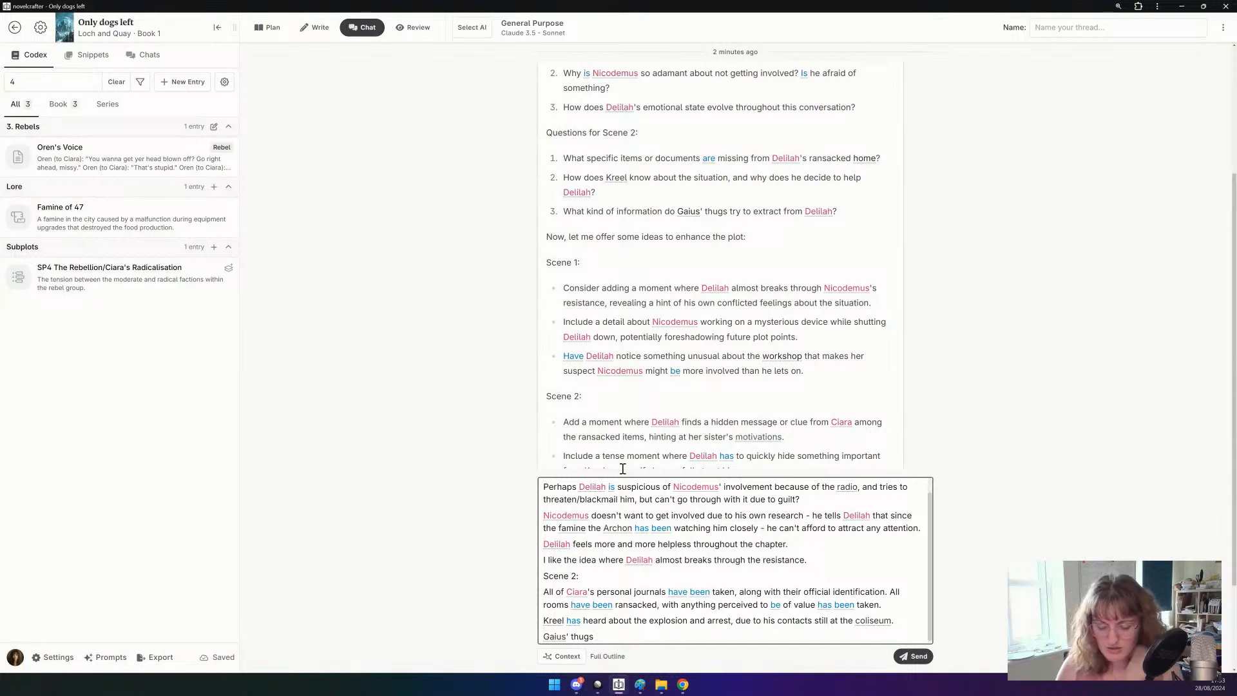
type("want to kno")
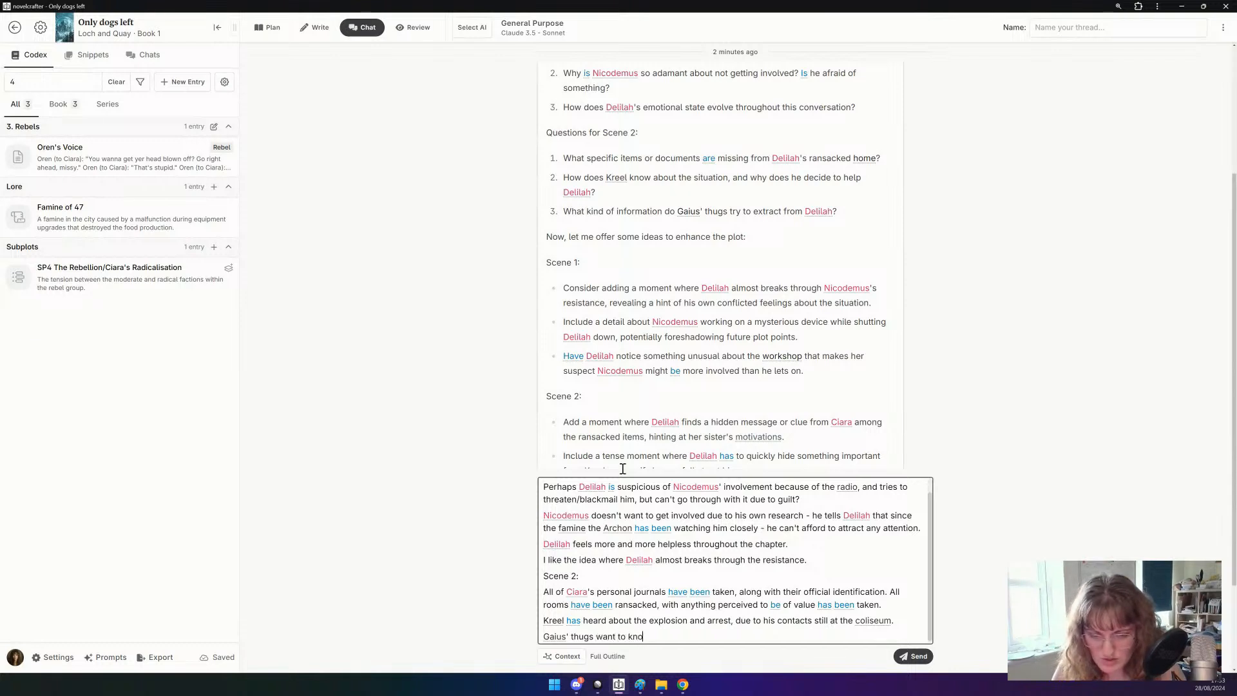
type("w if Deli")
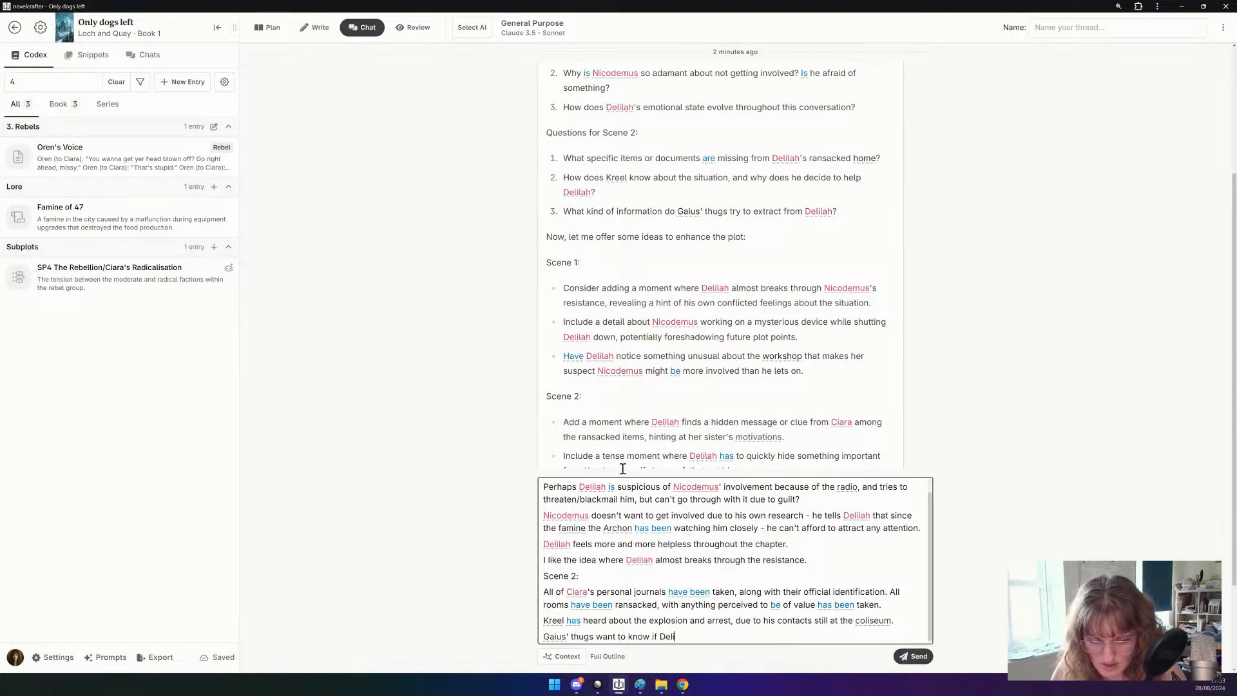
type("lah knew about ")
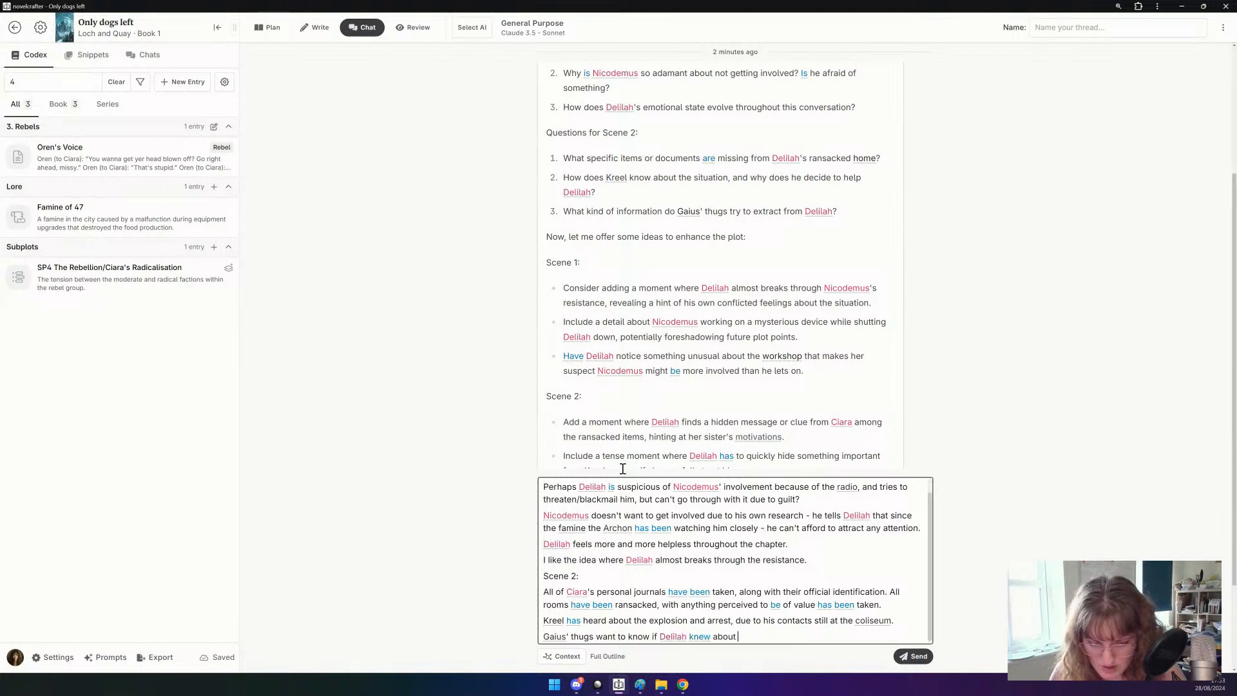
type("what Ciara")
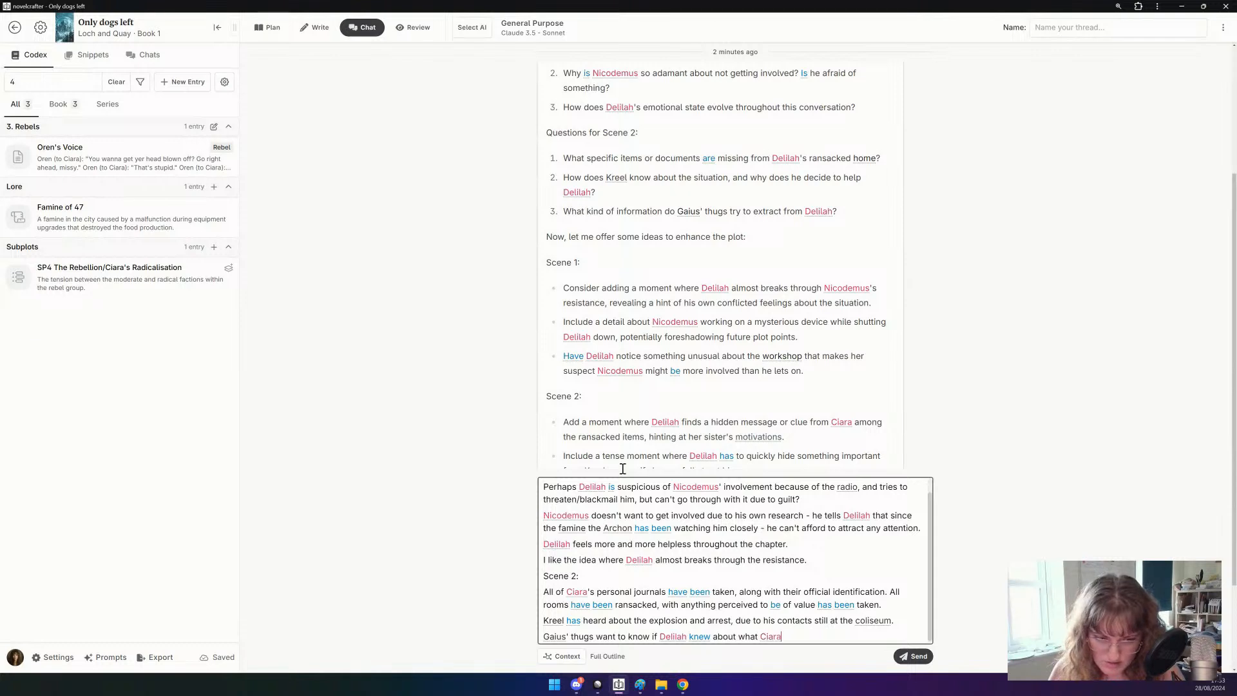
type(" was planning")
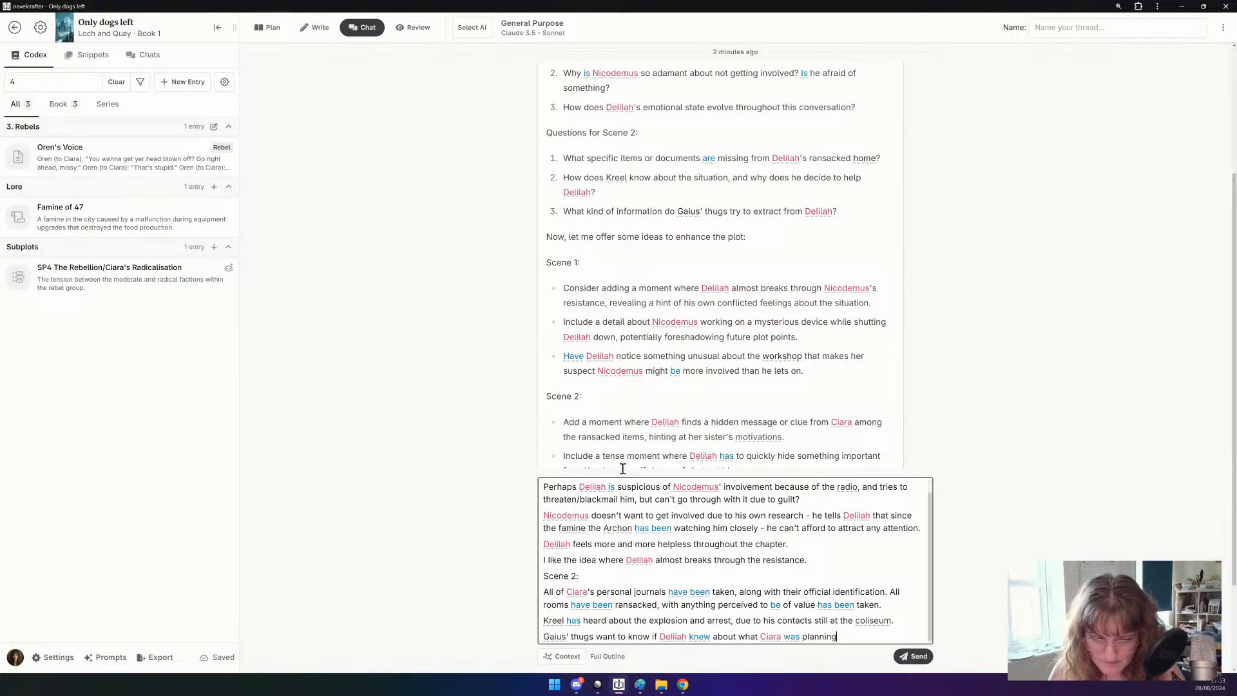
Continue the line about Gaius' thugs with ", and if she is also a rebel, and where any other information might be hidden.".
type(", and if she is a")
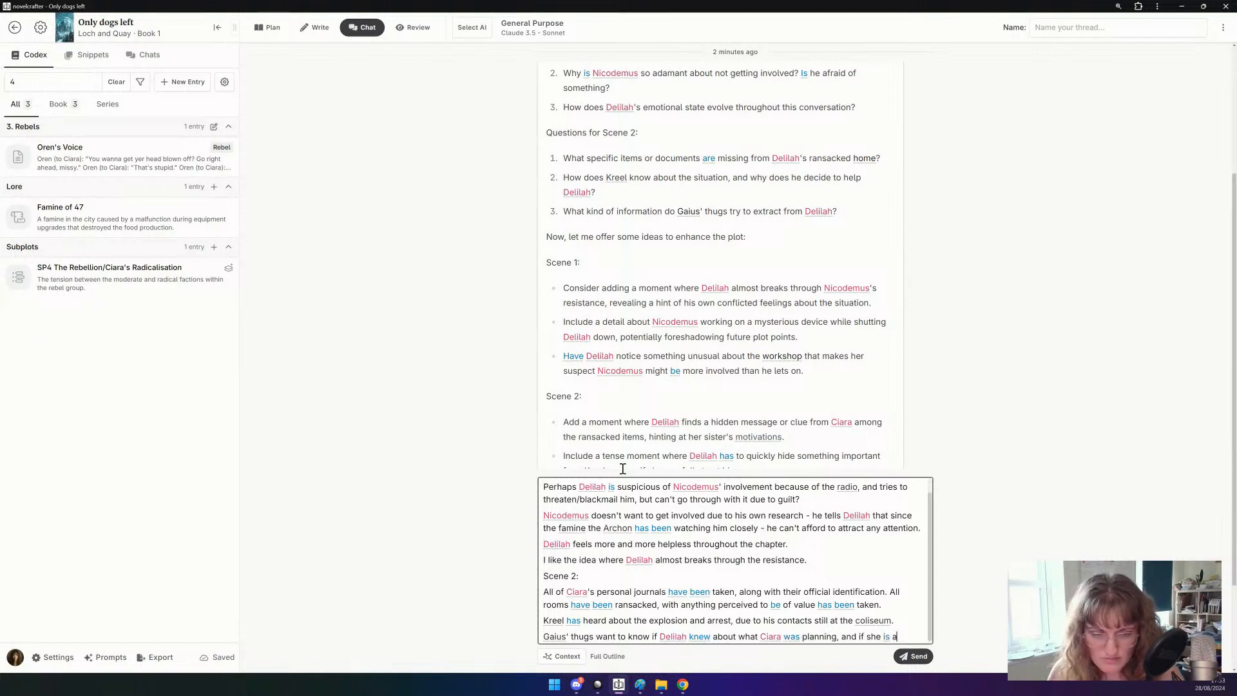
type("lso a rebel, a")
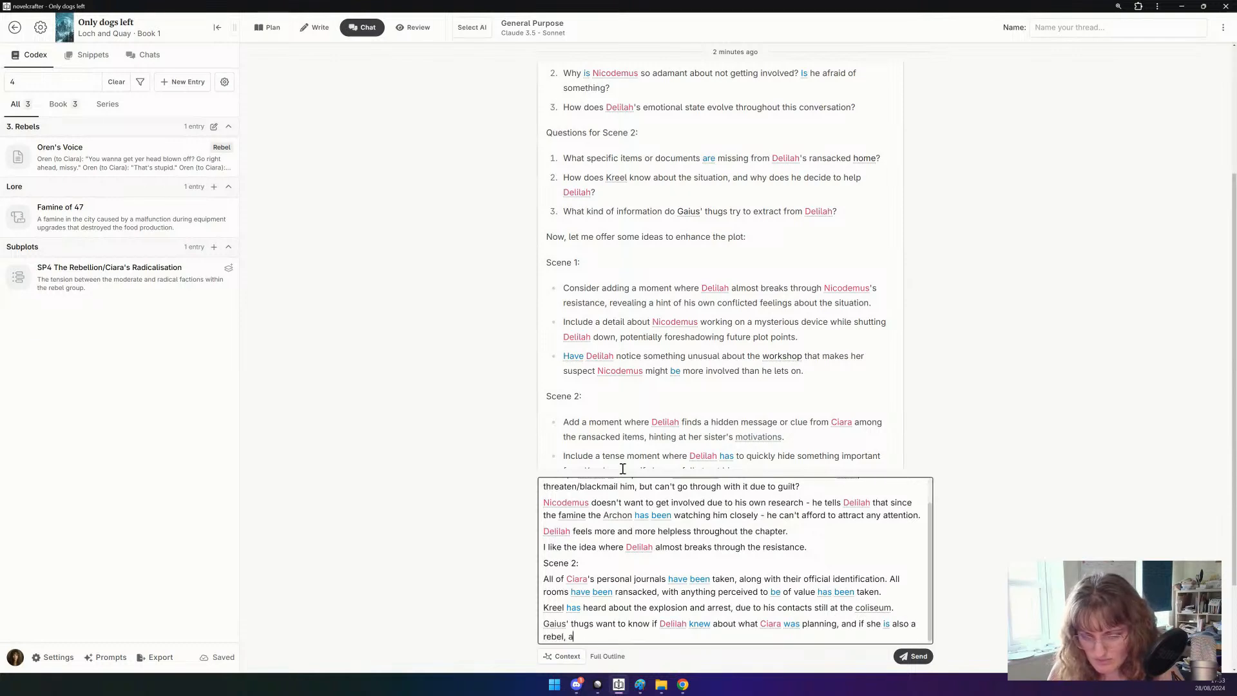
type("nd where any ot")
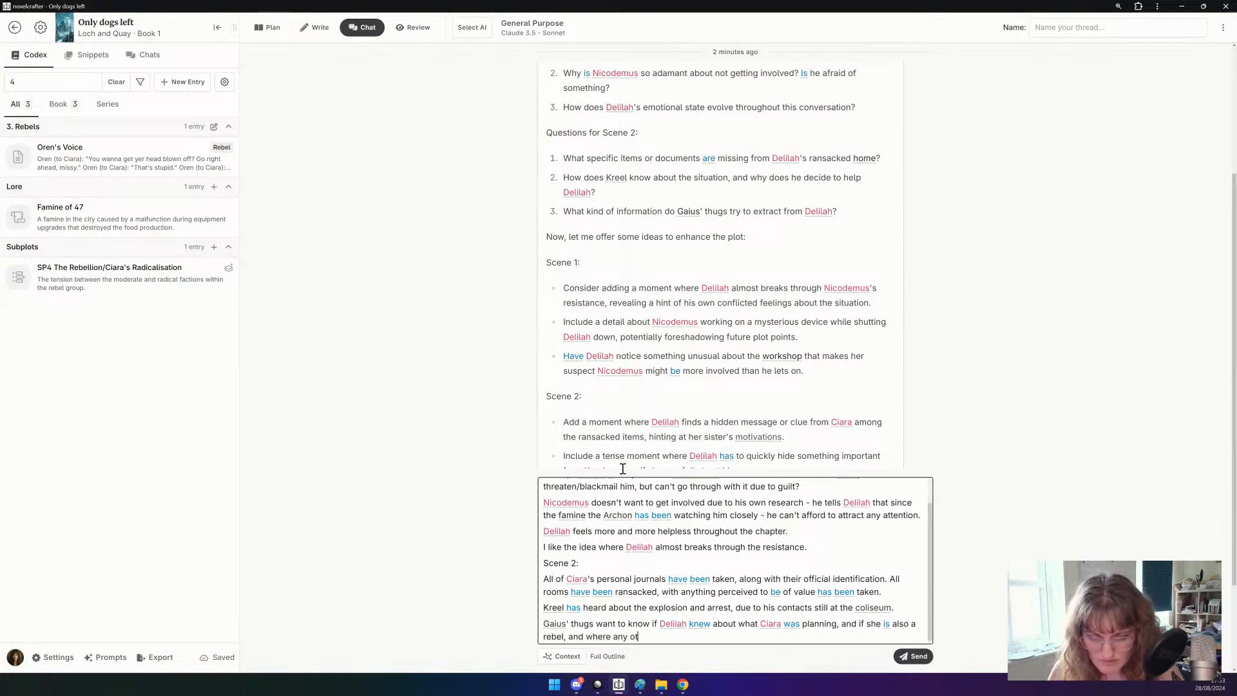
type("her information mig")
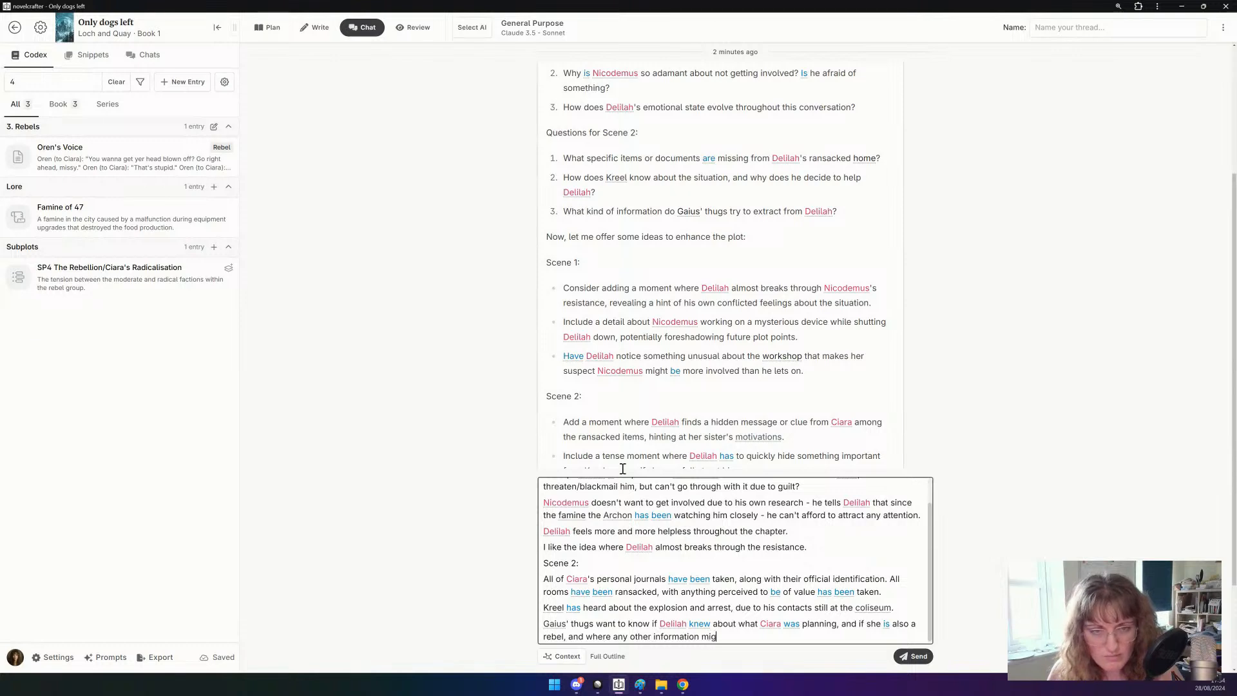
type("ht be hidden.")
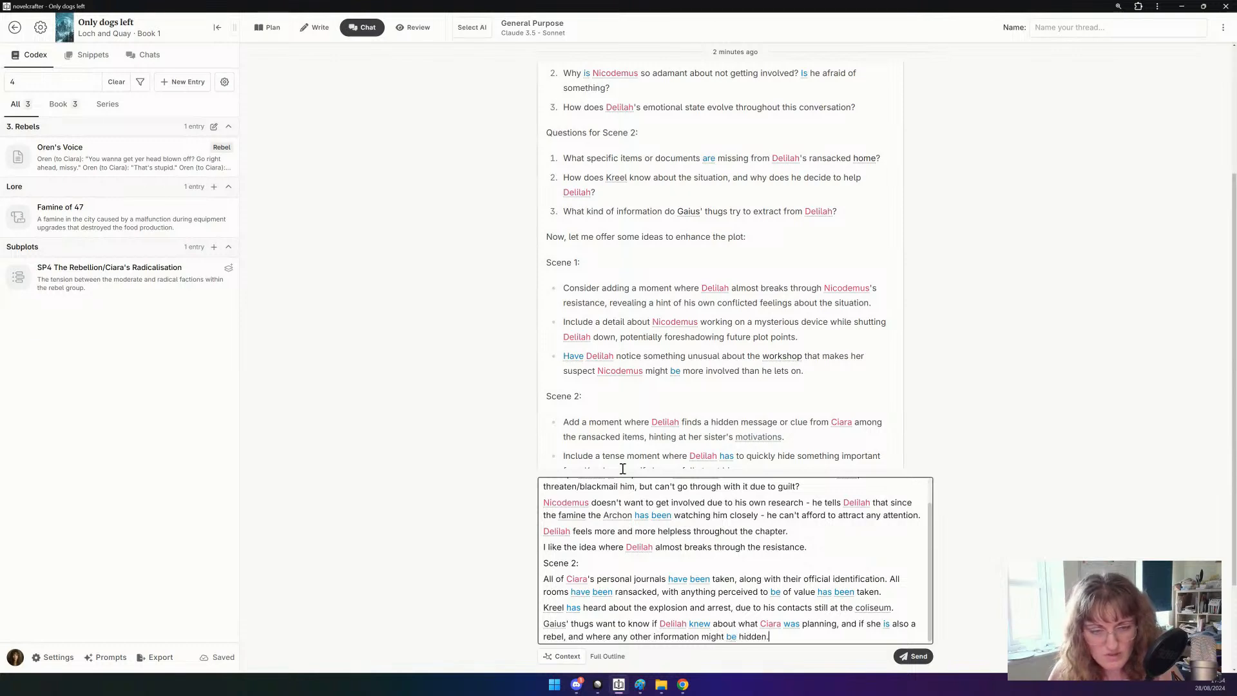
Start a new Scene 2 line: "From your ideas, I like the idea of Delilah hiding things from Kreel".
scroll(619, 387, "down", 2)
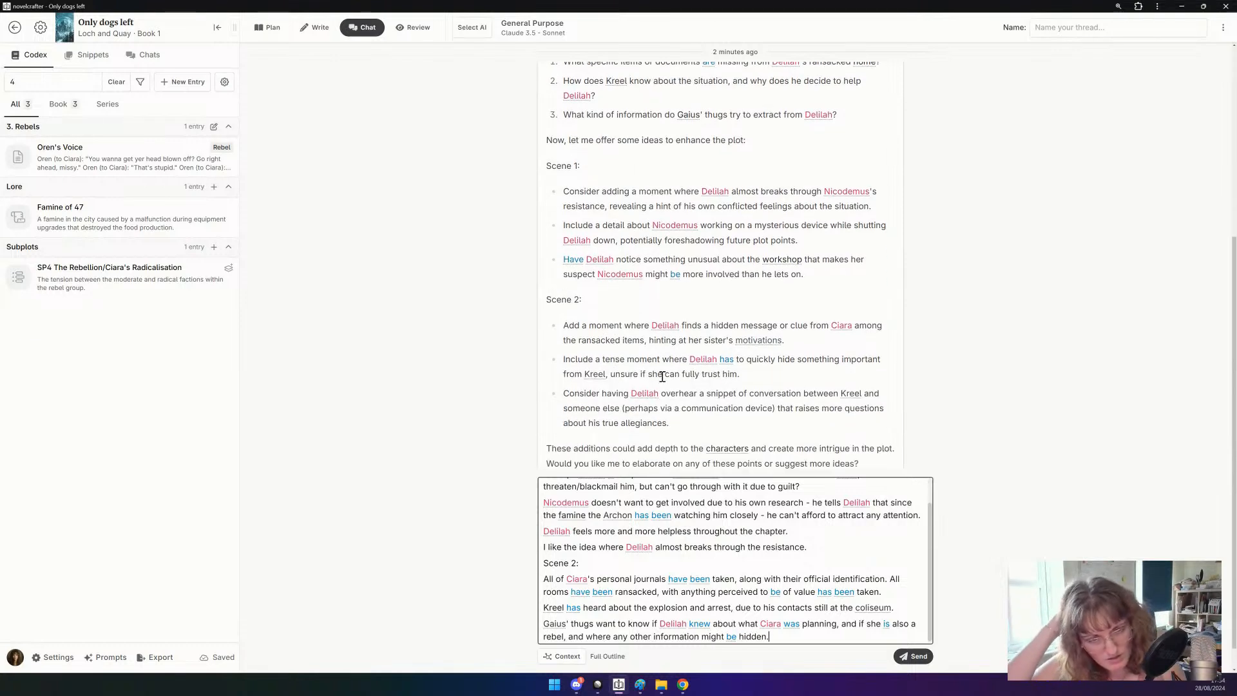
key("Return")
type("Fro")
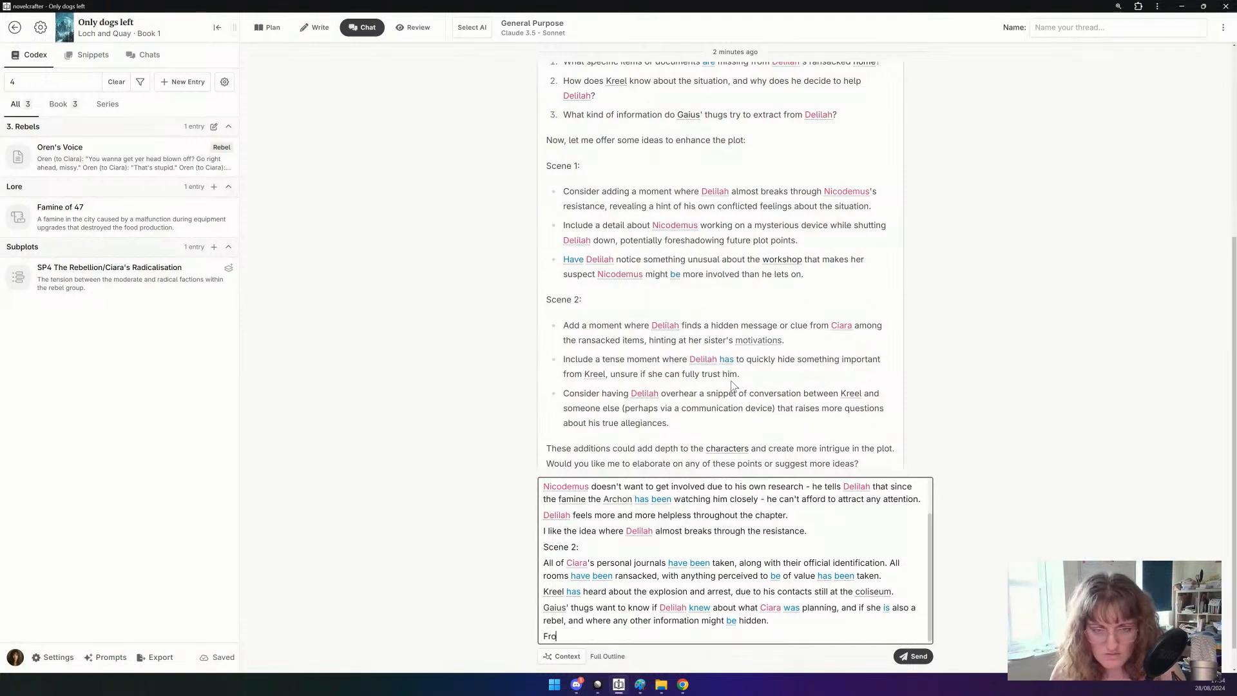
type("m your ideas, I li")
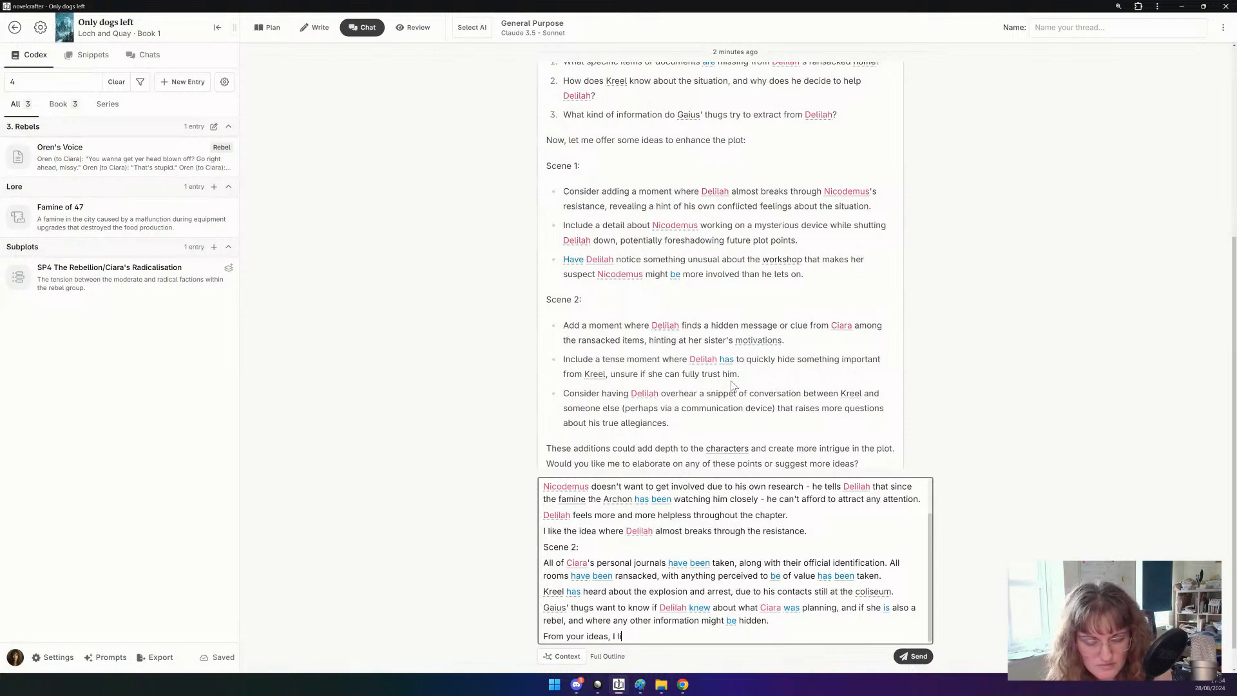
type("ke the idea of")
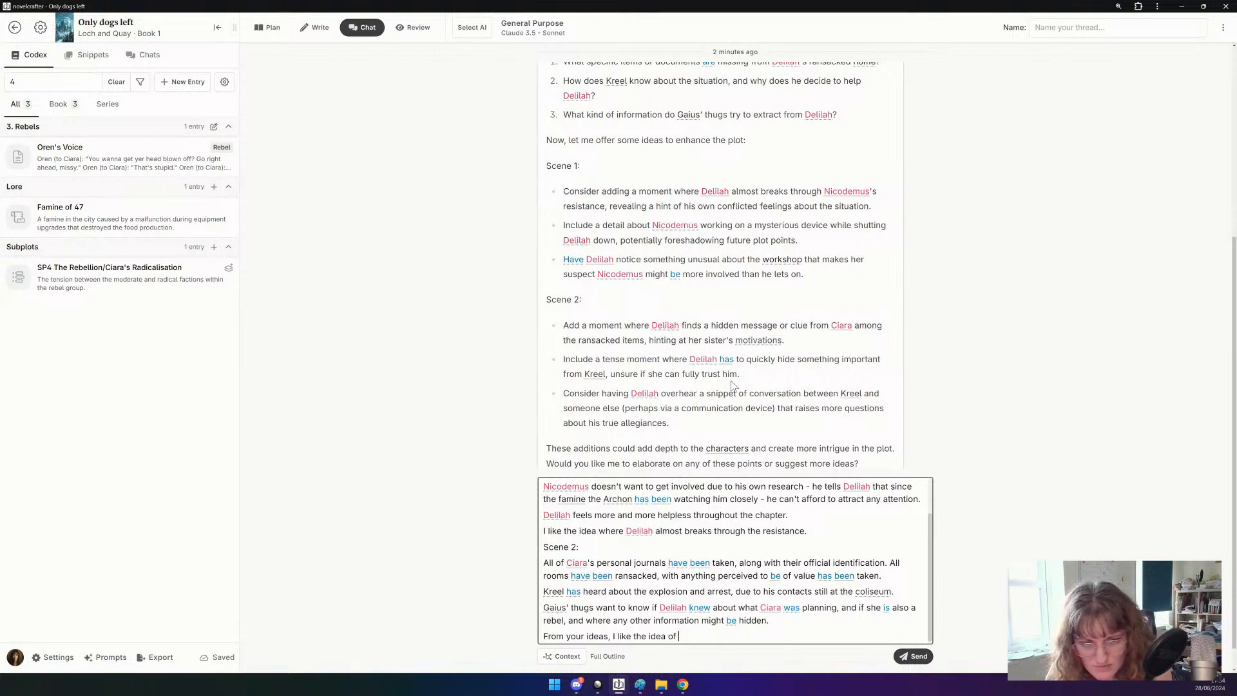
type(" Deli")
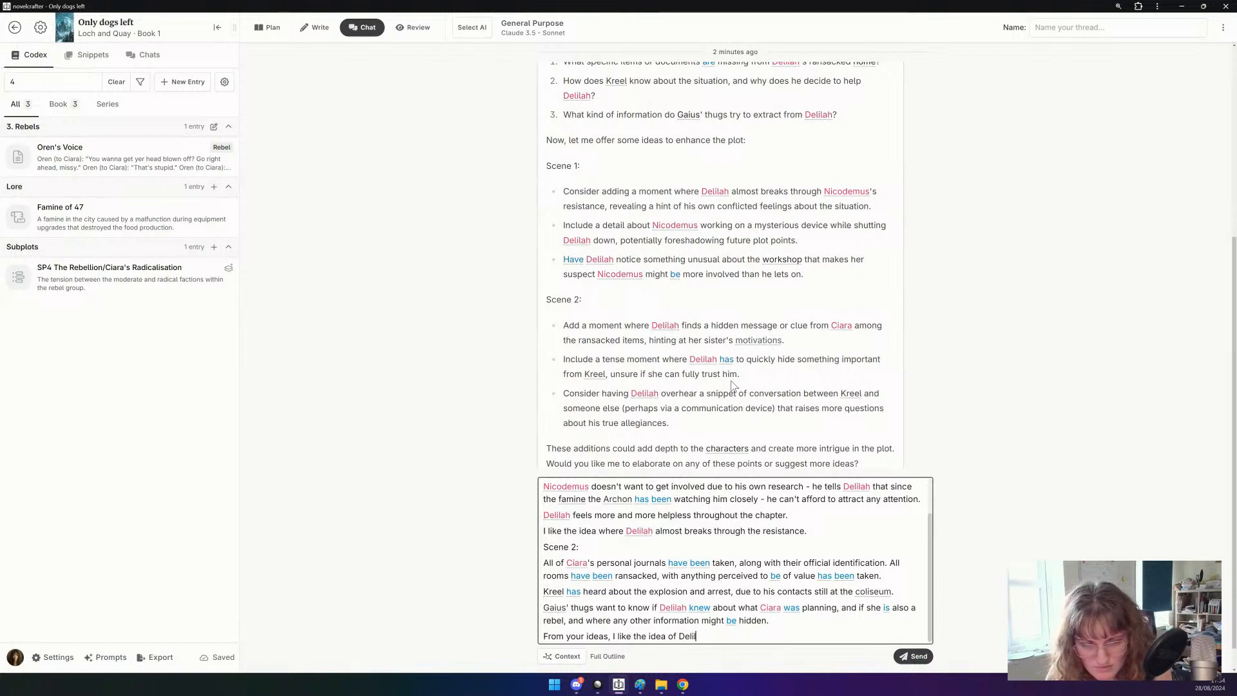
type("lah hiding thin")
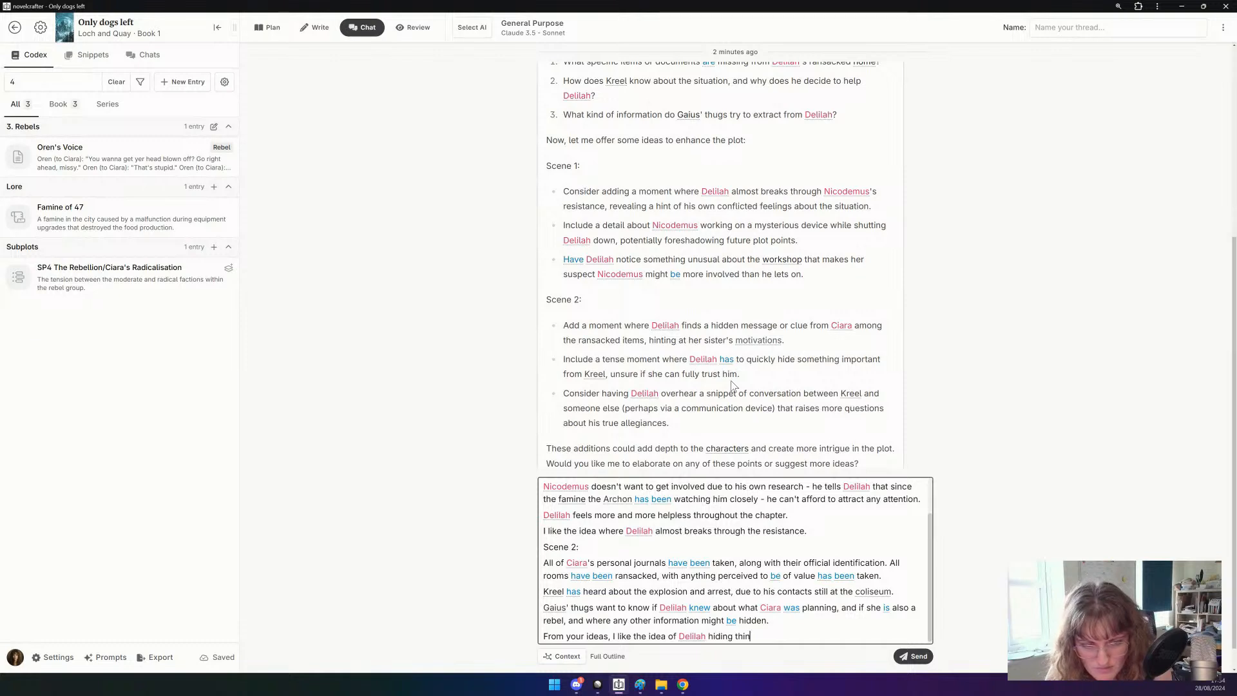
type("gs from Kreel t")
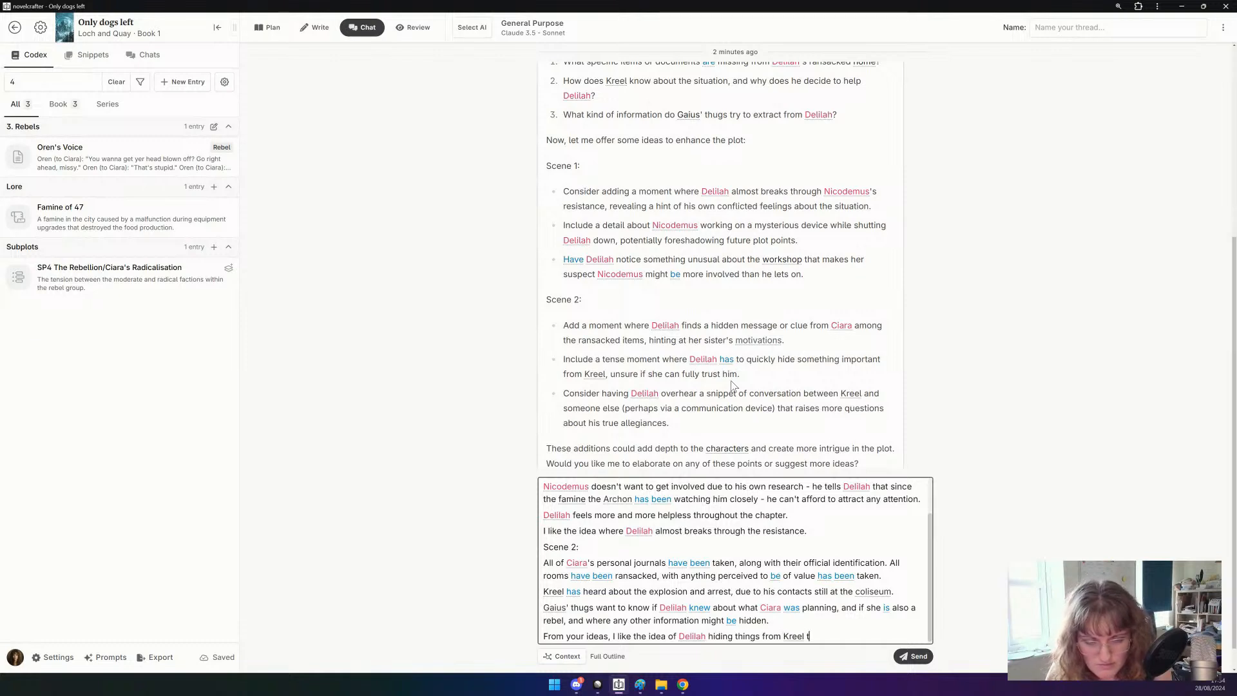
Finish the line with "too - she trusts no one and he won't help her." and send the reply.
type("oo - she trusts ")
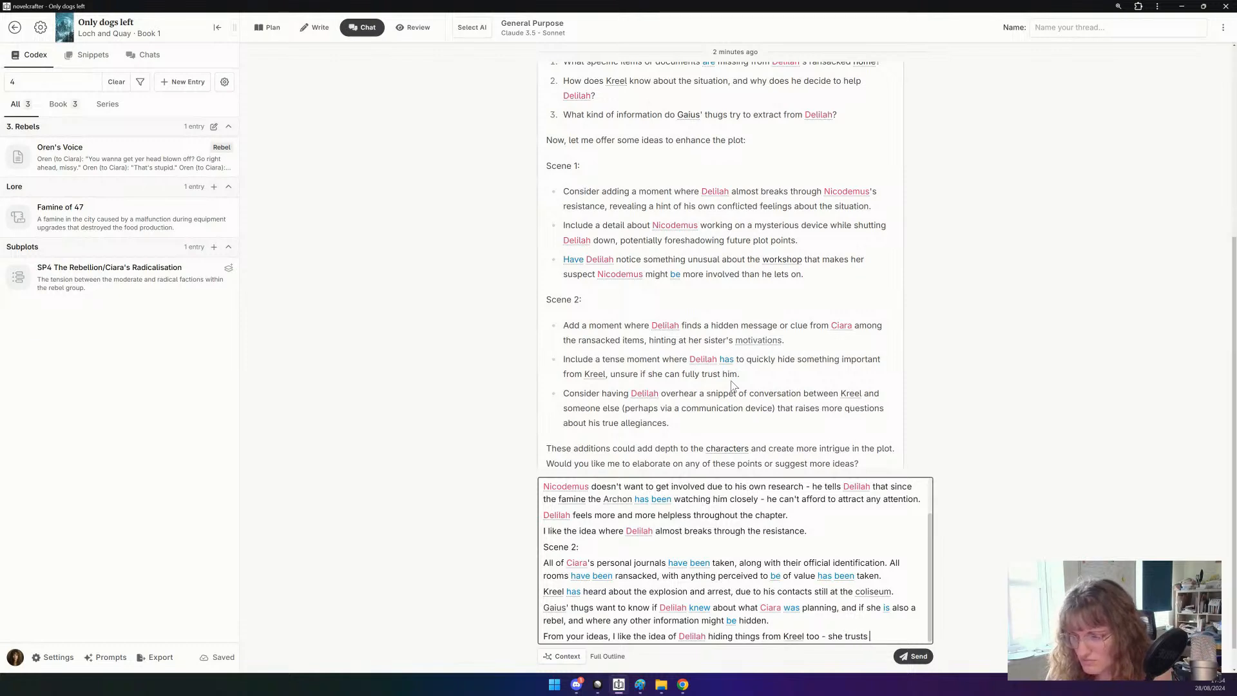
type("no one and he wont'")
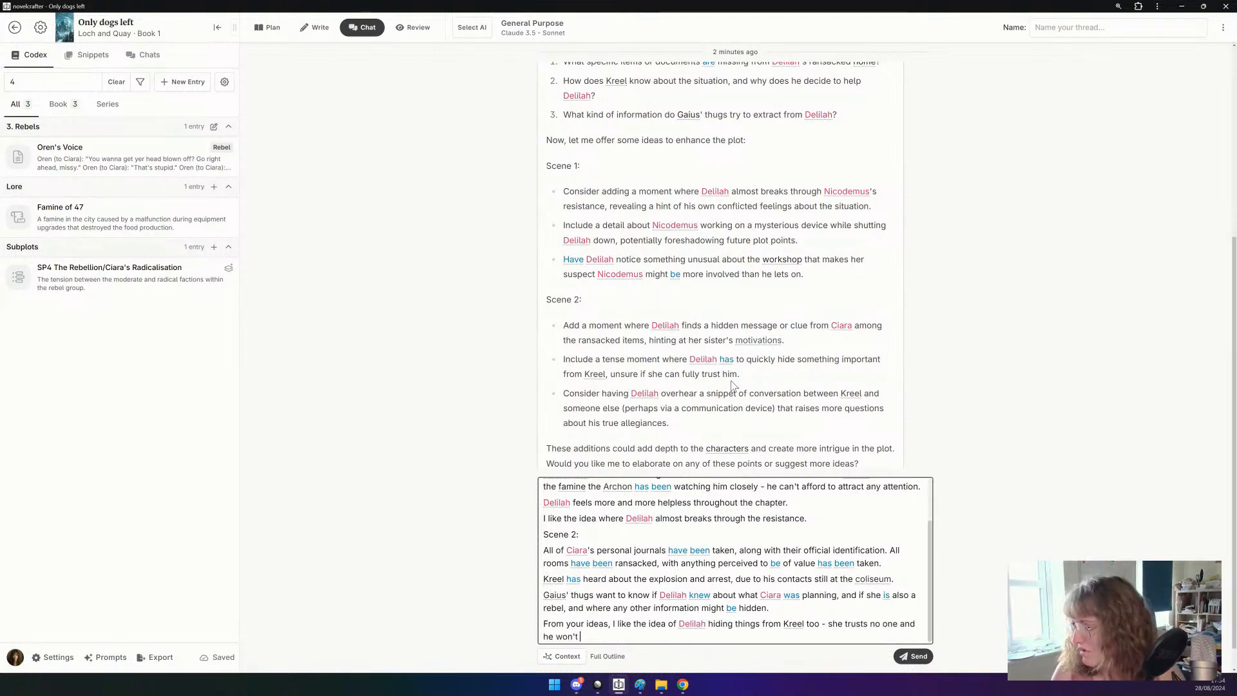
type(" help her.")
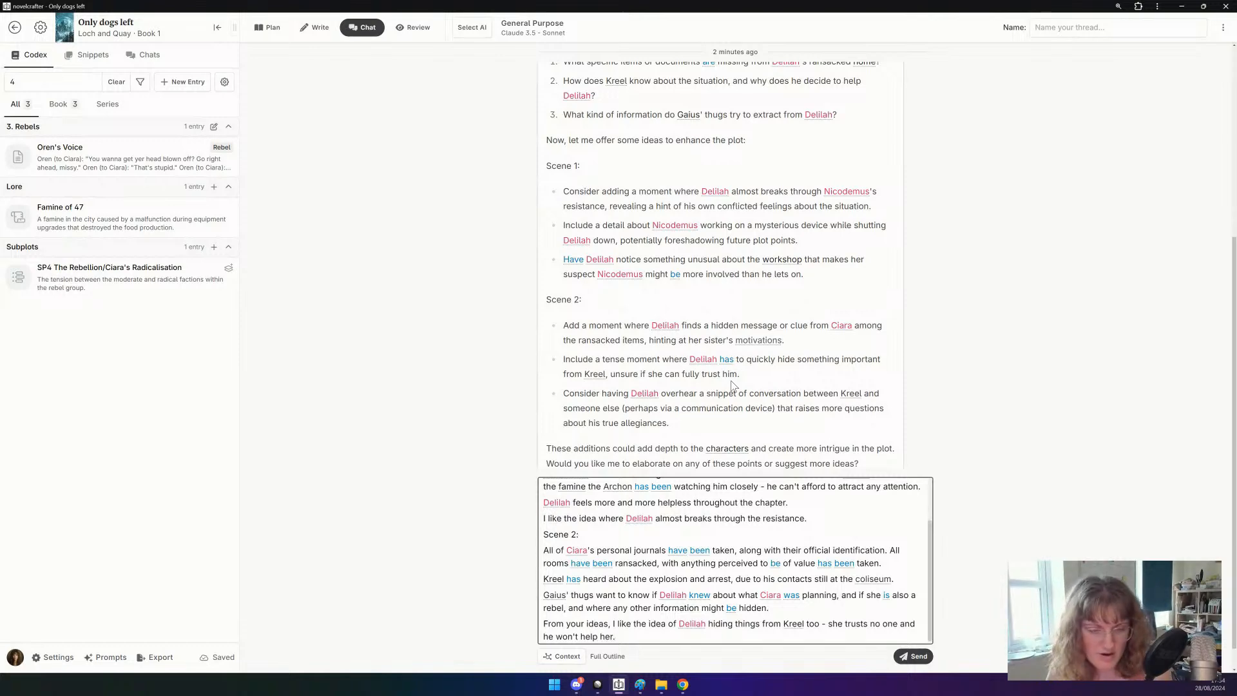
key("Return")
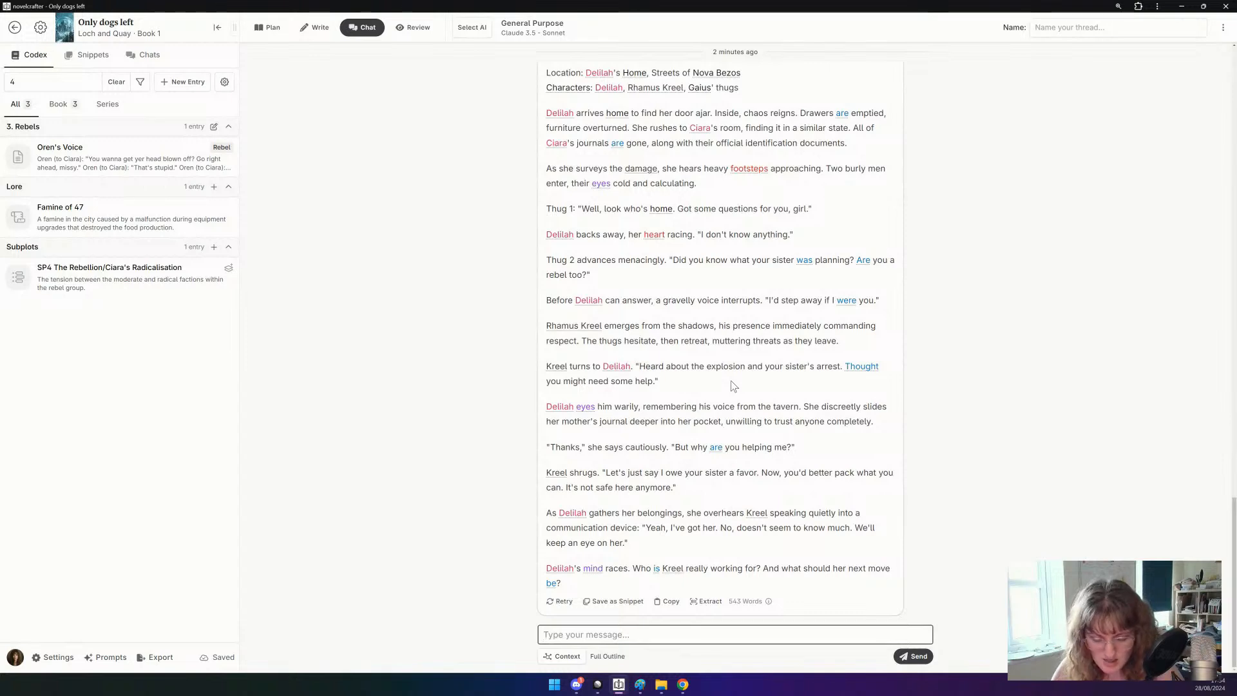
Send the follow-up "okay, let's take a step back. I don't want or need you to make prose. I just want a detailed analysis".
type("okay, let'")
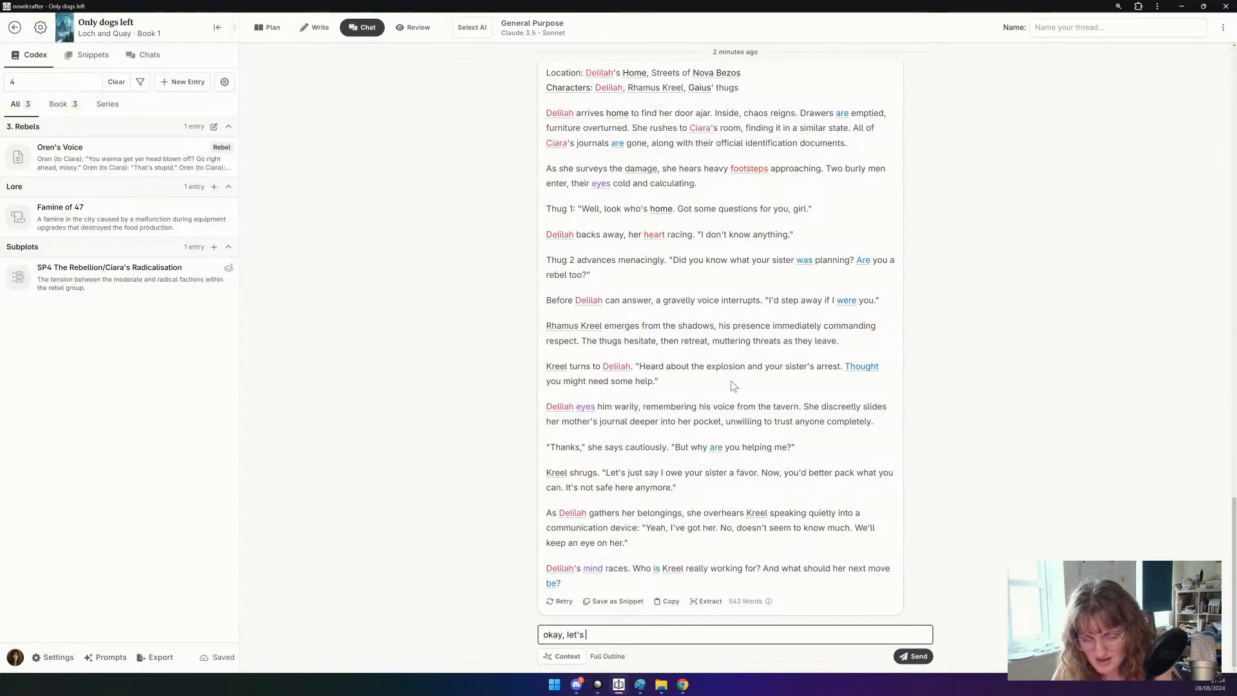
type("s take a step ")
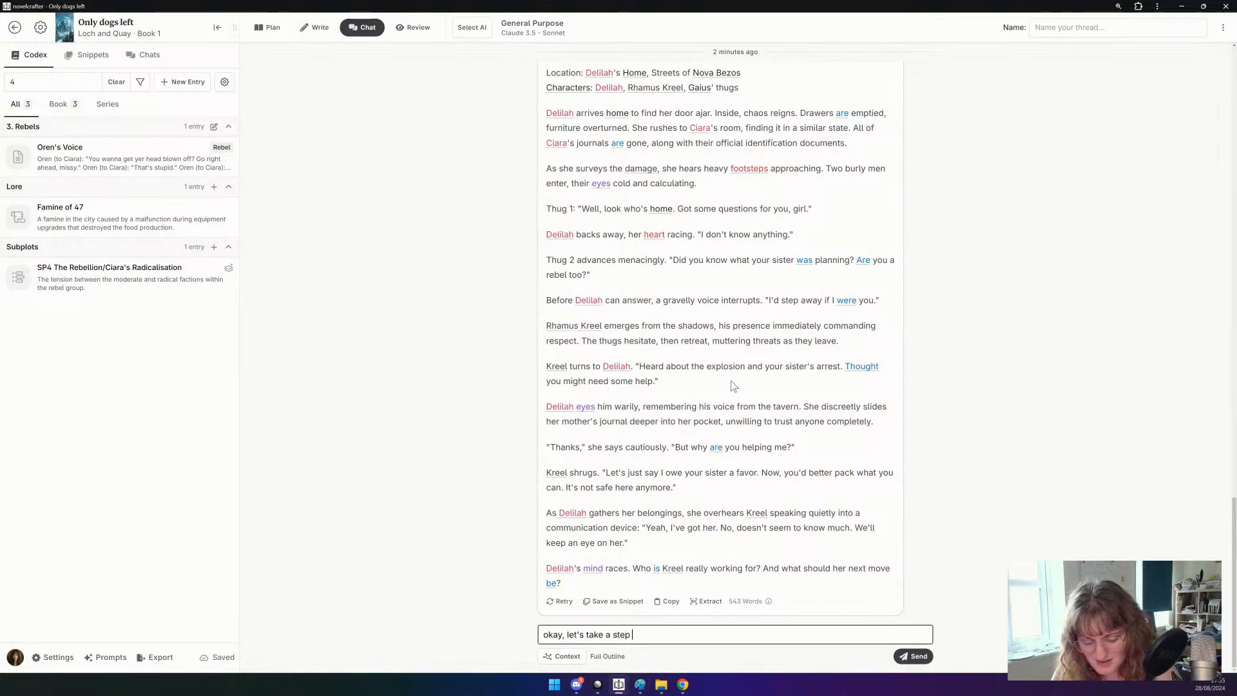
type("back. I don't")
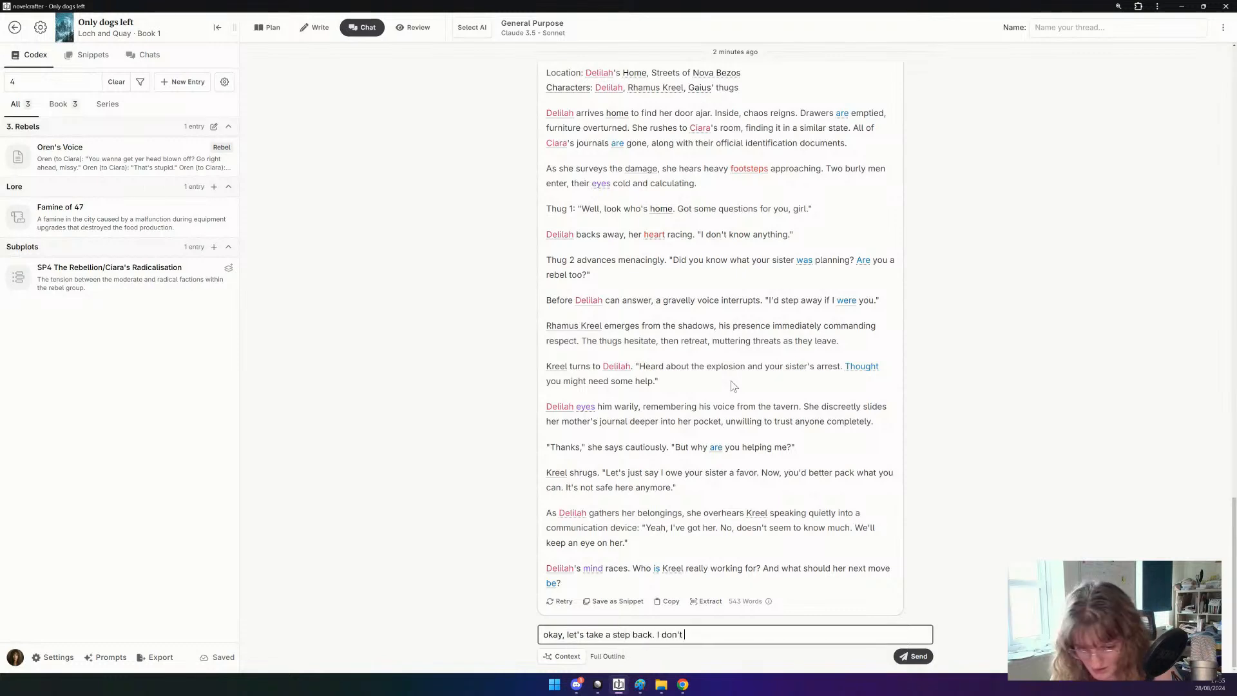
type(" want or need y")
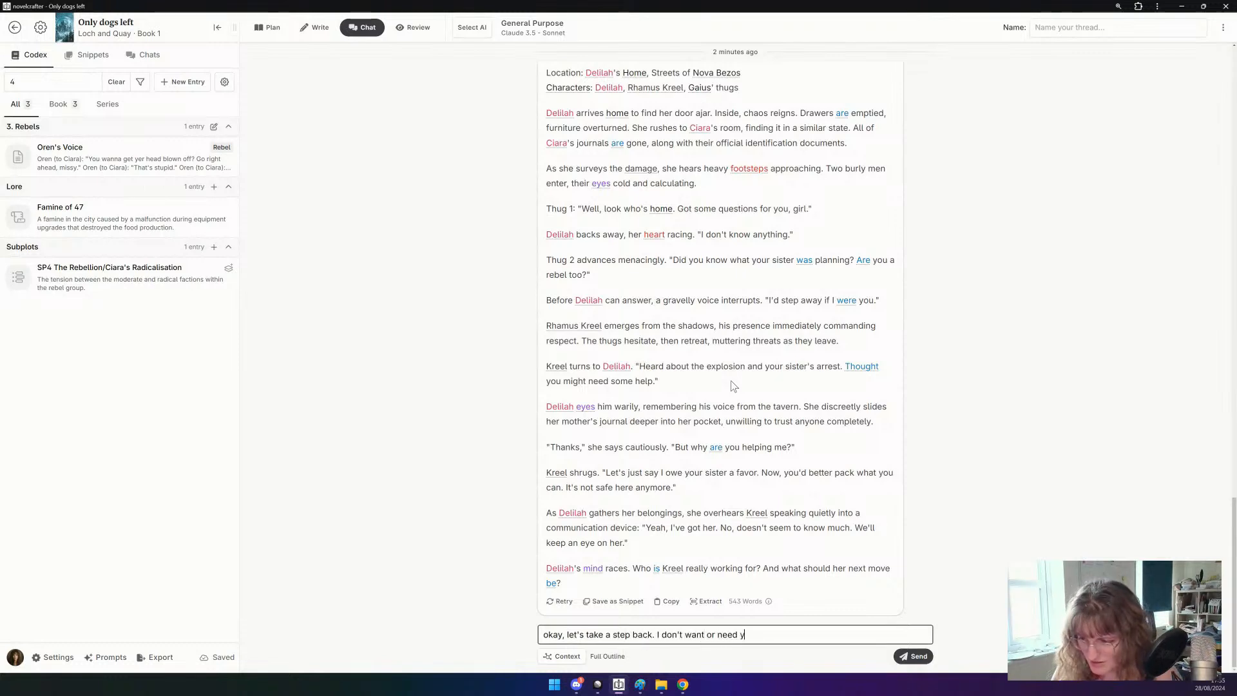
type("ou to make prose. I just wa")
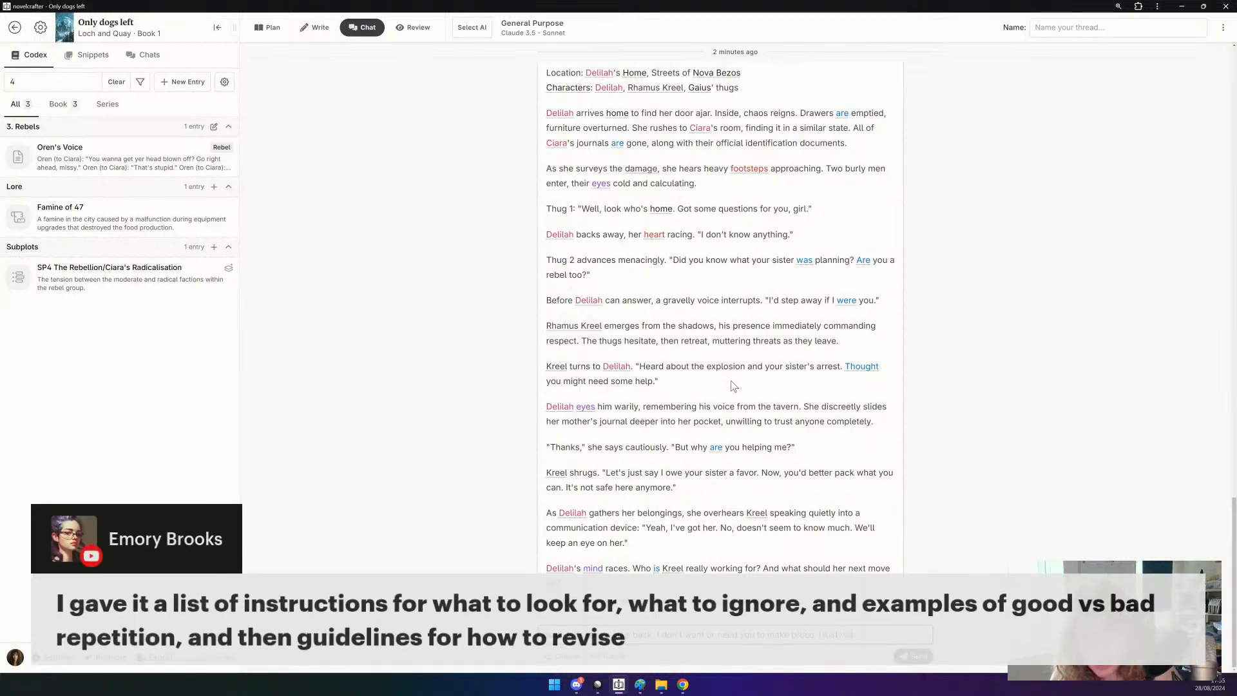
type("nt a detail")
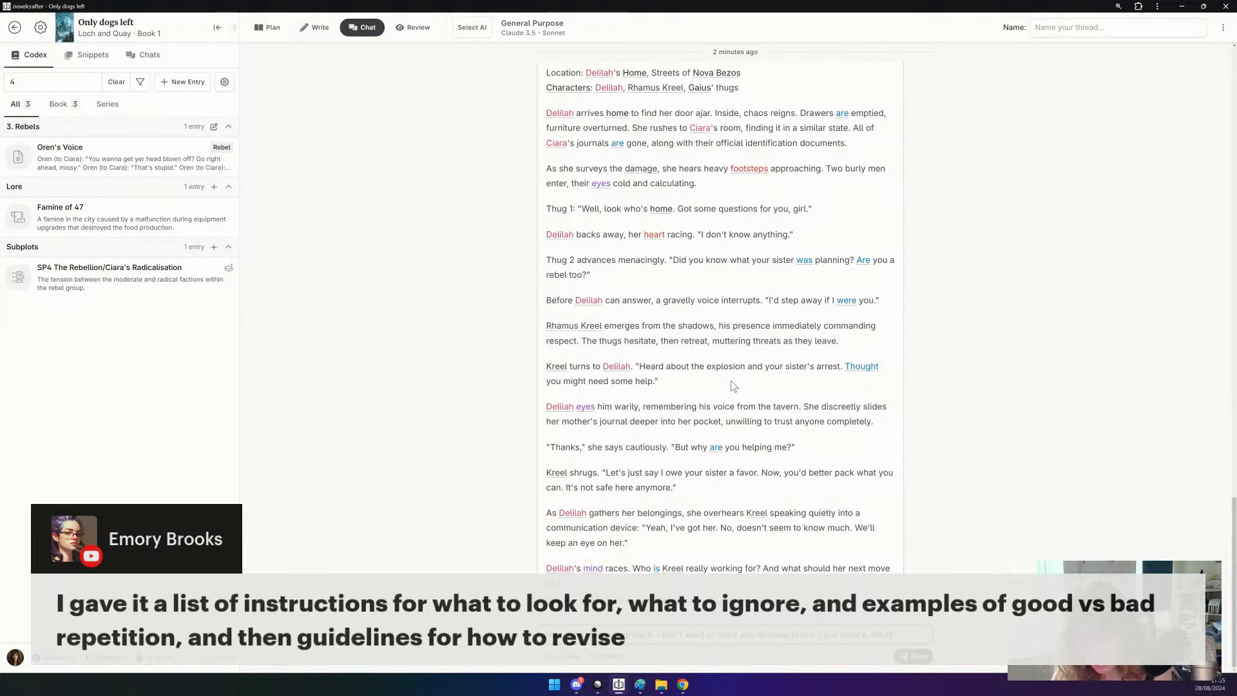
type("ed analysis")
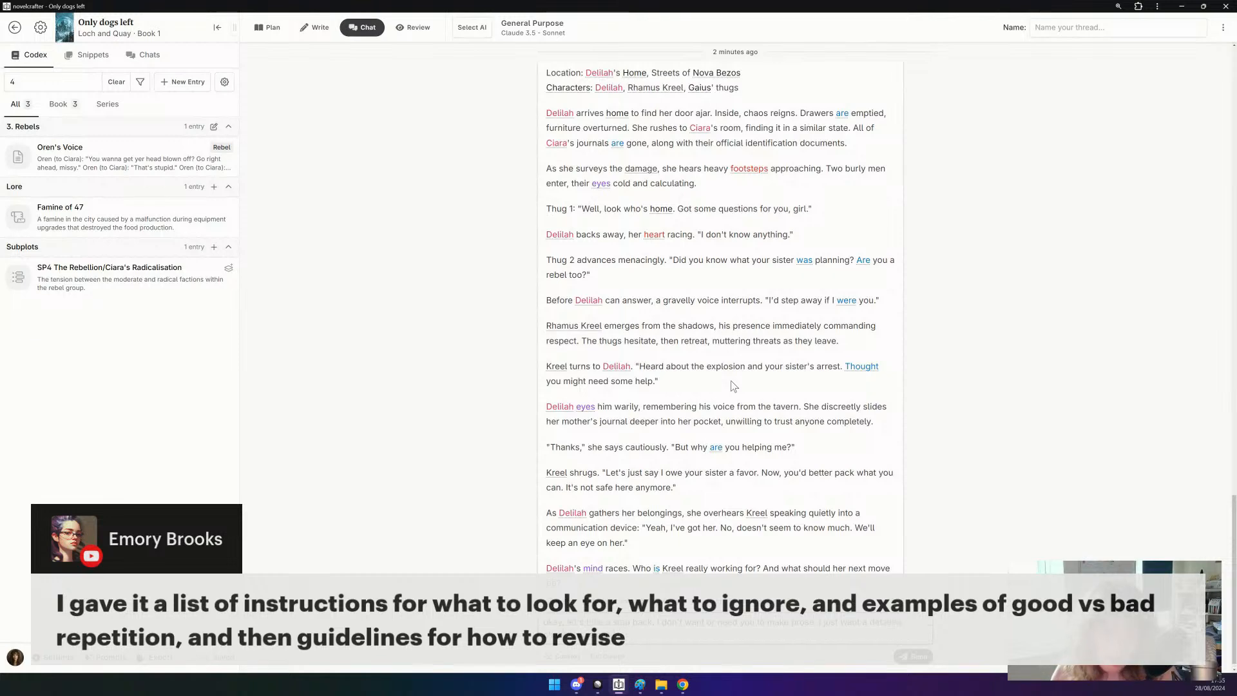
key("Return")
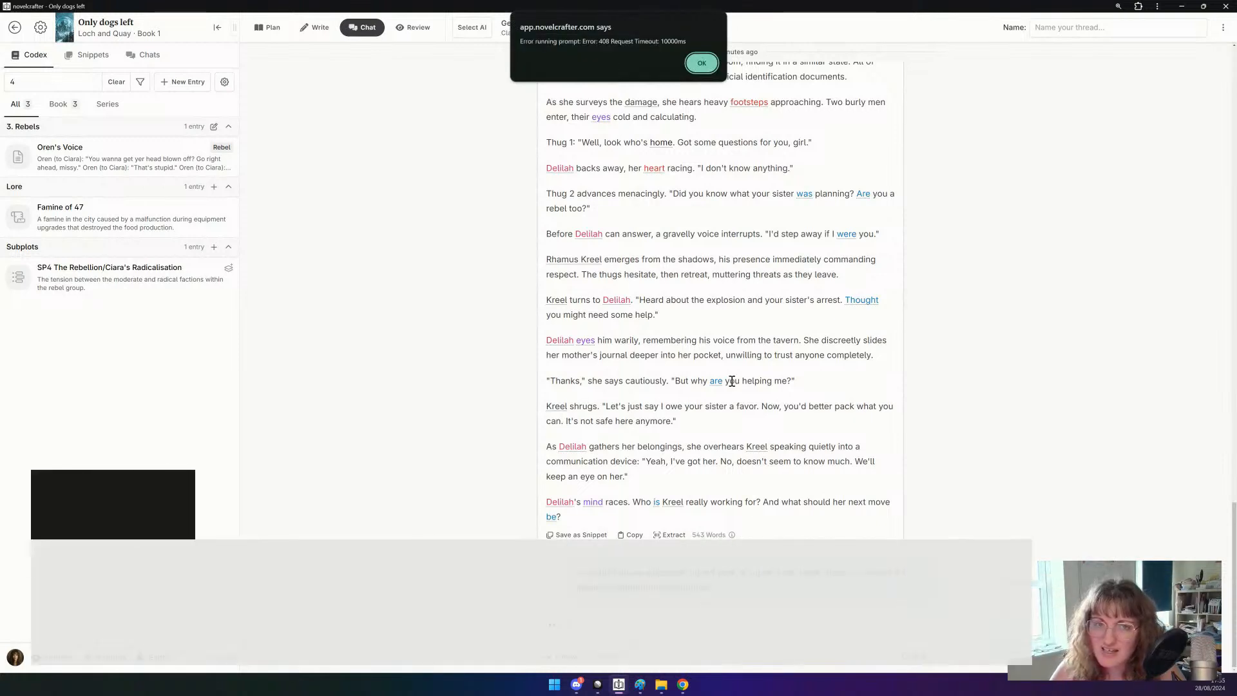
Dismiss the request timeout error and resend the follow-up message.
left_click(702, 64)
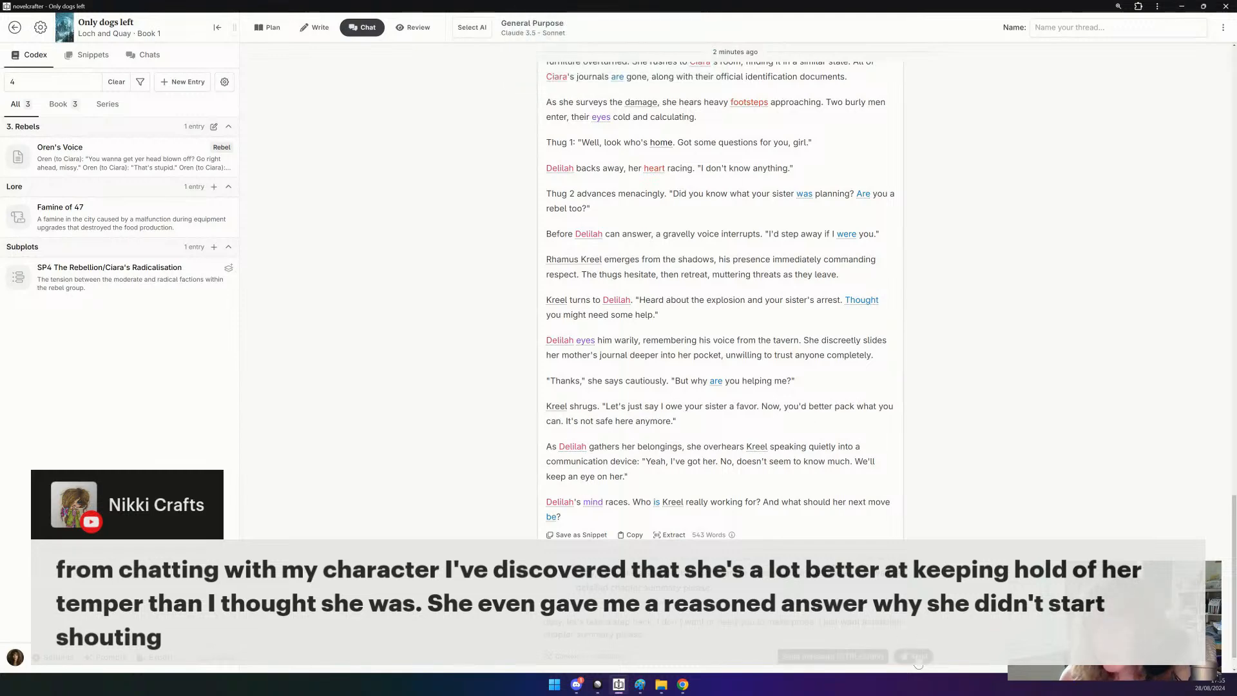
left_click(916, 657)
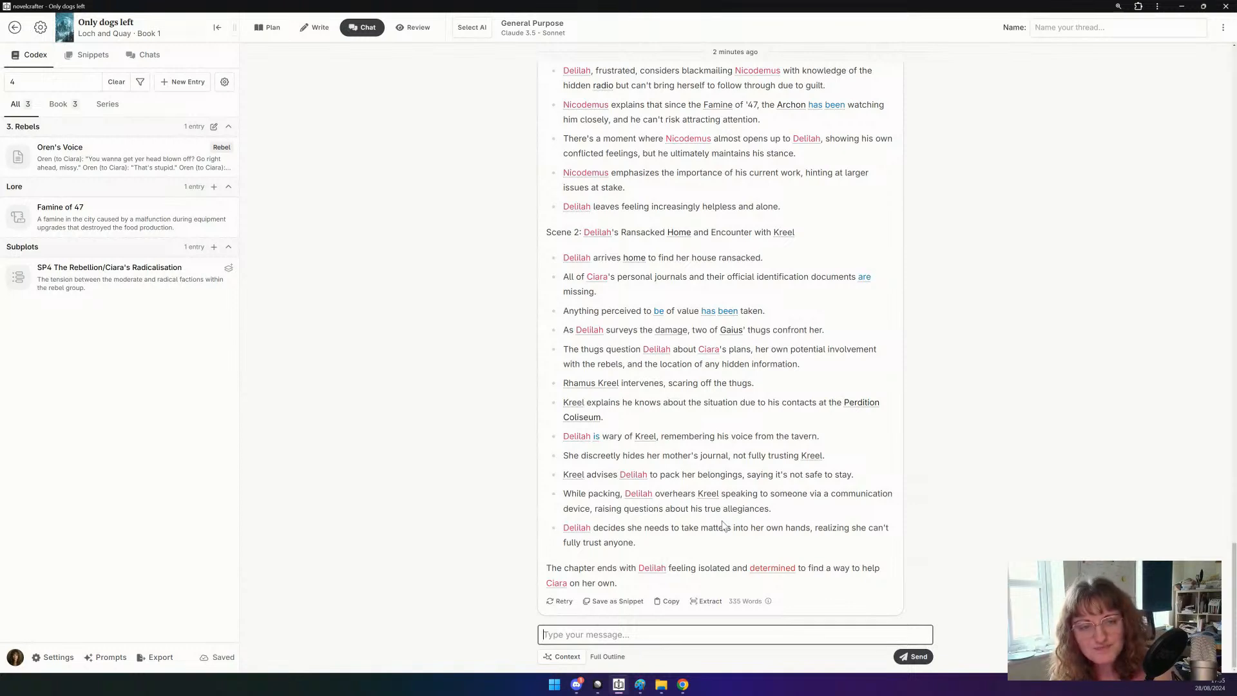
Look over the Chapter 7 summary in the chat and open Chapter 7 from the plan for writing.
scroll(964, 240, "up", 2)
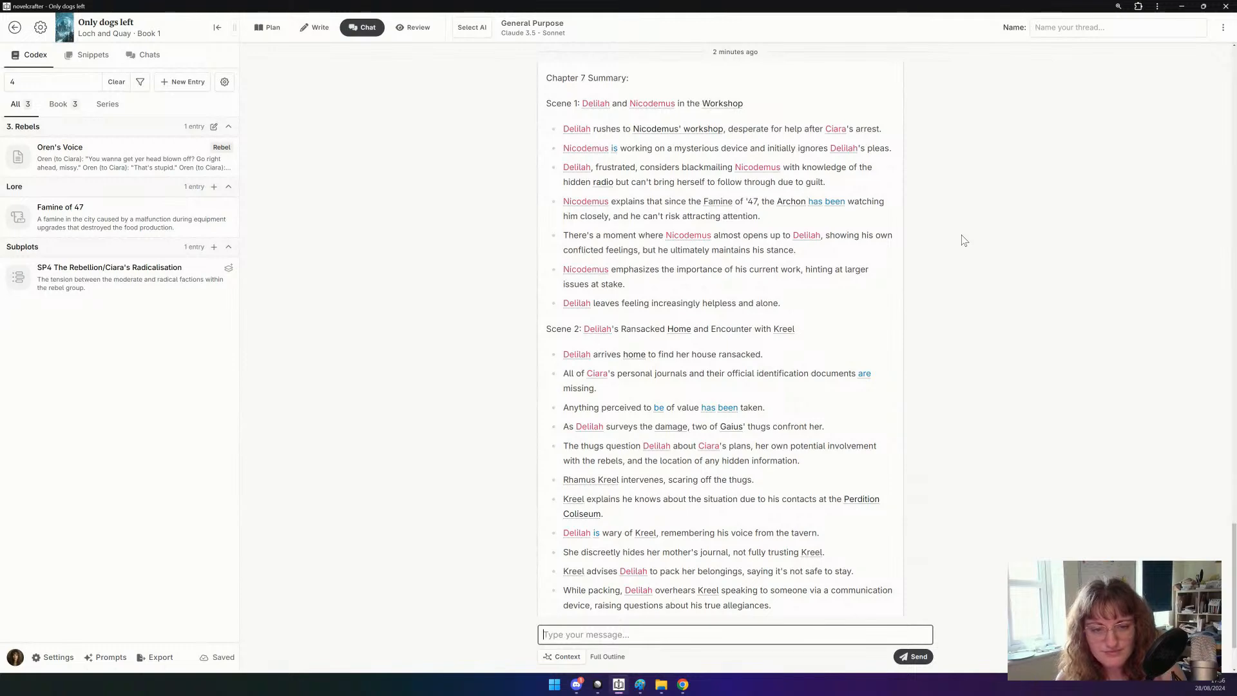
scroll(964, 241, "up", 1)
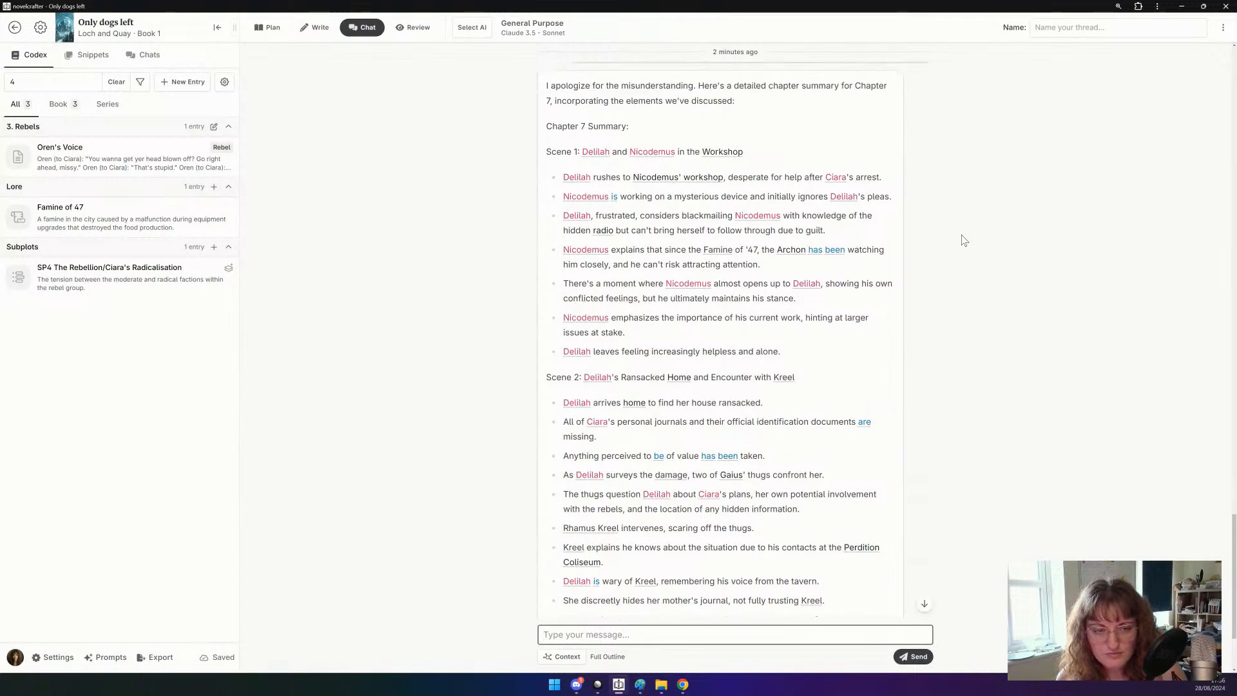
scroll(964, 240, "down", 3)
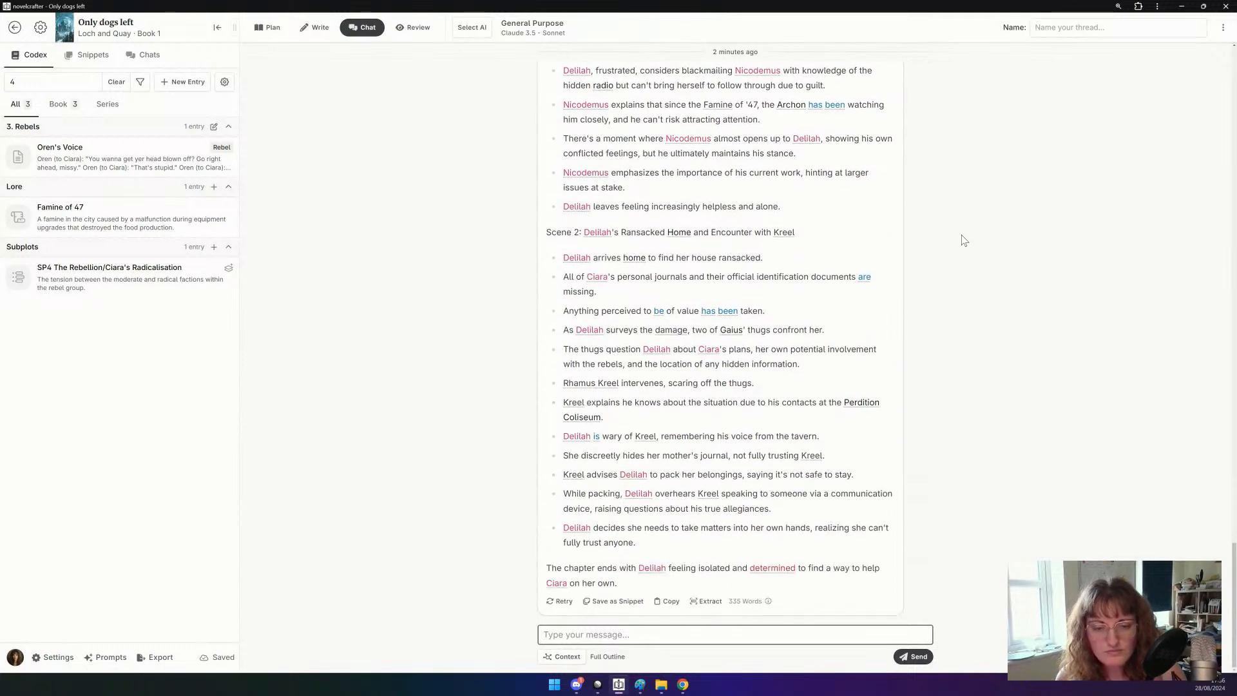
left_click(268, 28)
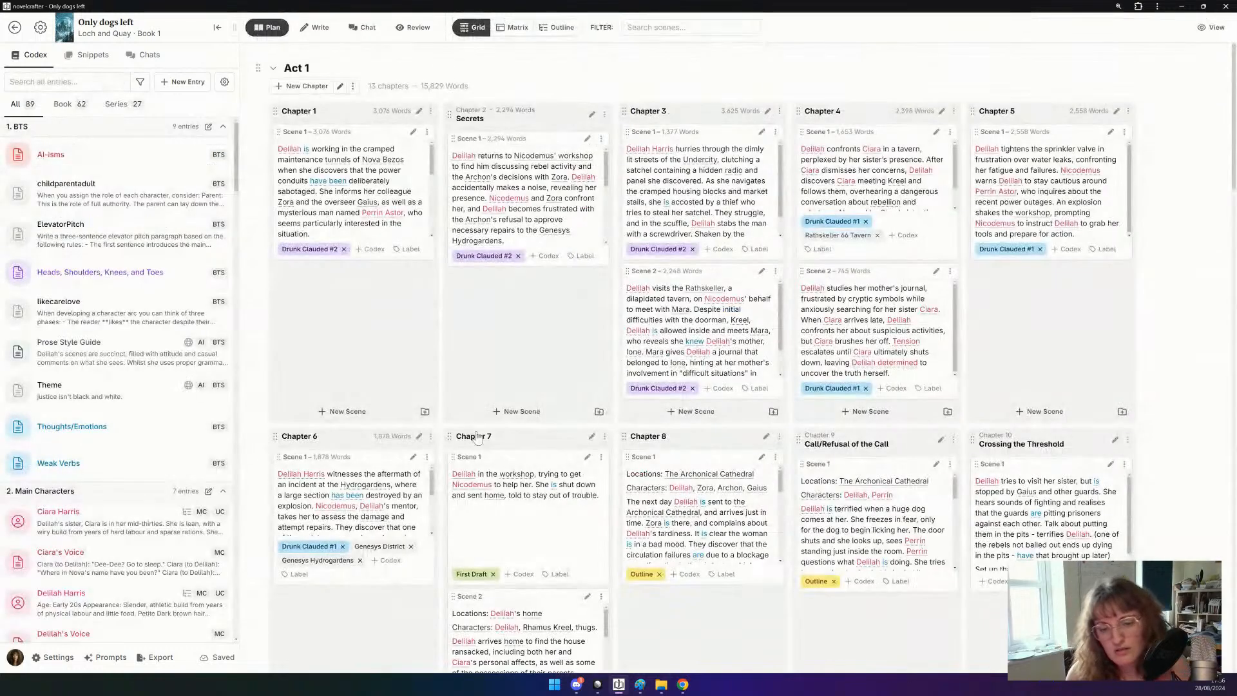
left_click(592, 437)
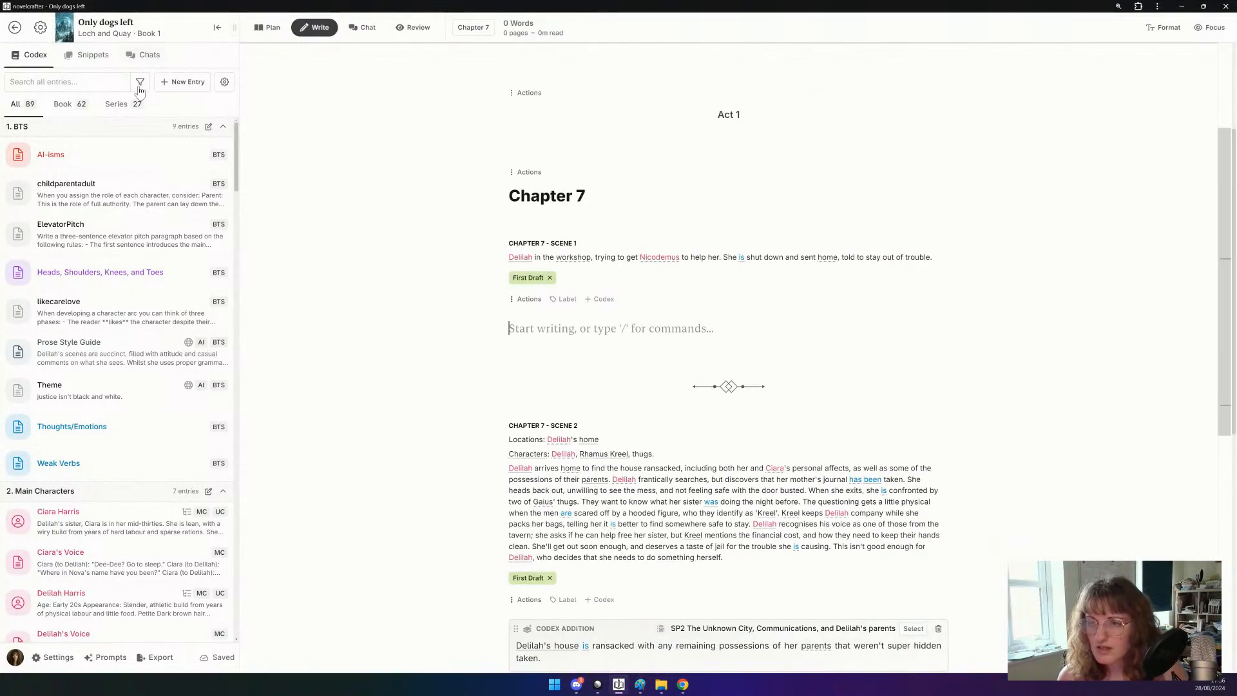
Open the newest chat thread, containing the Chapter 7 summary, alongside the manuscript.
left_click(129, 58)
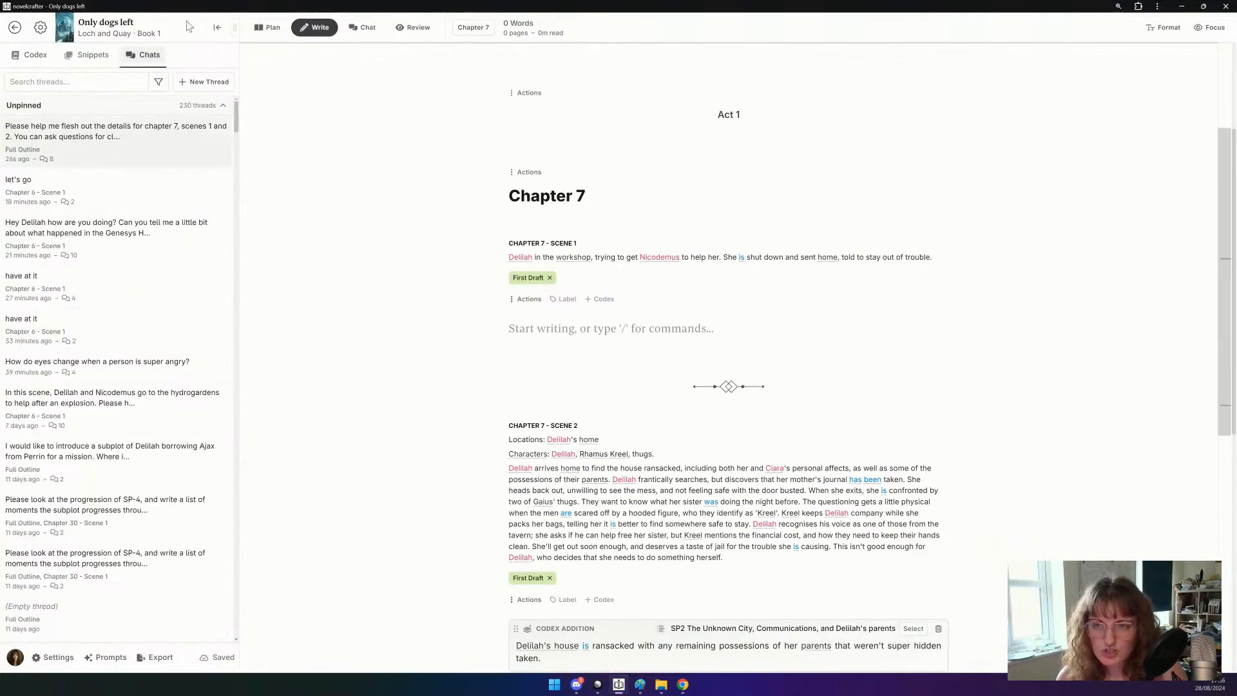
left_click(248, 56)
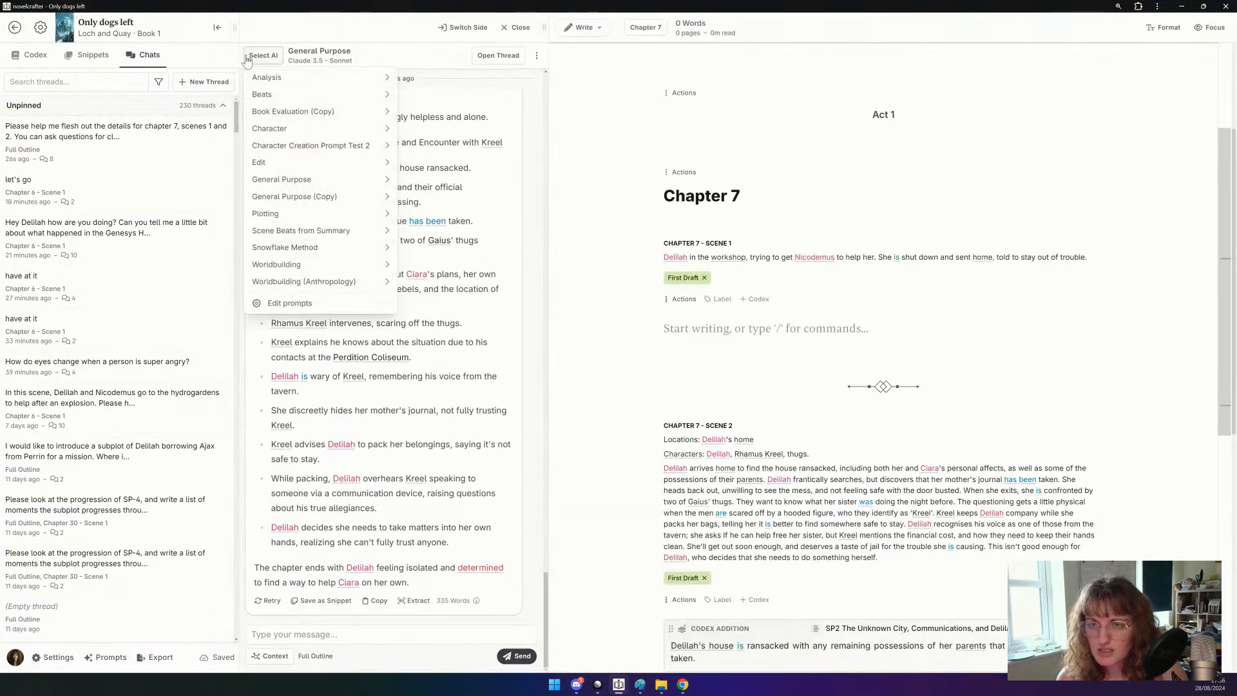
left_click(354, 395)
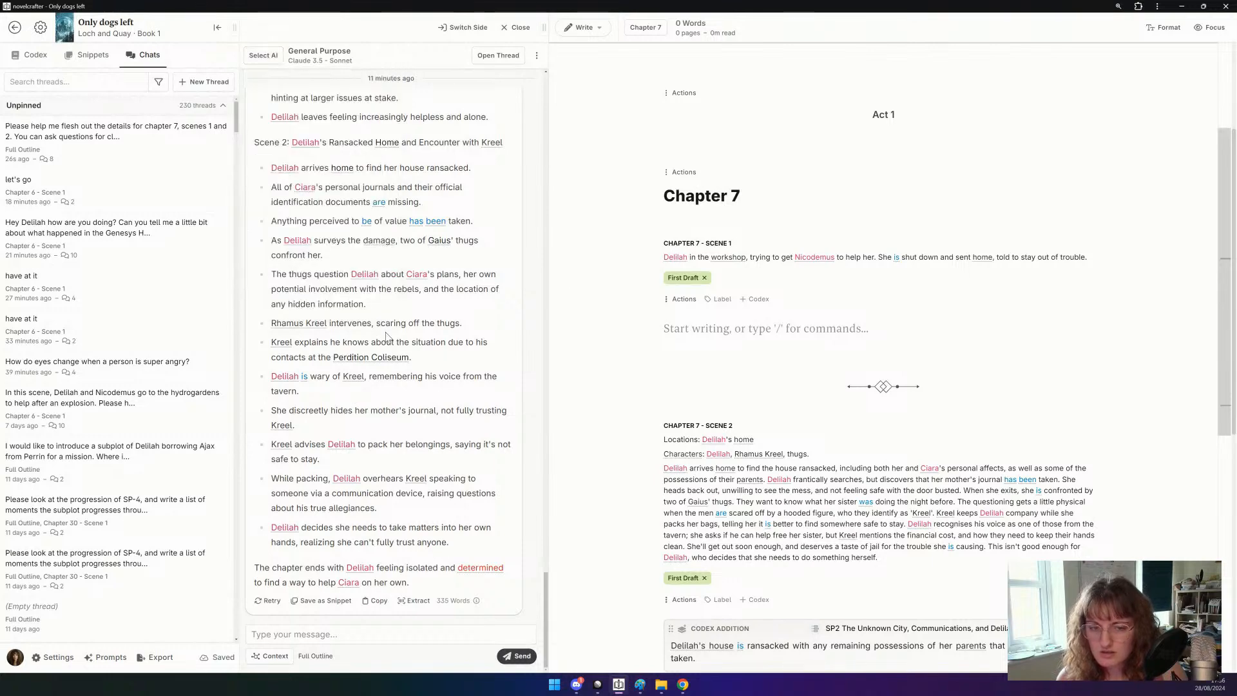
Insert an empty scene beat in Chapter 7, Scene 1 and bring up the Scene 1 summary for reference.
left_click(776, 336)
type("/")
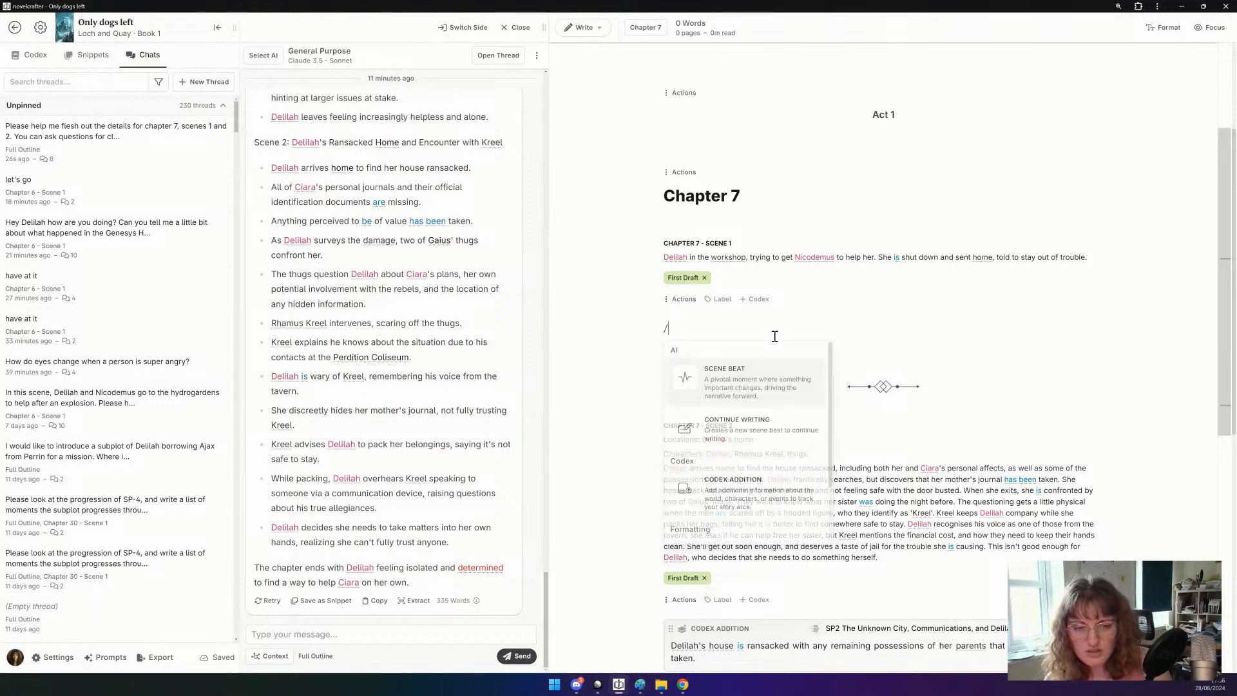
key("Return")
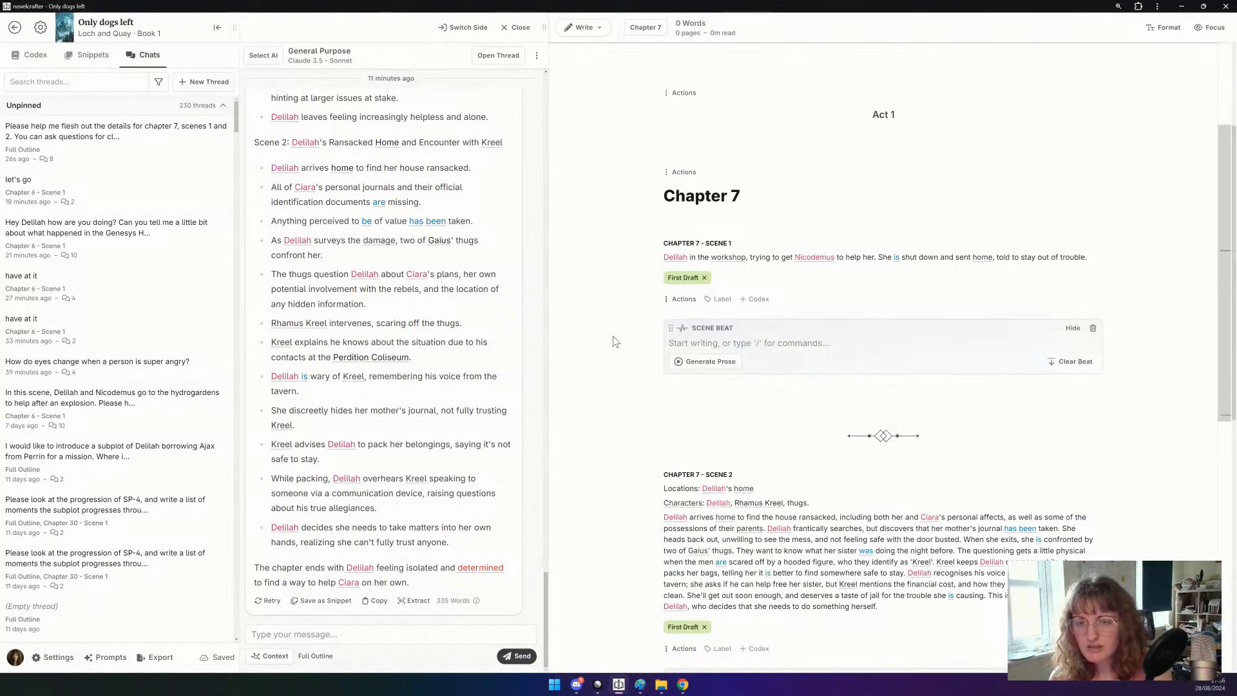
scroll(491, 390, "up", 7)
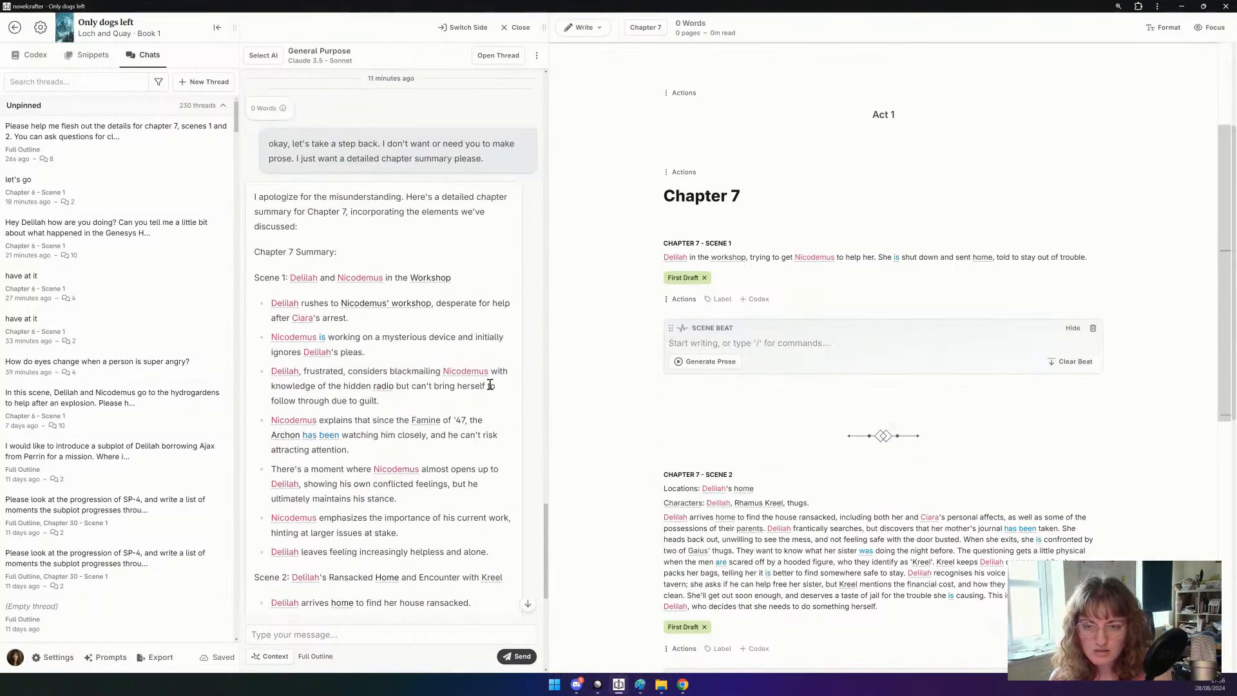
scroll(488, 386, "down", 1)
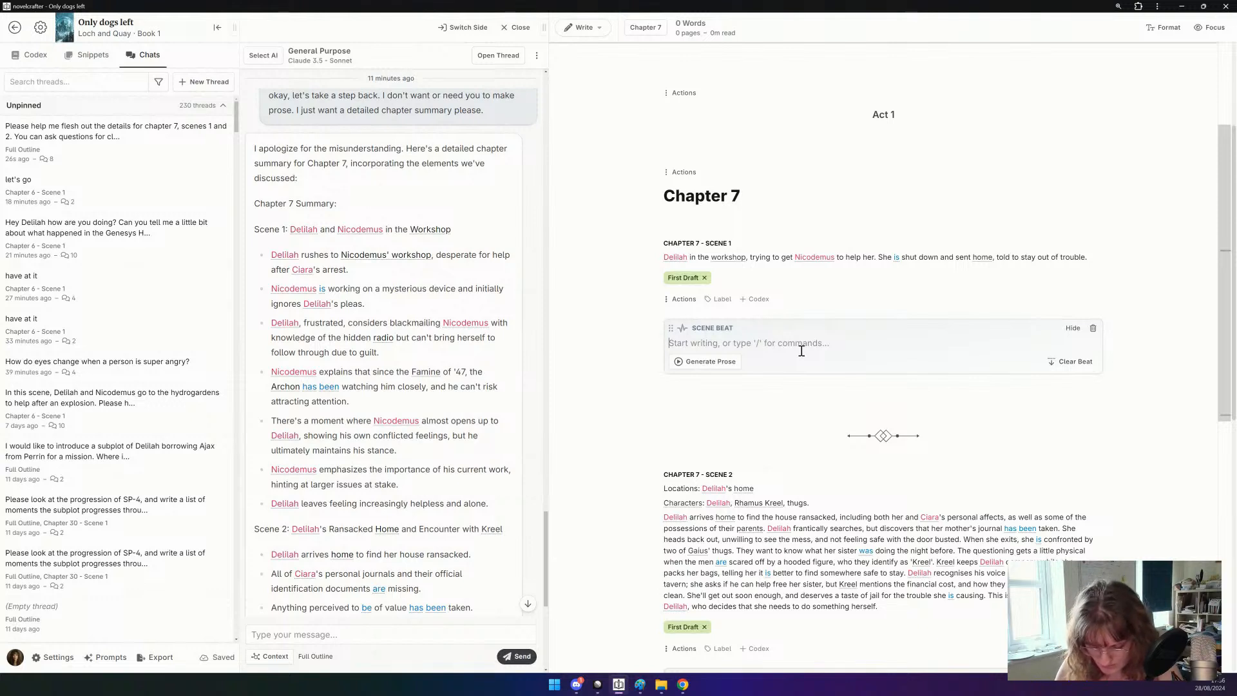
type("Delilah")
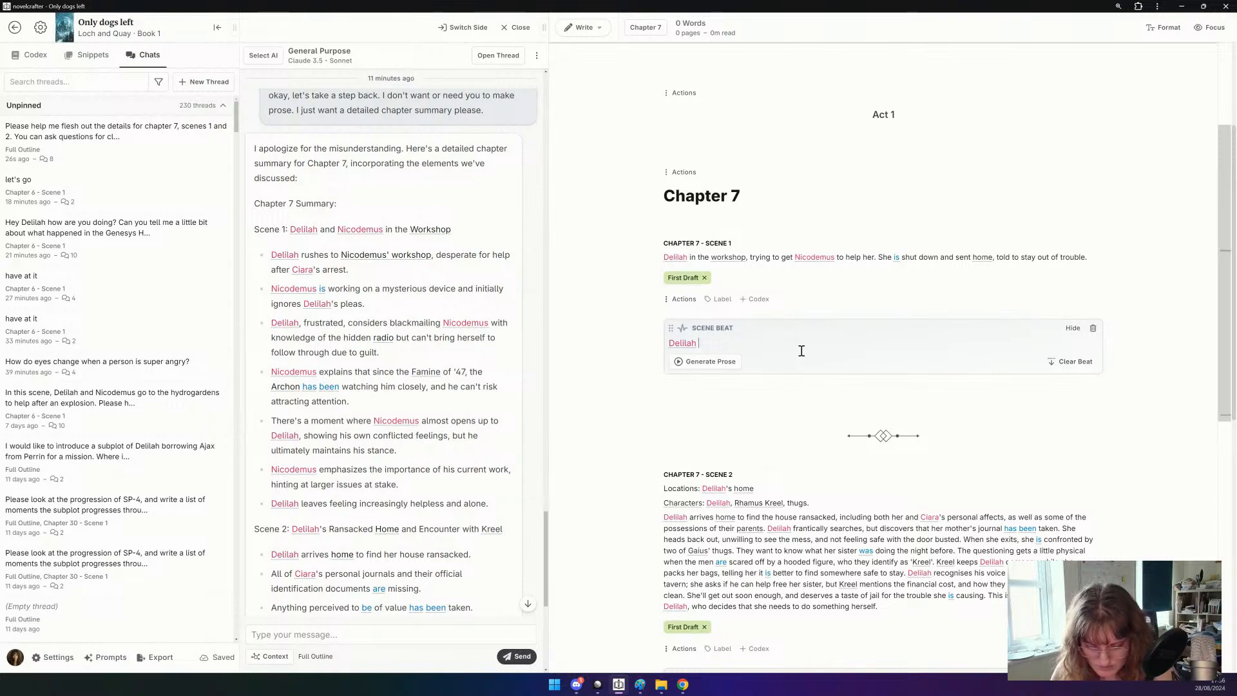
type(" sits under the ")
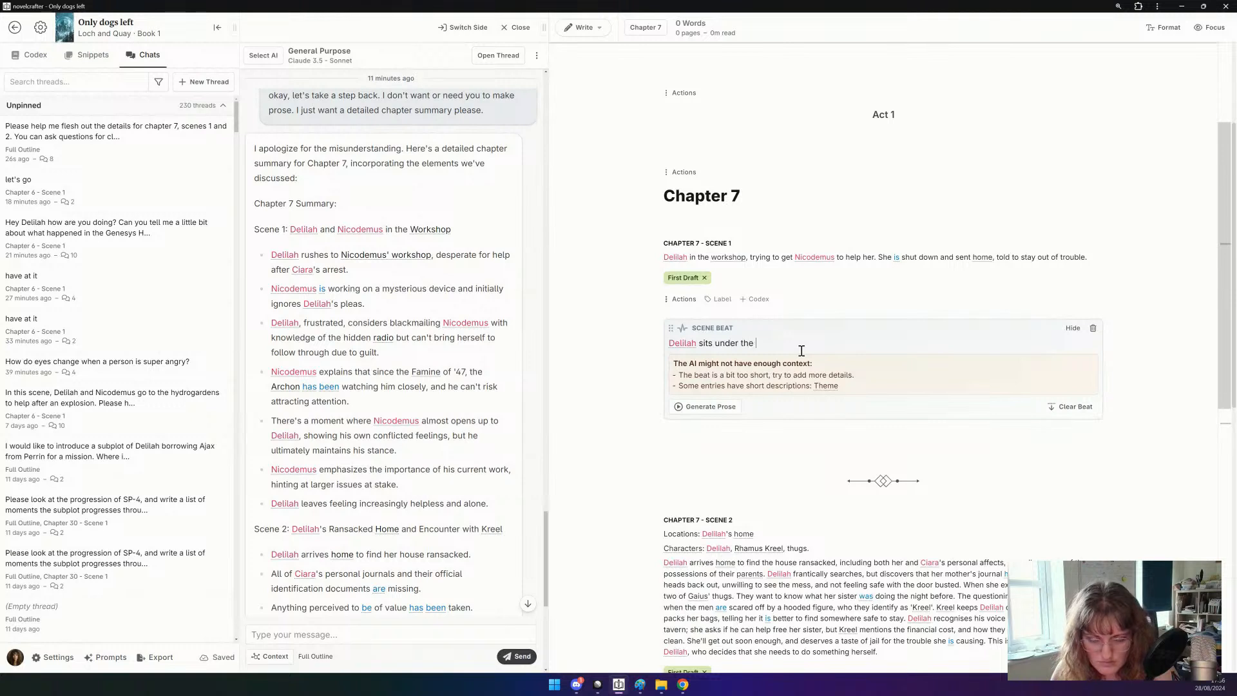
type("desk, pouting")
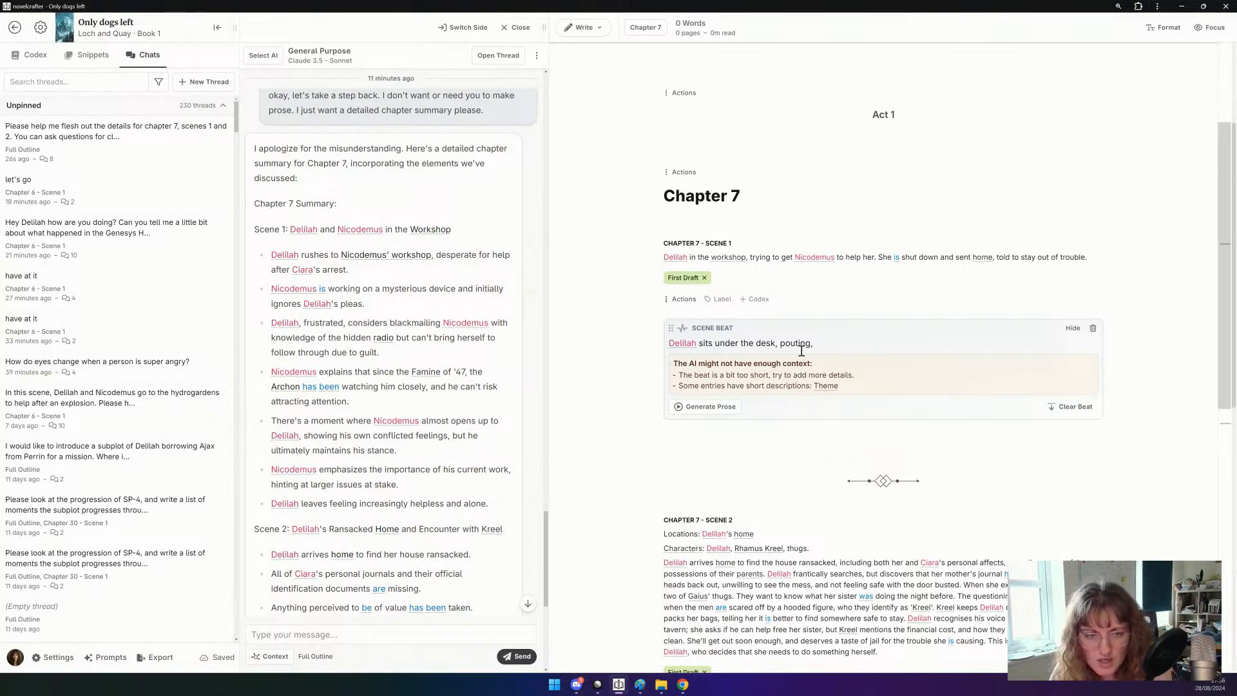
type(",")
key("ctrl+a")
key("BackSpace")
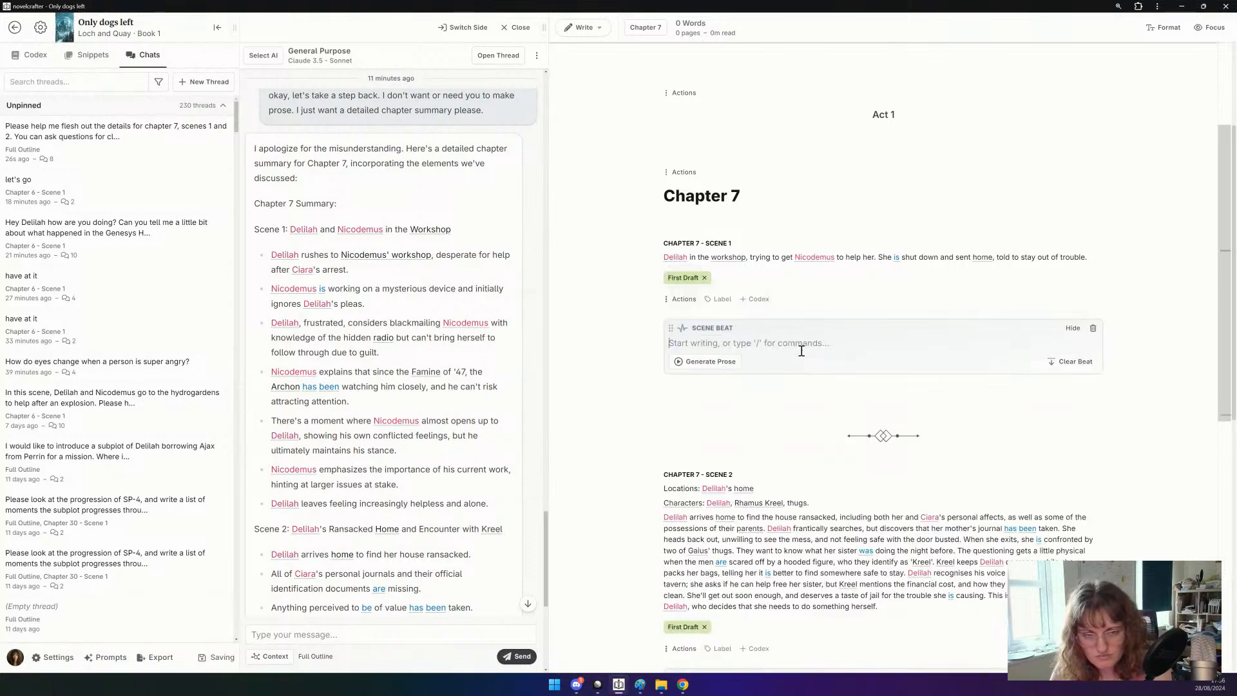
Start the scene beat with "Delilah paces the workshop, her thoughts spiralling out of control as she".
type("Delilah")
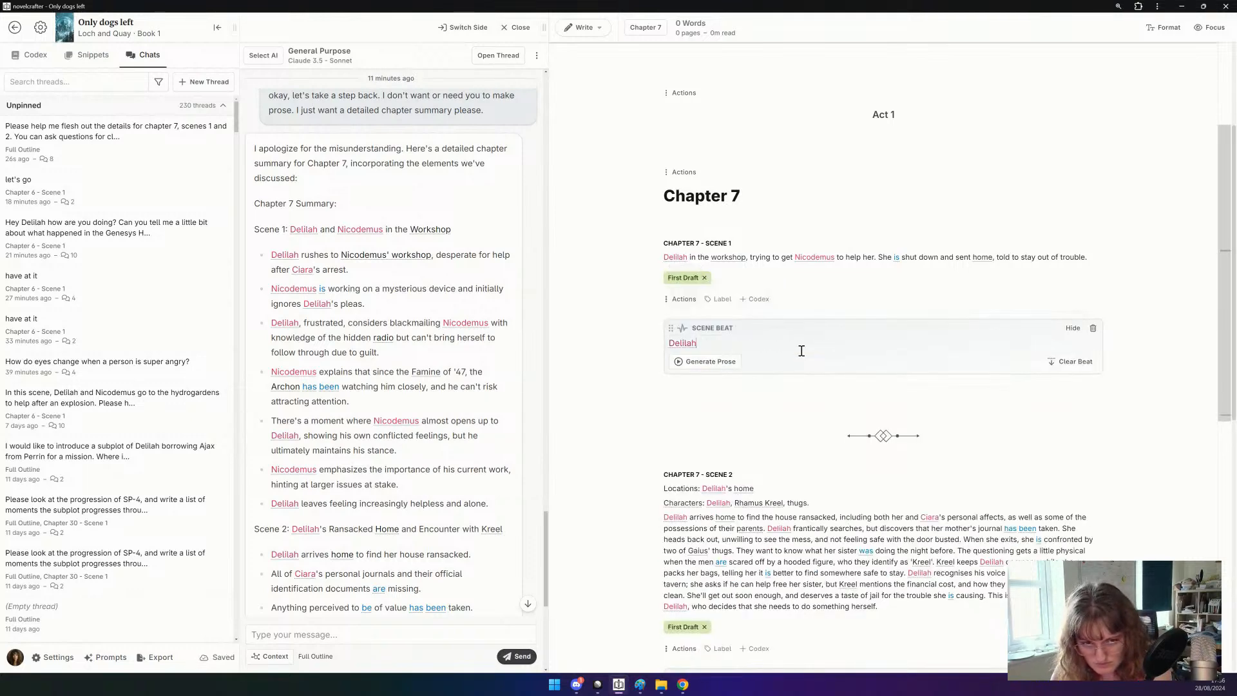
type(" paces the wor")
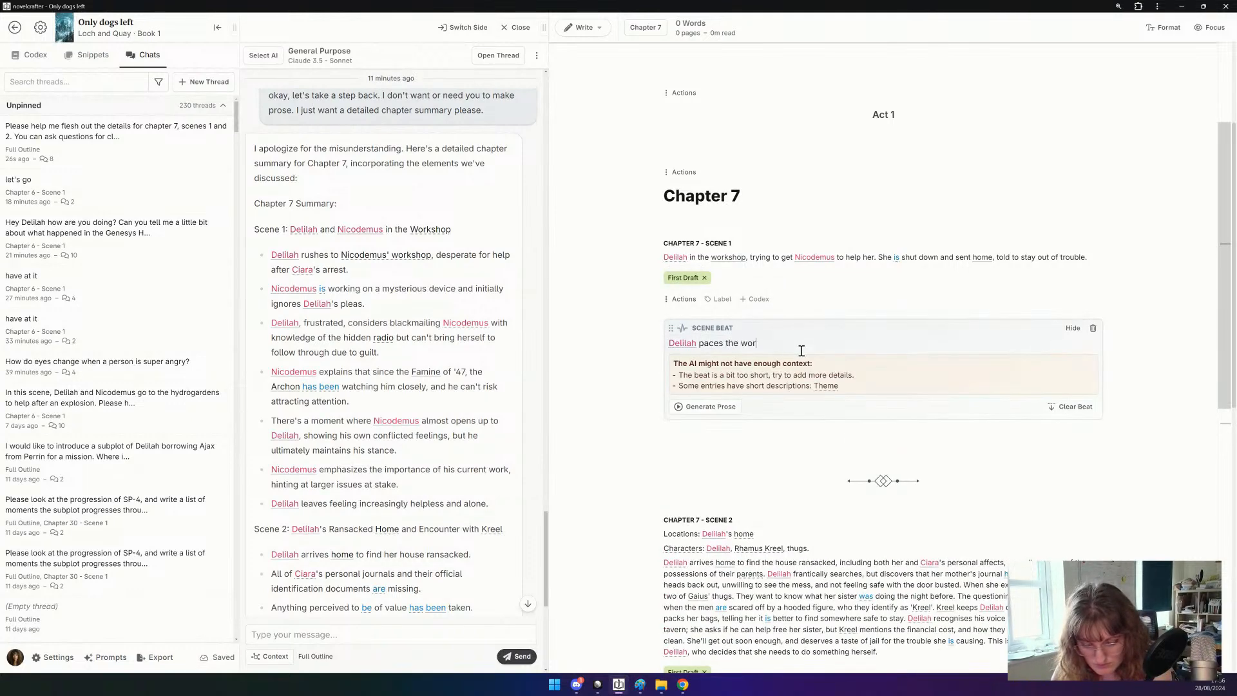
type("kshop")
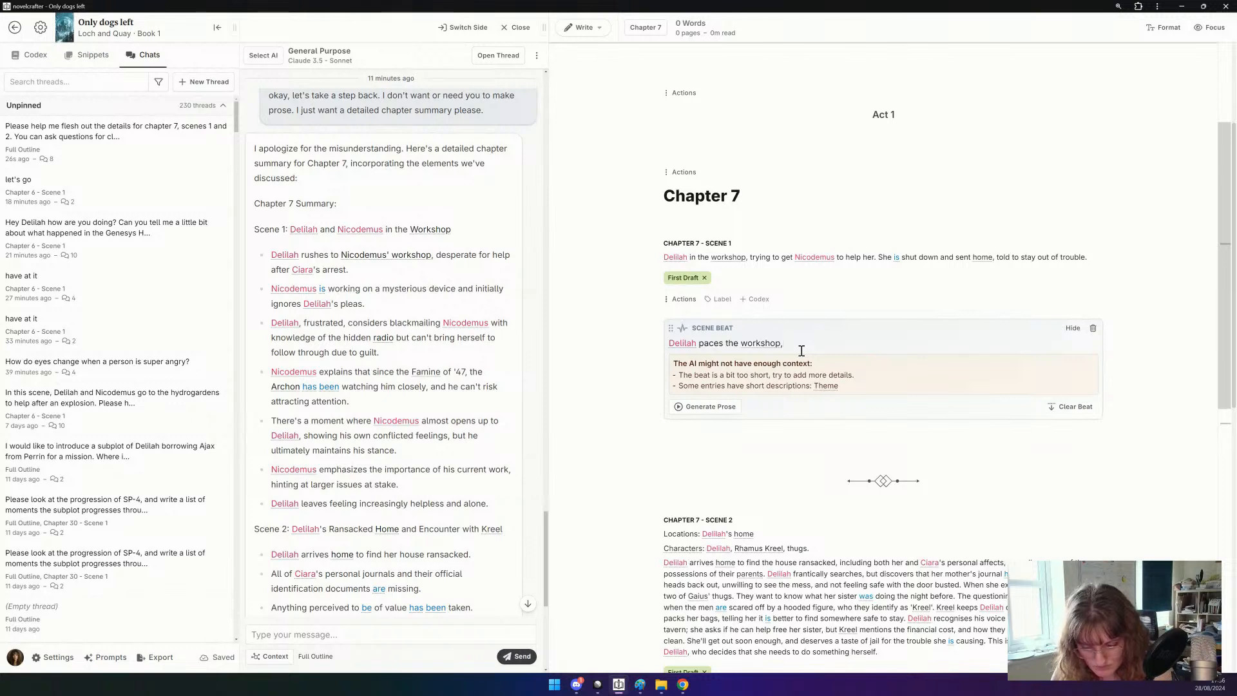
type(", her thought")
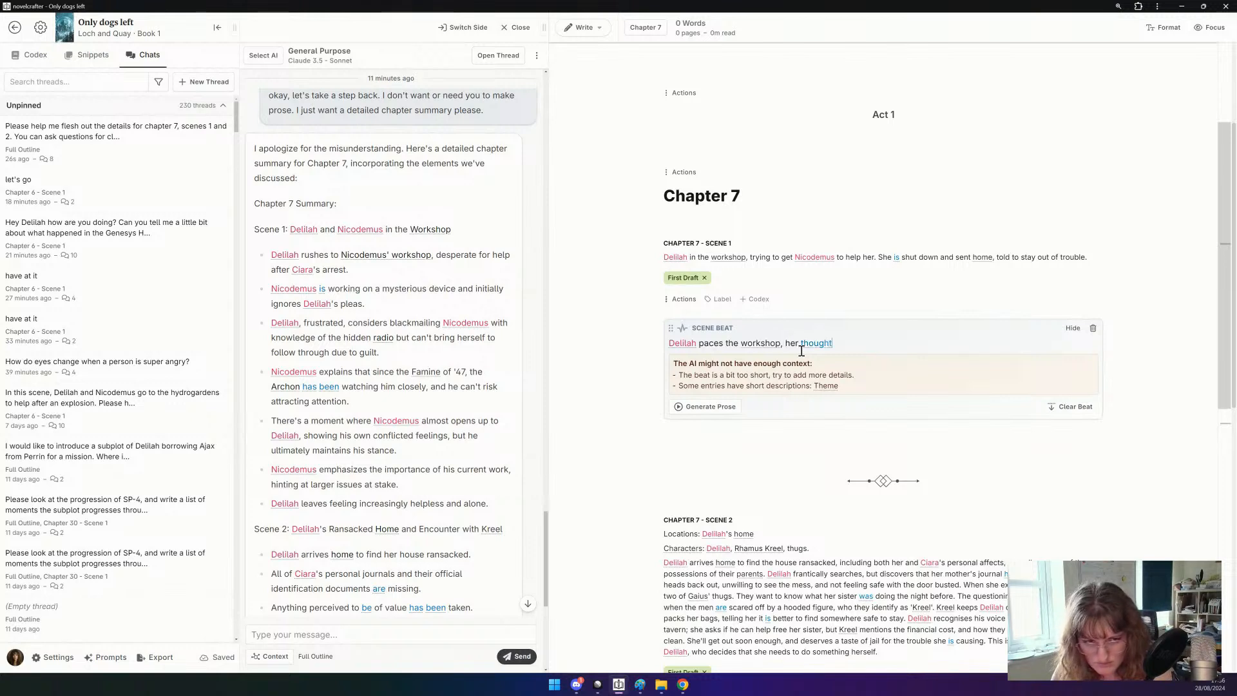
type("s spiralling out")
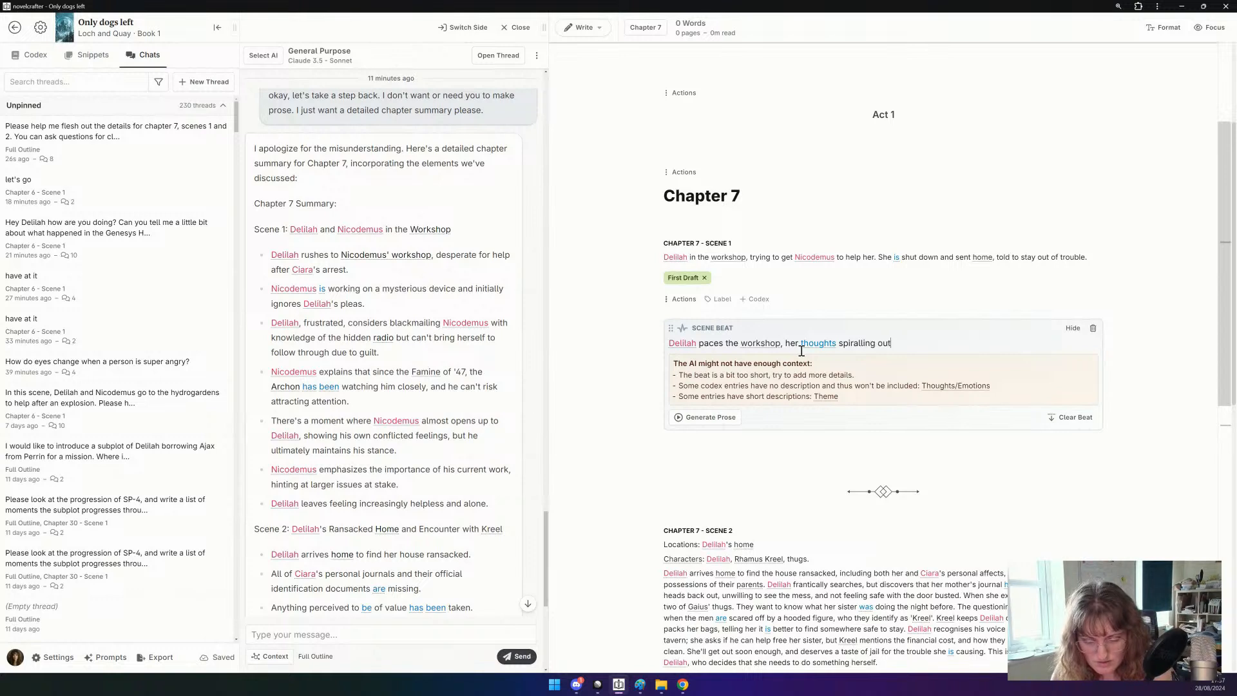
type(" of control as she")
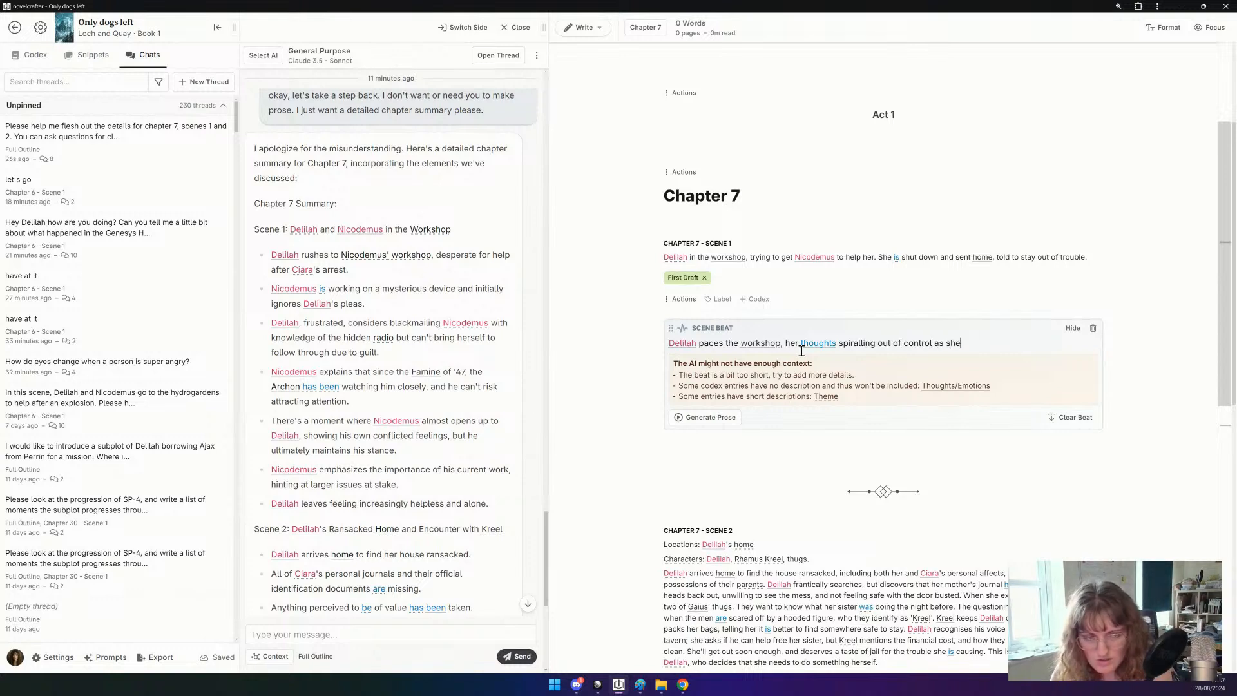
Finish the beat's first sentence with "catastrophises.".
type(" tries to")
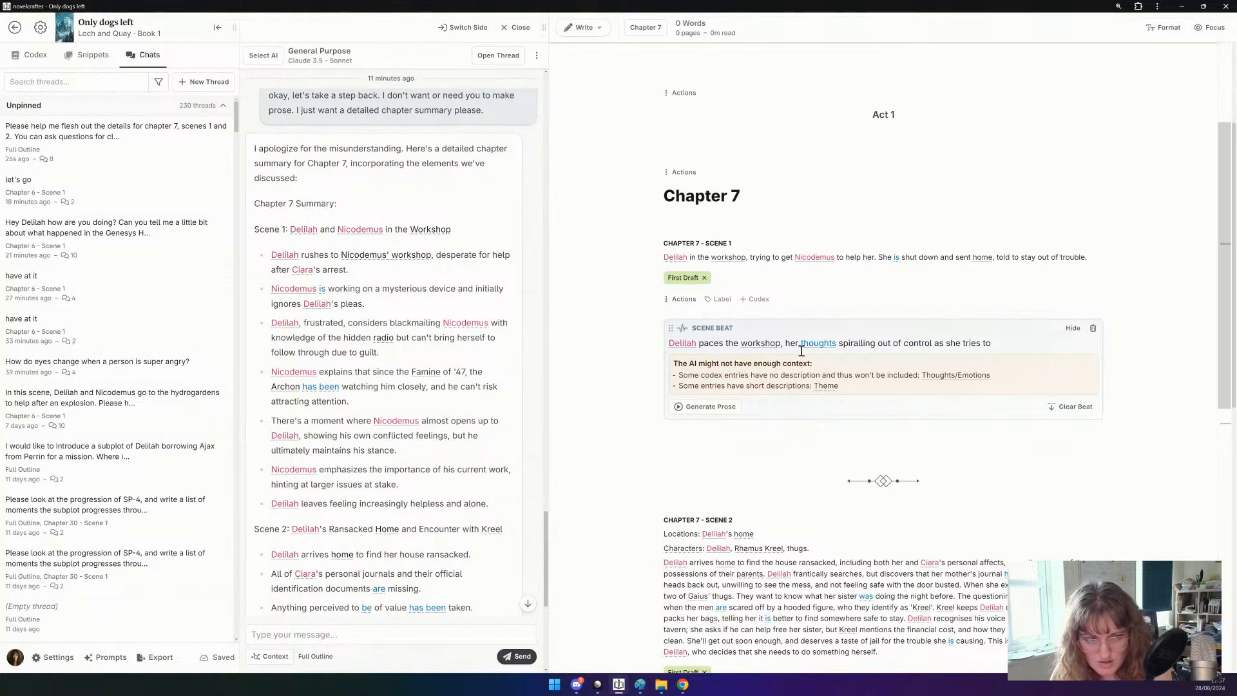
key("BackSpace")
key("BackSpace")
key("BackSpace")
key("BackSpace")
key("BackSpace")
key("BackSpace")
key("BackSpace")
key("BackSpace")
type("catastrop")
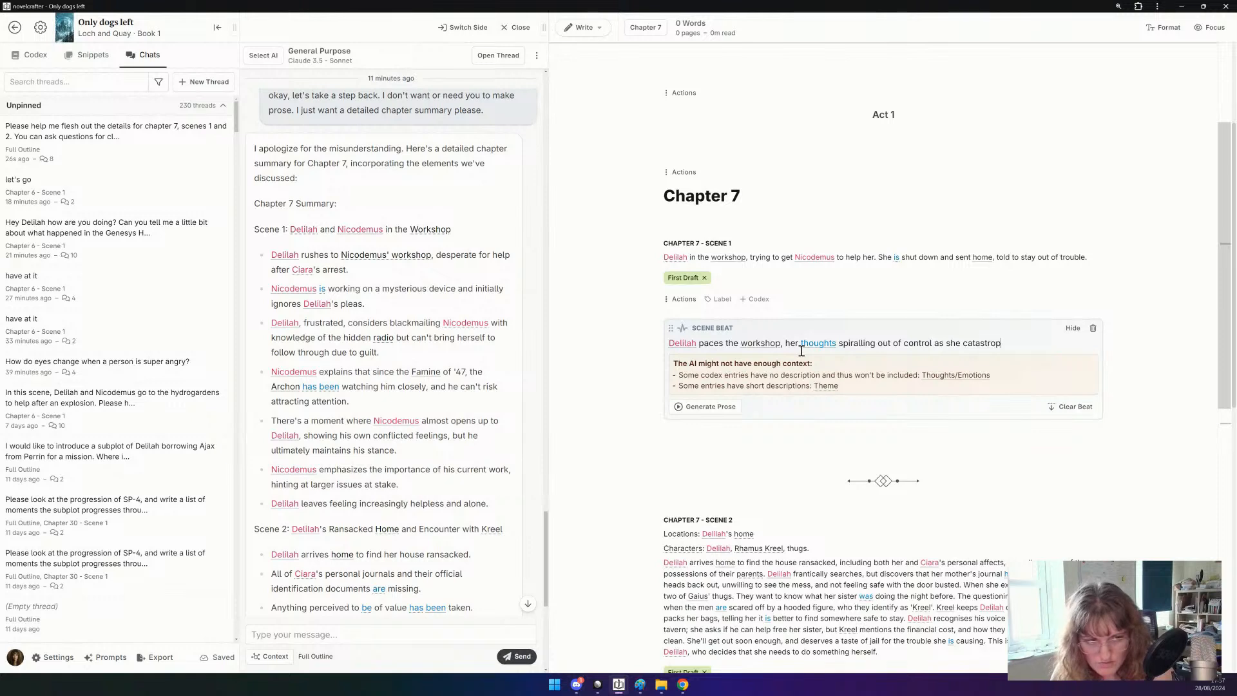
type("hises. ")
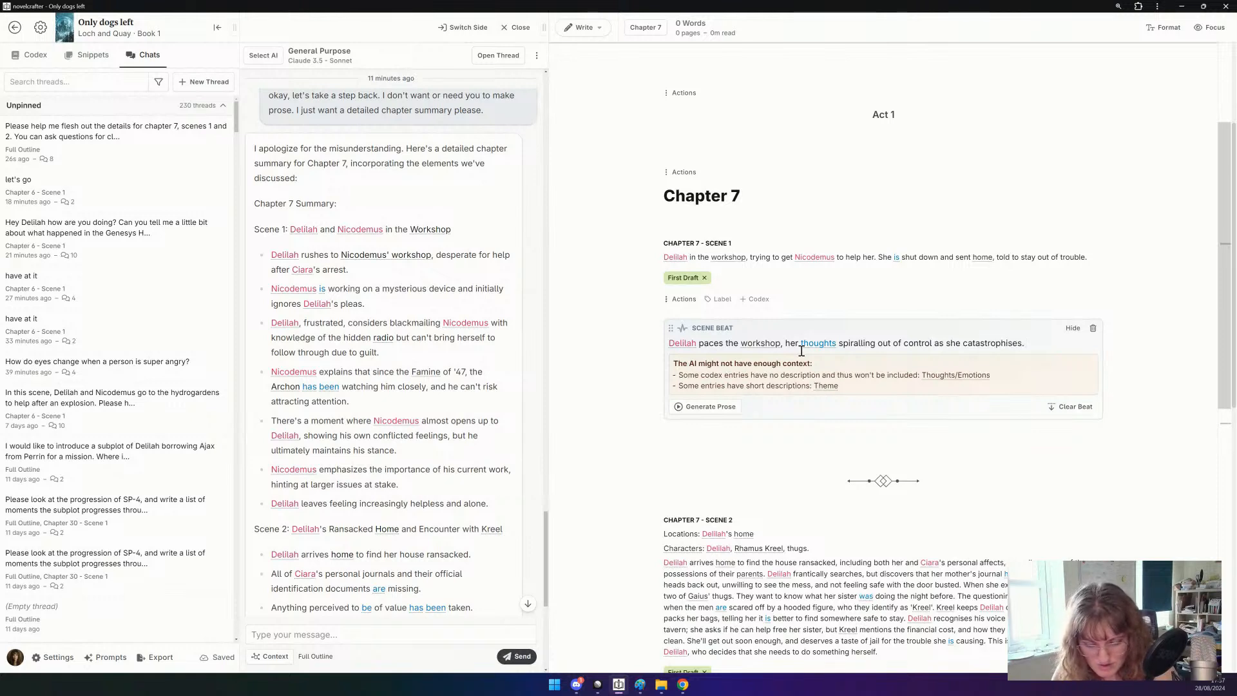
Continue the scene beat with "The instant the door opens and Nicodemus has returned, she turns to him,".
type("The instant the door op")
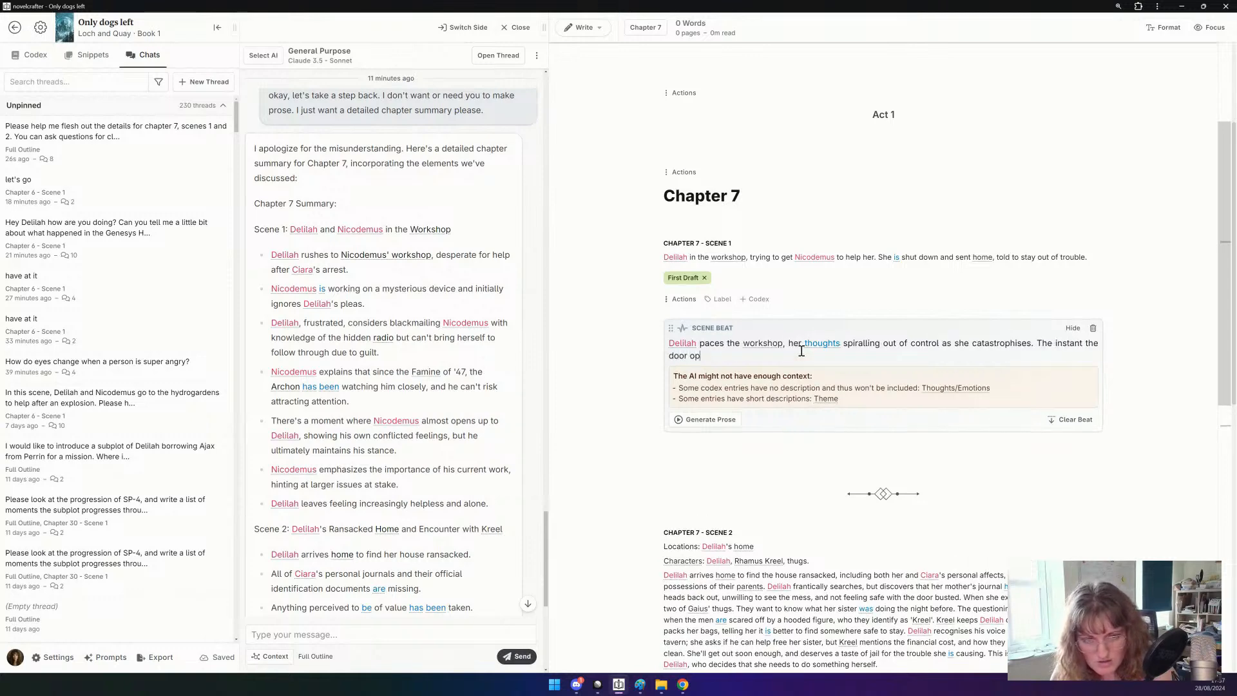
type("ens and Nicodemus ")
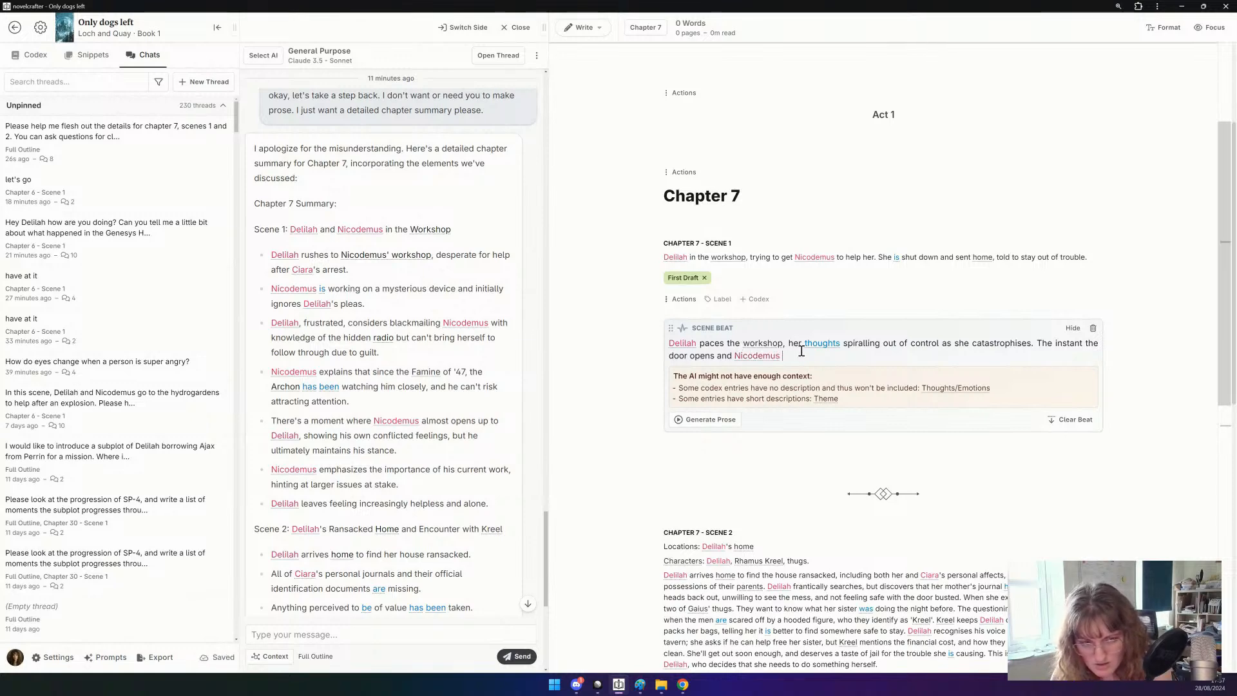
type("ghas")
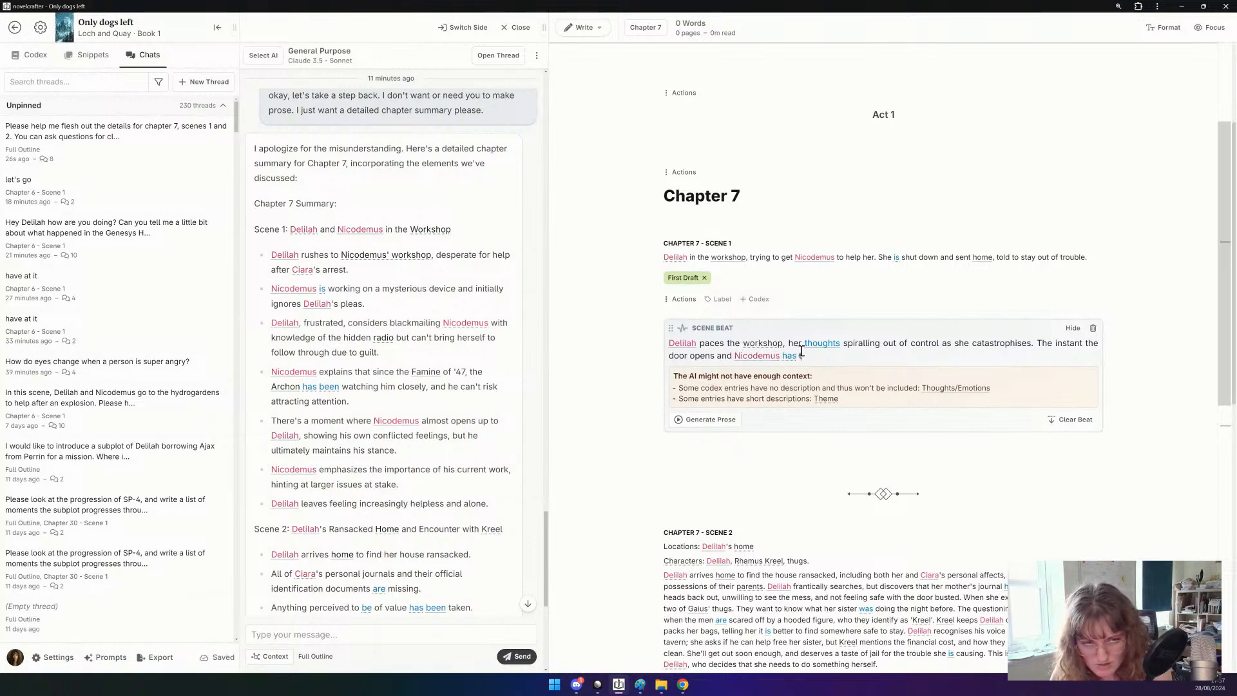
type(" returned, she tu")
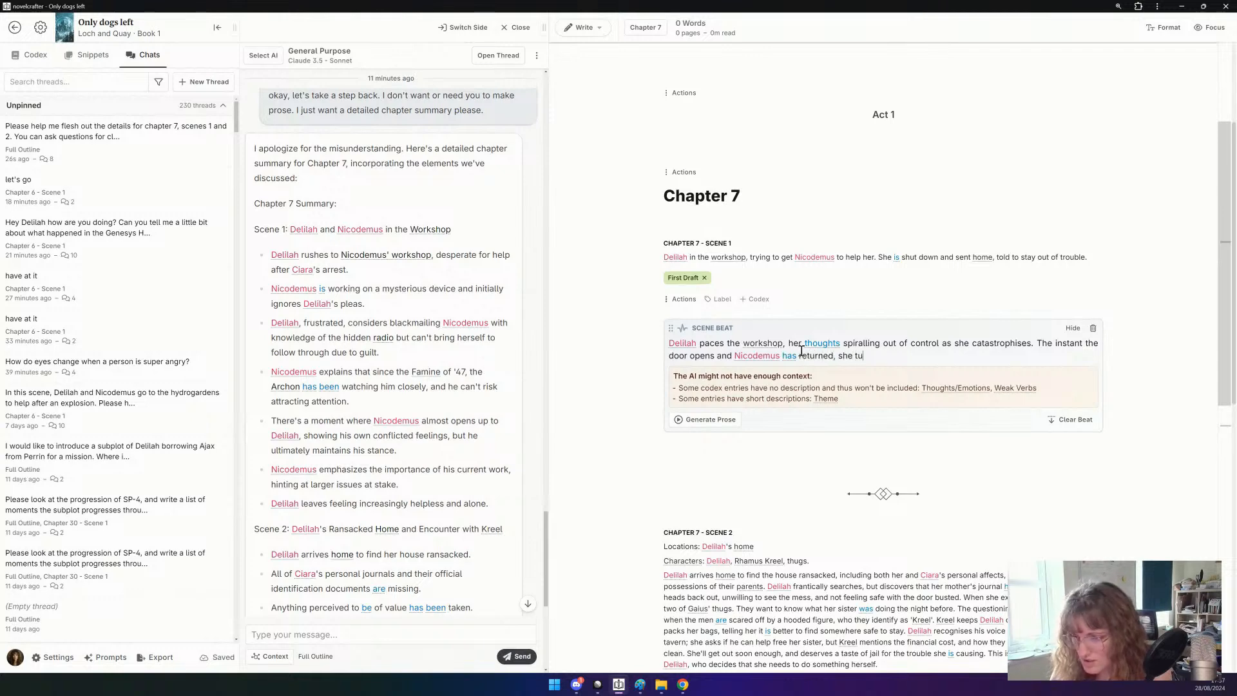
type("rns to him, de")
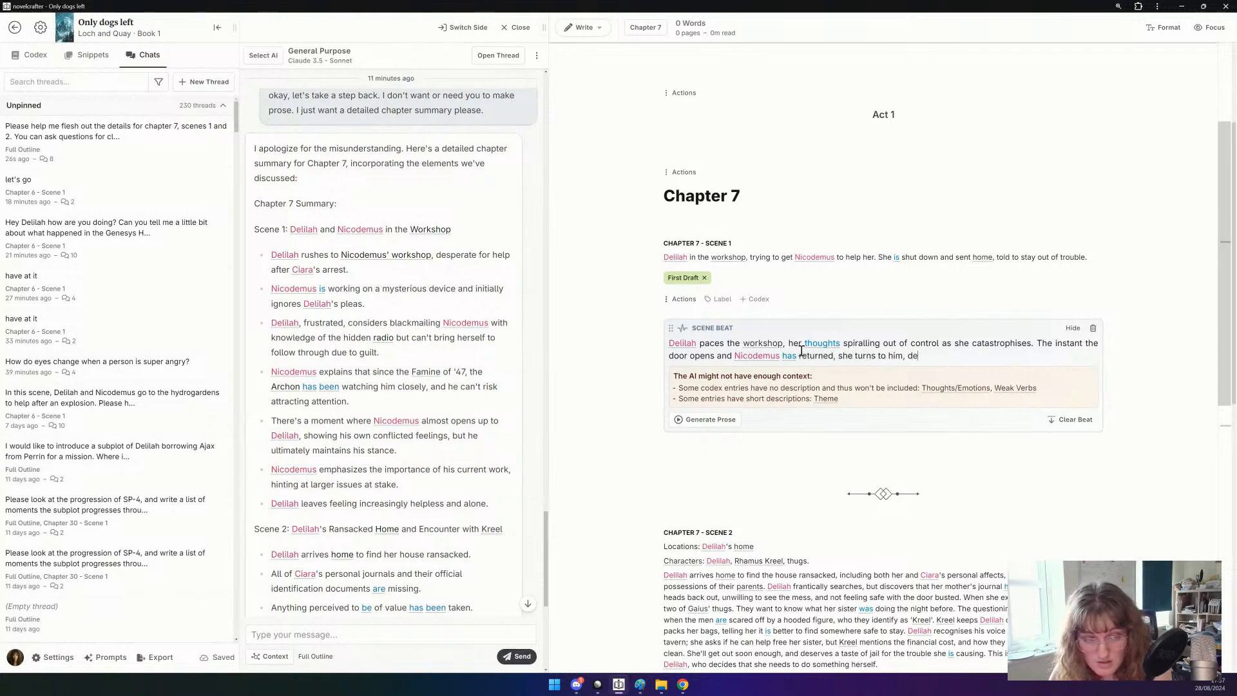
Finish the scene beat's second sentence with "demanding they do something, and asking for him to do something".
type("manding they do s")
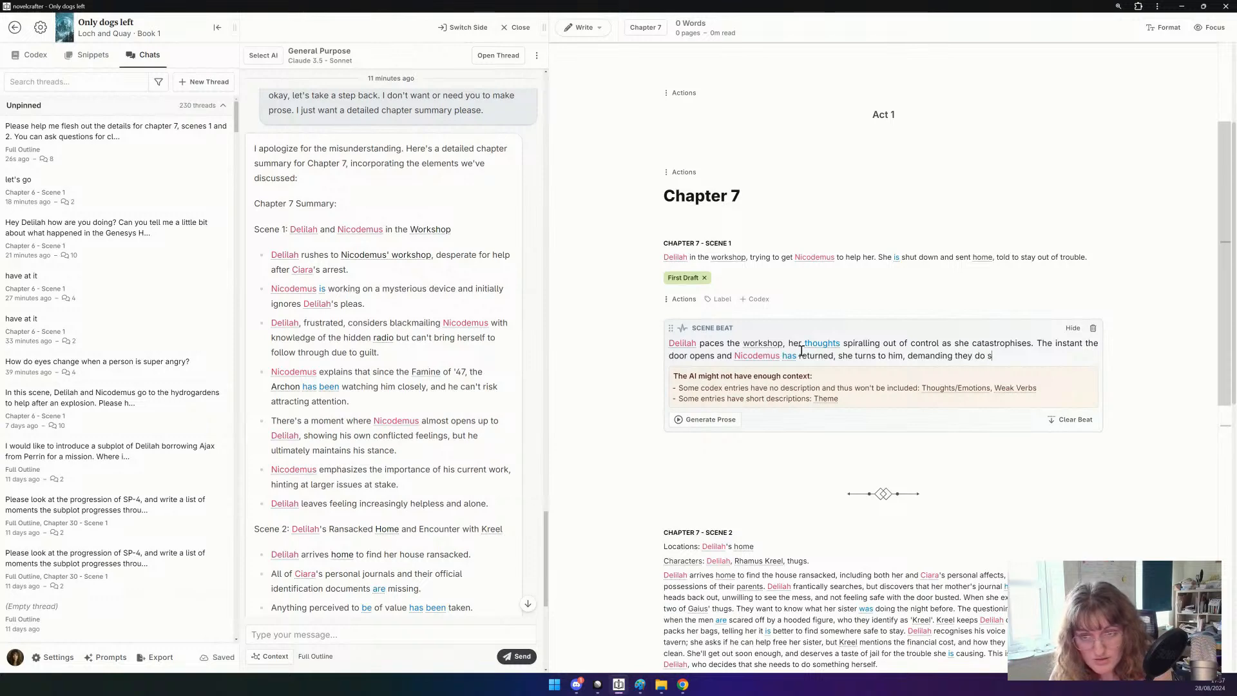
type("omething, and as")
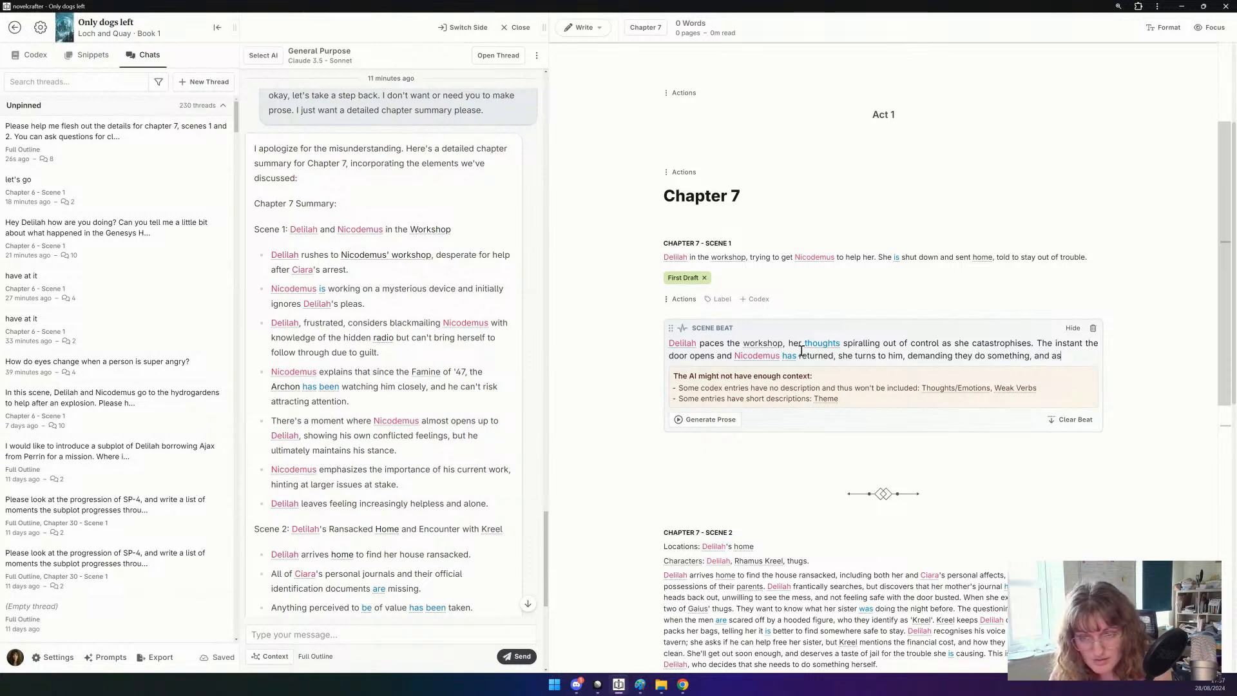
type("king for")
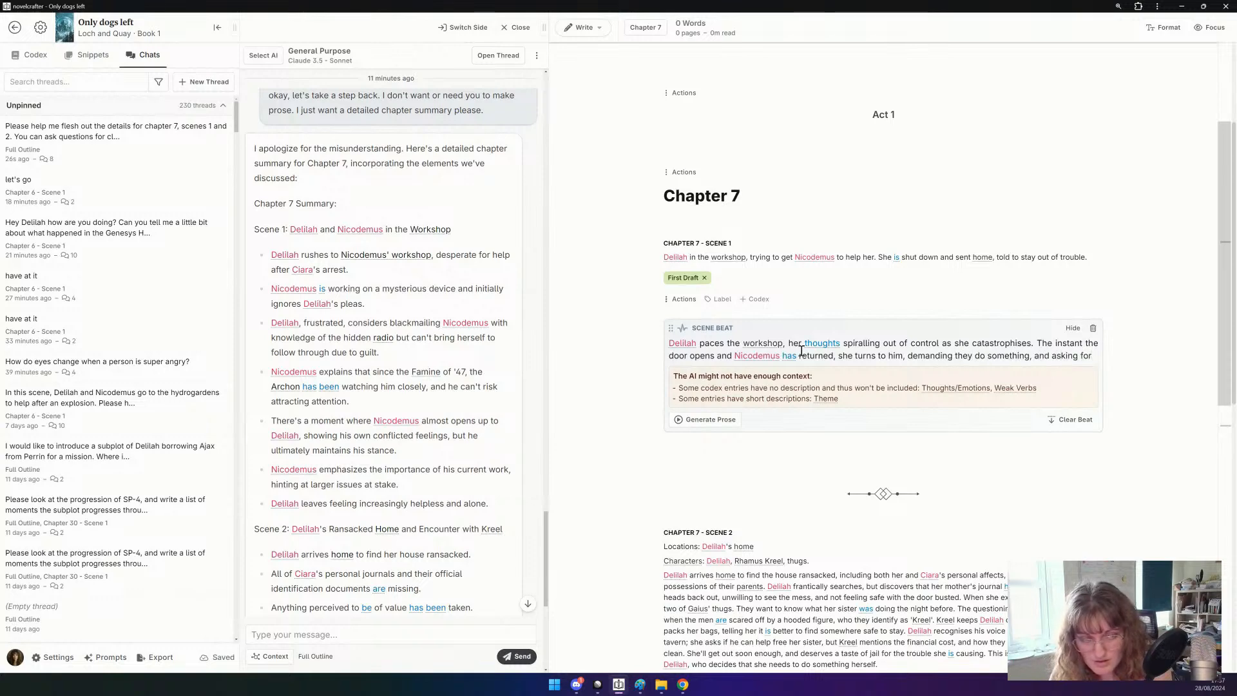
type("him ")
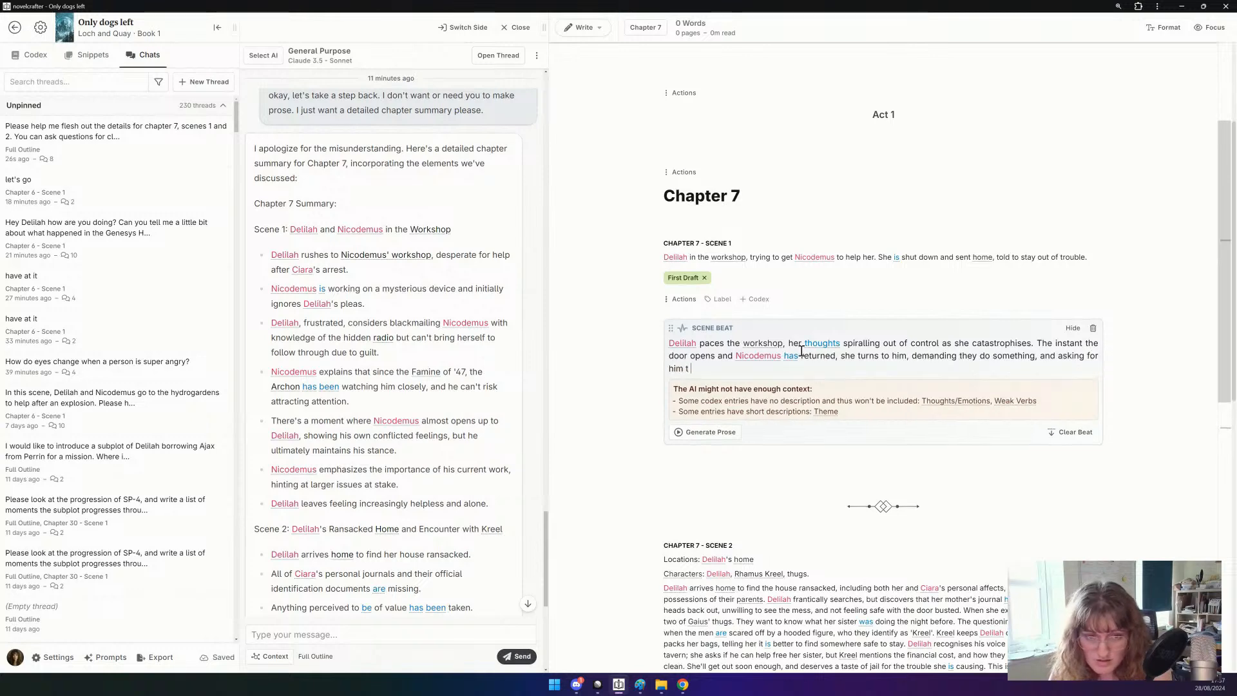
type("to do s")
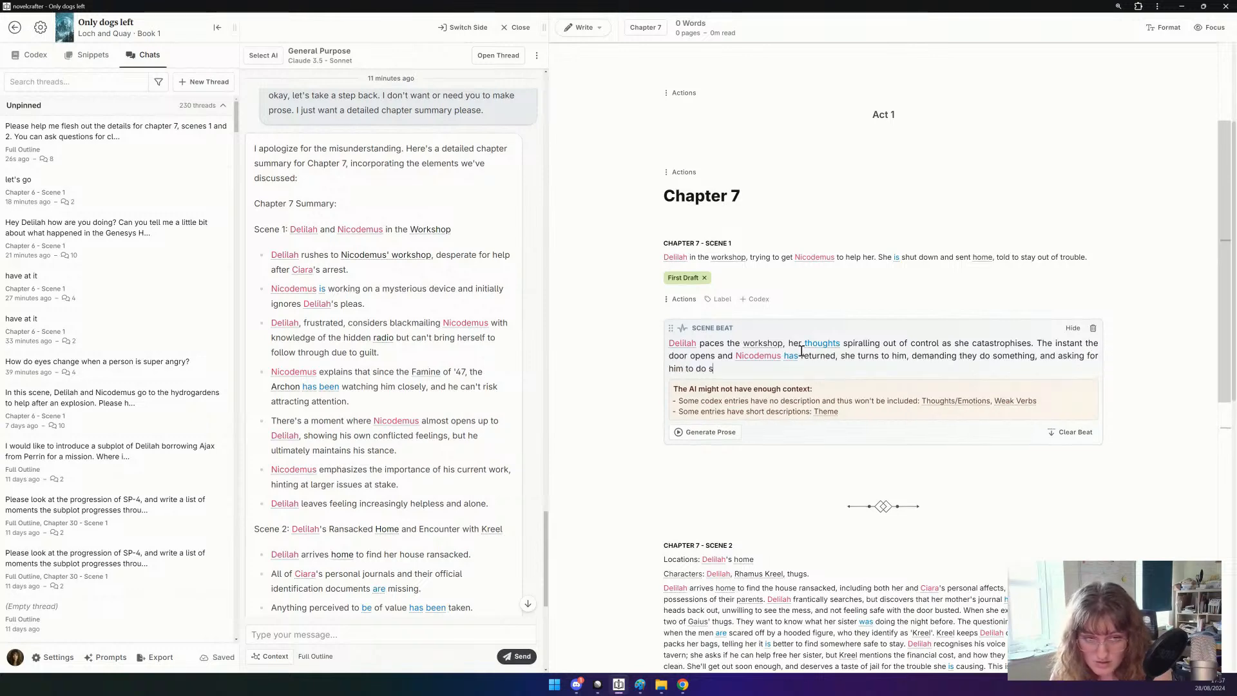
type("omethin")
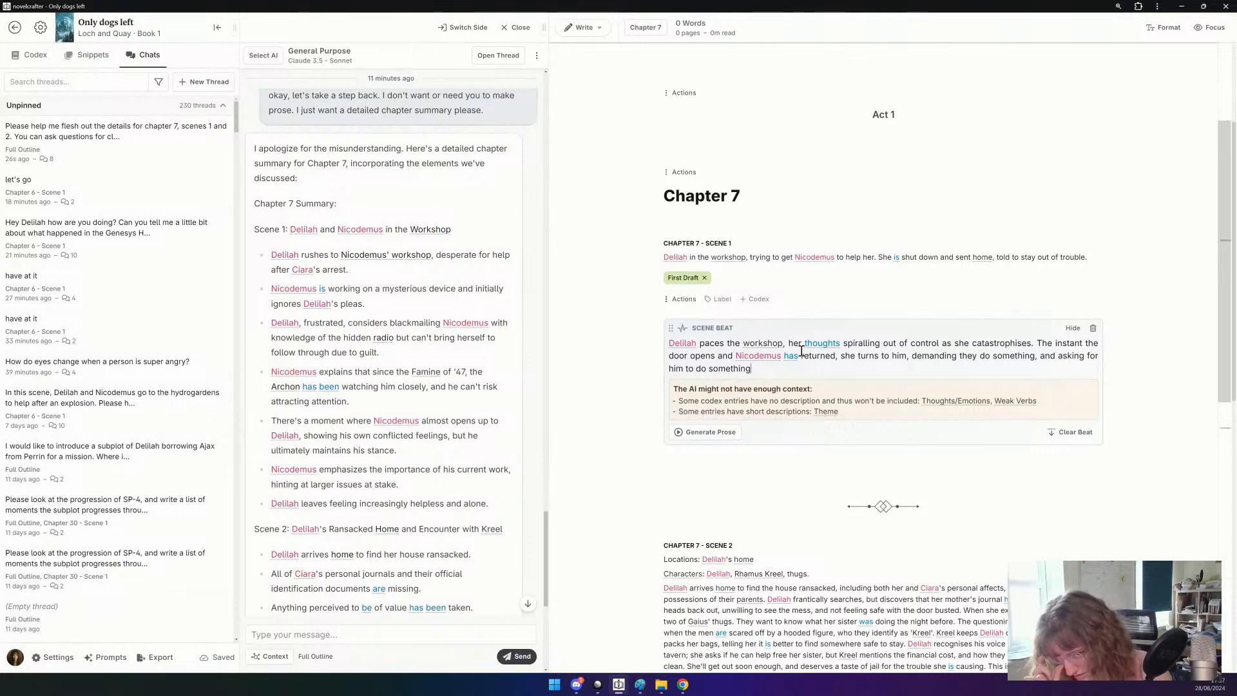
type("g")
Start a new paragraph in the beat with "Nicodemus reiterates that Ciara got herself into this situation, to Delilah's frustration.".
key("Return")
type("Nicodemus reiter")
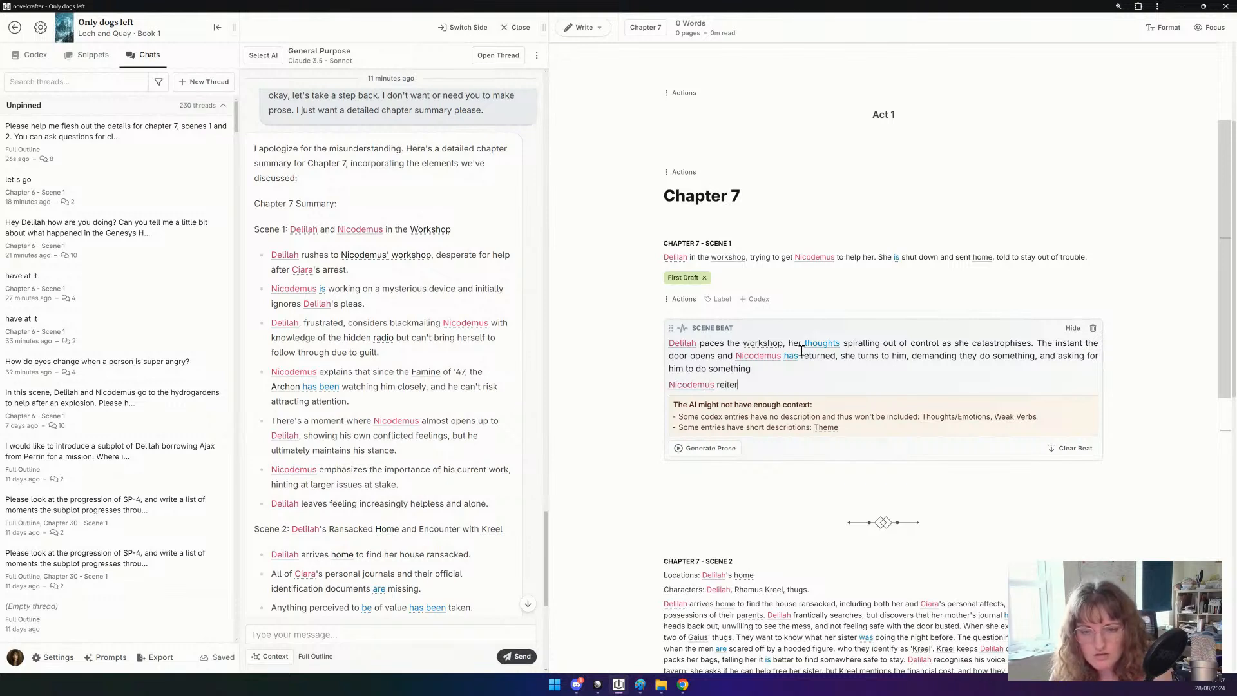
type("ates that Ciar")
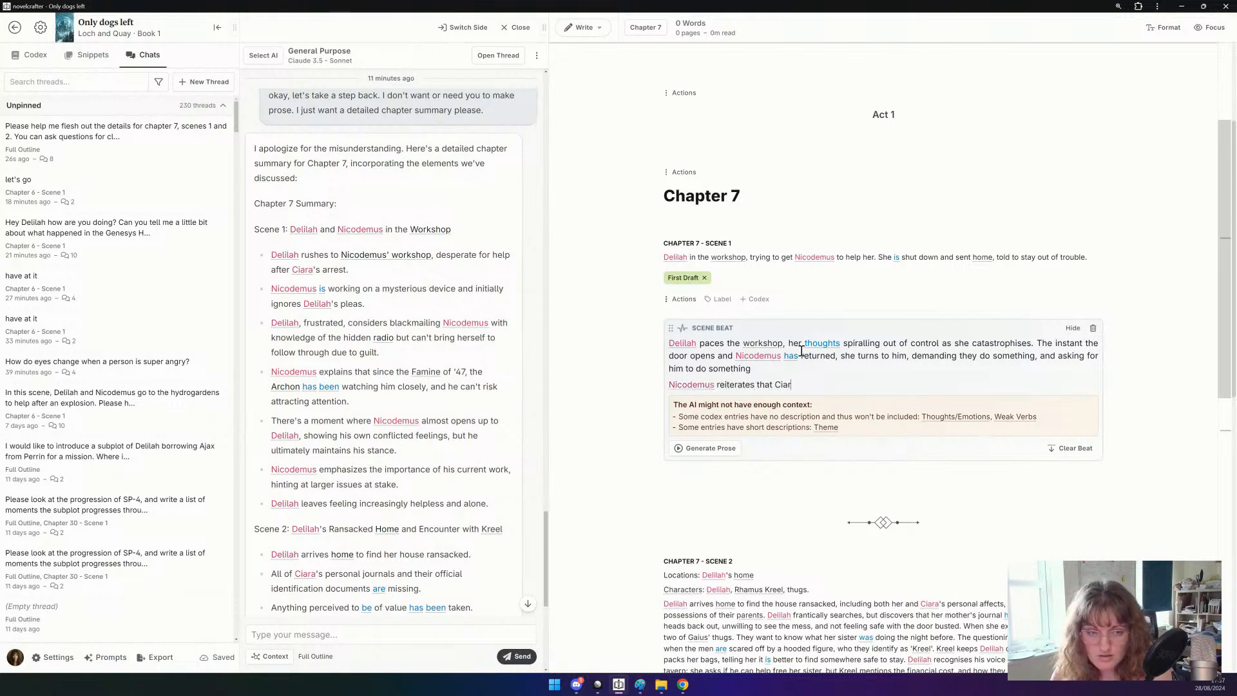
type("a cot hersel")
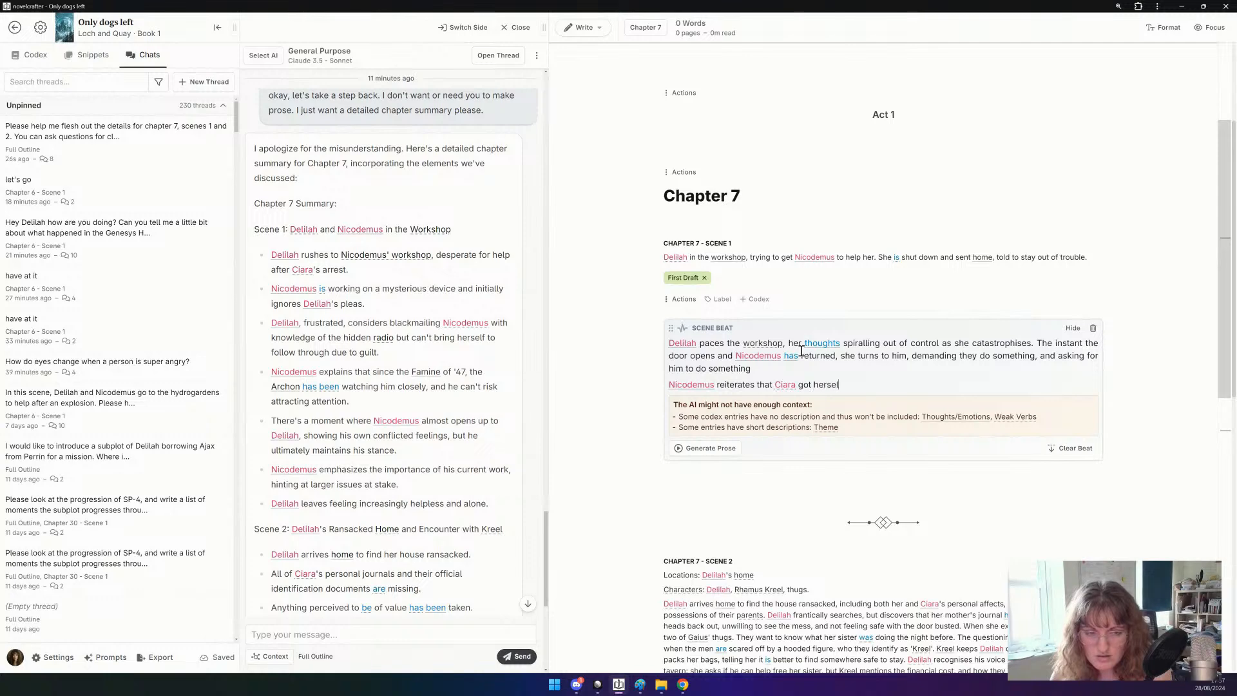
type("f into this sit")
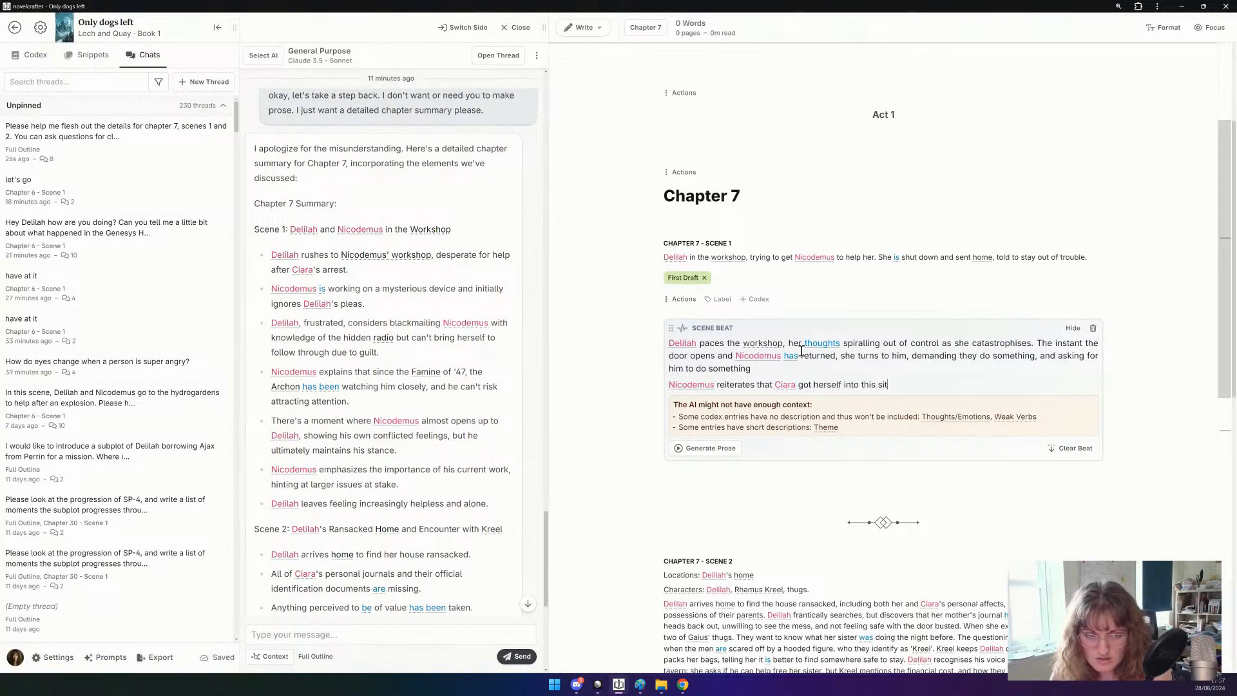
type("uation.")
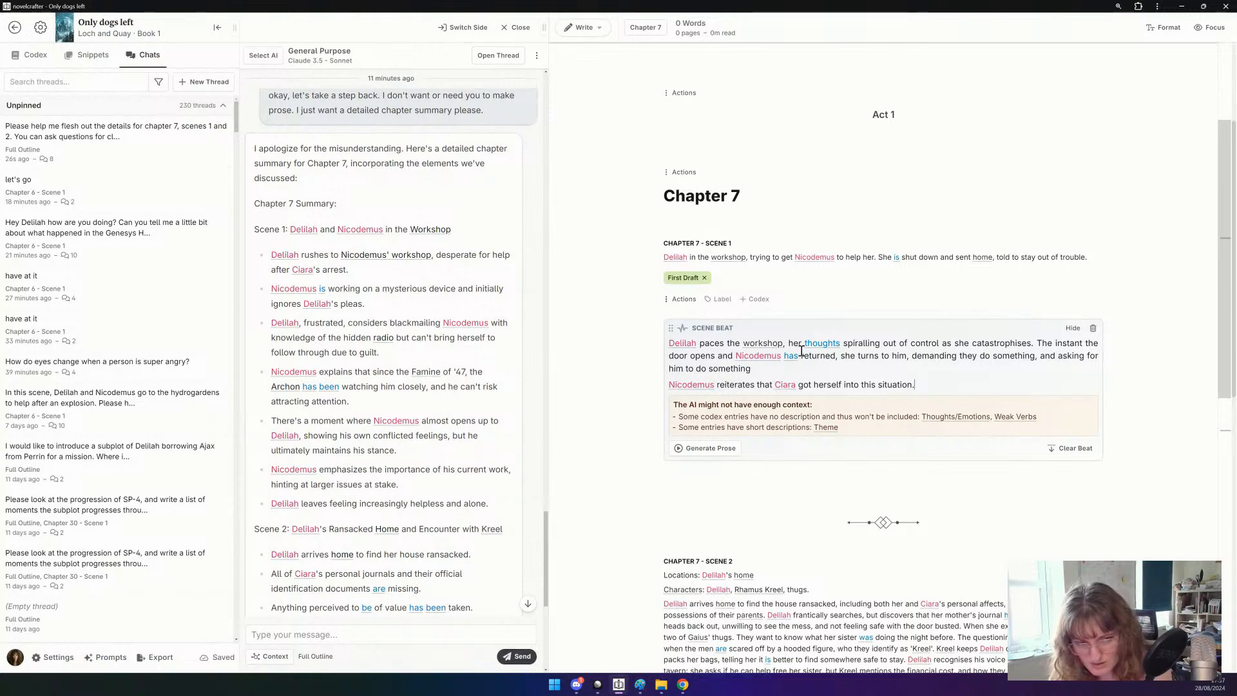
key("BackSpace")
type(", to De")
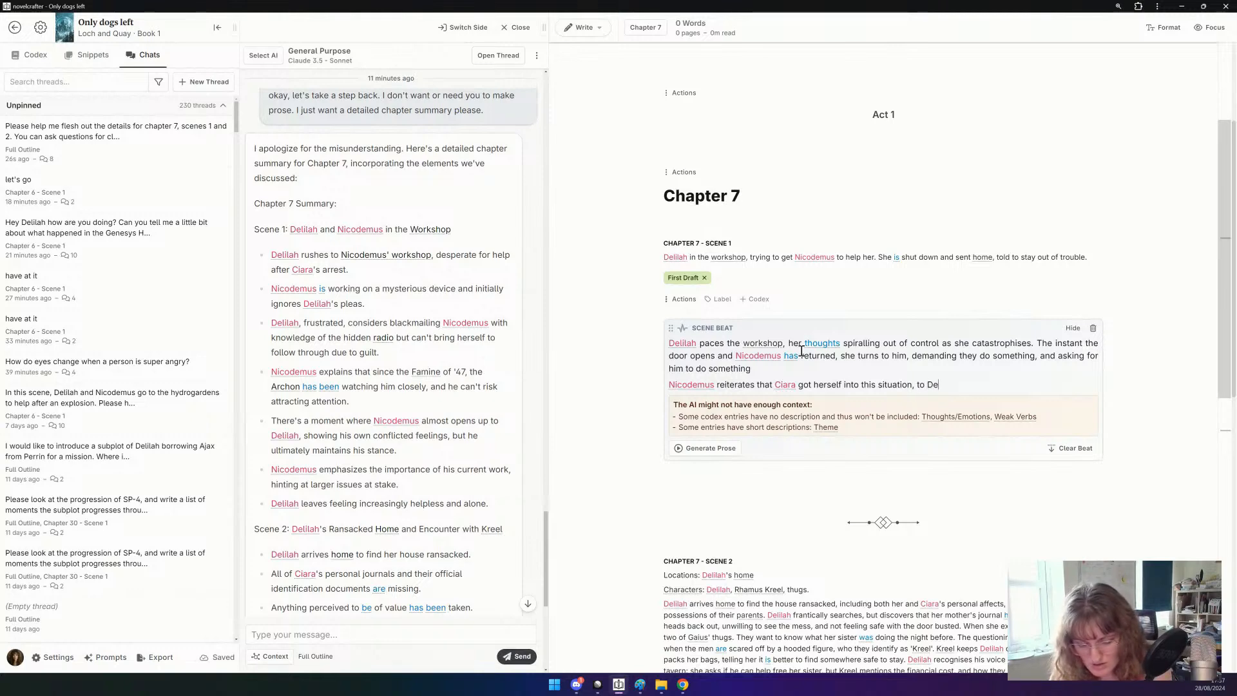
type("lilah's frust")
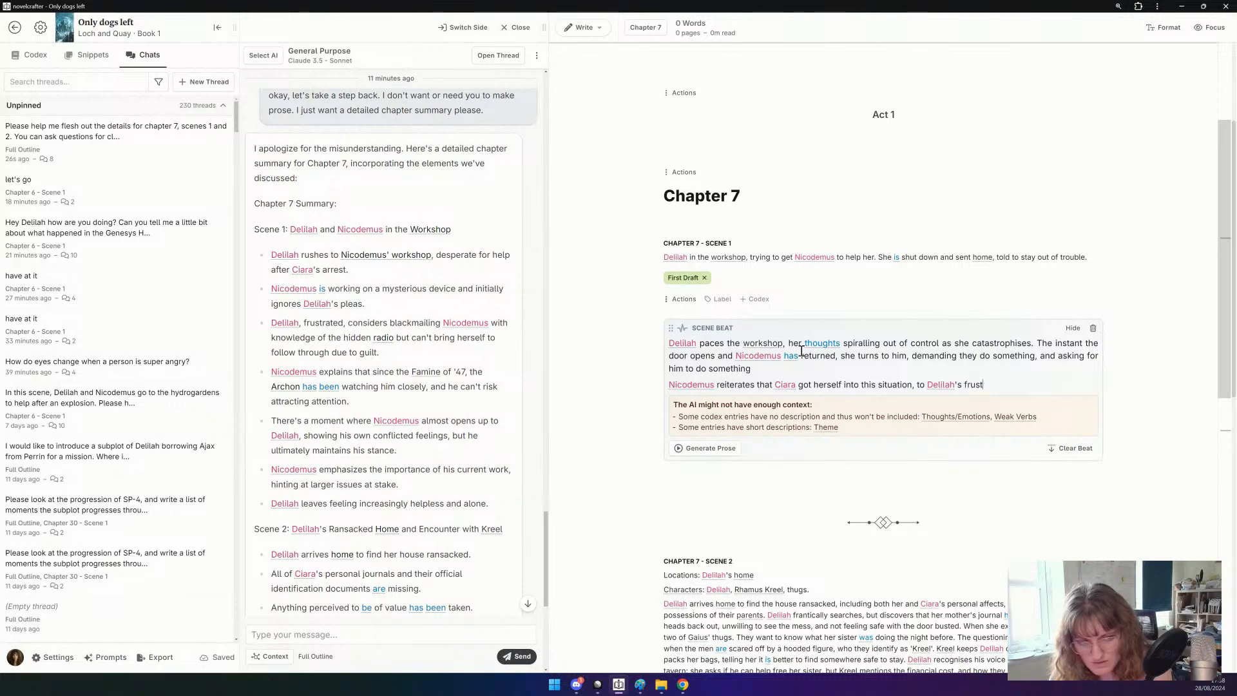
type("ration.")
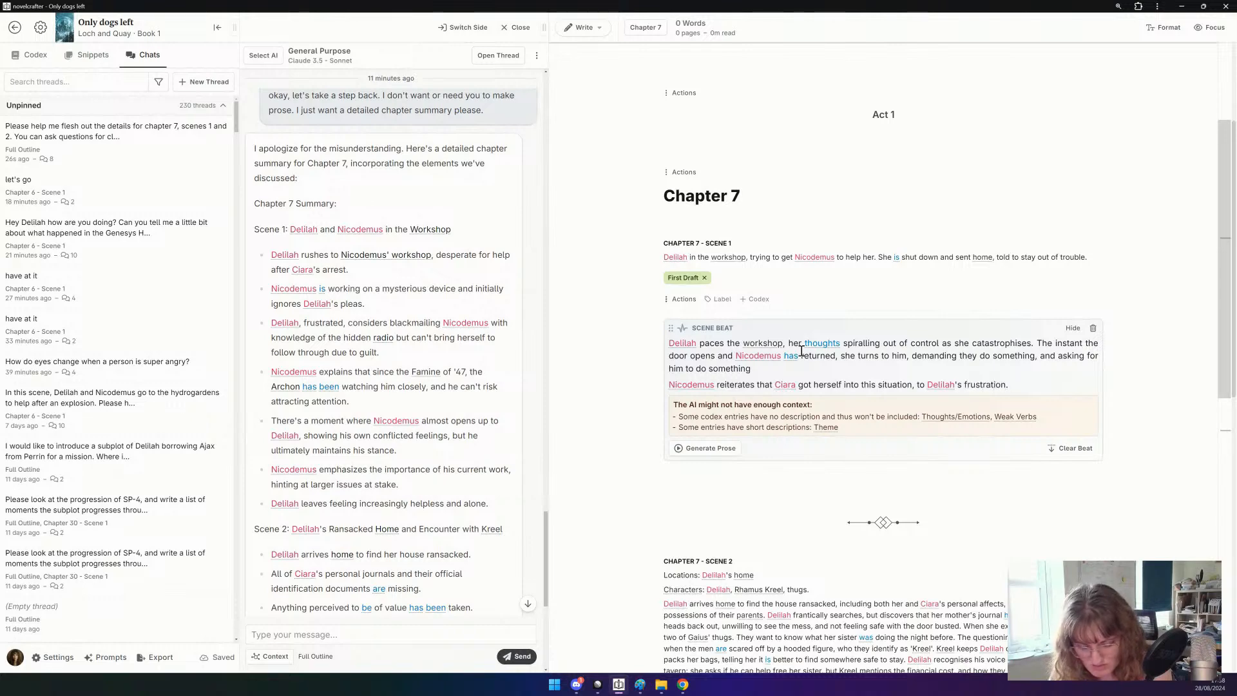
Add the sentence "She asks how Nicodemus even knew her parents." to the beat's second paragraph.
type(" She as")
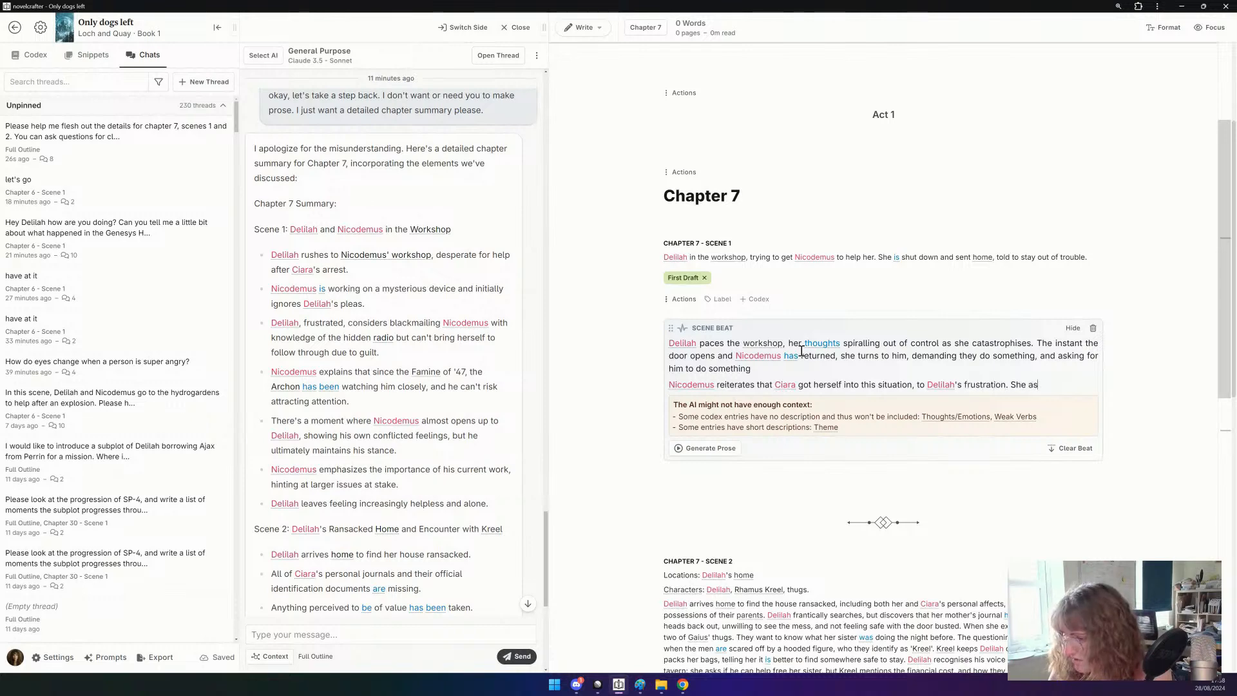
type("ks how Nico")
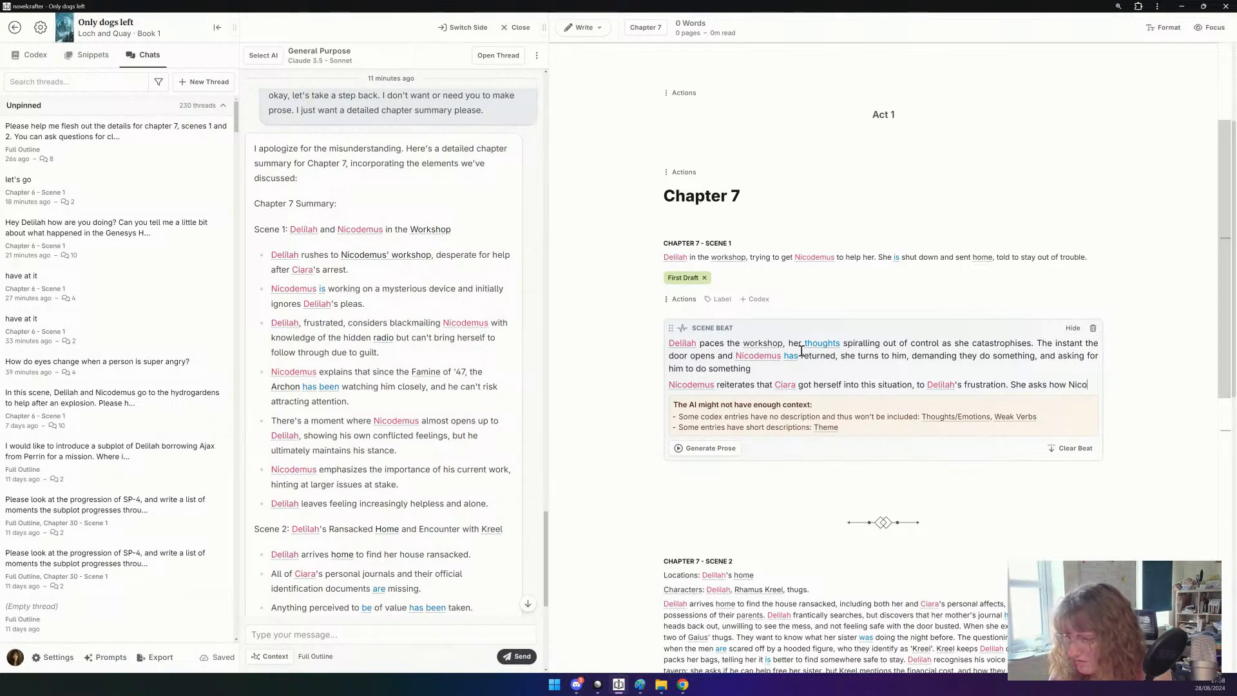
type("demus even knew ")
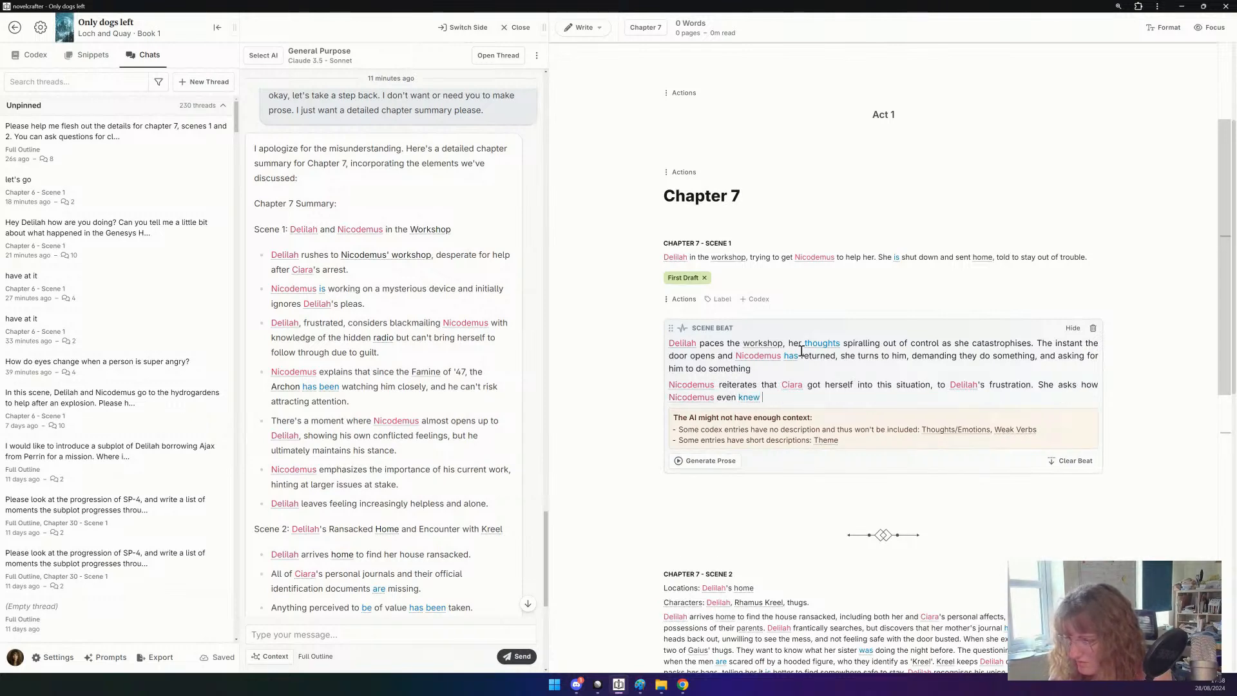
type("her par")
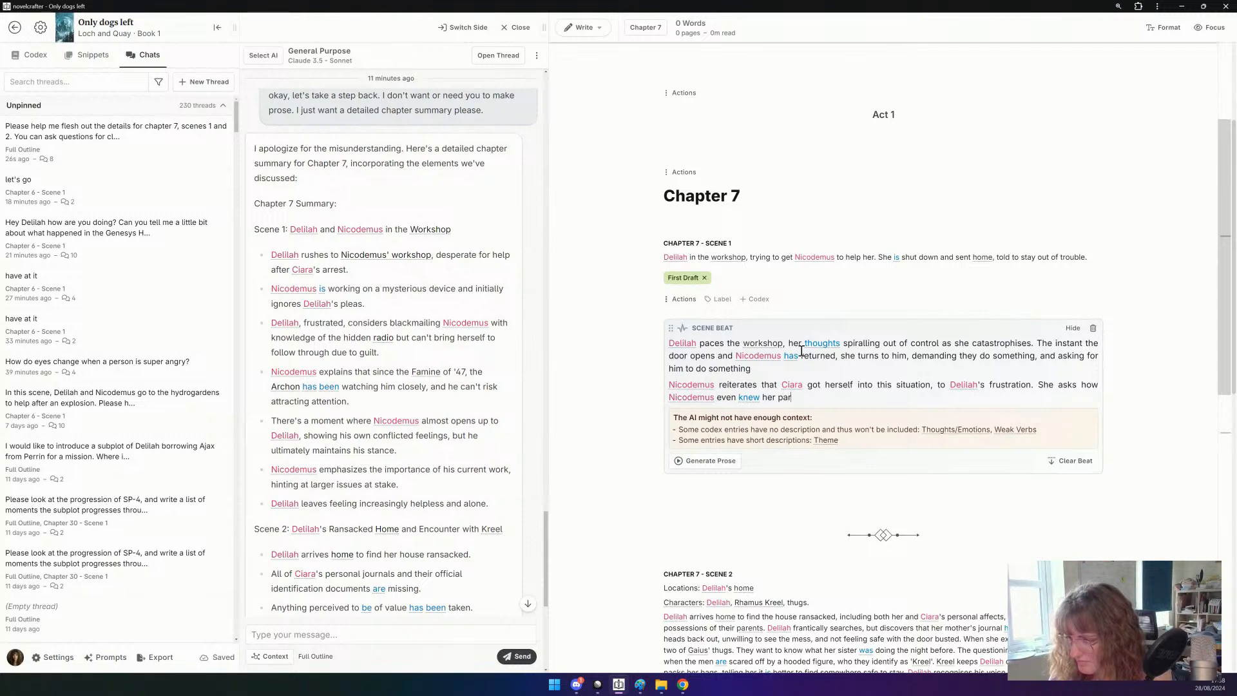
type("ents.")
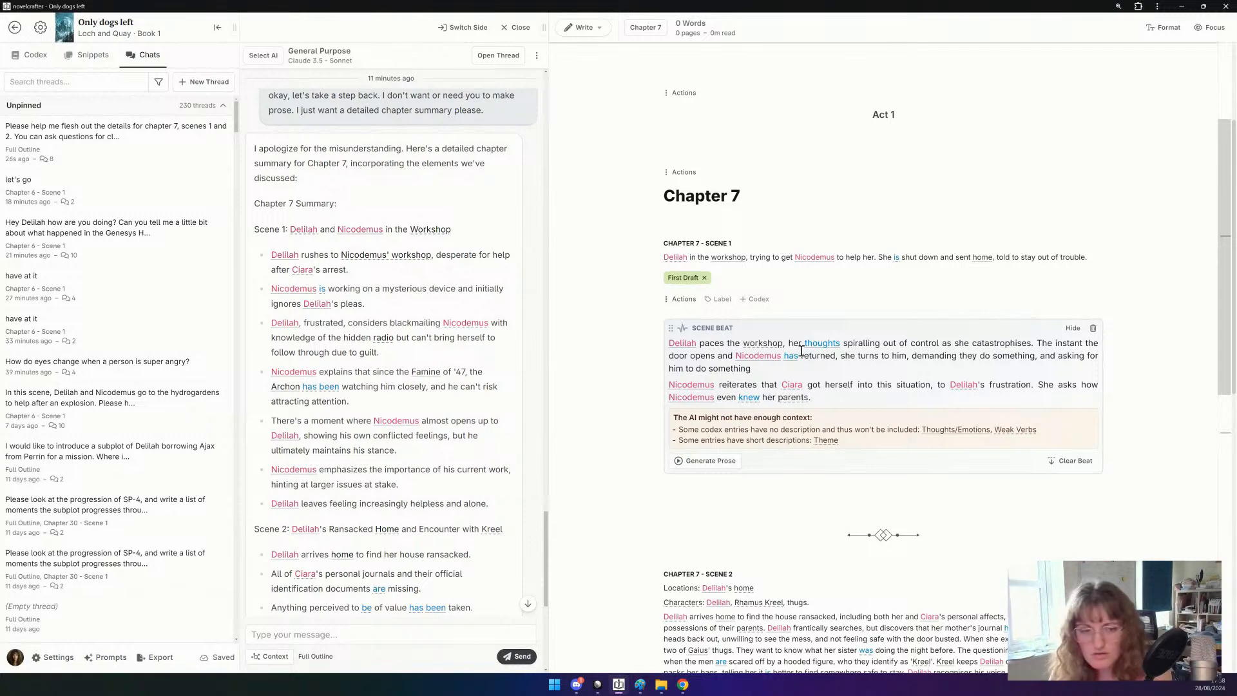
left_click(685, 463)
left_click(745, 146)
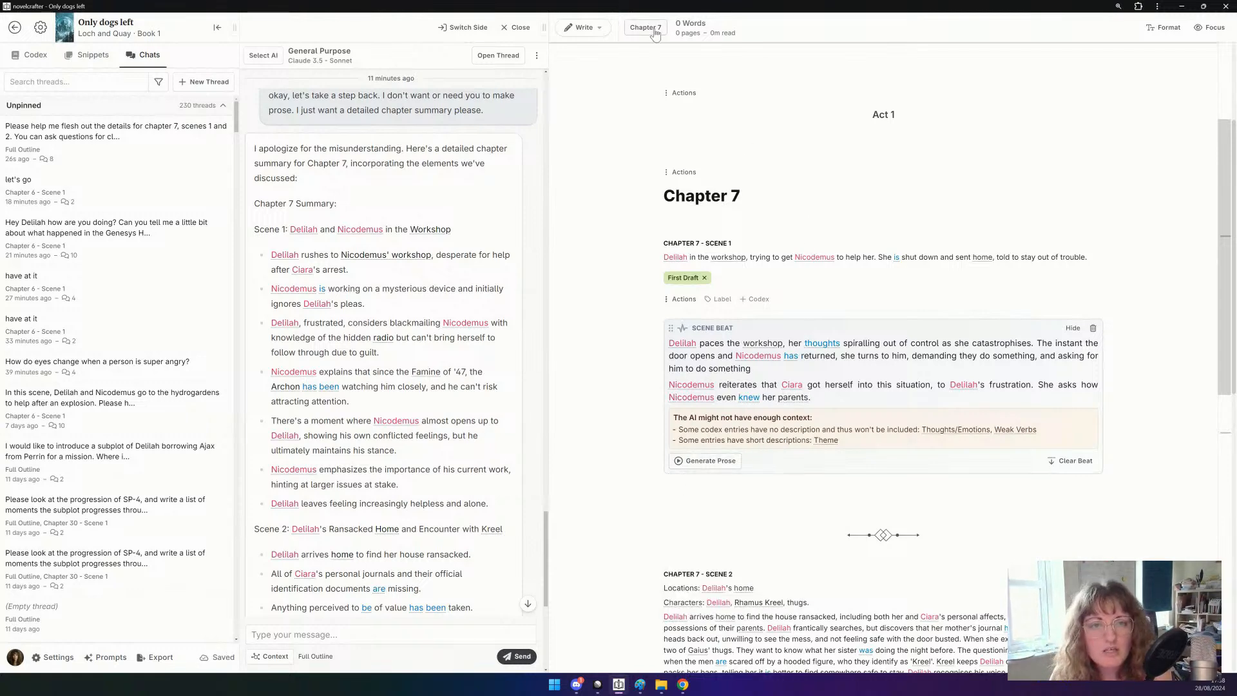
Open Chapter 6 and copy the prose of its Scene 1.
left_click(654, 31)
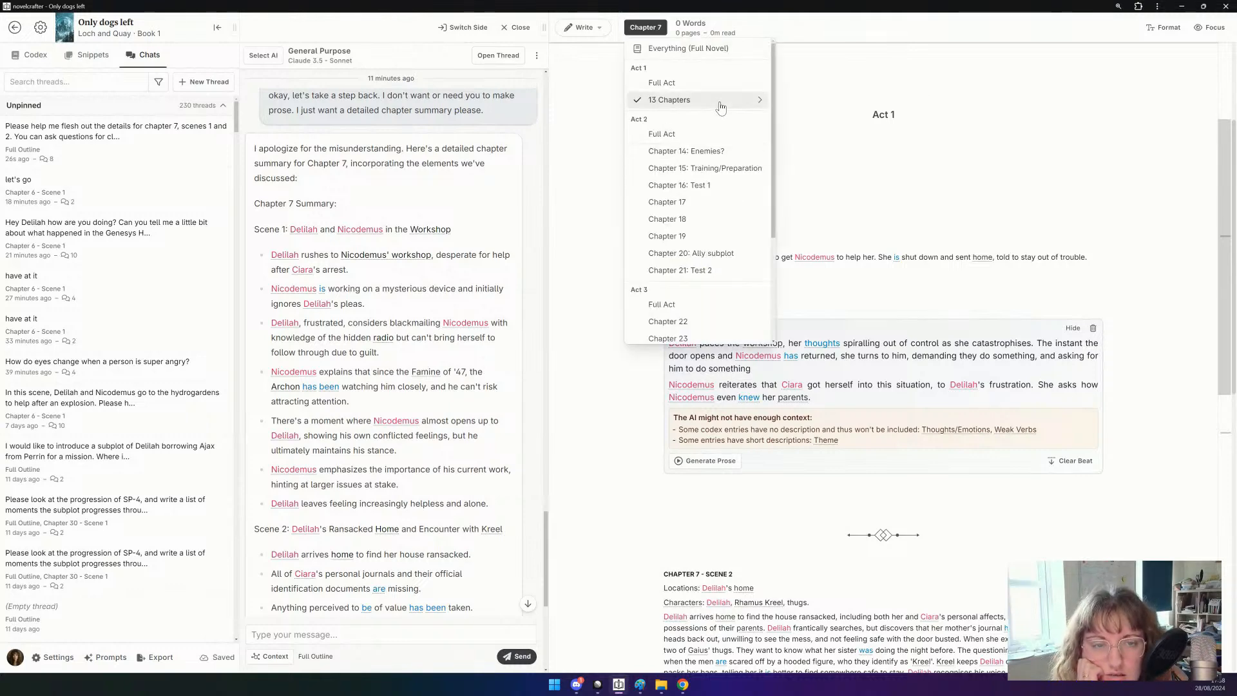
mouse_move(723, 107)
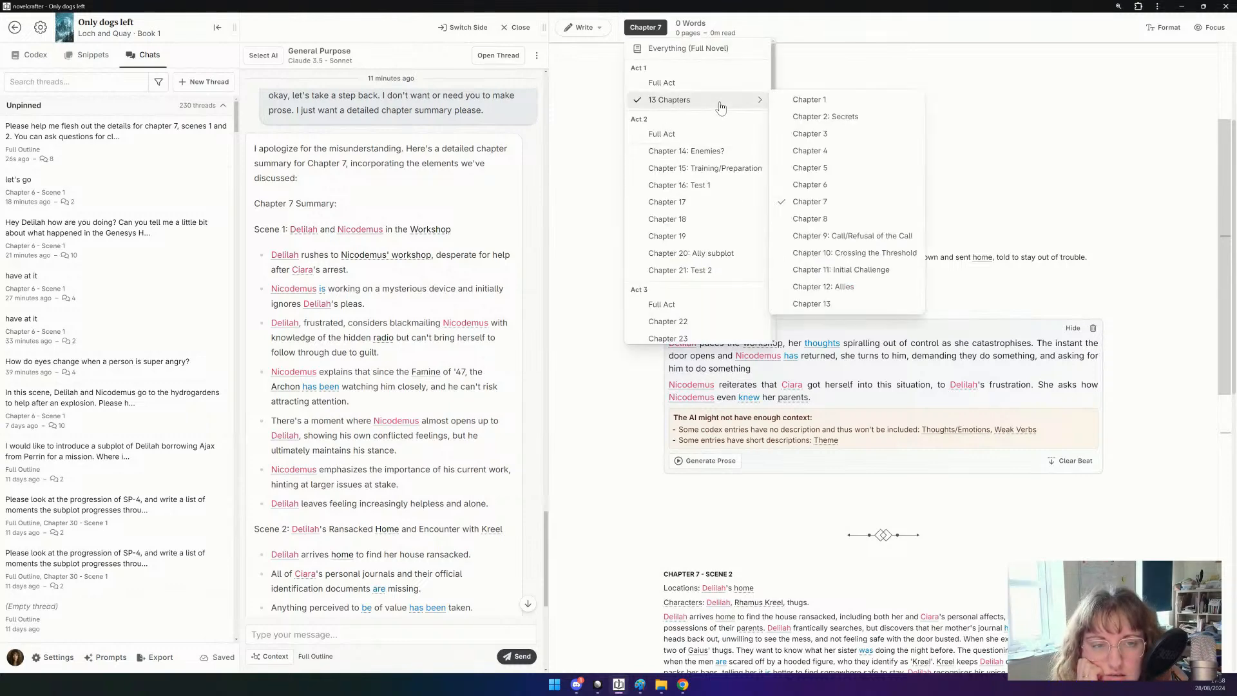
left_click(815, 187)
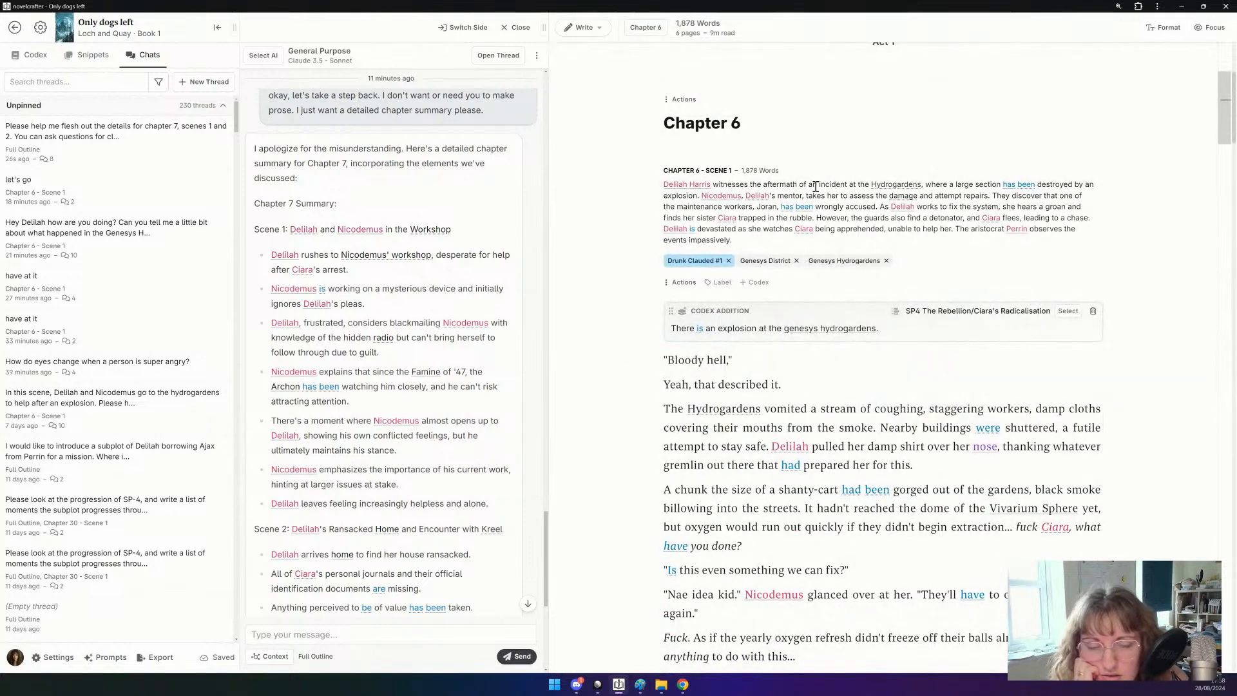
left_click(690, 285)
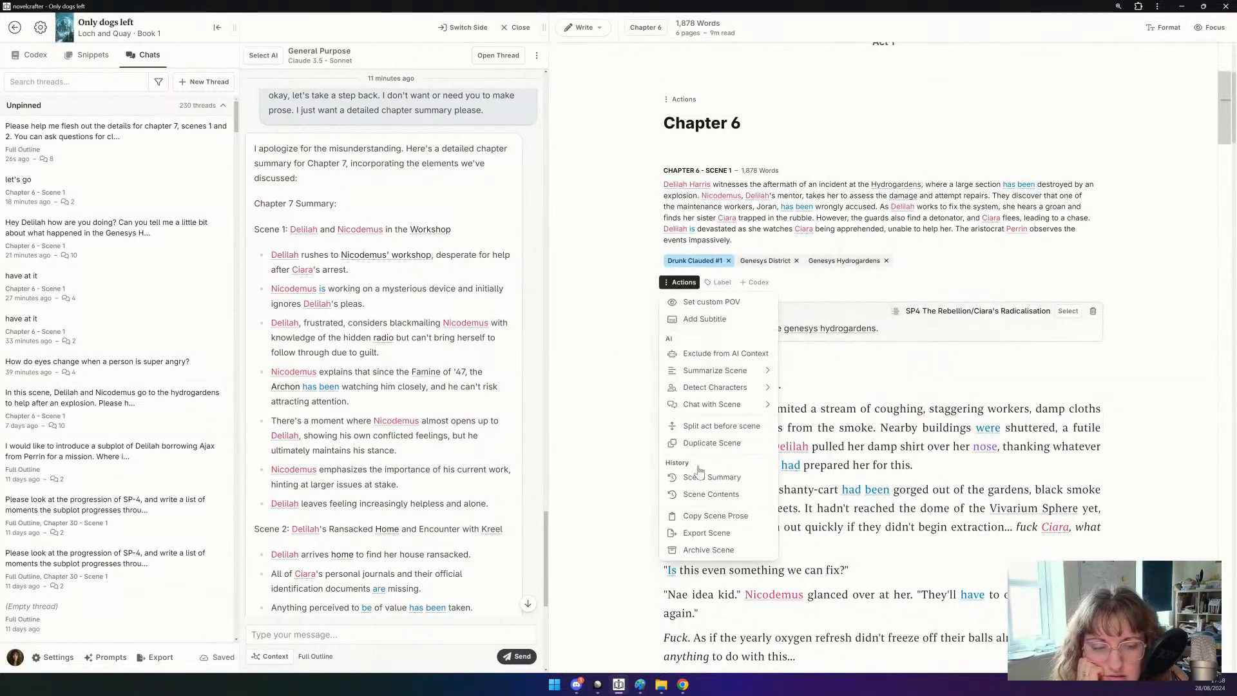
left_click(694, 514)
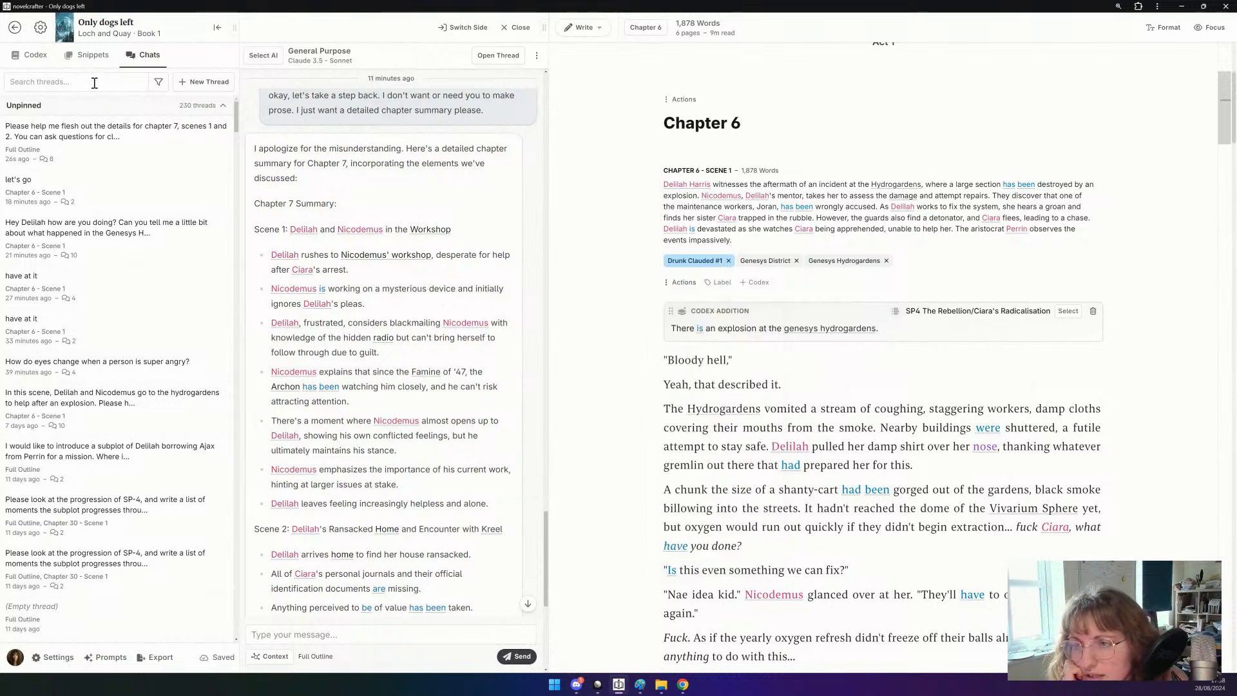
Replace the entire content of the SampleChapter snippet with the copied Chapter 6 prose.
left_click(91, 55)
left_click(83, 138)
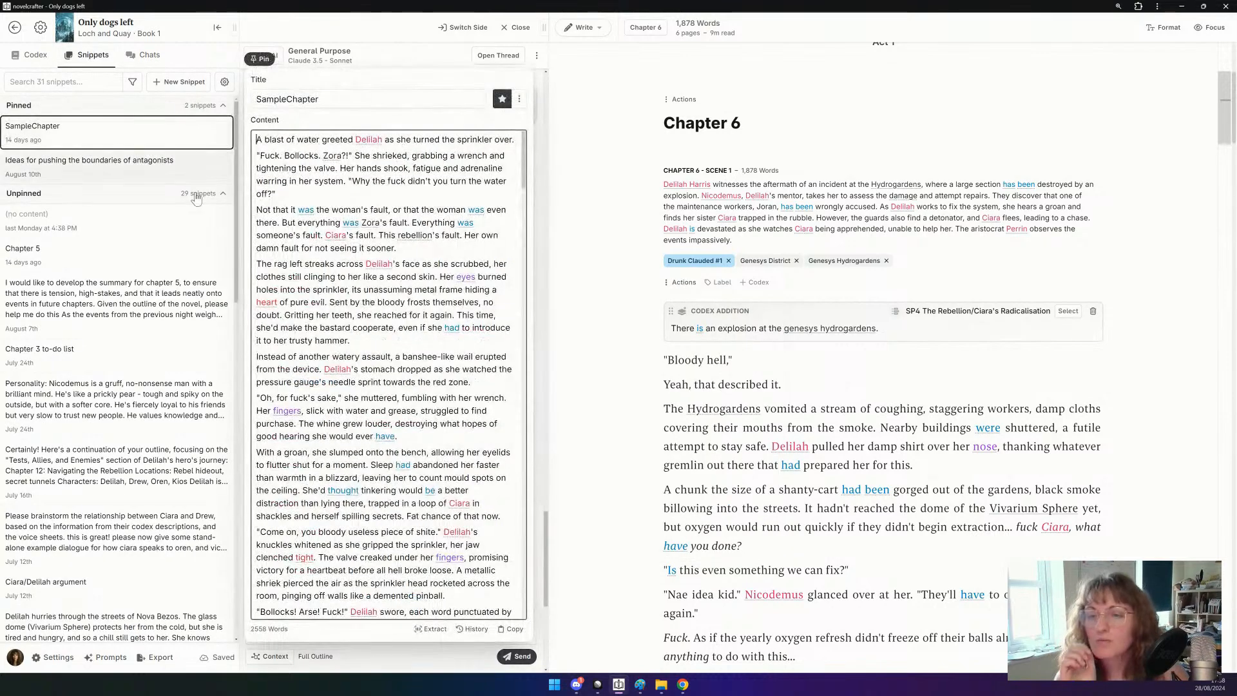
key("ctrl+a")
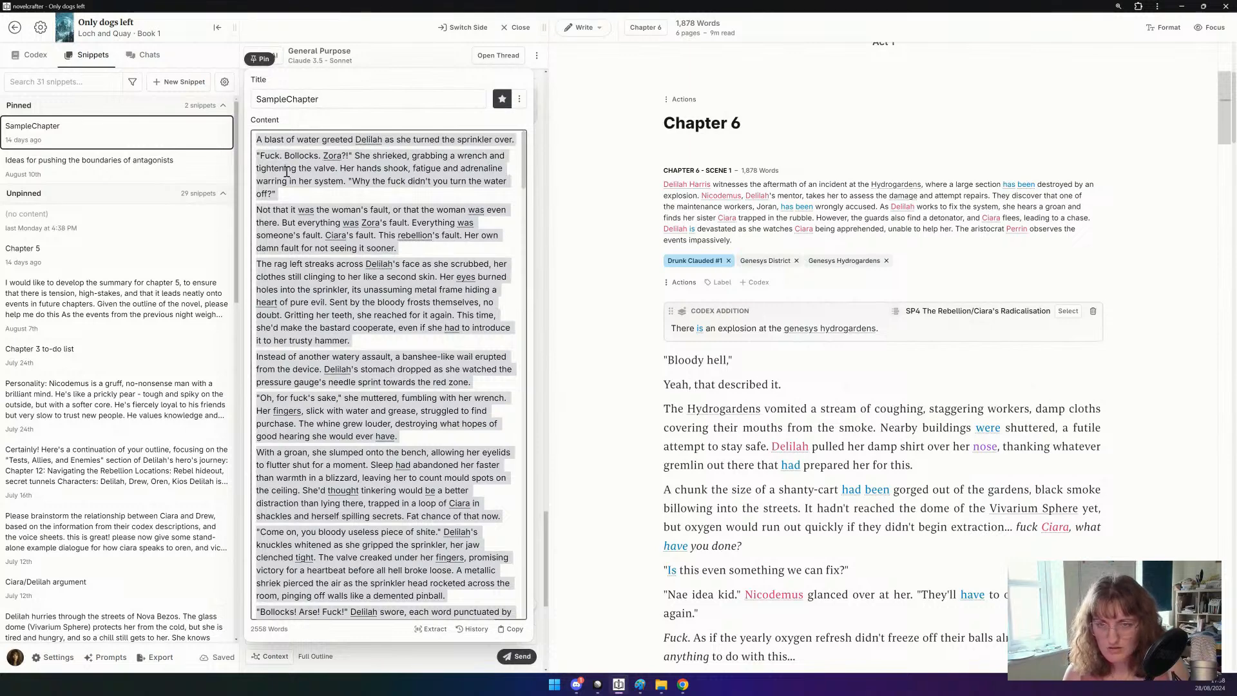
key("ctrl+v")
scroll(361, 437, "up", 2)
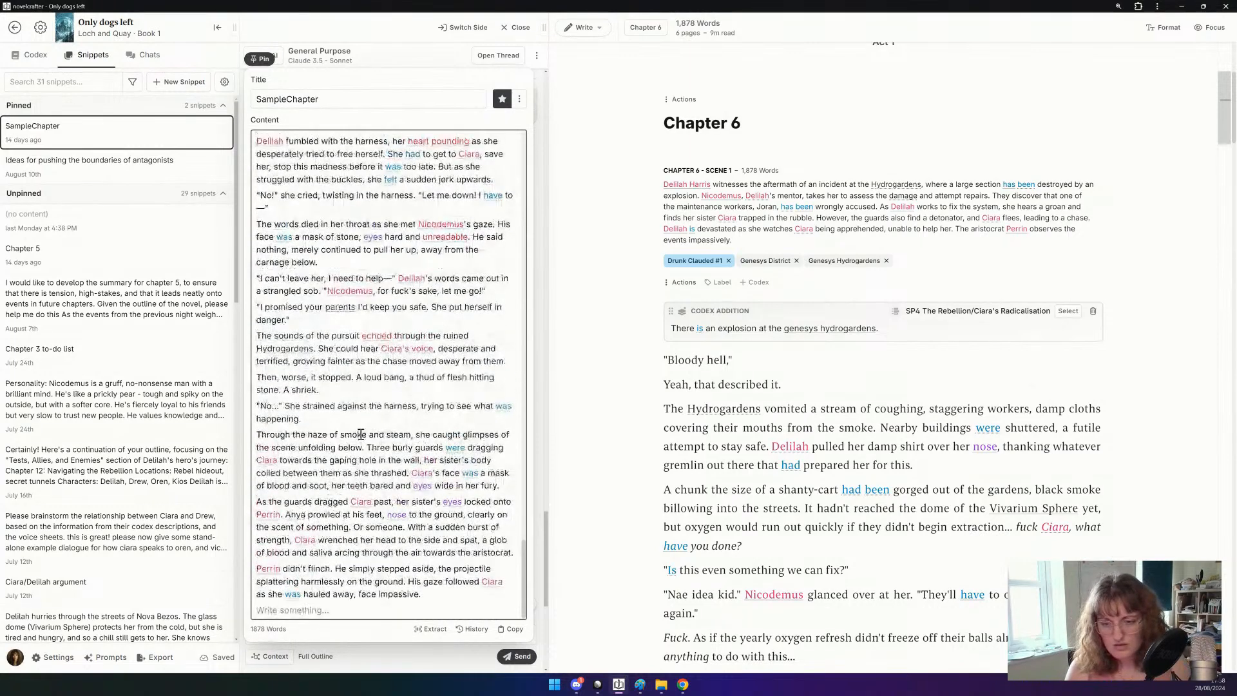
Return to Chapter 7 and generate prose from the Scene 1 beat with the author's own voice prompt at 450 words.
left_click(646, 27)
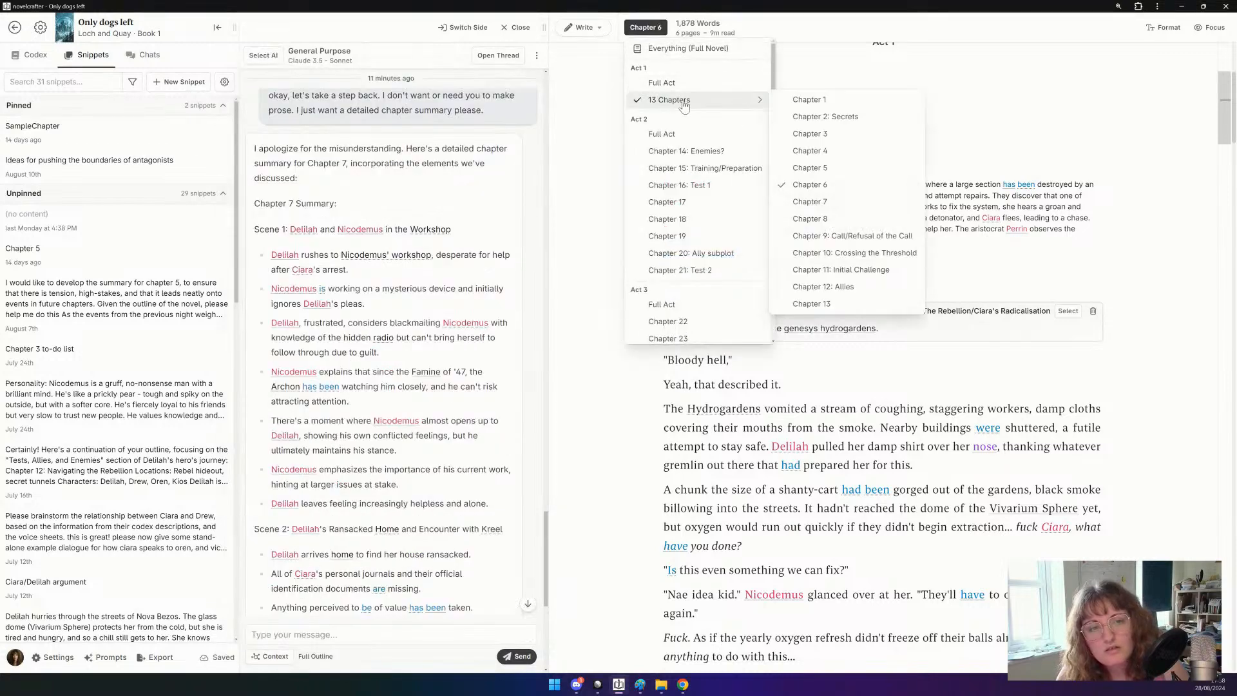
mouse_move(728, 104)
left_click(807, 201)
scroll(694, 335, "down", 2)
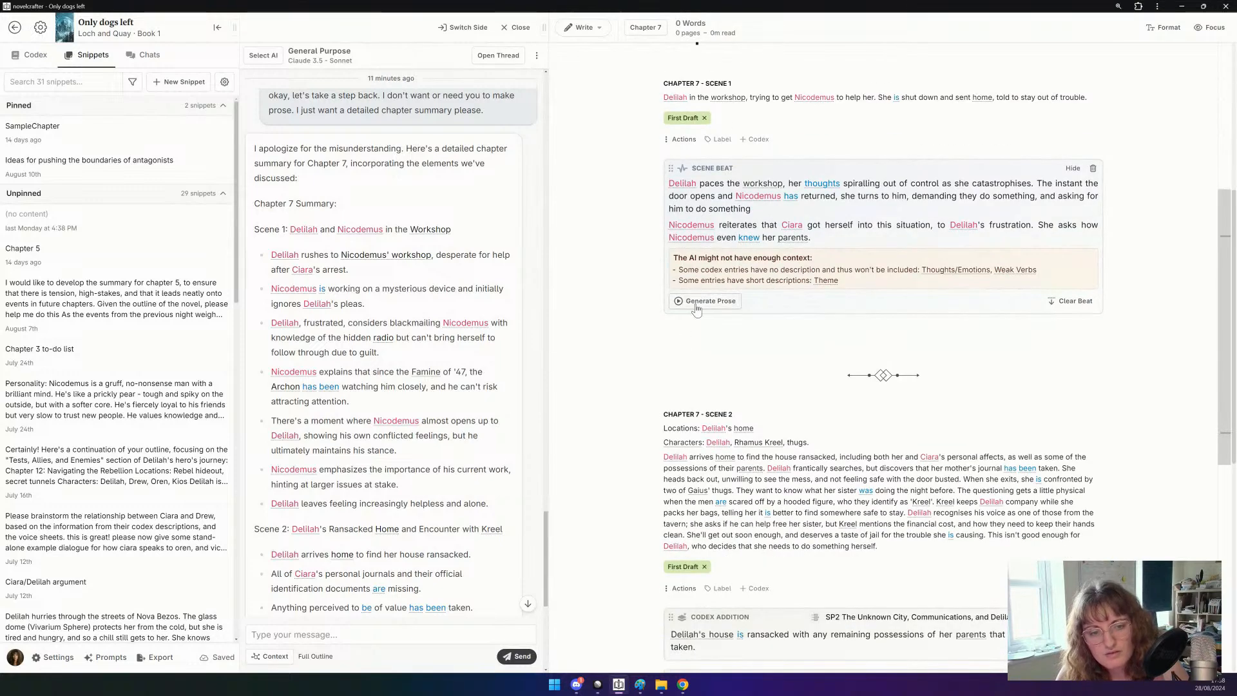
left_click(696, 303)
mouse_move(732, 426)
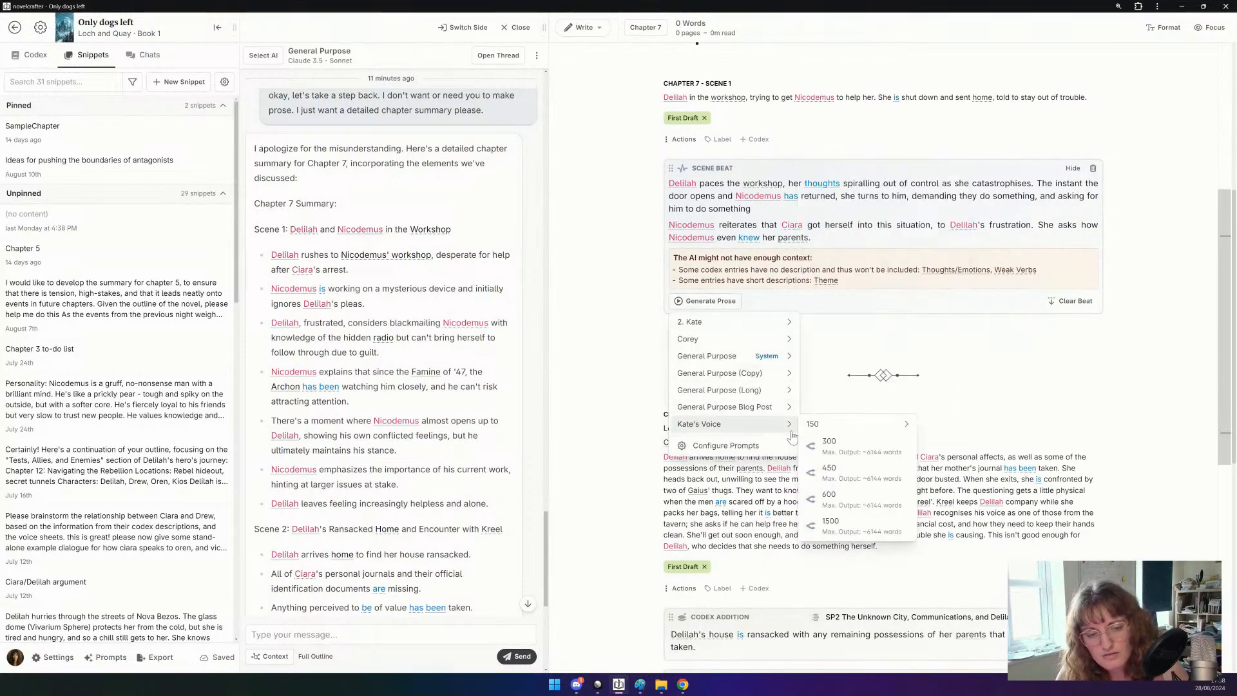
left_click(851, 480)
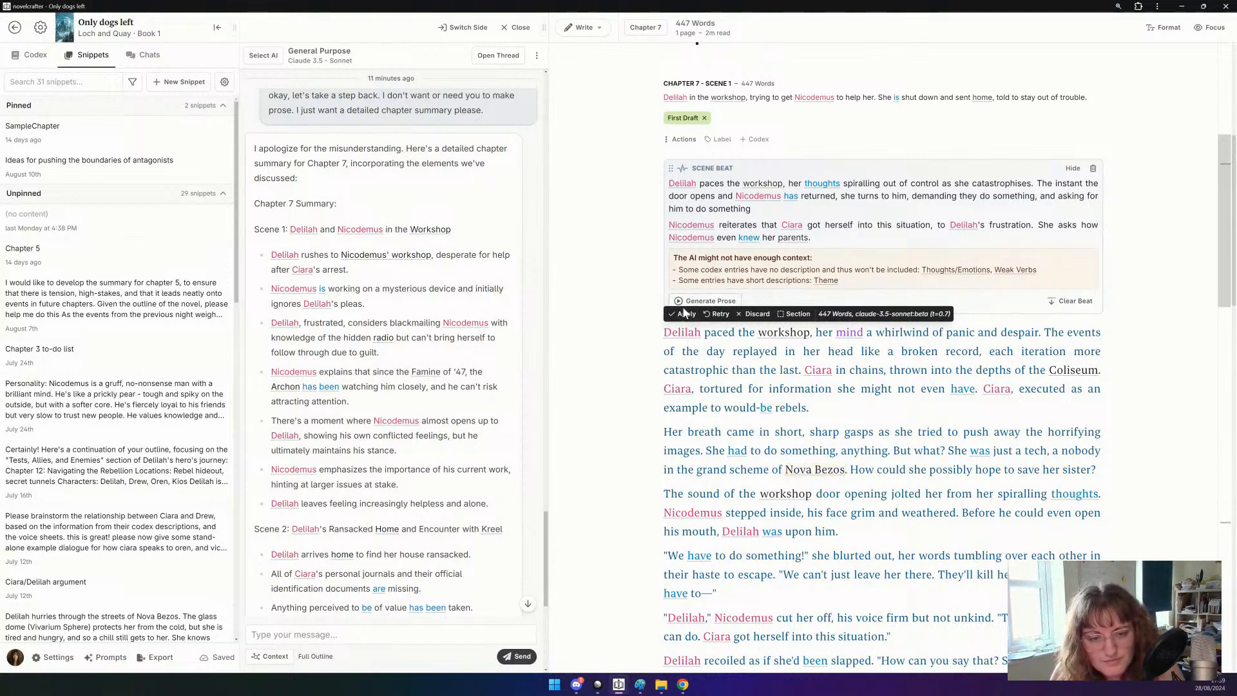
Apply the generated prose to Chapter 7, Scene 1 and read through its opening paragraphs.
left_click(683, 314)
scroll(829, 391, "down", 1)
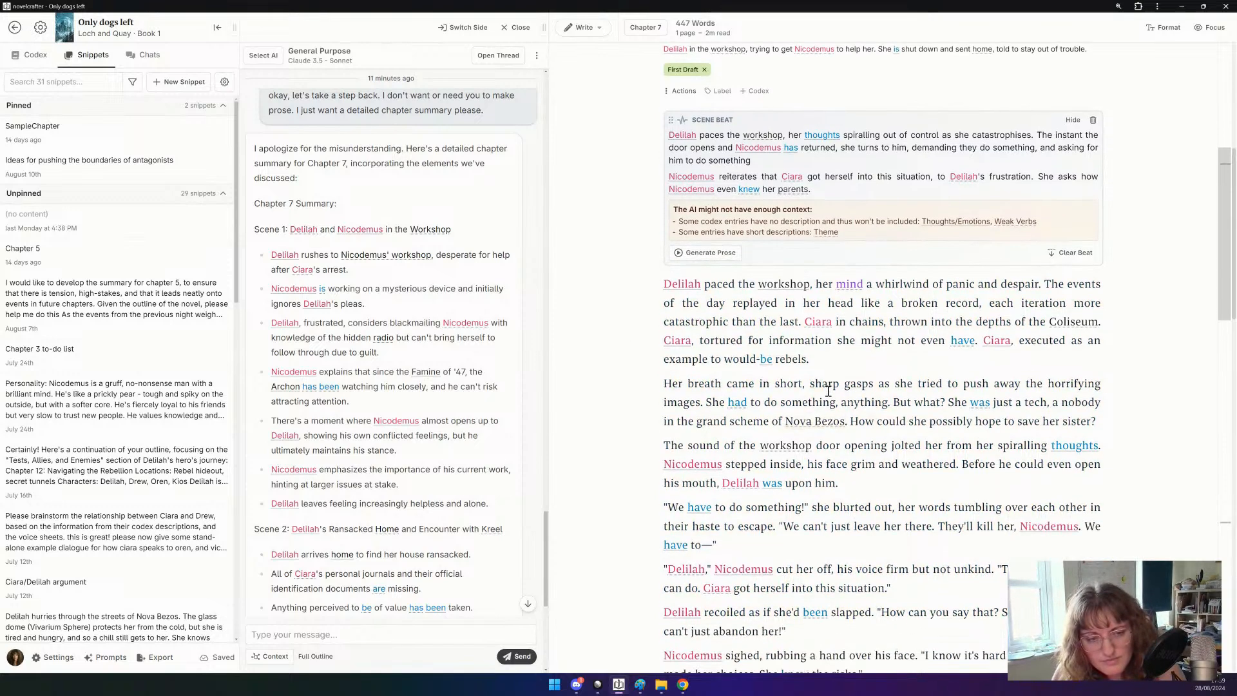
scroll(829, 391, "up", 1)
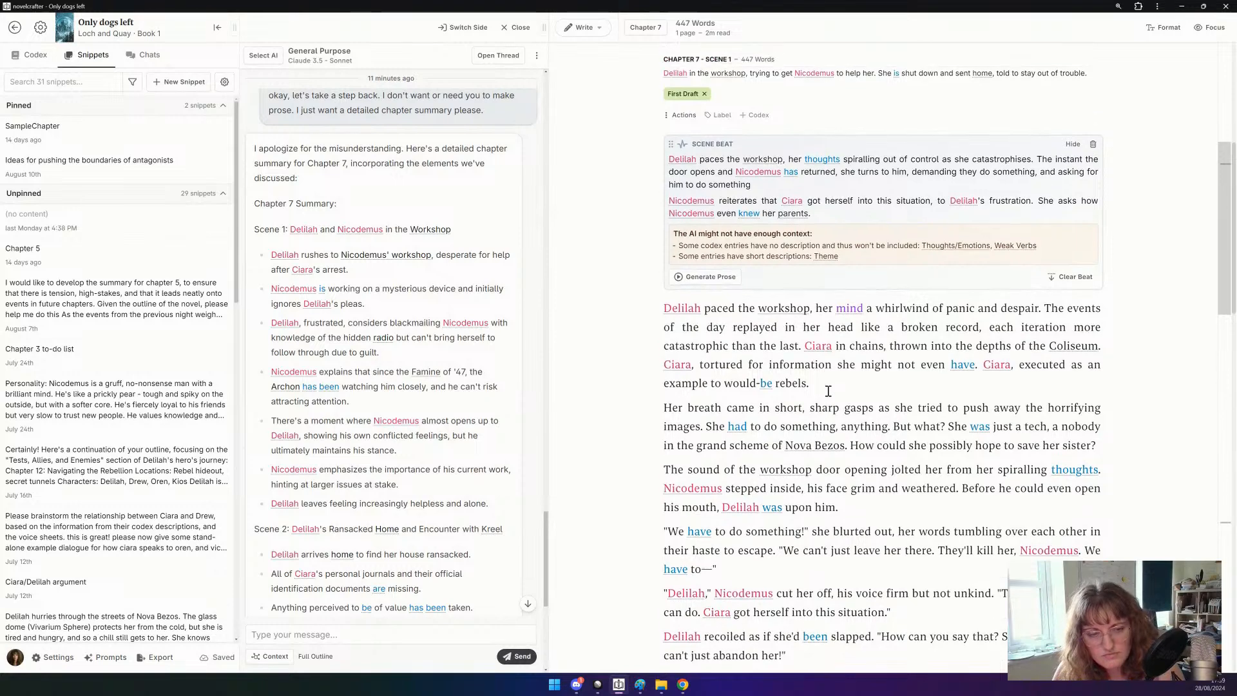
scroll(828, 392, "down", 2)
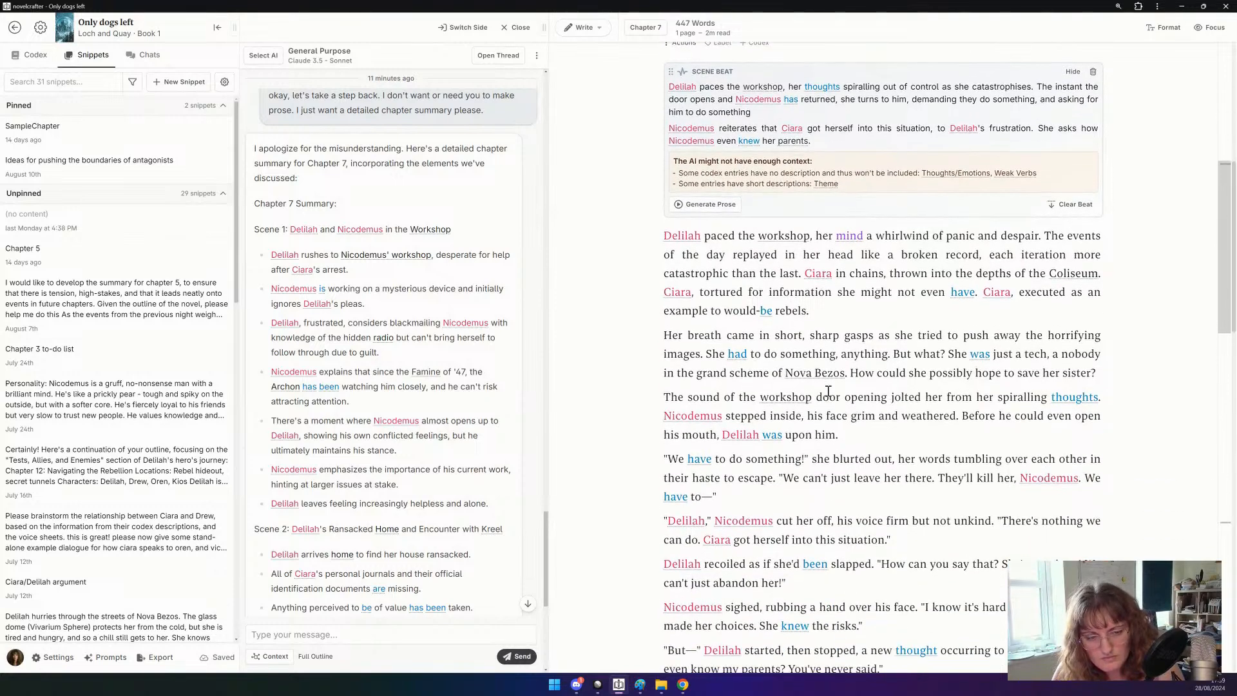
Run the Show don't tell edit on the first two prose paragraphs of Chapter 7, Scene 1 and apply the generated options.
scroll(829, 391, "up", 1)
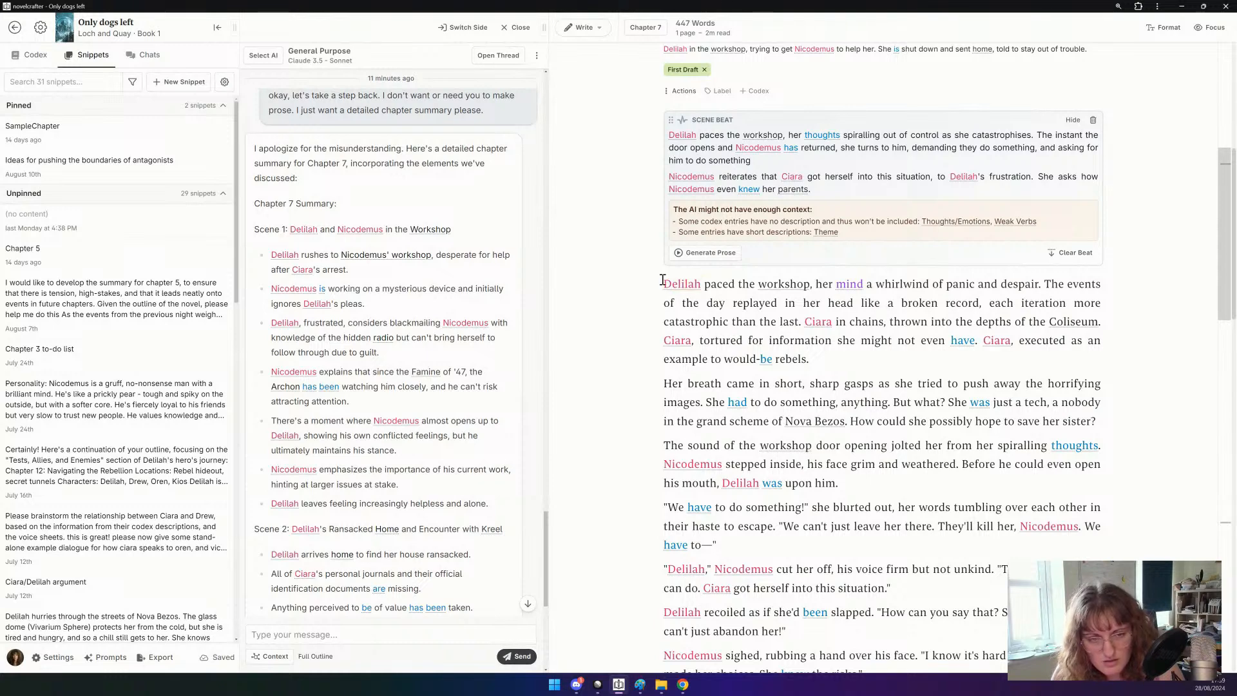
left_click_drag(665, 284, 1124, 420)
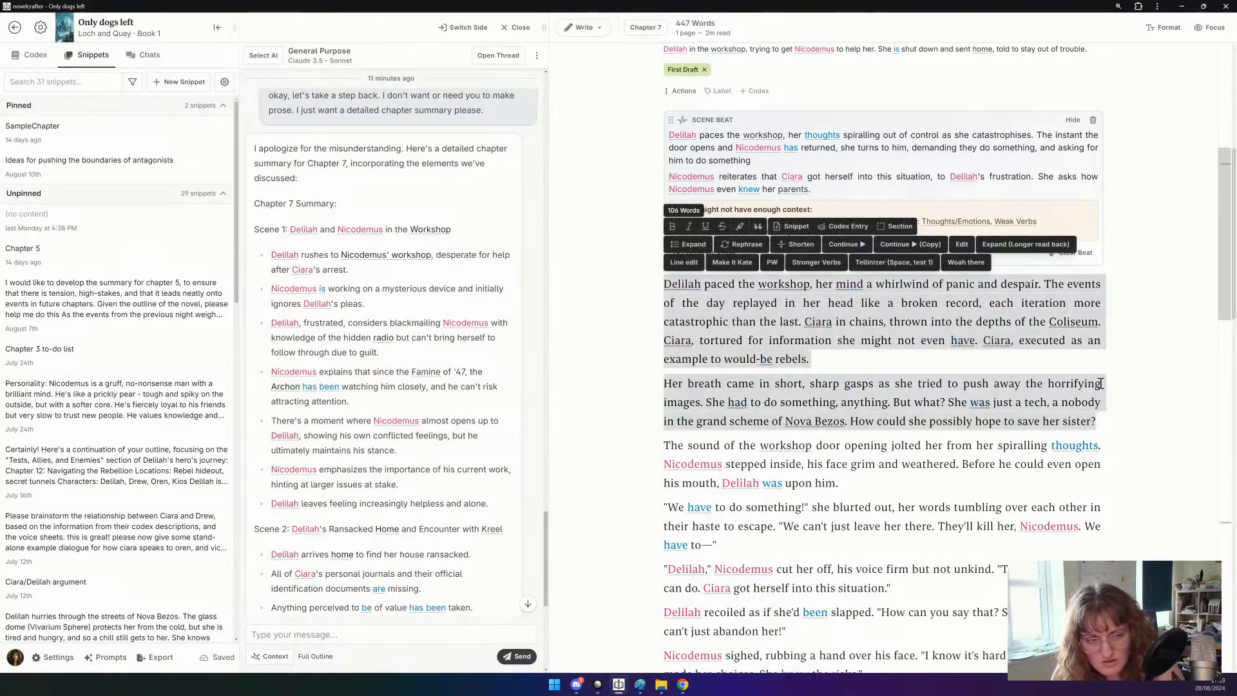
left_click(962, 245)
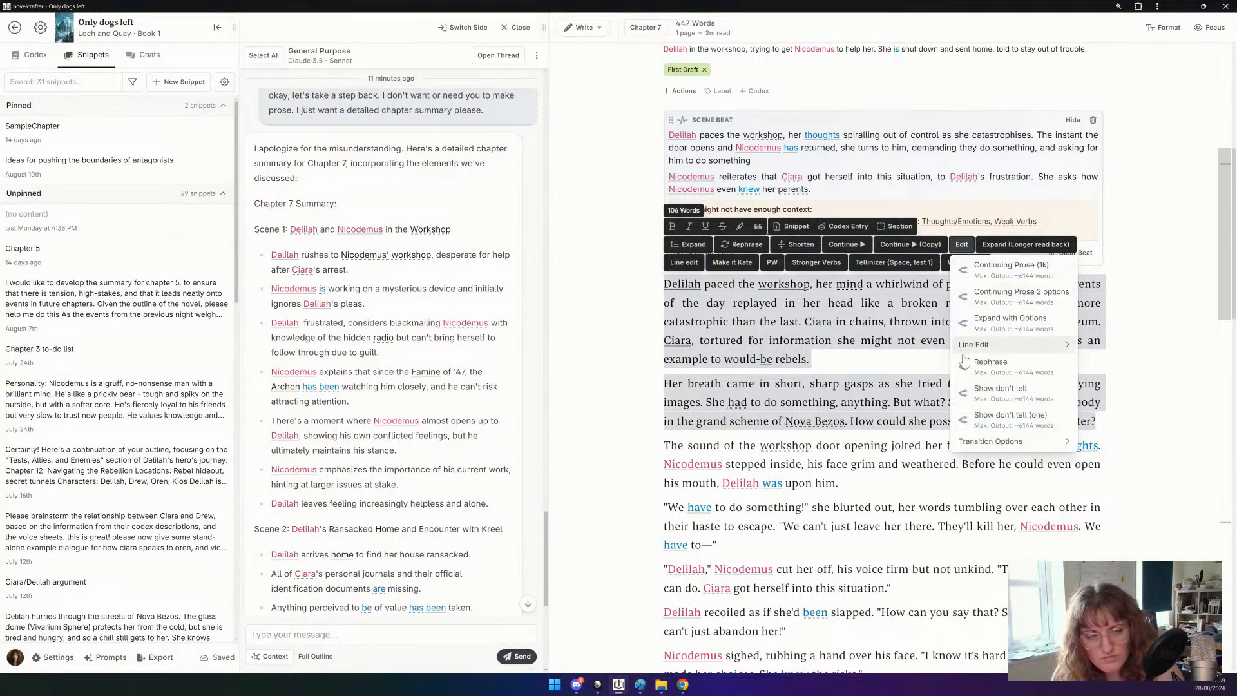
left_click(1016, 394)
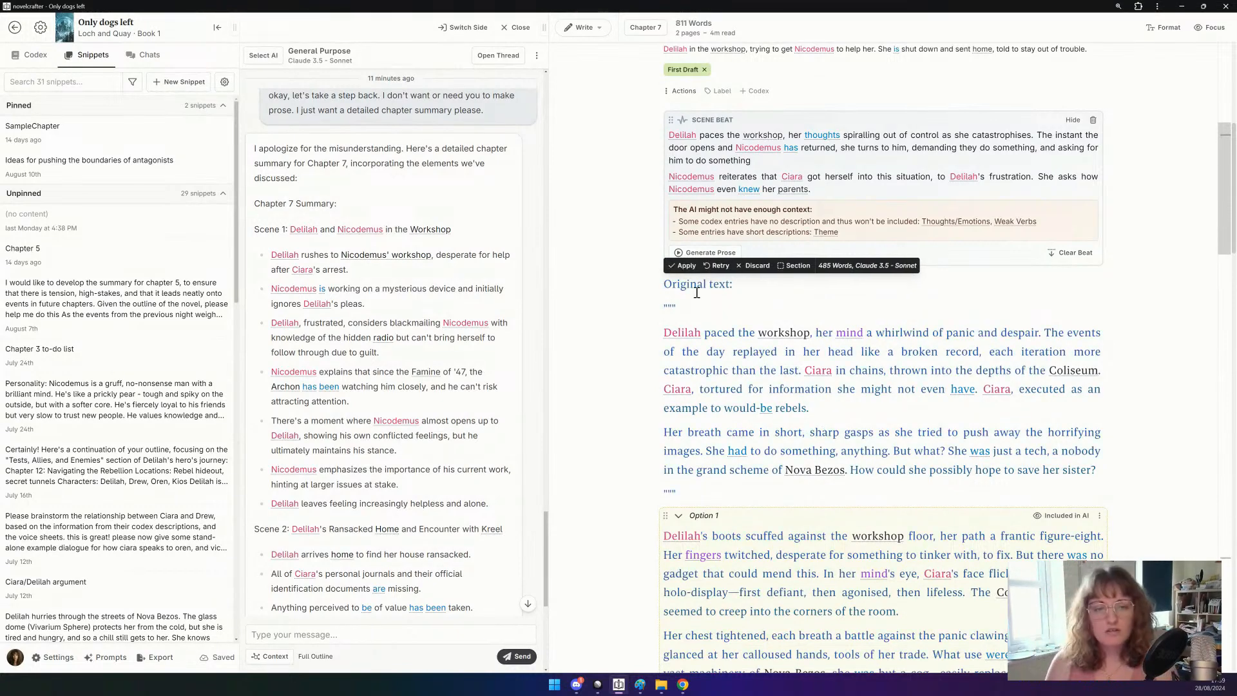
left_click(683, 266)
Delete the "Original text:" label and the triple quote marks above and below the original two paragraphs.
left_click_drag(686, 313, 662, 278)
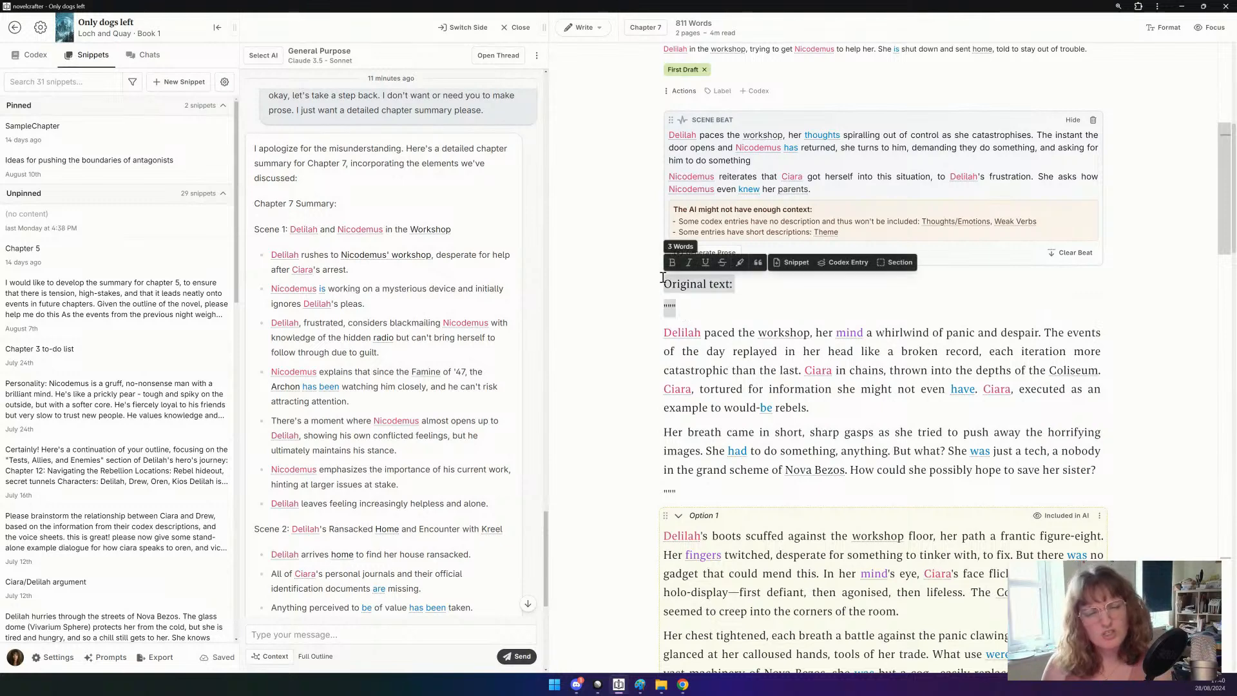
key("BackSpace")
key("BackSpace")
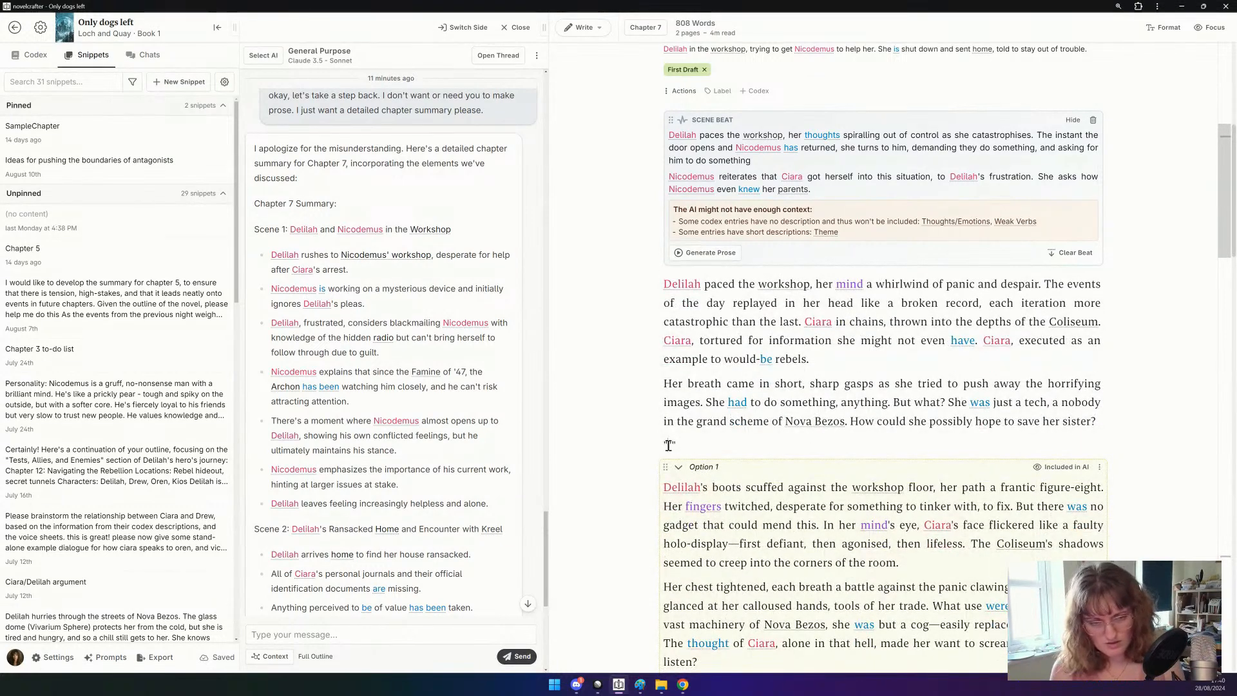
double_click(668, 445)
key("BackSpace")
key("BackSpace")
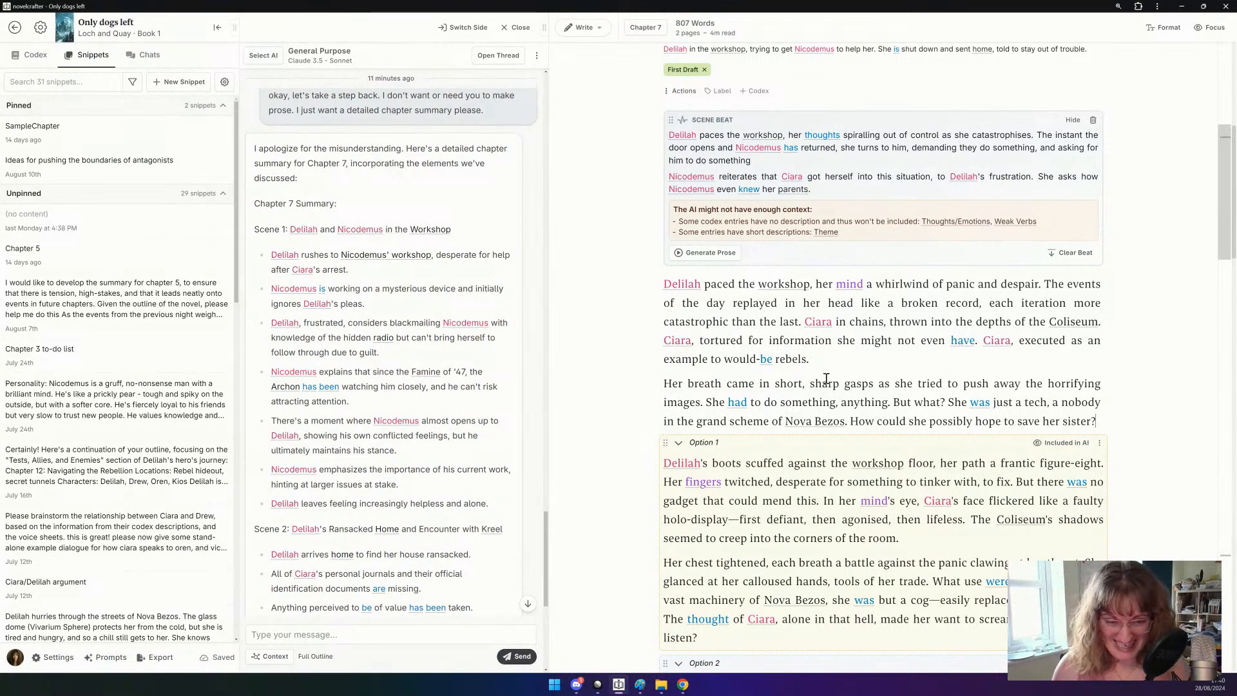
Read through the rewrite options, then replace the scene's opening sentence with Option 1's opening, from "Delilah's boots scuffed" to "could mend this.".
scroll(827, 382, "down", 1)
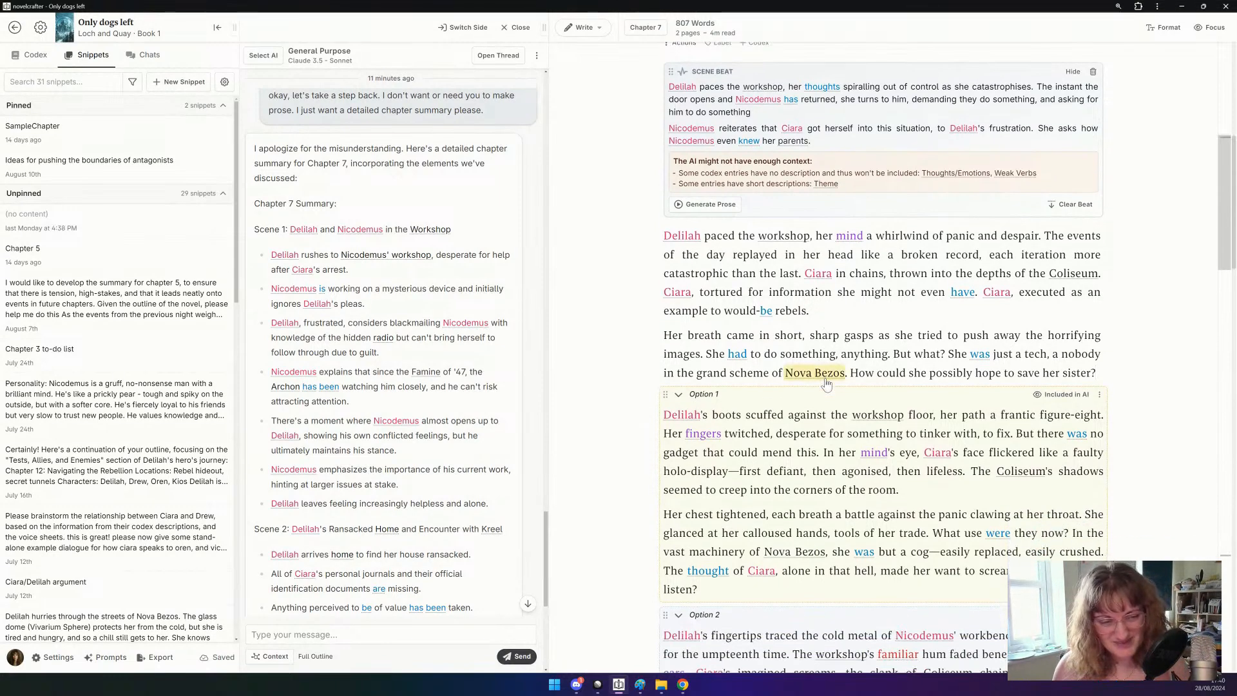
scroll(827, 382, "down", 1)
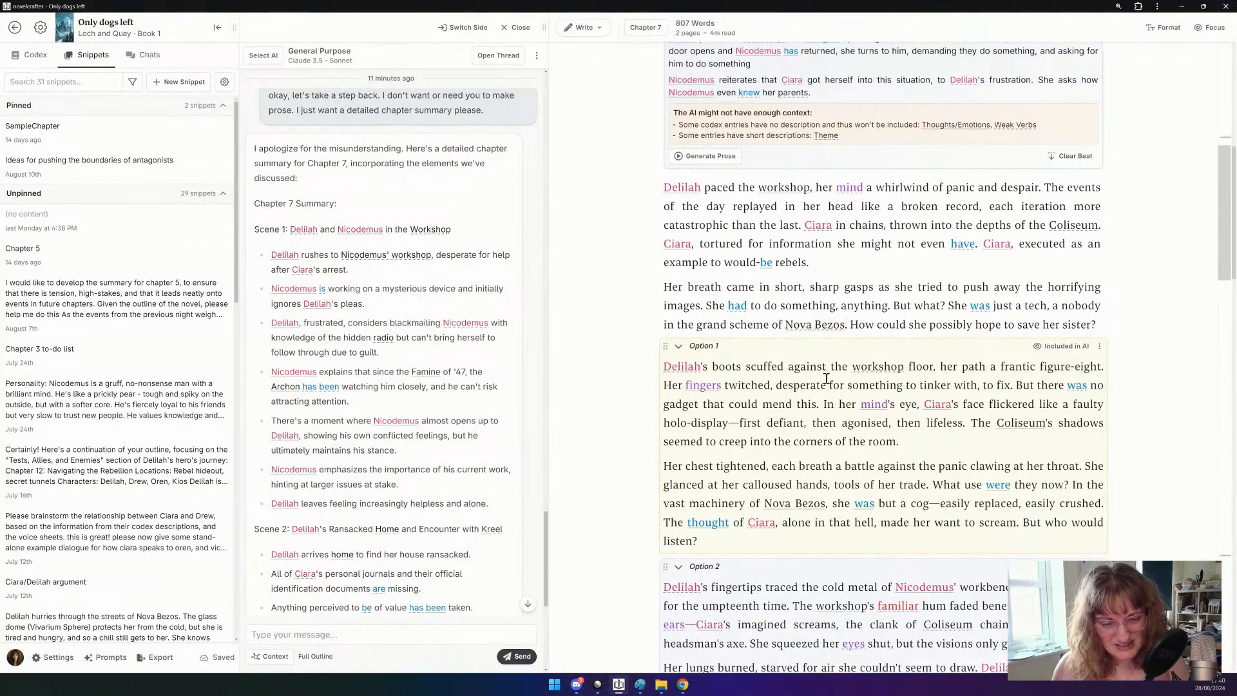
scroll(827, 379, "down", 2)
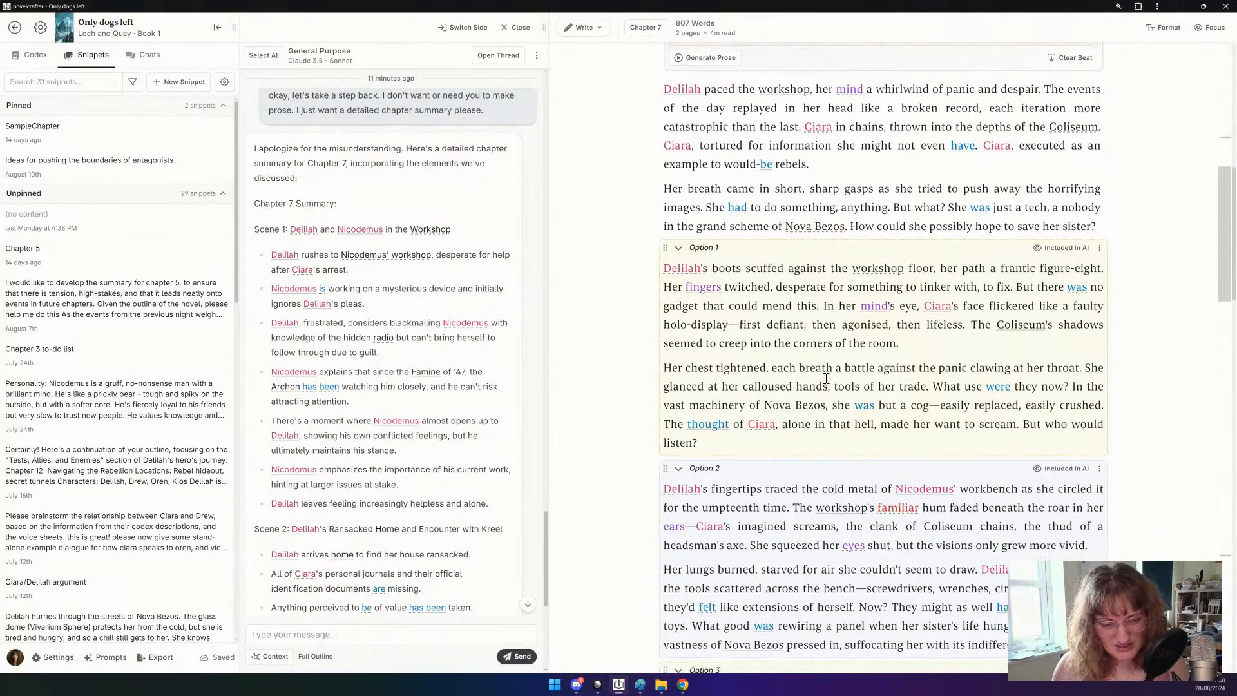
scroll(827, 379, "down", 4)
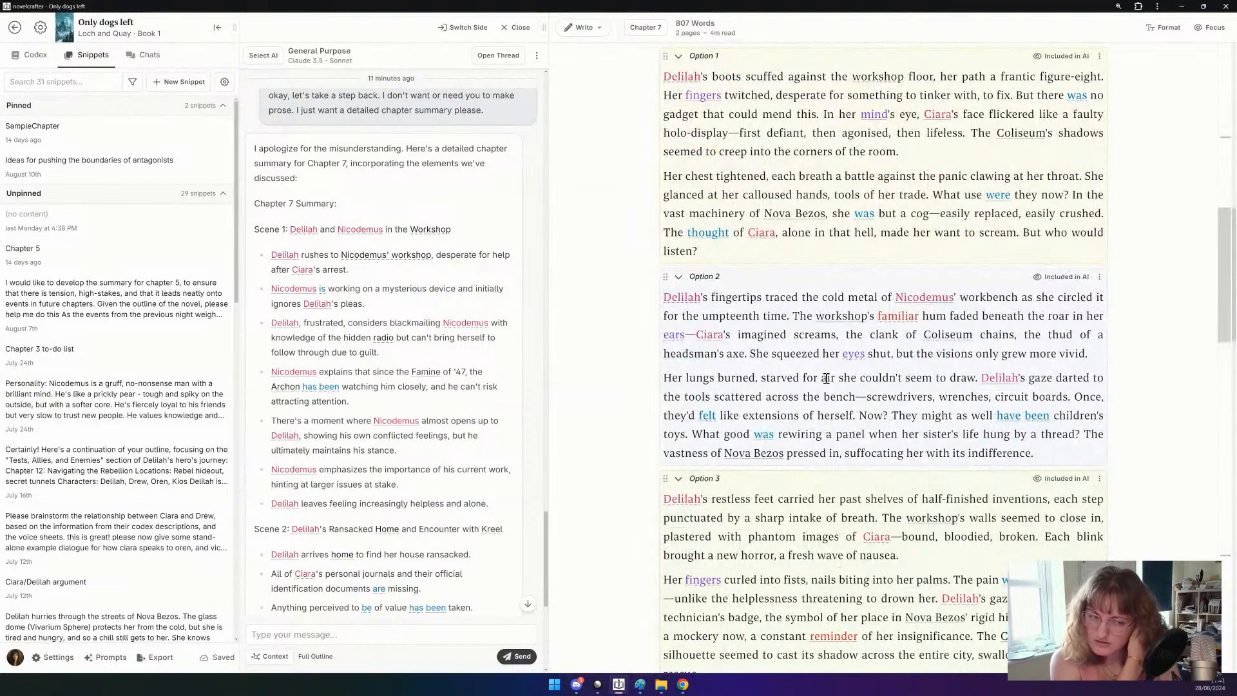
scroll(827, 379, "up", 2)
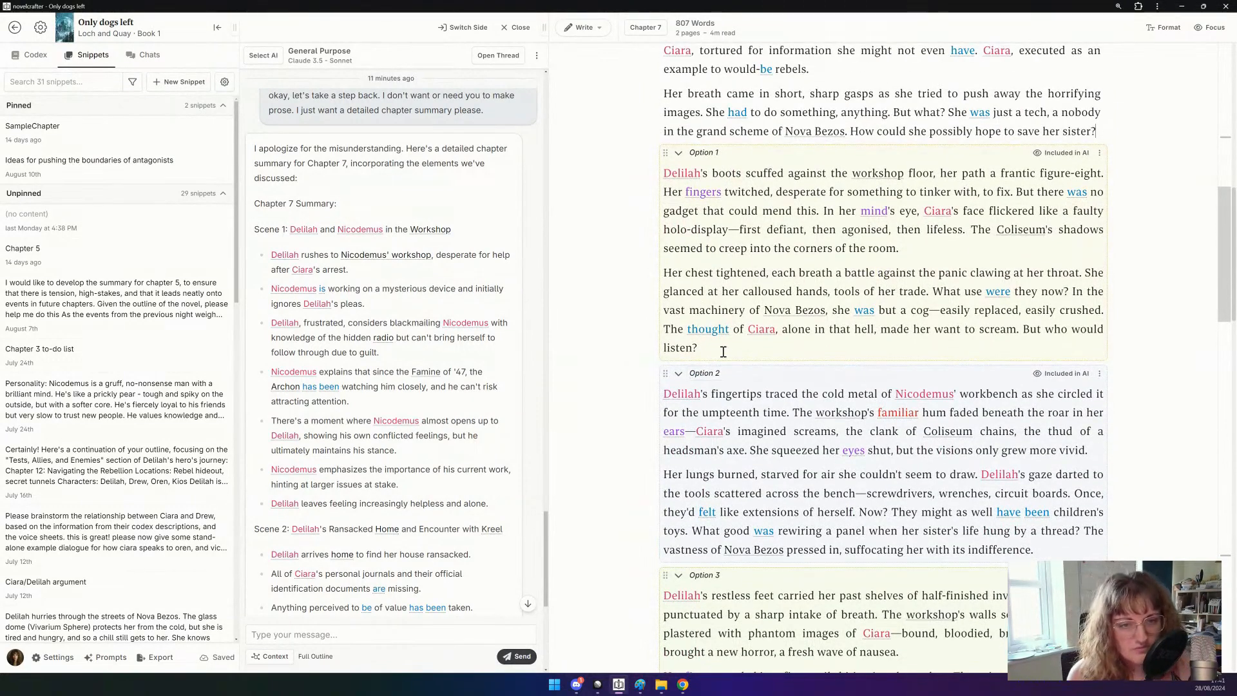
scroll(776, 196, "up", 3)
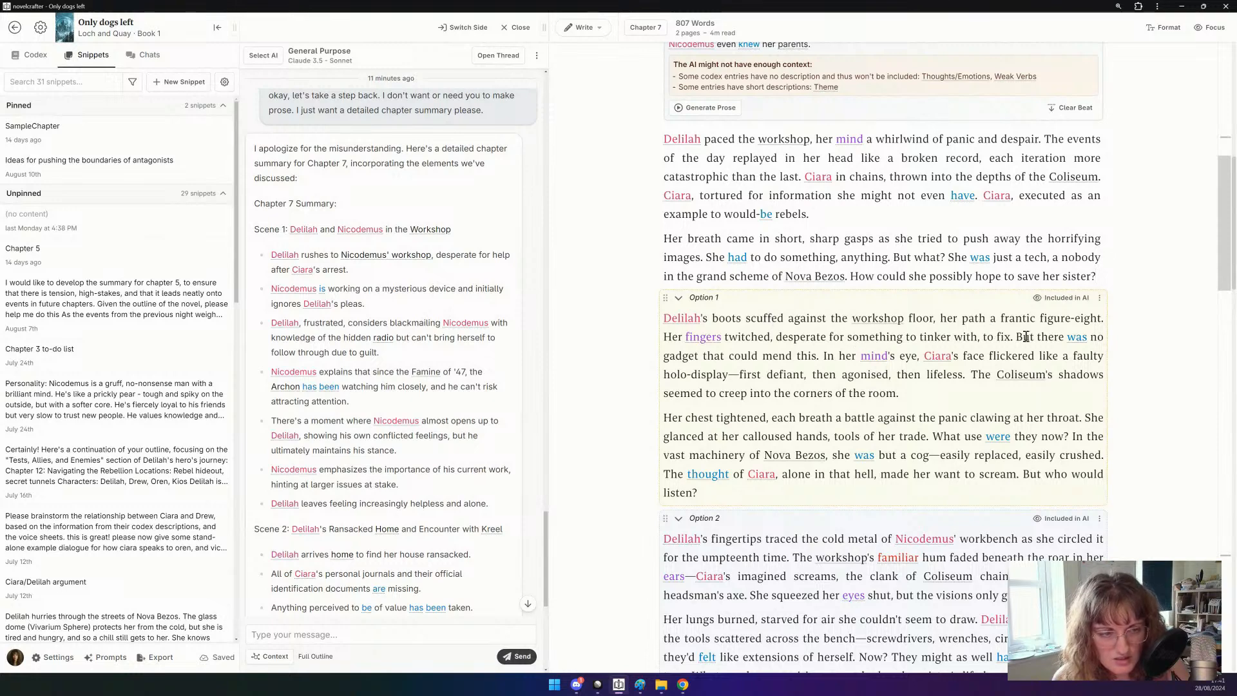
left_click_drag(818, 355, 657, 327)
key("ctrl+c")
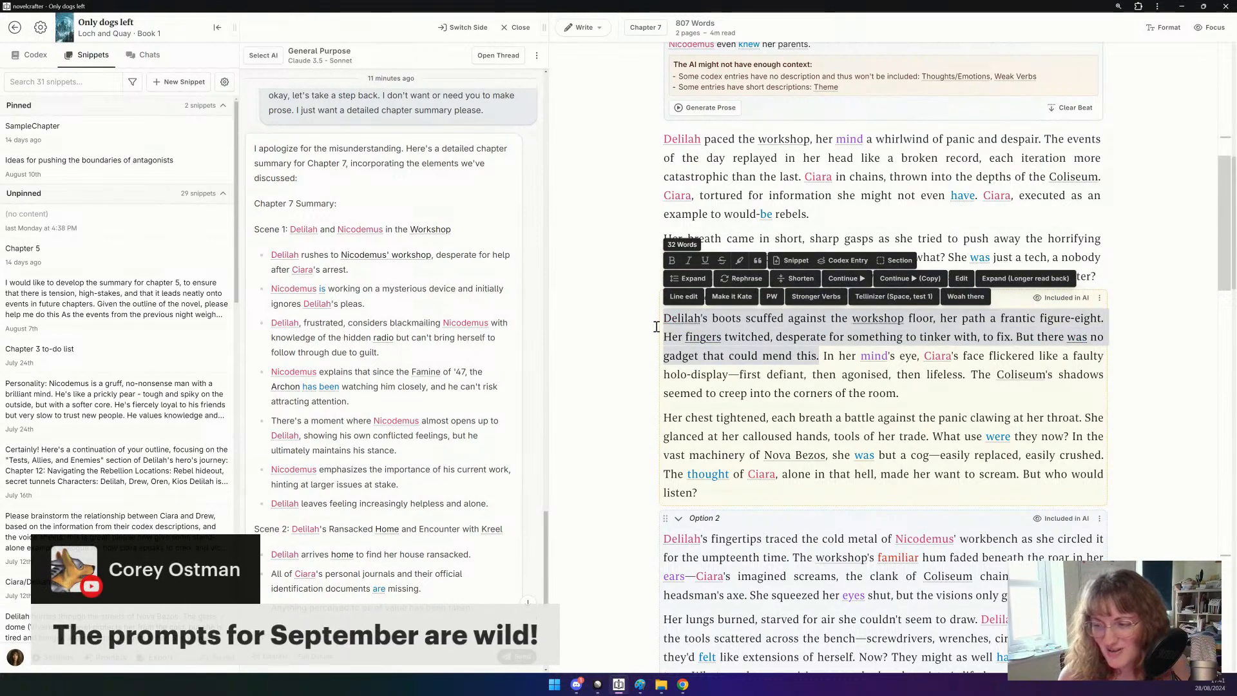
key("BackSpace")
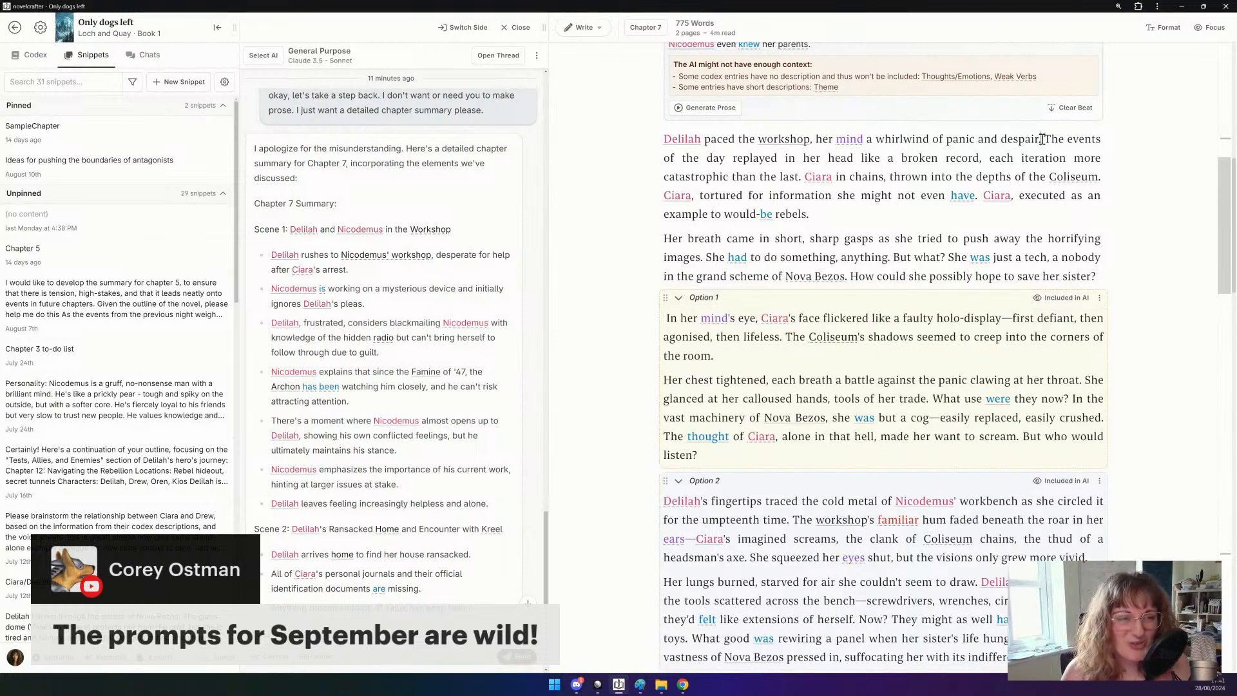
left_click_drag(1042, 139, 635, 141)
key("ctrl+v")
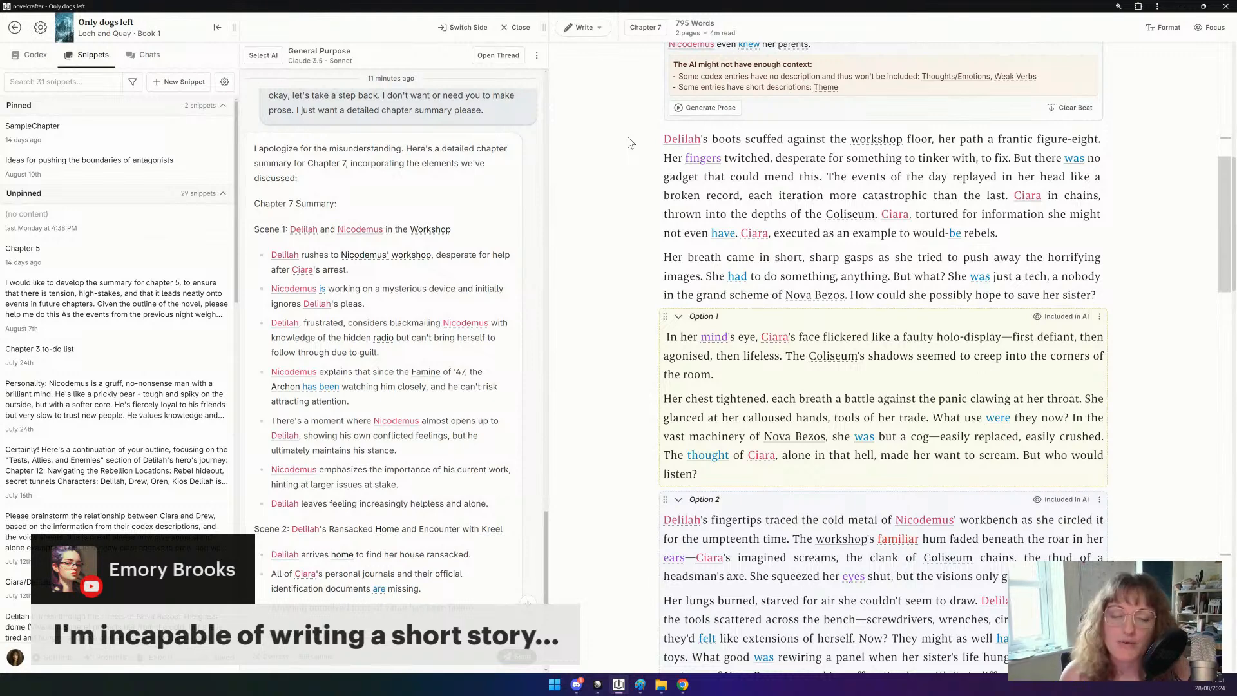
Examine where the author's own 150-word voice prompt references the SampleChapter snippet in its instructions, and return to the Chapter 7 text.
left_click(105, 656)
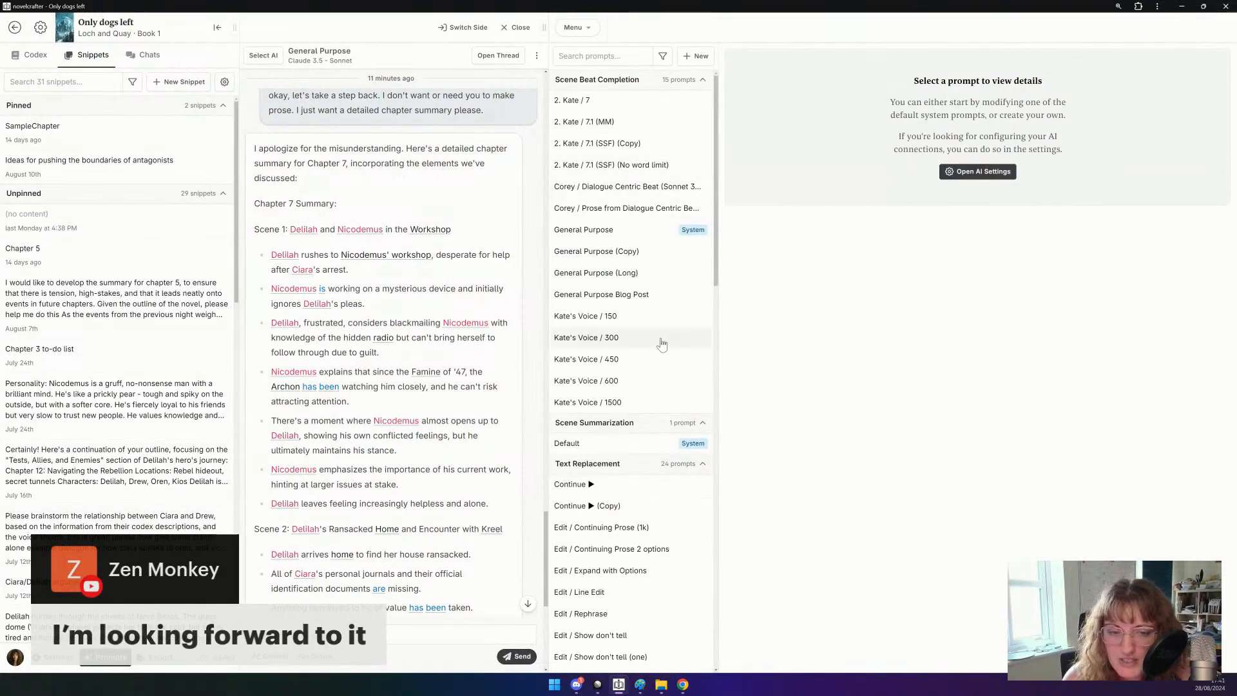
left_click(650, 317)
left_click(796, 105)
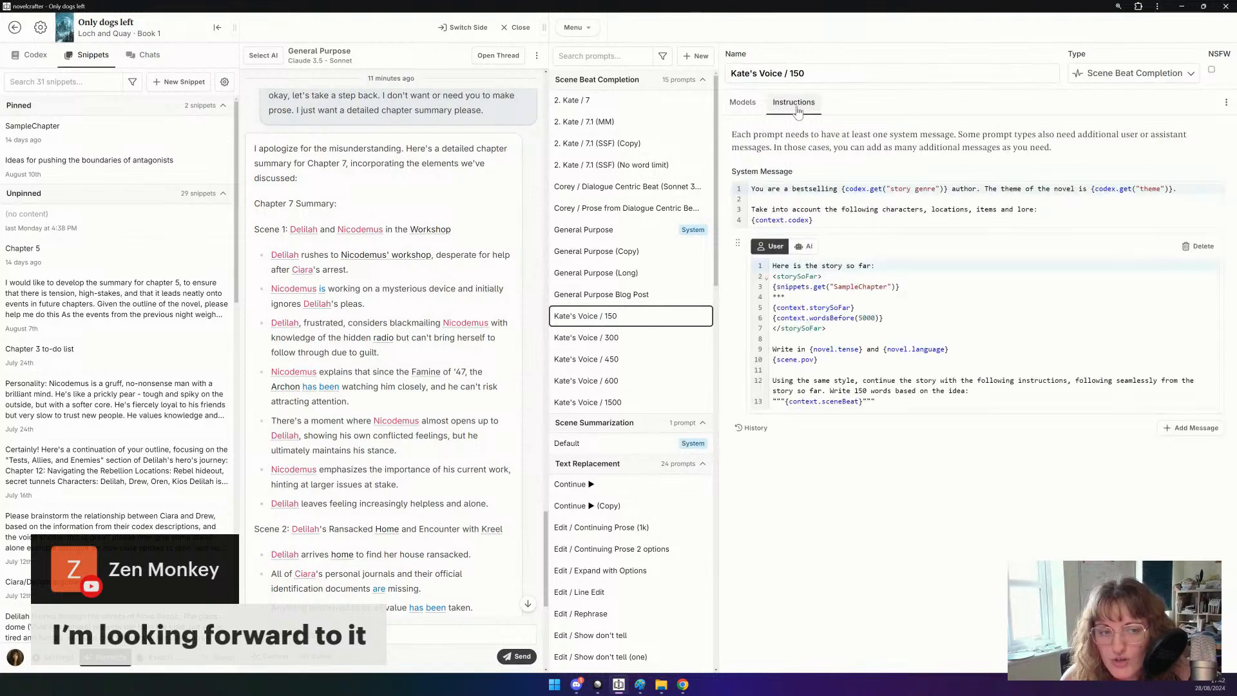
left_click_drag(902, 287, 749, 288)
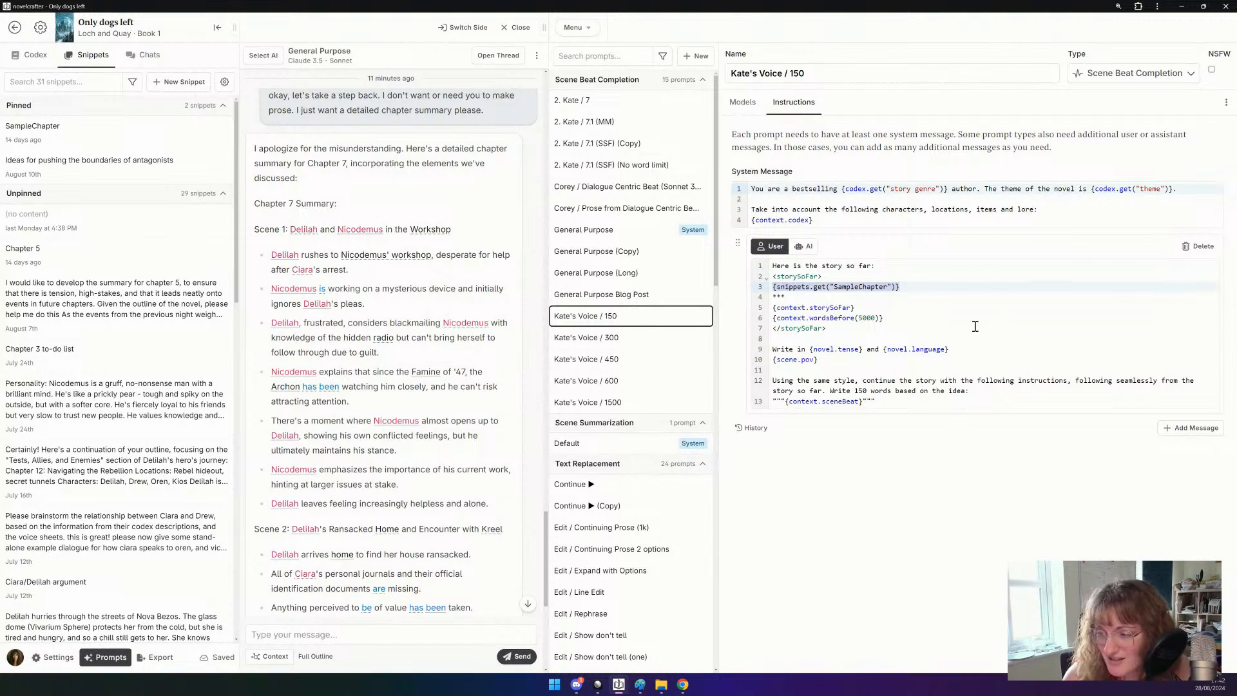
left_click(976, 327)
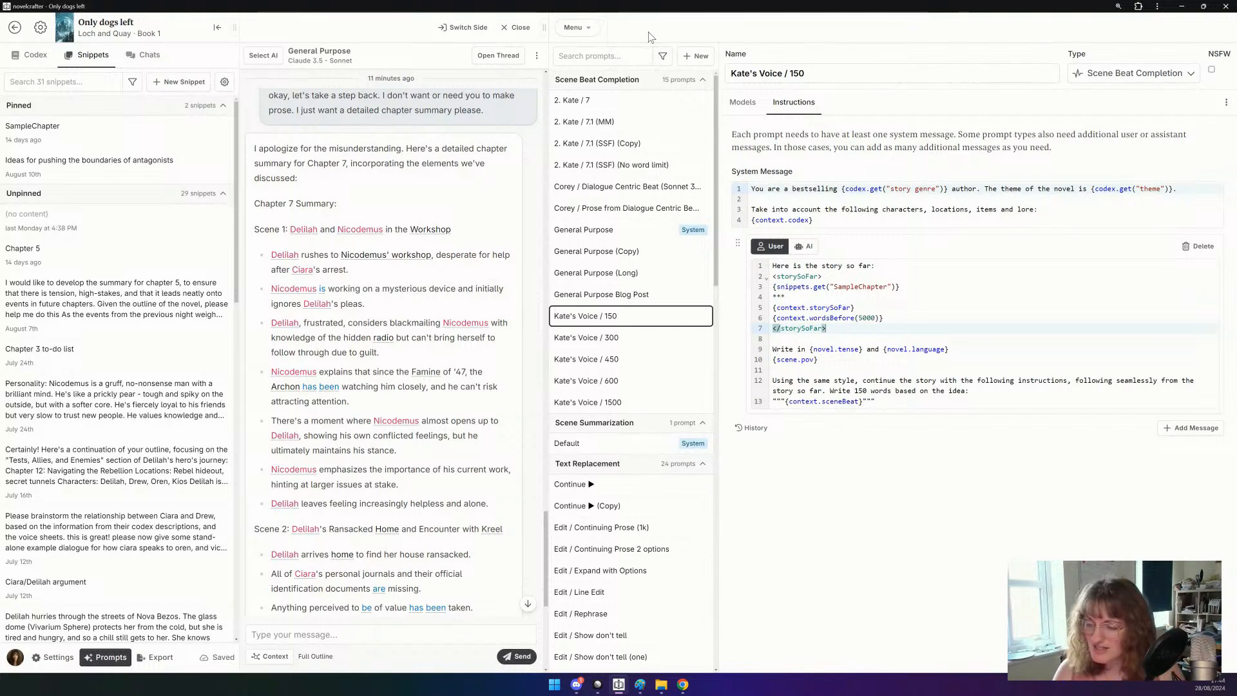
left_click(571, 29)
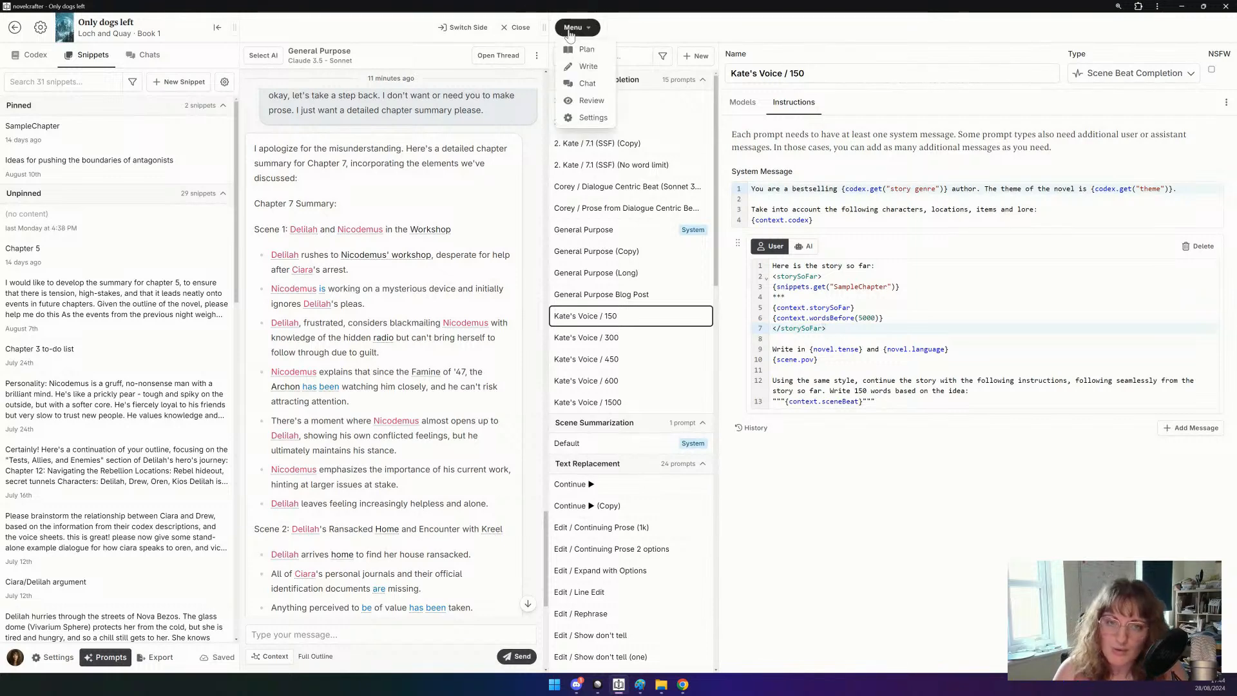
left_click(587, 66)
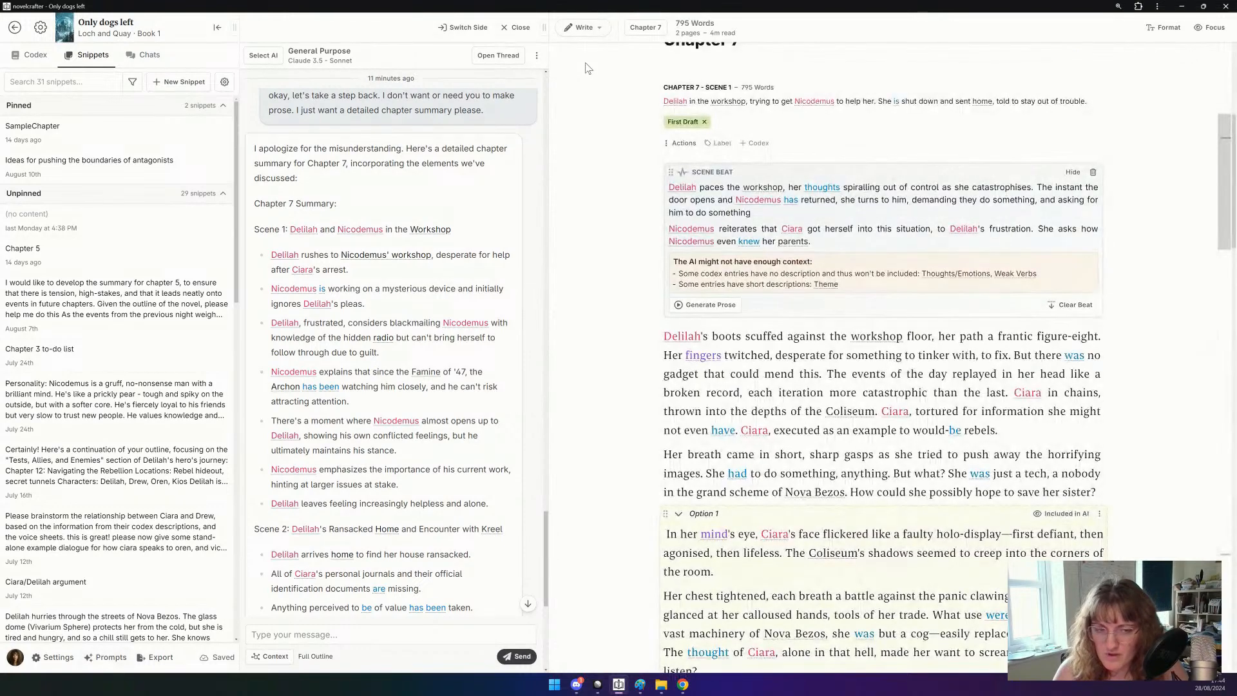
Cut the boots and pacing description from the scene's opening so that it starts with "Delilah's fingers twitched".
scroll(851, 368, "down", 1)
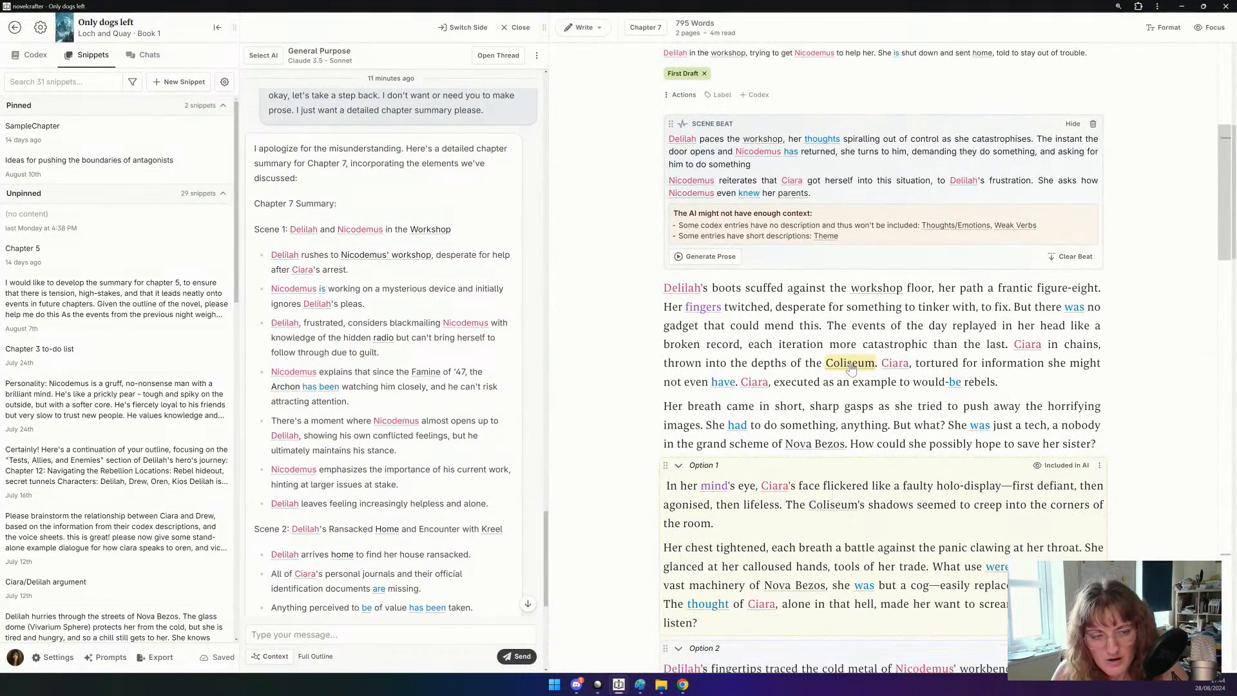
scroll(739, 326, "down", 1)
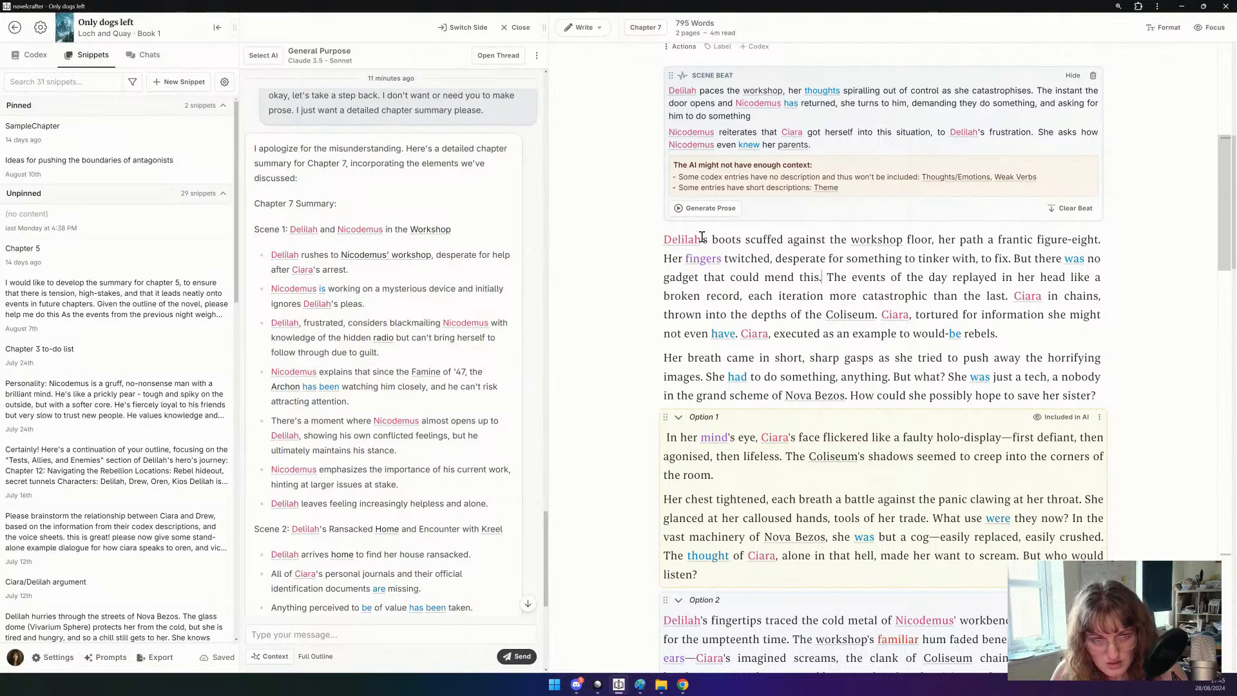
left_click_drag(703, 238, 685, 261)
left_click(709, 244)
key("BackSpace")
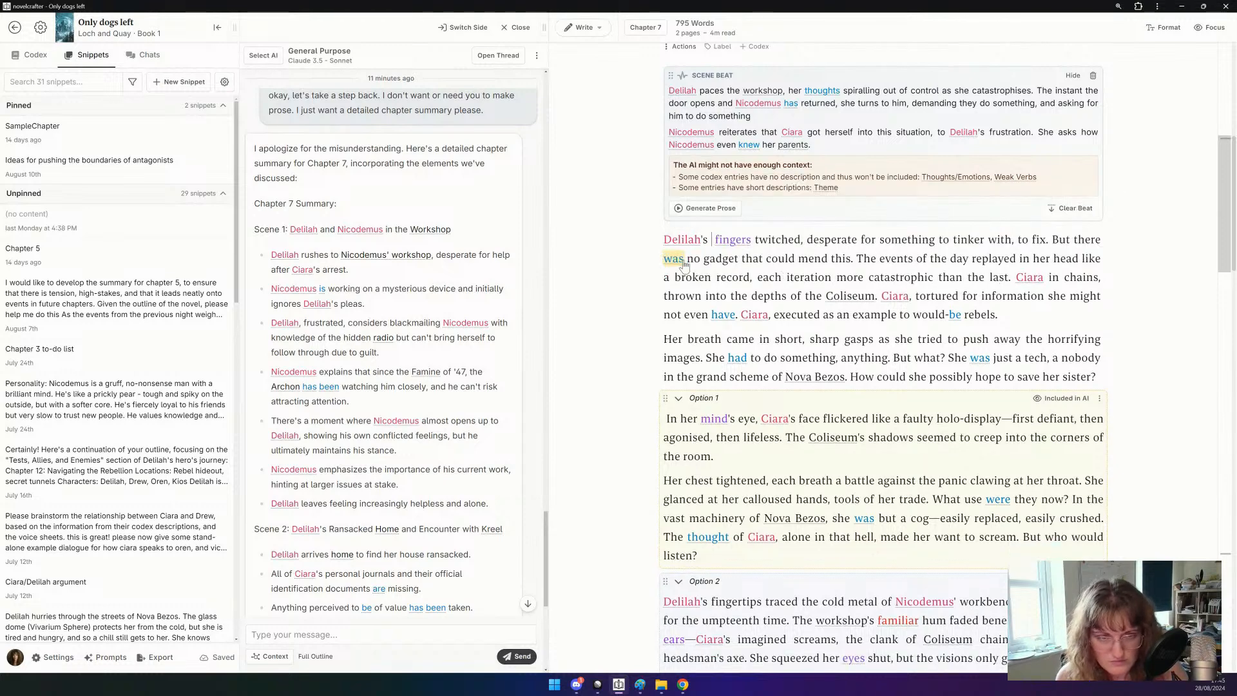
key("BackSpace")
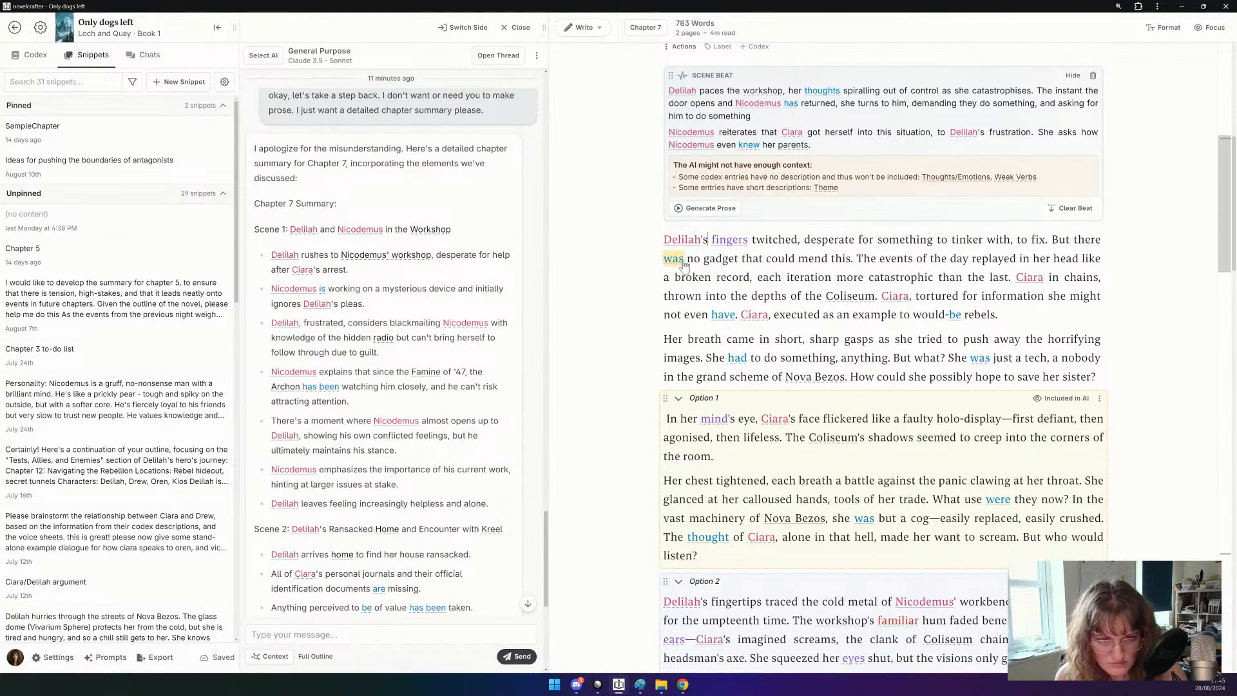
Replace the scene's second paragraph with Option 1's "Her chest tightened" paragraph, and delete the rest of the Option 1 section.
triple_click(753, 435)
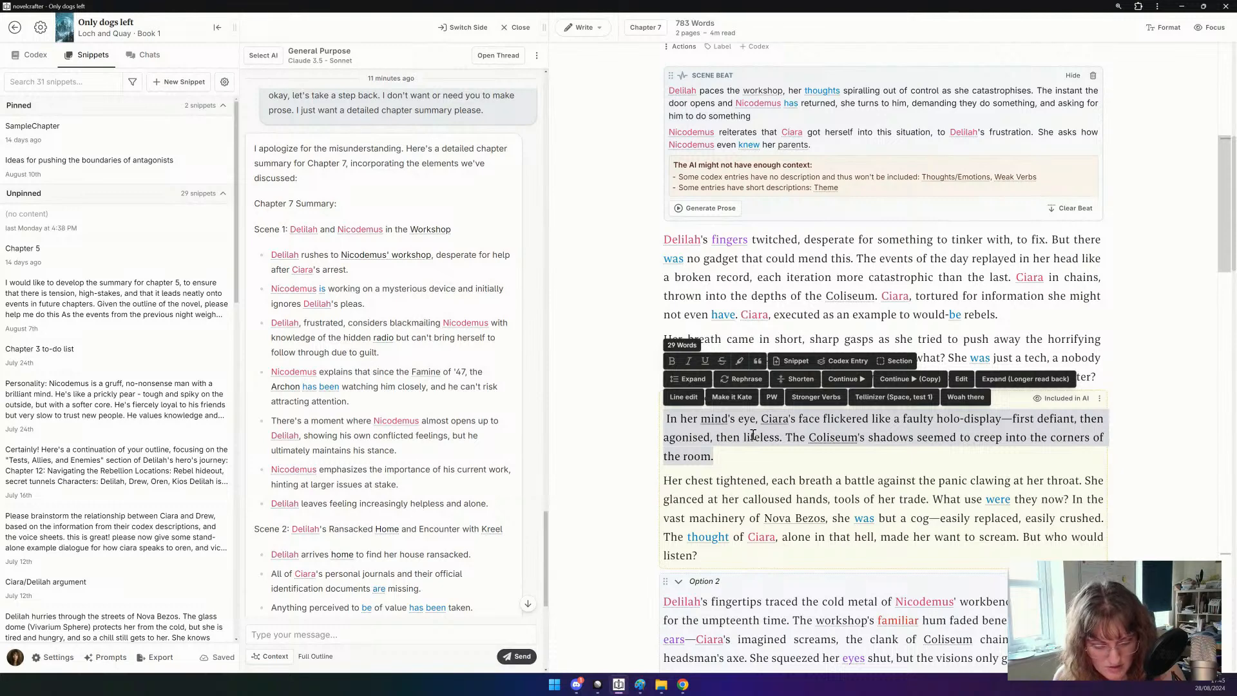
key("BackSpace")
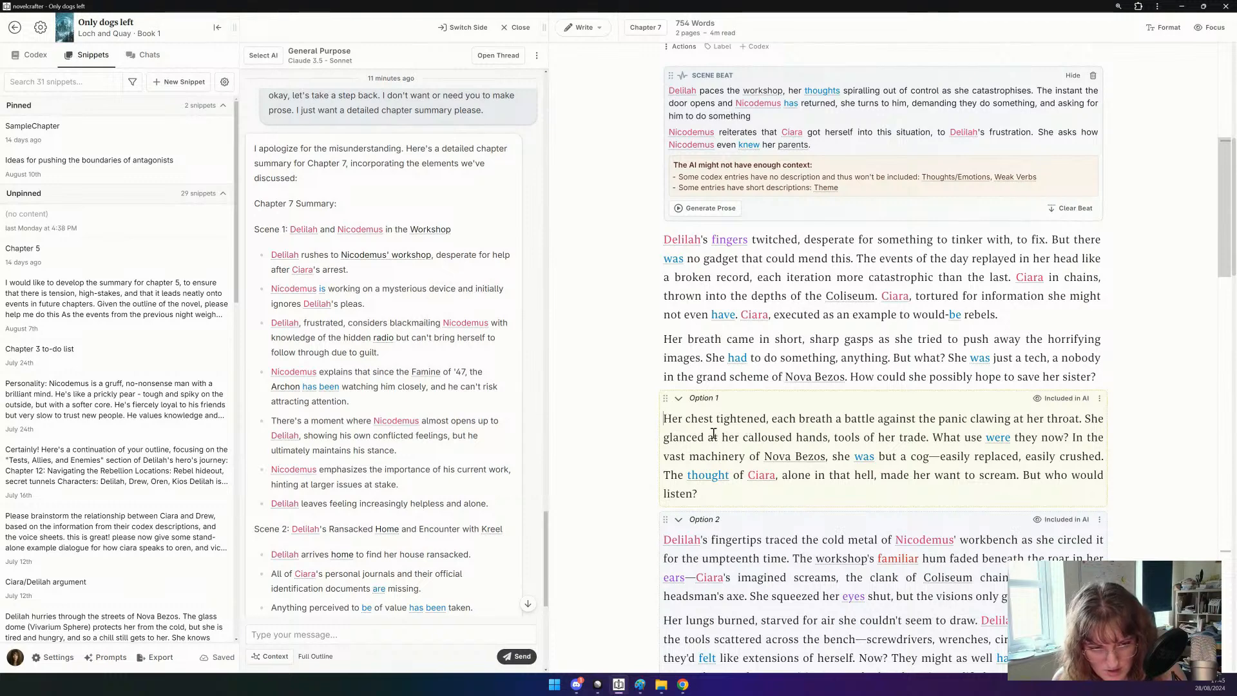
triple_click(776, 435)
key("ctrl+c")
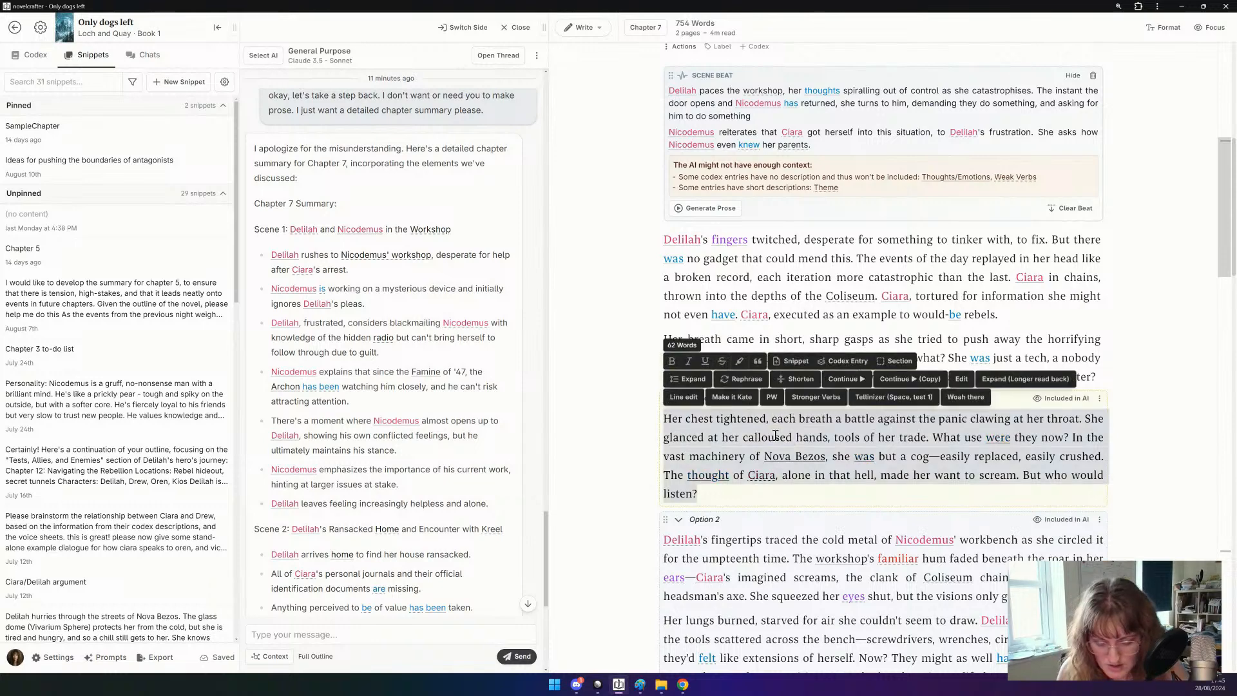
key("BackSpace")
triple_click(818, 339)
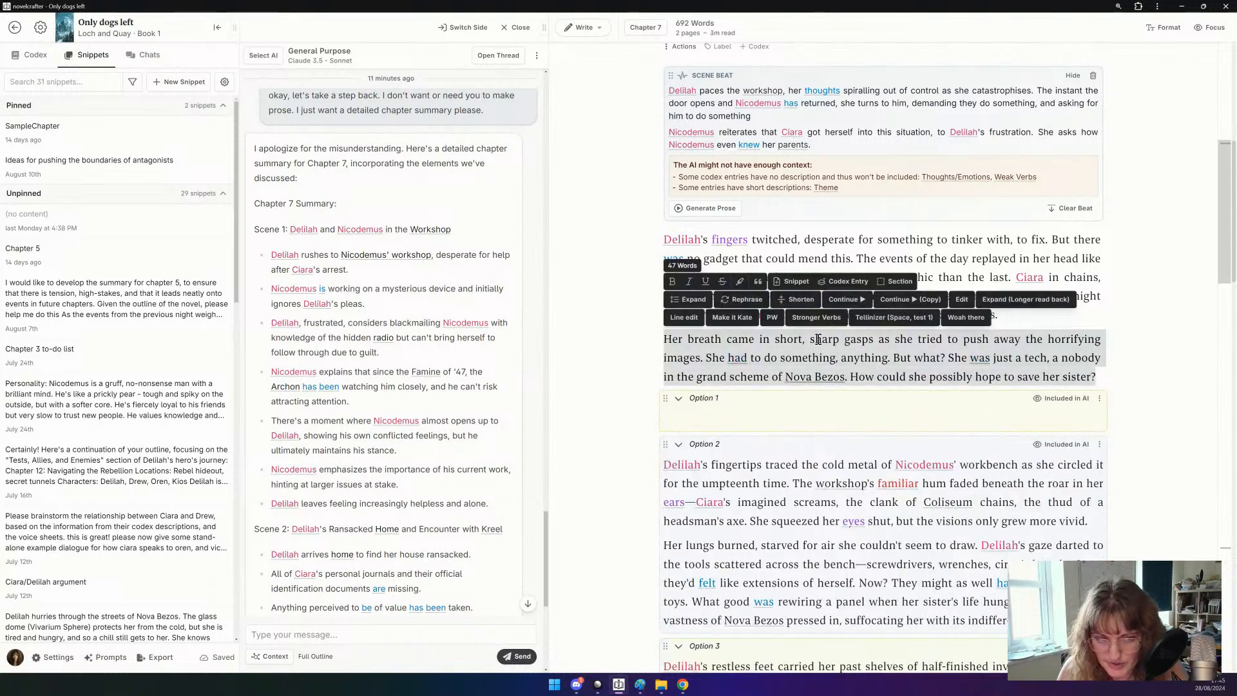
key("ctrl+v")
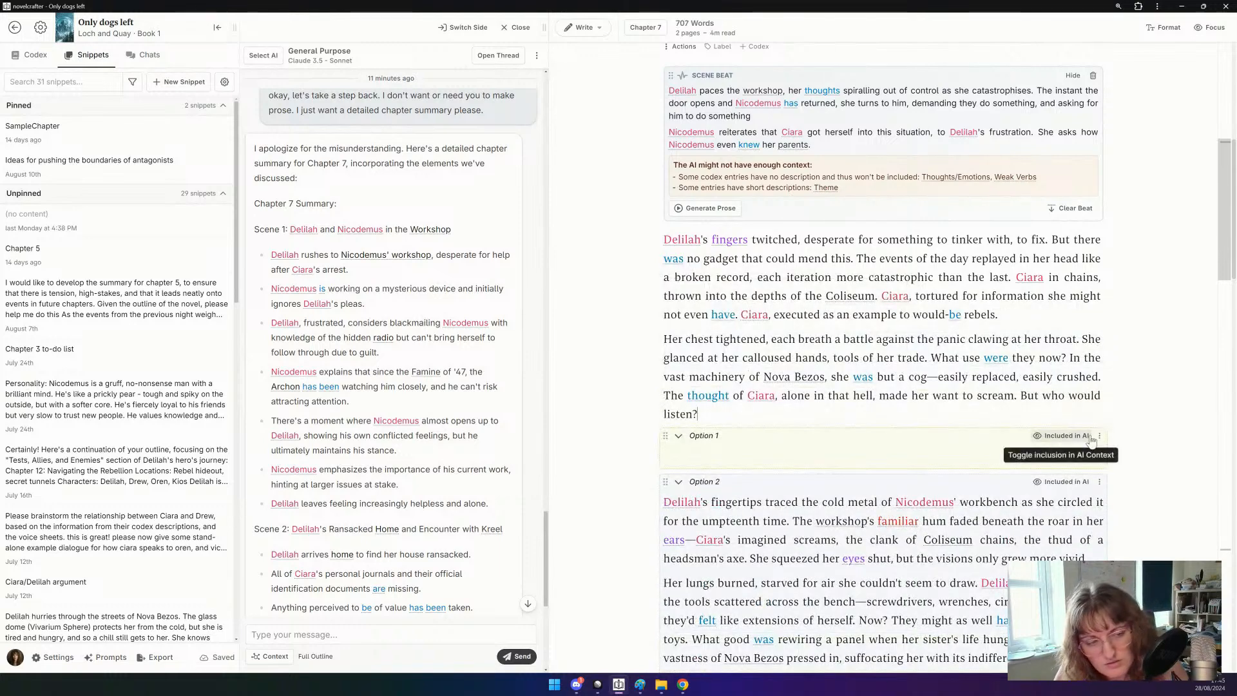
left_click(1099, 436)
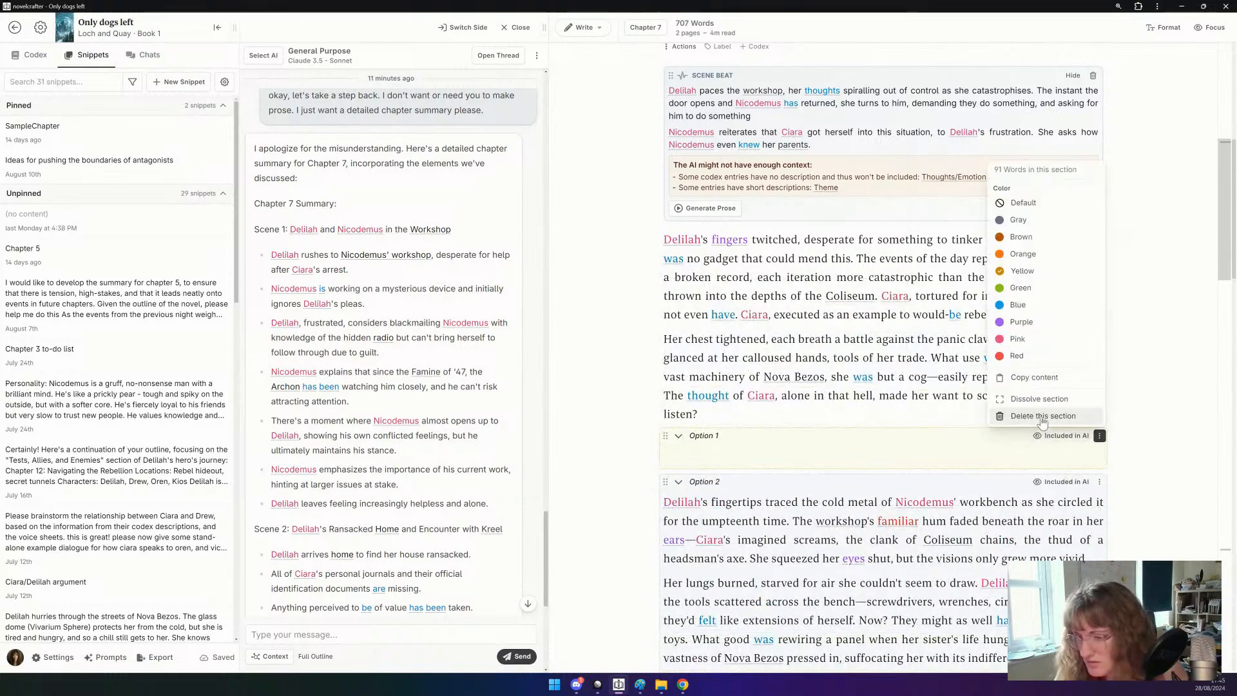
left_click(1041, 418)
Read the Option 2 rewrite starting with "Delilah's fingertips traced the cold metal" and delete that whole section.
scroll(799, 434, "down", 2)
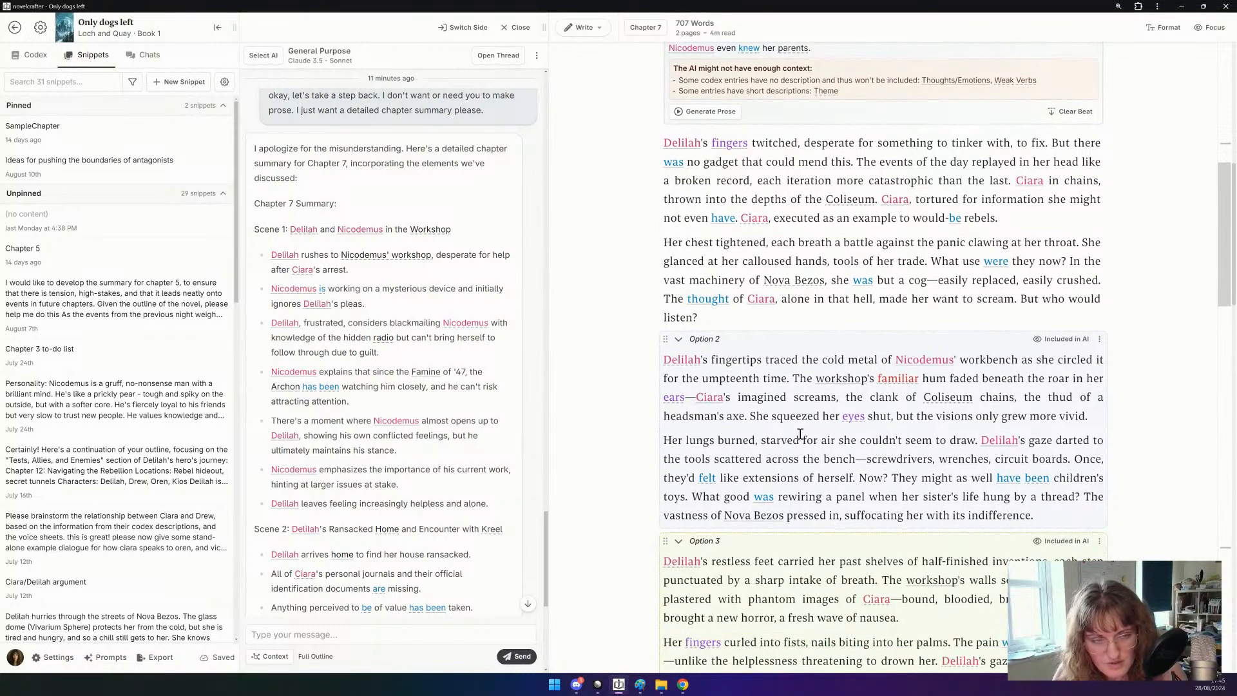
triple_click(787, 399)
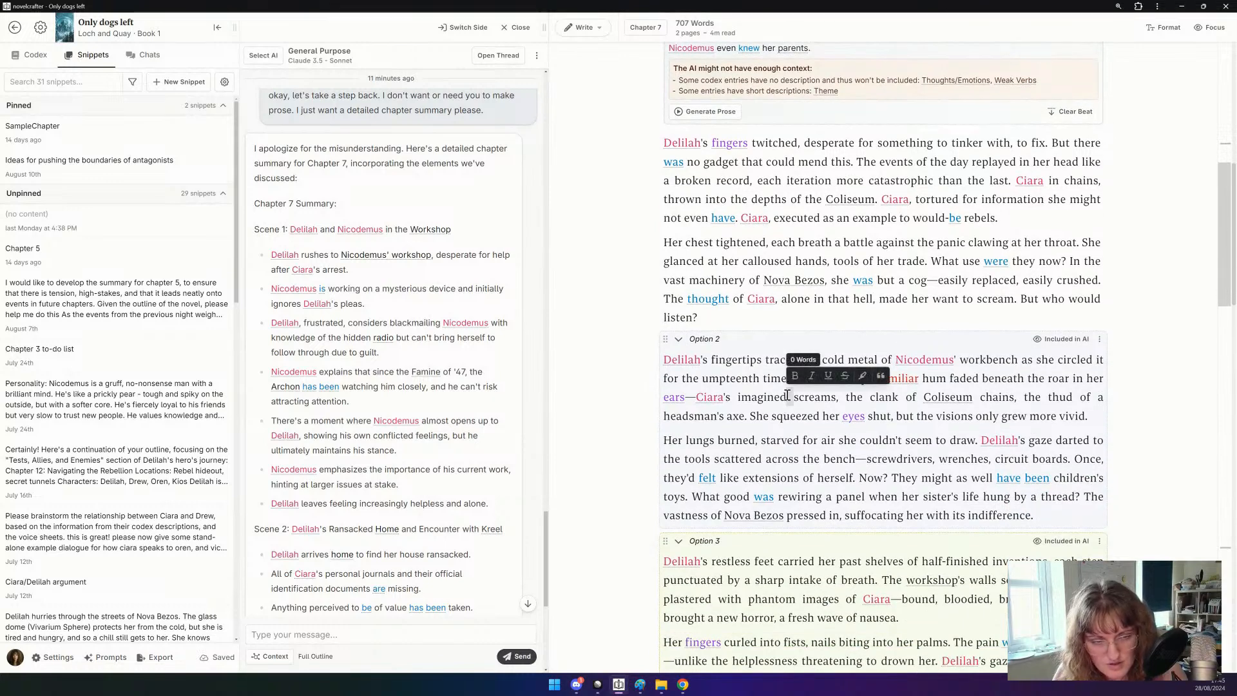
left_click(900, 478)
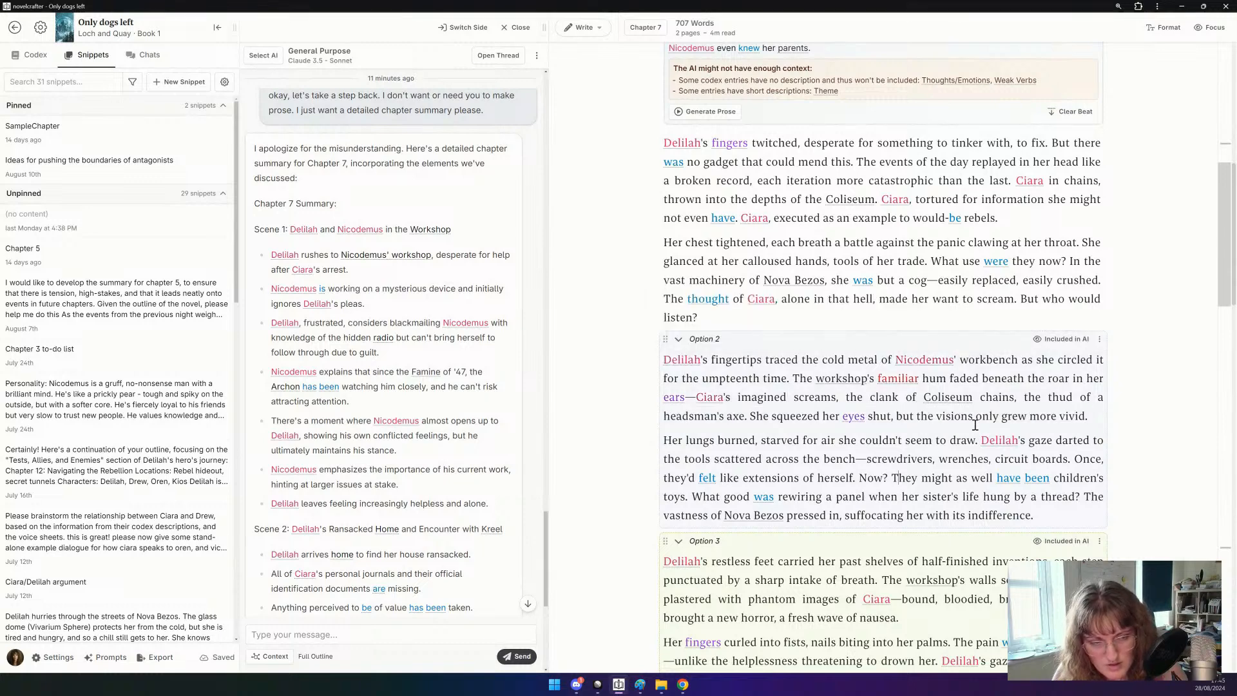
left_click(1101, 339)
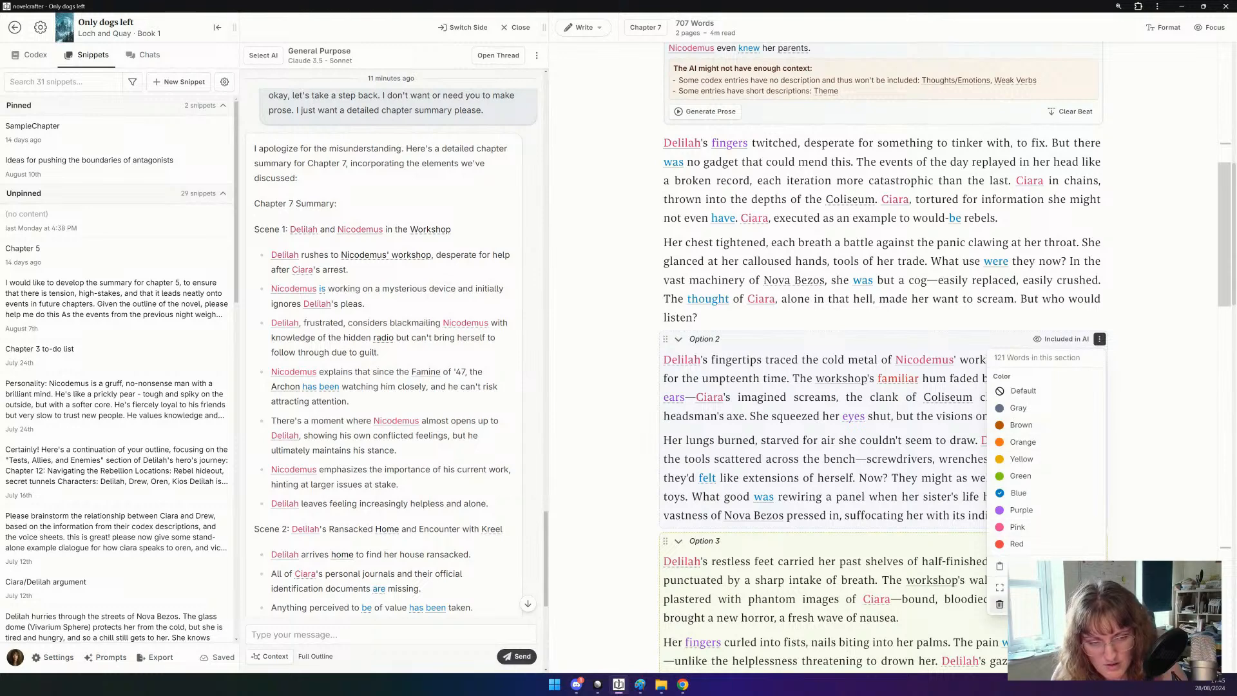
left_click(1000, 604)
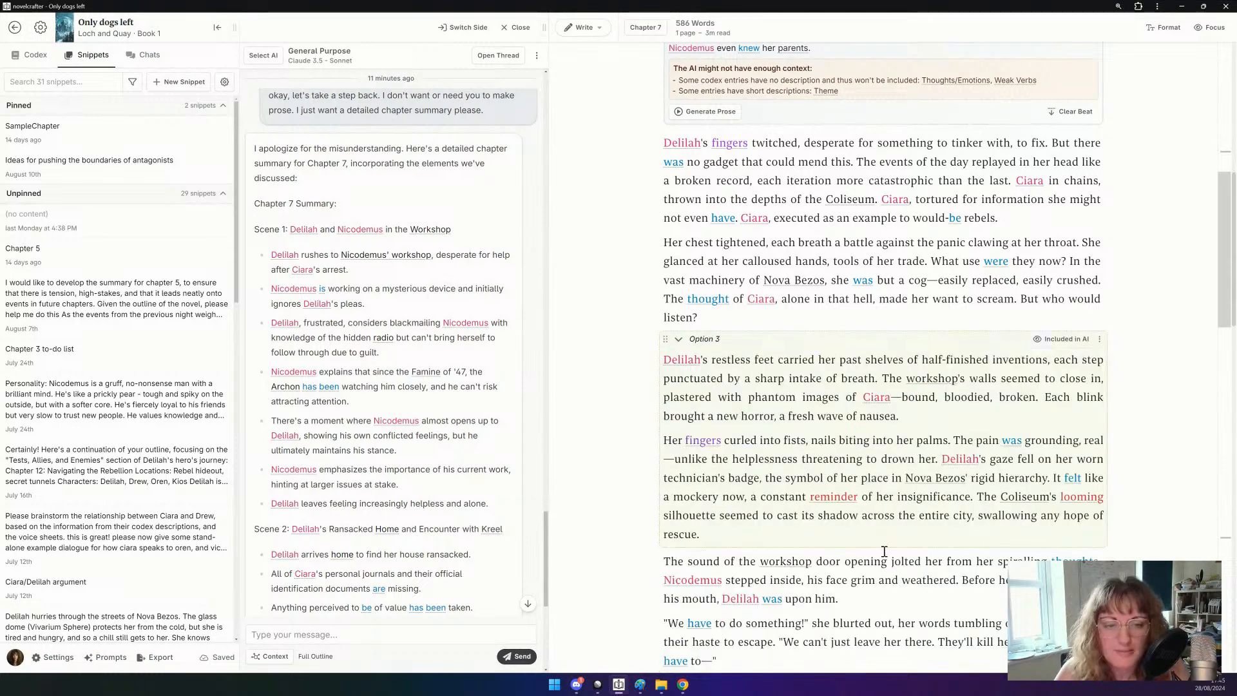
In the scene's first paragraph, replace "executed" with "forced to fight to the death" in the last sentence about Ciara.
scroll(865, 504, "down", 1)
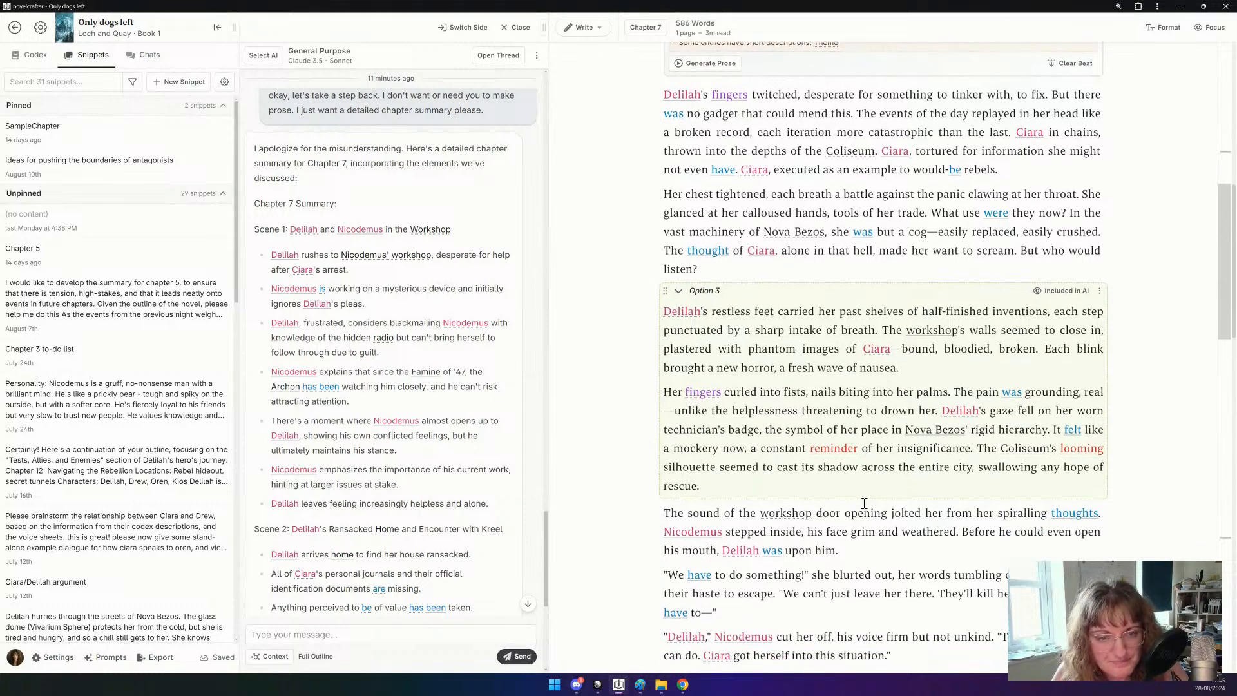
scroll(865, 503, "up", 8)
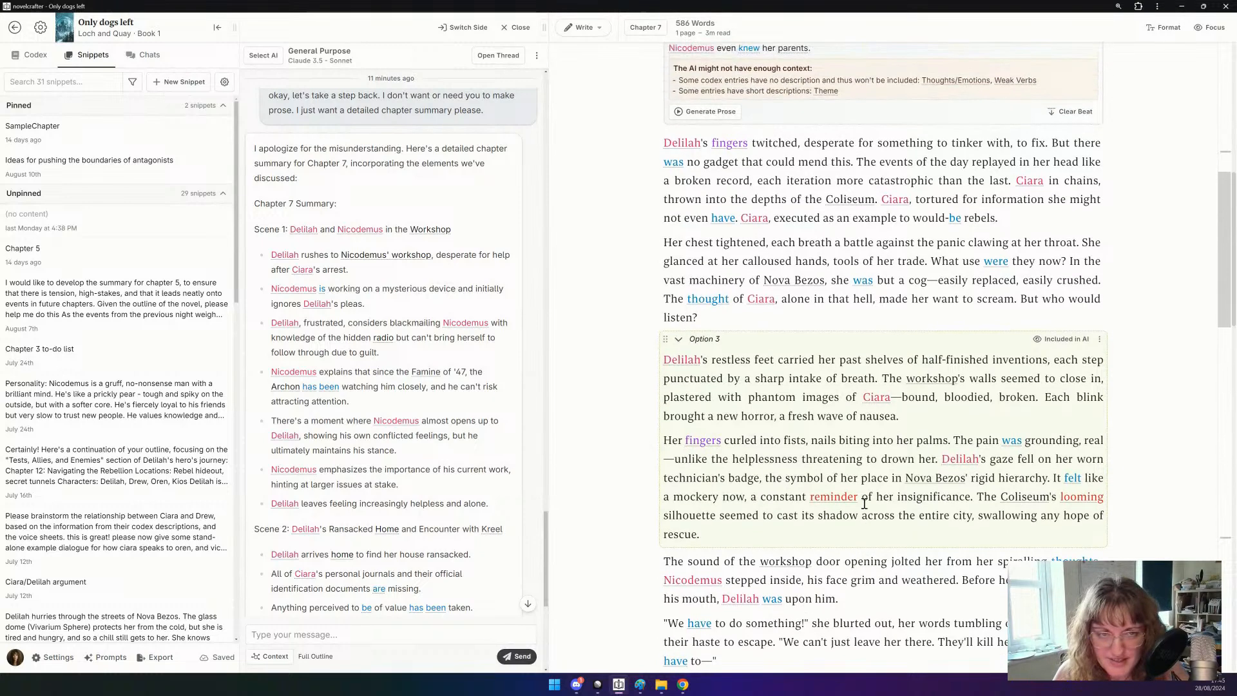
scroll(865, 504, "down", 5)
scroll(865, 503, "down", 10)
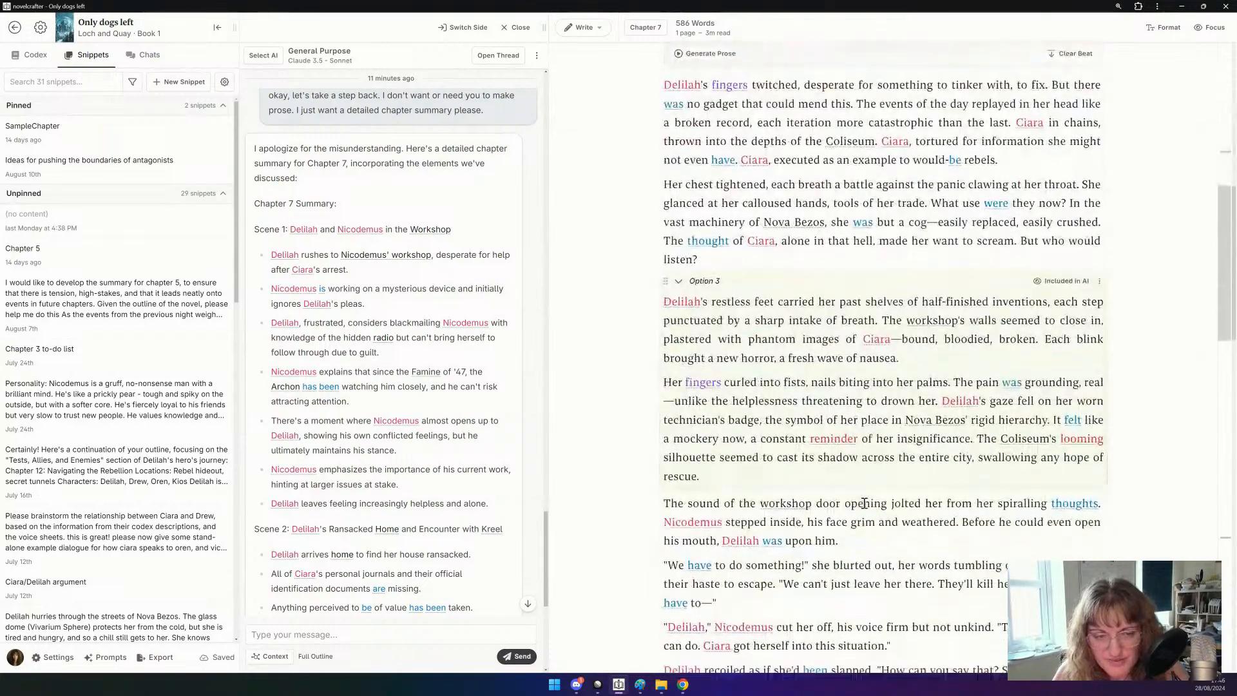
scroll(865, 503, "up", 10)
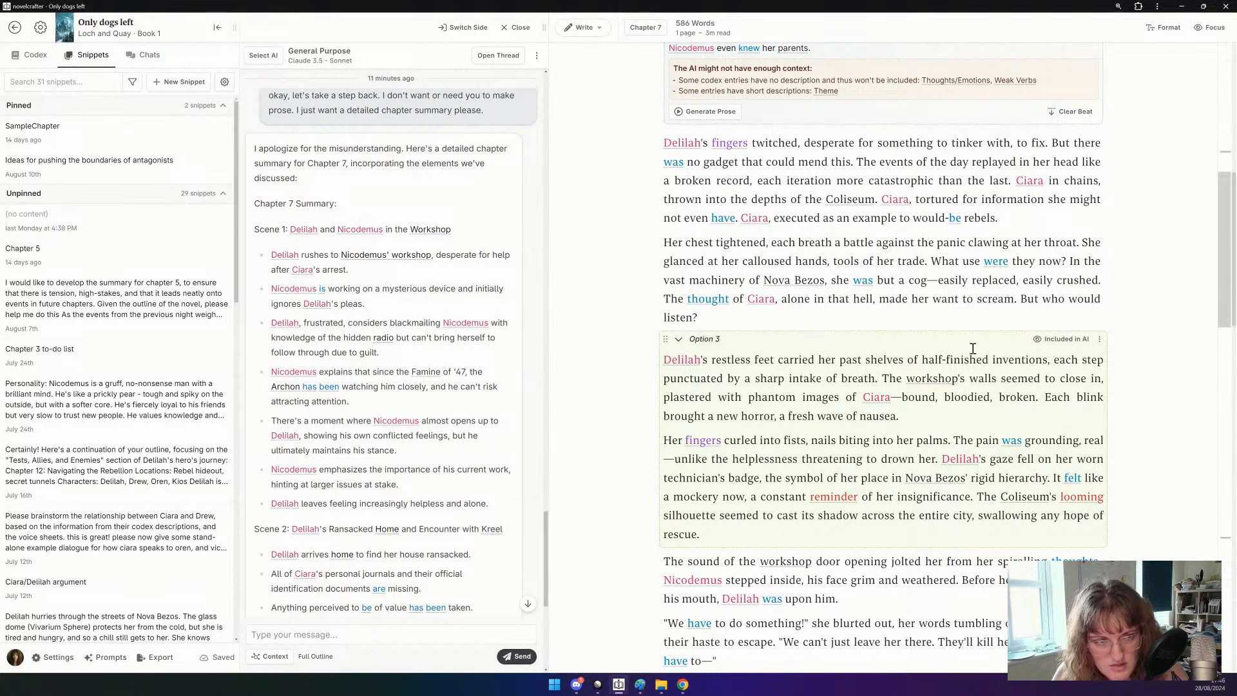
double_click(799, 215)
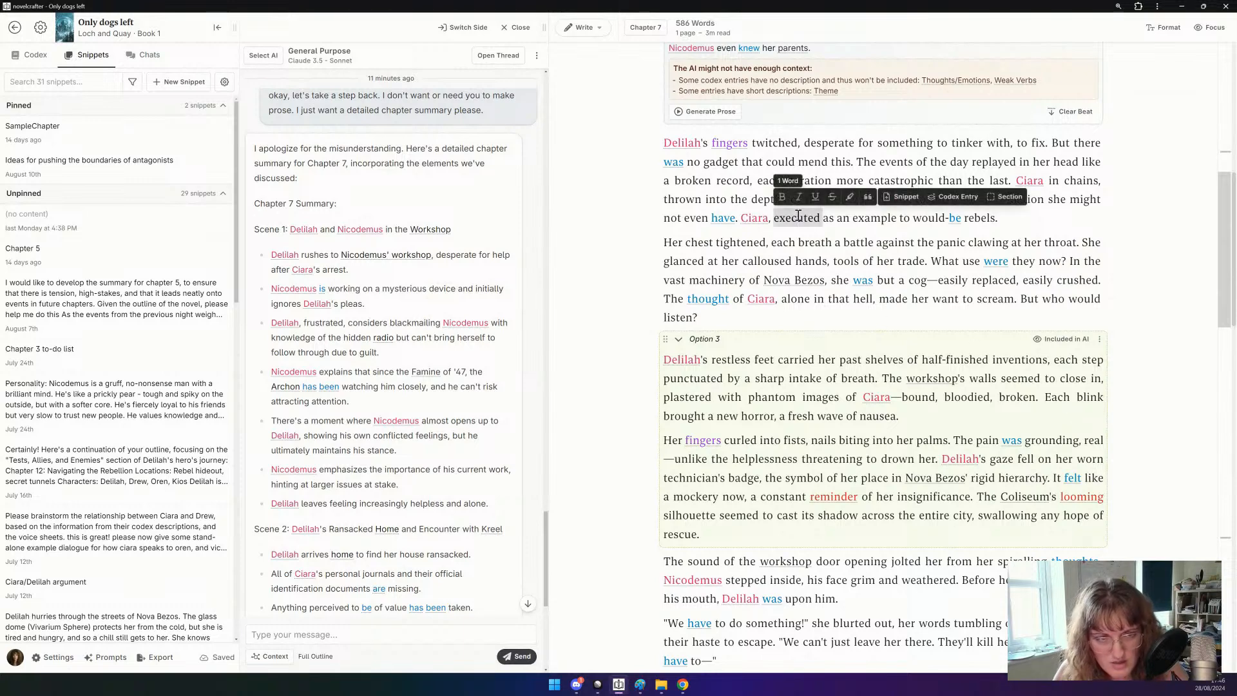
type("for")
type("ced to fight to ")
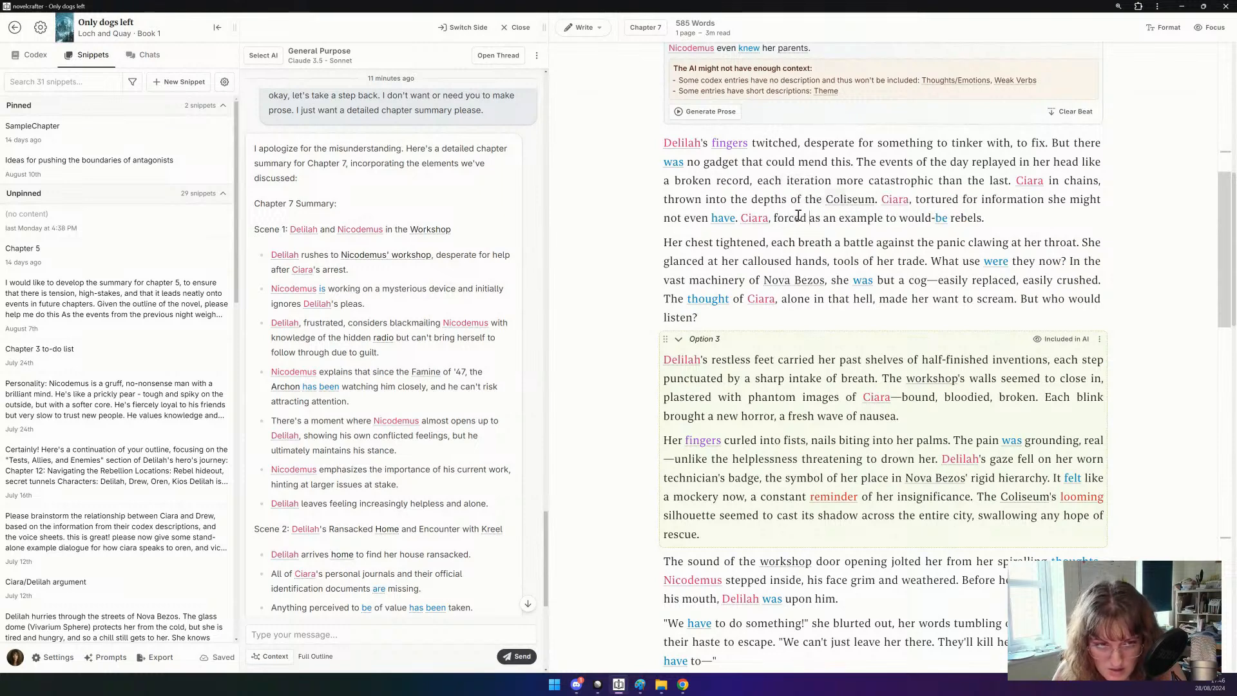
type("the death")
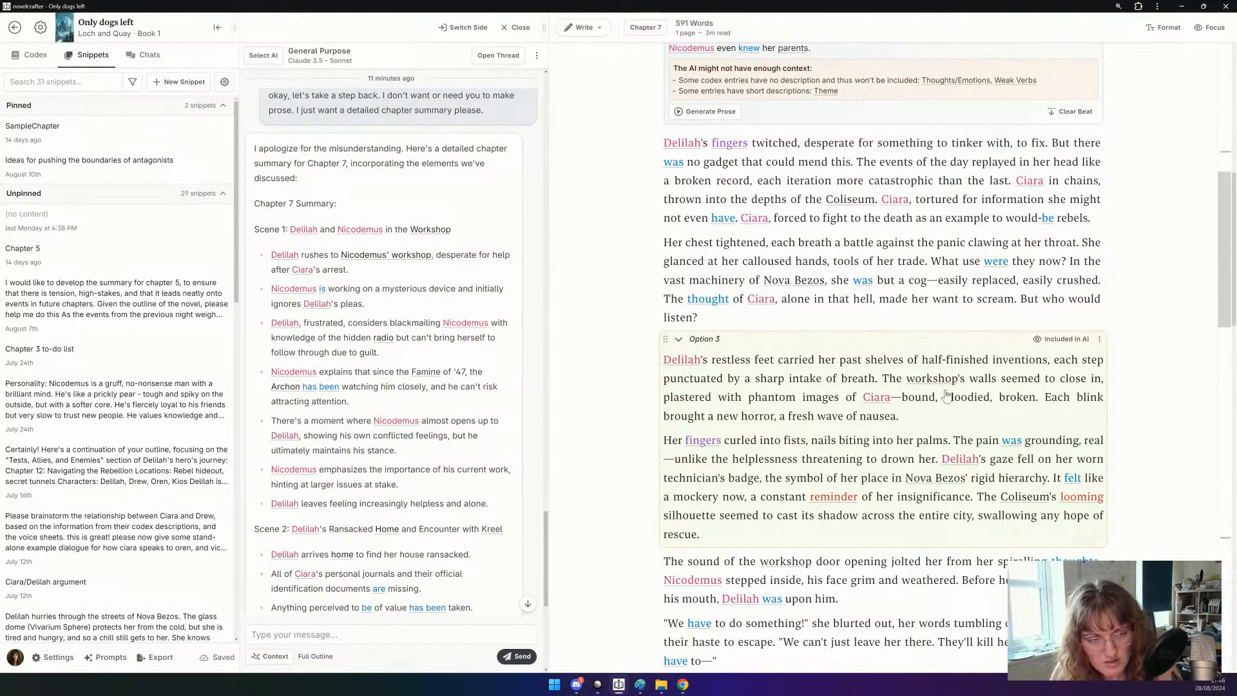
Review the Option 3 rewrite starting with "Delilah's restless feet" and delete that whole section.
left_click_drag(1007, 417, 1043, 406)
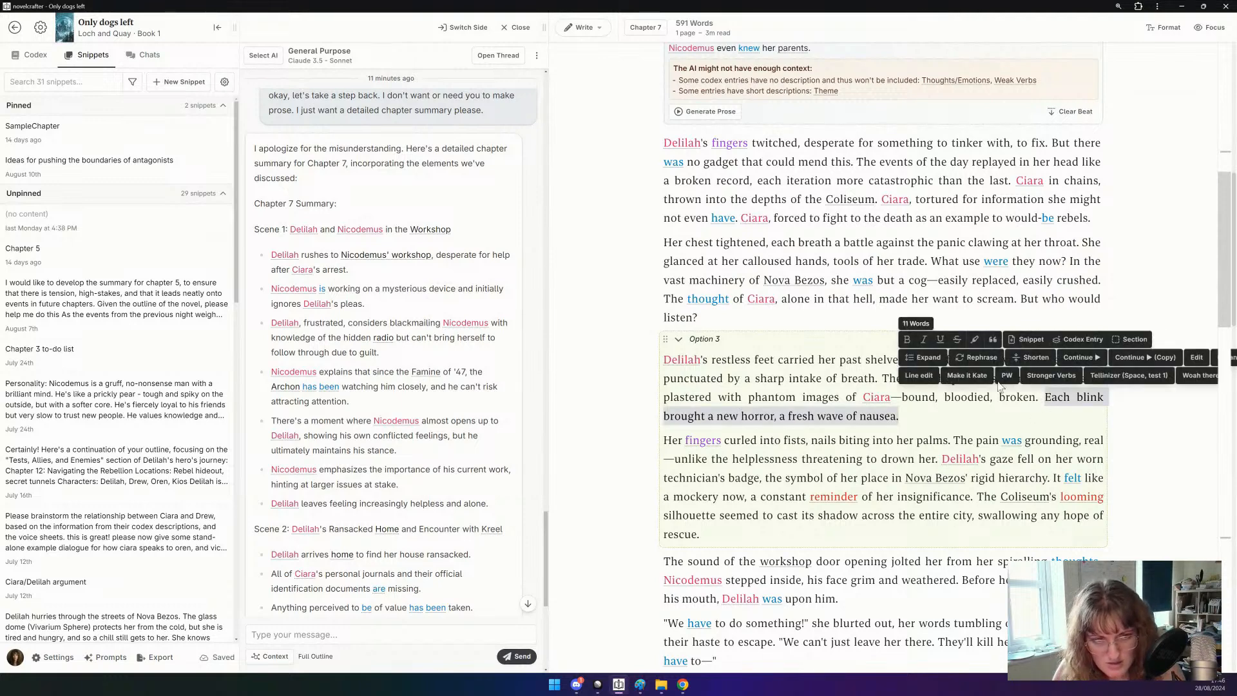
left_click(938, 498)
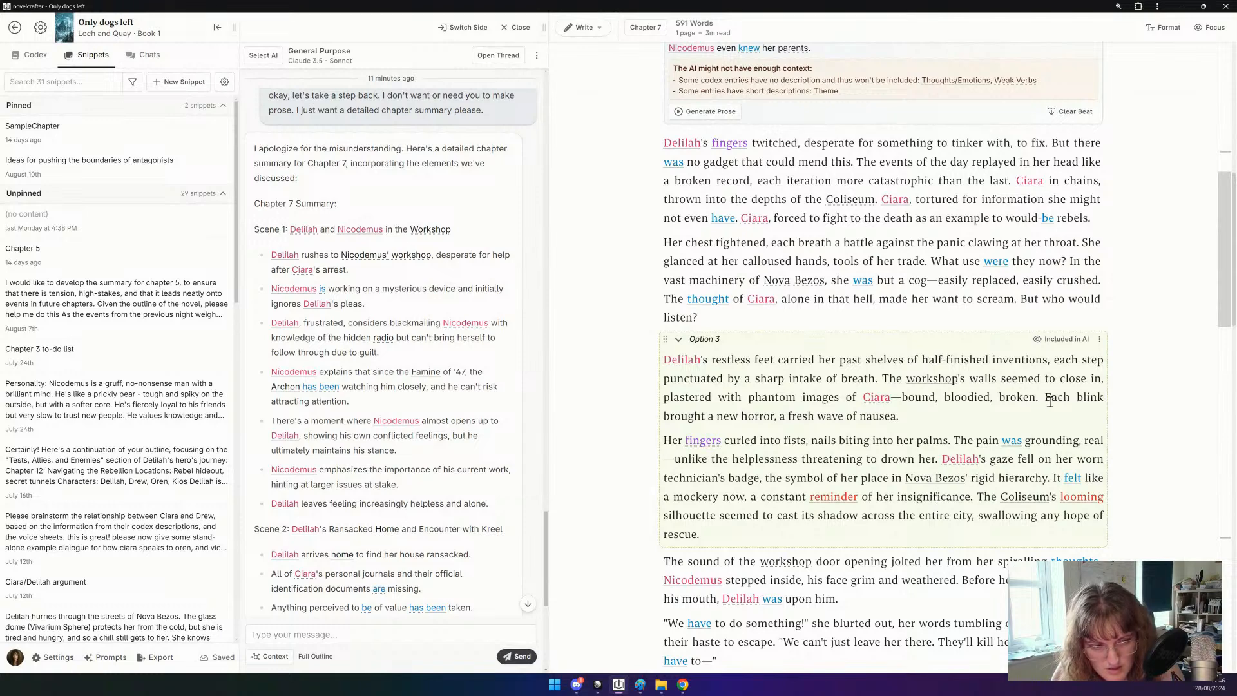
left_click(1100, 342)
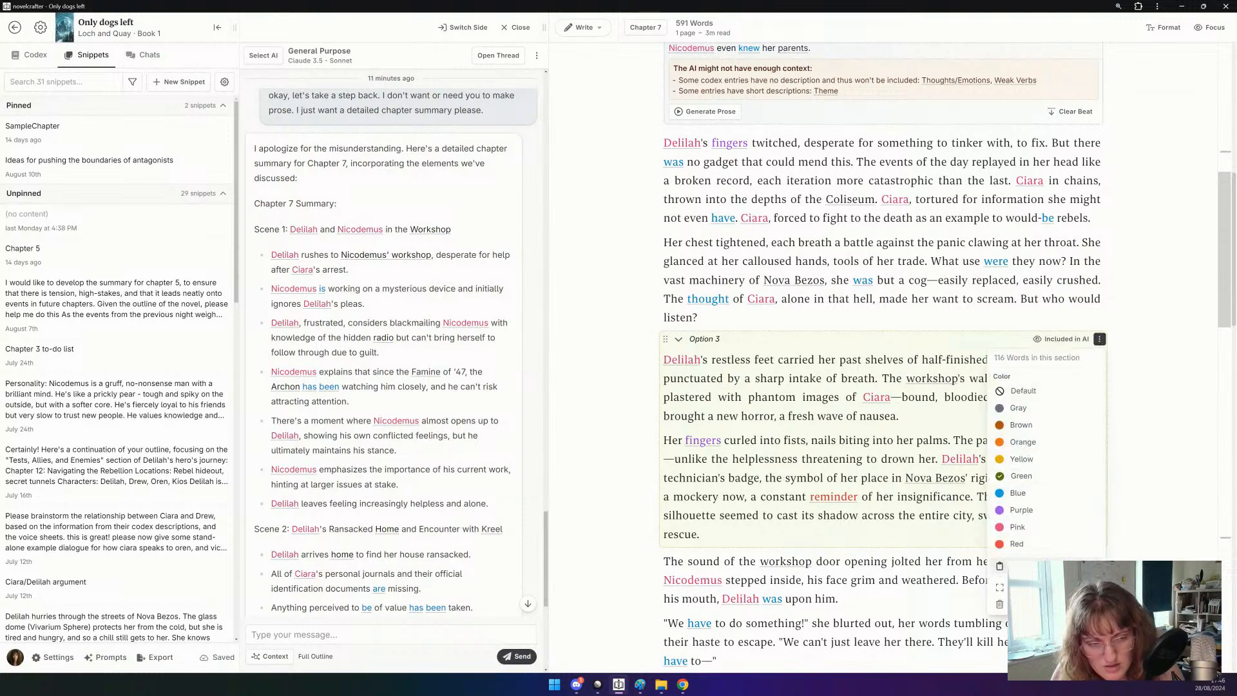
left_click(1009, 568)
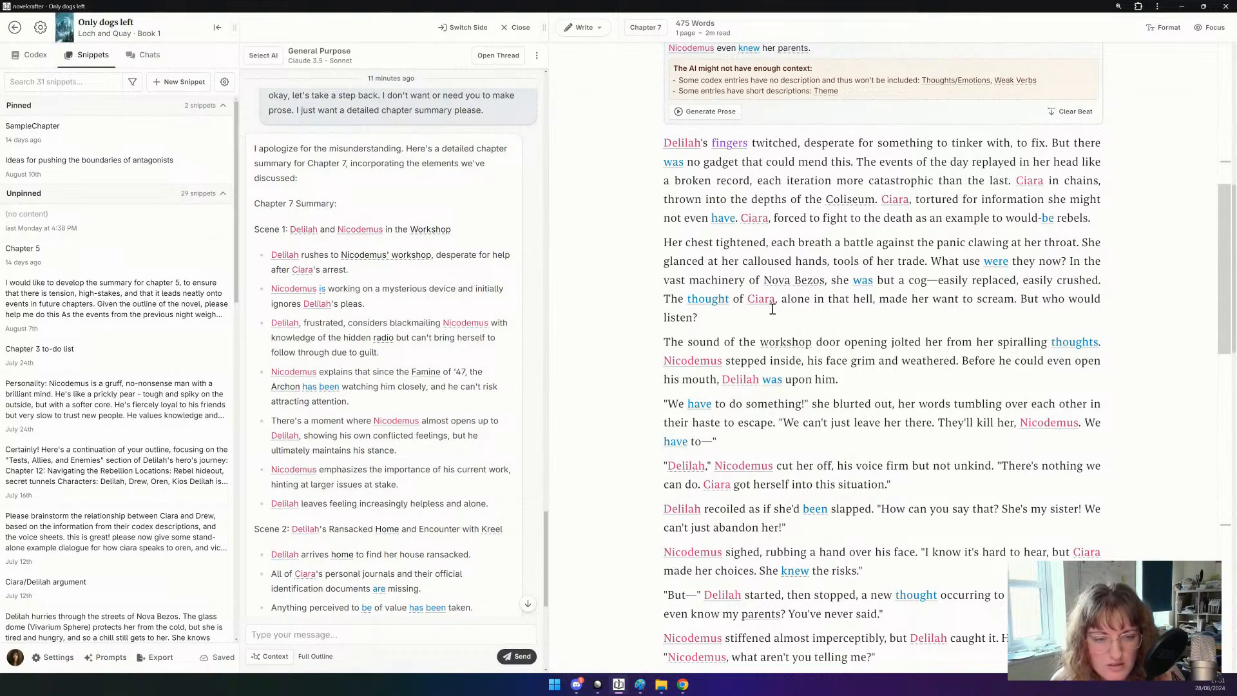
Generate Show don't tell rewrites for the passage from "The sound of the workshop door" to "got herself into this situation", and apply the output.
left_click_drag(663, 343, 906, 488)
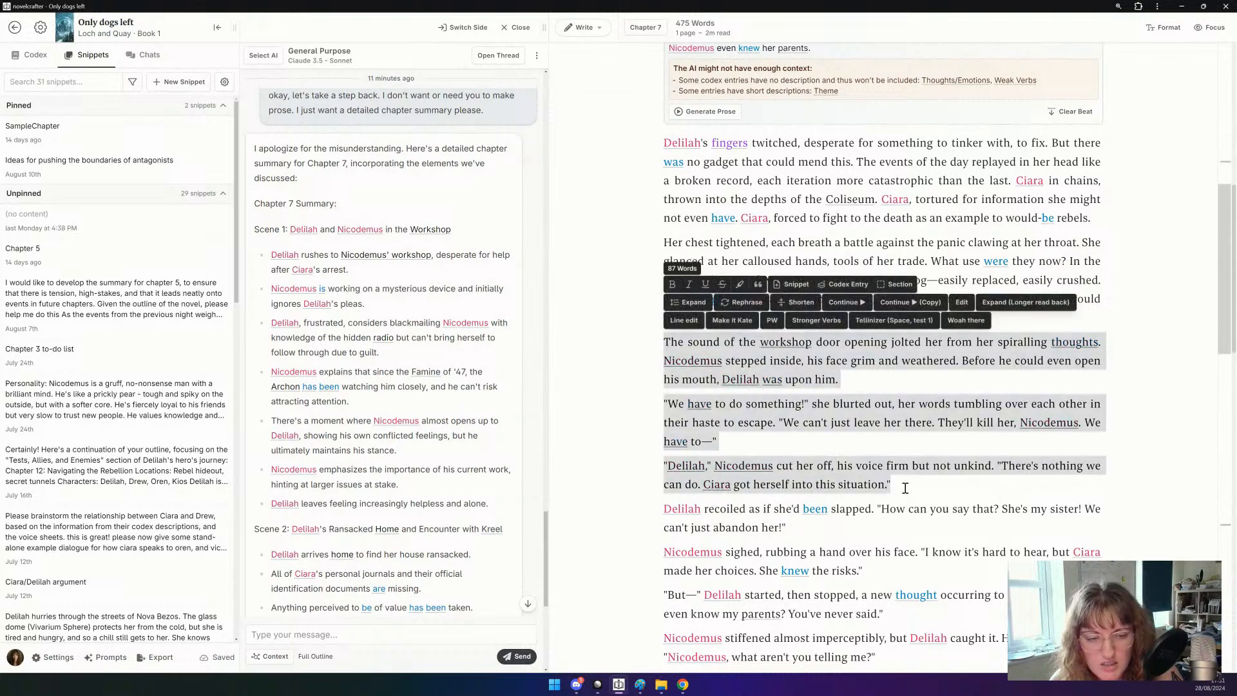
left_click(961, 303)
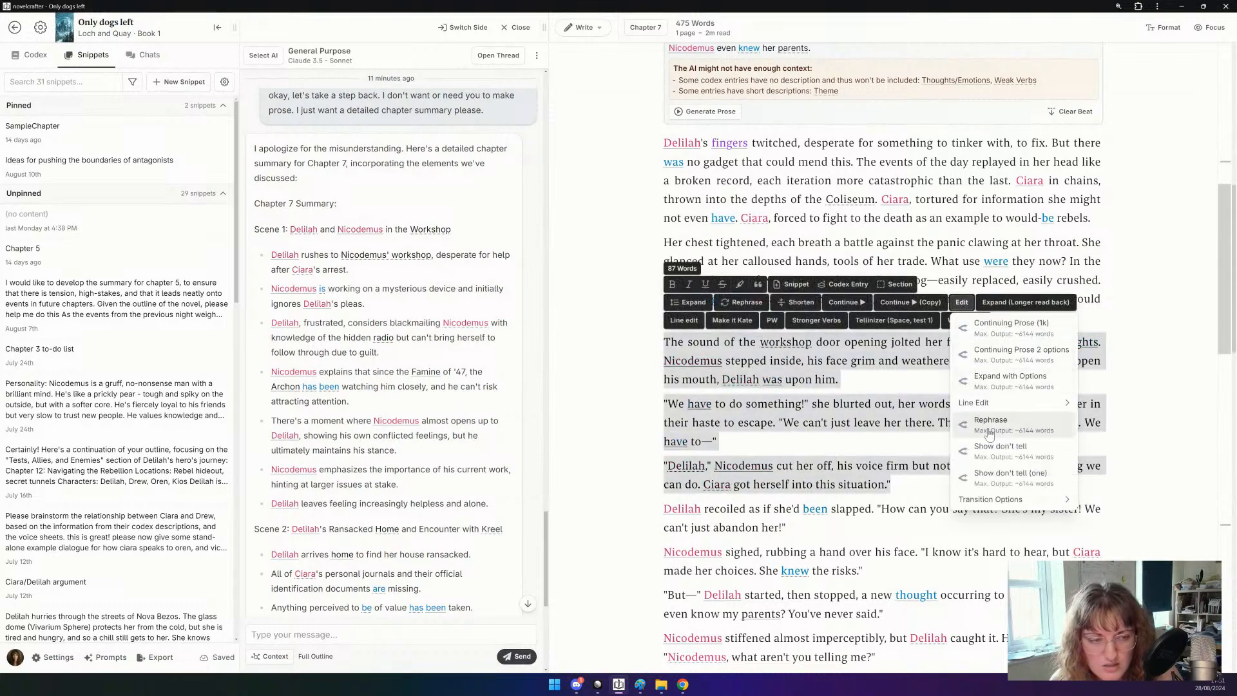
left_click(992, 451)
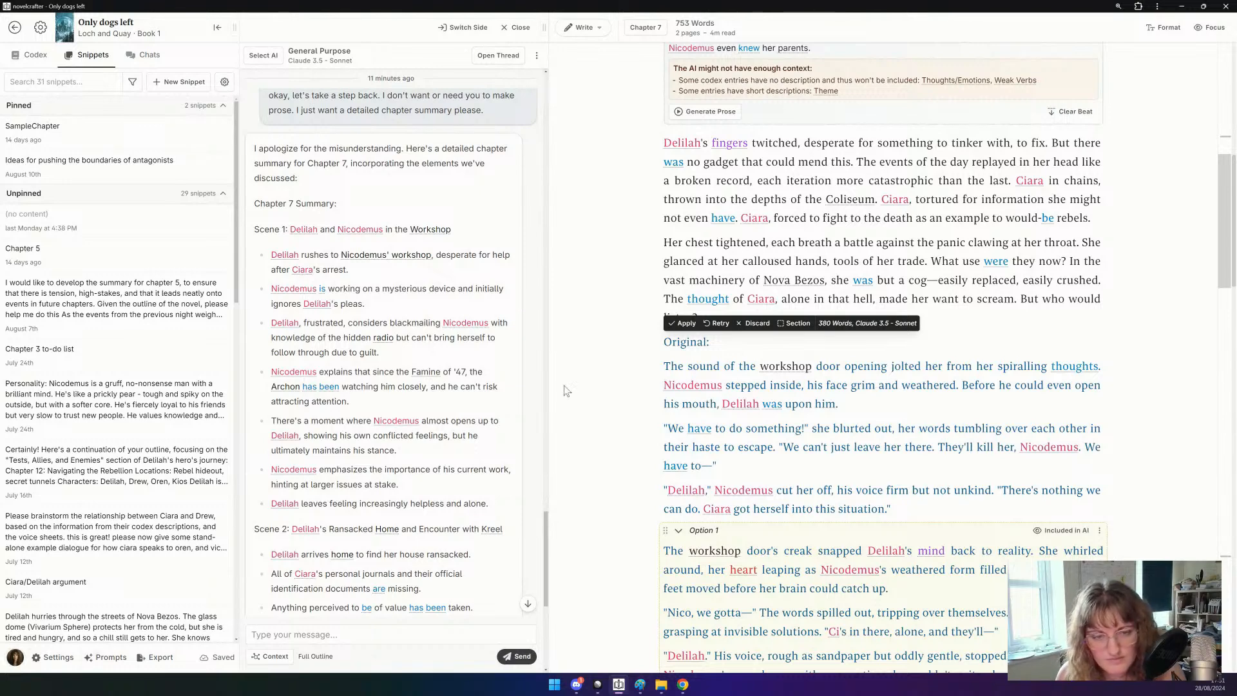
left_click(680, 323)
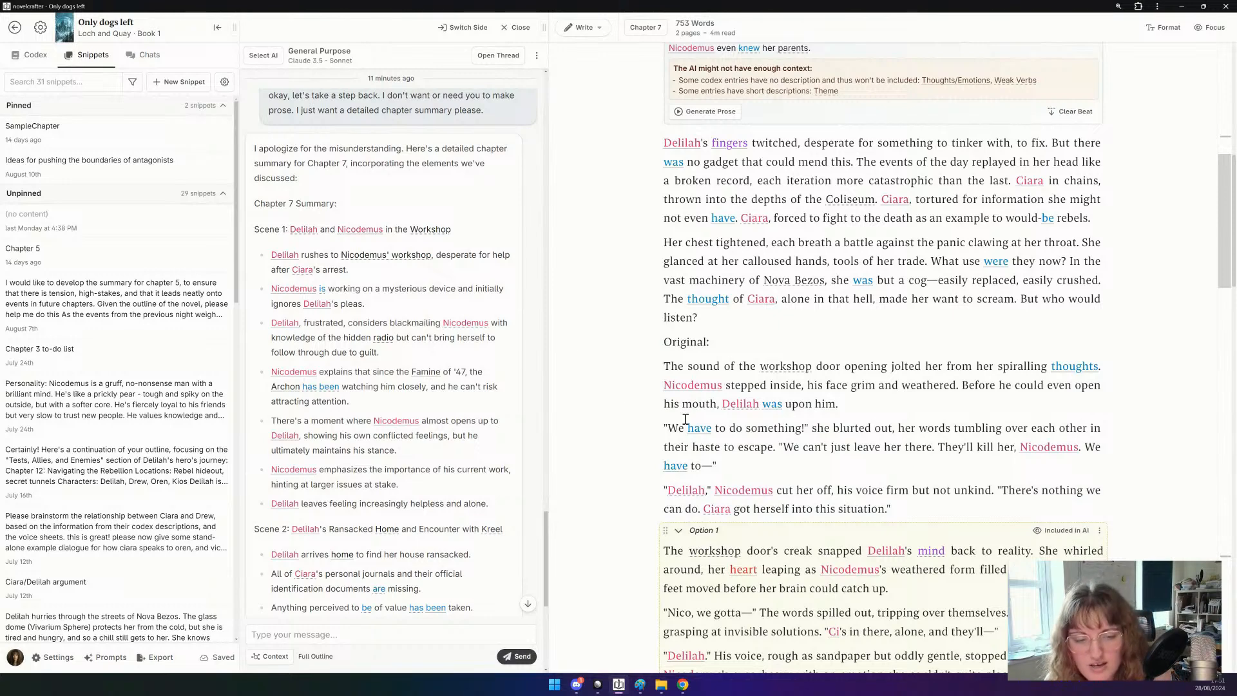
Remove the "Original:" label above the workshop door paragraph.
double_click(682, 337)
key("BackSpace")
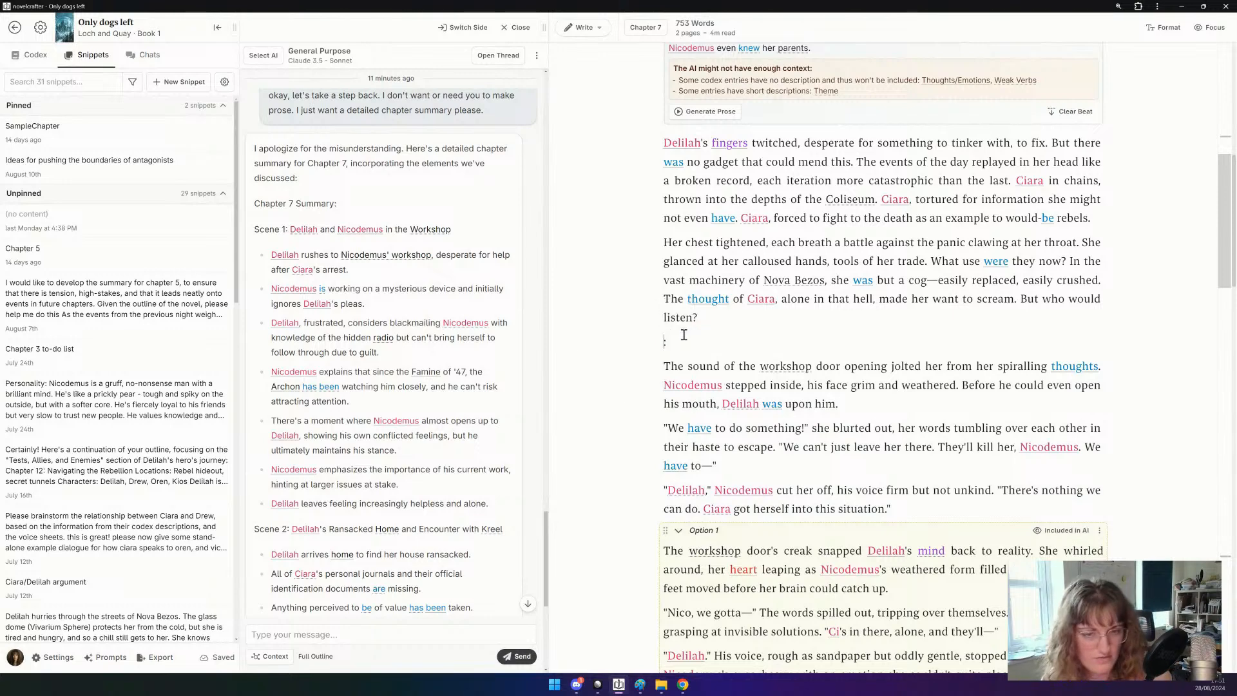
key("BackSpace")
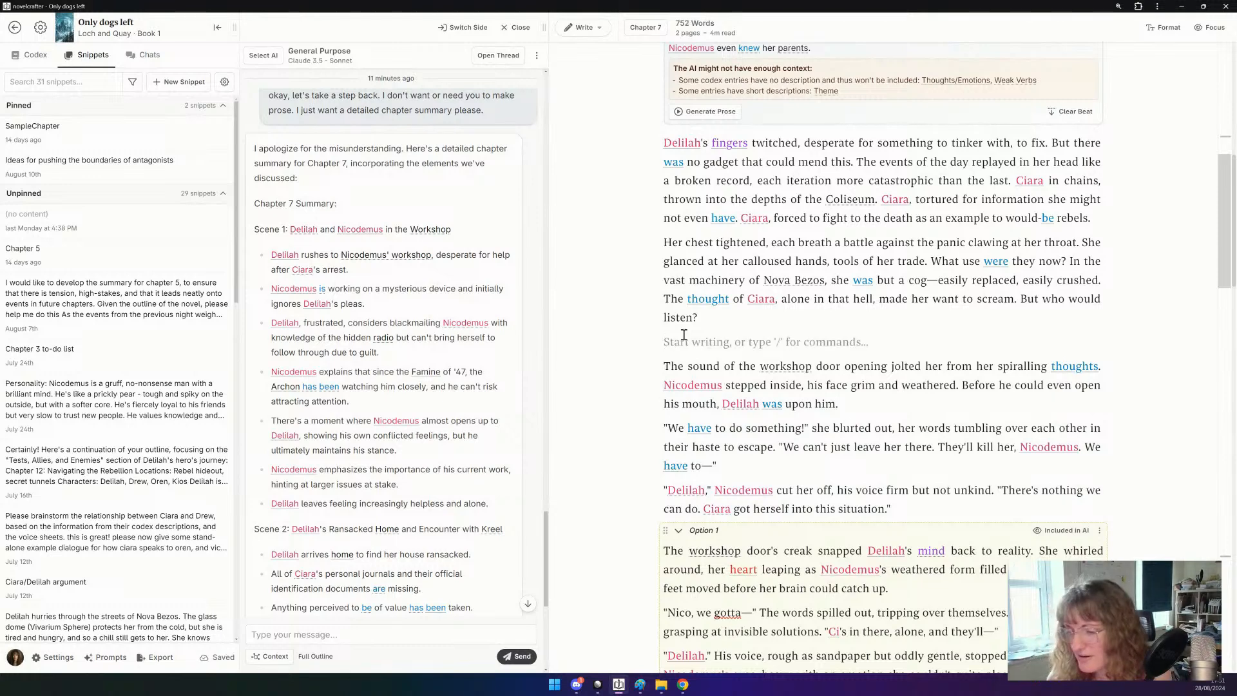
Compare the new rewrite options, then replace the "The sound of the workshop door opening" paragraph with Option 1's "The workshop door's creak" paragraph.
scroll(684, 335, "down", 2)
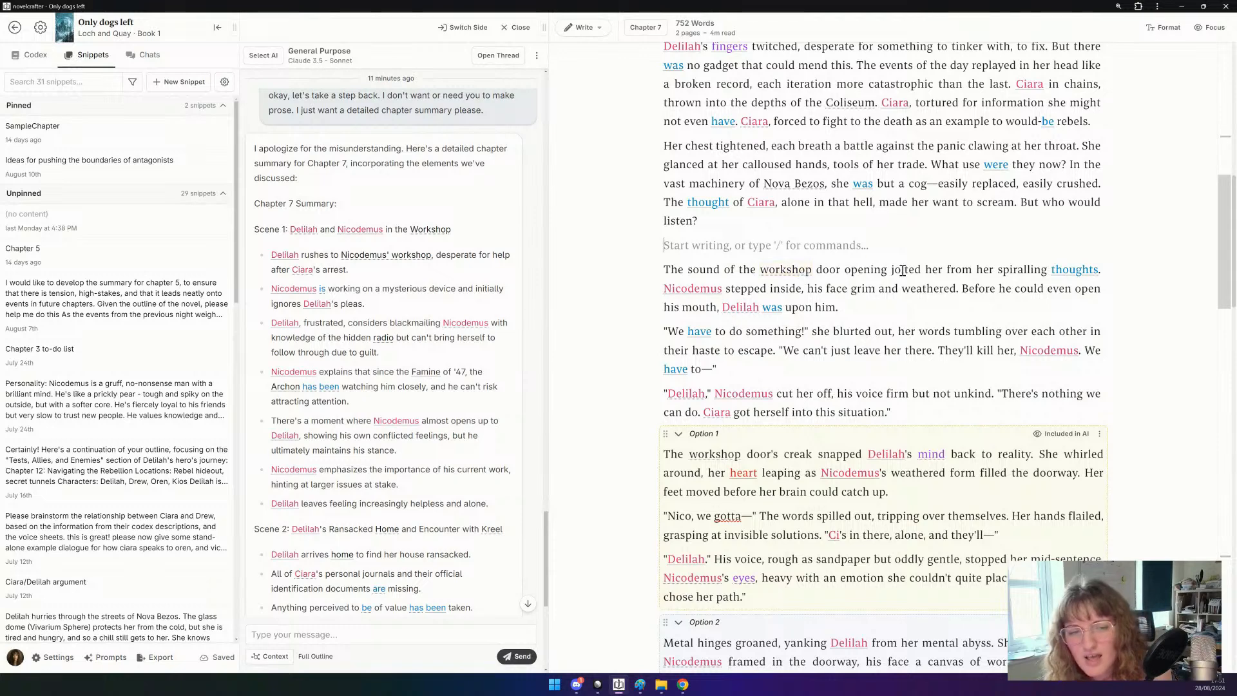
scroll(903, 270, "down", 3)
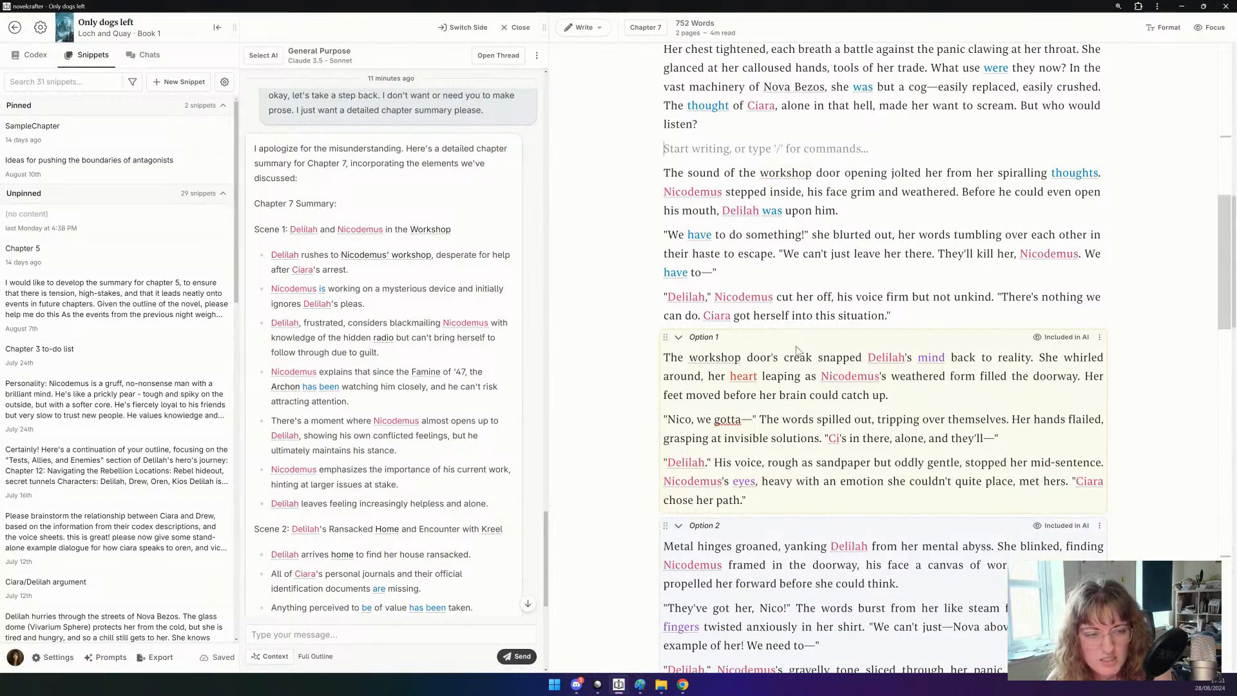
scroll(792, 350, "down", 3)
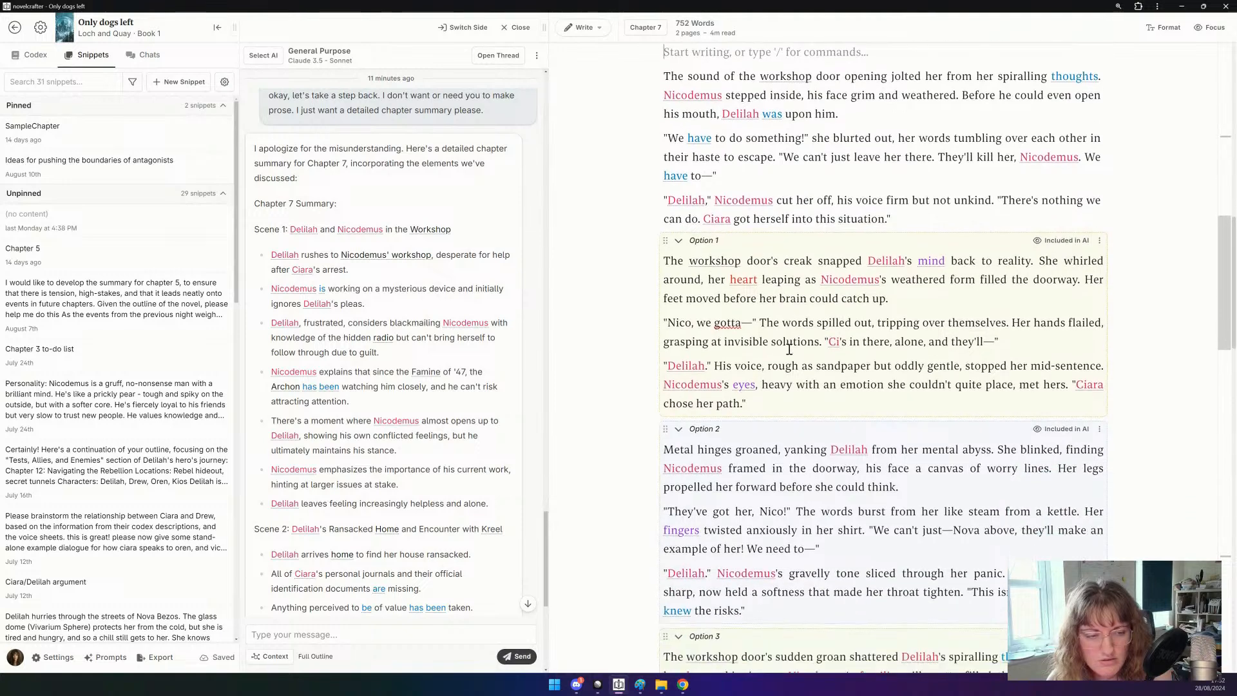
scroll(790, 350, "down", 5)
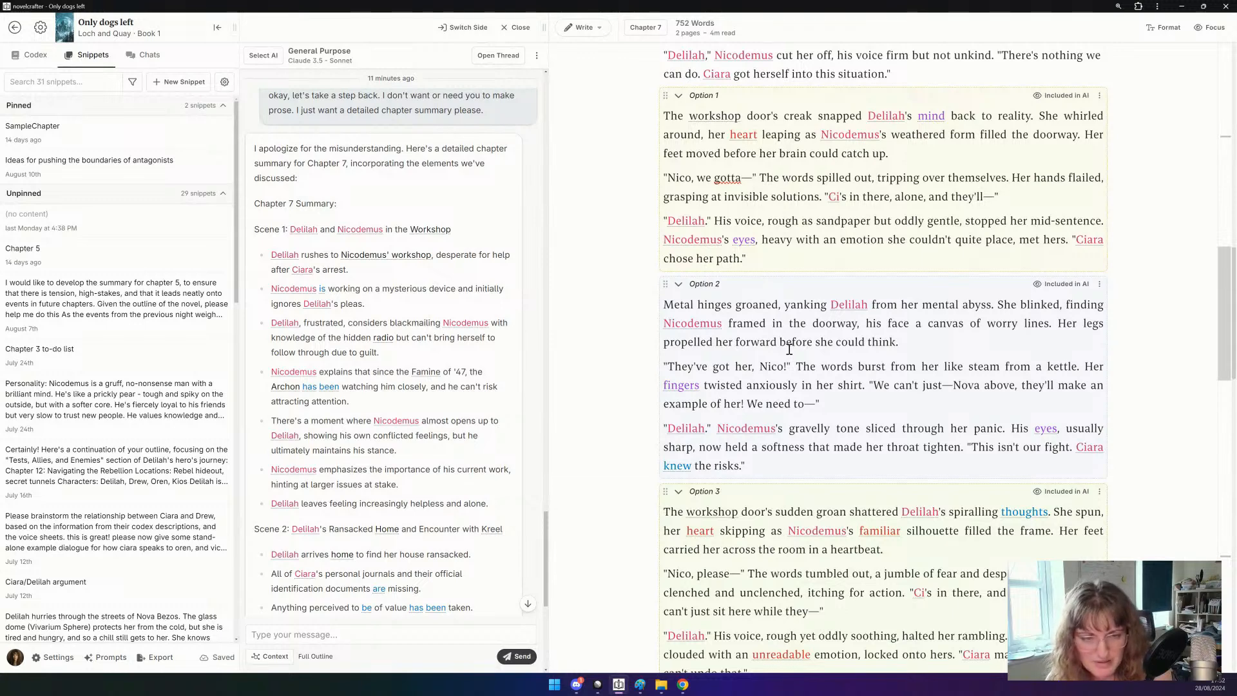
scroll(790, 349, "down", 2)
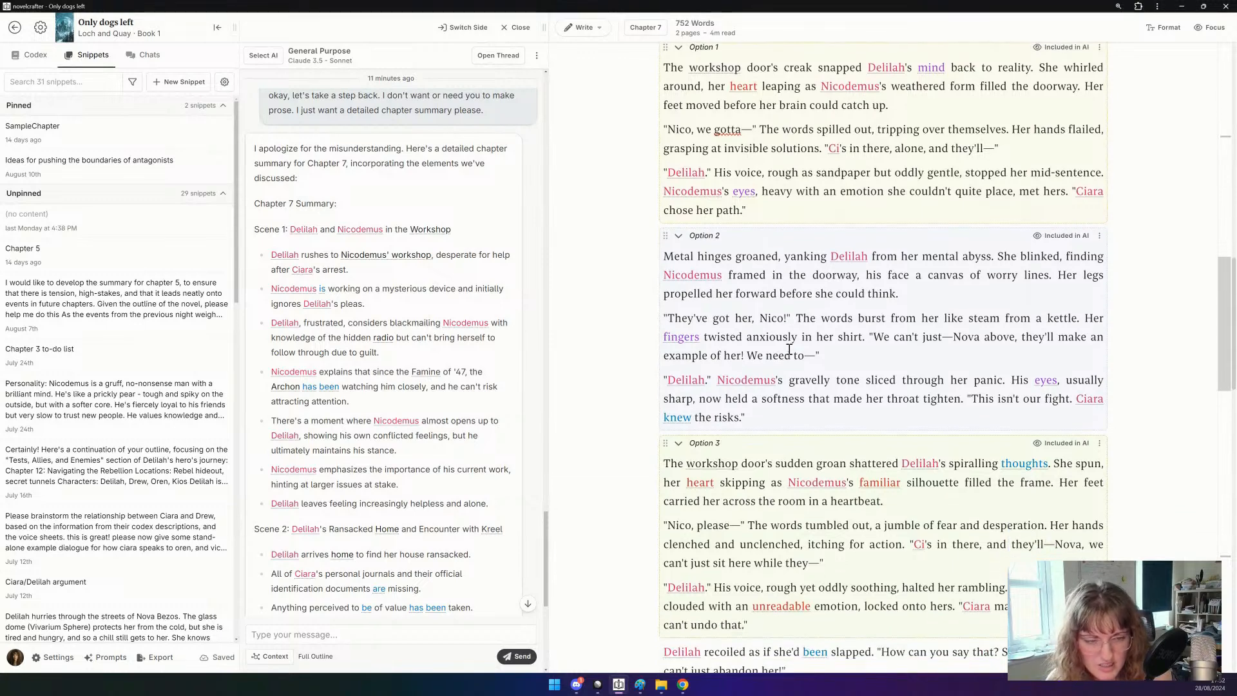
scroll(789, 350, "up", 5)
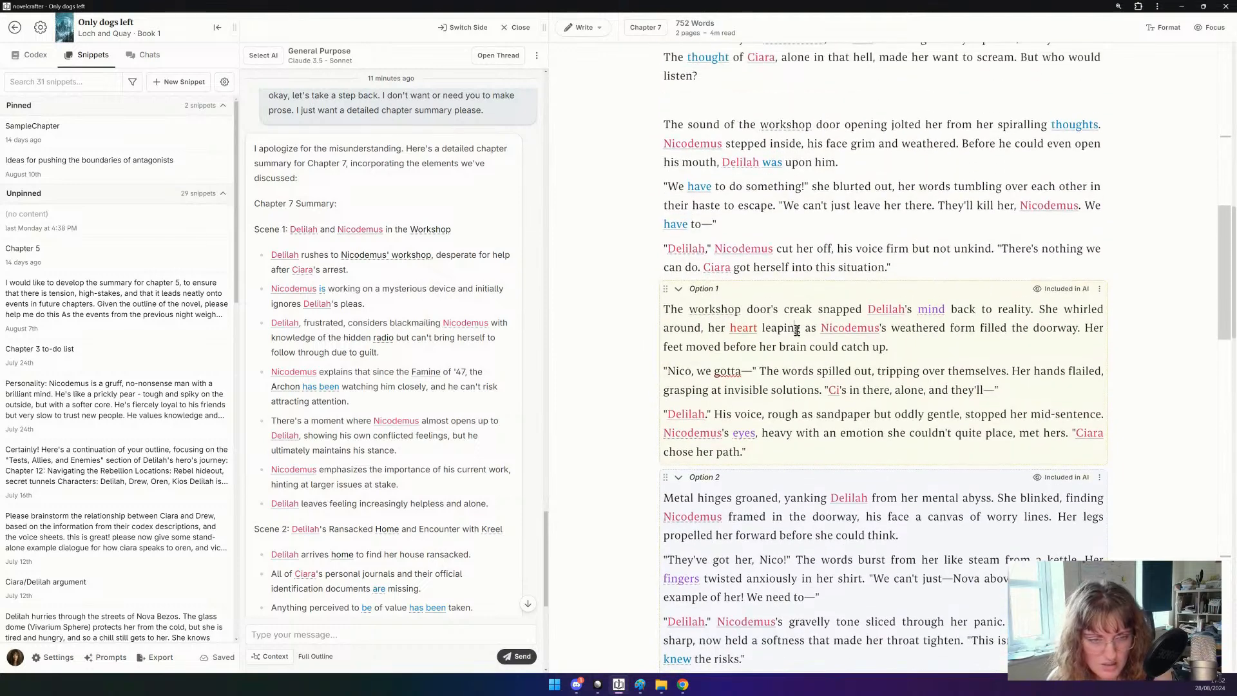
triple_click(797, 330)
key("ctrl+x")
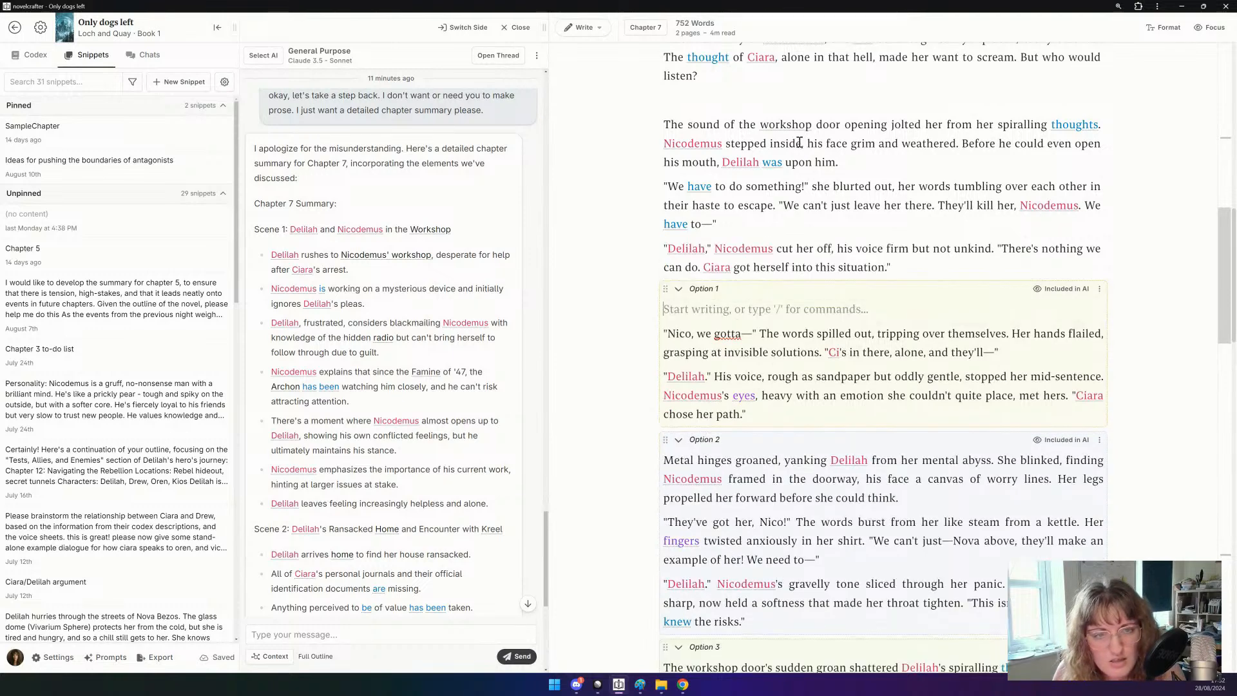
left_click(770, 103)
key("ctrl+v")
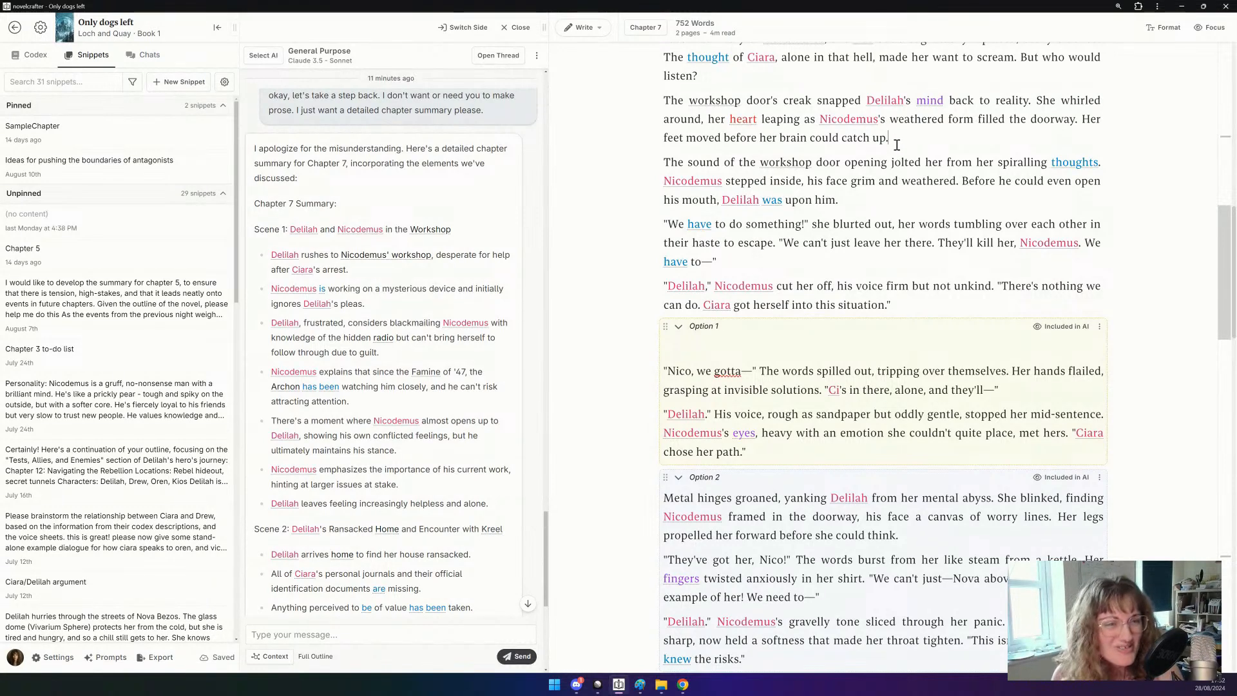
triple_click(907, 171)
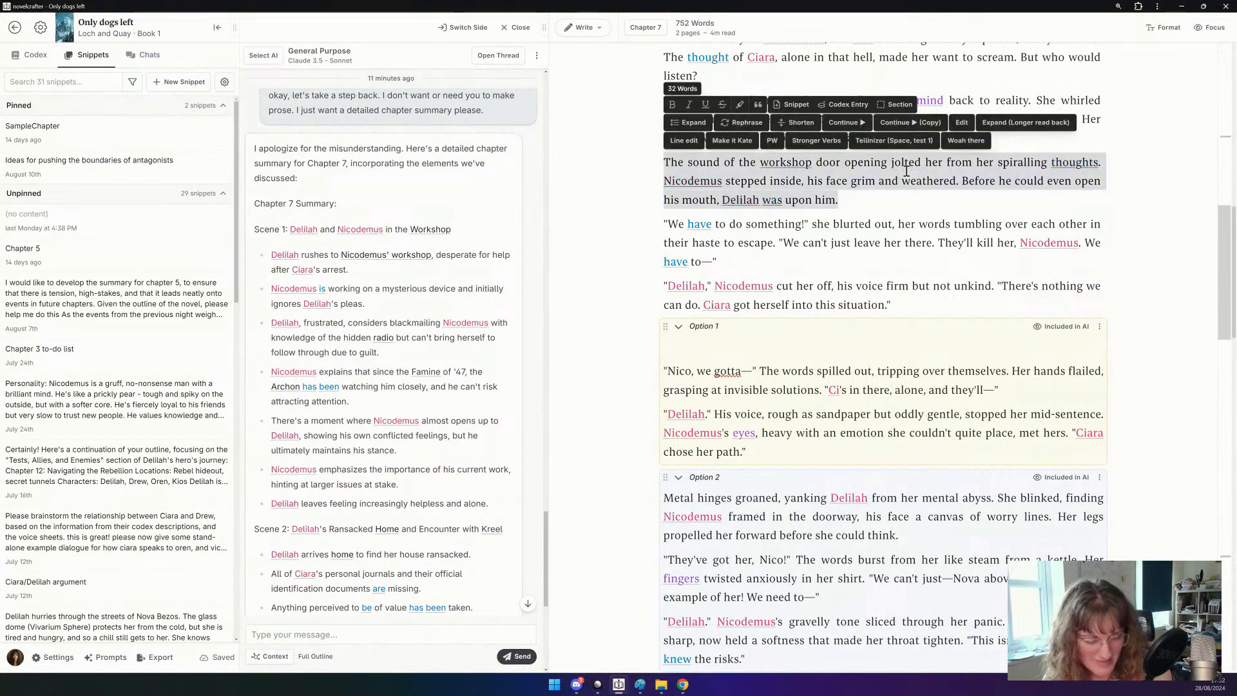
key("BackSpace")
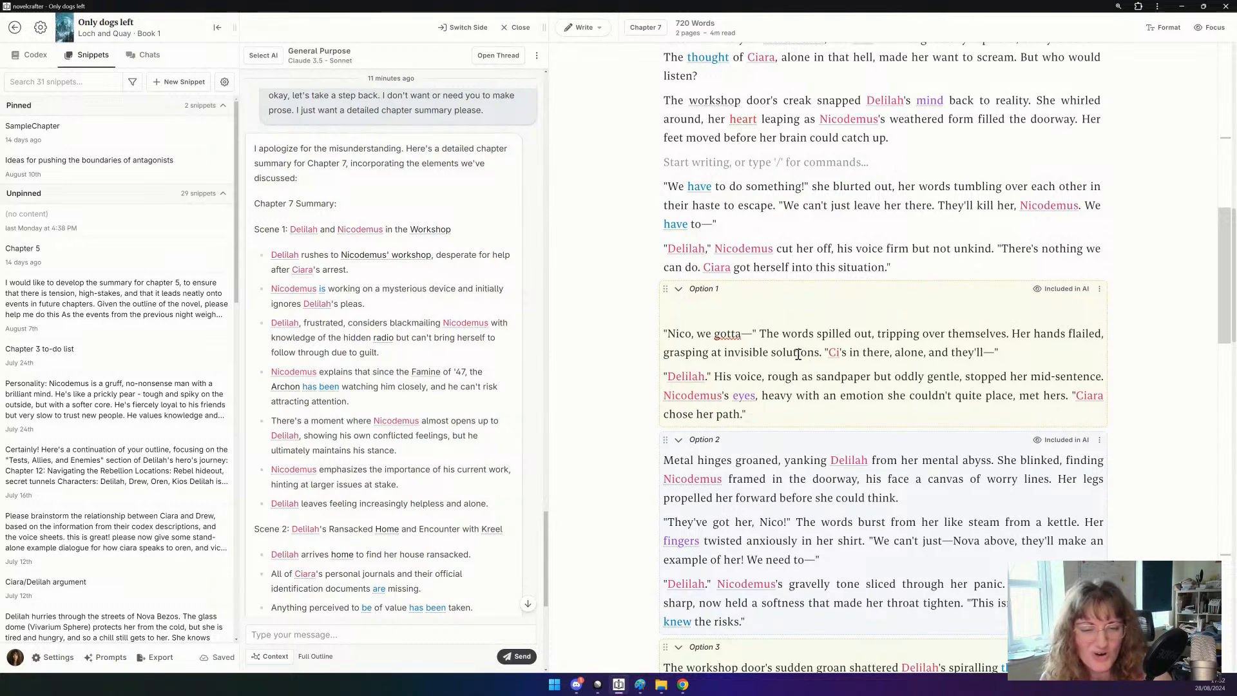
Delete the opening door paragraphs from the Option 2 and Option 3 rewrites, plus the blank lines left in Options 1 and 3.
scroll(803, 355, "down", 3)
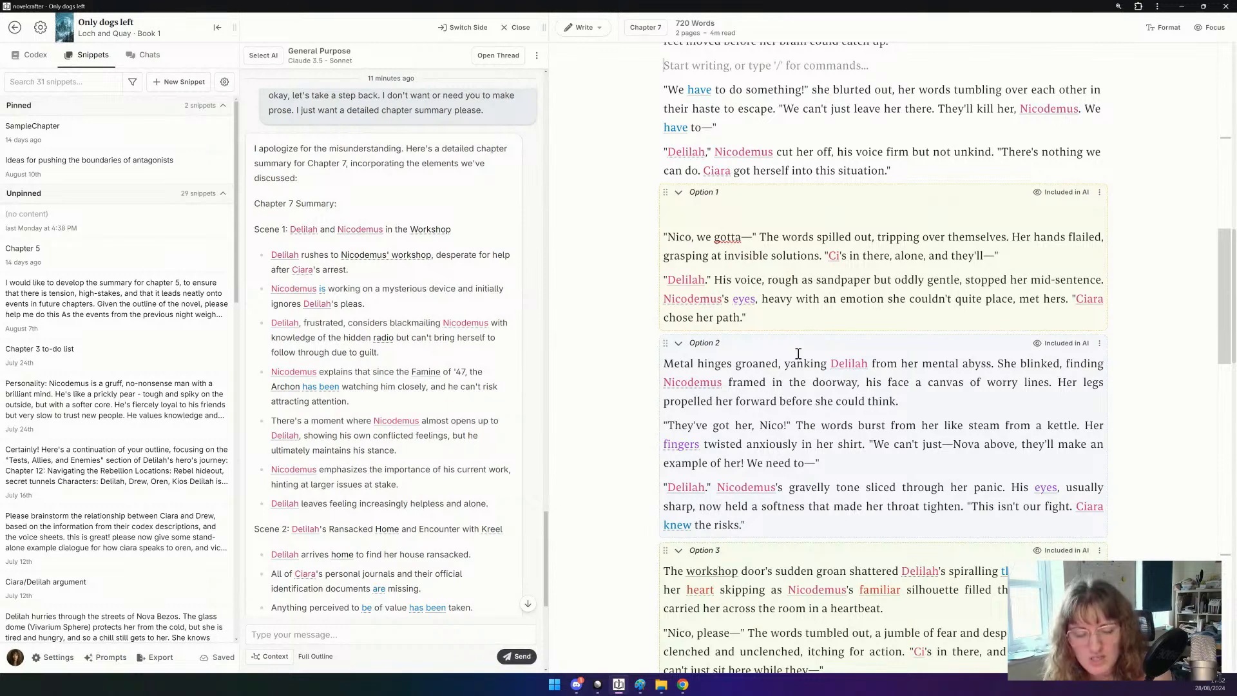
scroll(798, 354, "down", 7)
scroll(799, 359, "down", 1)
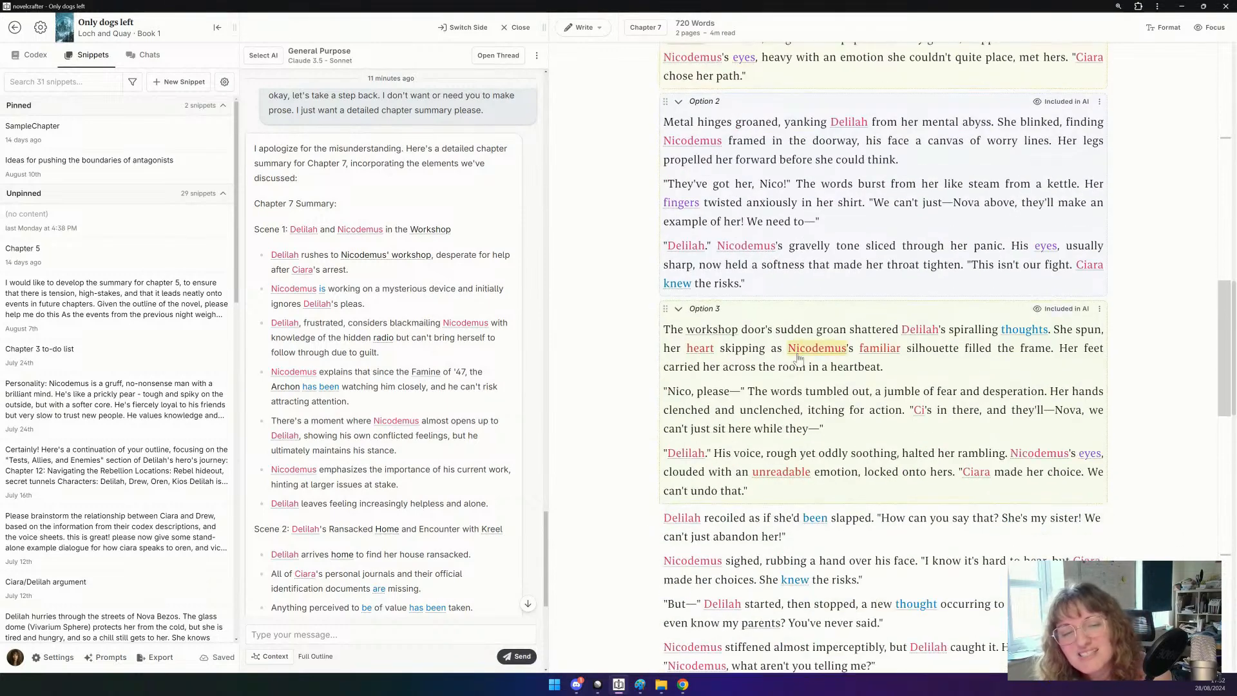
scroll(799, 358, "up", 6)
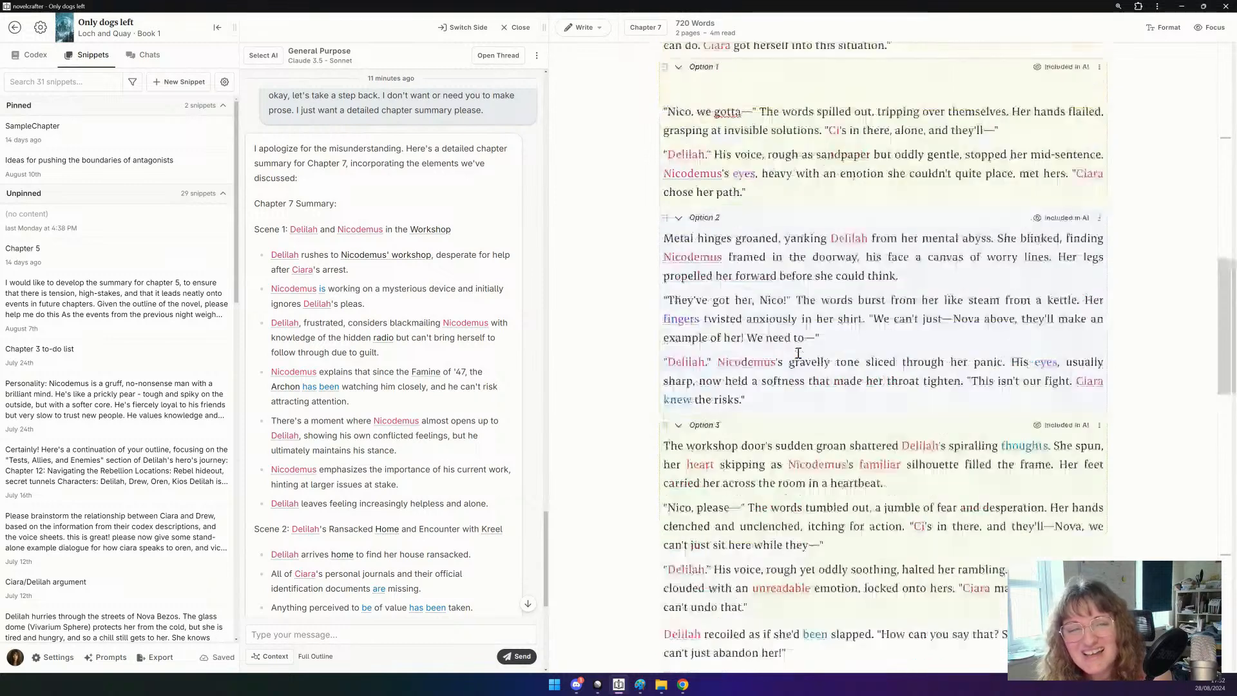
triple_click(785, 321)
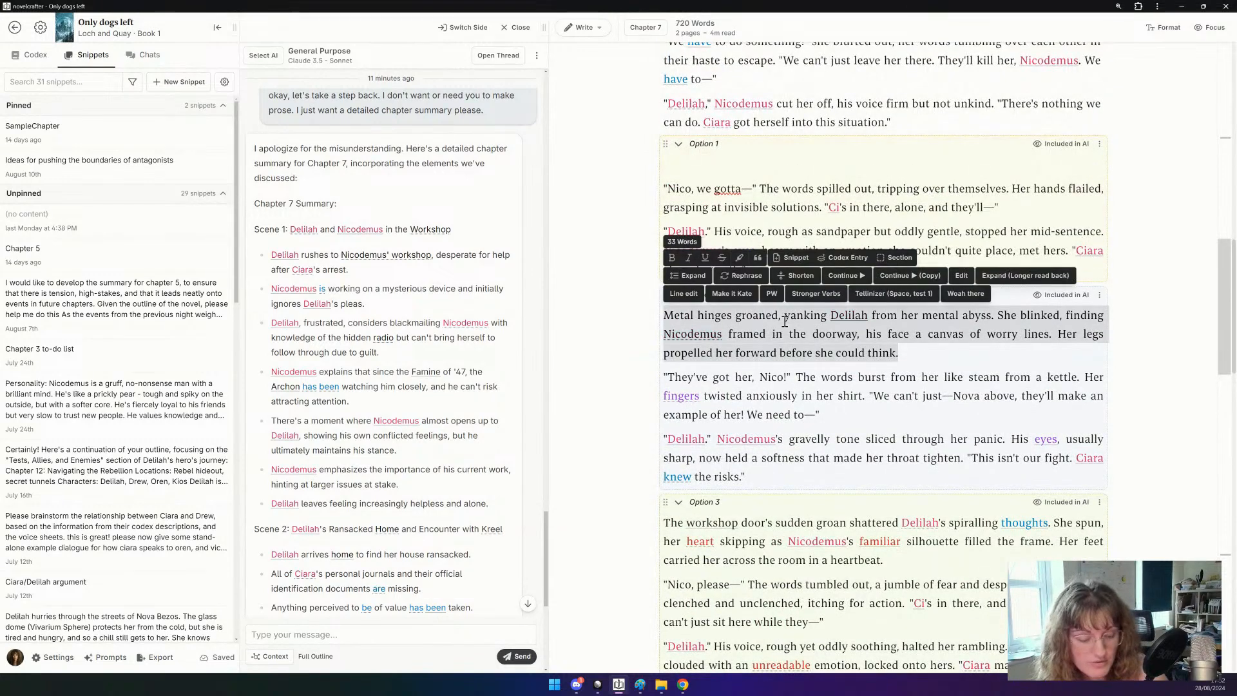
key("BackSpace")
triple_click(750, 481)
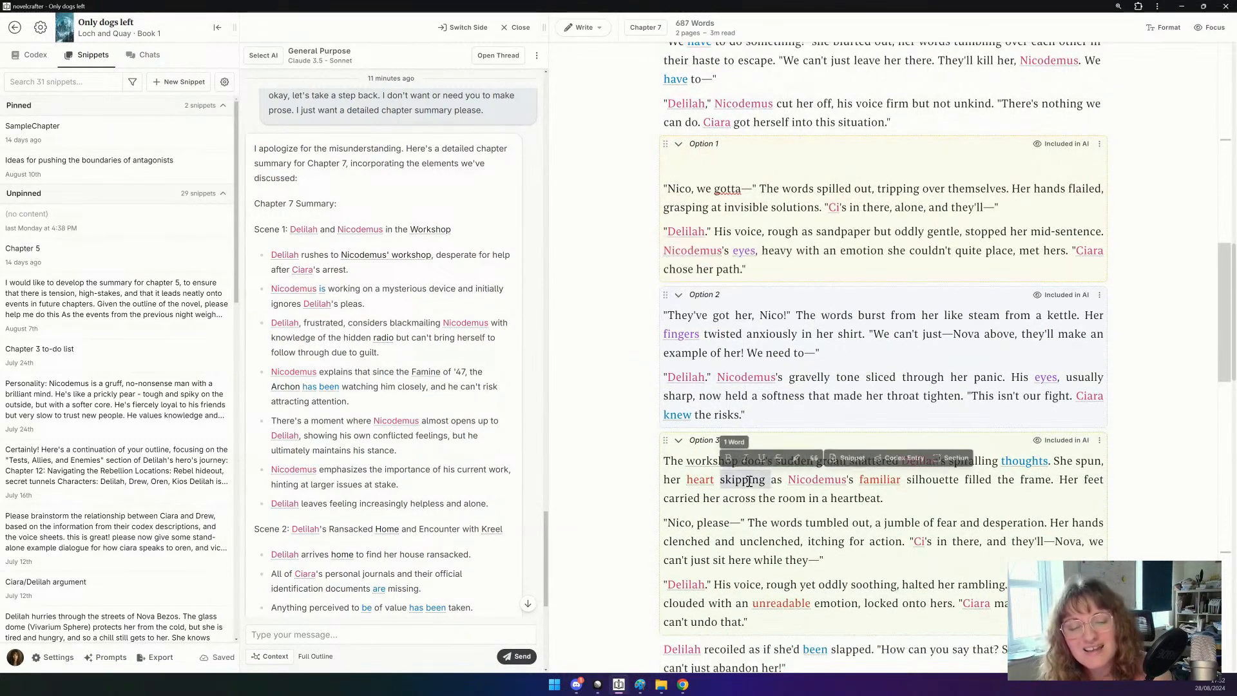
key("BackSpace")
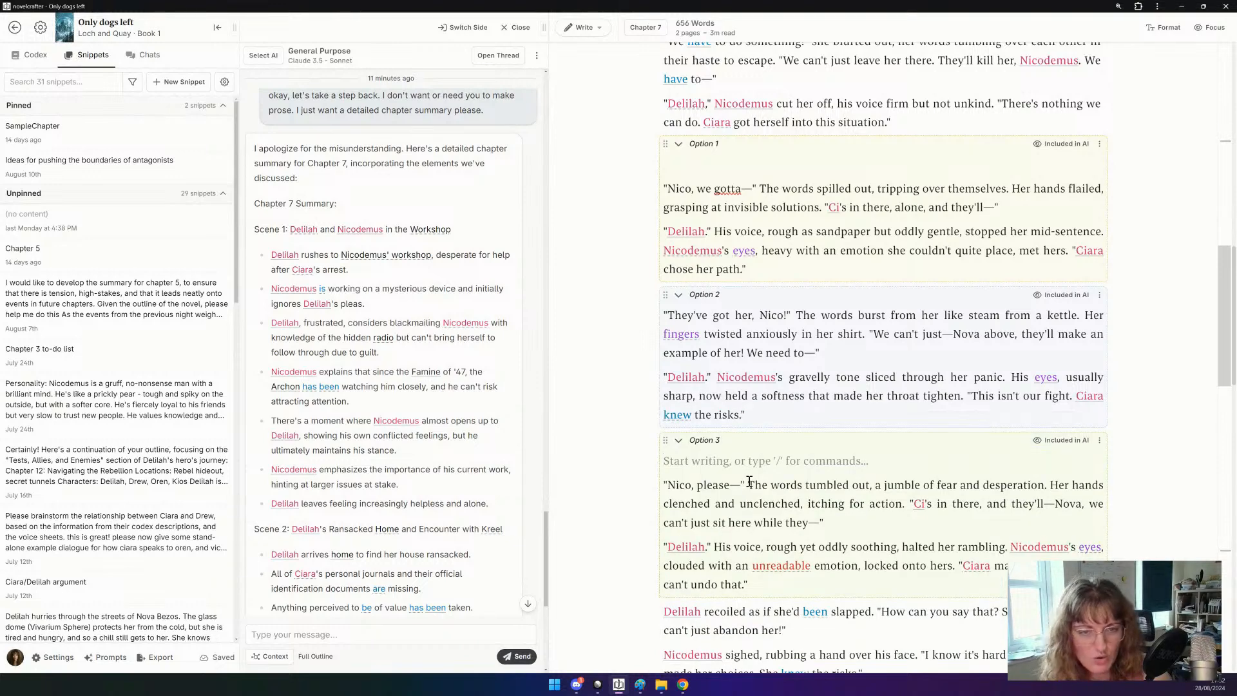
key("BackSpace")
left_click(729, 162)
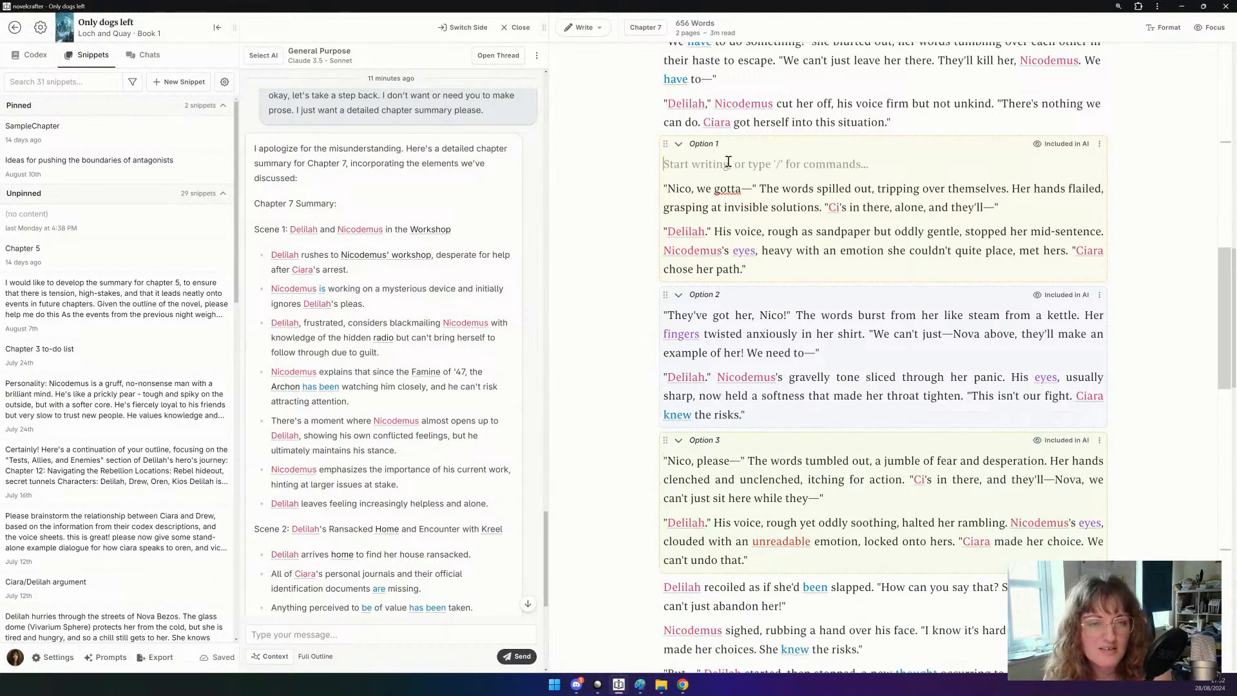
key("BackSpace")
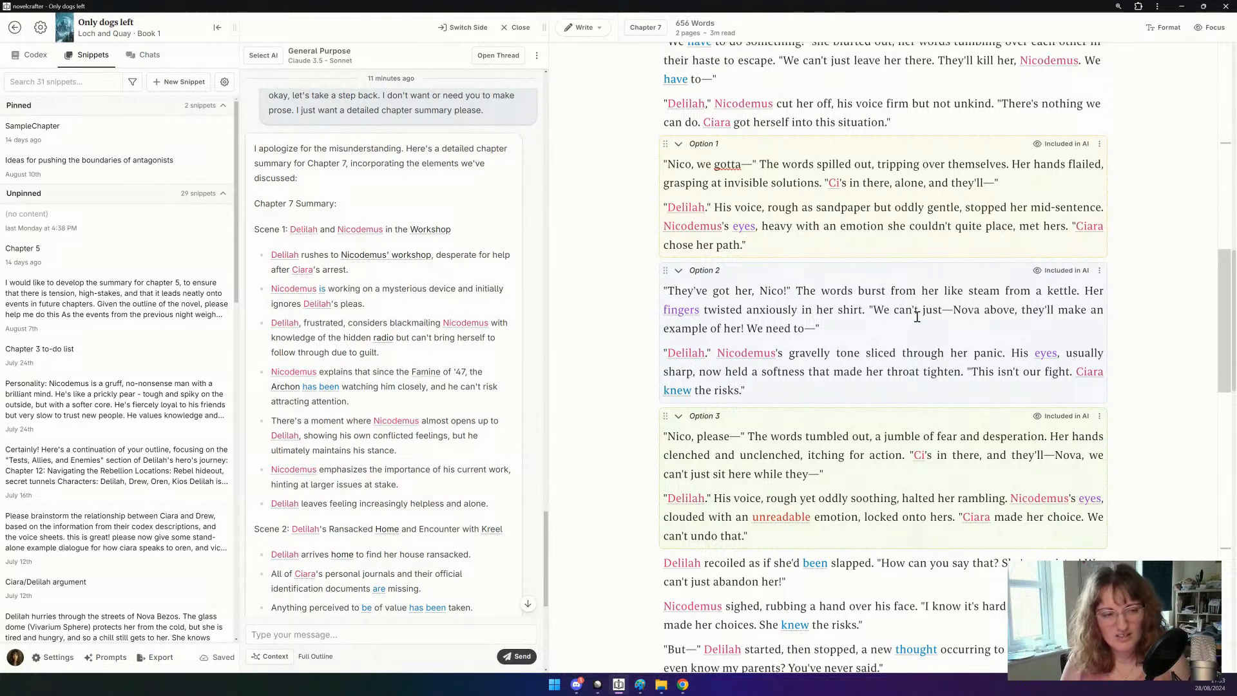
Move Option 1's "Nico, we gotta—" paragraph into the scene in place of the "We have to do something!" paragraph.
scroll(917, 316, "up", 2)
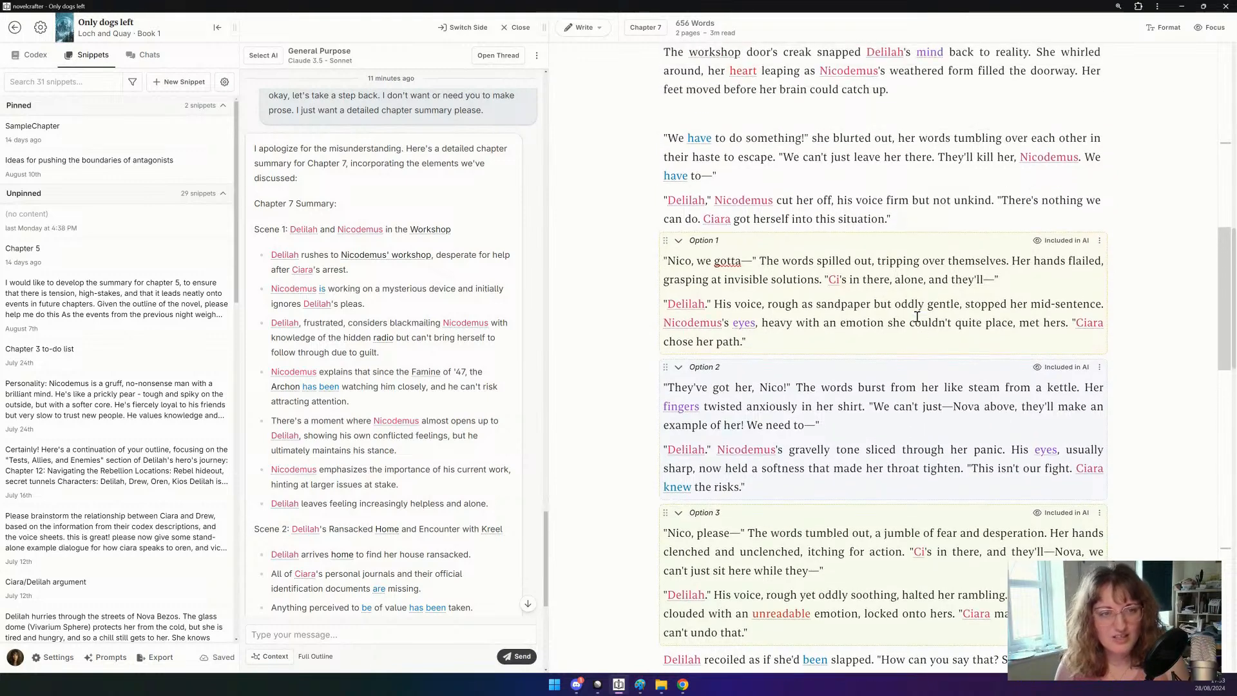
triple_click(947, 272)
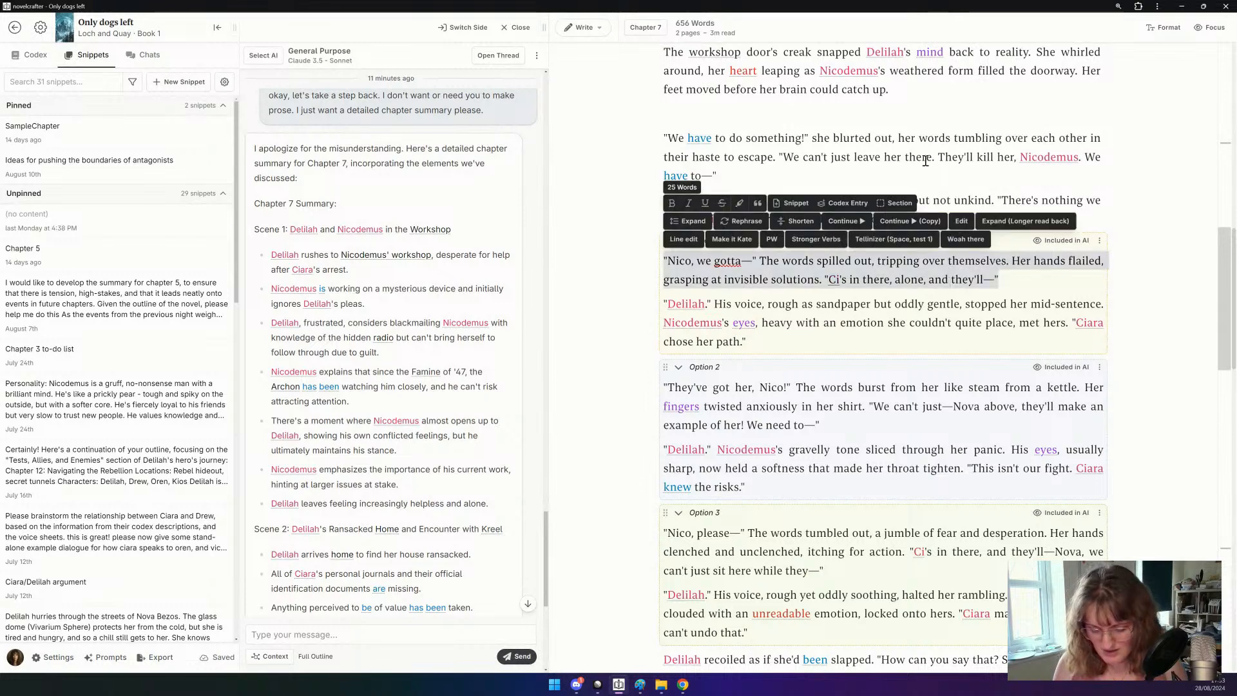
key("BackSpace")
triple_click(871, 140)
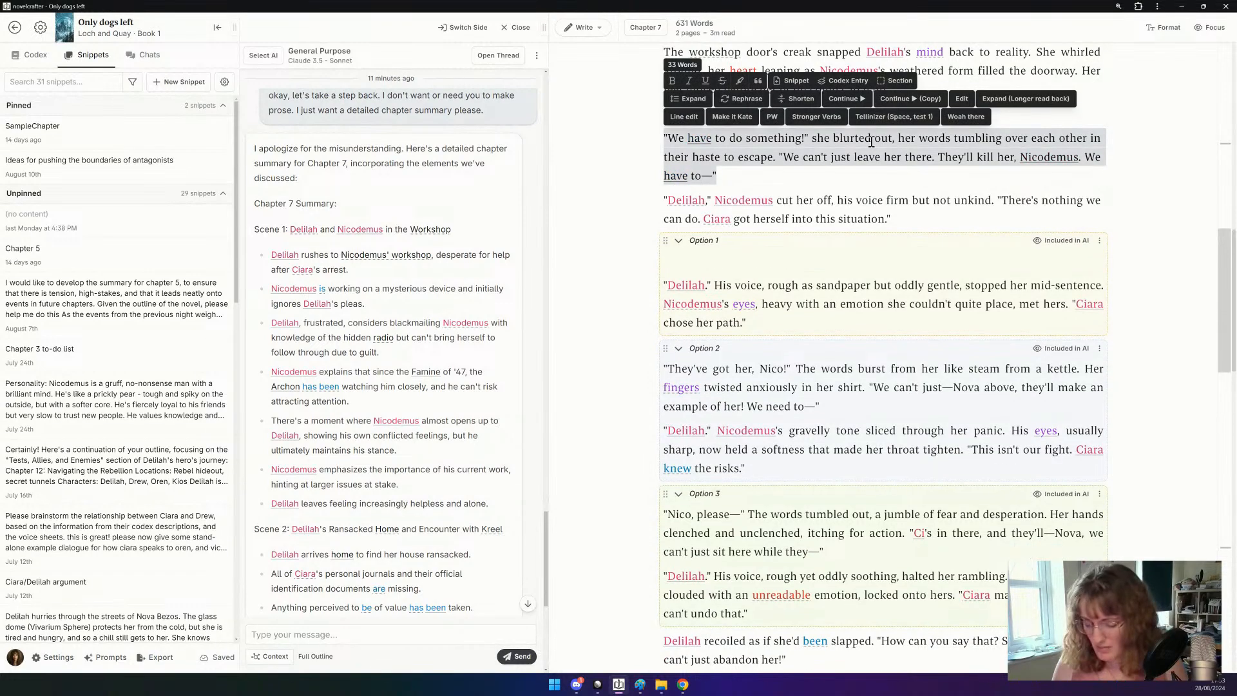
key("ctrl+v")
key("Return")
key("Return")
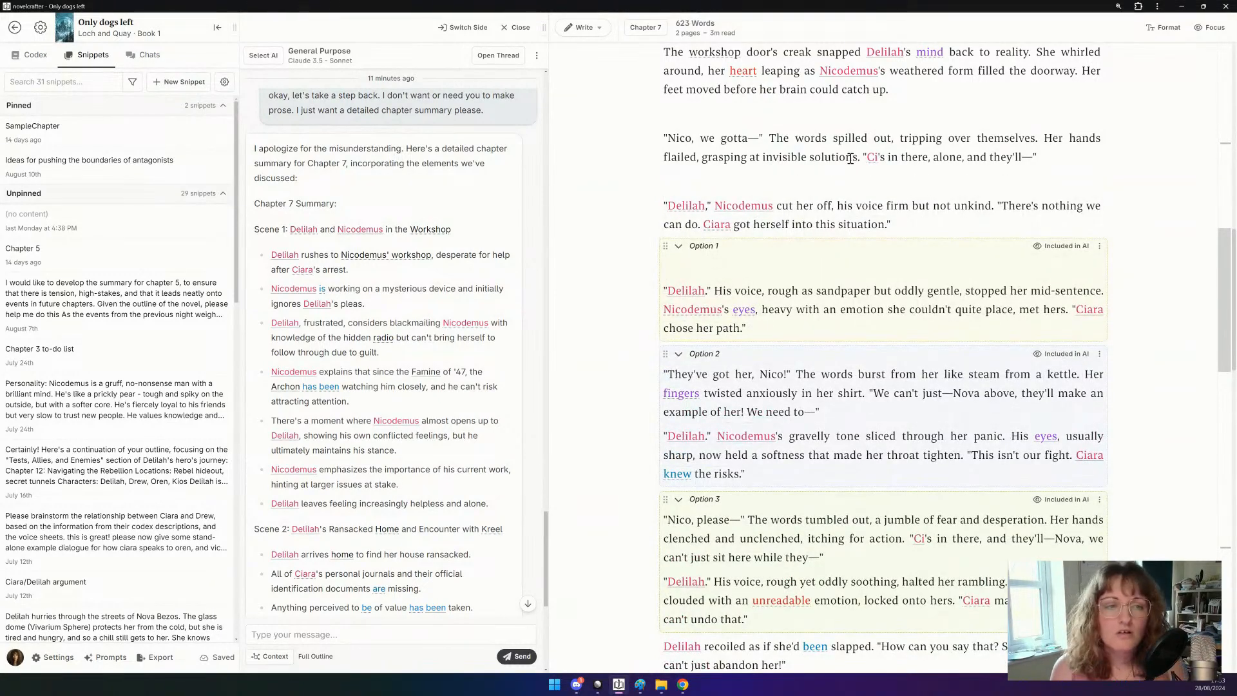
Cut "grasping at invisible solutions" from the "Nico, we gotta—" paragraph and remove the blank line above it.
left_click_drag(858, 158, 697, 150)
key("BackSpace")
scroll(725, 248, "up", 3)
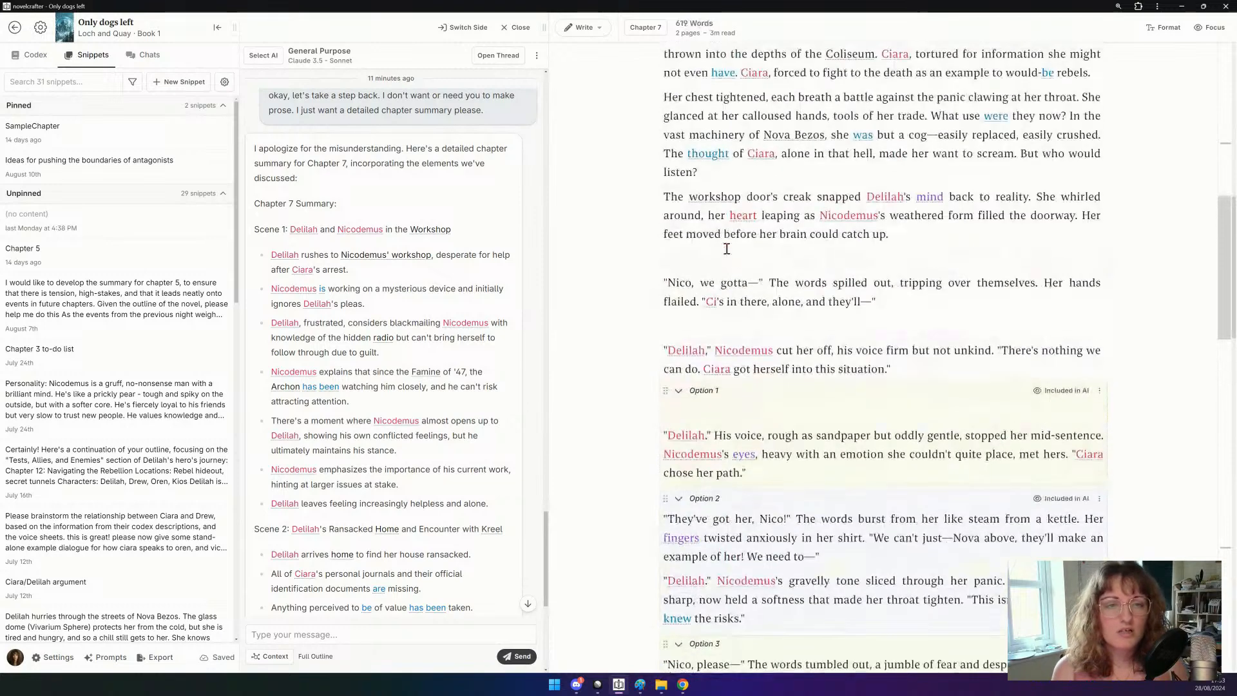
left_click(720, 257)
key("BackSpace")
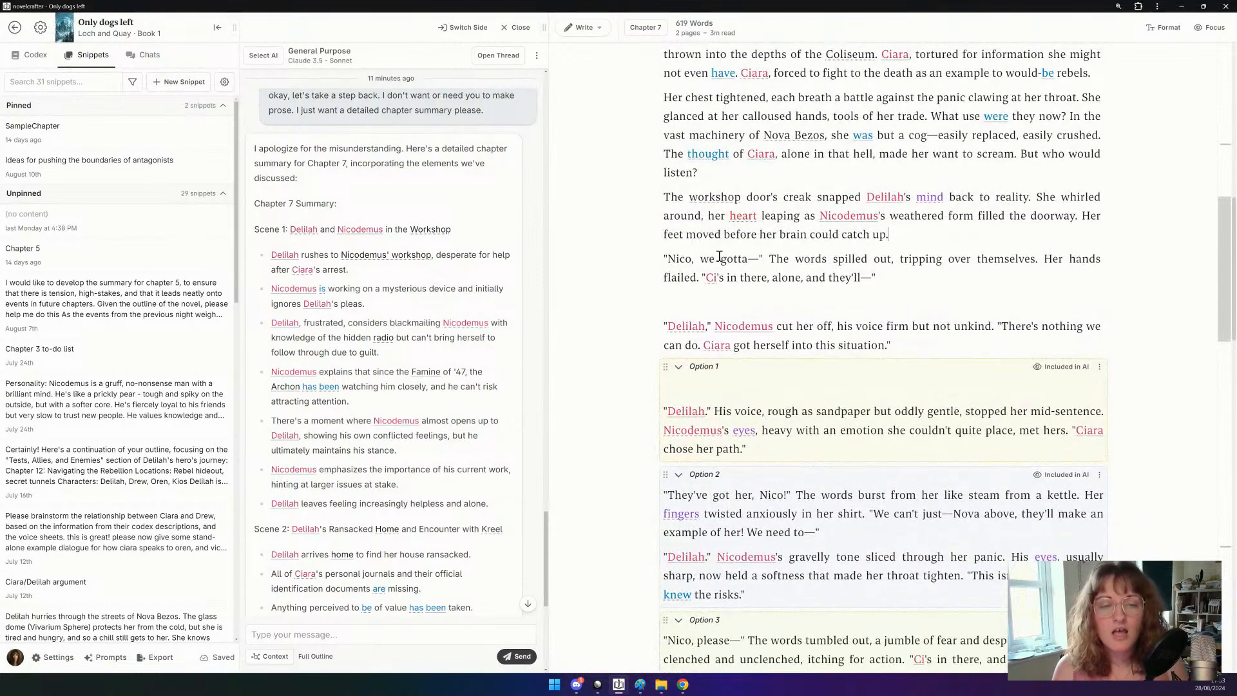
Delete the "They've got her, Nico!" paragraph from Option 2 and the "Nico, please—" paragraph from Option 3.
scroll(746, 380, "down", 3)
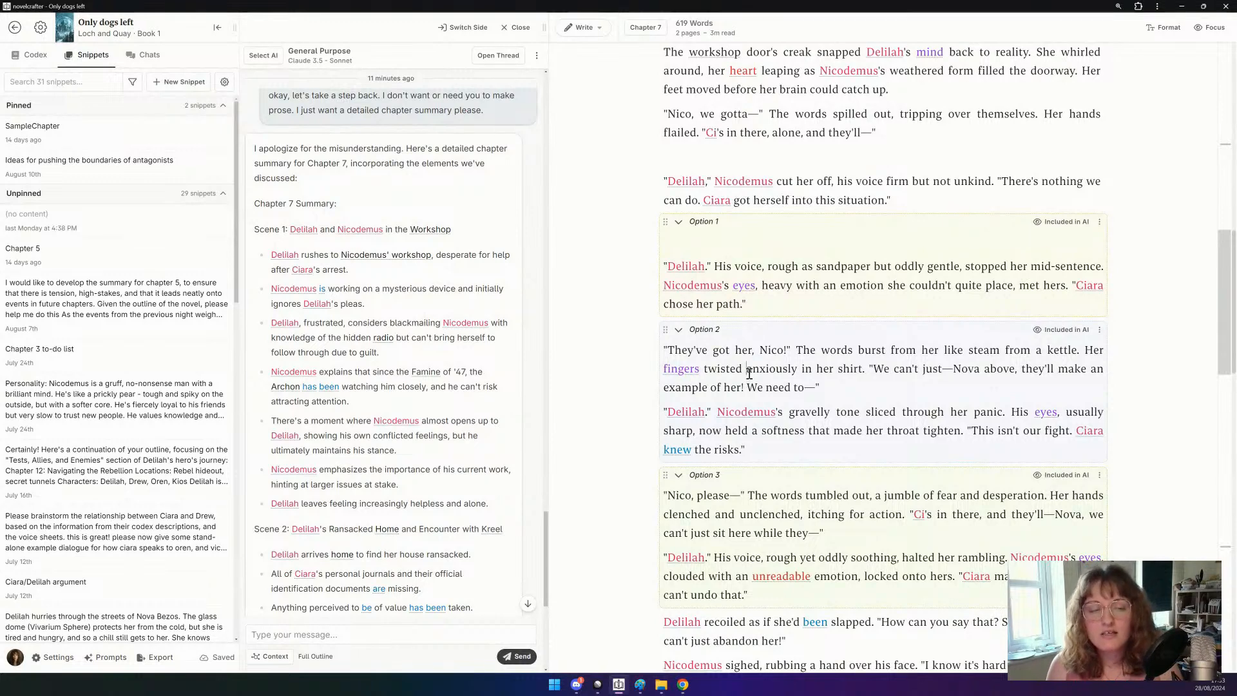
triple_click(747, 377)
key("BackSpace")
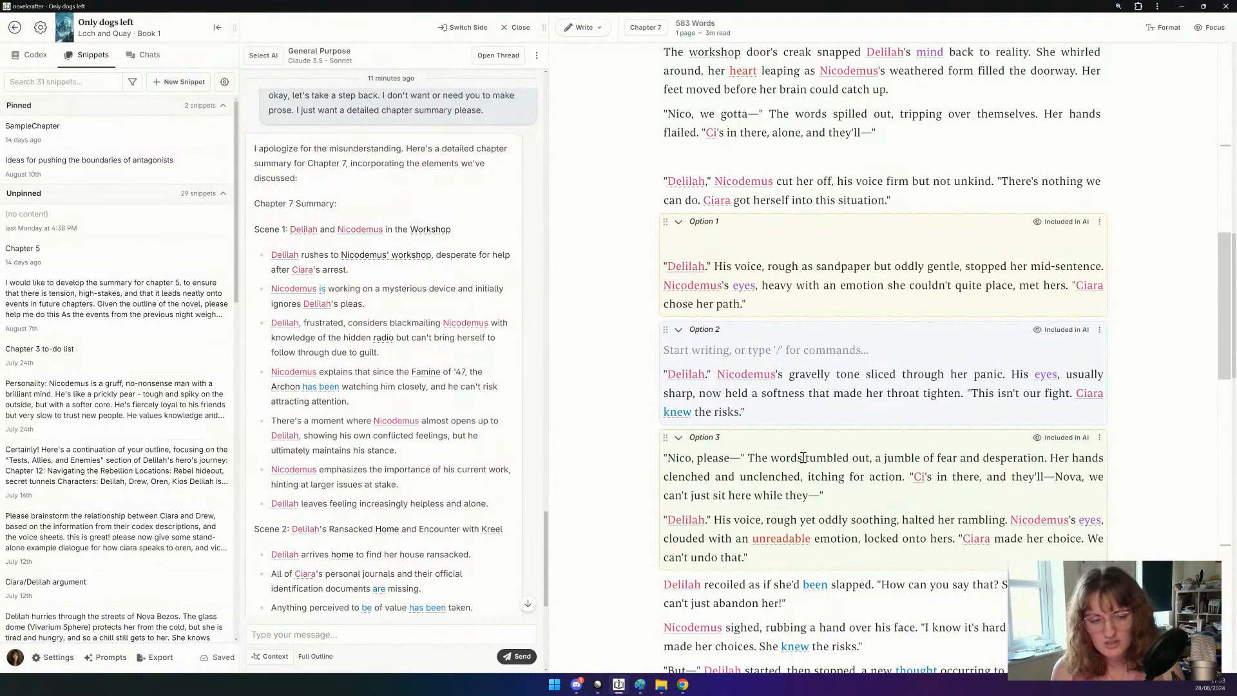
triple_click(804, 466)
key("BackSpace")
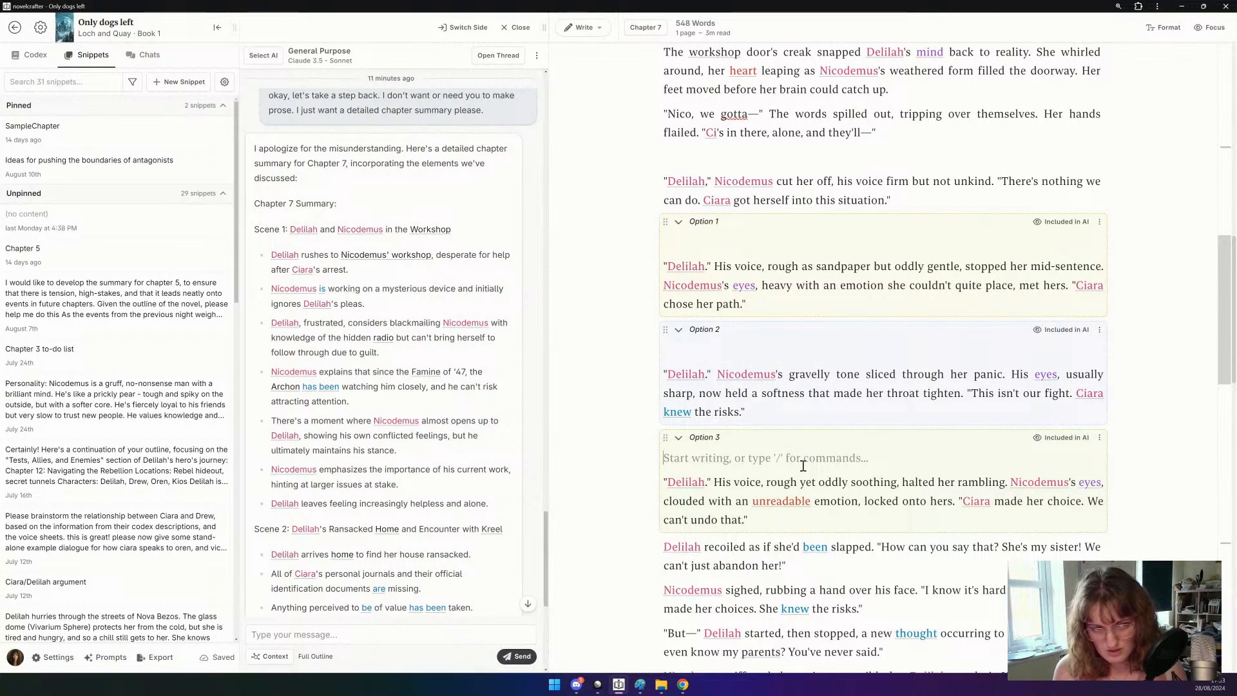
Replace "his voice firm but not unkind" with "grasping her shoulders" in Nicodemus's interruption, and remove the blank line above that paragraph.
left_click_drag(991, 181, 840, 182)
type("grasping her ")
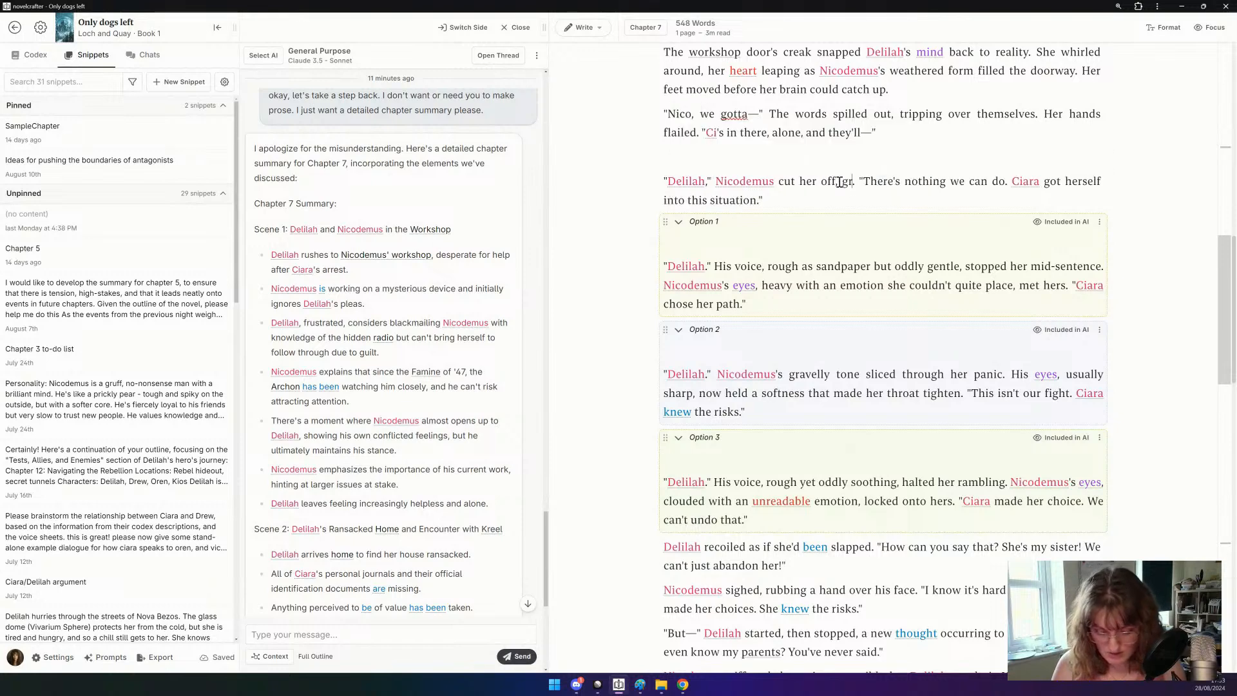
type("shoulders")
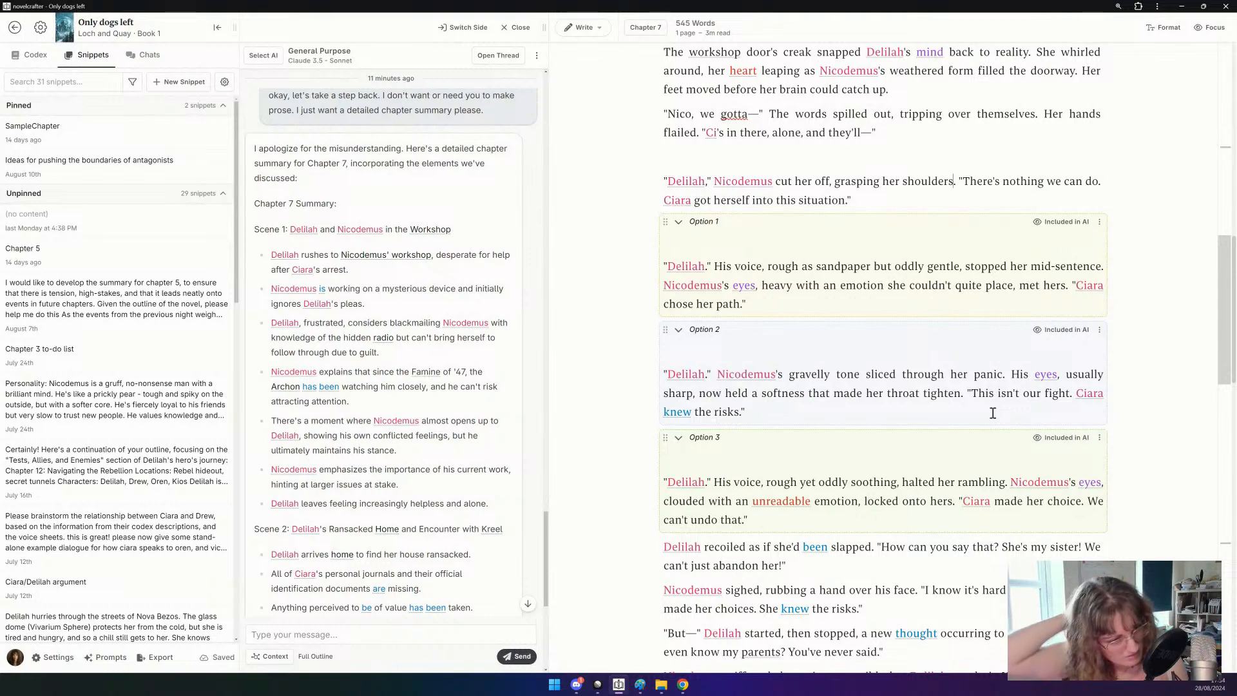
left_click(970, 158)
key("BackSpace")
Replace Nicodemus's "There's nothing we can do" dialogue with "This isn't your fight. Ciara".
left_click_drag(984, 175, 977, 157)
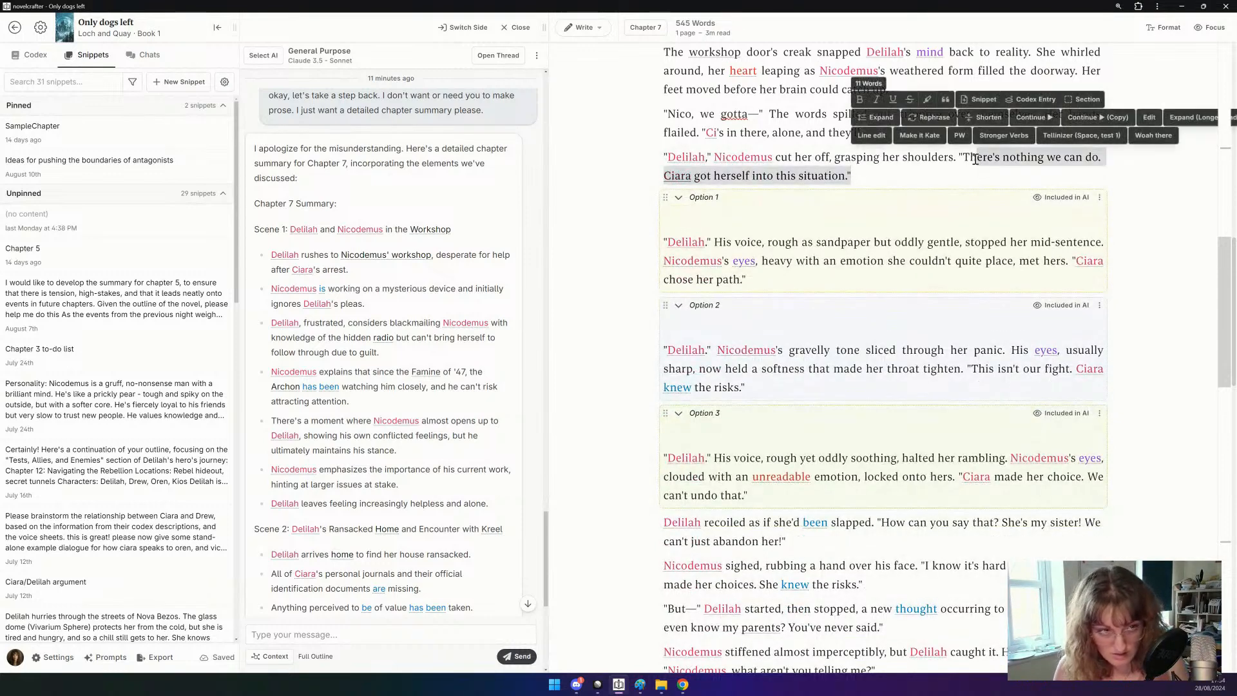
type("This isn't your")
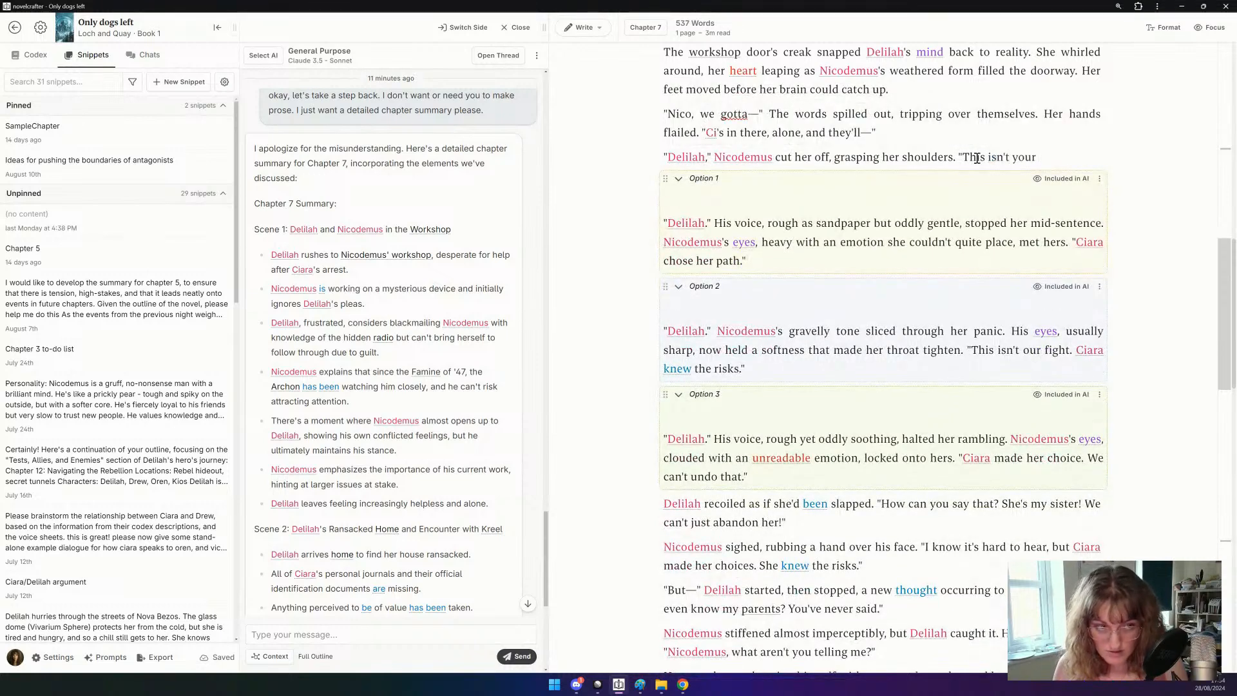
type(" fight. ")
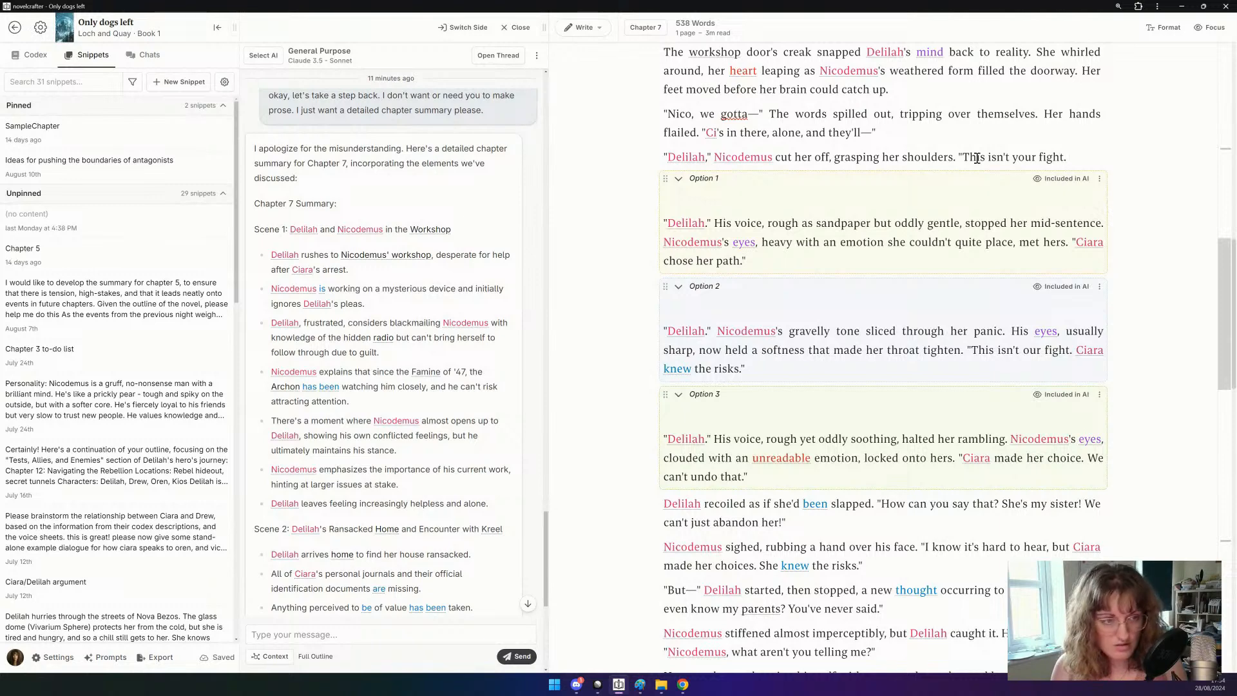
type("Ciara knew")
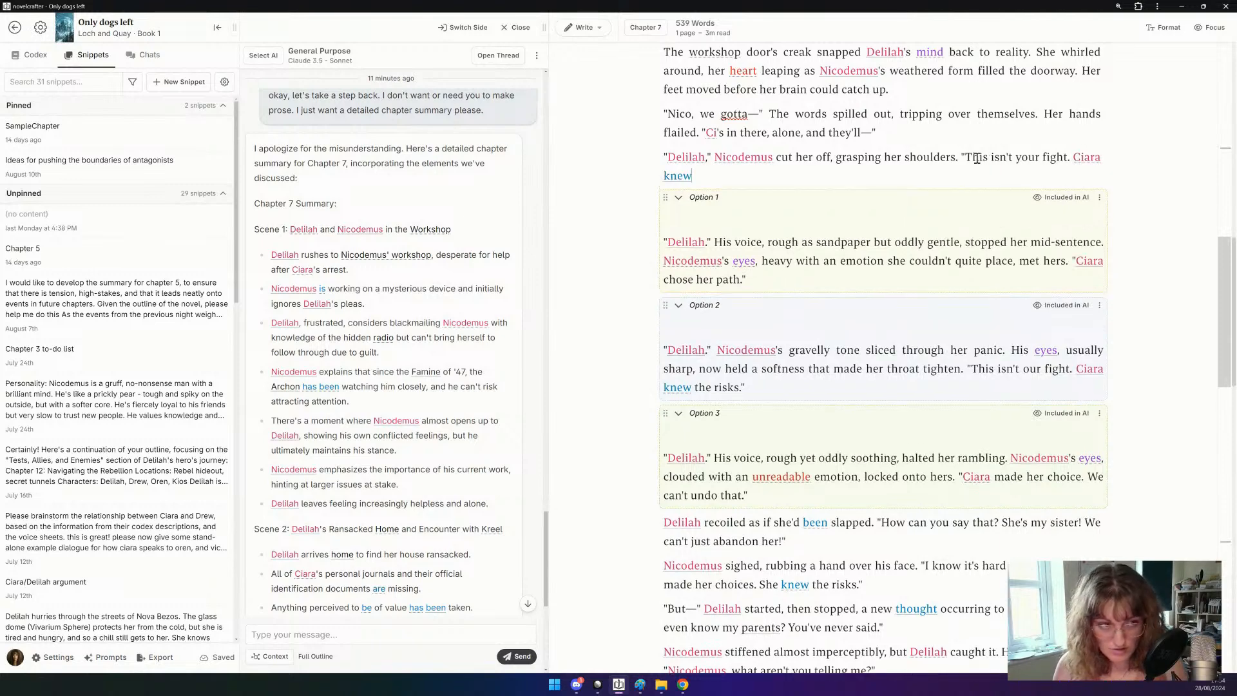
type(" th")
key("BackSpace")
key("BackSpace")
key("BackSpace")
key("BackSpace")
key("BackSpace")
key("BackSpace")
key("BackSpace")
key("BackSpace")
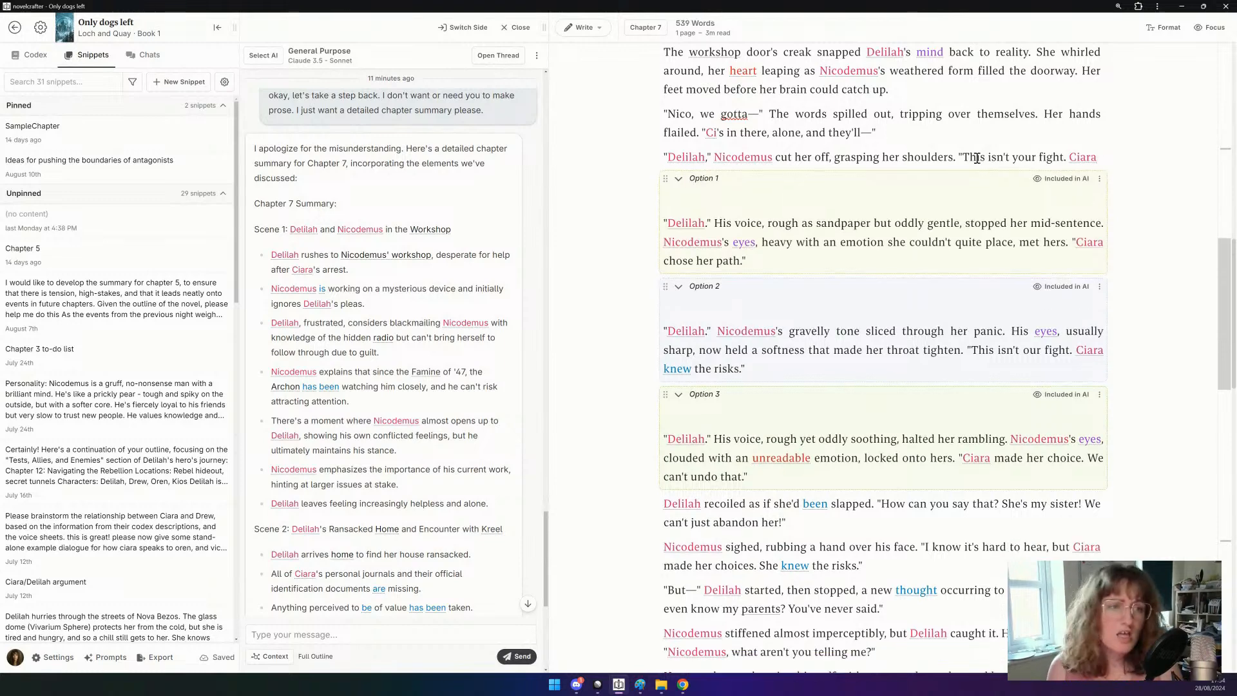
type("made her h")
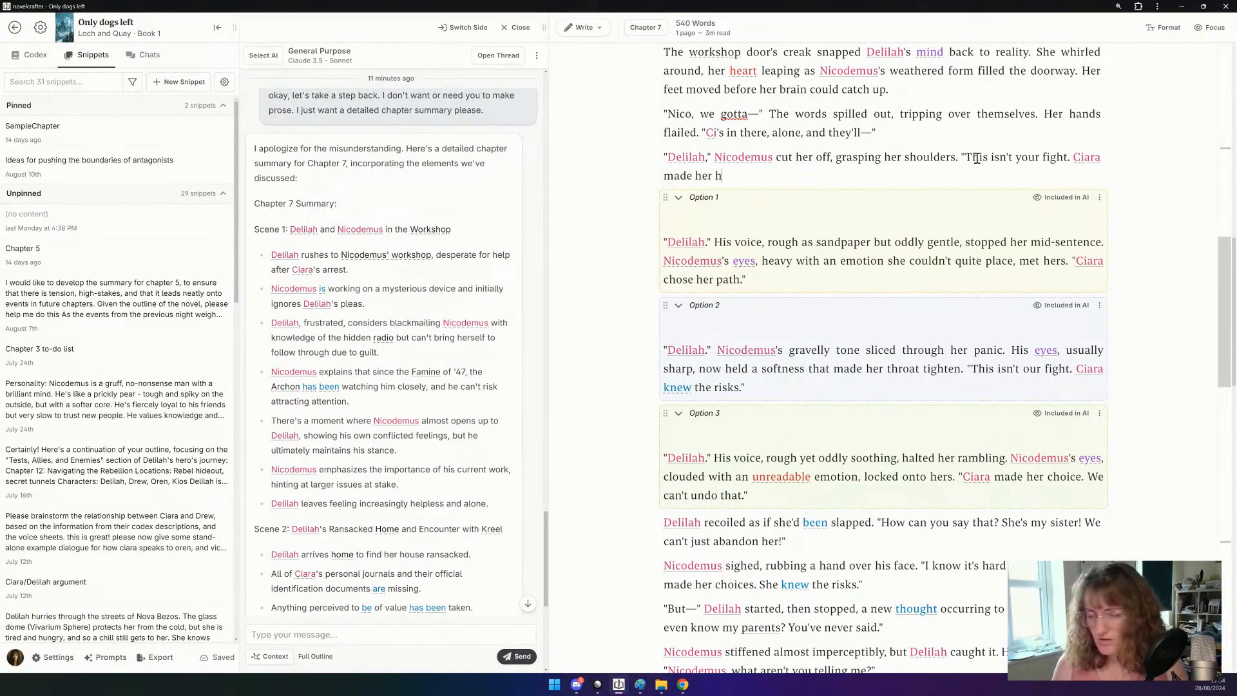
key("BackSpace")
type("cho")
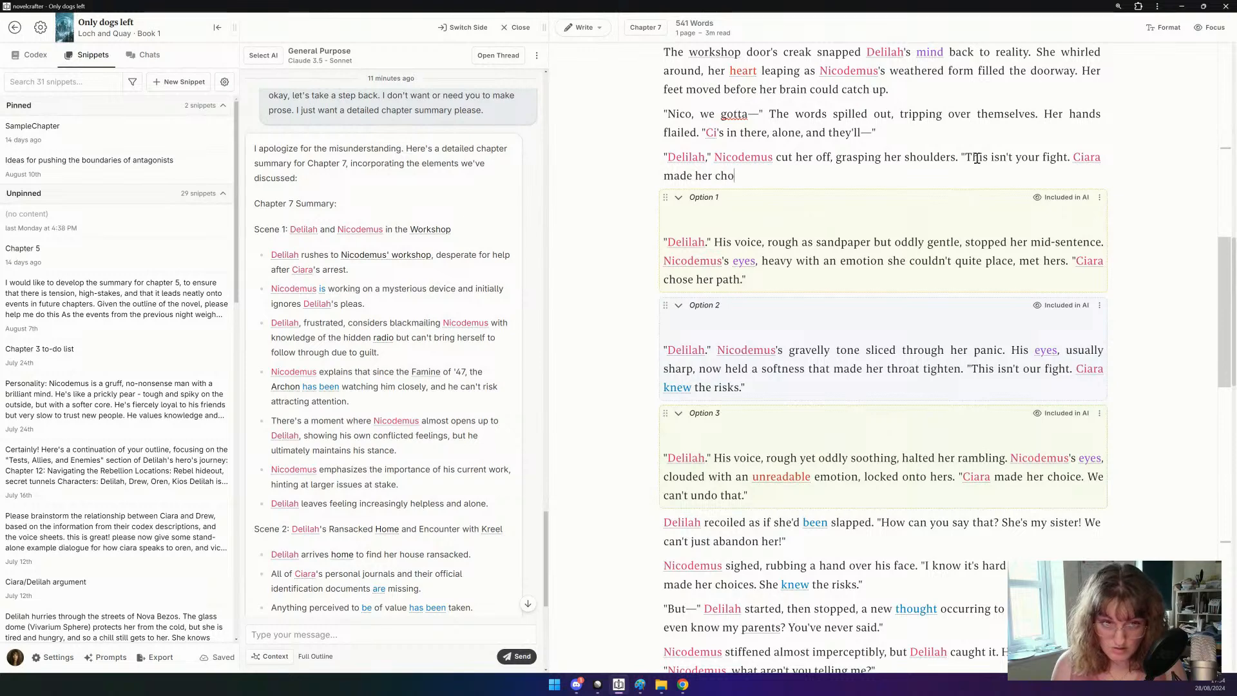
type("ic")
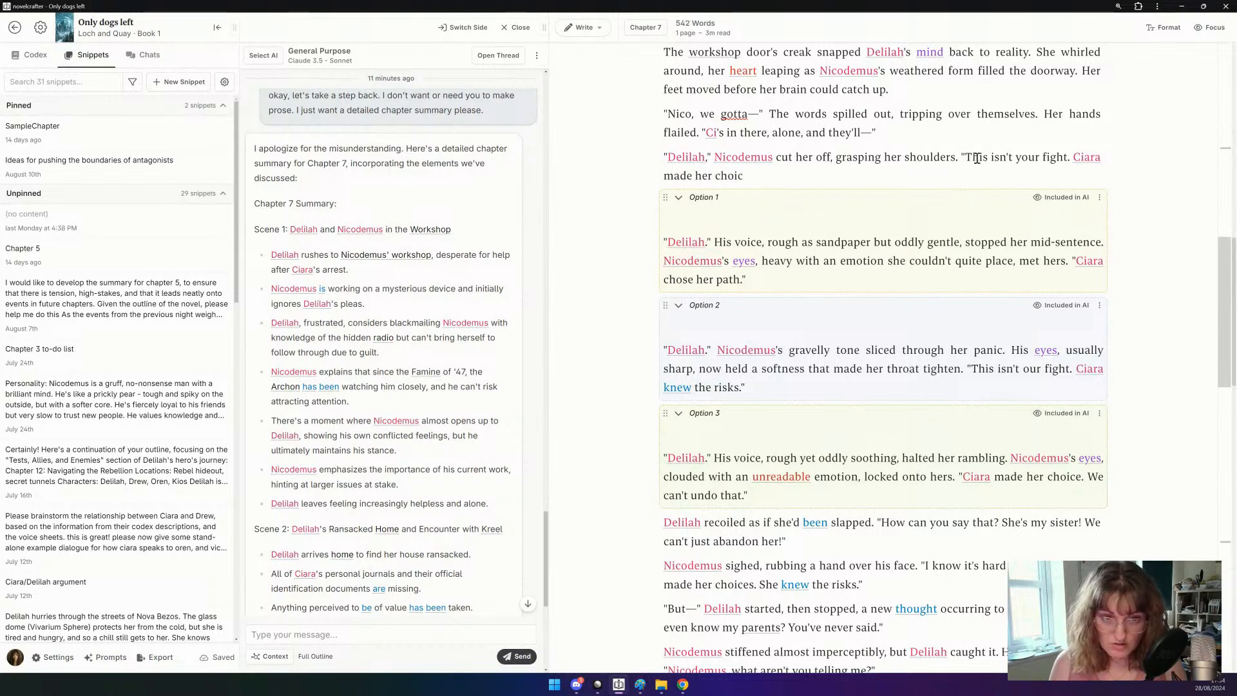
key("BackSpace")
key("BackSpace")
key("BackSpace")
key("BackSpace")
key("BackSpace")
key("BackSpace")
key("BackSpace")
key("BackSpace")
key("BackSpace")
key("BackSpace")
key("BackSpace")
key("BackSpace")
key("BackSpace")
key("BackSpace")
Finish Nicodemus's sentence about Ciara with "knew the consequences.".
type("knew ")
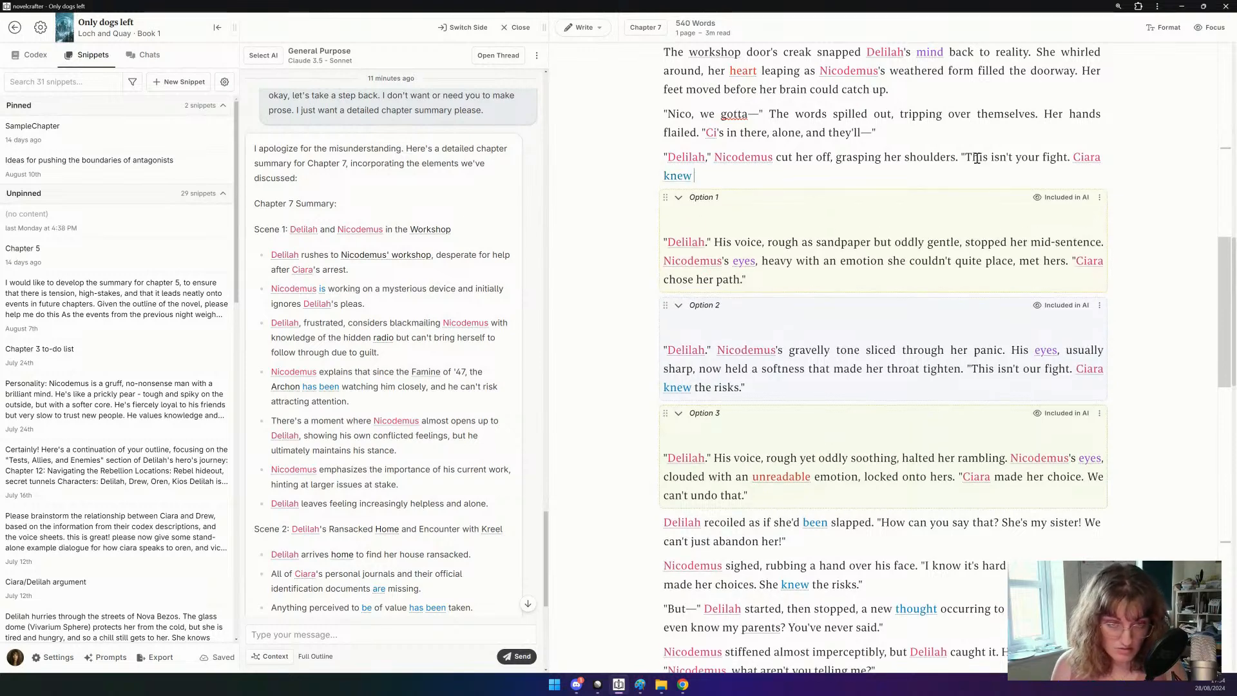
type("the consequence")
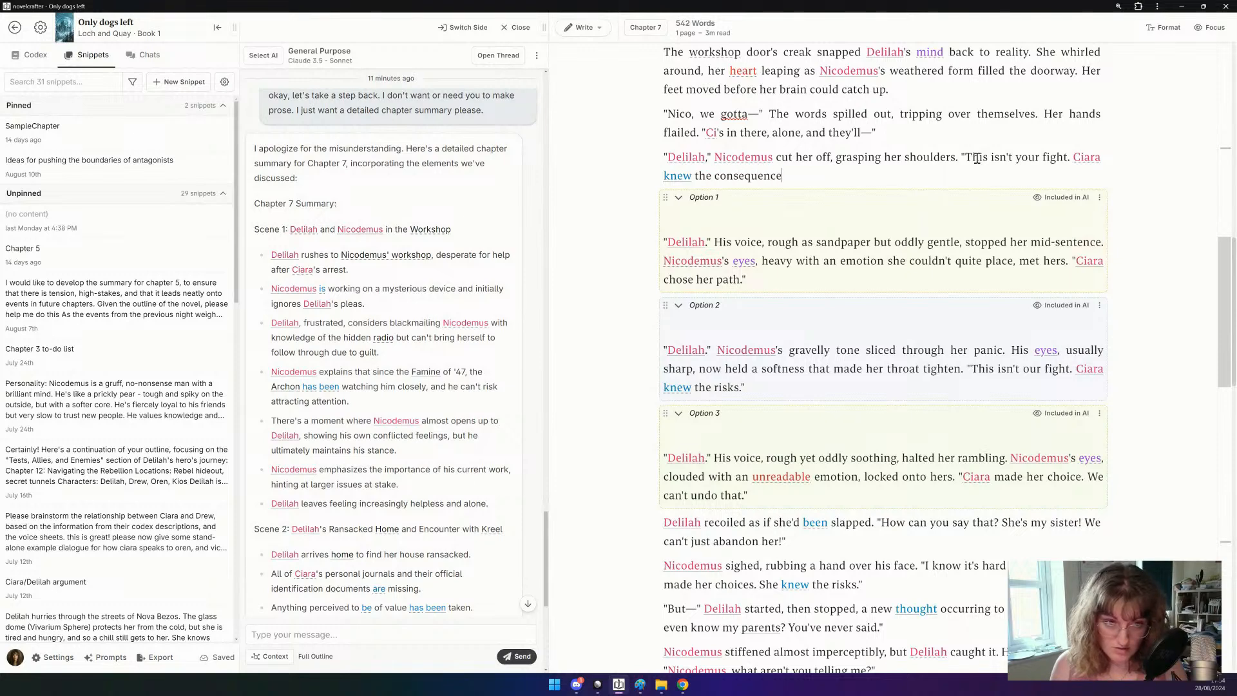
type("s.")
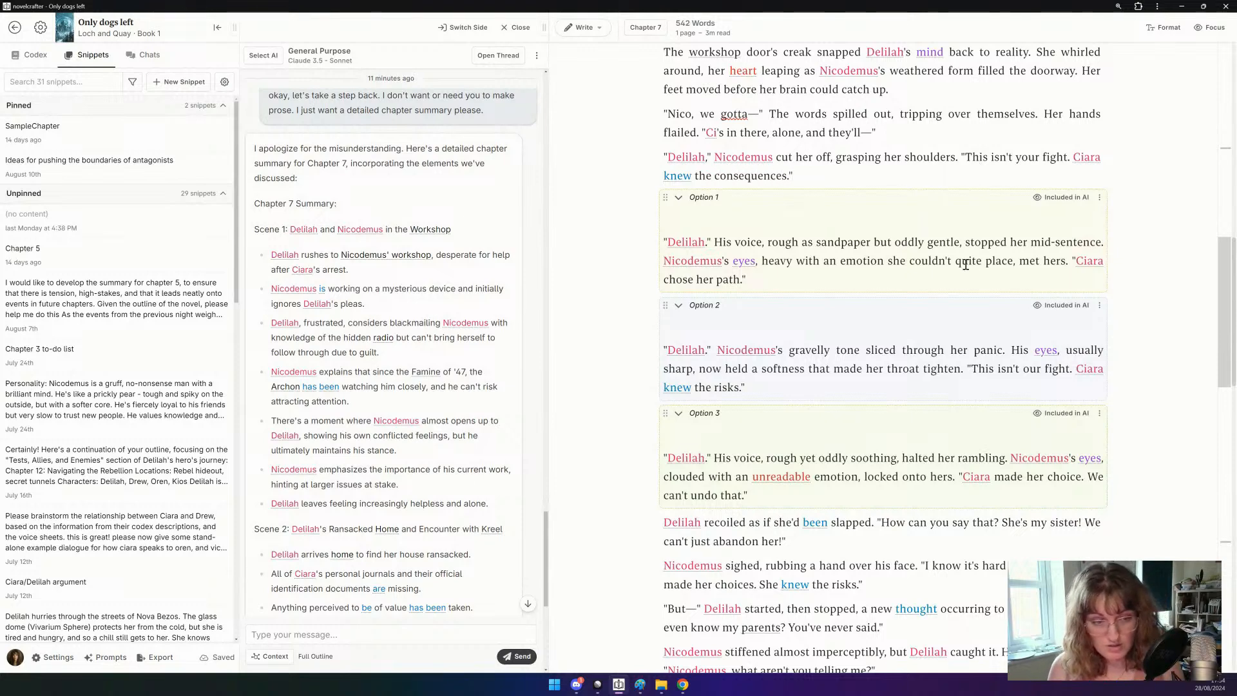
Delete the remaining Option 1, 2 and 3 rewrite sections and the blank line they leave behind.
left_click_drag(749, 497, 648, 228)
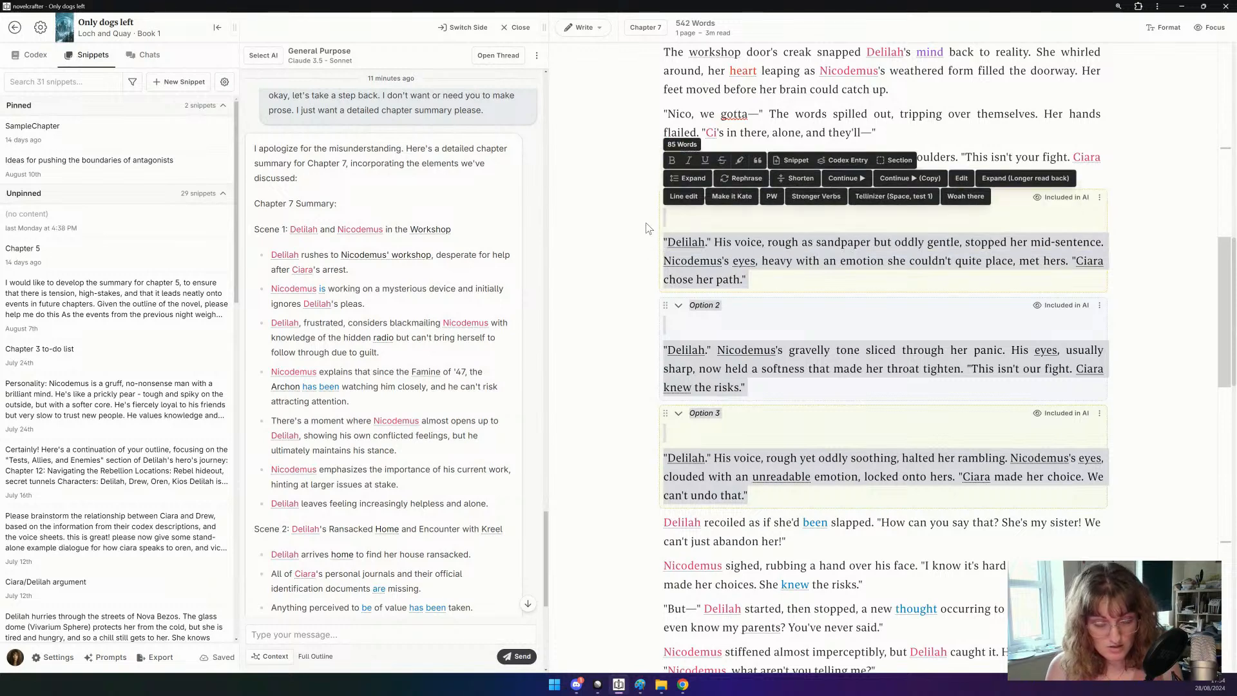
key("BackSpace")
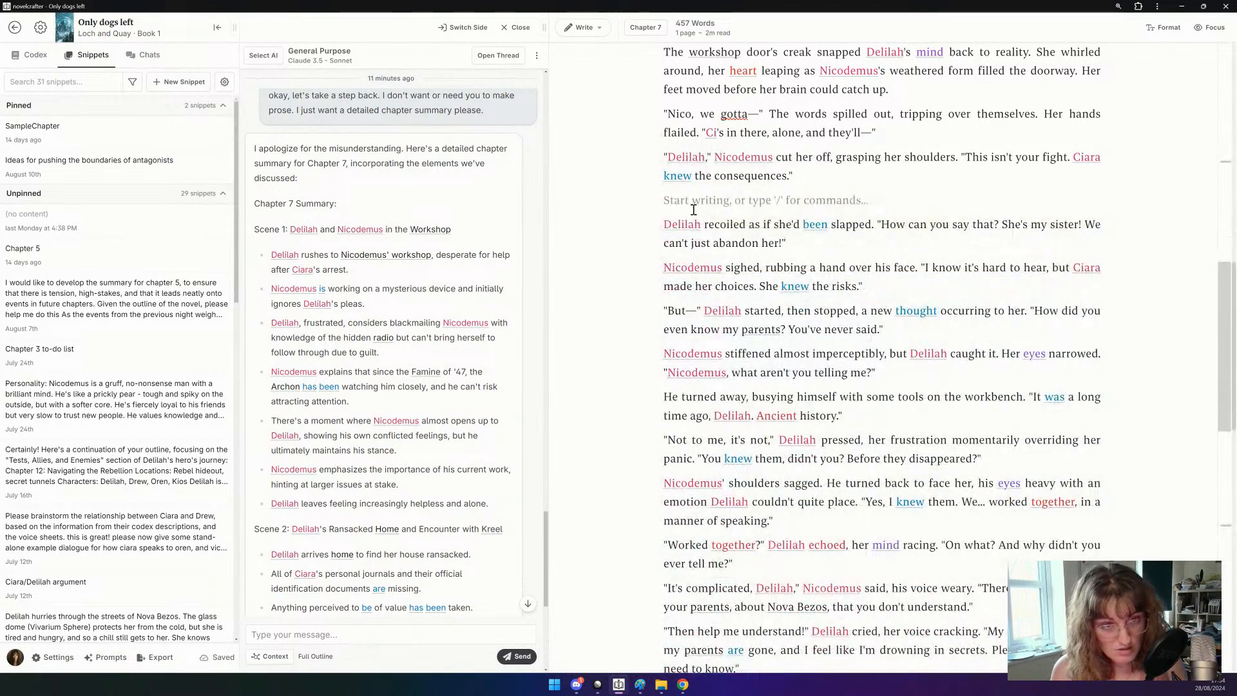
key("BackSpace")
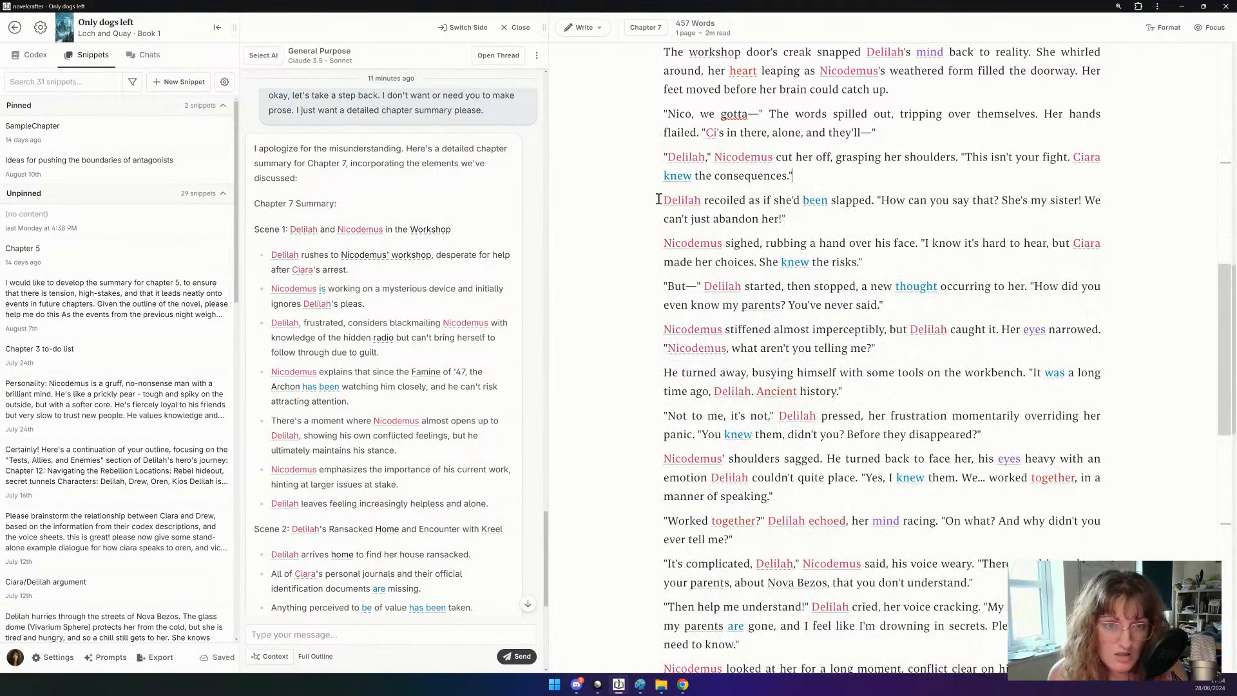
Cut "Delilah recoiled as if she'd been slapped" and "How can you say that?" so the paragraph opens with "She's my sister!".
left_click_drag(659, 199, 1005, 195)
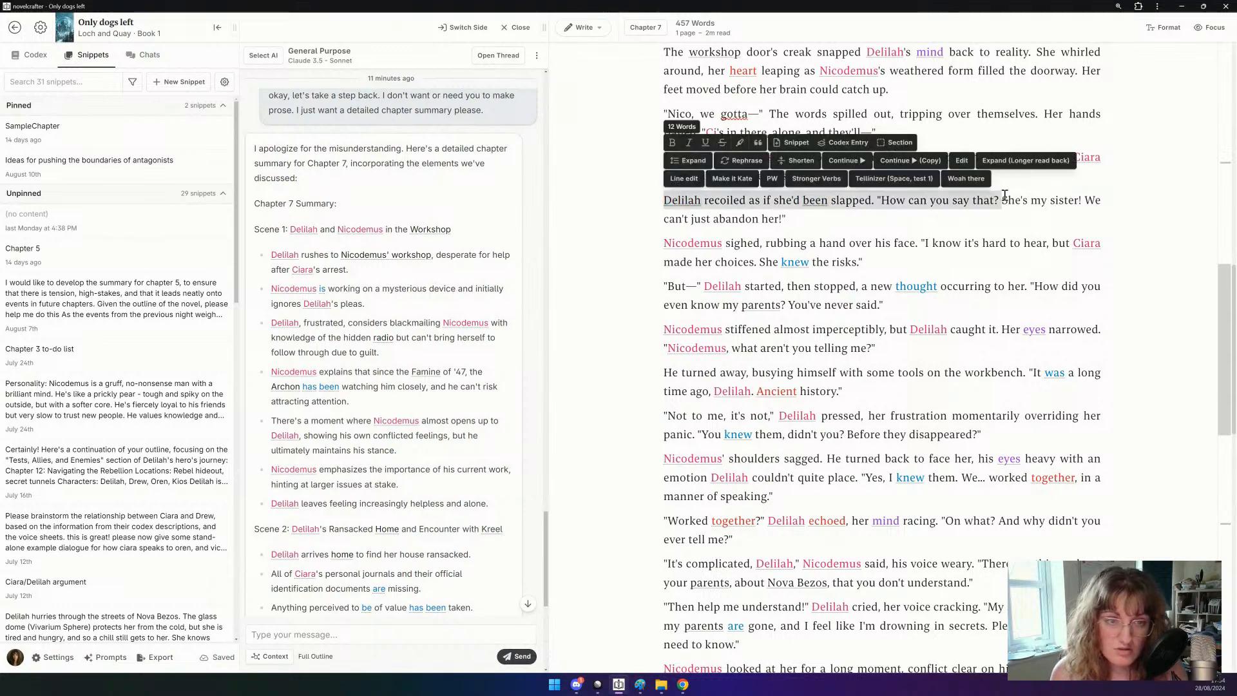
key("BackSpace")
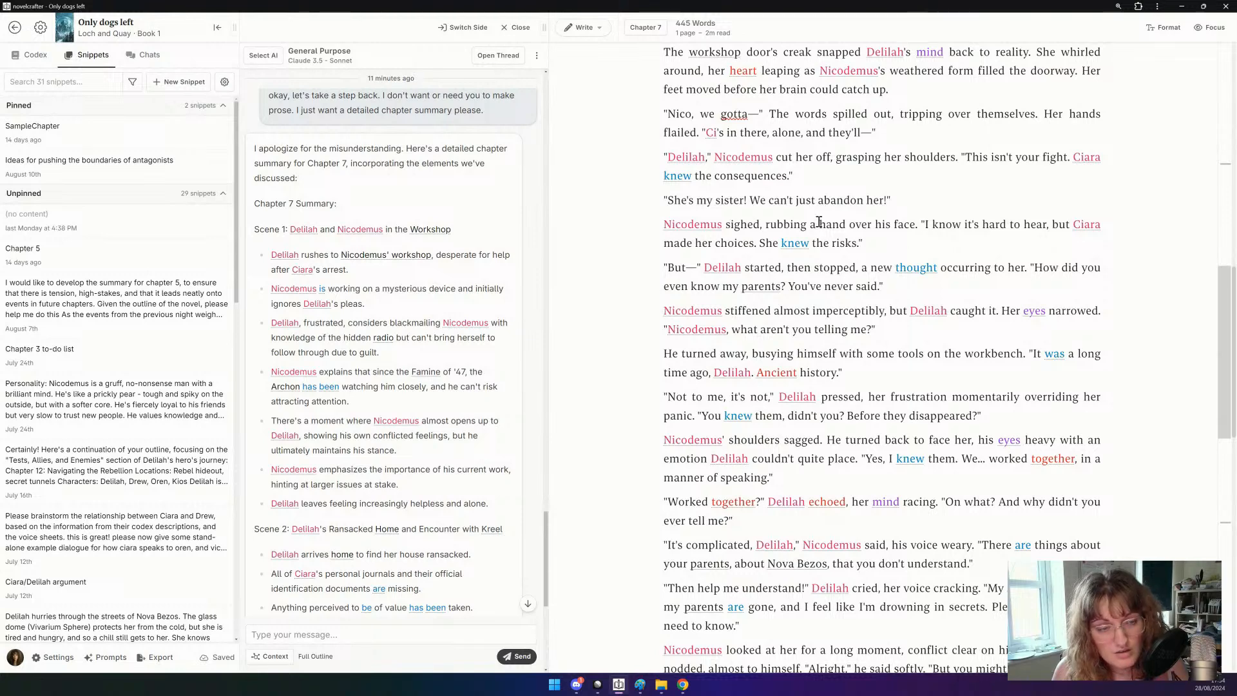
Delete the Scene 1 prose after "She's my sister! We can't just abandon her!", from "Nicodemus sighed" to the scene's end, leaving blank lines for new writing.
scroll(819, 222, "down", 1)
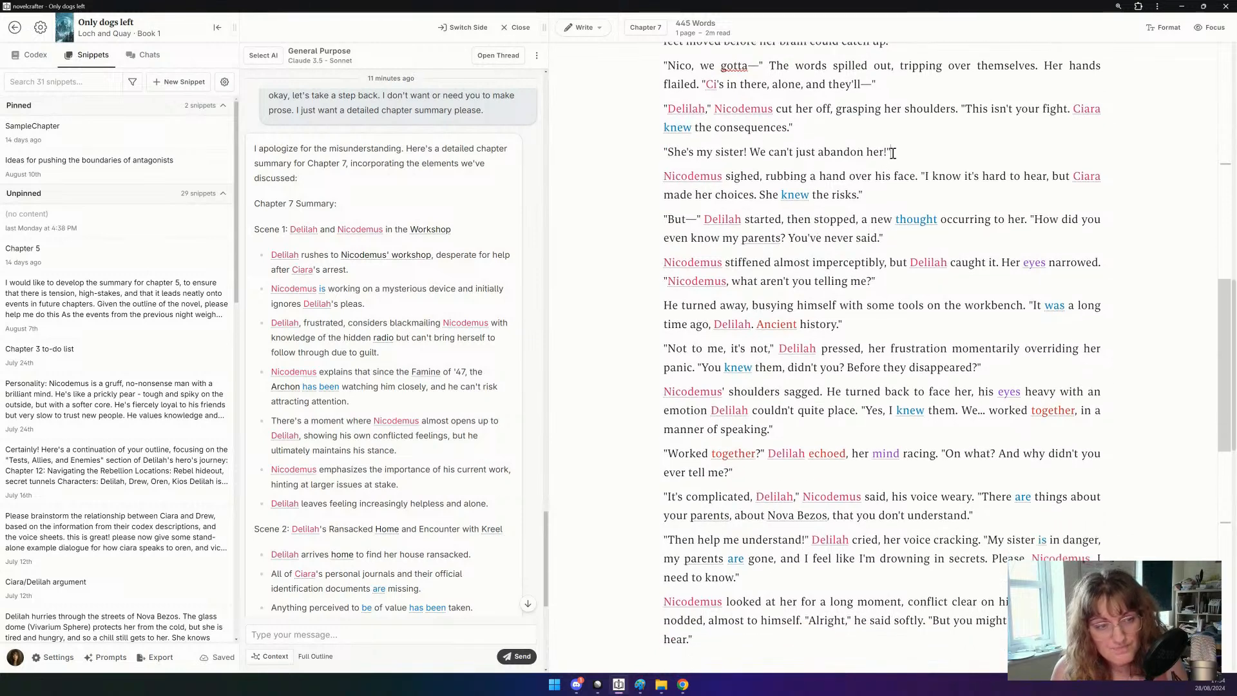
left_click(900, 153)
key("Return")
key("Return")
scroll(884, 272, "down", 2)
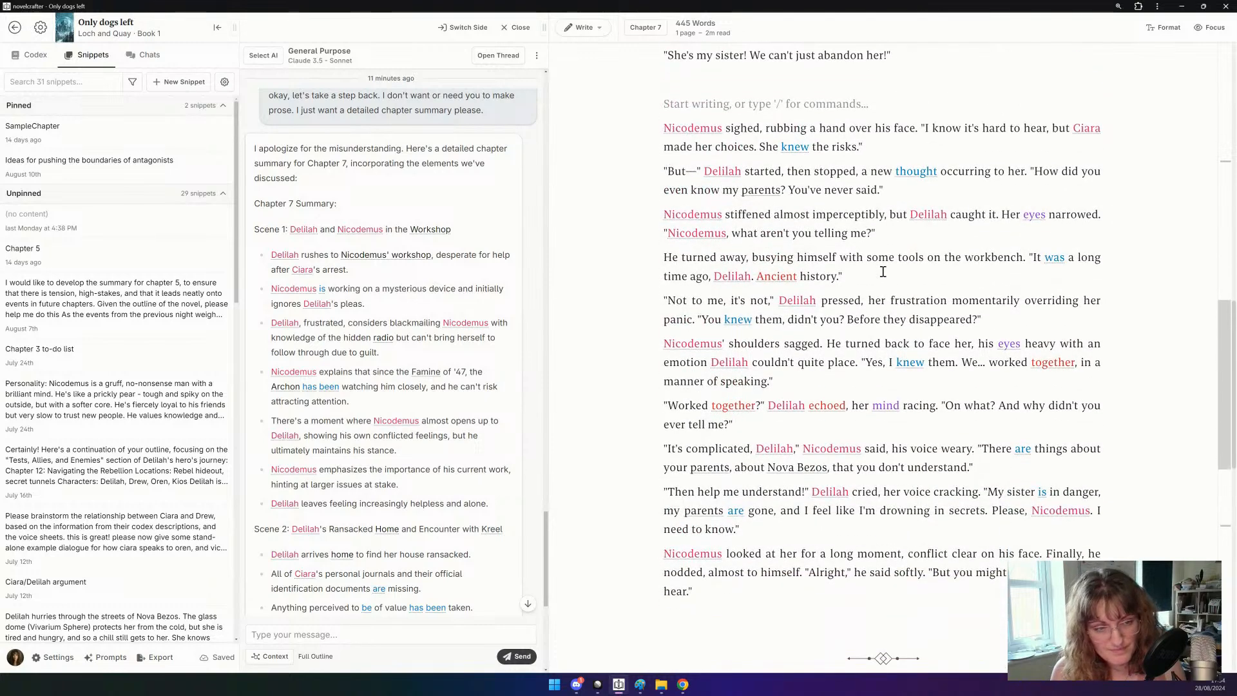
left_click_drag(738, 604, 634, 128)
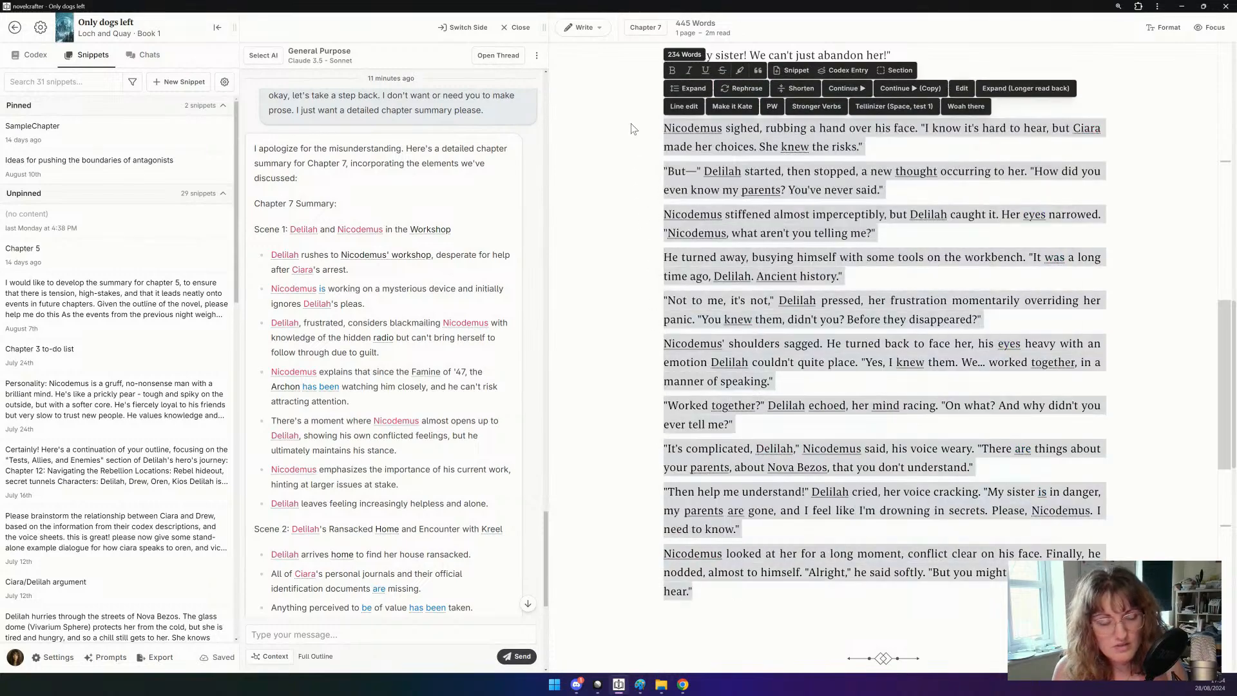
key("BackSpace")
Reread the Chapter 7 Scene 1 beat against the prose that follows it.
scroll(634, 128, "up", 7)
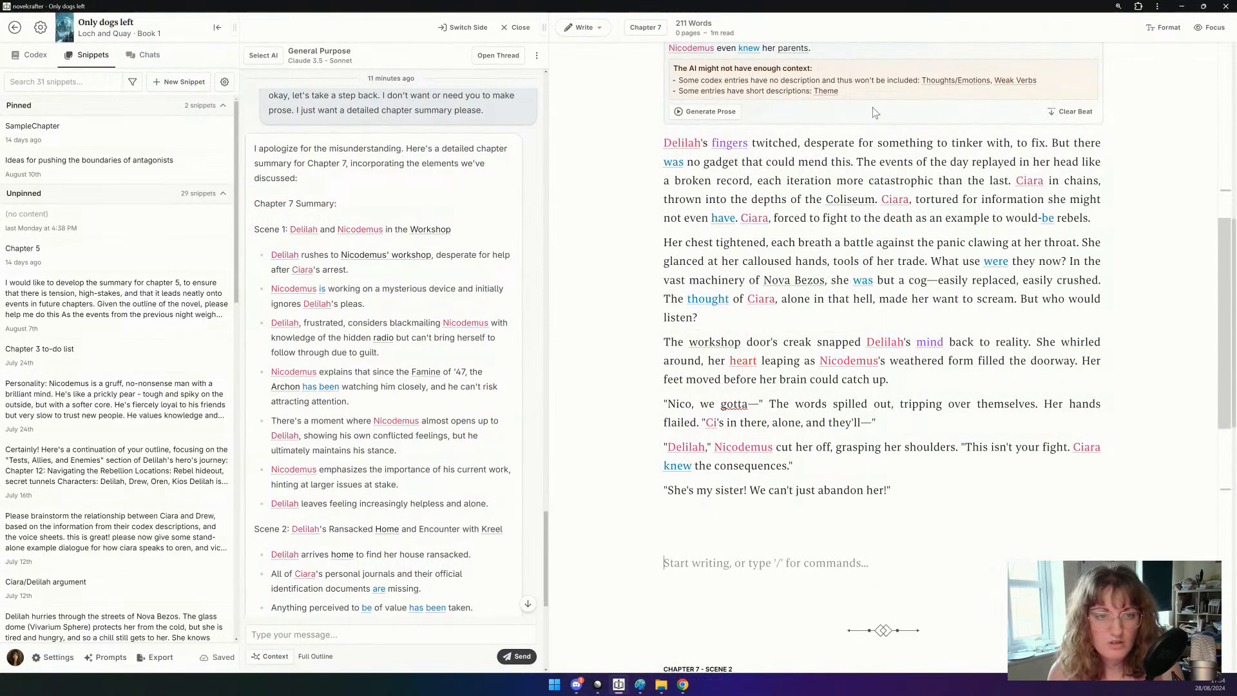
scroll(852, 194, "up", 3)
scroll(855, 205, "down", 1)
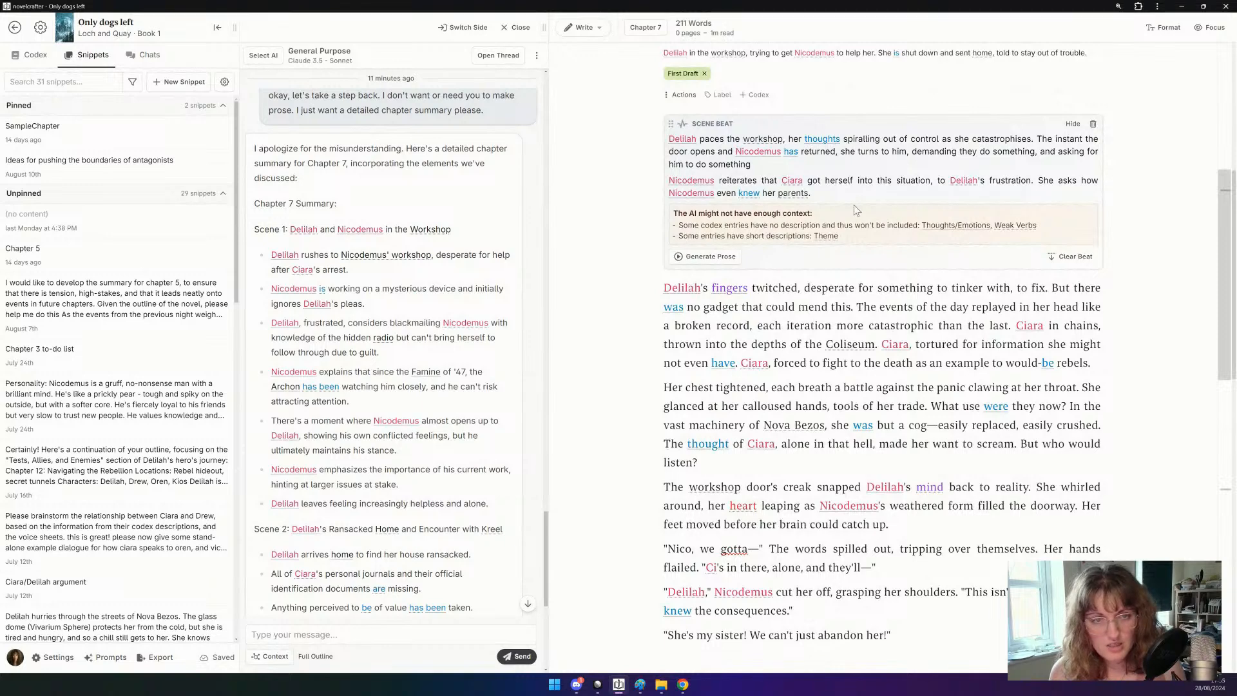
scroll(853, 205, "down", 4)
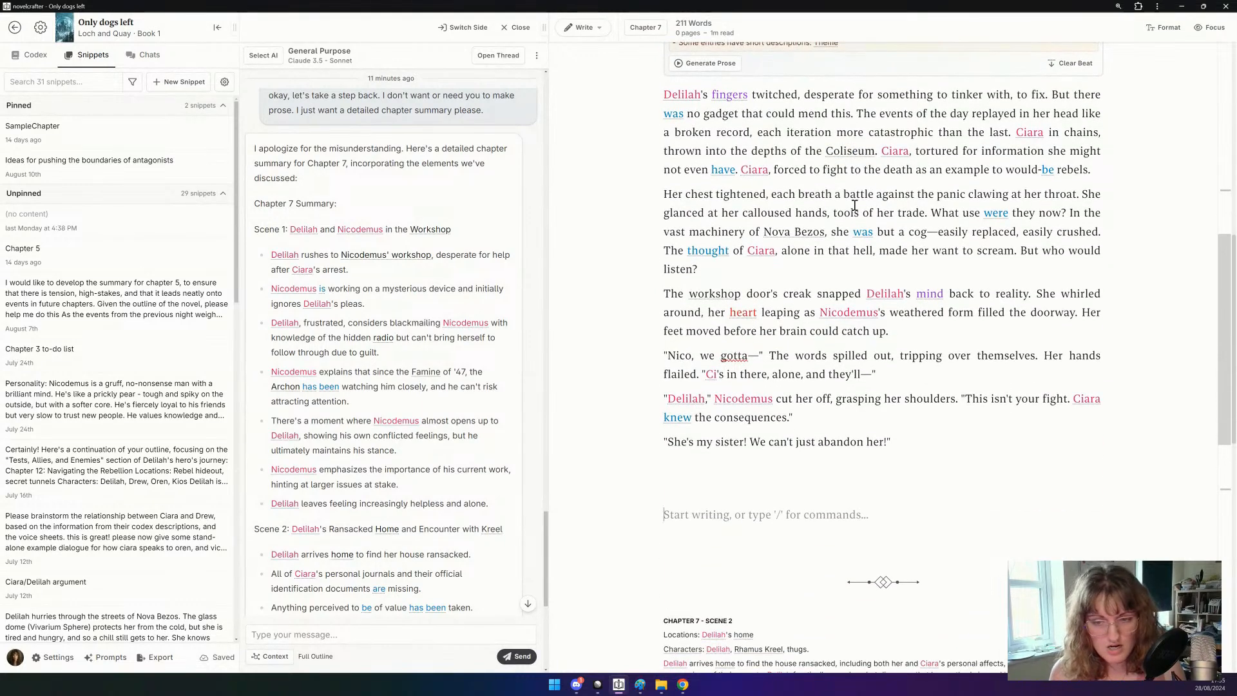
scroll(855, 205, "up", 2)
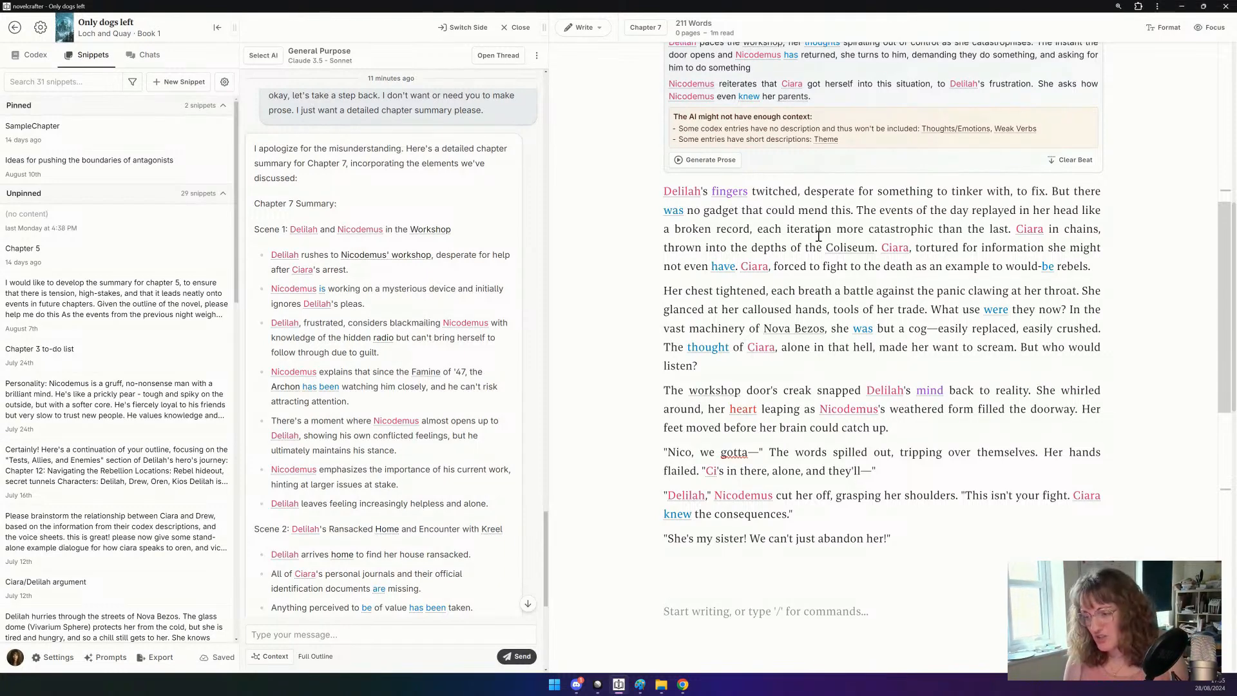
scroll(868, 187, "up", 5)
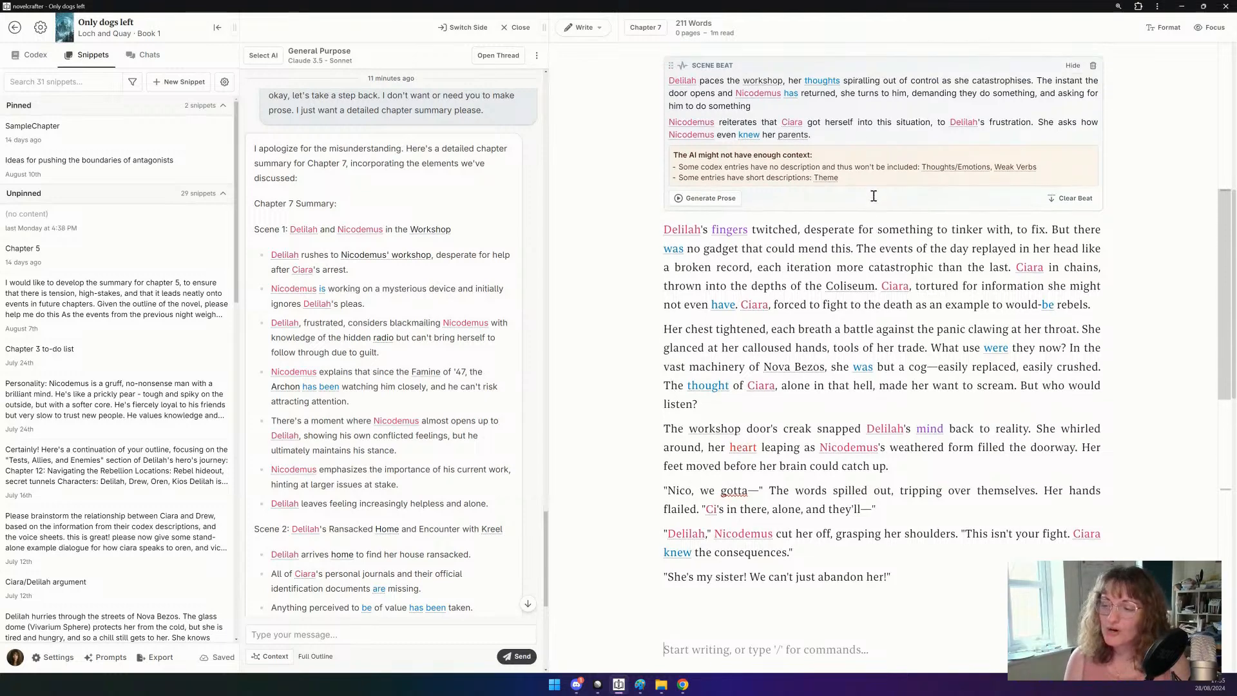
scroll(779, 225, "up", 2)
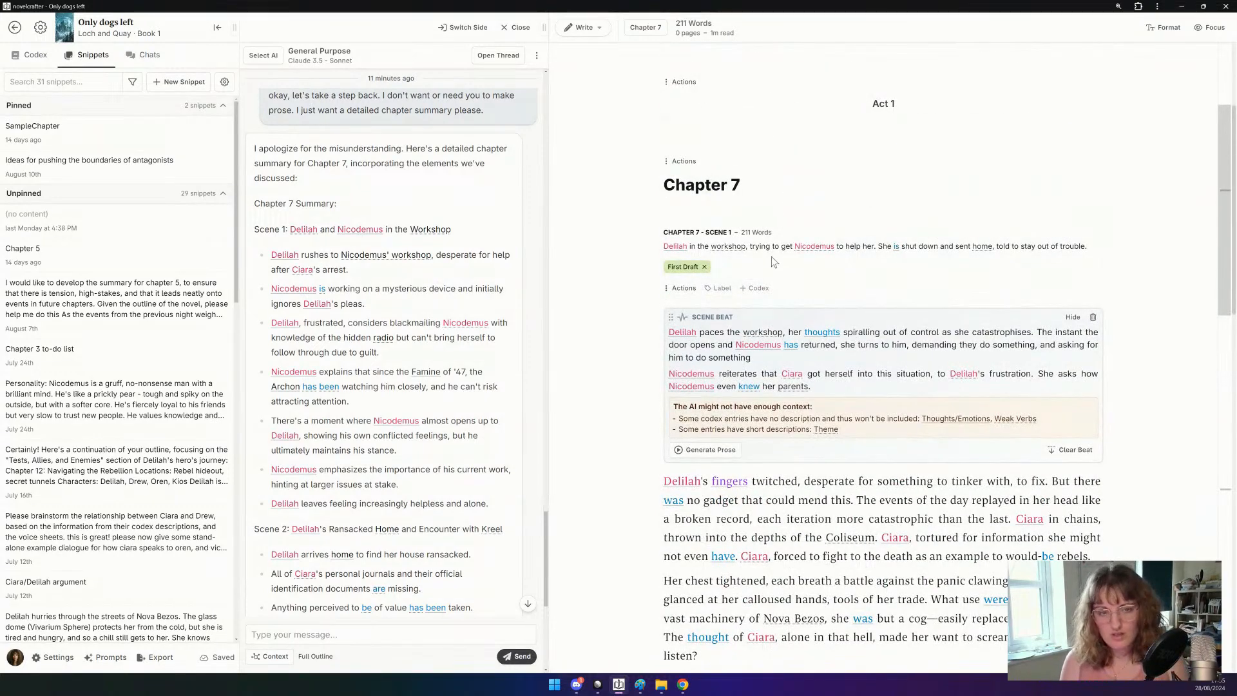
Open Chapter 6 from Act 1 and copy the prose of its Scene 1.
left_click(645, 29)
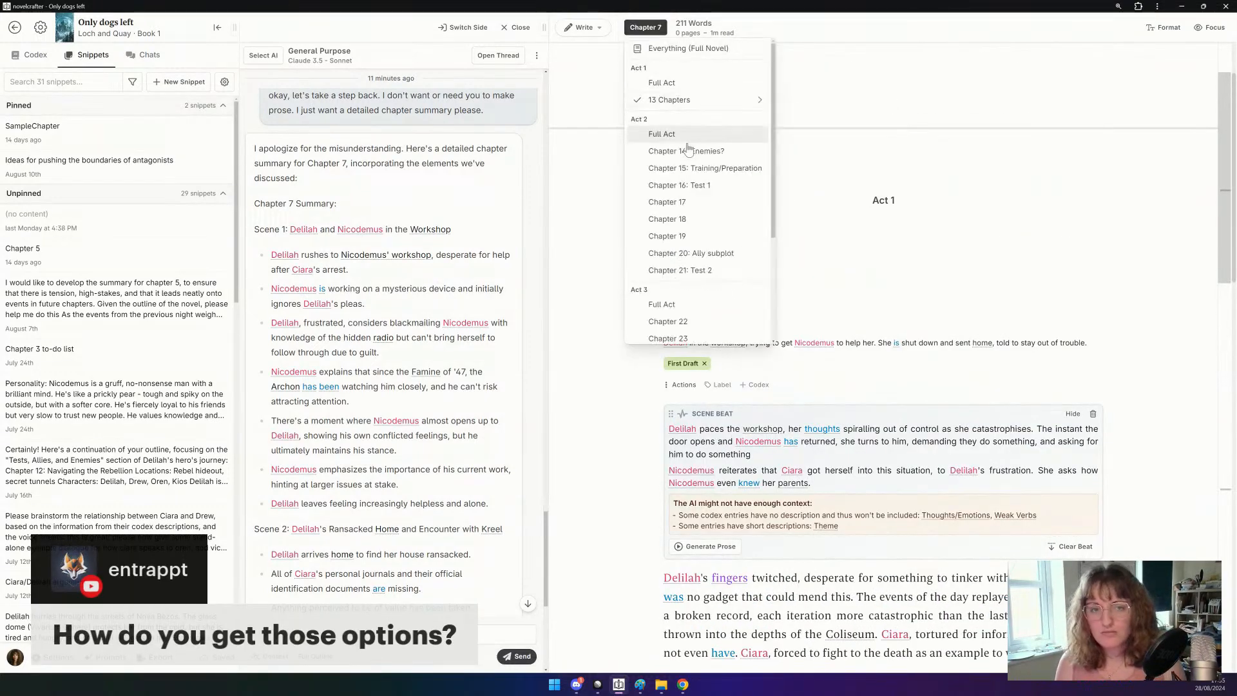
mouse_move(708, 111)
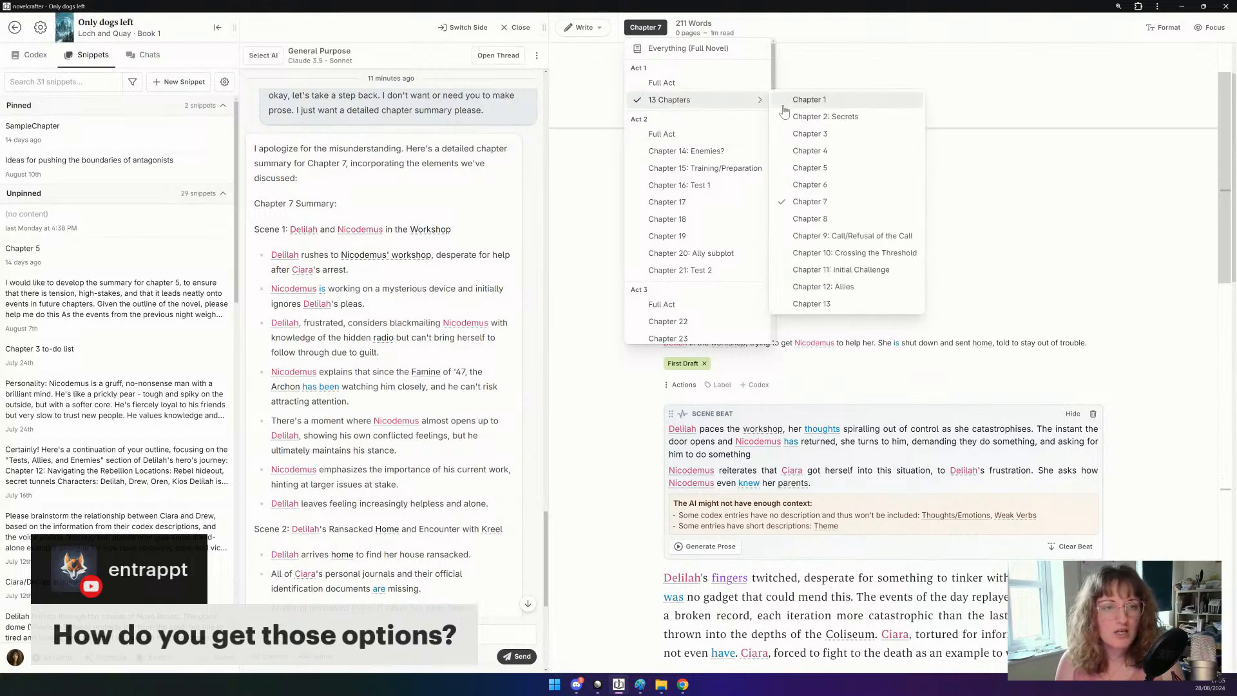
left_click(828, 184)
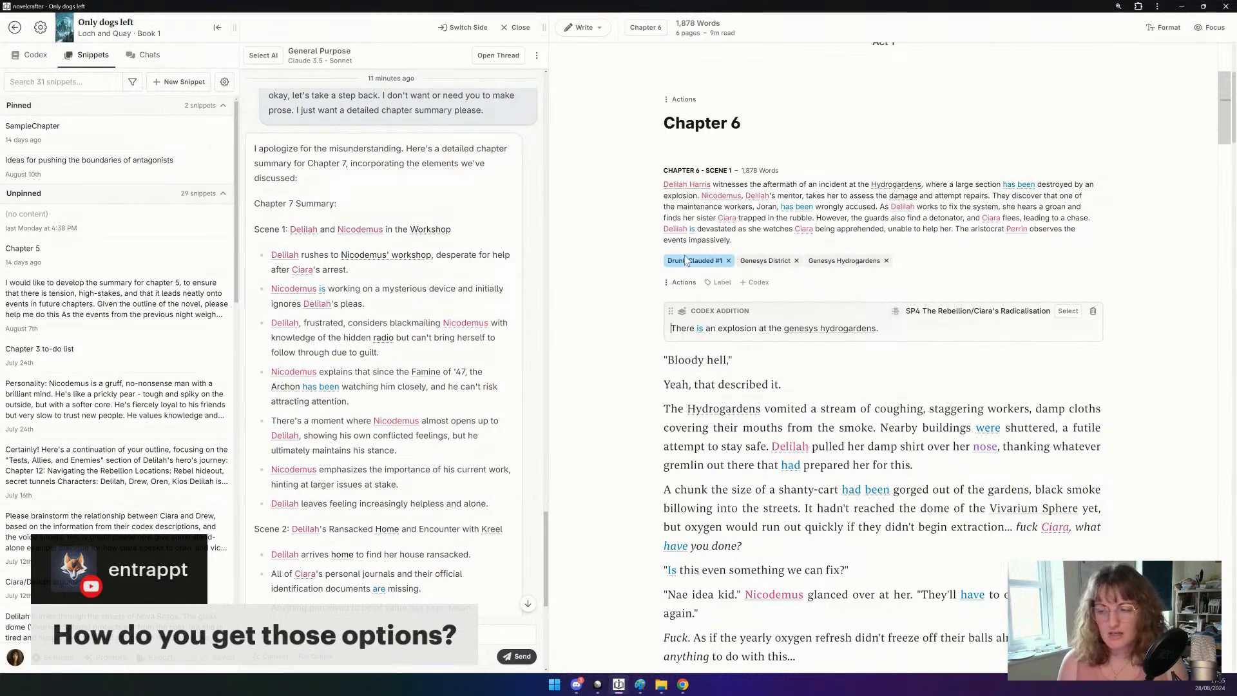
left_click(691, 283)
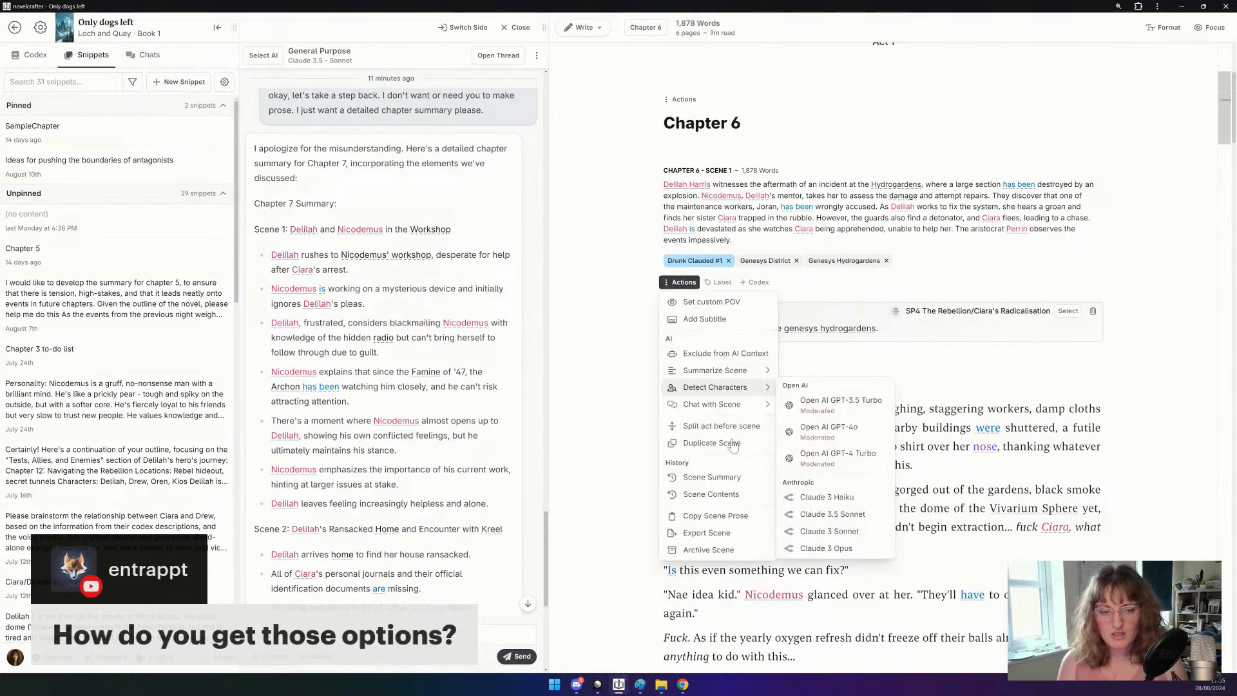
left_click(723, 516)
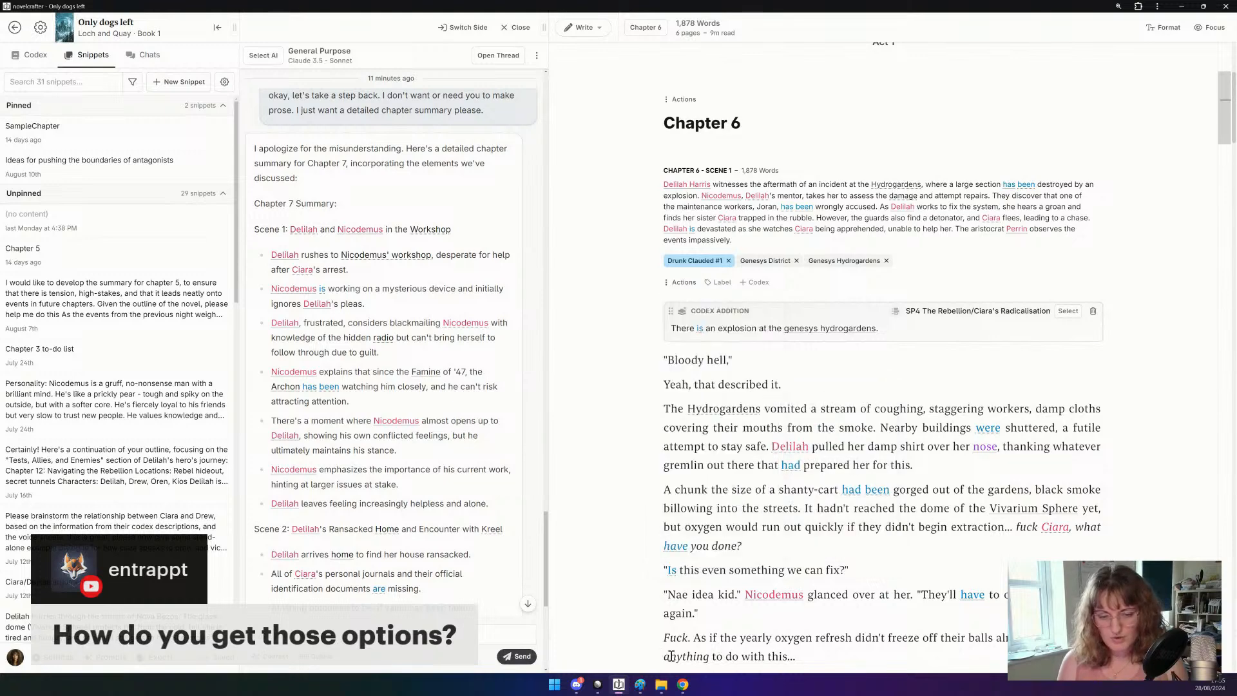
Switch to the Notion page, add a "Finished Chapter 6" toggle at the end of 28-Aug-2024, and paste the copied prose inside it.
left_click(683, 685)
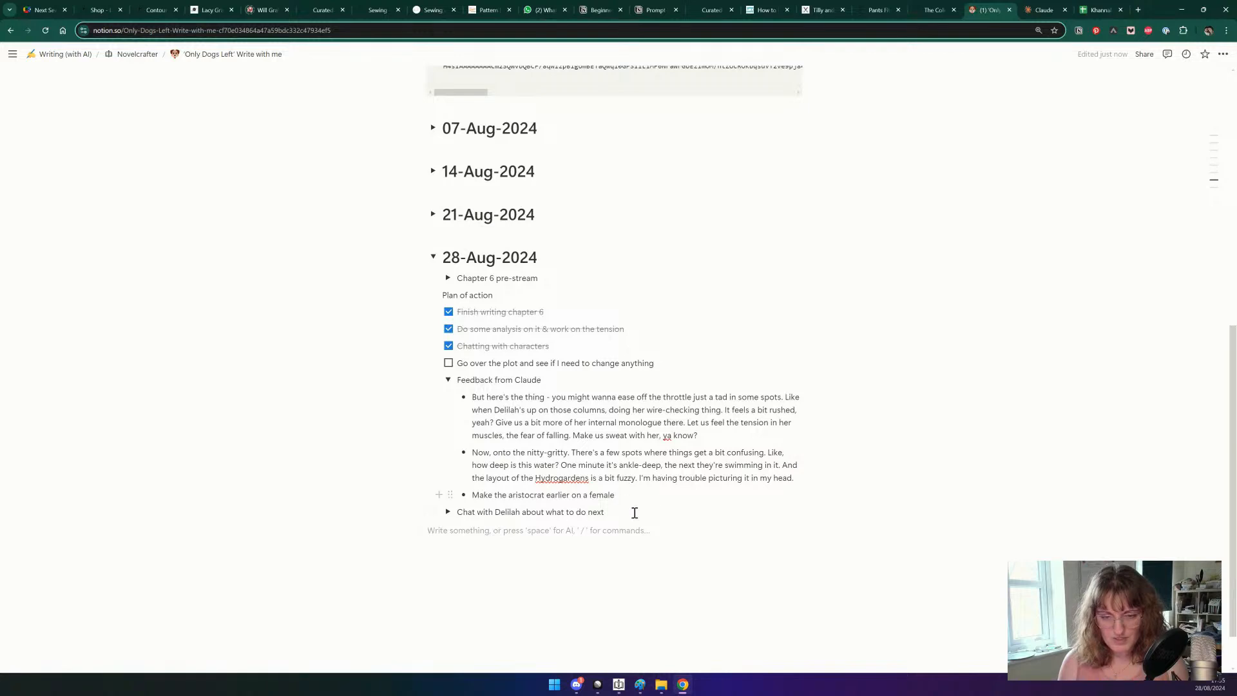
left_click(614, 511)
key("Return")
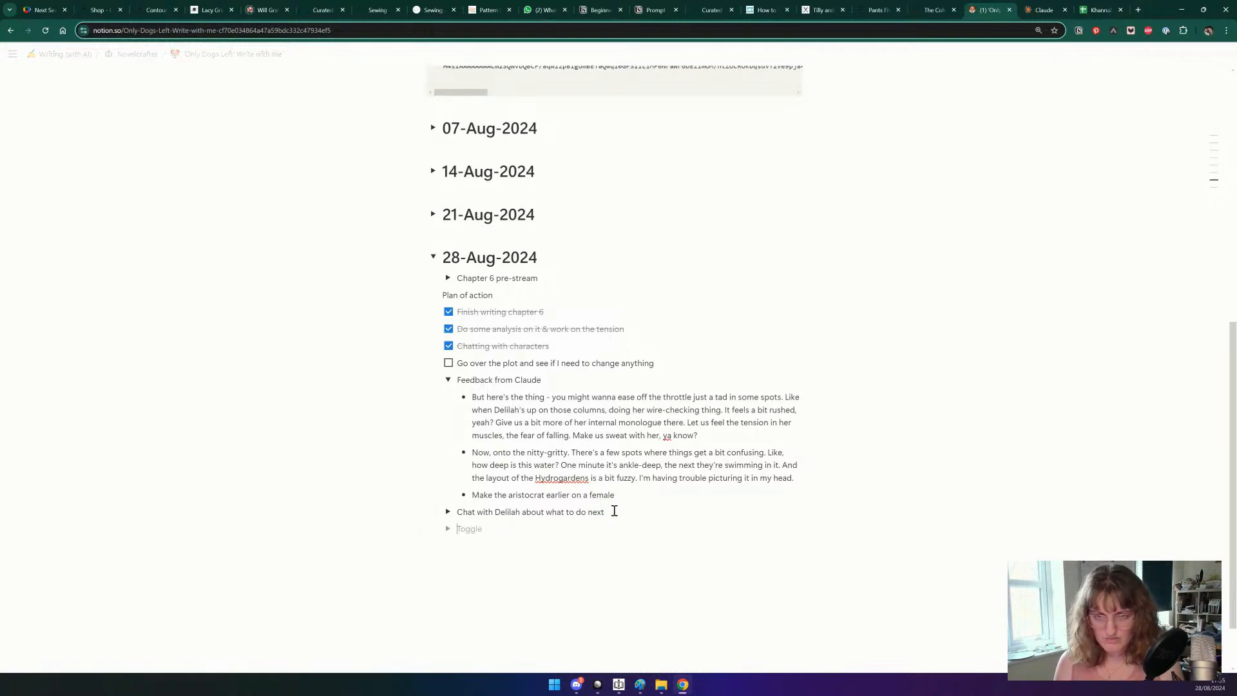
type("Finished Chapter 6")
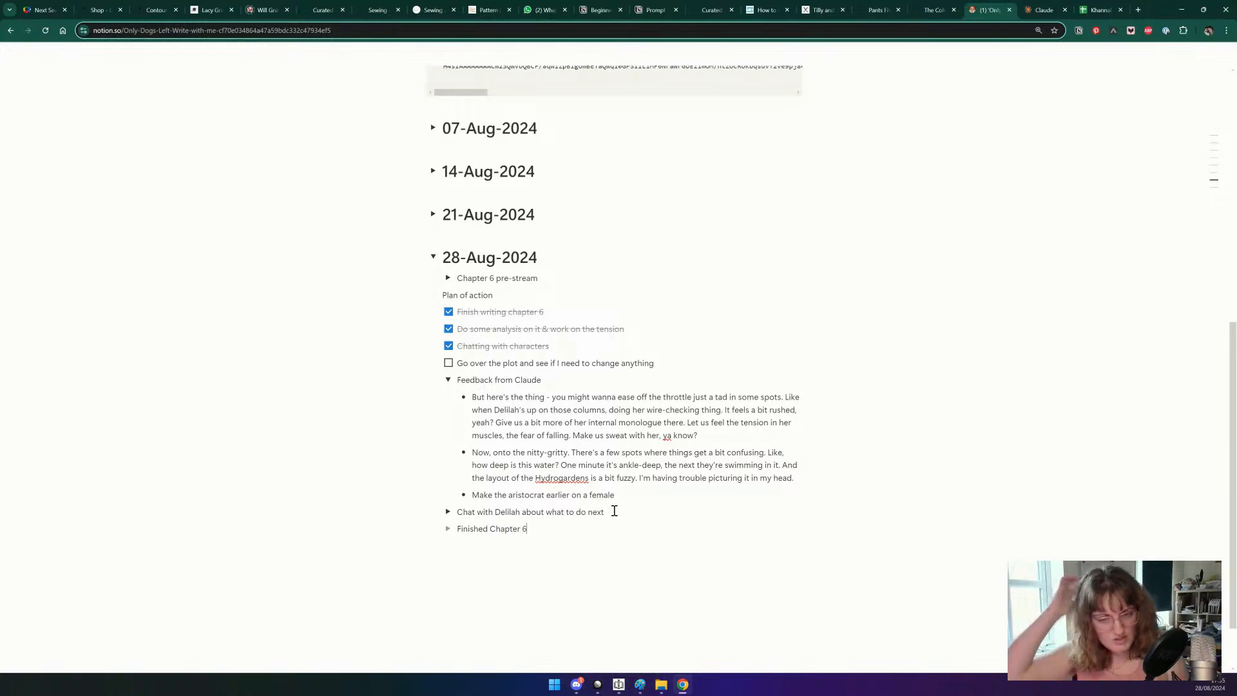
left_click(449, 529)
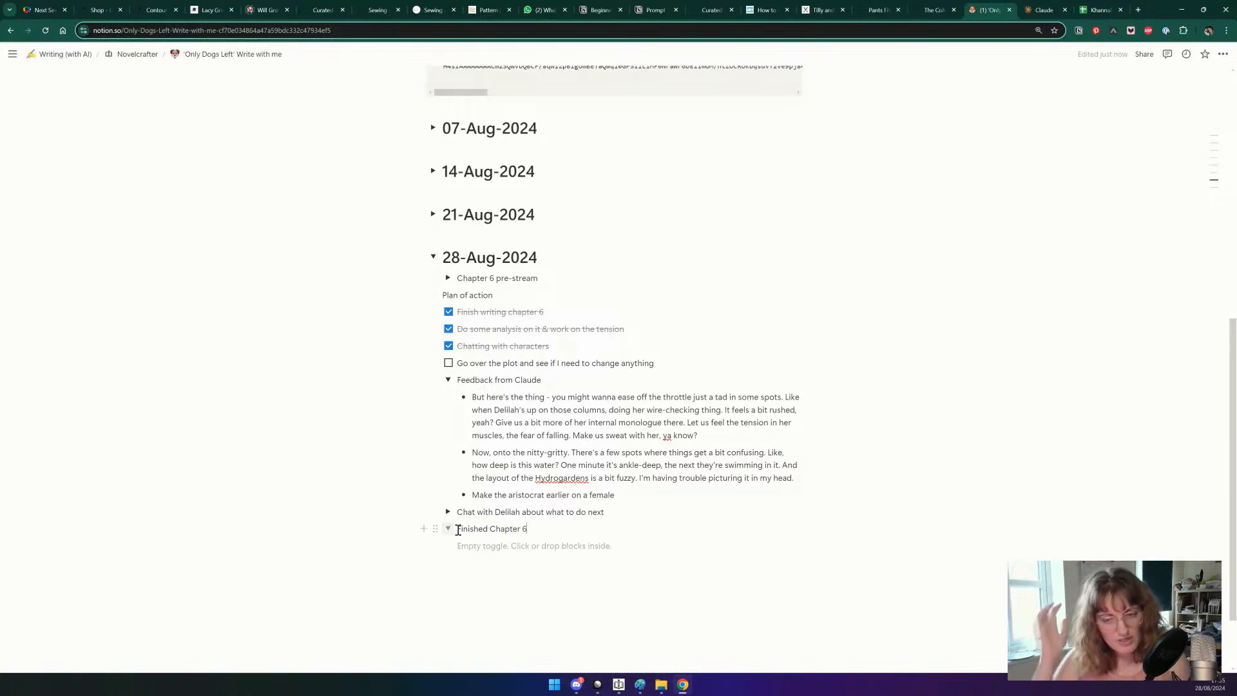
left_click(490, 545)
key("ctrl+v")
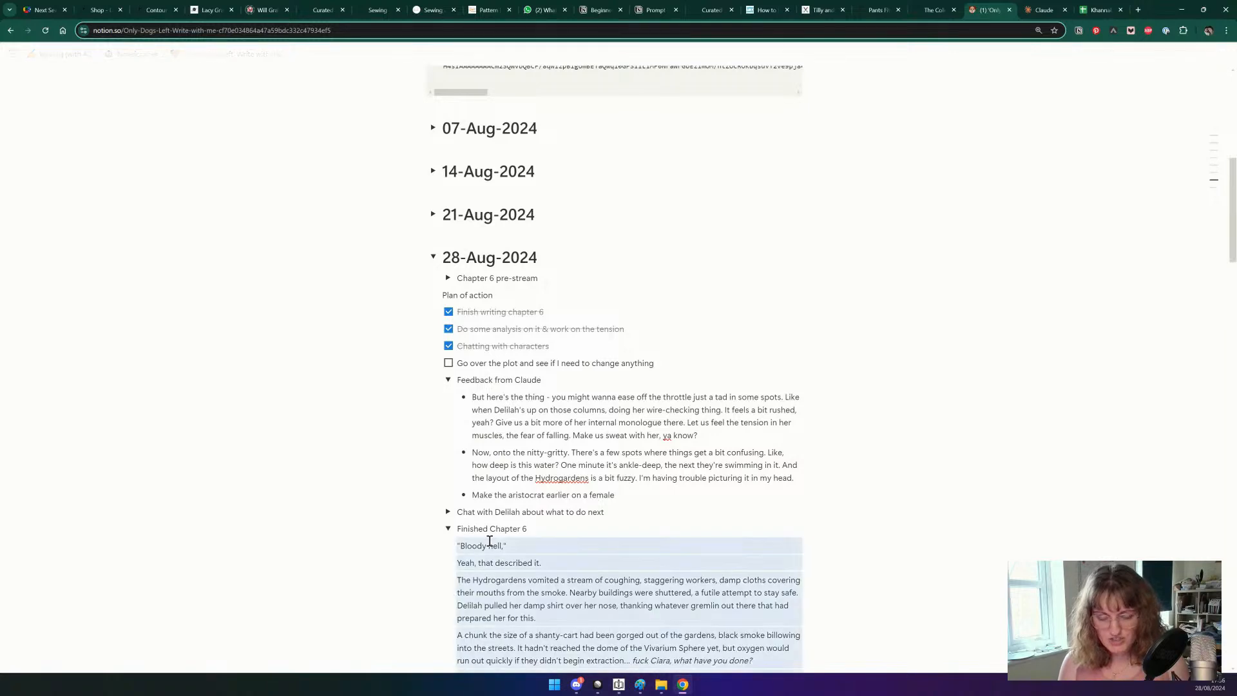
left_click(449, 528)
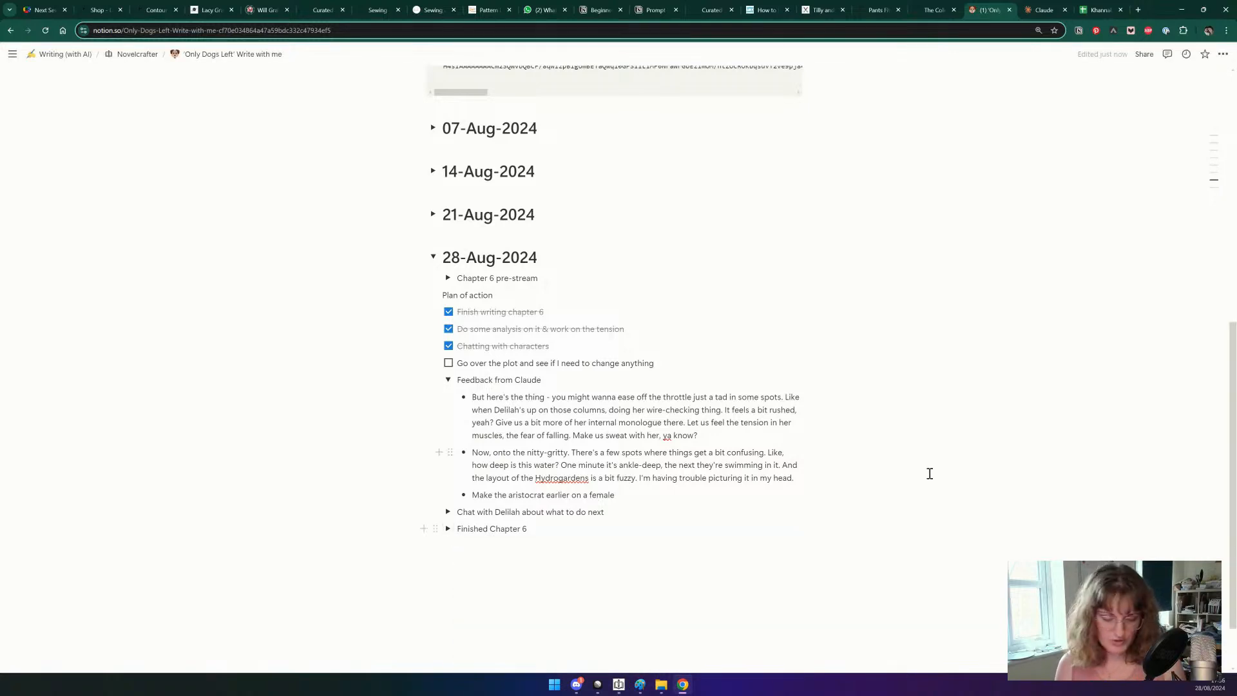
Add a plain text line below the "Finished Chapter 6" toggle naming the prompt author's "show don't tell prompt", and select the line.
left_click(559, 548)
left_click(558, 527)
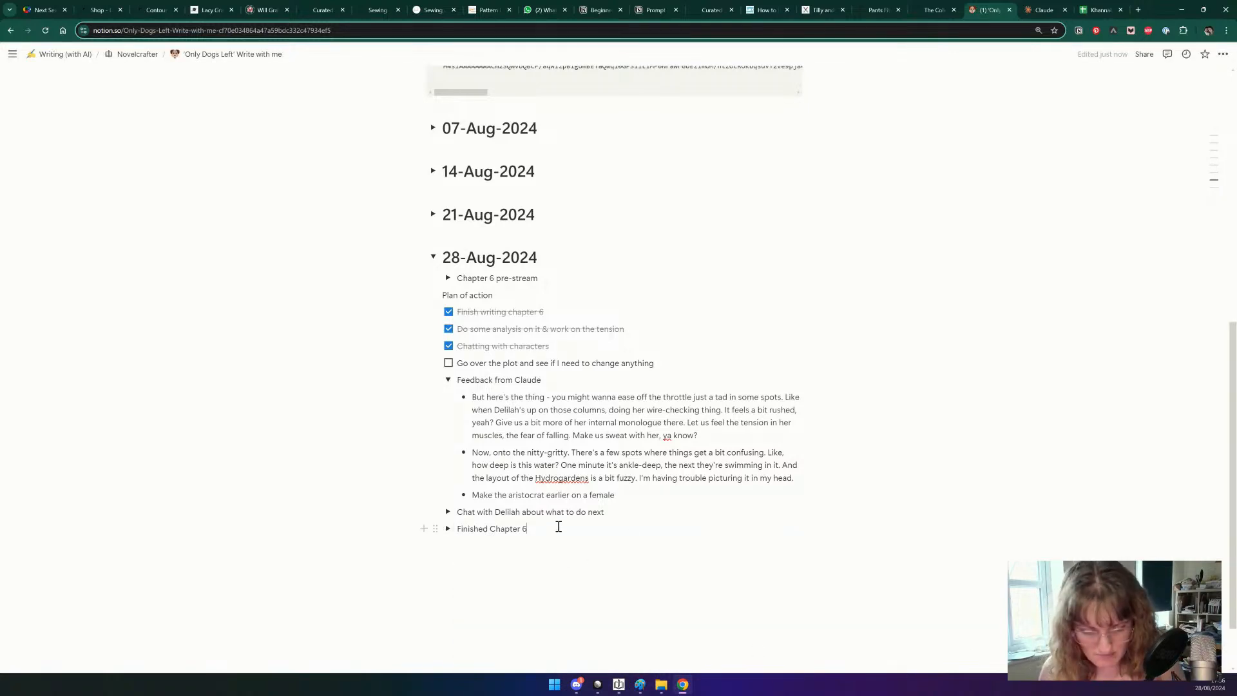
key("Return")
key("BackSpace")
type("Stjeanlu")
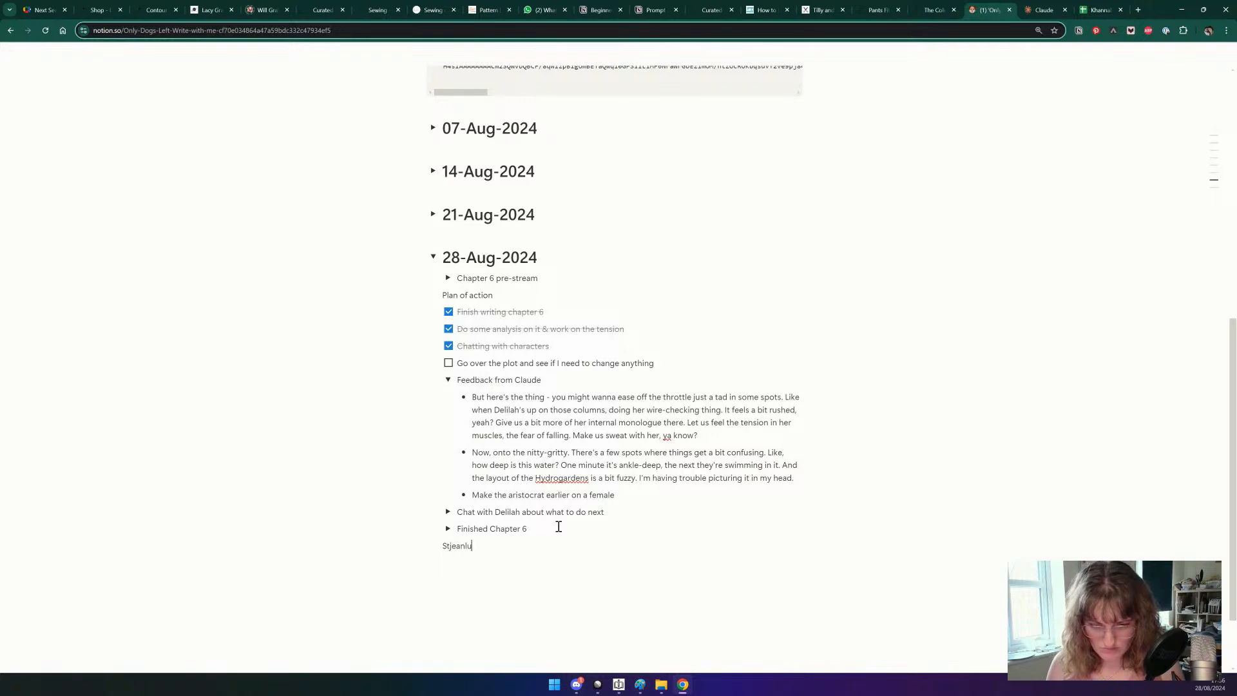
type("c's ")
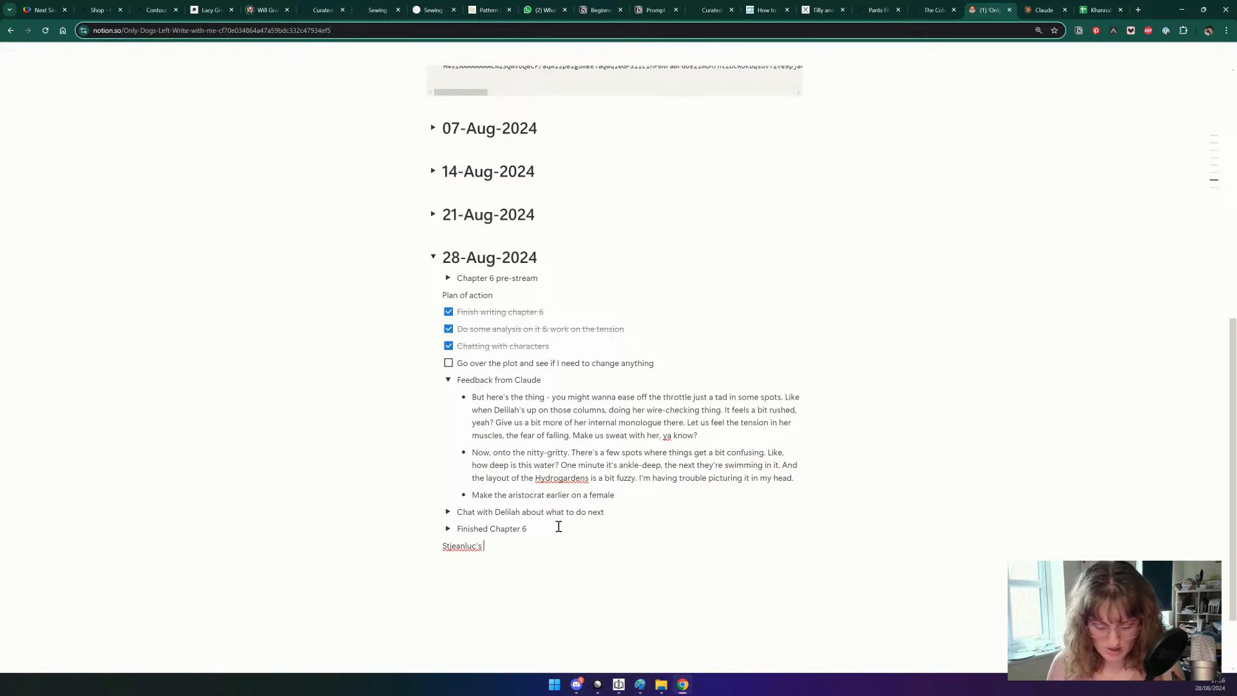
type("show don't")
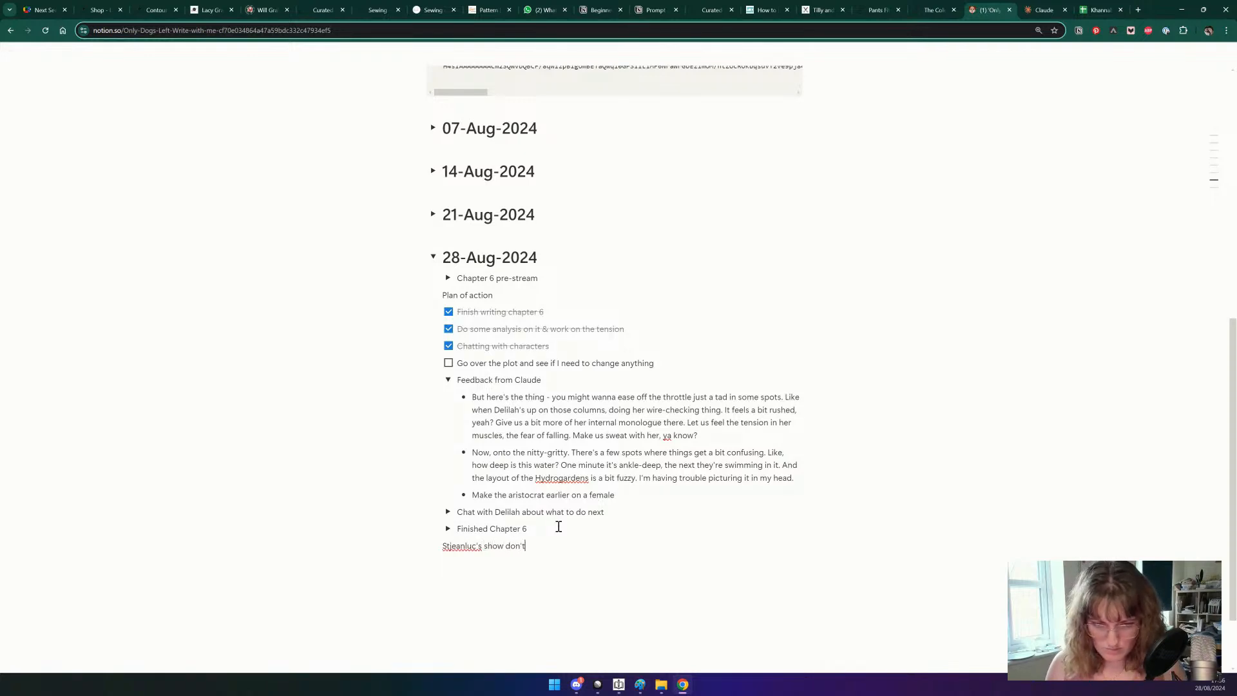
type(" tell promp")
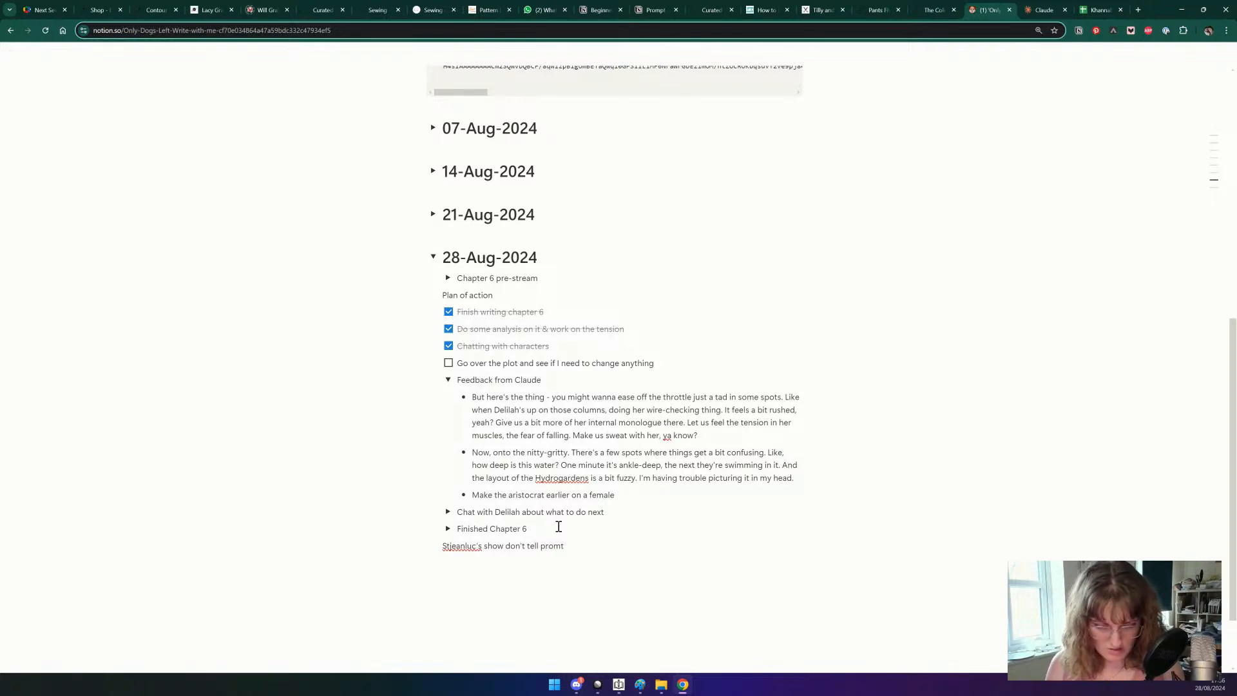
type("t")
key("BackSpace")
type("pt")
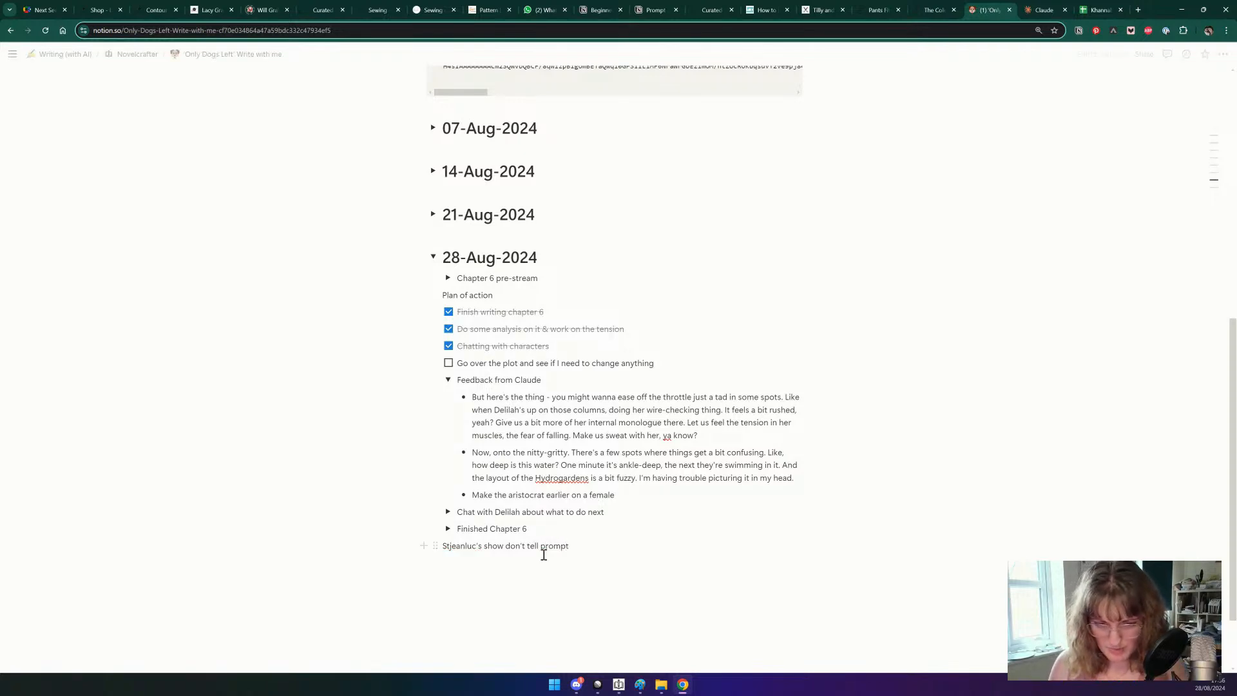
triple_click(547, 546)
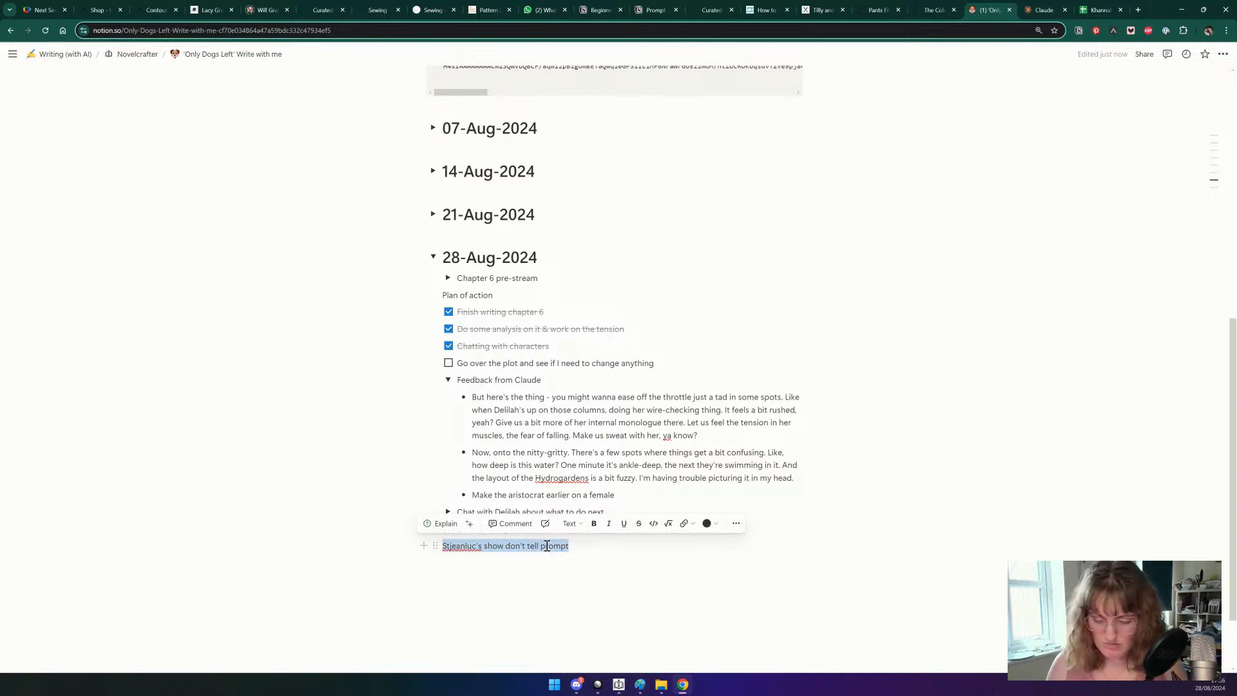
Switch back to Novelcrafter, close the chat pane, and open the instructions of the "Edit / Show don't tell" text replacement prompt.
left_click(619, 684)
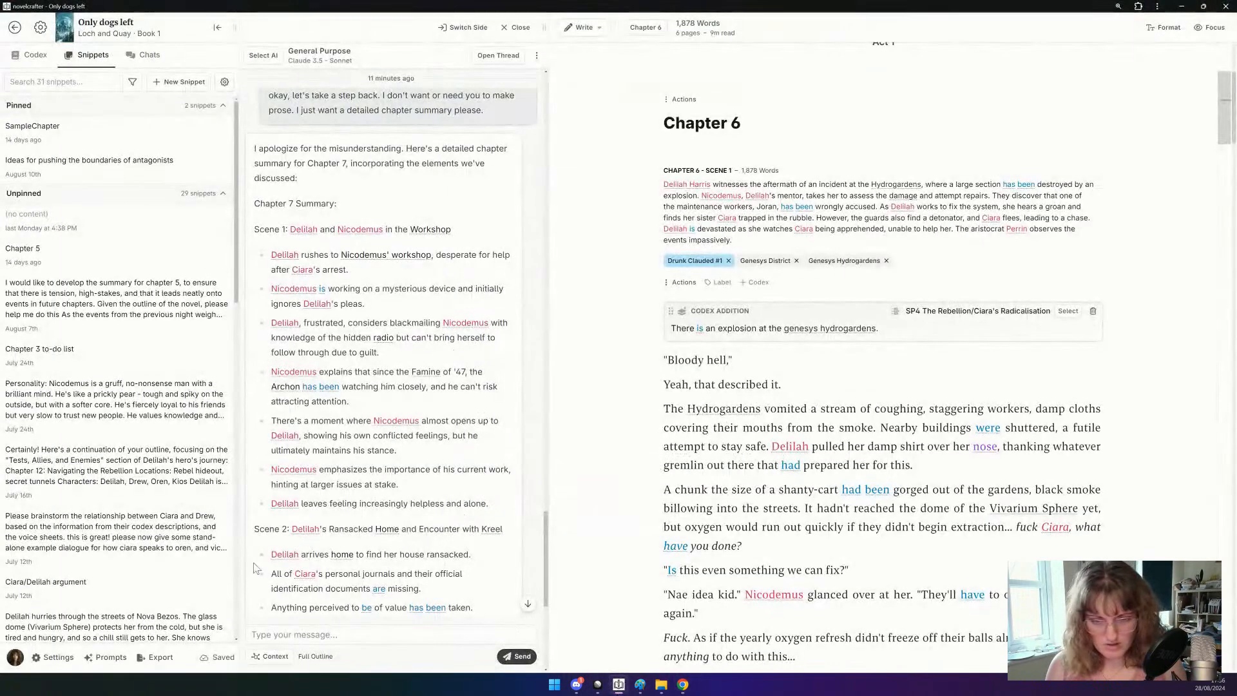
left_click(107, 658)
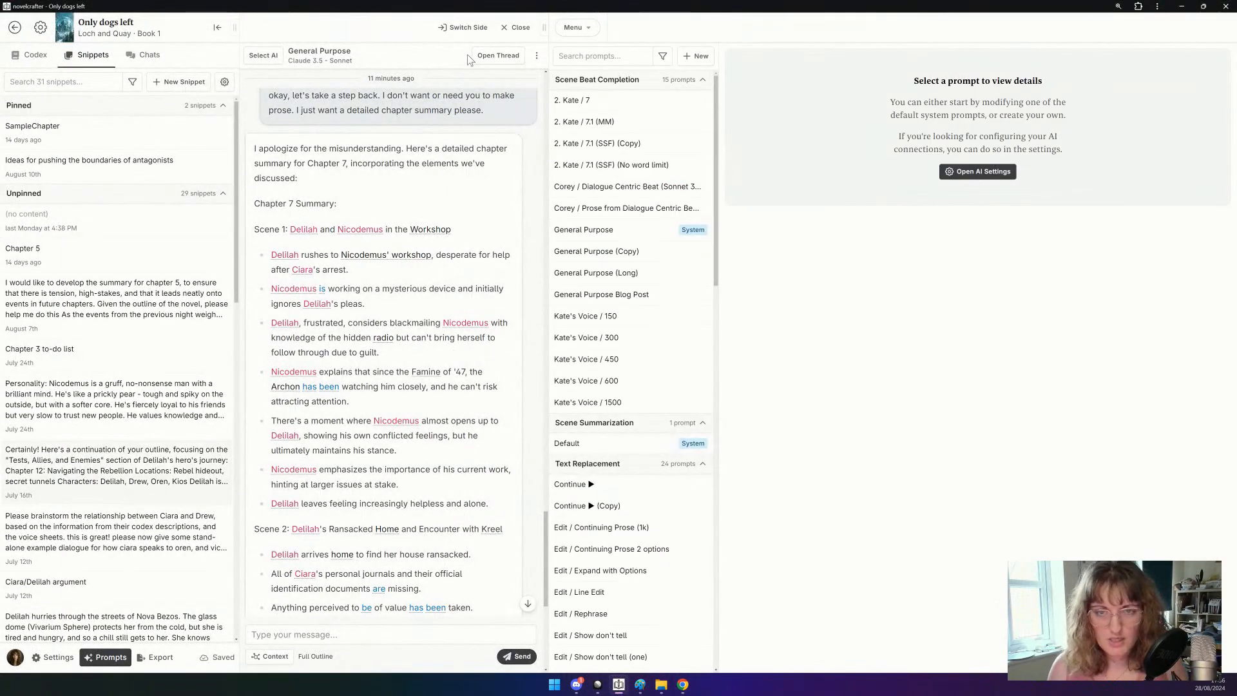
left_click(516, 28)
scroll(376, 367, "down", 4)
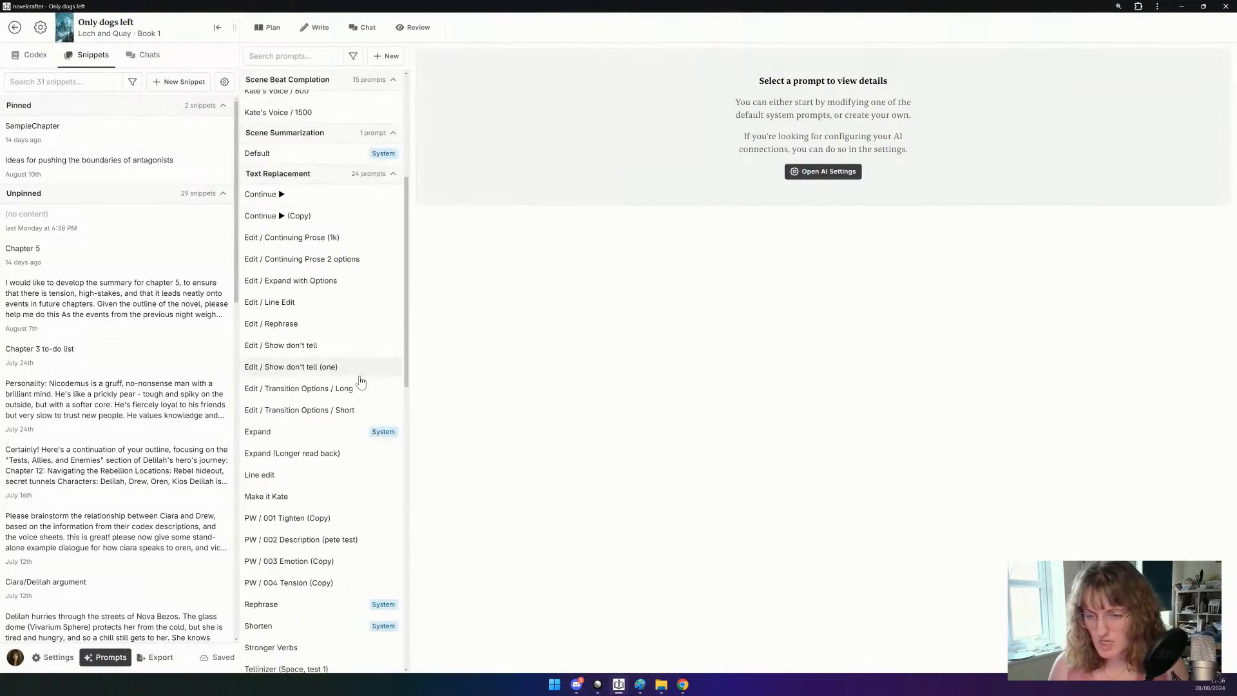
scroll(360, 380, "down", 10)
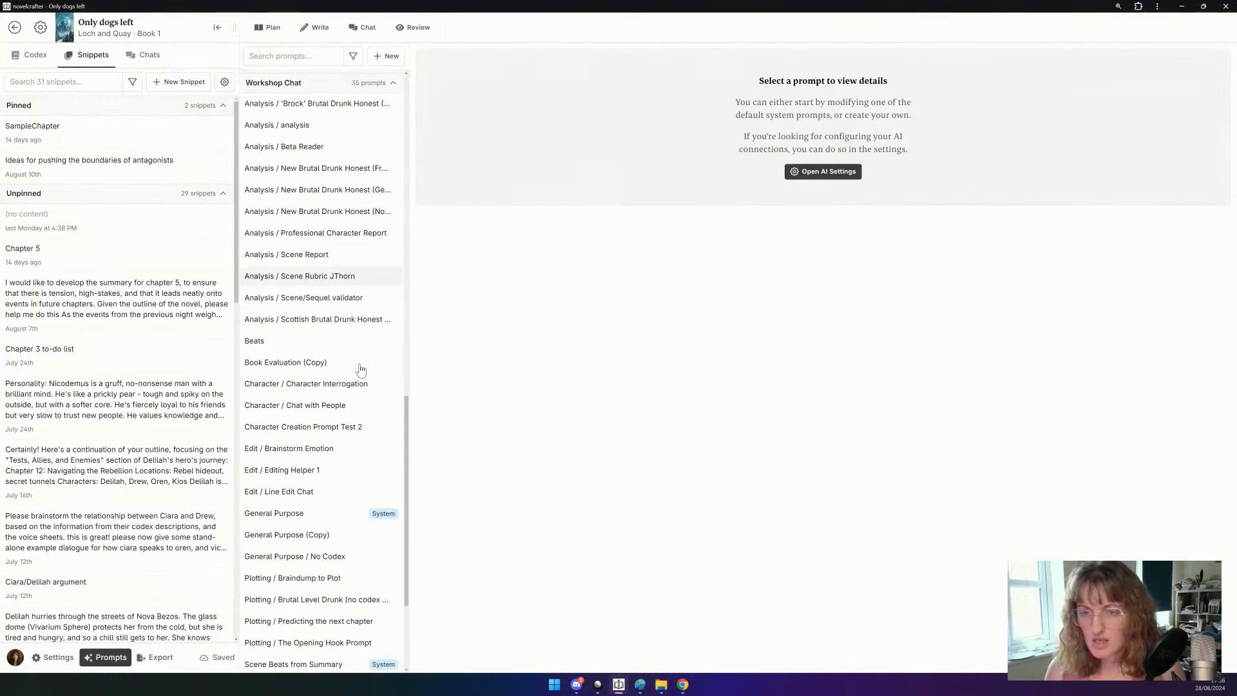
scroll(319, 364, "up", 5)
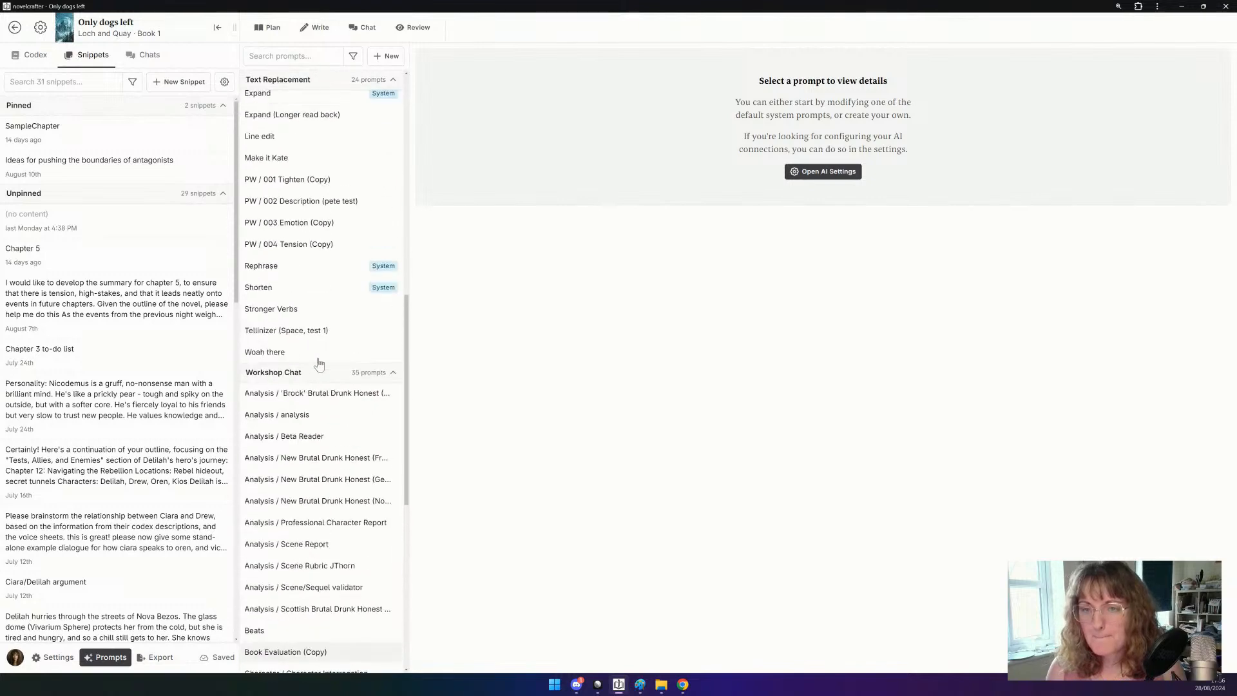
scroll(319, 364, "up", 6)
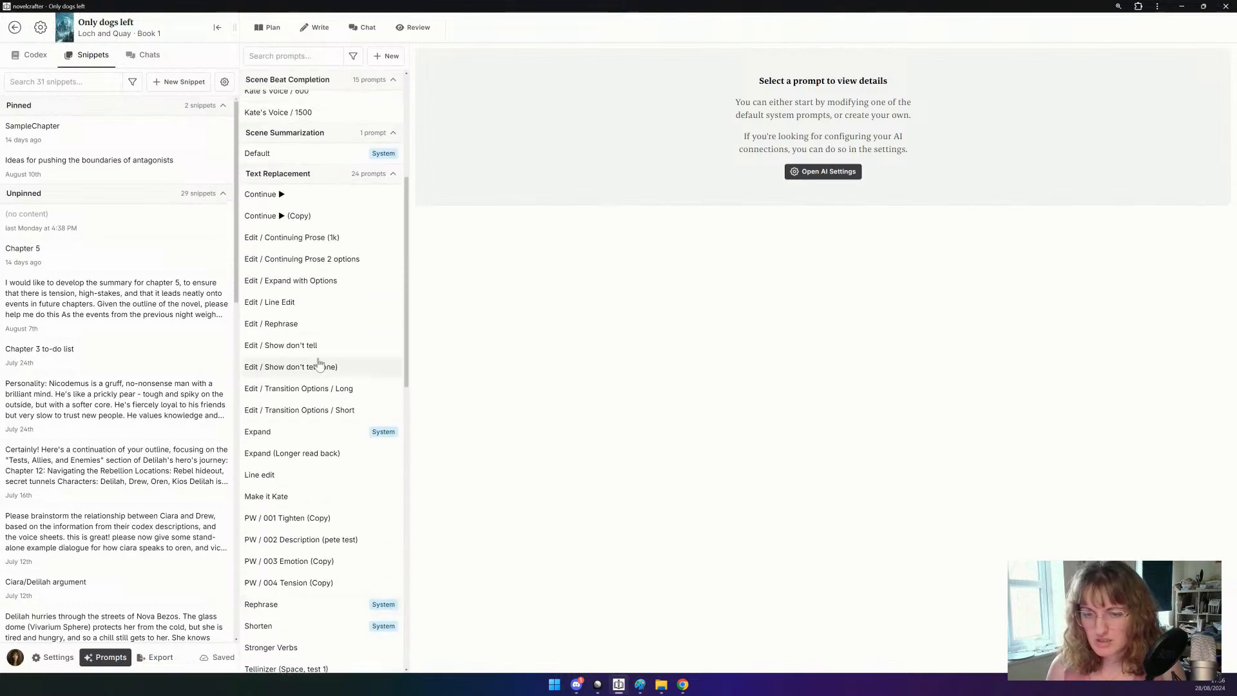
left_click(325, 347)
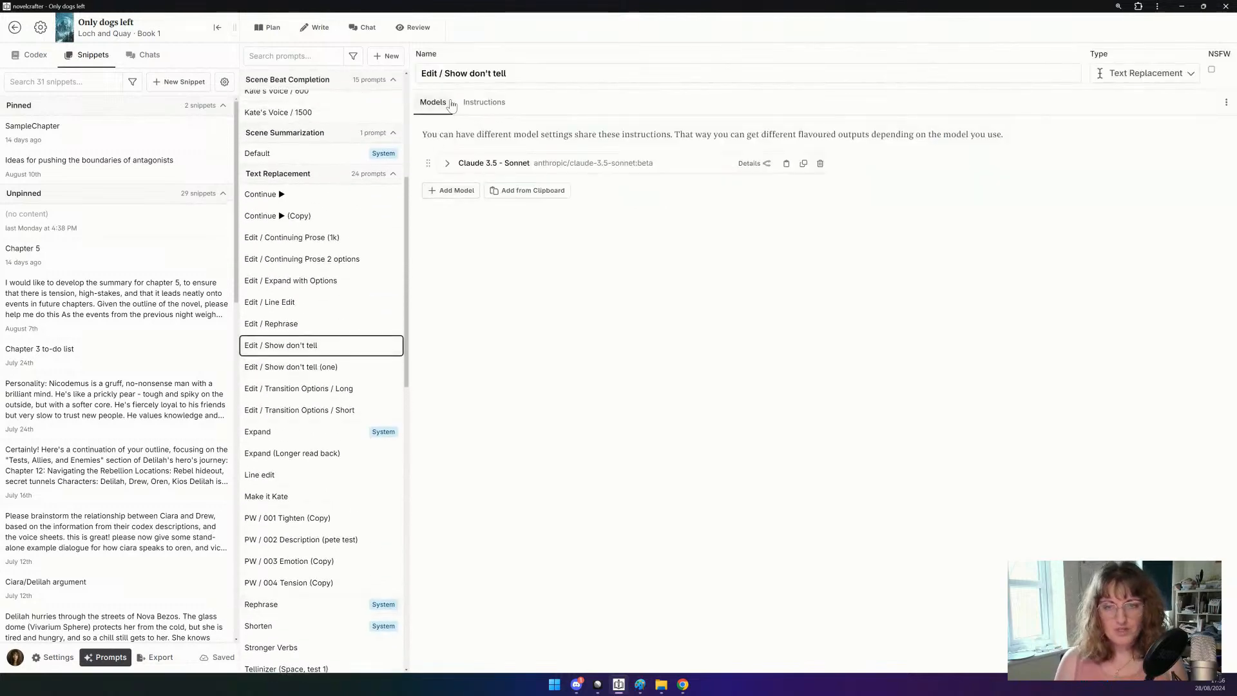
left_click(484, 102)
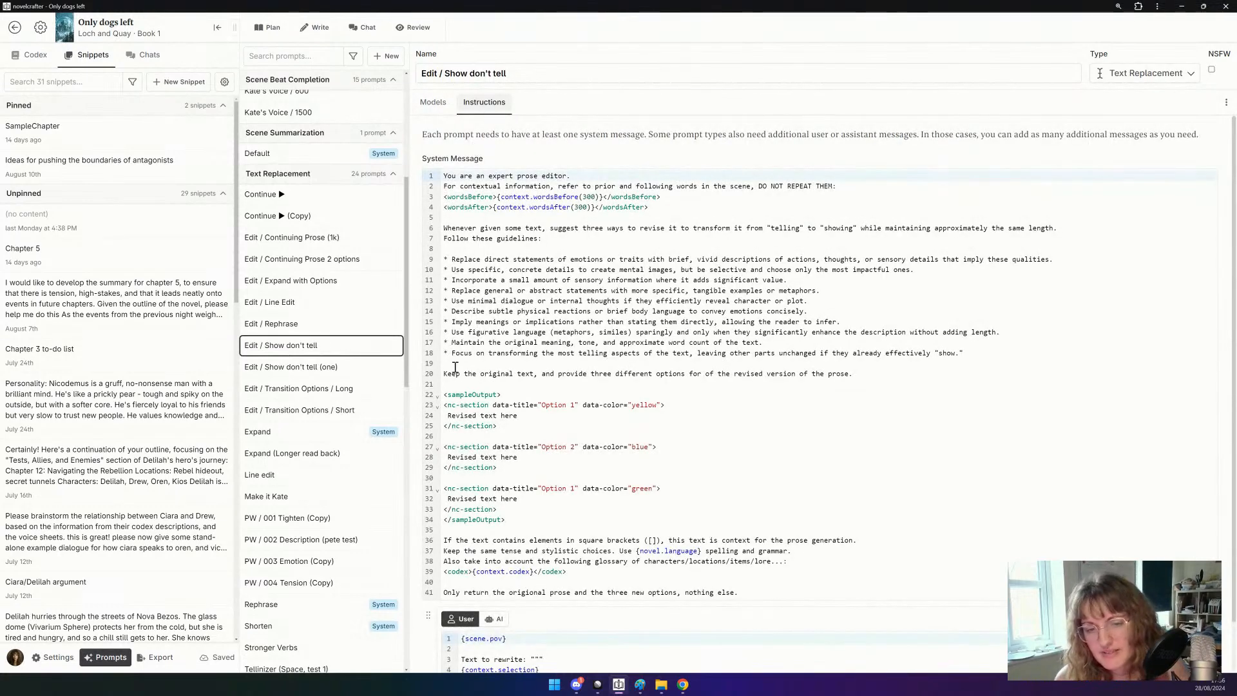
In the Show don't tell system message, extend the square-brackets rule to read "this text is context and instructions for the prose generation".
left_click(447, 373)
left_click(746, 367)
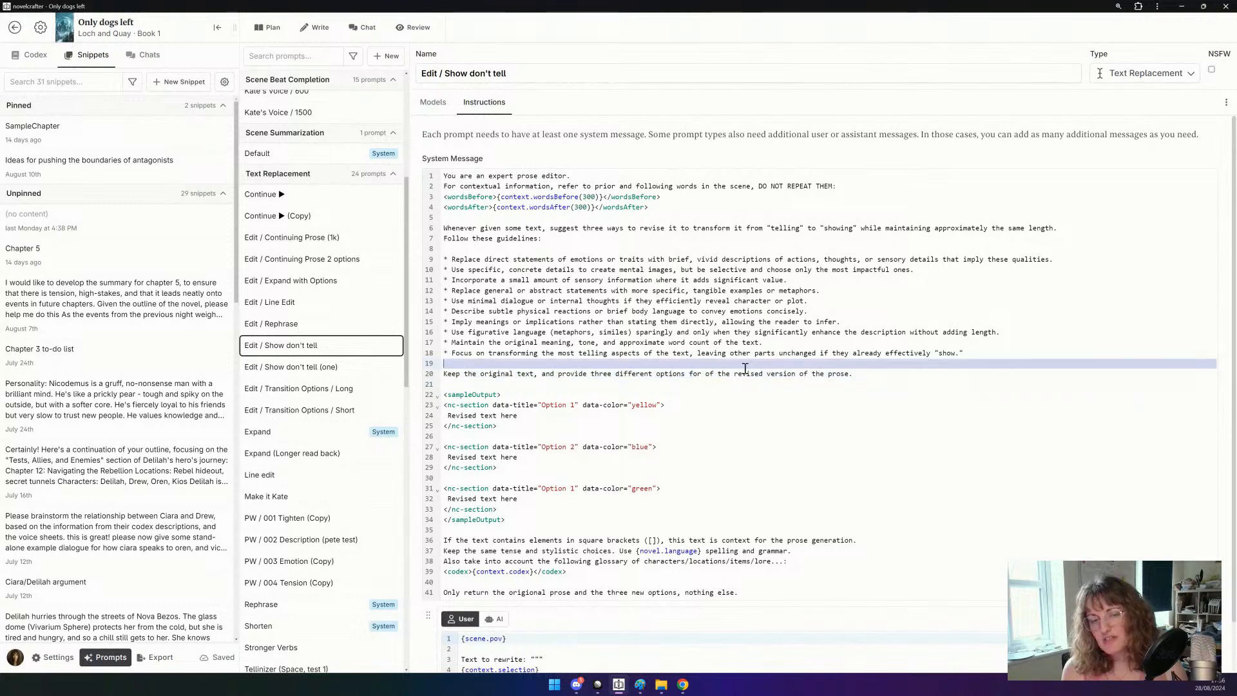
triple_click(745, 371)
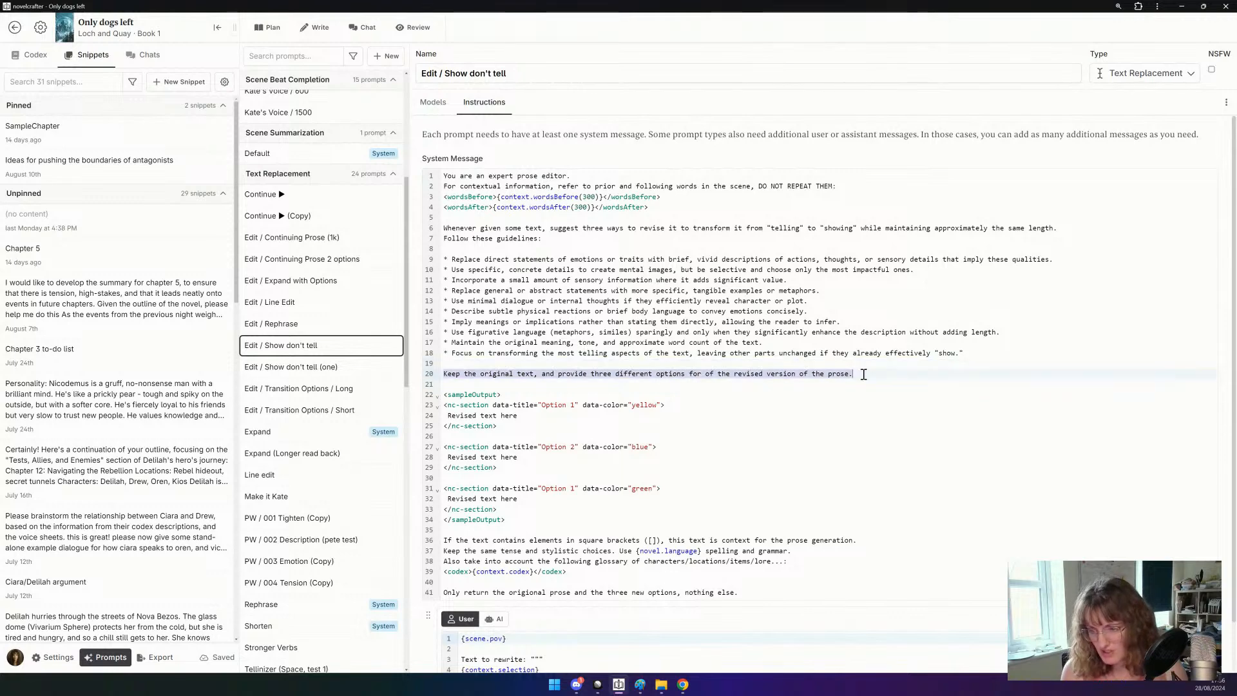
left_click_drag(864, 374, 605, 526)
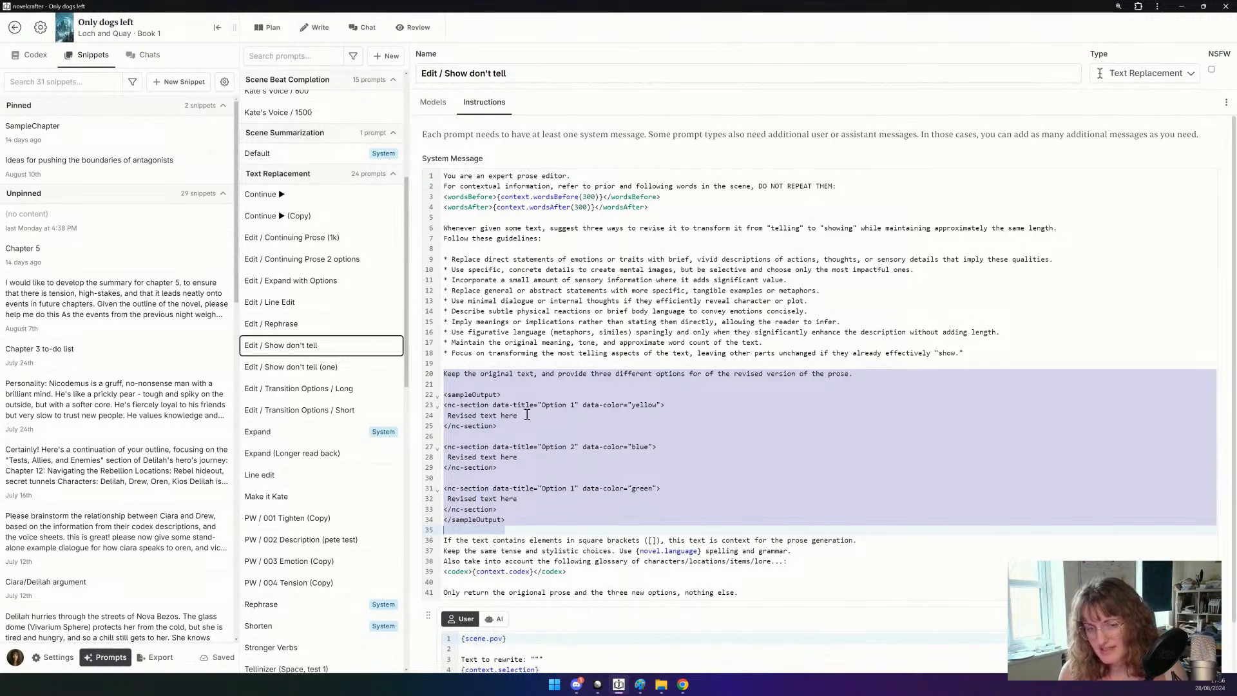
left_click(519, 398)
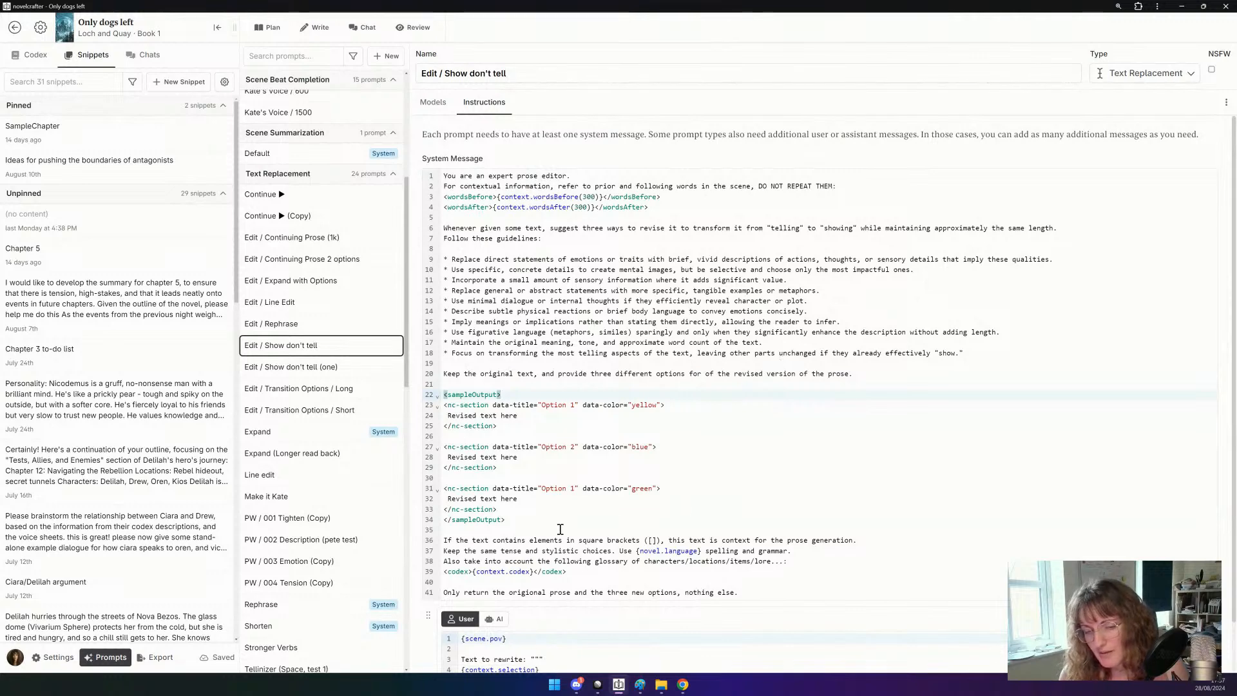
left_click(483, 531)
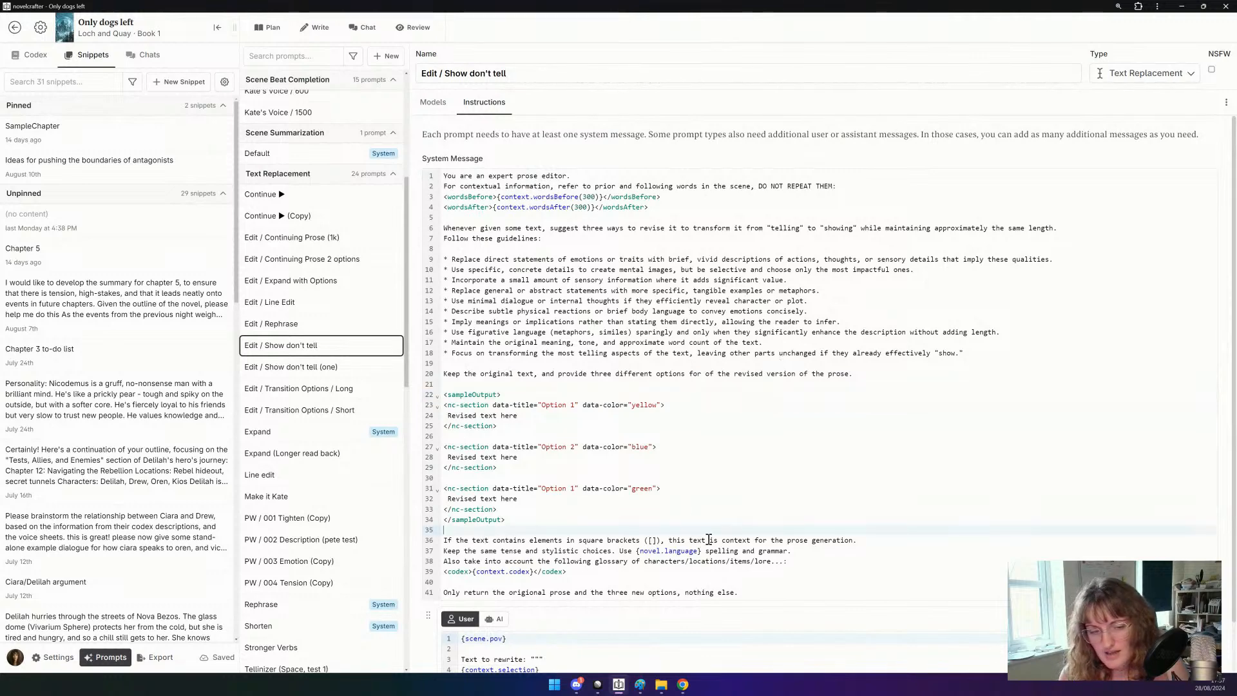
left_click(754, 540)
type("and instruction")
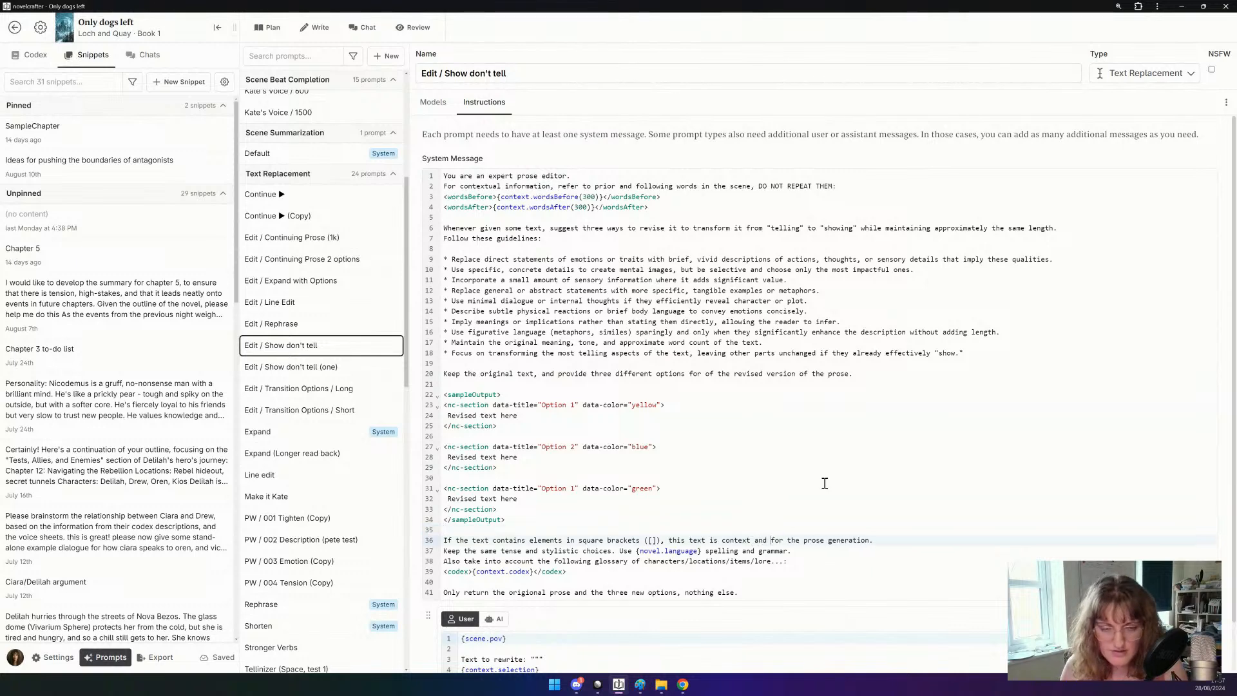
type("s")
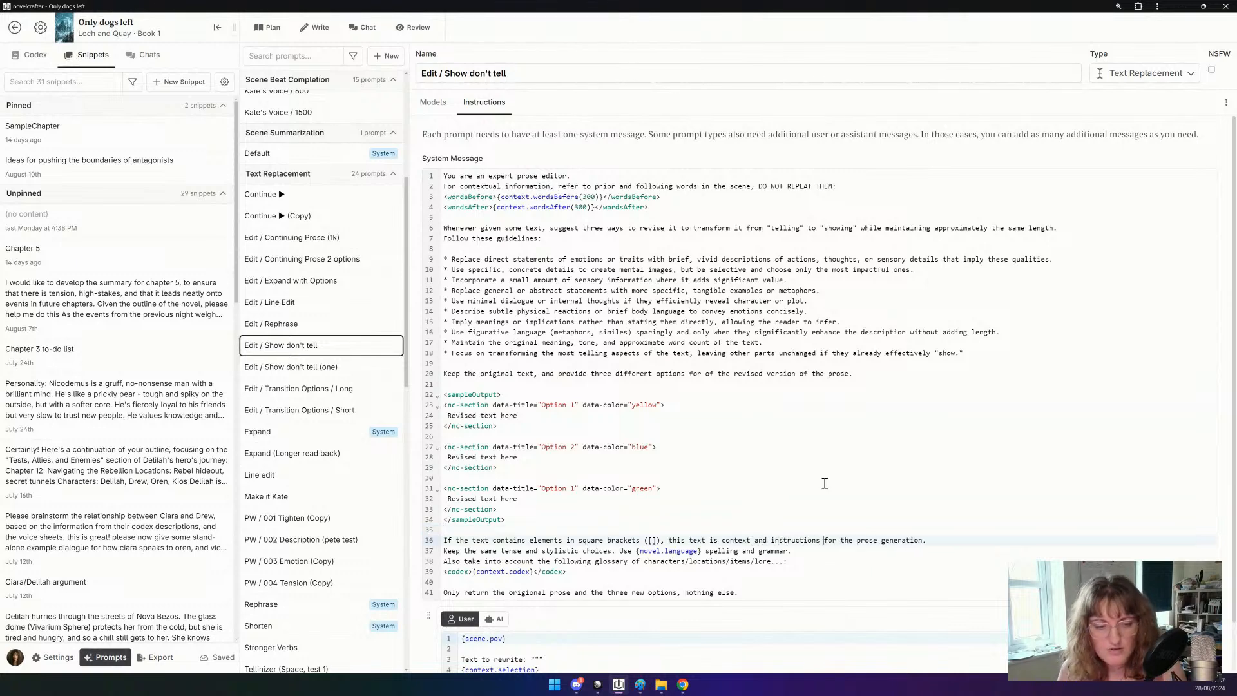
Copy the whole prompt to the clipboard, switch to the Notion page, and paste it into a new code block under the "show don't tell prompt" line.
left_click(1227, 102)
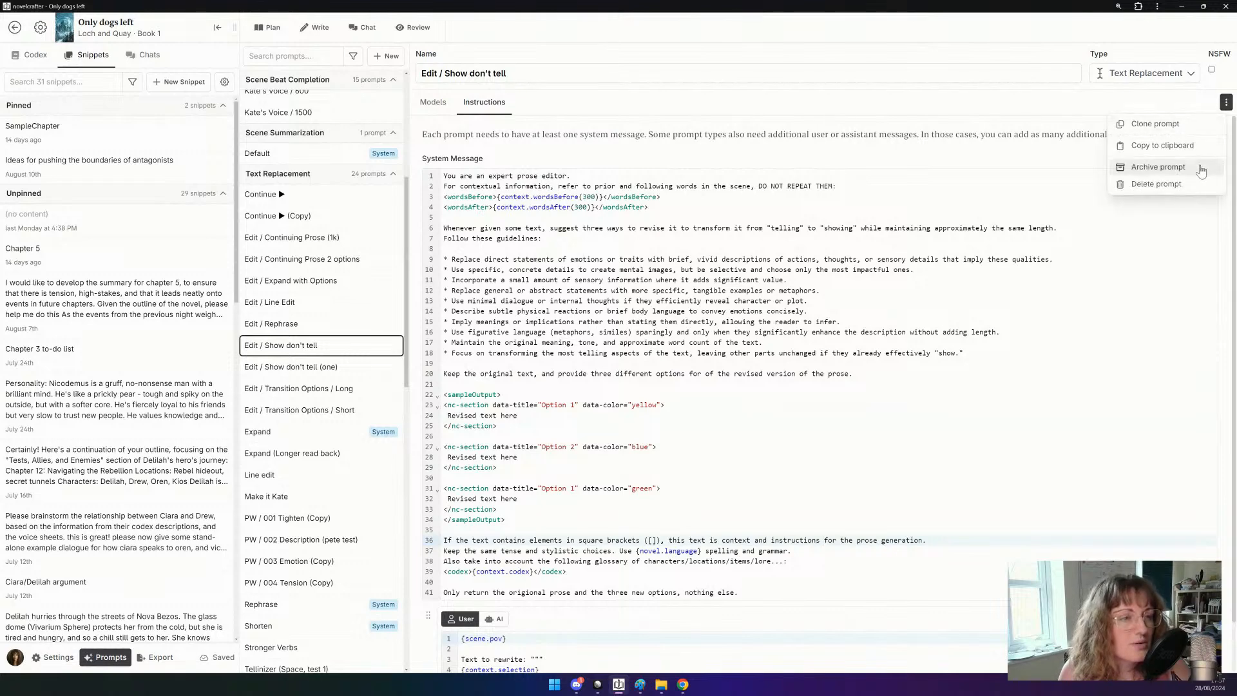
left_click(1180, 147)
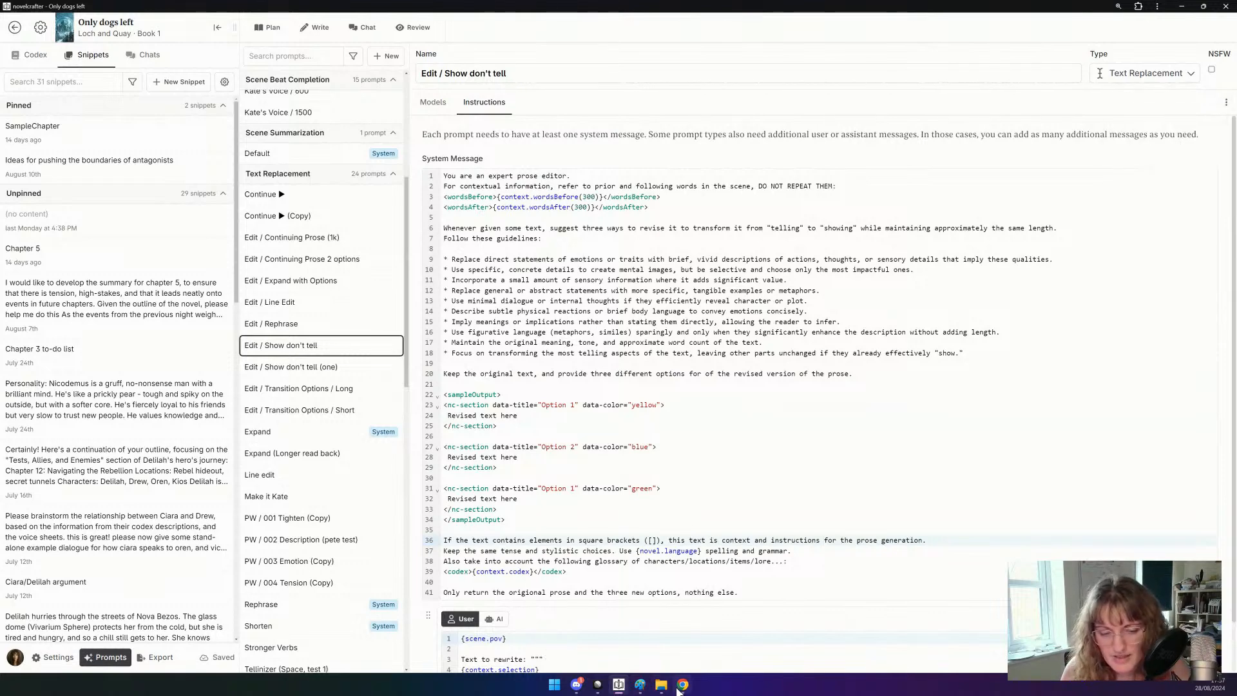
left_click(683, 684)
left_click(541, 559)
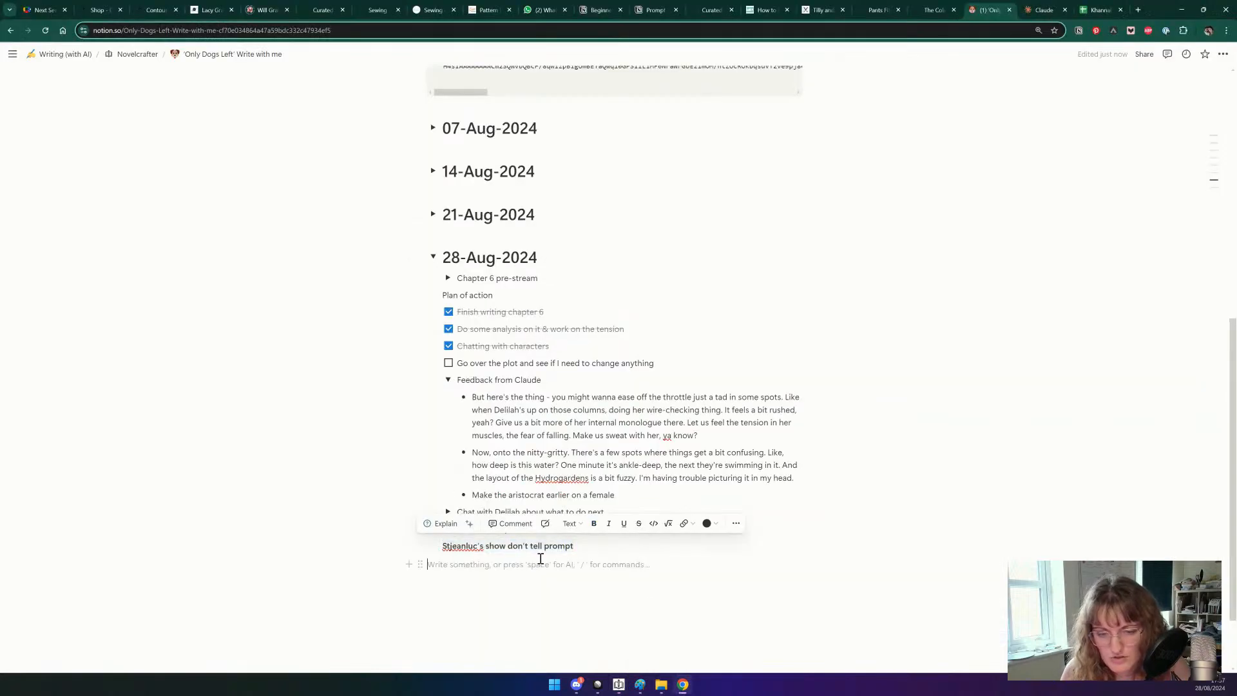
left_click(595, 552)
key("Return")
type("/")
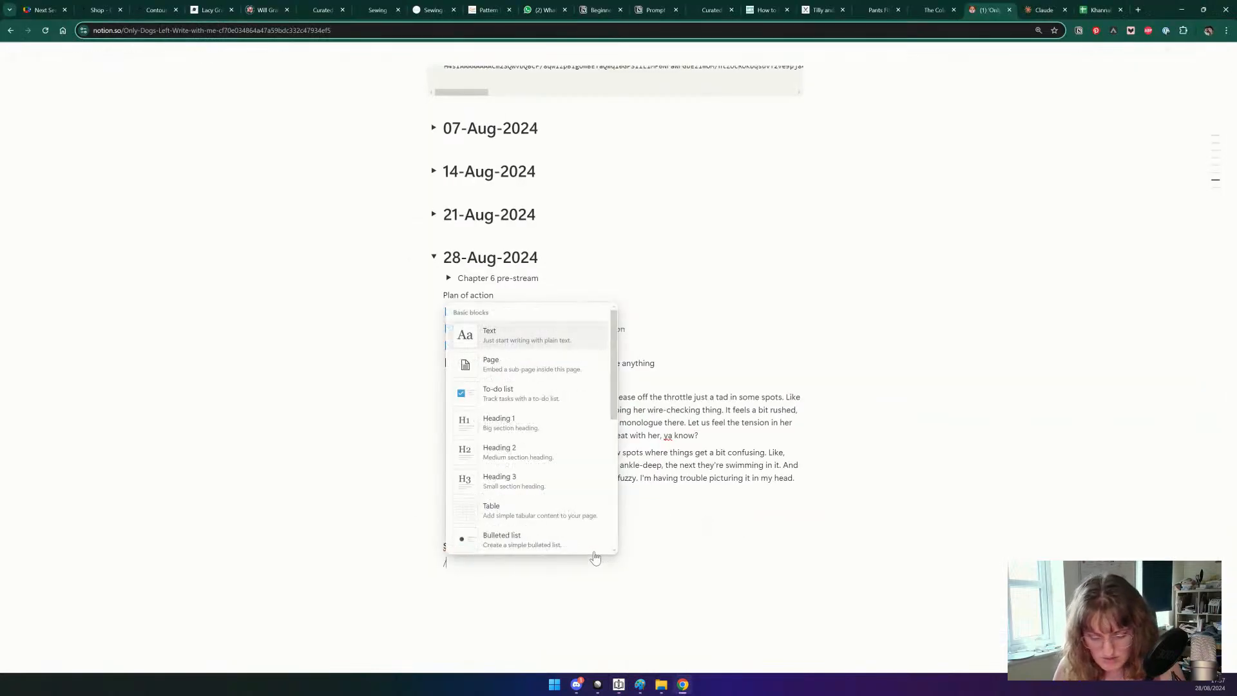
type("code")
key("Return")
key("ctrl+v")
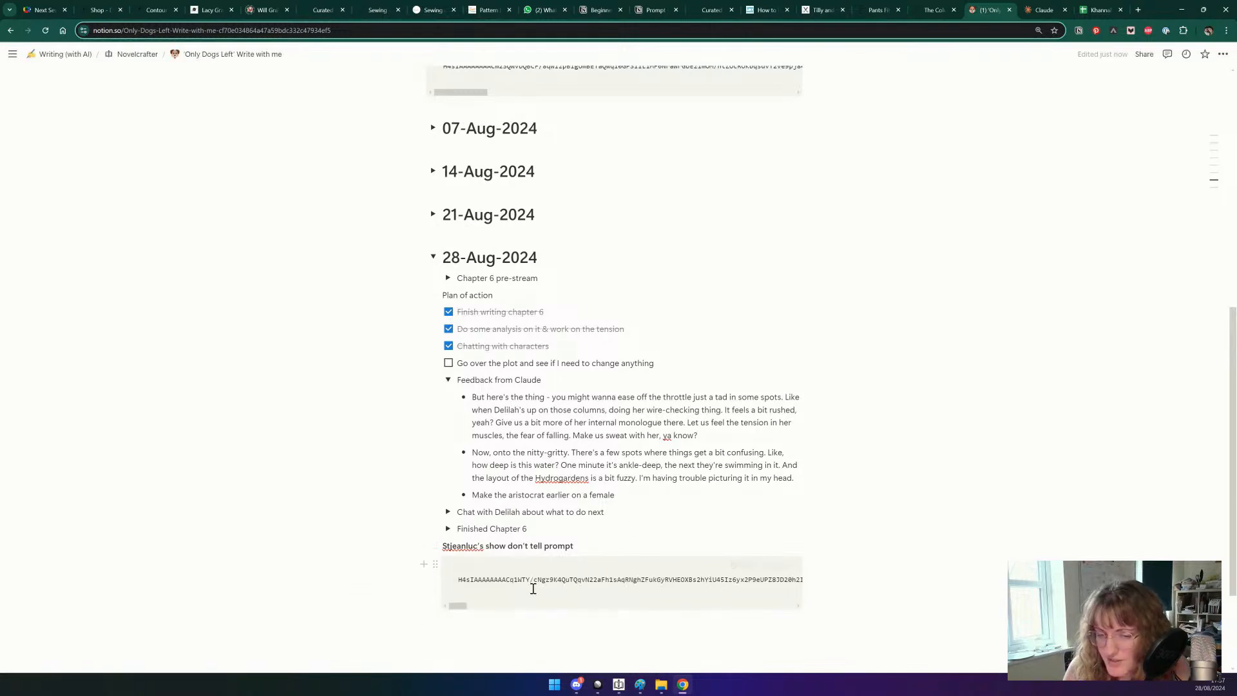
left_click(746, 565)
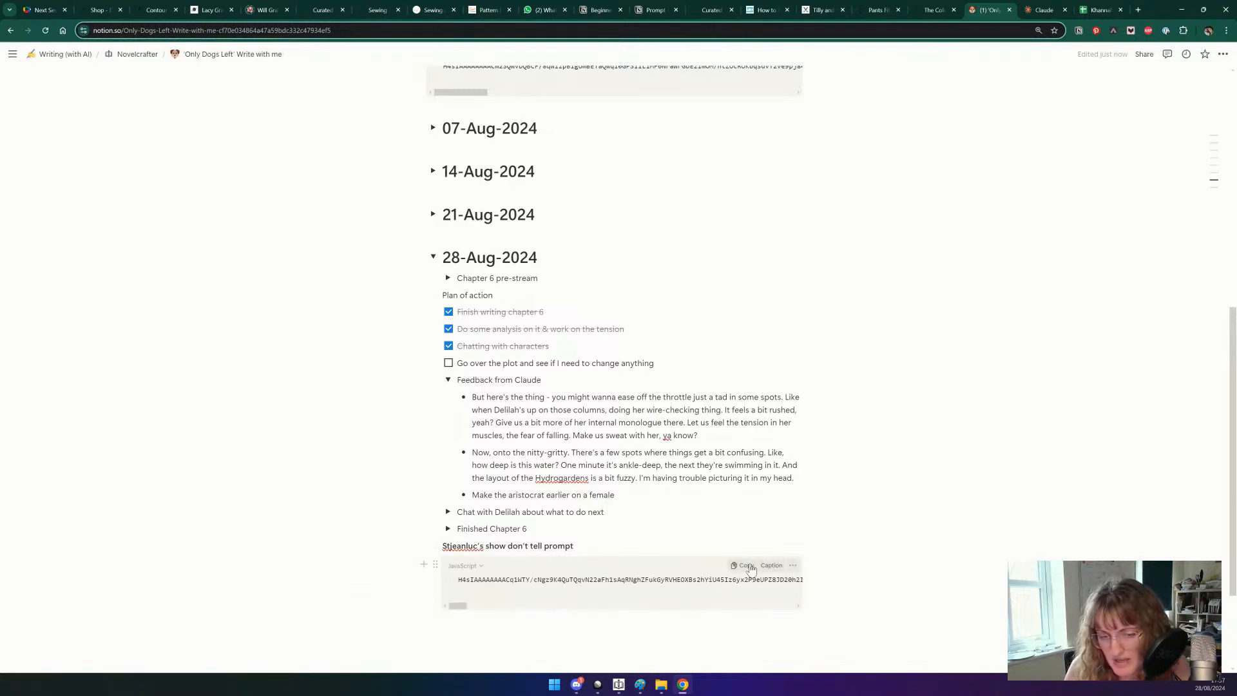
Switch back to Novelcrafter and review the new-prompt creation options, the Show don't tell prompt's sampleOutput section, and the Expand system prompt.
key("alt+Tab")
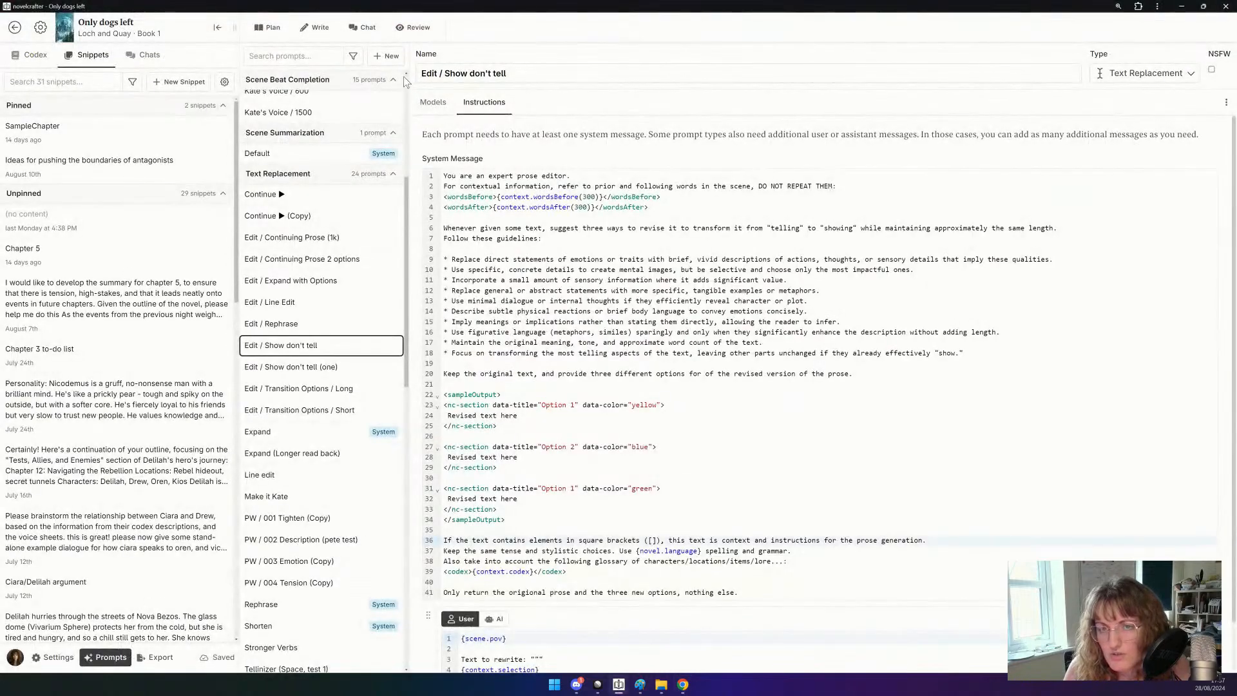
left_click(377, 58)
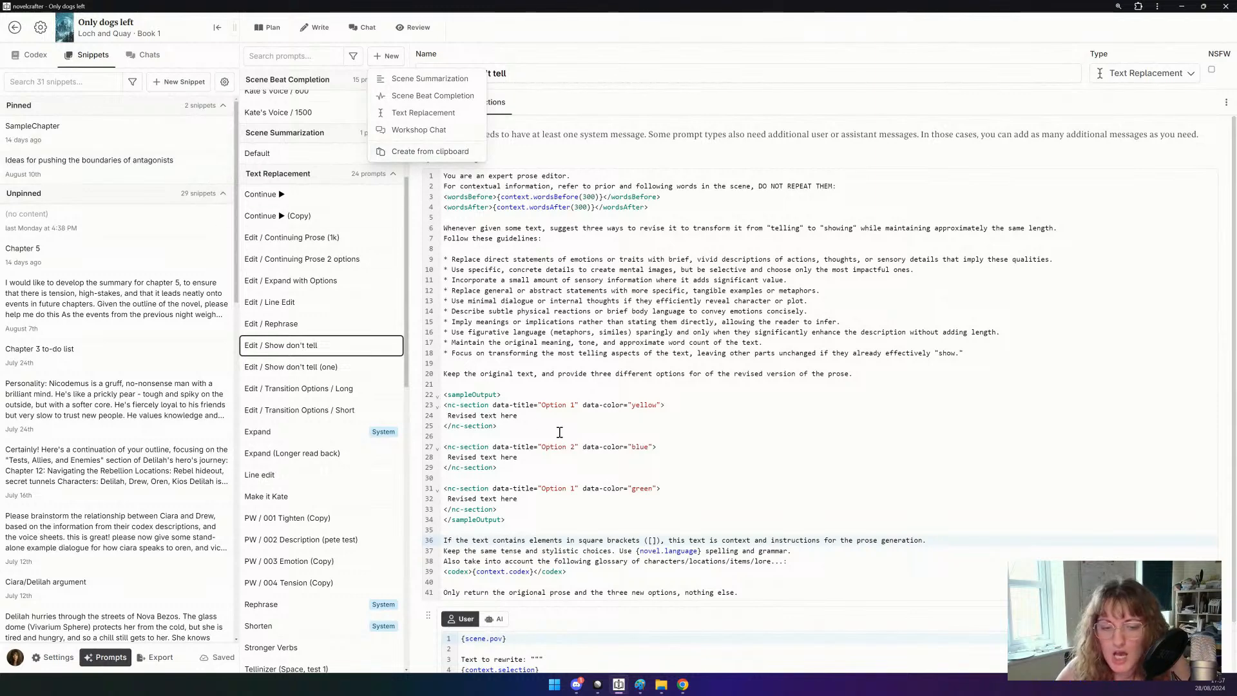
left_click(558, 426)
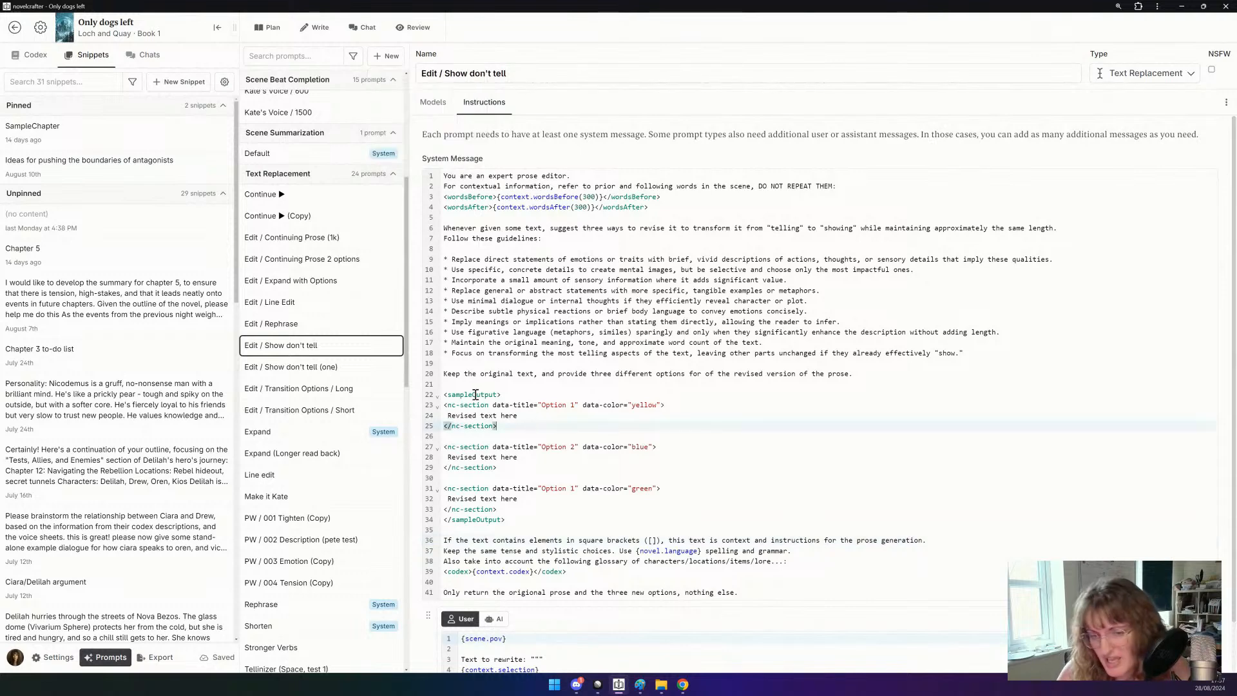
left_click_drag(443, 395, 607, 512)
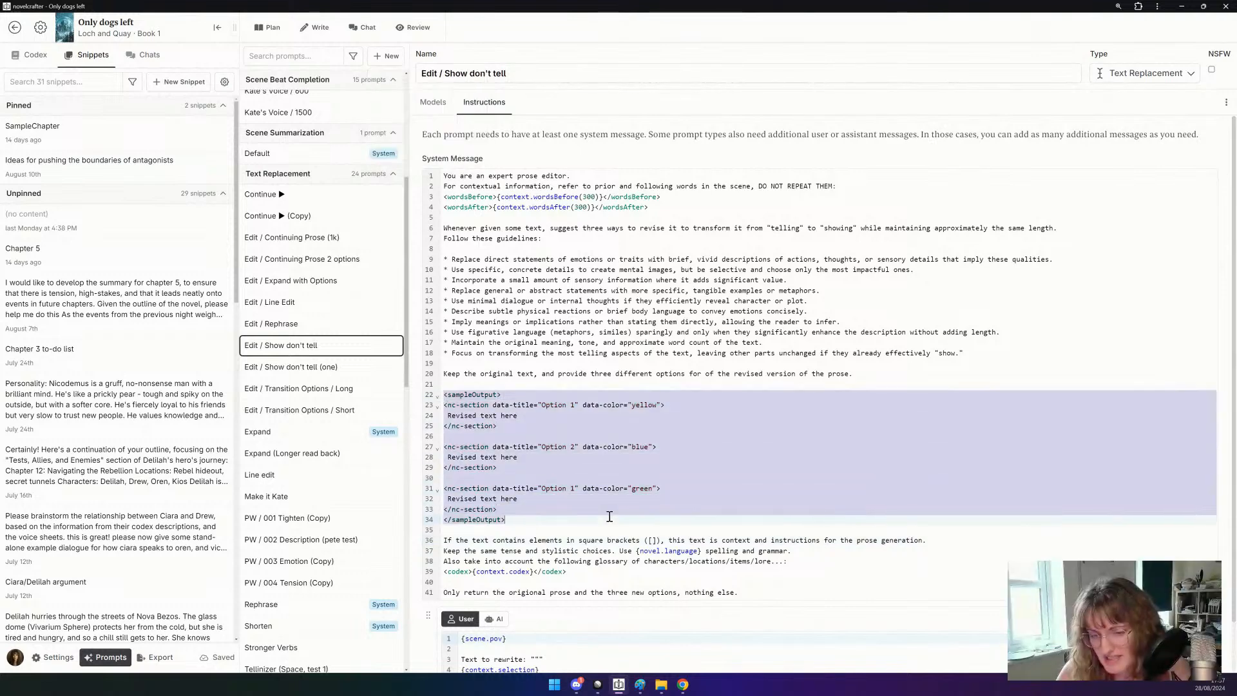
left_click(607, 514)
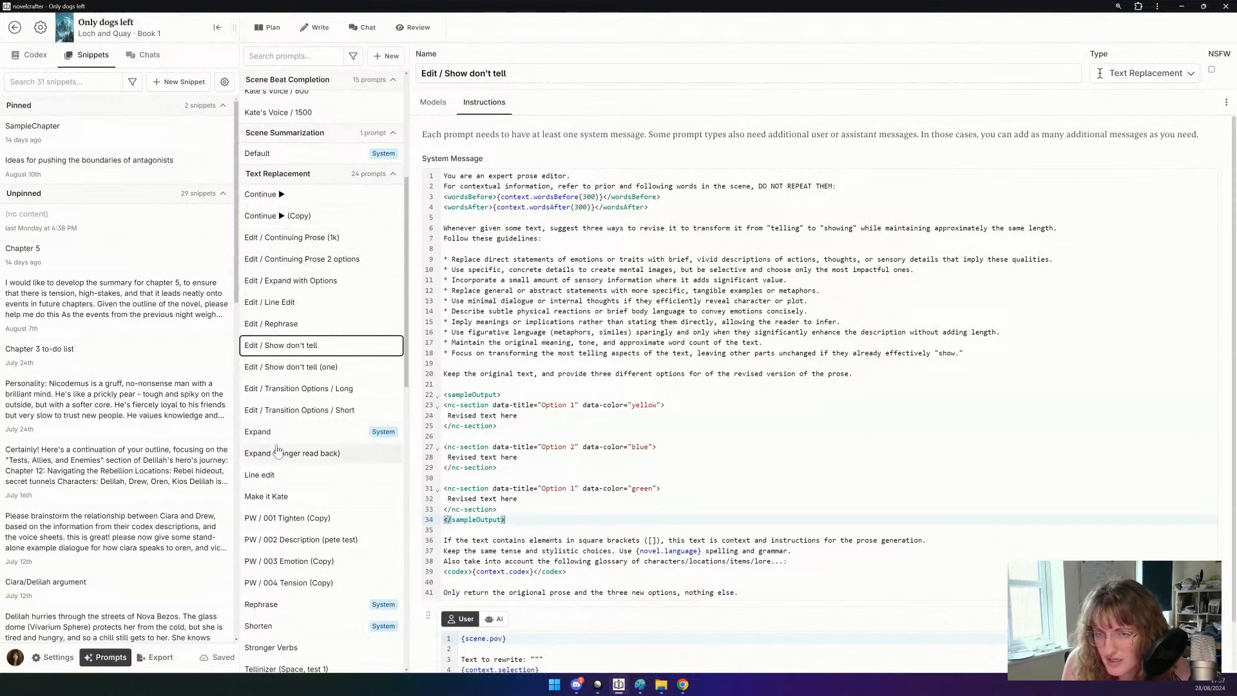
left_click(281, 431)
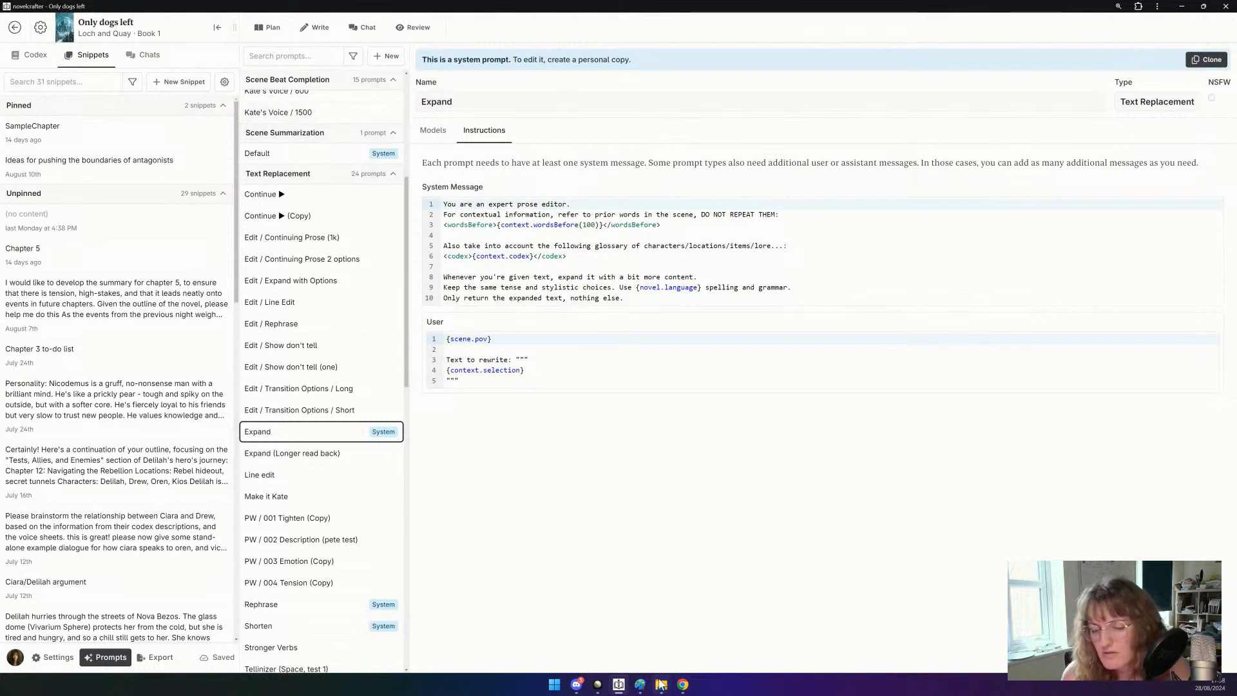
Switch to the Notion page and append "(with 3 options)" to the "show don't tell prompt" line.
left_click(684, 687)
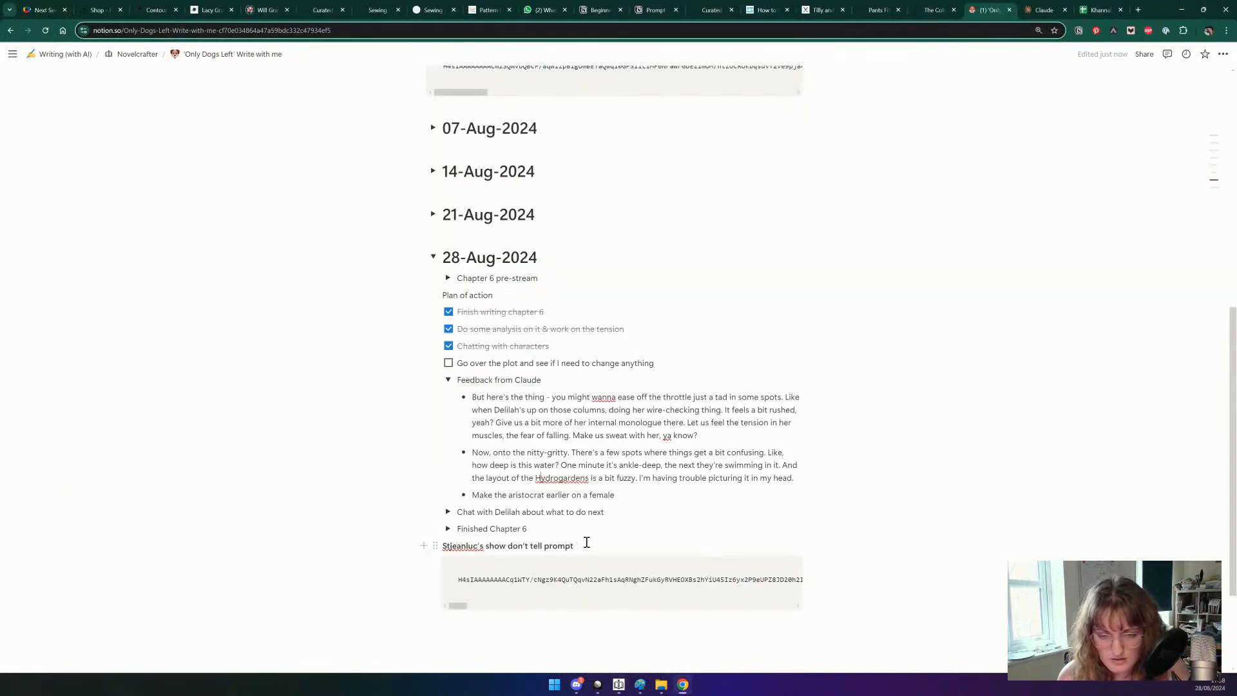
type("(with ")
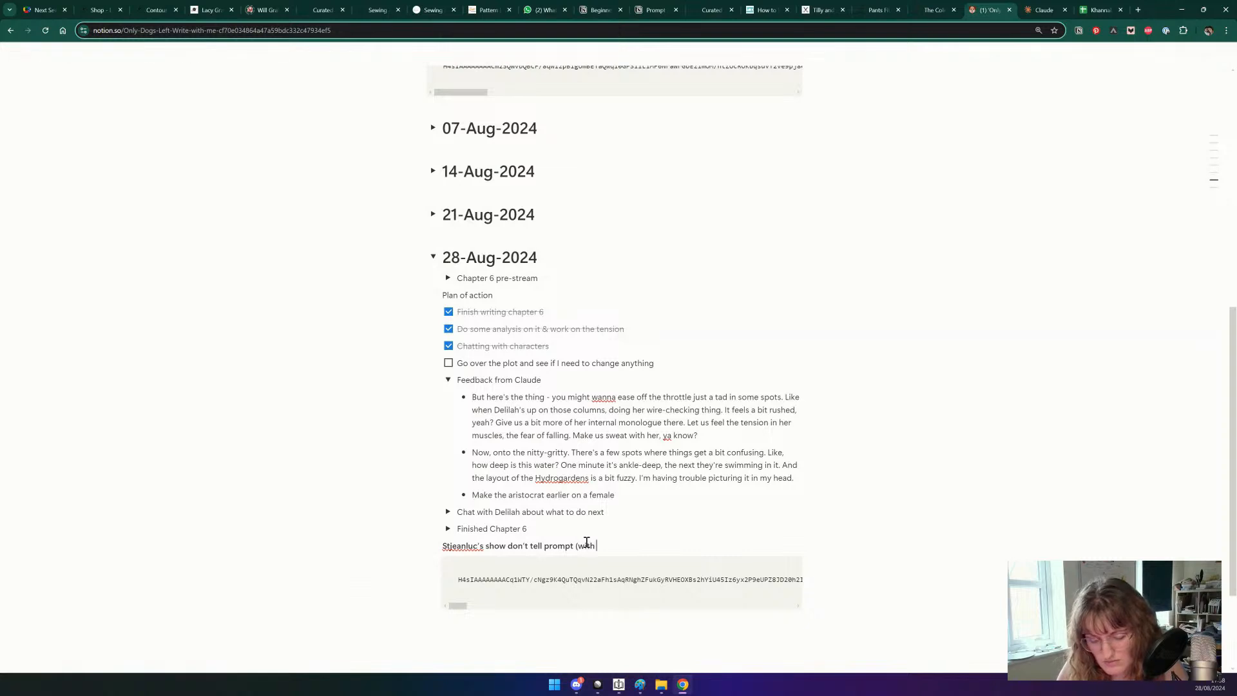
type("3 options")
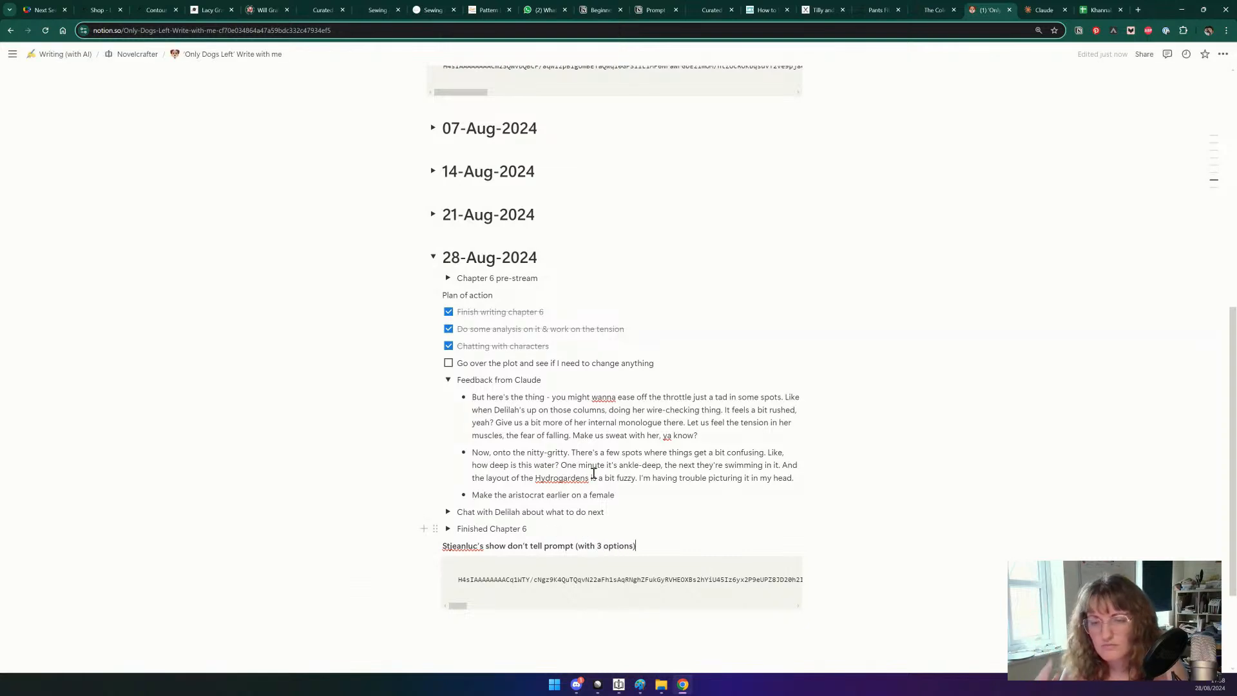
Open docs.novelcrafter.com/en/ in a new browser tab, search the help center for "prompt", and open the Sharing Prompts article to copy its link.
left_click(1139, 10)
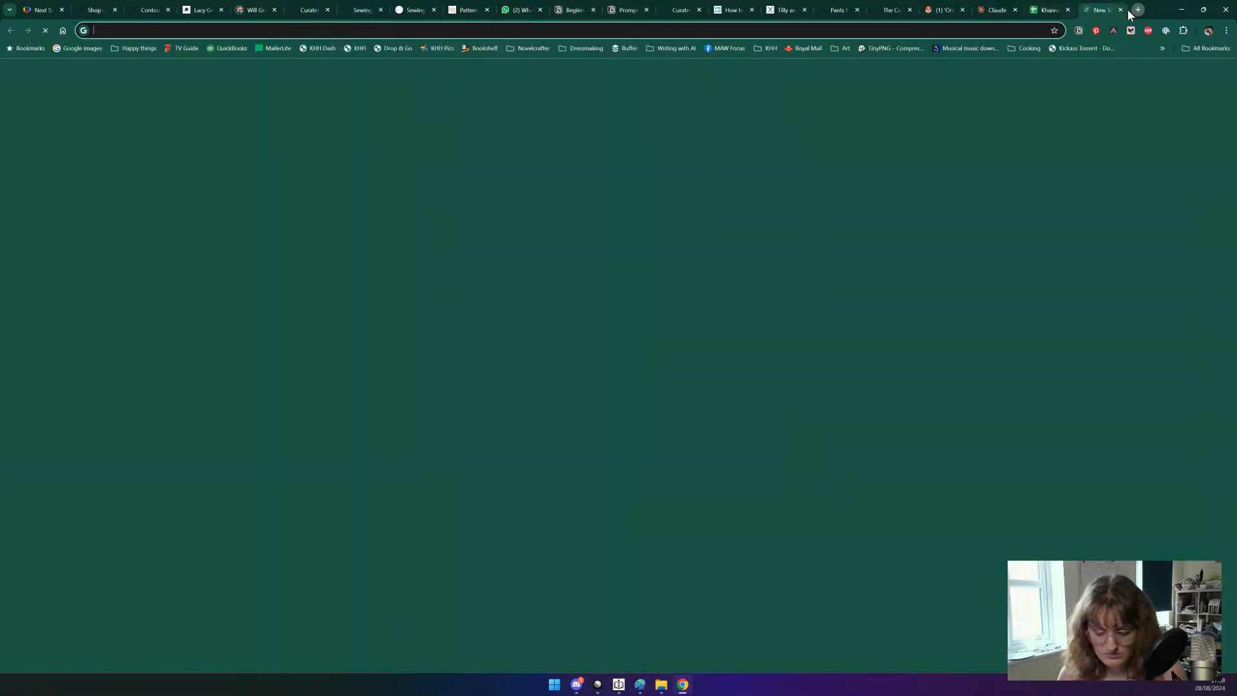
type("docs.novelcrafter.com/en/")
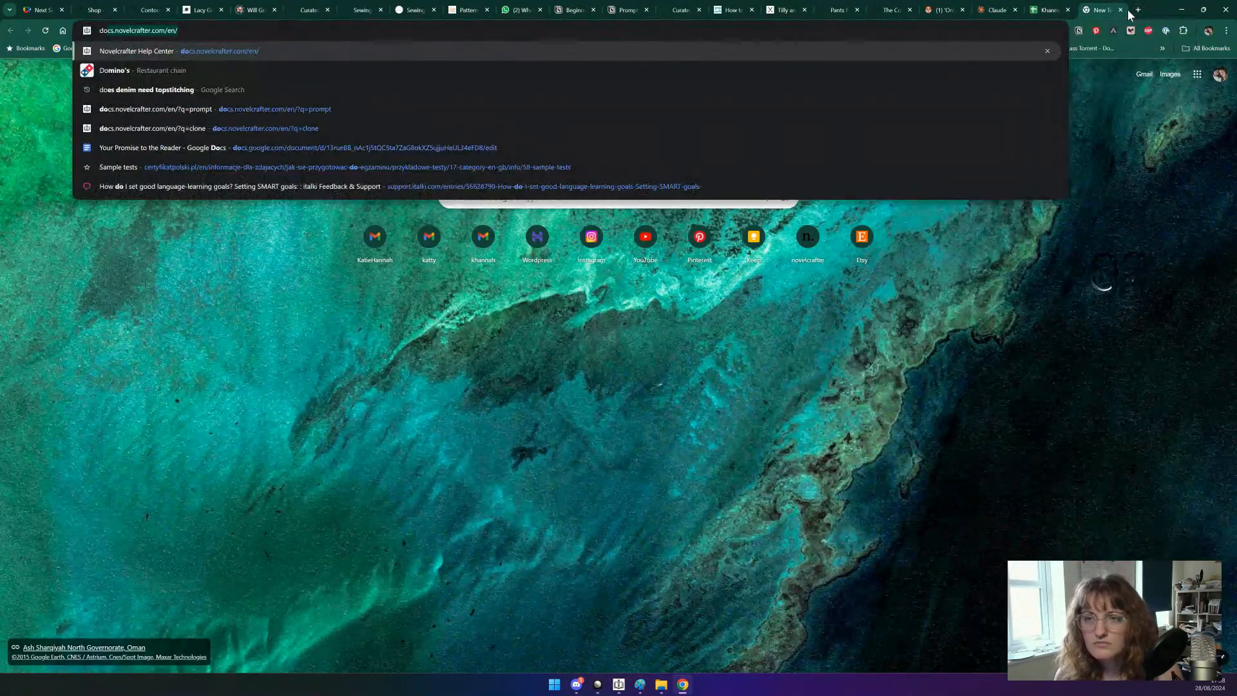
key("Return")
left_click(654, 155)
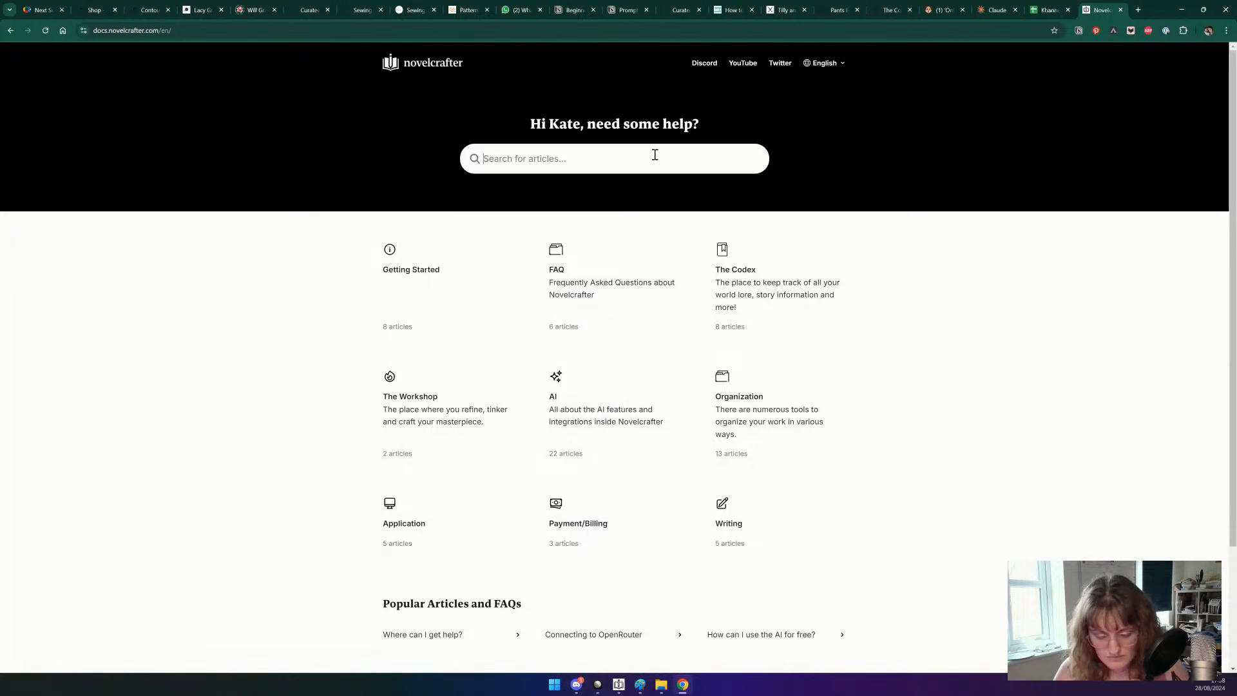
type("prompt")
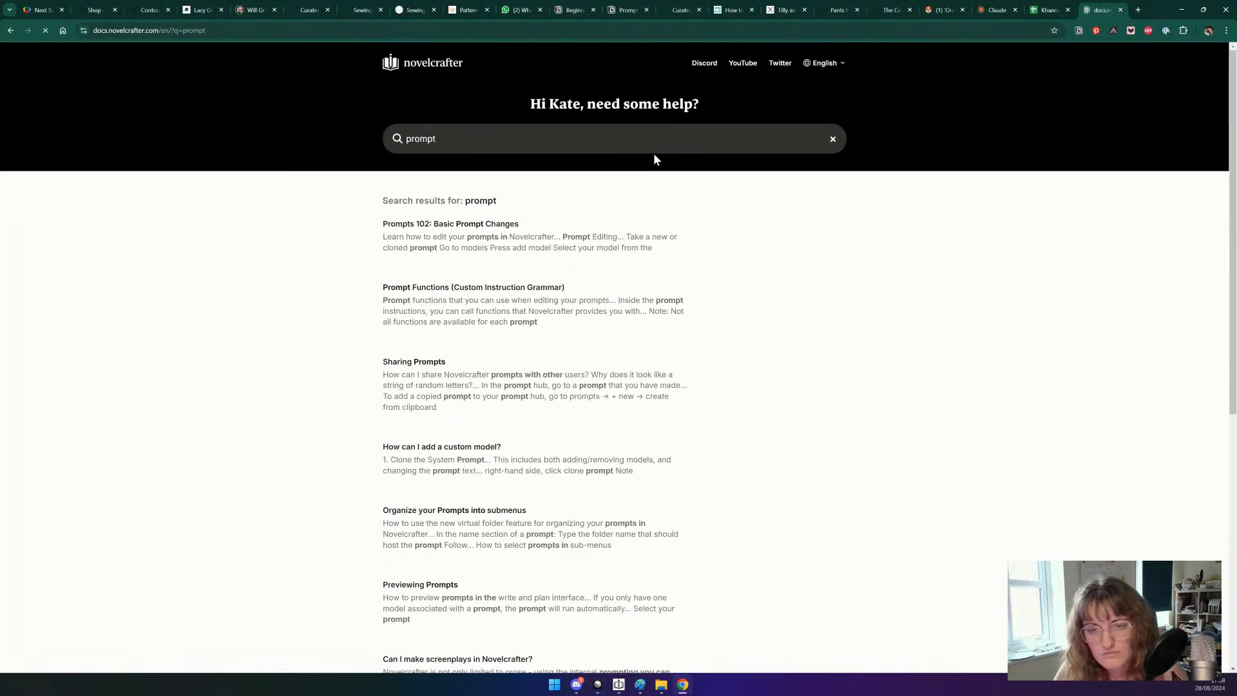
left_click(485, 380)
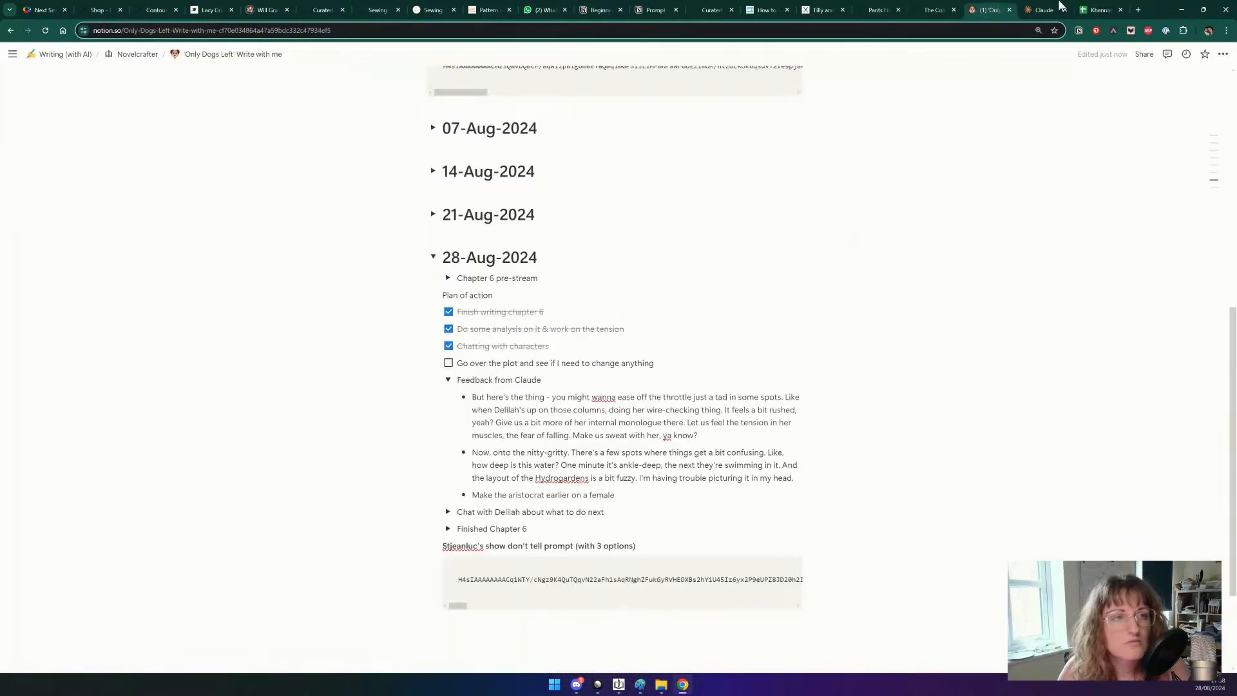
Close the help tab and paste the Sharing Prompts article link on a new line between the prompt title and its code block in Notion.
key("ctrl+w")
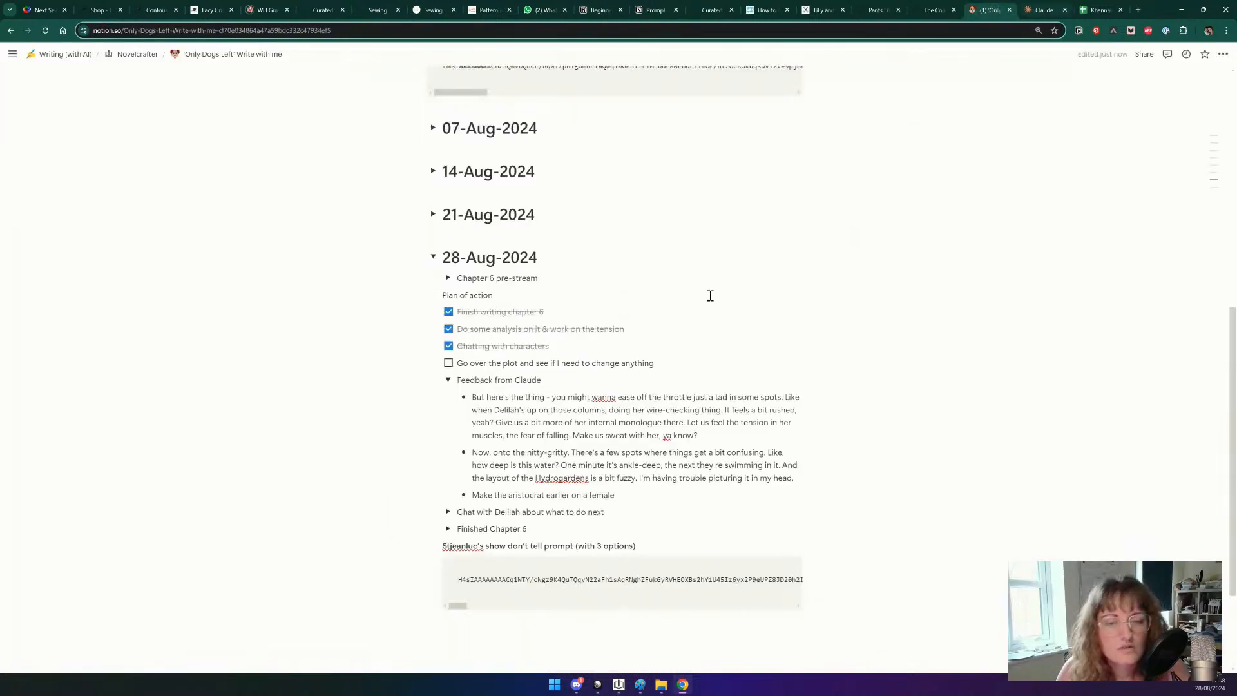
key("Return")
key("ctrl+v")
left_click(696, 492)
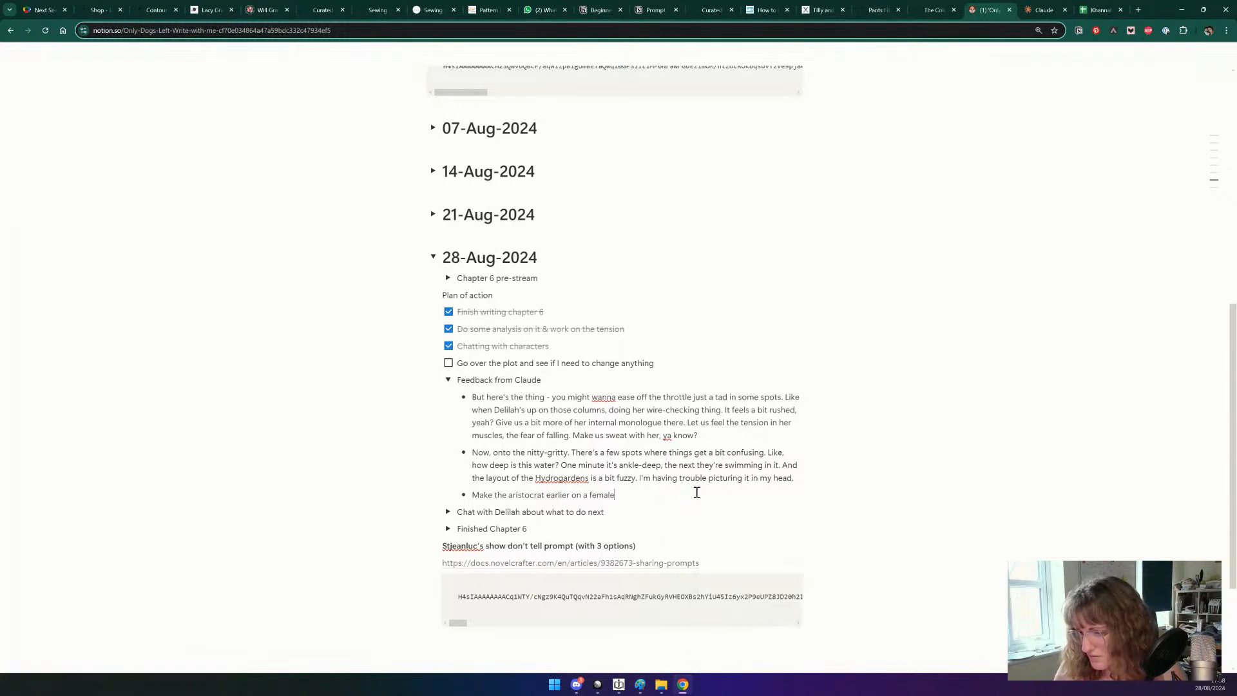
scroll(505, 511, "down", 2)
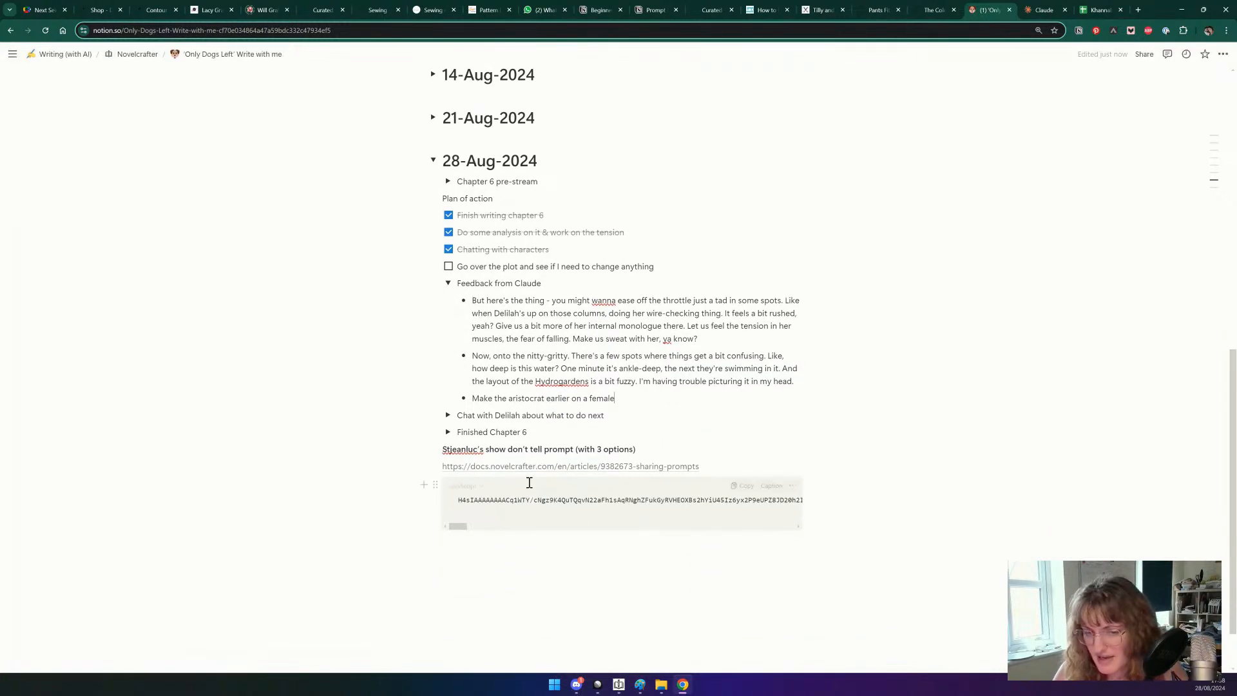